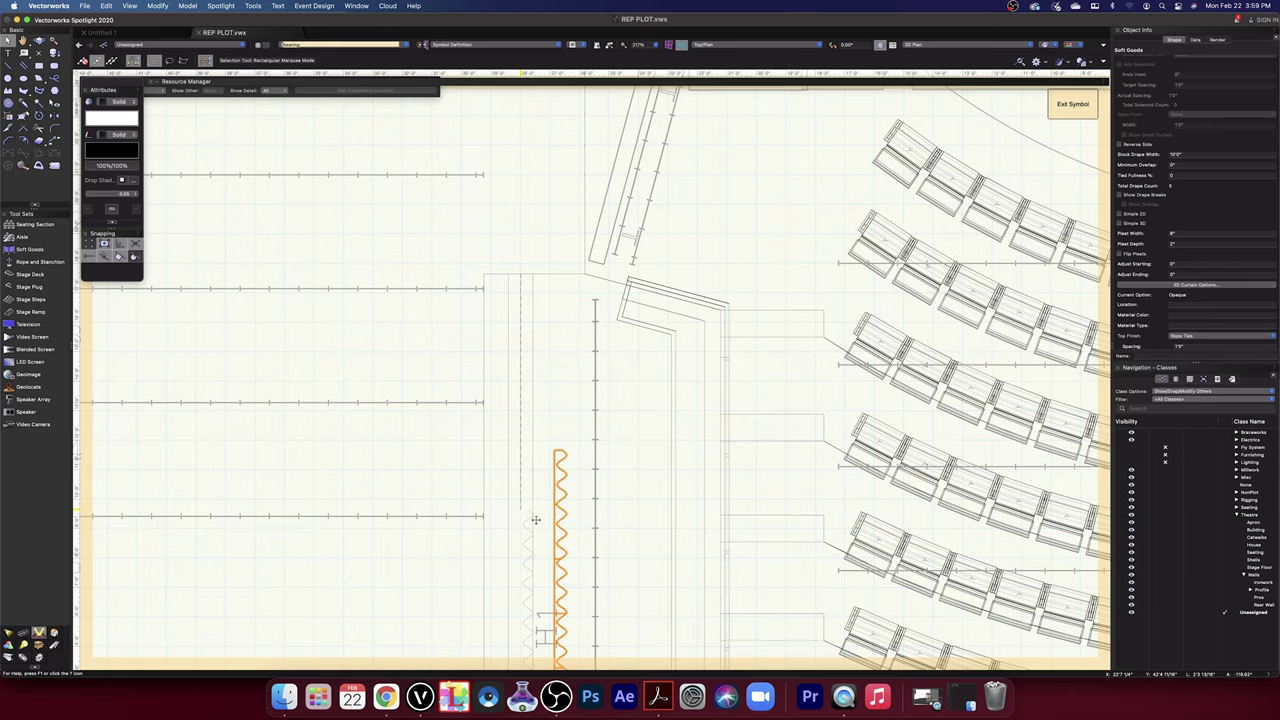
- Drag the drape's bottom endpoint up so it stops just above the lighting legend box
{"action": "scroll", "coordinate": [576, 523], "scroll_direction": "down", "scroll_amount": 2}
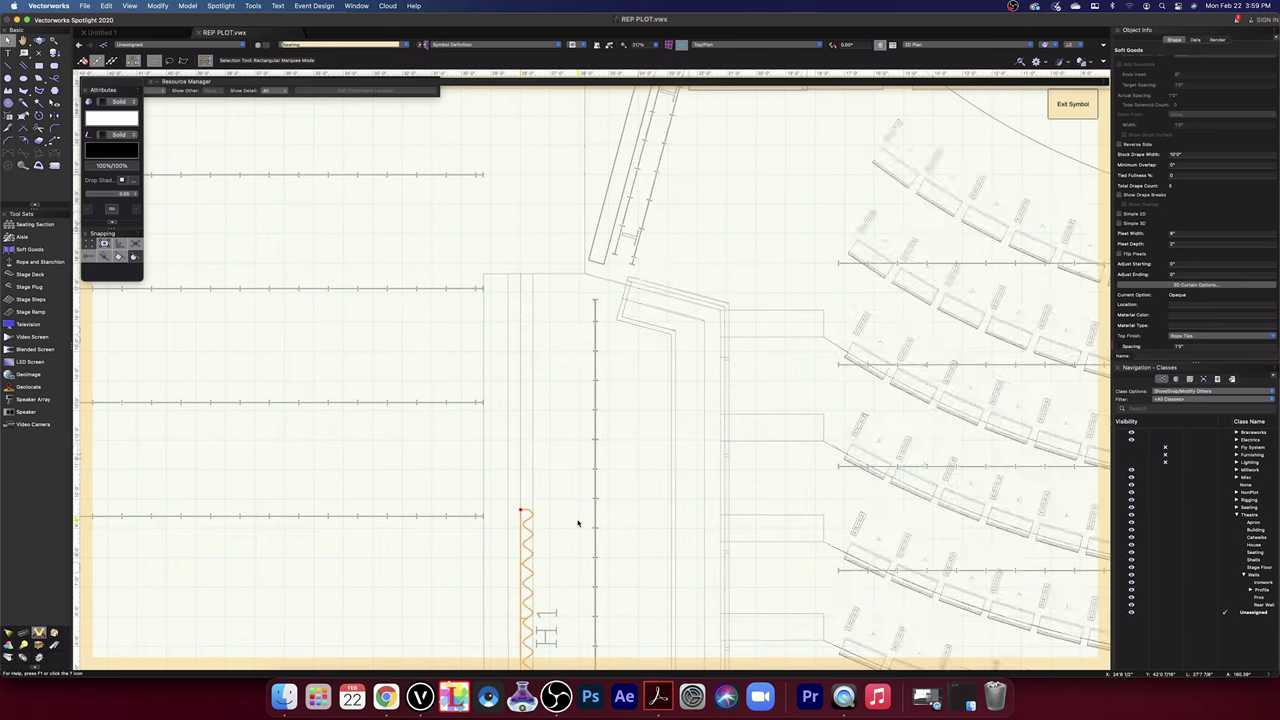
{"action": "scroll", "coordinate": [576, 523], "scroll_direction": "down", "scroll_amount": 1}
{"action": "middle_click_drag", "start_coordinate": [564, 591], "coordinate": [590, 187]}
{"action": "middle_click_drag", "start_coordinate": [572, 520], "coordinate": [596, 205]}
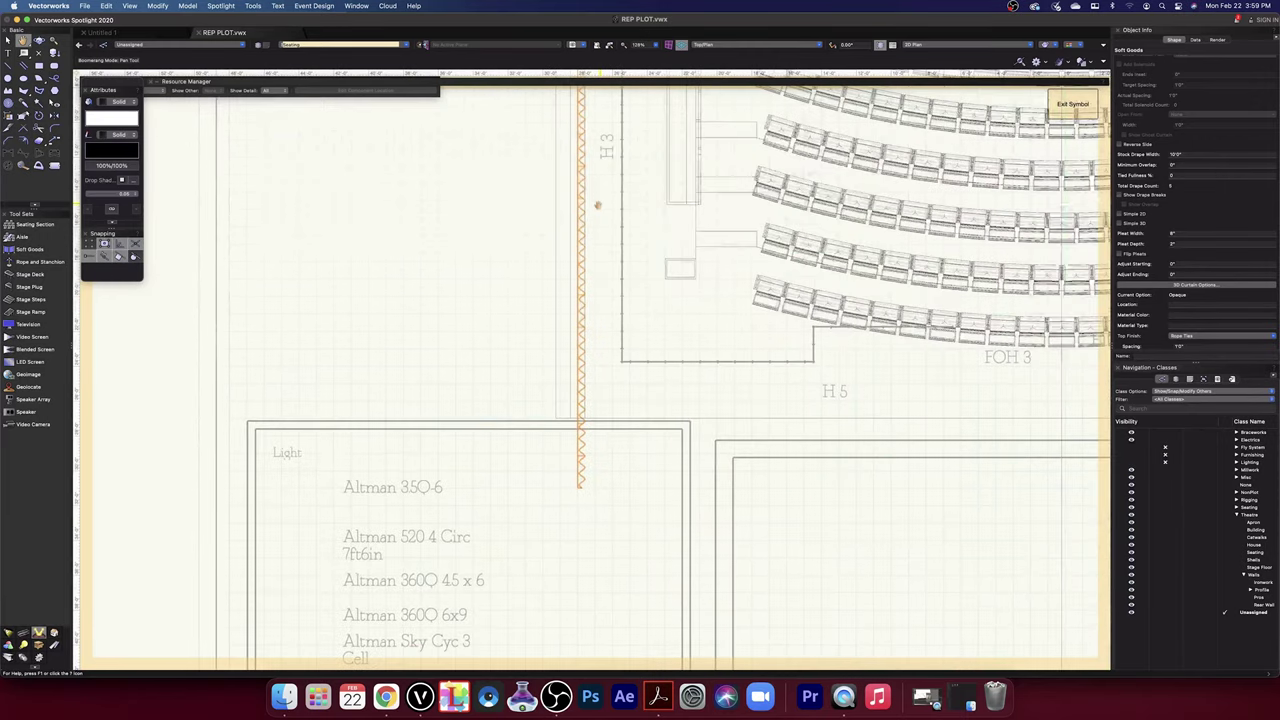
{"action": "left_click", "coordinate": [578, 488]}
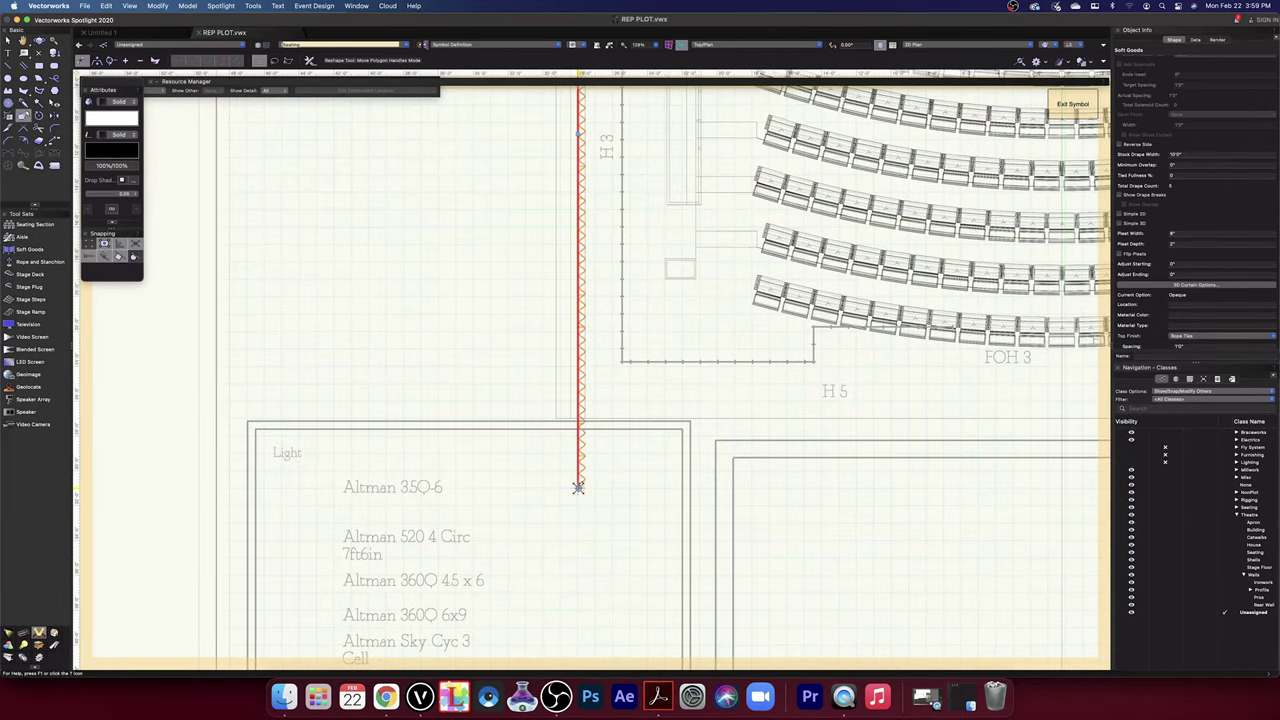
{"action": "left_click_drag", "start_coordinate": [578, 487], "coordinate": [580, 244]}
{"action": "scroll", "coordinate": [578, 488], "scroll_direction": "up", "scroll_amount": 5}
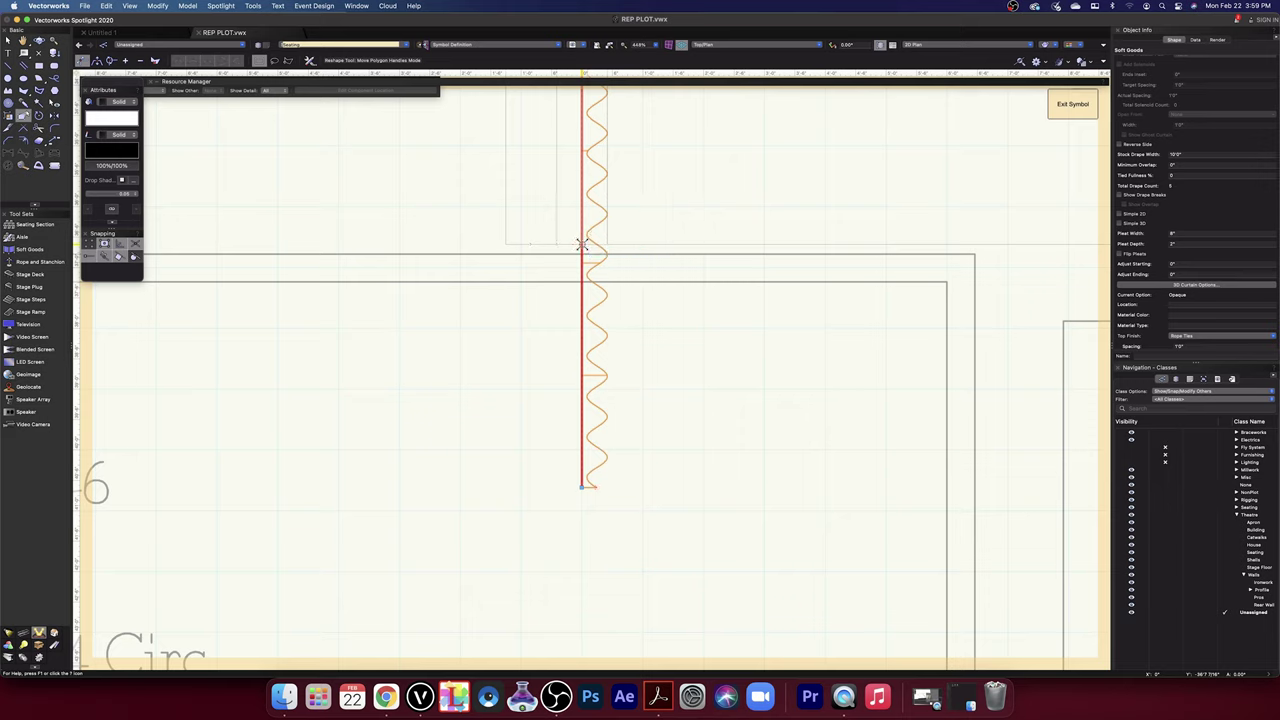
{"action": "left_click", "coordinate": [581, 244]}
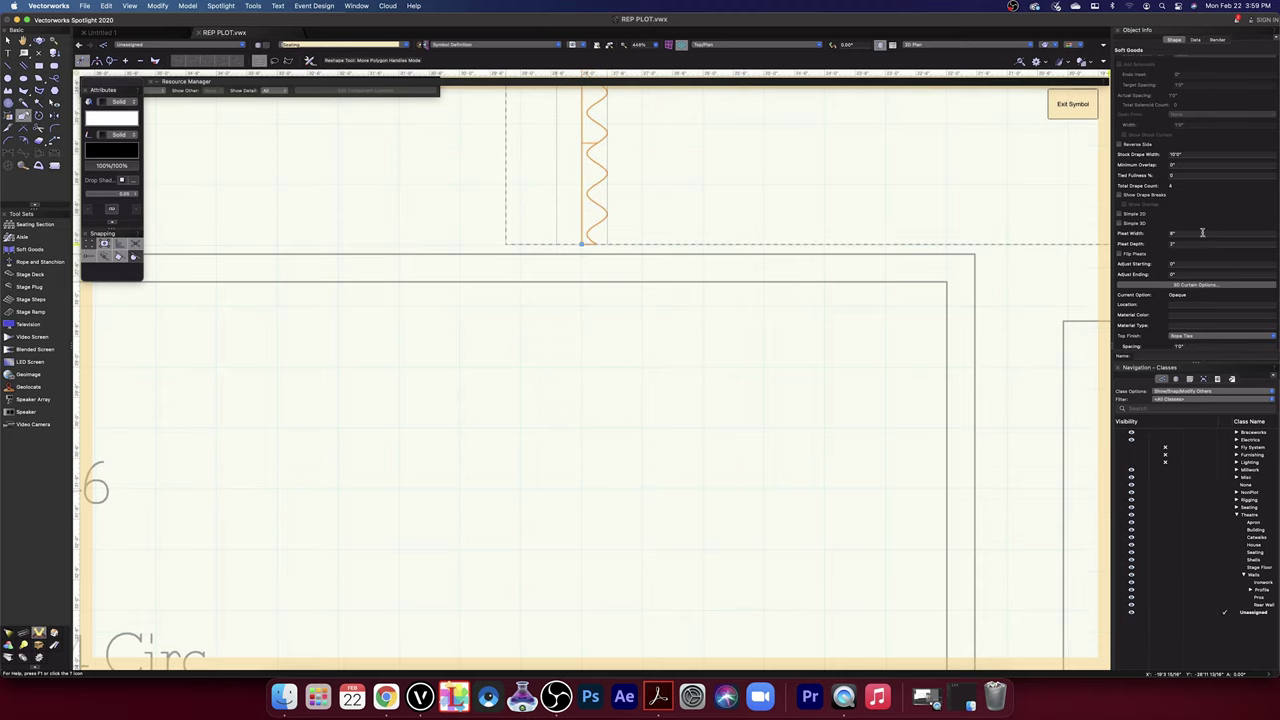
- Return to the Selection tool and zoom back out to the seating rows
{"action": "scroll", "coordinate": [1210, 220], "scroll_direction": "up", "scroll_amount": 5}
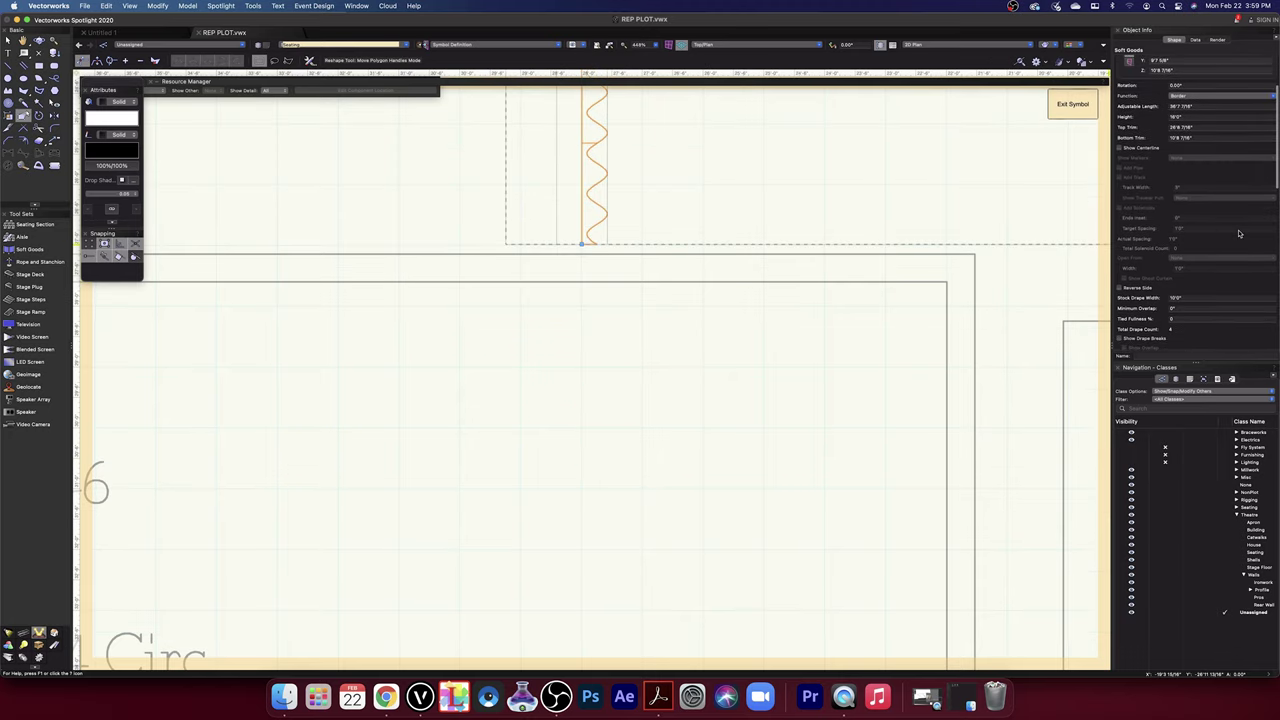
{"action": "scroll", "coordinate": [1238, 233], "scroll_direction": "up", "scroll_amount": 3}
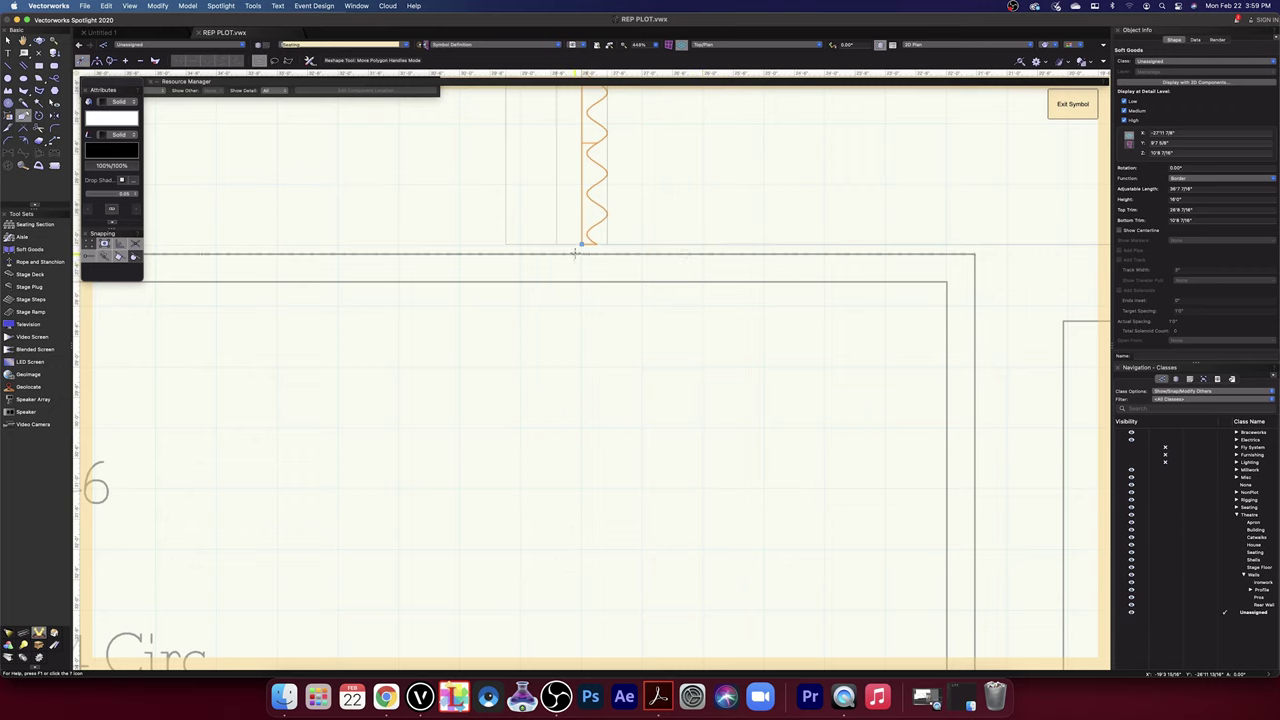
{"action": "scroll", "coordinate": [576, 251], "scroll_direction": "up", "scroll_amount": 3}
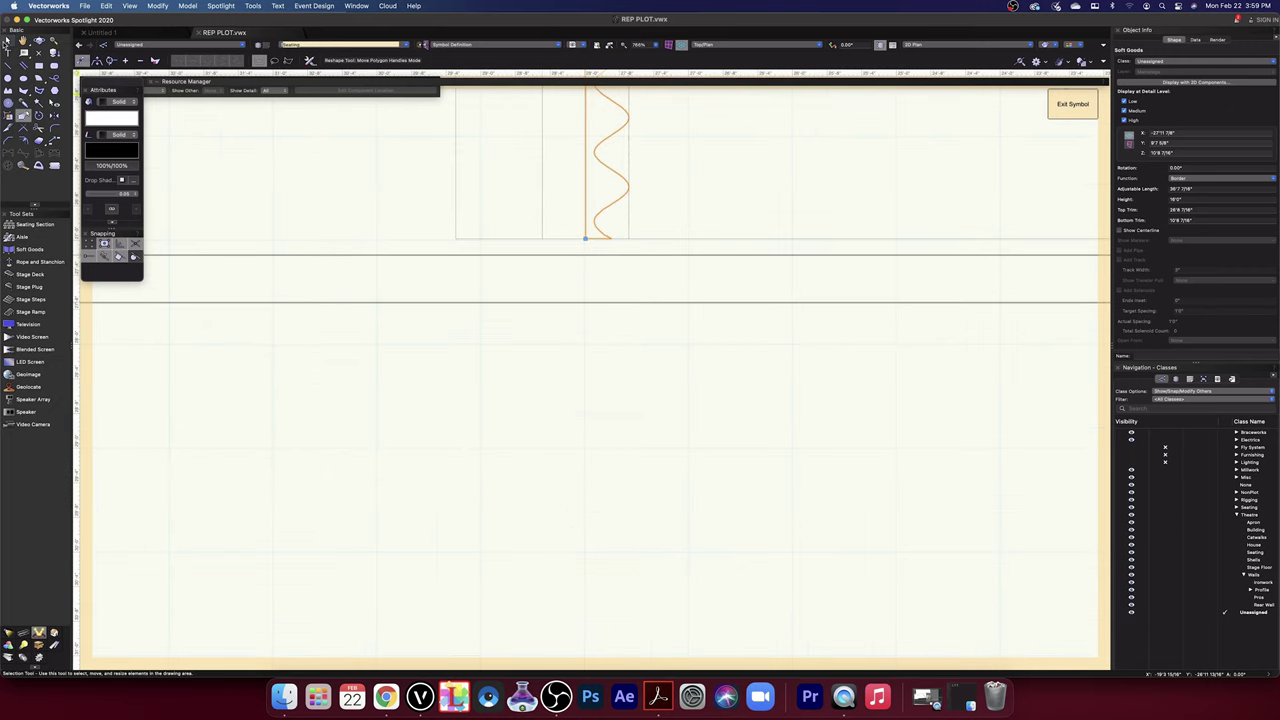
{"action": "key", "text": "x"}
{"action": "scroll", "coordinate": [805, 551], "scroll_direction": "down", "scroll_amount": 2}
{"action": "scroll", "coordinate": [805, 551], "scroll_direction": "down", "scroll_amount": 5}
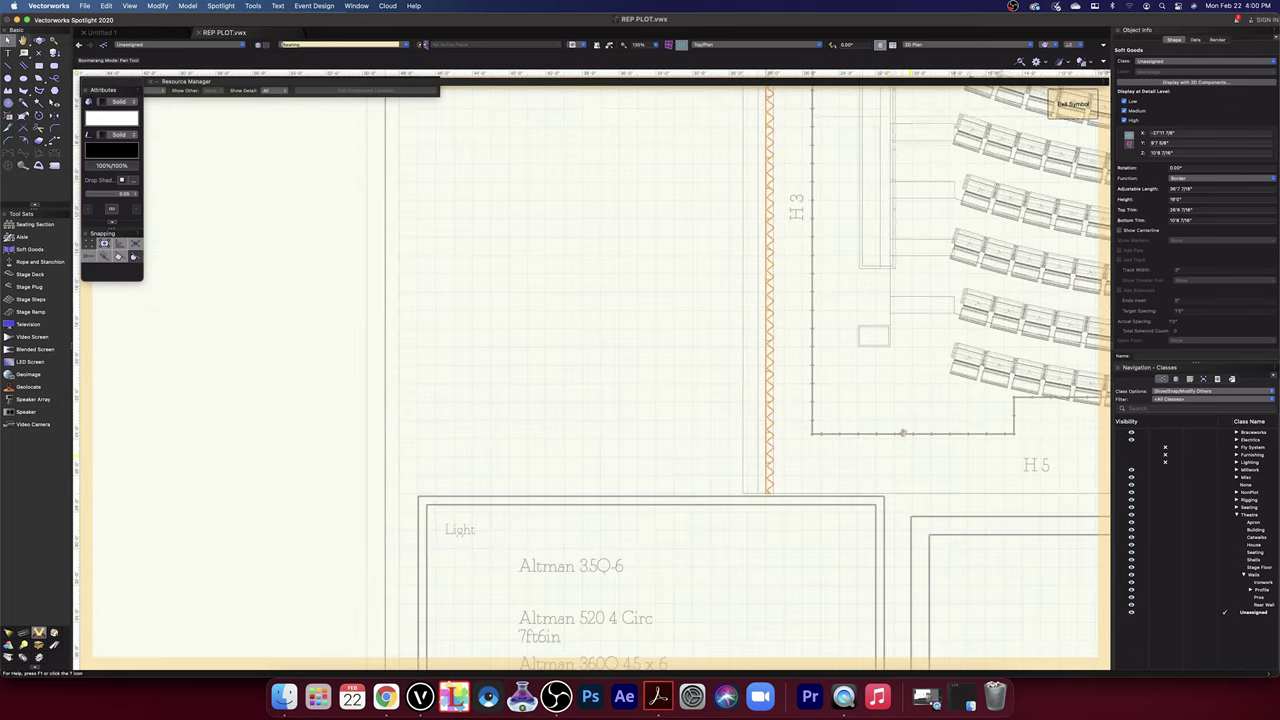
{"action": "middle_click_drag", "start_coordinate": [885, 432], "coordinate": [706, 604]}
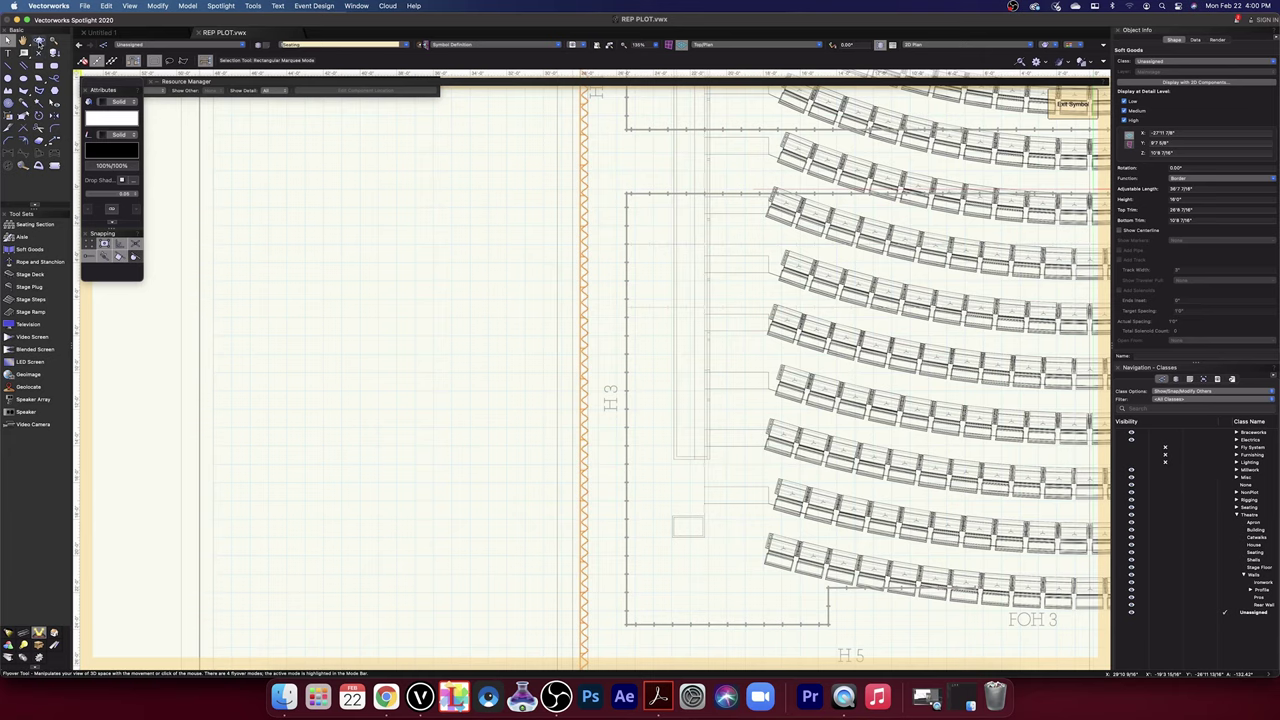
- Inspect the seating in Flyover with OpenGL shaded rendering
{"action": "key", "text": "shift+c"}
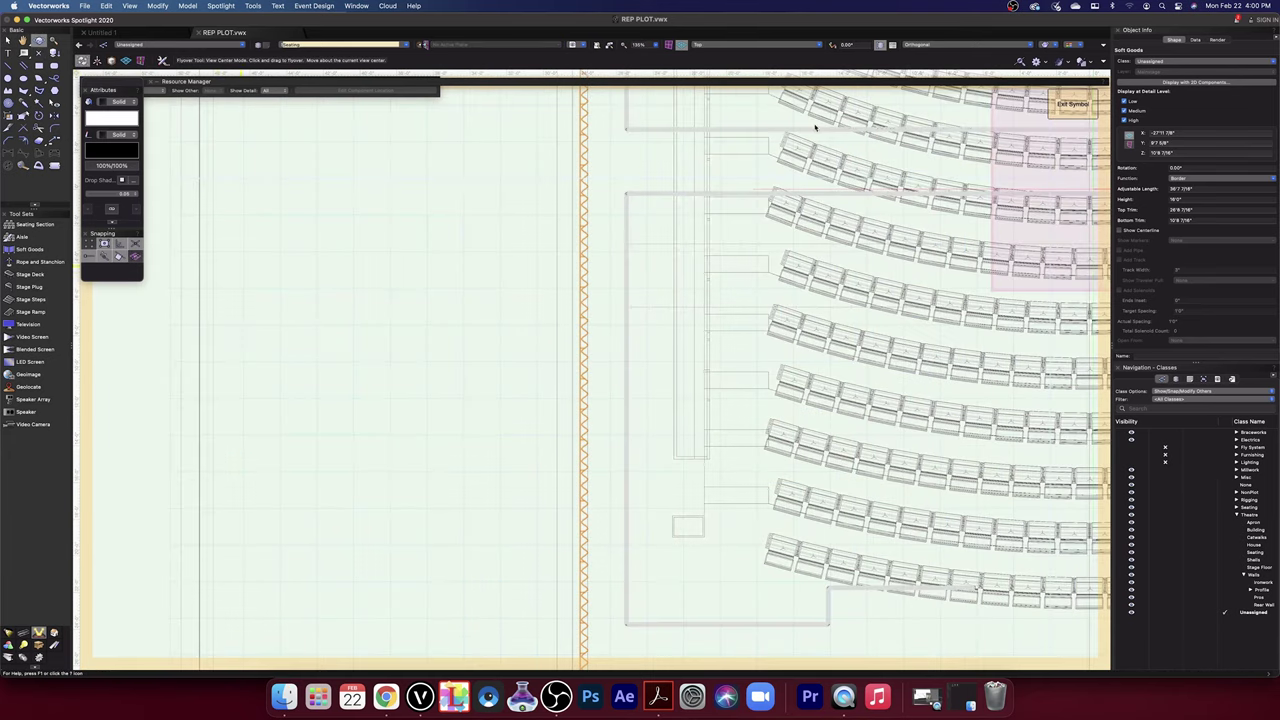
{"action": "left_click", "coordinate": [1056, 46]}
{"action": "left_click", "coordinate": [1060, 121]}
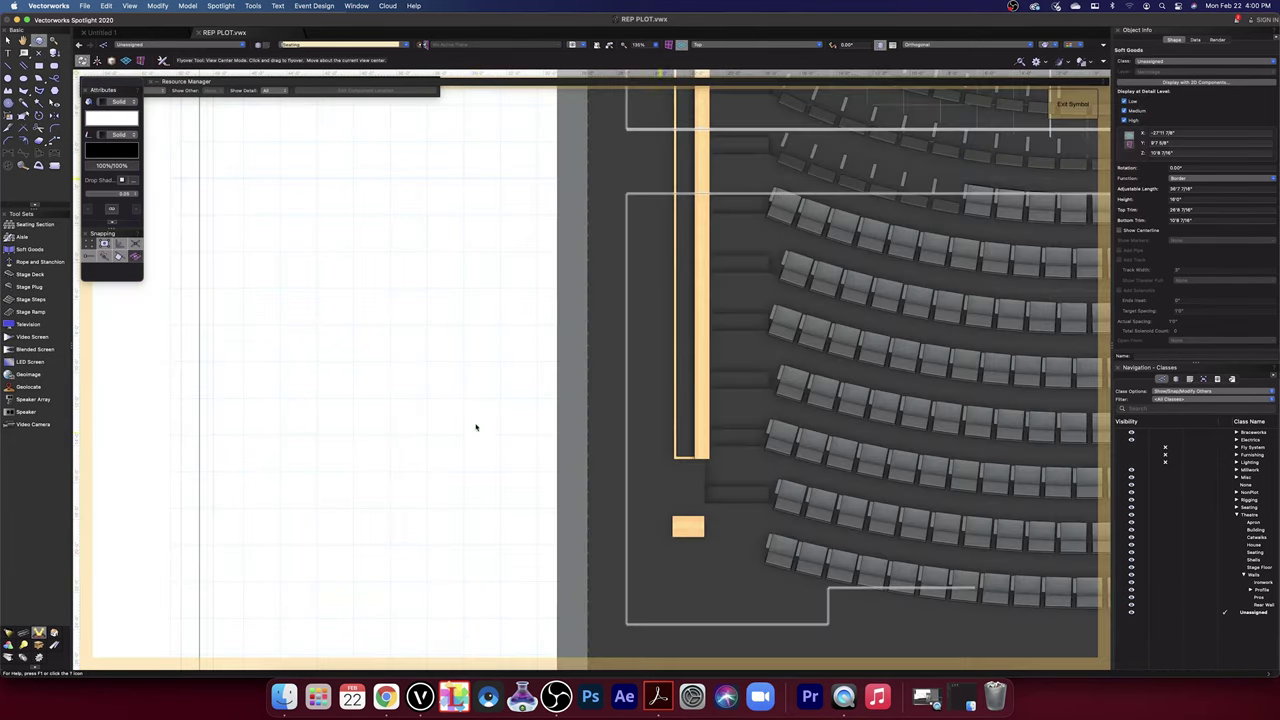
{"action": "left_click_drag", "start_coordinate": [491, 437], "coordinate": [423, 211]}
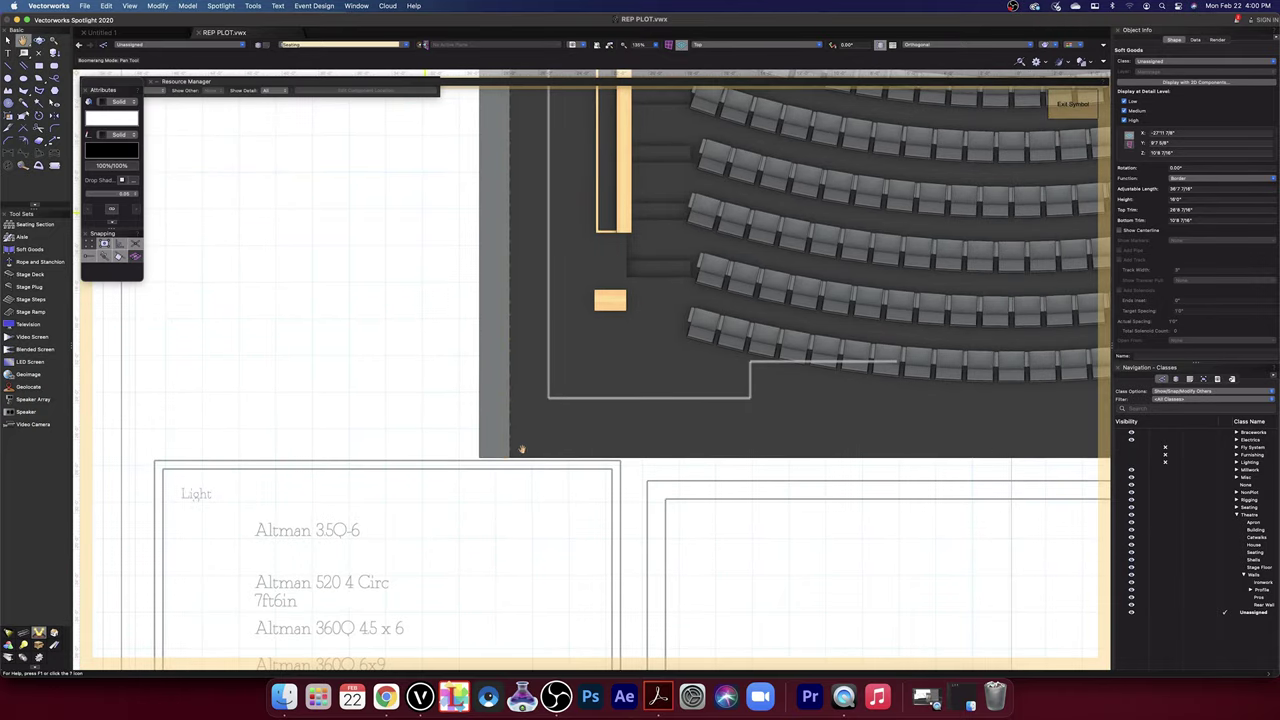
{"action": "scroll", "coordinate": [521, 448], "scroll_direction": "up", "scroll_amount": 5}
{"action": "scroll", "coordinate": [521, 448], "scroll_direction": "up", "scroll_amount": 3}
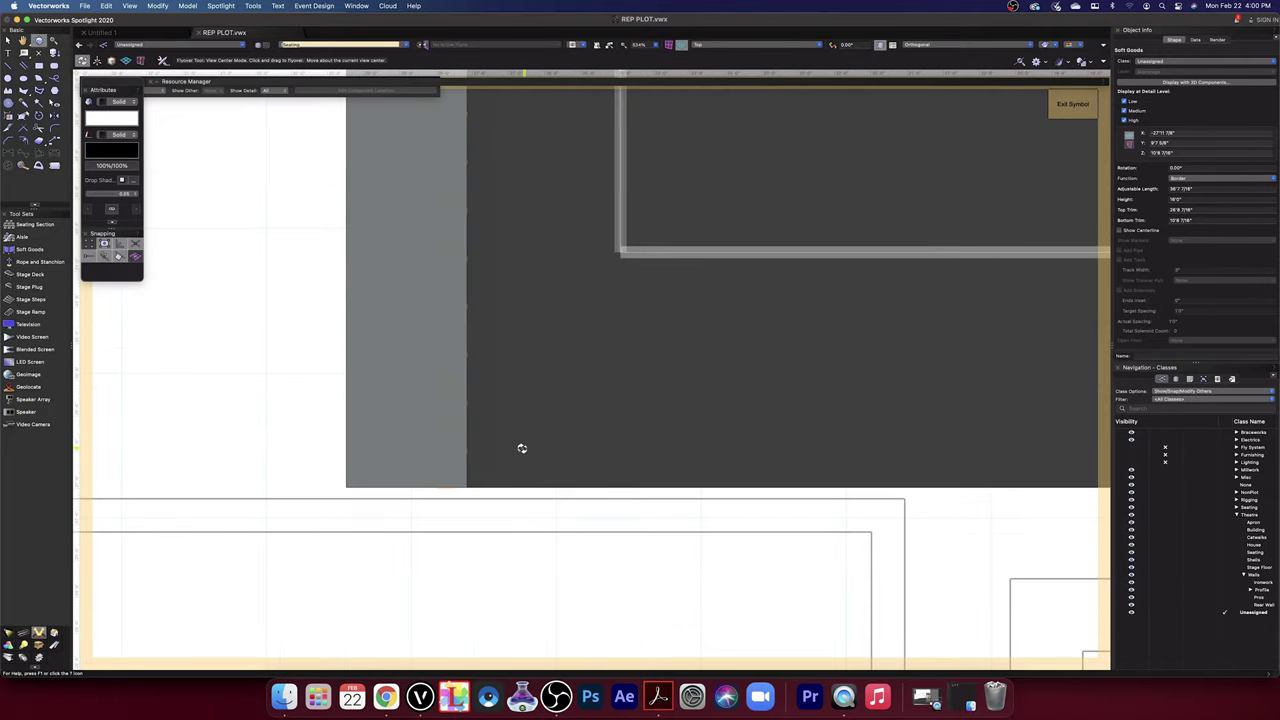
{"action": "scroll", "coordinate": [521, 448], "scroll_direction": "down", "scroll_amount": 9}
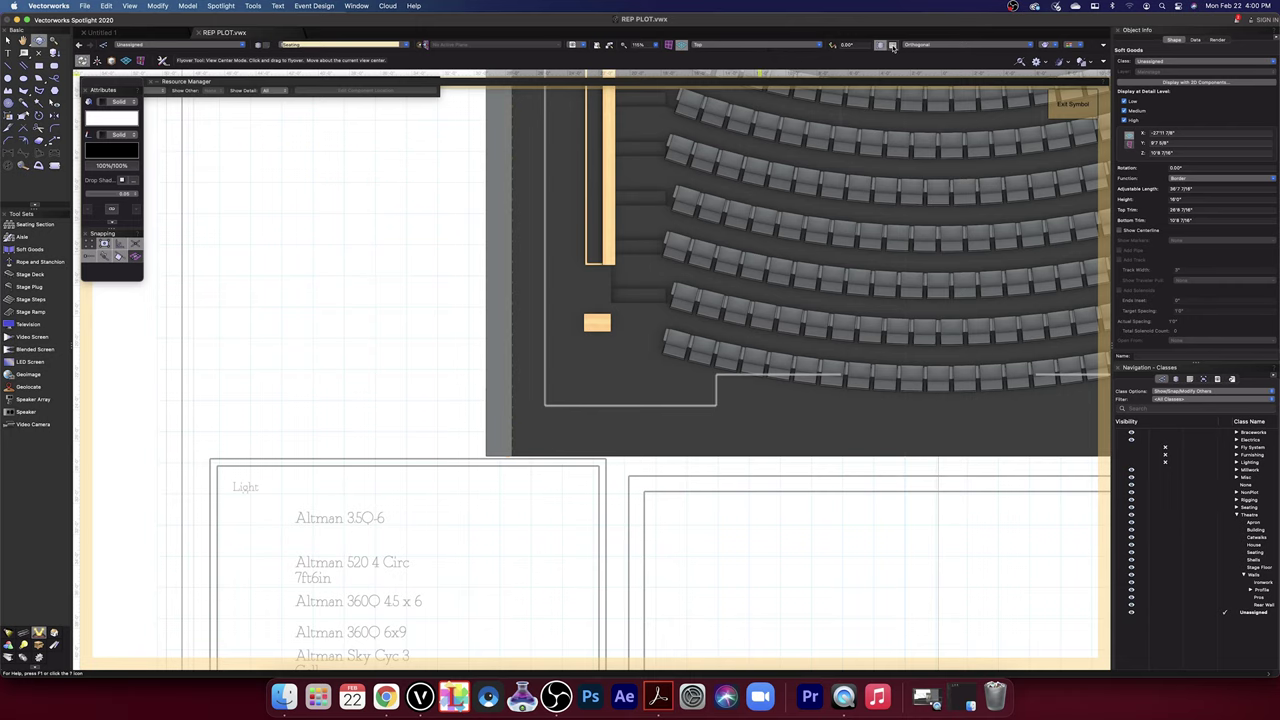
- Return to Top/Plan view and drag the zigzag drape 5 inches left
{"action": "left_click", "coordinate": [797, 46]}
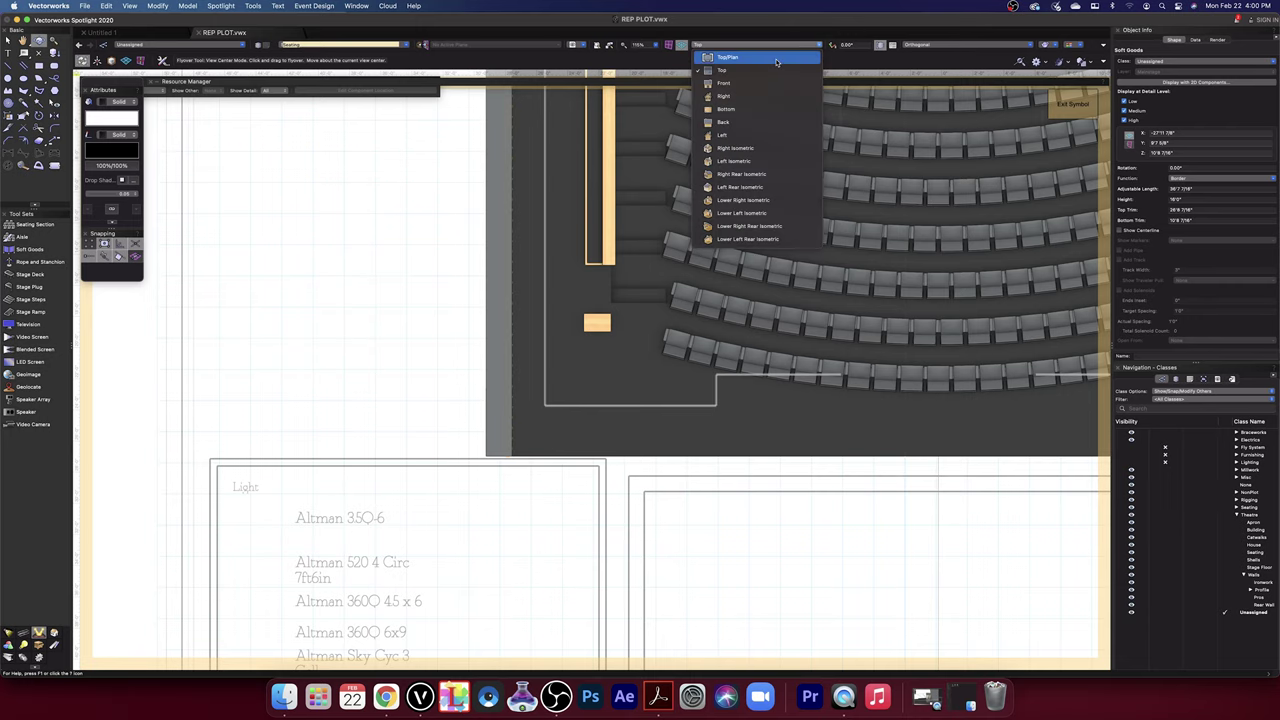
{"action": "left_click", "coordinate": [776, 58]}
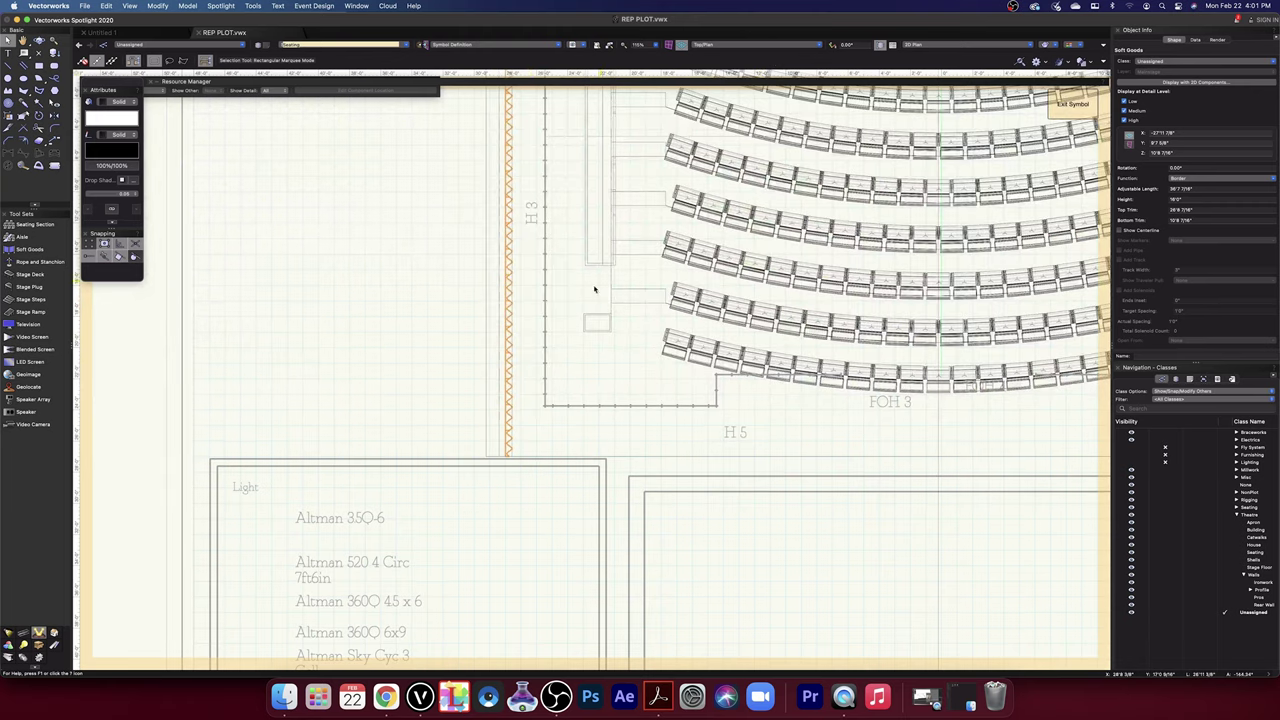
{"action": "scroll", "coordinate": [522, 422], "scroll_direction": "up", "scroll_amount": 1}
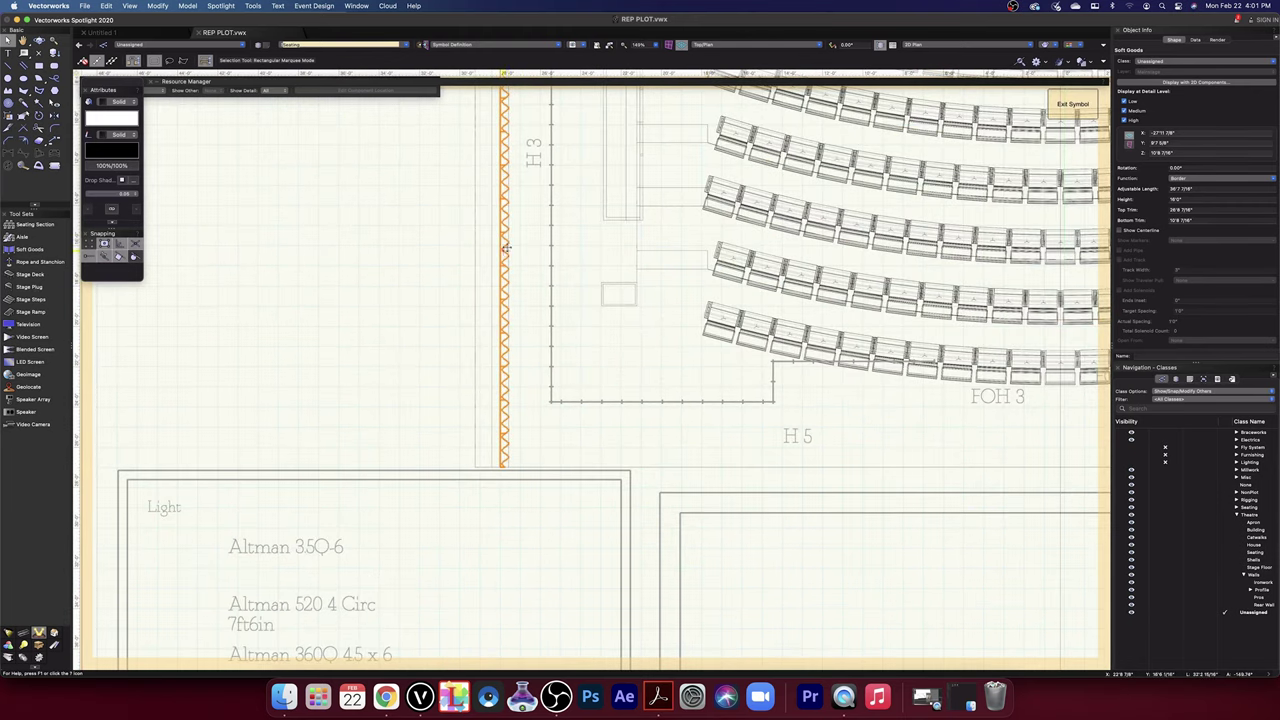
{"action": "scroll", "coordinate": [490, 490], "scroll_direction": "up", "scroll_amount": 5}
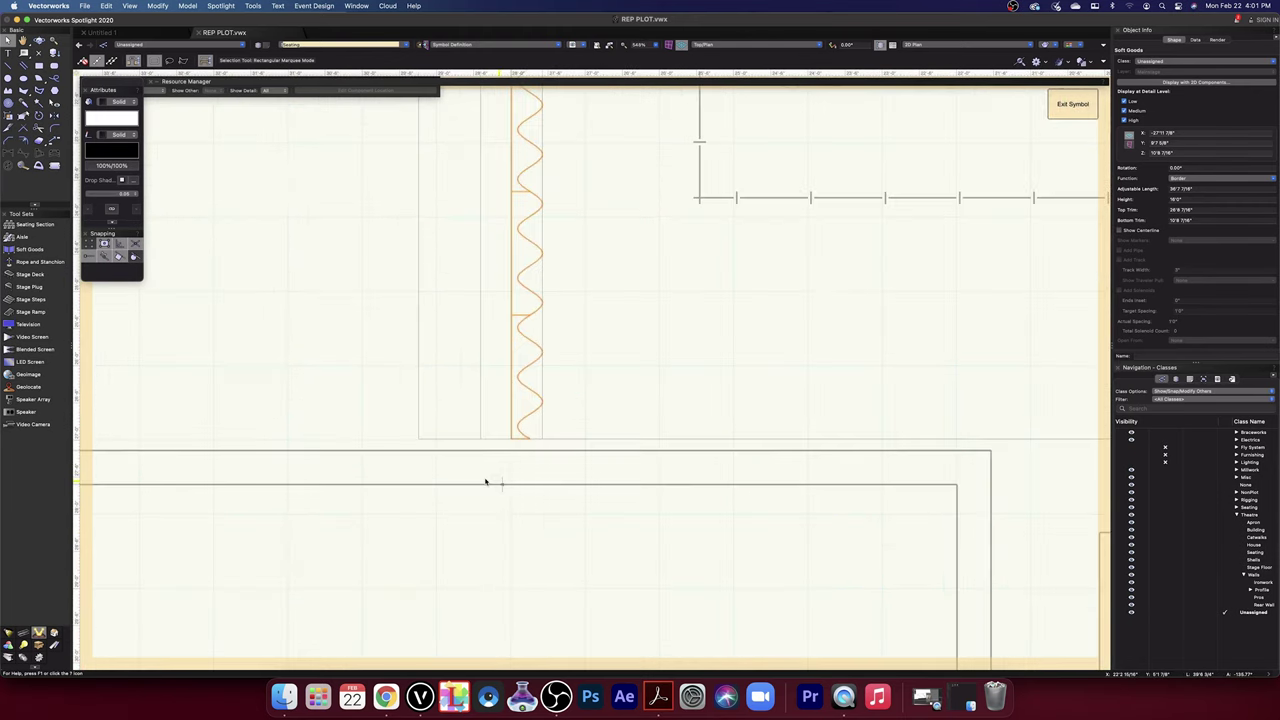
{"action": "scroll", "coordinate": [491, 479], "scroll_direction": "up", "scroll_amount": 2}
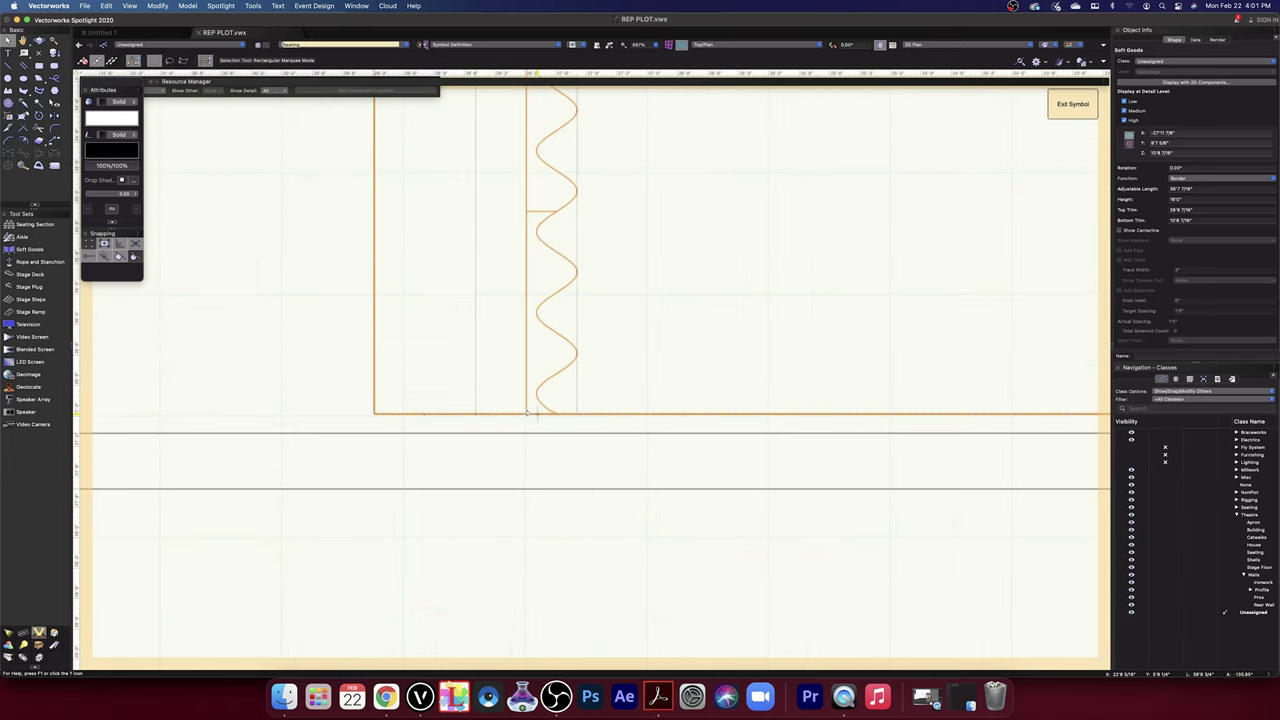
{"action": "left_click_drag", "start_coordinate": [526, 409], "coordinate": [480, 413]}
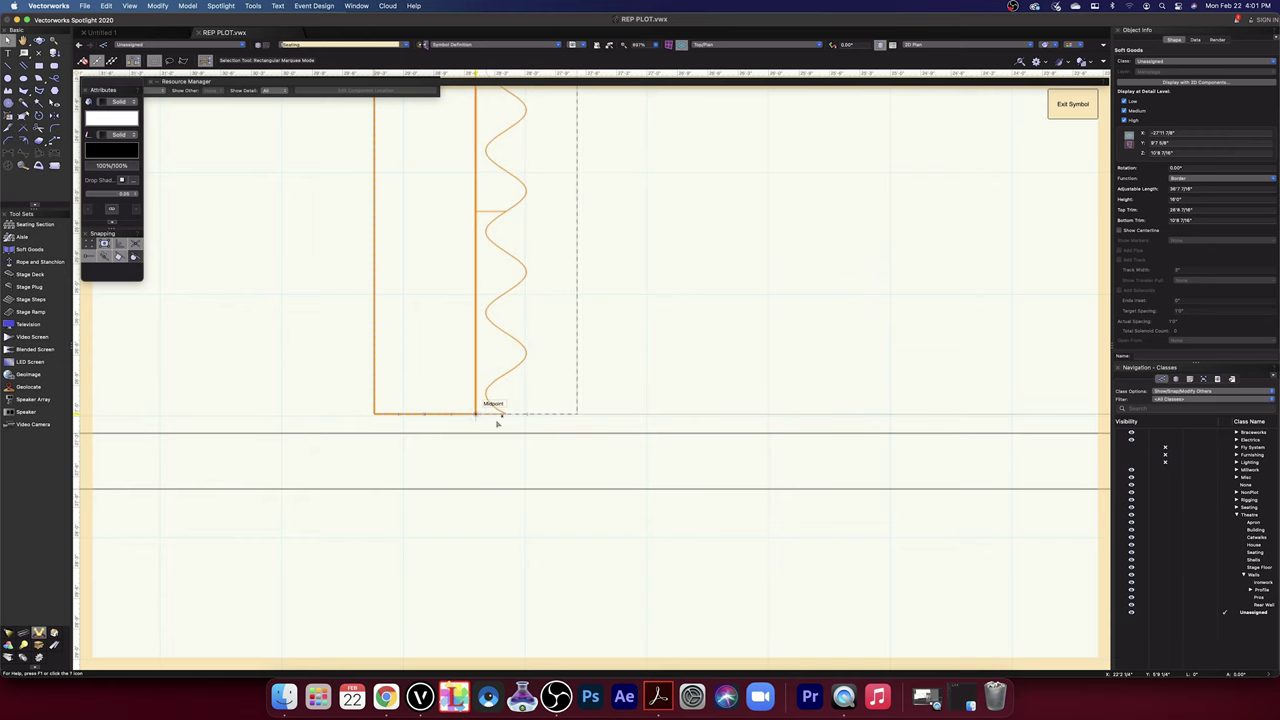
{"action": "scroll", "coordinate": [512, 452], "scroll_direction": "down", "scroll_amount": 3}
{"action": "scroll", "coordinate": [512, 452], "scroll_direction": "down", "scroll_amount": 5}
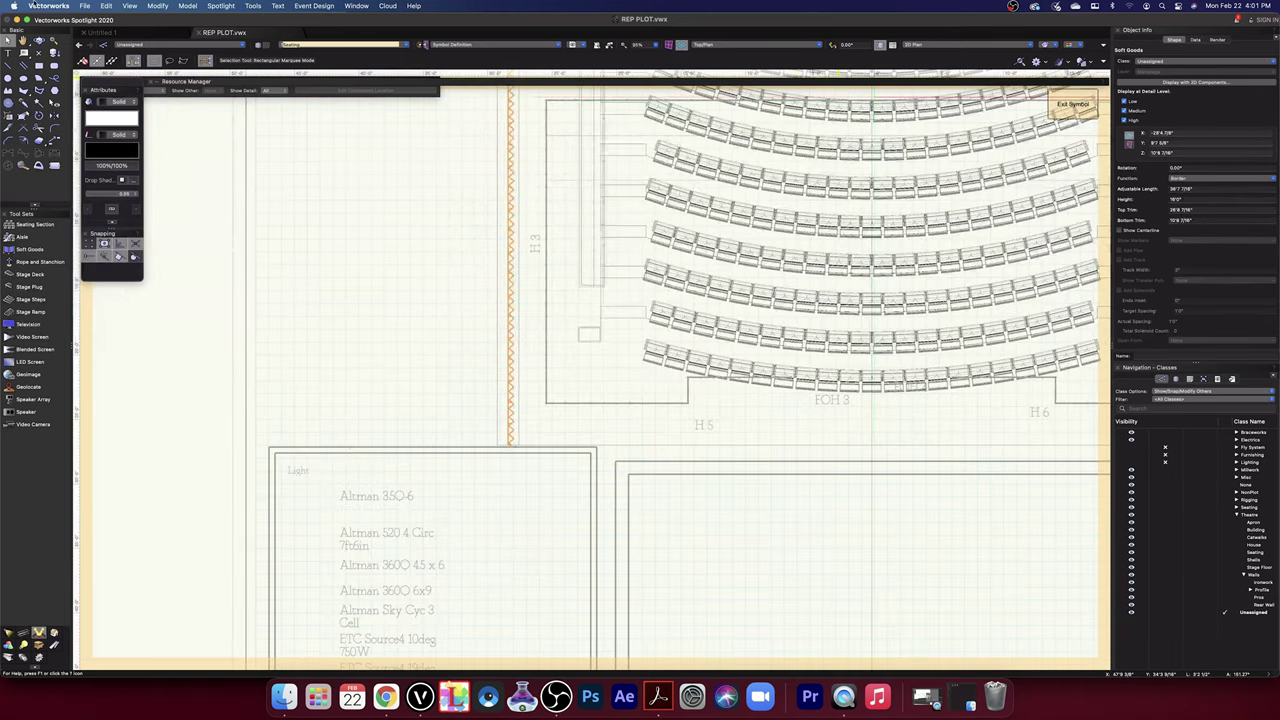
- Tilt the model into an OpenGL-shaded Flyover view and deselect the curtain
{"action": "left_click", "coordinate": [38, 42]}
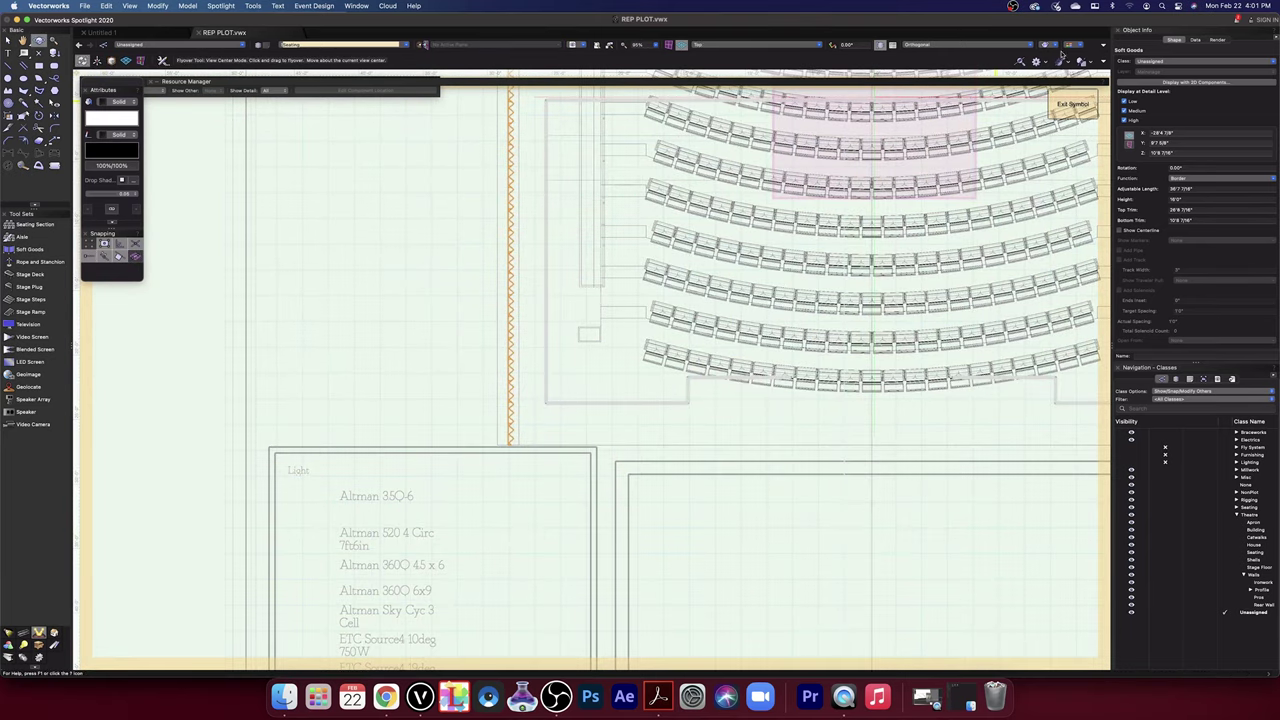
{"action": "left_click", "coordinate": [1048, 46]}
{"action": "left_click", "coordinate": [1085, 119]}
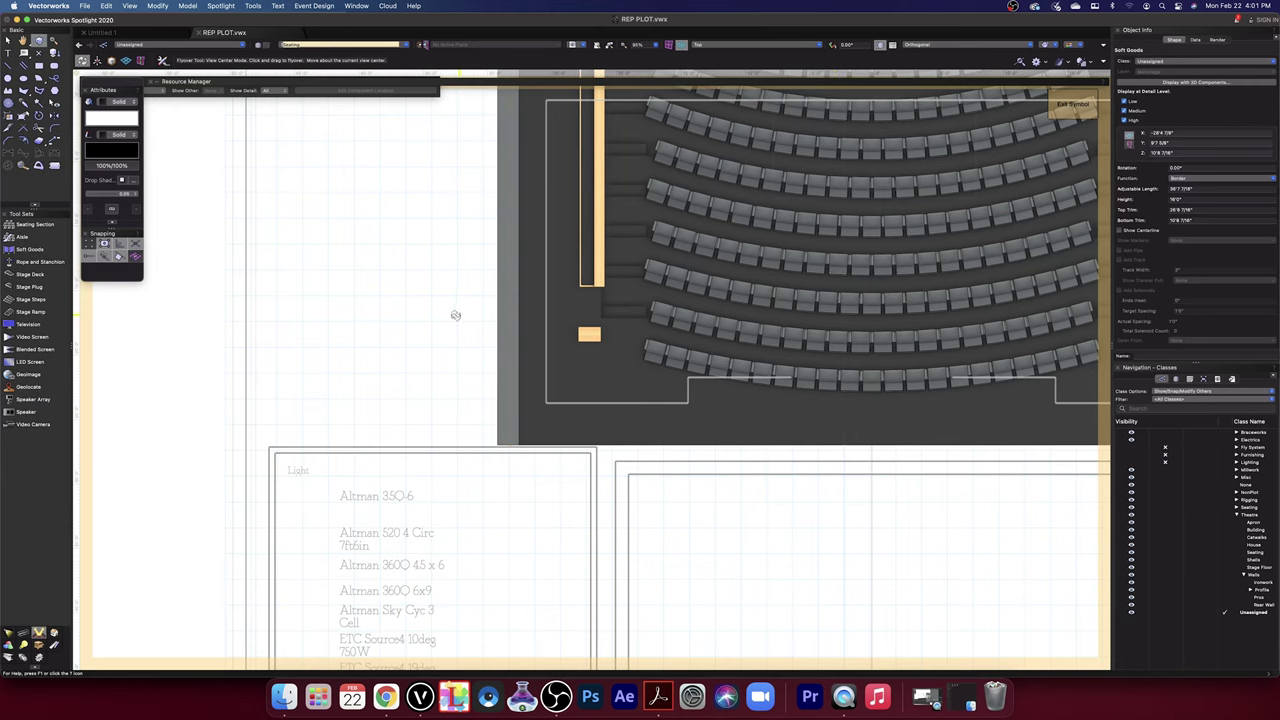
{"action": "left_click_drag", "start_coordinate": [454, 314], "coordinate": [397, 200]}
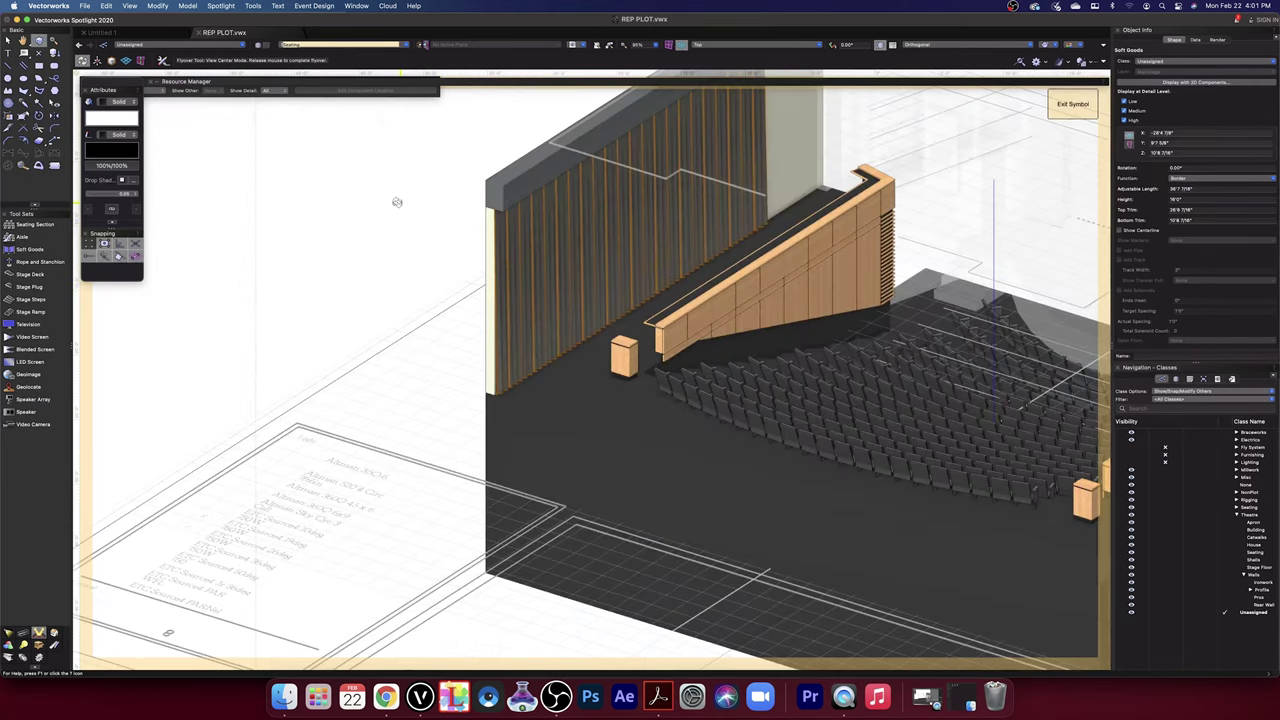
{"action": "left_click", "coordinate": [8, 40]}
{"action": "left_click", "coordinate": [354, 209]}
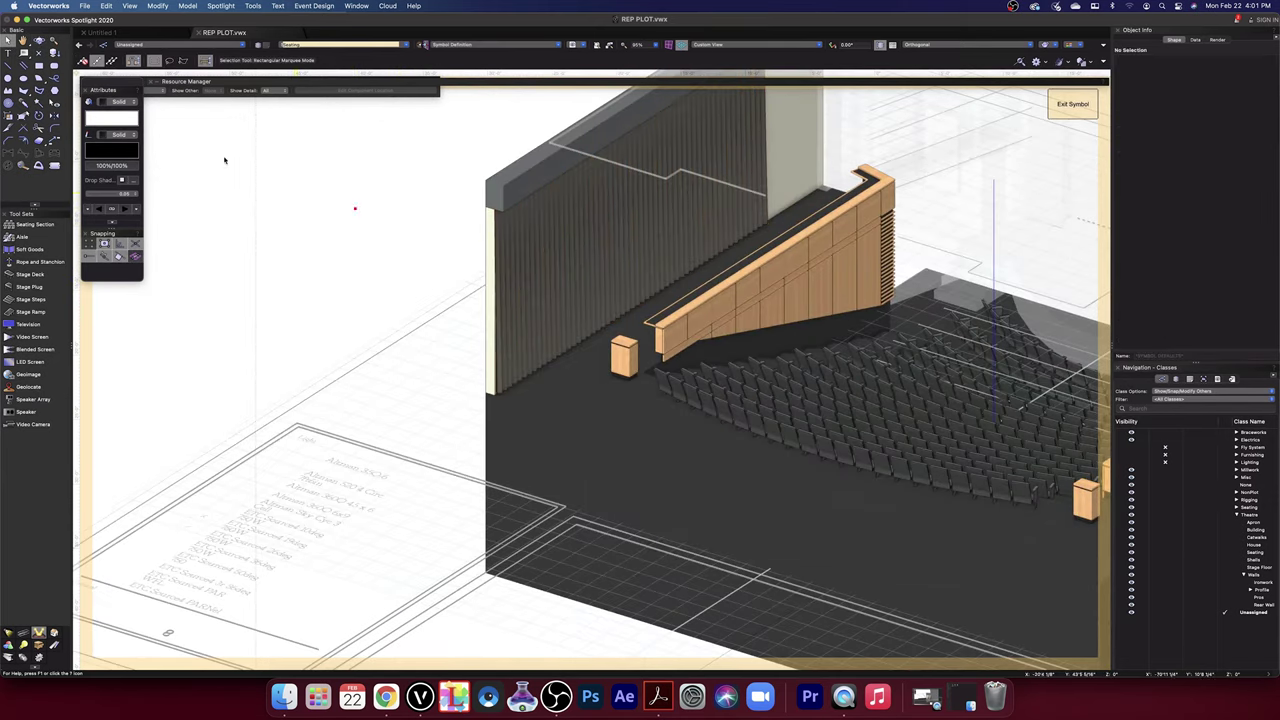
- Orbit around the whole theatre and seating, then return to Top/Plan and zoom out
{"action": "left_click", "coordinate": [39, 41]}
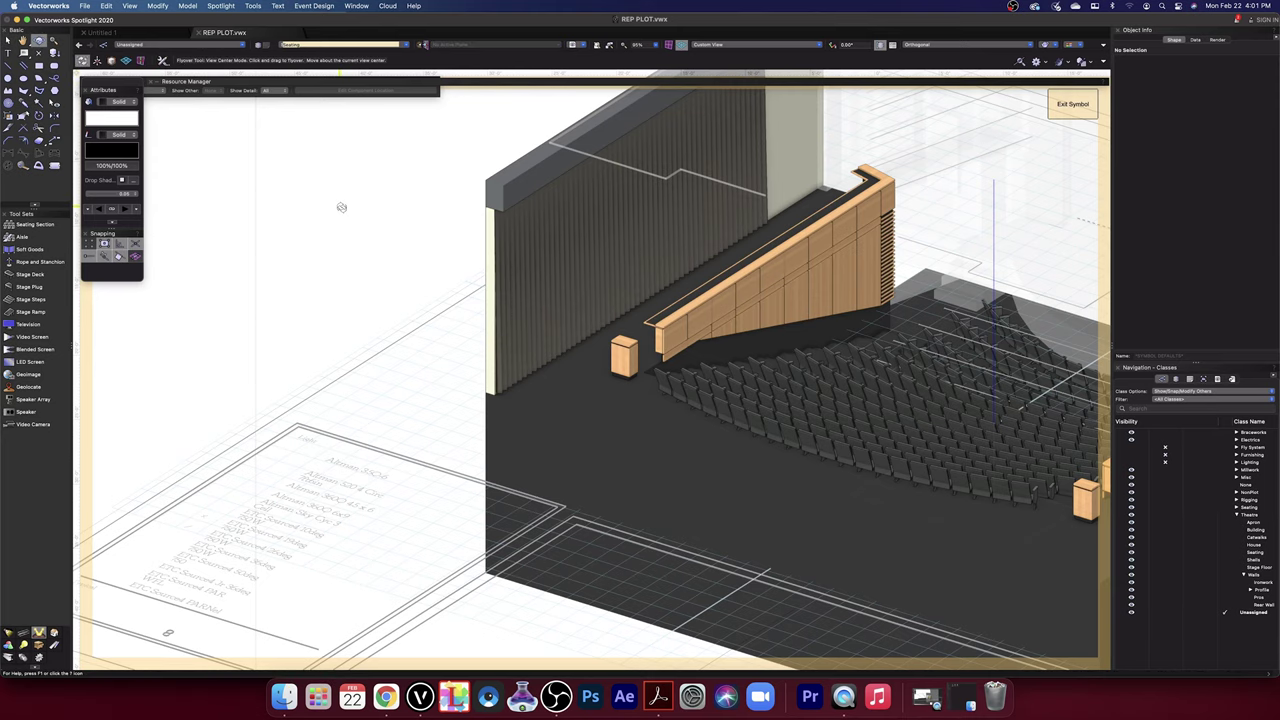
{"action": "key", "text": "space"}
{"action": "left_click_drag", "start_coordinate": [424, 229], "coordinate": [256, 203]}
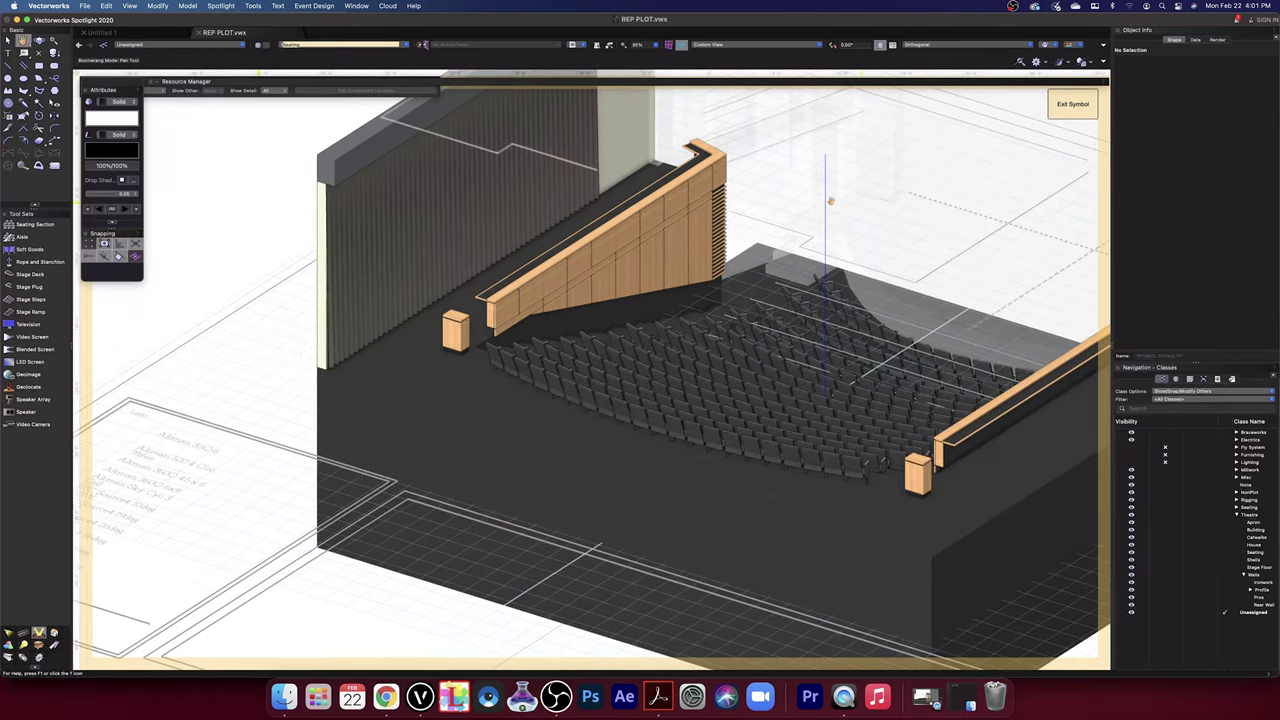
{"action": "left_click_drag", "start_coordinate": [898, 220], "coordinate": [891, 218]}
{"action": "middle_click_drag", "start_coordinate": [891, 217], "coordinate": [860, 148], "text": "shift"}
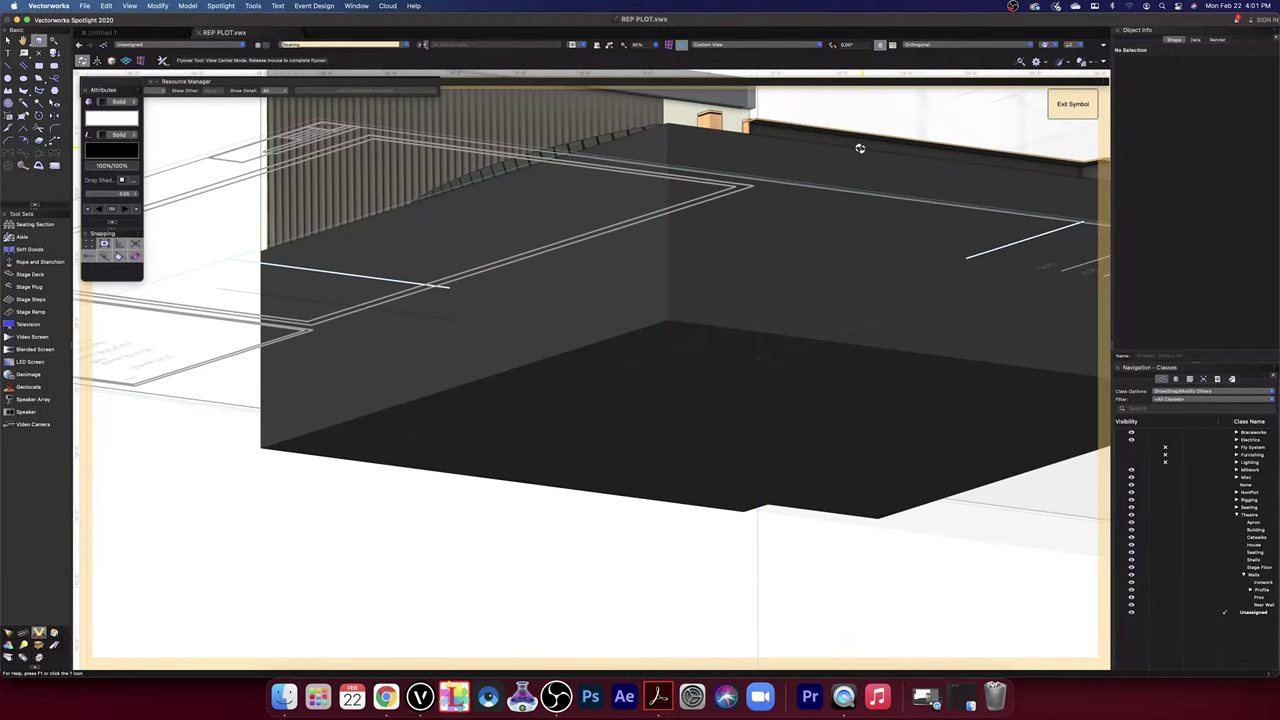
{"action": "middle_click_drag", "start_coordinate": [860, 148], "coordinate": [899, 216], "text": "shift"}
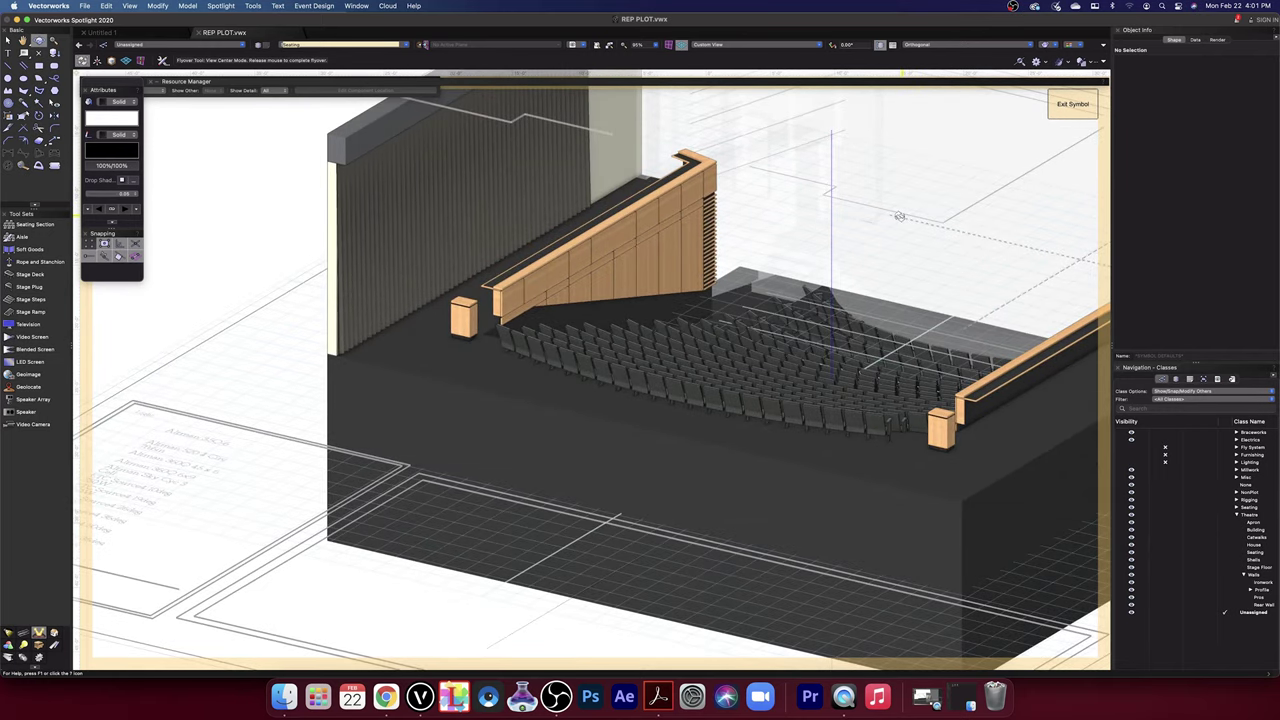
{"action": "middle_click_drag", "start_coordinate": [899, 216], "coordinate": [919, 196], "text": "shift"}
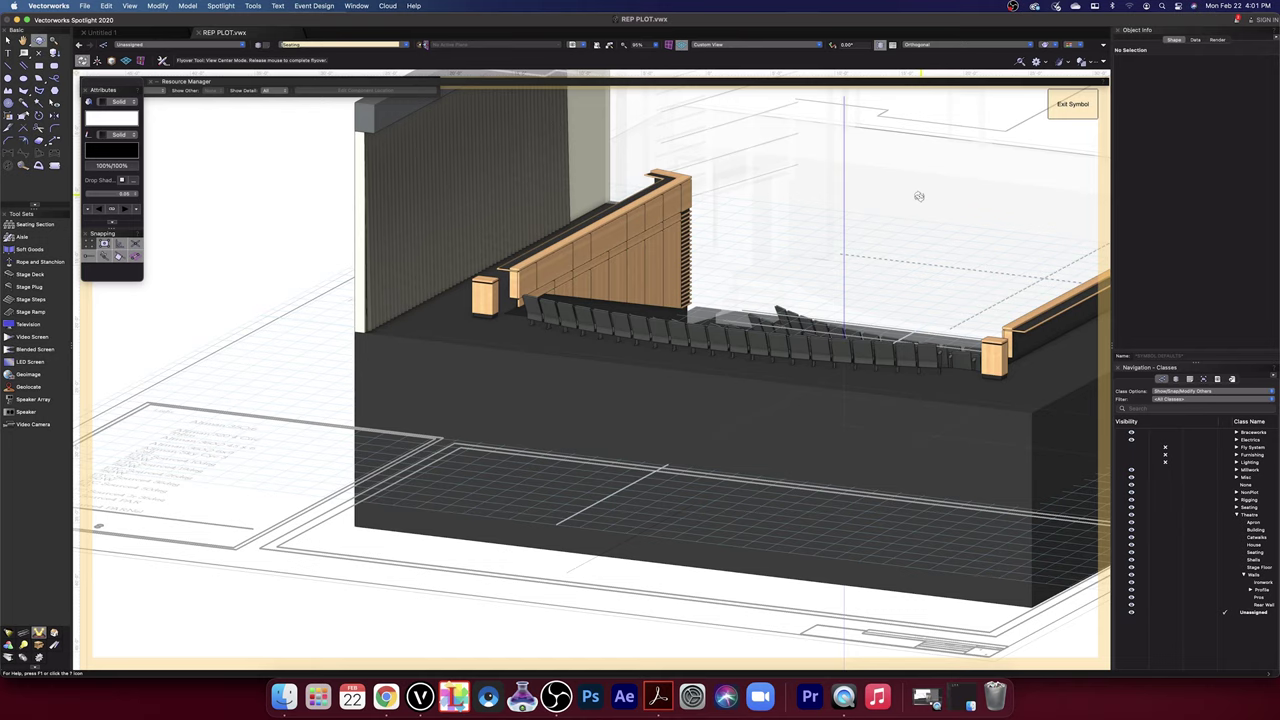
{"action": "mouse_move", "coordinate": [919, 196]}
{"action": "middle_mouse_down", "text": "shift"}
{"action": "mouse_move", "coordinate": [849, 223]}
{"action": "mouse_move", "coordinate": [791, 226]}
{"action": "mouse_move", "coordinate": [741, 256]}
{"action": "mouse_move", "coordinate": [900, 209]}
{"action": "mouse_move", "coordinate": [923, 219]}
{"action": "middle_mouse_up", "text": "shift"}
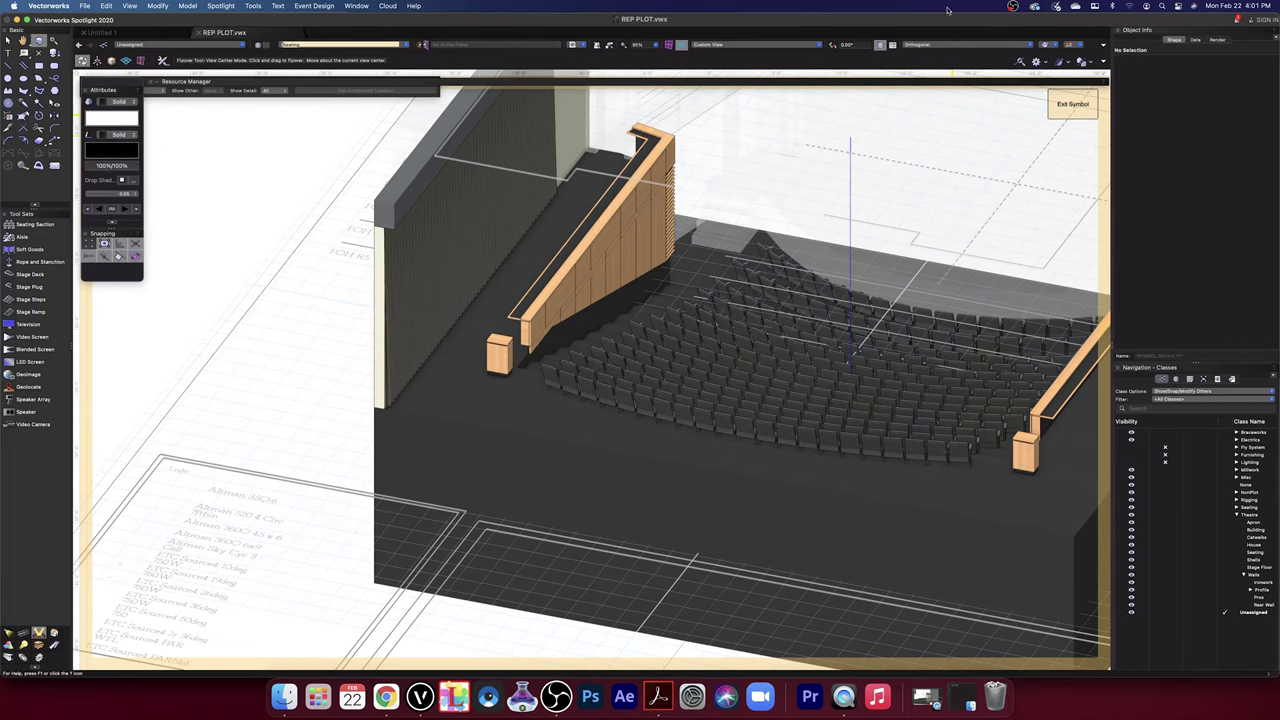
{"action": "left_click", "coordinate": [728, 46]}
{"action": "left_click", "coordinate": [722, 57]}
{"action": "scroll", "coordinate": [729, 247], "scroll_direction": "down", "scroll_amount": 4}
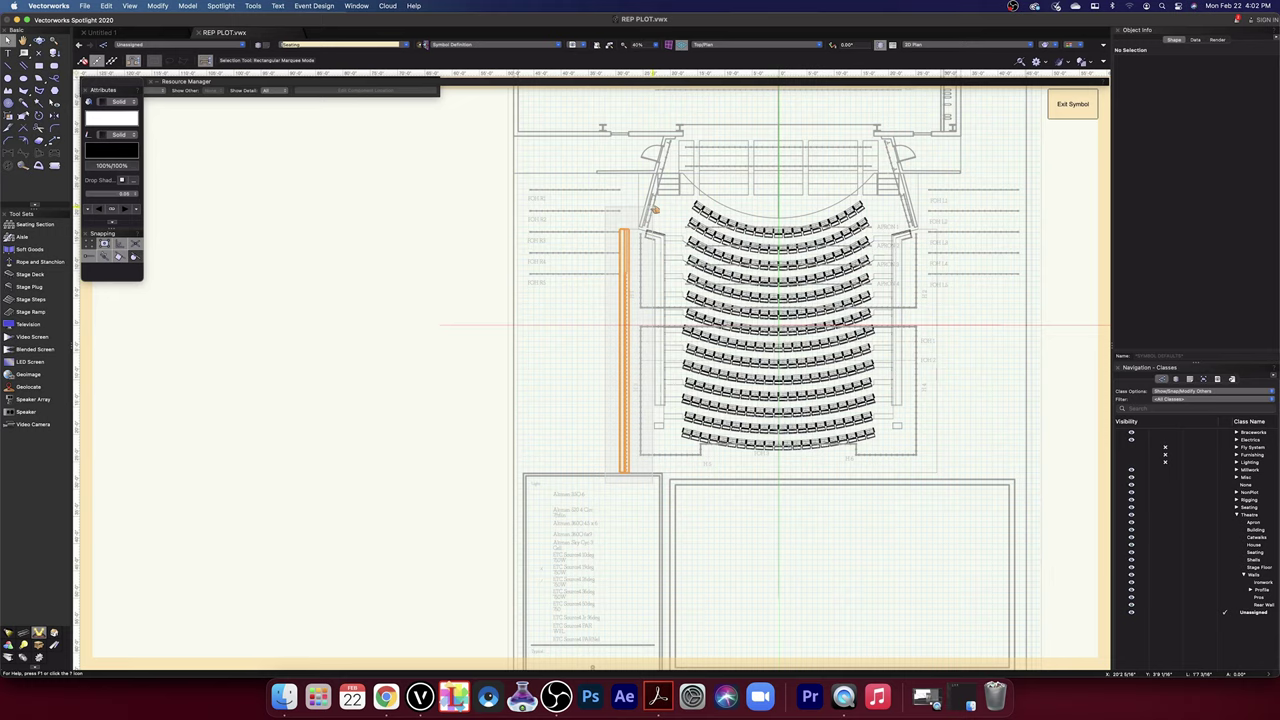
- Mirror the orange aisle-side piece across a vertical axis through the seating centre
{"action": "left_click", "coordinate": [652, 210]}
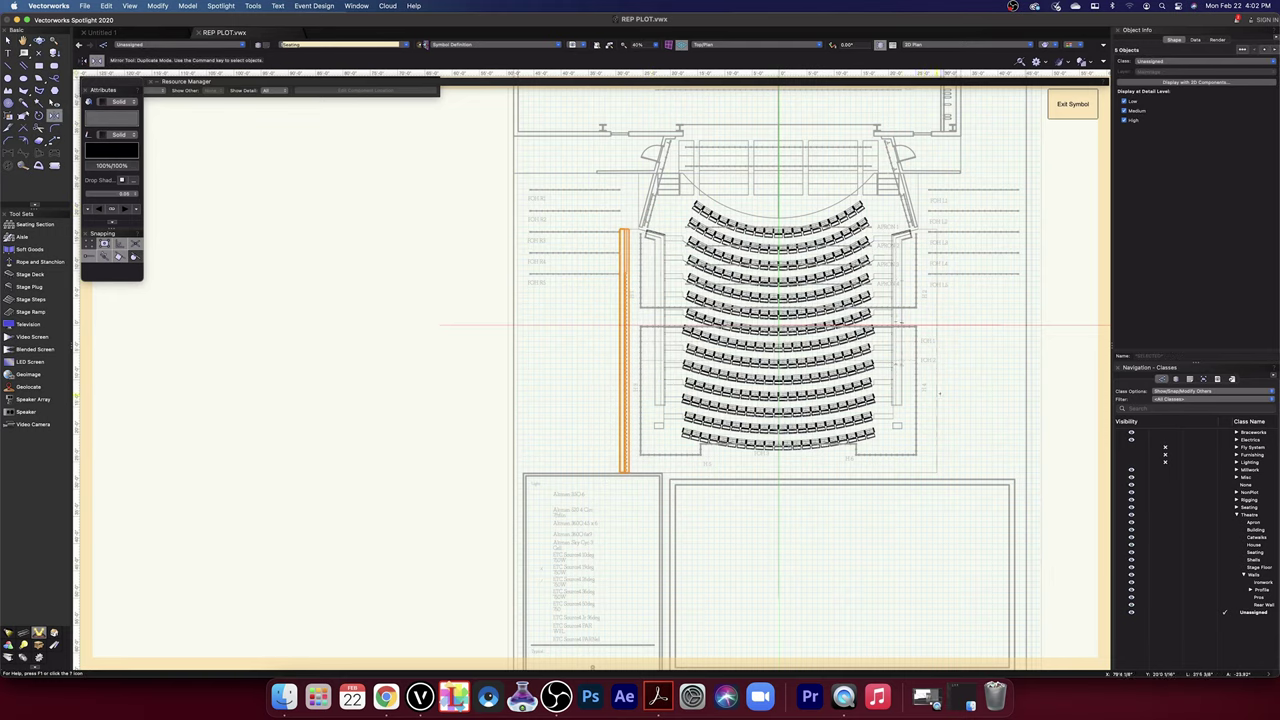
{"action": "key", "text": "space"}
{"action": "left_click_drag", "start_coordinate": [955, 361], "coordinate": [921, 503]}
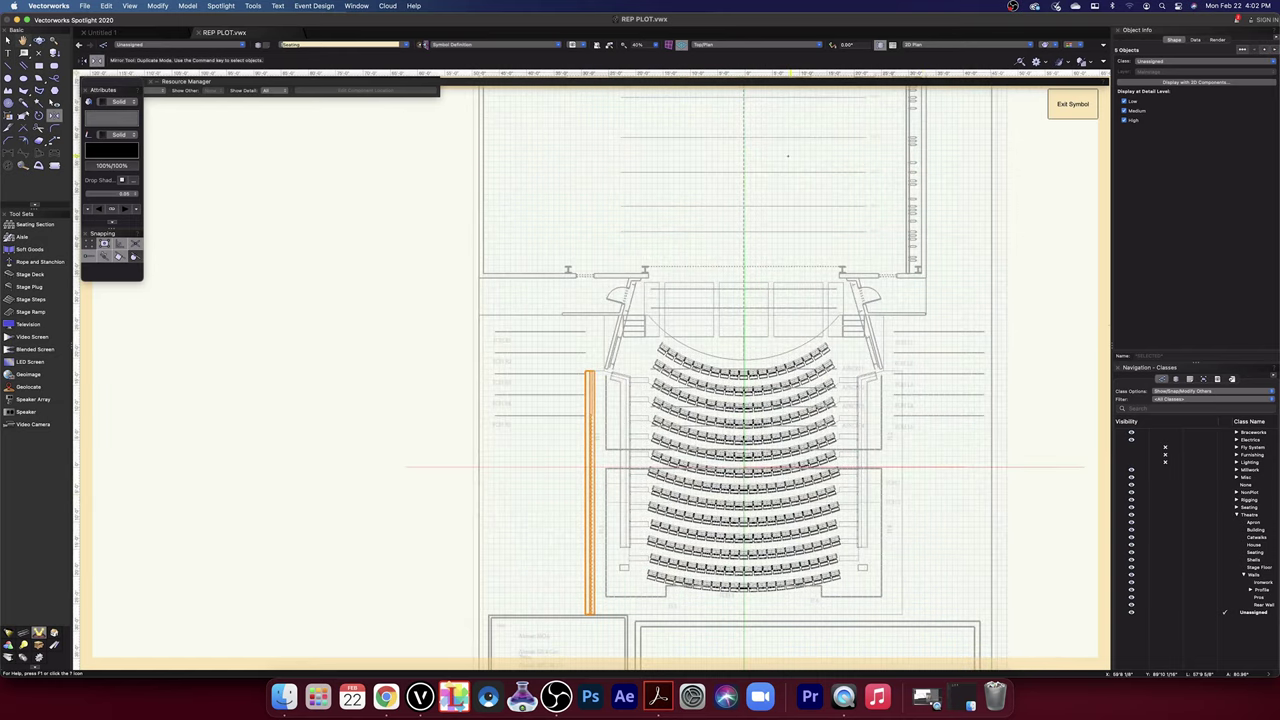
{"action": "left_click", "coordinate": [745, 148]}
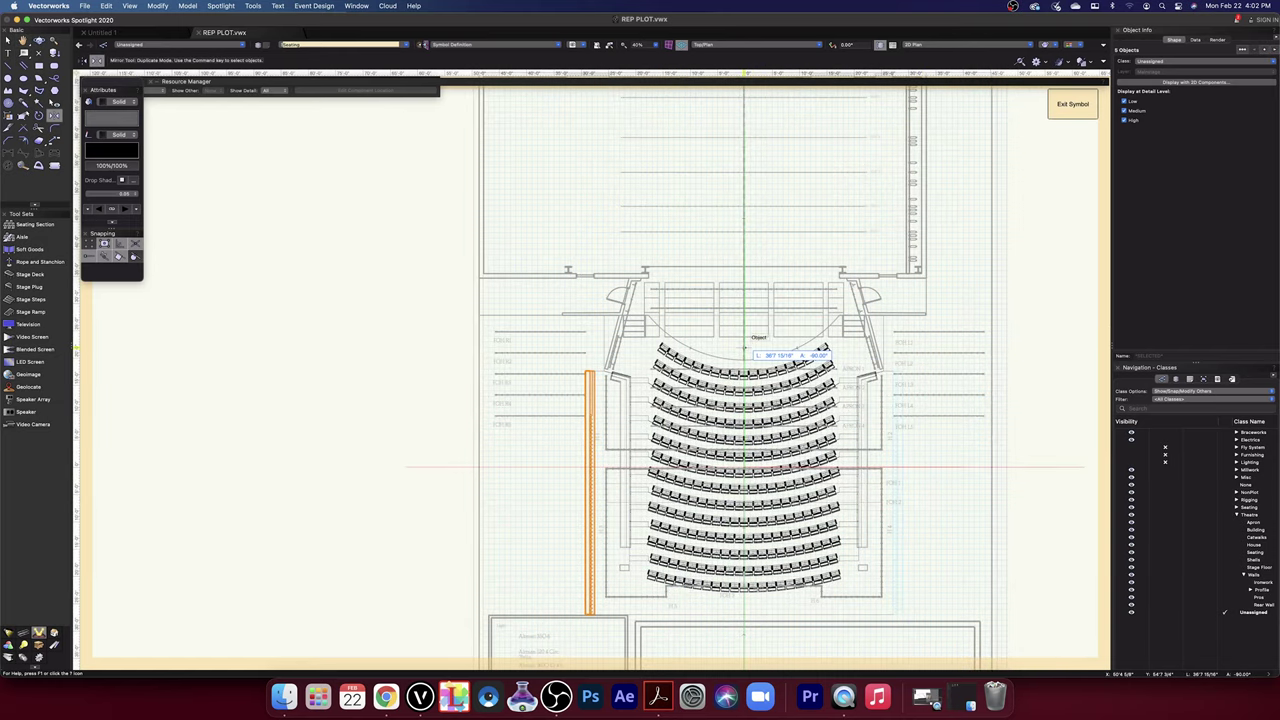
{"action": "left_click", "coordinate": [745, 349]}
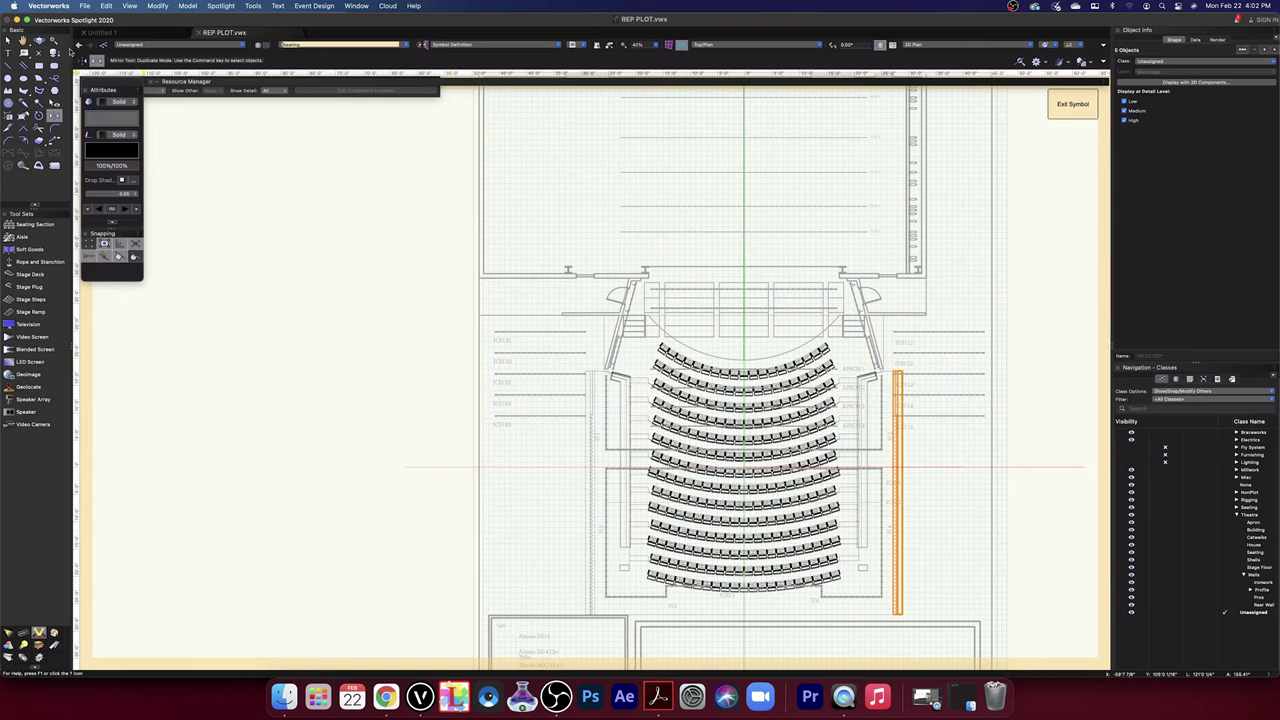
{"action": "key", "text": "x"}
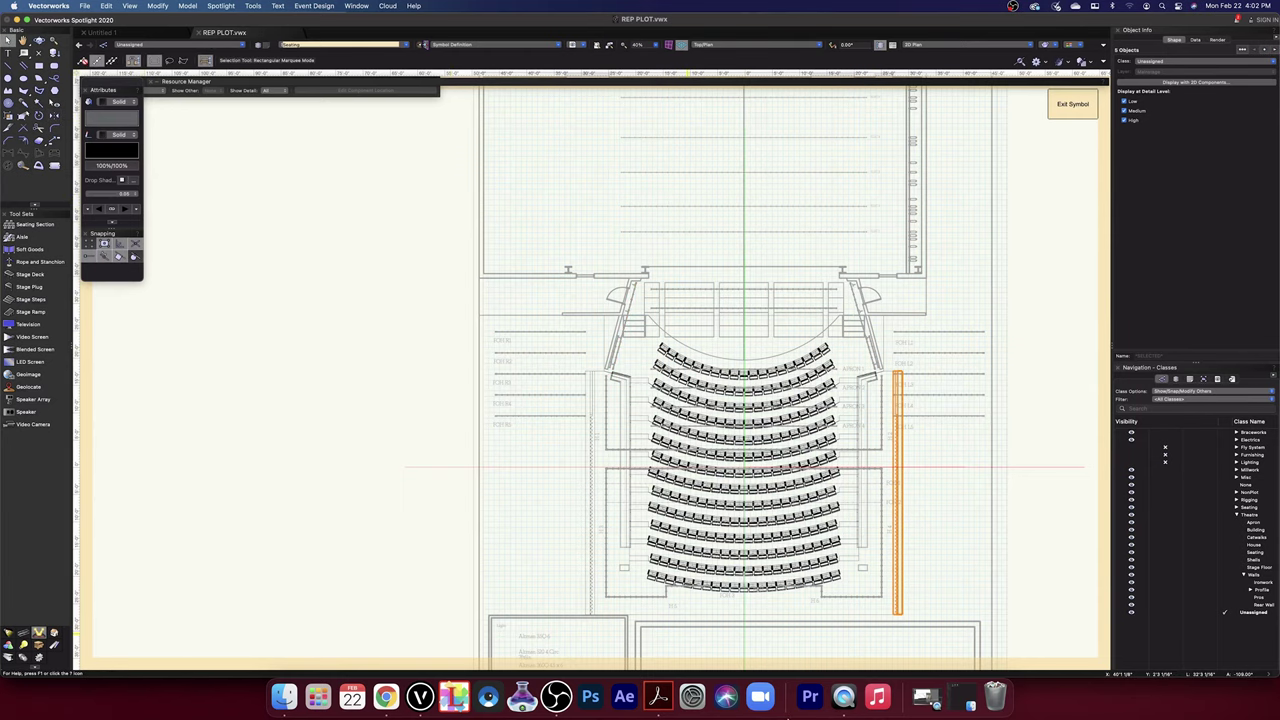
- Snap the mirrored piece's corner into place beside the FOH L labels
{"action": "scroll", "coordinate": [905, 371], "scroll_direction": "up", "scroll_amount": 5}
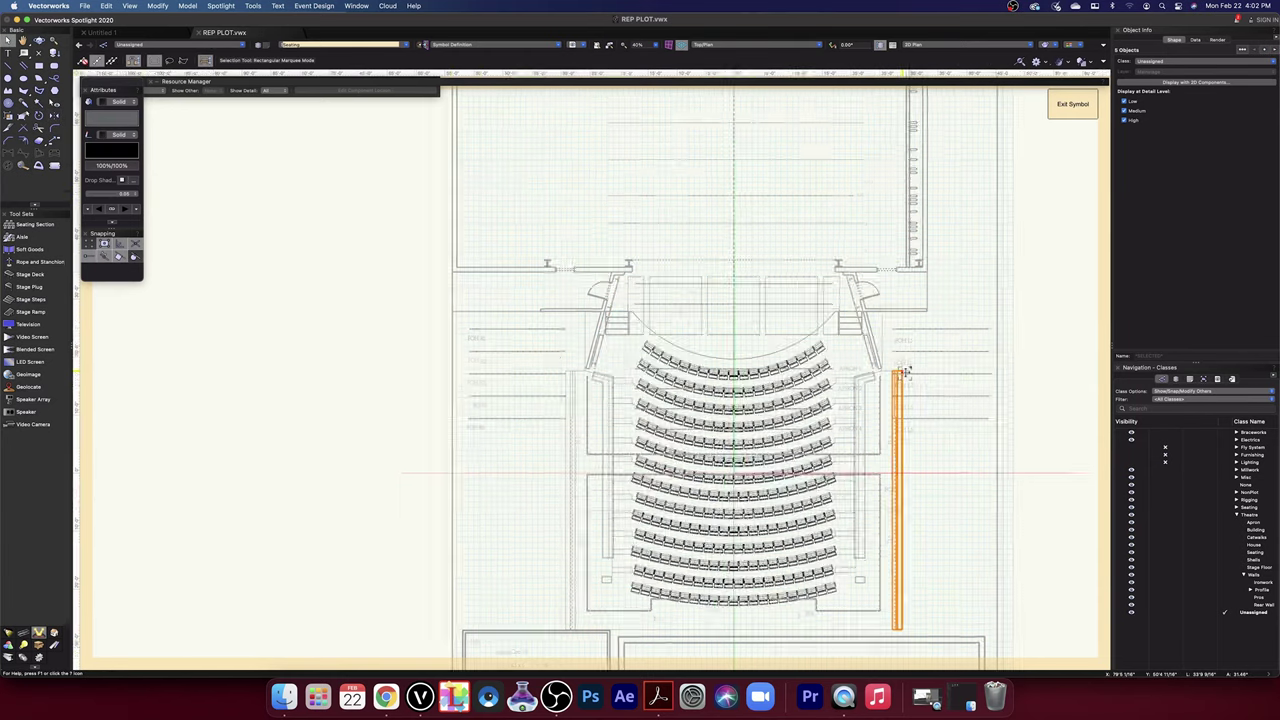
{"action": "scroll", "coordinate": [903, 370], "scroll_direction": "up", "scroll_amount": 6}
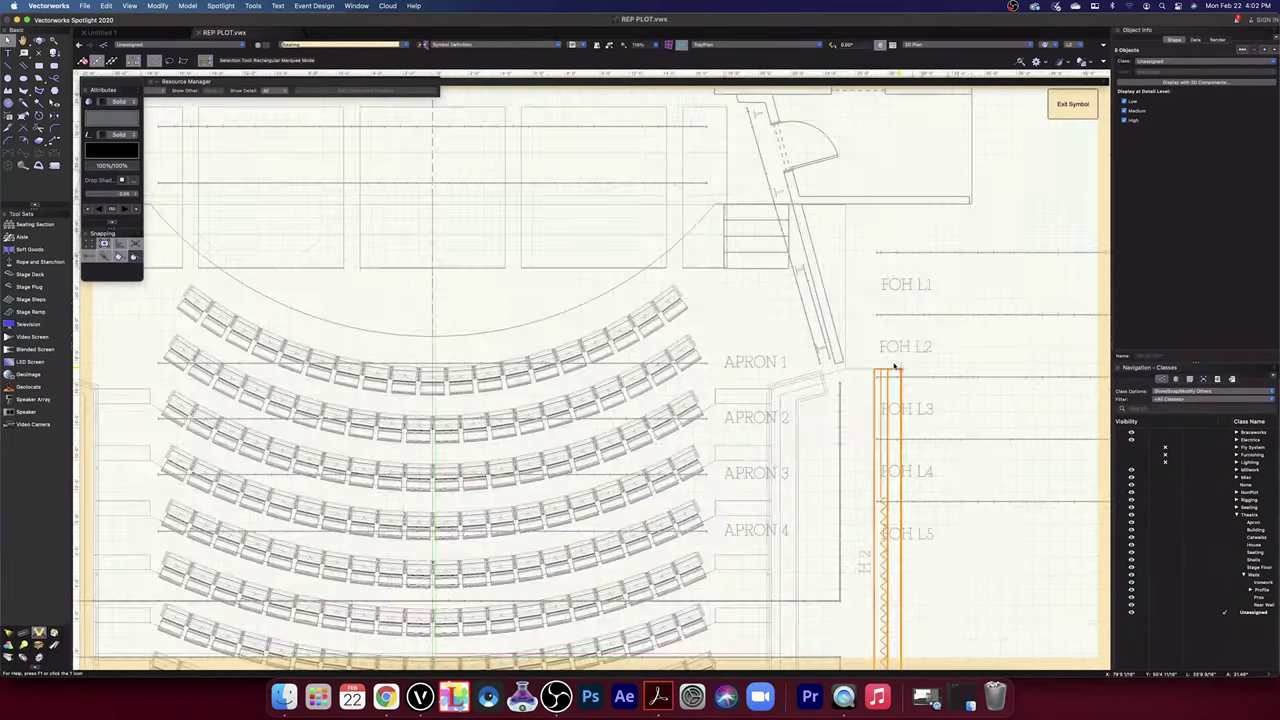
{"action": "scroll", "coordinate": [893, 366], "scroll_direction": "up", "scroll_amount": 2}
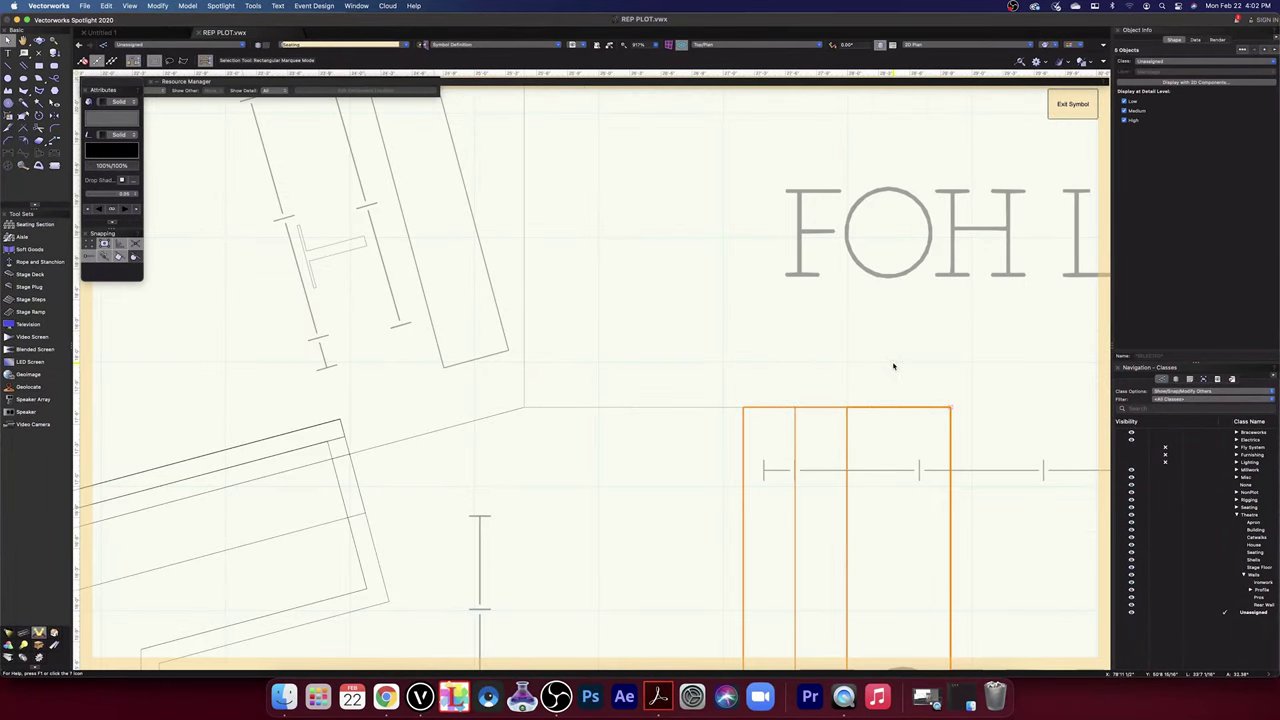
{"action": "scroll", "coordinate": [893, 366], "scroll_direction": "down", "scroll_amount": 9}
{"action": "scroll", "coordinate": [662, 385], "scroll_direction": "up", "scroll_amount": 10}
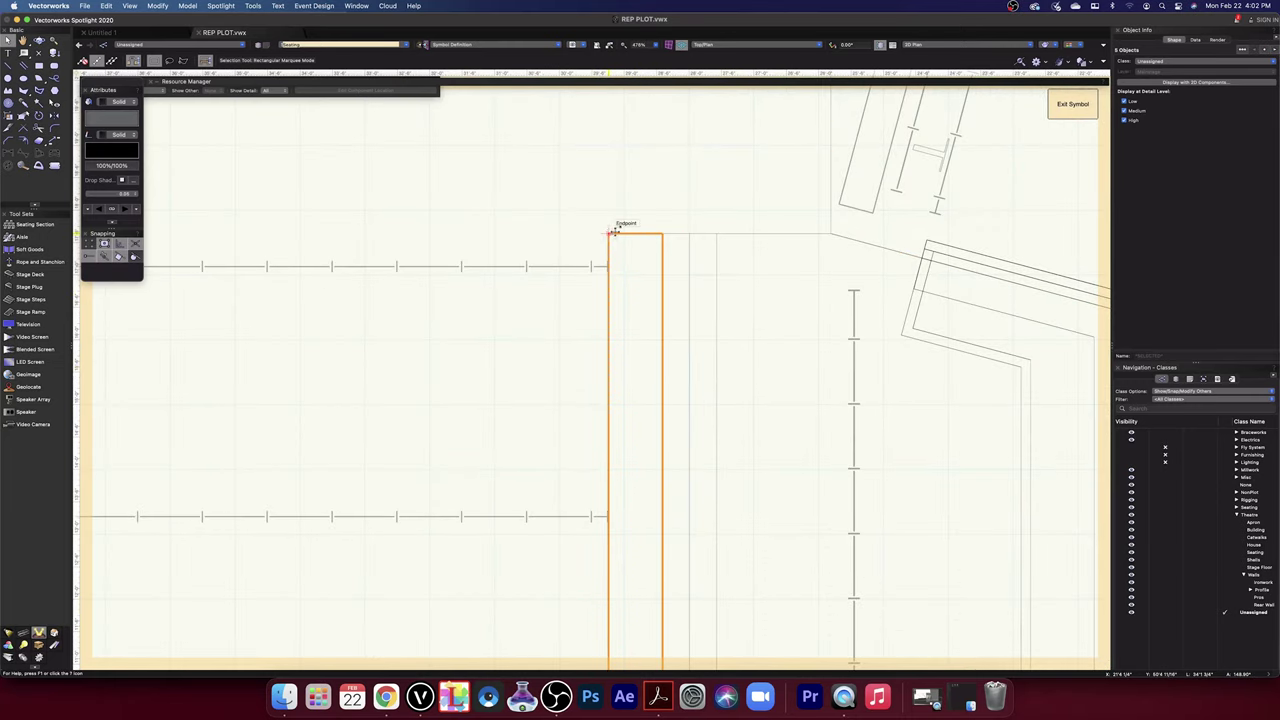
{"action": "scroll", "coordinate": [612, 236], "scroll_direction": "down", "scroll_amount": 8}
{"action": "scroll", "coordinate": [1003, 260], "scroll_direction": "up", "scroll_amount": 6}
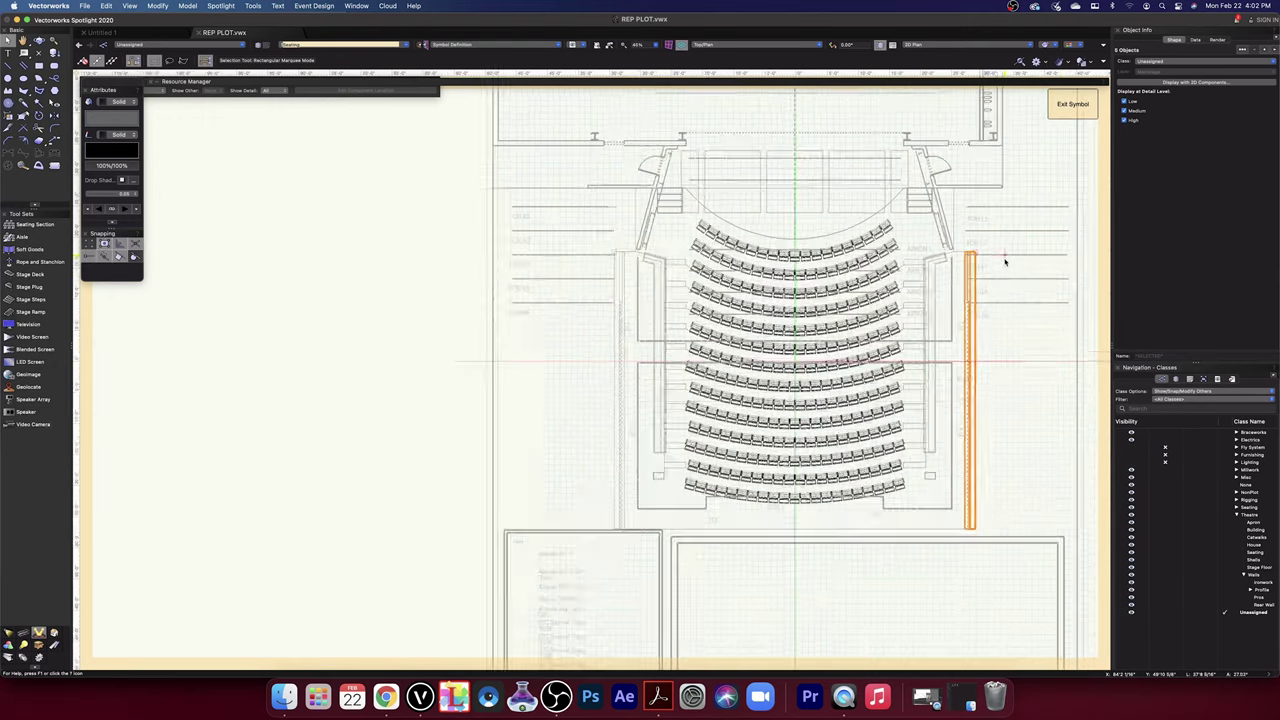
{"action": "scroll", "coordinate": [942, 245], "scroll_direction": "up", "scroll_amount": 6}
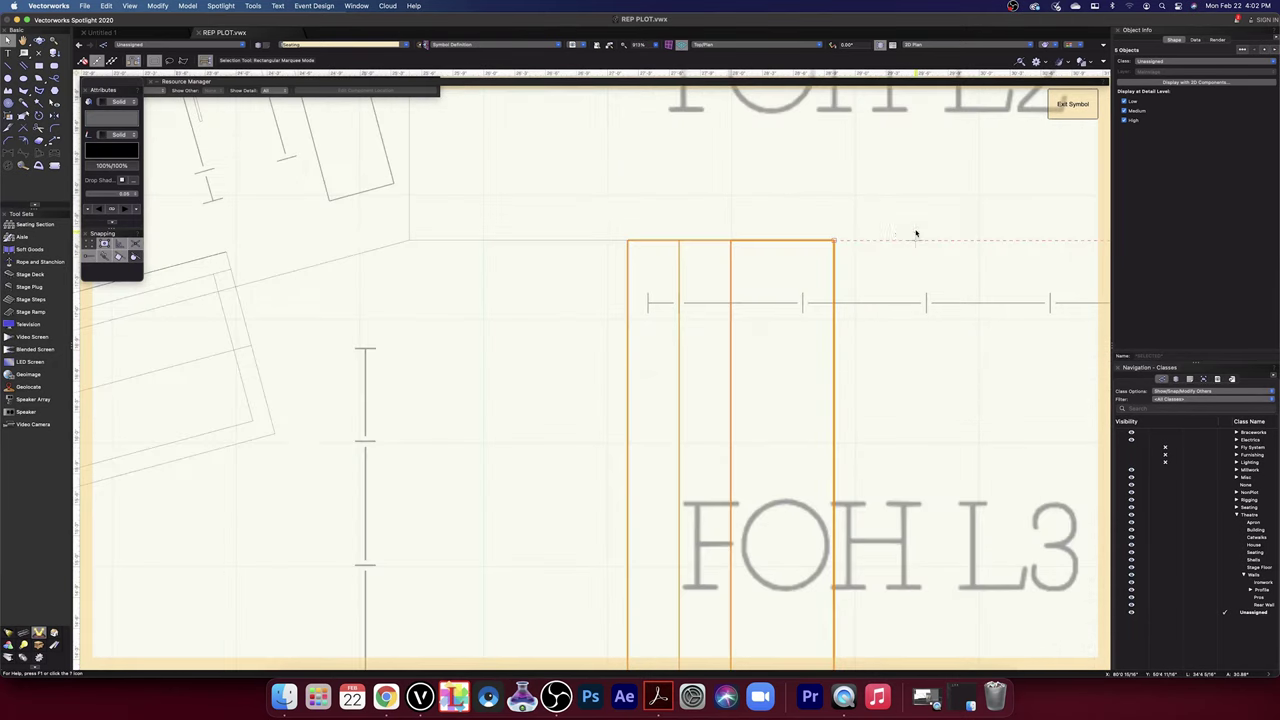
{"action": "left_click_drag", "start_coordinate": [832, 242], "coordinate": [584, 287]}
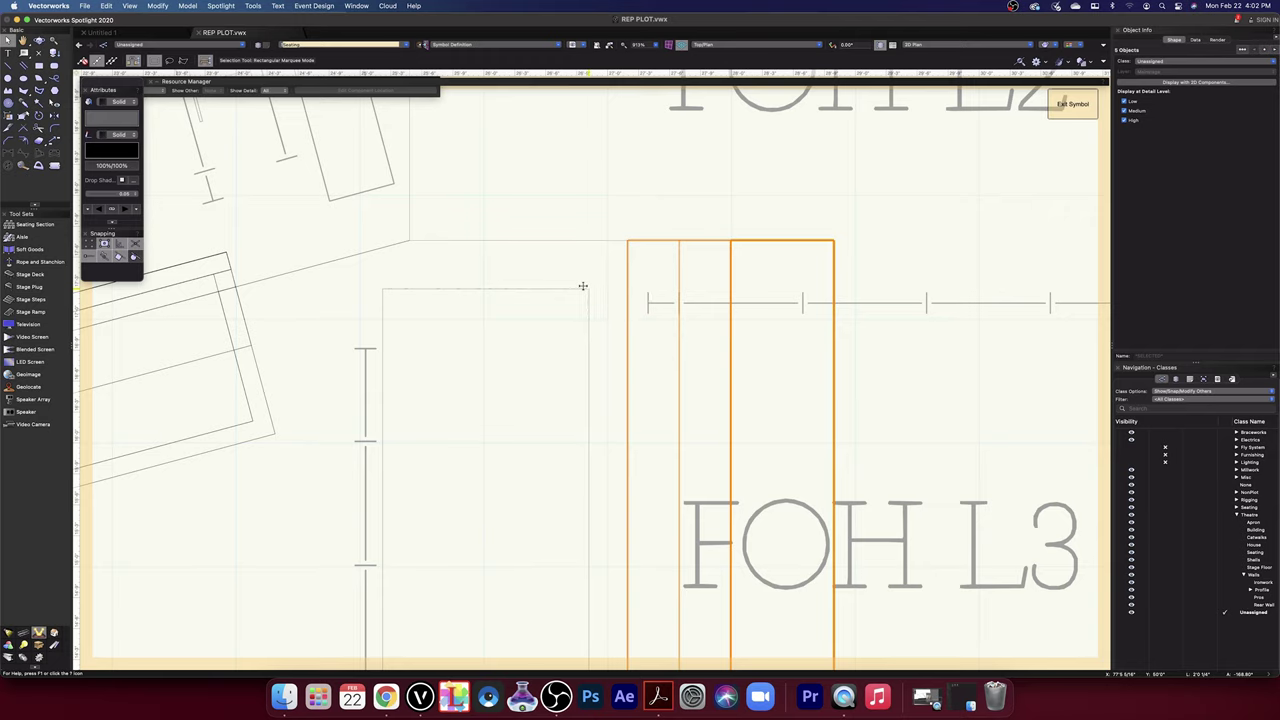
{"action": "left_click_drag", "start_coordinate": [584, 290], "coordinate": [834, 243]}
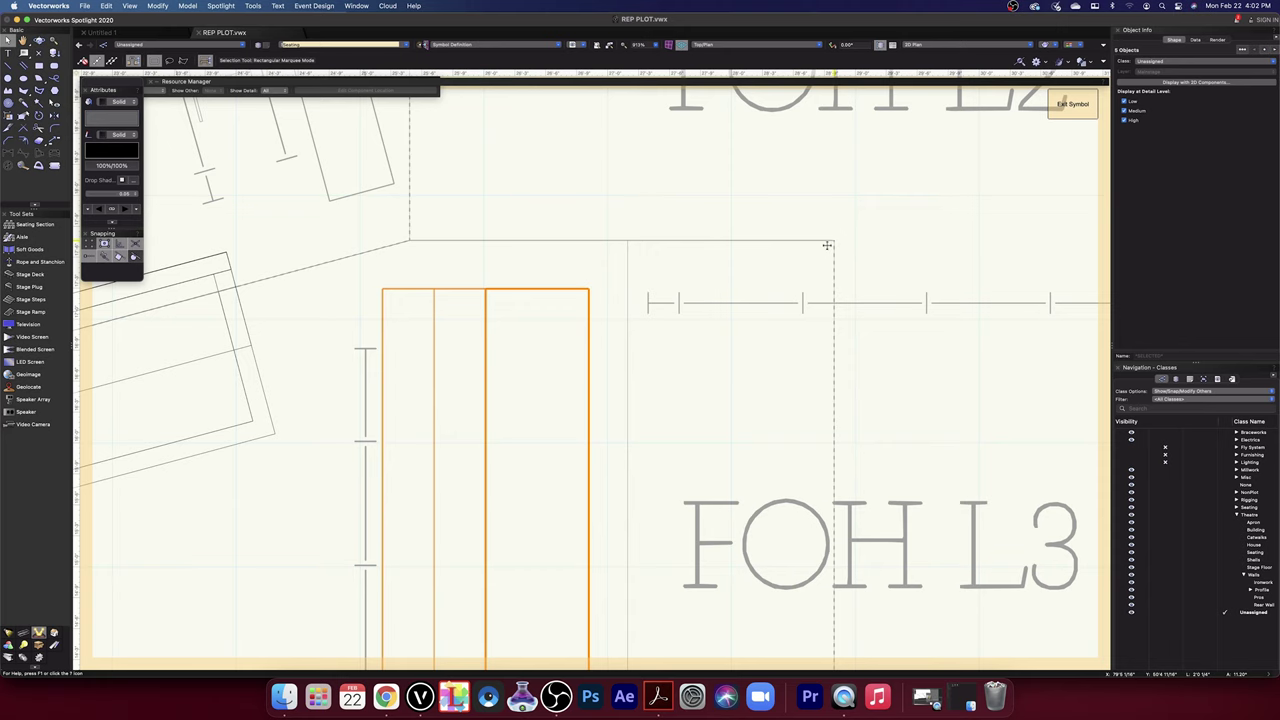
{"action": "scroll", "coordinate": [827, 244], "scroll_direction": "down", "scroll_amount": 10}
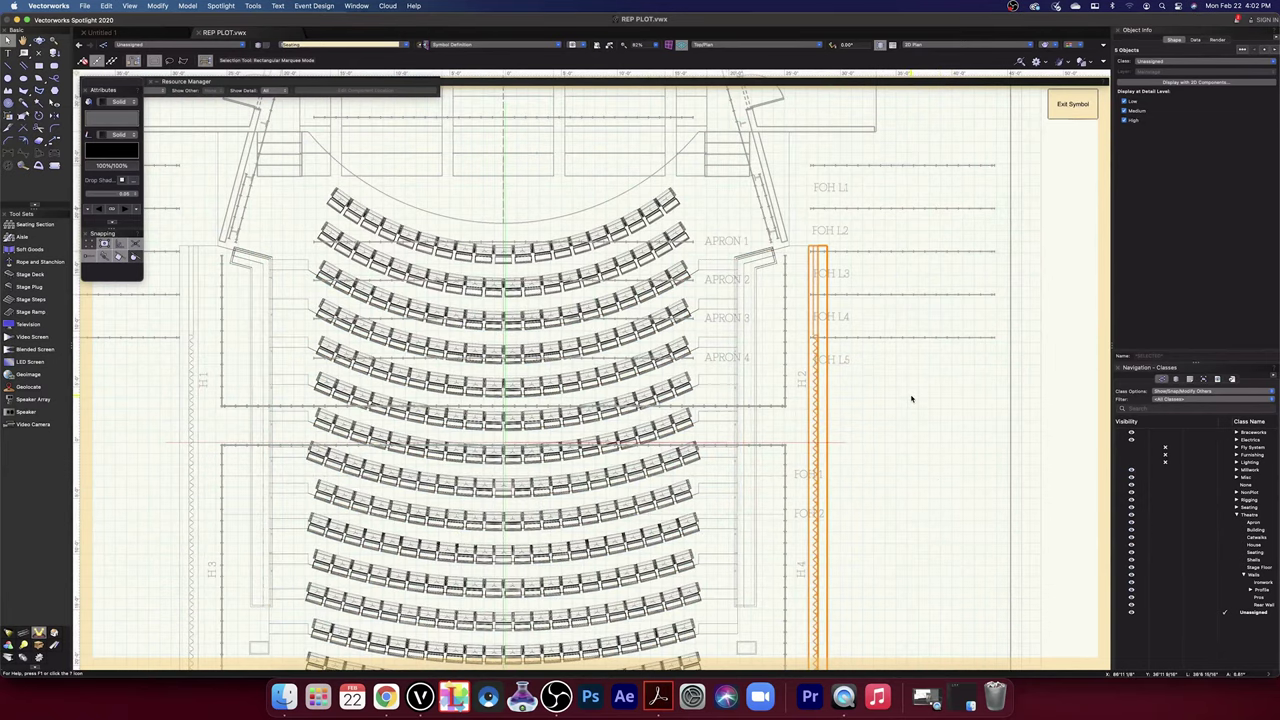
- Check the dashed line by FOH L4 and the line left of the seating, then exit the symbol
{"action": "left_click", "coordinate": [911, 394]}
{"action": "scroll", "coordinate": [814, 306], "scroll_direction": "up", "scroll_amount": 10}
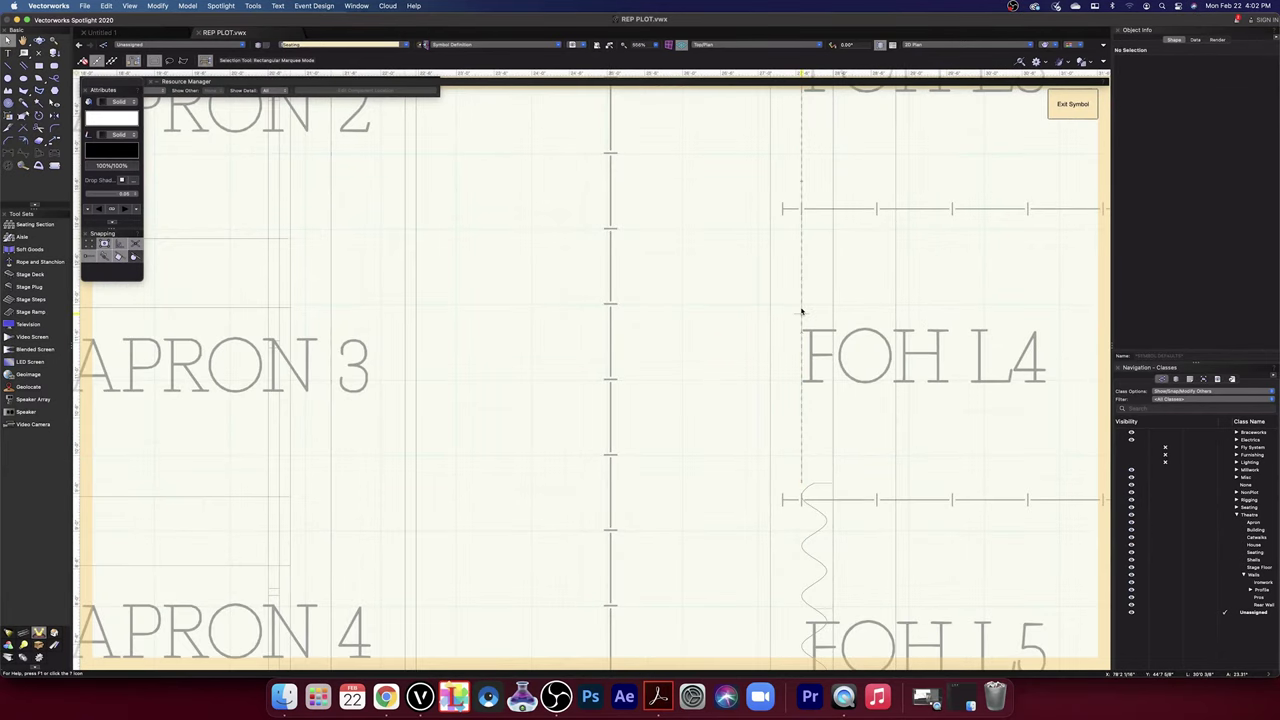
{"action": "left_click", "coordinate": [801, 310]}
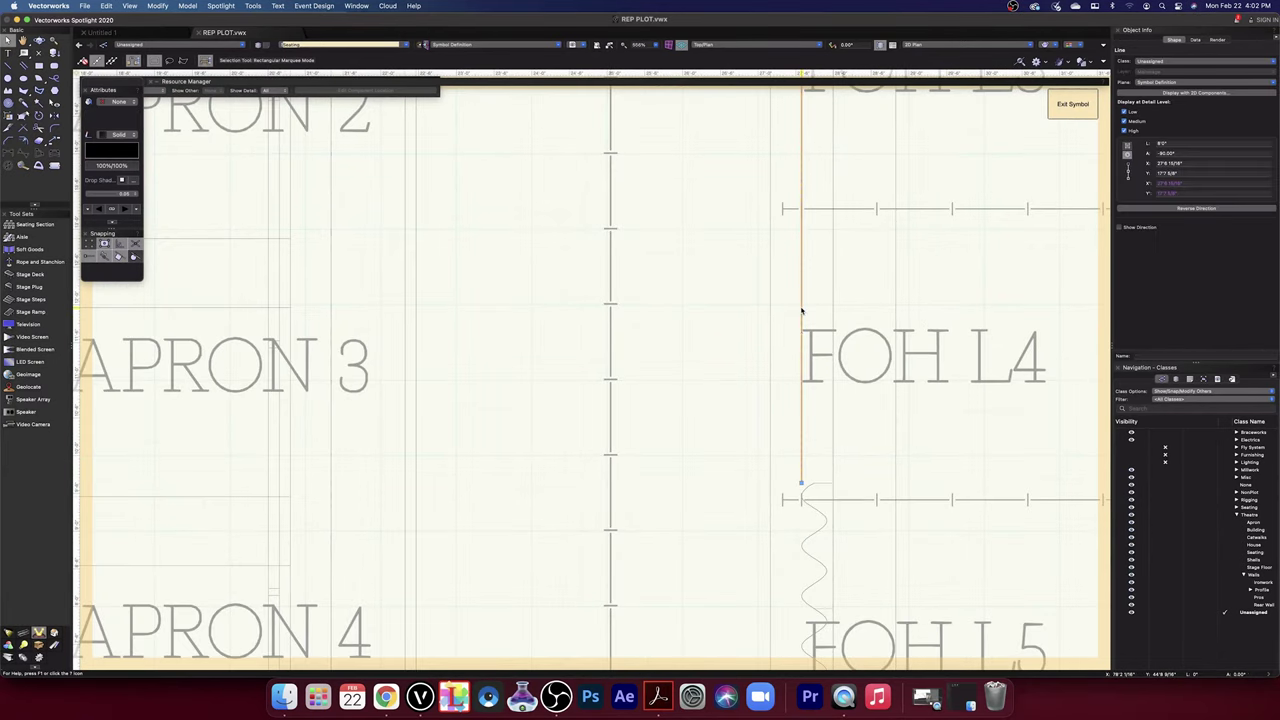
{"action": "key", "text": "Escape"}
{"action": "scroll", "coordinate": [801, 310], "scroll_direction": "down", "scroll_amount": 12}
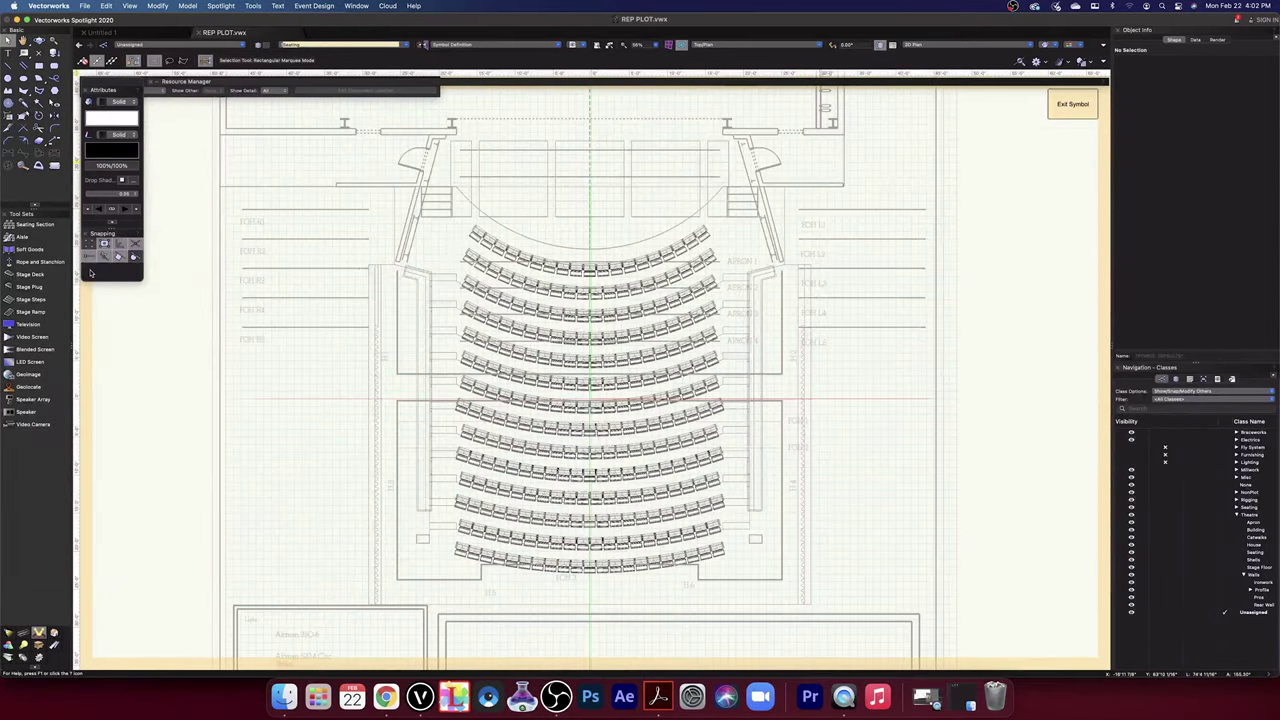
{"action": "scroll", "coordinate": [349, 316], "scroll_direction": "up", "scroll_amount": 8}
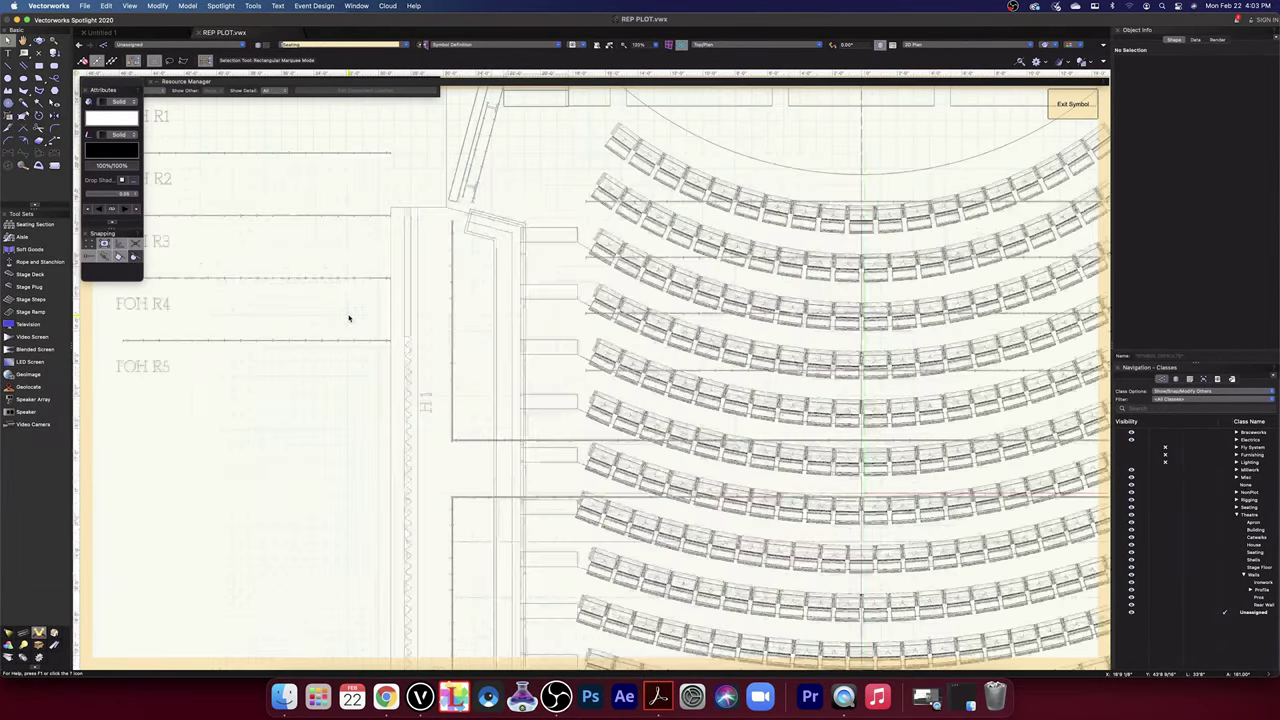
{"action": "scroll", "coordinate": [349, 318], "scroll_direction": "up", "scroll_amount": 1}
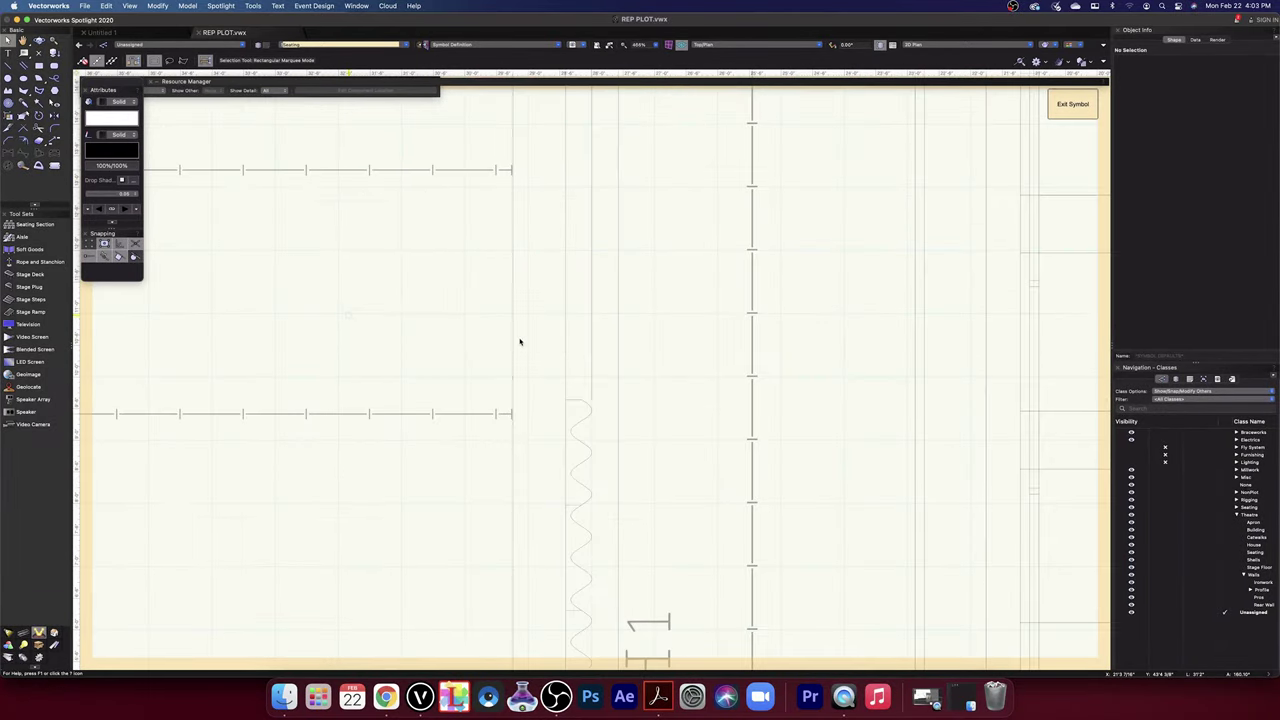
{"action": "left_click", "coordinate": [592, 328]}
{"action": "key", "text": "Escape"}
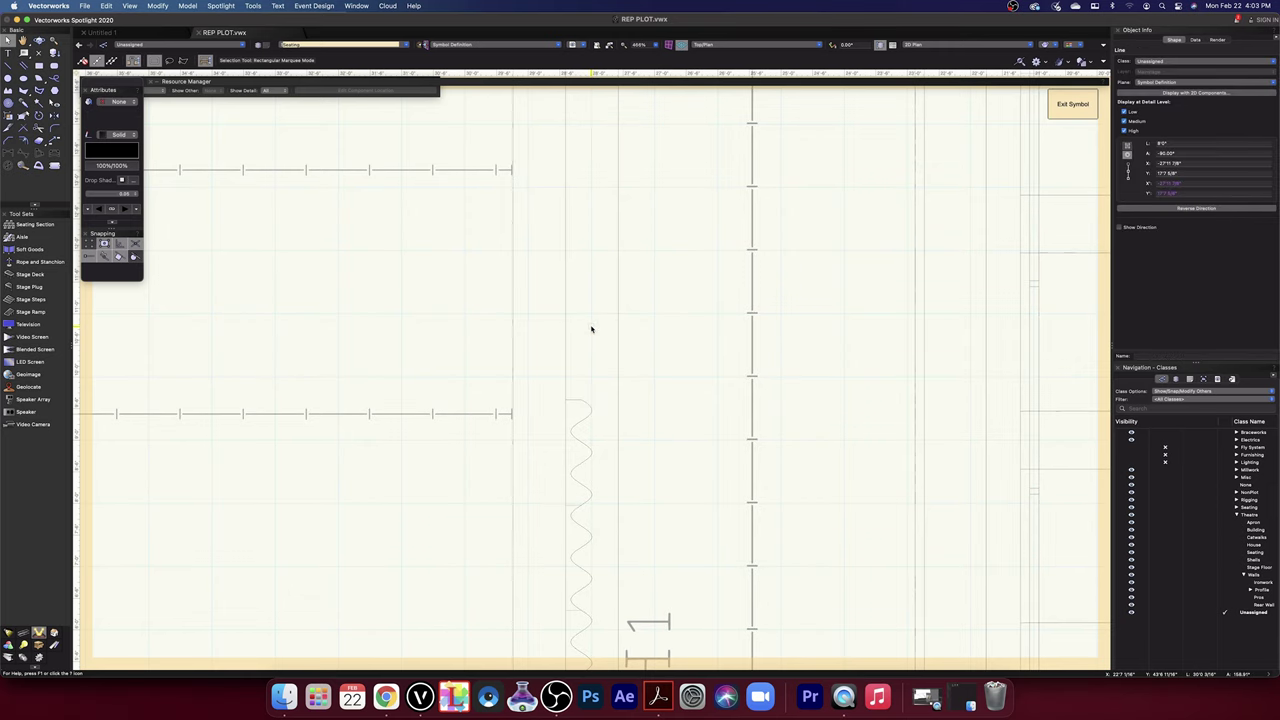
{"action": "scroll", "coordinate": [592, 328], "scroll_direction": "down", "scroll_amount": 10}
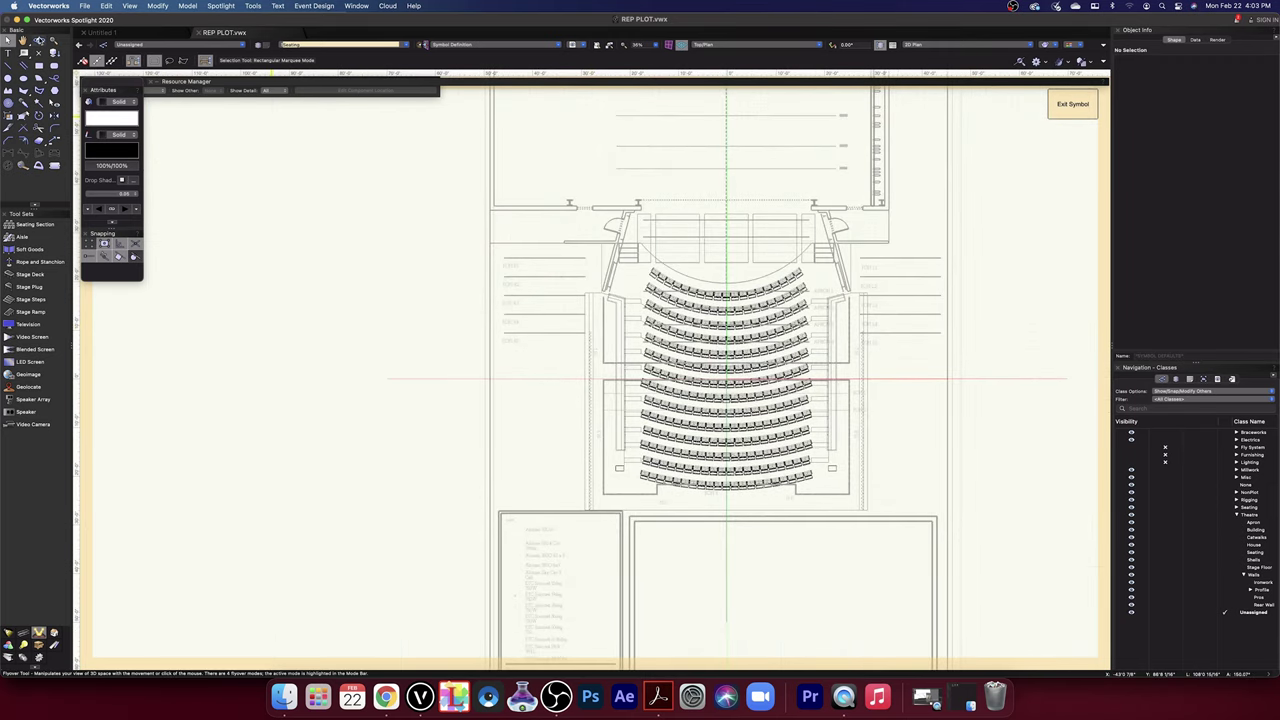
{"action": "left_click", "coordinate": [1085, 106]}
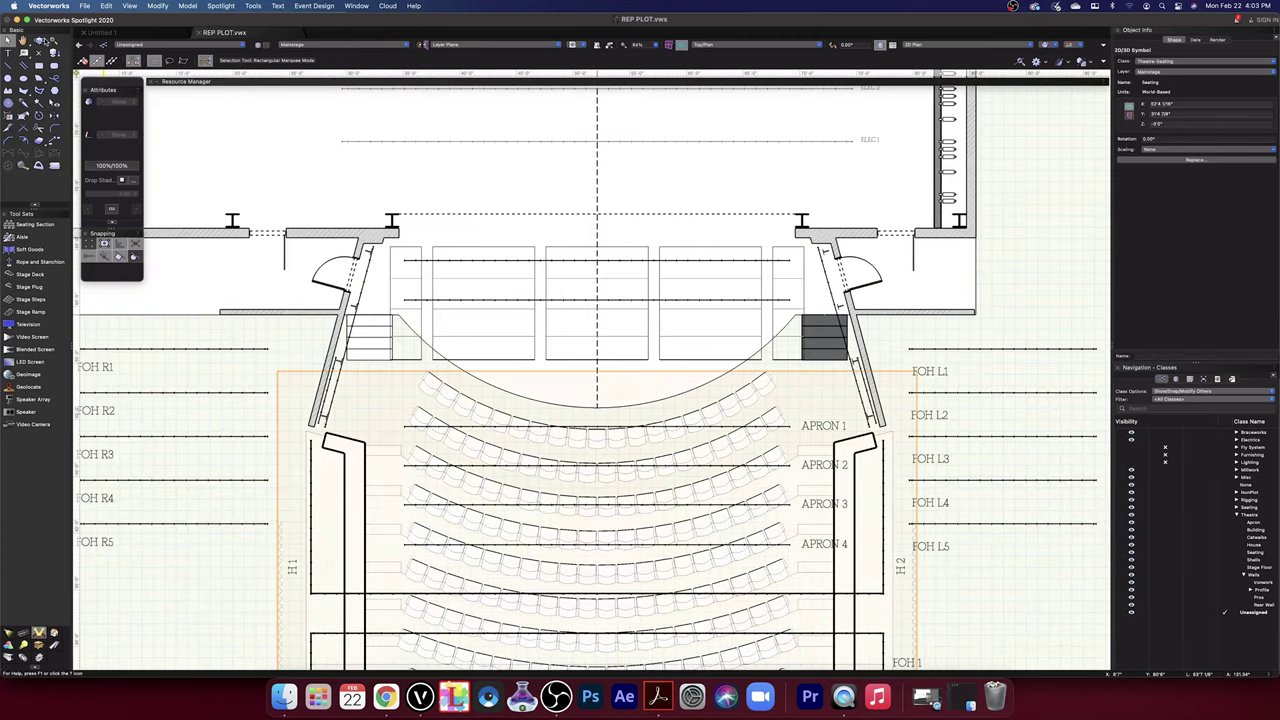
- Render the plan in OpenGL and tilt it into a 3D view of stage, walls and seating
{"action": "left_click", "coordinate": [1058, 46]}
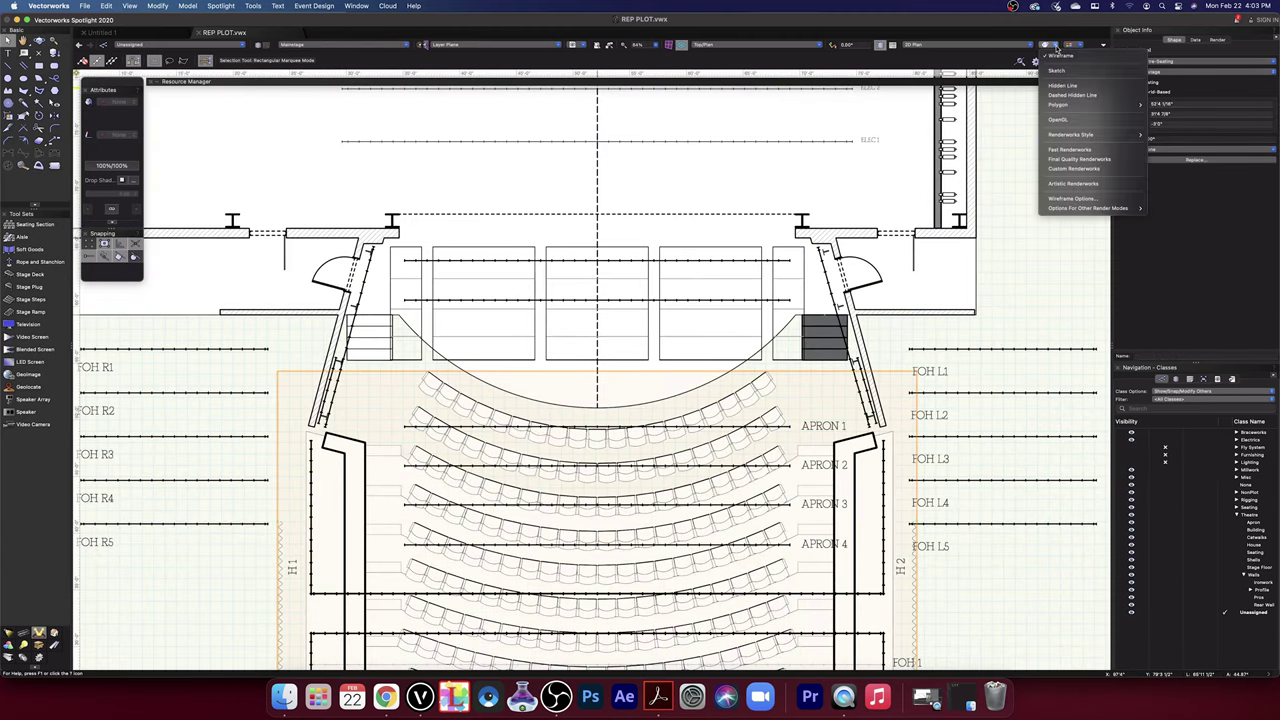
{"action": "left_click", "coordinate": [1078, 121]}
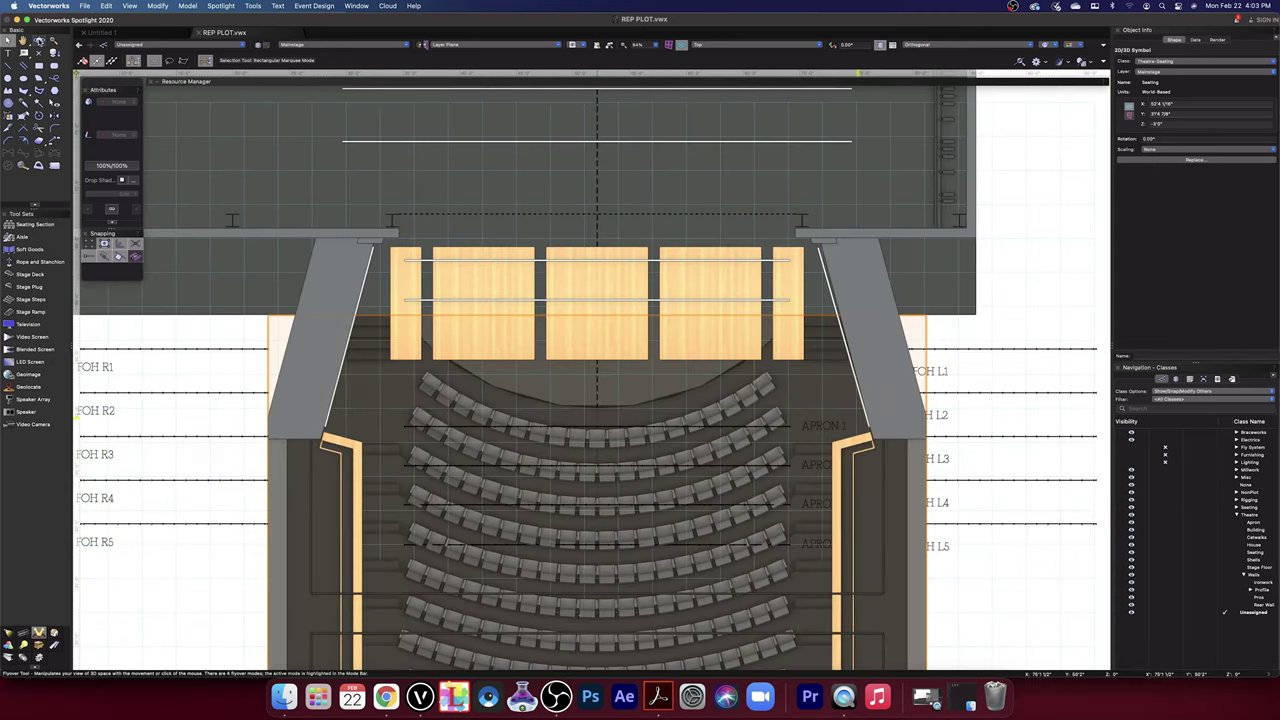
{"action": "key", "text": "space"}
{"action": "scroll", "coordinate": [718, 490], "scroll_direction": "down", "scroll_amount": 6}
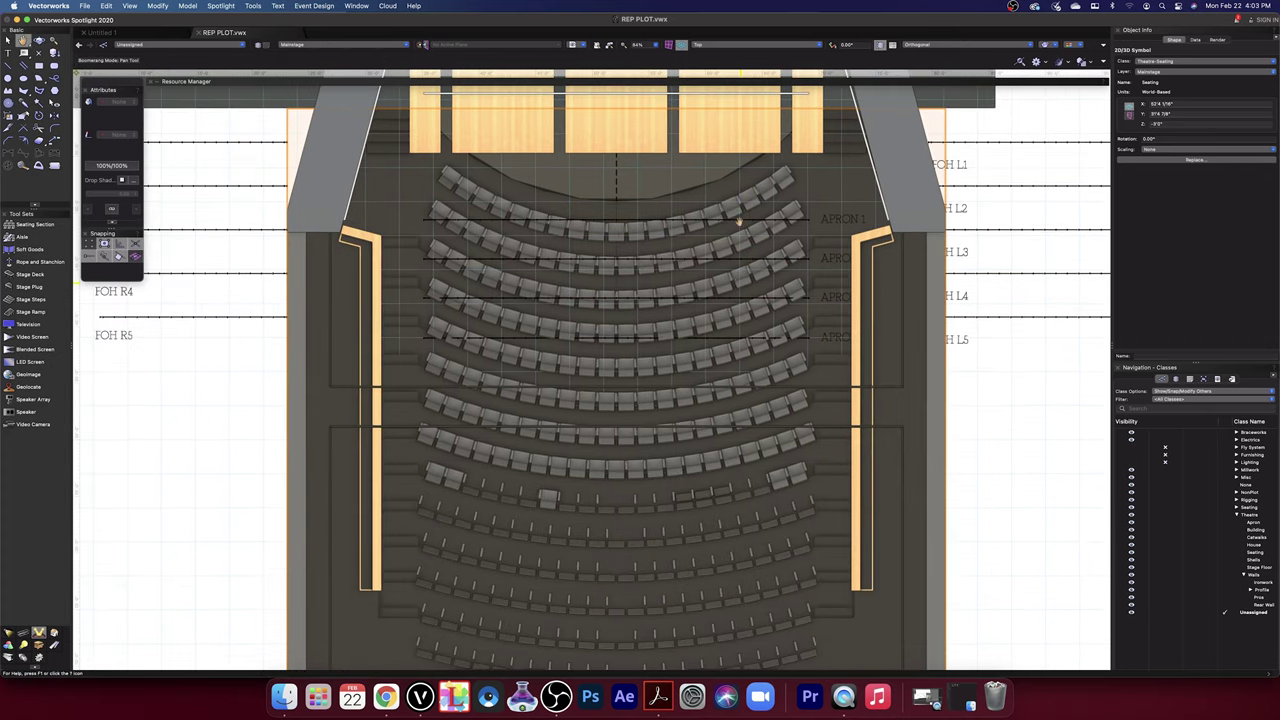
{"action": "middle_click_drag", "start_coordinate": [690, 390], "coordinate": [756, 153], "text": "shift"}
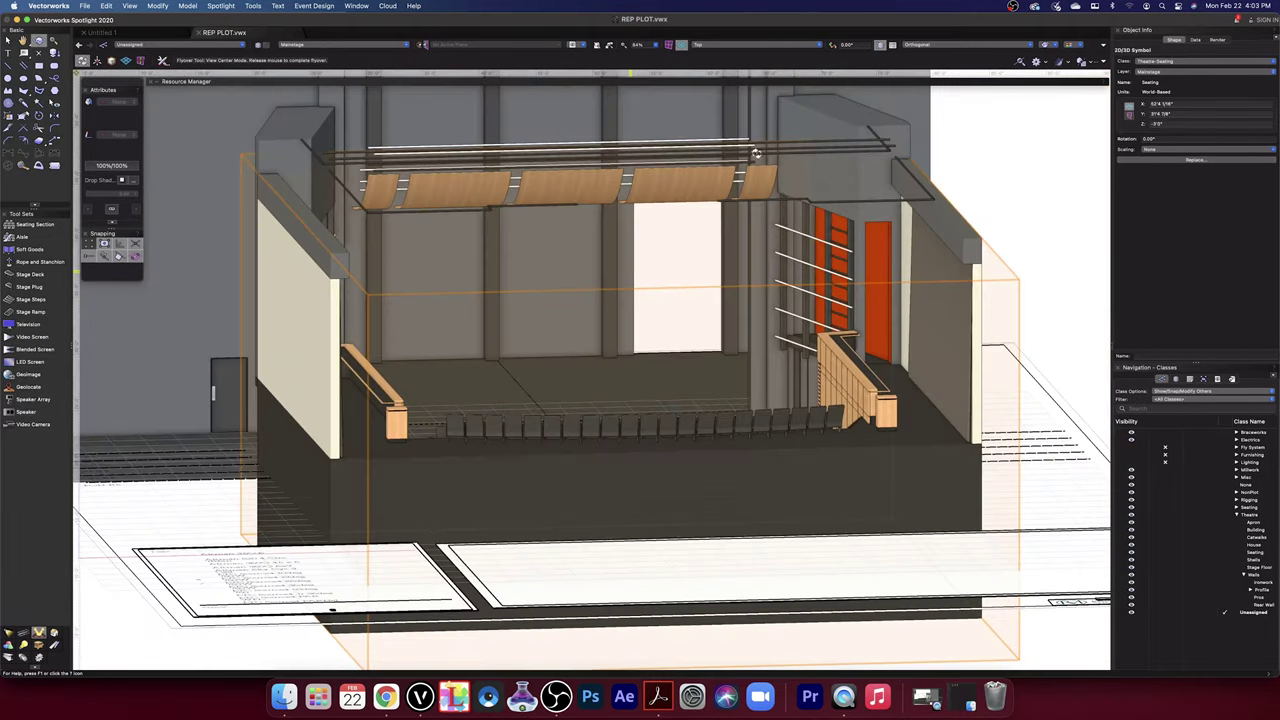
- Switch to Normal Perspective and fly through the auditorium to view the stage from the seats
{"action": "left_click", "coordinate": [954, 46]}
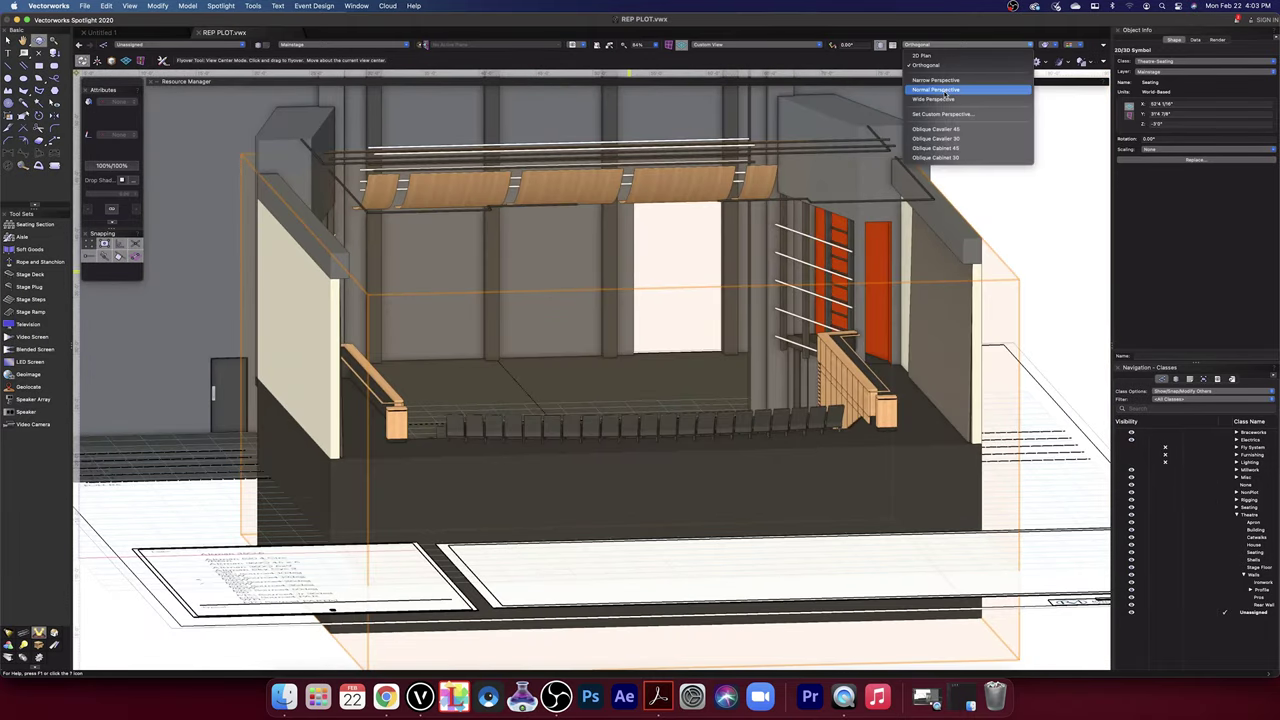
{"action": "left_click", "coordinate": [1046, 239]}
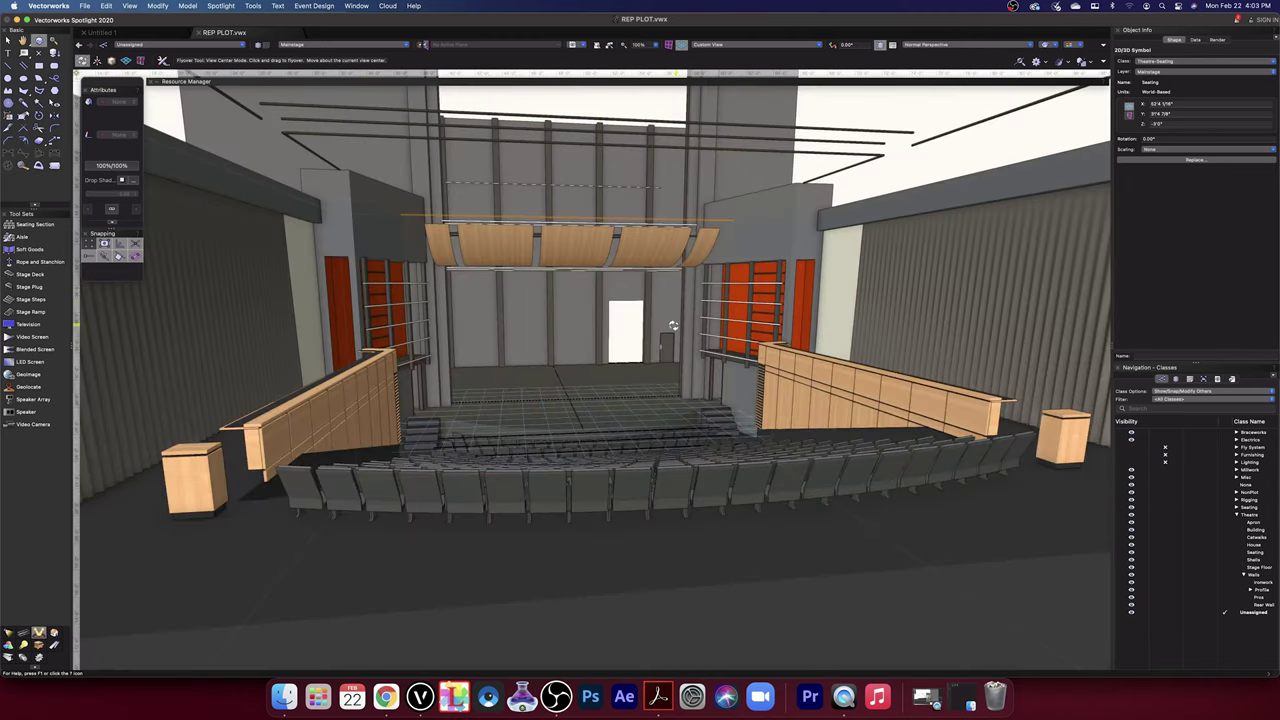
{"action": "left_click_drag", "start_coordinate": [650, 327], "coordinate": [599, 318]}
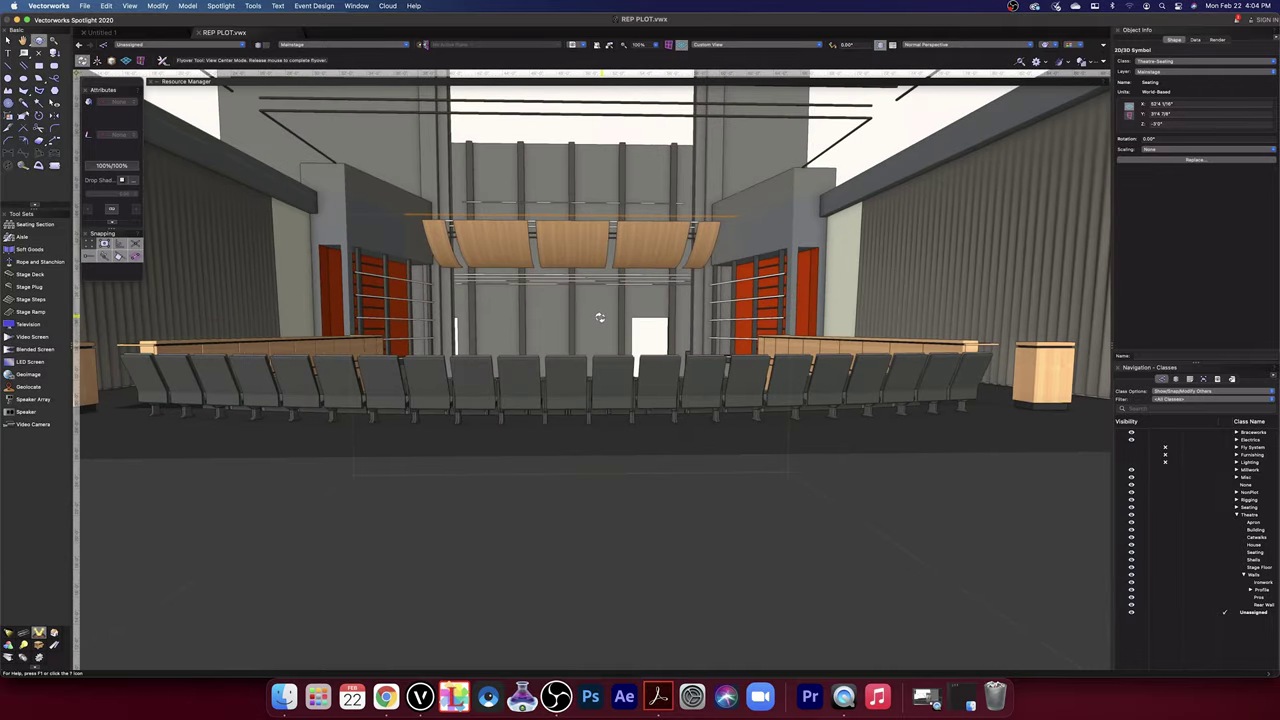
{"action": "scroll", "coordinate": [695, 286], "scroll_direction": "up", "scroll_amount": 5}
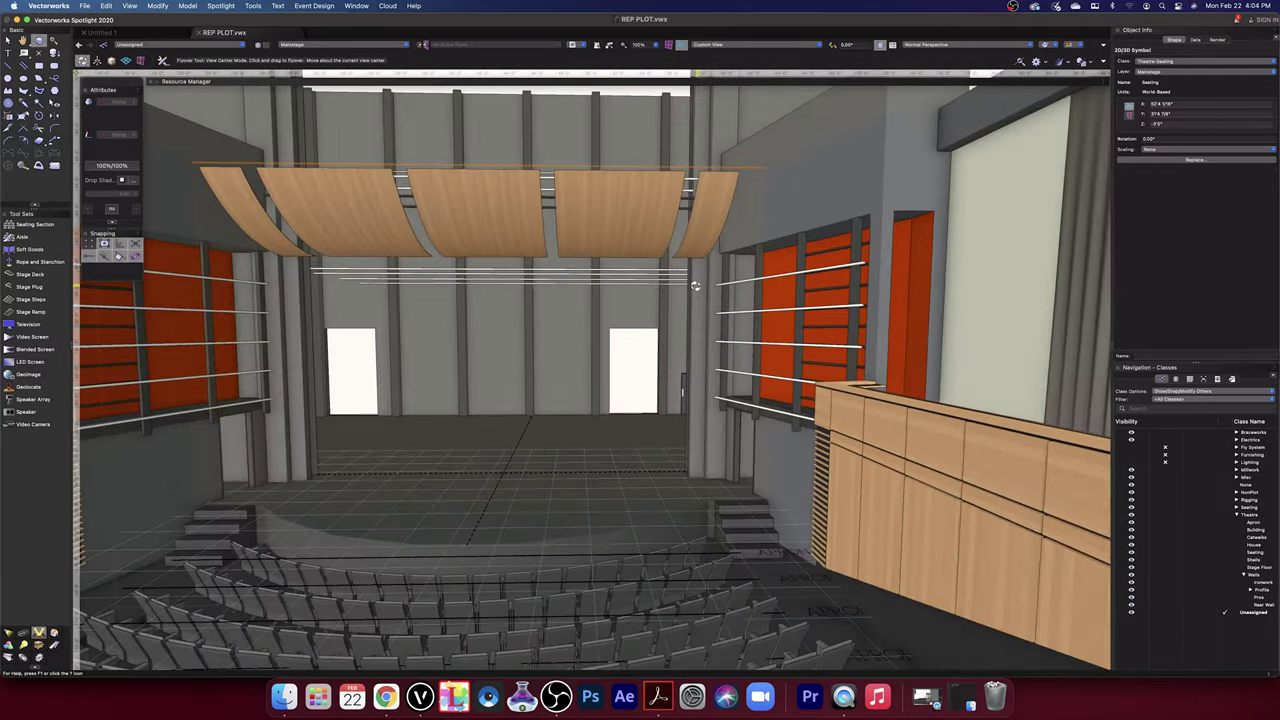
{"action": "left_click_drag", "start_coordinate": [695, 287], "coordinate": [543, 374]}
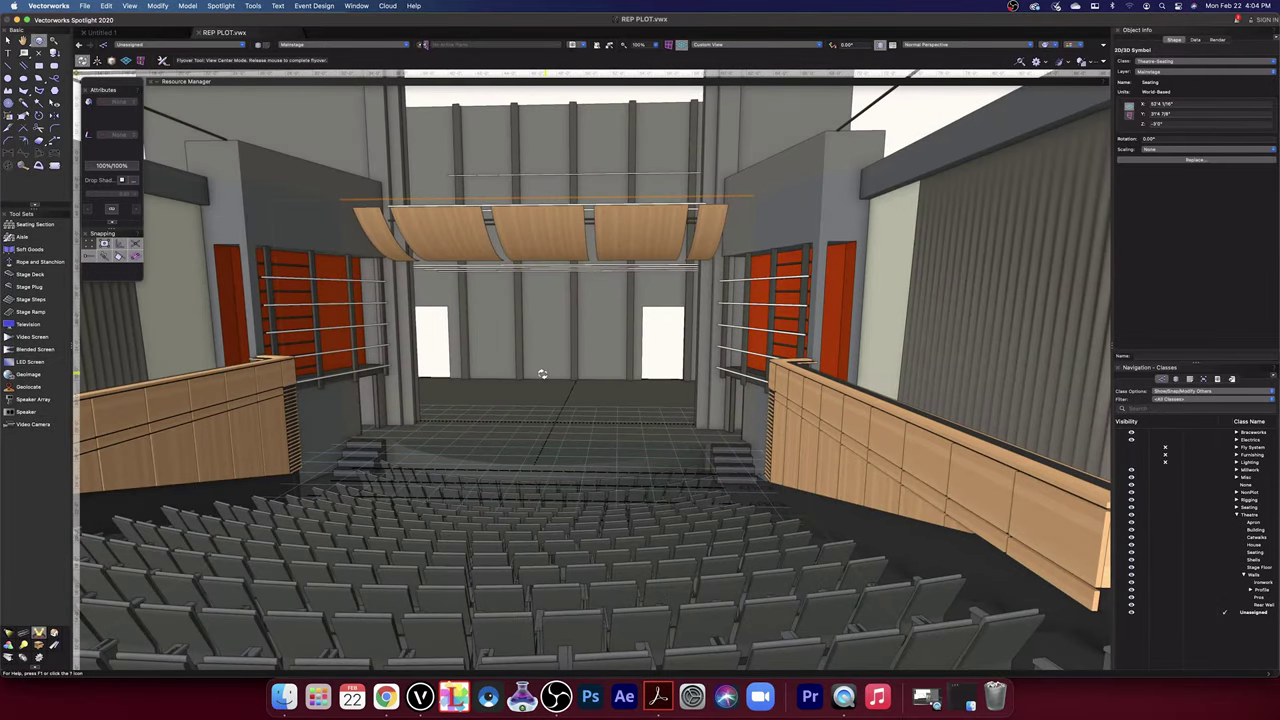
{"action": "mouse_move", "coordinate": [547, 374]}
{"action": "left_mouse_down"}
{"action": "mouse_move", "coordinate": [574, 397]}
{"action": "mouse_move", "coordinate": [620, 403]}
{"action": "mouse_move", "coordinate": [534, 385]}
{"action": "mouse_move", "coordinate": [540, 352]}
{"action": "left_mouse_up"}
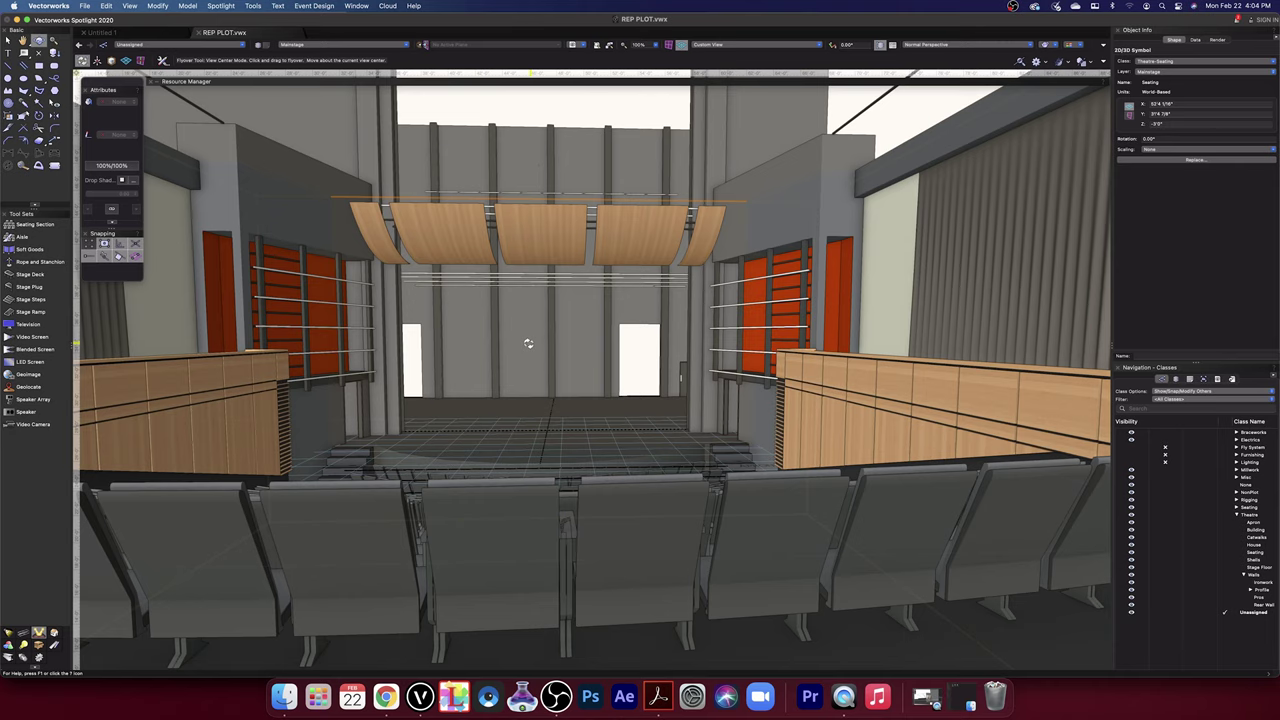
{"action": "left_click_drag", "start_coordinate": [551, 347], "coordinate": [561, 440]}
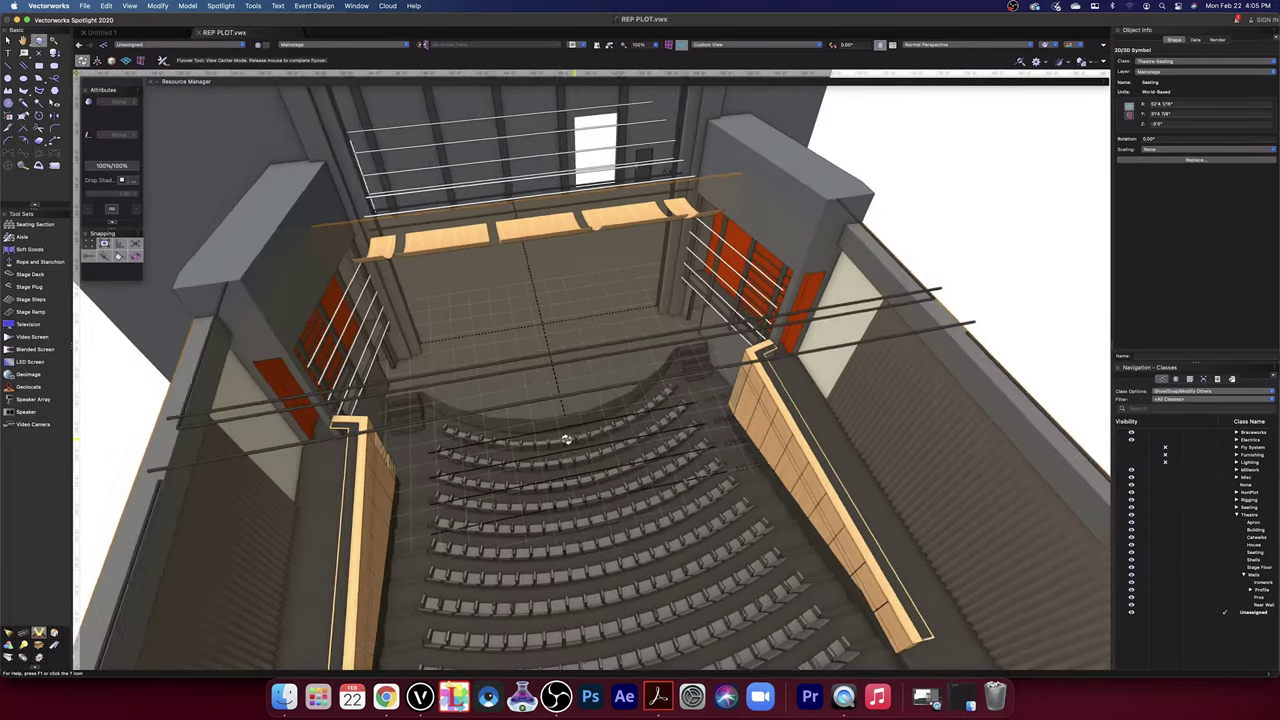
{"action": "left_click_drag", "start_coordinate": [566, 438], "coordinate": [478, 367]}
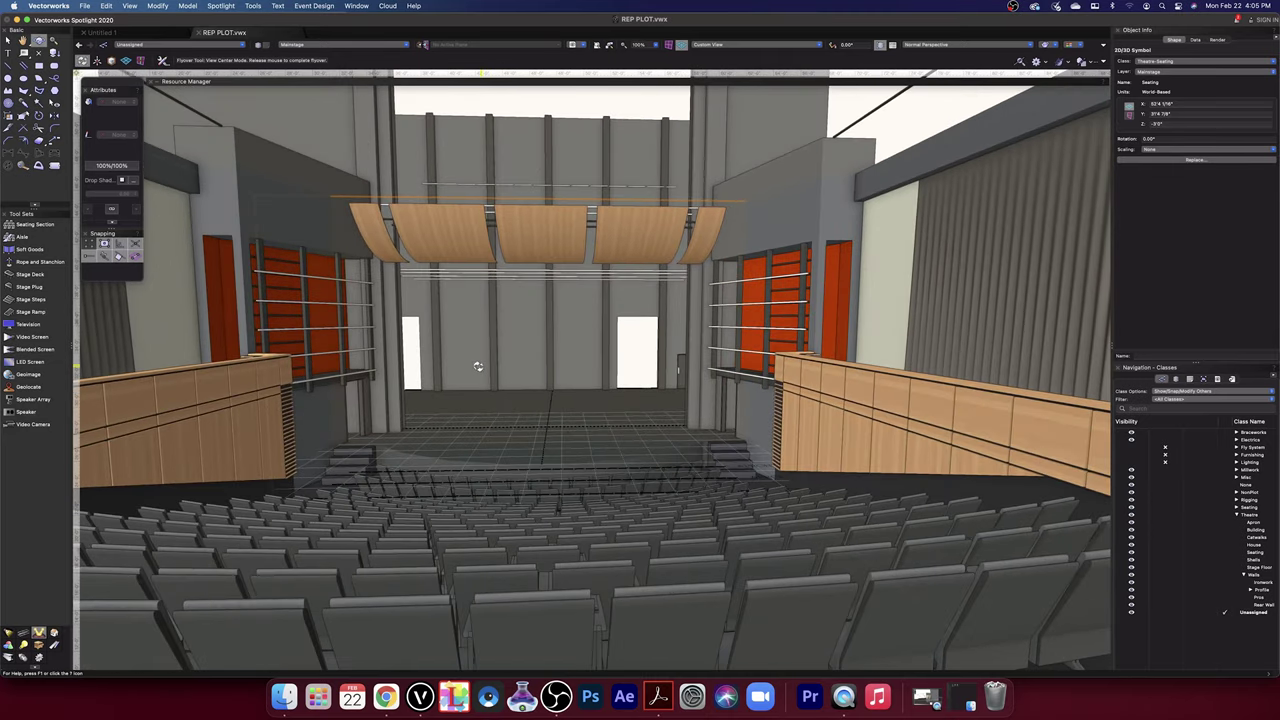
- Return the view to the flat 2D Top/Plan
{"action": "left_click", "coordinate": [745, 45]}
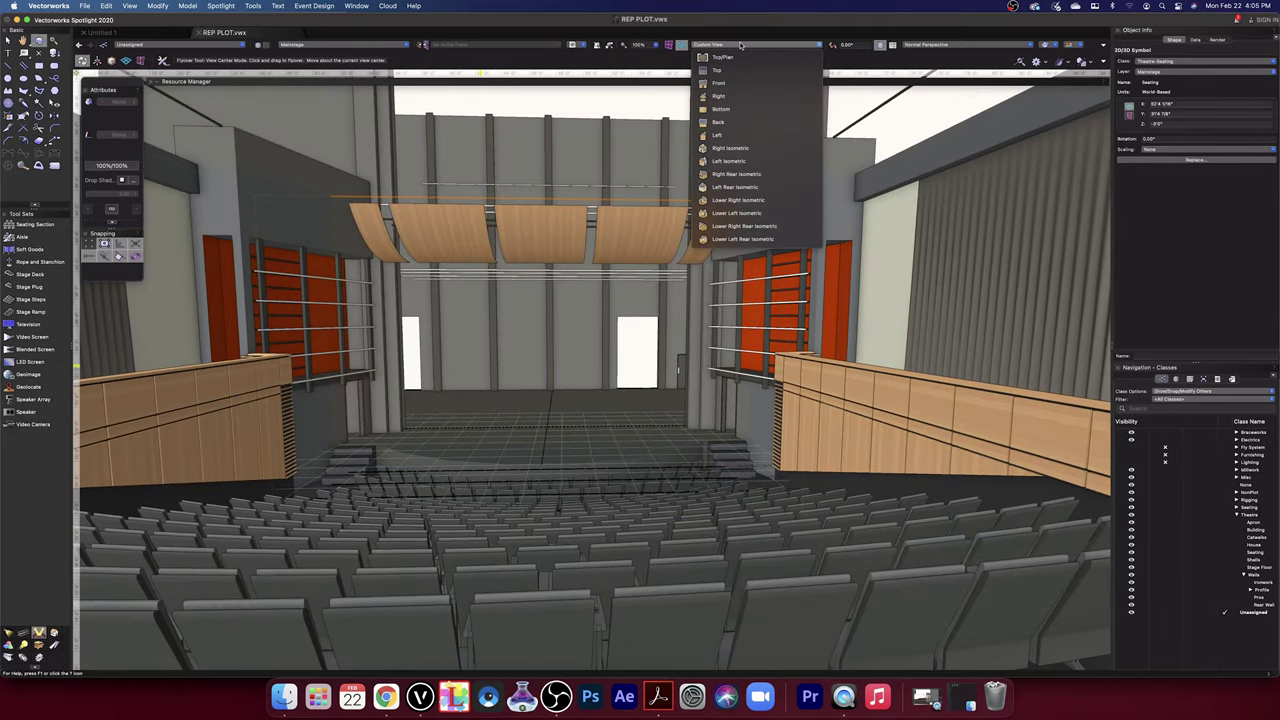
{"action": "left_click", "coordinate": [741, 58]}
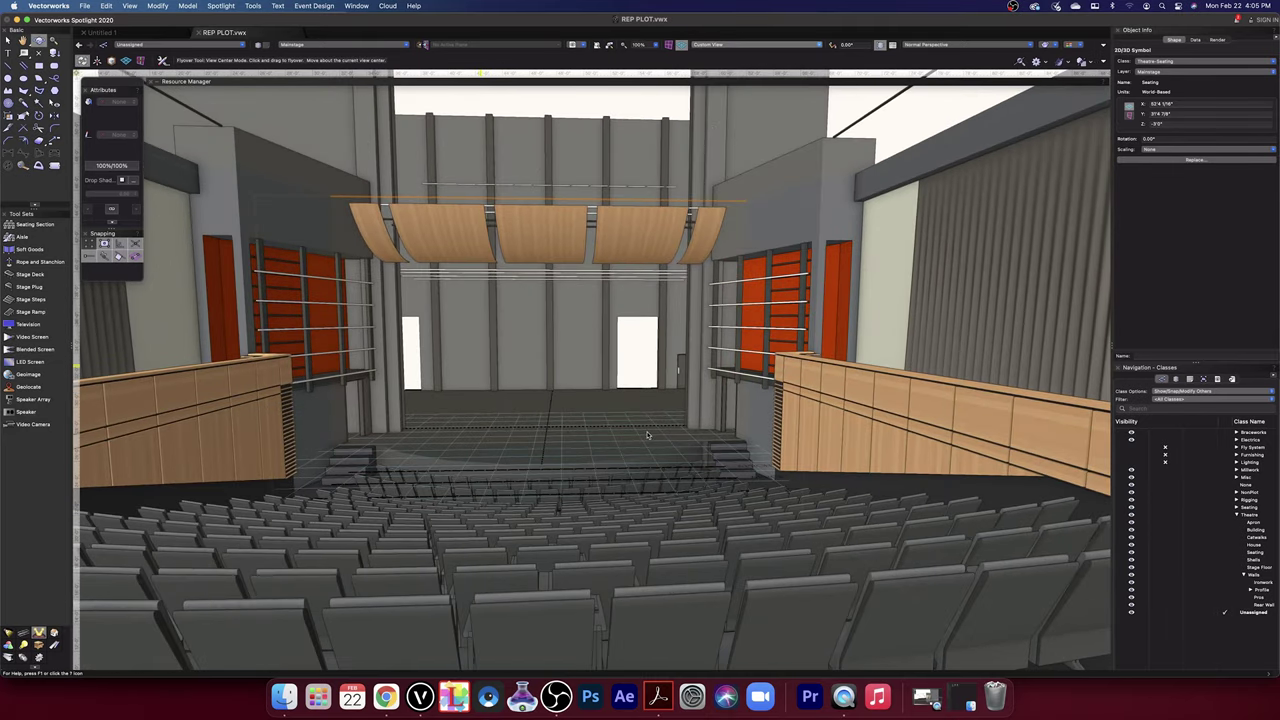
{"action": "key", "text": "F5"}
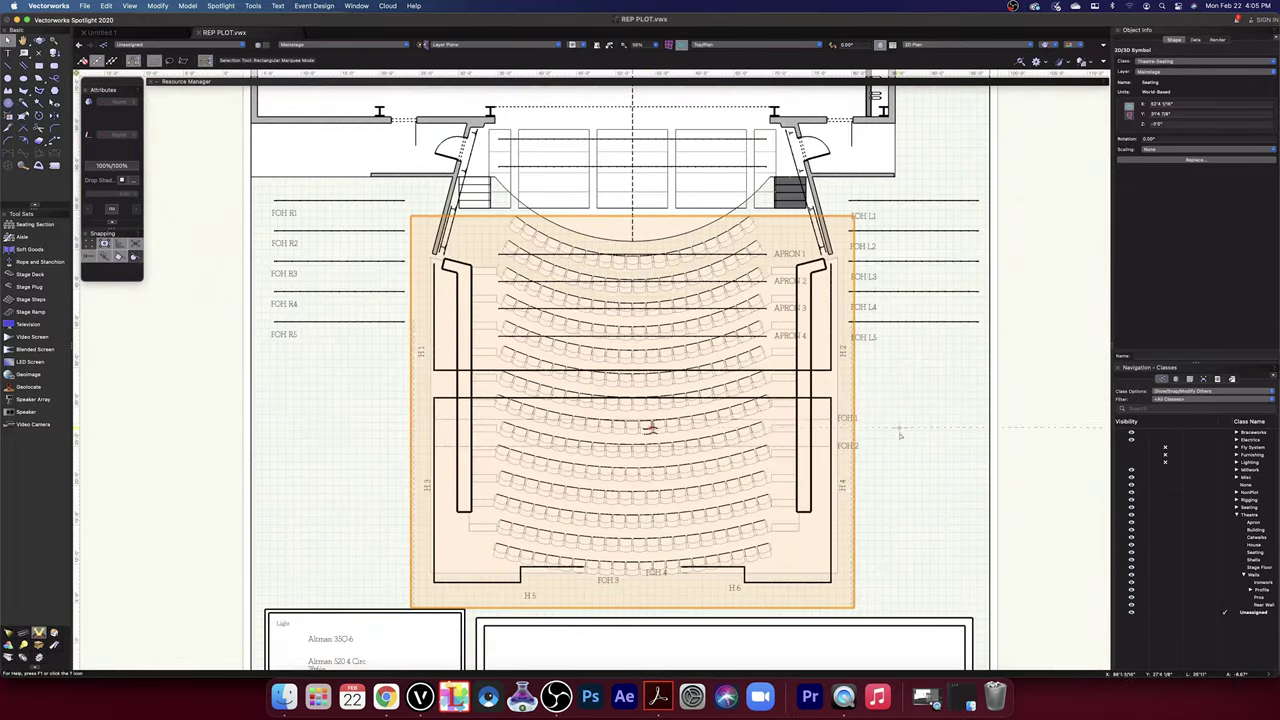
{"action": "scroll", "coordinate": [917, 400], "scroll_direction": "up", "scroll_amount": 5}
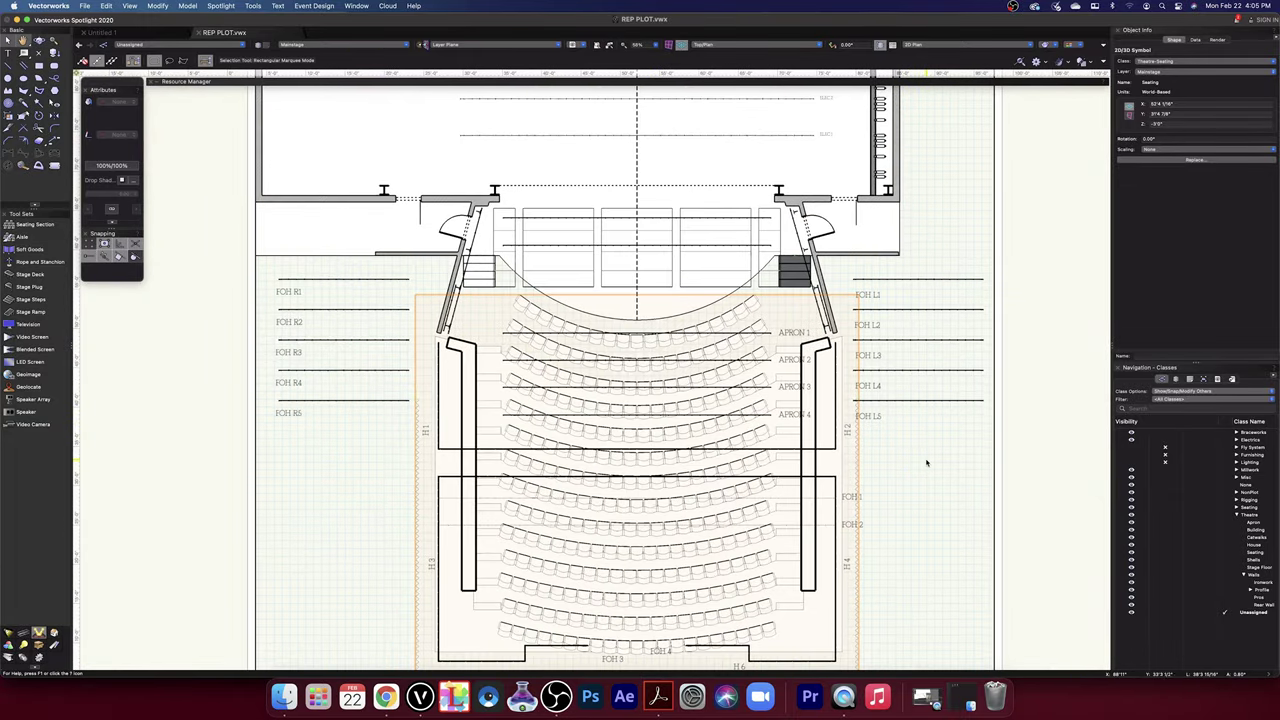
- Edit the seating symbol's 2D components, move the aisle-side outlines left, and open Show Other options
{"action": "double_click", "coordinate": [752, 302]}
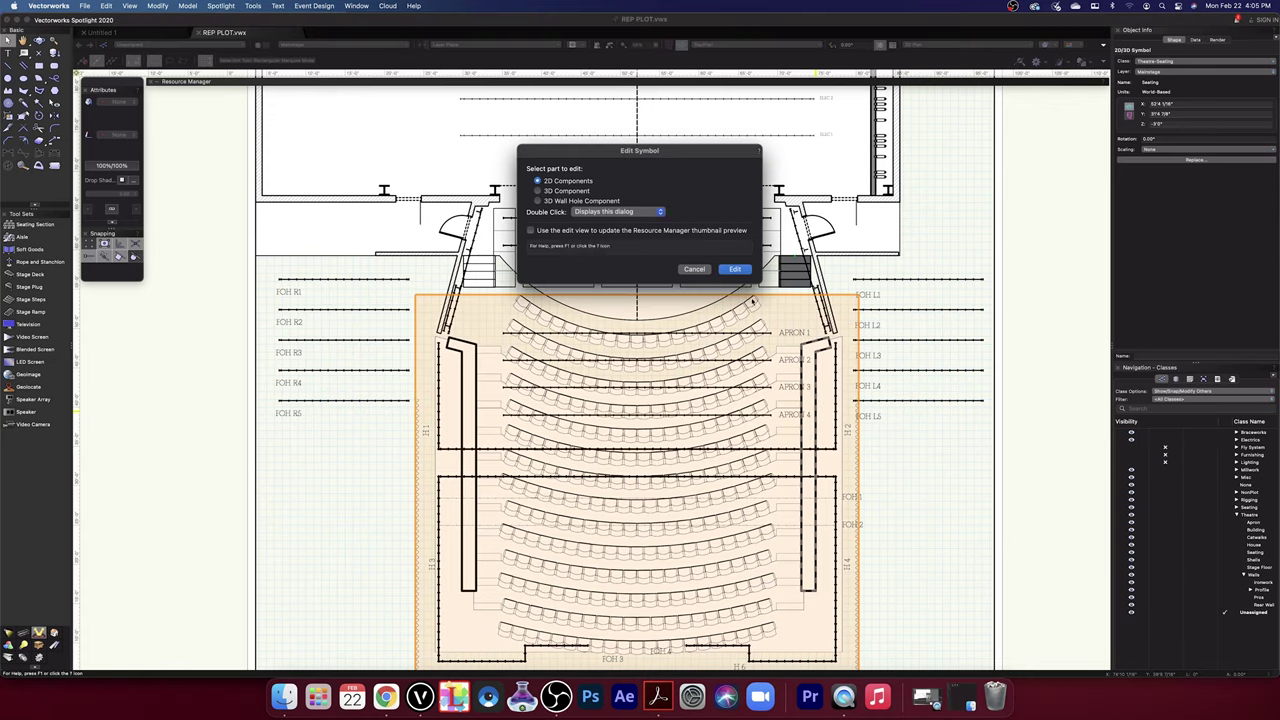
{"action": "left_click", "coordinate": [734, 270]}
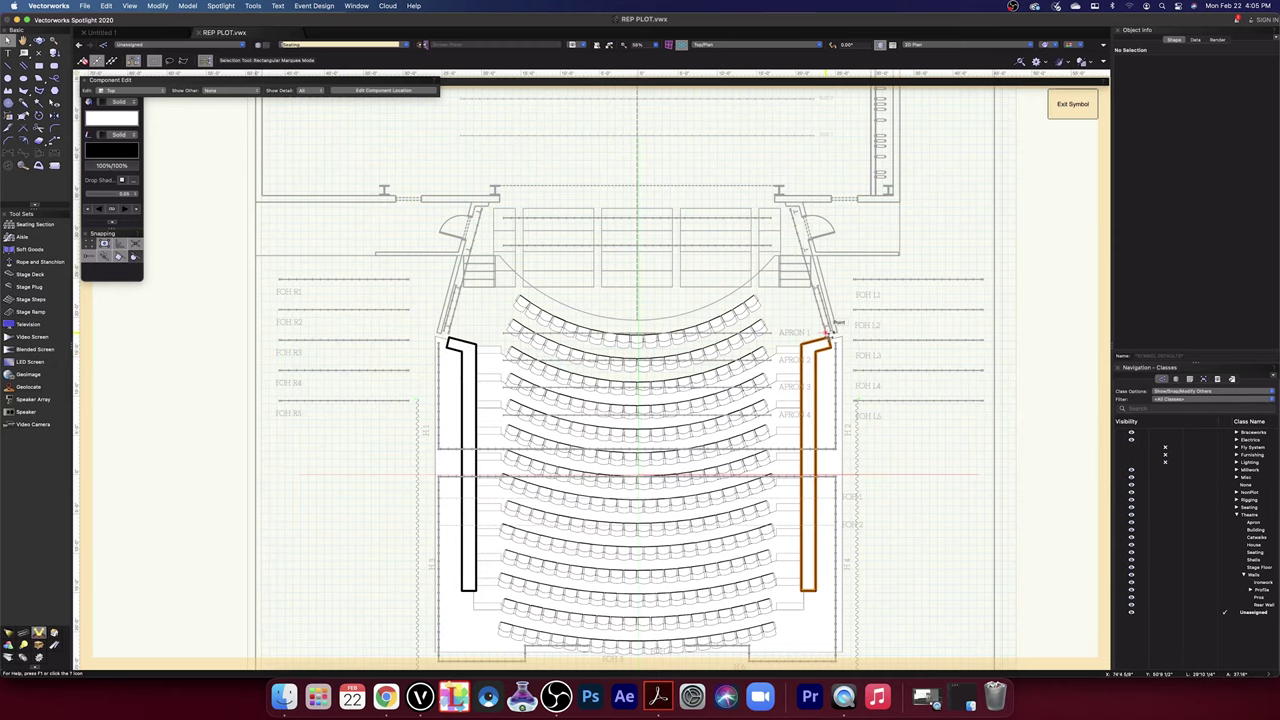
{"action": "left_click_drag", "start_coordinate": [826, 334], "coordinate": [211, 334]}
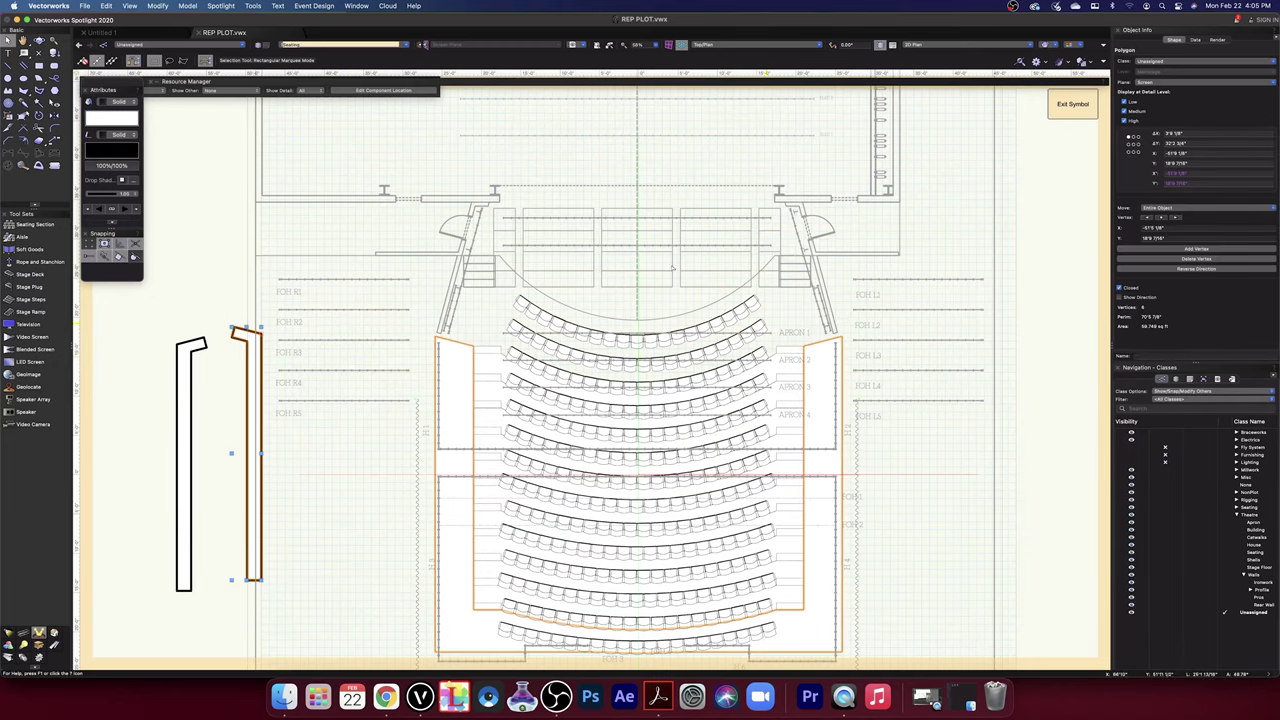
{"action": "mouse_move", "coordinate": [332, 85]}
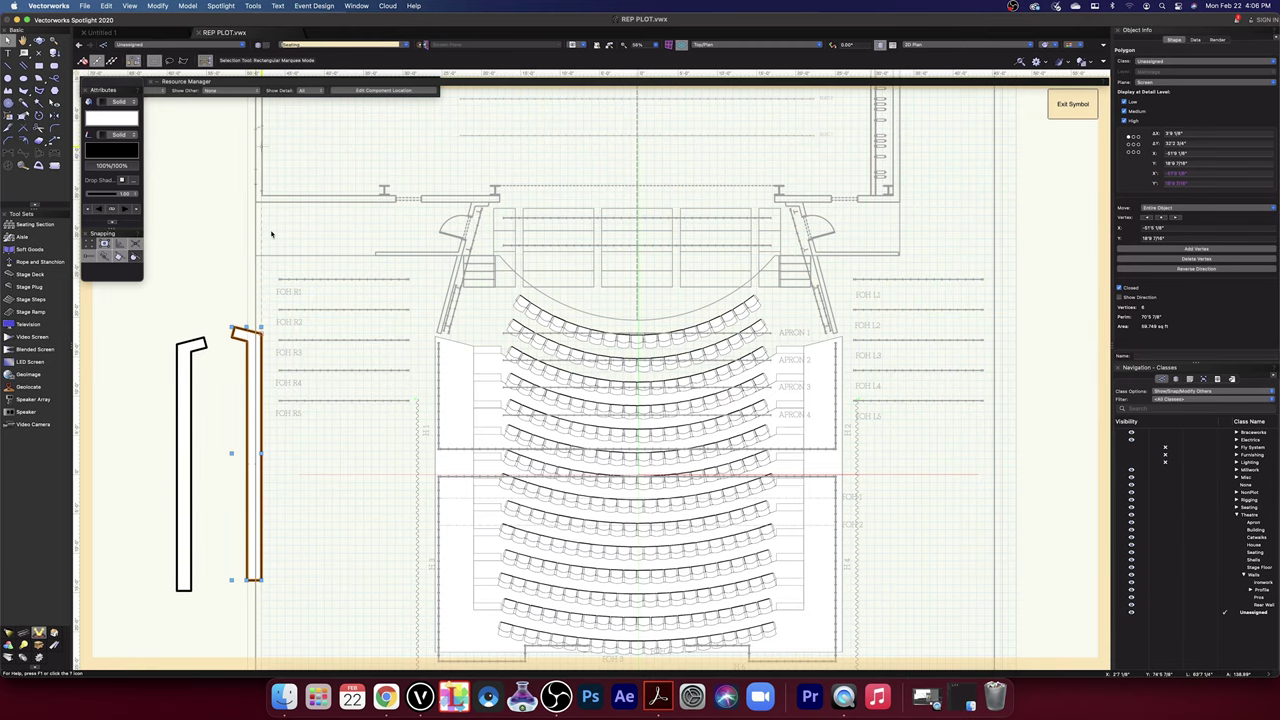
{"action": "mouse_move", "coordinate": [206, 86]}
{"action": "mouse_move", "coordinate": [330, 85]}
{"action": "left_mouse_down"}
{"action": "mouse_move", "coordinate": [393, 162]}
{"action": "mouse_move", "coordinate": [405, 406]}
{"action": "mouse_move", "coordinate": [229, 572]}
{"action": "mouse_move", "coordinate": [109, 514]}
{"action": "mouse_move", "coordinate": [447, 166]}
{"action": "mouse_move", "coordinate": [408, 106]}
{"action": "mouse_move", "coordinate": [365, 616]}
{"action": "mouse_move", "coordinate": [331, 656]}
{"action": "left_mouse_up"}
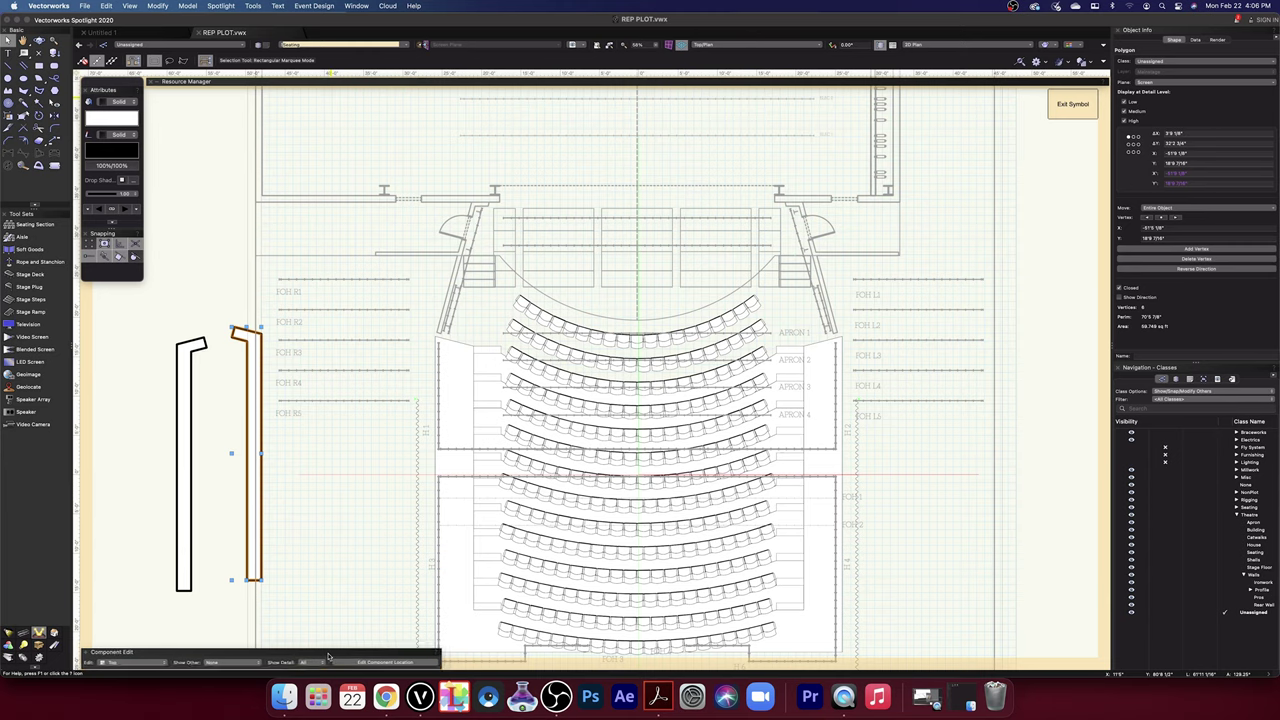
{"action": "left_click", "coordinate": [257, 664]}
- Show the 3D component as reference and pull the seating outline's corner vertex up and left
{"action": "left_click", "coordinate": [240, 653]}
{"action": "scroll", "coordinate": [493, 382], "scroll_direction": "up", "scroll_amount": 5}
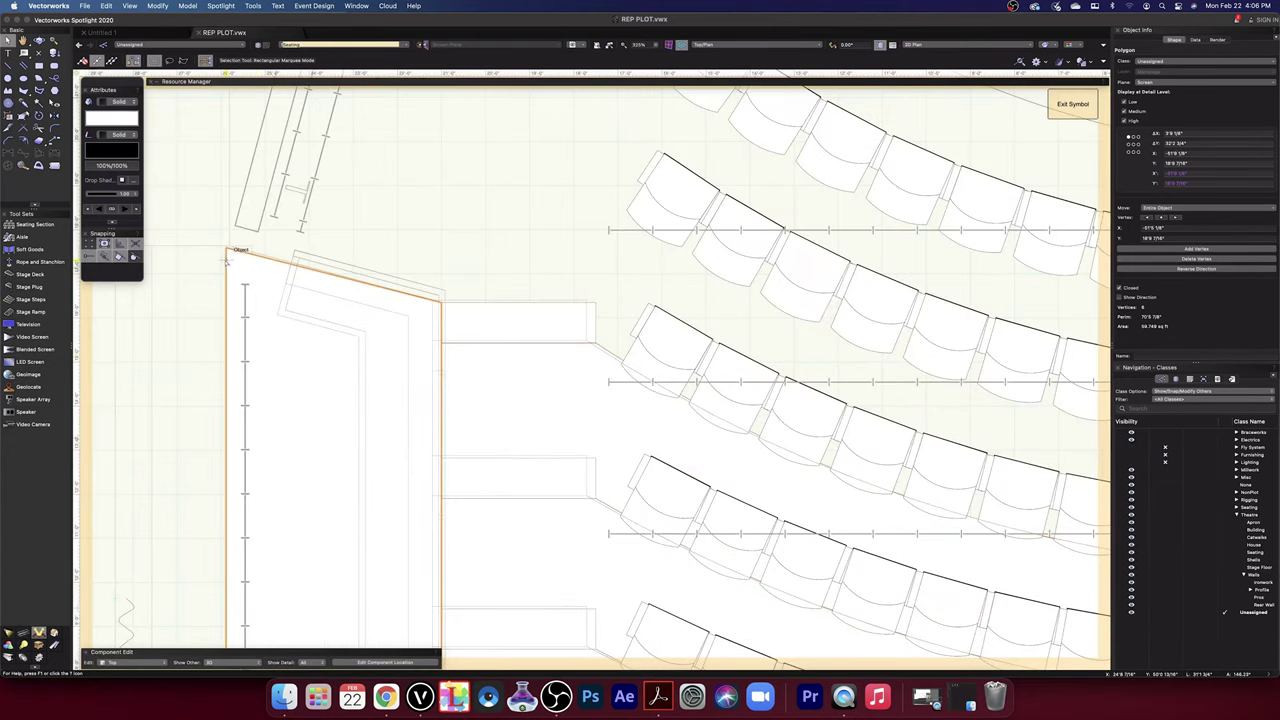
{"action": "scroll", "coordinate": [226, 261], "scroll_direction": "up", "scroll_amount": 3}
{"action": "scroll", "coordinate": [226, 261], "scroll_direction": "down", "scroll_amount": 1}
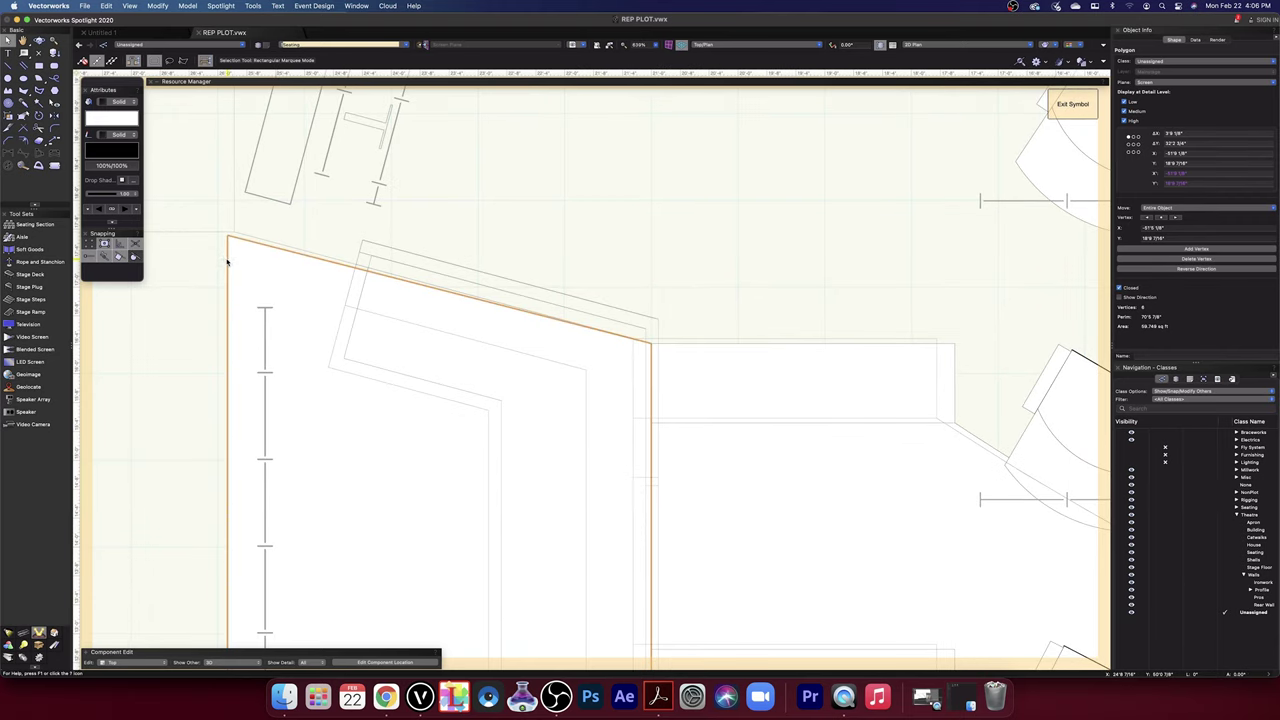
{"action": "double_click", "coordinate": [227, 262]}
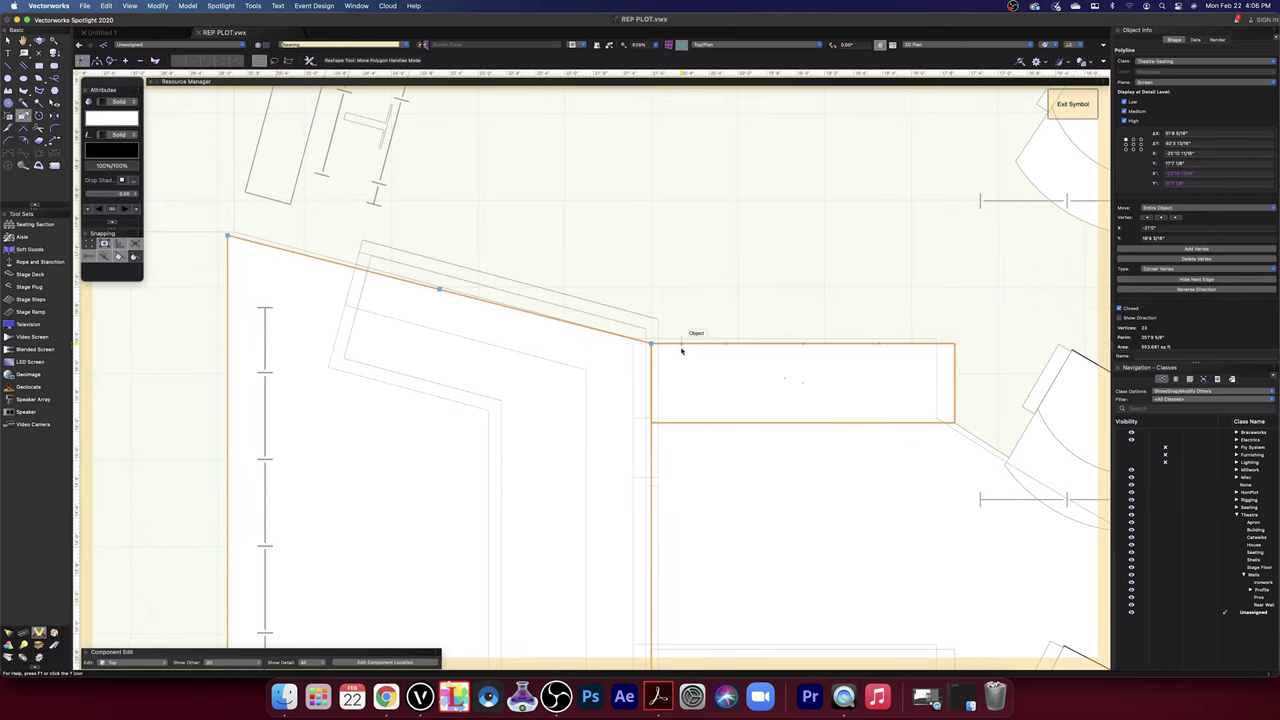
{"action": "scroll", "coordinate": [680, 349], "scroll_direction": "up", "scroll_amount": 4}
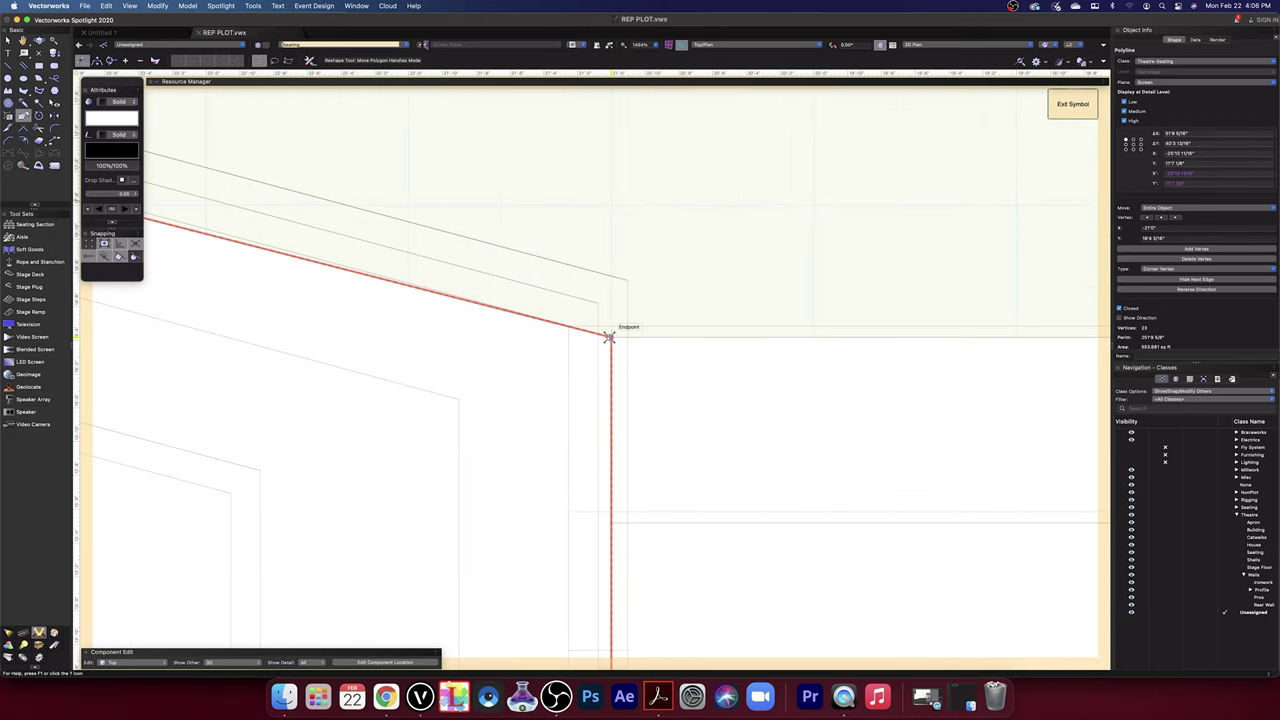
{"action": "left_click_drag", "start_coordinate": [609, 339], "coordinate": [570, 326]}
{"action": "scroll", "coordinate": [588, 351], "scroll_direction": "down", "scroll_amount": 5}
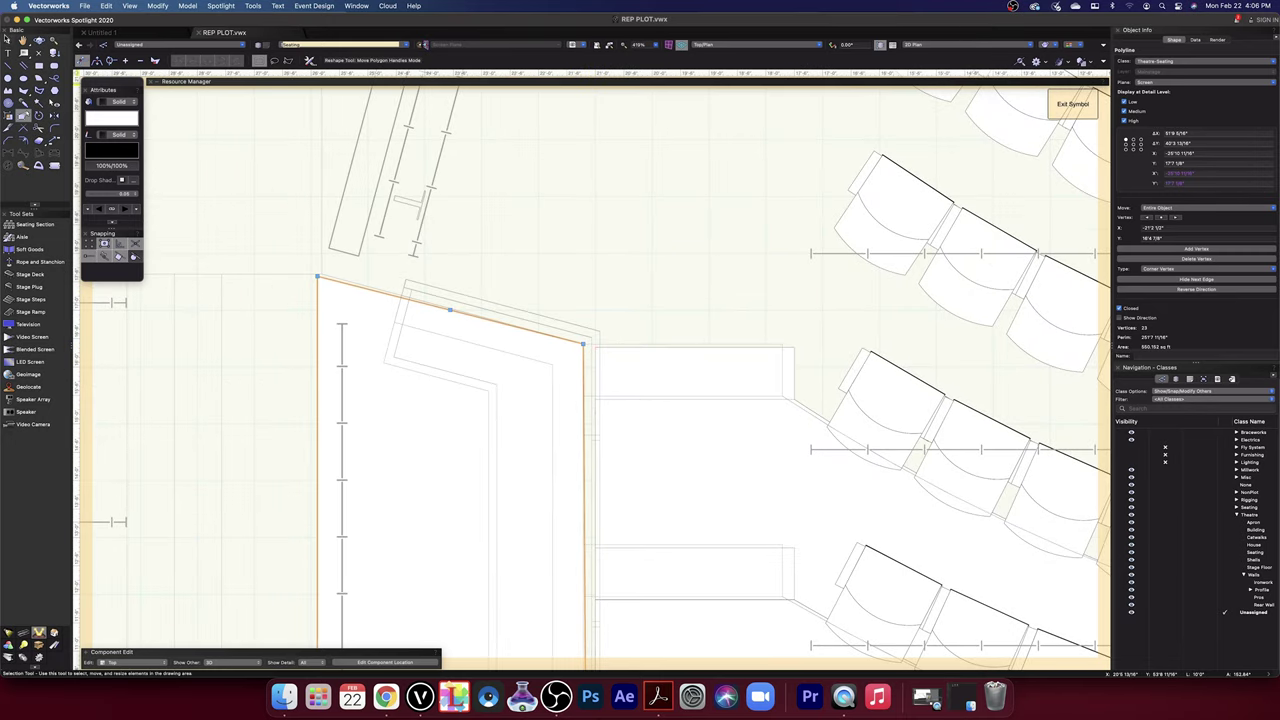
{"action": "key", "text": "x"}
- Move a rectangle left to the outline corner and stretch its left edge 2 5/8"
{"action": "scroll", "coordinate": [794, 369], "scroll_direction": "up", "scroll_amount": 4}
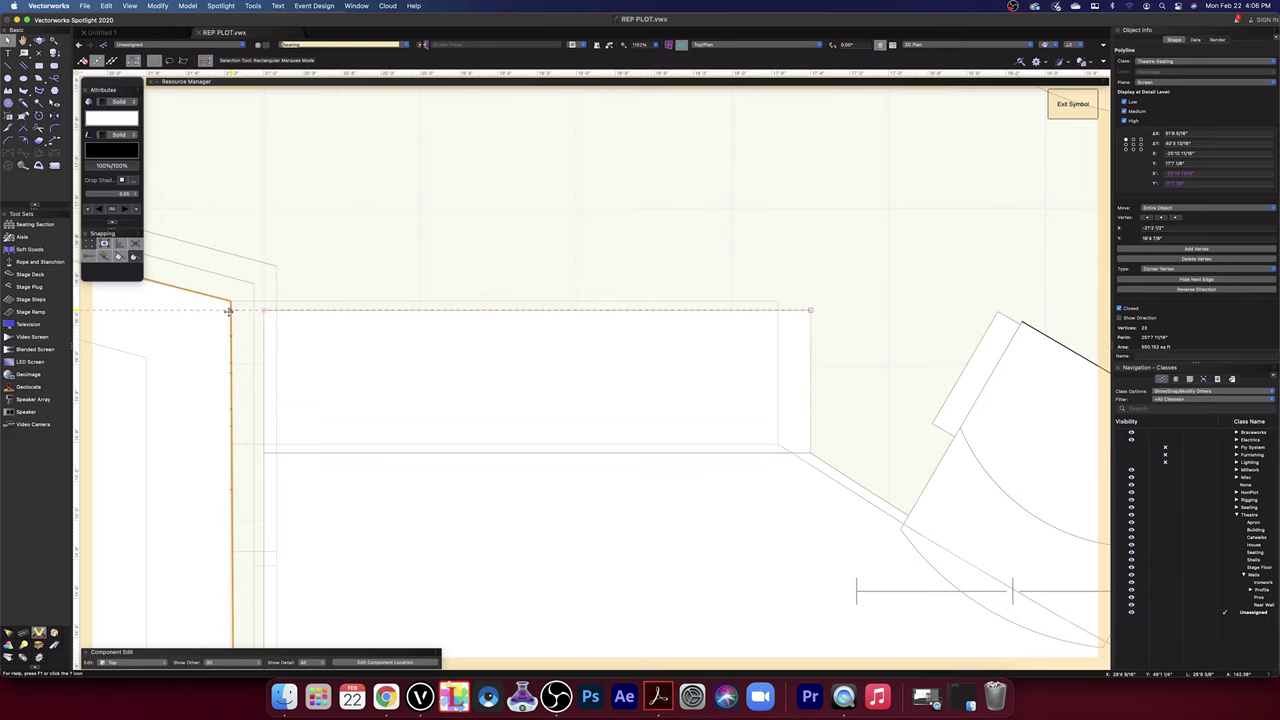
{"action": "left_click_drag", "start_coordinate": [262, 310], "coordinate": [230, 302]}
{"action": "scroll", "coordinate": [235, 310], "scroll_direction": "down", "scroll_amount": 5}
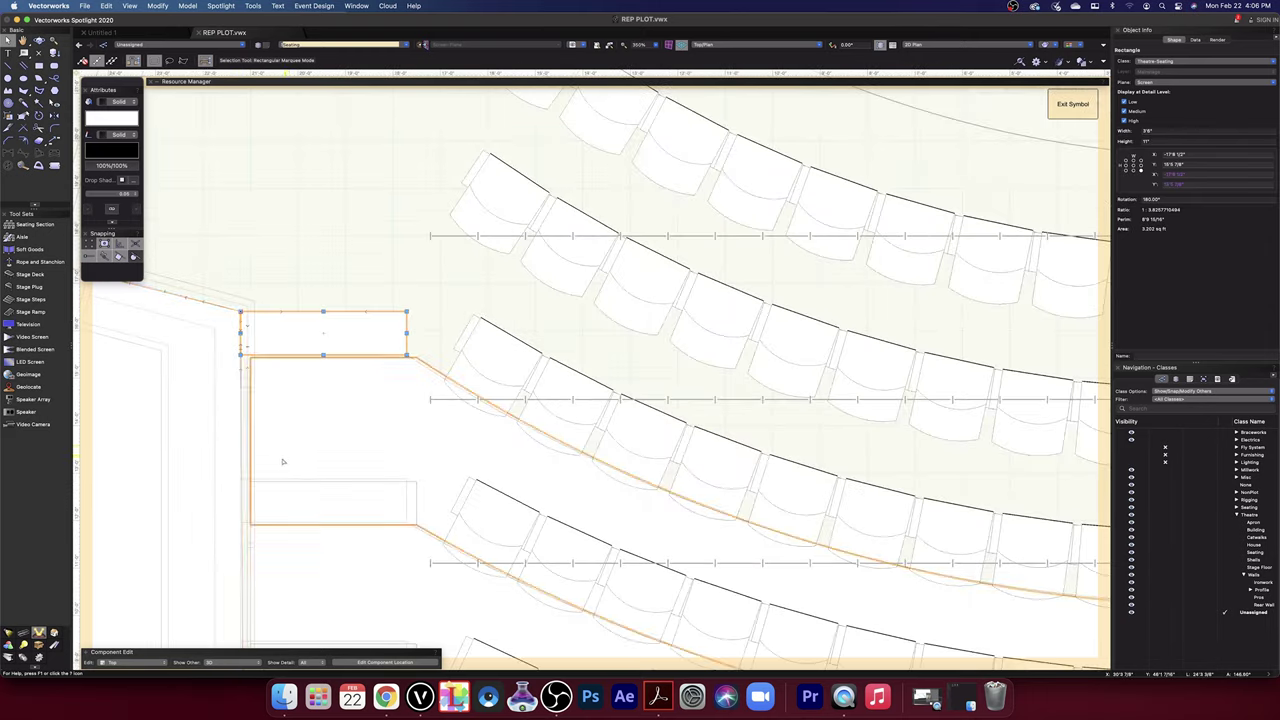
{"action": "middle_click_drag", "start_coordinate": [280, 466], "coordinate": [523, 289]}
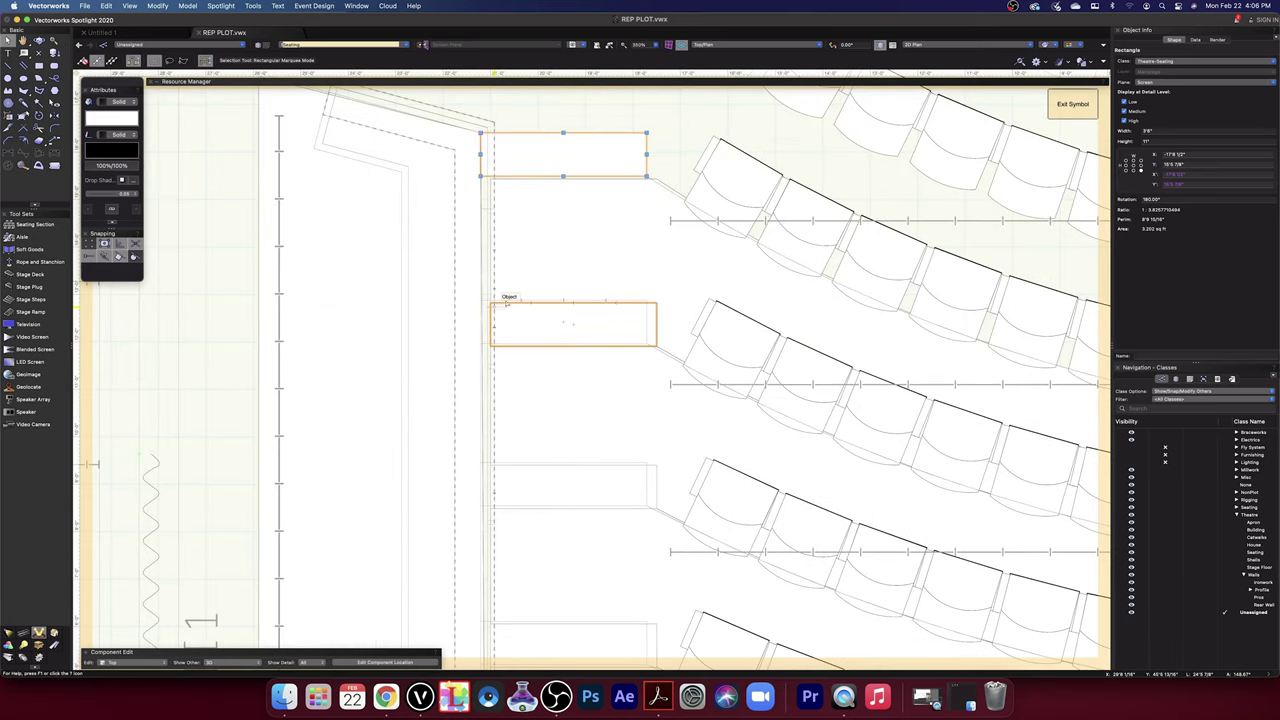
{"action": "scroll", "coordinate": [510, 182], "scroll_direction": "up", "scroll_amount": 4}
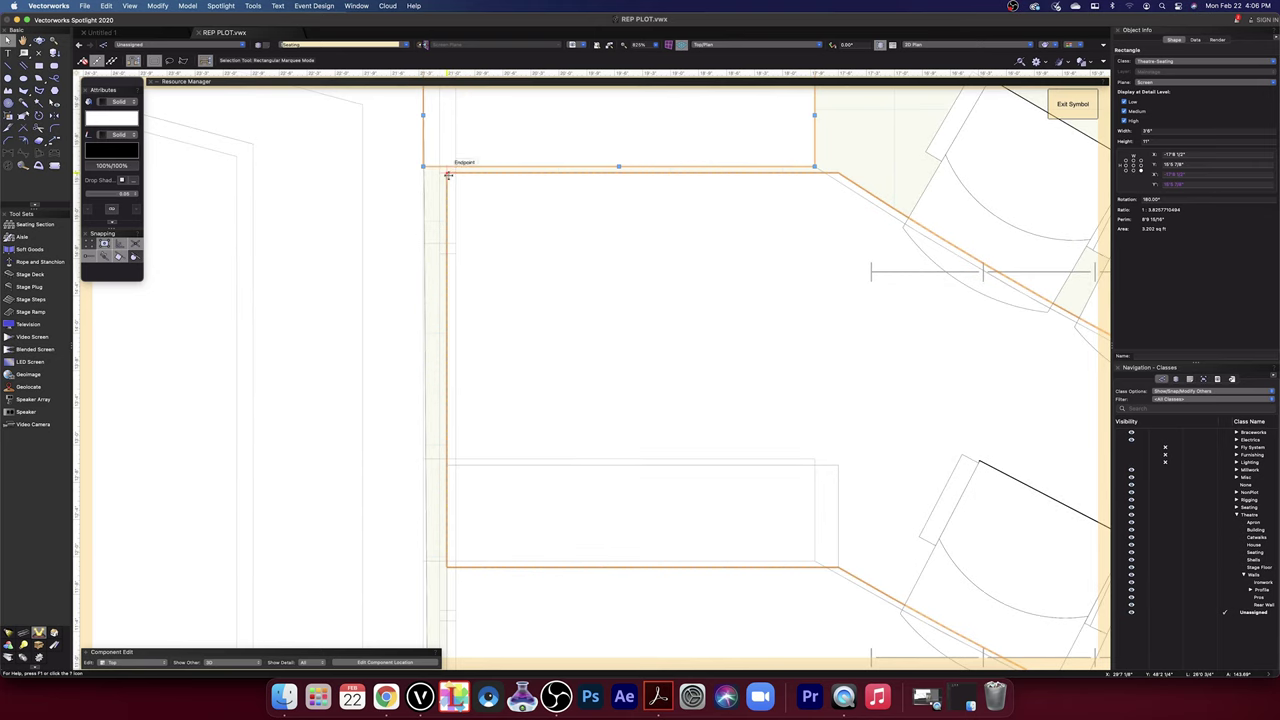
{"action": "left_click_drag", "start_coordinate": [448, 175], "coordinate": [424, 171]}
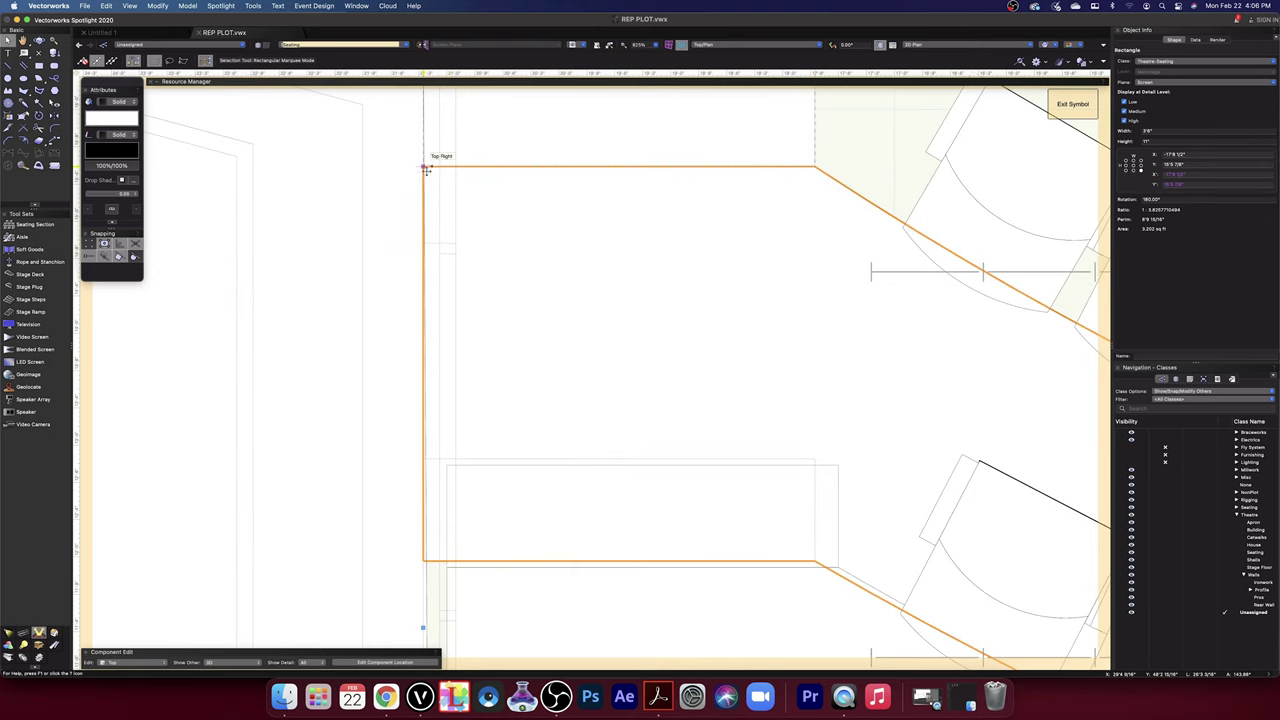
{"action": "scroll", "coordinate": [580, 278], "scroll_direction": "down", "scroll_amount": 8}
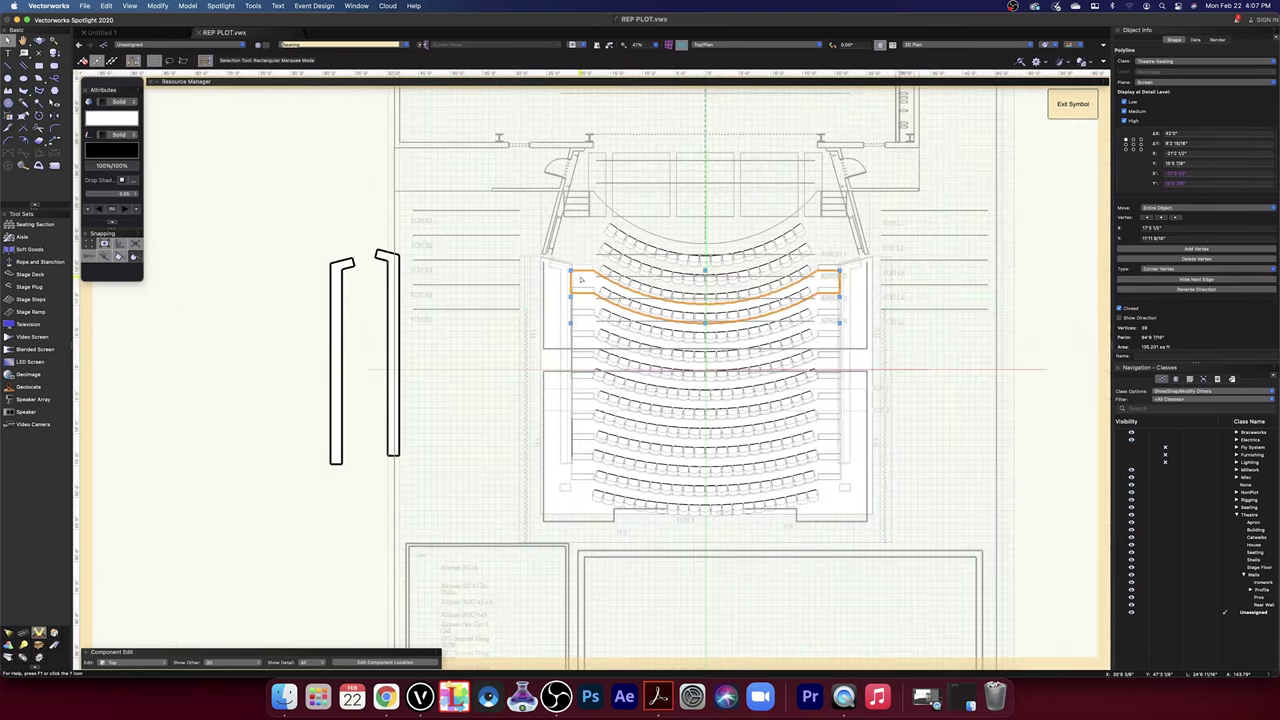
{"action": "scroll", "coordinate": [580, 279], "scroll_direction": "up", "scroll_amount": 8}
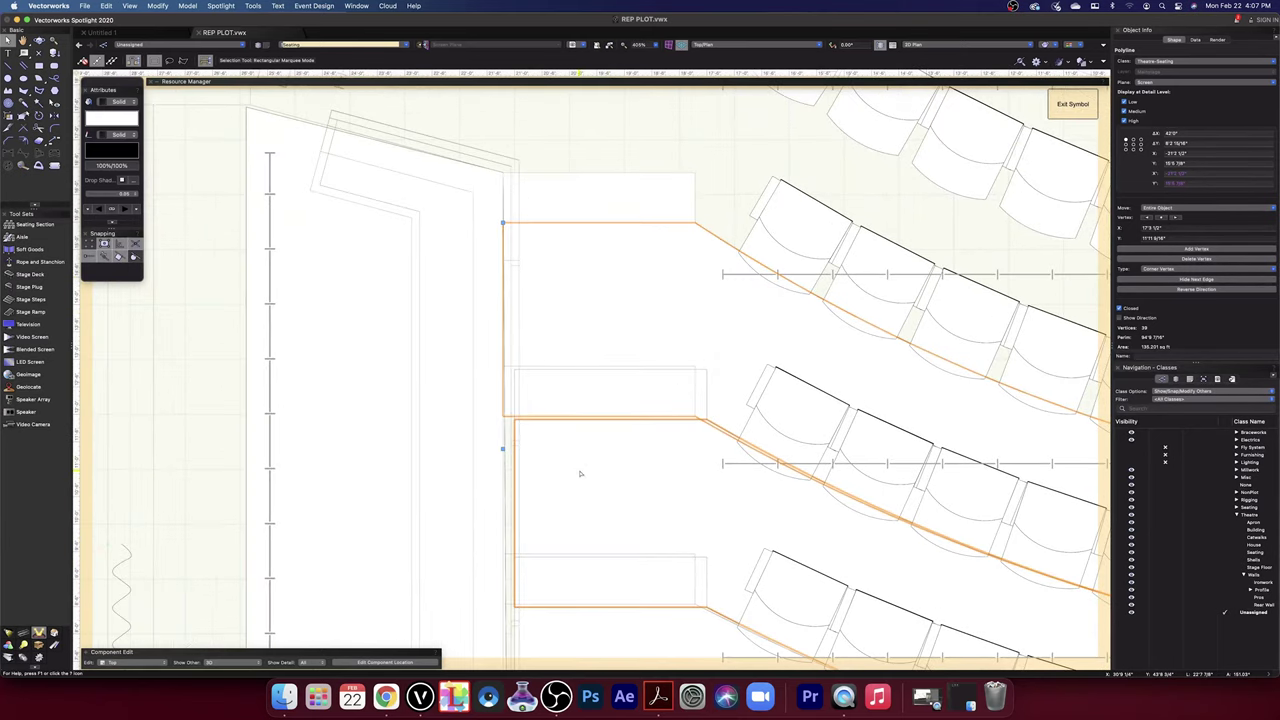
{"action": "scroll", "coordinate": [580, 470], "scroll_direction": "up", "scroll_amount": 4}
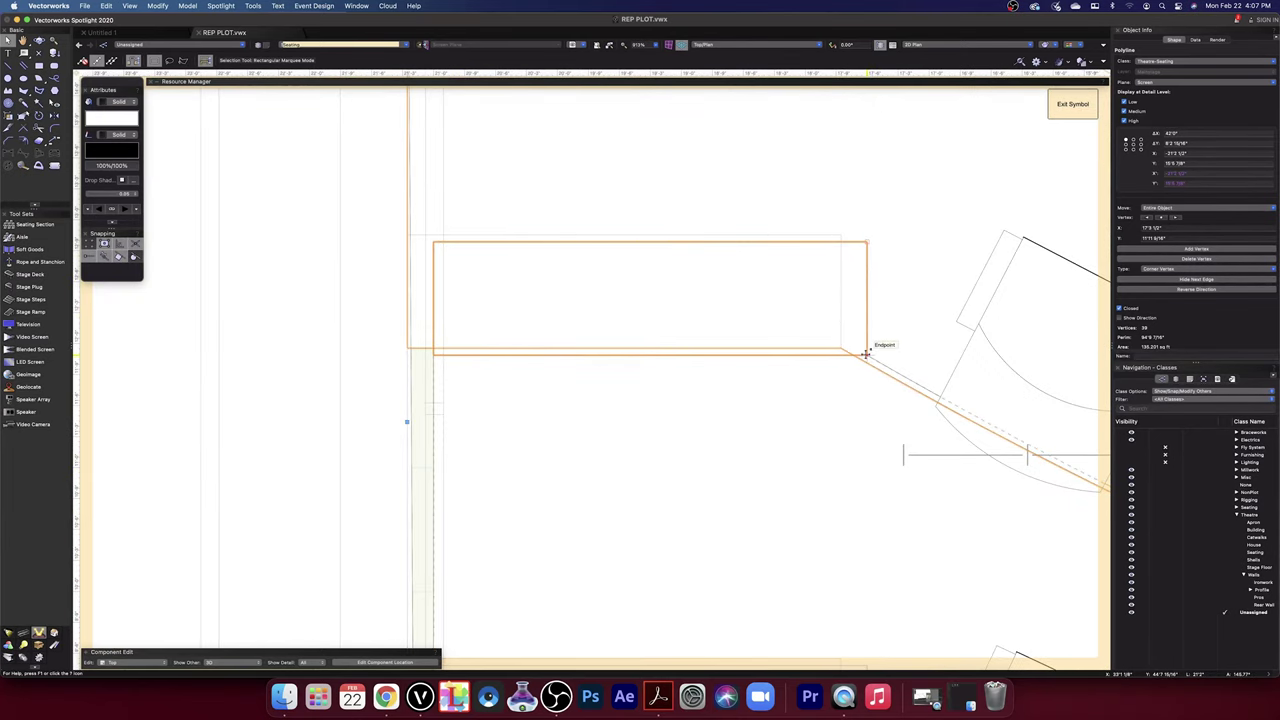
- Shift a row-end rectangle to the polyline and match the polyline corner to it, undoing a misplaced vertex
{"action": "left_click_drag", "start_coordinate": [866, 354], "coordinate": [841, 348]}
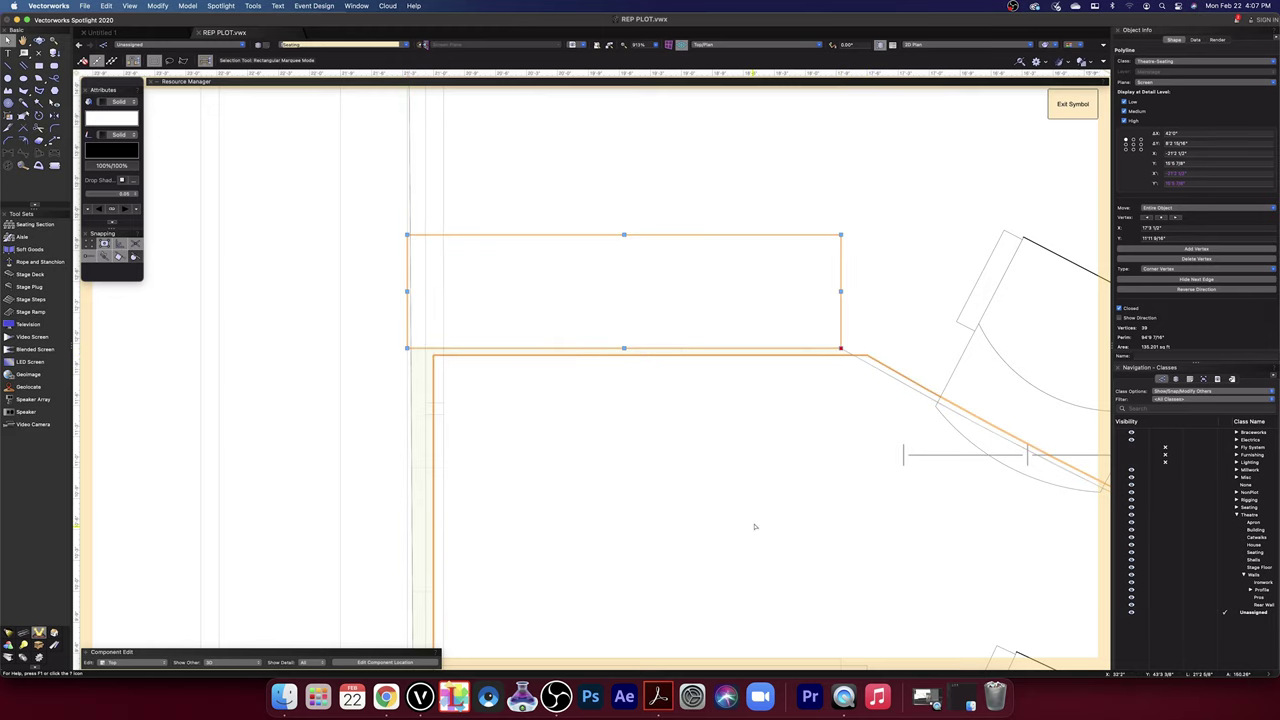
{"action": "left_click_drag", "start_coordinate": [433, 357], "coordinate": [409, 351]}
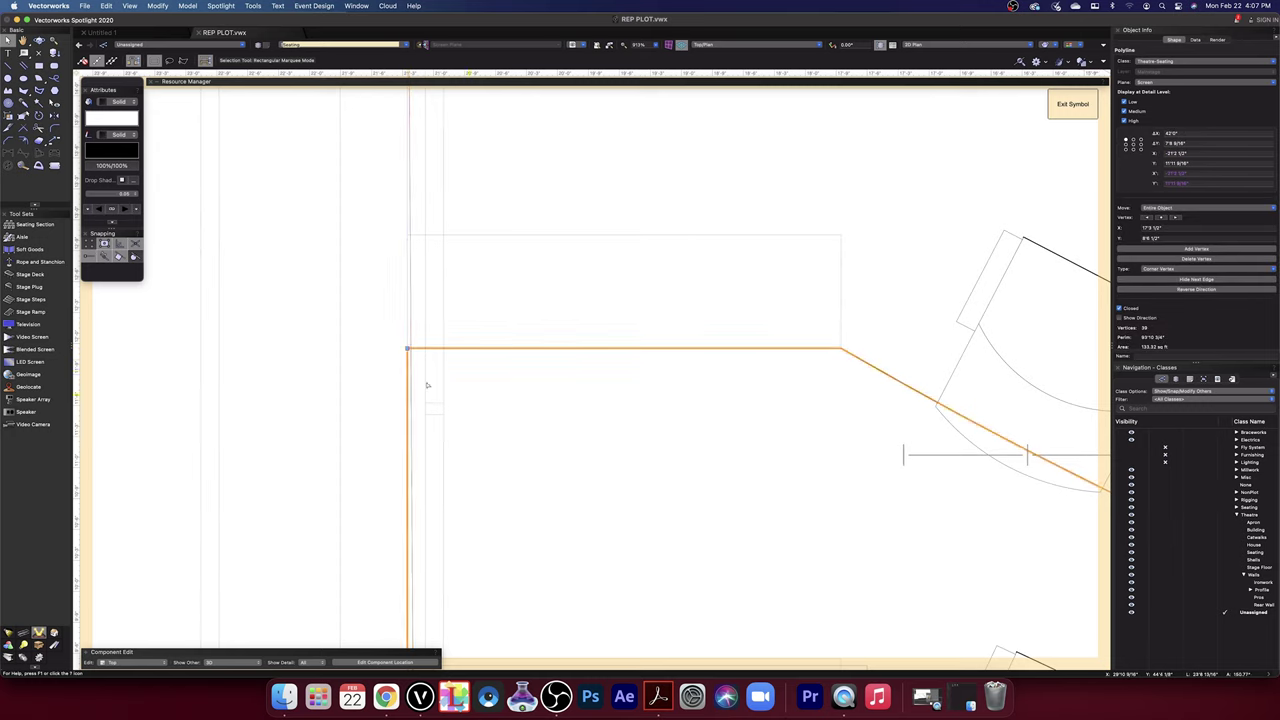
{"action": "scroll", "coordinate": [380, 354], "scroll_direction": "up", "scroll_amount": 2}
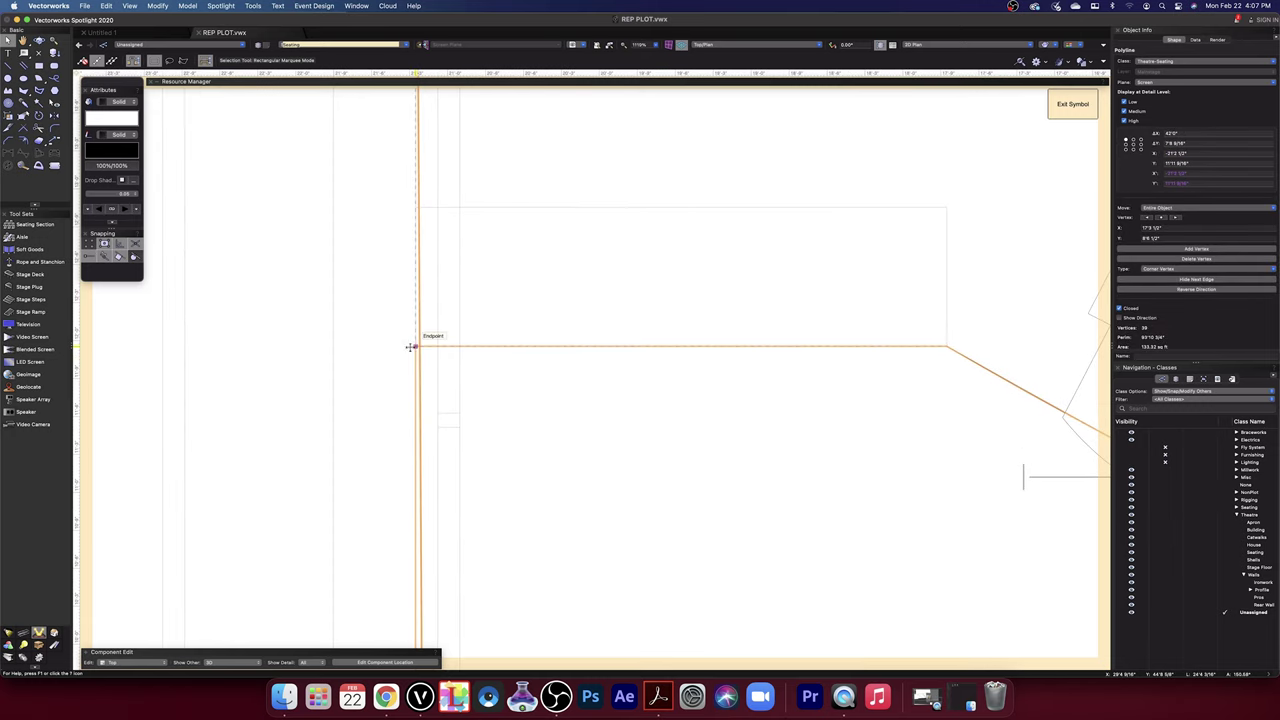
{"action": "left_click_drag", "start_coordinate": [412, 347], "coordinate": [534, 403]}
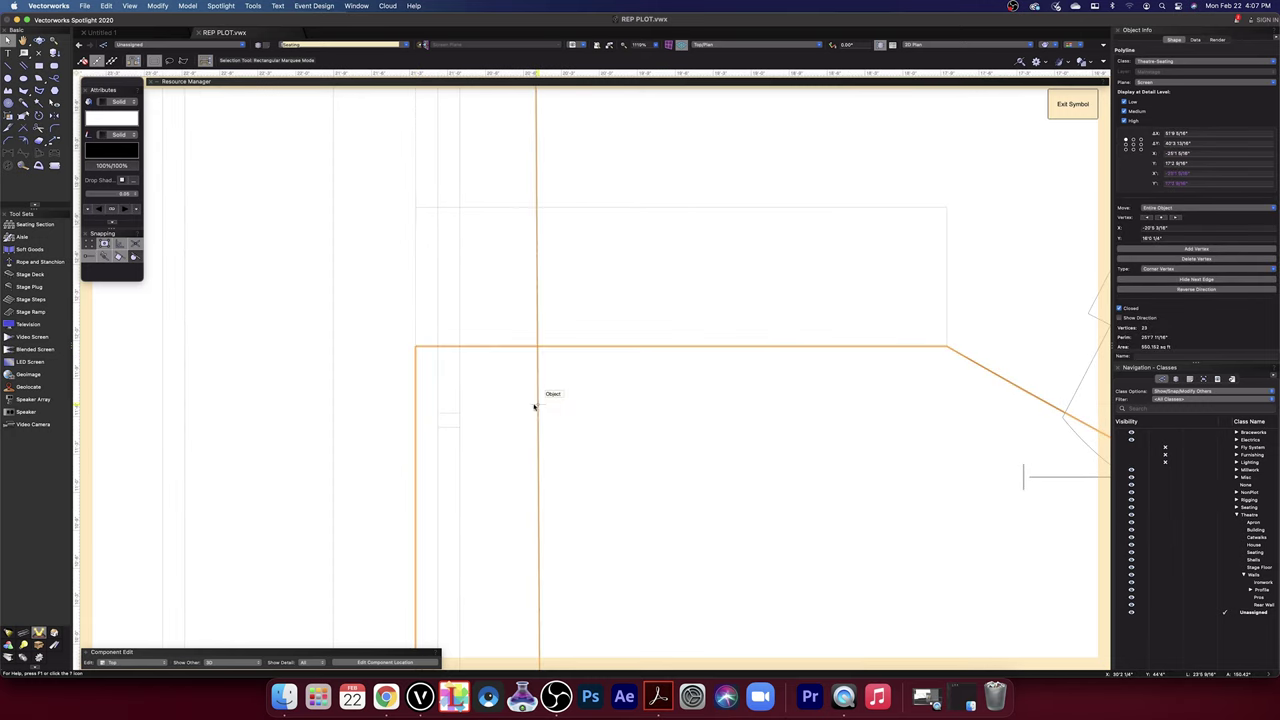
{"action": "key", "text": "super+z"}
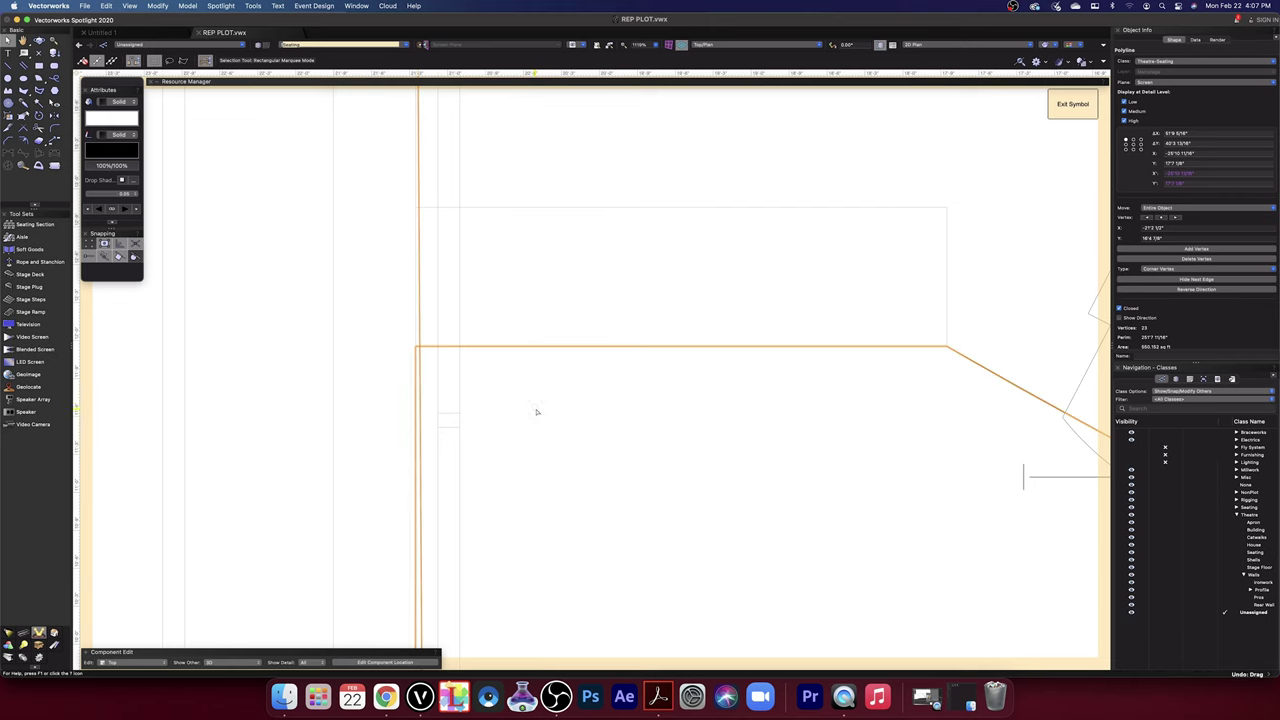
{"action": "scroll", "coordinate": [537, 410], "scroll_direction": "down", "scroll_amount": 6}
{"action": "scroll", "coordinate": [536, 411], "scroll_direction": "down", "scroll_amount": 3}
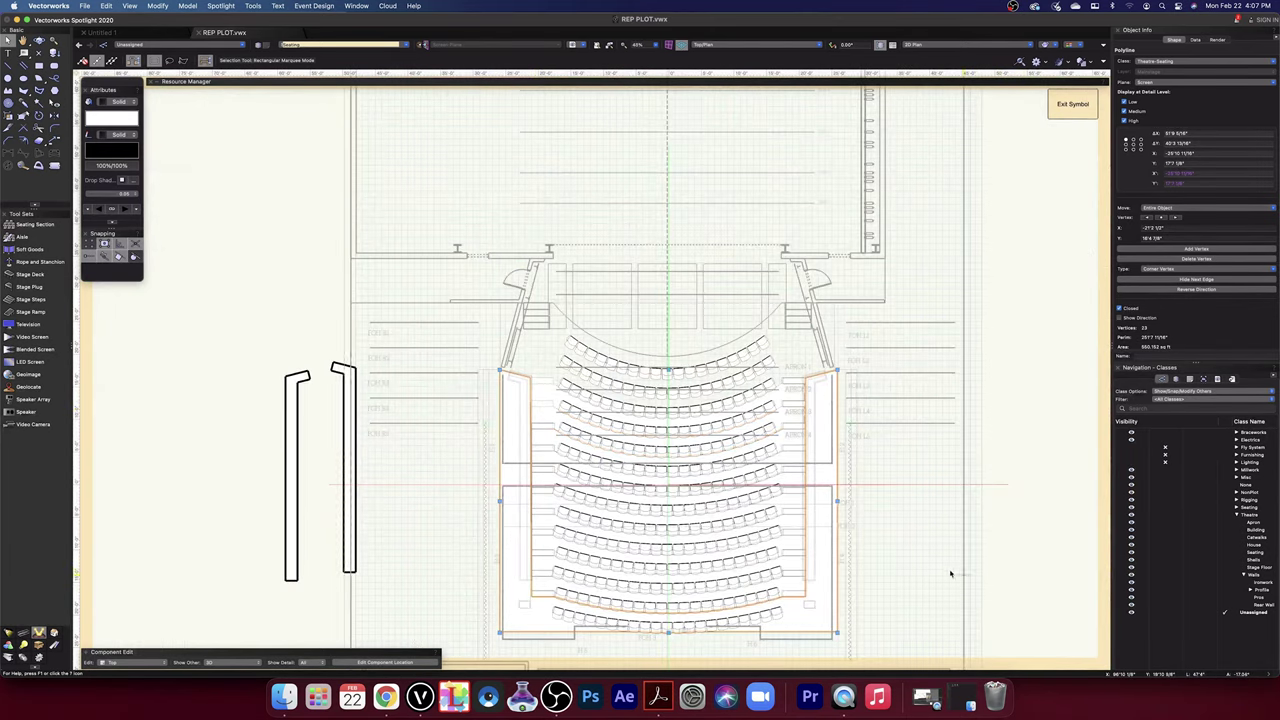
{"action": "scroll", "coordinate": [940, 480], "scroll_direction": "down", "scroll_amount": 5}
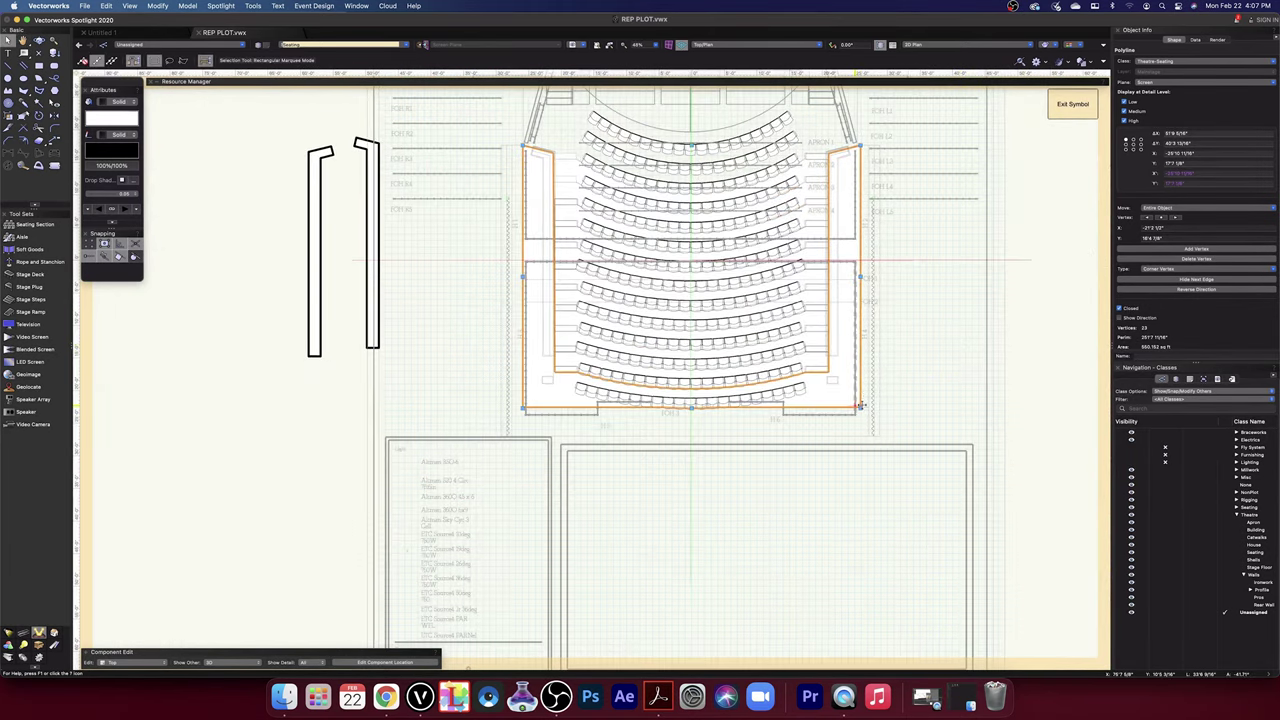
- Pull the polyline's bottom-right corner inward, move a row-end rectangle to the aisle, and snap the lower polyline to the row end
{"action": "left_click_drag", "start_coordinate": [860, 406], "coordinate": [276, 489]}
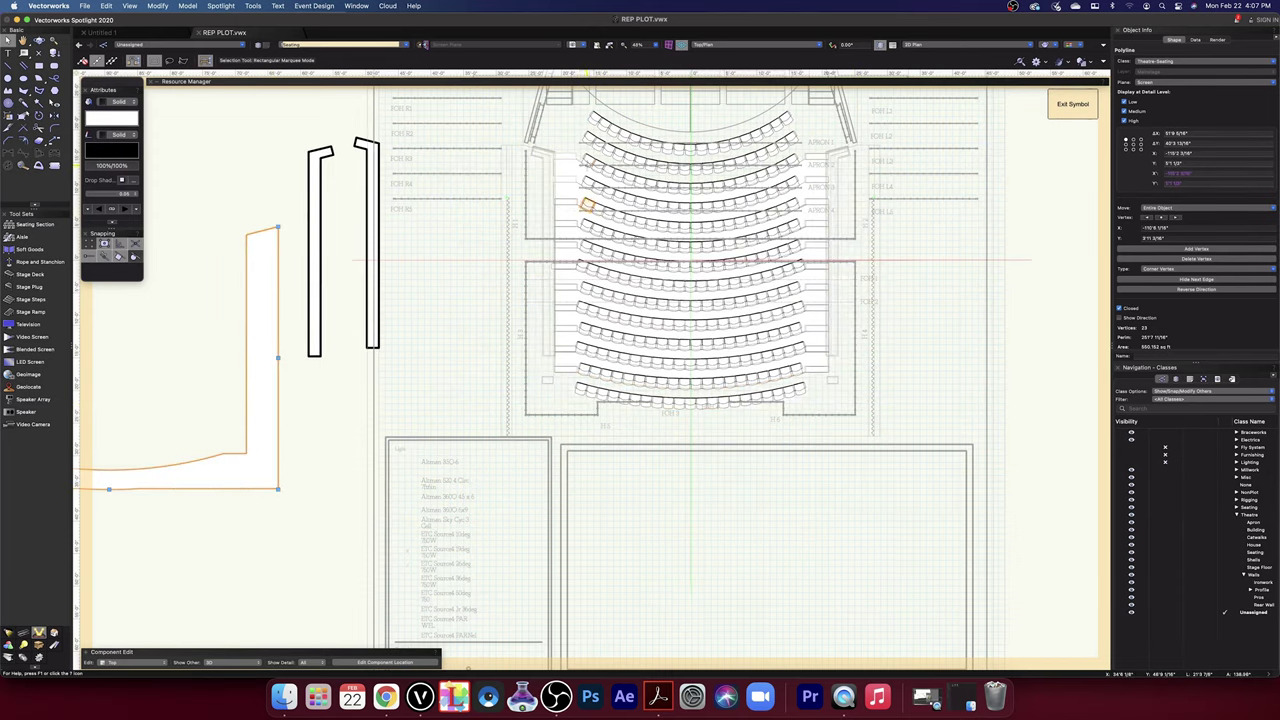
{"action": "scroll", "coordinate": [573, 152], "scroll_direction": "up", "scroll_amount": 4}
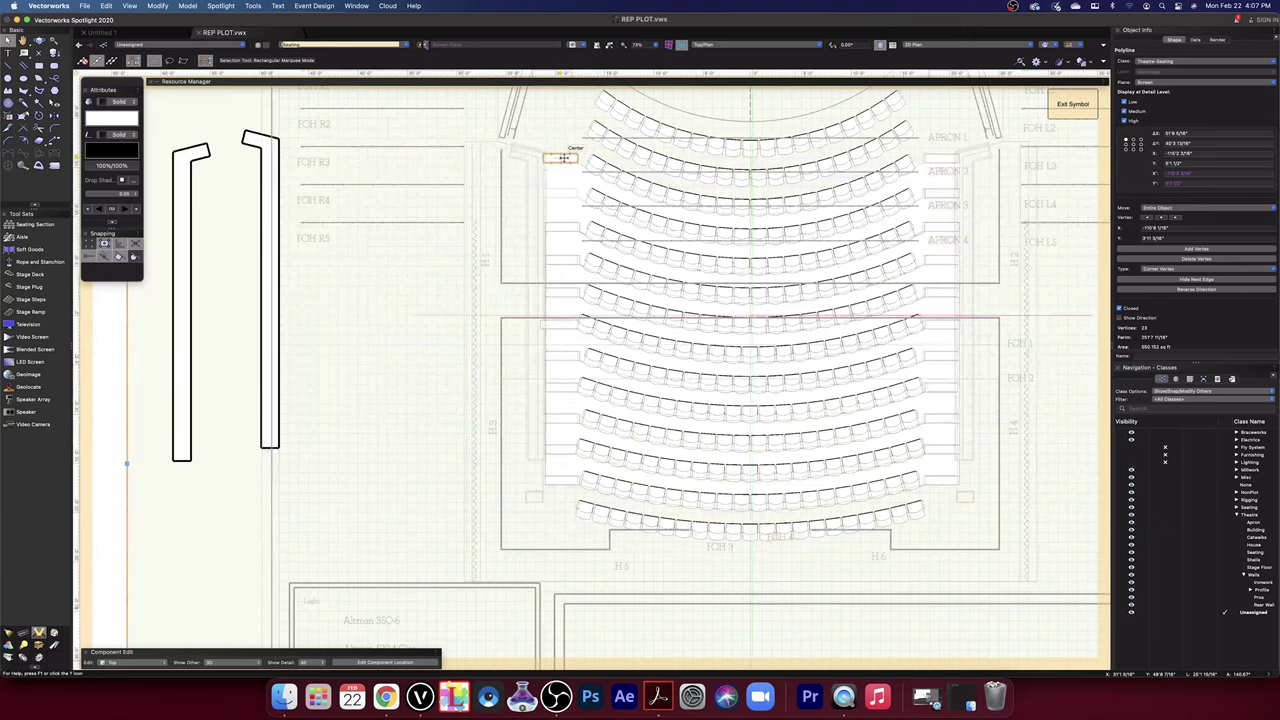
{"action": "scroll", "coordinate": [563, 158], "scroll_direction": "up", "scroll_amount": 4}
{"action": "scroll", "coordinate": [555, 160], "scroll_direction": "up", "scroll_amount": 2}
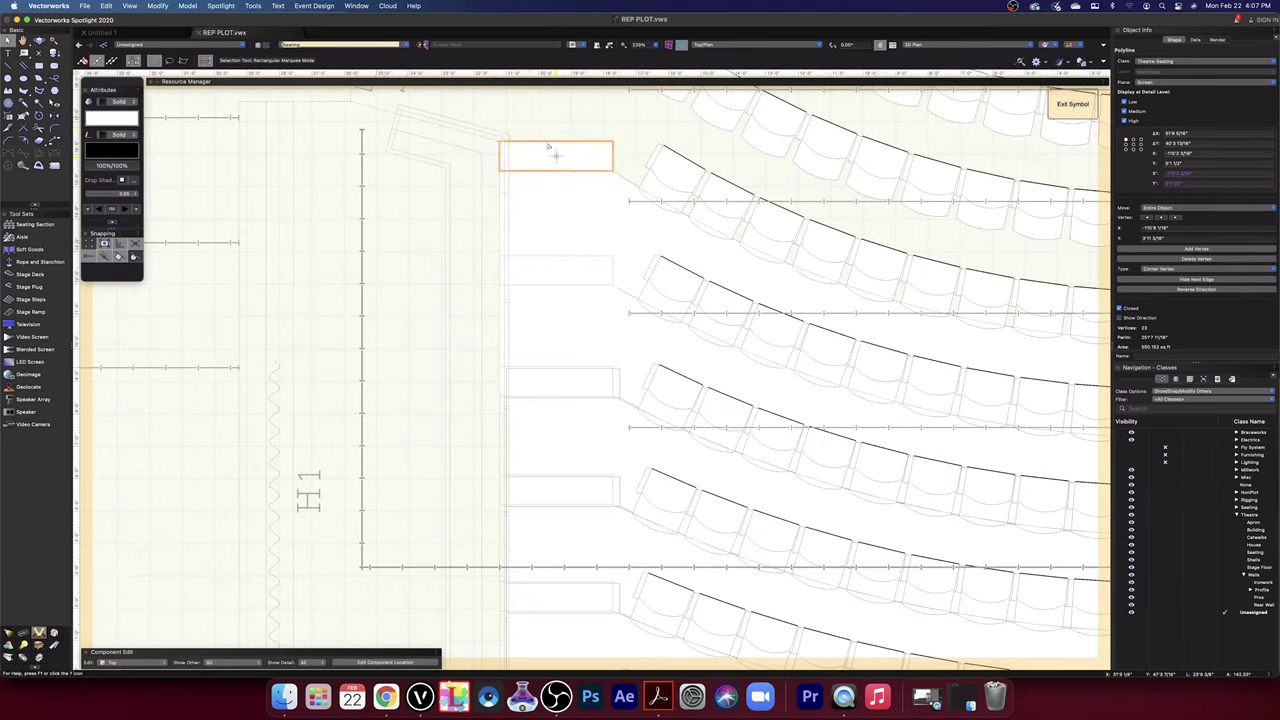
{"action": "scroll", "coordinate": [515, 116], "scroll_direction": "up", "scroll_amount": 4}
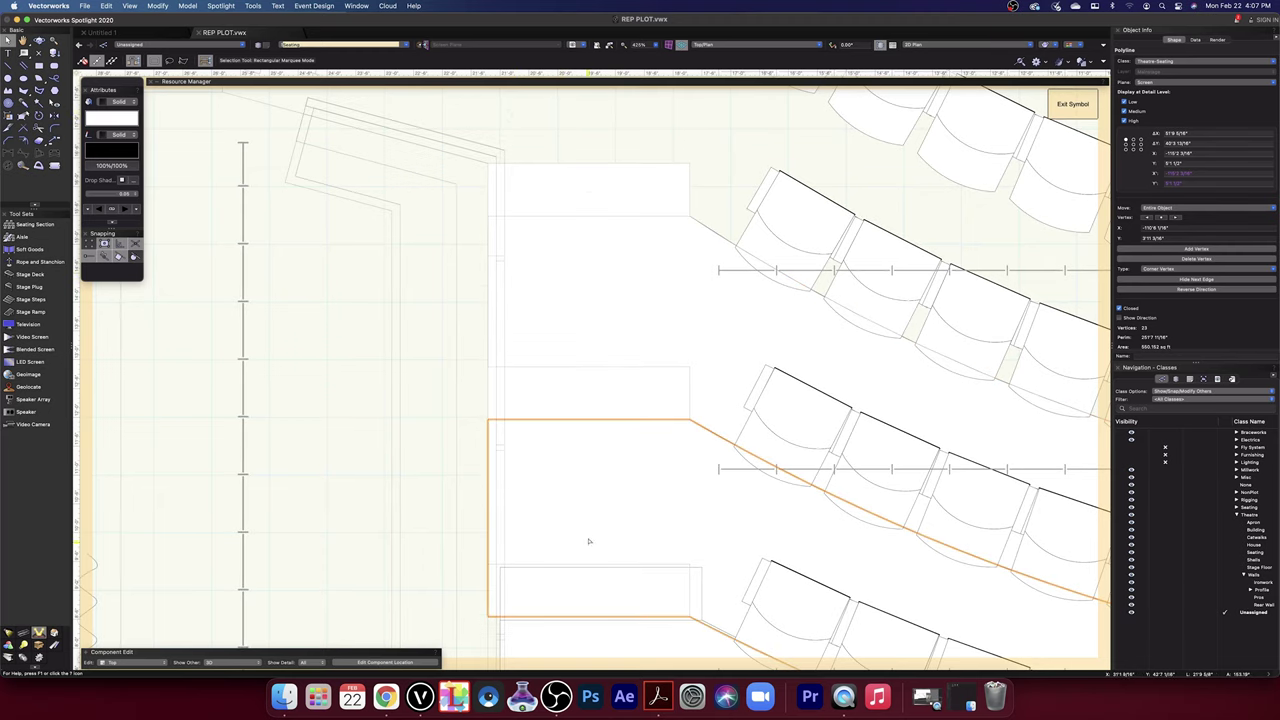
{"action": "middle_click_drag", "start_coordinate": [586, 529], "coordinate": [612, 308]}
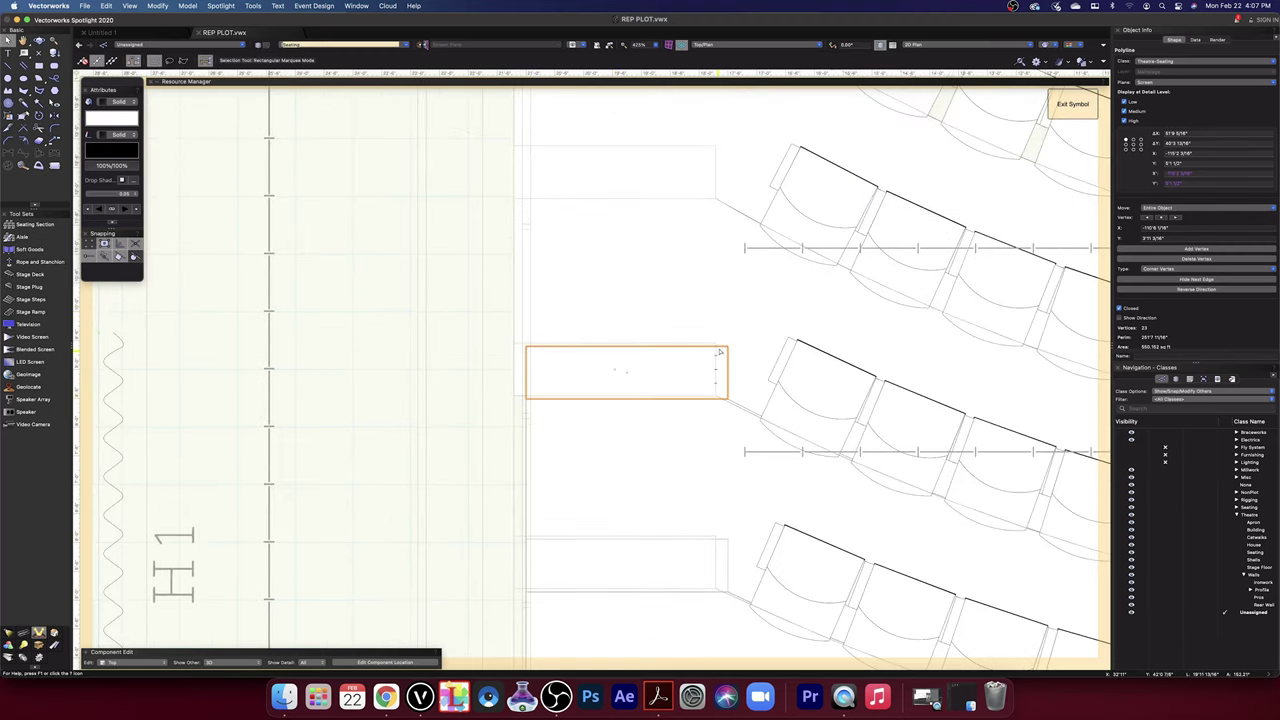
{"action": "left_click_drag", "start_coordinate": [728, 346], "coordinate": [454, 285]}
{"action": "left_click", "coordinate": [629, 271]}
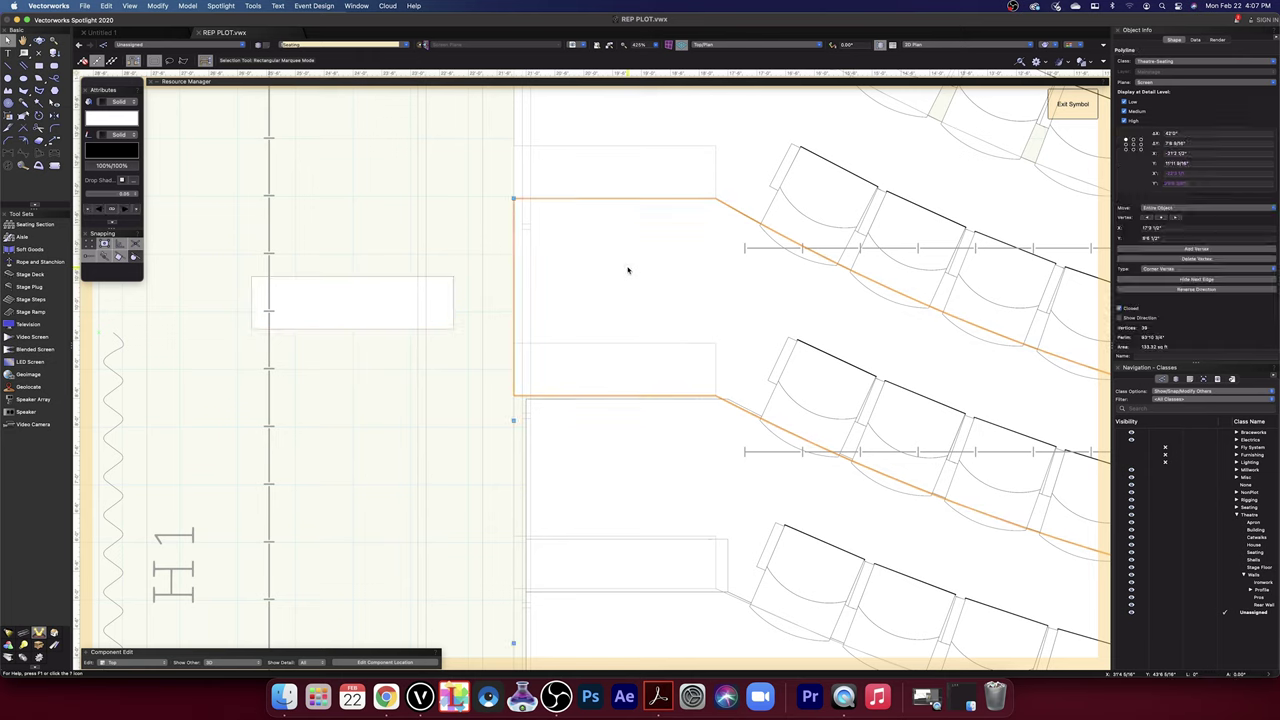
{"action": "left_click", "coordinate": [660, 439]}
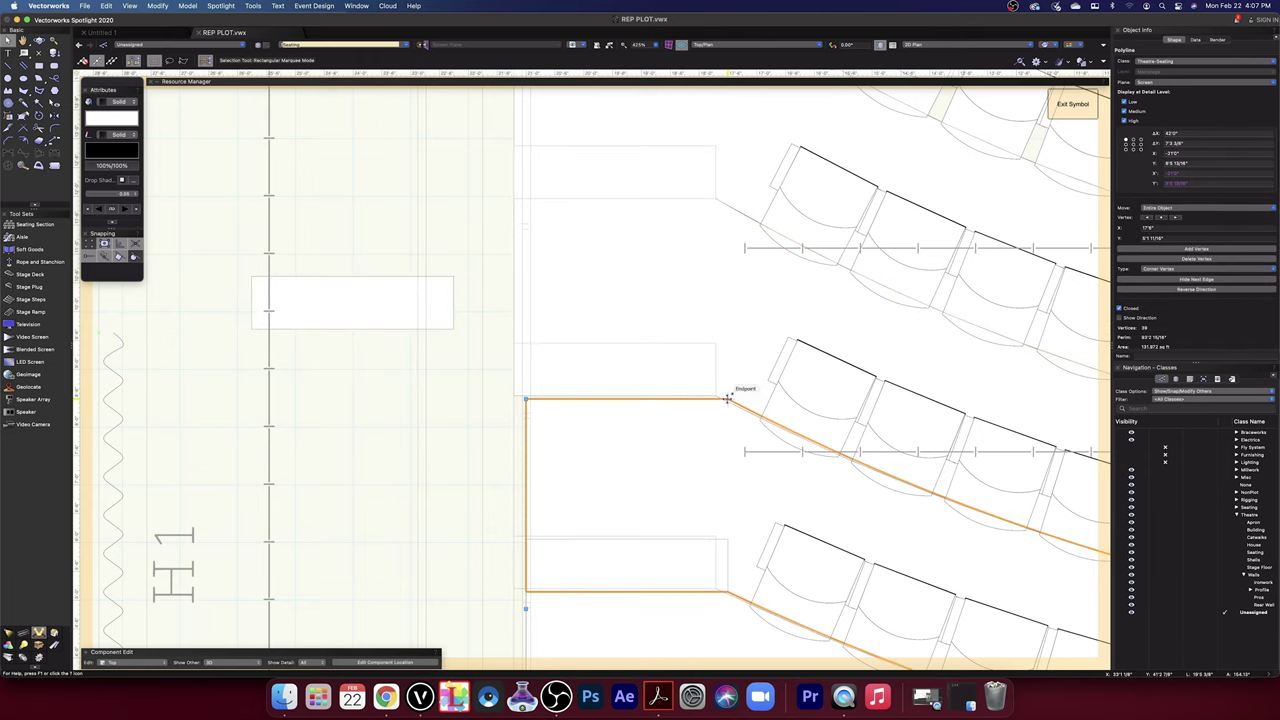
{"action": "mouse_move", "coordinate": [727, 399]}
{"action": "left_mouse_down"}
{"action": "mouse_move", "coordinate": [692, 435]}
{"action": "mouse_move", "coordinate": [712, 400]}
{"action": "left_mouse_up"}
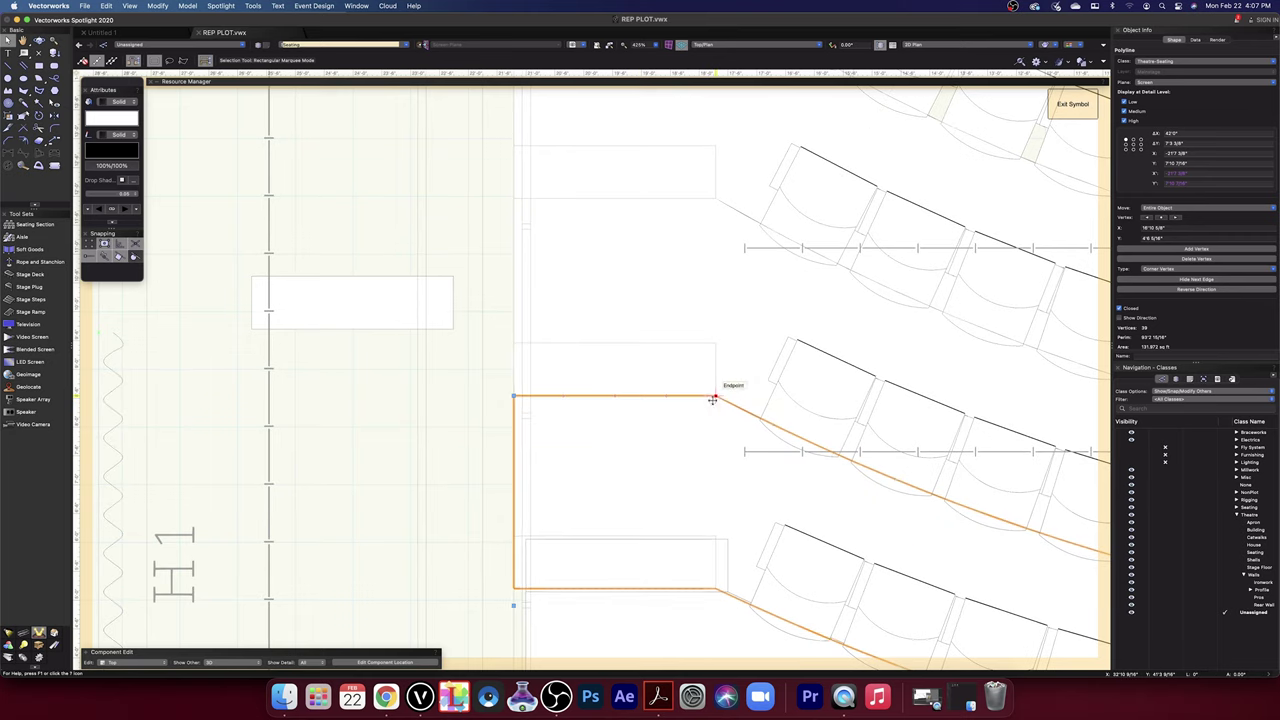
- Move the next row-end rectangle left toward the aisle
{"action": "key", "text": "space"}
{"action": "mouse_move", "coordinate": [640, 497]}
{"action": "left_mouse_down"}
{"action": "mouse_move", "coordinate": [669, 349]}
{"action": "mouse_move", "coordinate": [636, 222]}
{"action": "left_mouse_up"}
{"action": "left_click_drag", "start_coordinate": [730, 288], "coordinate": [466, 288]}
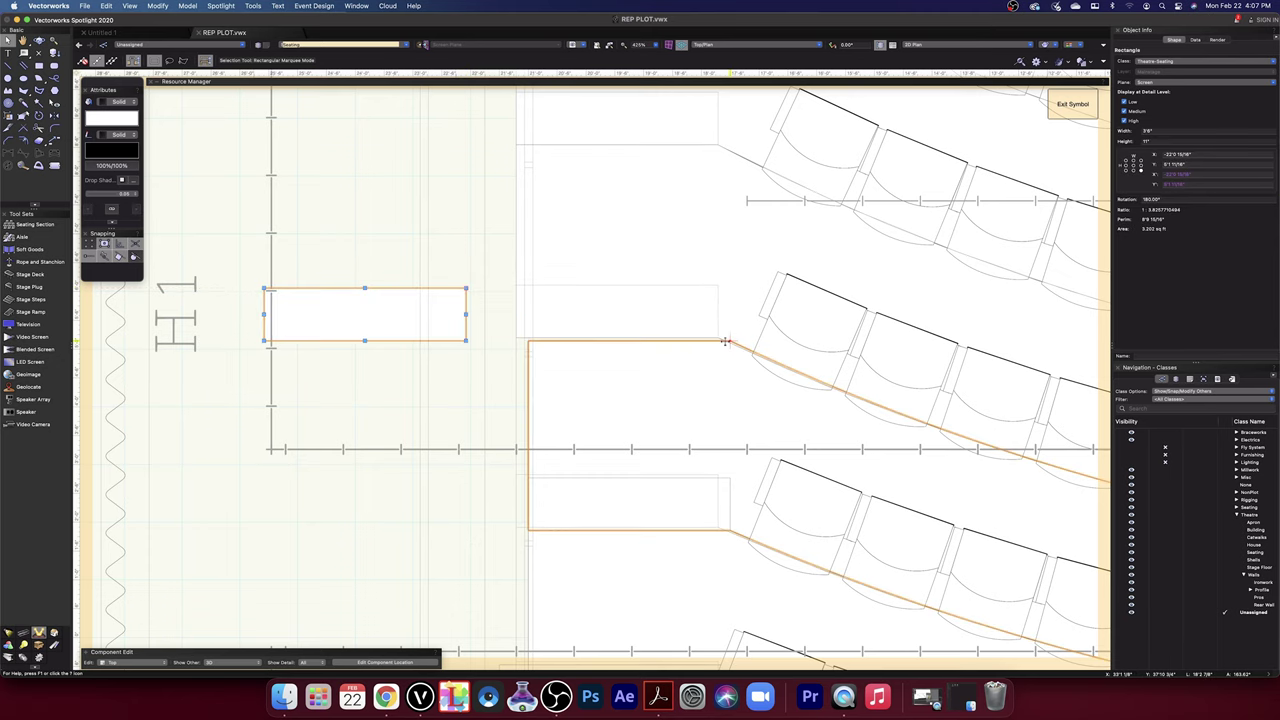
- Snap two seating polyline corners to their row ends and move one row-end rectangle to the aisle
{"action": "mouse_move", "coordinate": [727, 342]}
{"action": "left_mouse_down"}
{"action": "mouse_move", "coordinate": [689, 363]}
{"action": "mouse_move", "coordinate": [666, 414]}
{"action": "mouse_move", "coordinate": [655, 376]}
{"action": "mouse_move", "coordinate": [717, 340]}
{"action": "left_mouse_up"}
{"action": "left_click_drag", "start_coordinate": [720, 486], "coordinate": [460, 489]}
{"action": "middle_click_drag", "start_coordinate": [735, 560], "coordinate": [780, 309]}
{"action": "mouse_move", "coordinate": [779, 266]}
{"action": "left_mouse_down"}
{"action": "mouse_move", "coordinate": [692, 324]}
{"action": "mouse_move", "coordinate": [762, 268]}
{"action": "left_mouse_up"}
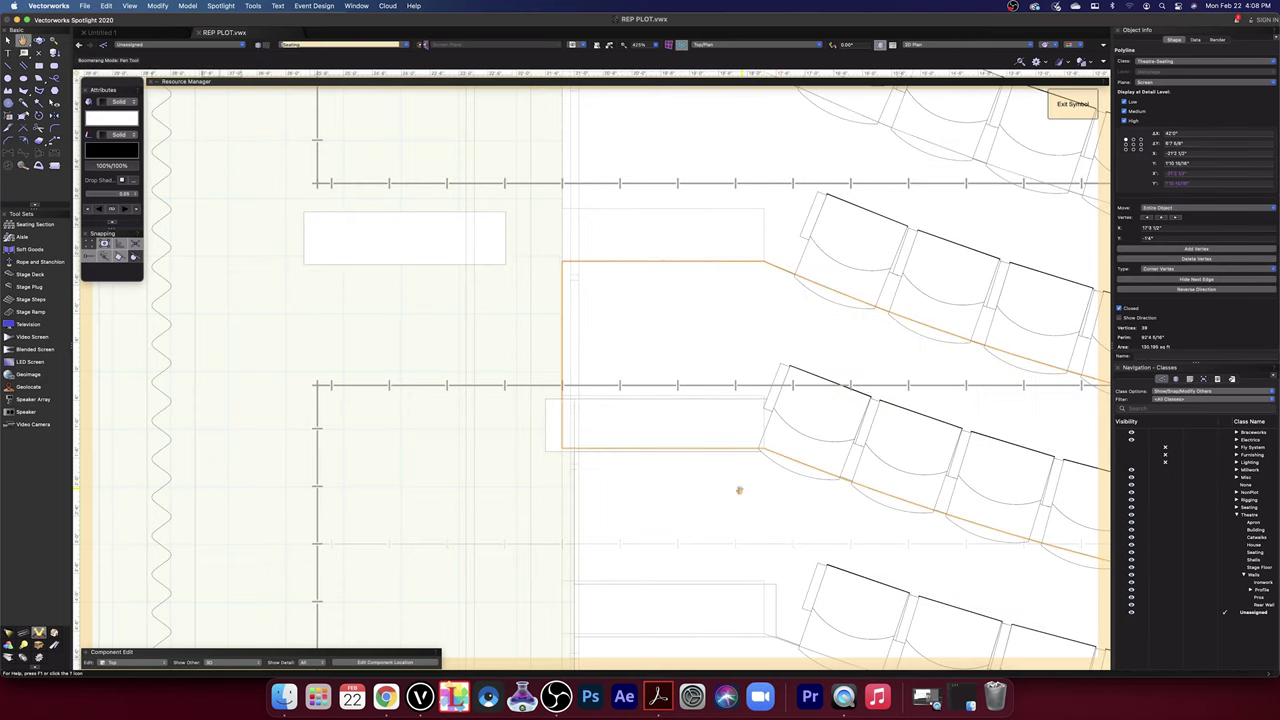
- Move the next row-end rectangle to the aisle side and shift its seating polyline to the row end
{"action": "scroll", "coordinate": [645, 410], "scroll_direction": "down", "scroll_amount": 5}
{"action": "left_click", "coordinate": [535, 318]}
{"action": "left_click_drag", "start_coordinate": [535, 318], "coordinate": [259, 318]}
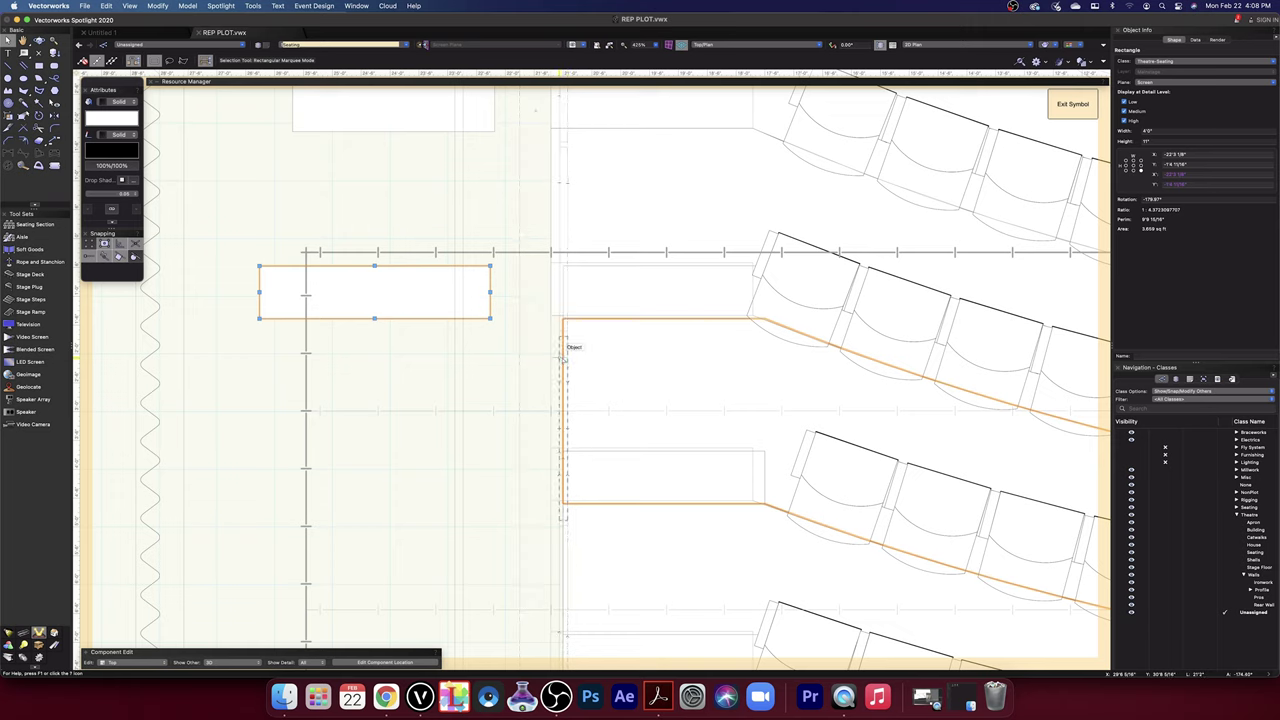
{"action": "left_click_drag", "start_coordinate": [729, 321], "coordinate": [809, 221]}
- Move two more rectangles out to the aisle and snap the polyline corner to the row end
{"action": "scroll", "coordinate": [727, 361], "scroll_direction": "up", "scroll_amount": 3}
{"action": "scroll", "coordinate": [795, 347], "scroll_direction": "down", "scroll_amount": 3}
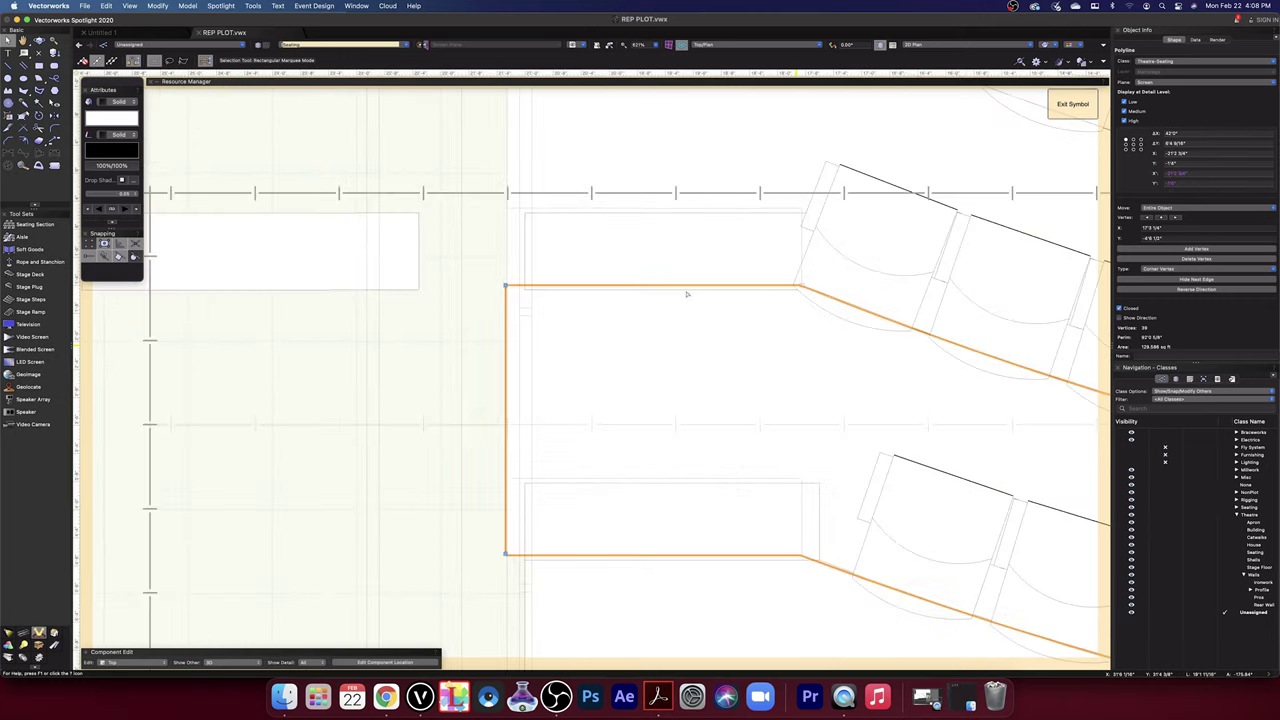
{"action": "left_click_drag", "start_coordinate": [685, 292], "coordinate": [290, 438]}
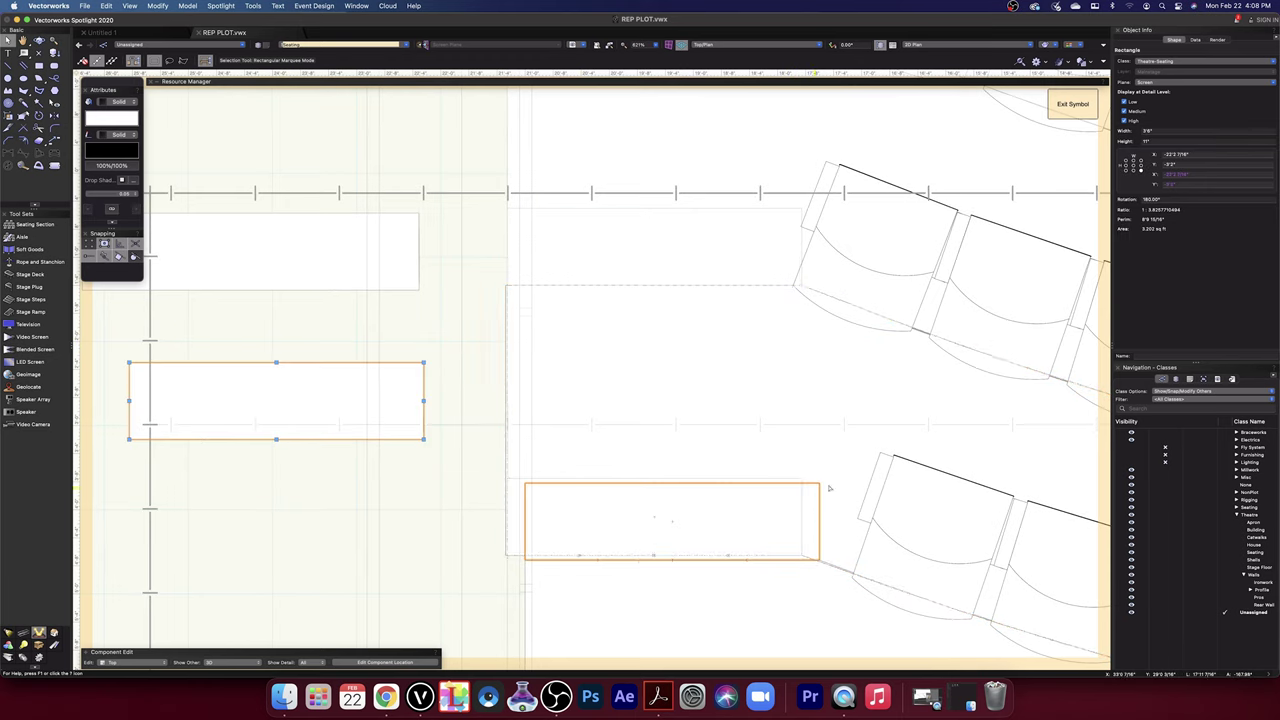
{"action": "left_click_drag", "start_coordinate": [820, 486], "coordinate": [430, 497]}
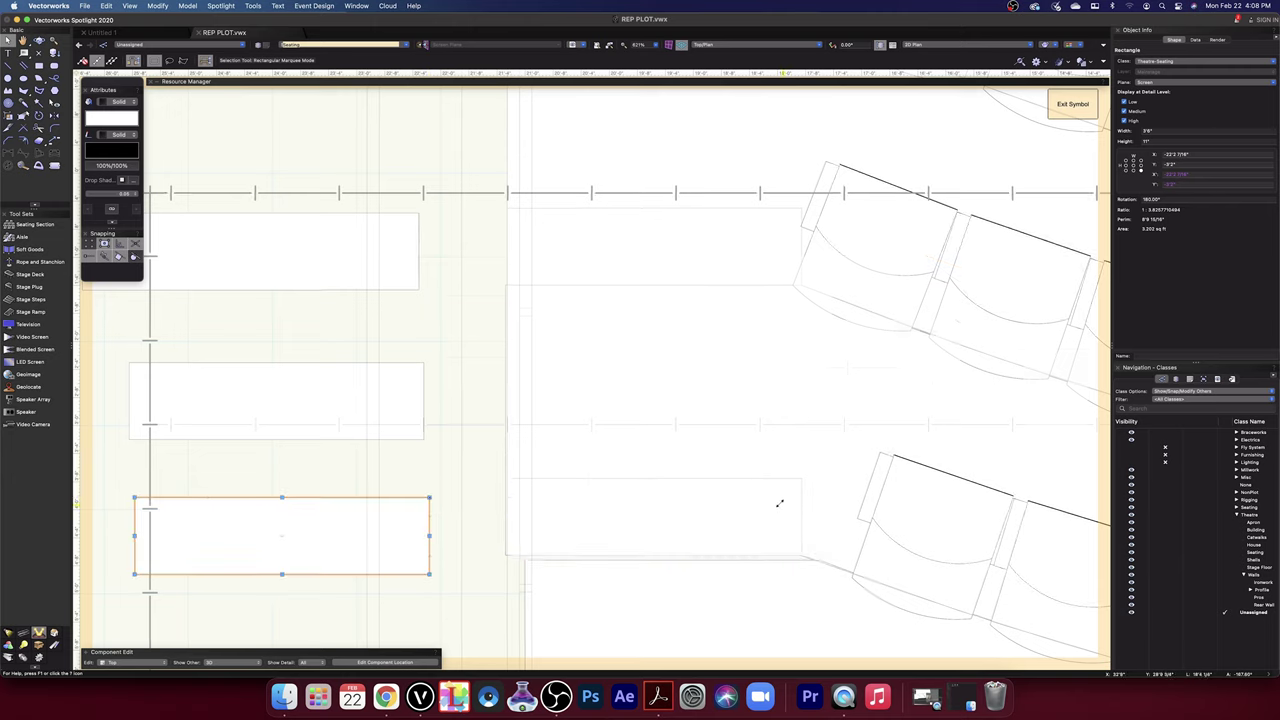
{"action": "scroll", "coordinate": [740, 520], "scroll_direction": "down", "scroll_amount": 5}
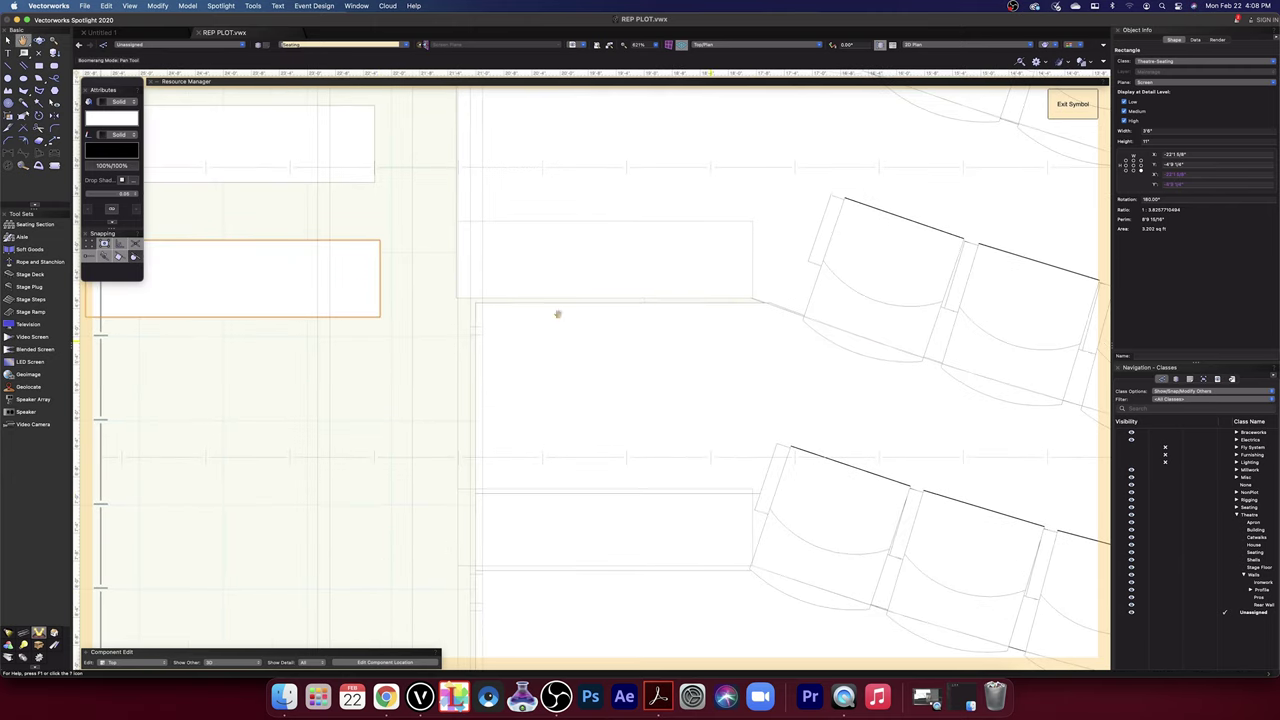
{"action": "left_click_drag", "start_coordinate": [475, 302], "coordinate": [458, 302]}
- Lower a polyline's top edge onto its row line, then shift the third-row polyline's left edge down-left
{"action": "scroll", "coordinate": [760, 307], "scroll_direction": "up", "scroll_amount": 1}
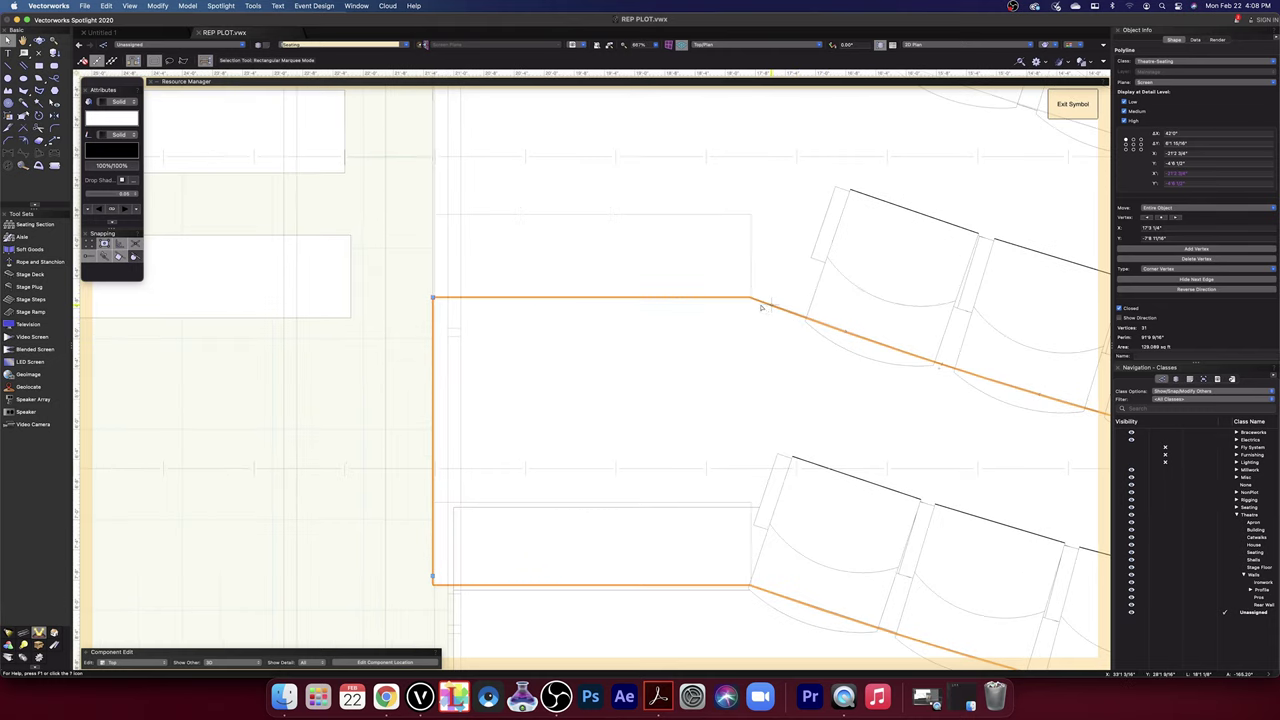
{"action": "scroll", "coordinate": [760, 307], "scroll_direction": "up", "scroll_amount": 5}
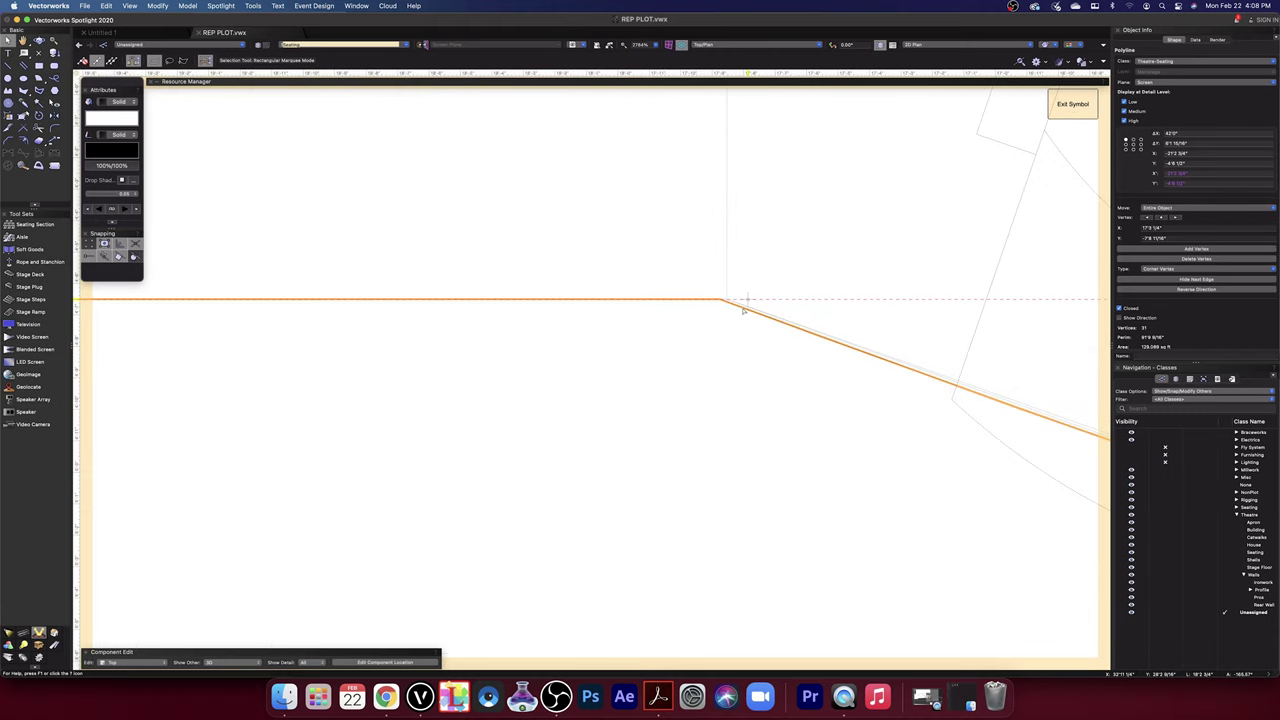
{"action": "mouse_move", "coordinate": [722, 300]}
{"action": "left_mouse_down"}
{"action": "mouse_move", "coordinate": [724, 341]}
{"action": "mouse_move", "coordinate": [722, 302]}
{"action": "mouse_move", "coordinate": [734, 316]}
{"action": "left_mouse_up"}
{"action": "scroll", "coordinate": [760, 316], "scroll_direction": "down", "scroll_amount": 6}
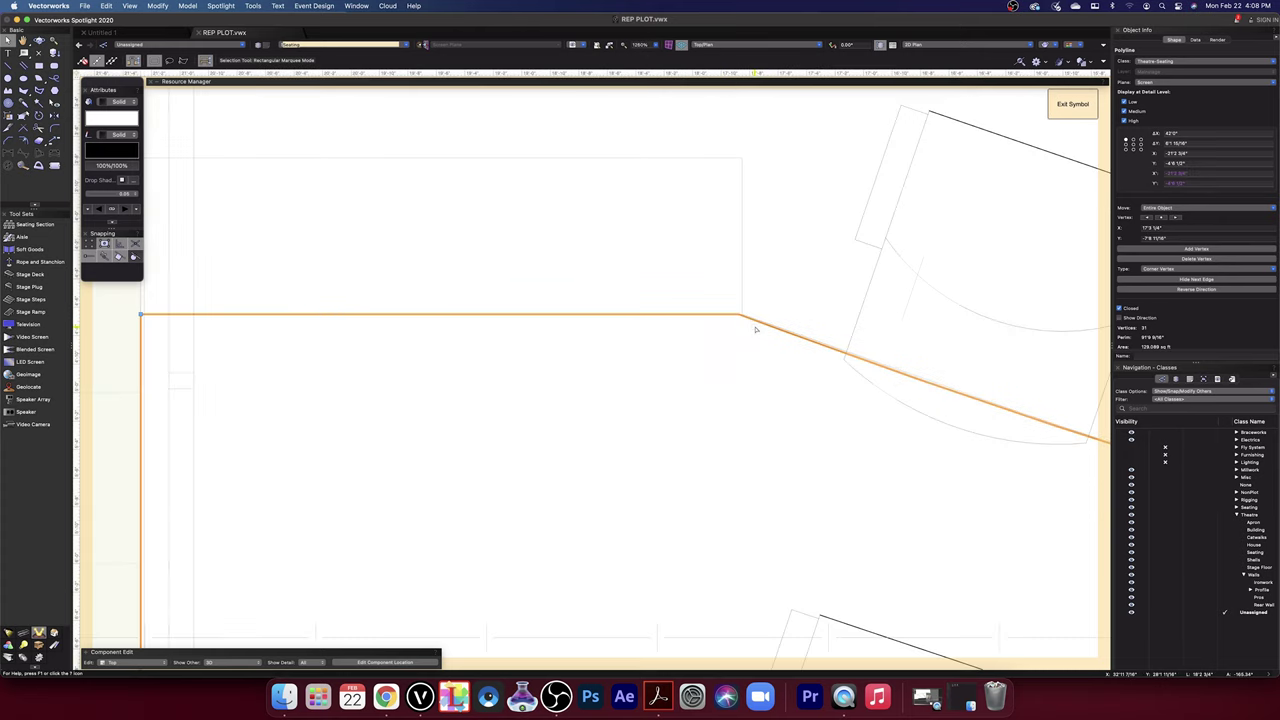
{"action": "middle_click_drag", "start_coordinate": [727, 364], "coordinate": [709, 150]}
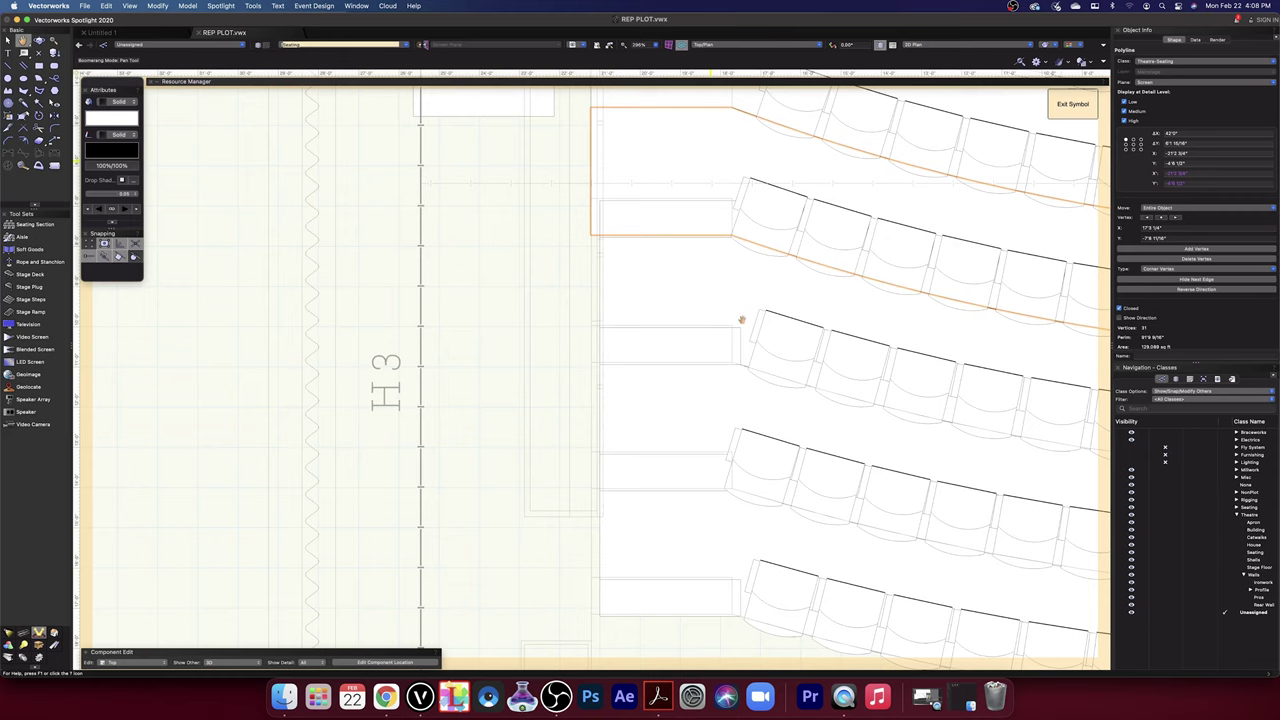
{"action": "left_click", "coordinate": [742, 393]}
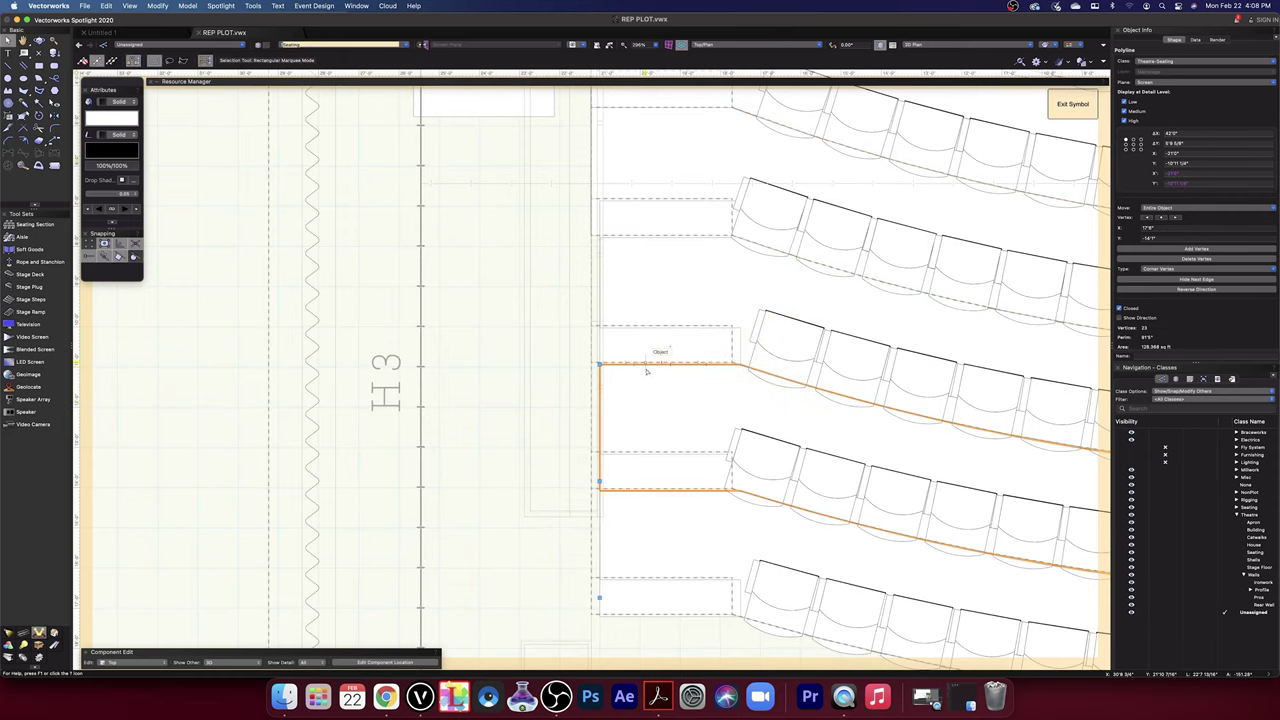
{"action": "left_click_drag", "start_coordinate": [600, 427], "coordinate": [530, 503]}
- Move three more row-end rectangles out beside the aisle
{"action": "left_click_drag", "start_coordinate": [721, 454], "coordinate": [534, 356]}
{"action": "left_click_drag", "start_coordinate": [740, 328], "coordinate": [570, 286]}
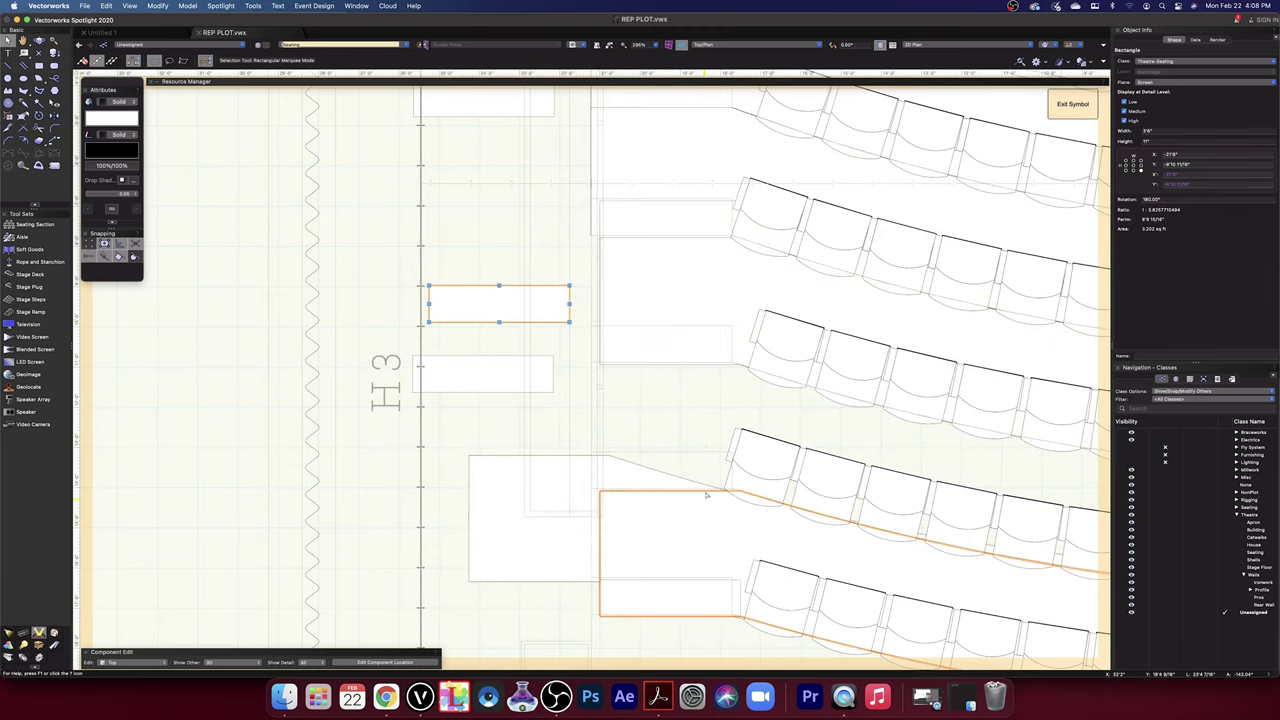
{"action": "left_click_drag", "start_coordinate": [741, 580], "coordinate": [441, 552]}
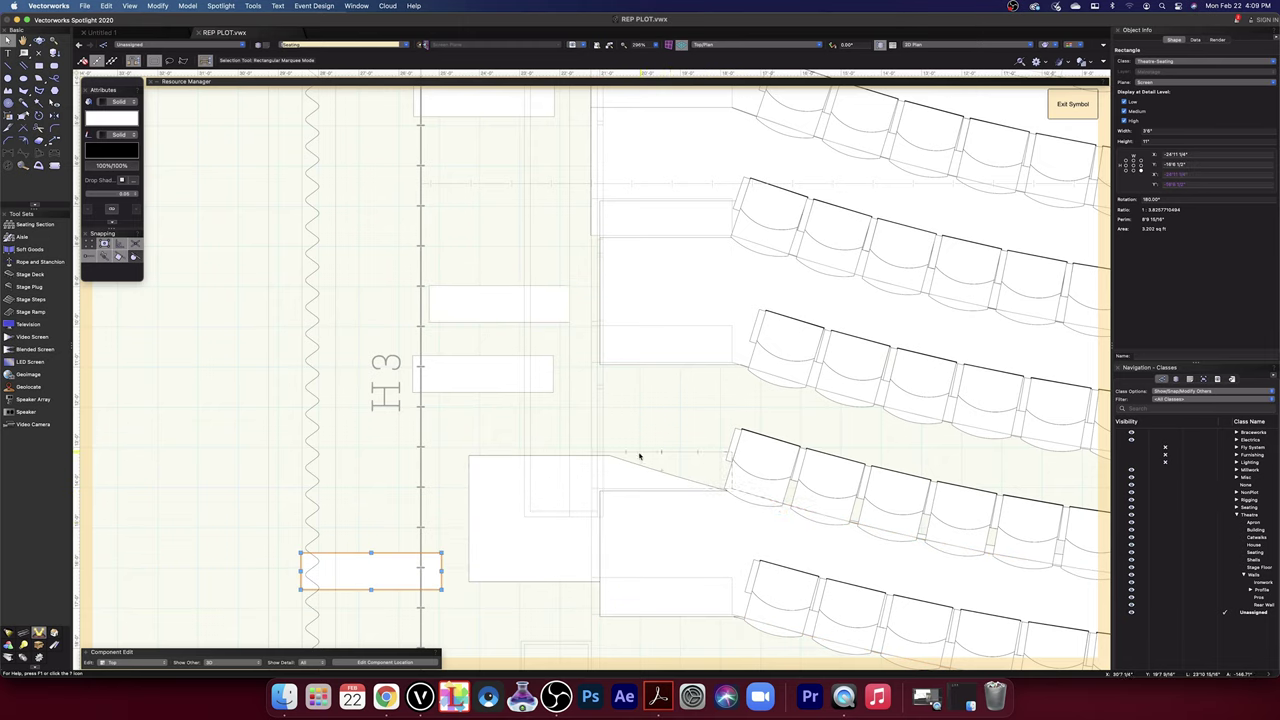
{"action": "scroll", "coordinate": [640, 456], "scroll_direction": "up", "scroll_amount": 5}
- Drag the upper seating polyline's corner to a new point, undoing an accidental seat move
{"action": "left_click_drag", "start_coordinate": [567, 456], "coordinate": [848, 281]}
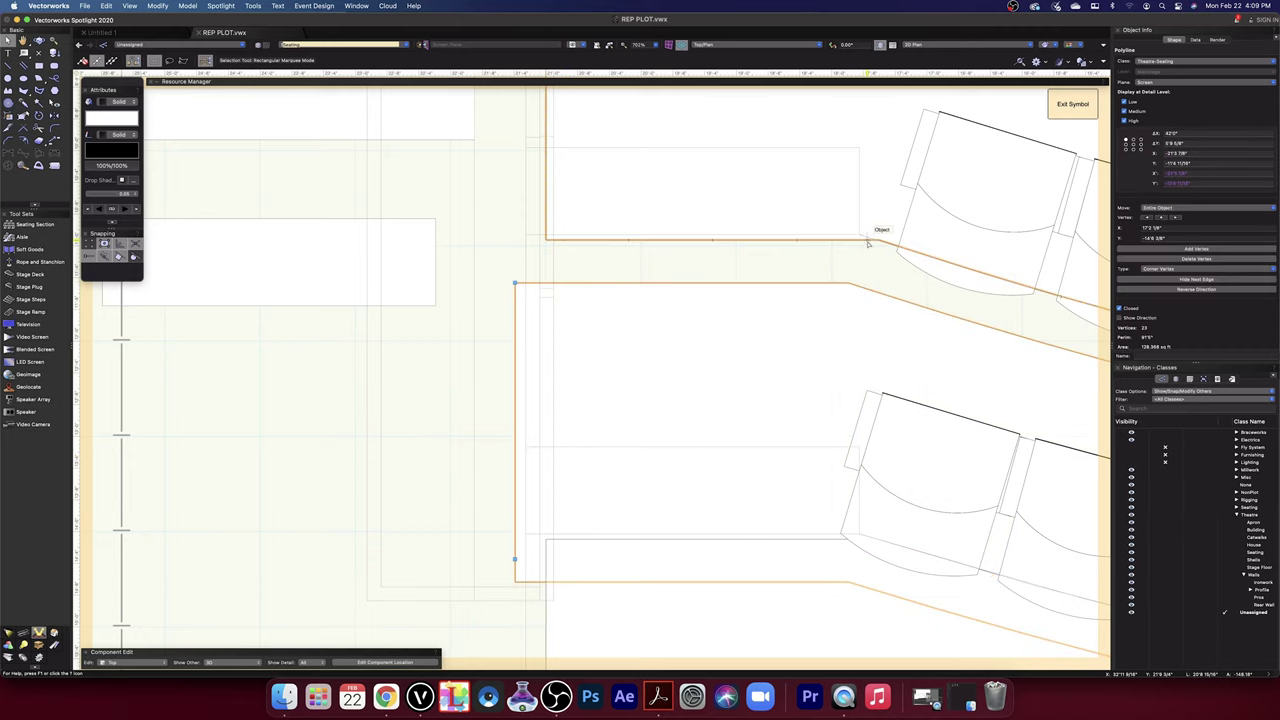
{"action": "left_click", "coordinate": [868, 242]}
{"action": "middle_click_drag", "start_coordinate": [869, 266], "coordinate": [800, 300]}
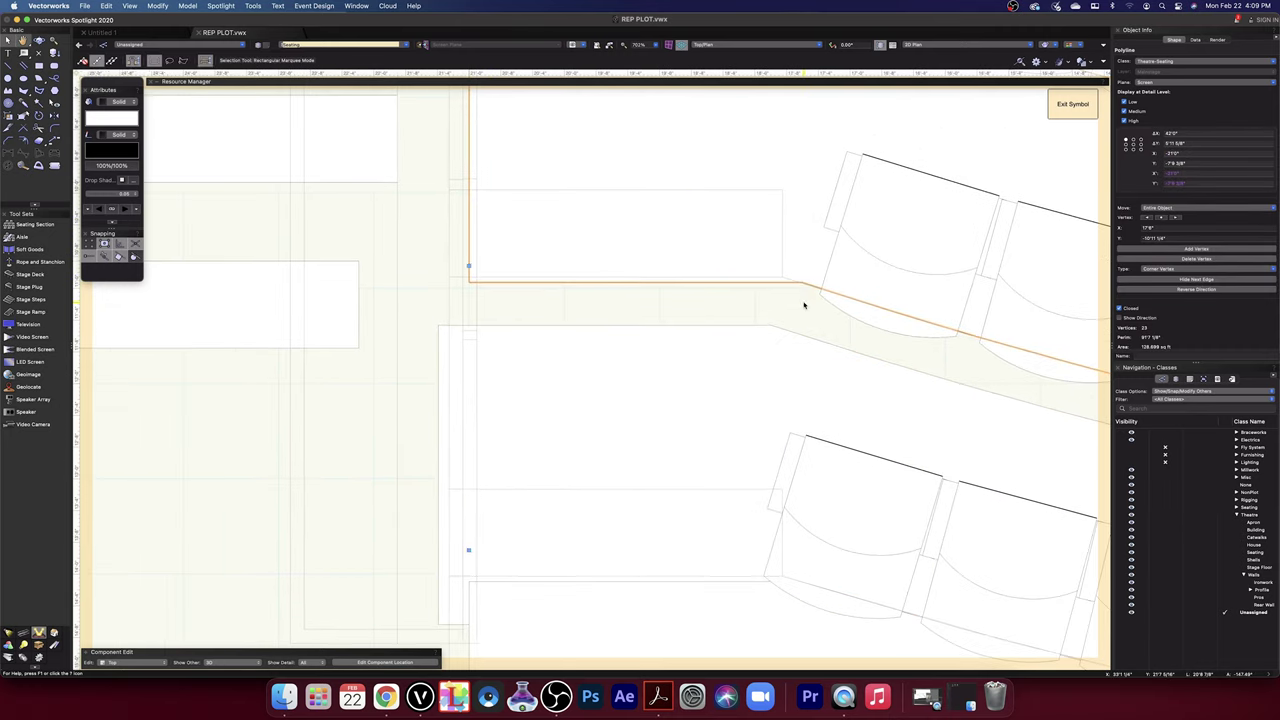
{"action": "scroll", "coordinate": [804, 305], "scroll_direction": "down", "scroll_amount": 4}
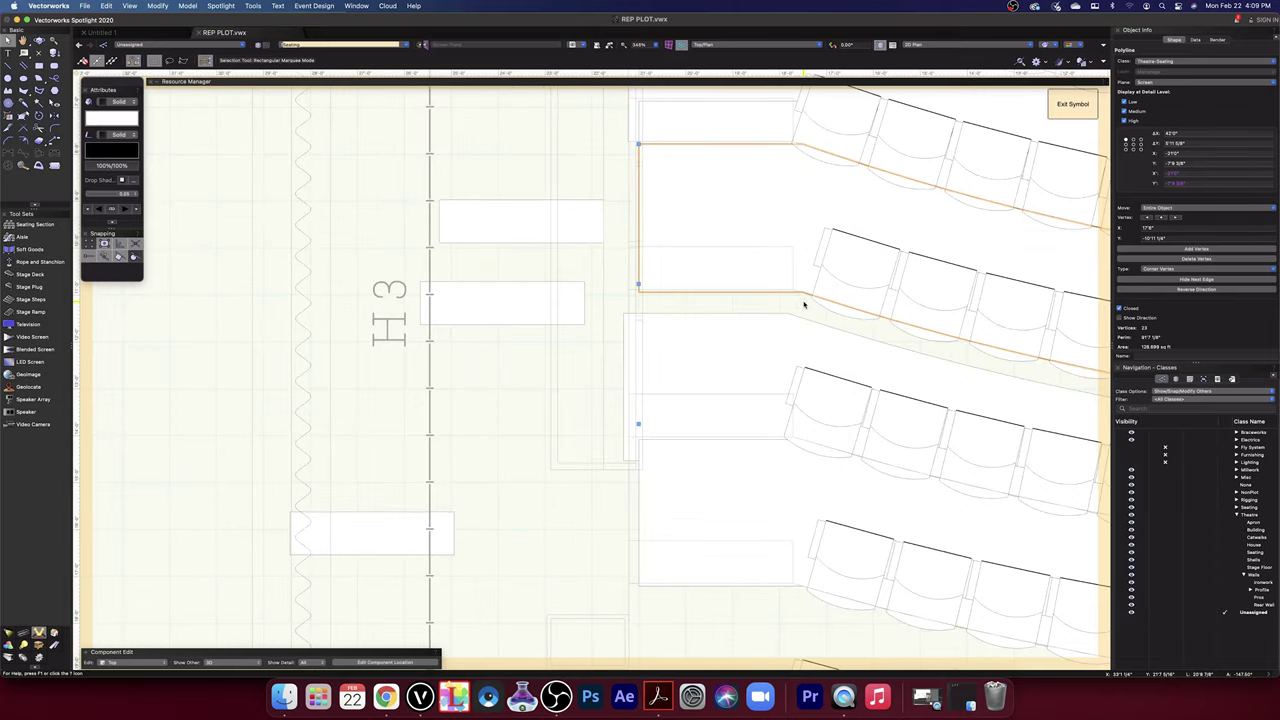
{"action": "left_click_drag", "start_coordinate": [800, 153], "coordinate": [763, 200]}
{"action": "key", "text": "super+z"}
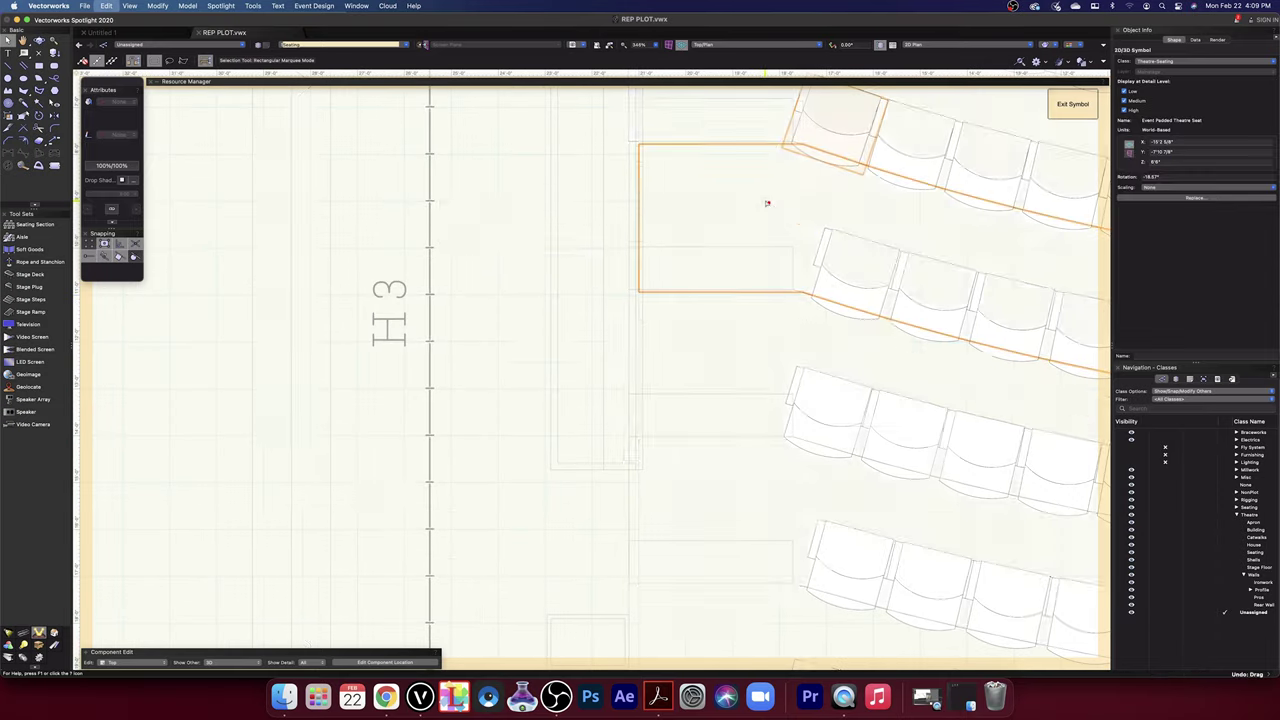
- Reselect the seating polyline and pan through the lower seat rows back to its corner
{"action": "left_click", "coordinate": [670, 215]}
{"action": "left_click_drag", "start_coordinate": [670, 215], "coordinate": [699, 444]}
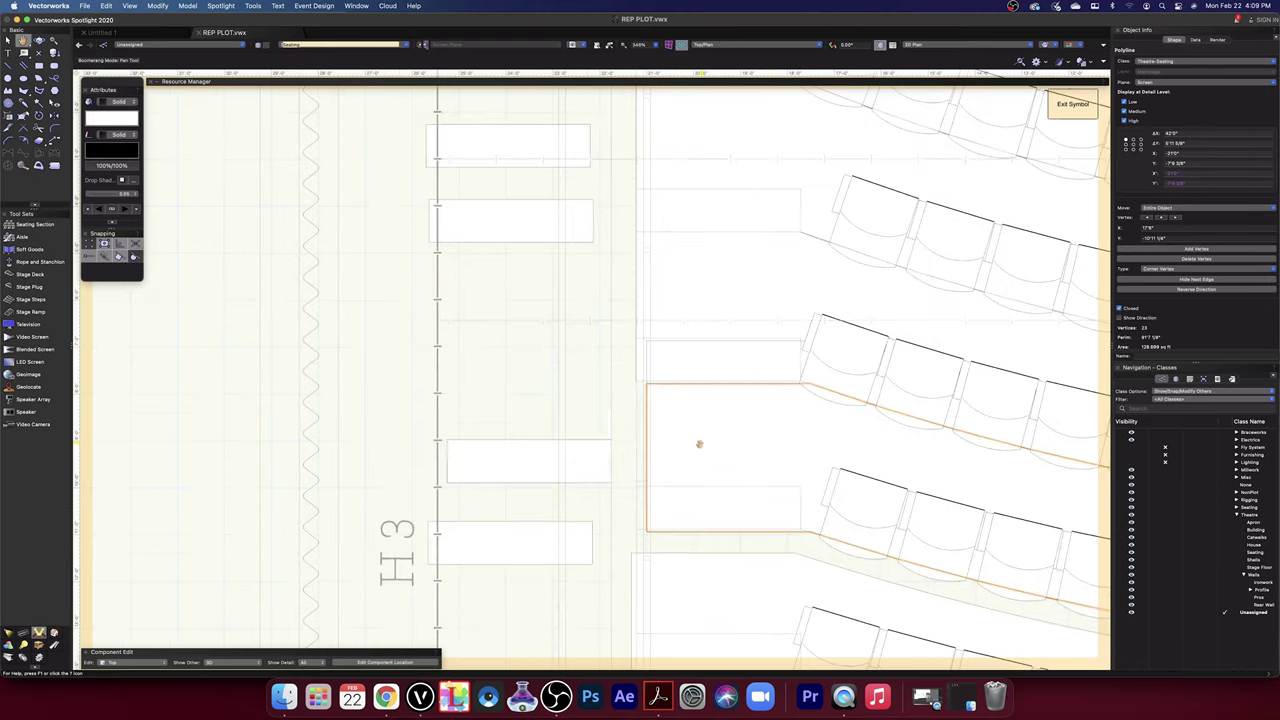
{"action": "left_click_drag", "start_coordinate": [722, 233], "coordinate": [714, 360]}
{"action": "mouse_move", "coordinate": [706, 249]}
{"action": "left_mouse_down"}
{"action": "mouse_move", "coordinate": [706, 237]}
{"action": "mouse_move", "coordinate": [669, 509]}
{"action": "left_mouse_up"}
{"action": "mouse_move", "coordinate": [700, 347]}
{"action": "left_mouse_down"}
{"action": "mouse_move", "coordinate": [686, 538]}
{"action": "mouse_move", "coordinate": [687, 218]}
{"action": "left_mouse_up"}
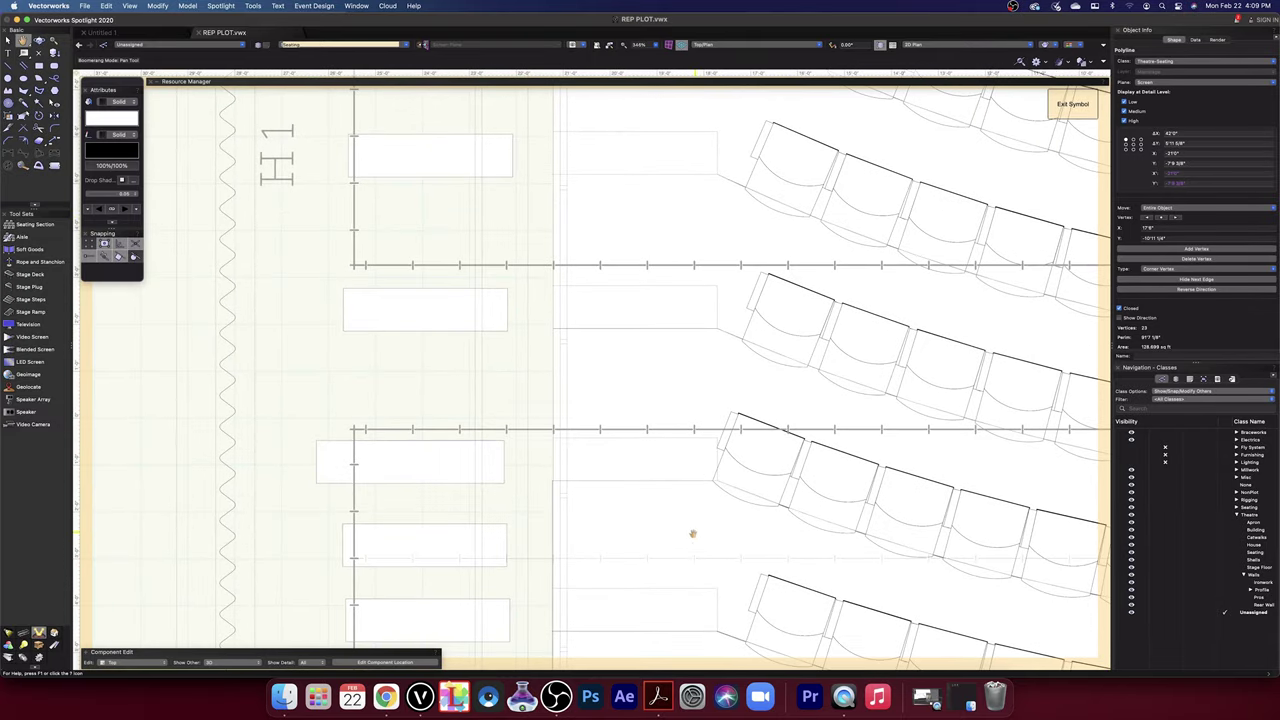
{"action": "left_click_drag", "start_coordinate": [691, 531], "coordinate": [694, 277]}
{"action": "scroll", "coordinate": [718, 460], "scroll_direction": "up", "scroll_amount": 3}
- Pull the polyline edge downward, then undo that change
{"action": "scroll", "coordinate": [717, 434], "scroll_direction": "down", "scroll_amount": 3}
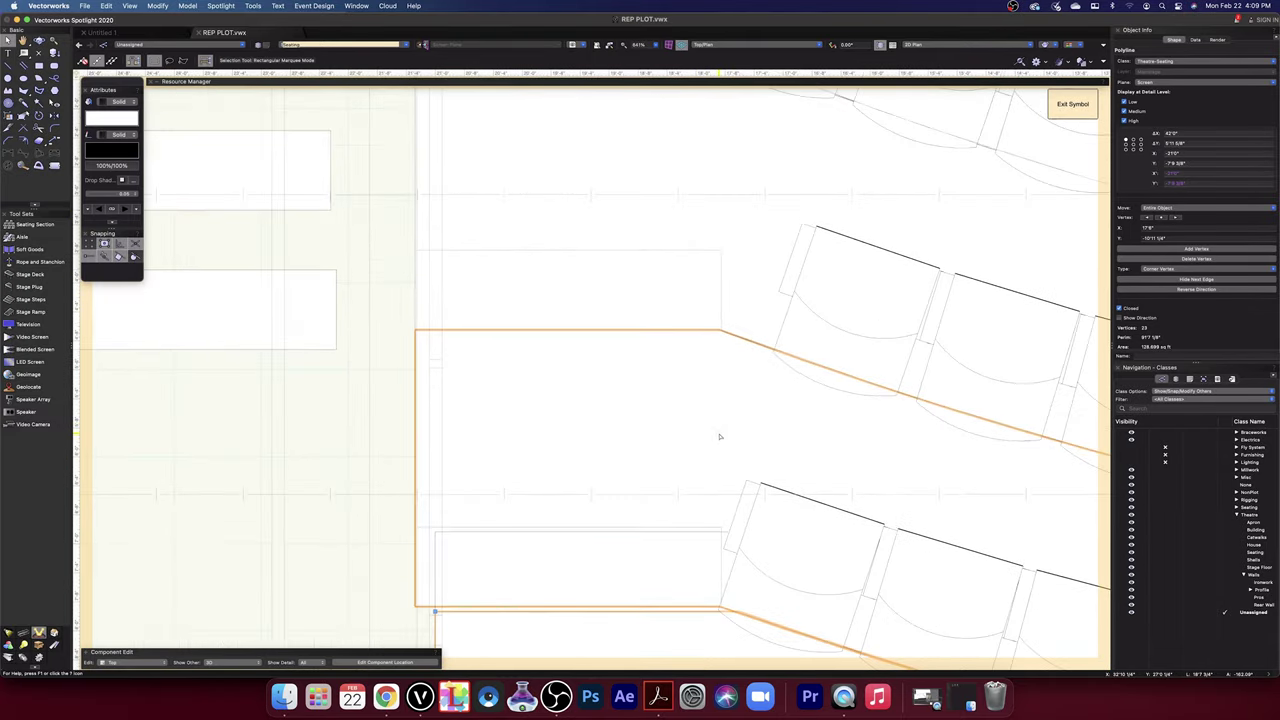
{"action": "scroll", "coordinate": [719, 403], "scroll_direction": "up", "scroll_amount": 4}
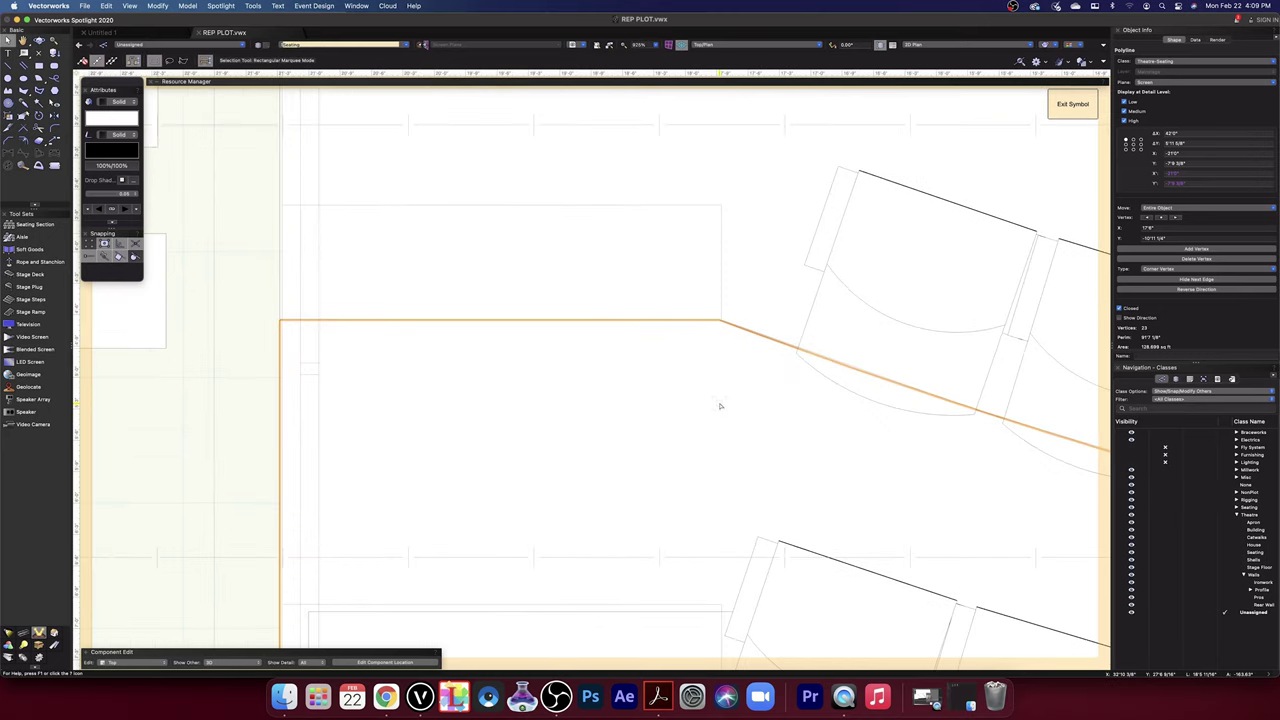
{"action": "scroll", "coordinate": [716, 328], "scroll_direction": "up", "scroll_amount": 5}
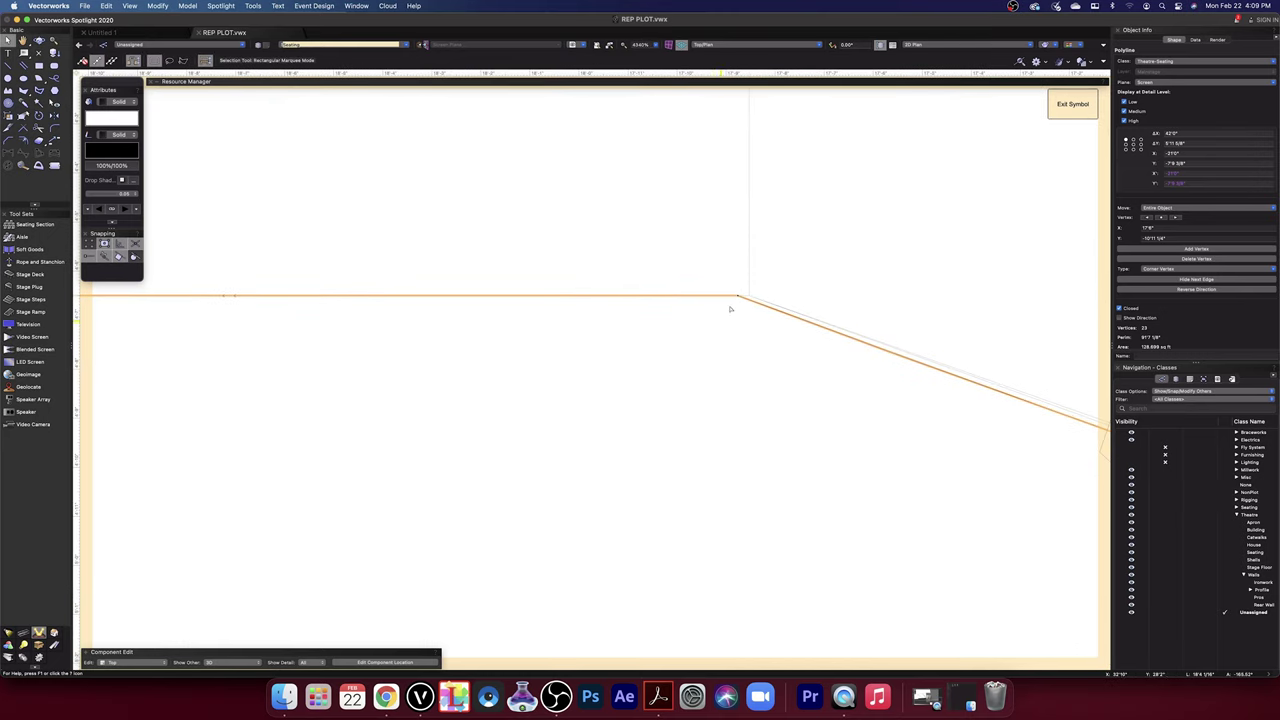
{"action": "left_click_drag", "start_coordinate": [744, 321], "coordinate": [780, 420]}
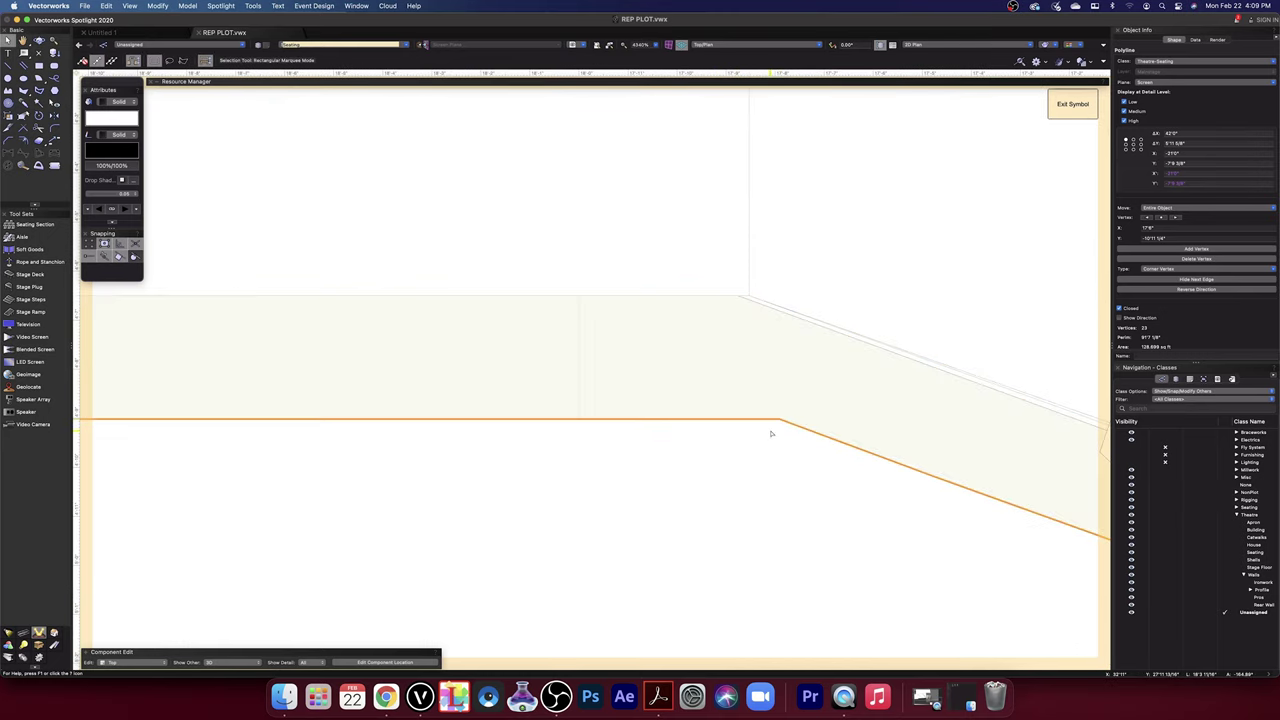
{"action": "key", "text": "super+z"}
- Reshape the polyline's corner vertex onto the snap point, then return to normal selection
{"action": "scroll", "coordinate": [772, 340], "scroll_direction": "down", "scroll_amount": 6}
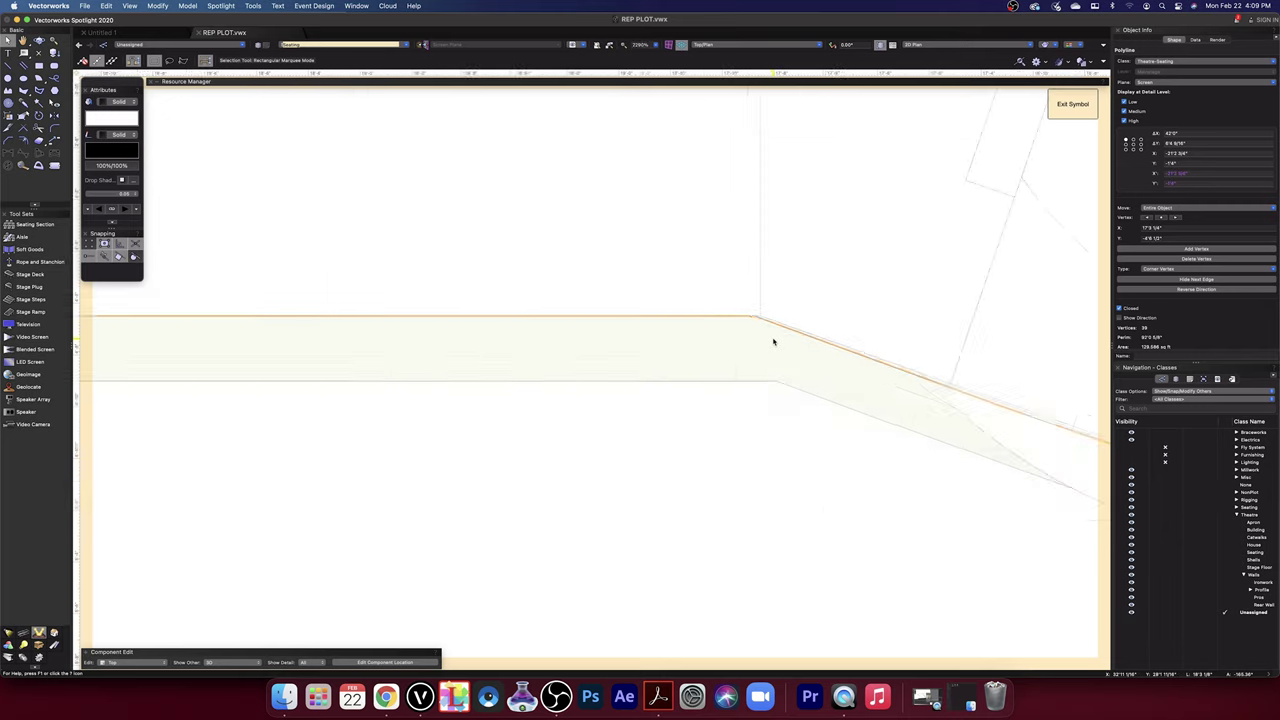
{"action": "scroll", "coordinate": [772, 341], "scroll_direction": "up", "scroll_amount": 5}
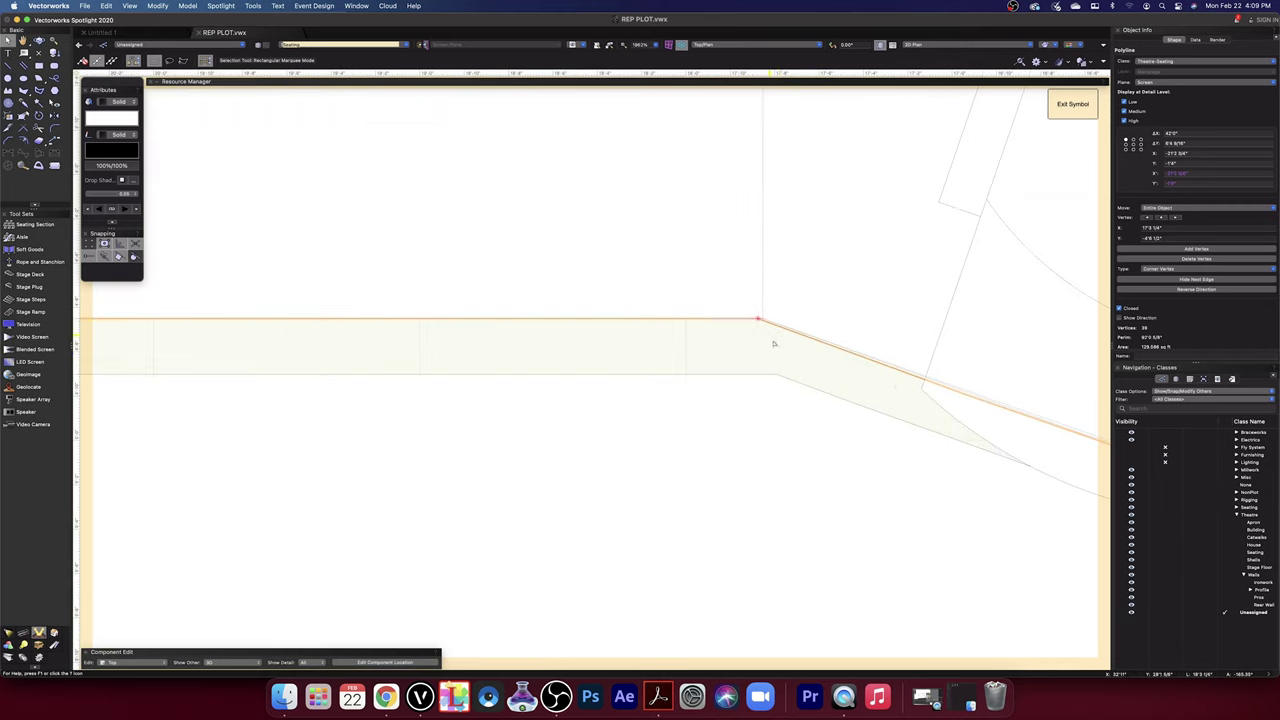
{"action": "scroll", "coordinate": [773, 322], "scroll_direction": "up", "scroll_amount": 6}
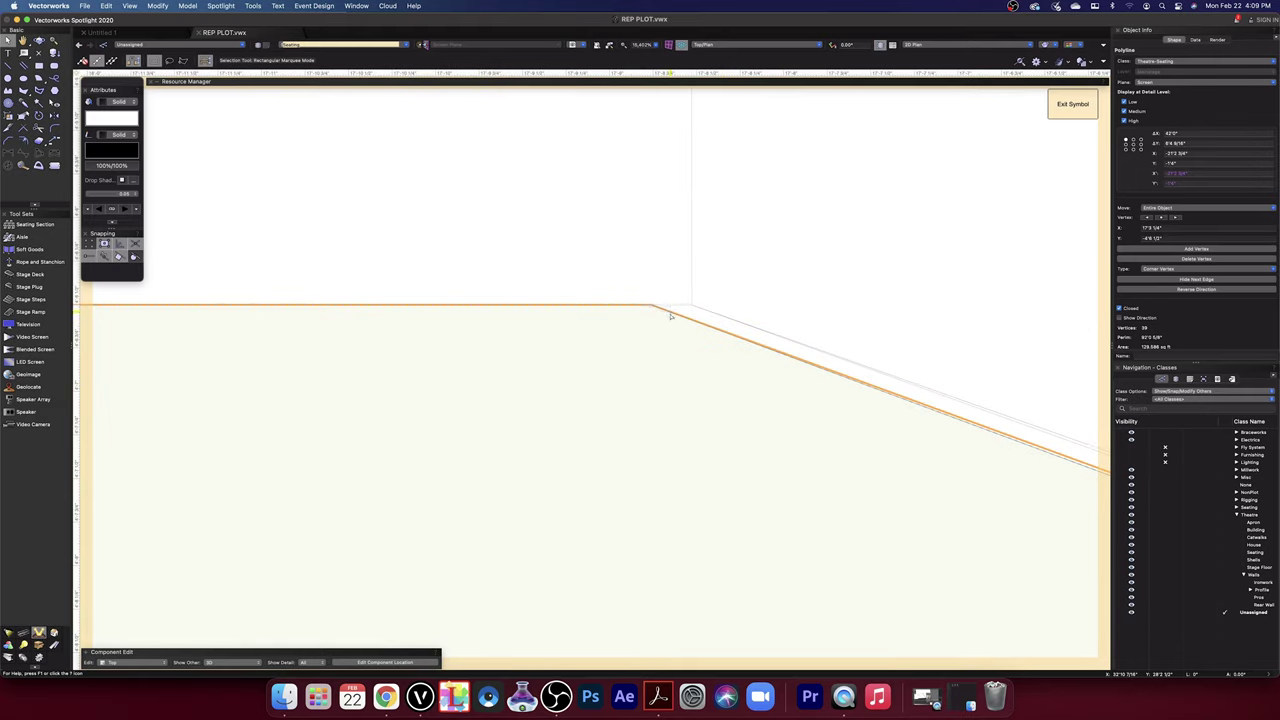
{"action": "key", "text": "shift+r"}
{"action": "left_click_drag", "start_coordinate": [652, 306], "coordinate": [691, 306]}
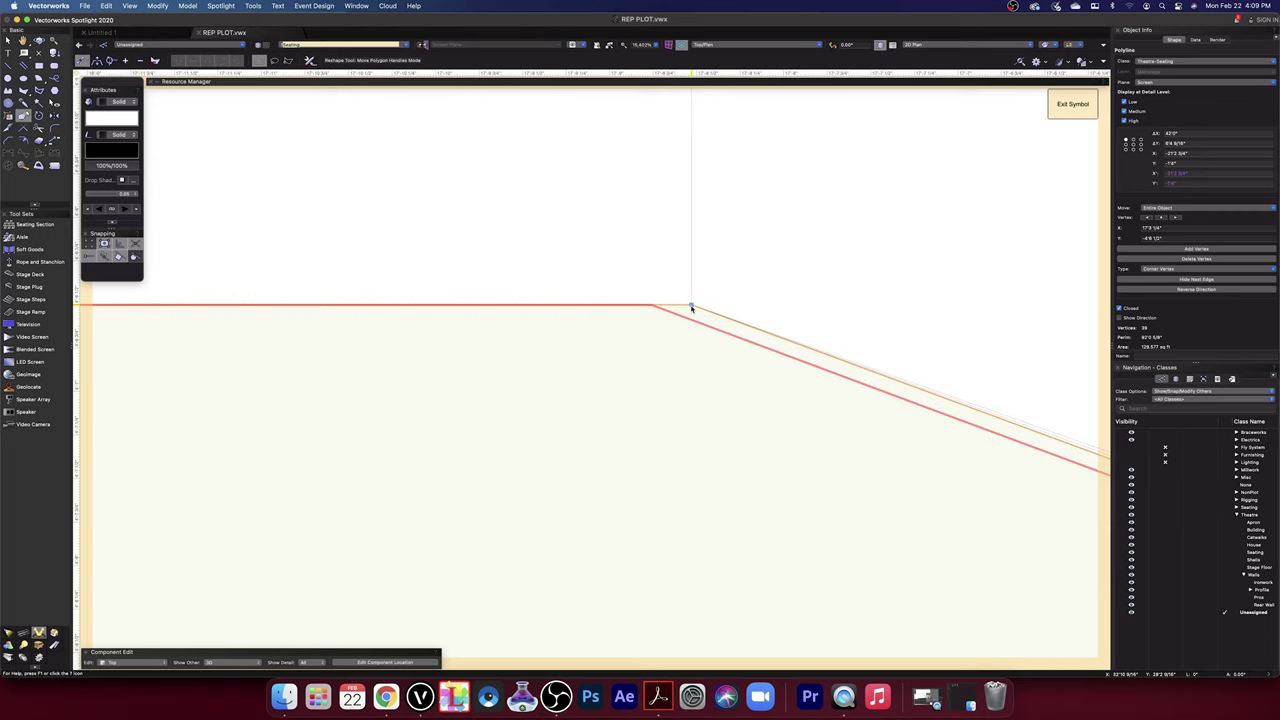
{"action": "scroll", "coordinate": [691, 324], "scroll_direction": "down", "scroll_amount": 5}
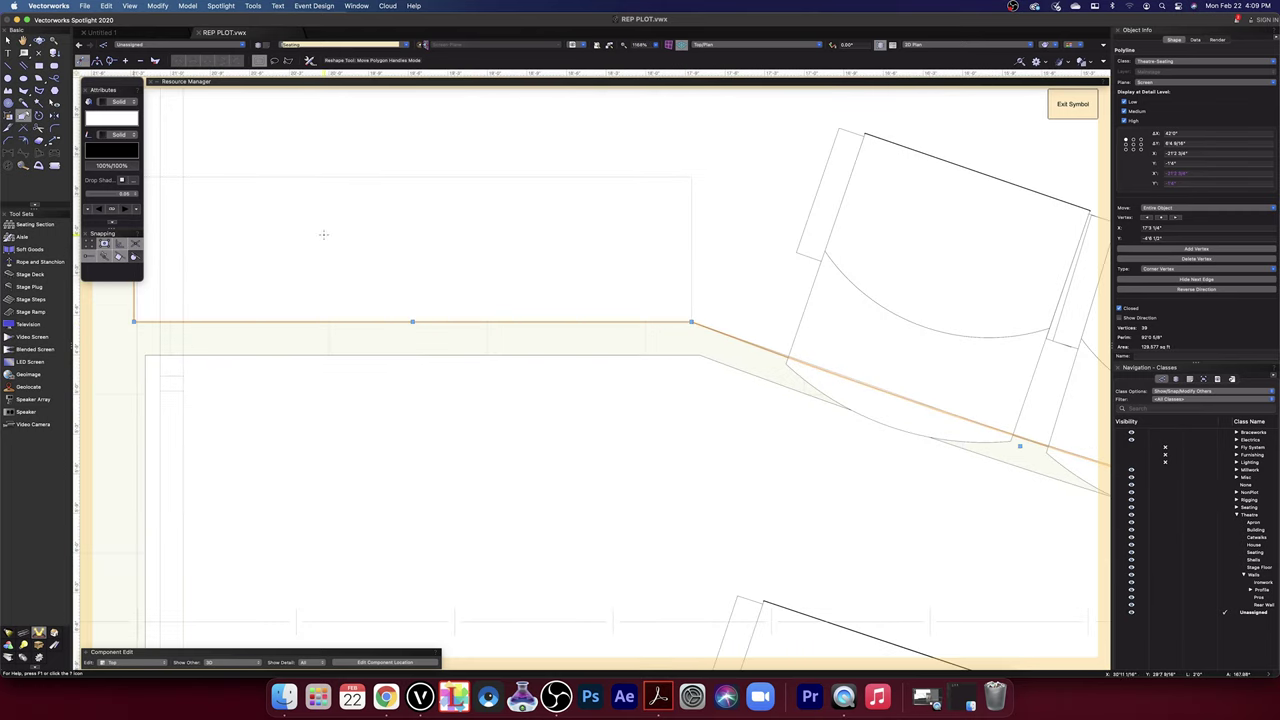
{"action": "left_click", "coordinate": [6, 40]}
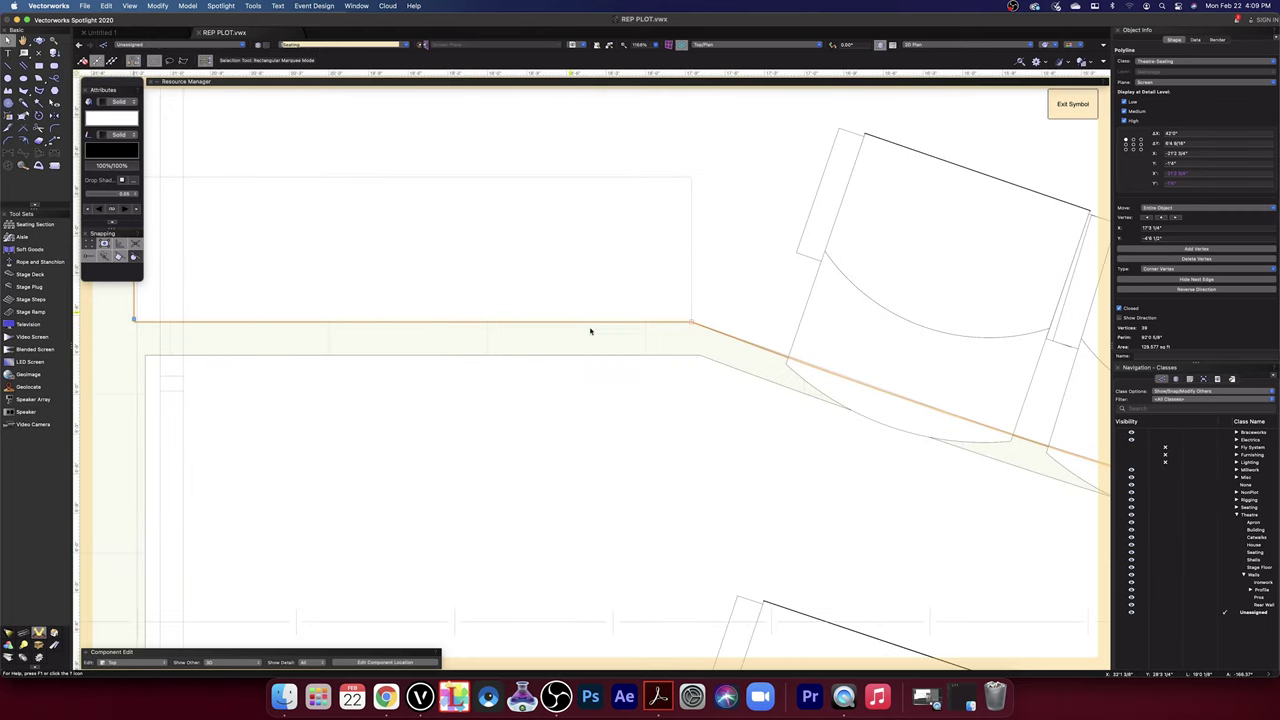
- Snap a polyline corner to the upper corner and move a rectangle left beside the aisle line
{"action": "scroll", "coordinate": [696, 353], "scroll_direction": "up", "scroll_amount": 5}
{"action": "scroll", "coordinate": [706, 370], "scroll_direction": "down", "scroll_amount": 1}
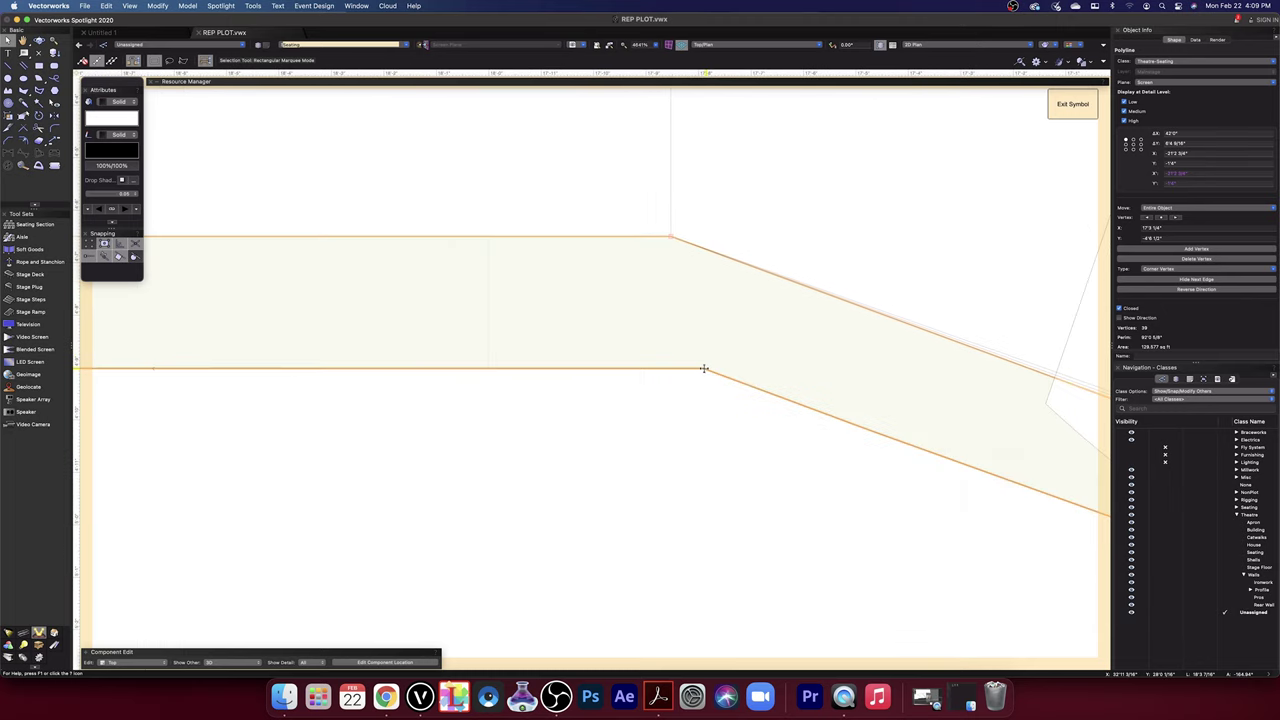
{"action": "left_click_drag", "start_coordinate": [672, 245], "coordinate": [671, 237]}
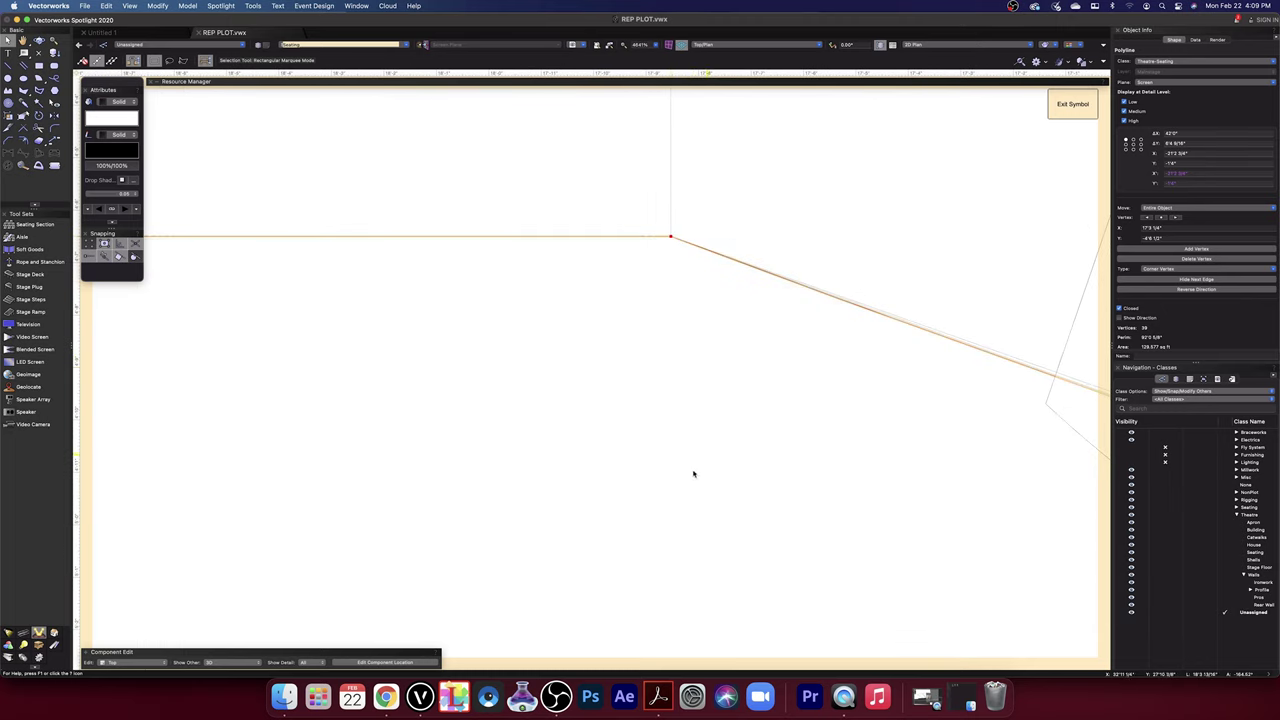
{"action": "scroll", "coordinate": [694, 474], "scroll_direction": "down", "scroll_amount": 6}
{"action": "middle_click_drag", "start_coordinate": [696, 454], "coordinate": [694, 318]}
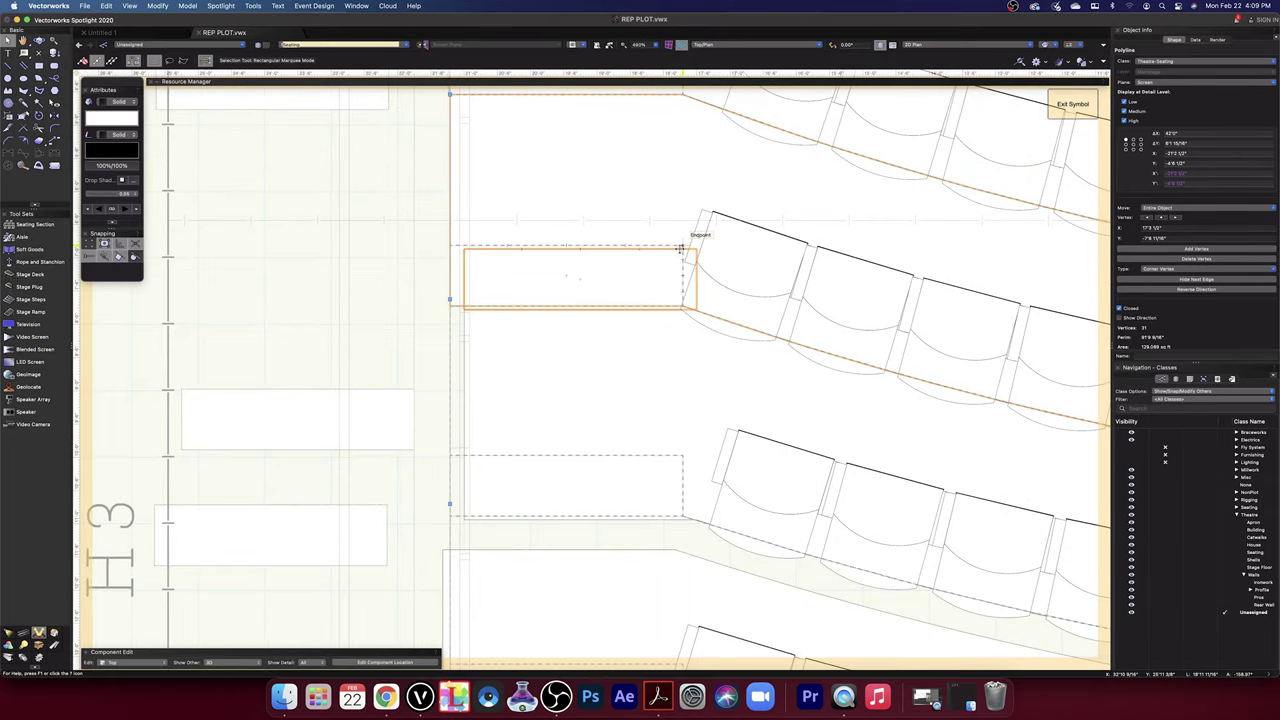
{"action": "left_click_drag", "start_coordinate": [684, 247], "coordinate": [373, 243]}
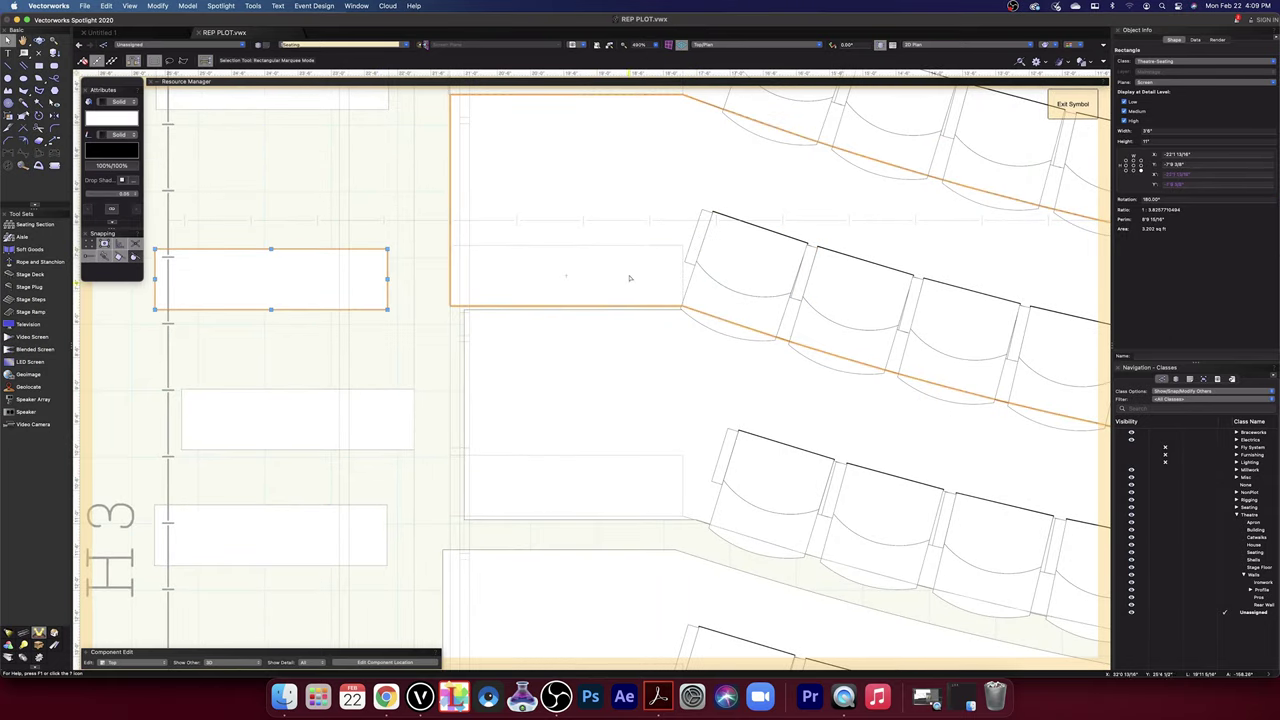
- Drag the shape's edge down and snap its vertices to the row endpoint and top corner
{"action": "scroll", "coordinate": [656, 319], "scroll_direction": "up", "scroll_amount": 3}
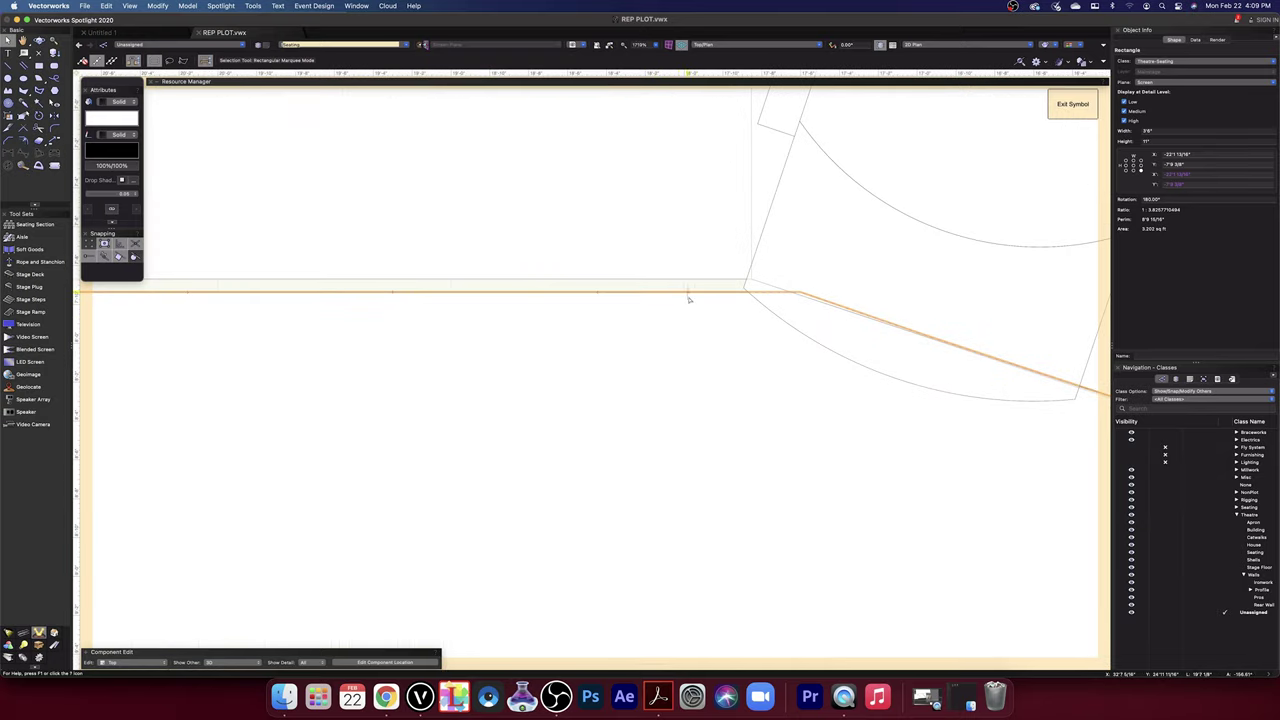
{"action": "scroll", "coordinate": [697, 297], "scroll_direction": "up", "scroll_amount": 5}
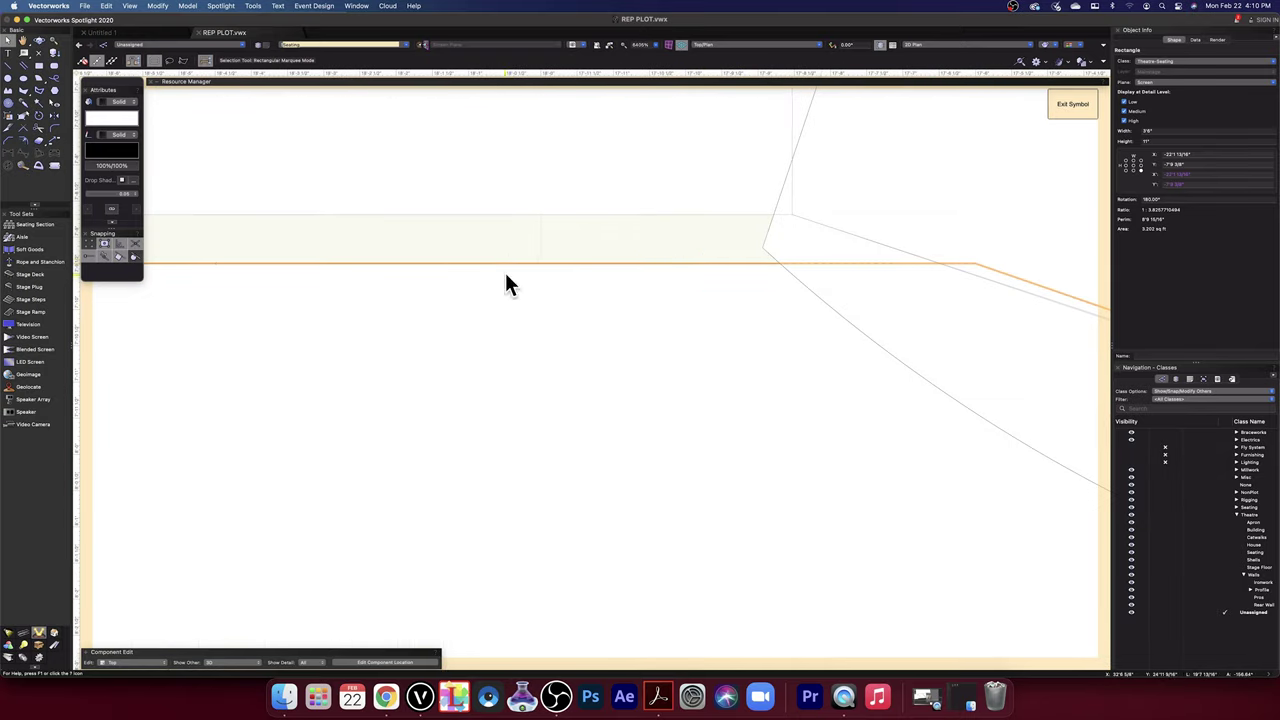
{"action": "left_click_drag", "start_coordinate": [508, 264], "coordinate": [228, 452]}
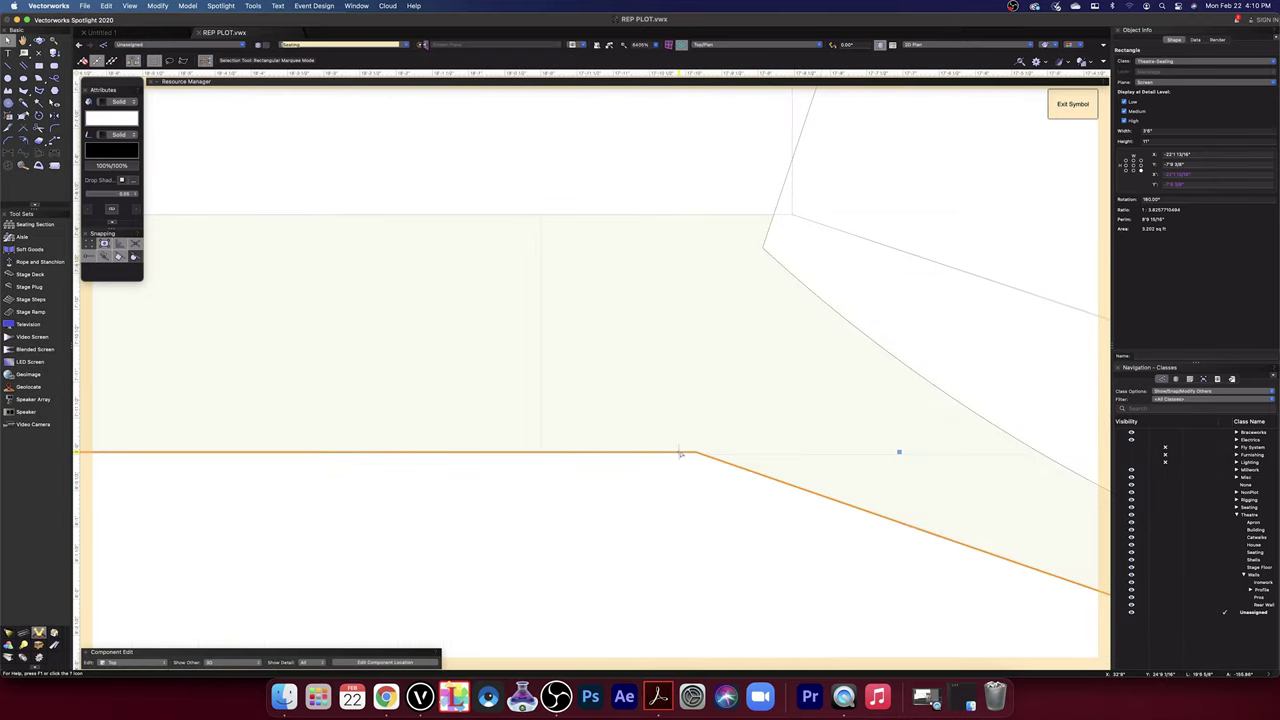
{"action": "left_click_drag", "start_coordinate": [695, 452], "coordinate": [793, 217]}
{"action": "scroll", "coordinate": [702, 445], "scroll_direction": "down", "scroll_amount": 10}
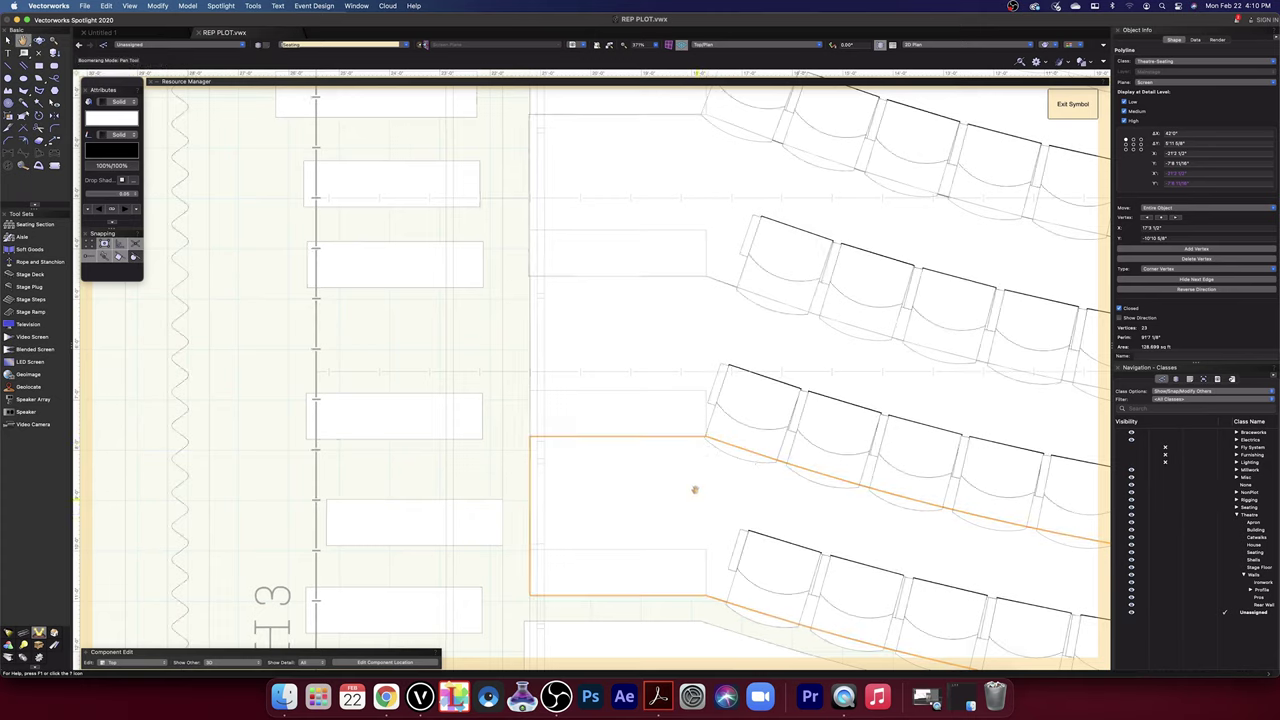
{"action": "scroll", "coordinate": [697, 481], "scroll_direction": "down", "scroll_amount": 5}
{"action": "scroll", "coordinate": [717, 384], "scroll_direction": "up", "scroll_amount": 4}
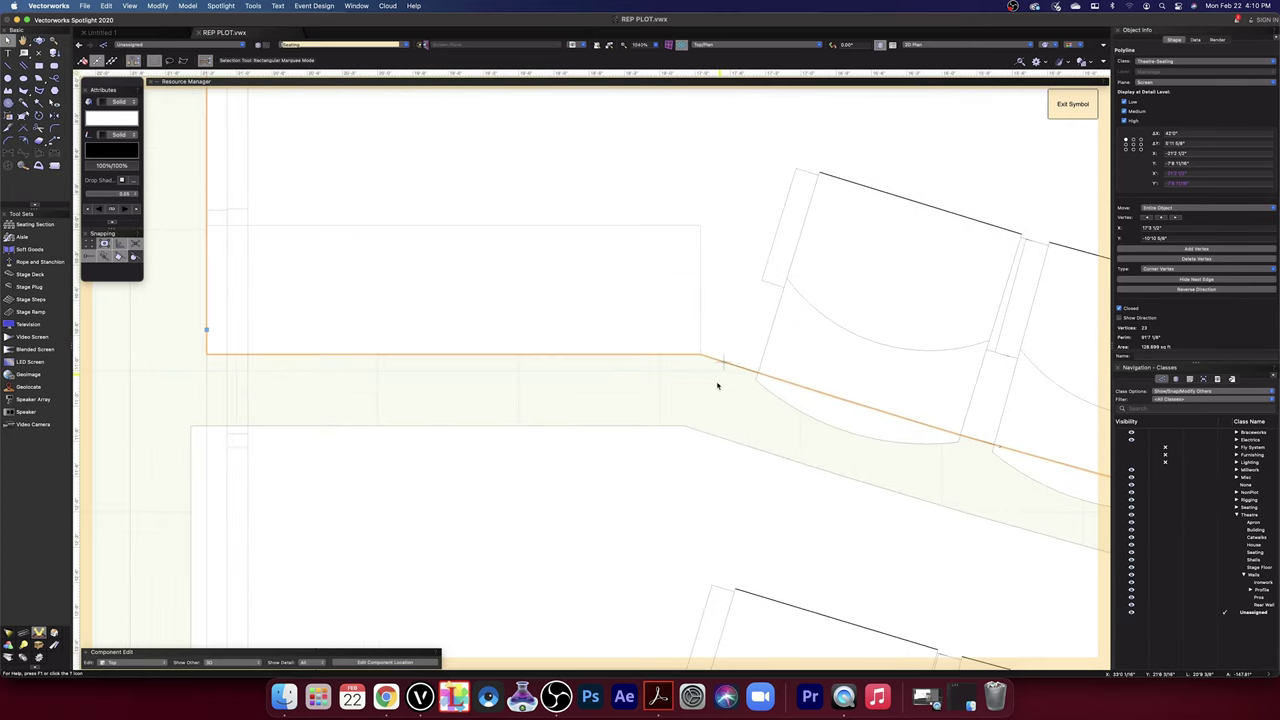
{"action": "scroll", "coordinate": [697, 422], "scroll_direction": "up", "scroll_amount": 3}
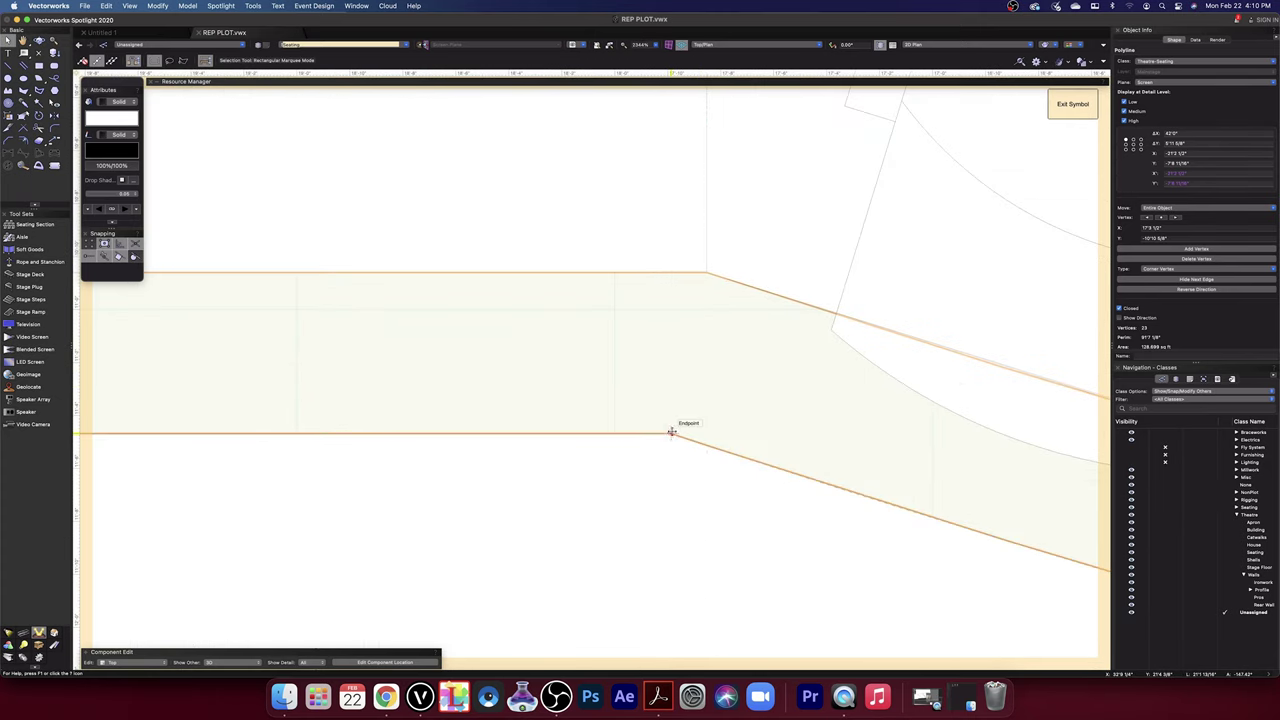
{"action": "mouse_move", "coordinate": [671, 433]}
{"action": "left_mouse_down"}
{"action": "mouse_move", "coordinate": [714, 286]}
{"action": "mouse_move", "coordinate": [706, 274]}
{"action": "mouse_move", "coordinate": [716, 287]}
{"action": "left_mouse_up"}
- Bend the outline corner toward the seat rows so it follows the row edge
{"action": "scroll", "coordinate": [725, 392], "scroll_direction": "down", "scroll_amount": 6}
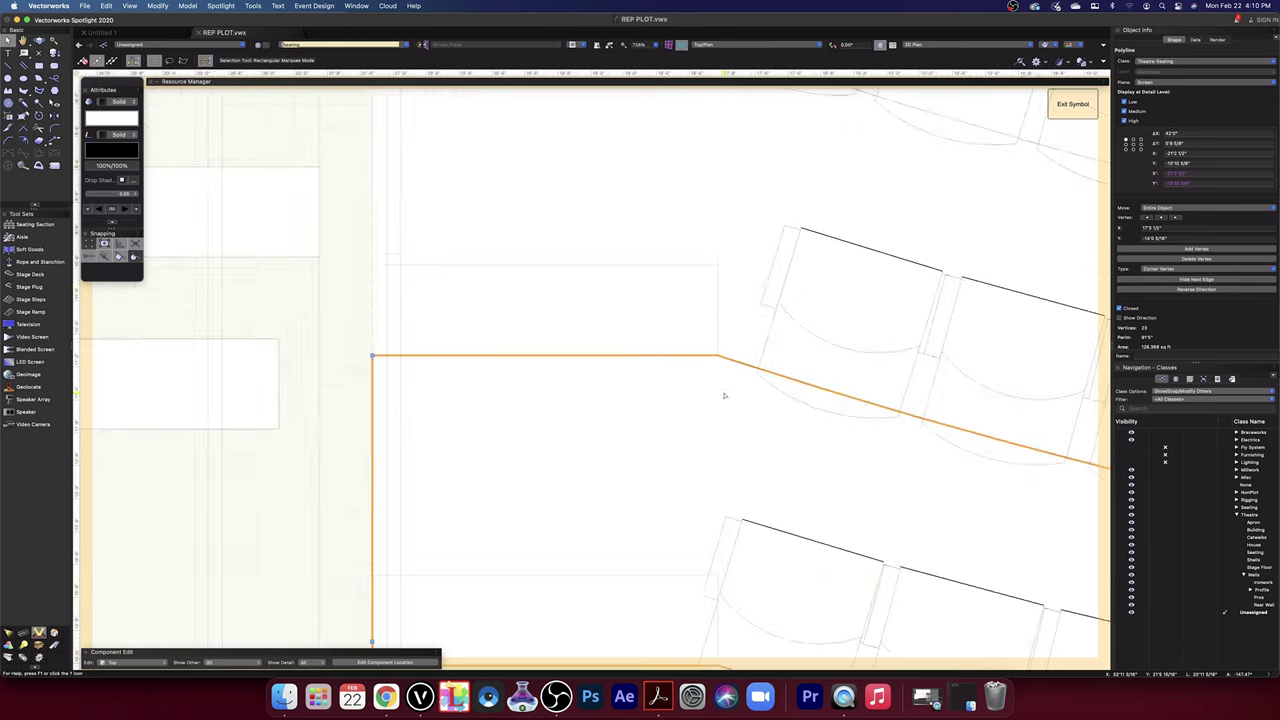
{"action": "middle_click_drag", "start_coordinate": [552, 554], "coordinate": [495, 468]}
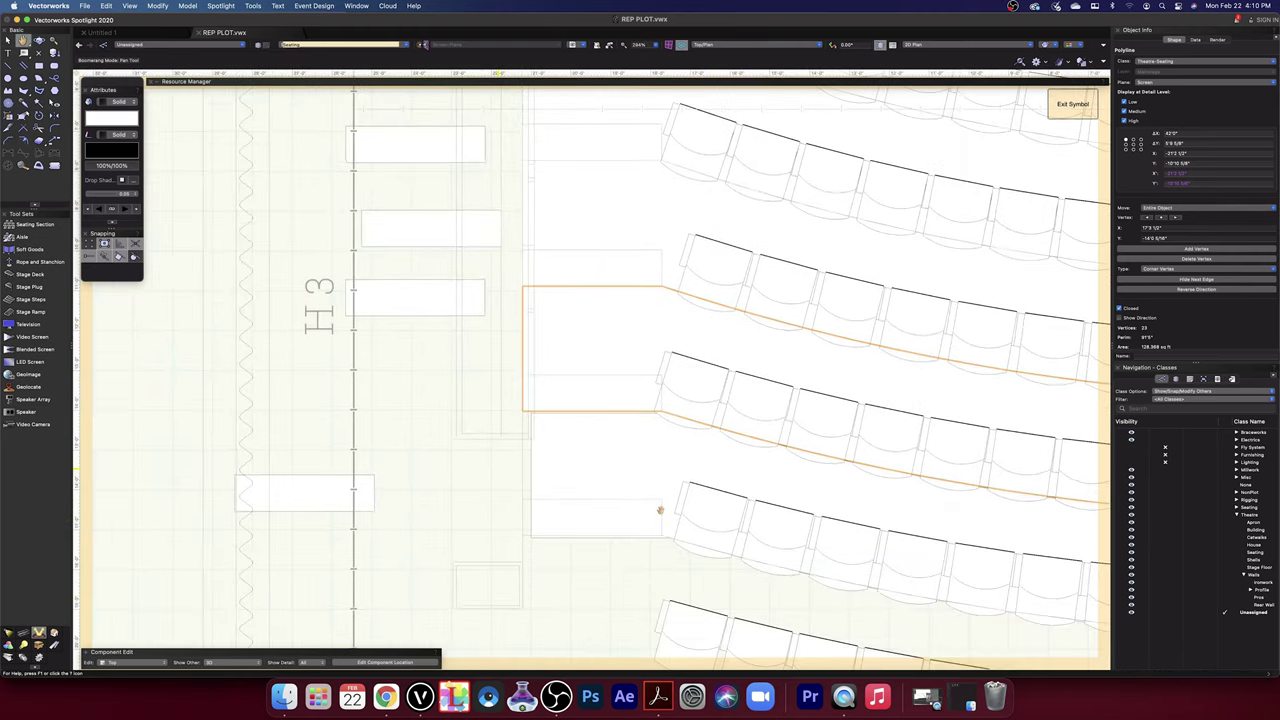
{"action": "scroll", "coordinate": [662, 458], "scroll_direction": "up", "scroll_amount": 8}
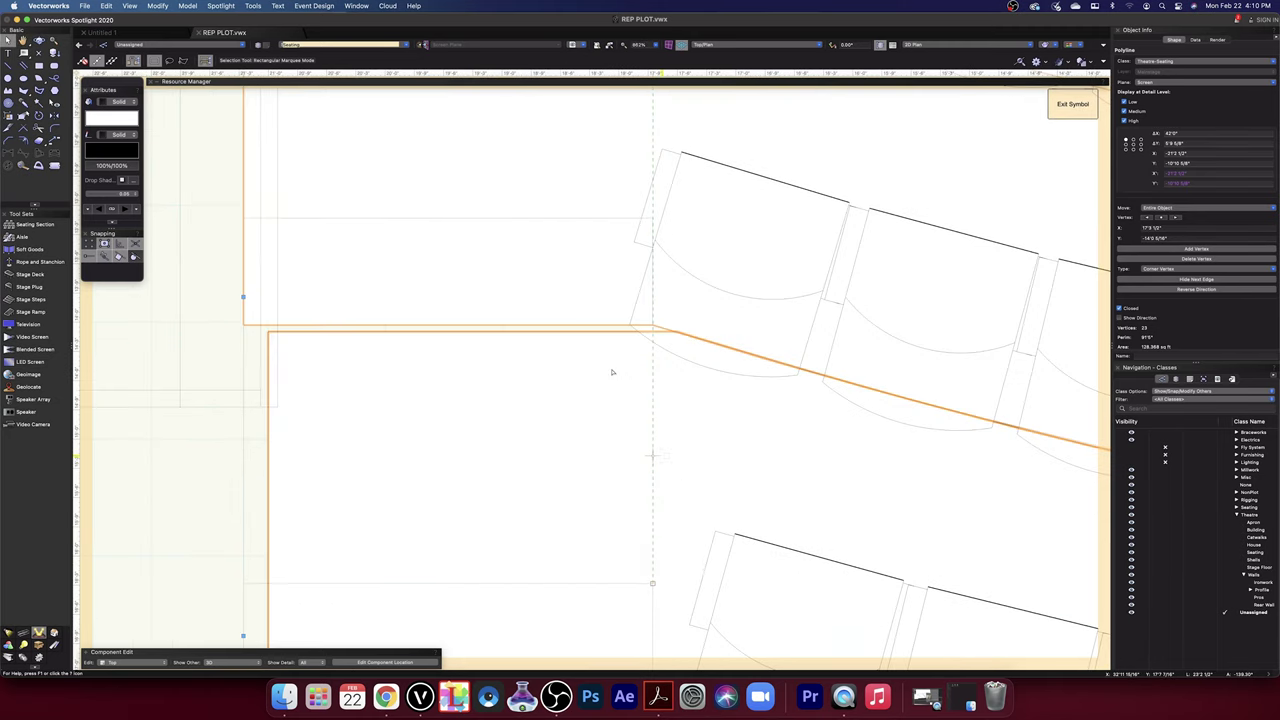
{"action": "left_click_drag", "start_coordinate": [618, 328], "coordinate": [428, 421]}
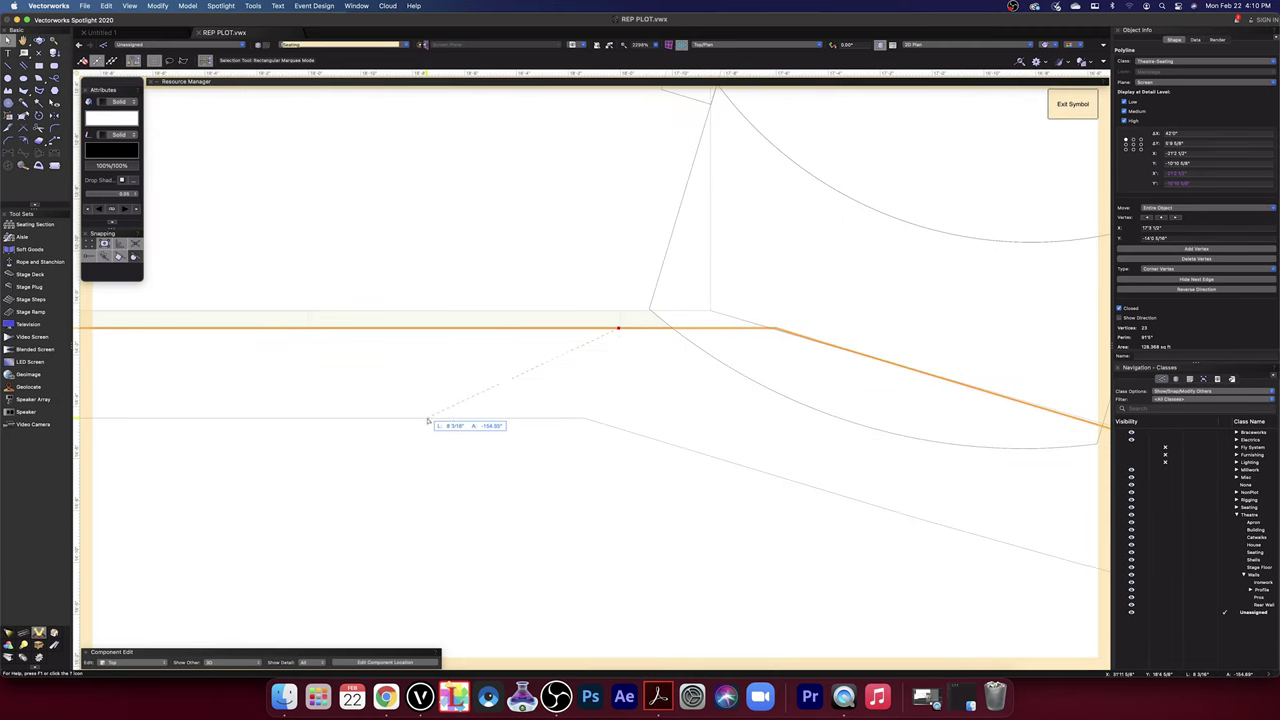
{"action": "left_click_drag", "start_coordinate": [517, 407], "coordinate": [710, 312]}
{"action": "scroll", "coordinate": [629, 393], "scroll_direction": "down", "scroll_amount": 10}
- Deselect the outline and pan right to the FOH 2, H 4, APRON 2 and APRON 3 area
{"action": "left_click", "coordinate": [616, 492]}
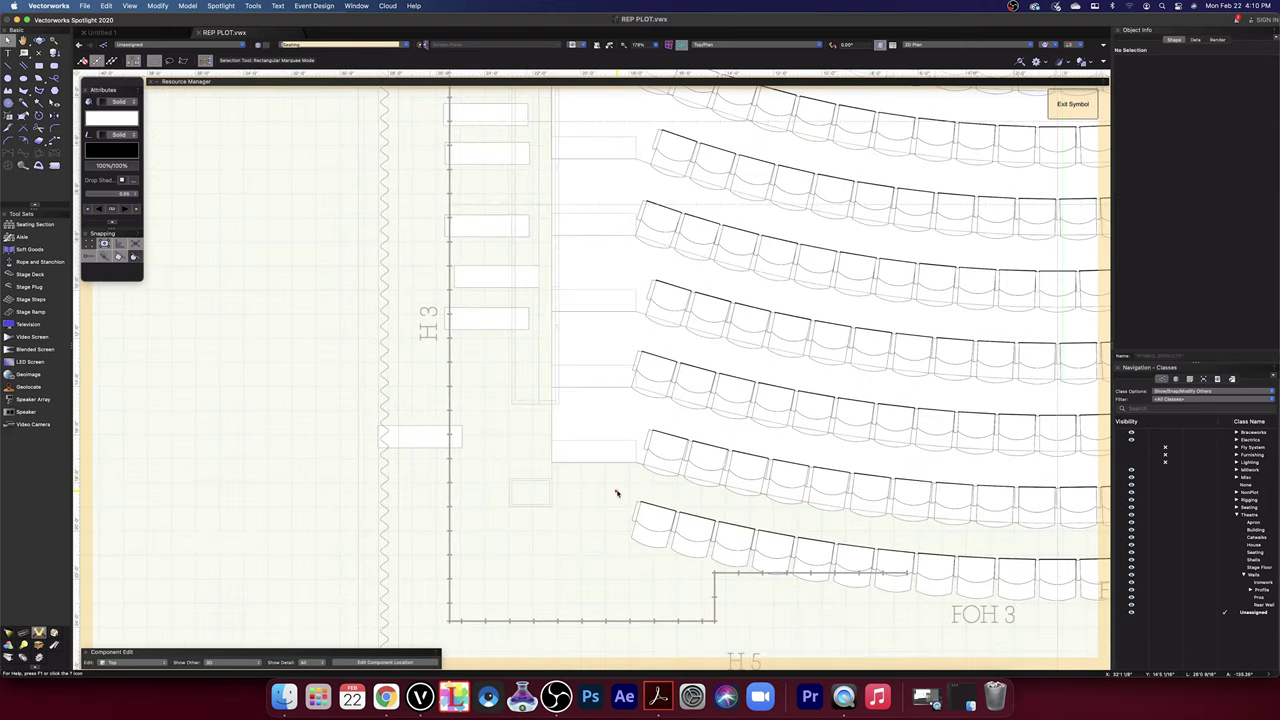
{"action": "scroll", "coordinate": [570, 470], "scroll_direction": "up", "scroll_amount": 5}
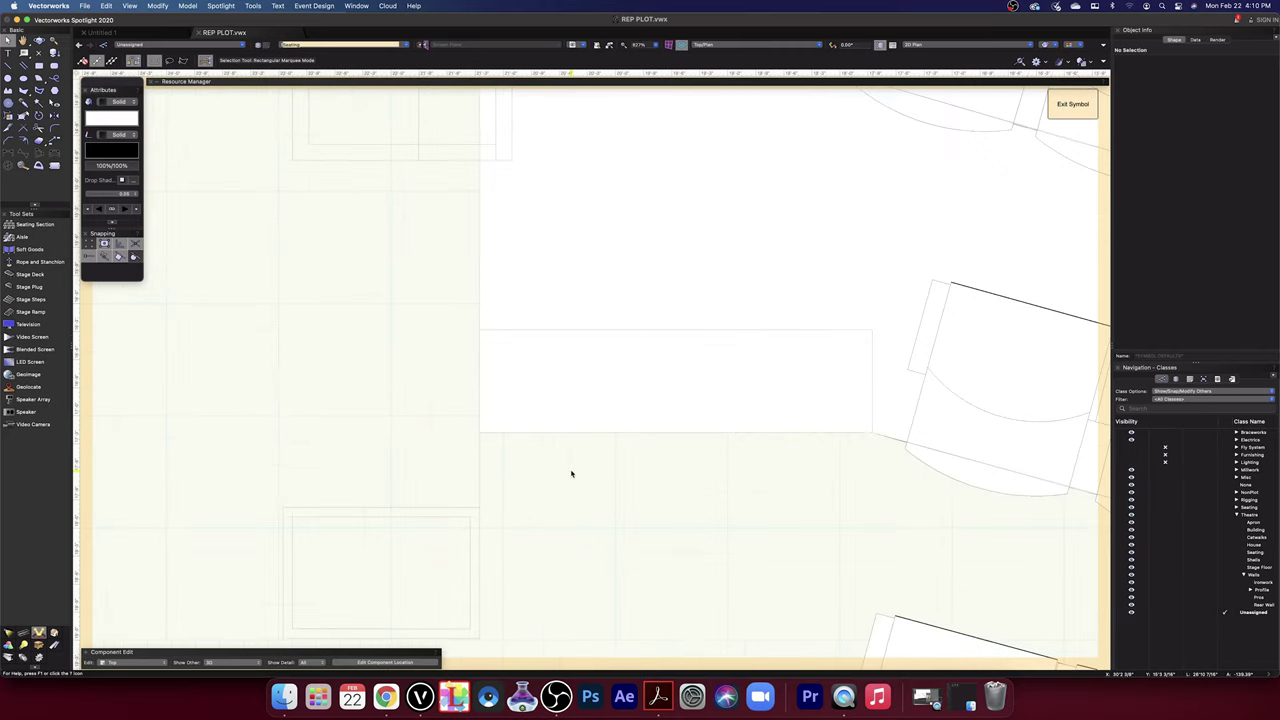
{"action": "scroll", "coordinate": [571, 471], "scroll_direction": "down", "scroll_amount": 4}
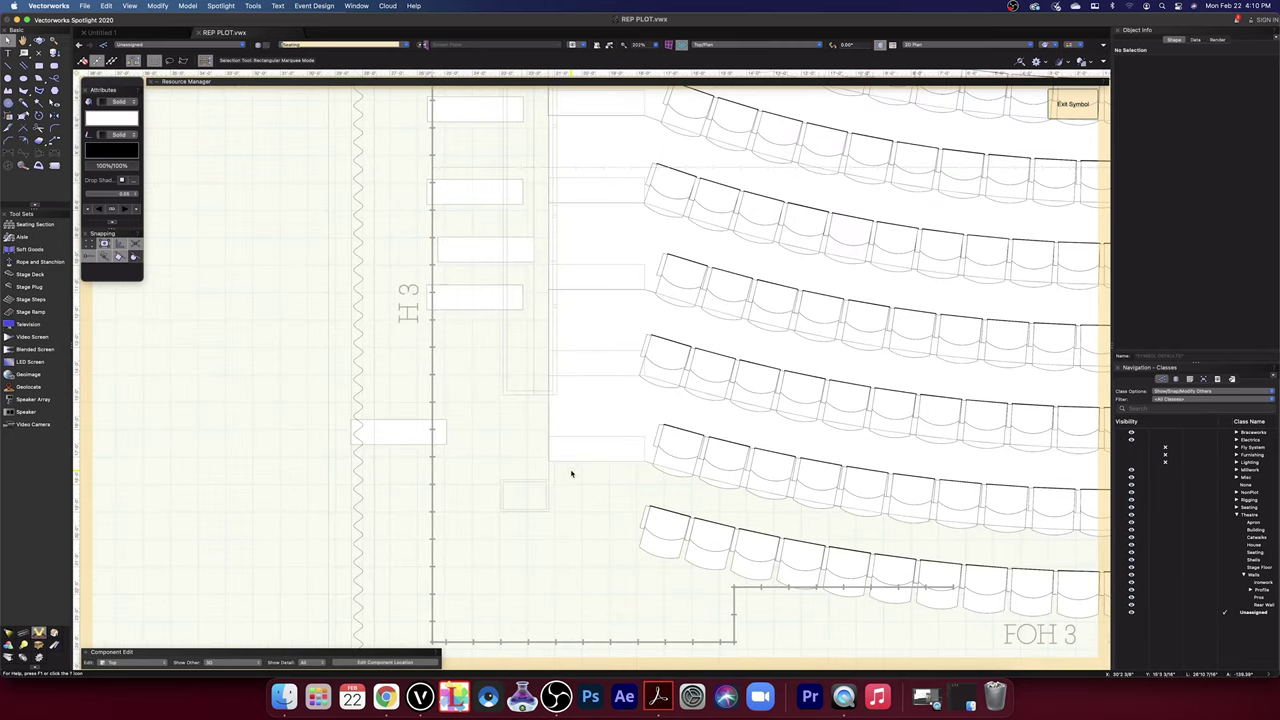
{"action": "key", "text": "space"}
{"action": "left_click_drag", "start_coordinate": [611, 497], "coordinate": [365, 506]}
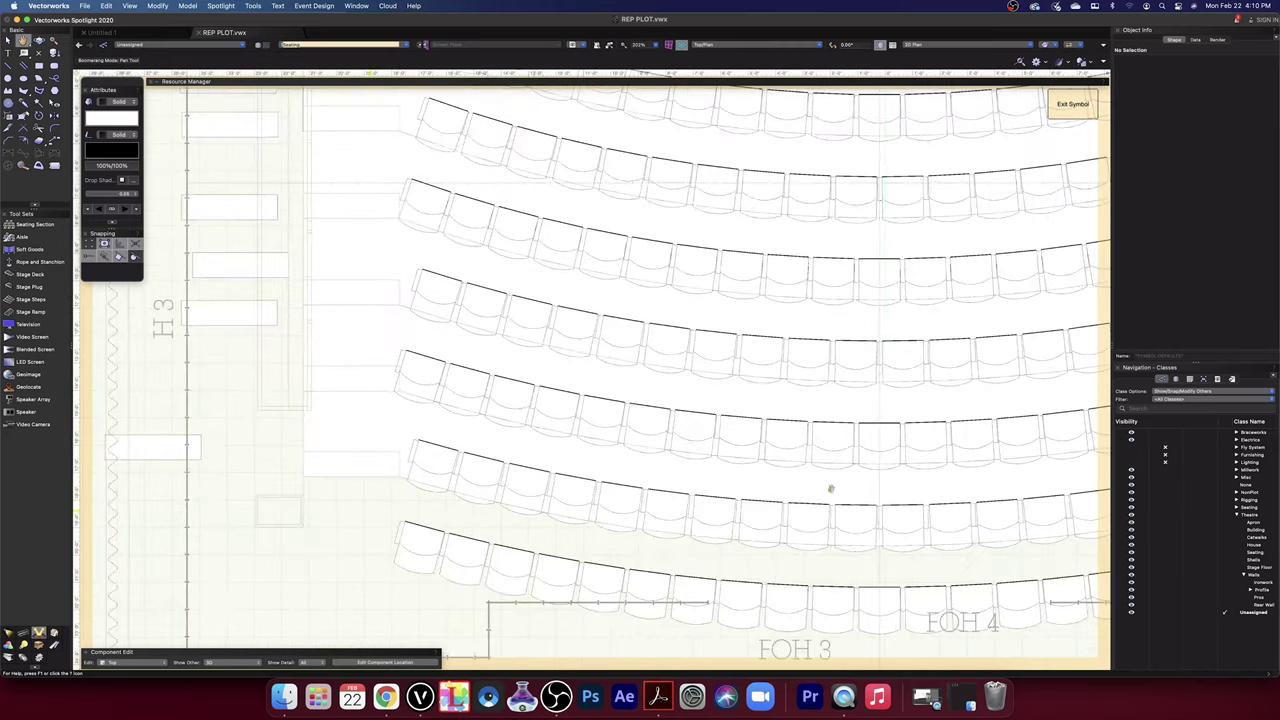
{"action": "left_click_drag", "start_coordinate": [991, 484], "coordinate": [300, 443]}
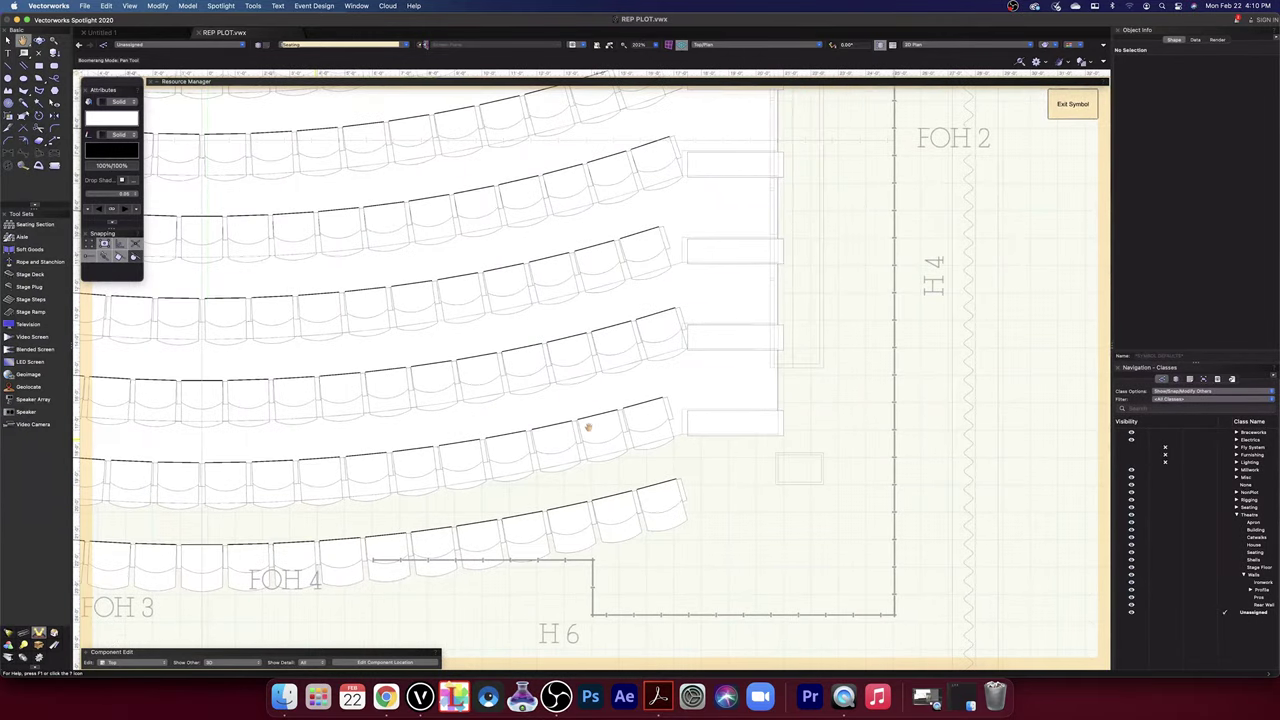
{"action": "left_click_drag", "start_coordinate": [808, 400], "coordinate": [840, 538]}
{"action": "scroll", "coordinate": [852, 478], "scroll_direction": "down", "scroll_amount": 3}
{"action": "key", "text": "space"}
{"action": "middle_click_drag", "start_coordinate": [843, 466], "coordinate": [843, 523]}
{"action": "scroll", "coordinate": [842, 525], "scroll_direction": "down", "scroll_amount": 1}
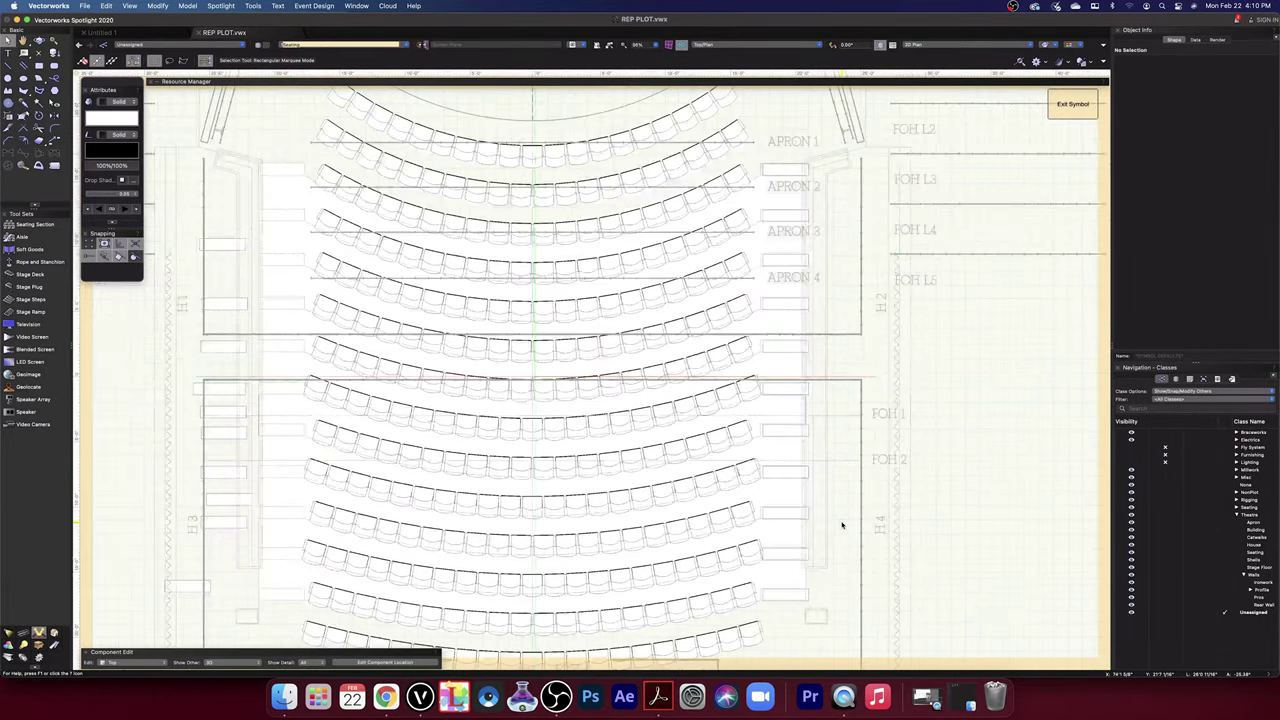
- Marquee-select the 11 rectangles beside the right aisle and shift them up and left
{"action": "left_click_drag", "start_coordinate": [844, 618], "coordinate": [766, 145]}
{"action": "scroll", "coordinate": [800, 157], "scroll_direction": "up", "scroll_amount": 2}
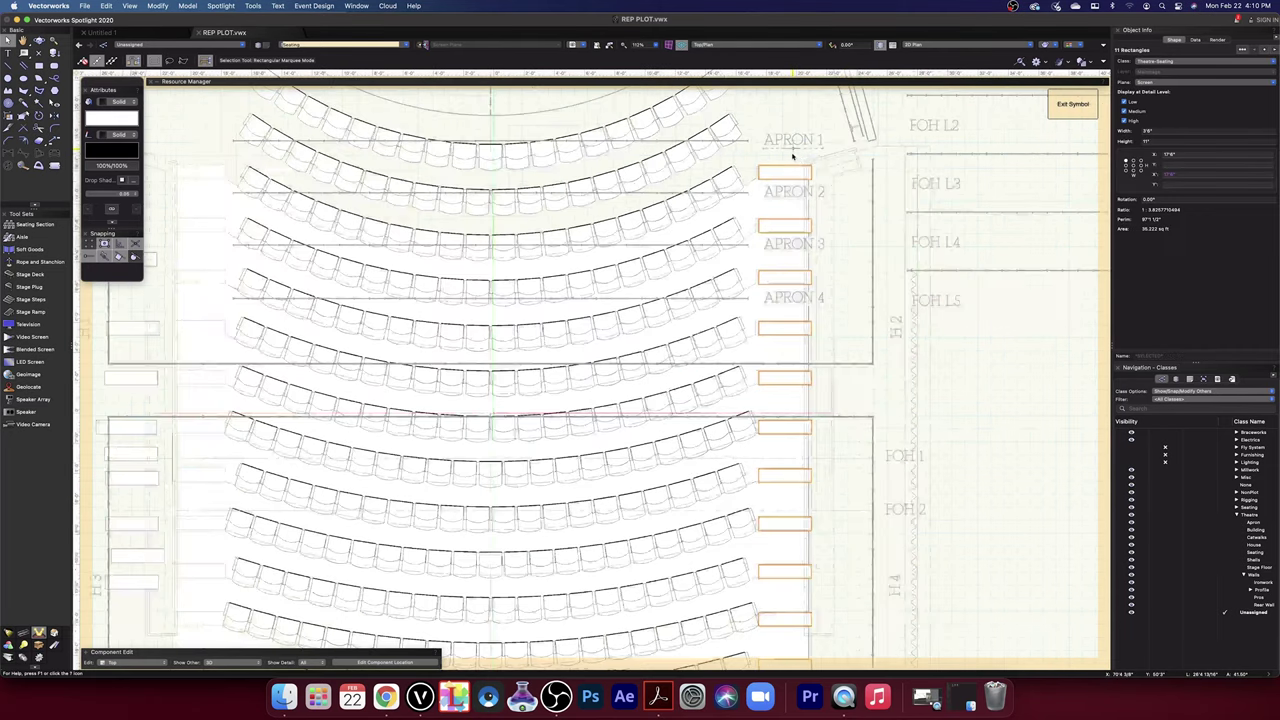
{"action": "scroll", "coordinate": [806, 160], "scroll_direction": "up", "scroll_amount": 1}
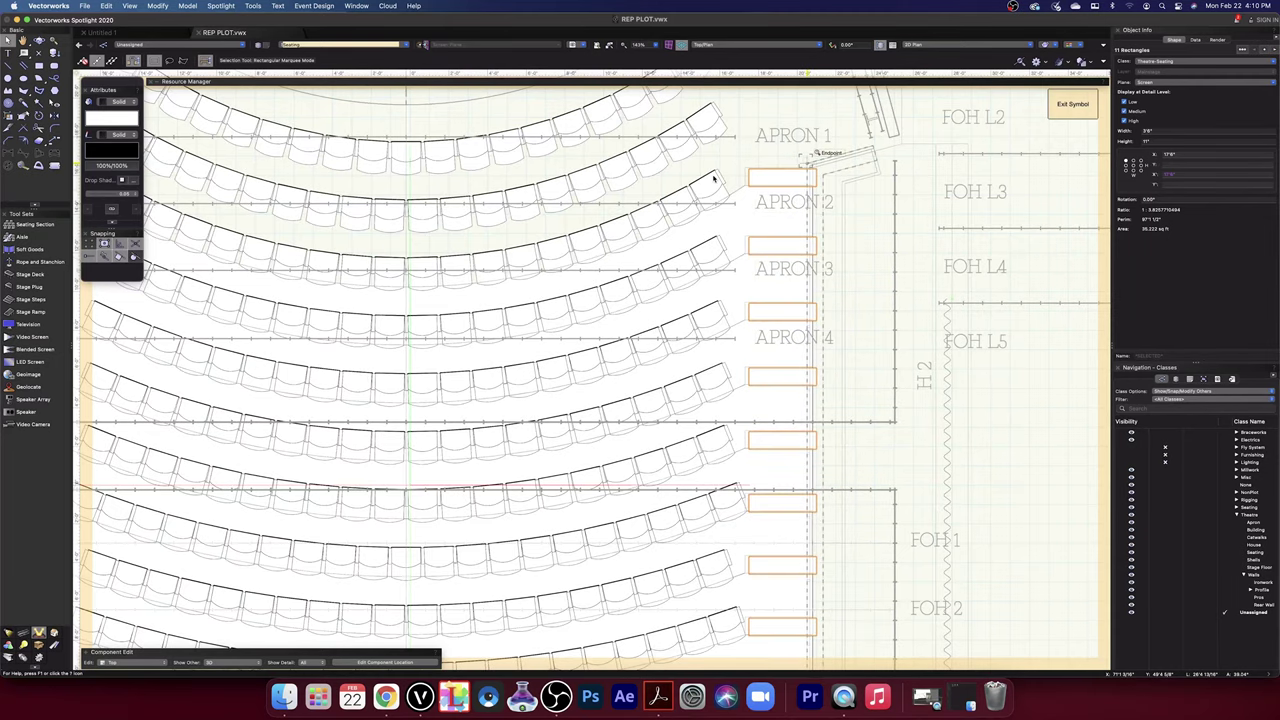
{"action": "scroll", "coordinate": [739, 162], "scroll_direction": "up", "scroll_amount": 10}
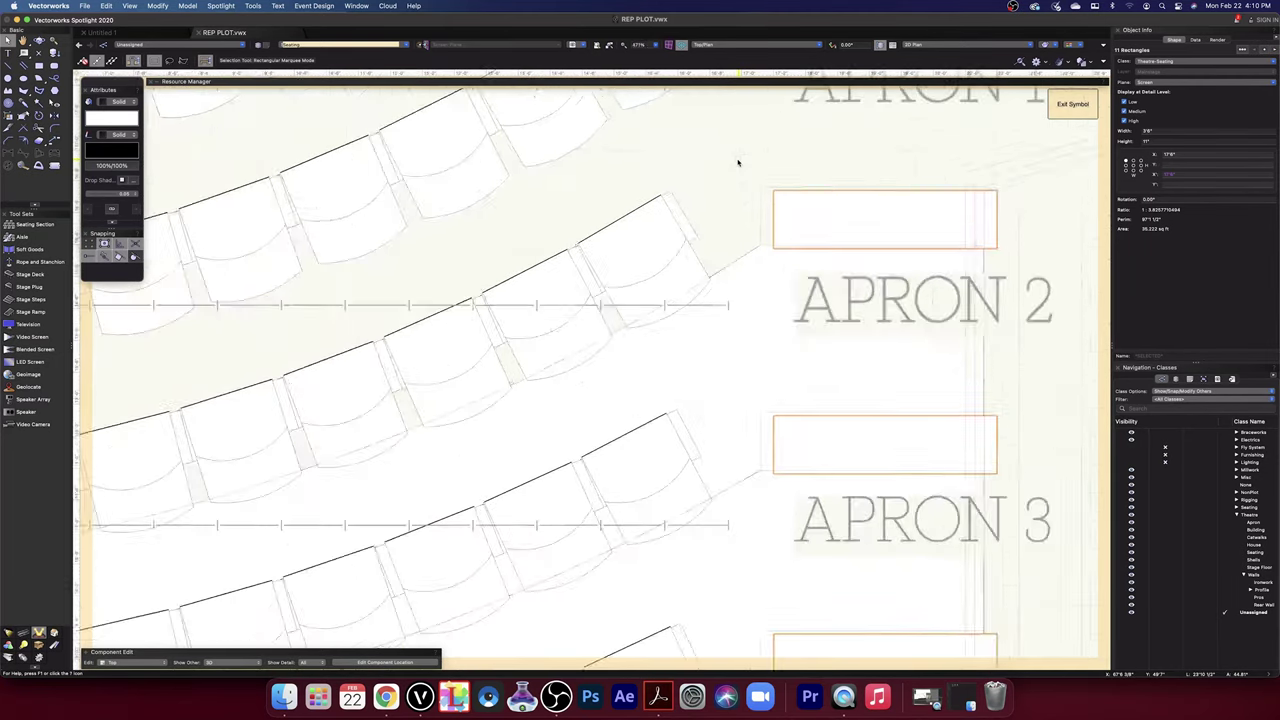
{"action": "left_click_drag", "start_coordinate": [832, 241], "coordinate": [804, 238]}
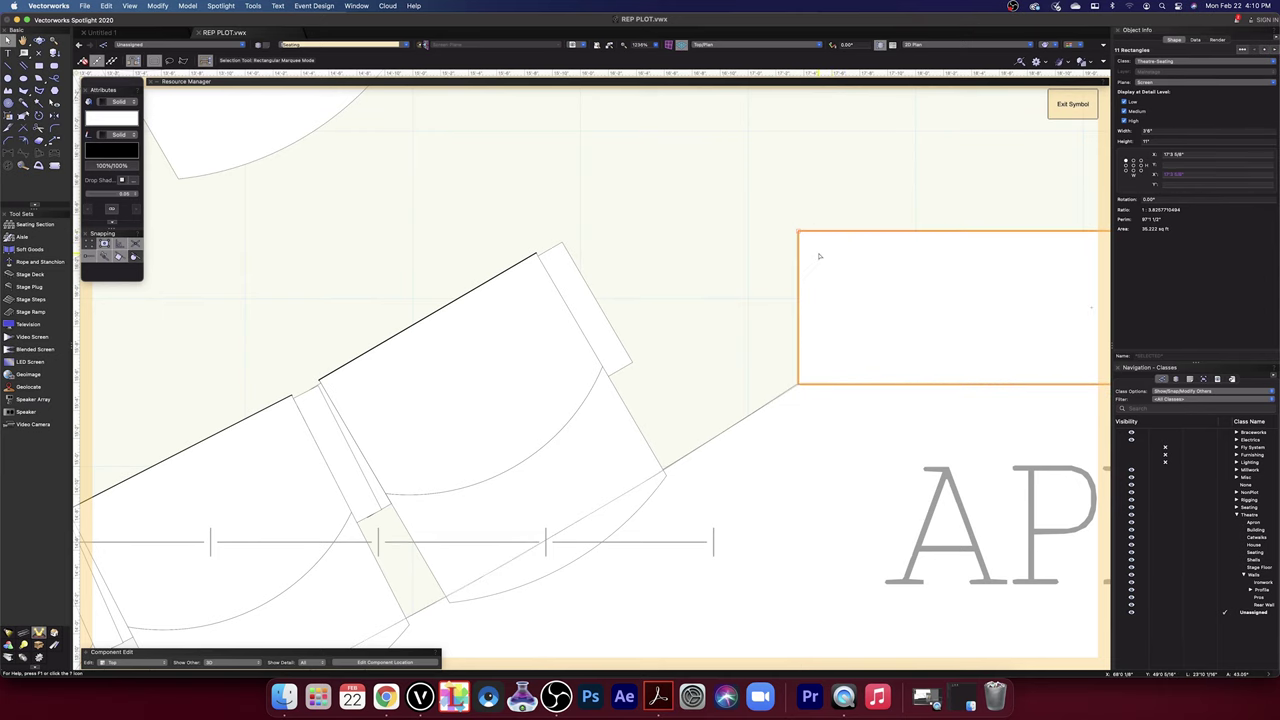
{"action": "scroll", "coordinate": [820, 254], "scroll_direction": "down", "scroll_amount": 5}
- Pan toward FOH 3 and FOH 4 at the rear, then back to the apron rows
{"action": "key", "text": "space"}
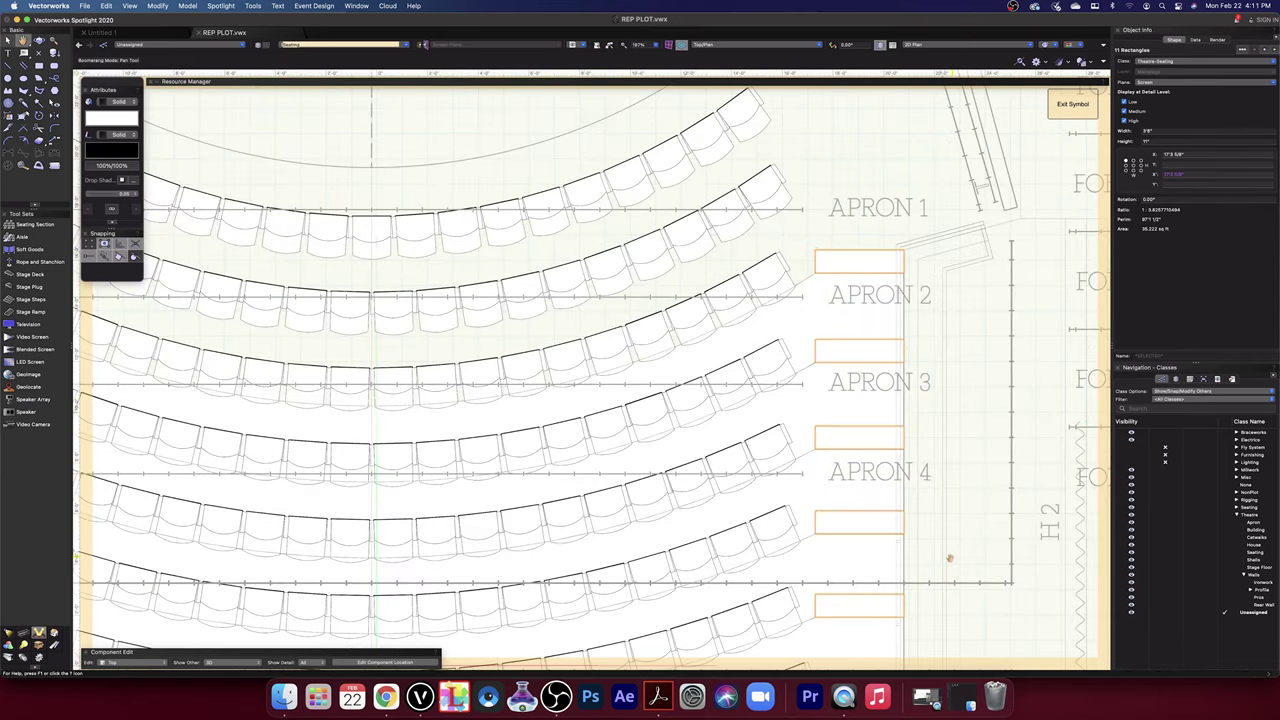
{"action": "left_click_drag", "start_coordinate": [949, 557], "coordinate": [905, 157]}
{"action": "left_click_drag", "start_coordinate": [931, 537], "coordinate": [919, 216]}
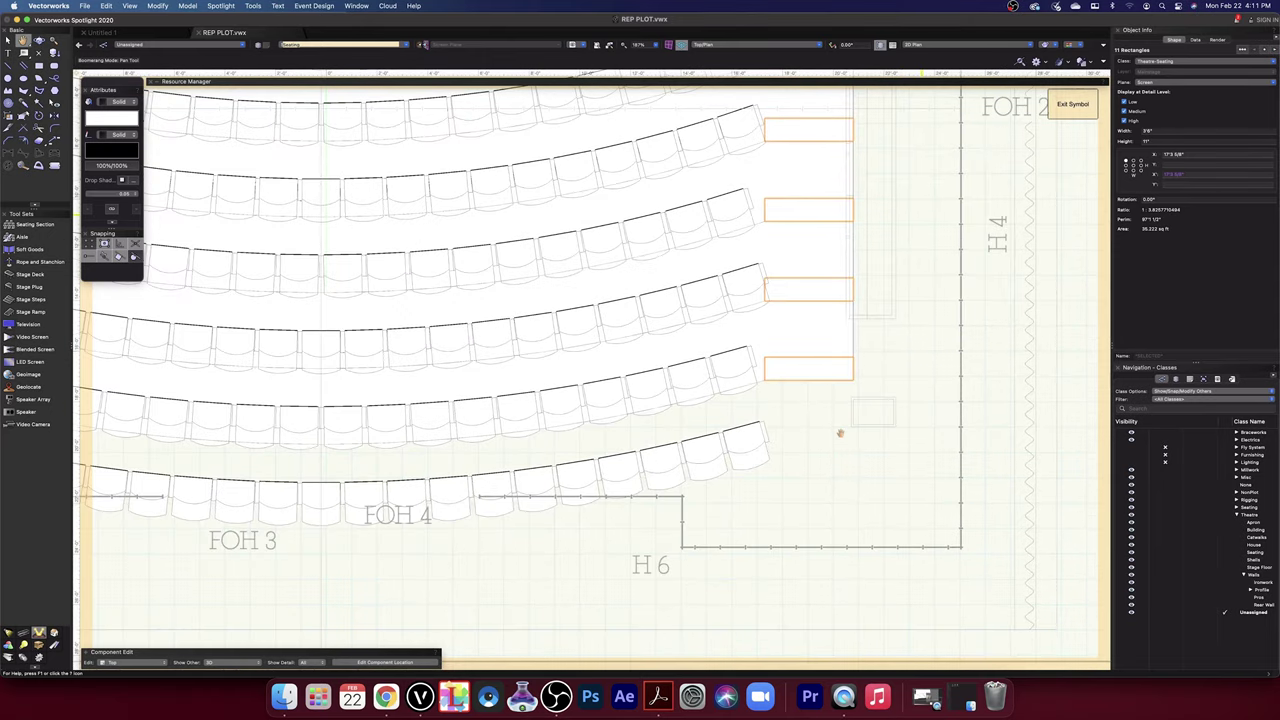
{"action": "scroll", "coordinate": [809, 414], "scroll_direction": "up", "scroll_amount": 6}
{"action": "scroll", "coordinate": [809, 414], "scroll_direction": "down", "scroll_amount": 4}
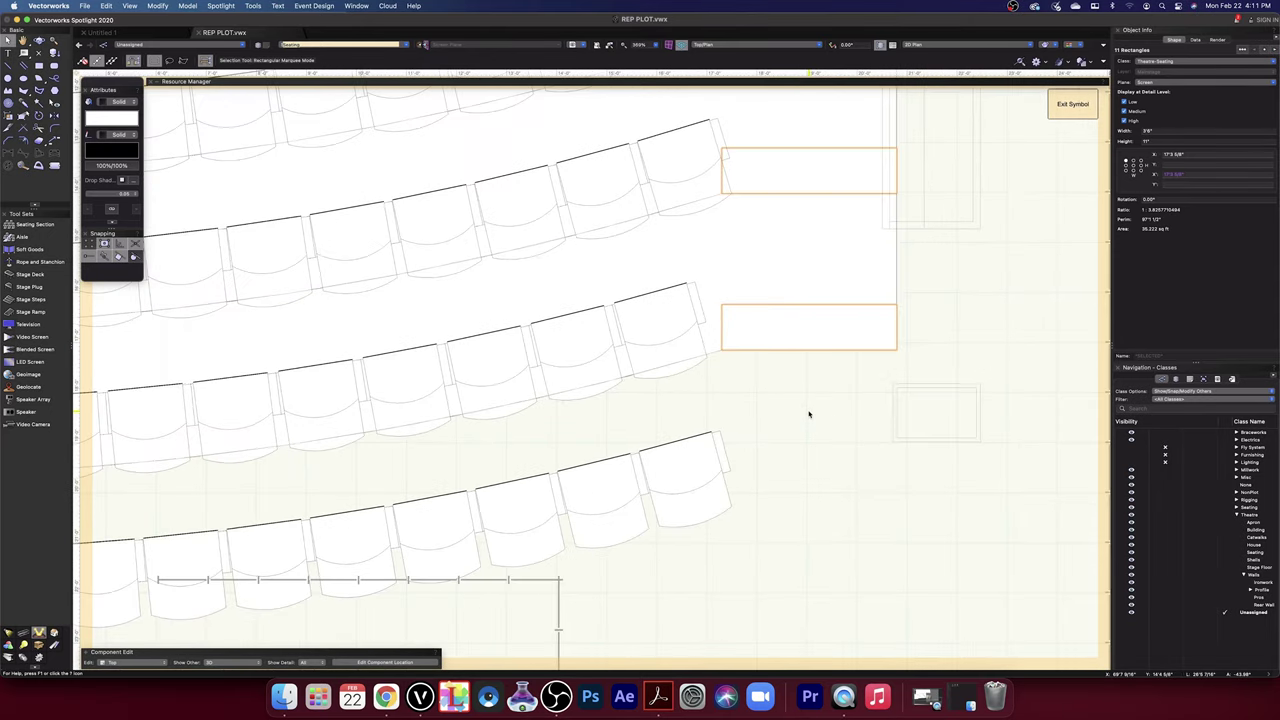
{"action": "scroll", "coordinate": [809, 414], "scroll_direction": "down", "scroll_amount": 3}
{"action": "scroll", "coordinate": [809, 414], "scroll_direction": "down", "scroll_amount": 4}
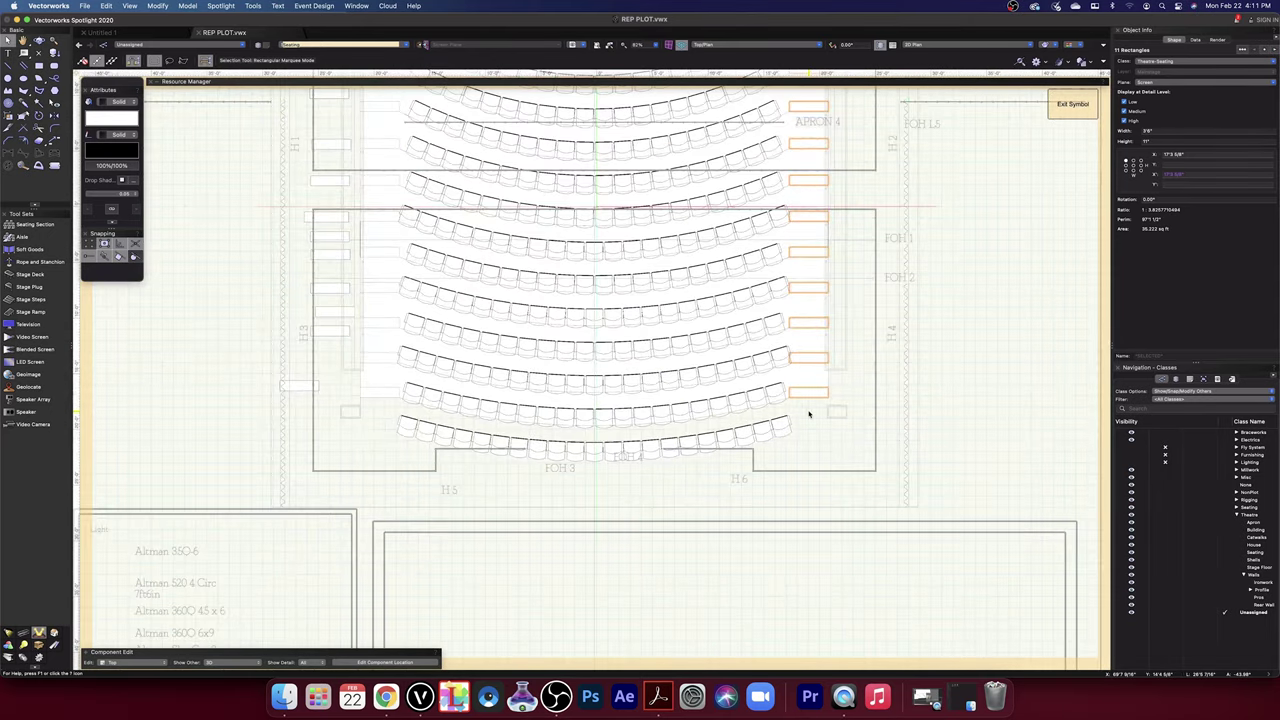
{"action": "scroll", "coordinate": [812, 418], "scroll_direction": "up", "scroll_amount": 1}
{"action": "key", "text": "space"}
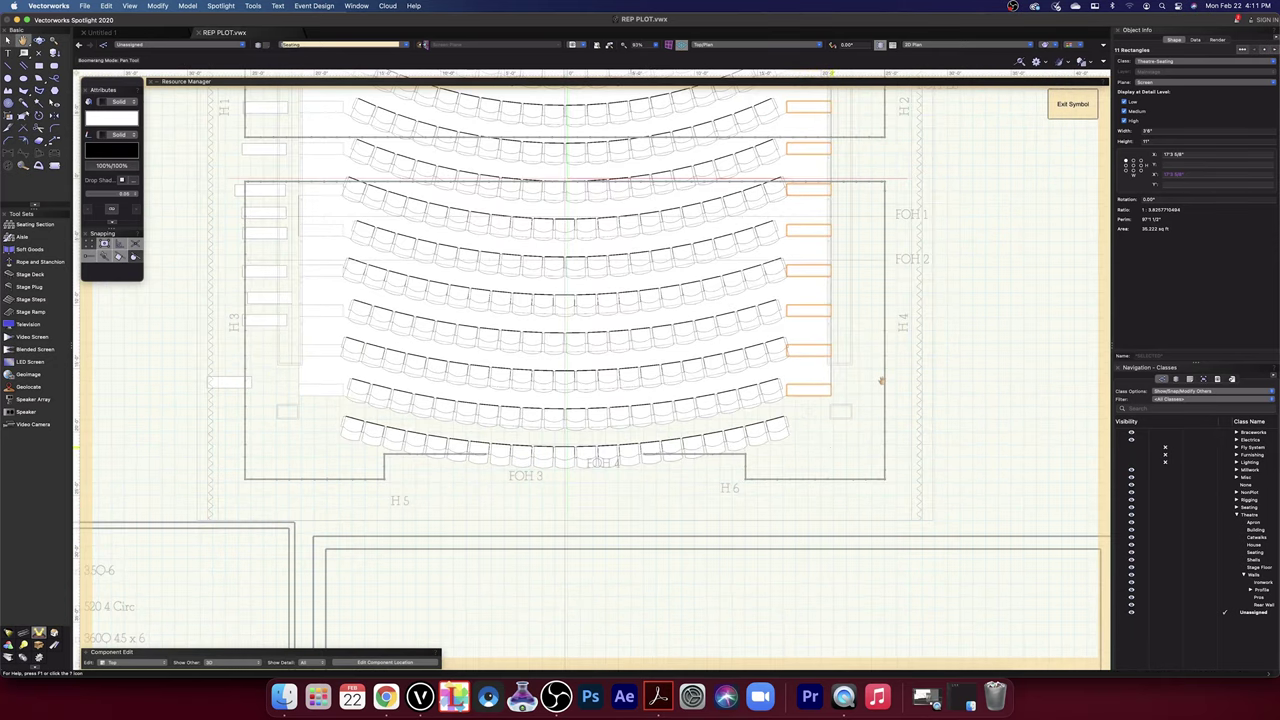
{"action": "left_click_drag", "start_coordinate": [857, 289], "coordinate": [1000, 558]}
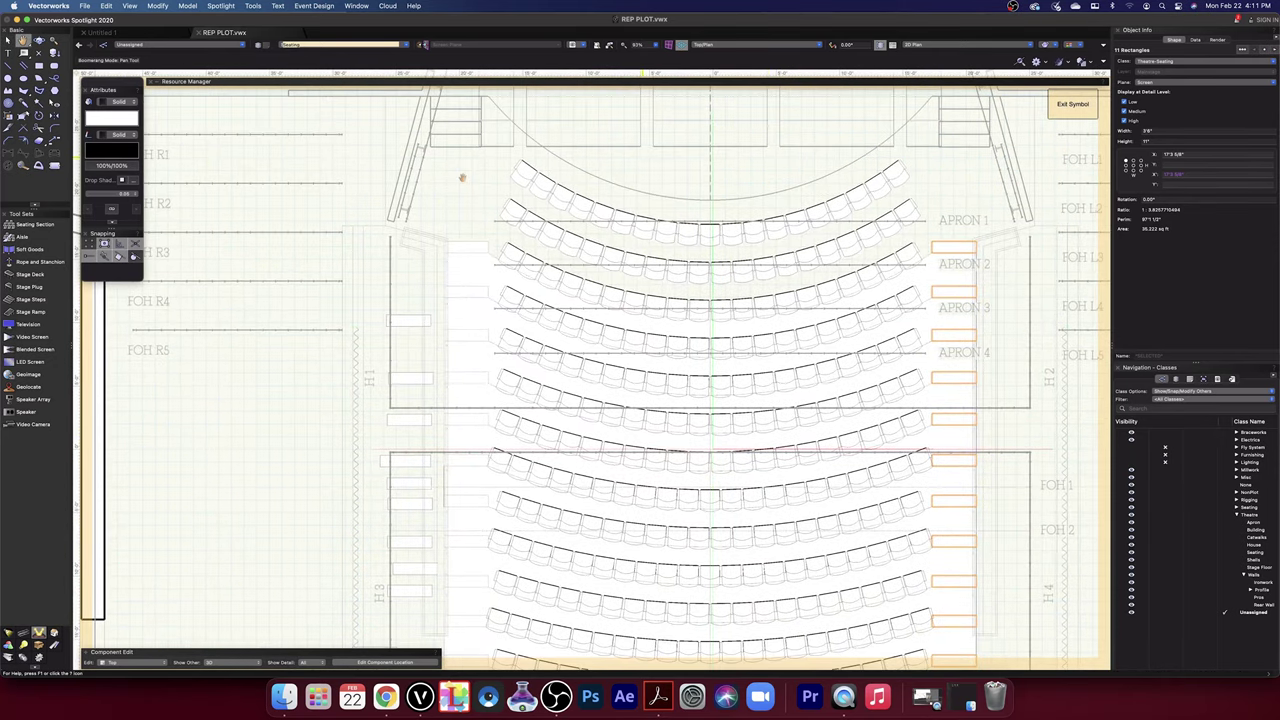
{"action": "left_click", "coordinate": [56, 116]}
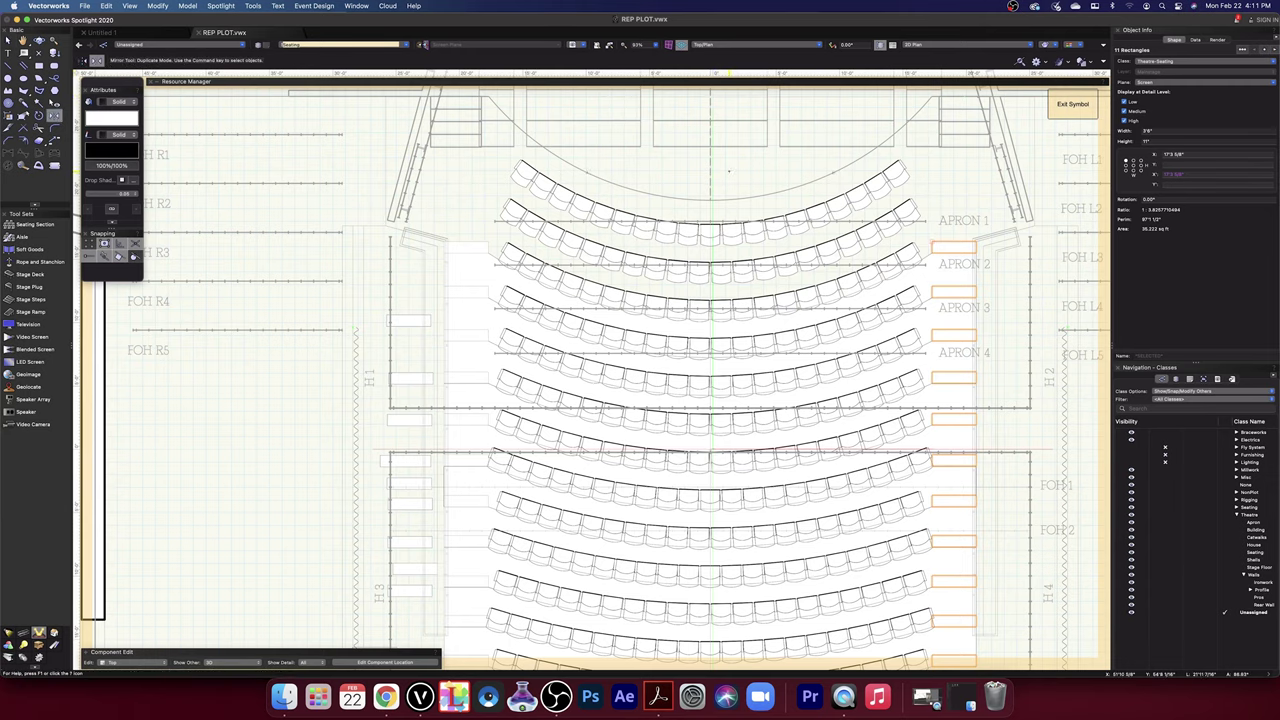
{"action": "left_click", "coordinate": [708, 219]}
{"action": "scroll", "coordinate": [710, 418], "scroll_direction": "down", "scroll_amount": 5}
{"action": "scroll", "coordinate": [712, 418], "scroll_direction": "up", "scroll_amount": 2}
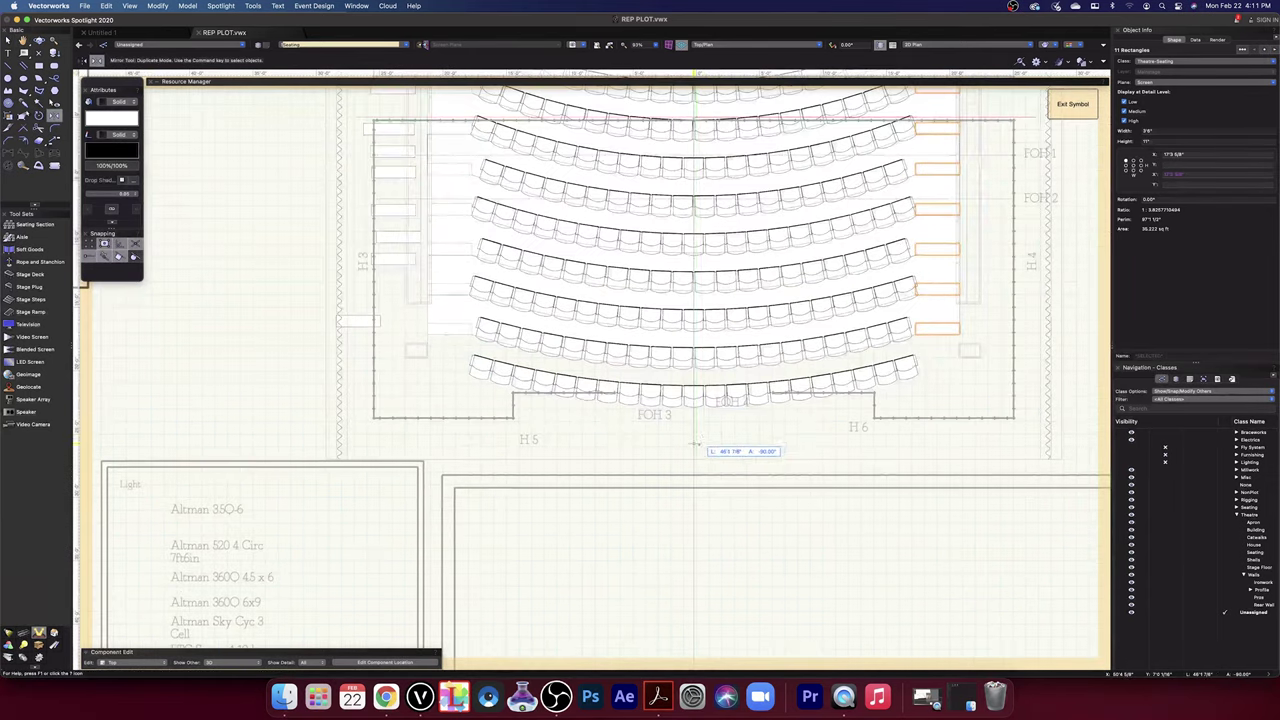
{"action": "left_click", "coordinate": [697, 447]}
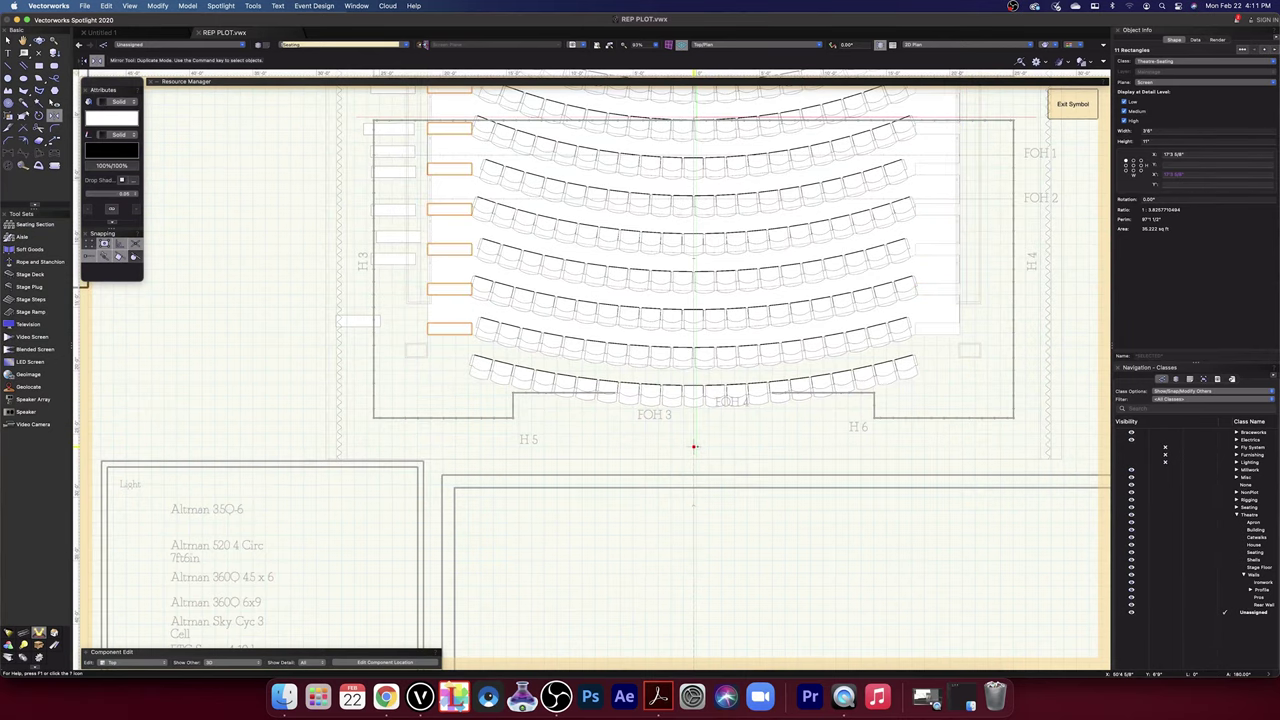
{"action": "key", "text": "x"}
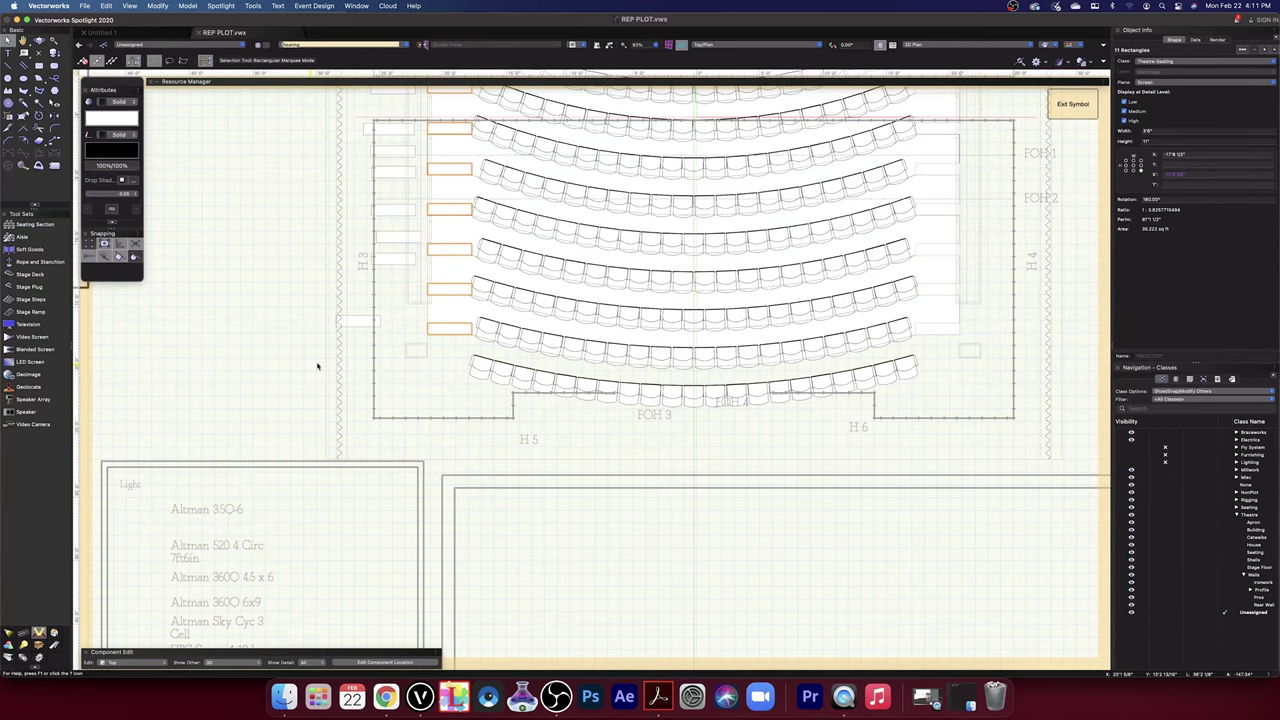
{"action": "left_click", "coordinate": [280, 352]}
{"action": "scroll", "coordinate": [300, 423], "scroll_direction": "up", "scroll_amount": 5}
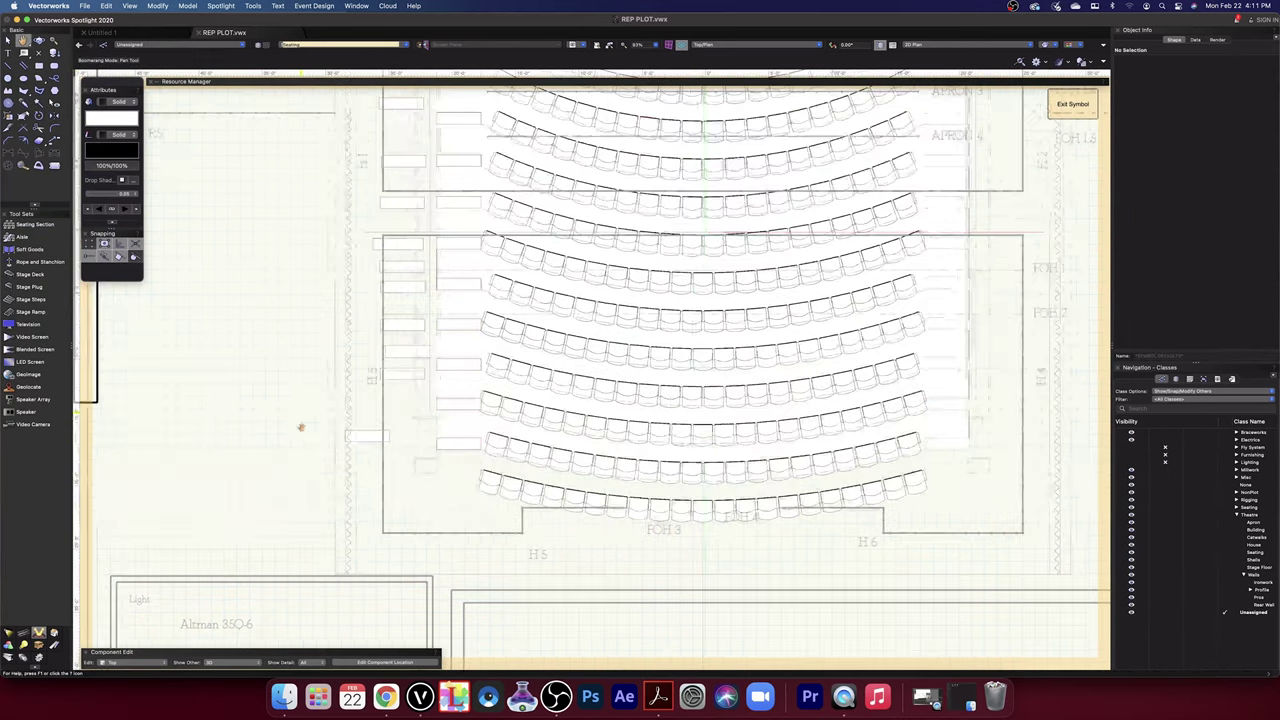
{"action": "left_click_drag", "start_coordinate": [288, 496], "coordinate": [428, 195]}
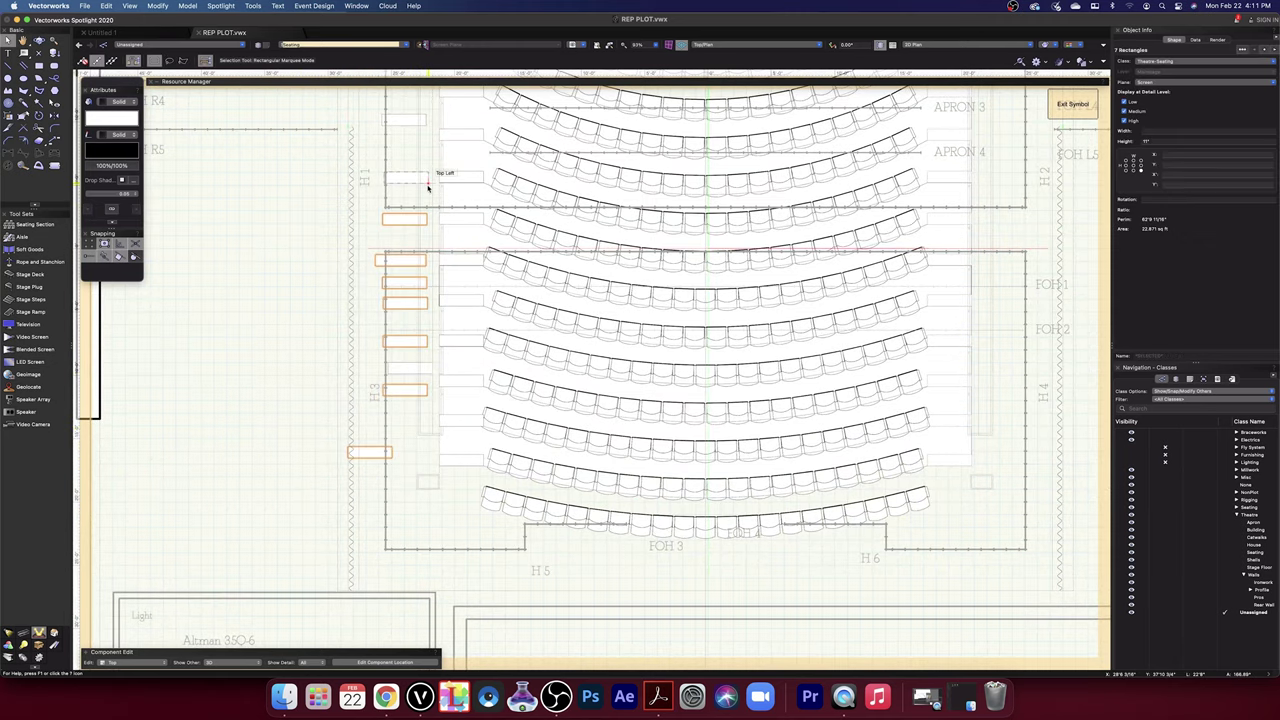
{"action": "key", "text": "Delete"}
{"action": "left_click", "coordinate": [409, 373]}
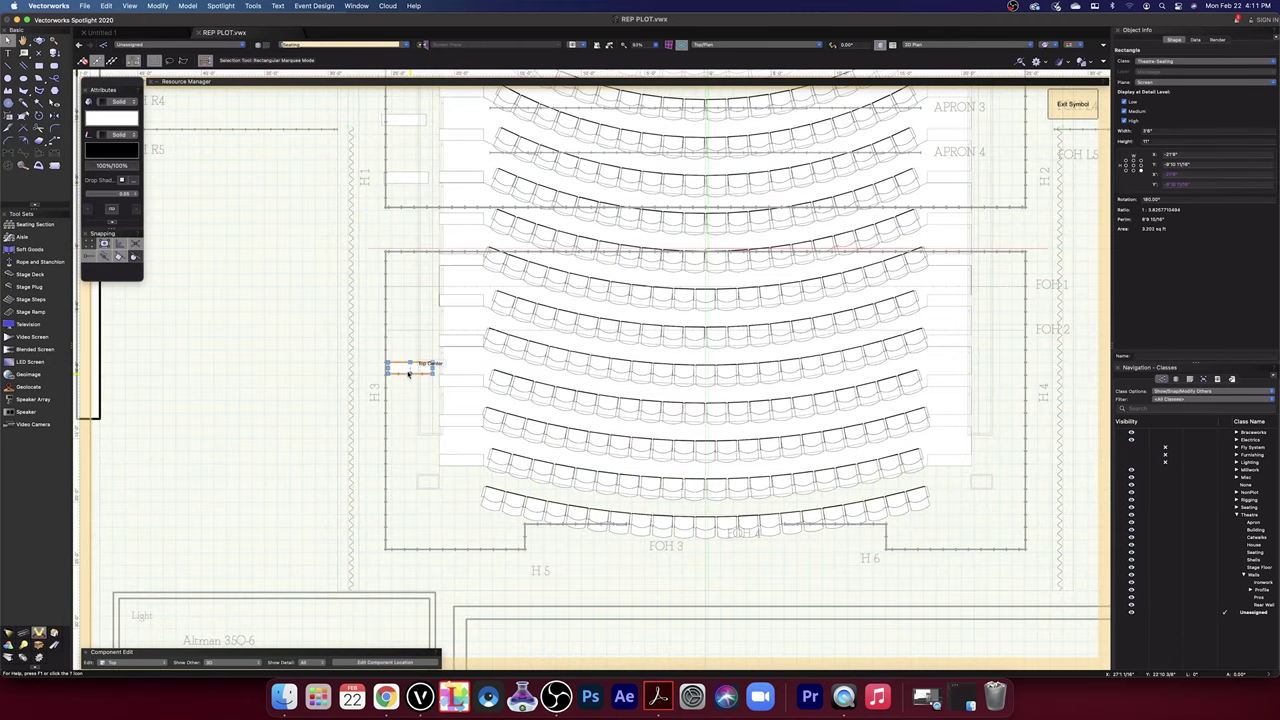
{"action": "key", "text": "Delete"}
{"action": "left_click", "coordinate": [400, 268]}
{"action": "scroll", "coordinate": [365, 320], "scroll_direction": "up", "scroll_amount": 8}
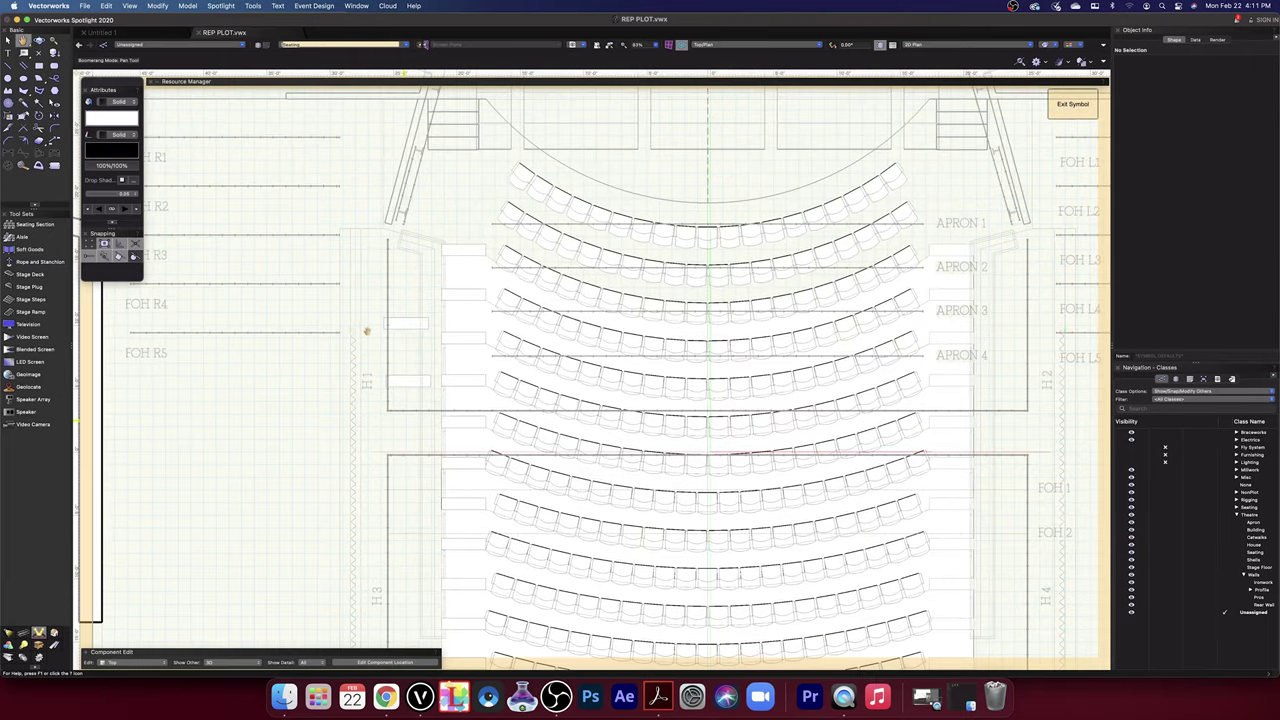
{"action": "left_click_drag", "start_coordinate": [375, 286], "coordinate": [434, 402]}
{"action": "key", "text": "Delete"}
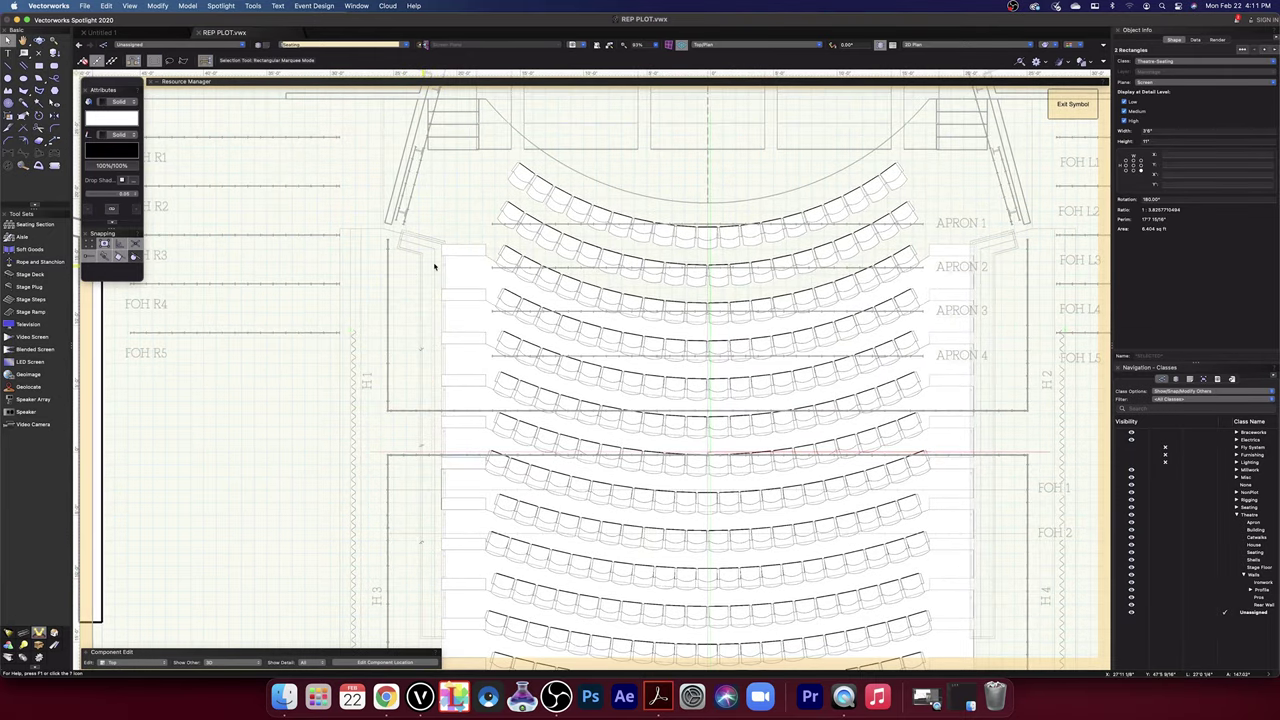
{"action": "scroll", "coordinate": [440, 258], "scroll_direction": "up", "scroll_amount": 6}
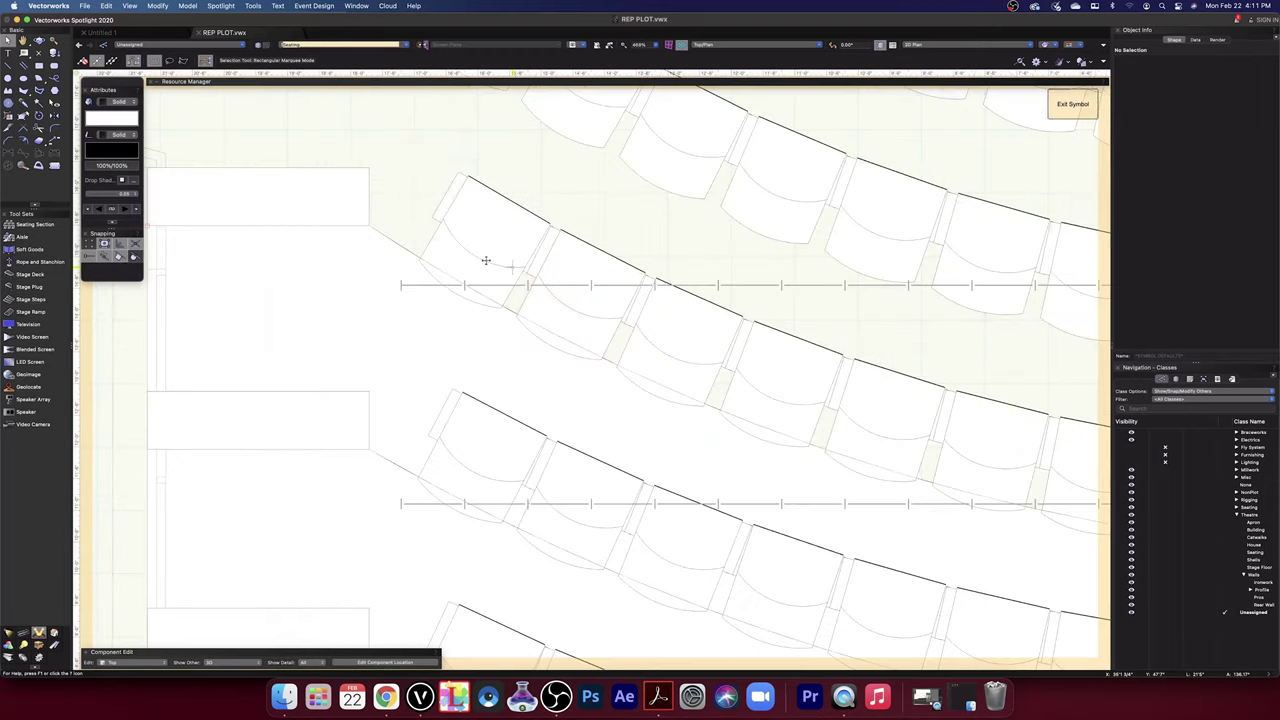
{"action": "scroll", "coordinate": [362, 231], "scroll_direction": "down", "scroll_amount": 6}
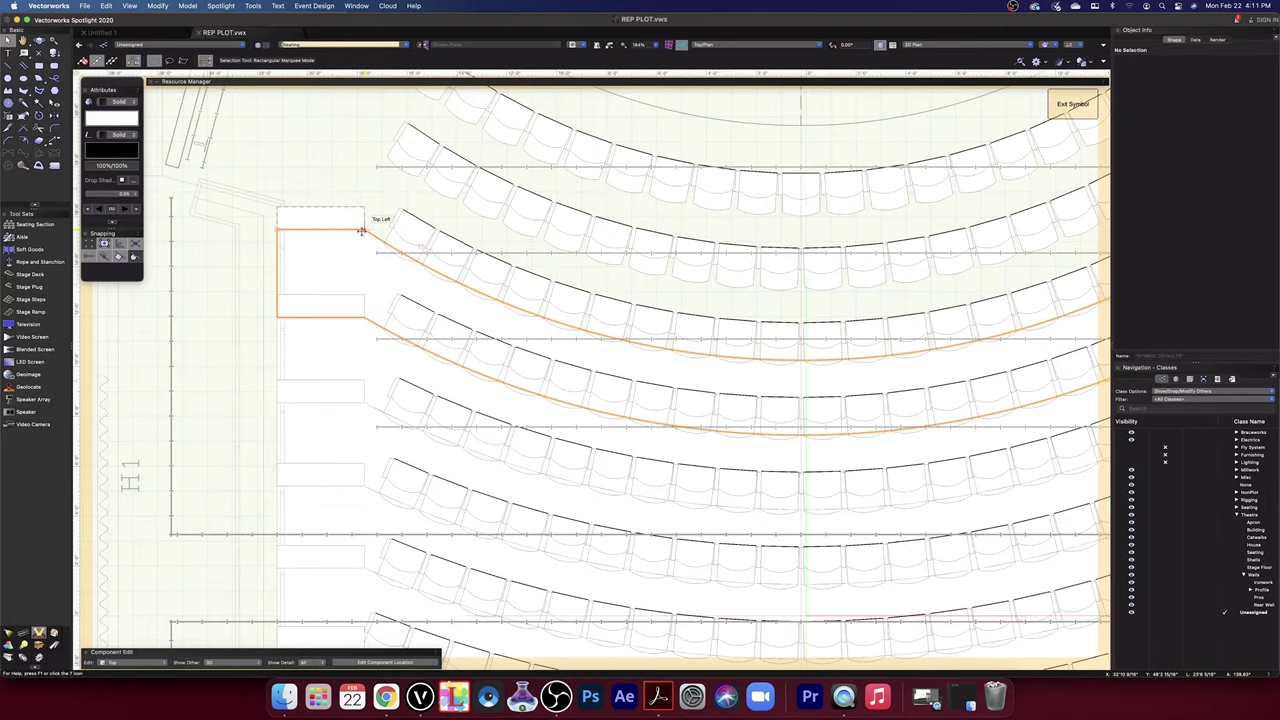
{"action": "scroll", "coordinate": [166, 380], "scroll_direction": "down", "scroll_amount": 2}
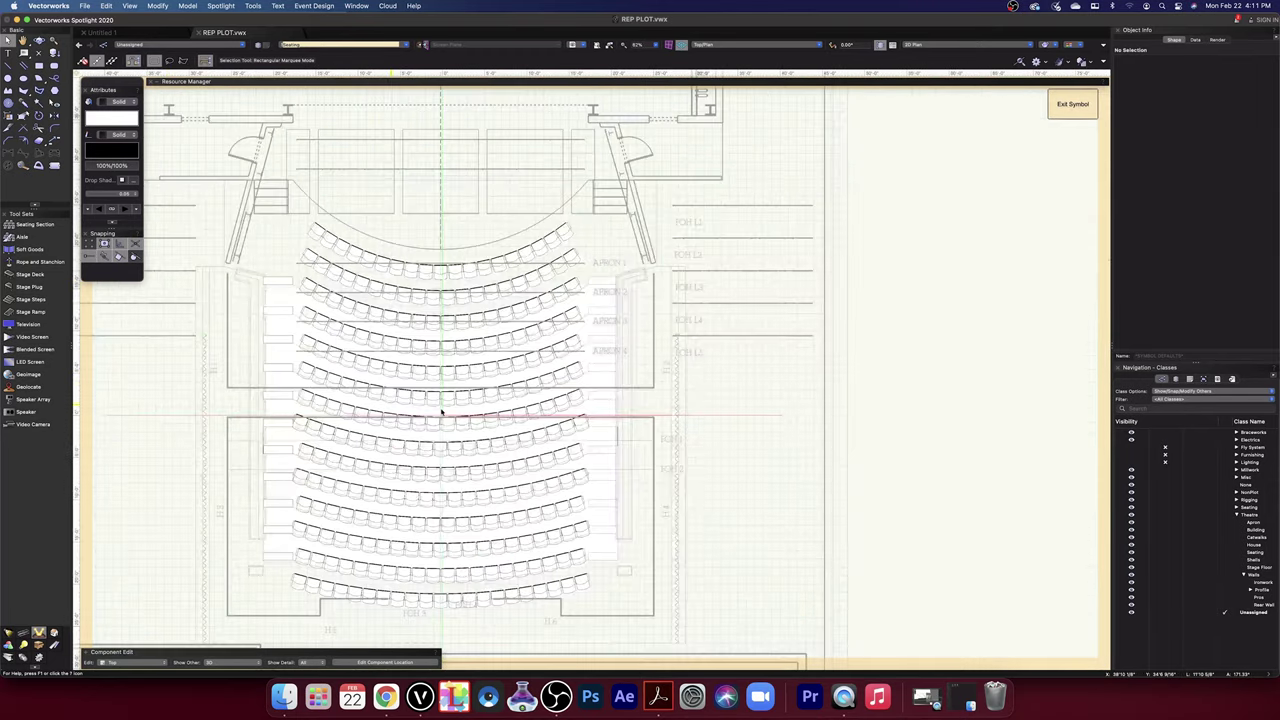
{"action": "left_click_drag", "start_coordinate": [766, 537], "coordinate": [923, 494]}
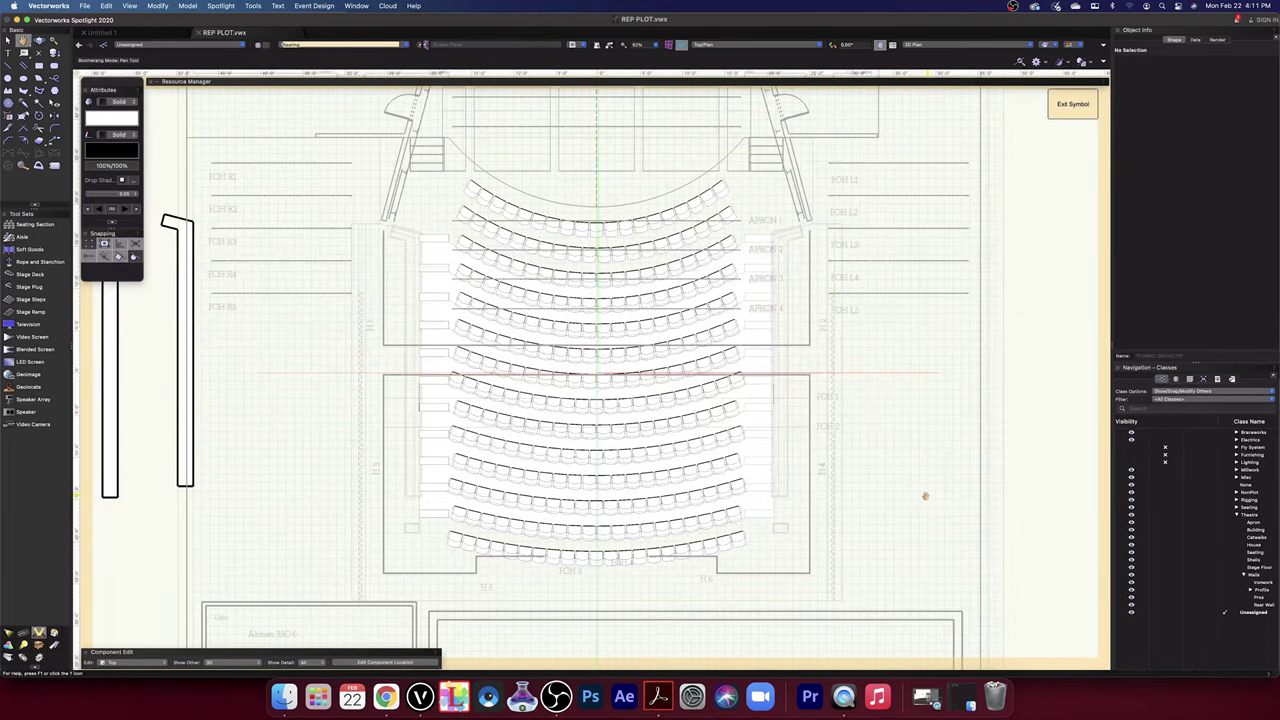
- Move the orange outline over the seating area and snap its corner to a point
{"action": "middle_click_drag", "start_coordinate": [317, 380], "coordinate": [603, 387]}
{"action": "middle_click_drag", "start_coordinate": [411, 344], "coordinate": [405, 310]}
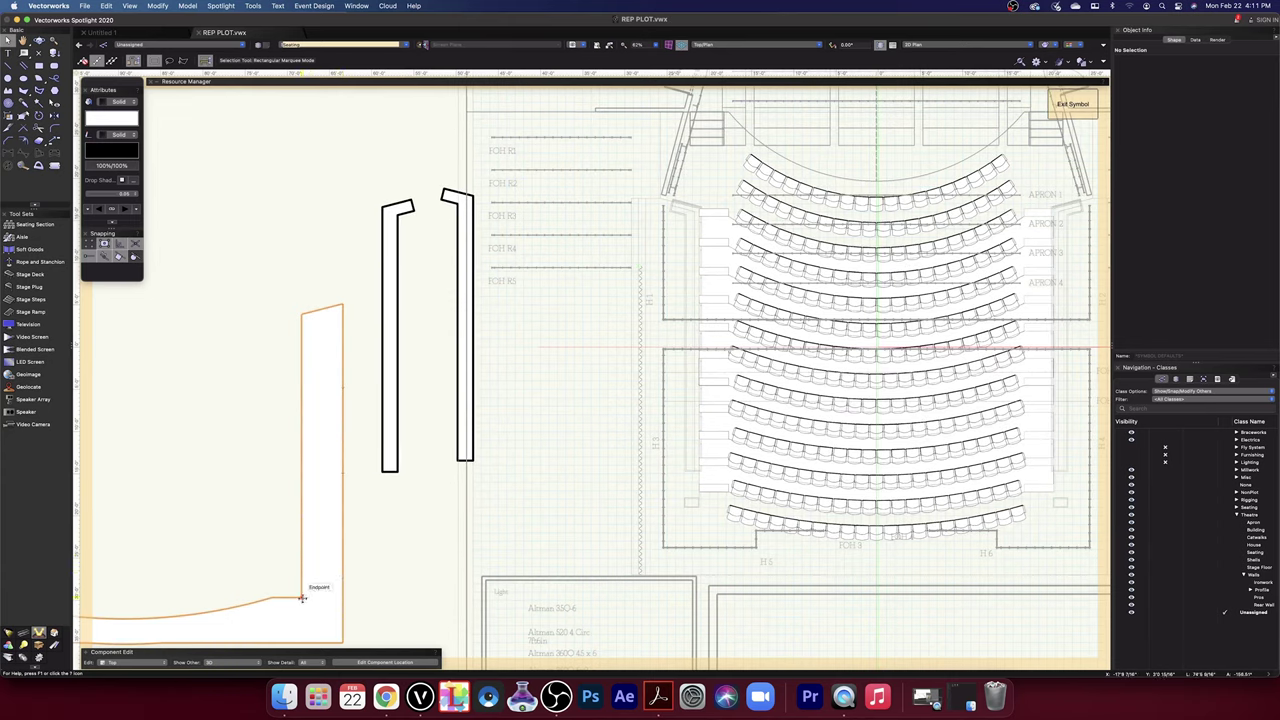
{"action": "left_click_drag", "start_coordinate": [301, 315], "coordinate": [1078, 229]}
{"action": "middle_click_drag", "start_coordinate": [1069, 271], "coordinate": [771, 466]}
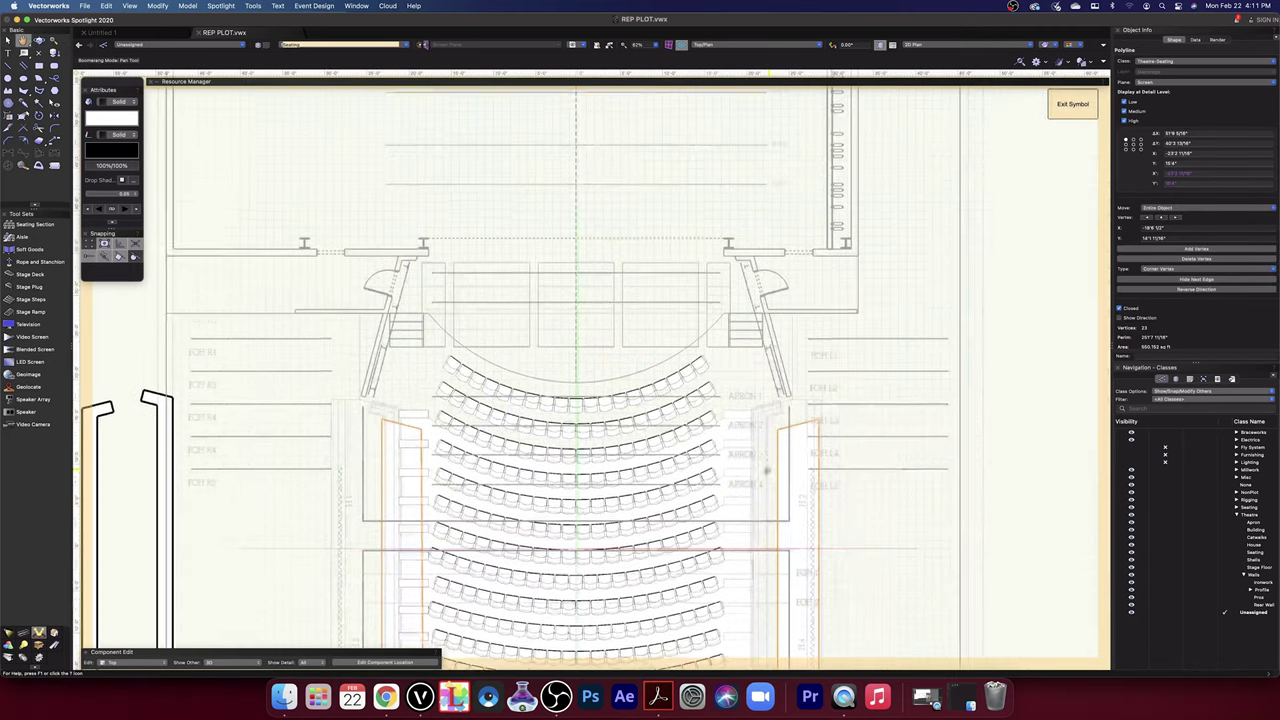
{"action": "scroll", "coordinate": [772, 460], "scroll_direction": "up", "scroll_amount": 5}
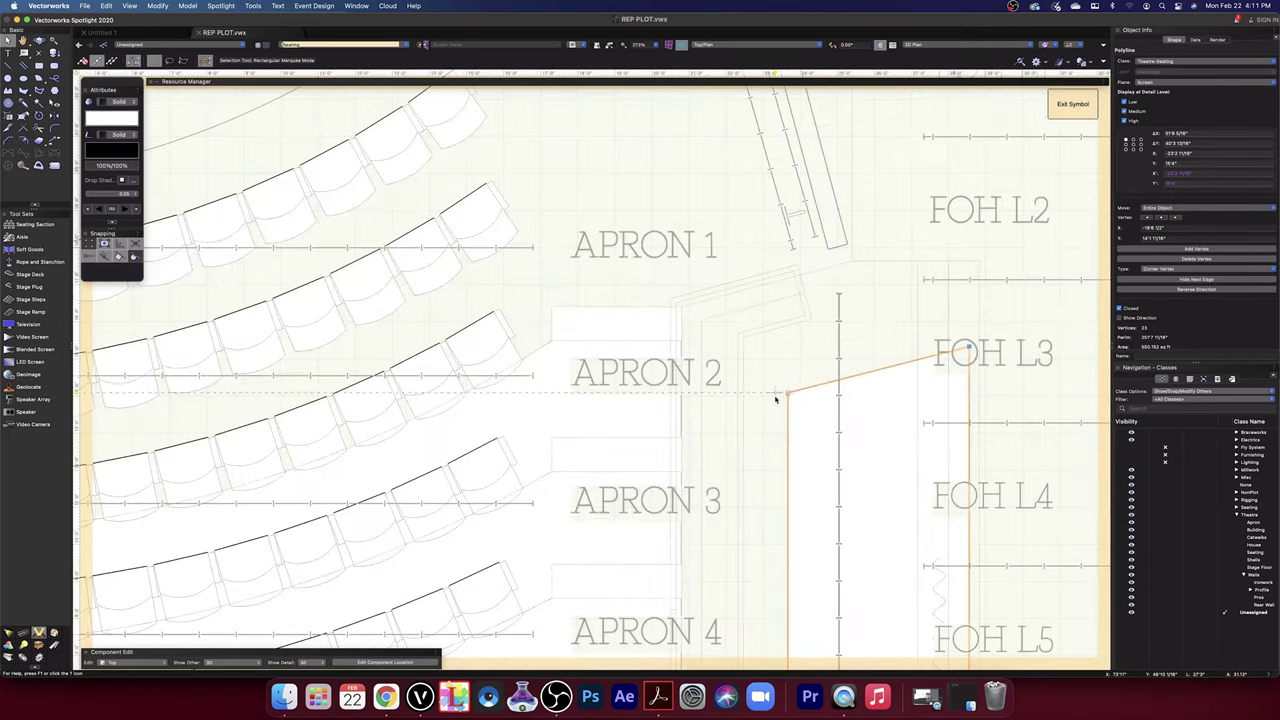
{"action": "scroll", "coordinate": [777, 394], "scroll_direction": "up", "scroll_amount": 3}
{"action": "left_click_drag", "start_coordinate": [810, 386], "coordinate": [523, 157]}
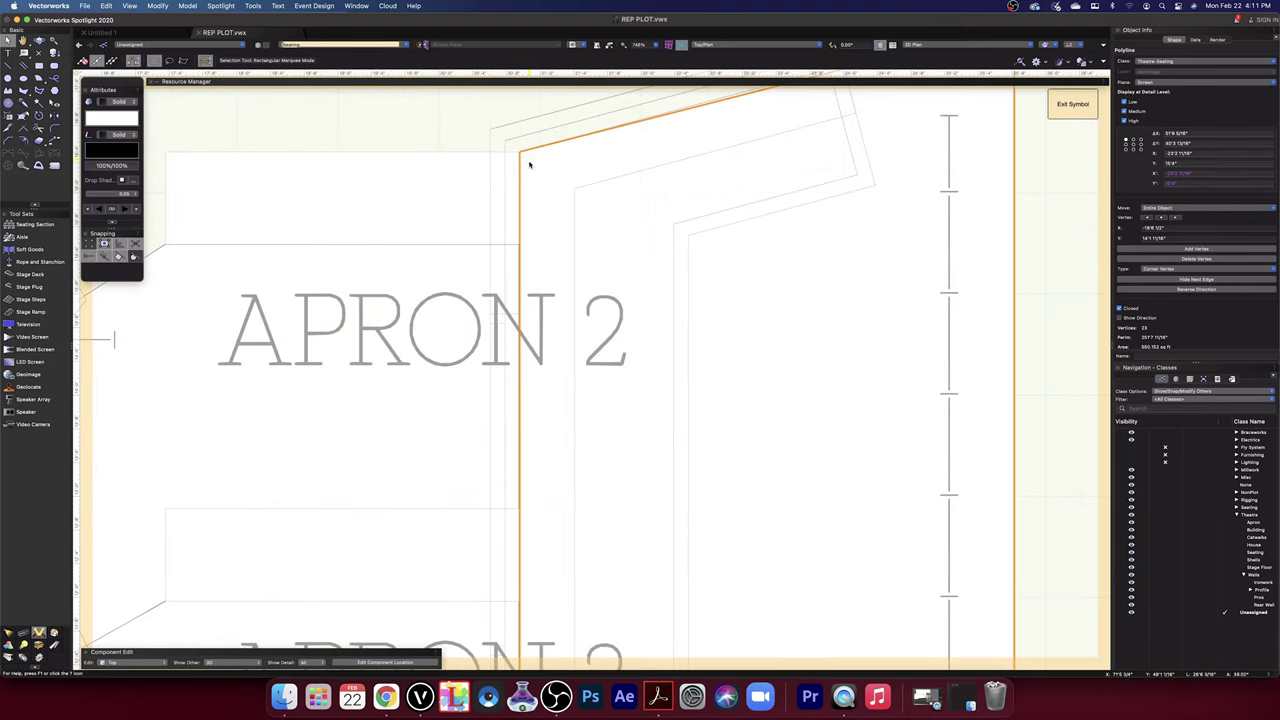
{"action": "scroll", "coordinate": [523, 157], "scroll_direction": "down", "scroll_amount": 4}
{"action": "middle_click_drag", "start_coordinate": [766, 157], "coordinate": [863, 407]}
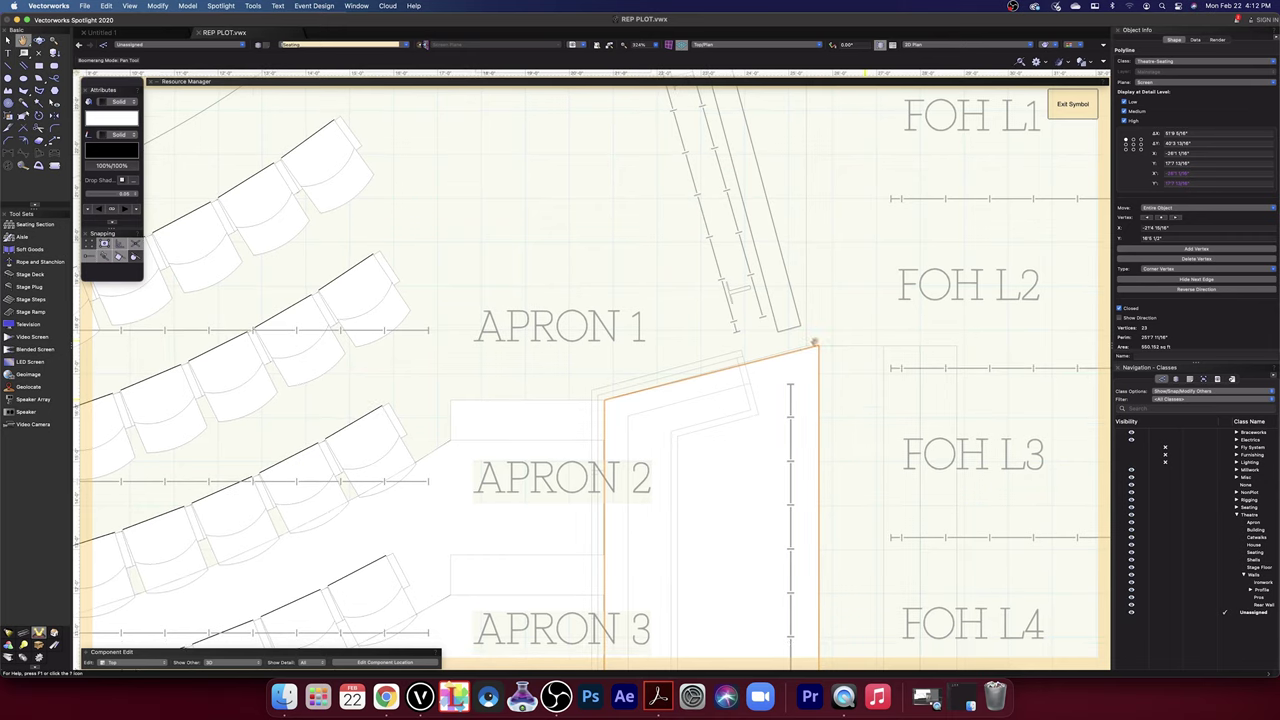
{"action": "scroll", "coordinate": [820, 348], "scroll_direction": "up", "scroll_amount": 4}
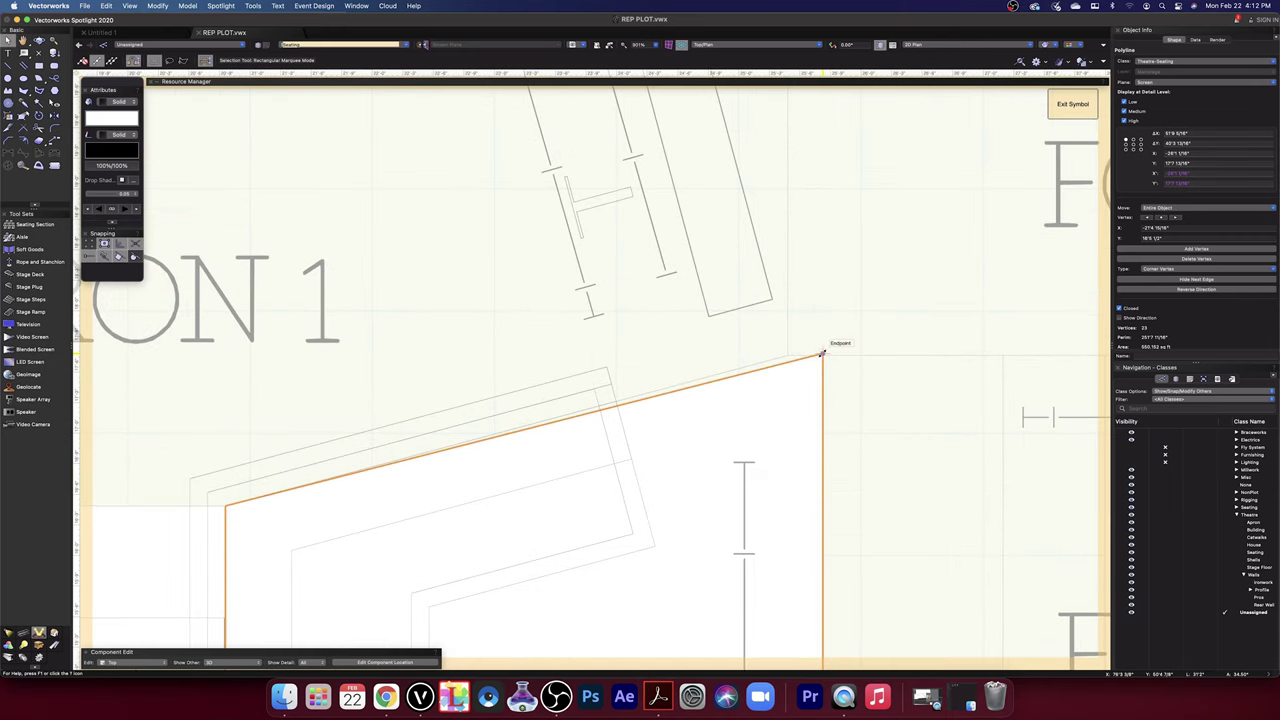
- Edit the seating polyline's vertices, pulling the top-right vertex left
{"action": "double_click", "coordinate": [820, 353]}
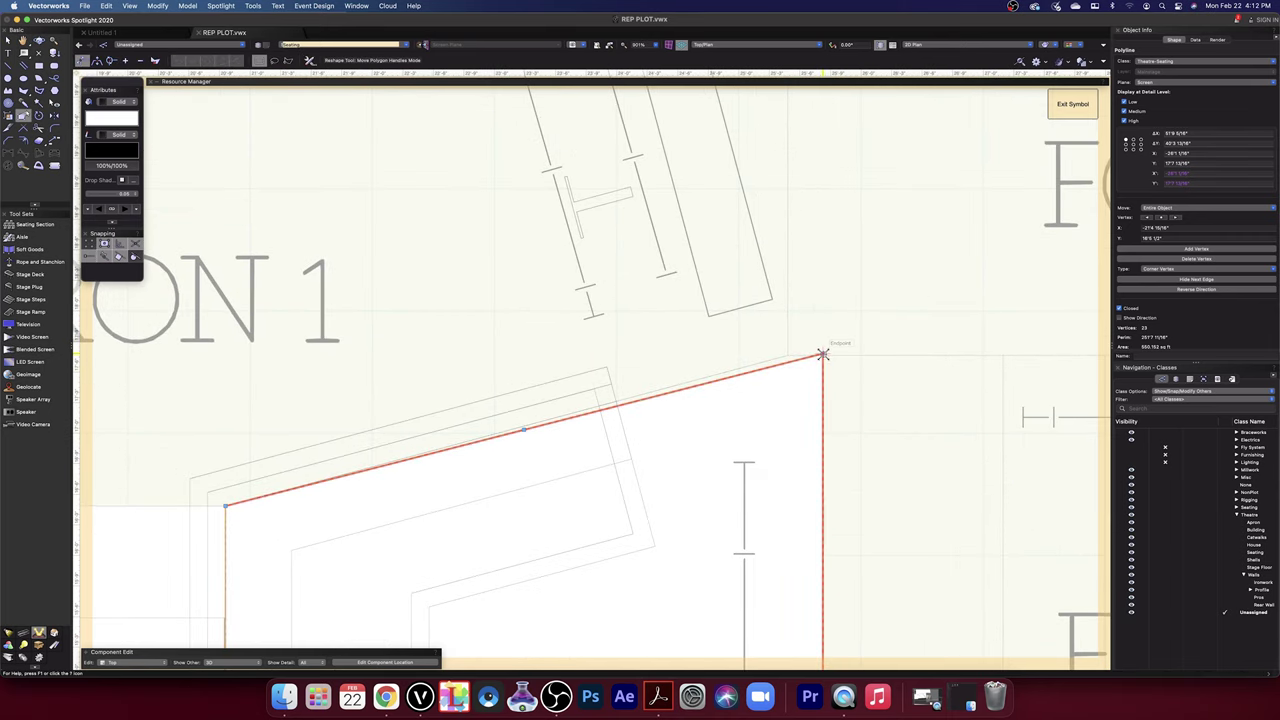
{"action": "left_click_drag", "start_coordinate": [808, 354], "coordinate": [790, 357]}
{"action": "scroll", "coordinate": [816, 393], "scroll_direction": "down", "scroll_amount": 3}
{"action": "scroll", "coordinate": [587, 463], "scroll_direction": "up", "scroll_amount": 1}
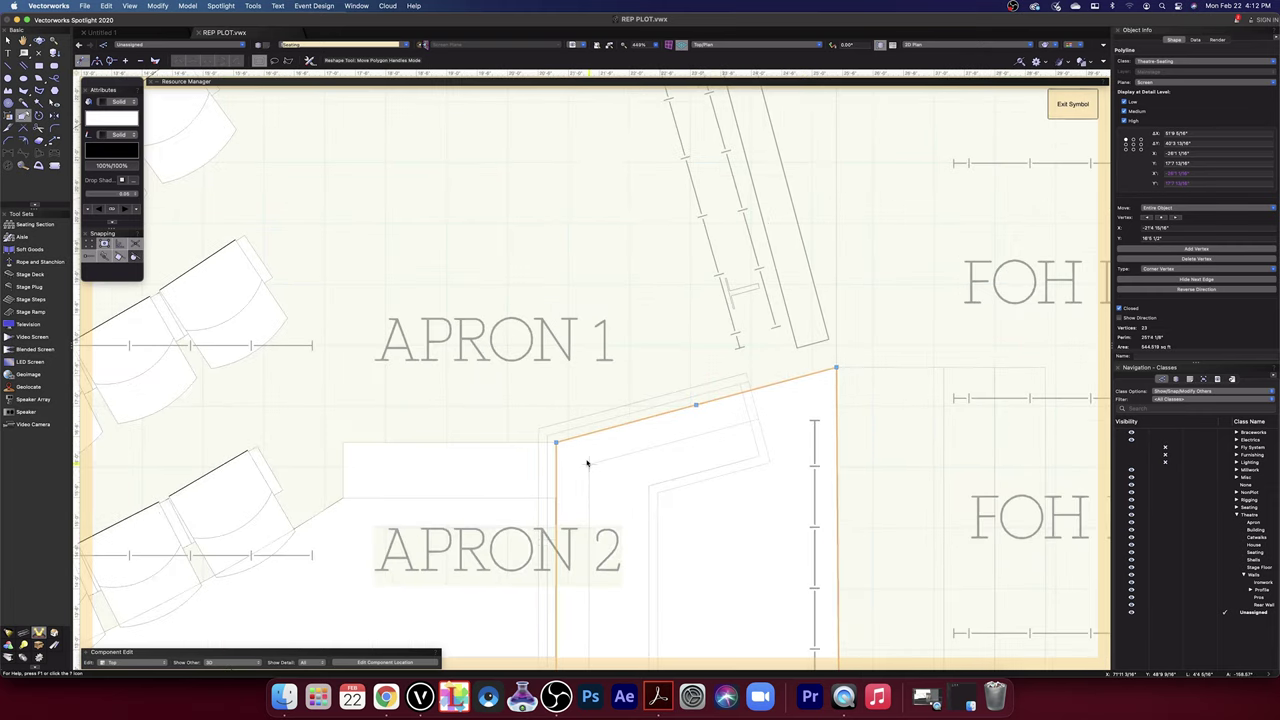
{"action": "scroll", "coordinate": [589, 463], "scroll_direction": "up", "scroll_amount": 2}
{"action": "scroll", "coordinate": [589, 463], "scroll_direction": "down", "scroll_amount": 8}
{"action": "middle_click_drag", "start_coordinate": [635, 608], "coordinate": [717, 314]}
{"action": "scroll", "coordinate": [640, 625], "scroll_direction": "up", "scroll_amount": 1}
{"action": "scroll", "coordinate": [677, 443], "scroll_direction": "up", "scroll_amount": 5}
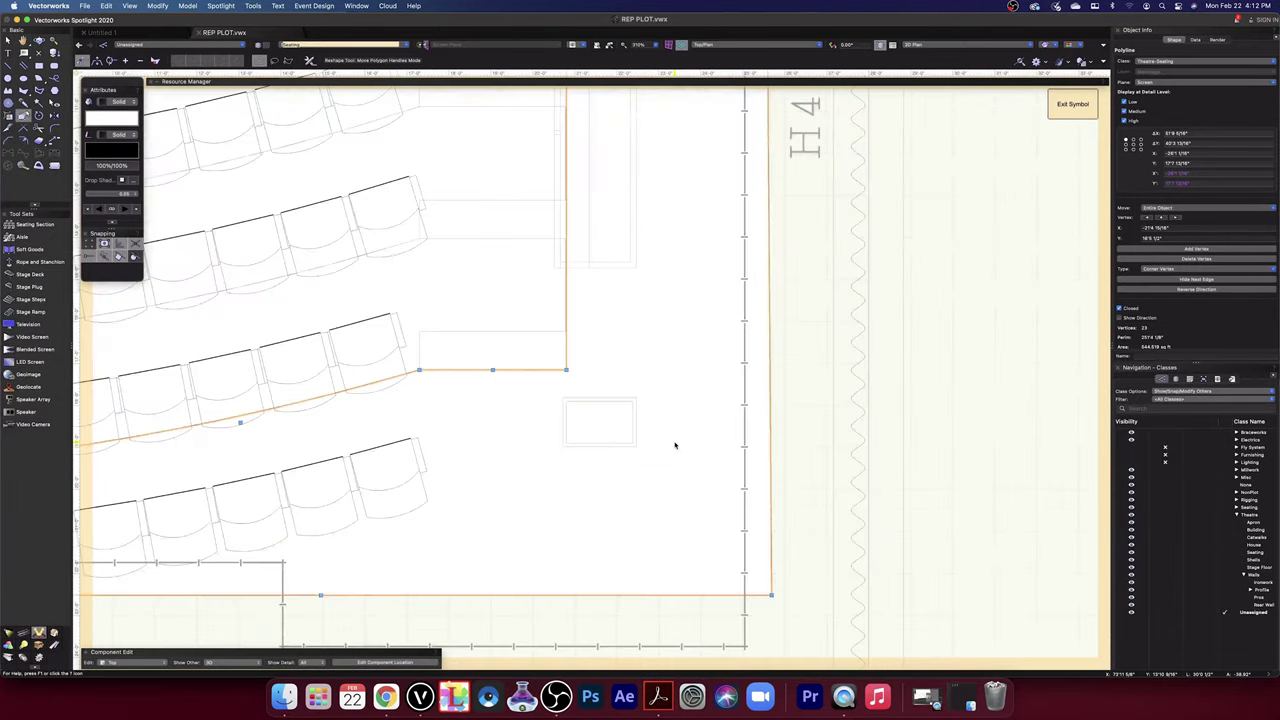
{"action": "scroll", "coordinate": [675, 445], "scroll_direction": "up", "scroll_amount": 4}
{"action": "scroll", "coordinate": [696, 453], "scroll_direction": "down", "scroll_amount": 1}
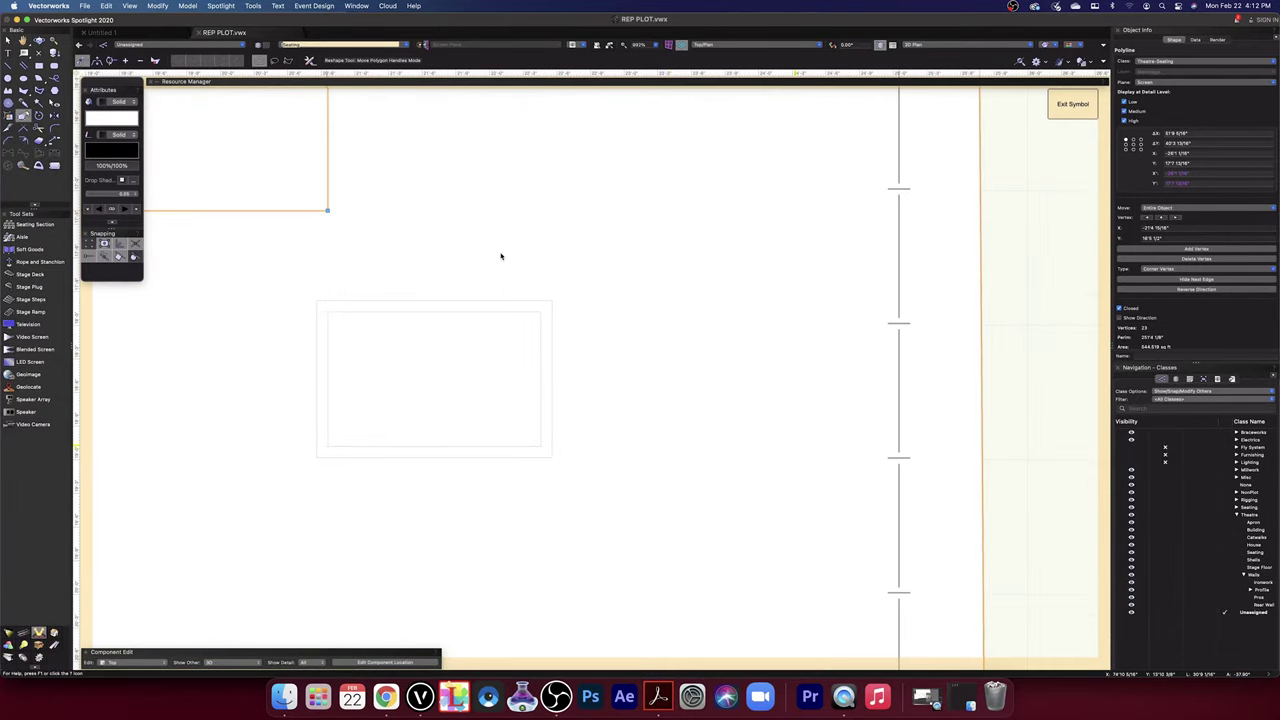
- Remove the seating polyline's fill so the seat rows show through
{"action": "left_click", "coordinate": [116, 104]}
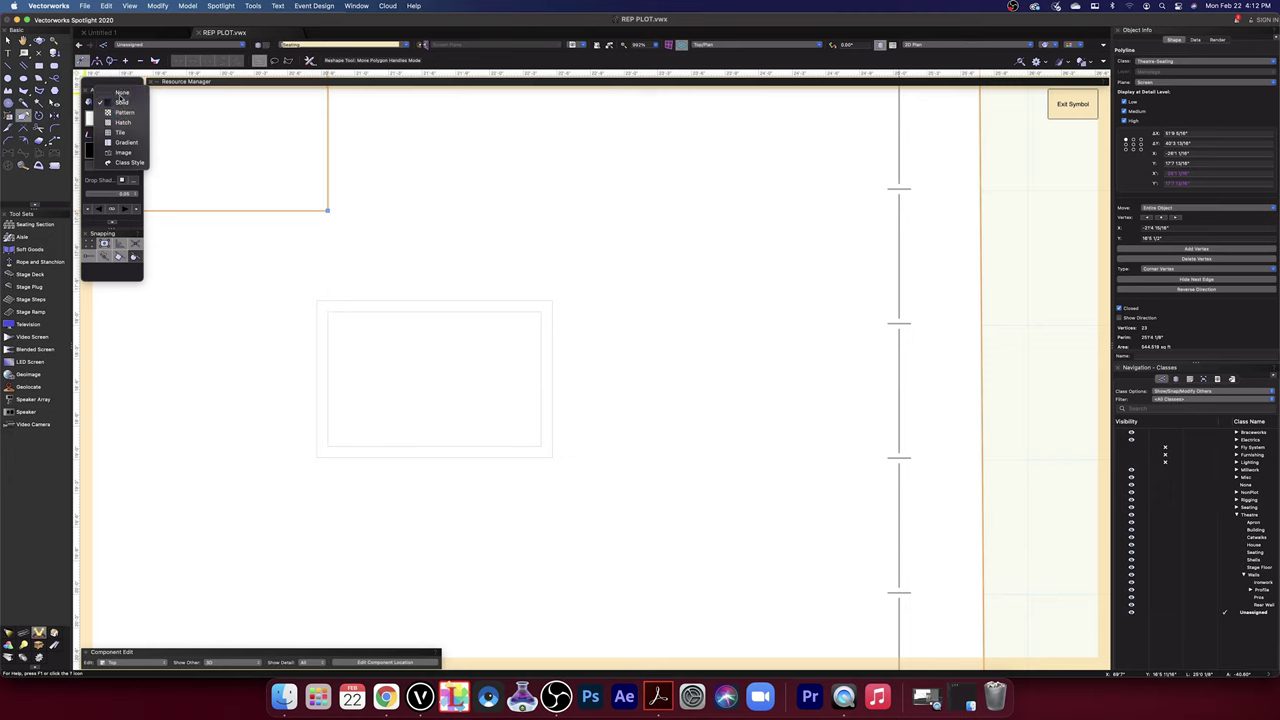
{"action": "left_click", "coordinate": [112, 92]}
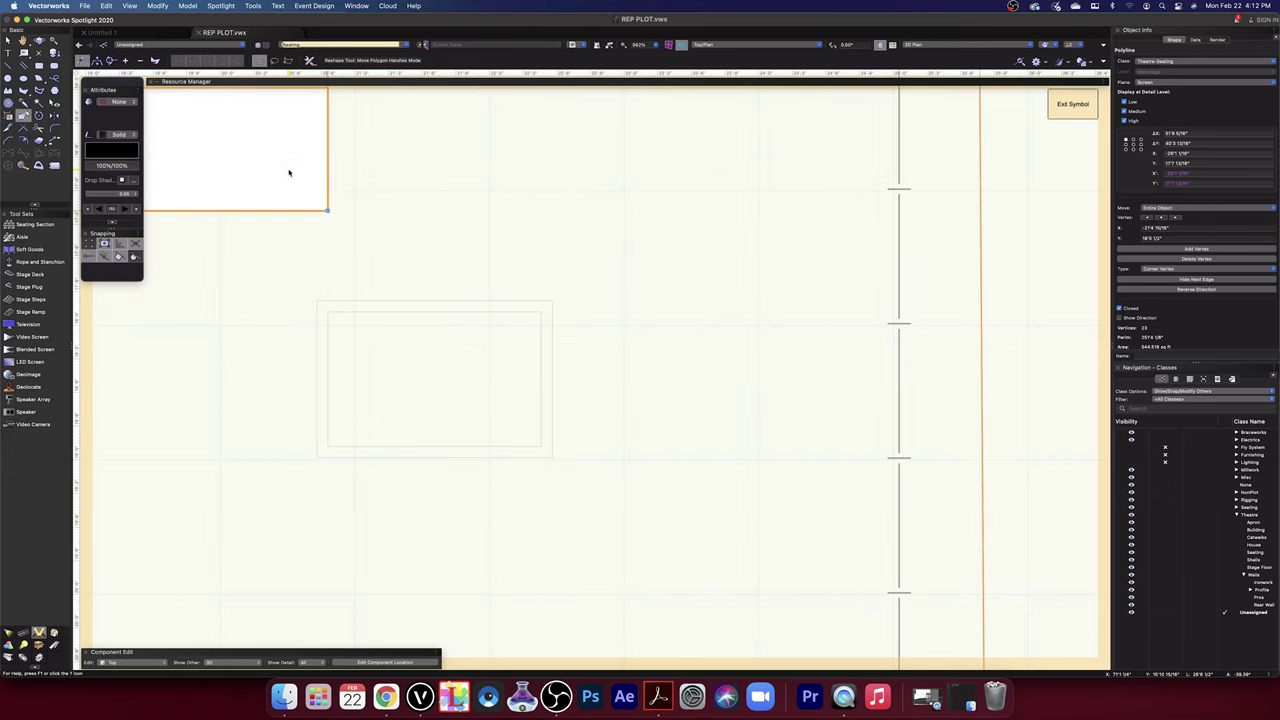
{"action": "scroll", "coordinate": [289, 173], "scroll_direction": "down", "scroll_amount": 5}
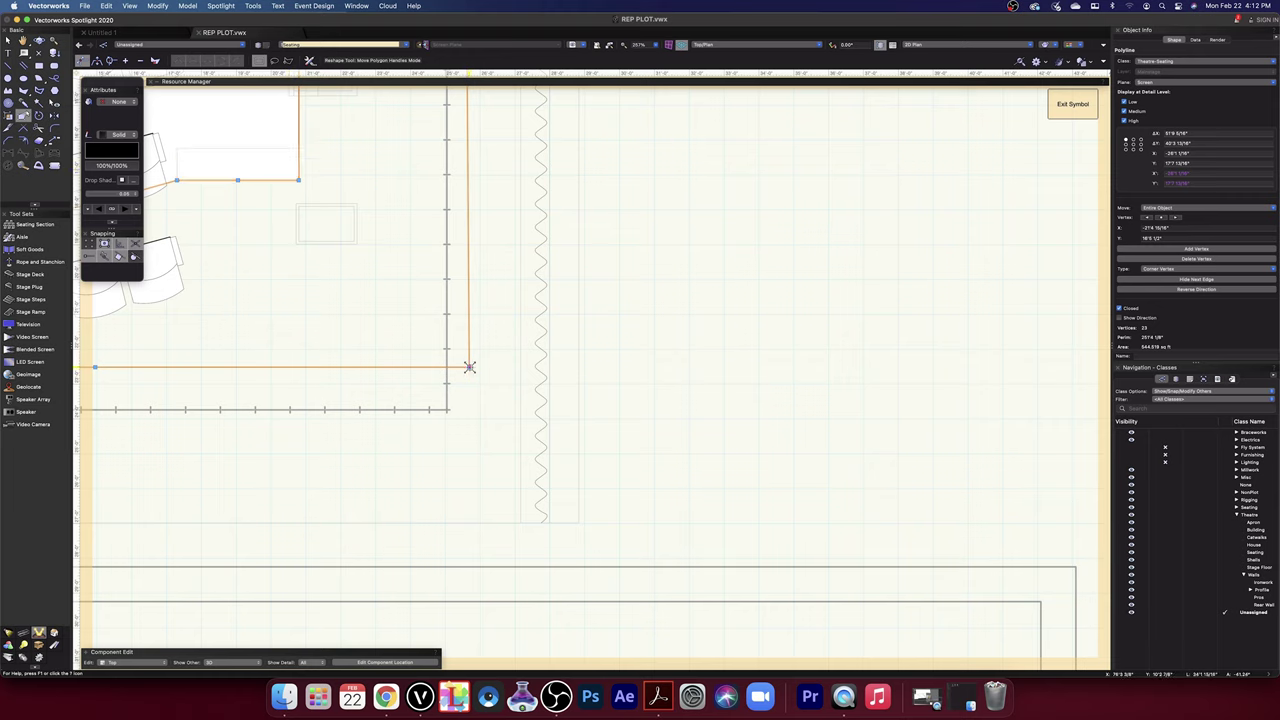
- Try moving the lower corner vertex down-right, then undo it, accepting the backup prompt
{"action": "left_click_drag", "start_coordinate": [469, 367], "coordinate": [584, 529]}
{"action": "scroll", "coordinate": [286, 380], "scroll_direction": "down", "scroll_amount": 5}
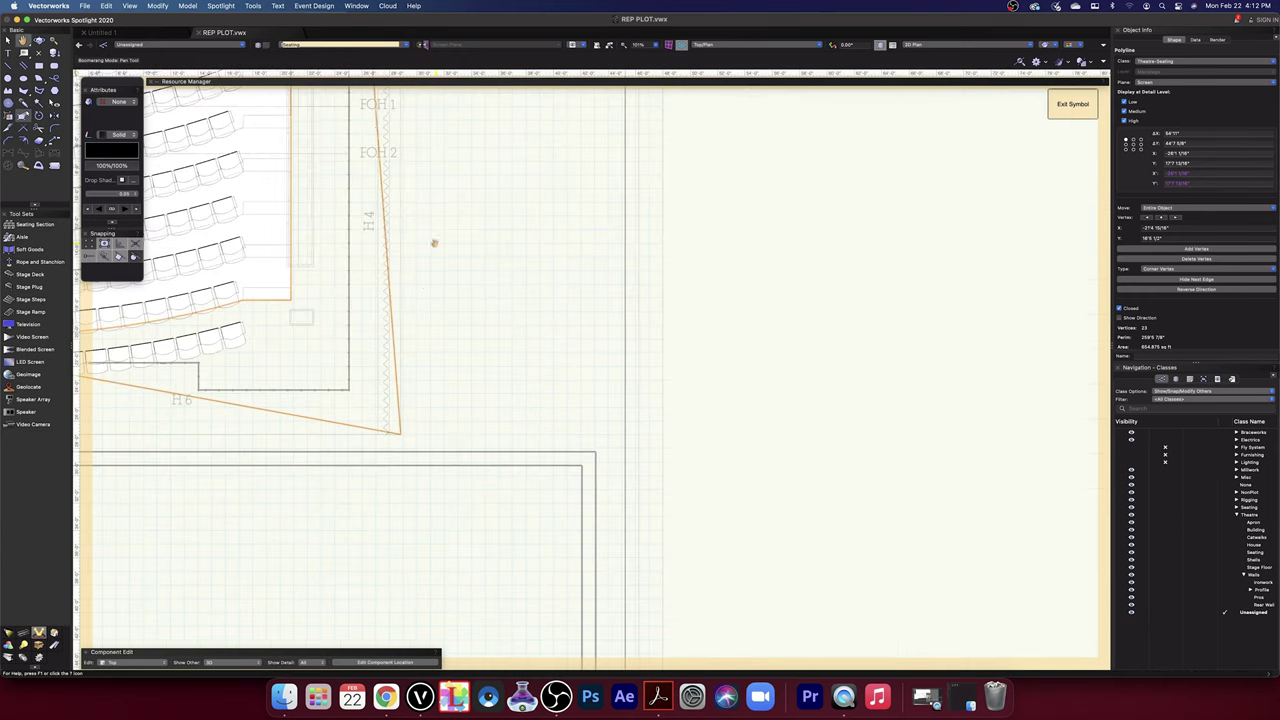
{"action": "middle_click_drag", "start_coordinate": [434, 243], "coordinate": [589, 544]}
{"action": "mouse_move", "coordinate": [595, 245]}
{"action": "left_mouse_down"}
{"action": "mouse_move", "coordinate": [600, 326]}
{"action": "mouse_move", "coordinate": [592, 229]}
{"action": "left_mouse_up"}
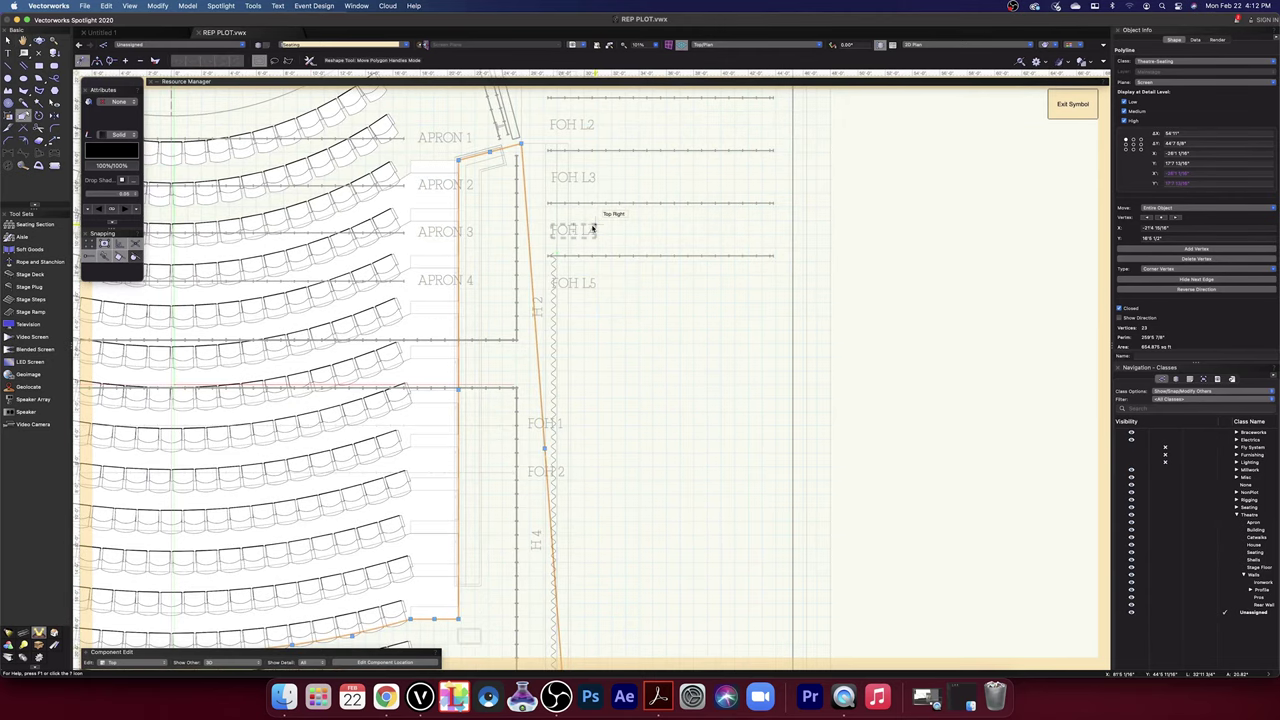
{"action": "key", "text": "super+z"}
{"action": "key", "text": "super+z"}
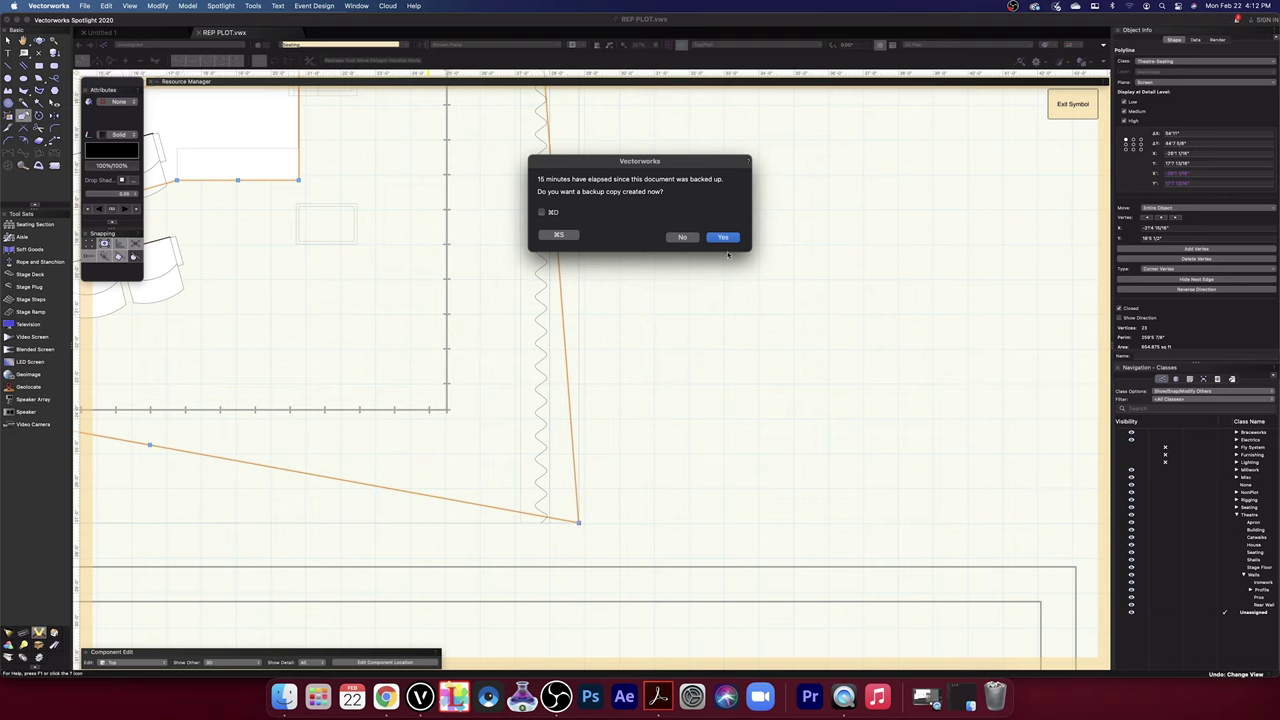
{"action": "left_click", "coordinate": [723, 237]}
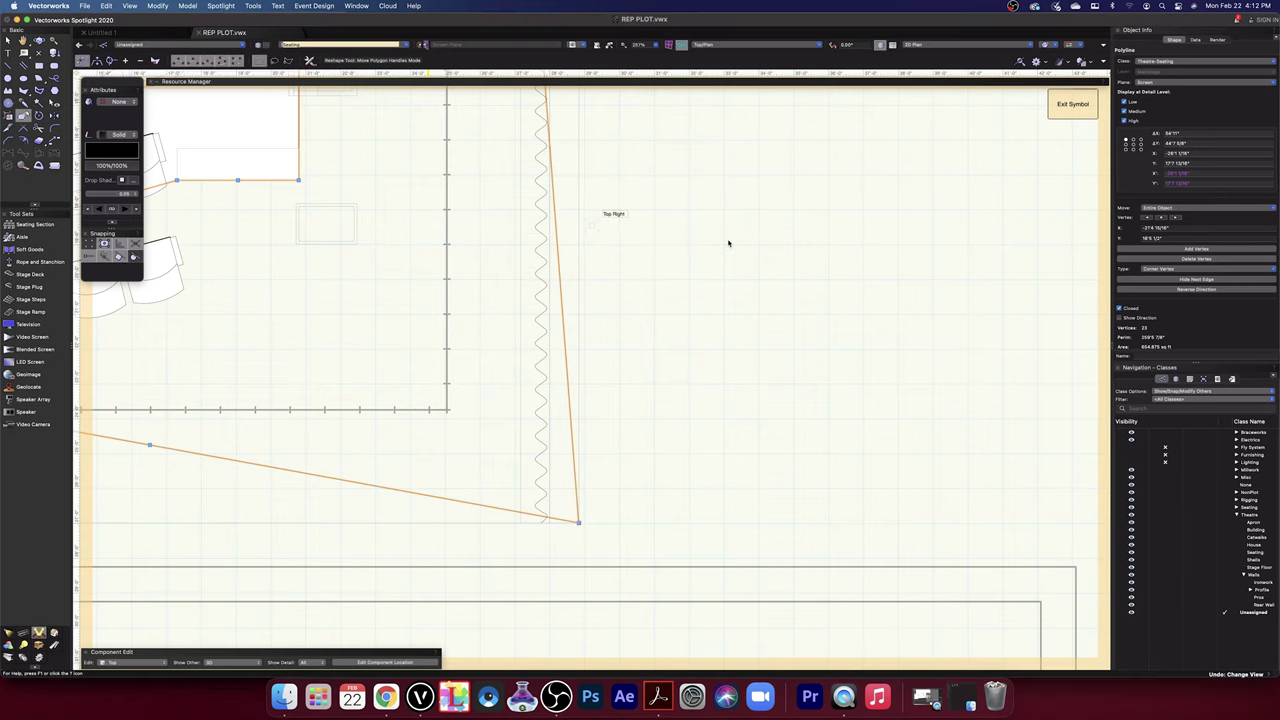
{"action": "key", "text": "super+z"}
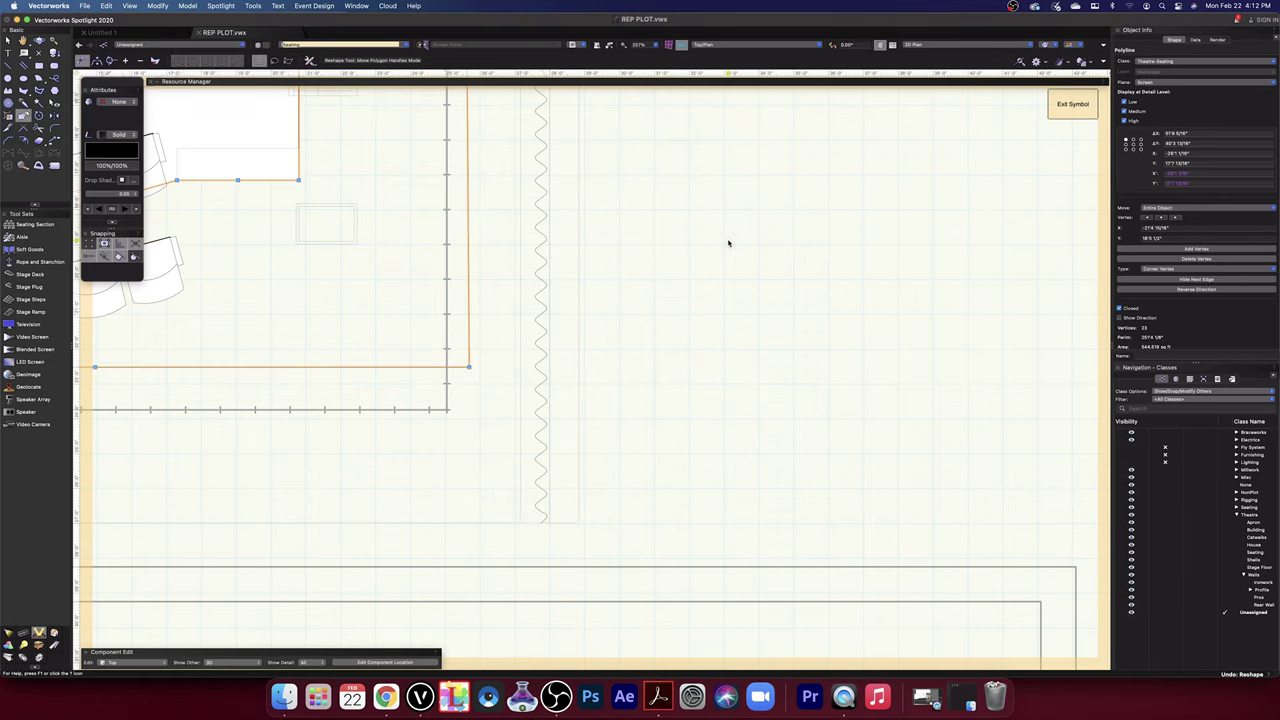
- Nudge the polyline's corner vertex down and right toward the front row
{"action": "scroll", "coordinate": [421, 465], "scroll_direction": "down", "scroll_amount": 5}
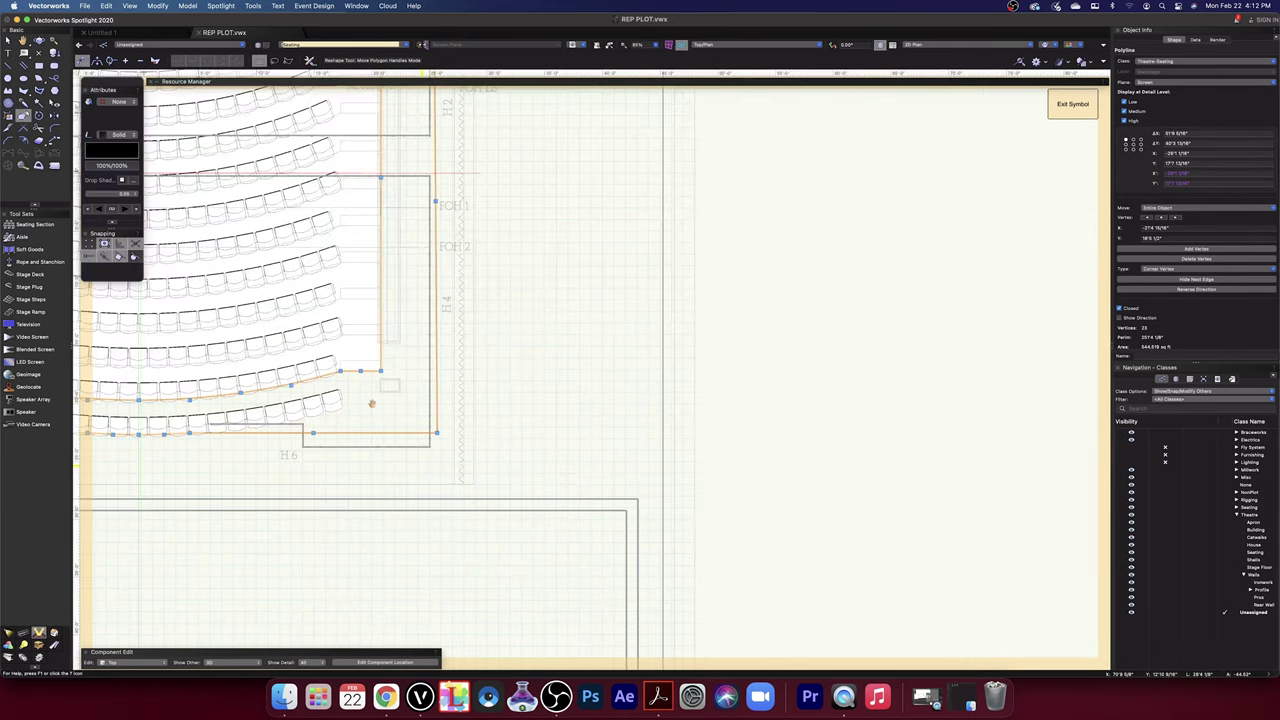
{"action": "middle_click_drag", "start_coordinate": [371, 403], "coordinate": [853, 417]}
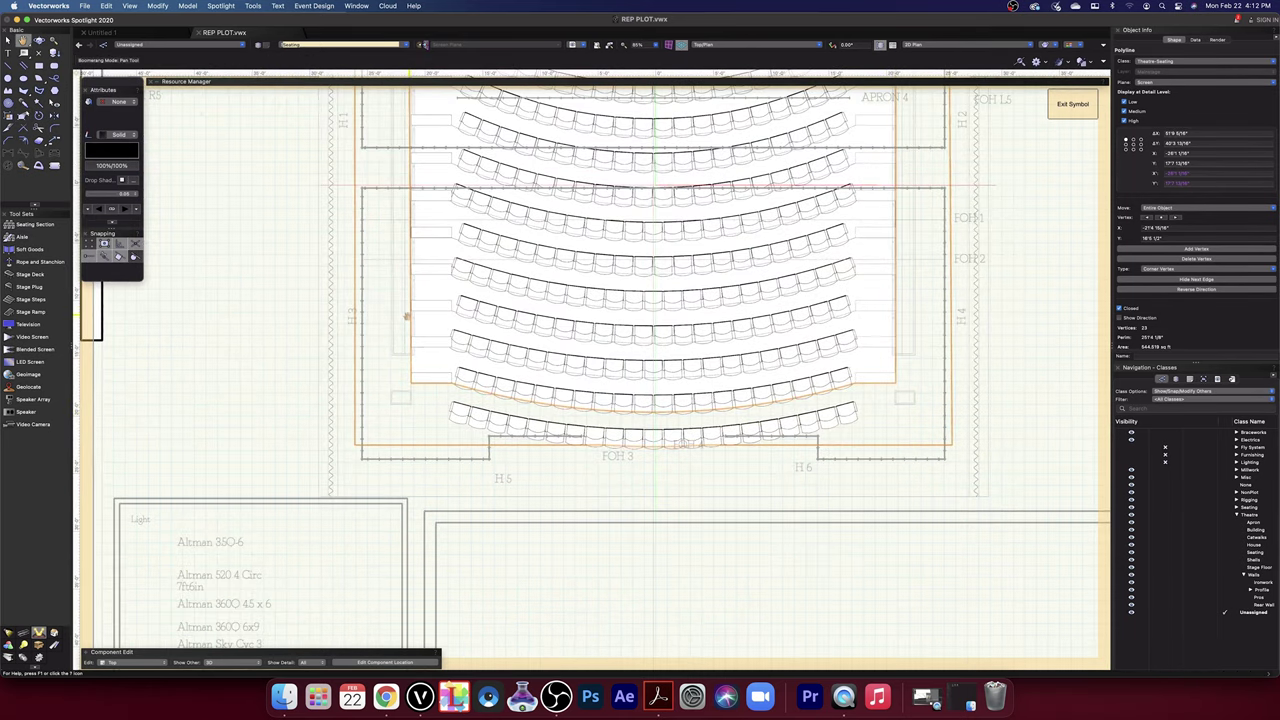
{"action": "scroll", "coordinate": [415, 265], "scroll_direction": "up", "scroll_amount": 3}
{"action": "middle_click_drag", "start_coordinate": [416, 266], "coordinate": [433, 357]}
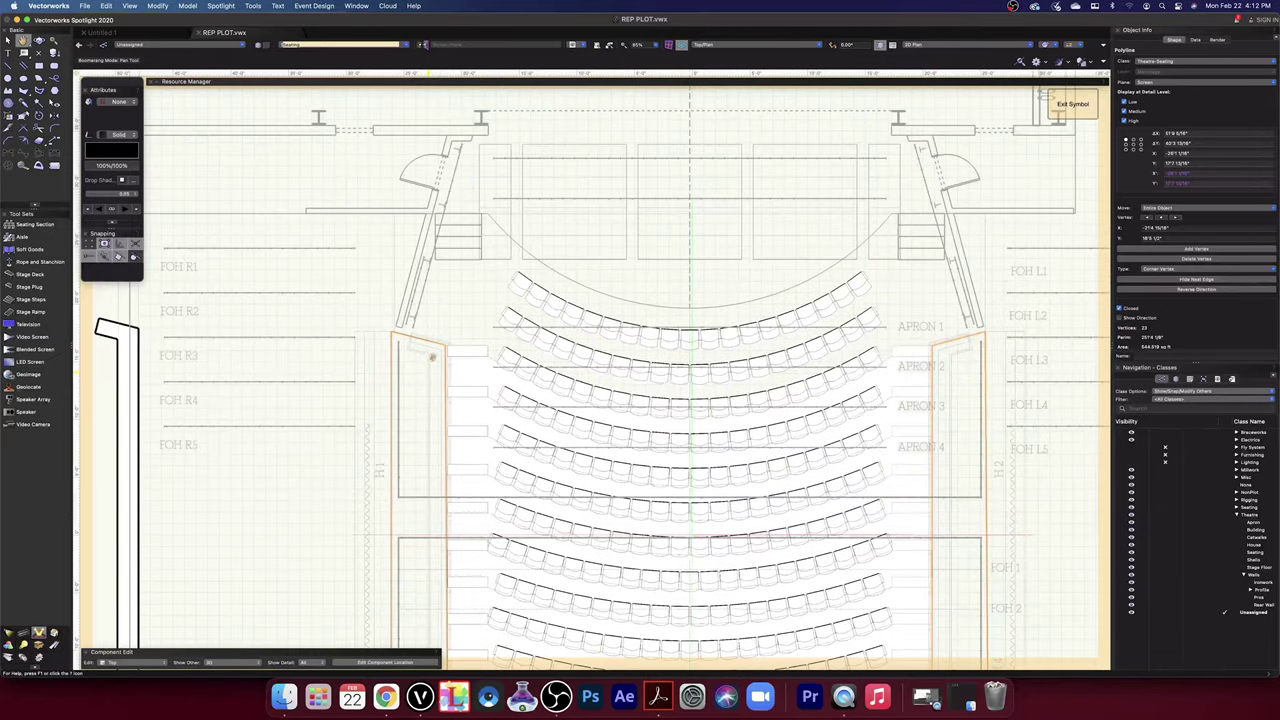
{"action": "scroll", "coordinate": [437, 352], "scroll_direction": "up", "scroll_amount": 10}
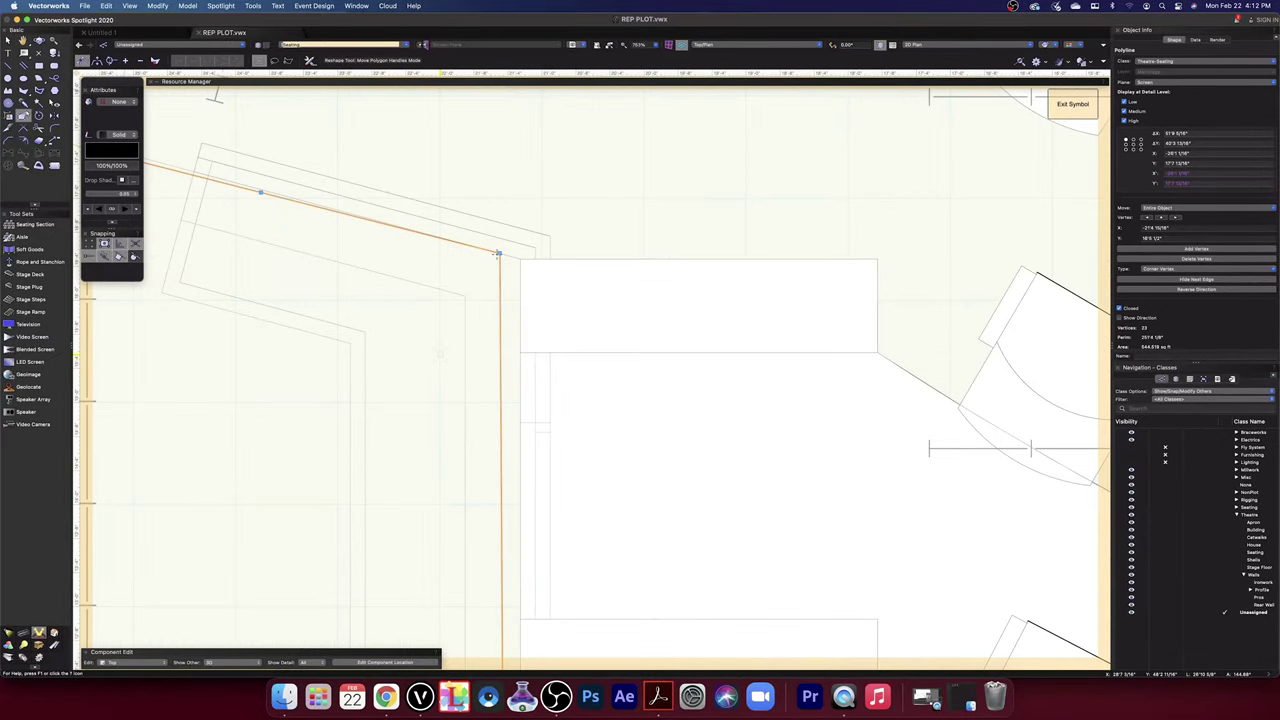
{"action": "left_click_drag", "start_coordinate": [500, 252], "coordinate": [517, 259]}
- Shift the corner vertex further right so the edge follows the seat rows
{"action": "scroll", "coordinate": [426, 294], "scroll_direction": "up", "scroll_amount": 4}
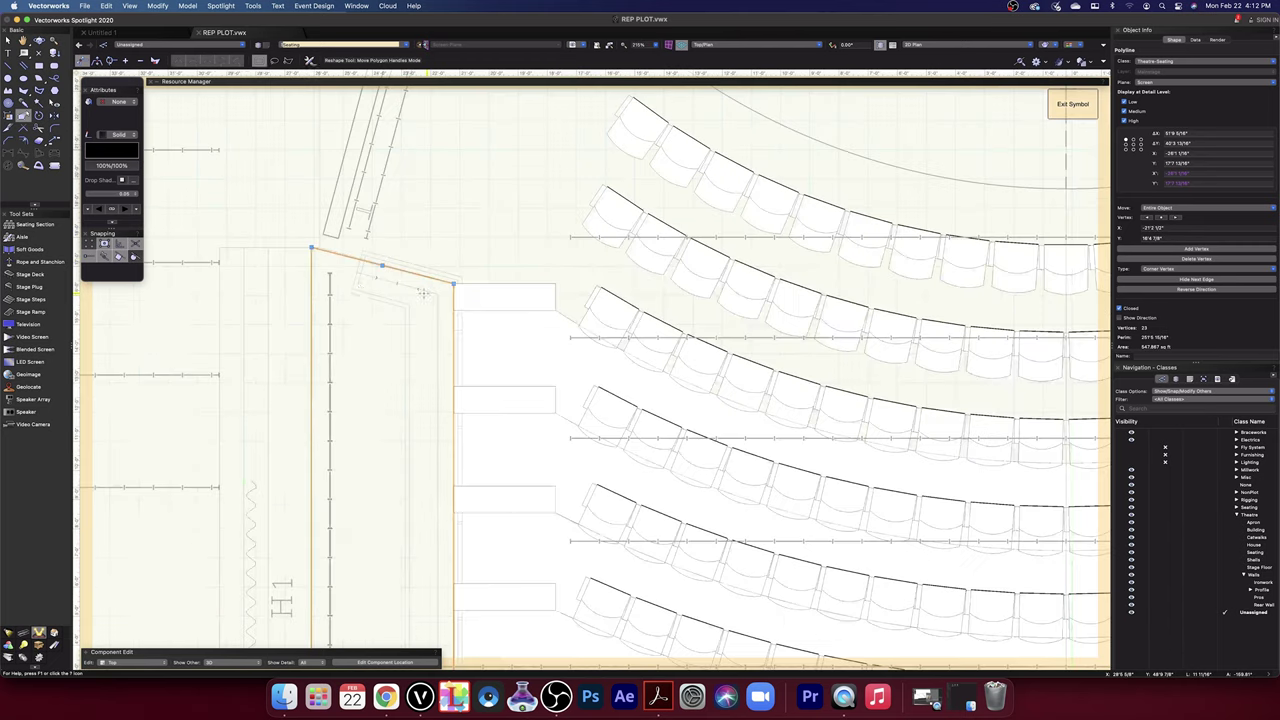
{"action": "middle_click_drag", "start_coordinate": [368, 292], "coordinate": [454, 339]}
{"action": "scroll", "coordinate": [457, 337], "scroll_direction": "up", "scroll_amount": 6}
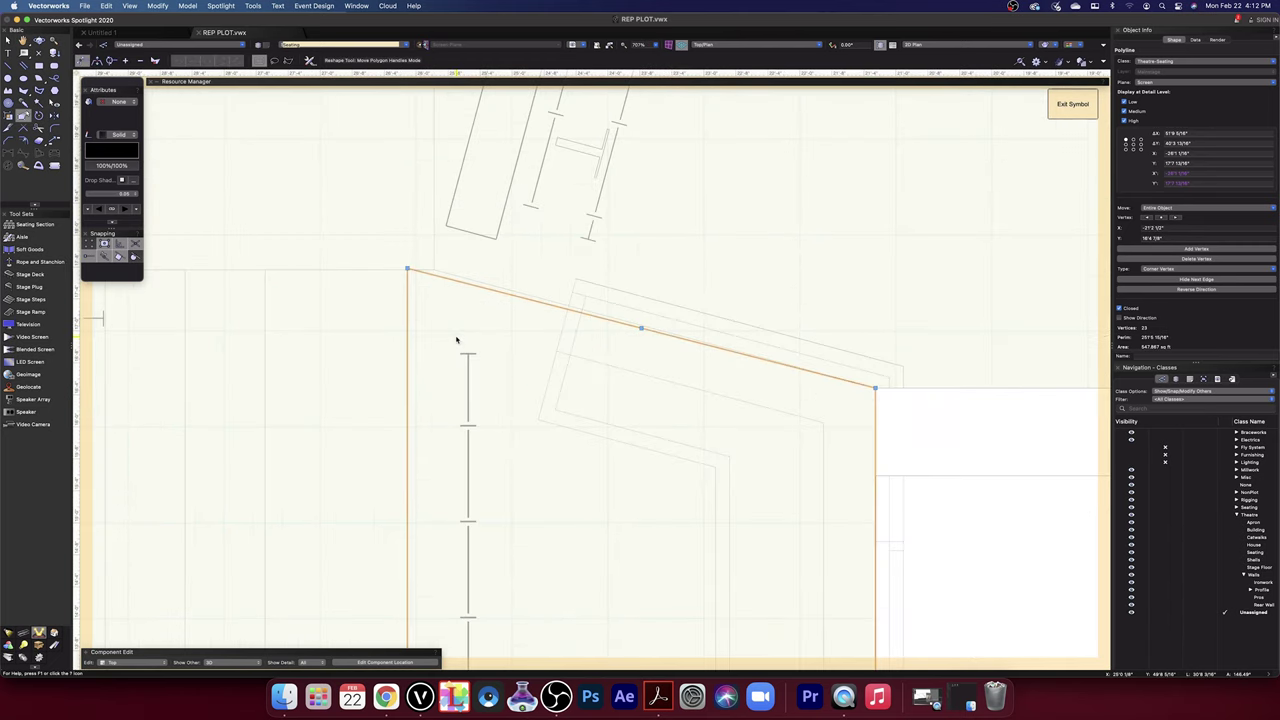
{"action": "left_click_drag", "start_coordinate": [362, 209], "coordinate": [418, 214]}
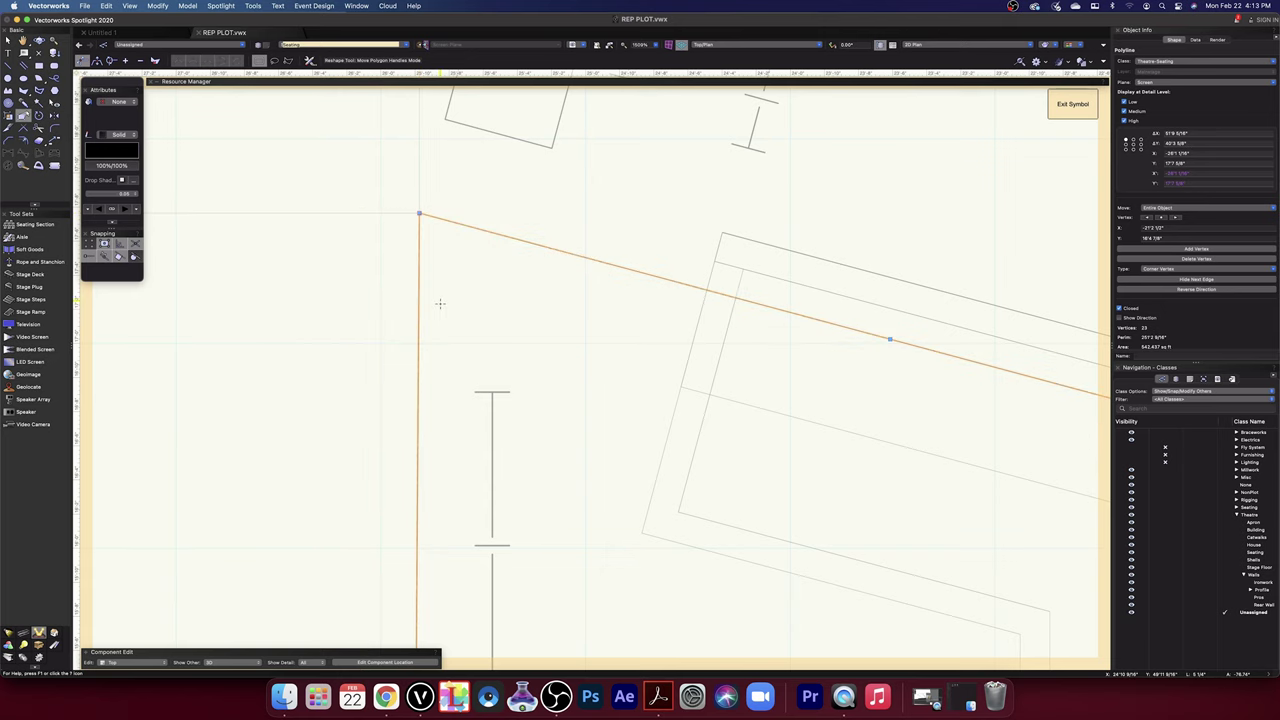
{"action": "scroll", "coordinate": [514, 329], "scroll_direction": "down", "scroll_amount": 8}
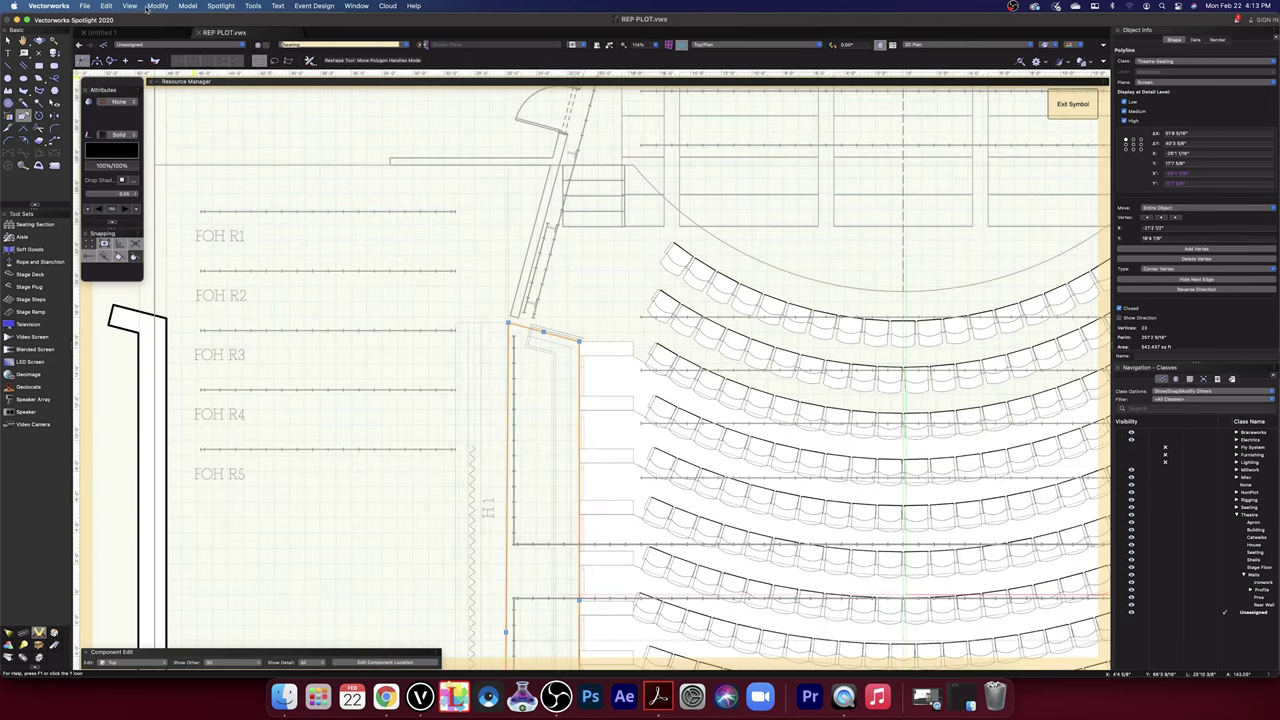
{"action": "scroll", "coordinate": [442, 417], "scroll_direction": "down", "scroll_amount": 2}
{"action": "middle_click_drag", "start_coordinate": [437, 461], "coordinate": [383, 291]}
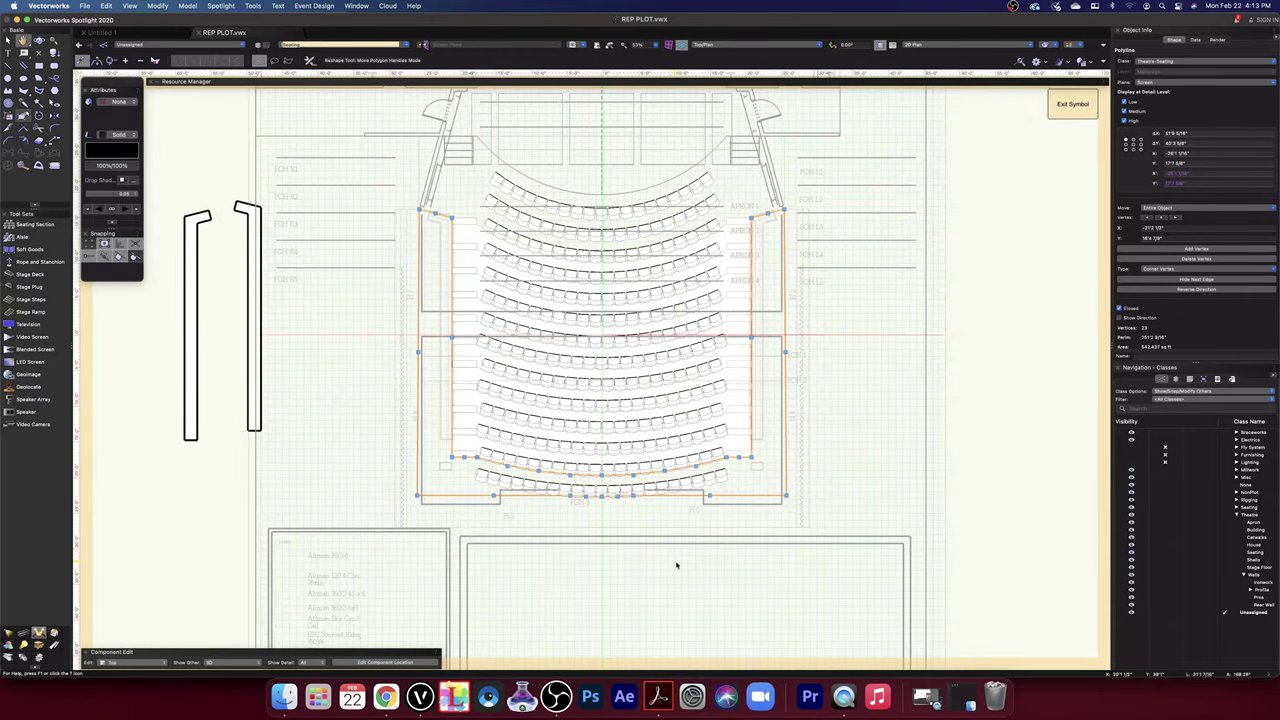
{"action": "scroll", "coordinate": [662, 560], "scroll_direction": "up", "scroll_amount": 4}
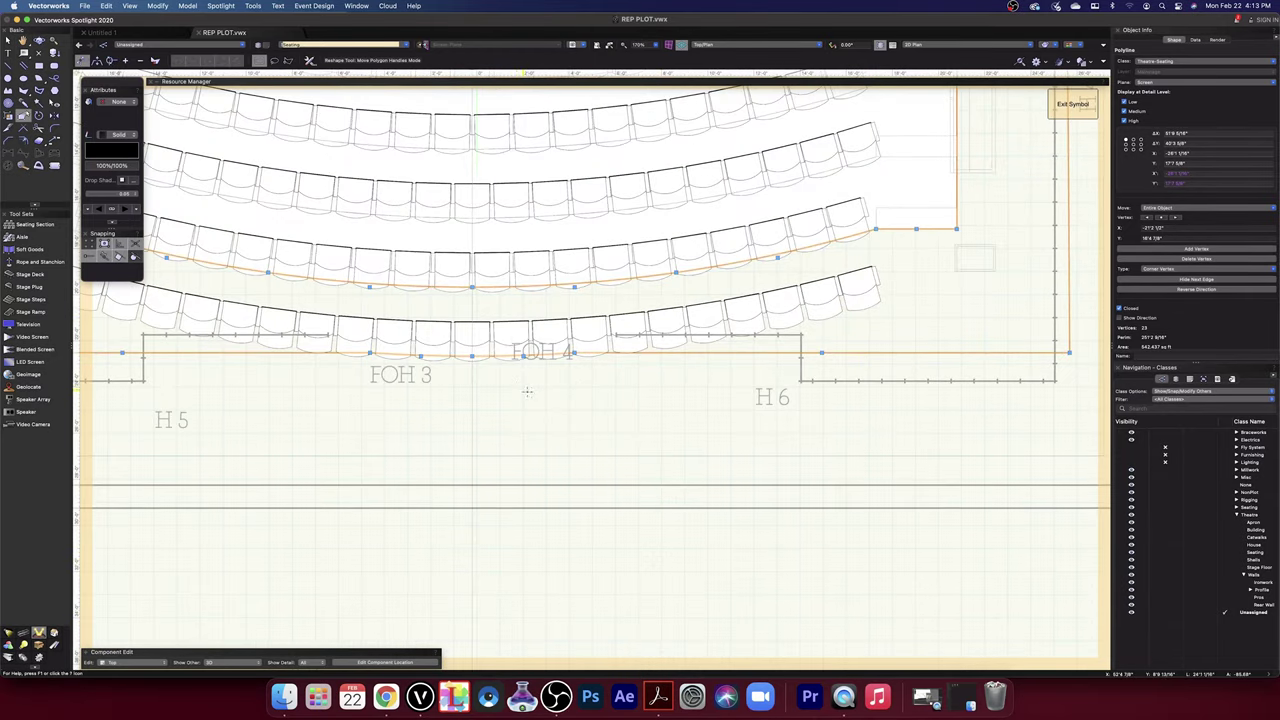
{"action": "scroll", "coordinate": [568, 410], "scroll_direction": "down", "scroll_amount": 3}
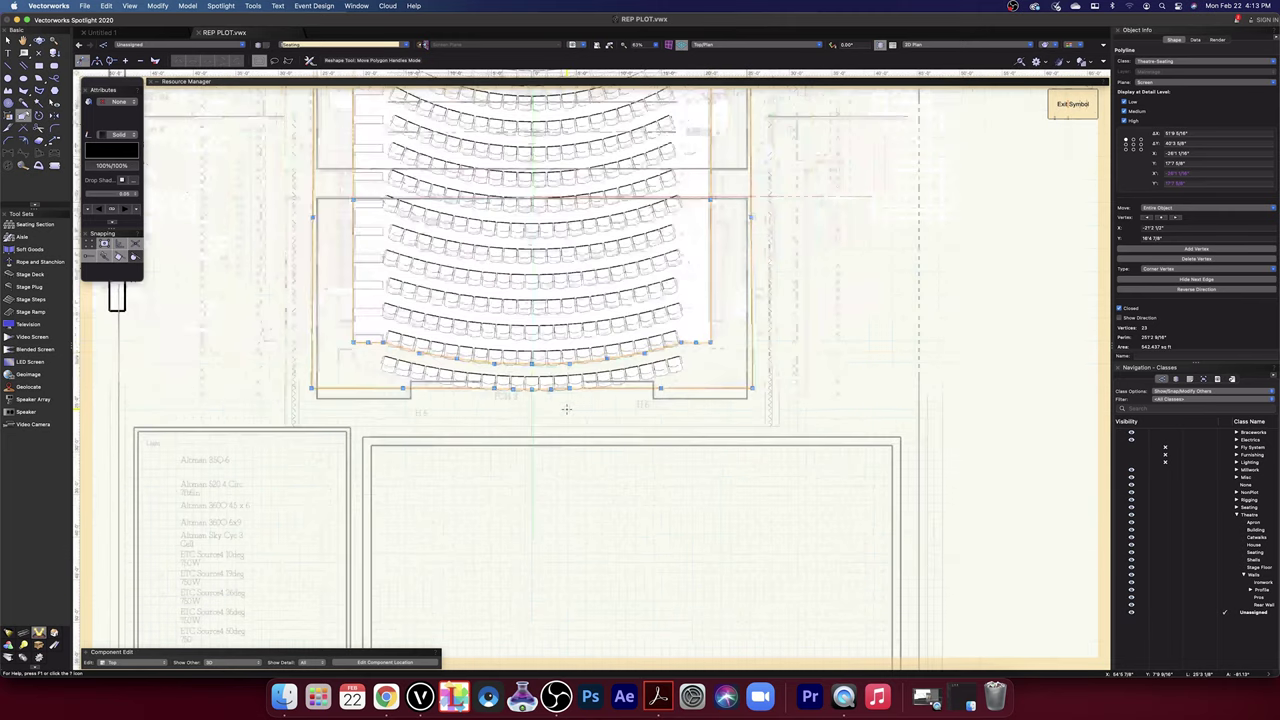
{"action": "key", "text": "u"}
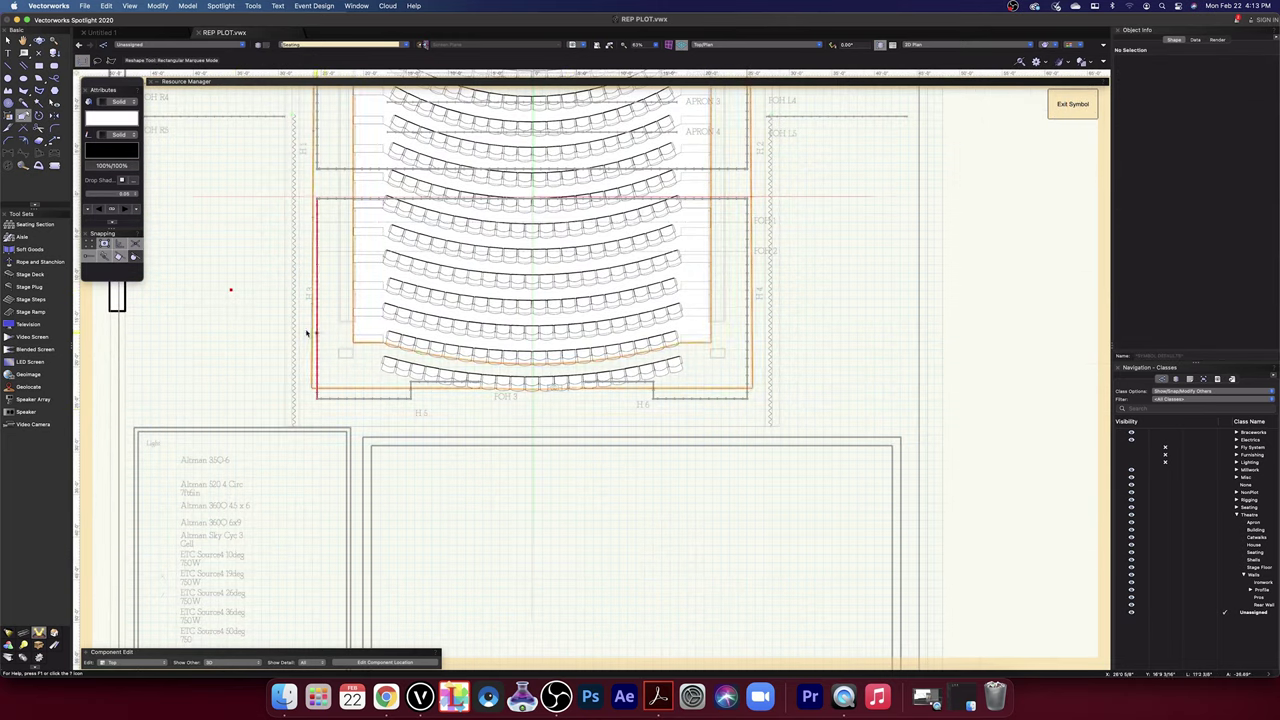
{"action": "left_click", "coordinate": [232, 281]}
{"action": "key", "text": "x"}
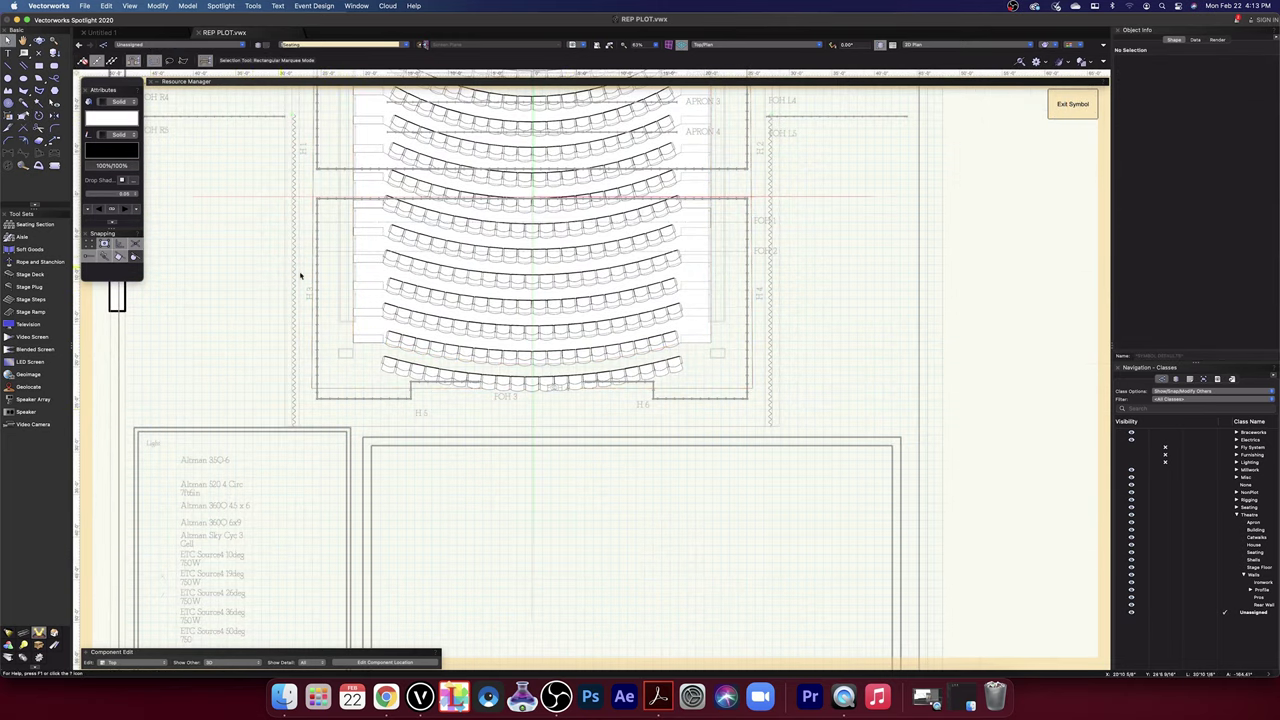
{"action": "left_click", "coordinate": [311, 270]}
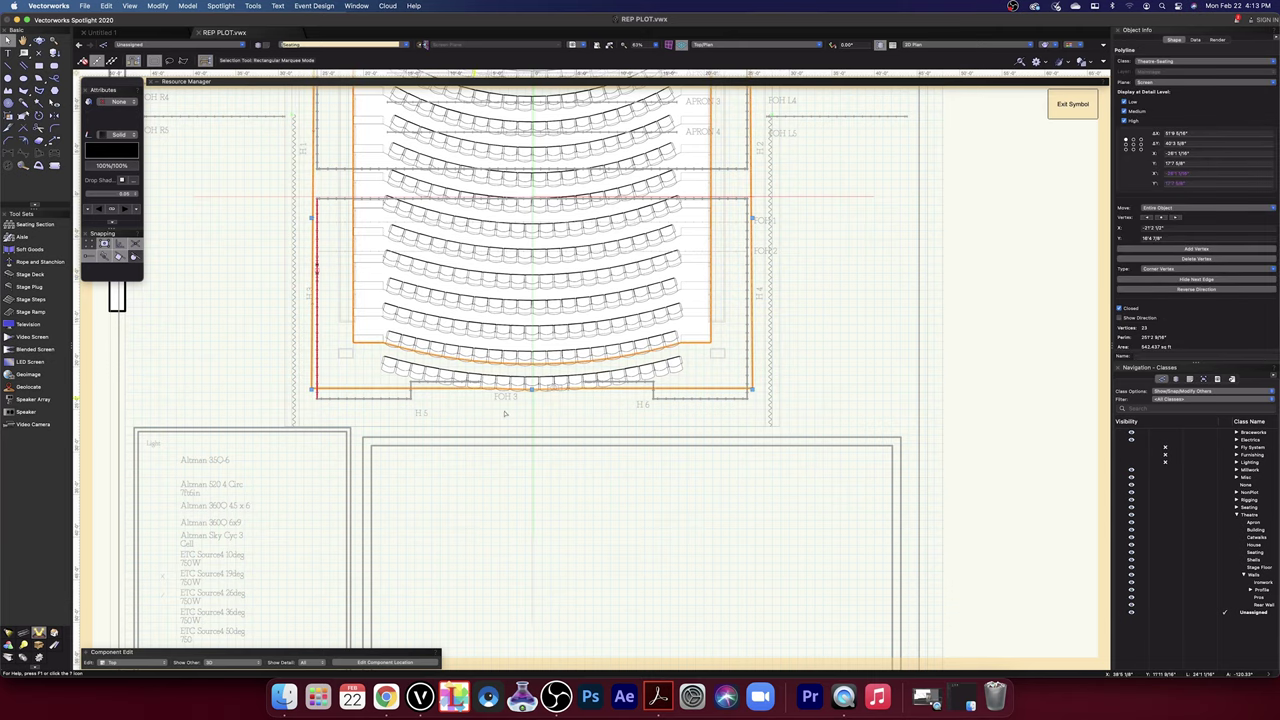
{"action": "scroll", "coordinate": [534, 414], "scroll_direction": "up", "scroll_amount": 3}
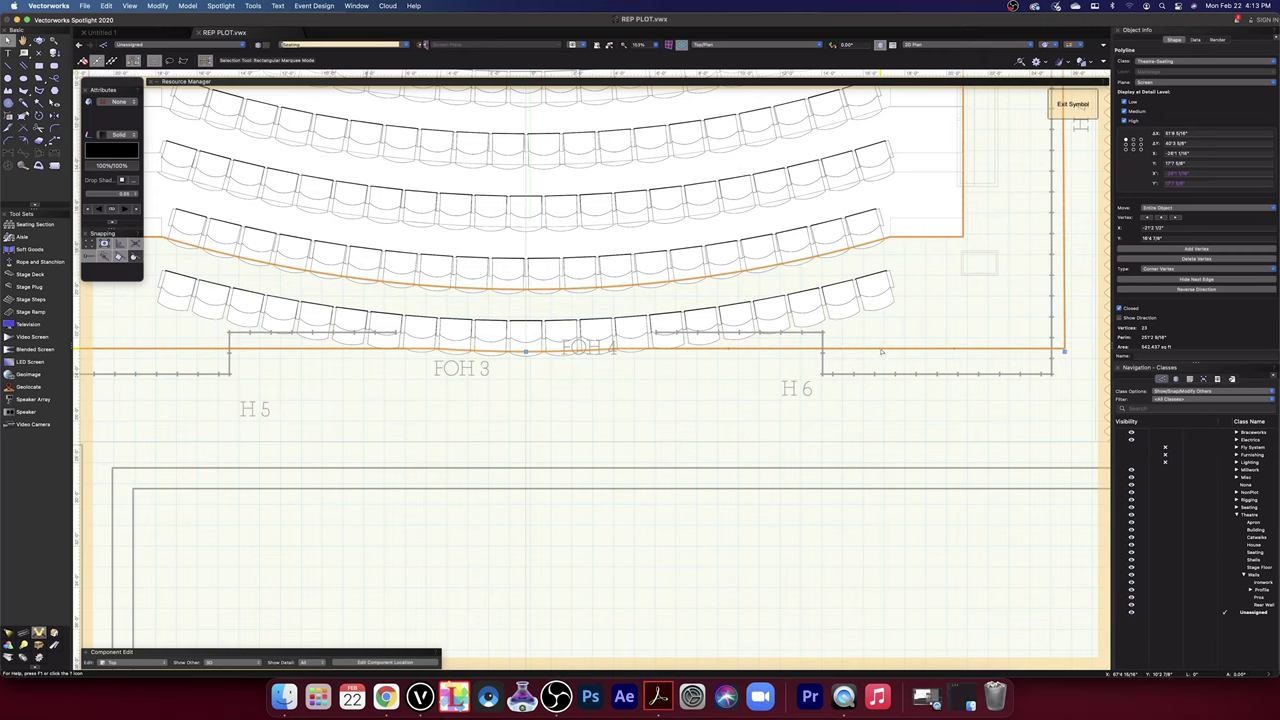
{"action": "key", "text": "shift+r"}
{"action": "left_click", "coordinate": [709, 418]}
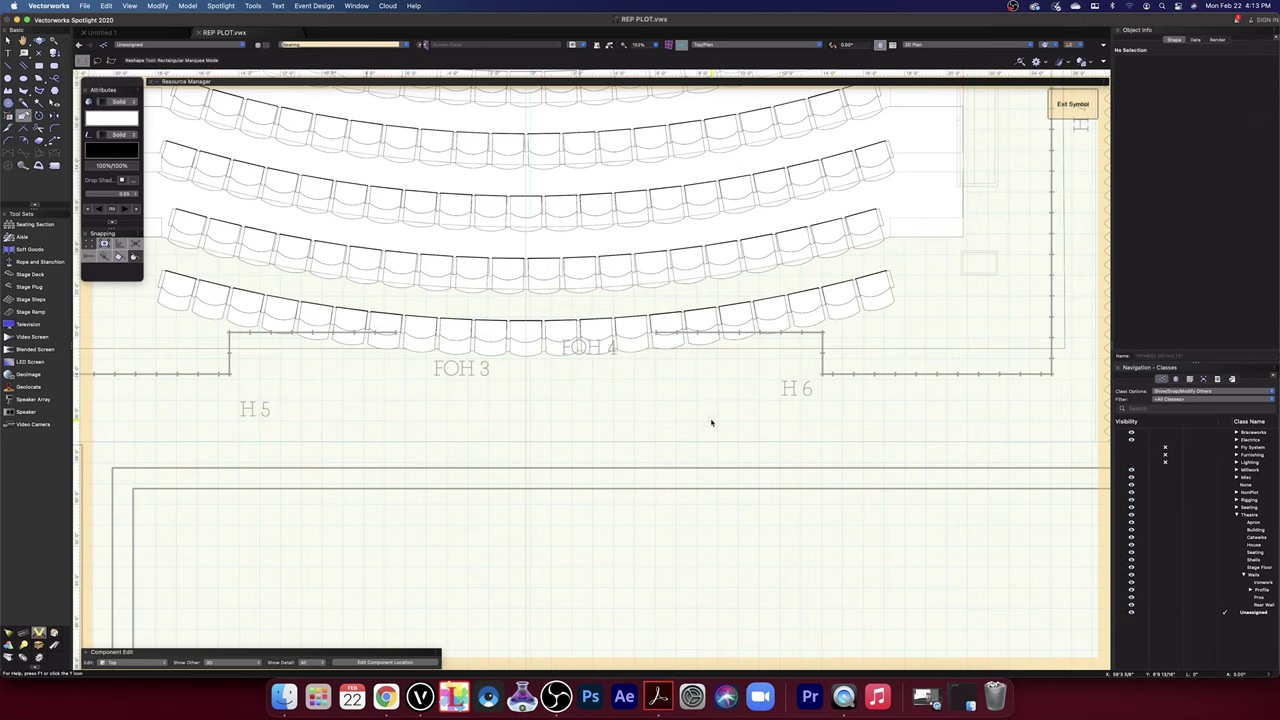
{"action": "left_click", "coordinate": [852, 350]}
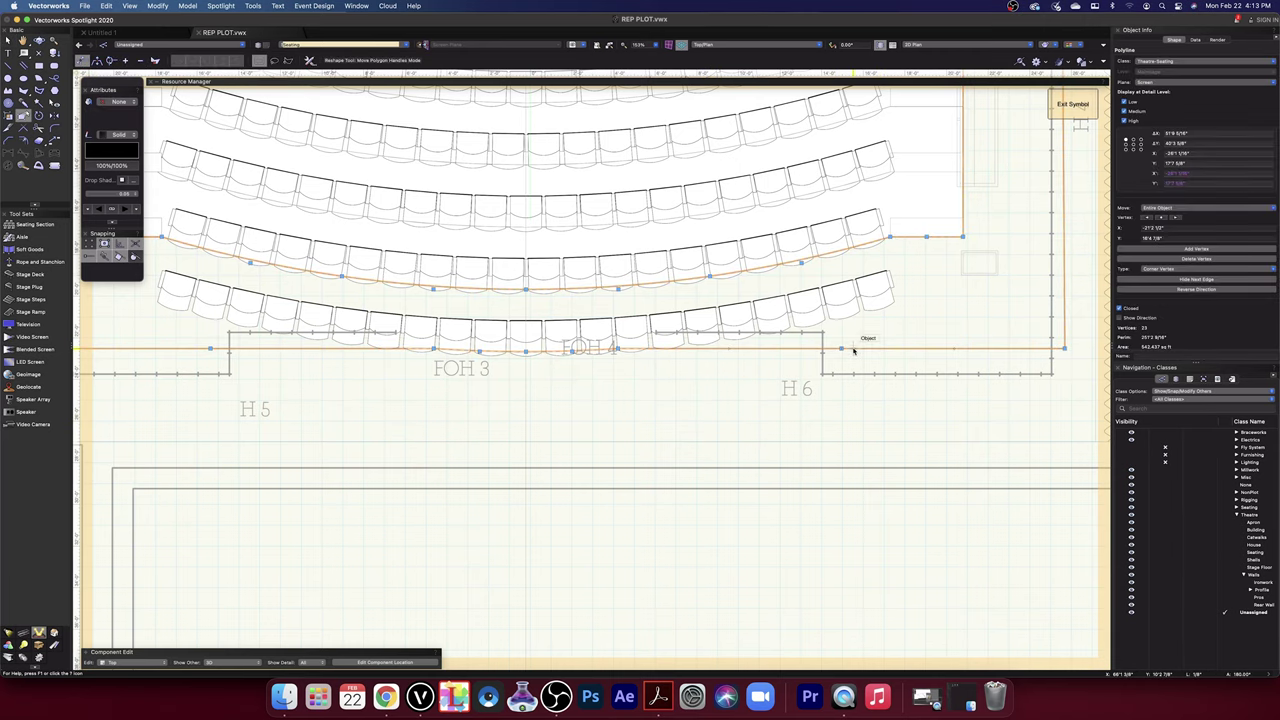
{"action": "left_click", "coordinate": [731, 400]}
{"action": "scroll", "coordinate": [731, 400], "scroll_direction": "down", "scroll_amount": 3}
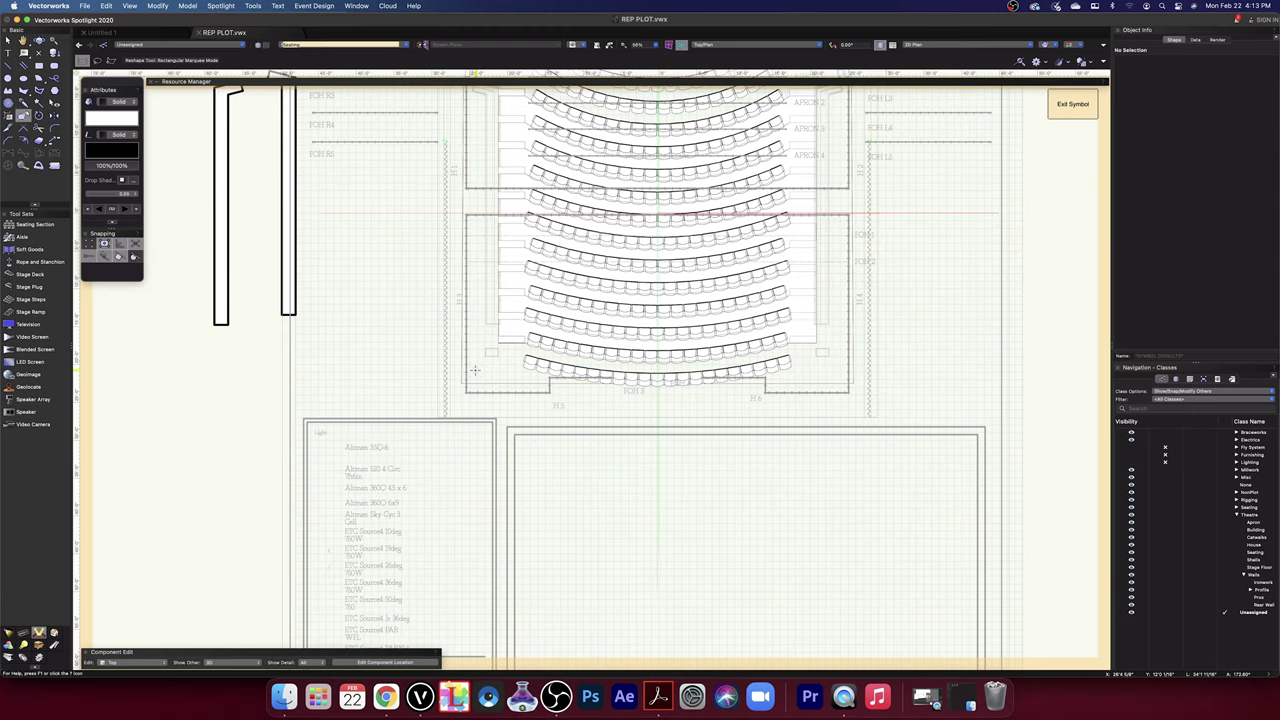
{"action": "left_click", "coordinate": [39, 66]}
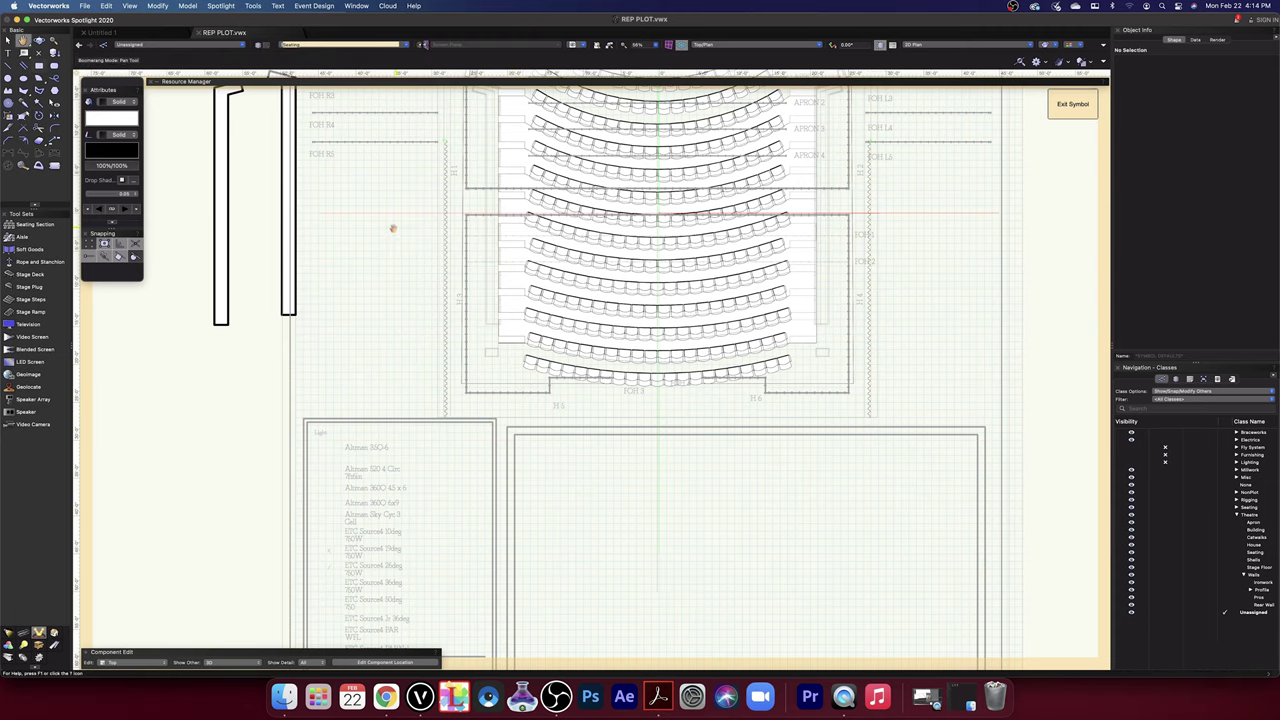
{"action": "left_click_drag", "start_coordinate": [391, 226], "coordinate": [407, 454]}
{"action": "scroll", "coordinate": [596, 333], "scroll_direction": "up", "scroll_amount": 6}
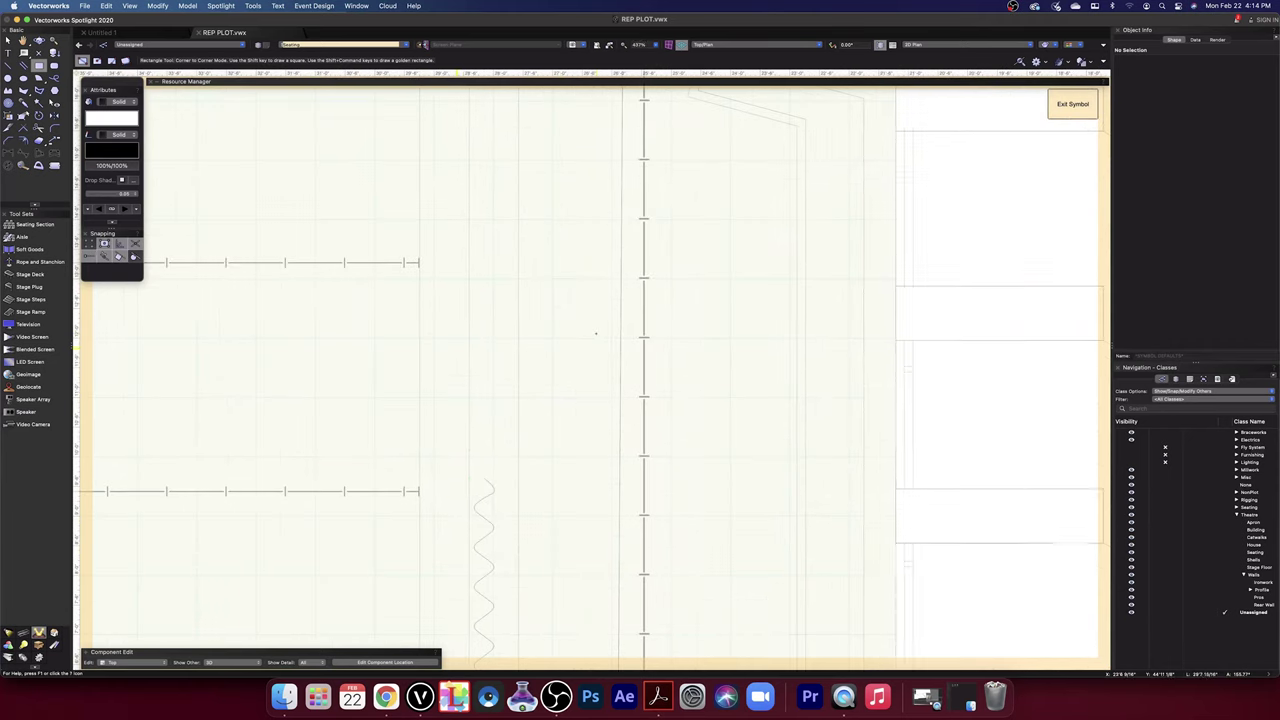
- Change the left seating polyline's fill style from None to Solid white
{"action": "key", "text": "x"}
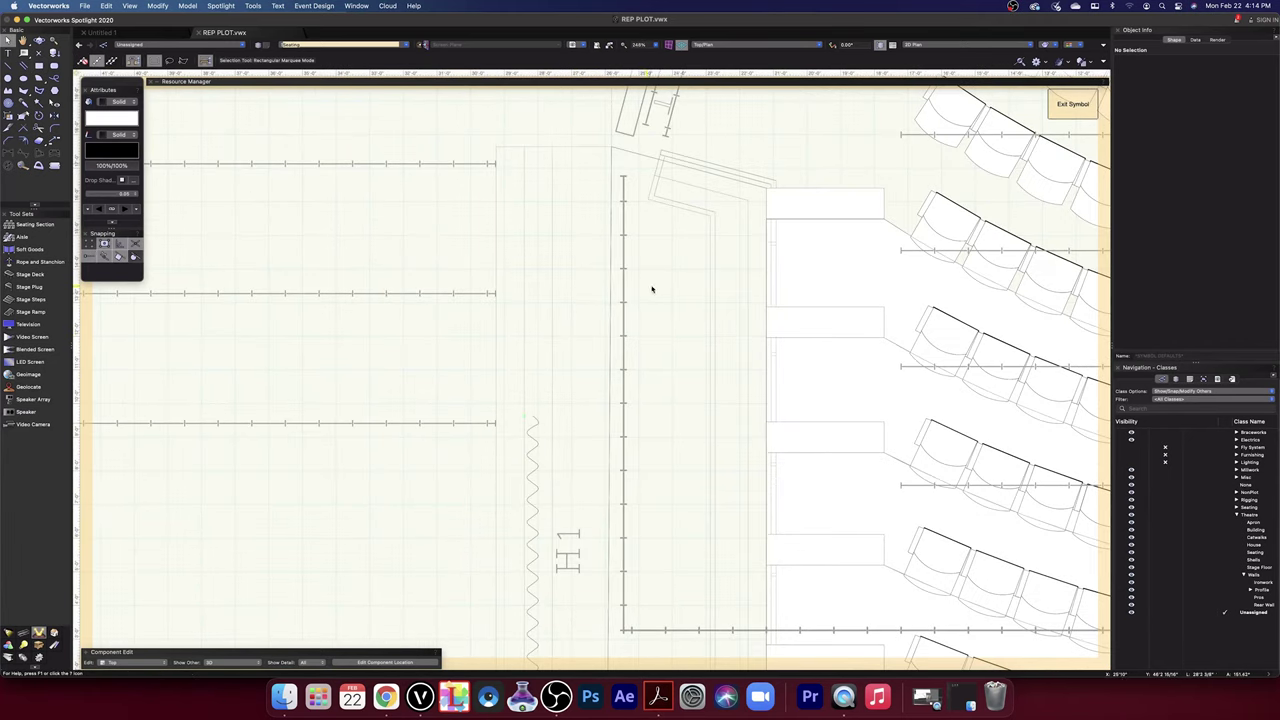
{"action": "left_click", "coordinate": [608, 252]}
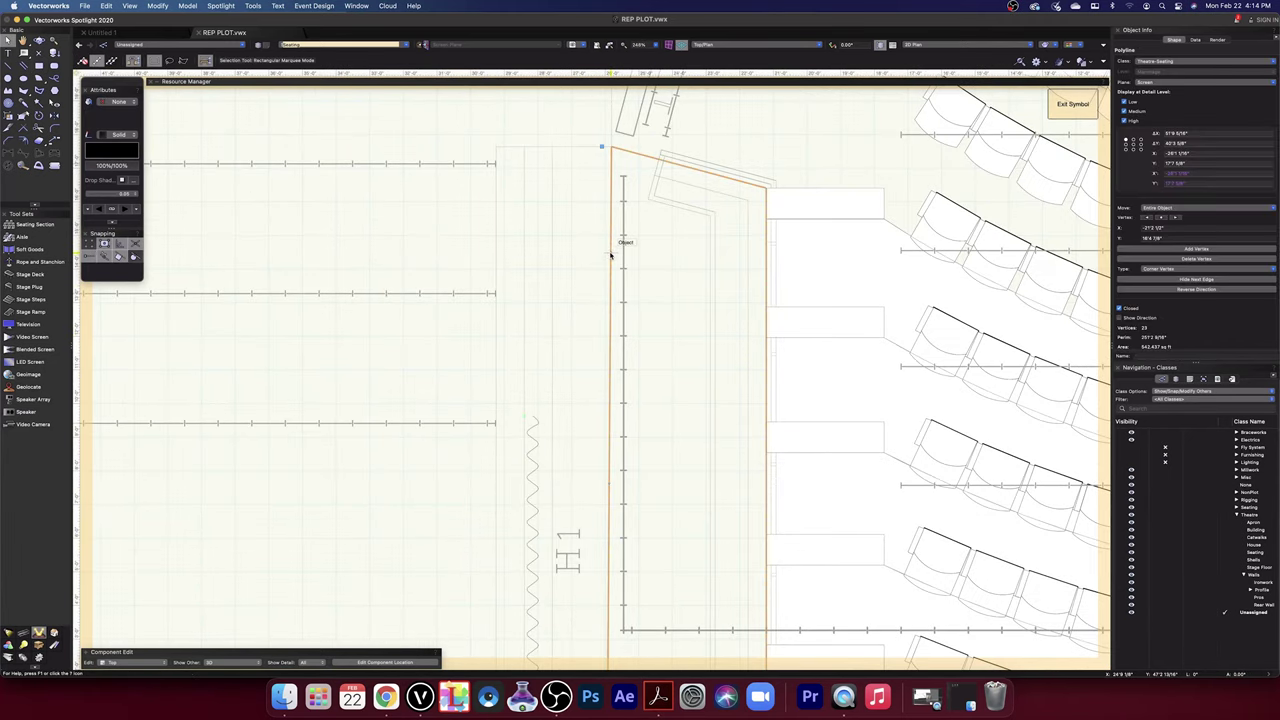
{"action": "left_click", "coordinate": [119, 102]}
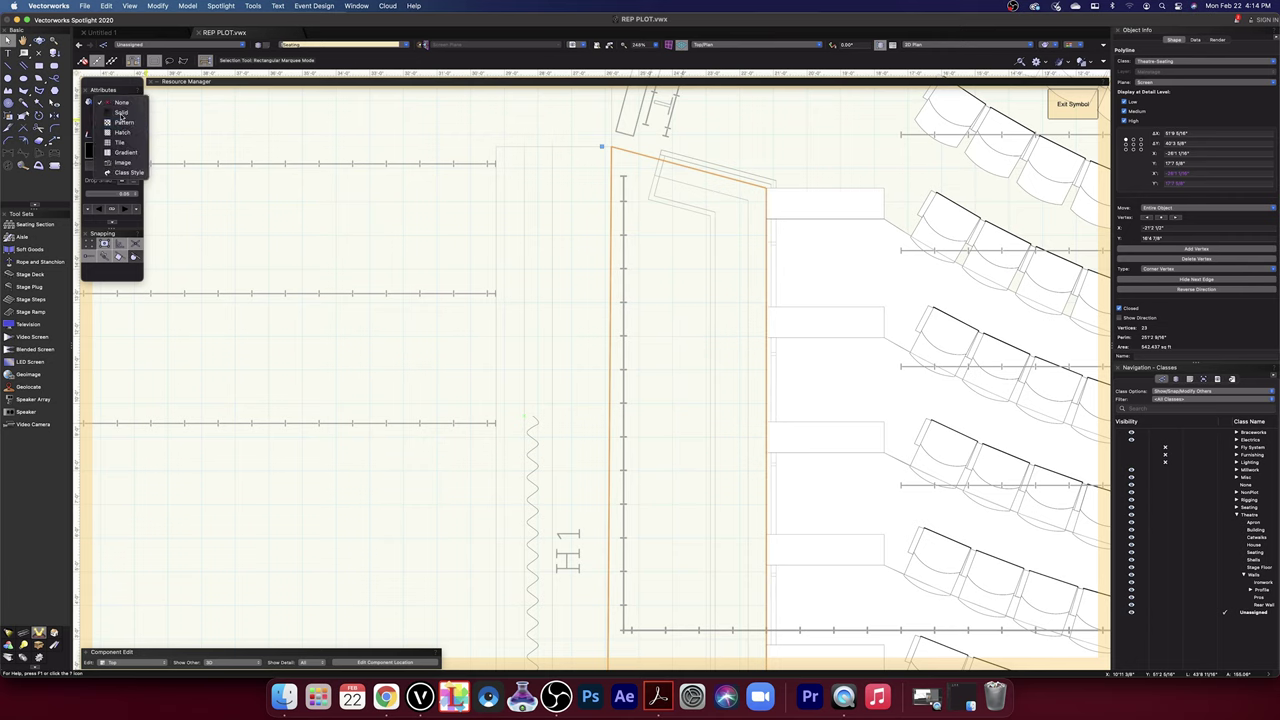
{"action": "left_click", "coordinate": [123, 115]}
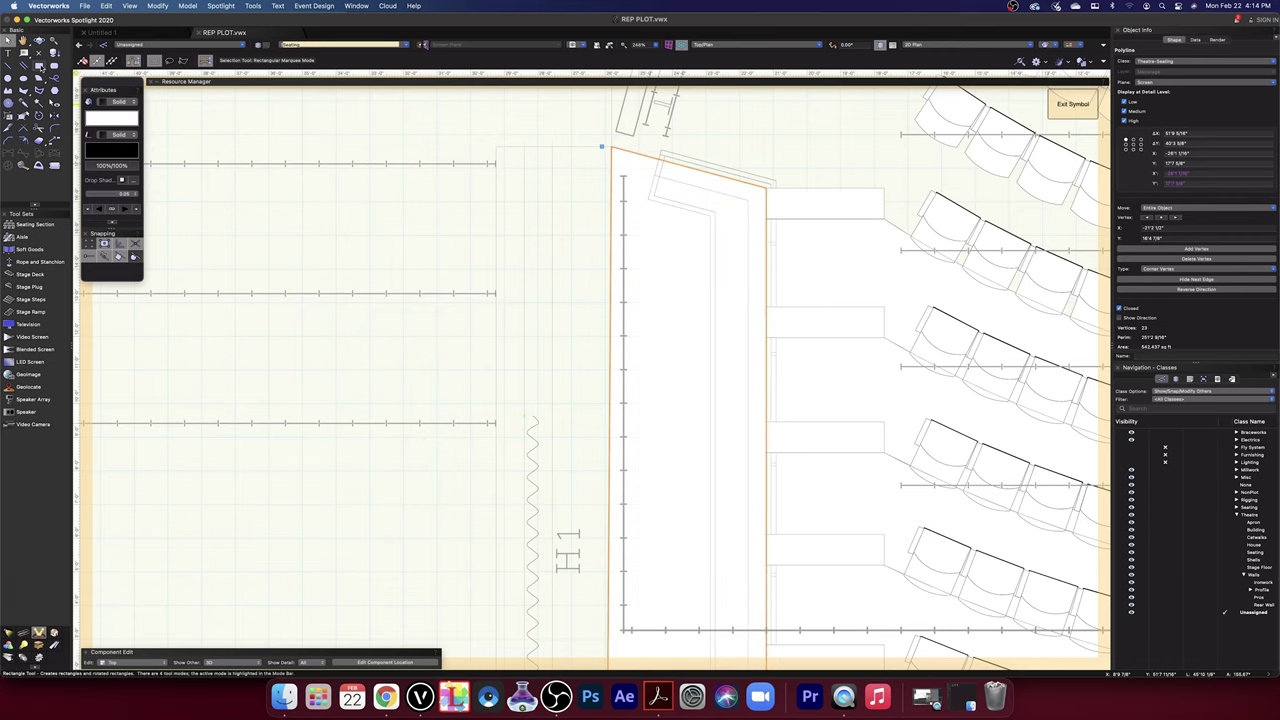
{"action": "key", "text": "4"}
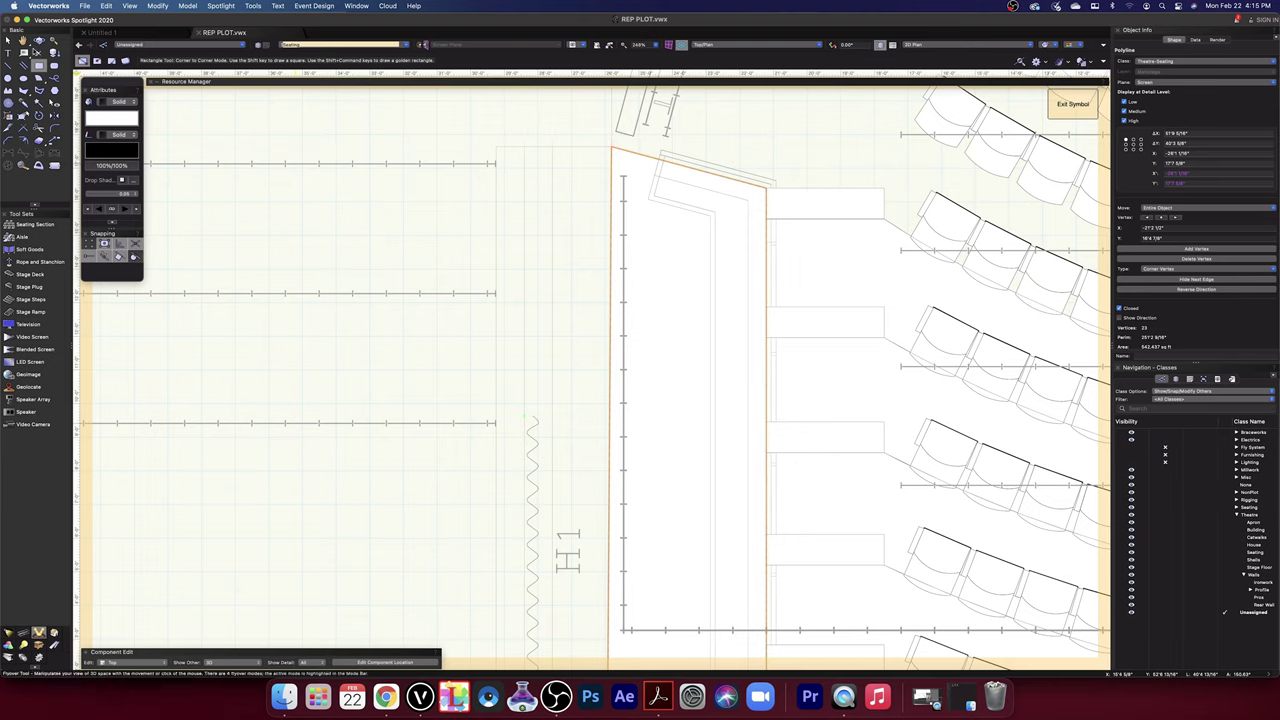
- Snap the left polyline's top-left corner onto the adjacent endpoint, then deselect it
{"action": "left_click", "coordinate": [8, 40]}
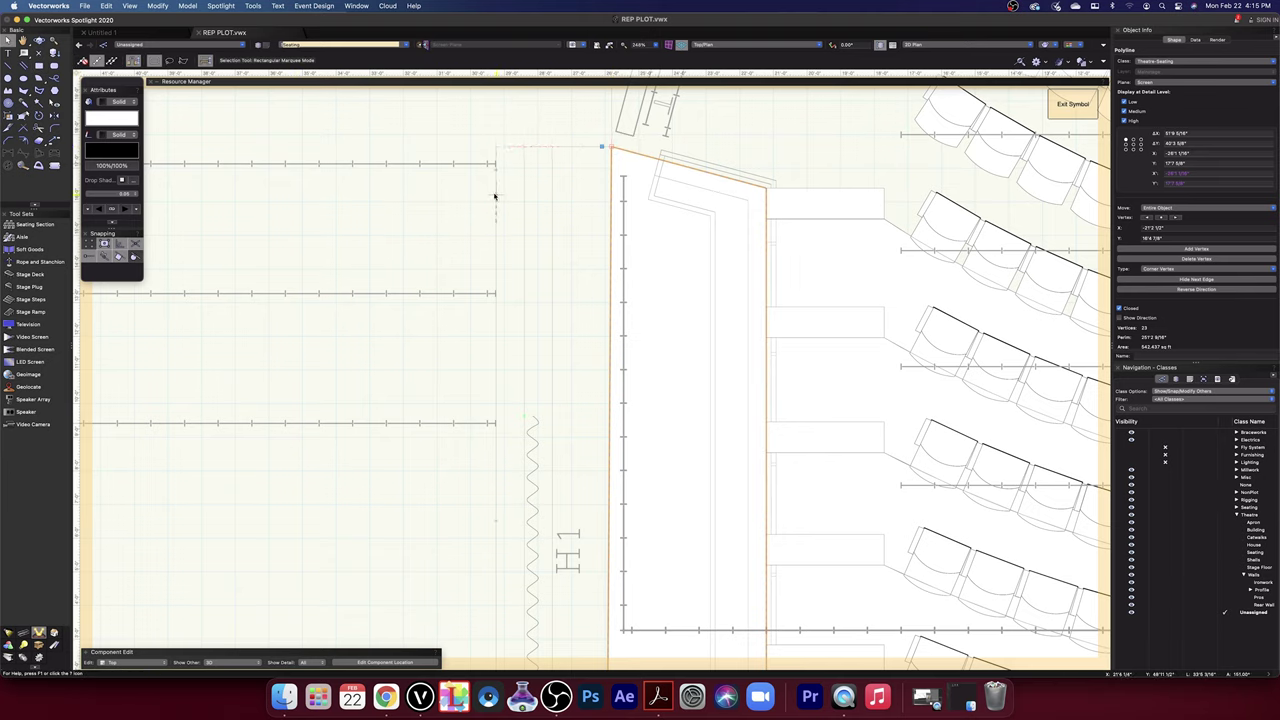
{"action": "scroll", "coordinate": [600, 146], "scroll_direction": "up", "scroll_amount": 3}
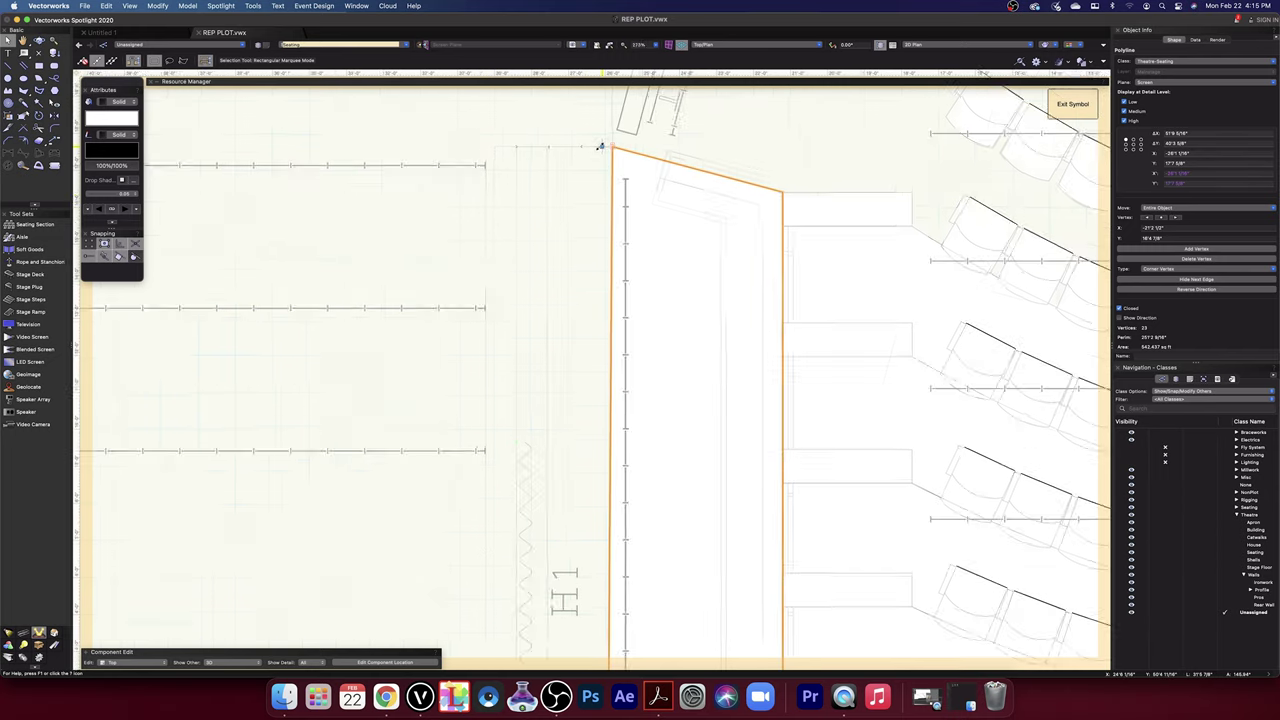
{"action": "scroll", "coordinate": [600, 146], "scroll_direction": "up", "scroll_amount": 7}
{"action": "mouse_move", "coordinate": [605, 155]}
{"action": "left_mouse_down"}
{"action": "mouse_move", "coordinate": [631, 182]}
{"action": "mouse_move", "coordinate": [612, 176]}
{"action": "mouse_move", "coordinate": [670, 155]}
{"action": "left_mouse_up"}
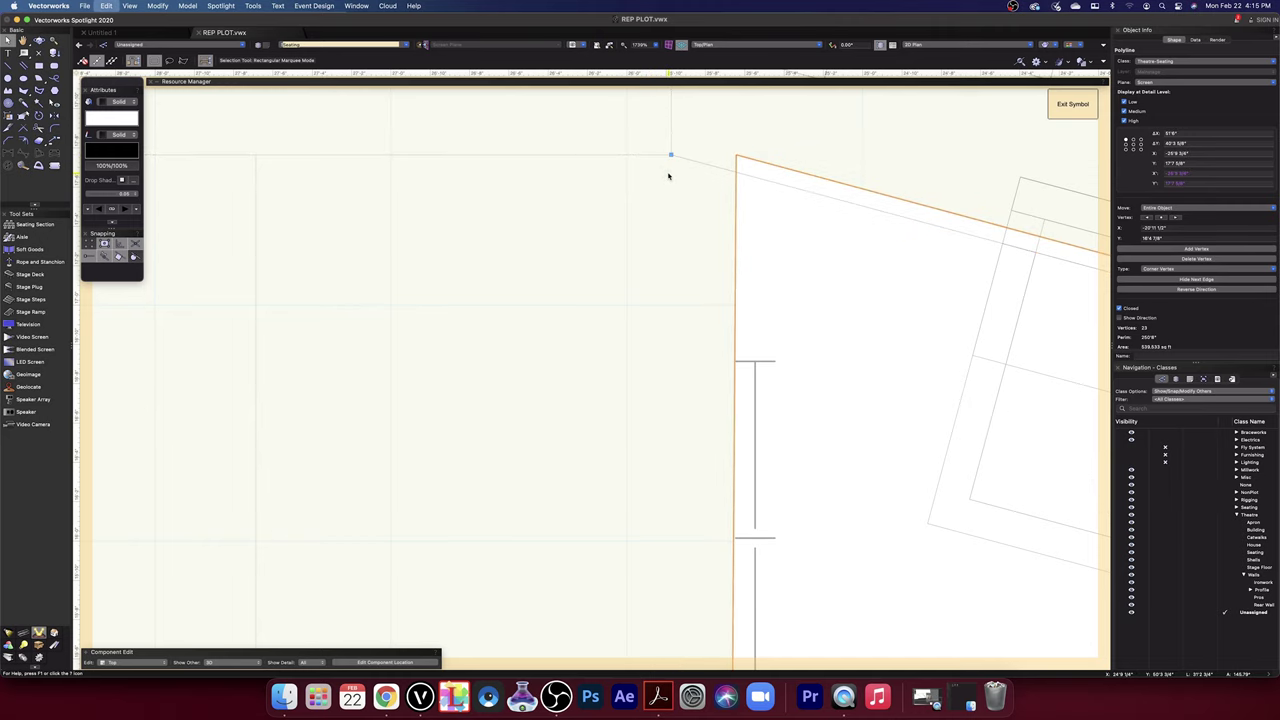
{"action": "scroll", "coordinate": [626, 206], "scroll_direction": "down", "scroll_amount": 5}
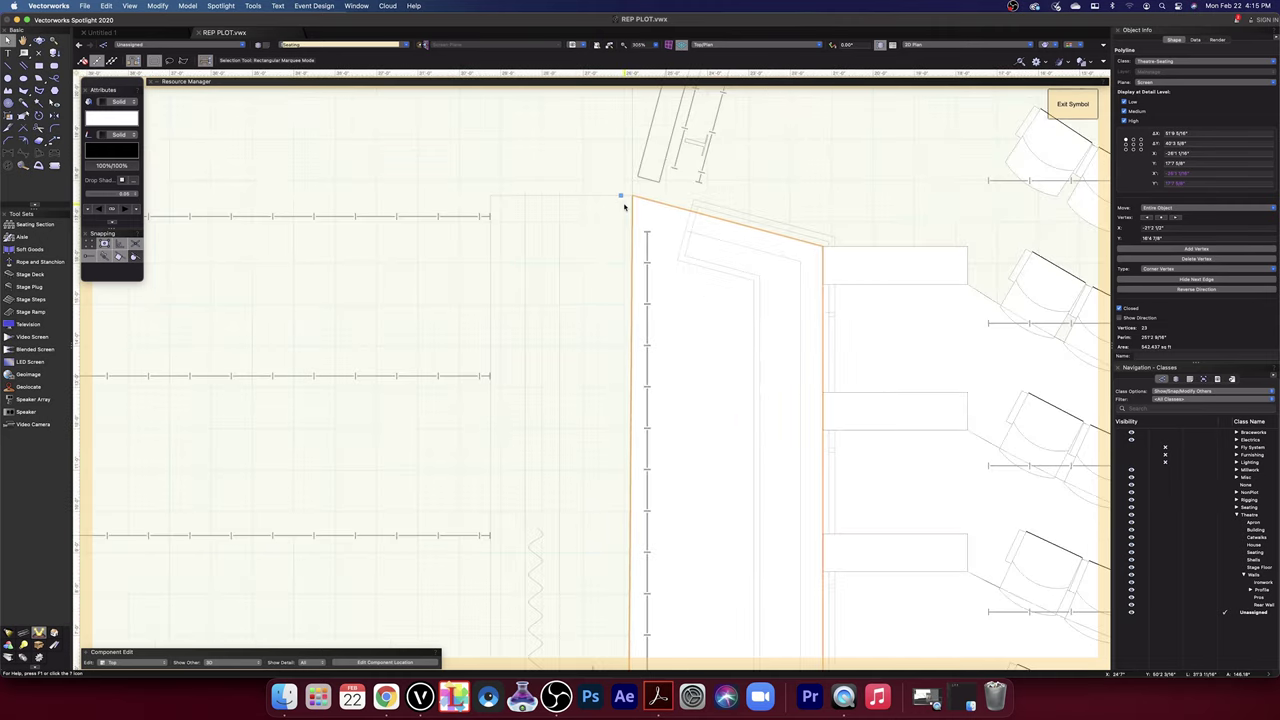
{"action": "scroll", "coordinate": [626, 206], "scroll_direction": "down", "scroll_amount": 3}
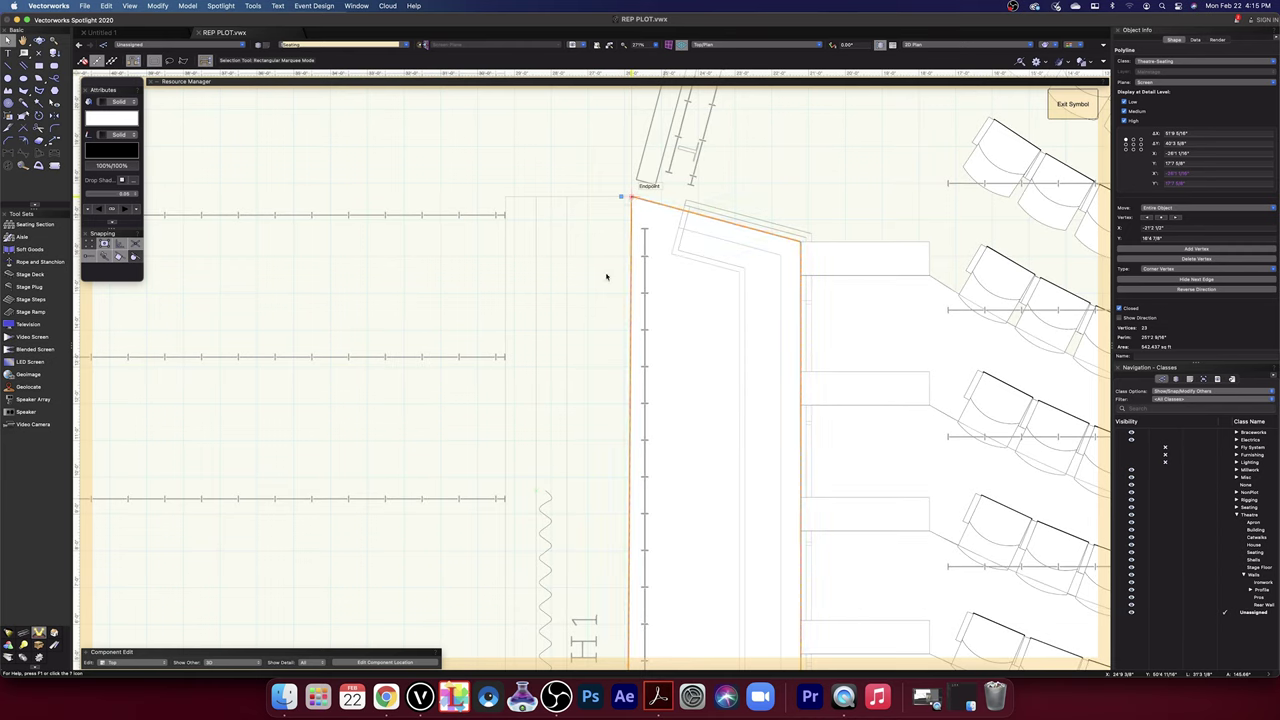
{"action": "left_click", "coordinate": [468, 286]}
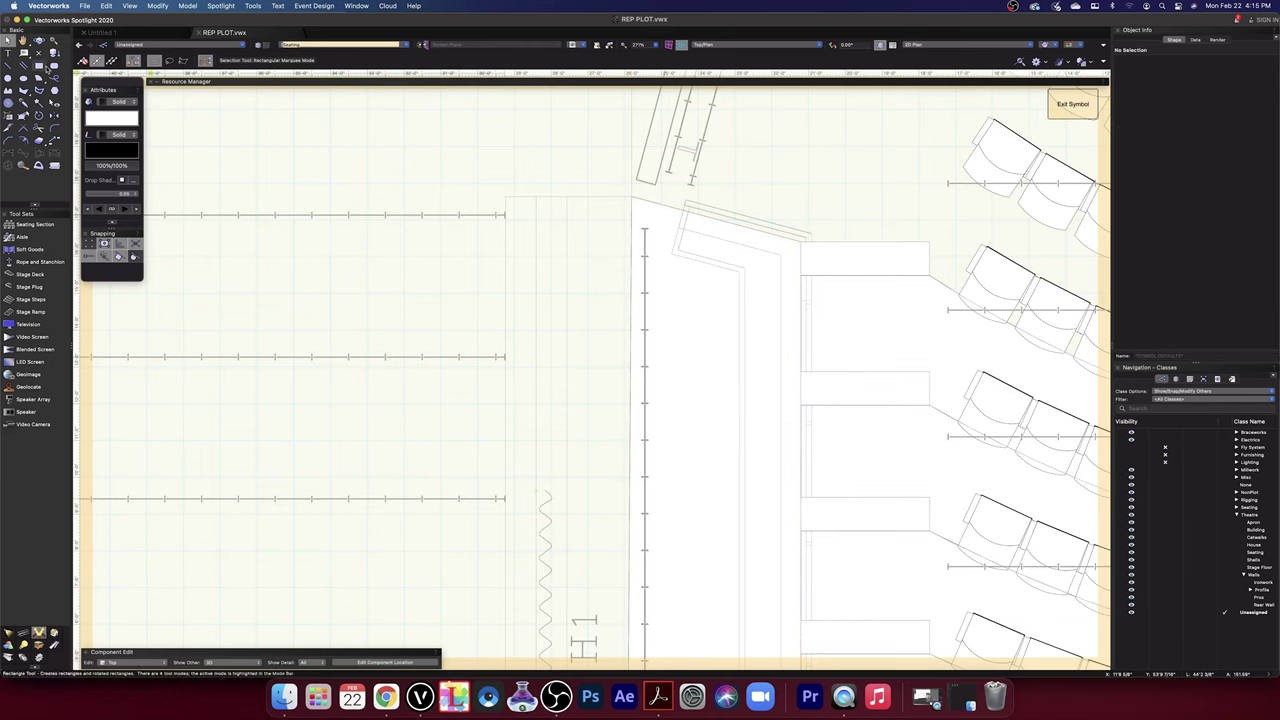
- Draw a roughly 3' by 40' rectangle in the left aisle, starting at the endpoint
{"action": "left_click", "coordinate": [39, 65]}
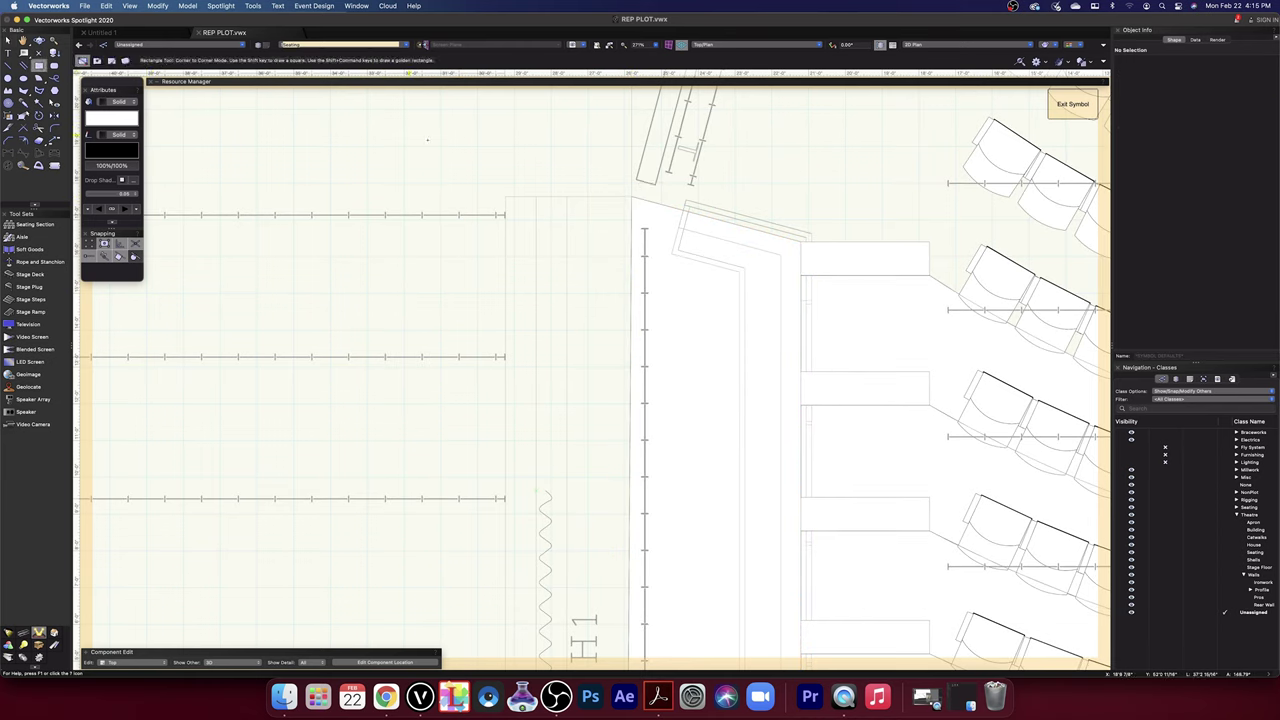
{"action": "left_click", "coordinate": [504, 196]}
{"action": "scroll", "coordinate": [618, 355], "scroll_direction": "down", "scroll_amount": 3}
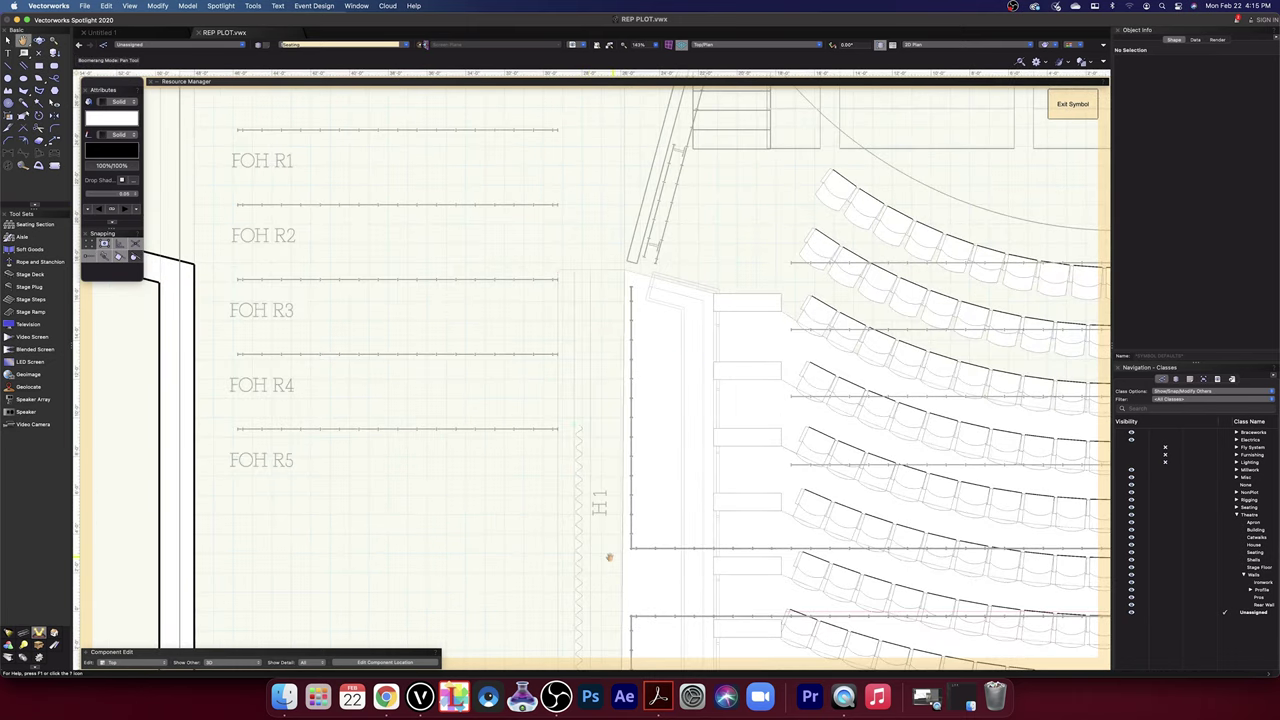
{"action": "scroll", "coordinate": [590, 550], "scroll_direction": "down", "scroll_amount": 5}
{"action": "scroll", "coordinate": [560, 540], "scroll_direction": "down", "scroll_amount": 5}
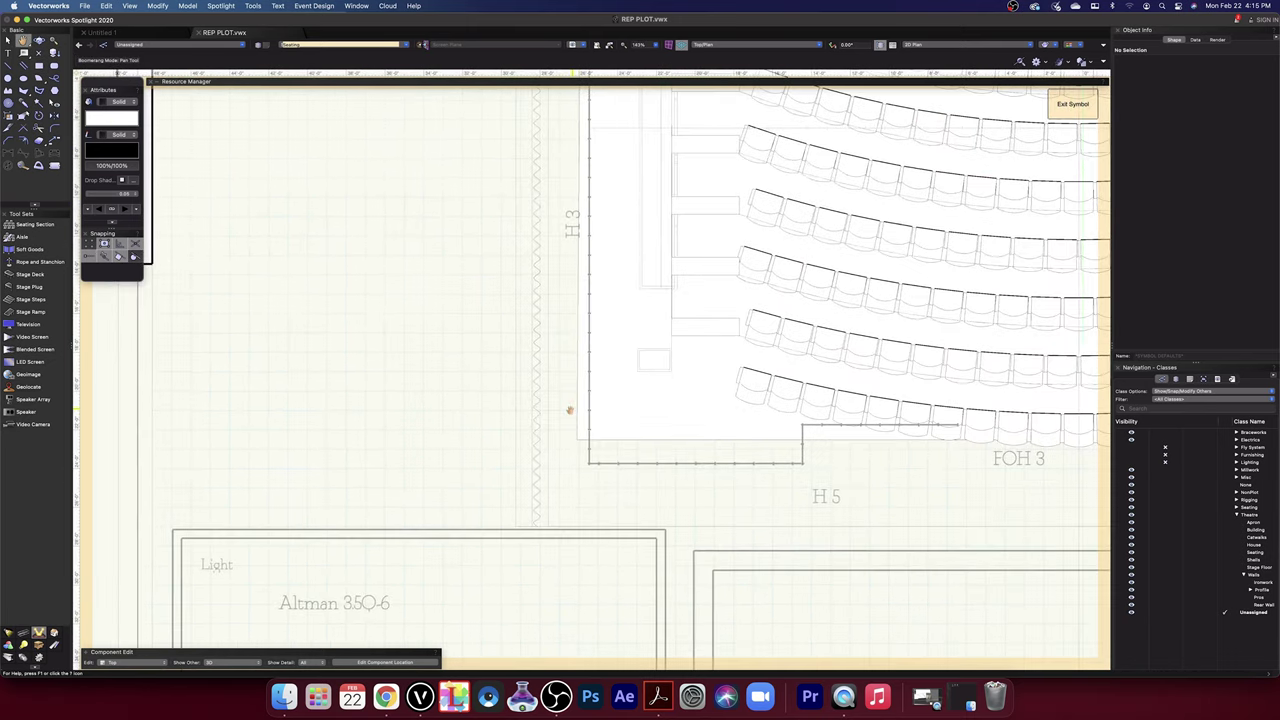
{"action": "scroll", "coordinate": [574, 515], "scroll_direction": "up", "scroll_amount": 5}
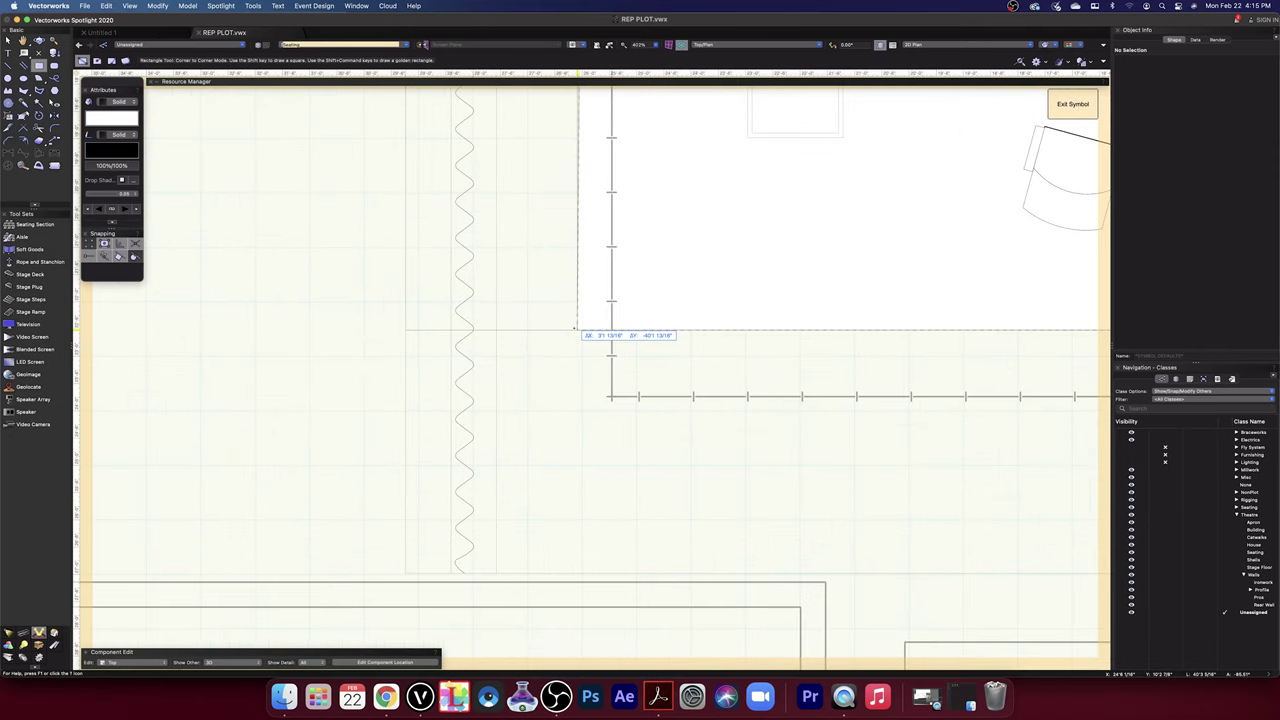
{"action": "left_click", "coordinate": [576, 328]}
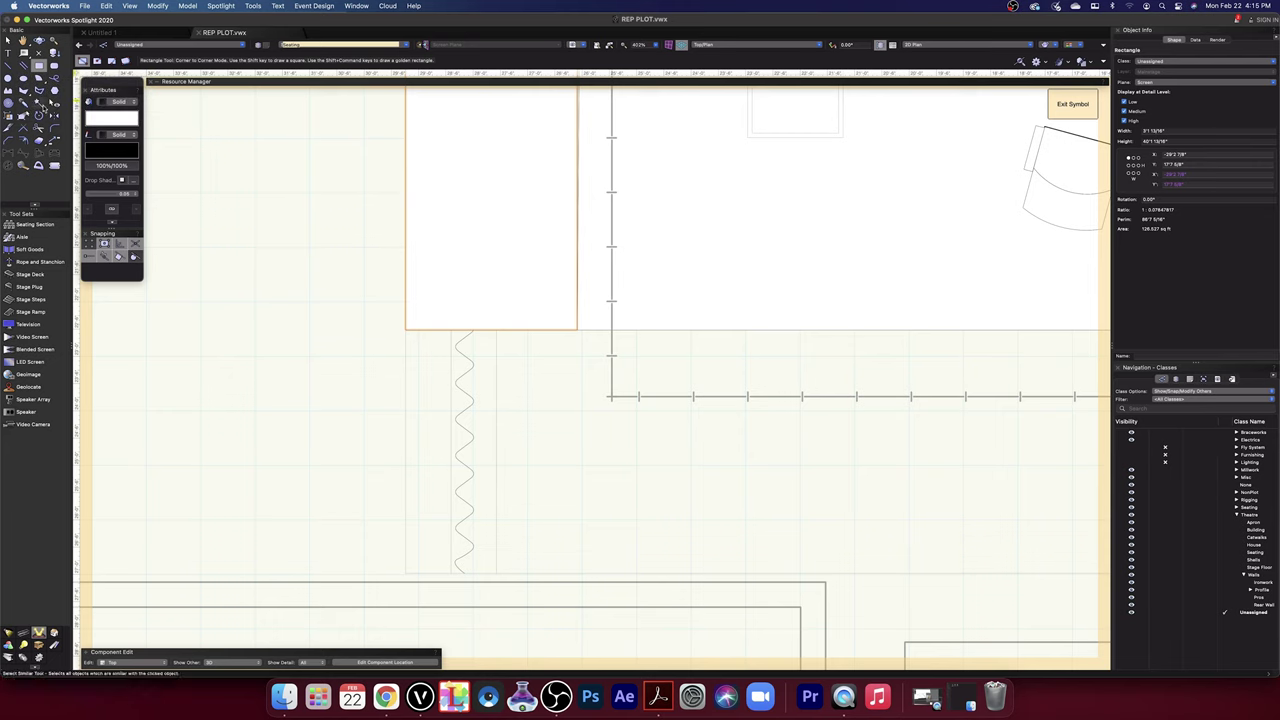
- Mirror the left aisle rectangle across the seating's centre line to the right side
{"action": "left_click", "coordinate": [54, 116]}
{"action": "scroll", "coordinate": [556, 318], "scroll_direction": "down", "scroll_amount": 8}
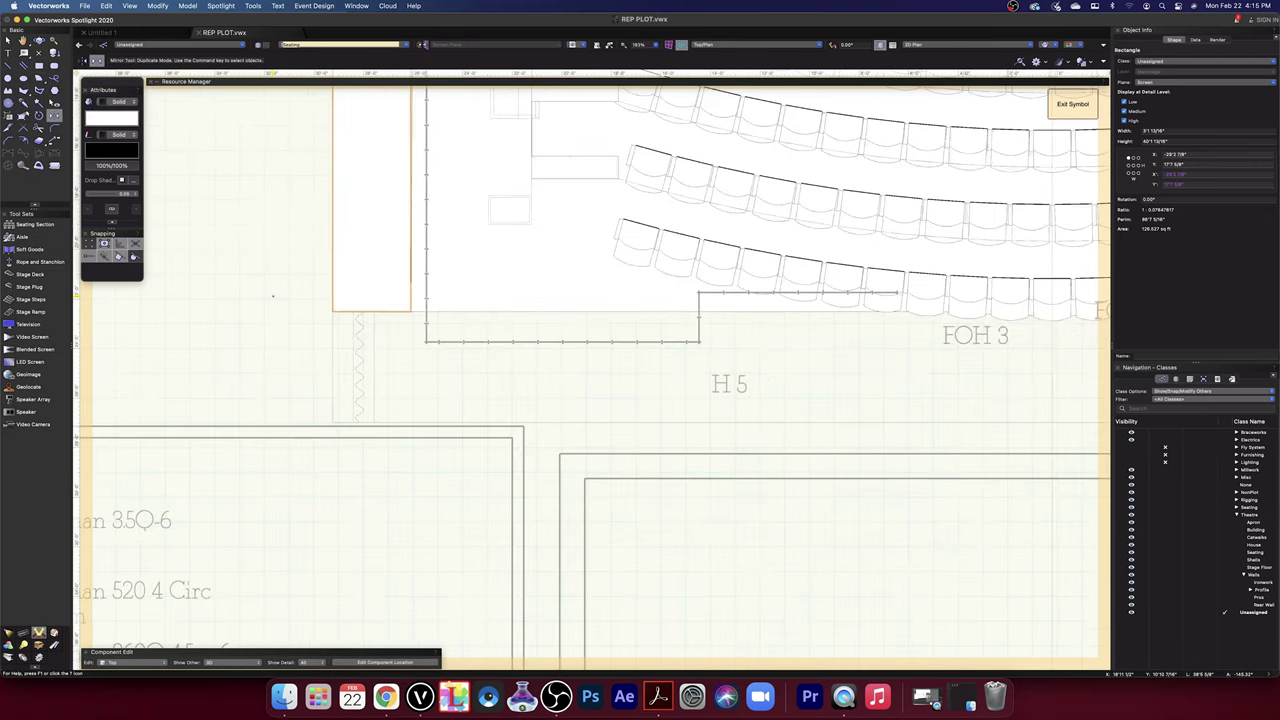
{"action": "middle_click_drag", "start_coordinate": [646, 337], "coordinate": [643, 357]}
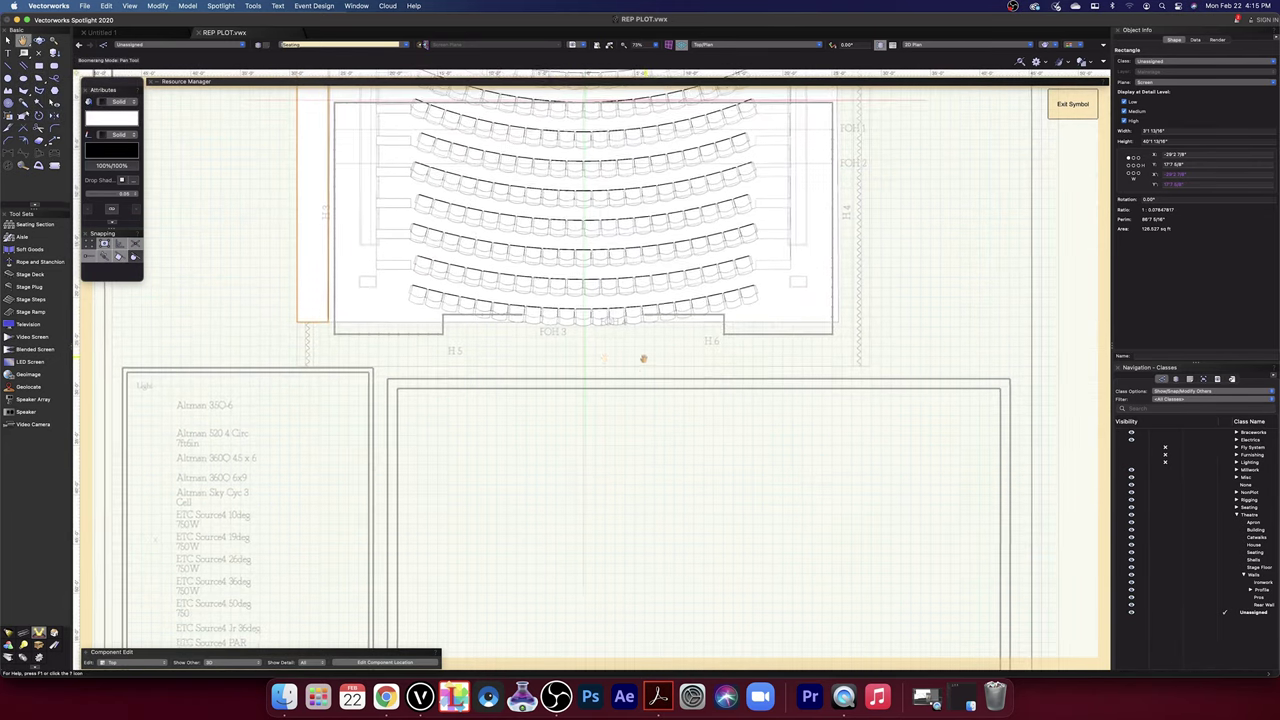
{"action": "left_click", "coordinate": [583, 348]}
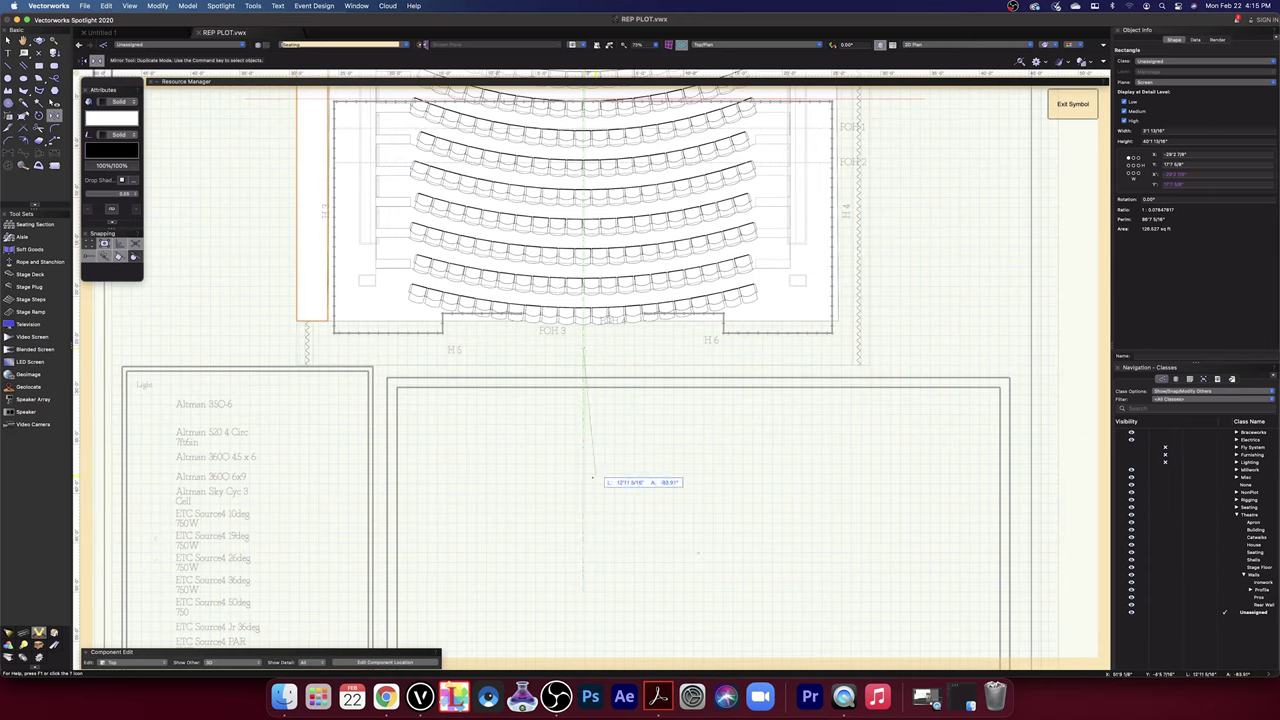
{"action": "left_click", "coordinate": [583, 480]}
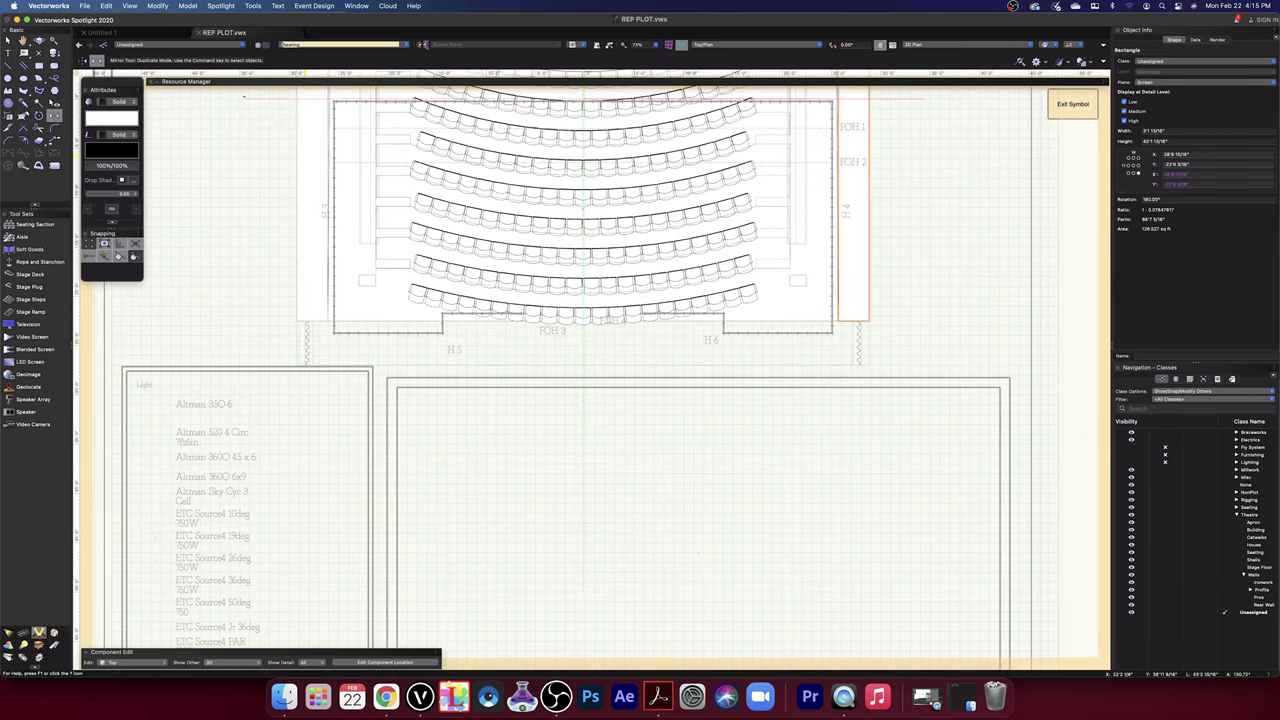
- Delete the mirrored rectangle right of the seating, then reselect the left rectangle
{"action": "left_click", "coordinate": [7, 40]}
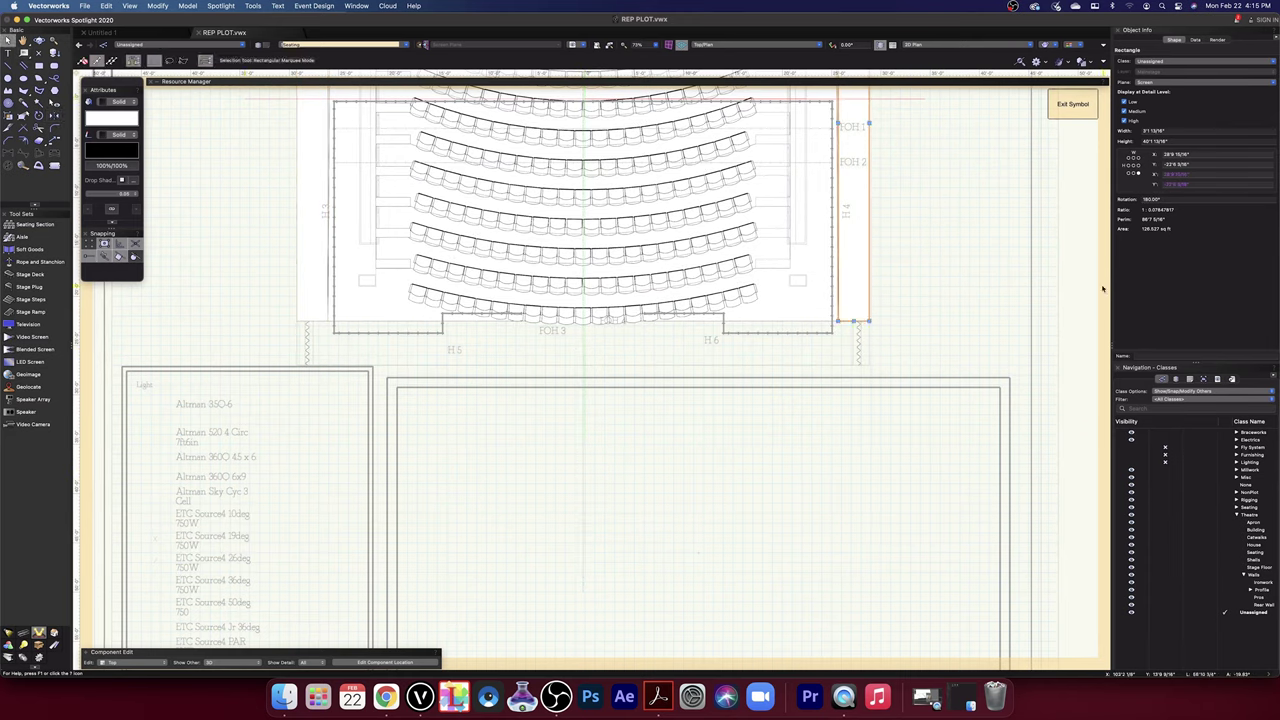
{"action": "scroll", "coordinate": [922, 326], "scroll_direction": "up", "scroll_amount": 5}
{"action": "scroll", "coordinate": [922, 326], "scroll_direction": "up", "scroll_amount": 1}
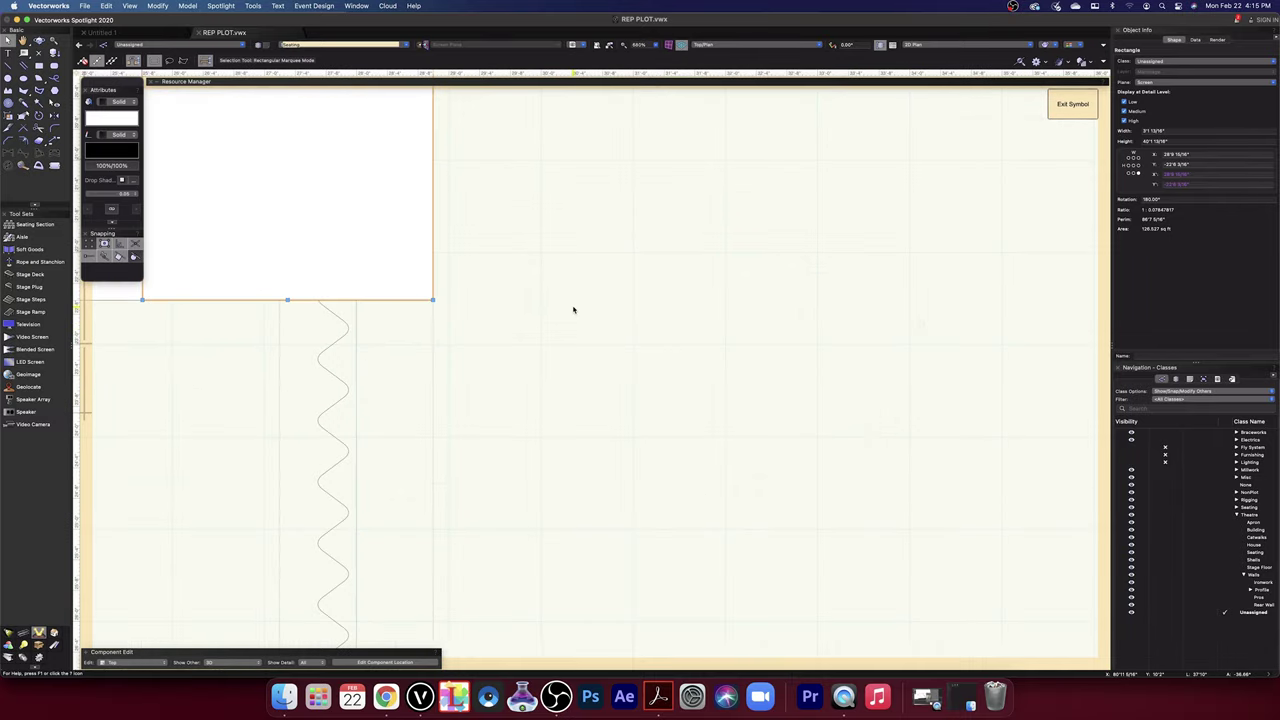
{"action": "middle_click_drag", "start_coordinate": [571, 297], "coordinate": [1054, 322]}
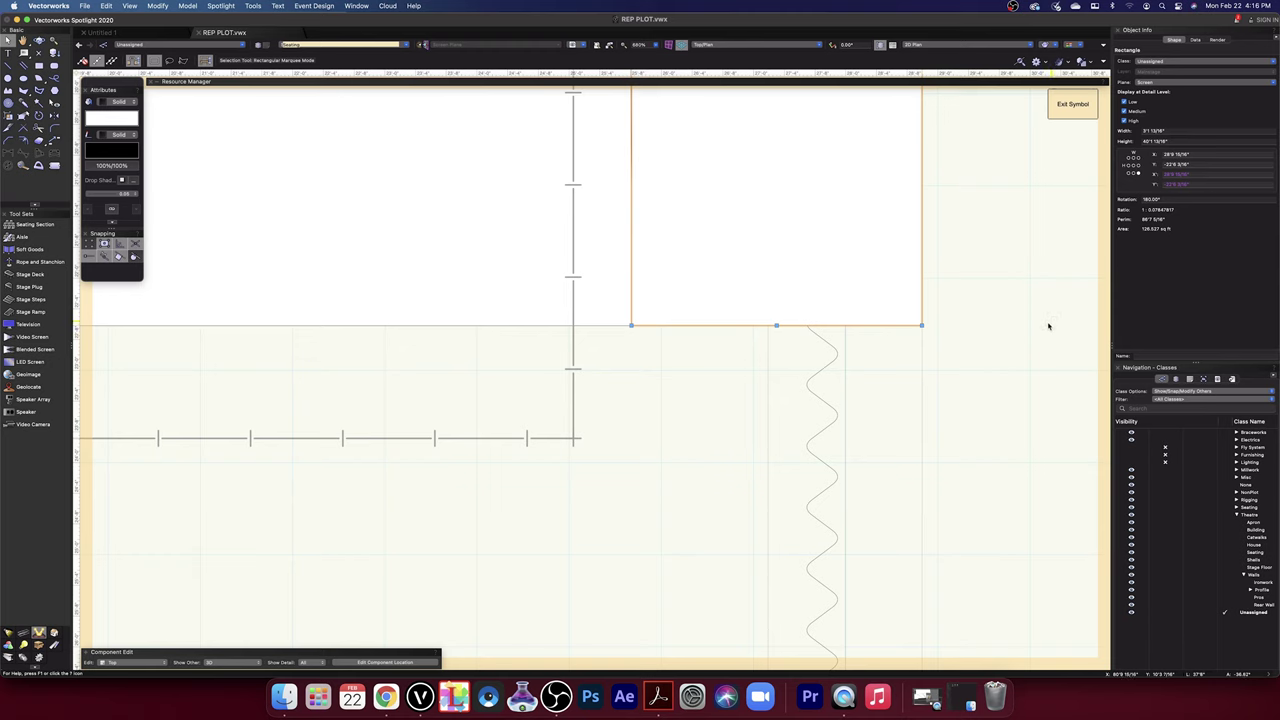
{"action": "scroll", "coordinate": [1046, 324], "scroll_direction": "down", "scroll_amount": 3}
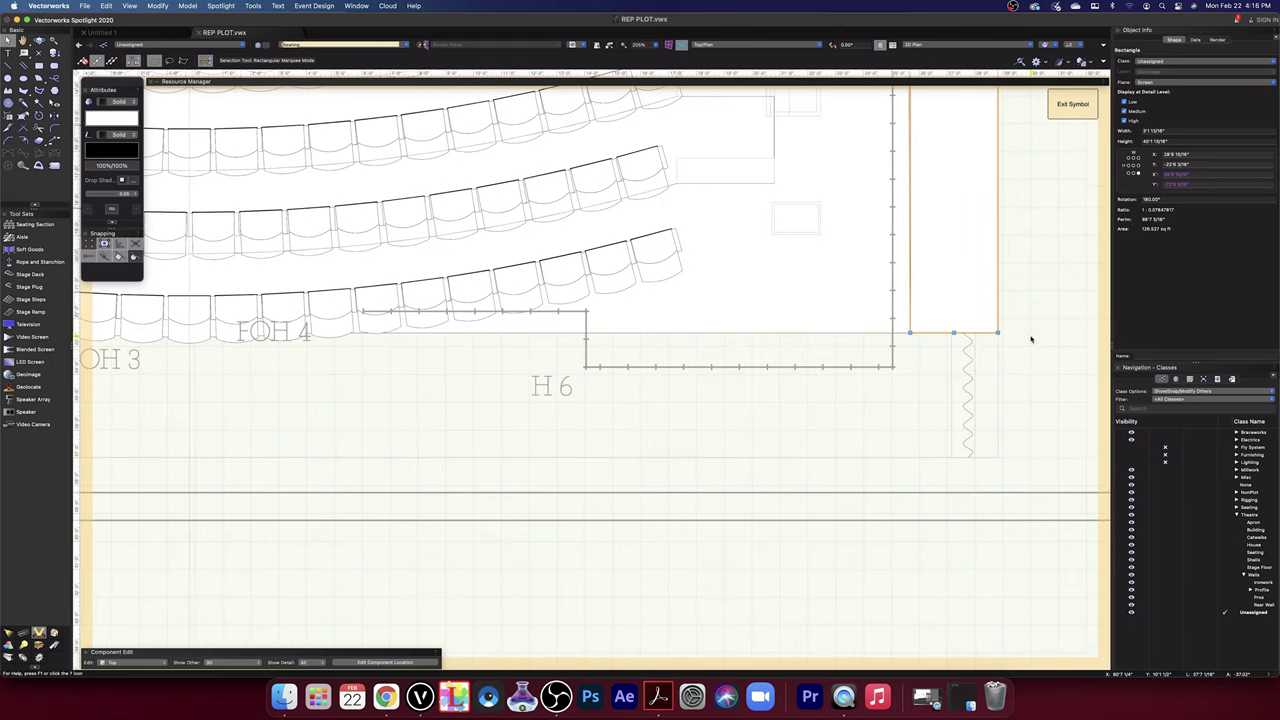
{"action": "left_click", "coordinate": [1031, 339]}
{"action": "scroll", "coordinate": [1031, 338], "scroll_direction": "down", "scroll_amount": 3}
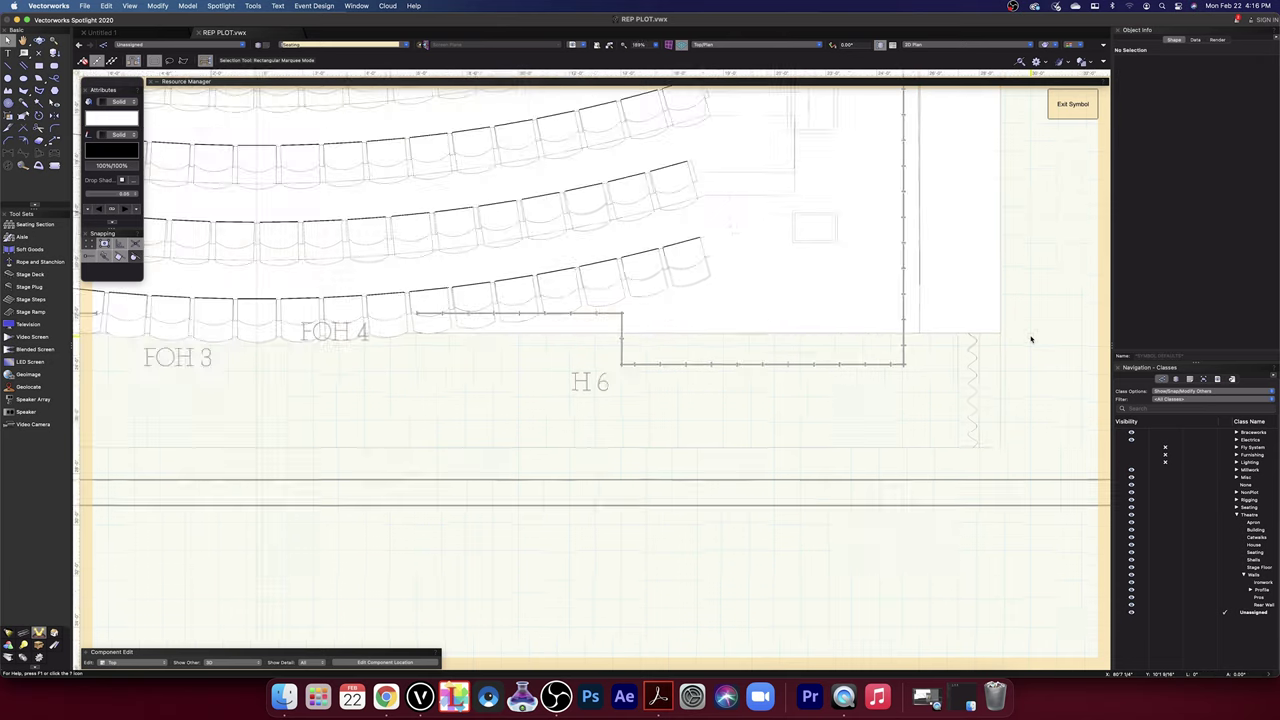
{"action": "key", "text": "space"}
{"action": "scroll", "coordinate": [1050, 234], "scroll_direction": "up", "scroll_amount": 1}
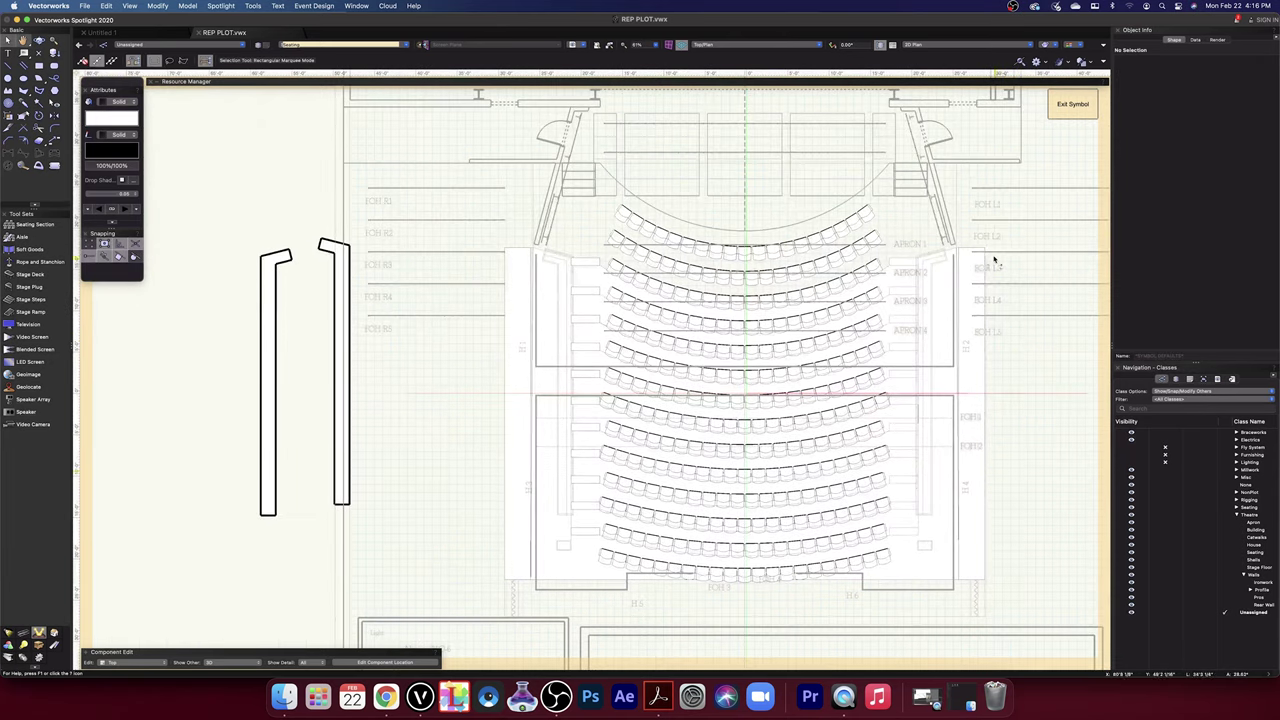
{"action": "scroll", "coordinate": [993, 257], "scroll_direction": "up", "scroll_amount": 5}
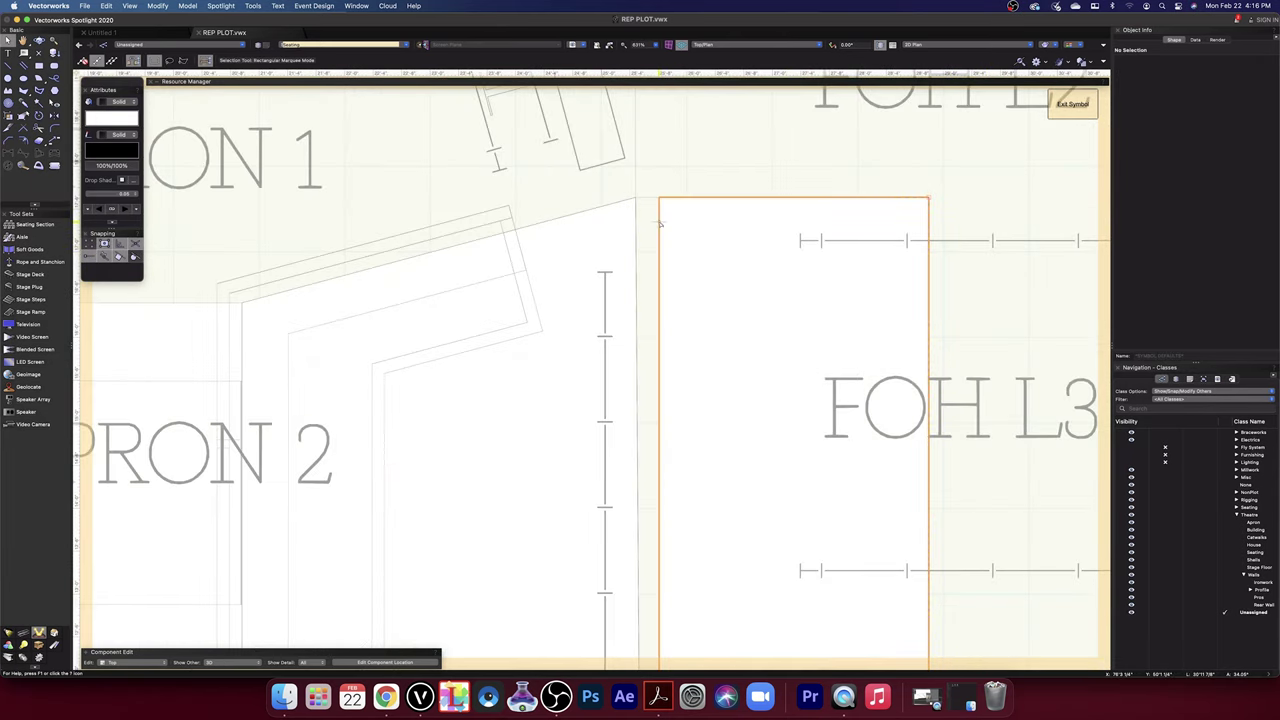
{"action": "left_click", "coordinate": [658, 222]}
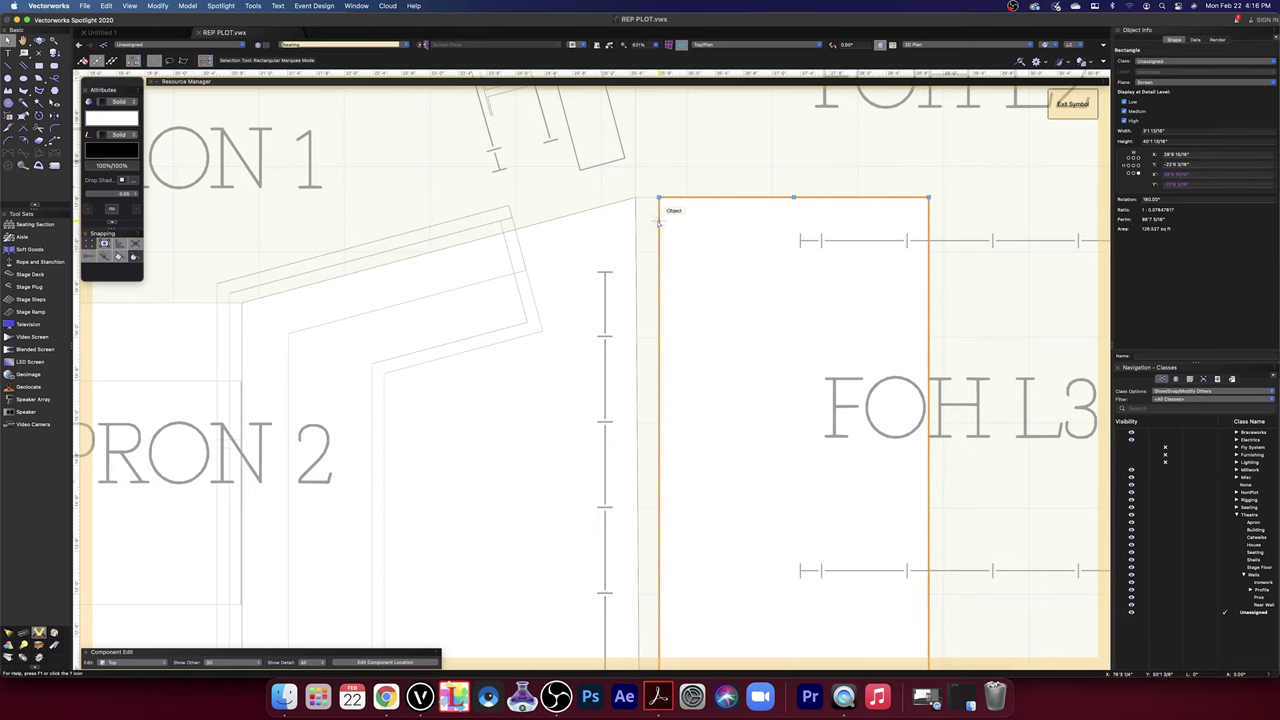
{"action": "scroll", "coordinate": [658, 222], "scroll_direction": "down", "scroll_amount": 6}
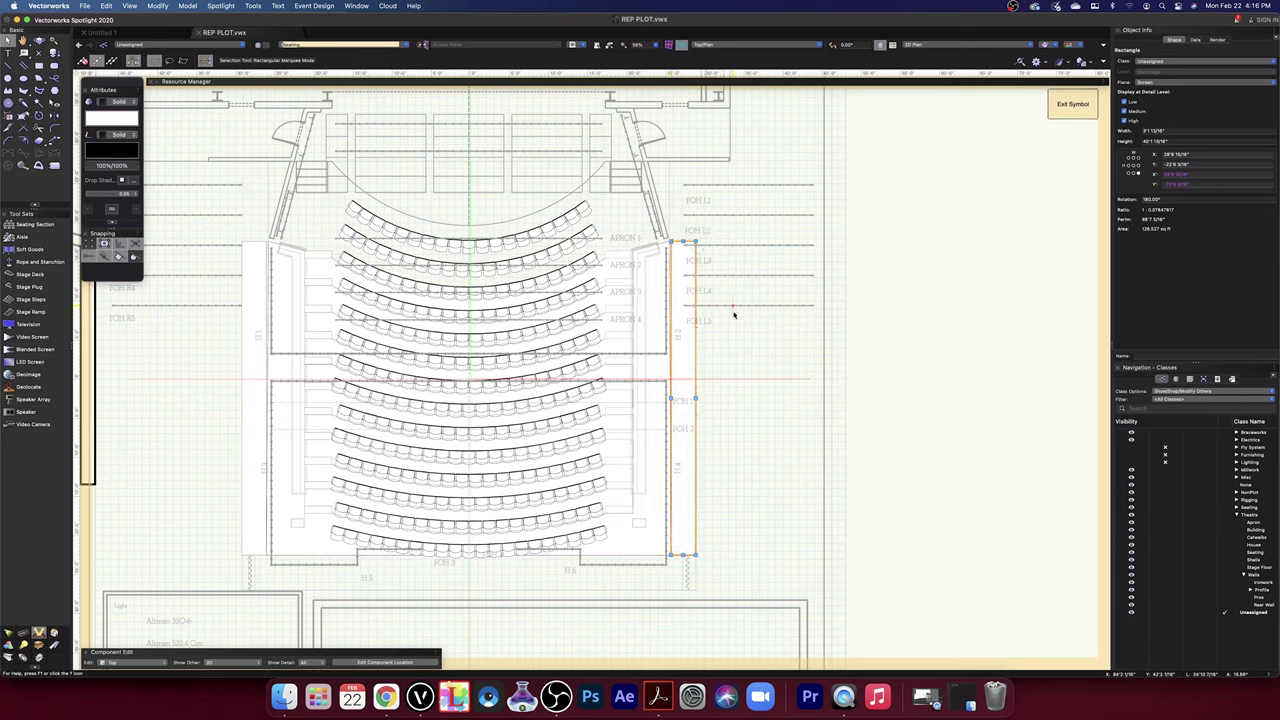
{"action": "key", "text": "Delete"}
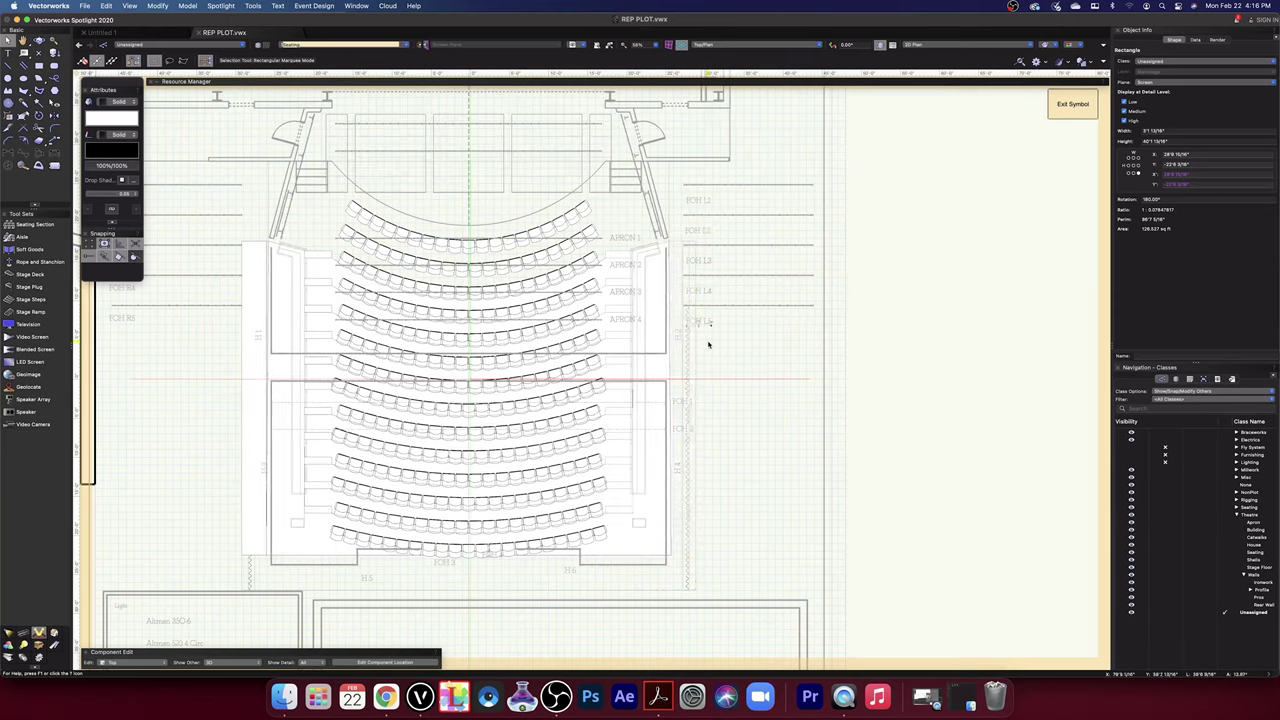
{"action": "left_click", "coordinate": [243, 489]}
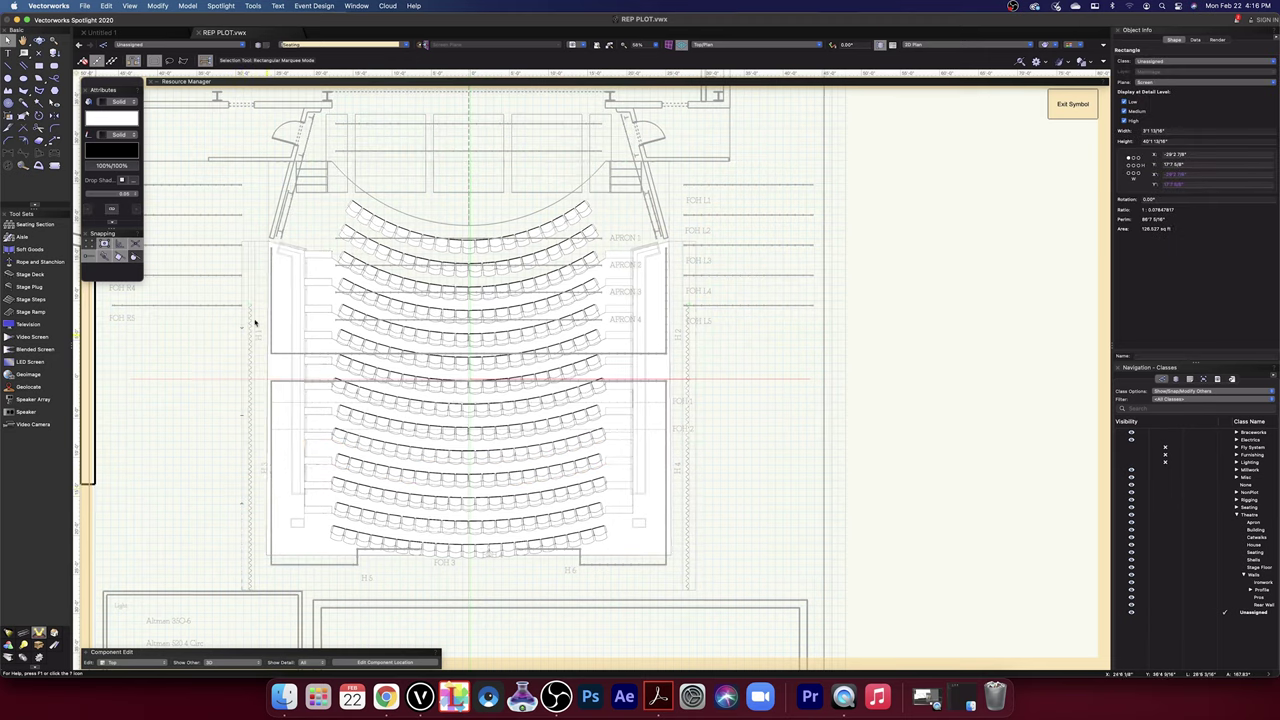
- Draw a vertical line down to near H 5 at the back seating rows
{"action": "key", "text": "x"}
{"action": "left_click", "coordinate": [8, 65]}
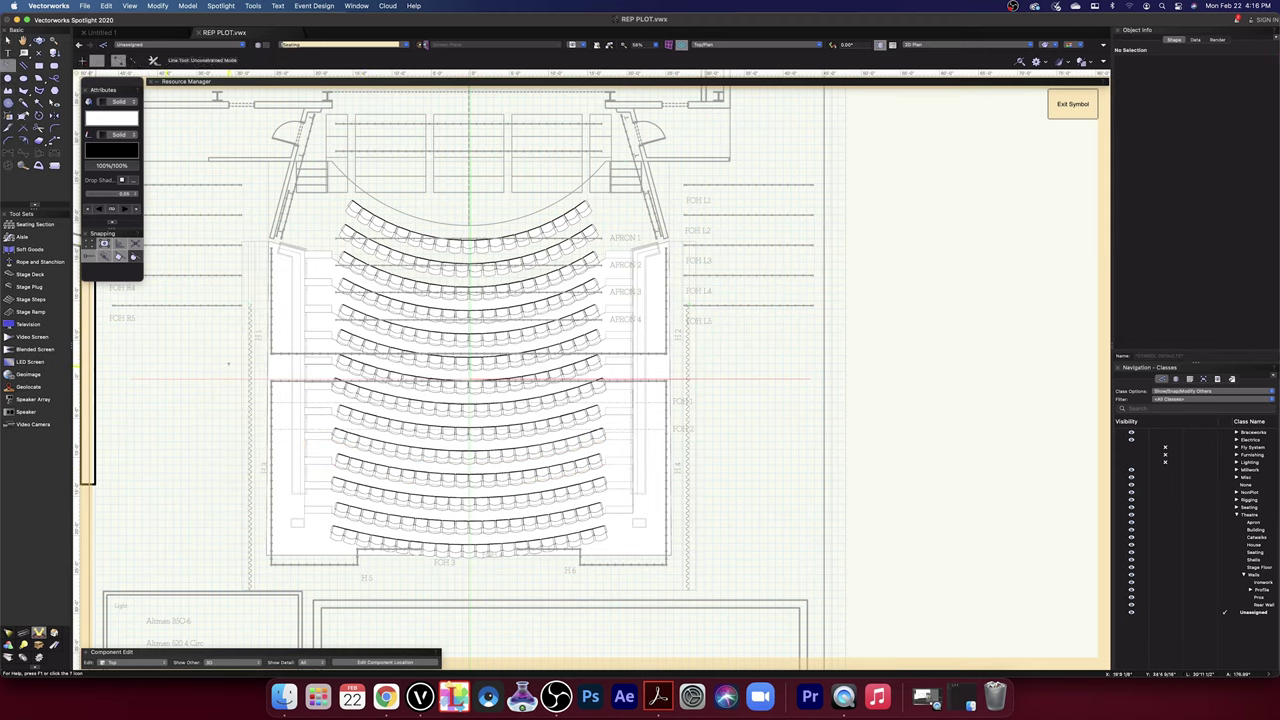
{"action": "scroll", "coordinate": [232, 361], "scroll_direction": "up", "scroll_amount": 3}
{"action": "key", "text": "space"}
{"action": "left_click_drag", "start_coordinate": [250, 294], "coordinate": [298, 566]}
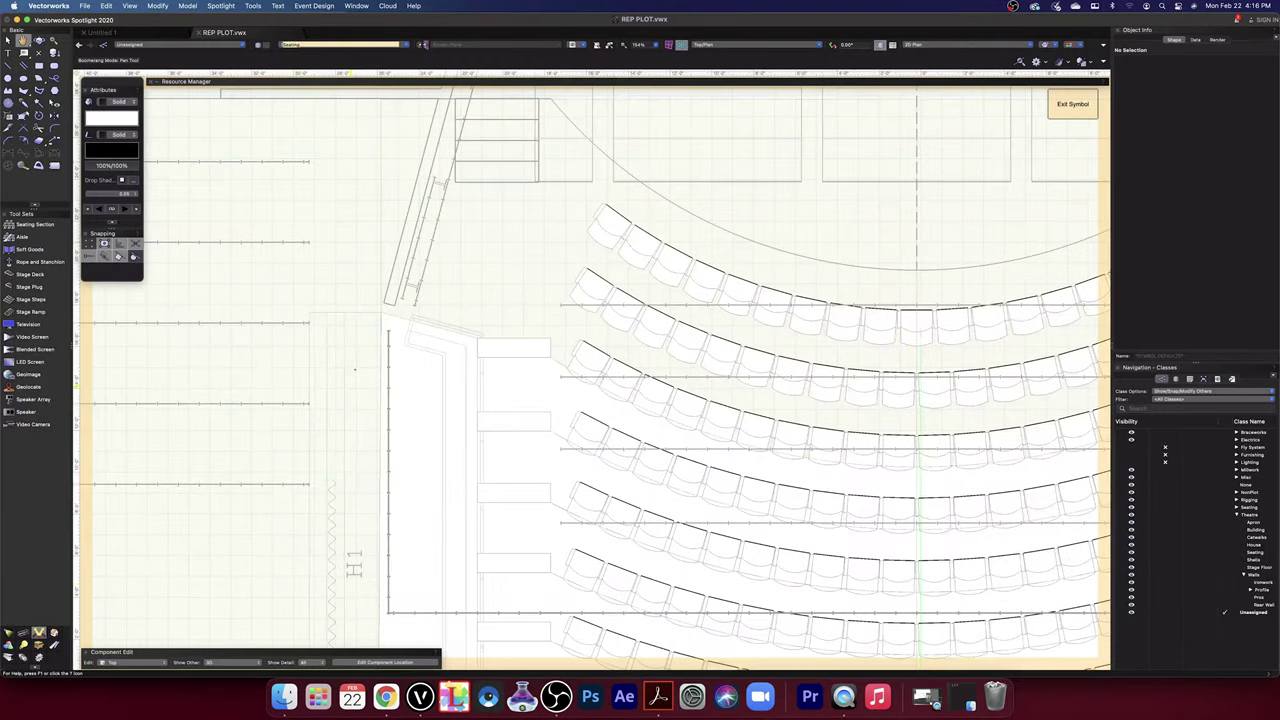
{"action": "scroll", "coordinate": [356, 368], "scroll_direction": "up", "scroll_amount": 5}
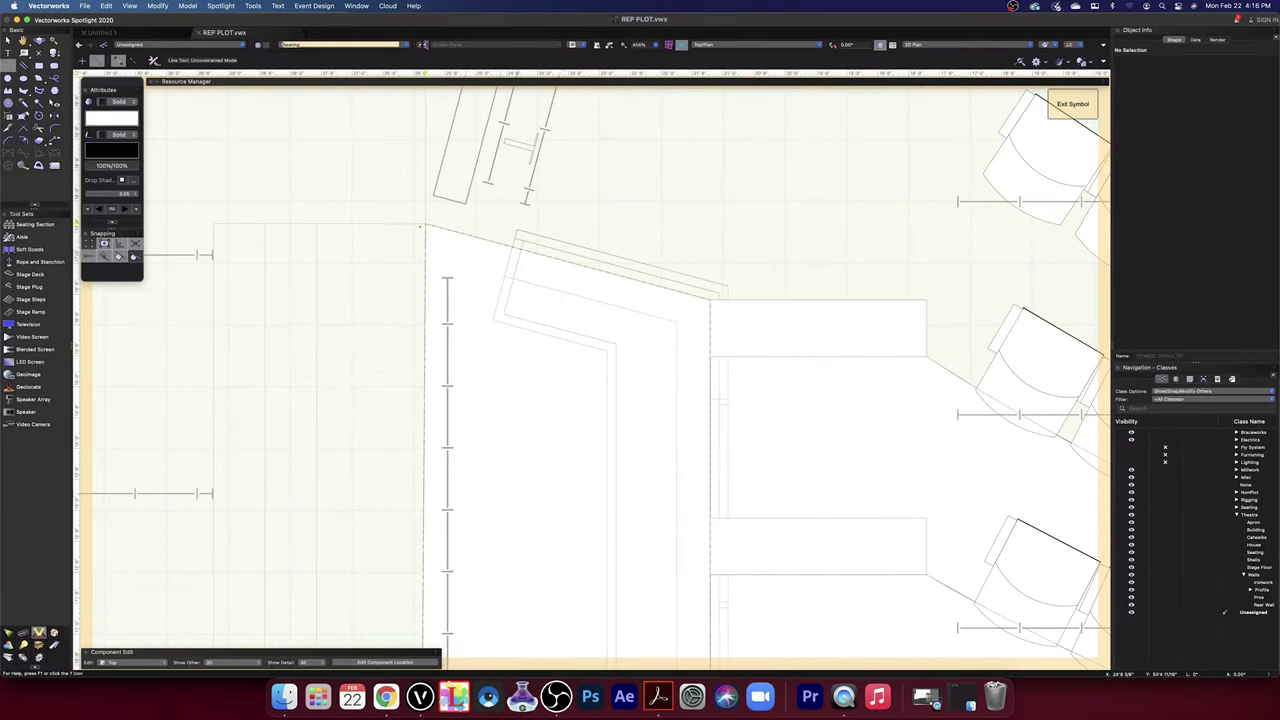
{"action": "key", "text": "space"}
{"action": "scroll", "coordinate": [424, 390], "scroll_direction": "down", "scroll_amount": 5}
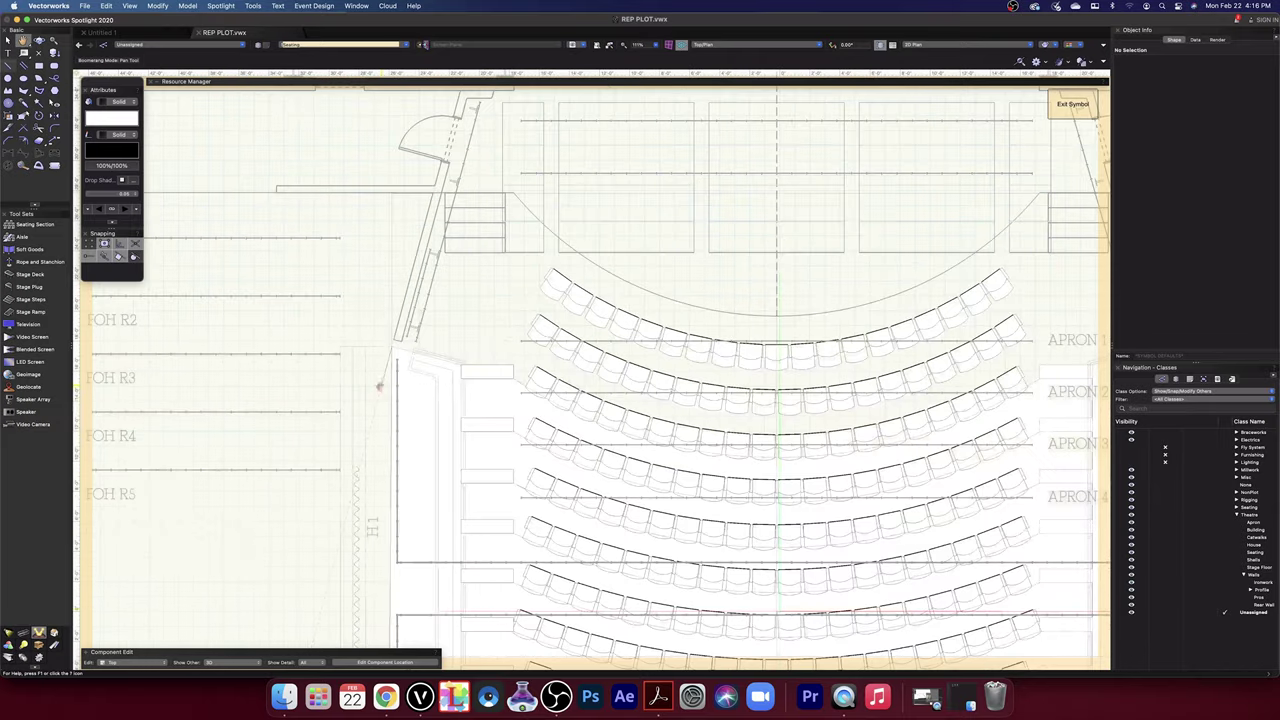
{"action": "left_click_drag", "start_coordinate": [424, 612], "coordinate": [446, 234]}
{"action": "left_click_drag", "start_coordinate": [479, 499], "coordinate": [491, 291]}
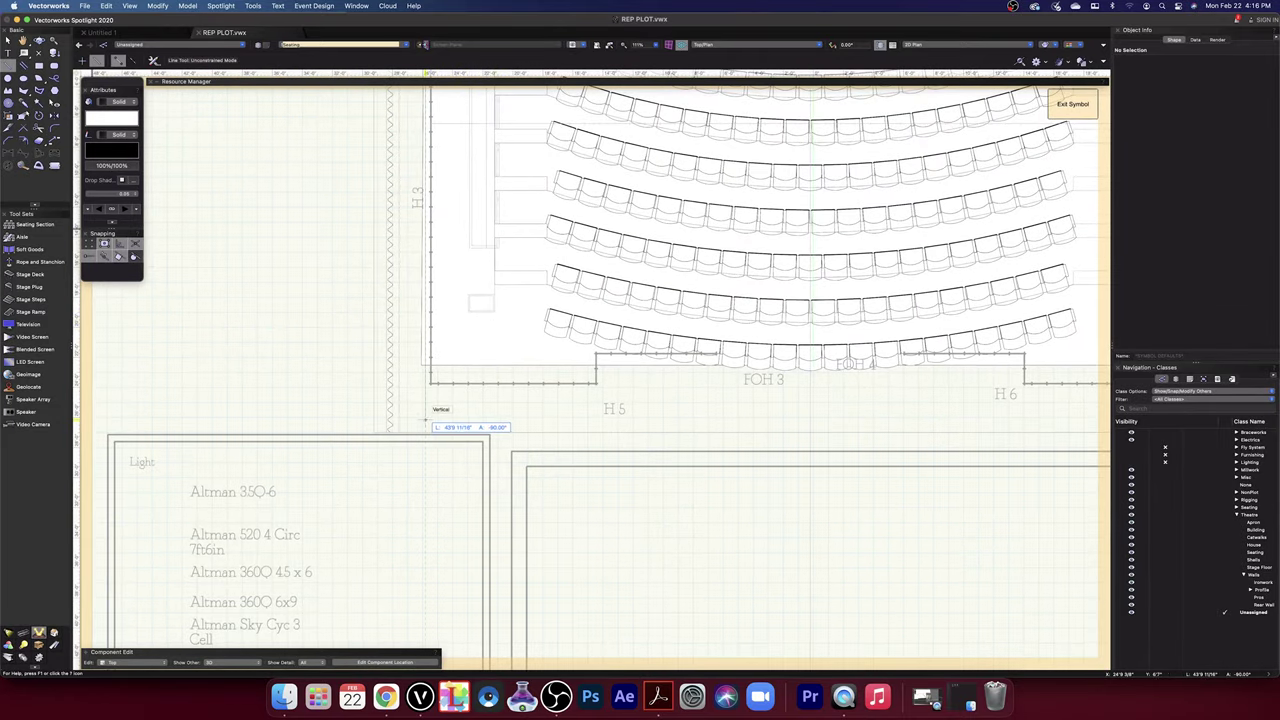
{"action": "left_click", "coordinate": [427, 421]}
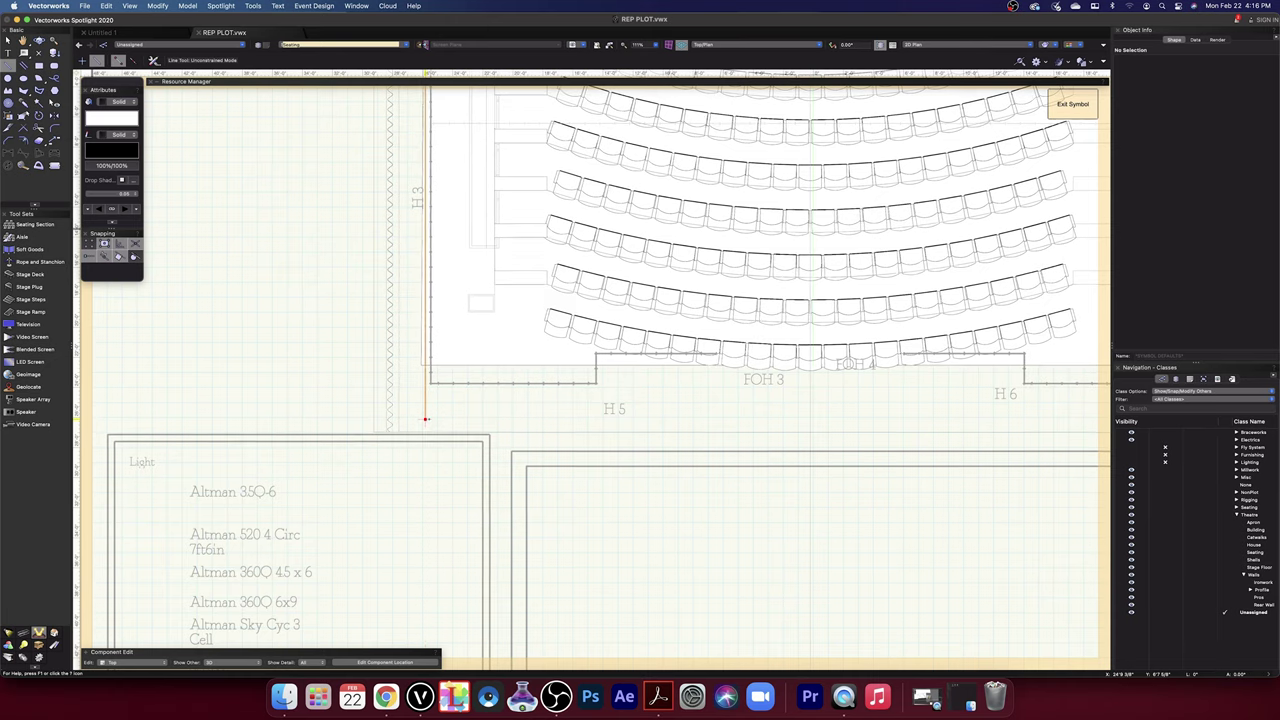
- Reshape the seating outline polyline, shifting its corner vertex right to the line
{"action": "left_click", "coordinate": [7, 40]}
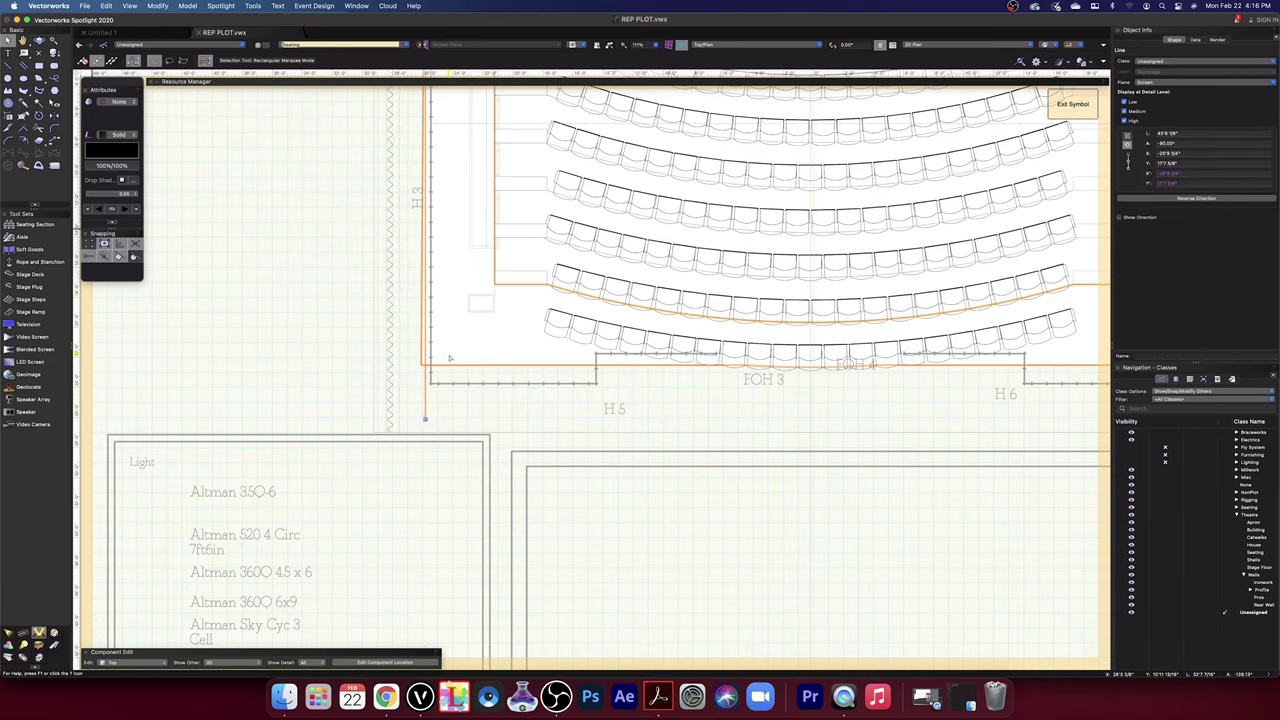
{"action": "scroll", "coordinate": [446, 357], "scroll_direction": "up", "scroll_amount": 6}
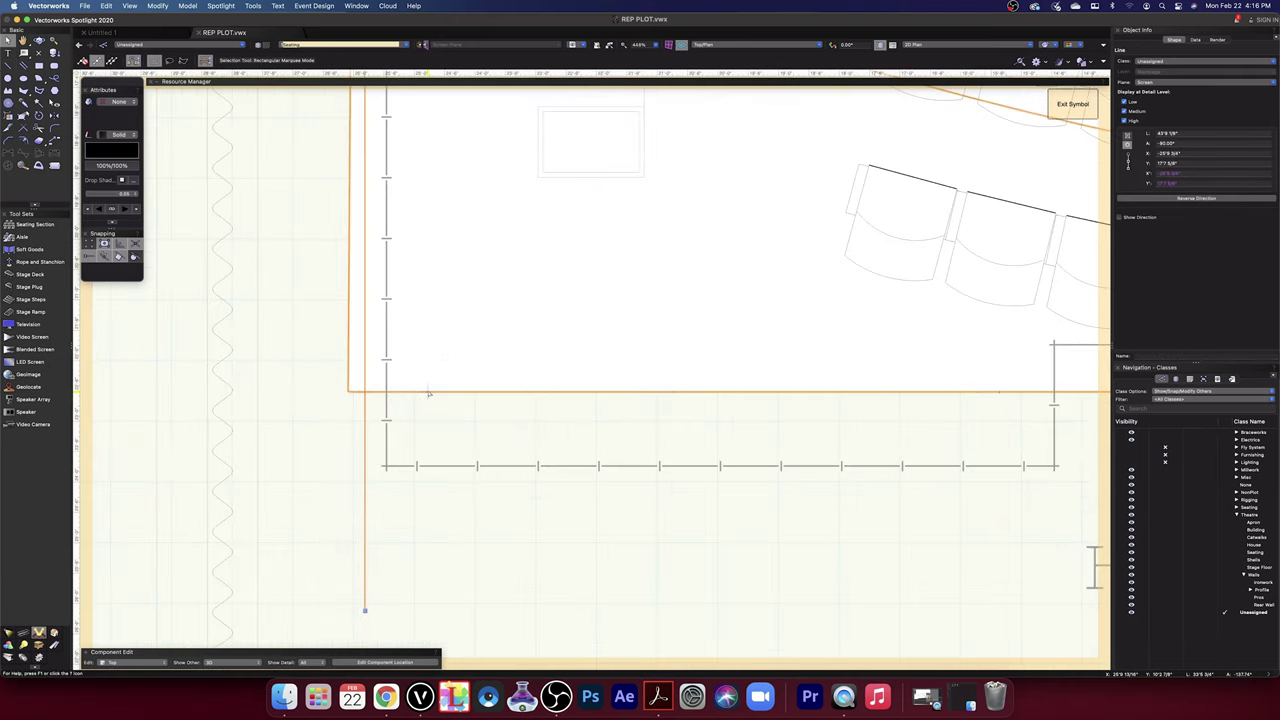
{"action": "left_click", "coordinate": [428, 391]}
{"action": "key", "text": "shift+r"}
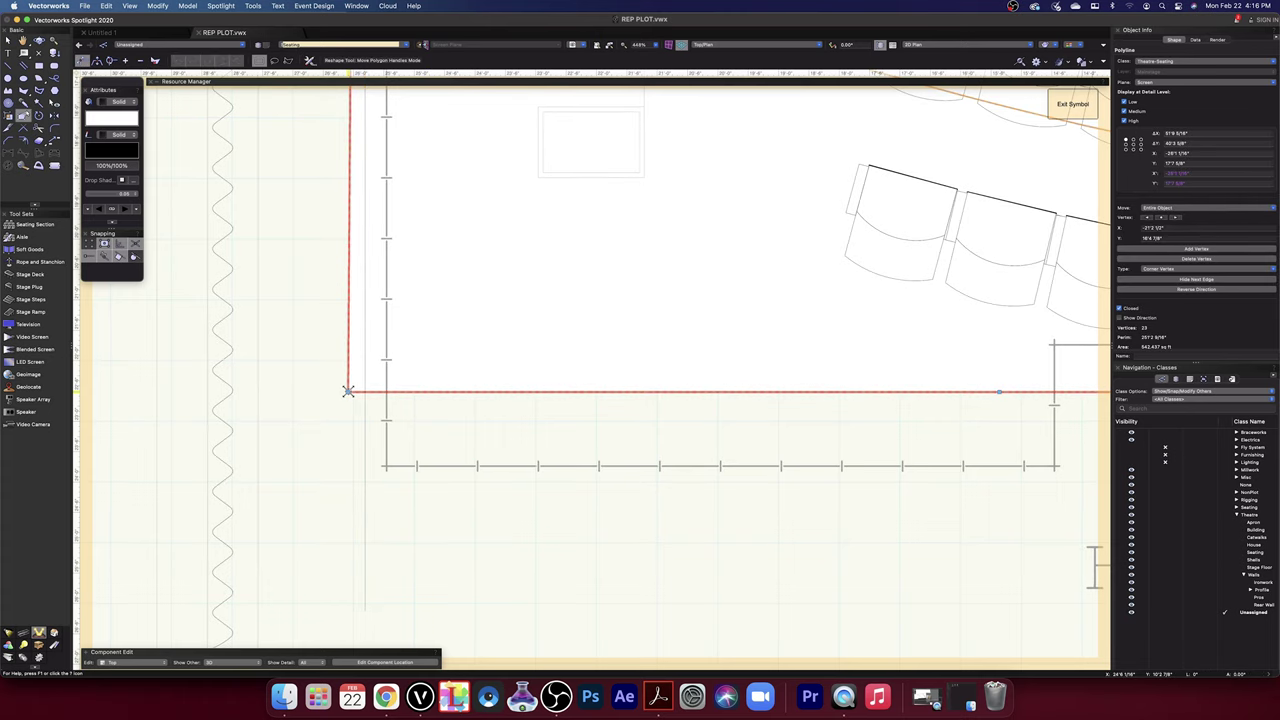
{"action": "left_click_drag", "start_coordinate": [348, 391], "coordinate": [362, 391]}
{"action": "scroll", "coordinate": [362, 391], "scroll_direction": "down", "scroll_amount": 7}
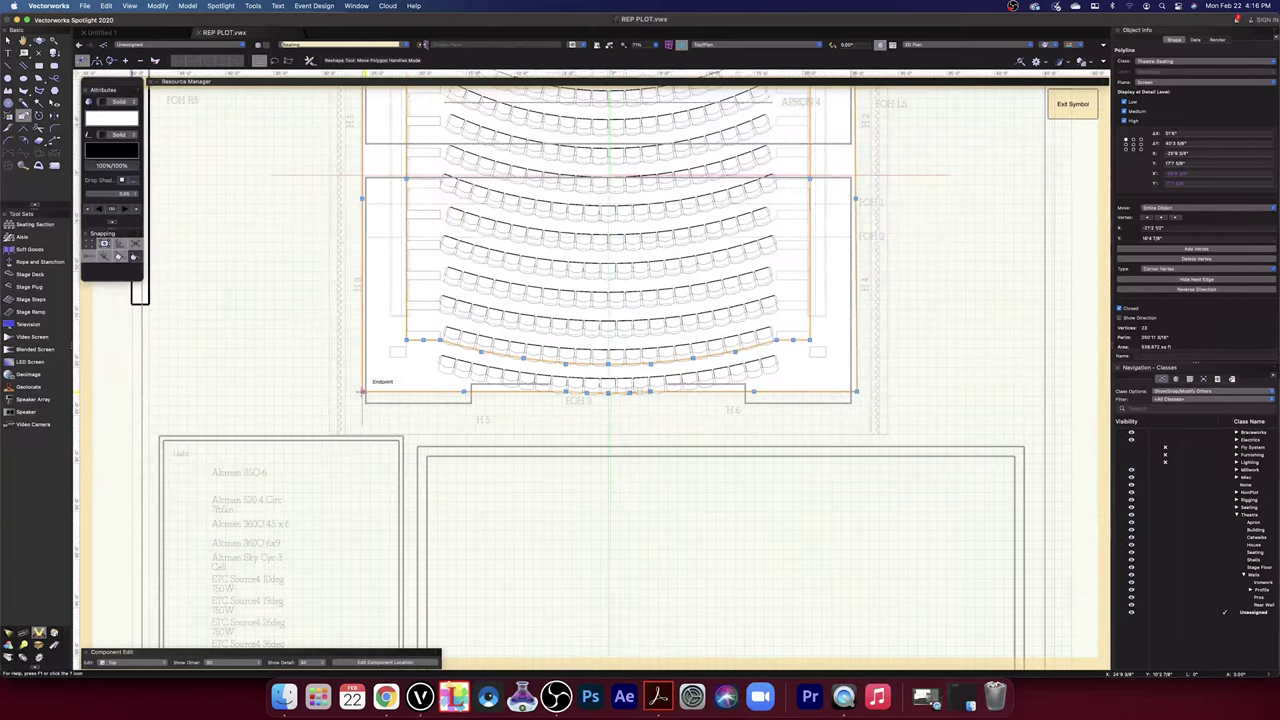
- Bring the stage into view and deselect the apron outline
{"action": "key", "text": "space"}
{"action": "left_click_drag", "start_coordinate": [394, 263], "coordinate": [390, 578]}
{"action": "scroll", "coordinate": [383, 322], "scroll_direction": "up", "scroll_amount": 2}
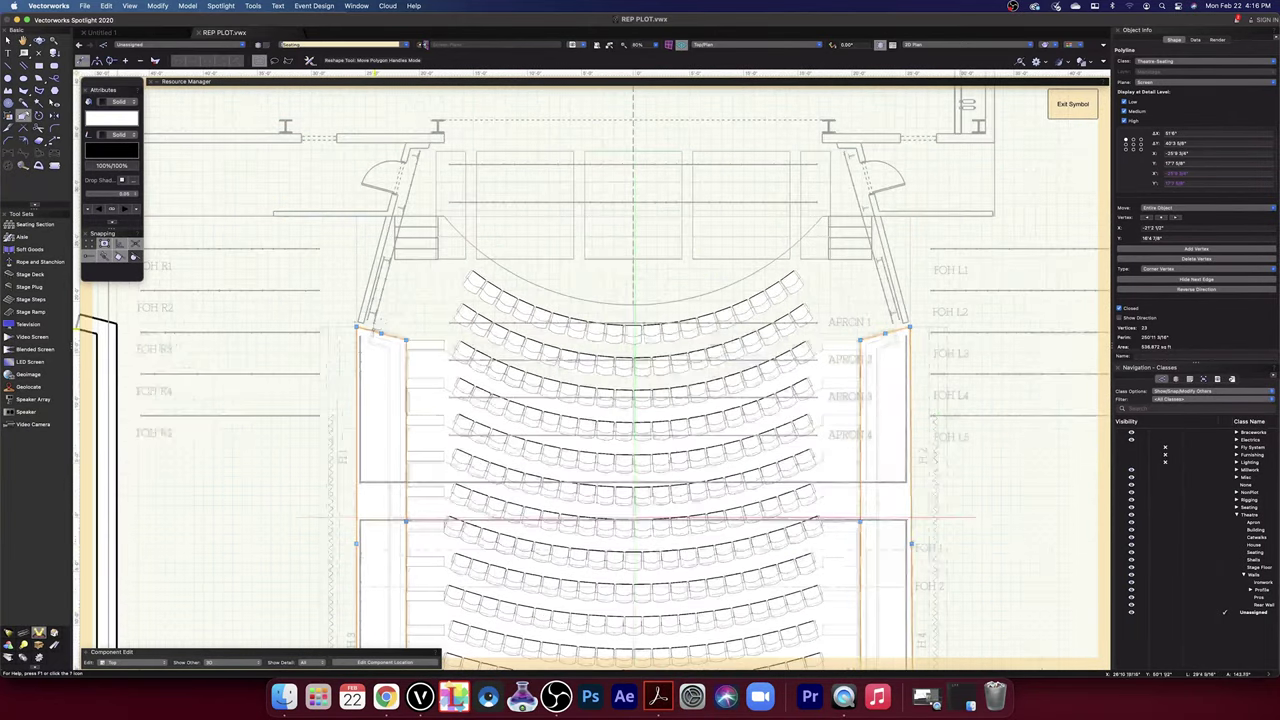
{"action": "scroll", "coordinate": [352, 327], "scroll_direction": "up", "scroll_amount": 4}
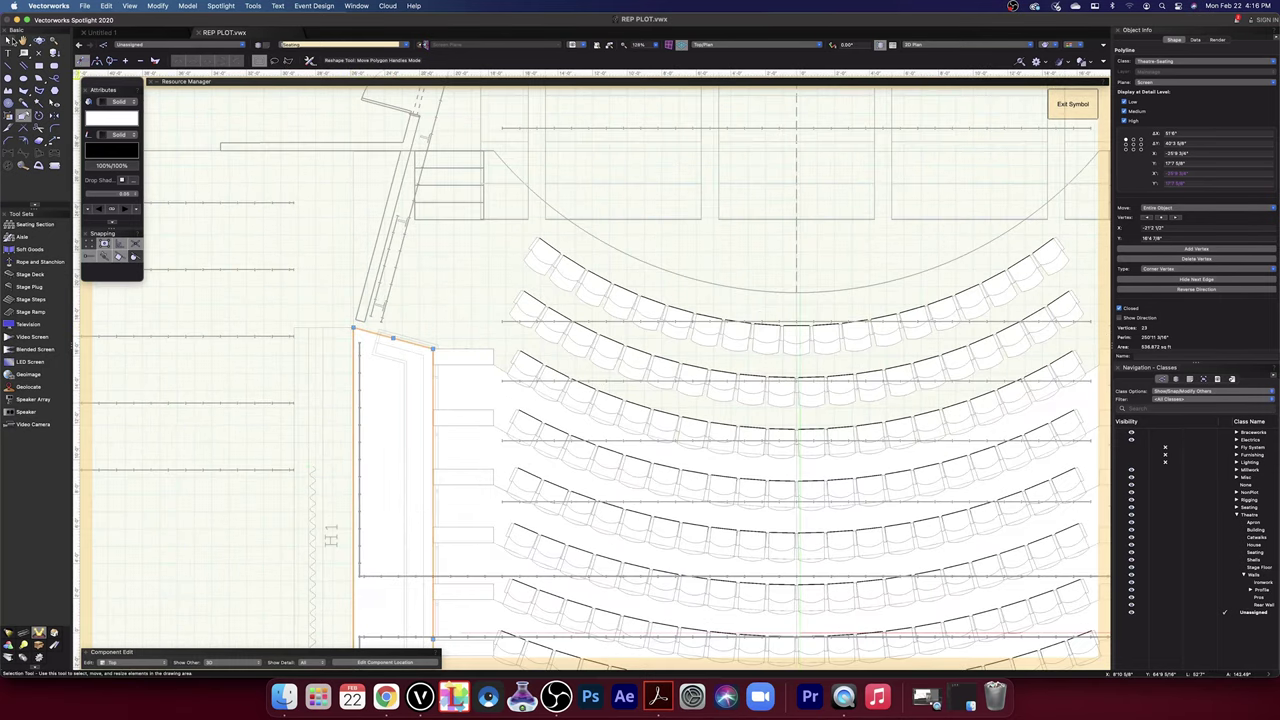
{"action": "left_click", "coordinate": [8, 40]}
{"action": "scroll", "coordinate": [316, 337], "scroll_direction": "down", "scroll_amount": 1}
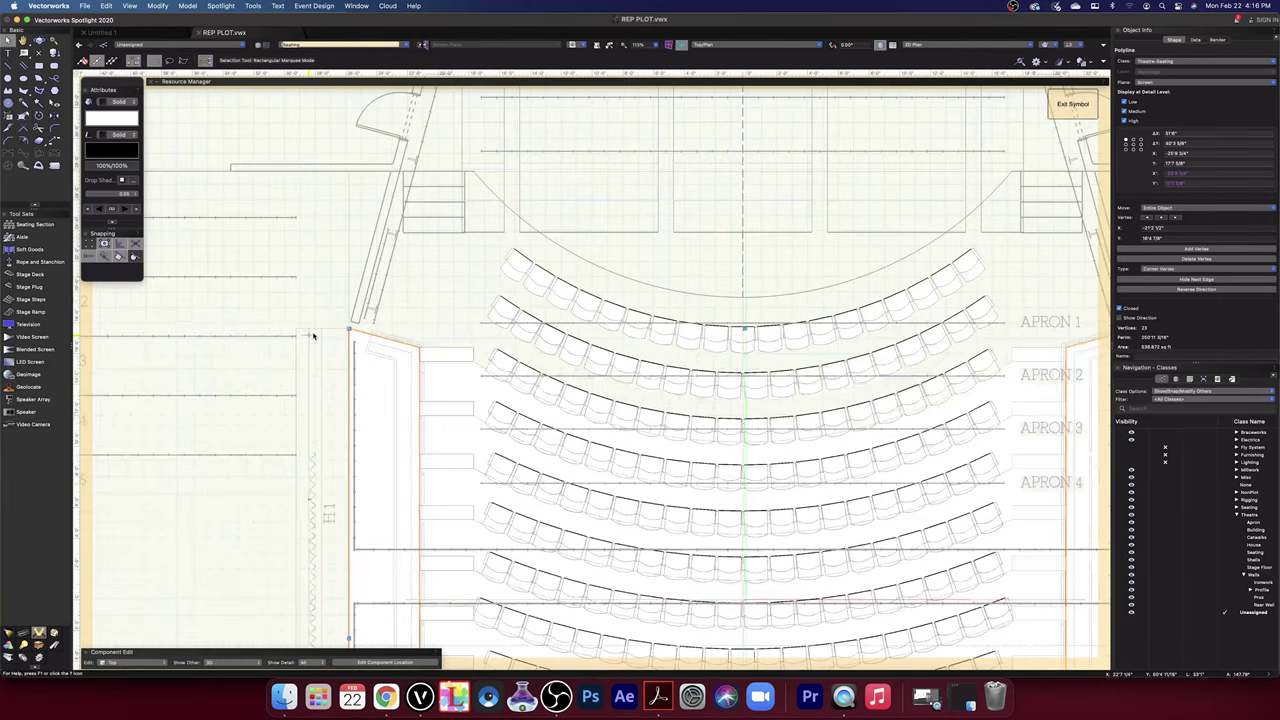
{"action": "scroll", "coordinate": [325, 335], "scroll_direction": "down", "scroll_amount": 1}
{"action": "scroll", "coordinate": [327, 327], "scroll_direction": "down", "scroll_amount": 1}
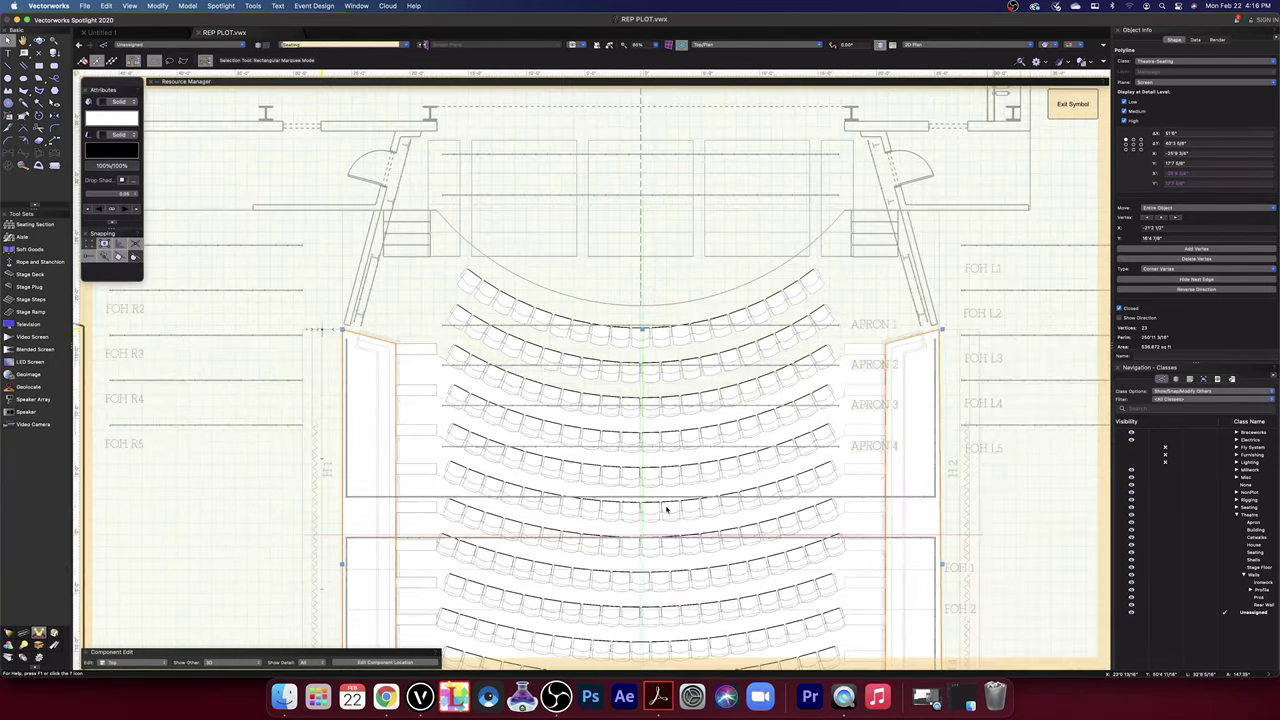
{"action": "left_click", "coordinate": [212, 574]}
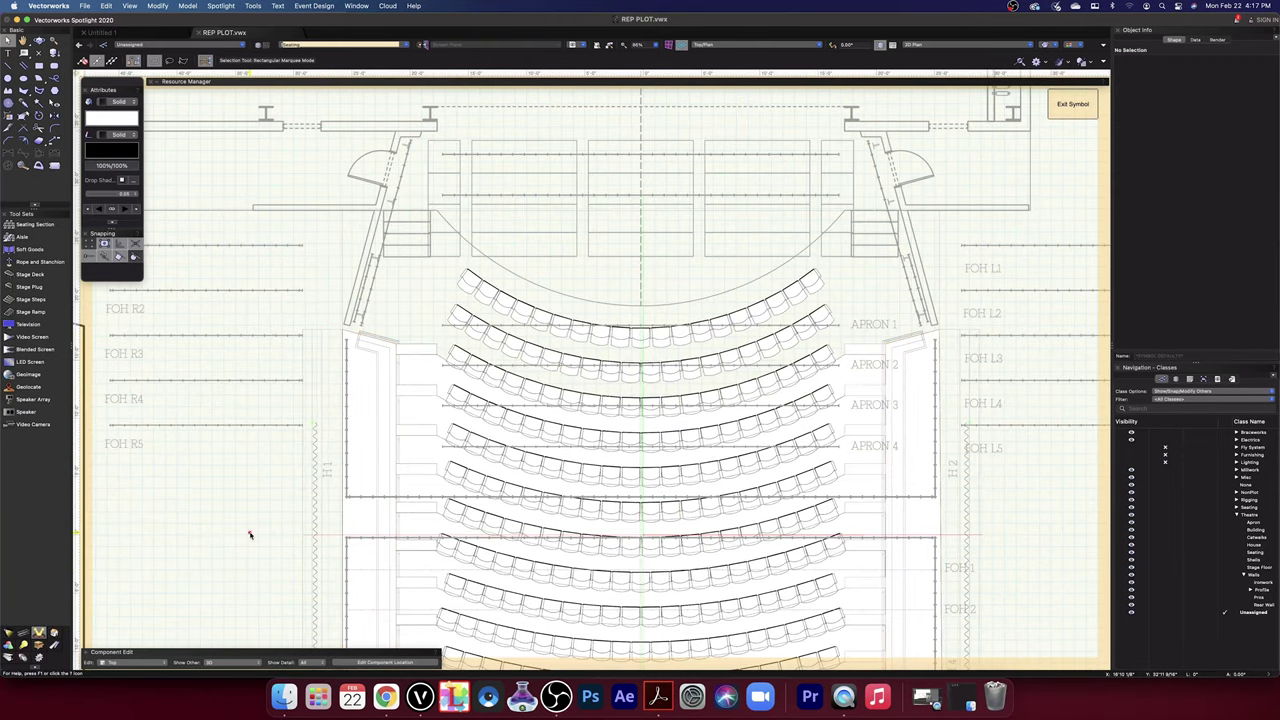
{"action": "left_click_drag", "start_coordinate": [266, 543], "coordinate": [246, 151]}
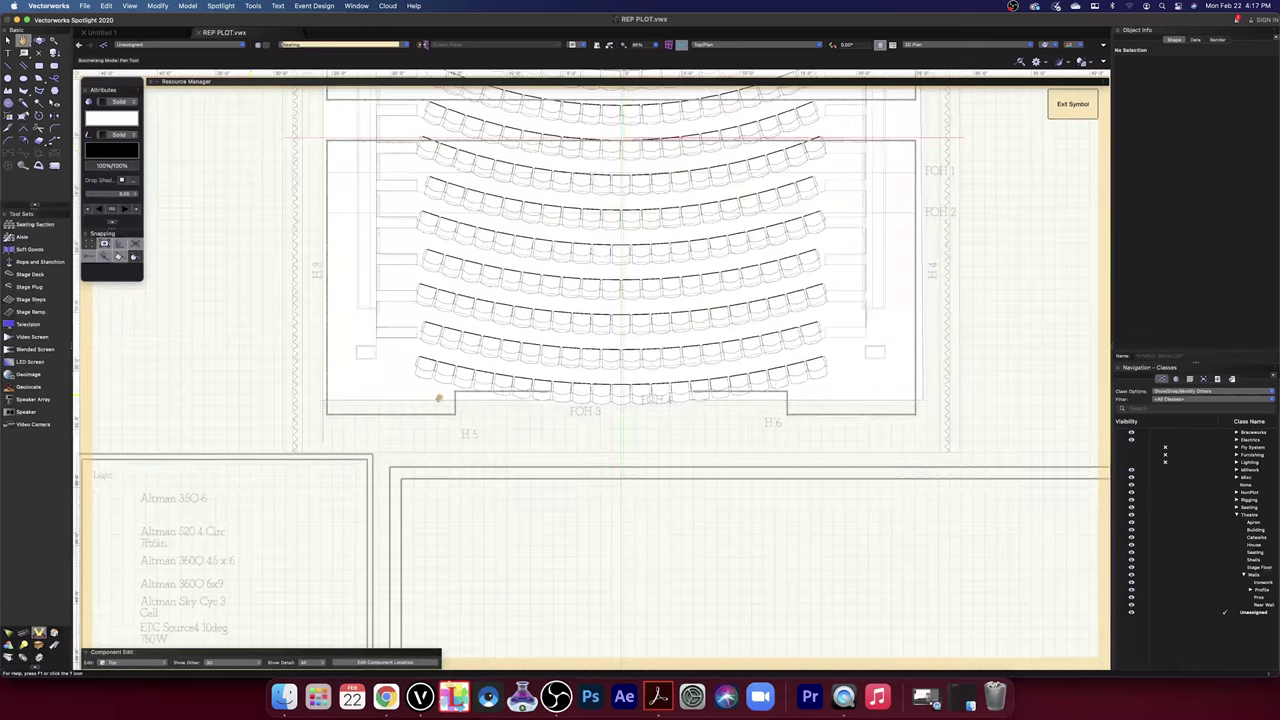
- Mirror the apron's left vertical edge line across the plan's centre line
{"action": "left_click", "coordinate": [321, 438]}
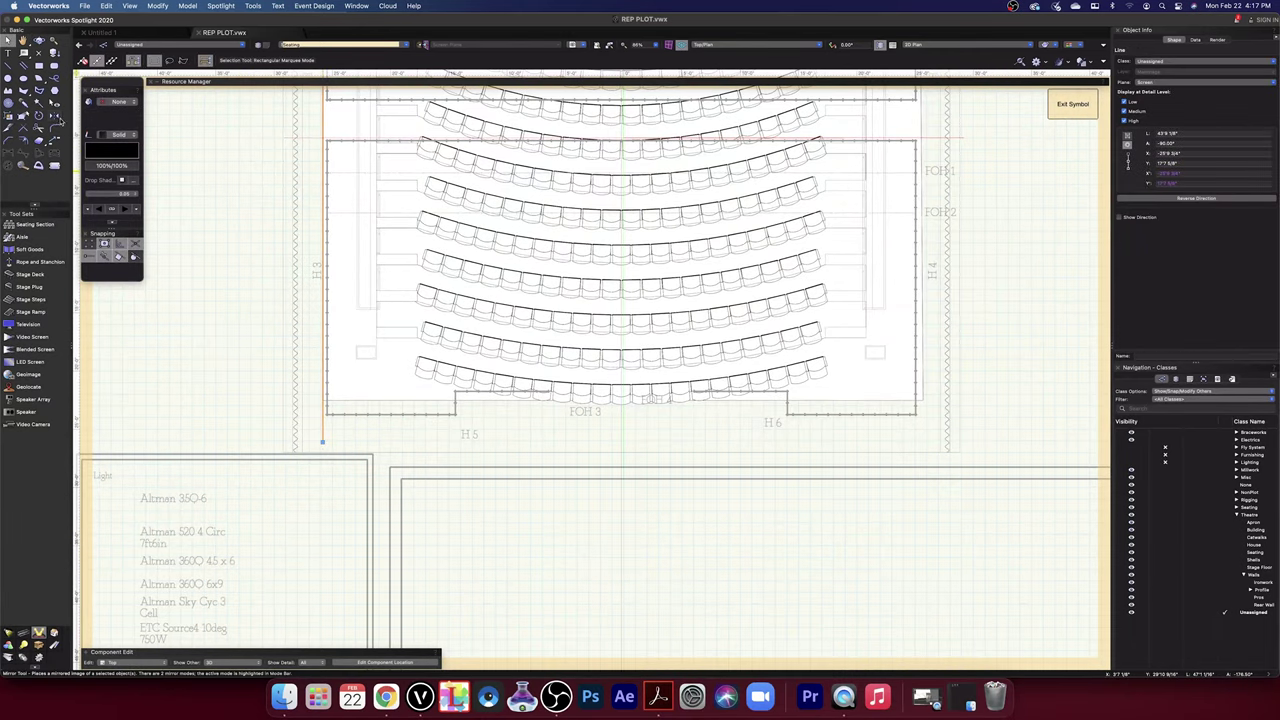
{"action": "left_click", "coordinate": [54, 116]}
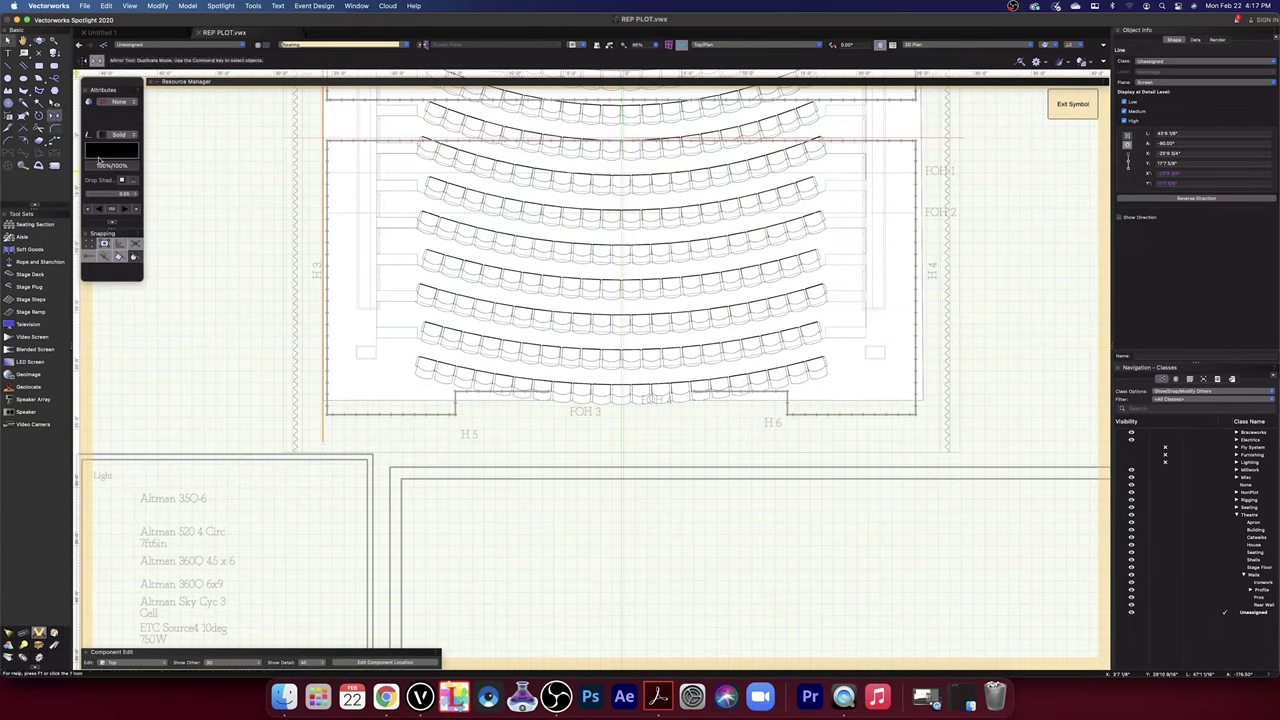
{"action": "left_click", "coordinate": [621, 511]}
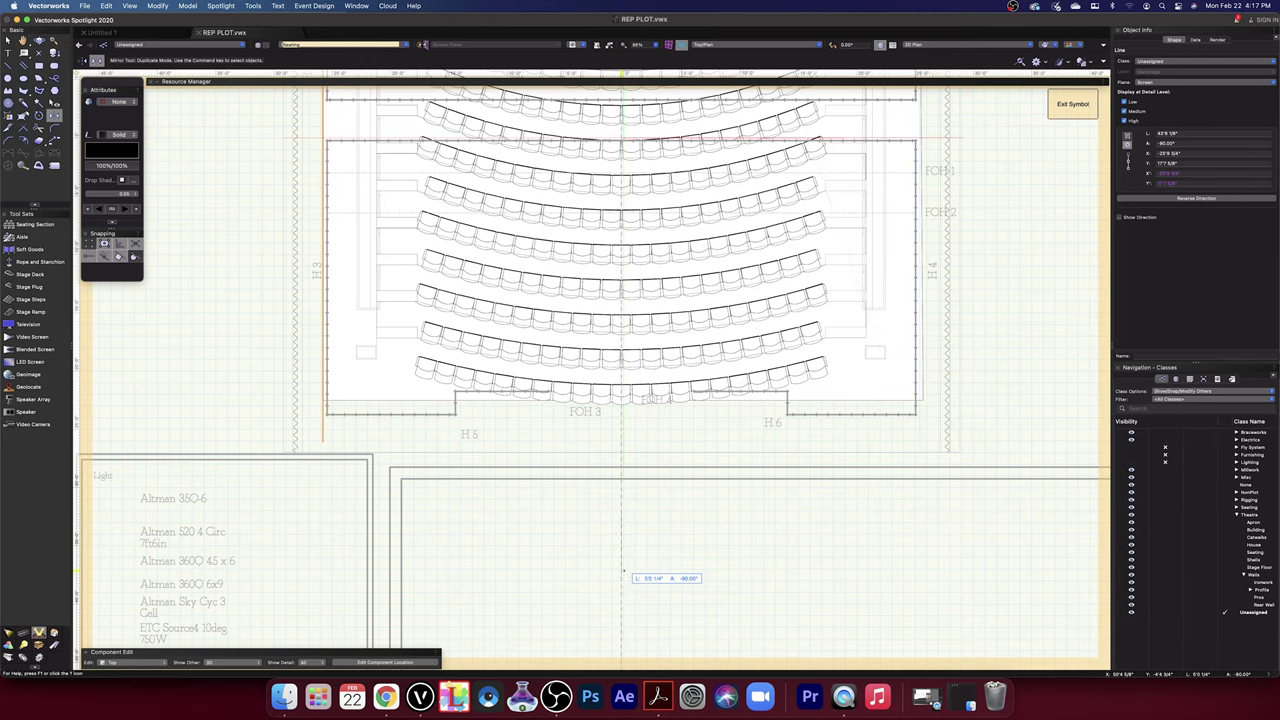
{"action": "left_click", "coordinate": [622, 572]}
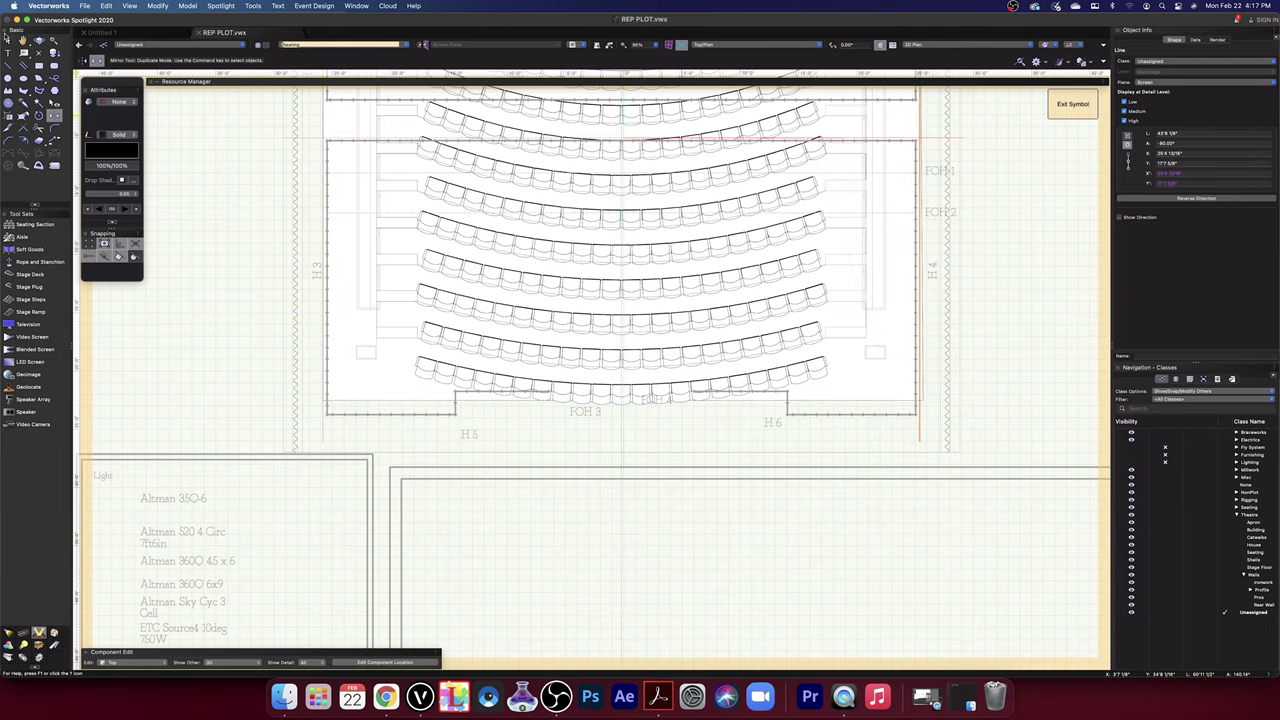
{"action": "left_click_drag", "start_coordinate": [1006, 189], "coordinate": [1003, 537]}
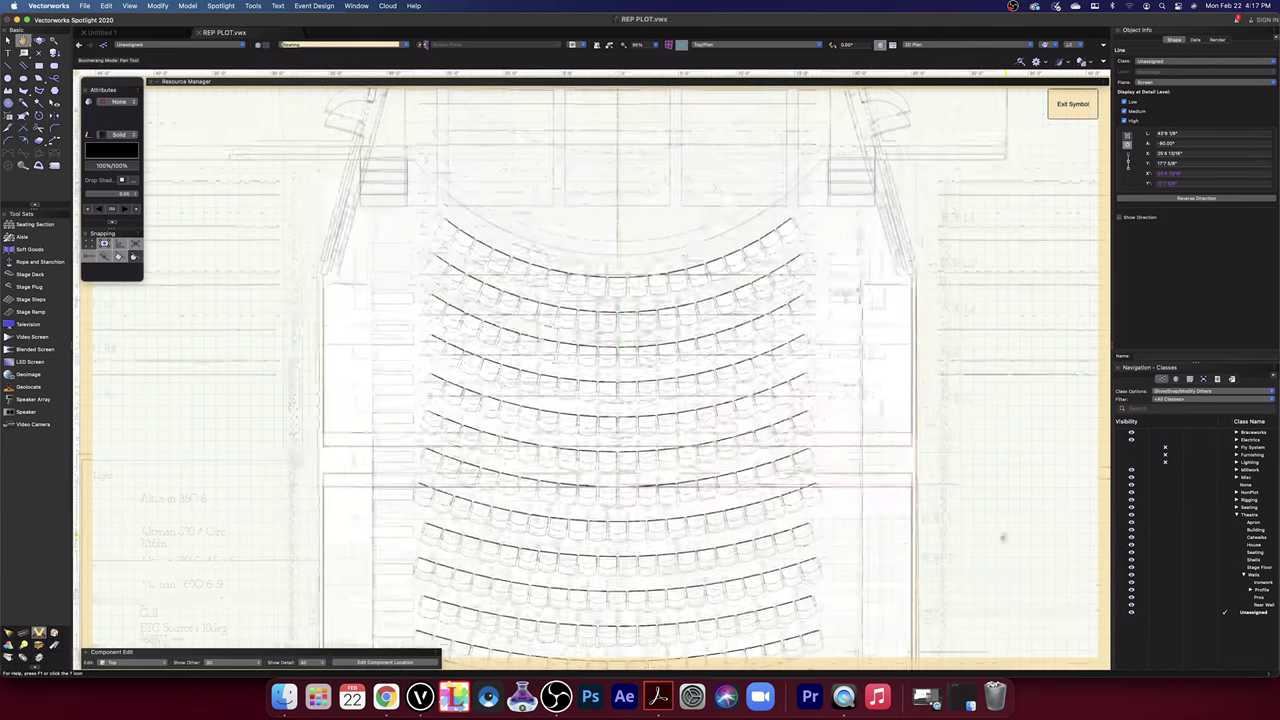
{"action": "scroll", "coordinate": [923, 290], "scroll_direction": "up", "scroll_amount": 5}
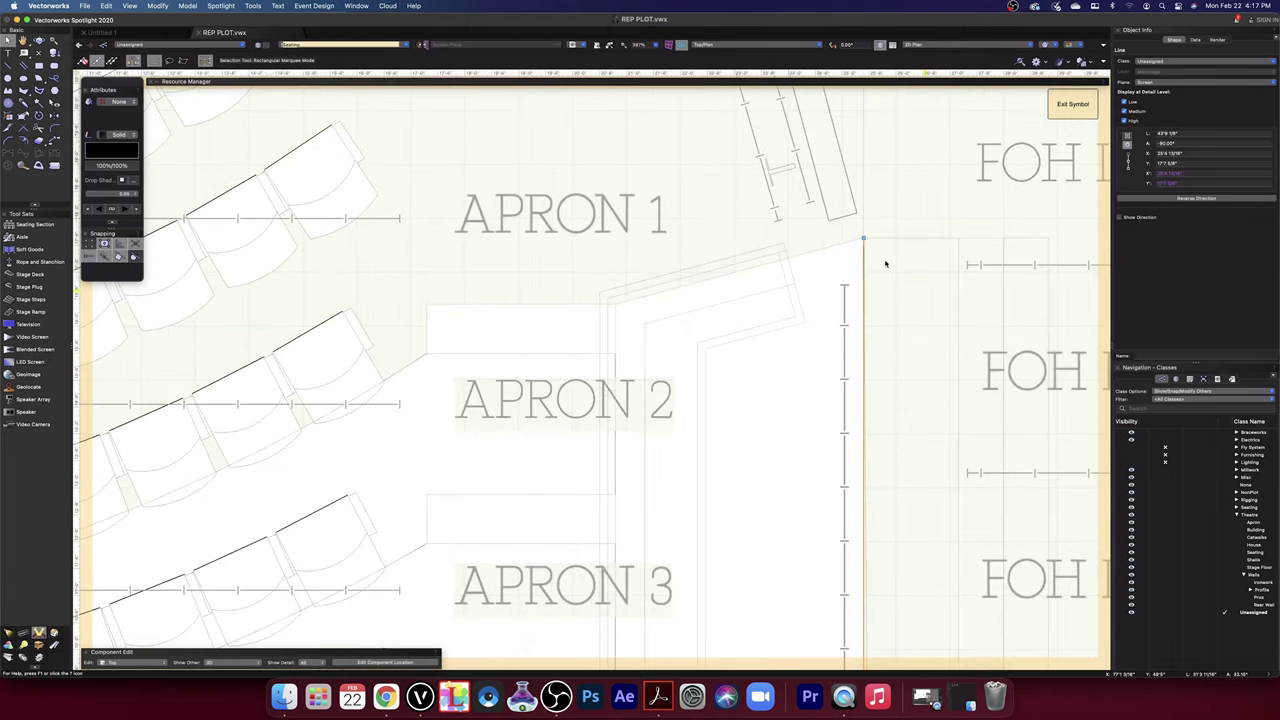
{"action": "scroll", "coordinate": [883, 264], "scroll_direction": "up", "scroll_amount": 1}
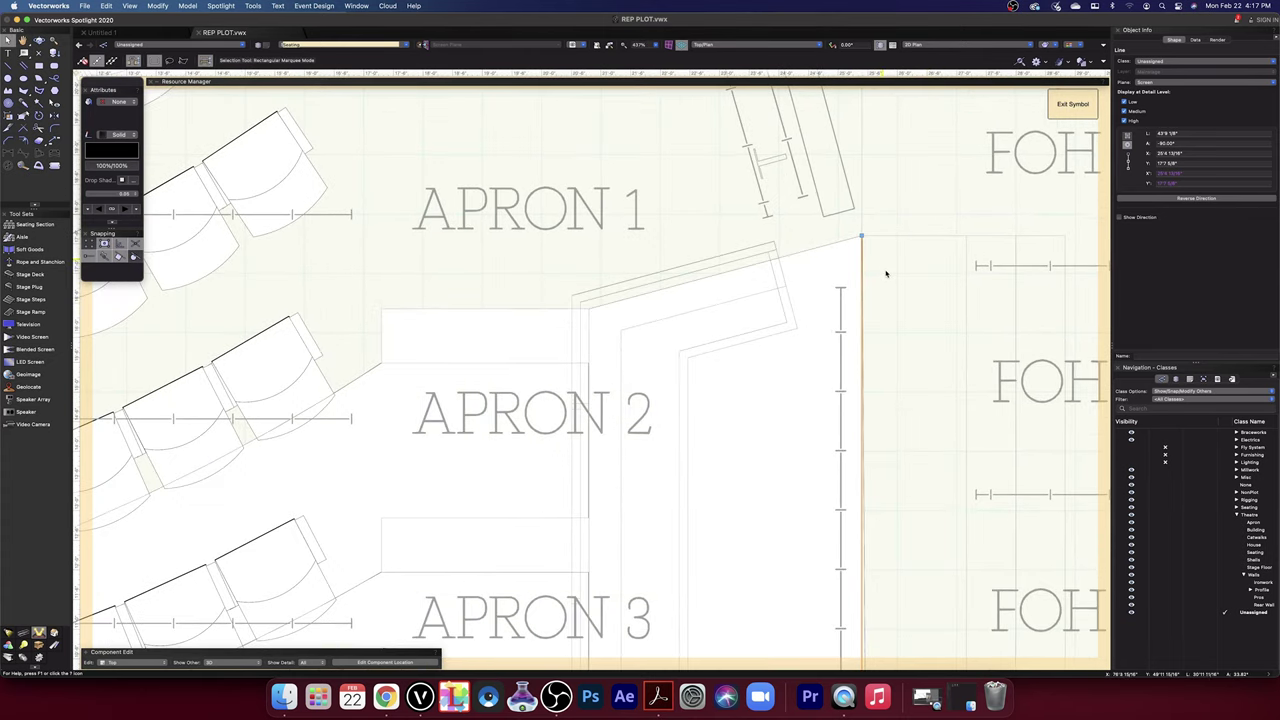
{"action": "scroll", "coordinate": [890, 277], "scroll_direction": "down", "scroll_amount": 1}
{"action": "scroll", "coordinate": [904, 298], "scroll_direction": "down", "scroll_amount": 8}
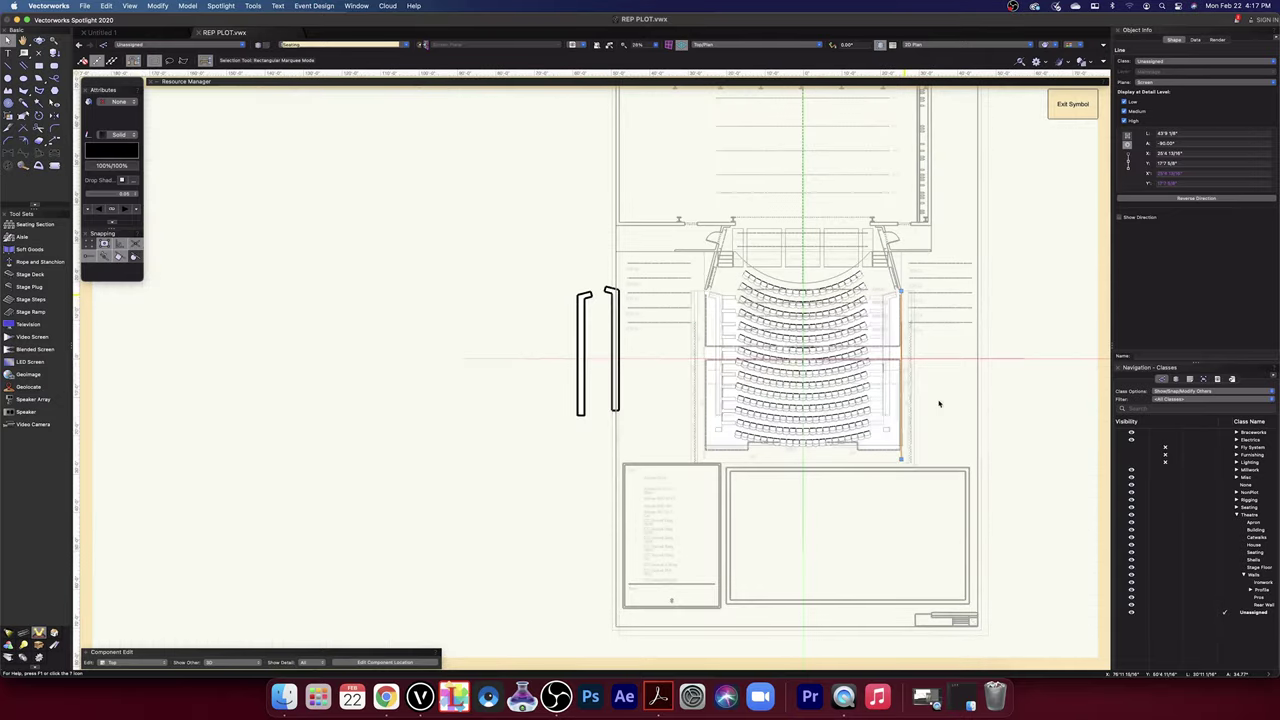
{"action": "scroll", "coordinate": [939, 489], "scroll_direction": "up", "scroll_amount": 2}
{"action": "scroll", "coordinate": [939, 489], "scroll_direction": "up", "scroll_amount": 4}
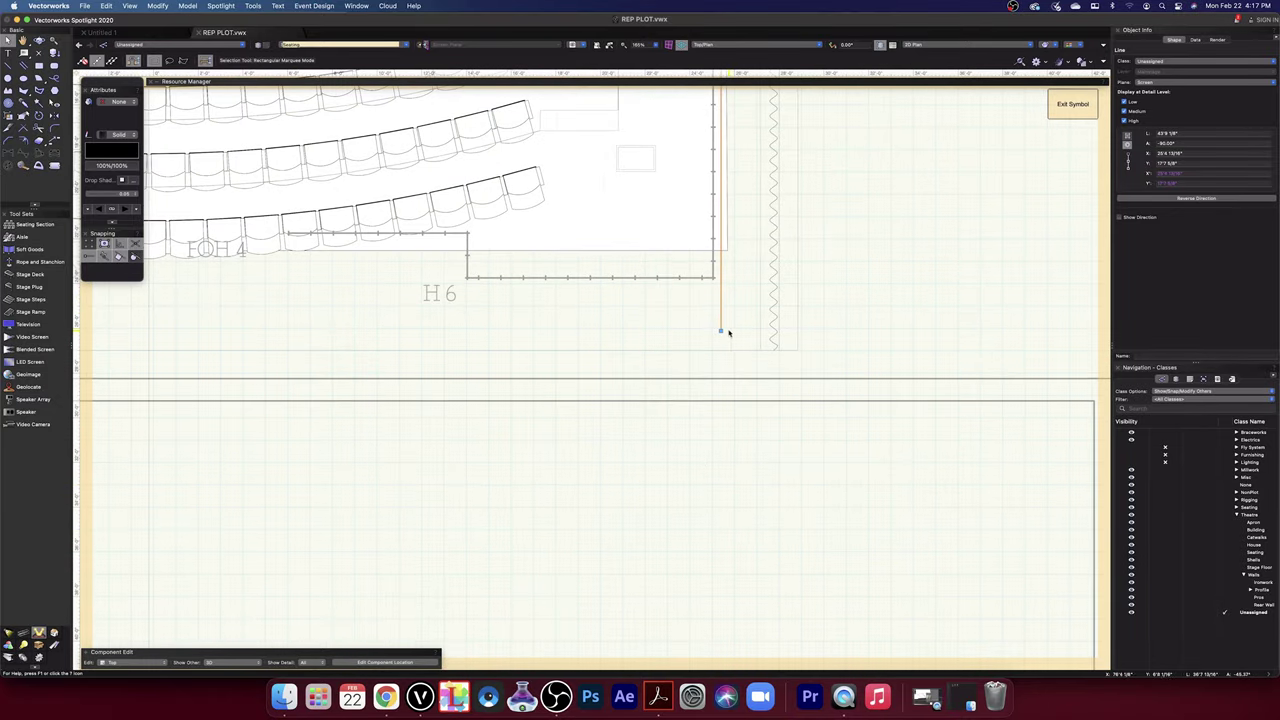
{"action": "scroll", "coordinate": [730, 326], "scroll_direction": "up", "scroll_amount": 2}
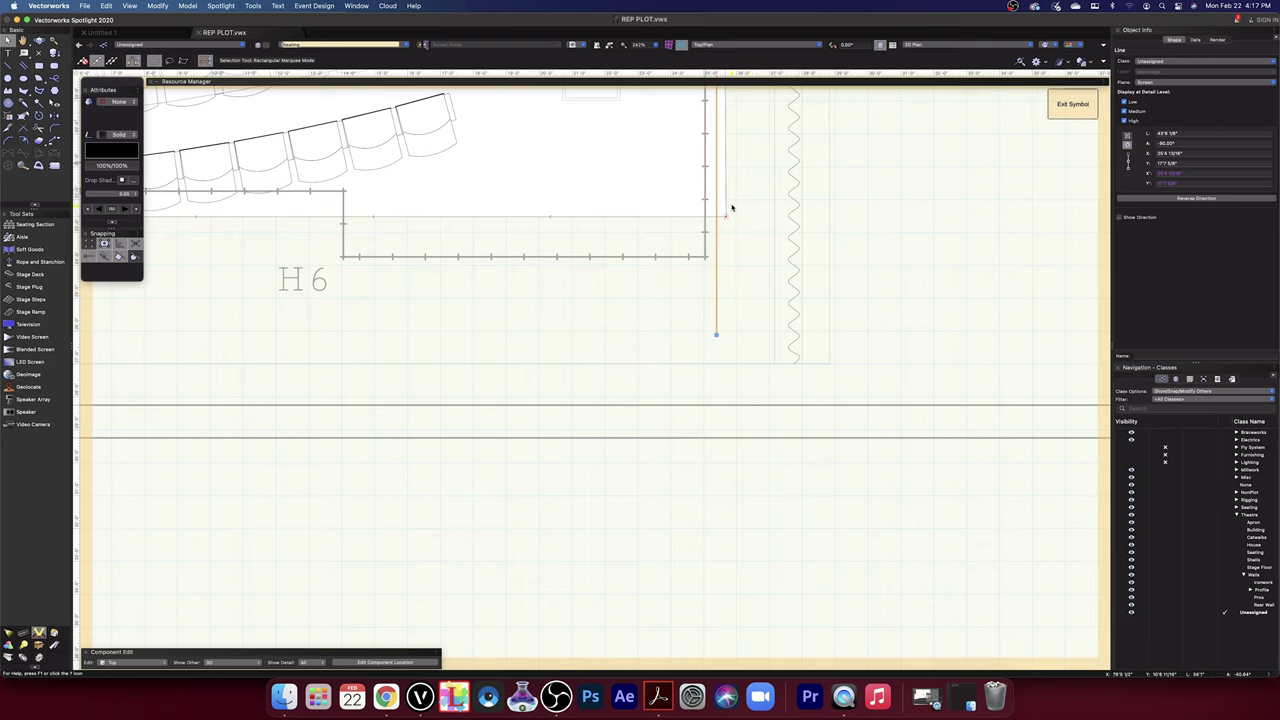
- Reshape the seating outline's right front corner vertex onto the mirrored line
{"action": "key", "text": "shift+r"}
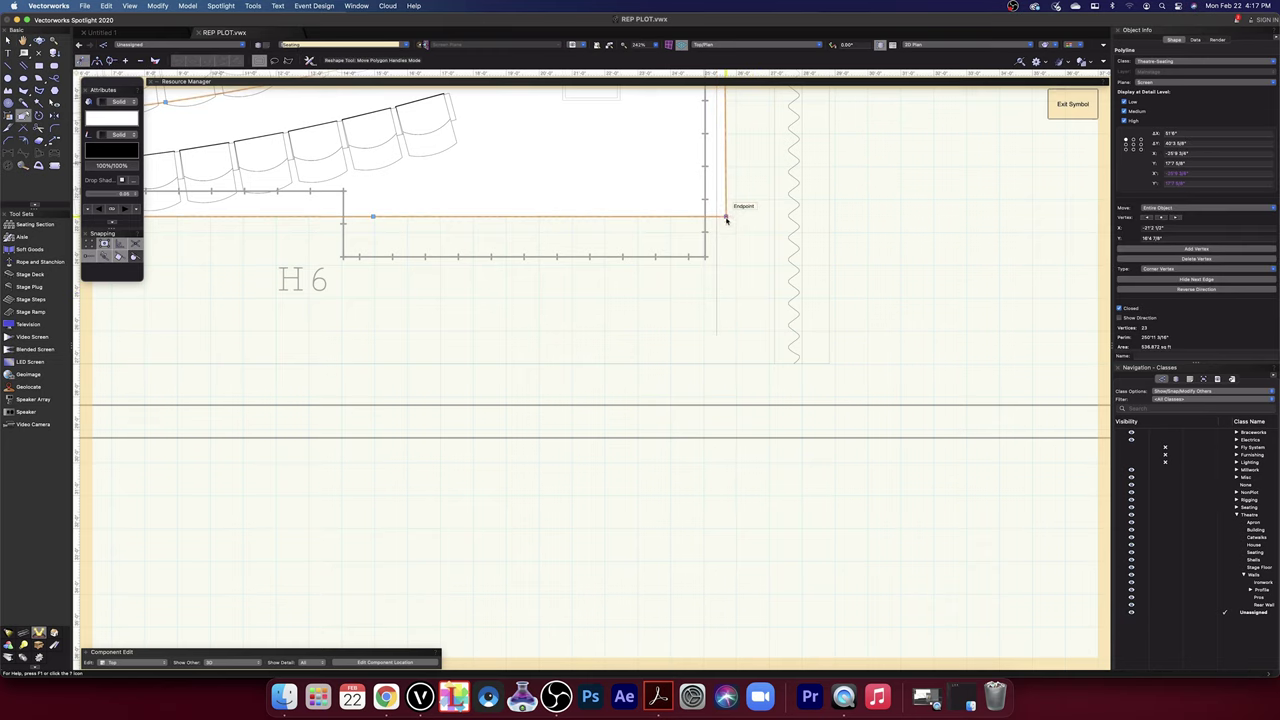
{"action": "left_click", "coordinate": [724, 215]}
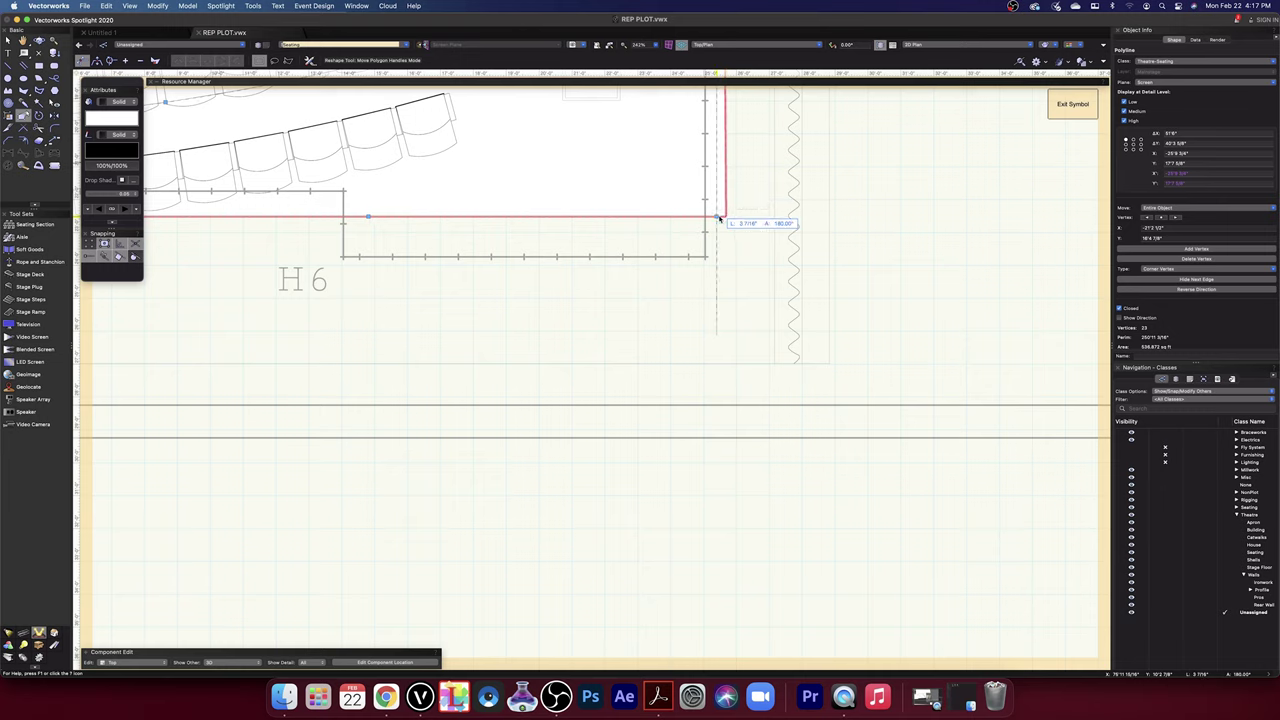
{"action": "left_click_drag", "start_coordinate": [717, 217], "coordinate": [717, 216]}
{"action": "left_click", "coordinate": [731, 235]}
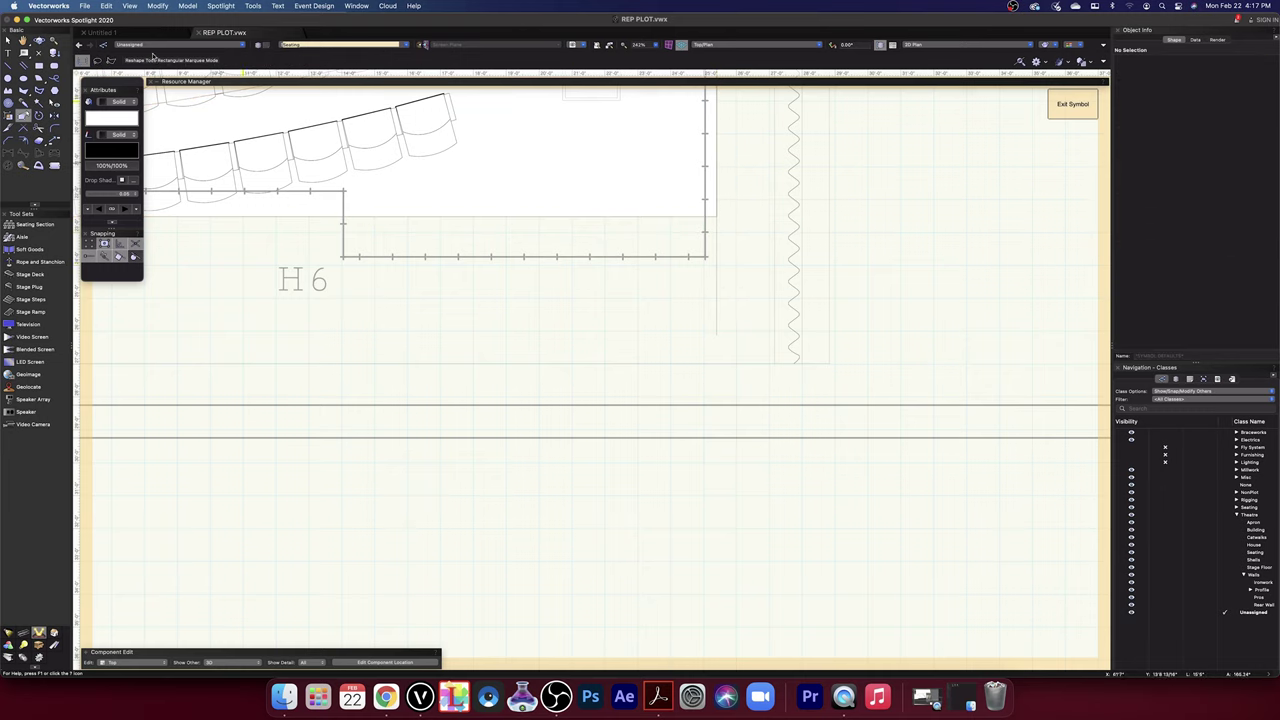
- Delete the right and left vertical helper lines
{"action": "left_click", "coordinate": [716, 298]}
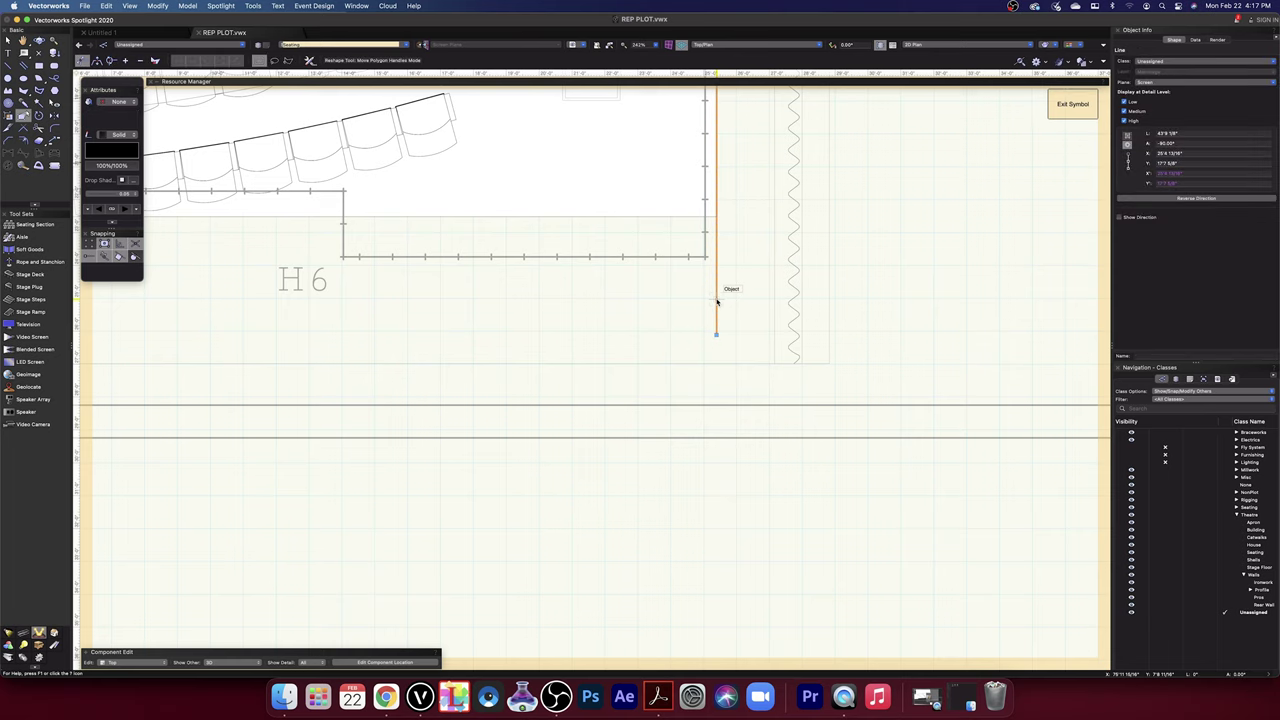
{"action": "key", "text": "Delete"}
{"action": "scroll", "coordinate": [720, 303], "scroll_direction": "down", "scroll_amount": 5}
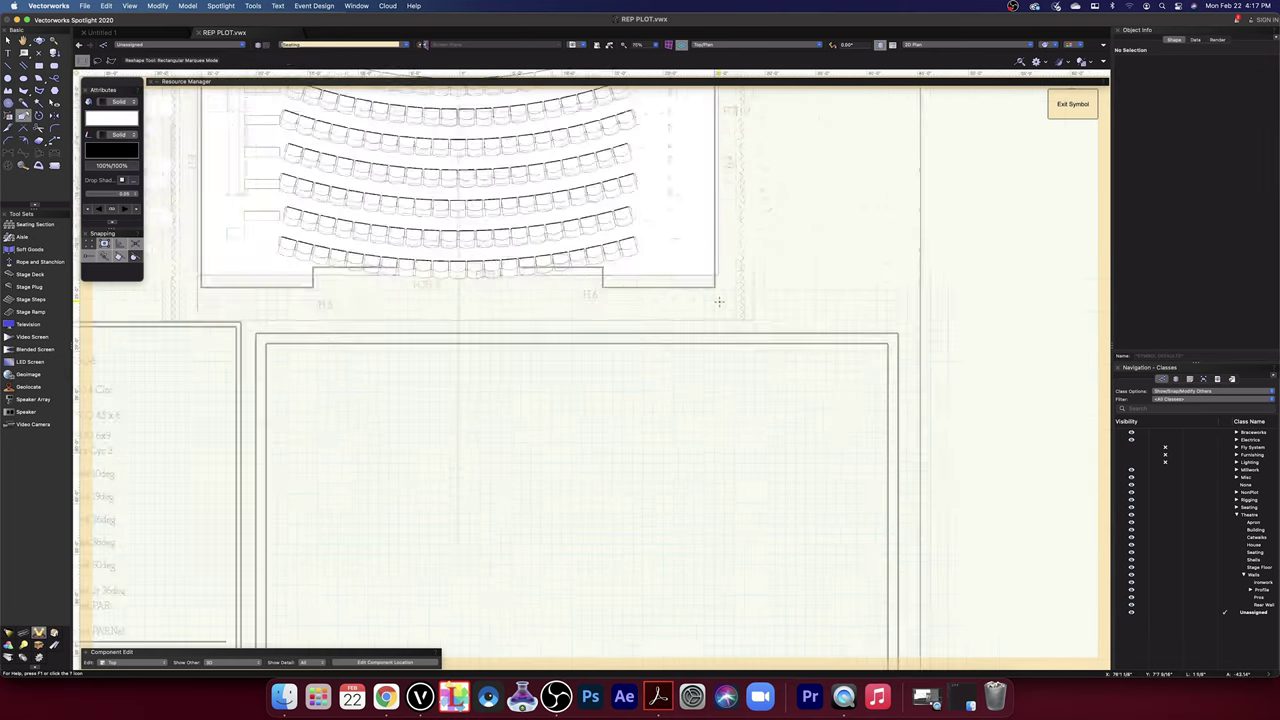
{"action": "left_click", "coordinate": [257, 307]}
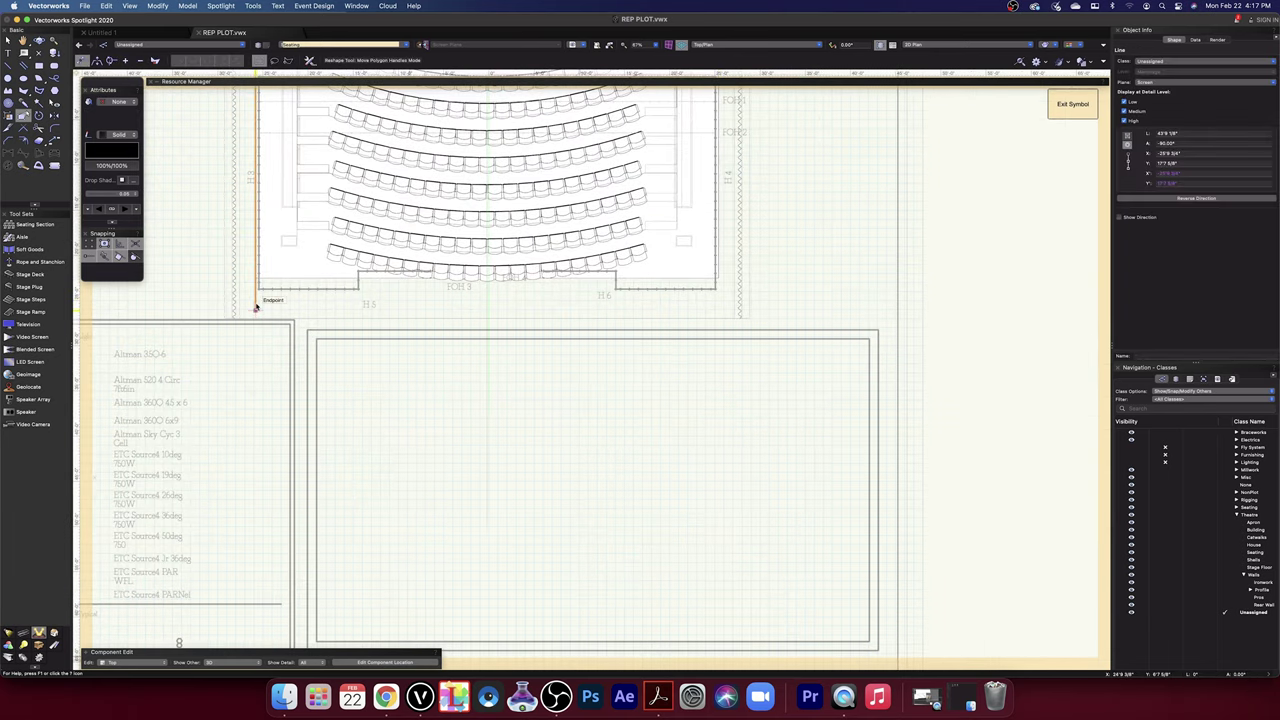
{"action": "key", "text": "Delete"}
- Draw a tall rectangle from the FOH R3 pipe end down to the seating outline's corner
{"action": "key", "text": "space"}
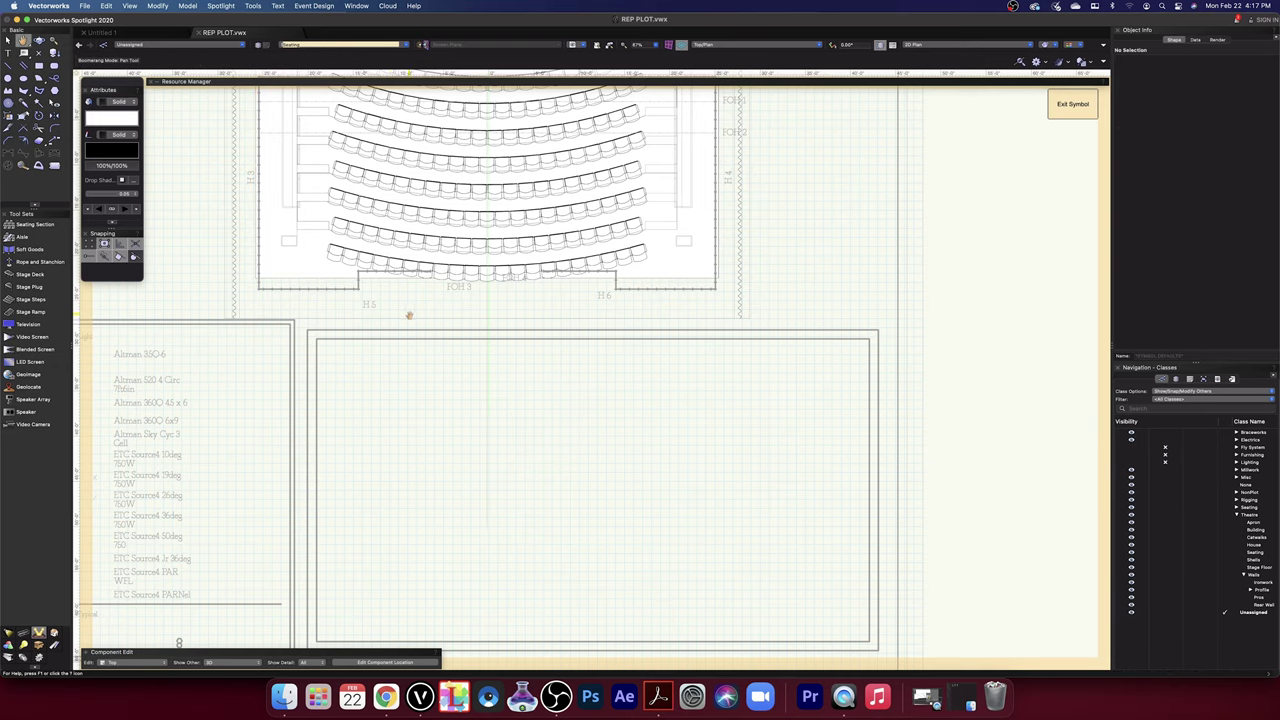
{"action": "left_click_drag", "start_coordinate": [410, 315], "coordinate": [777, 712]}
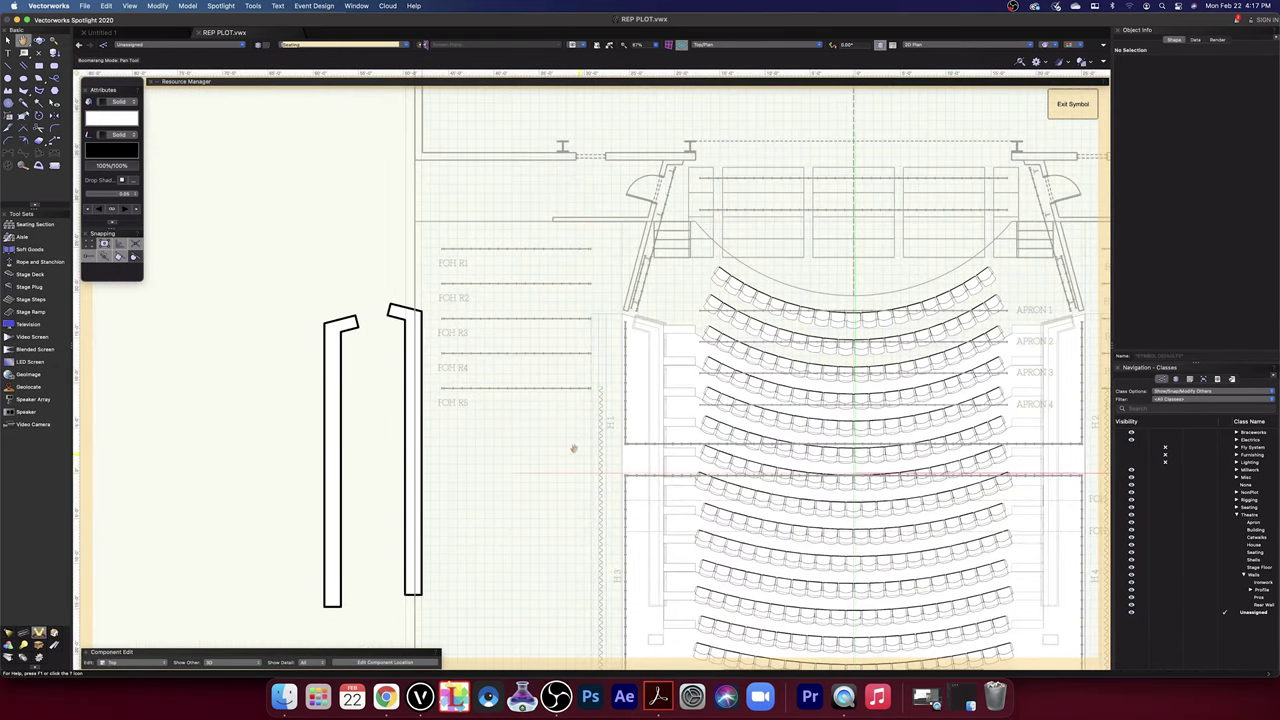
{"action": "scroll", "coordinate": [630, 336], "scroll_direction": "up", "scroll_amount": 4}
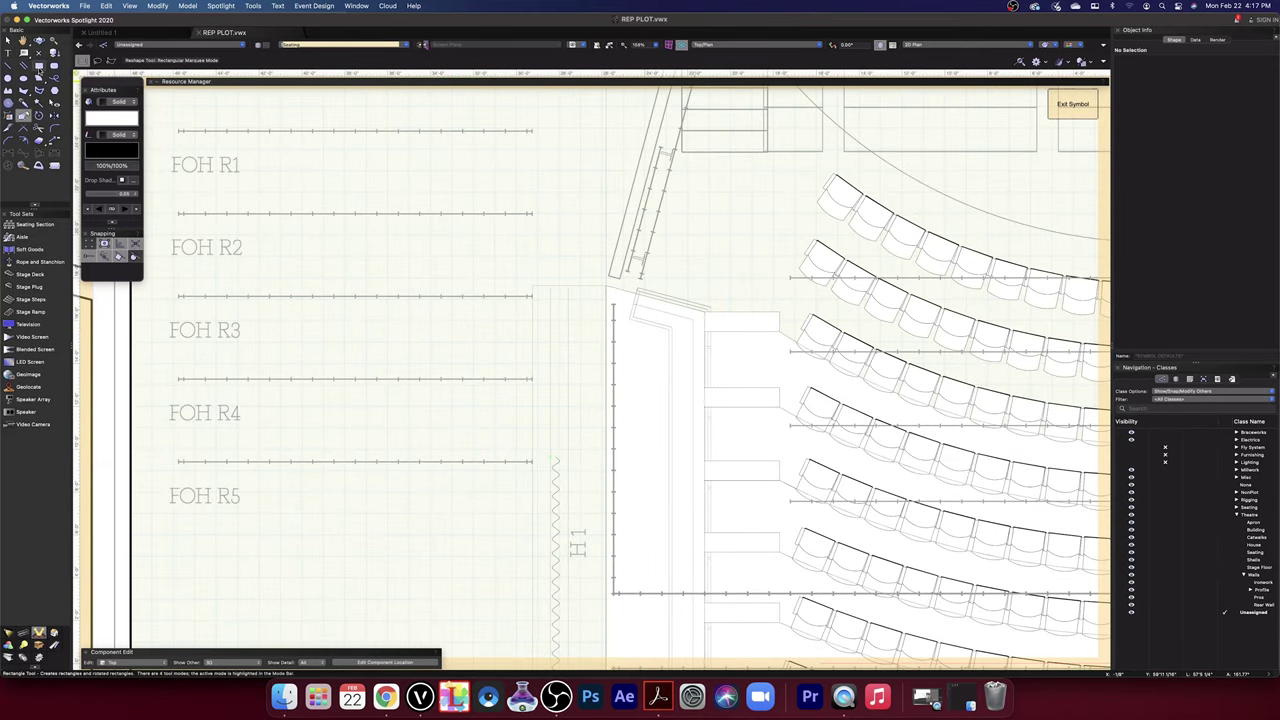
{"action": "key", "text": "4"}
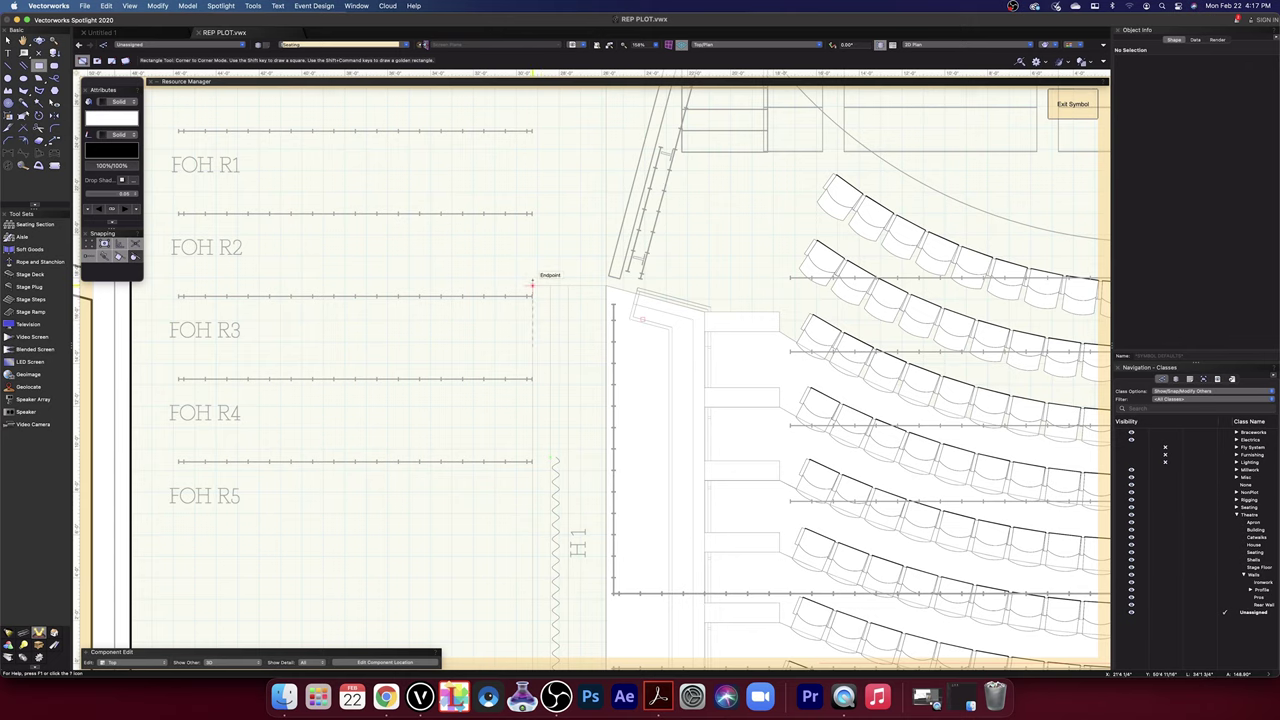
{"action": "left_click", "coordinate": [532, 285]}
{"action": "scroll", "coordinate": [574, 455], "scroll_direction": "down", "scroll_amount": 3}
{"action": "middle_click_drag", "start_coordinate": [575, 545], "coordinate": [590, 154]}
{"action": "middle_click_drag", "start_coordinate": [594, 477], "coordinate": [591, 489]}
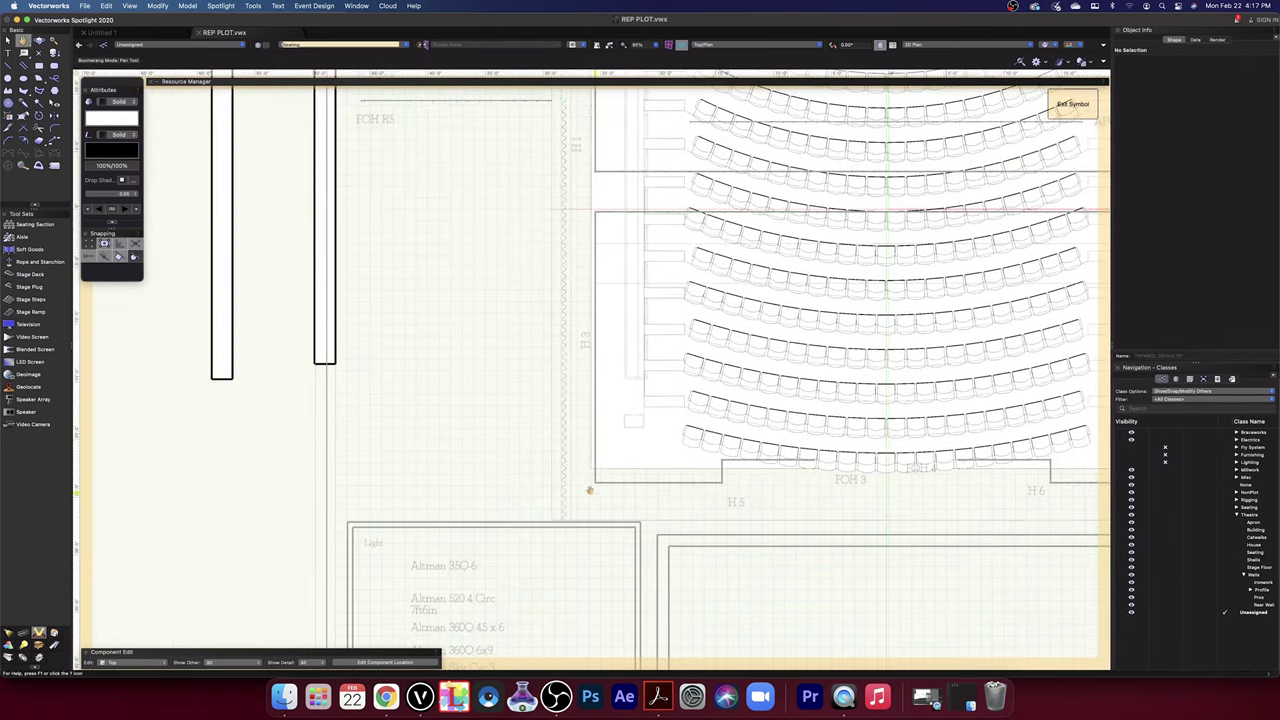
{"action": "scroll", "coordinate": [591, 485], "scroll_direction": "up", "scroll_amount": 10}
{"action": "scroll", "coordinate": [592, 440], "scroll_direction": "down", "scroll_amount": 3}
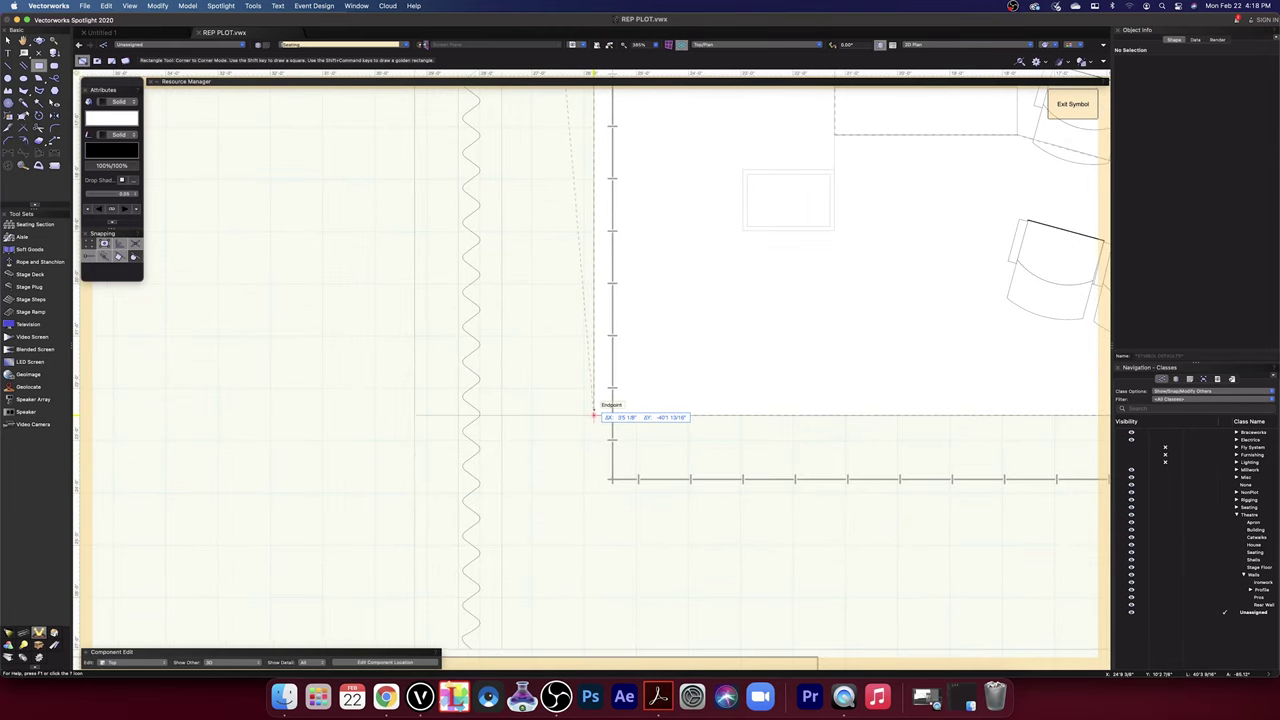
{"action": "left_click", "coordinate": [594, 414]}
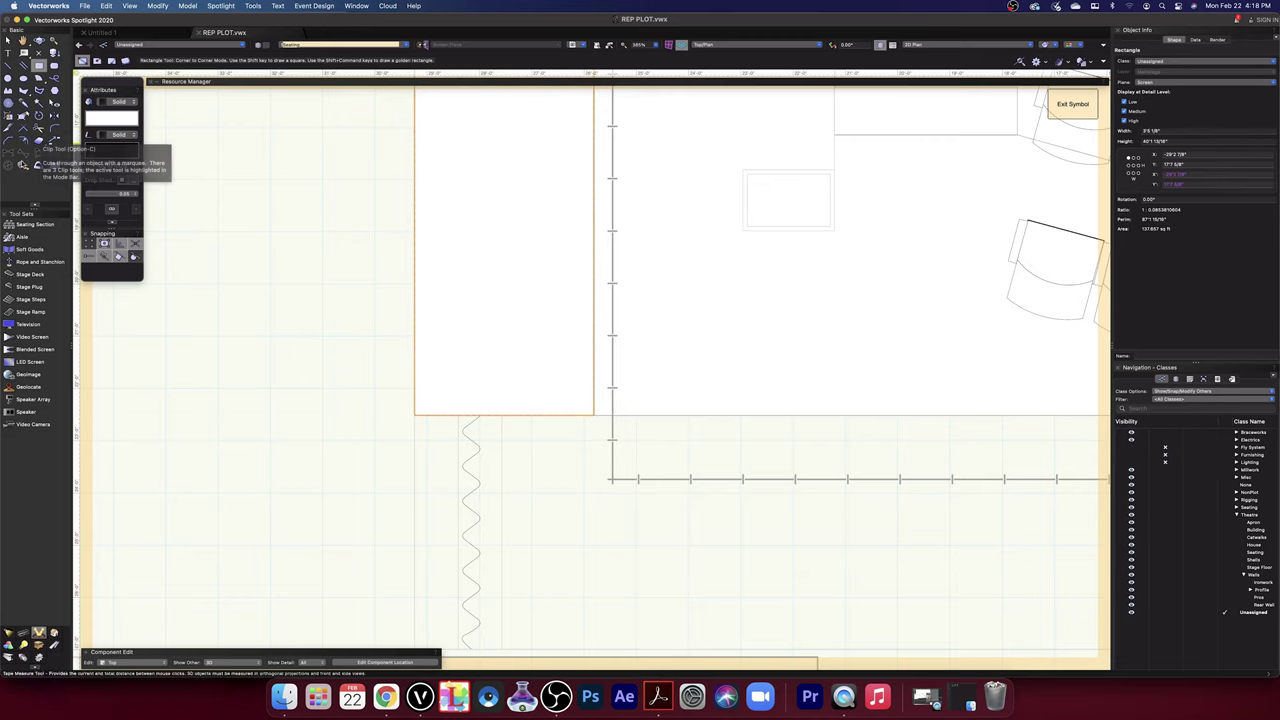
- Mirror the side wall rectangle across the centre line over to the H4 side
{"action": "left_click", "coordinate": [56, 117]}
{"action": "scroll", "coordinate": [480, 464], "scroll_direction": "down", "scroll_amount": 5}
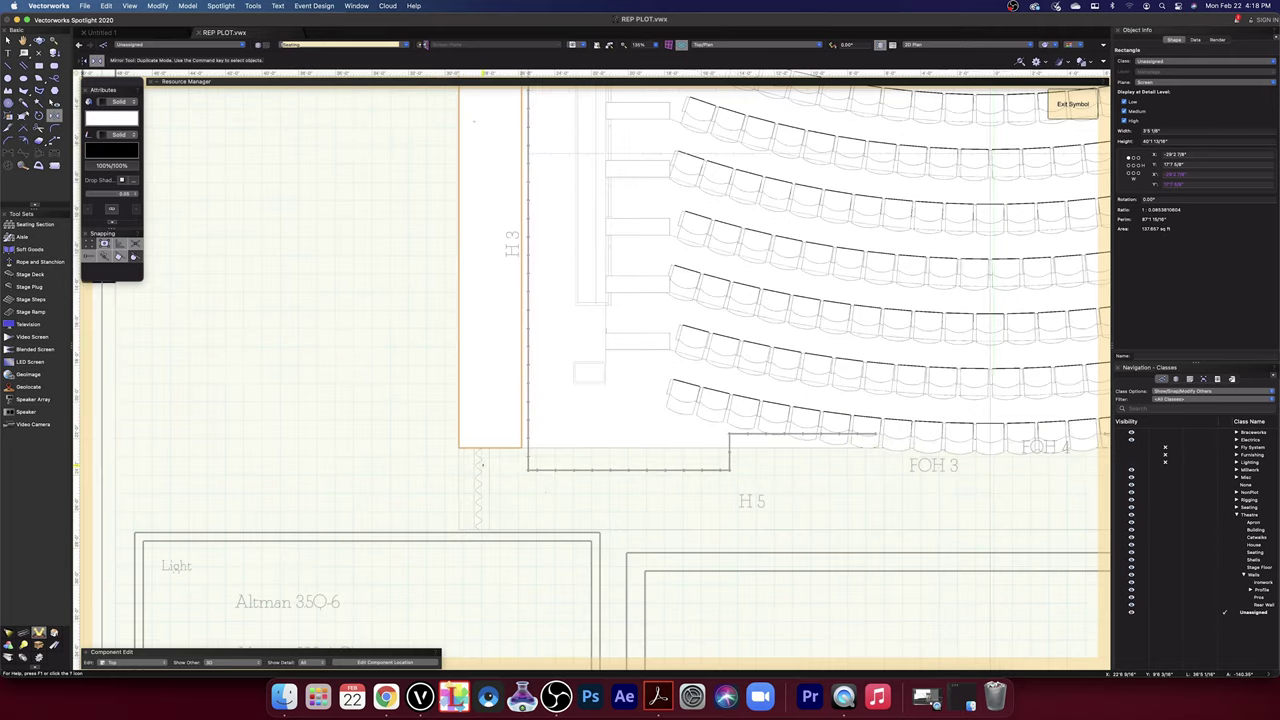
{"action": "middle_click_drag", "start_coordinate": [836, 509], "coordinate": [651, 430]}
{"action": "left_click_drag", "start_coordinate": [651, 430], "coordinate": [411, 363]}
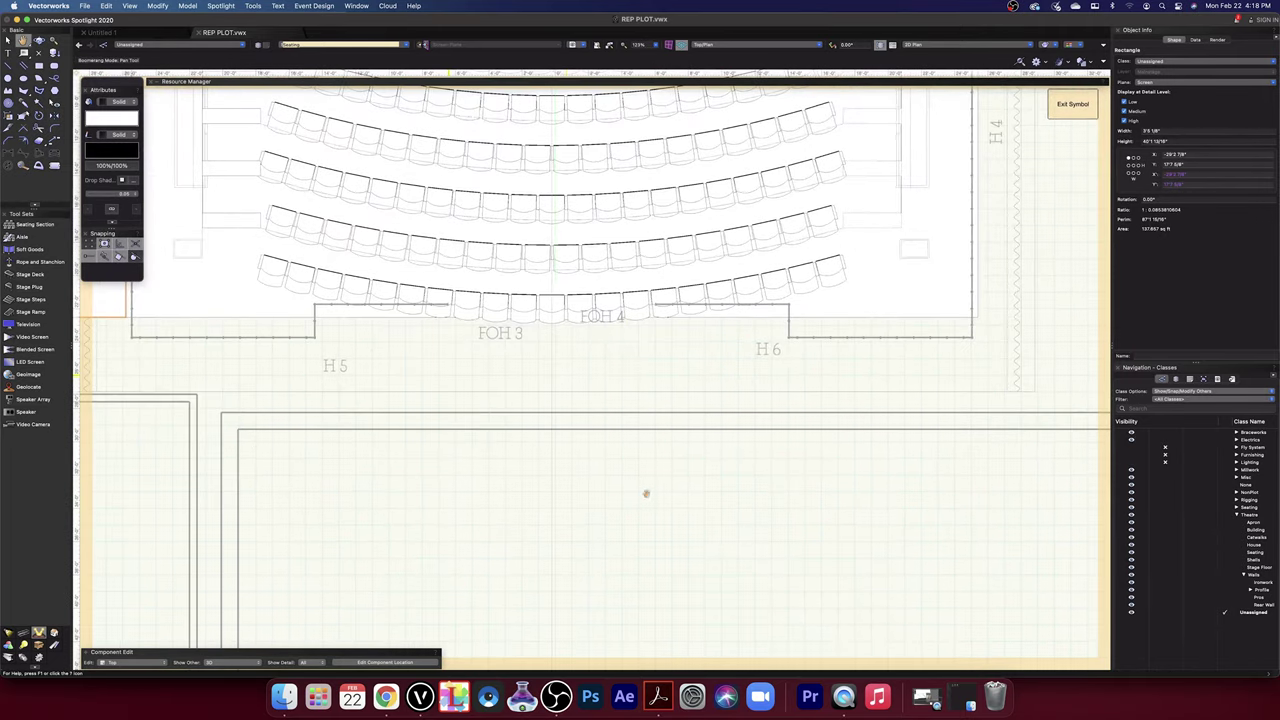
{"action": "left_click", "coordinate": [552, 451]}
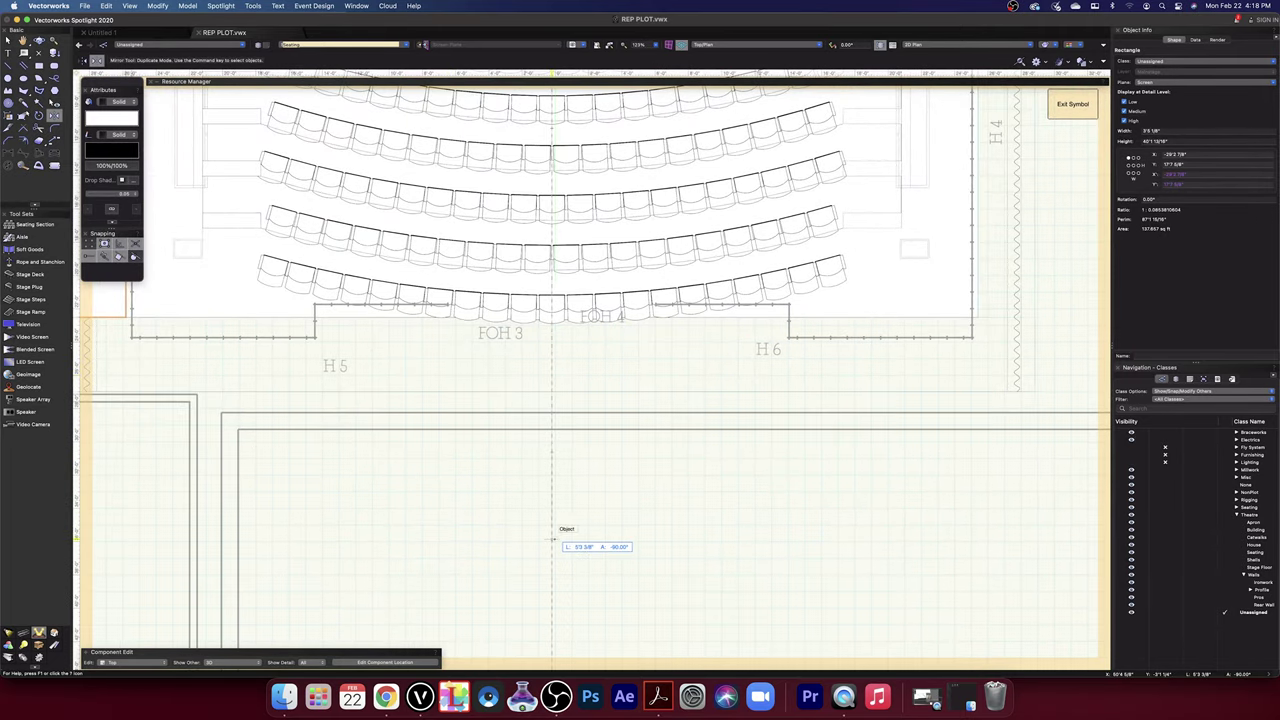
{"action": "left_click", "coordinate": [554, 541]}
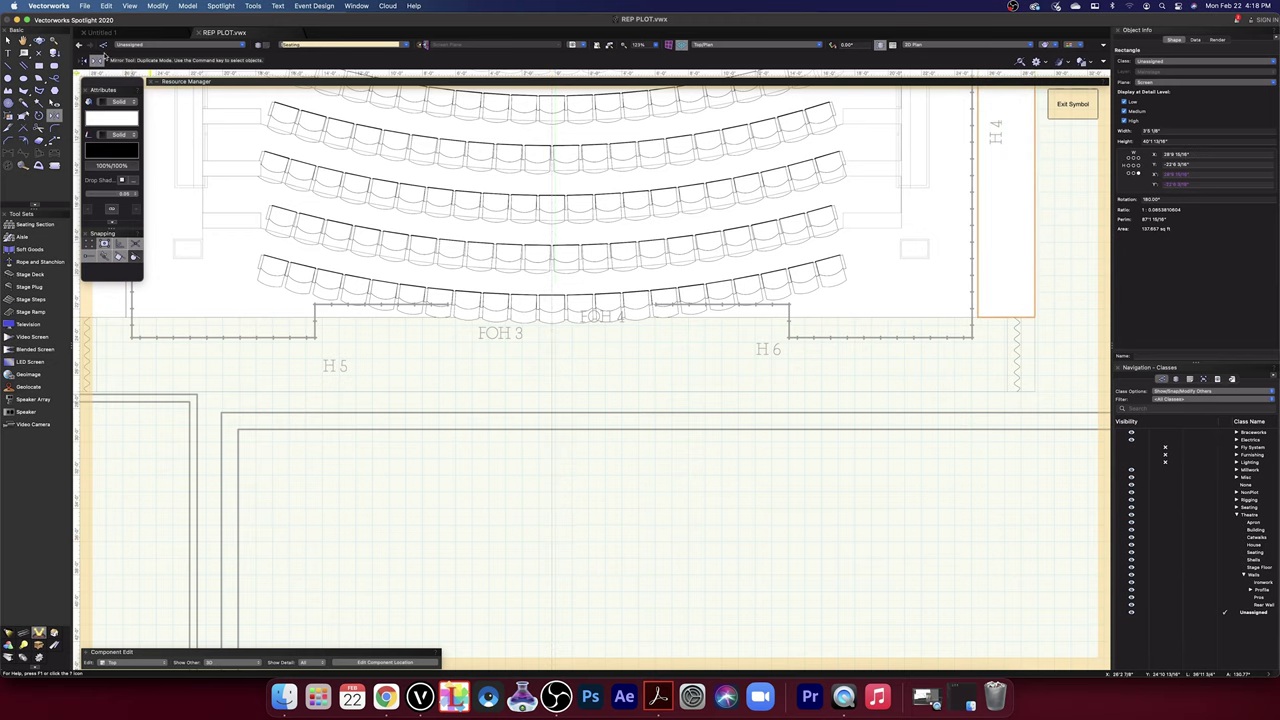
{"action": "key", "text": "x"}
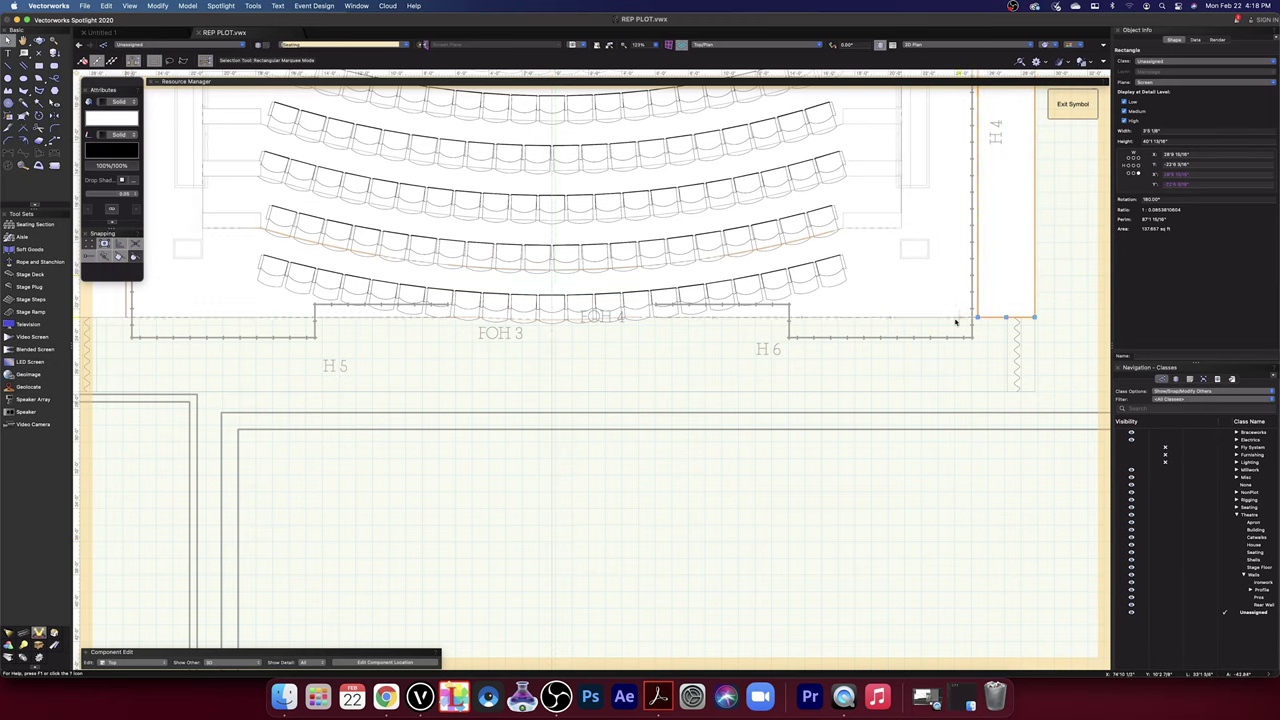
{"action": "middle_click_drag", "start_coordinate": [1055, 222], "coordinate": [1035, 485]}
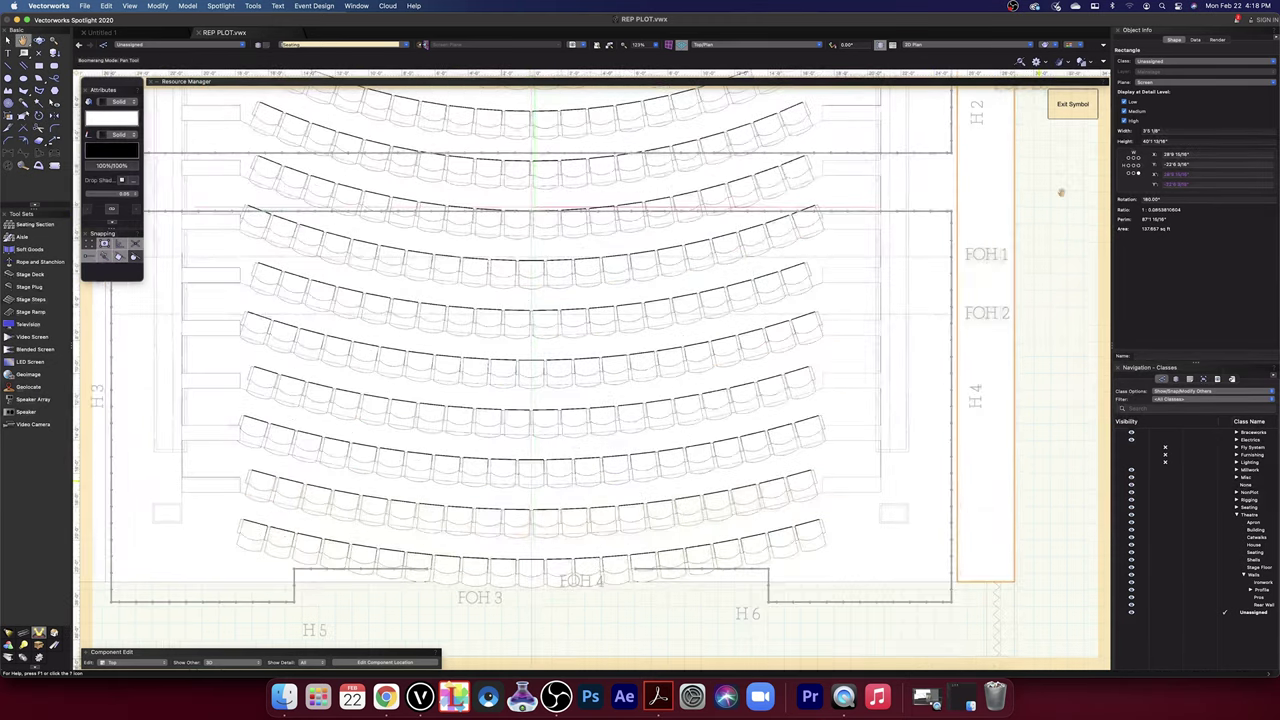
{"action": "scroll", "coordinate": [1061, 192], "scroll_direction": "up", "scroll_amount": 5}
{"action": "scroll", "coordinate": [1039, 229], "scroll_direction": "up", "scroll_amount": 8}
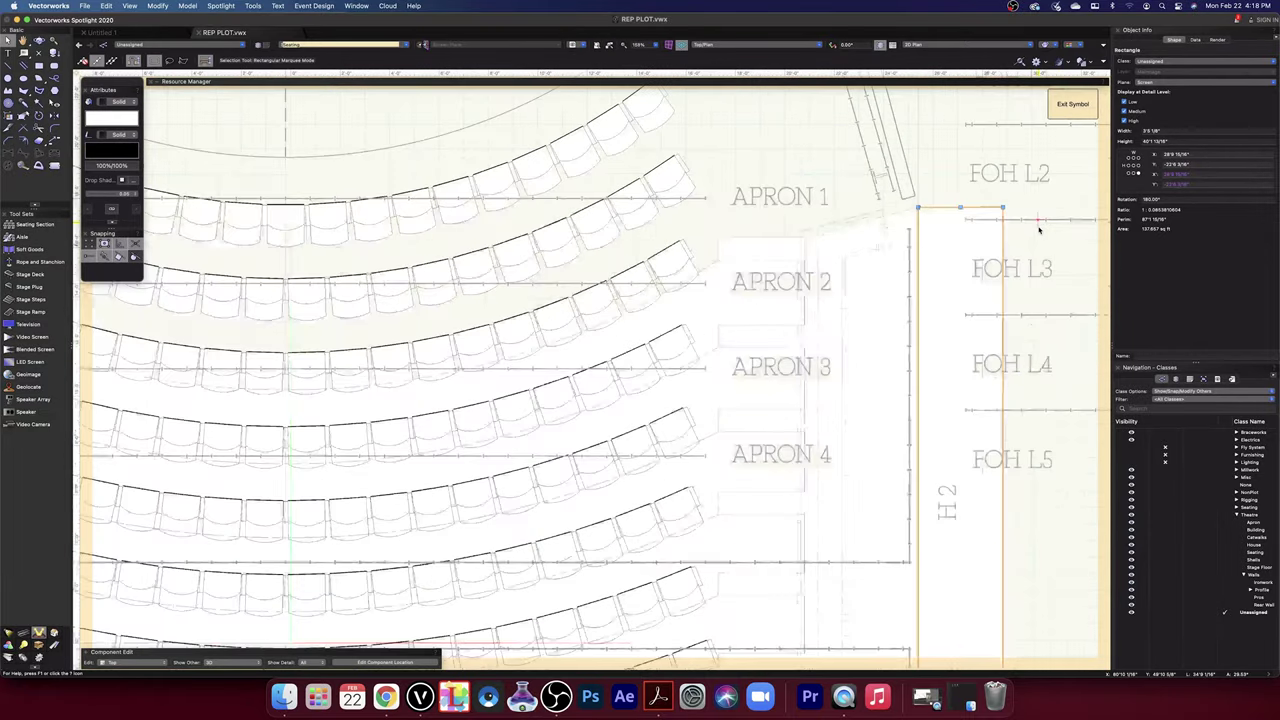
{"action": "scroll", "coordinate": [1038, 230], "scroll_direction": "down", "scroll_amount": 8}
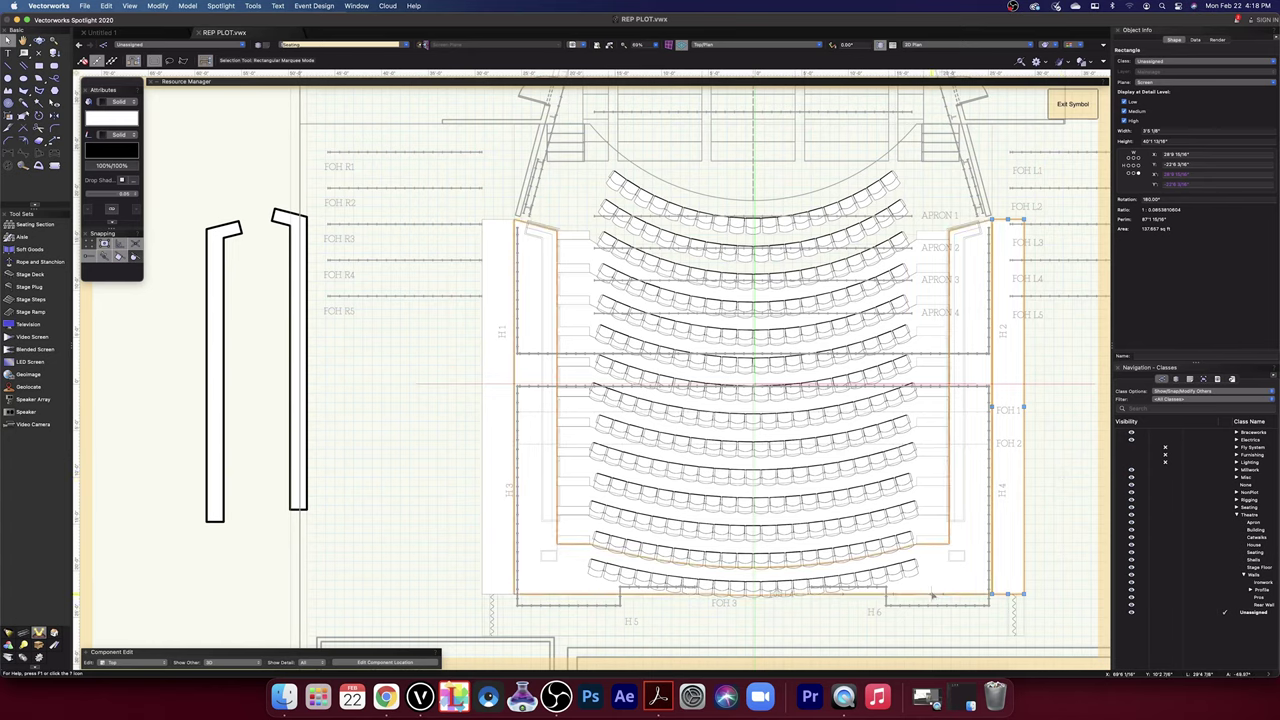
- Merge the selected side wall shapes into one auditorium outline with Add Surface
{"action": "left_click", "coordinate": [935, 594]}
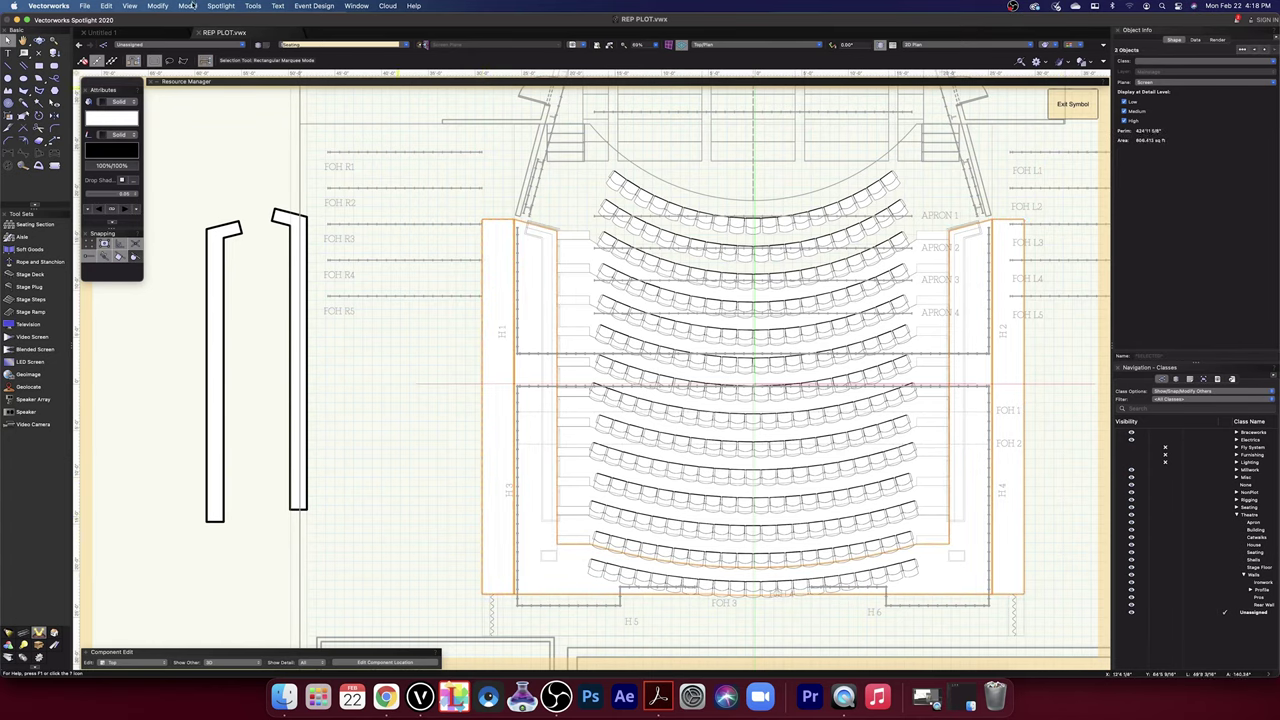
{"action": "left_click", "coordinate": [160, 7]}
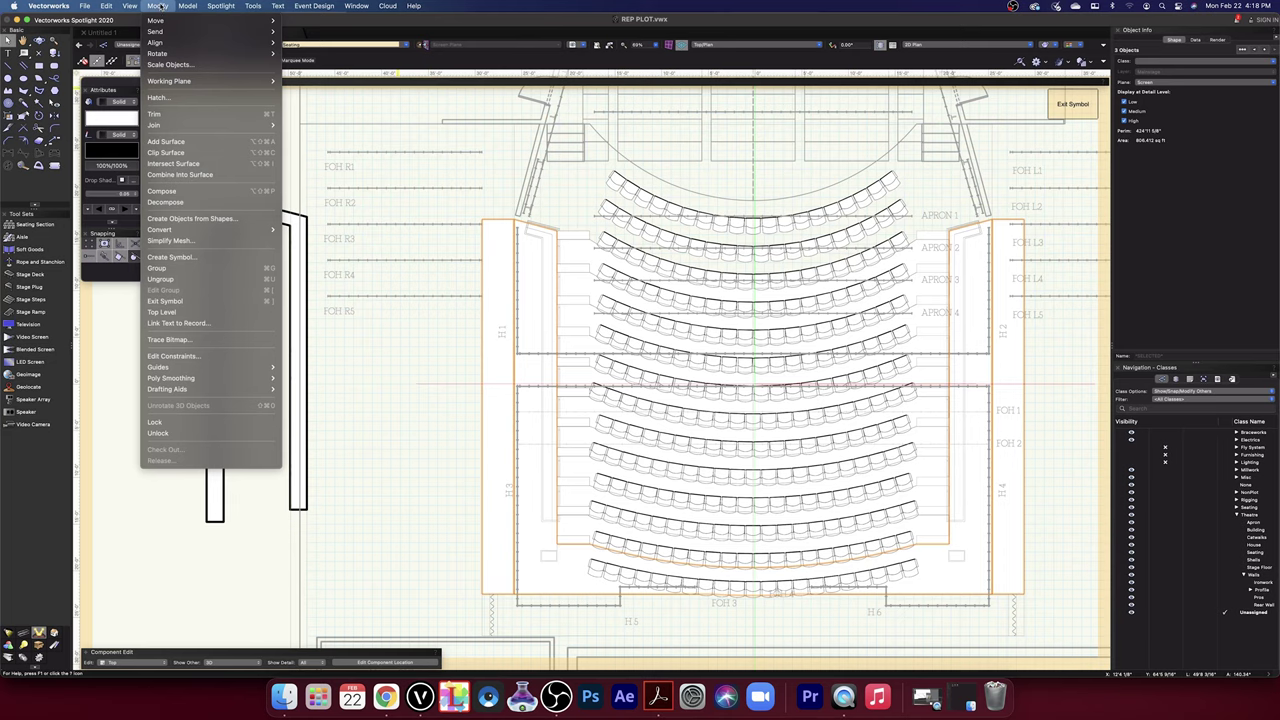
{"action": "left_click", "coordinate": [187, 144]}
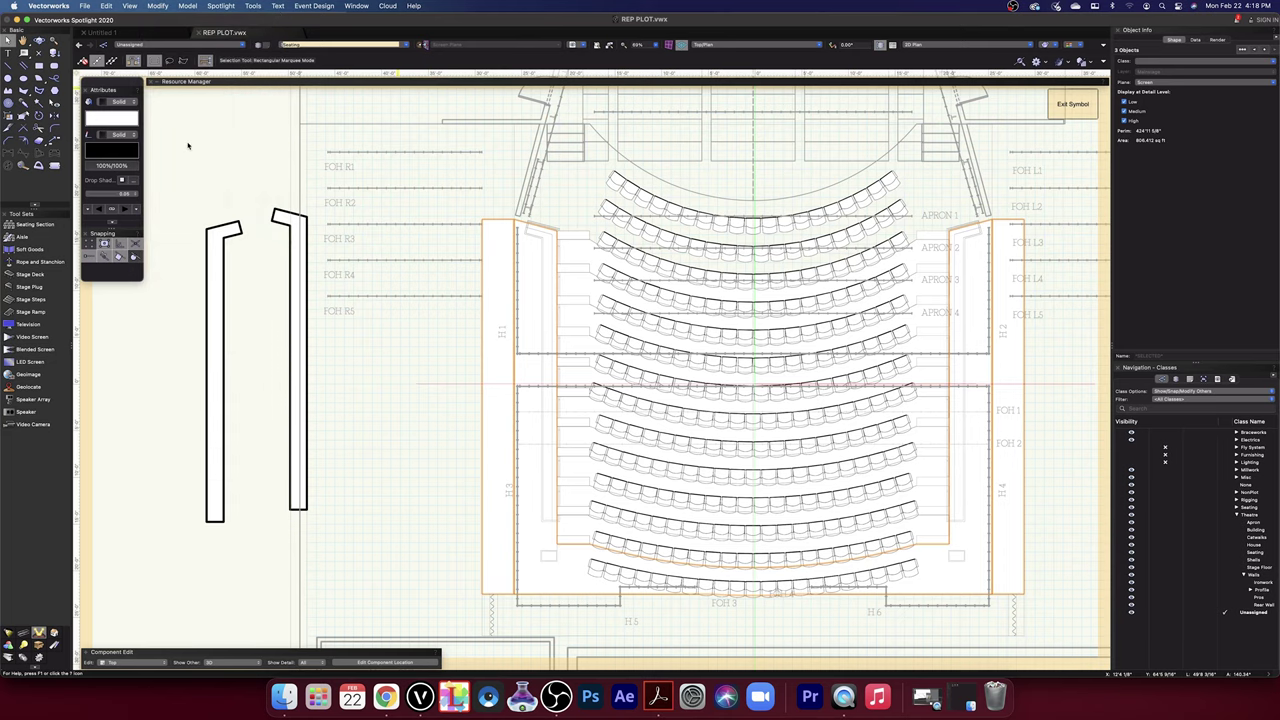
- Give the merged auditorium outline a 0.50 line thickness
{"action": "left_click", "coordinate": [483, 440]}
{"action": "left_click", "coordinate": [446, 467]}
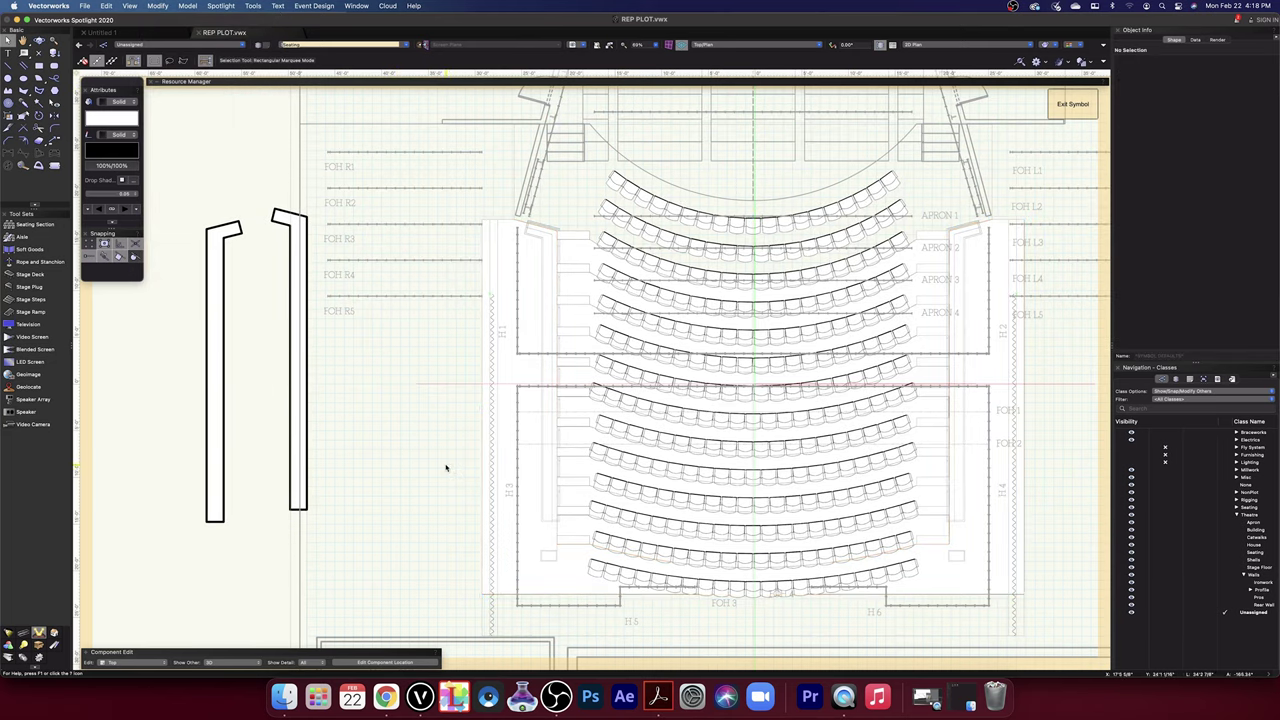
{"action": "left_click", "coordinate": [481, 408]}
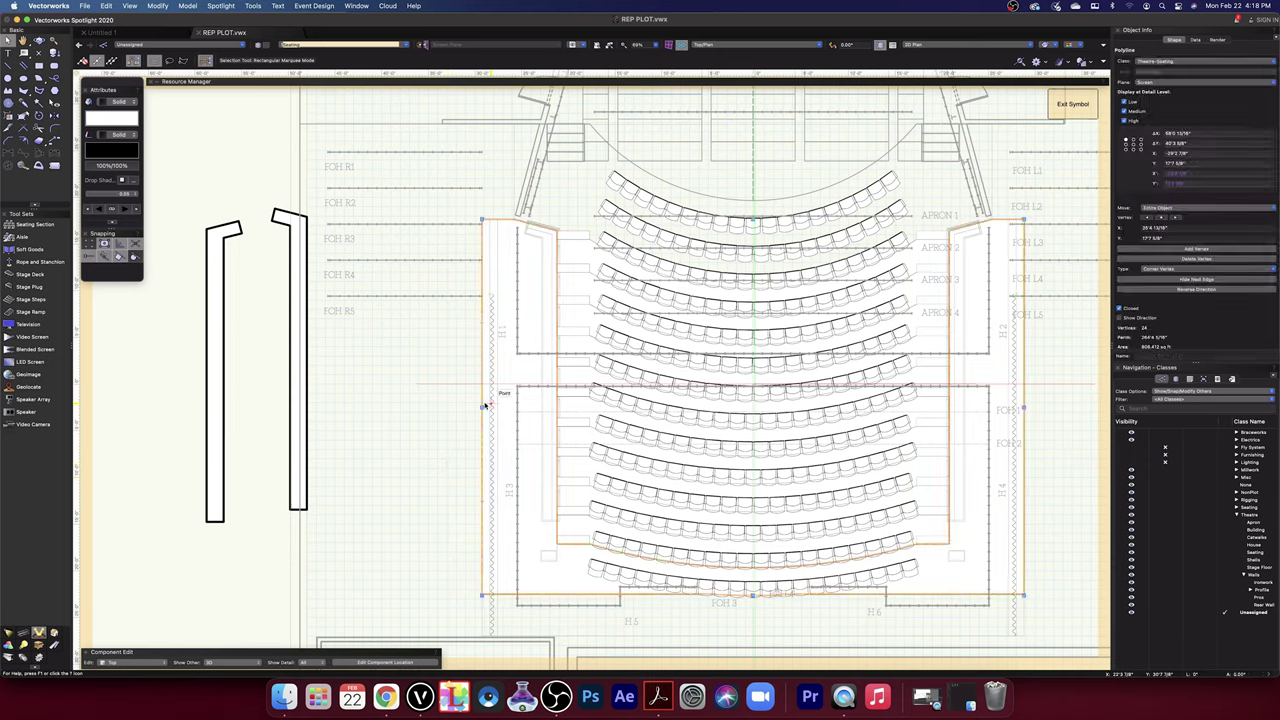
{"action": "left_click", "coordinate": [131, 195]}
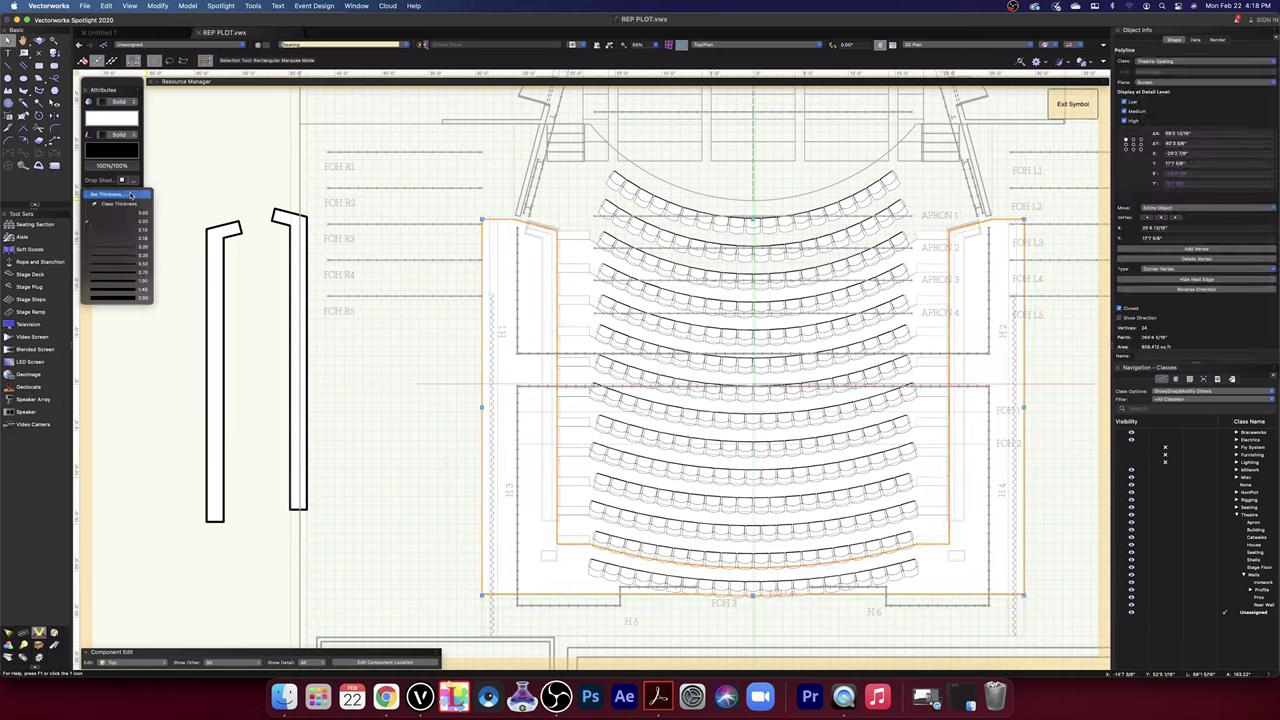
{"action": "left_click", "coordinate": [133, 267]}
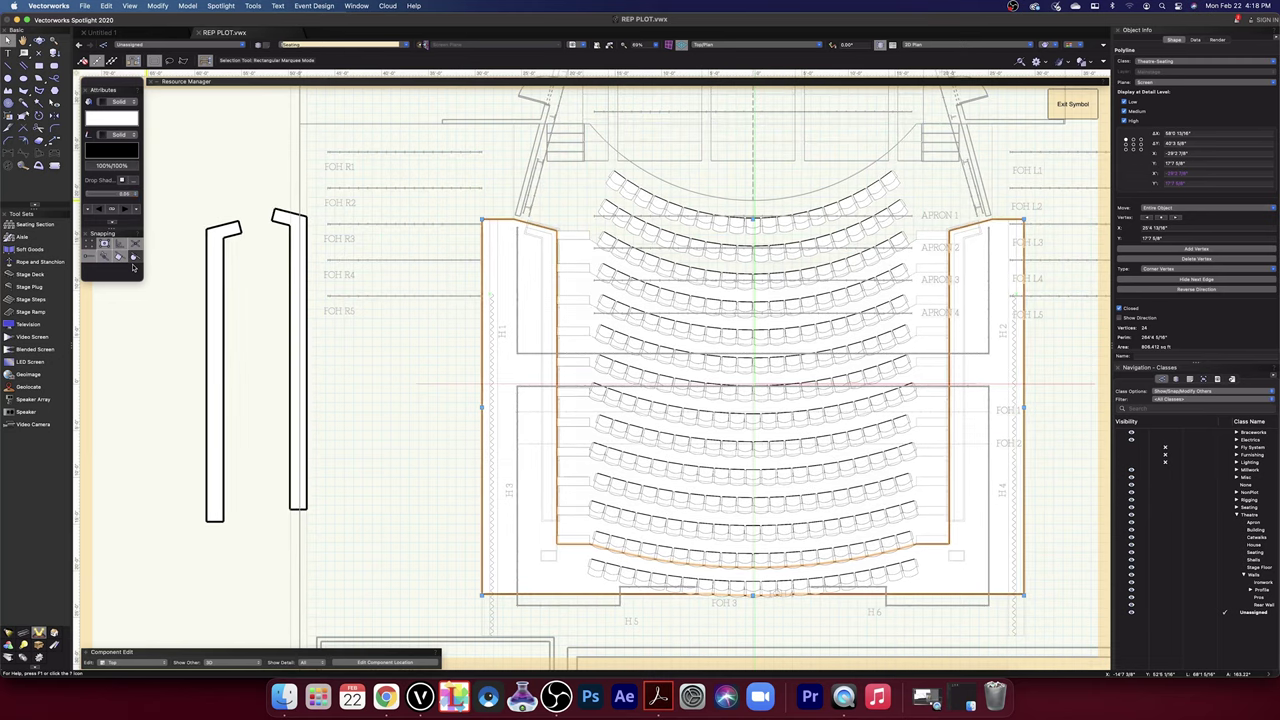
{"action": "left_click", "coordinate": [416, 378]}
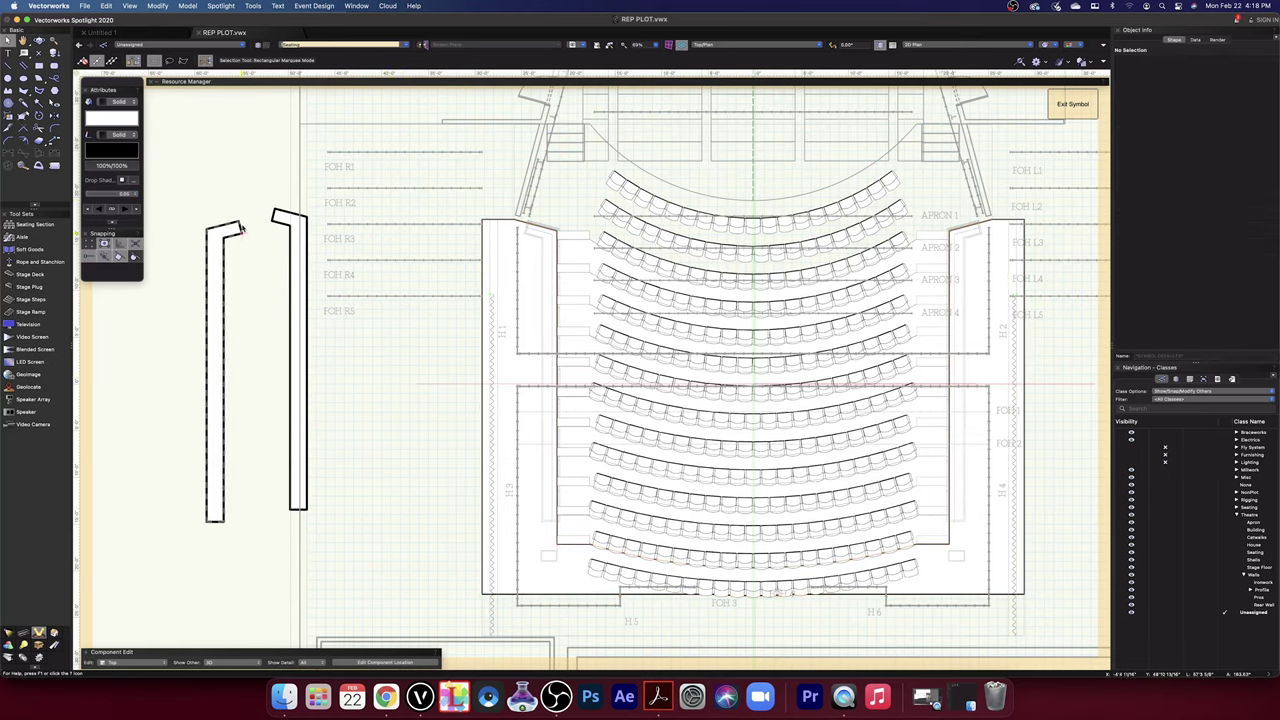
- Delete the two loose wall shapes
{"action": "left_click", "coordinate": [237, 231]}
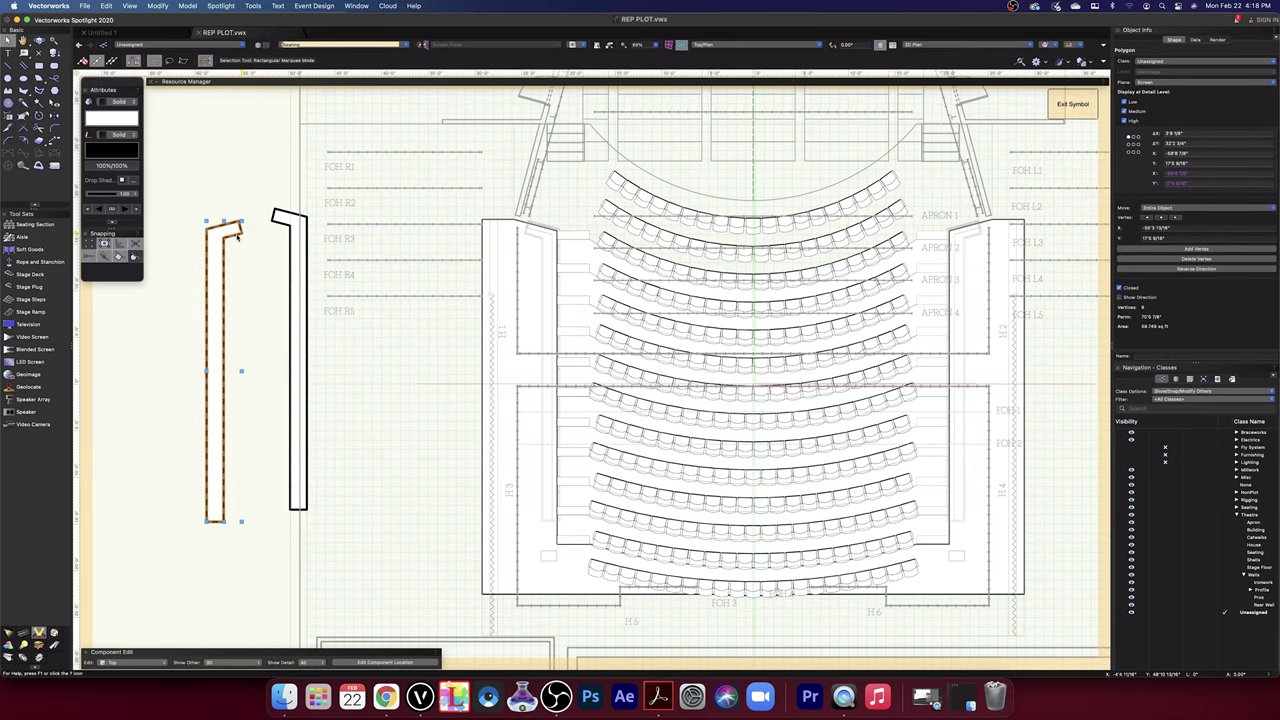
{"action": "key", "text": "BackSpace"}
{"action": "left_click", "coordinate": [270, 218]}
{"action": "left_click", "coordinate": [270, 220]}
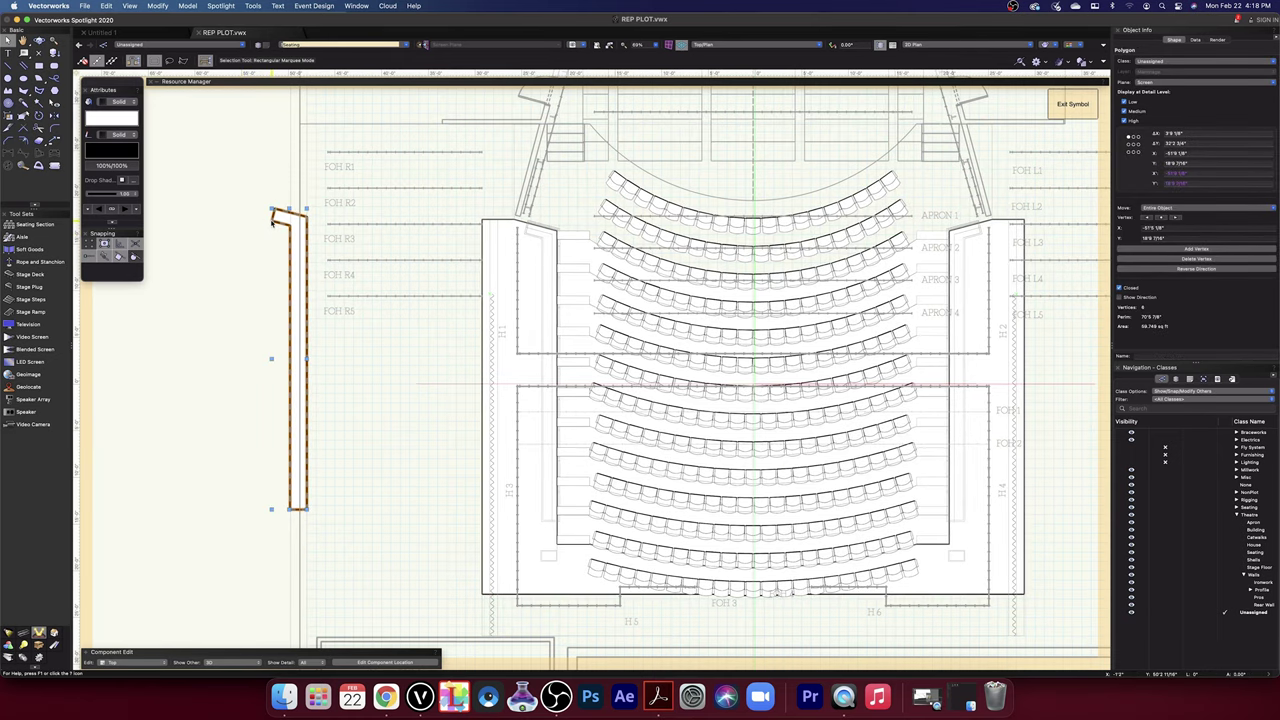
{"action": "key", "text": "BackSpace"}
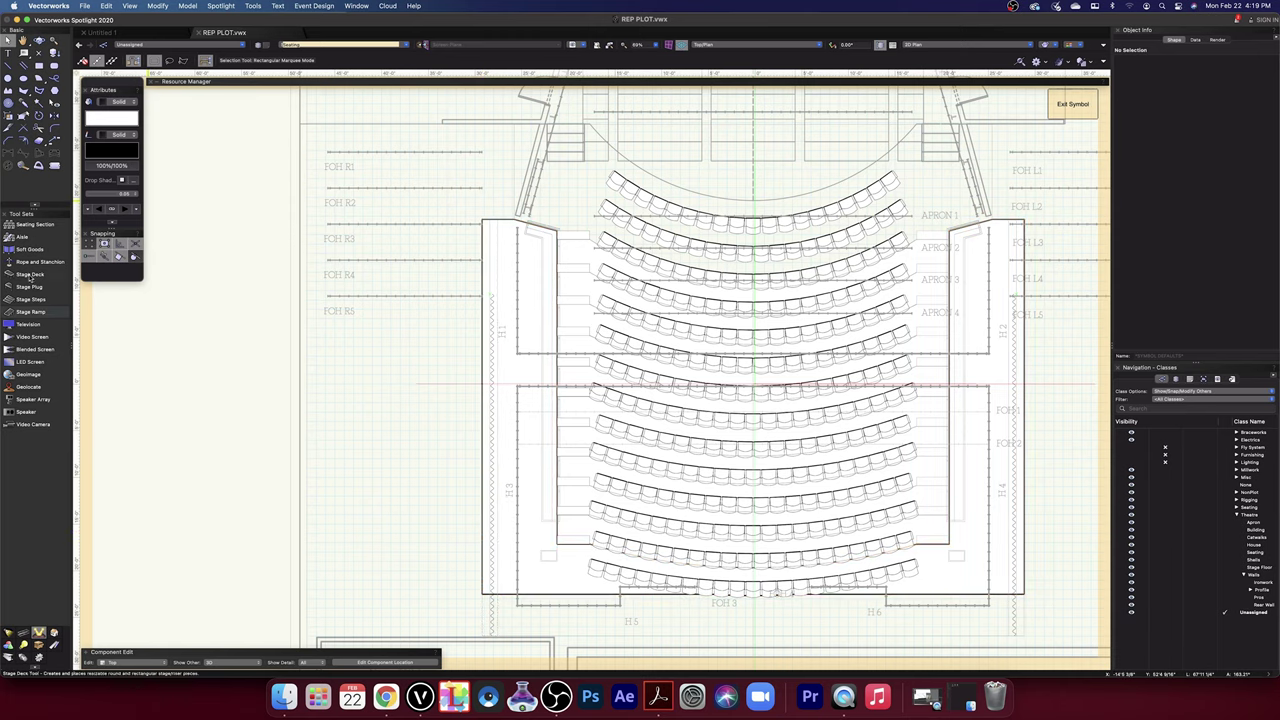
- Trace the left wall piece near FOH R3 as a closed polygon through its corner endpoints
{"action": "left_click", "coordinate": [24, 90]}
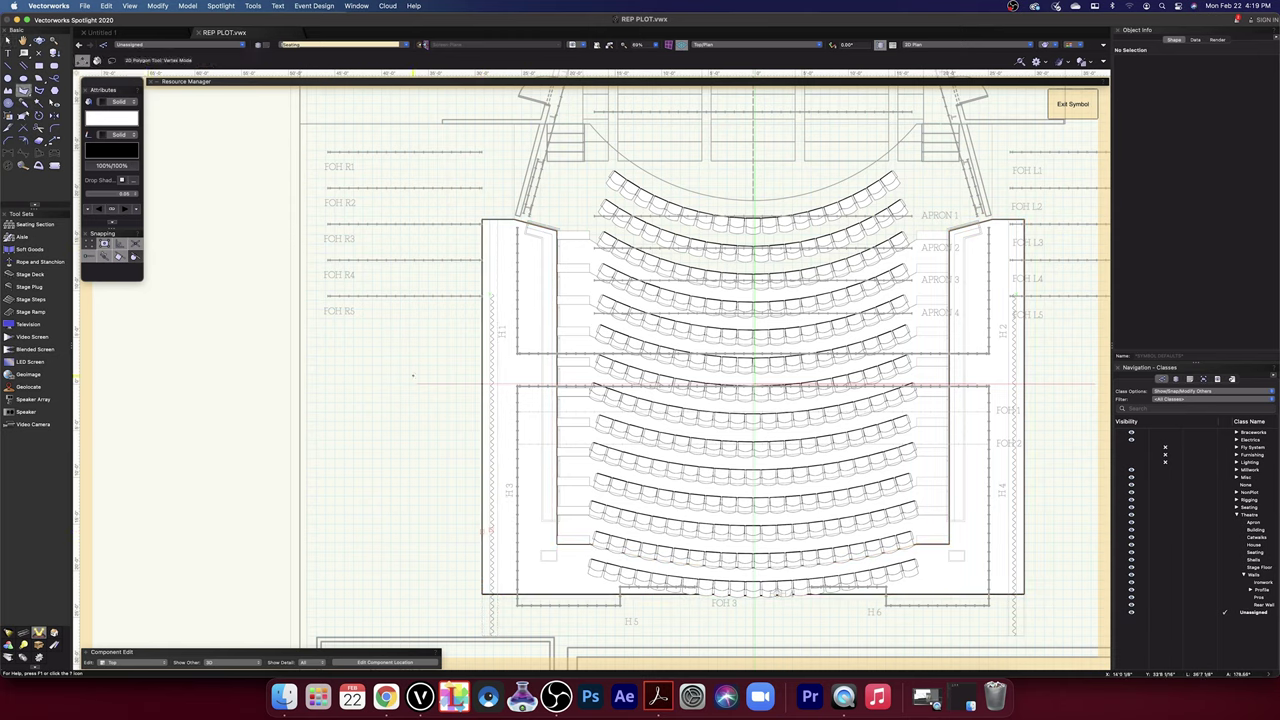
{"action": "key", "text": "space"}
{"action": "mouse_move", "coordinate": [429, 357]}
{"action": "left_mouse_down"}
{"action": "mouse_move", "coordinate": [343, 449]}
{"action": "mouse_move", "coordinate": [389, 283]}
{"action": "mouse_move", "coordinate": [346, 380]}
{"action": "left_mouse_up"}
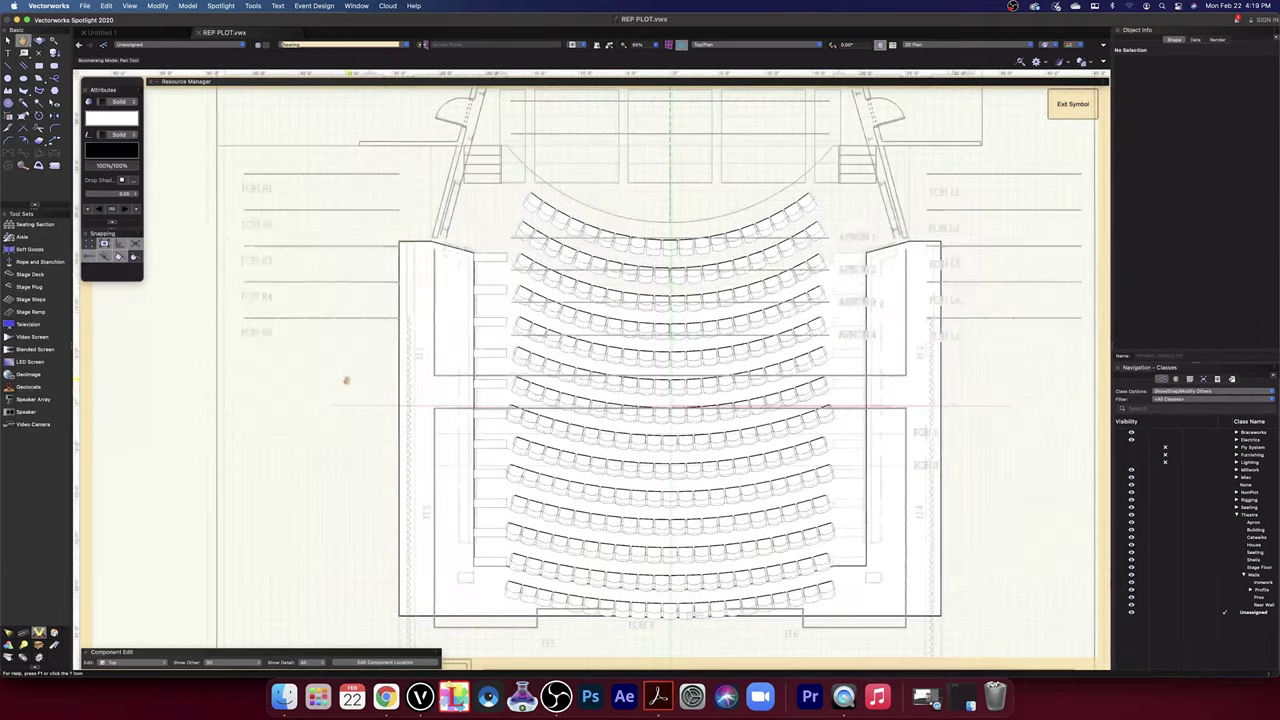
{"action": "scroll", "coordinate": [463, 268], "scroll_direction": "up", "scroll_amount": 8}
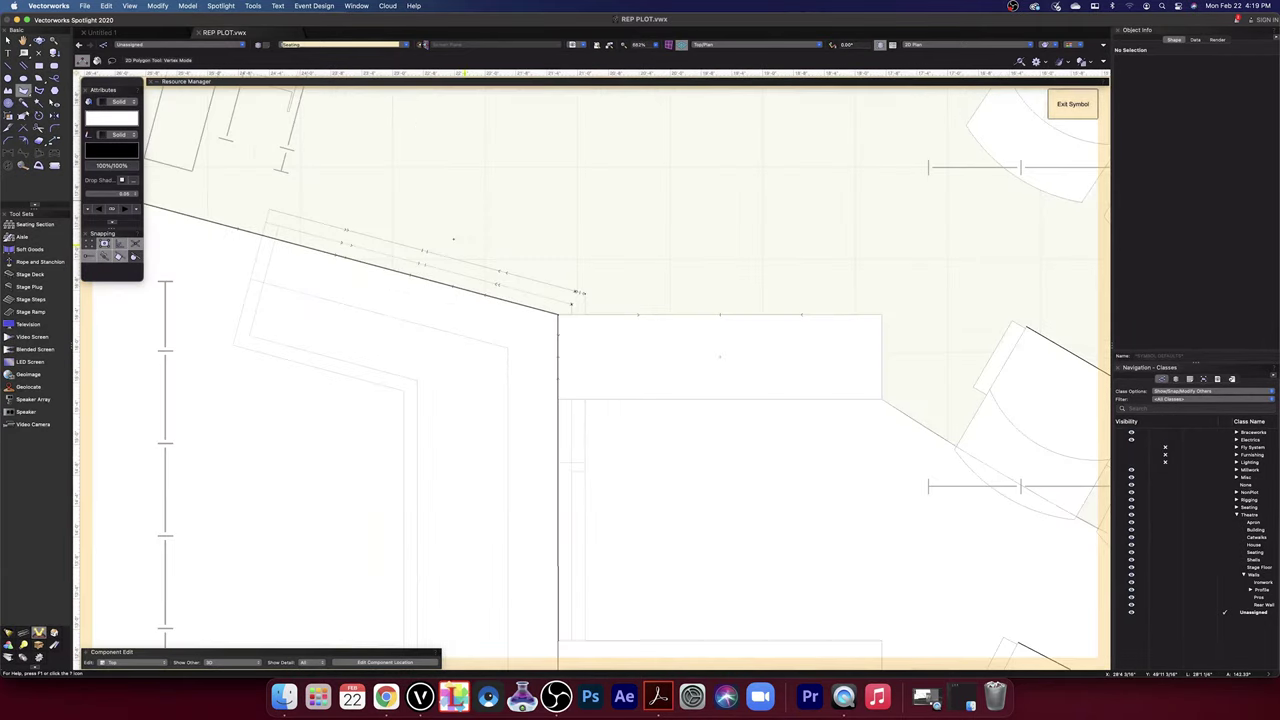
{"action": "left_click", "coordinate": [270, 211]}
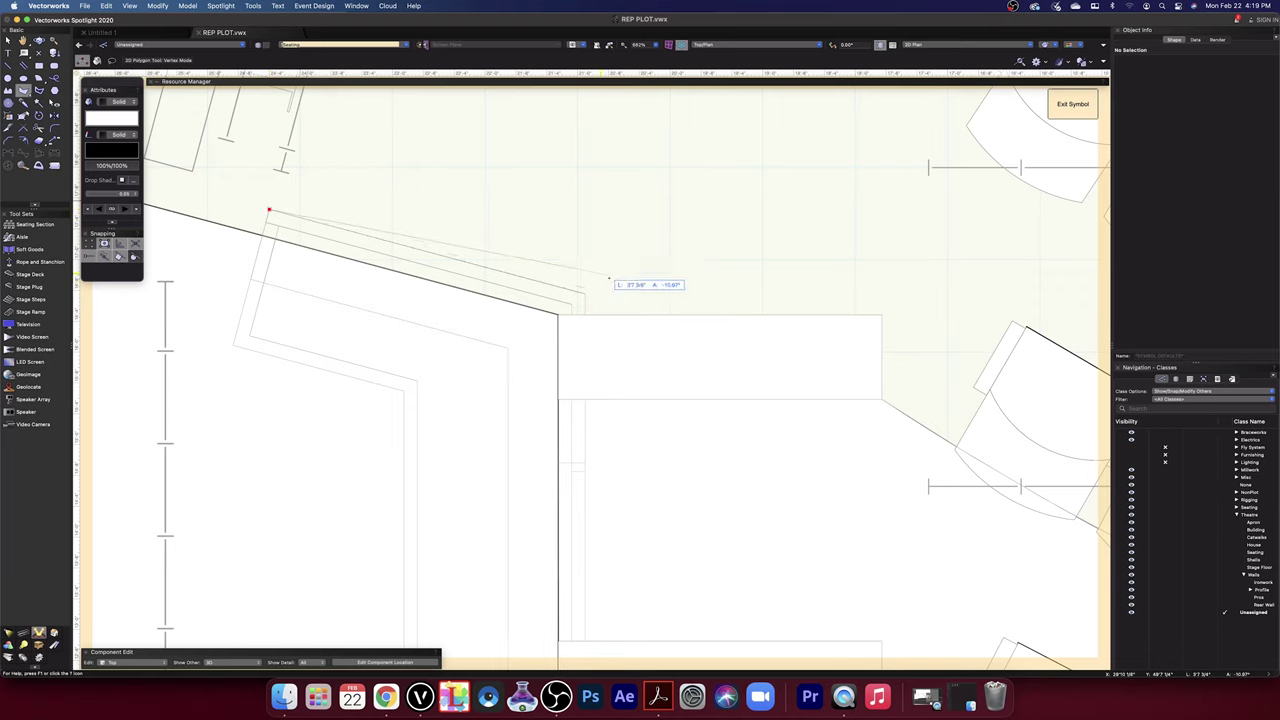
{"action": "scroll", "coordinate": [586, 292], "scroll_direction": "down", "scroll_amount": 10}
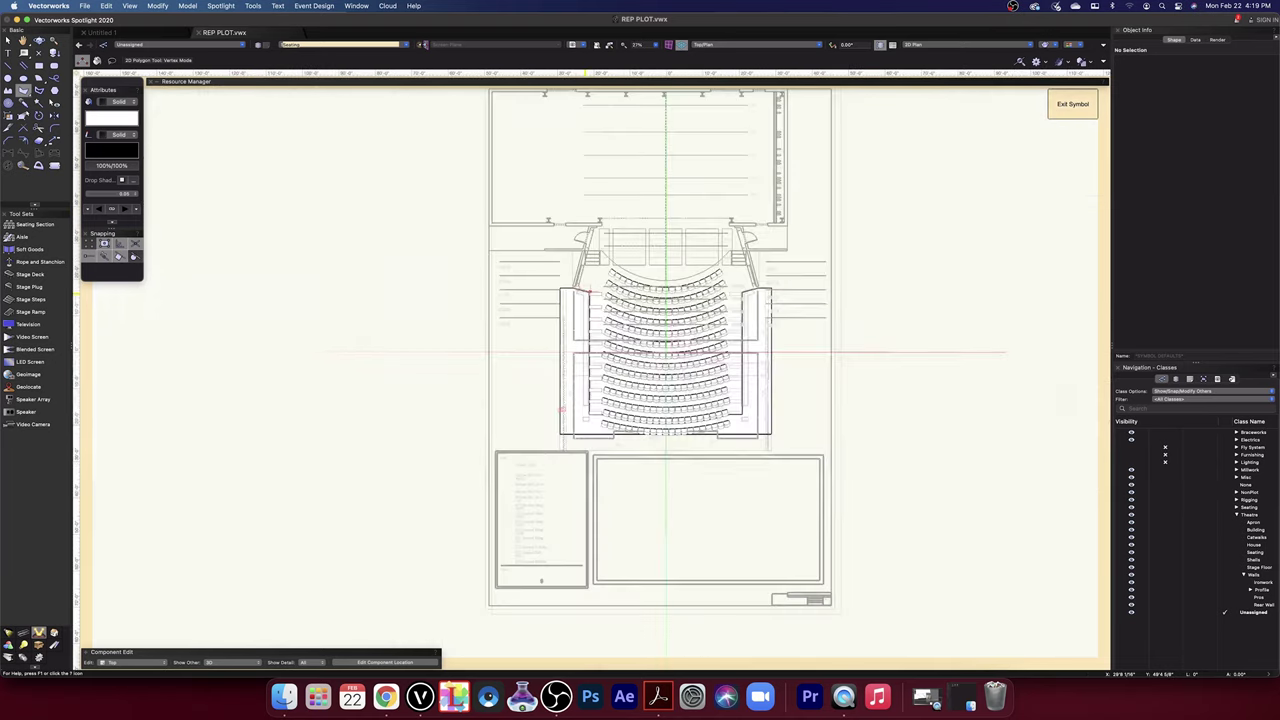
{"action": "scroll", "coordinate": [600, 340], "scroll_direction": "up", "scroll_amount": 6}
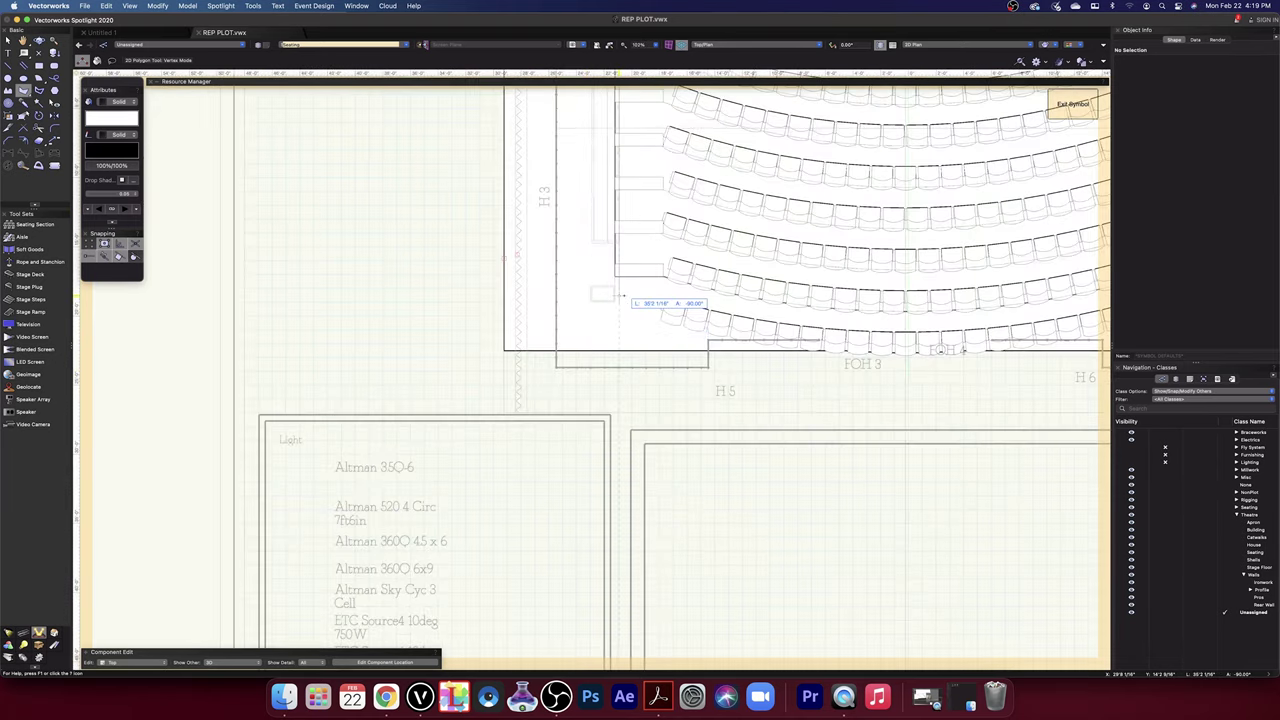
{"action": "scroll", "coordinate": [630, 295], "scroll_direction": "up", "scroll_amount": 6}
{"action": "middle_click_drag", "start_coordinate": [623, 191], "coordinate": [638, 551]}
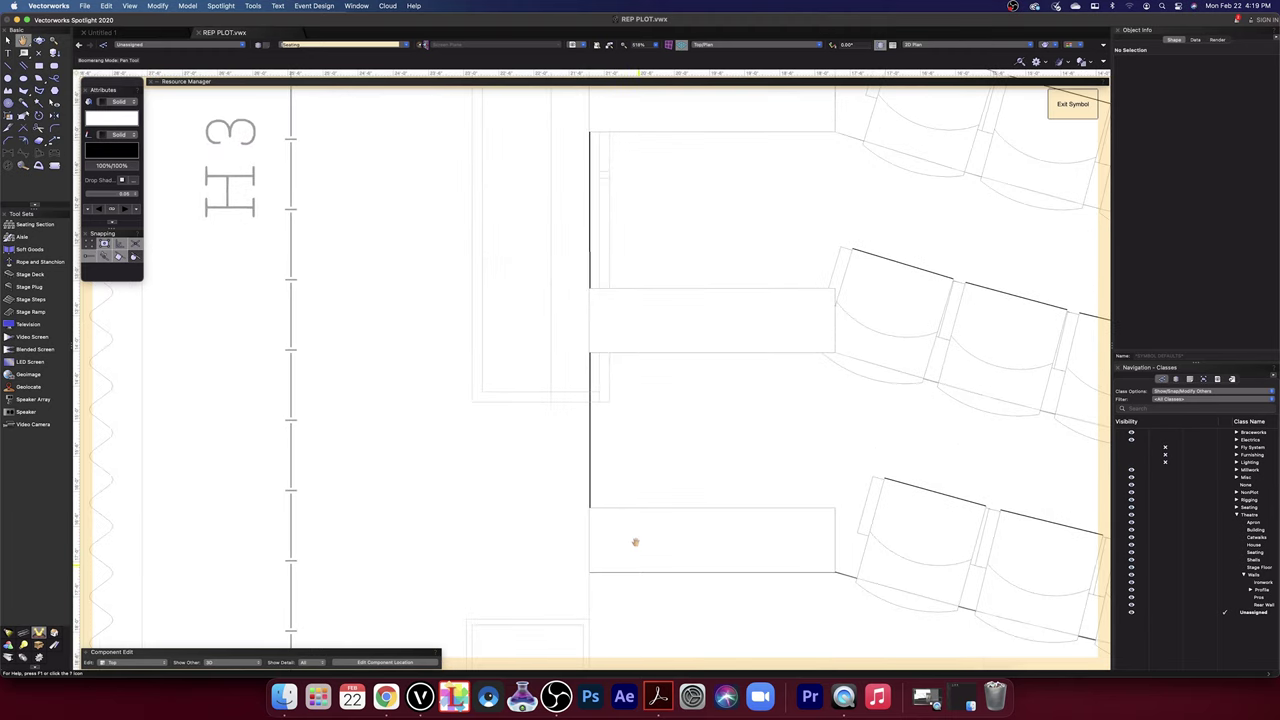
{"action": "left_click", "coordinate": [612, 401]}
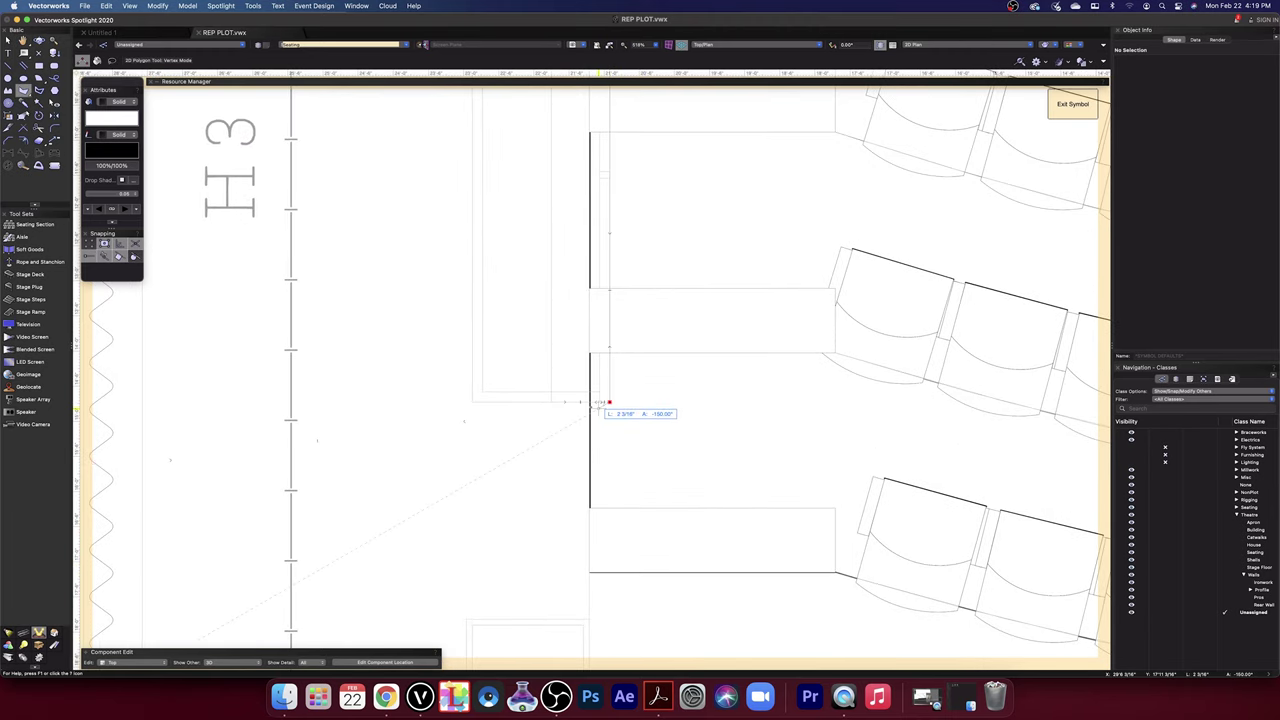
{"action": "scroll", "coordinate": [476, 404], "scroll_direction": "down", "scroll_amount": 10}
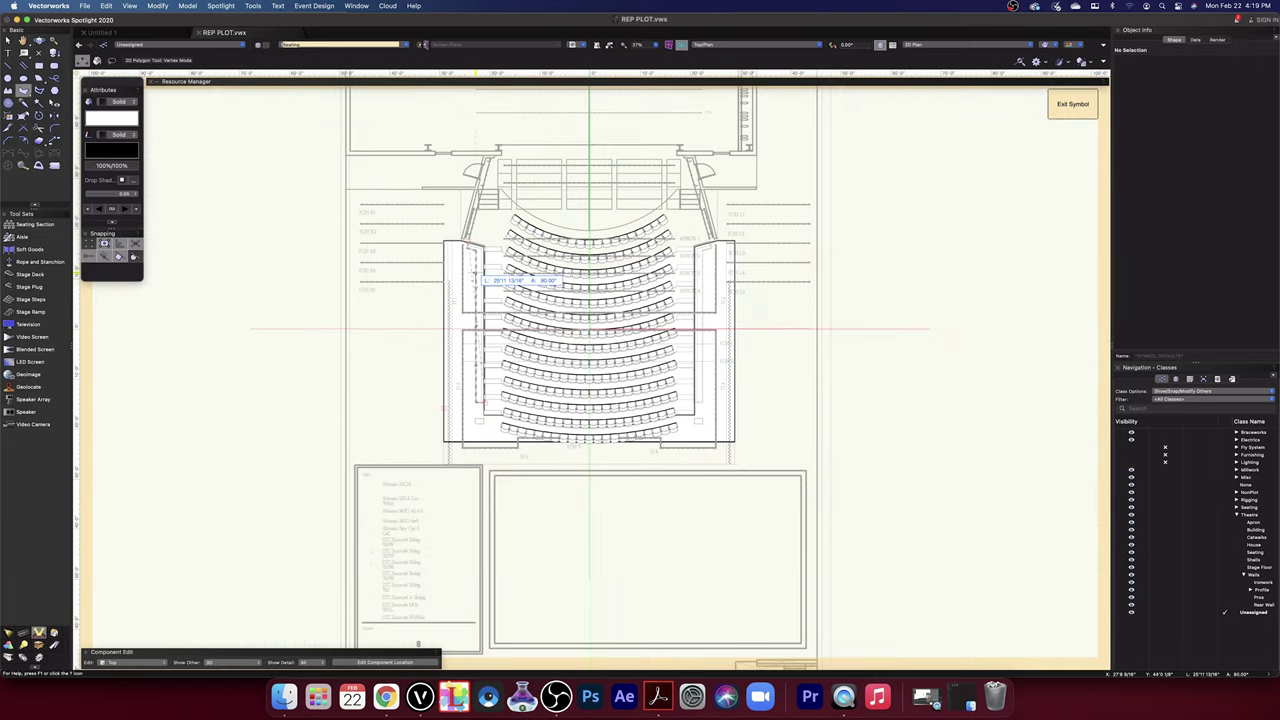
{"action": "scroll", "coordinate": [478, 273], "scroll_direction": "up", "scroll_amount": 10}
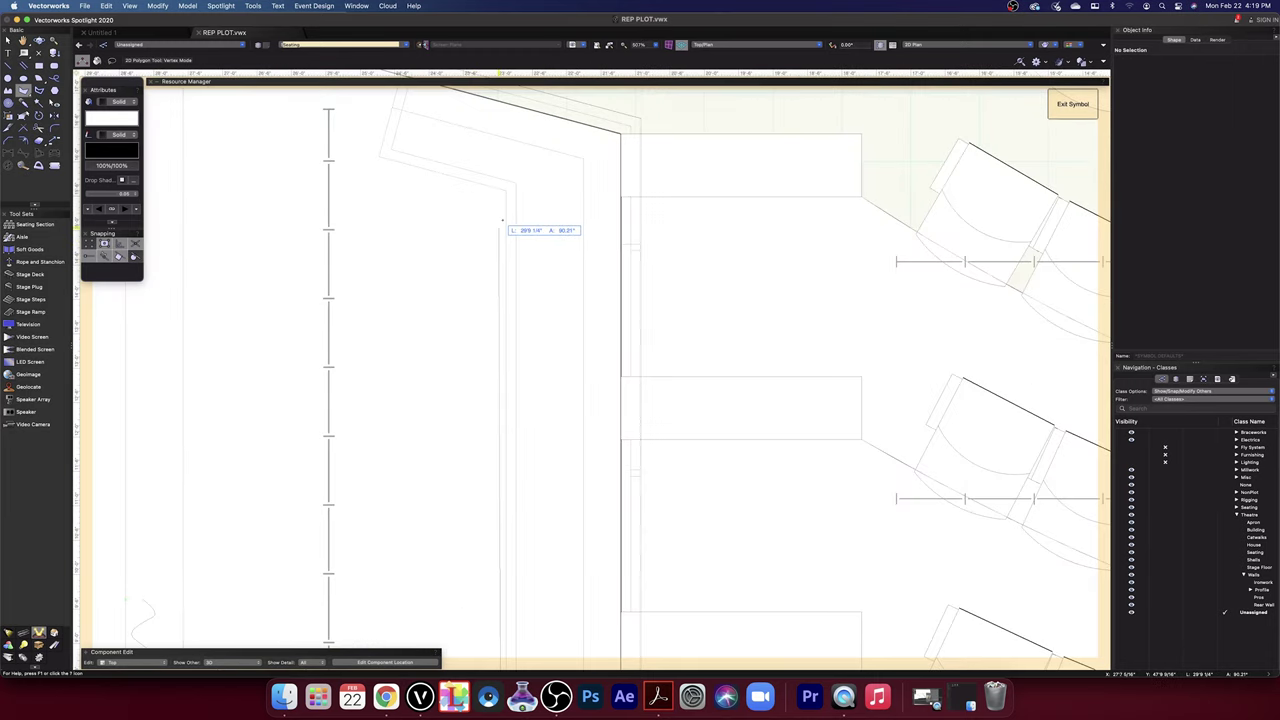
{"action": "left_click", "coordinate": [506, 190]}
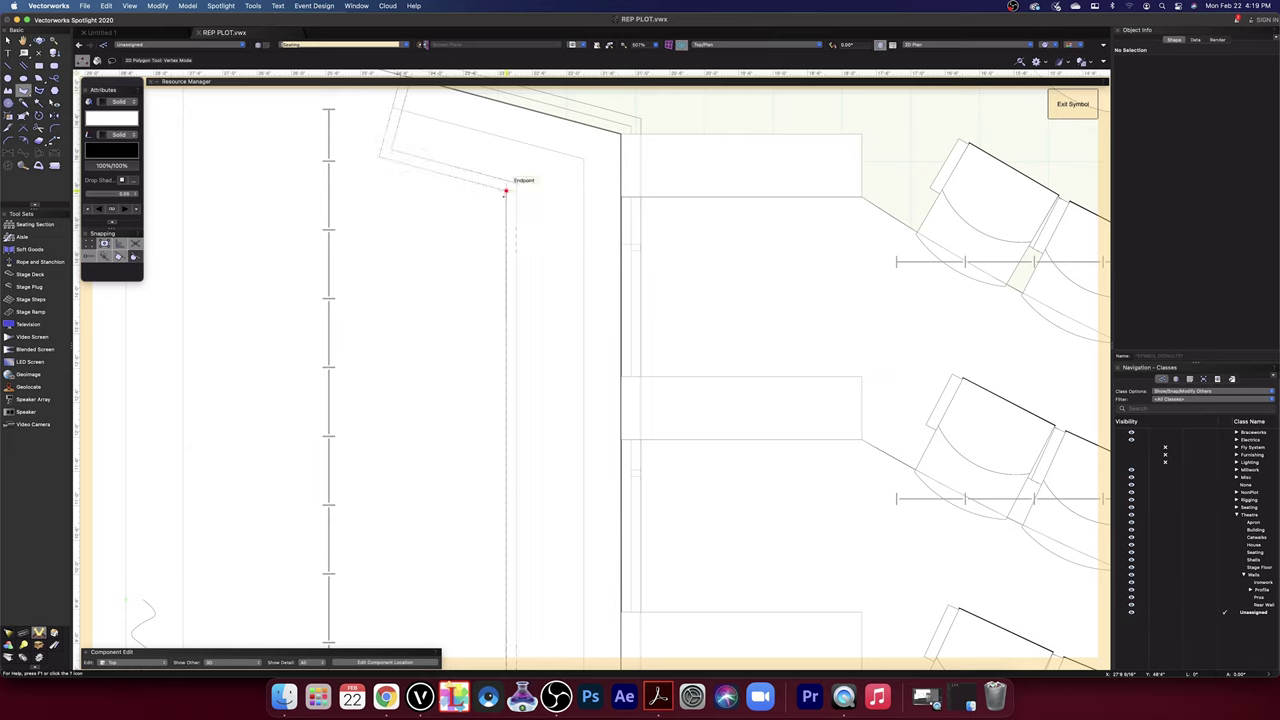
{"action": "left_click", "coordinate": [381, 156]}
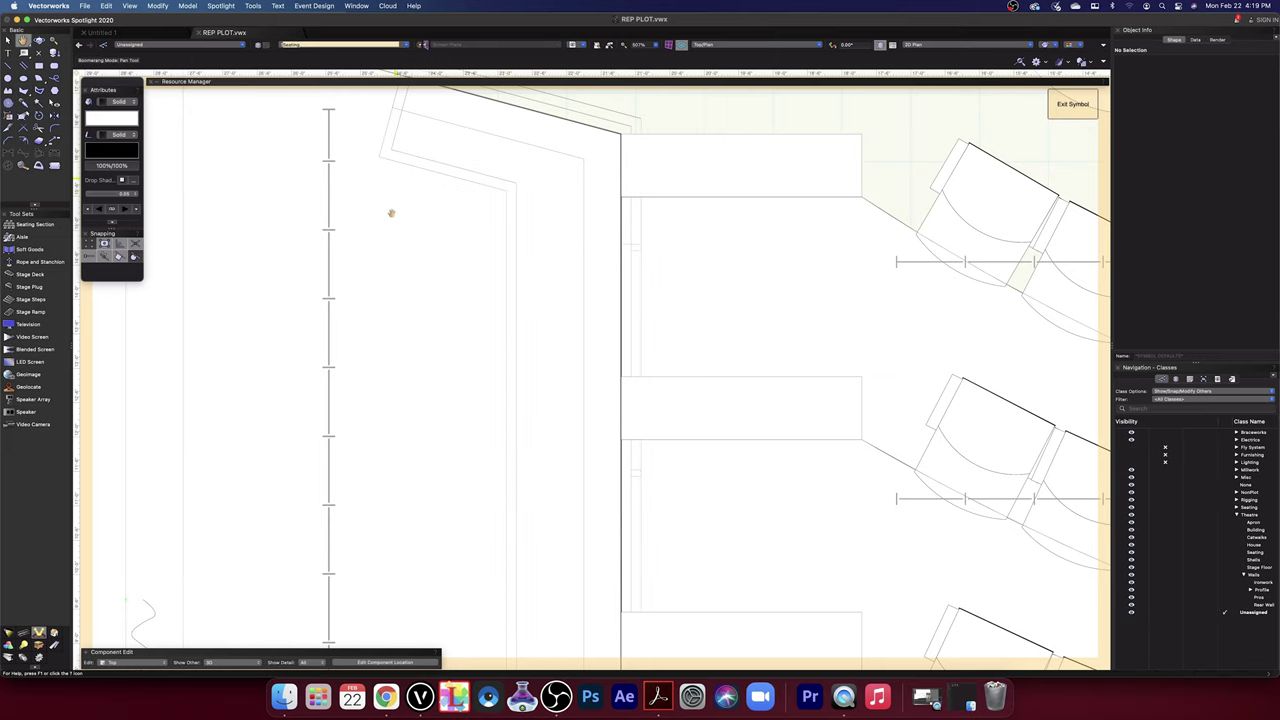
{"action": "middle_click_drag", "start_coordinate": [391, 210], "coordinate": [408, 500]}
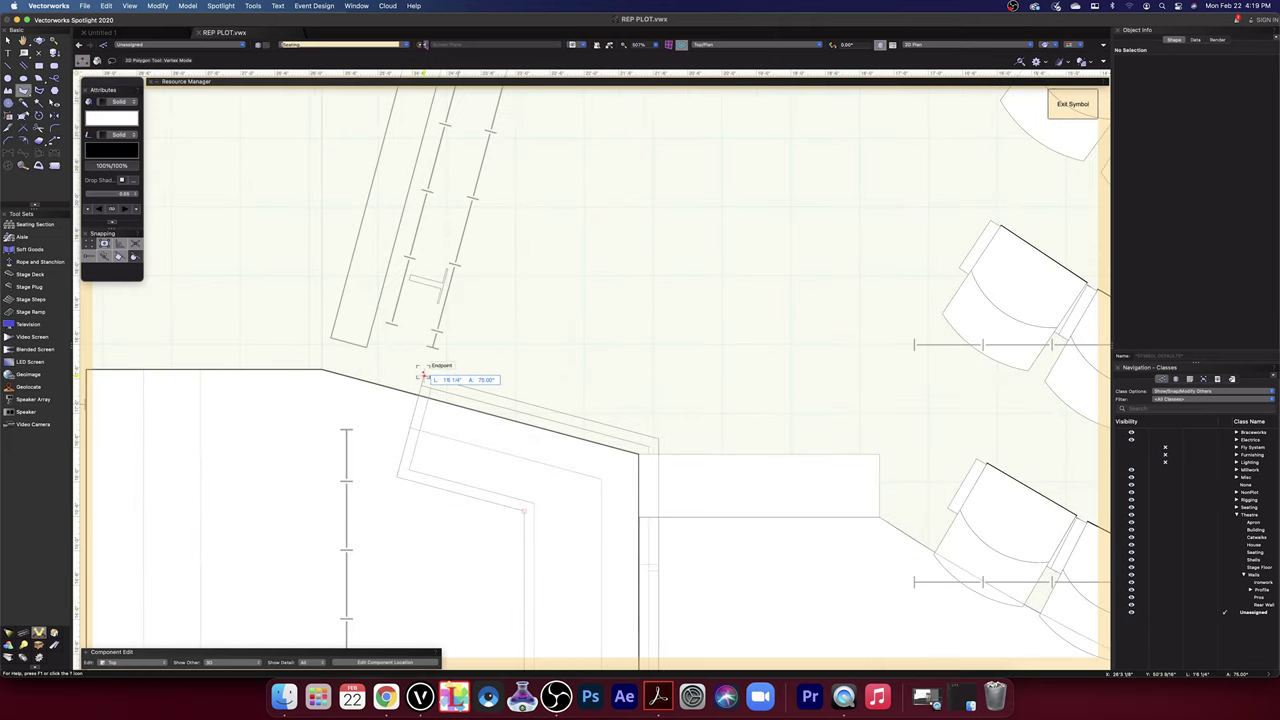
{"action": "left_click", "coordinate": [423, 373]}
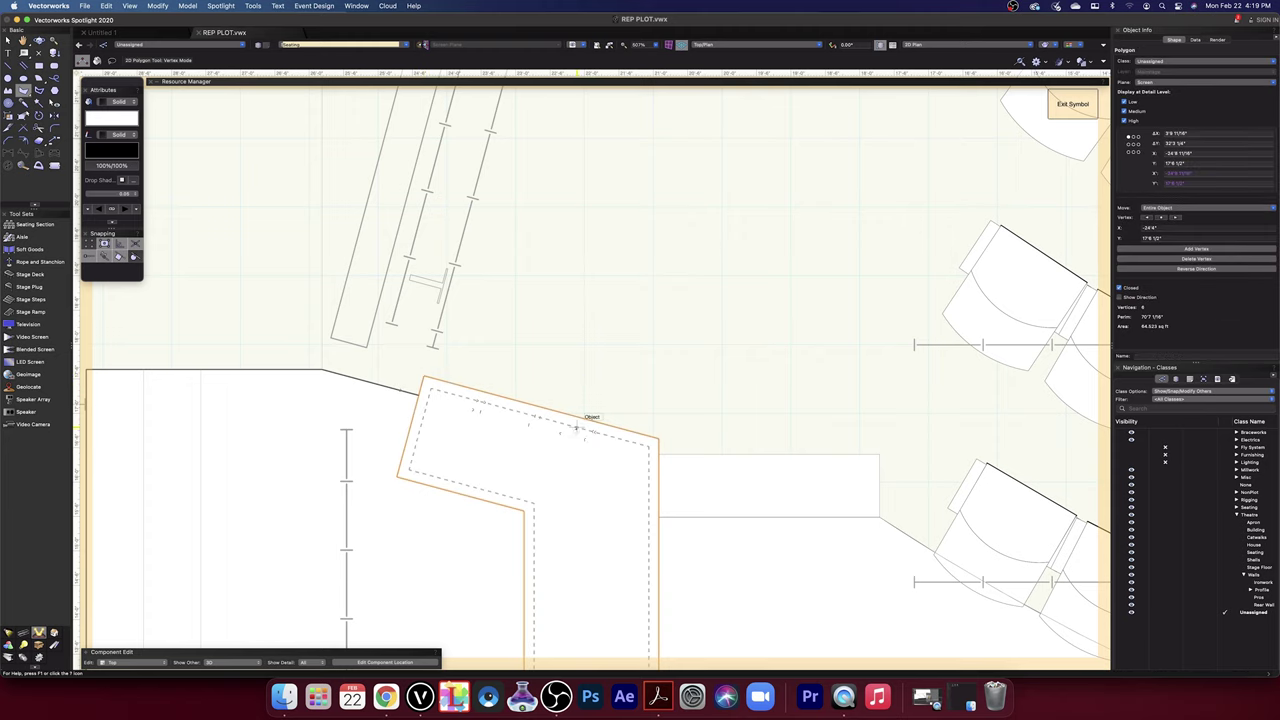
{"action": "scroll", "coordinate": [586, 420], "scroll_direction": "down", "scroll_amount": 2}
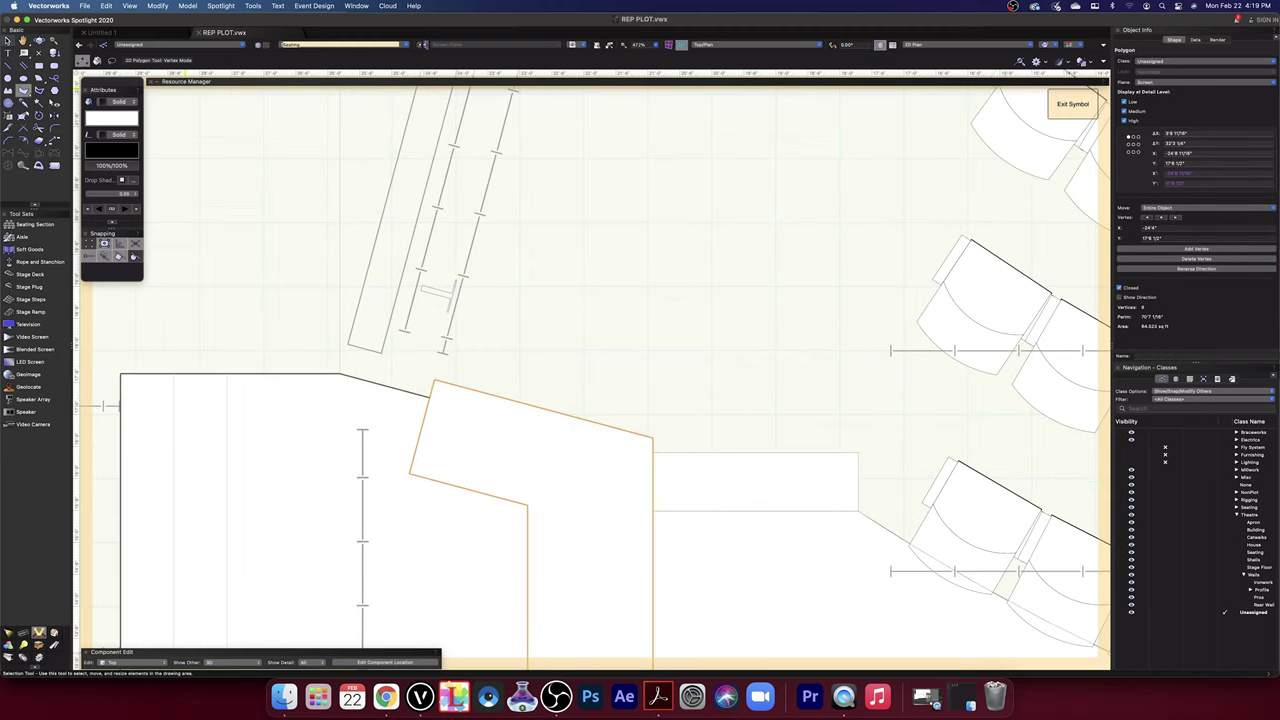
{"action": "key", "text": "x"}
{"action": "scroll", "coordinate": [553, 324], "scroll_direction": "down", "scroll_amount": 1}
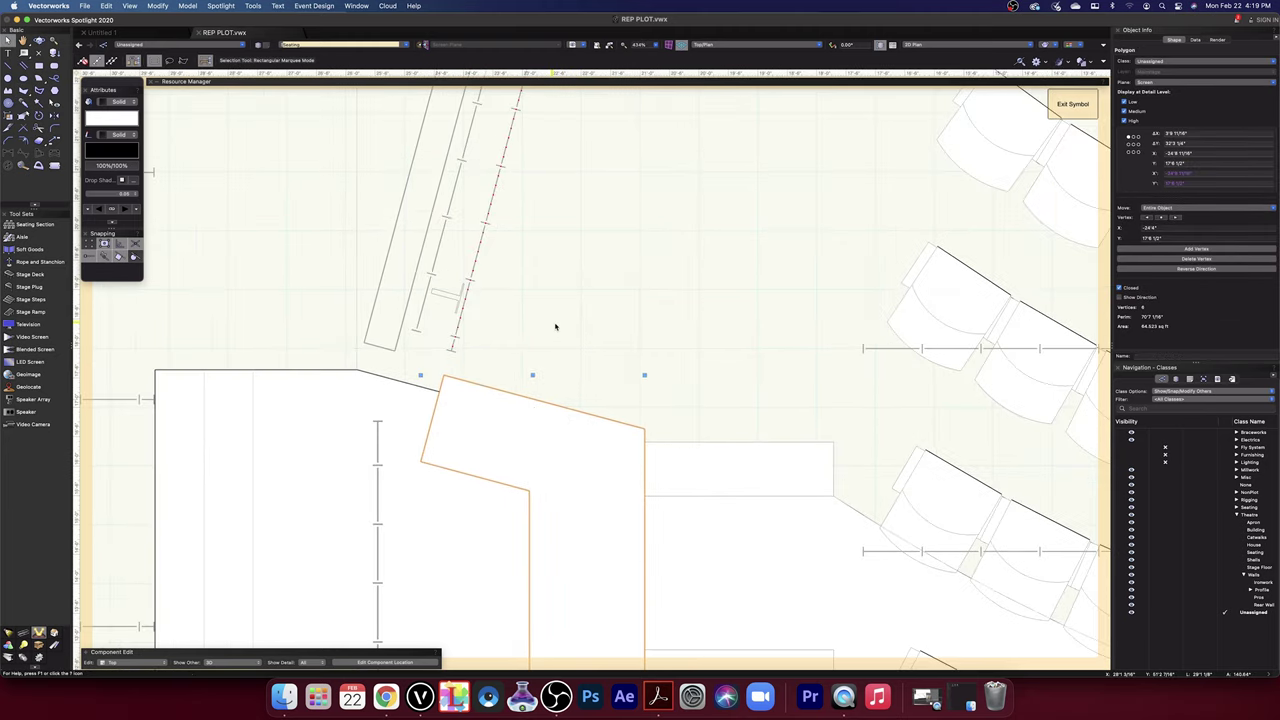
{"action": "scroll", "coordinate": [552, 328], "scroll_direction": "down", "scroll_amount": 1}
{"action": "scroll", "coordinate": [715, 406], "scroll_direction": "down", "scroll_amount": 8}
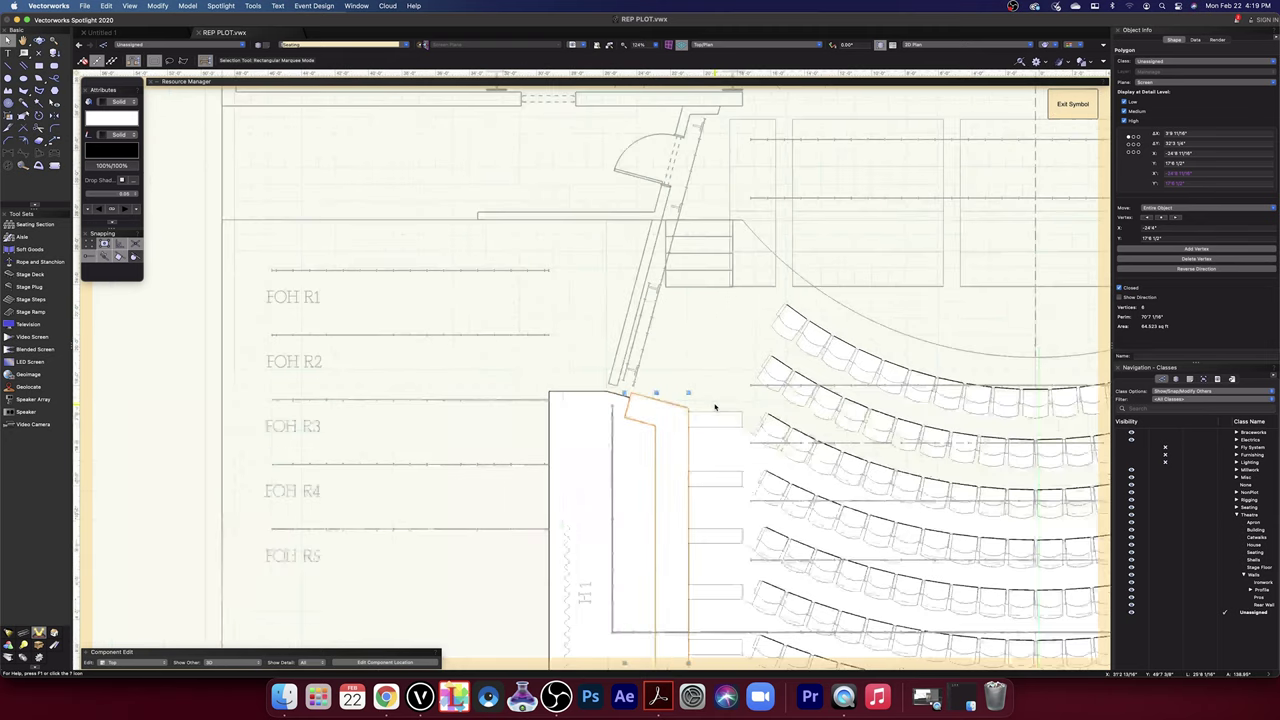
{"action": "scroll", "coordinate": [715, 406], "scroll_direction": "down", "scroll_amount": 8}
{"action": "scroll", "coordinate": [713, 349], "scroll_direction": "up", "scroll_amount": 9}
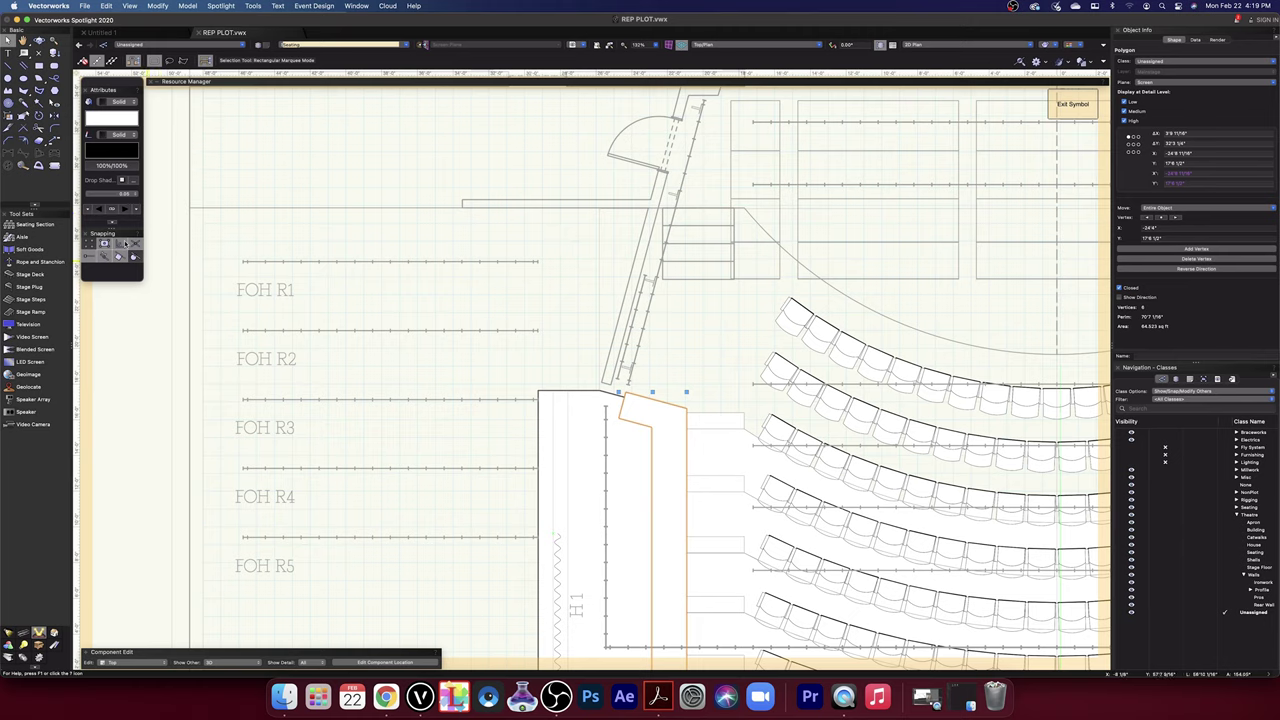
- Cancel a custom line thickness for the wall polygon, then bring up its fill style choices
{"action": "left_click", "coordinate": [121, 194]}
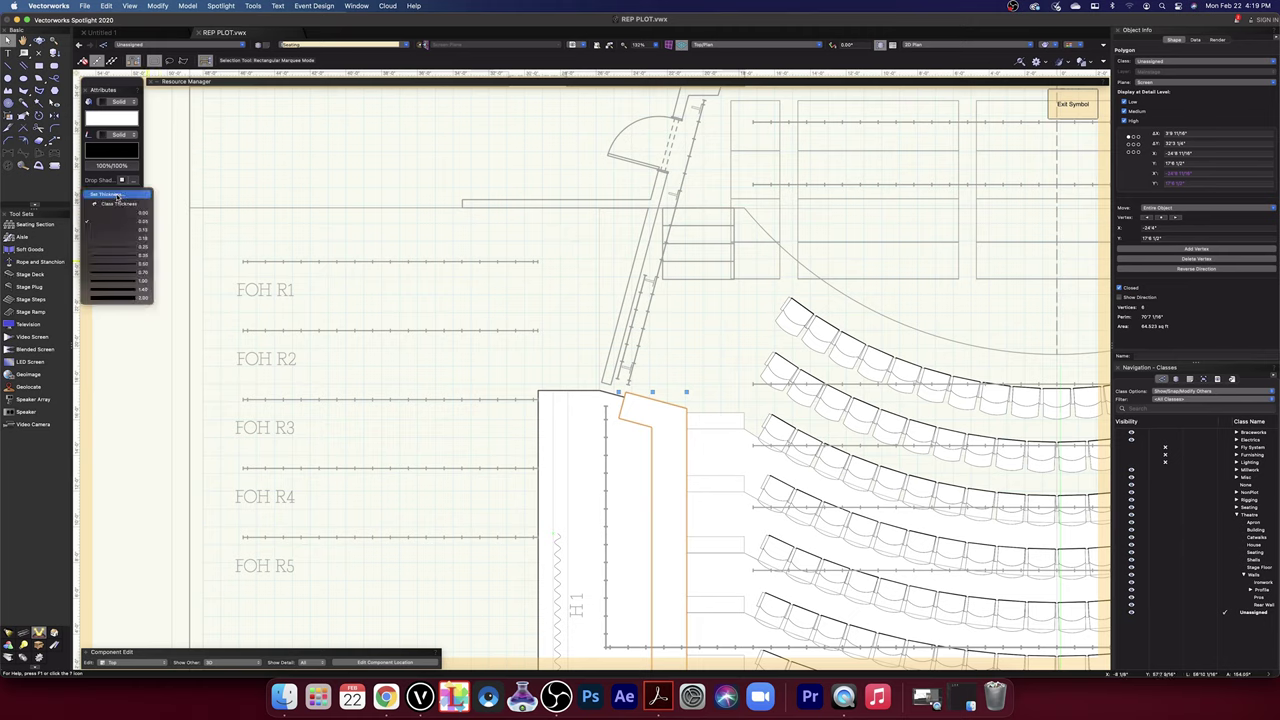
{"action": "left_click", "coordinate": [117, 195]}
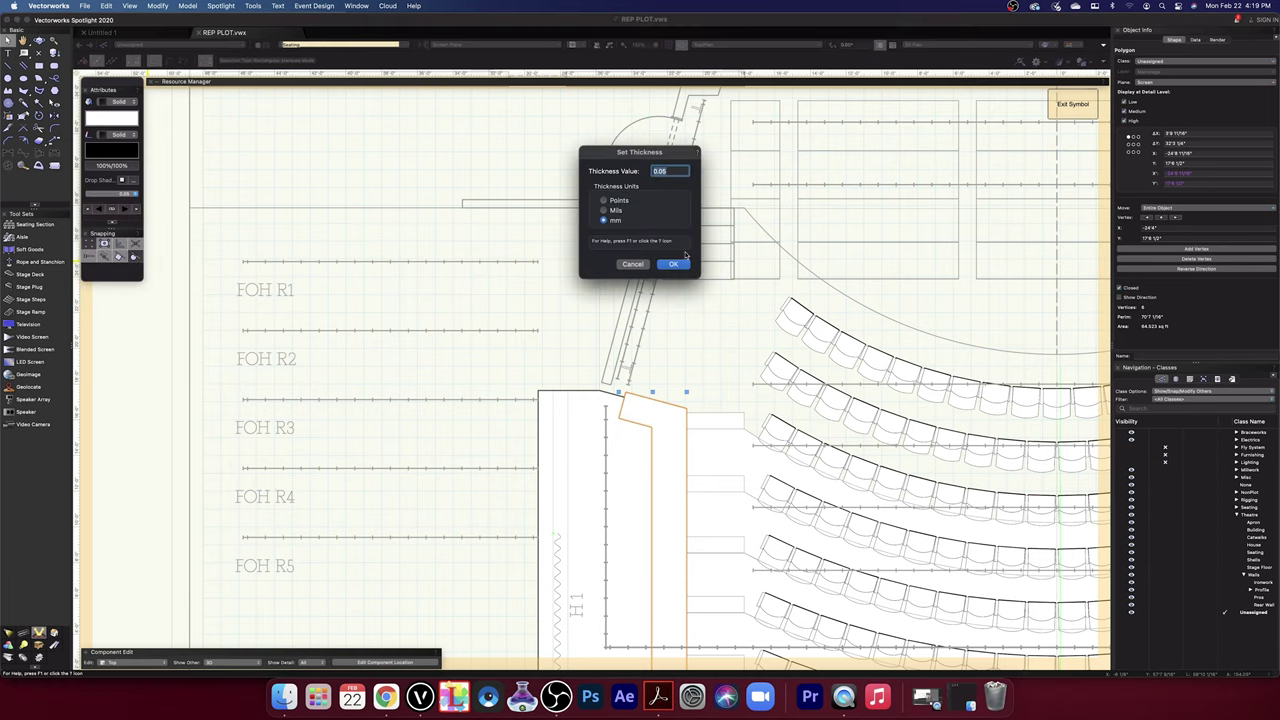
{"action": "left_click", "coordinate": [632, 264]}
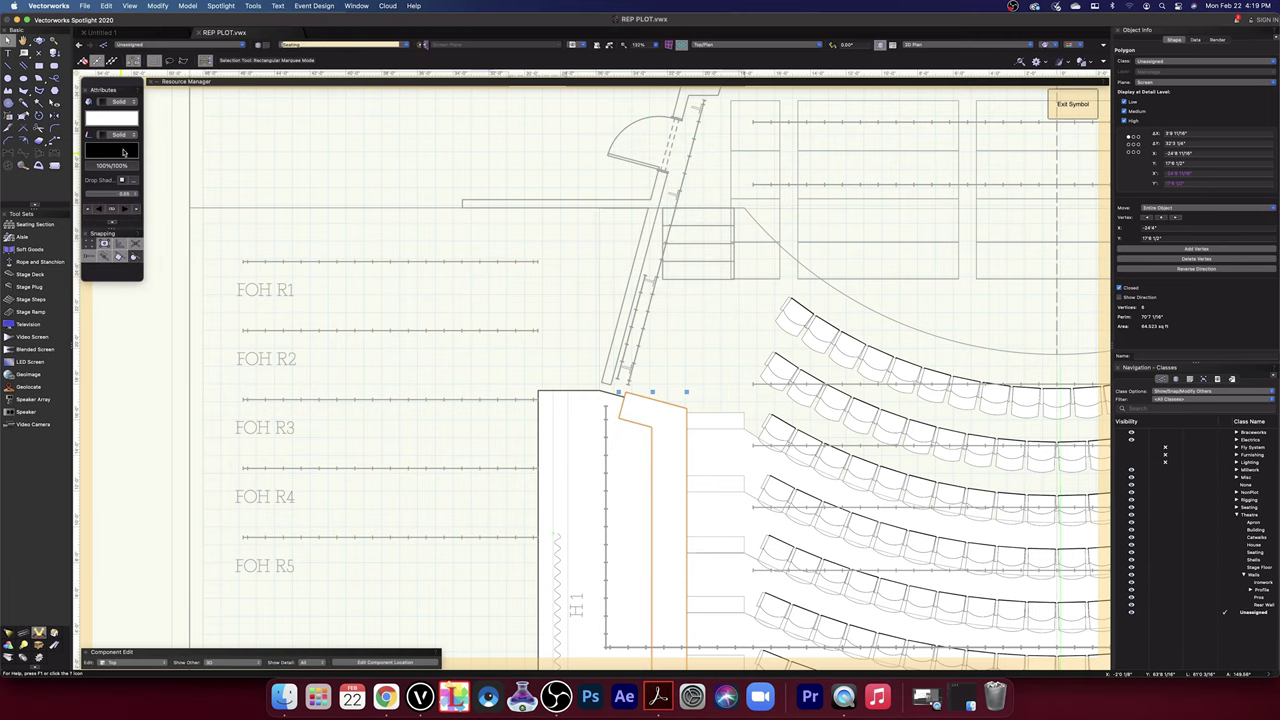
{"action": "left_click", "coordinate": [109, 103]}
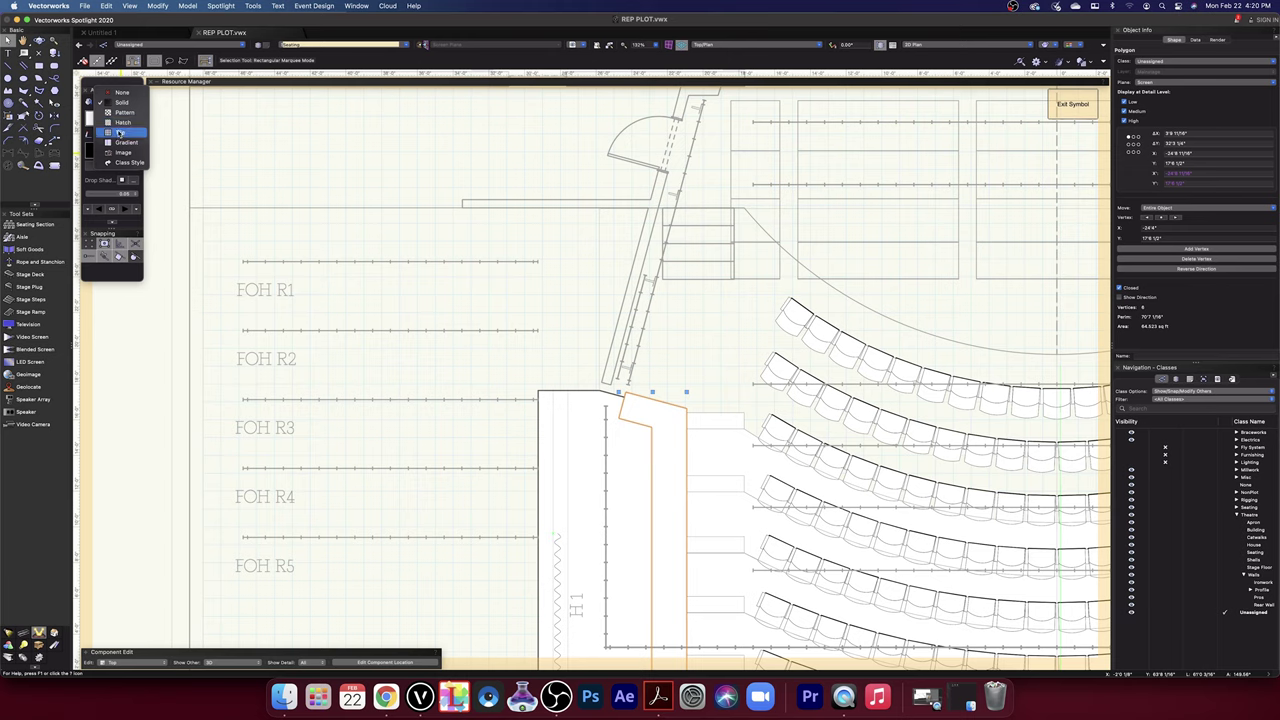
- Apply the ANSI31 hatch fill to the side wall polygon beside the APRON labels
{"action": "left_click", "coordinate": [120, 122]}
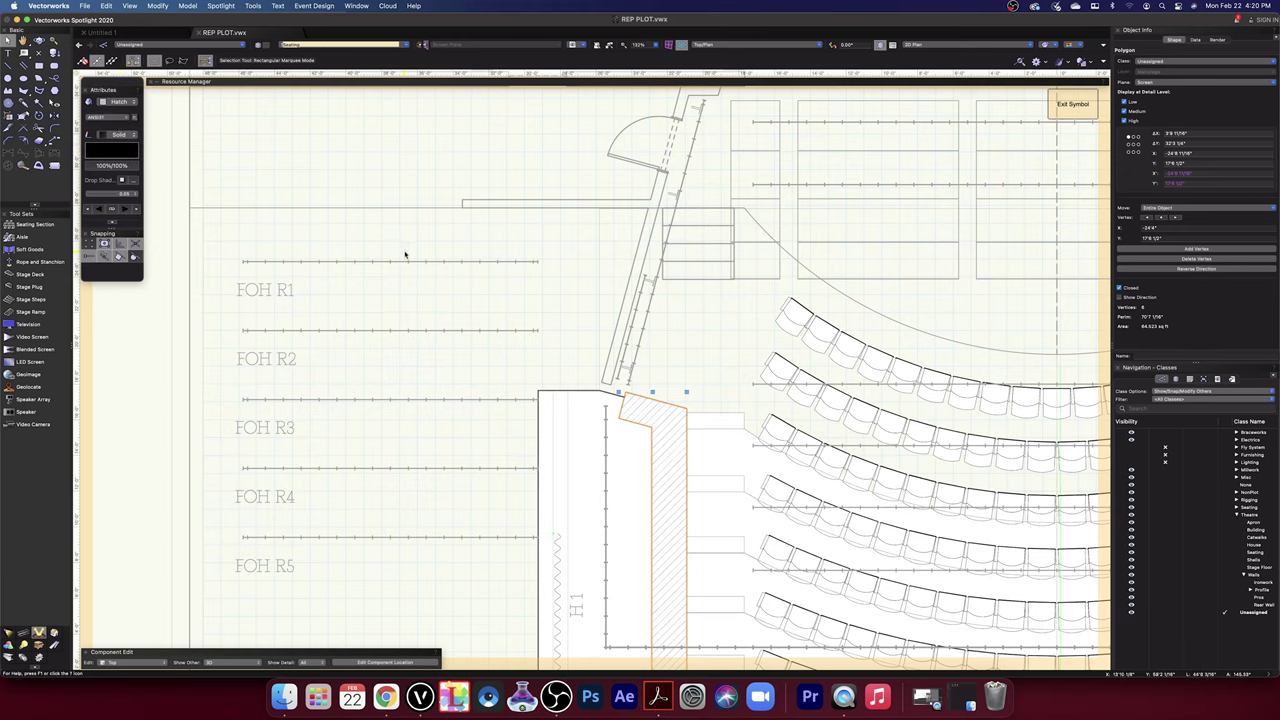
{"action": "left_click", "coordinate": [492, 284]}
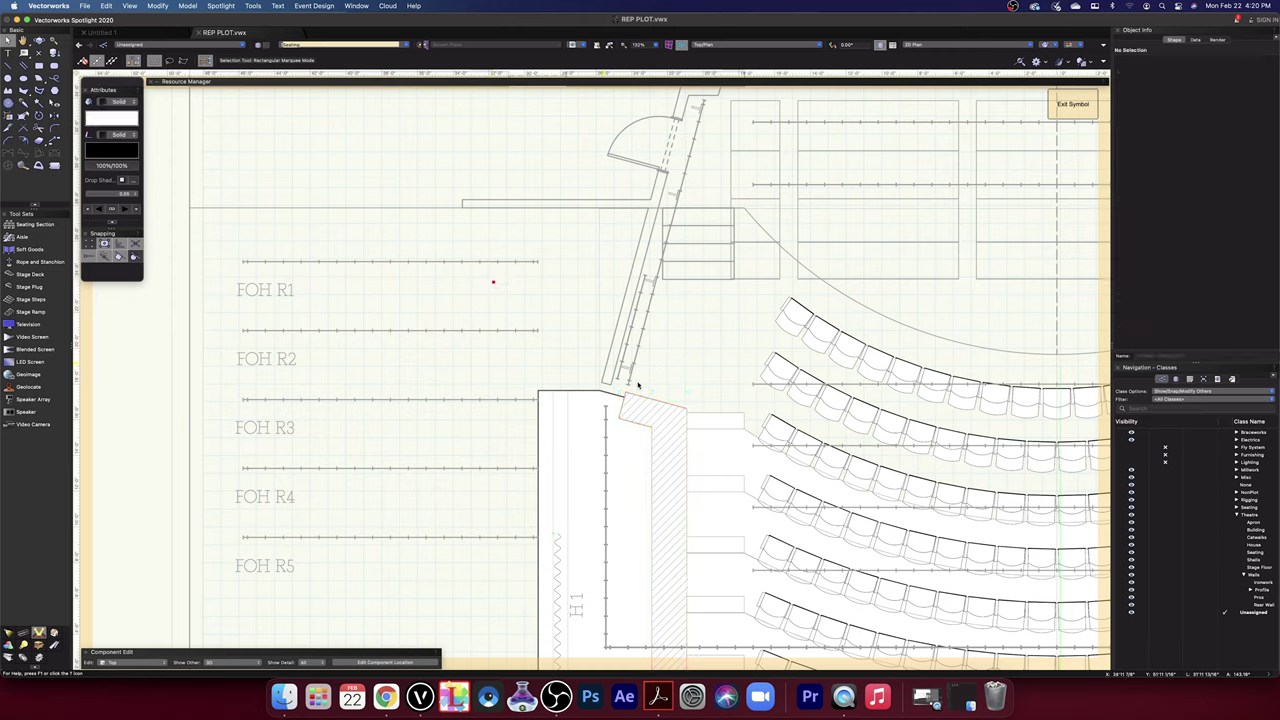
{"action": "left_click", "coordinate": [669, 421]}
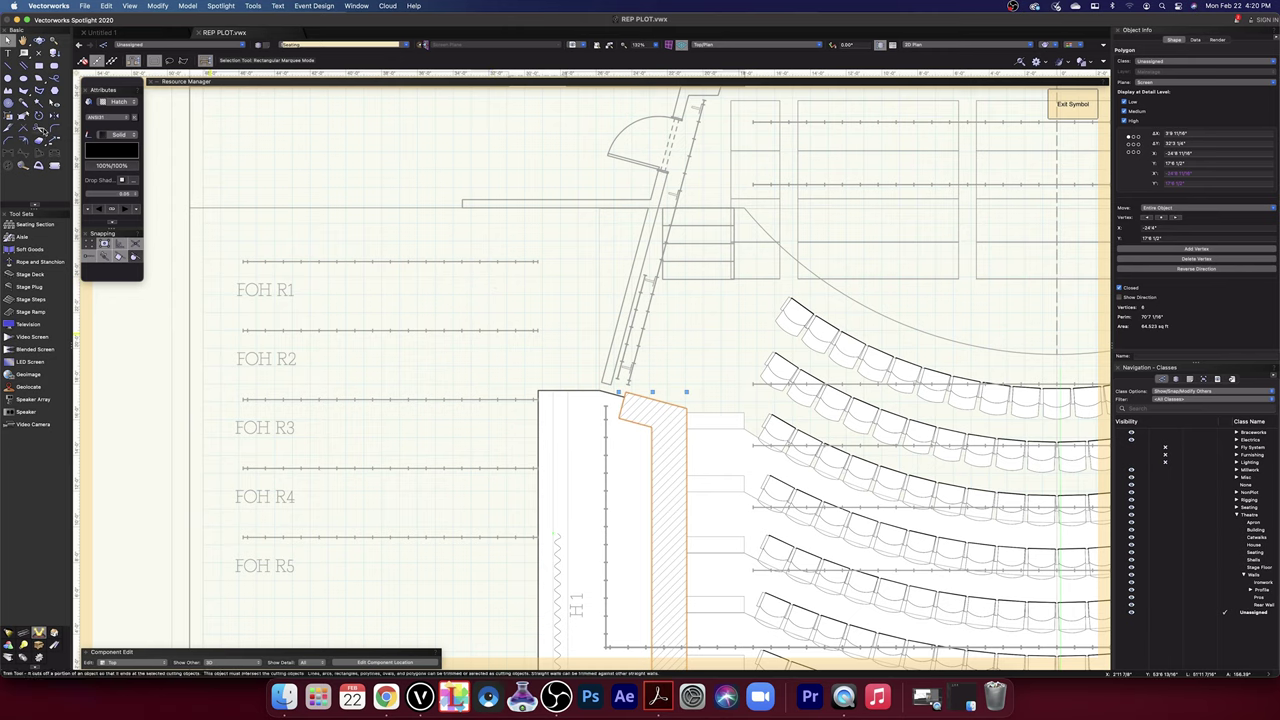
- Mirror a copy of the hatched wall polygon across the seating centre line
{"action": "left_click", "coordinate": [55, 117]}
{"action": "key", "text": "space"}
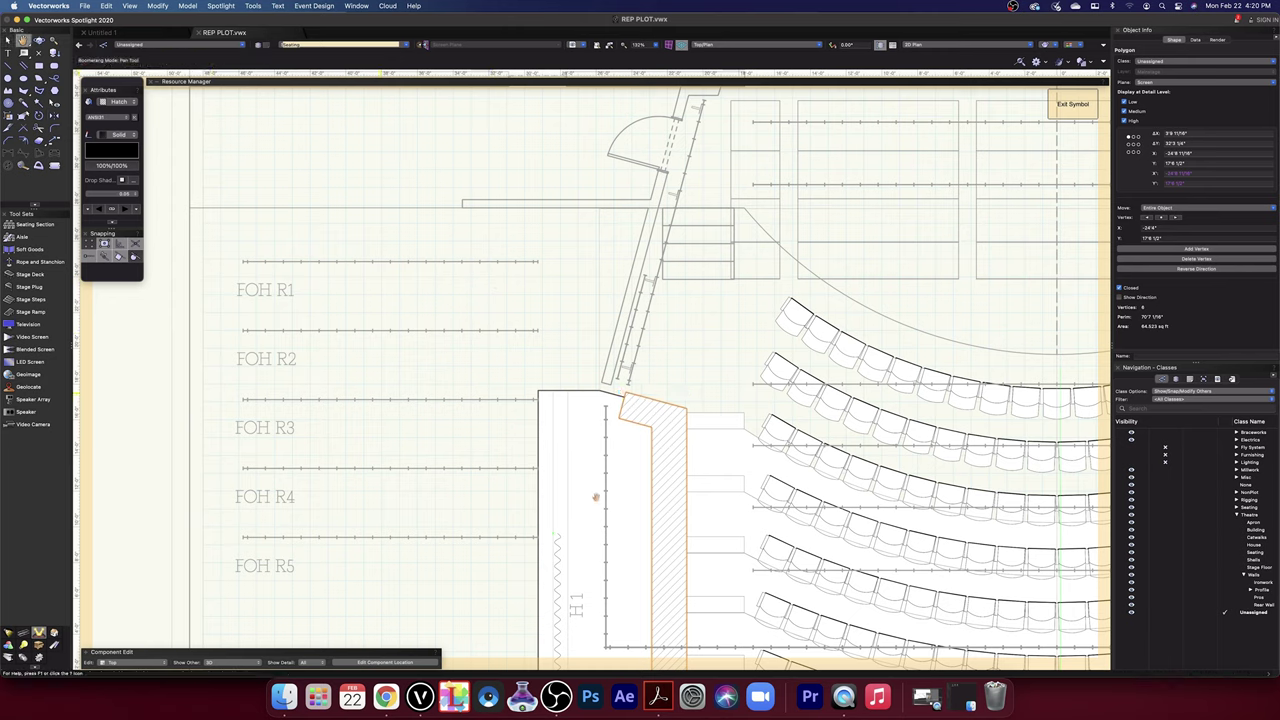
{"action": "mouse_move", "coordinate": [833, 535]}
{"action": "left_mouse_down"}
{"action": "mouse_move", "coordinate": [732, 379]}
{"action": "mouse_move", "coordinate": [496, 124]}
{"action": "left_mouse_up"}
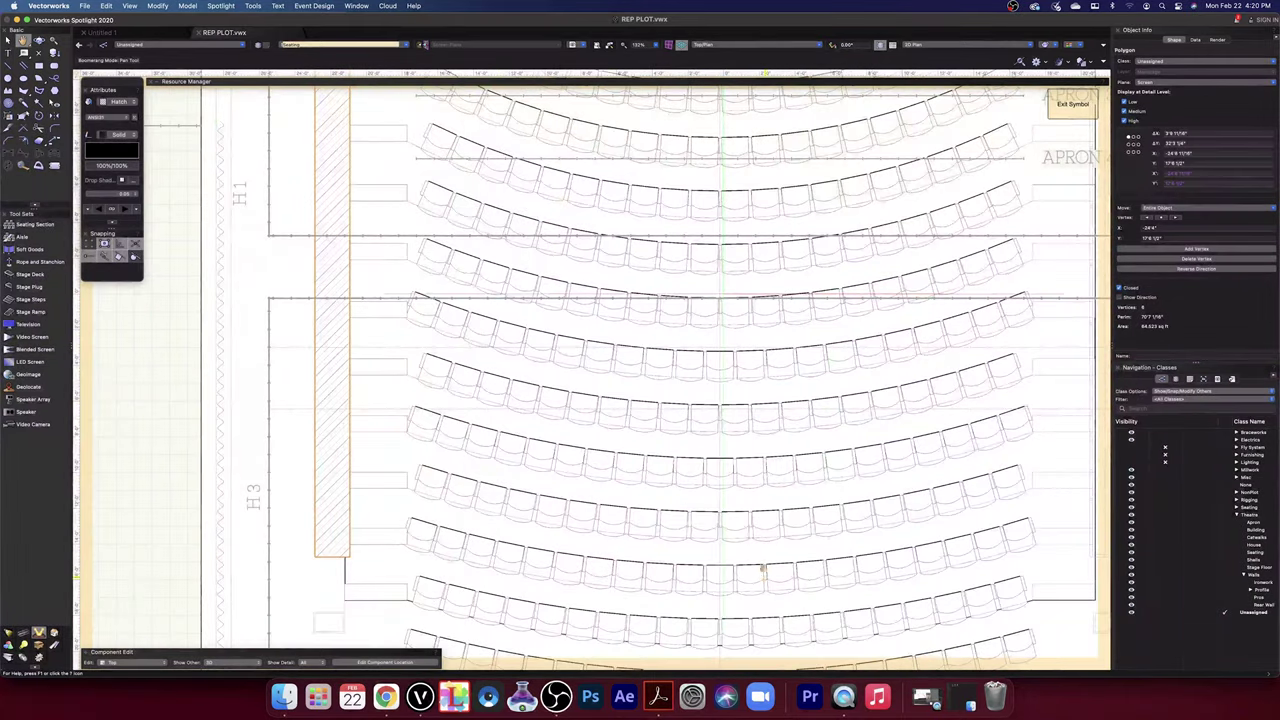
{"action": "mouse_move", "coordinate": [760, 570]}
{"action": "left_mouse_down"}
{"action": "mouse_move", "coordinate": [733, 208]}
{"action": "mouse_move", "coordinate": [745, 161]}
{"action": "left_mouse_up"}
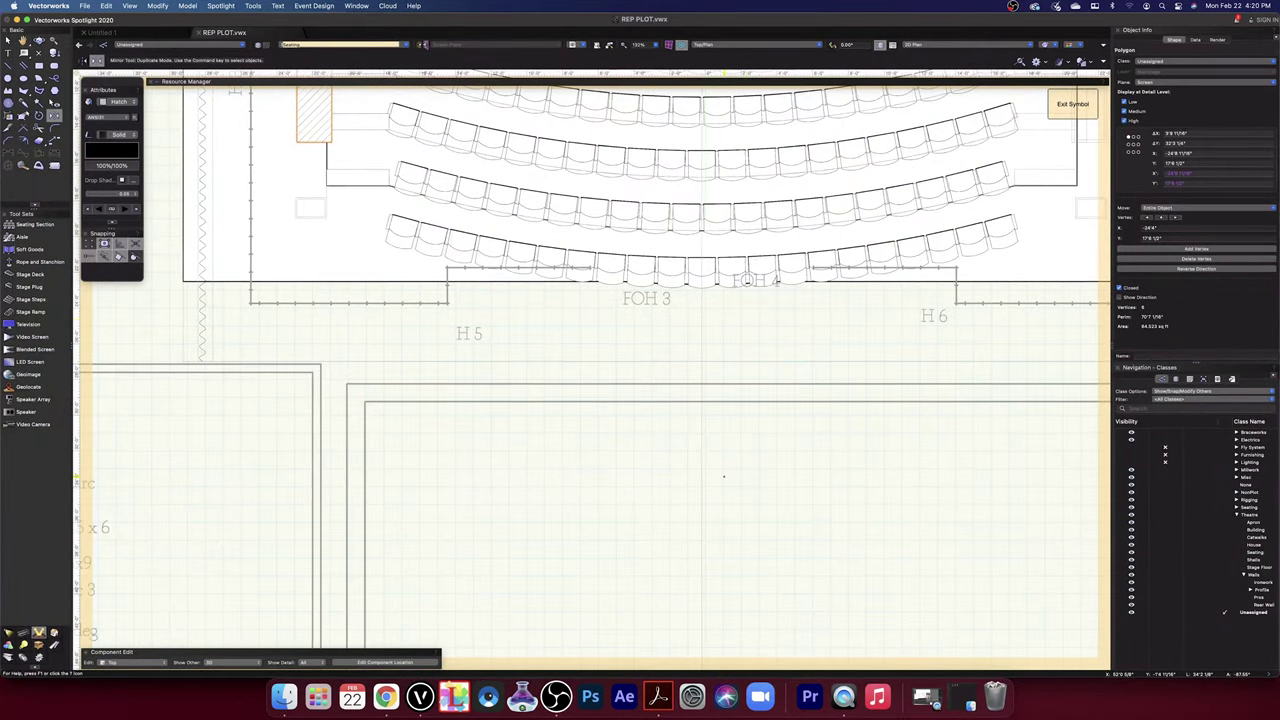
{"action": "left_click", "coordinate": [701, 449]}
{"action": "left_click", "coordinate": [704, 561]}
{"action": "key", "text": "space"}
{"action": "mouse_move", "coordinate": [890, 318]}
{"action": "left_mouse_down"}
{"action": "mouse_move", "coordinate": [804, 372]}
{"action": "mouse_move", "coordinate": [604, 586]}
{"action": "left_mouse_up"}
{"action": "mouse_move", "coordinate": [829, 178]}
{"action": "left_mouse_down"}
{"action": "mouse_move", "coordinate": [811, 638]}
{"action": "mouse_move", "coordinate": [831, 557]}
{"action": "left_mouse_up"}
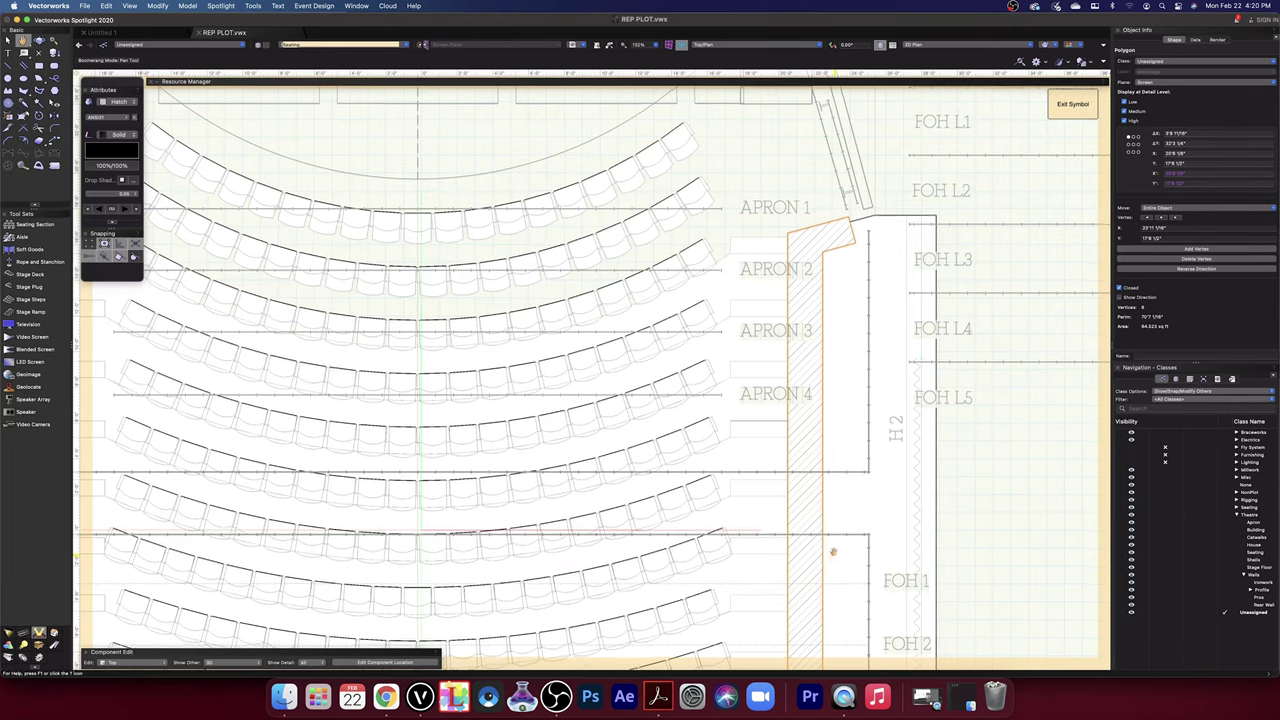
{"action": "scroll", "coordinate": [831, 557], "scroll_direction": "down", "scroll_amount": 8}
{"action": "left_click_drag", "start_coordinate": [823, 568], "coordinate": [821, 498]}
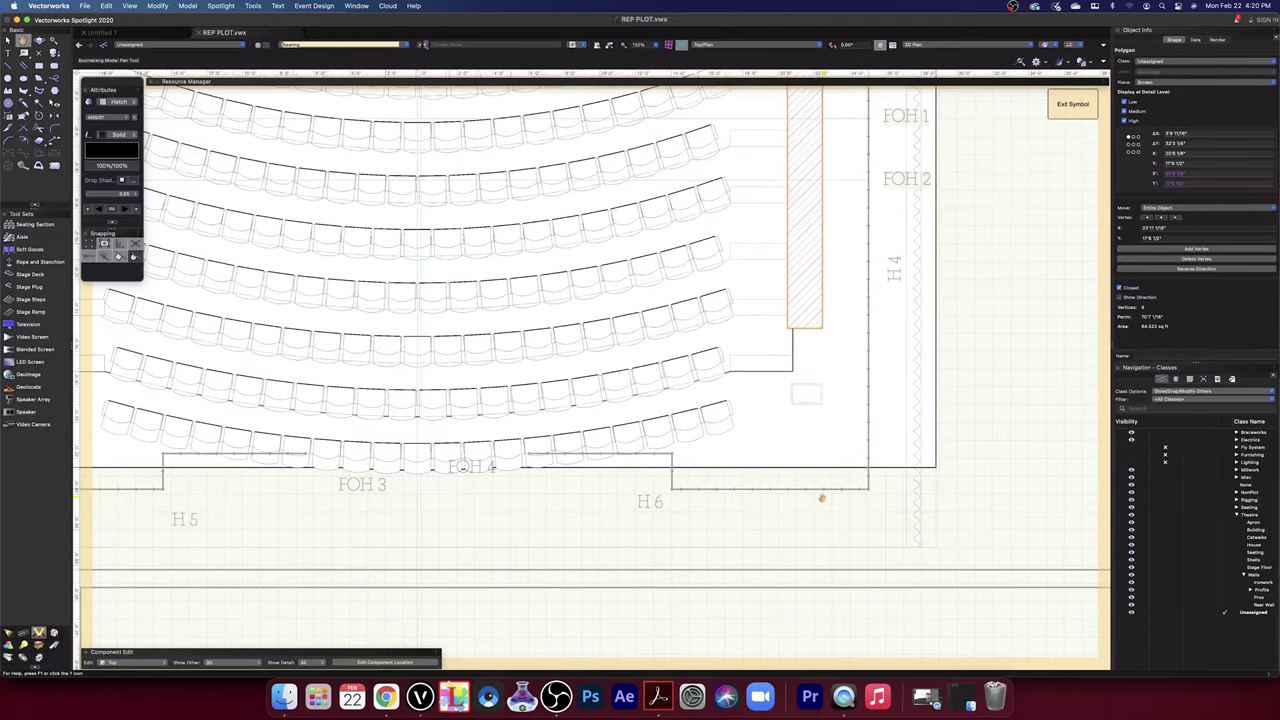
{"action": "key", "text": "space"}
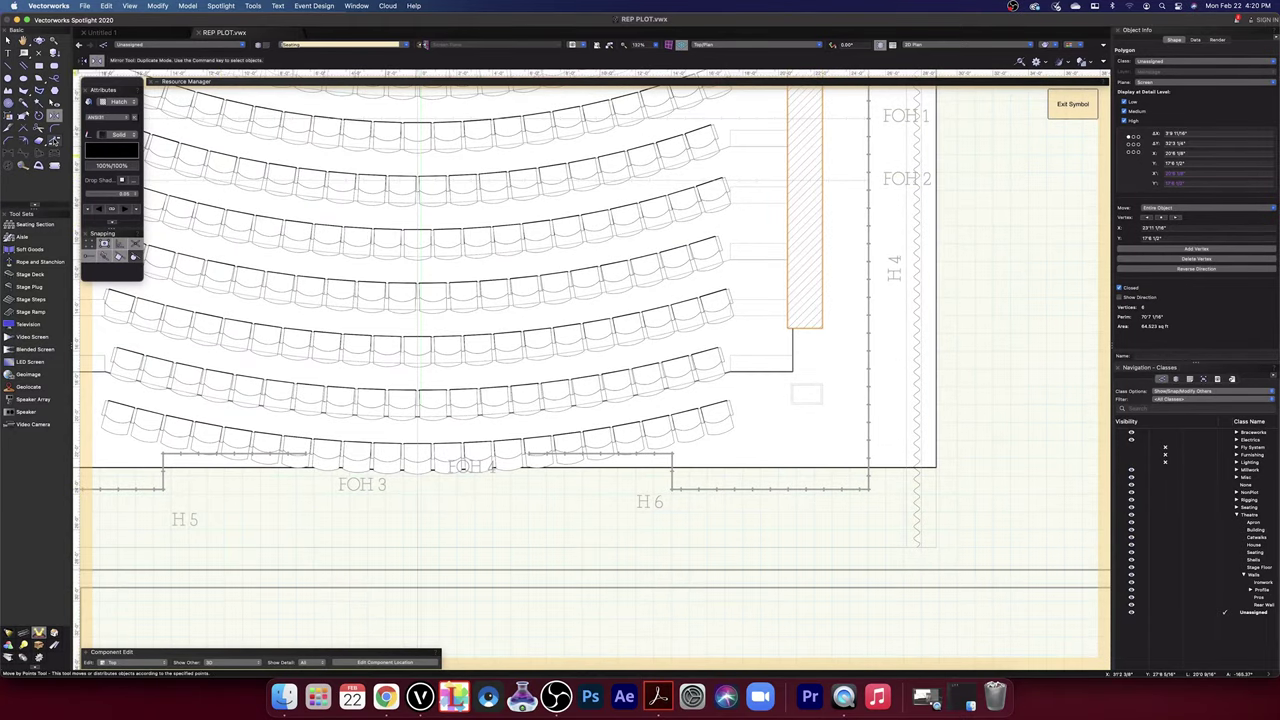
- Draw a hatch-filled rectangle over the small box by the right wall
{"action": "left_click", "coordinate": [38, 66]}
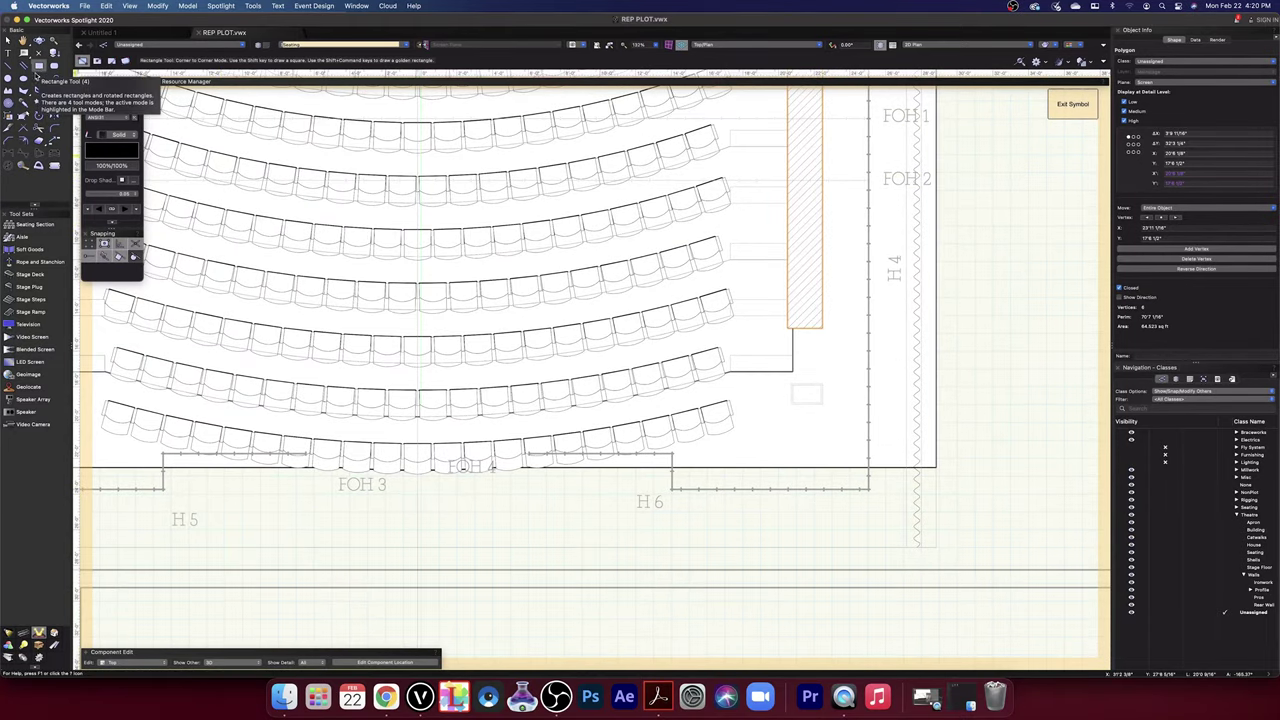
{"action": "scroll", "coordinate": [913, 336], "scroll_direction": "up", "scroll_amount": 5}
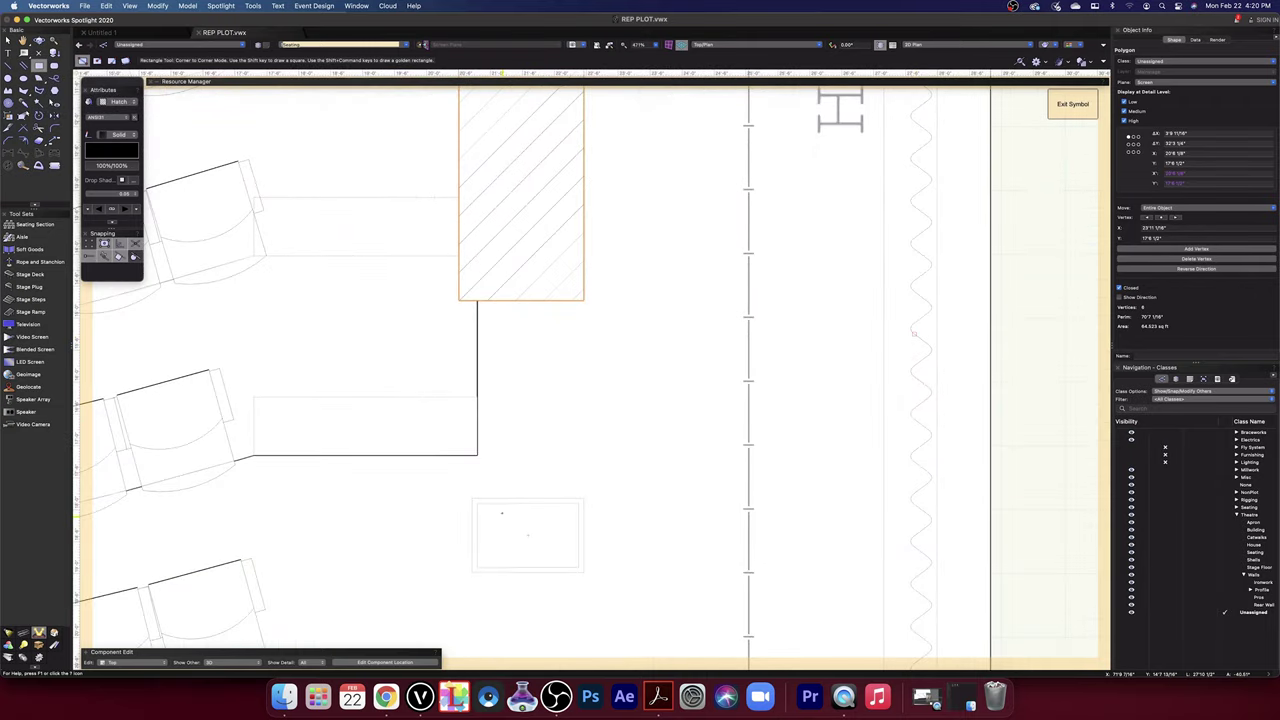
{"action": "left_click", "coordinate": [472, 498]}
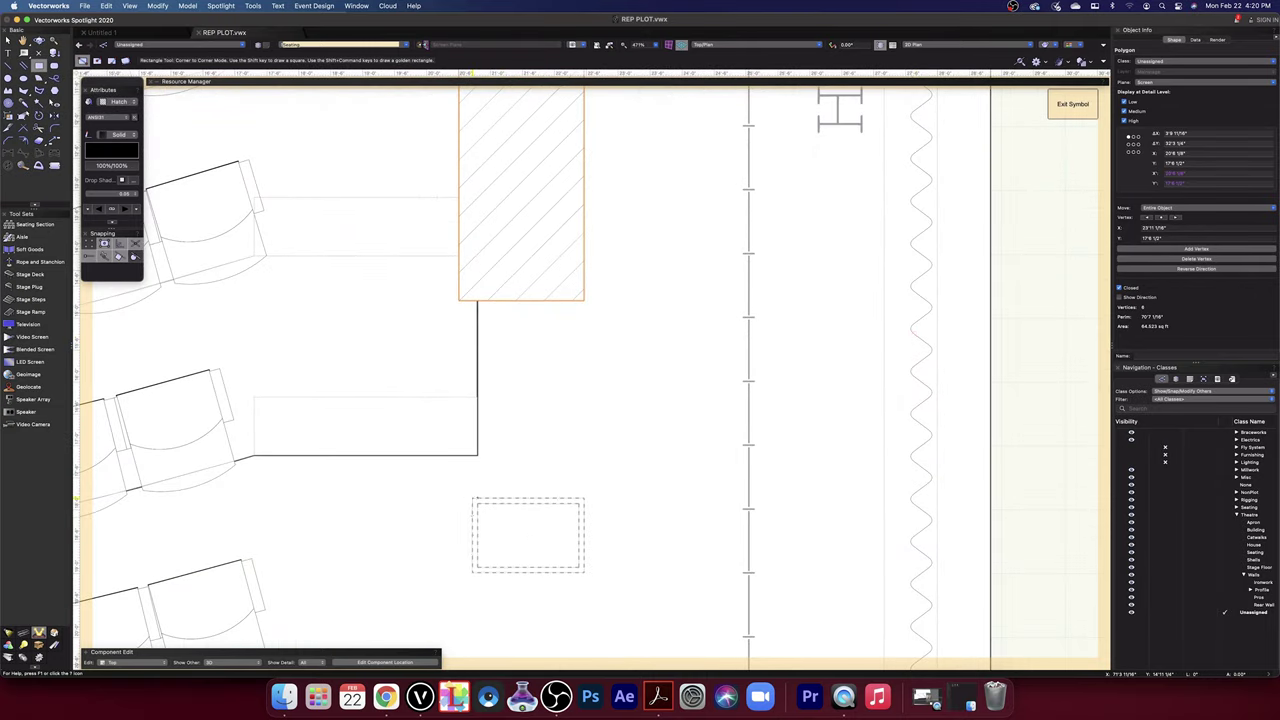
{"action": "left_click", "coordinate": [586, 575]}
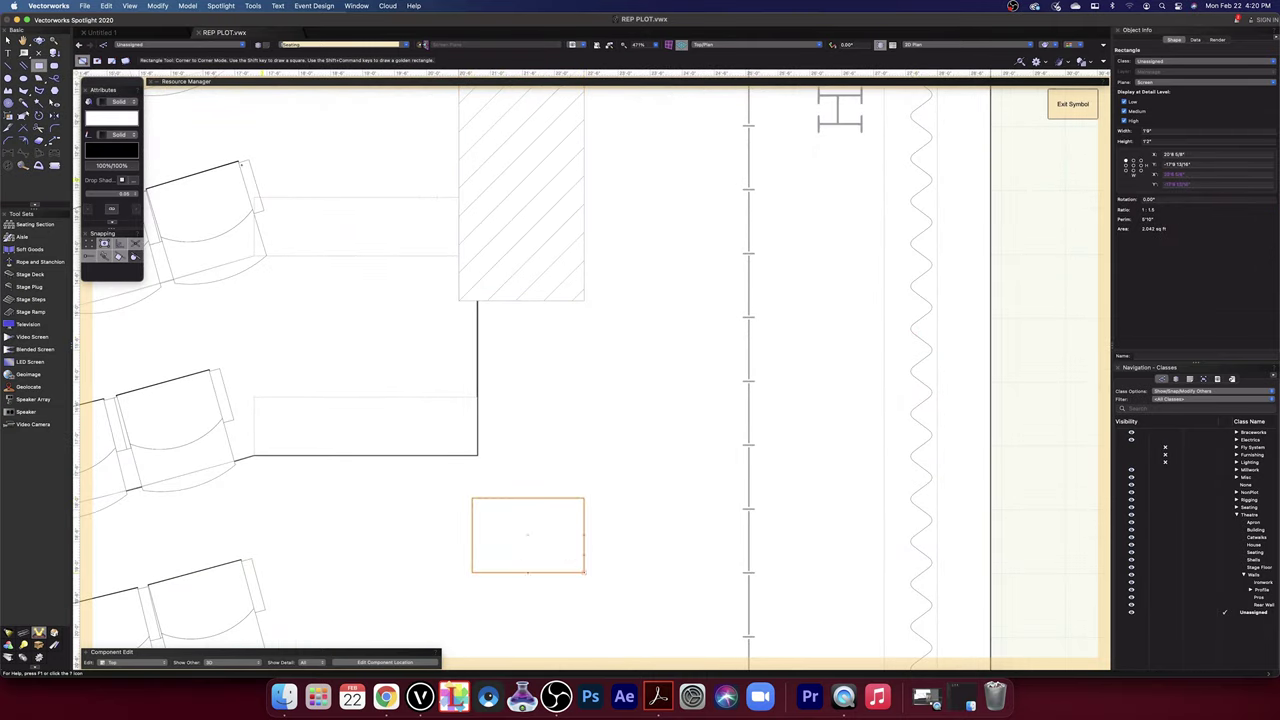
{"action": "left_click", "coordinate": [117, 103]}
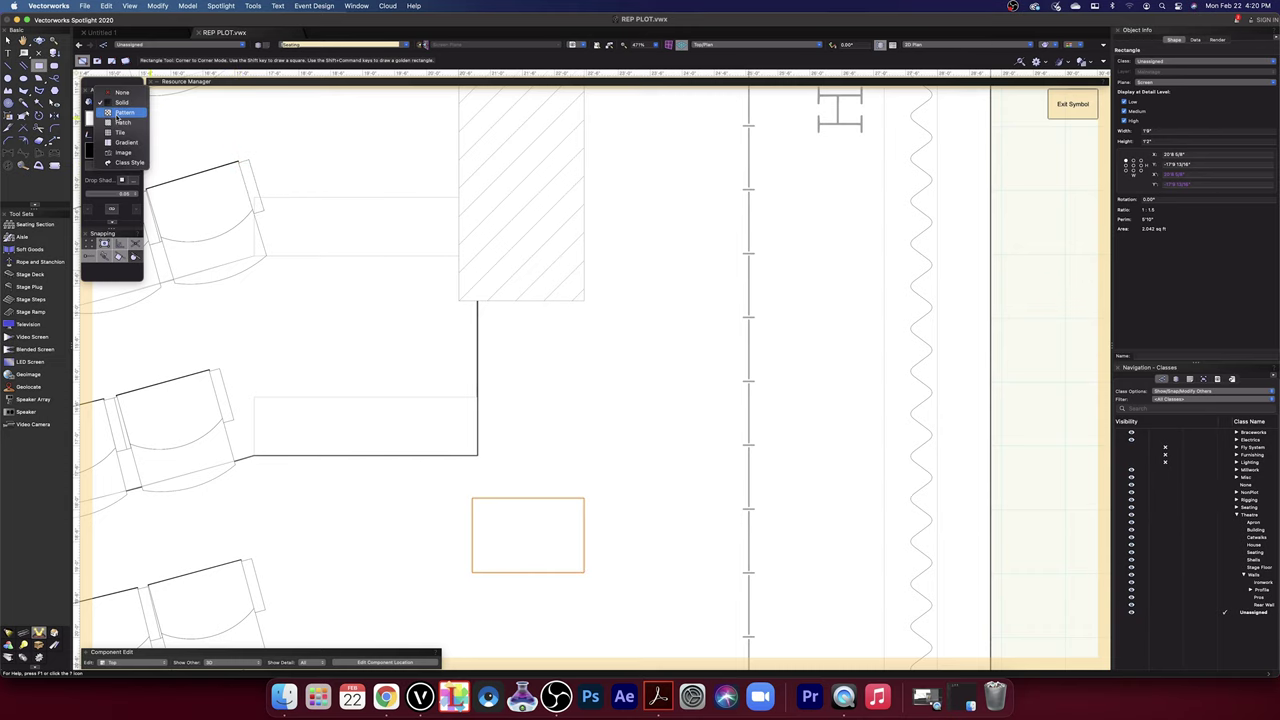
{"action": "left_click", "coordinate": [120, 123]}
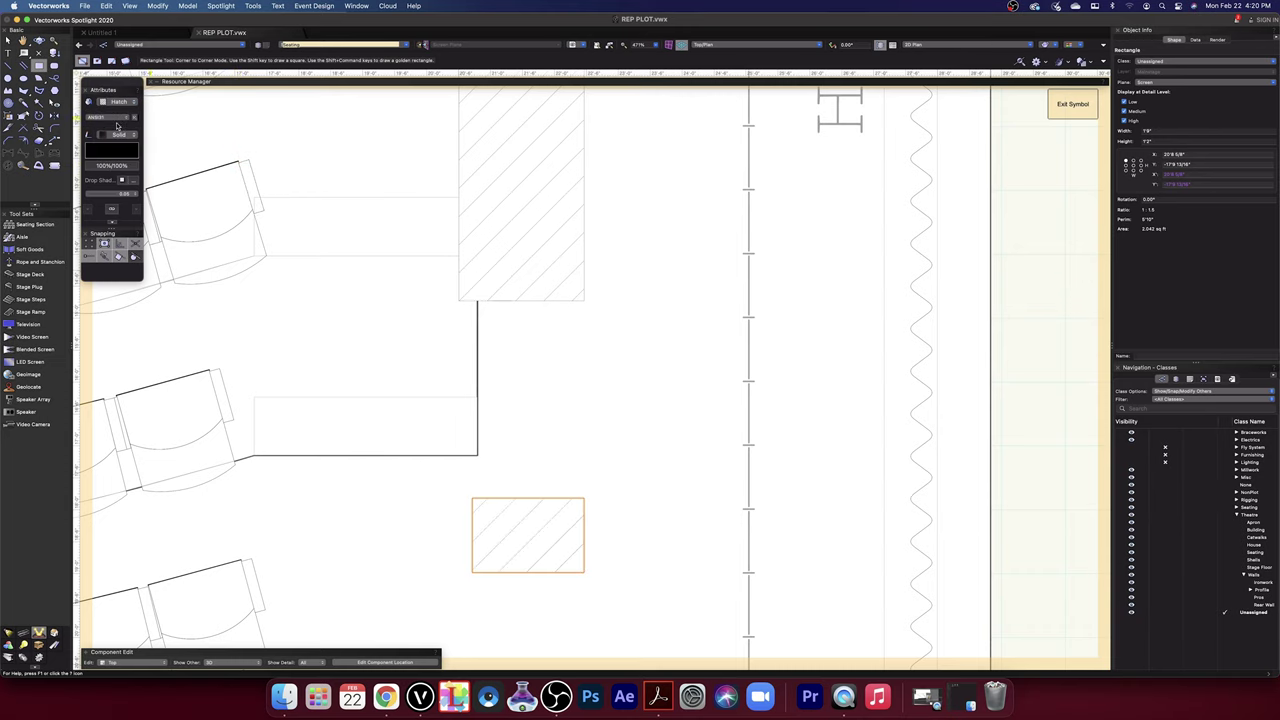
- Mirror a copy of the hatched rectangle across the centre line to the left side
{"action": "scroll", "coordinate": [458, 367], "scroll_direction": "down", "scroll_amount": 4}
{"action": "key", "text": "space"}
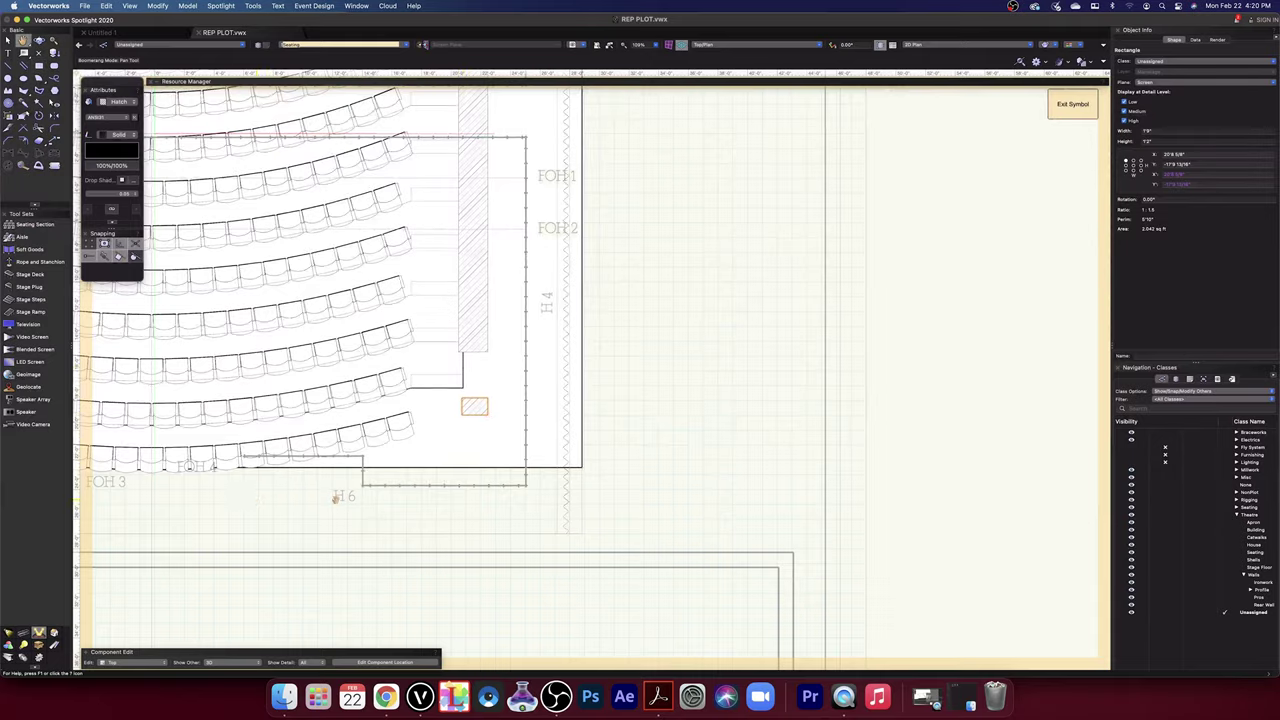
{"action": "mouse_move", "coordinate": [255, 497]}
{"action": "left_mouse_down"}
{"action": "mouse_move", "coordinate": [902, 498]}
{"action": "mouse_move", "coordinate": [710, 439]}
{"action": "left_mouse_up"}
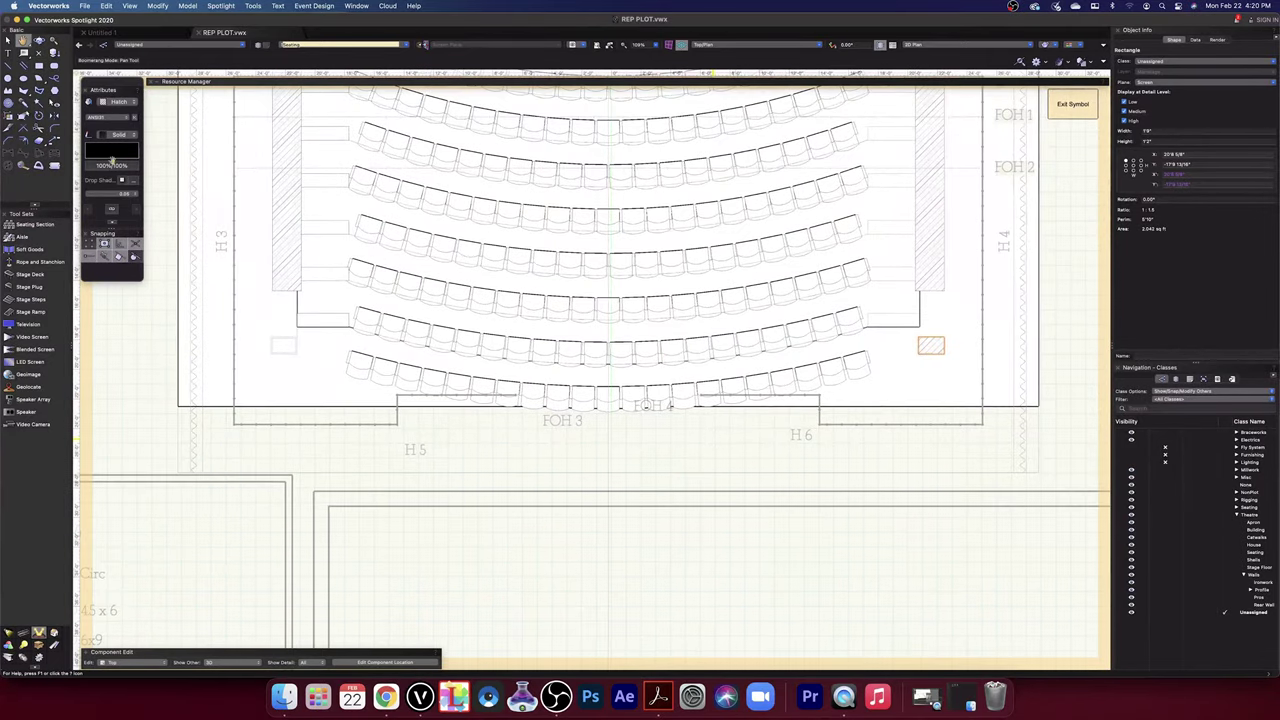
{"action": "left_click", "coordinate": [54, 114]}
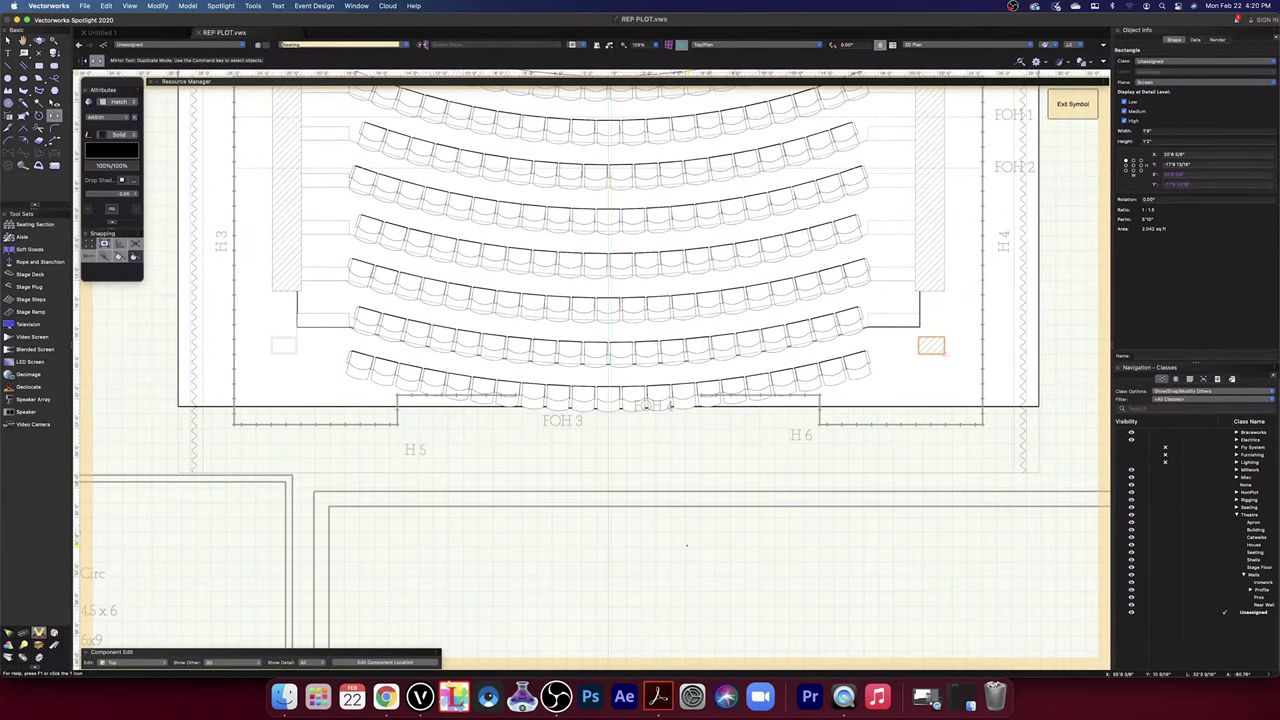
{"action": "left_click", "coordinate": [607, 524]}
{"action": "left_click", "coordinate": [610, 590]}
{"action": "key", "text": "x"}
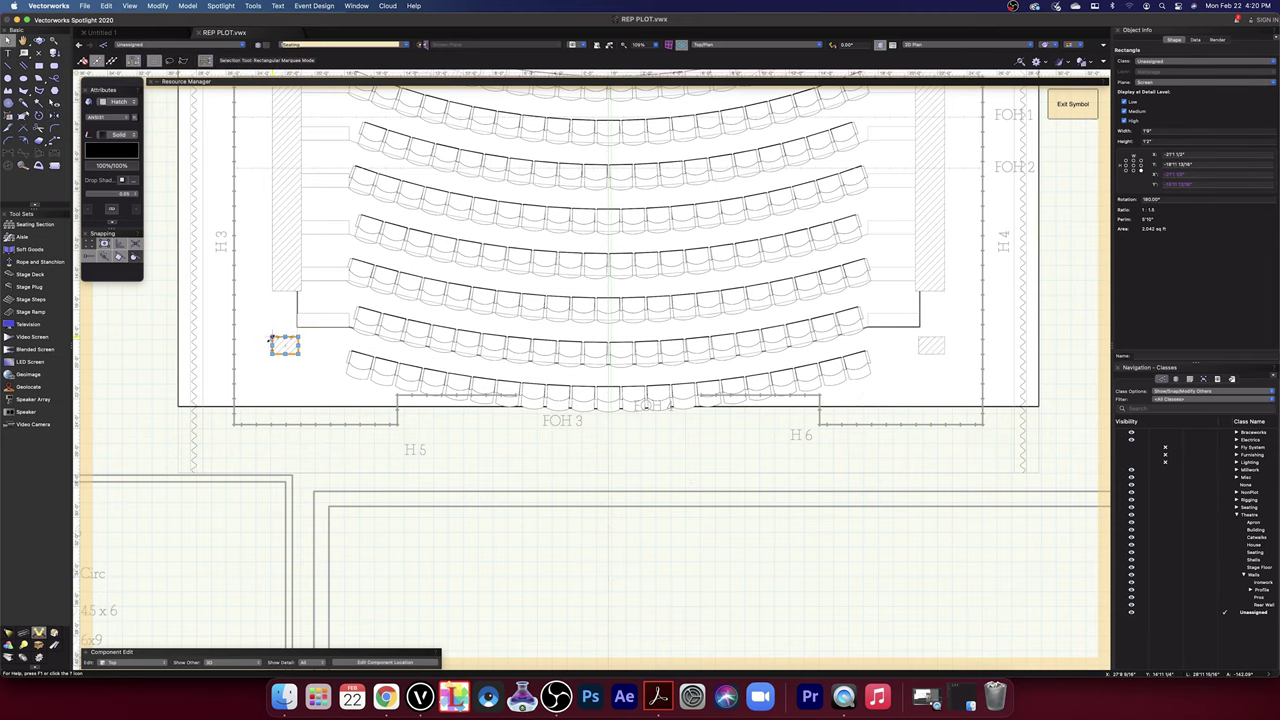
{"action": "scroll", "coordinate": [273, 340], "scroll_direction": "up", "scroll_amount": 5}
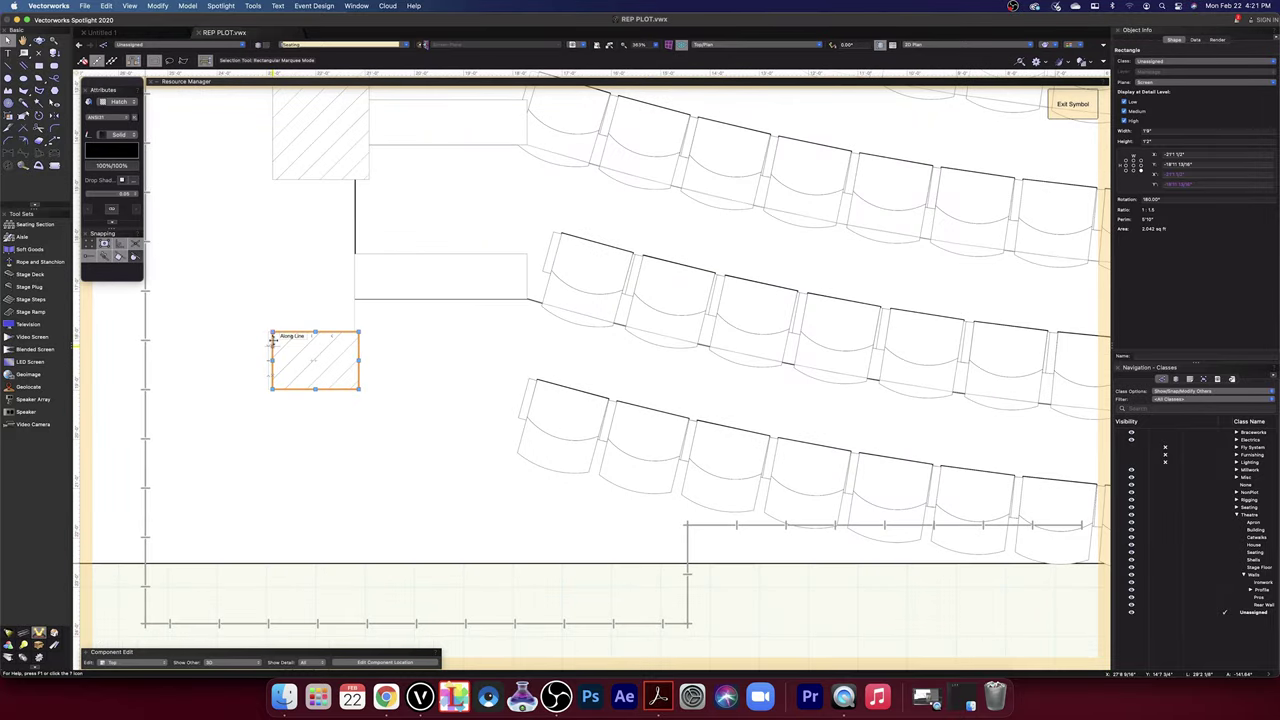
{"action": "scroll", "coordinate": [270, 340], "scroll_direction": "up", "scroll_amount": 5}
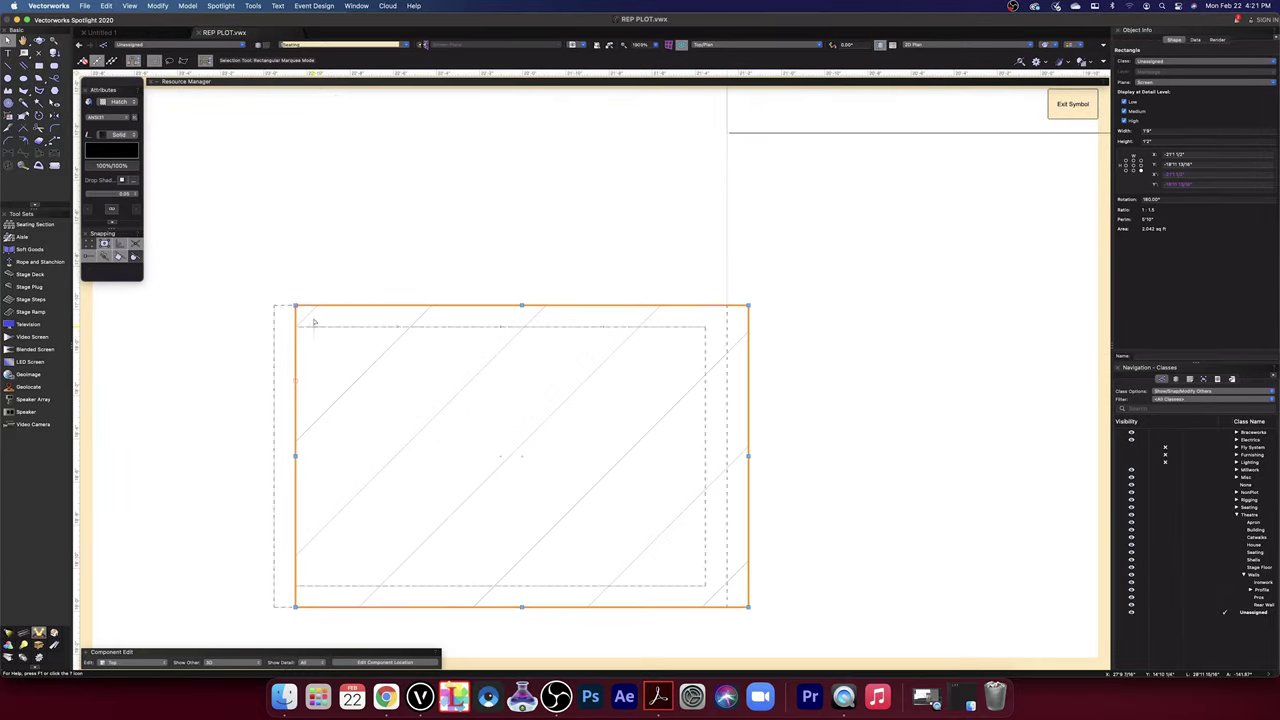
{"action": "left_click_drag", "start_coordinate": [295, 305], "coordinate": [278, 304]}
{"action": "scroll", "coordinate": [279, 306], "scroll_direction": "down", "scroll_amount": 10}
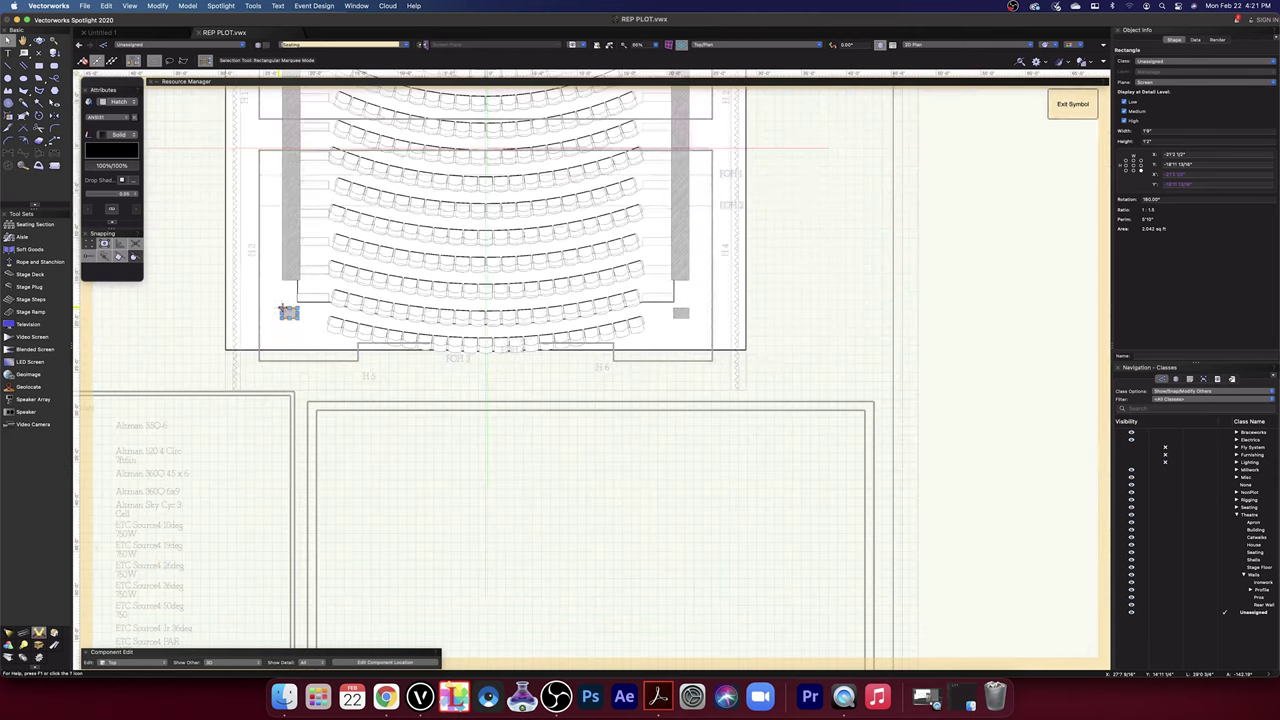
{"action": "left_click", "coordinate": [862, 357]}
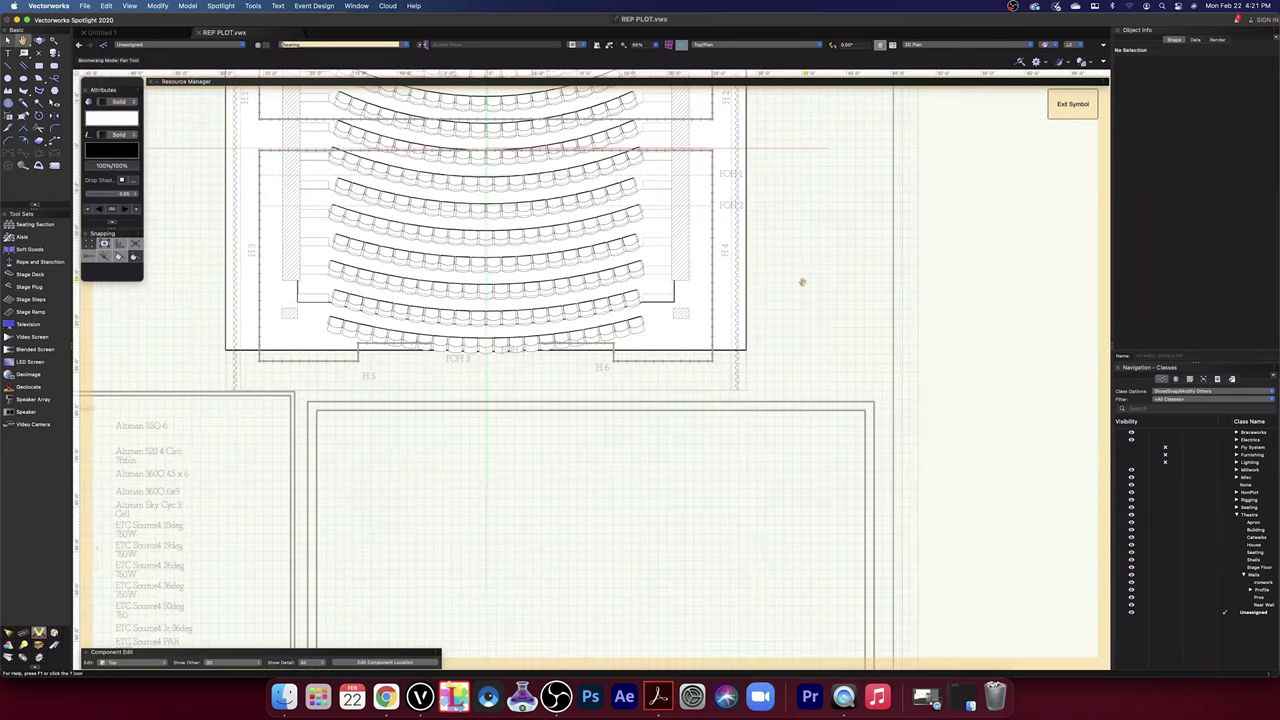
{"action": "middle_click_drag", "start_coordinate": [803, 283], "coordinate": [825, 668]}
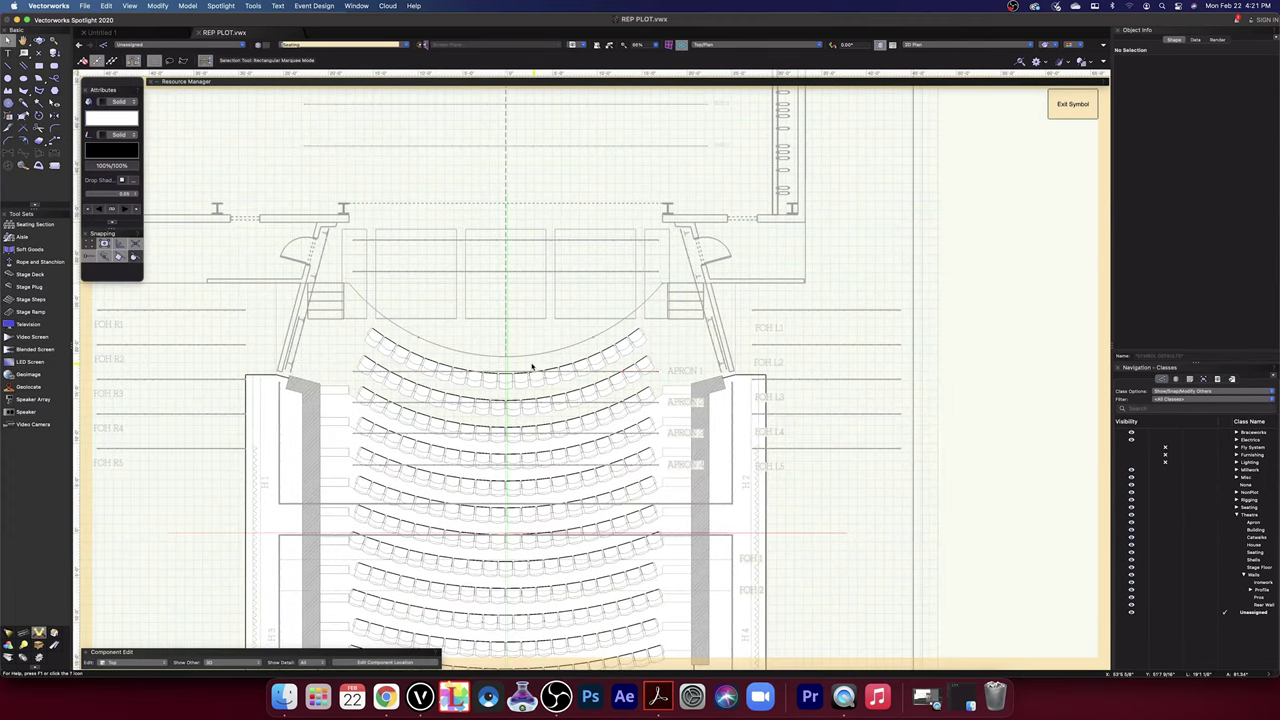
{"action": "scroll", "coordinate": [530, 368], "scroll_direction": "up", "scroll_amount": 5}
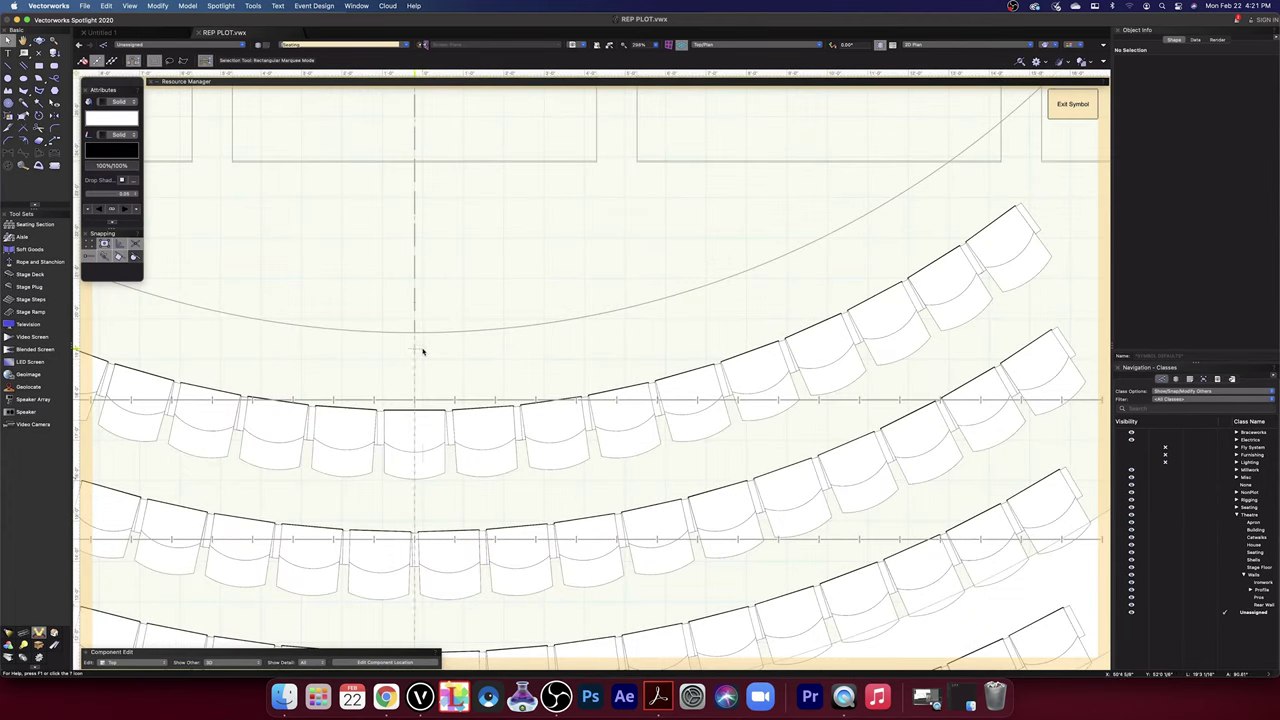
{"action": "scroll", "coordinate": [423, 352], "scroll_direction": "down", "scroll_amount": 5}
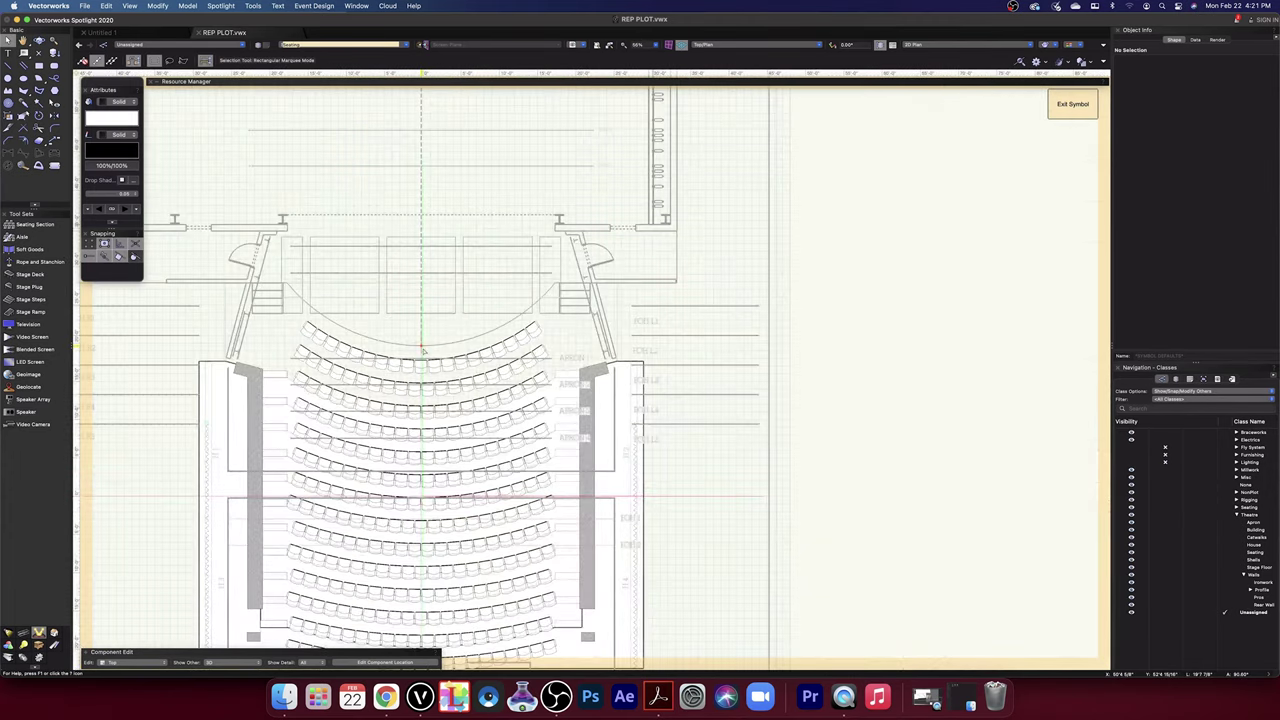
{"action": "scroll", "coordinate": [435, 192], "scroll_direction": "up", "scroll_amount": 4}
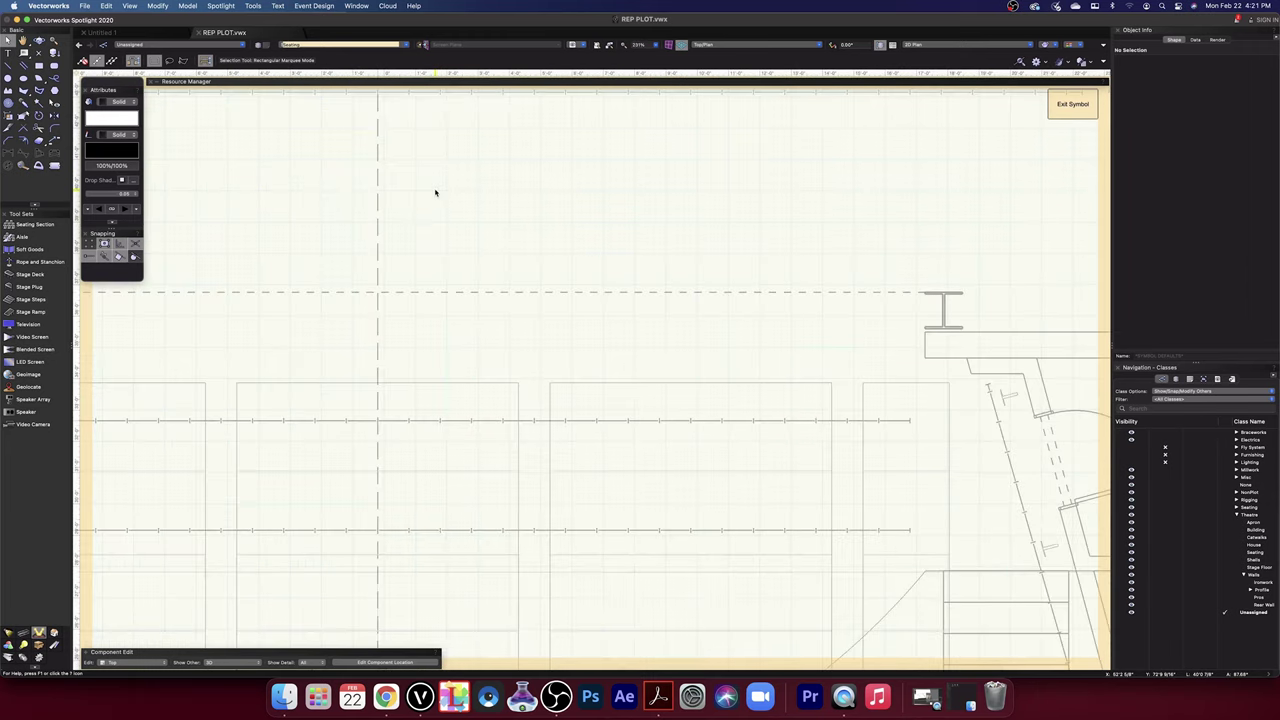
{"action": "scroll", "coordinate": [397, 194], "scroll_direction": "down", "scroll_amount": 5}
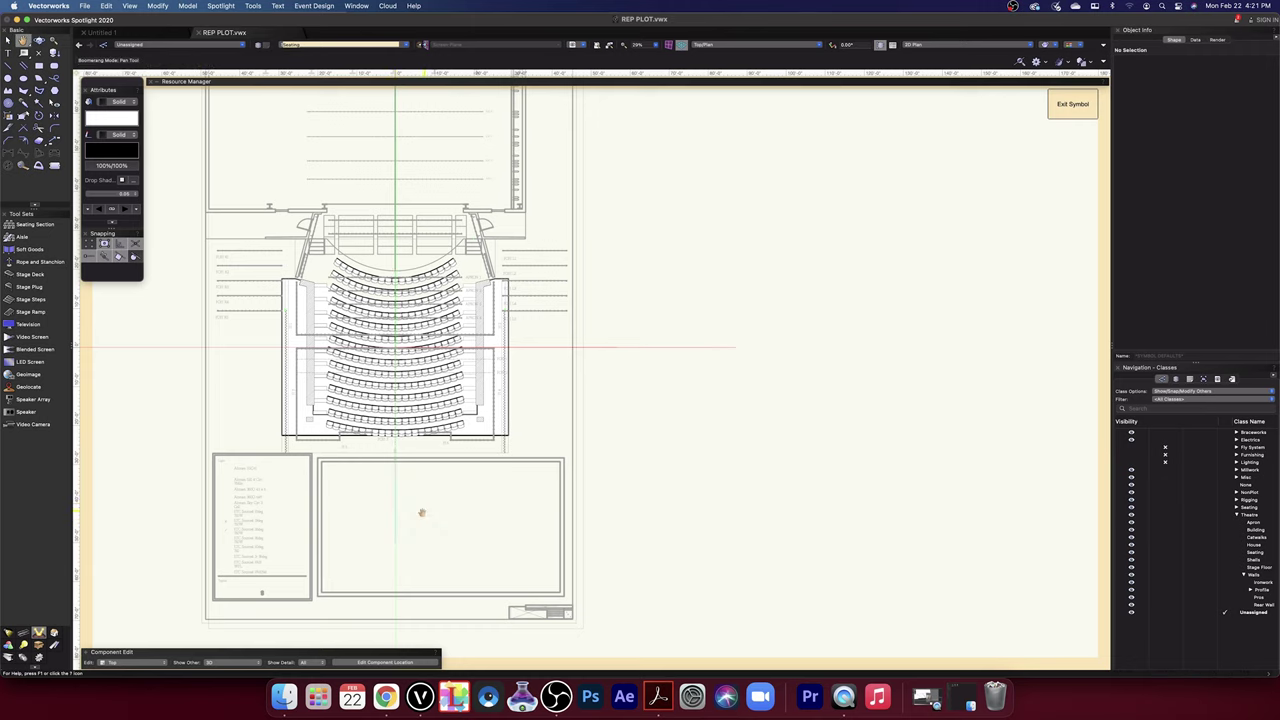
{"action": "scroll", "coordinate": [582, 592], "scroll_direction": "up", "scroll_amount": 5}
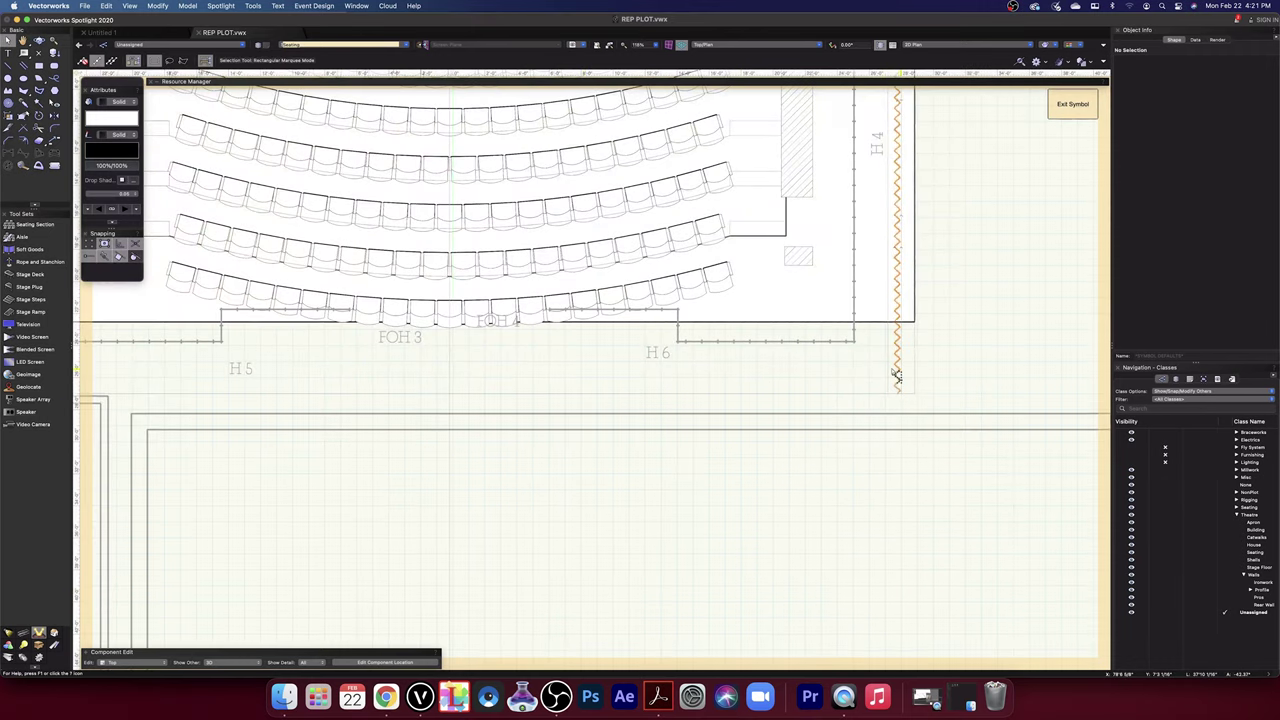
{"action": "key", "text": "space"}
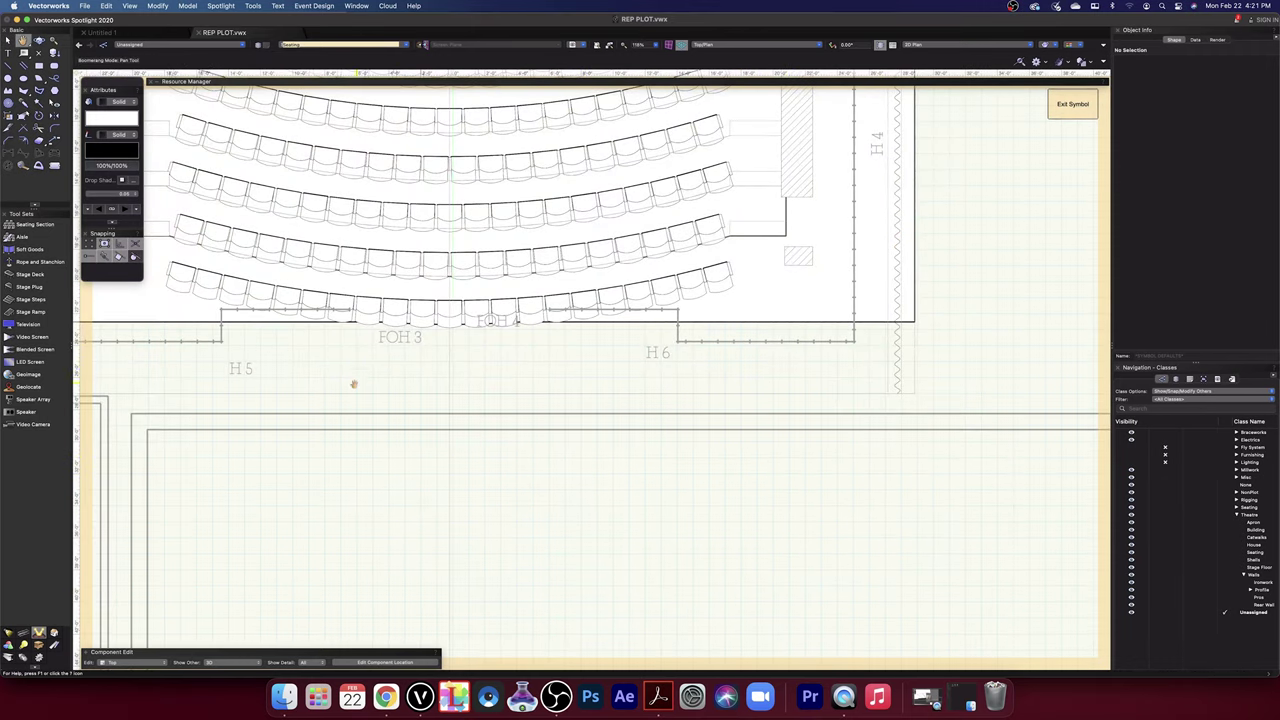
{"action": "left_click_drag", "start_coordinate": [360, 376], "coordinate": [792, 491]}
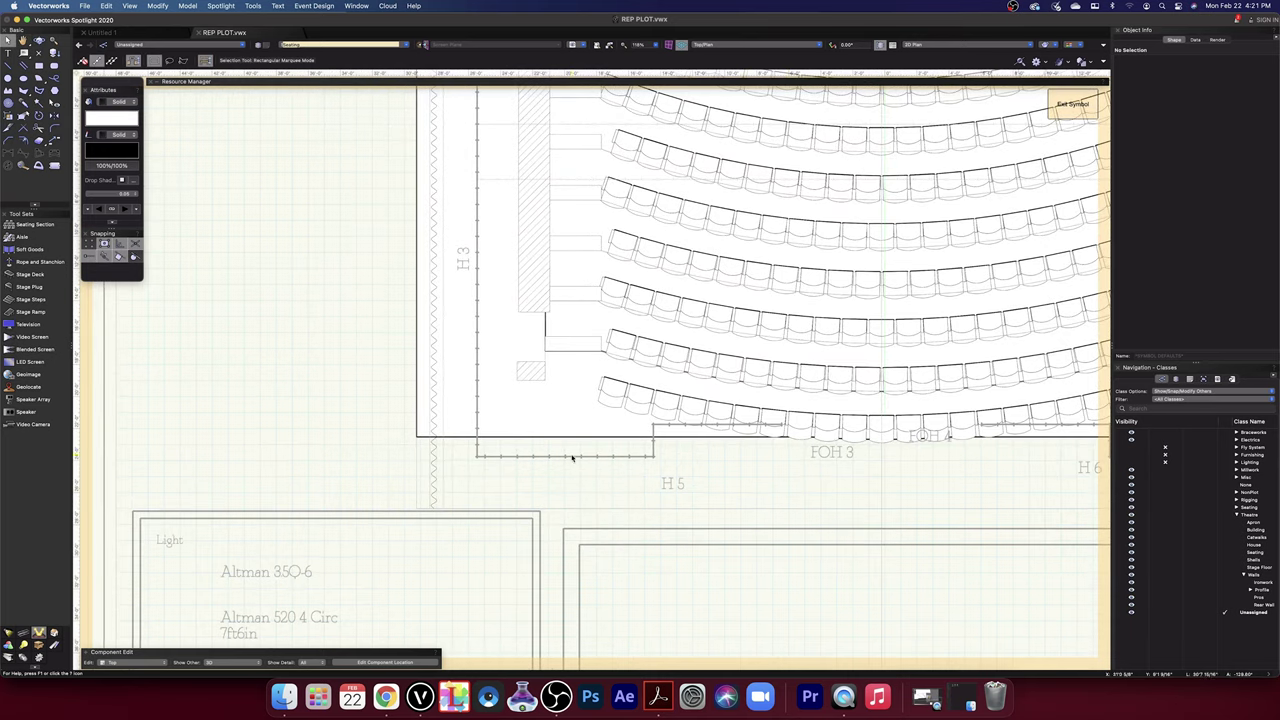
{"action": "left_click", "coordinate": [39, 65]}
- Draw a tall narrow wall rectangle beside the left zigzag curtain near H 5
{"action": "scroll", "coordinate": [351, 257], "scroll_direction": "down", "scroll_amount": 3}
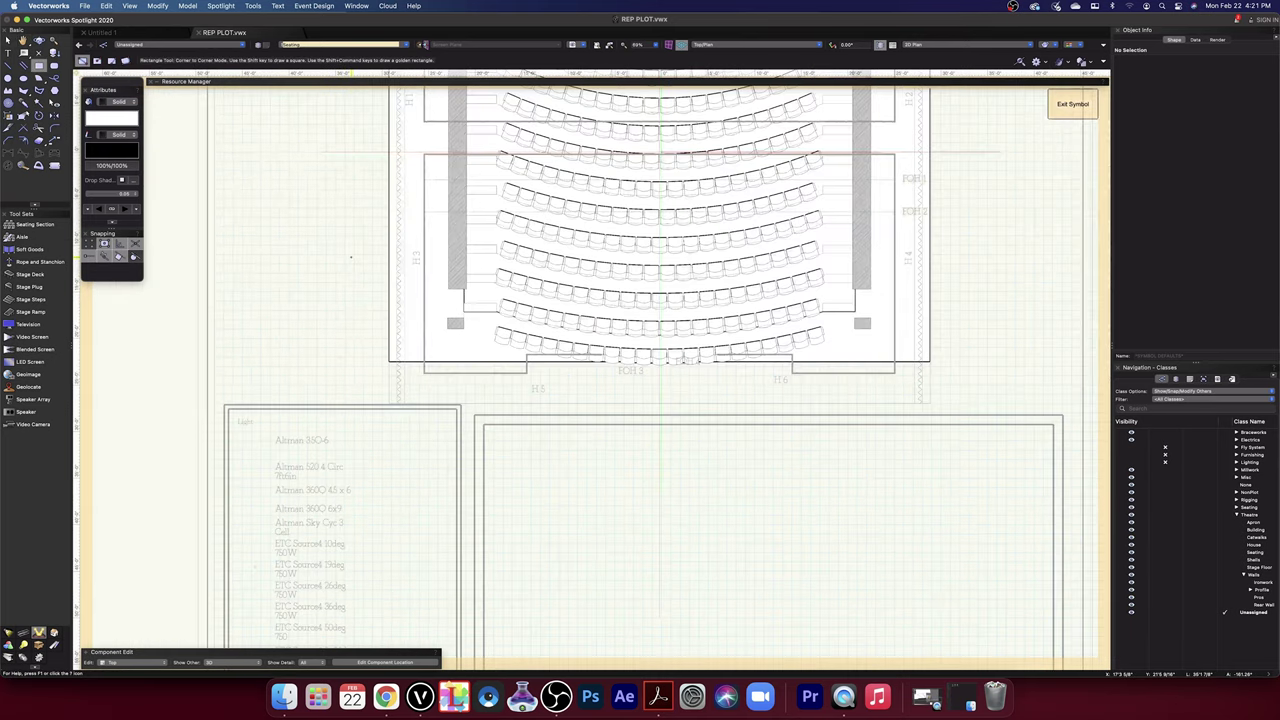
{"action": "key", "text": "space"}
{"action": "left_click_drag", "start_coordinate": [352, 217], "coordinate": [368, 394]}
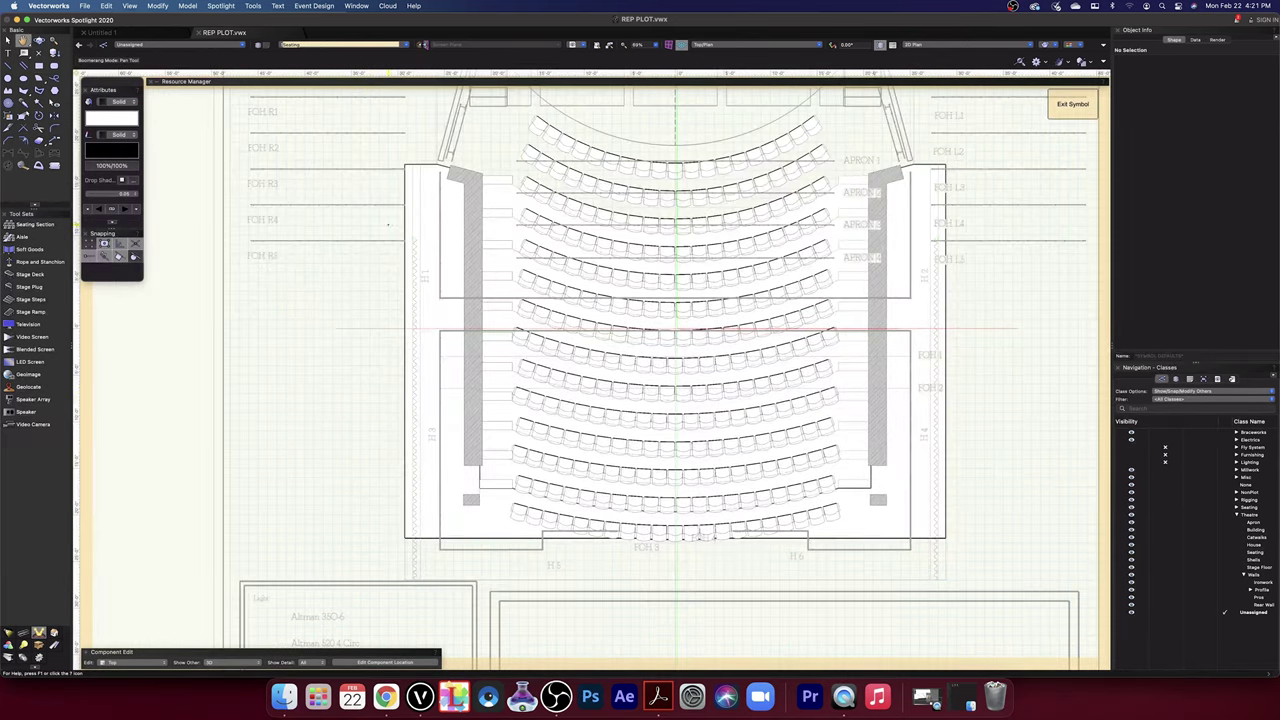
{"action": "scroll", "coordinate": [392, 226], "scroll_direction": "up", "scroll_amount": 3}
{"action": "key", "text": "space"}
{"action": "left_click_drag", "start_coordinate": [386, 140], "coordinate": [383, 237]}
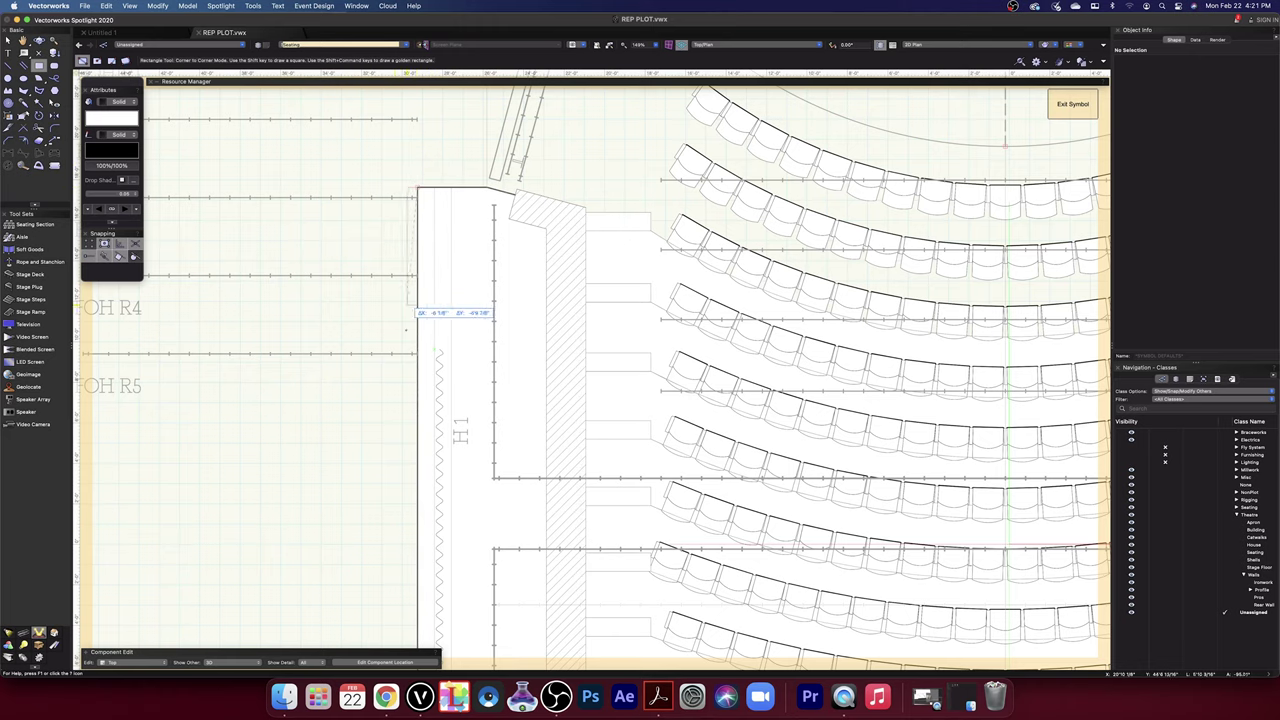
{"action": "key", "text": "space"}
{"action": "left_click_drag", "start_coordinate": [380, 523], "coordinate": [378, 175]}
{"action": "left_click_drag", "start_coordinate": [386, 491], "coordinate": [381, 193]}
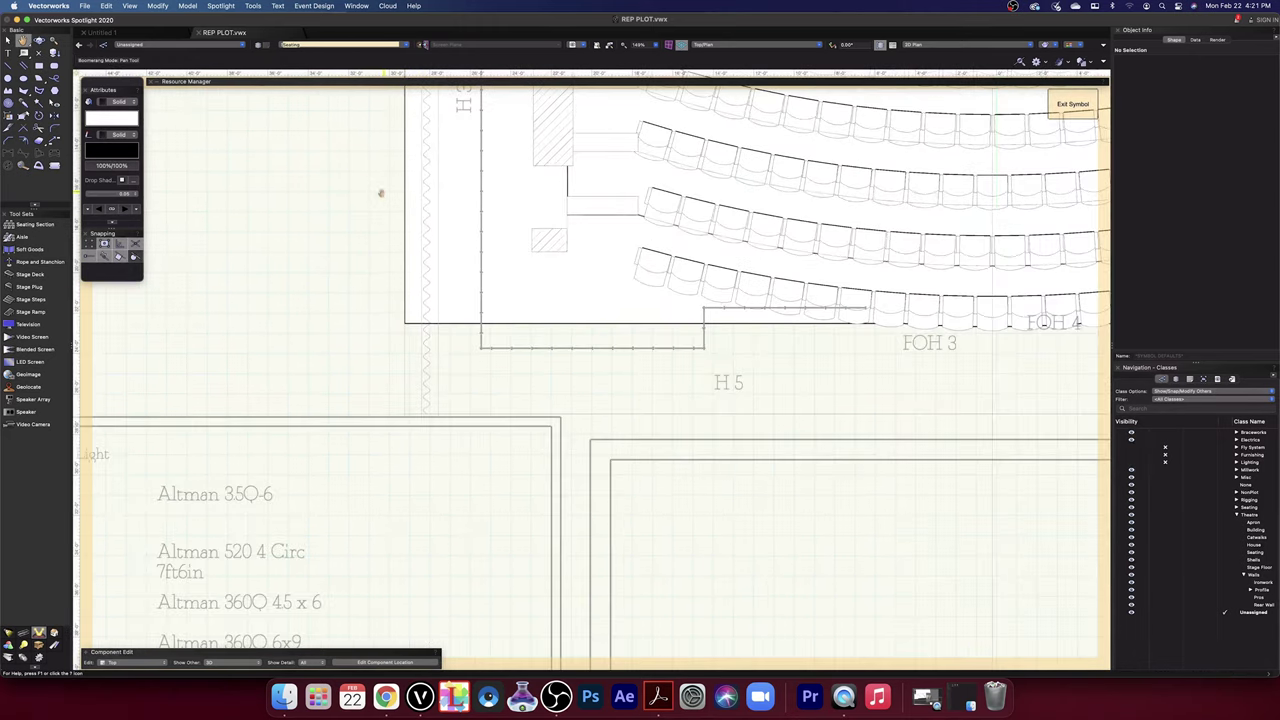
{"action": "left_click_drag", "start_coordinate": [377, 314], "coordinate": [387, 234]}
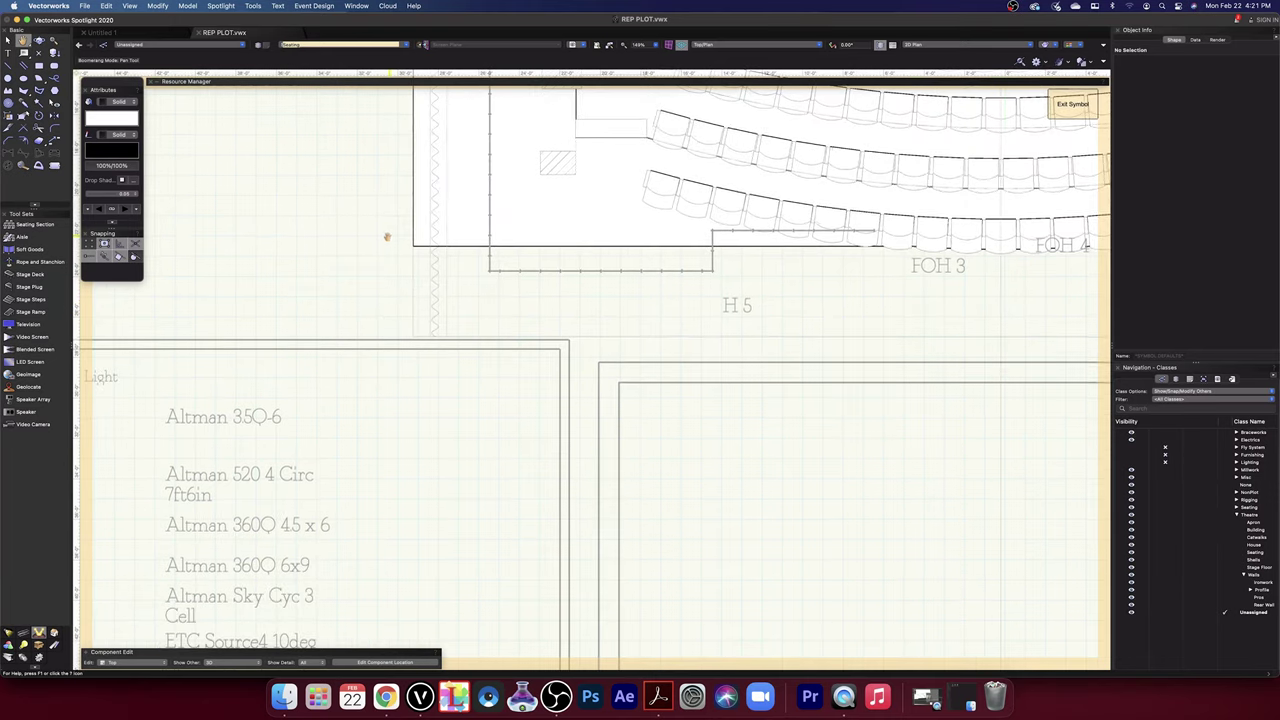
{"action": "scroll", "coordinate": [398, 282], "scroll_direction": "up", "scroll_amount": 5}
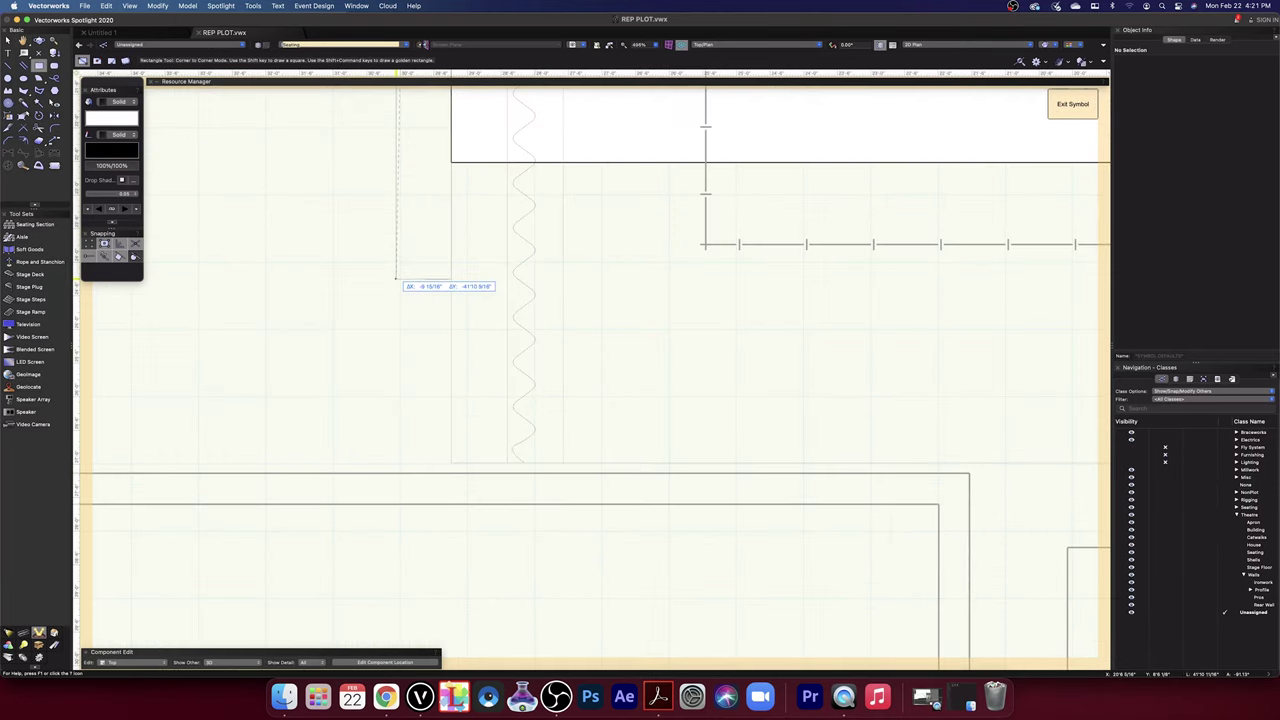
{"action": "left_click", "coordinate": [507, 463]}
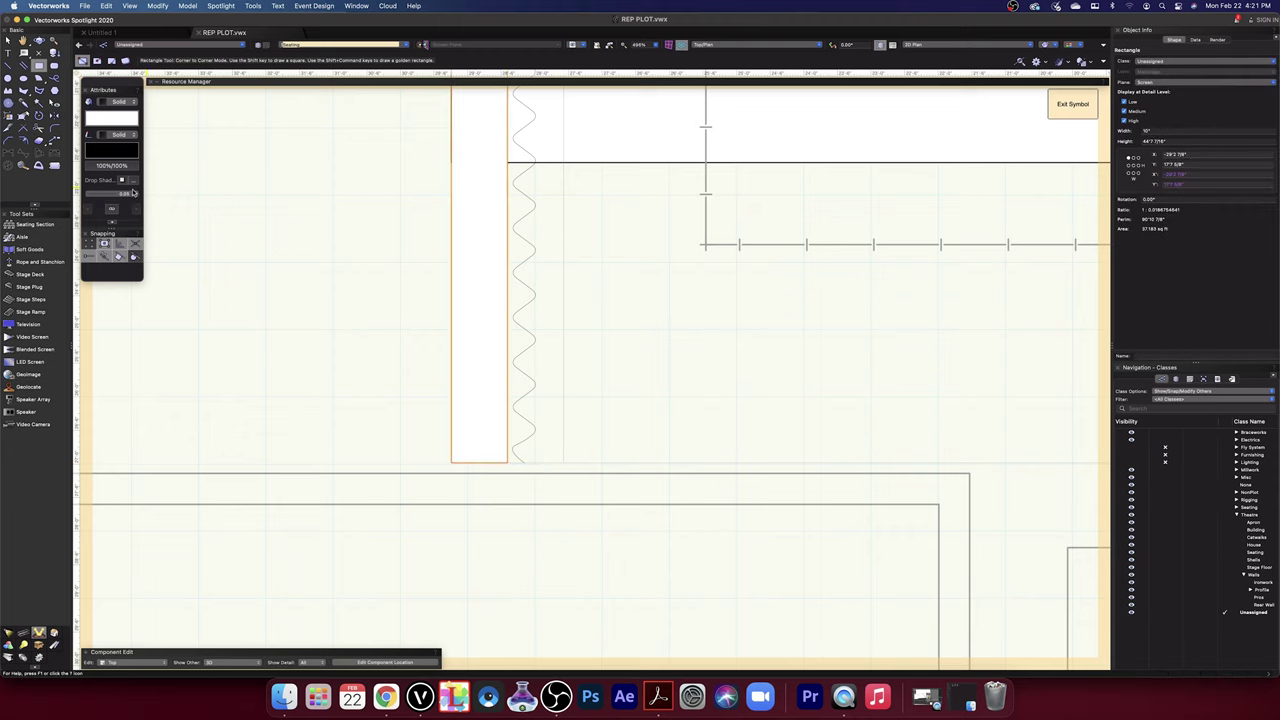
- Give the wall rectangle a heavier line thickness and an ANSI31 hatch fill
{"action": "left_click", "coordinate": [129, 196]}
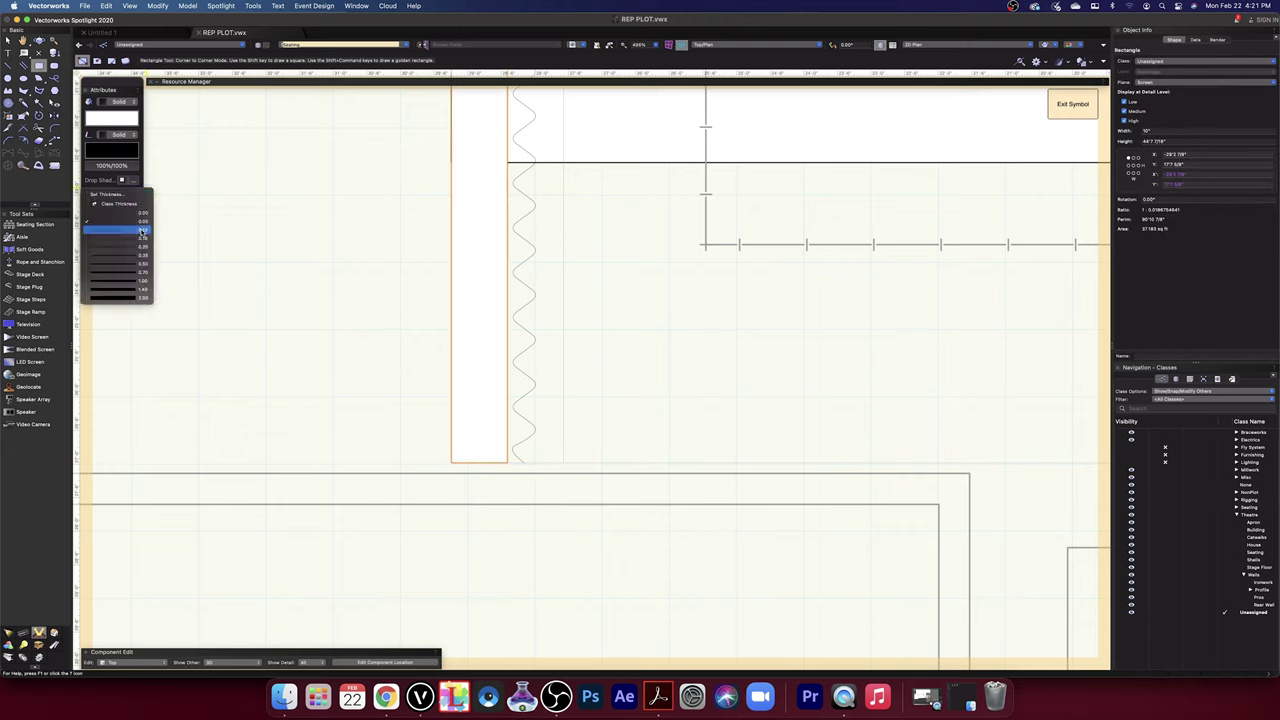
{"action": "left_click", "coordinate": [133, 267]}
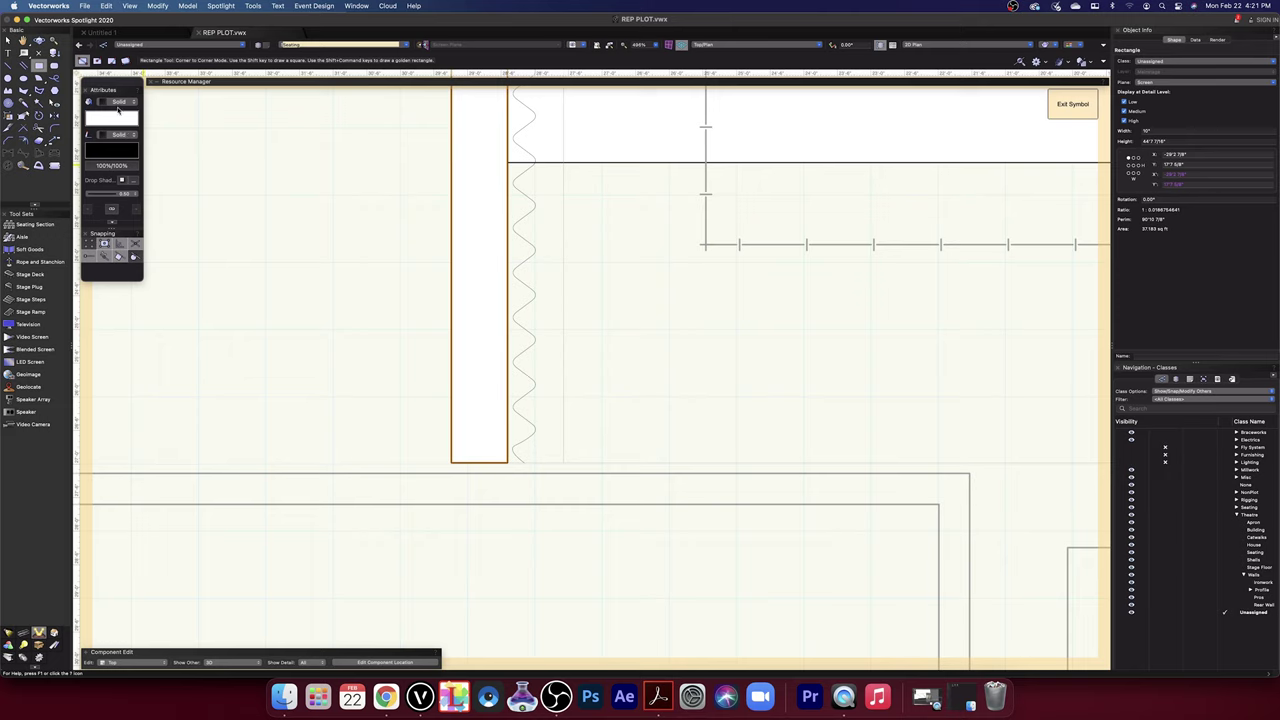
{"action": "left_click", "coordinate": [118, 110]}
{"action": "left_click", "coordinate": [122, 124]}
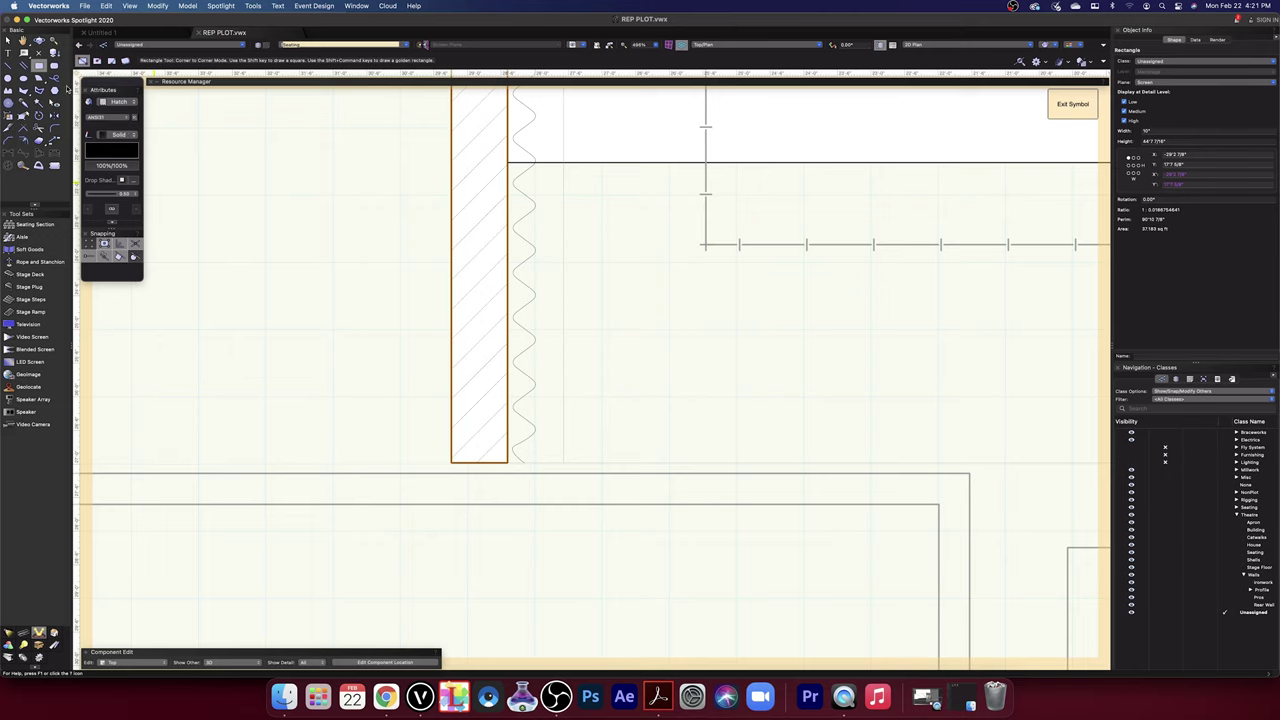
{"action": "key", "text": "x"}
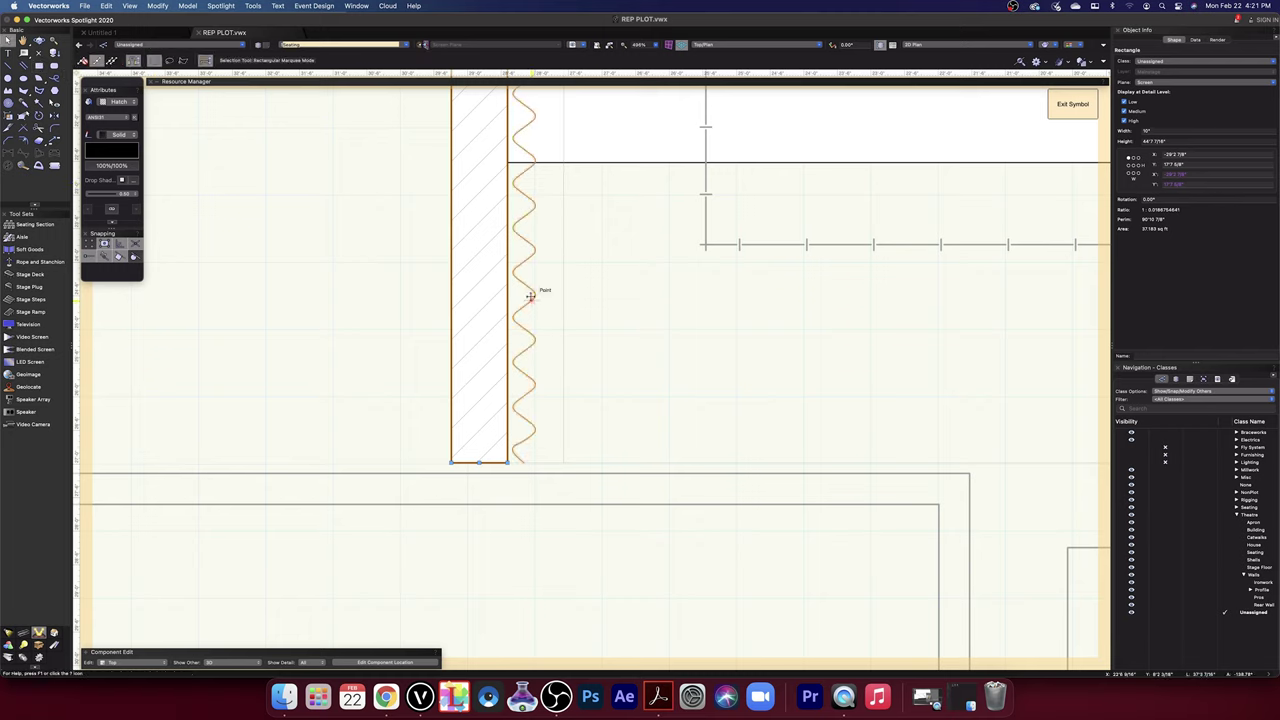
{"action": "left_click", "coordinate": [530, 296]}
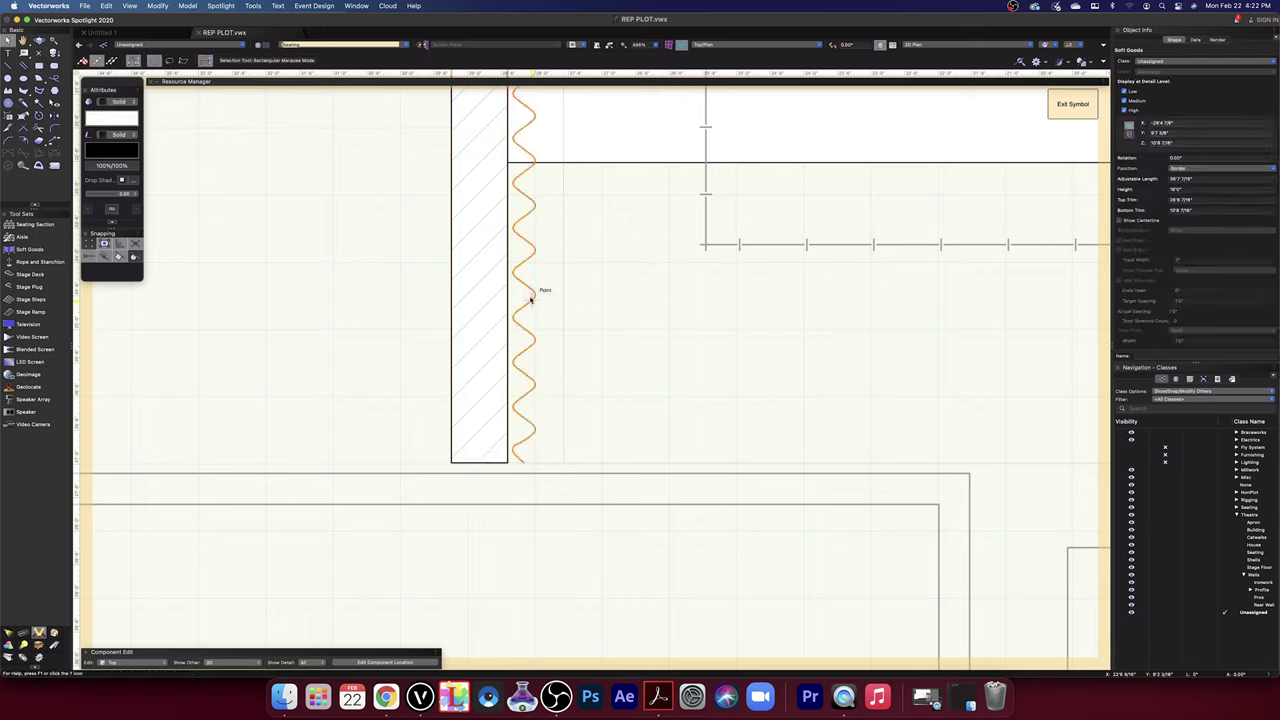
{"action": "left_click", "coordinate": [414, 297]}
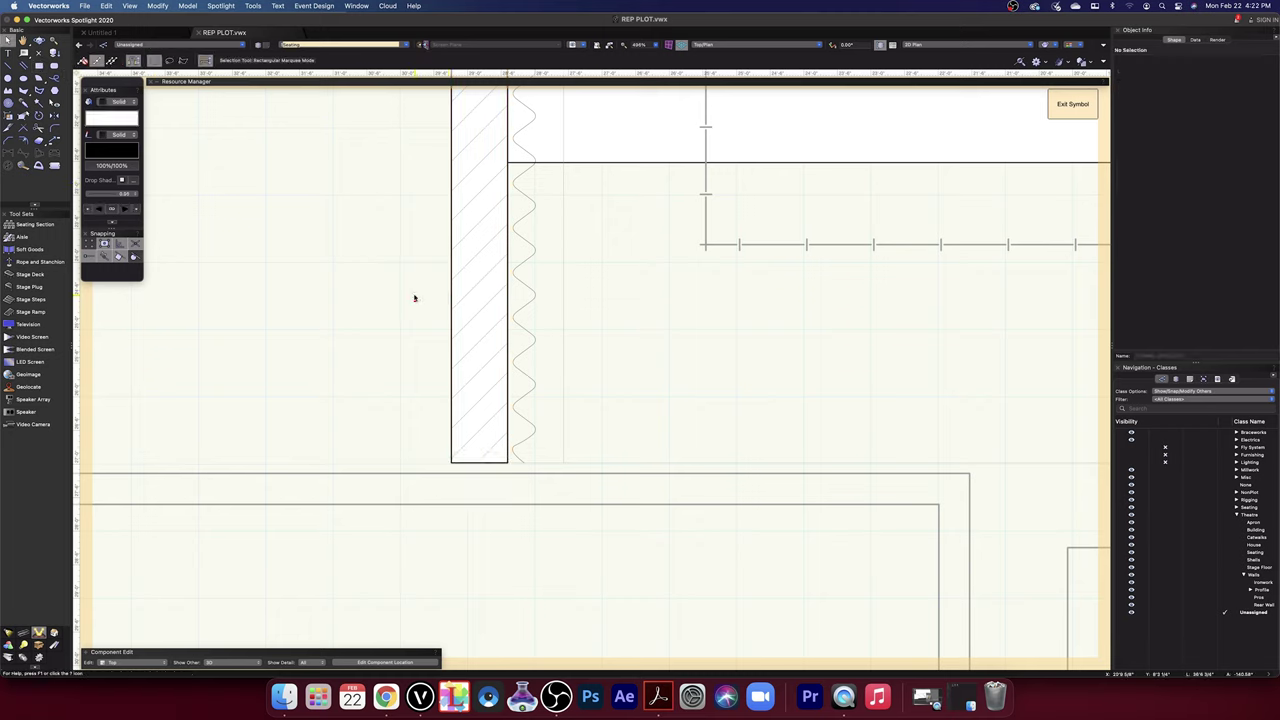
{"action": "scroll", "coordinate": [408, 307], "scroll_direction": "down", "scroll_amount": 3}
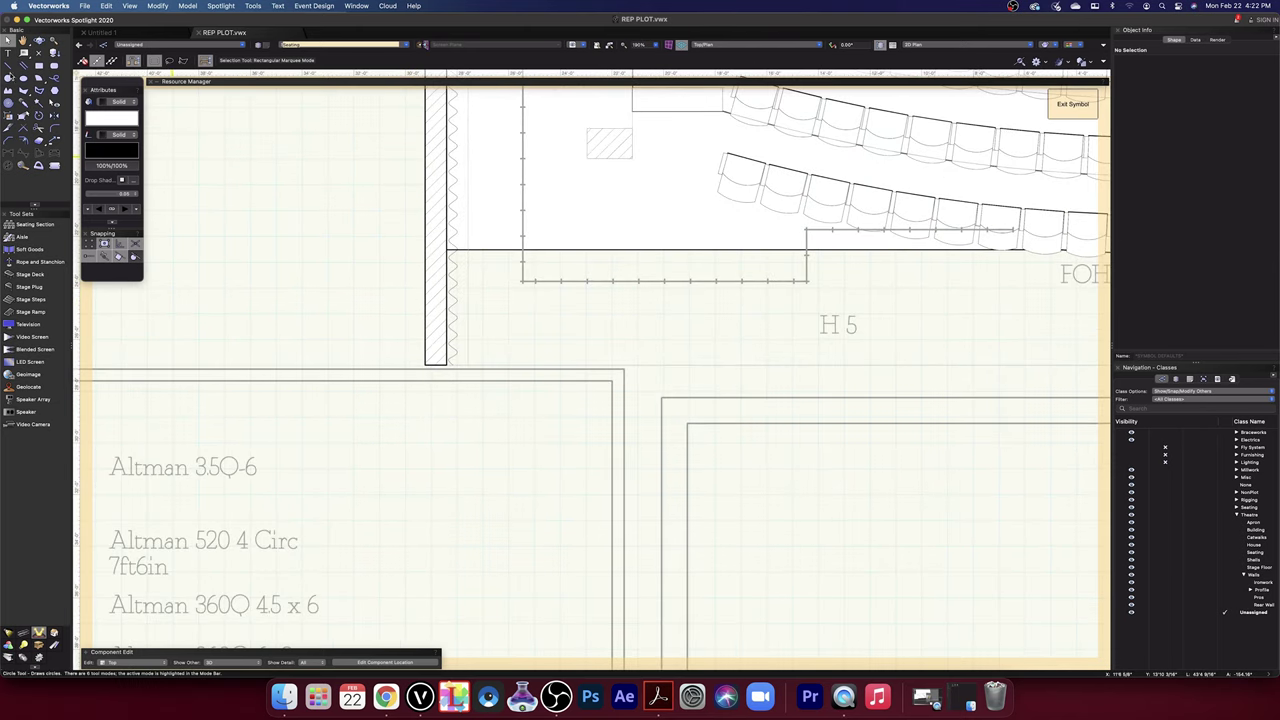
- Mirror a copy of the wall rectangle across the centre line to the H 6 side
{"action": "left_click", "coordinate": [427, 333]}
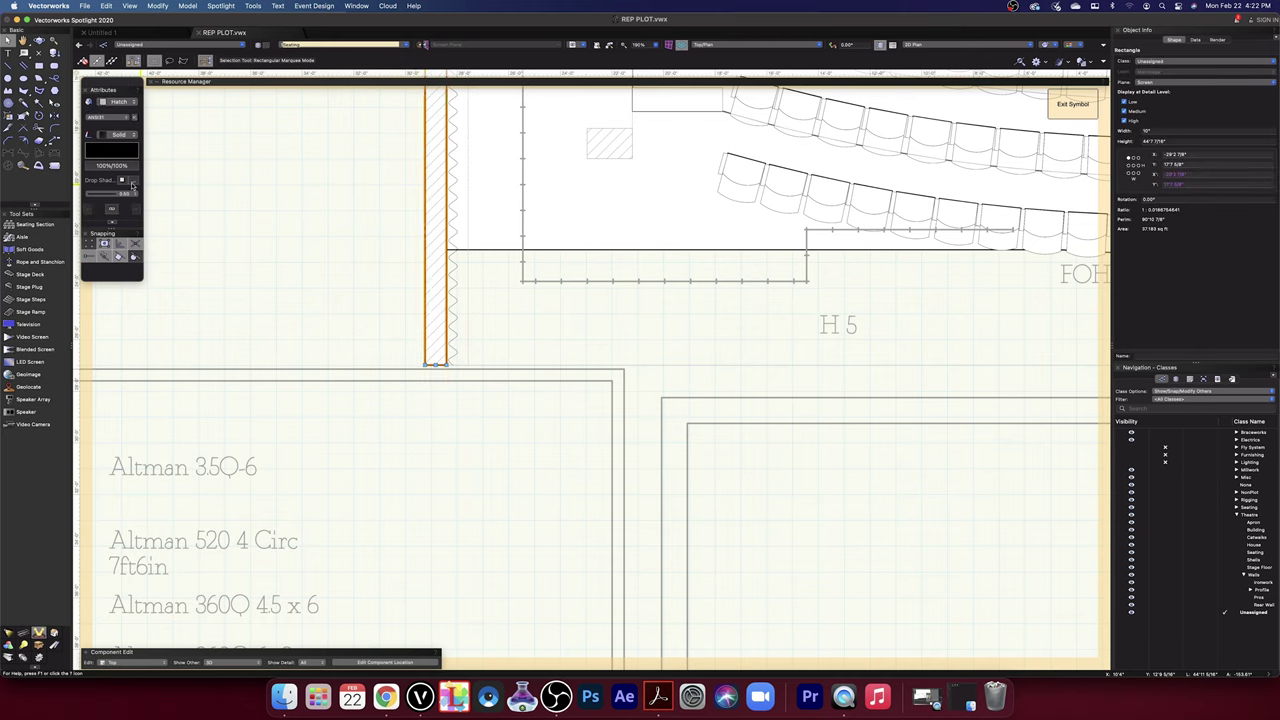
{"action": "left_click", "coordinate": [54, 116]}
{"action": "scroll", "coordinate": [917, 505], "scroll_direction": "down", "scroll_amount": 2}
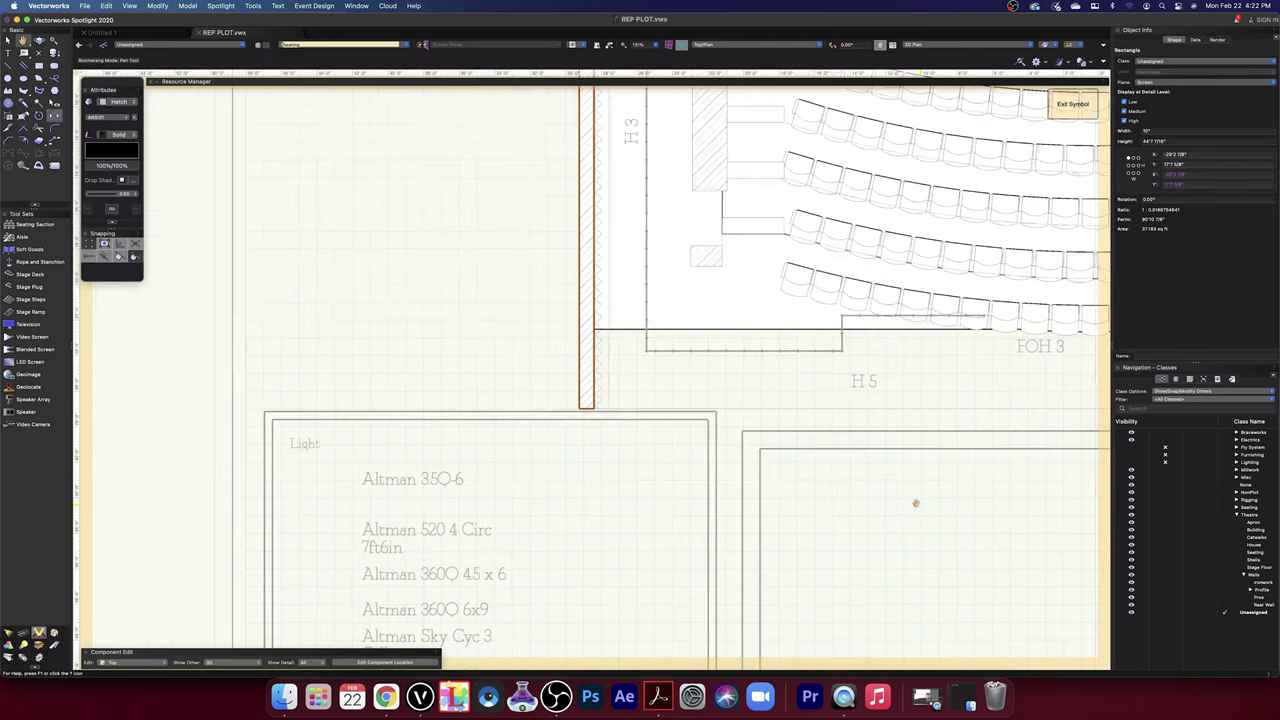
{"action": "middle_click_drag", "start_coordinate": [914, 503], "coordinate": [514, 394]}
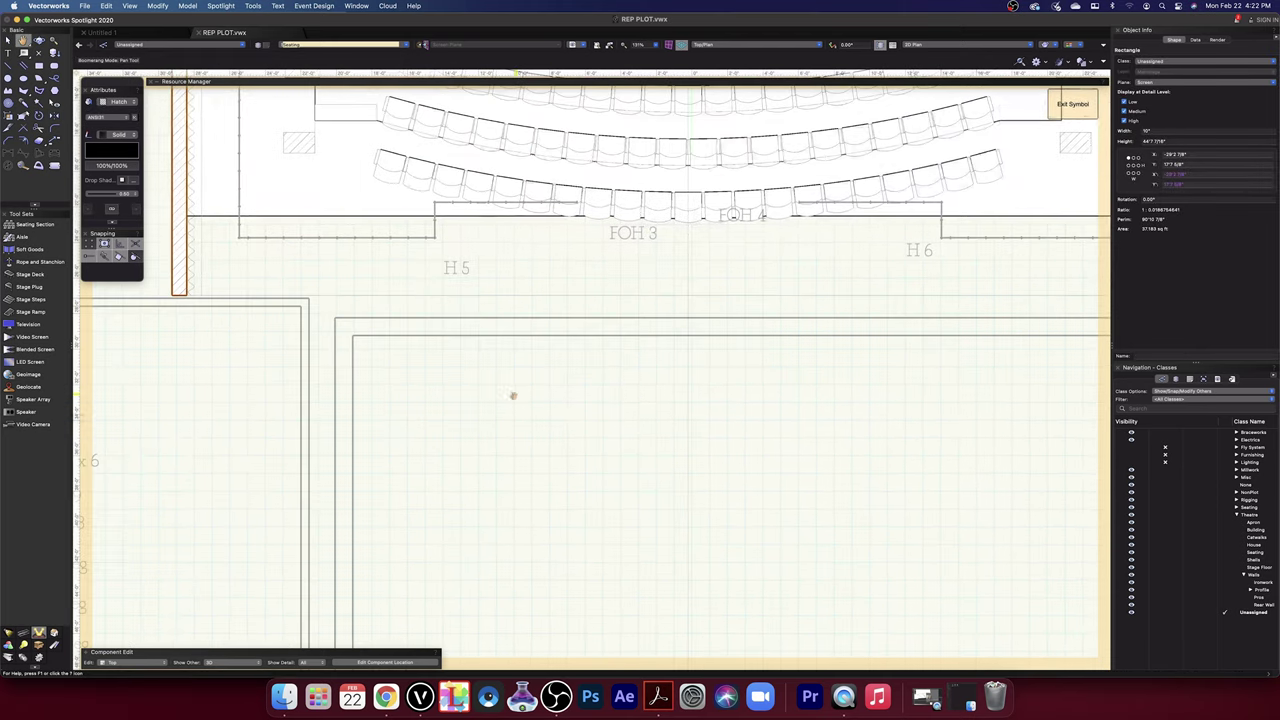
{"action": "left_click", "coordinate": [692, 368]}
{"action": "left_click", "coordinate": [692, 482]}
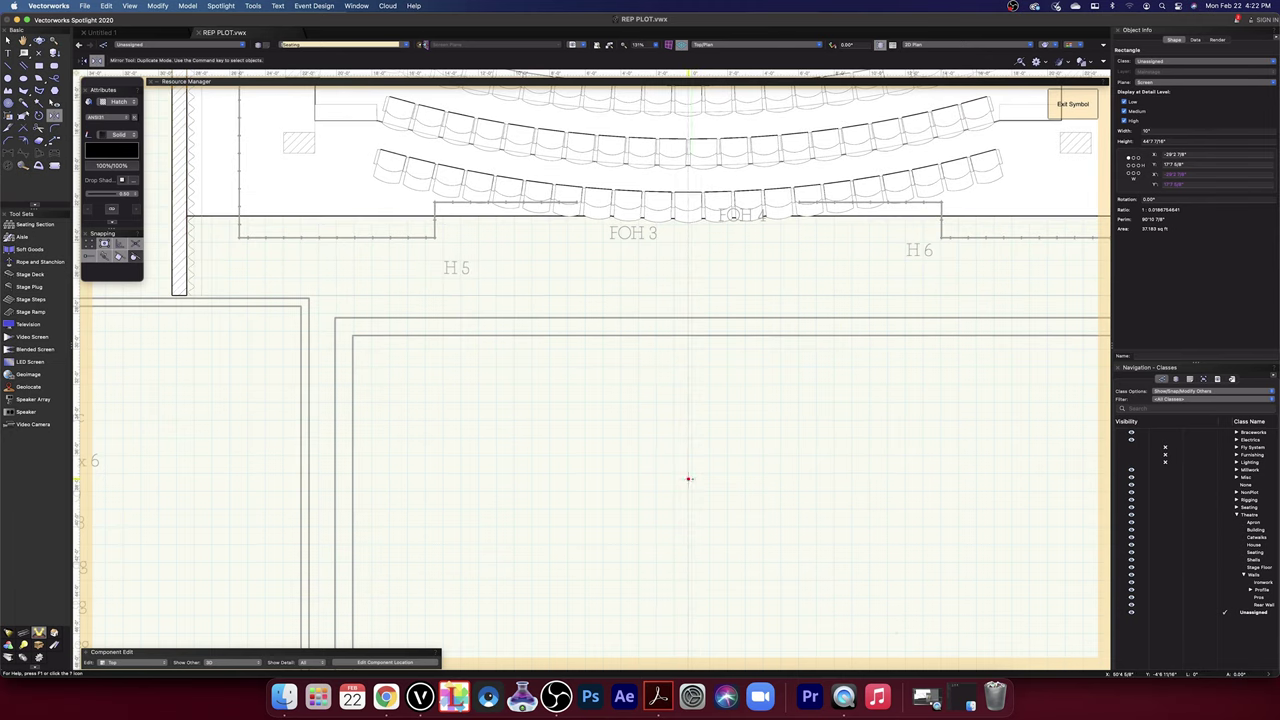
{"action": "middle_click_drag", "start_coordinate": [906, 343], "coordinate": [313, 469]}
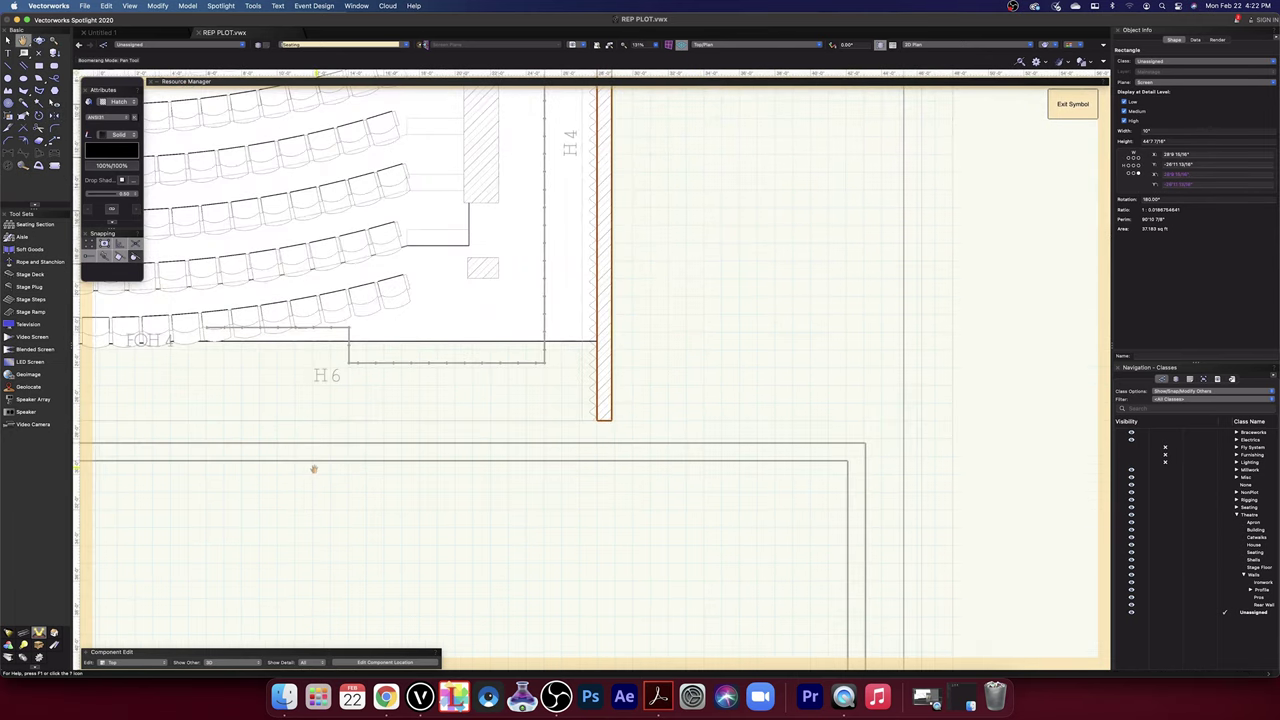
{"action": "middle_click_drag", "start_coordinate": [681, 231], "coordinate": [680, 463]}
{"action": "mouse_move", "coordinate": [671, 397]}
{"action": "middle_mouse_down"}
{"action": "mouse_move", "coordinate": [689, 540]}
{"action": "mouse_move", "coordinate": [709, 226]}
{"action": "middle_mouse_up"}
{"action": "middle_click_drag", "start_coordinate": [730, 571], "coordinate": [737, 239]}
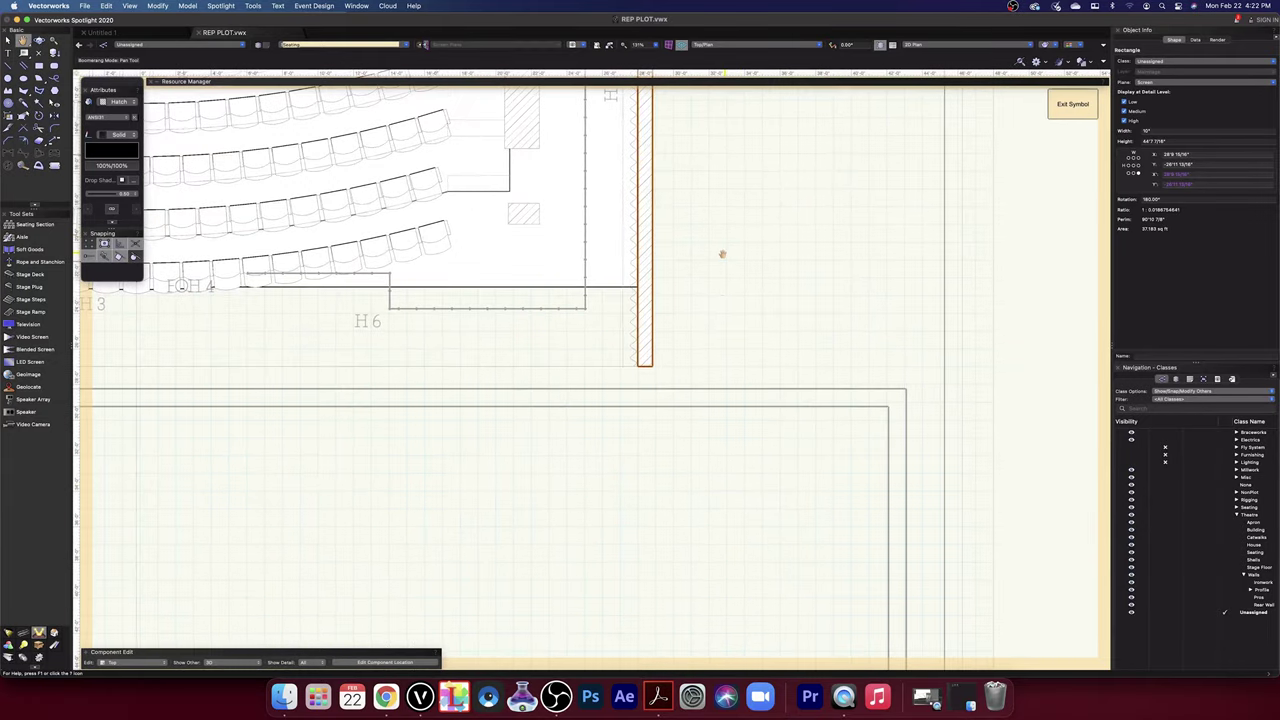
{"action": "scroll", "coordinate": [676, 368], "scroll_direction": "up", "scroll_amount": 5}
{"action": "scroll", "coordinate": [676, 368], "scroll_direction": "down", "scroll_amount": 3}
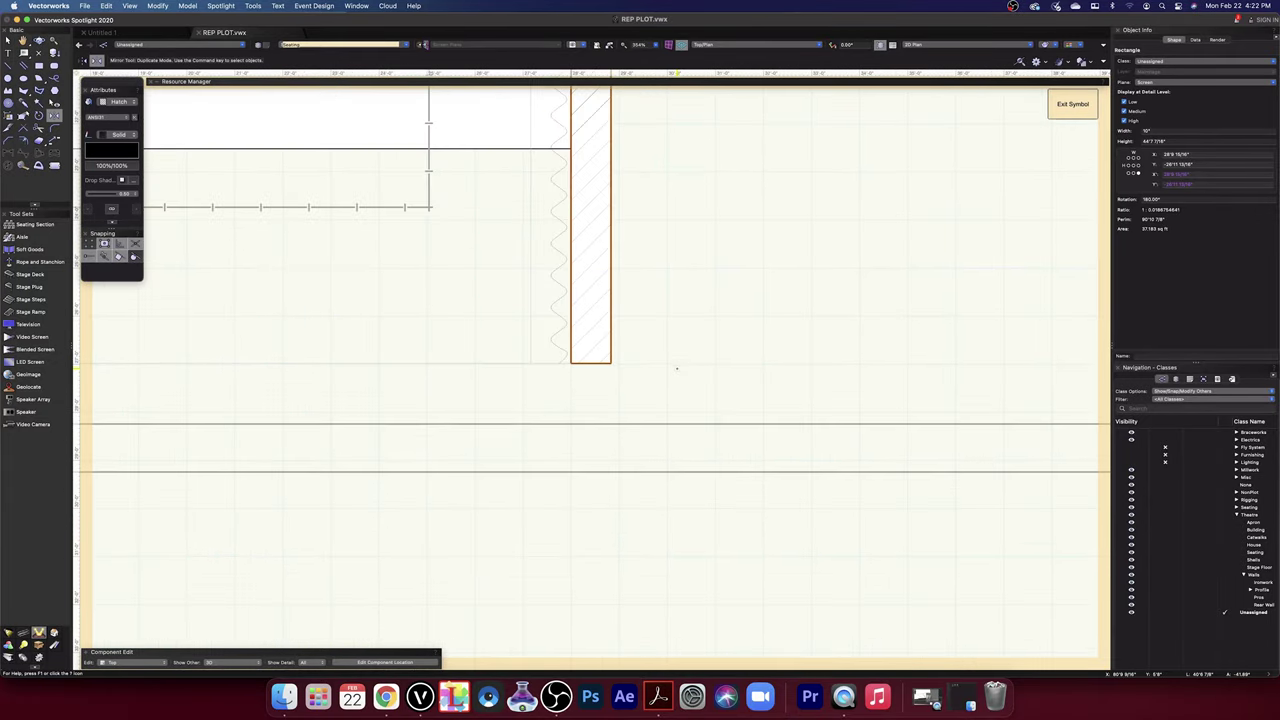
- Set the mirrored wall rectangle's fill to Hatch
{"action": "left_click", "coordinate": [8, 40]}
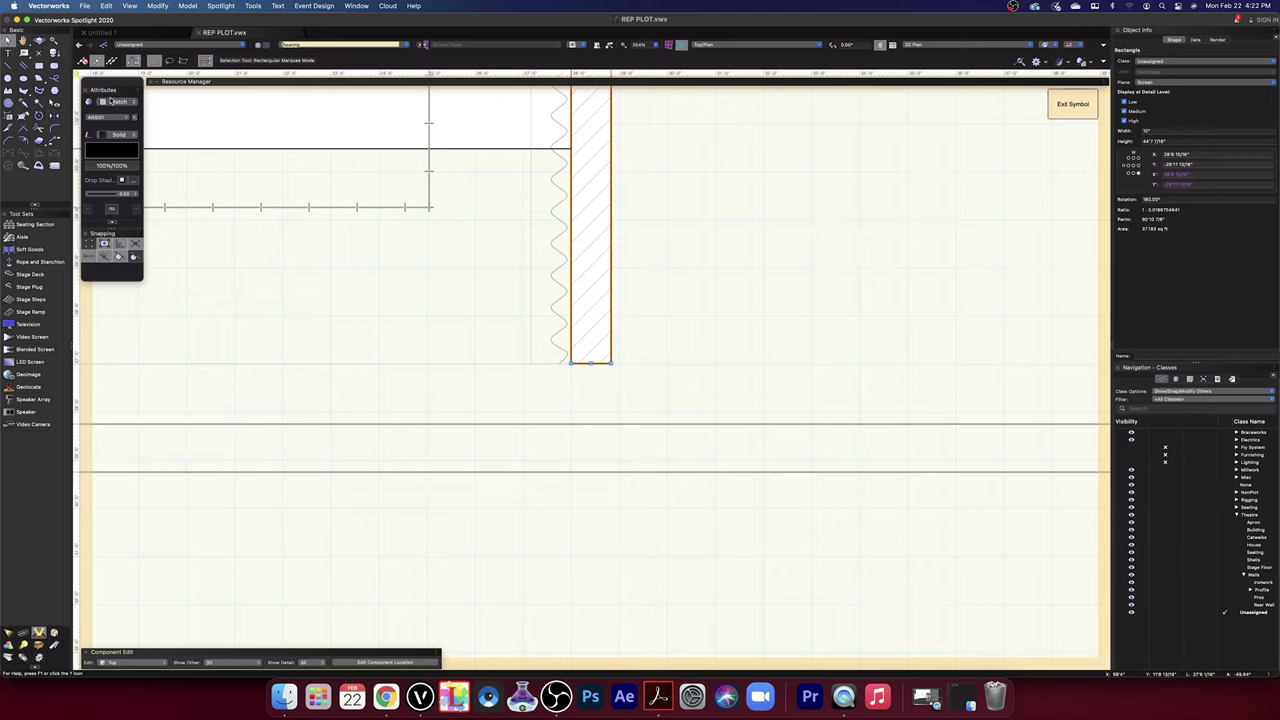
{"action": "left_click", "coordinate": [115, 101]}
{"action": "left_click", "coordinate": [120, 74]}
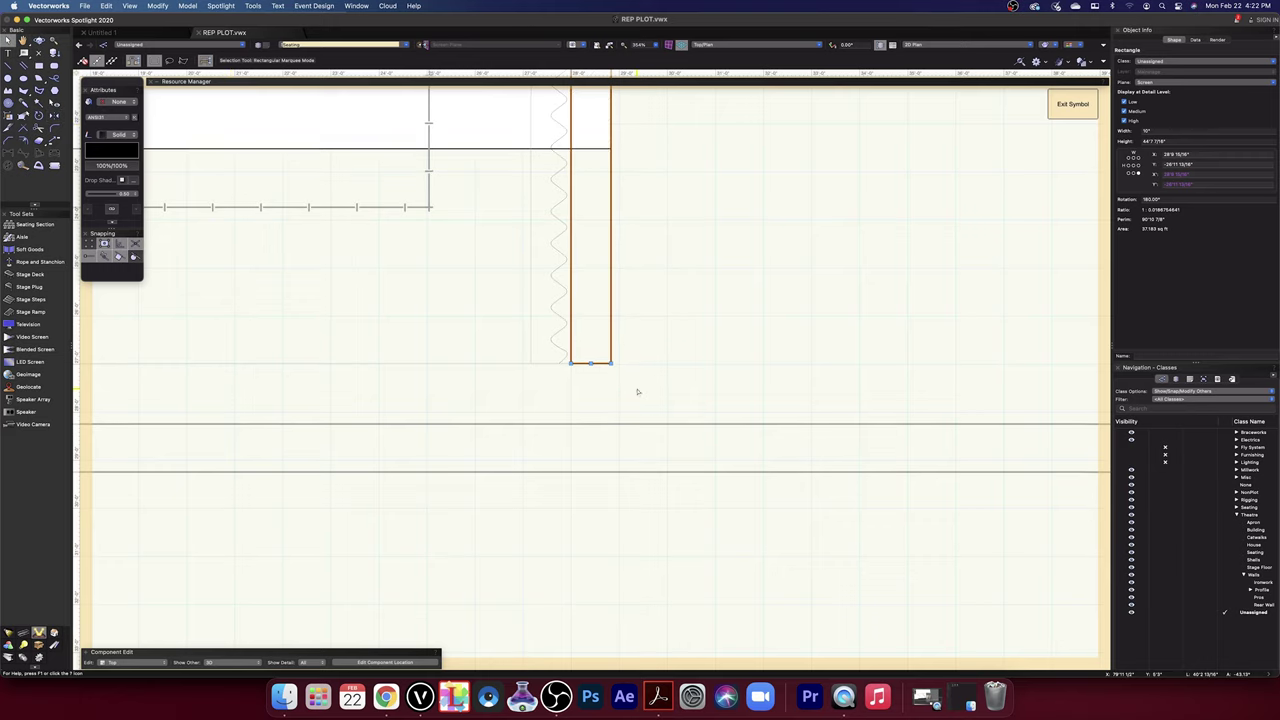
{"action": "left_click", "coordinate": [117, 102]}
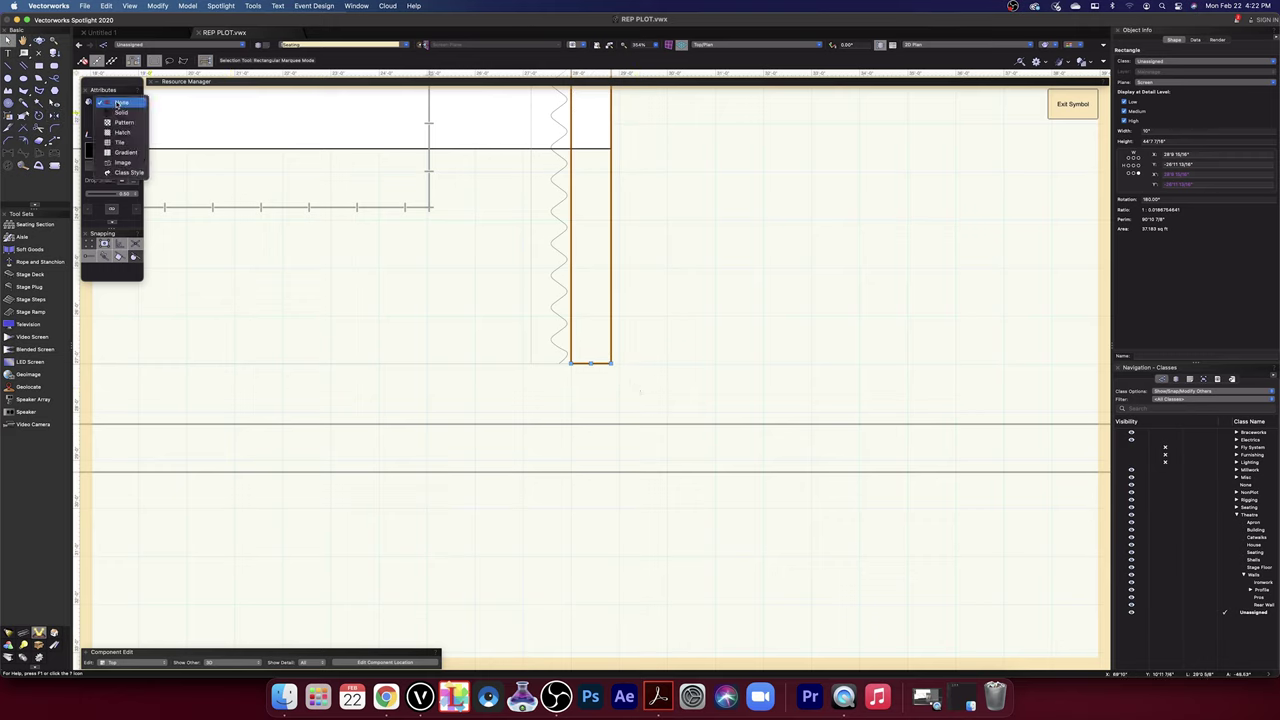
{"action": "left_click", "coordinate": [115, 132]}
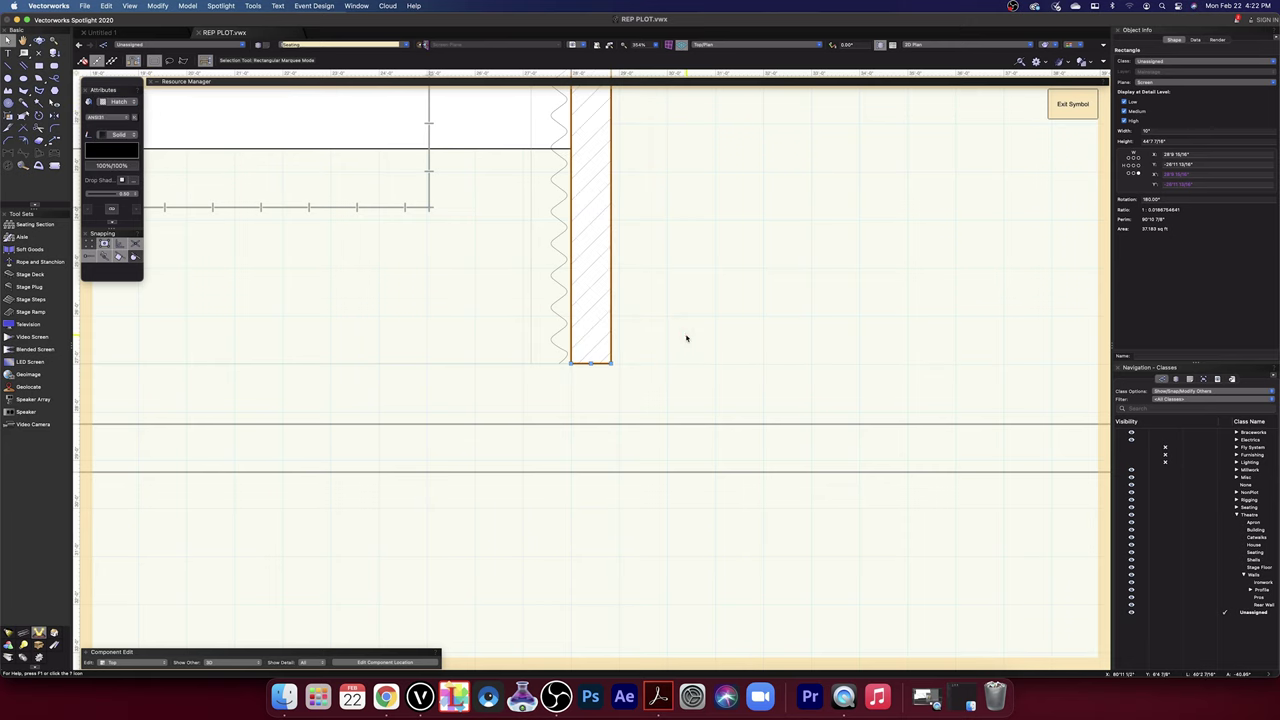
{"action": "left_click", "coordinate": [686, 337]}
{"action": "scroll", "coordinate": [686, 338], "scroll_direction": "down", "scroll_amount": 5}
- Draw a rectangle from the hatched wall strip out to the right wall corner below H 6
{"action": "scroll", "coordinate": [686, 342], "scroll_direction": "down", "scroll_amount": 2}
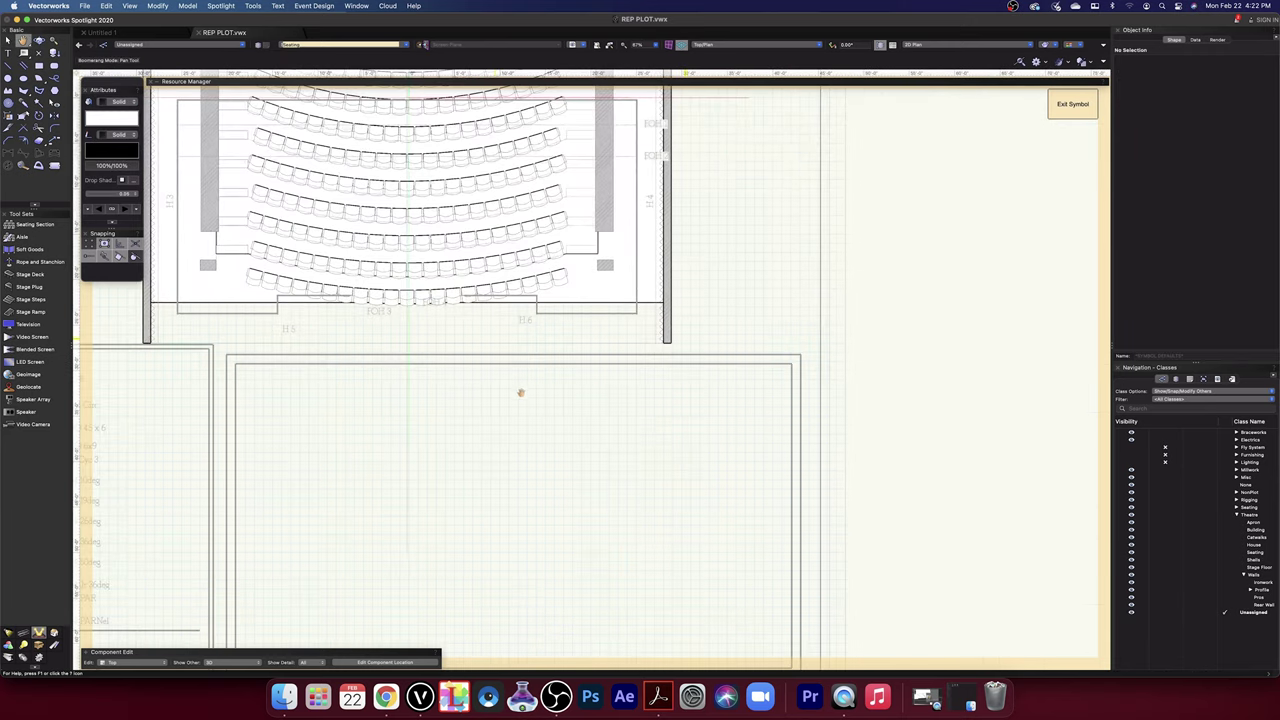
{"action": "mouse_move", "coordinate": [494, 391]}
{"action": "middle_mouse_down"}
{"action": "mouse_move", "coordinate": [643, 397]}
{"action": "mouse_move", "coordinate": [720, 440]}
{"action": "middle_mouse_up"}
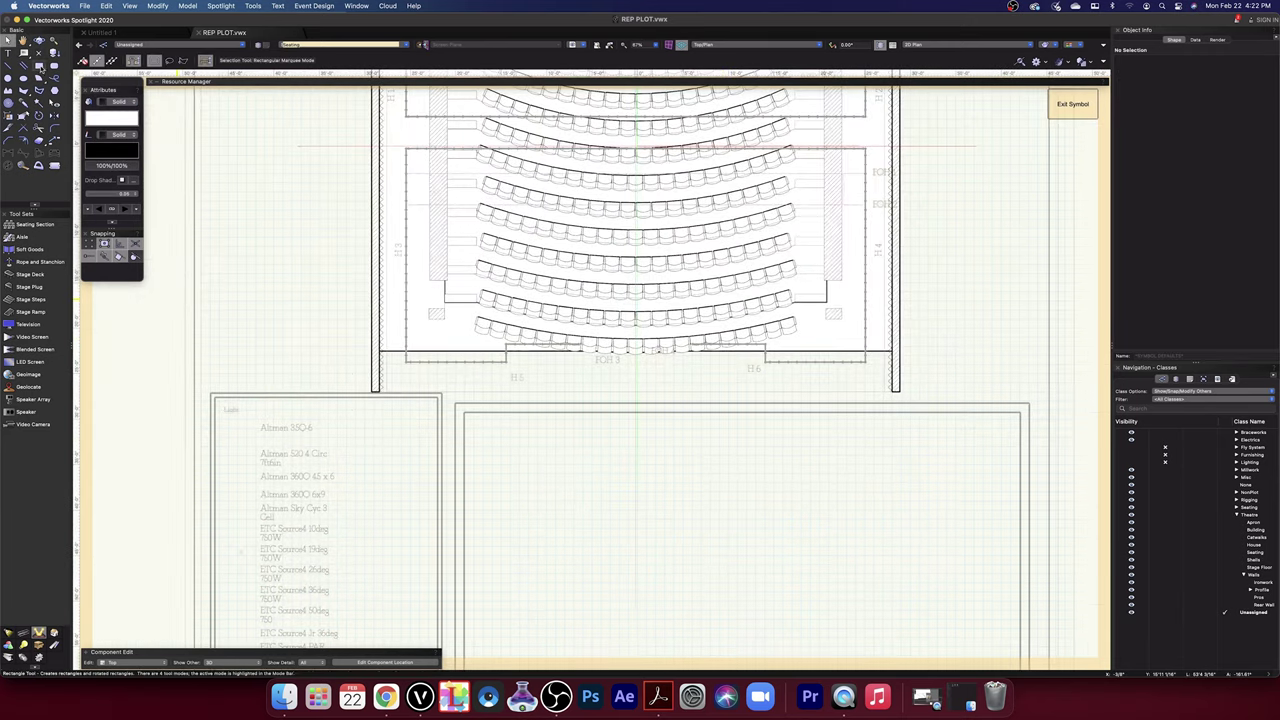
{"action": "key", "text": "4"}
{"action": "scroll", "coordinate": [328, 390], "scroll_direction": "up", "scroll_amount": 3}
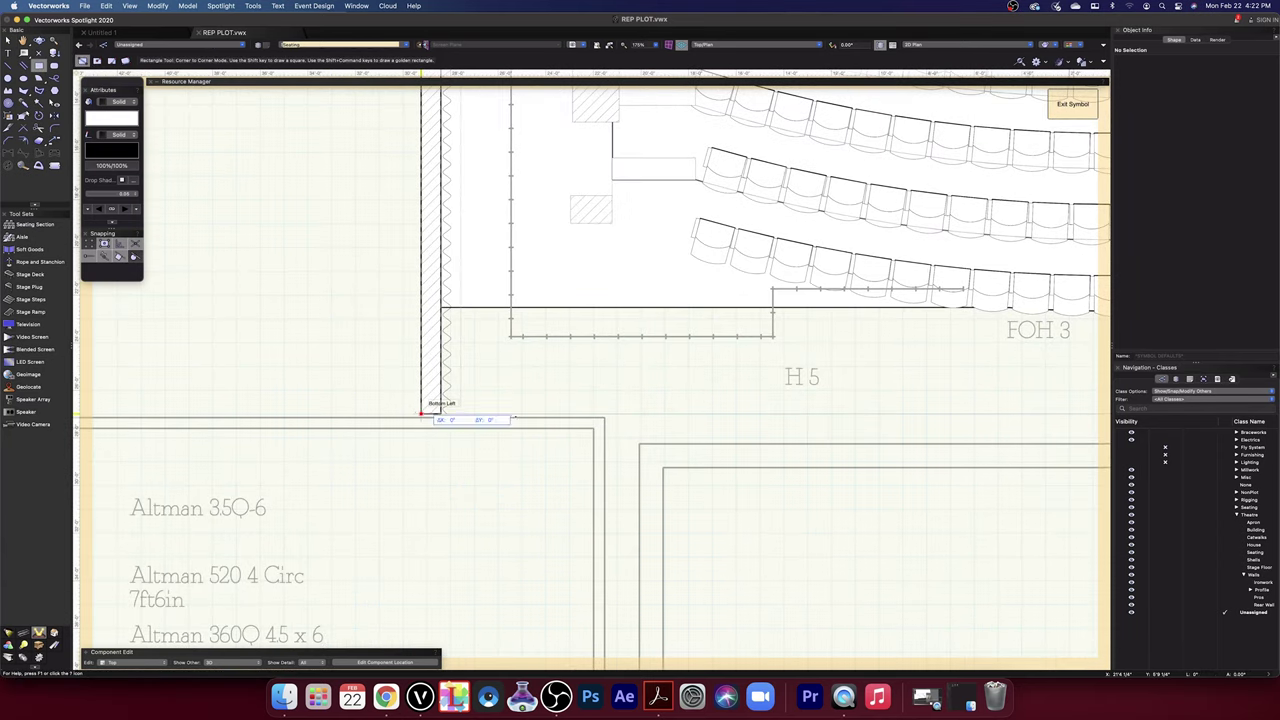
{"action": "middle_click_drag", "start_coordinate": [883, 403], "coordinate": [4, 334]}
{"action": "mouse_move", "coordinate": [634, 356]}
{"action": "middle_mouse_down"}
{"action": "mouse_move", "coordinate": [617, 397]}
{"action": "mouse_move", "coordinate": [560, 429]}
{"action": "middle_mouse_up"}
{"action": "scroll", "coordinate": [665, 380], "scroll_direction": "up", "scroll_amount": 5}
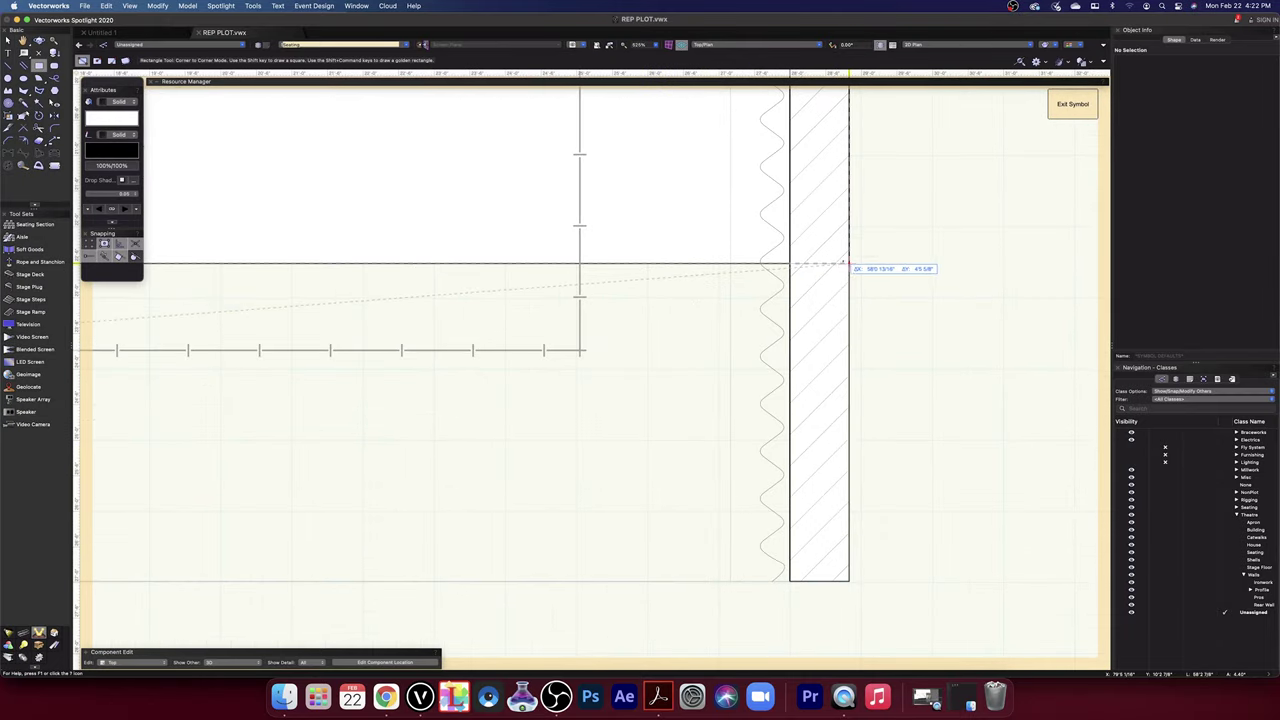
{"action": "left_click", "coordinate": [850, 264]}
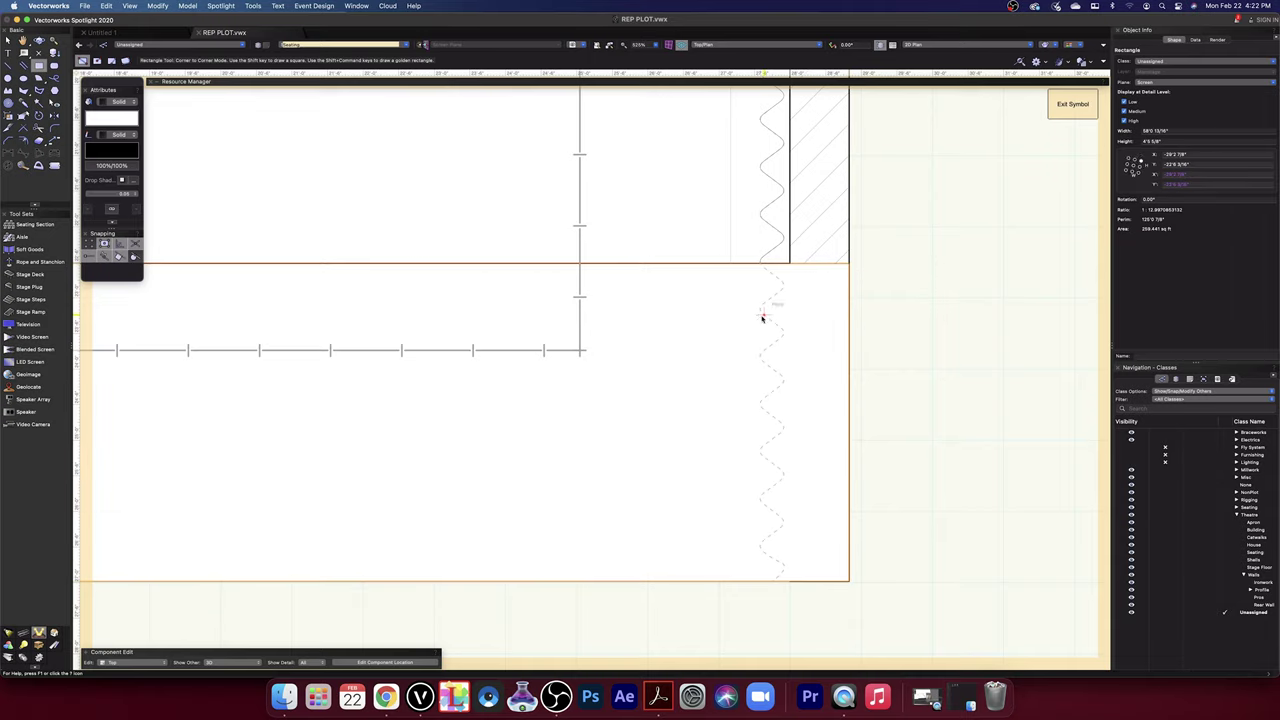
- Merge the rectangle and wall strip with Modify > Add Surface, then exit the seating symbol
{"action": "left_click", "coordinate": [8, 40]}
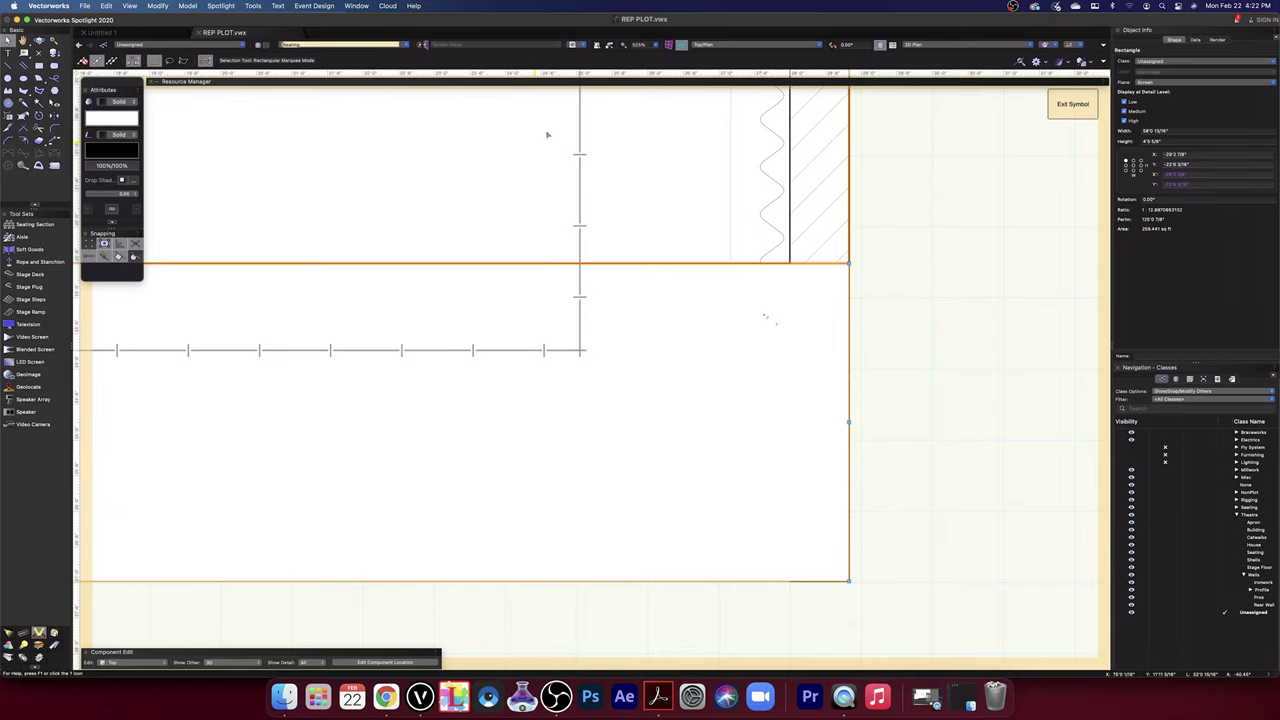
{"action": "left_click", "coordinate": [627, 151], "text": "shift"}
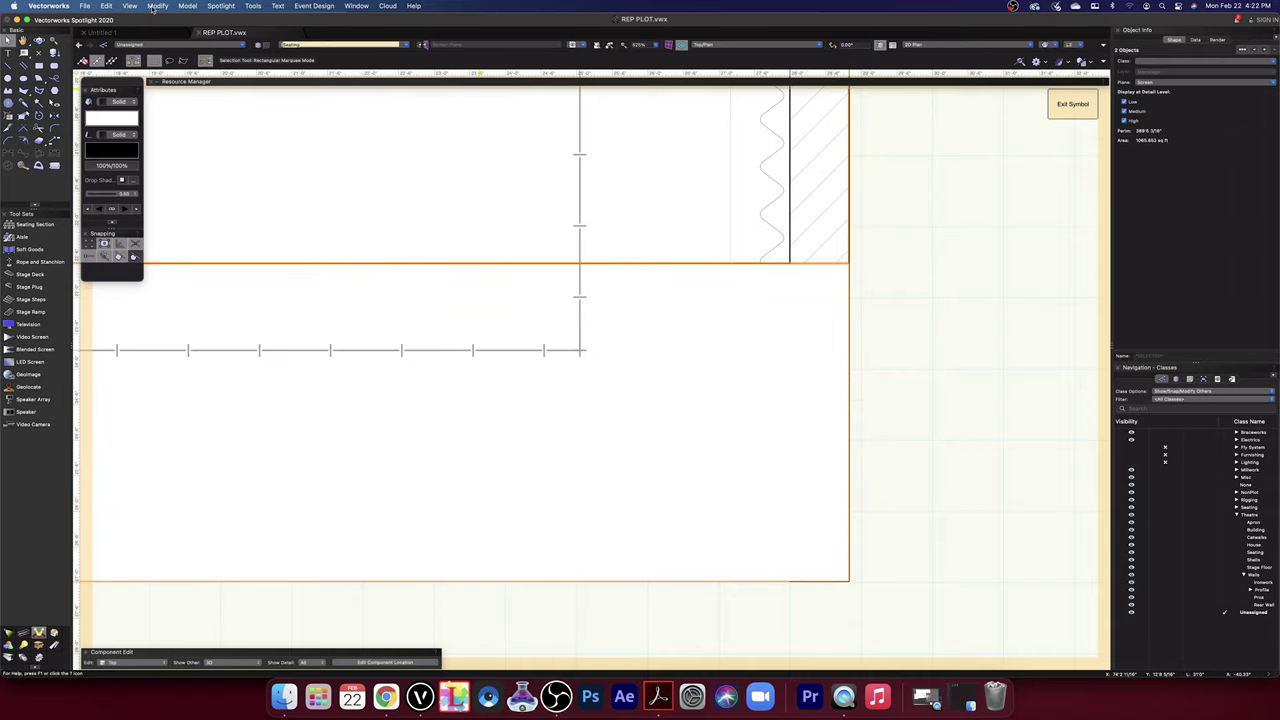
{"action": "left_click", "coordinate": [156, 6]}
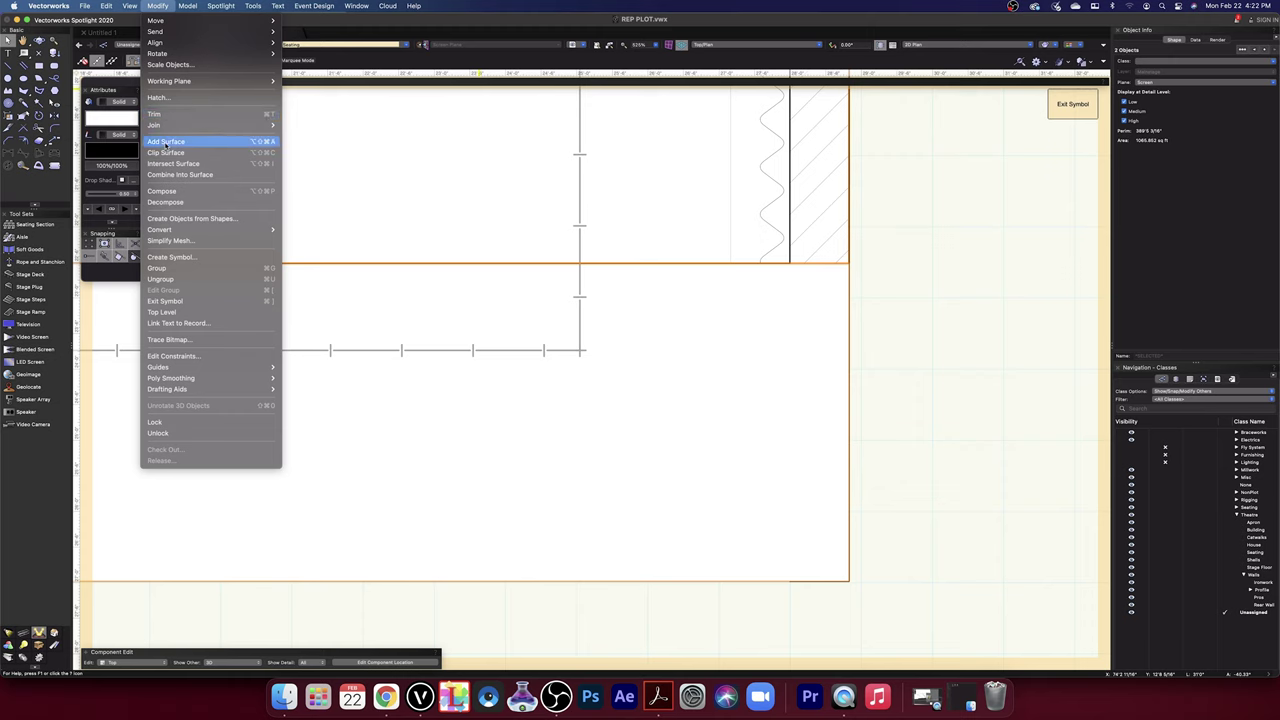
{"action": "left_click", "coordinate": [166, 141]}
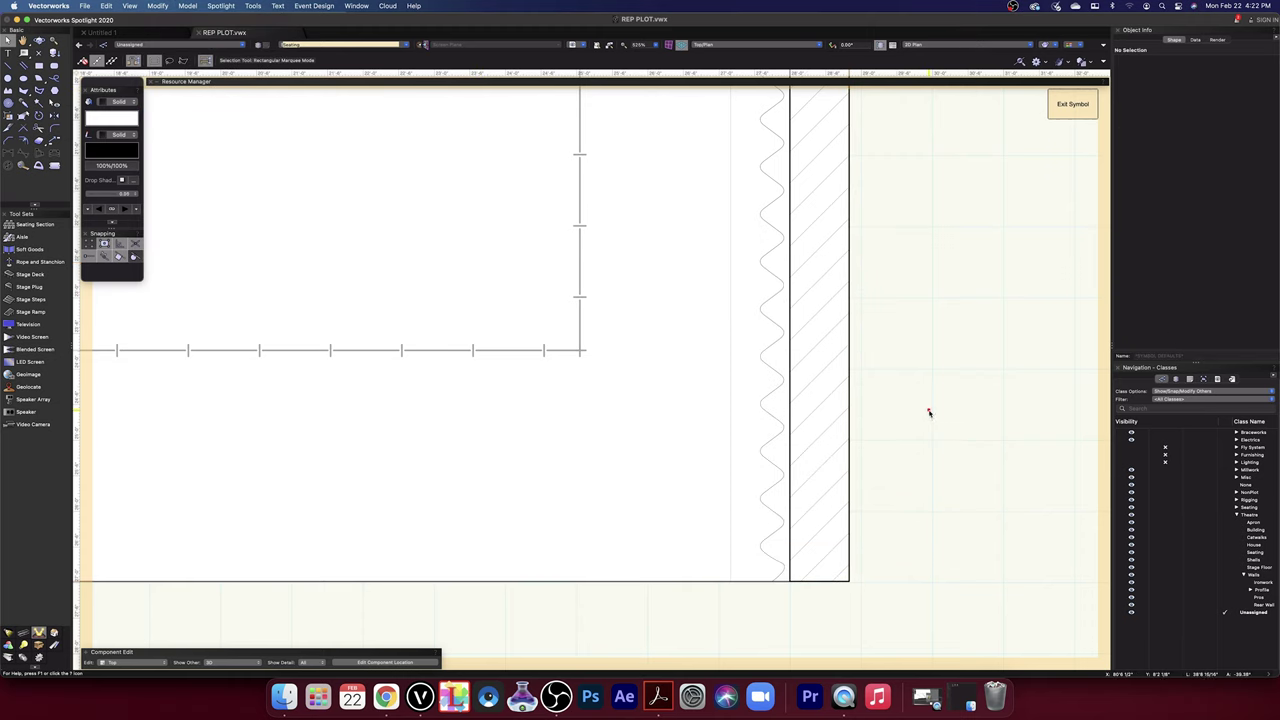
{"action": "scroll", "coordinate": [929, 418], "scroll_direction": "down", "scroll_amount": 5}
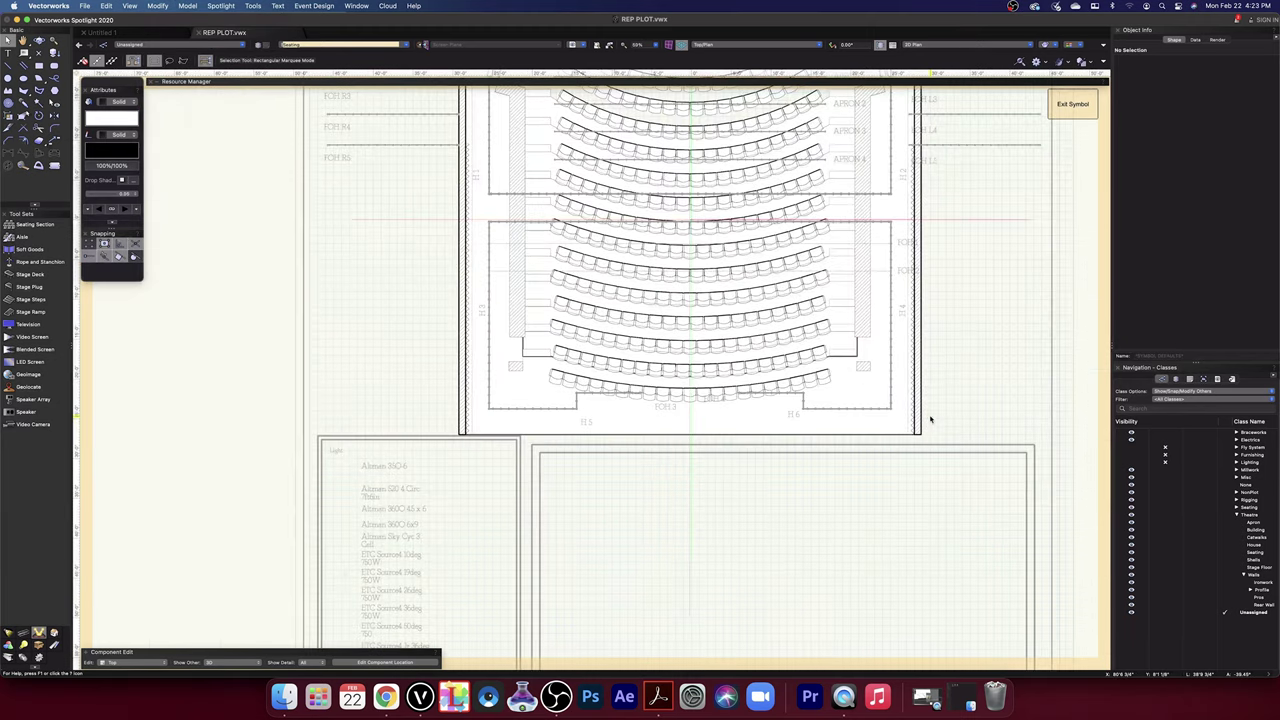
{"action": "scroll", "coordinate": [930, 415], "scroll_direction": "up", "scroll_amount": 5}
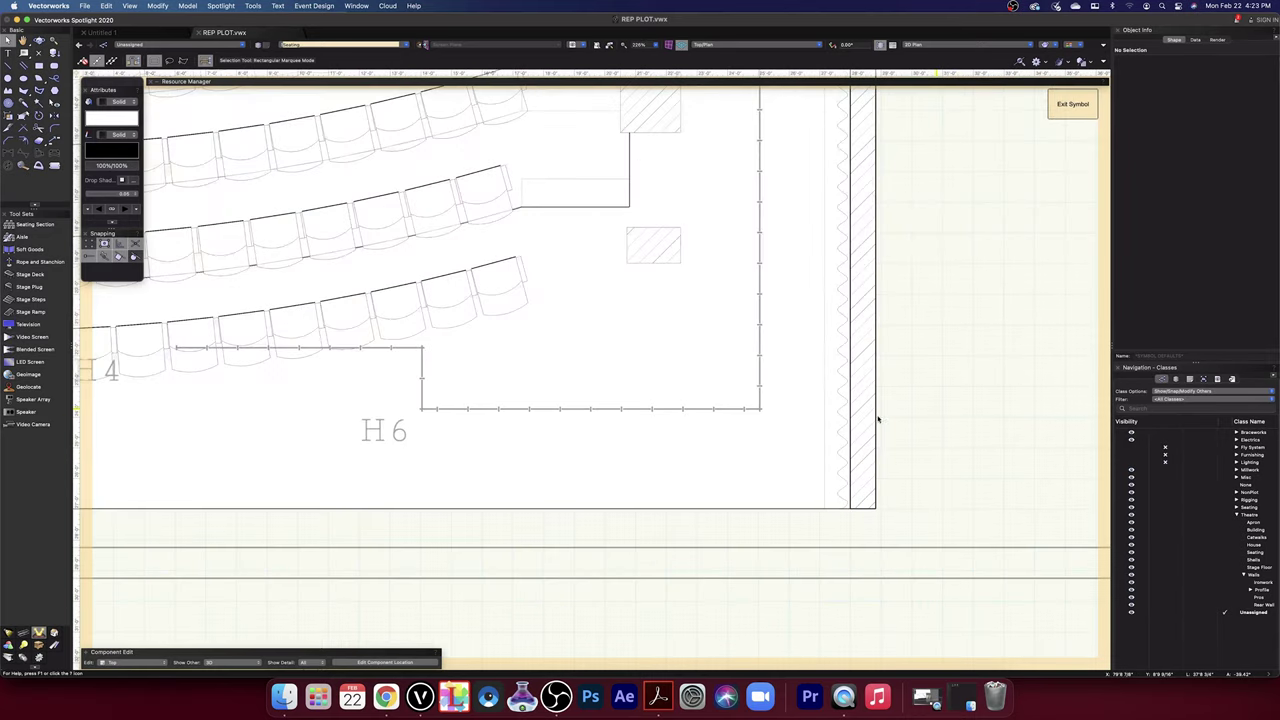
{"action": "scroll", "coordinate": [723, 406], "scroll_direction": "down", "scroll_amount": 10}
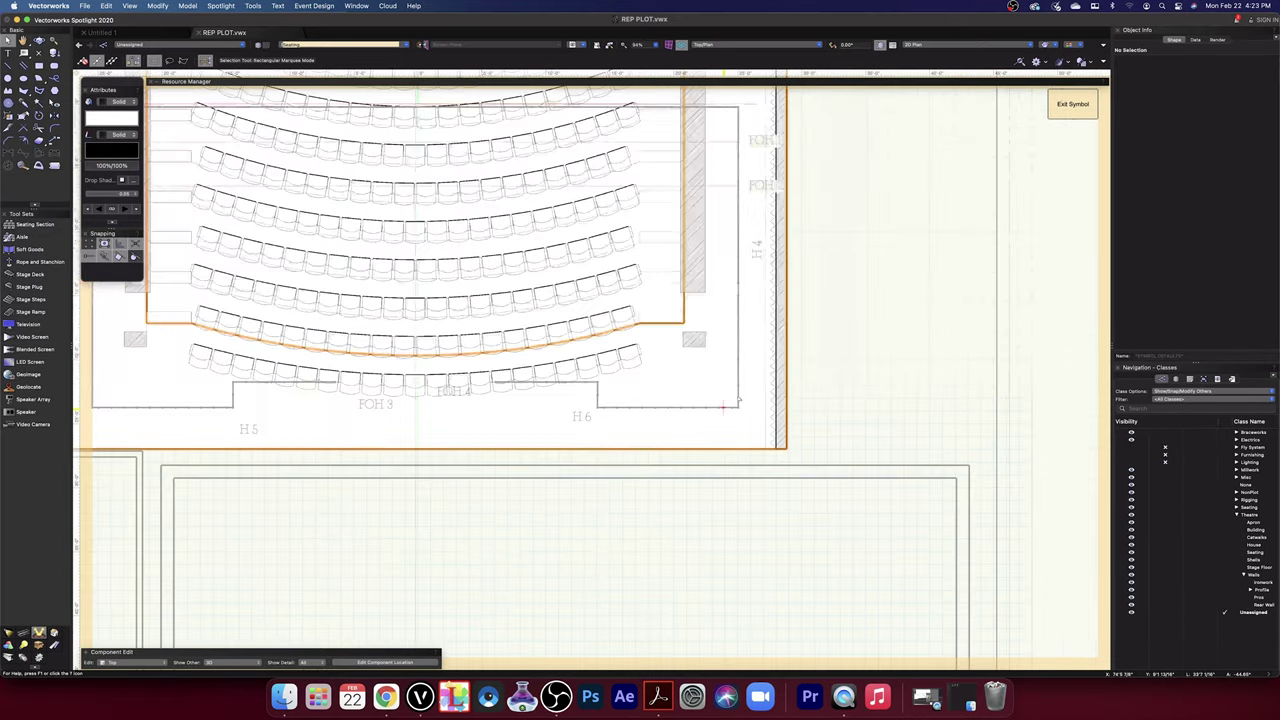
{"action": "middle_click_drag", "start_coordinate": [826, 300], "coordinate": [829, 371]}
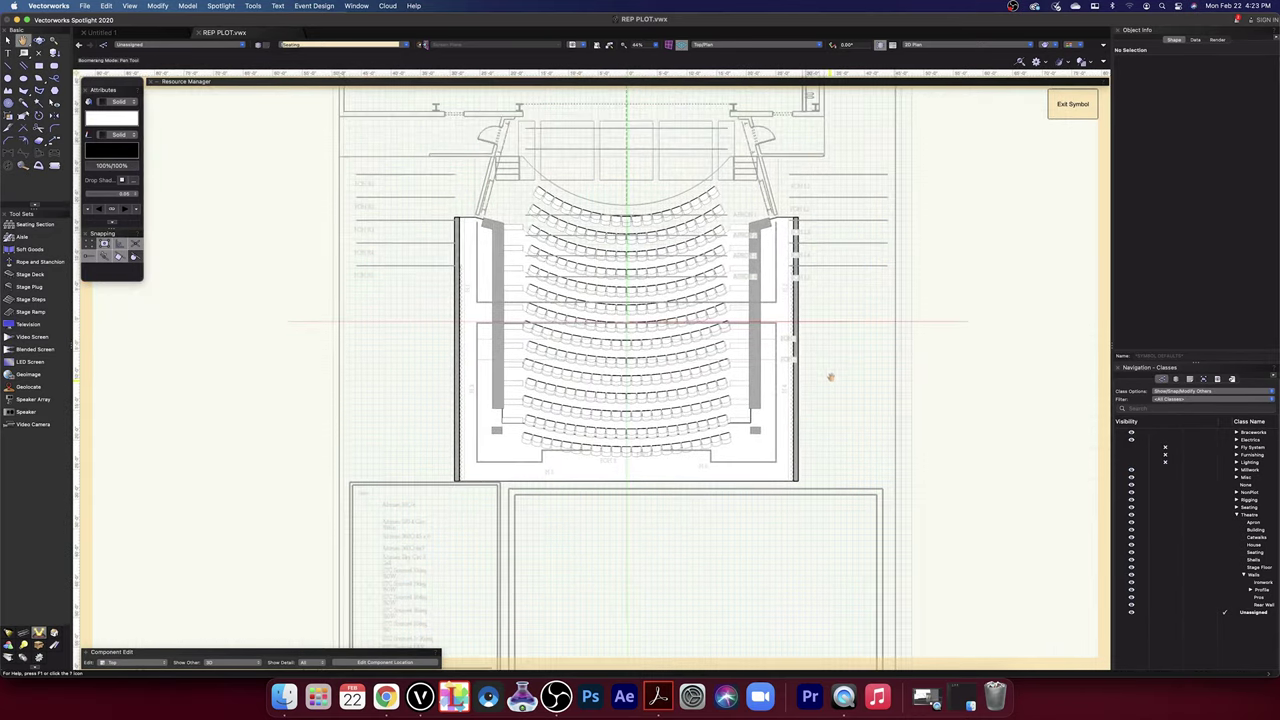
{"action": "scroll", "coordinate": [834, 373], "scroll_direction": "up", "scroll_amount": 2}
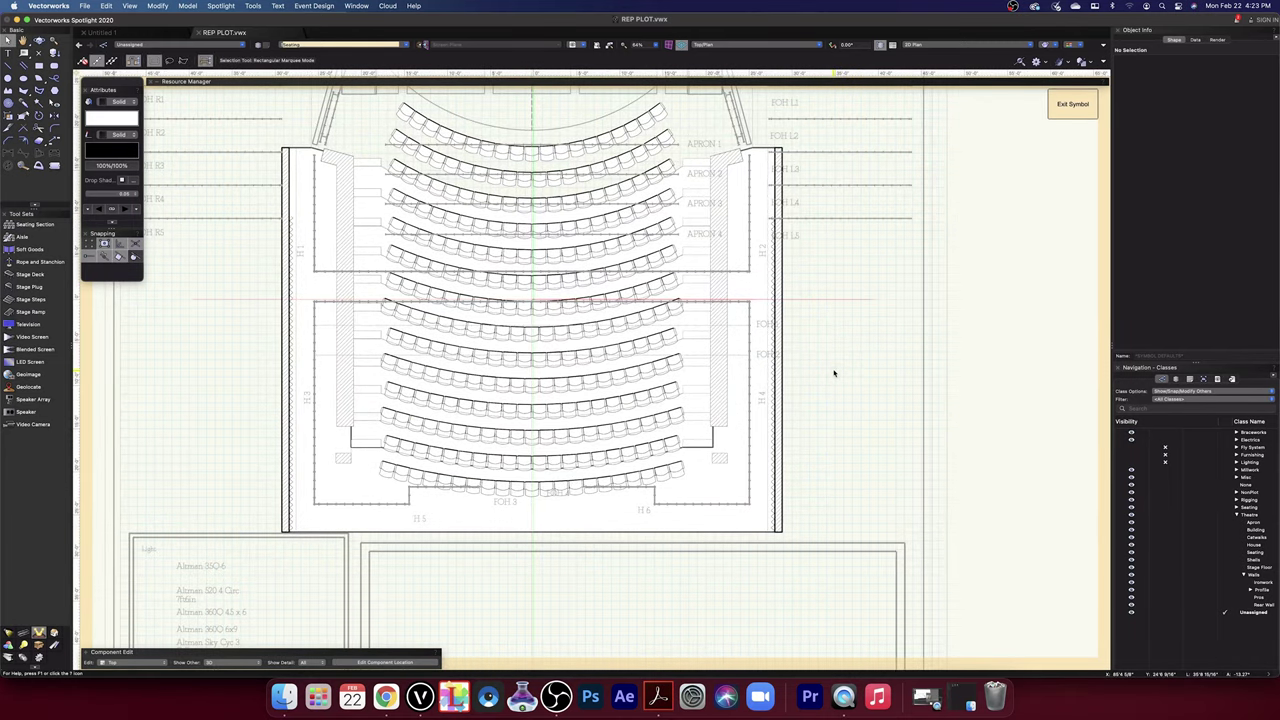
{"action": "mouse_move", "coordinate": [834, 373]}
{"action": "middle_mouse_down"}
{"action": "mouse_move", "coordinate": [826, 346]}
{"action": "mouse_move", "coordinate": [877, 366]}
{"action": "mouse_move", "coordinate": [888, 468]}
{"action": "middle_mouse_up"}
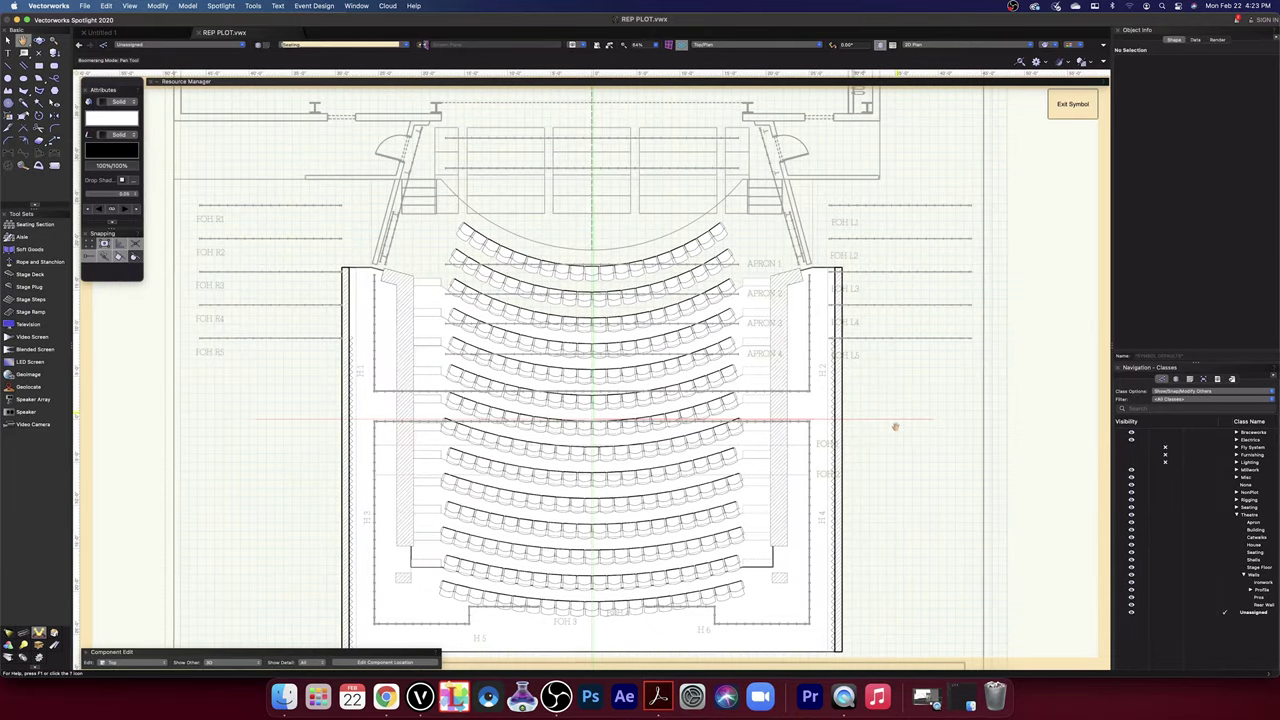
{"action": "left_click", "coordinate": [1078, 106]}
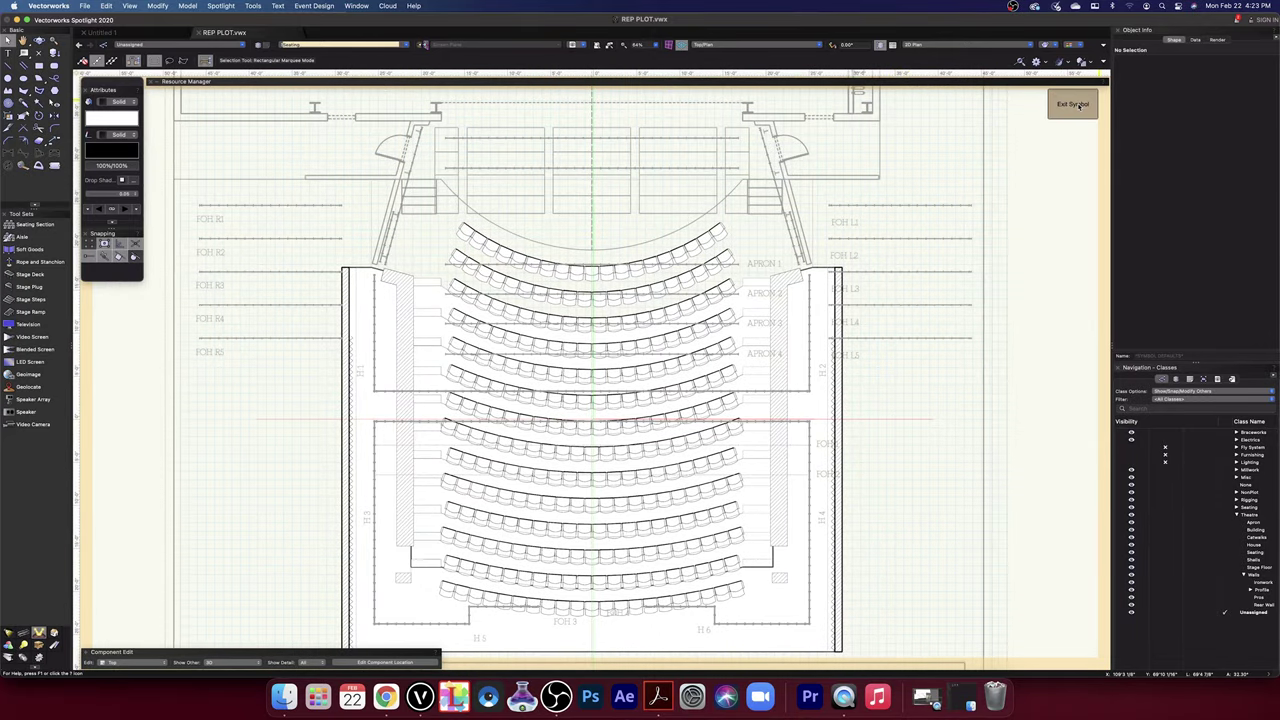
- Return to the theatre plan and open the building symbol's 2D components for editing
{"action": "left_click", "coordinate": [1073, 104]}
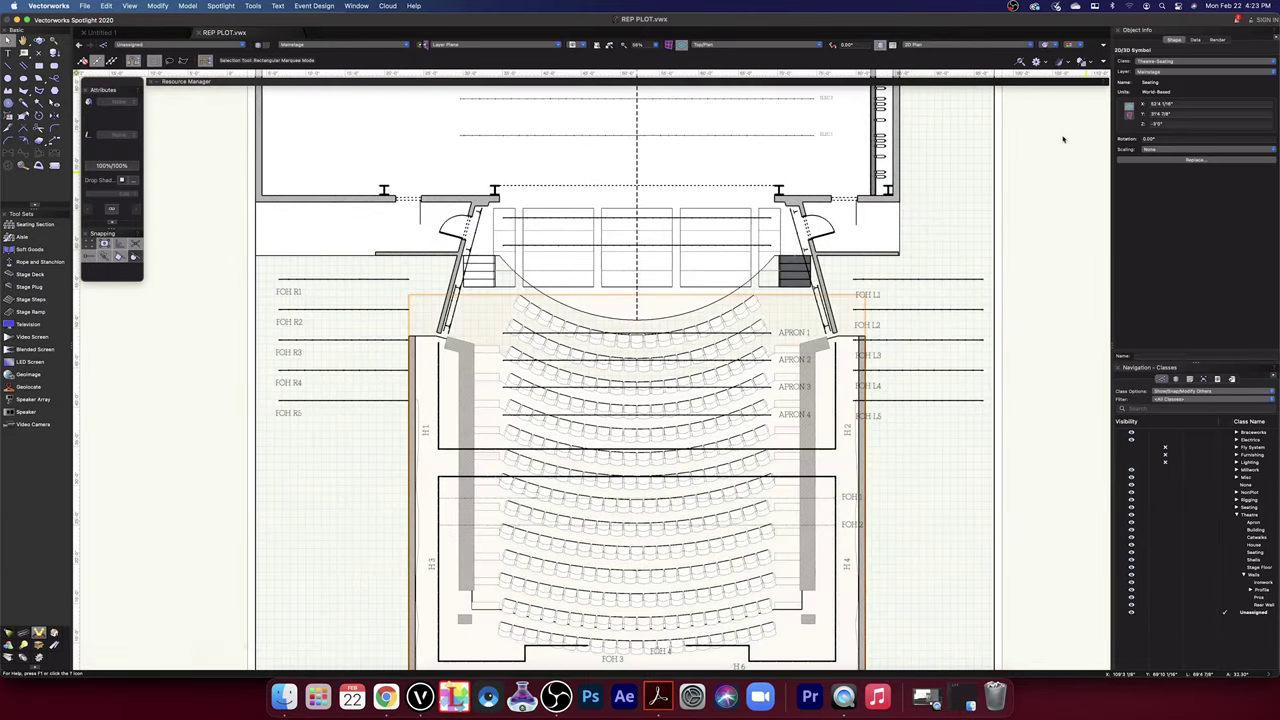
{"action": "middle_click_drag", "start_coordinate": [915, 500], "coordinate": [909, 394]}
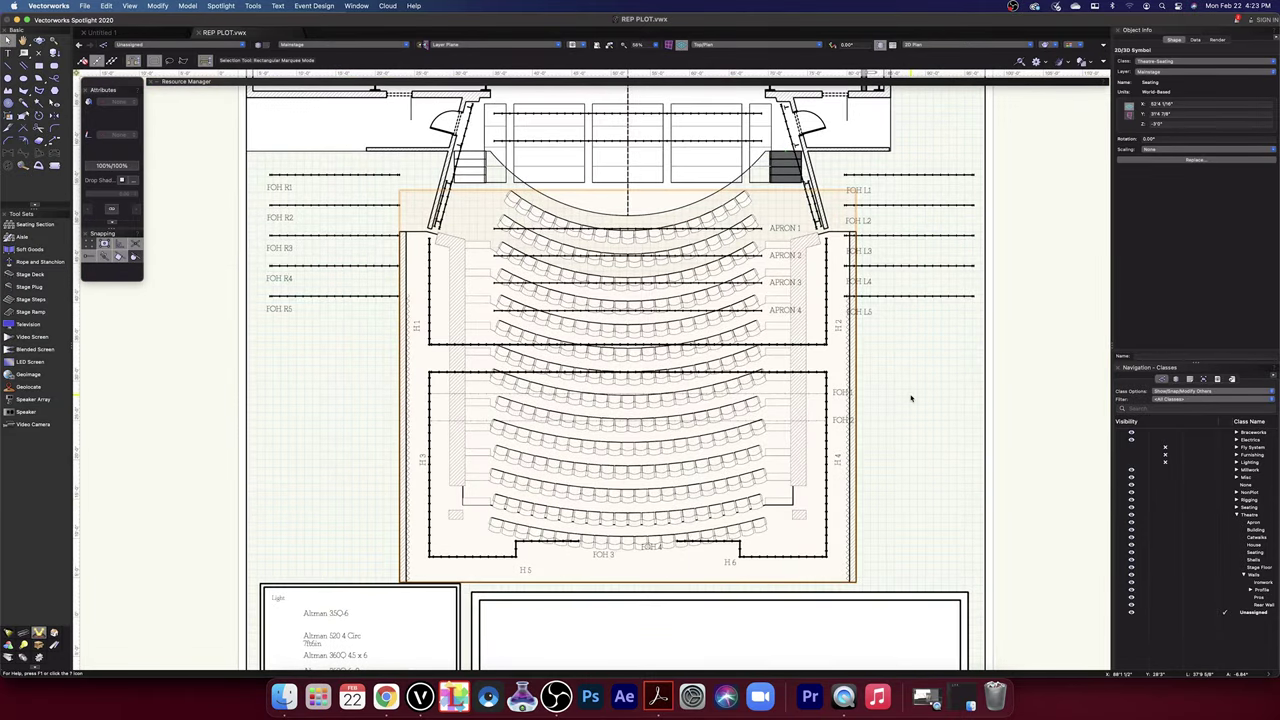
{"action": "left_click", "coordinate": [940, 137]}
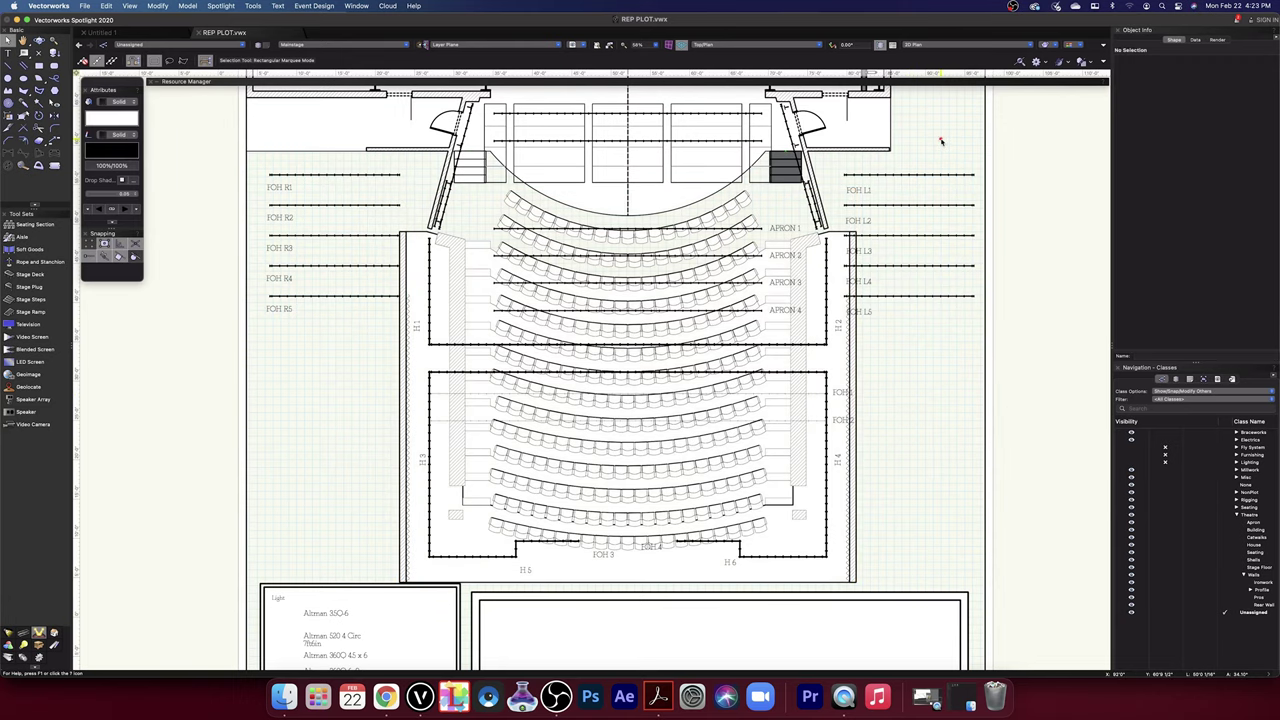
{"action": "middle_click_drag", "start_coordinate": [929, 137], "coordinate": [942, 233]}
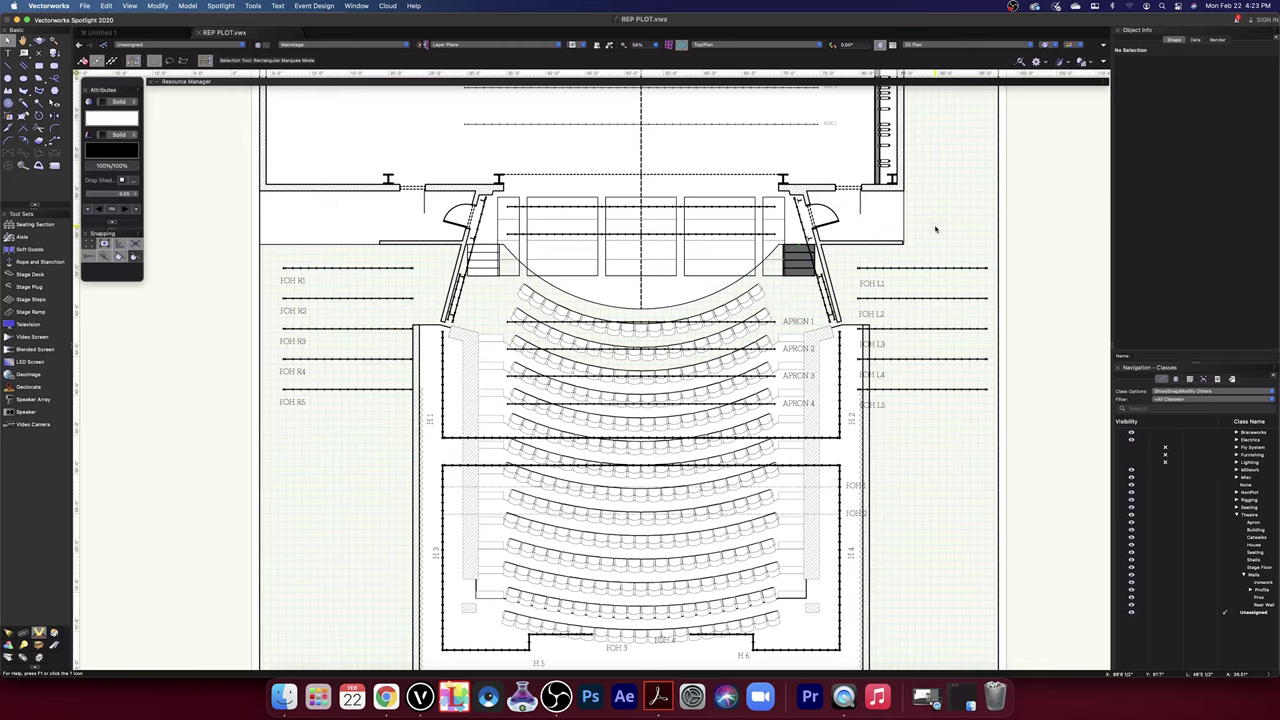
{"action": "double_click", "coordinate": [886, 245]}
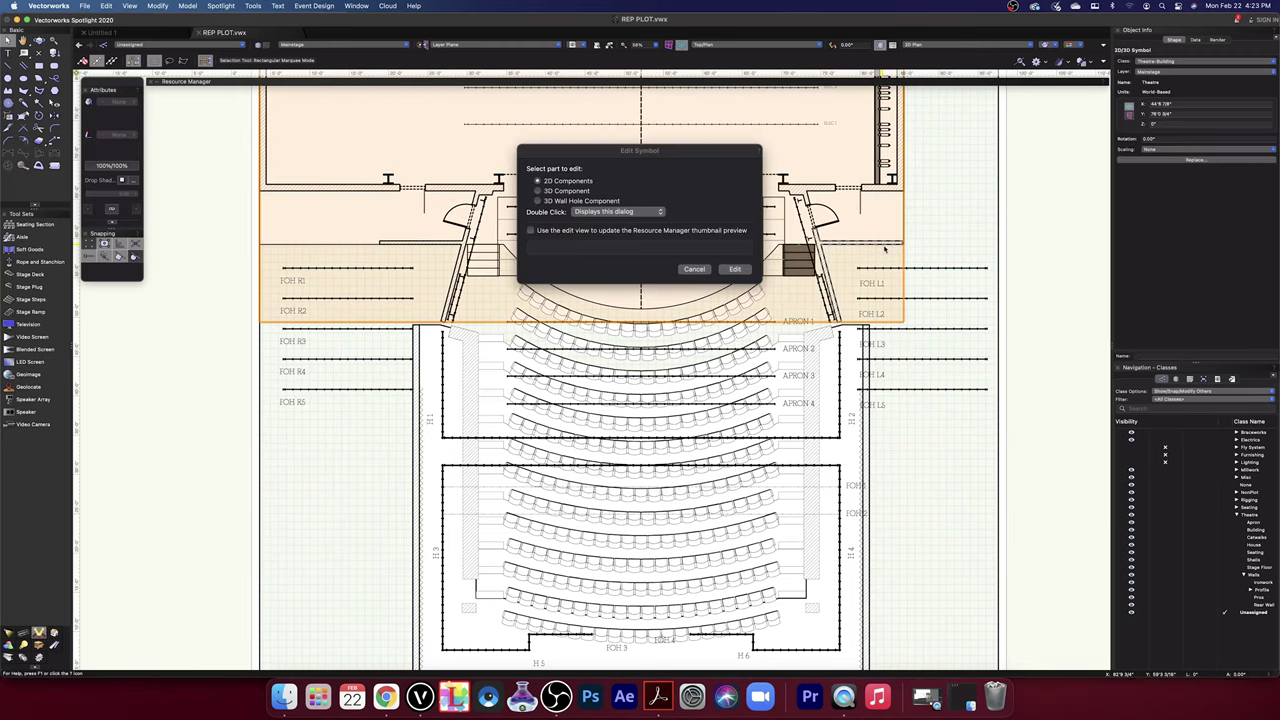
{"action": "left_click", "coordinate": [733, 270]}
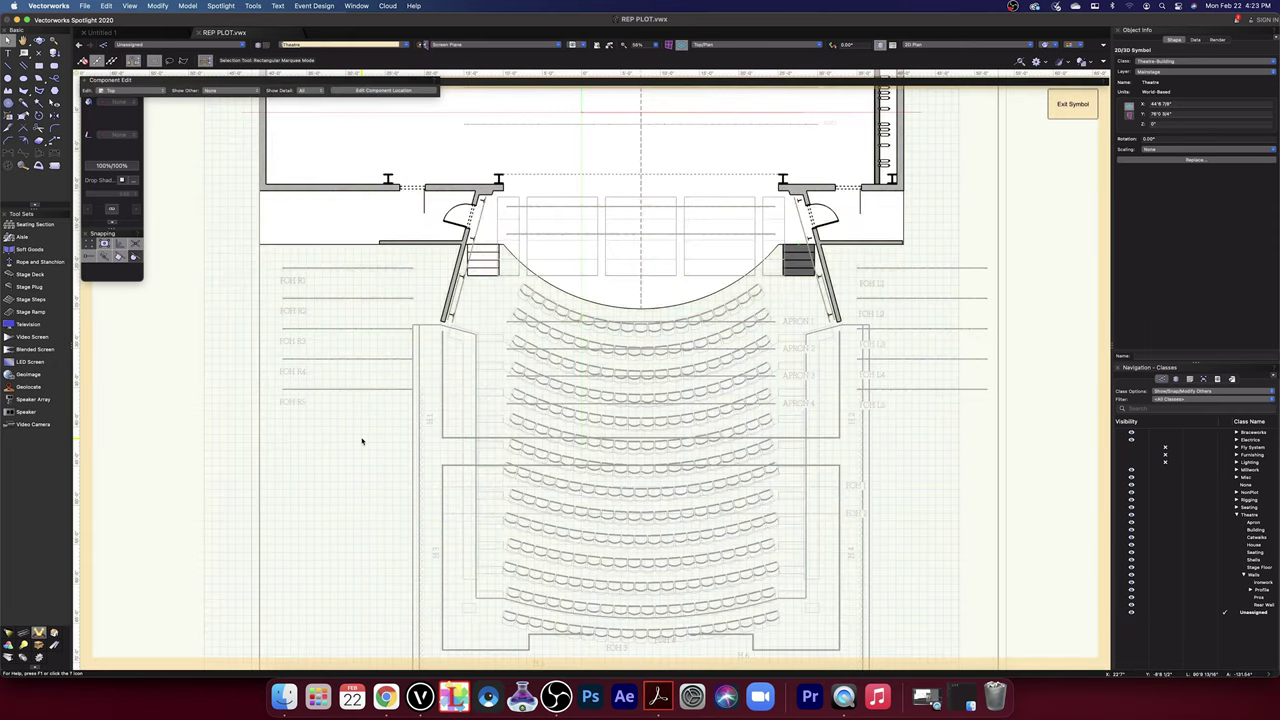
- Show other components and reshape the angled wall piece's bottom edge down to the wall line
{"action": "left_click_drag", "start_coordinate": [366, 411], "coordinate": [373, 469]}
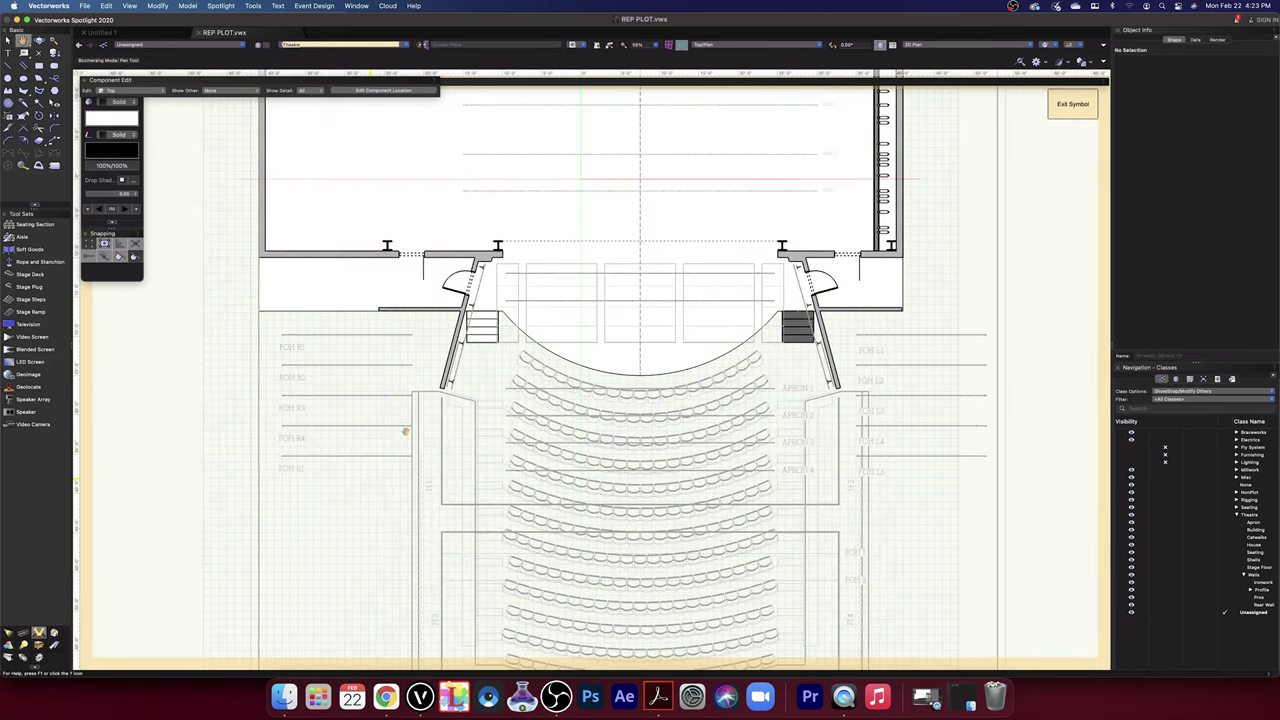
{"action": "left_click", "coordinate": [226, 90]}
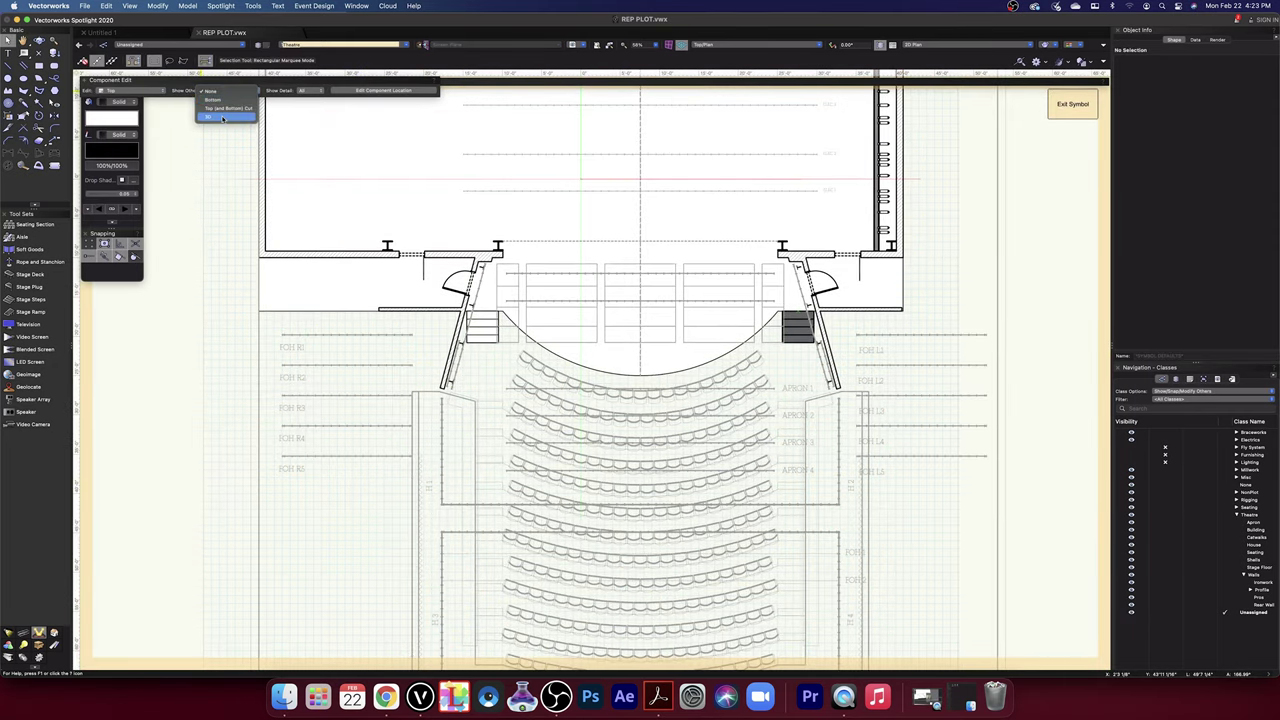
{"action": "left_click", "coordinate": [222, 118]}
{"action": "scroll", "coordinate": [420, 395], "scroll_direction": "up", "scroll_amount": 3}
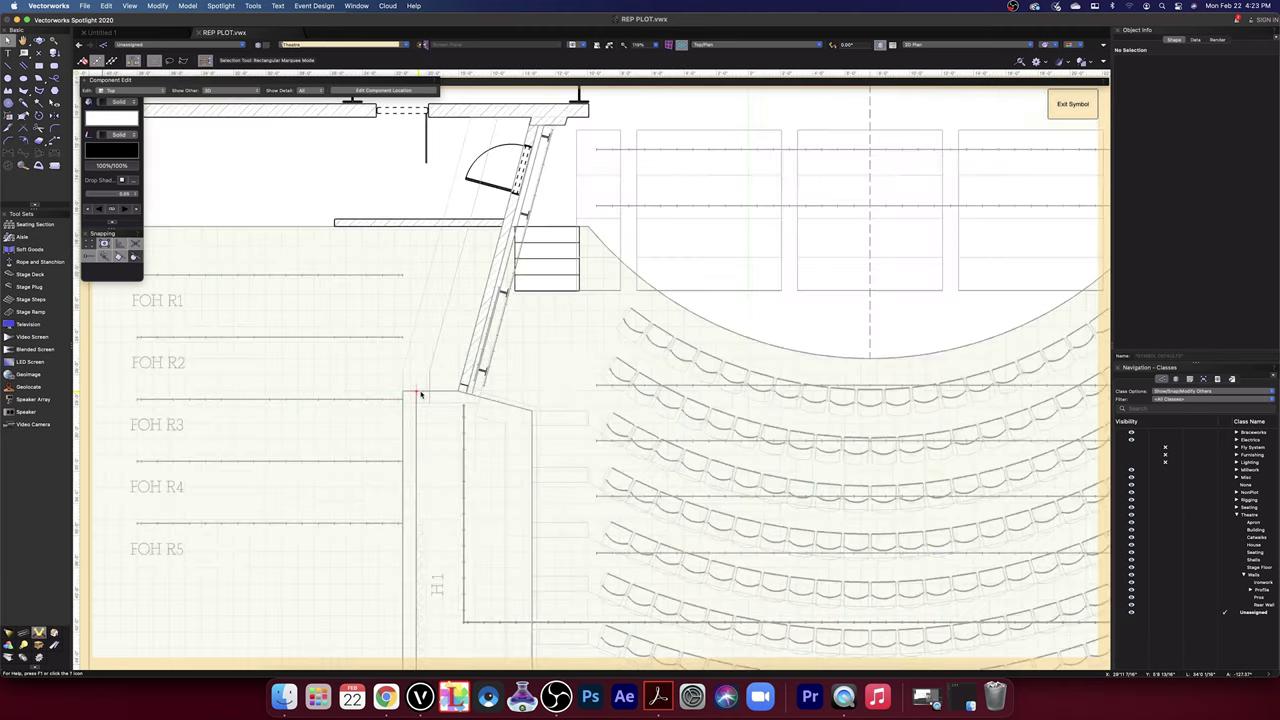
{"action": "scroll", "coordinate": [420, 395], "scroll_direction": "up", "scroll_amount": 4}
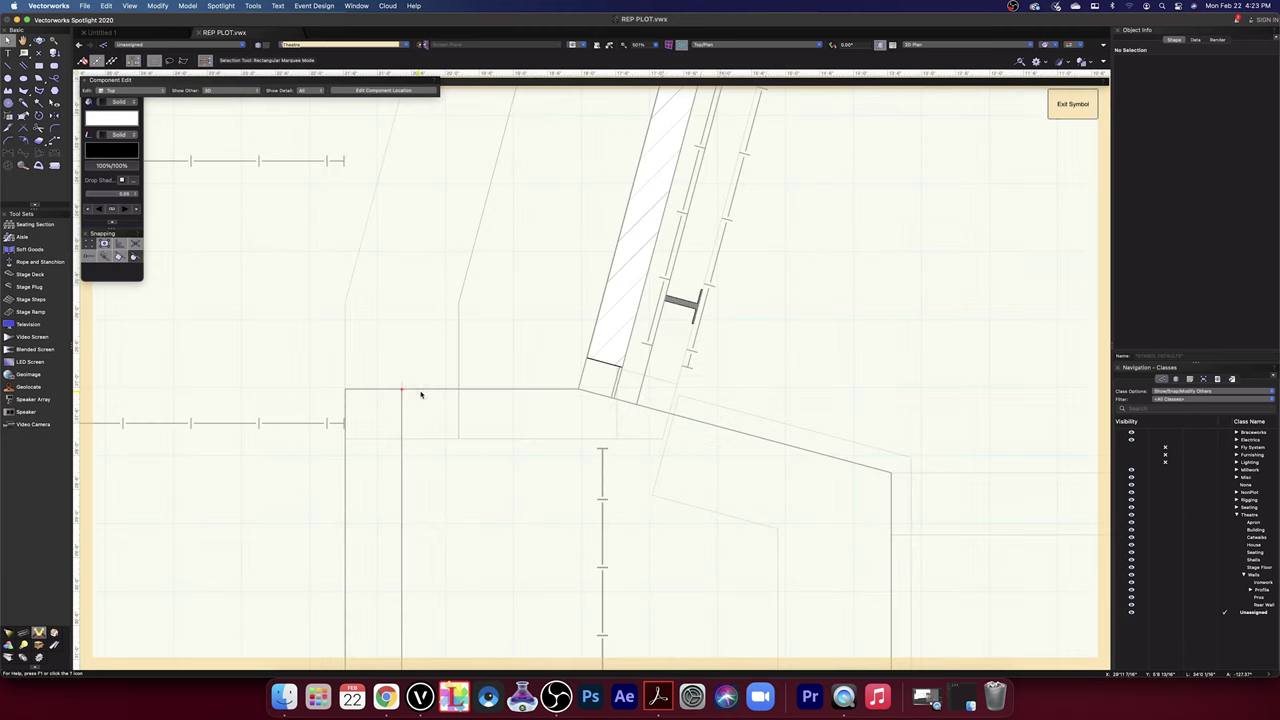
{"action": "double_click", "coordinate": [604, 361]}
{"action": "left_click_drag", "start_coordinate": [606, 363], "coordinate": [580, 392]}
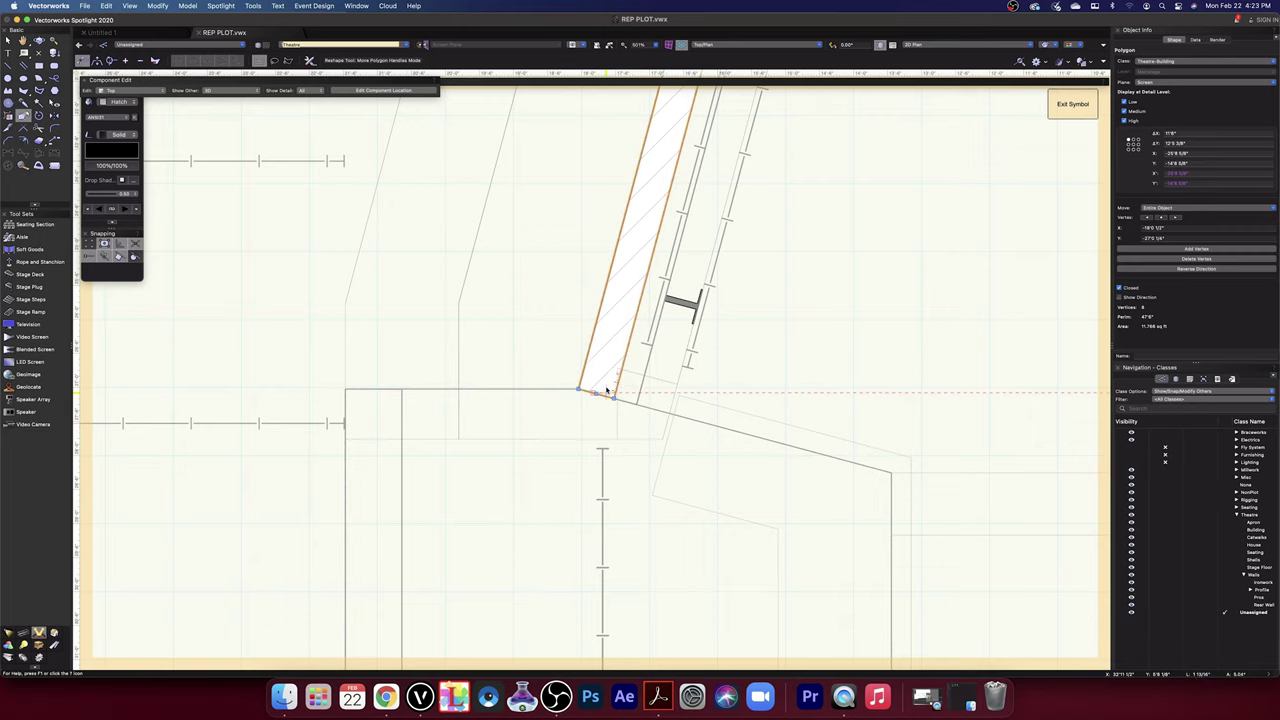
- Start a polygon and a line at the wall corner near FOH L2, then abandon them
{"action": "scroll", "coordinate": [600, 391], "scroll_direction": "down", "scroll_amount": 5}
{"action": "mouse_move", "coordinate": [524, 341]}
{"action": "middle_mouse_down"}
{"action": "mouse_move", "coordinate": [477, 420]}
{"action": "mouse_move", "coordinate": [426, 443]}
{"action": "mouse_move", "coordinate": [448, 445]}
{"action": "middle_mouse_up"}
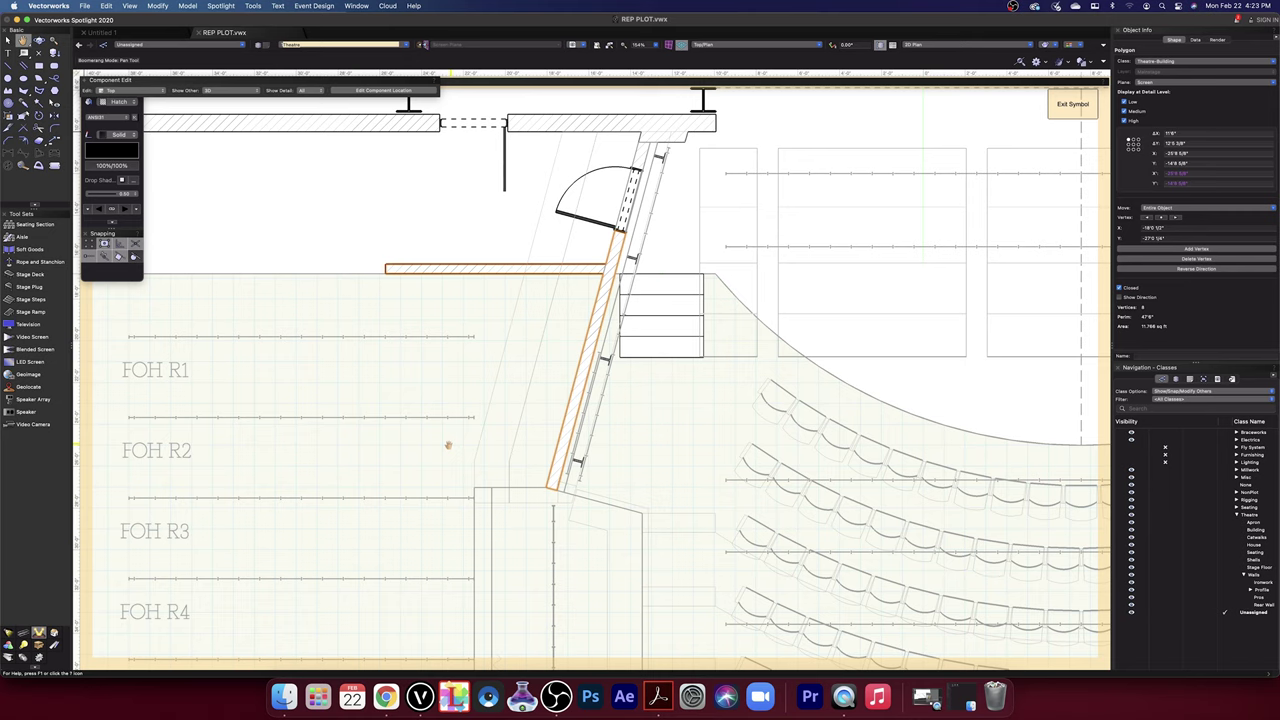
{"action": "middle_click_drag", "start_coordinate": [448, 445], "coordinate": [450, 445]}
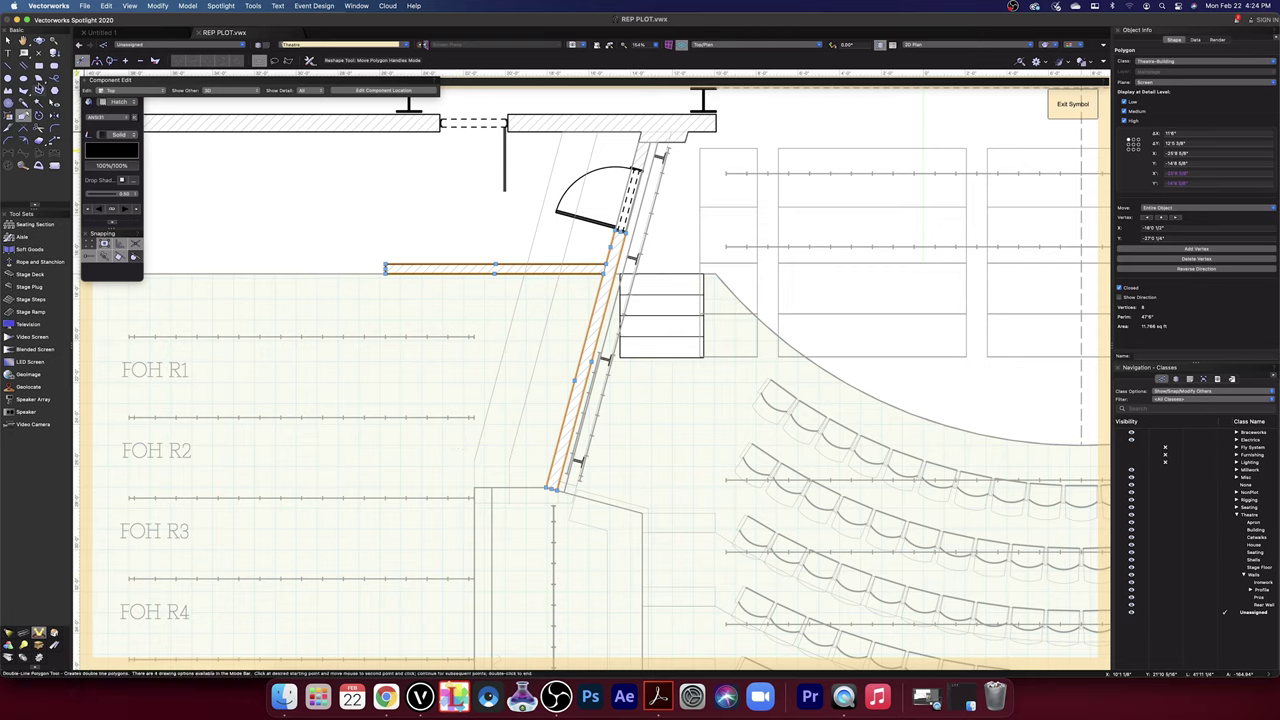
{"action": "left_click", "coordinate": [25, 97]}
{"action": "scroll", "coordinate": [436, 469], "scroll_direction": "up", "scroll_amount": 2}
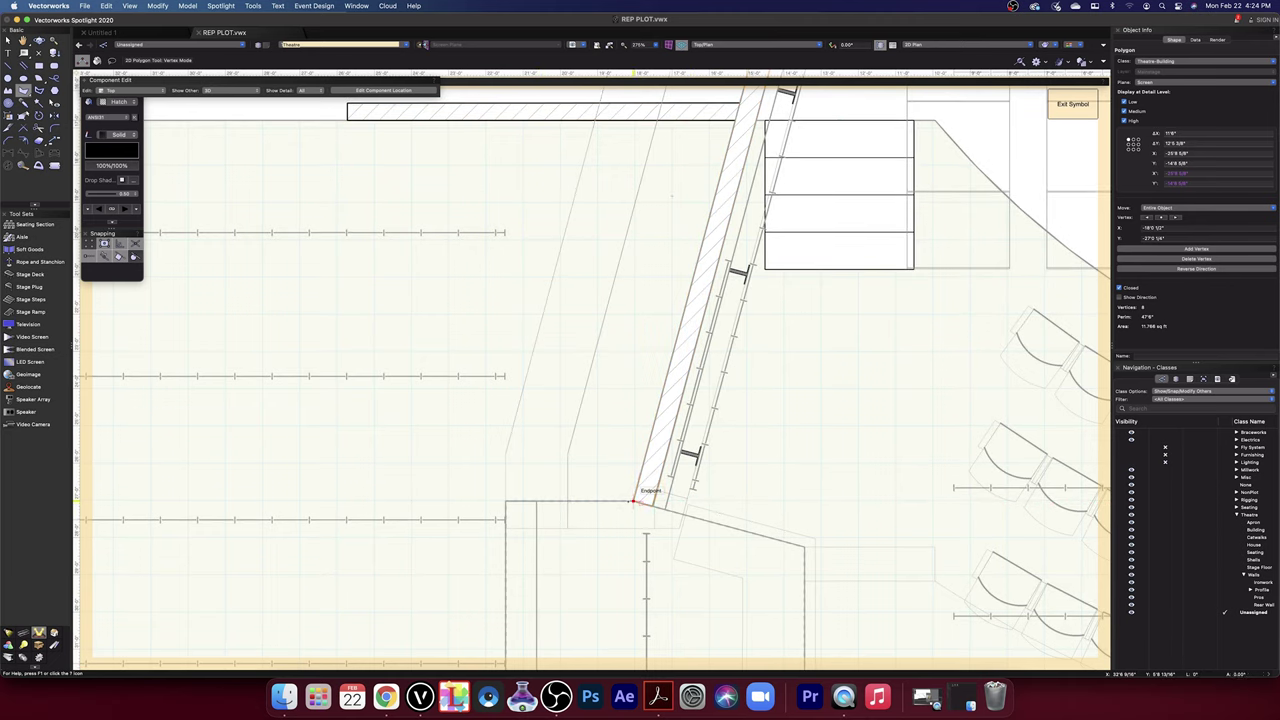
{"action": "left_click", "coordinate": [636, 499]}
{"action": "left_click", "coordinate": [506, 500]}
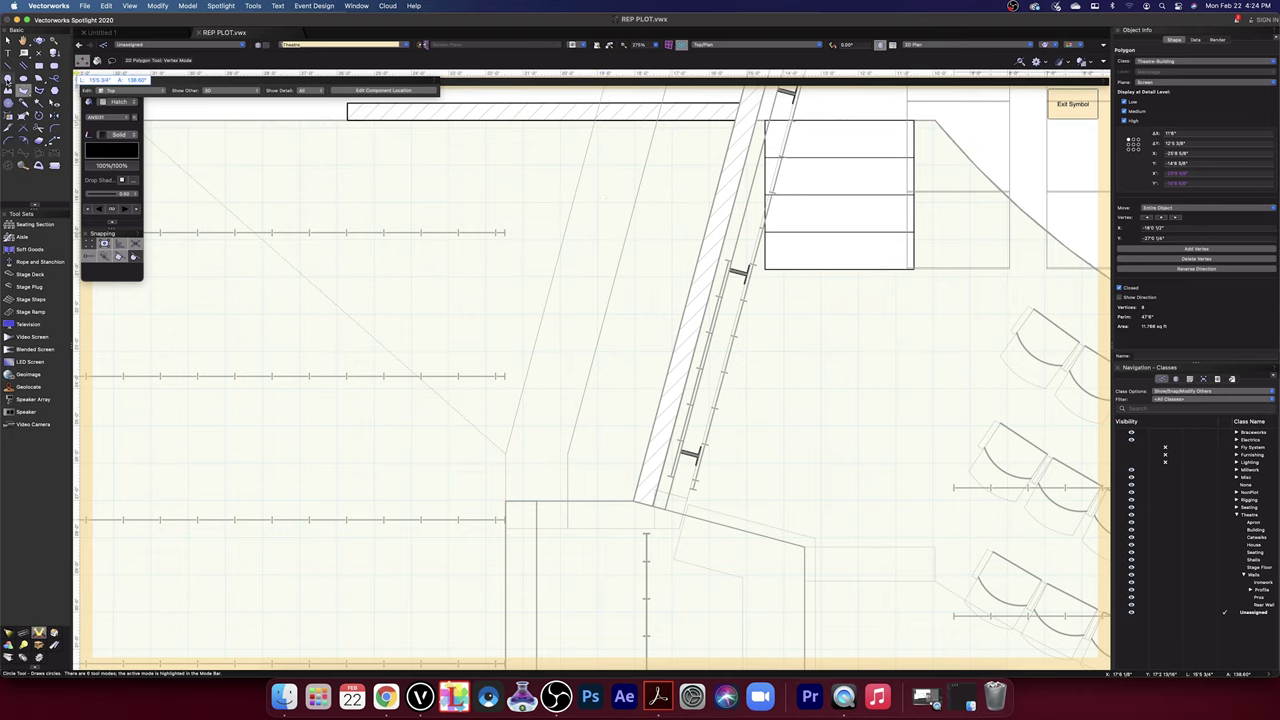
{"action": "left_click", "coordinate": [8, 66]}
{"action": "left_click", "coordinate": [735, 120]}
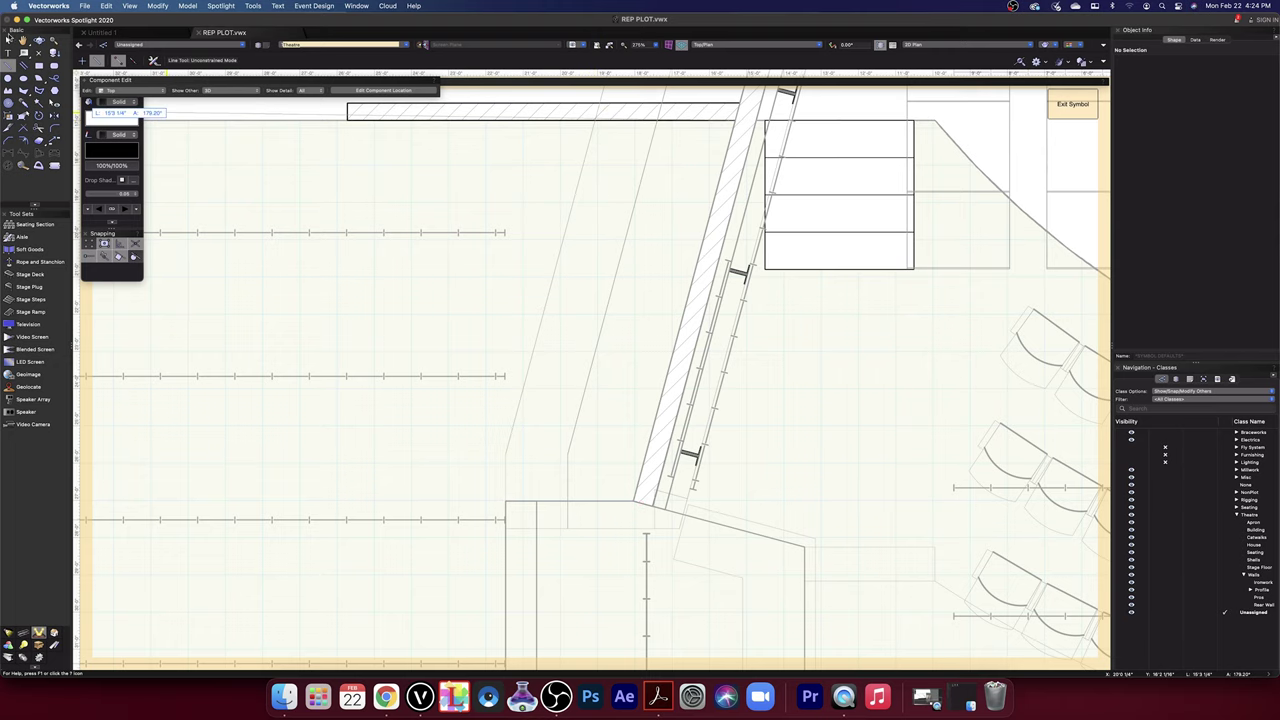
{"action": "left_click", "coordinate": [8, 39]}
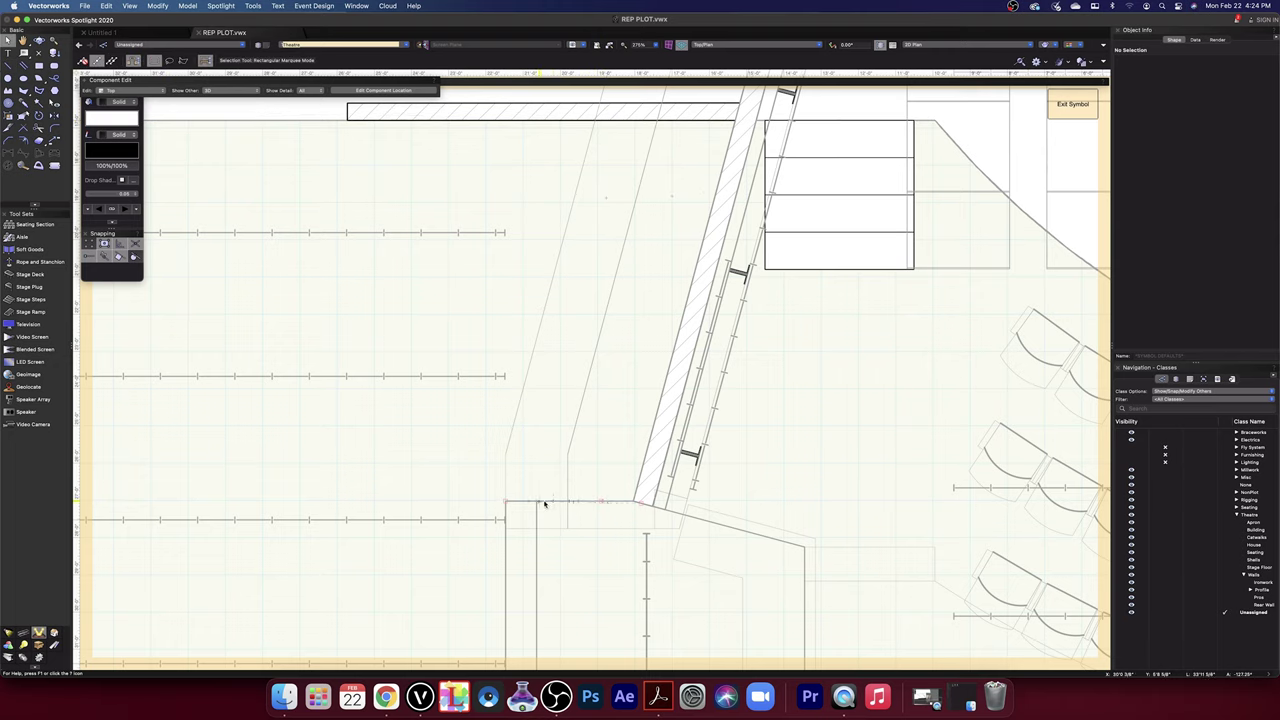
{"action": "mouse_move", "coordinate": [357, 572]}
{"action": "left_mouse_down"}
{"action": "mouse_move", "coordinate": [695, 438]}
{"action": "mouse_move", "coordinate": [404, 556]}
{"action": "mouse_move", "coordinate": [372, 588]}
{"action": "left_mouse_up"}
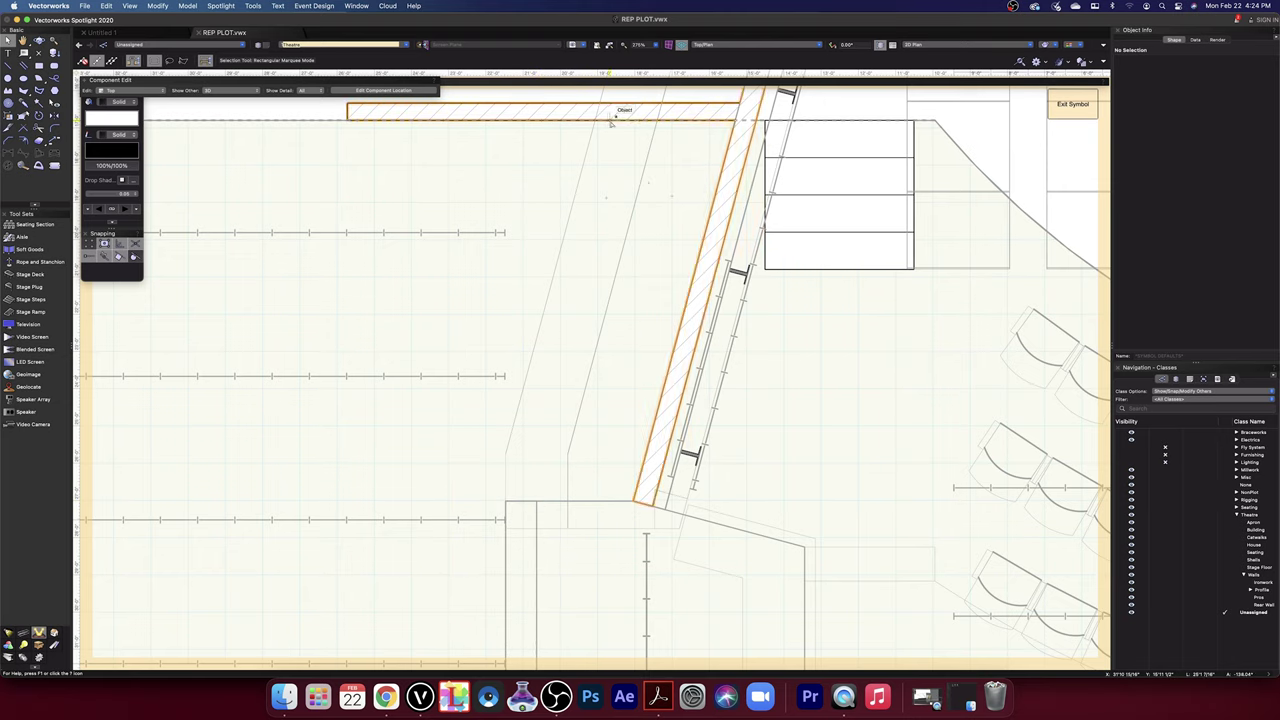
- Pan and zoom the plan to centre on the wall corner by FOH L2
{"action": "scroll", "coordinate": [587, 313], "scroll_direction": "down", "scroll_amount": 3}
{"action": "scroll", "coordinate": [587, 313], "scroll_direction": "down", "scroll_amount": 2}
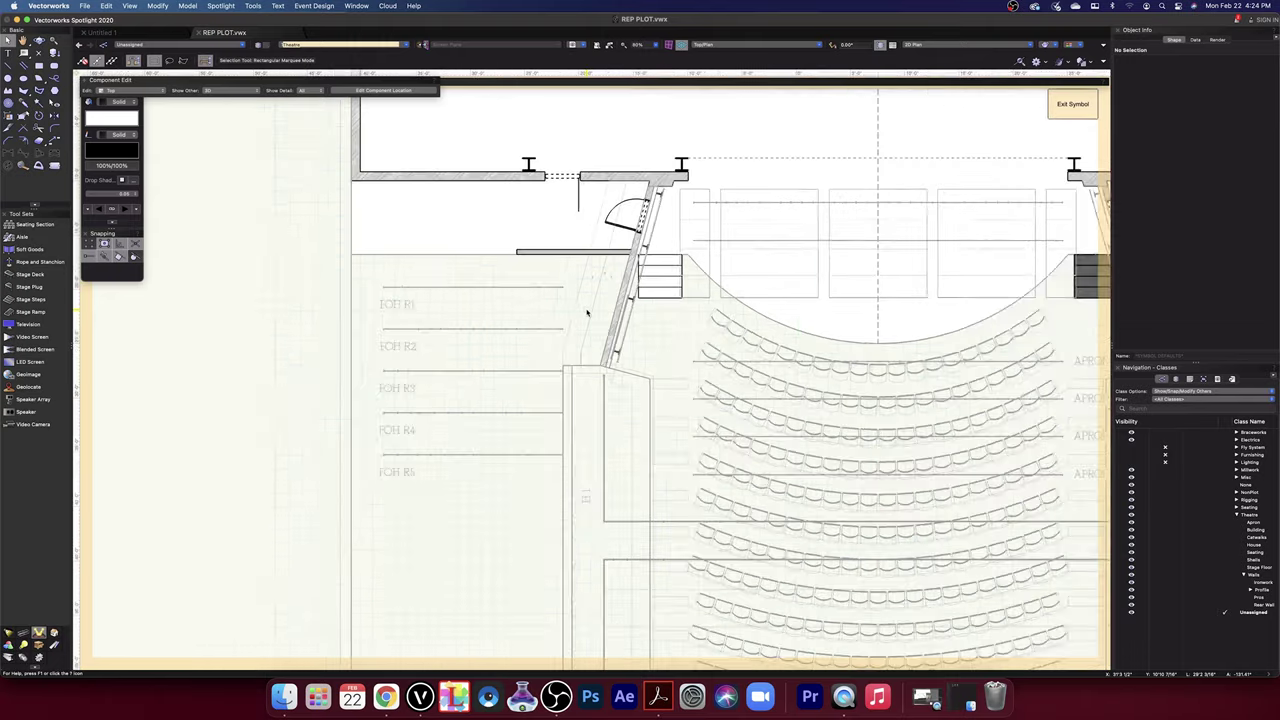
{"action": "scroll", "coordinate": [587, 313], "scroll_direction": "up", "scroll_amount": 4}
{"action": "key", "text": "space"}
{"action": "left_click_drag", "start_coordinate": [813, 317], "coordinate": [682, 222]}
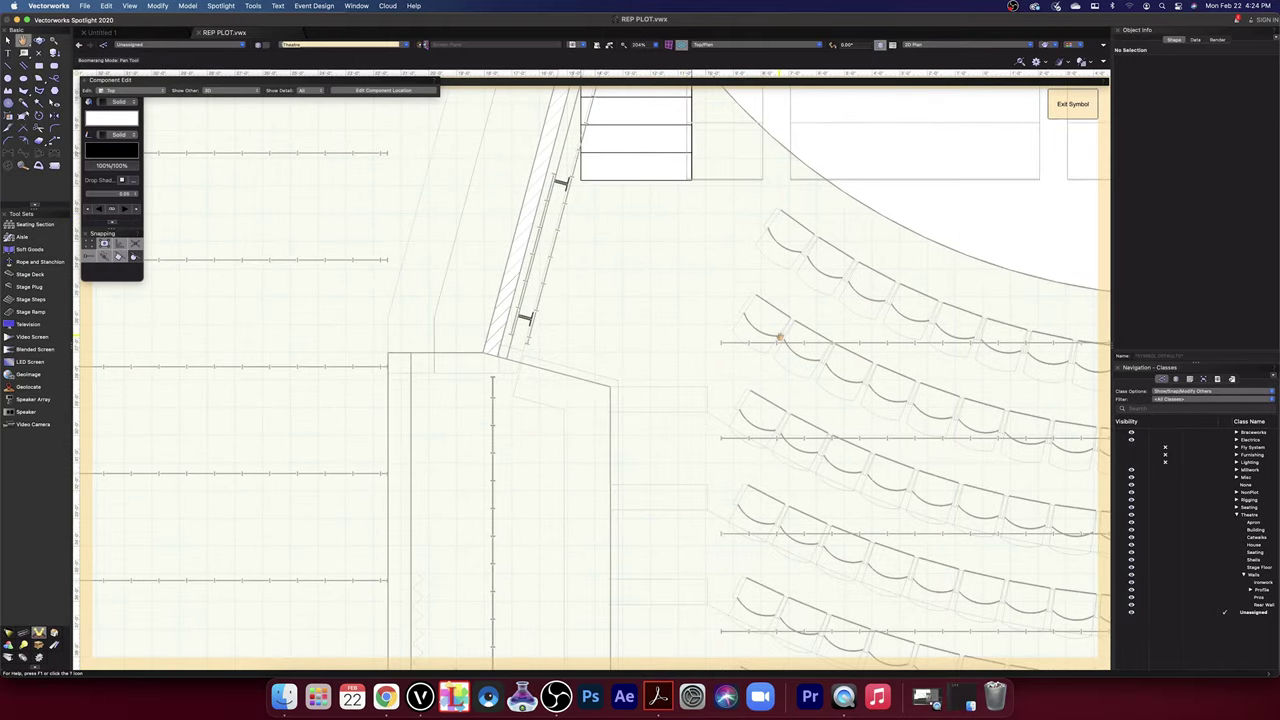
{"action": "mouse_move", "coordinate": [780, 337]}
{"action": "left_mouse_down"}
{"action": "mouse_move", "coordinate": [764, 341]}
{"action": "mouse_move", "coordinate": [785, 340]}
{"action": "left_mouse_up"}
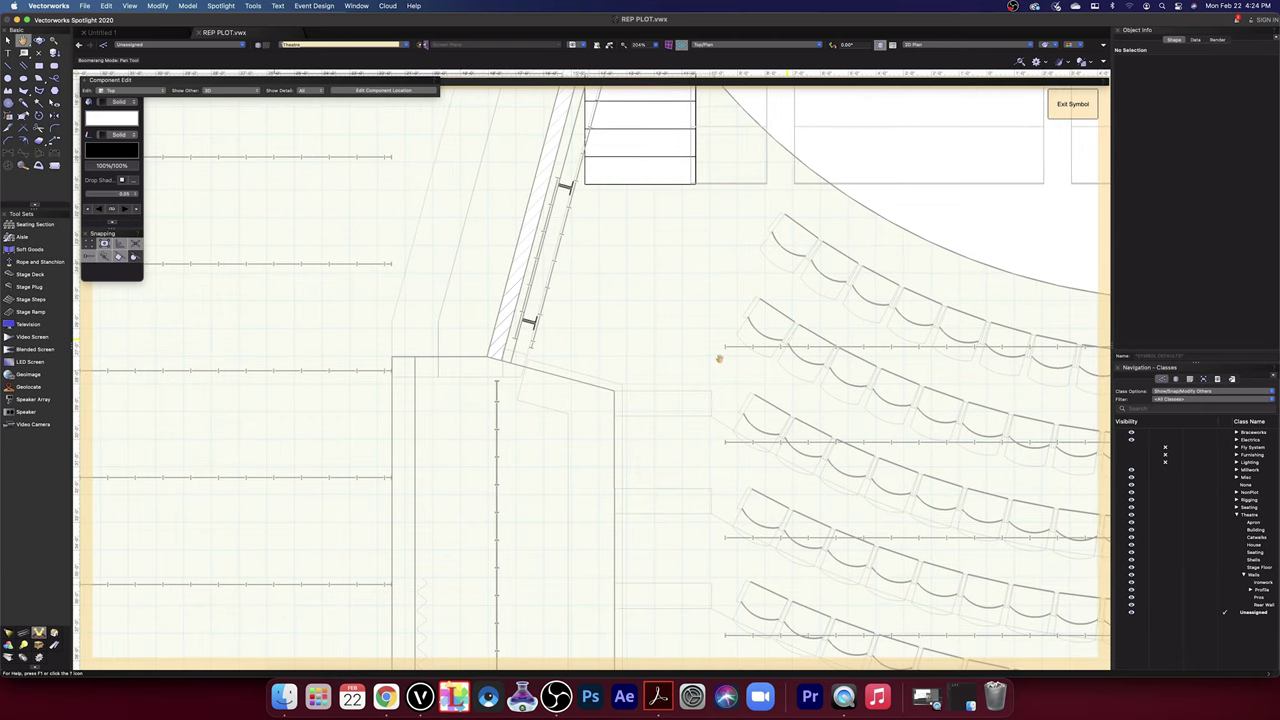
{"action": "key", "text": "space"}
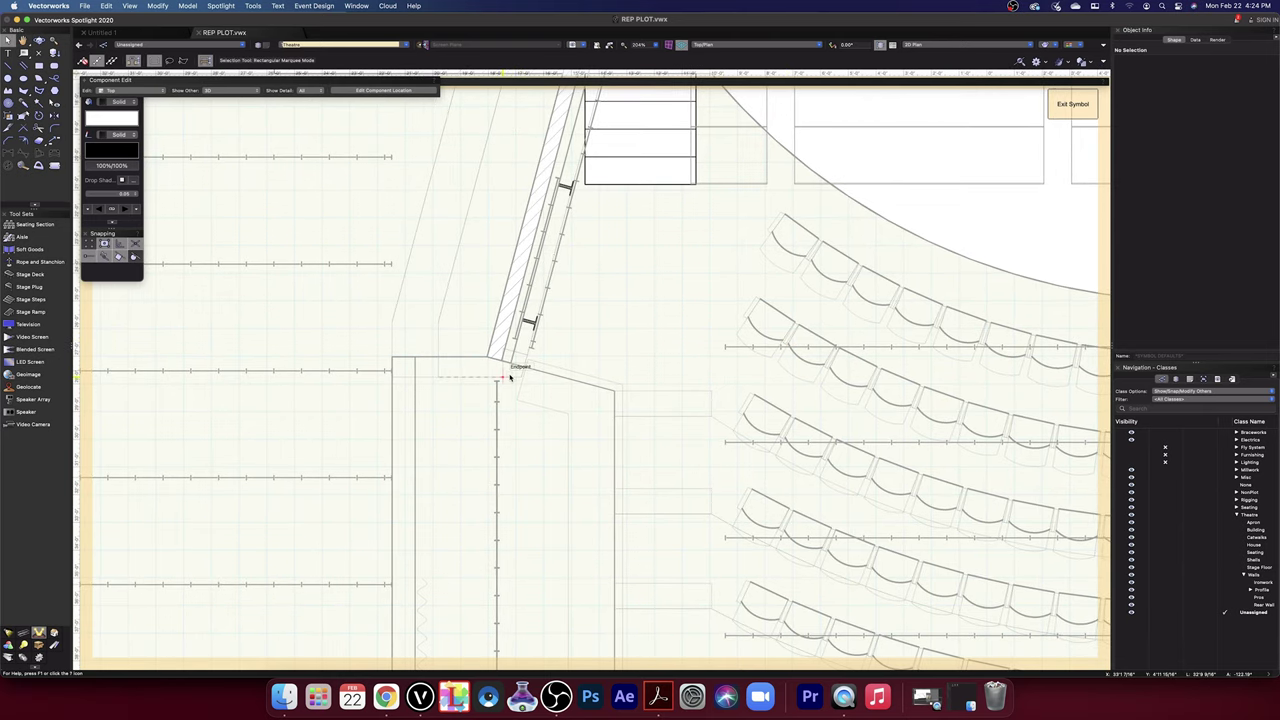
{"action": "scroll", "coordinate": [509, 377], "scroll_direction": "up", "scroll_amount": 3}
{"action": "scroll", "coordinate": [500, 358], "scroll_direction": "up", "scroll_amount": 1}
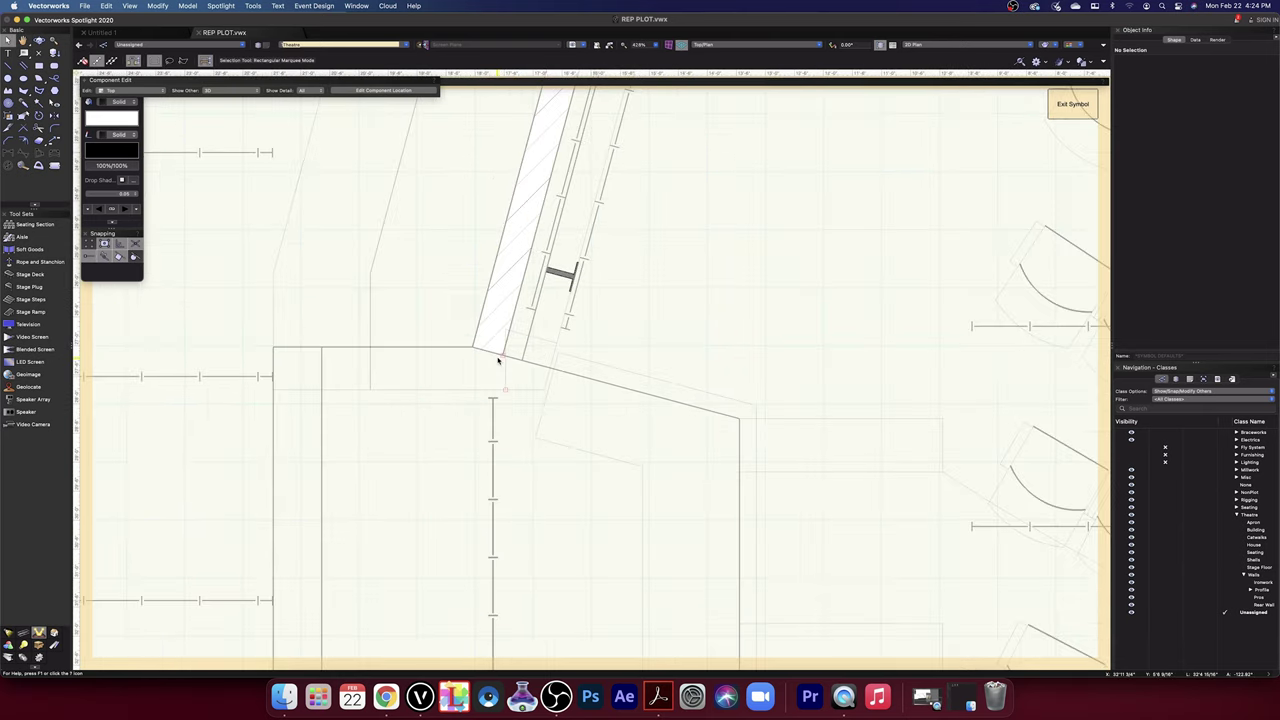
{"action": "scroll", "coordinate": [498, 360], "scroll_direction": "down", "scroll_amount": 2}
{"action": "scroll", "coordinate": [498, 360], "scroll_direction": "up", "scroll_amount": 1}
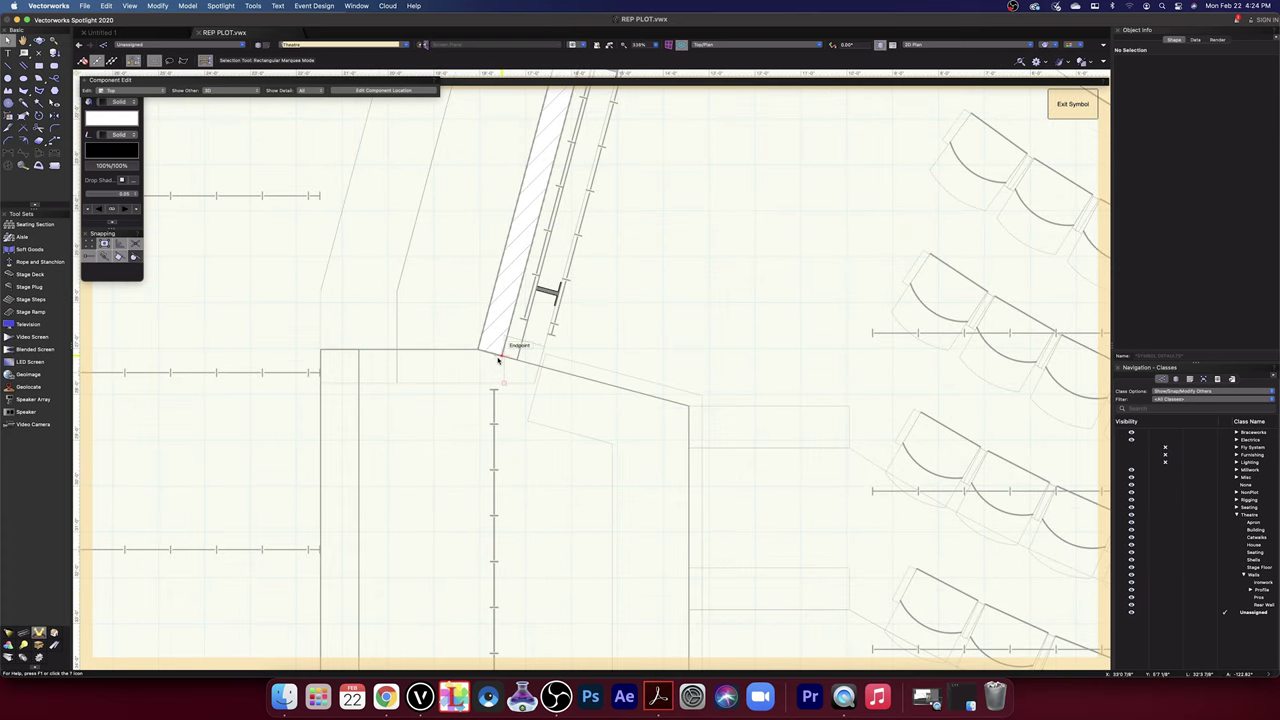
{"action": "scroll", "coordinate": [498, 360], "scroll_direction": "down", "scroll_amount": 3}
{"action": "mouse_move", "coordinate": [600, 277]}
{"action": "left_mouse_down"}
{"action": "mouse_move", "coordinate": [600, 309]}
{"action": "mouse_move", "coordinate": [571, 309]}
{"action": "left_mouse_up"}
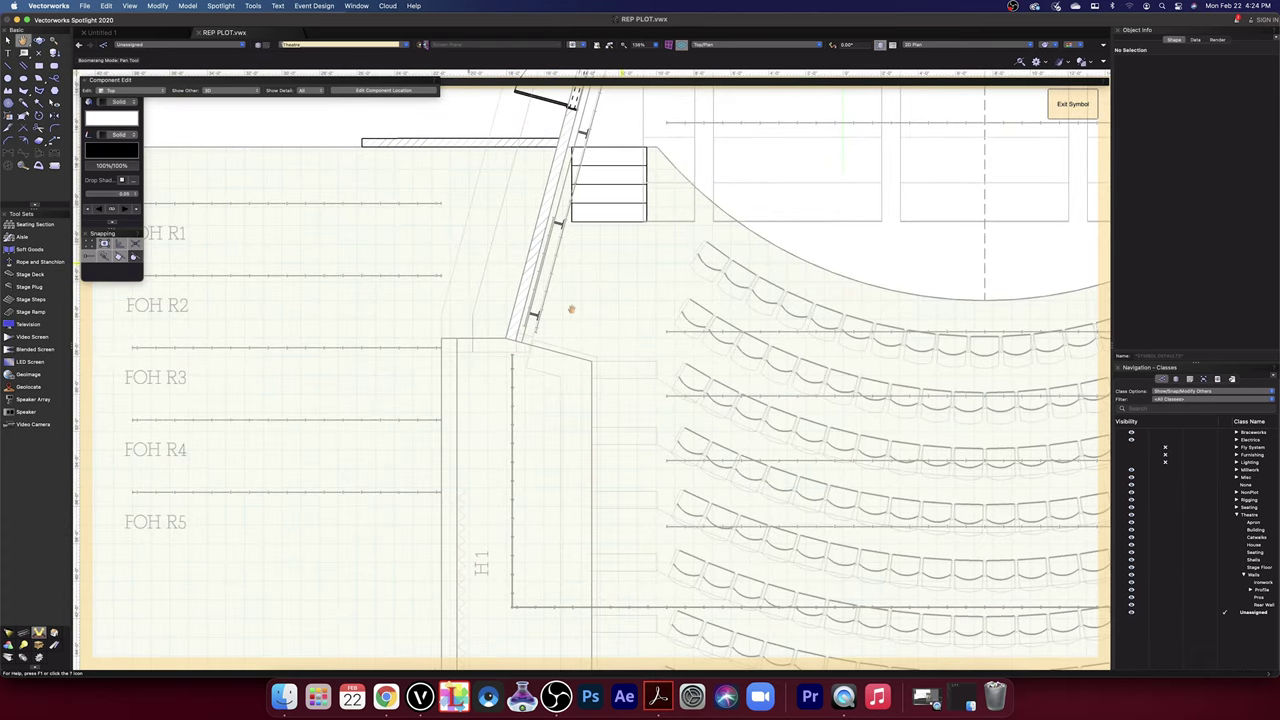
{"action": "scroll", "coordinate": [571, 309], "scroll_direction": "up", "scroll_amount": 4}
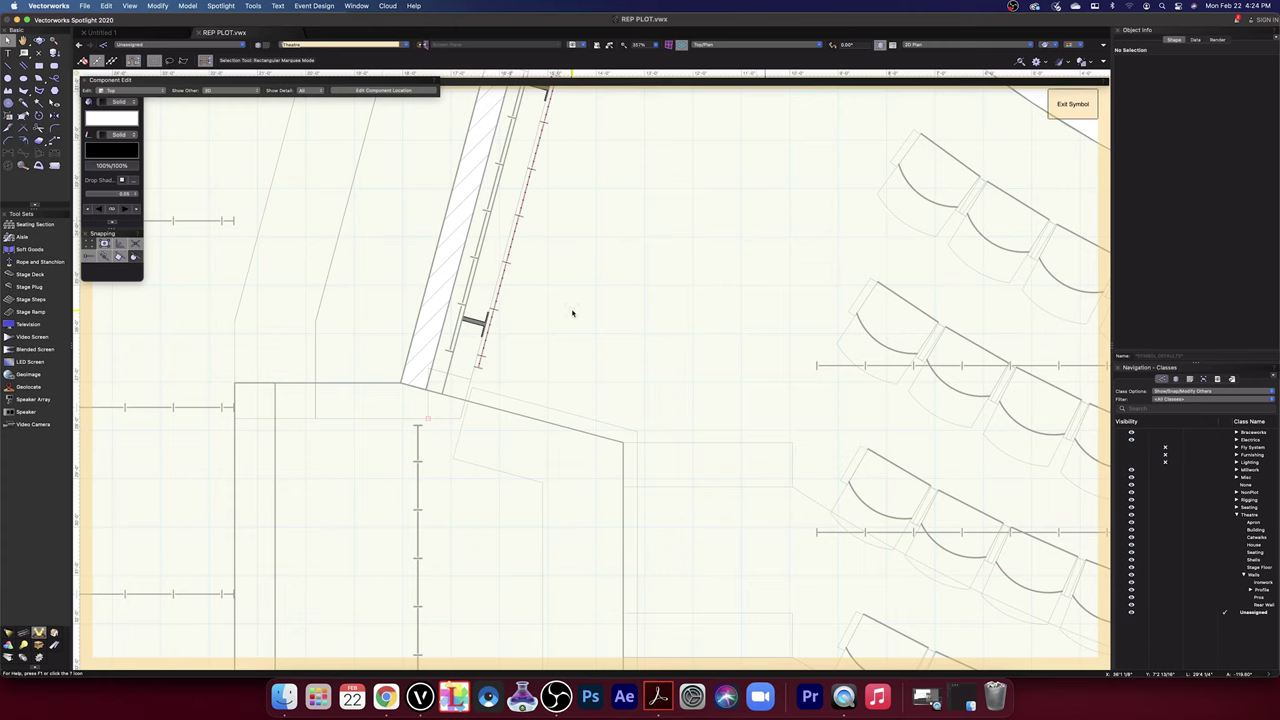
{"action": "scroll", "coordinate": [572, 312], "scroll_direction": "down", "scroll_amount": 5}
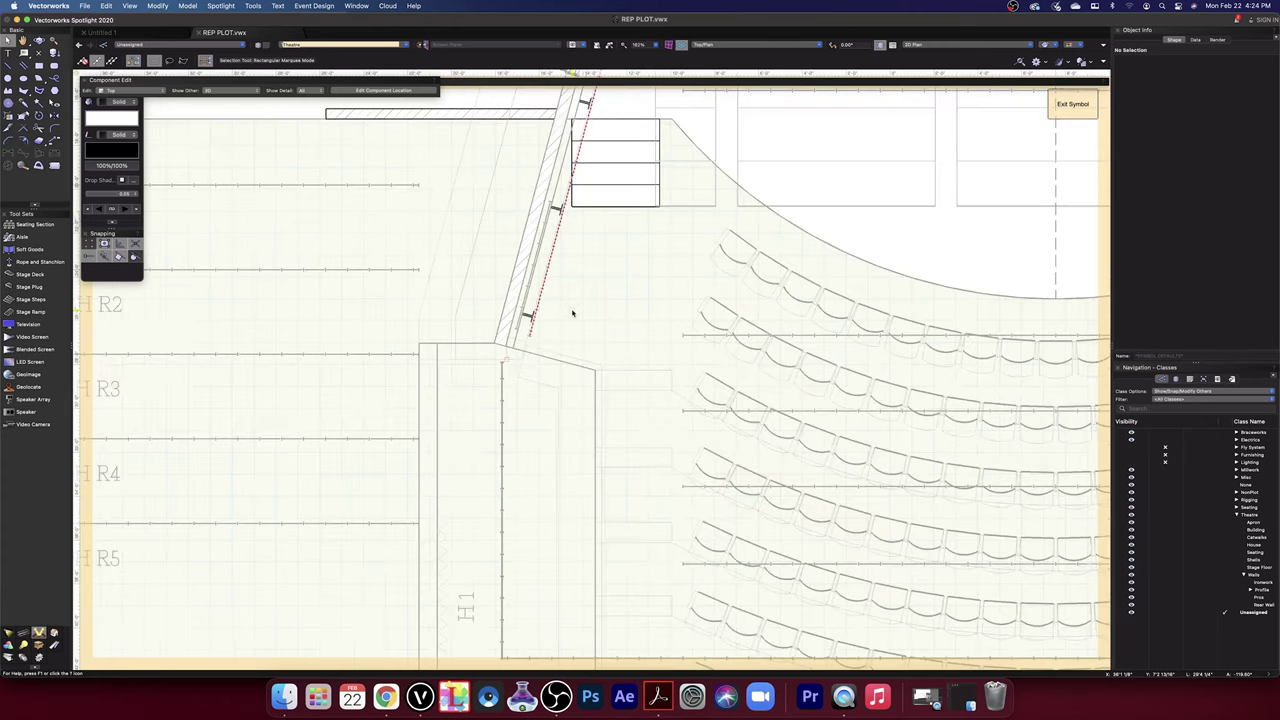
{"action": "mouse_move", "coordinate": [627, 312]}
{"action": "left_mouse_down"}
{"action": "mouse_move", "coordinate": [400, 289]}
{"action": "mouse_move", "coordinate": [127, 287]}
{"action": "left_mouse_up"}
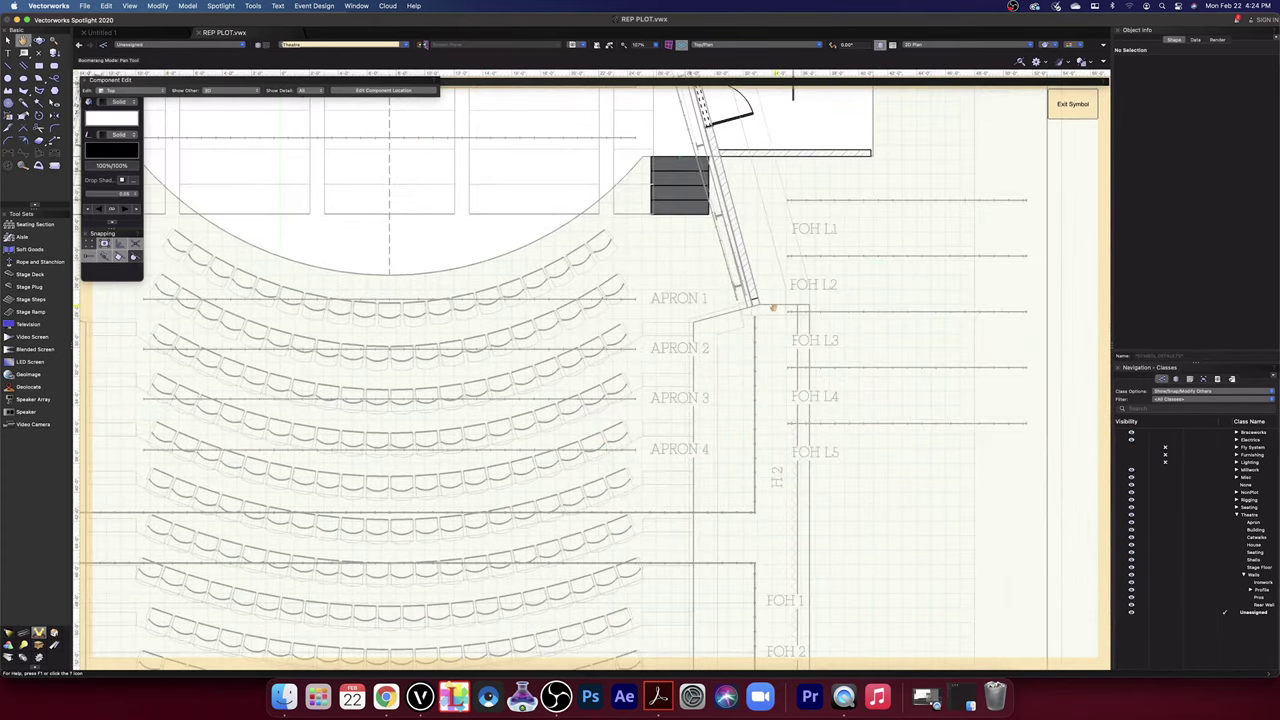
{"action": "left_click_drag", "start_coordinate": [773, 308], "coordinate": [725, 322]}
{"action": "scroll", "coordinate": [722, 320], "scroll_direction": "up", "scroll_amount": 6}
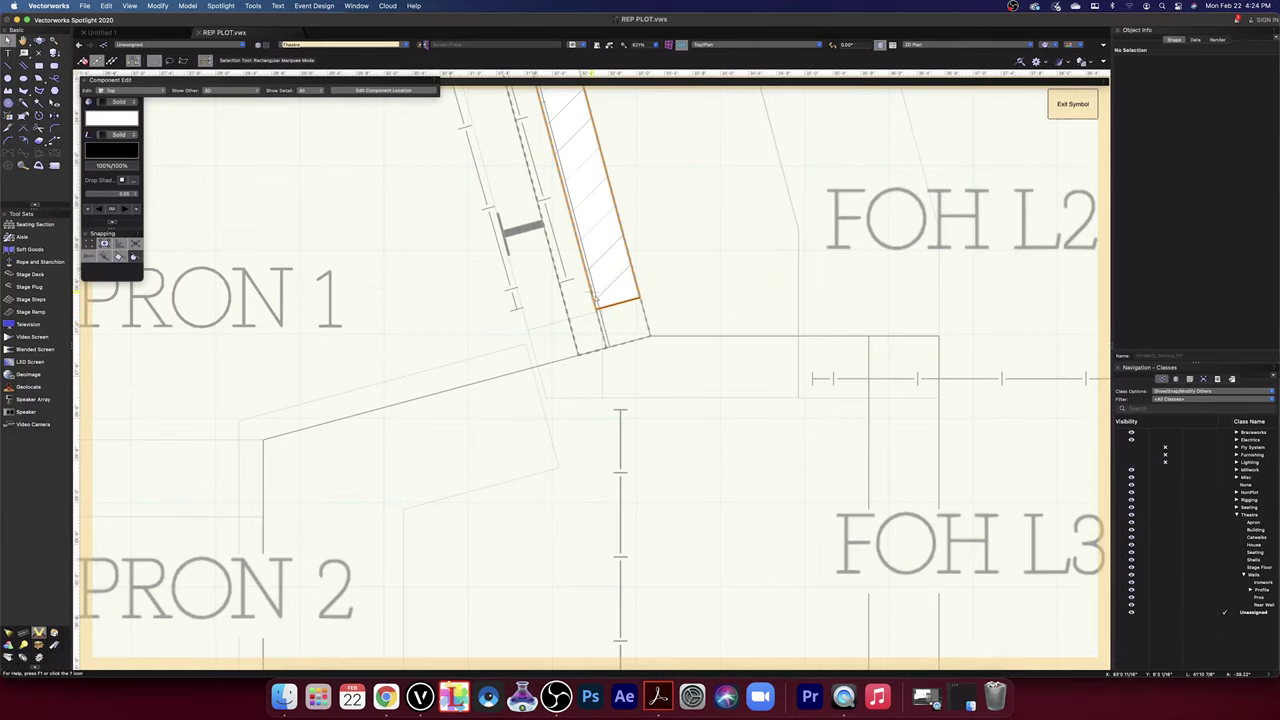
- Reshape the hatched angled wall so its bottom edge meets the diagonal wall line
{"action": "double_click", "coordinate": [630, 300]}
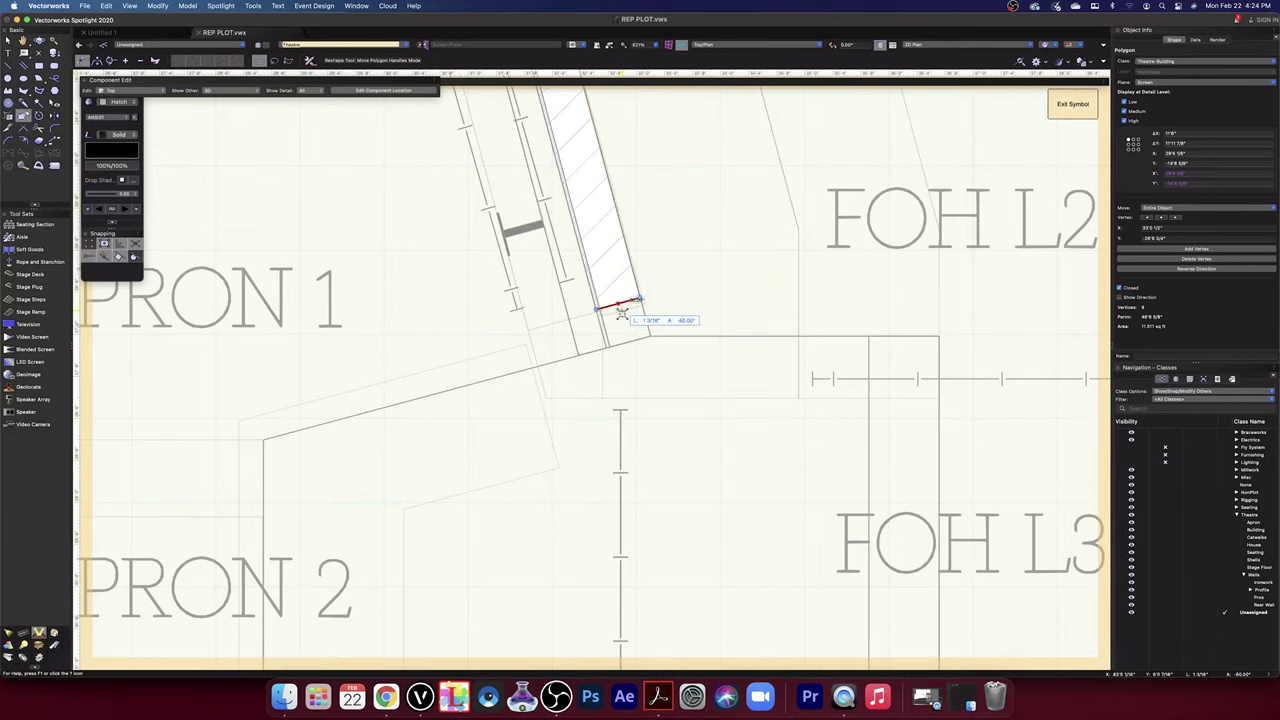
{"action": "left_click_drag", "start_coordinate": [624, 341], "coordinate": [646, 337]}
{"action": "left_click", "coordinate": [681, 306]}
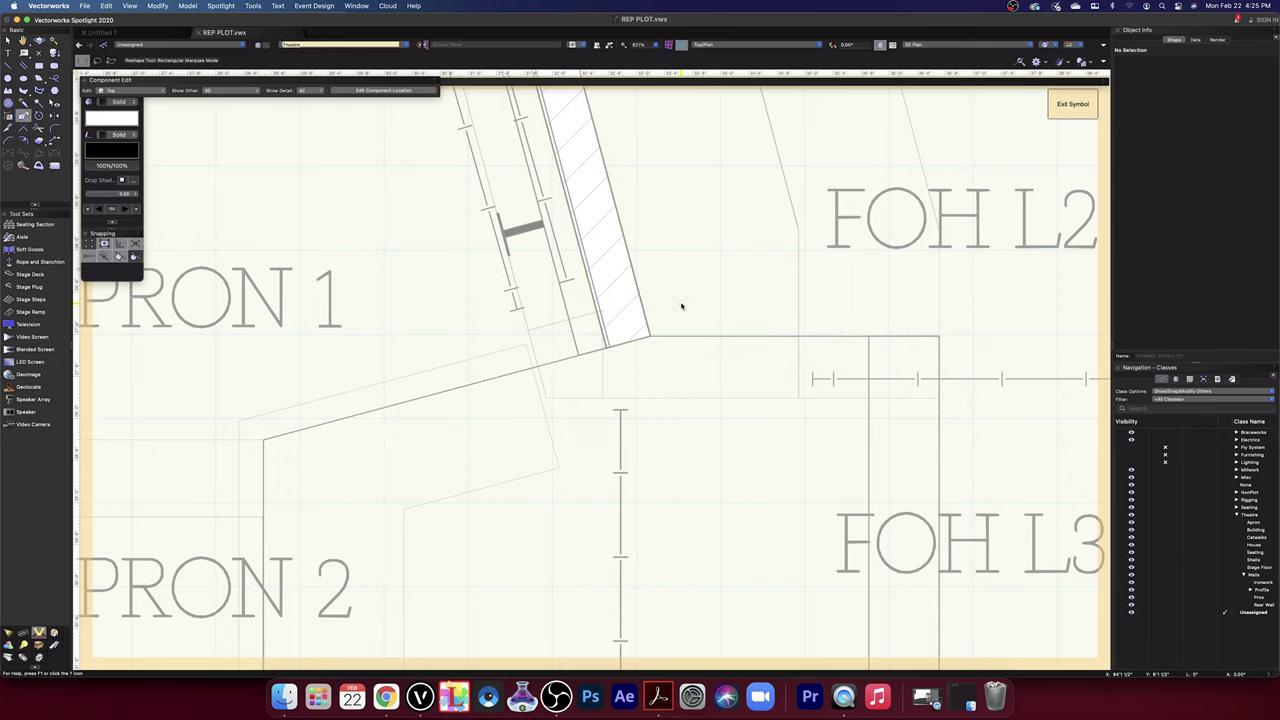
{"action": "scroll", "coordinate": [681, 306], "scroll_direction": "down", "scroll_amount": 10}
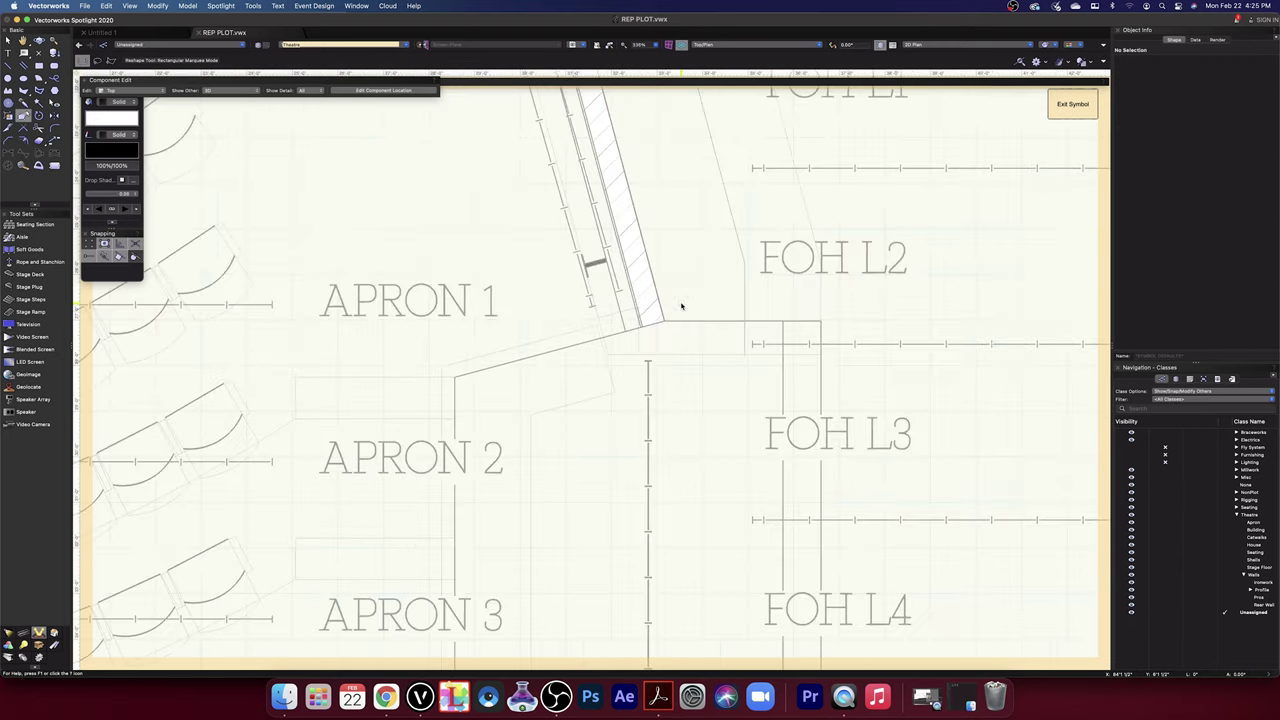
{"action": "scroll", "coordinate": [681, 306], "scroll_direction": "down", "scroll_amount": 8}
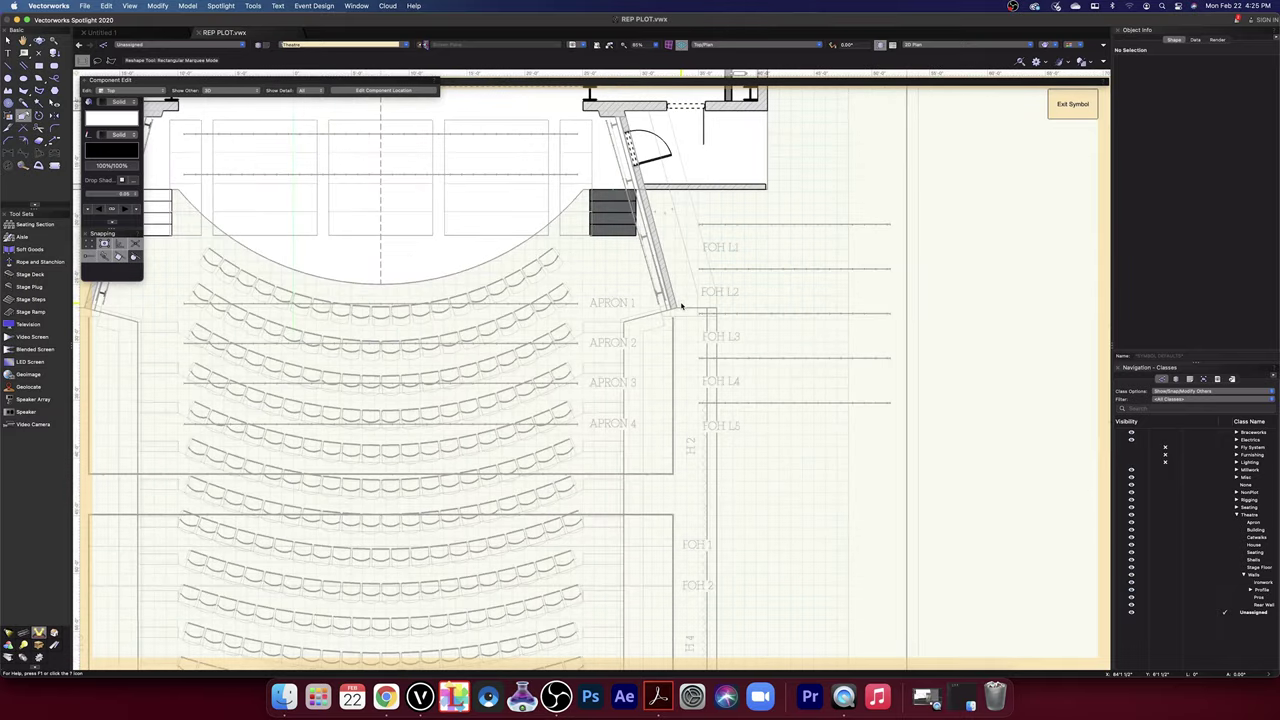
{"action": "key", "text": "space"}
{"action": "left_click_drag", "start_coordinate": [315, 358], "coordinate": [658, 363]}
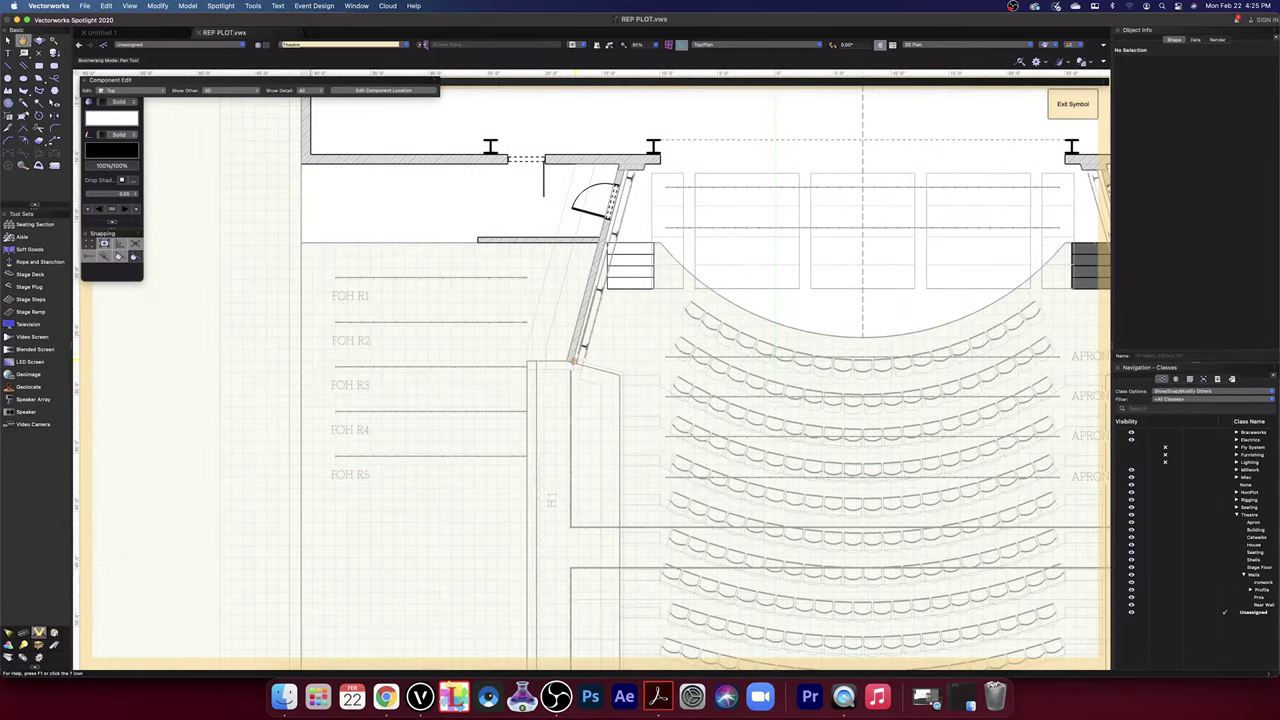
{"action": "scroll", "coordinate": [573, 360], "scroll_direction": "up", "scroll_amount": 8}
{"action": "key", "text": "space"}
{"action": "left_click_drag", "start_coordinate": [742, 323], "coordinate": [742, 365]}
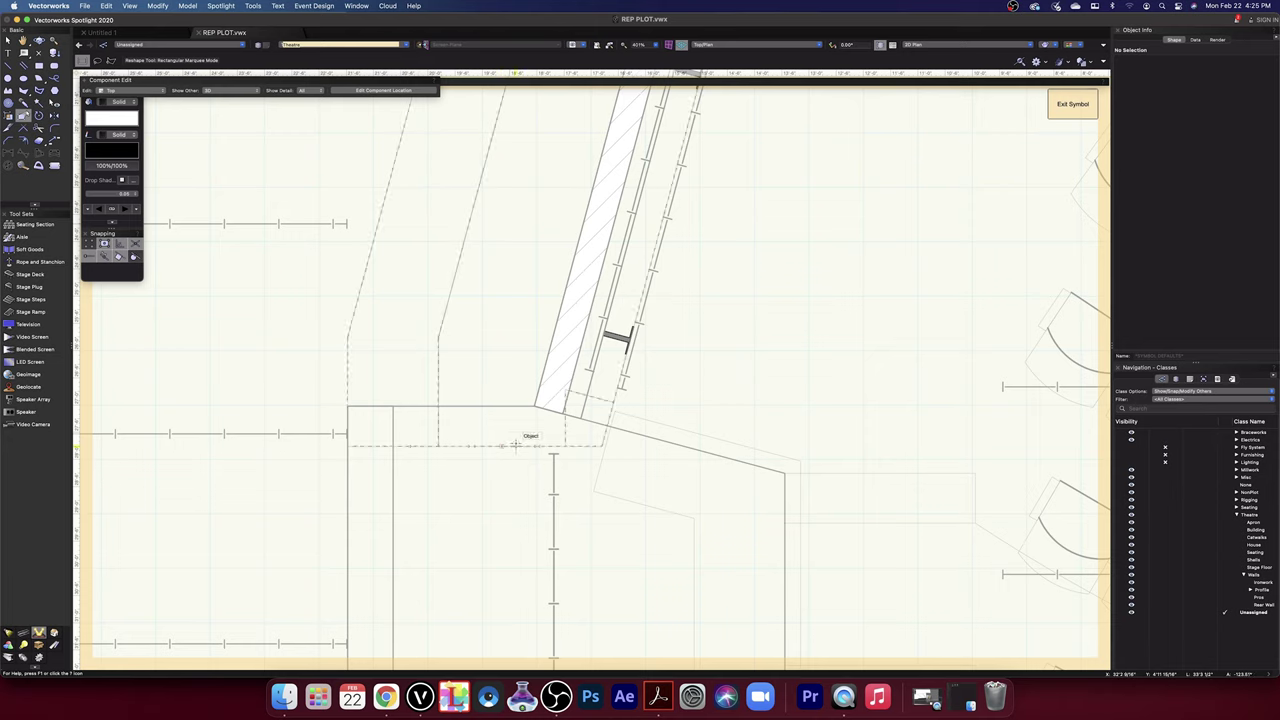
- Draw guide lines from the wall corner: one straight down, one to the outer corner
{"action": "left_click", "coordinate": [541, 396]}
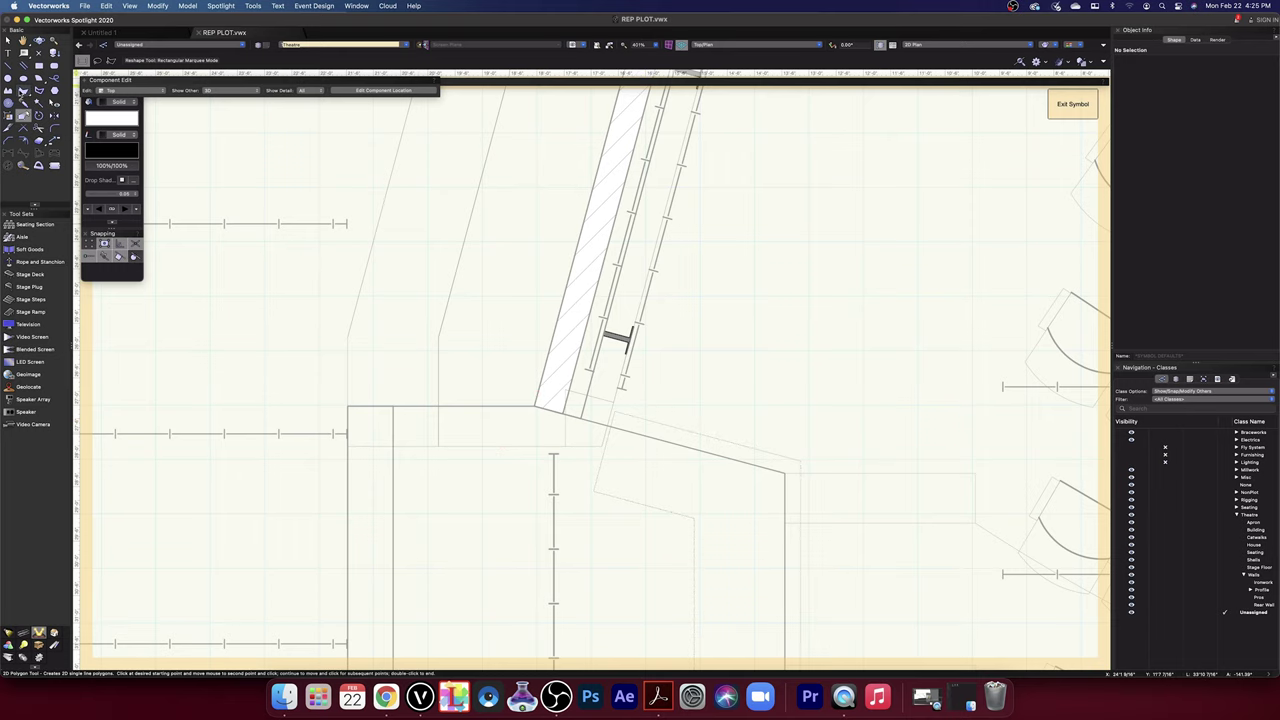
{"action": "left_click", "coordinate": [23, 91]}
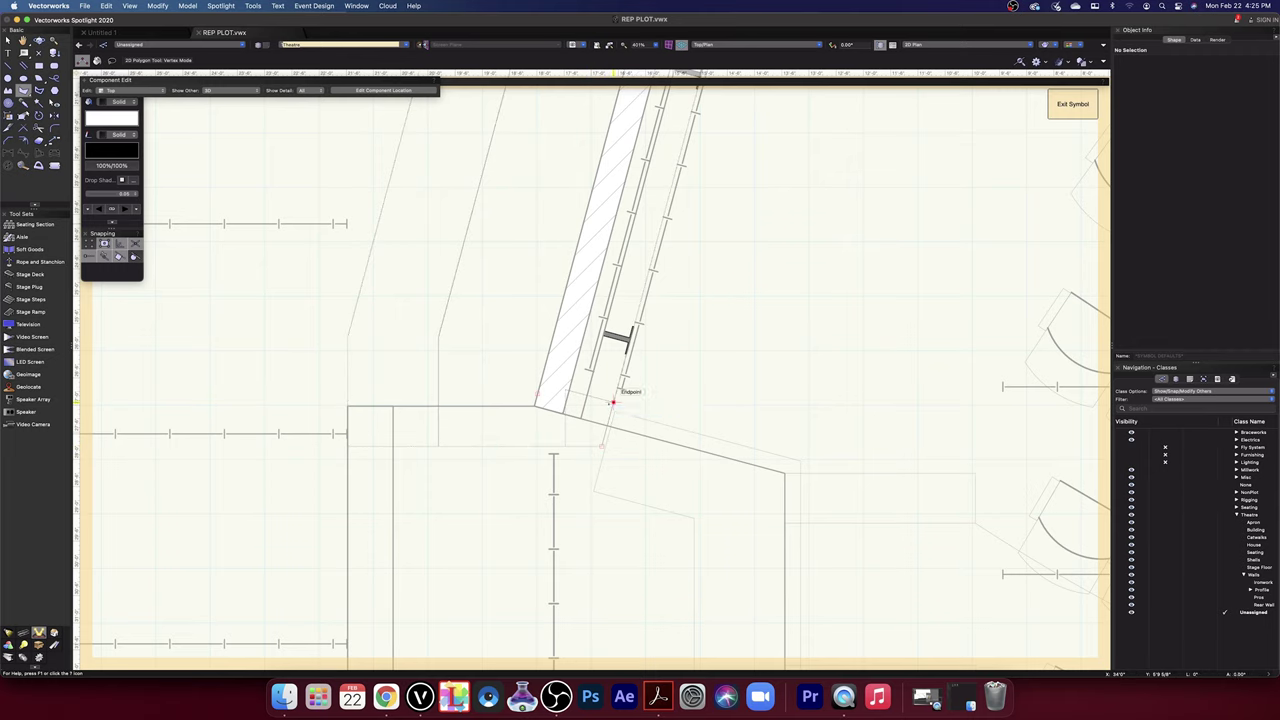
{"action": "left_click", "coordinate": [612, 402]}
{"action": "scroll", "coordinate": [590, 378], "scroll_direction": "up", "scroll_amount": 1}
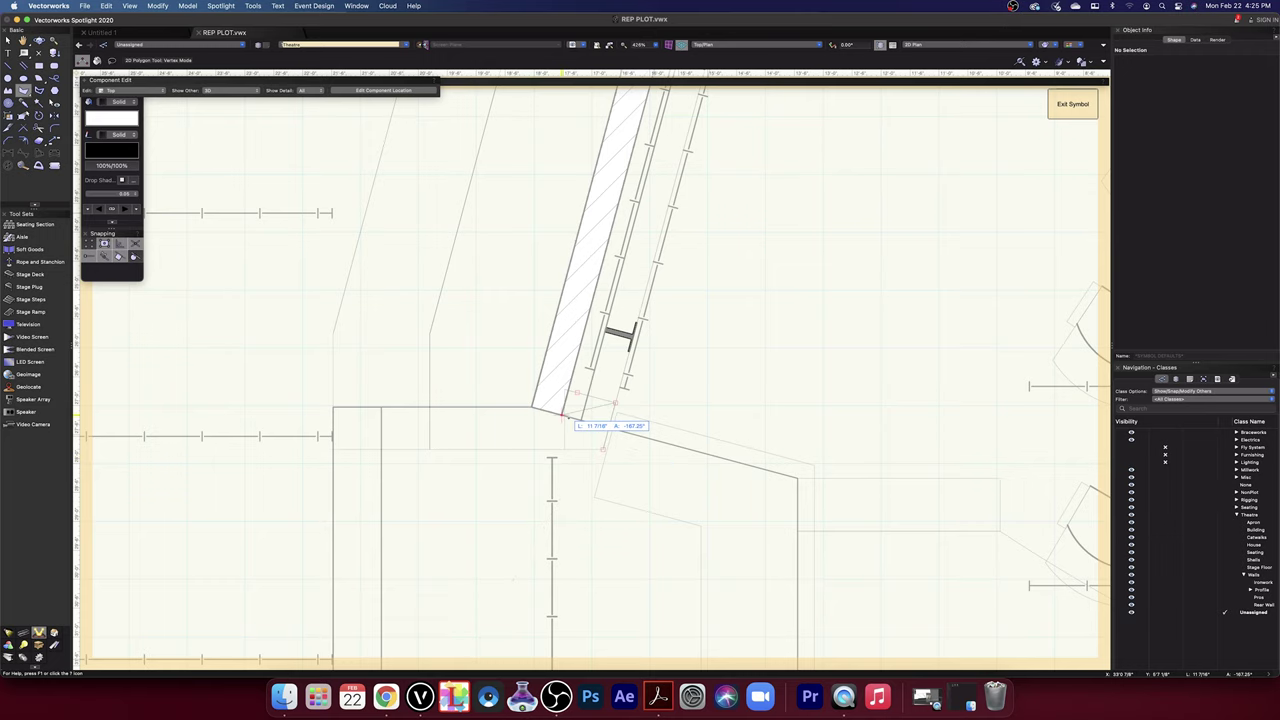
{"action": "left_click", "coordinate": [8, 40]}
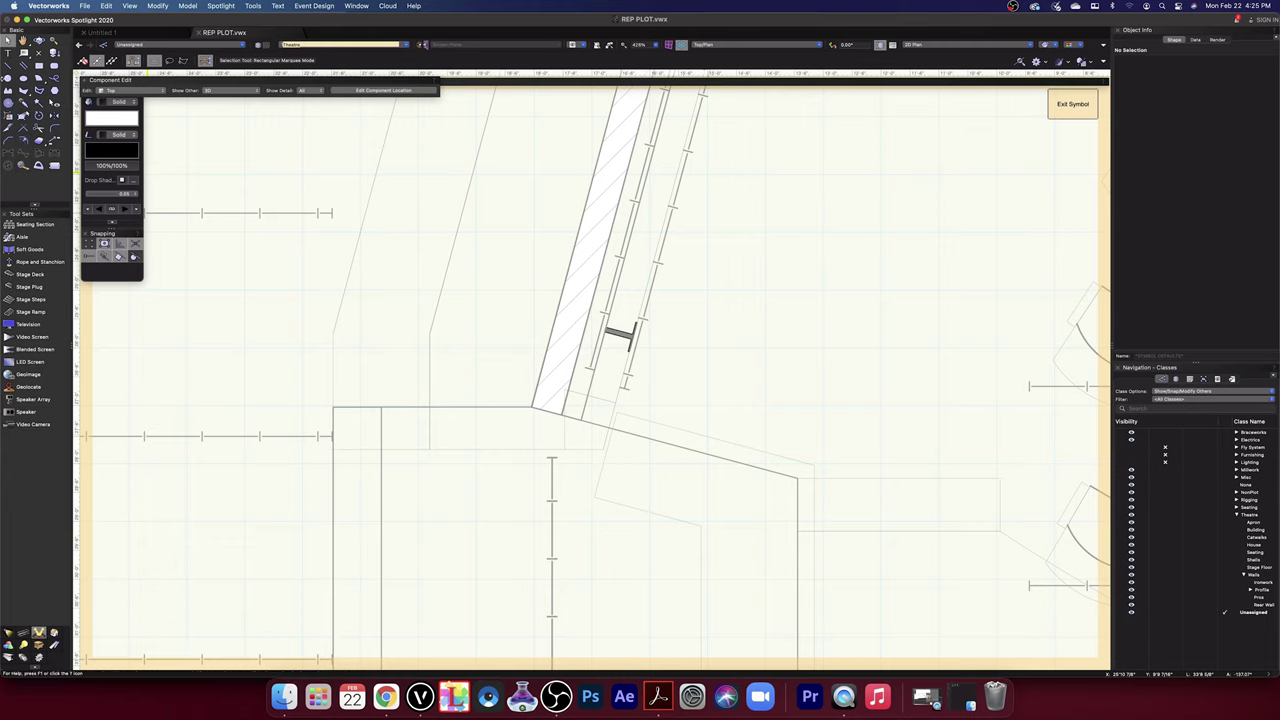
{"action": "left_click", "coordinate": [8, 65]}
{"action": "scroll", "coordinate": [551, 474], "scroll_direction": "up", "scroll_amount": 5}
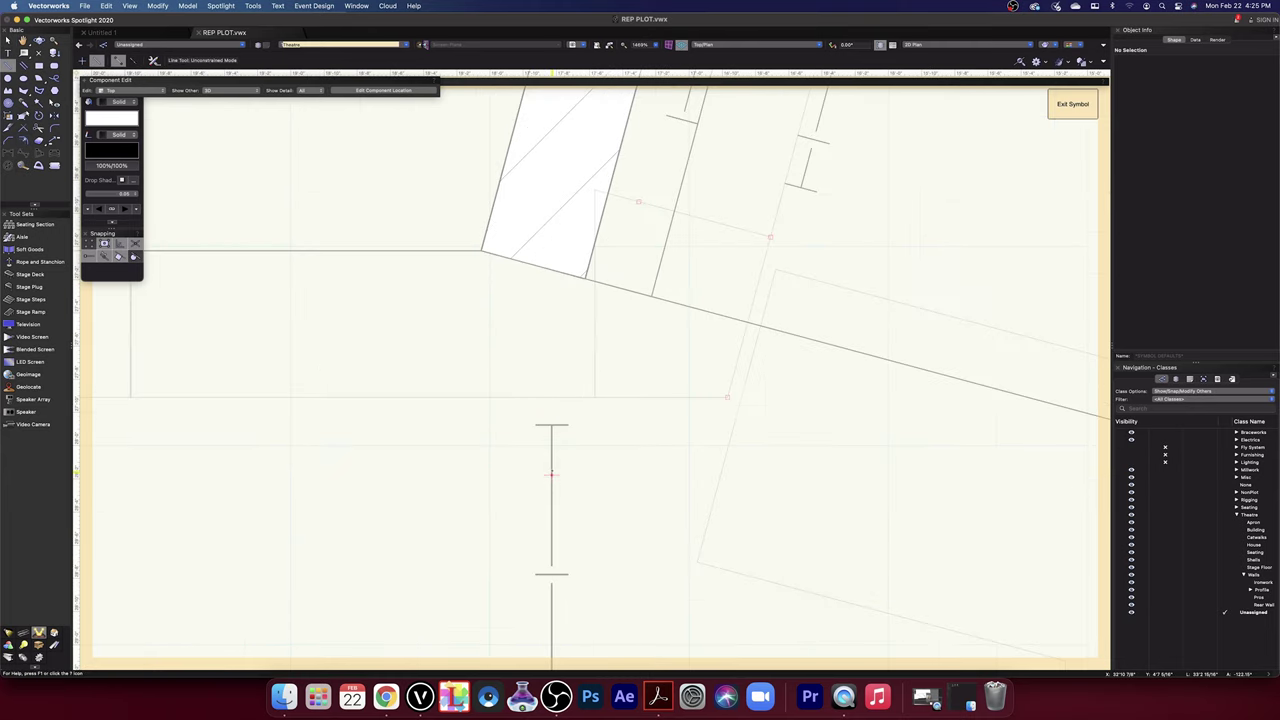
{"action": "left_click", "coordinate": [481, 250]}
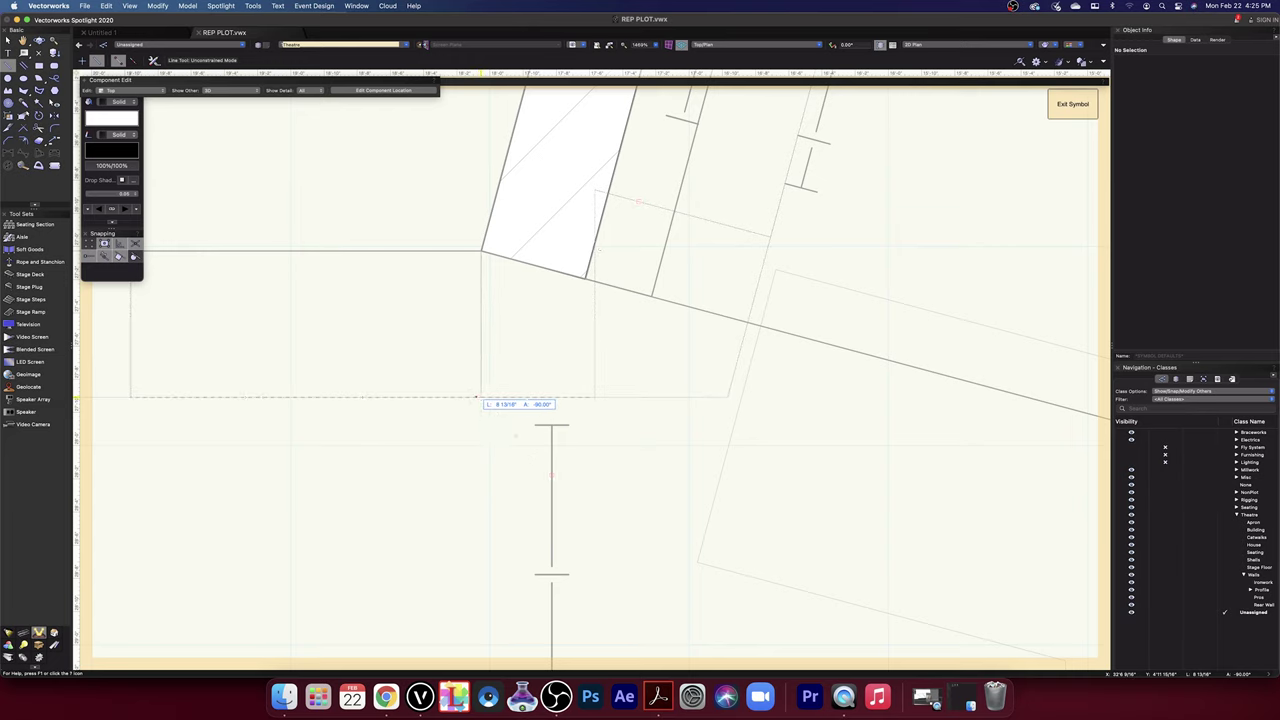
{"action": "left_click", "coordinate": [481, 397]}
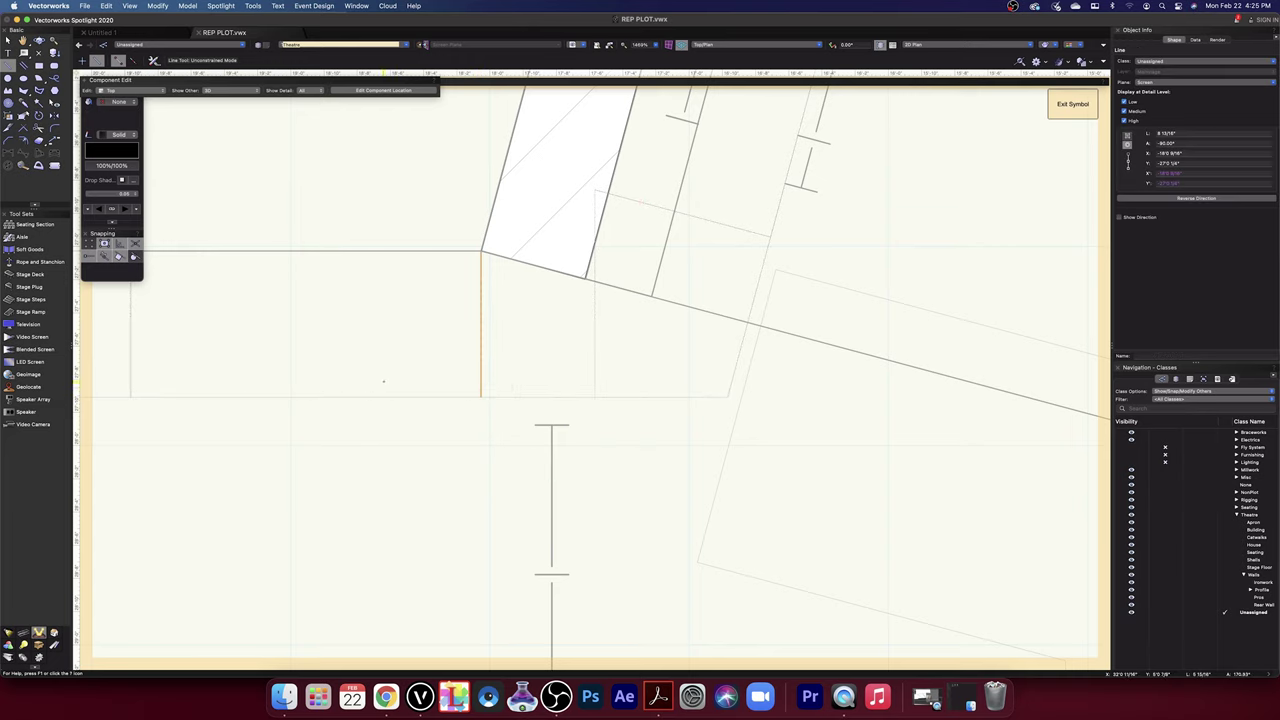
{"action": "left_click", "coordinate": [770, 234]}
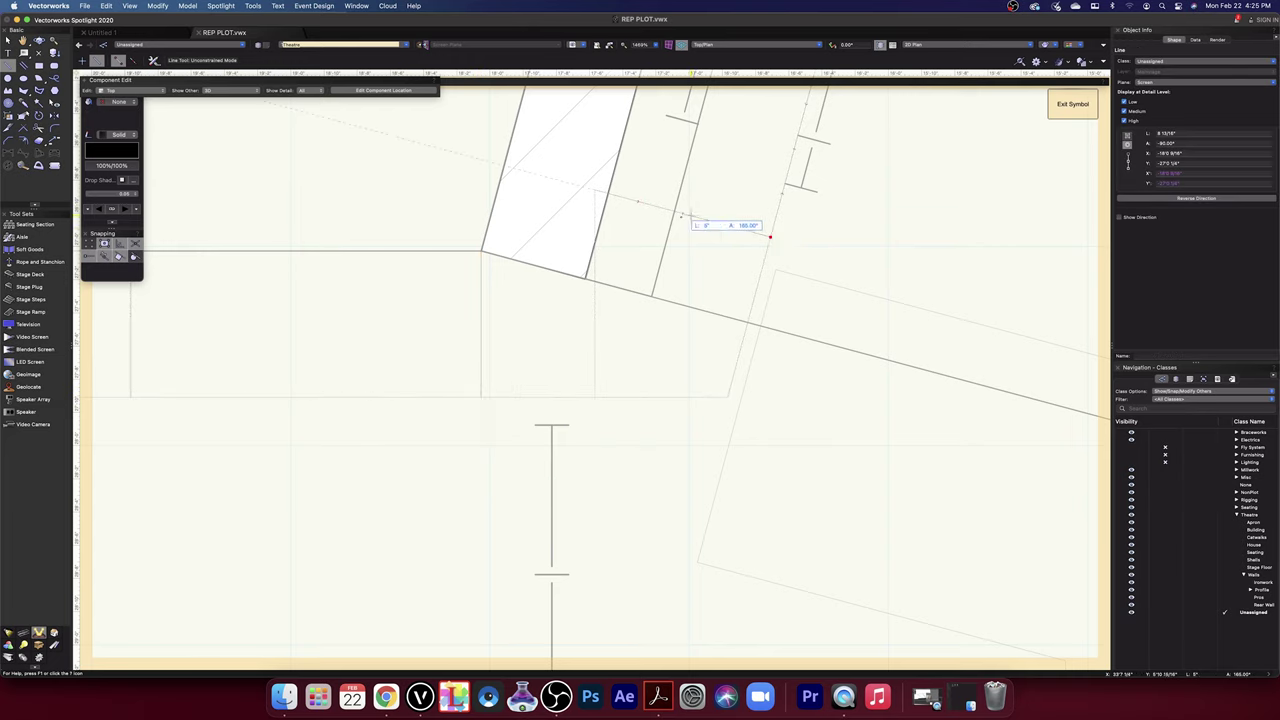
{"action": "left_click", "coordinate": [608, 194]}
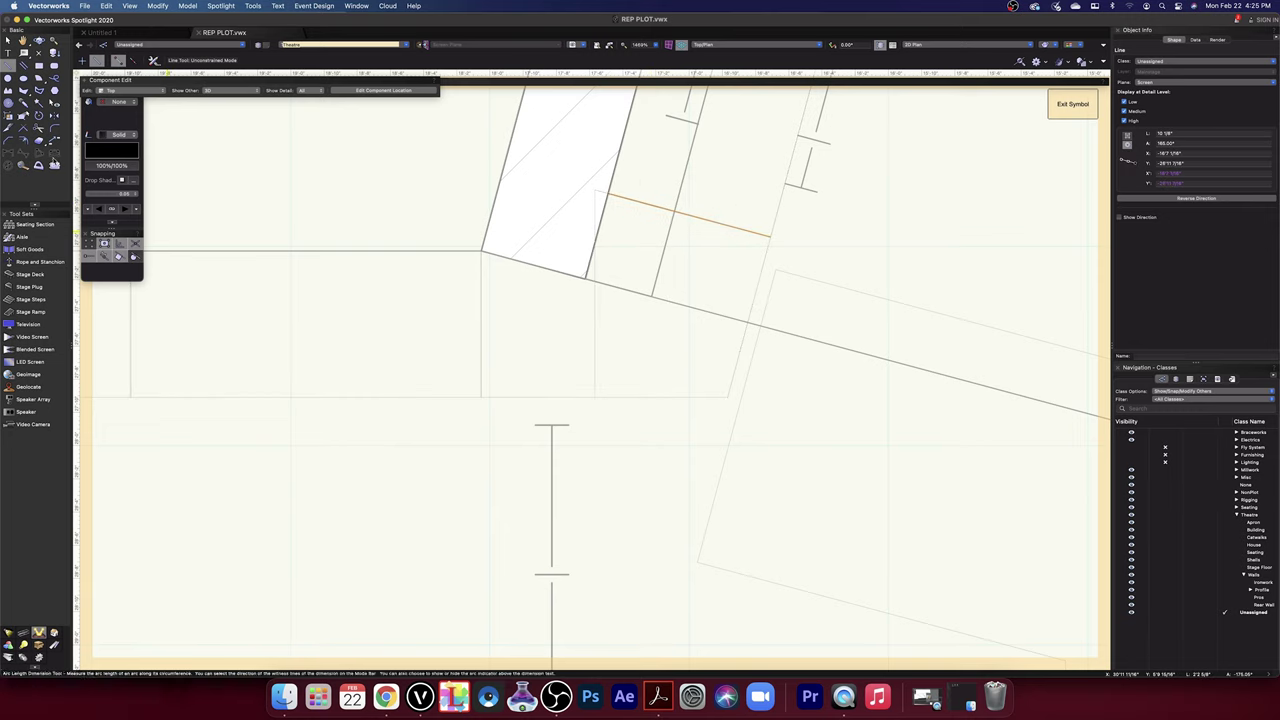
- Draw a closed six-corner polygon filling the gap along the guide lines and the angled wall
{"action": "left_click", "coordinate": [39, 118]}
{"action": "left_click", "coordinate": [24, 90]}
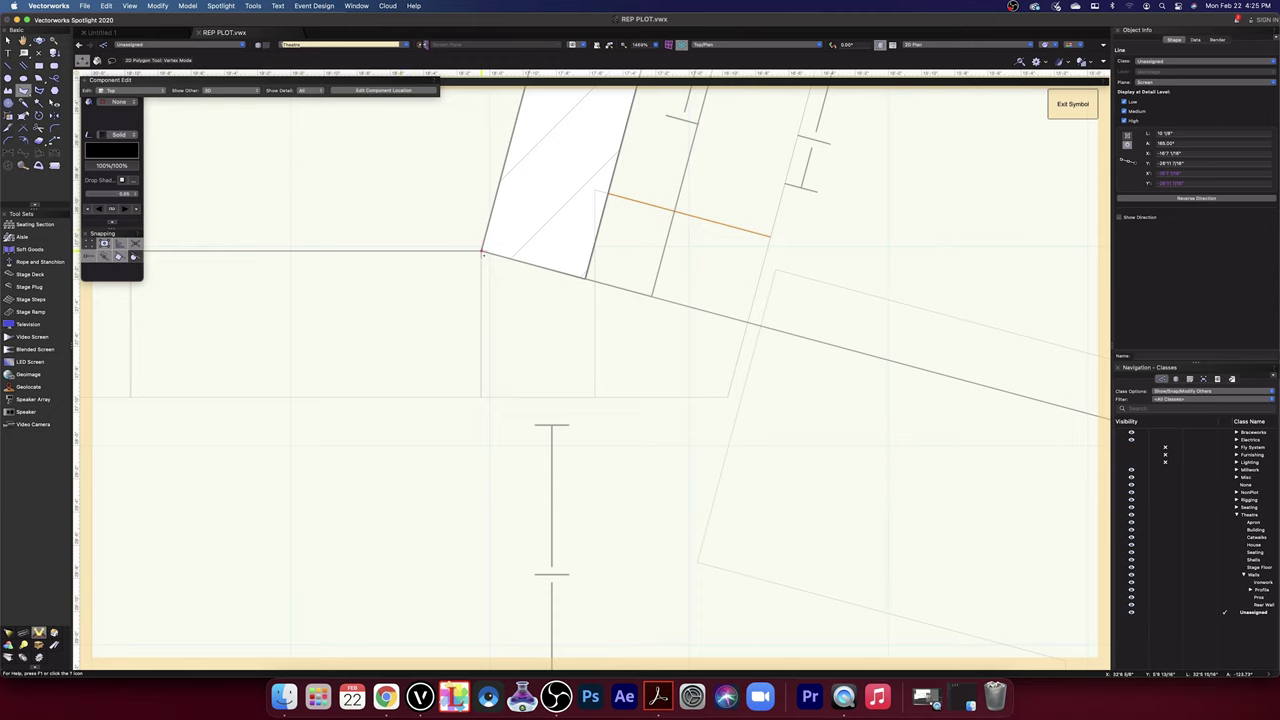
{"action": "left_click", "coordinate": [481, 397]}
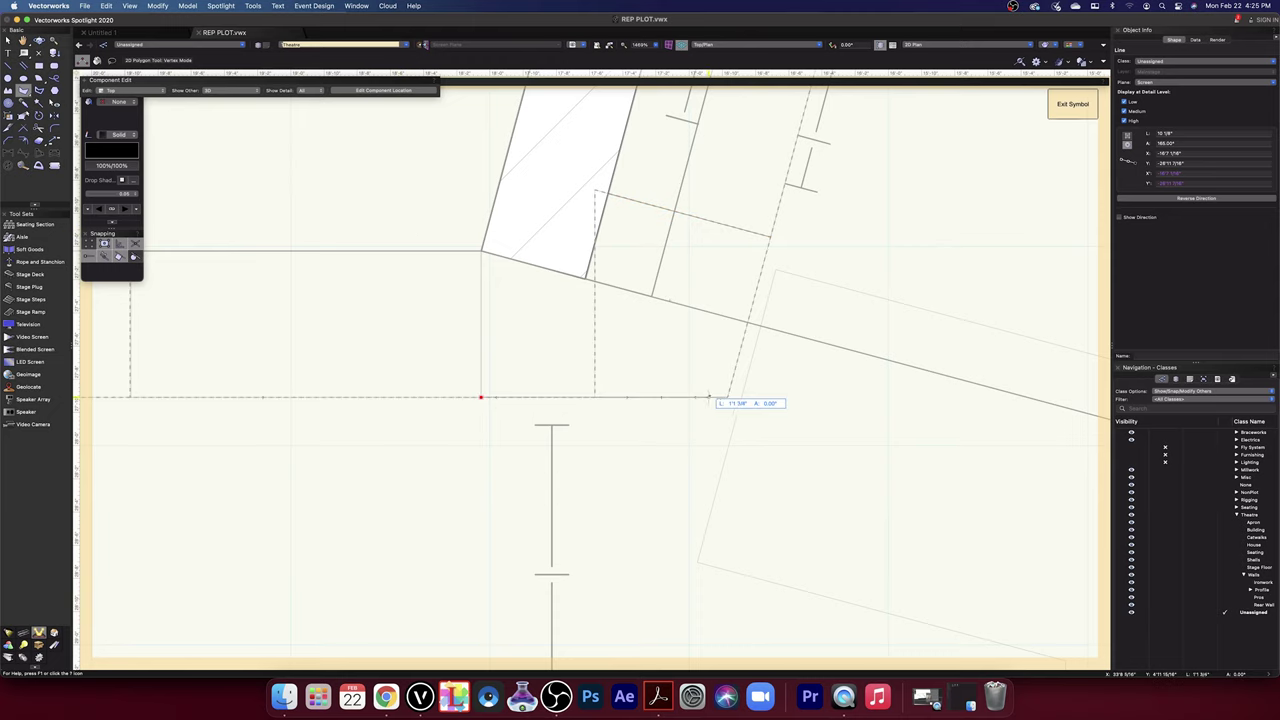
{"action": "left_click", "coordinate": [728, 397]}
{"action": "left_click", "coordinate": [769, 237]}
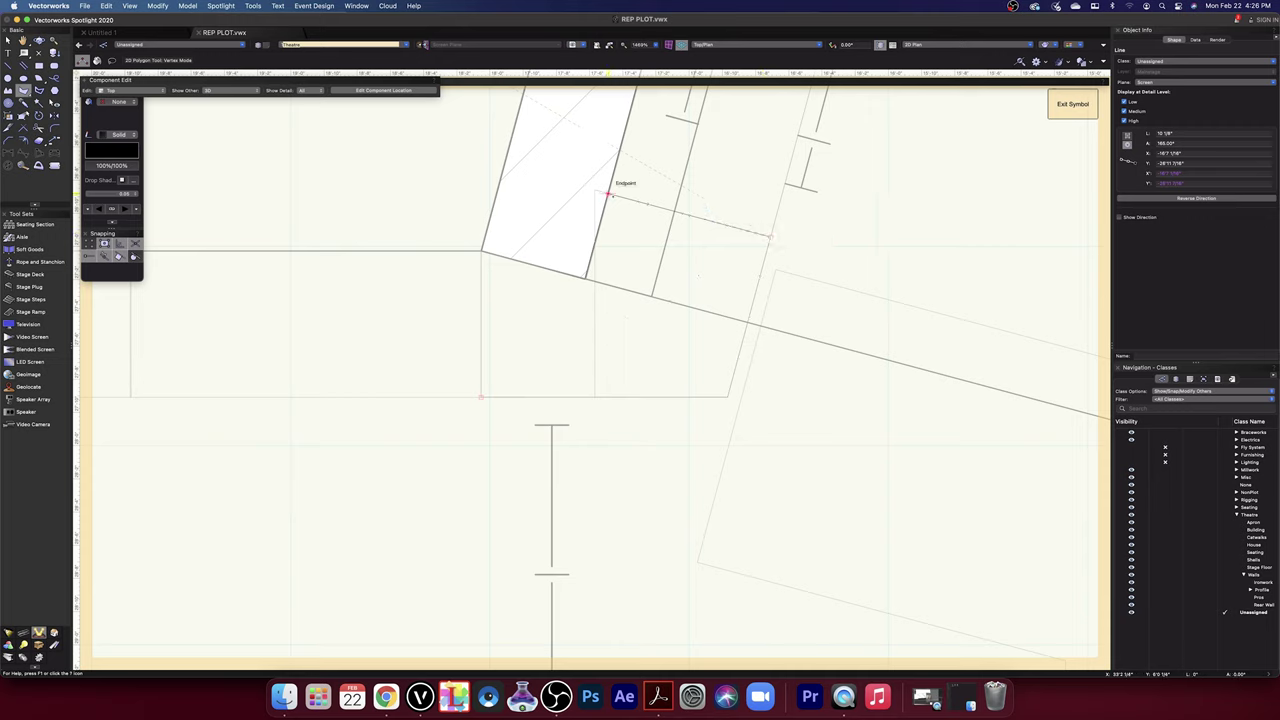
{"action": "left_click", "coordinate": [608, 193]}
{"action": "left_click", "coordinate": [585, 279]}
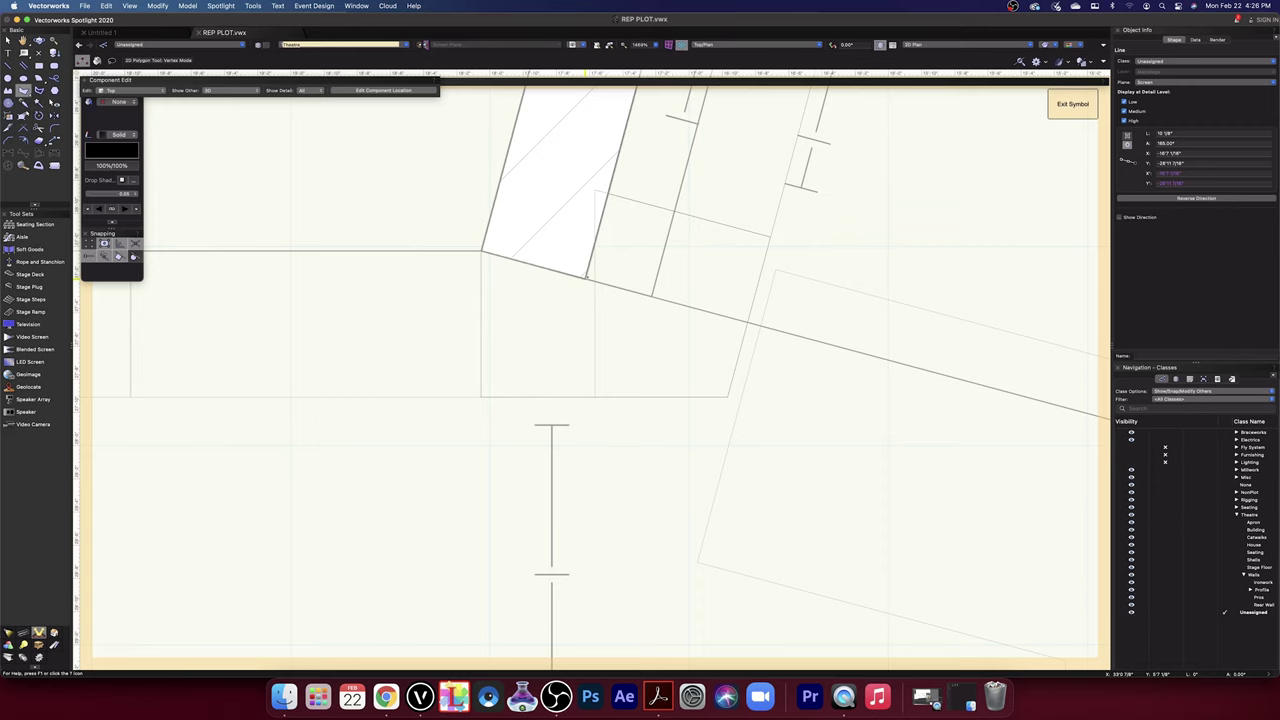
{"action": "double_click", "coordinate": [482, 251]}
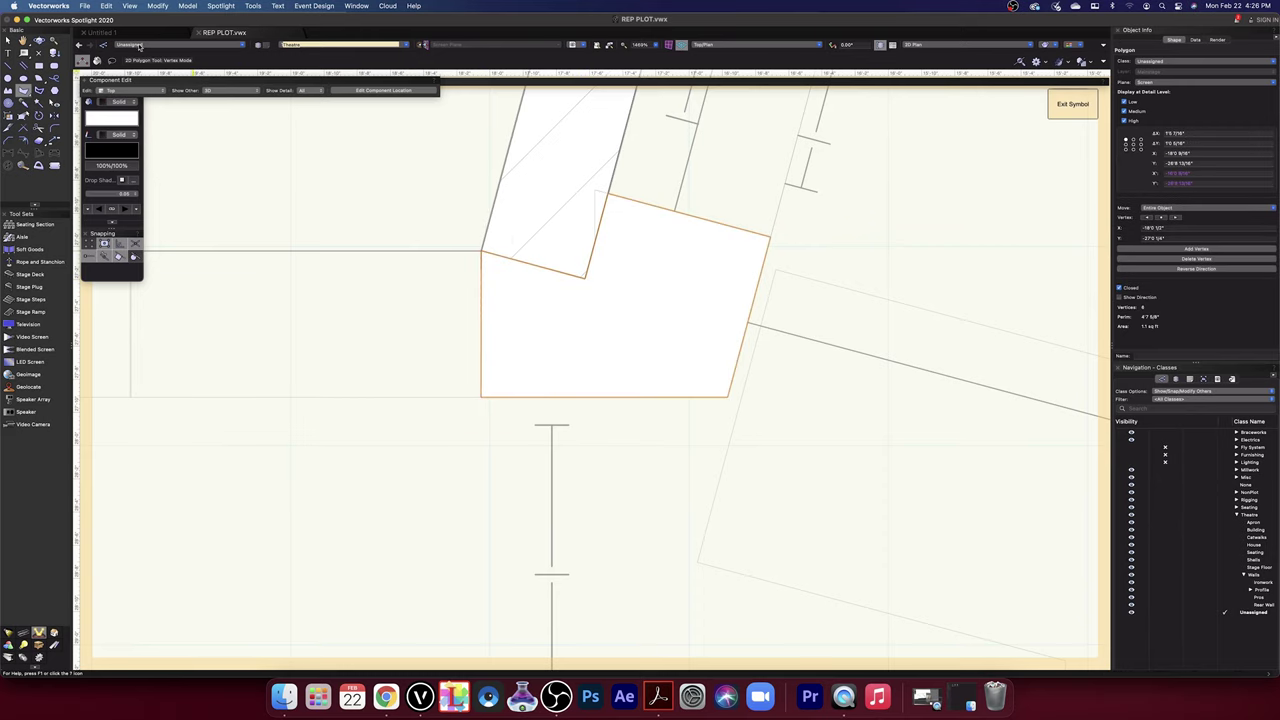
{"action": "left_click", "coordinate": [7, 41]}
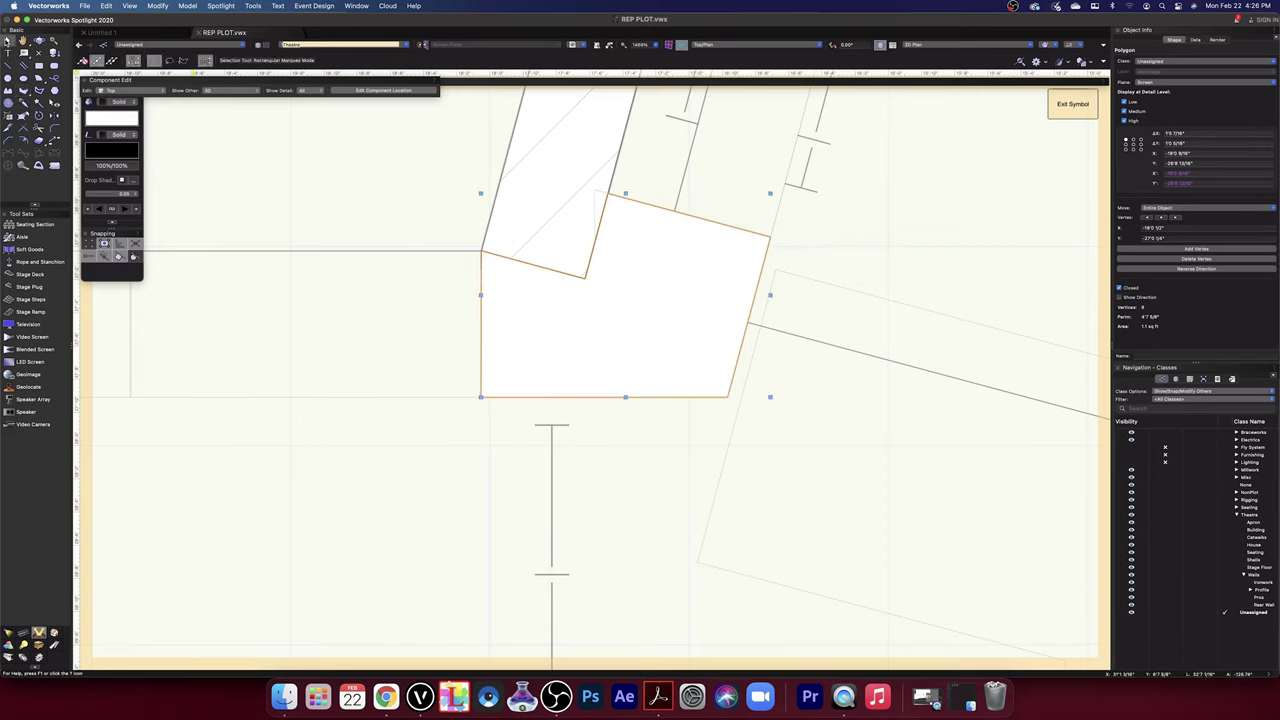
- Merge the new piece and the angled wall piece into one polygon with Add Surface
{"action": "left_click", "coordinate": [517, 126], "text": "shift"}
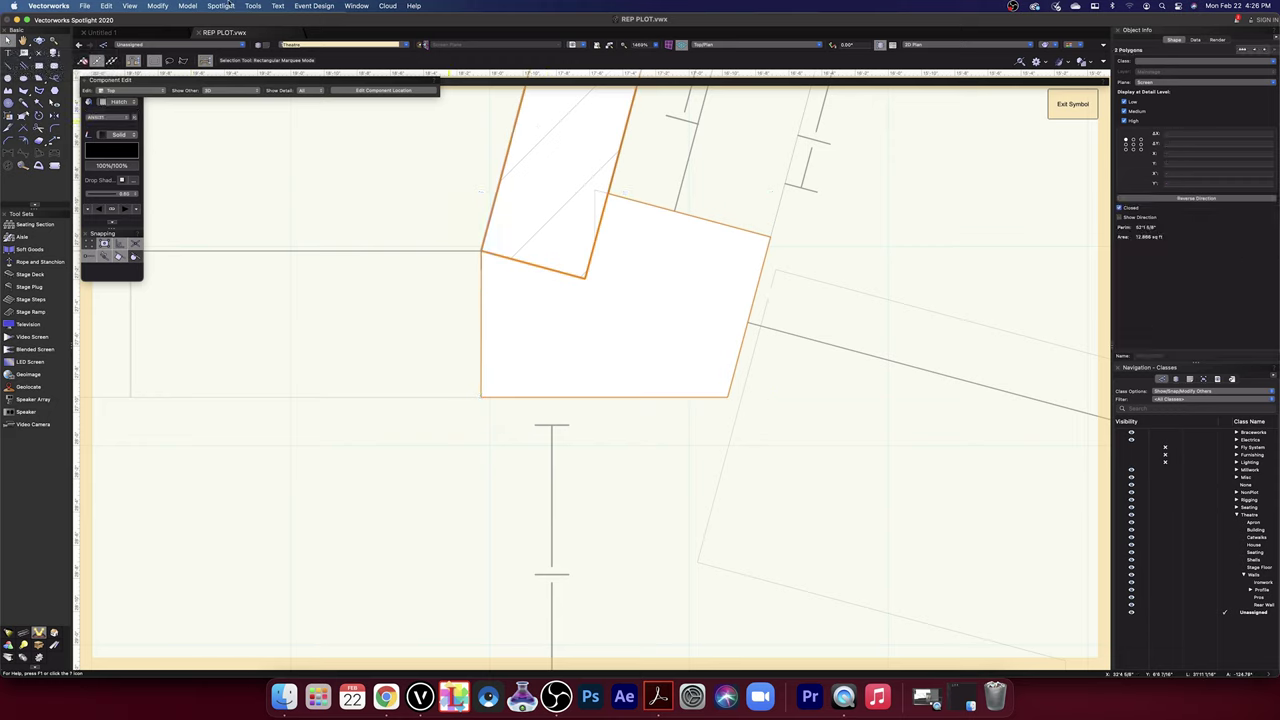
{"action": "left_click", "coordinate": [160, 6]}
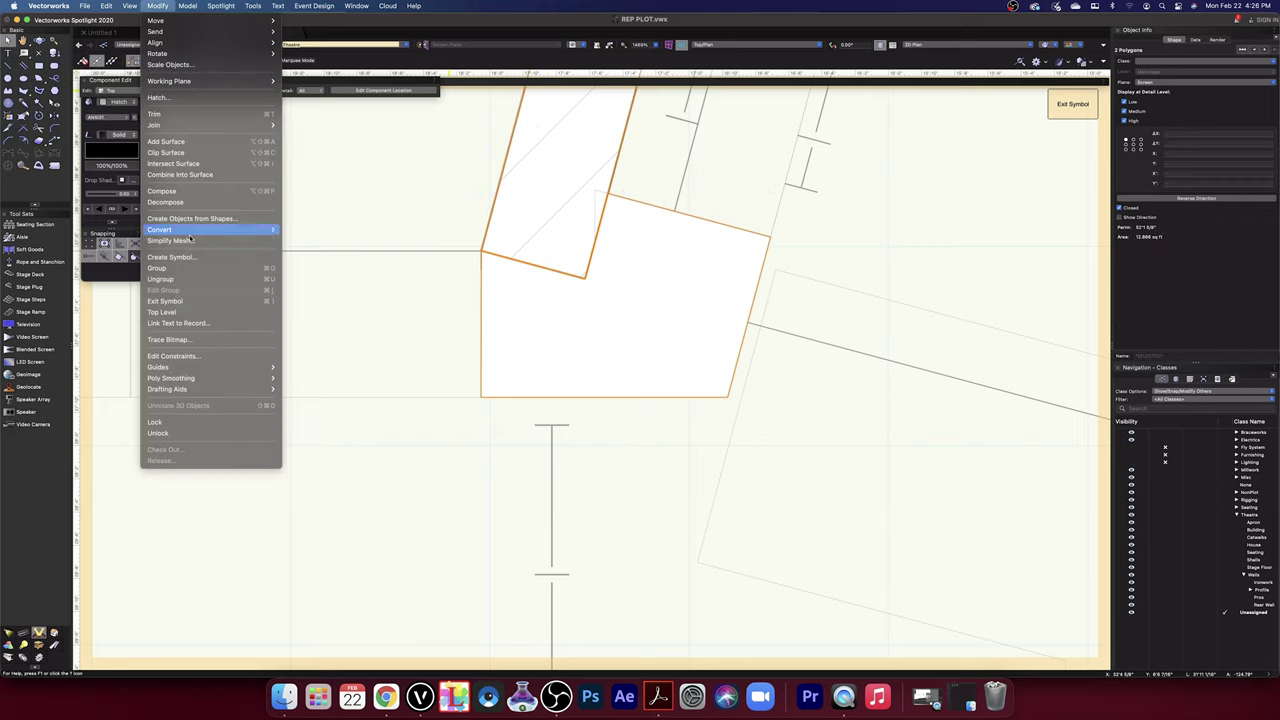
{"action": "left_click", "coordinate": [165, 141]}
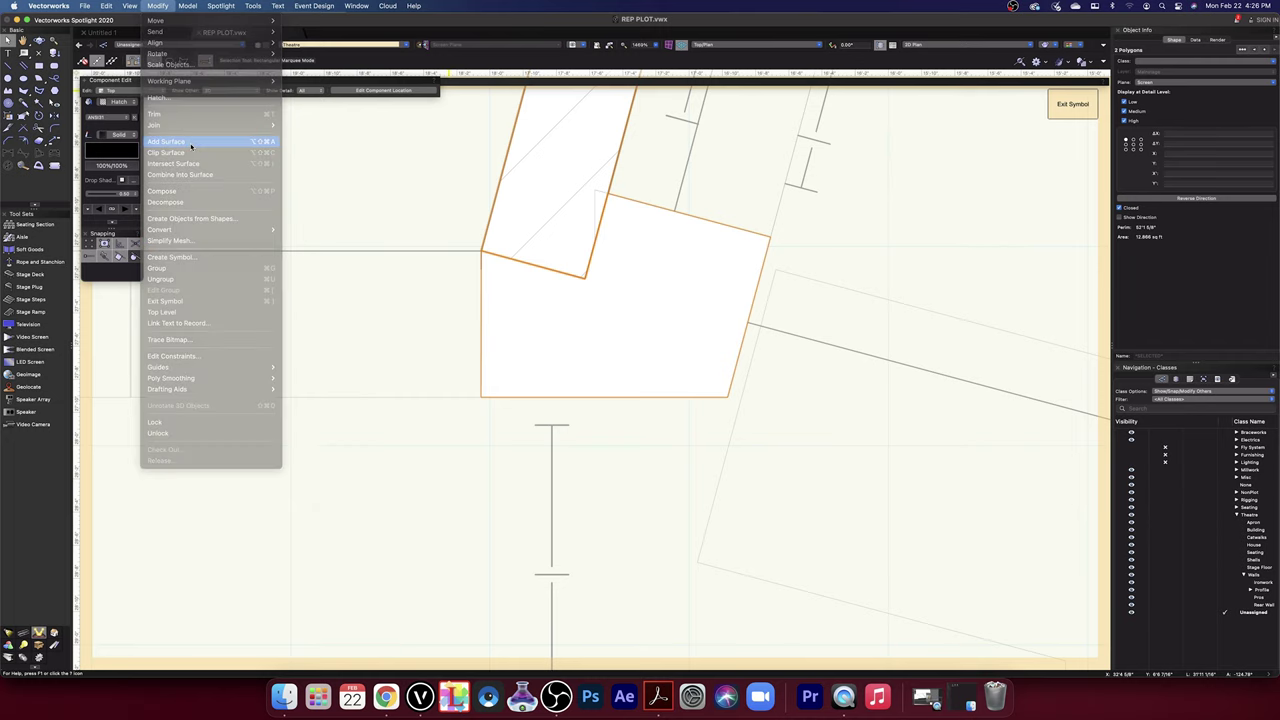
{"action": "left_click", "coordinate": [395, 343]}
- Give the merged corner wall polygon a heavier line thickness
{"action": "scroll", "coordinate": [395, 343], "scroll_direction": "down", "scroll_amount": 10}
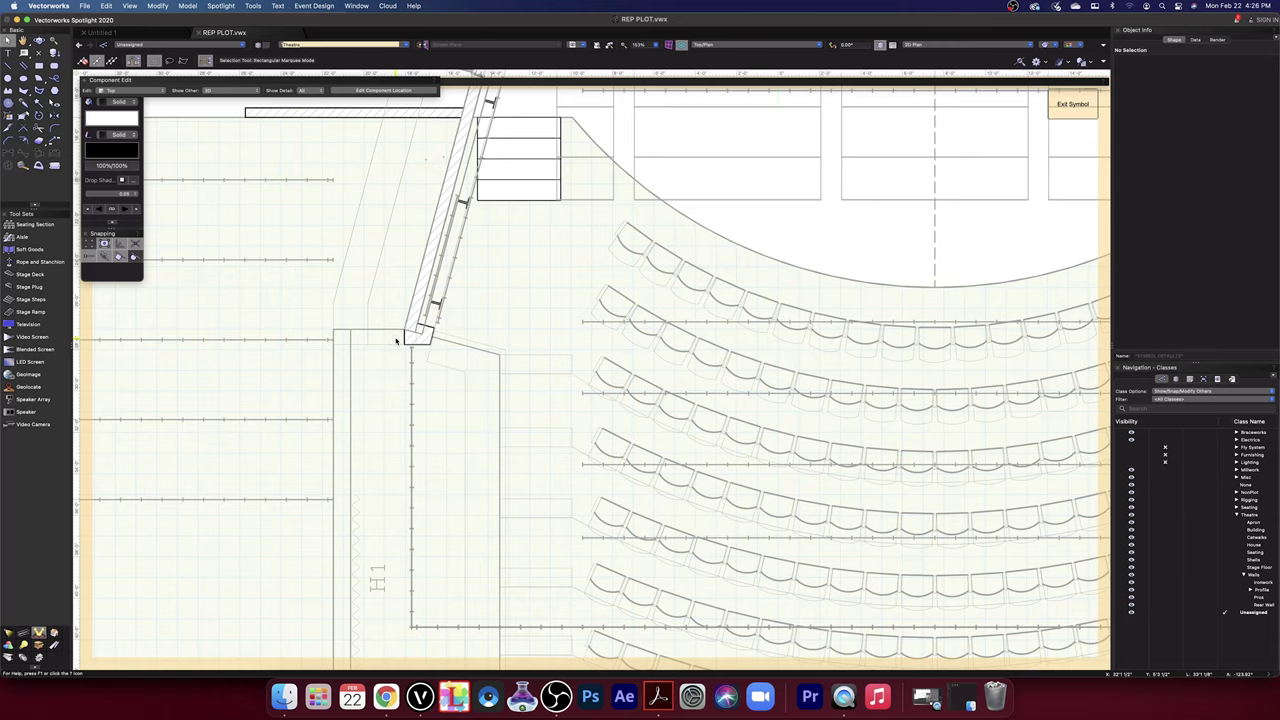
{"action": "mouse_move", "coordinate": [528, 298]}
{"action": "left_mouse_down"}
{"action": "mouse_move", "coordinate": [500, 325]}
{"action": "mouse_move", "coordinate": [471, 226]}
{"action": "mouse_move", "coordinate": [249, 354]}
{"action": "mouse_move", "coordinate": [500, 358]}
{"action": "mouse_move", "coordinate": [498, 371]}
{"action": "left_mouse_up"}
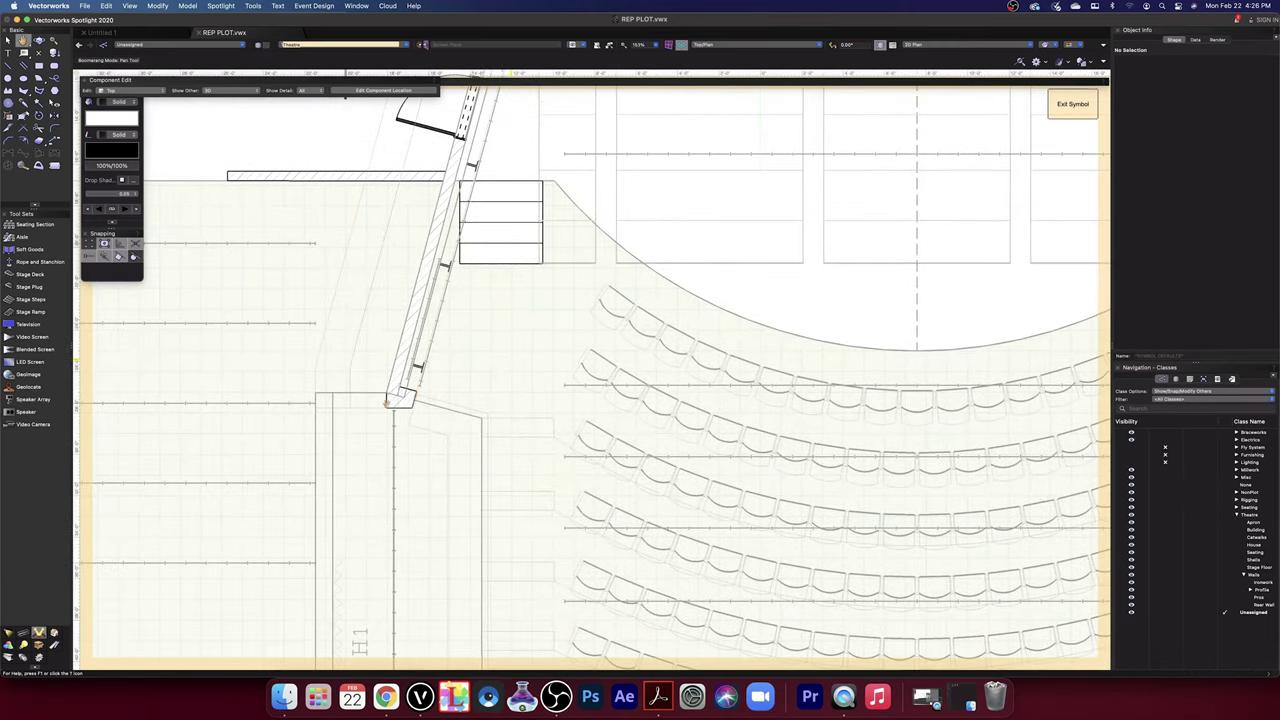
{"action": "left_click", "coordinate": [395, 374]}
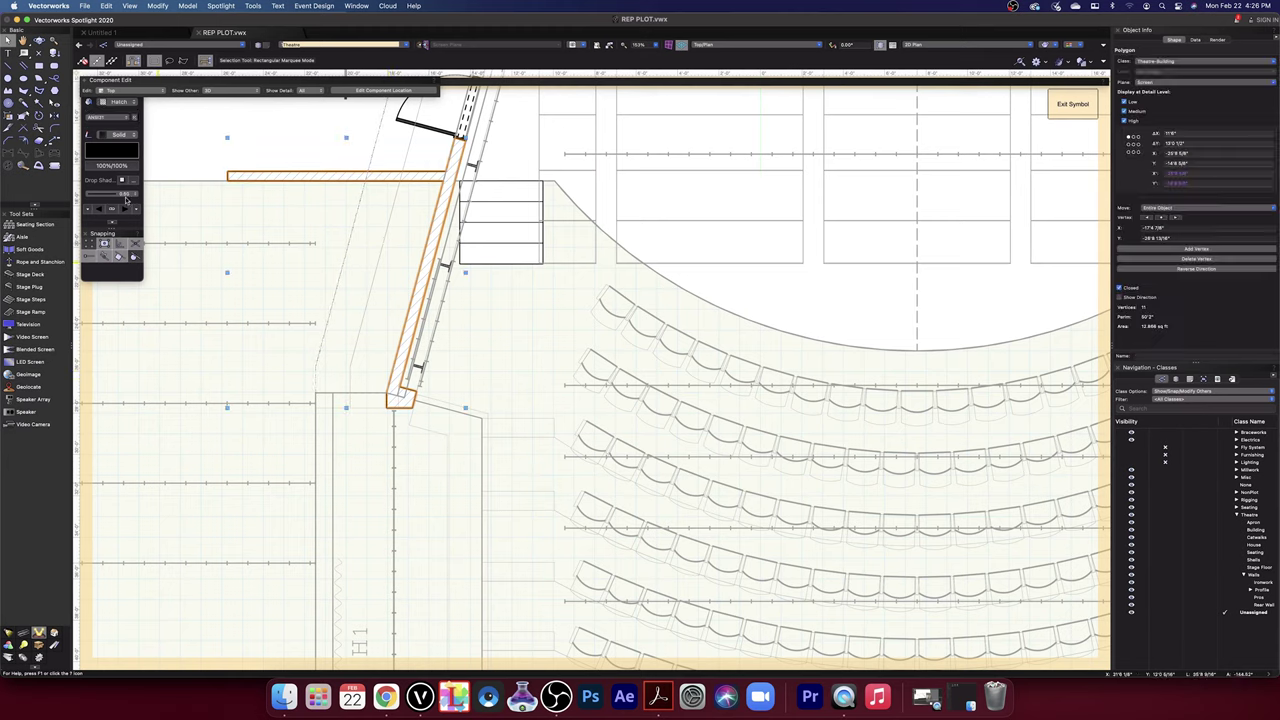
{"action": "left_click", "coordinate": [126, 196]}
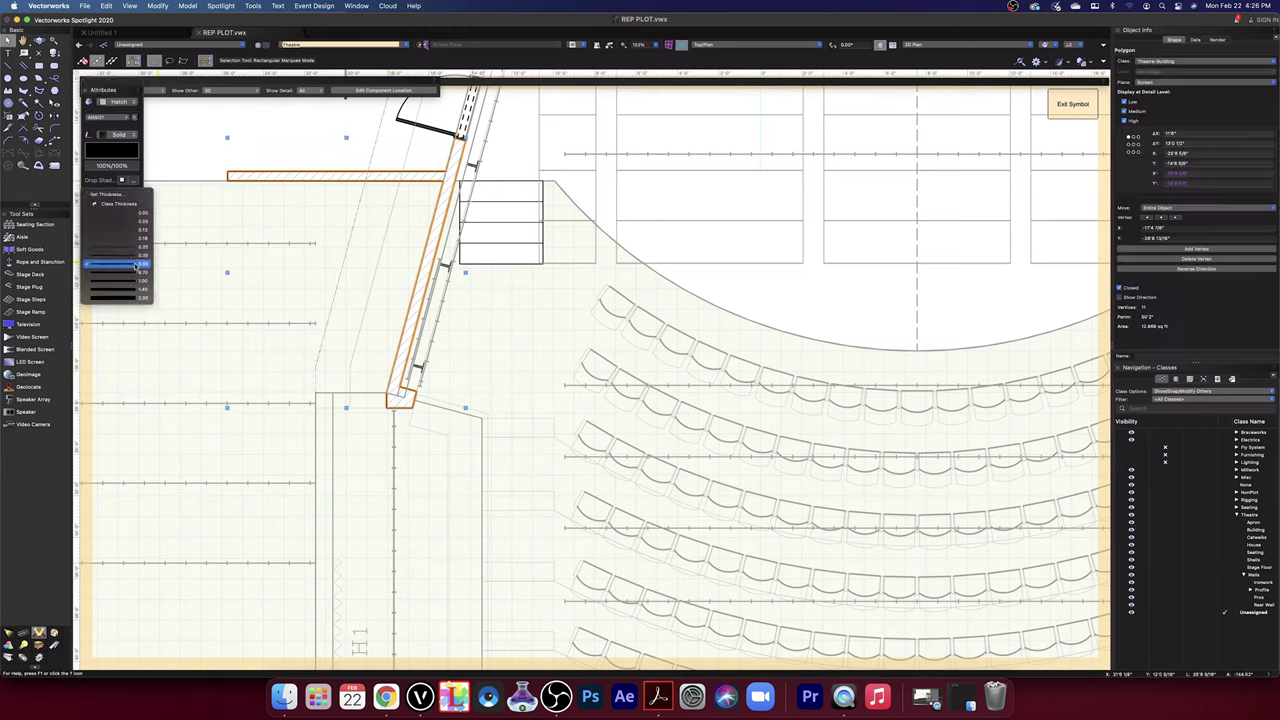
{"action": "left_click", "coordinate": [137, 265]}
{"action": "left_click", "coordinate": [531, 353]}
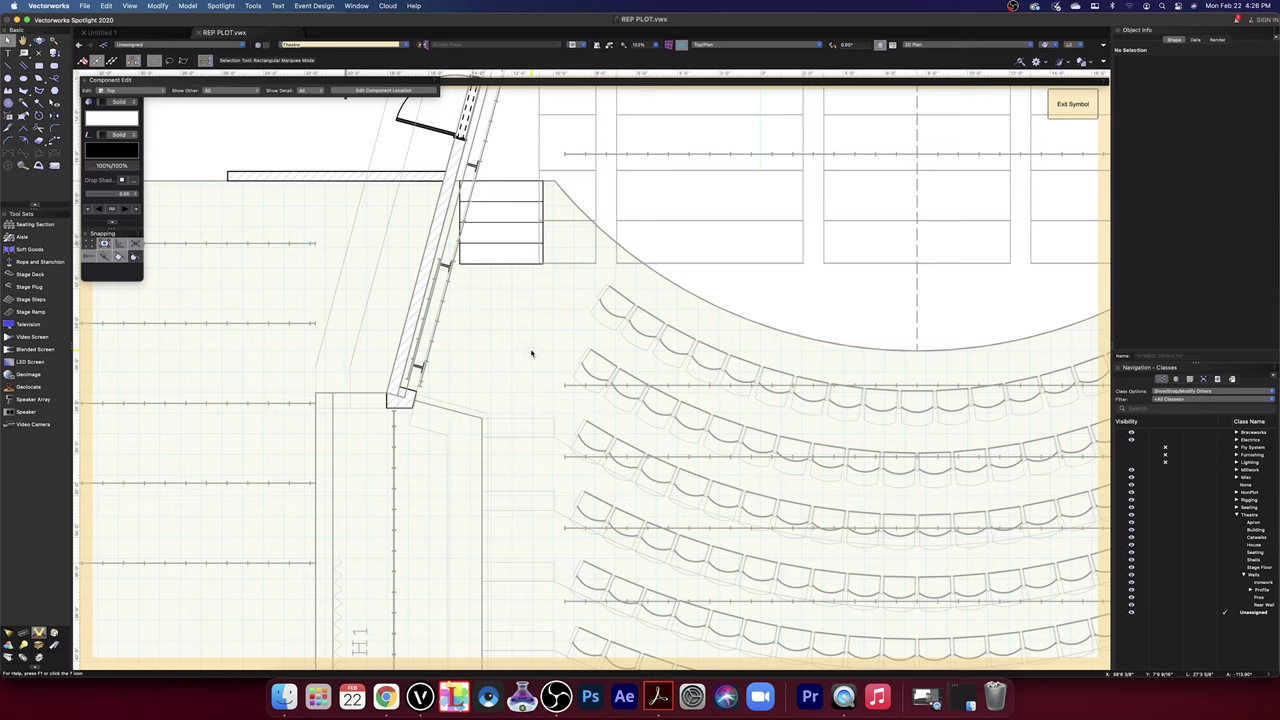
{"action": "left_click", "coordinate": [395, 369]}
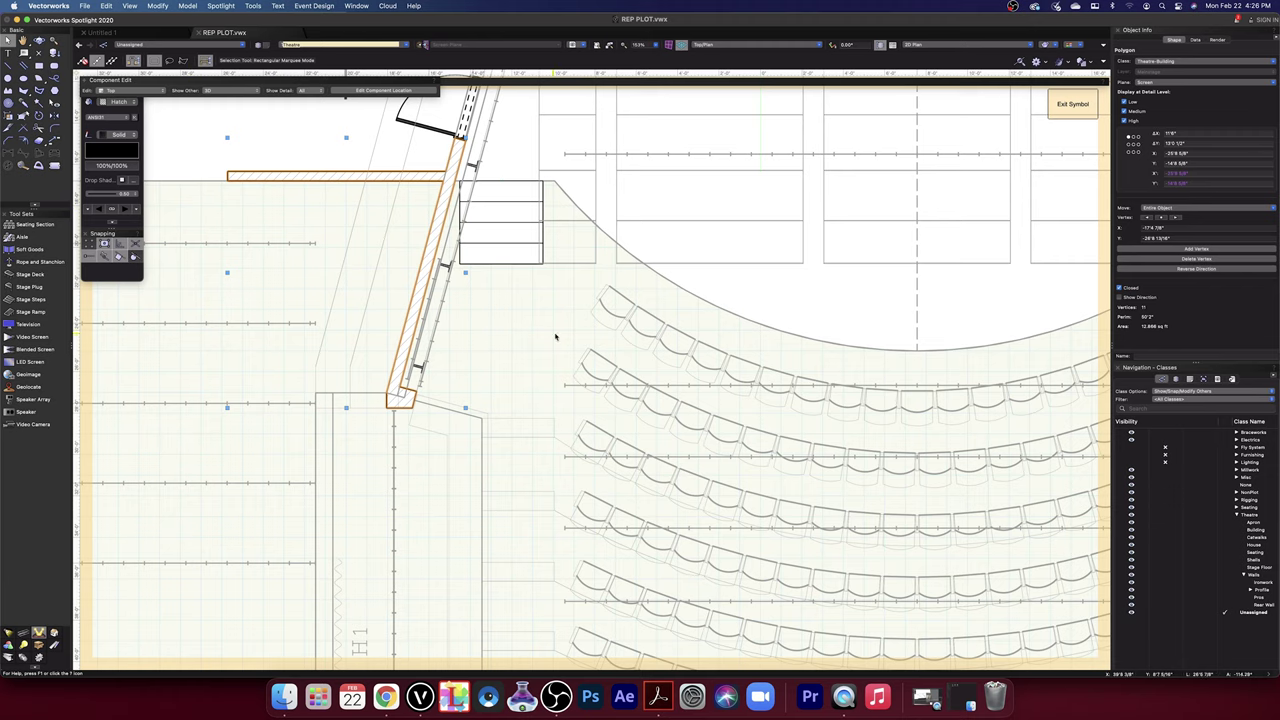
{"action": "left_click", "coordinate": [500, 330]}
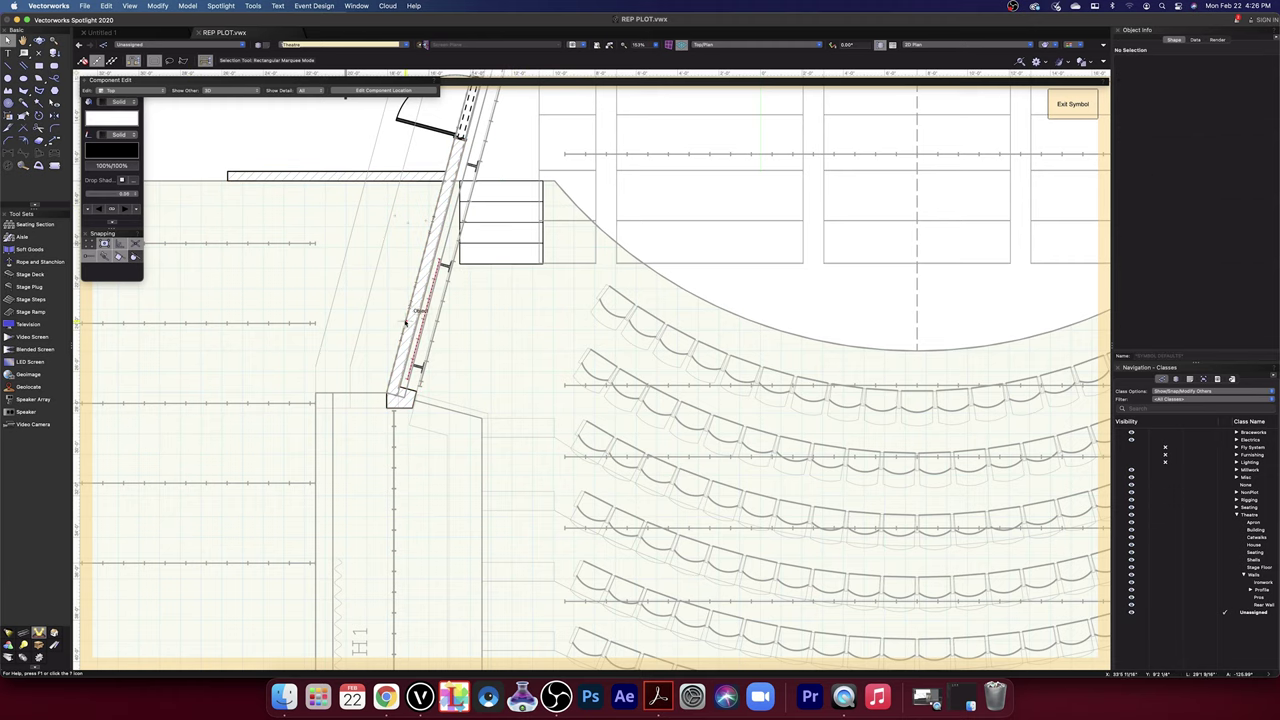
{"action": "scroll", "coordinate": [565, 332], "scroll_direction": "down", "scroll_amount": 5}
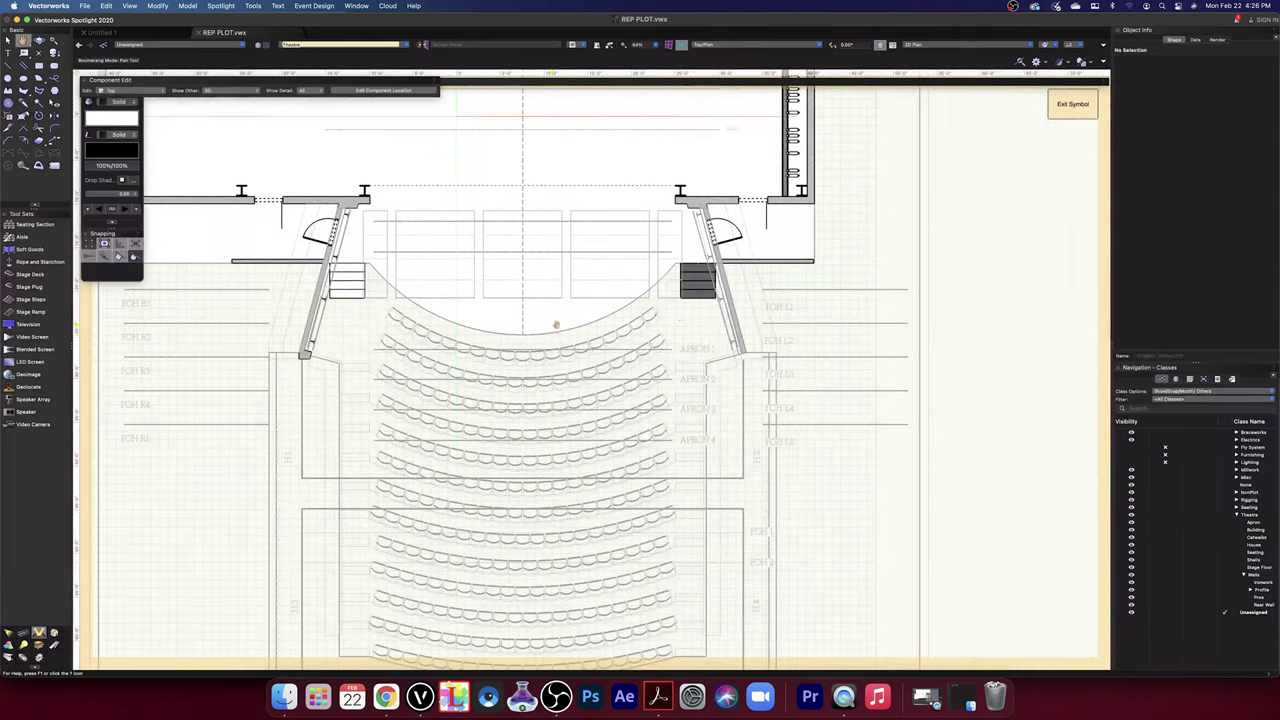
- Delete the right corner wall and mirror a duplicate of the left wall across the centre line
{"action": "left_click", "coordinate": [731, 289]}
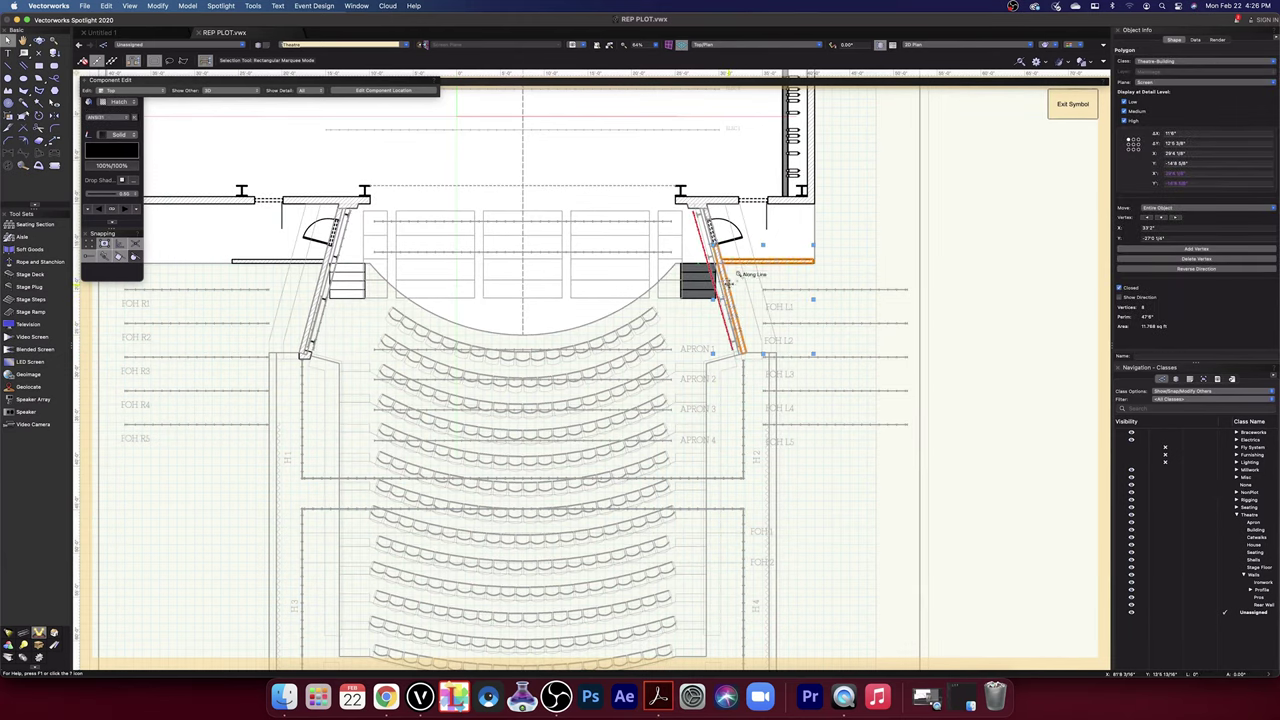
{"action": "key", "text": "Delete"}
{"action": "left_click", "coordinate": [308, 312]}
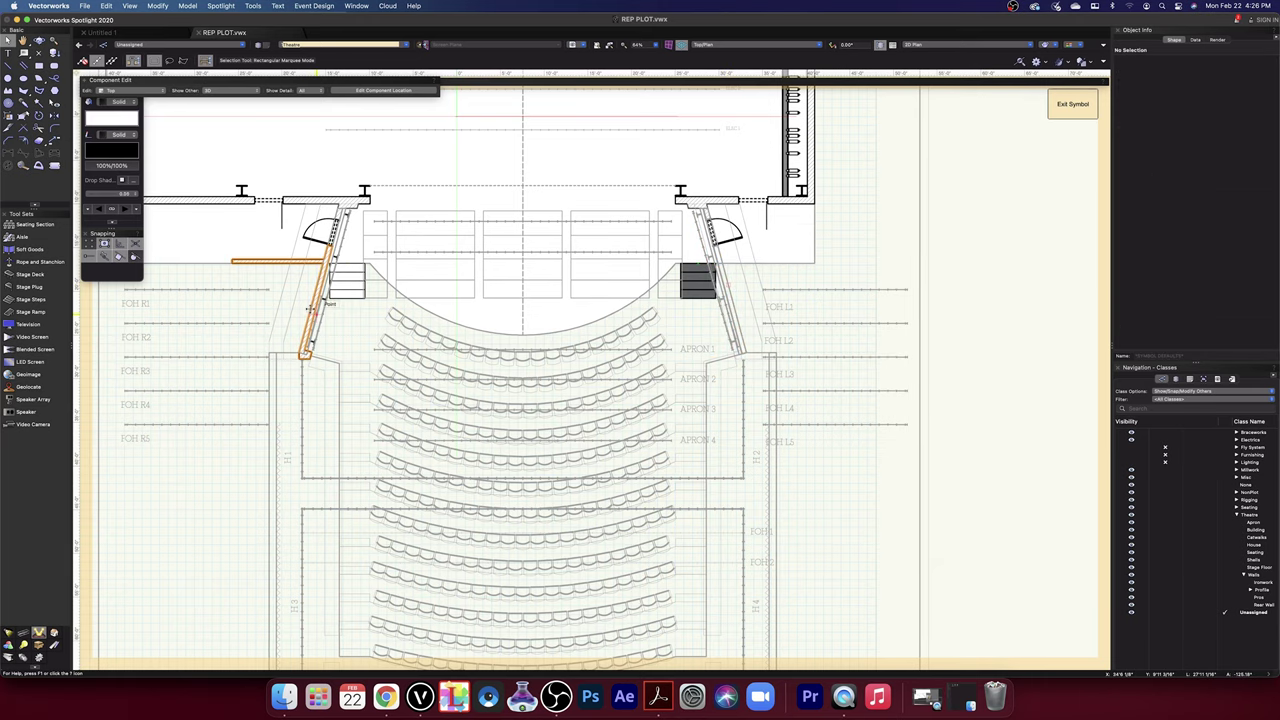
{"action": "left_click", "coordinate": [55, 116]}
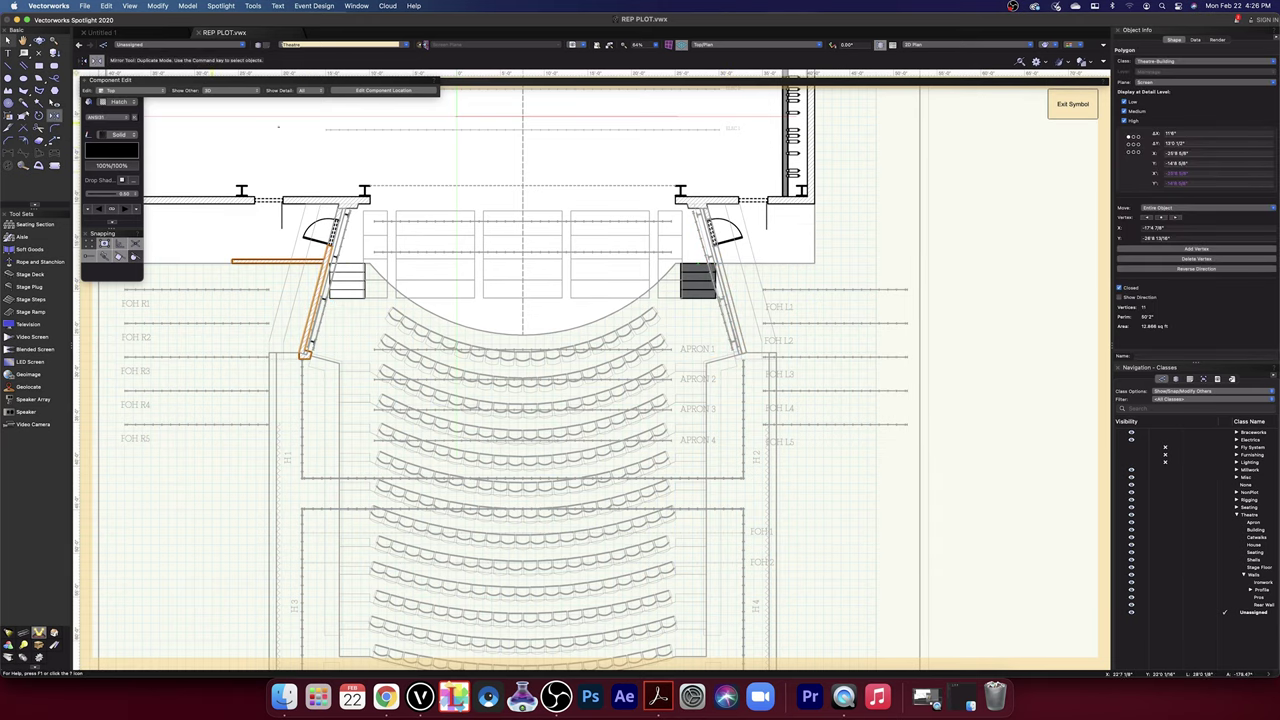
{"action": "left_click", "coordinate": [521, 148]}
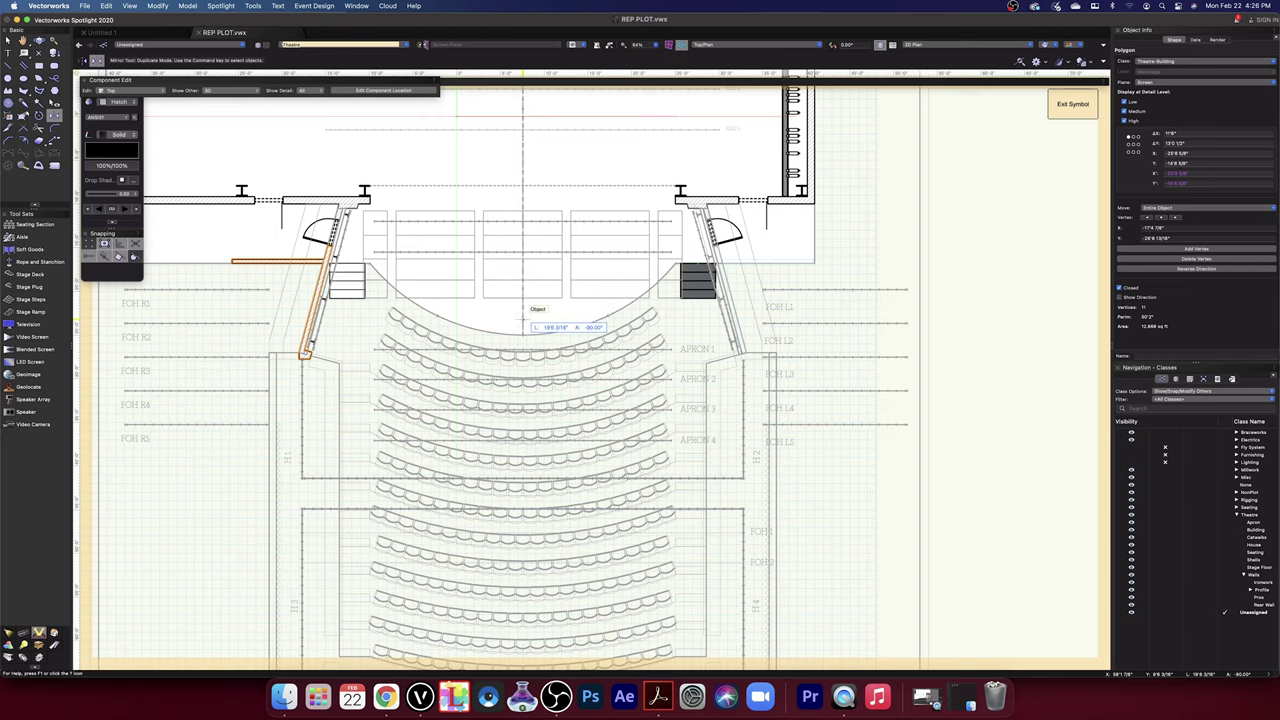
{"action": "left_click", "coordinate": [522, 328]}
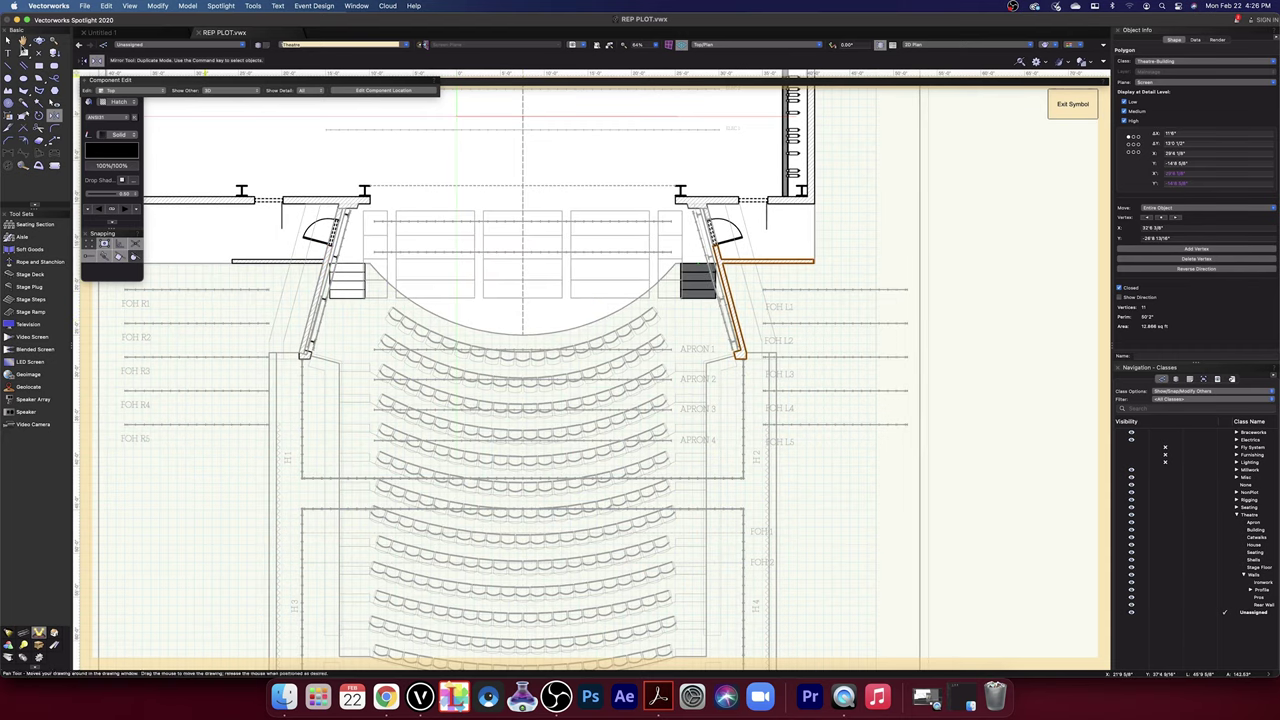
{"action": "left_click", "coordinate": [7, 40]}
{"action": "scroll", "coordinate": [740, 350], "scroll_direction": "up", "scroll_amount": 10}
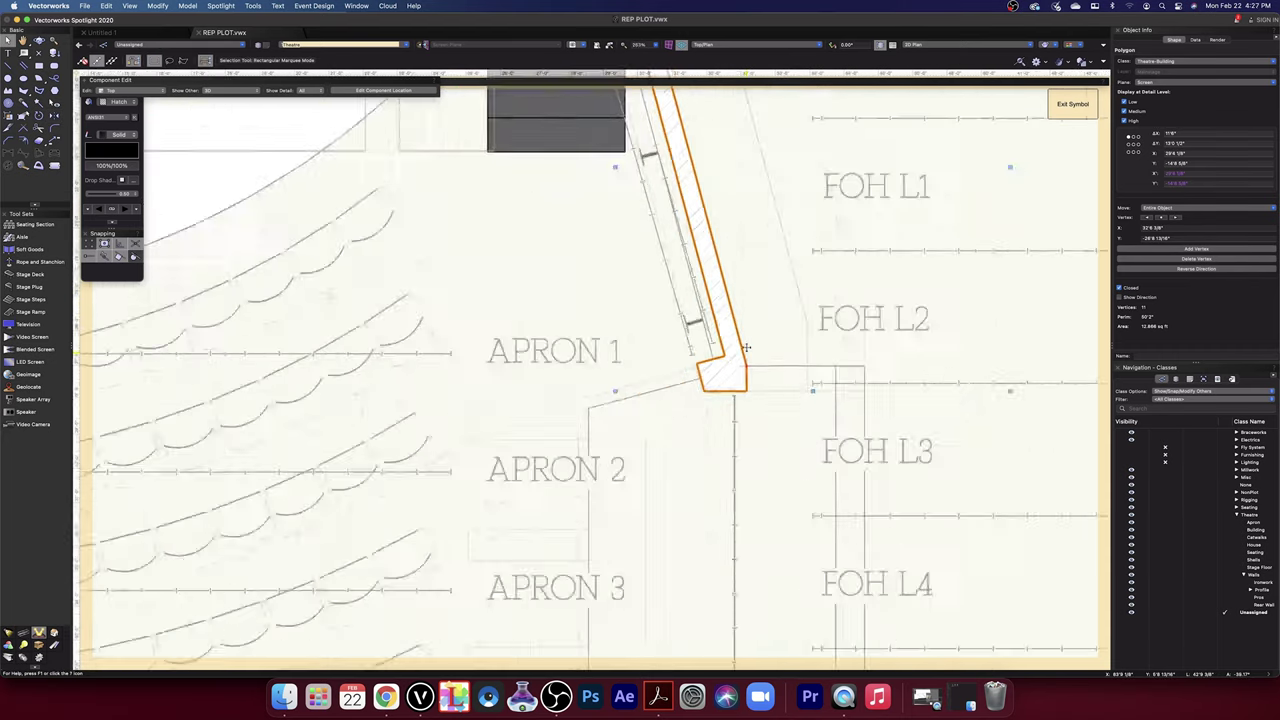
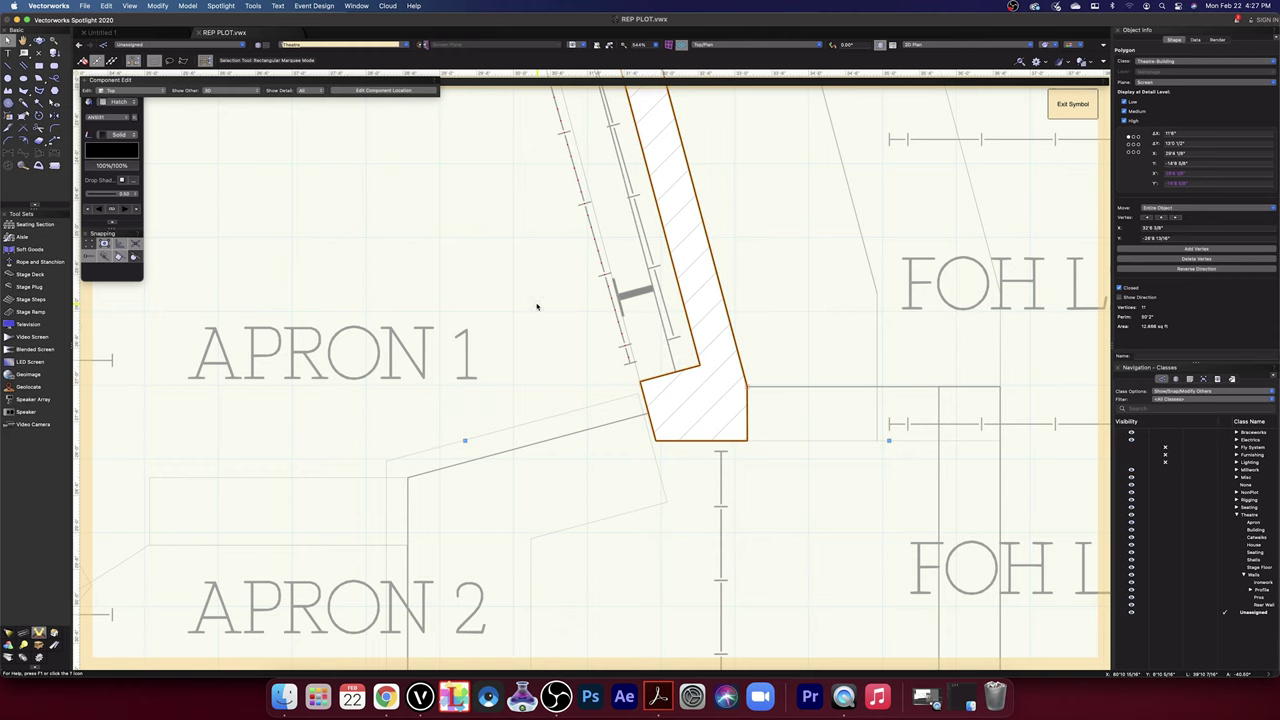
- Exit the symbol edit and zoom in on the stage-left wall end of the seating plan
{"action": "scroll", "coordinate": [538, 308], "scroll_direction": "down", "scroll_amount": 10}
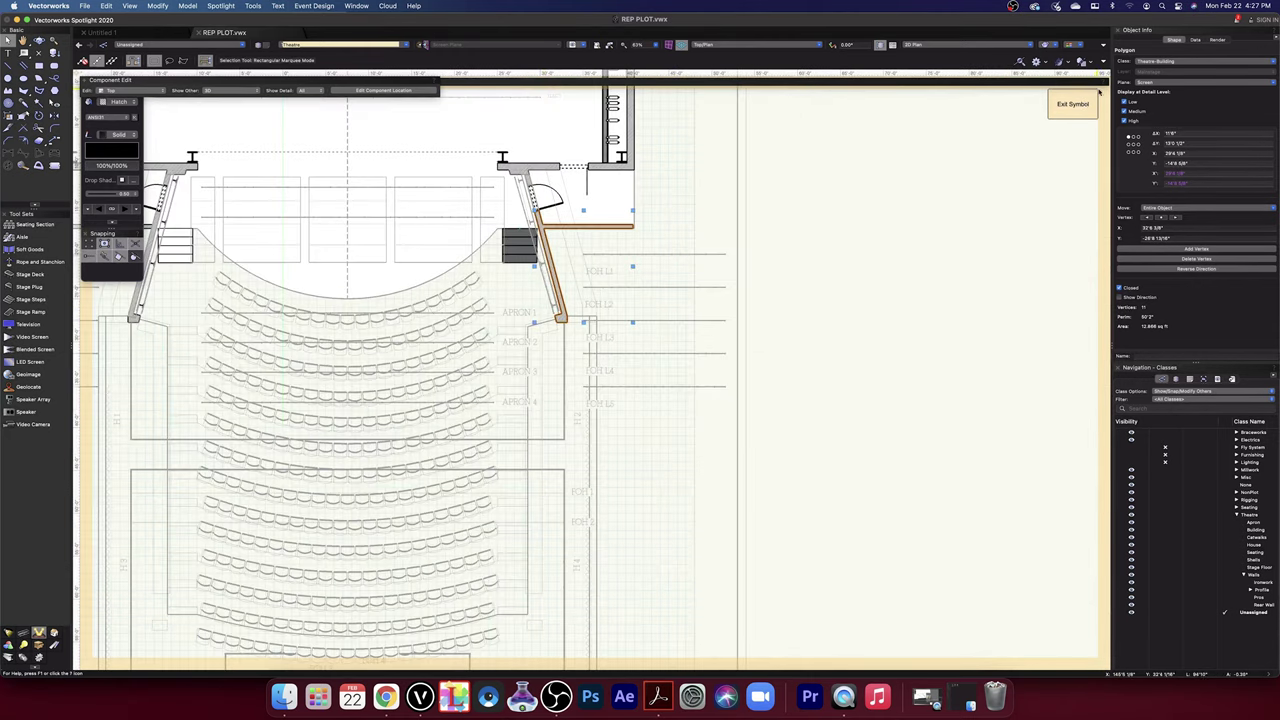
{"action": "left_click", "coordinate": [1073, 104]}
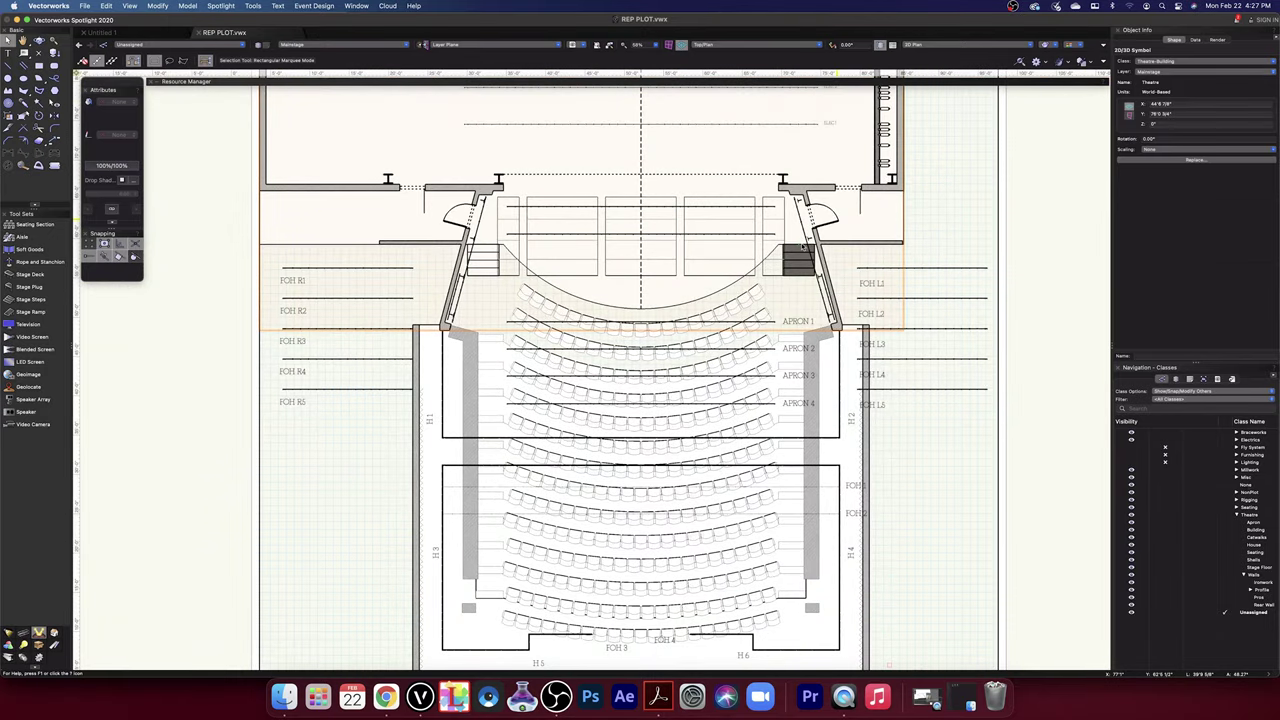
{"action": "scroll", "coordinate": [455, 331], "scroll_direction": "up", "scroll_amount": 10}
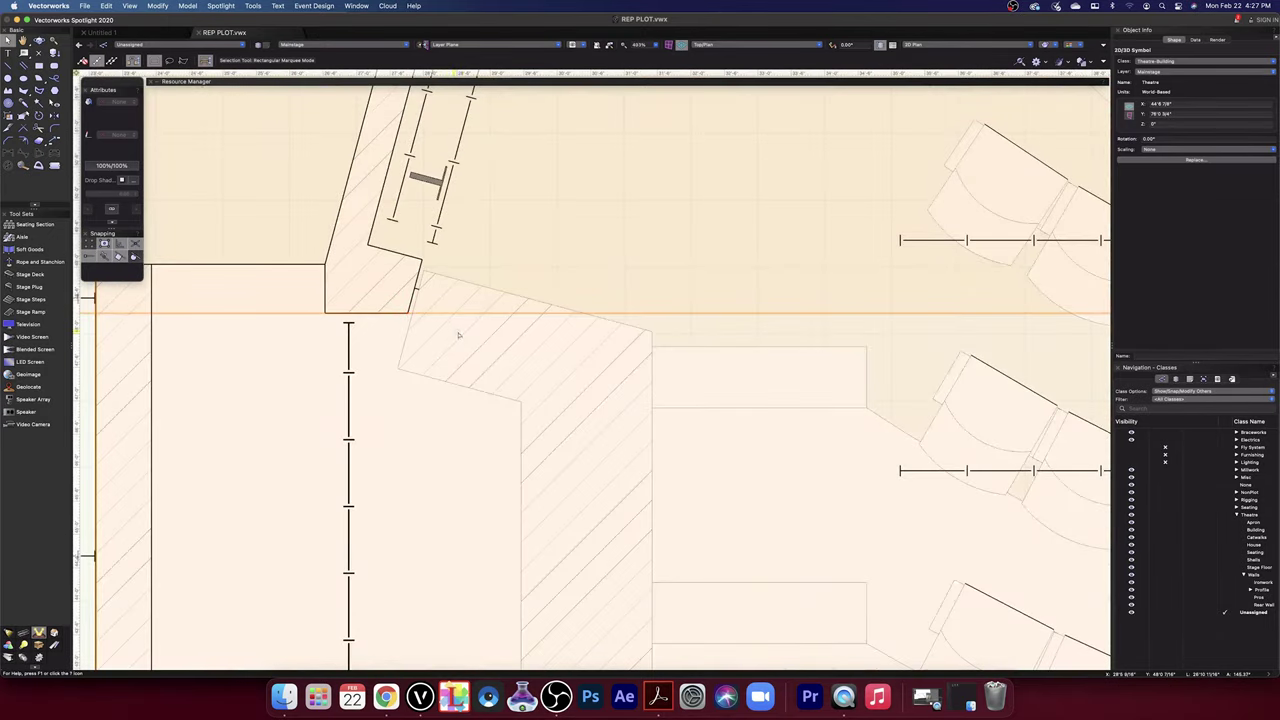
{"action": "scroll", "coordinate": [459, 335], "scroll_direction": "down", "scroll_amount": 5}
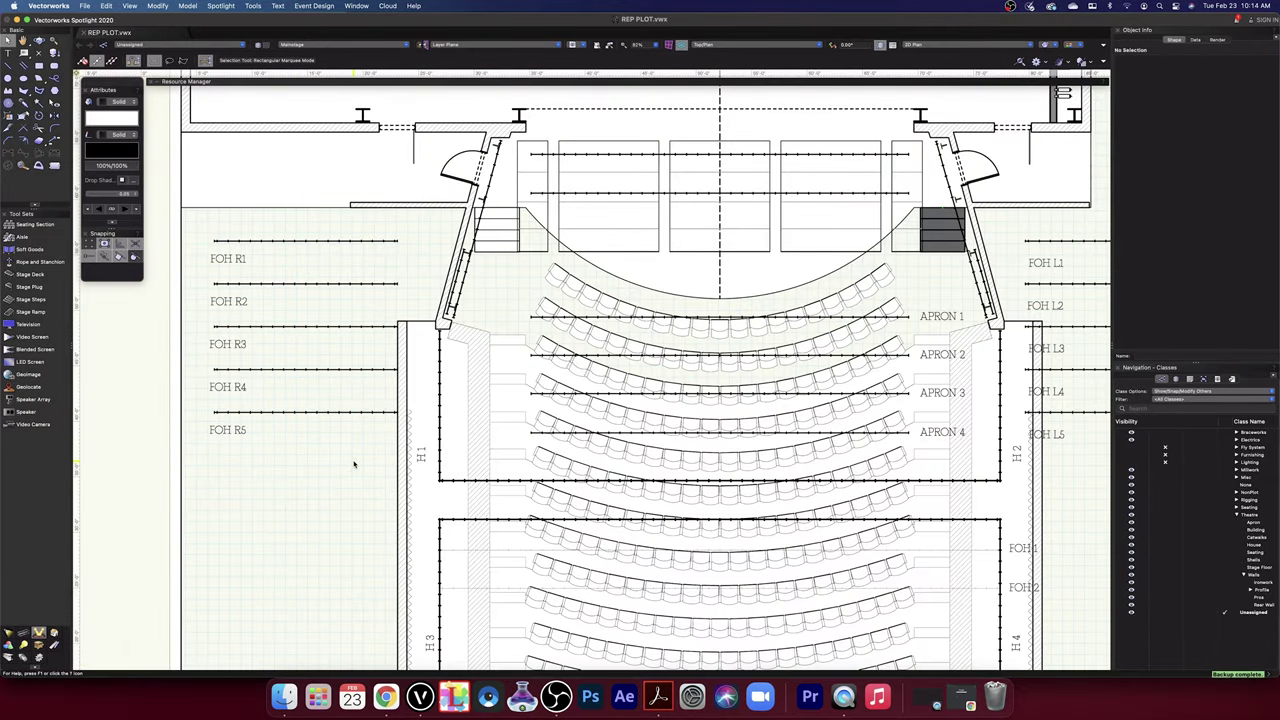
{"action": "middle_click_drag", "start_coordinate": [354, 464], "coordinate": [251, 496]}
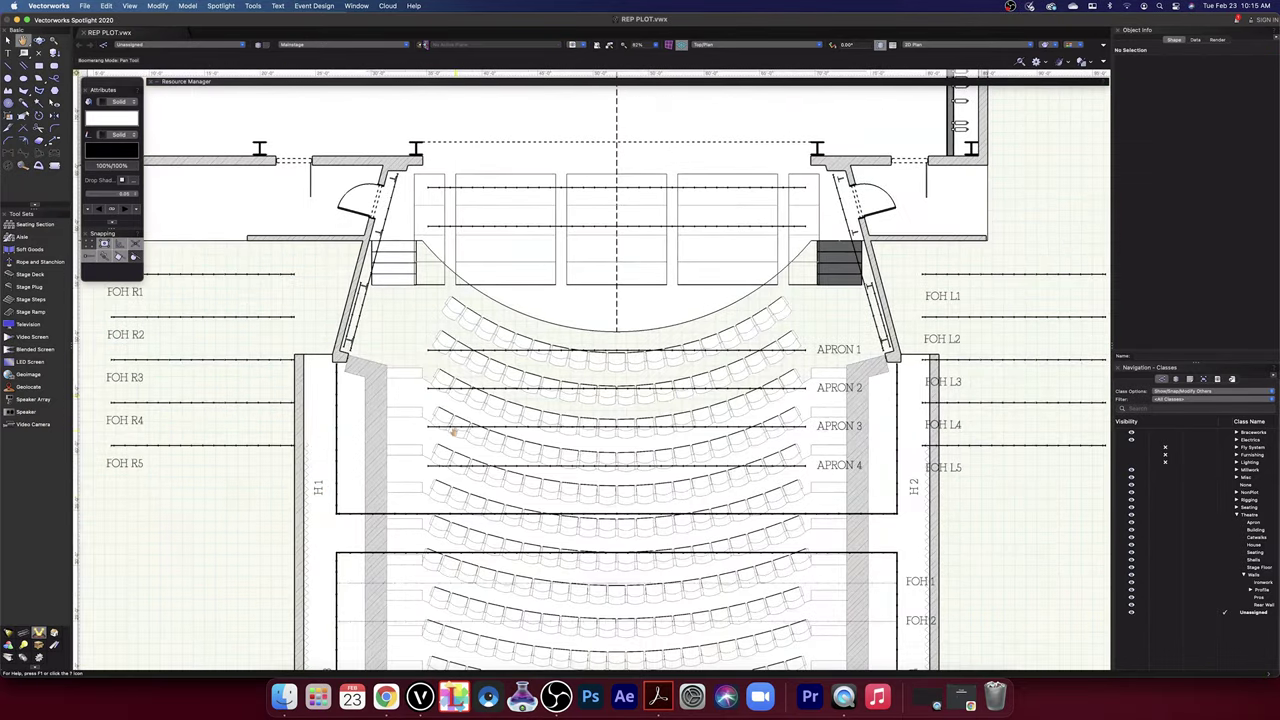
{"action": "middle_click_drag", "start_coordinate": [399, 332], "coordinate": [460, 347]}
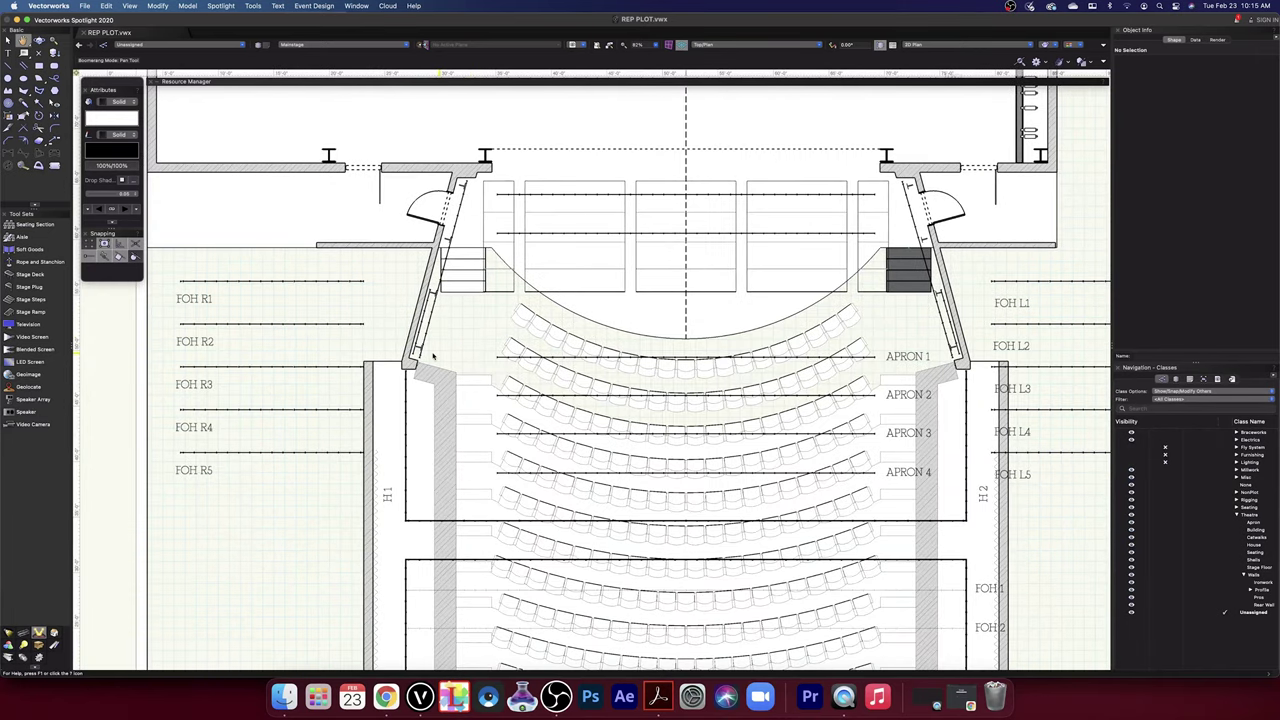
{"action": "scroll", "coordinate": [432, 355], "scroll_direction": "up", "scroll_amount": 5}
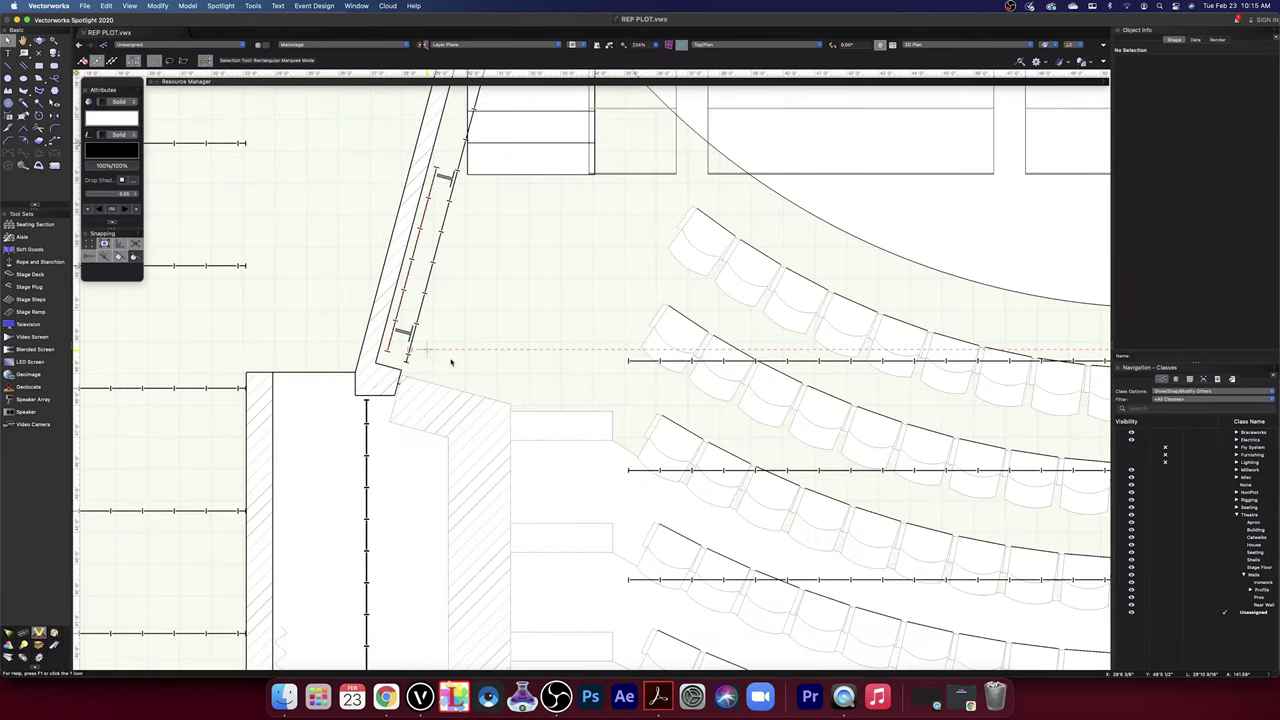
{"action": "scroll", "coordinate": [451, 363], "scroll_direction": "up", "scroll_amount": 4}
{"action": "mouse_move", "coordinate": [449, 360]}
{"action": "middle_mouse_down"}
{"action": "mouse_move", "coordinate": [751, 274]}
{"action": "mouse_move", "coordinate": [846, 186]}
{"action": "middle_mouse_up"}
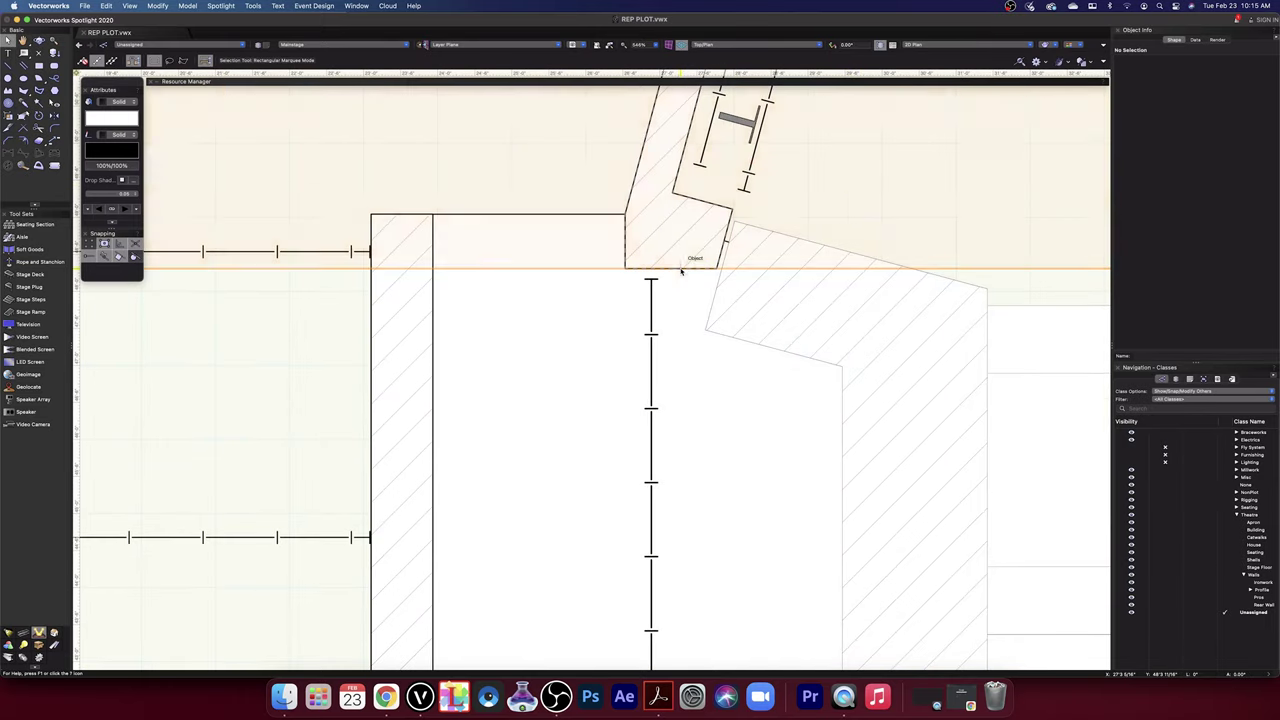
- In the Theatre symbol's 2D components, drag the hatched wall-end polygon's corner vertices downward
{"action": "double_click", "coordinate": [688, 270]}
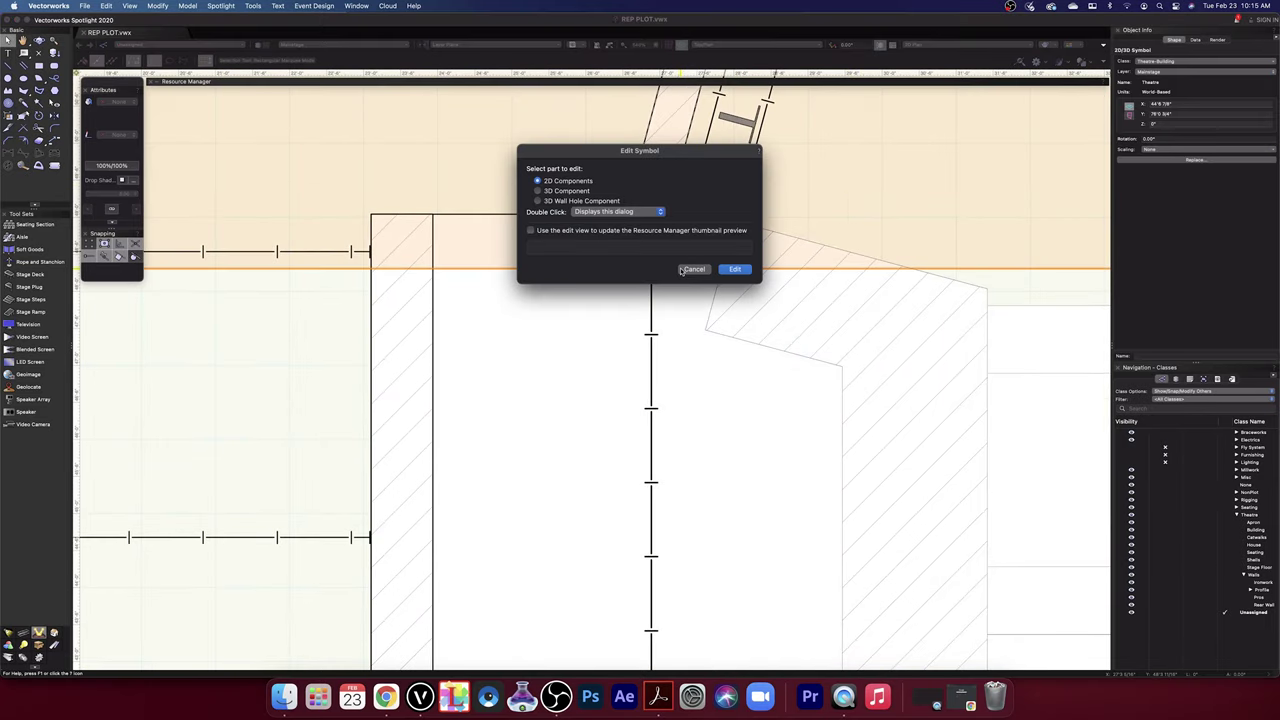
{"action": "left_click", "coordinate": [734, 270]}
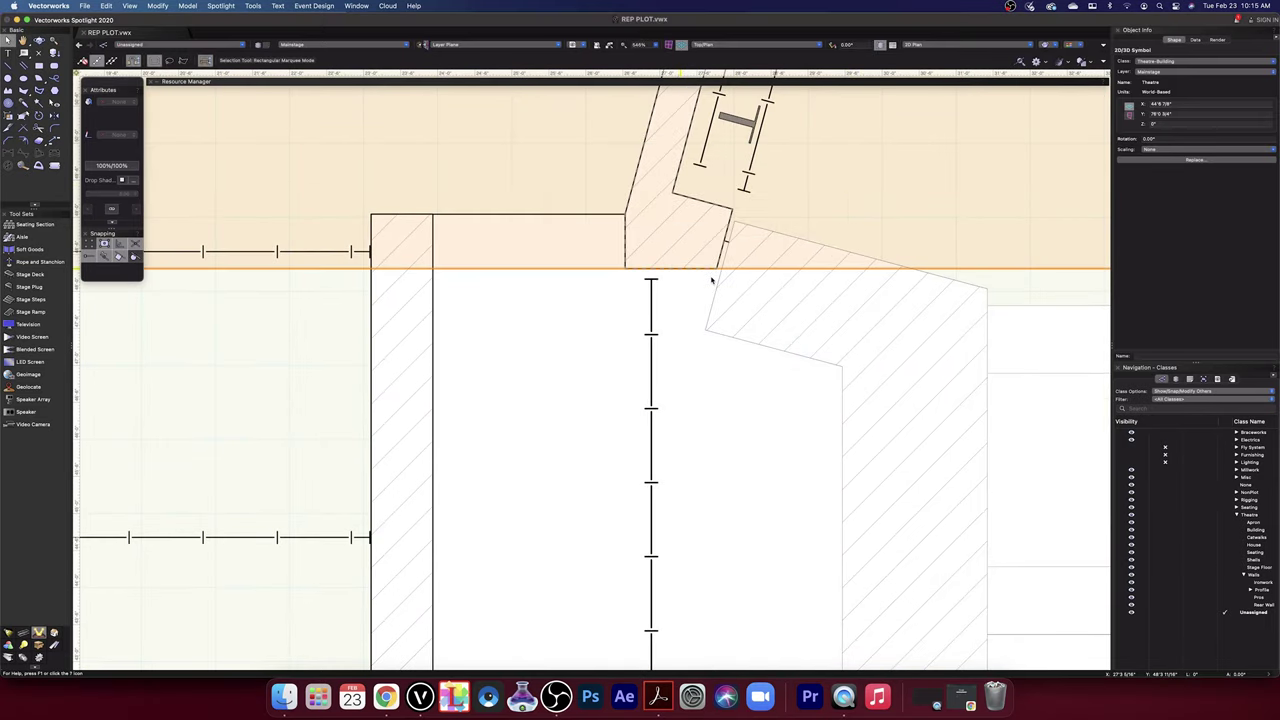
{"action": "left_click", "coordinate": [712, 266]}
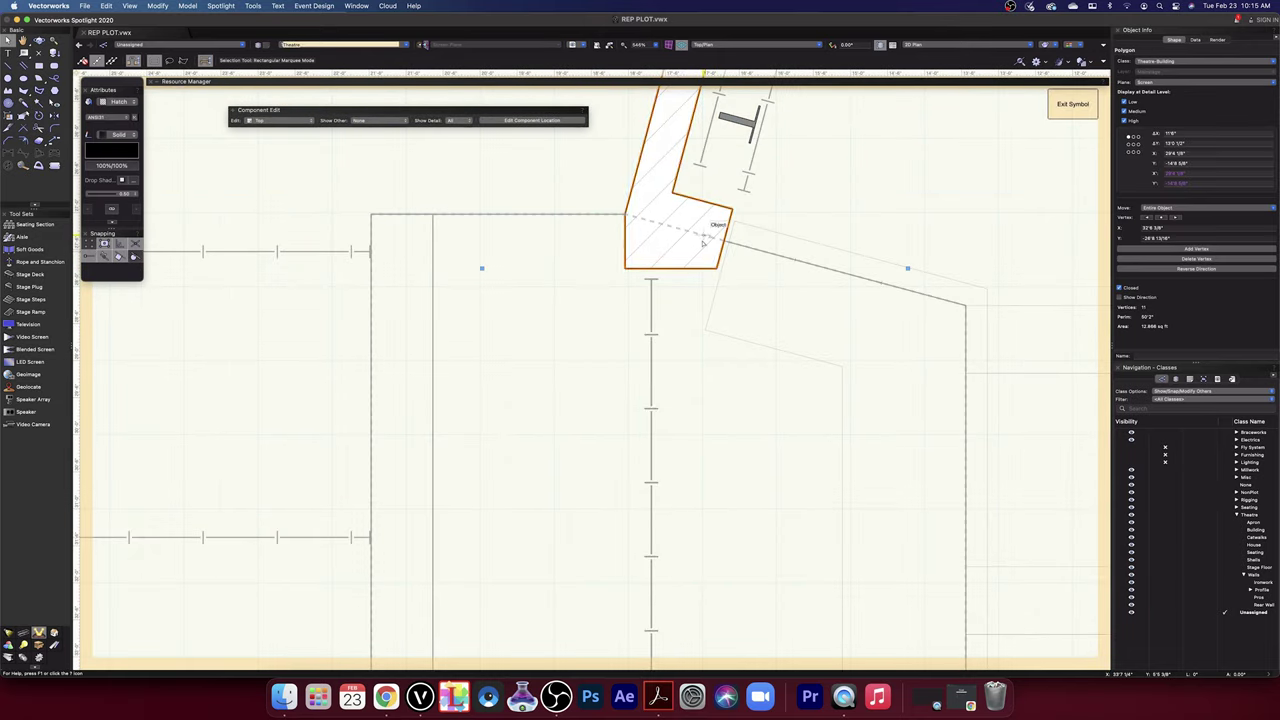
{"action": "key", "text": "shift+r"}
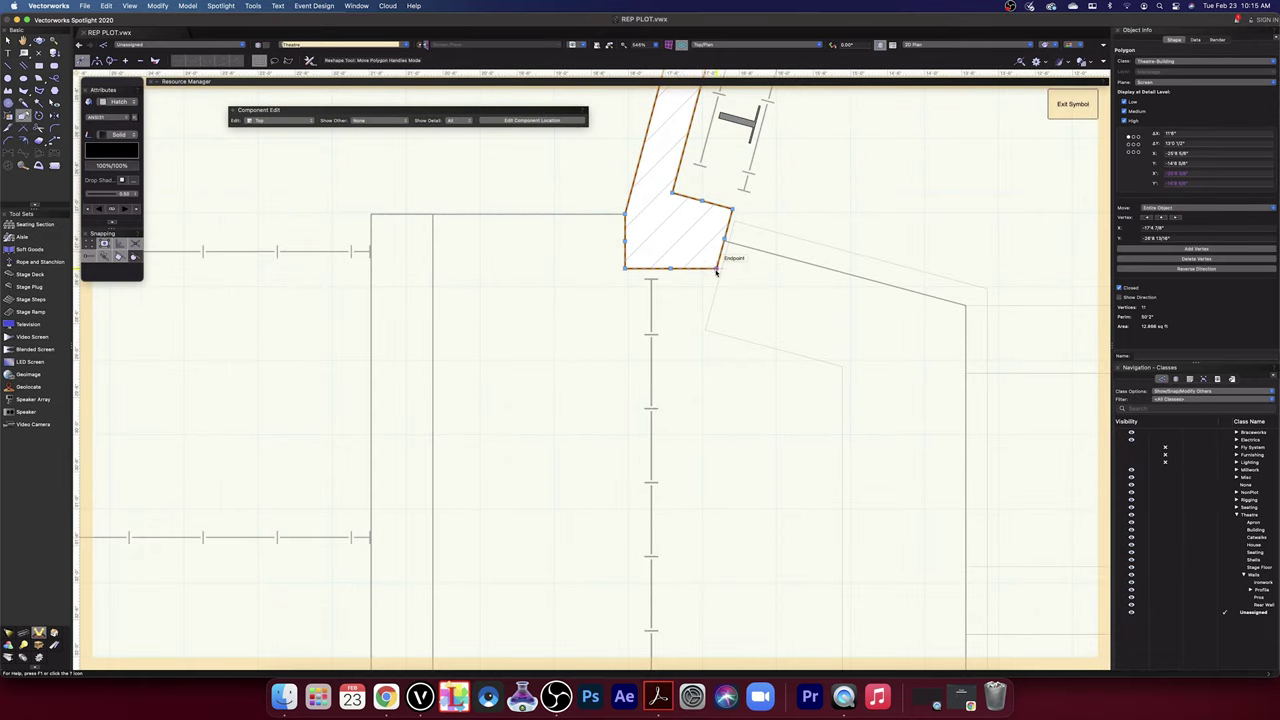
{"action": "left_click_drag", "start_coordinate": [715, 268], "coordinate": [705, 330]}
{"action": "left_click_drag", "start_coordinate": [734, 209], "coordinate": [664, 224]}
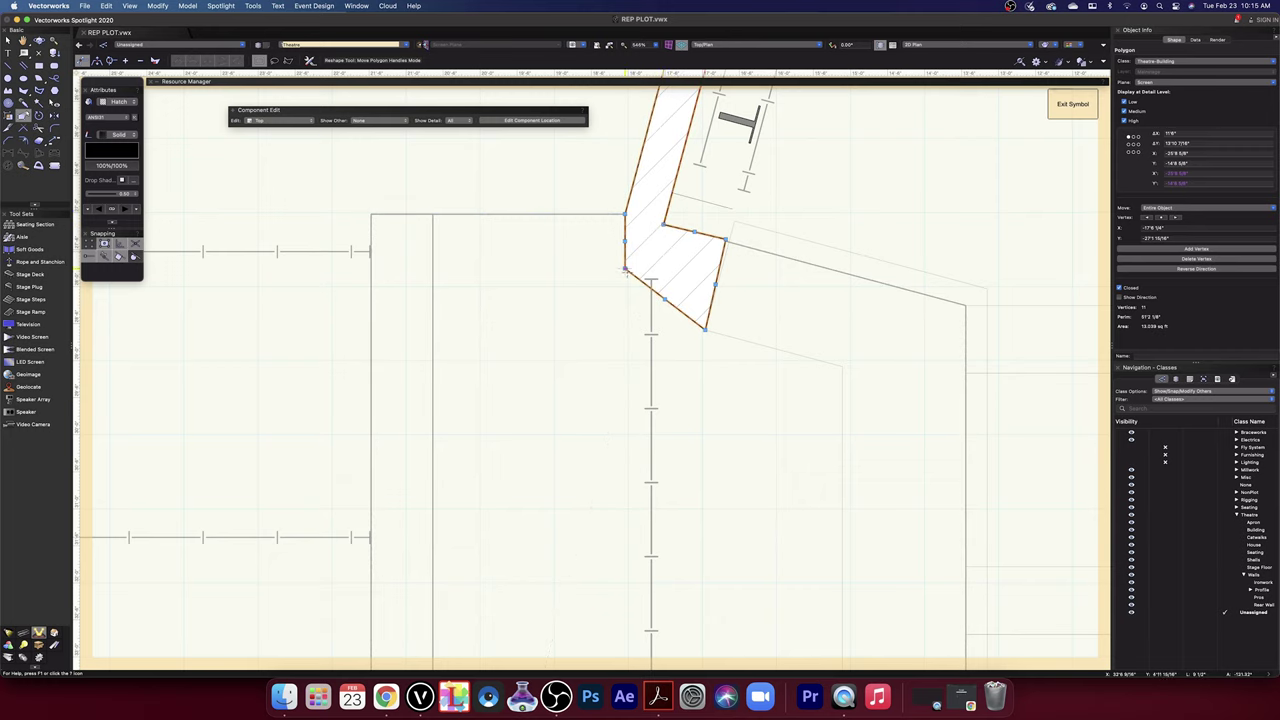
{"action": "left_click_drag", "start_coordinate": [624, 268], "coordinate": [624, 297]}
- Draw a 13'9" line at 165.04° and a second line ending at the wall corner
{"action": "left_click", "coordinate": [8, 65]}
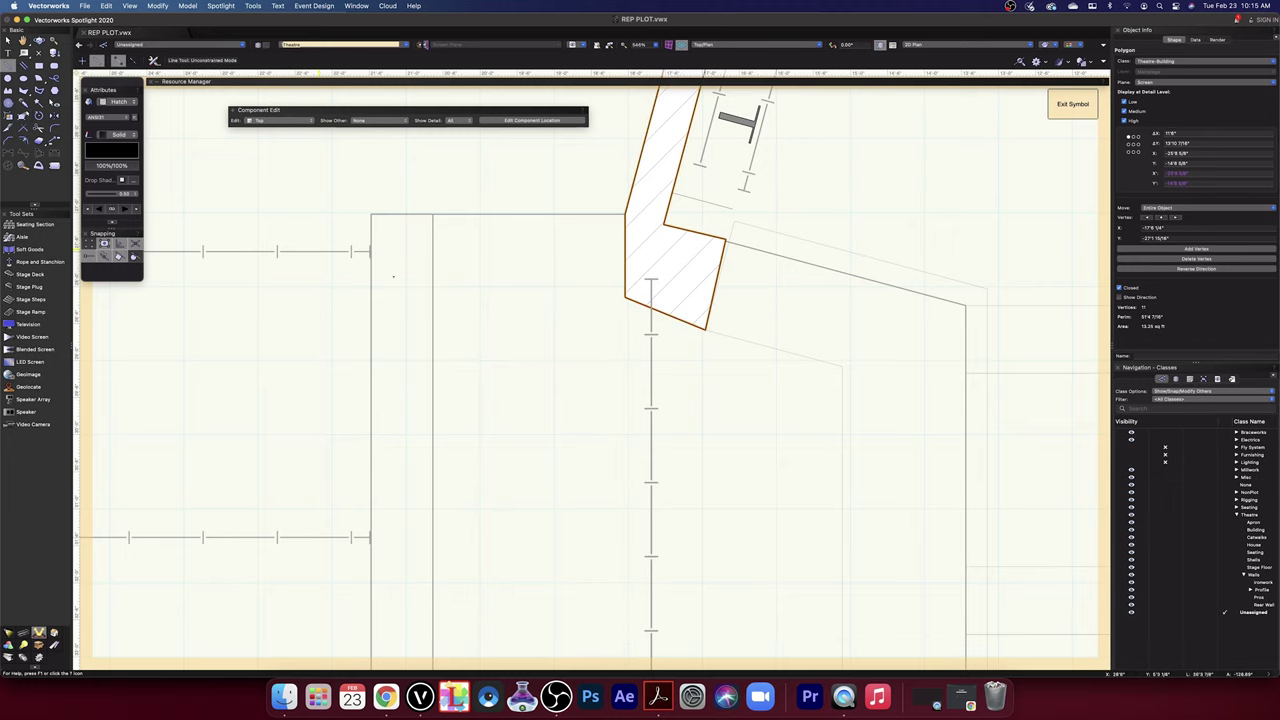
{"action": "left_click", "coordinate": [842, 369]}
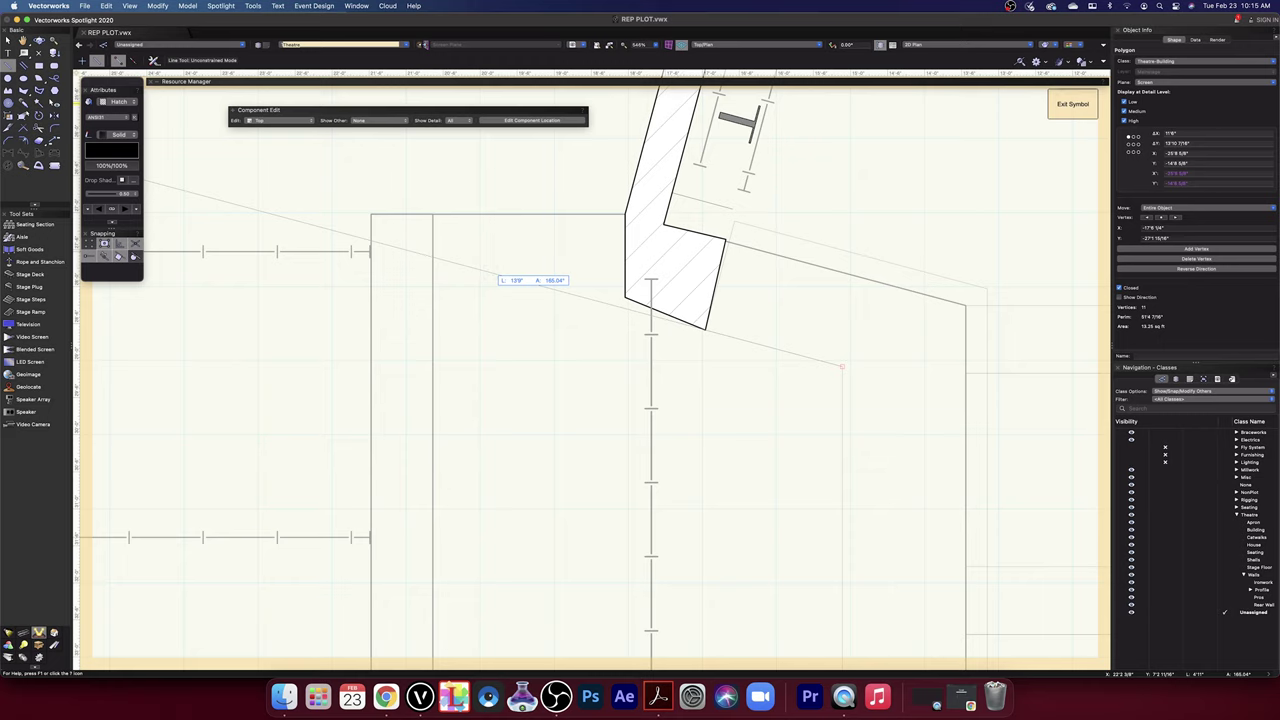
{"action": "left_click", "coordinate": [596, 300]}
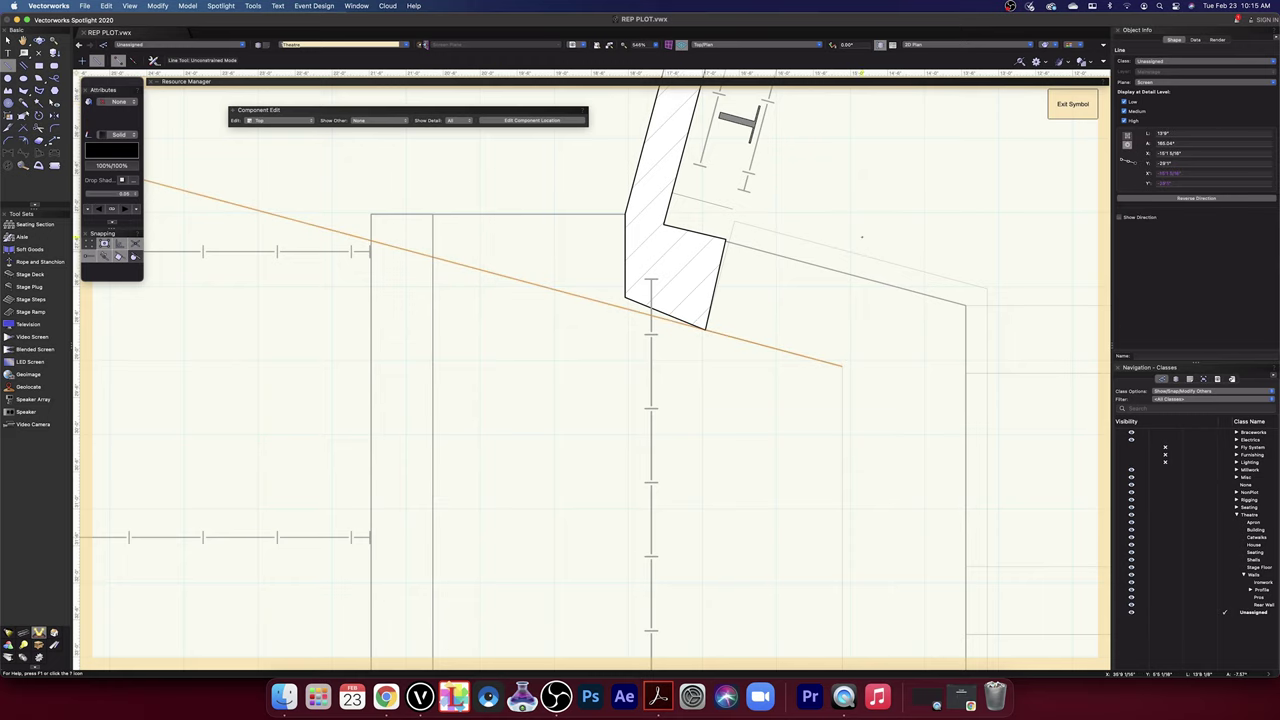
{"action": "left_click", "coordinate": [966, 306]}
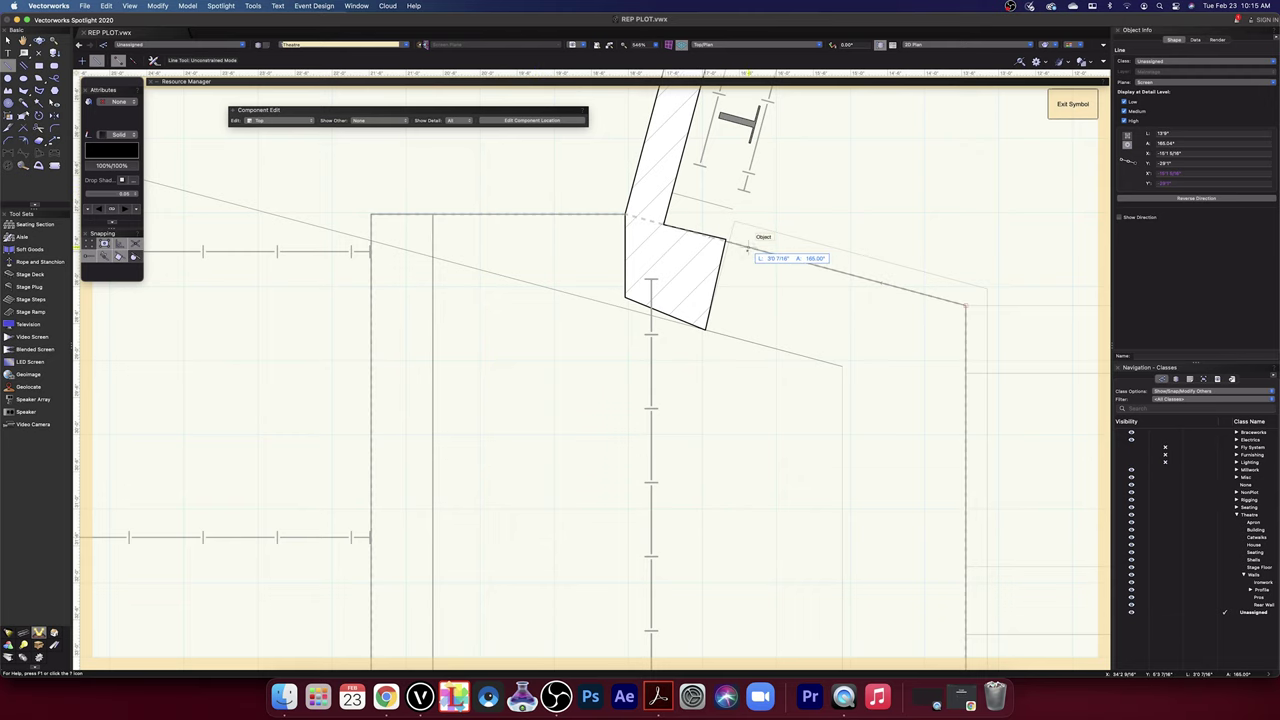
{"action": "scroll", "coordinate": [727, 241], "scroll_direction": "up", "scroll_amount": 1}
{"action": "scroll", "coordinate": [727, 241], "scroll_direction": "up", "scroll_amount": 3}
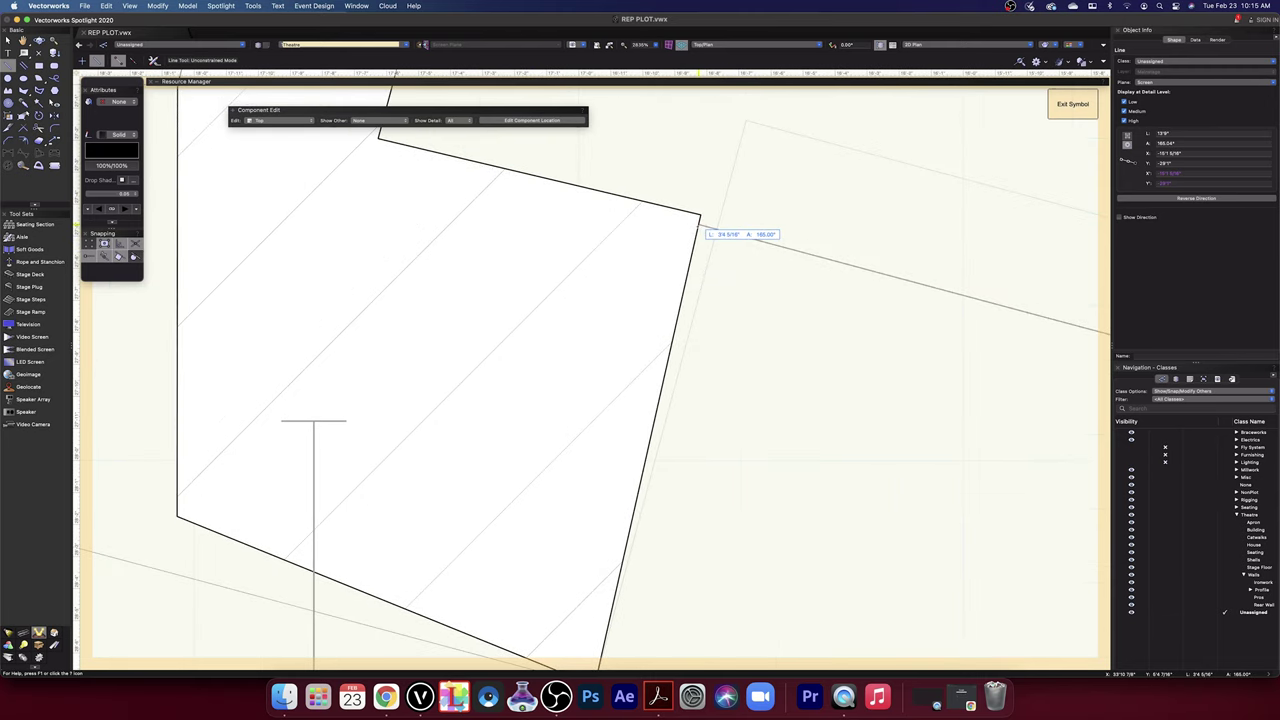
{"action": "left_click", "coordinate": [700, 215]}
{"action": "scroll", "coordinate": [706, 254], "scroll_direction": "down", "scroll_amount": 3}
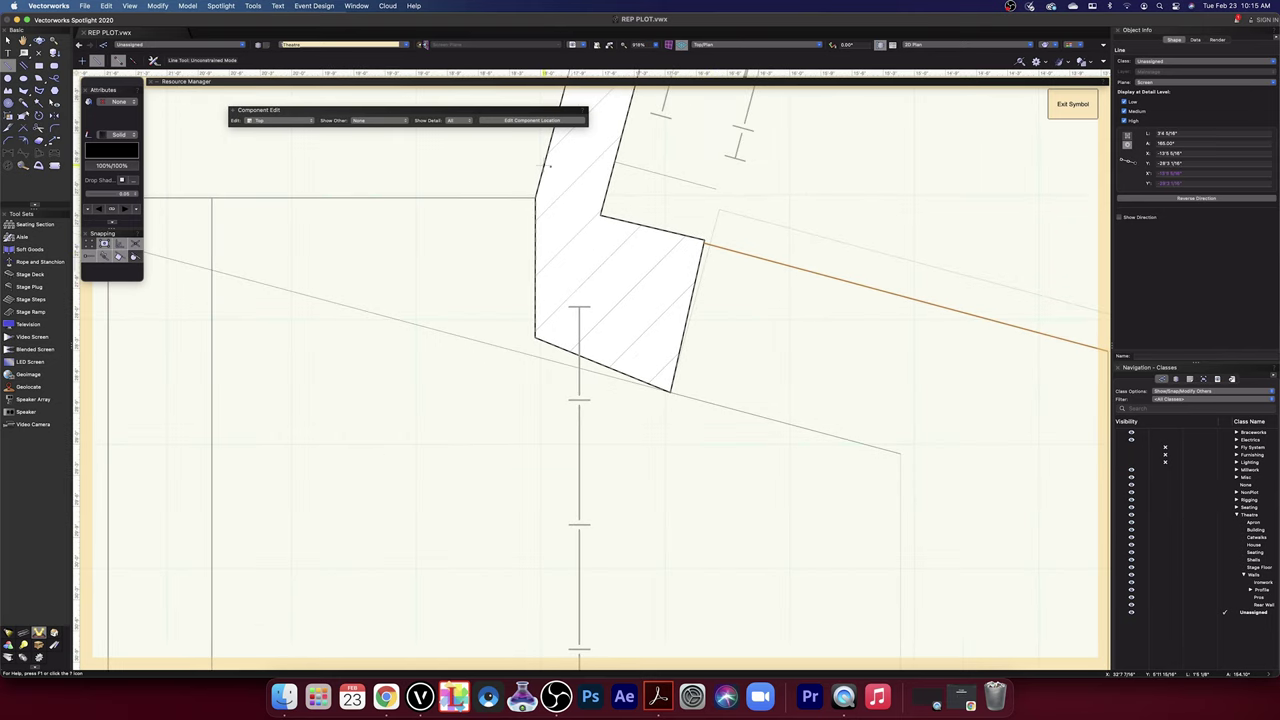
- Draw a line from the wall corner, set its angle to 75°, and stretch its endpoint downward
{"action": "left_click", "coordinate": [535, 196]}
{"action": "left_click", "coordinate": [550, 138]}
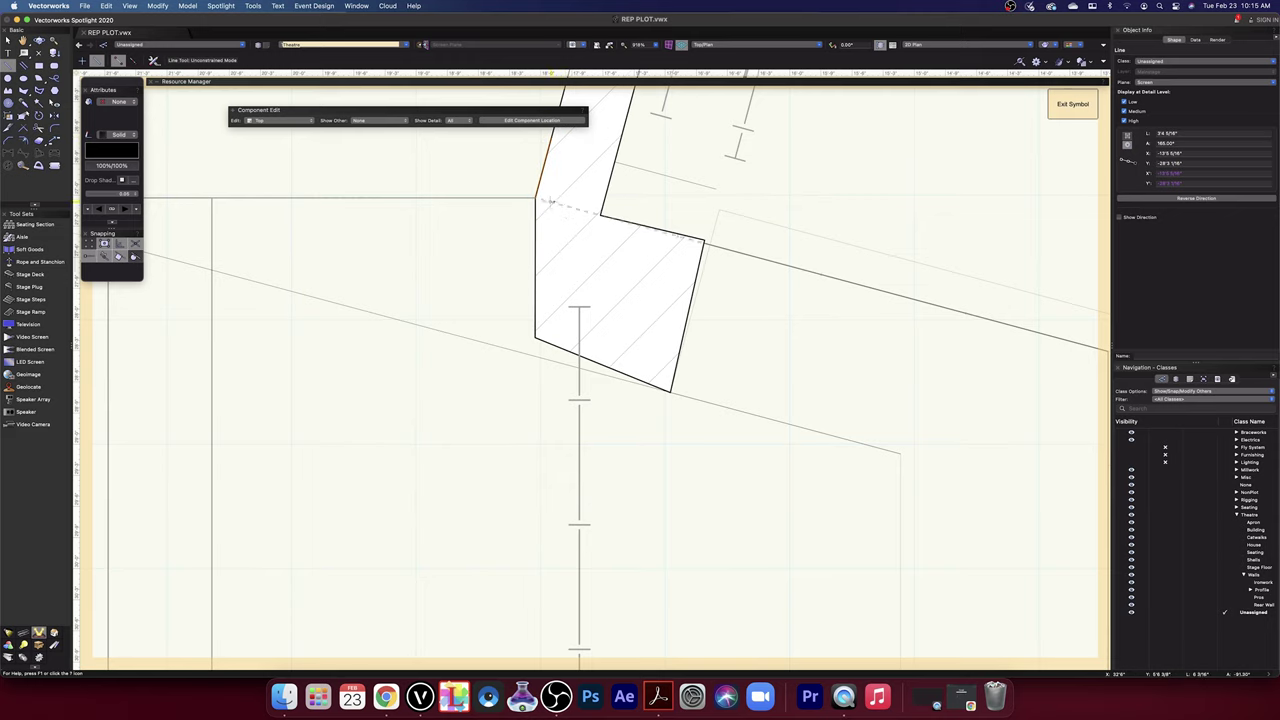
{"action": "left_click", "coordinate": [1204, 143]}
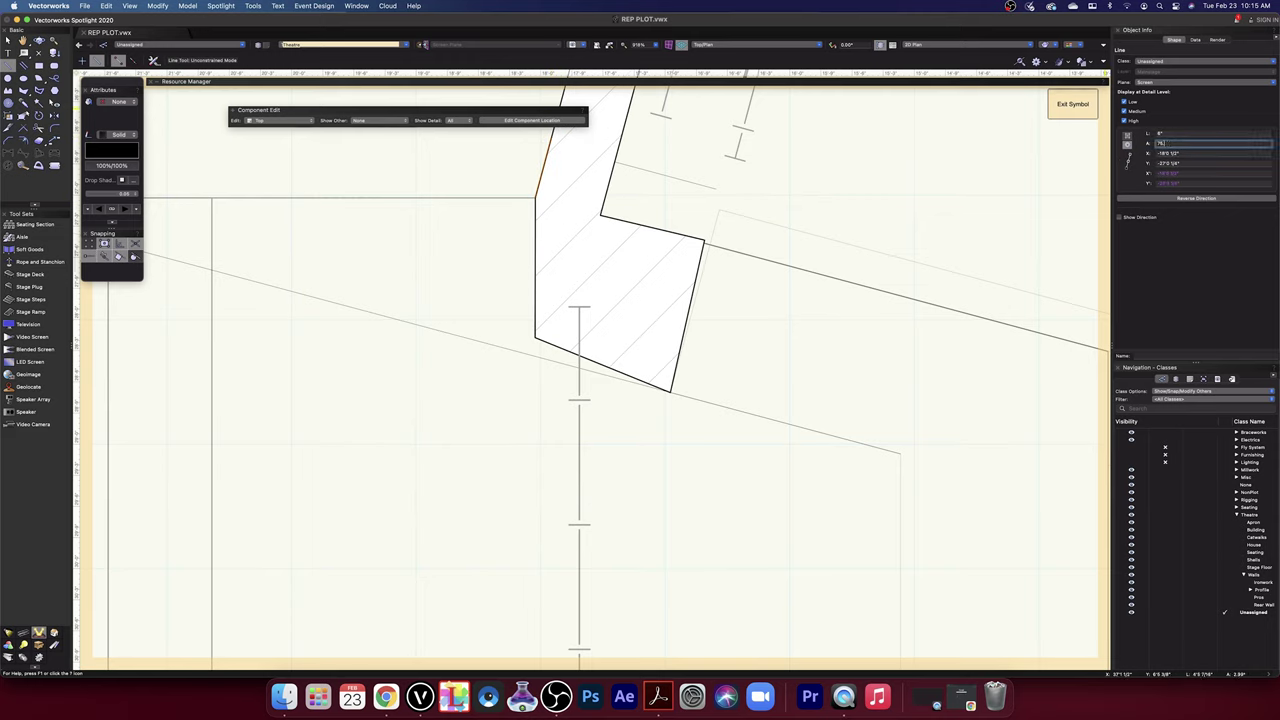
{"action": "key", "text": "Return"}
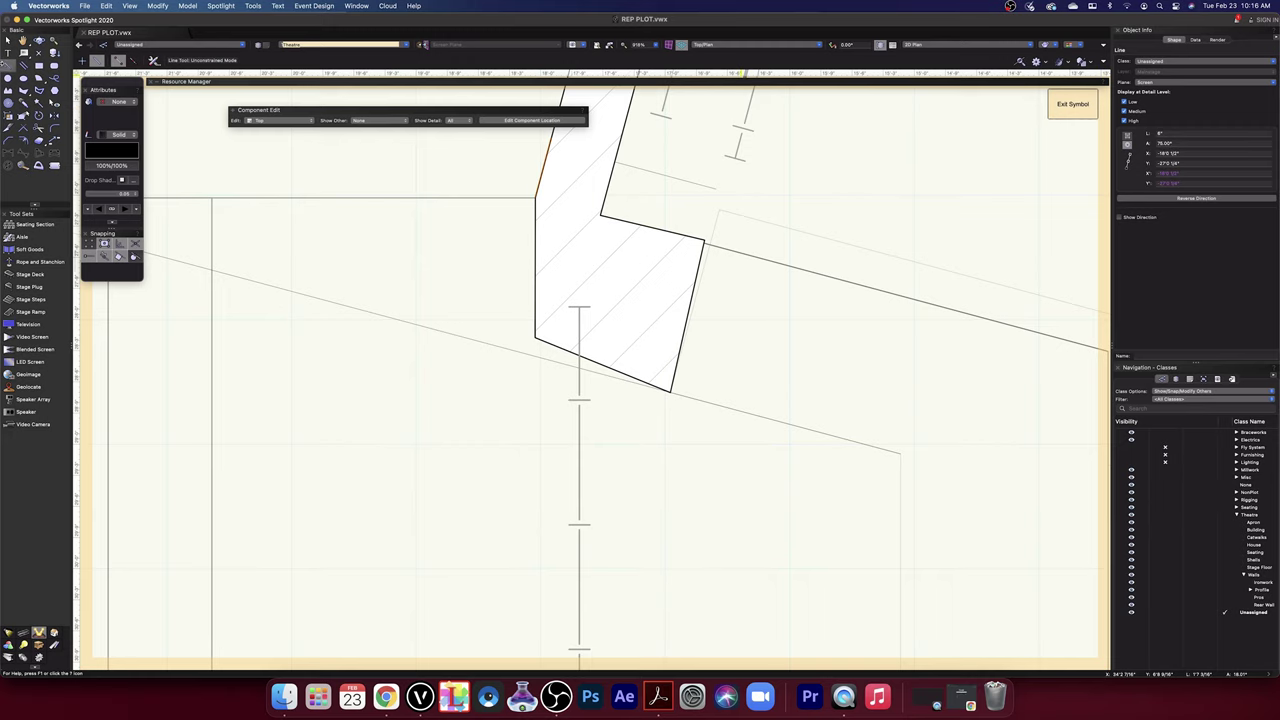
{"action": "key", "text": "x"}
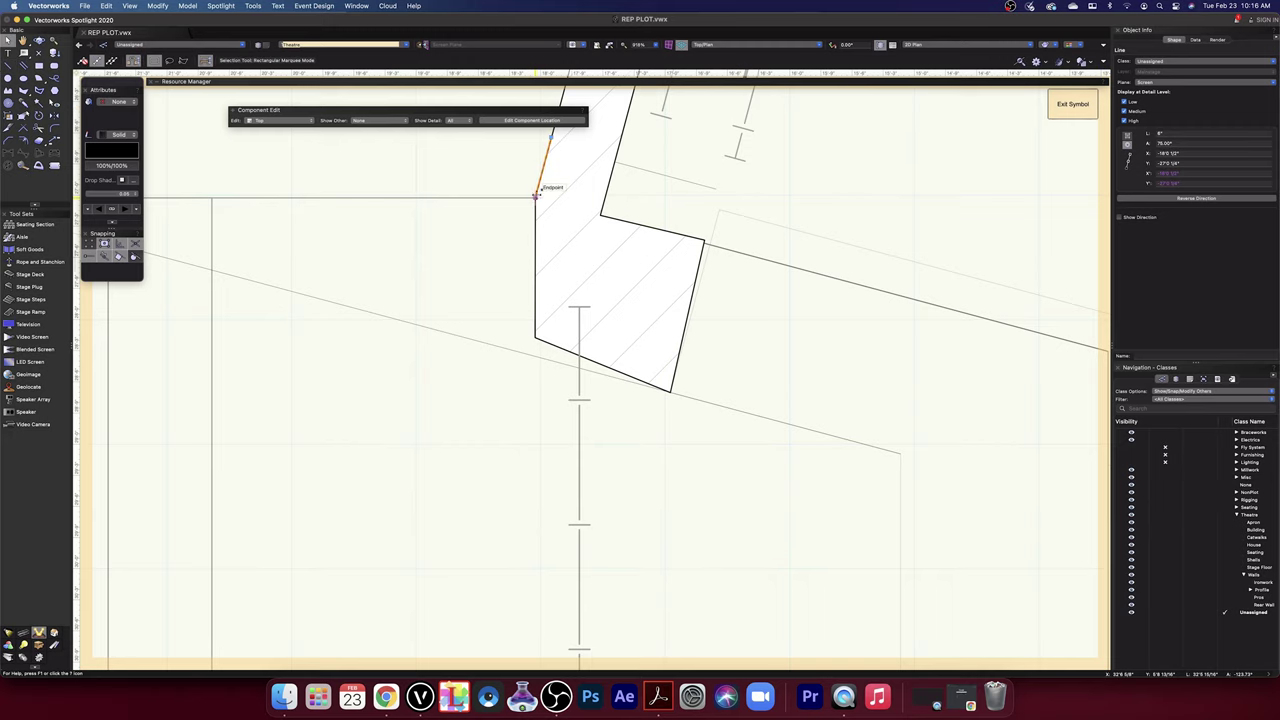
{"action": "left_click_drag", "start_coordinate": [533, 199], "coordinate": [467, 455]}
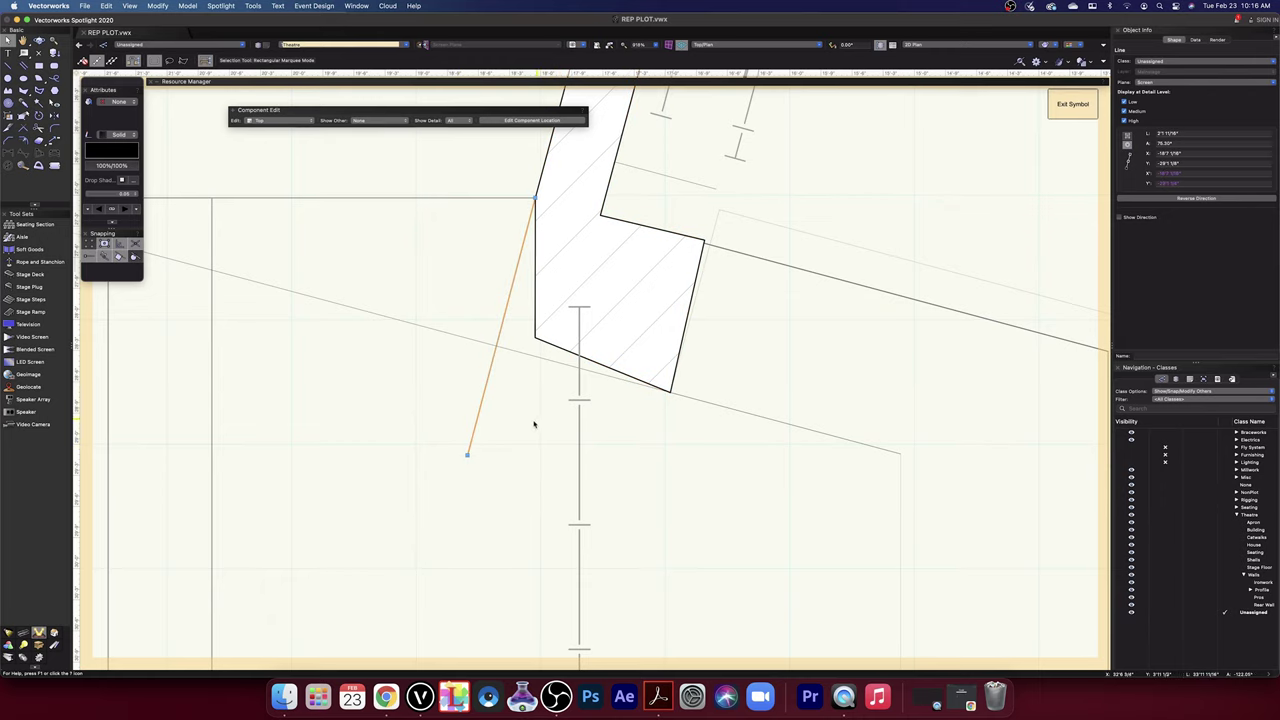
{"action": "left_click", "coordinate": [1185, 143]}
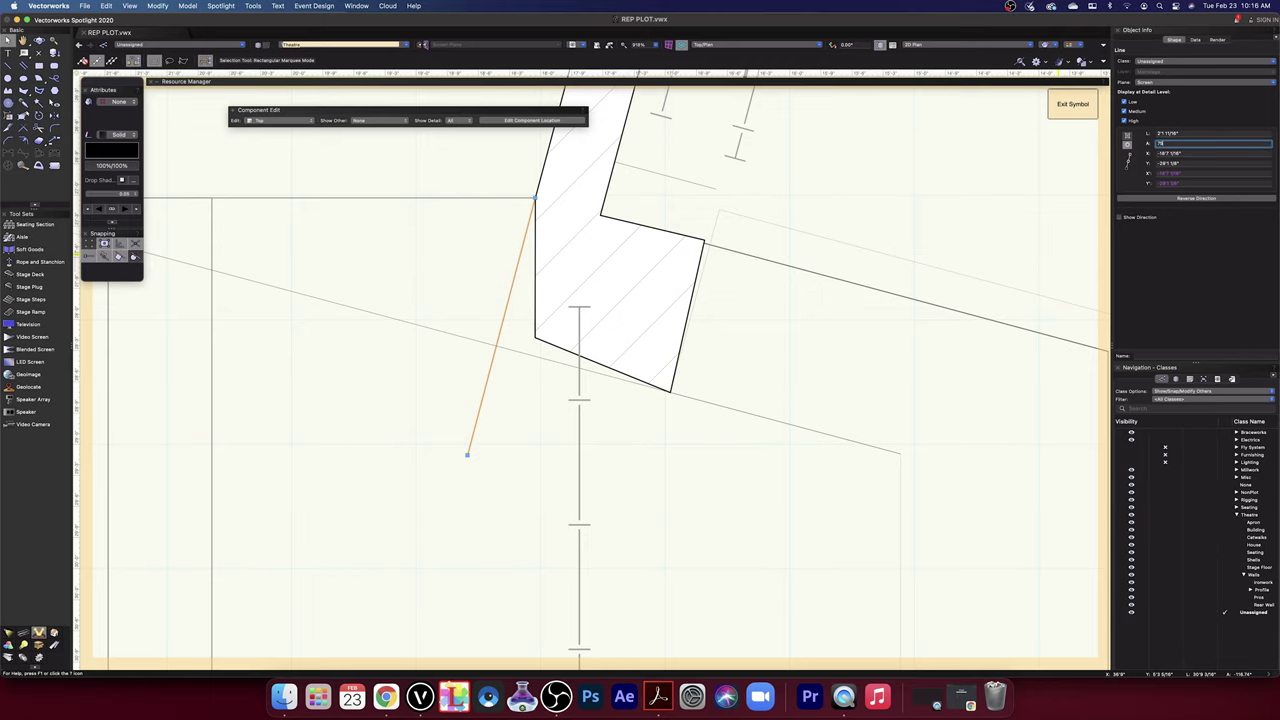
- Reapply the 75° angle and snap the construction line's ends onto the wall corner
{"action": "key", "text": "Return"}
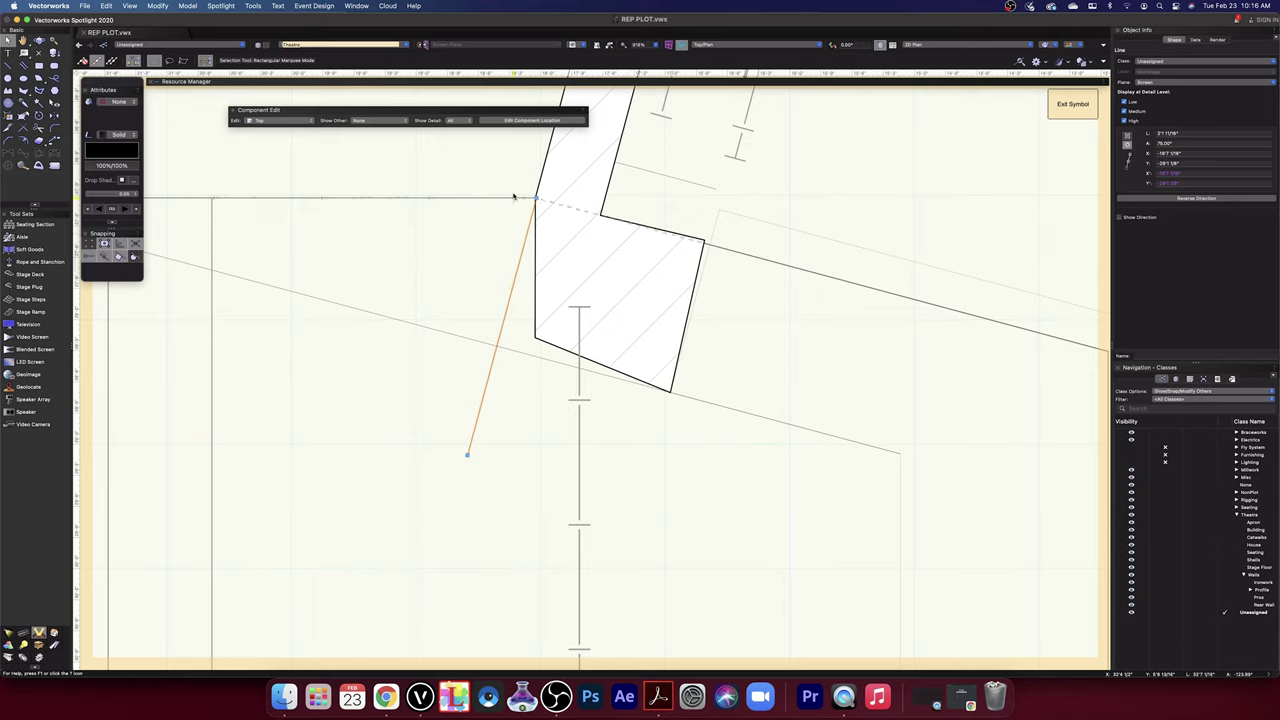
{"action": "scroll", "coordinate": [534, 197], "scroll_direction": "up", "scroll_amount": 5}
{"action": "middle_click_drag", "start_coordinate": [526, 203], "coordinate": [514, 382]}
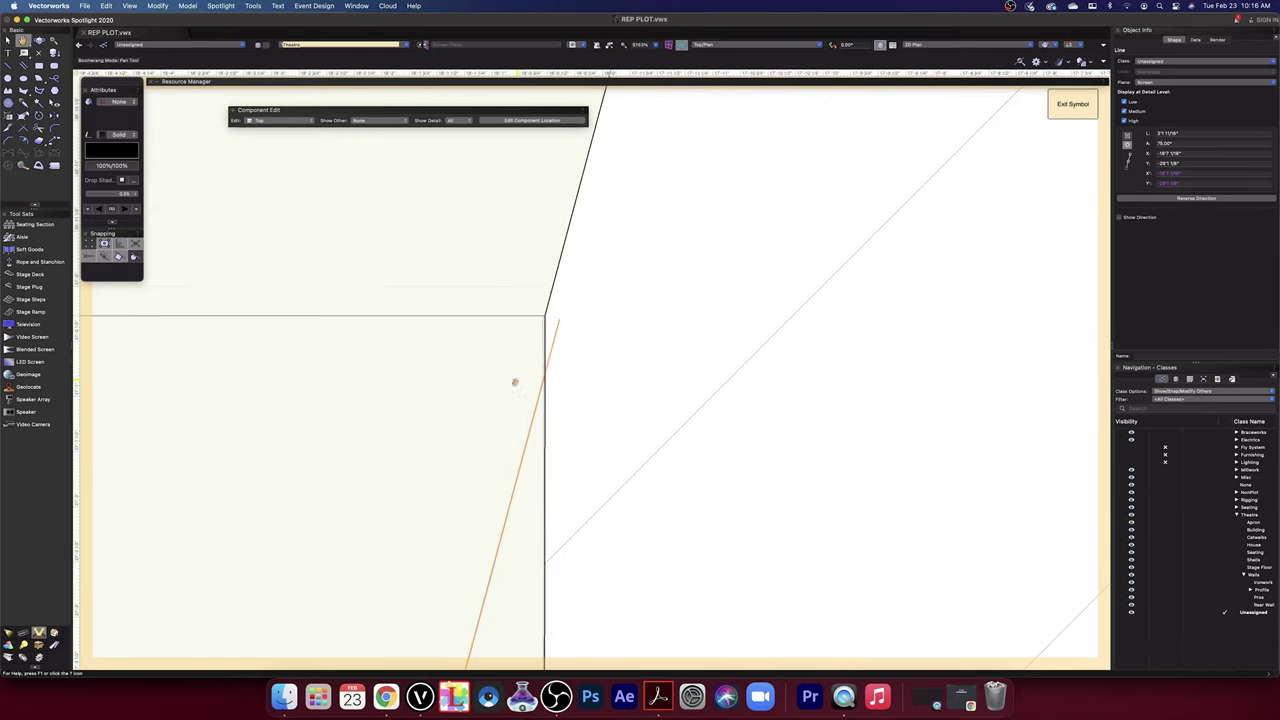
{"action": "scroll", "coordinate": [531, 320], "scroll_direction": "up", "scroll_amount": 2}
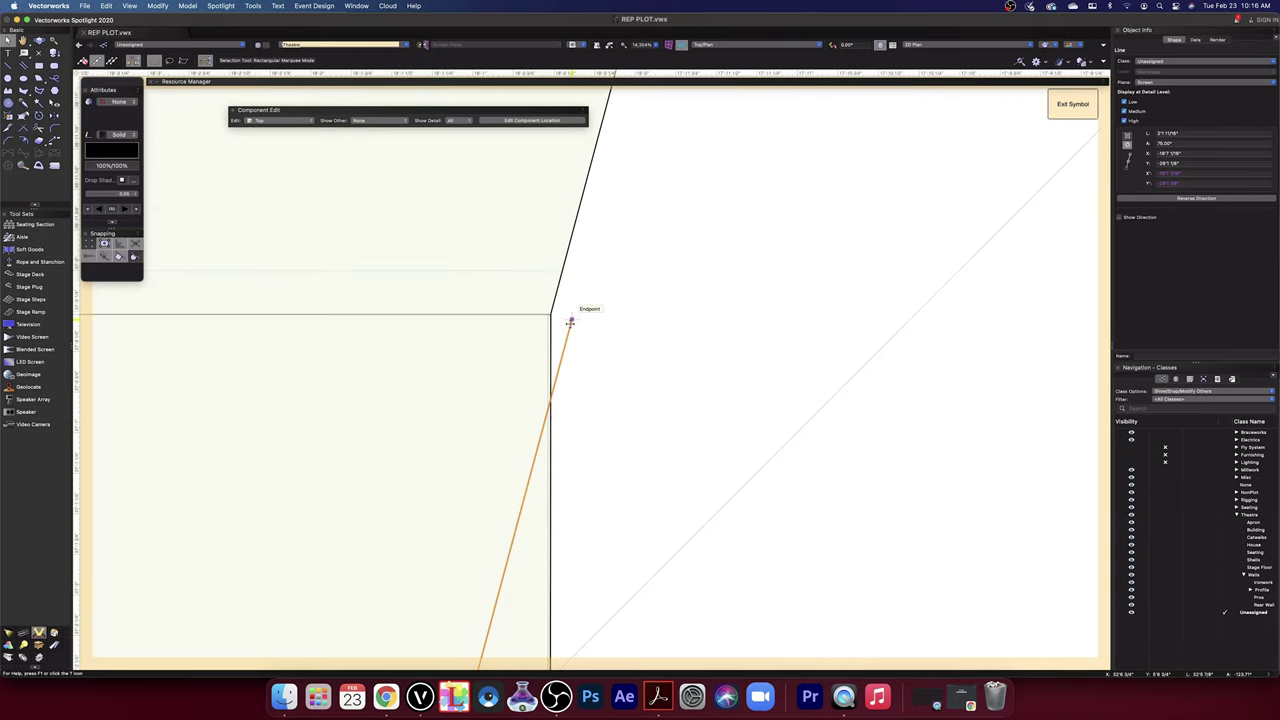
{"action": "left_click_drag", "start_coordinate": [570, 322], "coordinate": [537, 319]}
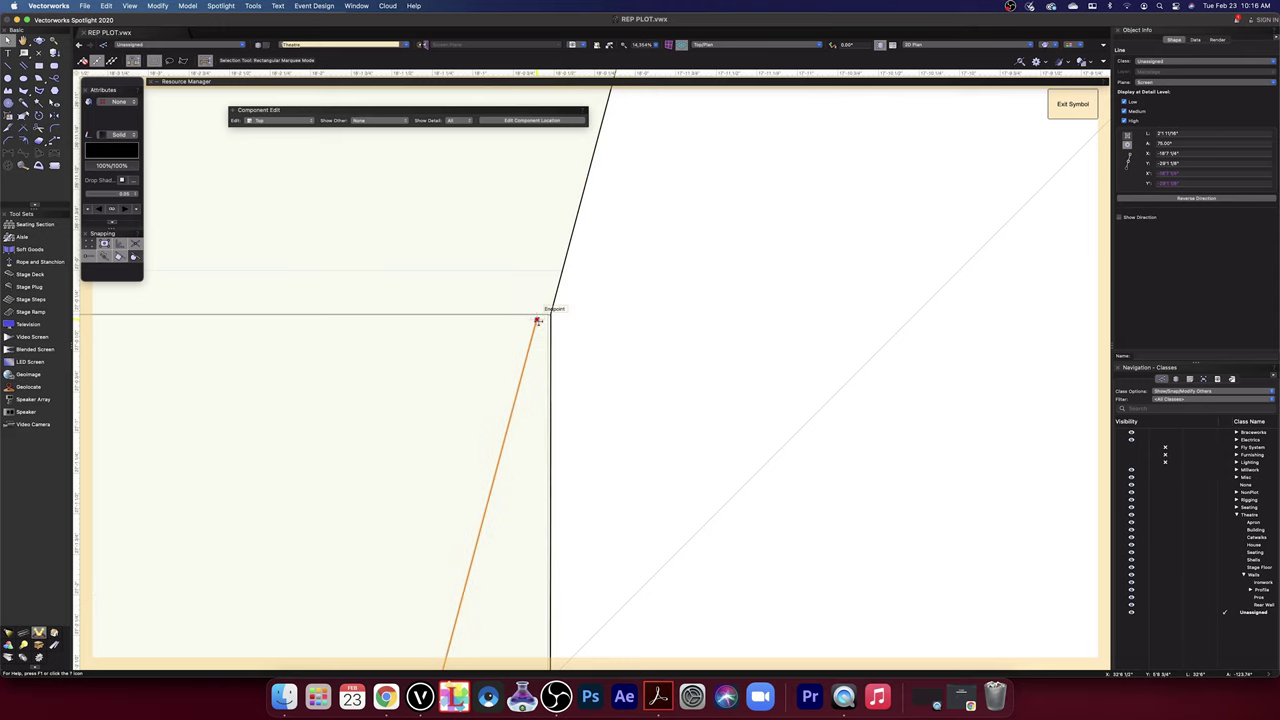
{"action": "scroll", "coordinate": [537, 322], "scroll_direction": "up", "scroll_amount": 5}
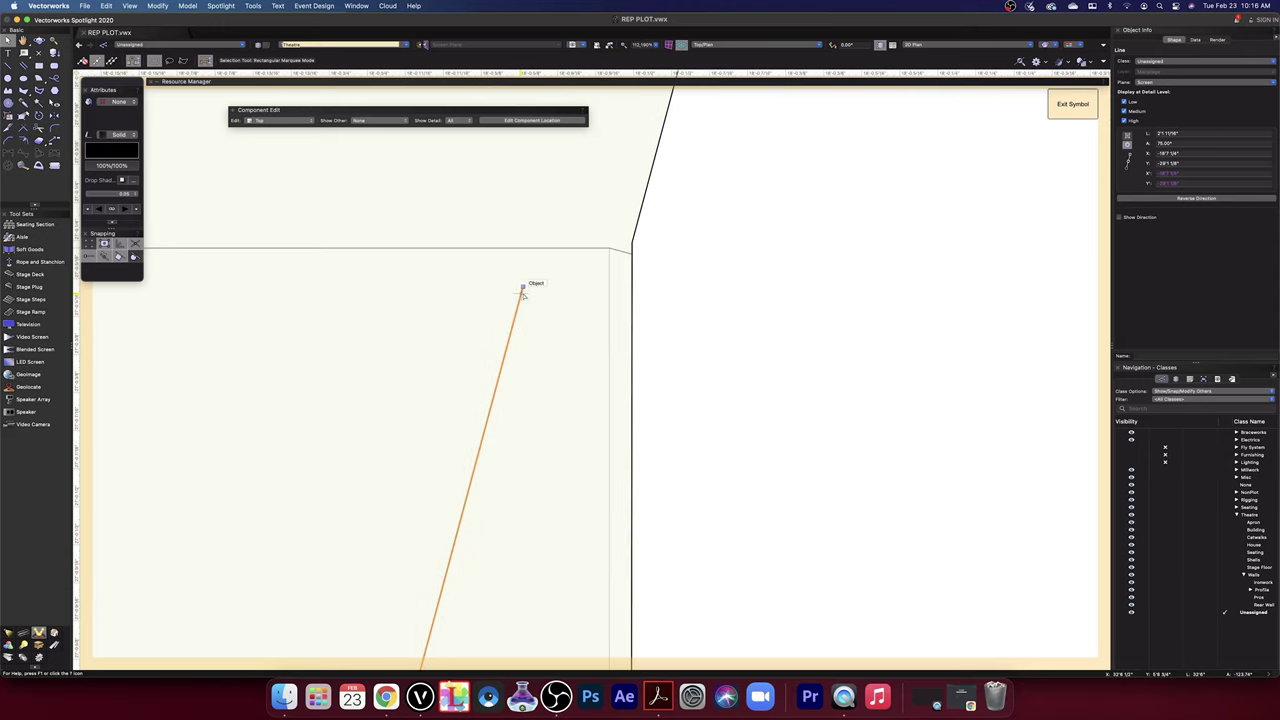
{"action": "left_click_drag", "start_coordinate": [522, 289], "coordinate": [608, 249]}
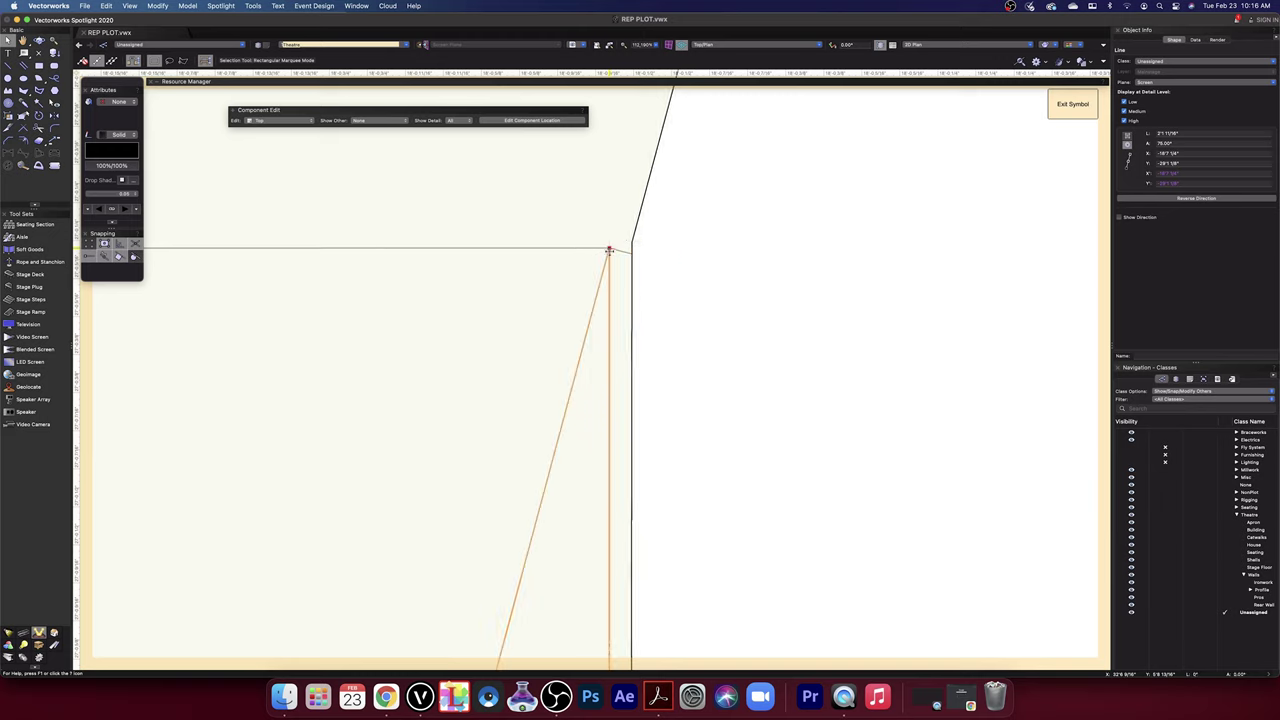
- Reshape the hatched wall polygon, snapping its corner vertices onto the guide lines
{"action": "double_click", "coordinate": [636, 231]}
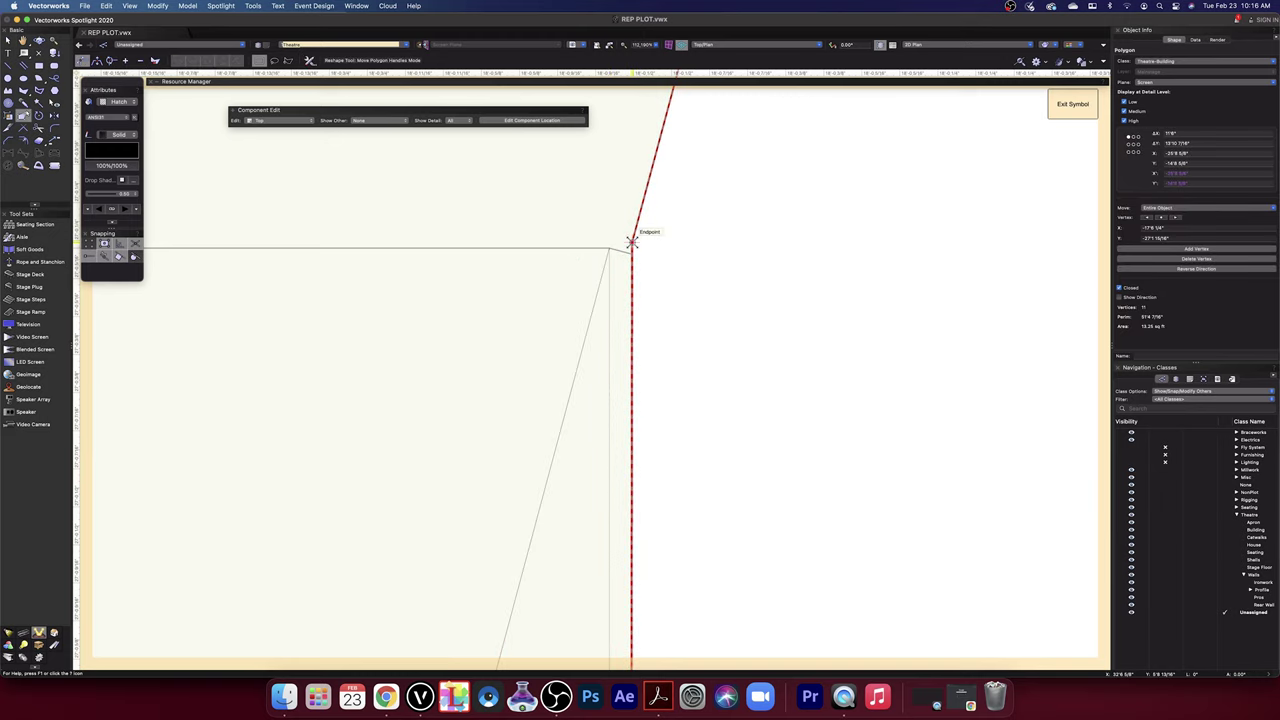
{"action": "left_click", "coordinate": [610, 248]}
{"action": "scroll", "coordinate": [614, 283], "scroll_direction": "down", "scroll_amount": 10}
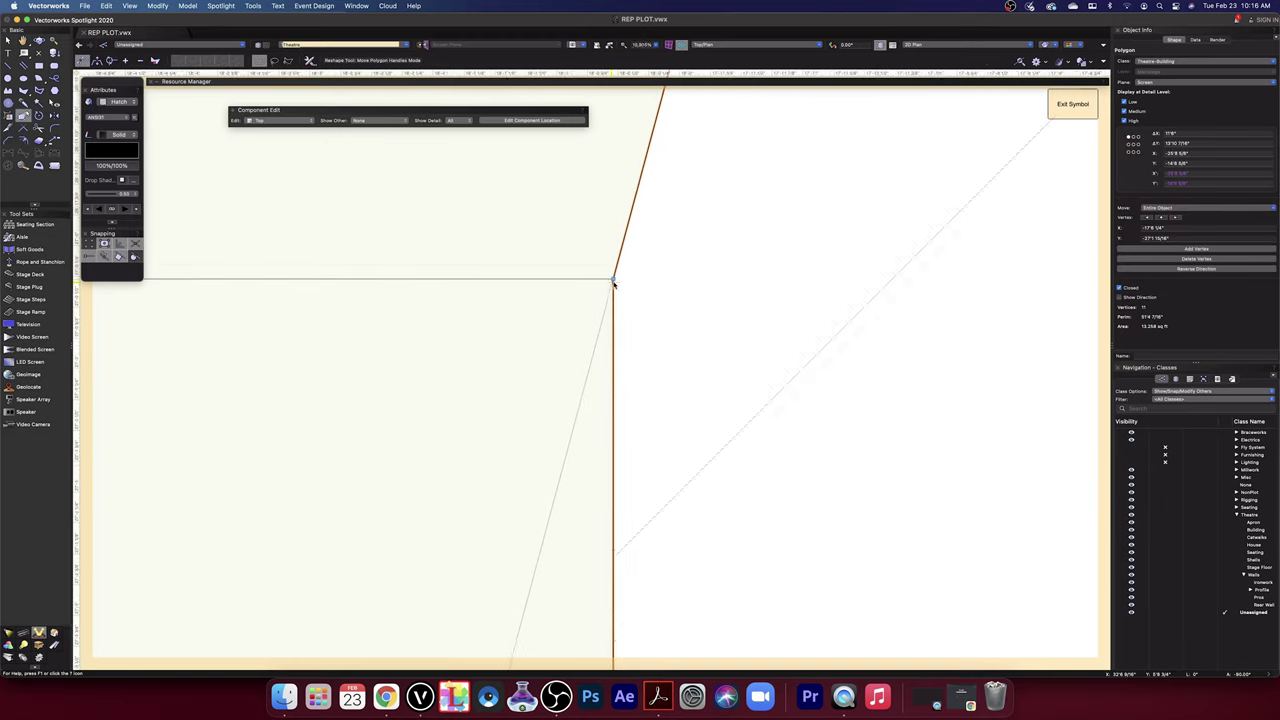
{"action": "scroll", "coordinate": [614, 286], "scroll_direction": "down", "scroll_amount": 4}
{"action": "scroll", "coordinate": [594, 461], "scroll_direction": "up", "scroll_amount": 4}
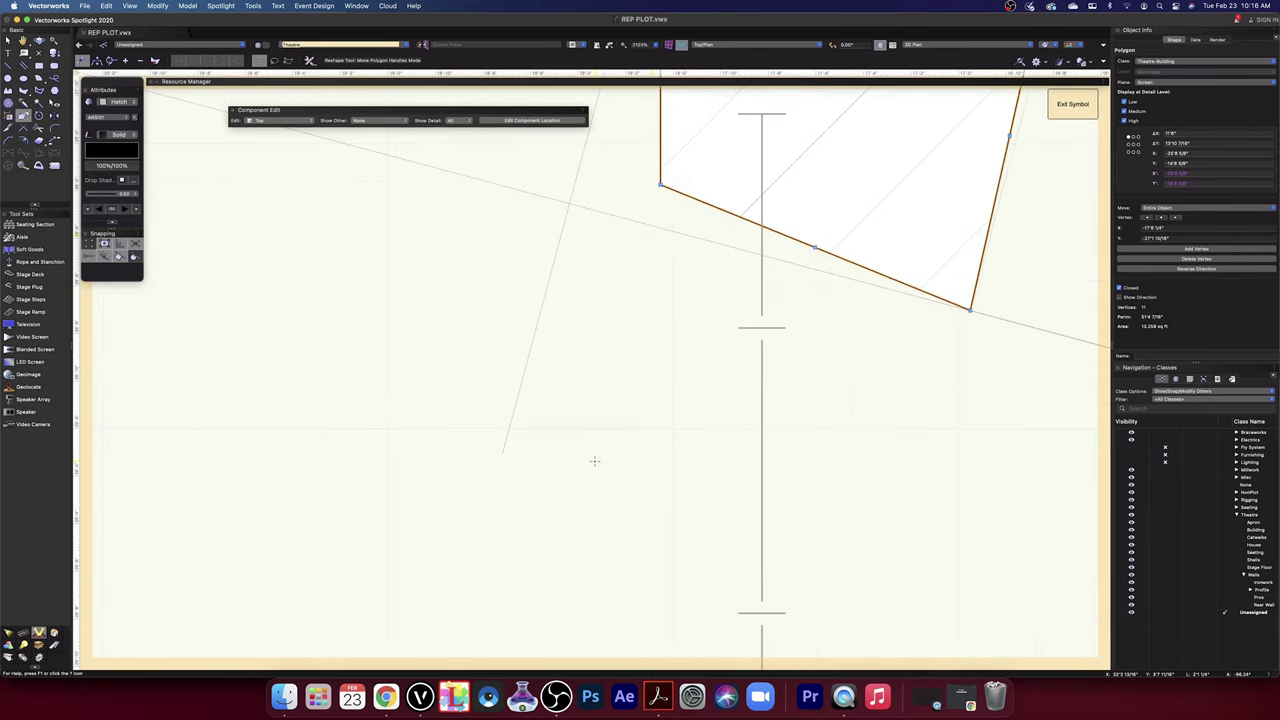
{"action": "left_click_drag", "start_coordinate": [660, 186], "coordinate": [572, 208]}
{"action": "scroll", "coordinate": [619, 292], "scroll_direction": "down", "scroll_amount": 4}
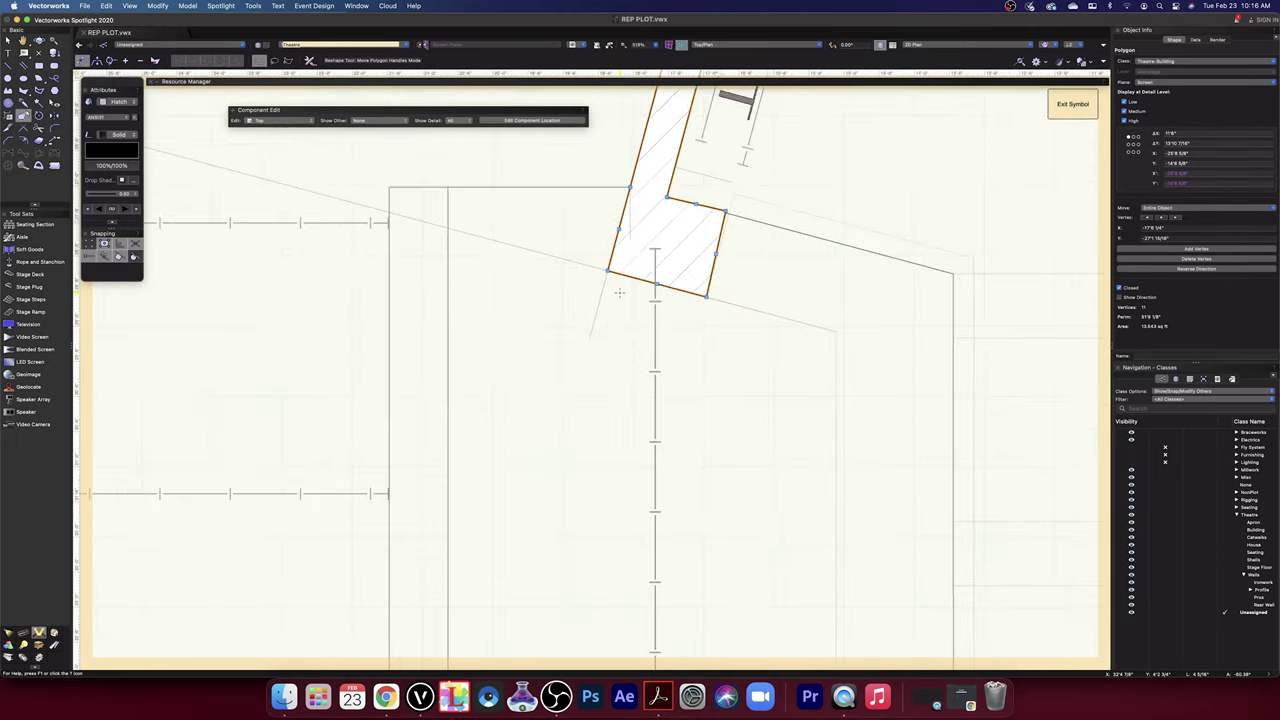
{"action": "scroll", "coordinate": [734, 208], "scroll_direction": "up", "scroll_amount": 5}
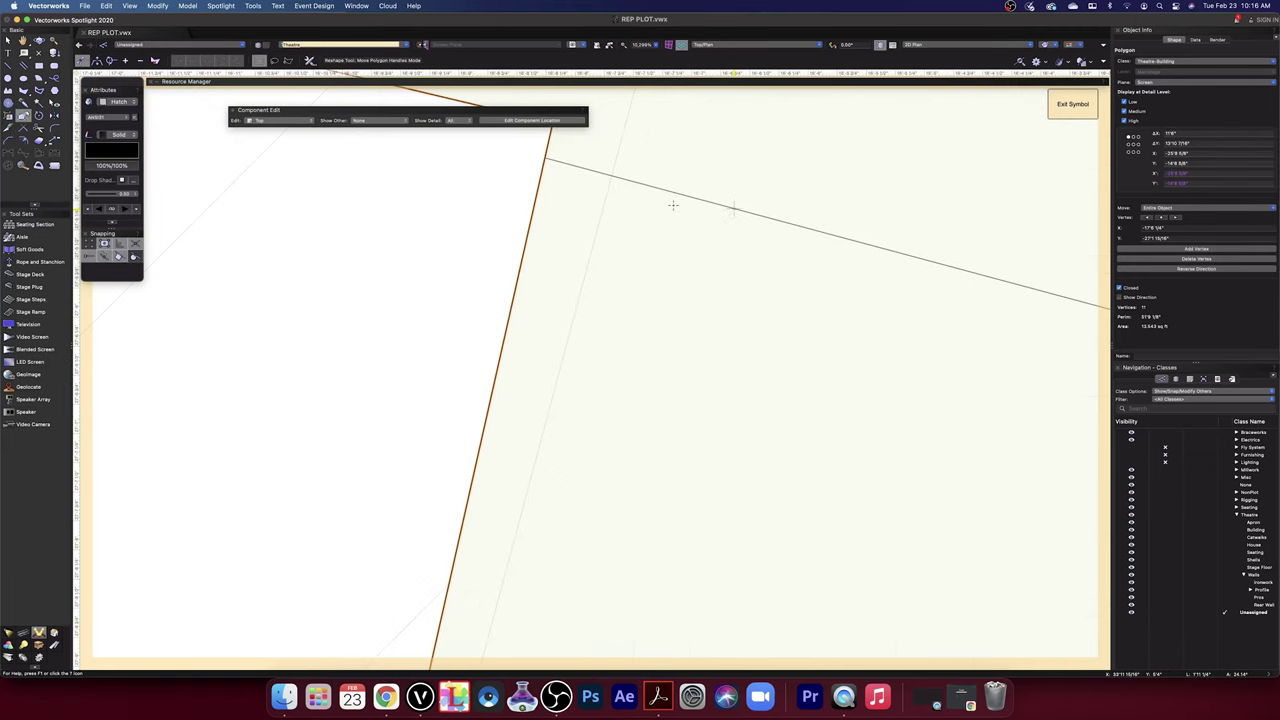
{"action": "scroll", "coordinate": [672, 205], "scroll_direction": "down", "scroll_amount": 3}
{"action": "left_click_drag", "start_coordinate": [642, 184], "coordinate": [634, 194]}
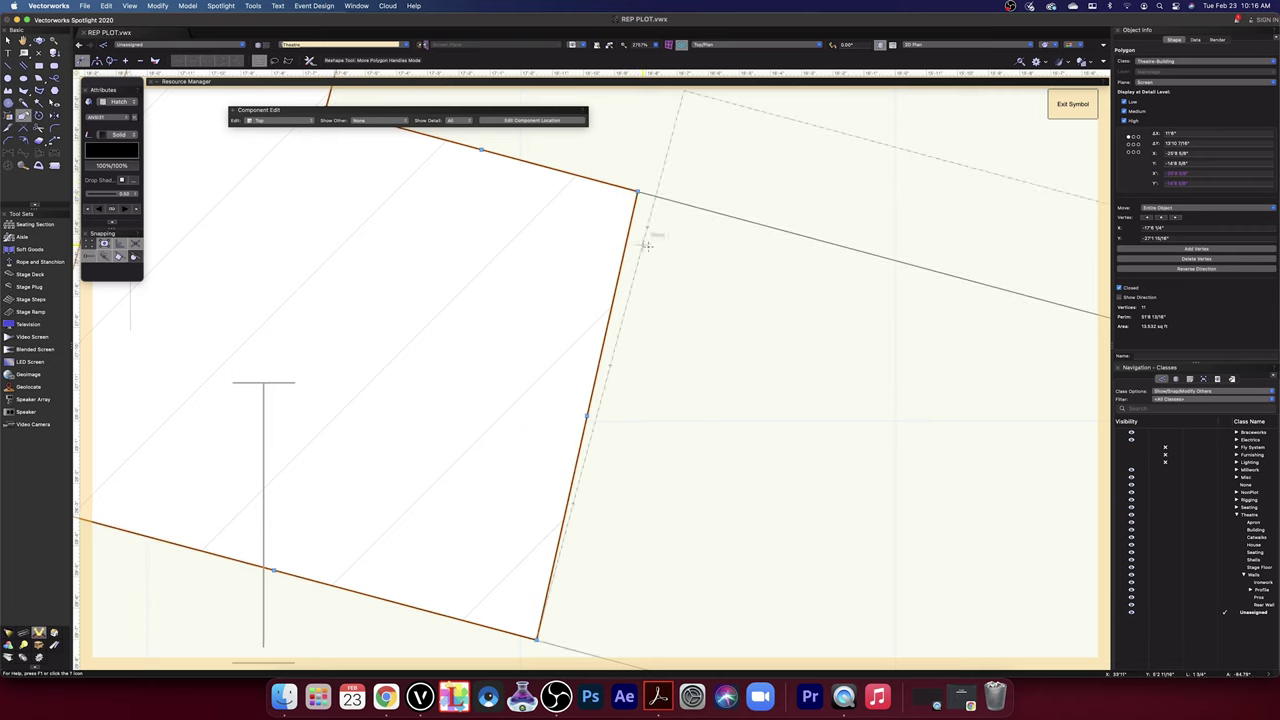
{"action": "scroll", "coordinate": [648, 242], "scroll_direction": "down", "scroll_amount": 4}
{"action": "scroll", "coordinate": [648, 242], "scroll_direction": "up", "scroll_amount": 4}
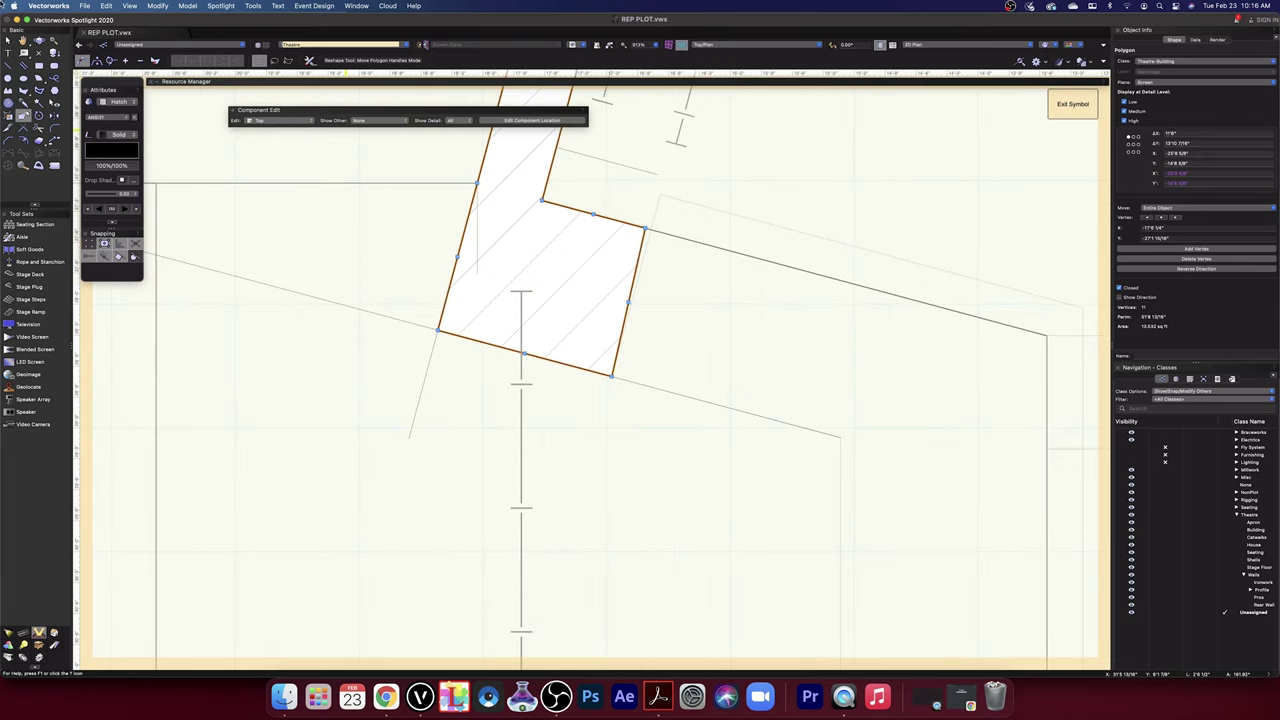
- Attach the long and sloped construction lines' ends to the wall's inner corners
{"action": "left_click", "coordinate": [8, 40]}
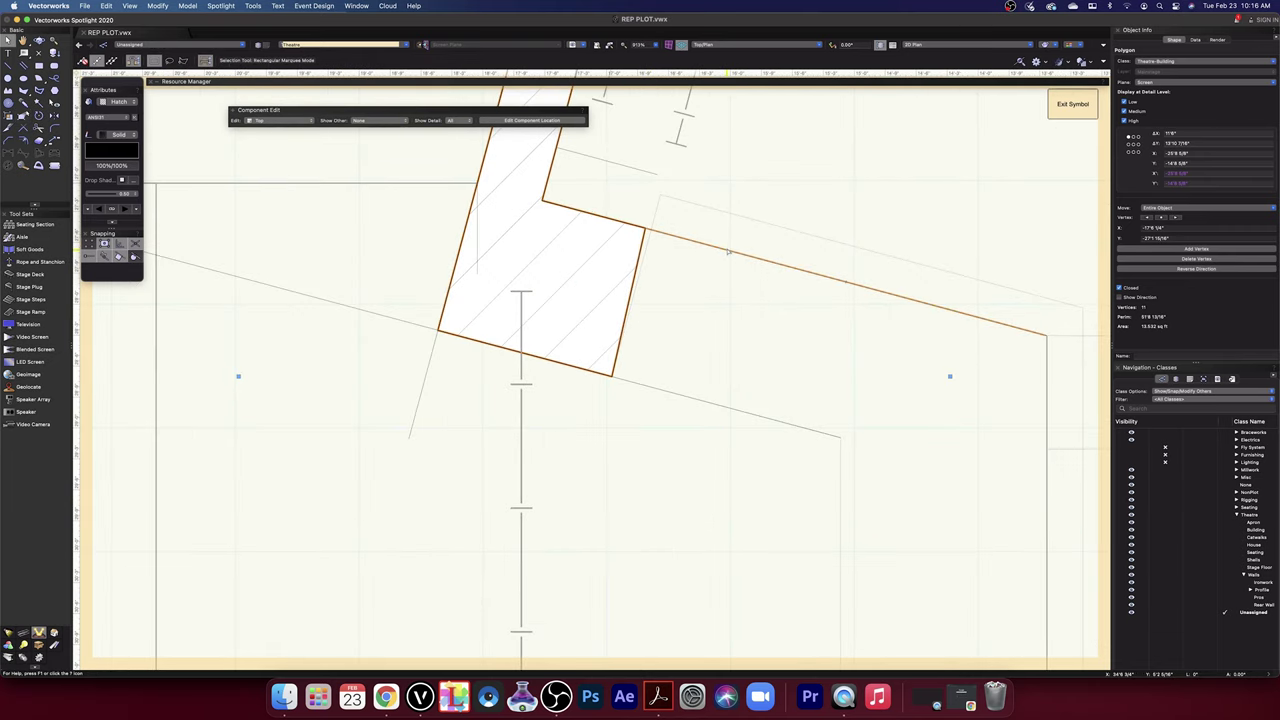
{"action": "left_click", "coordinate": [728, 252]}
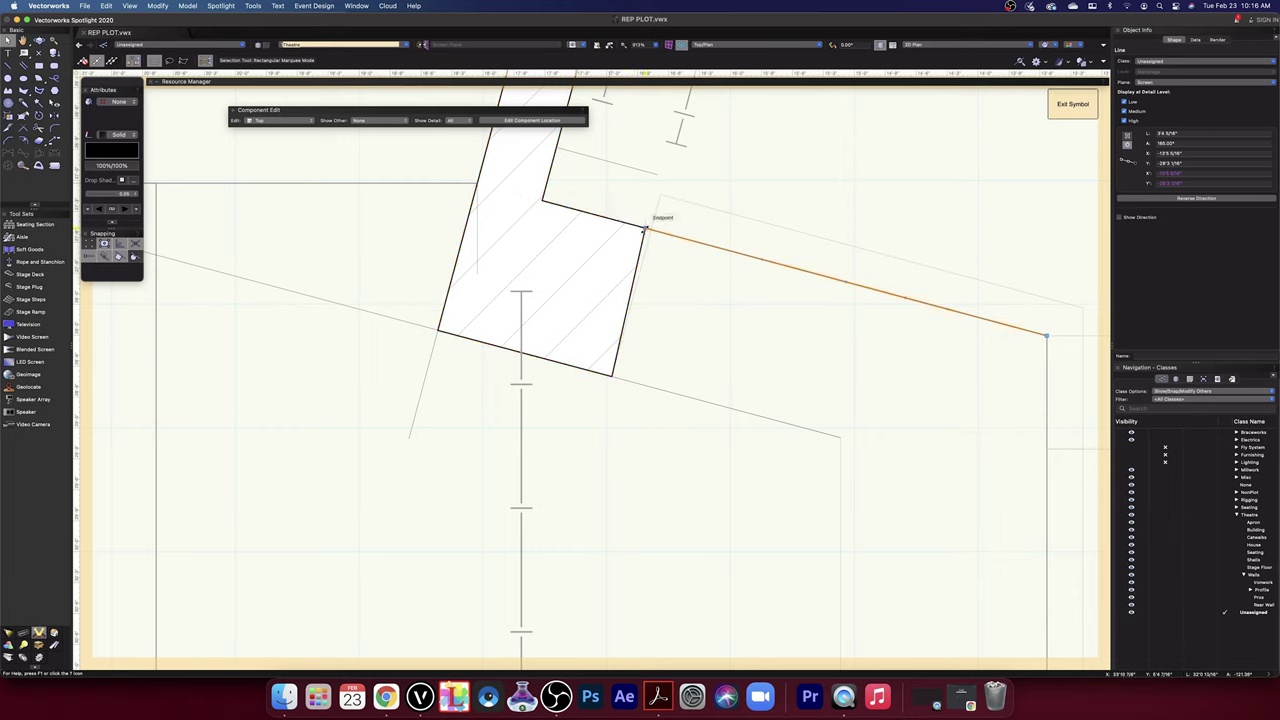
{"action": "left_click_drag", "start_coordinate": [645, 229], "coordinate": [477, 186]}
{"action": "scroll", "coordinate": [596, 253], "scroll_direction": "up", "scroll_amount": 3}
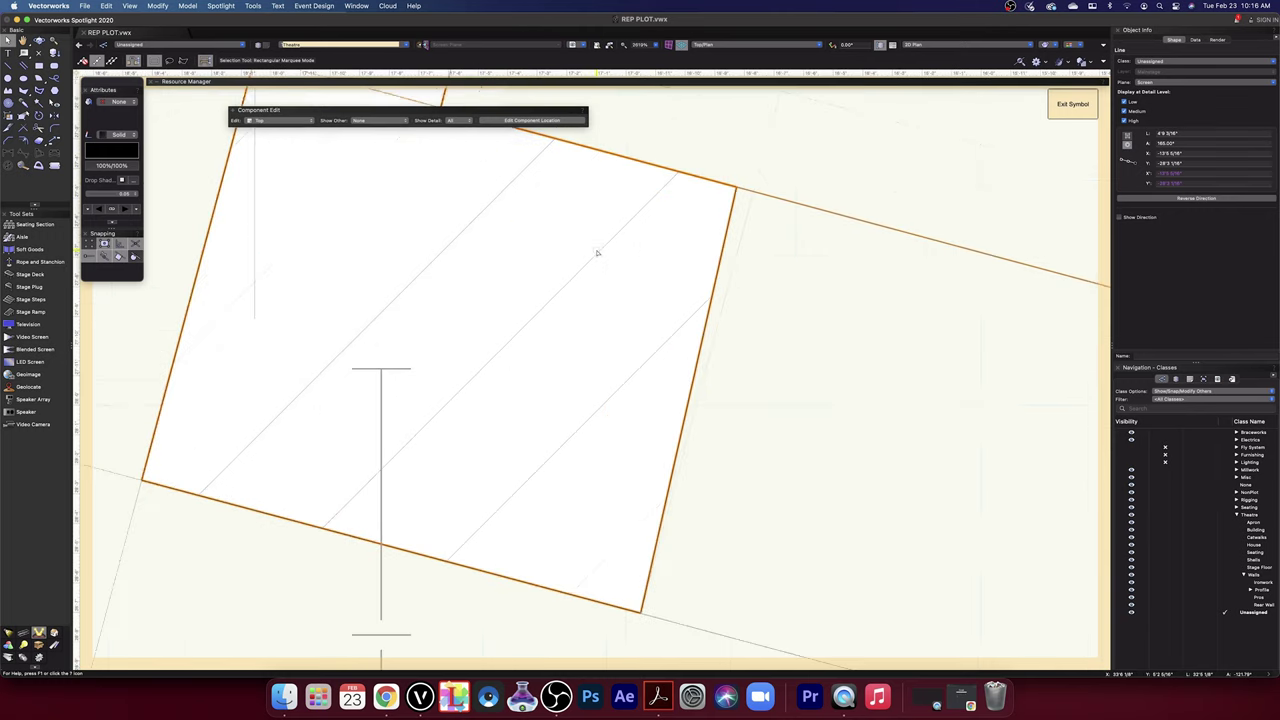
{"action": "scroll", "coordinate": [597, 251], "scroll_direction": "down", "scroll_amount": 5}
{"action": "scroll", "coordinate": [615, 250], "scroll_direction": "up", "scroll_amount": 3}
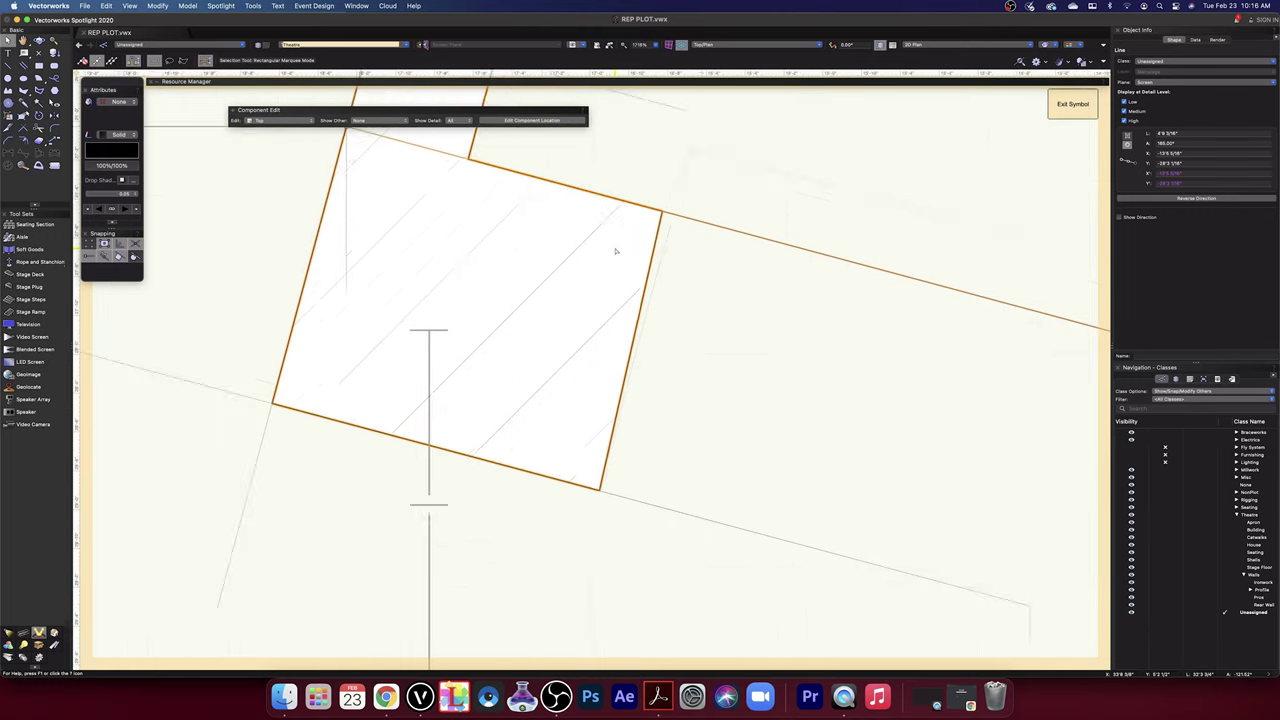
{"action": "scroll", "coordinate": [600, 249], "scroll_direction": "down", "scroll_amount": 4}
{"action": "scroll", "coordinate": [615, 230], "scroll_direction": "up", "scroll_amount": 2}
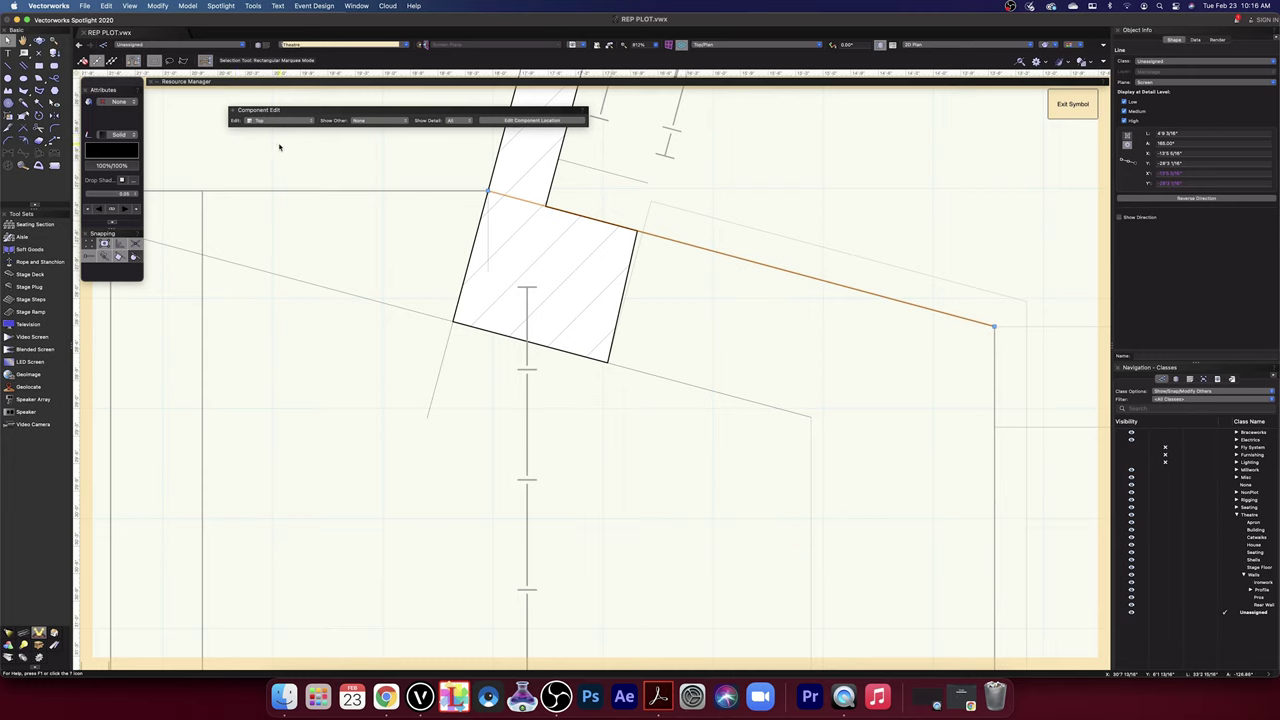
{"action": "left_click", "coordinate": [432, 486]}
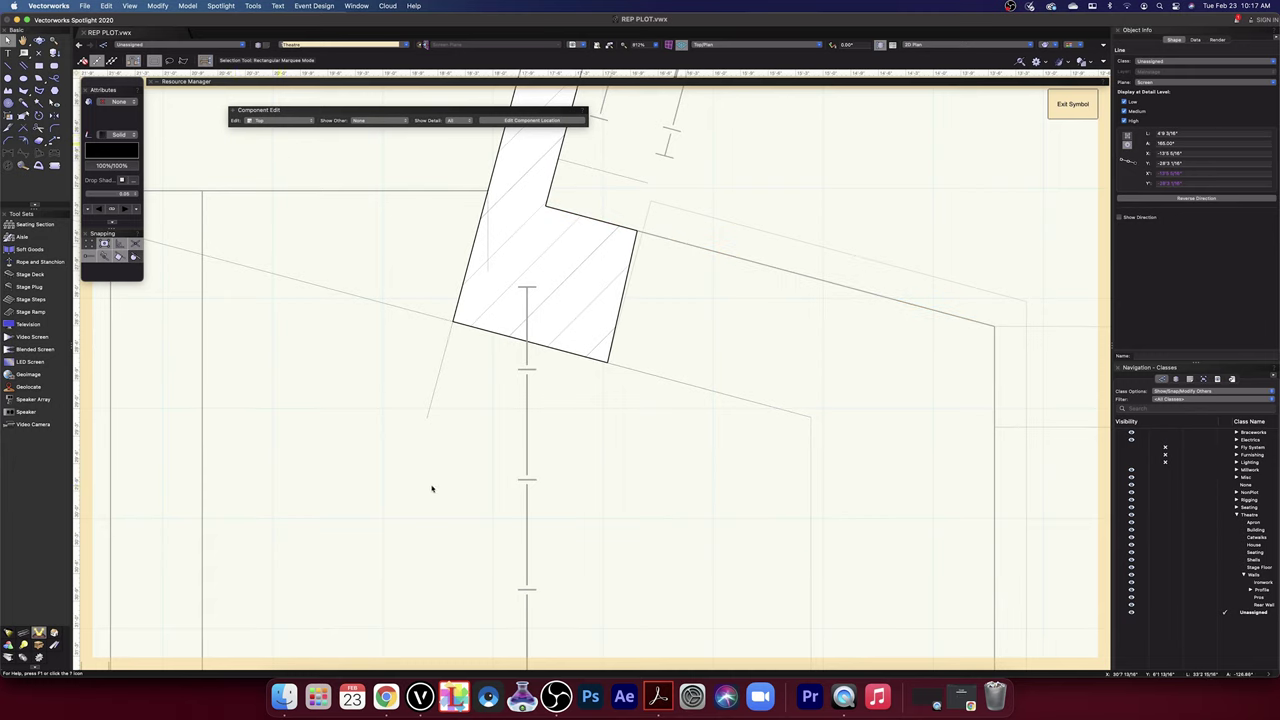
{"action": "left_click", "coordinate": [470, 235]}
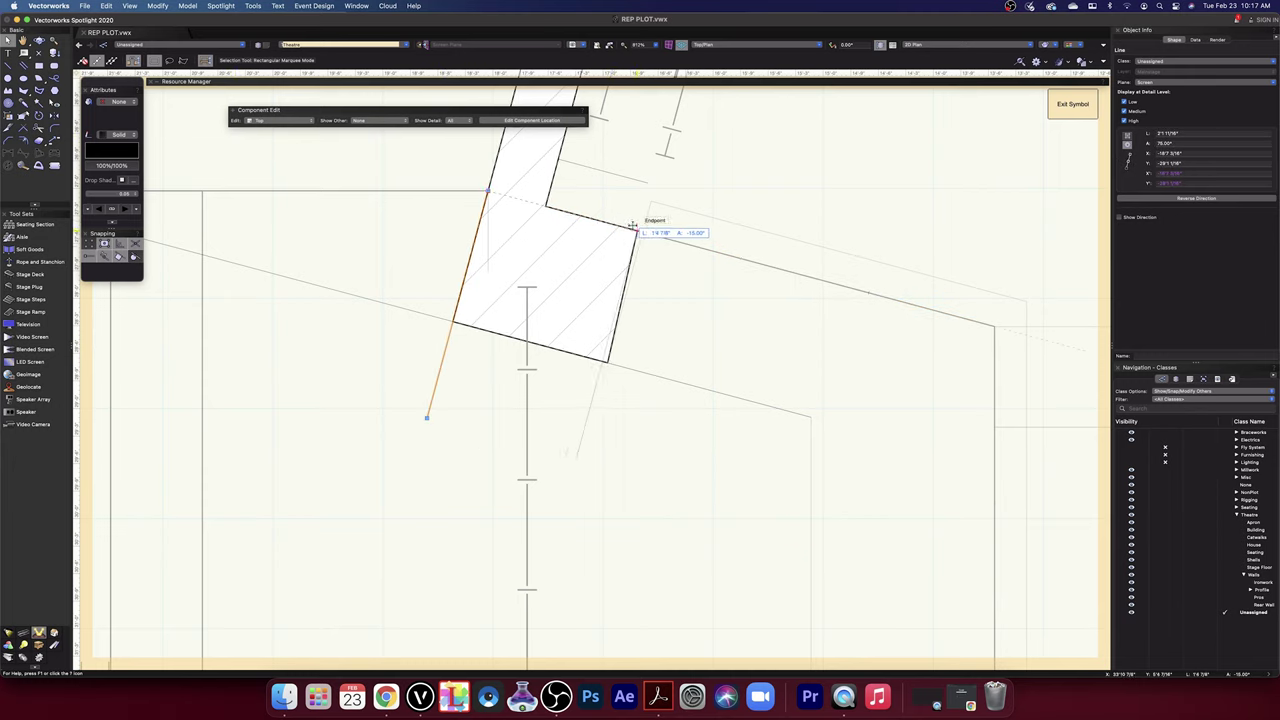
{"action": "left_click_drag", "start_coordinate": [632, 225], "coordinate": [634, 223]}
{"action": "scroll", "coordinate": [655, 268], "scroll_direction": "up", "scroll_amount": 3}
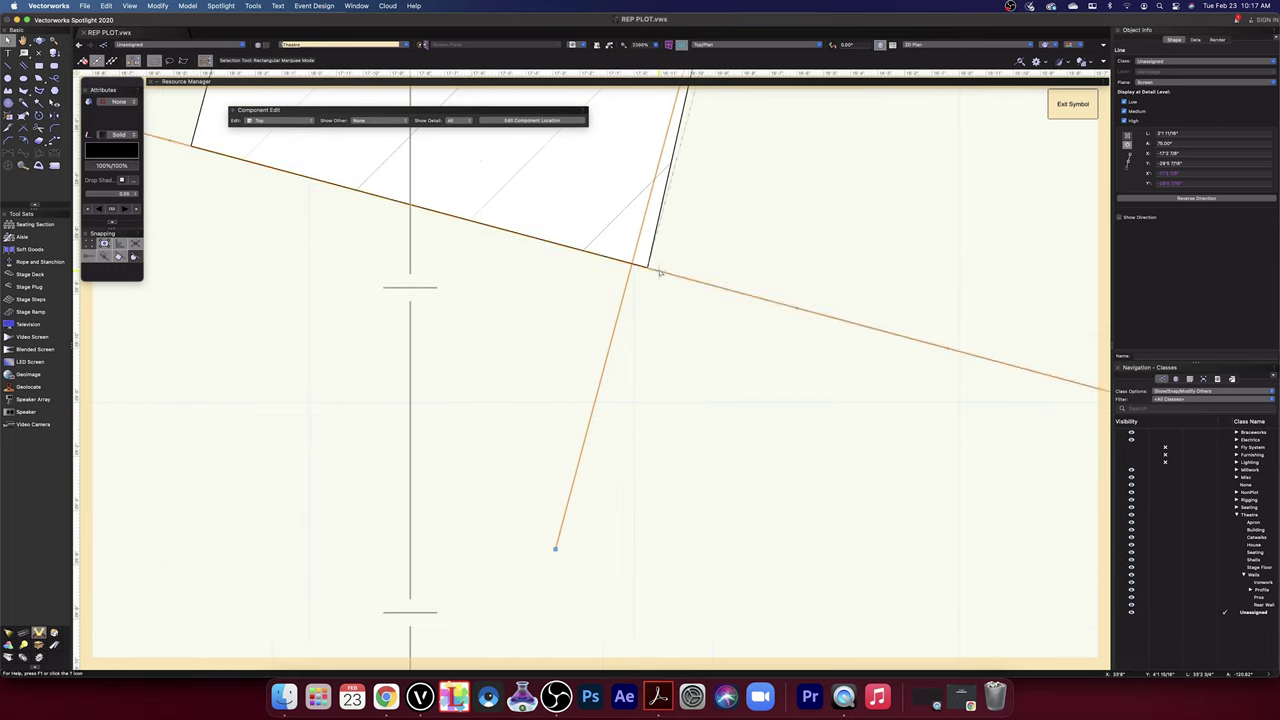
- Refine the wall polygon's corner and right edge, then delete the leftover construction line
{"action": "double_click", "coordinate": [649, 268]}
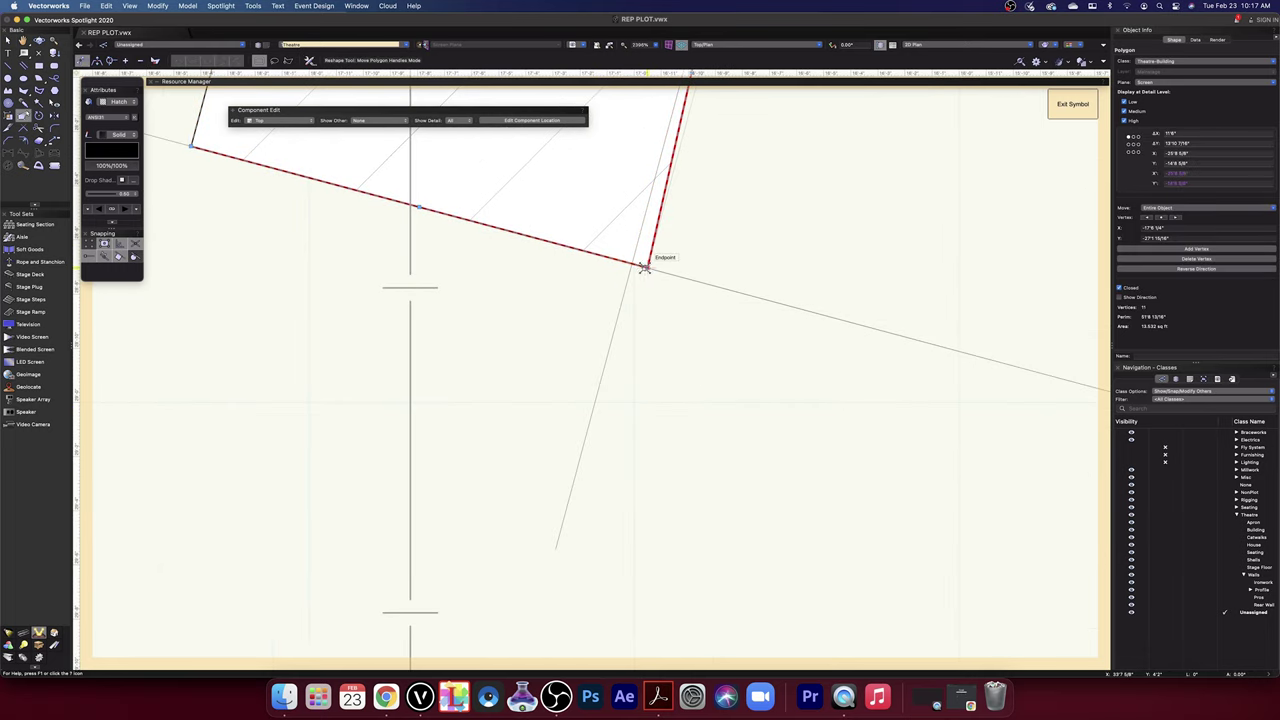
{"action": "left_click_drag", "start_coordinate": [644, 267], "coordinate": [633, 264]}
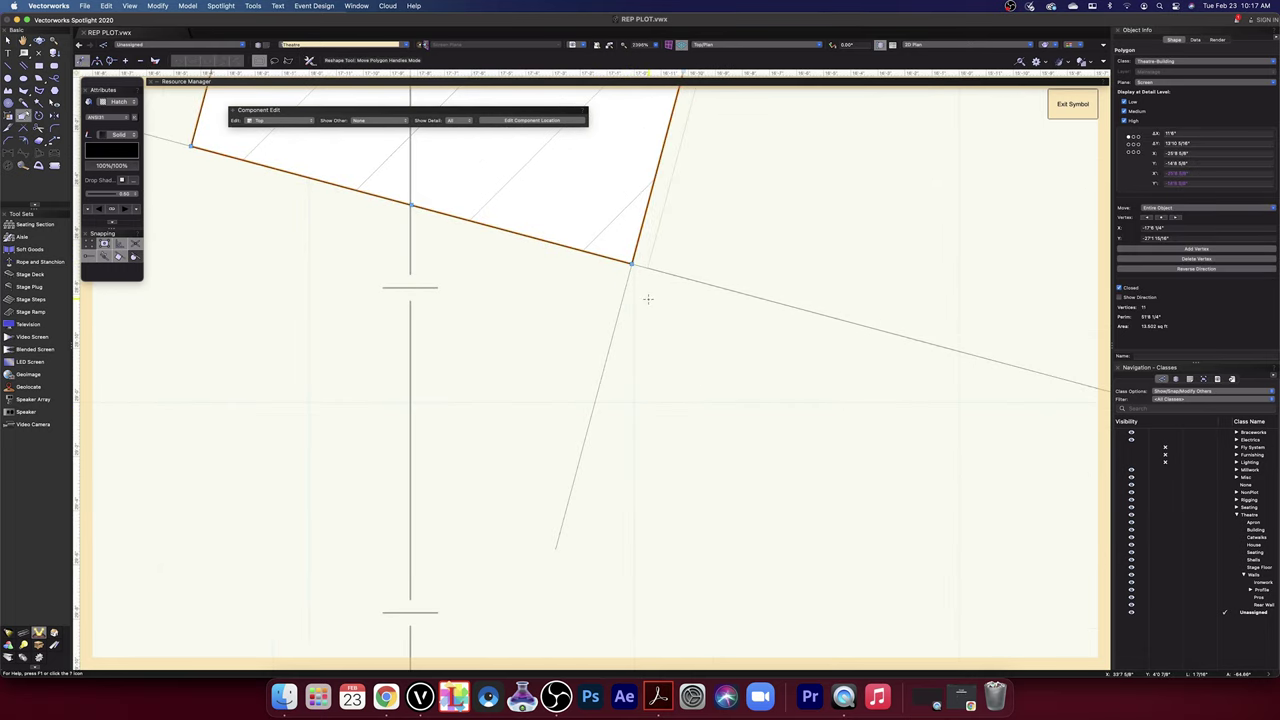
{"action": "scroll", "coordinate": [648, 298], "scroll_direction": "down", "scroll_amount": 3}
{"action": "scroll", "coordinate": [650, 255], "scroll_direction": "up", "scroll_amount": 3}
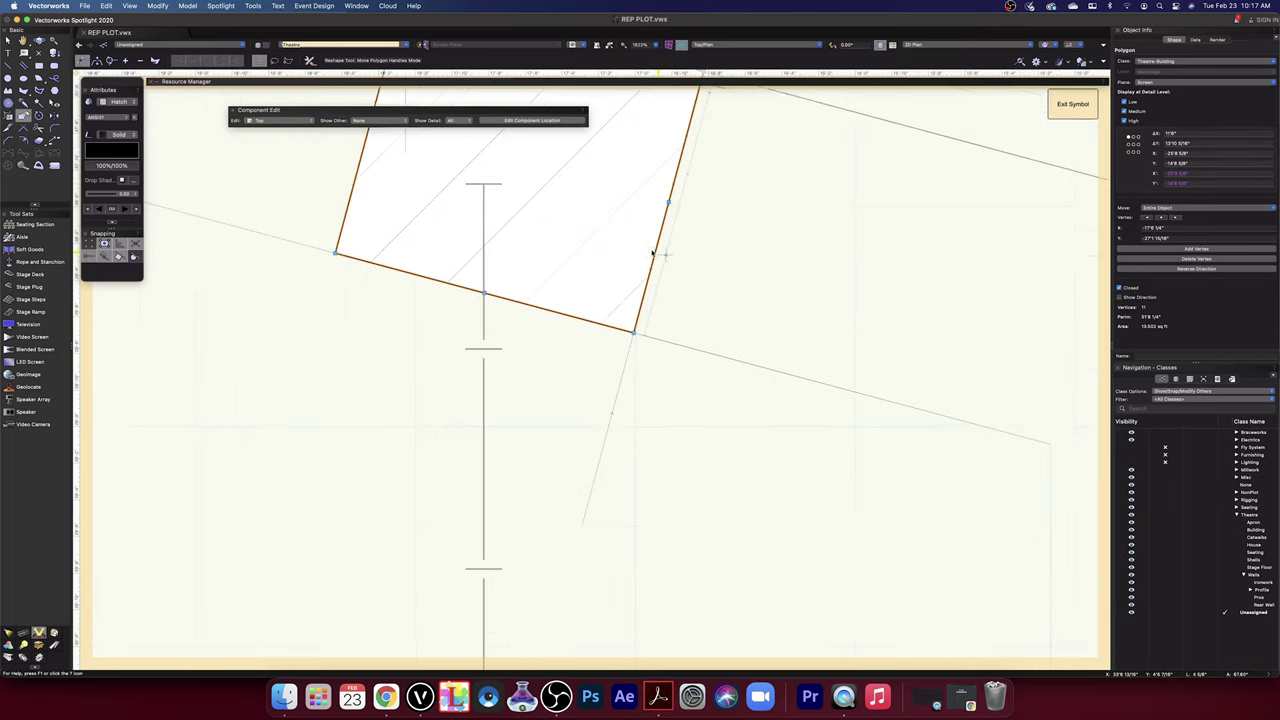
{"action": "left_click_drag", "start_coordinate": [667, 213], "coordinate": [678, 203]}
{"action": "scroll", "coordinate": [678, 203], "scroll_direction": "down", "scroll_amount": 5}
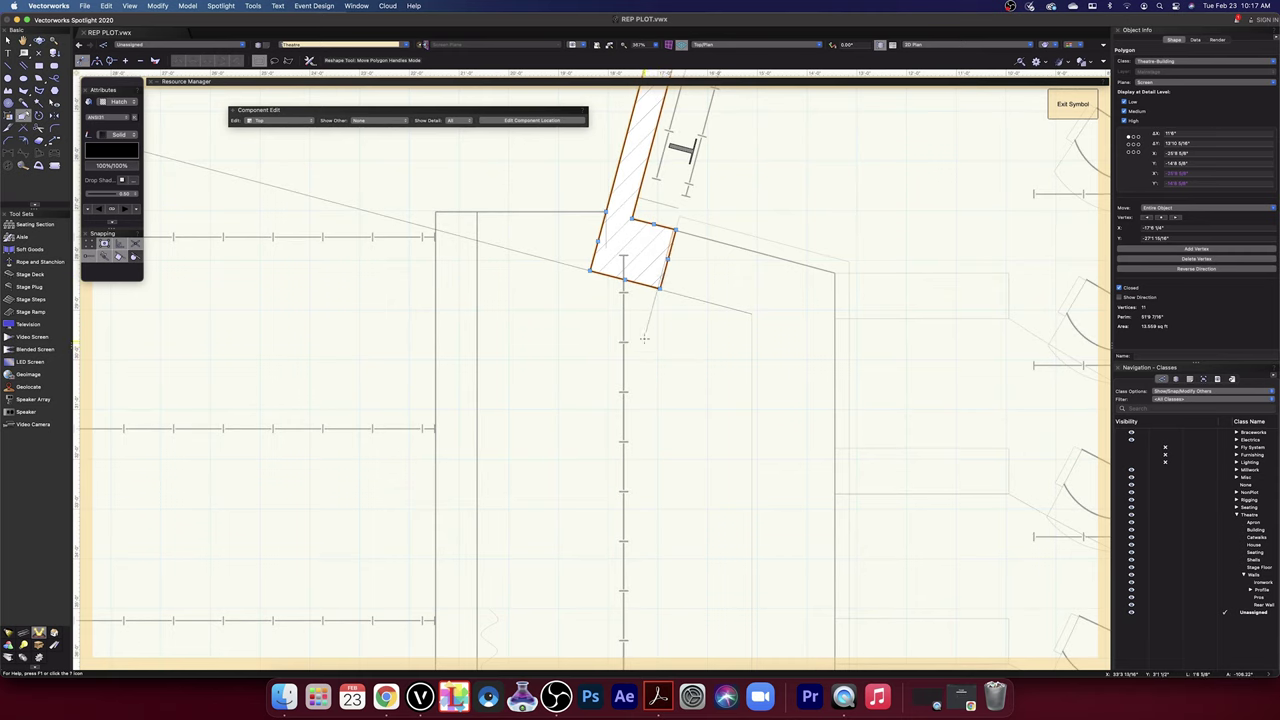
{"action": "left_click", "coordinate": [648, 323]}
{"action": "key", "text": "Delete"}
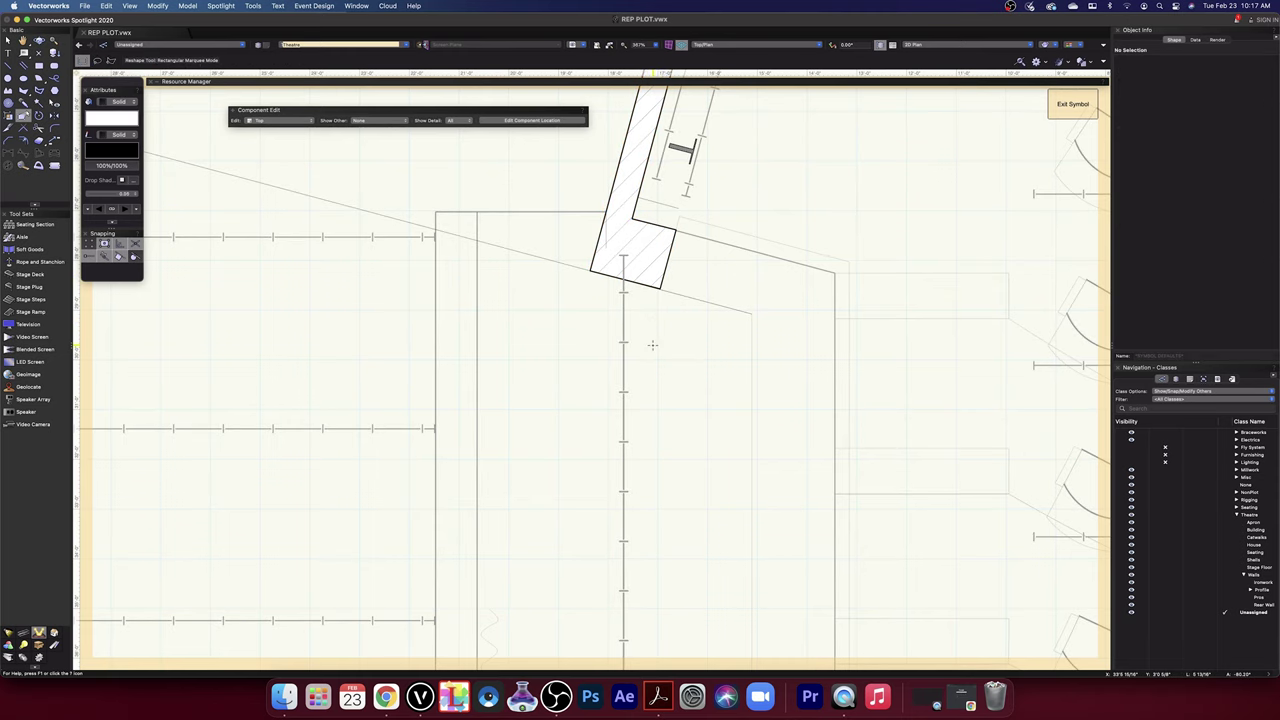
{"action": "scroll", "coordinate": [652, 341], "scroll_direction": "down", "scroll_amount": 6}
{"action": "scroll", "coordinate": [687, 324], "scroll_direction": "up", "scroll_amount": 4}
{"action": "scroll", "coordinate": [687, 324], "scroll_direction": "up", "scroll_amount": 1}
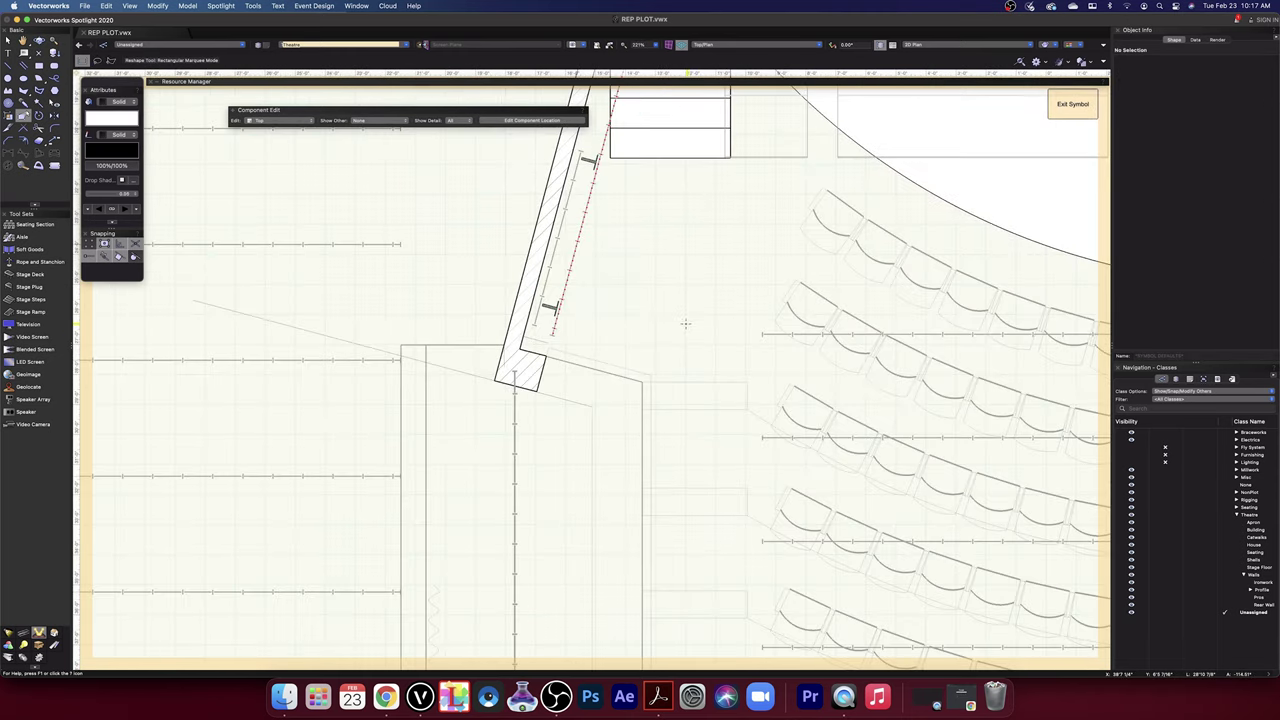
{"action": "middle_click_drag", "start_coordinate": [686, 298], "coordinate": [652, 367]}
{"action": "scroll", "coordinate": [629, 413], "scroll_direction": "down", "scroll_amount": 1}
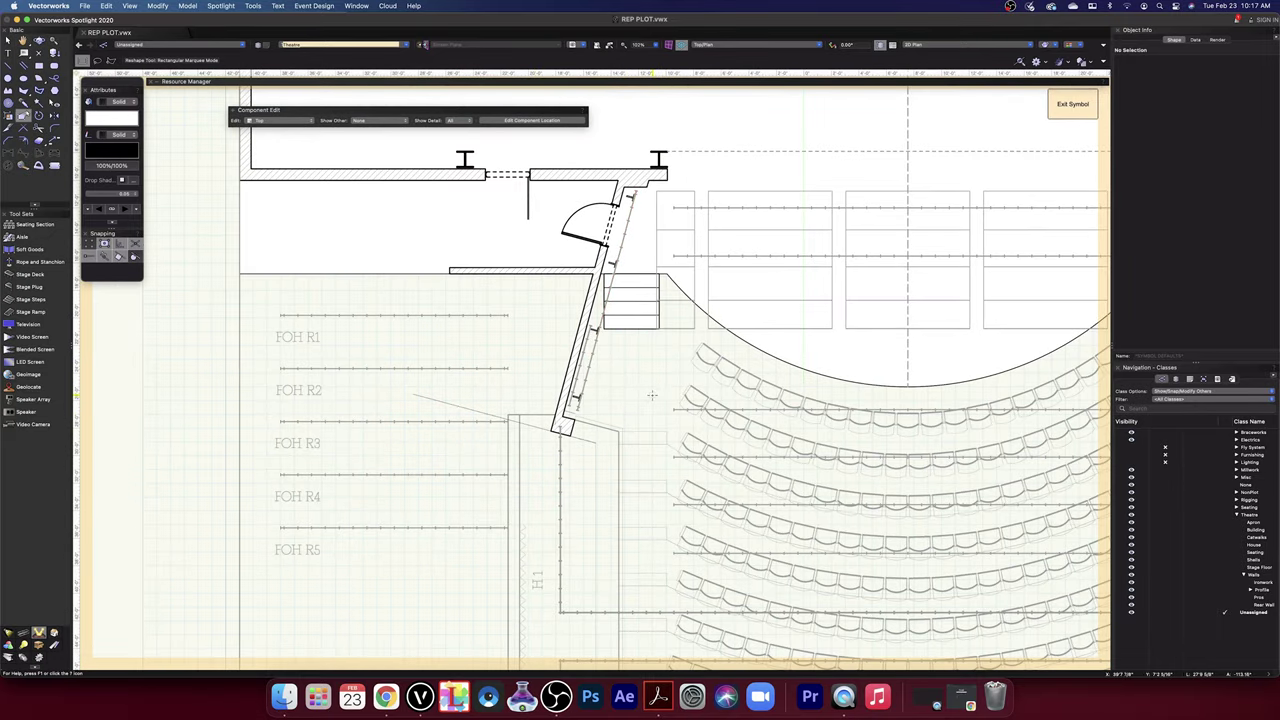
{"action": "scroll", "coordinate": [652, 395], "scroll_direction": "up", "scroll_amount": 5}
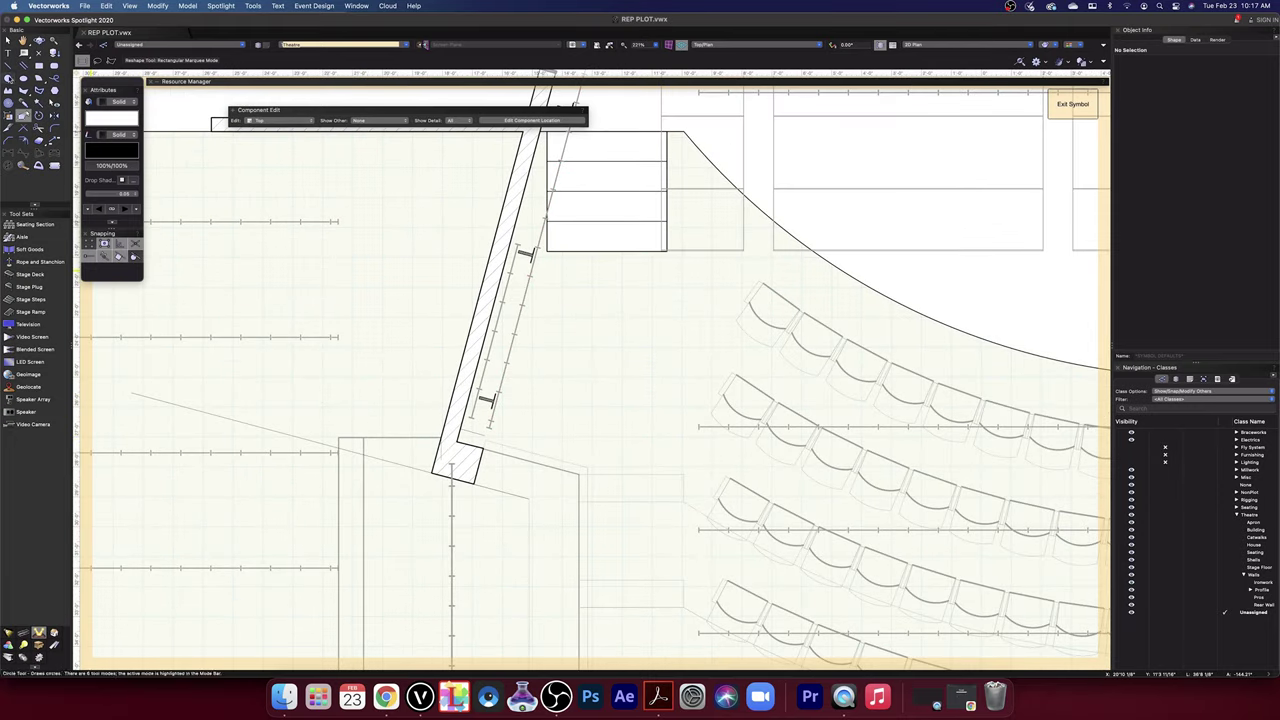
- Draw a narrow rectangle about 10'2" long starting at the slanted wall's lower corner
{"action": "left_click", "coordinate": [39, 65]}
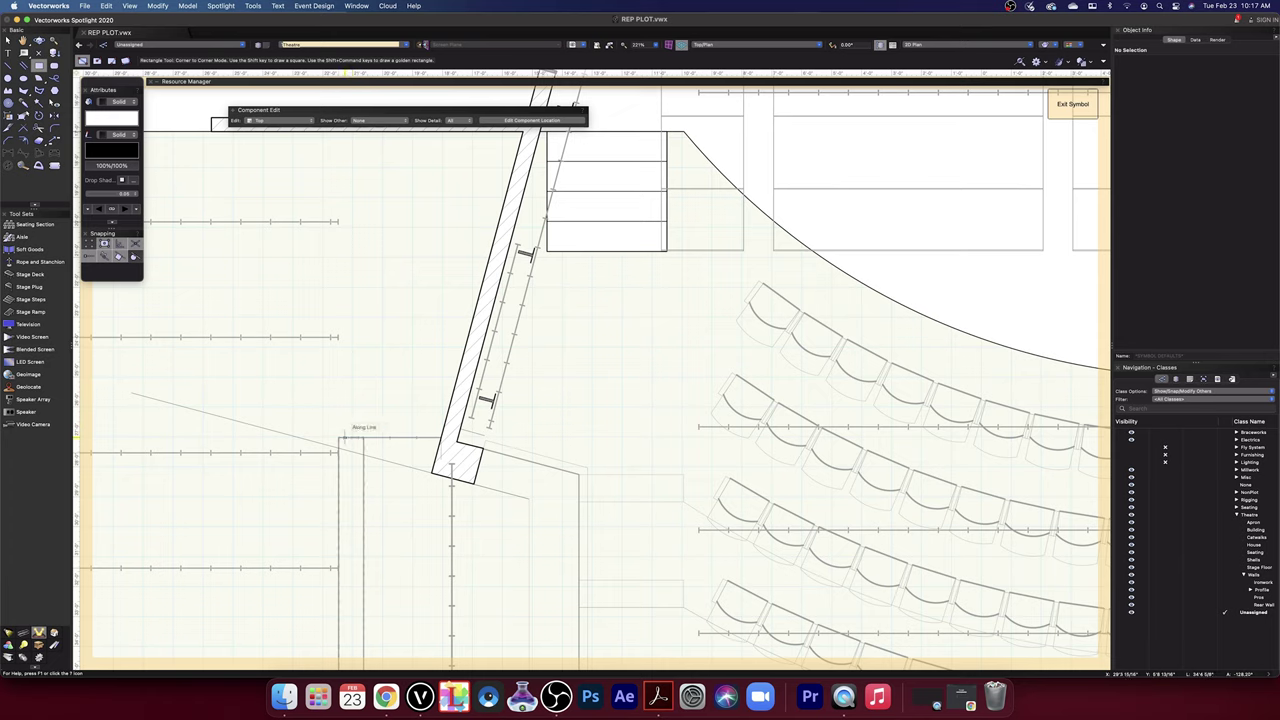
{"action": "left_click", "coordinate": [339, 437]}
{"action": "key", "text": "space"}
{"action": "left_click_drag", "start_coordinate": [386, 325], "coordinate": [408, 506]}
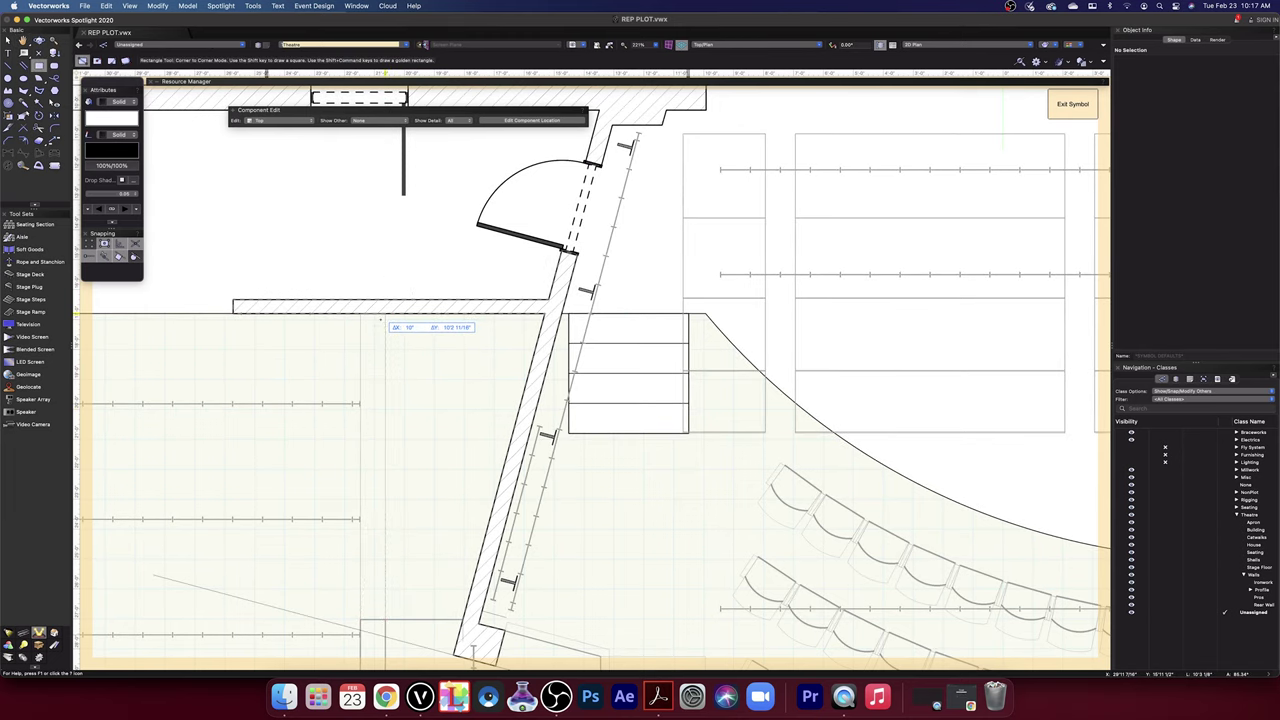
{"action": "left_click", "coordinate": [380, 321]}
{"action": "scroll", "coordinate": [418, 385], "scroll_direction": "down", "scroll_amount": 5}
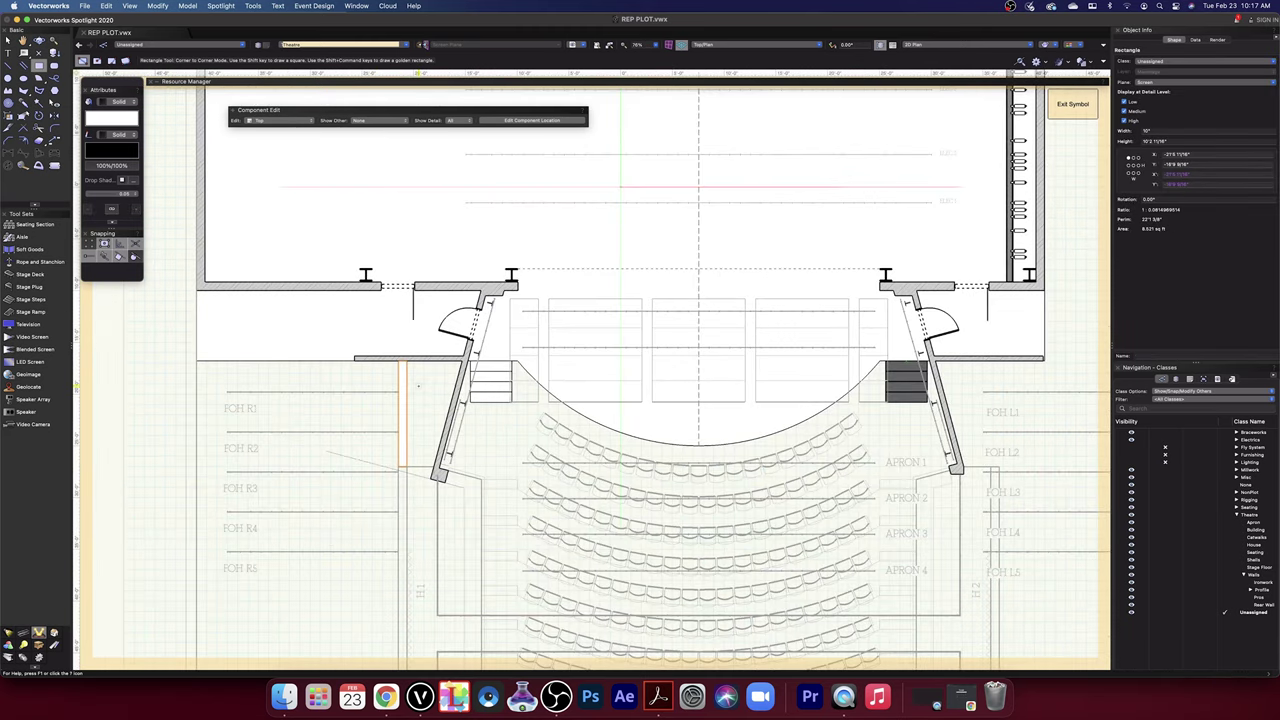
{"action": "key", "text": "Escape"}
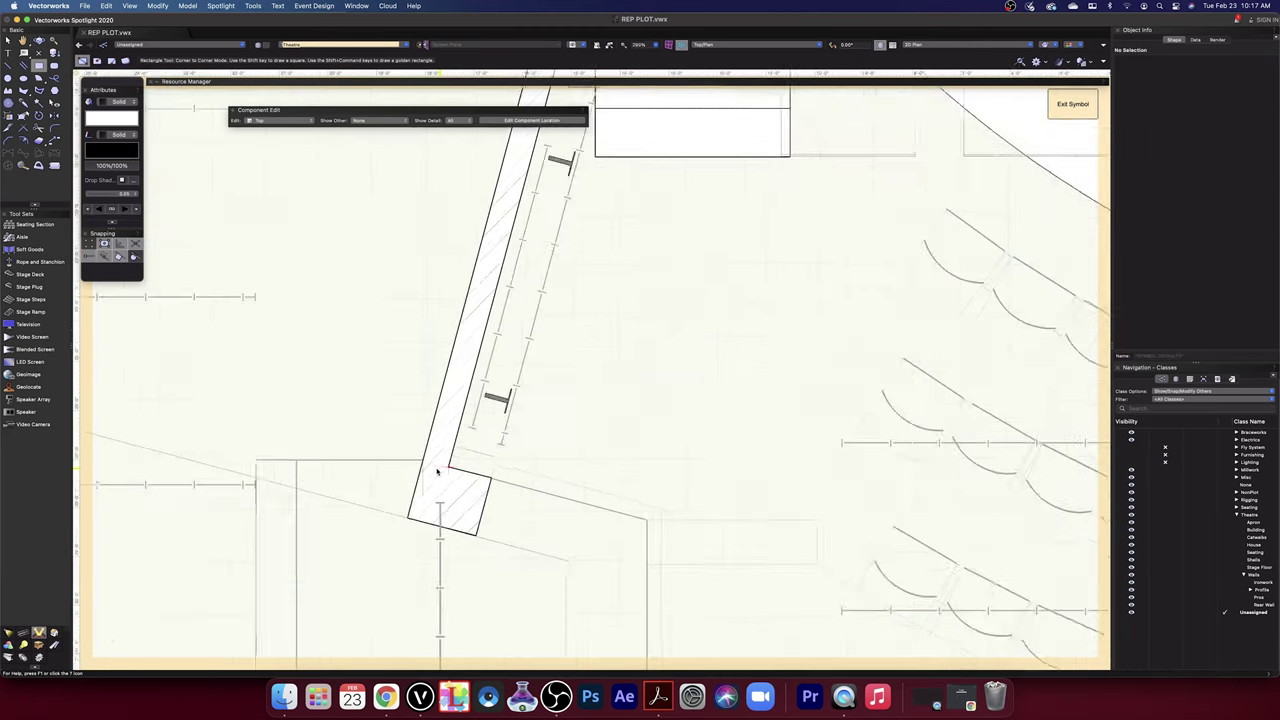
{"action": "scroll", "coordinate": [418, 385], "scroll_direction": "up", "scroll_amount": 8}
{"action": "scroll", "coordinate": [424, 514], "scroll_direction": "down", "scroll_amount": 5}
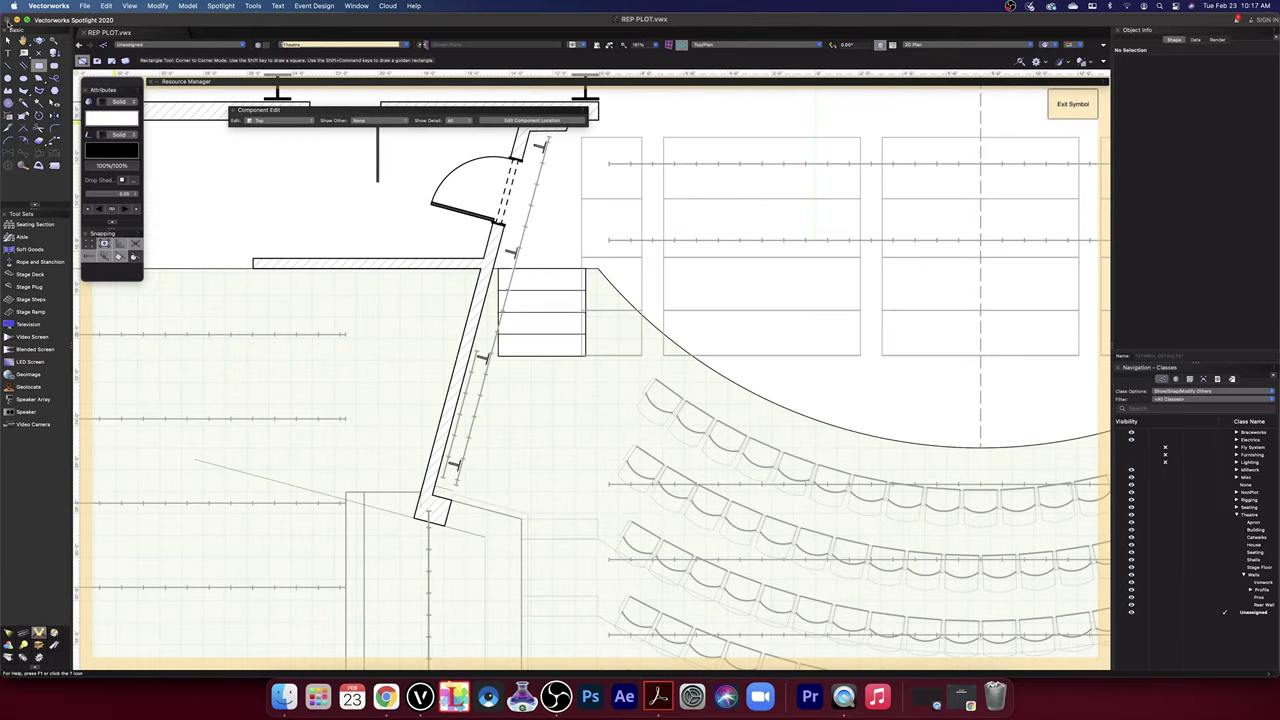
- Delete the stage-right slanted proscenium wall
{"action": "key", "text": "x"}
{"action": "left_click", "coordinate": [467, 372]}
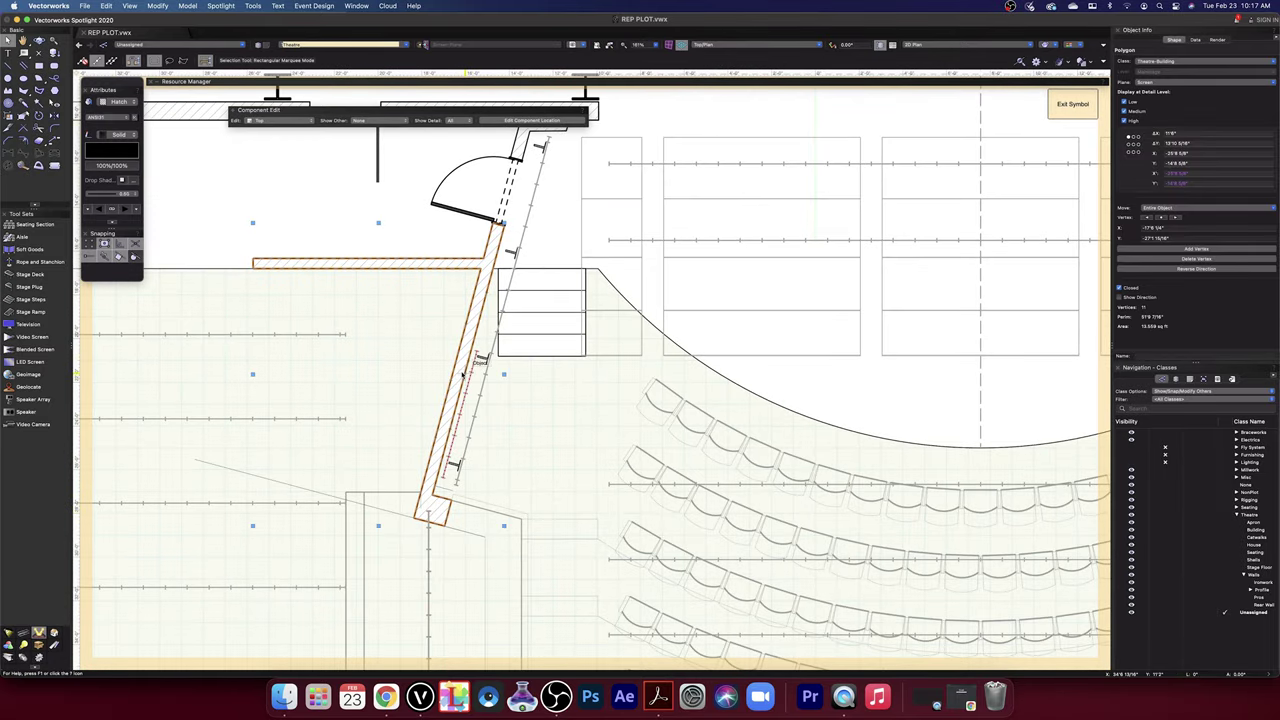
{"action": "scroll", "coordinate": [969, 414], "scroll_direction": "down", "scroll_amount": 4}
{"action": "left_click_drag", "start_coordinate": [969, 414], "coordinate": [424, 414]}
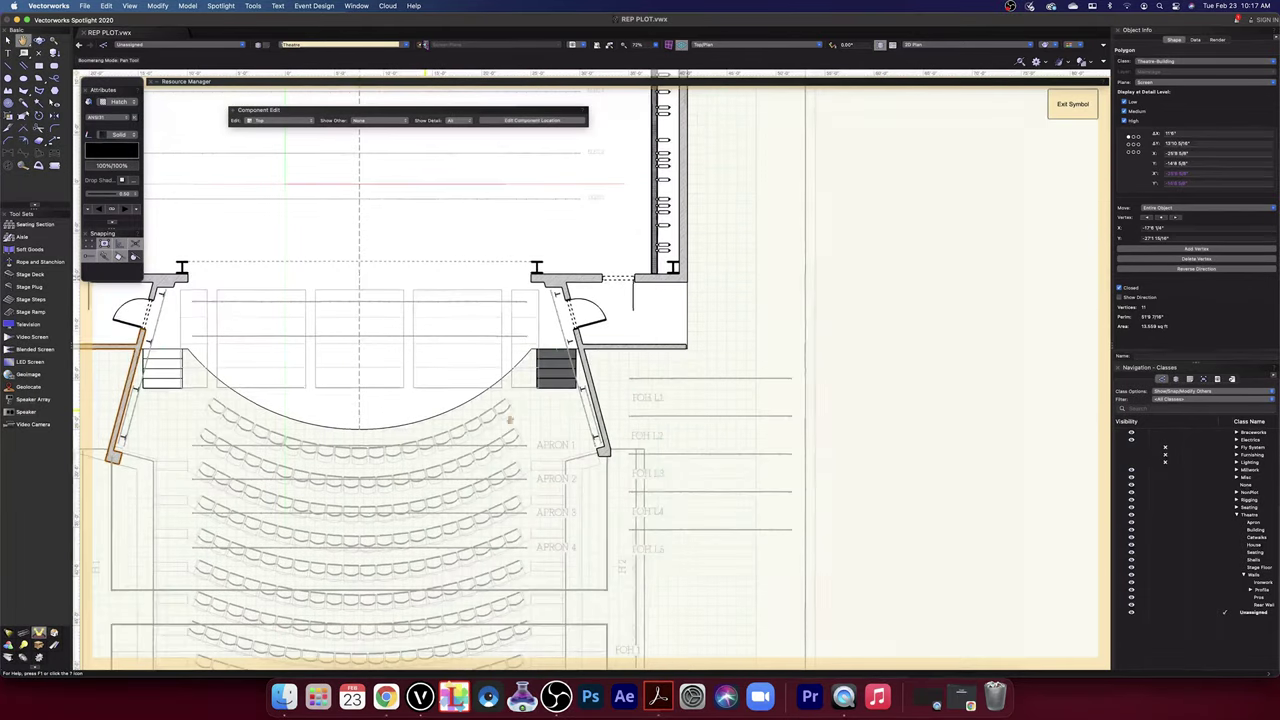
{"action": "left_click", "coordinate": [598, 422]}
{"action": "key", "text": "Delete"}
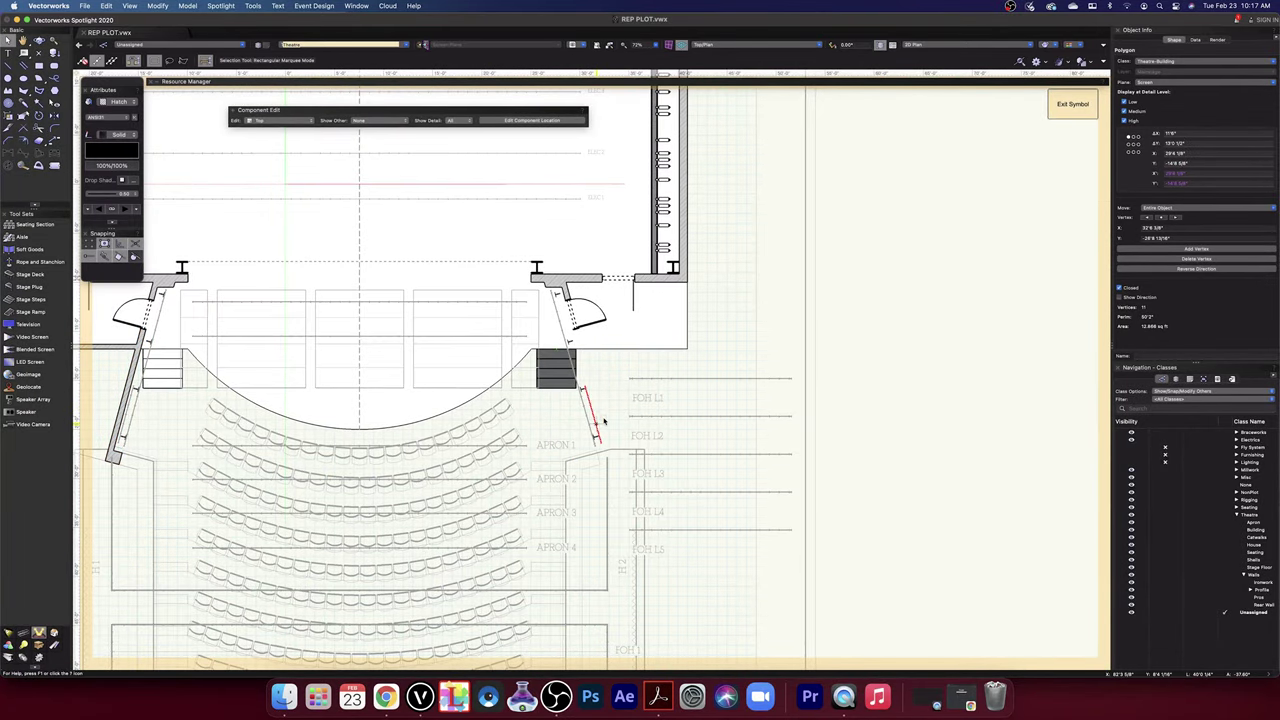
- Mirror a duplicate of the stage-left slanted wall across the vertical centre line
{"action": "left_click", "coordinate": [133, 376]}
{"action": "left_click", "coordinate": [133, 375]}
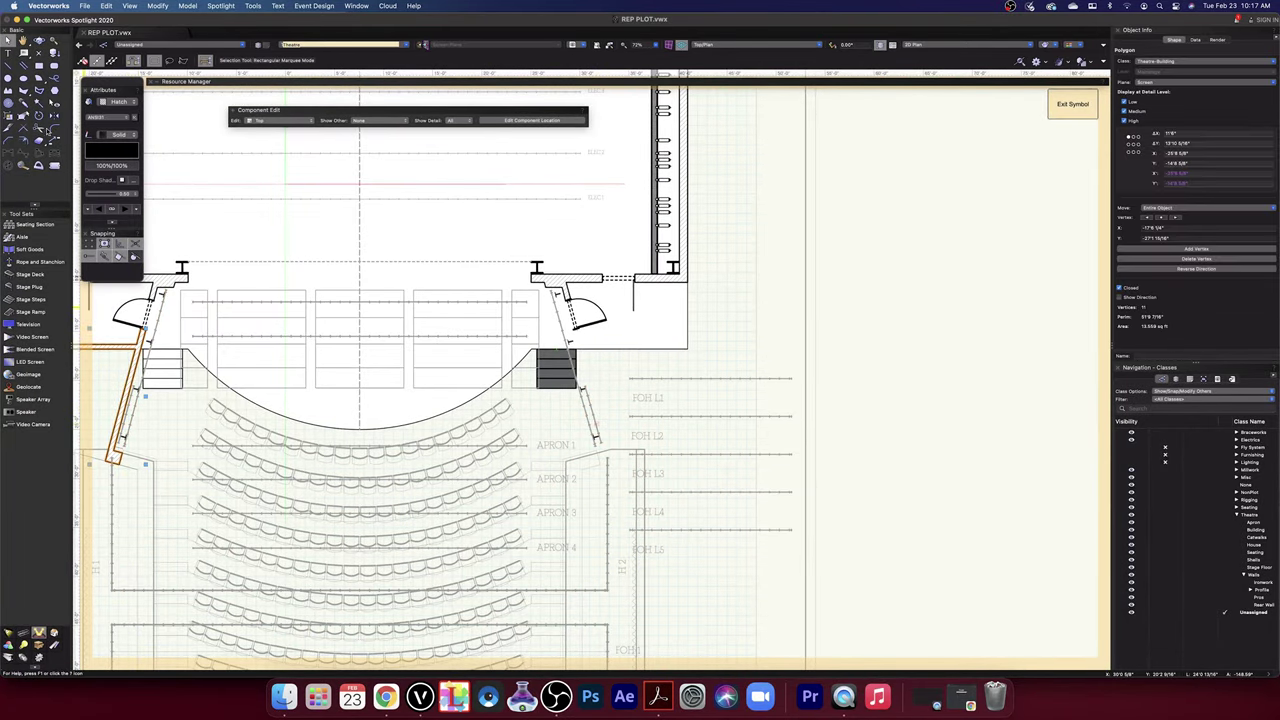
{"action": "left_click", "coordinate": [54, 115]}
{"action": "left_click", "coordinate": [360, 212]}
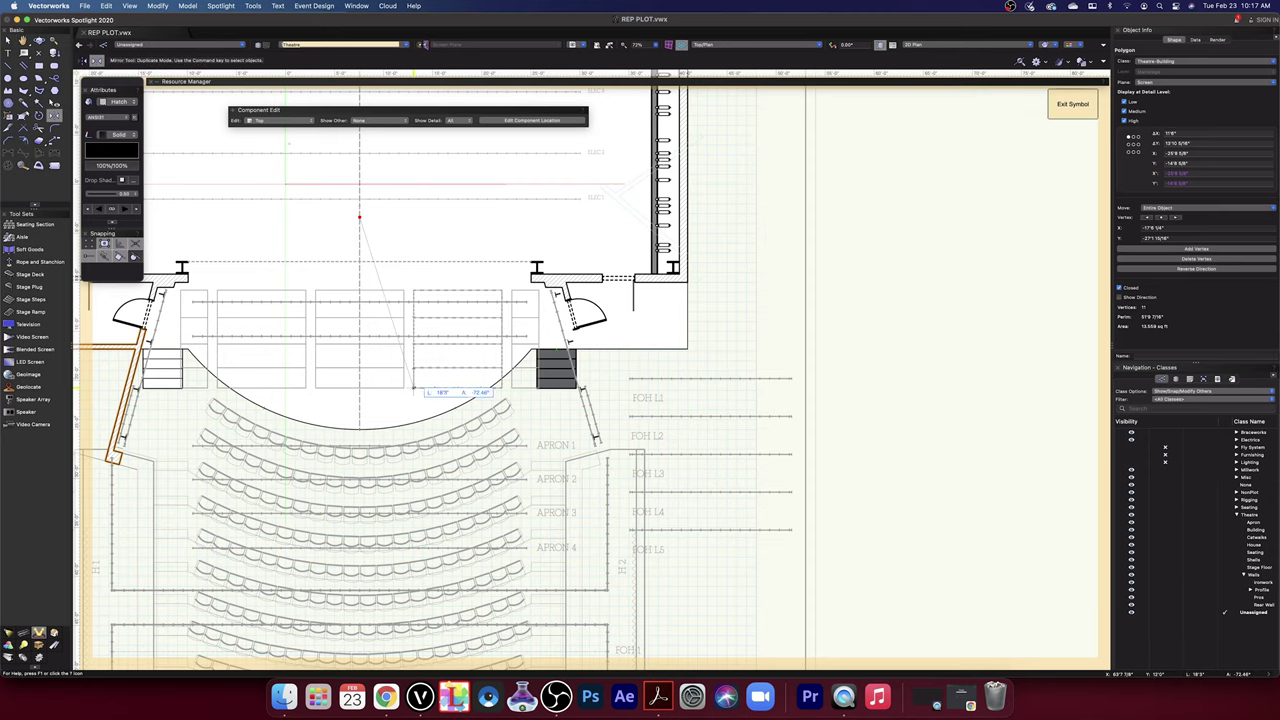
{"action": "left_click", "coordinate": [360, 412]}
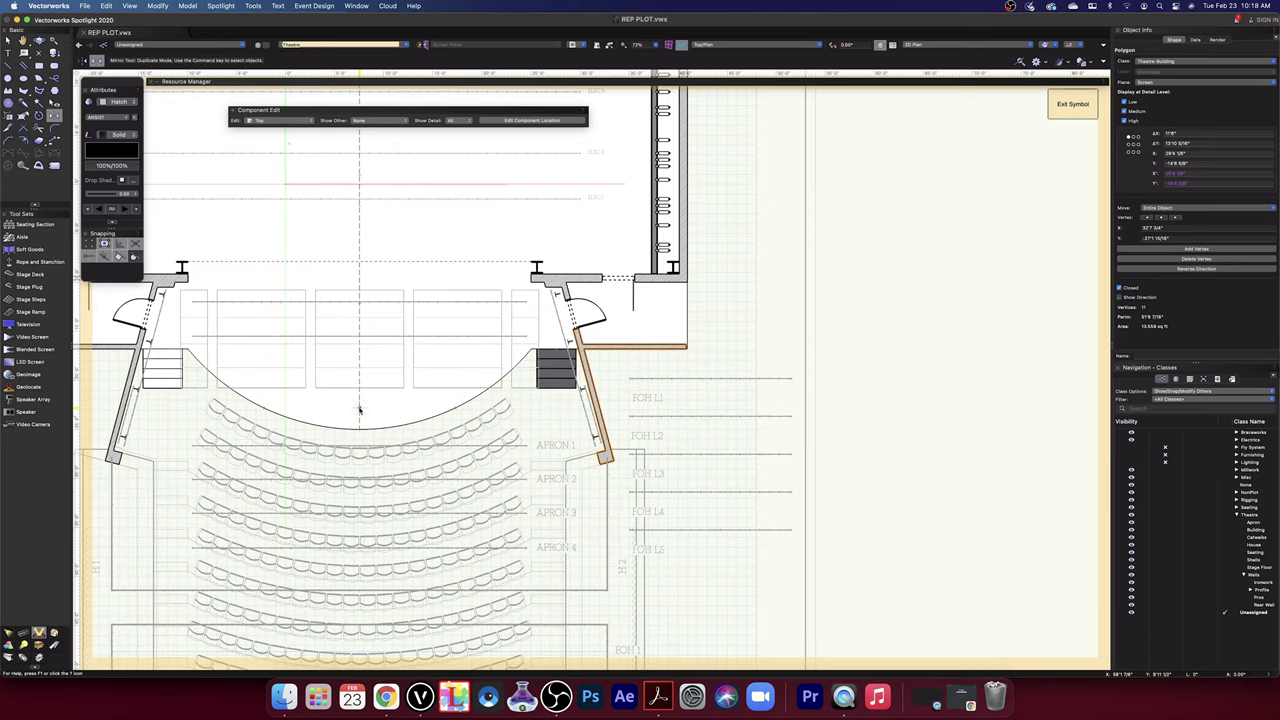
{"action": "scroll", "coordinate": [644, 444], "scroll_direction": "up", "scroll_amount": 5}
{"action": "scroll", "coordinate": [644, 443], "scroll_direction": "down", "scroll_amount": 5}
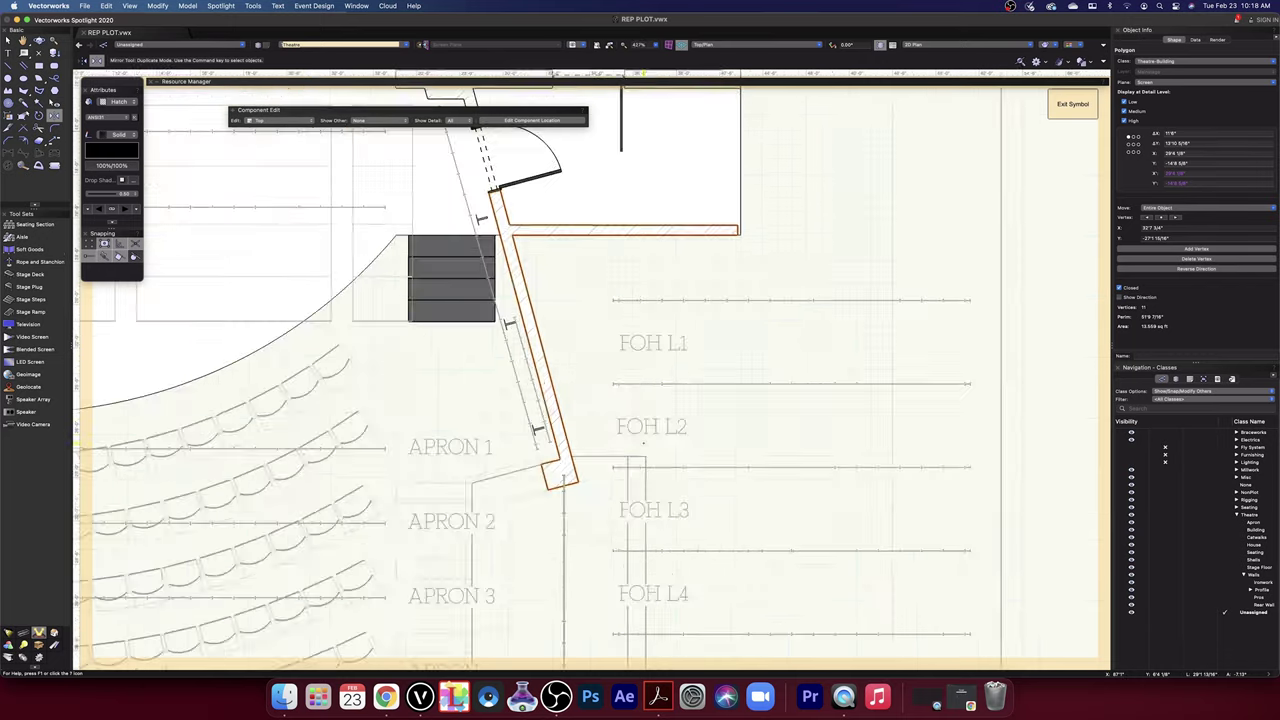
{"action": "scroll", "coordinate": [295, 376], "scroll_direction": "down", "scroll_amount": 4}
{"action": "middle_click_drag", "start_coordinate": [295, 376], "coordinate": [429, 390]}
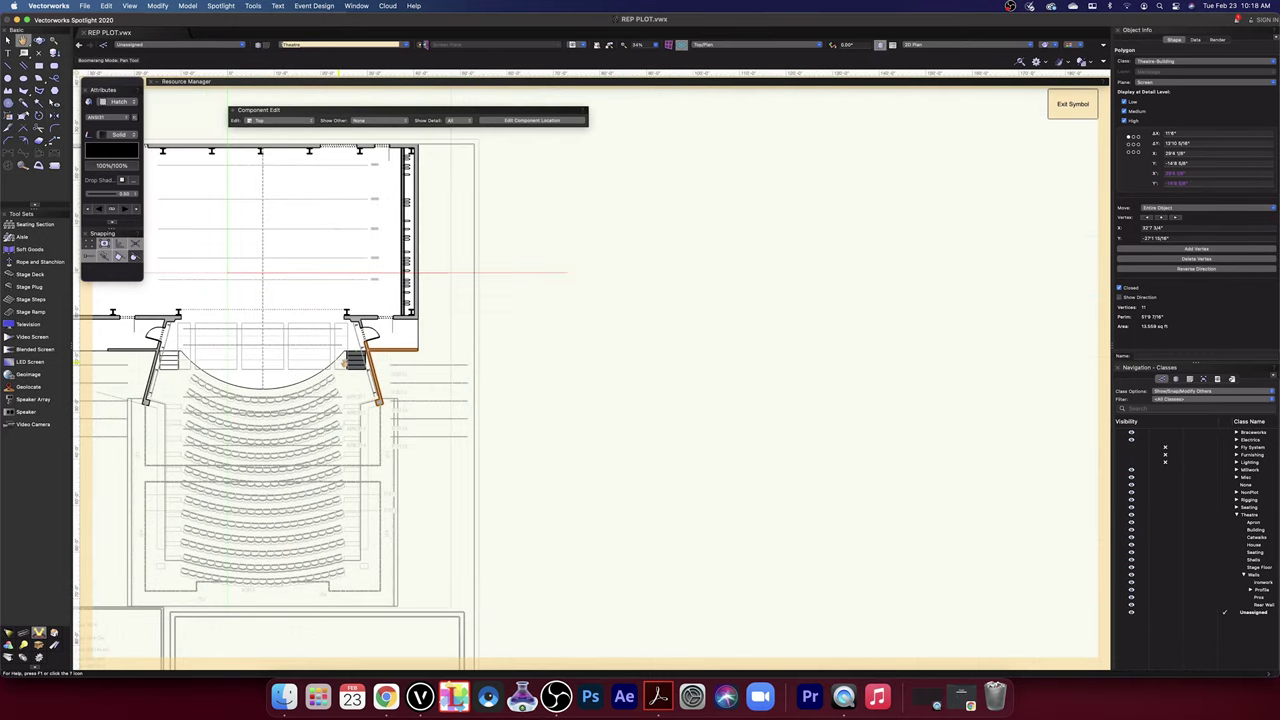
{"action": "middle_click_drag", "start_coordinate": [339, 364], "coordinate": [607, 373]}
{"action": "key", "text": "space"}
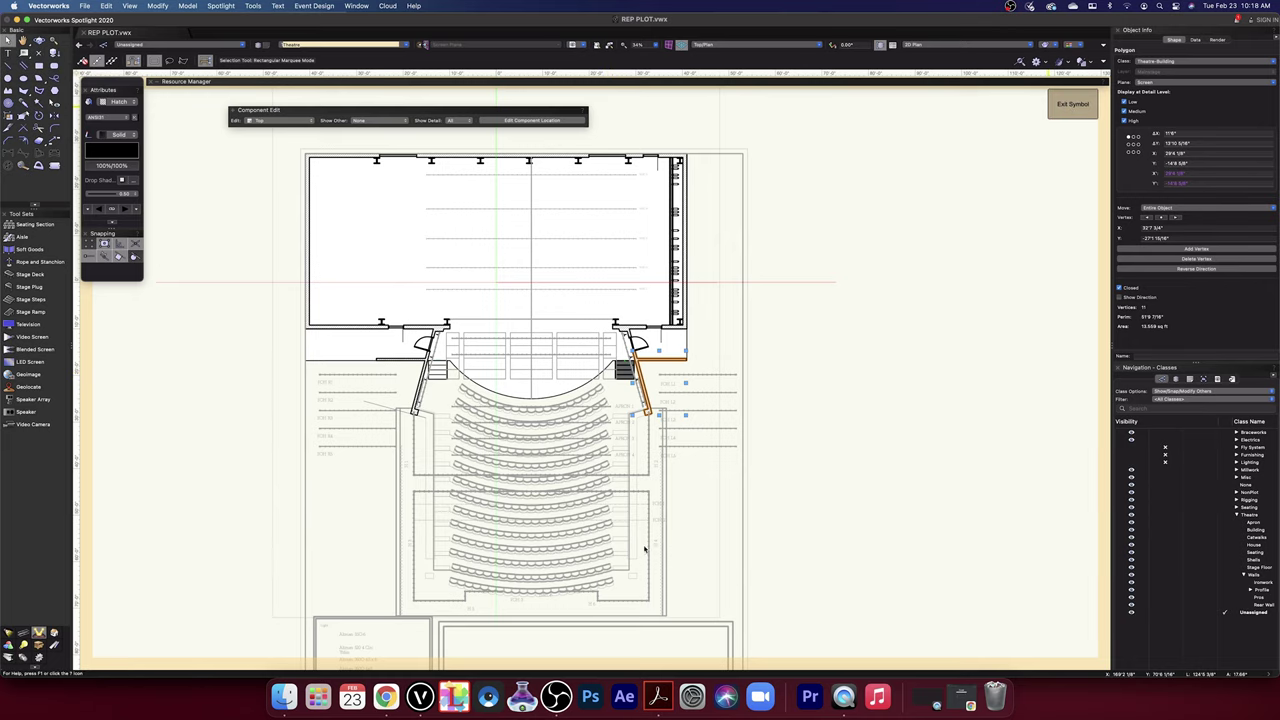
- Zoom to the proscenium corner beside the seating rows and open Edit Symbol for the wall symbol
{"action": "scroll", "coordinate": [894, 446], "scroll_direction": "up", "scroll_amount": 10}
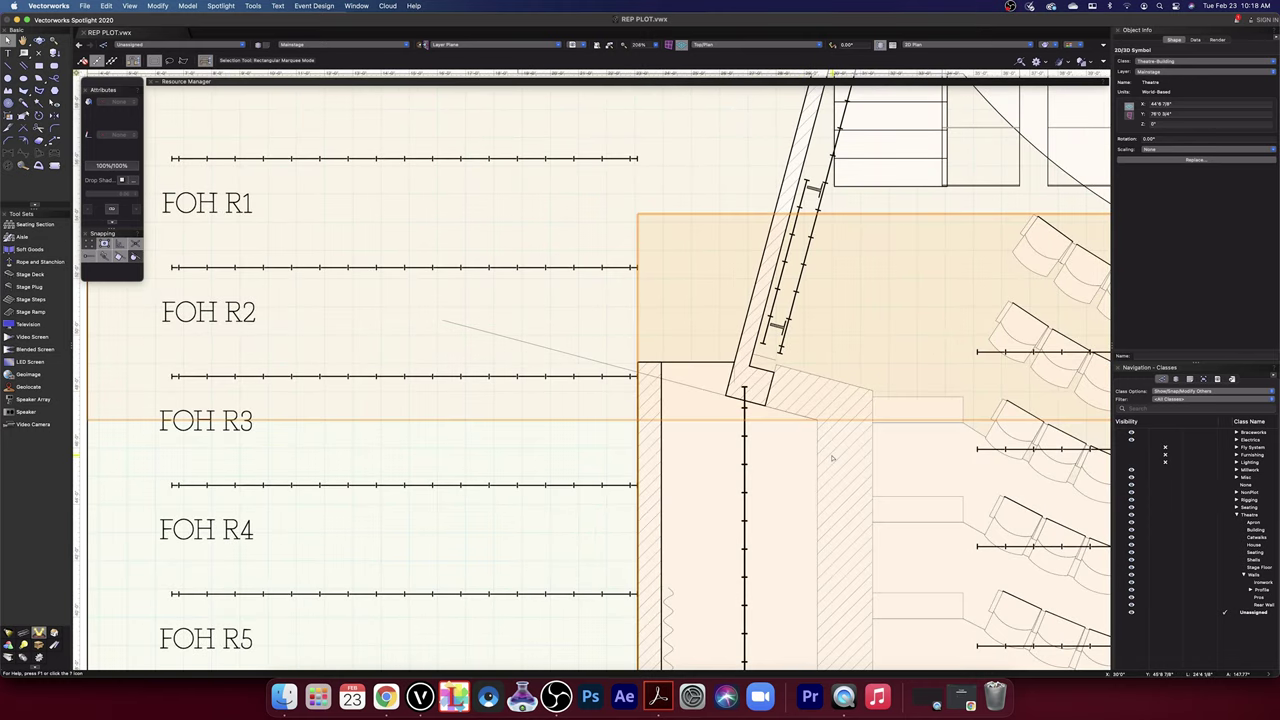
{"action": "left_click_drag", "start_coordinate": [829, 454], "coordinate": [440, 448]}
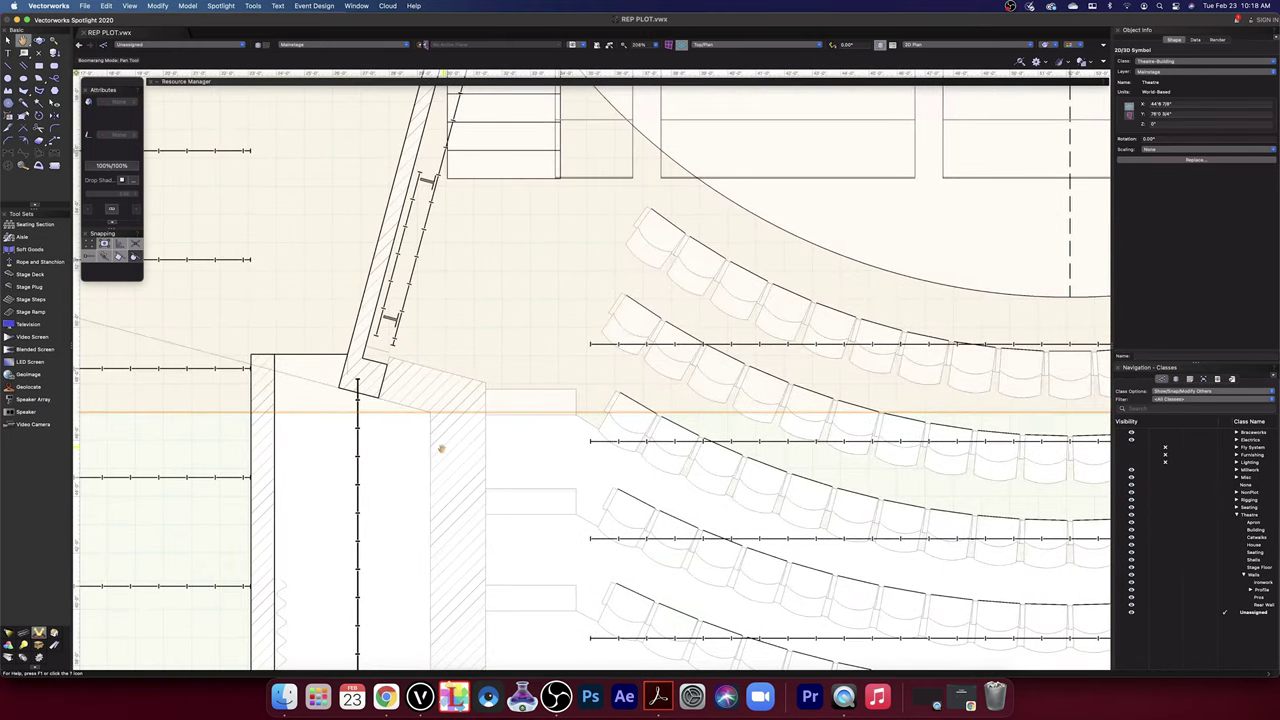
{"action": "scroll", "coordinate": [401, 391], "scroll_direction": "down", "scroll_amount": 5}
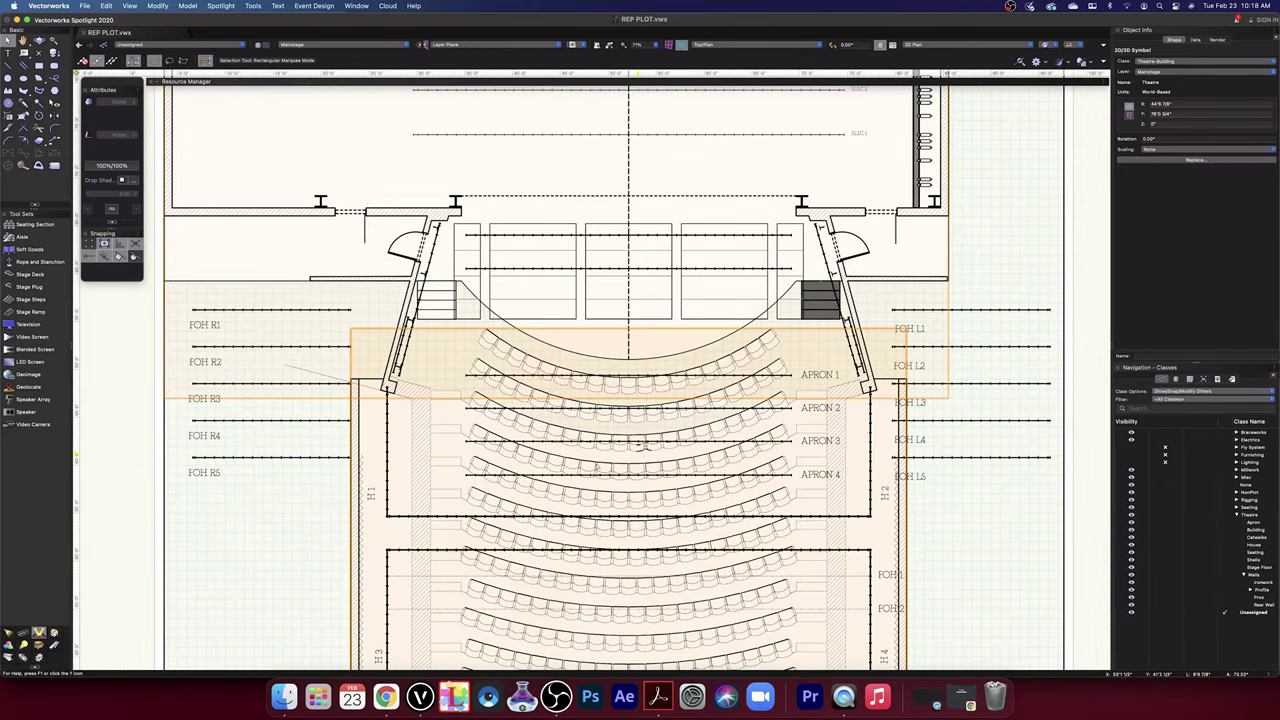
{"action": "scroll", "coordinate": [381, 388], "scroll_direction": "up", "scroll_amount": 6}
{"action": "scroll", "coordinate": [383, 385], "scroll_direction": "up", "scroll_amount": 3}
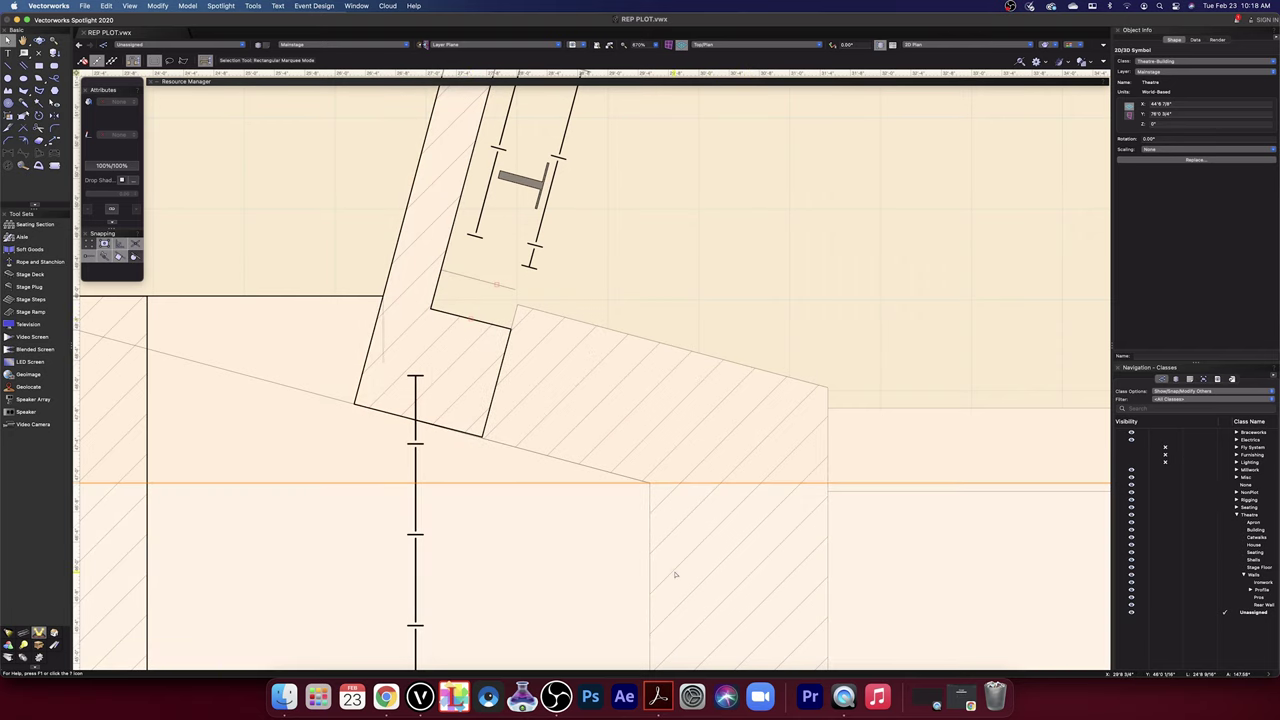
{"action": "scroll", "coordinate": [675, 575], "scroll_direction": "down", "scroll_amount": 5}
{"action": "scroll", "coordinate": [675, 575], "scroll_direction": "up", "scroll_amount": 4}
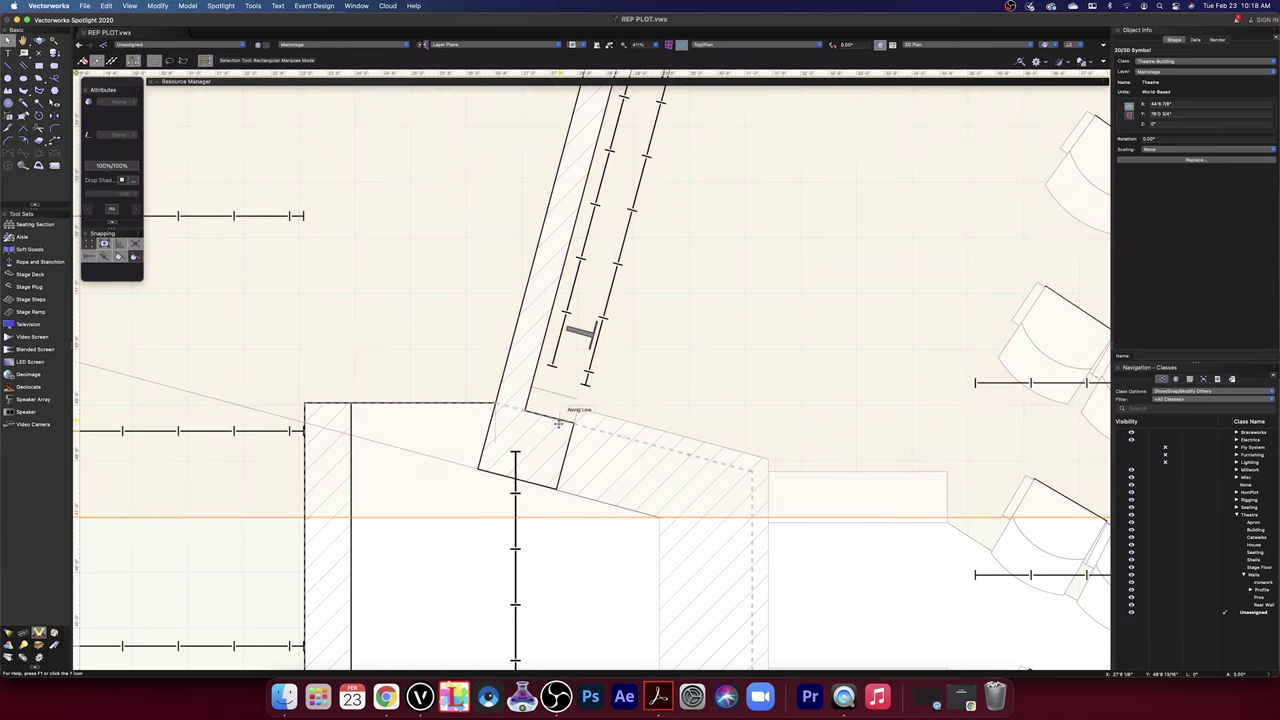
{"action": "double_click", "coordinate": [570, 398]}
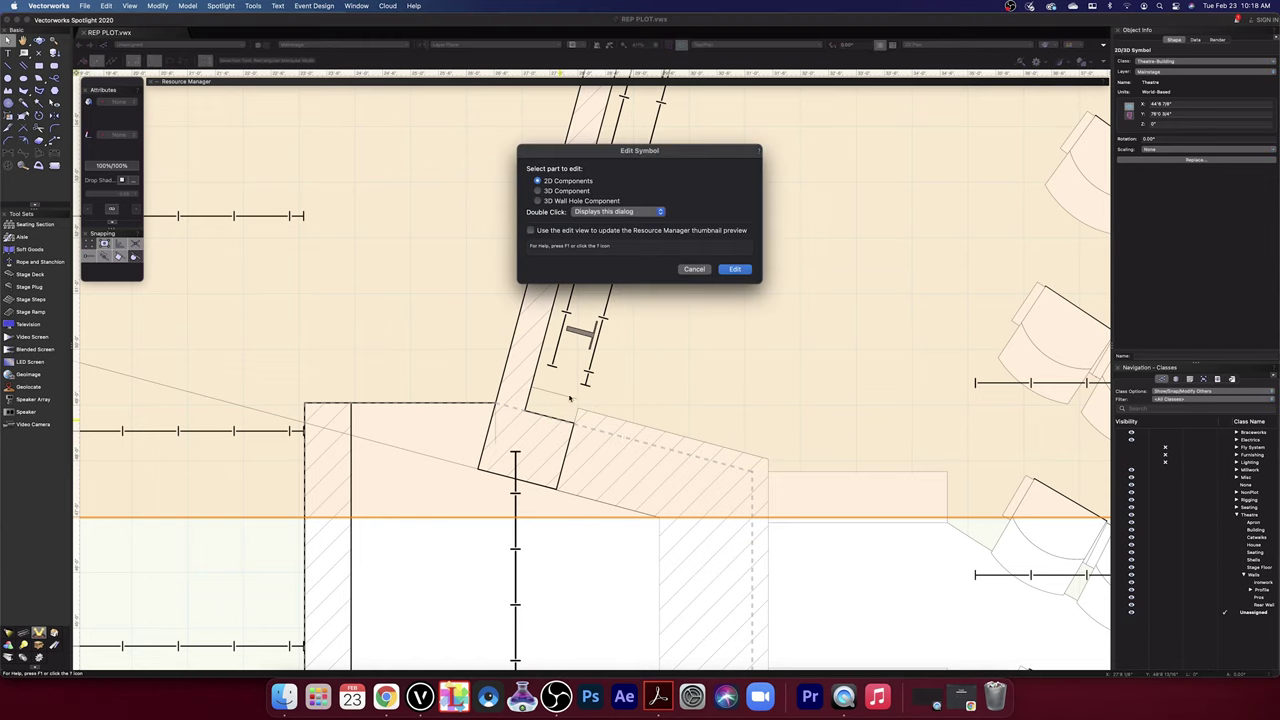
- In the symbol's 2D components, pull the hatched wall polygon's lower edge up to the corner line and extend that line
{"action": "left_click", "coordinate": [735, 269]}
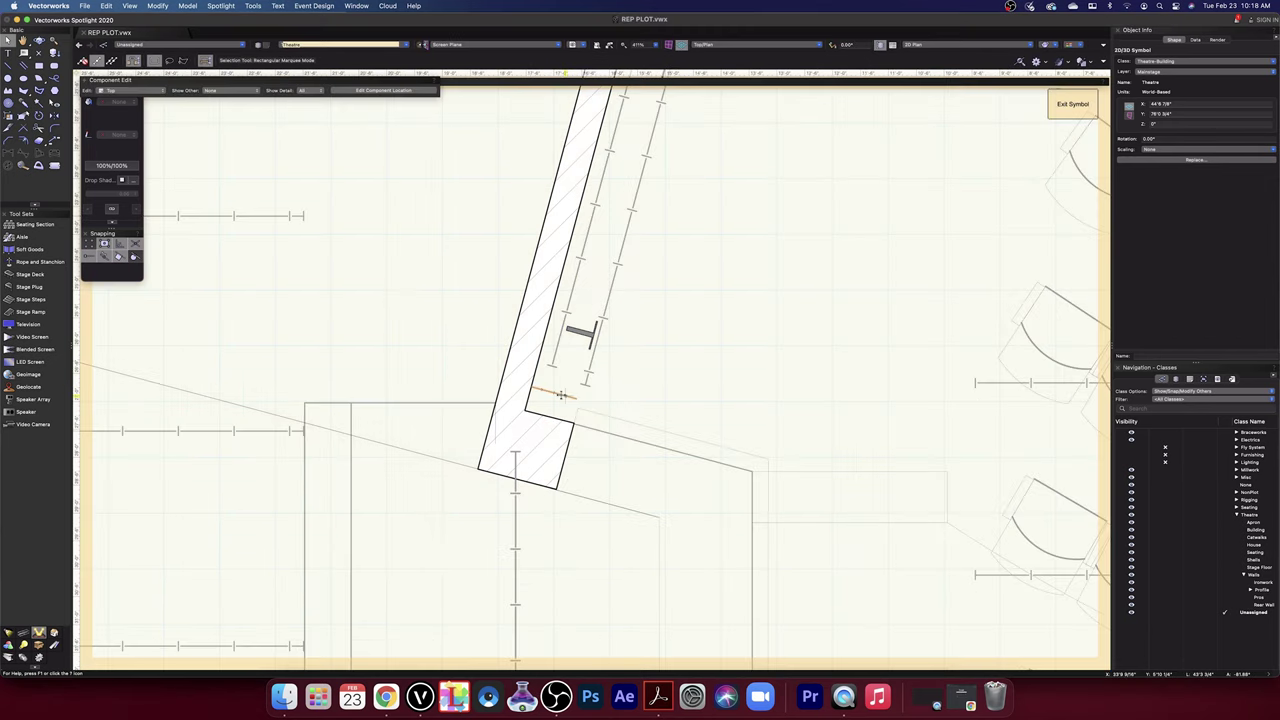
{"action": "left_click", "coordinate": [562, 399]}
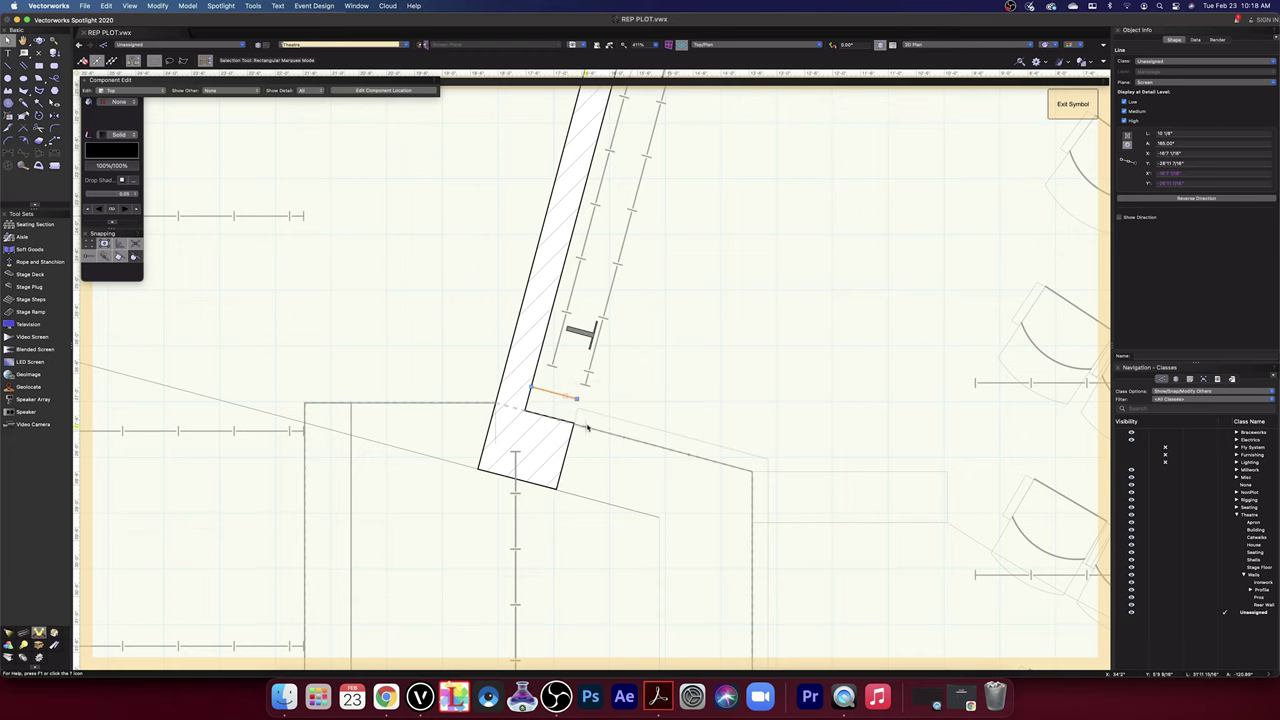
{"action": "scroll", "coordinate": [572, 426], "scroll_direction": "up", "scroll_amount": 5}
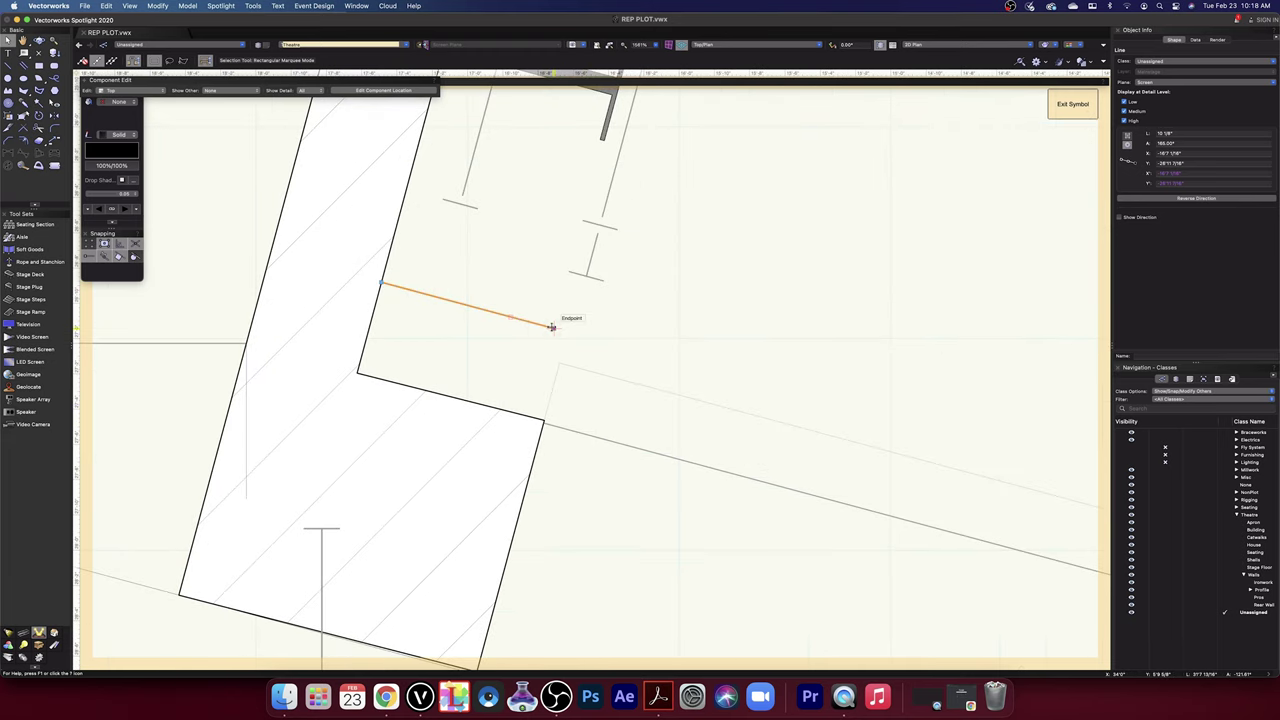
{"action": "left_click_drag", "start_coordinate": [552, 327], "coordinate": [557, 362]}
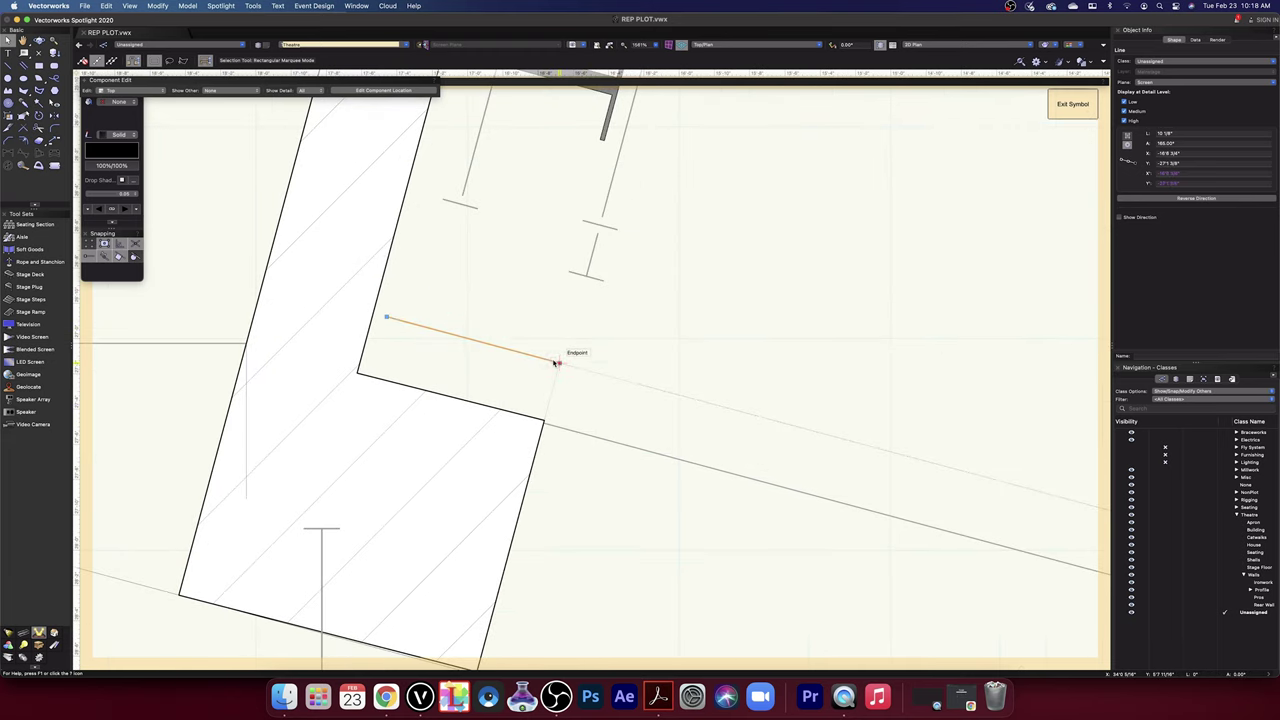
{"action": "double_click", "coordinate": [492, 410]}
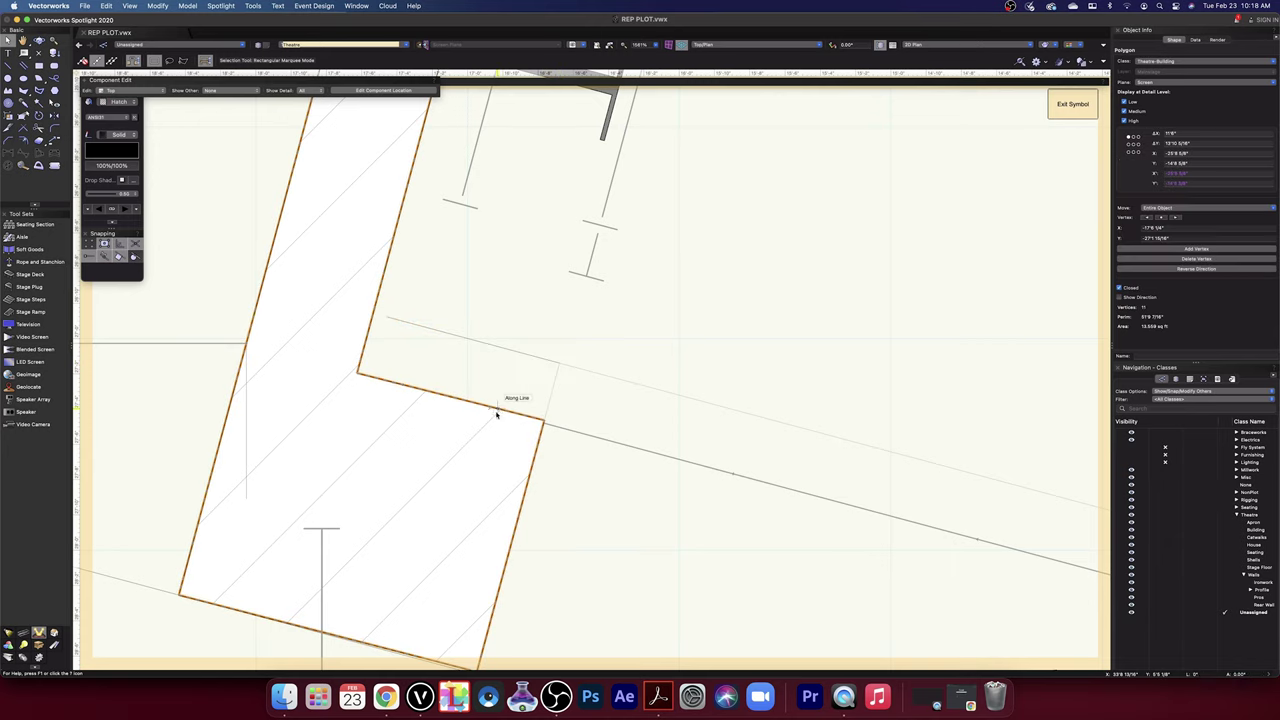
{"action": "left_click_drag", "start_coordinate": [451, 397], "coordinate": [465, 342]}
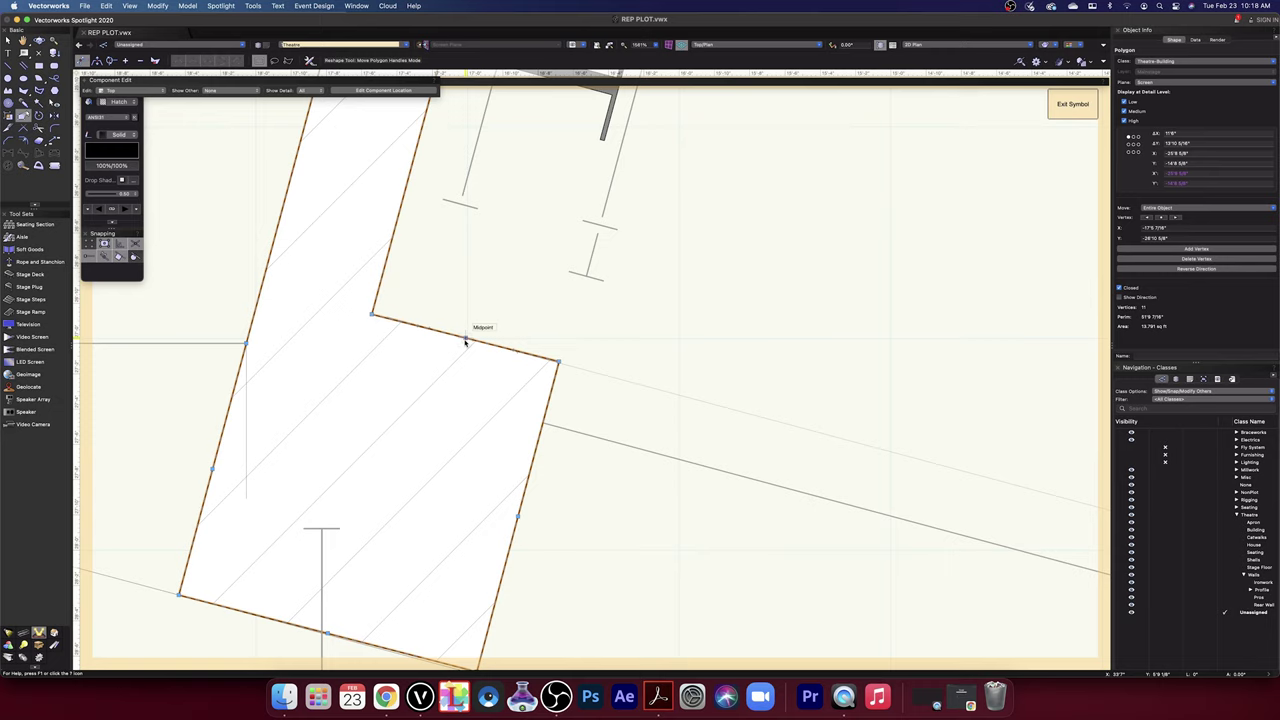
{"action": "scroll", "coordinate": [393, 309], "scroll_direction": "up", "scroll_amount": 5}
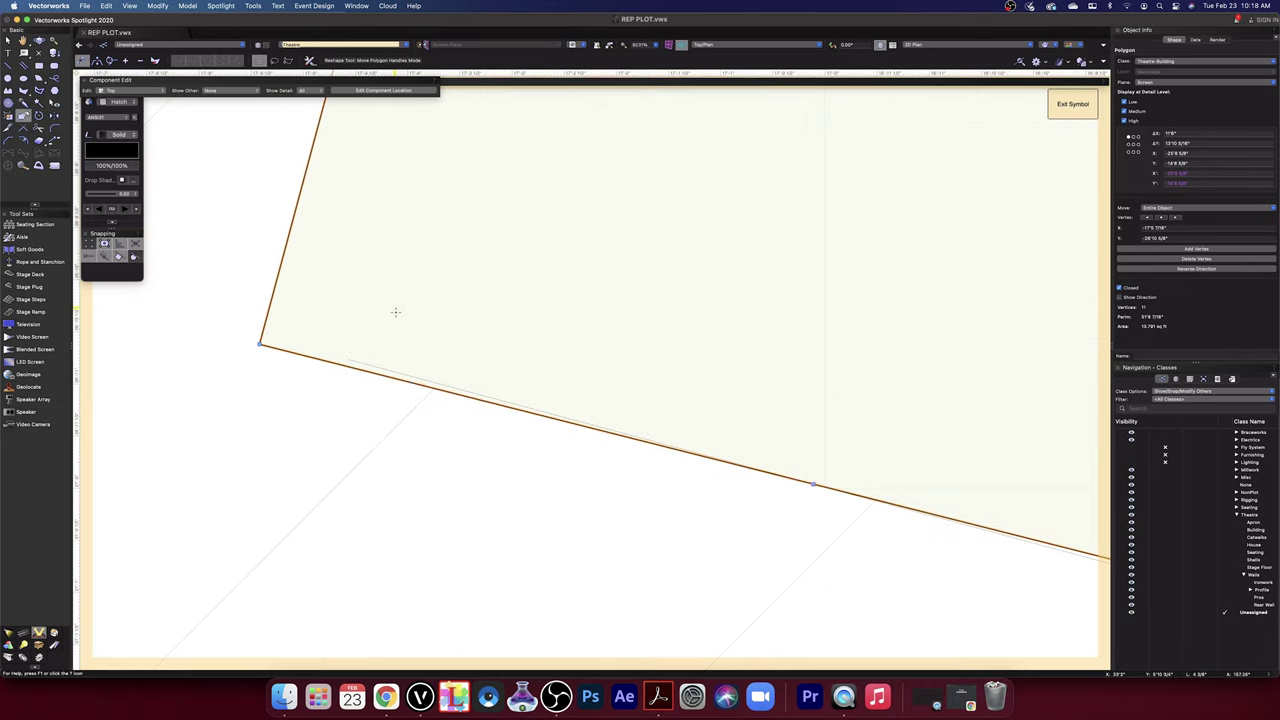
{"action": "left_click", "coordinate": [383, 371]}
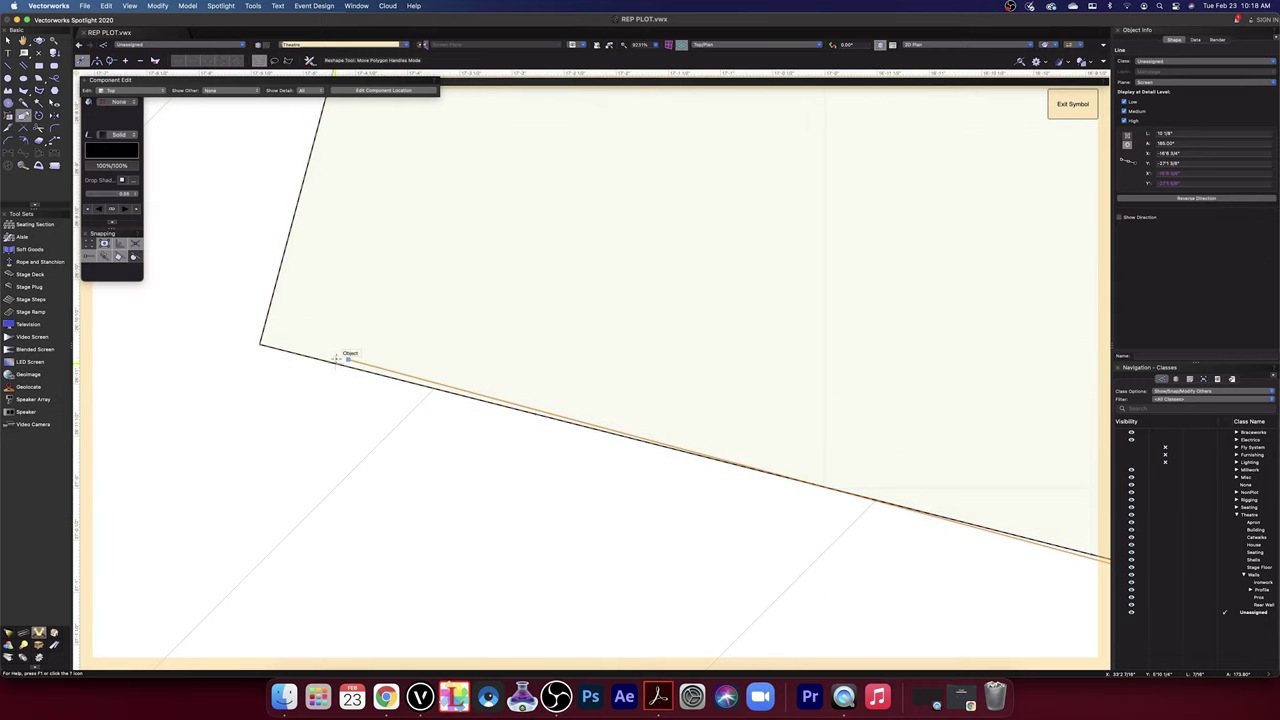
{"action": "left_click_drag", "start_coordinate": [348, 358], "coordinate": [230, 328]}
- Move the wall polygon's corner vertices so its edges align with the corner line
{"action": "left_click", "coordinate": [260, 346]}
{"action": "key", "text": "x"}
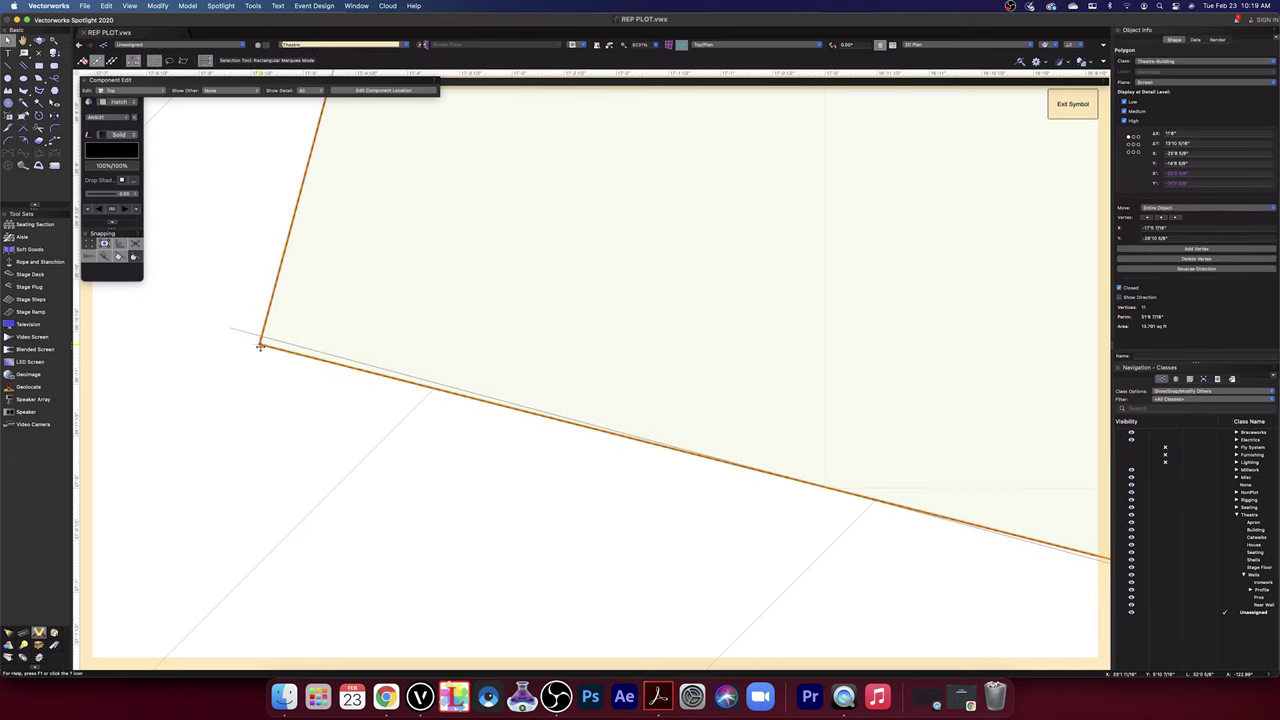
{"action": "key", "text": "shift+r"}
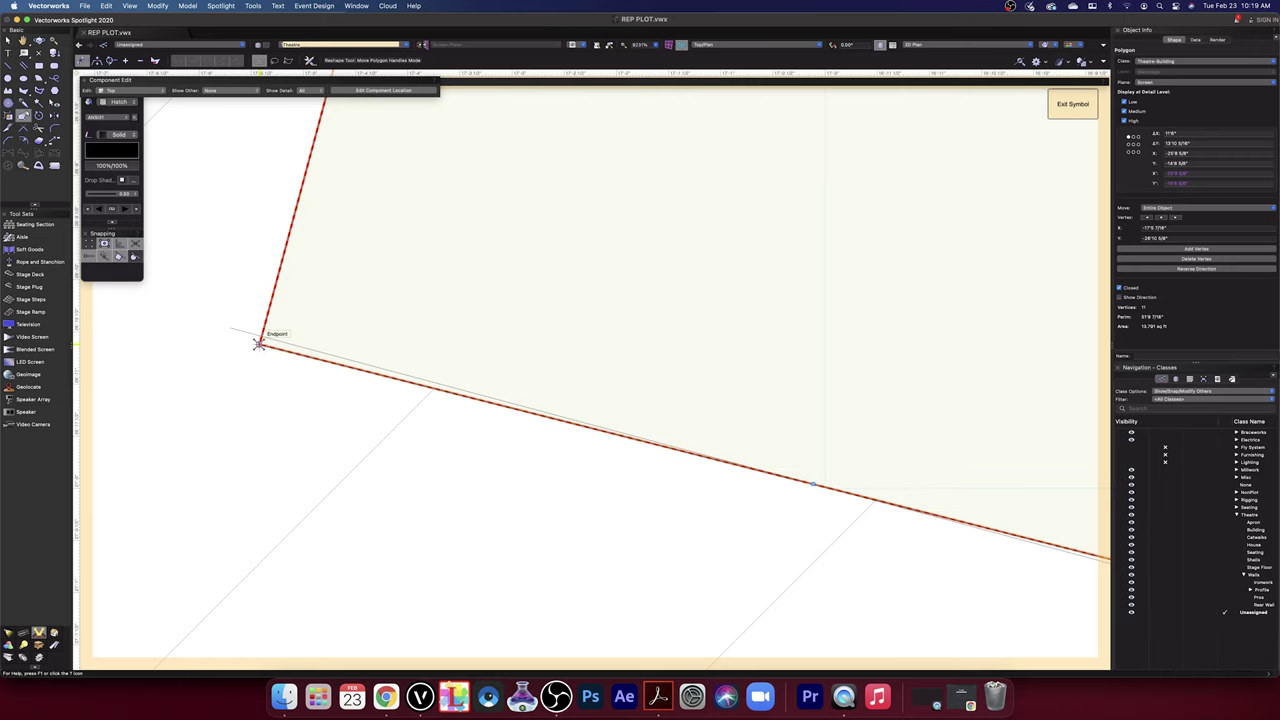
{"action": "left_click_drag", "start_coordinate": [258, 343], "coordinate": [262, 336]}
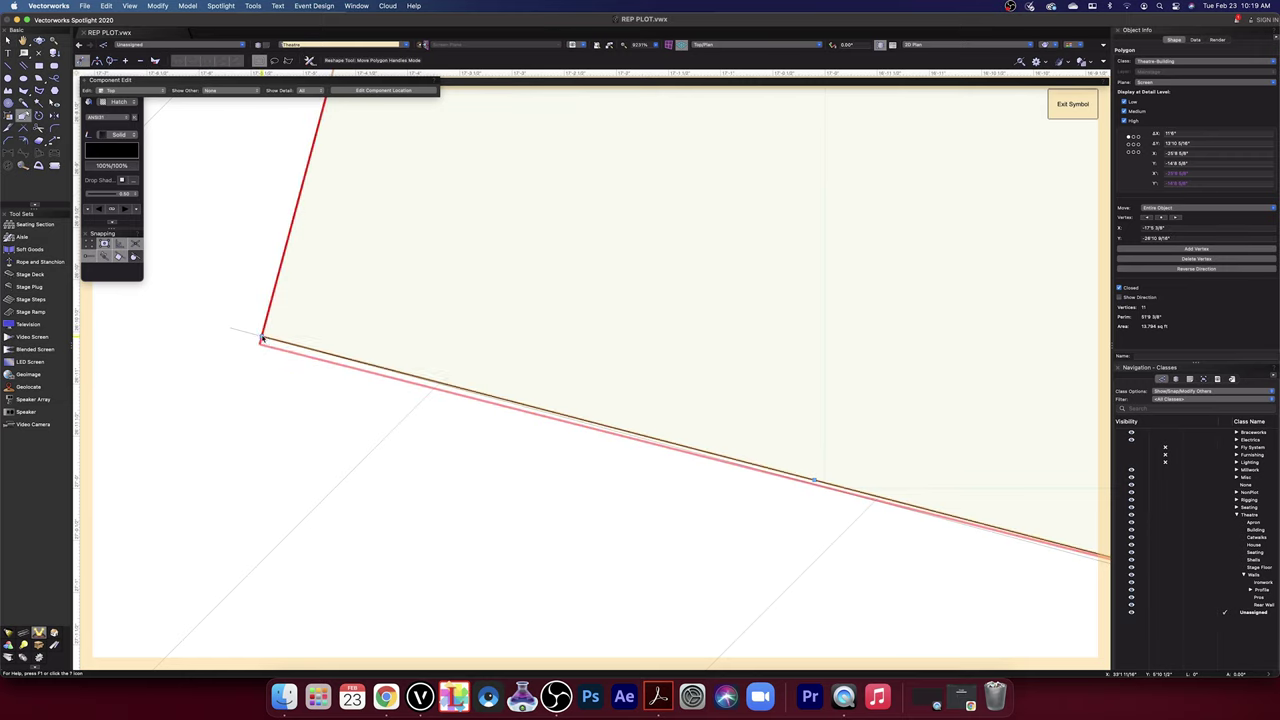
{"action": "scroll", "coordinate": [306, 436], "scroll_direction": "down", "scroll_amount": 3}
{"action": "scroll", "coordinate": [586, 540], "scroll_direction": "left", "scroll_amount": 3}
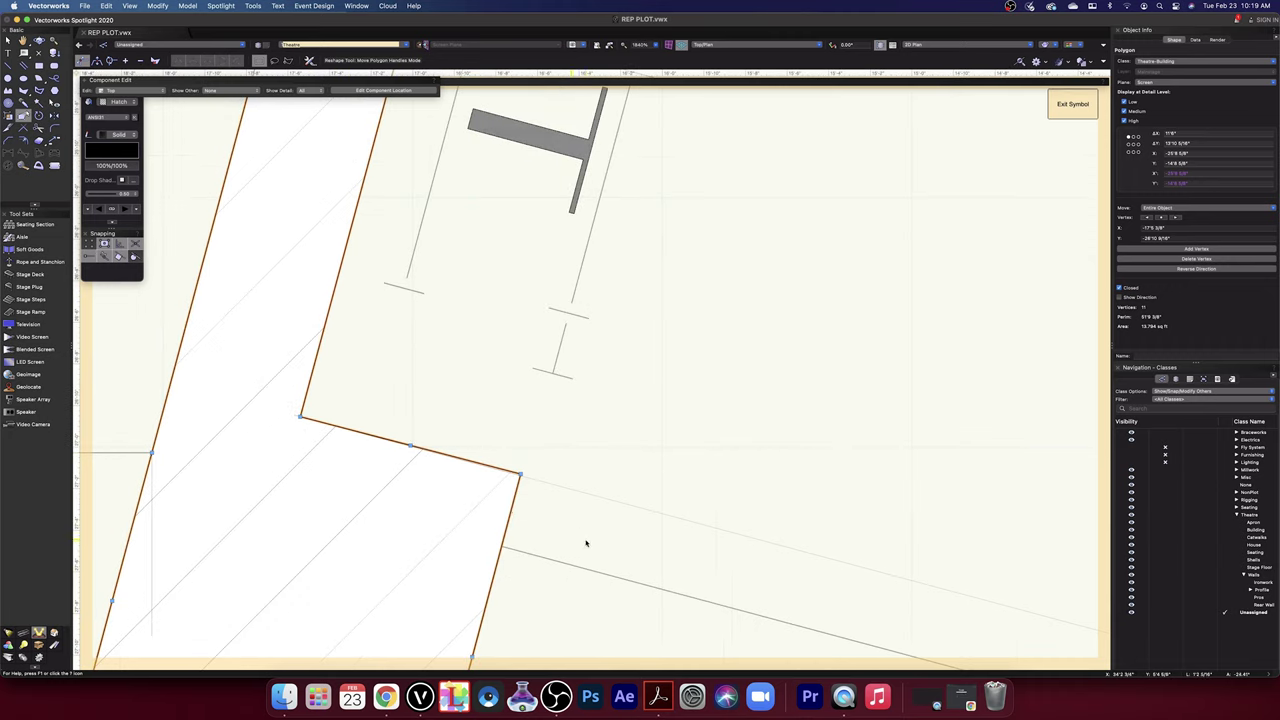
{"action": "scroll", "coordinate": [580, 474], "scroll_direction": "up", "scroll_amount": 3}
{"action": "mouse_move", "coordinate": [574, 433]}
{"action": "left_mouse_down"}
{"action": "mouse_move", "coordinate": [580, 443]}
{"action": "mouse_move", "coordinate": [586, 417]}
{"action": "mouse_move", "coordinate": [590, 444]}
{"action": "left_mouse_up"}
{"action": "scroll", "coordinate": [588, 446], "scroll_direction": "down", "scroll_amount": 2}
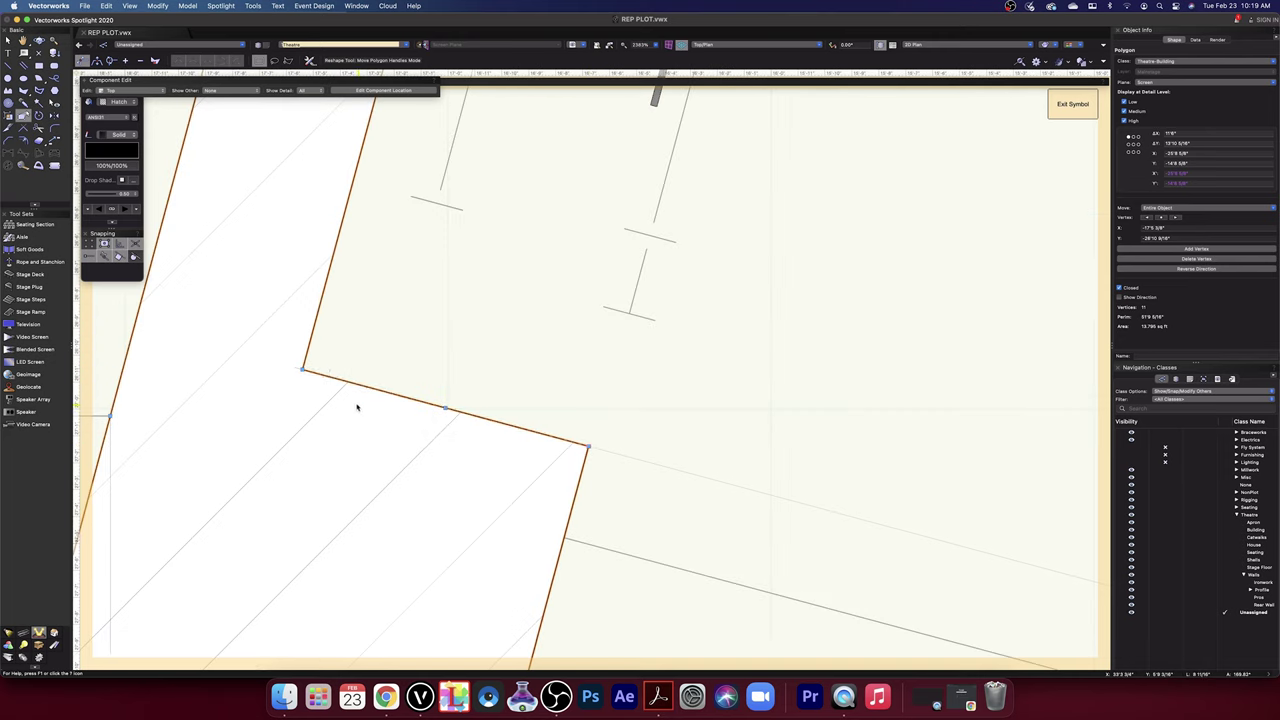
{"action": "scroll", "coordinate": [325, 385], "scroll_direction": "up", "scroll_amount": 4}
{"action": "scroll", "coordinate": [325, 385], "scroll_direction": "down", "scroll_amount": 7}
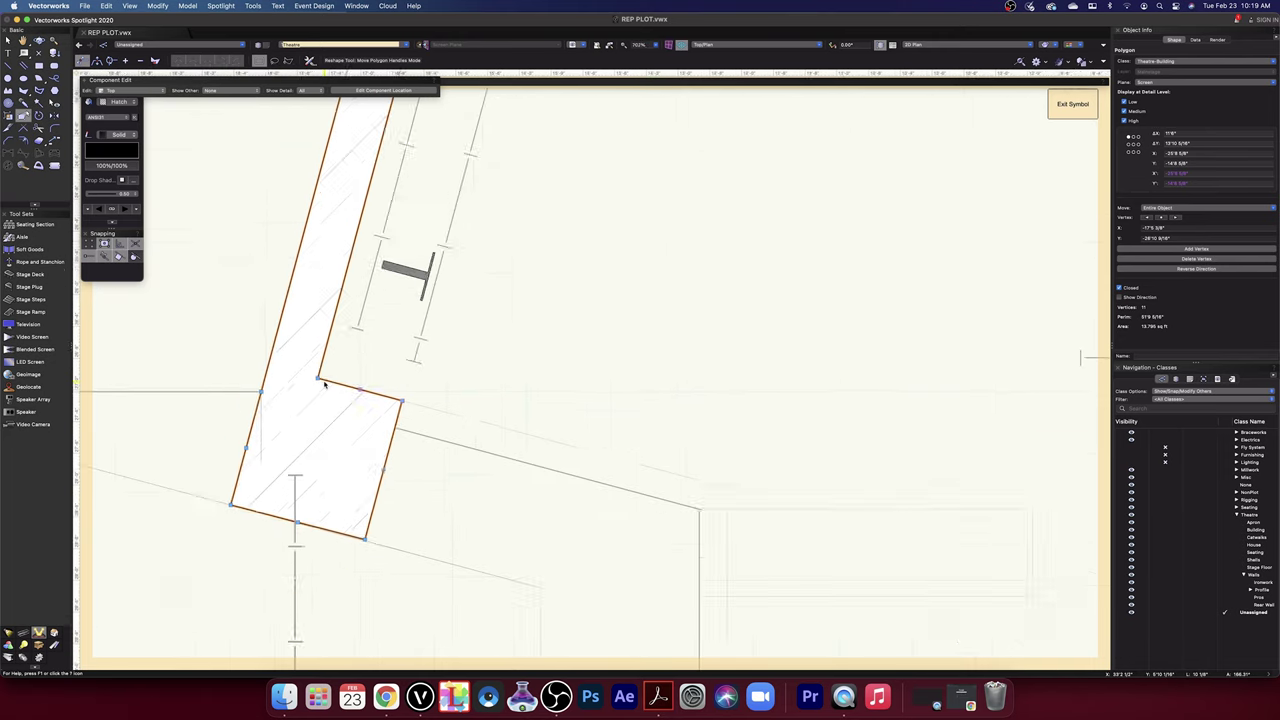
{"action": "scroll", "coordinate": [323, 383], "scroll_direction": "down", "scroll_amount": 1}
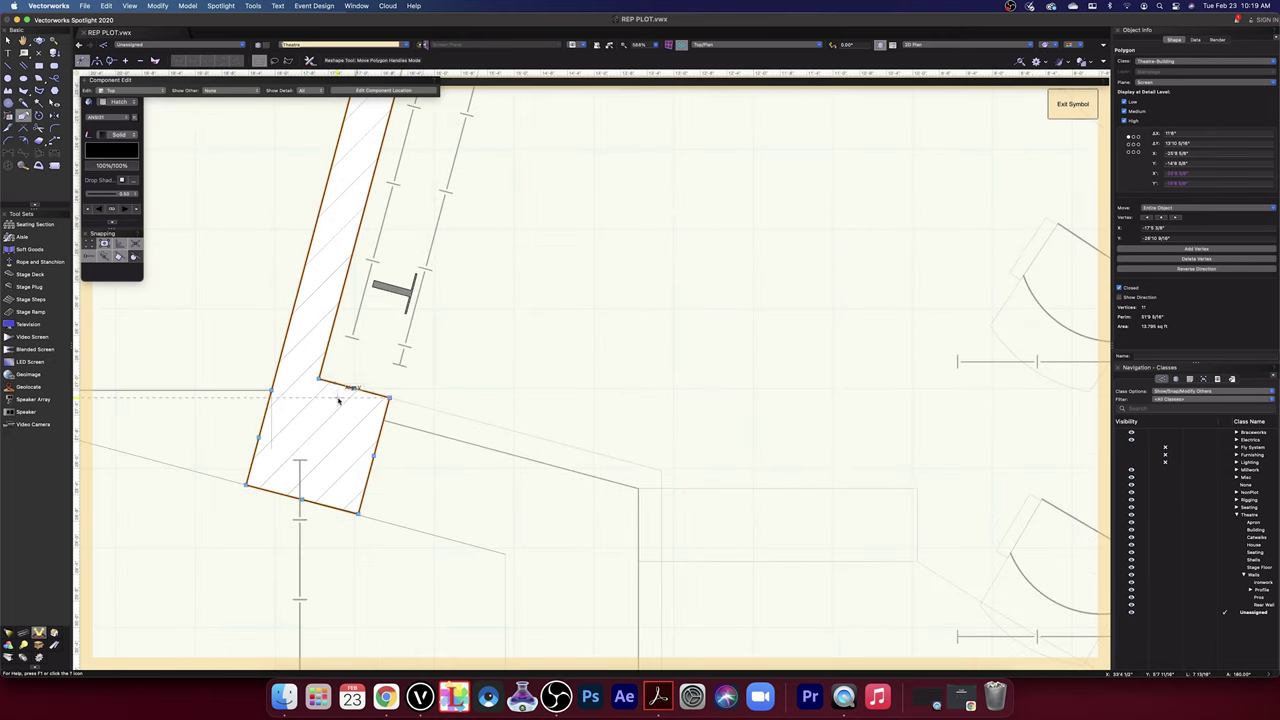
{"action": "scroll", "coordinate": [355, 430], "scroll_direction": "up", "scroll_amount": 1}
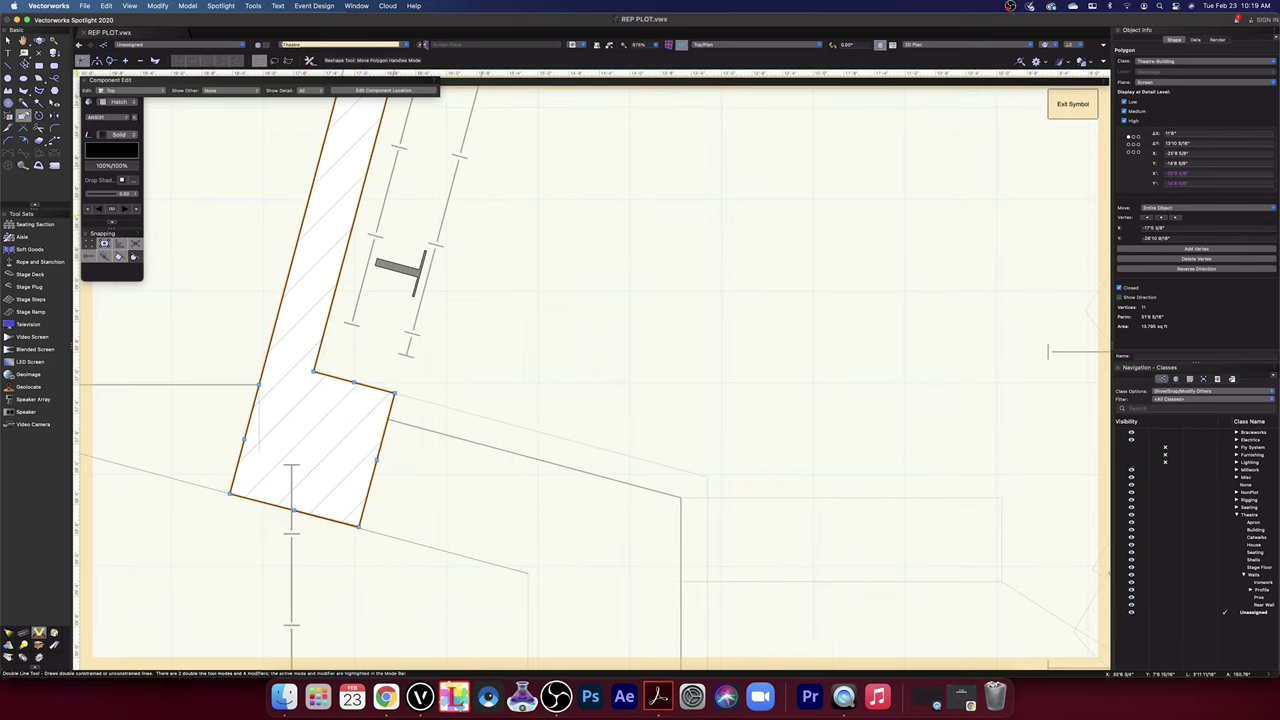
{"action": "key", "text": "x"}
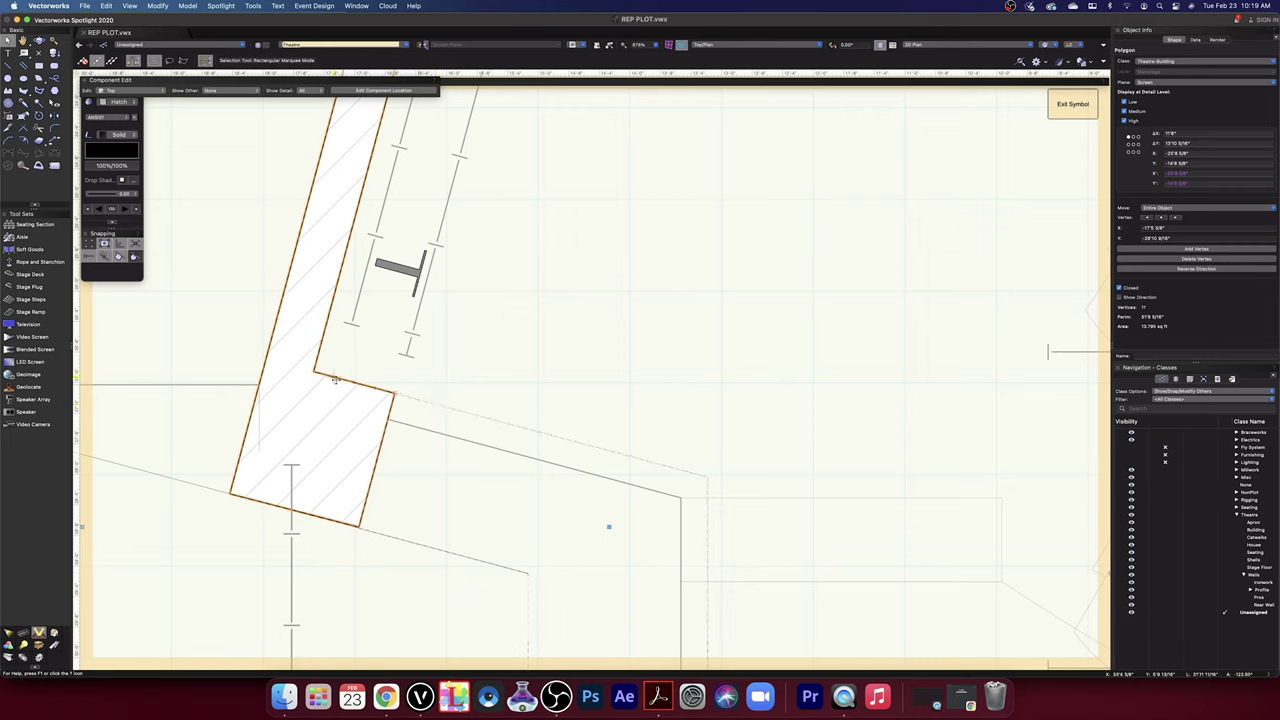
{"action": "left_click_drag", "start_coordinate": [198, 326], "coordinate": [457, 432]}
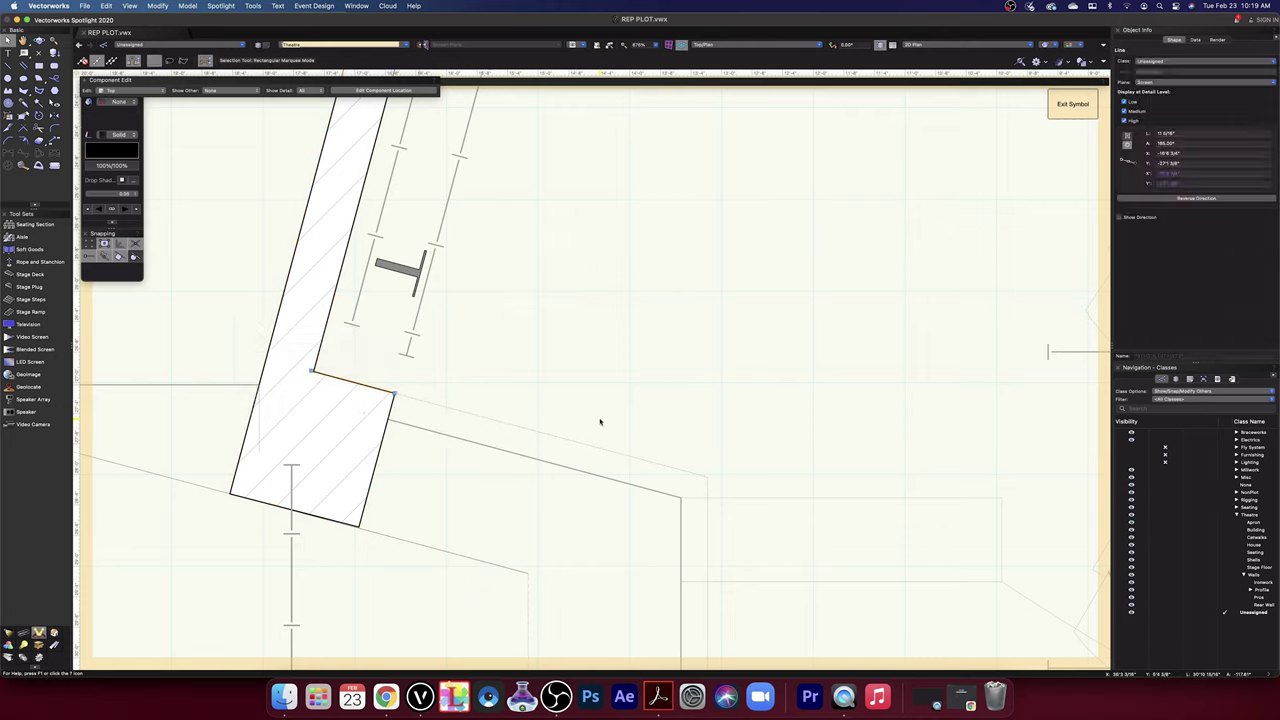
{"action": "left_click_drag", "start_coordinate": [190, 519], "coordinate": [326, 355]}
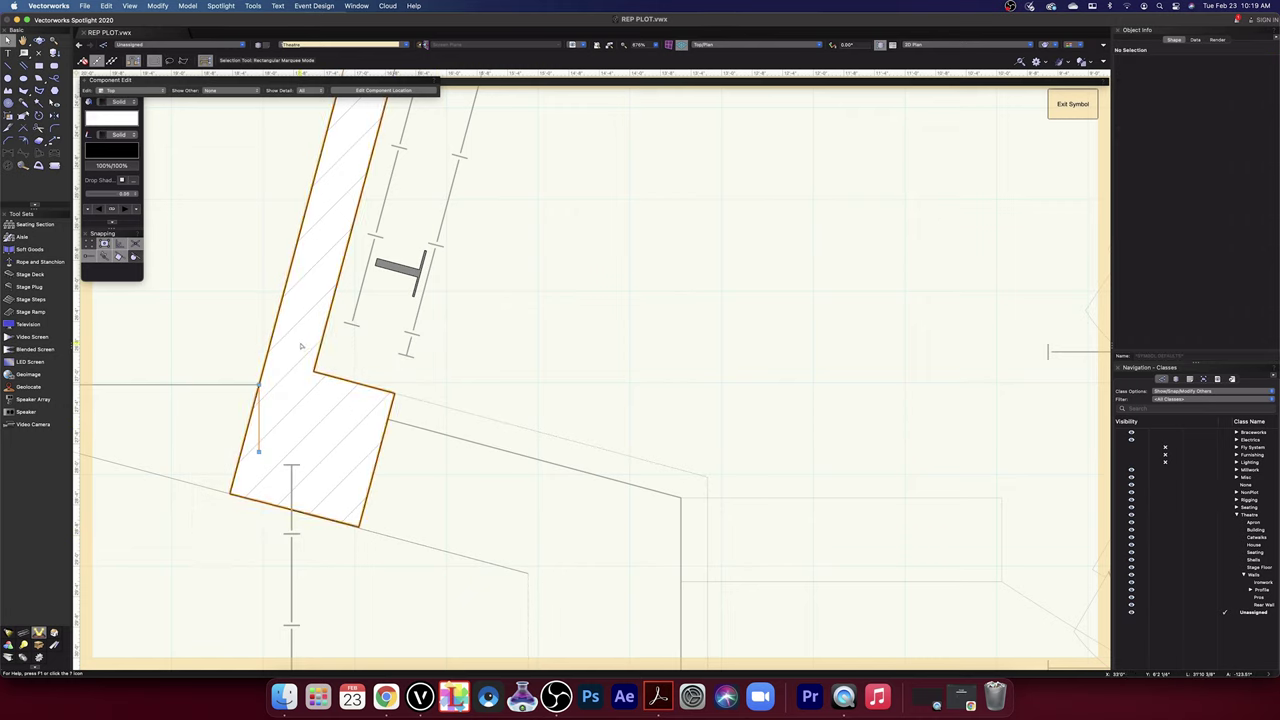
{"action": "left_click", "coordinate": [393, 551]}
- Delete the right side wall, mirror a duplicate of the left wall across the centre line, and exit the symbol
{"action": "scroll", "coordinate": [614, 465], "scroll_direction": "down", "scroll_amount": 5}
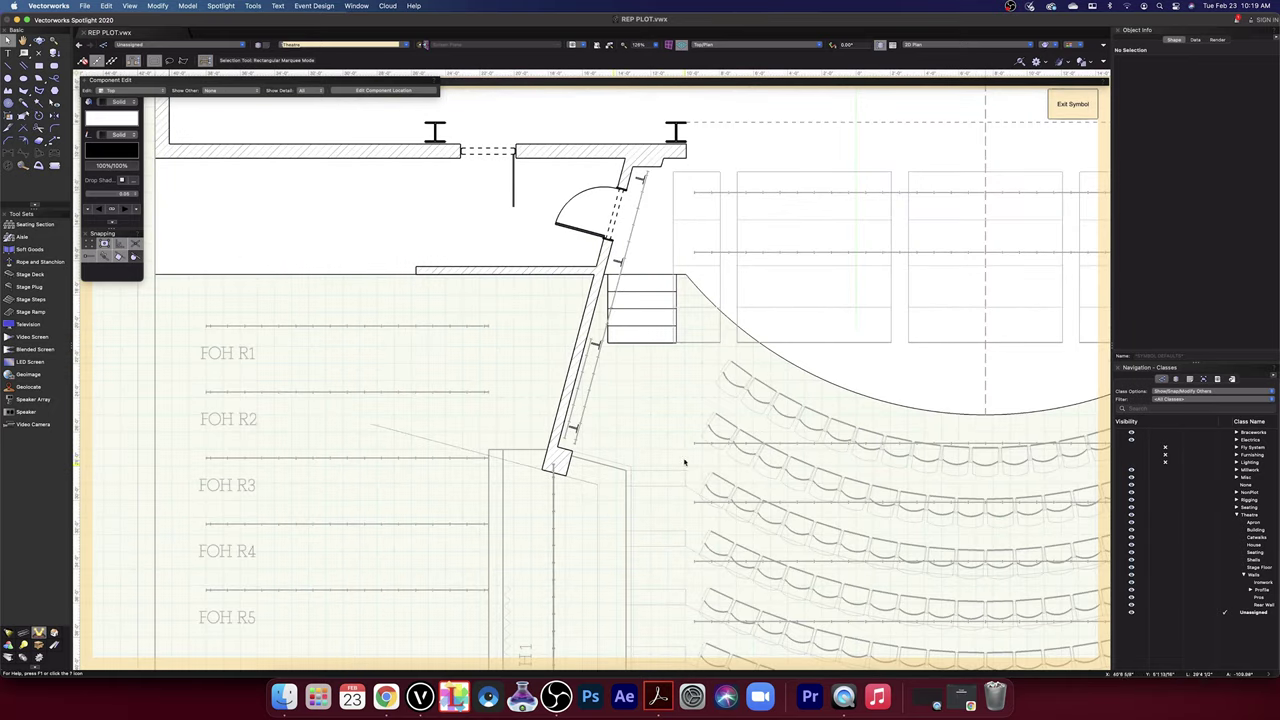
{"action": "key", "text": "space"}
{"action": "middle_click_drag", "start_coordinate": [558, 443], "coordinate": [313, 421]}
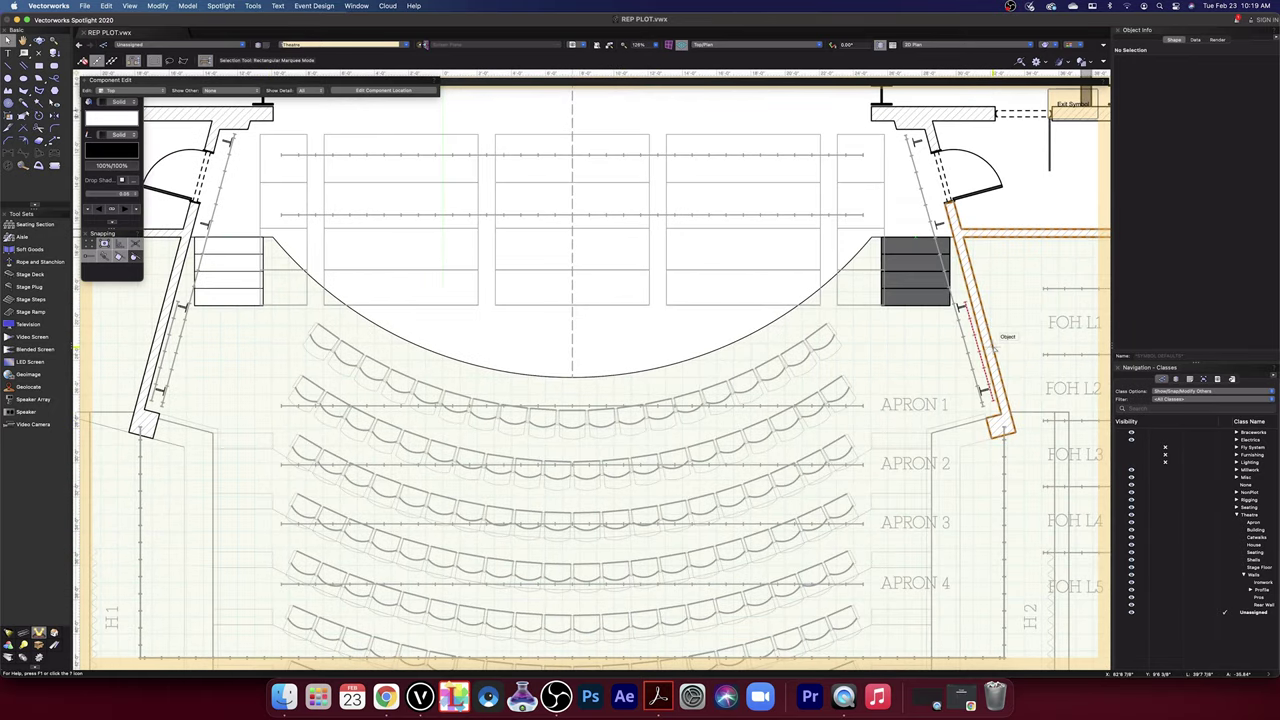
{"action": "left_click", "coordinate": [995, 334]}
{"action": "key", "text": "Delete"}
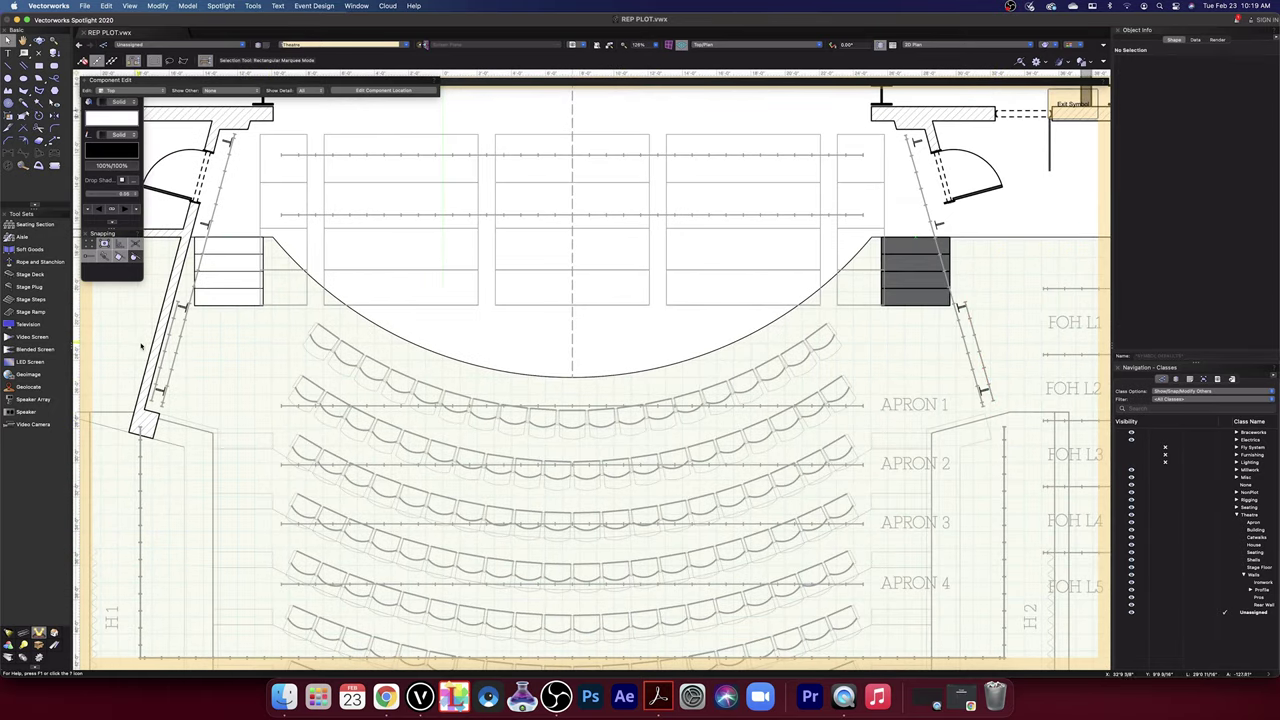
{"action": "left_click", "coordinate": [158, 345]}
{"action": "left_click", "coordinate": [55, 115]}
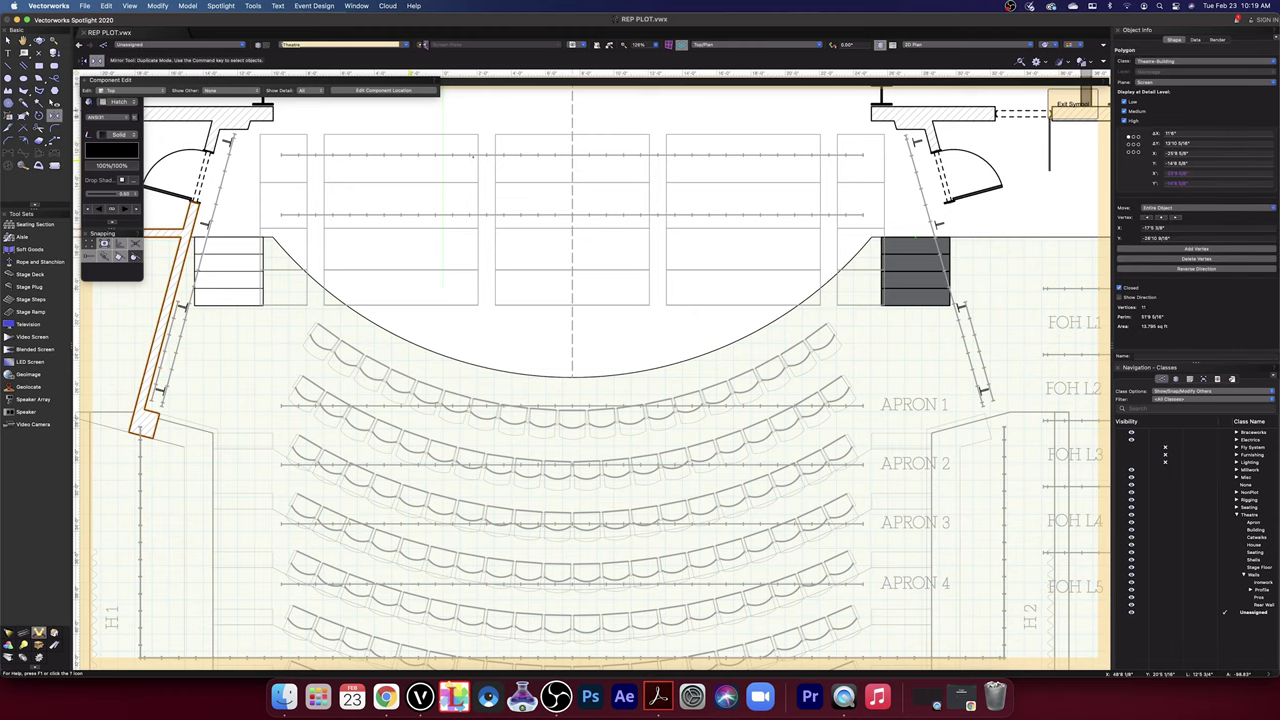
{"action": "left_click", "coordinate": [572, 113]}
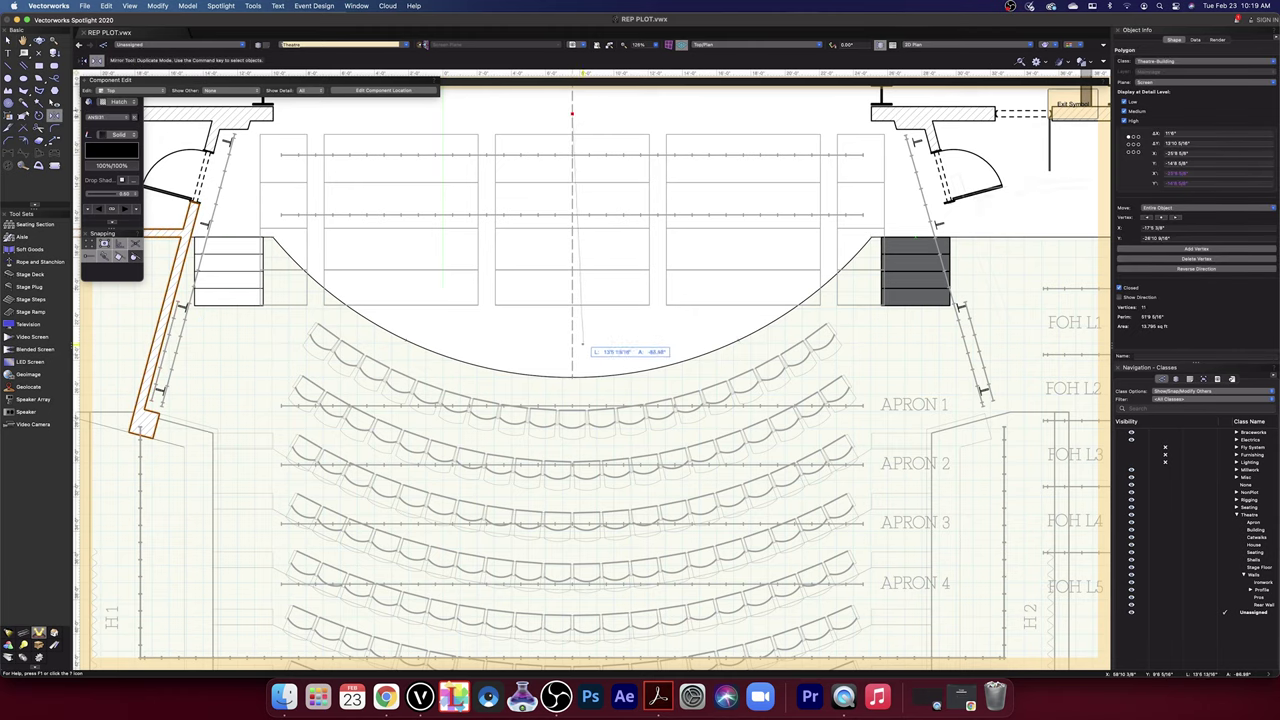
{"action": "left_click", "coordinate": [575, 344]}
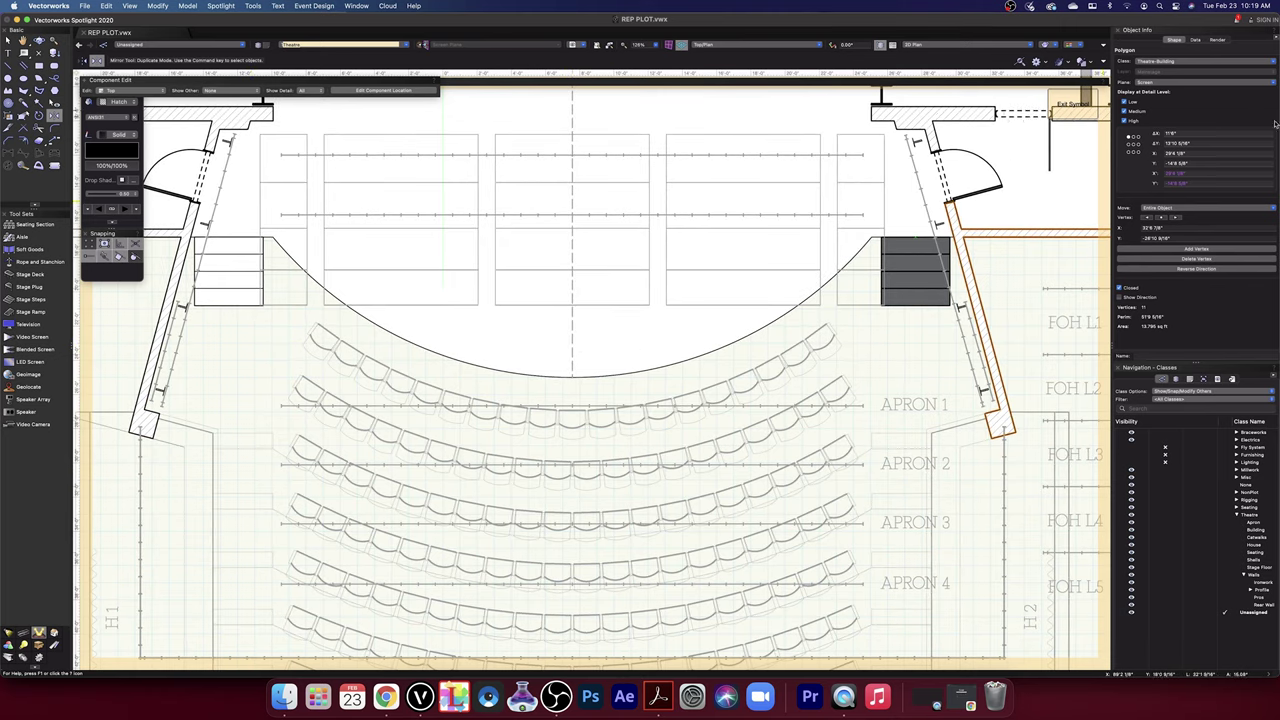
{"action": "left_click", "coordinate": [7, 40]}
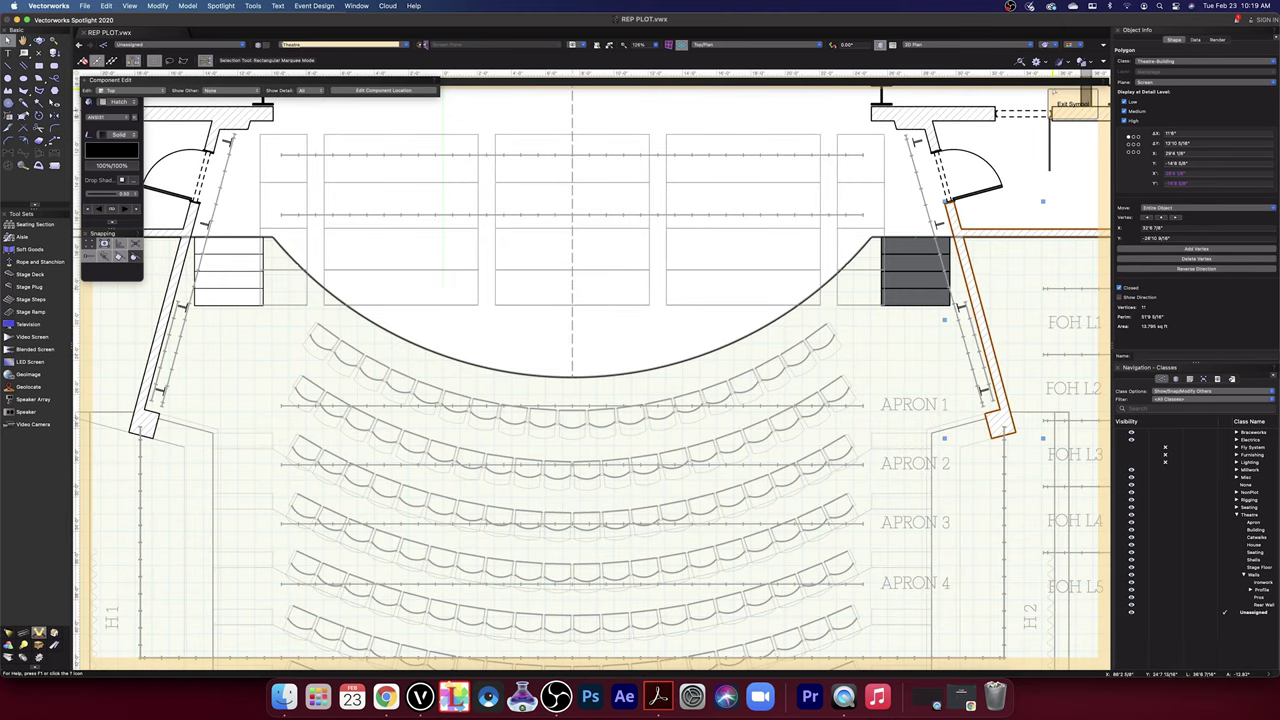
{"action": "left_click", "coordinate": [1062, 98]}
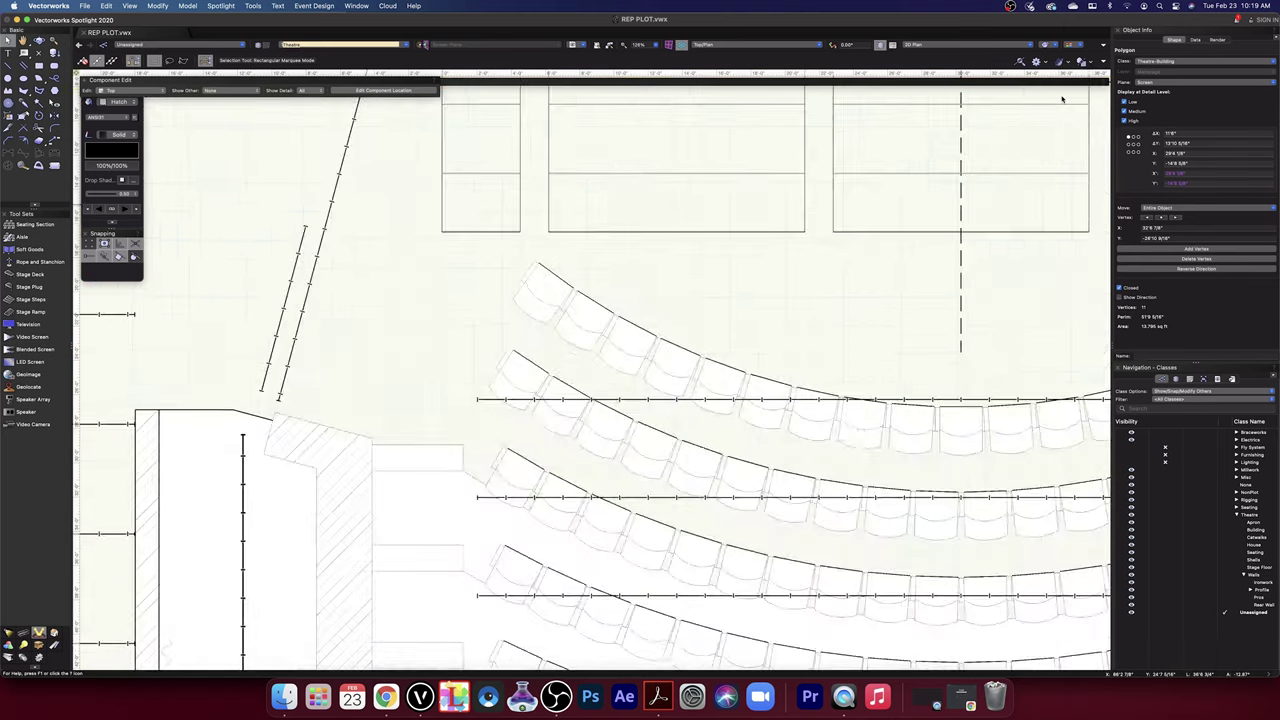
- Pan to the theatre seating symbol and enter its 2D components for editing with the Rectangle tool
{"action": "scroll", "coordinate": [624, 495], "scroll_direction": "down", "scroll_amount": 5}
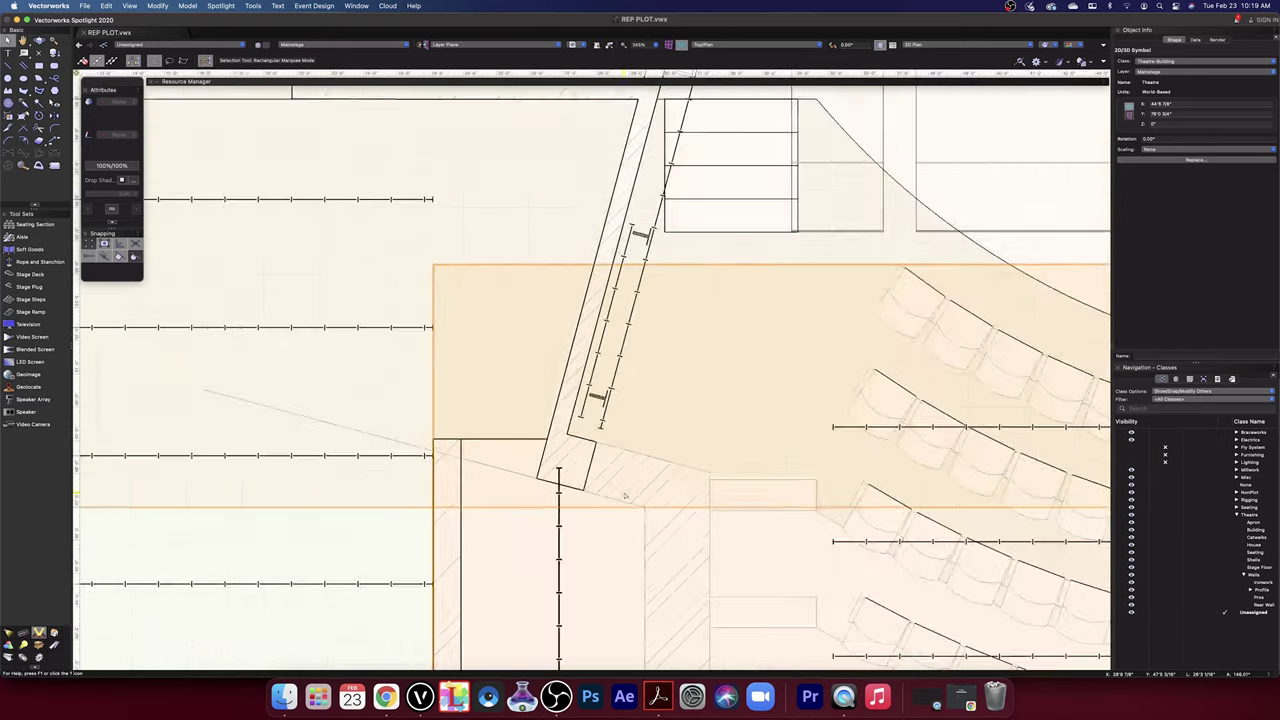
{"action": "left_click", "coordinate": [474, 561]}
{"action": "scroll", "coordinate": [474, 561], "scroll_direction": "down", "scroll_amount": 1}
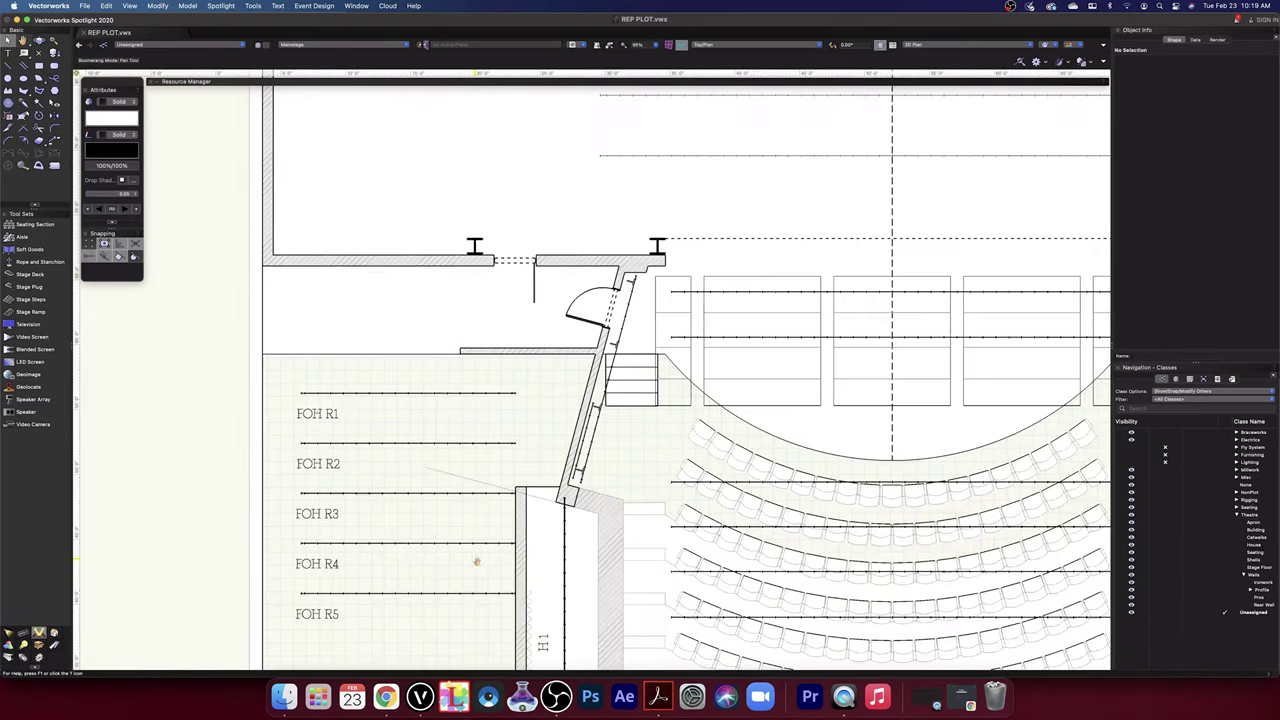
{"action": "middle_click_drag", "start_coordinate": [677, 577], "coordinate": [480, 318]}
{"action": "scroll", "coordinate": [612, 452], "scroll_direction": "down", "scroll_amount": 3}
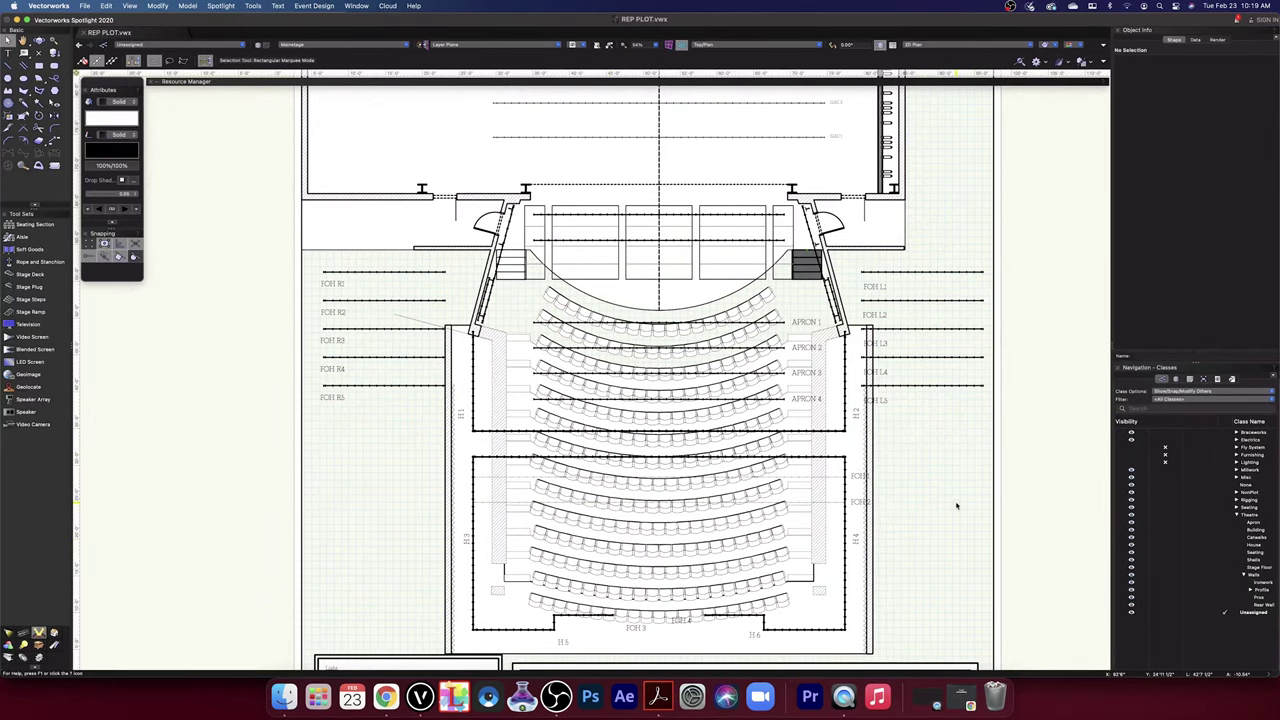
{"action": "scroll", "coordinate": [957, 505], "scroll_direction": "down", "scroll_amount": 1}
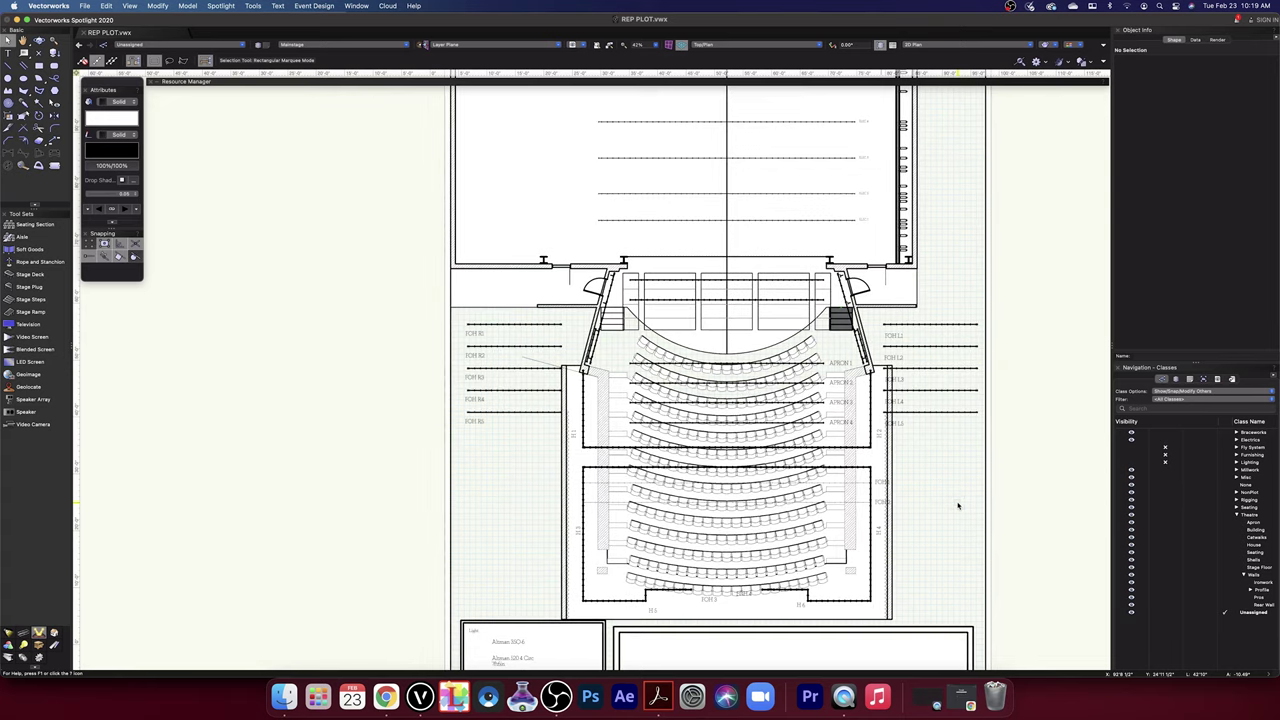
{"action": "mouse_move", "coordinate": [959, 505]}
{"action": "left_mouse_down"}
{"action": "mouse_move", "coordinate": [786, 594]}
{"action": "mouse_move", "coordinate": [806, 400]}
{"action": "left_mouse_up"}
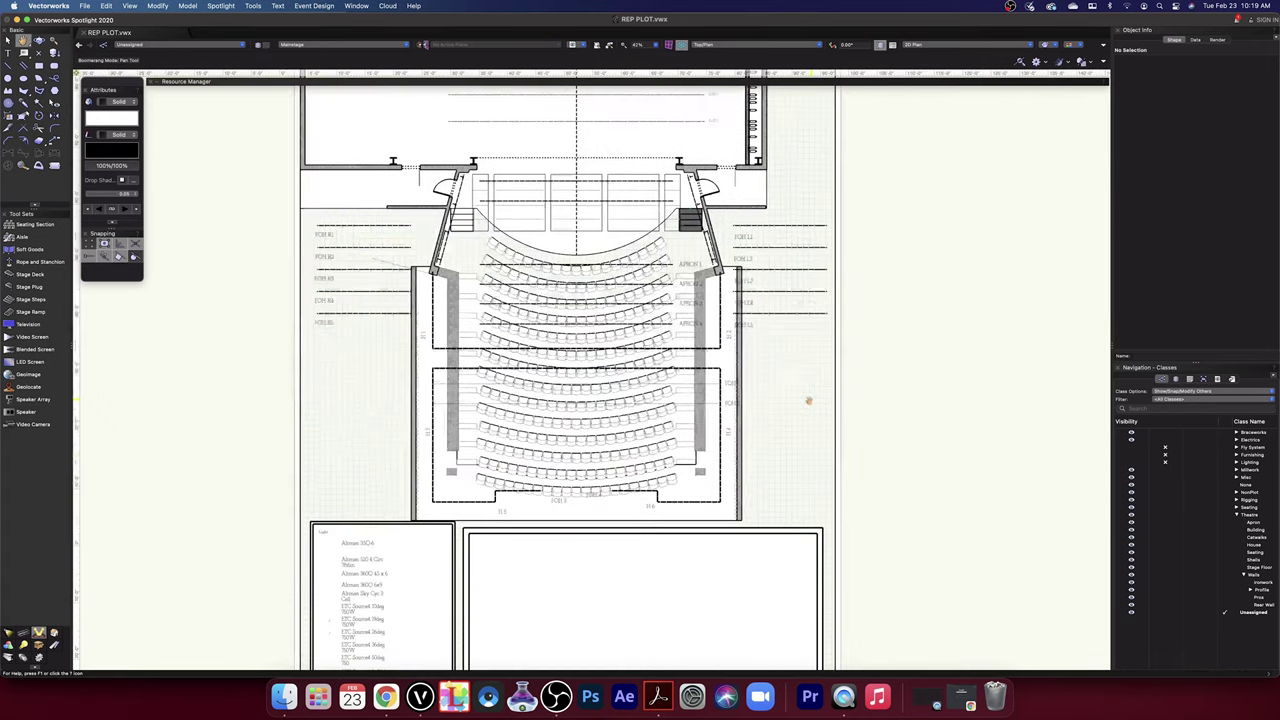
{"action": "double_click", "coordinate": [676, 514]}
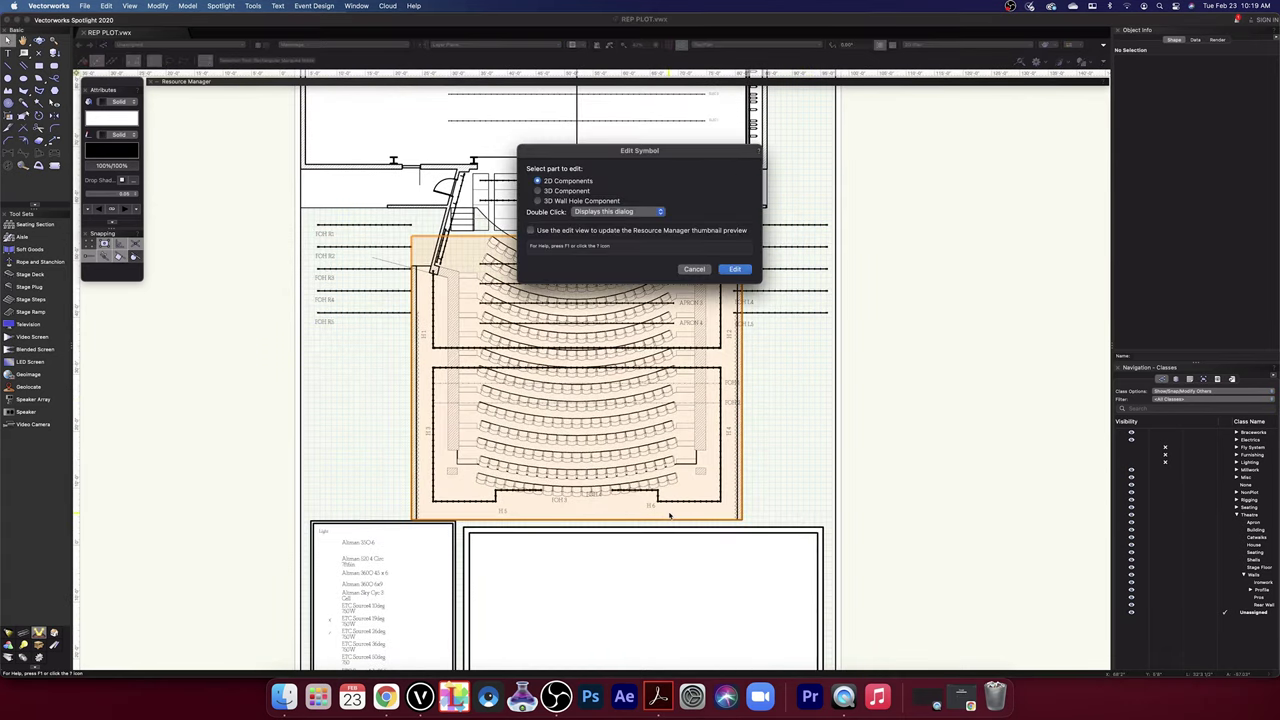
{"action": "left_click", "coordinate": [735, 270]}
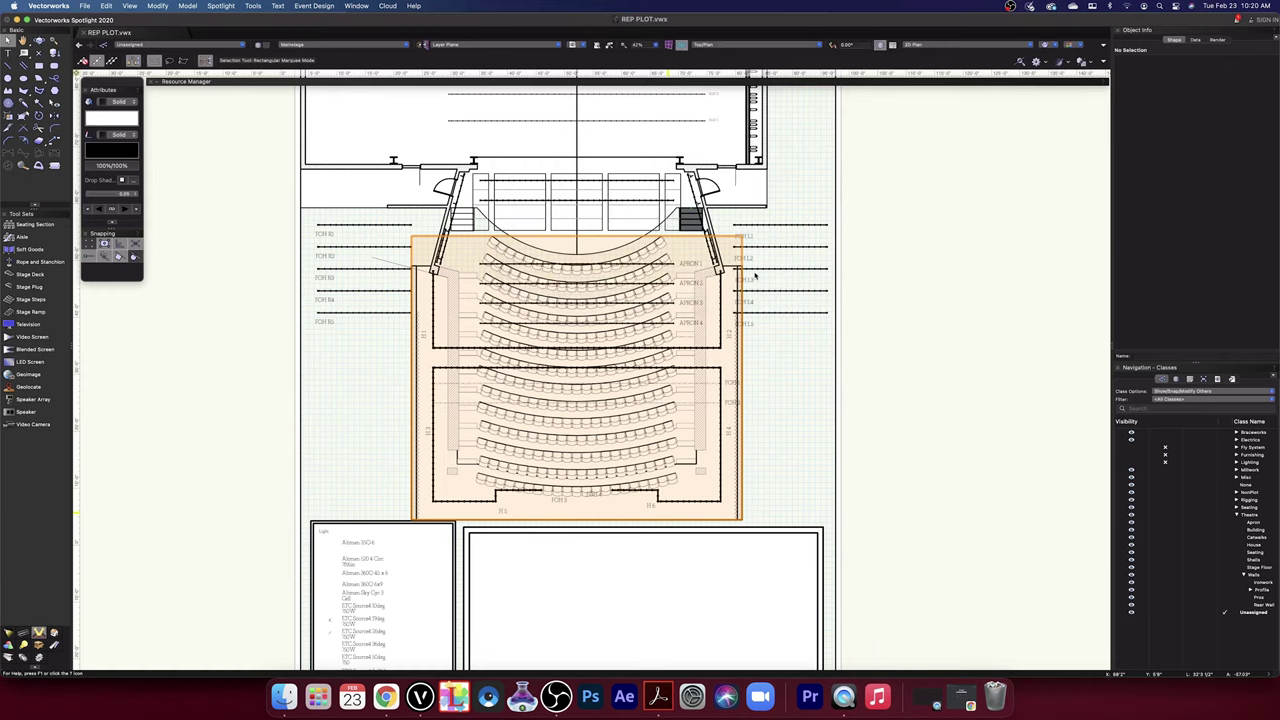
{"action": "middle_click_drag", "start_coordinate": [922, 315], "coordinate": [927, 387]}
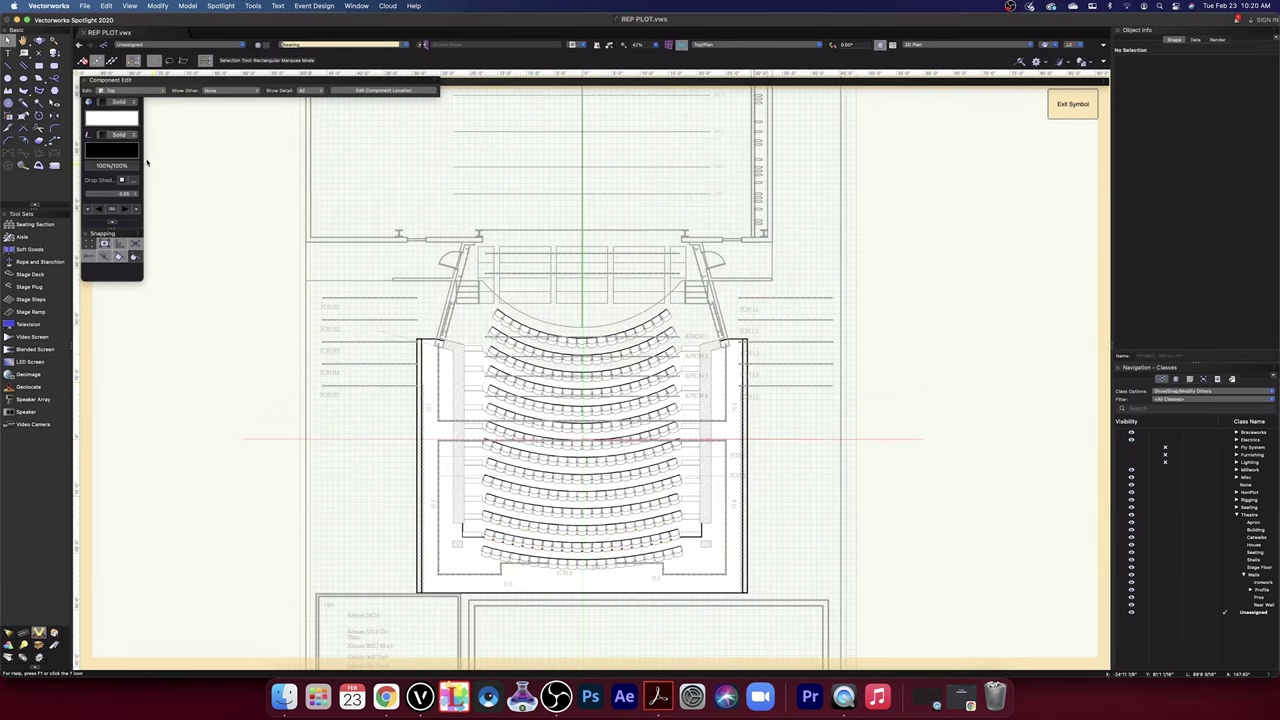
{"action": "key", "text": "4"}
{"action": "scroll", "coordinate": [410, 350], "scroll_direction": "up", "scroll_amount": 10}
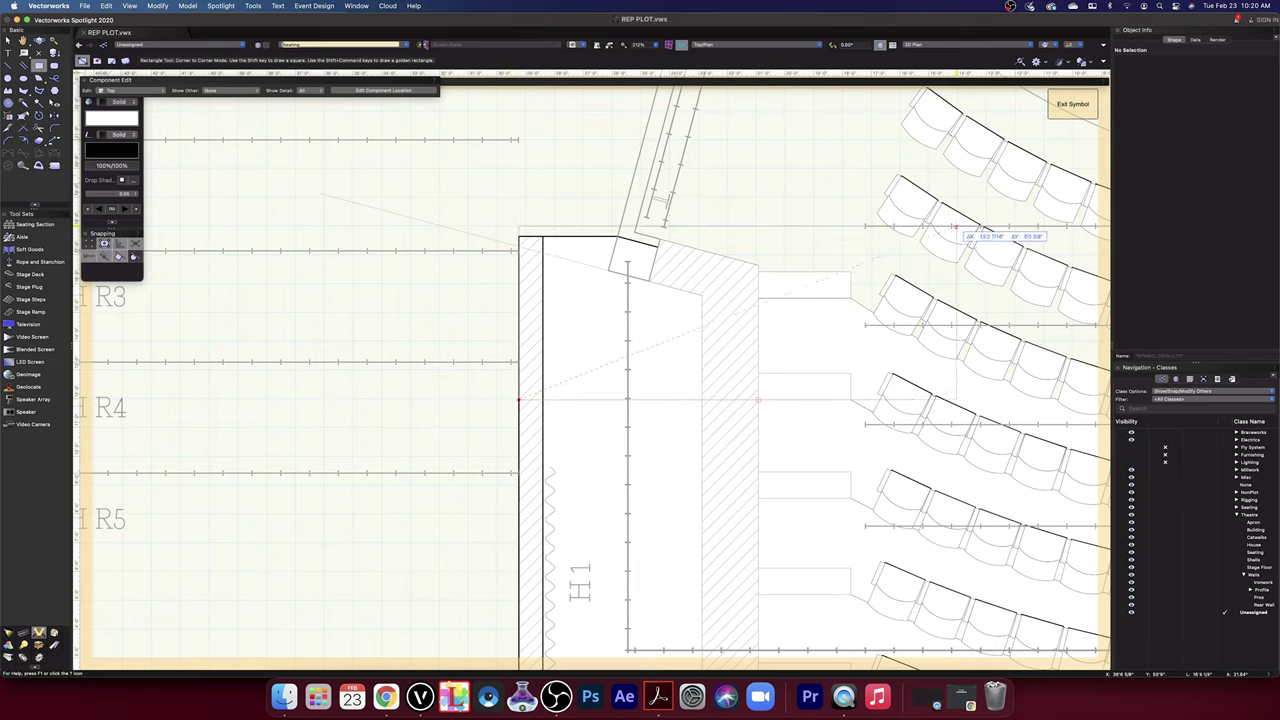
- Draw the 58'0 13/16" × 15'10 13/16" rectangle across the apron from the left wall to the right wall corner
{"action": "middle_click_drag", "start_coordinate": [954, 231], "coordinate": [416, 270]}
{"action": "mouse_move", "coordinate": [887, 262]}
{"action": "left_mouse_down"}
{"action": "mouse_move", "coordinate": [500, 271]}
{"action": "mouse_move", "coordinate": [478, 412]}
{"action": "mouse_move", "coordinate": [571, 366]}
{"action": "mouse_move", "coordinate": [746, 369]}
{"action": "left_mouse_up"}
{"action": "scroll", "coordinate": [748, 370], "scroll_direction": "down", "scroll_amount": 4}
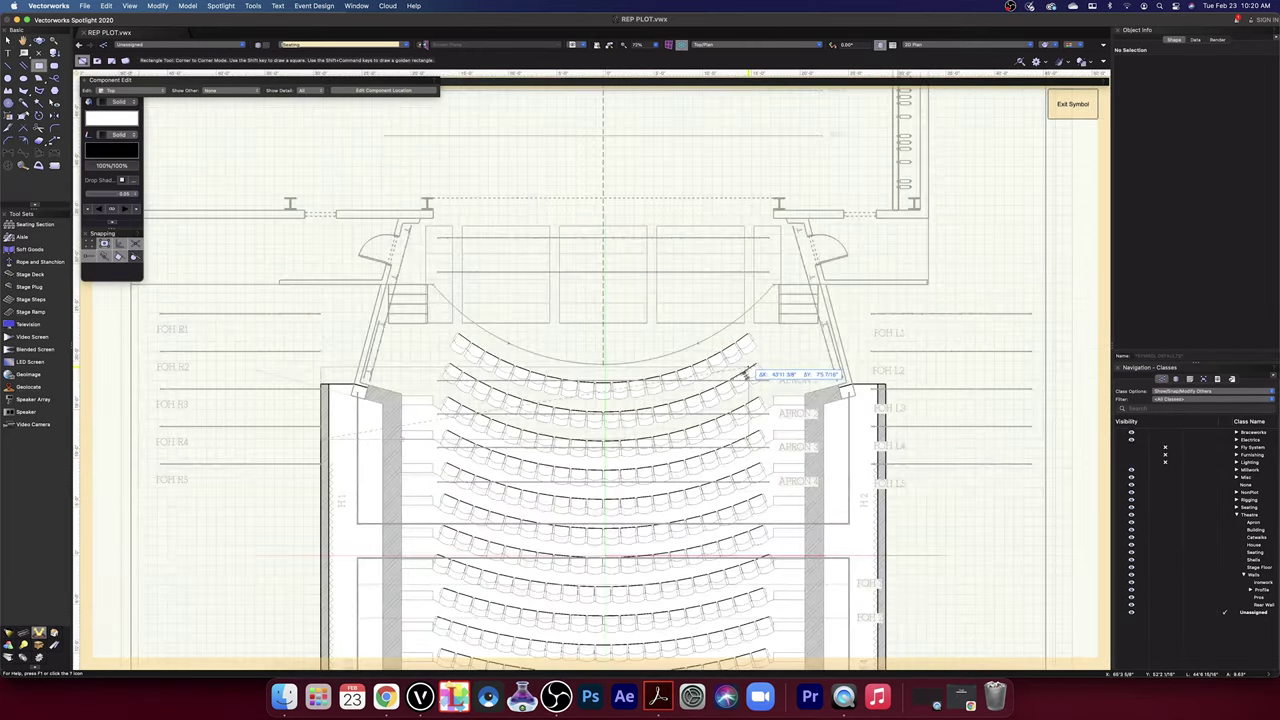
{"action": "scroll", "coordinate": [905, 371], "scroll_direction": "up", "scroll_amount": 6}
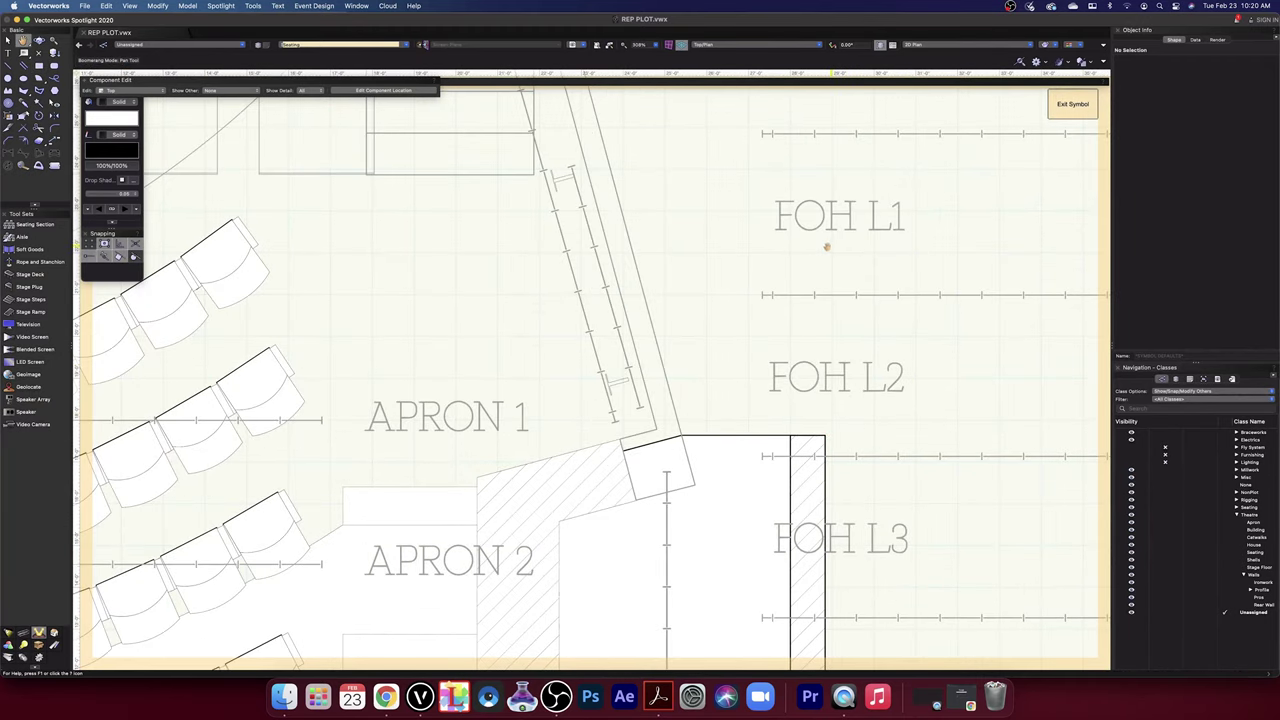
{"action": "left_click_drag", "start_coordinate": [827, 245], "coordinate": [823, 560]}
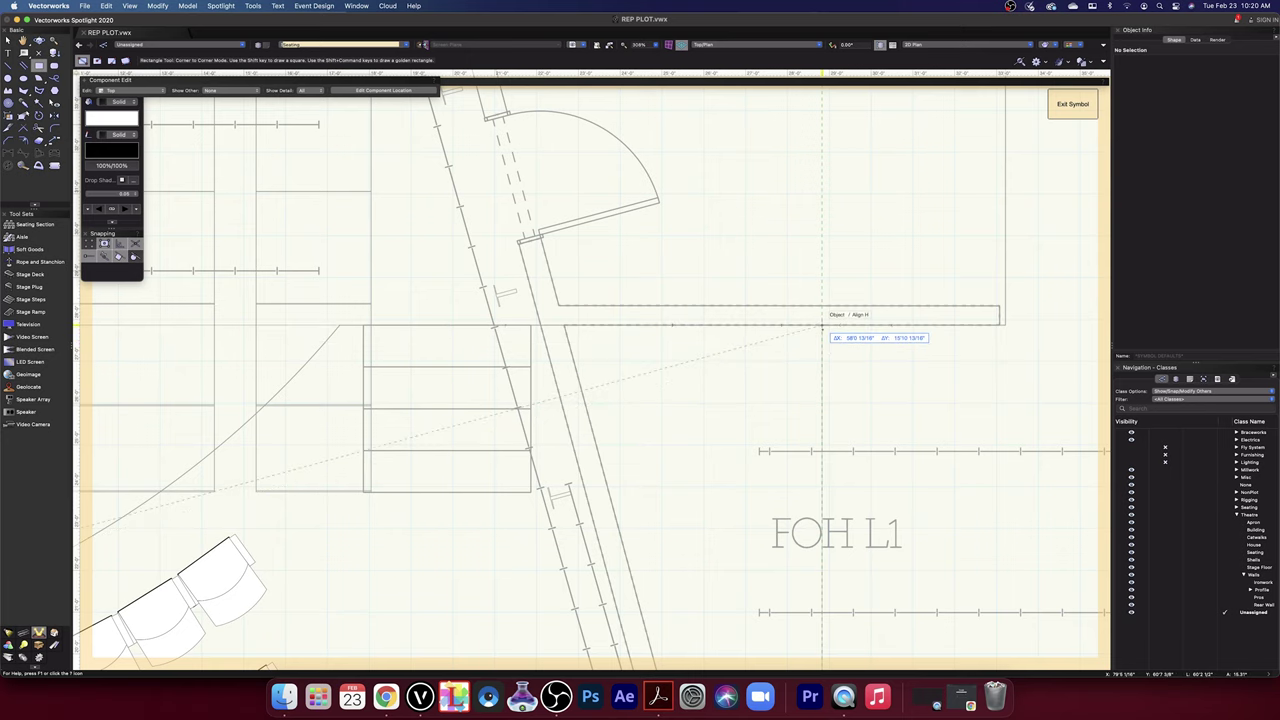
{"action": "left_click", "coordinate": [822, 330]}
{"action": "scroll", "coordinate": [769, 454], "scroll_direction": "down", "scroll_amount": 5}
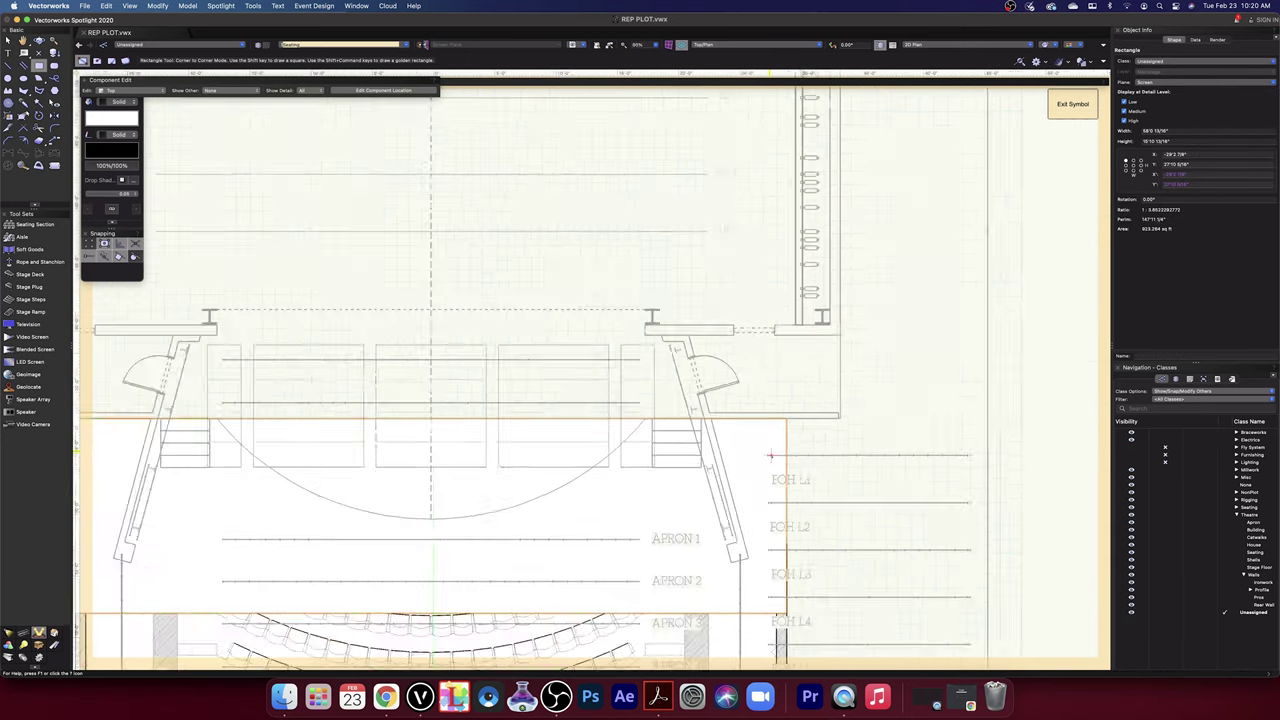
{"action": "key", "text": "x"}
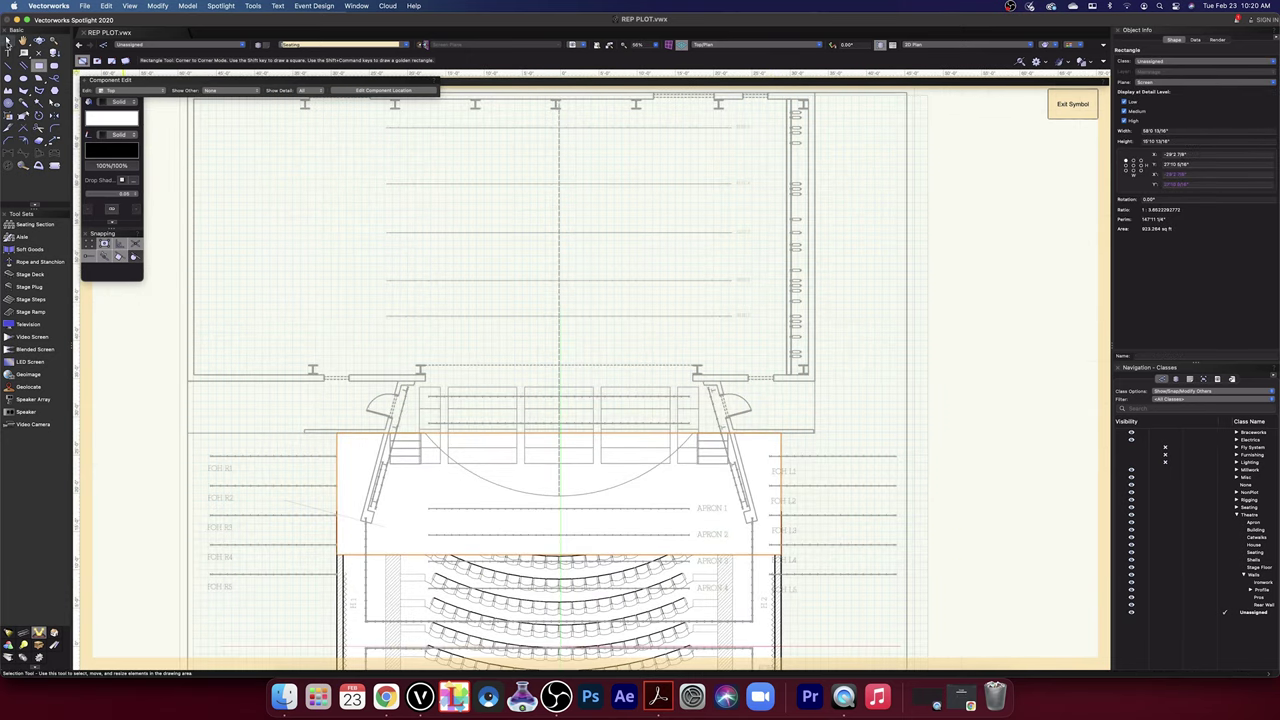
- Send the rectangle to the back behind the seats, deselect it, and exit the seating symbol
{"action": "scroll", "coordinate": [380, 546], "scroll_direction": "up", "scroll_amount": 3}
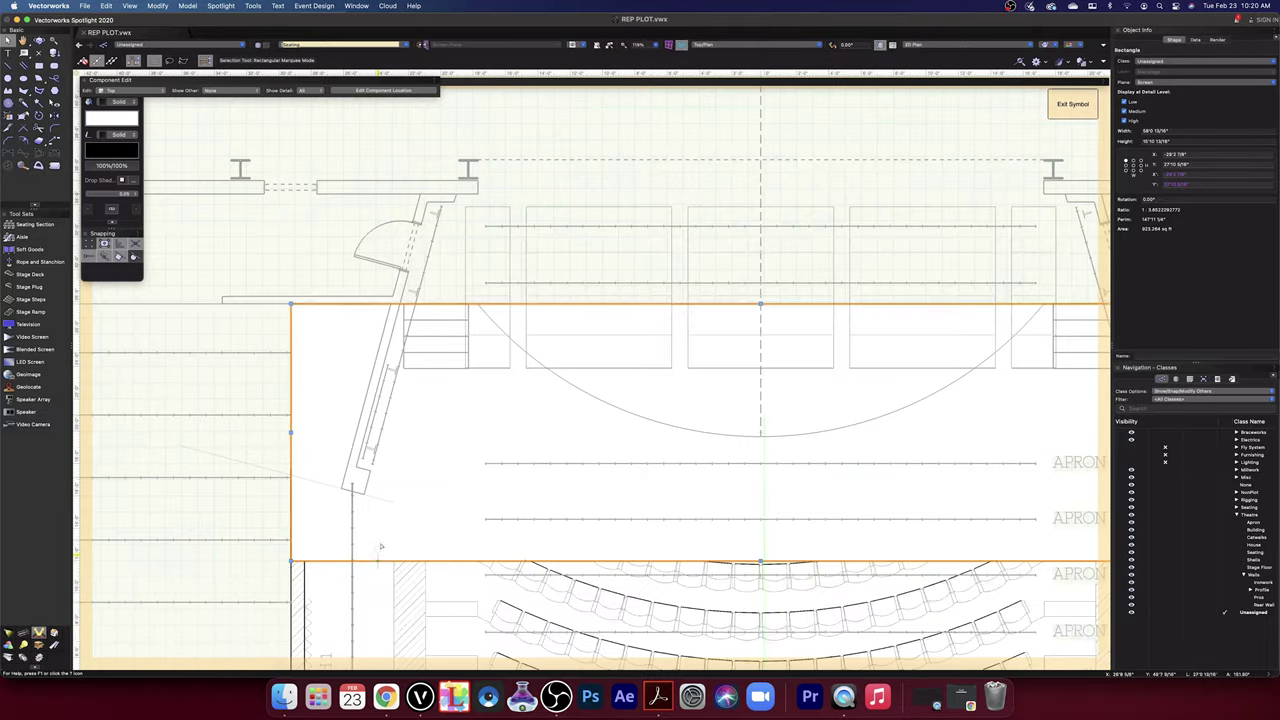
{"action": "right_click", "coordinate": [317, 388]}
{"action": "mouse_move", "coordinate": [400, 537]}
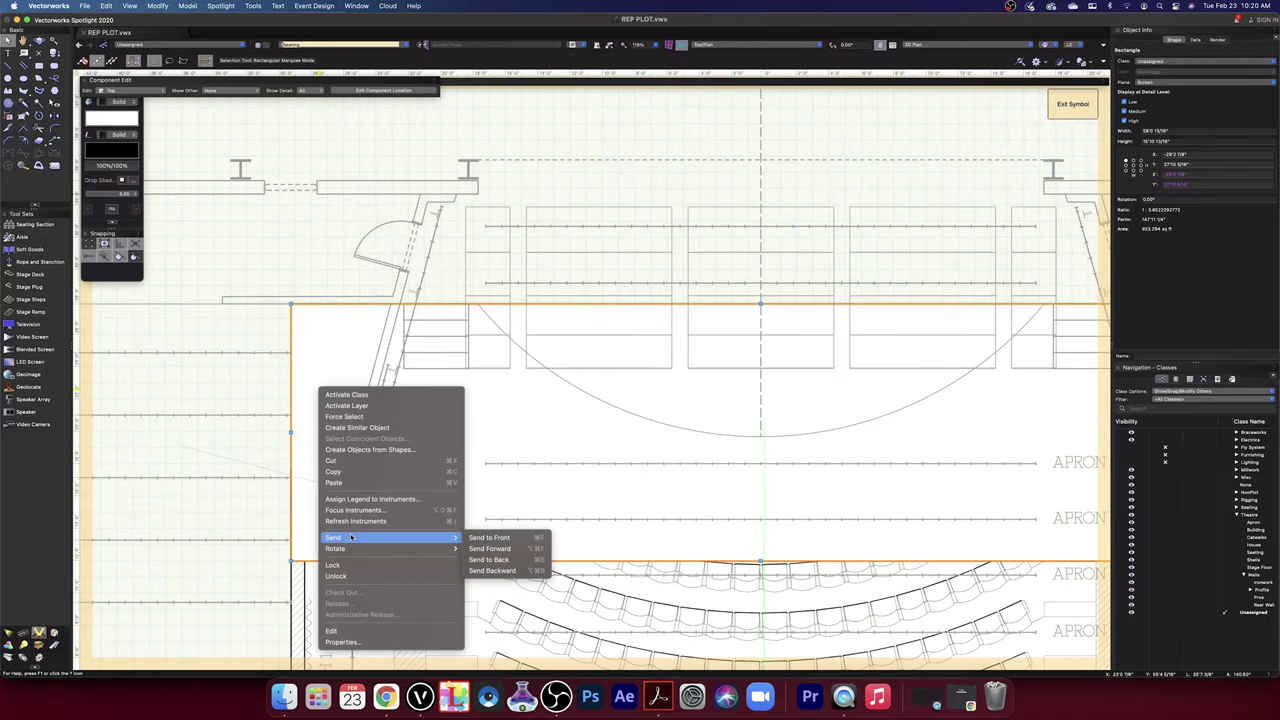
{"action": "left_click", "coordinate": [503, 560]}
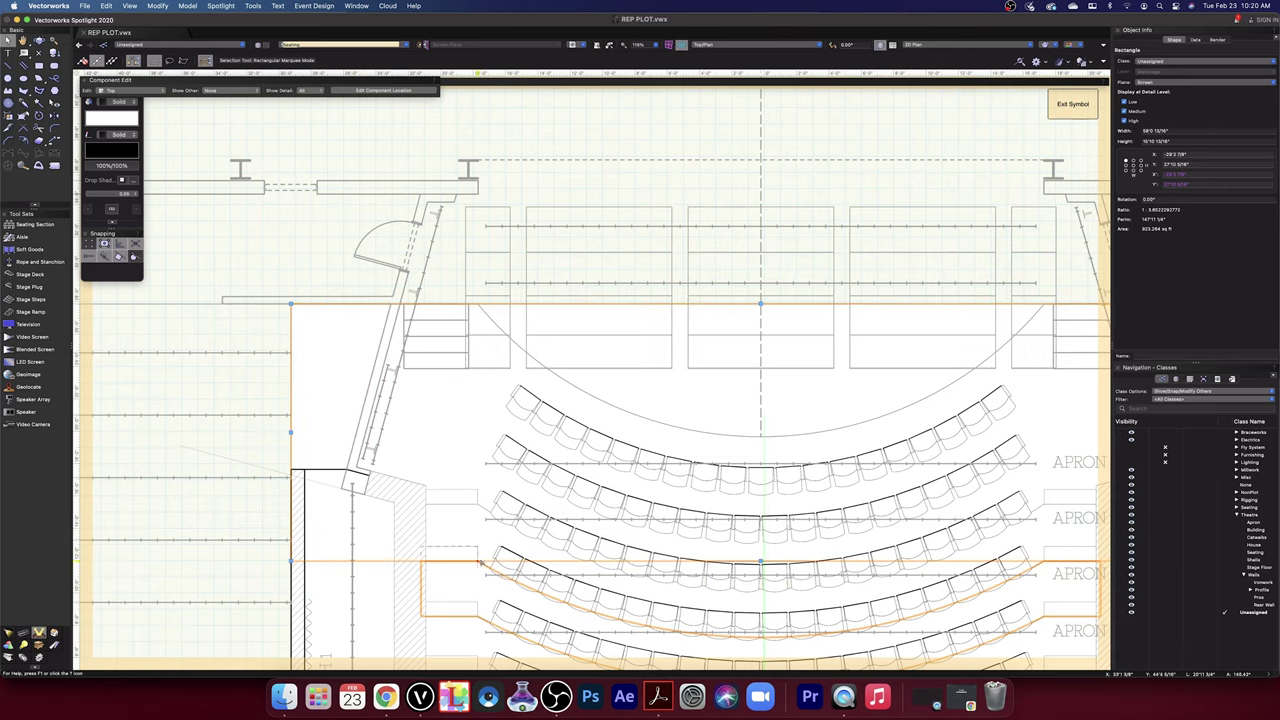
{"action": "left_click", "coordinate": [252, 455]}
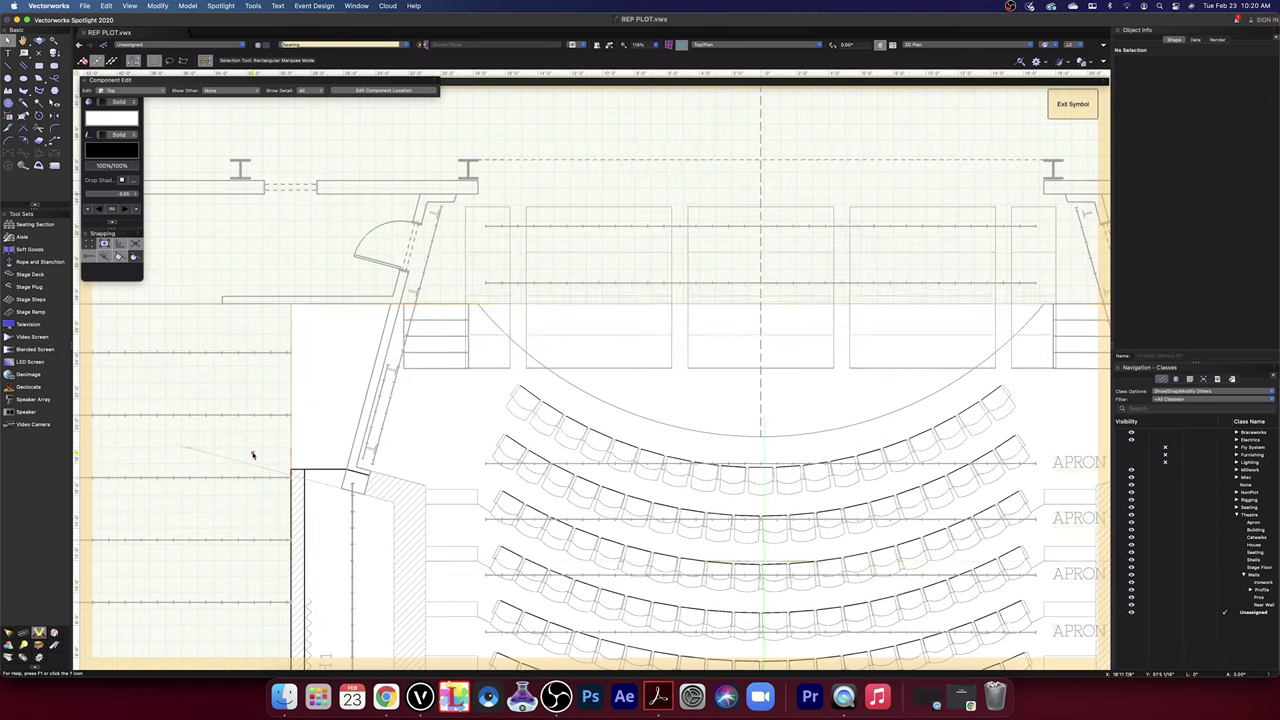
{"action": "scroll", "coordinate": [254, 457], "scroll_direction": "down", "scroll_amount": 3}
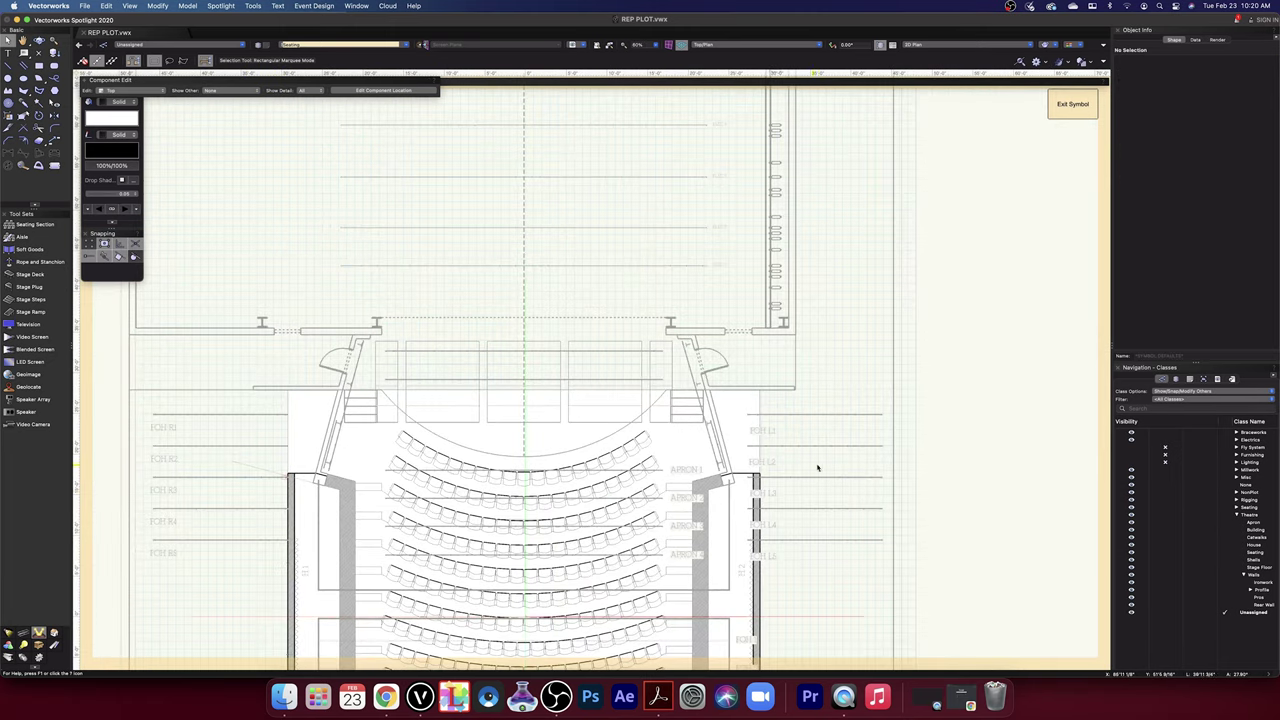
{"action": "key", "text": "space"}
{"action": "left_click_drag", "start_coordinate": [868, 583], "coordinate": [866, 426]}
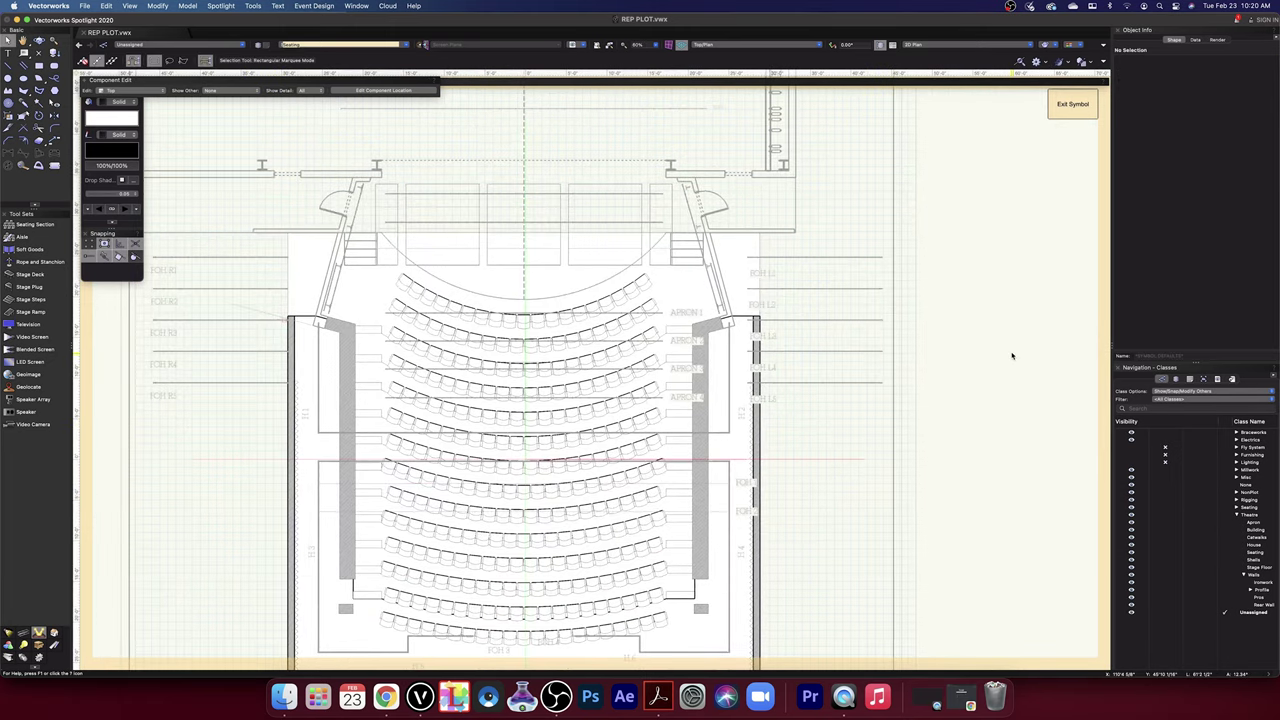
{"action": "left_click", "coordinate": [1075, 105]}
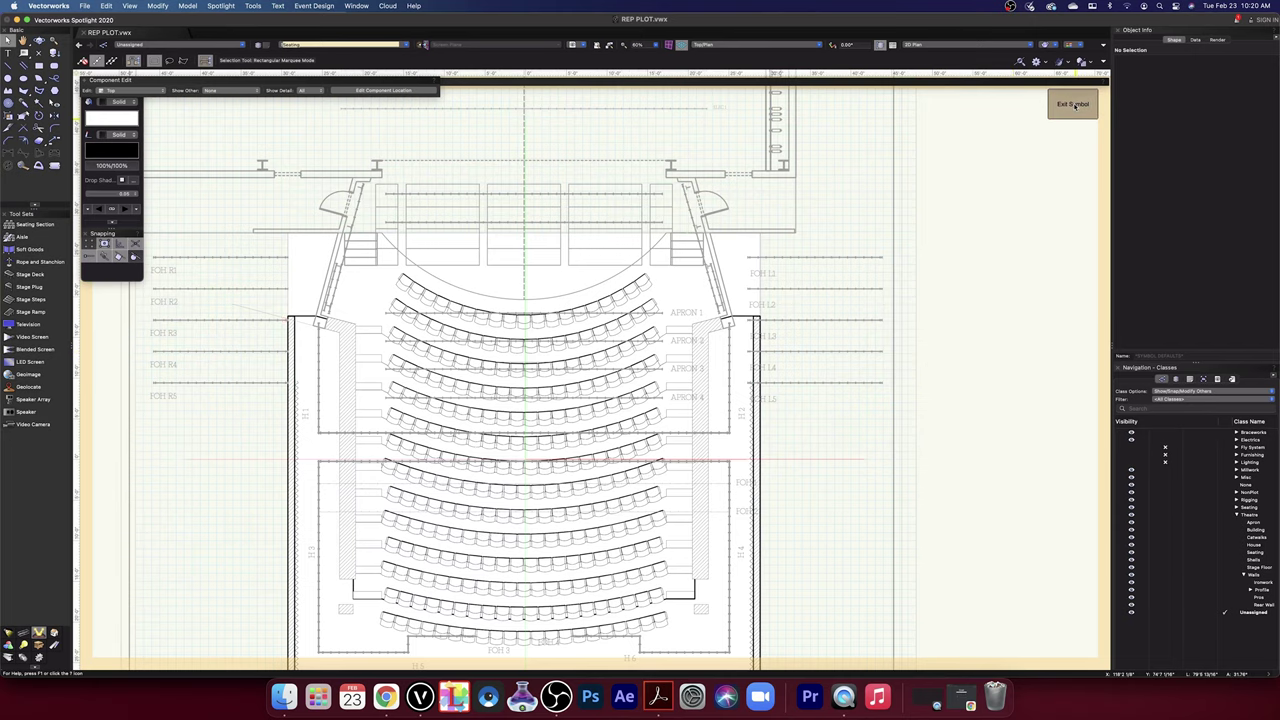
{"action": "left_click", "coordinate": [805, 379]}
{"action": "middle_click_drag", "start_coordinate": [800, 369], "coordinate": [802, 474]}
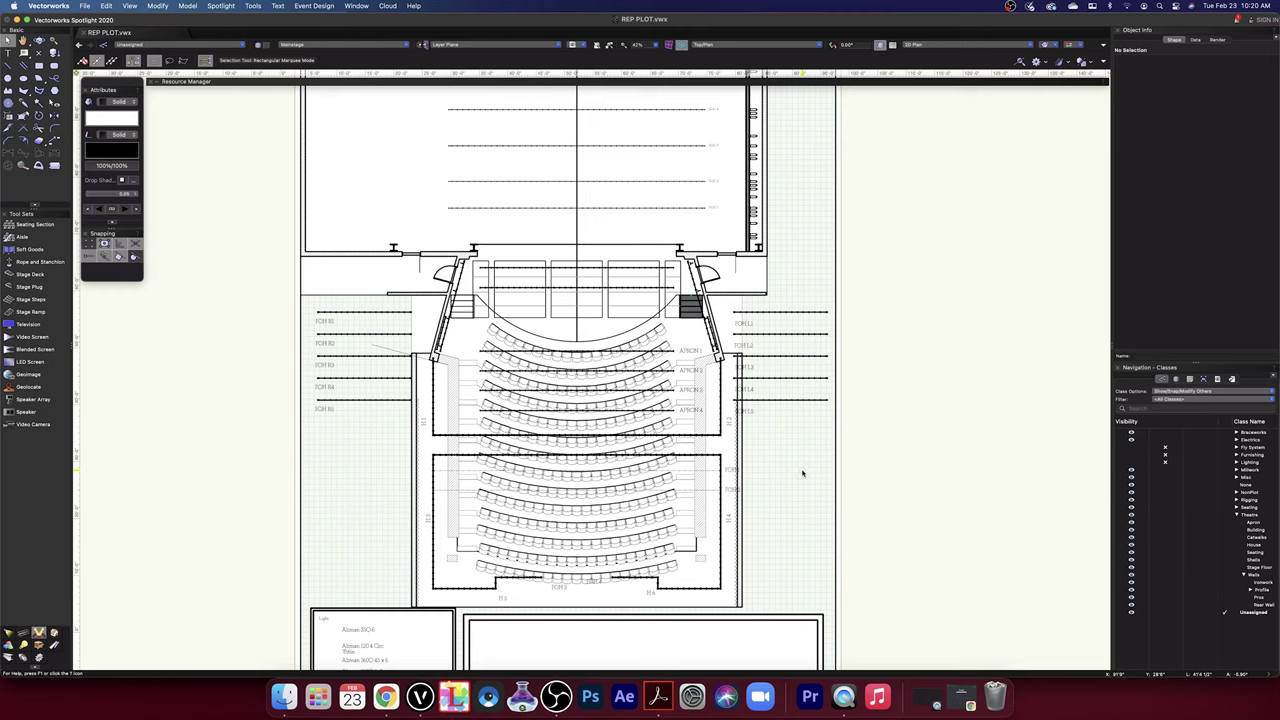
{"action": "mouse_move", "coordinate": [810, 510]}
{"action": "middle_mouse_down"}
{"action": "mouse_move", "coordinate": [807, 363]}
{"action": "mouse_move", "coordinate": [785, 477]}
{"action": "middle_mouse_up"}
{"action": "middle_click_drag", "start_coordinate": [789, 429], "coordinate": [786, 529]}
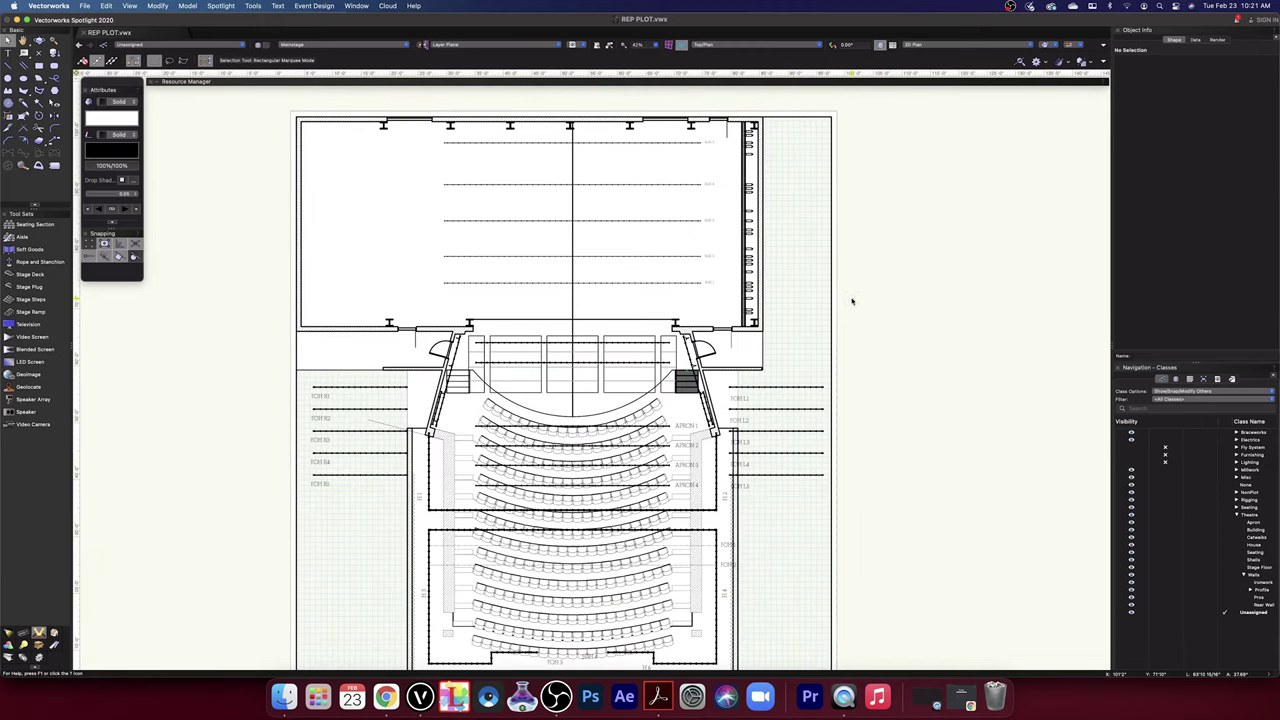
{"action": "scroll", "coordinate": [858, 307], "scroll_direction": "down", "scroll_amount": 3}
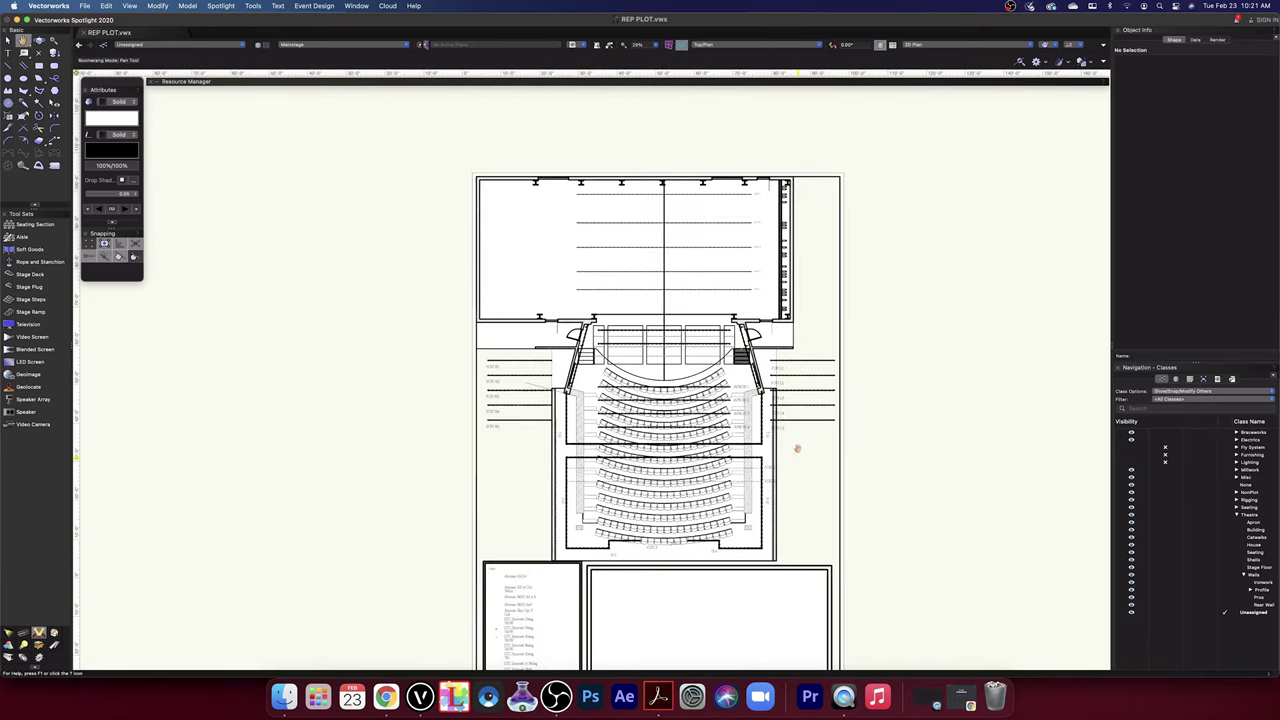
{"action": "mouse_move", "coordinate": [794, 449]}
{"action": "middle_mouse_down"}
{"action": "mouse_move", "coordinate": [822, 291]}
{"action": "mouse_move", "coordinate": [823, 346]}
{"action": "mouse_move", "coordinate": [749, 449]}
{"action": "mouse_move", "coordinate": [700, 346]}
{"action": "mouse_move", "coordinate": [707, 406]}
{"action": "mouse_move", "coordinate": [726, 406]}
{"action": "middle_mouse_up"}
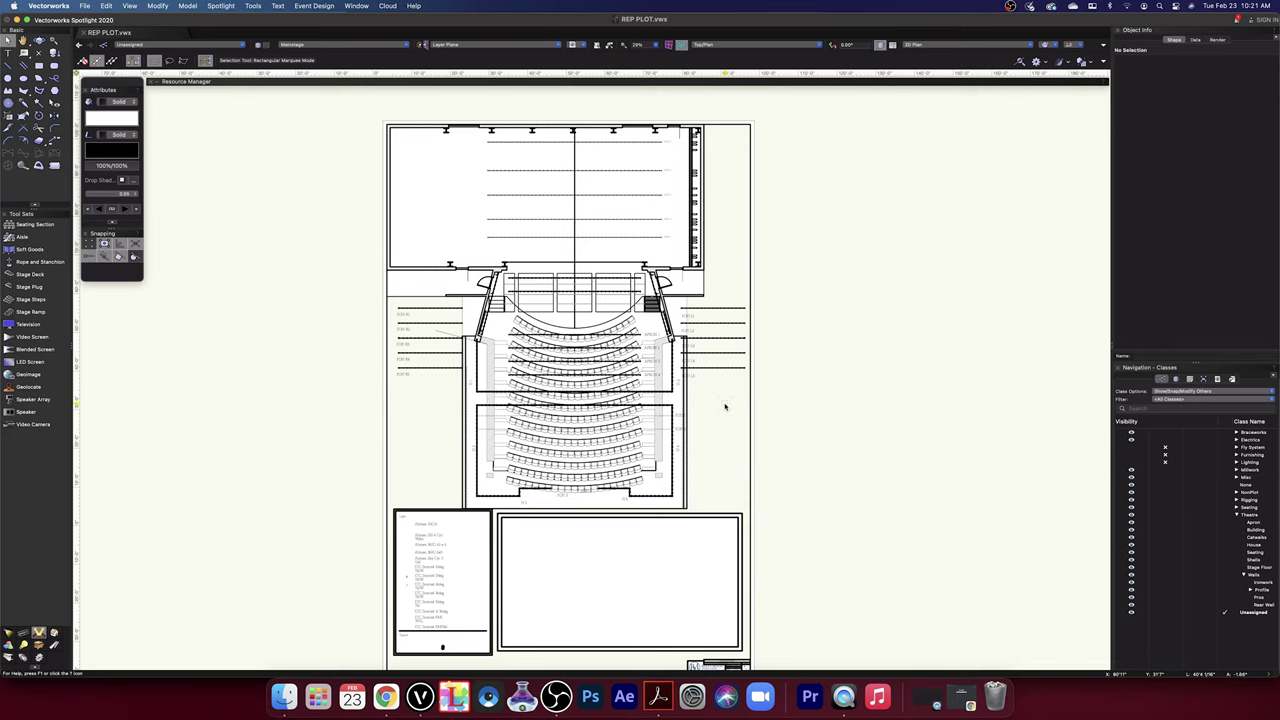
{"action": "scroll", "coordinate": [725, 406], "scroll_direction": "up", "scroll_amount": 5}
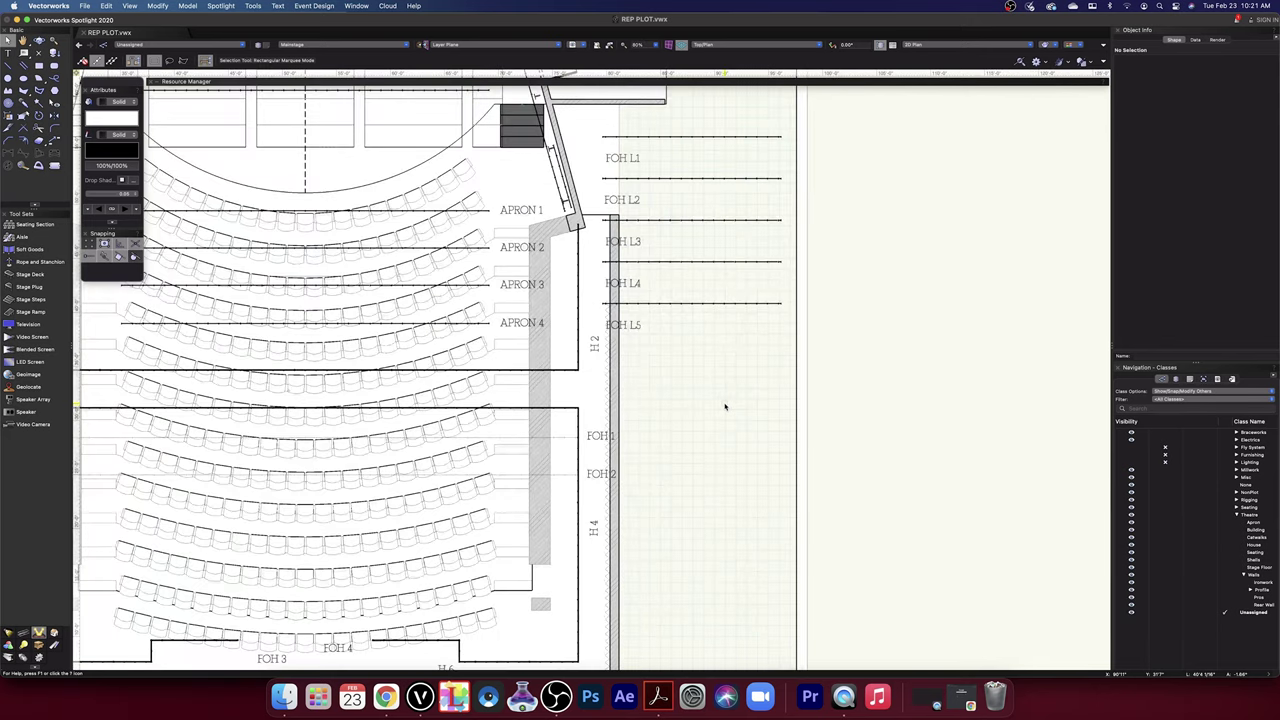
{"action": "scroll", "coordinate": [725, 406], "scroll_direction": "down", "scroll_amount": 5}
{"action": "middle_click_drag", "start_coordinate": [746, 411], "coordinate": [781, 411]}
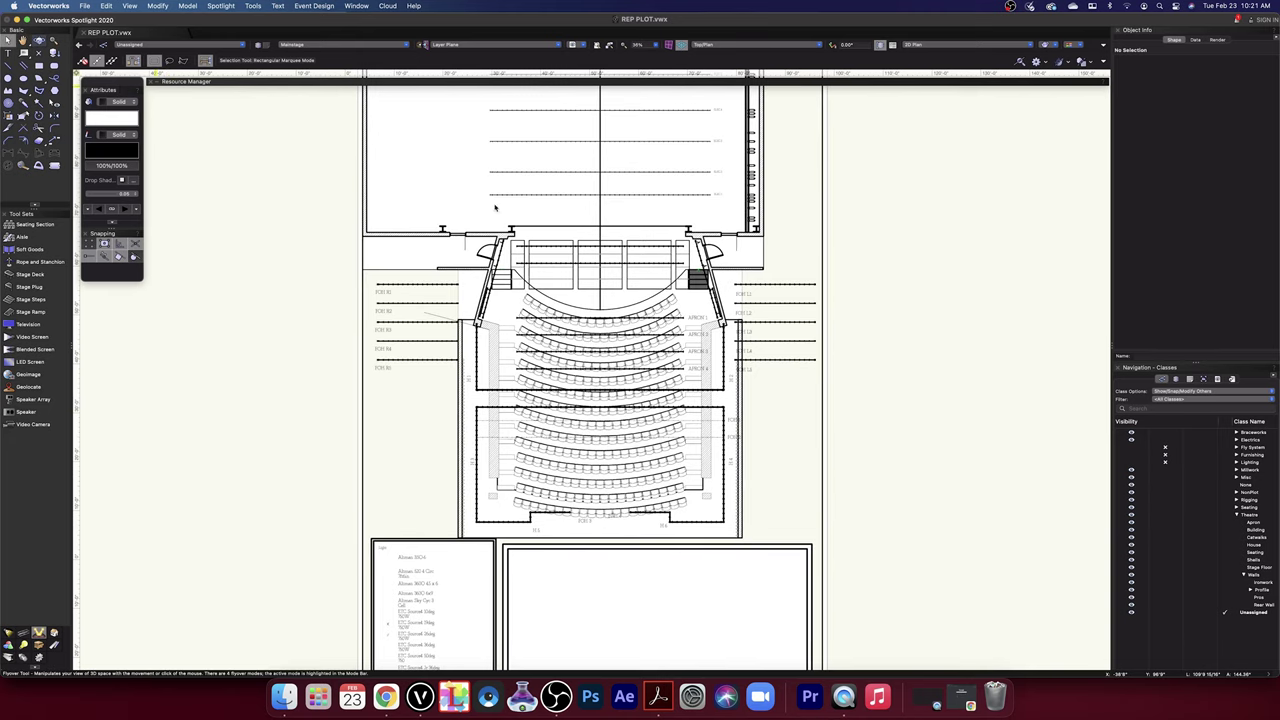
- Show the theatre in shaded 3D perspective and start Walkthrough with a 6' viewer height
{"action": "left_click", "coordinate": [39, 40]}
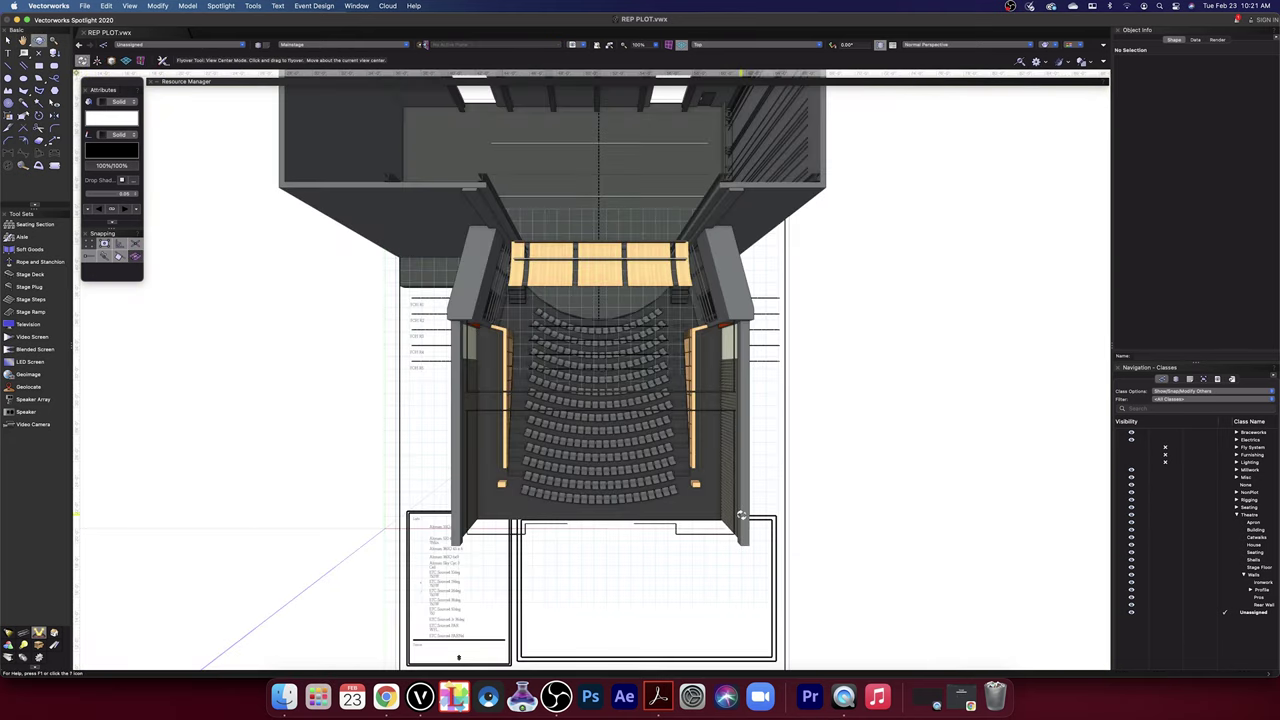
{"action": "left_click_drag", "start_coordinate": [803, 521], "coordinate": [803, 410]}
{"action": "scroll", "coordinate": [612, 418], "scroll_direction": "up", "scroll_amount": 5}
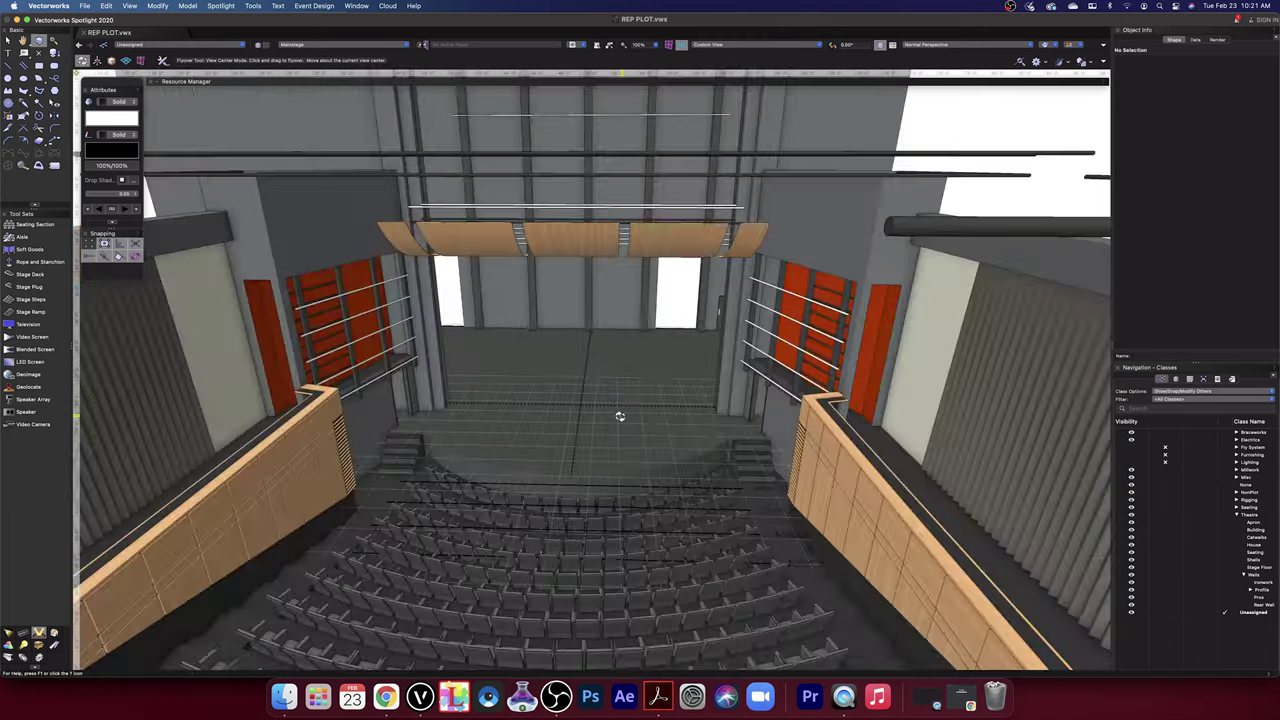
{"action": "scroll", "coordinate": [619, 415], "scroll_direction": "up", "scroll_amount": 3}
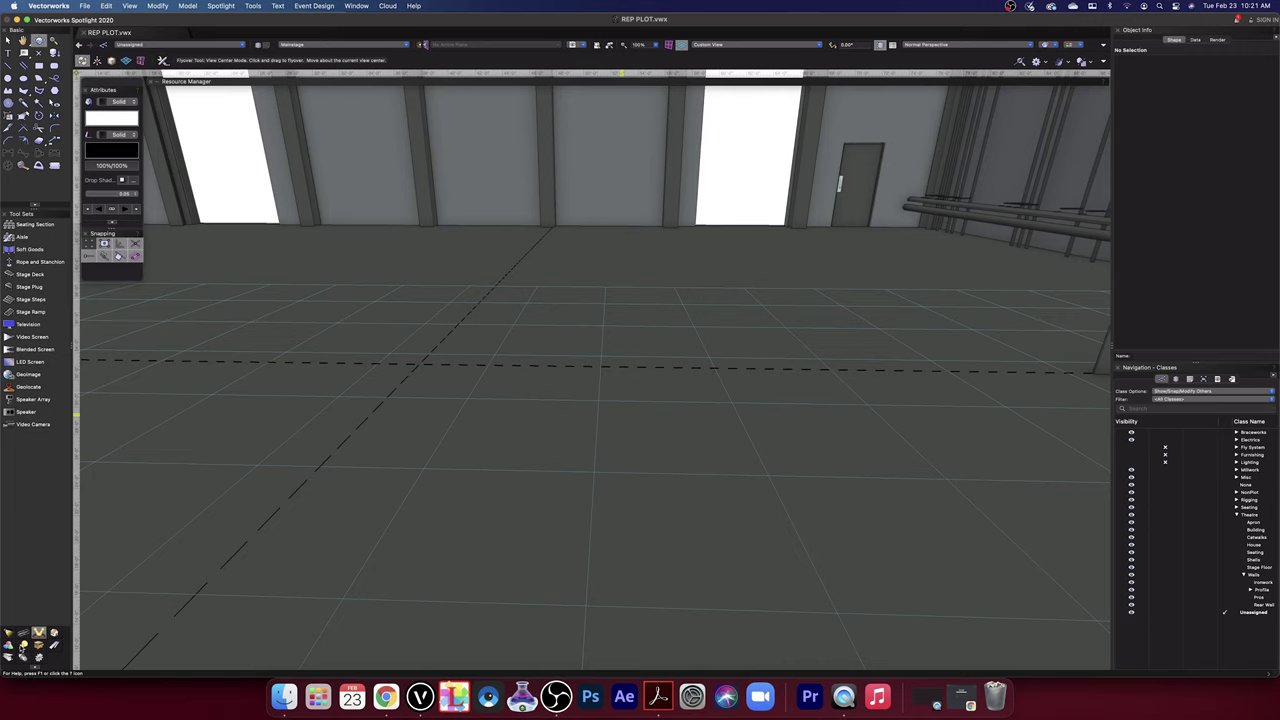
{"action": "left_click", "coordinate": [23, 645]}
{"action": "left_click", "coordinate": [30, 236]}
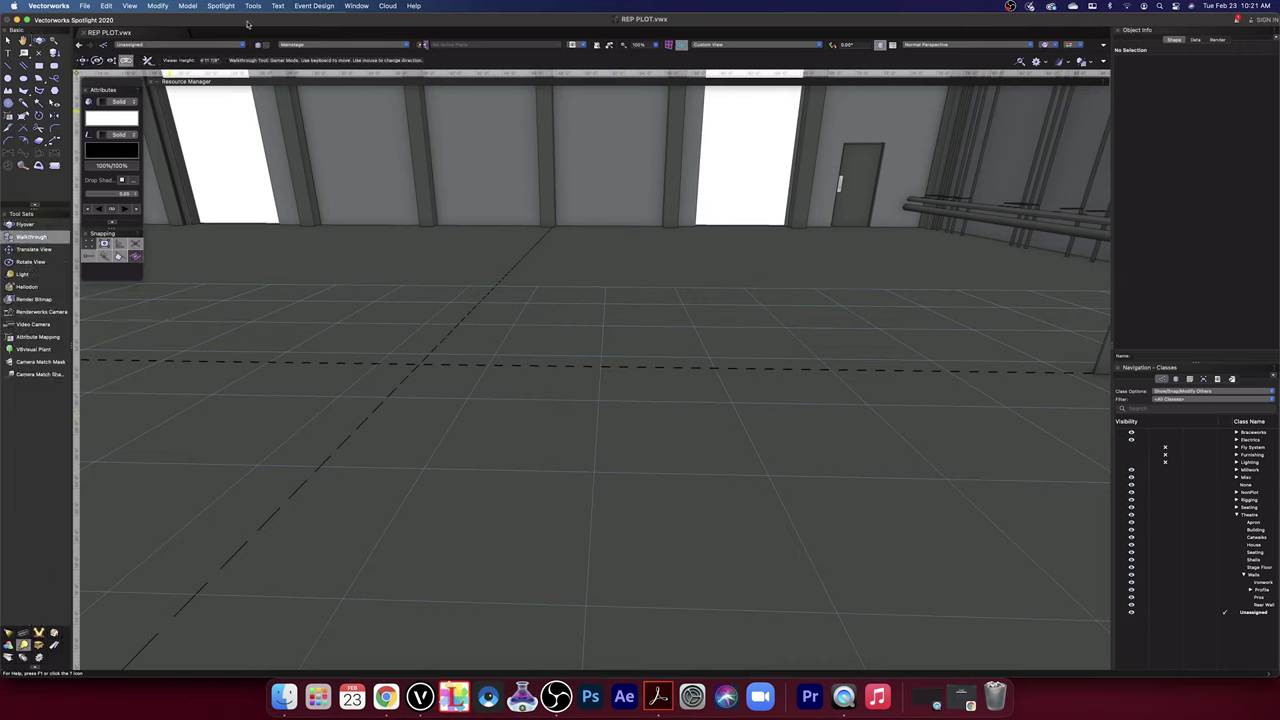
{"action": "left_click_drag", "start_coordinate": [222, 61], "coordinate": [162, 58]}
{"action": "type", "text": "6'"}
{"action": "key", "text": "Return"}
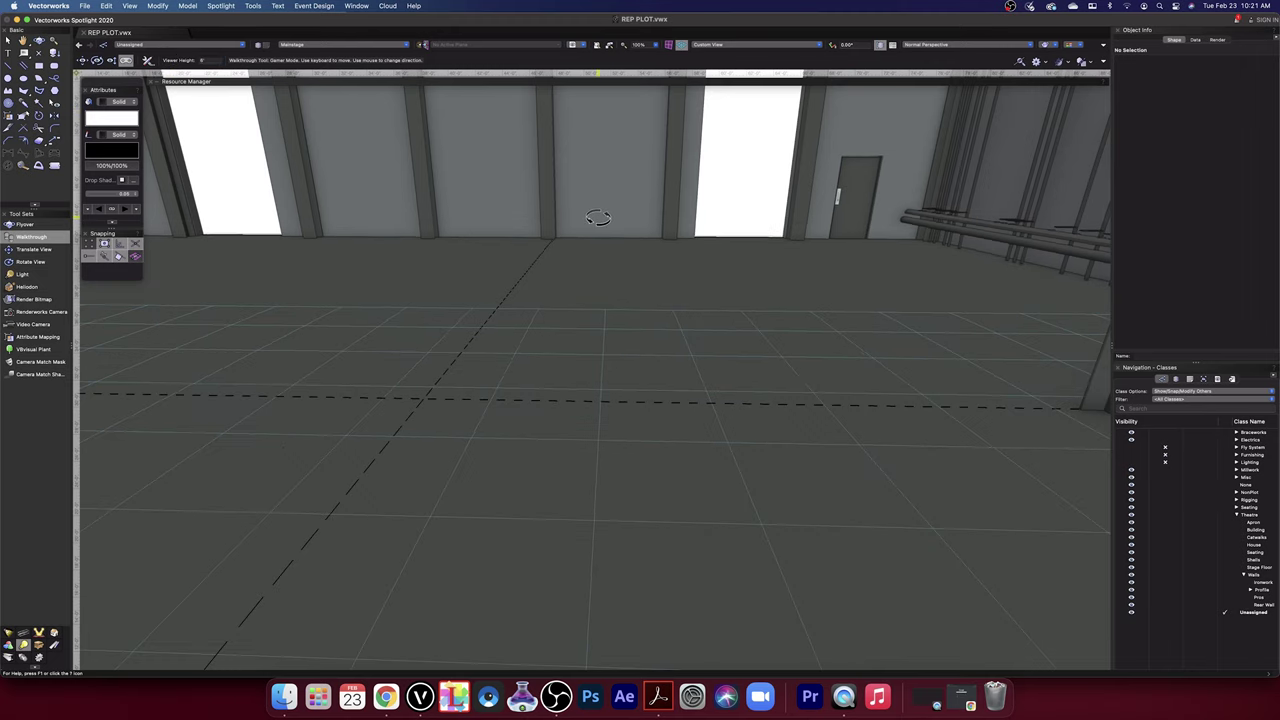
- Walk through the theatre, turning across the balconies and moving up to the front seat rows
{"action": "key", "text": "w"}
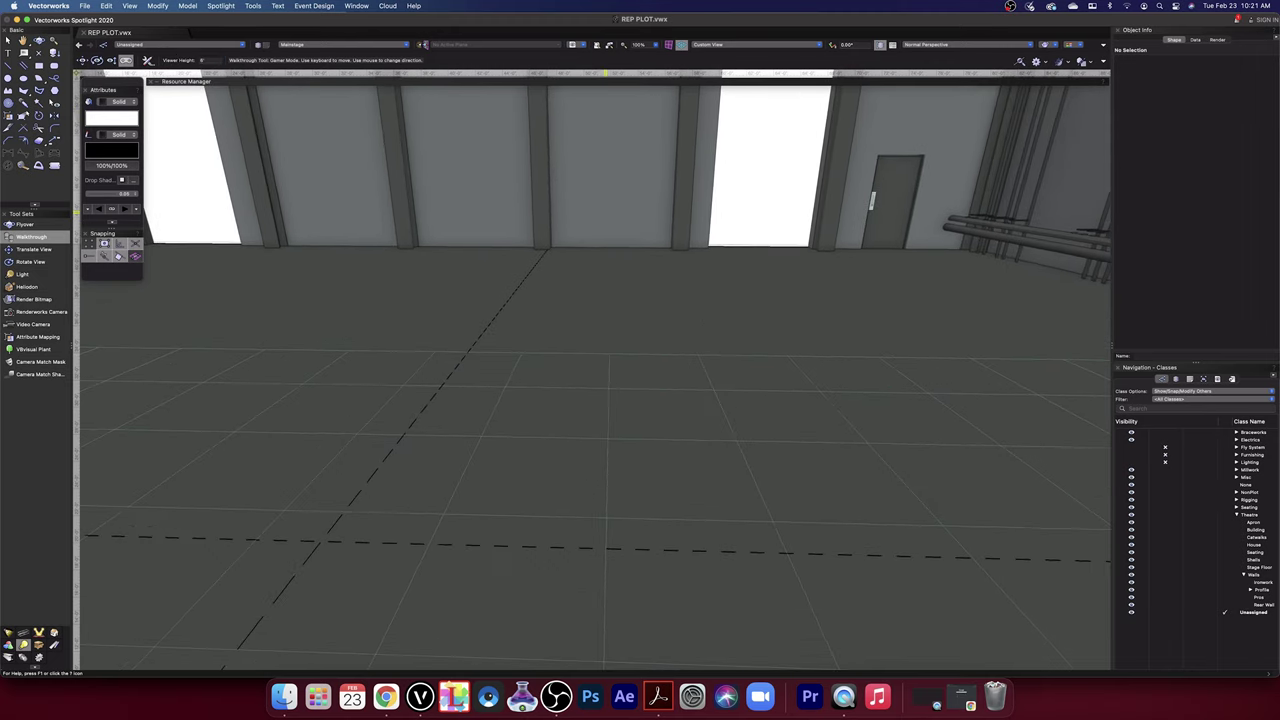
{"action": "key", "text": "Left"}
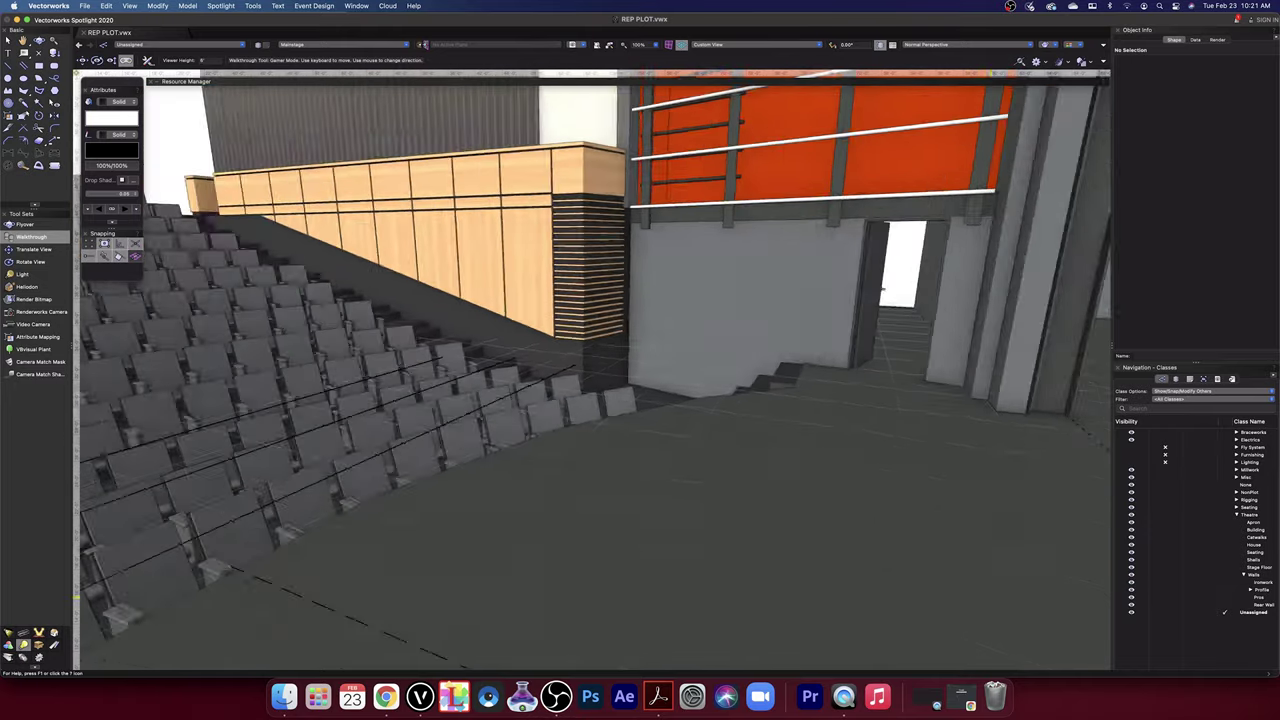
{"action": "key", "text": "Right"}
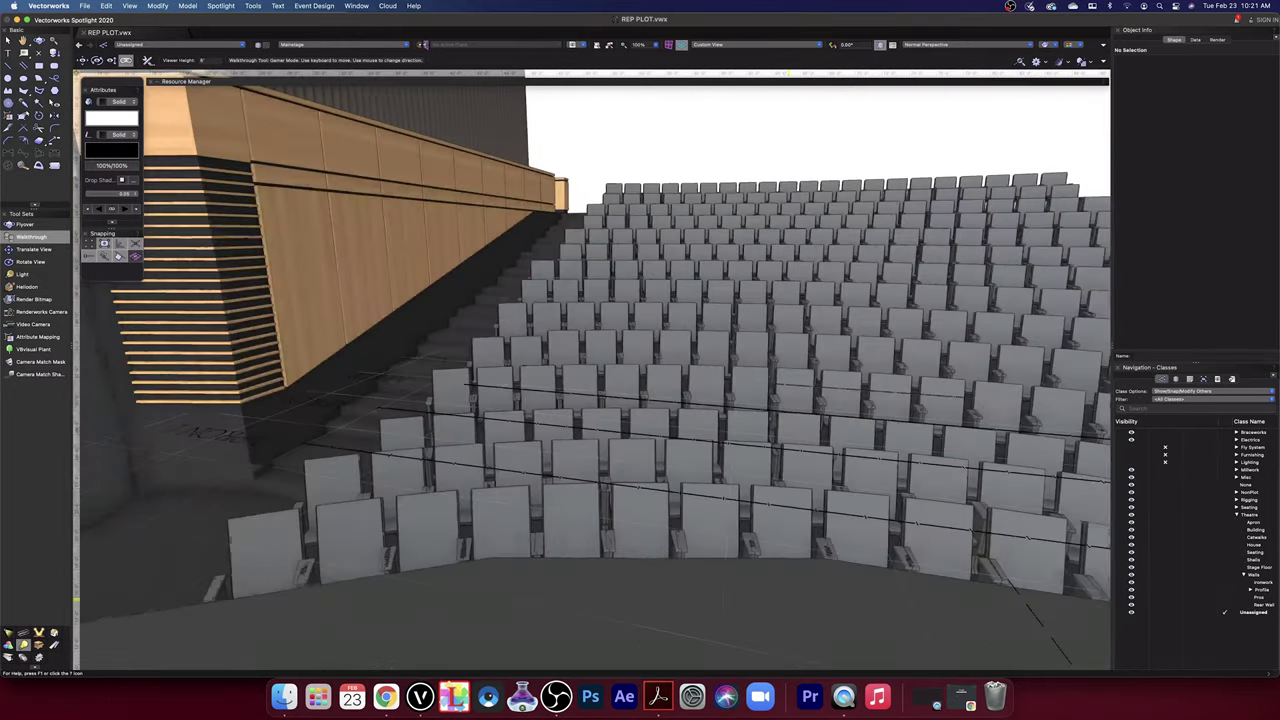
{"action": "key", "text": "Down"}
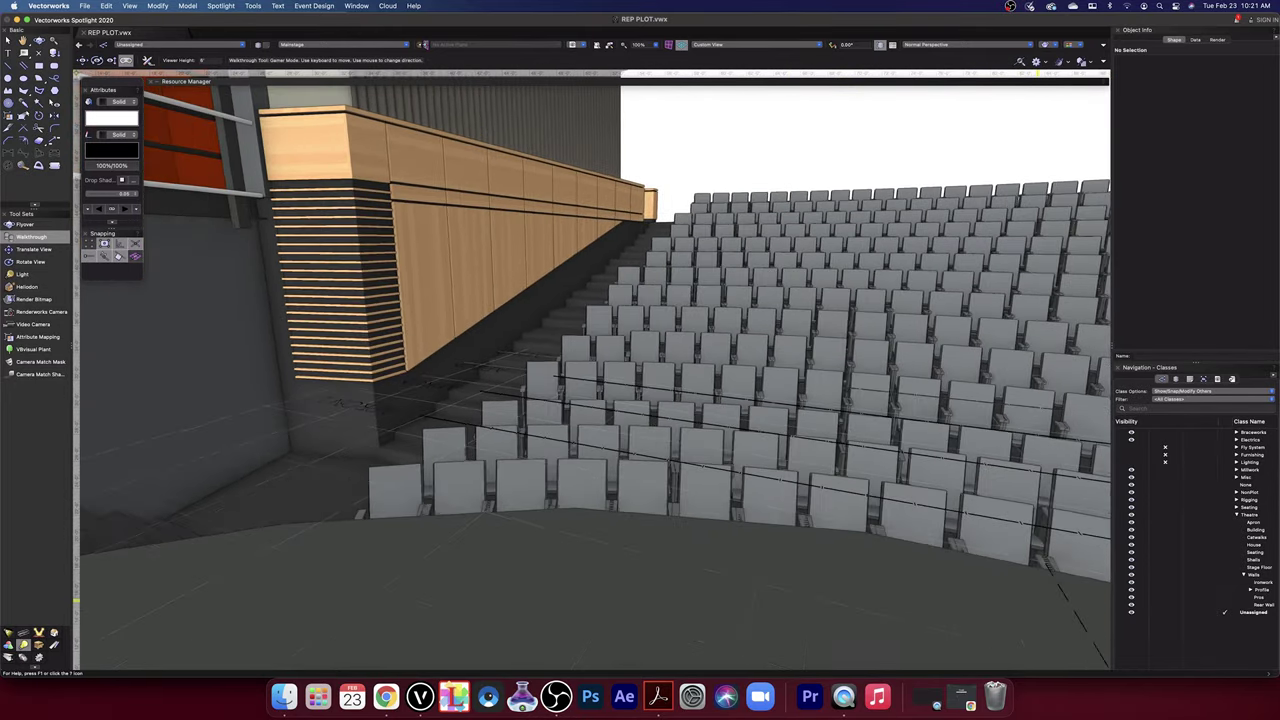
{"action": "key", "text": "Right"}
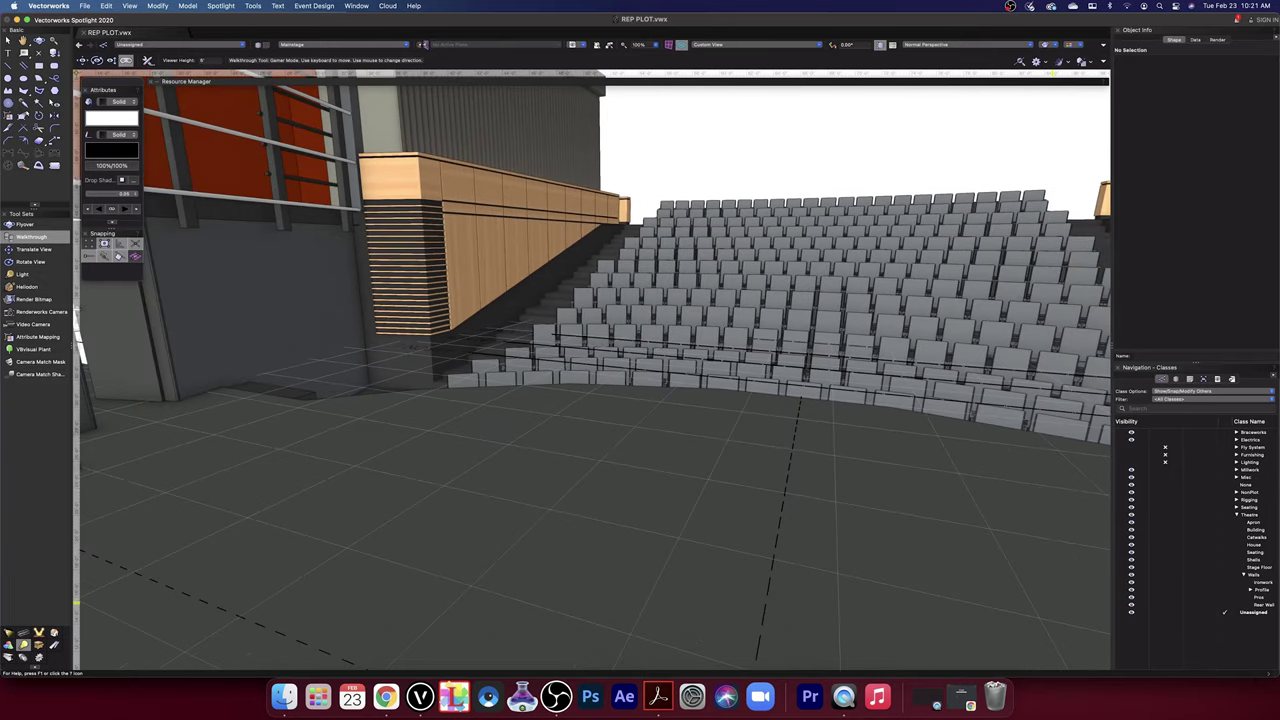
{"action": "key", "text": "shift+Up"}
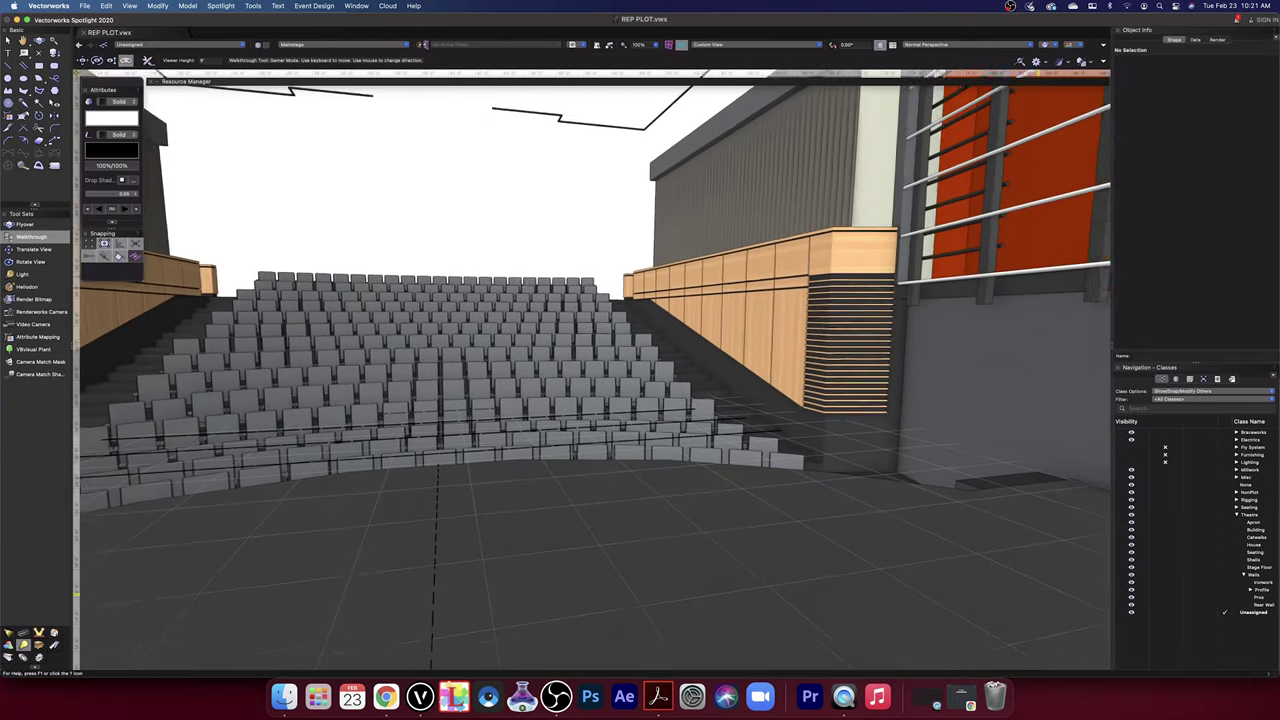
{"action": "key", "text": "Right"}
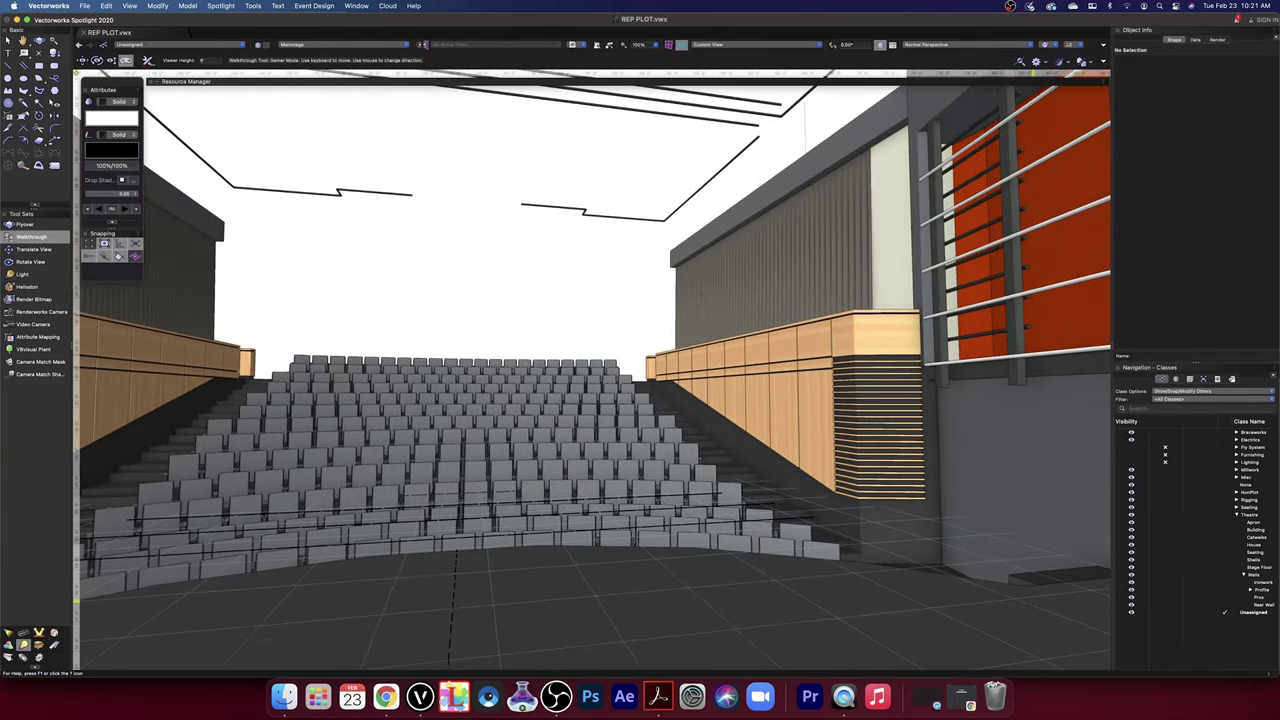
{"action": "key", "text": "Left"}
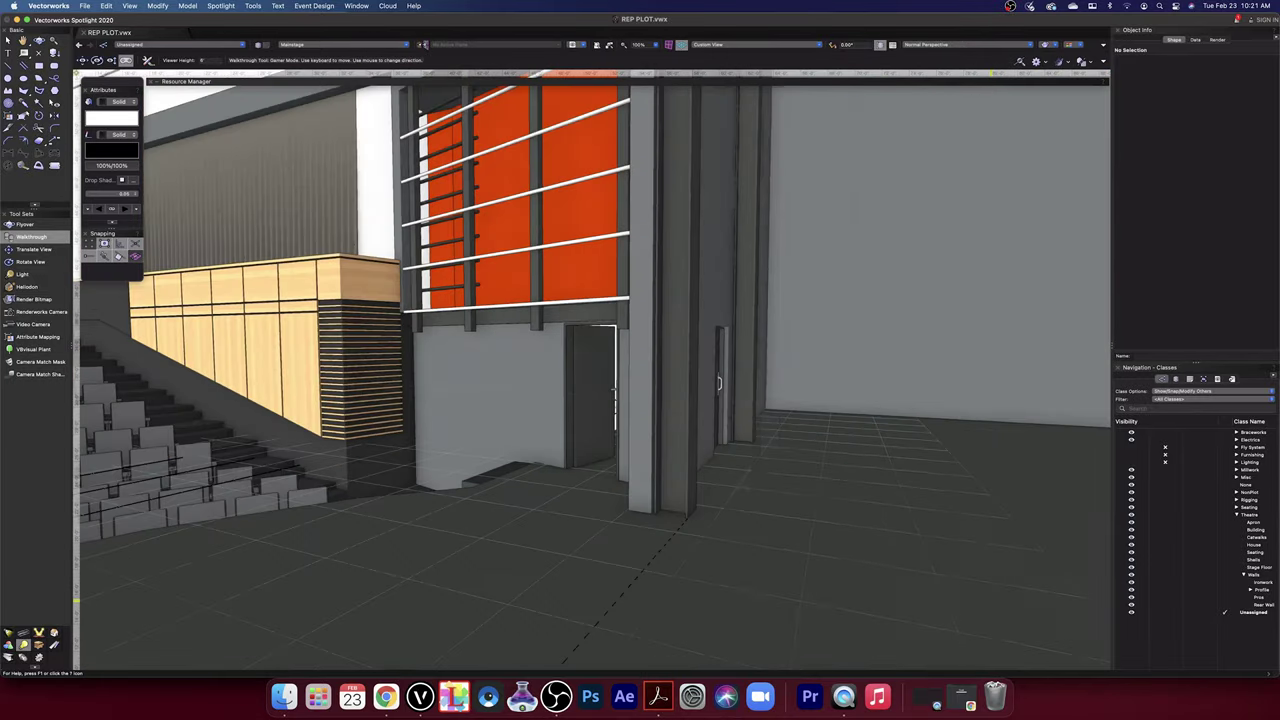
{"action": "key", "text": "Up"}
{"action": "key", "text": "Right"}
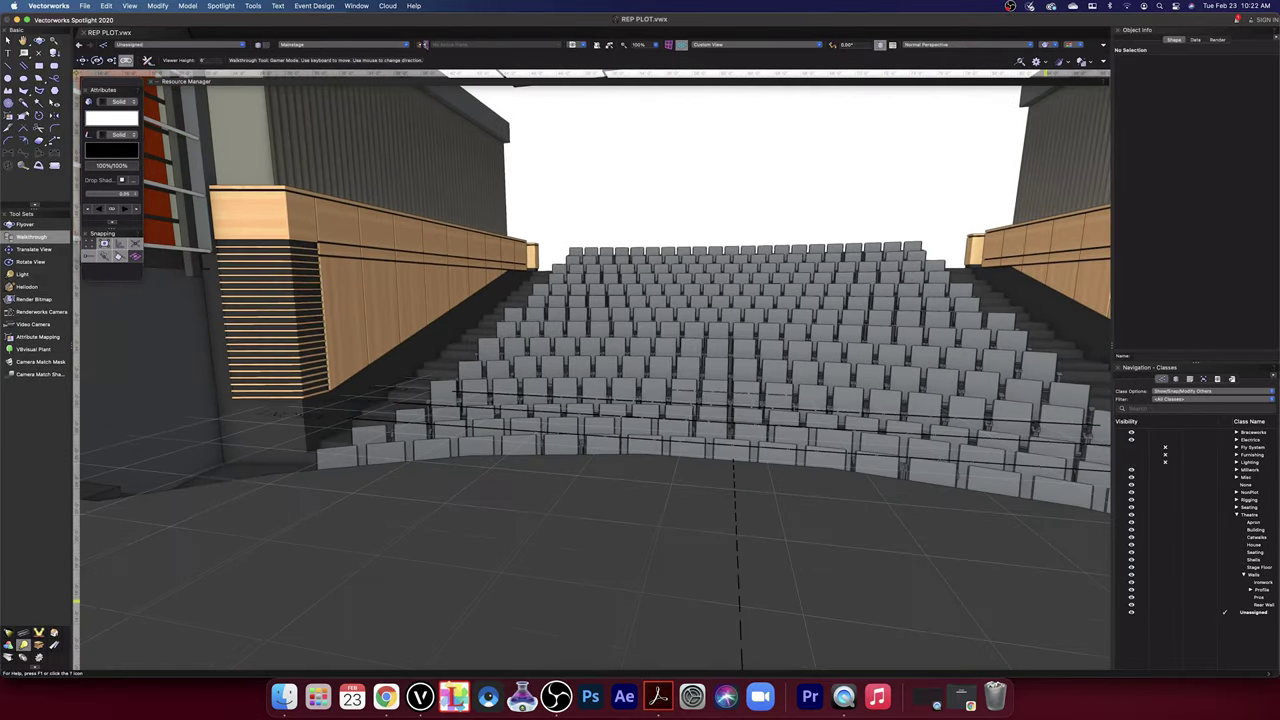
{"action": "key", "text": "Up"}
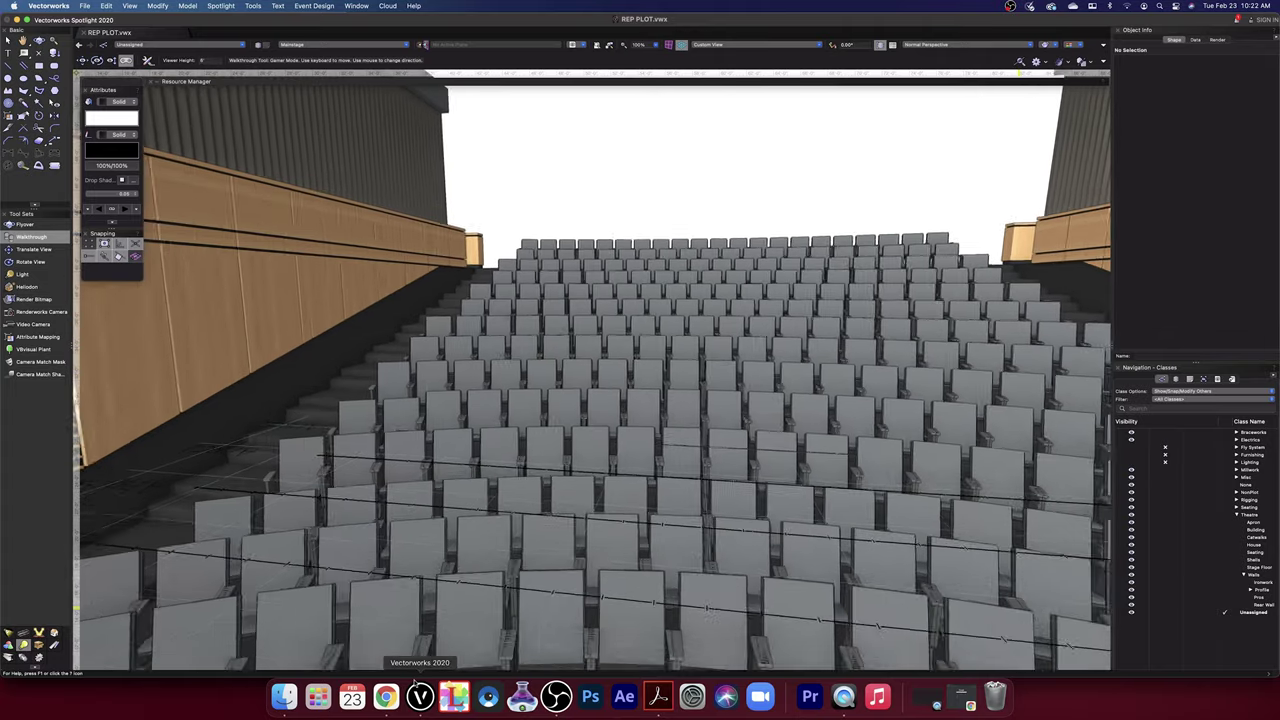
{"action": "key", "text": "Up"}
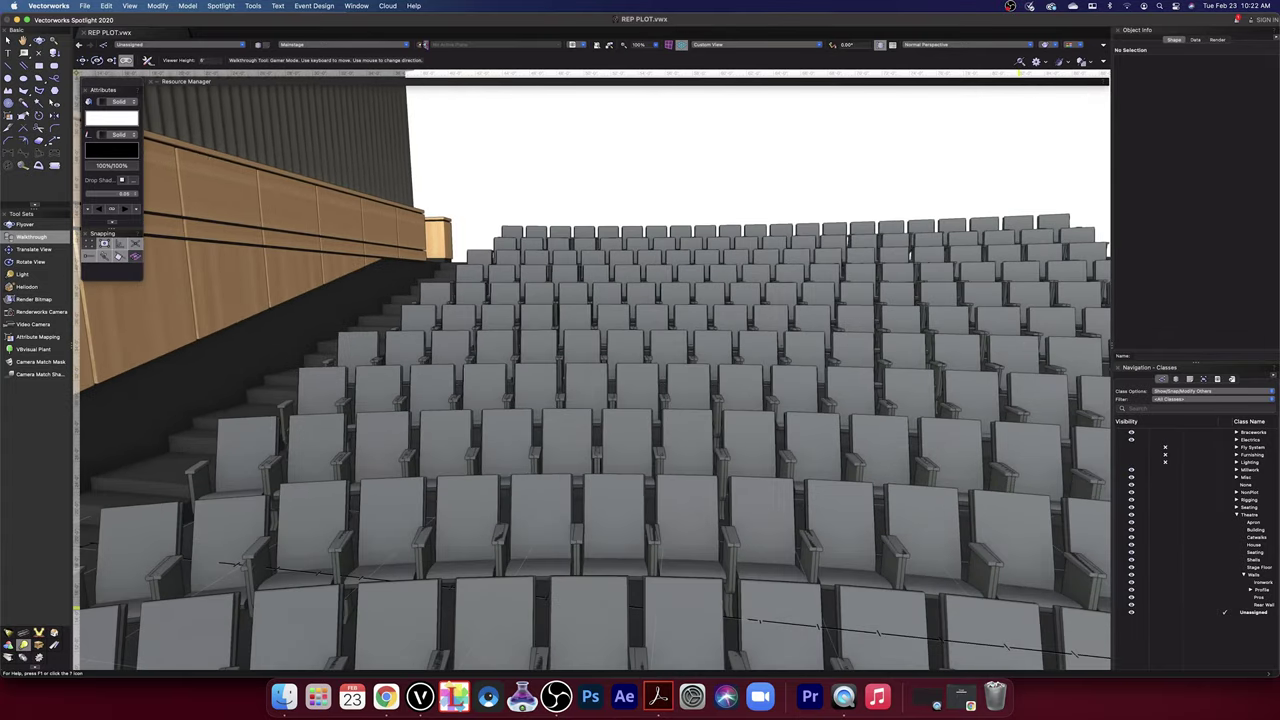
{"action": "key", "text": "Up"}
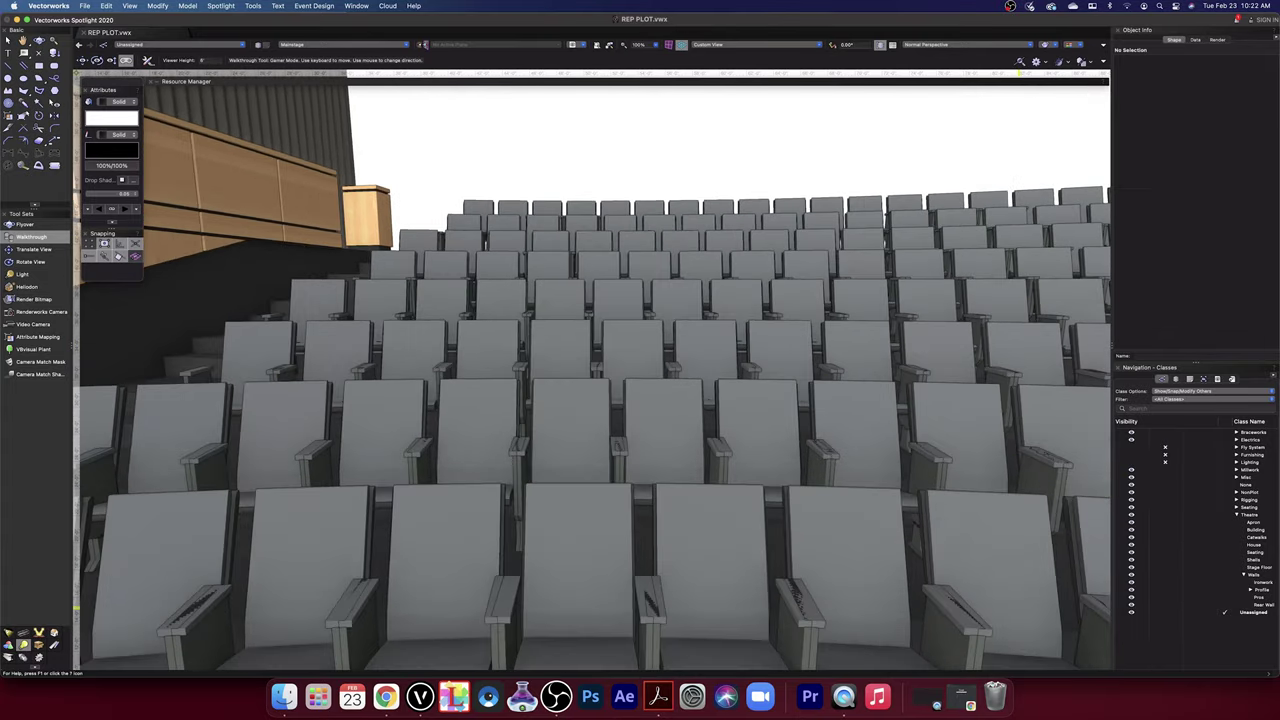
{"action": "key", "text": "Left"}
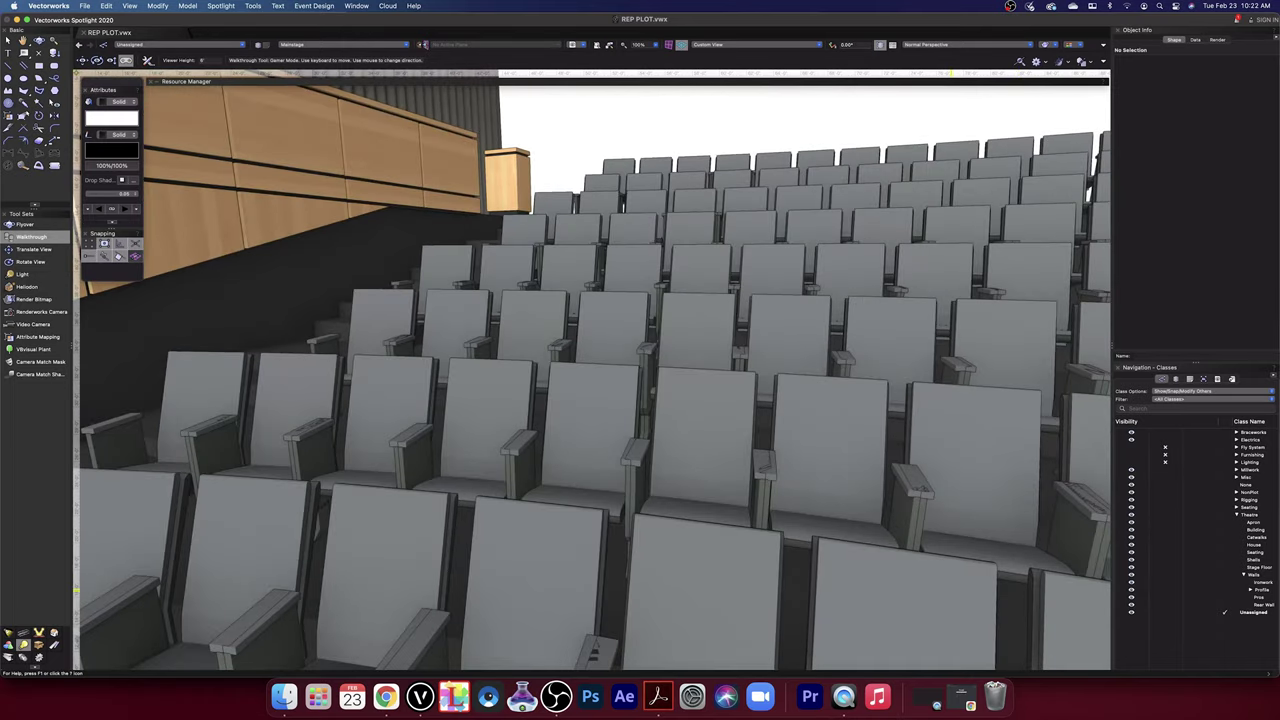
{"action": "key", "text": "Right"}
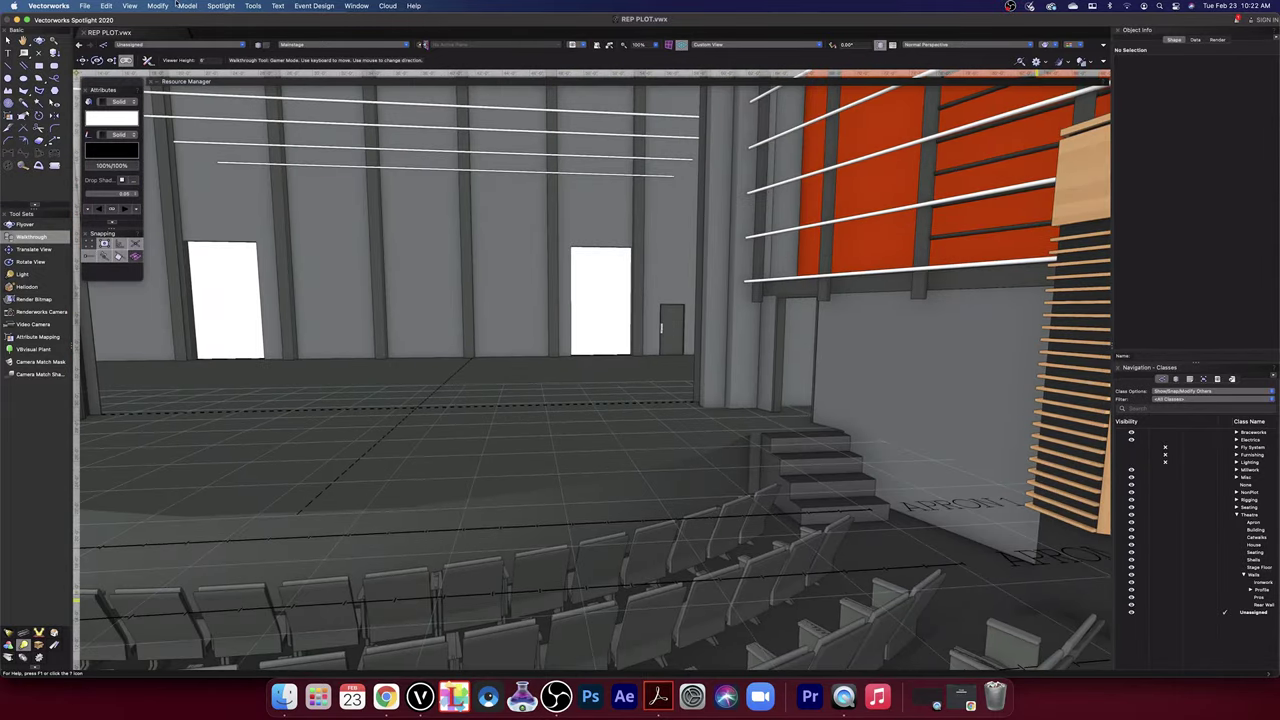
- Return to Top/Plan, enter the seating symbol's 3D component, and select the seat rows
{"action": "left_click", "coordinate": [728, 45]}
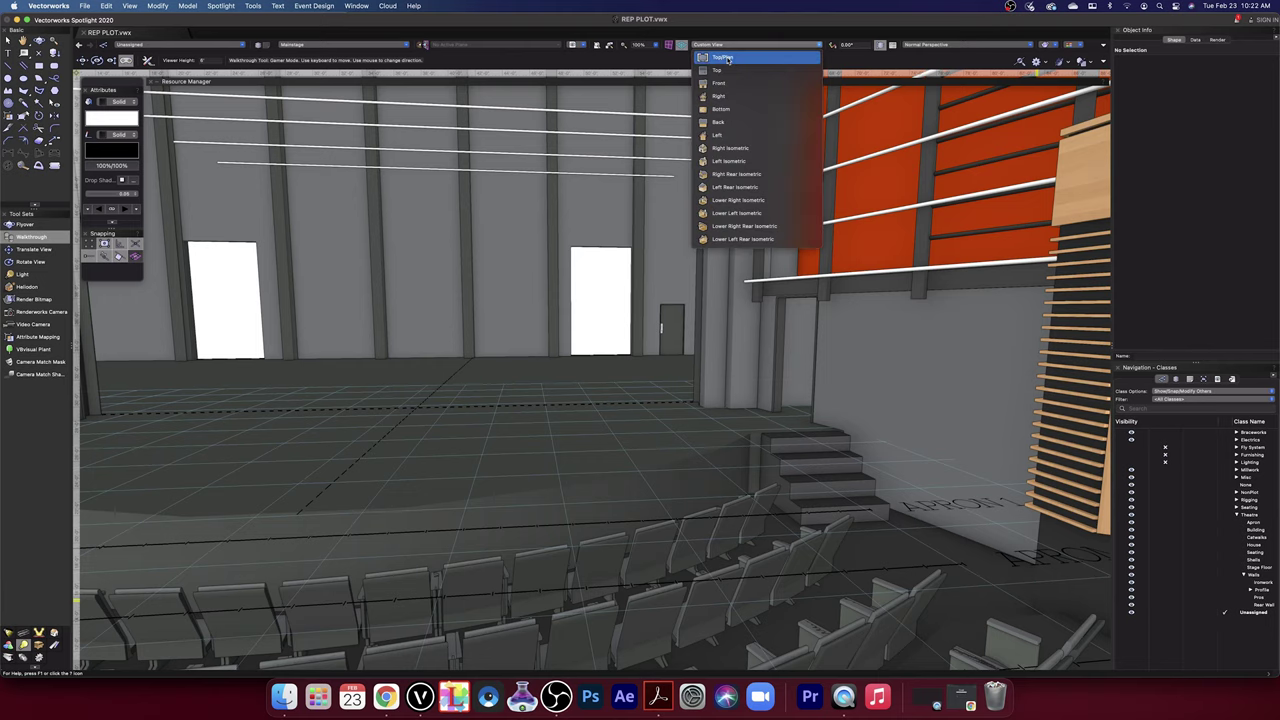
{"action": "left_click", "coordinate": [657, 190]}
{"action": "key", "text": "super+5"}
{"action": "scroll", "coordinate": [657, 377], "scroll_direction": "up", "scroll_amount": 5}
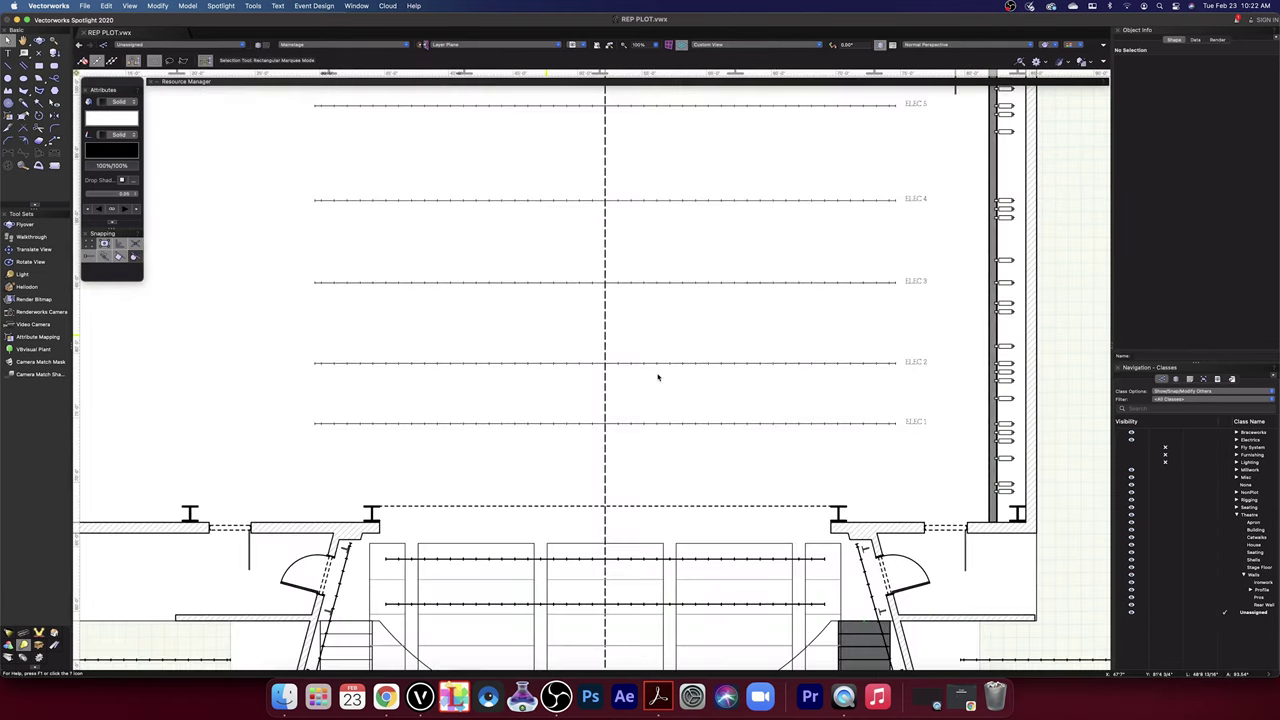
{"action": "middle_click_drag", "start_coordinate": [680, 409], "coordinate": [680, 313]}
{"action": "scroll", "coordinate": [679, 313], "scroll_direction": "down", "scroll_amount": 10}
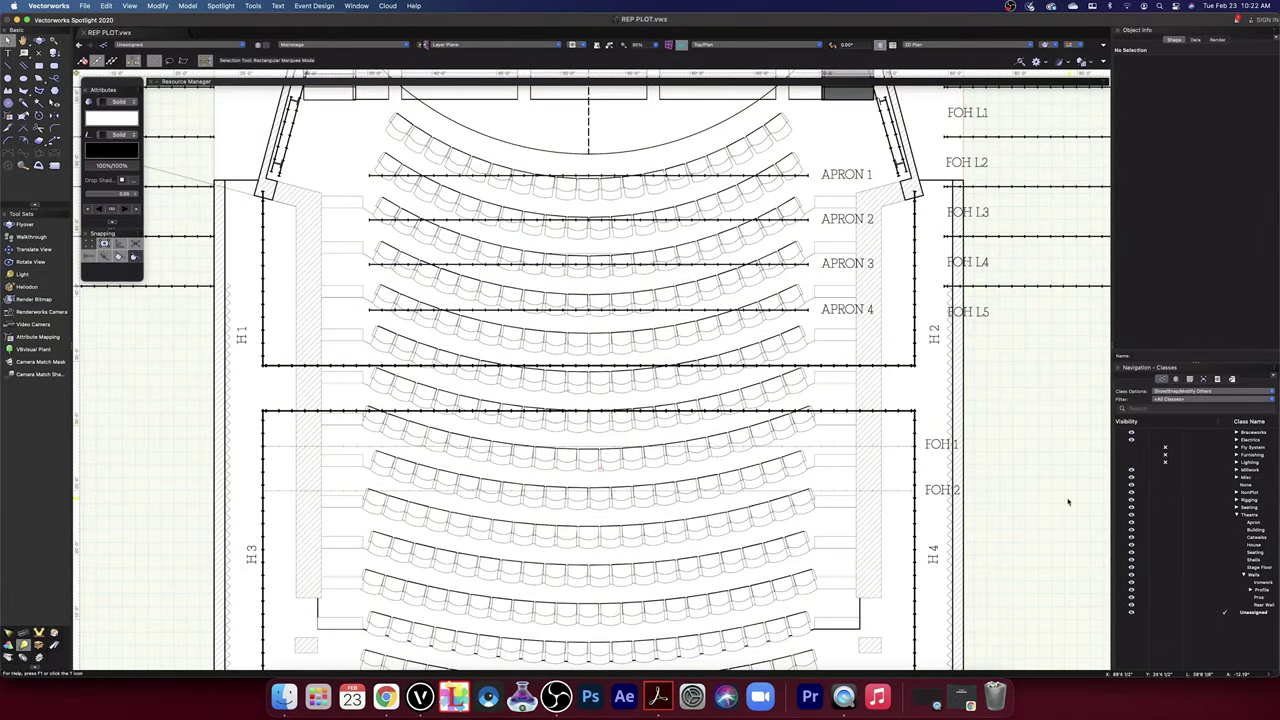
{"action": "double_click", "coordinate": [732, 449]}
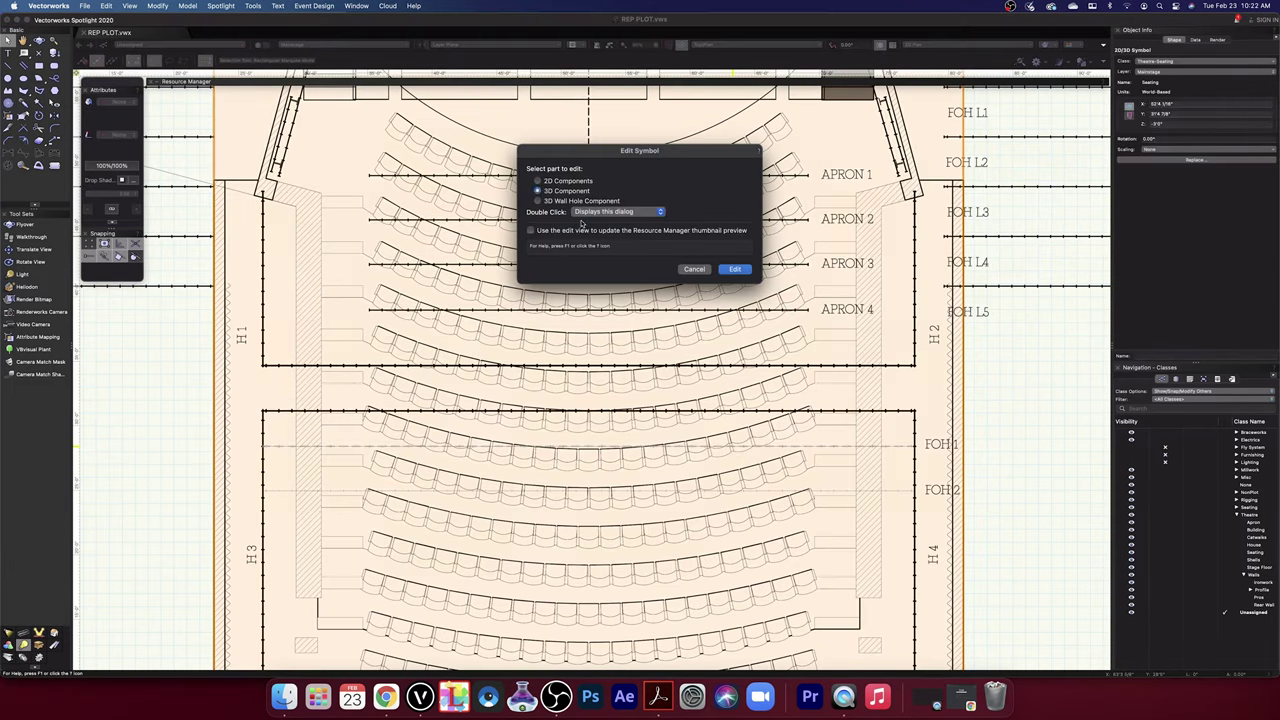
{"action": "left_click", "coordinate": [735, 270]}
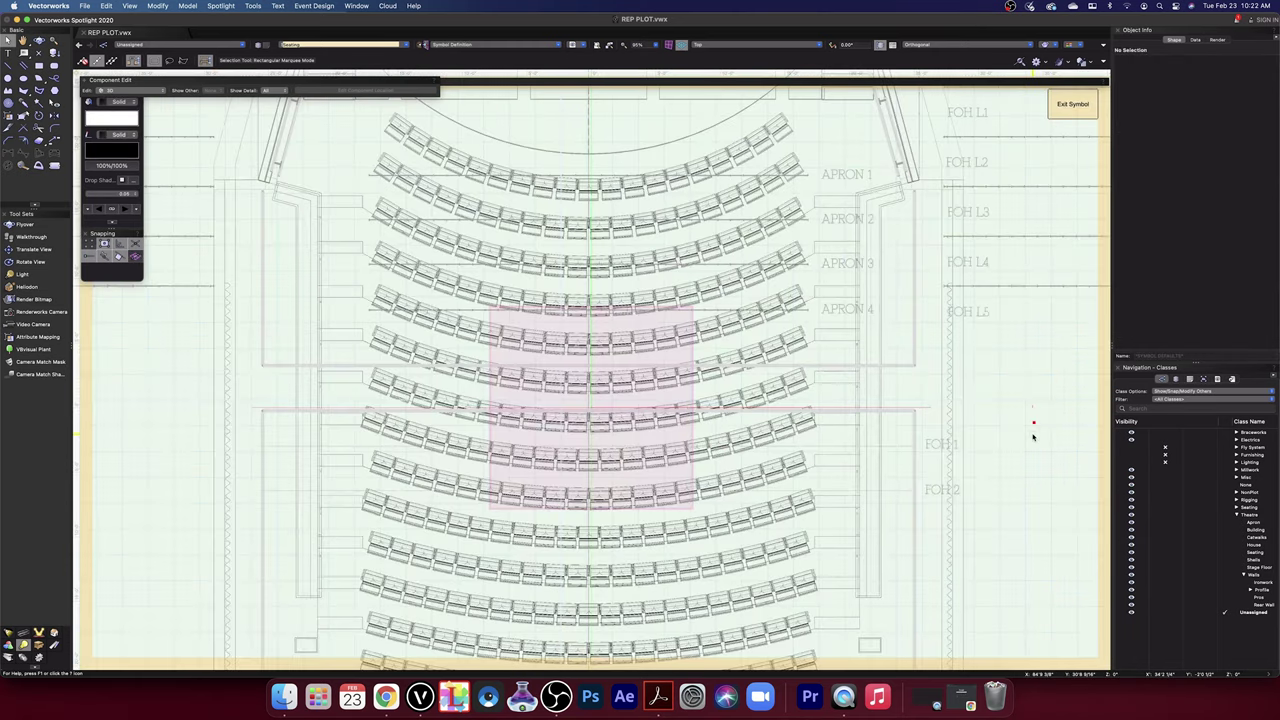
{"action": "scroll", "coordinate": [937, 597], "scroll_direction": "down", "scroll_amount": 3}
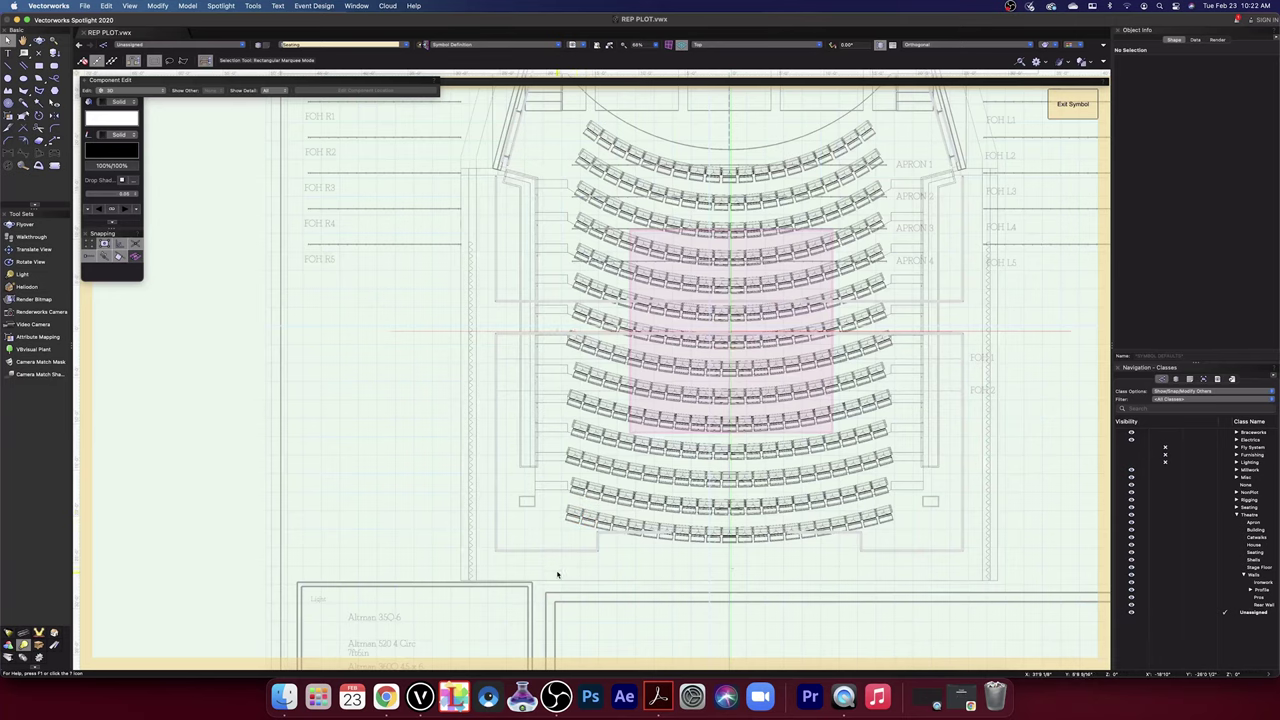
{"action": "left_click_drag", "start_coordinate": [557, 571], "coordinate": [898, 121]}
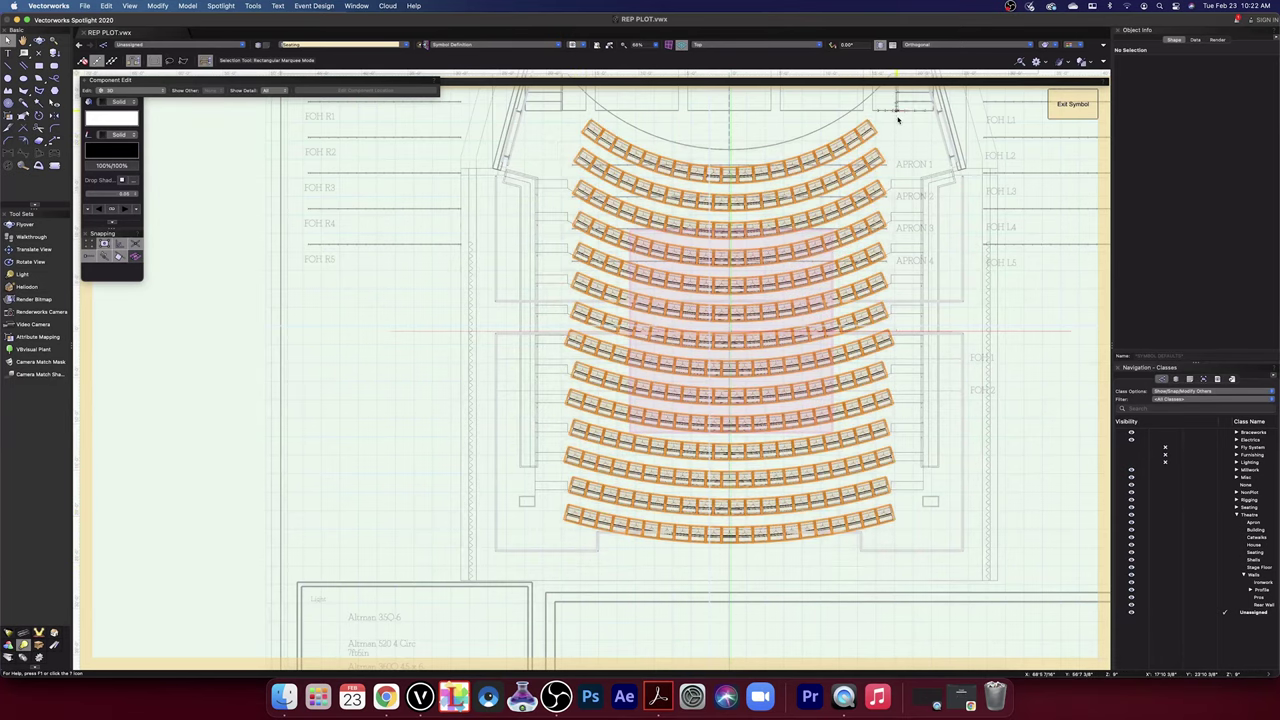
- Save REP PLOT, run Subtract Solids on the seats, and acknowledge the deselected-objects alert
{"action": "left_click", "coordinate": [86, 6]}
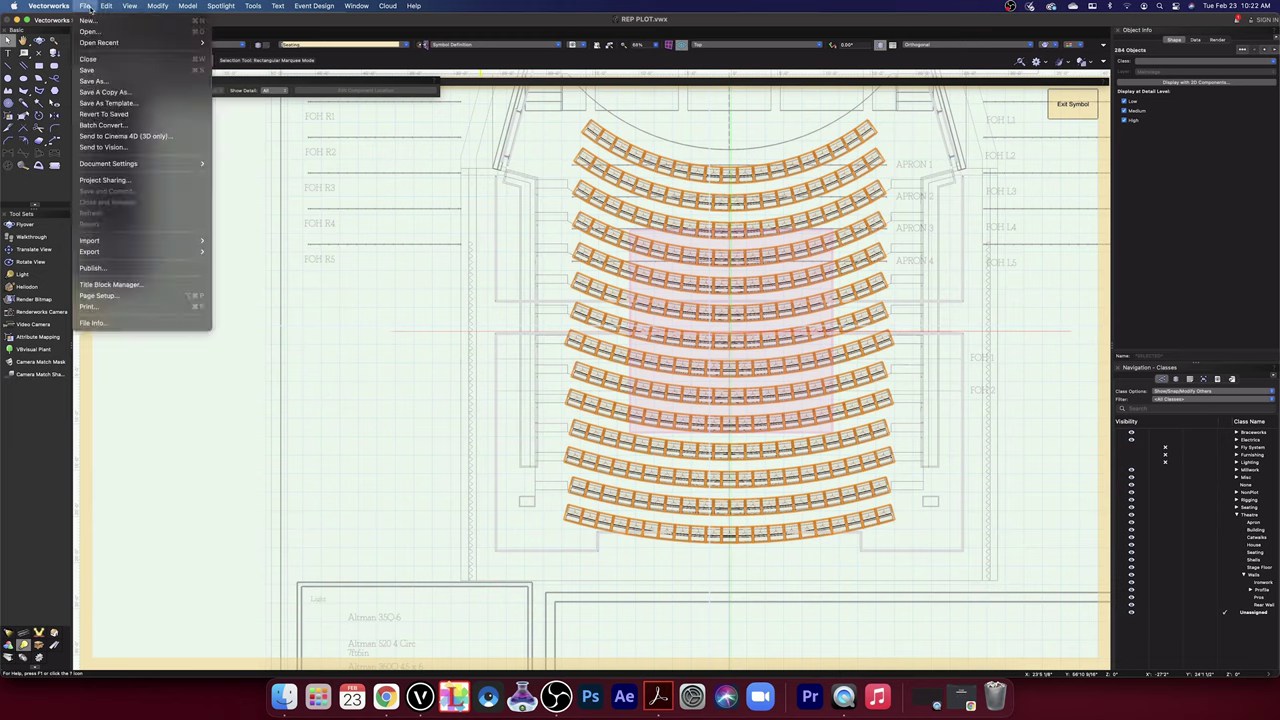
{"action": "left_click", "coordinate": [87, 70]}
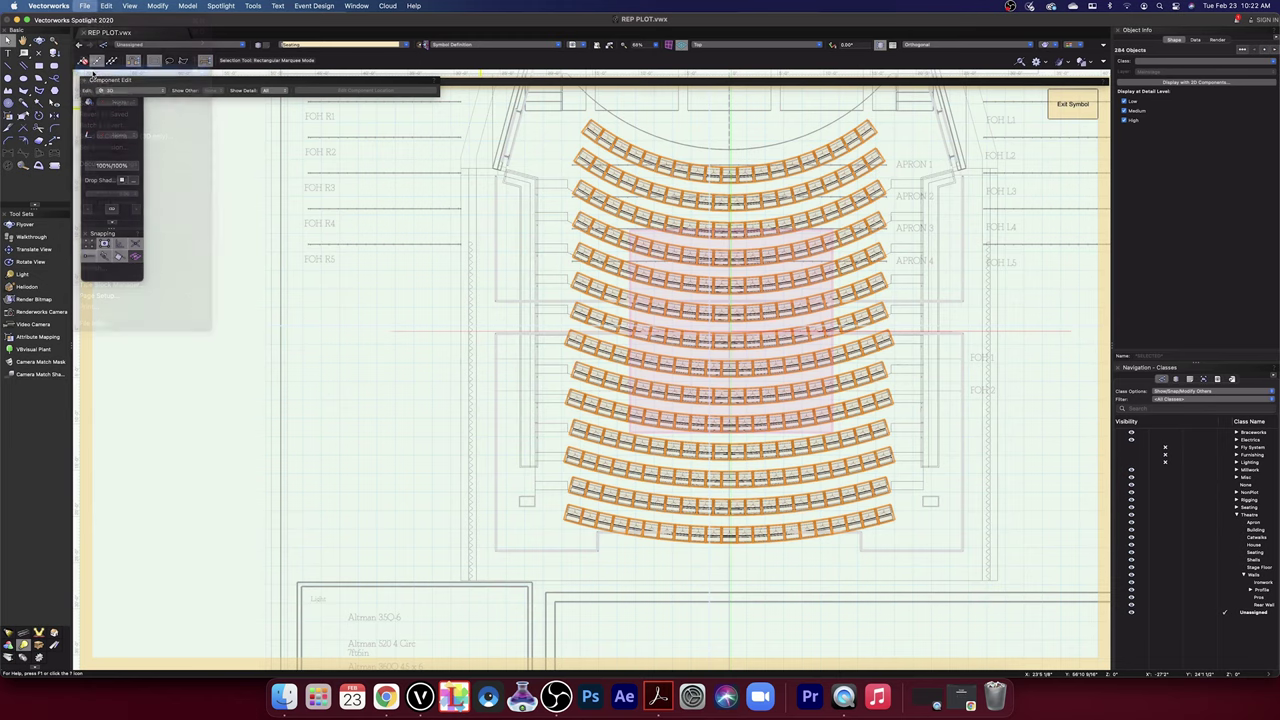
{"action": "left_click", "coordinate": [187, 6]}
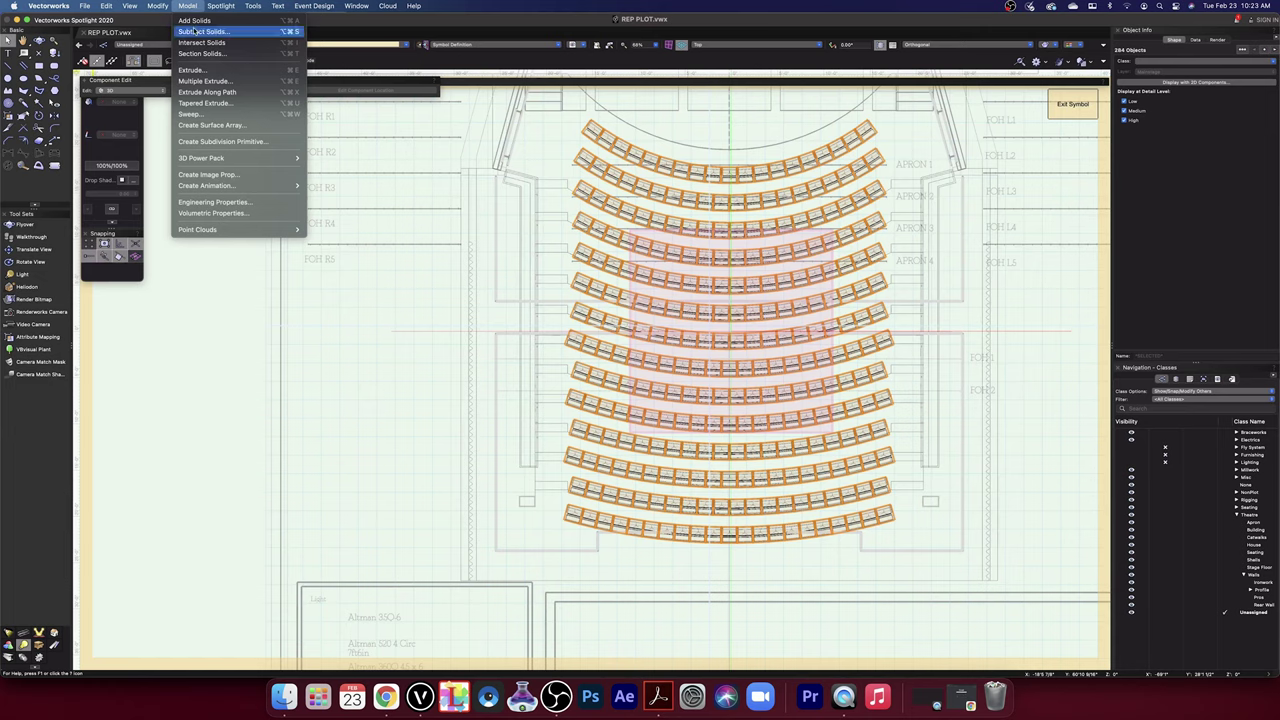
{"action": "left_click", "coordinate": [200, 32]}
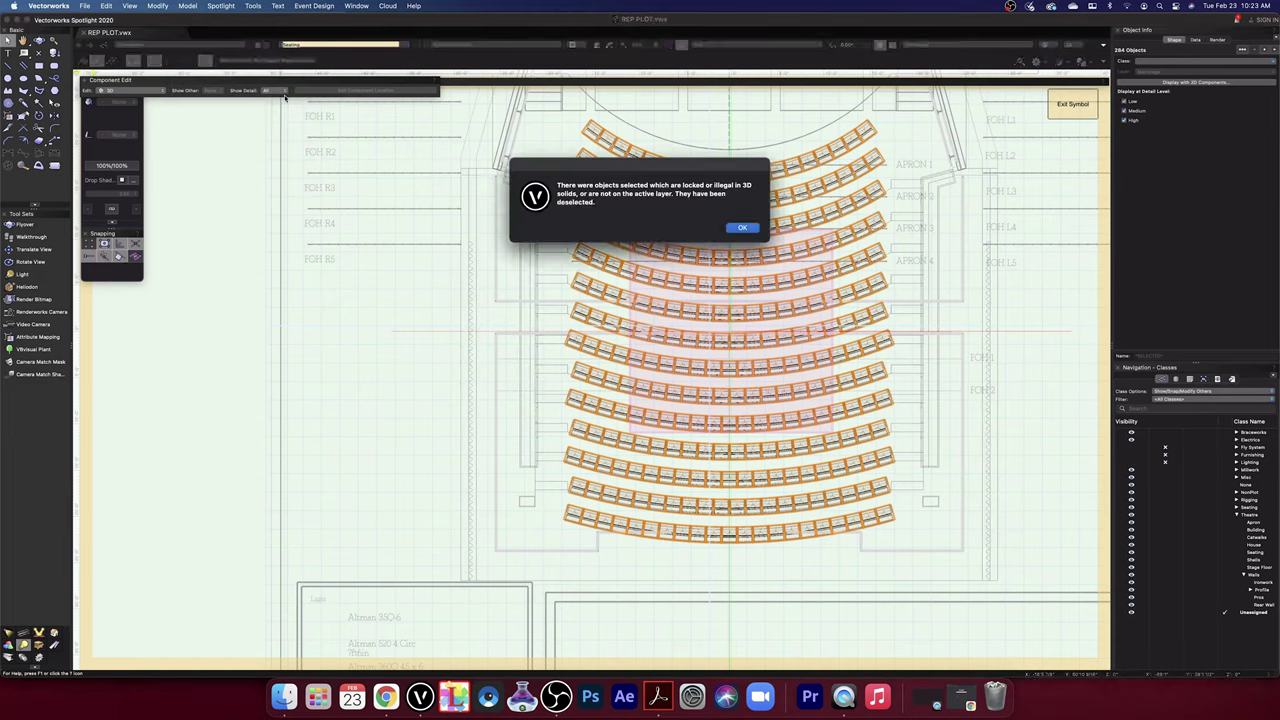
{"action": "left_click", "coordinate": [742, 229]}
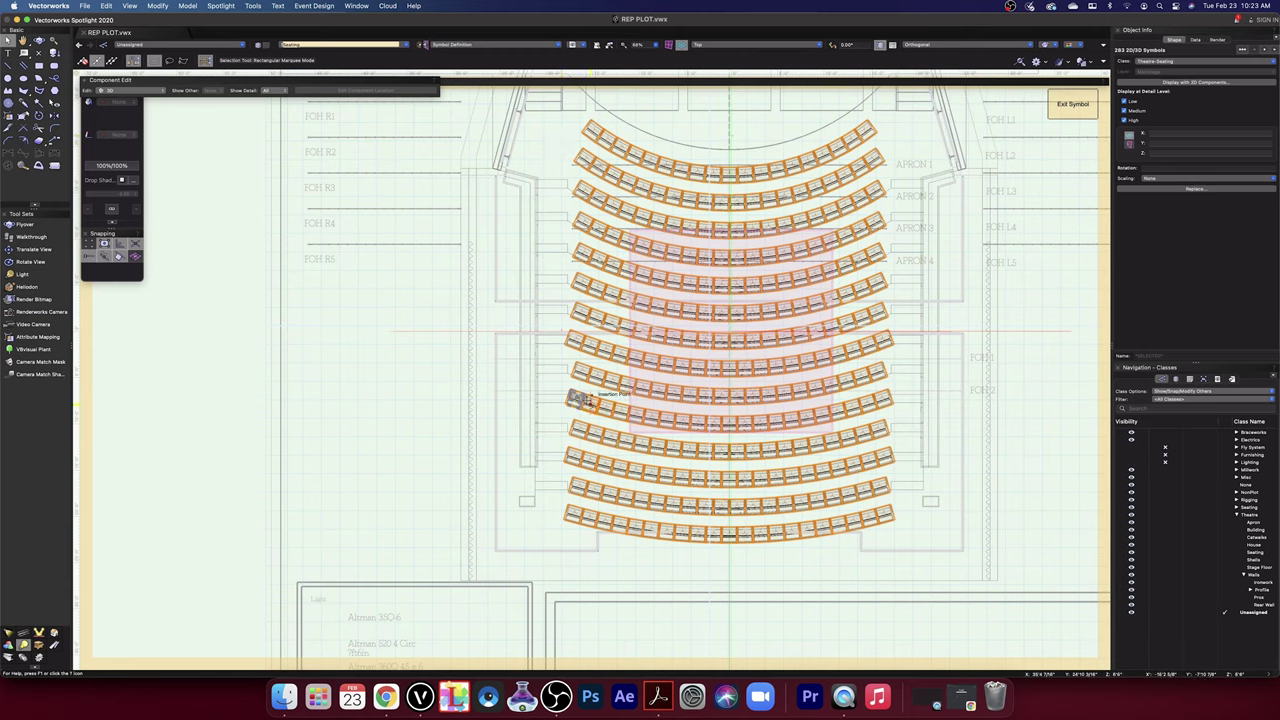
{"action": "left_click", "coordinate": [185, 7]}
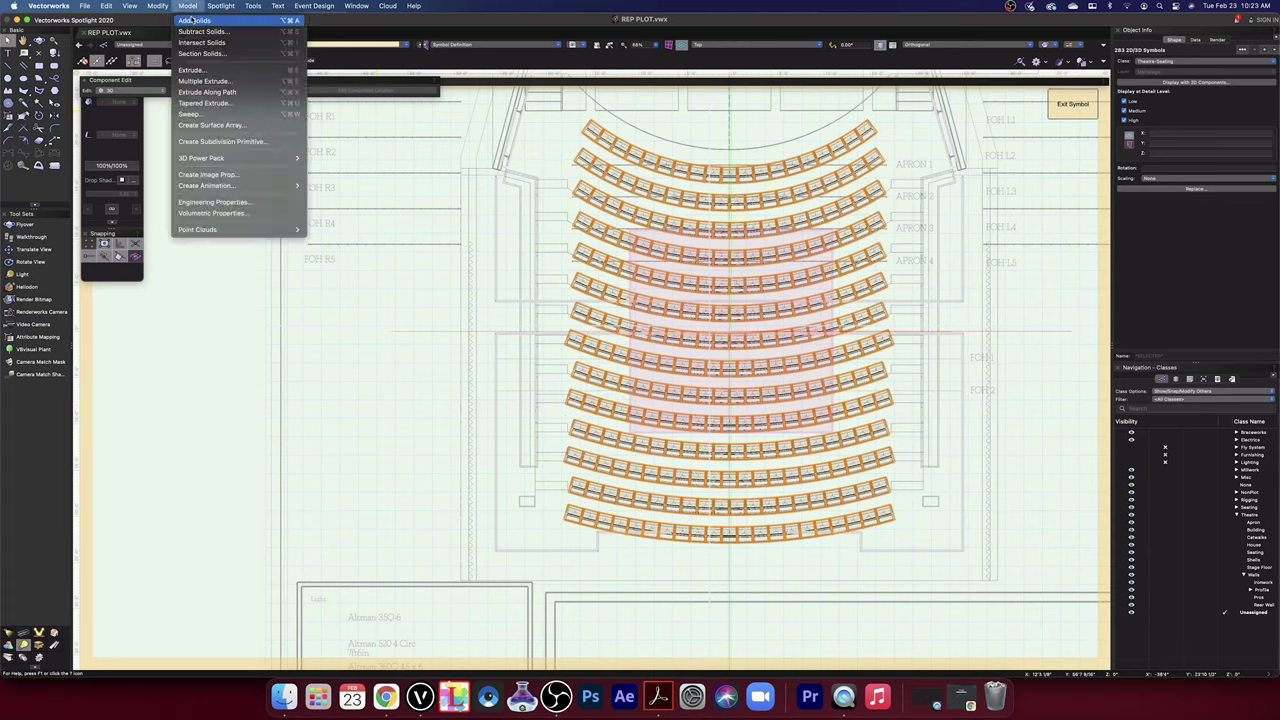
{"action": "left_click", "coordinate": [194, 33]}
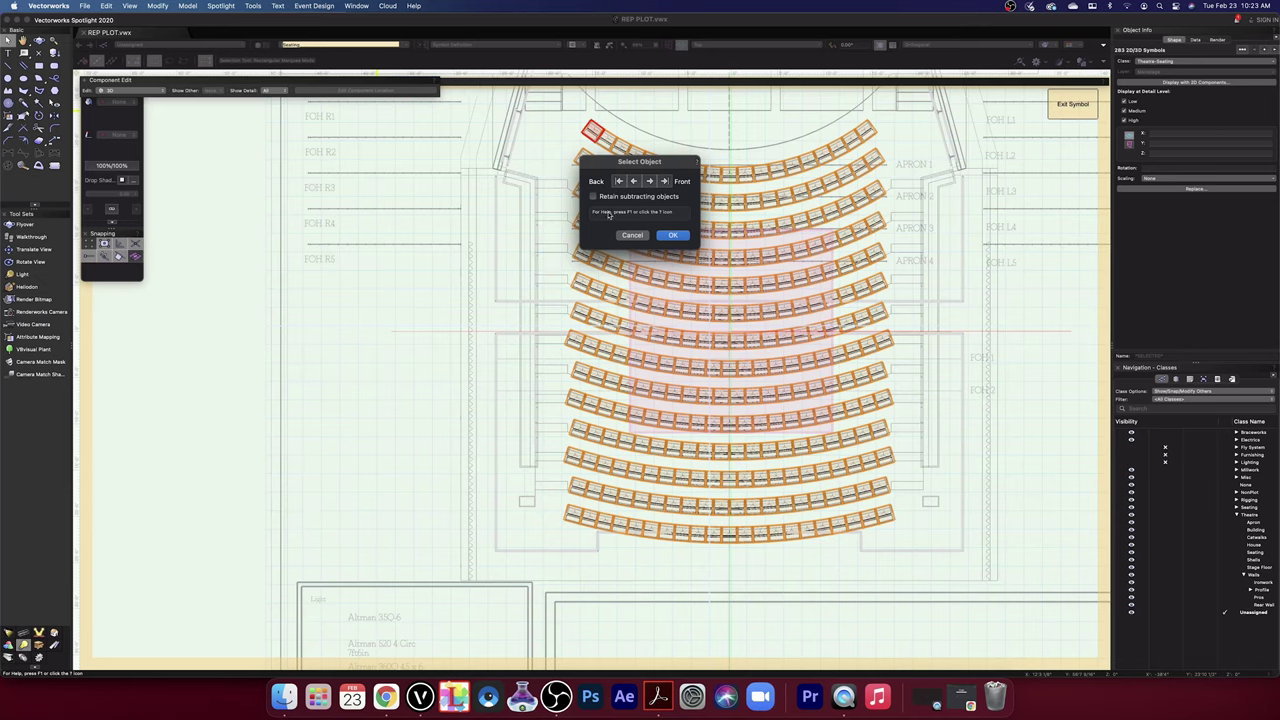
{"action": "left_click", "coordinate": [650, 181]}
{"action": "left_click", "coordinate": [650, 181]}
{"action": "left_click", "coordinate": [651, 181]}
{"action": "left_click", "coordinate": [651, 181]}
{"action": "left_click", "coordinate": [651, 181]}
{"action": "left_click", "coordinate": [651, 181]}
{"action": "left_click", "coordinate": [651, 181]}
{"action": "left_click", "coordinate": [651, 181]}
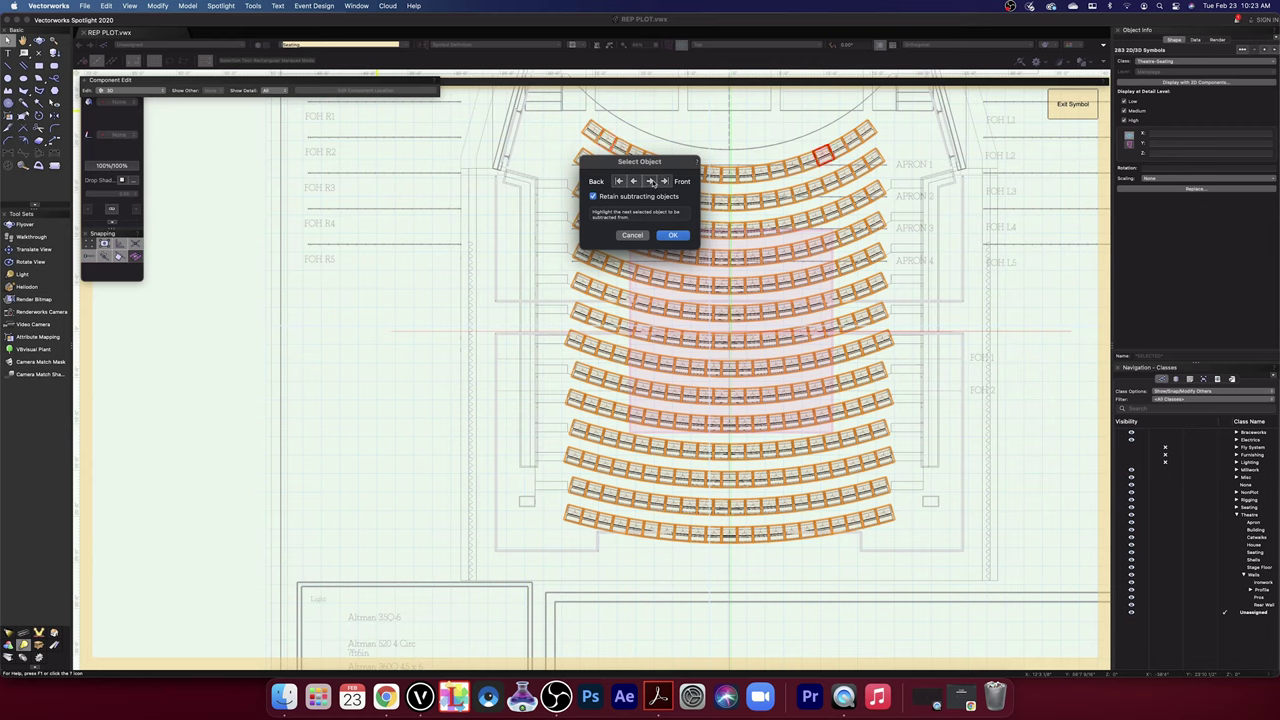
{"action": "left_click", "coordinate": [633, 236]}
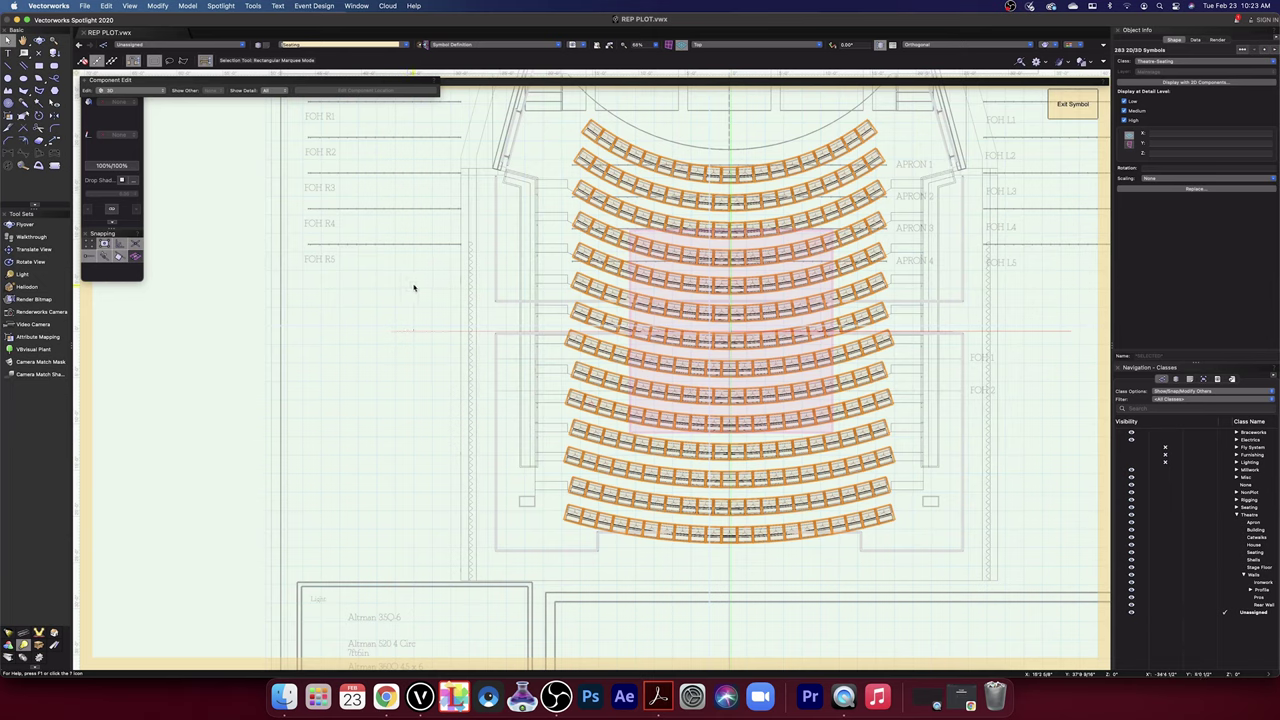
{"action": "left_click", "coordinate": [189, 6]}
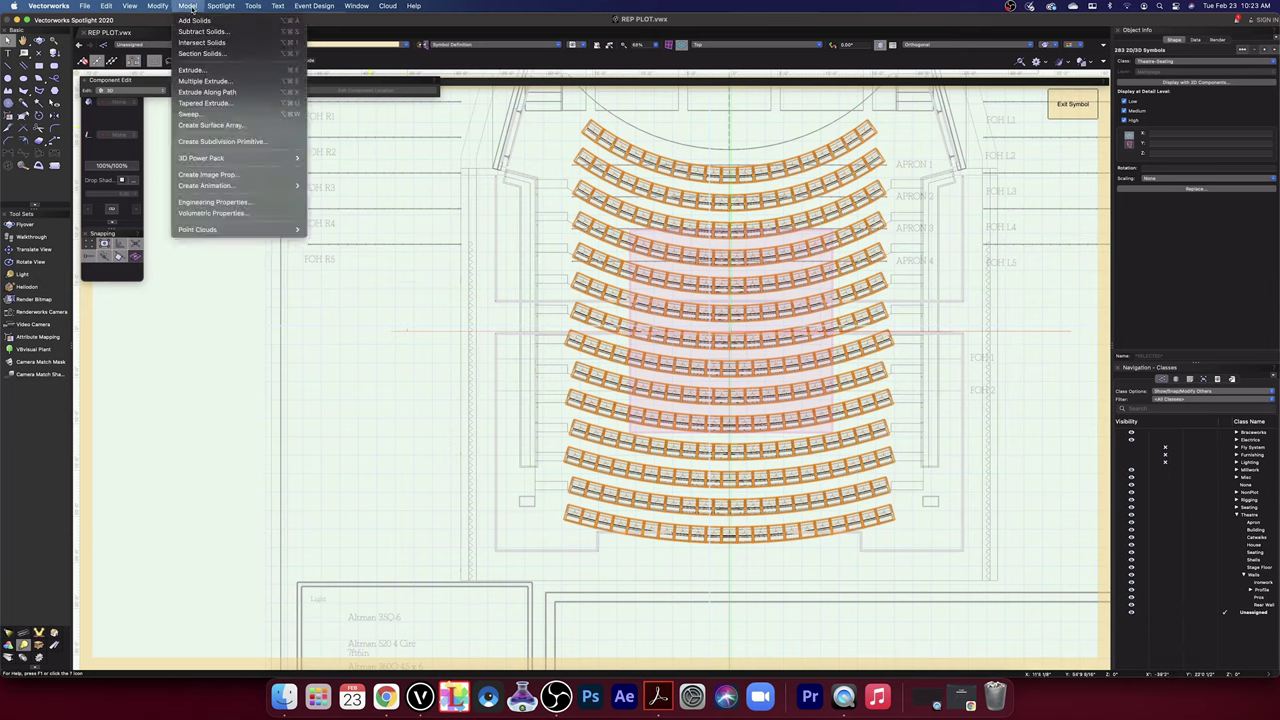
{"action": "left_click", "coordinate": [195, 22]}
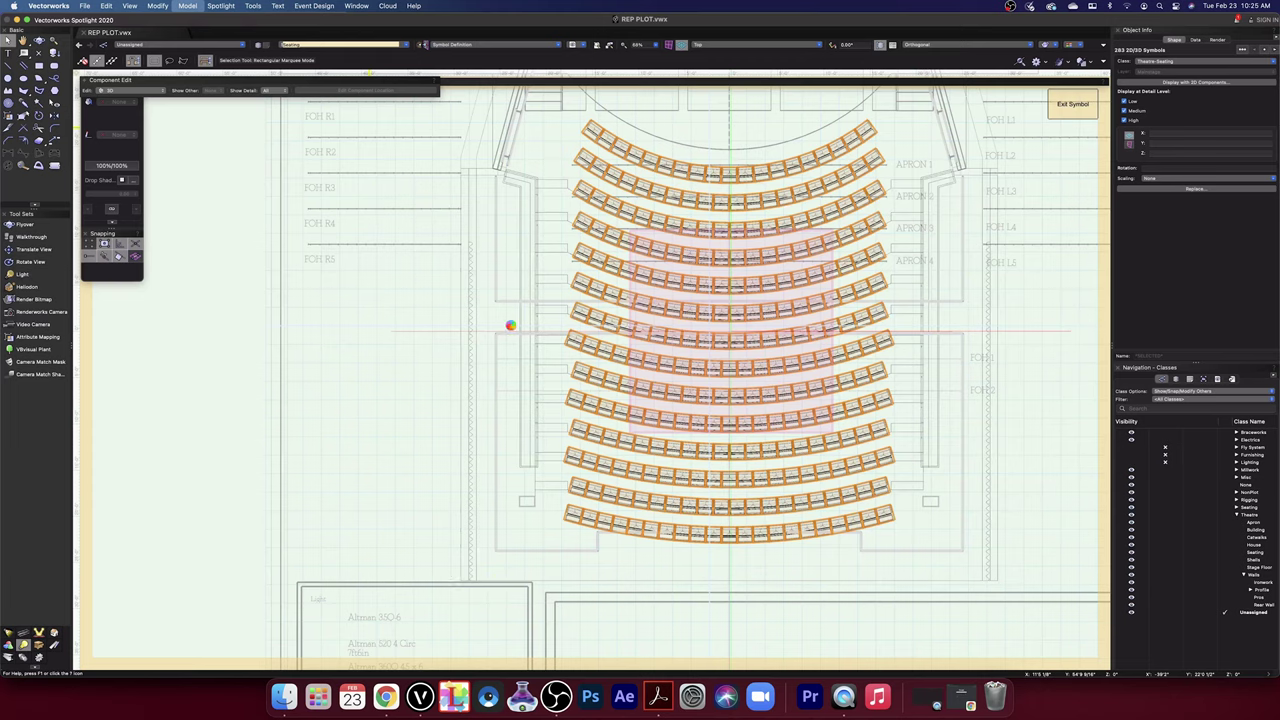
- Force quit the unresponsive Vectorworks 2020 from the Apple menu's Force Quit Applications window
{"action": "left_click", "coordinate": [557, 692]}
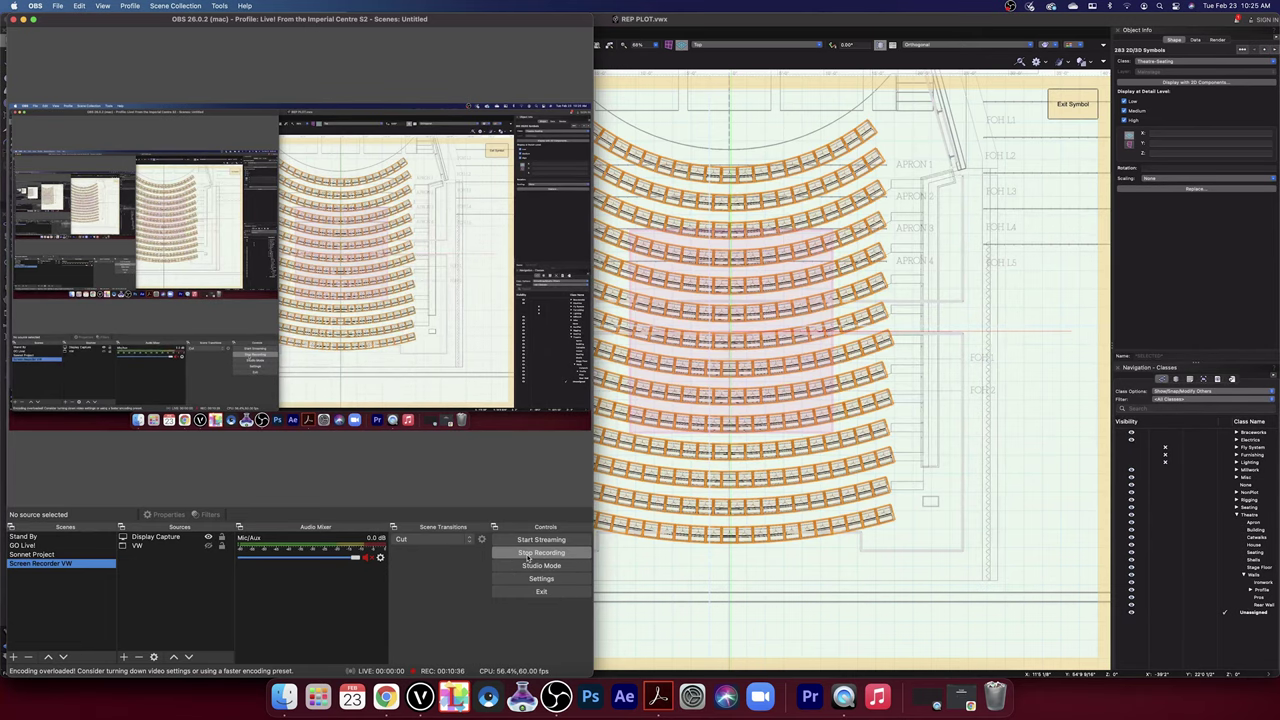
{"action": "left_click", "coordinate": [762, 580]}
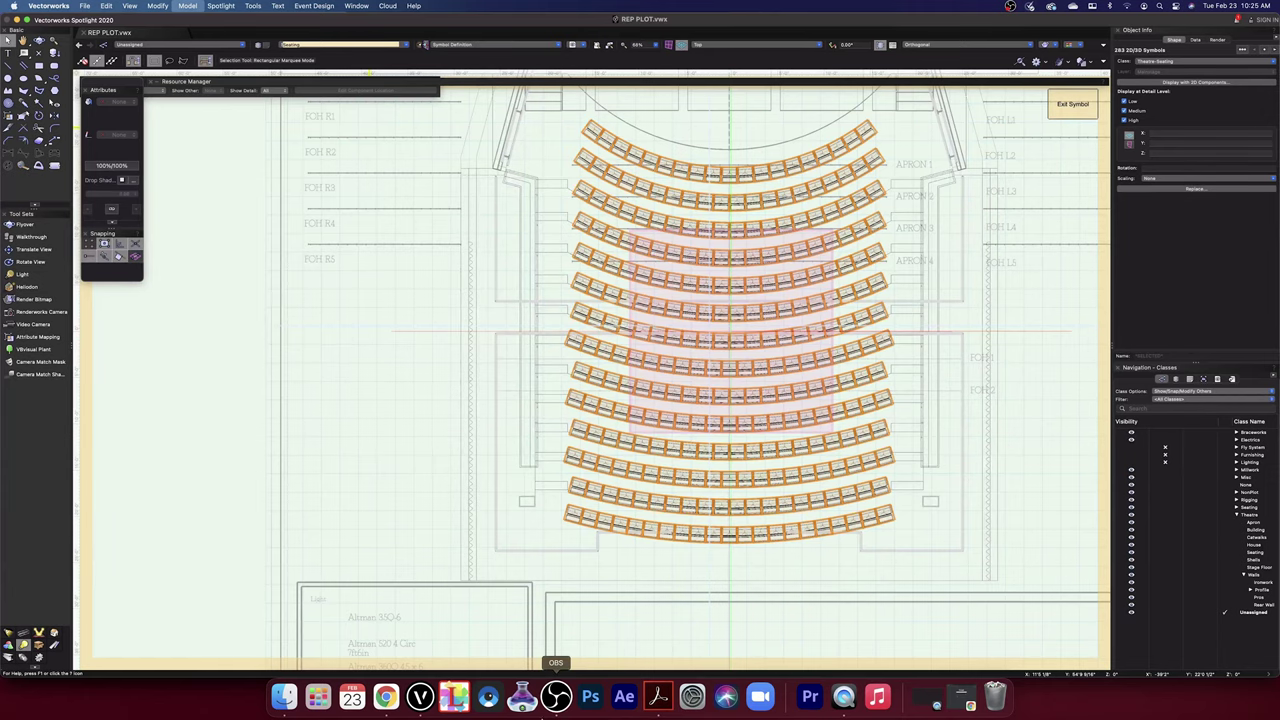
{"action": "left_click", "coordinate": [556, 697]}
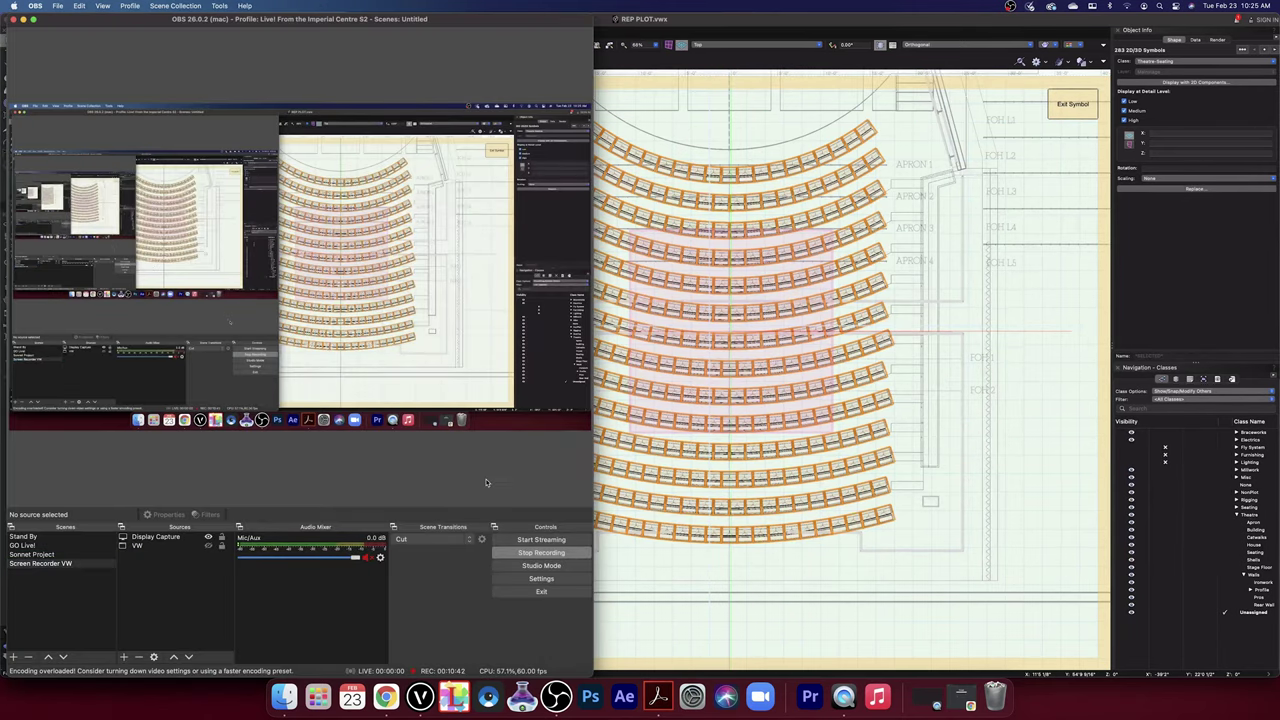
{"action": "left_click", "coordinate": [14, 5]}
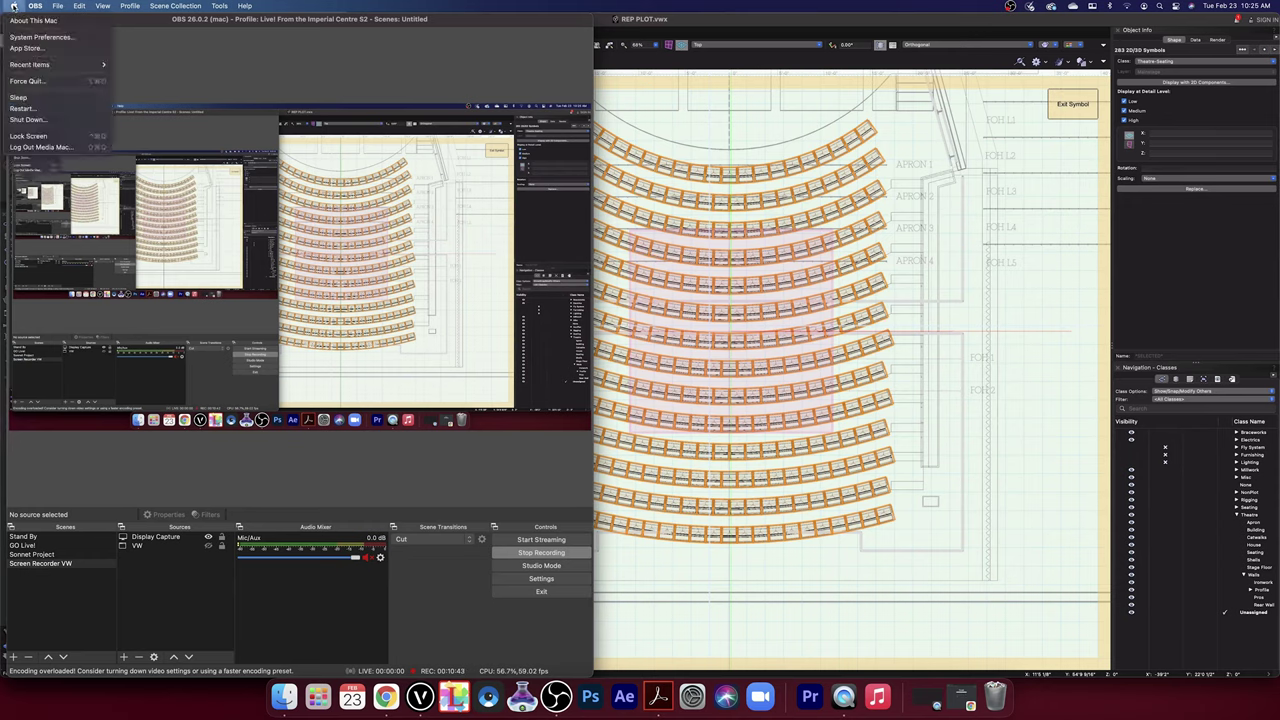
{"action": "left_click", "coordinate": [30, 81]}
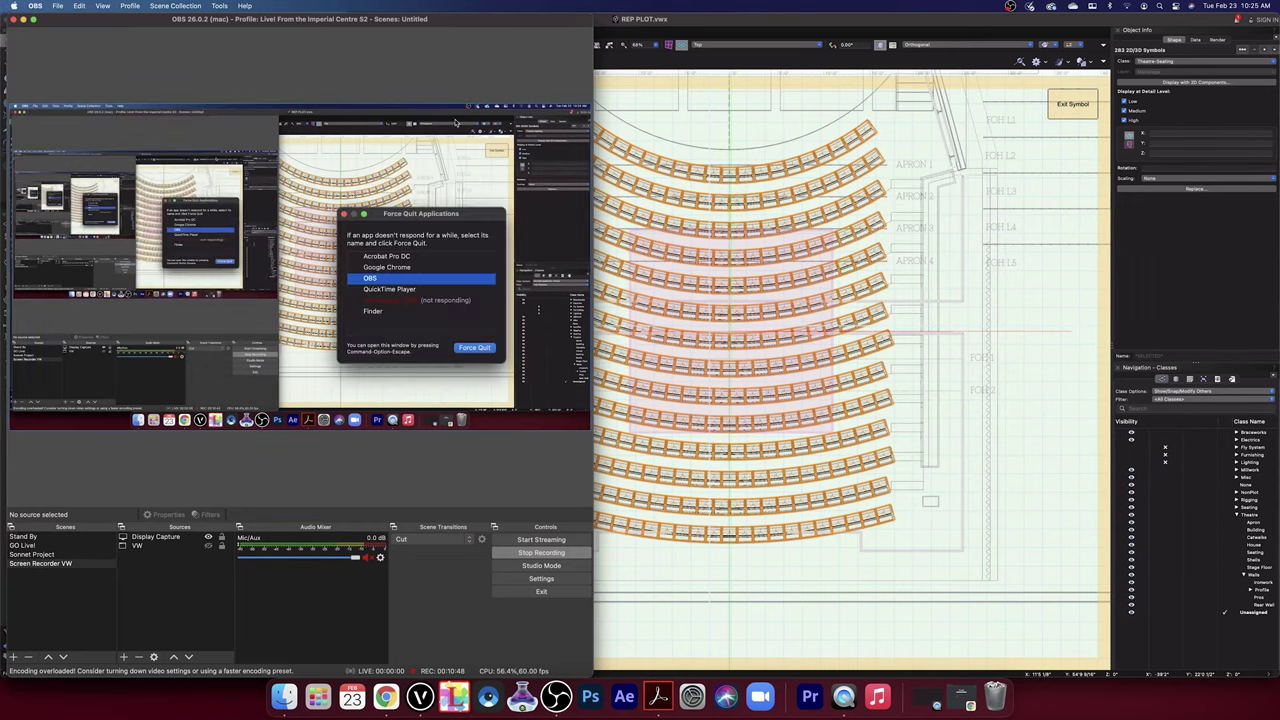
{"action": "left_click", "coordinate": [409, 301]}
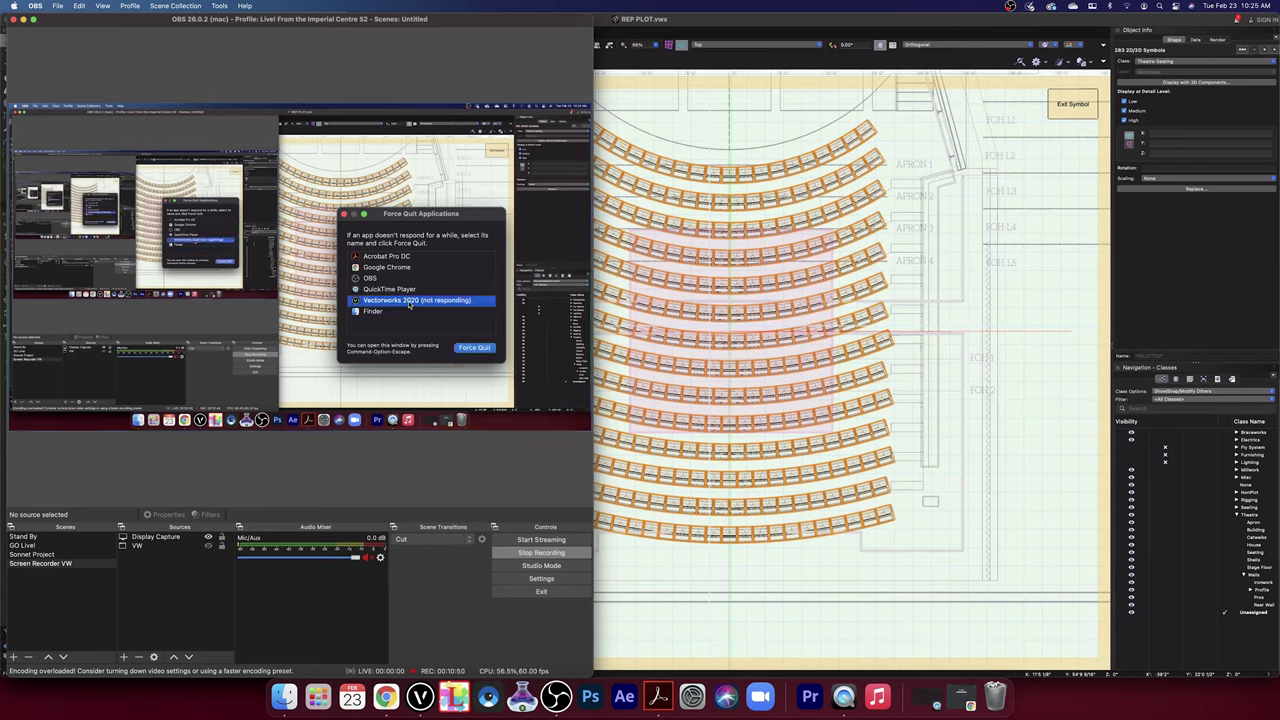
{"action": "left_click", "coordinate": [473, 348]}
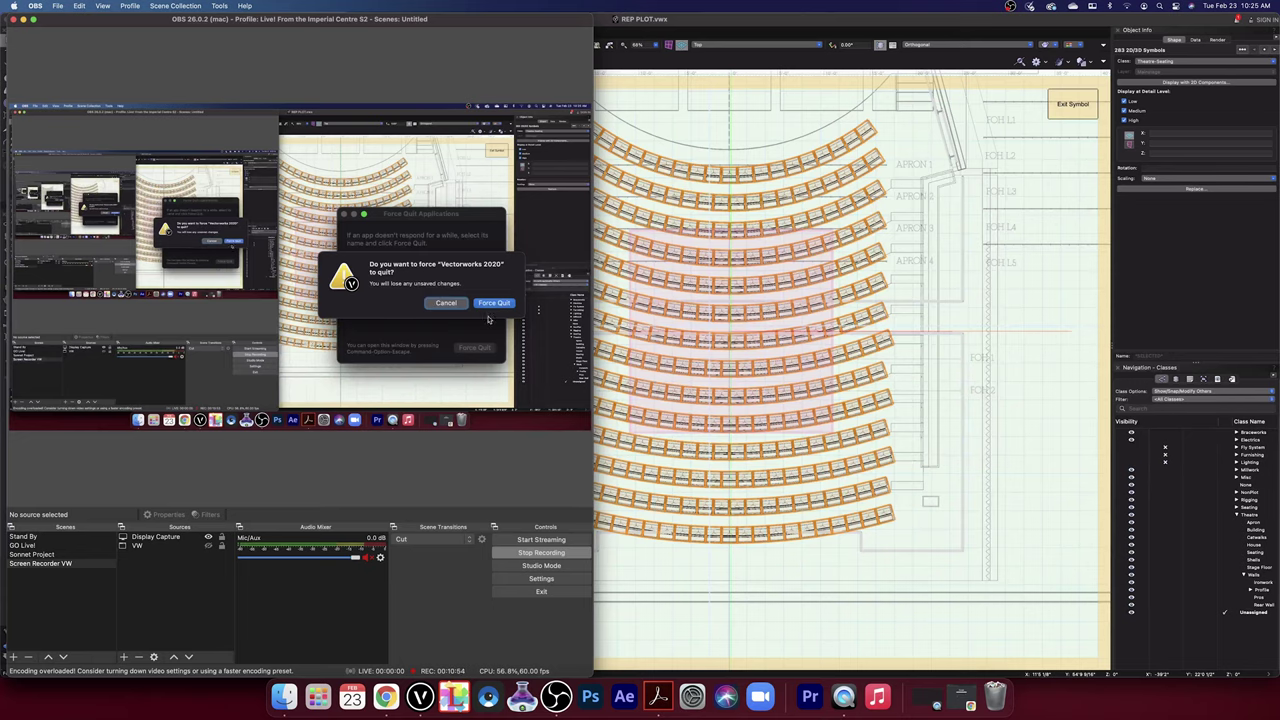
{"action": "left_click", "coordinate": [493, 303]}
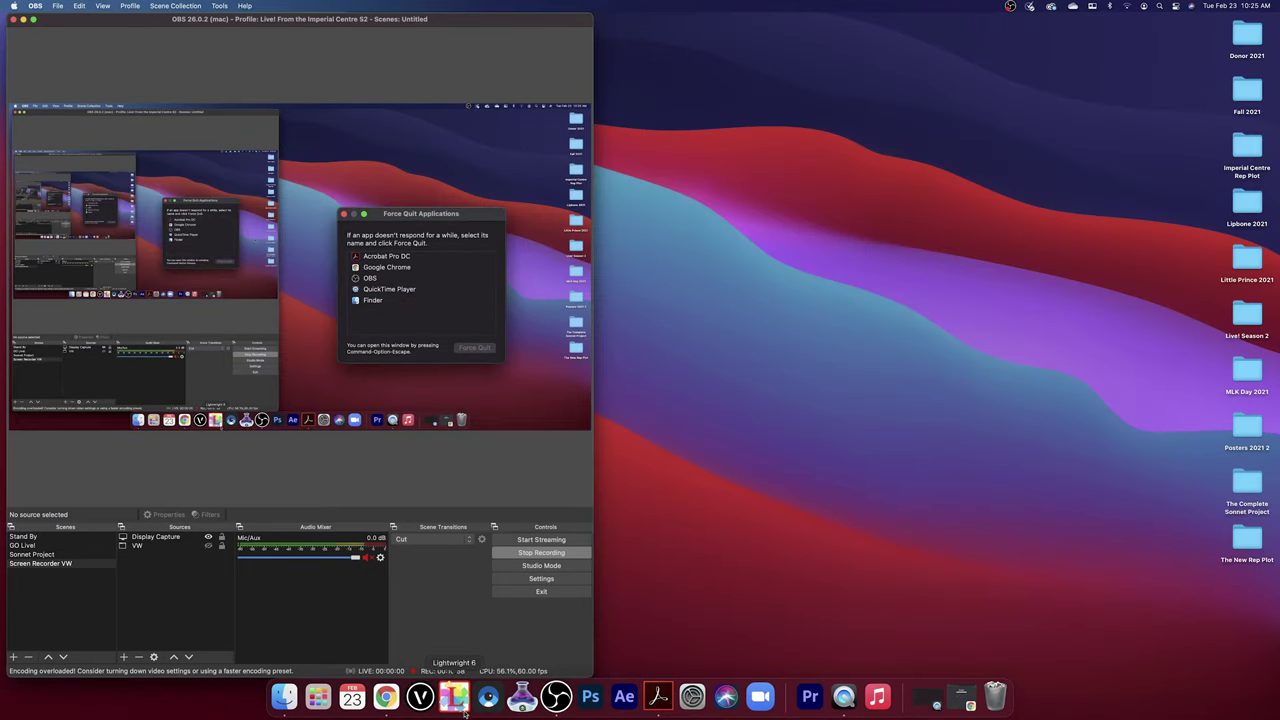
- Launch Vectorworks from its Dock icon
{"action": "left_click", "coordinate": [421, 698]}
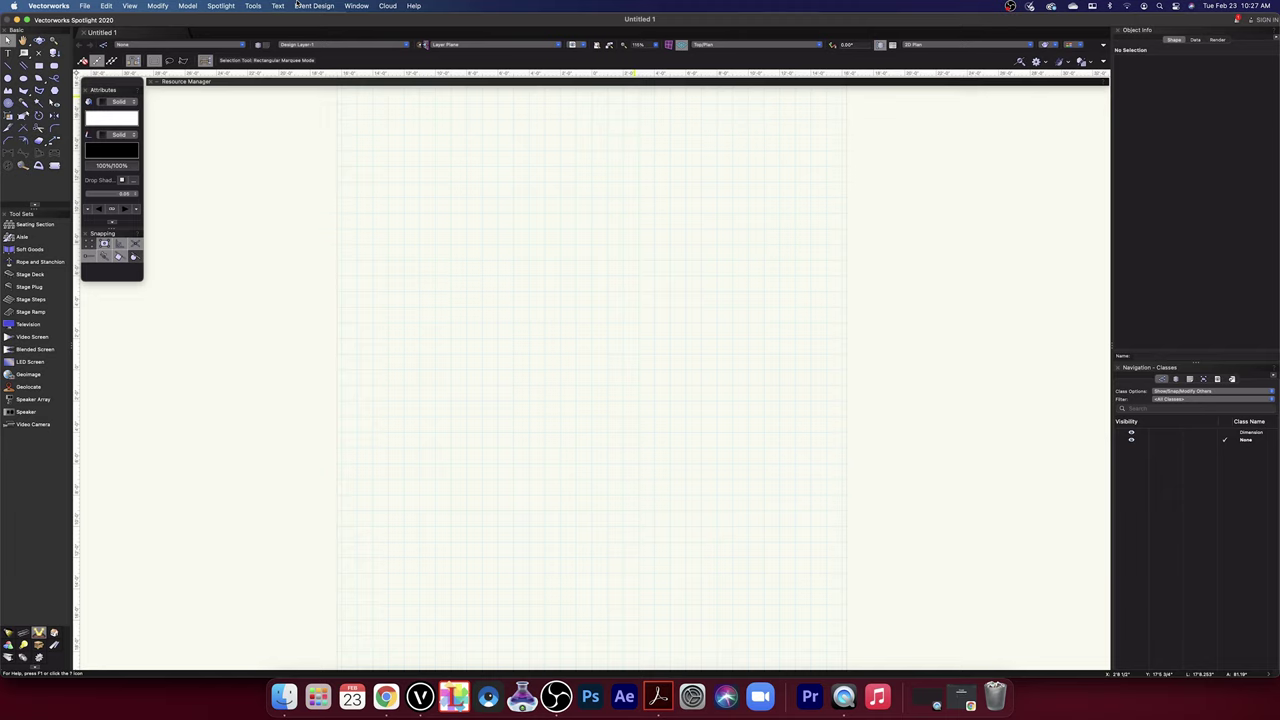
- Reopen REP PLOT.vwx from Open Recent and close the empty Untitled 1 drawing
{"action": "left_click", "coordinate": [85, 5]}
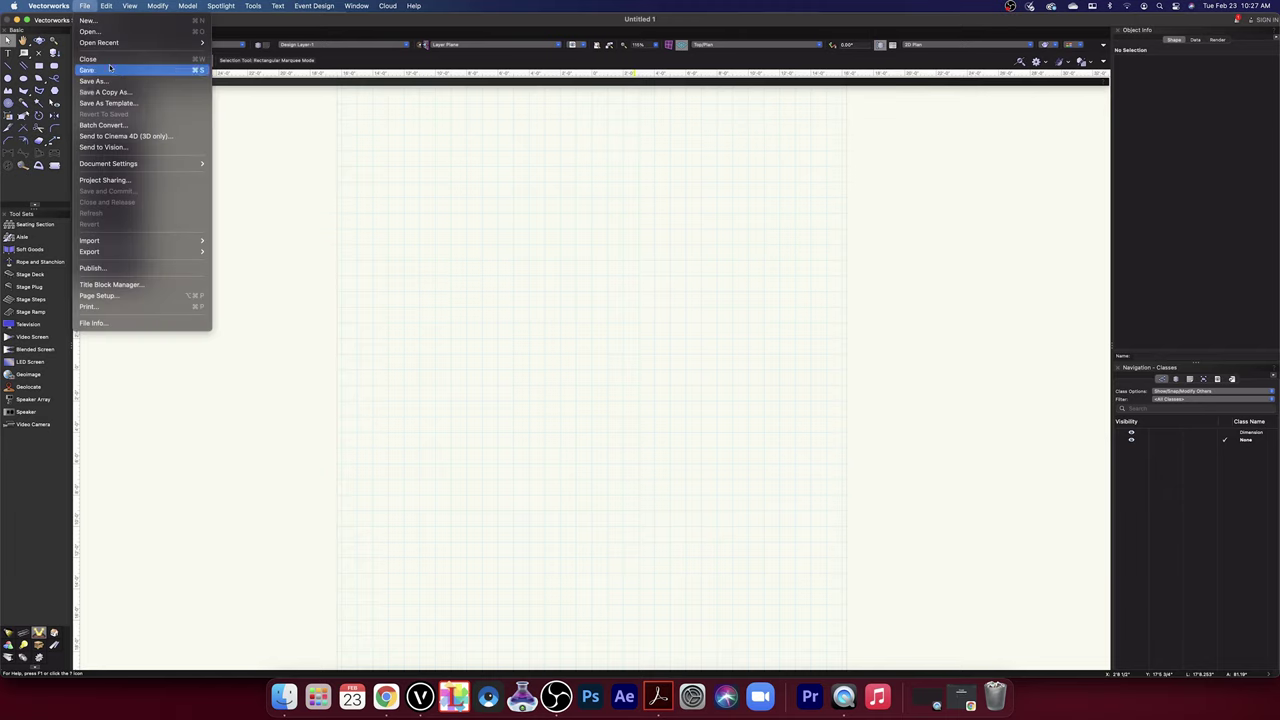
{"action": "mouse_move", "coordinate": [113, 47]}
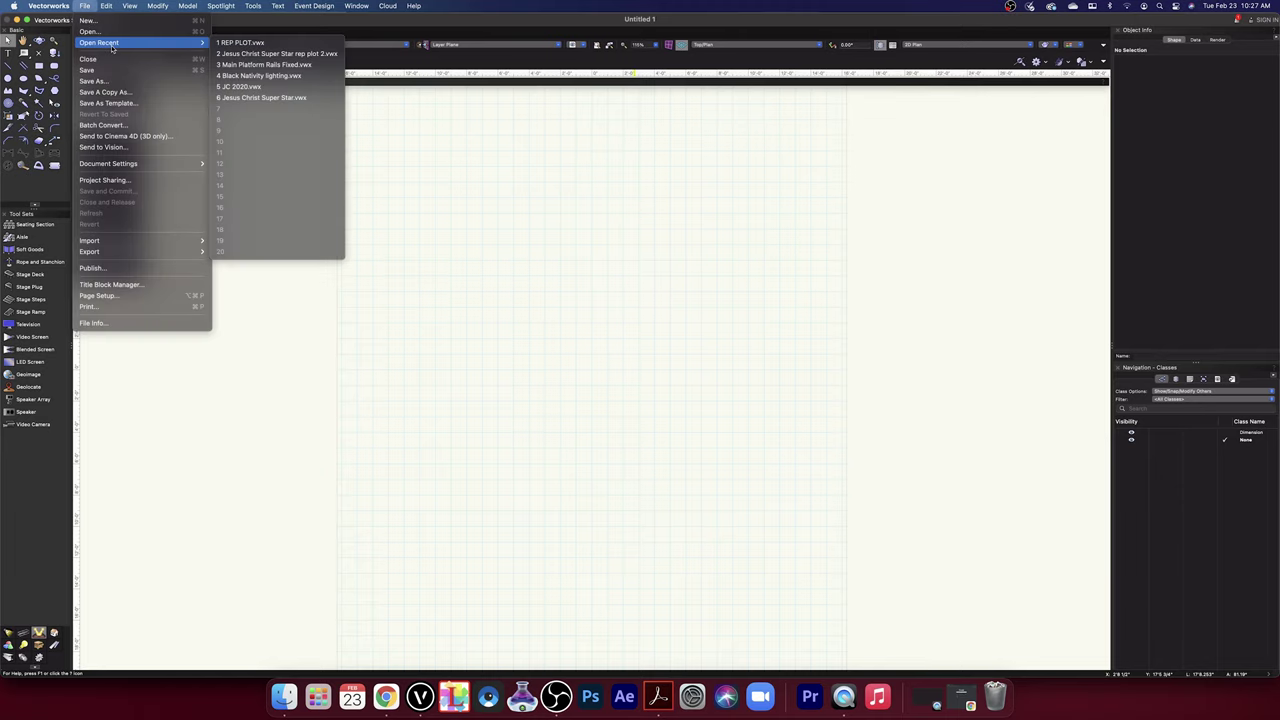
{"action": "left_click", "coordinate": [292, 44]}
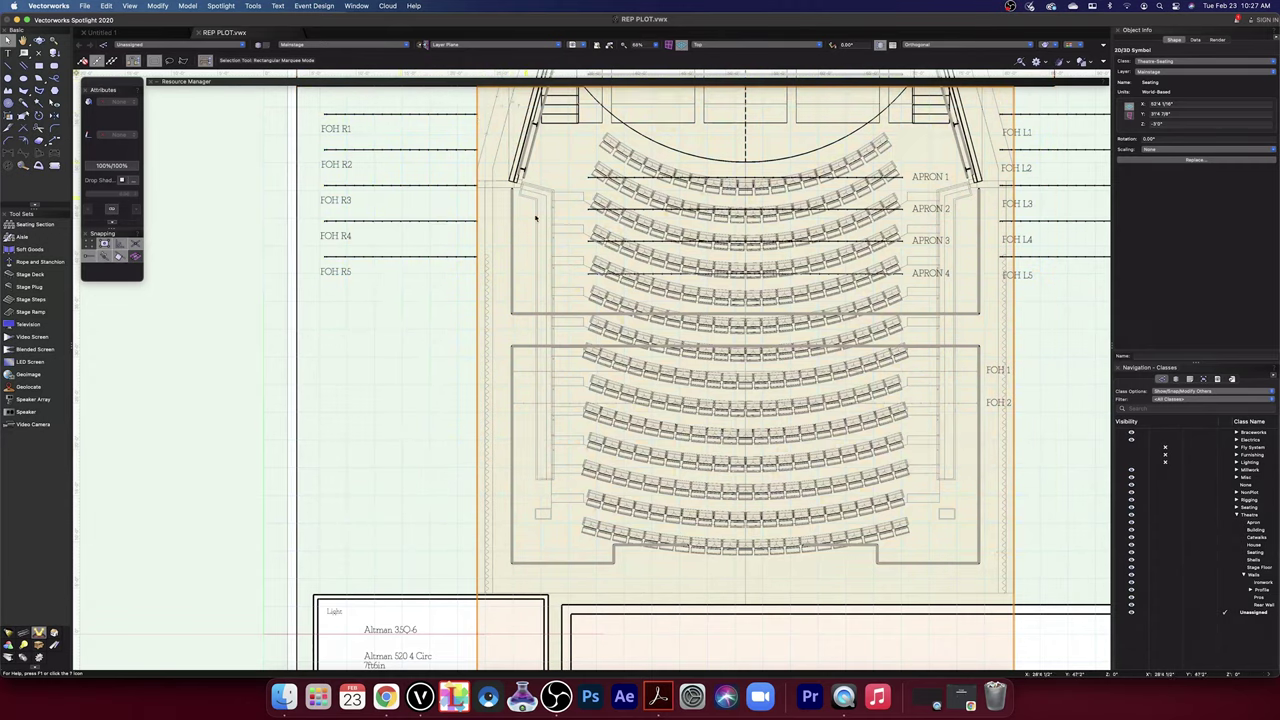
{"action": "left_click", "coordinate": [102, 32]}
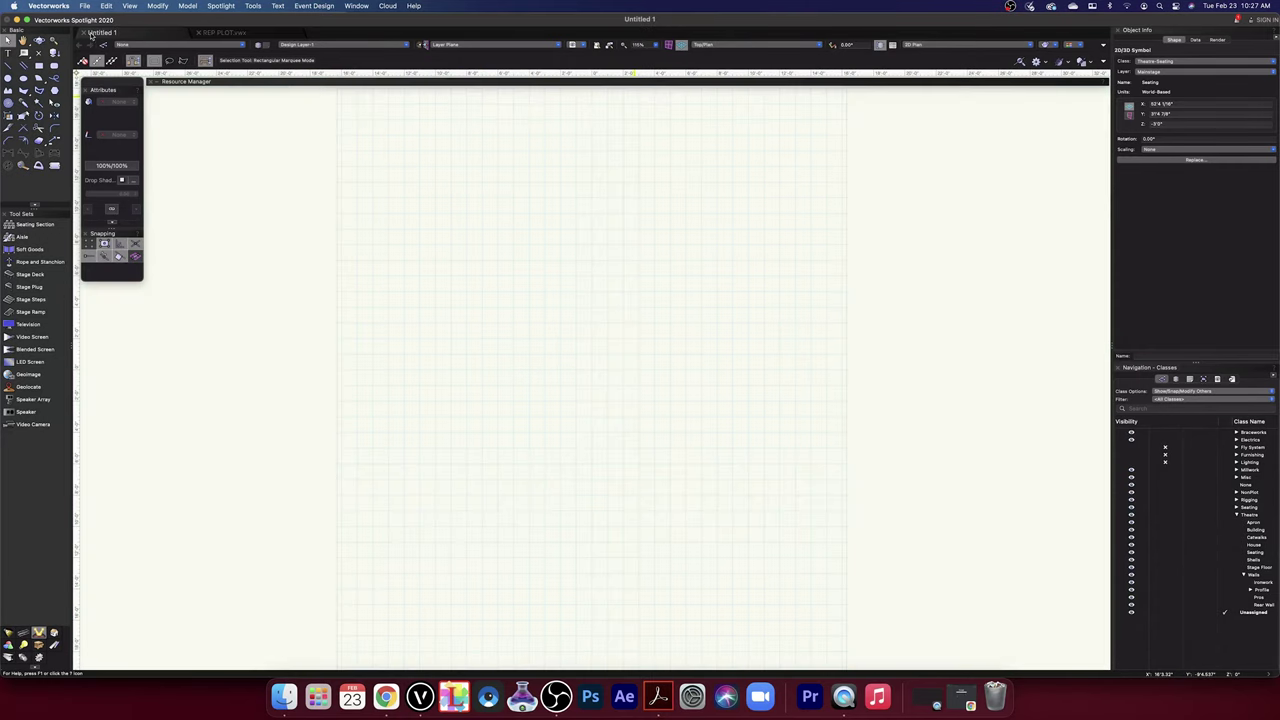
{"action": "left_click", "coordinate": [84, 33]}
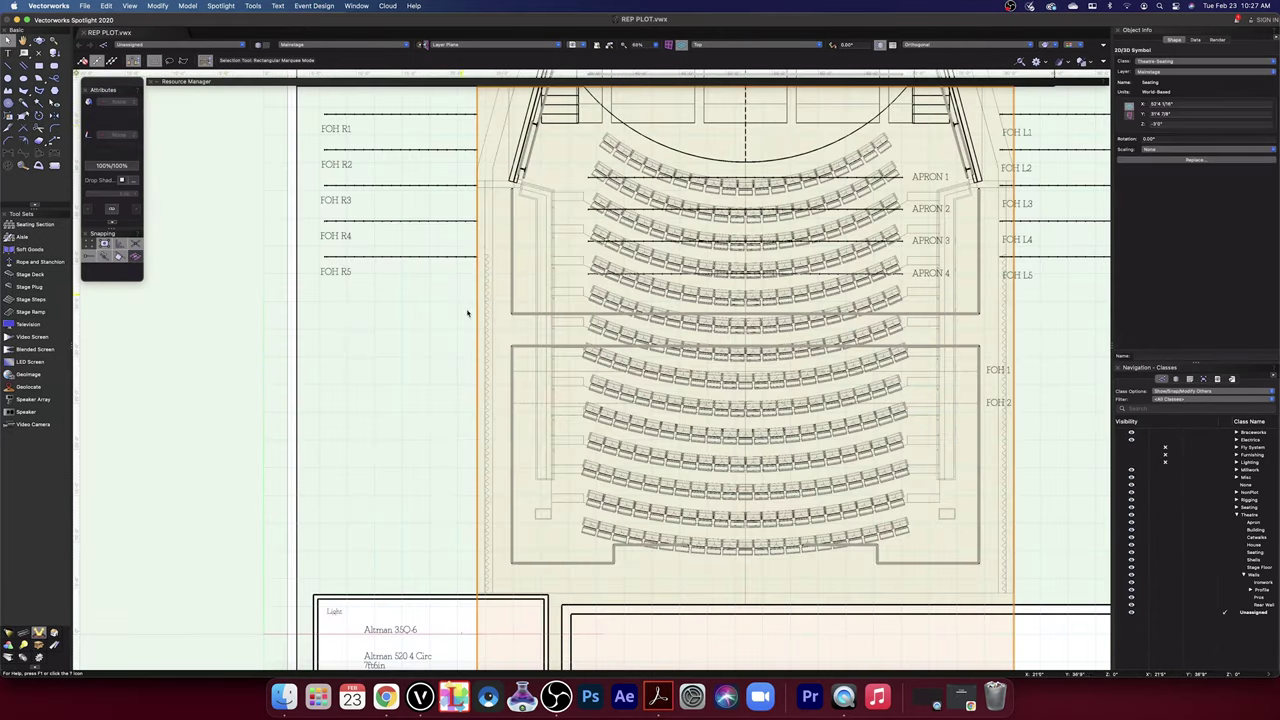
- Clear the selection and switch the theatre plan to the Top/Plan view
{"action": "left_click", "coordinate": [439, 305]}
{"action": "scroll", "coordinate": [597, 242], "scroll_direction": "down", "scroll_amount": 2}
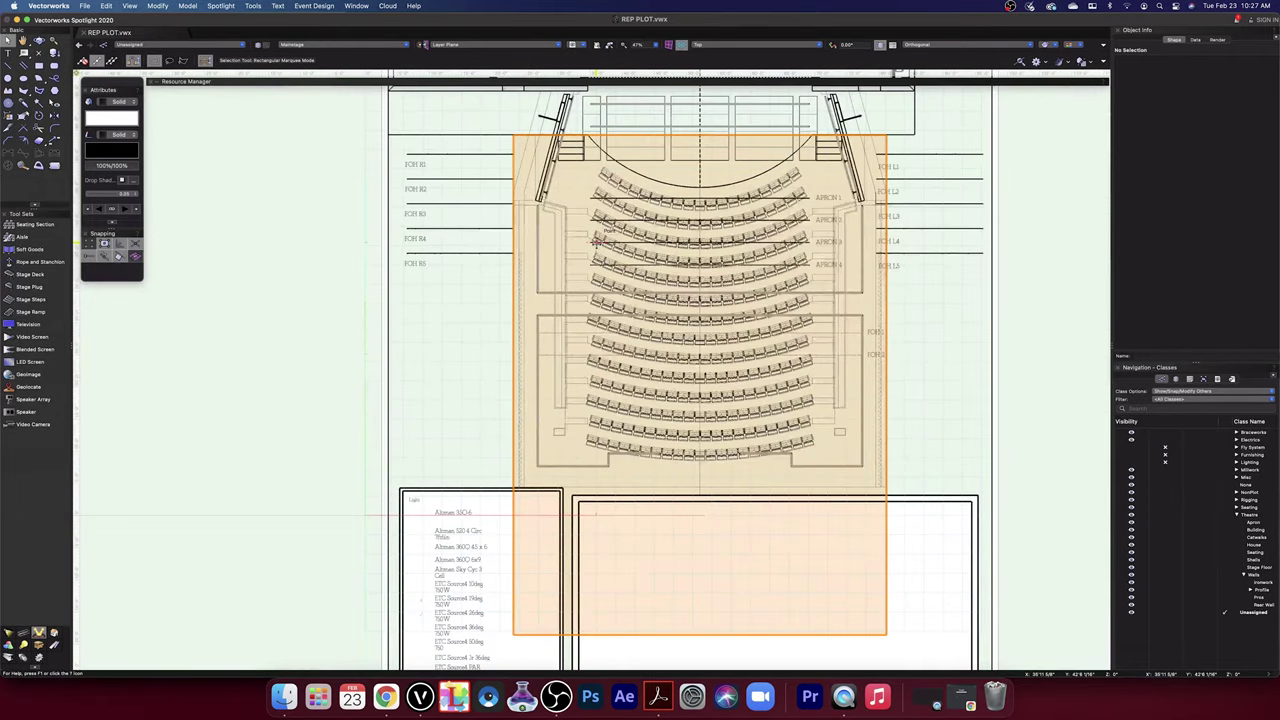
{"action": "scroll", "coordinate": [931, 394], "scroll_direction": "up", "scroll_amount": 5}
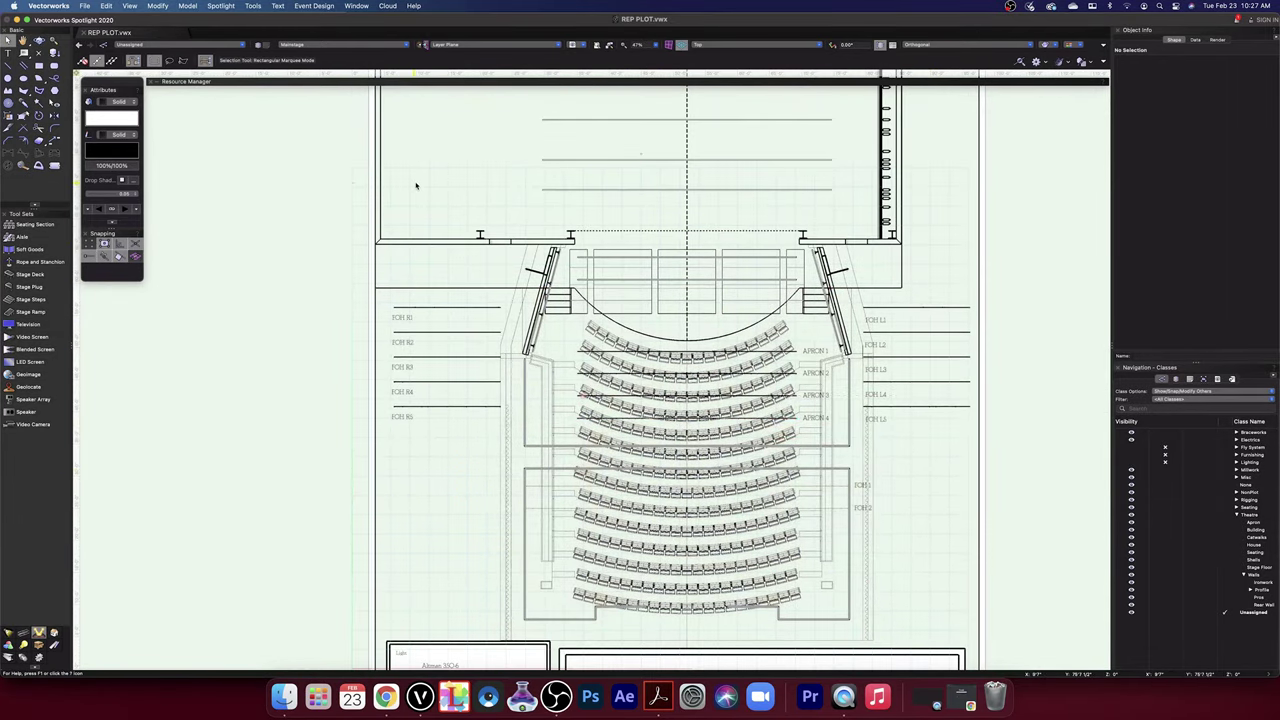
{"action": "left_click", "coordinate": [747, 48]}
{"action": "left_click", "coordinate": [720, 56]}
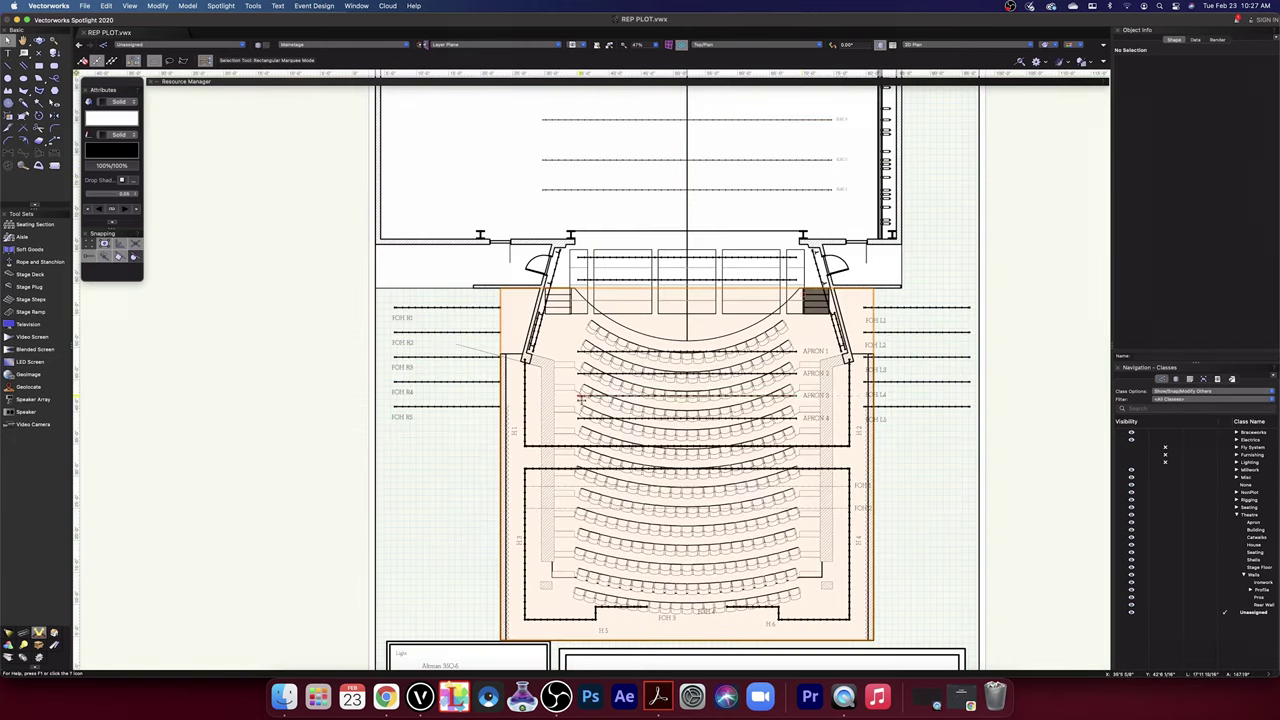
{"action": "scroll", "coordinate": [686, 395], "scroll_direction": "up", "scroll_amount": 2}
{"action": "scroll", "coordinate": [688, 393], "scroll_direction": "up", "scroll_amount": 2}
{"action": "scroll", "coordinate": [688, 391], "scroll_direction": "down", "scroll_amount": 4}
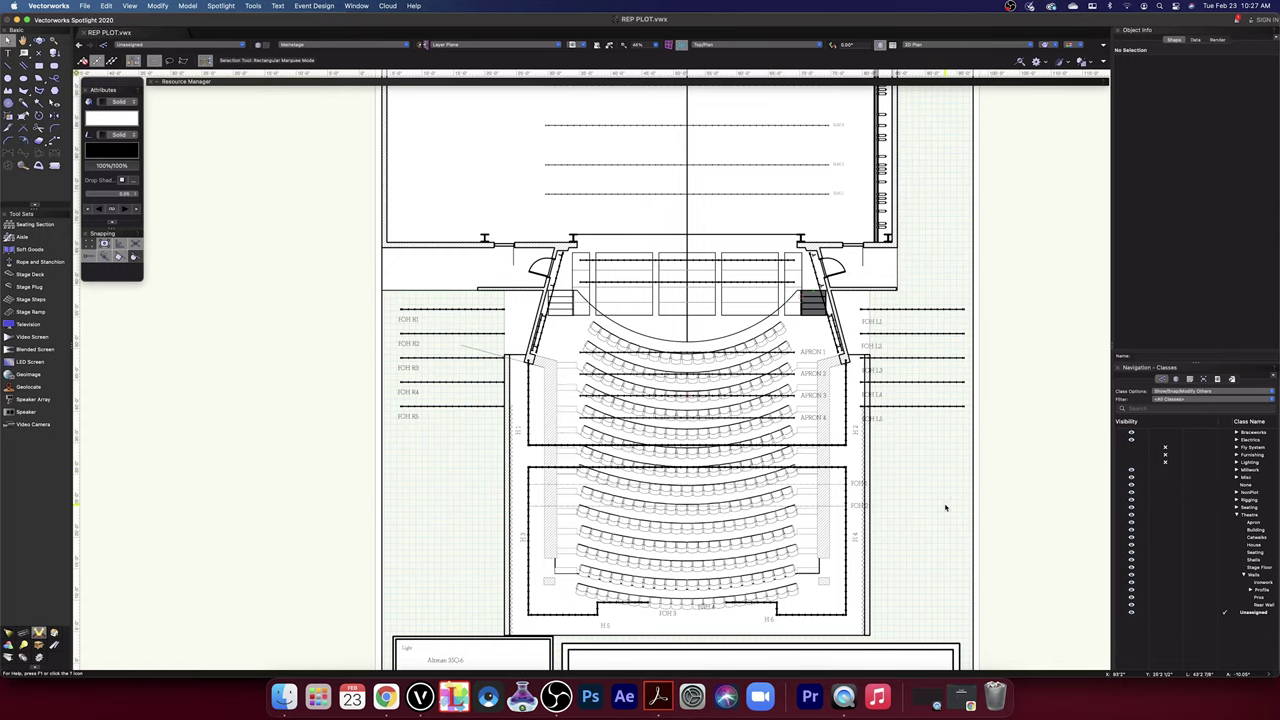
{"action": "scroll", "coordinate": [945, 508], "scroll_direction": "up", "scroll_amount": 5}
{"action": "scroll", "coordinate": [803, 414], "scroll_direction": "down", "scroll_amount": 10}
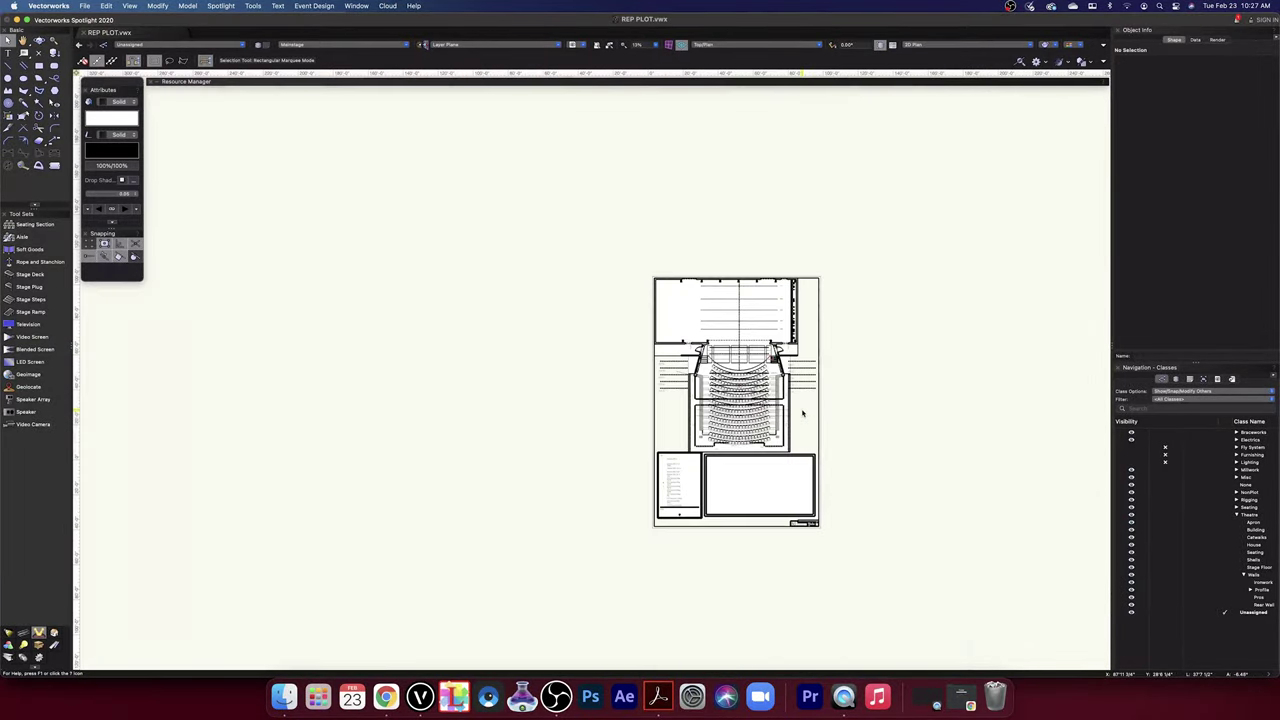
{"action": "scroll", "coordinate": [802, 413], "scroll_direction": "up", "scroll_amount": 8}
- Centre the stage and house, then open the seating symbol's 3D component for editing
{"action": "scroll", "coordinate": [729, 369], "scroll_direction": "down", "scroll_amount": 2}
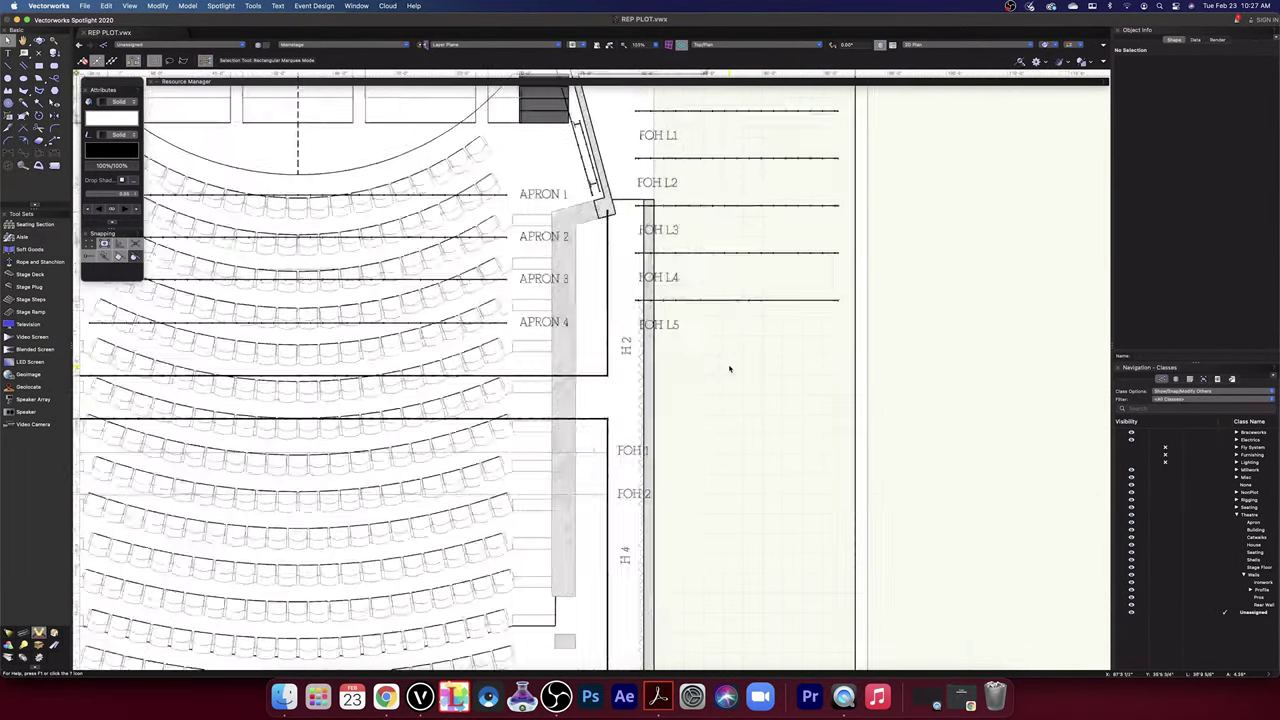
{"action": "scroll", "coordinate": [729, 369], "scroll_direction": "down", "scroll_amount": 2}
{"action": "middle_click_drag", "start_coordinate": [729, 369], "coordinate": [1020, 537]}
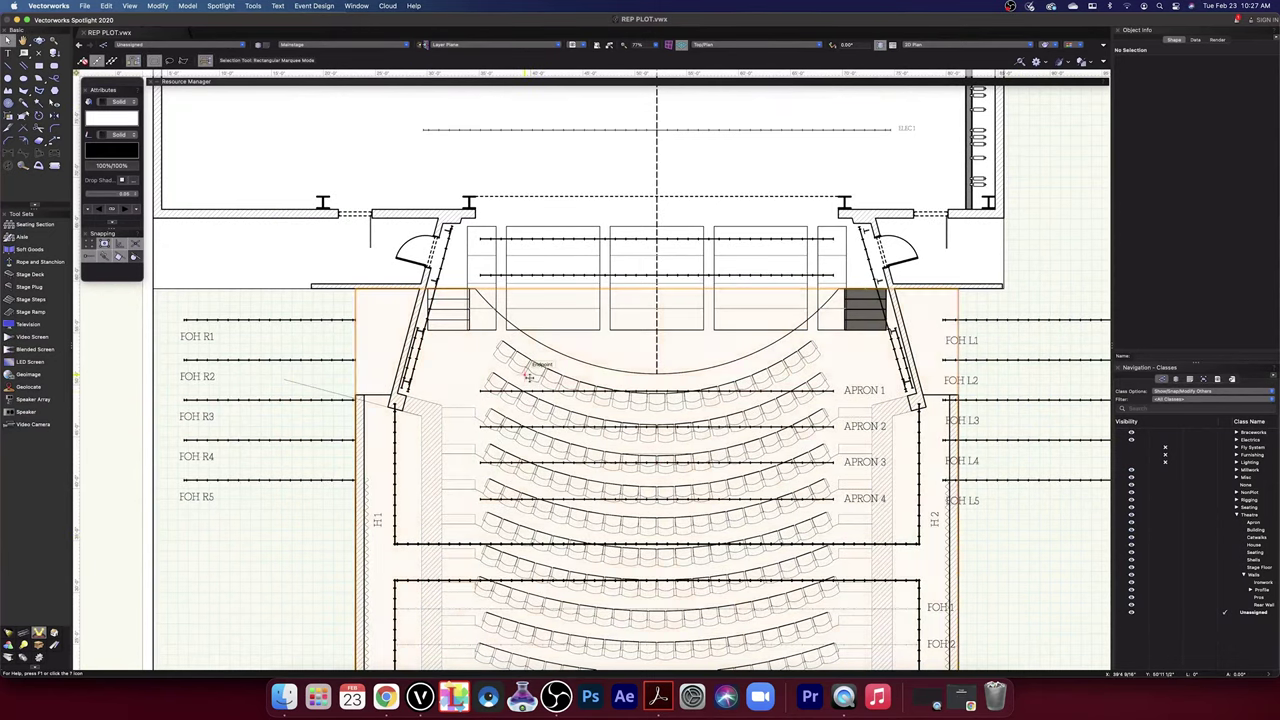
{"action": "double_click", "coordinate": [528, 376]}
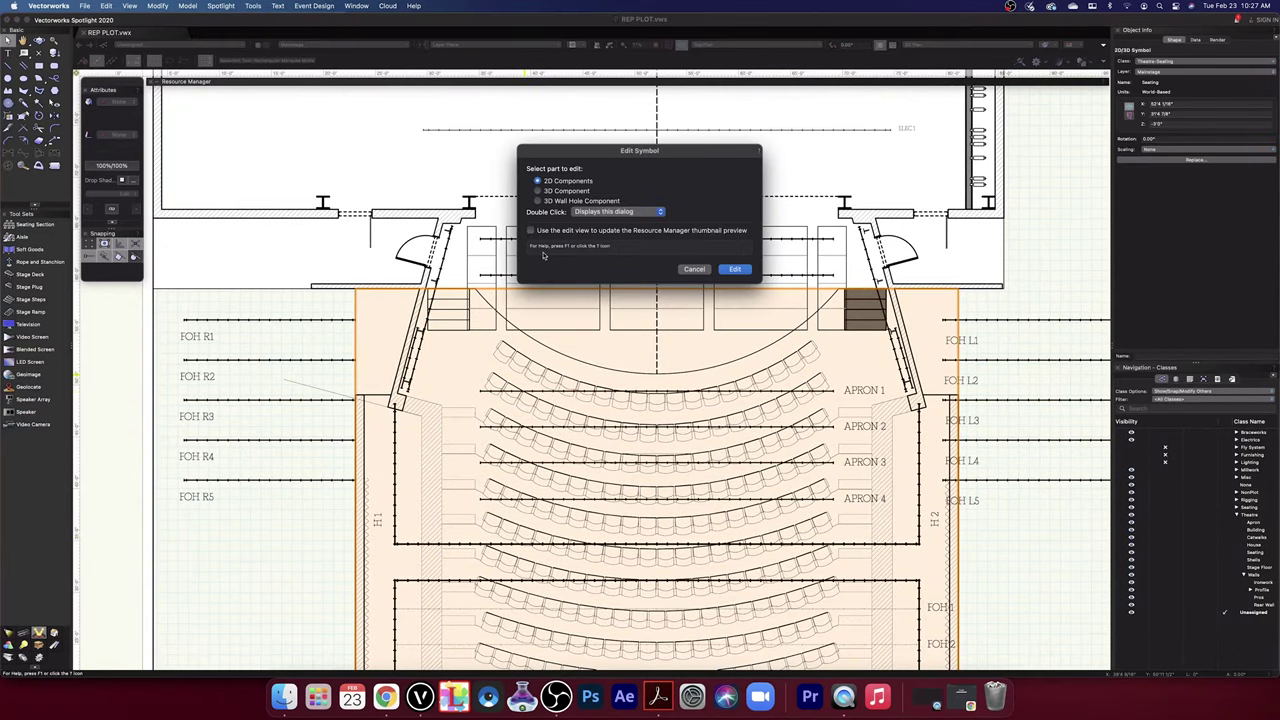
{"action": "left_click", "coordinate": [733, 269]}
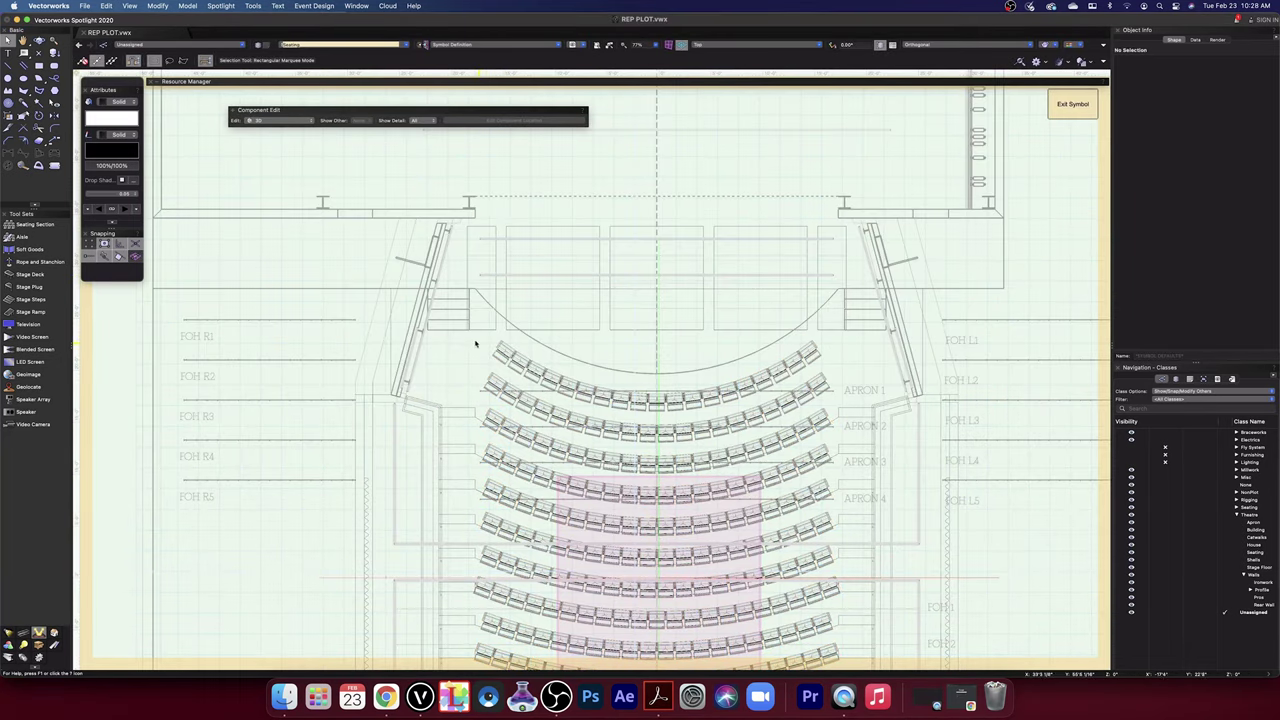
- Marquee-select the front seat rows, dismiss the alert, and combine them with Model > Add Solids
{"action": "left_click_drag", "start_coordinate": [486, 349], "coordinate": [842, 445]}
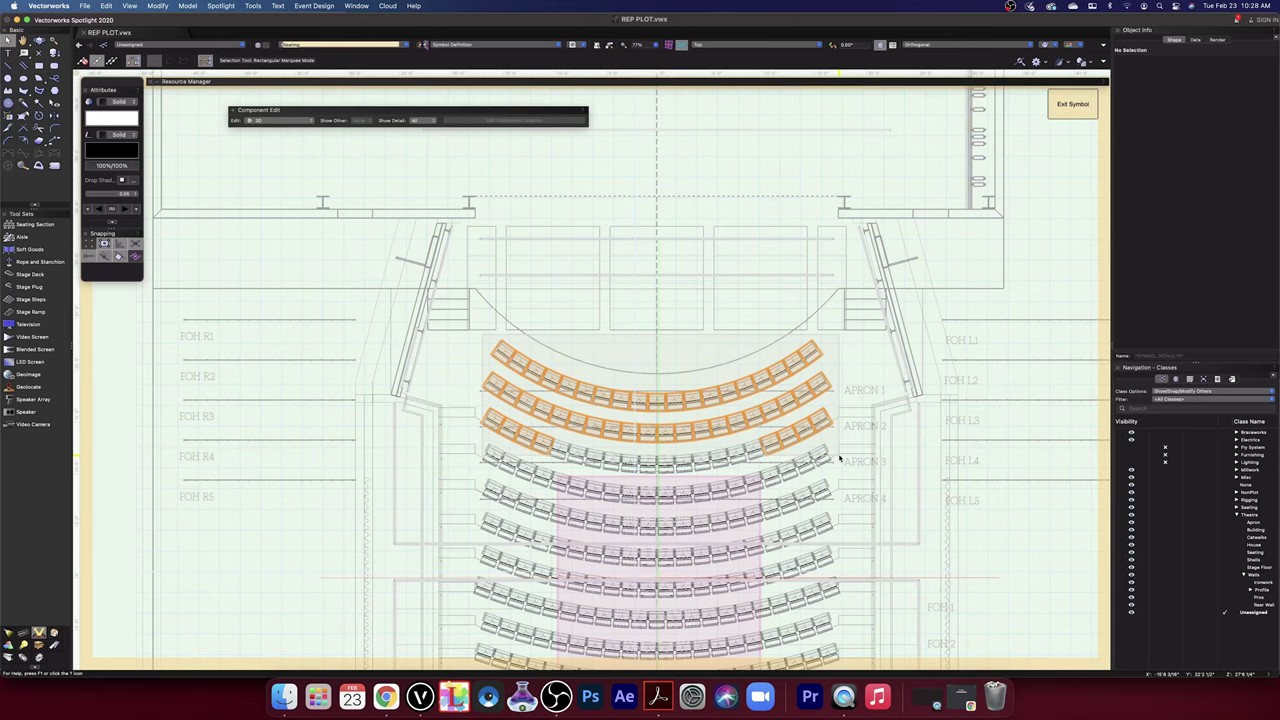
{"action": "left_click", "coordinate": [840, 458]}
{"action": "left_click", "coordinate": [157, 5]}
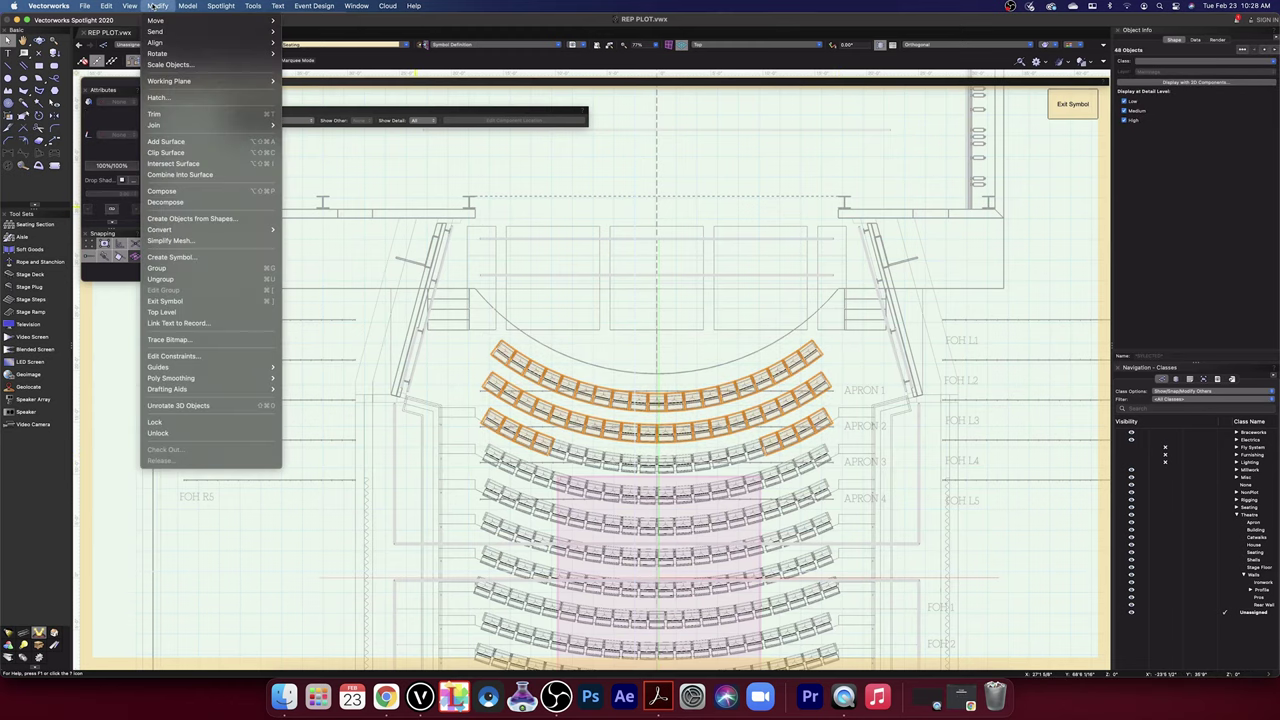
{"action": "left_click", "coordinate": [195, 22]}
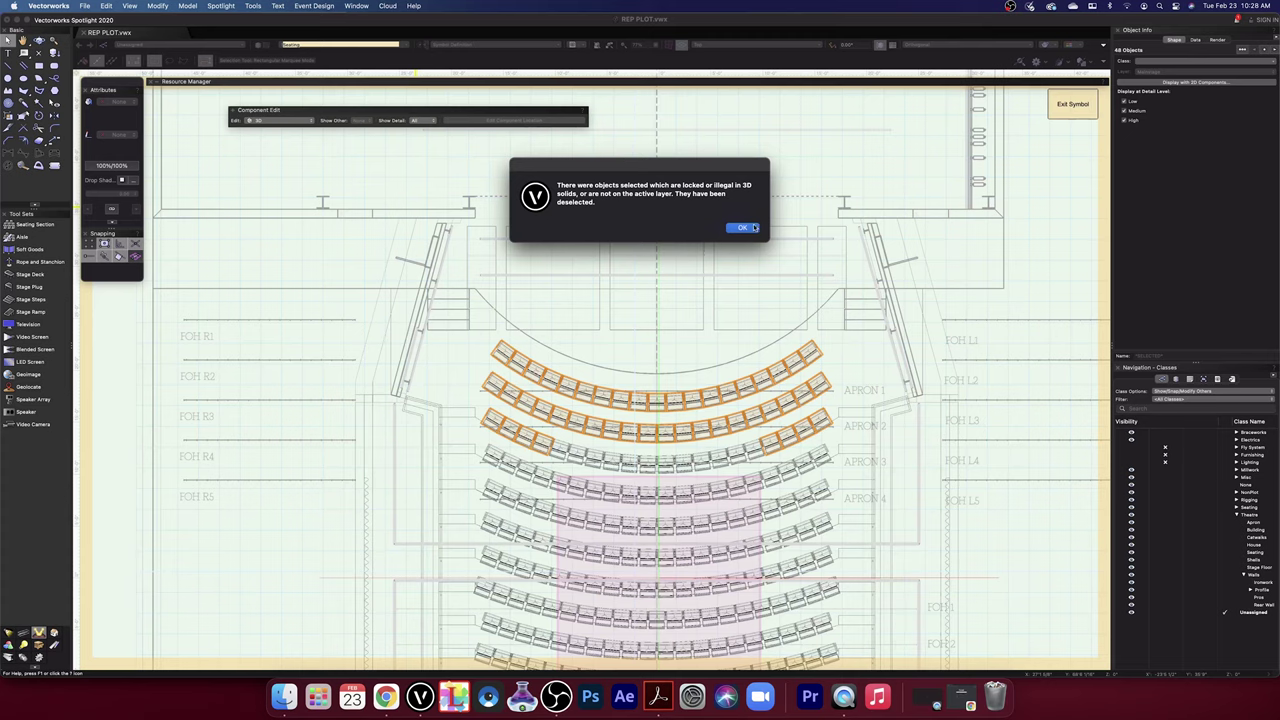
{"action": "left_click", "coordinate": [743, 228]}
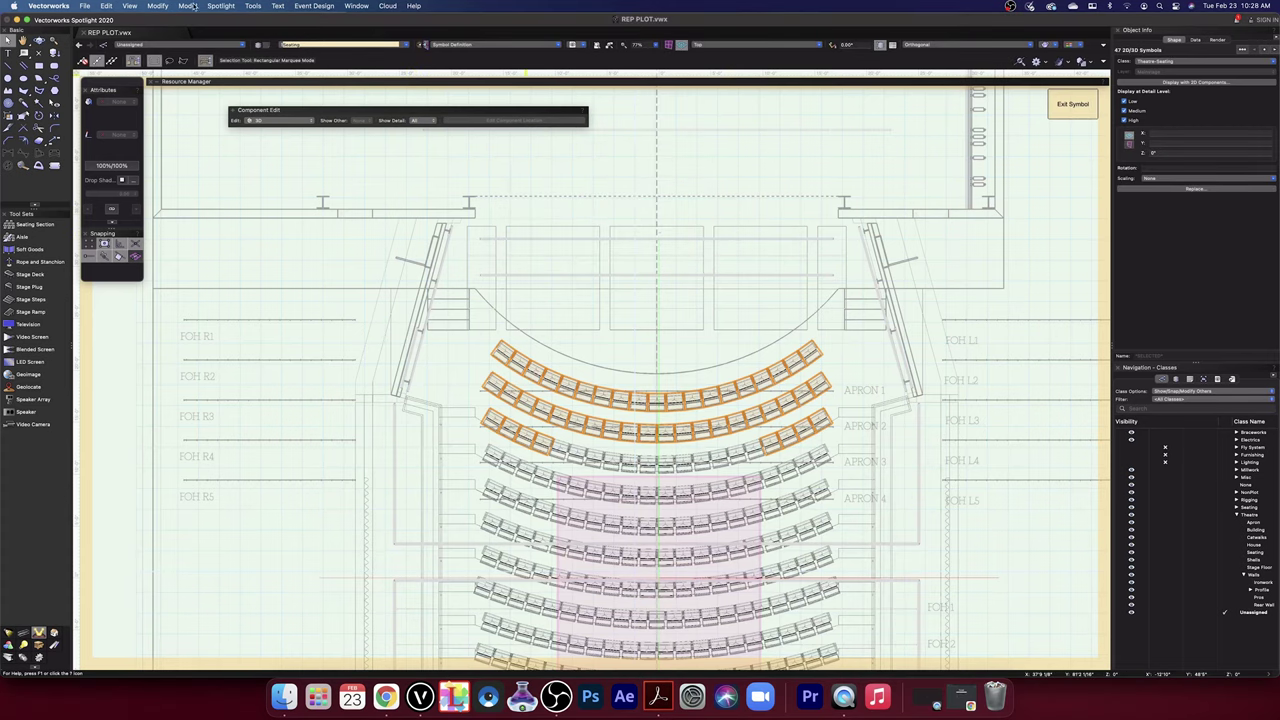
{"action": "left_click", "coordinate": [188, 6]}
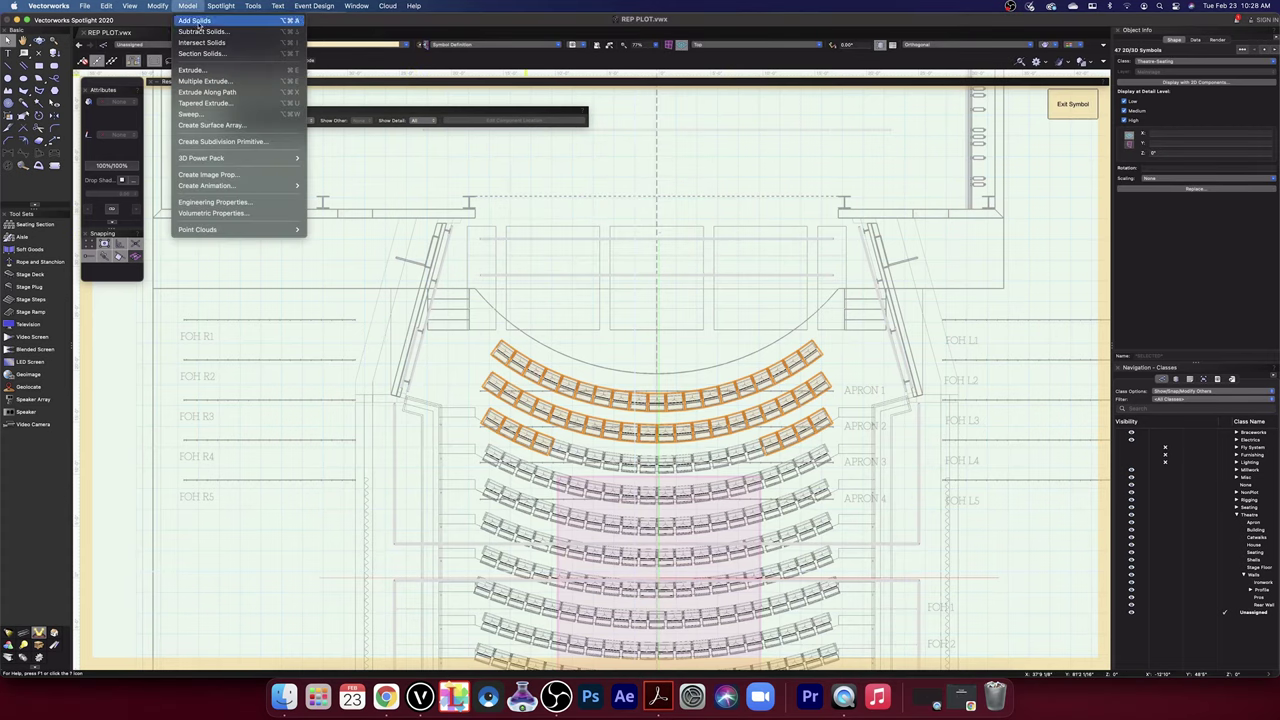
{"action": "left_click", "coordinate": [198, 24]}
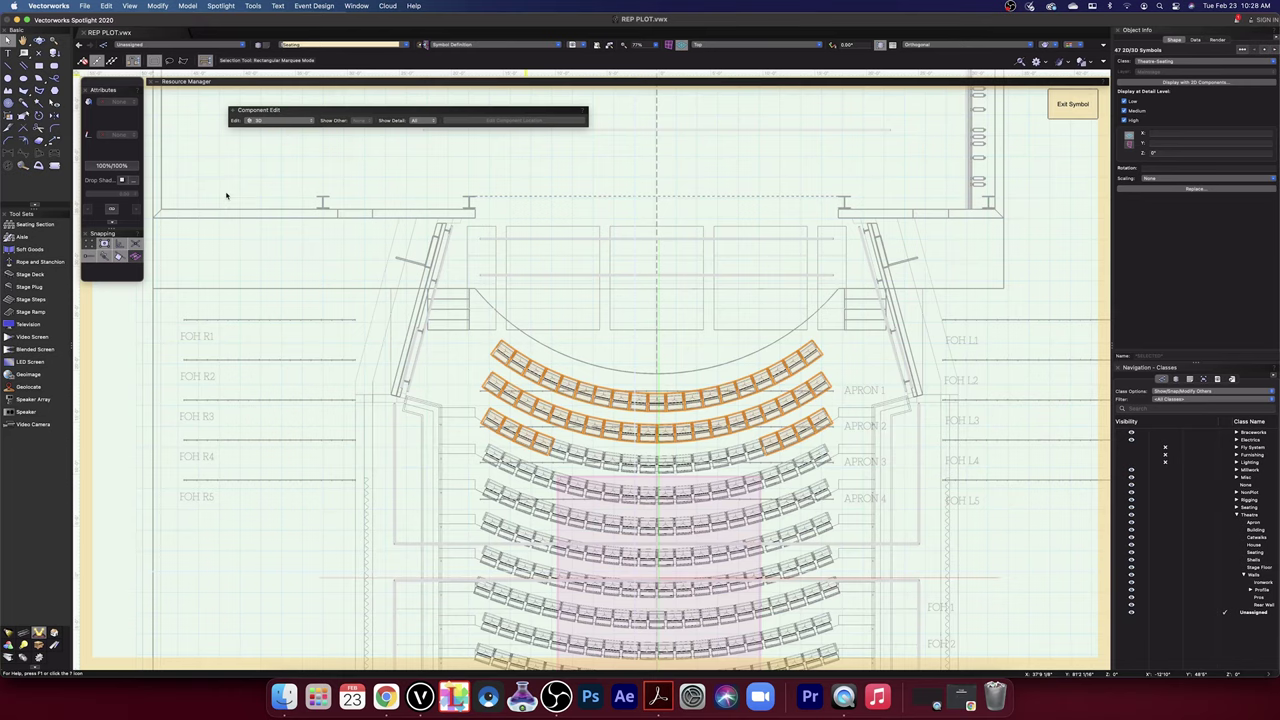
- Deselect the combined seats, undo the last view change, and switch to the Top/Plan view
{"action": "scroll", "coordinate": [523, 369], "scroll_direction": "up", "scroll_amount": 5}
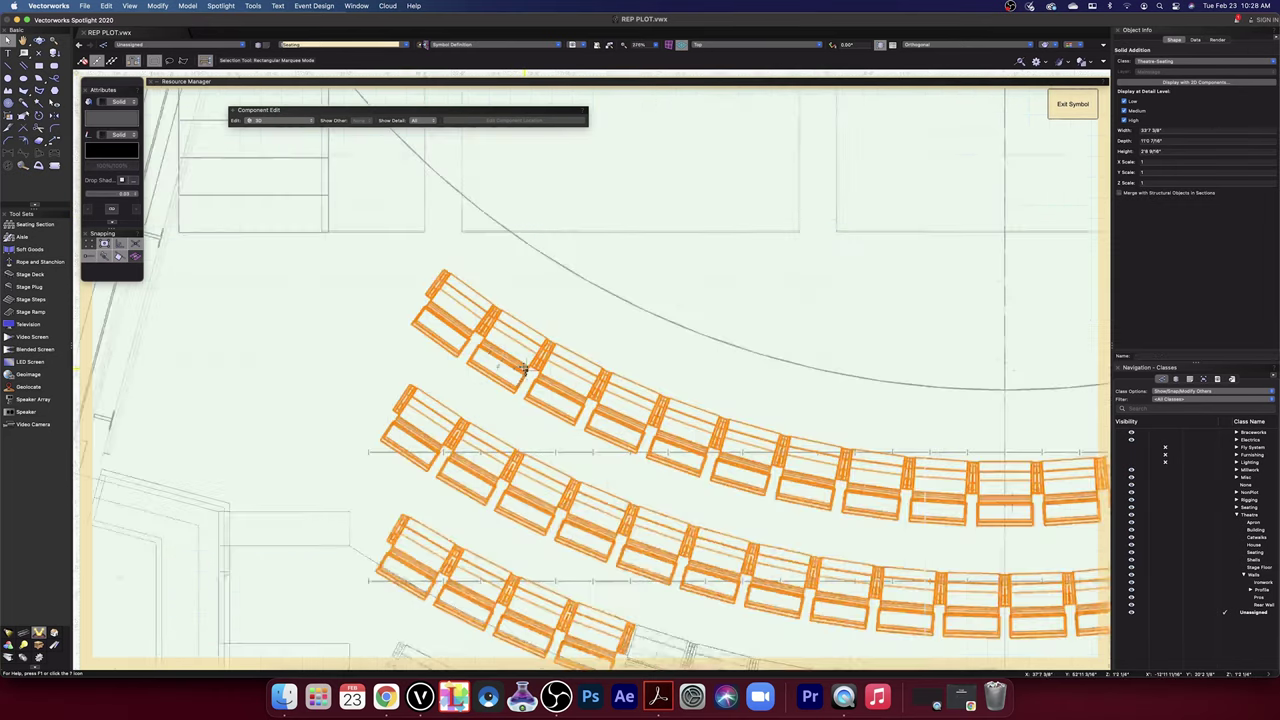
{"action": "left_click", "coordinate": [518, 342]}
{"action": "scroll", "coordinate": [518, 342], "scroll_direction": "up", "scroll_amount": 2}
{"action": "scroll", "coordinate": [517, 342], "scroll_direction": "up", "scroll_amount": 3}
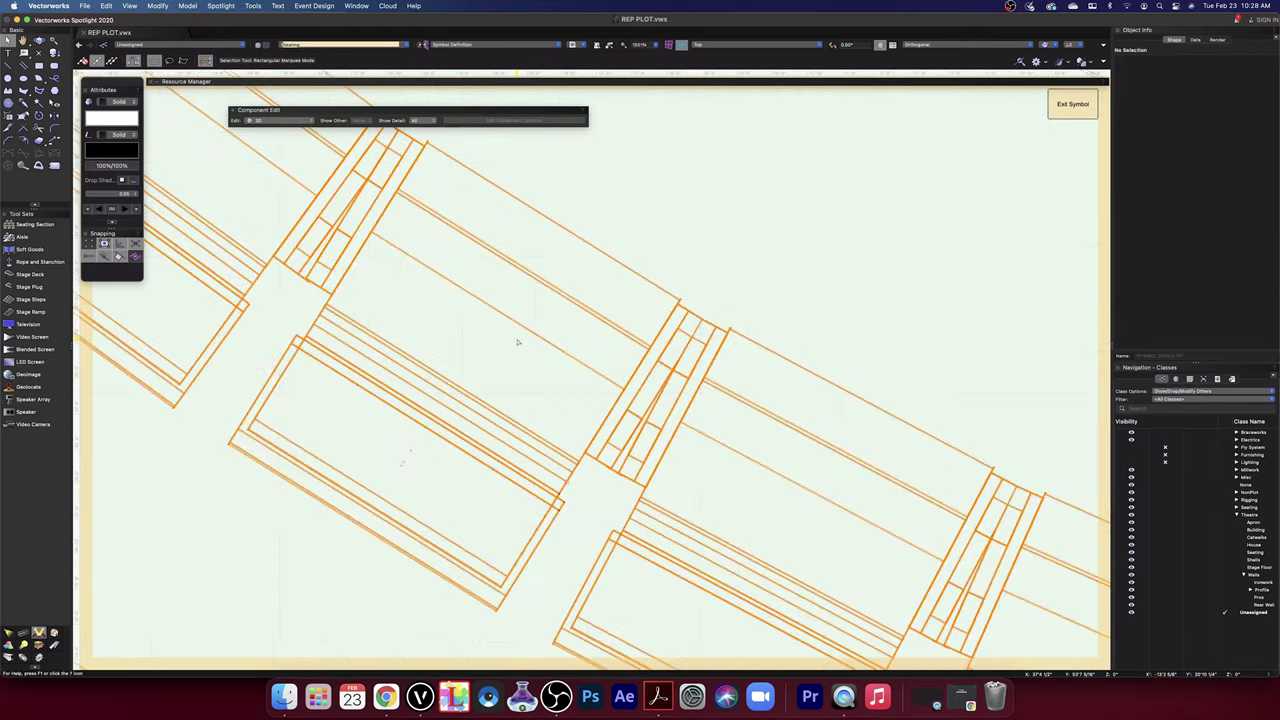
{"action": "scroll", "coordinate": [517, 342], "scroll_direction": "down", "scroll_amount": 3}
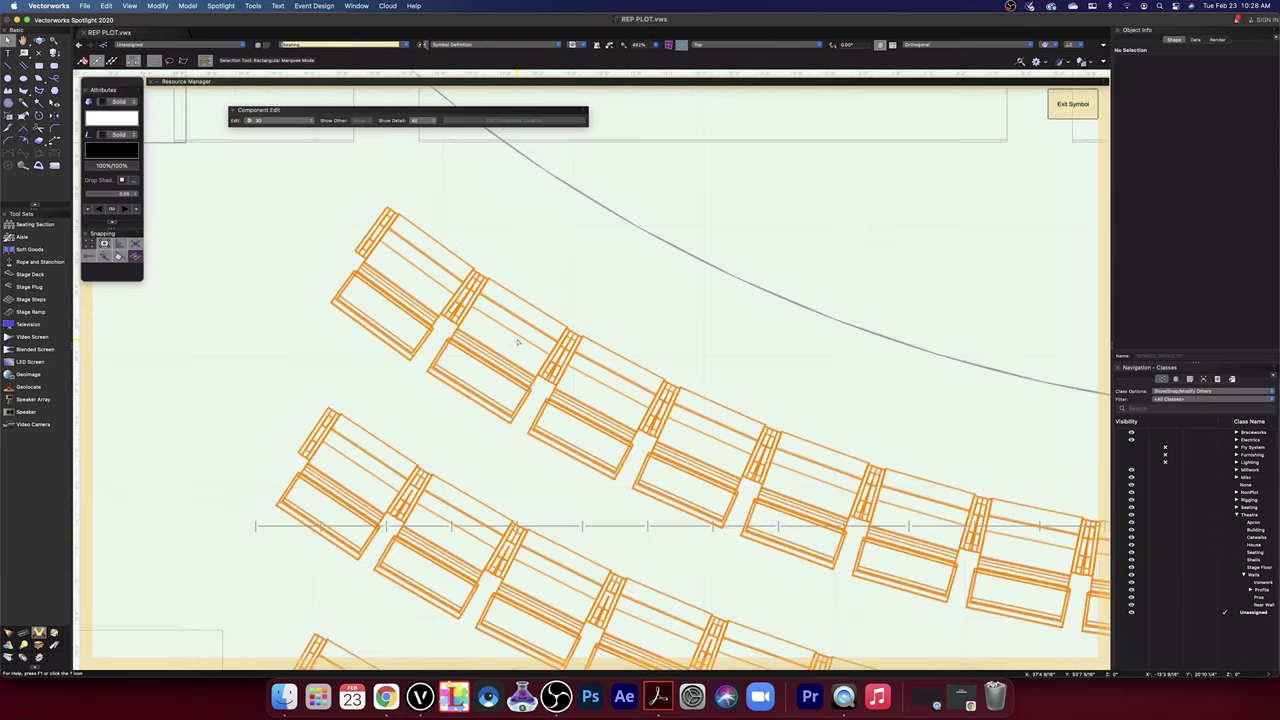
{"action": "scroll", "coordinate": [517, 342], "scroll_direction": "down", "scroll_amount": 5}
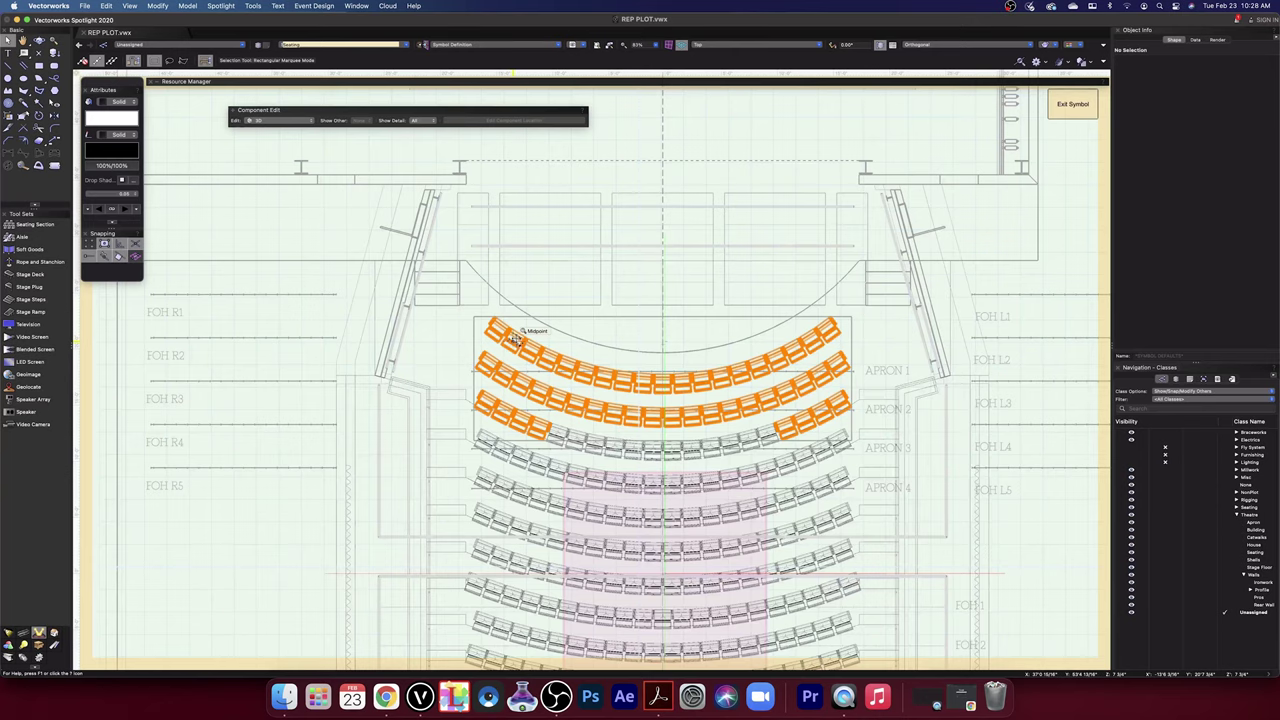
{"action": "key", "text": "super+z"}
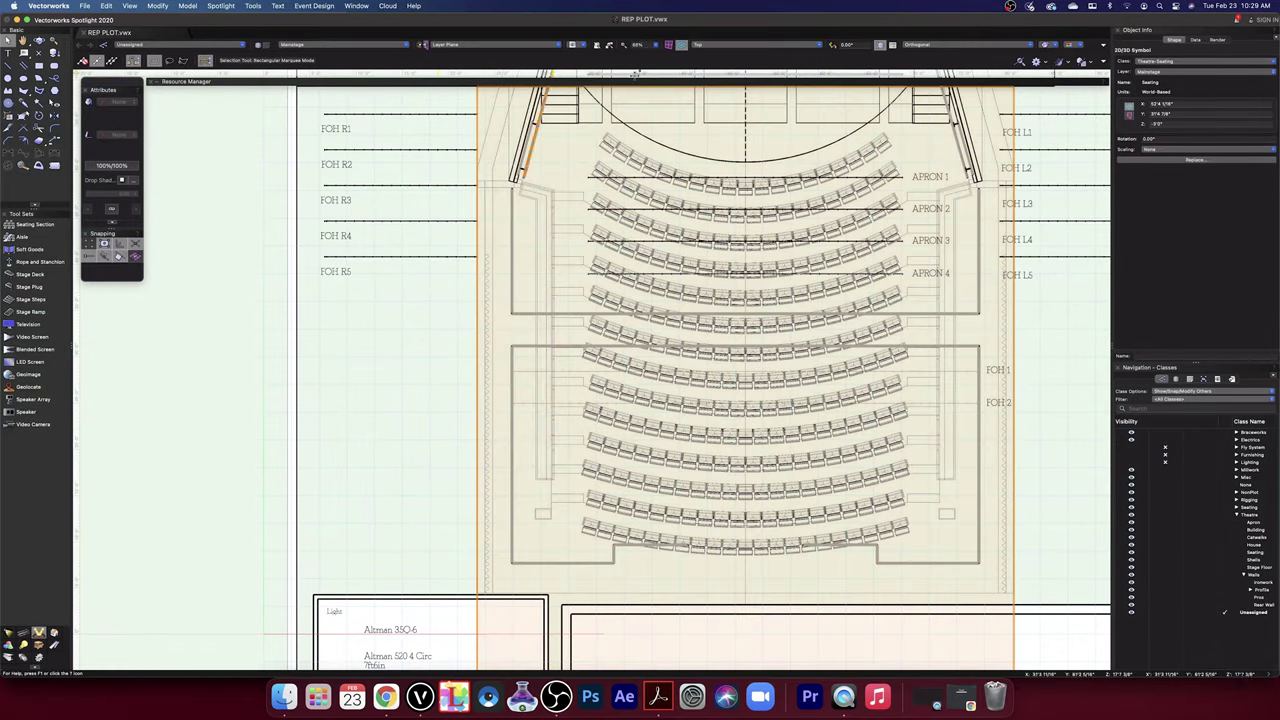
{"action": "left_click", "coordinate": [725, 50]}
{"action": "left_click", "coordinate": [728, 60]}
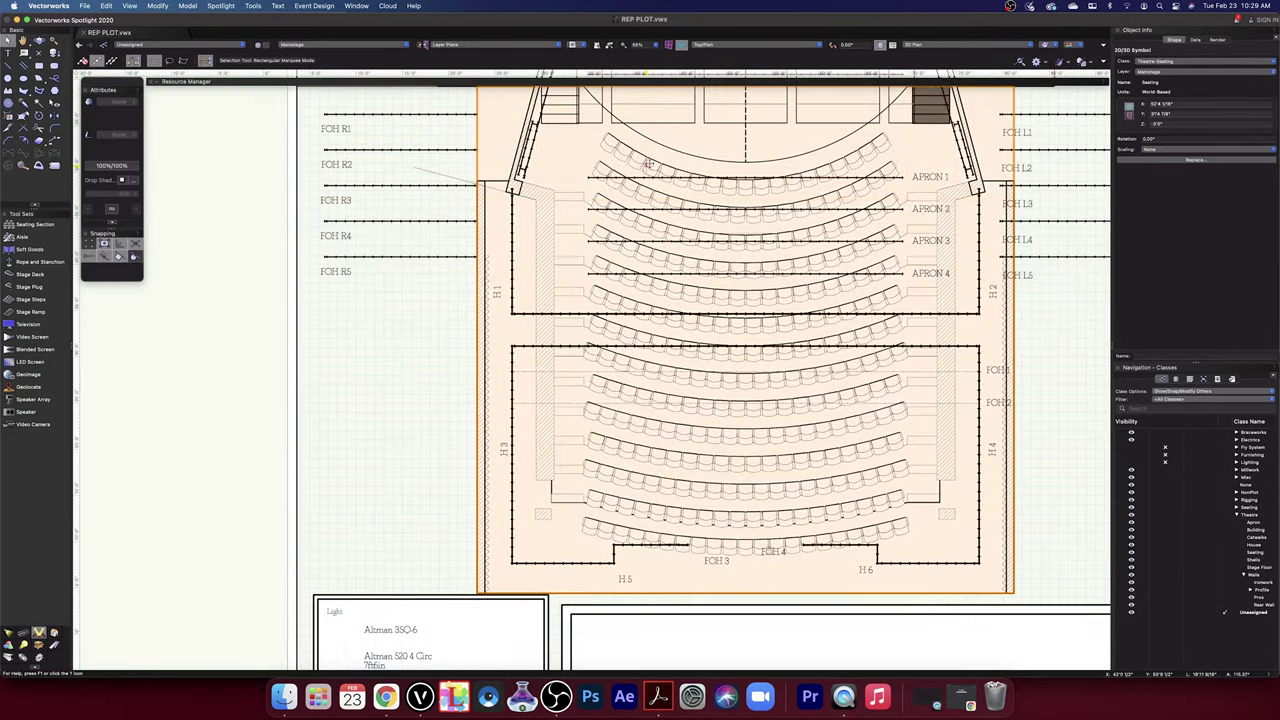
- Reopen the seating symbol's 3D component for editing with nothing selected
{"action": "double_click", "coordinate": [576, 281]}
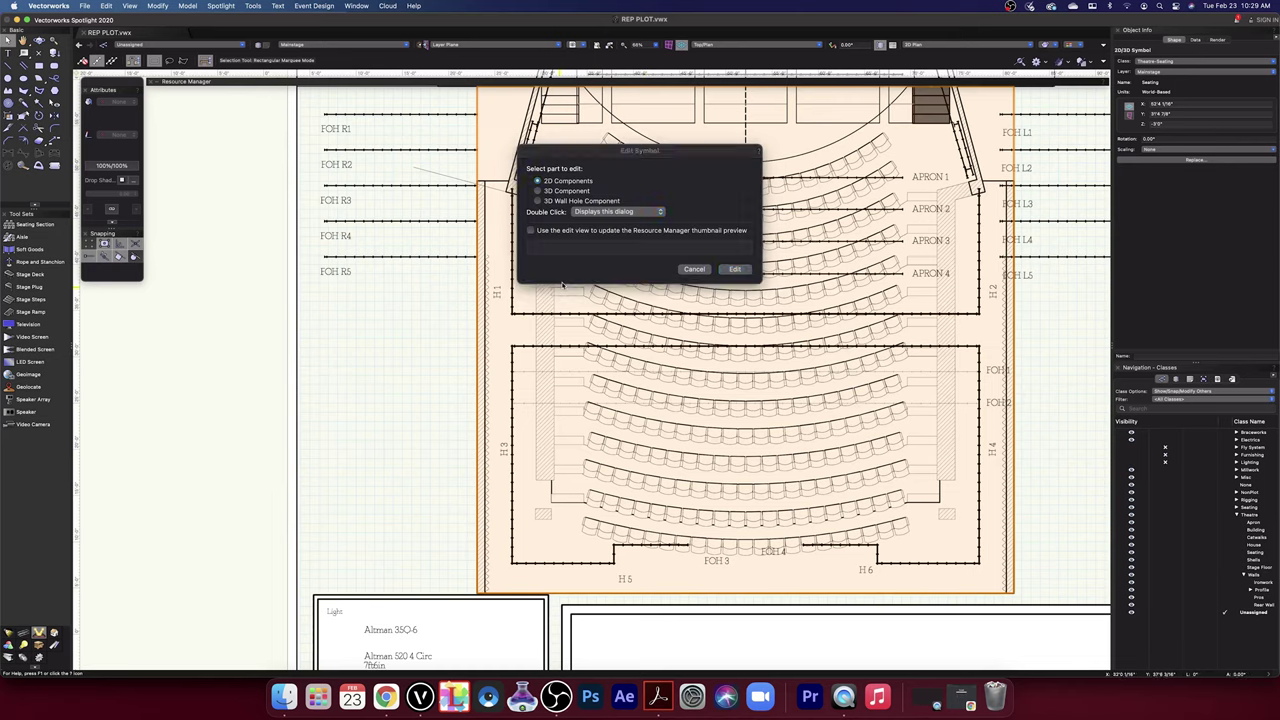
{"action": "left_click", "coordinate": [539, 191]}
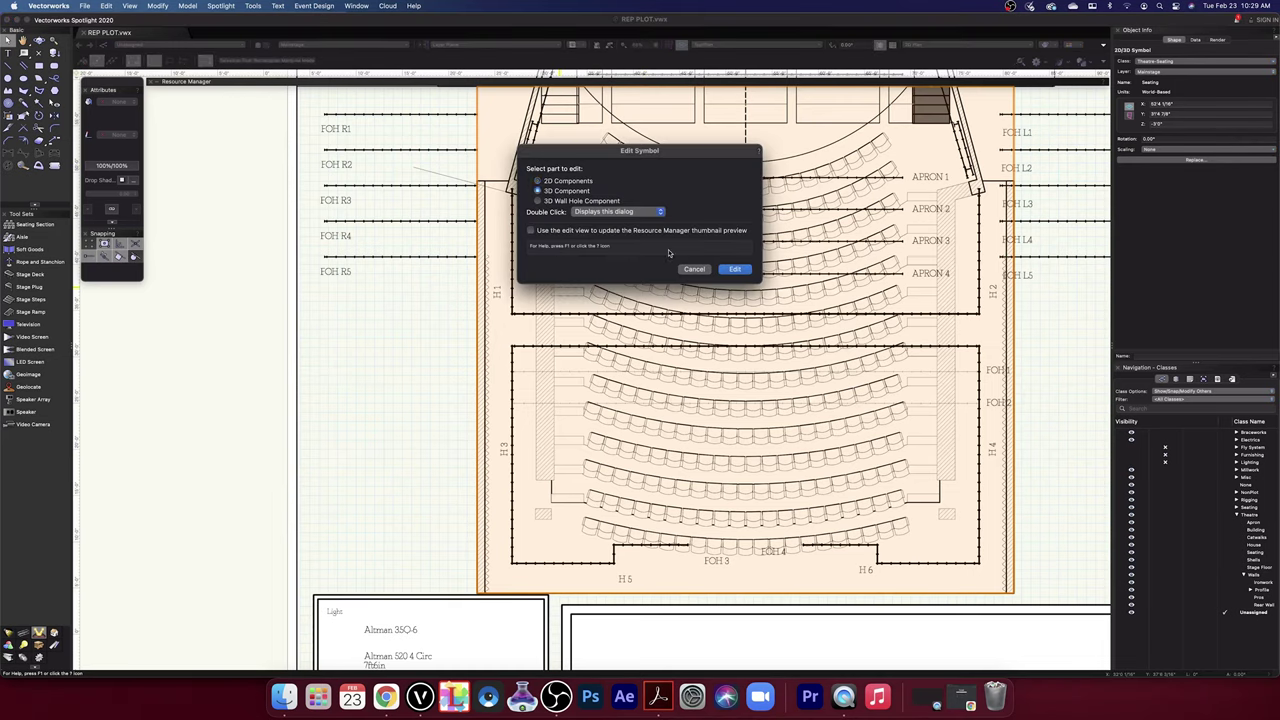
{"action": "left_click", "coordinate": [736, 270]}
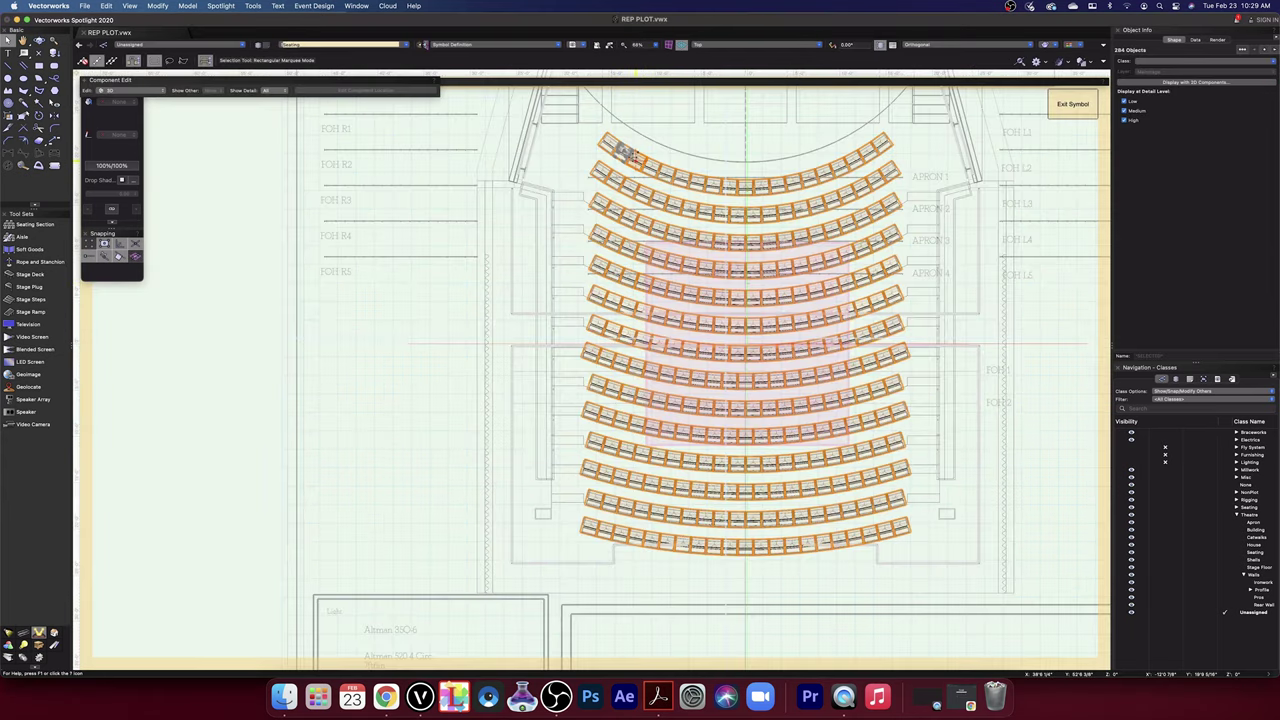
{"action": "left_click", "coordinate": [648, 146]}
- Subtract the neighbouring seat from the top row's end seat using Model > Subtract Solids
{"action": "scroll", "coordinate": [643, 148], "scroll_direction": "up", "scroll_amount": 5}
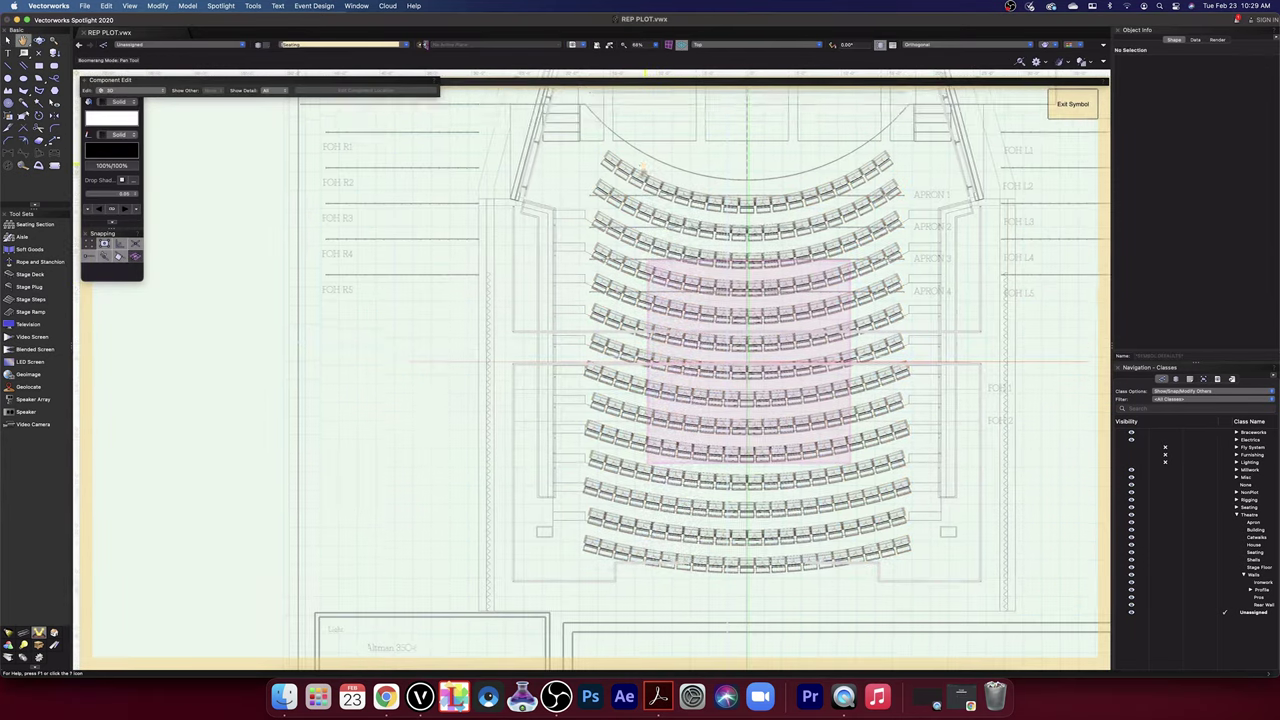
{"action": "scroll", "coordinate": [629, 376], "scroll_direction": "up", "scroll_amount": 1}
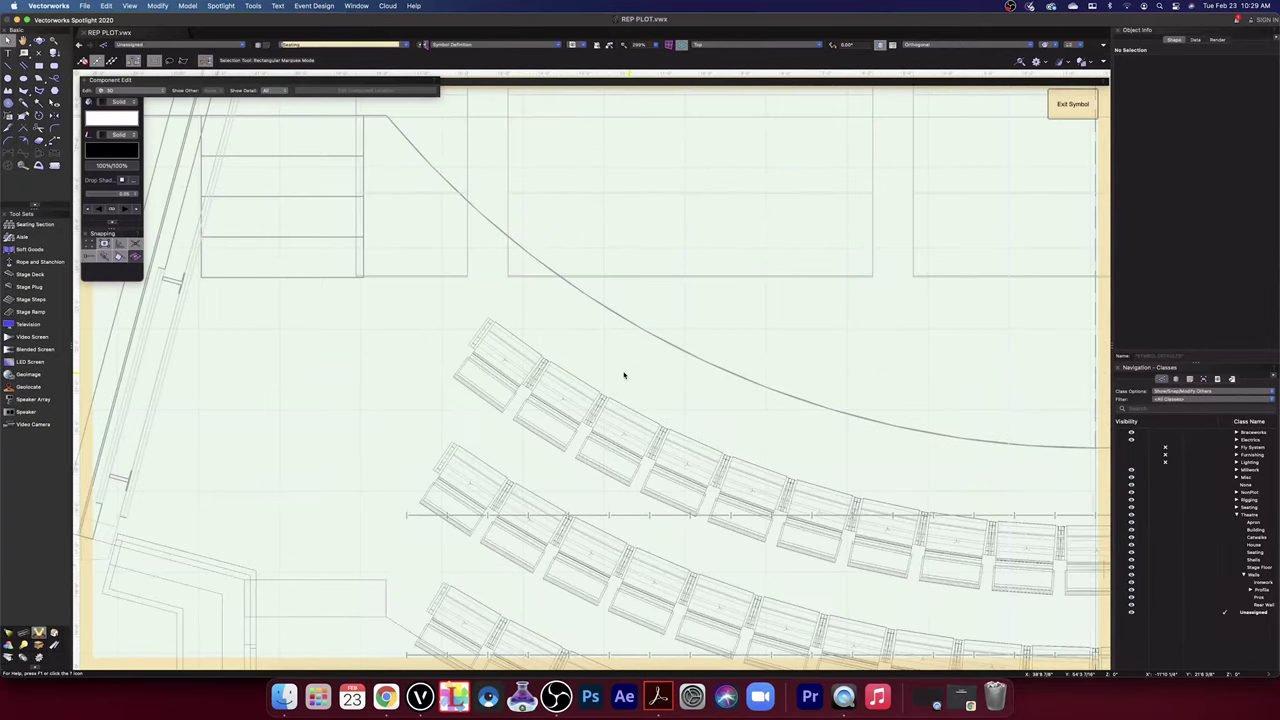
{"action": "left_click", "coordinate": [522, 354]}
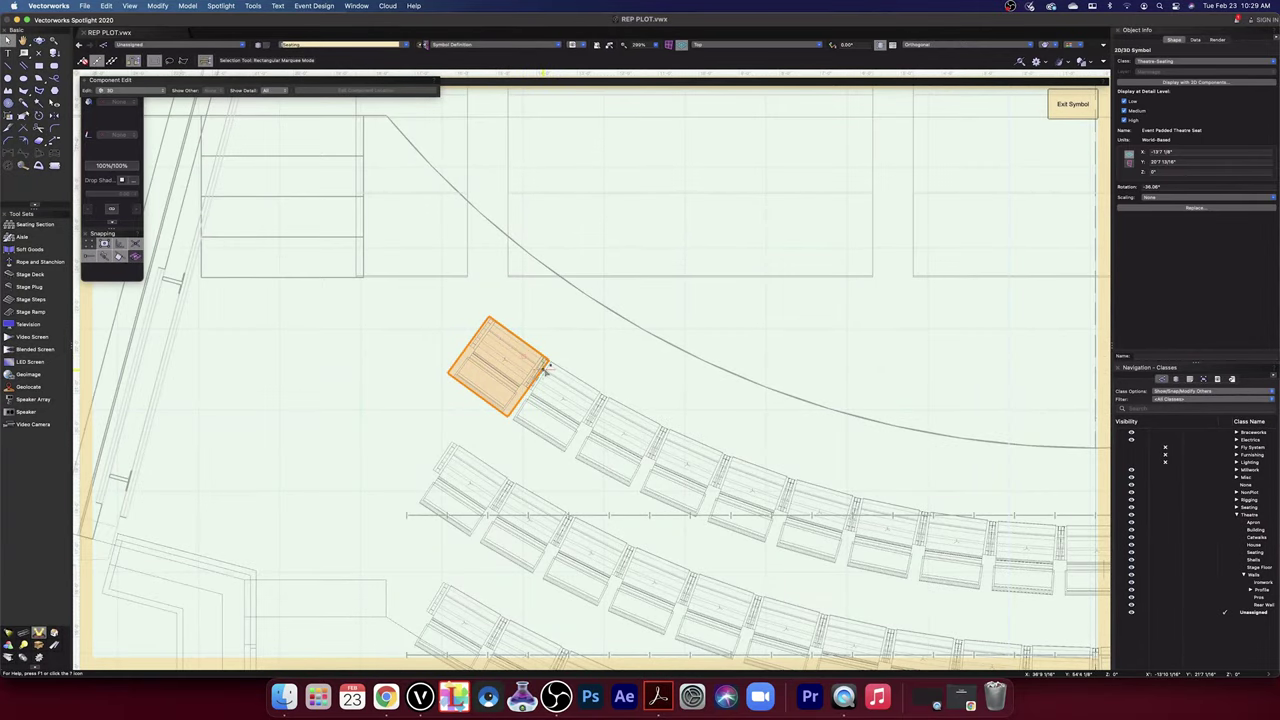
{"action": "left_click", "coordinate": [560, 395], "text": "shift"}
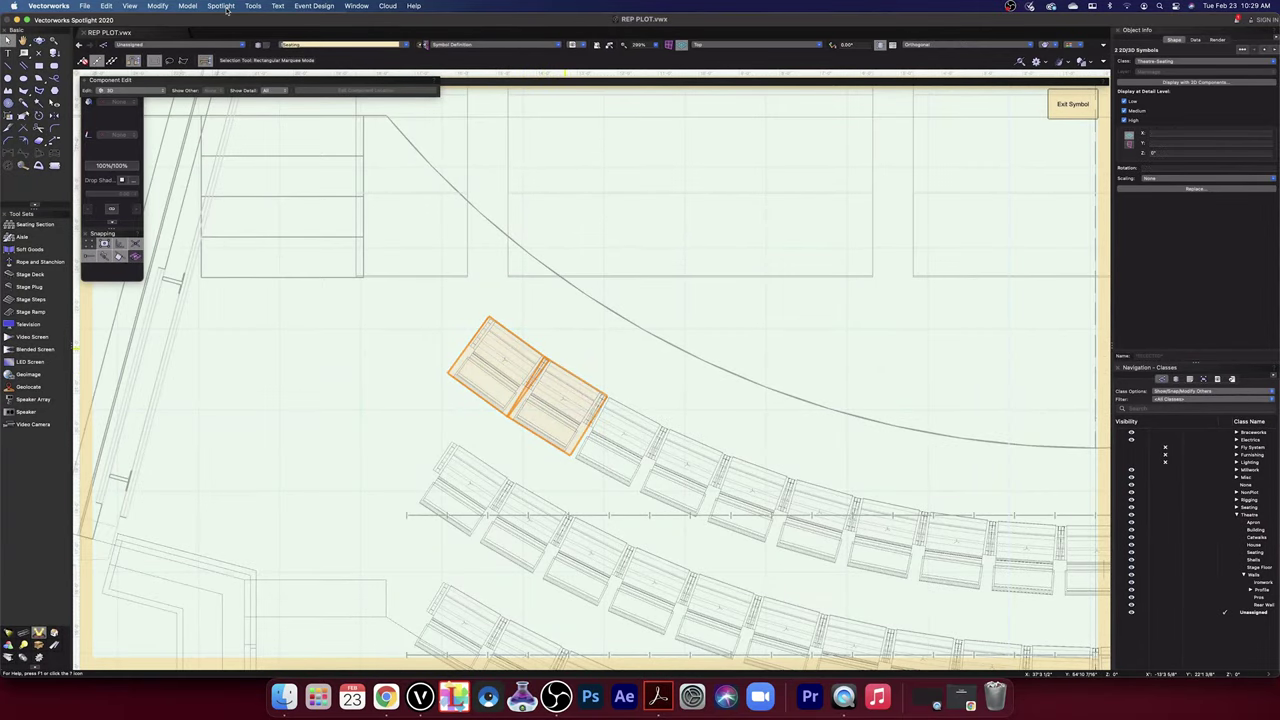
{"action": "left_click", "coordinate": [187, 6]}
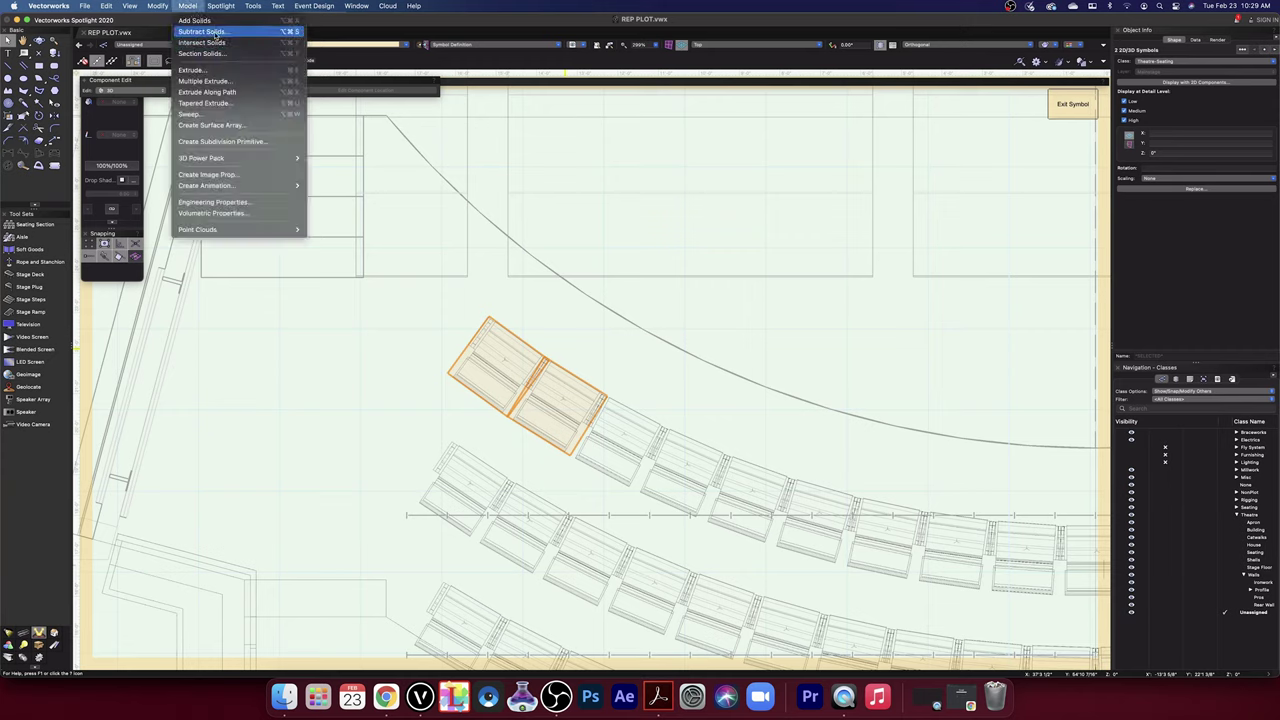
{"action": "left_click", "coordinate": [215, 32]}
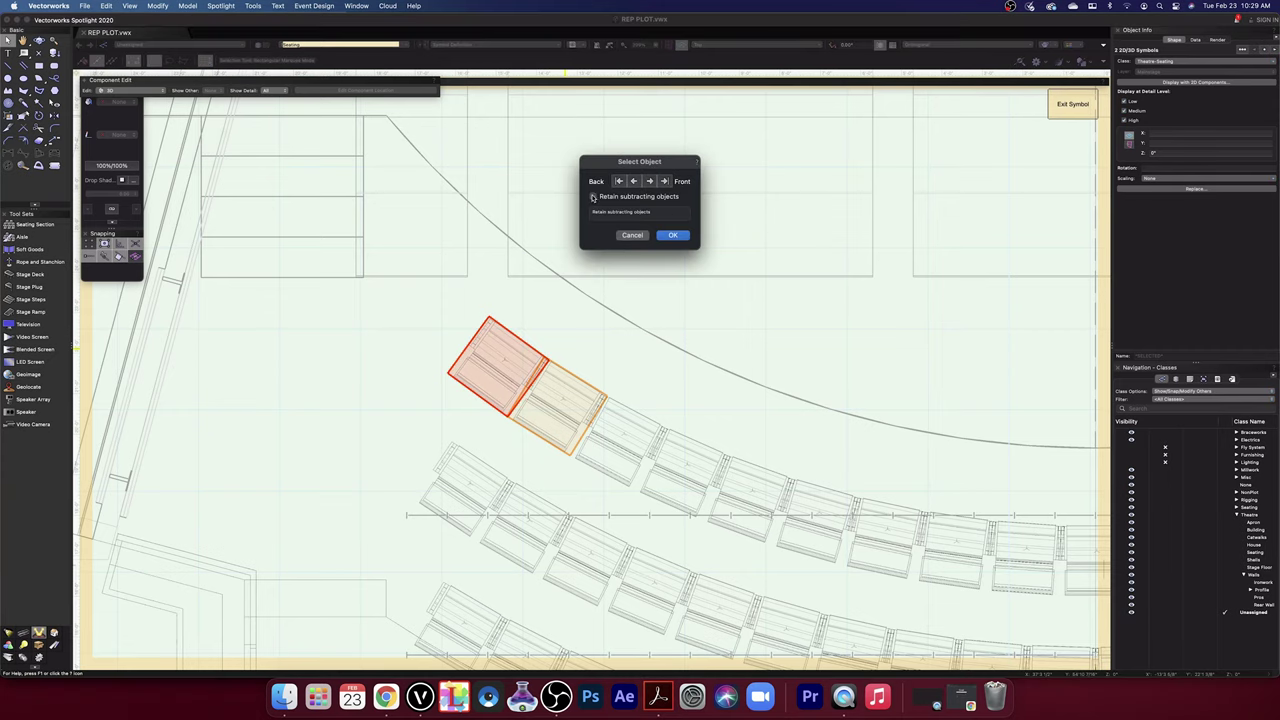
{"action": "left_click", "coordinate": [673, 236]}
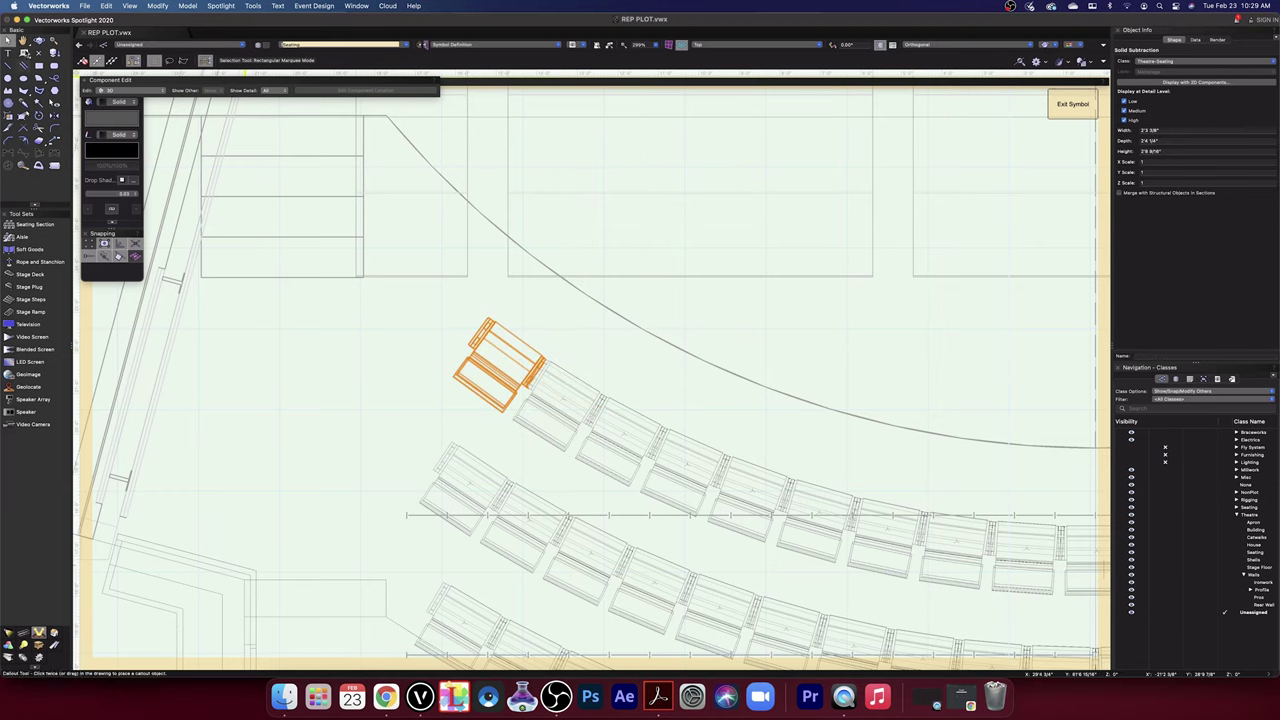
- Inspect the reshaped end seat in an orbited OpenGL view, then return to Top/Plan
{"action": "key", "text": "shift+c"}
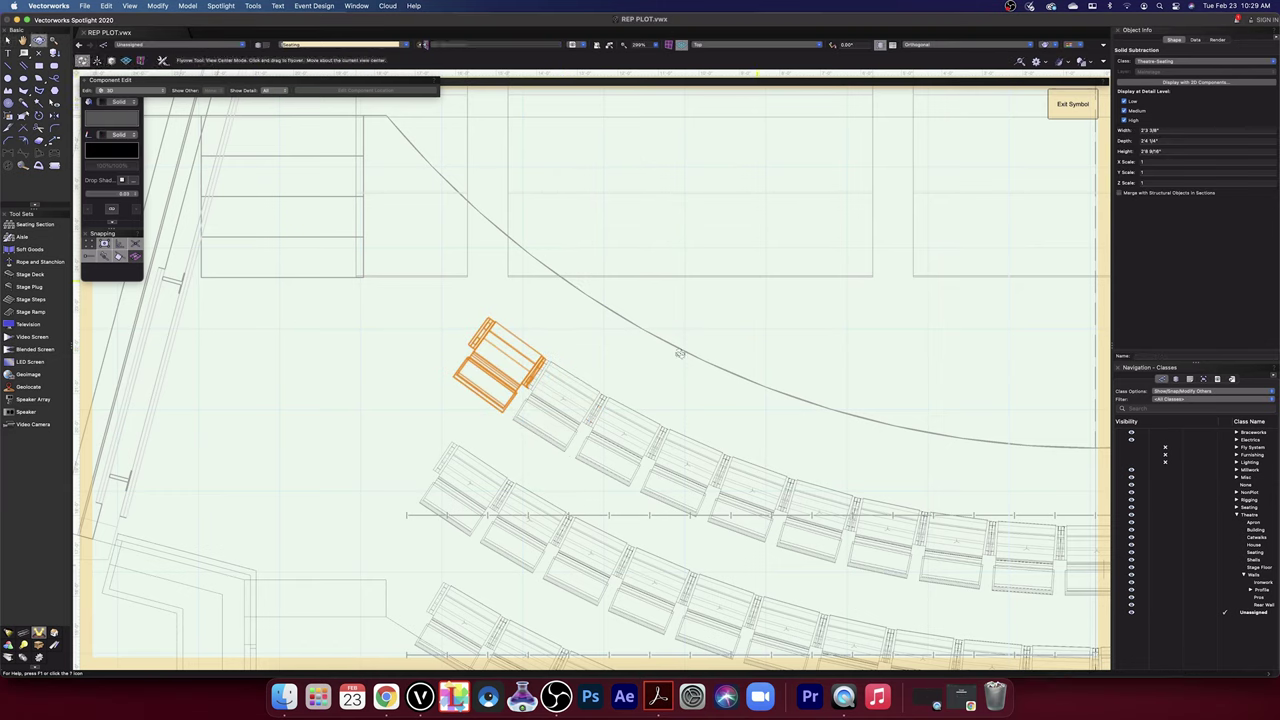
{"action": "left_click_drag", "start_coordinate": [615, 375], "coordinate": [510, 345]}
{"action": "left_click", "coordinate": [1057, 46]}
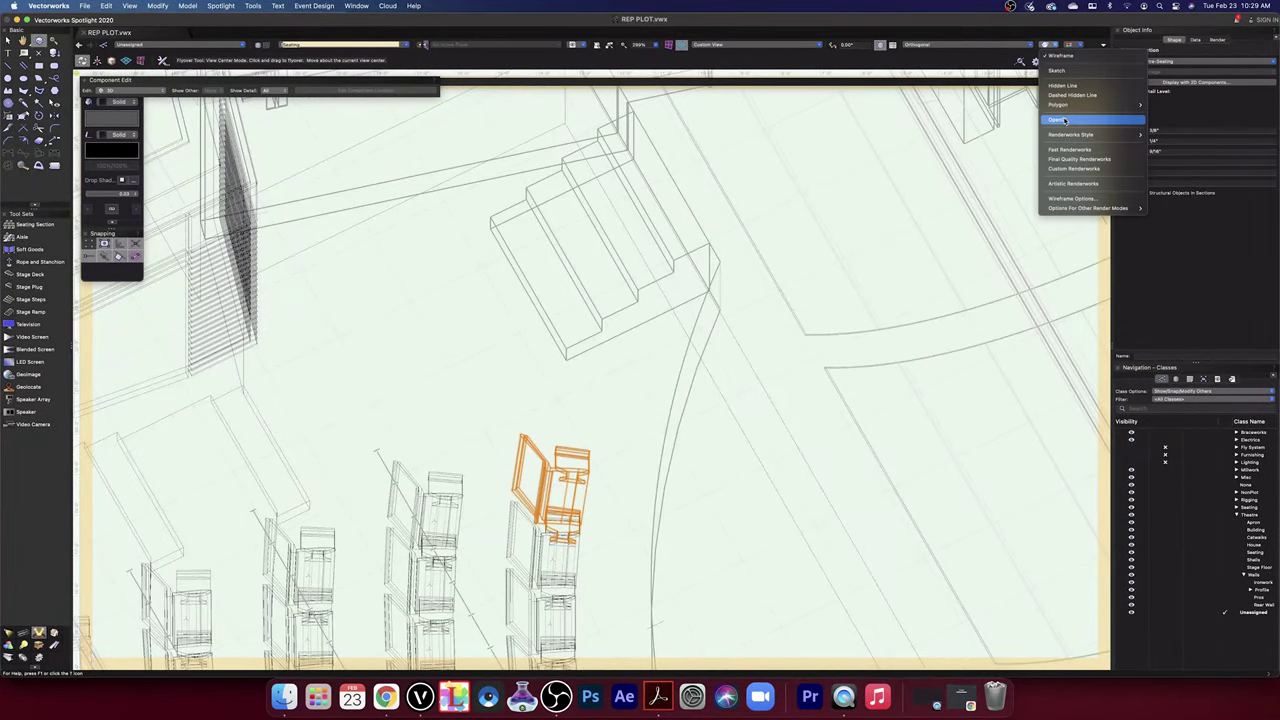
{"action": "left_click", "coordinate": [1063, 119]}
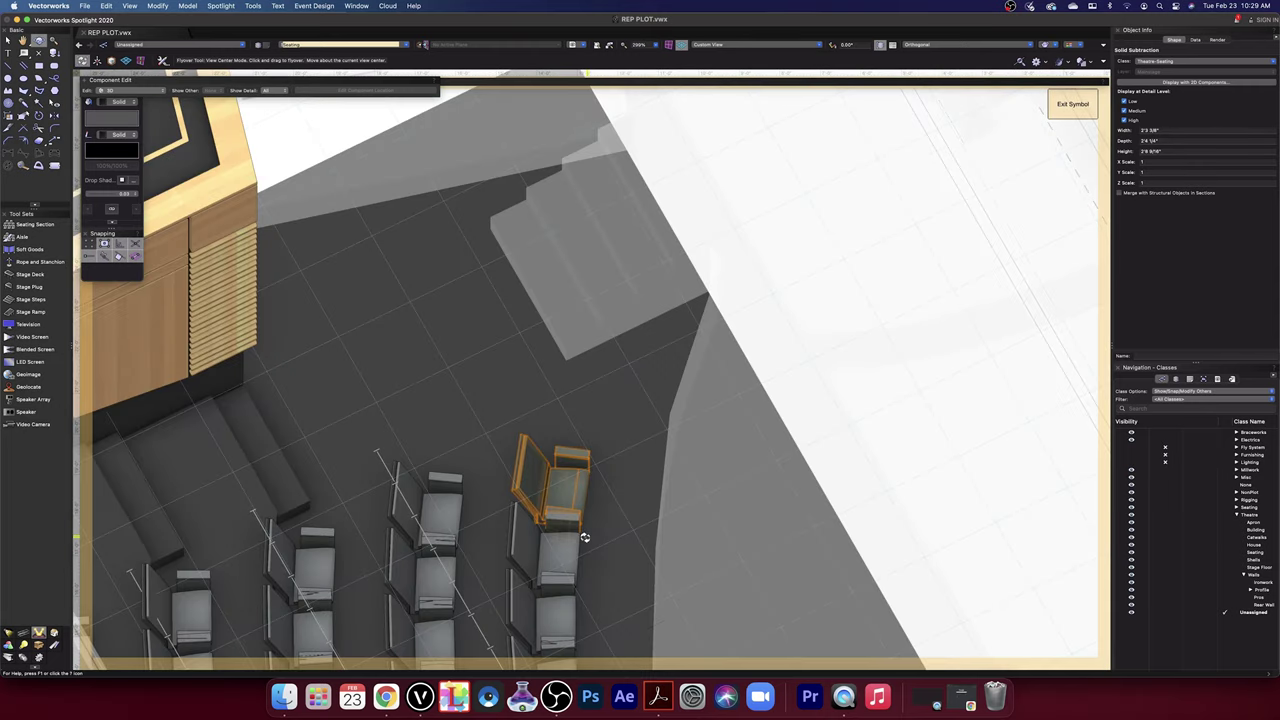
{"action": "scroll", "coordinate": [590, 540], "scroll_direction": "up", "scroll_amount": 8}
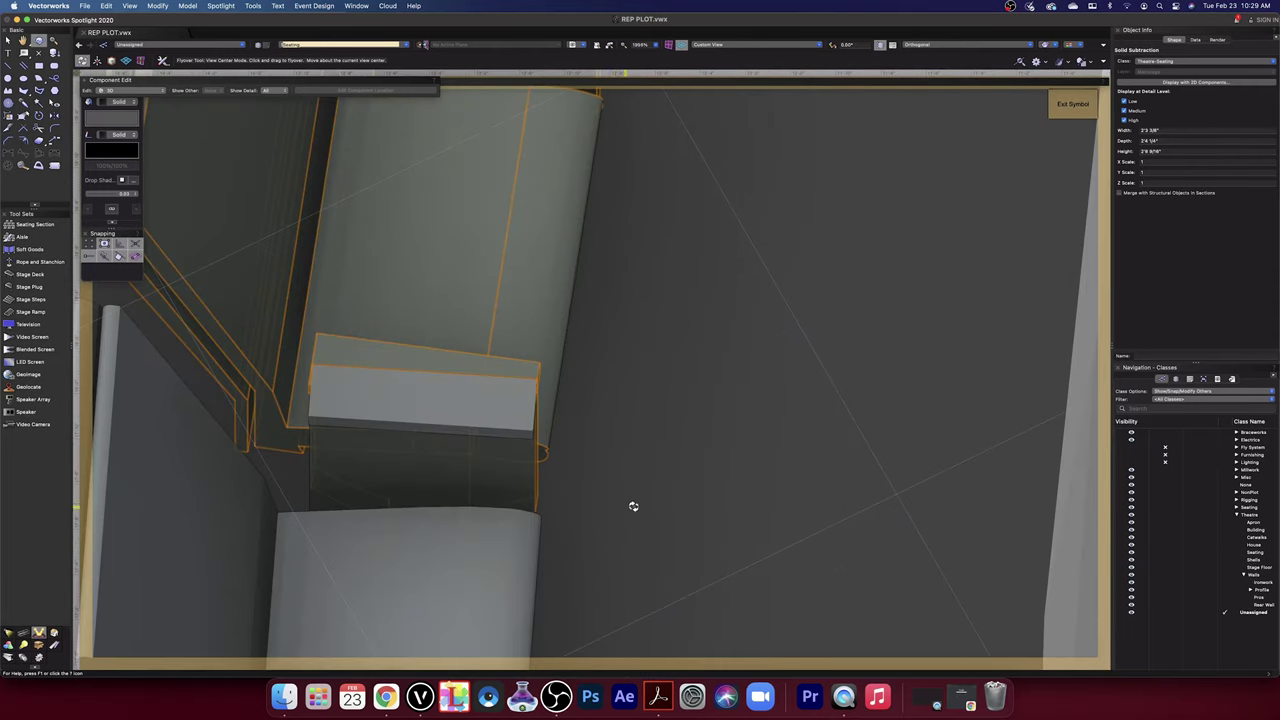
{"action": "left_click_drag", "start_coordinate": [622, 520], "coordinate": [727, 507]}
{"action": "scroll", "coordinate": [797, 384], "scroll_direction": "down", "scroll_amount": 3}
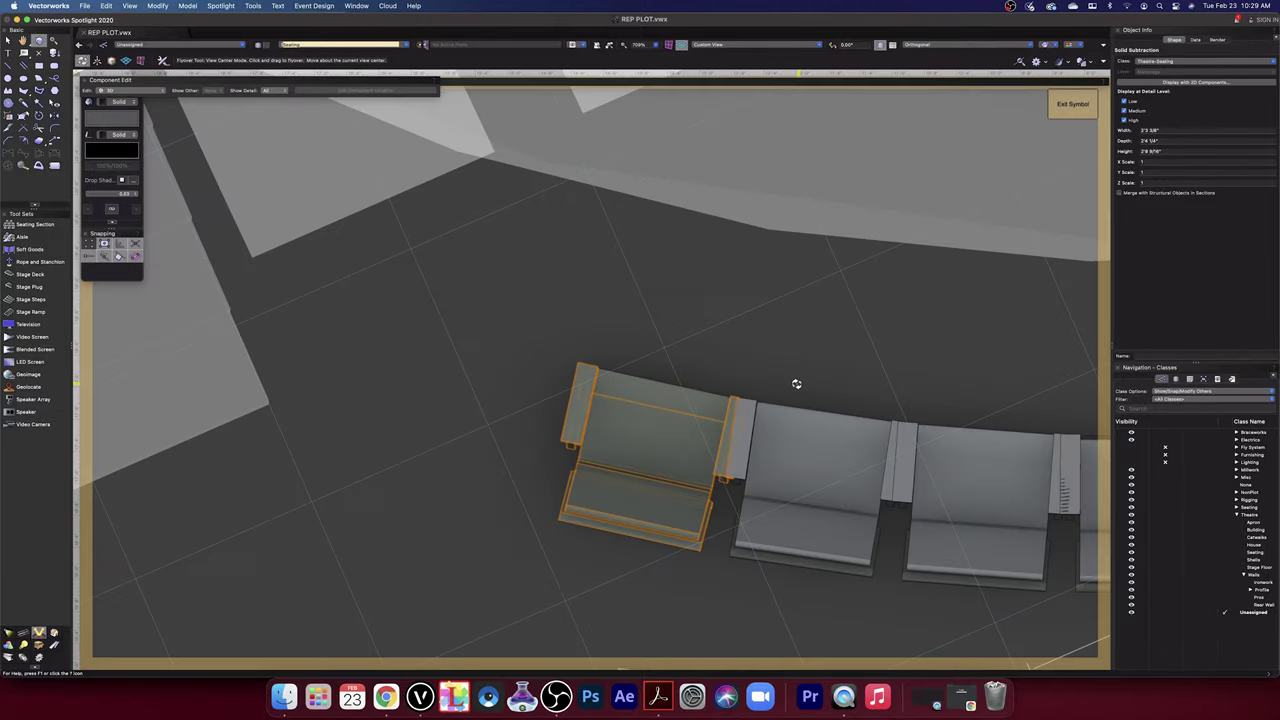
{"action": "left_click_drag", "start_coordinate": [780, 411], "coordinate": [730, 113]}
{"action": "left_click", "coordinate": [735, 46]}
{"action": "left_click", "coordinate": [737, 60]}
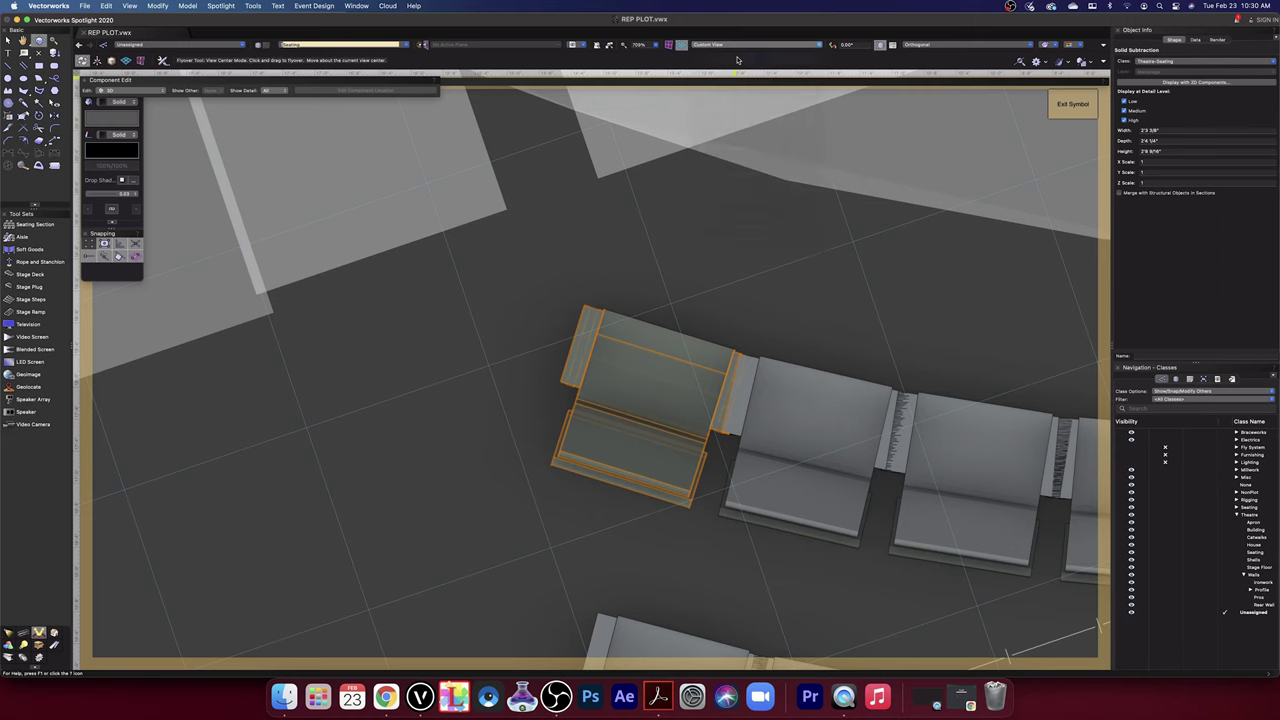
{"action": "scroll", "coordinate": [734, 394], "scroll_direction": "down", "scroll_amount": 3}
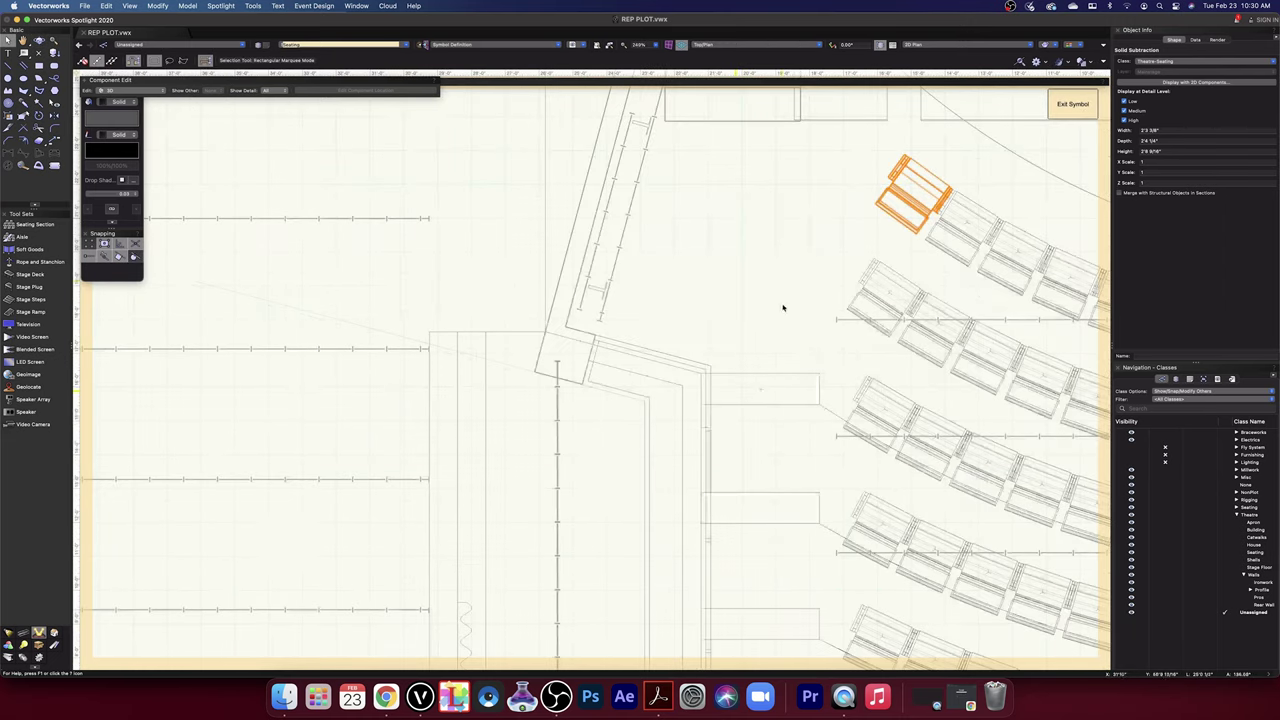
- Subtract the neighbouring front-row seat from the end seat, retaining the subtracting seat
{"action": "middle_click_drag", "start_coordinate": [789, 264], "coordinate": [754, 269]}
{"action": "left_click_drag", "start_coordinate": [754, 269], "coordinate": [387, 305]}
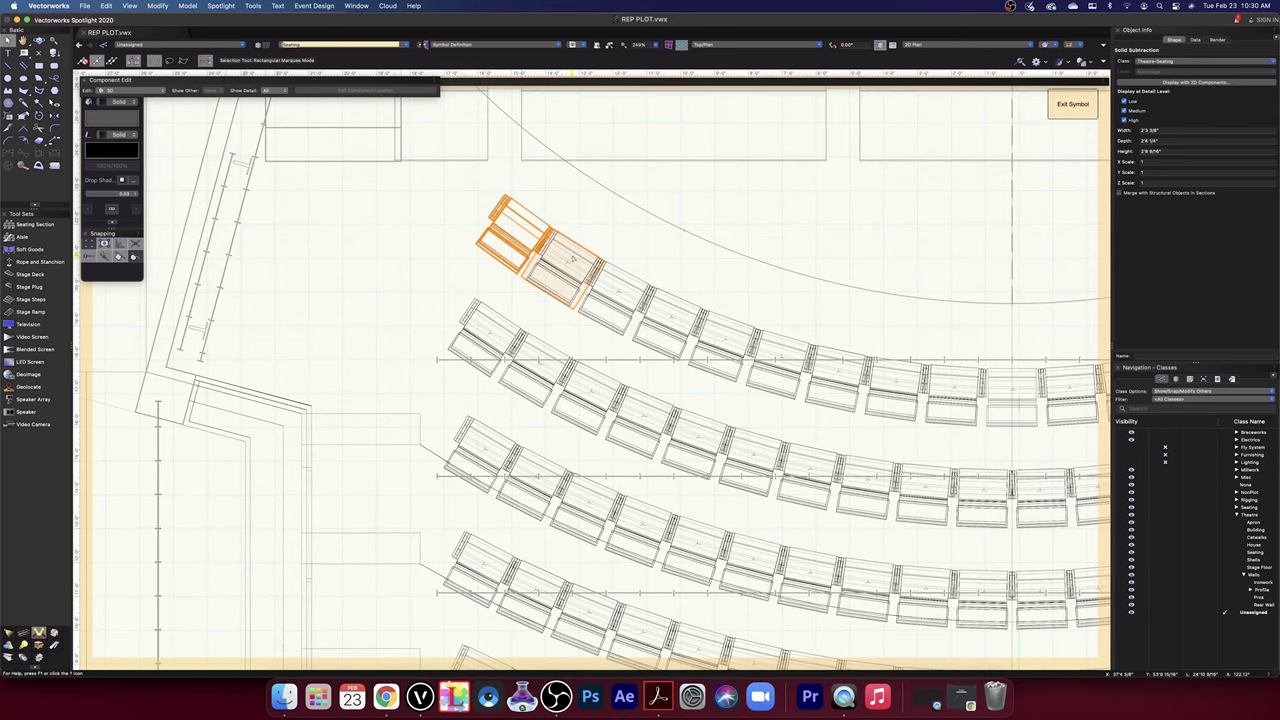
{"action": "left_click", "coordinate": [570, 258]}
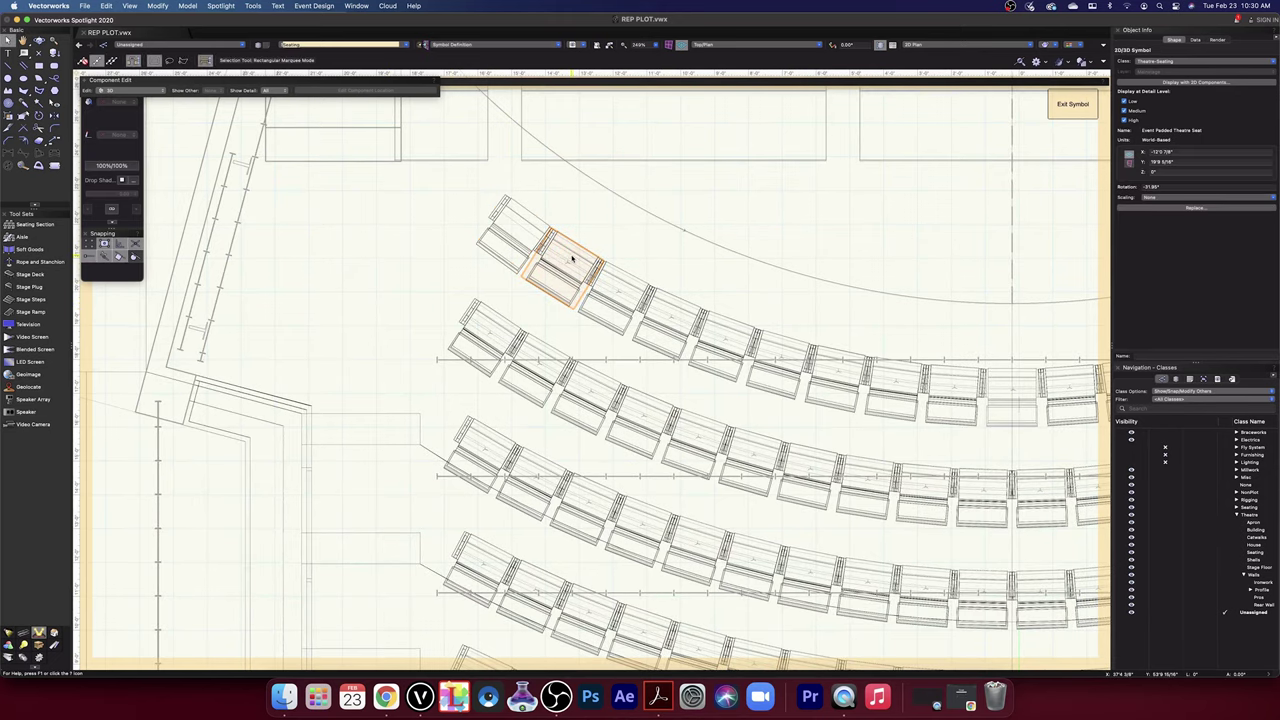
{"action": "left_click", "coordinate": [612, 290], "text": "shift"}
{"action": "left_click", "coordinate": [194, 7]}
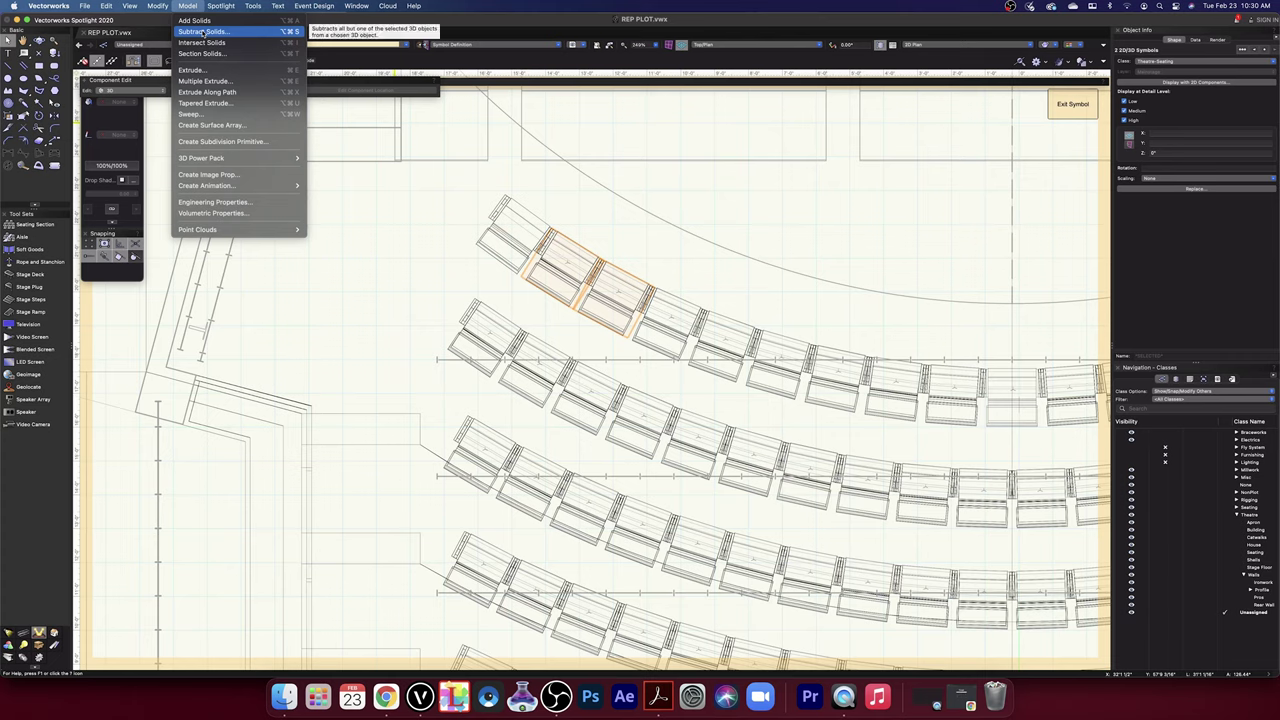
{"action": "left_click", "coordinate": [203, 32]}
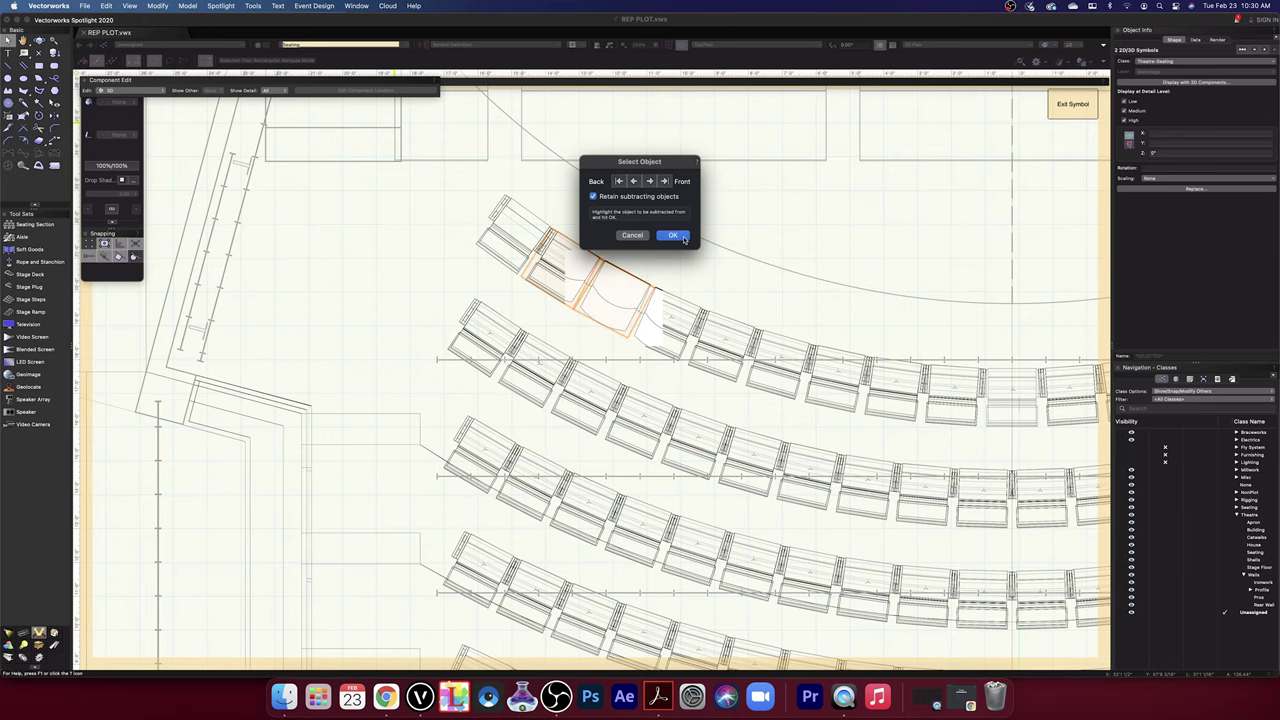
{"action": "left_click", "coordinate": [675, 235]}
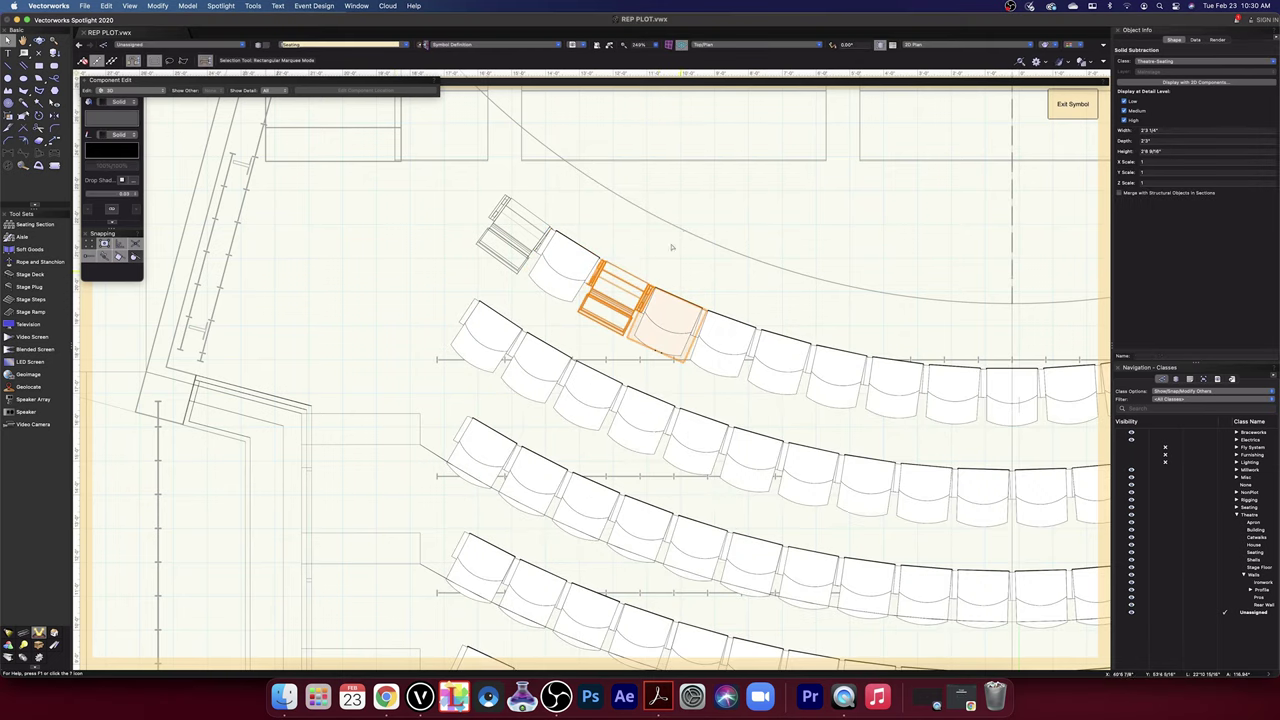
{"action": "left_click", "coordinate": [634, 240]}
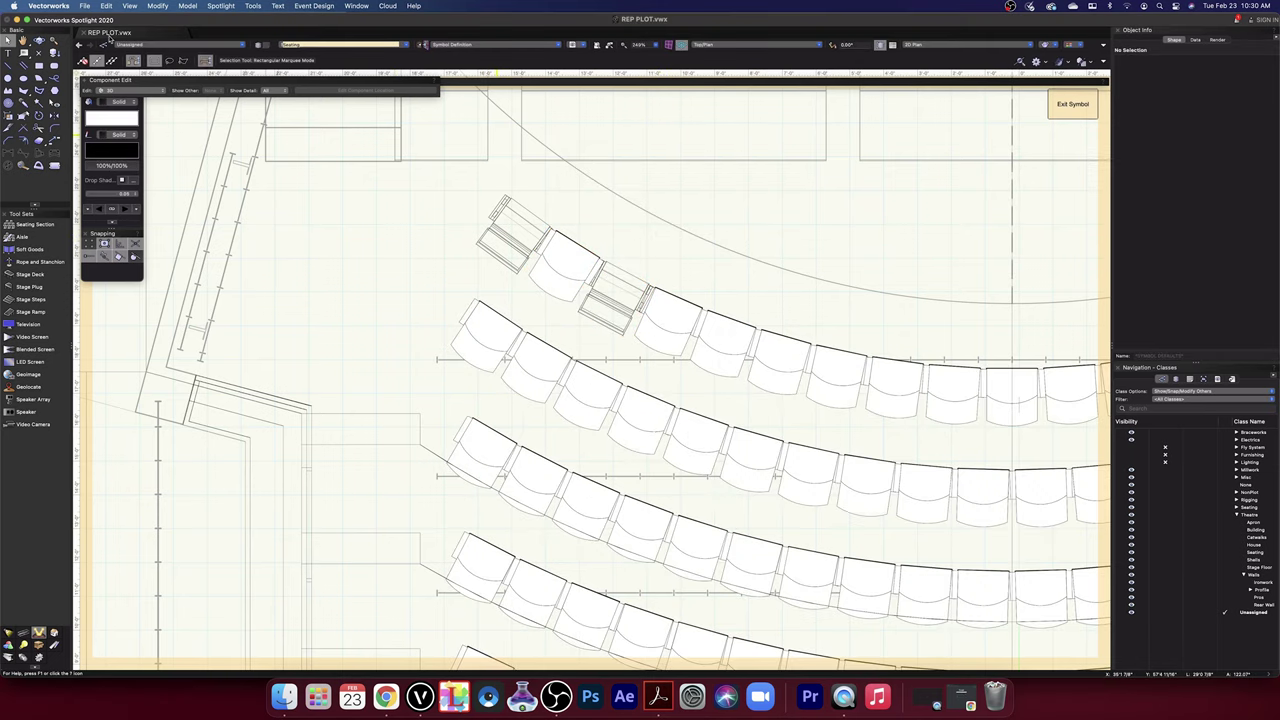
{"action": "left_click", "coordinate": [38, 40]}
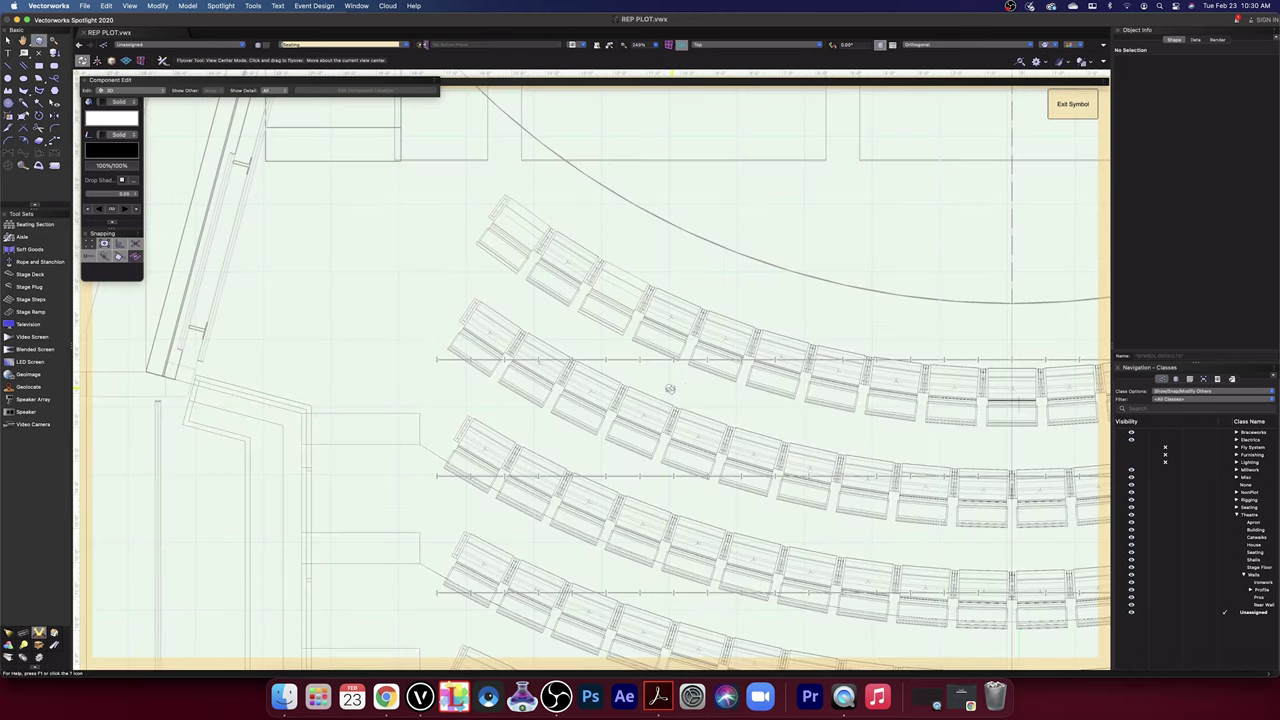
- Tilt the seating into a 3D view rendered with OpenGL and orbit over the rows
{"action": "mouse_move", "coordinate": [666, 386]}
{"action": "left_mouse_down"}
{"action": "mouse_move", "coordinate": [595, 317]}
{"action": "mouse_move", "coordinate": [968, 87]}
{"action": "left_mouse_up"}
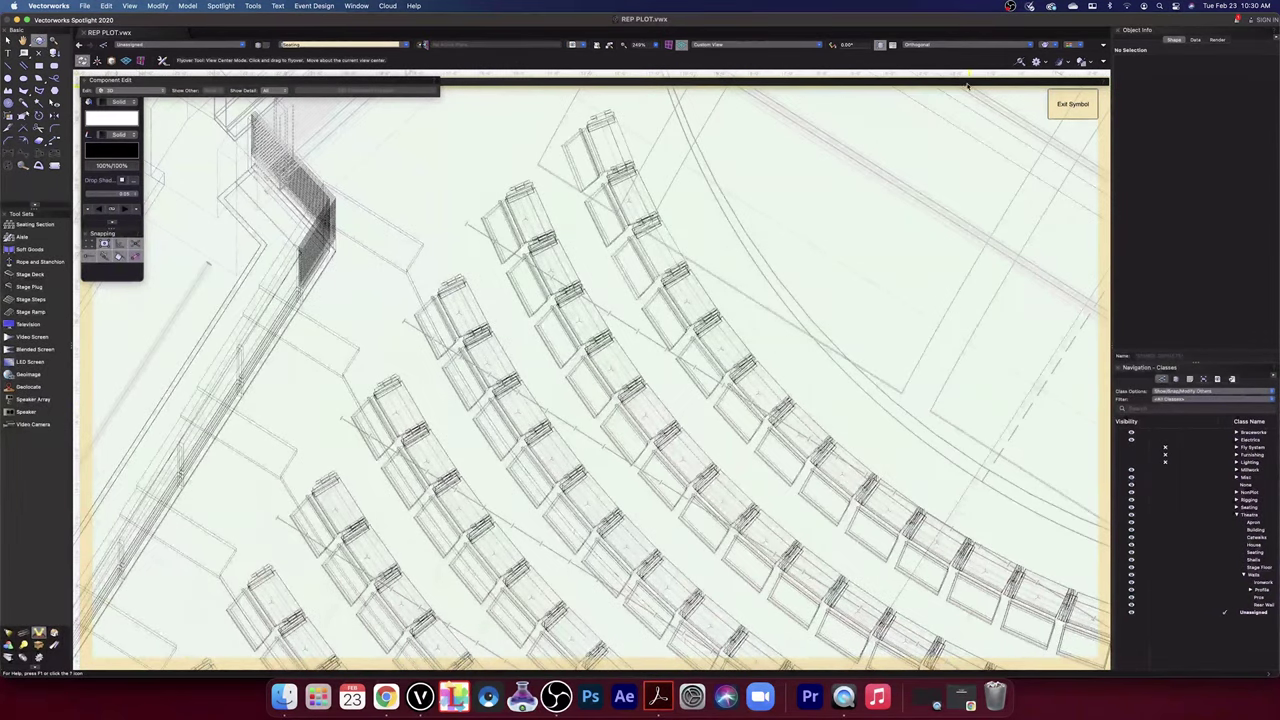
{"action": "left_click", "coordinate": [1047, 45]}
{"action": "left_click", "coordinate": [1062, 120]}
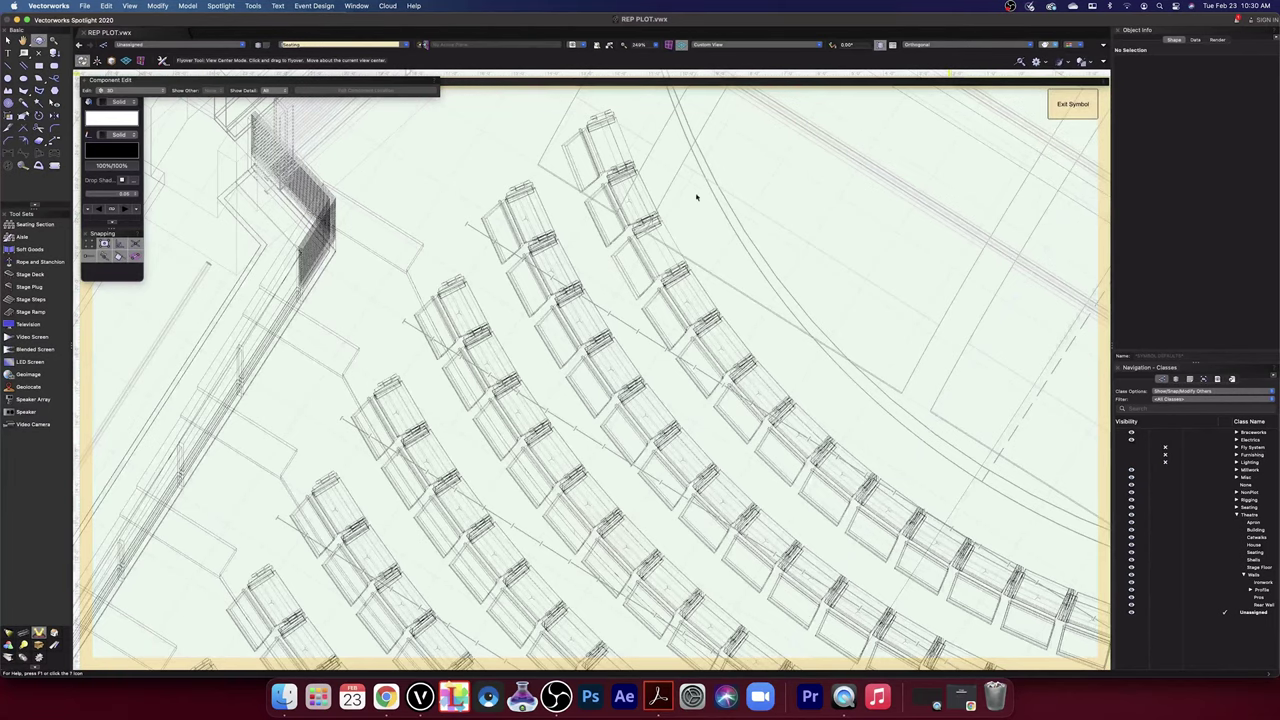
{"action": "left_click_drag", "start_coordinate": [652, 228], "coordinate": [766, 217]}
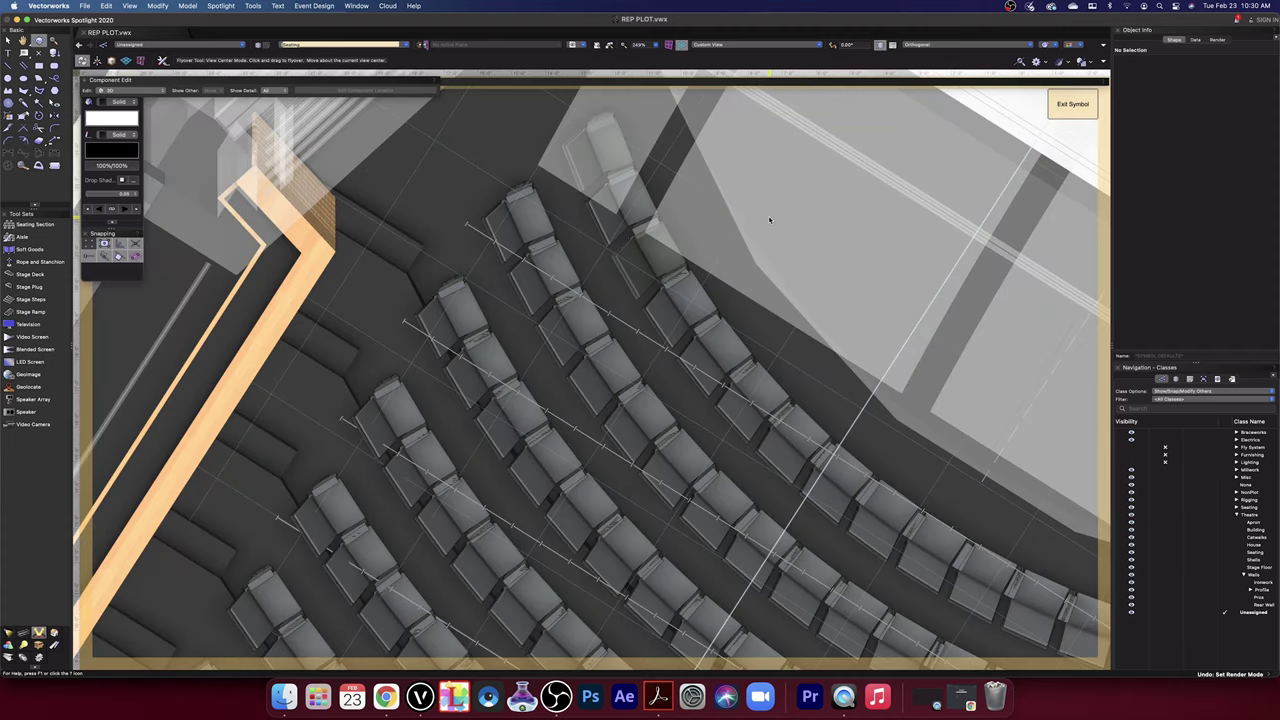
- Step back with repeated undos to the wide wireframe top view of the seating layout
{"action": "key", "text": "super+shift+w"}
{"action": "key", "text": "F5"}
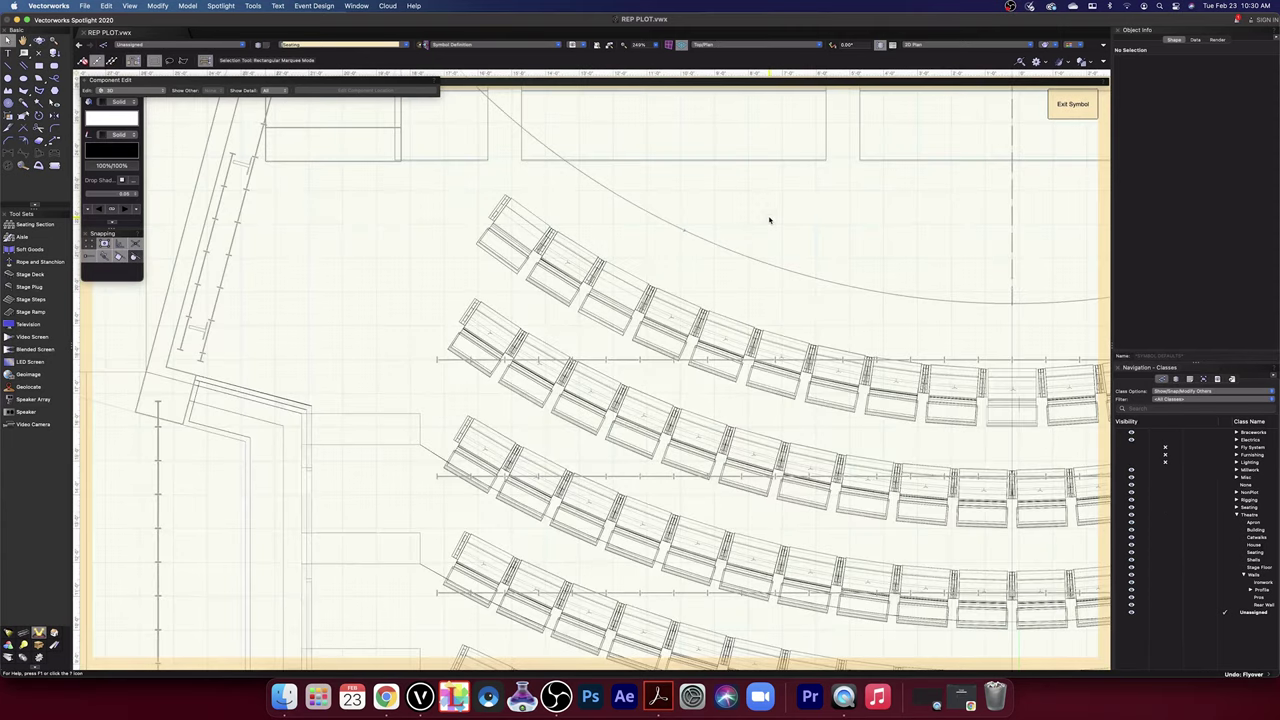
{"action": "key", "text": "super+z"}
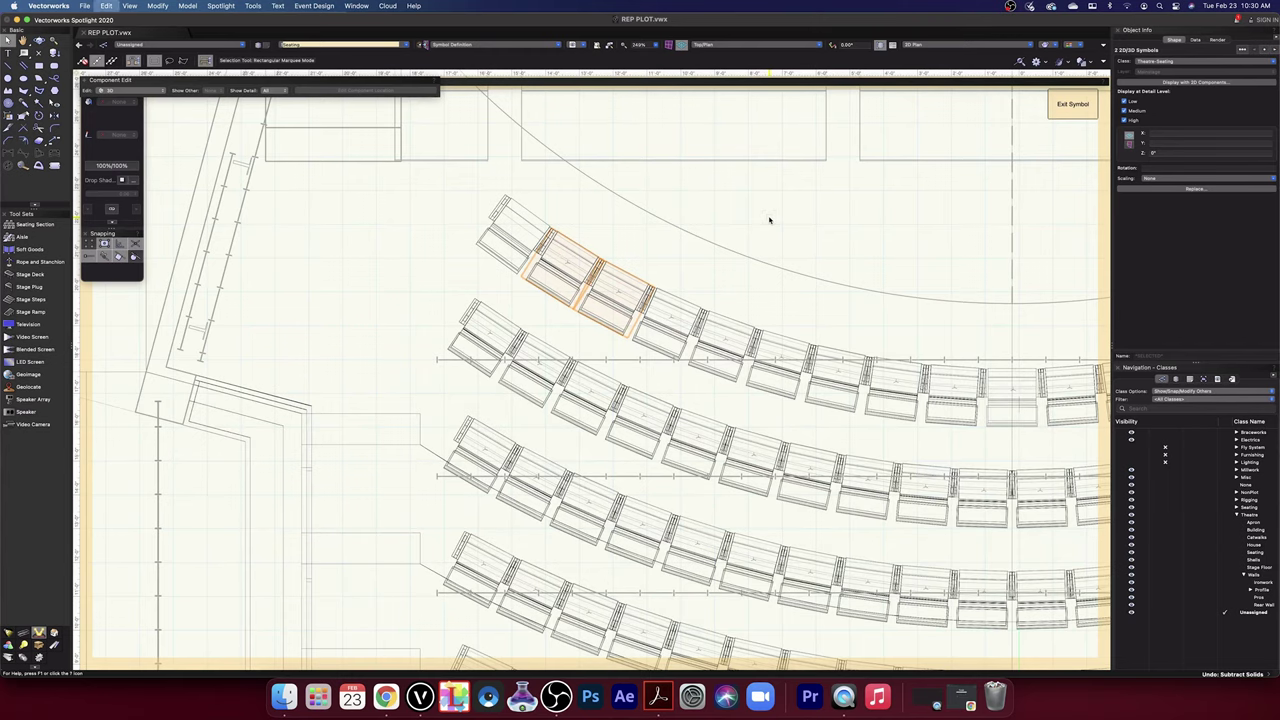
{"action": "key", "text": "super+z"}
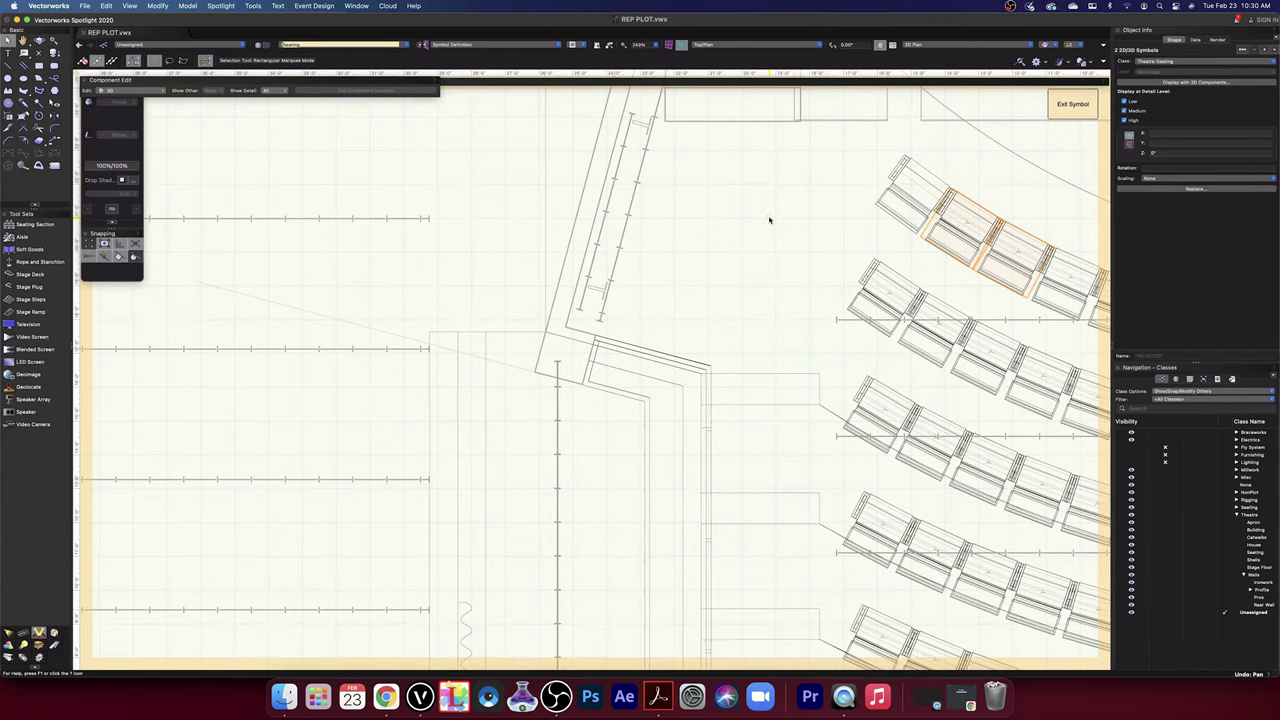
{"action": "key", "text": "super+z"}
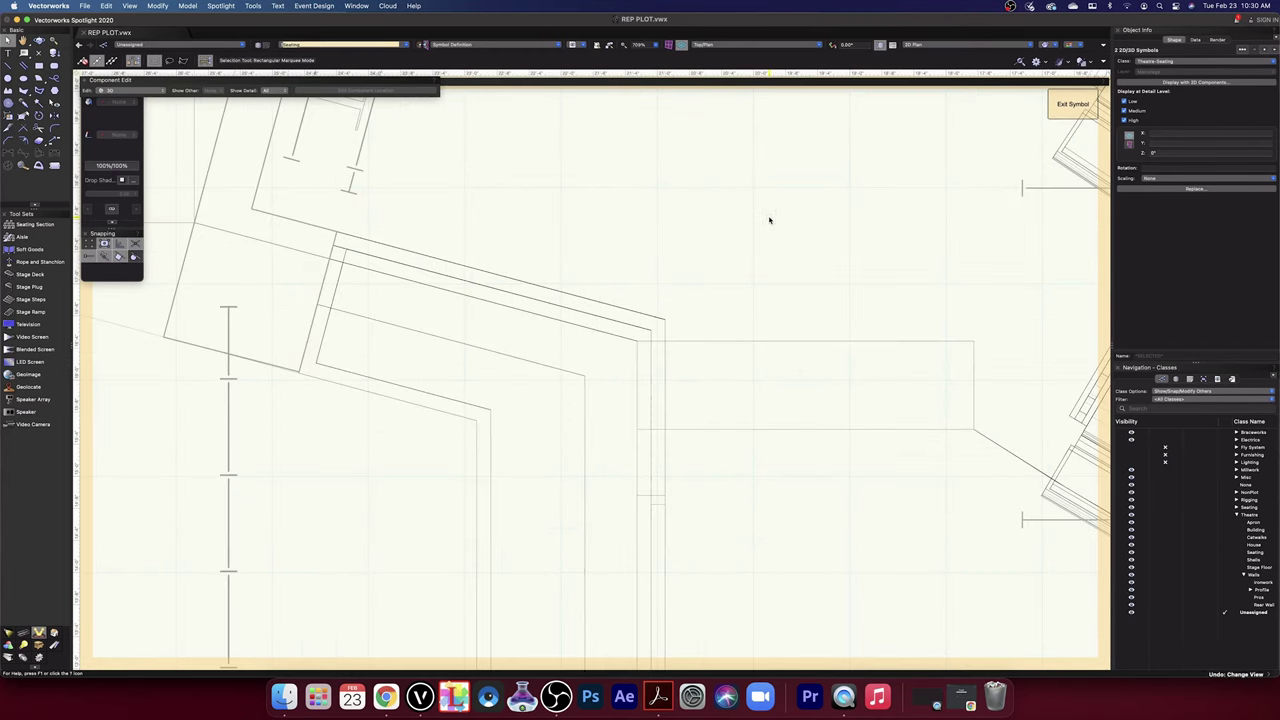
{"action": "key", "text": "super+z"}
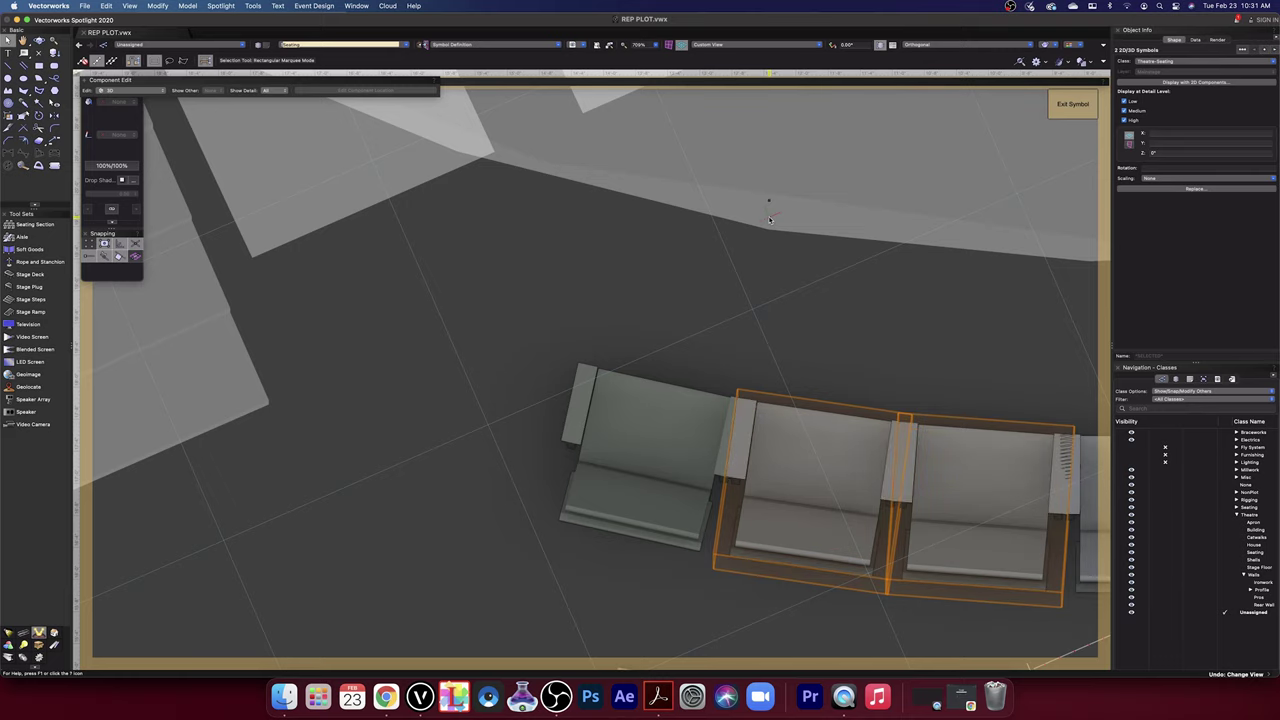
{"action": "key", "text": "super+z"}
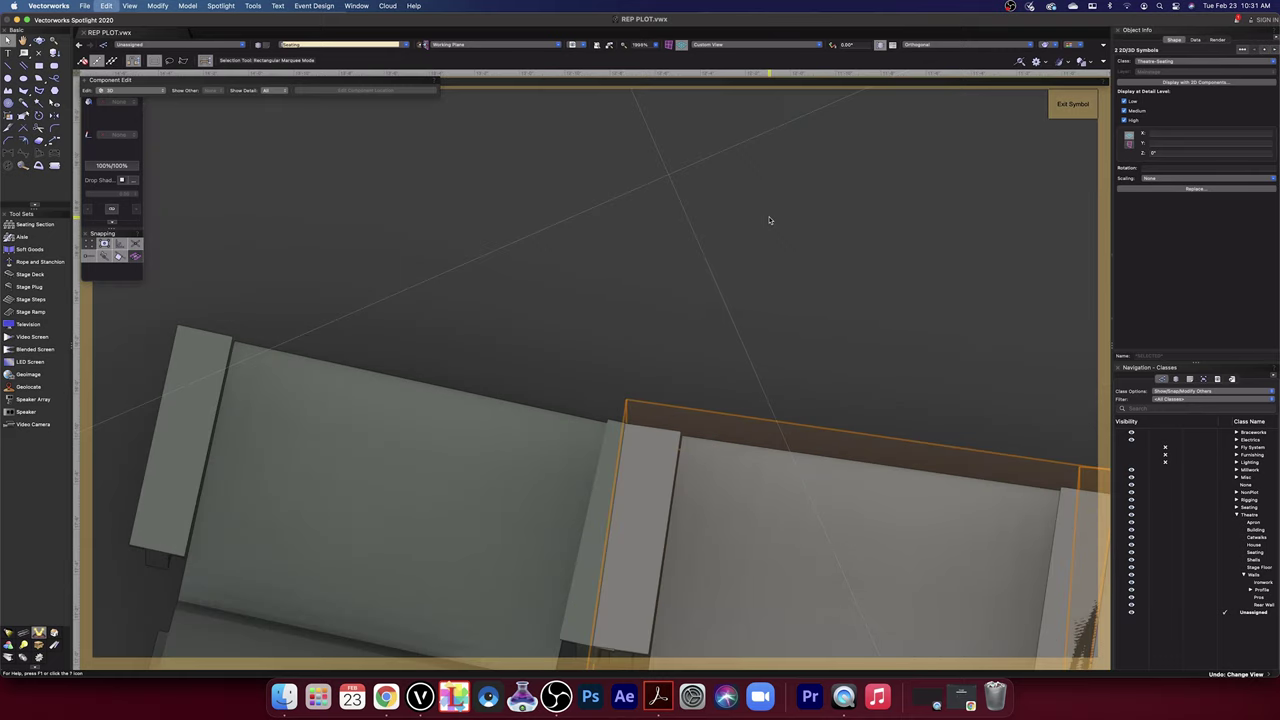
{"action": "key", "text": "super+z"}
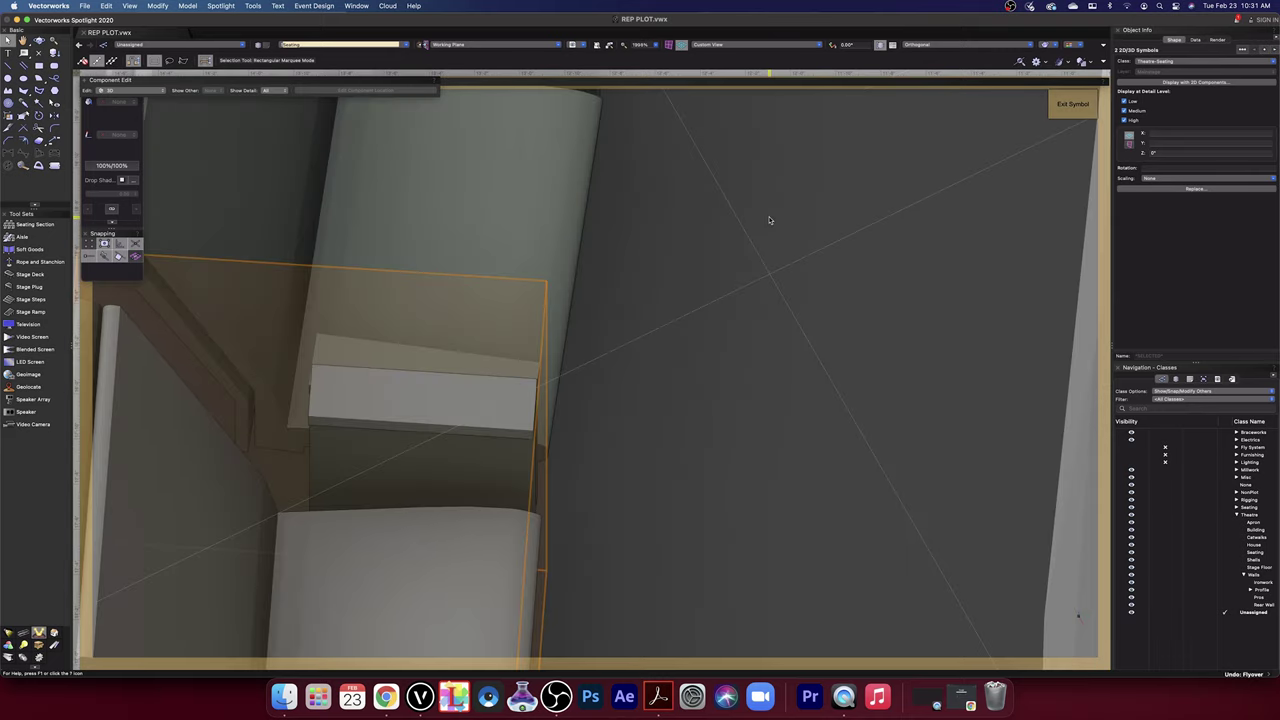
{"action": "key", "text": "super+z"}
{"action": "key", "text": "super+z"}
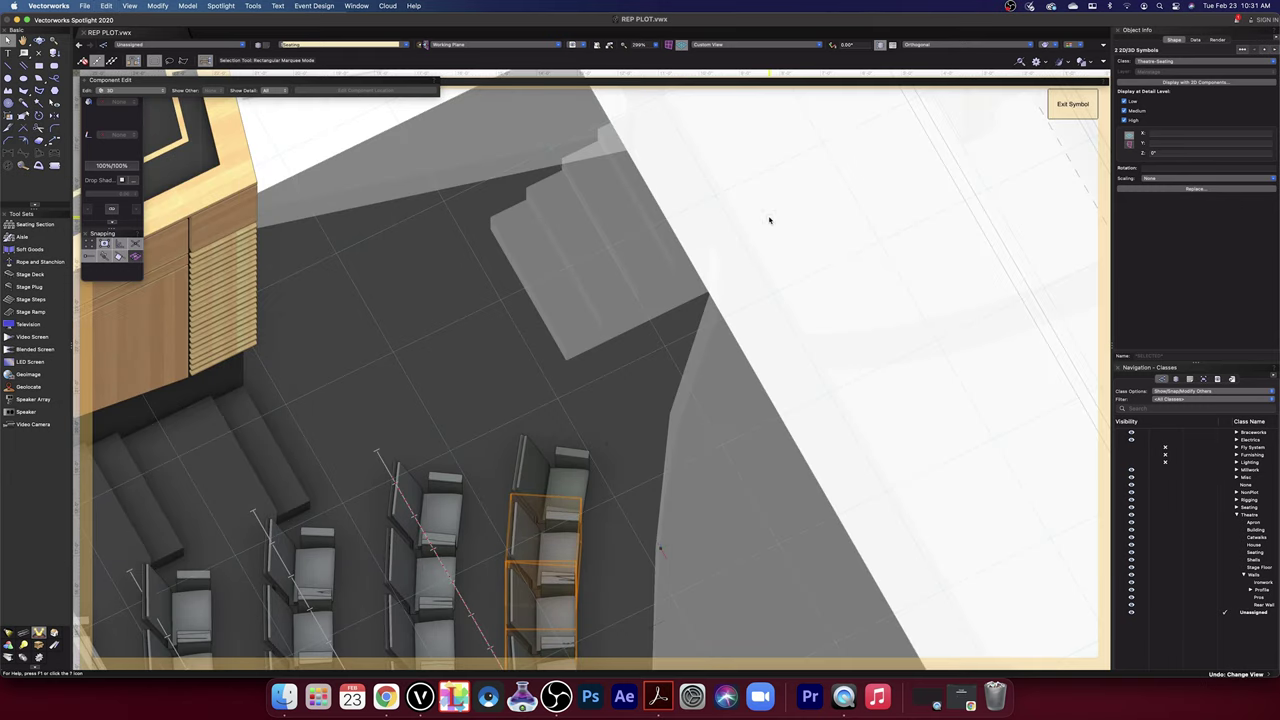
{"action": "key", "text": "super+z"}
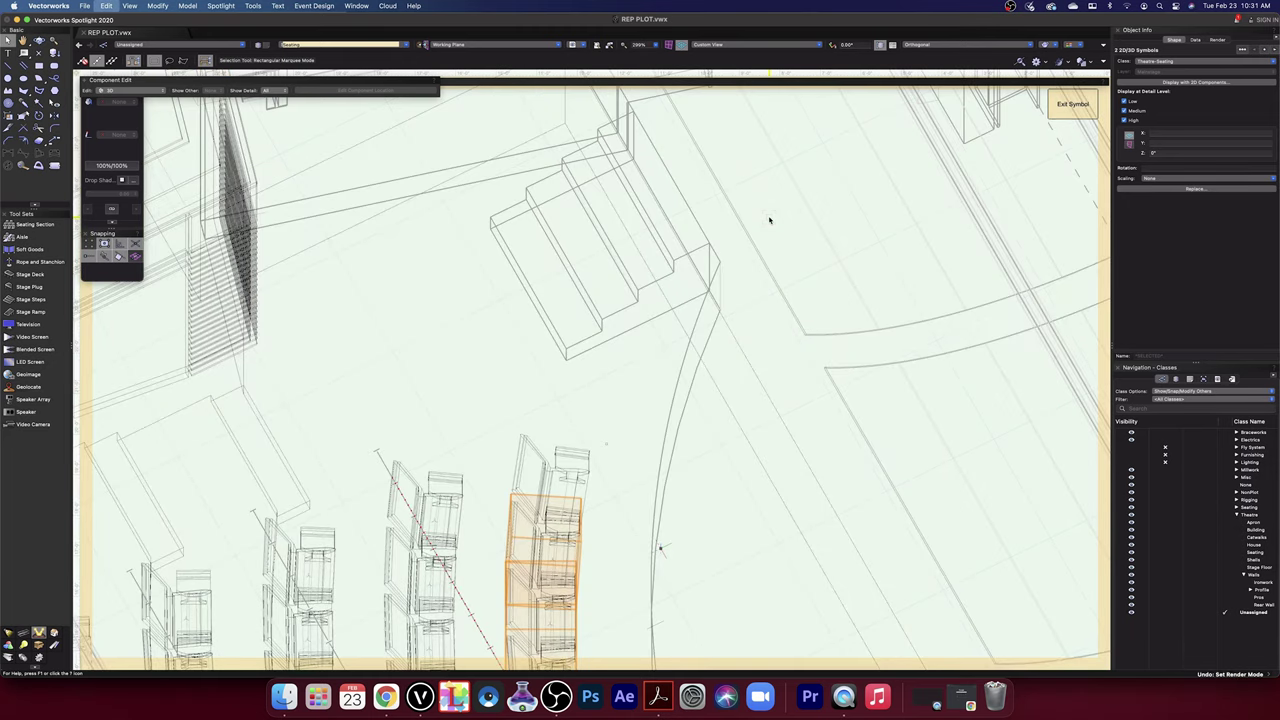
{"action": "key", "text": "super+z"}
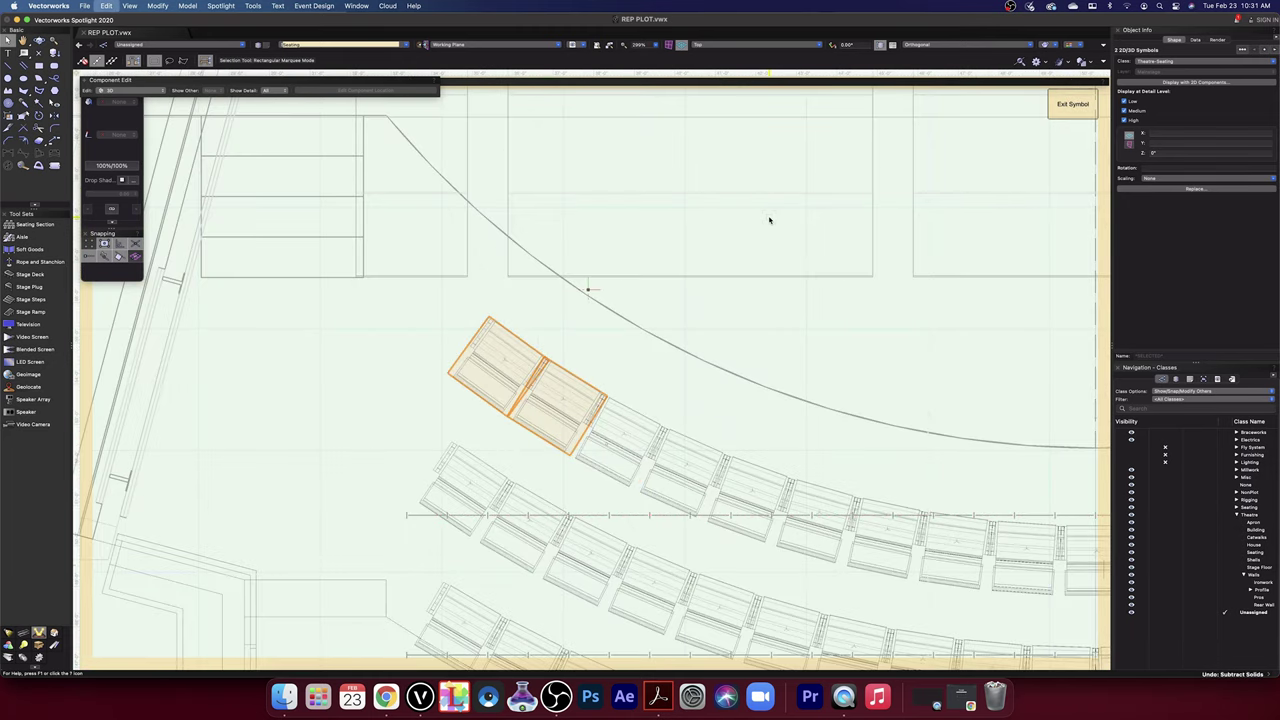
{"action": "key", "text": "super+z"}
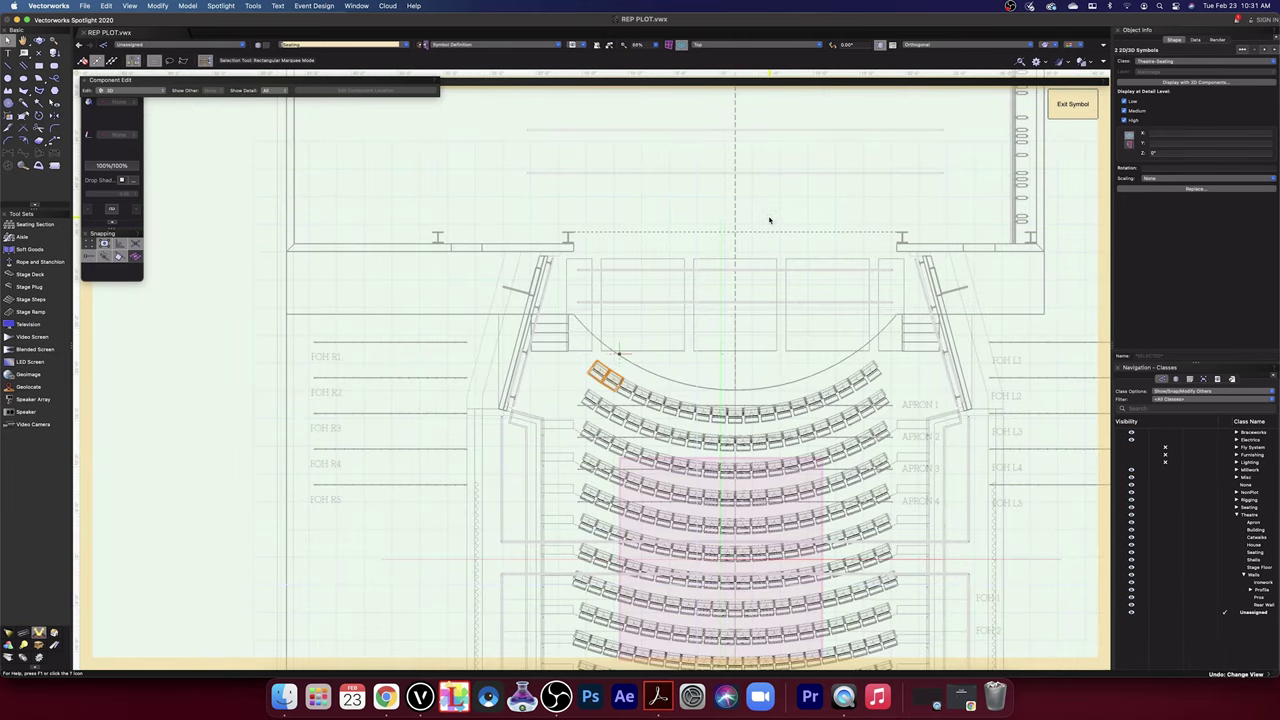
- Clear the seat selection and render the seating plan with OpenGL shading
{"action": "left_click", "coordinate": [580, 386]}
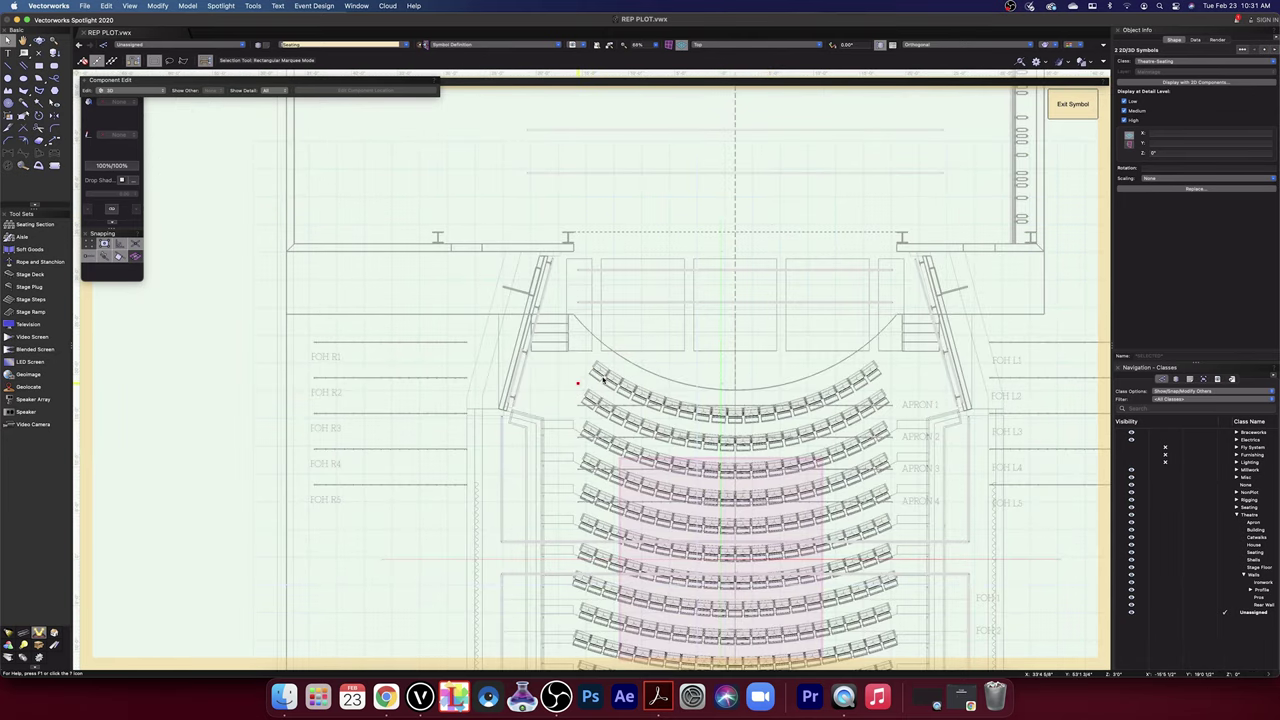
{"action": "left_click", "coordinate": [1060, 45]}
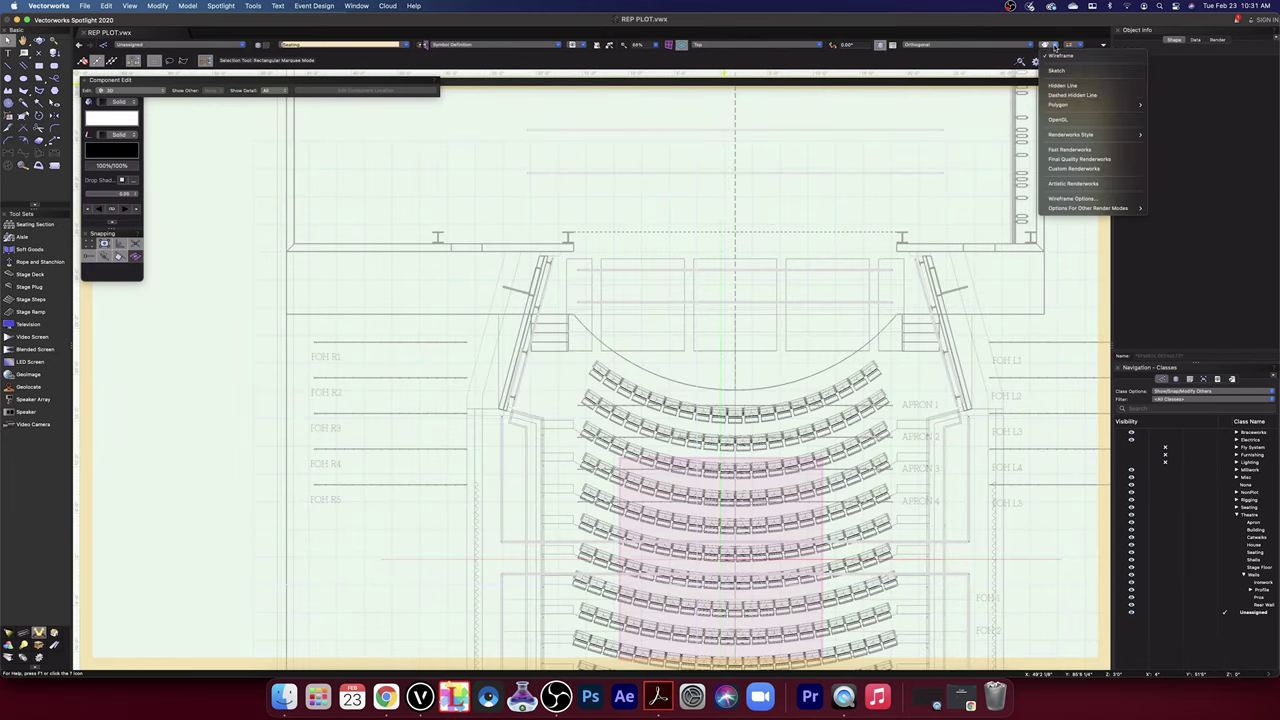
{"action": "left_click", "coordinate": [1076, 120]}
{"action": "scroll", "coordinate": [601, 375], "scroll_direction": "up", "scroll_amount": 5}
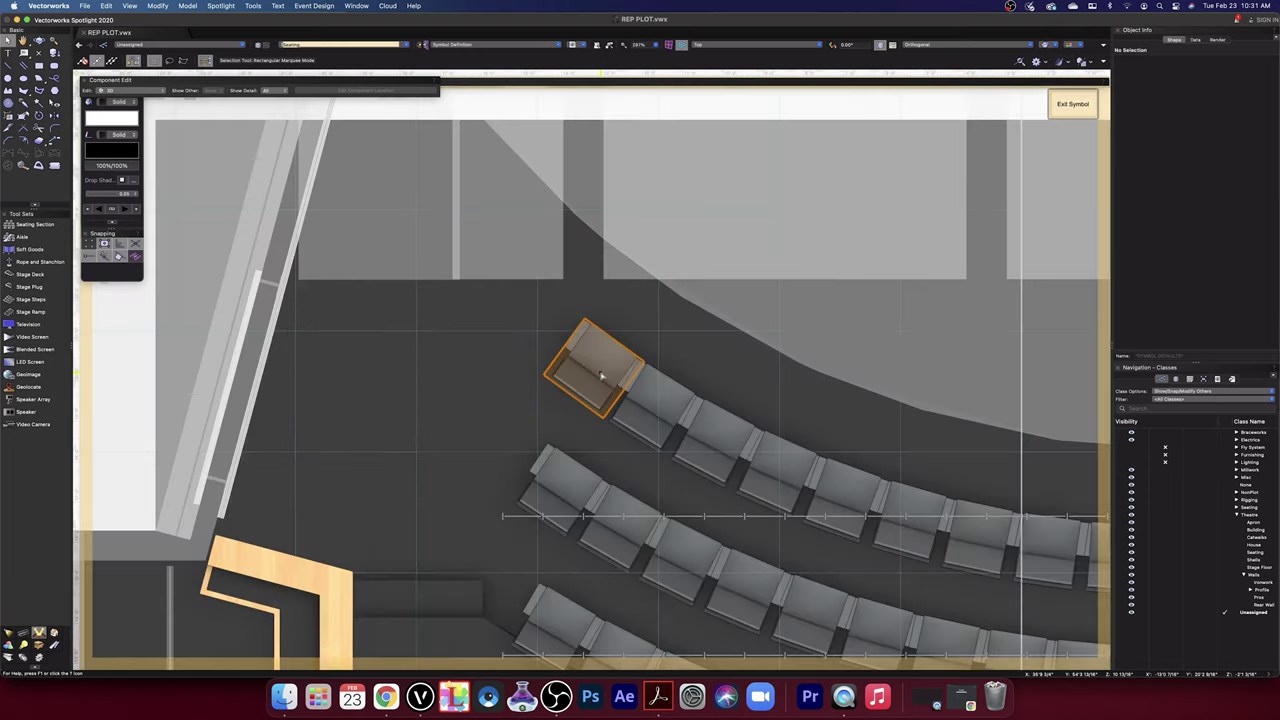
{"action": "scroll", "coordinate": [601, 375], "scroll_direction": "up", "scroll_amount": 4}
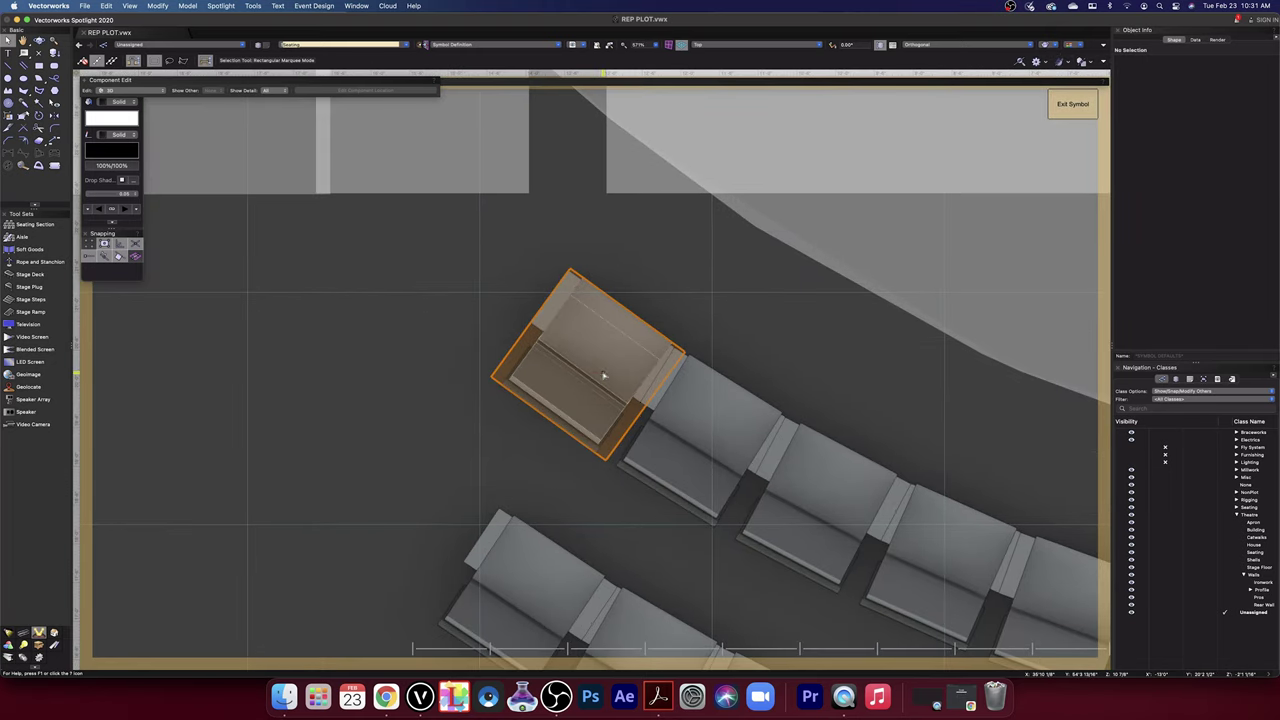
{"action": "scroll", "coordinate": [793, 389], "scroll_direction": "up", "scroll_amount": 5}
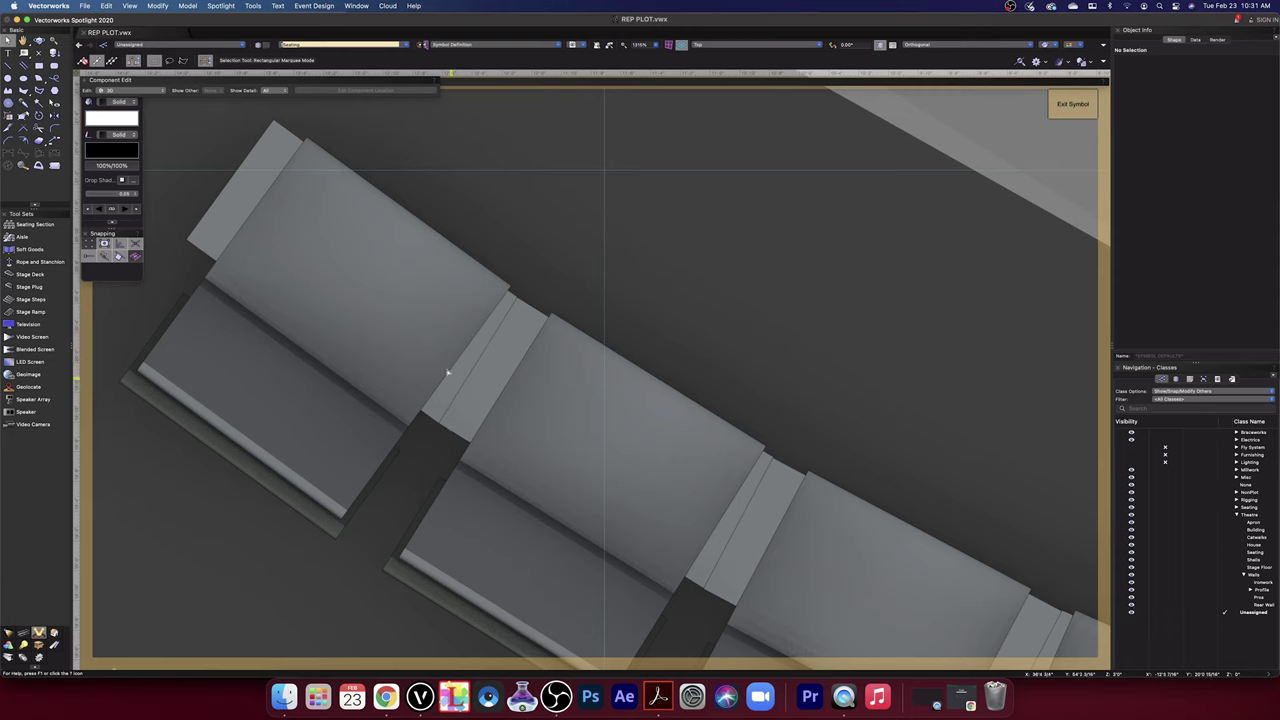
{"action": "scroll", "coordinate": [800, 404], "scroll_direction": "down", "scroll_amount": 10}
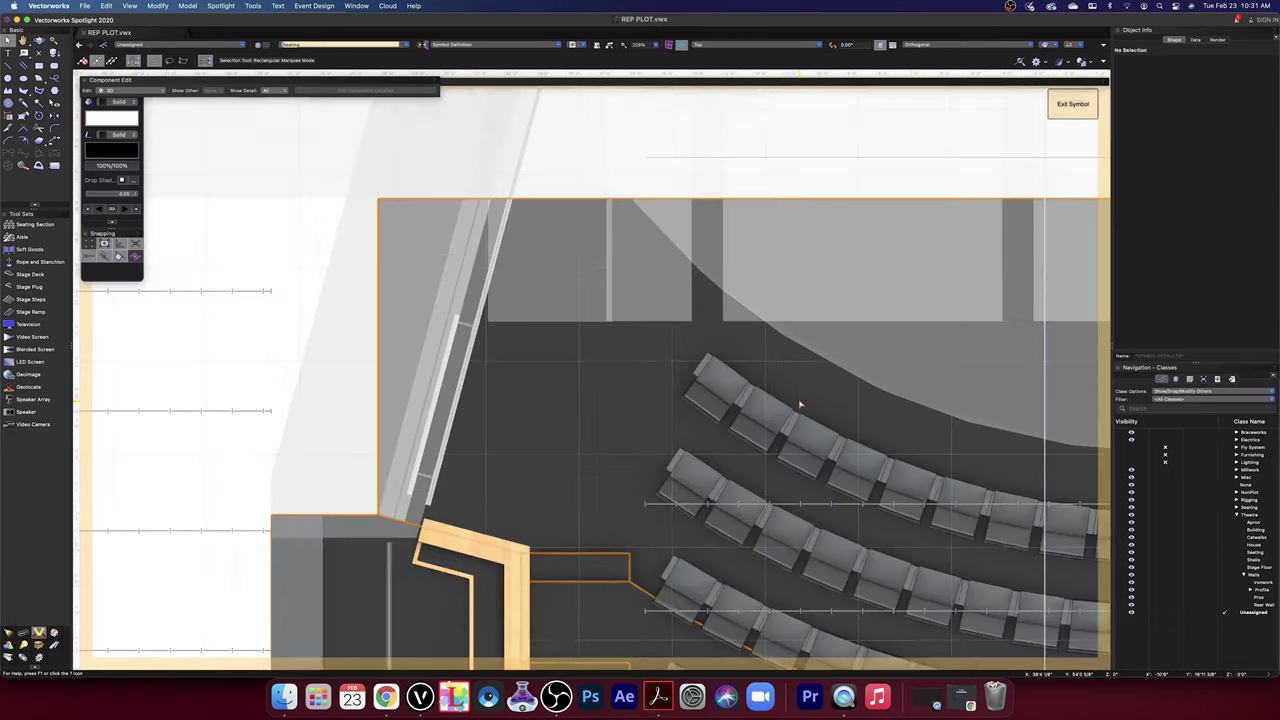
{"action": "scroll", "coordinate": [800, 404], "scroll_direction": "down", "scroll_amount": 3}
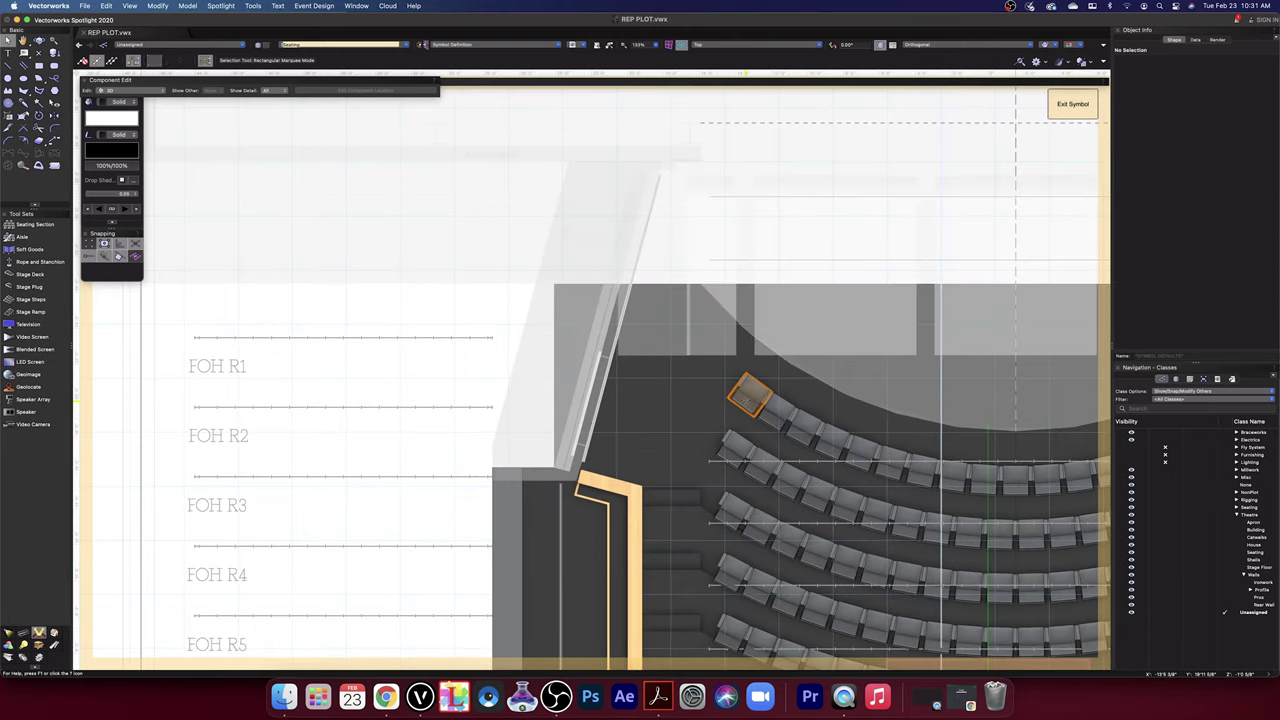
- Open the end seat symbol's 3D component, select the corner extrude, and show the 3D Modeling tool set
{"action": "double_click", "coordinate": [745, 400]}
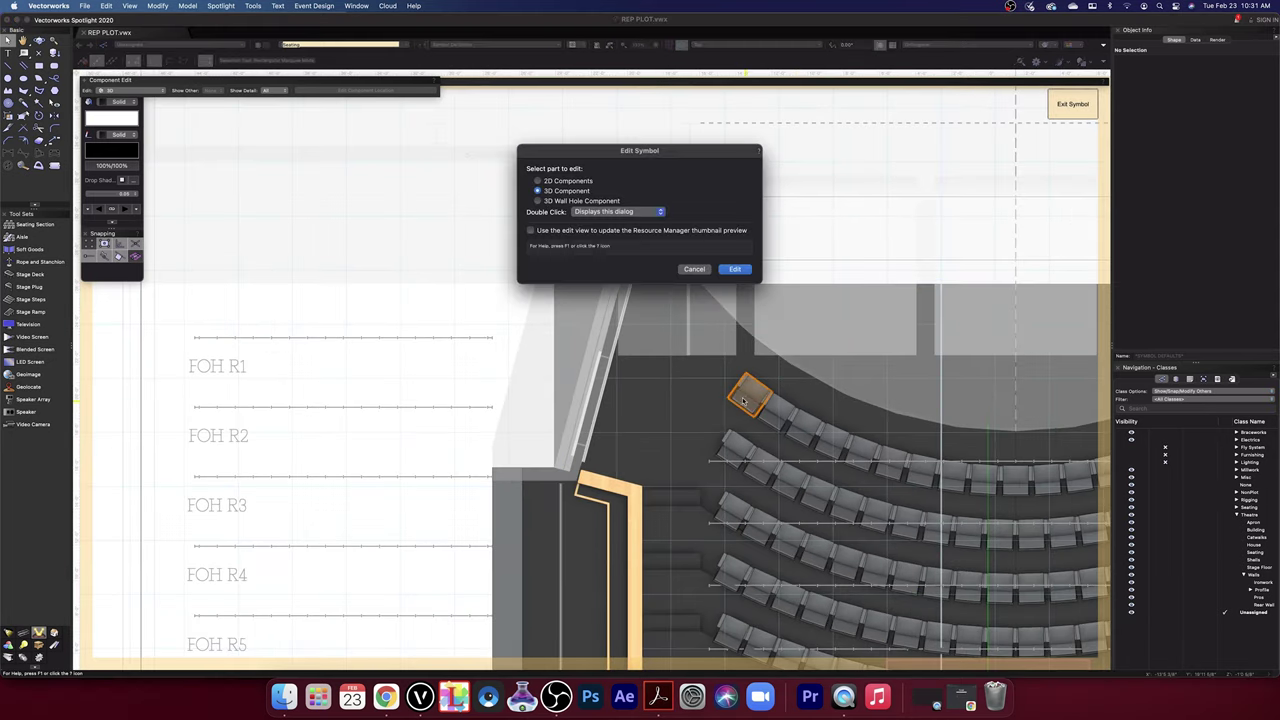
{"action": "left_click", "coordinate": [734, 270]}
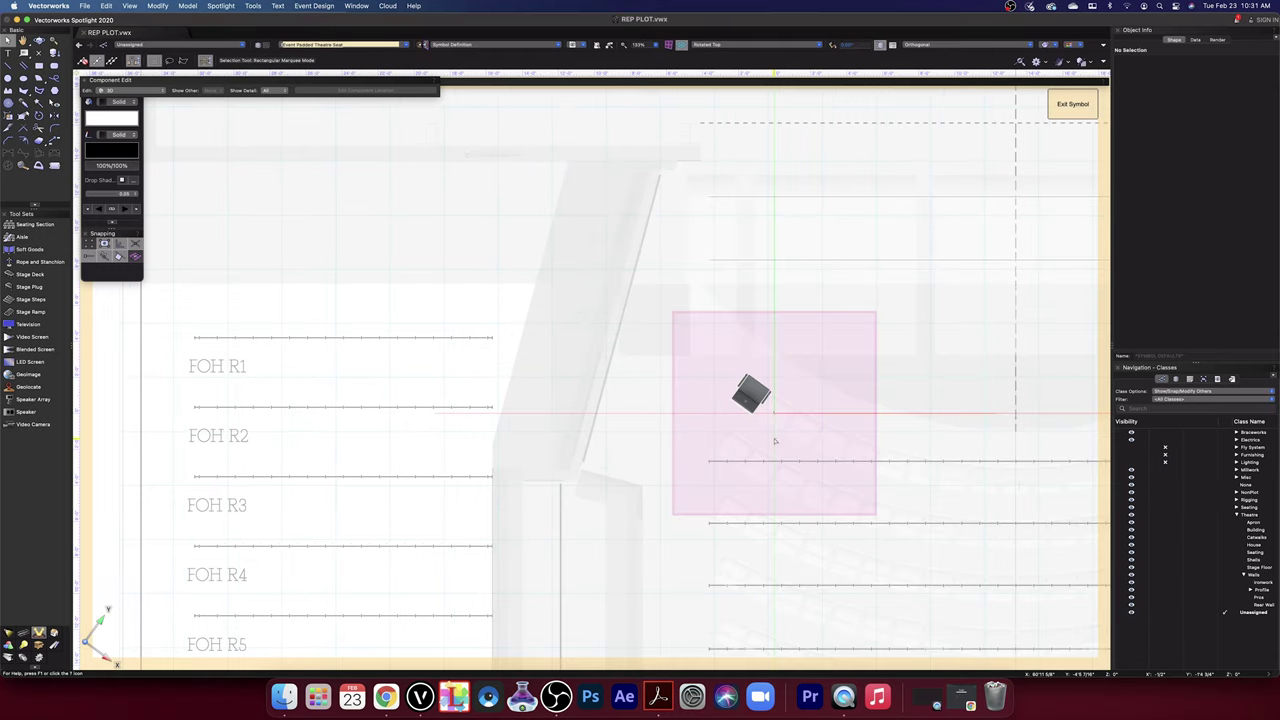
{"action": "scroll", "coordinate": [765, 405], "scroll_direction": "up", "scroll_amount": 10}
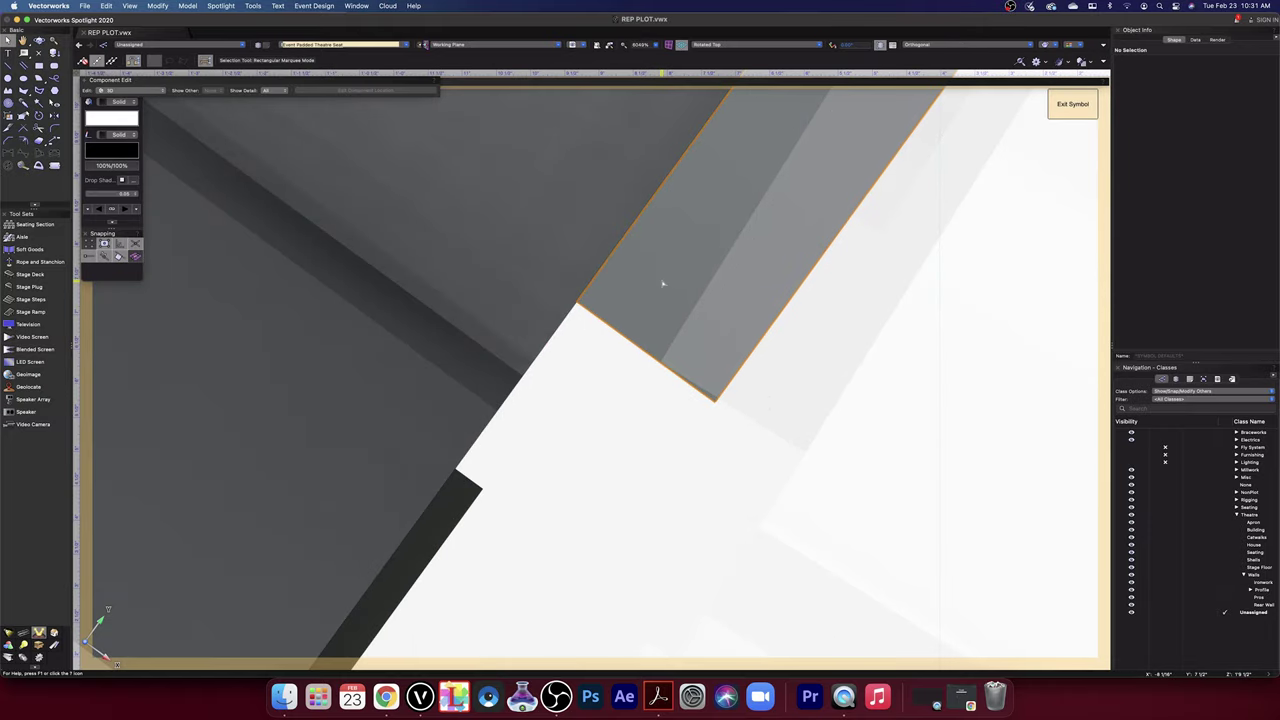
{"action": "left_click", "coordinate": [663, 283]}
{"action": "scroll", "coordinate": [651, 280], "scroll_direction": "down", "scroll_amount": 3}
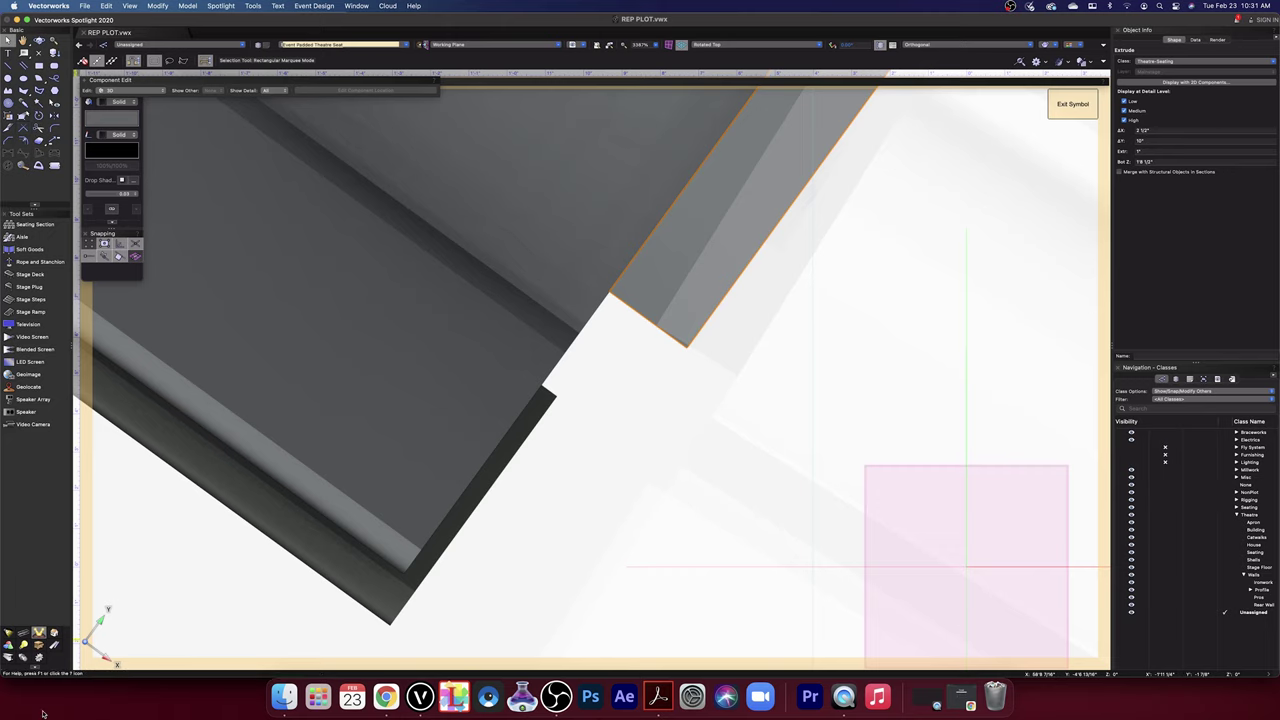
{"action": "left_click", "coordinate": [9, 646]}
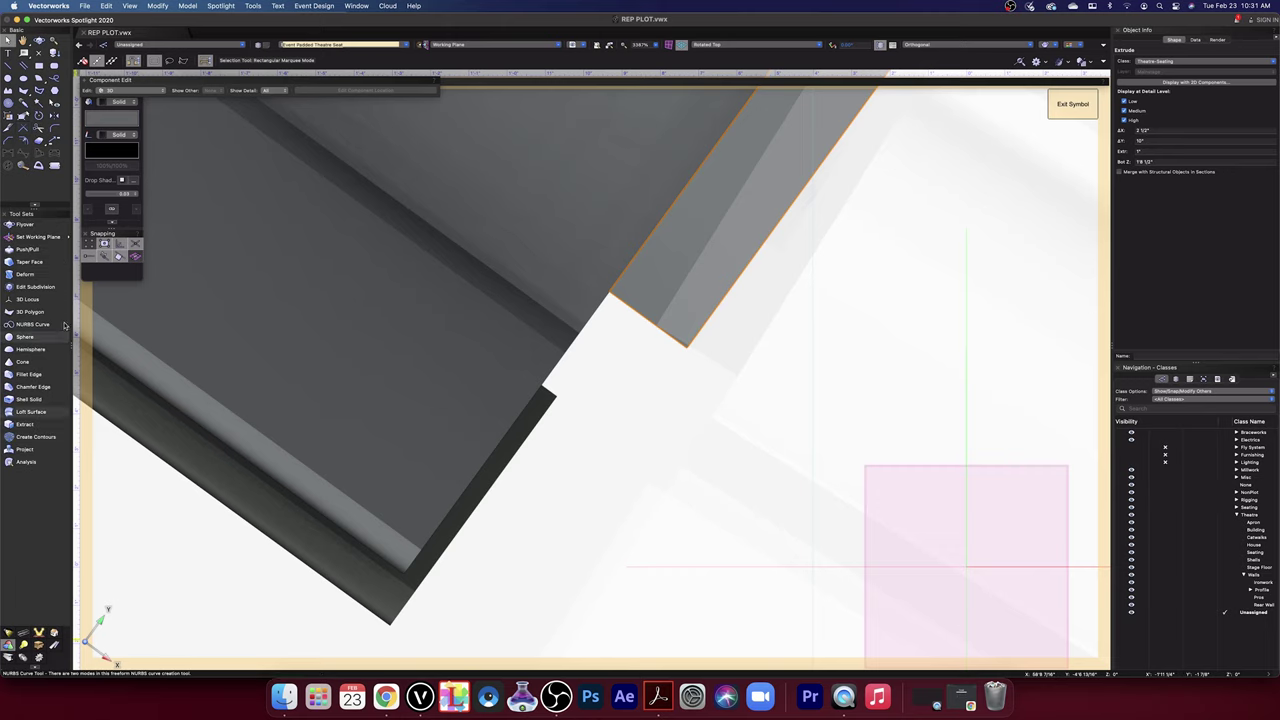
- Orbit to an angled view and push the armrest's thin top strip in by 3/4"
{"action": "left_click", "coordinate": [10, 251]}
{"action": "scroll", "coordinate": [900, 455], "scroll_direction": "down", "scroll_amount": 4}
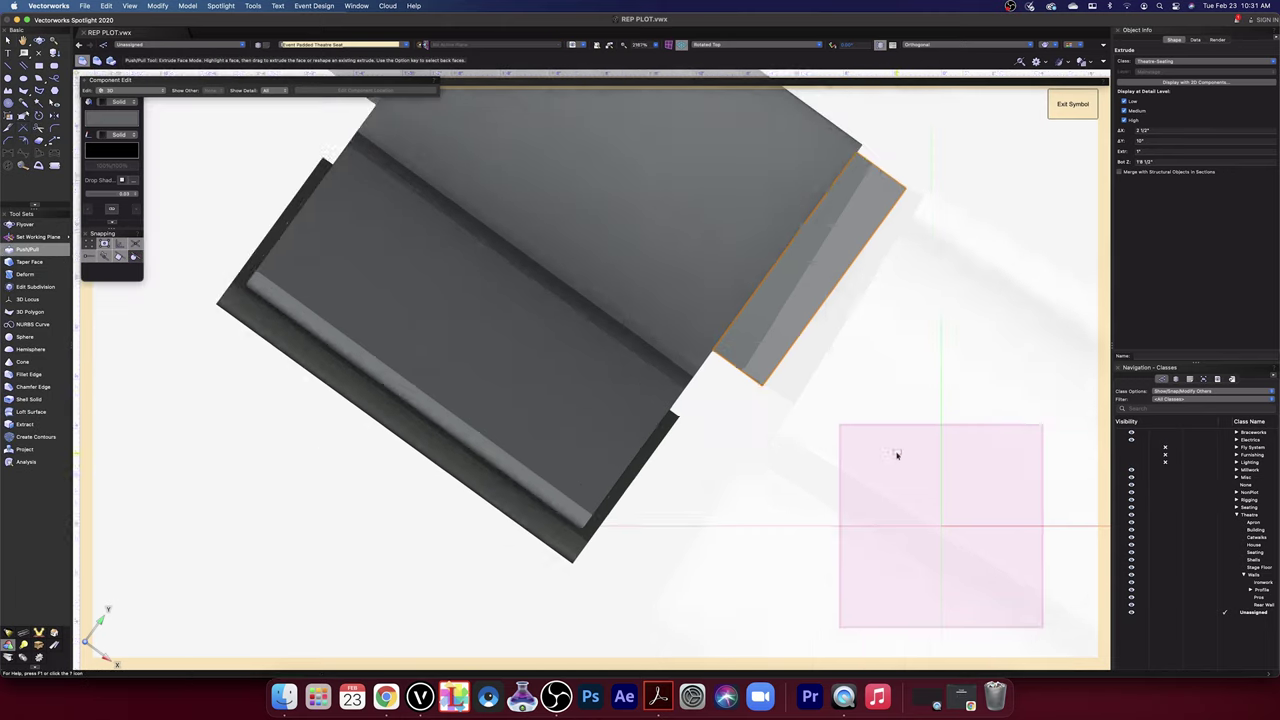
{"action": "left_click", "coordinate": [38, 38]}
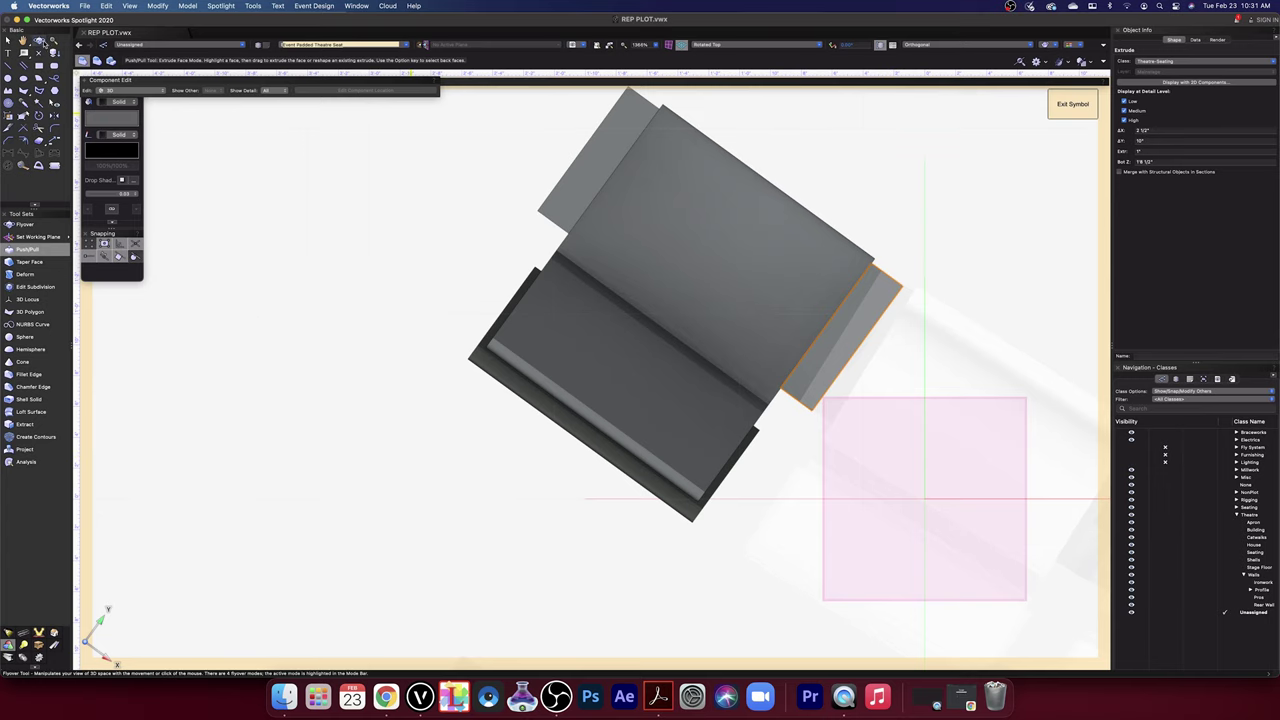
{"action": "left_click_drag", "start_coordinate": [872, 358], "coordinate": [830, 328]}
{"action": "left_click_drag", "start_coordinate": [817, 303], "coordinate": [839, 481]}
{"action": "left_click", "coordinate": [27, 249]}
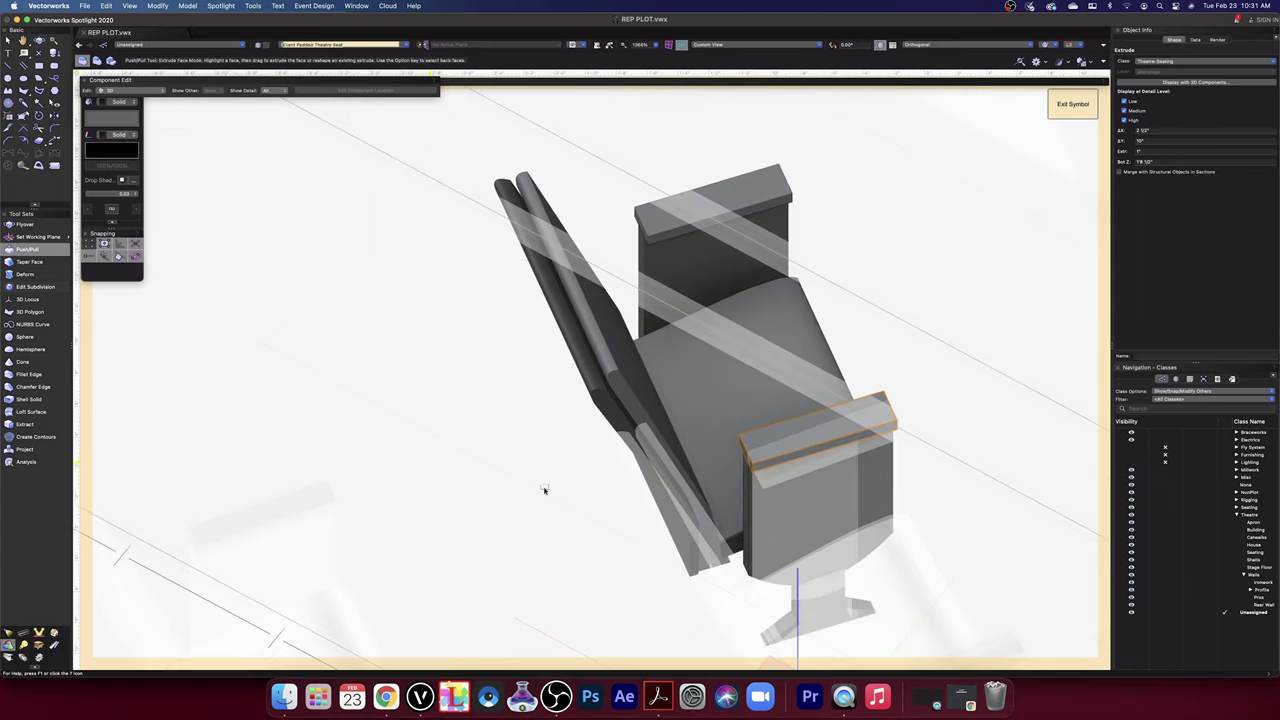
{"action": "scroll", "coordinate": [799, 474], "scroll_direction": "up", "scroll_amount": 3}
{"action": "scroll", "coordinate": [780, 465], "scroll_direction": "up", "scroll_amount": 2}
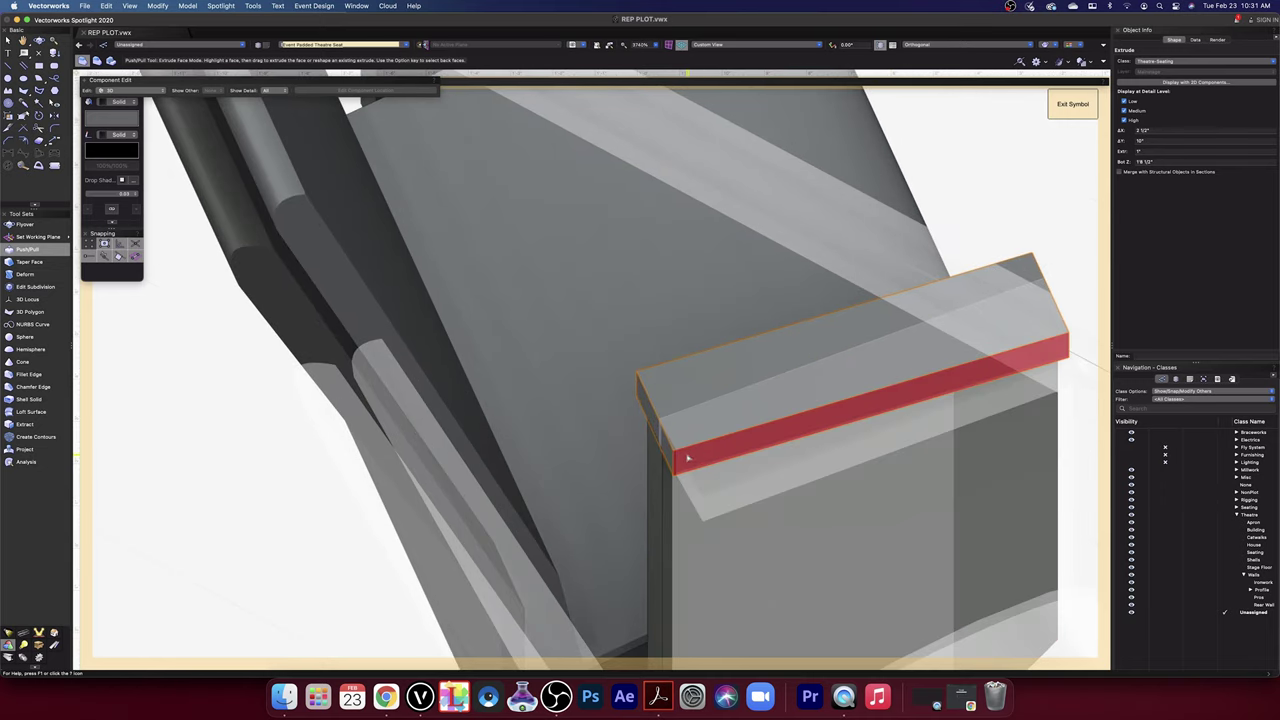
{"action": "left_click", "coordinate": [687, 455]}
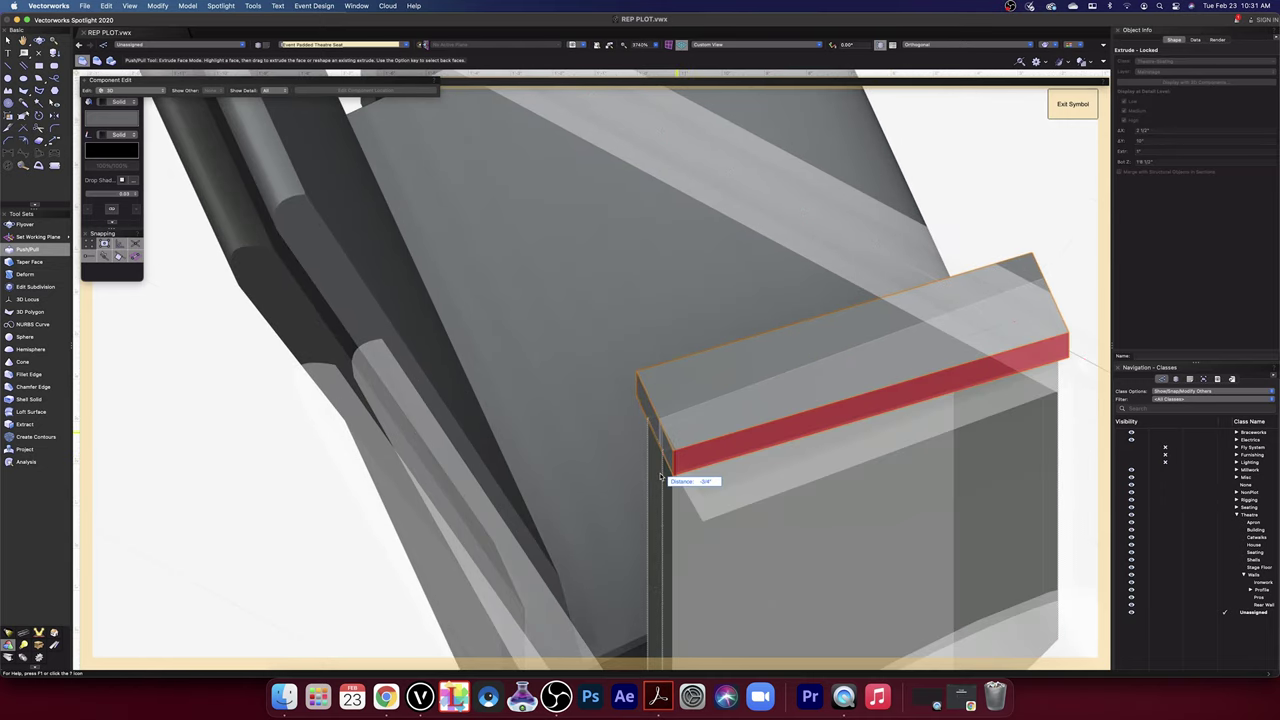
{"action": "left_click", "coordinate": [660, 478]}
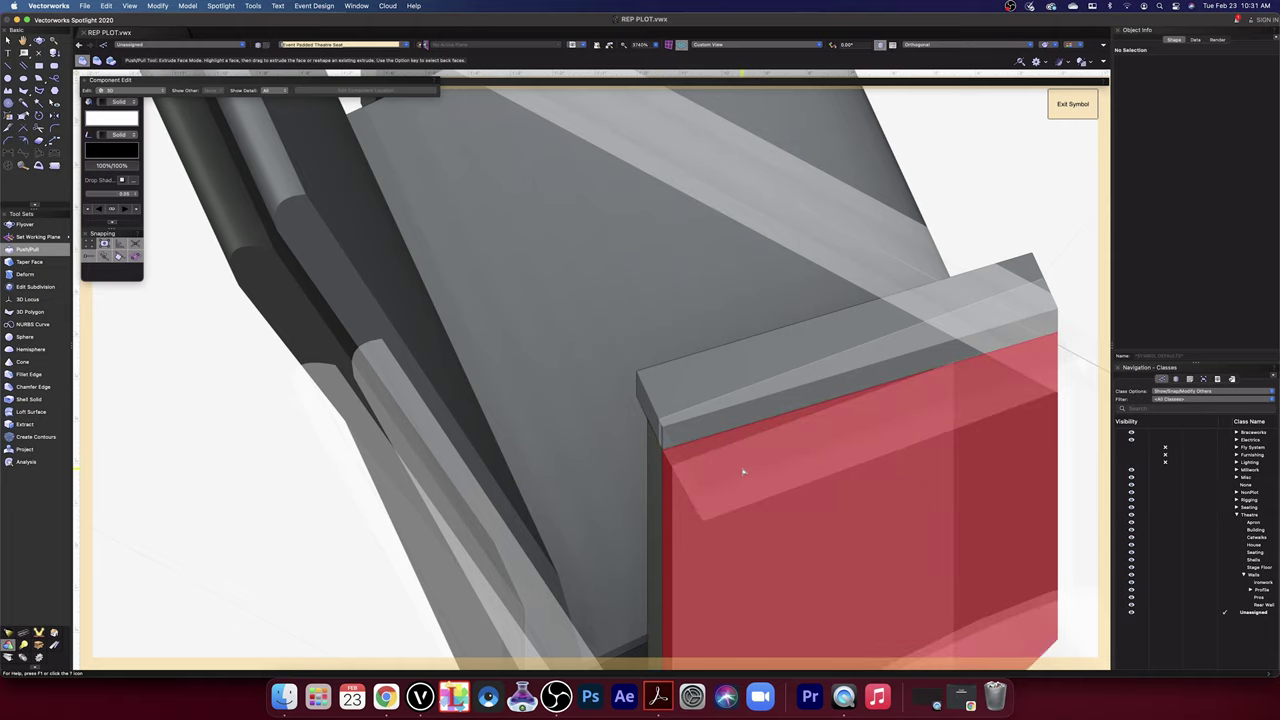
{"action": "scroll", "coordinate": [743, 466], "scroll_direction": "down", "scroll_amount": 5}
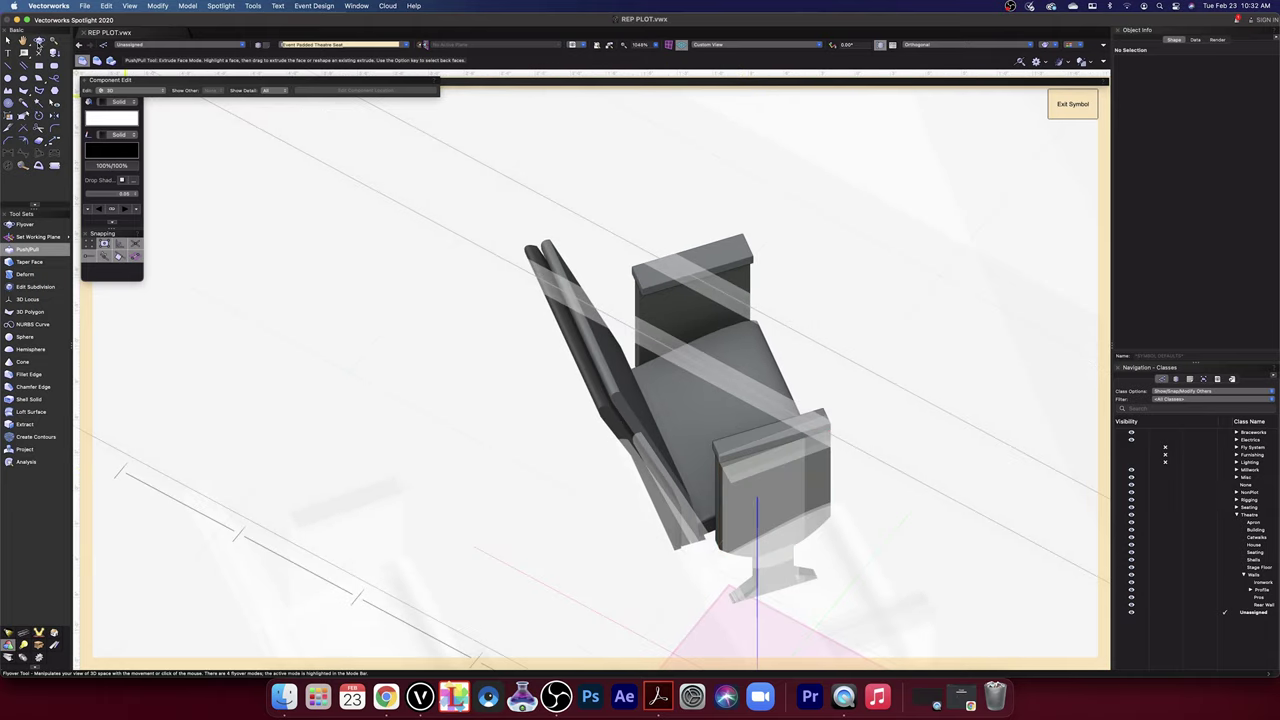
- Orbit around the seat and push the armrest's front face in by 3/4"
{"action": "key", "text": "shift+c"}
{"action": "left_click_drag", "start_coordinate": [494, 380], "coordinate": [598, 549]}
{"action": "scroll", "coordinate": [603, 415], "scroll_direction": "down", "scroll_amount": 7}
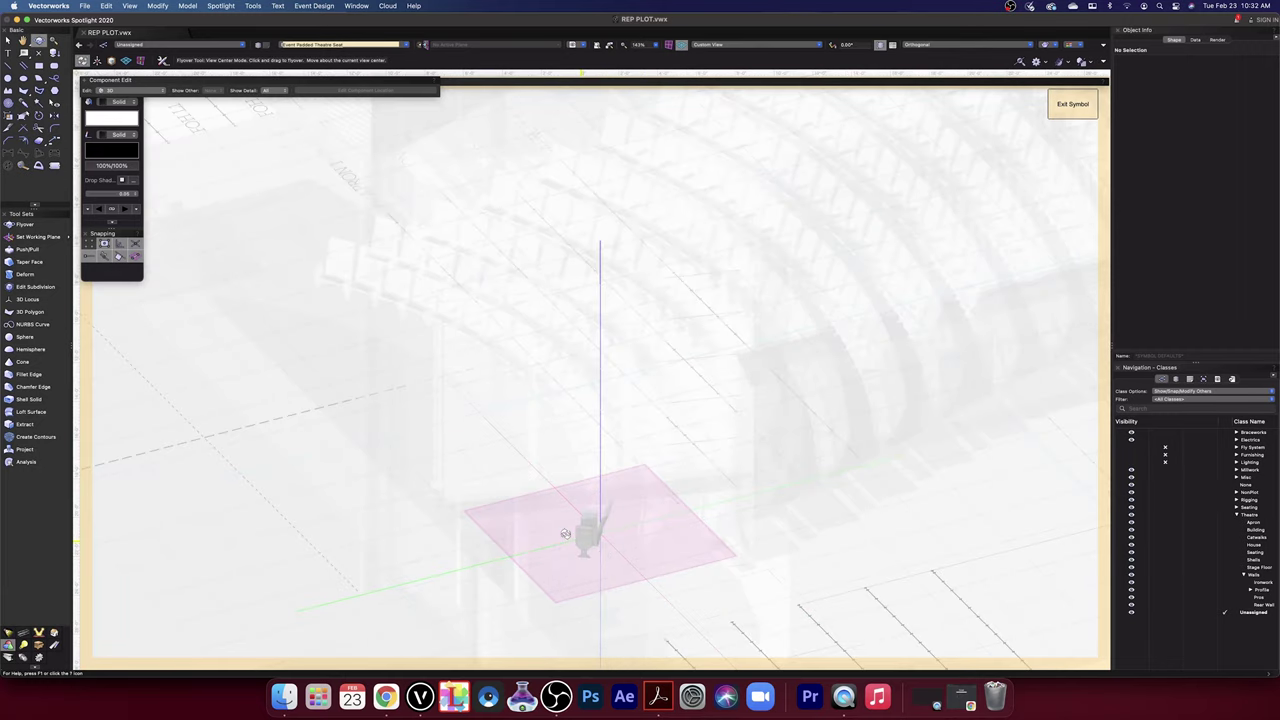
{"action": "scroll", "coordinate": [571, 535], "scroll_direction": "up", "scroll_amount": 2}
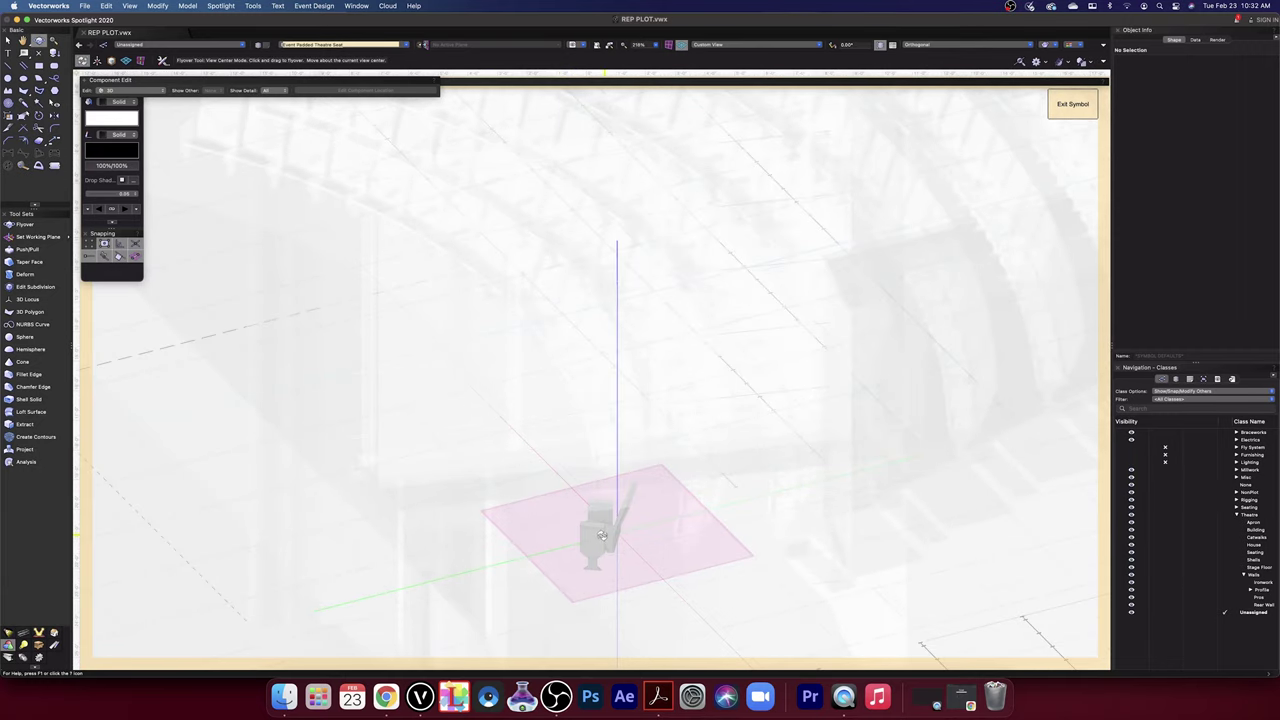
{"action": "scroll", "coordinate": [601, 535], "scroll_direction": "up", "scroll_amount": 4}
{"action": "scroll", "coordinate": [601, 535], "scroll_direction": "up", "scroll_amount": 5}
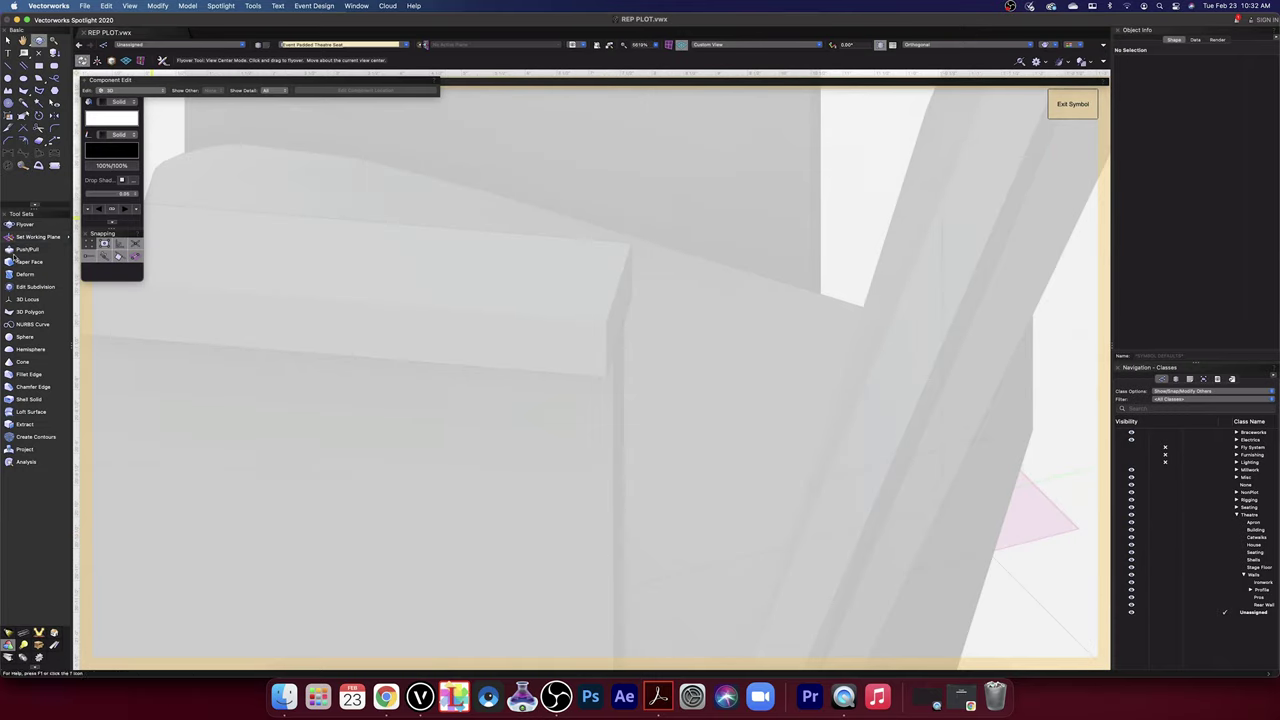
{"action": "left_click", "coordinate": [26, 249]}
{"action": "left_click", "coordinate": [586, 346]}
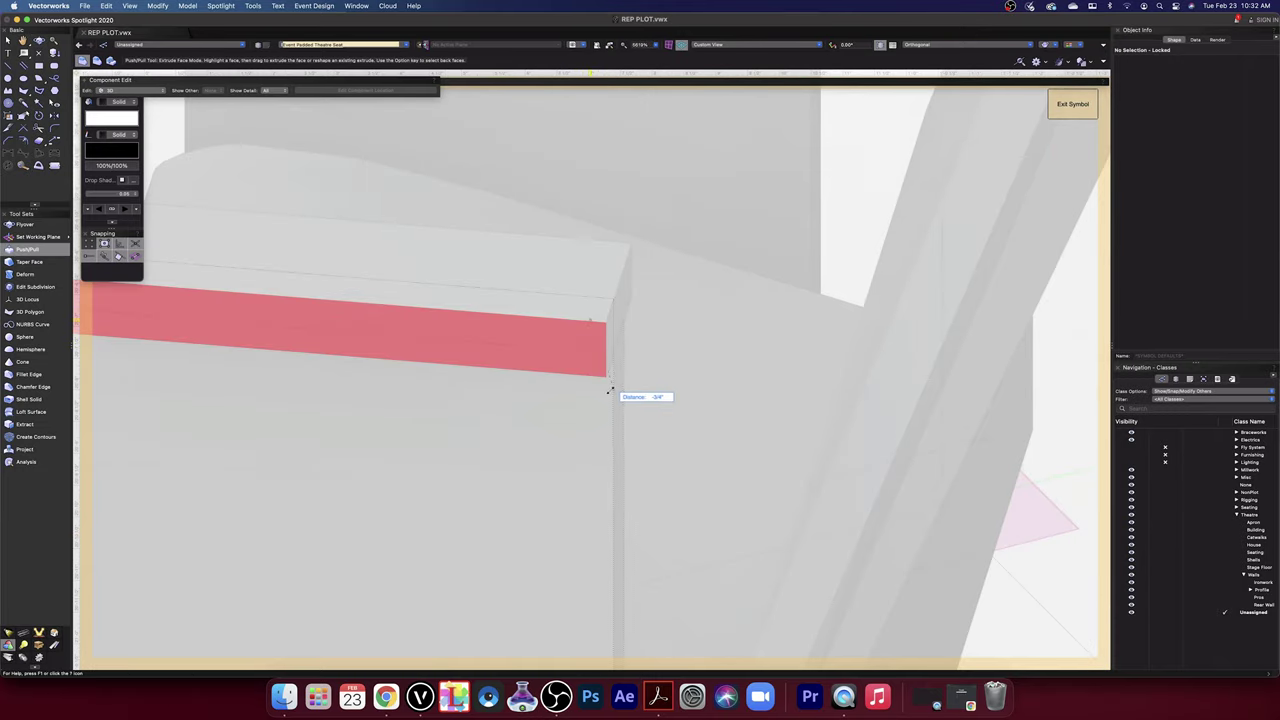
{"action": "left_click", "coordinate": [613, 395]}
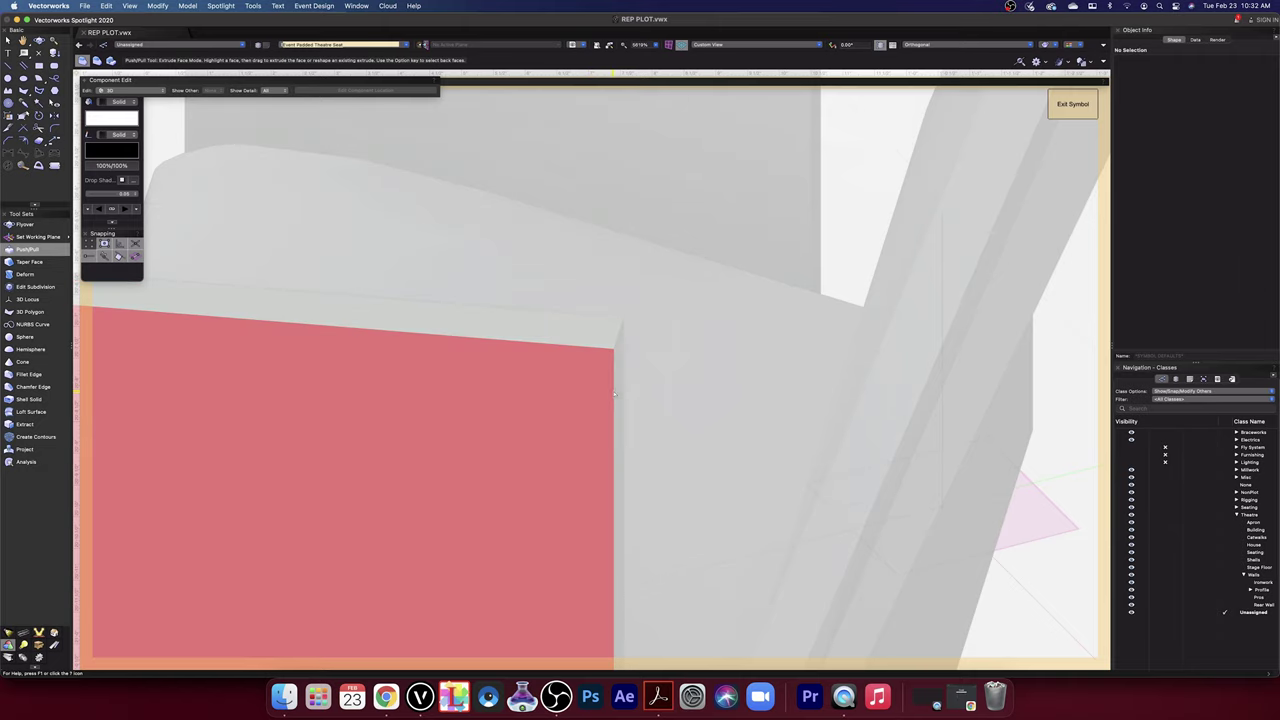
{"action": "left_click", "coordinate": [776, 45]}
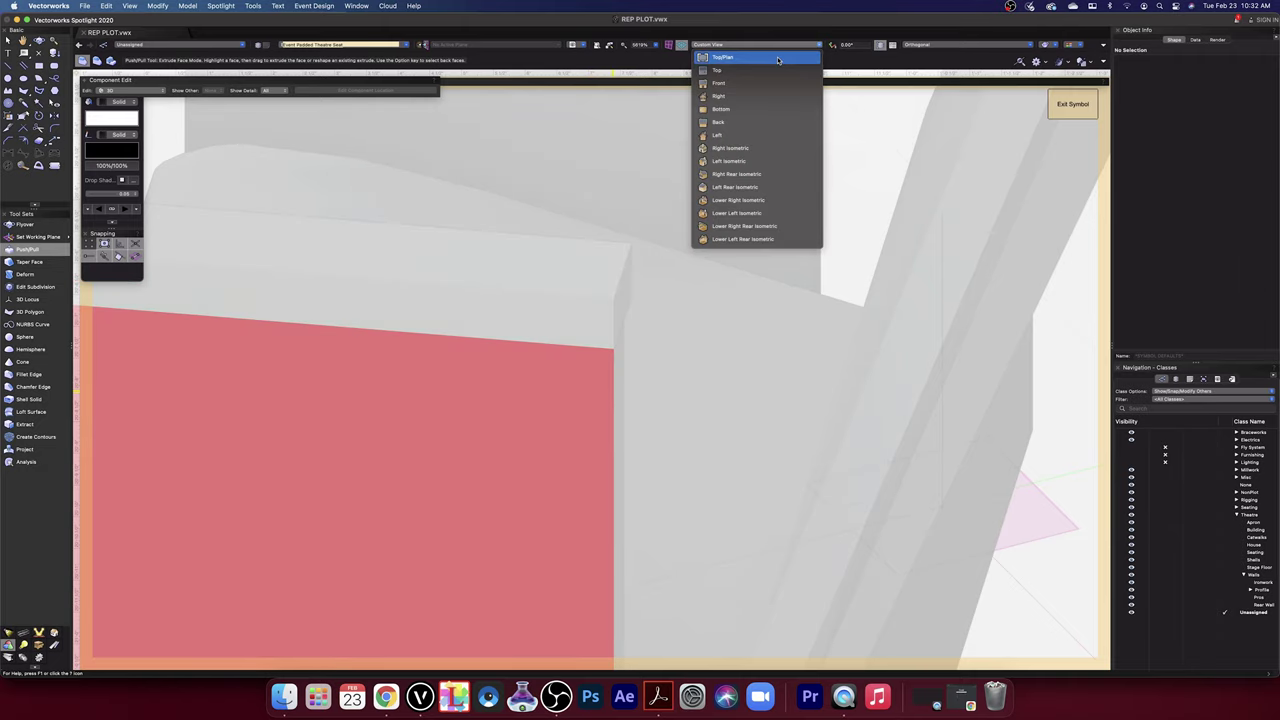
- Switch to the Top/Plan view and pan the reshaped seat into view
{"action": "left_click", "coordinate": [777, 58]}
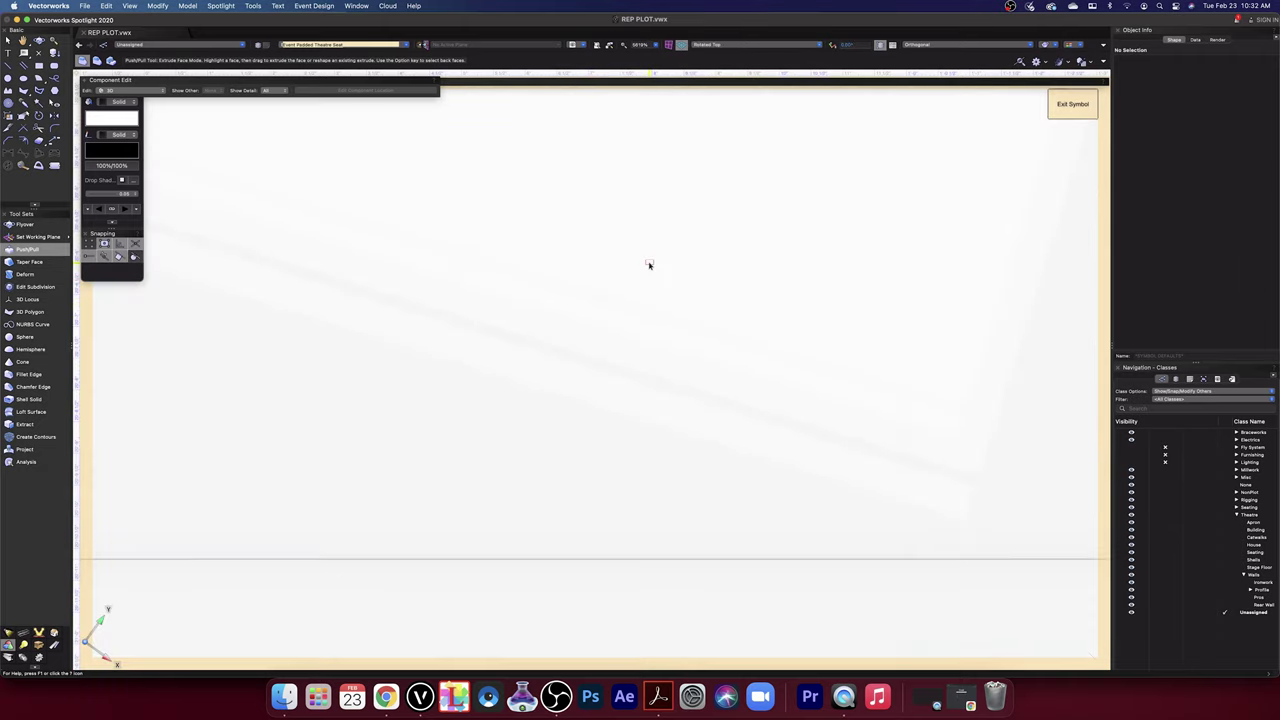
{"action": "scroll", "coordinate": [600, 255], "scroll_direction": "down", "scroll_amount": 10}
{"action": "scroll", "coordinate": [565, 243], "scroll_direction": "down", "scroll_amount": 4}
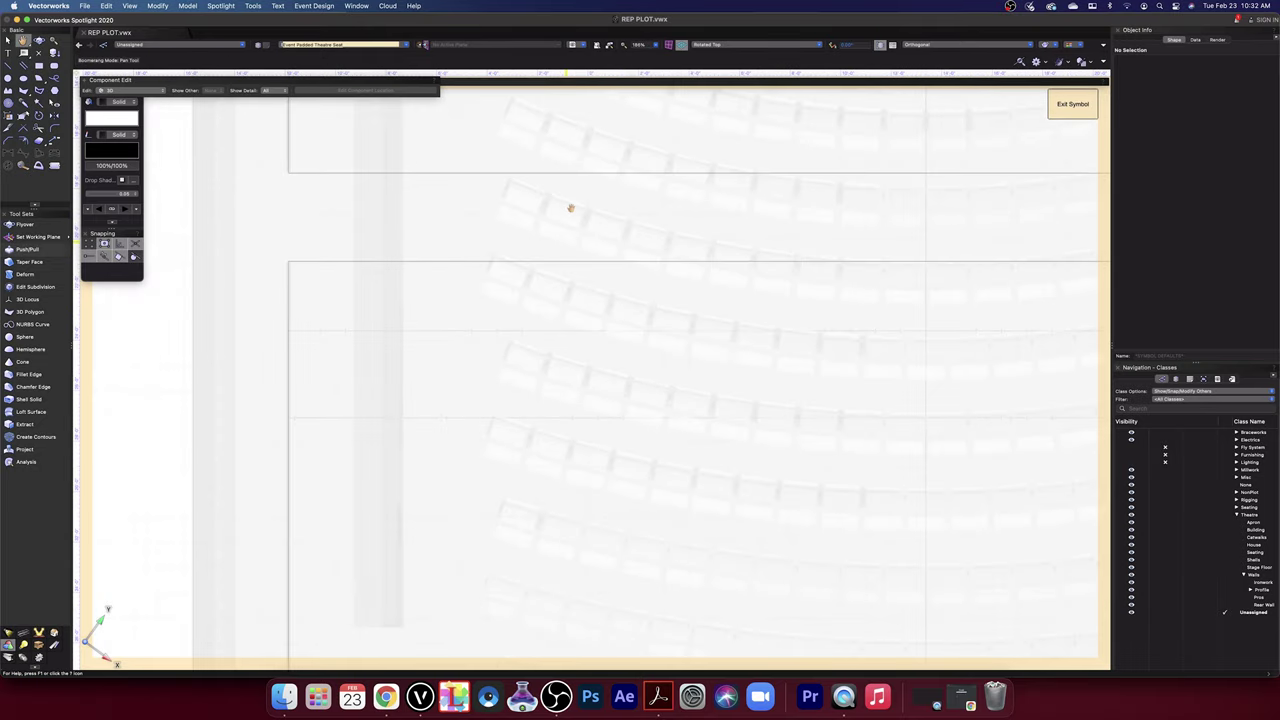
{"action": "key", "text": "space"}
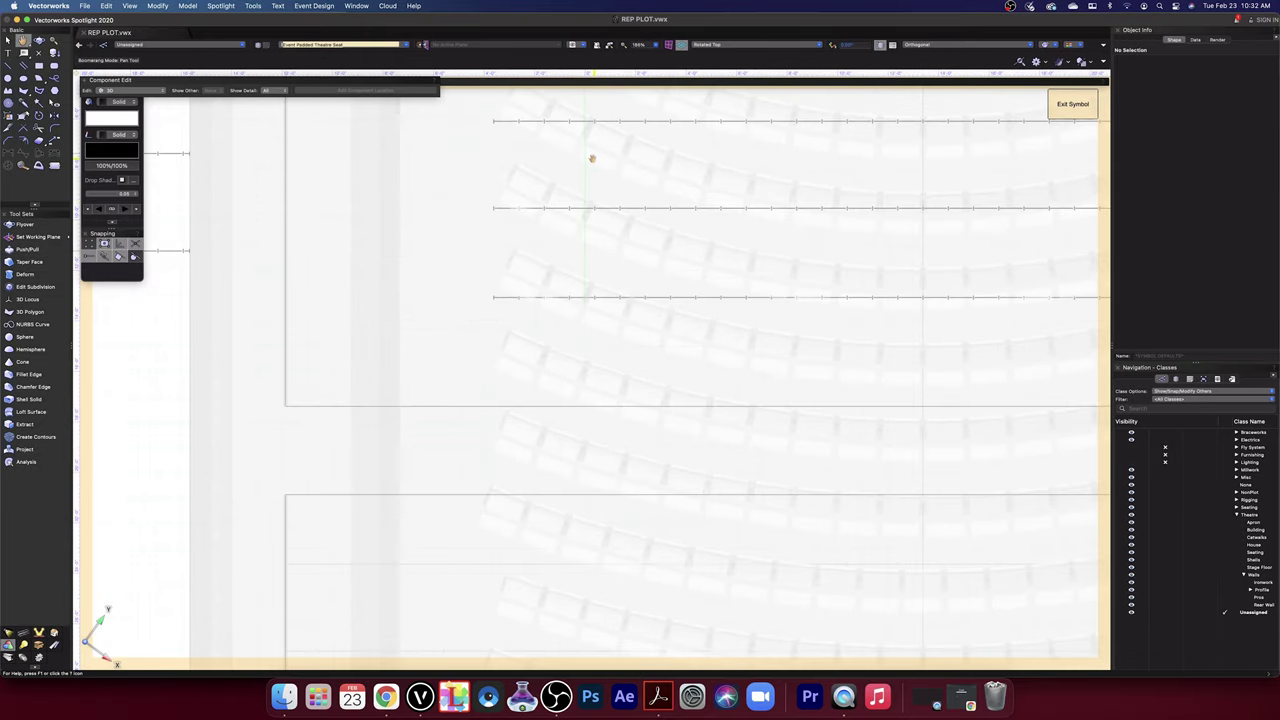
{"action": "key", "text": "space"}
{"action": "left_click_drag", "start_coordinate": [587, 159], "coordinate": [539, 504]}
{"action": "scroll", "coordinate": [480, 259], "scroll_direction": "up", "scroll_amount": 10}
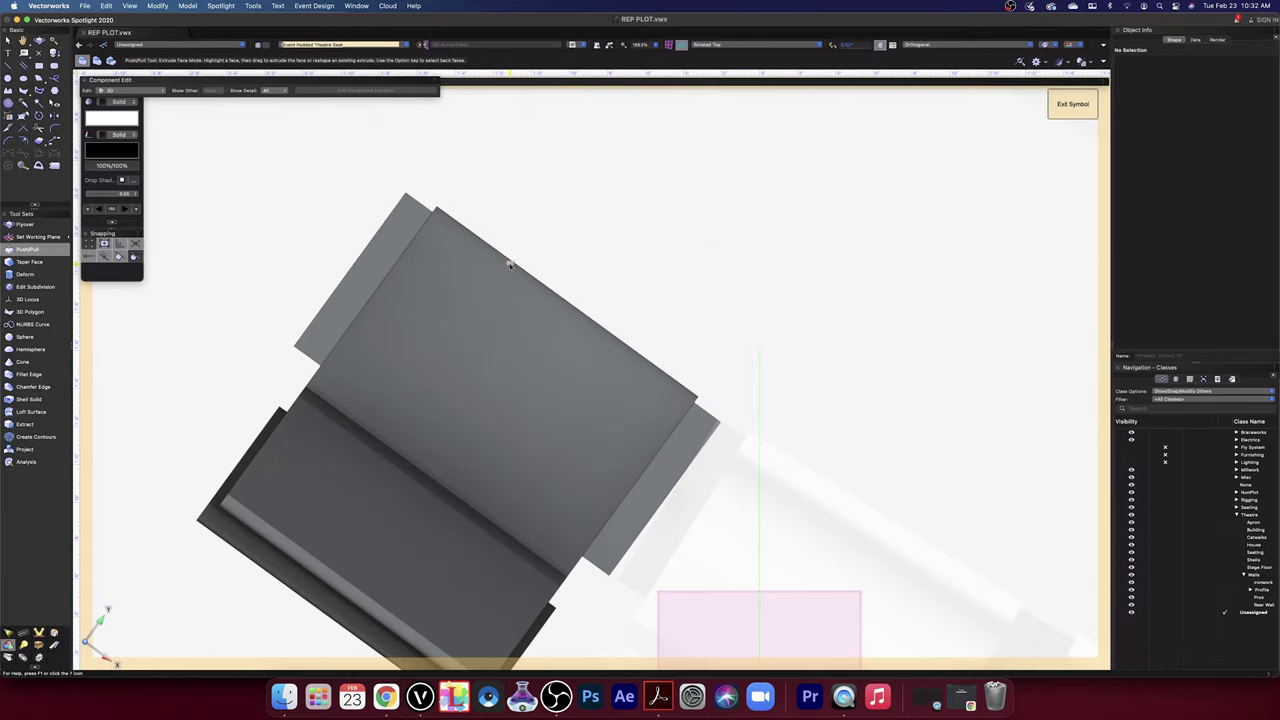
{"action": "scroll", "coordinate": [508, 263], "scroll_direction": "down", "scroll_amount": 4}
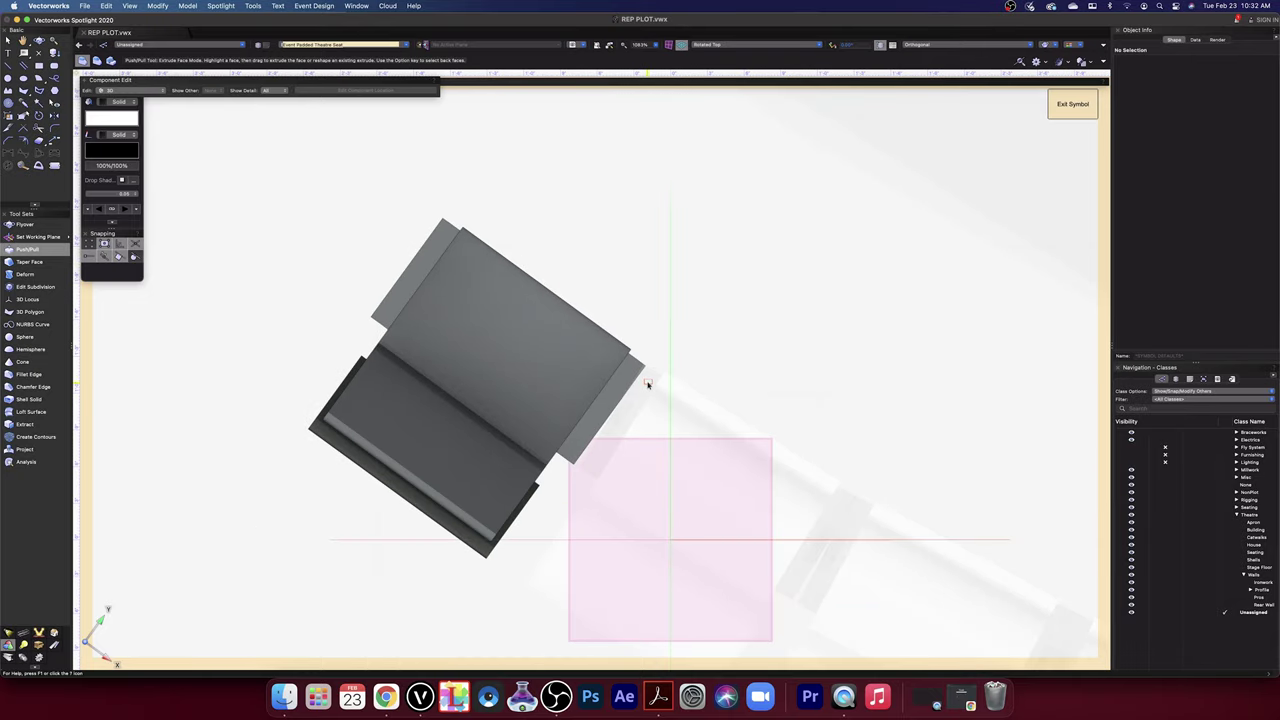
- Exit the seat symbol and zoom in on the curved seating rows of the theatre plan
{"action": "left_click", "coordinate": [1066, 106]}
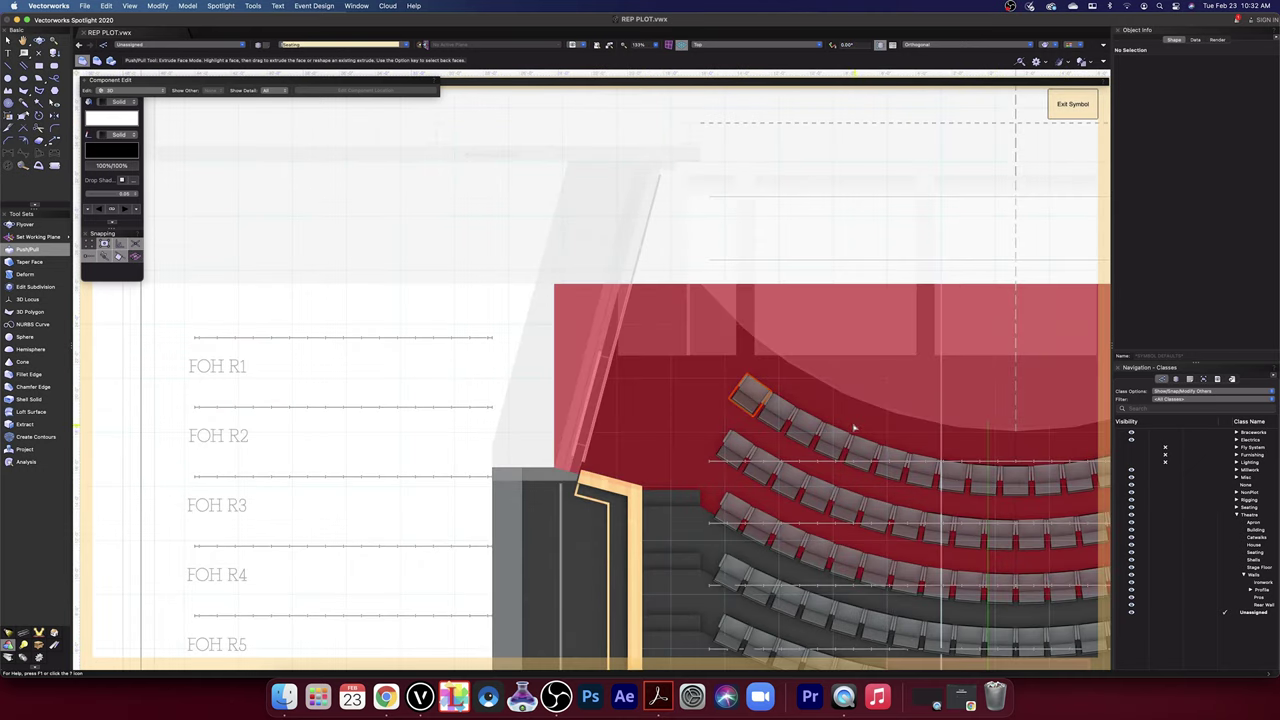
{"action": "scroll", "coordinate": [844, 428], "scroll_direction": "up", "scroll_amount": 2}
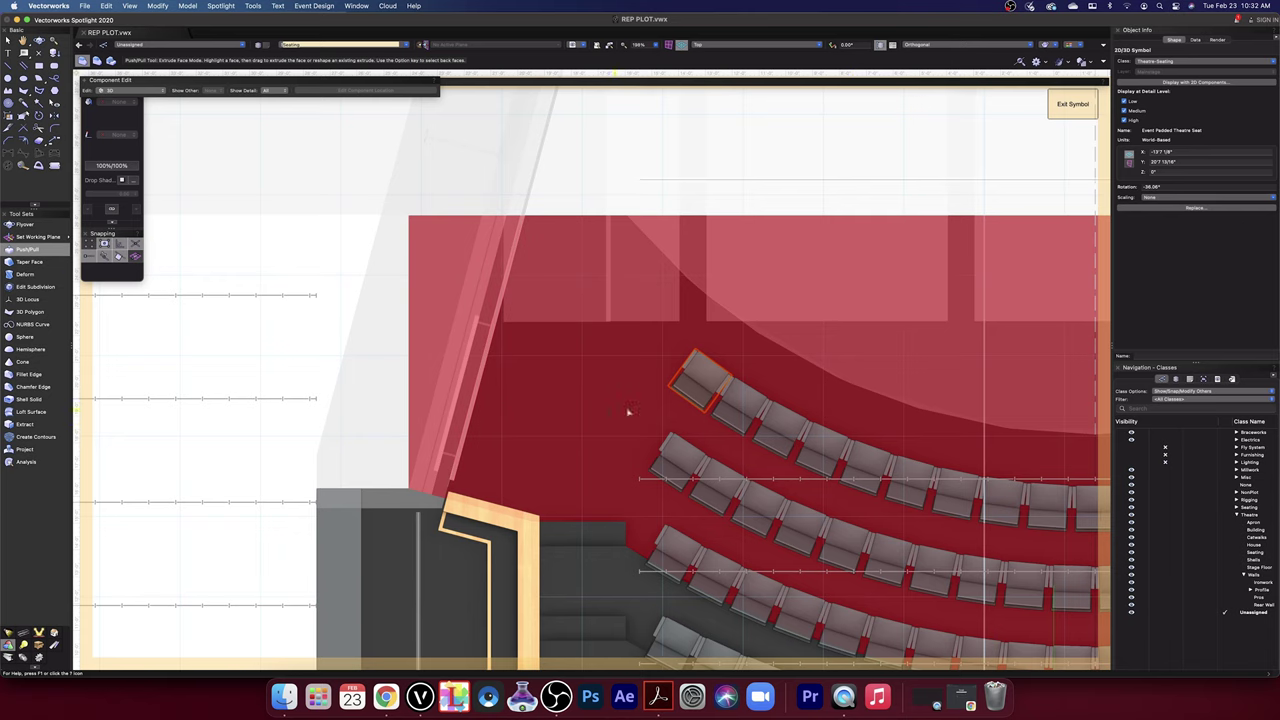
{"action": "scroll", "coordinate": [772, 423], "scroll_direction": "up", "scroll_amount": 5}
{"action": "scroll", "coordinate": [776, 423], "scroll_direction": "up", "scroll_amount": 1}
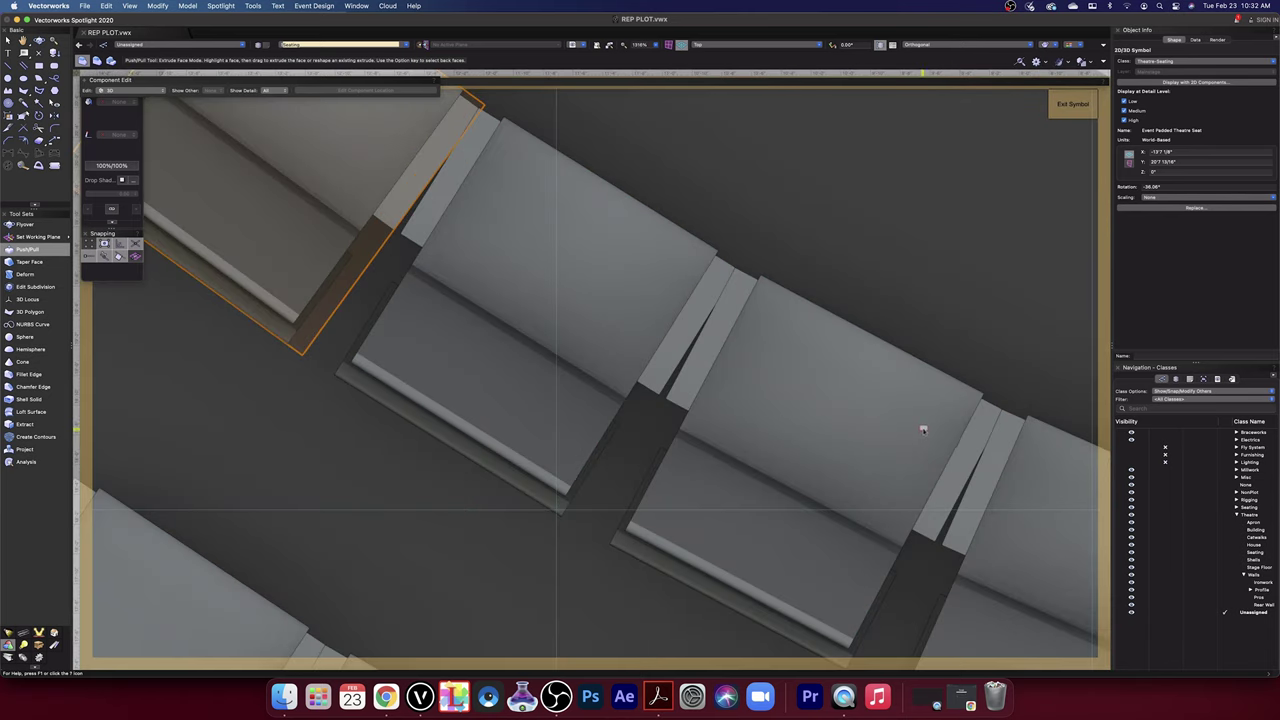
{"action": "scroll", "coordinate": [735, 270], "scroll_direction": "up", "scroll_amount": 5}
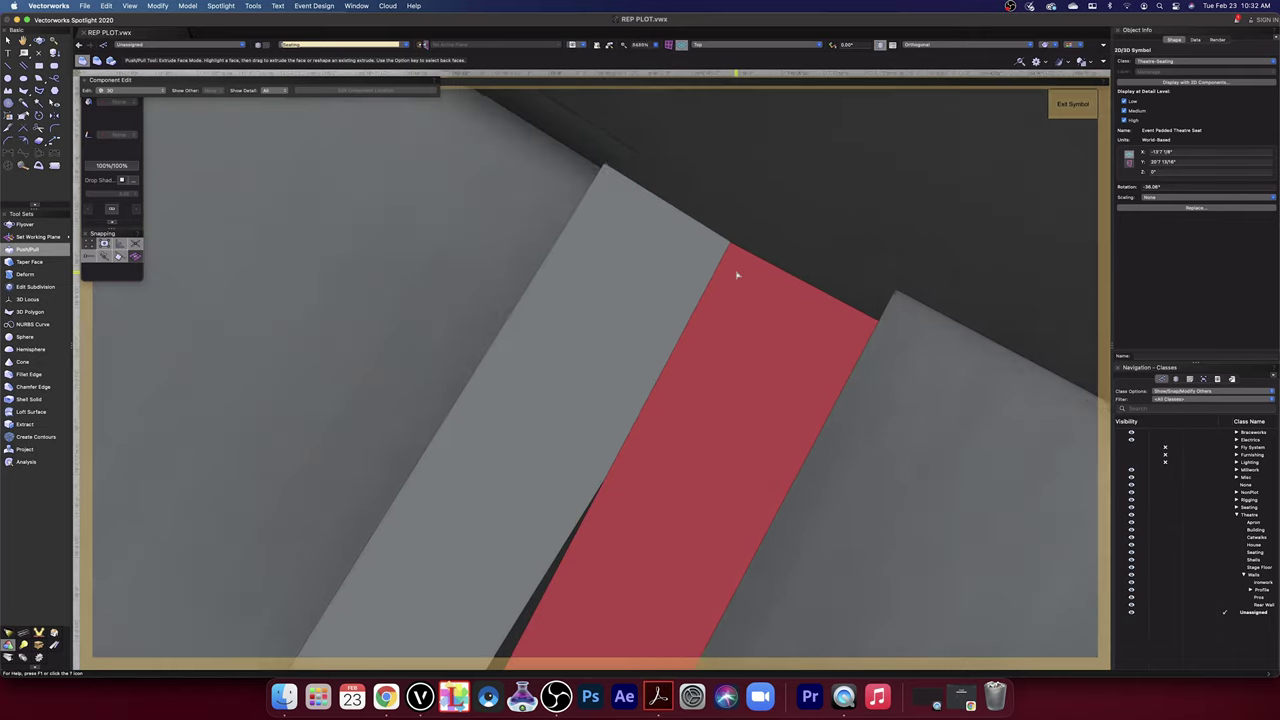
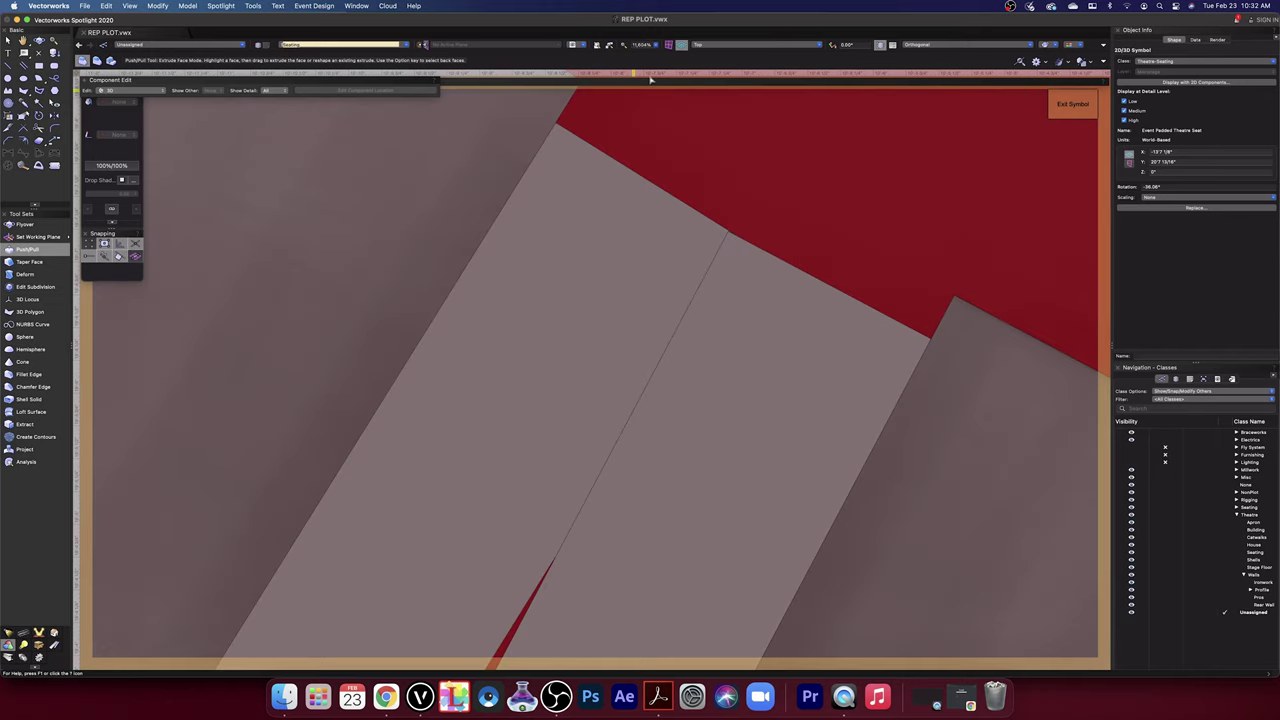
- Open the Event Padded Theatre Seat symbol's 3D Component for editing
{"action": "key", "text": "x"}
{"action": "scroll", "coordinate": [457, 354], "scroll_direction": "up", "scroll_amount": 5}
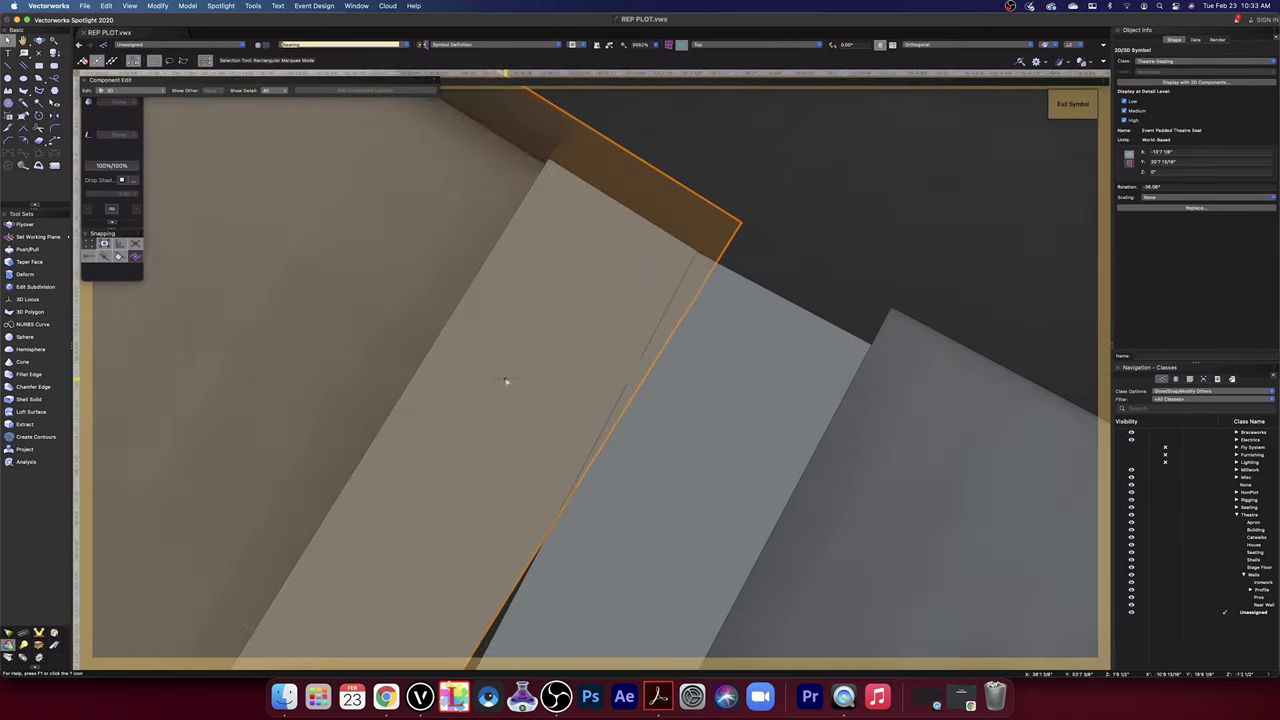
{"action": "scroll", "coordinate": [507, 383], "scroll_direction": "down", "scroll_amount": 5}
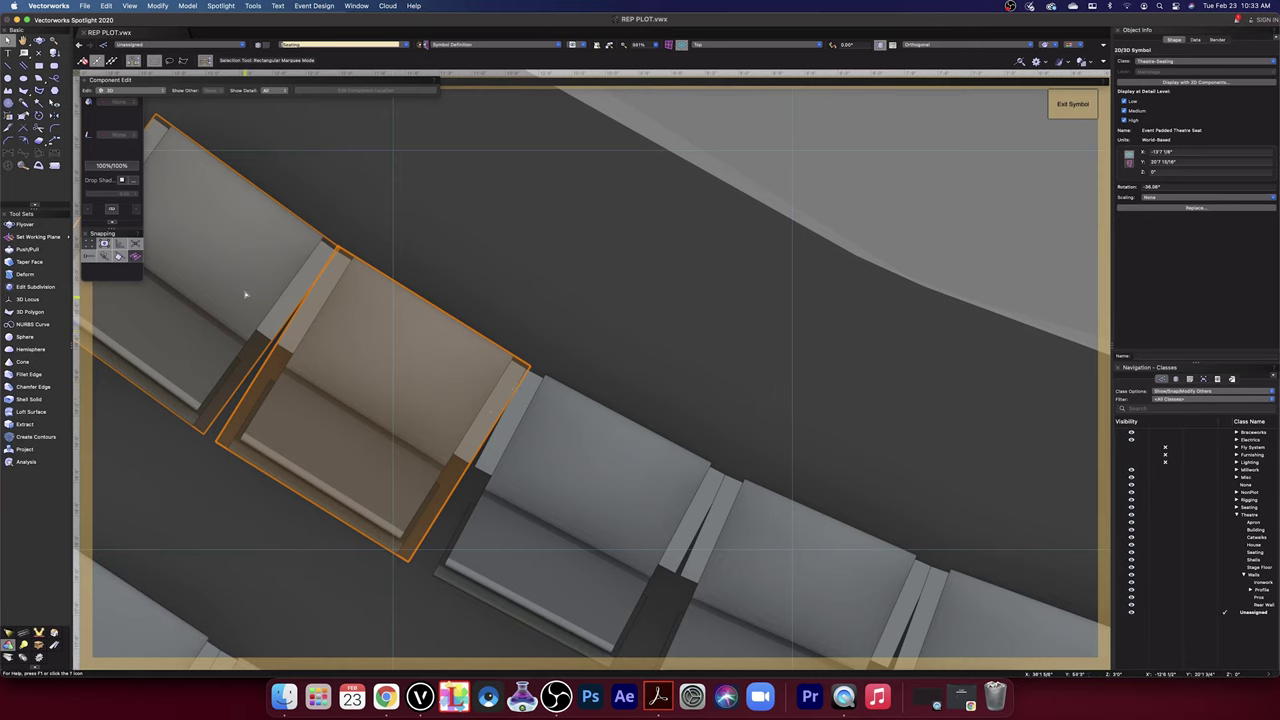
{"action": "double_click", "coordinate": [286, 319]}
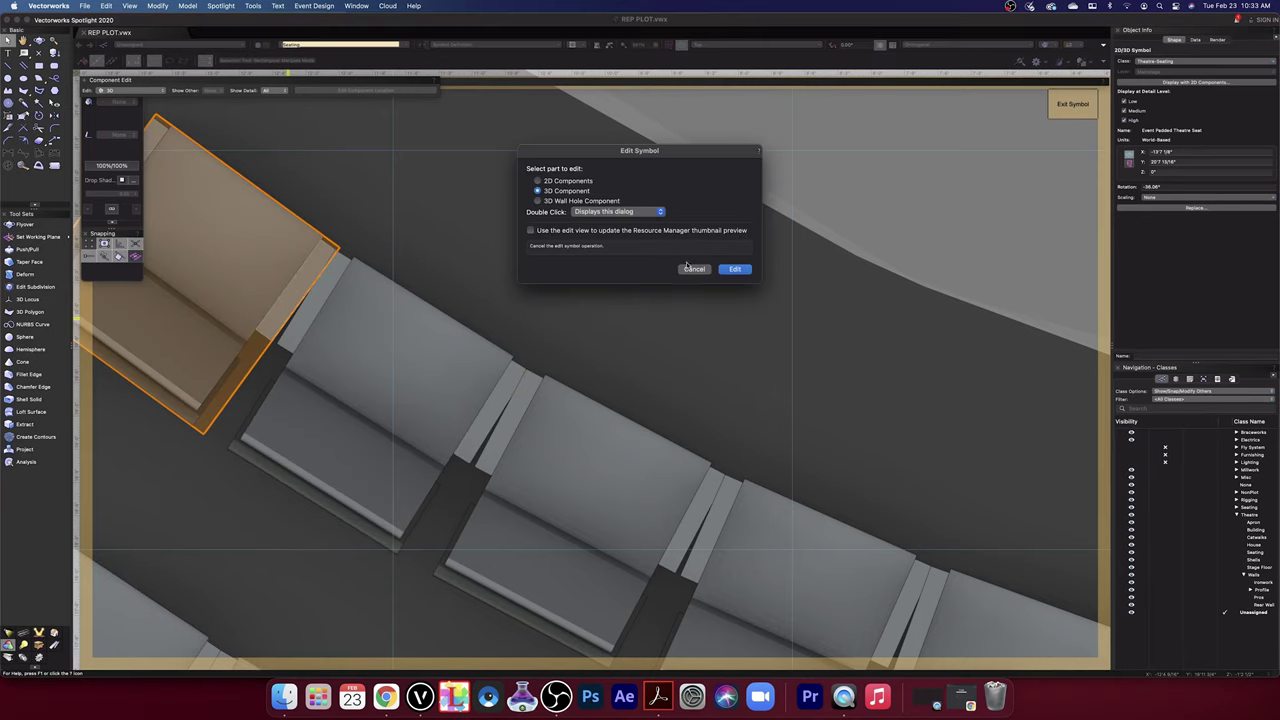
{"action": "left_click", "coordinate": [735, 270]}
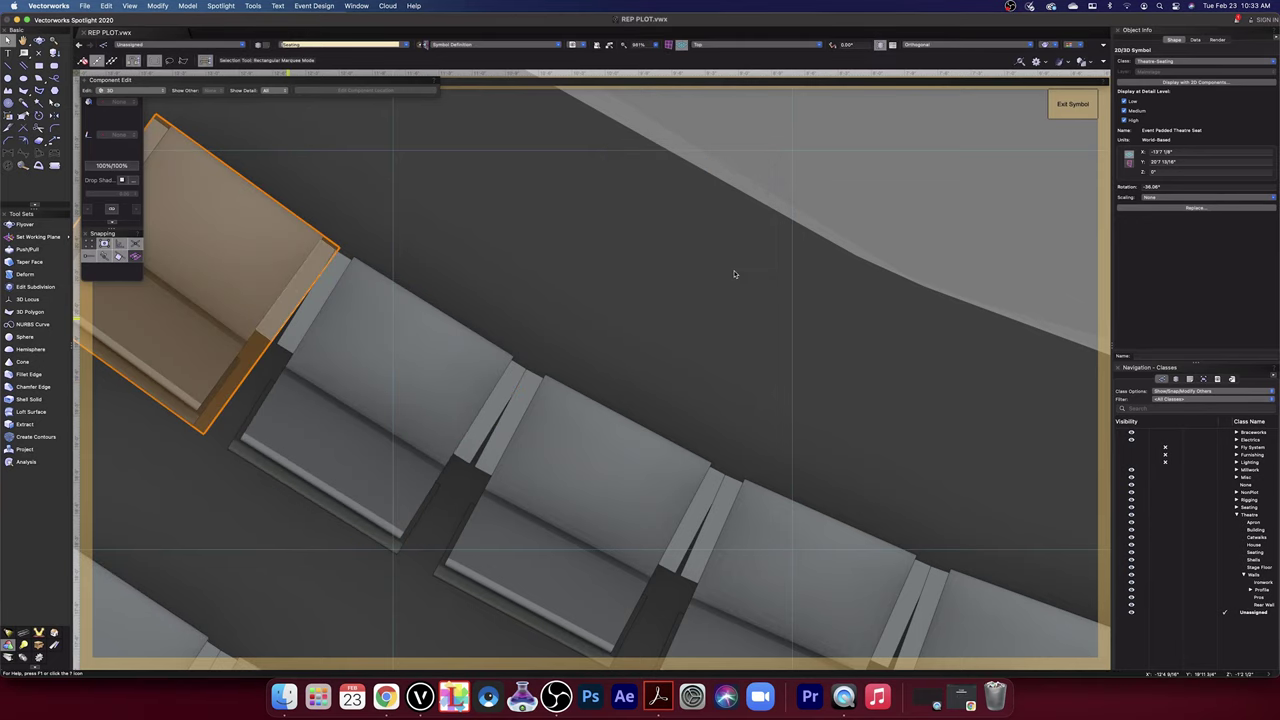
- Pick the 3D Polygon tool and zoom in on the seat's side strip in Top/Plan view
{"action": "key", "text": "space"}
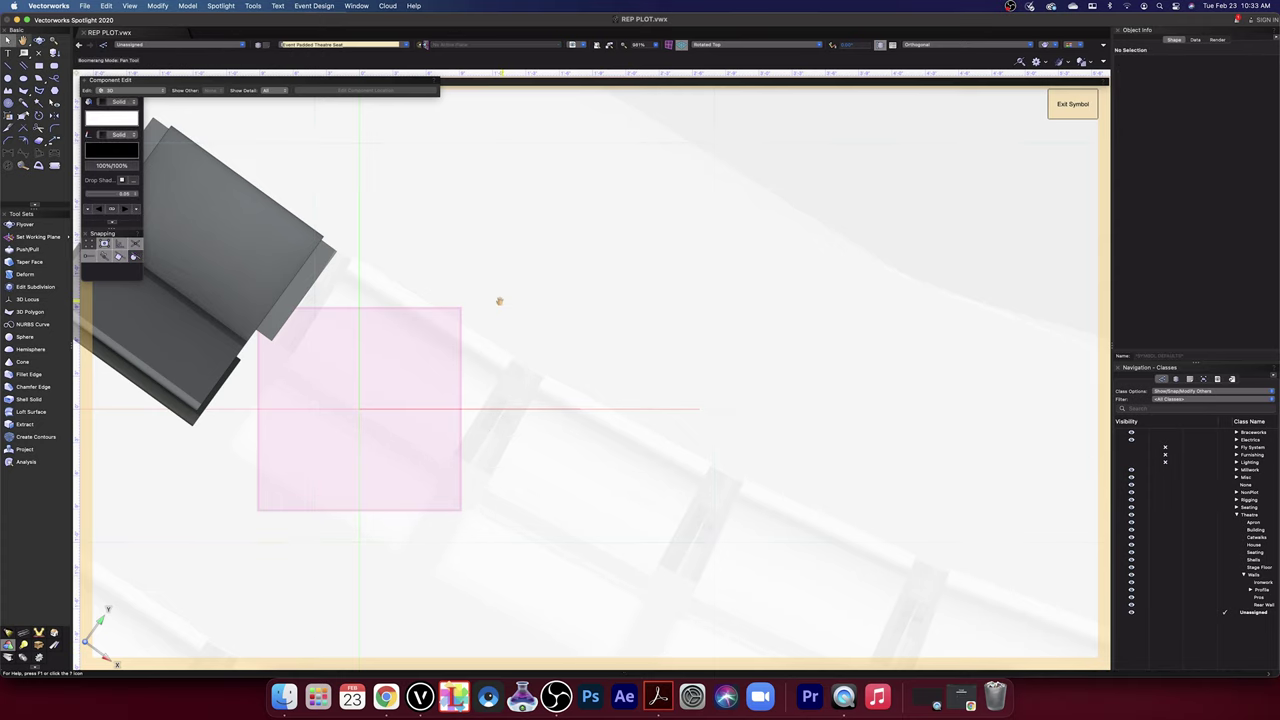
{"action": "left_click_drag", "start_coordinate": [499, 300], "coordinate": [872, 438]}
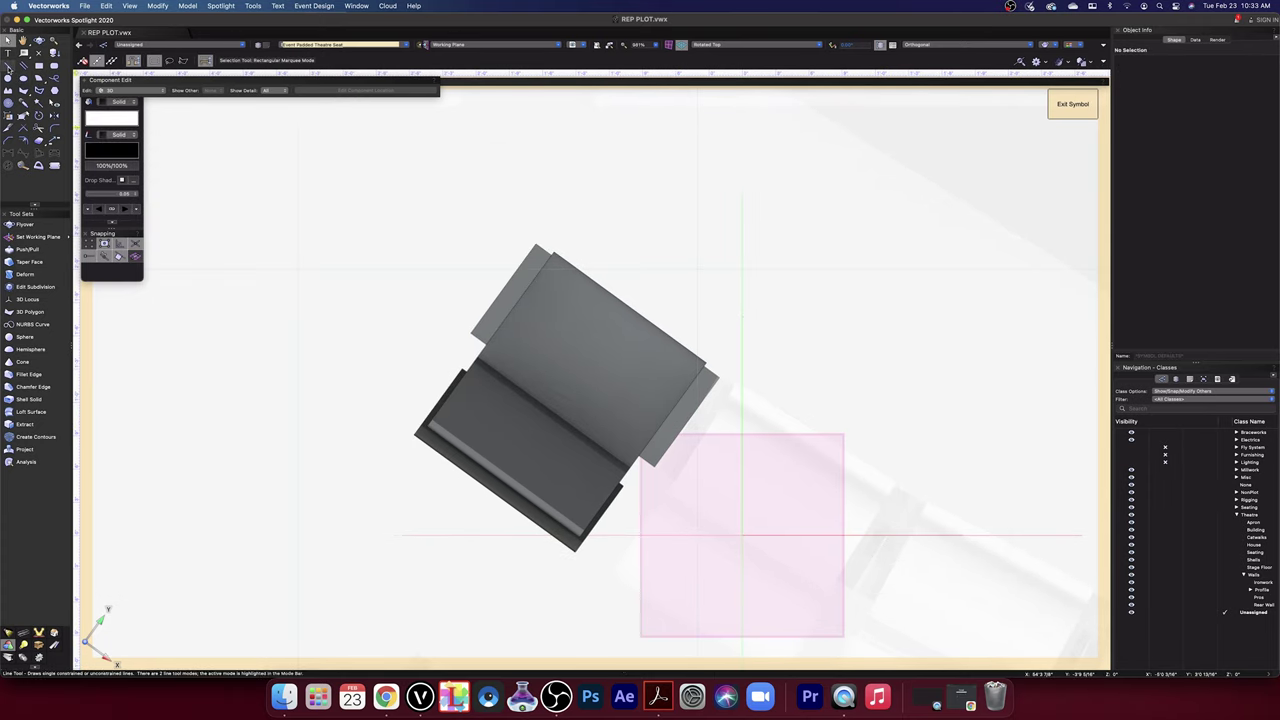
{"action": "left_click", "coordinate": [24, 90]}
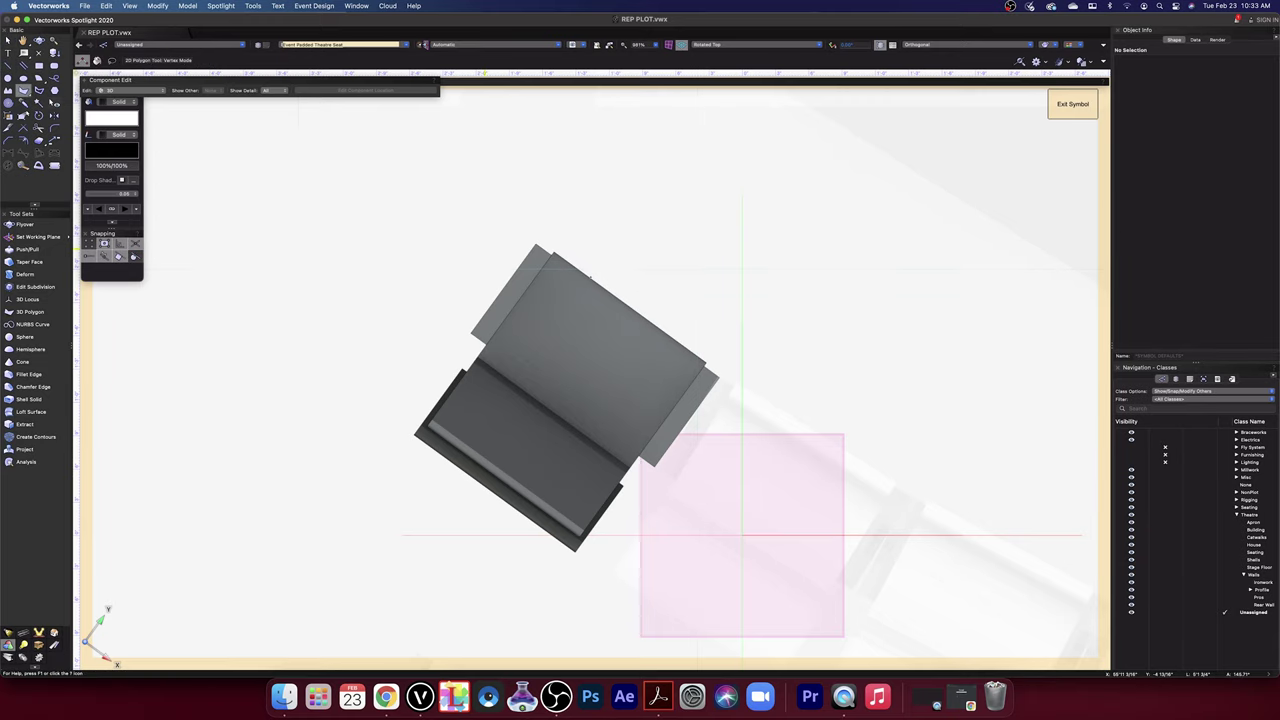
{"action": "left_click", "coordinate": [722, 45]}
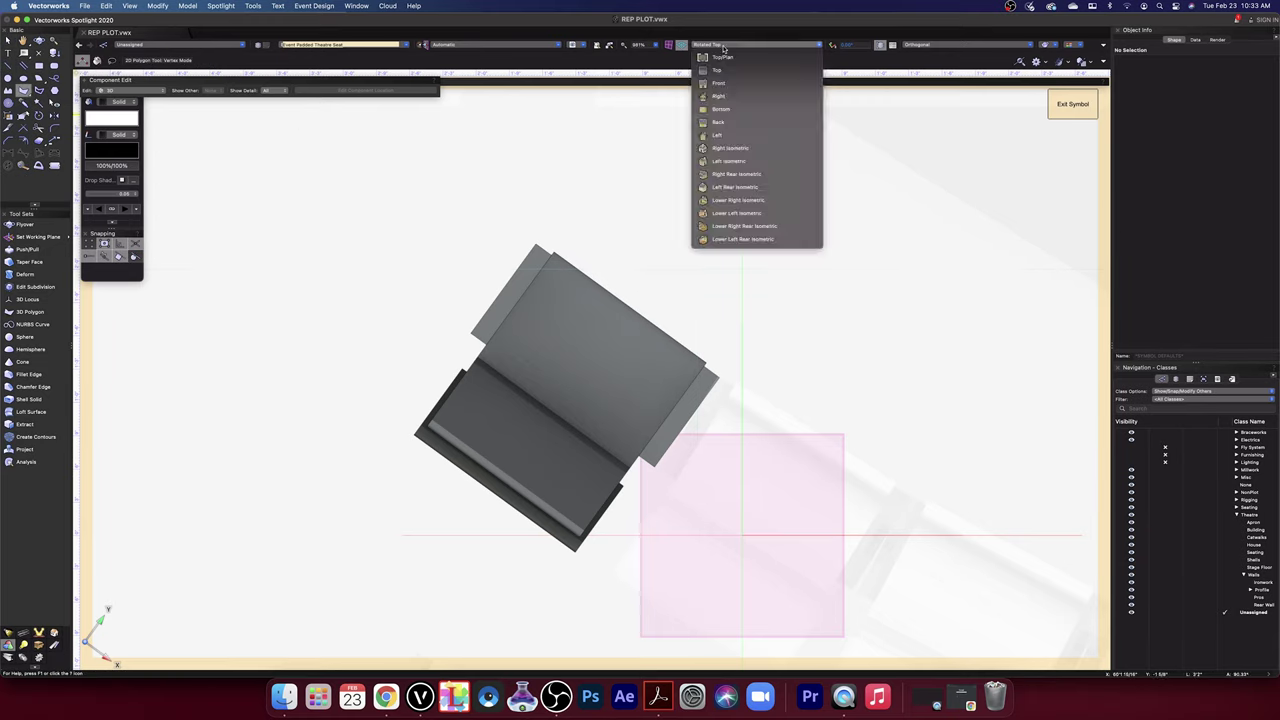
{"action": "left_click", "coordinate": [735, 62]}
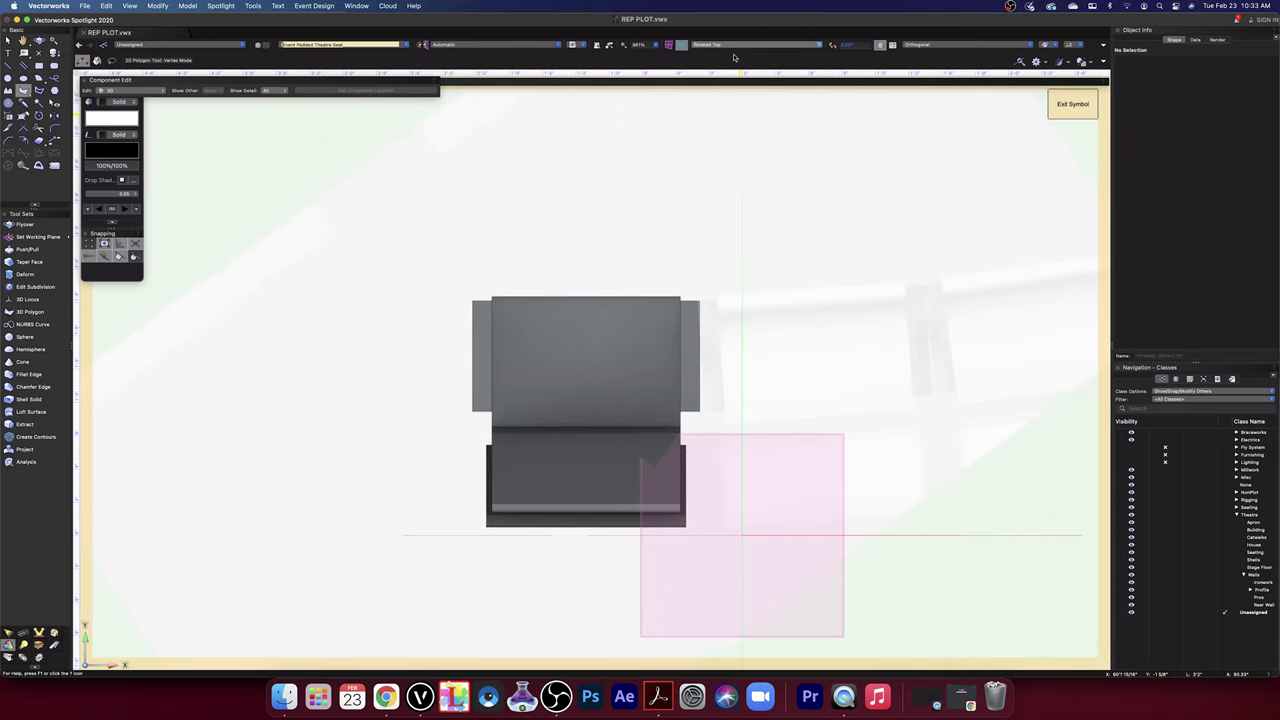
{"action": "scroll", "coordinate": [705, 372], "scroll_direction": "up", "scroll_amount": 5}
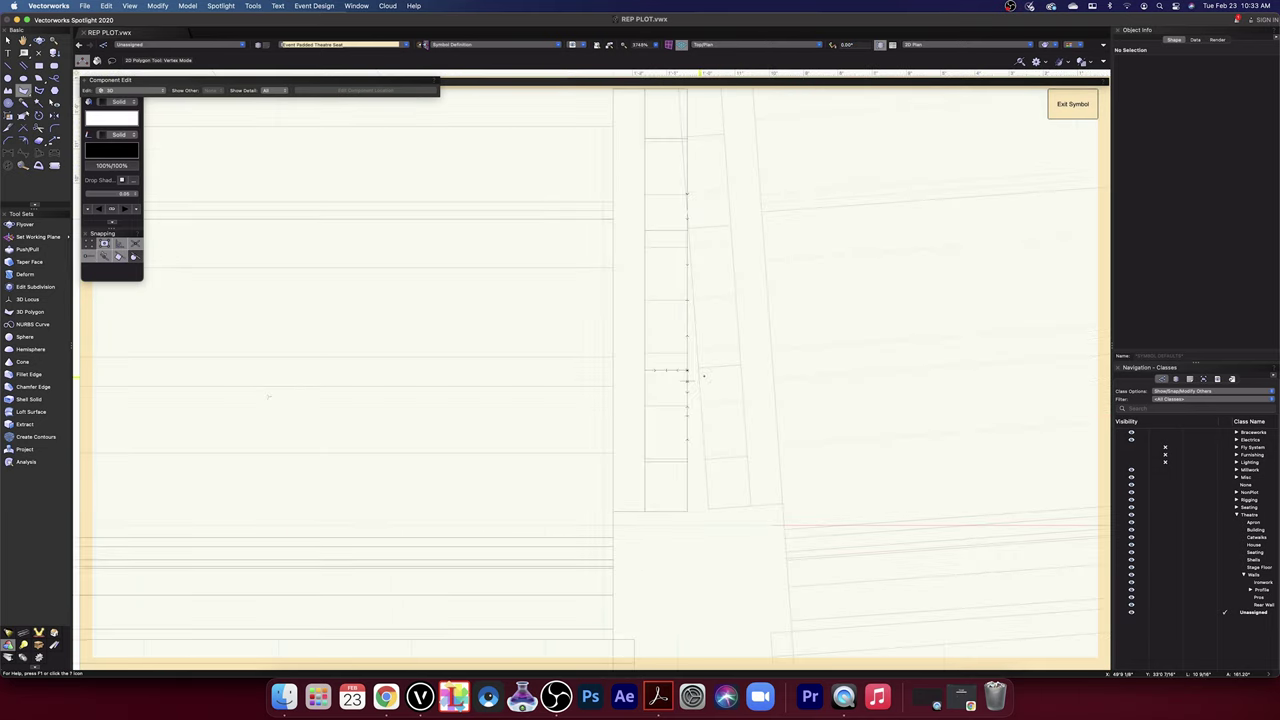
{"action": "middle_click_drag", "start_coordinate": [760, 222], "coordinate": [716, 341]}
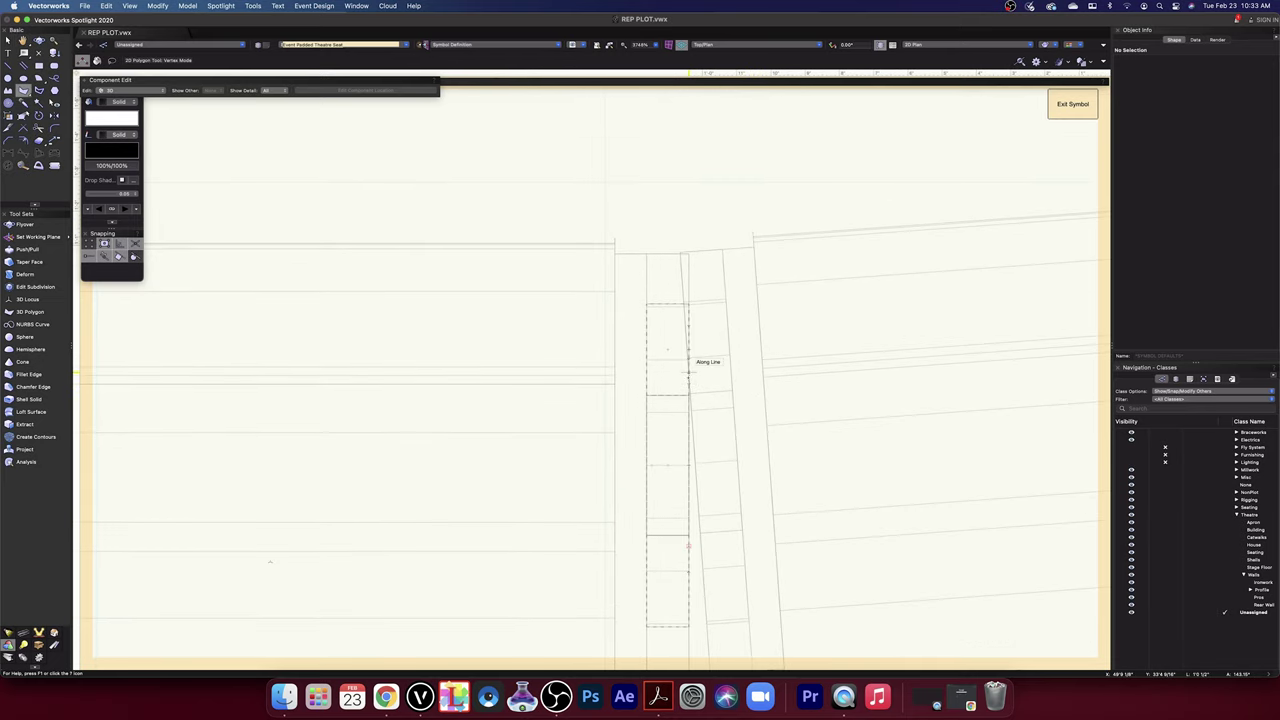
{"action": "scroll", "coordinate": [683, 241], "scroll_direction": "up", "scroll_amount": 5}
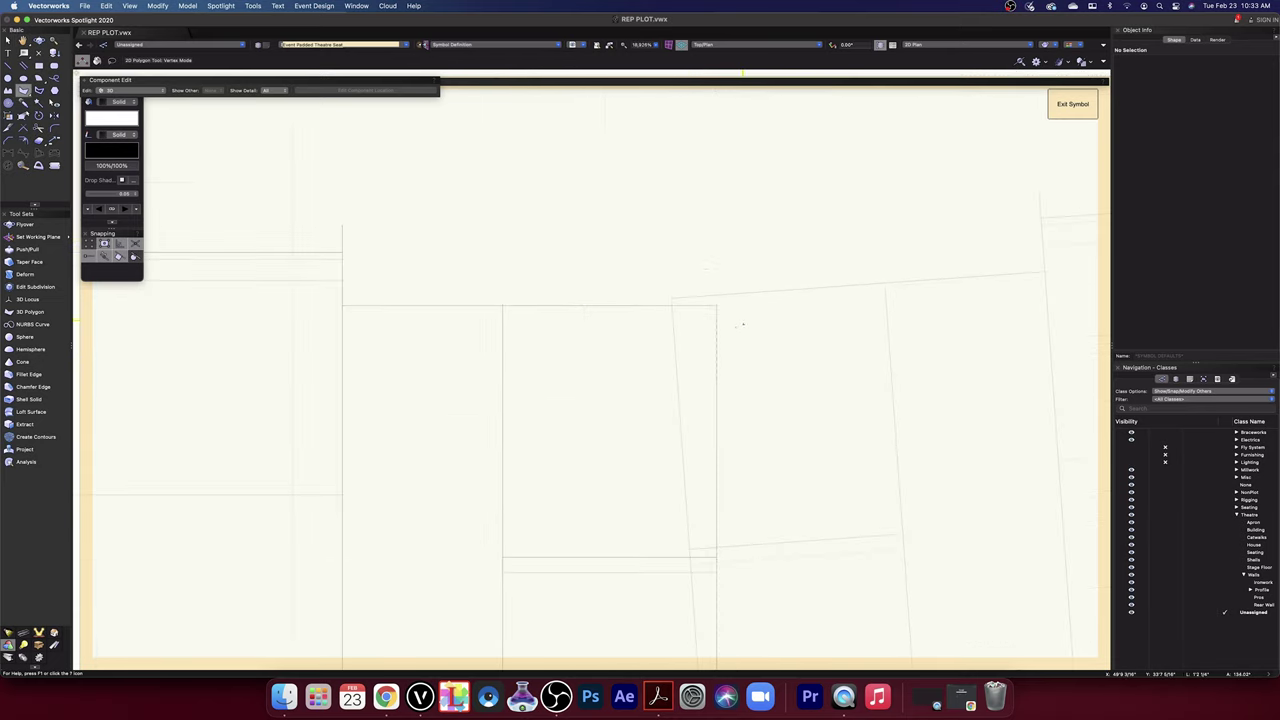
- Draw a thin closed triangular 3D polygon along the side strip's edge
{"action": "left_click", "coordinate": [716, 305]}
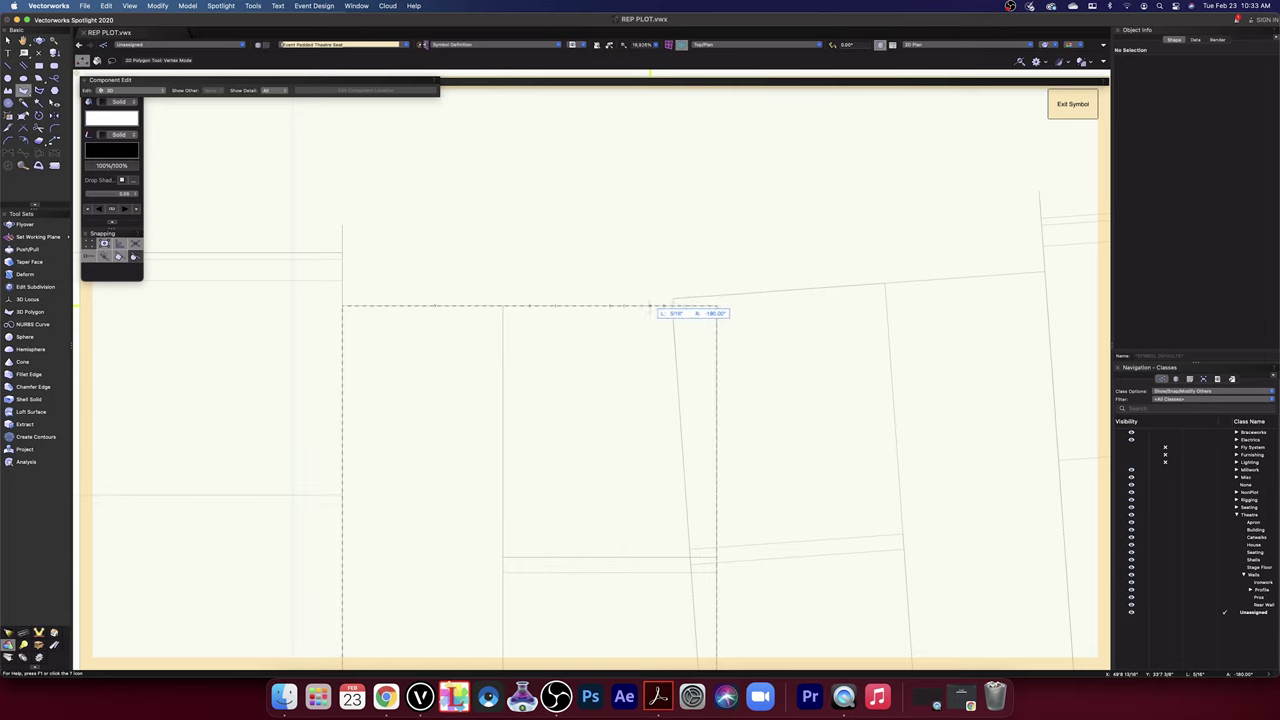
{"action": "left_click", "coordinate": [622, 306]}
{"action": "key", "text": "space"}
{"action": "left_click_drag", "start_coordinate": [673, 511], "coordinate": [647, 107]}
{"action": "middle_click_drag", "start_coordinate": [699, 526], "coordinate": [700, 527]}
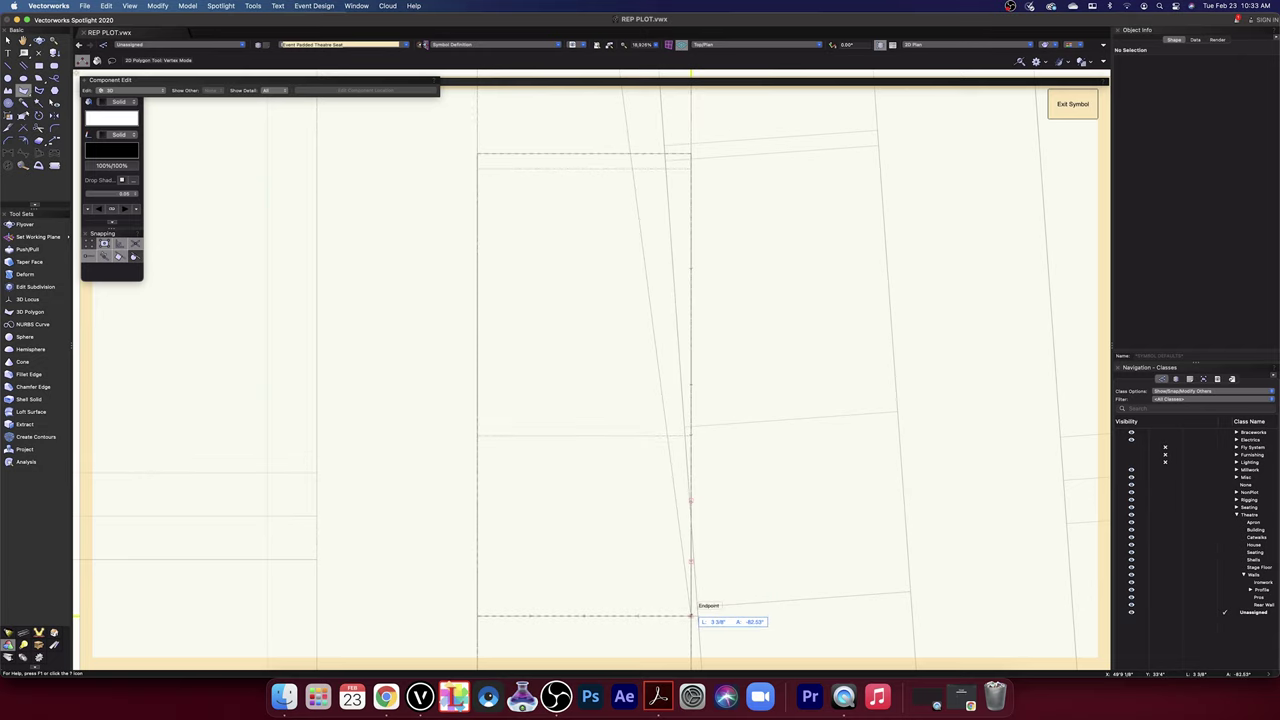
{"action": "scroll", "coordinate": [690, 608], "scroll_direction": "down", "scroll_amount": 3}
{"action": "scroll", "coordinate": [690, 608], "scroll_direction": "up", "scroll_amount": 4}
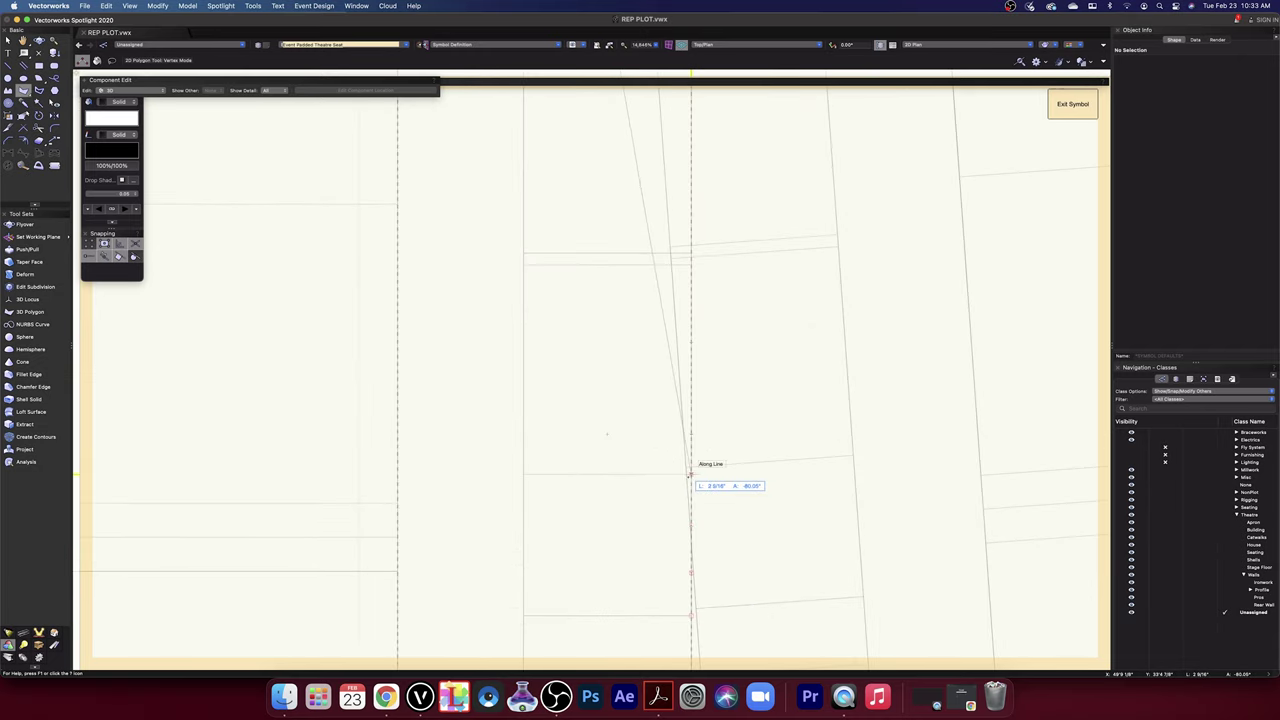
{"action": "left_click", "coordinate": [690, 474]}
{"action": "middle_click_drag", "start_coordinate": [723, 358], "coordinate": [732, 693]}
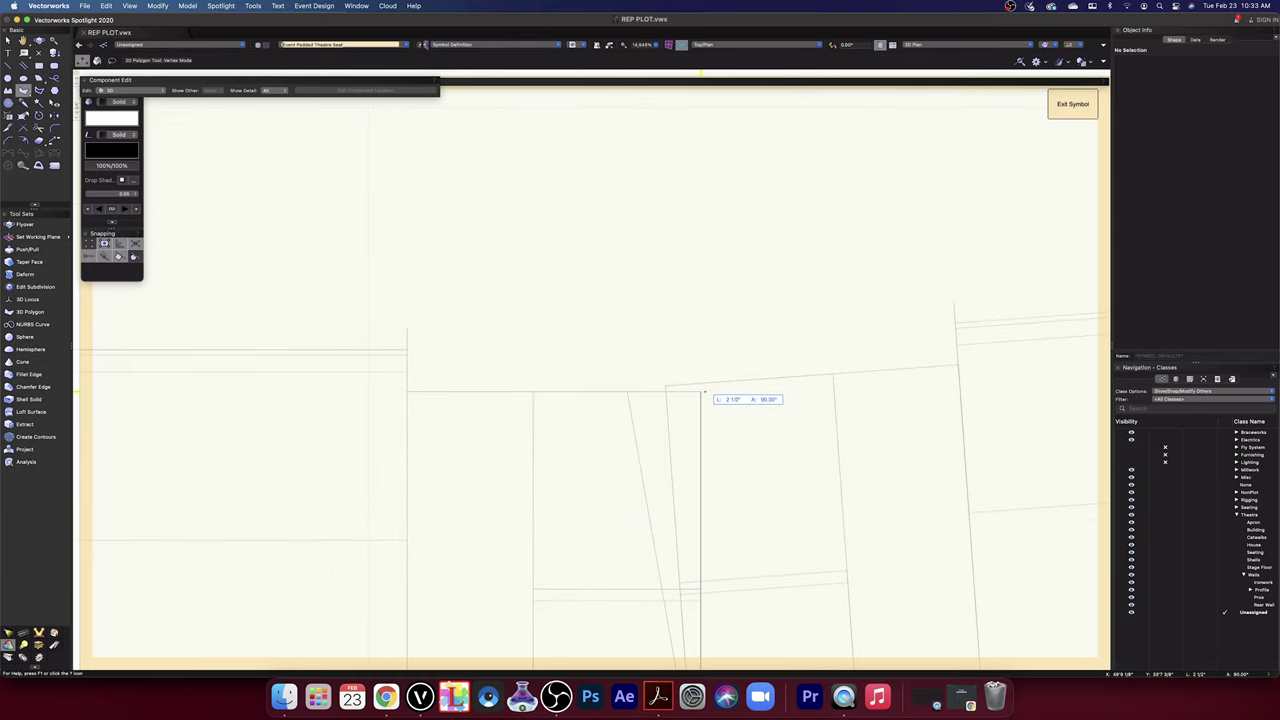
{"action": "left_click", "coordinate": [704, 393]}
{"action": "scroll", "coordinate": [726, 447], "scroll_direction": "down", "scroll_amount": 2}
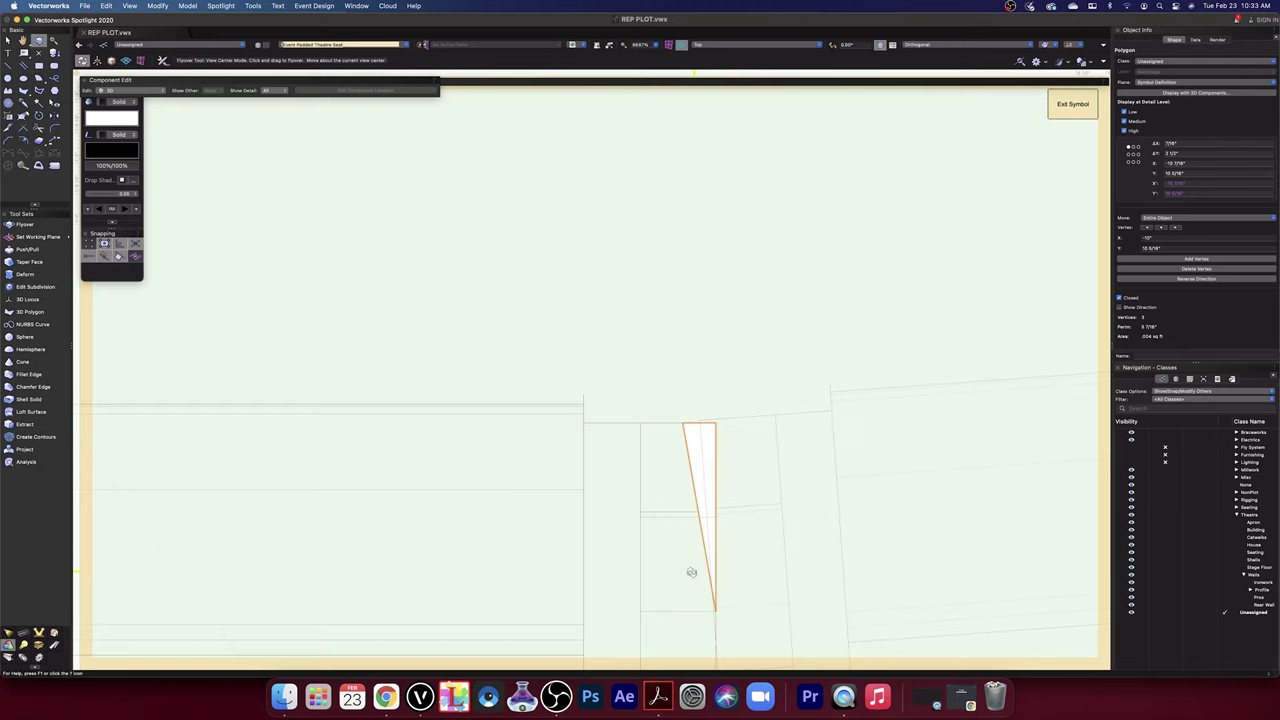
- Push/Pull the triangle face upward into a wedge
{"action": "middle_click_drag", "start_coordinate": [689, 571], "coordinate": [720, 277], "text": "shift"}
{"action": "scroll", "coordinate": [795, 447], "scroll_direction": "down", "scroll_amount": 3}
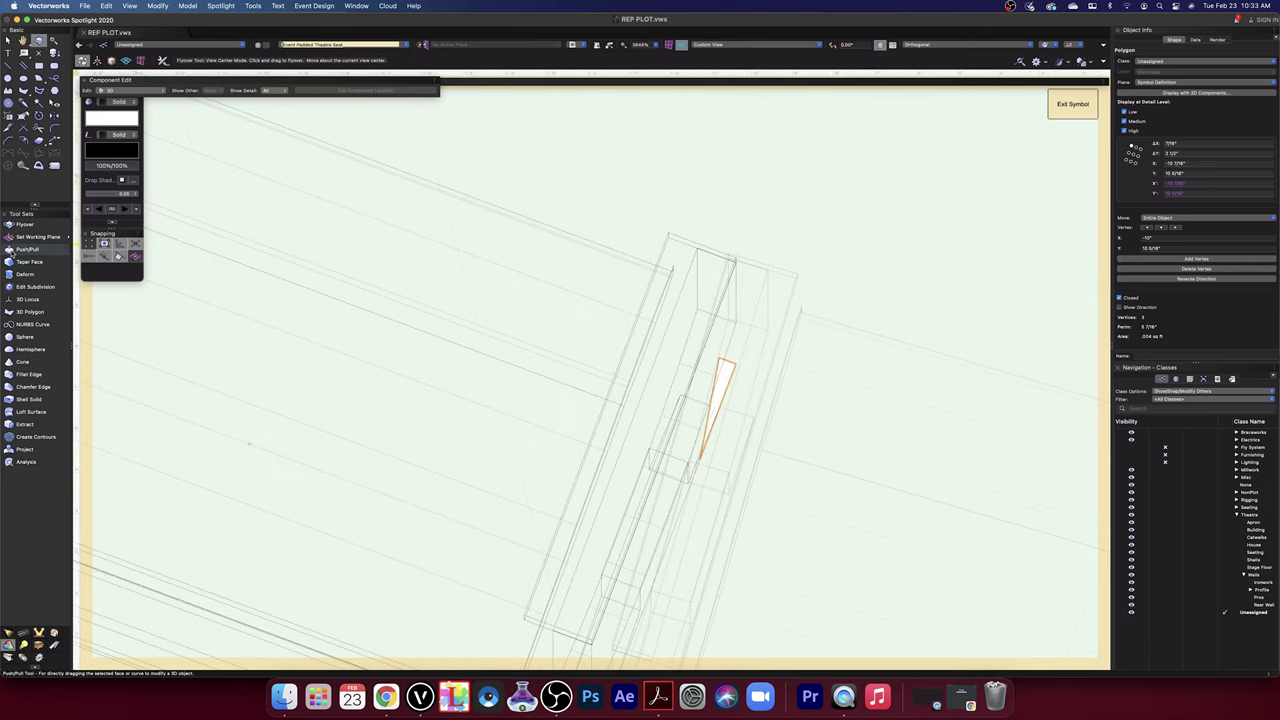
{"action": "left_click", "coordinate": [26, 249]}
{"action": "left_click_drag", "start_coordinate": [724, 372], "coordinate": [729, 190]}
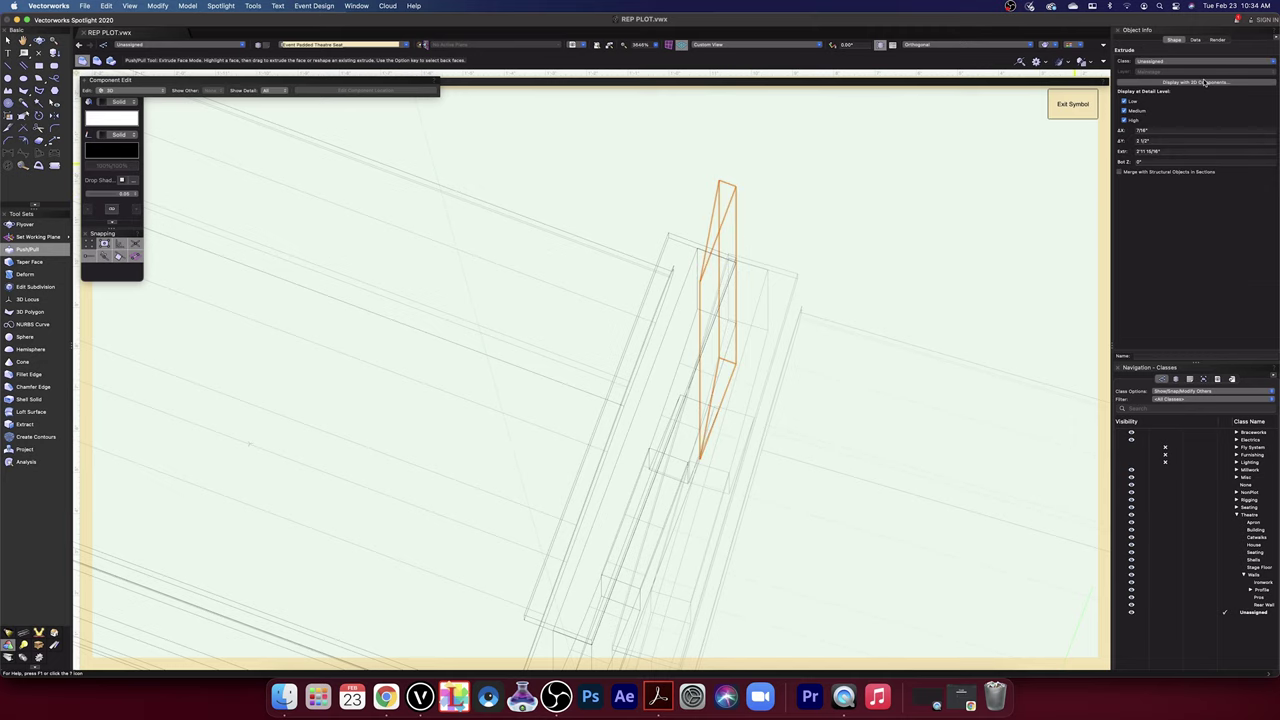
- In OpenGL, subtract the wedge from the side slab, retaining the wedge
{"action": "left_click", "coordinate": [1057, 50]}
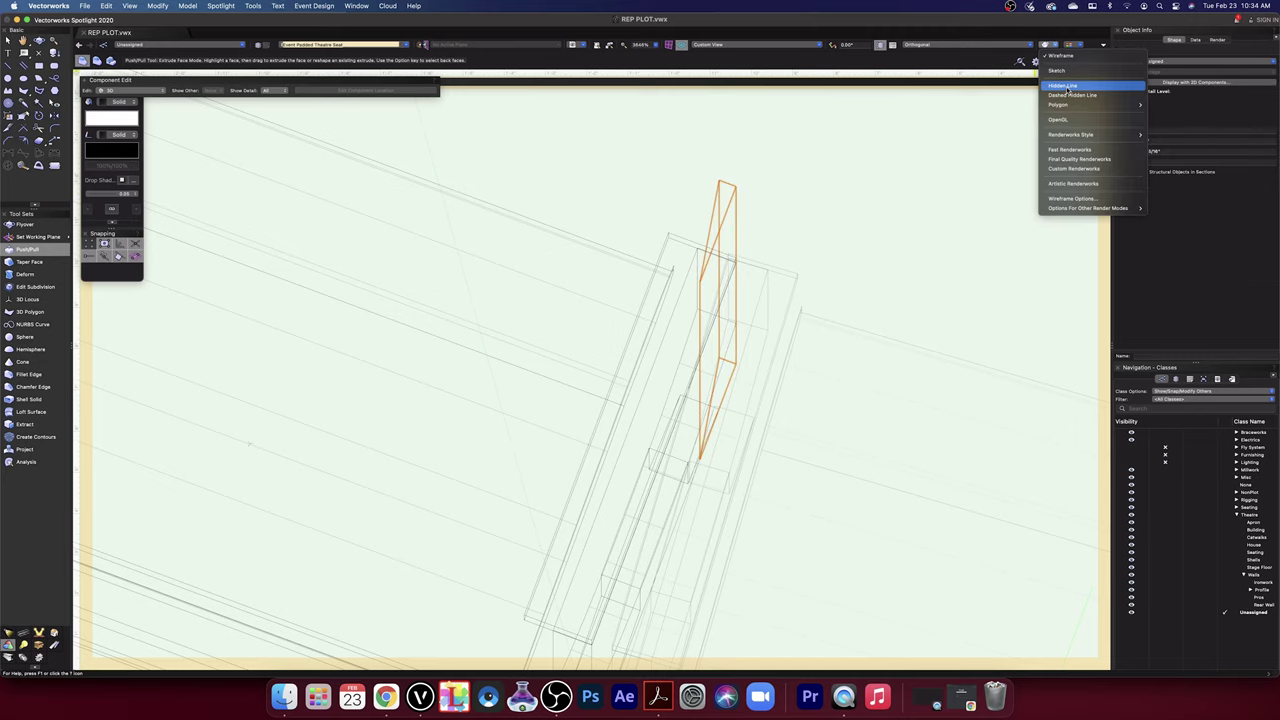
{"action": "left_click", "coordinate": [1066, 124]}
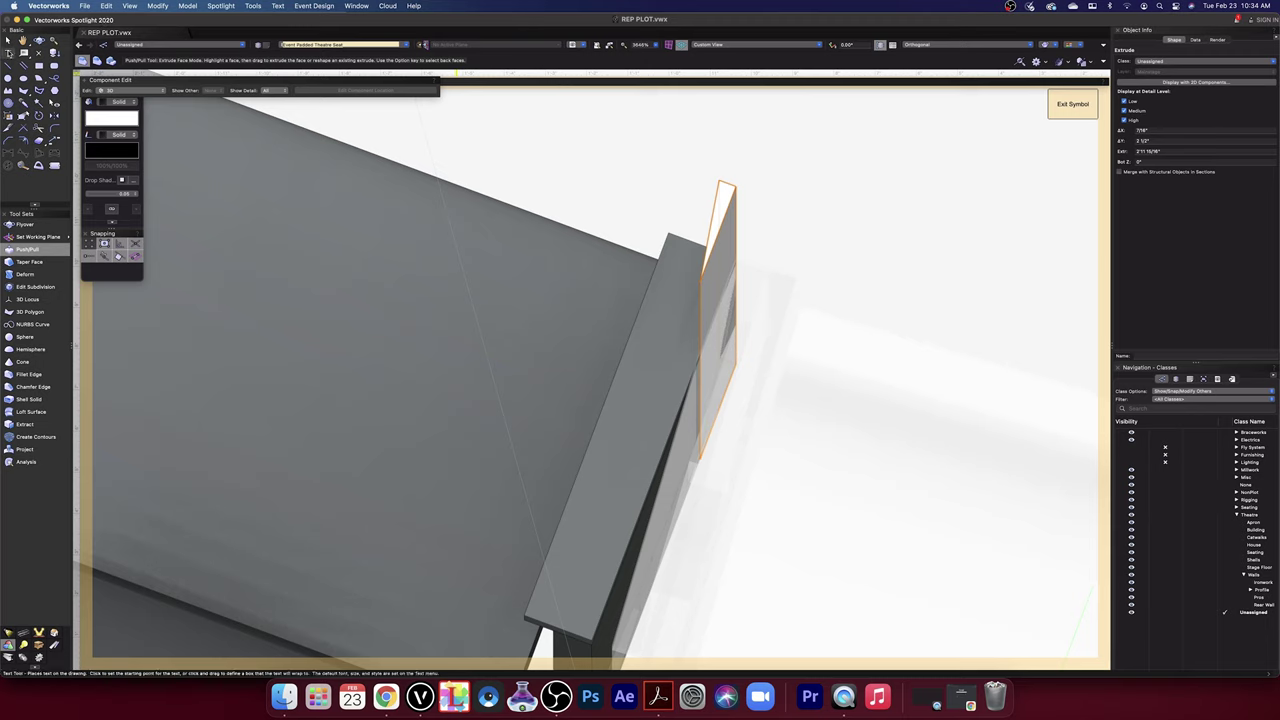
{"action": "left_click", "coordinate": [8, 40]}
{"action": "left_click", "coordinate": [682, 277]}
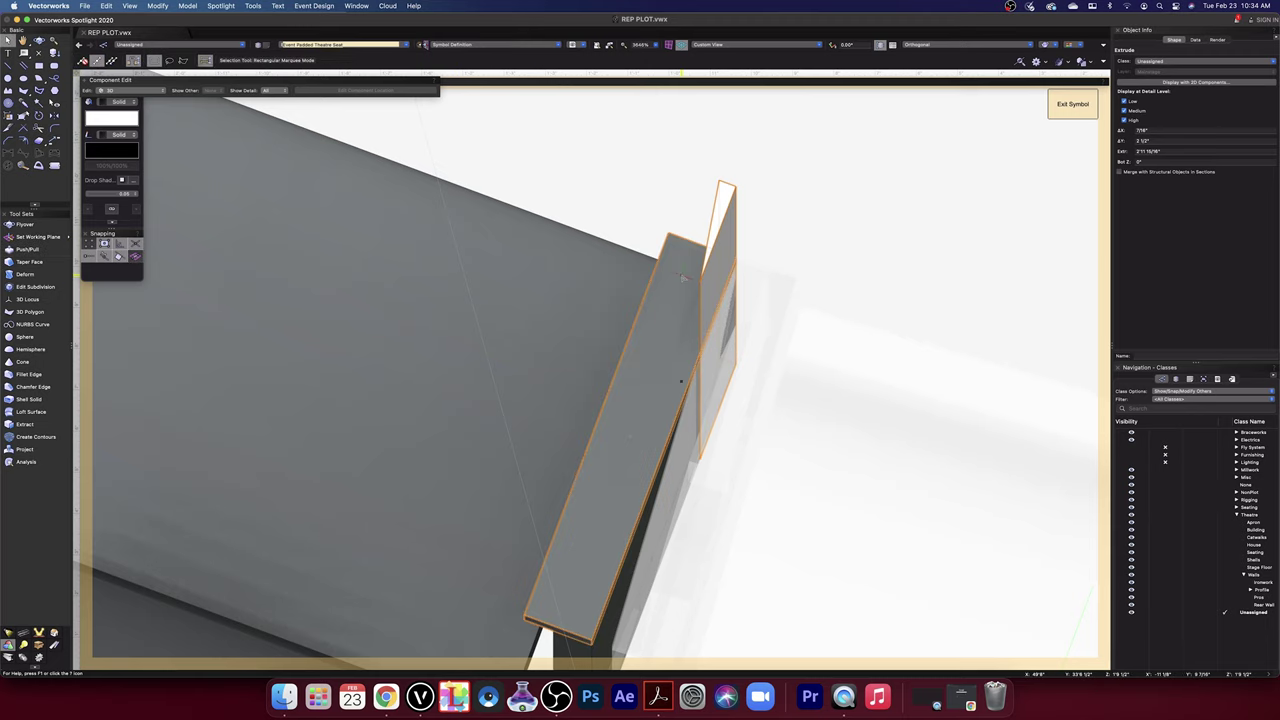
{"action": "left_click", "coordinate": [718, 300], "text": "shift"}
{"action": "left_click", "coordinate": [158, 6]}
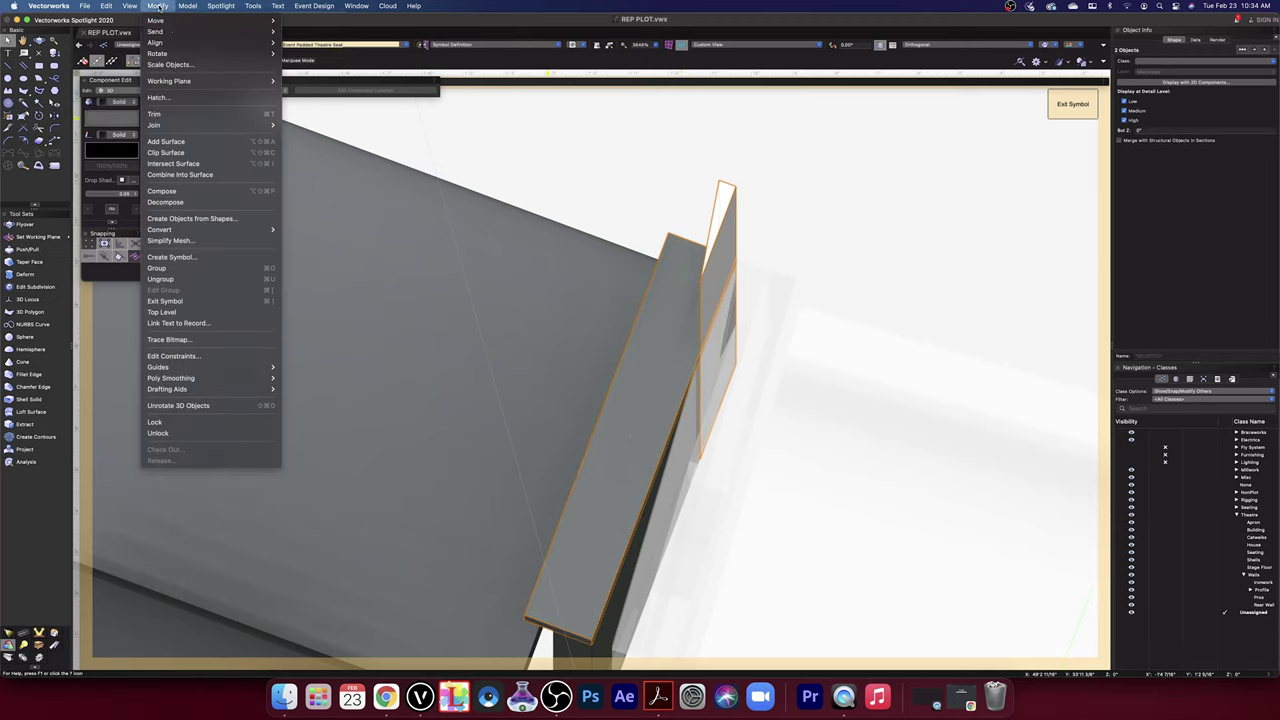
{"action": "left_click", "coordinate": [200, 31]}
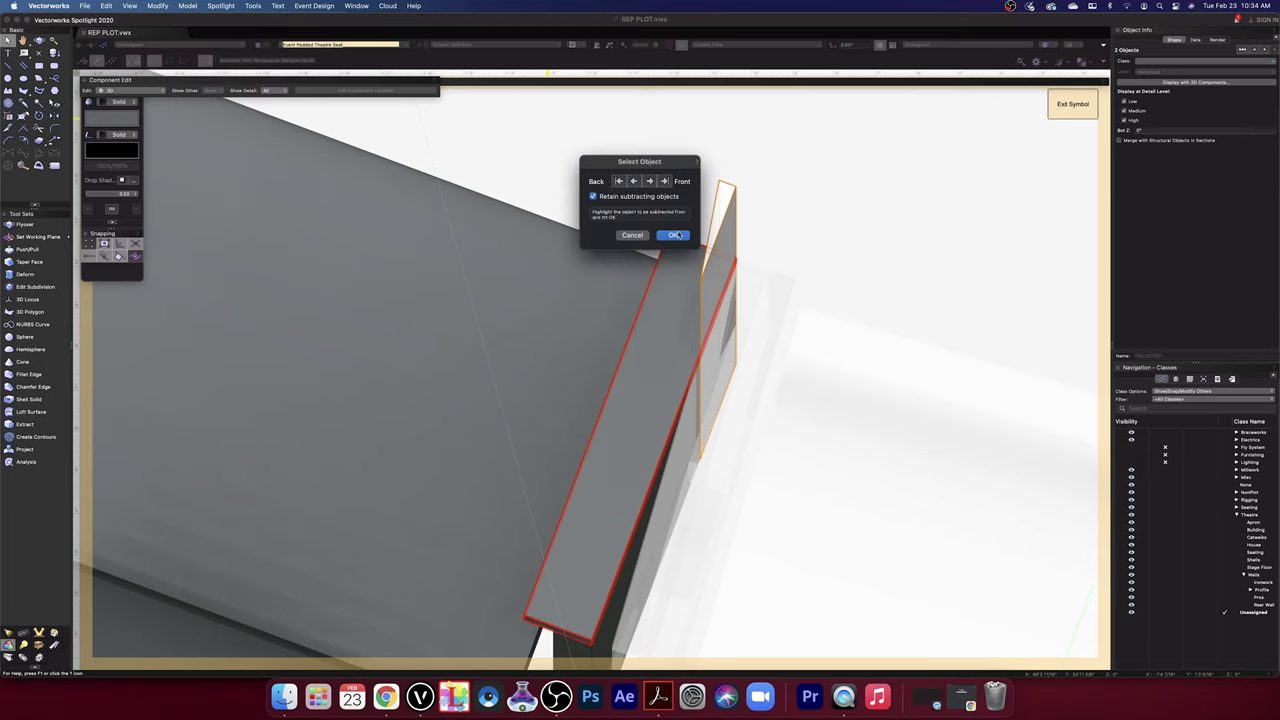
{"action": "left_click", "coordinate": [675, 235]}
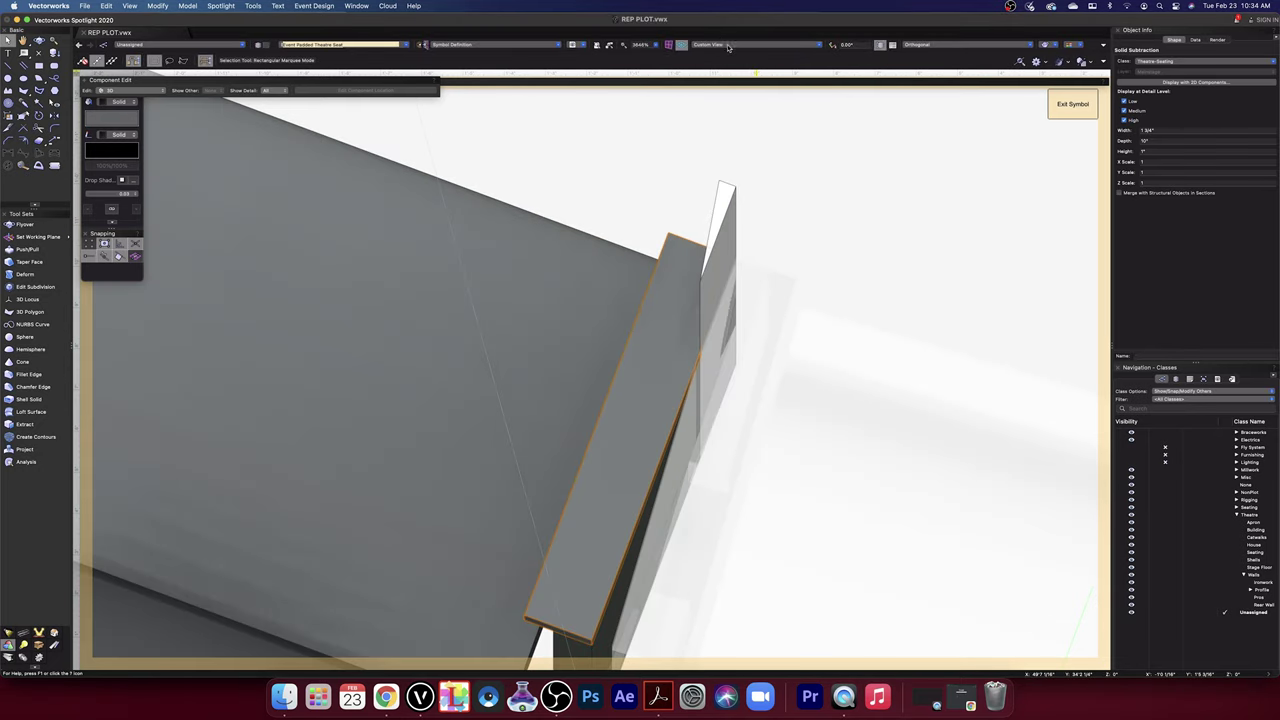
- In Rotated Top view, mirror a copy of the wedge to the panel's top-left corner
{"action": "left_click", "coordinate": [728, 46]}
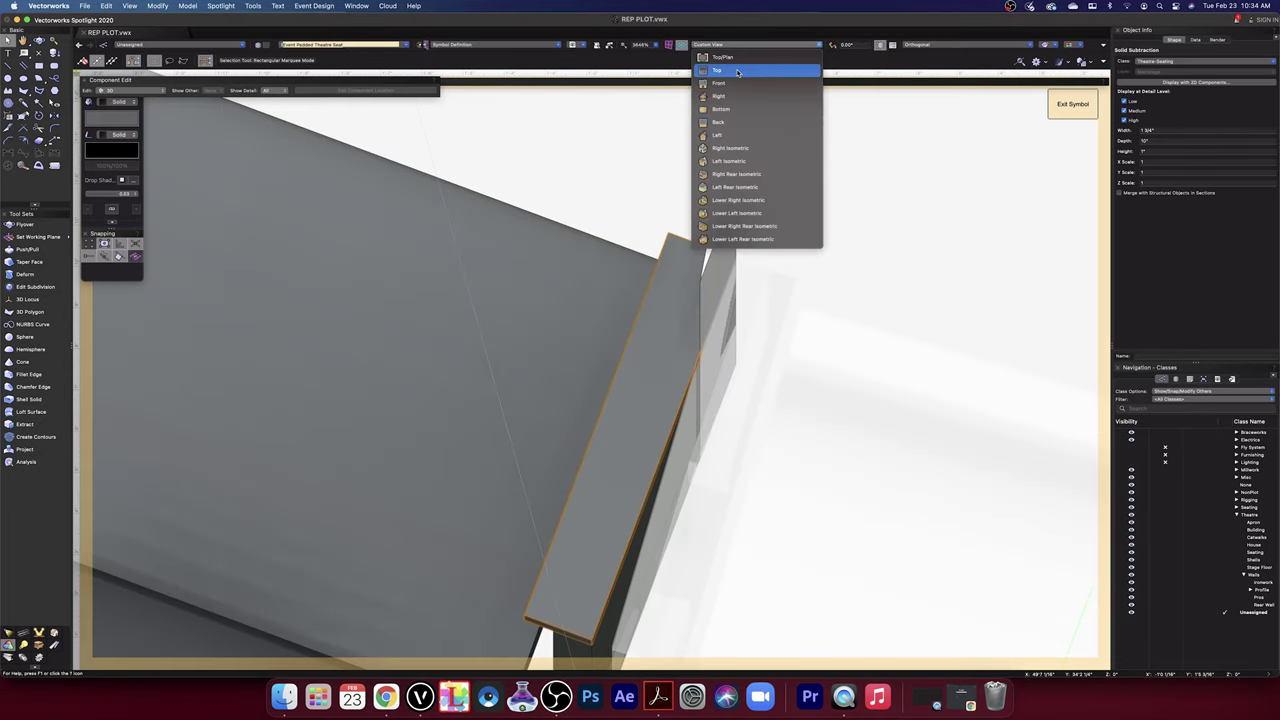
{"action": "left_click", "coordinate": [738, 72]}
{"action": "scroll", "coordinate": [700, 243], "scroll_direction": "down", "scroll_amount": 6}
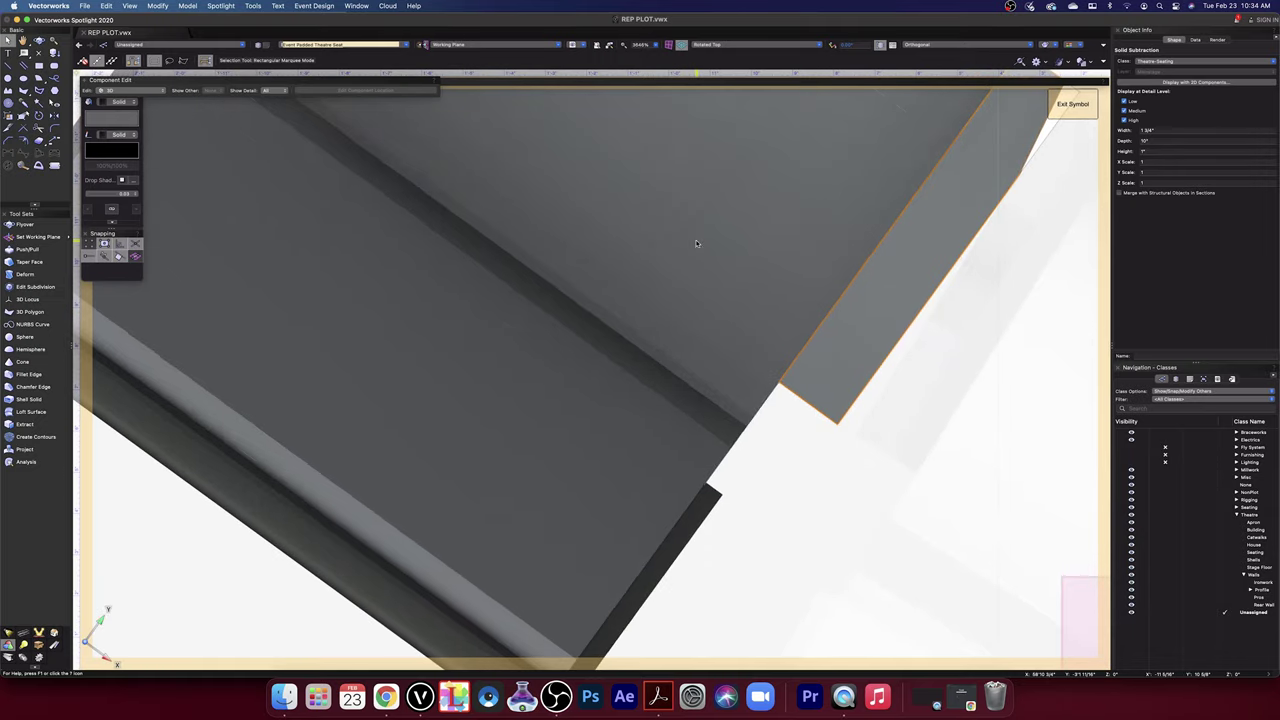
{"action": "key", "text": "space"}
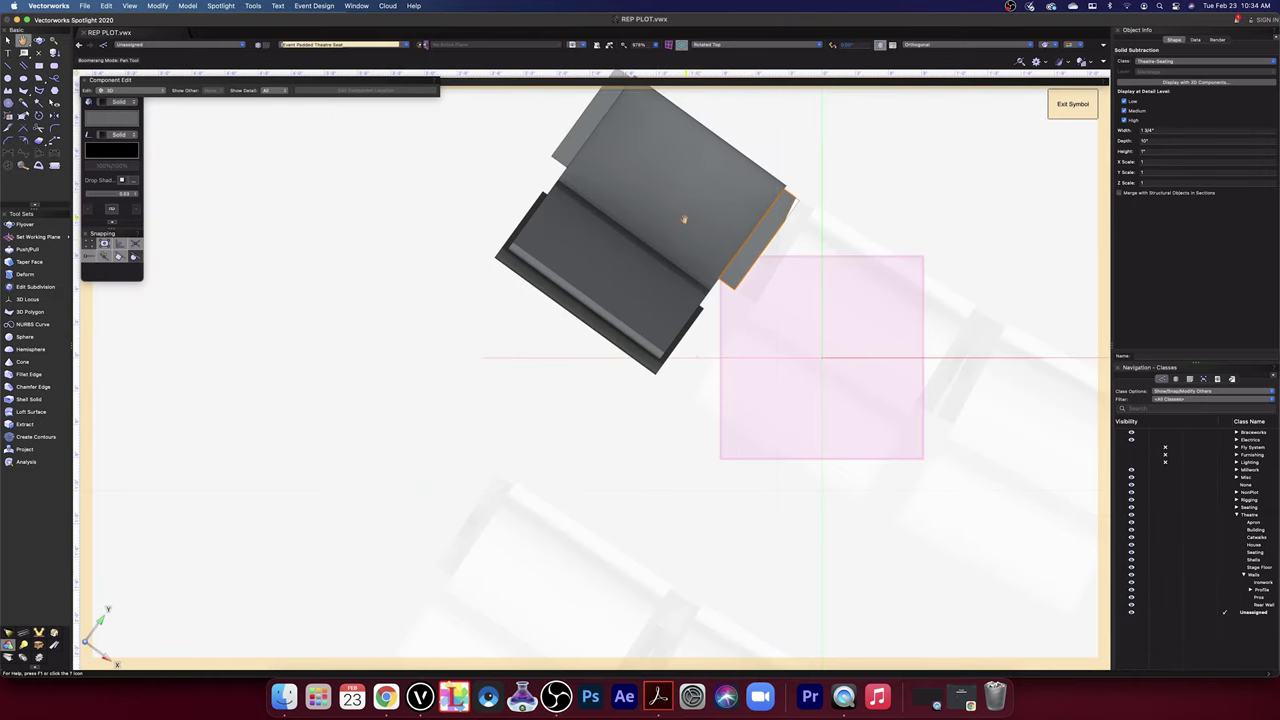
{"action": "left_click_drag", "start_coordinate": [686, 214], "coordinate": [687, 354]}
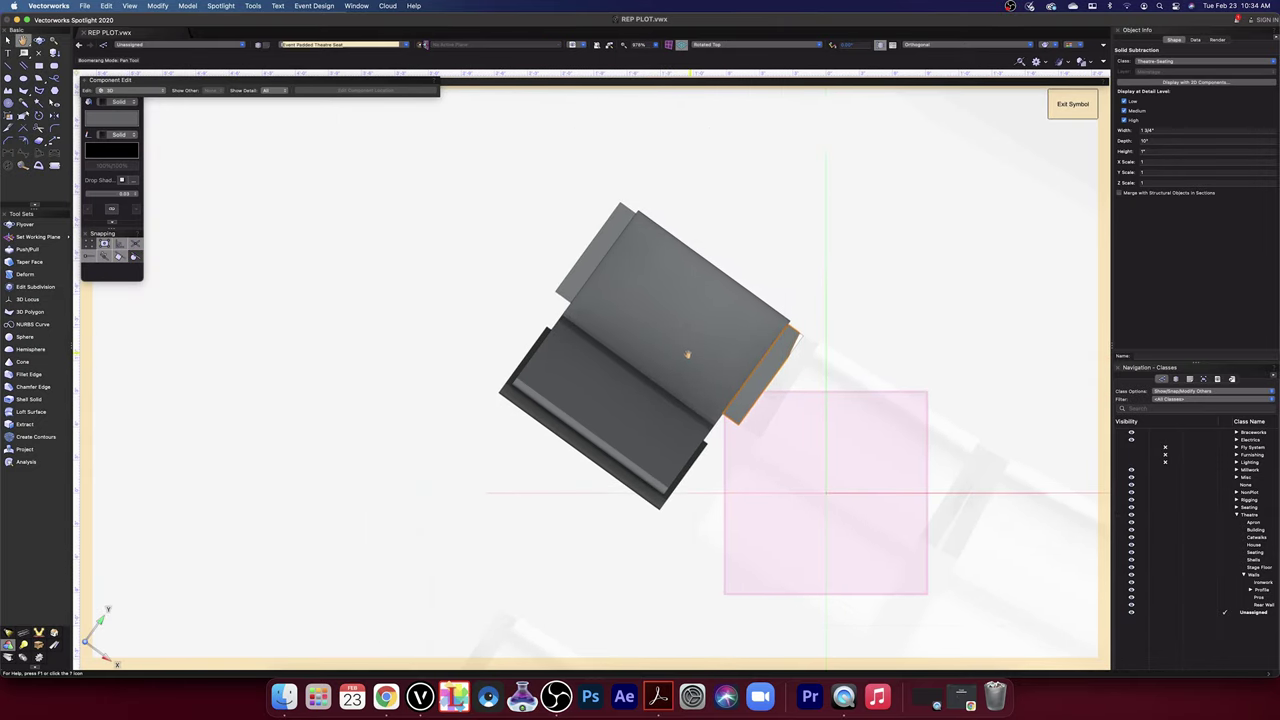
{"action": "scroll", "coordinate": [814, 340], "scroll_direction": "up", "scroll_amount": 3}
{"action": "left_click", "coordinate": [795, 337]}
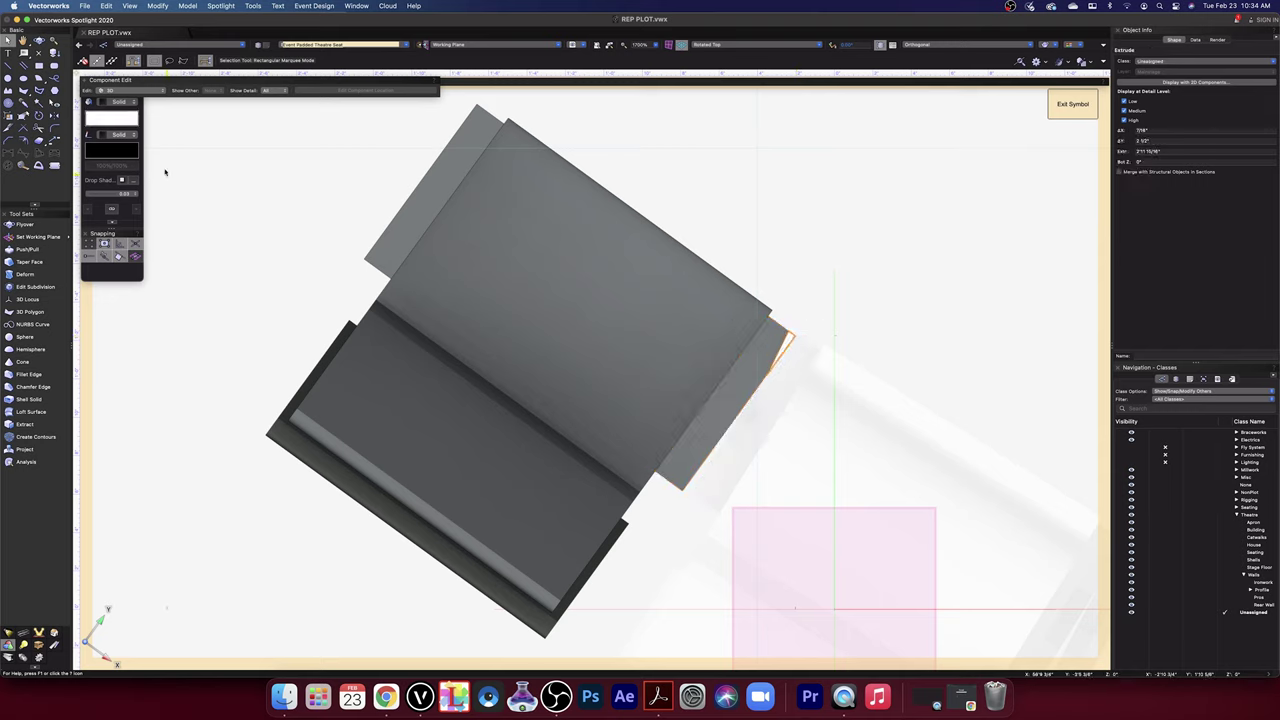
{"action": "left_click", "coordinate": [54, 115]}
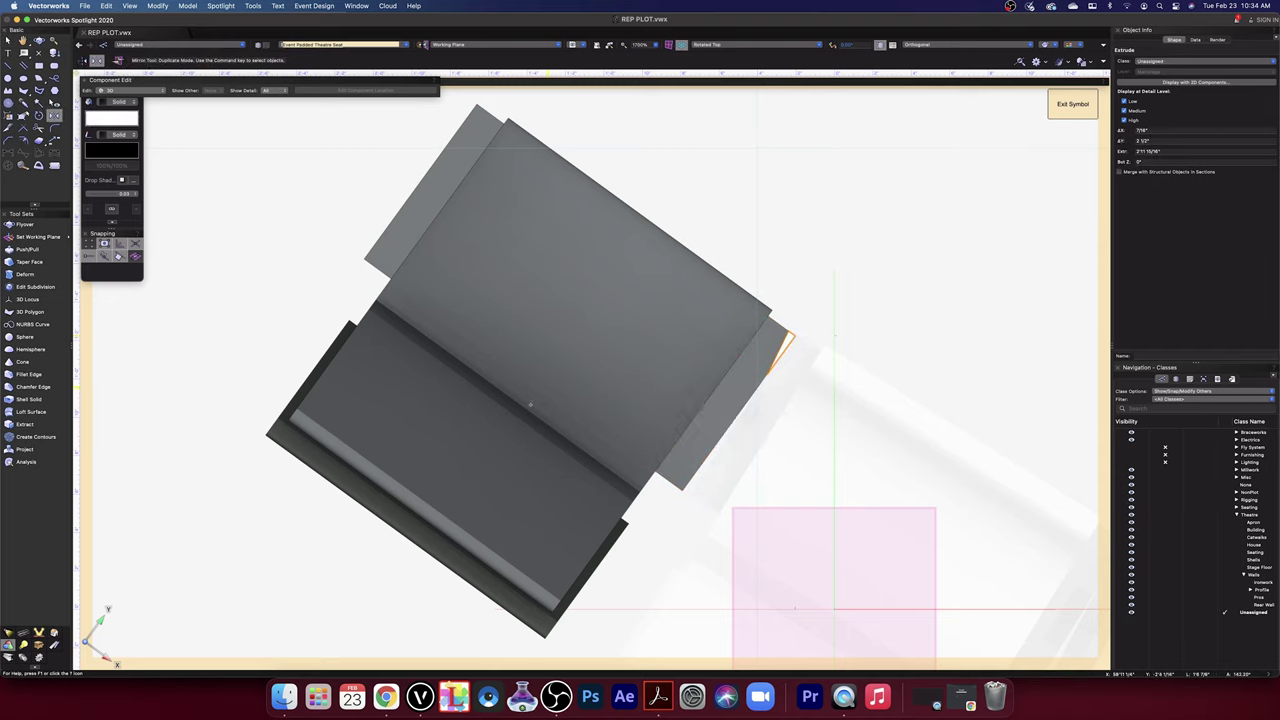
{"action": "left_click", "coordinate": [507, 395]}
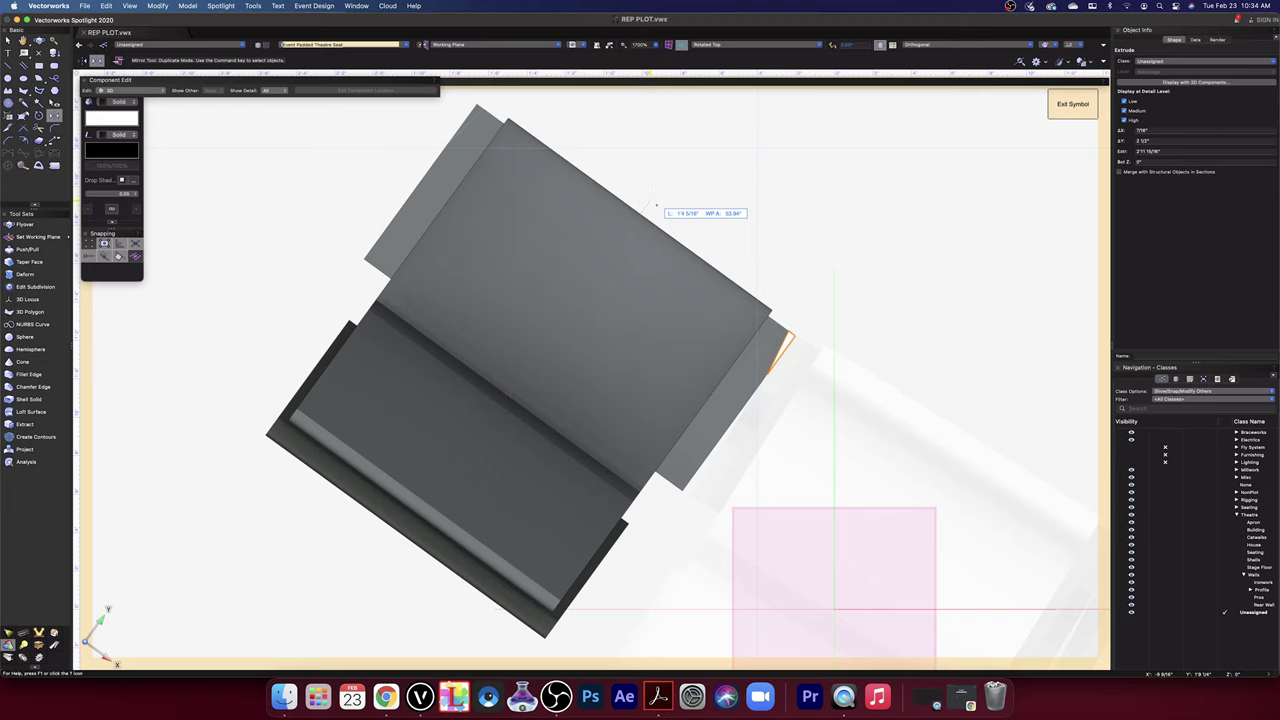
{"action": "left_click", "coordinate": [657, 205]}
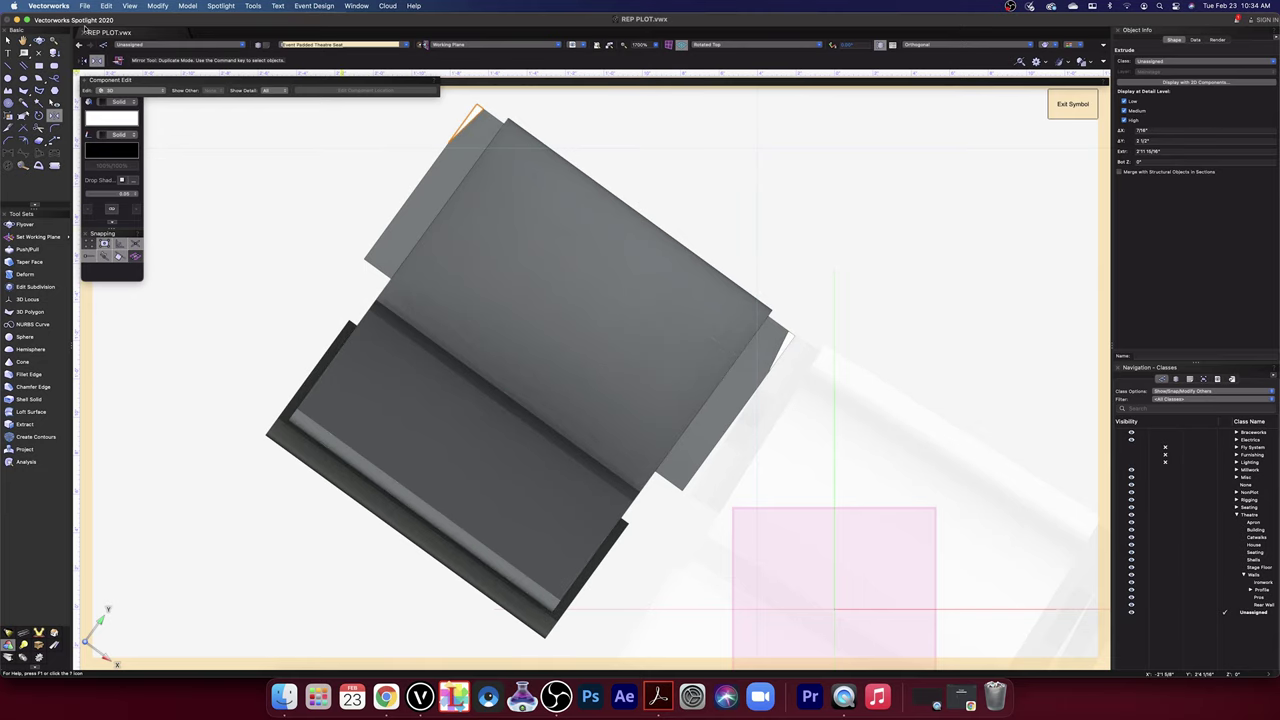
- Subtract the mirrored wedge from the left seat panel
{"action": "left_click", "coordinate": [7, 41]}
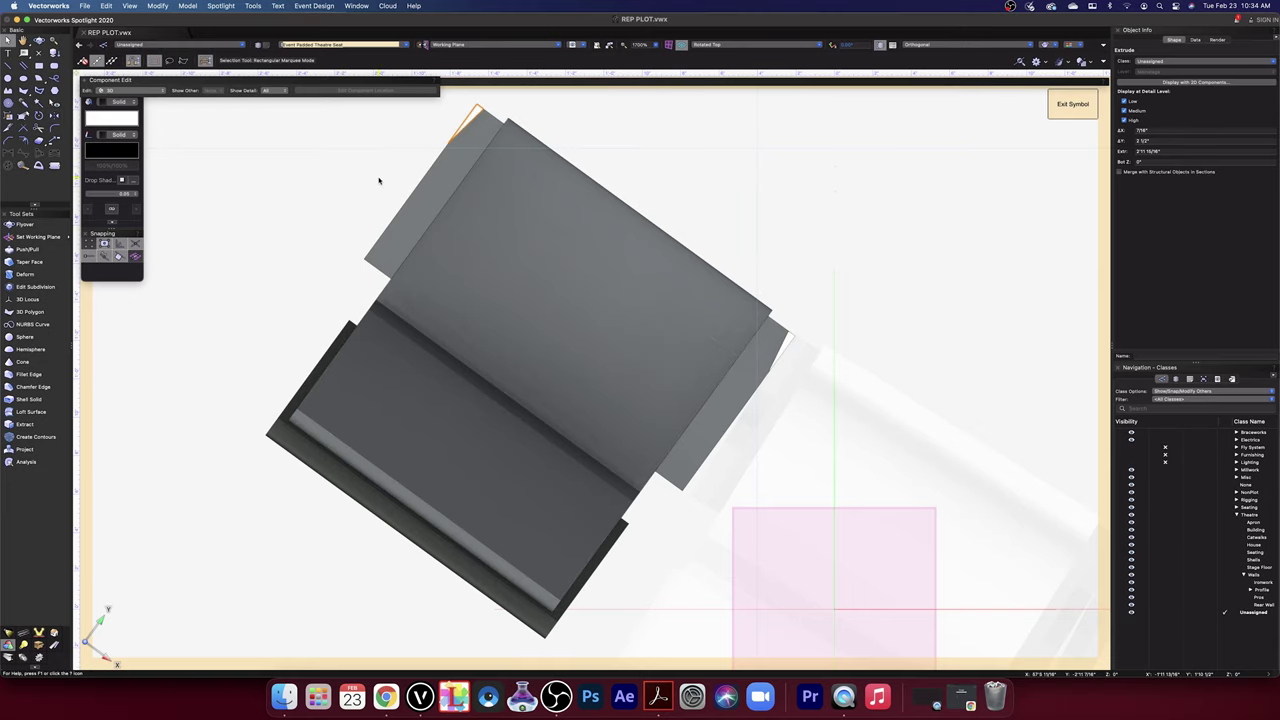
{"action": "left_click", "coordinate": [433, 191]}
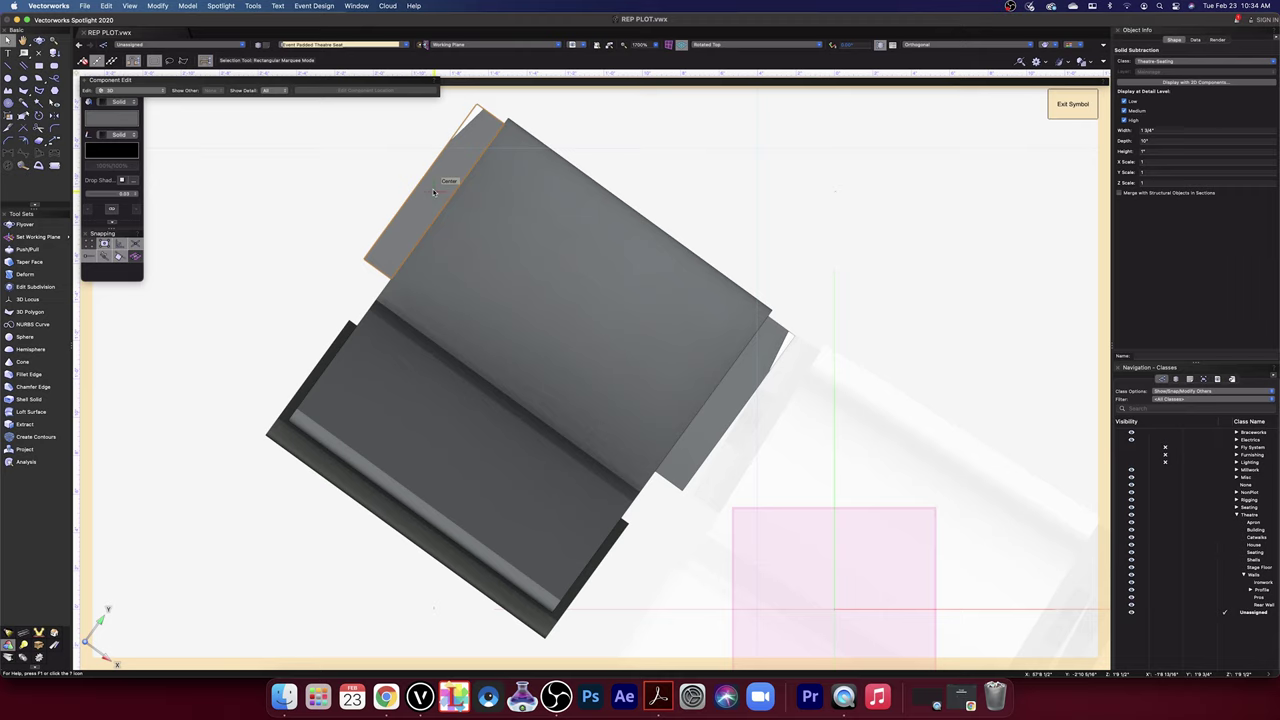
{"action": "left_click", "coordinate": [472, 112], "text": "shift"}
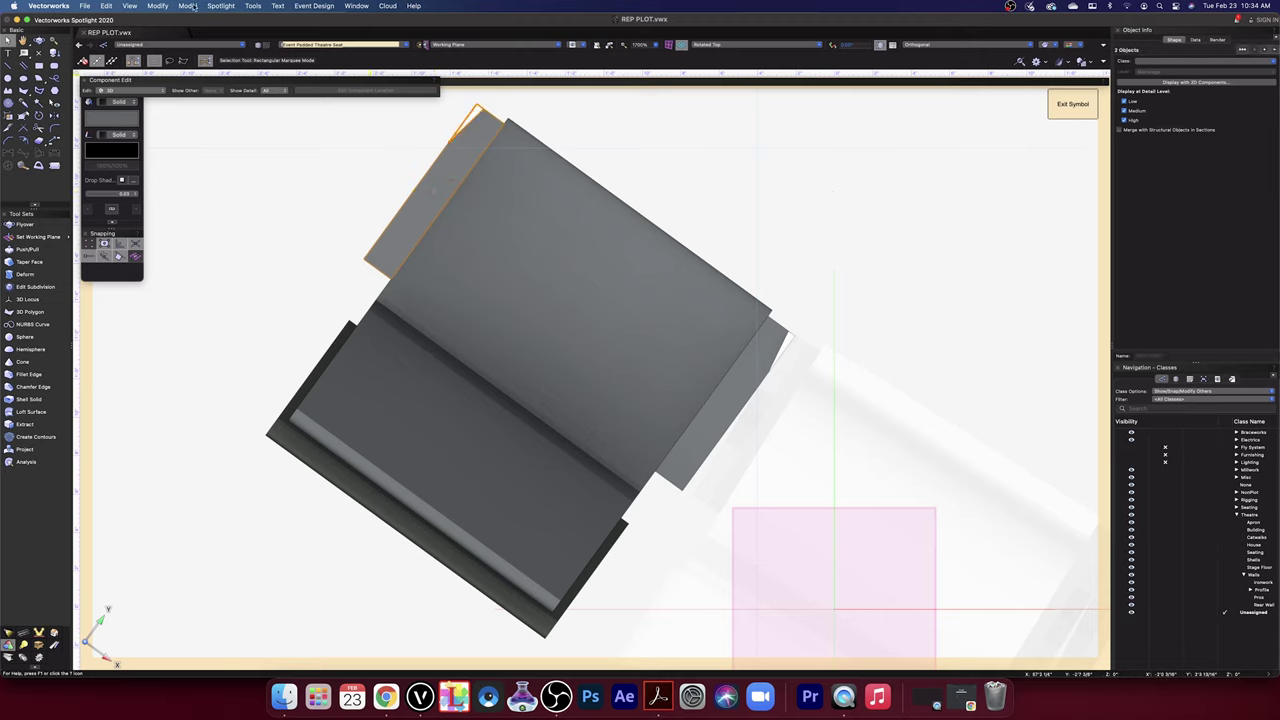
{"action": "left_click", "coordinate": [190, 6]}
{"action": "left_click", "coordinate": [205, 32]}
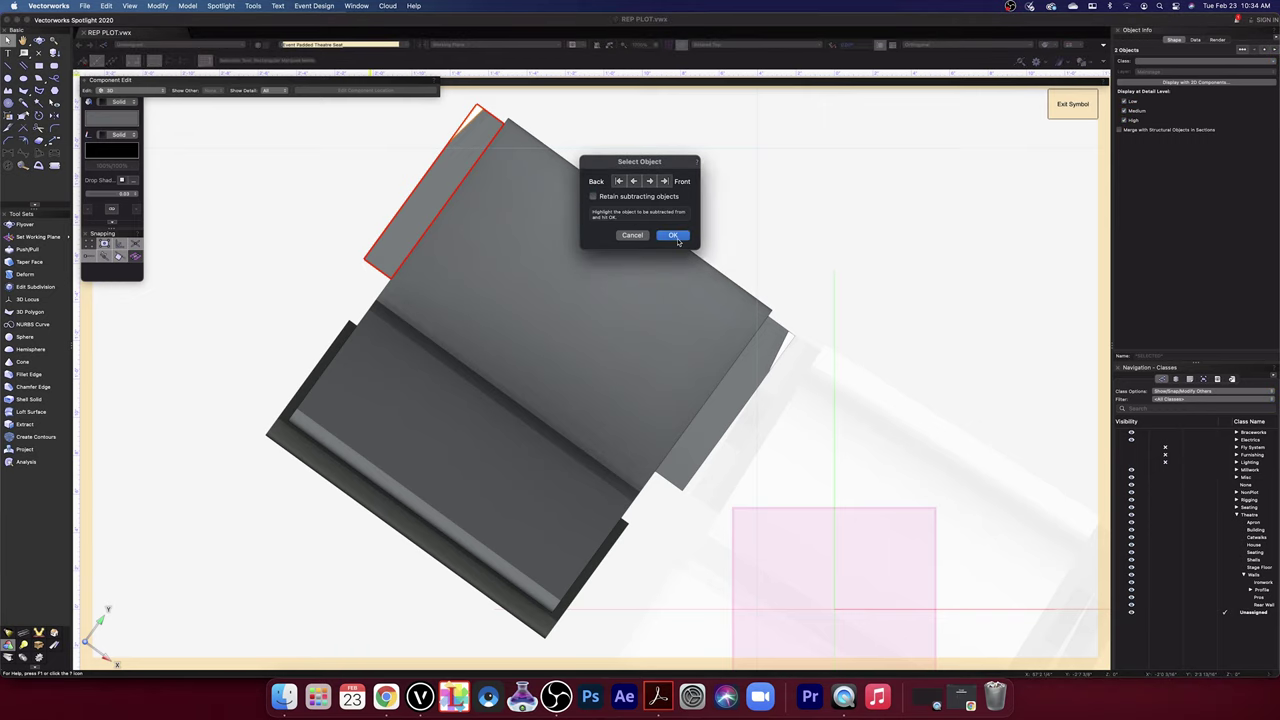
{"action": "left_click", "coordinate": [674, 236]}
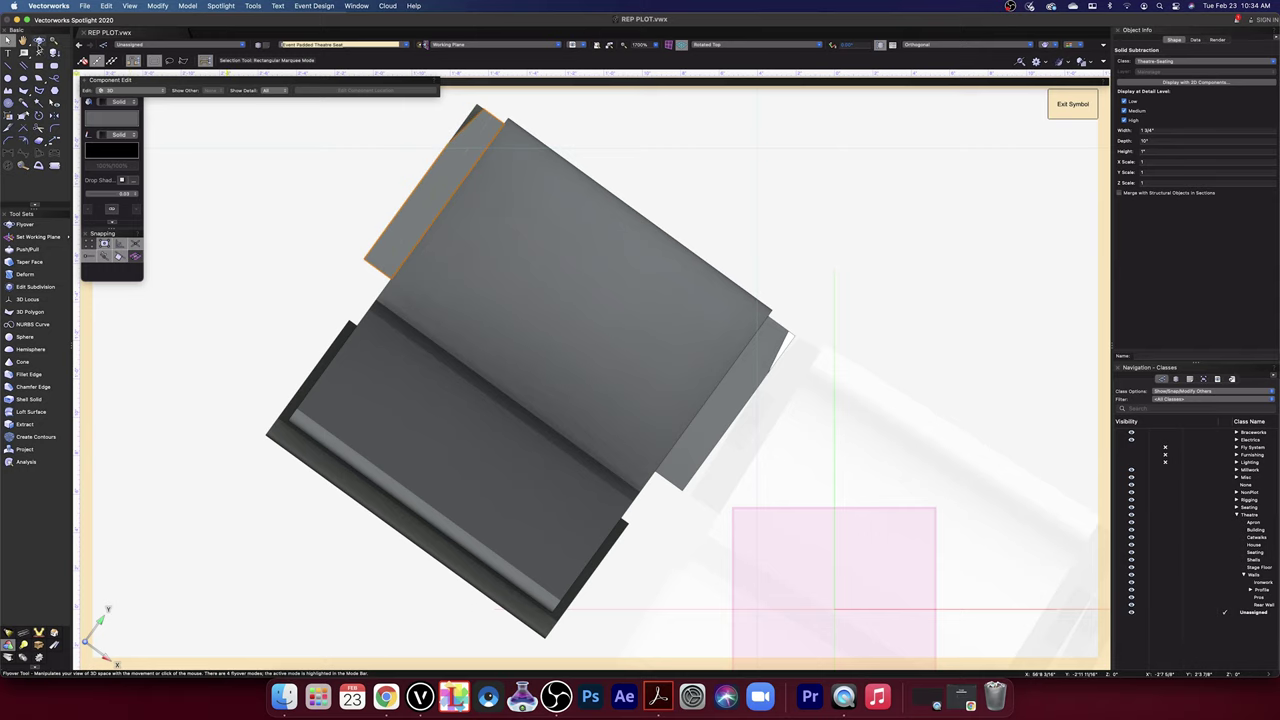
- Orbit the chair in 3D and select the small corner board plus the curved armrest panel
{"action": "left_click", "coordinate": [38, 41]}
{"action": "left_click_drag", "start_coordinate": [300, 331], "coordinate": [437, 258]}
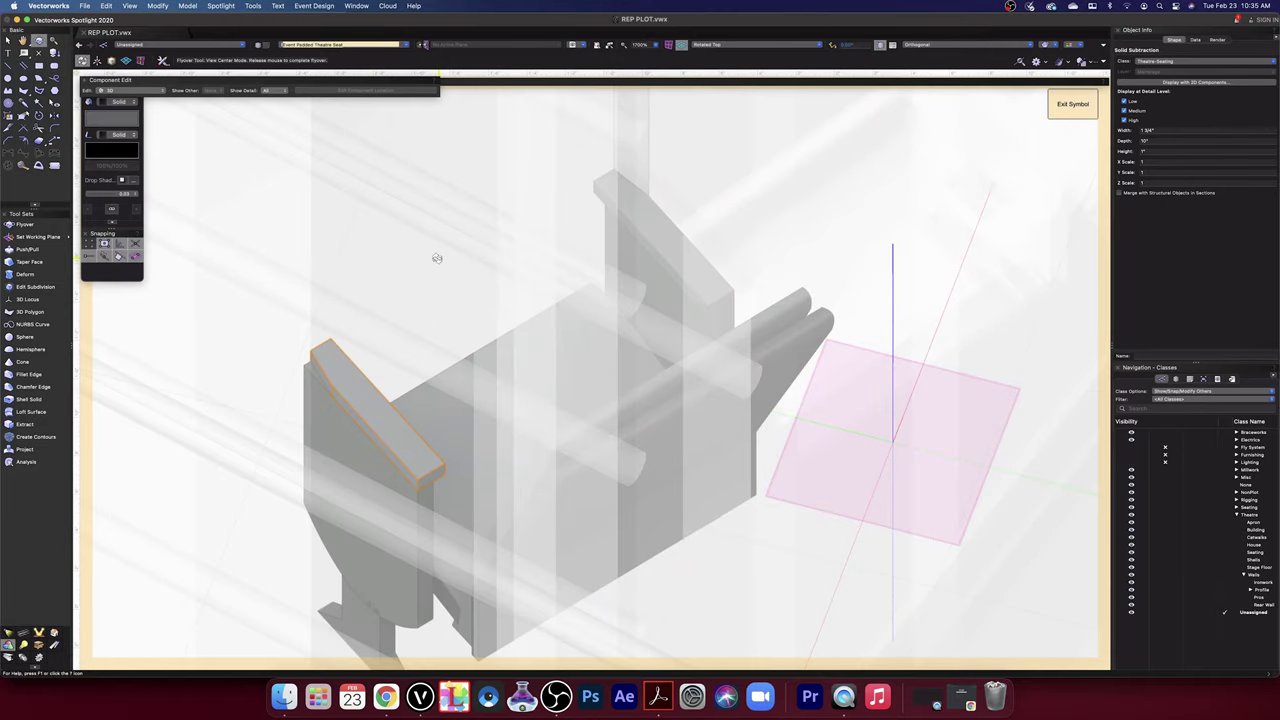
{"action": "left_click_drag", "start_coordinate": [437, 258], "coordinate": [437, 258]}
{"action": "key", "text": "super+z"}
{"action": "key", "text": "super+z"}
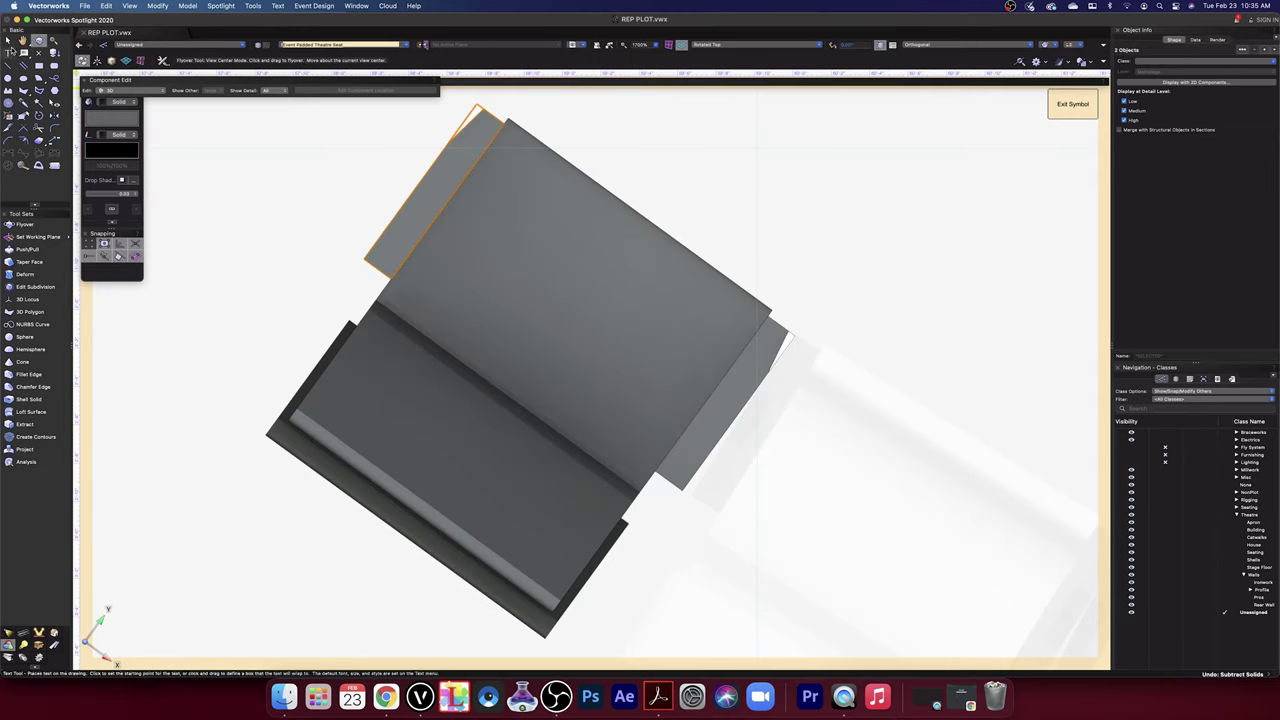
{"action": "key", "text": "x"}
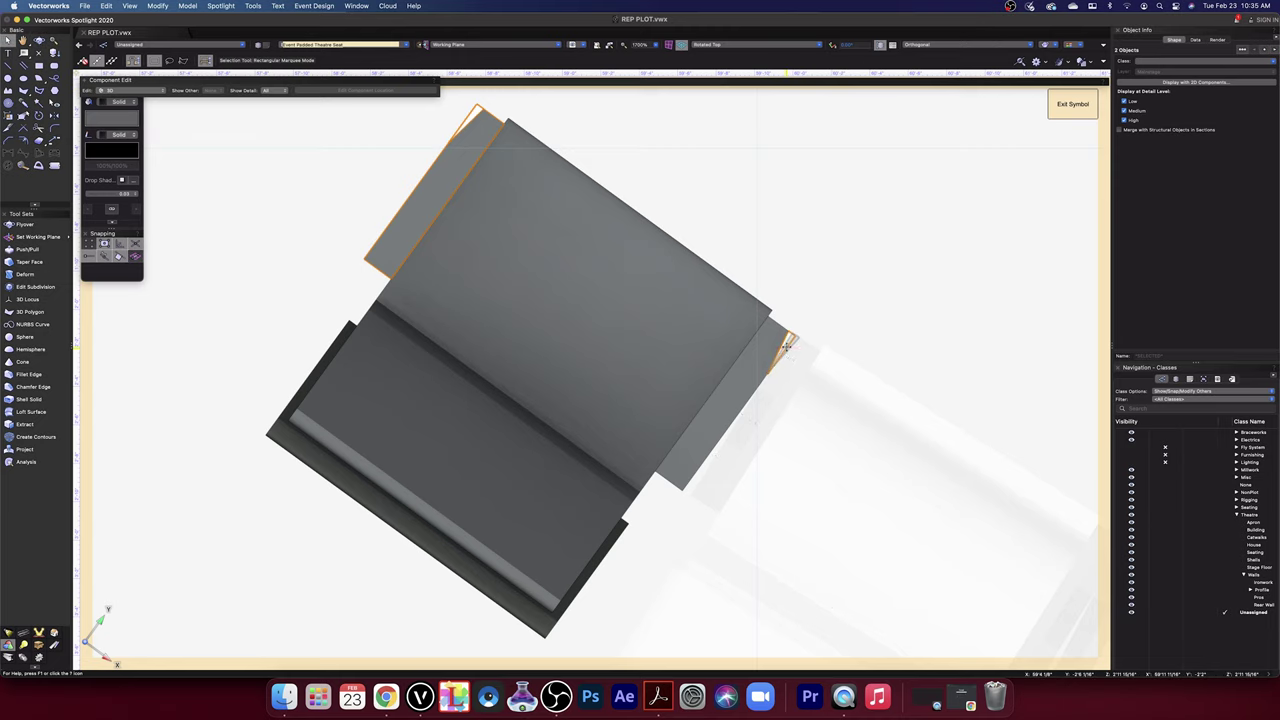
{"action": "left_click", "coordinate": [786, 350]}
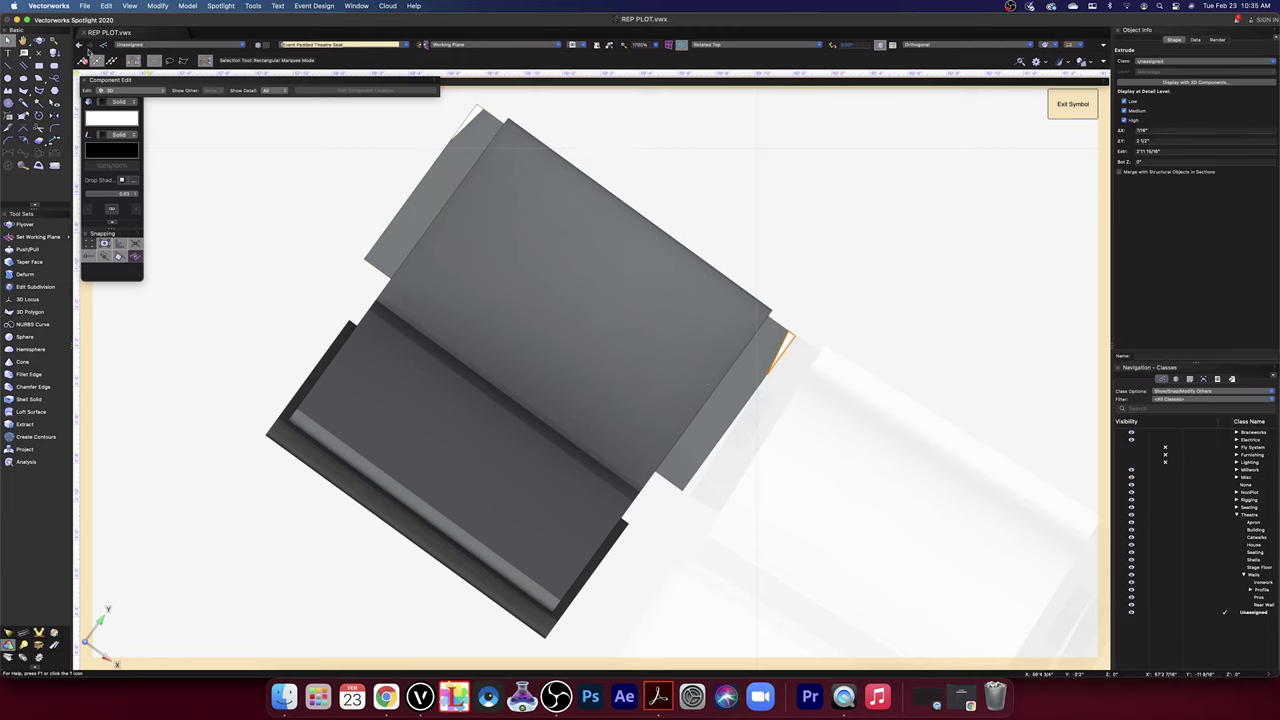
{"action": "left_click", "coordinate": [39, 40]}
{"action": "left_click_drag", "start_coordinate": [731, 522], "coordinate": [715, 450]}
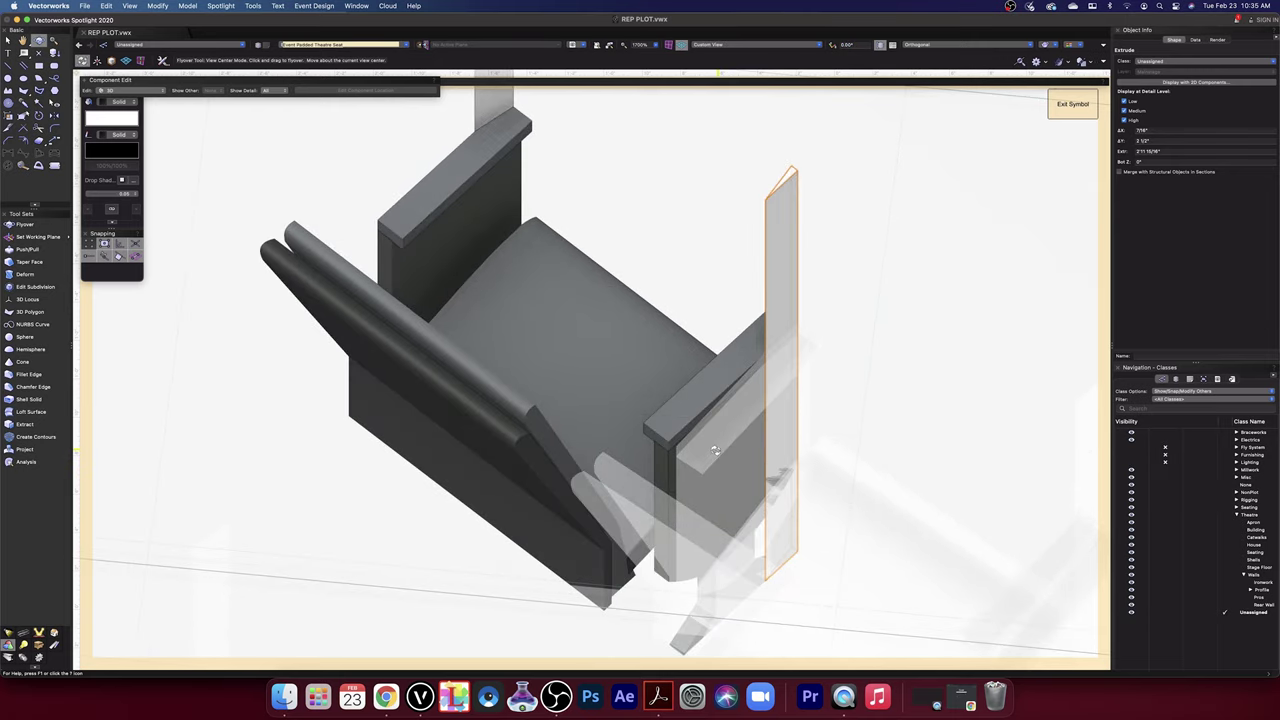
{"action": "left_click", "coordinate": [8, 40]}
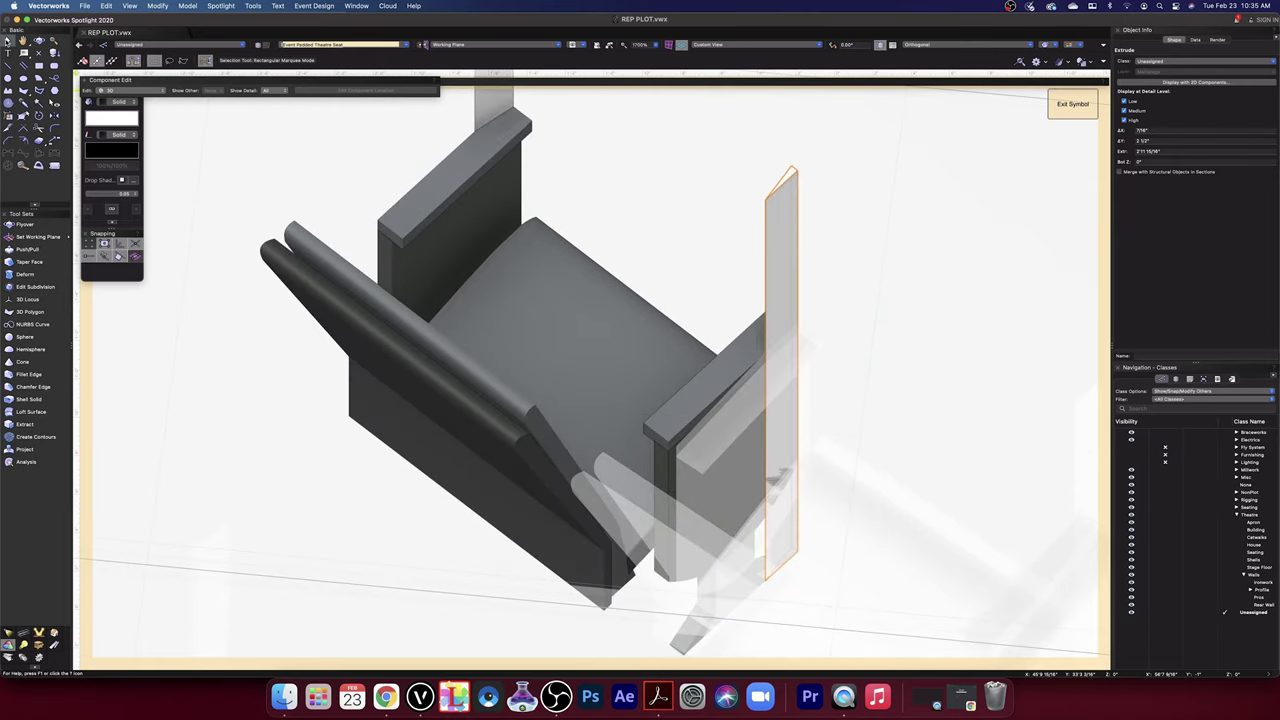
{"action": "left_click", "coordinate": [672, 484], "text": "shift"}
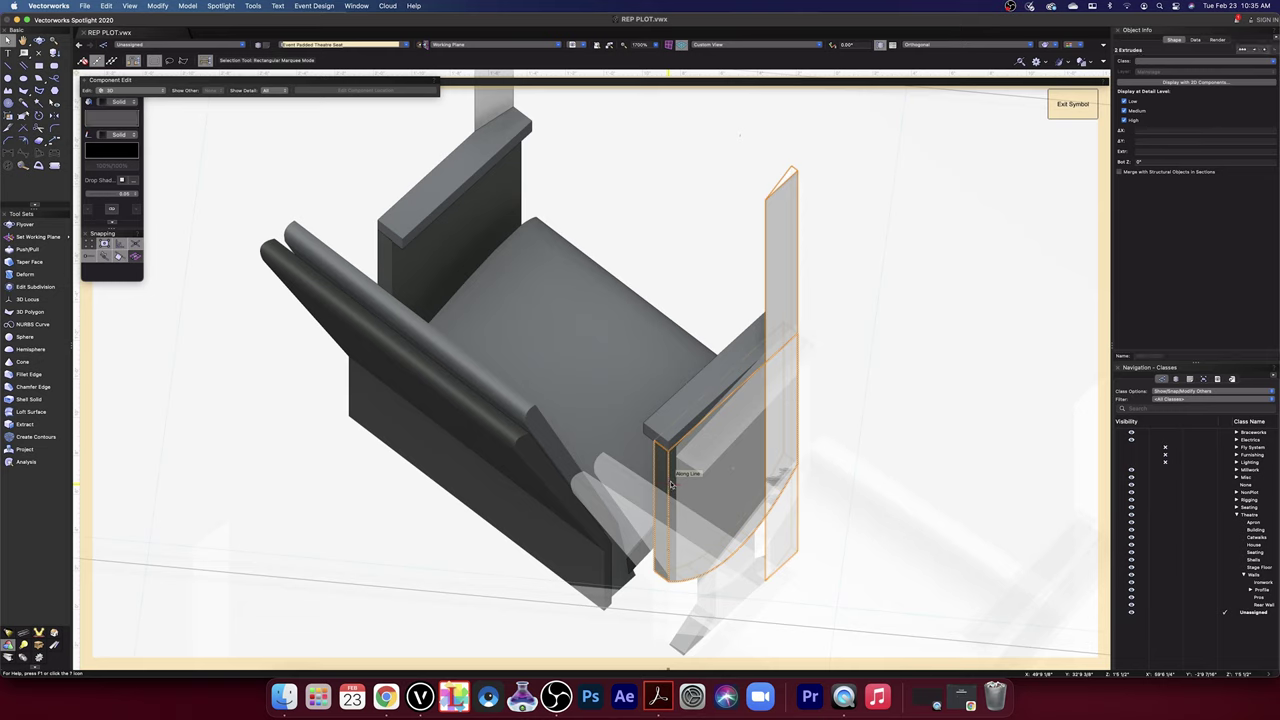
{"action": "left_click", "coordinate": [212, 6]}
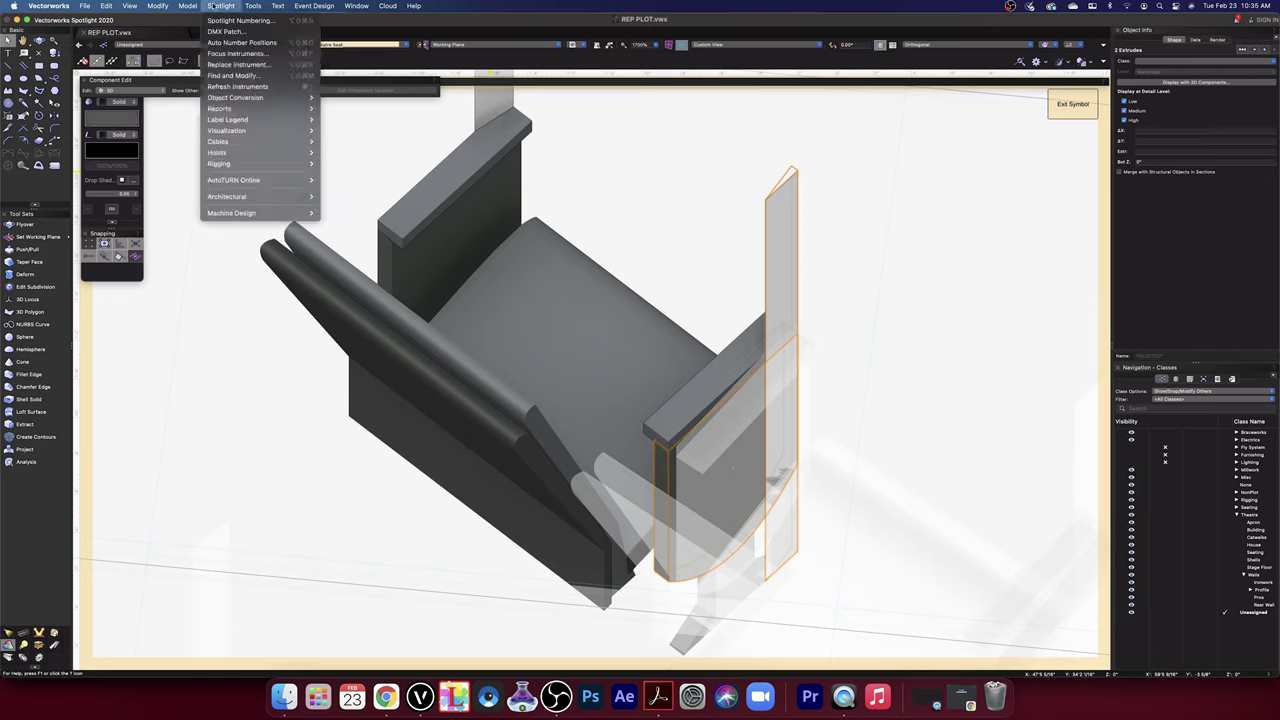
- Subtract the thin board from the curved armrest panel without keeping it, then re-centre the chair
{"action": "mouse_move", "coordinate": [187, 6]}
{"action": "left_click", "coordinate": [200, 32]}
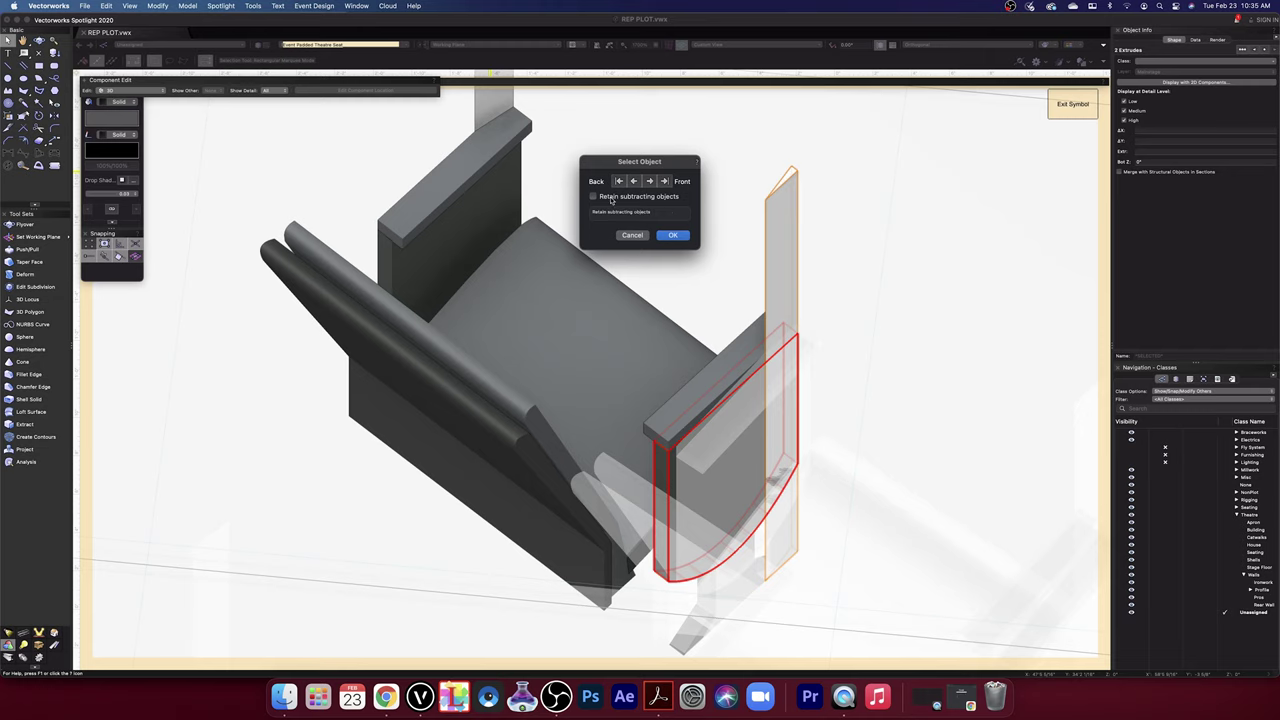
{"action": "left_click", "coordinate": [675, 235]}
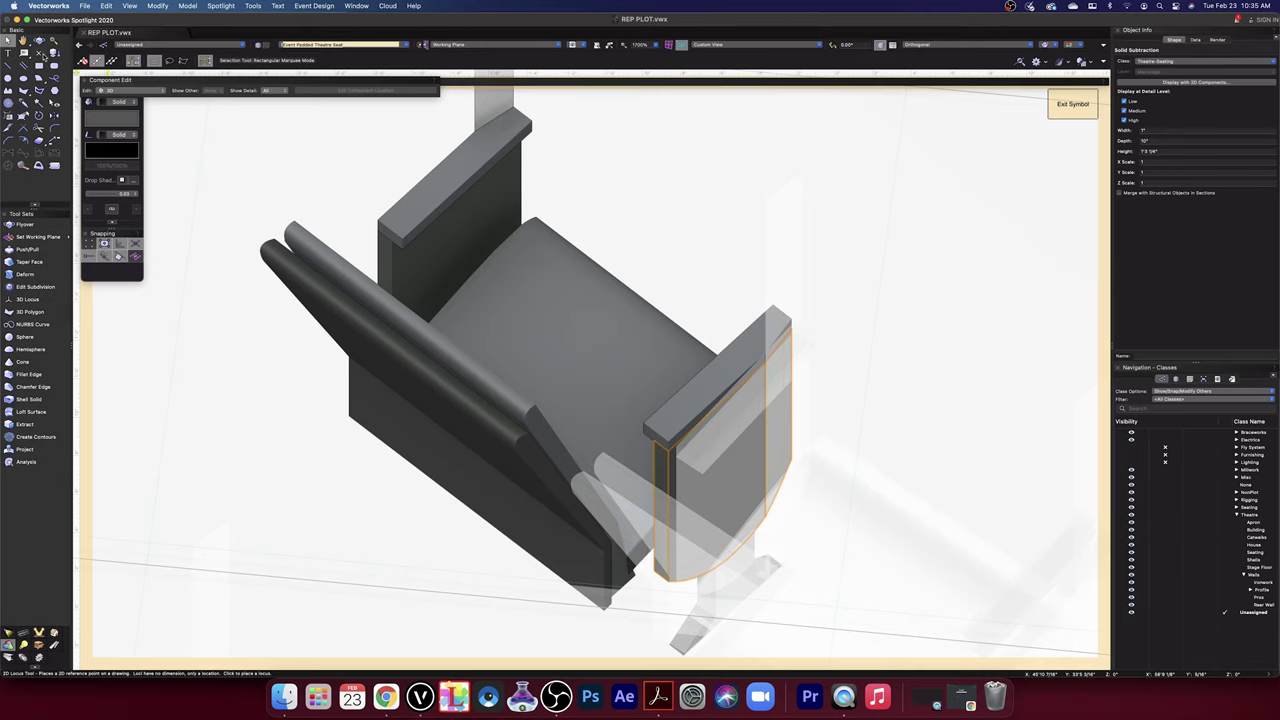
{"action": "left_click", "coordinate": [38, 41]}
{"action": "left_click_drag", "start_coordinate": [300, 200], "coordinate": [349, 200]}
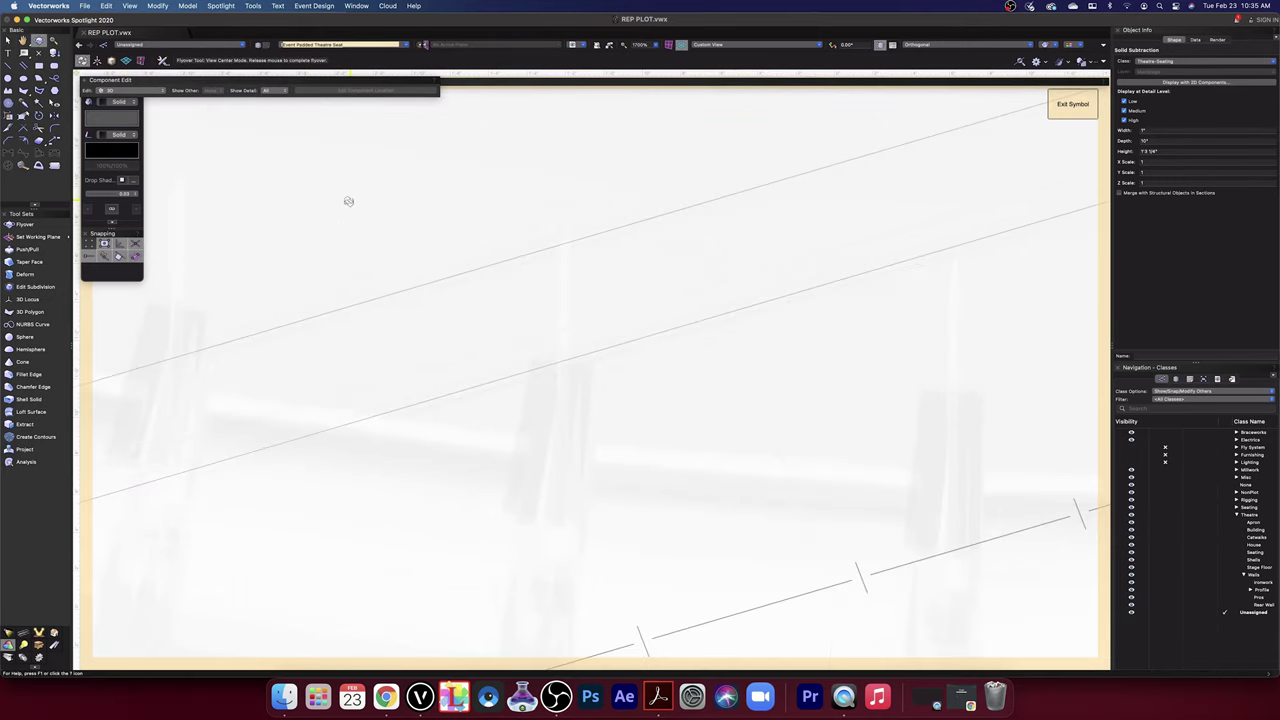
{"action": "scroll", "coordinate": [351, 229], "scroll_direction": "down", "scroll_amount": 2}
{"action": "middle_click_drag", "start_coordinate": [280, 226], "coordinate": [796, 249]}
{"action": "left_click_drag", "start_coordinate": [343, 209], "coordinate": [631, 243]}
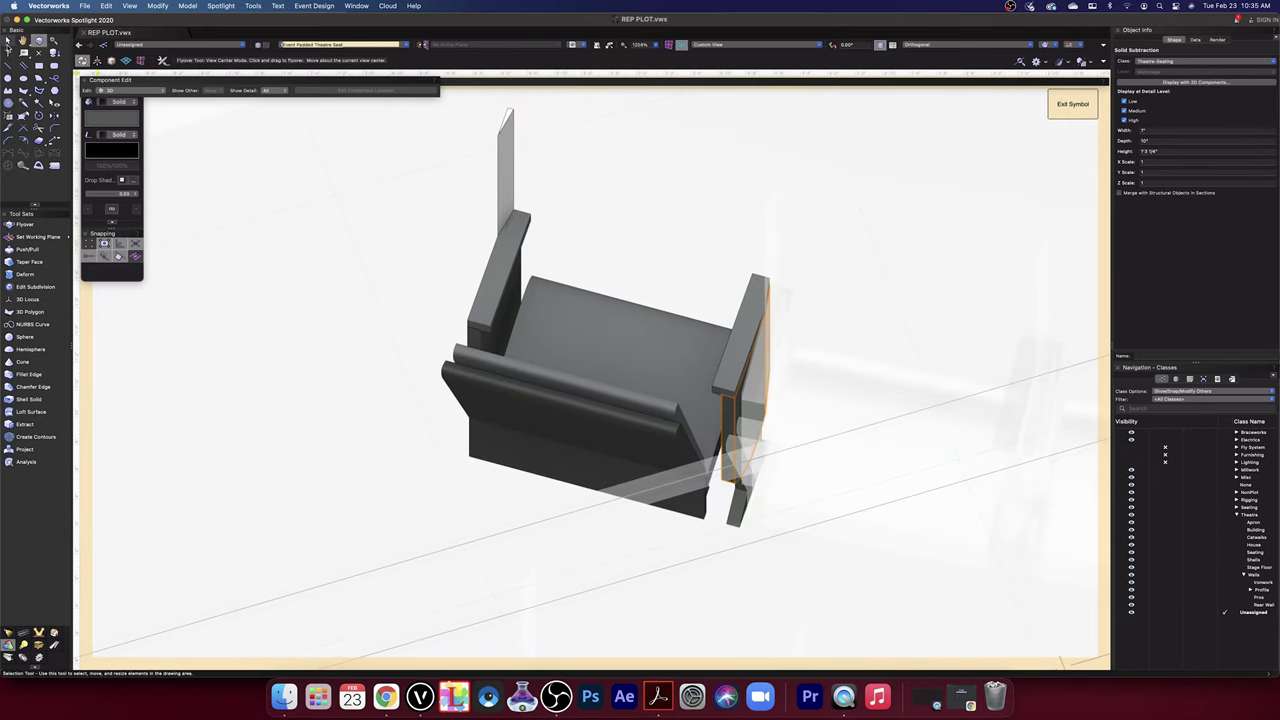
- Deselect all, fly in close inside the seat, and select the vertical upright board
{"action": "key", "text": "x"}
{"action": "left_click", "coordinate": [331, 203]}
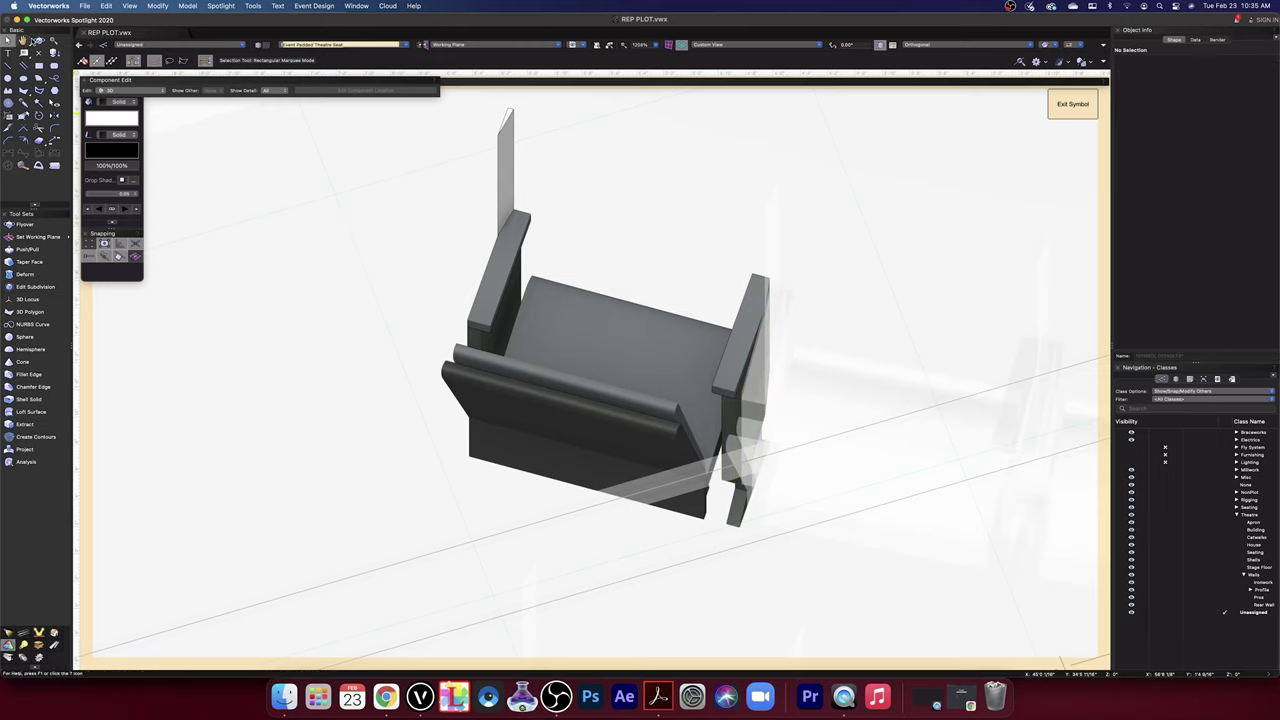
{"action": "left_click", "coordinate": [38, 40]}
{"action": "mouse_move", "coordinate": [380, 397]}
{"action": "left_mouse_down"}
{"action": "mouse_move", "coordinate": [400, 449]}
{"action": "mouse_move", "coordinate": [463, 403]}
{"action": "mouse_move", "coordinate": [477, 420]}
{"action": "mouse_move", "coordinate": [369, 420]}
{"action": "left_mouse_up"}
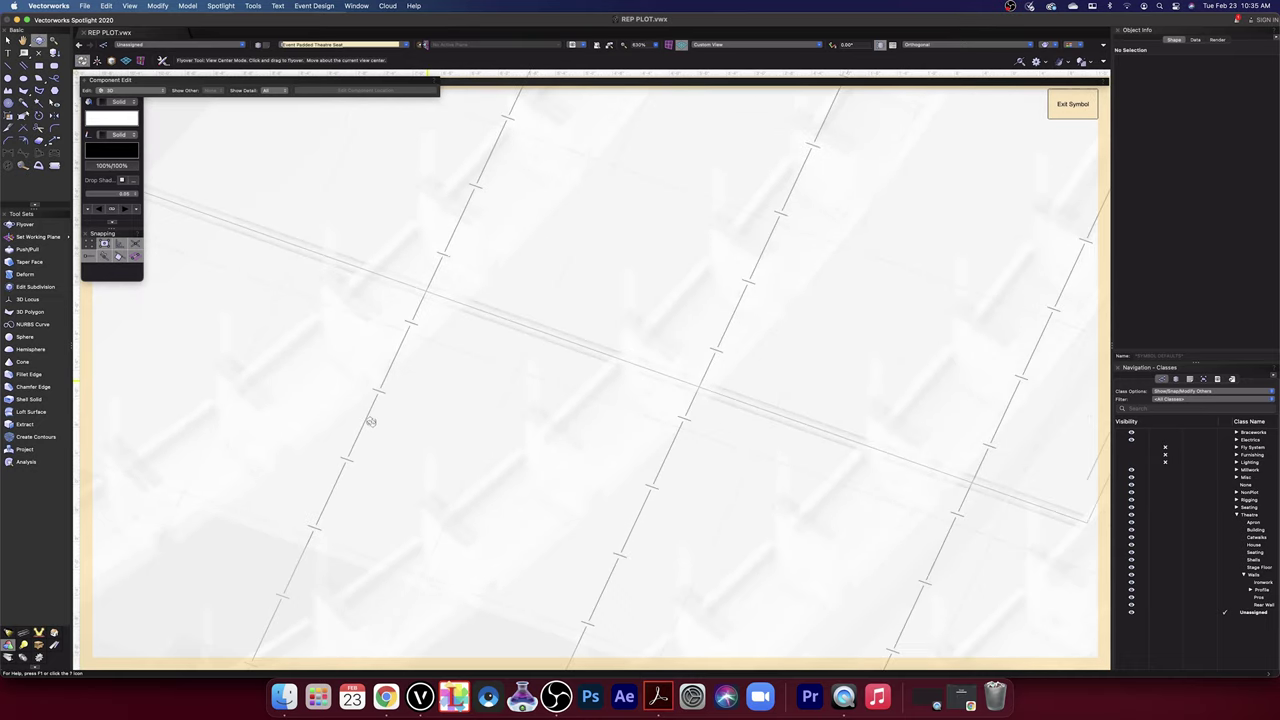
{"action": "key", "text": "space"}
{"action": "left_click_drag", "start_coordinate": [586, 383], "coordinate": [654, 400]}
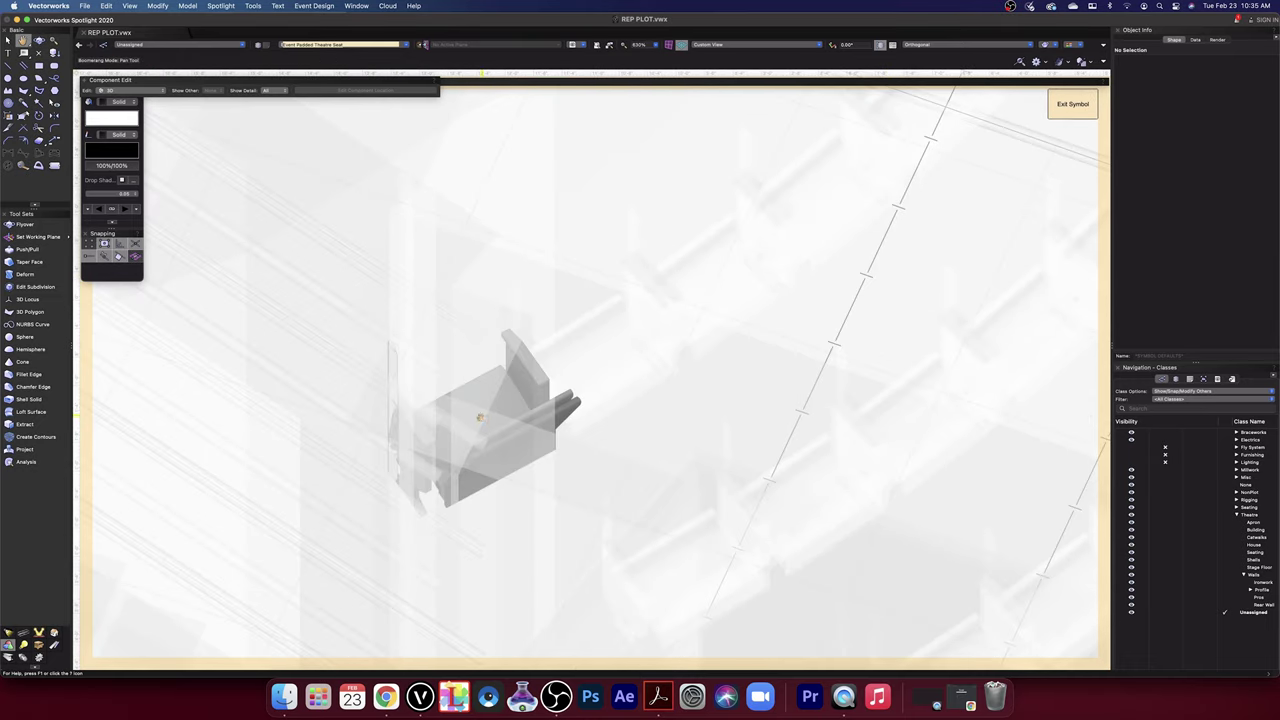
{"action": "left_click_drag", "start_coordinate": [480, 417], "coordinate": [454, 432]}
{"action": "scroll", "coordinate": [454, 432], "scroll_direction": "up", "scroll_amount": 5}
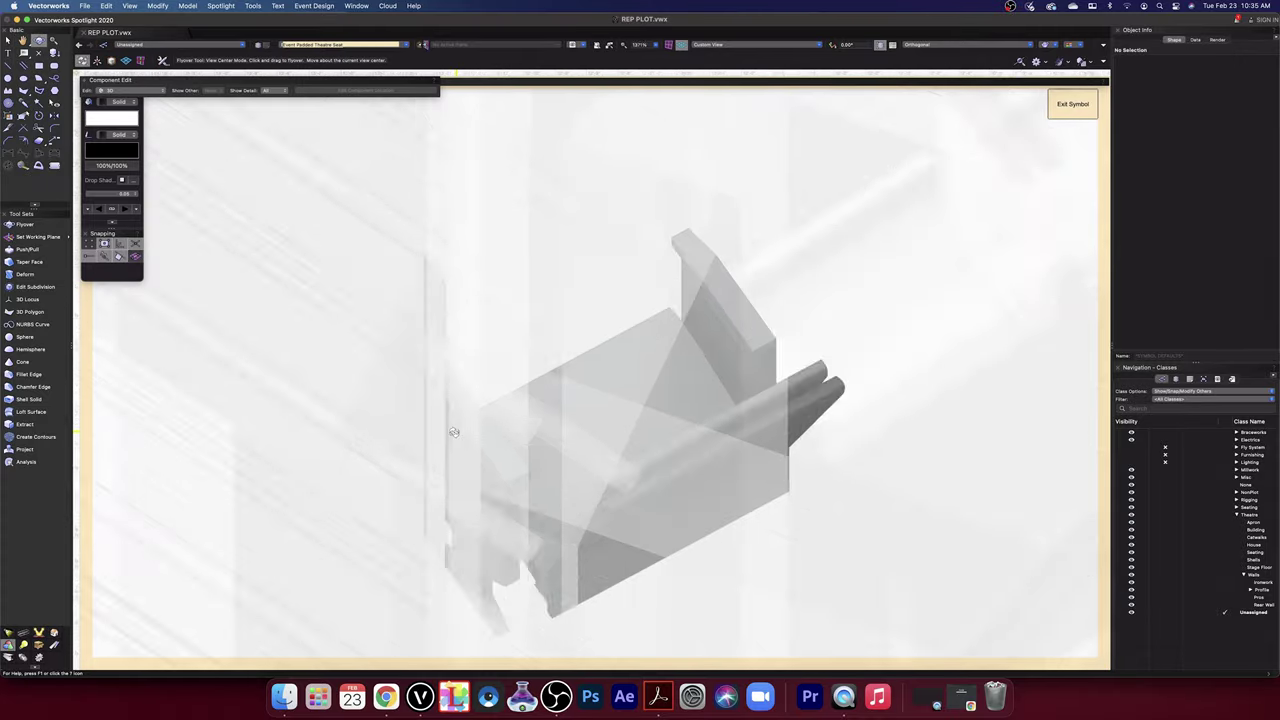
{"action": "scroll", "coordinate": [454, 432], "scroll_direction": "up", "scroll_amount": 2}
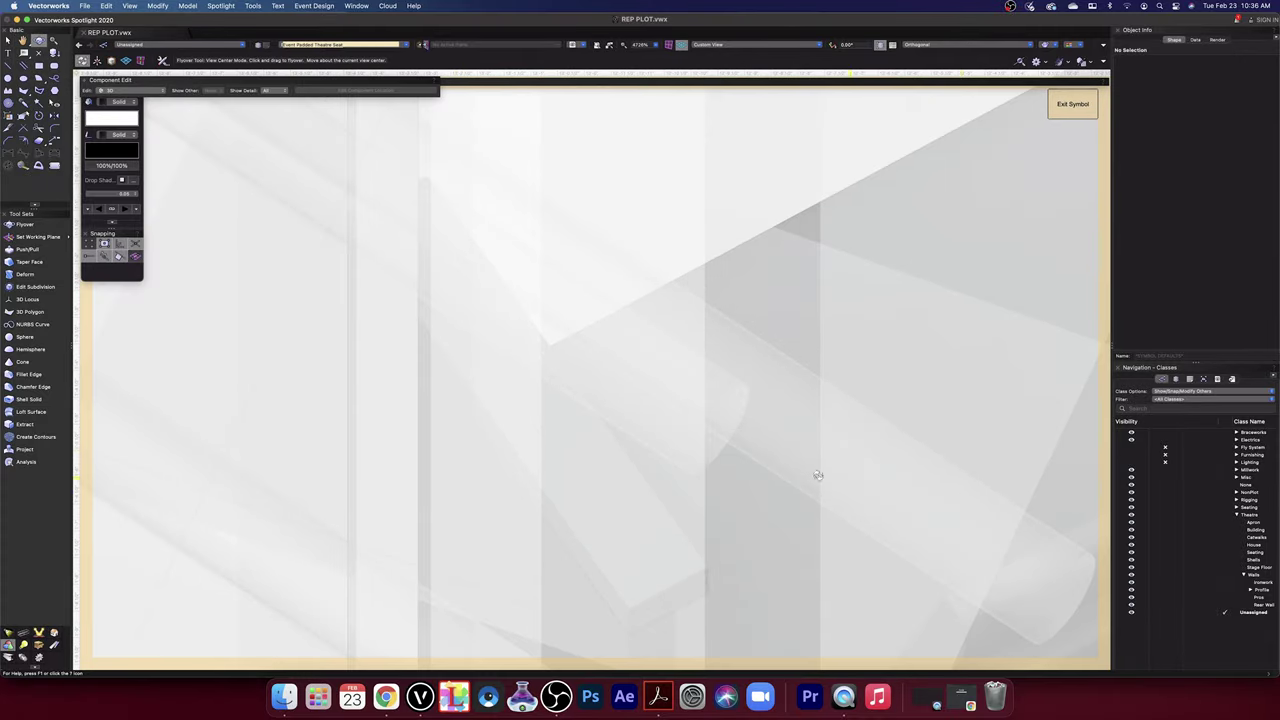
{"action": "key", "text": "x"}
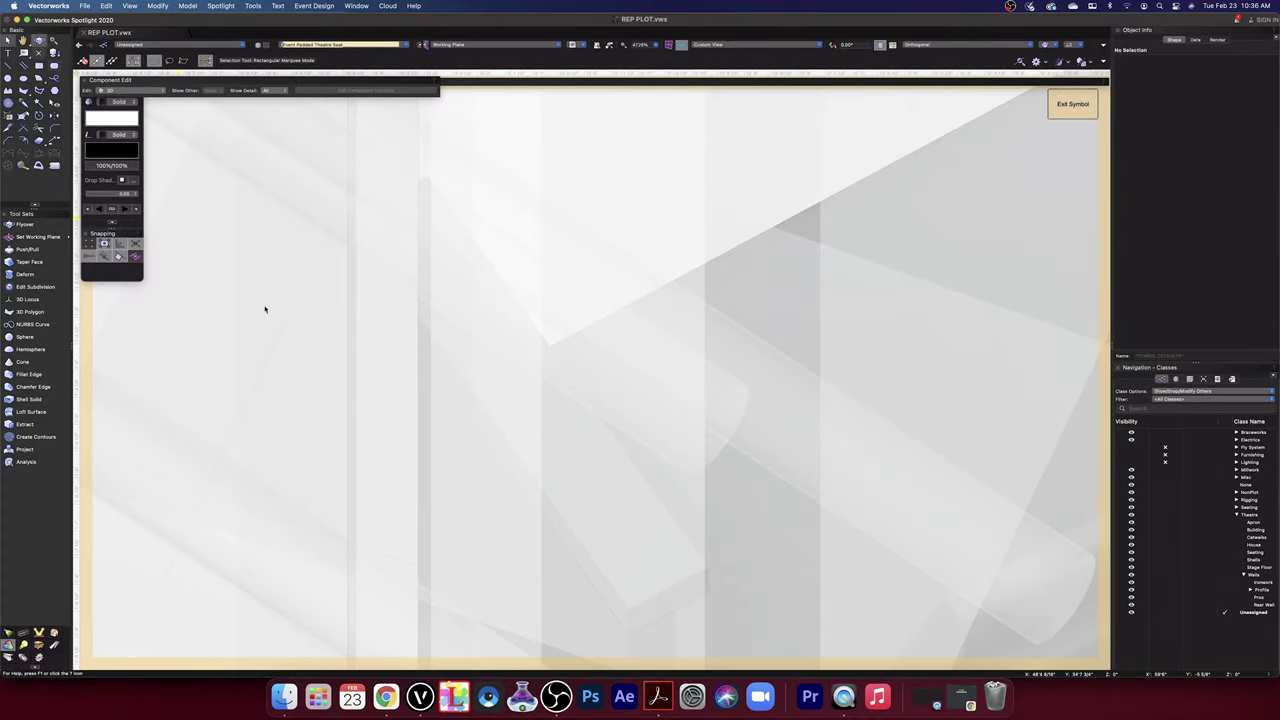
{"action": "left_click", "coordinate": [388, 330]}
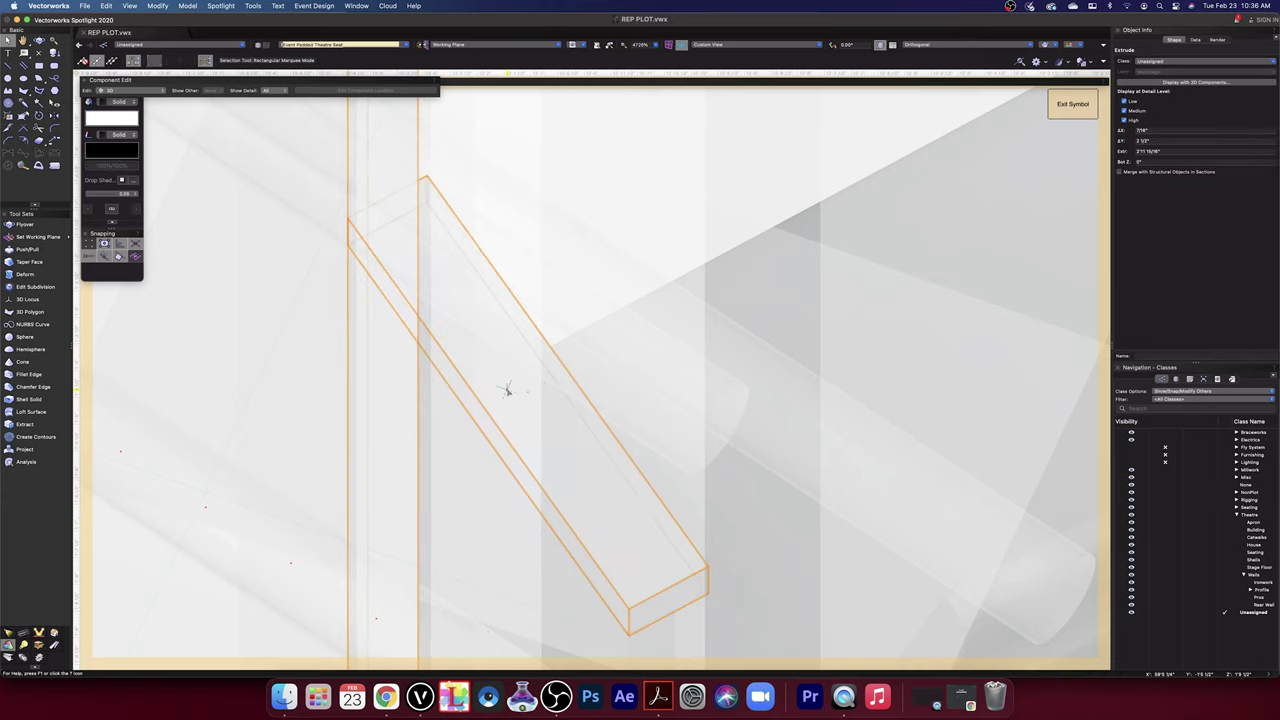
- Try subtracting the diagonal board from the upright, then undo it
{"action": "left_click", "coordinate": [492, 355], "text": "shift"}
{"action": "left_click", "coordinate": [188, 6]}
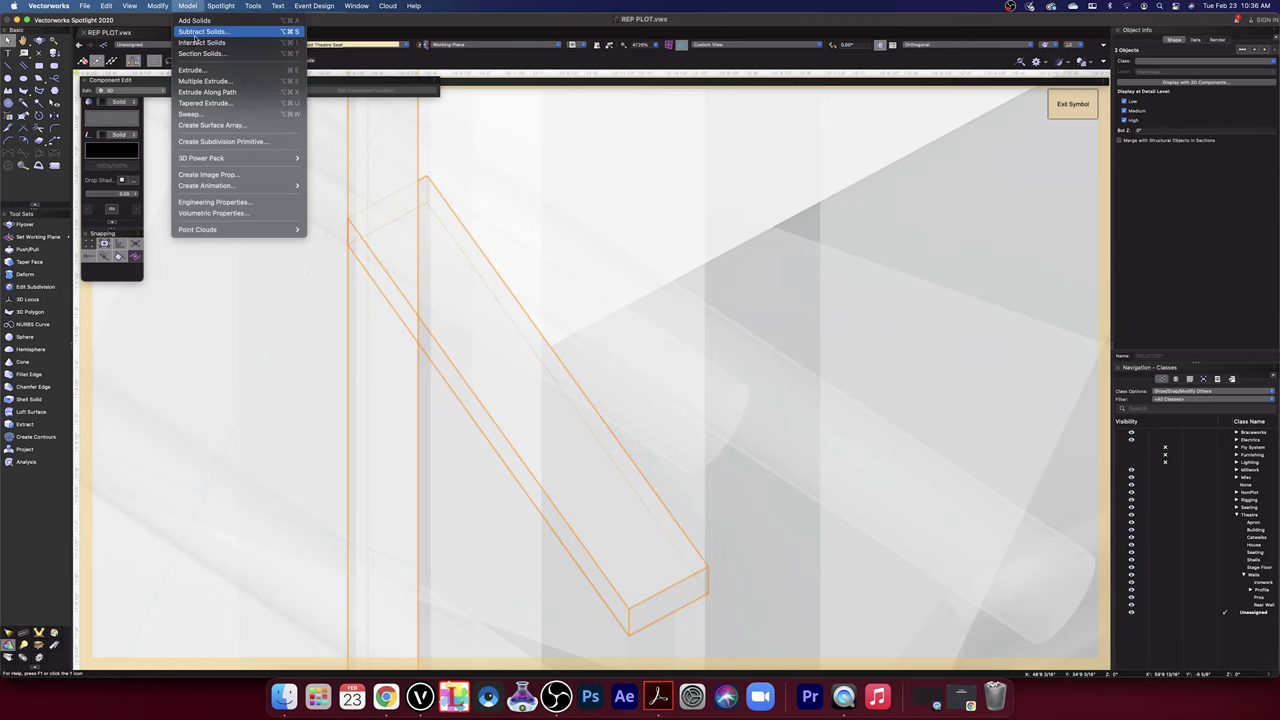
{"action": "left_click", "coordinate": [196, 32]}
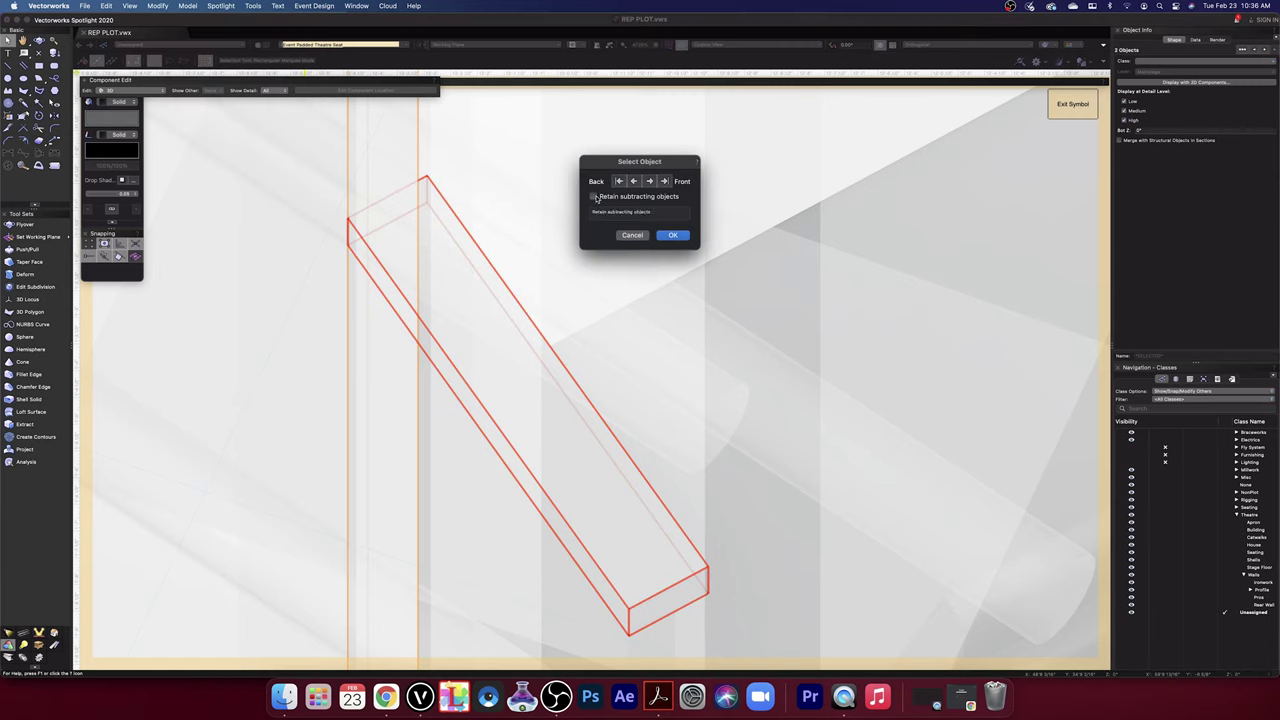
{"action": "left_click", "coordinate": [672, 235]}
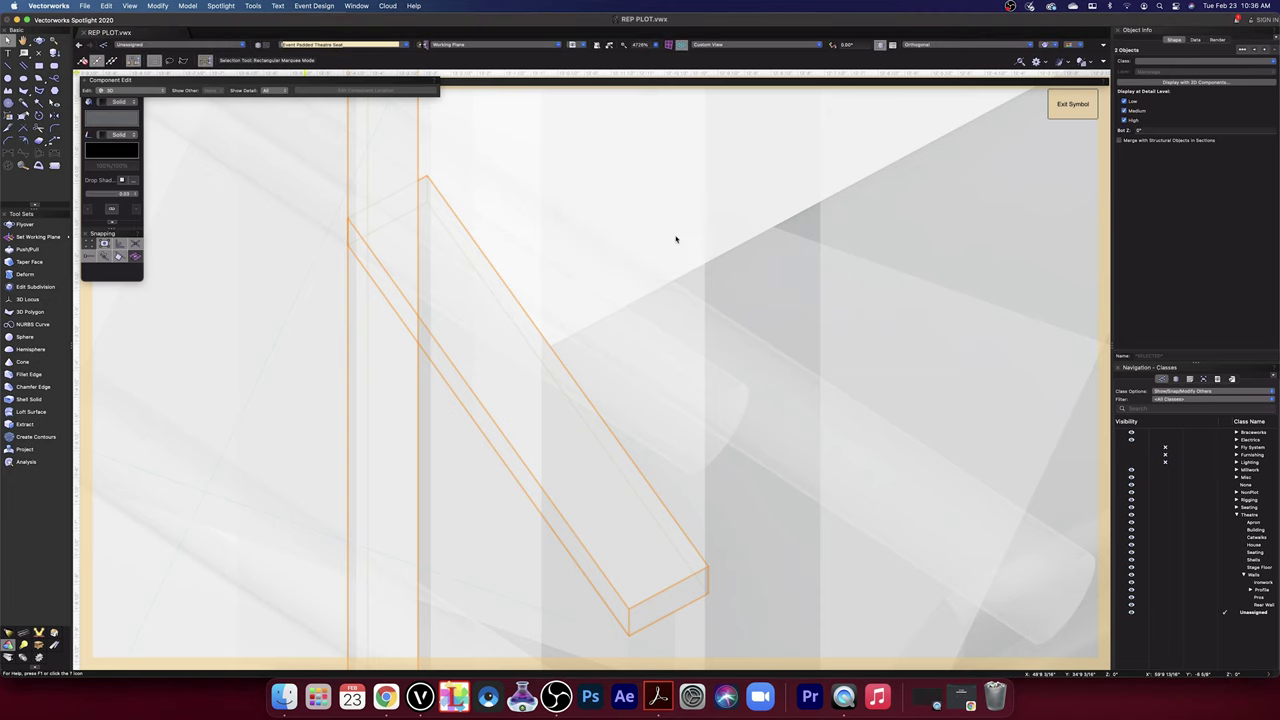
{"action": "key", "text": "super+z"}
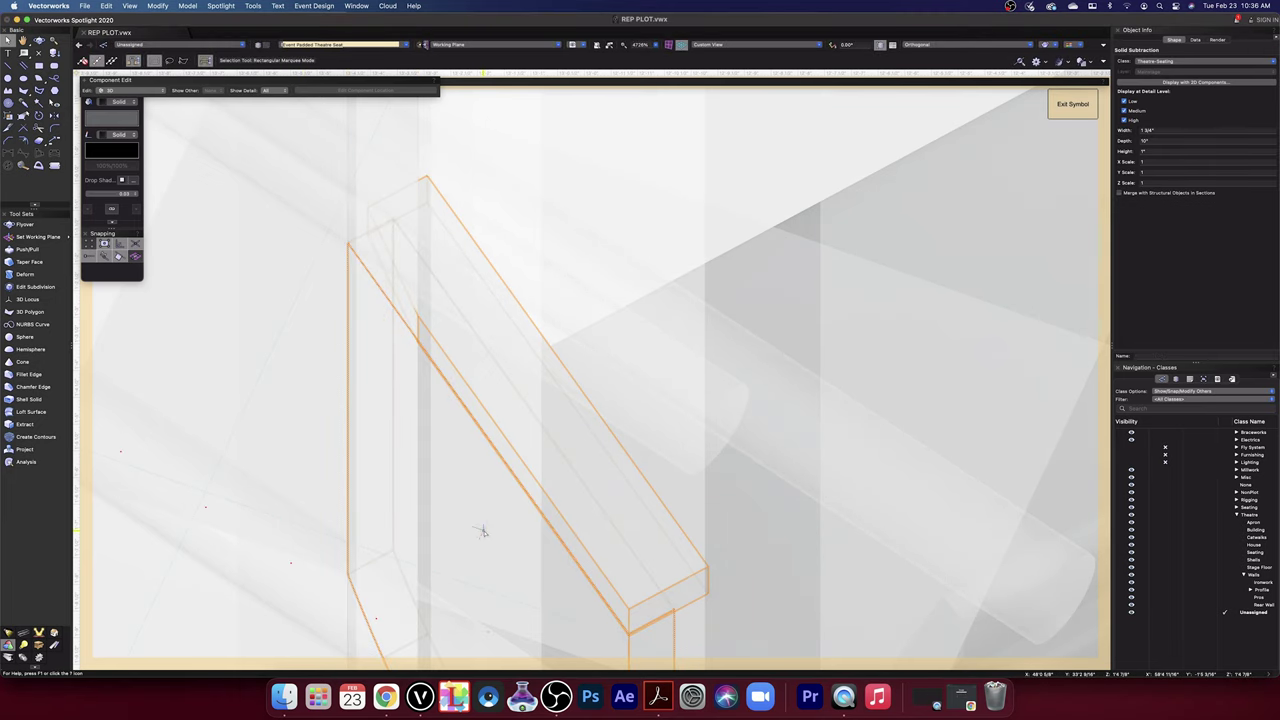
- Reselect the upright and second prism, subtract one from the other, and return to Rotated Top
{"action": "left_click", "coordinate": [483, 531]}
{"action": "left_click", "coordinate": [374, 176], "text": "shift"}
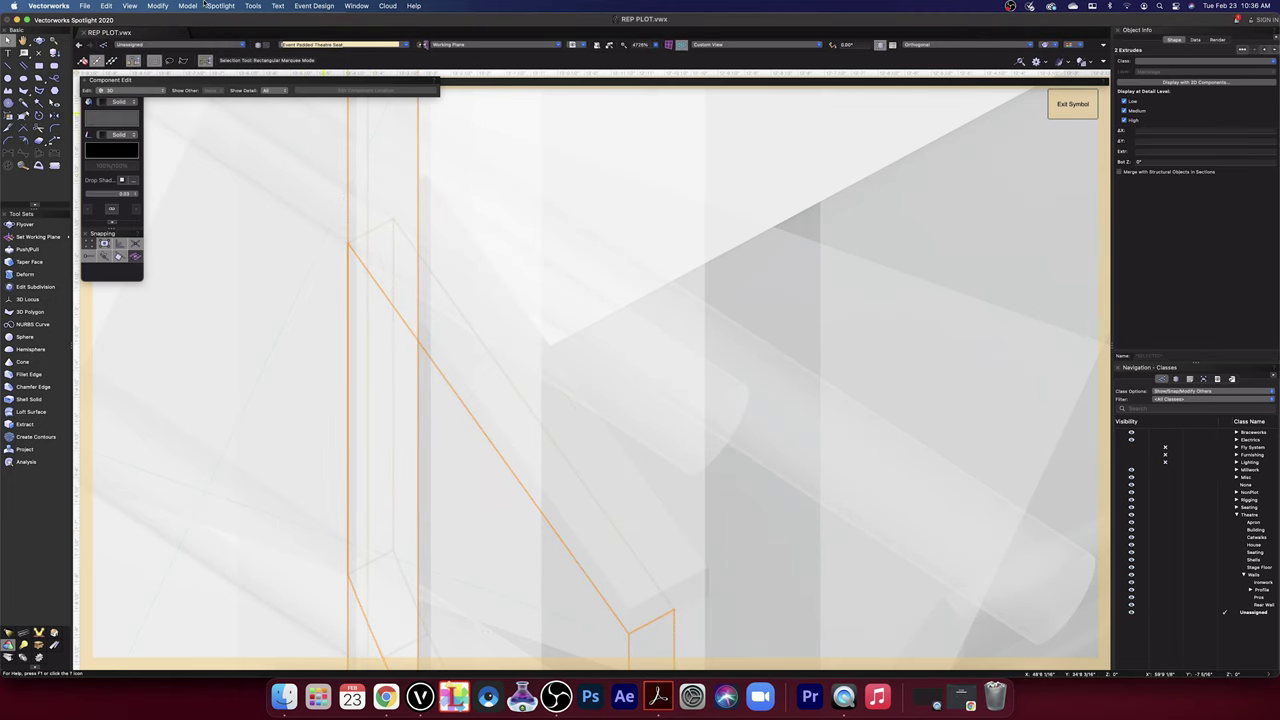
{"action": "left_click", "coordinate": [190, 6]}
{"action": "left_click", "coordinate": [209, 32]}
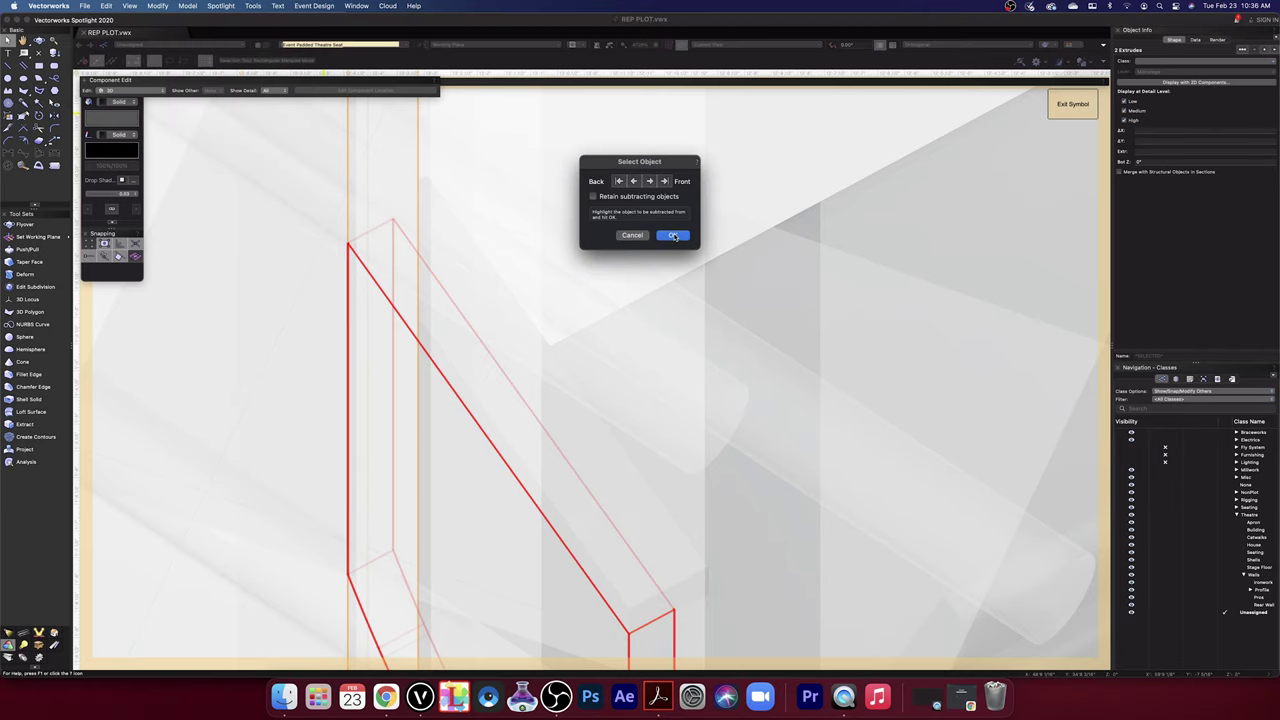
{"action": "left_click", "coordinate": [673, 234]}
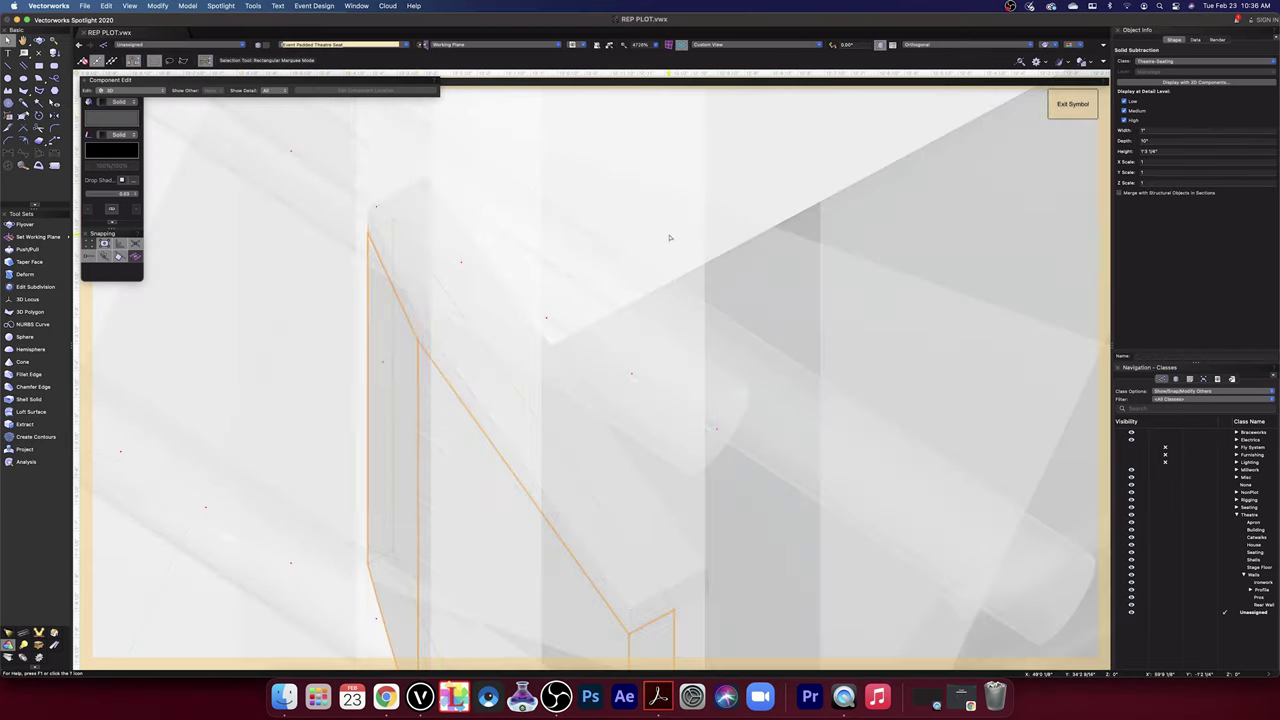
{"action": "left_click", "coordinate": [735, 44]}
{"action": "left_click", "coordinate": [730, 71]}
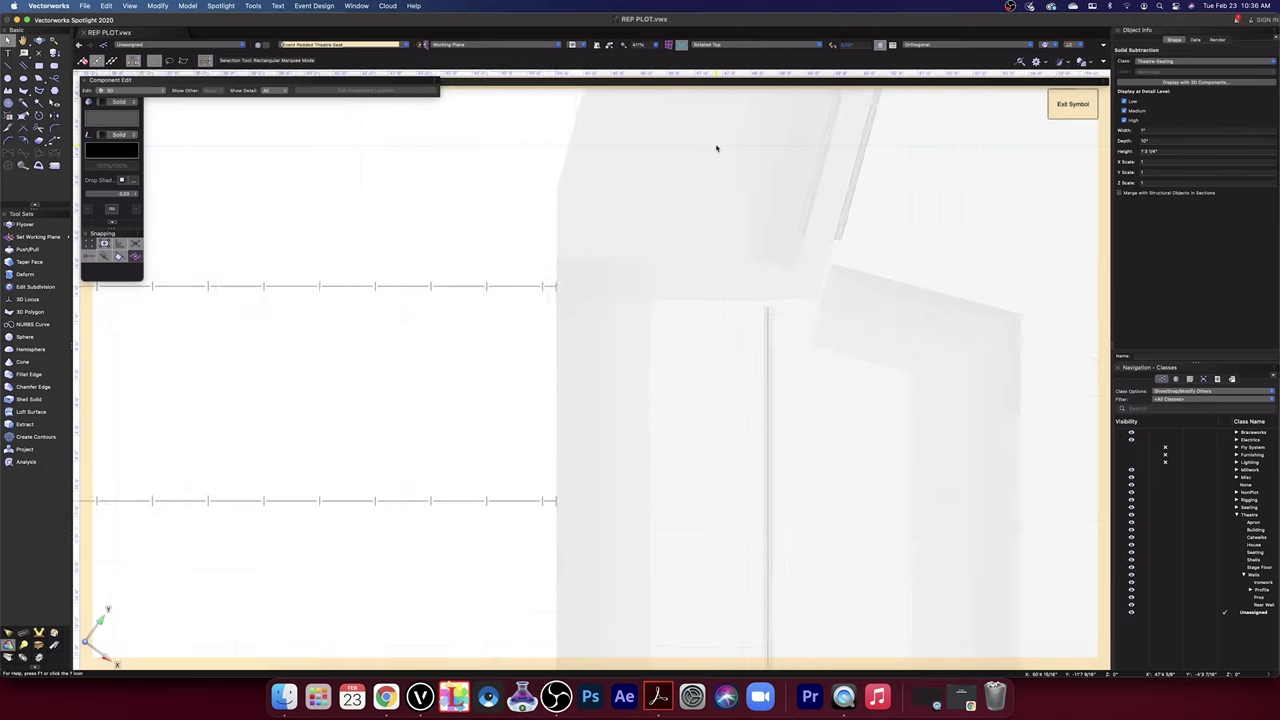
- Zoom in to inspect the trimmed seat extrude, then exit back to the Seating symbol
{"action": "key", "text": "space"}
{"action": "mouse_move", "coordinate": [917, 157]}
{"action": "left_mouse_down"}
{"action": "mouse_move", "coordinate": [674, 266]}
{"action": "mouse_move", "coordinate": [621, 311]}
{"action": "left_mouse_up"}
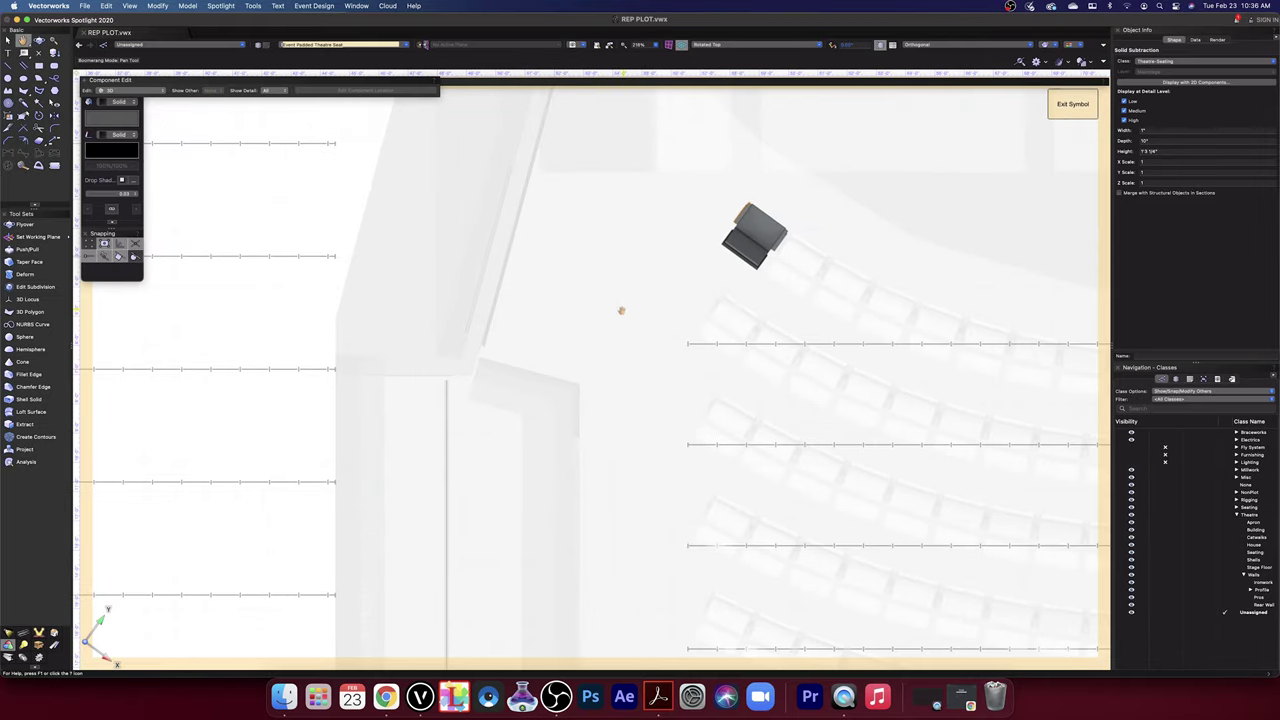
{"action": "left_click", "coordinate": [812, 228]}
{"action": "scroll", "coordinate": [800, 225], "scroll_direction": "up", "scroll_amount": 6}
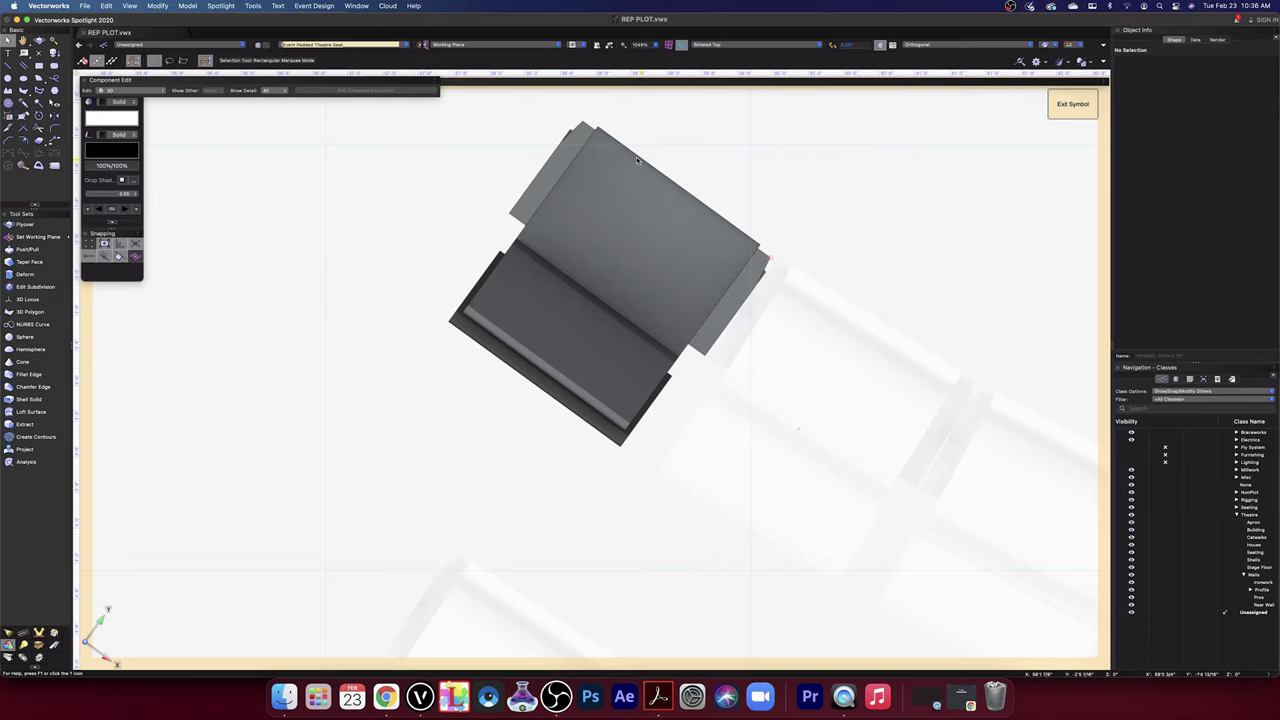
{"action": "scroll", "coordinate": [577, 126], "scroll_direction": "up", "scroll_amount": 5}
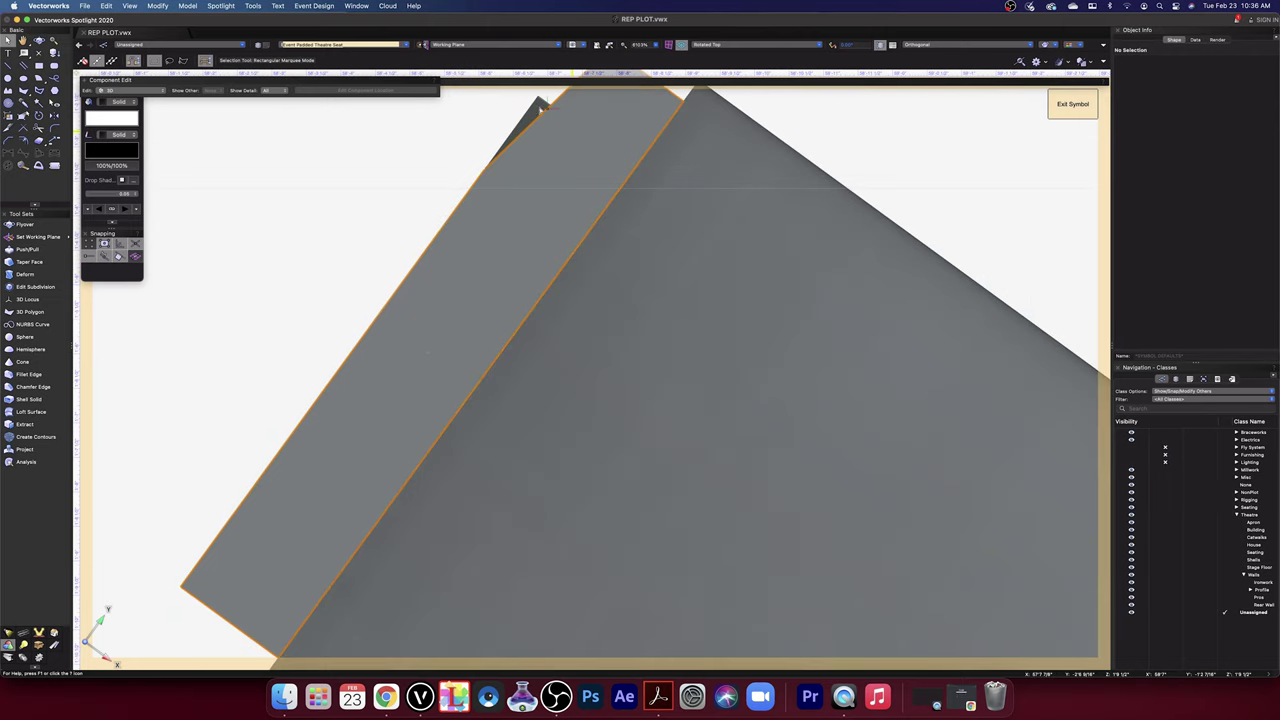
{"action": "left_click", "coordinate": [538, 108]}
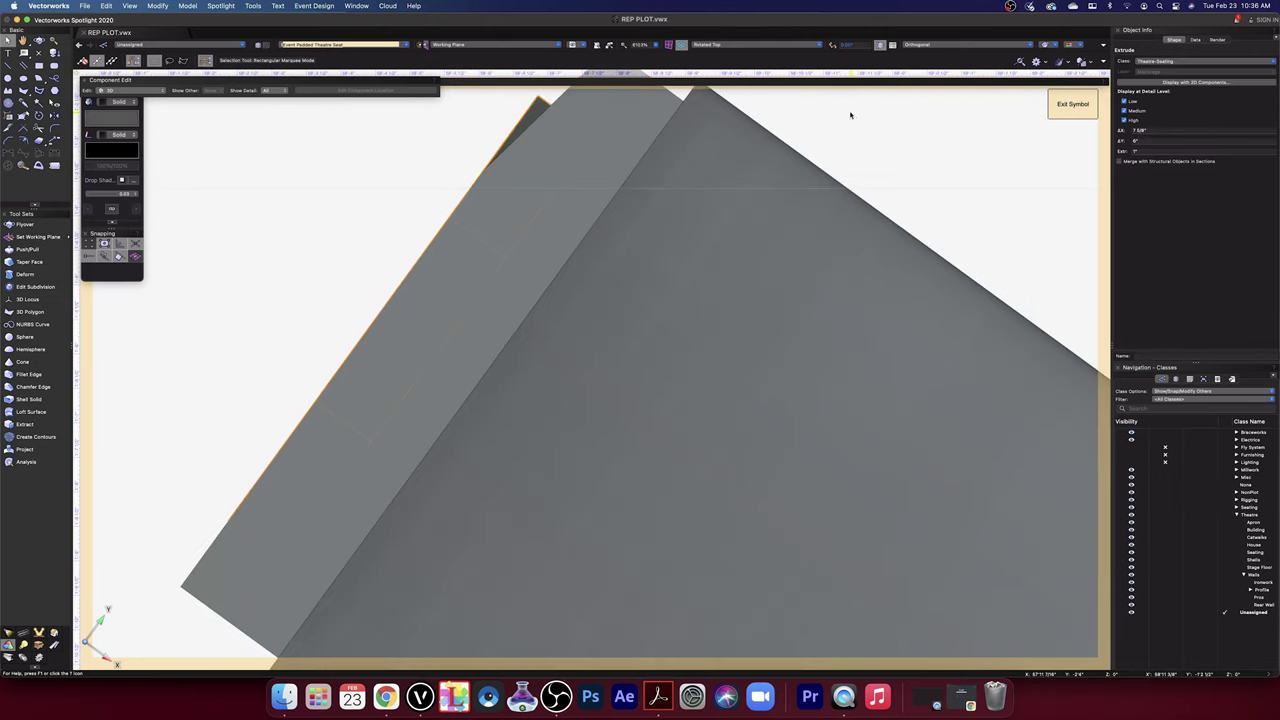
{"action": "left_click", "coordinate": [918, 172]}
{"action": "scroll", "coordinate": [924, 184], "scroll_direction": "down", "scroll_amount": 6}
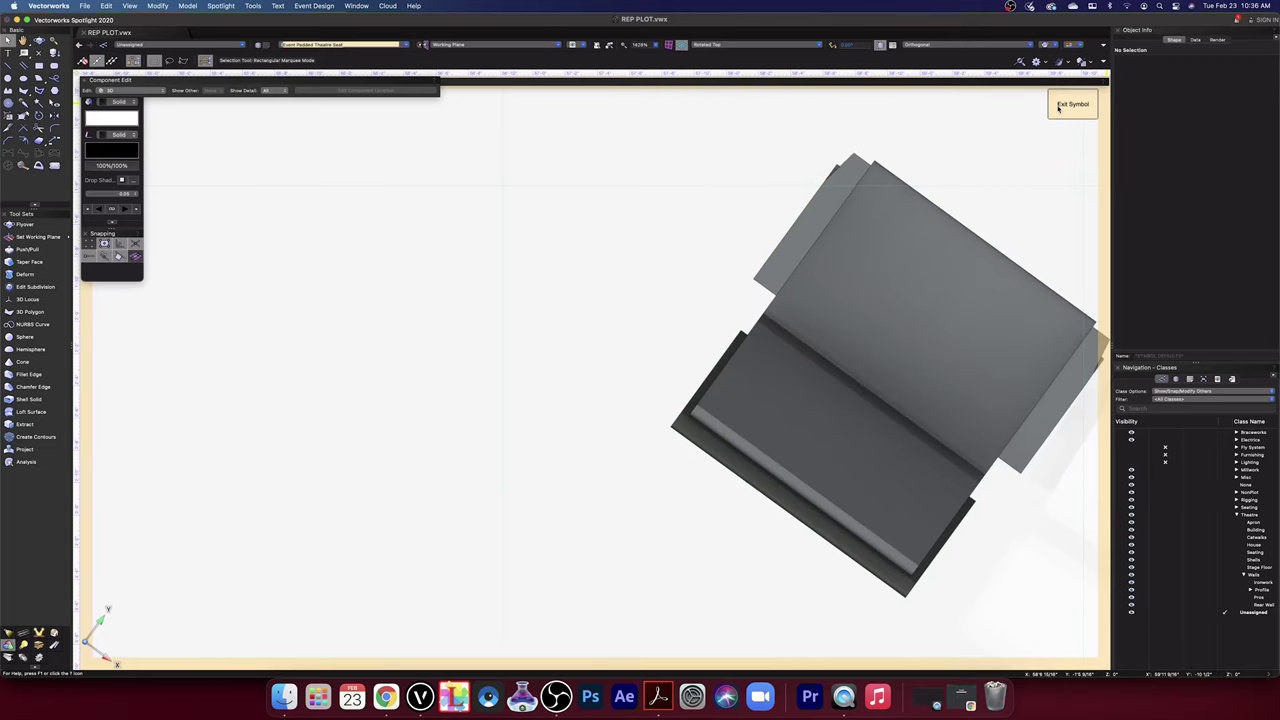
{"action": "left_click", "coordinate": [1066, 105]}
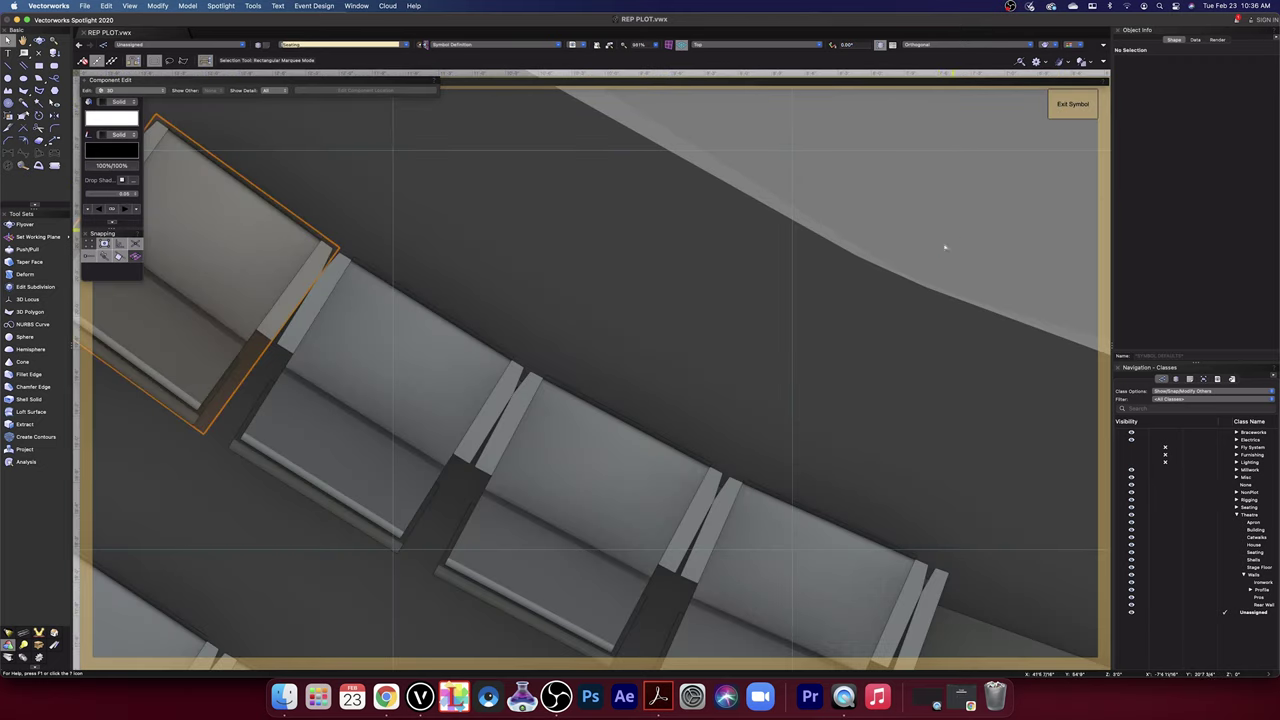
- Select a theatre seat in the curved row and zoom in and out around it
{"action": "left_click", "coordinate": [733, 537]}
{"action": "scroll", "coordinate": [715, 500], "scroll_direction": "up", "scroll_amount": 1}
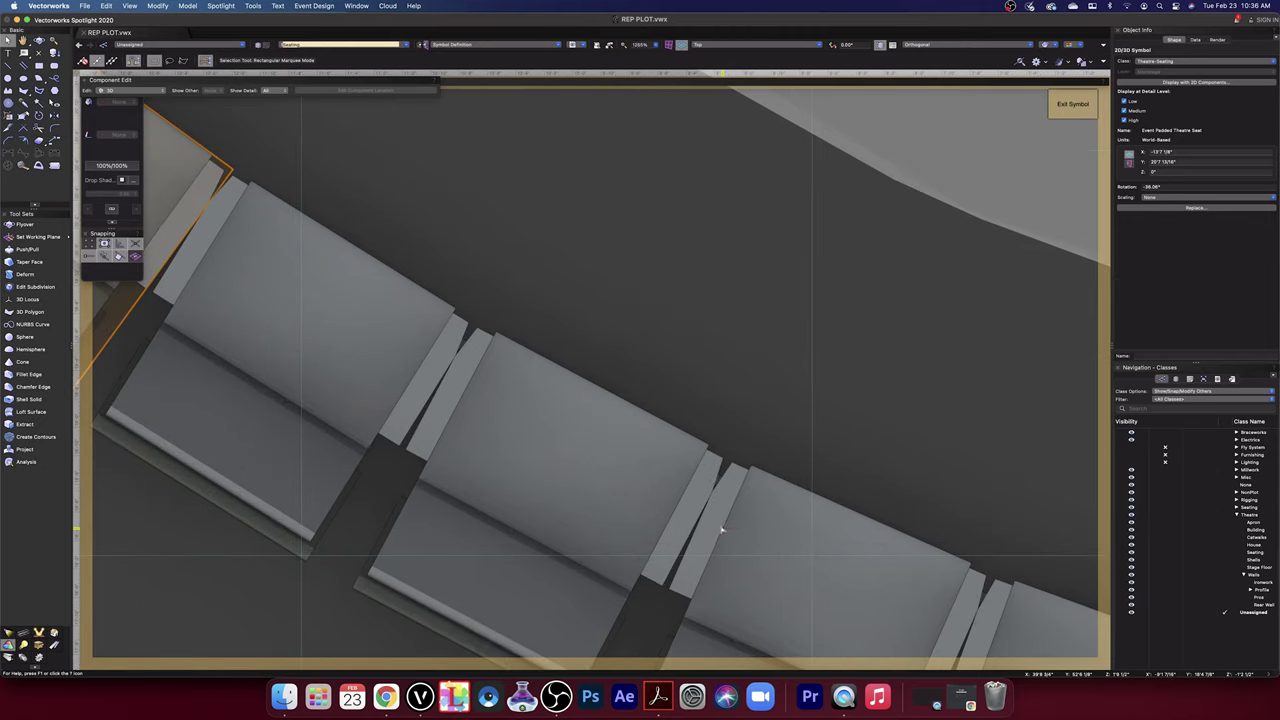
{"action": "scroll", "coordinate": [712, 495], "scroll_direction": "up", "scroll_amount": 1}
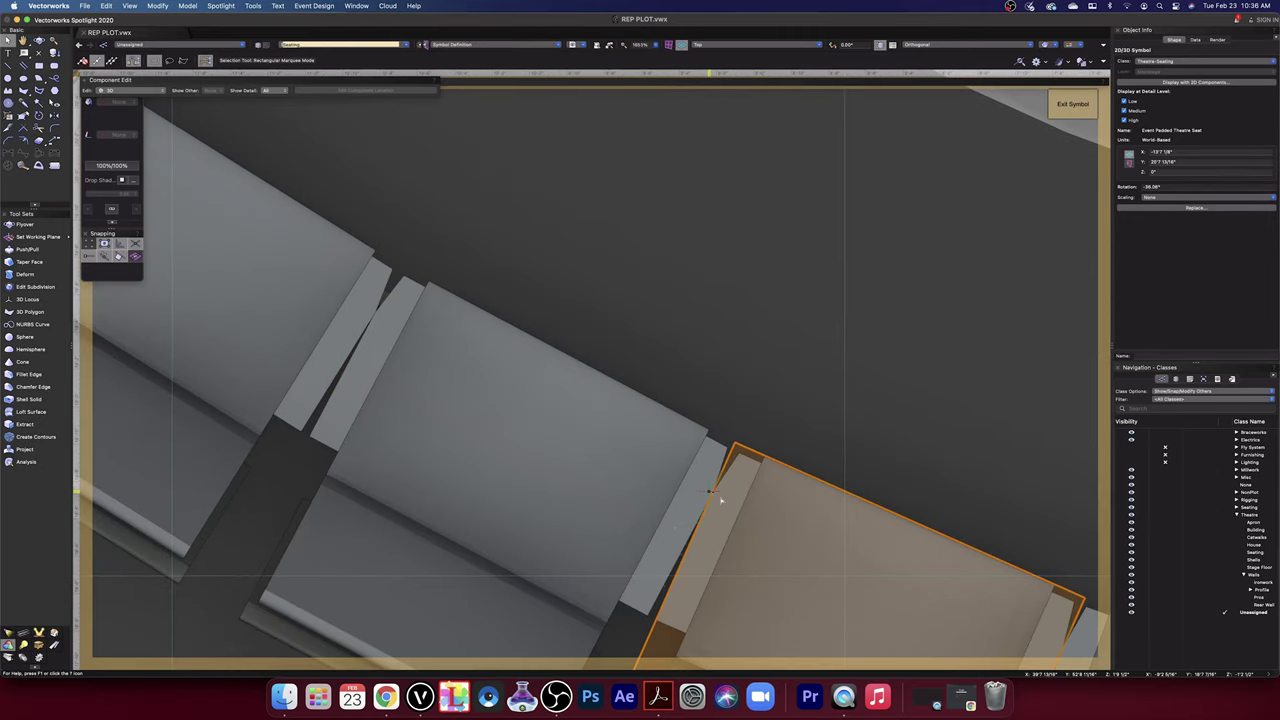
{"action": "scroll", "coordinate": [776, 430], "scroll_direction": "up", "scroll_amount": 3}
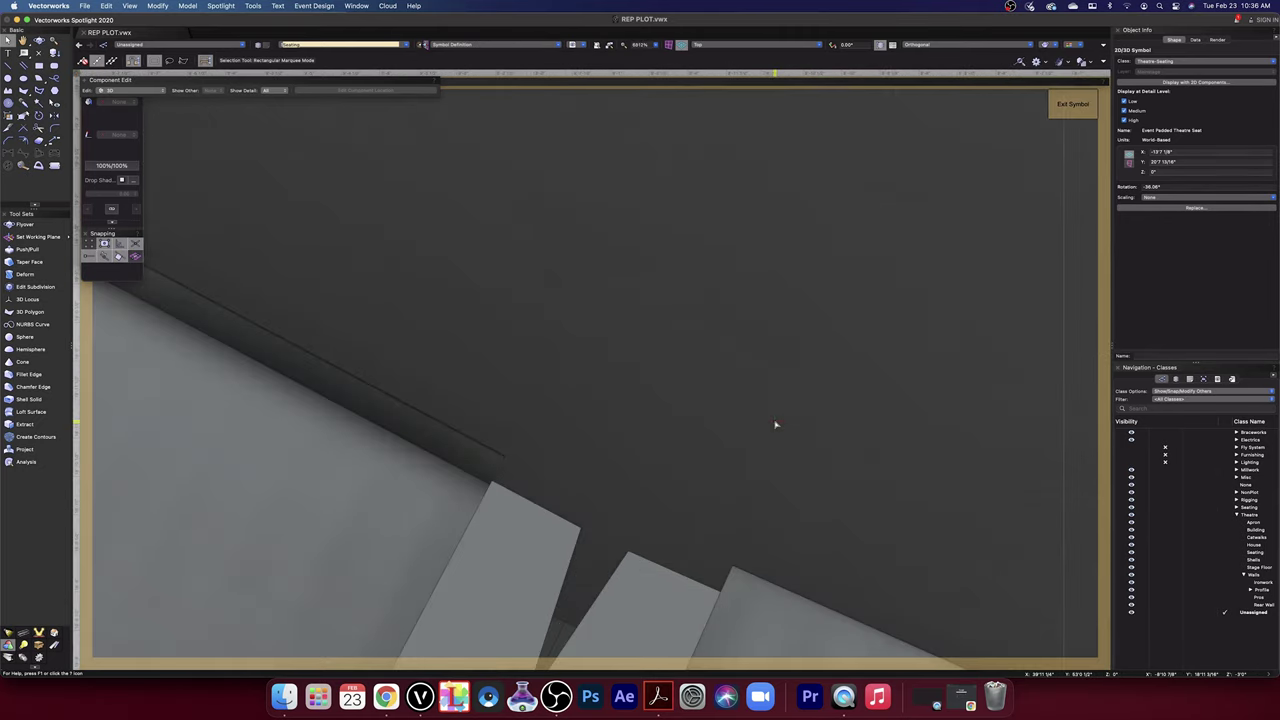
{"action": "key", "text": "space"}
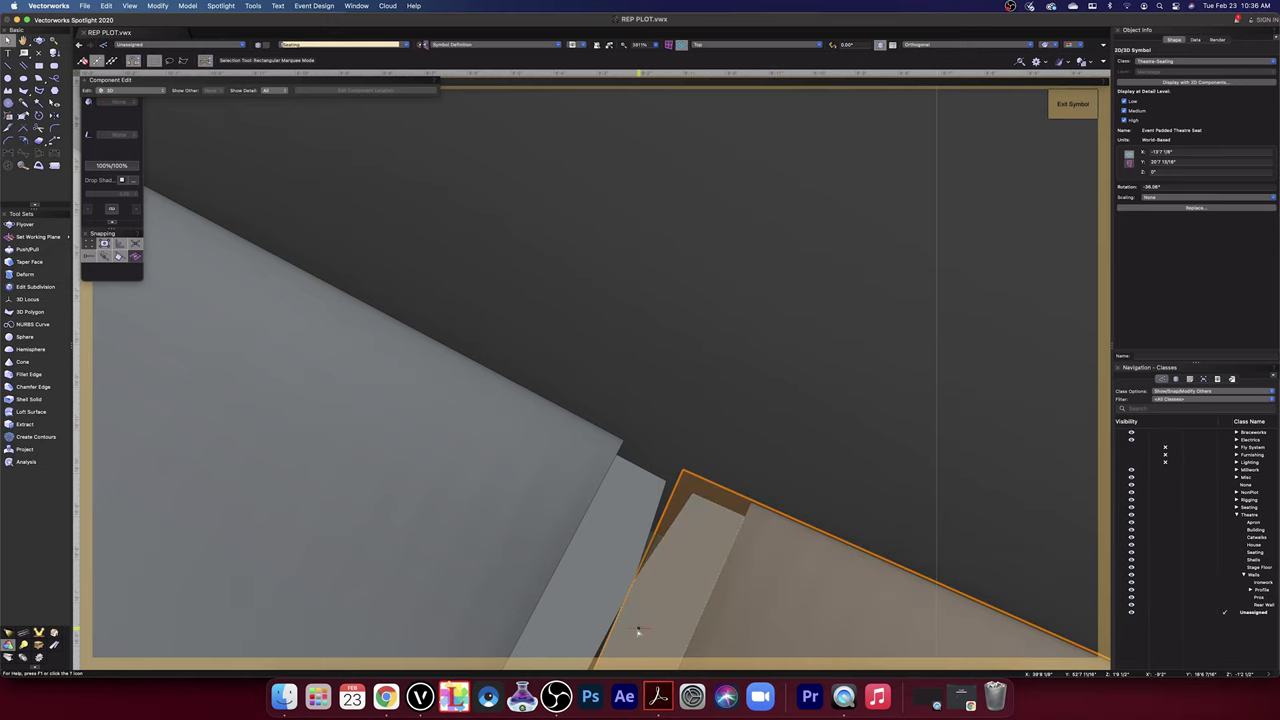
{"action": "left_click", "coordinate": [608, 604]}
{"action": "scroll", "coordinate": [640, 610], "scroll_direction": "down", "scroll_amount": 2}
{"action": "scroll", "coordinate": [634, 609], "scroll_direction": "down", "scroll_amount": 1}
{"action": "scroll", "coordinate": [635, 611], "scroll_direction": "down", "scroll_amount": 3}
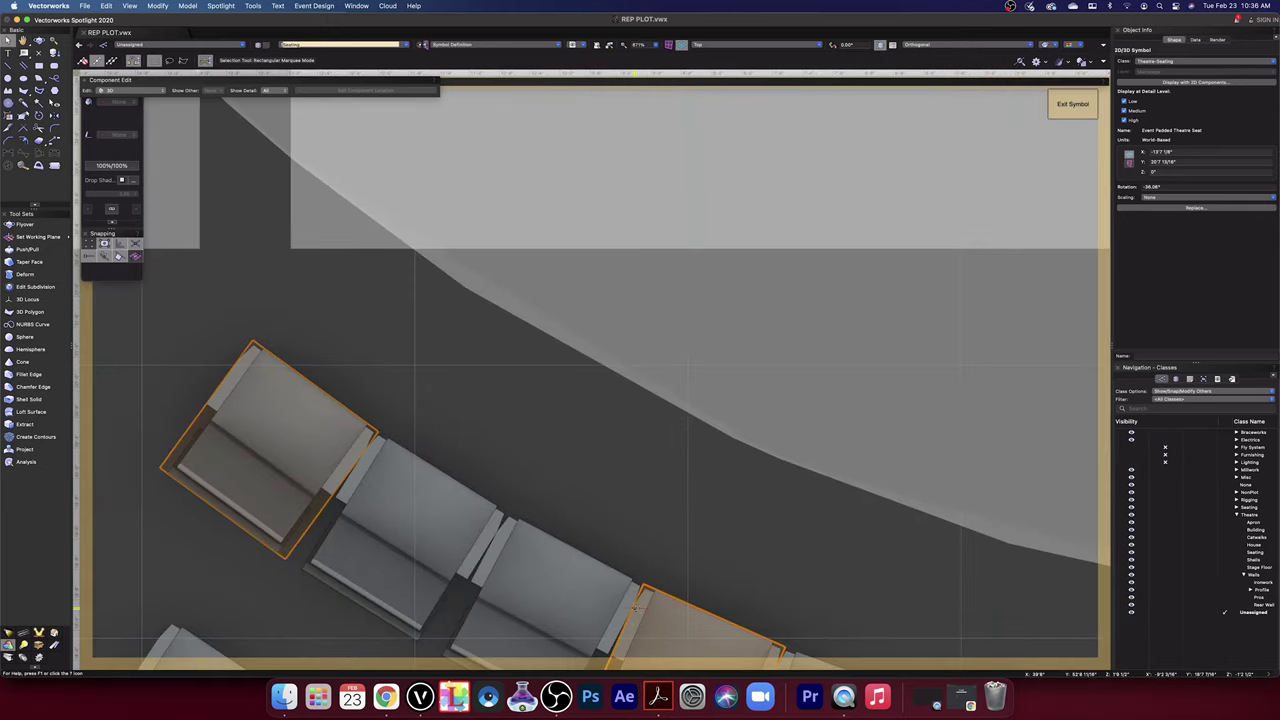
- Fly around the curved seating rows in 3D to a frontal view
{"action": "left_click", "coordinate": [42, 41]}
{"action": "left_click_drag", "start_coordinate": [531, 366], "coordinate": [907, 314]}
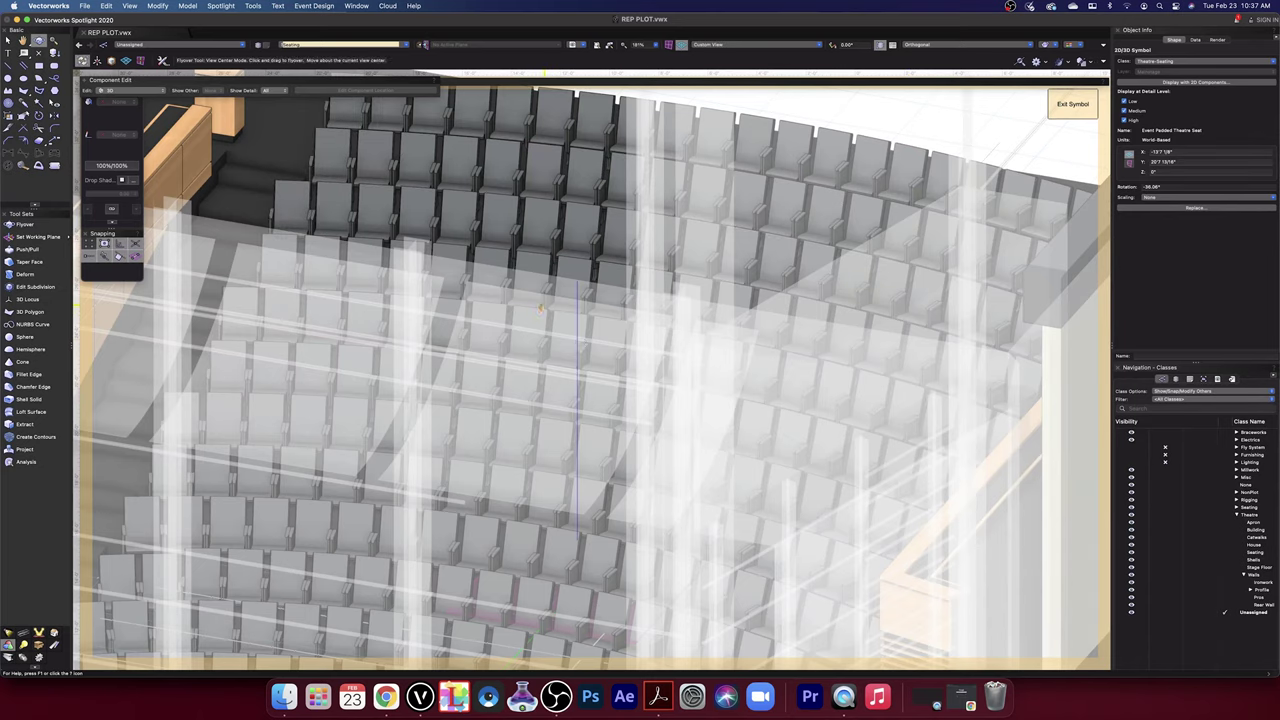
{"action": "middle_click_drag", "start_coordinate": [556, 318], "coordinate": [713, 415]}
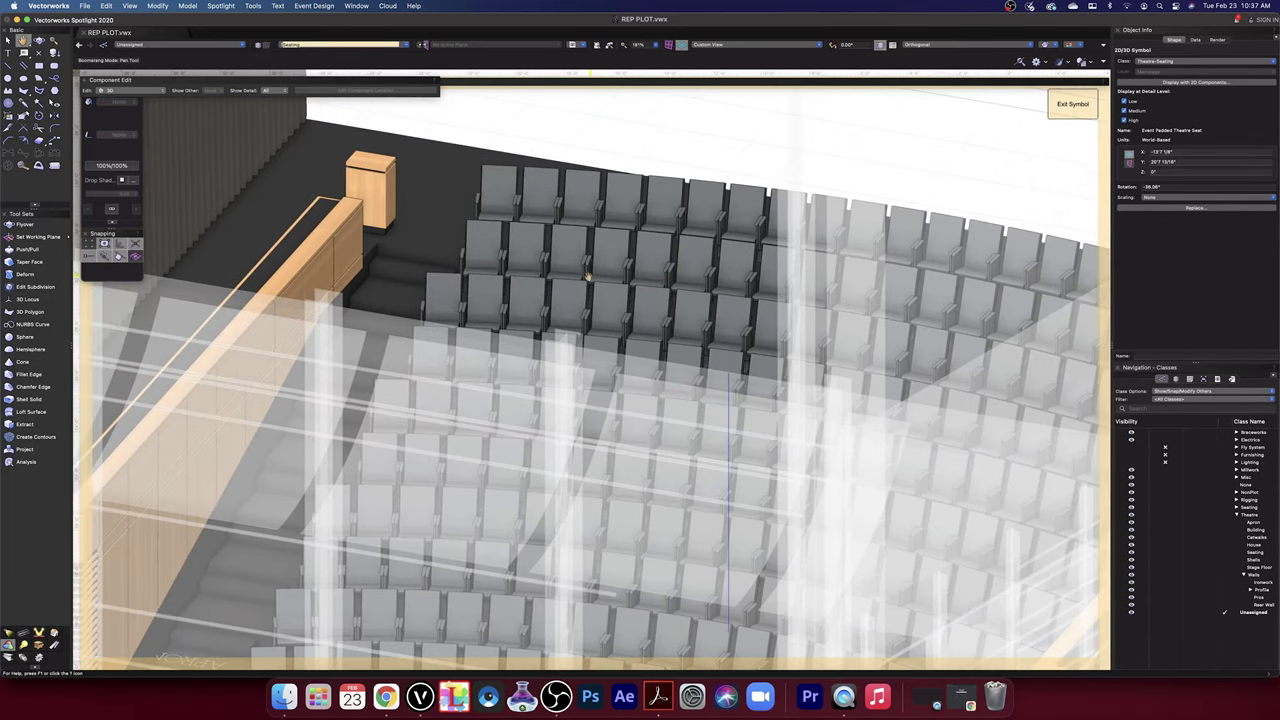
{"action": "scroll", "coordinate": [588, 276], "scroll_direction": "up", "scroll_amount": 8}
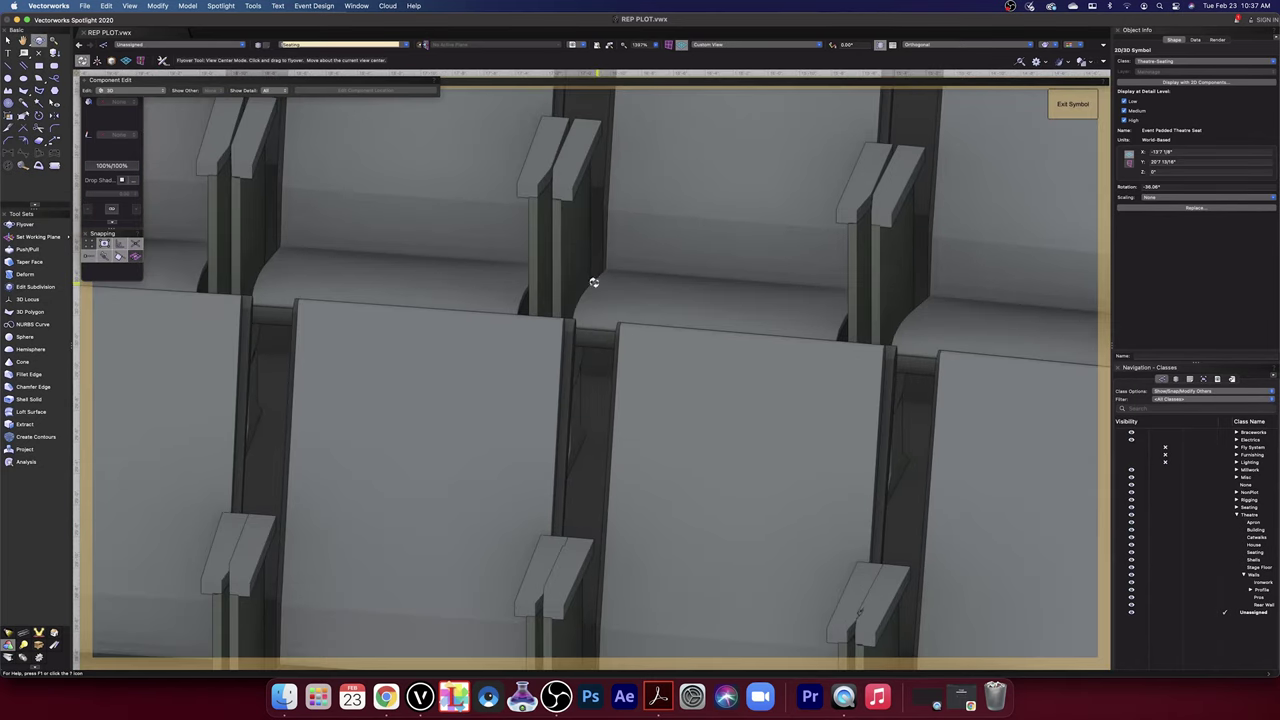
{"action": "scroll", "coordinate": [609, 251], "scroll_direction": "down", "scroll_amount": 8}
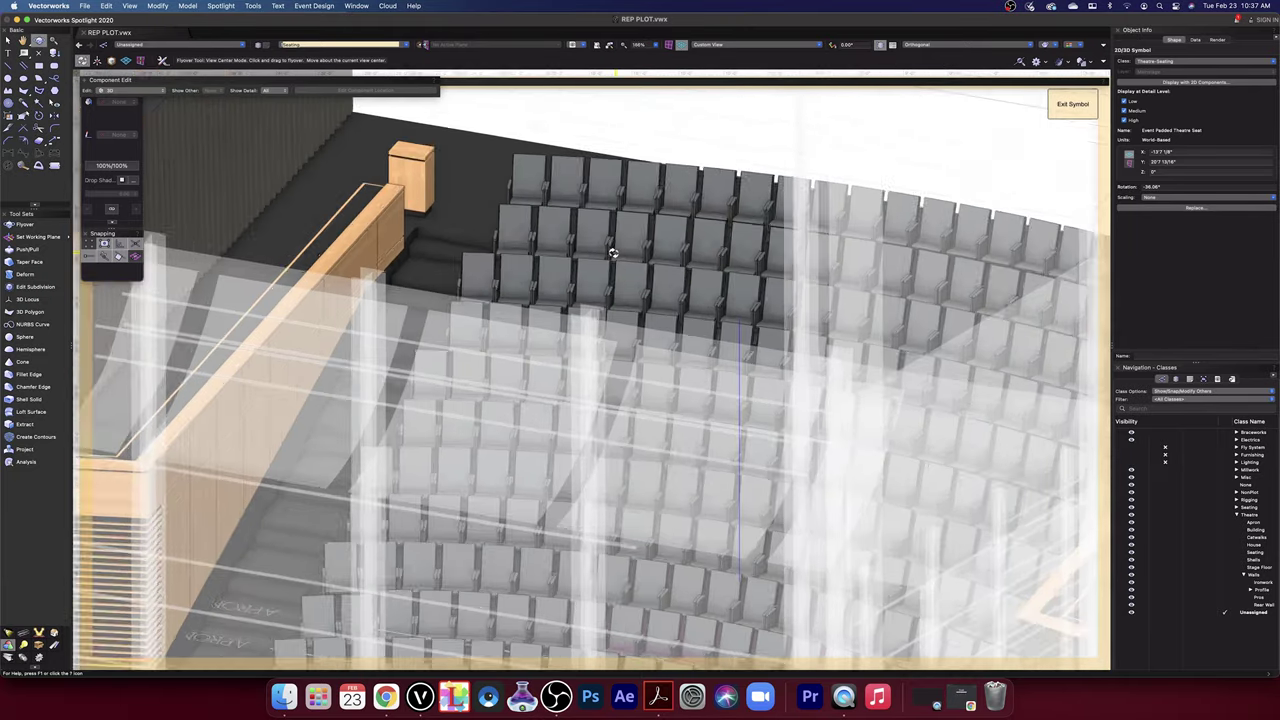
{"action": "left_click_drag", "start_coordinate": [613, 252], "coordinate": [674, 318]}
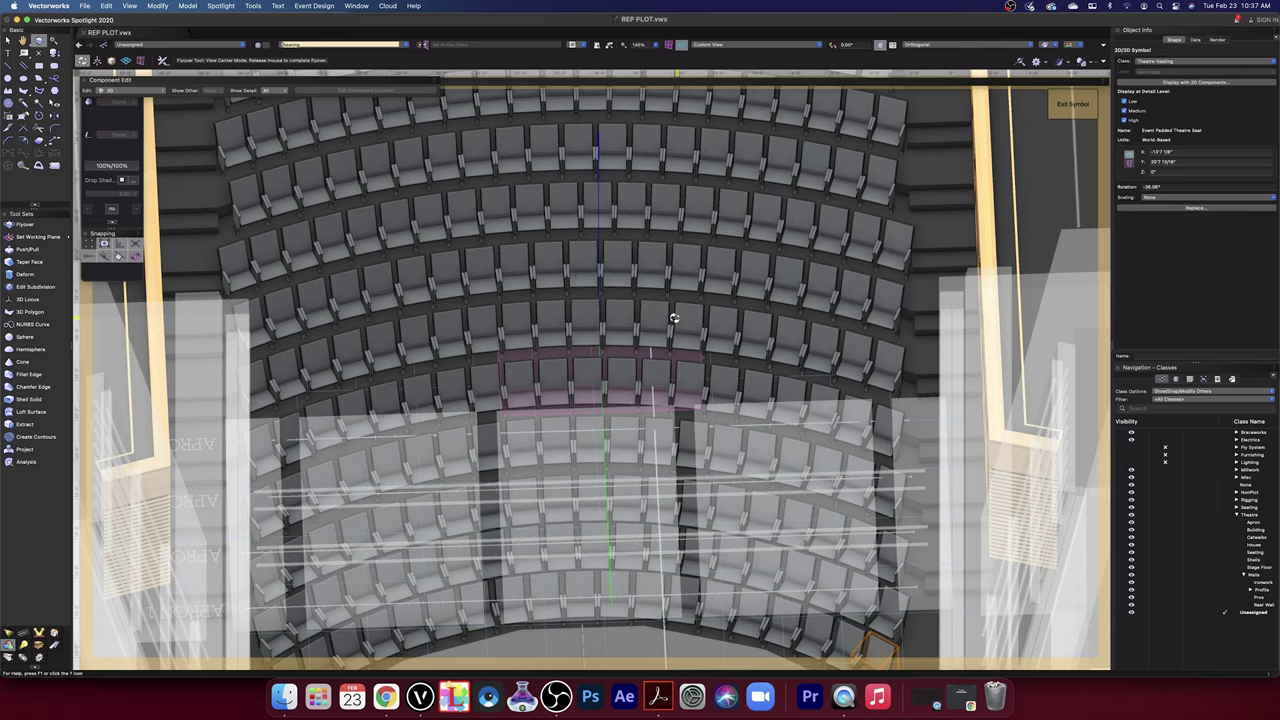
{"action": "left_click_drag", "start_coordinate": [674, 318], "coordinate": [674, 318]}
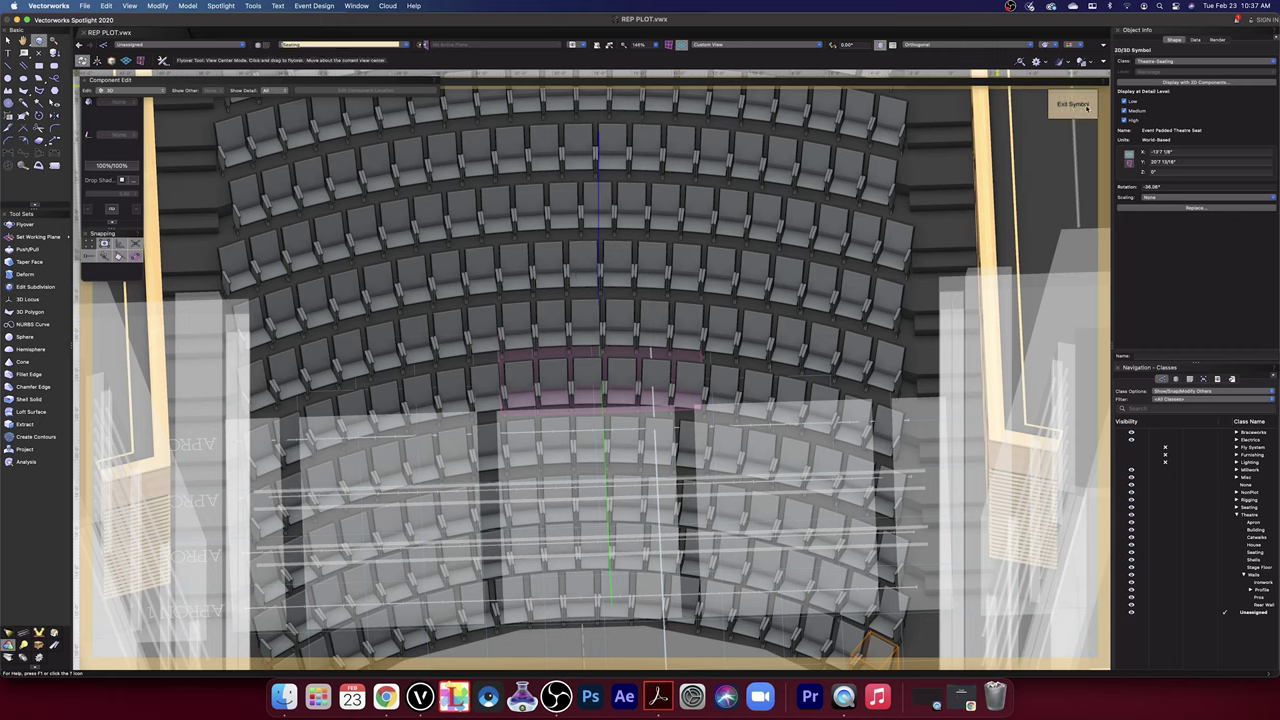
- Exit the Seating symbol and pan around the REP PLOT plan, rear seating, legend boxes and stage
{"action": "key", "text": "super+bracketright"}
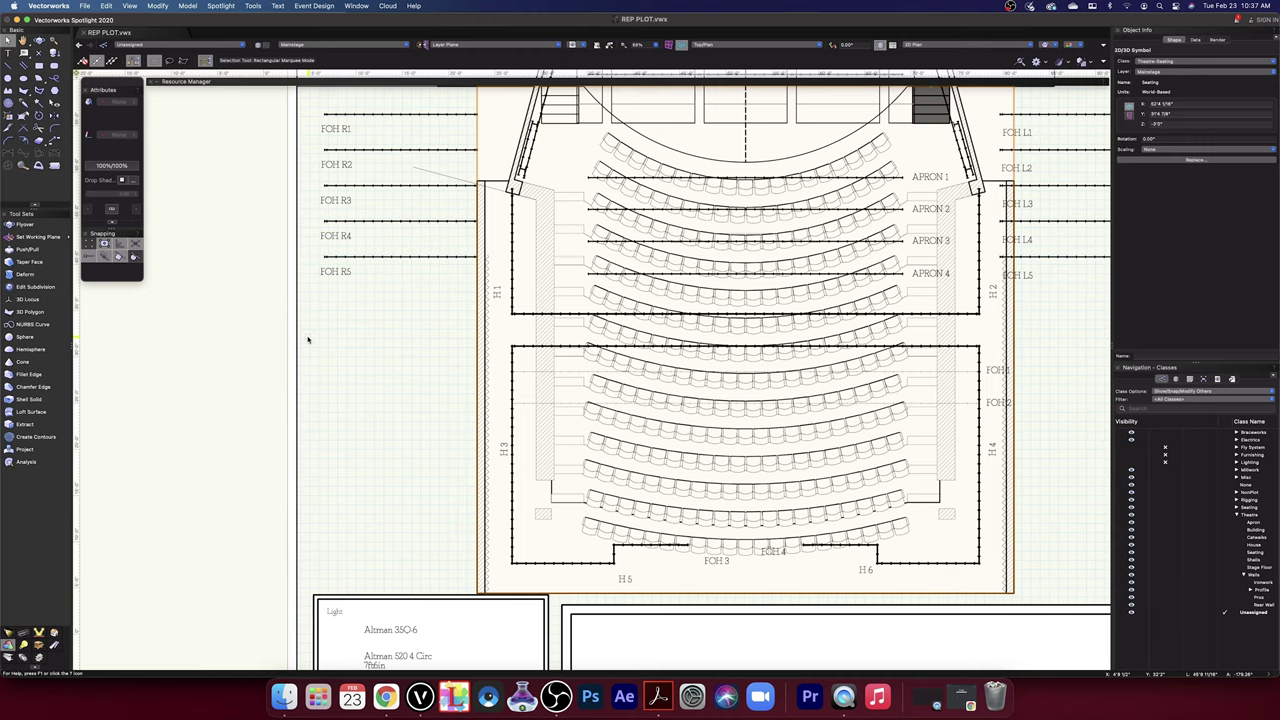
{"action": "key", "text": "space"}
{"action": "left_click_drag", "start_coordinate": [408, 357], "coordinate": [227, 527]}
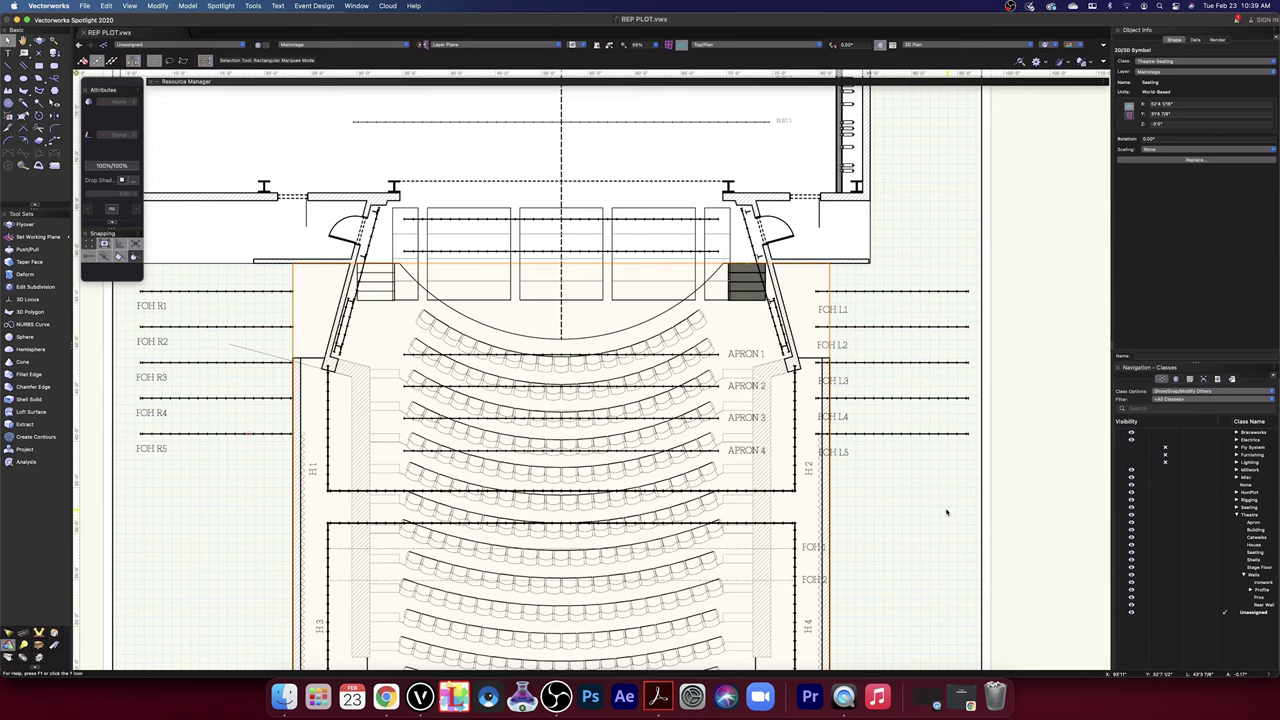
{"action": "middle_click_drag", "start_coordinate": [920, 517], "coordinate": [1011, 294]}
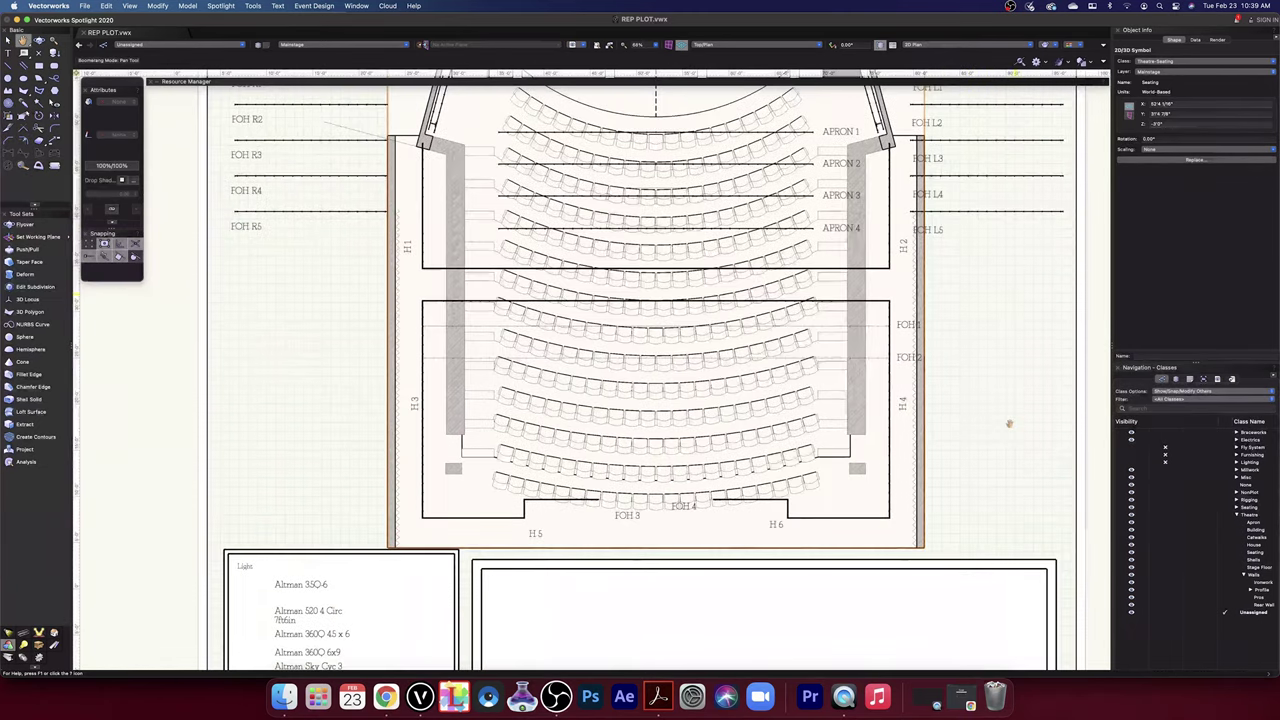
{"action": "left_click_drag", "start_coordinate": [1009, 423], "coordinate": [961, 439]}
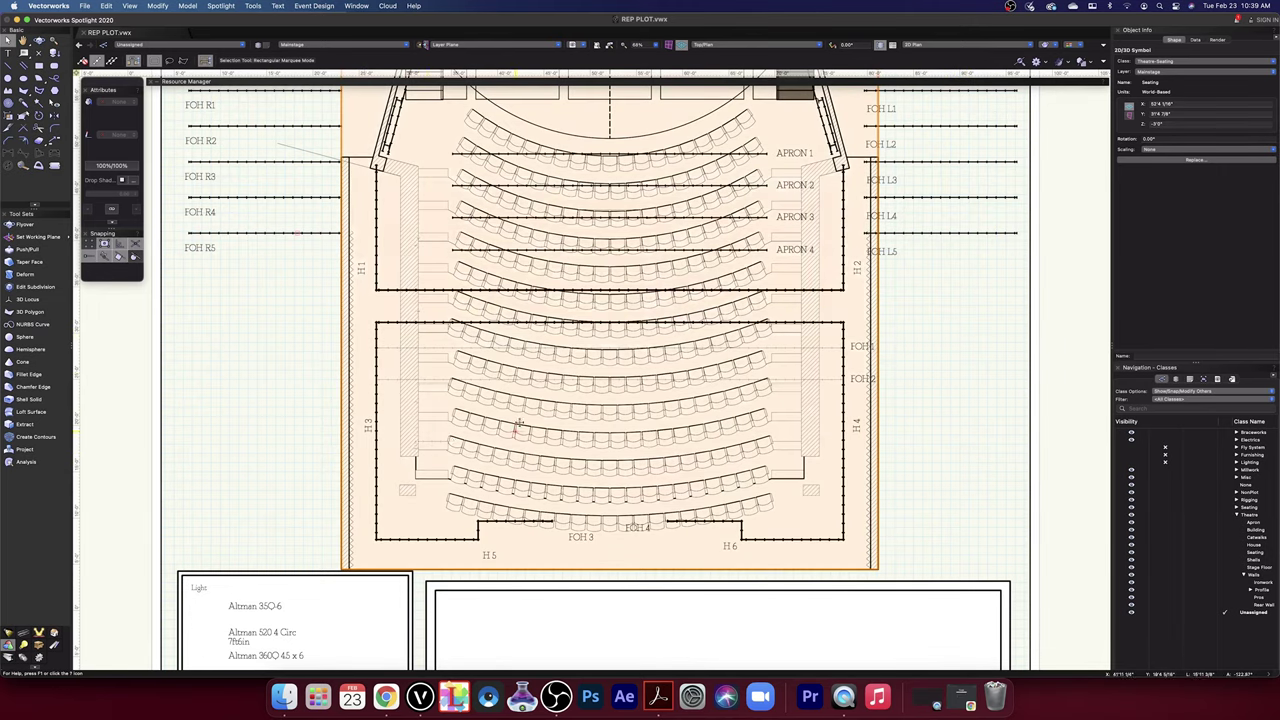
- Open the theatre symbol's 2D component and delete the stray line near FOH R2
{"action": "key", "text": "space"}
{"action": "mouse_move", "coordinate": [315, 306]}
{"action": "left_mouse_down"}
{"action": "mouse_move", "coordinate": [249, 532]}
{"action": "mouse_move", "coordinate": [502, 537]}
{"action": "left_mouse_up"}
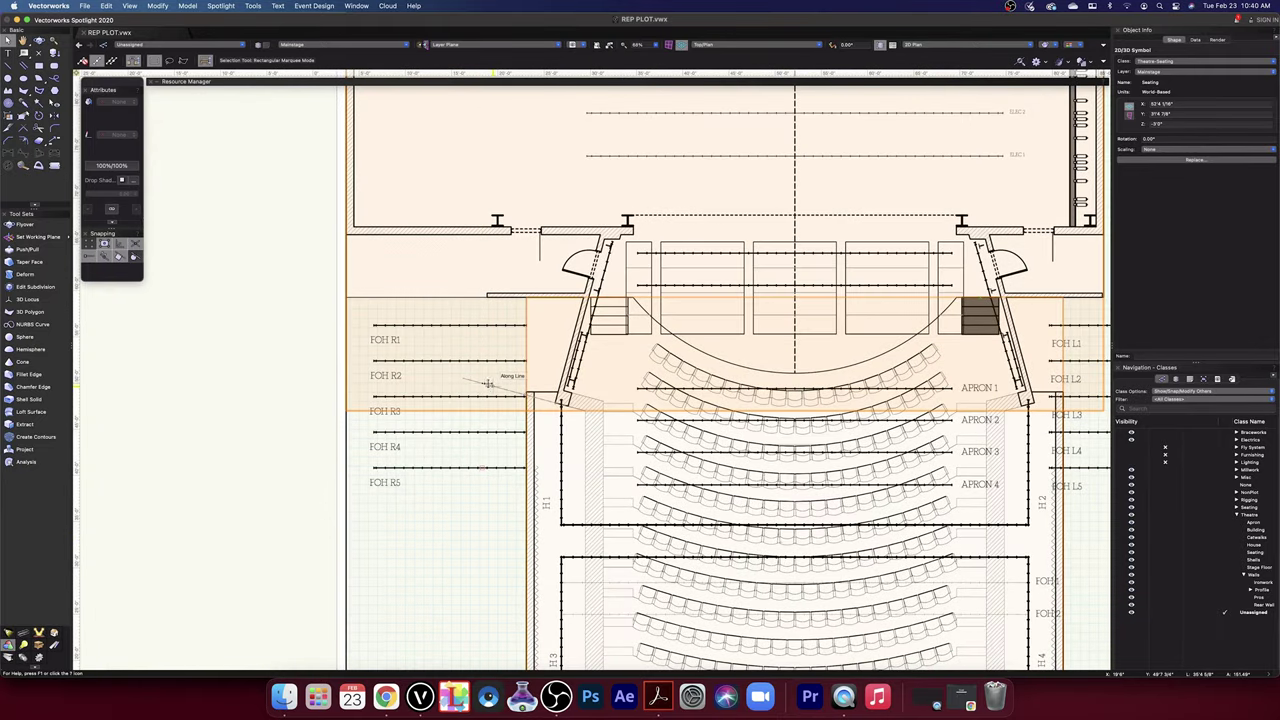
{"action": "double_click", "coordinate": [488, 377]}
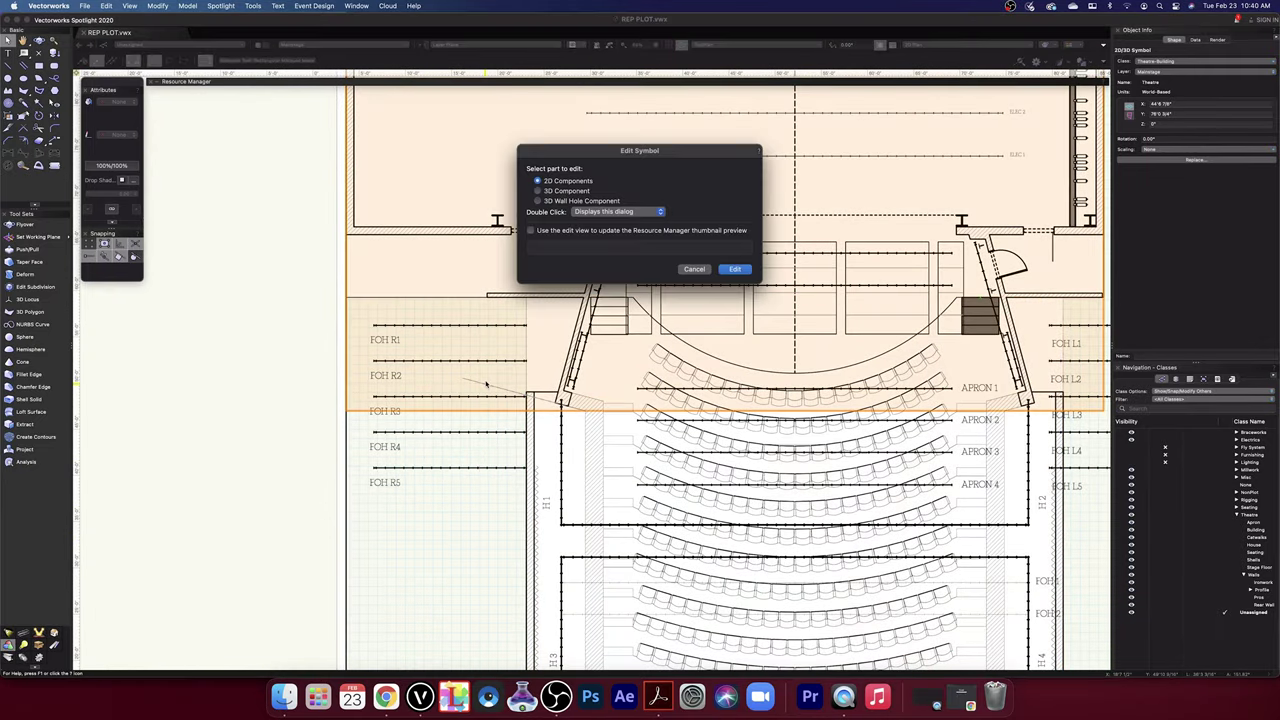
{"action": "left_click", "coordinate": [735, 268]}
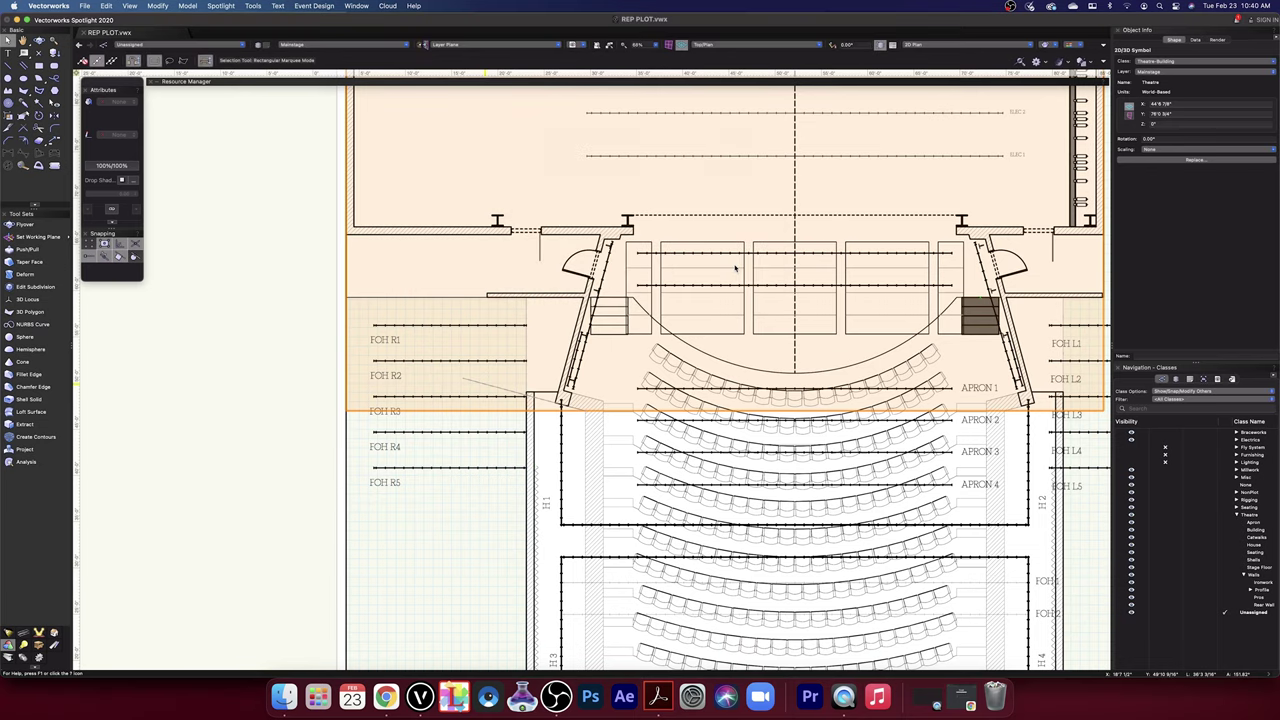
{"action": "left_click", "coordinate": [483, 384]}
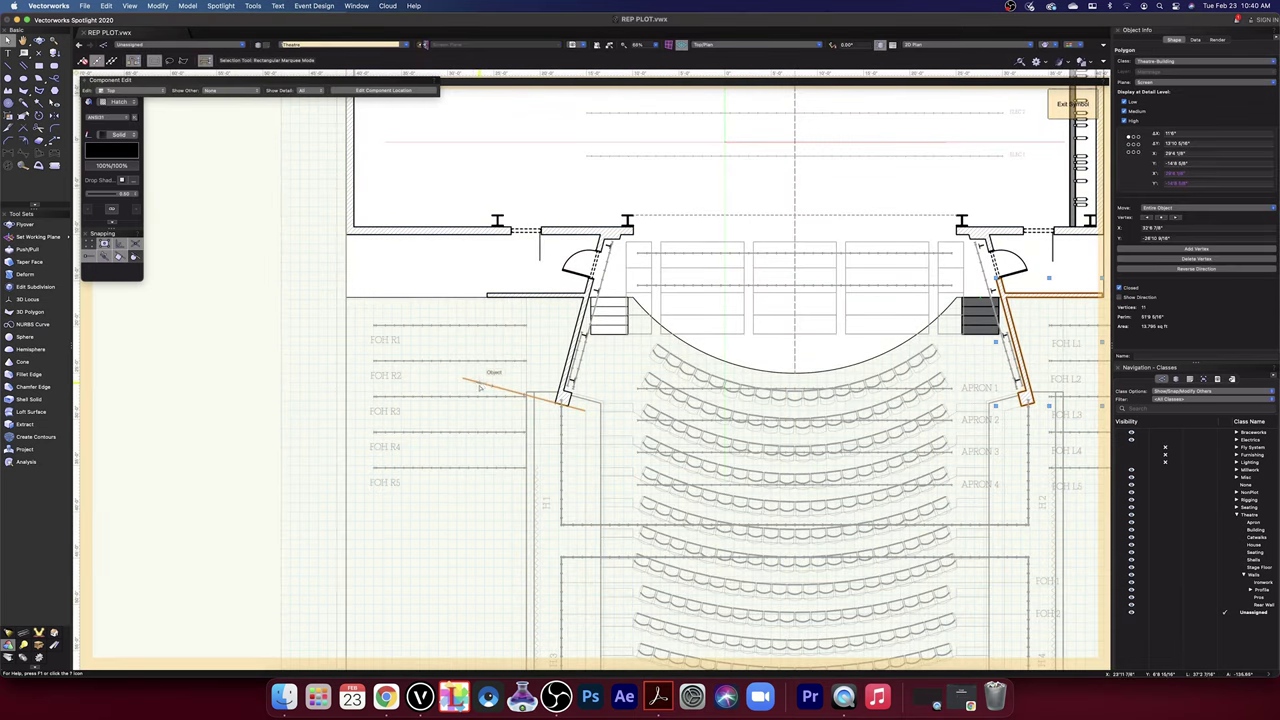
{"action": "key", "text": "Delete"}
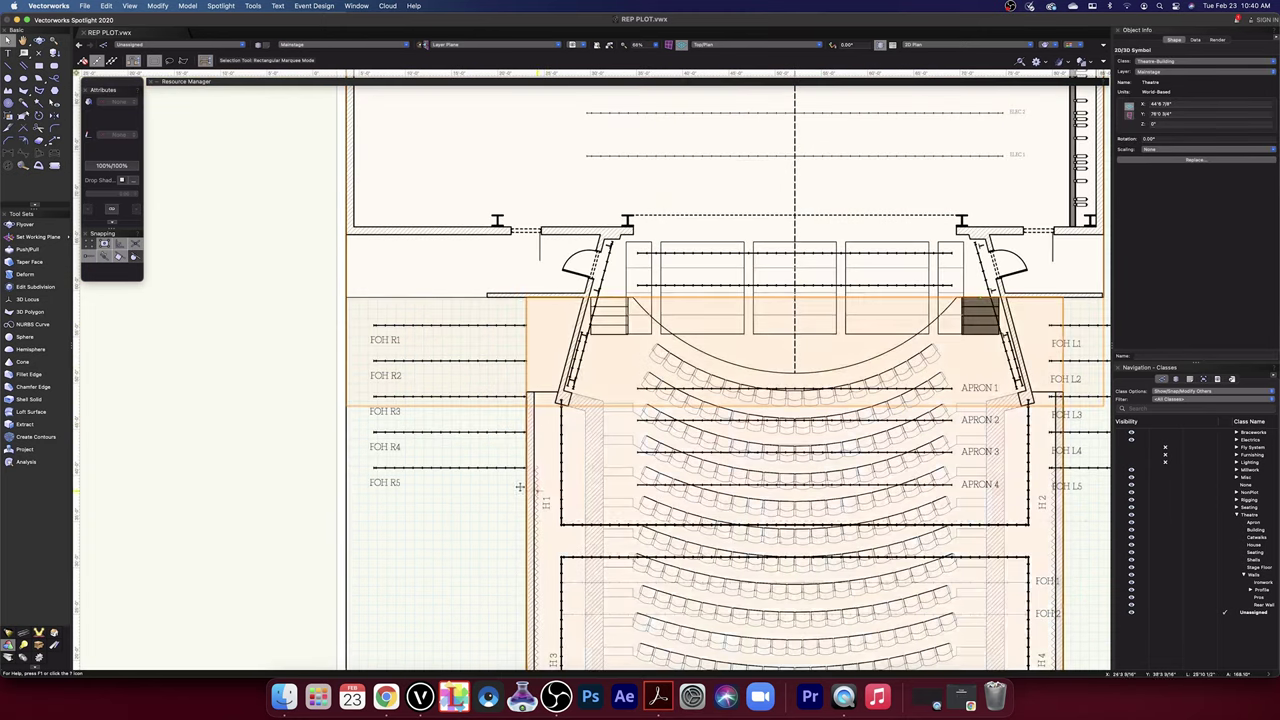
- Reopen the theatre building symbol's 2D plan component for editing
{"action": "left_click", "coordinate": [483, 520]}
{"action": "middle_click_drag", "start_coordinate": [776, 478], "coordinate": [586, 495]}
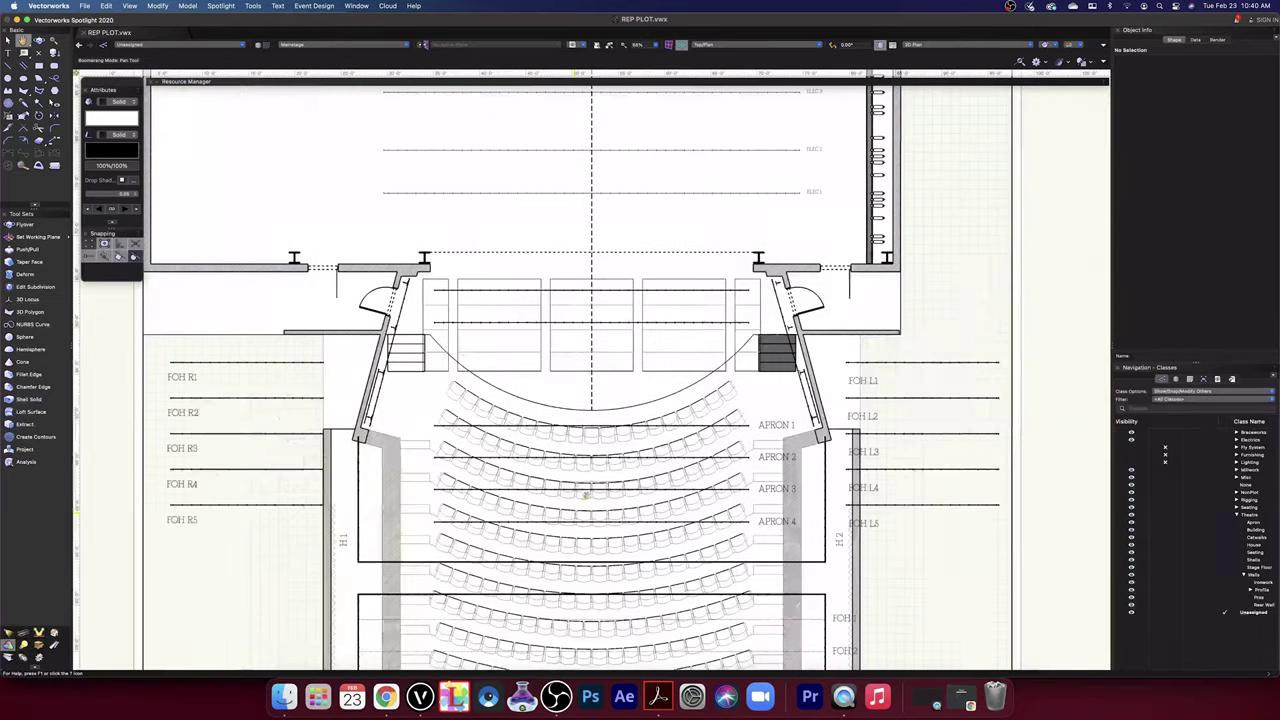
{"action": "left_click", "coordinate": [826, 298]}
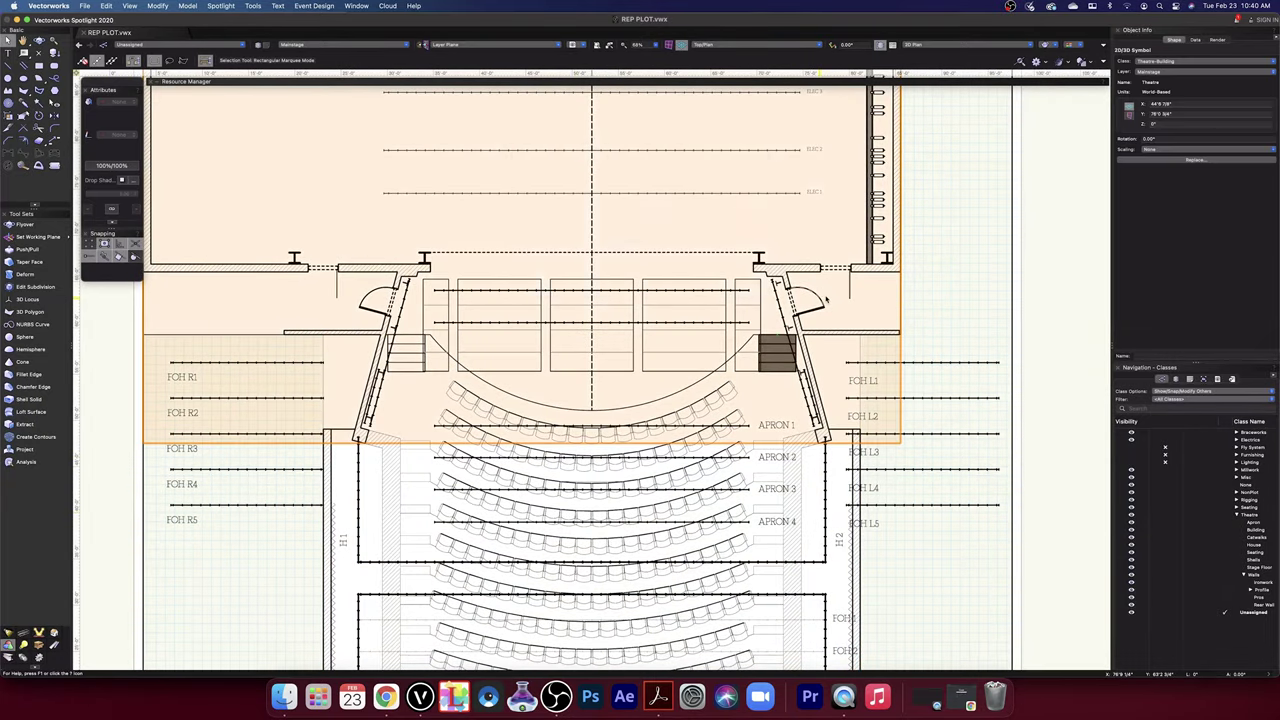
{"action": "double_click", "coordinate": [826, 298]}
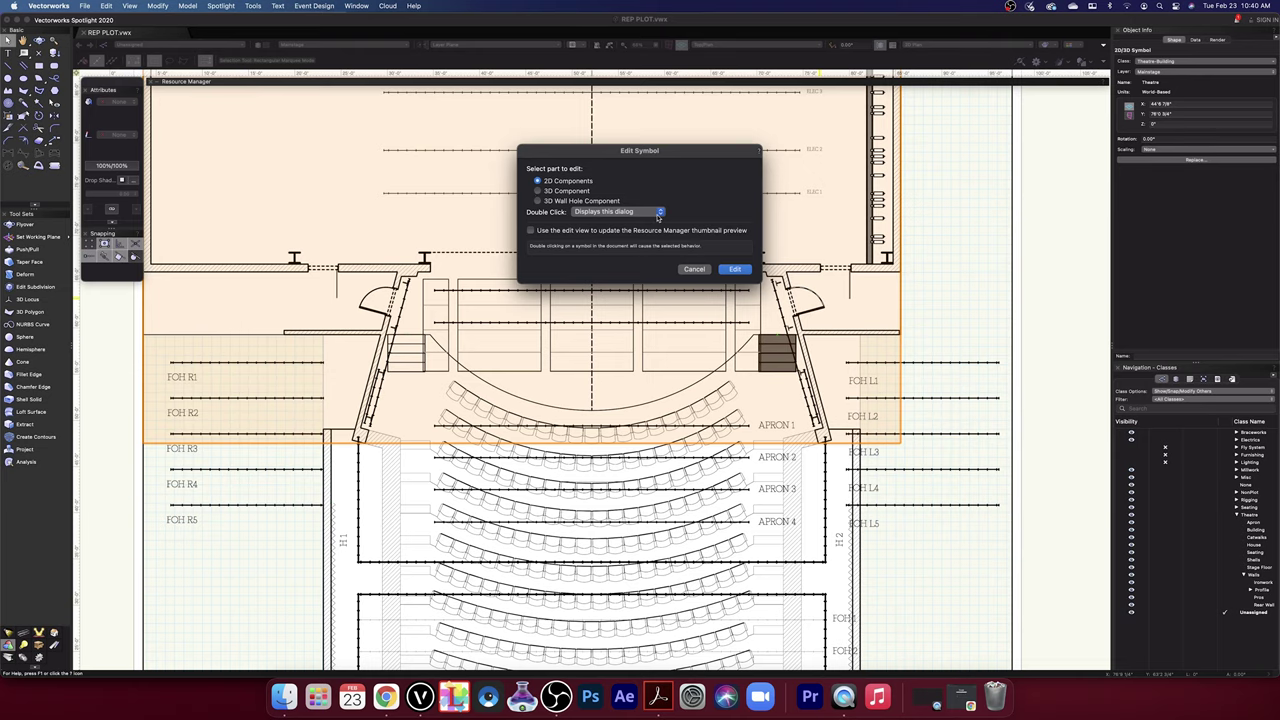
{"action": "left_click", "coordinate": [735, 270]}
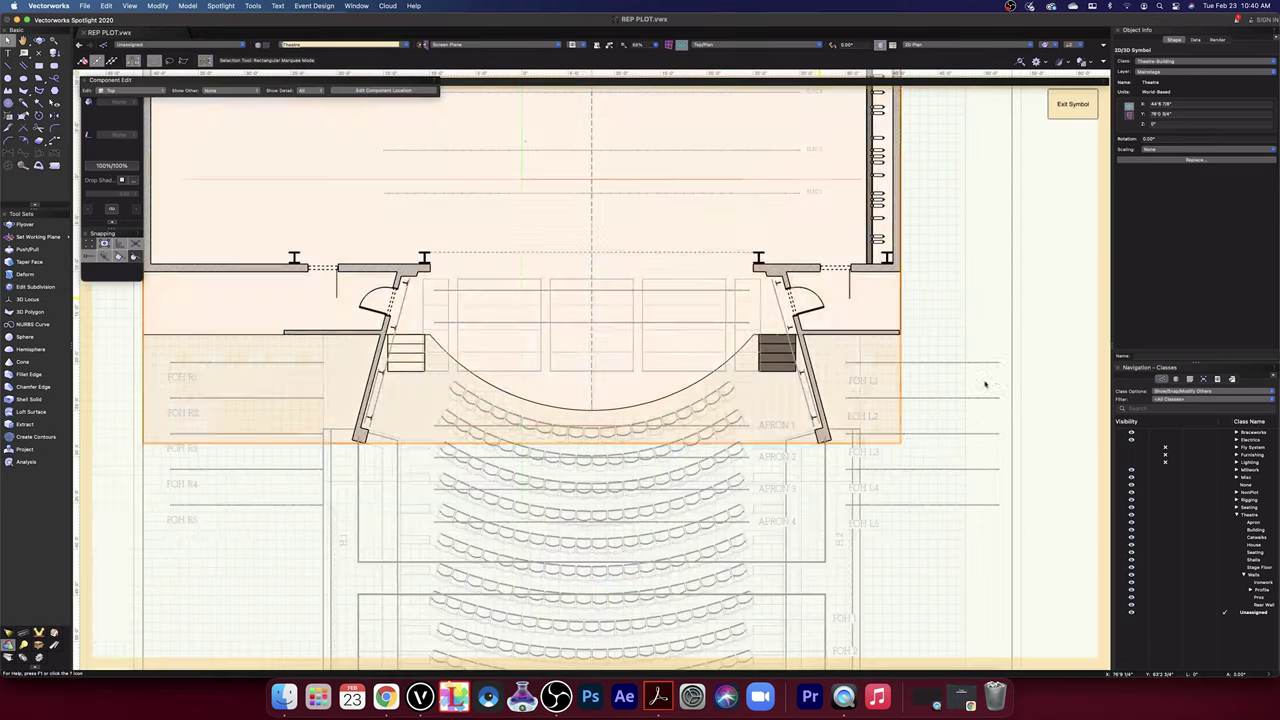
- Try a solid white fill on the right-hand stage steps, then undo it
{"action": "left_click", "coordinate": [777, 352]}
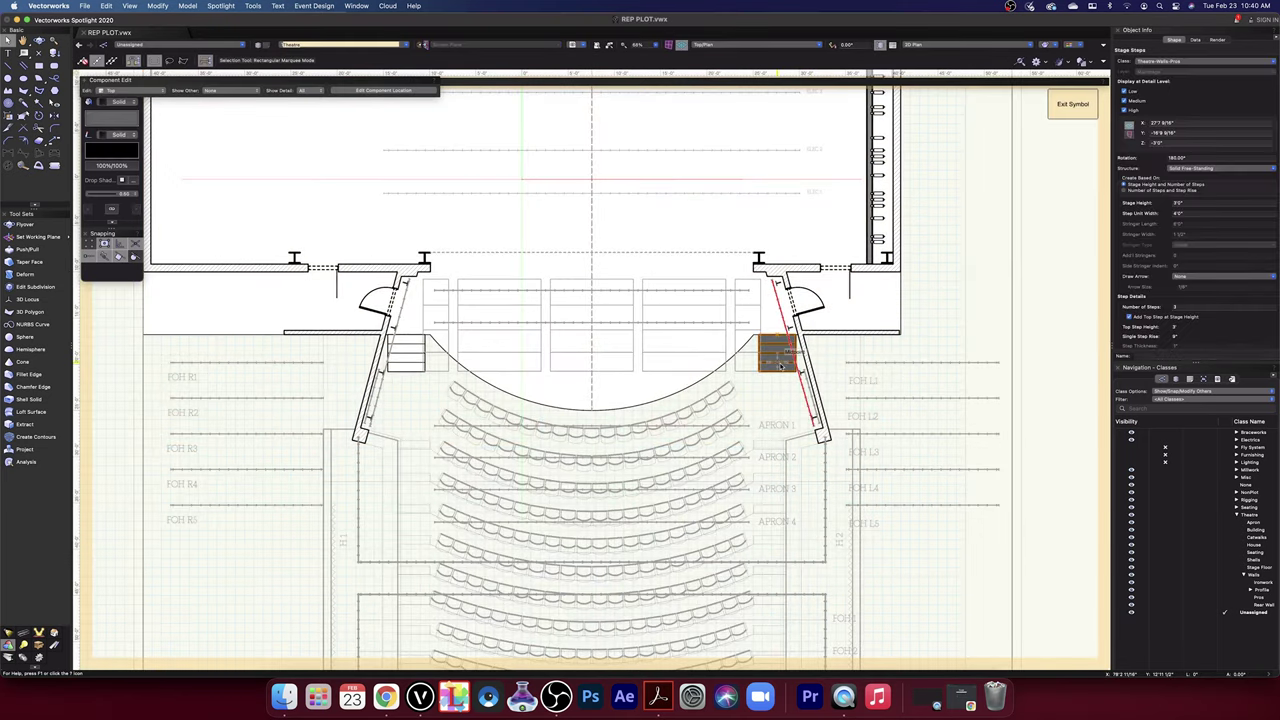
{"action": "left_click", "coordinate": [120, 102]}
{"action": "left_click", "coordinate": [121, 104]}
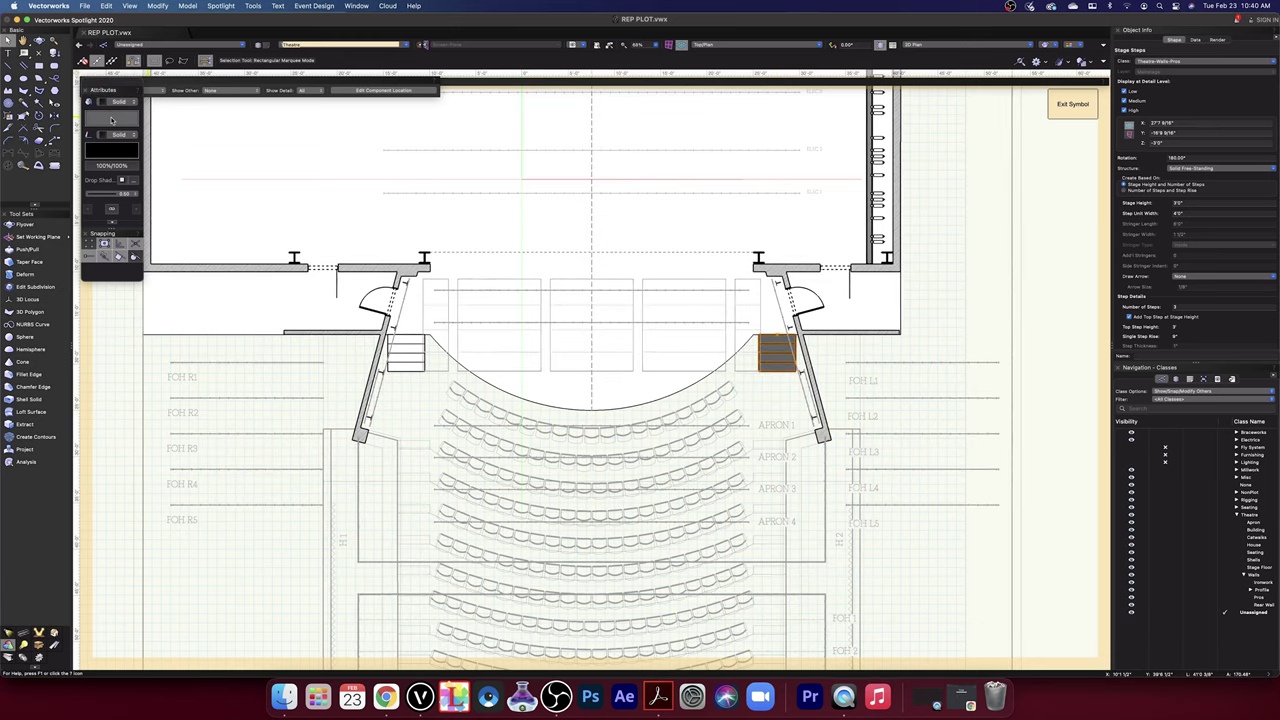
{"action": "left_click", "coordinate": [95, 118]}
{"action": "left_click", "coordinate": [97, 178]}
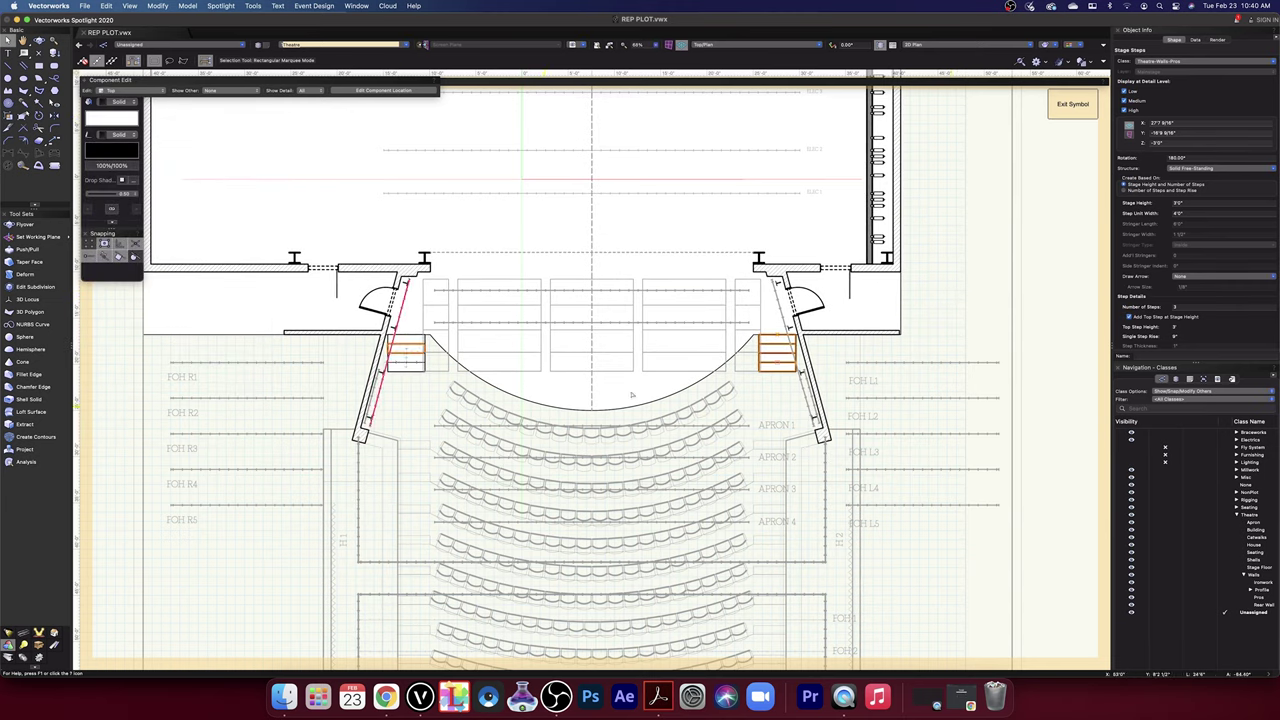
{"action": "key", "text": "super+z"}
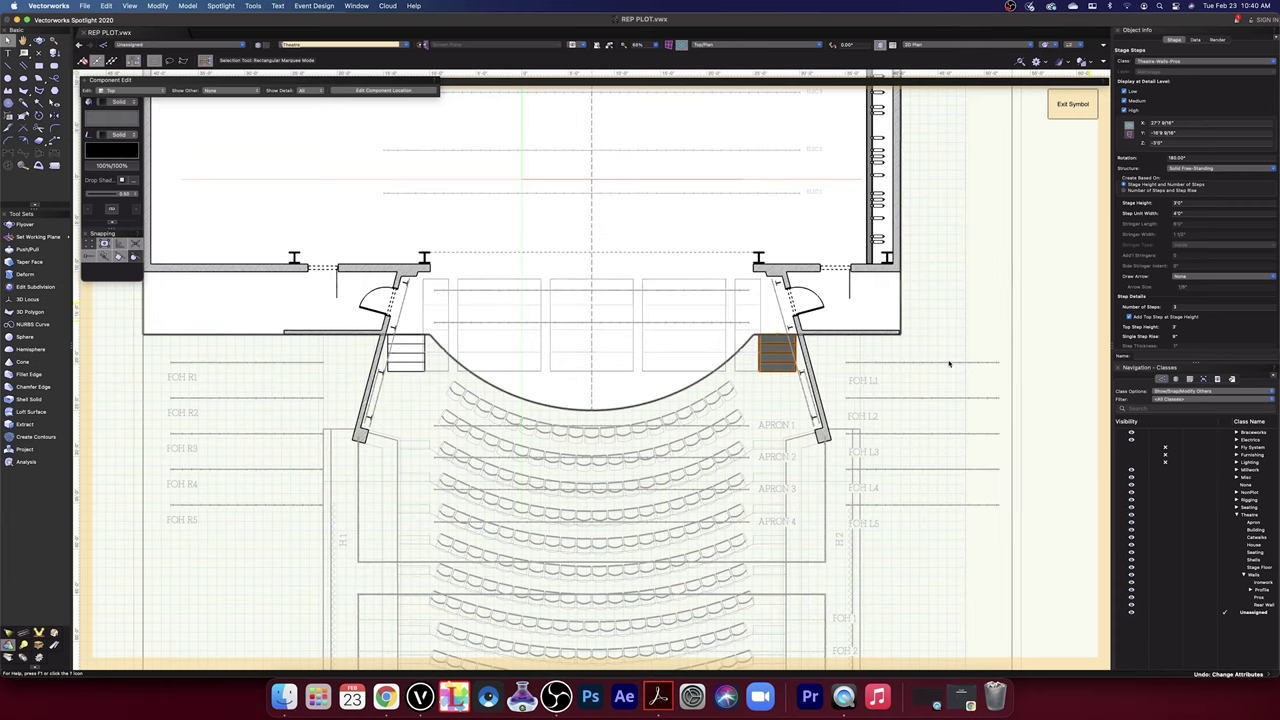
- Mirror a duplicate of the left stage steps across the centre line to the right
{"action": "left_click_drag", "start_coordinate": [428, 395], "coordinate": [381, 331]}
{"action": "left_click", "coordinate": [54, 115]}
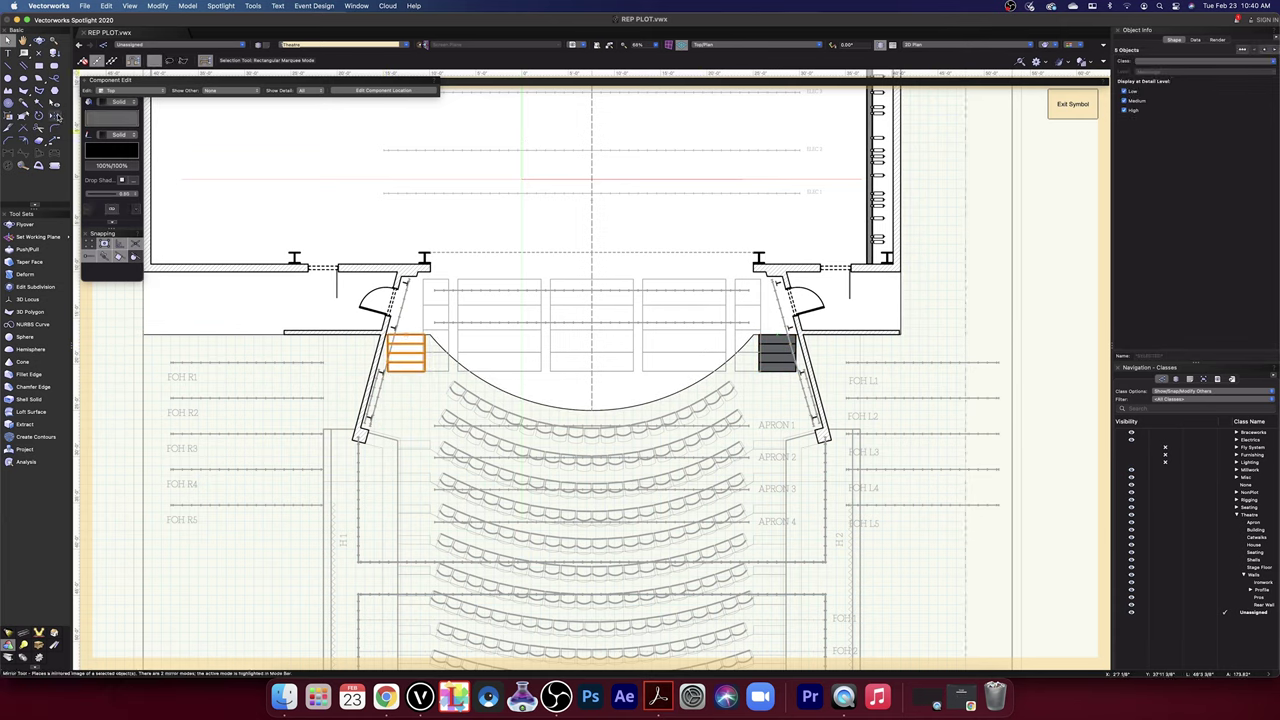
{"action": "left_click", "coordinate": [591, 218]}
{"action": "left_click", "coordinate": [598, 379]}
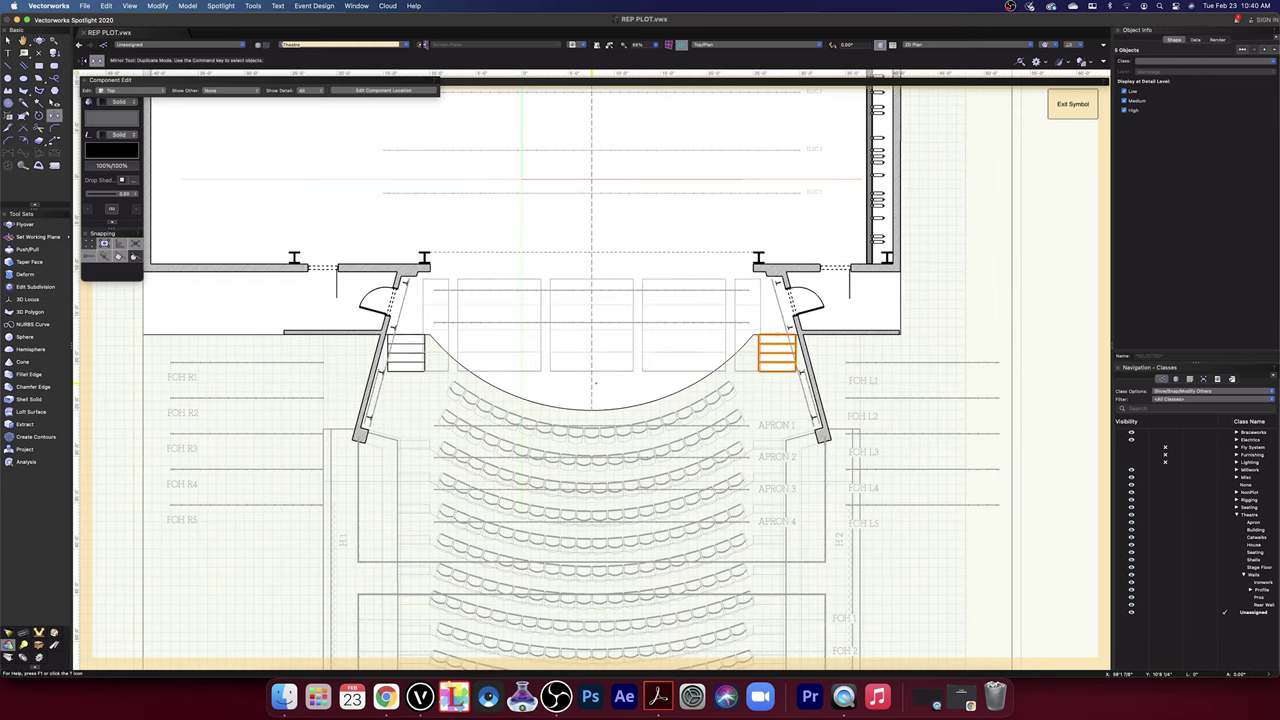
{"action": "key", "text": "x"}
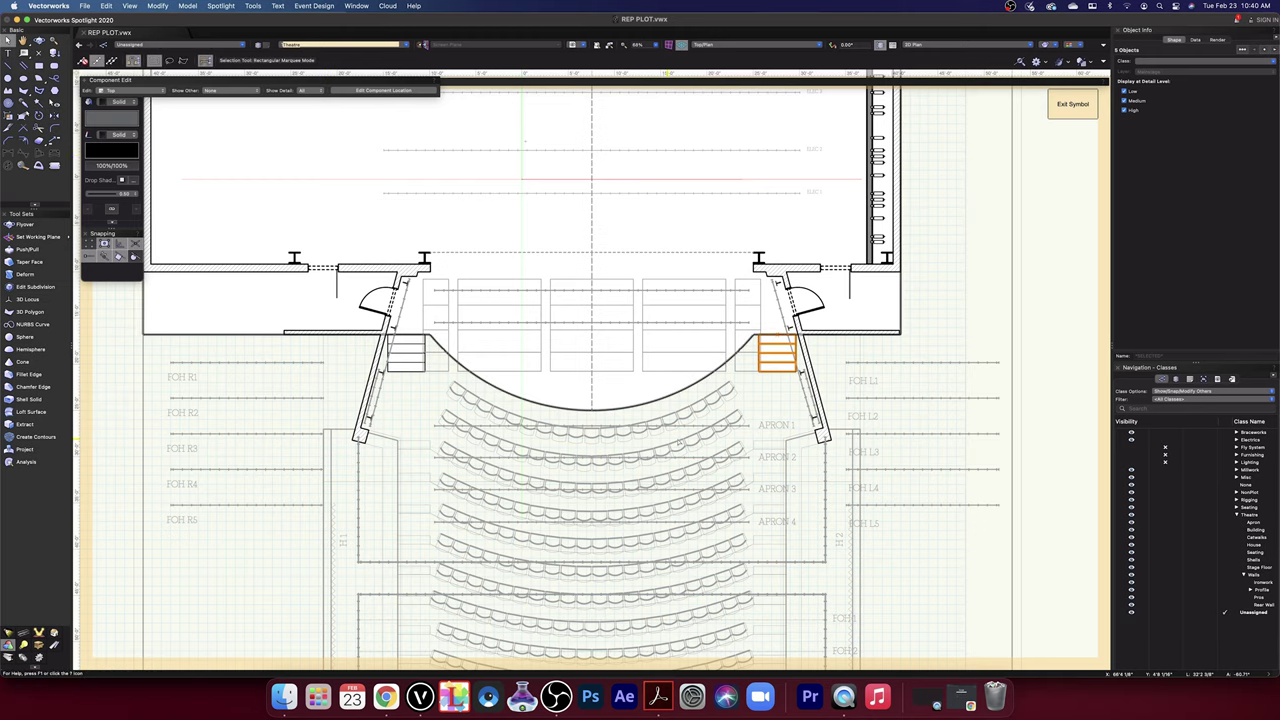
{"action": "scroll", "coordinate": [777, 343], "scroll_direction": "up", "scroll_amount": 10}
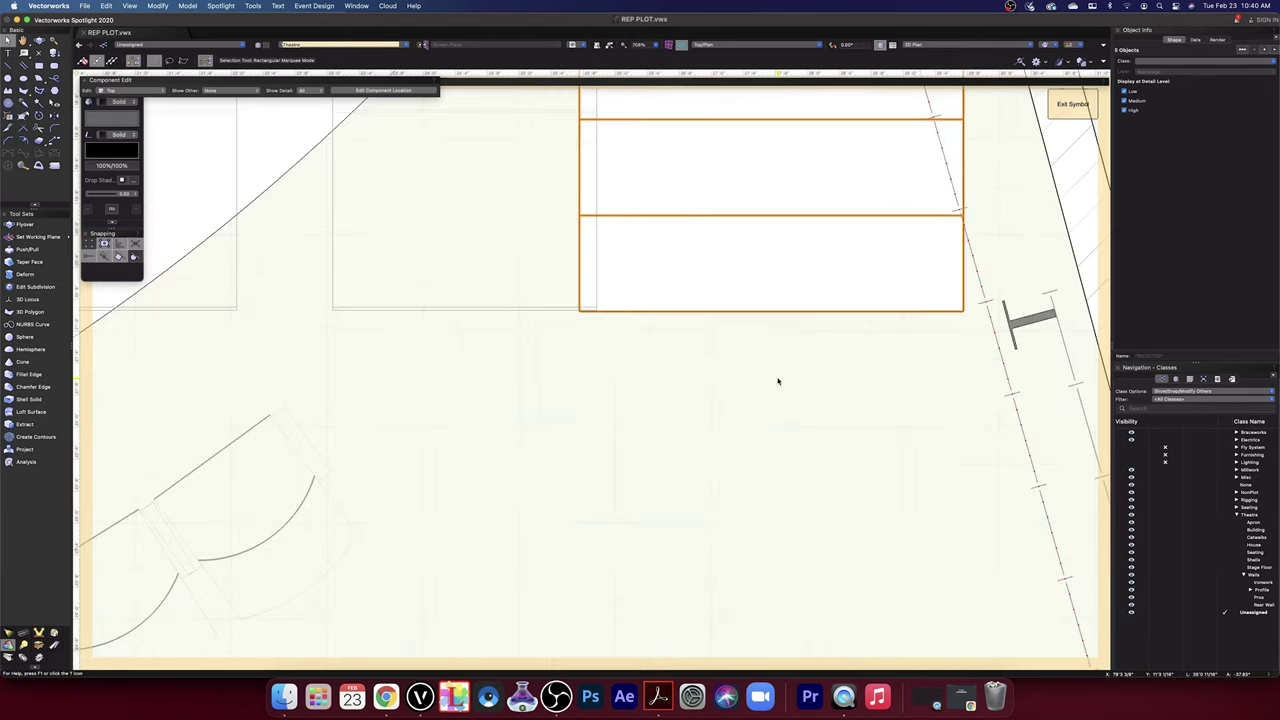
{"action": "scroll", "coordinate": [778, 380], "scroll_direction": "down", "scroll_amount": 3}
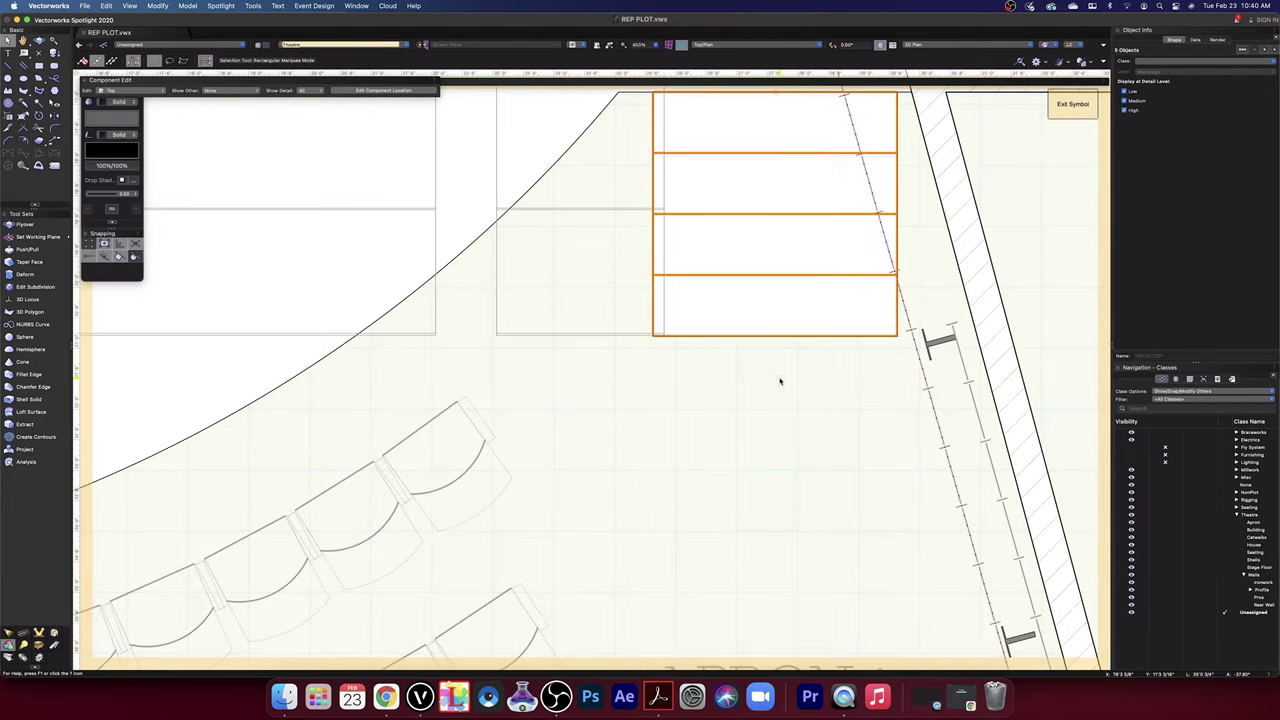
{"action": "left_click_drag", "start_coordinate": [766, 377], "coordinate": [806, 269]}
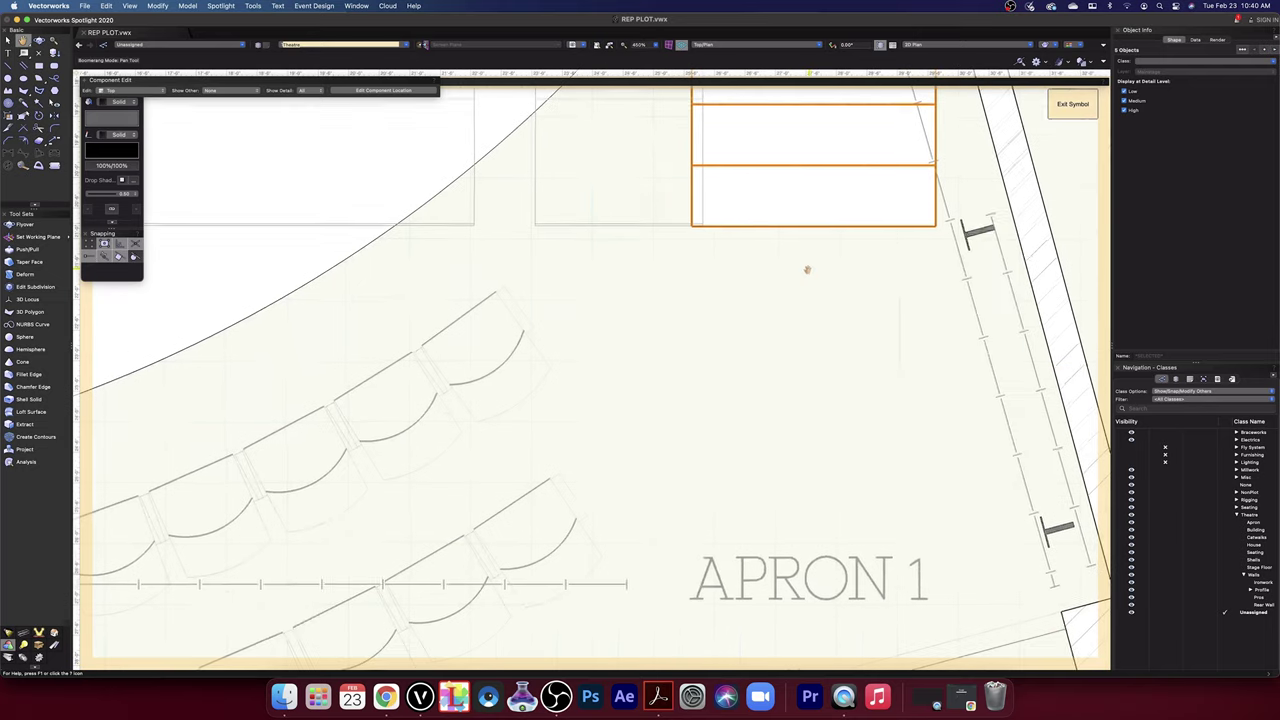
{"action": "scroll", "coordinate": [812, 336], "scroll_direction": "down", "scroll_amount": 1}
{"action": "scroll", "coordinate": [812, 337], "scroll_direction": "down", "scroll_amount": 8}
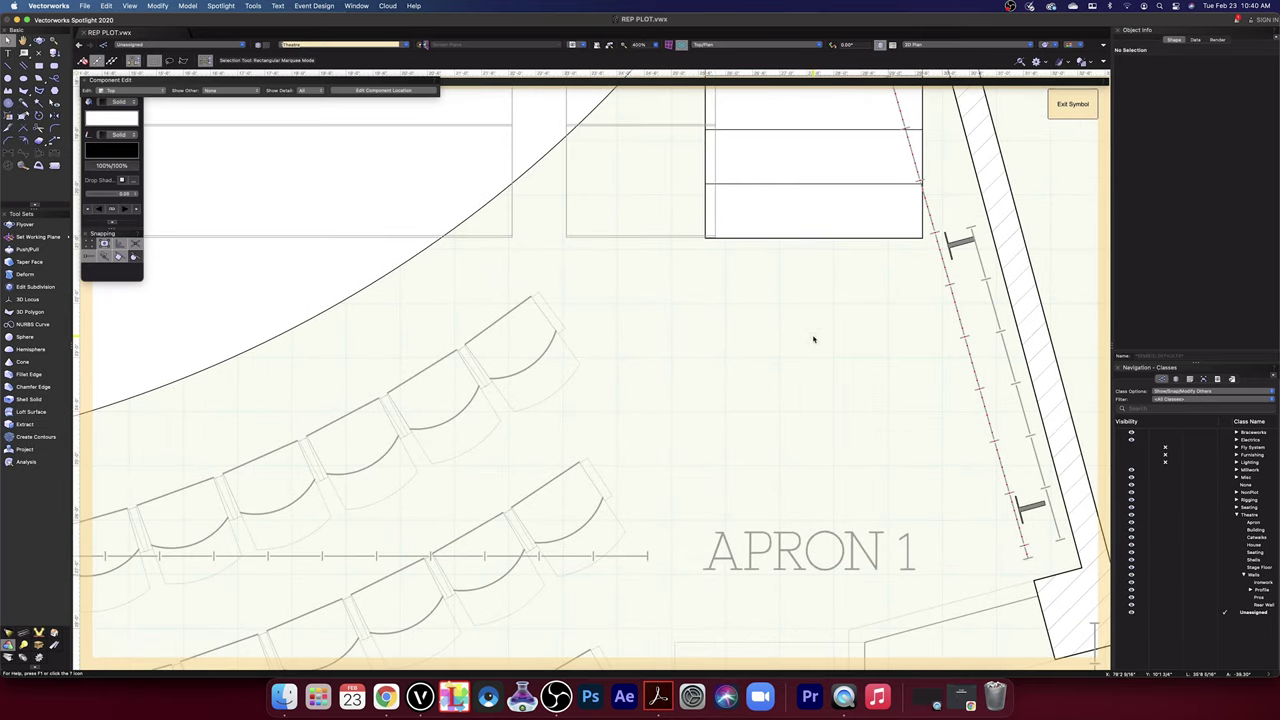
{"action": "scroll", "coordinate": [813, 340], "scroll_direction": "up", "scroll_amount": 3}
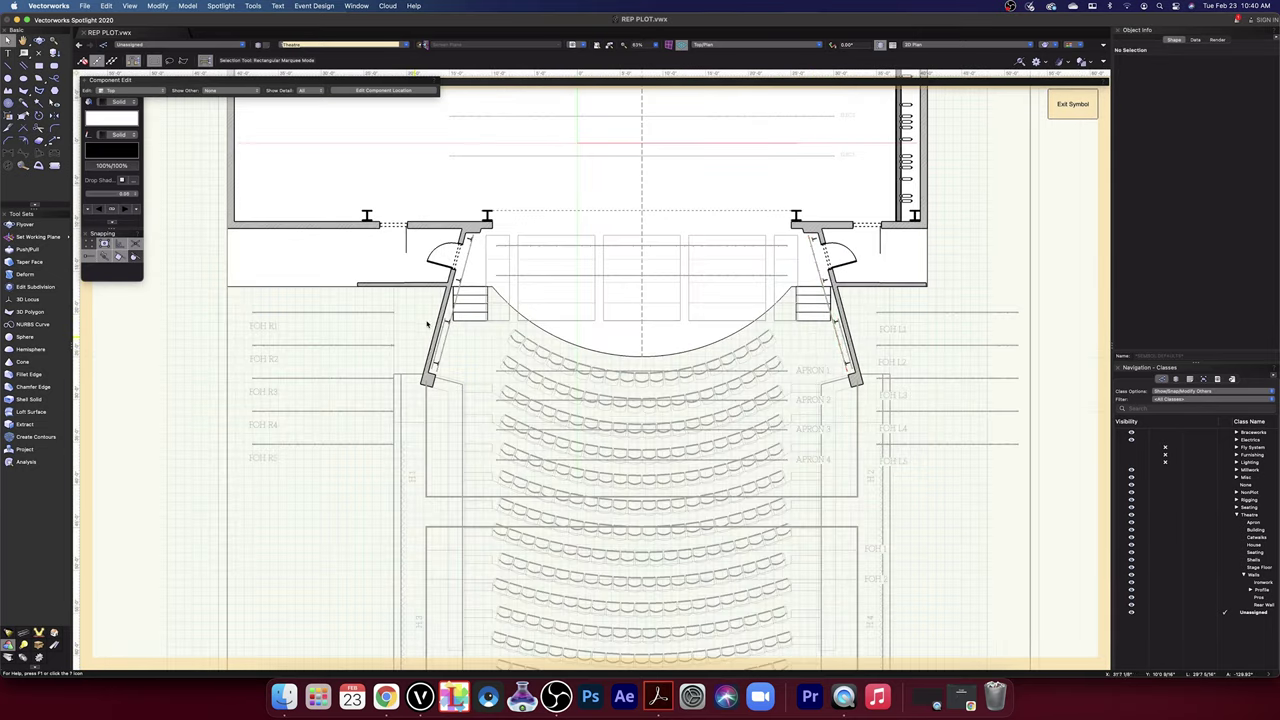
{"action": "left_click_drag", "start_coordinate": [975, 206], "coordinate": [980, 373]}
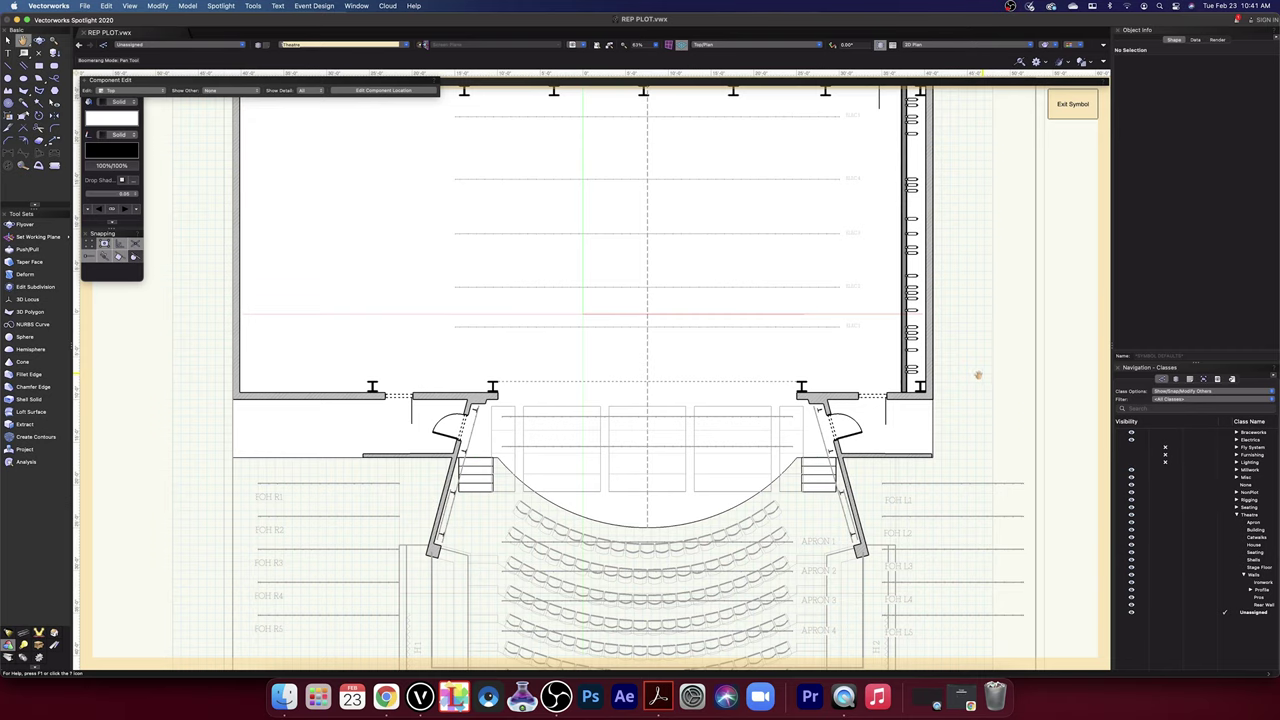
{"action": "left_click", "coordinate": [1065, 113]}
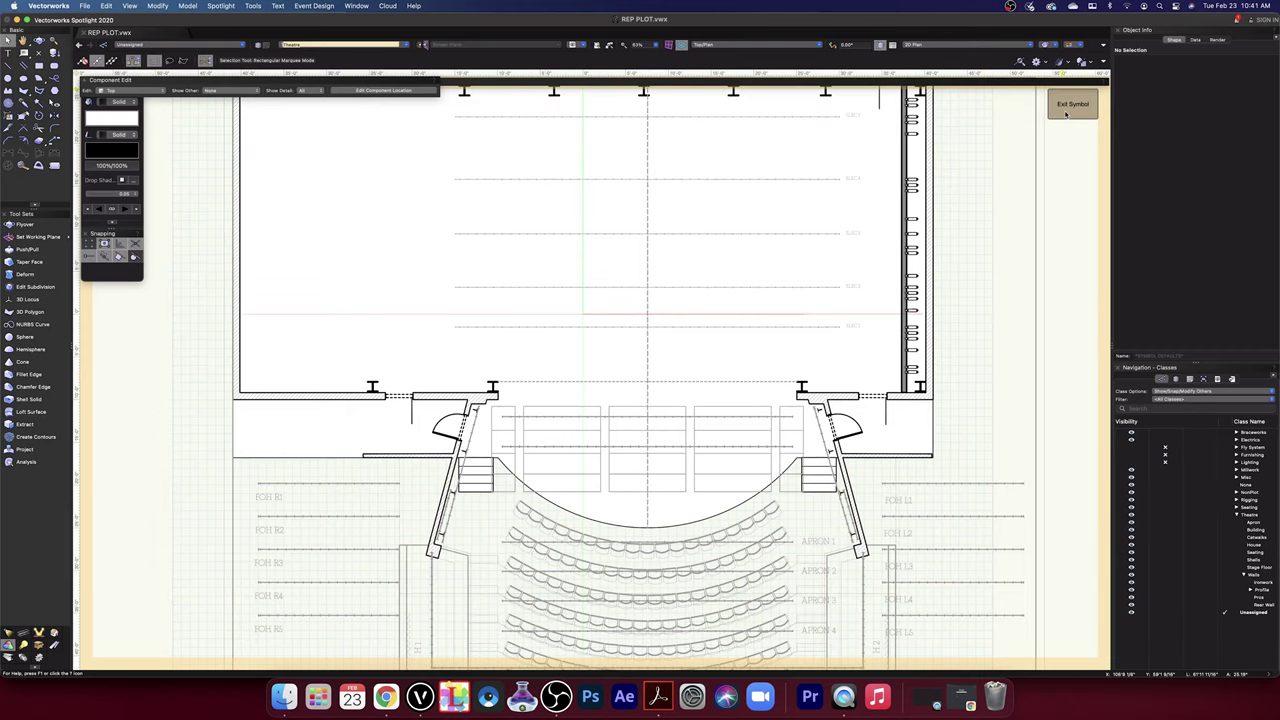
- Exit symbol editing and zoom out to the whole theatre plot
{"action": "left_click", "coordinate": [1072, 104]}
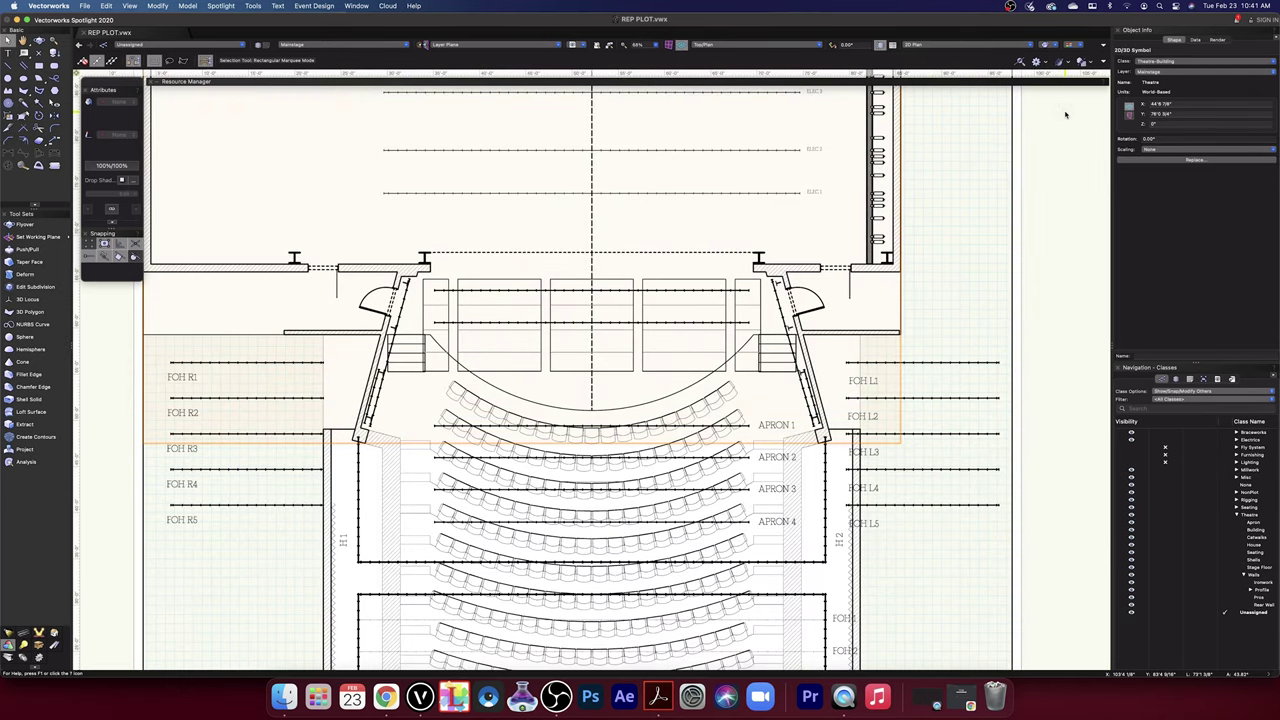
{"action": "left_click", "coordinate": [974, 235]}
{"action": "scroll", "coordinate": [974, 237], "scroll_direction": "down", "scroll_amount": 3}
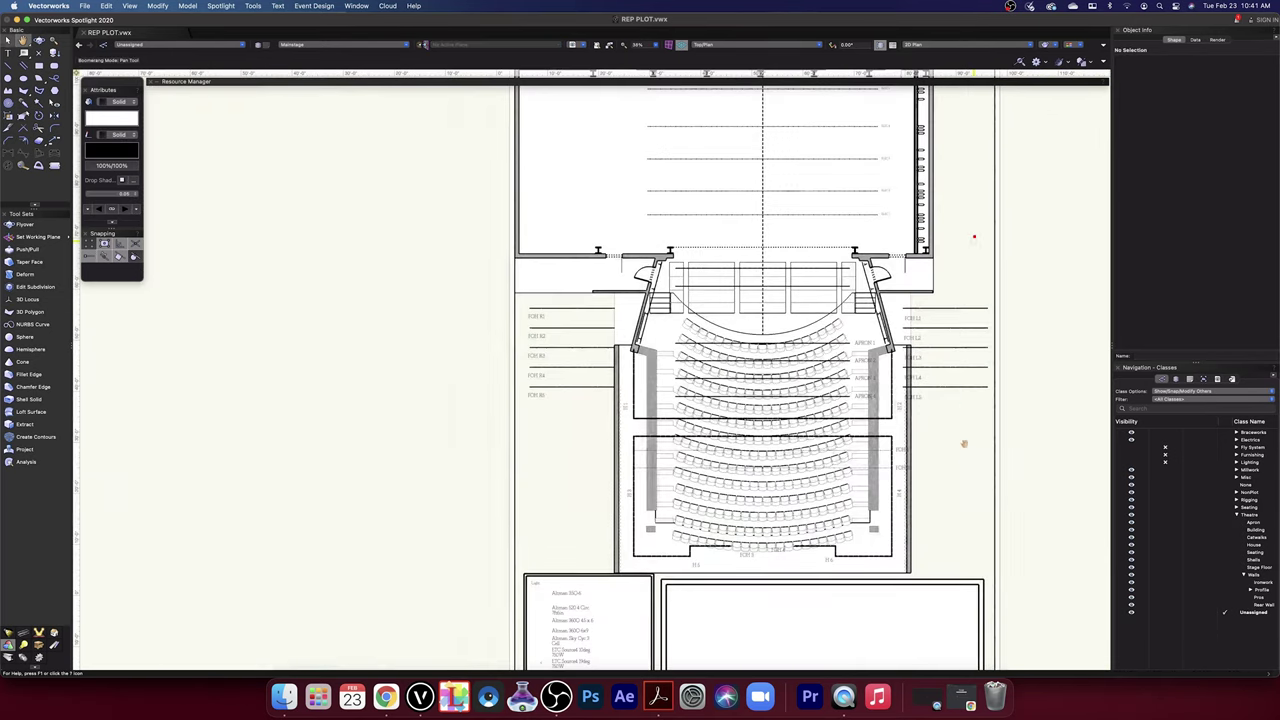
{"action": "mouse_move", "coordinate": [964, 444]}
{"action": "middle_mouse_down"}
{"action": "mouse_move", "coordinate": [897, 349]}
{"action": "mouse_move", "coordinate": [897, 303]}
{"action": "mouse_move", "coordinate": [886, 517]}
{"action": "mouse_move", "coordinate": [862, 483]}
{"action": "middle_mouse_up"}
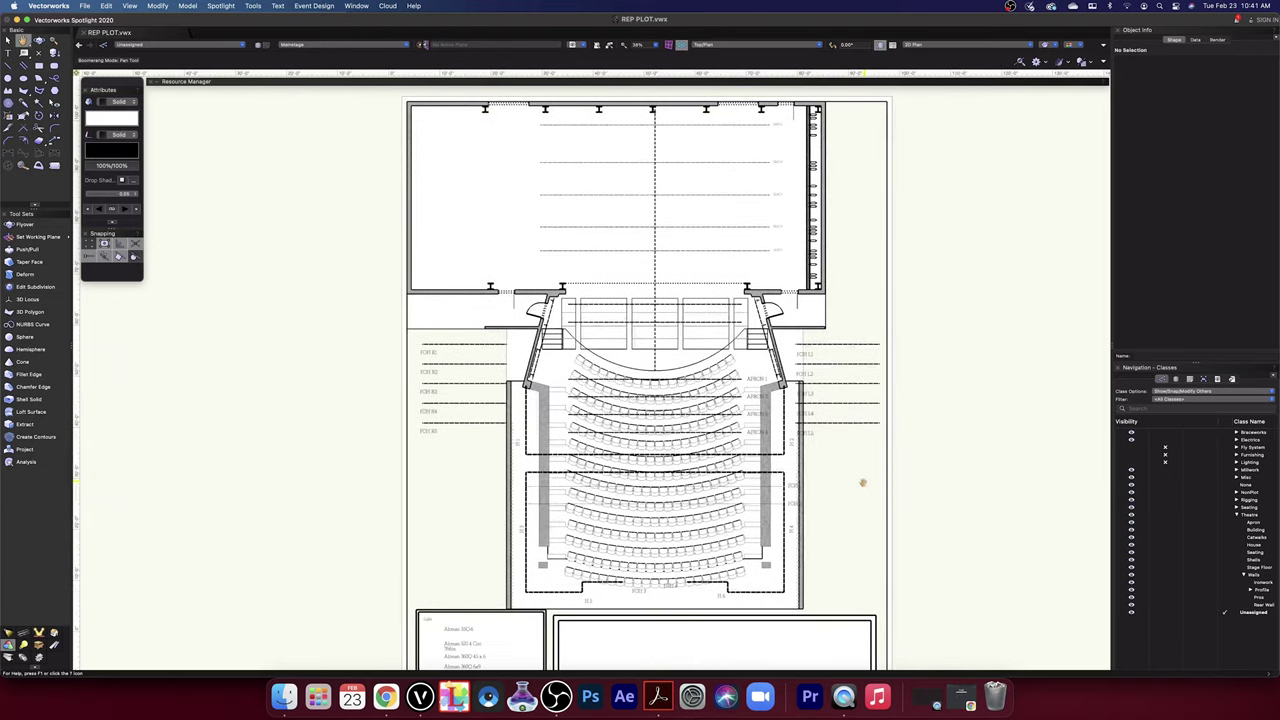
- Set the Fly System, Furnishing and Lighting classes to visible
{"action": "left_click", "coordinate": [1131, 447]}
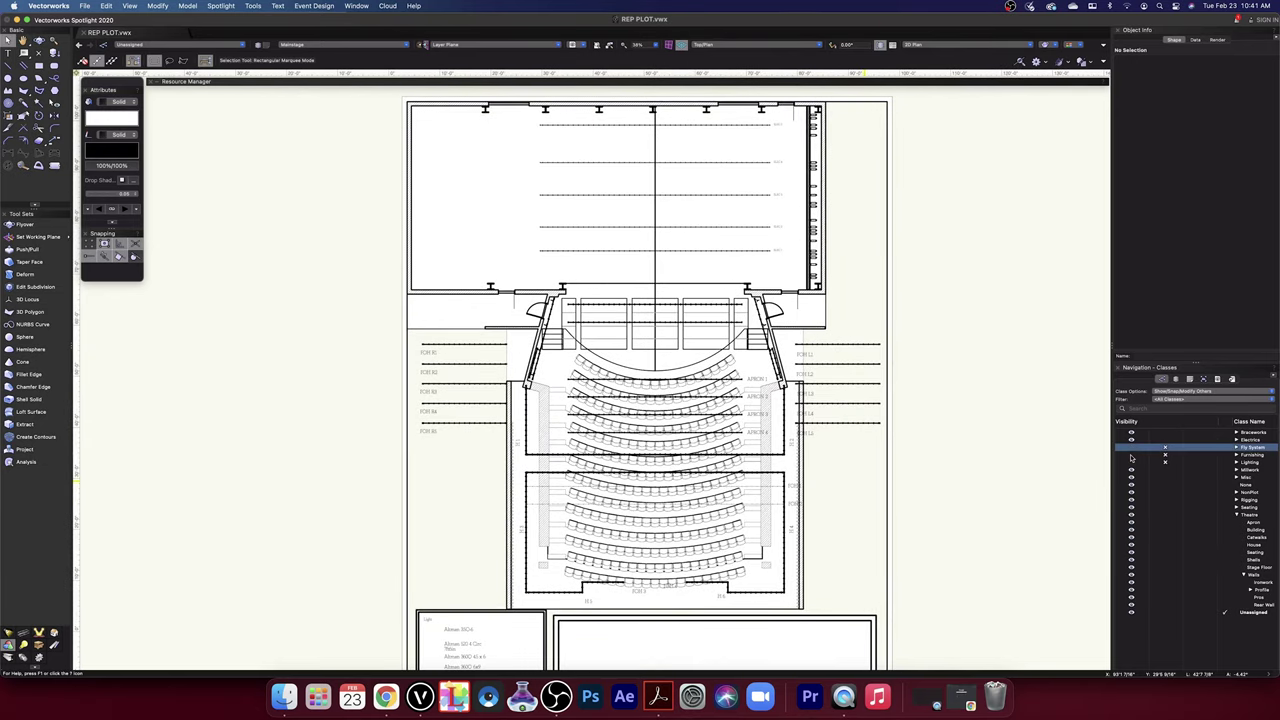
{"action": "left_click", "coordinate": [1131, 455]}
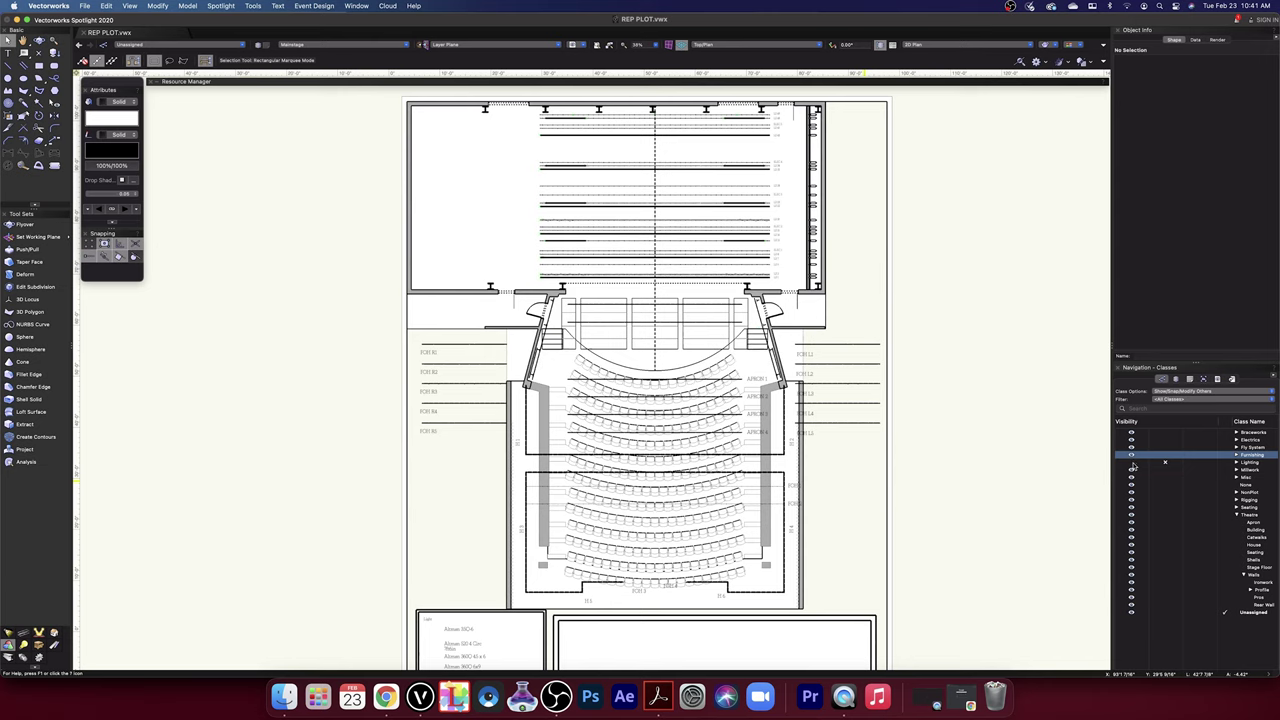
{"action": "left_click", "coordinate": [1131, 462]}
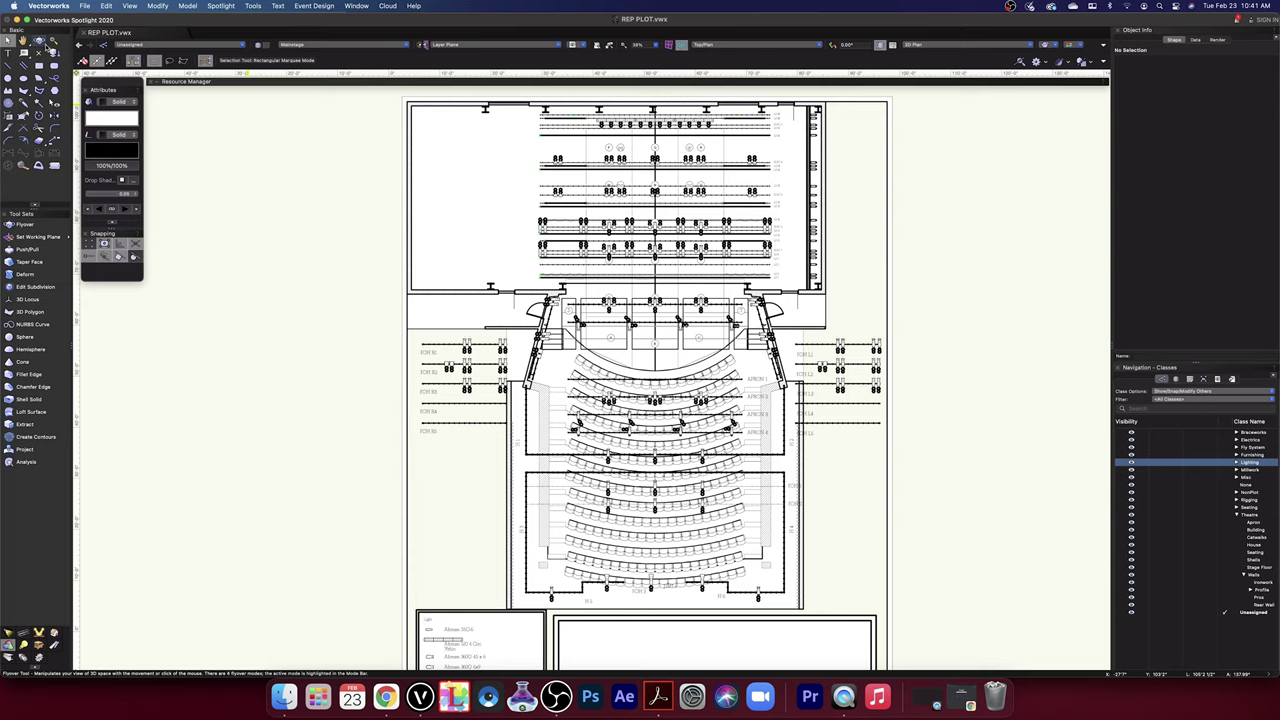
{"action": "left_click", "coordinate": [40, 42]}
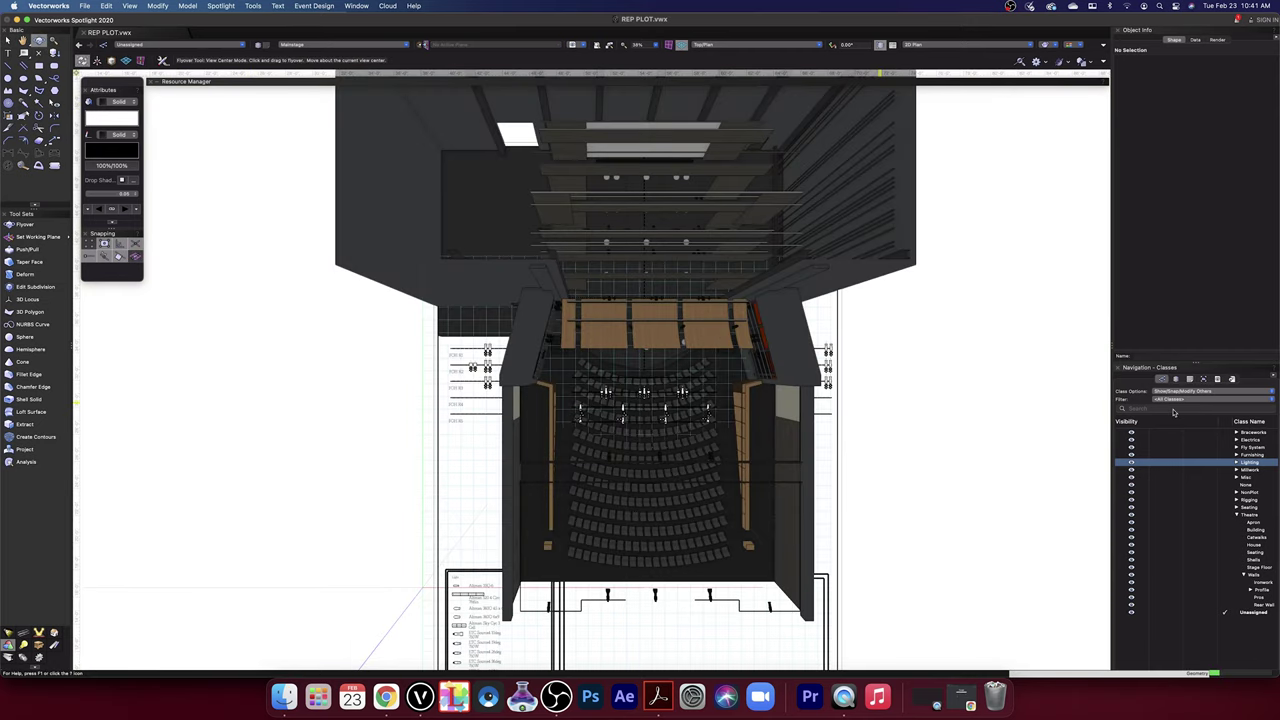
{"action": "left_click_drag", "start_coordinate": [904, 440], "coordinate": [731, 303]}
{"action": "left_click_drag", "start_coordinate": [688, 382], "coordinate": [643, 464]}
{"action": "left_click_drag", "start_coordinate": [636, 466], "coordinate": [868, 410]}
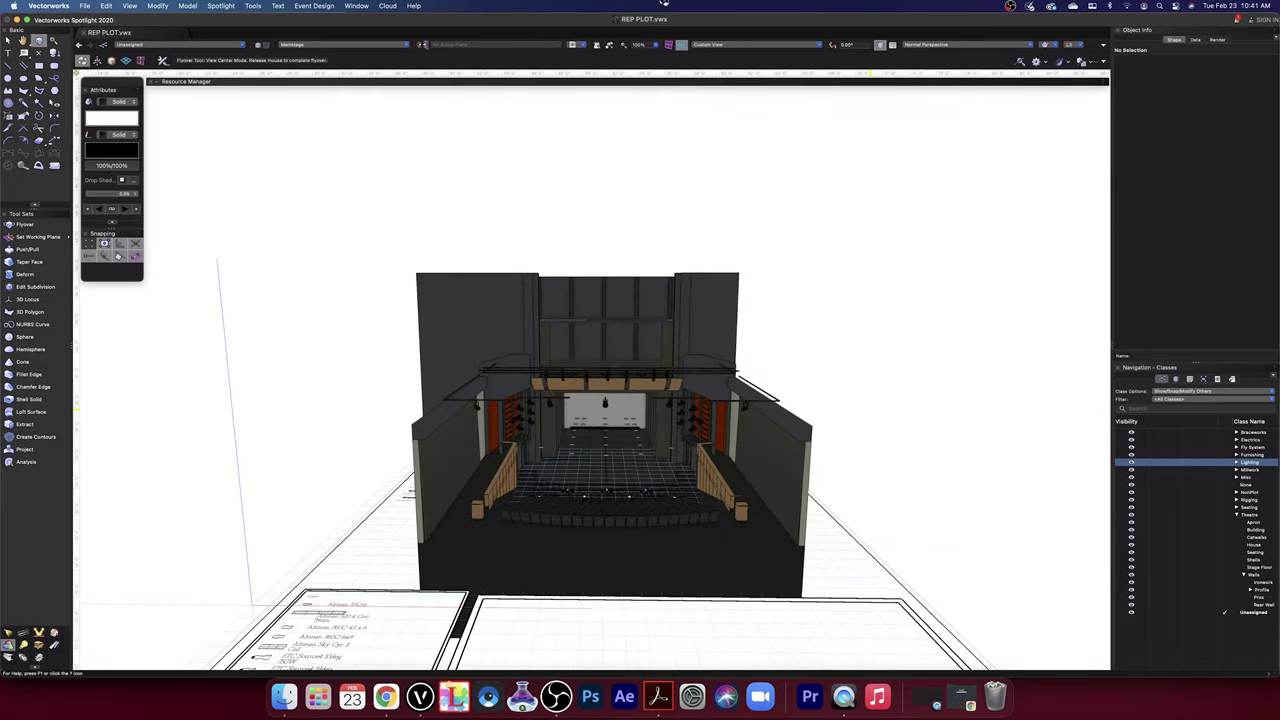
{"action": "left_click", "coordinate": [760, 46]}
{"action": "left_click", "coordinate": [763, 56]}
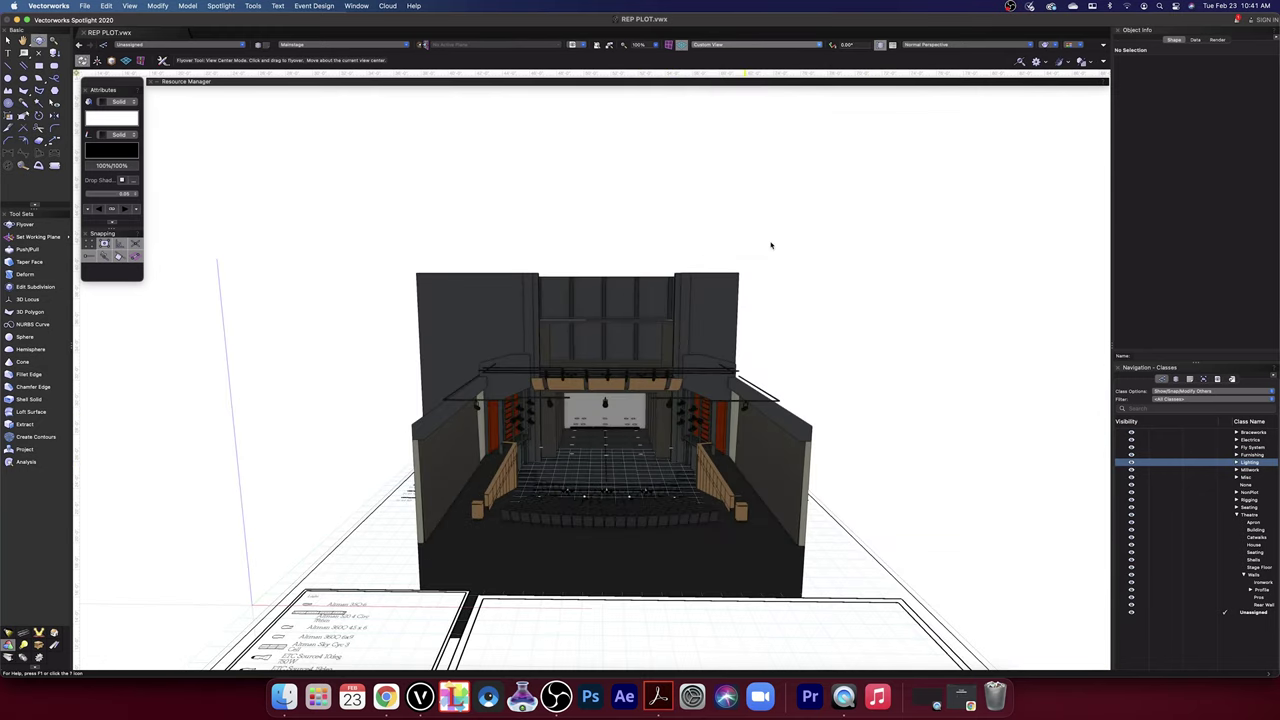
{"action": "key", "text": "F5"}
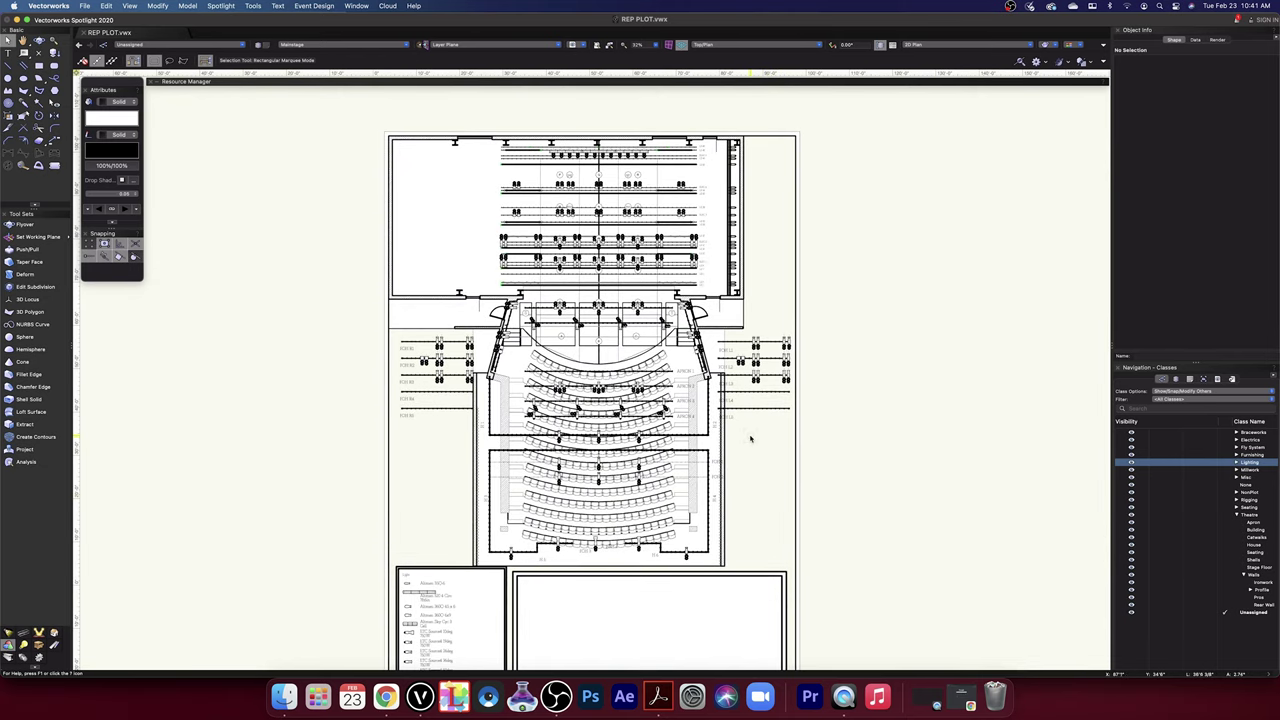
- Open the seating symbol's 3D component and pan across the seating rows
{"action": "scroll", "coordinate": [750, 438], "scroll_direction": "up", "scroll_amount": 5}
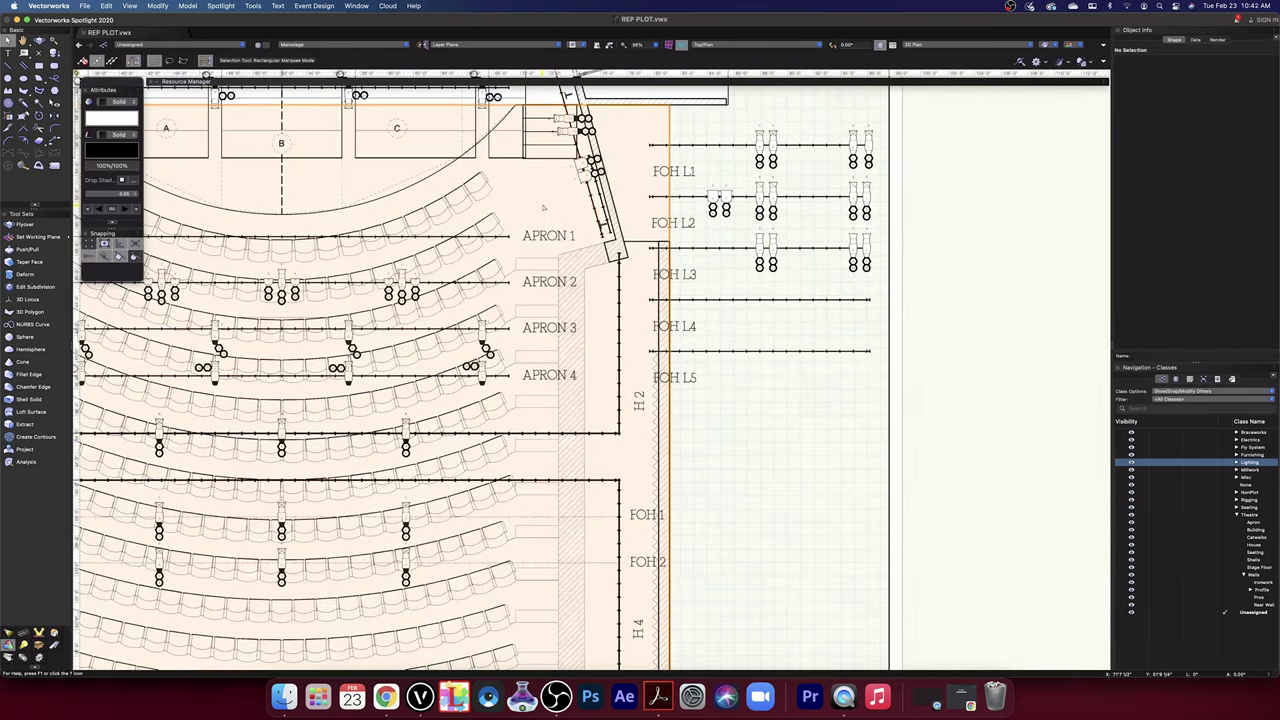
{"action": "double_click", "coordinate": [543, 207]}
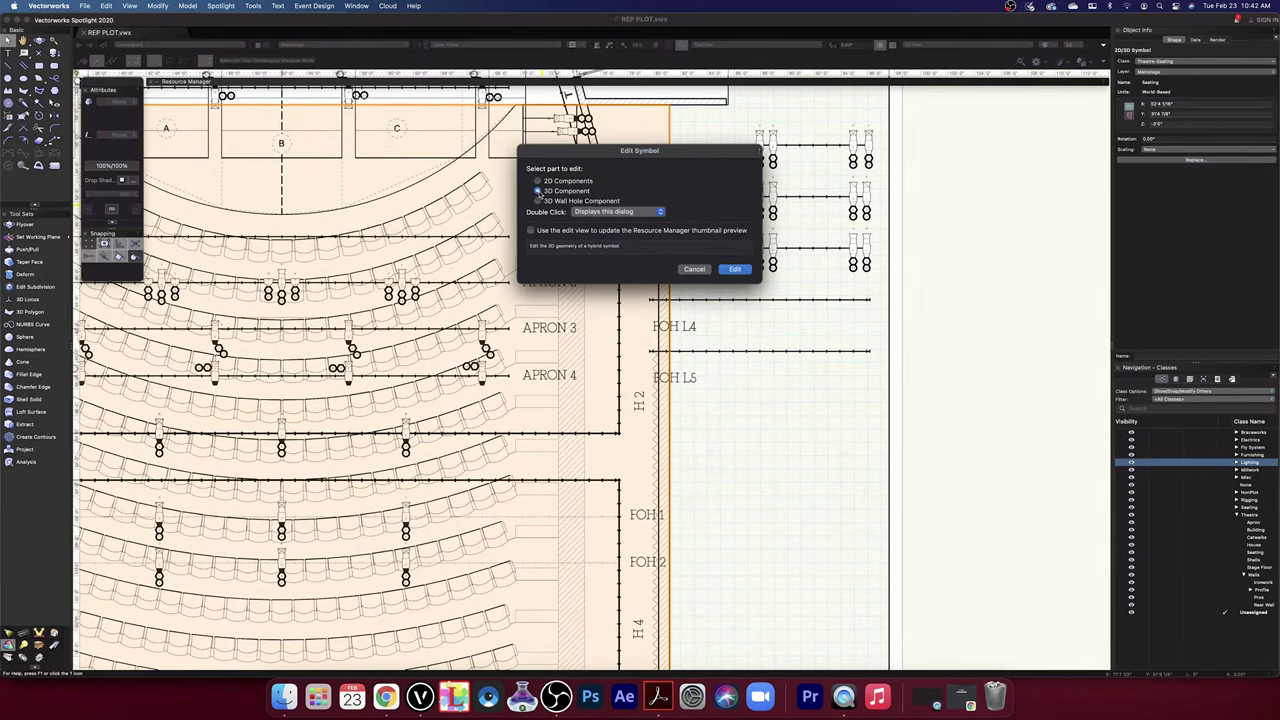
{"action": "left_click", "coordinate": [734, 270]}
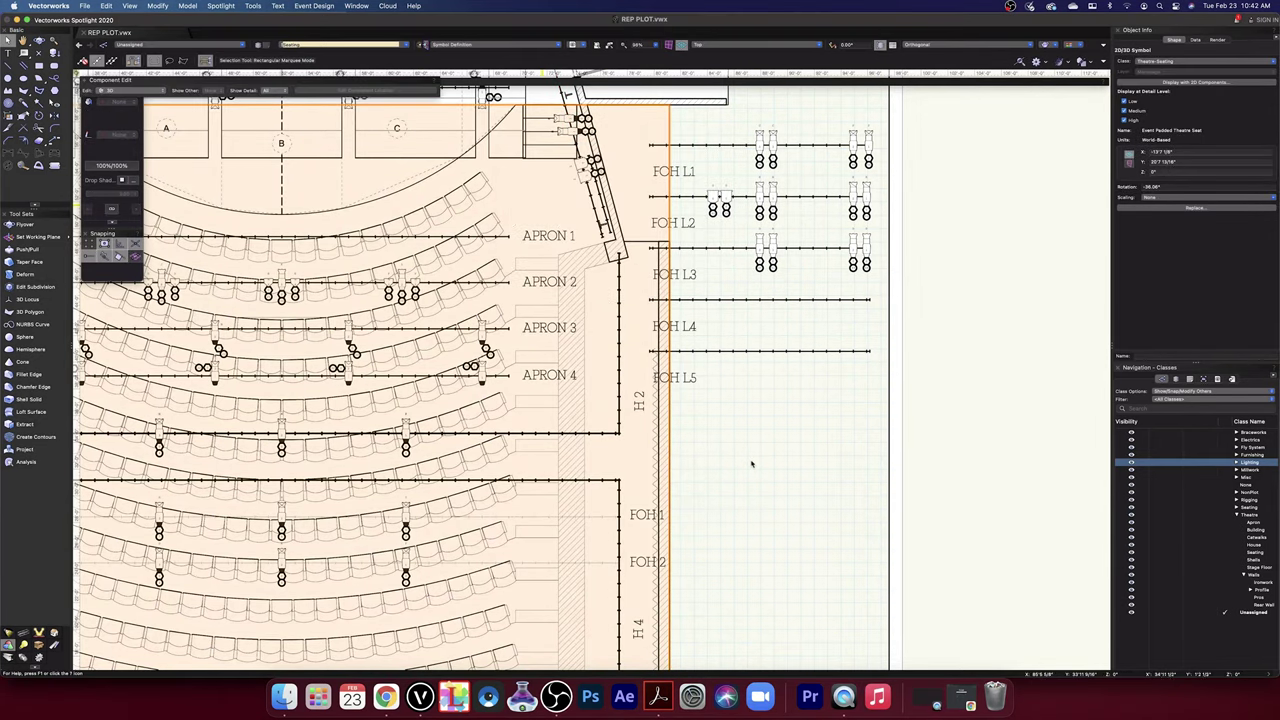
{"action": "scroll", "coordinate": [755, 463], "scroll_direction": "down", "scroll_amount": 1}
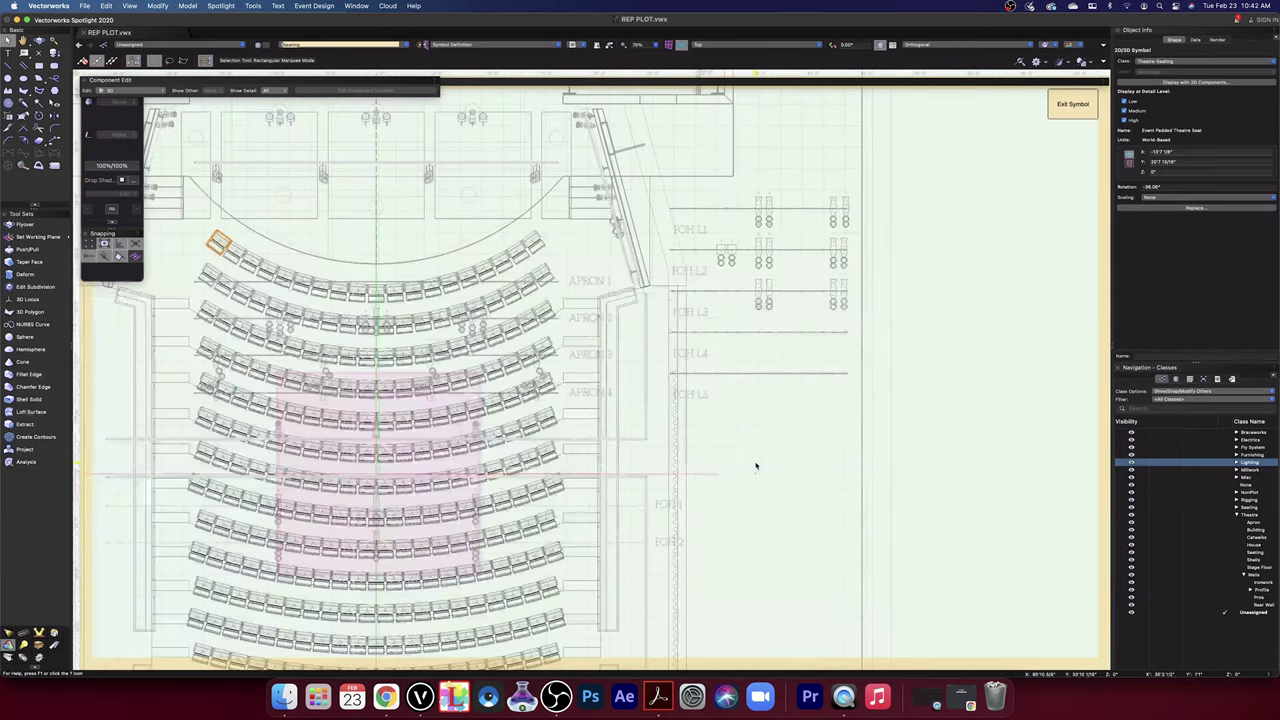
{"action": "middle_click_drag", "start_coordinate": [756, 464], "coordinate": [754, 464]}
{"action": "left_click_drag", "start_coordinate": [753, 464], "coordinate": [967, 429]}
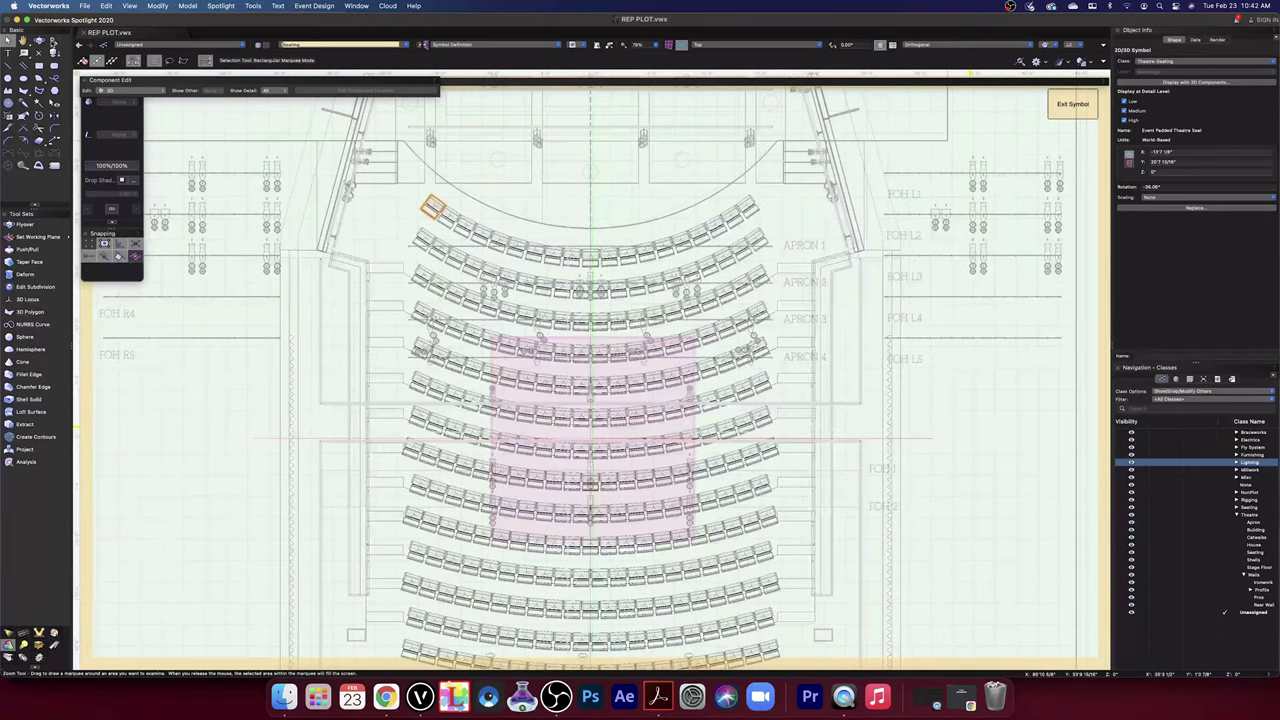
- With the Flyover tool active, switch the render mode to shaded OpenGL
{"action": "left_click", "coordinate": [39, 41]}
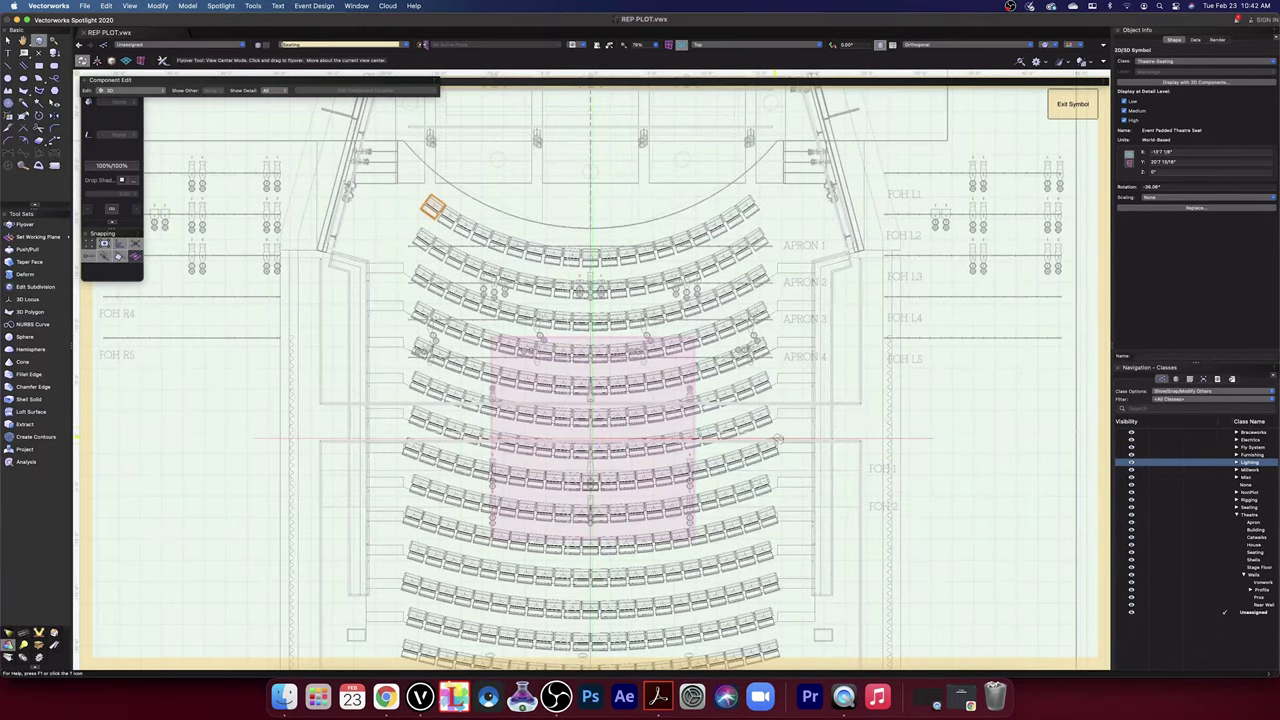
{"action": "left_click", "coordinate": [1033, 46]}
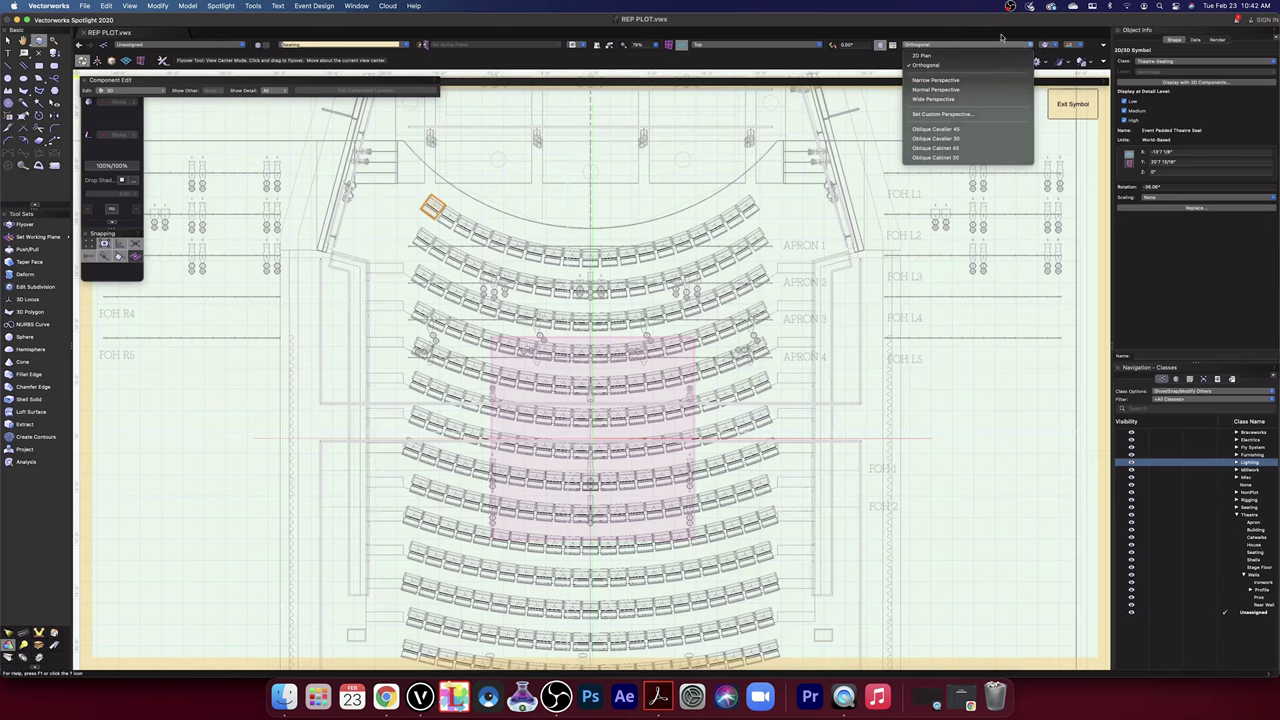
{"action": "left_click", "coordinate": [1064, 47]}
{"action": "left_click", "coordinate": [1050, 46]}
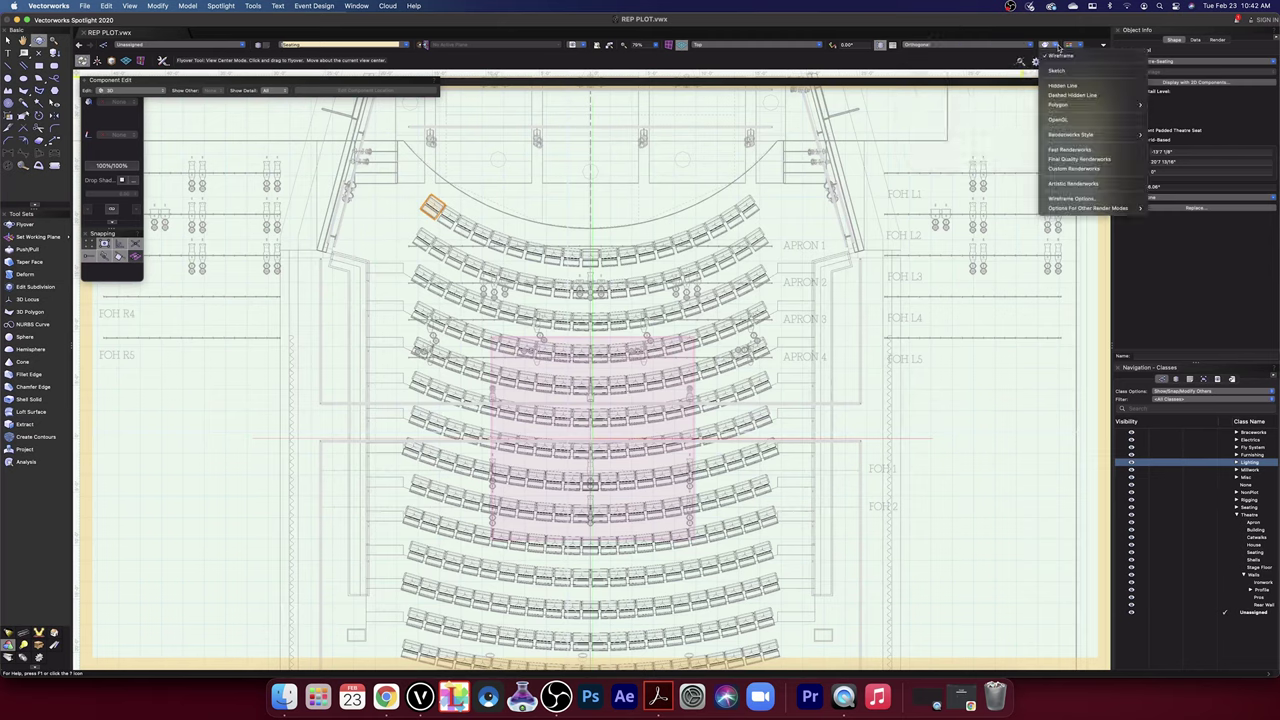
{"action": "left_click", "coordinate": [1058, 121]}
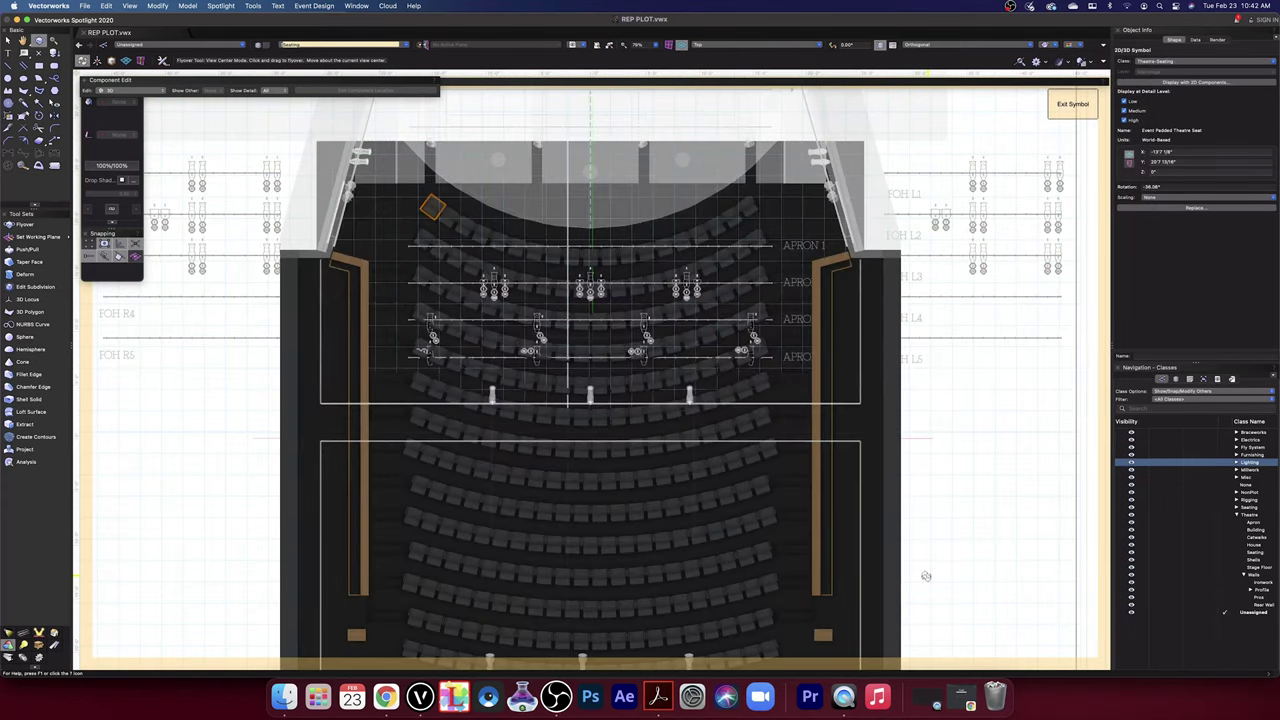
- Tilt the plan into a 3D perspective and orbit around the stage wall
{"action": "mouse_move", "coordinate": [925, 572]}
{"action": "left_mouse_down"}
{"action": "mouse_move", "coordinate": [994, 474]}
{"action": "mouse_move", "coordinate": [969, 494]}
{"action": "left_mouse_up"}
{"action": "scroll", "coordinate": [969, 494], "scroll_direction": "up", "scroll_amount": 2}
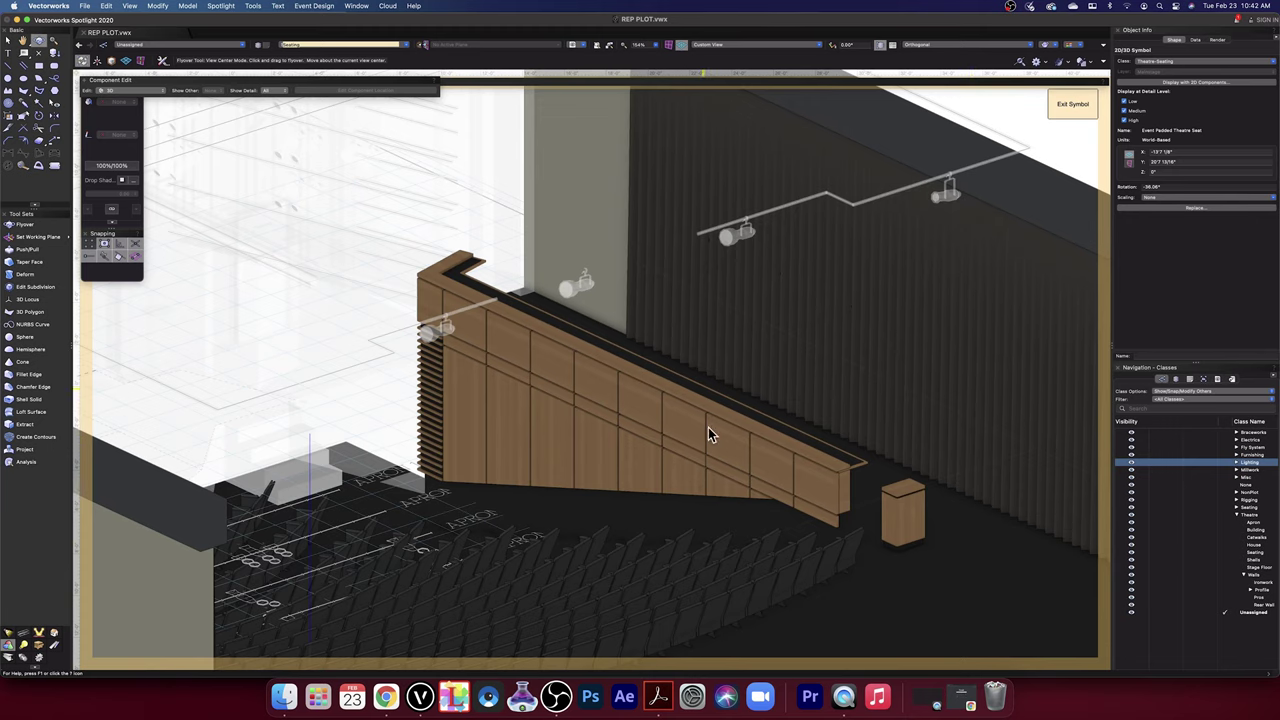
{"action": "left_click_drag", "start_coordinate": [570, 455], "coordinate": [686, 420]}
{"action": "left_click_drag", "start_coordinate": [709, 466], "coordinate": [709, 466]}
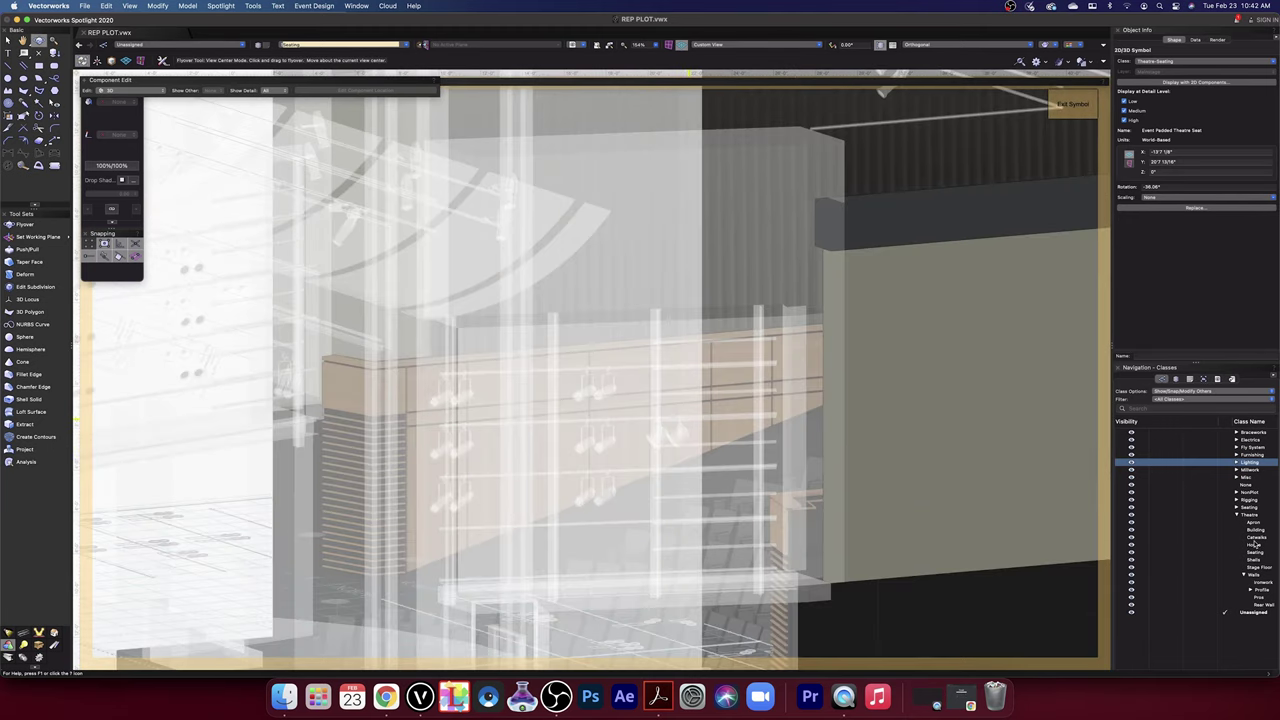
- Hide the Theatre class with its subclasses and the Lighting class, viewing the seating risers
{"action": "left_click", "coordinate": [1169, 517]}
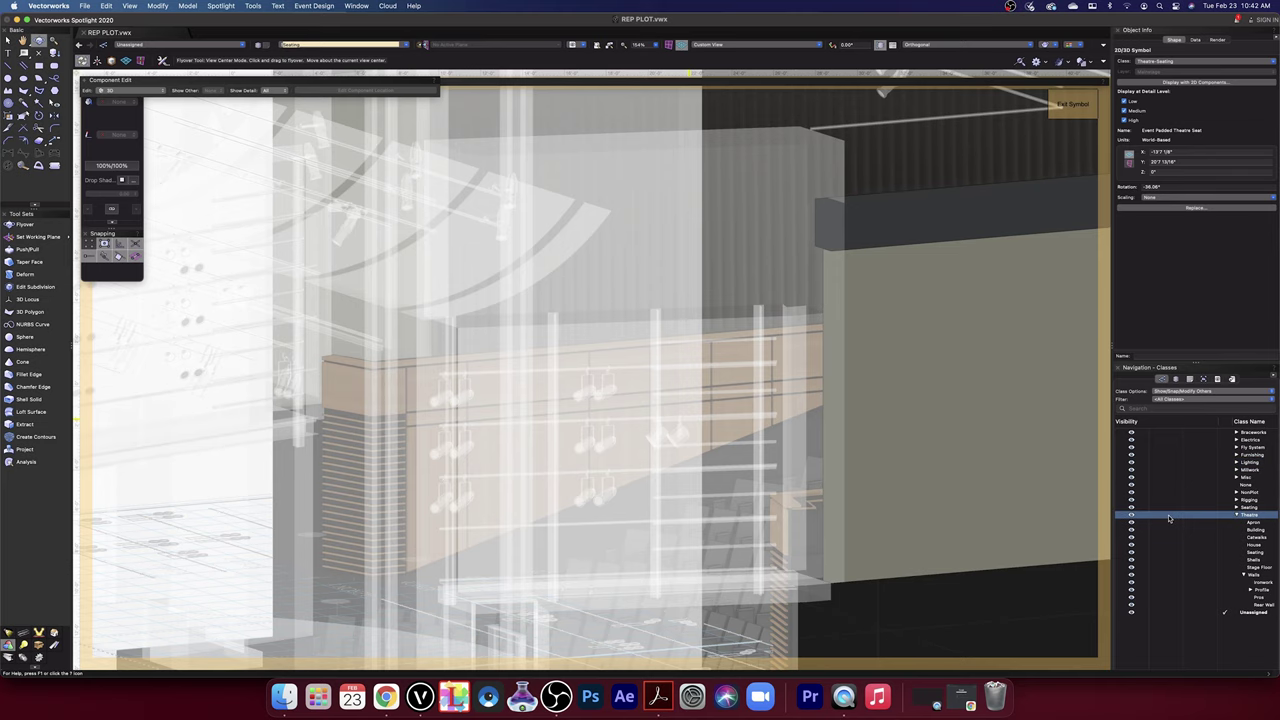
{"action": "left_click", "coordinate": [1165, 516]}
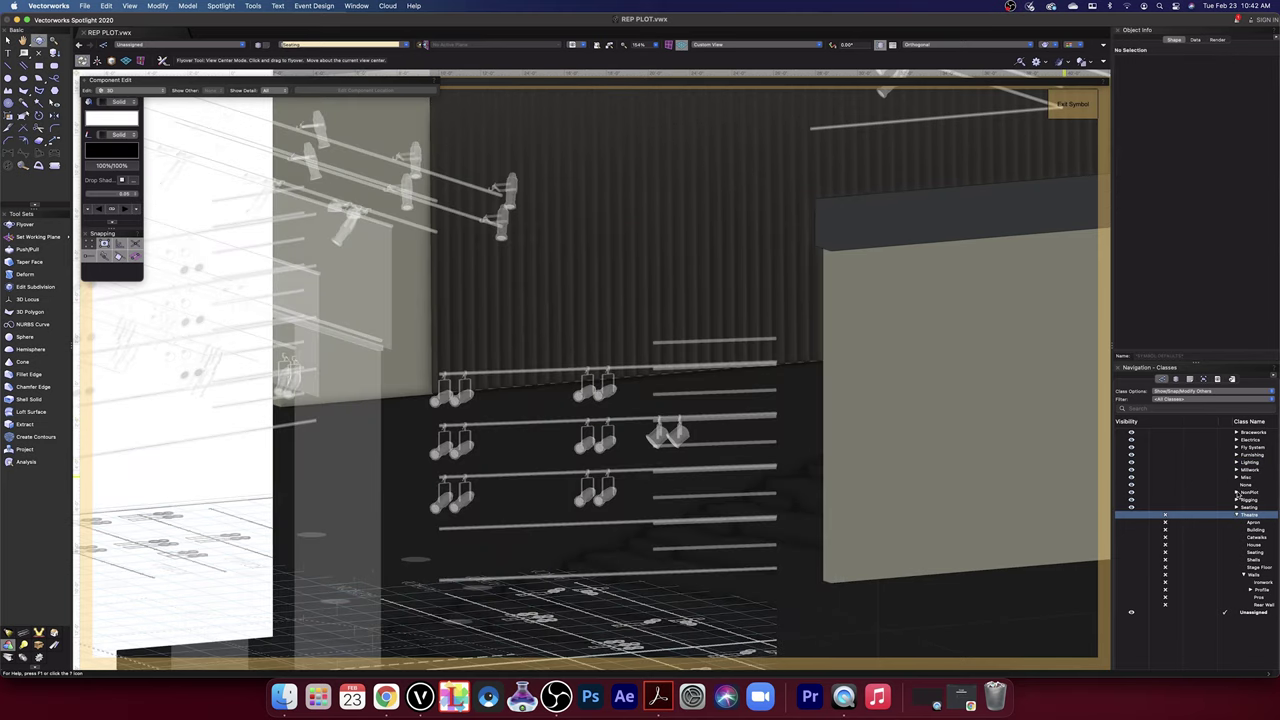
{"action": "left_click", "coordinate": [1163, 464]}
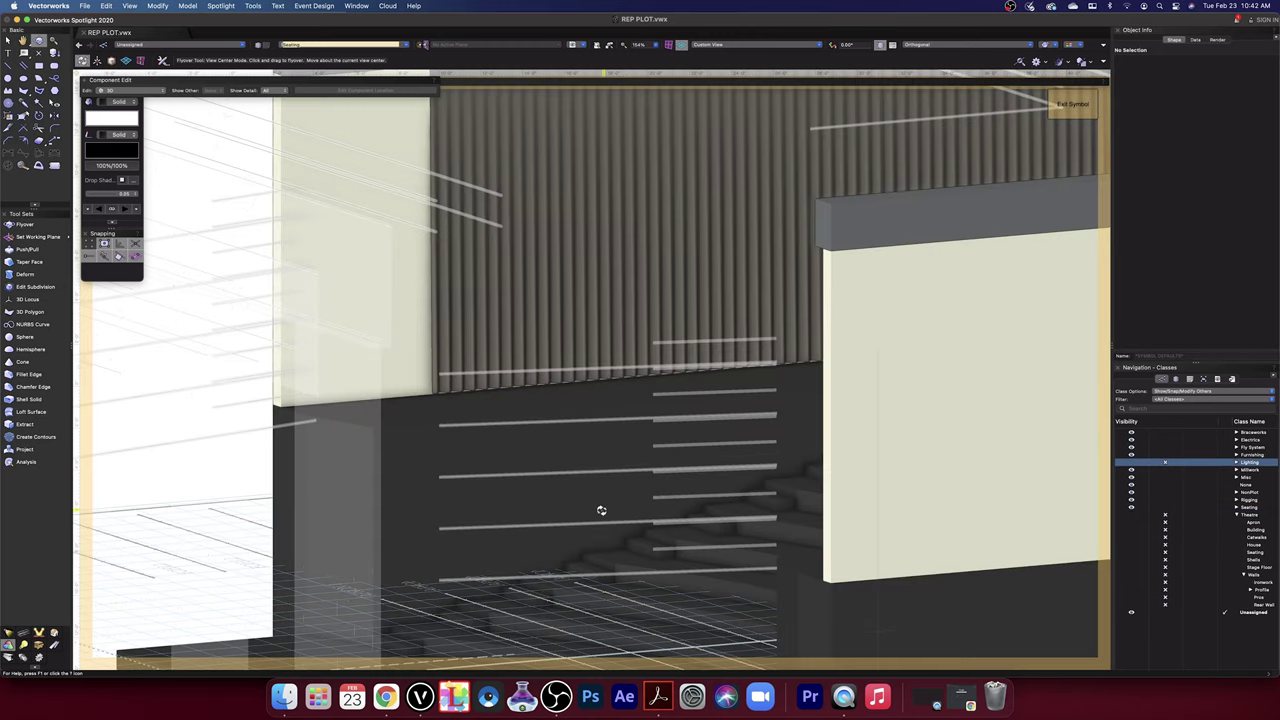
{"action": "middle_click_drag", "start_coordinate": [601, 510], "coordinate": [736, 530]}
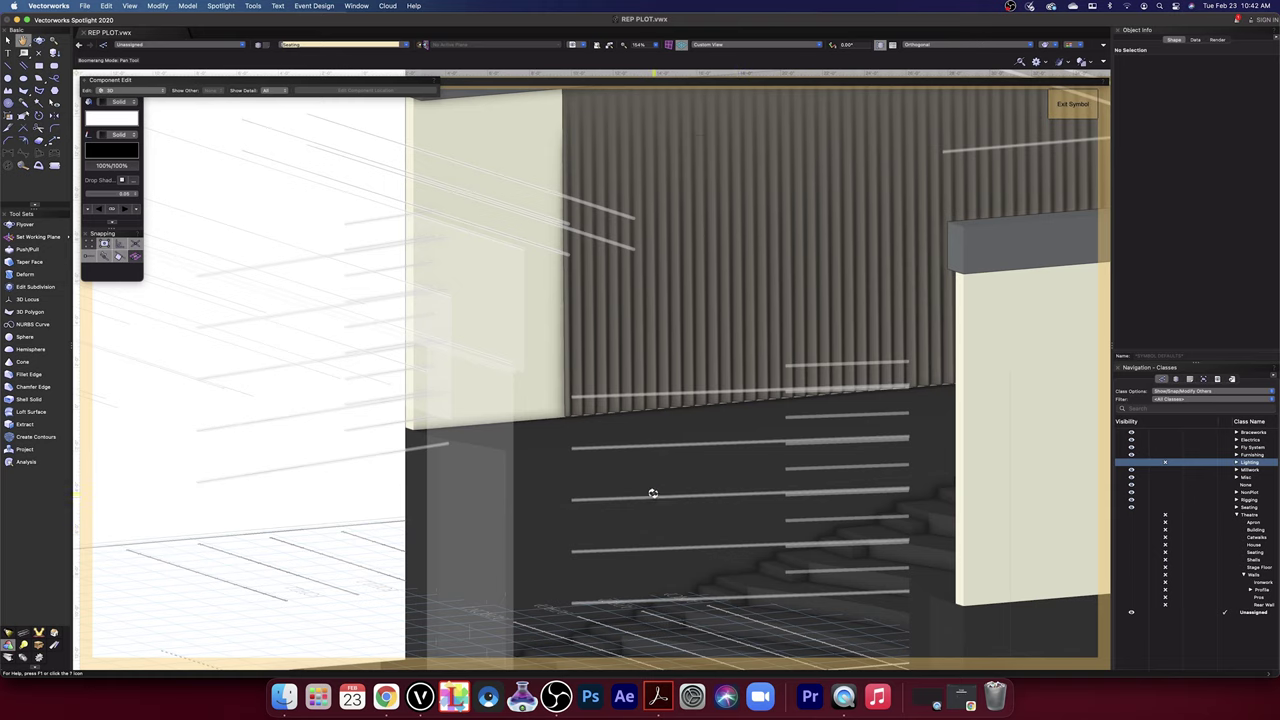
{"action": "middle_click_drag", "start_coordinate": [652, 493], "coordinate": [628, 507], "text": "shift"}
- Extract the seating riser faces into a new group with Extract Surface Mode
{"action": "left_click", "coordinate": [7, 37]}
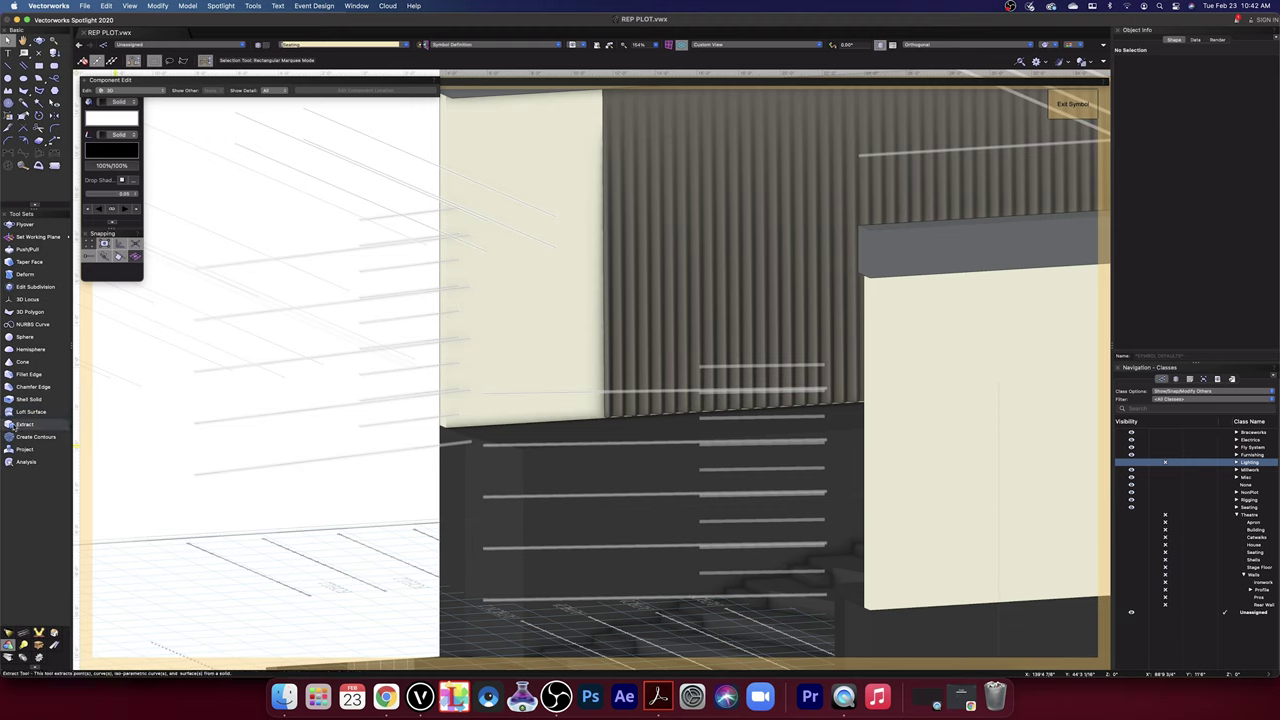
{"action": "left_click", "coordinate": [22, 424]}
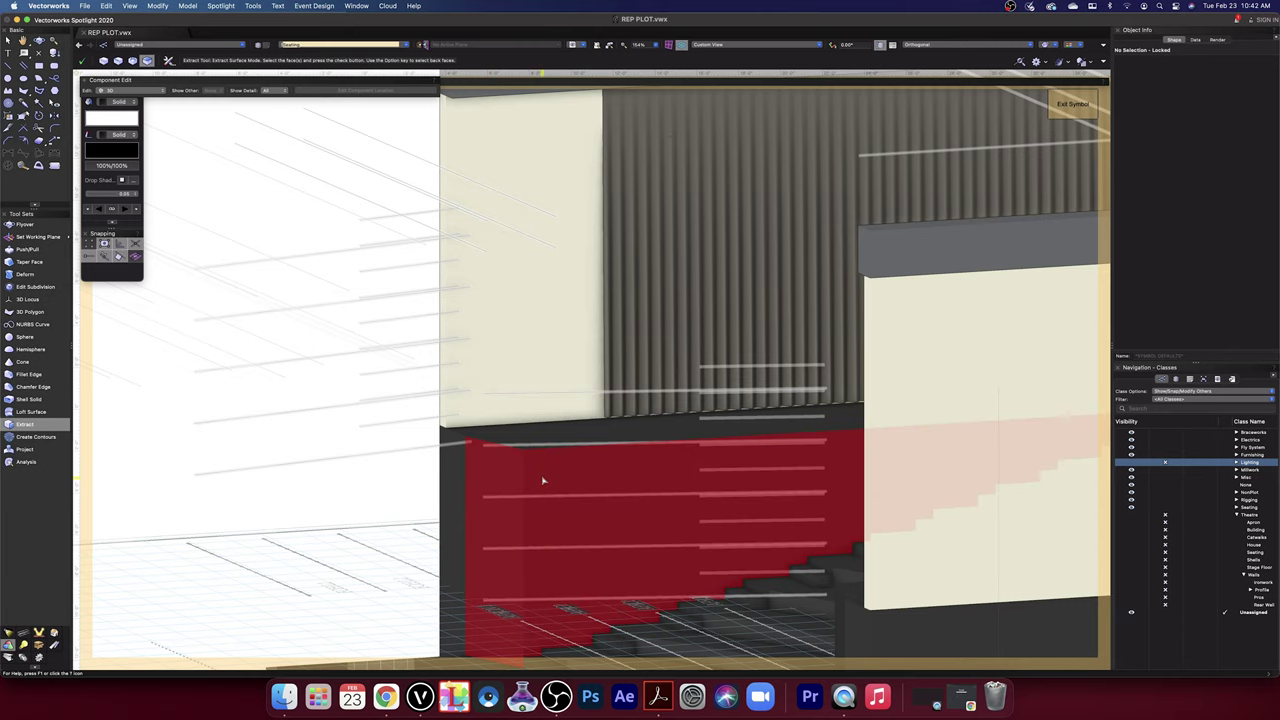
{"action": "left_click", "coordinate": [40, 42]}
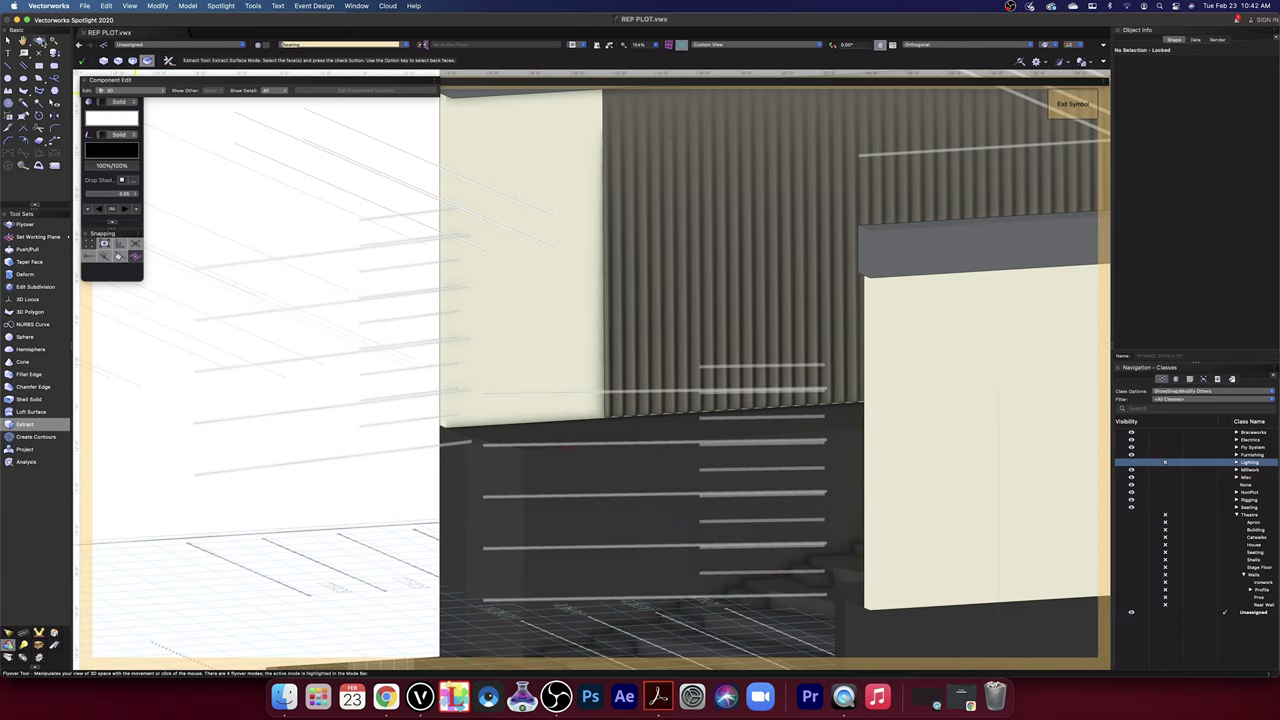
{"action": "left_click_drag", "start_coordinate": [362, 313], "coordinate": [347, 340]}
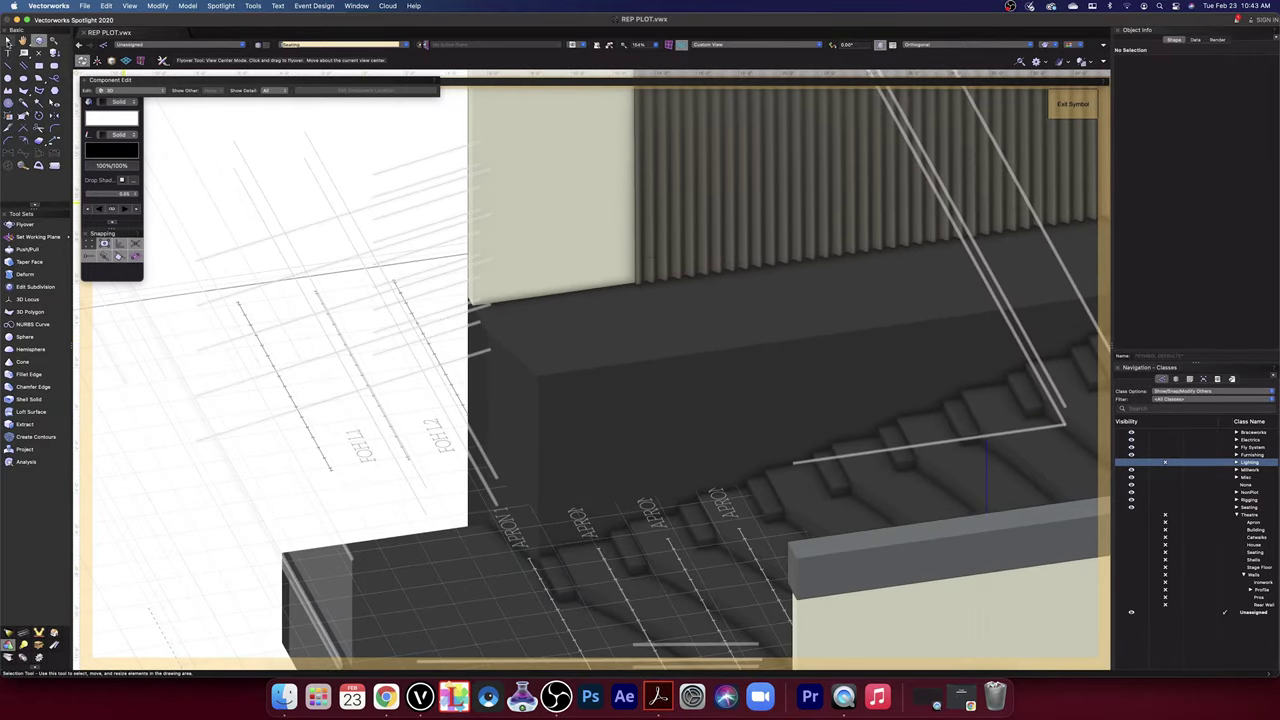
{"action": "key", "text": "x"}
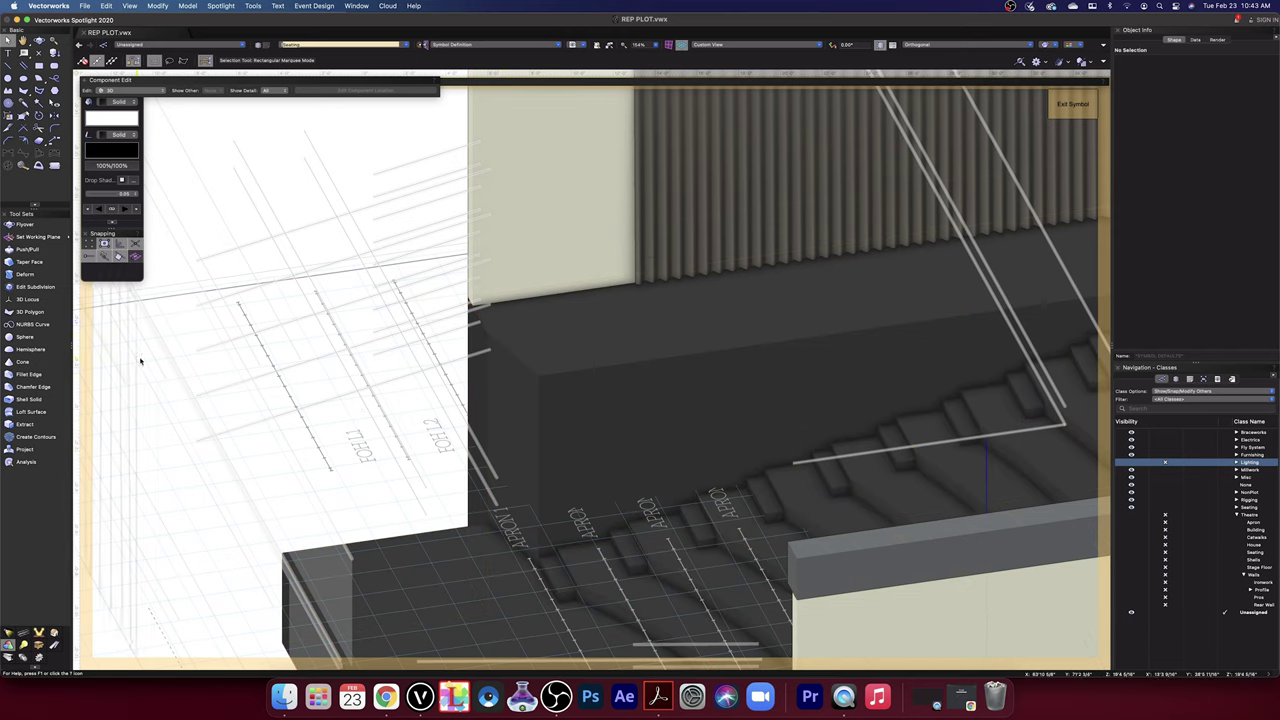
{"action": "left_click", "coordinate": [24, 424]}
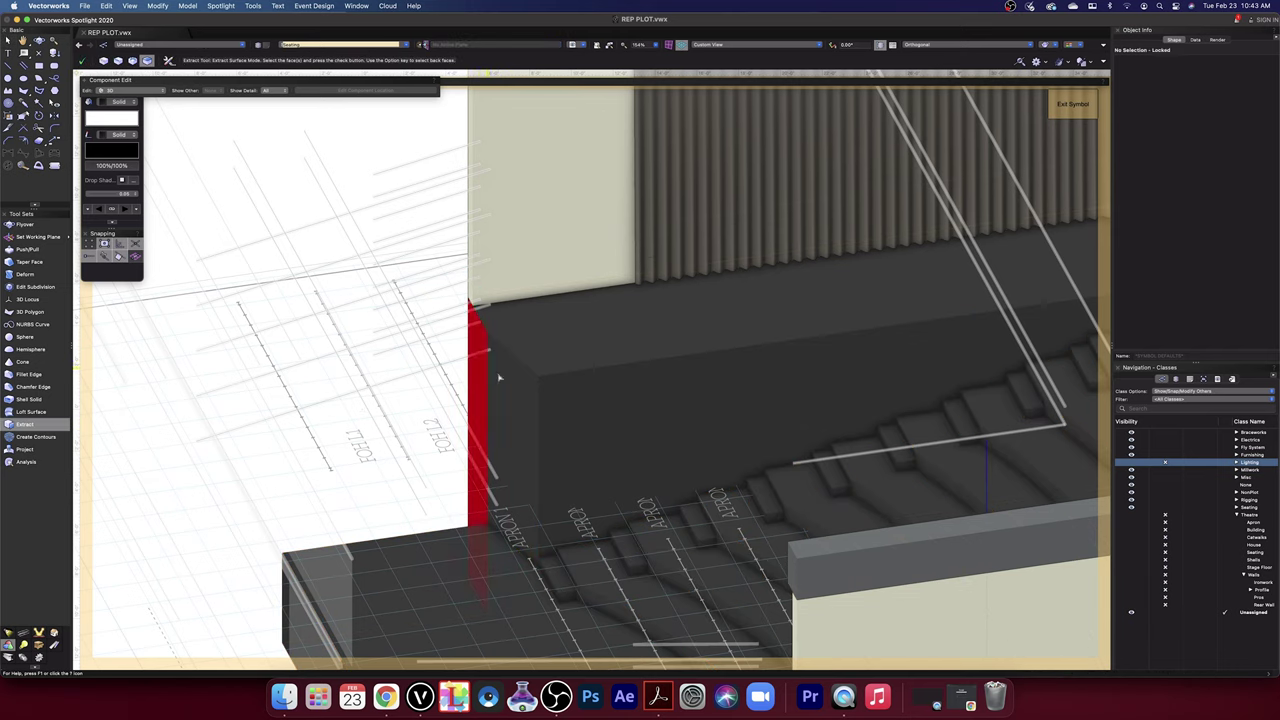
{"action": "left_click", "coordinate": [81, 62]}
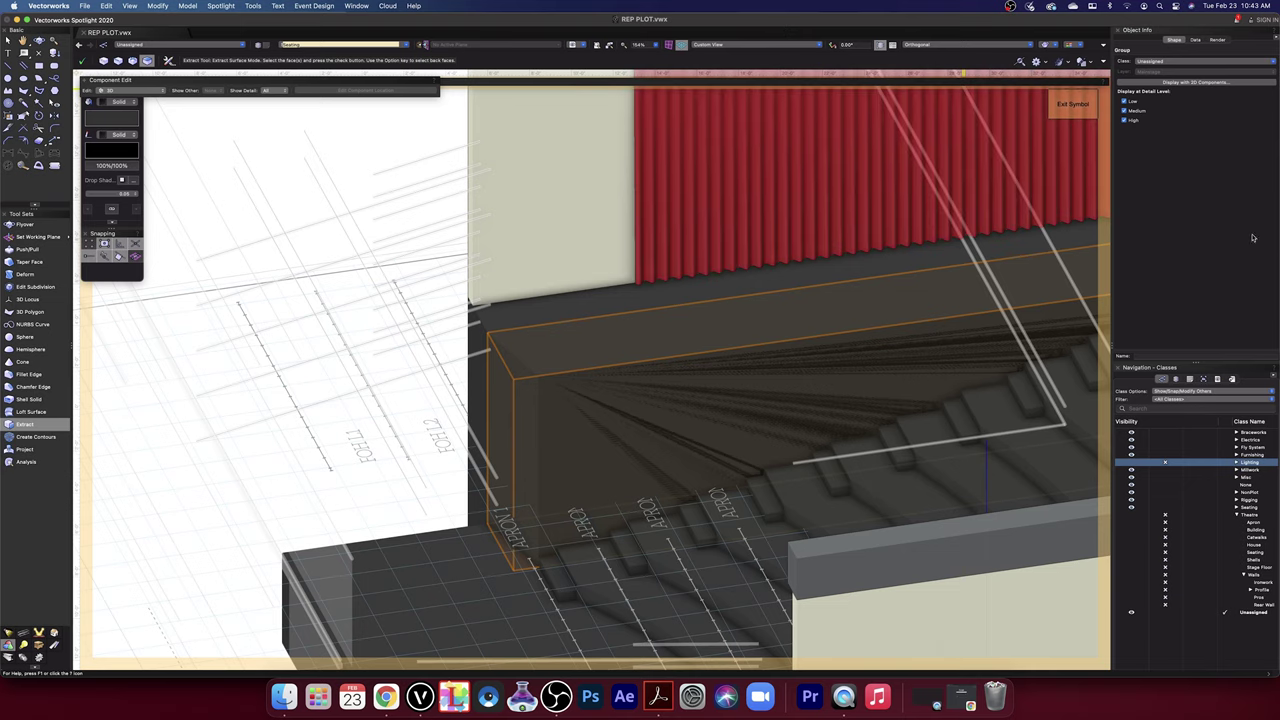
- Give the new group the CMU Dark Gray render texture and return to Top/Plan
{"action": "left_click", "coordinate": [1218, 40]}
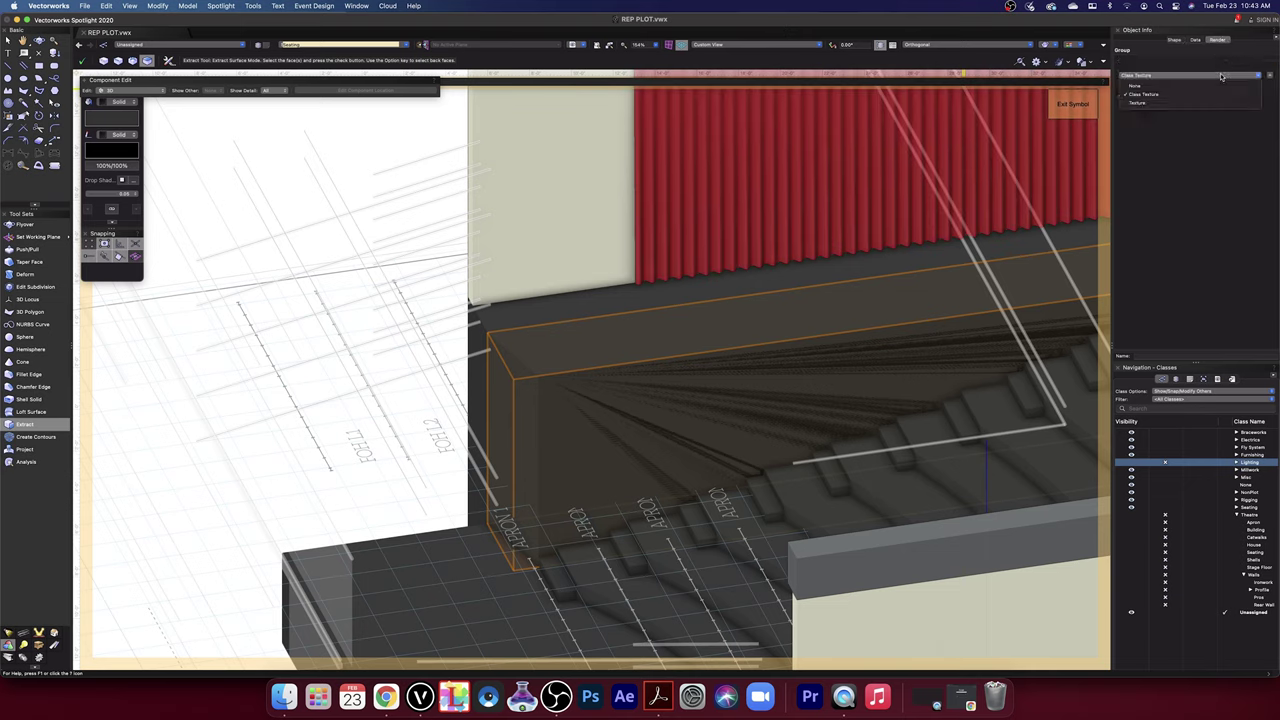
{"action": "left_click", "coordinate": [1162, 105]}
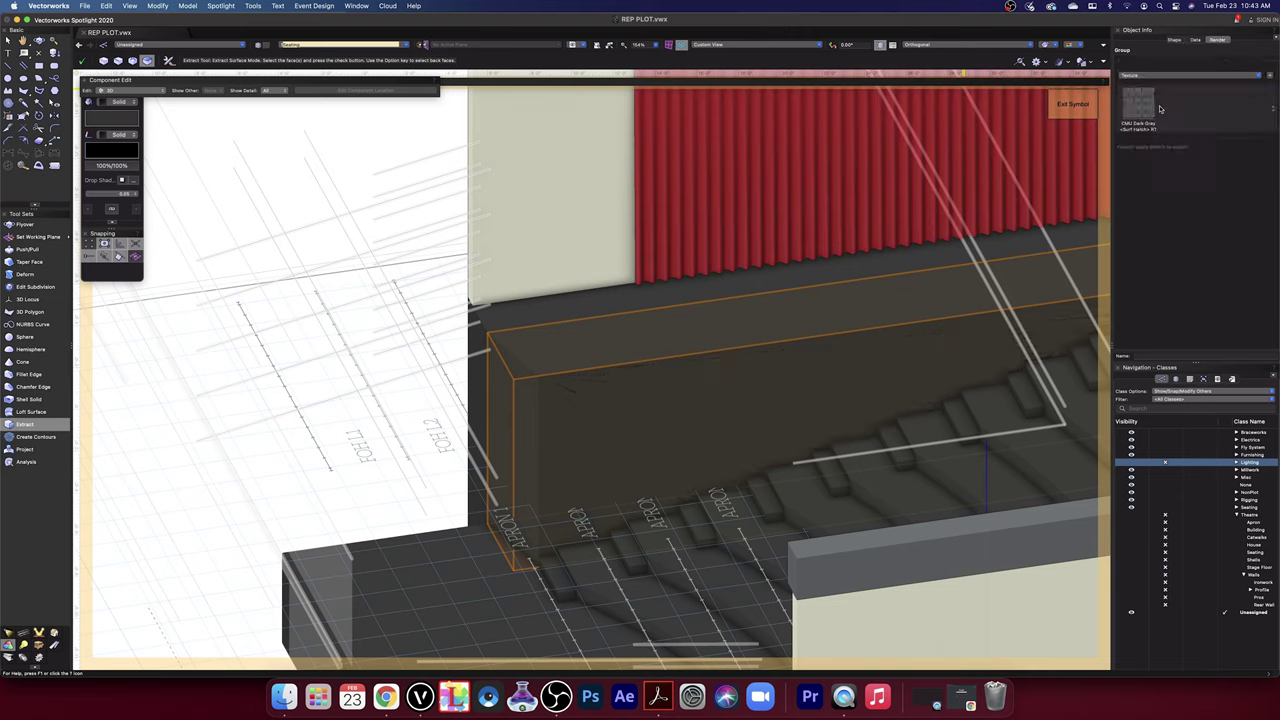
{"action": "left_click", "coordinate": [756, 46]}
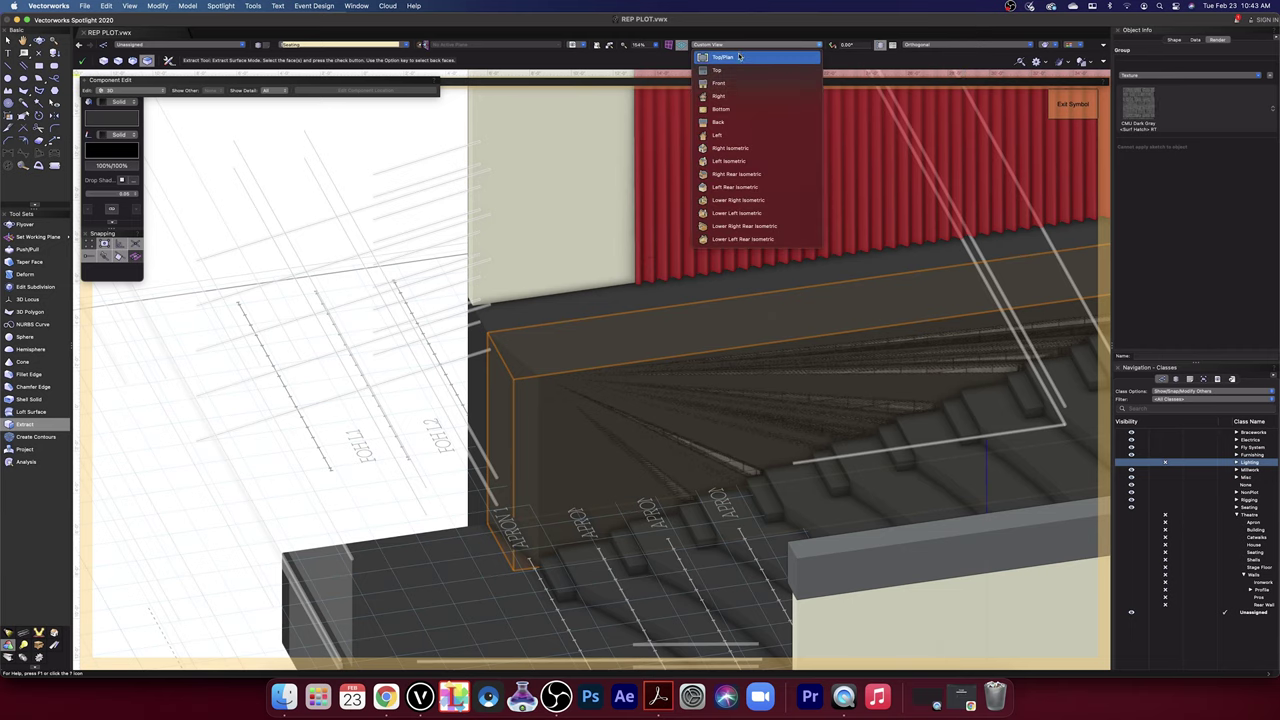
{"action": "left_click", "coordinate": [739, 57]}
- Select the wall near APRON 1 and zoom in to check its corner endpoint
{"action": "scroll", "coordinate": [697, 284], "scroll_direction": "down", "scroll_amount": 4}
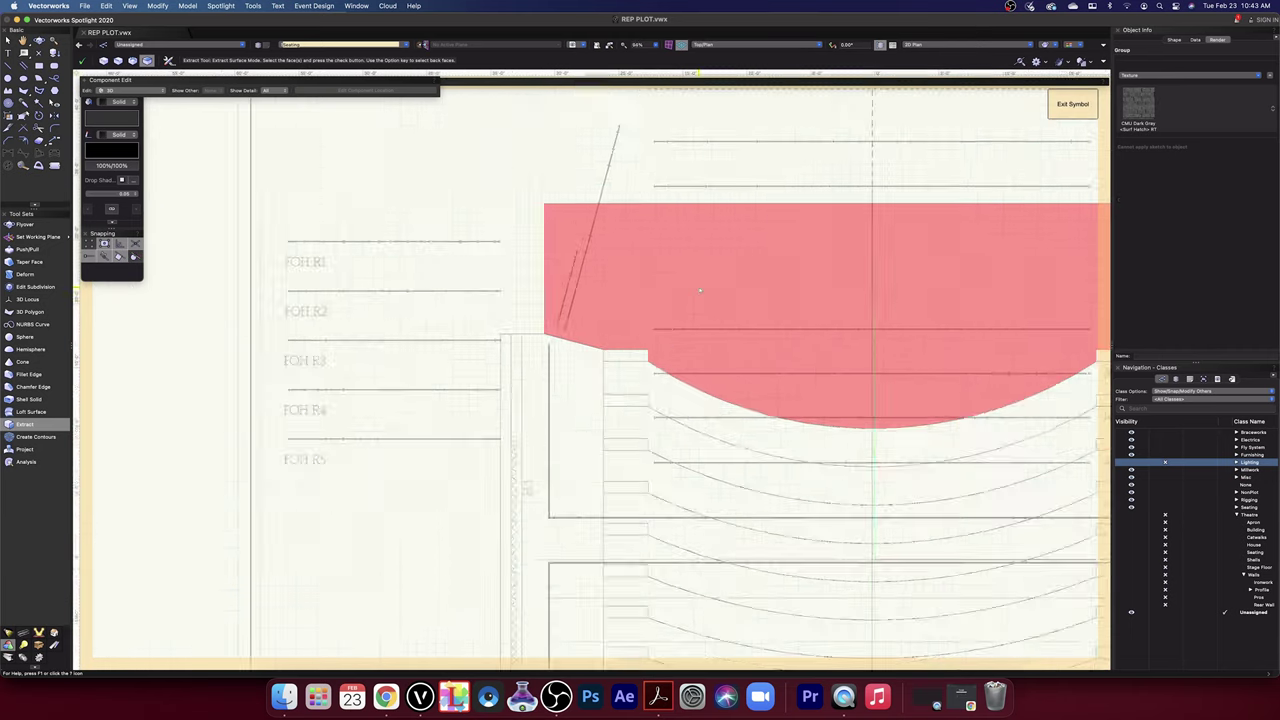
{"action": "left_click", "coordinate": [8, 40]}
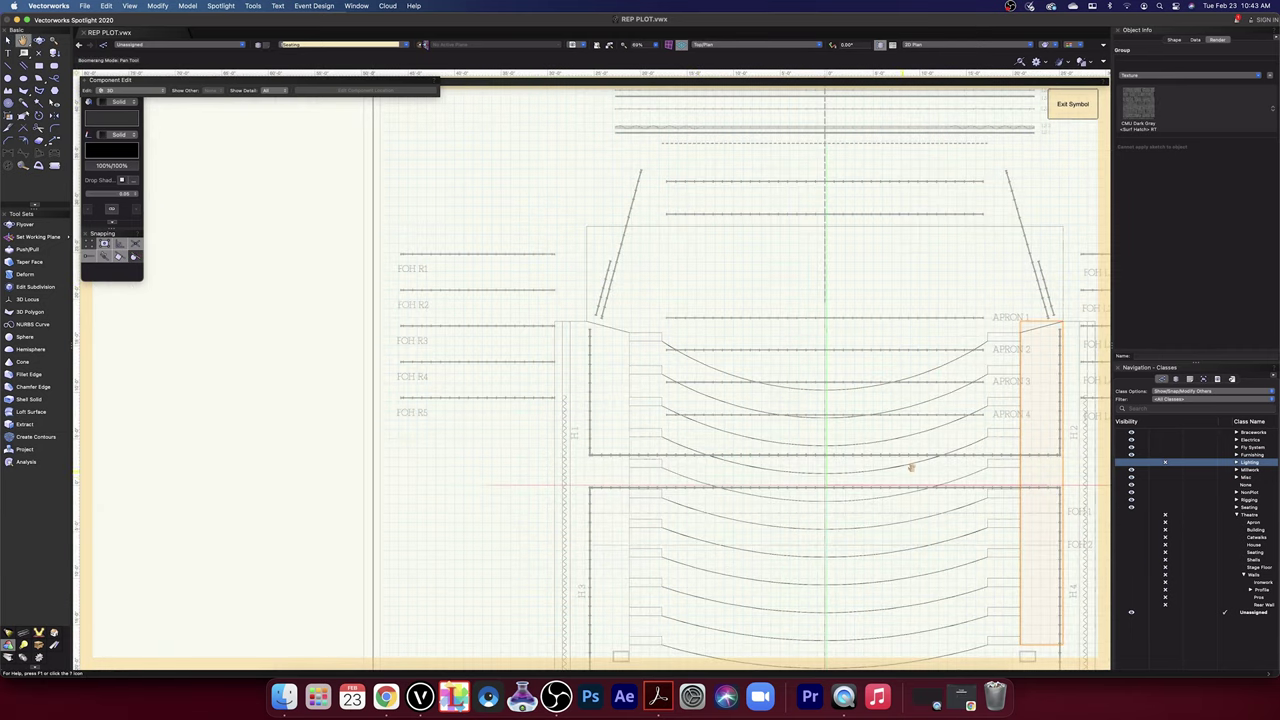
{"action": "scroll", "coordinate": [910, 466], "scroll_direction": "right", "scroll_amount": 5}
{"action": "left_click", "coordinate": [777, 330]}
{"action": "scroll", "coordinate": [777, 330], "scroll_direction": "up", "scroll_amount": 8}
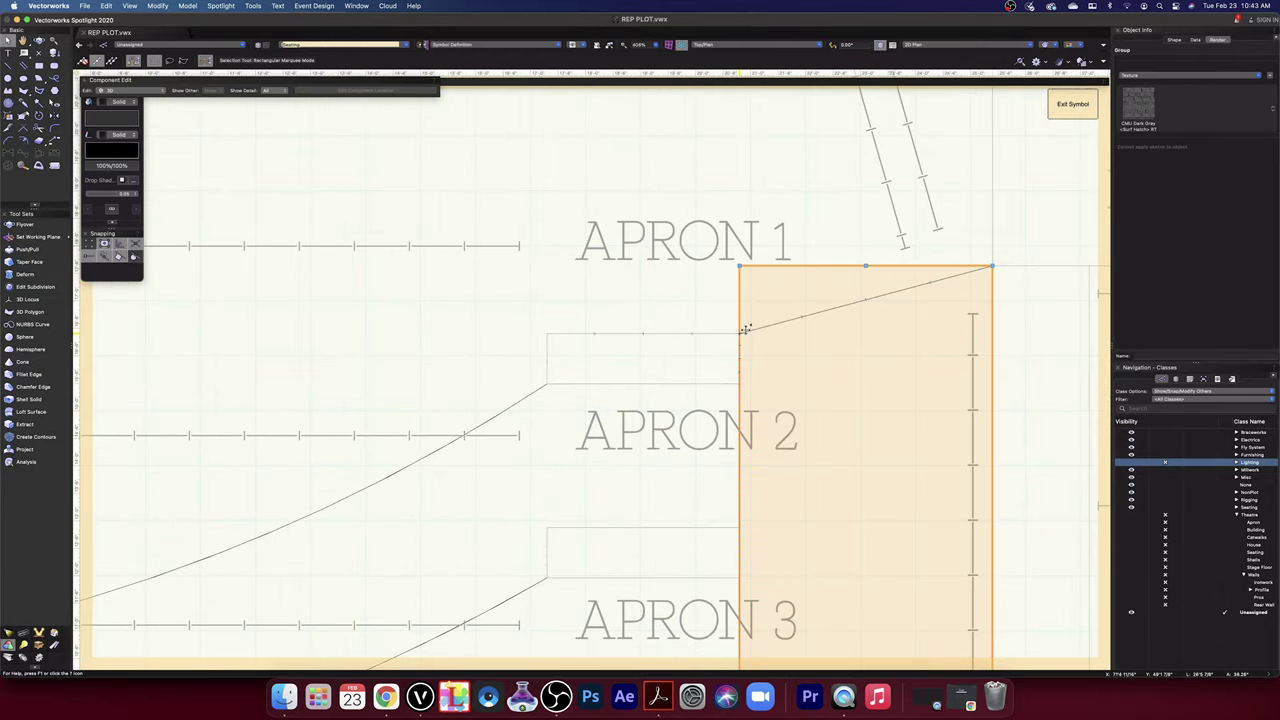
{"action": "scroll", "coordinate": [741, 333], "scroll_direction": "up", "scroll_amount": 1}
{"action": "scroll", "coordinate": [741, 333], "scroll_direction": "up", "scroll_amount": 1}
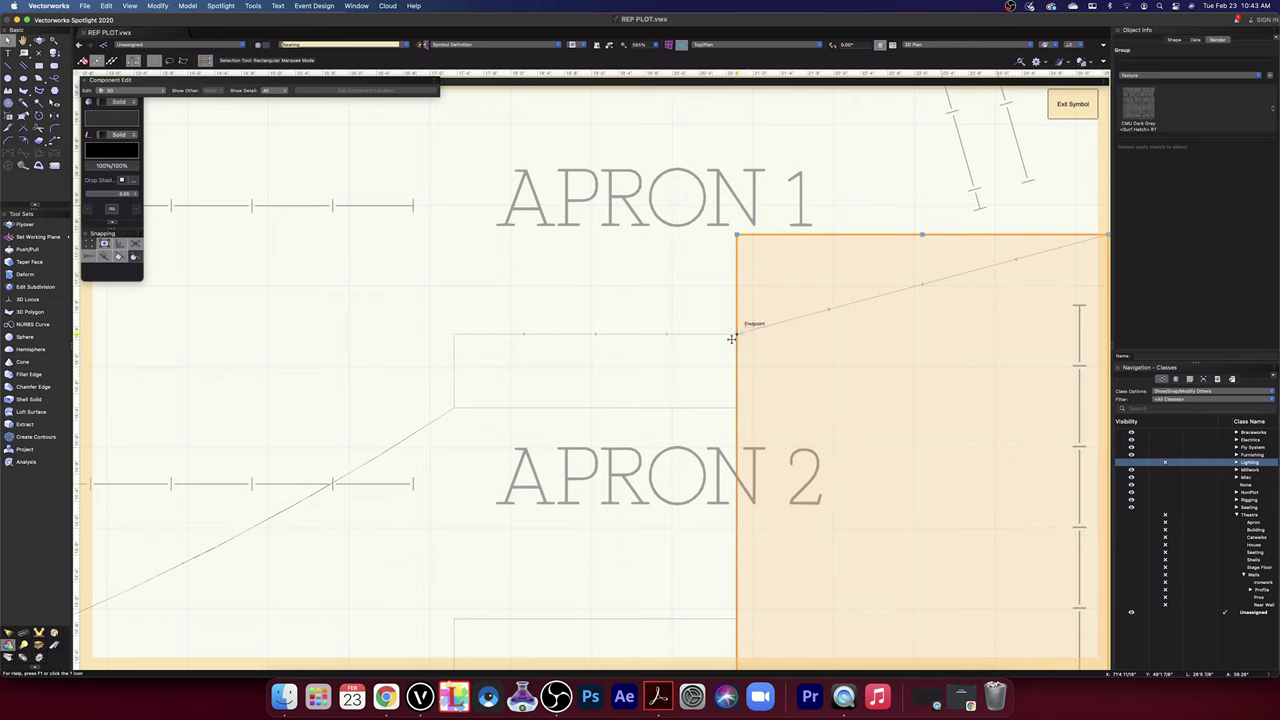
{"action": "left_click", "coordinate": [732, 339]}
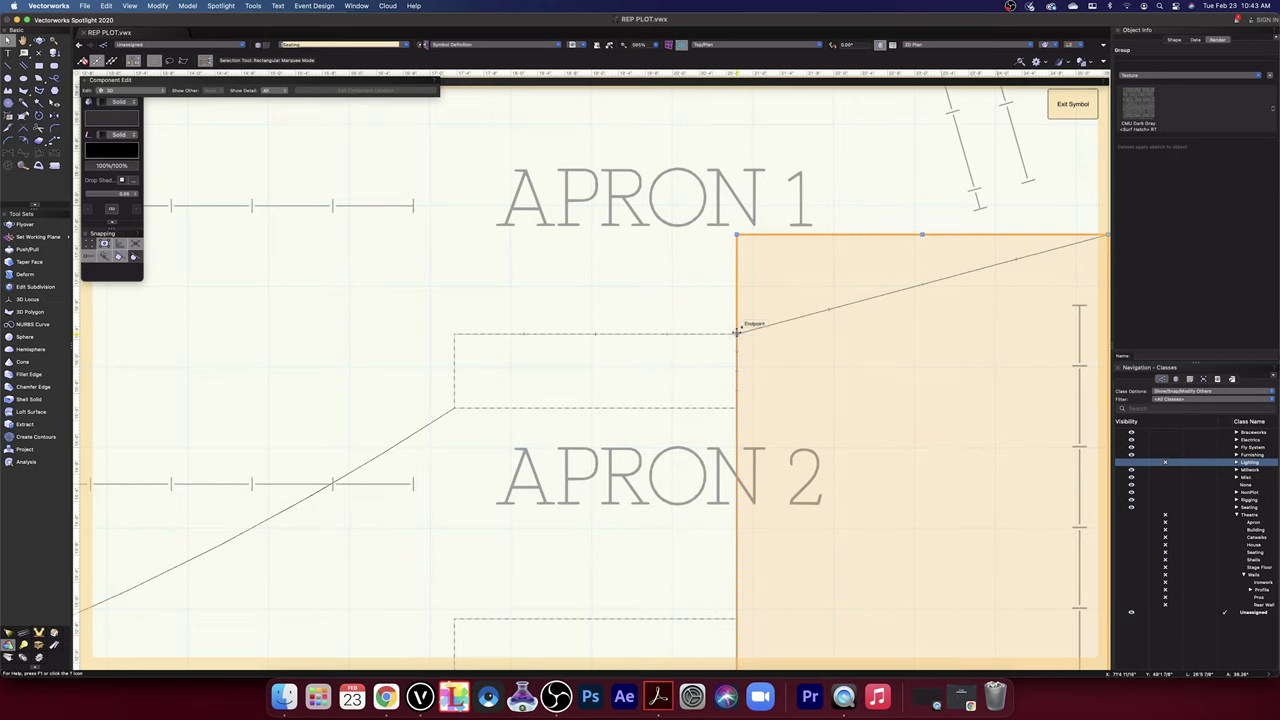
{"action": "scroll", "coordinate": [739, 340], "scroll_direction": "up", "scroll_amount": 3}
{"action": "scroll", "coordinate": [747, 341], "scroll_direction": "up", "scroll_amount": 5}
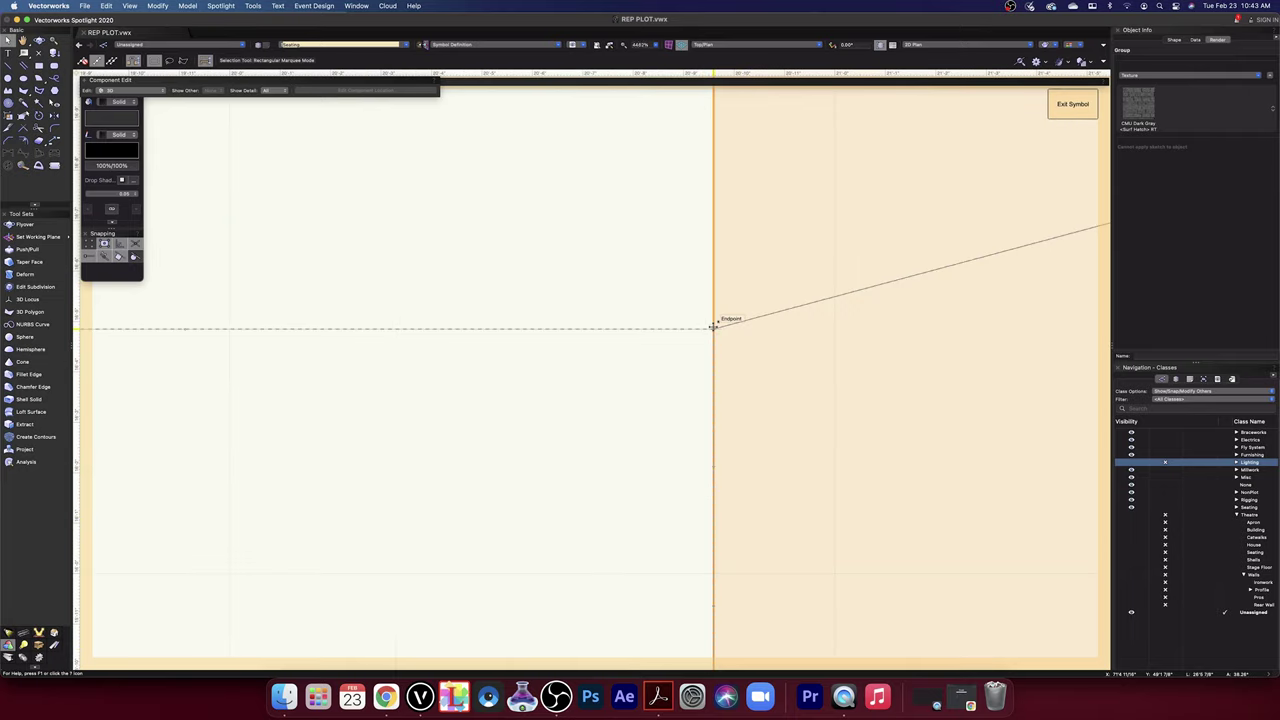
{"action": "left_click", "coordinate": [714, 326]}
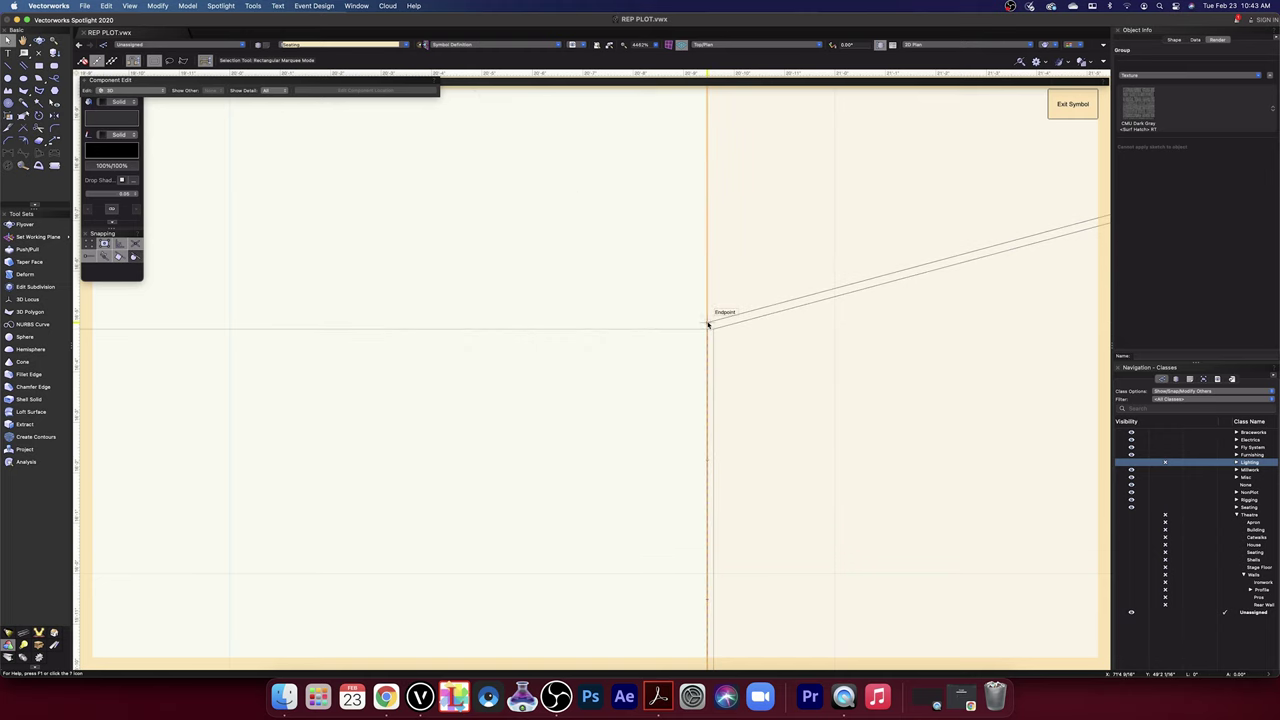
{"action": "scroll", "coordinate": [709, 324], "scroll_direction": "down", "scroll_amount": 5}
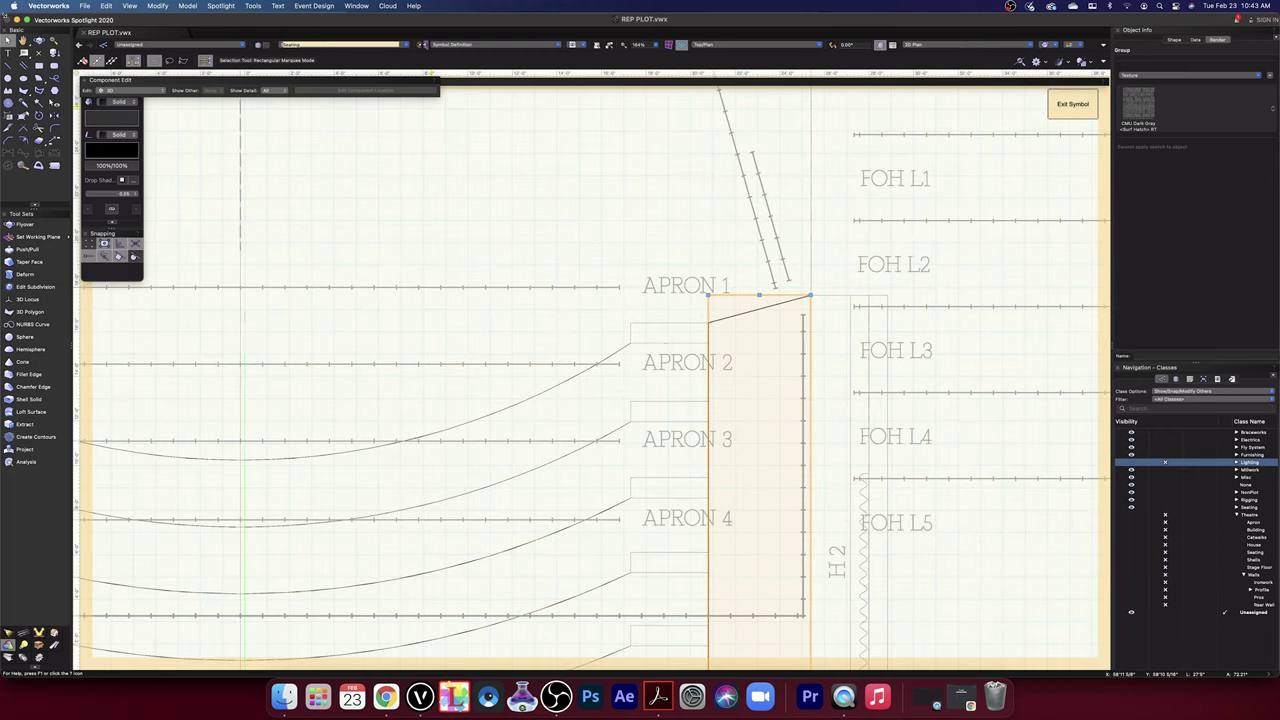
- Set shaded OpenGL rendering and fly the plan into a 3D view of the stage
{"action": "left_click", "coordinate": [39, 41]}
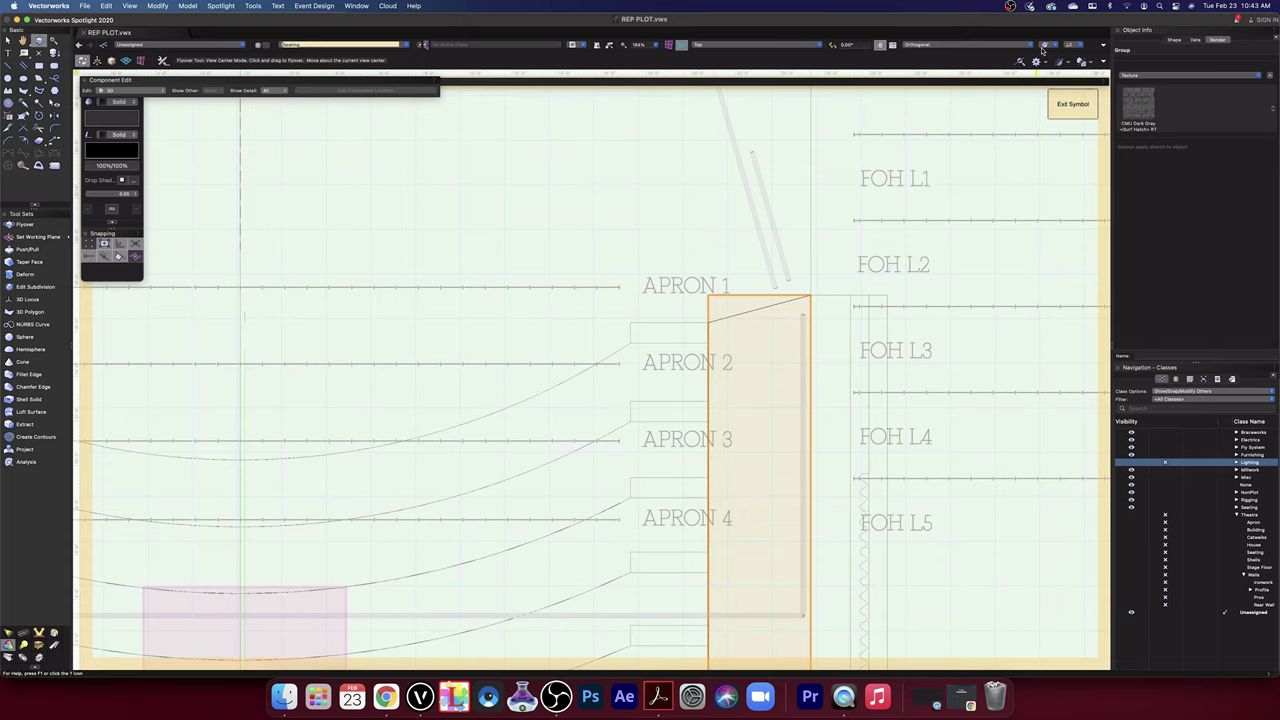
{"action": "left_click", "coordinate": [1057, 47]}
{"action": "left_click", "coordinate": [1075, 121]}
{"action": "scroll", "coordinate": [406, 440], "scroll_direction": "down", "scroll_amount": 3}
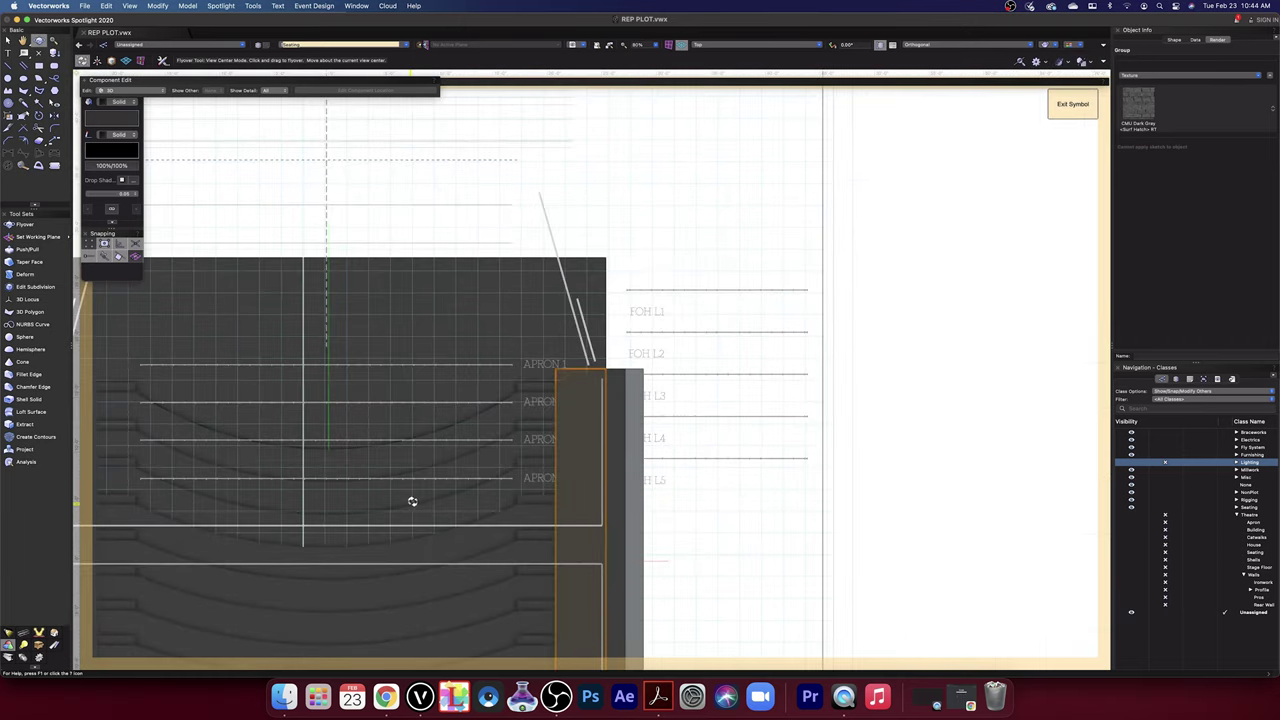
{"action": "left_click_drag", "start_coordinate": [412, 501], "coordinate": [729, 327]}
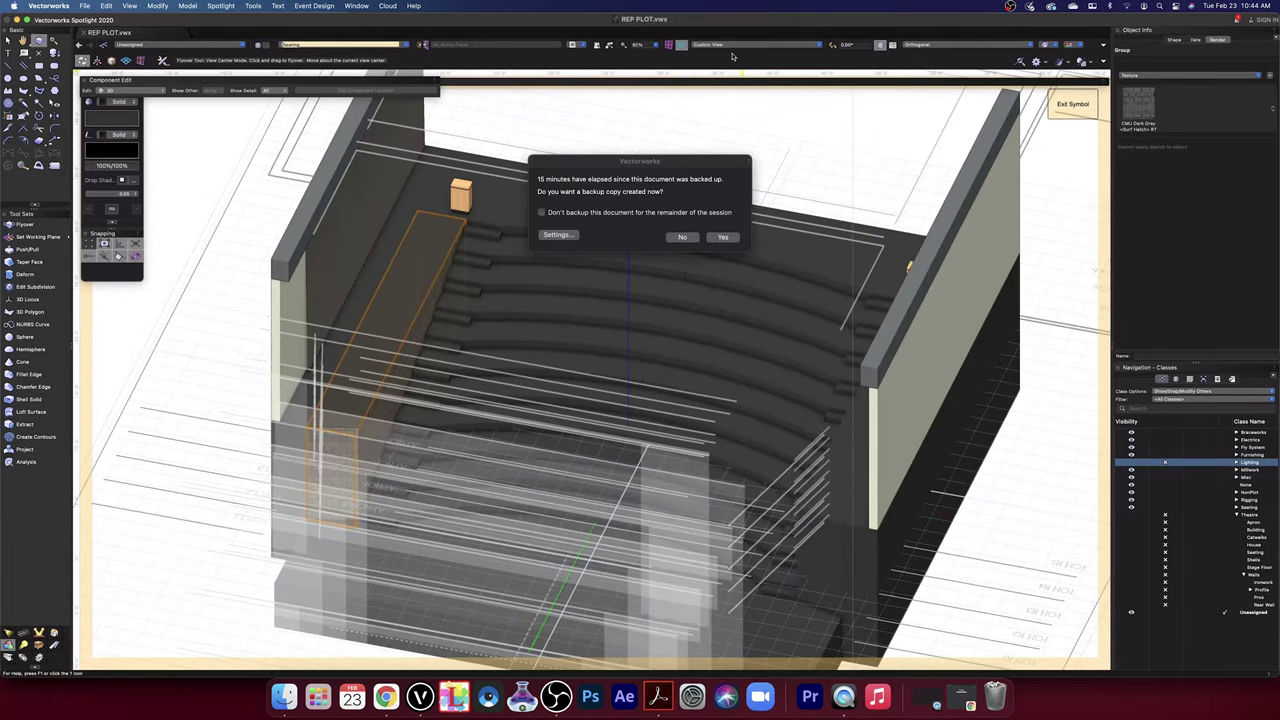
- Accept creating a backup copy of REP PLOT and show the symbol in Top/Plan
{"action": "left_click", "coordinate": [722, 238]}
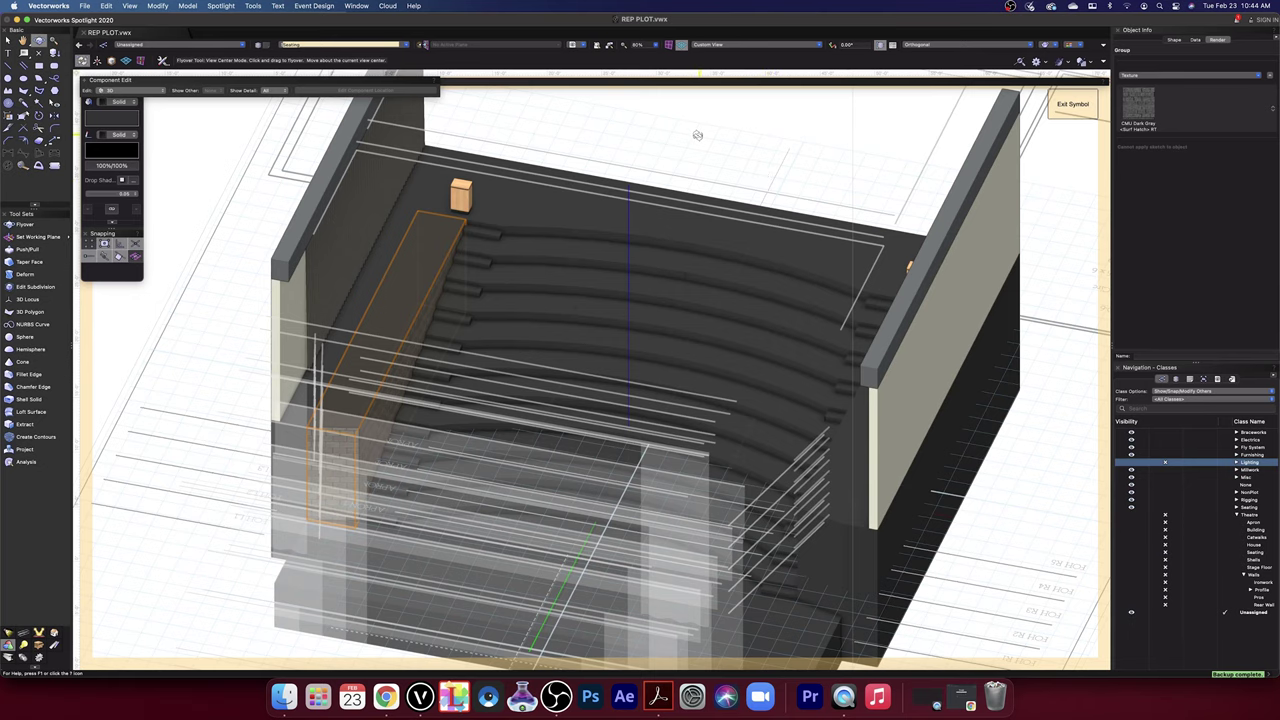
{"action": "left_click", "coordinate": [733, 46]}
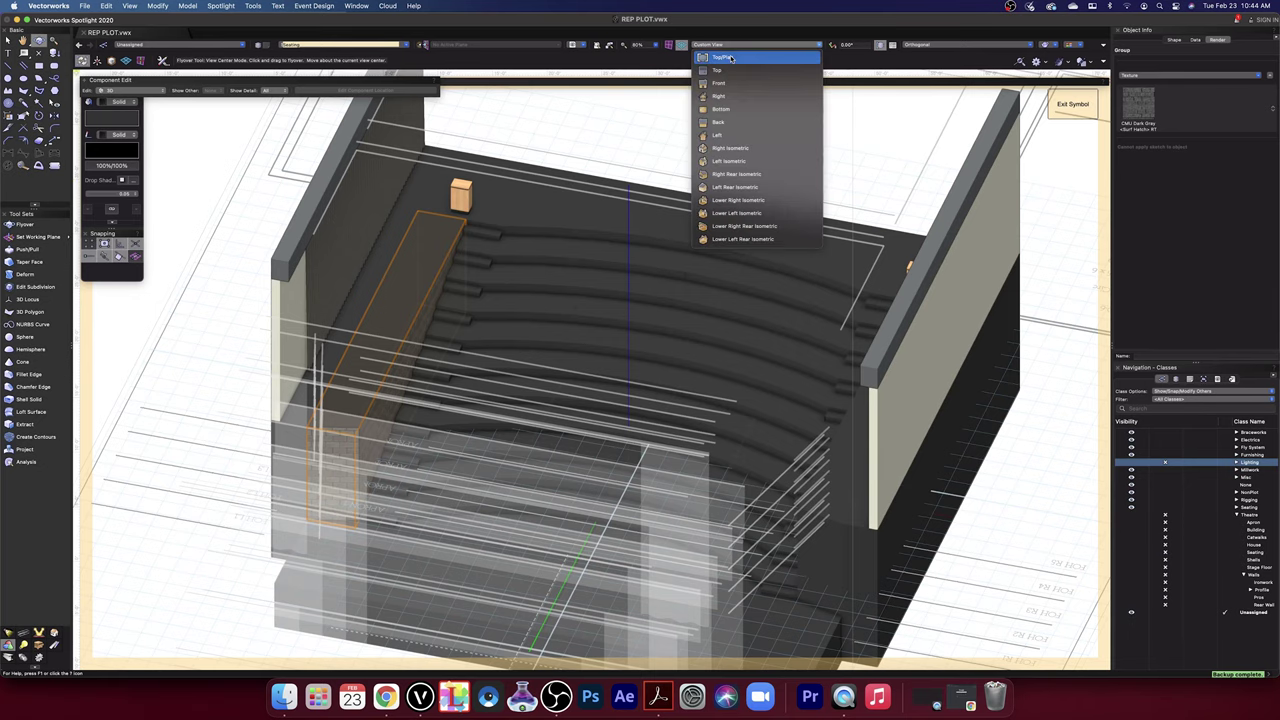
{"action": "left_click", "coordinate": [731, 58]}
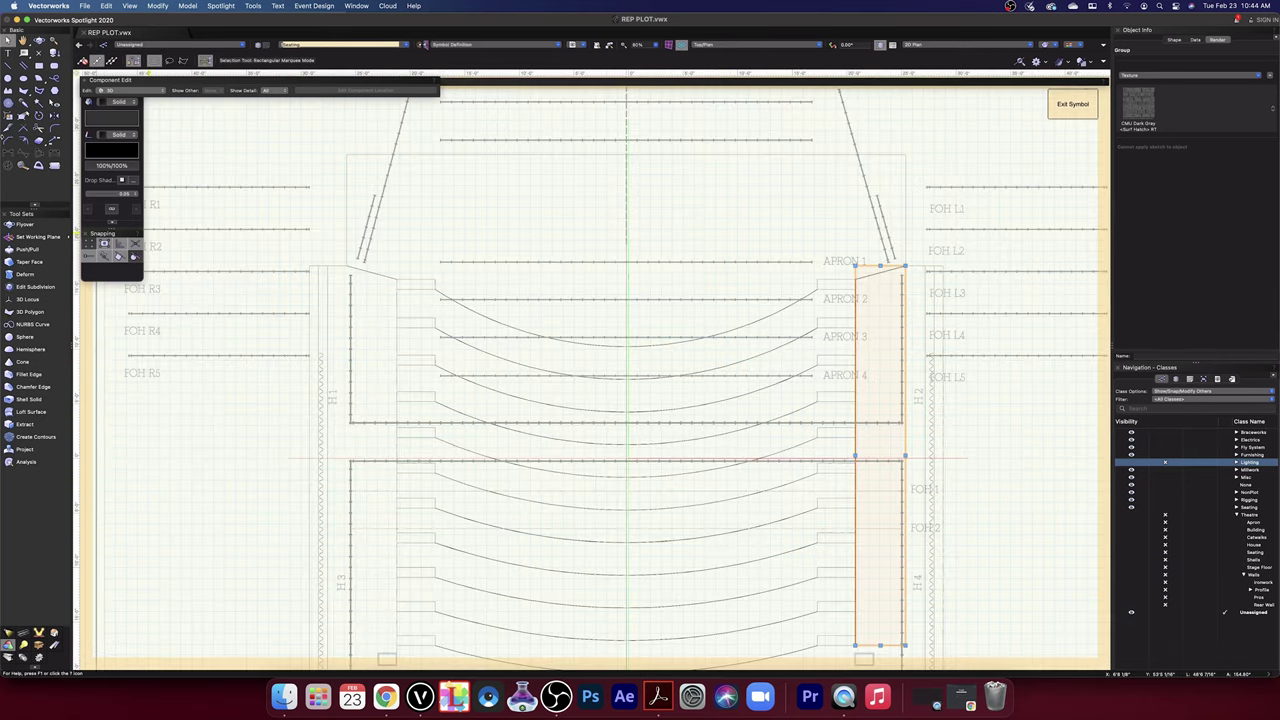
- Try the Mirror tool with a vertical axis on the symbol, then return to selection
{"action": "left_click", "coordinate": [54, 116]}
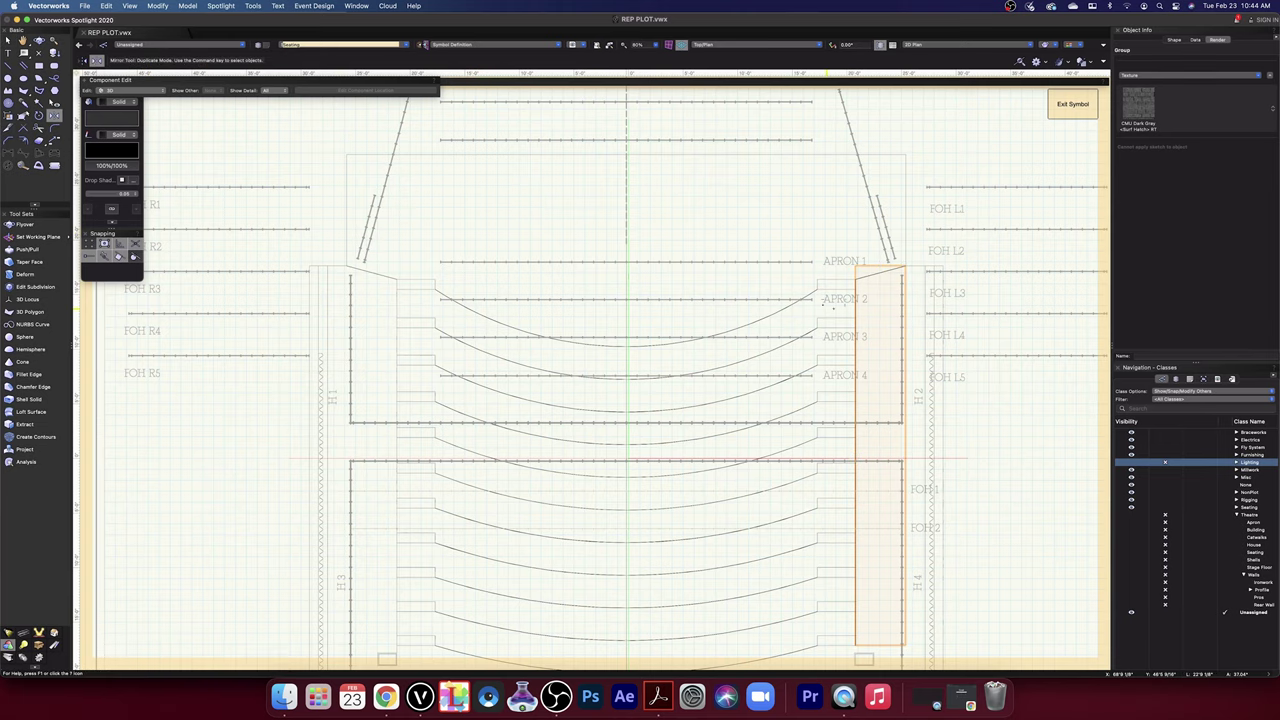
{"action": "scroll", "coordinate": [824, 307], "scroll_direction": "up", "scroll_amount": 6}
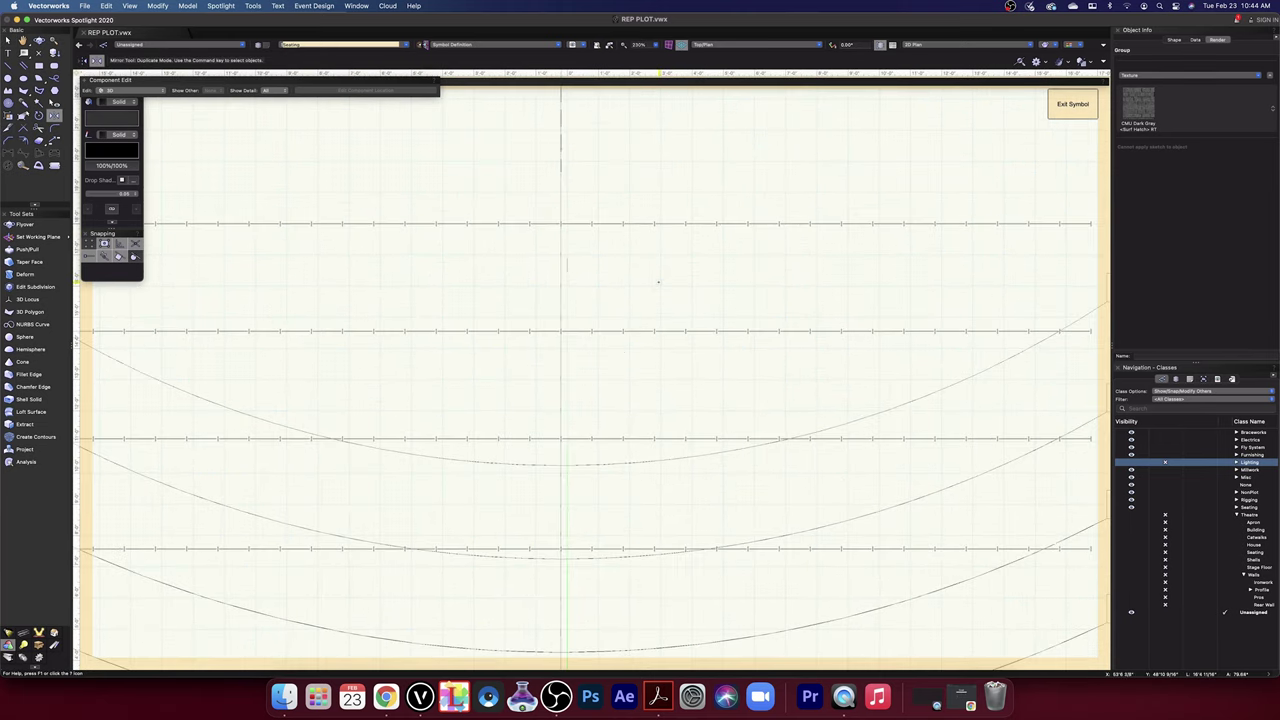
{"action": "scroll", "coordinate": [658, 282], "scroll_direction": "up", "scroll_amount": 1}
{"action": "left_click", "coordinate": [544, 238]}
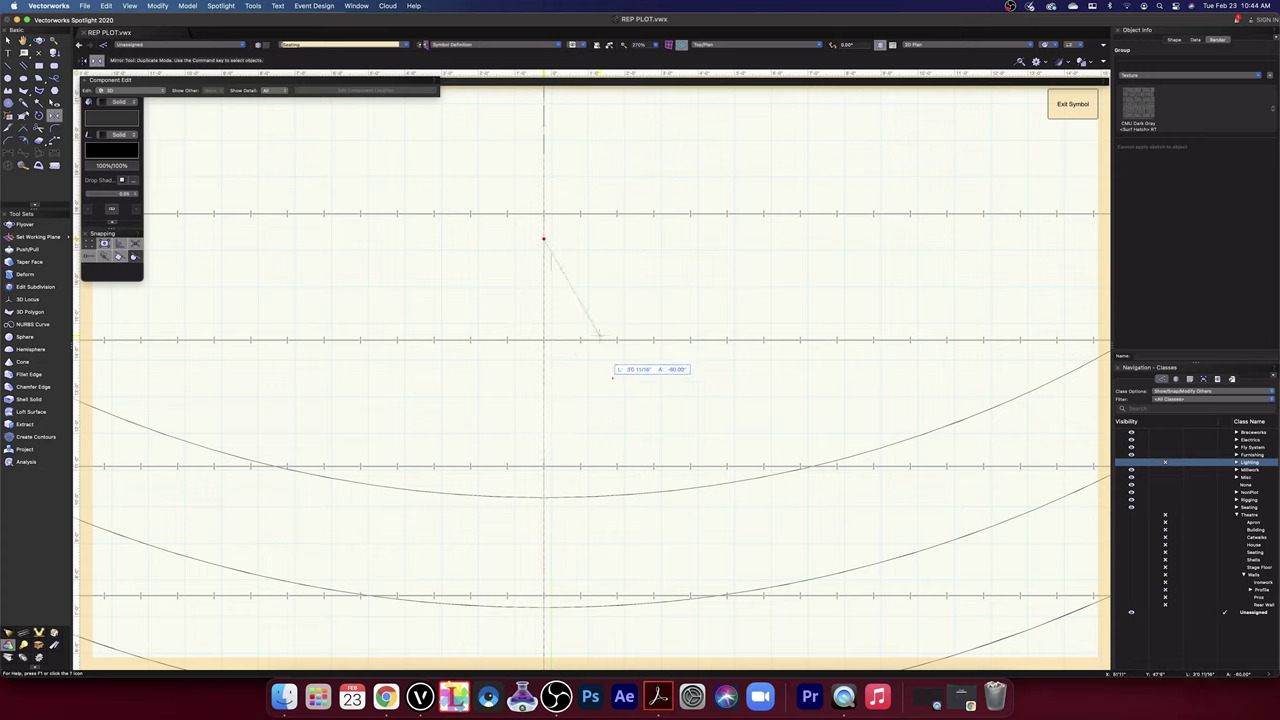
{"action": "left_click", "coordinate": [545, 414]}
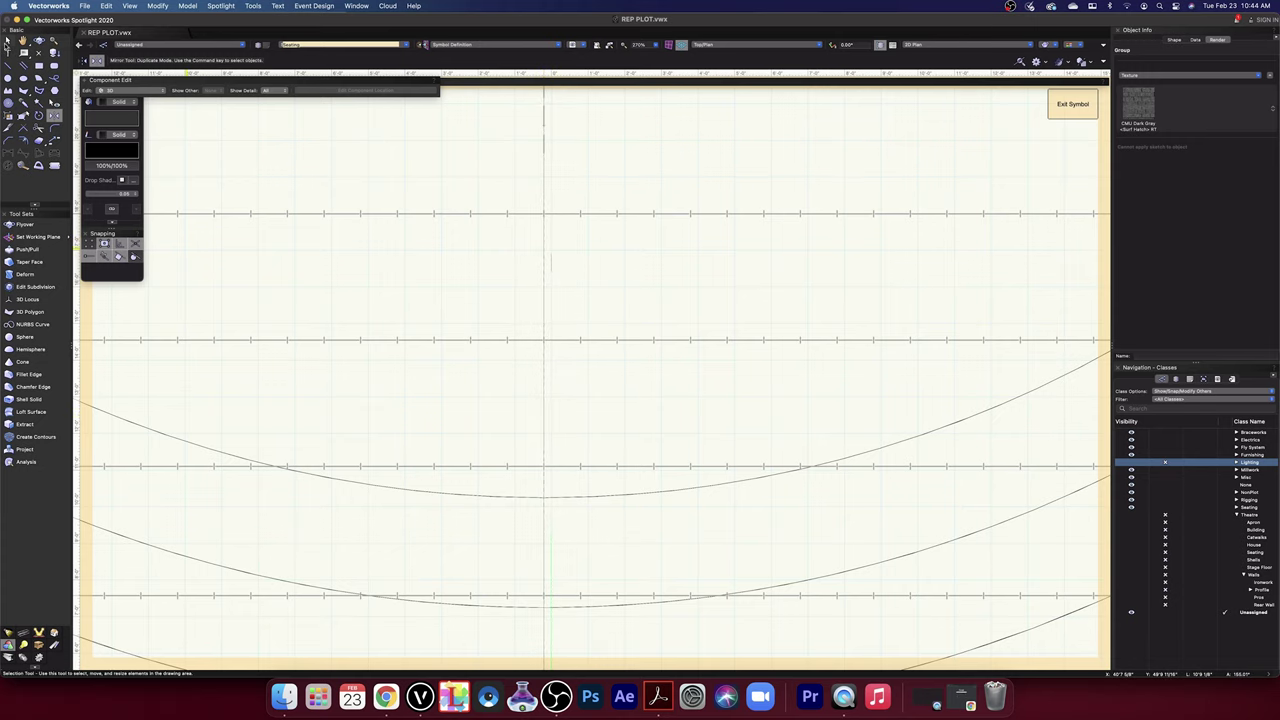
{"action": "key", "text": "x"}
- Pan to the FOH area and make the Theatre sub-classes visible again
{"action": "scroll", "coordinate": [481, 417], "scroll_direction": "down", "scroll_amount": 1}
{"action": "scroll", "coordinate": [481, 417], "scroll_direction": "down", "scroll_amount": 1}
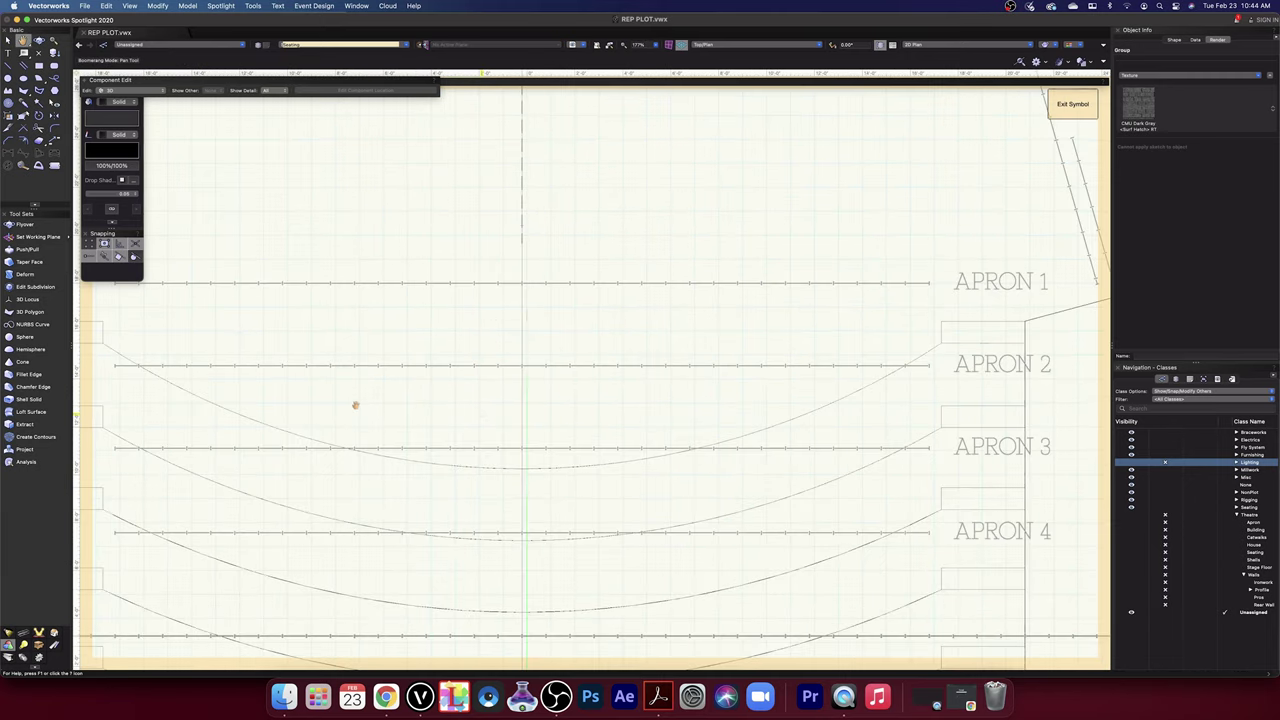
{"action": "middle_click_drag", "start_coordinate": [354, 403], "coordinate": [917, 423]}
{"action": "scroll", "coordinate": [680, 354], "scroll_direction": "up", "scroll_amount": 3}
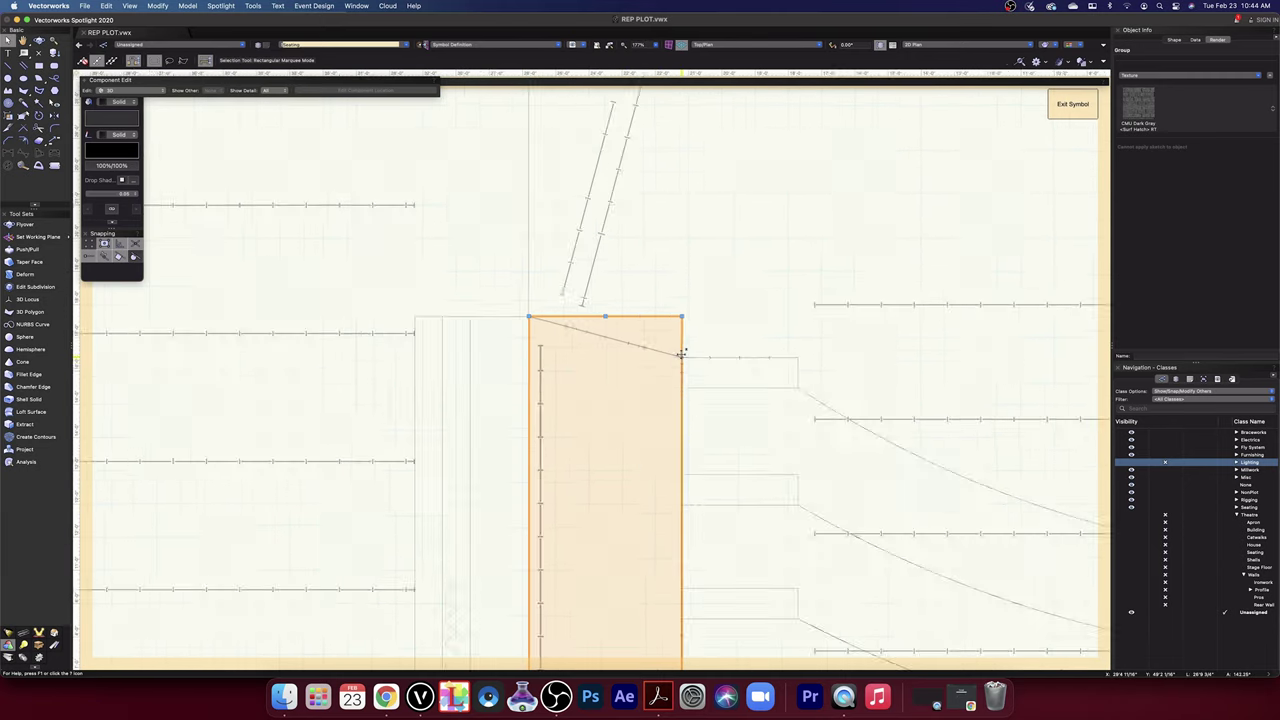
{"action": "scroll", "coordinate": [680, 354], "scroll_direction": "up", "scroll_amount": 8}
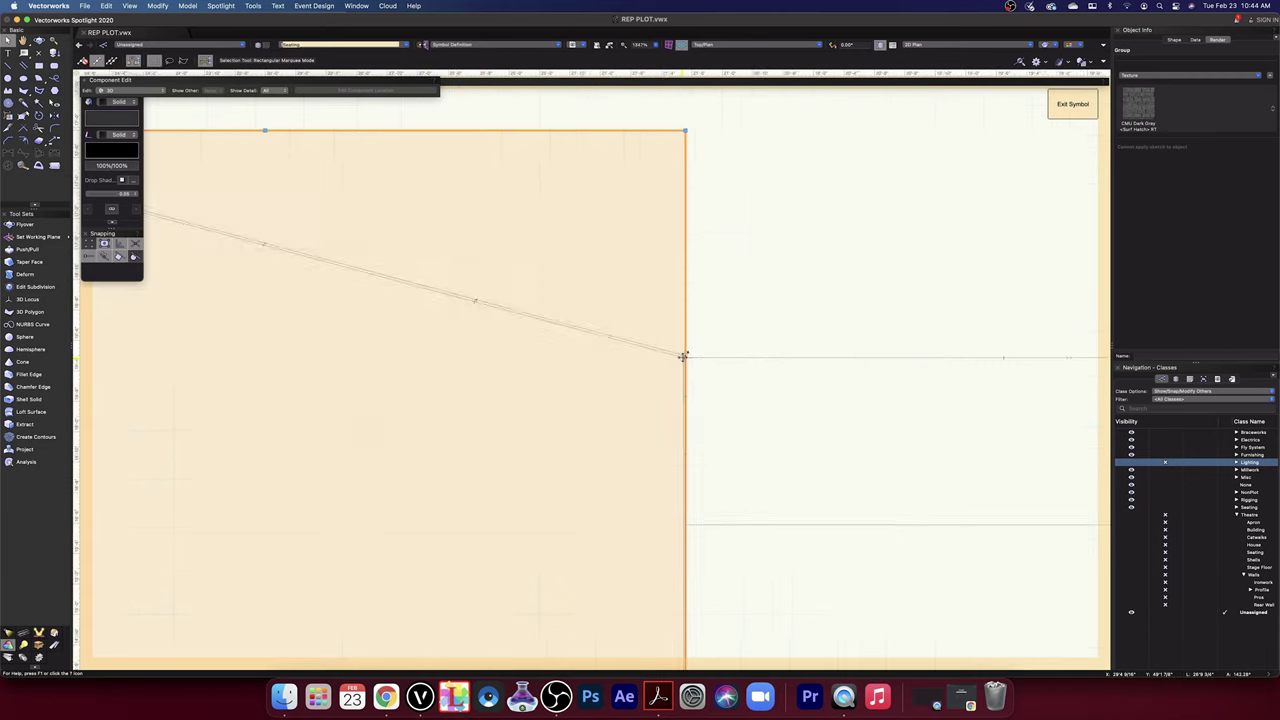
{"action": "scroll", "coordinate": [720, 357], "scroll_direction": "down", "scroll_amount": 11}
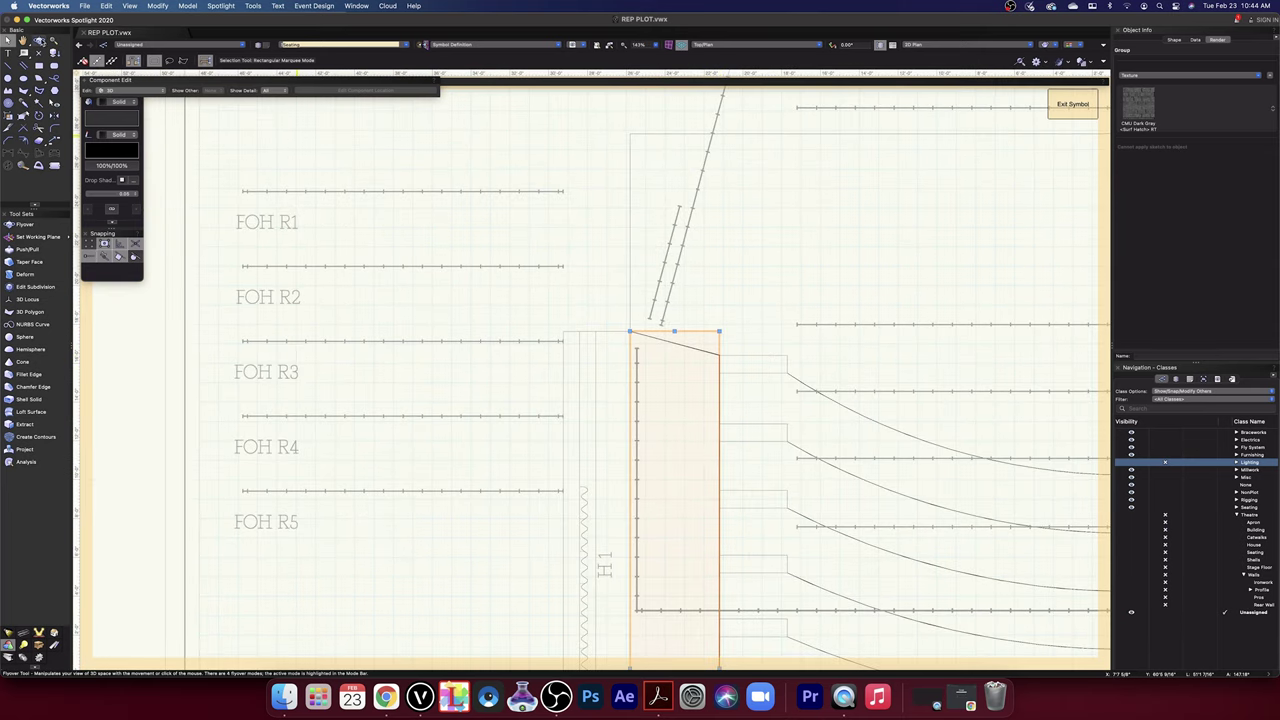
{"action": "left_click", "coordinate": [38, 40]}
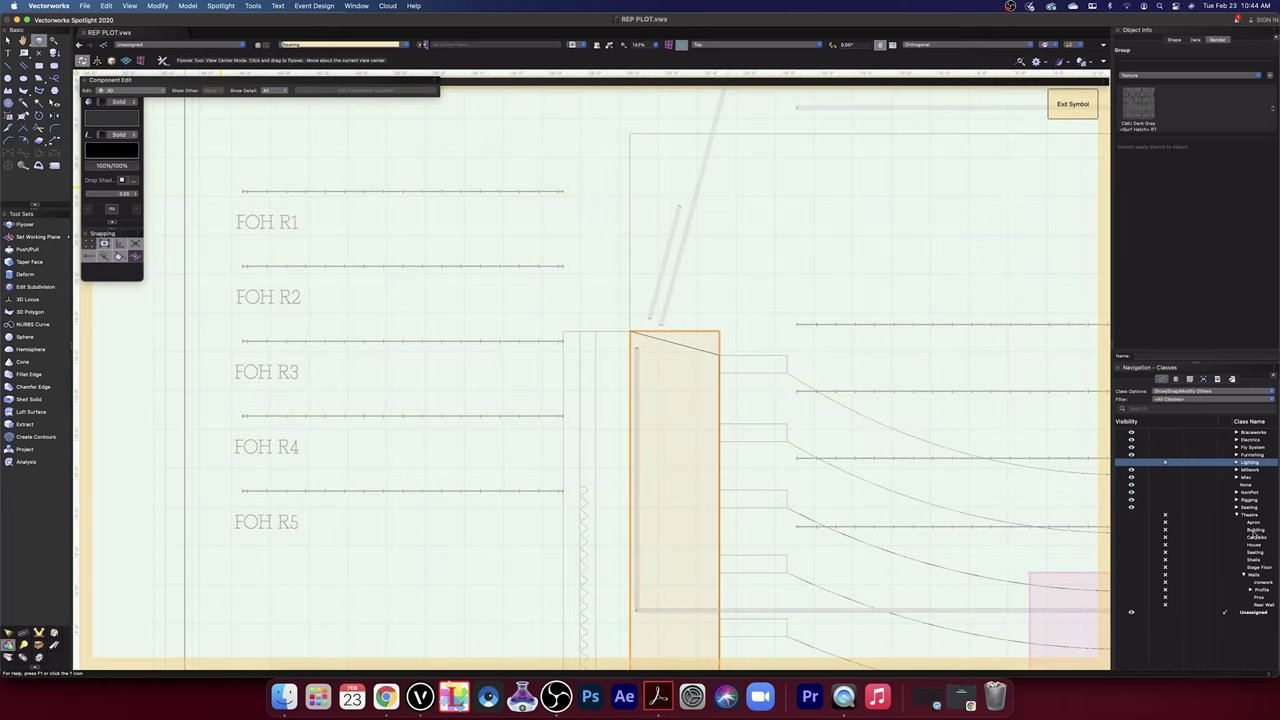
{"action": "left_click", "coordinate": [1132, 516]}
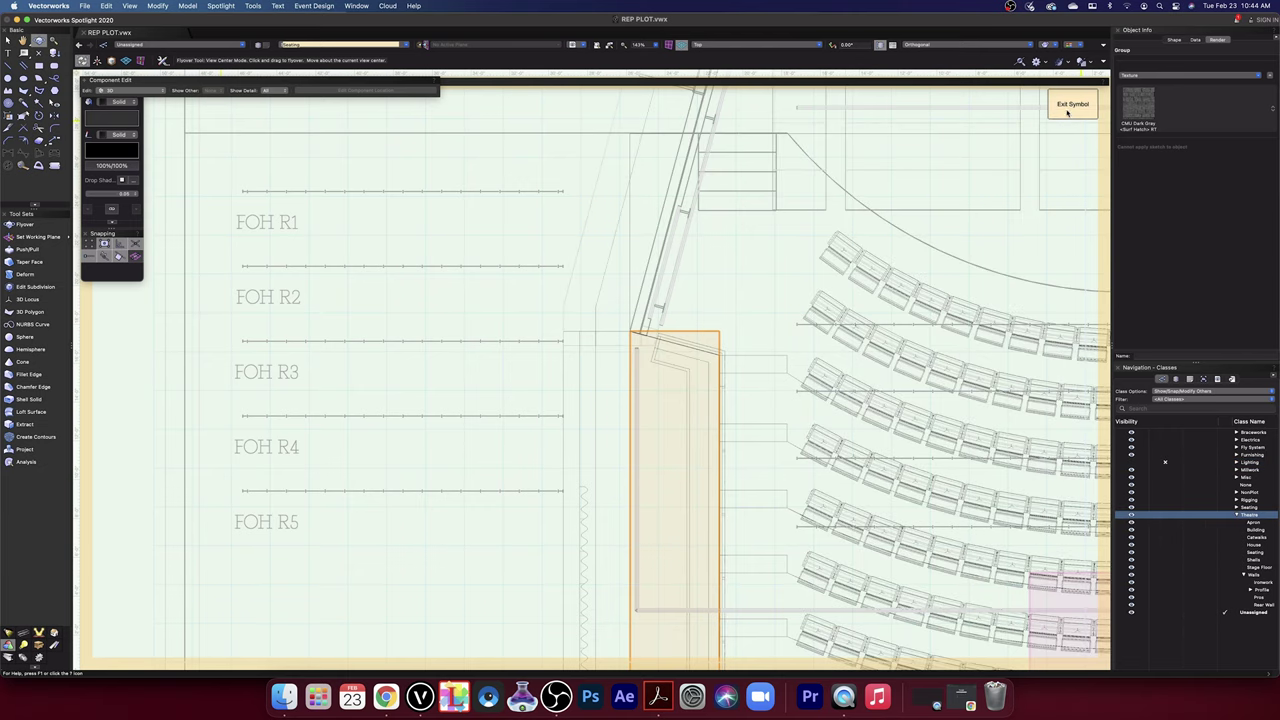
- Exit symbol editing and fly around the theatre model toward a wall and door
{"action": "key", "text": "super+]"}
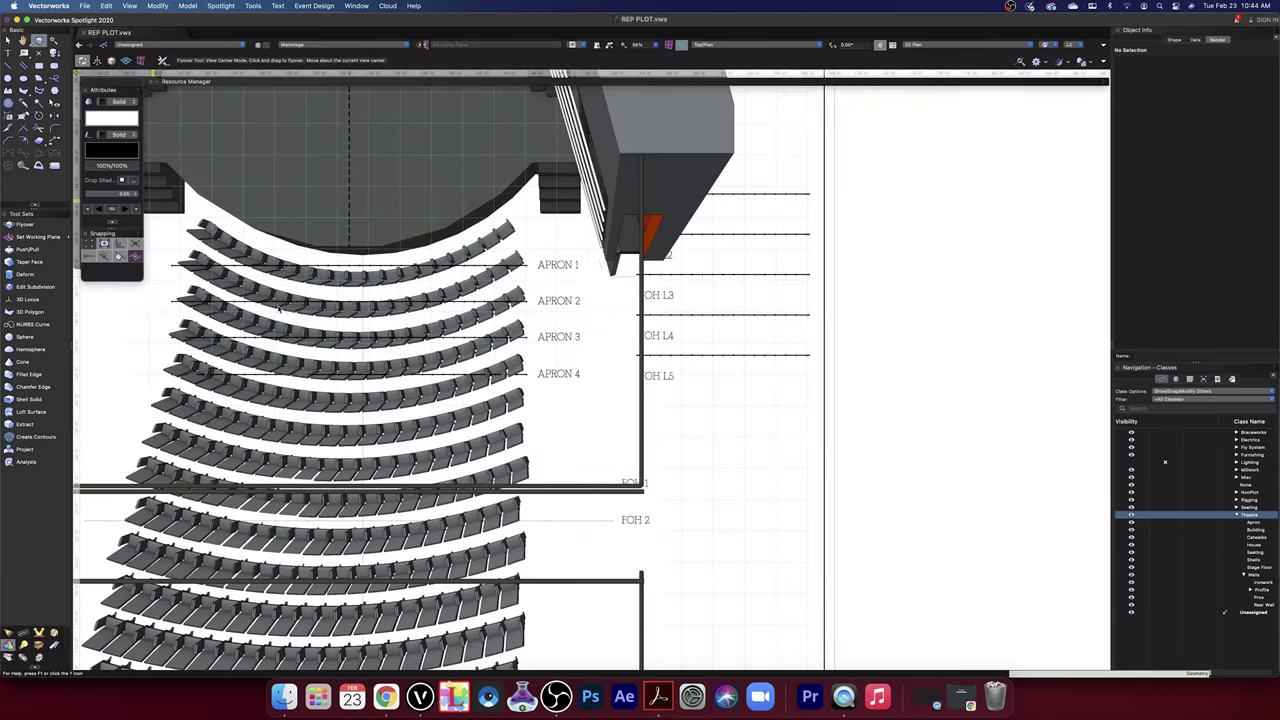
{"action": "scroll", "coordinate": [281, 306], "scroll_direction": "down", "scroll_amount": 3}
{"action": "left_click_drag", "start_coordinate": [289, 313], "coordinate": [600, 180]}
{"action": "left_click_drag", "start_coordinate": [380, 311], "coordinate": [380, 309]}
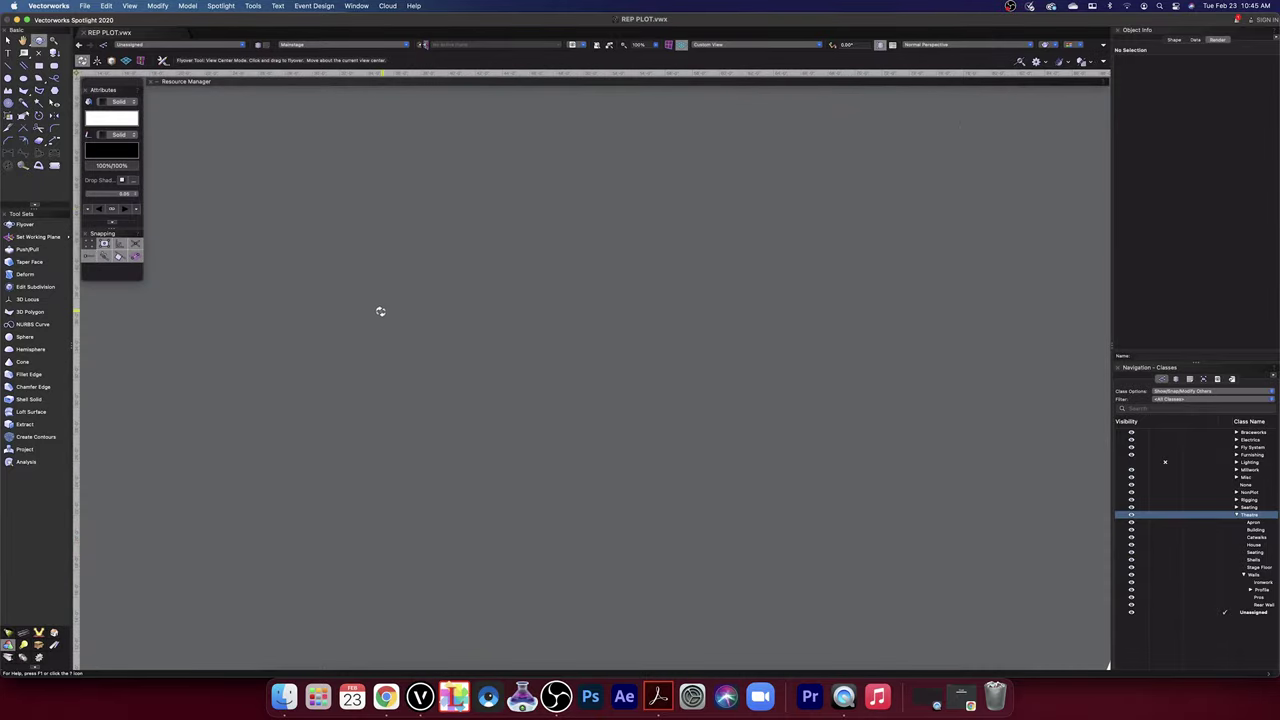
{"action": "scroll", "coordinate": [346, 319], "scroll_direction": "up", "scroll_amount": 3}
{"action": "scroll", "coordinate": [399, 319], "scroll_direction": "down", "scroll_amount": 5}
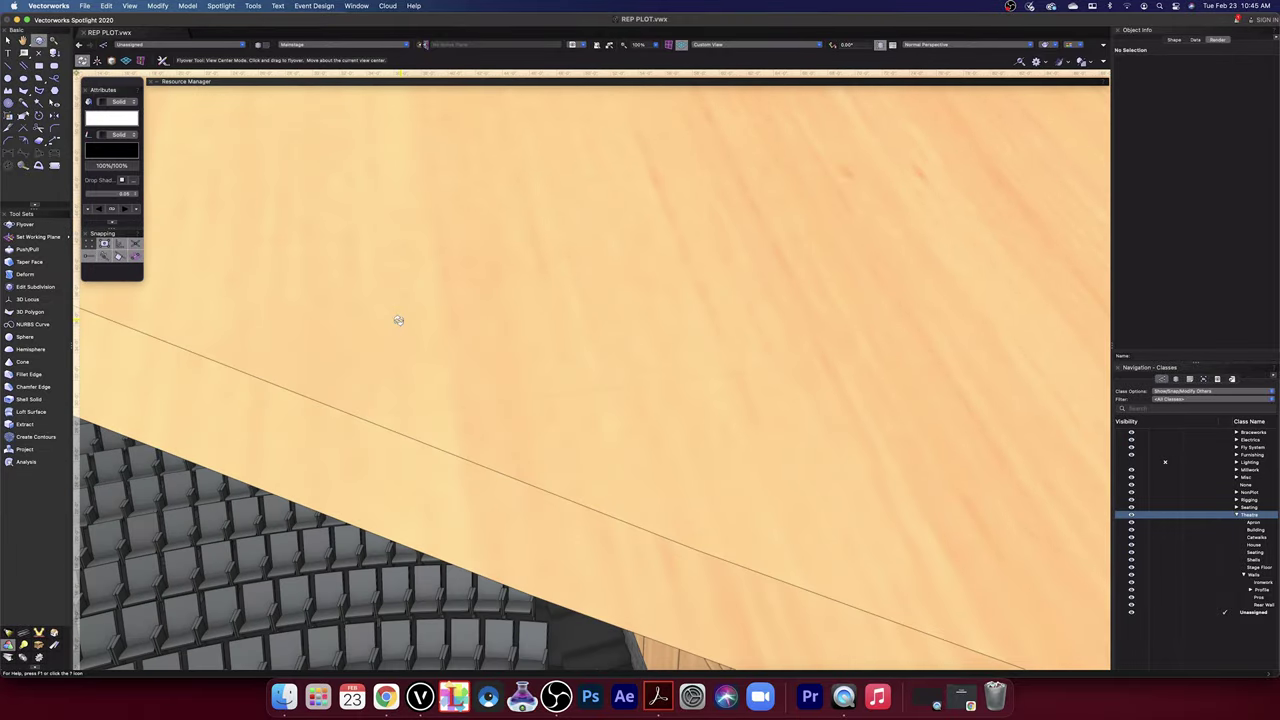
- Fly over the rendered auditorium seating, then return the view to Top/Plan
{"action": "left_click_drag", "start_coordinate": [330, 513], "coordinate": [555, 330]}
{"action": "scroll", "coordinate": [533, 363], "scroll_direction": "down", "scroll_amount": 5}
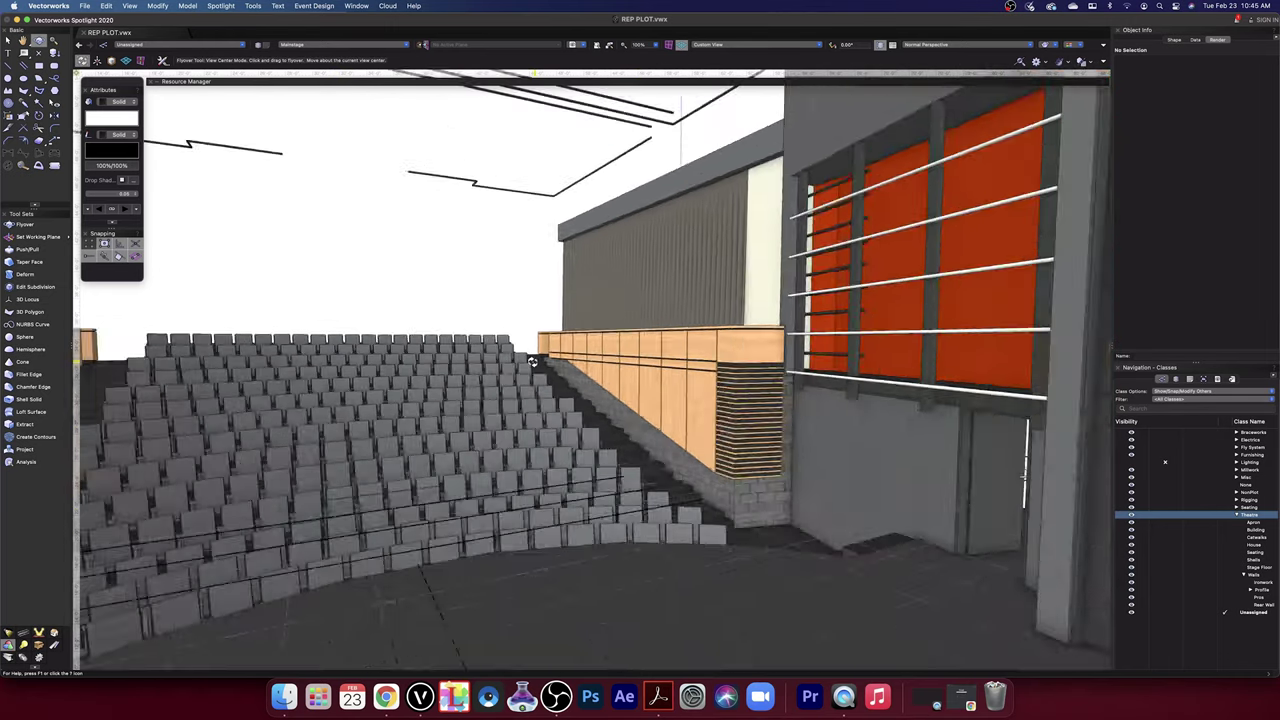
{"action": "scroll", "coordinate": [536, 365], "scroll_direction": "up", "scroll_amount": 6}
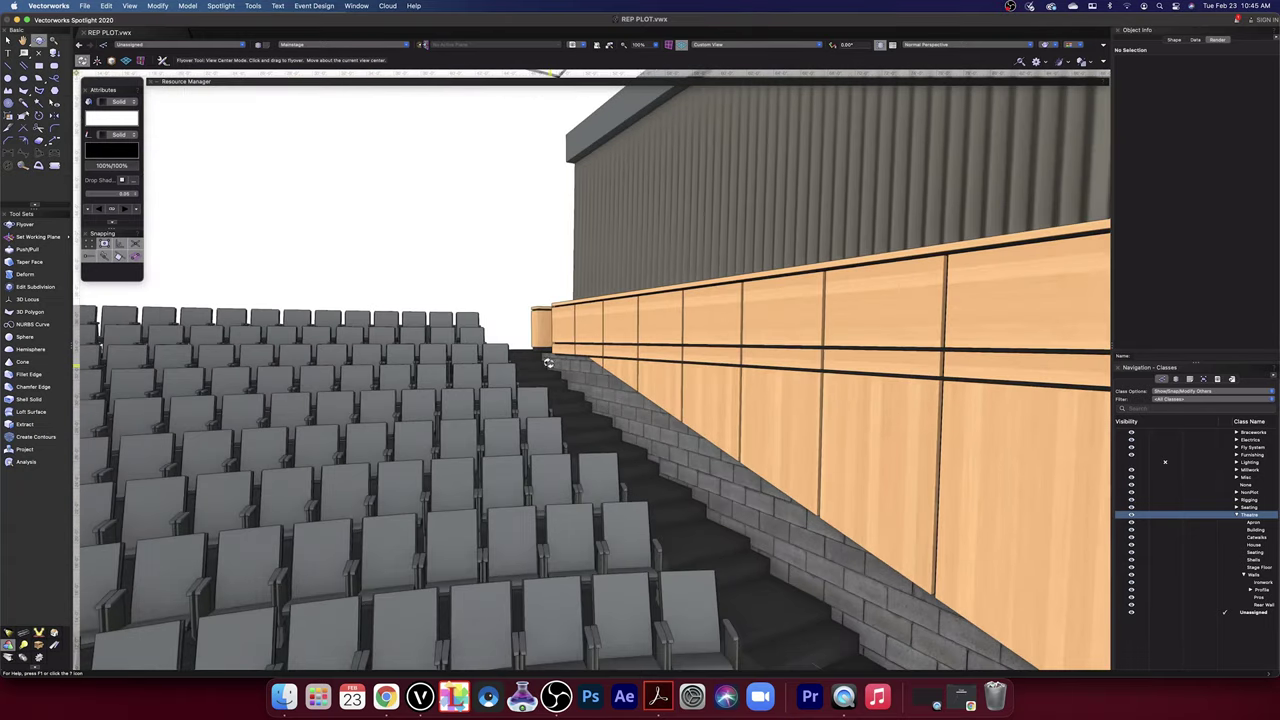
{"action": "scroll", "coordinate": [532, 352], "scroll_direction": "up", "scroll_amount": 10}
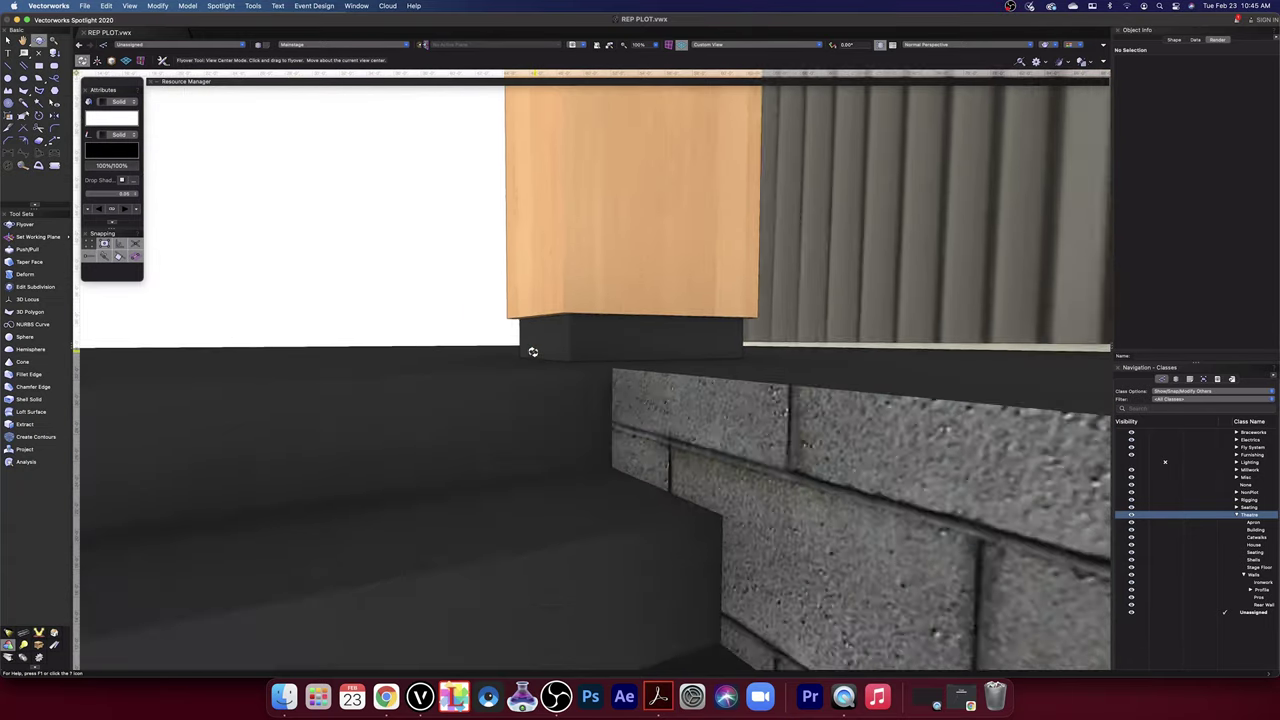
{"action": "scroll", "coordinate": [532, 352], "scroll_direction": "down", "scroll_amount": 8}
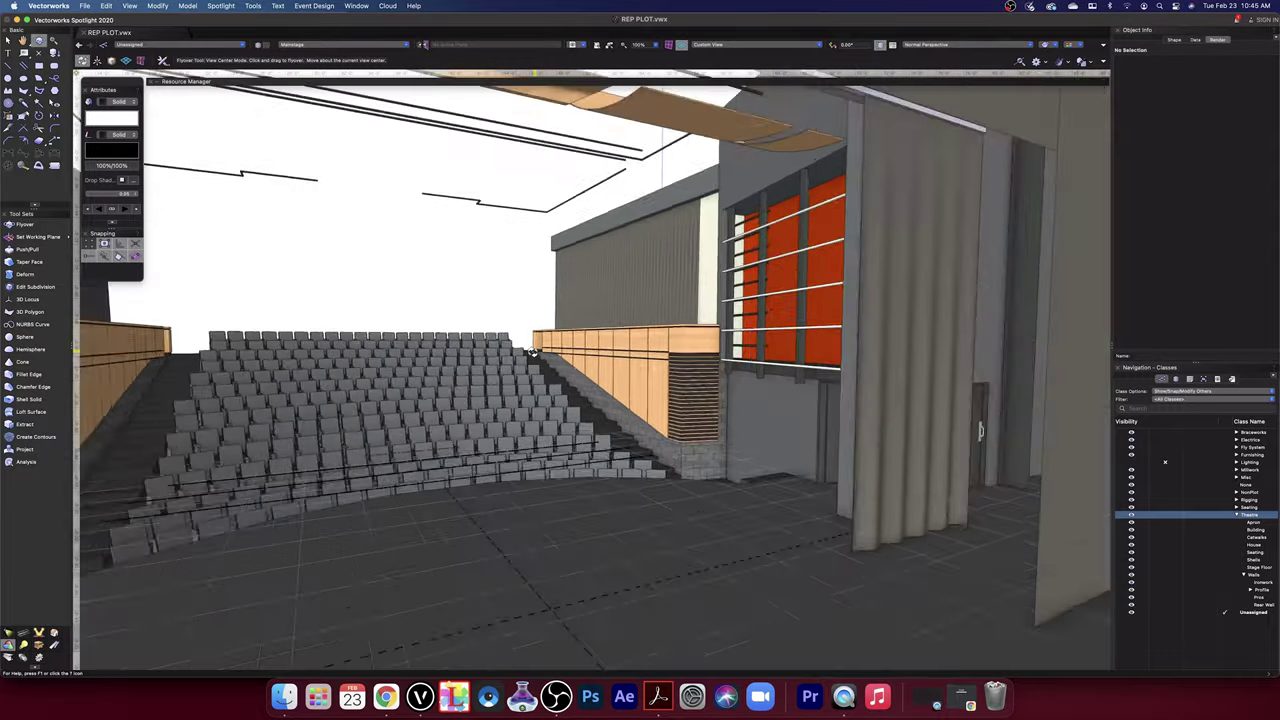
{"action": "scroll", "coordinate": [532, 352], "scroll_direction": "up", "scroll_amount": 5}
{"action": "scroll", "coordinate": [533, 352], "scroll_direction": "up", "scroll_amount": 3}
{"action": "scroll", "coordinate": [533, 352], "scroll_direction": "down", "scroll_amount": 3}
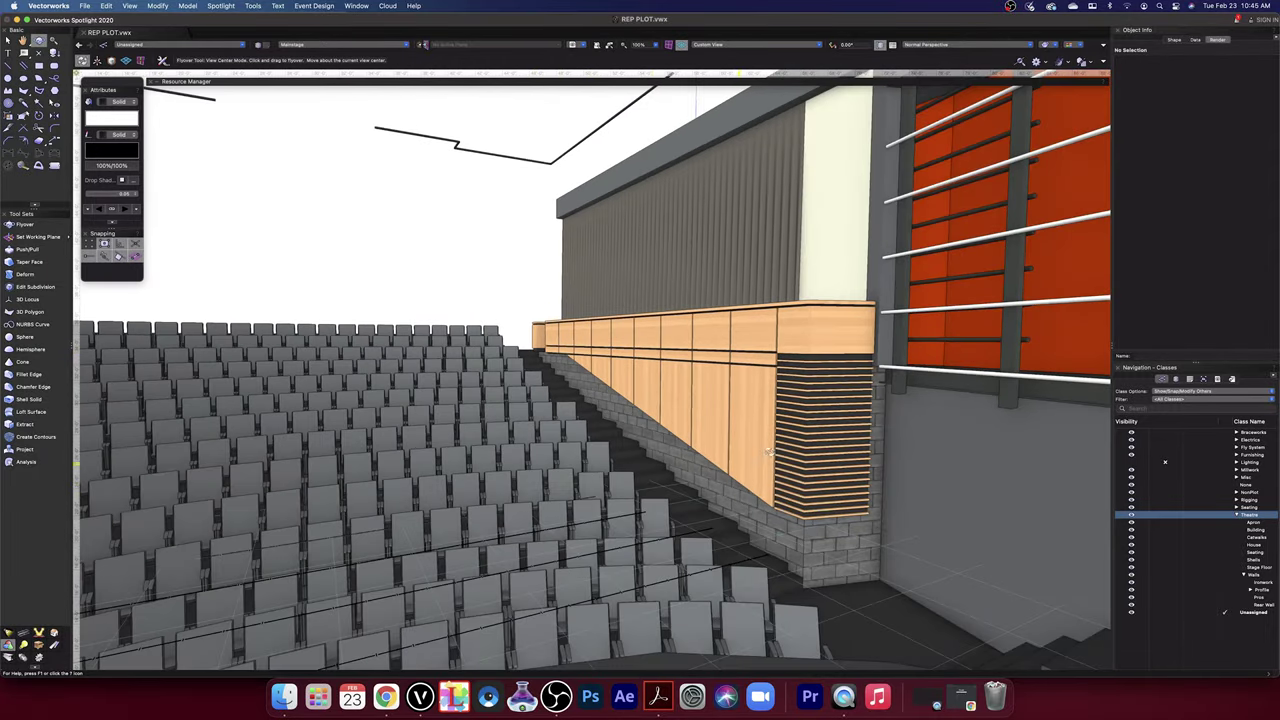
{"action": "left_click_drag", "start_coordinate": [522, 405], "coordinate": [521, 390]}
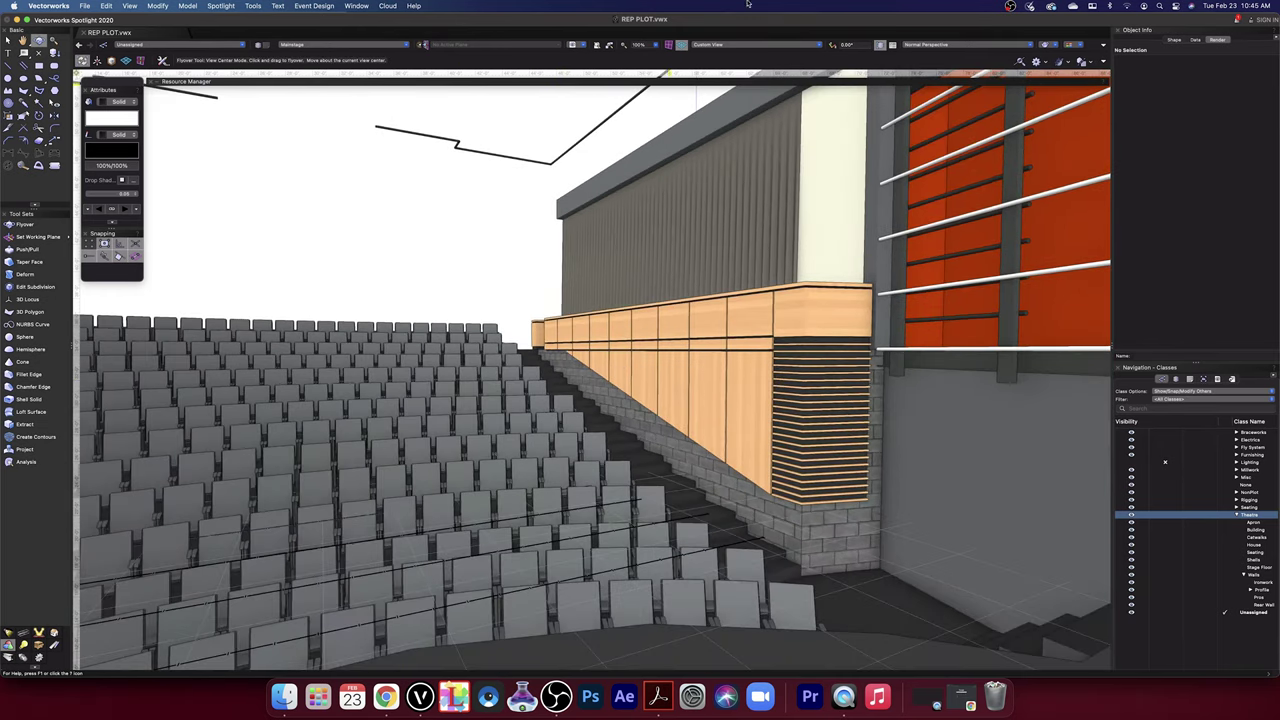
{"action": "left_click", "coordinate": [744, 51]}
{"action": "left_click", "coordinate": [715, 234]}
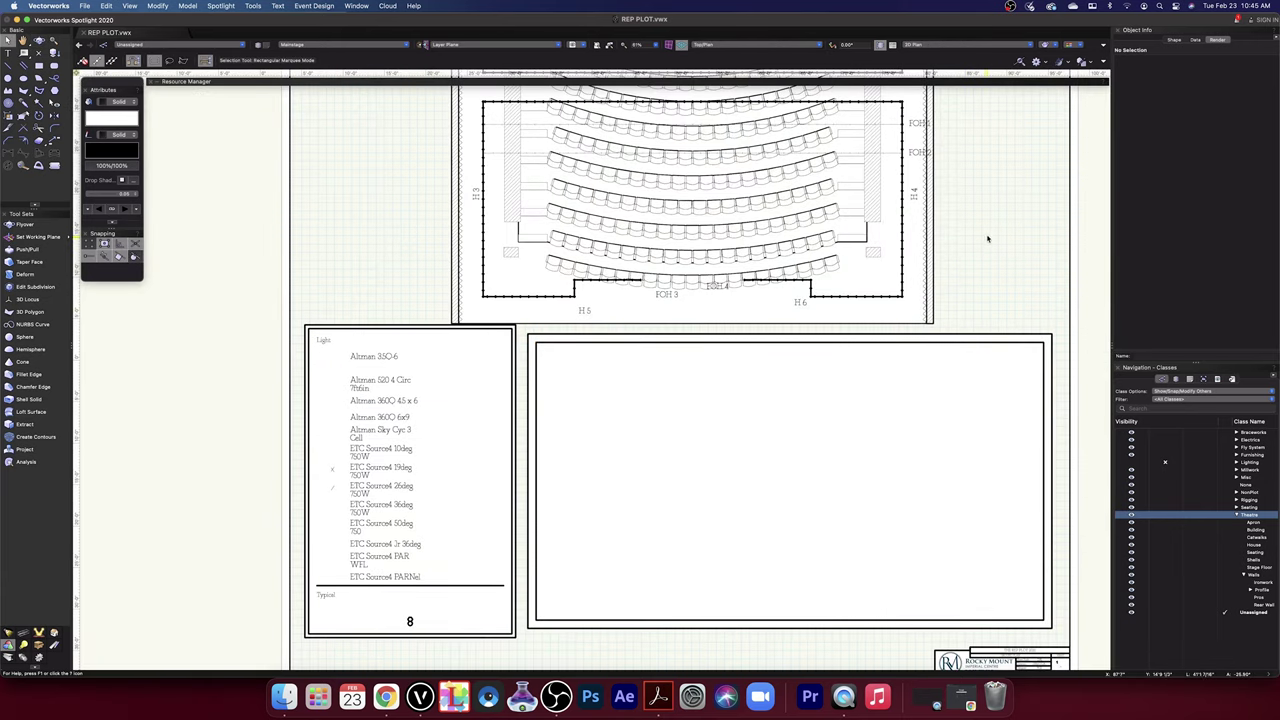
- Pan and zoom the plan to bring the lighting legend box into view
{"action": "left_click_drag", "start_coordinate": [990, 226], "coordinate": [988, 468]}
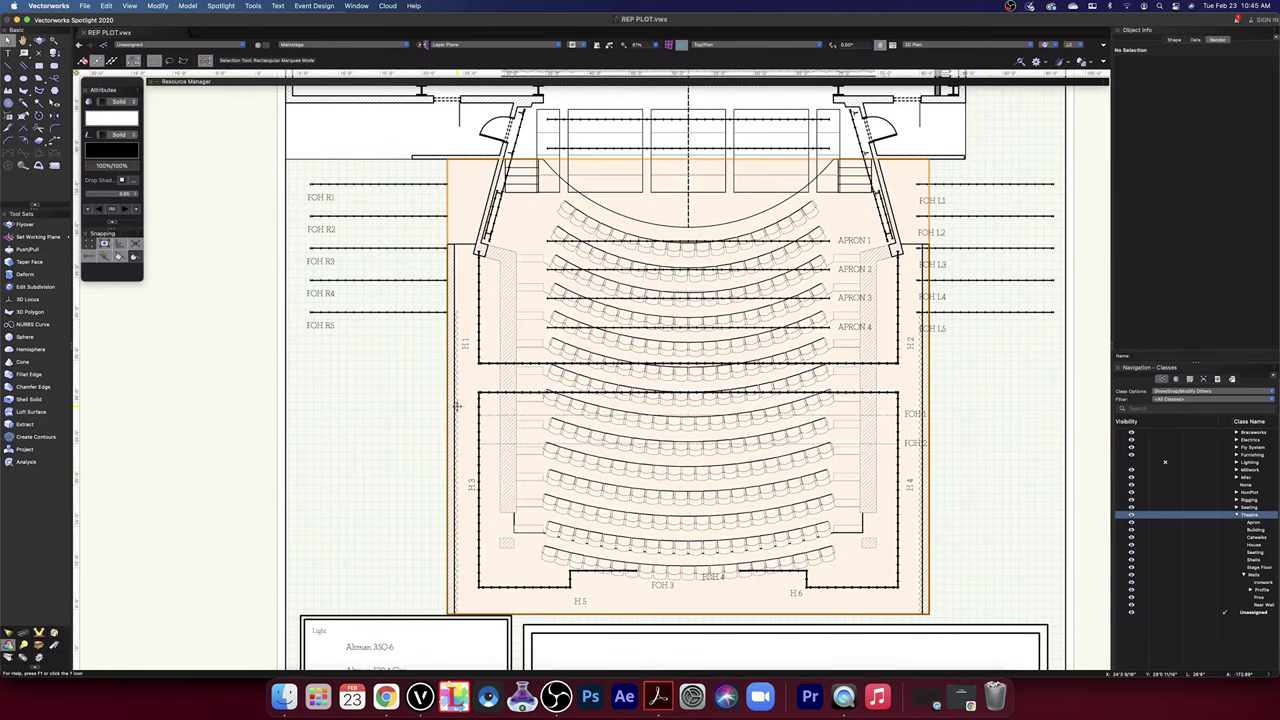
{"action": "key", "text": "space"}
{"action": "left_click_drag", "start_coordinate": [412, 400], "coordinate": [332, 517]}
{"action": "mouse_move", "coordinate": [827, 252]}
{"action": "left_mouse_down"}
{"action": "mouse_move", "coordinate": [821, 411]}
{"action": "mouse_move", "coordinate": [814, 229]}
{"action": "mouse_move", "coordinate": [876, 206]}
{"action": "mouse_move", "coordinate": [763, 208]}
{"action": "mouse_move", "coordinate": [822, 265]}
{"action": "left_mouse_up"}
{"action": "left_click_drag", "start_coordinate": [880, 454], "coordinate": [931, 426]}
{"action": "scroll", "coordinate": [931, 425], "scroll_direction": "down", "scroll_amount": 10}
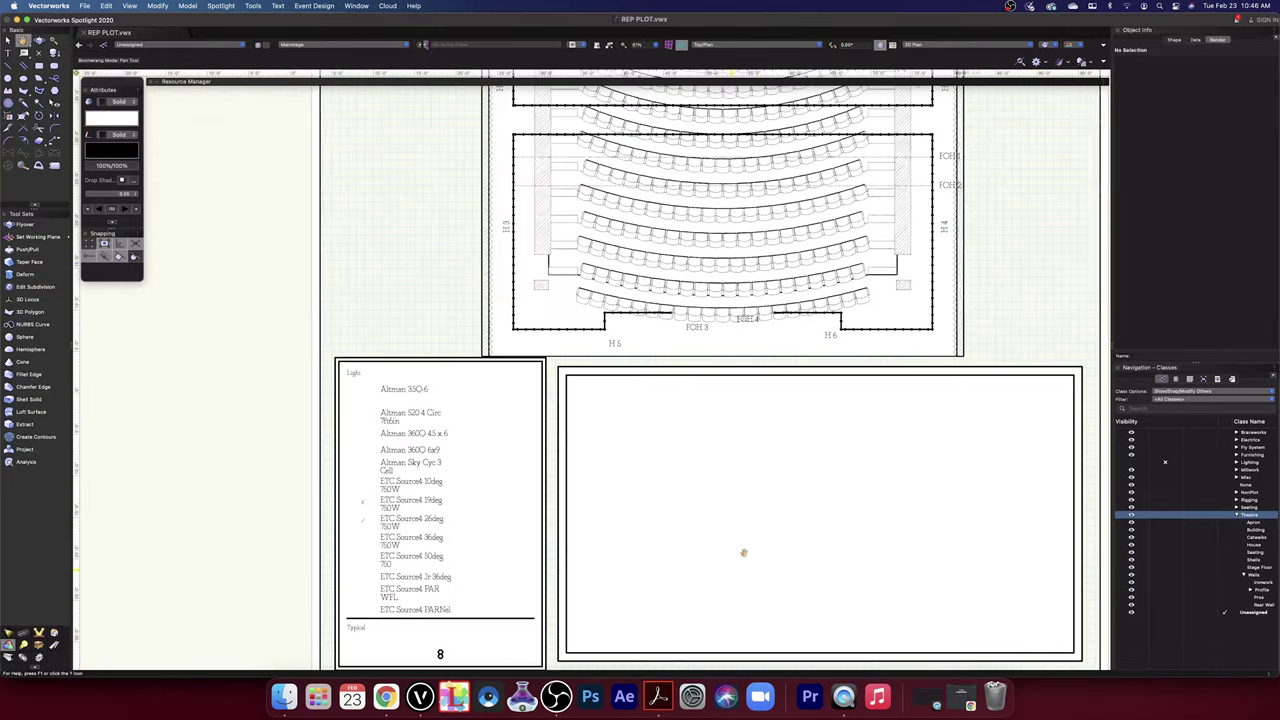
{"action": "middle_click_drag", "start_coordinate": [723, 570], "coordinate": [743, 542]}
- Select both the outer and inner lighting legend rectangles together
{"action": "left_click", "coordinate": [560, 343]}
{"action": "scroll", "coordinate": [560, 343], "scroll_direction": "up", "scroll_amount": 5}
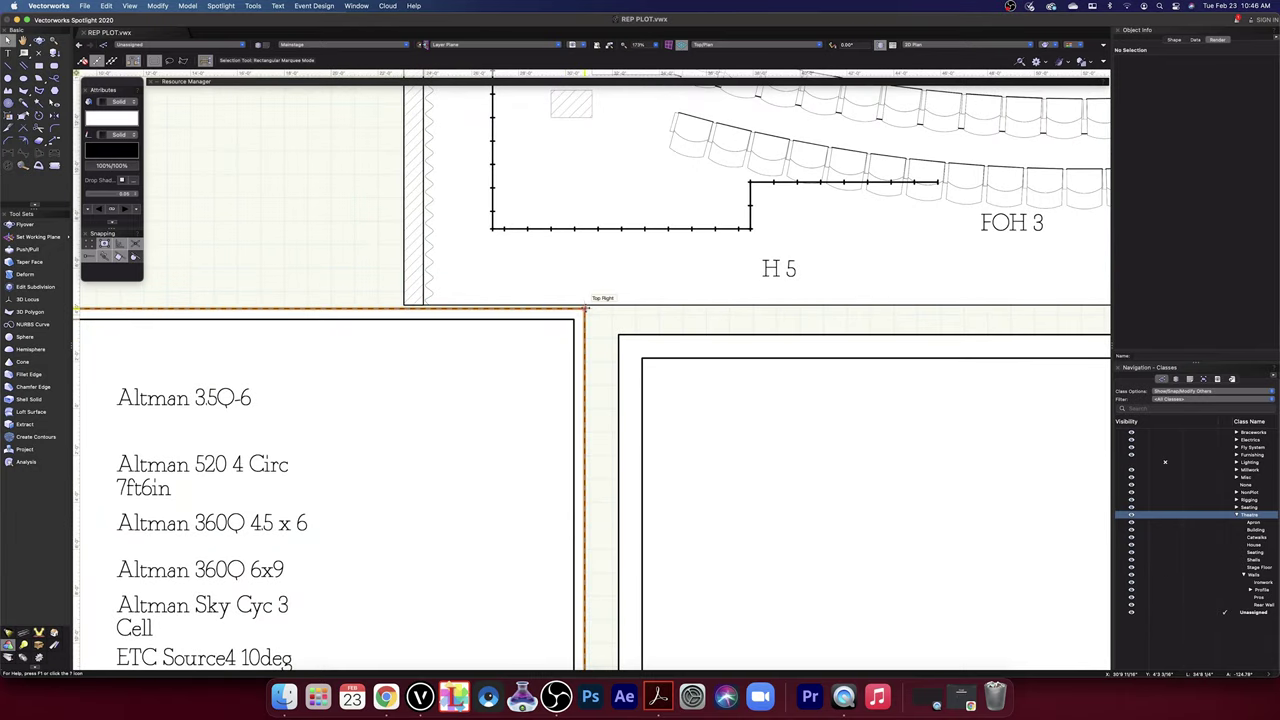
{"action": "left_click", "coordinate": [585, 309]}
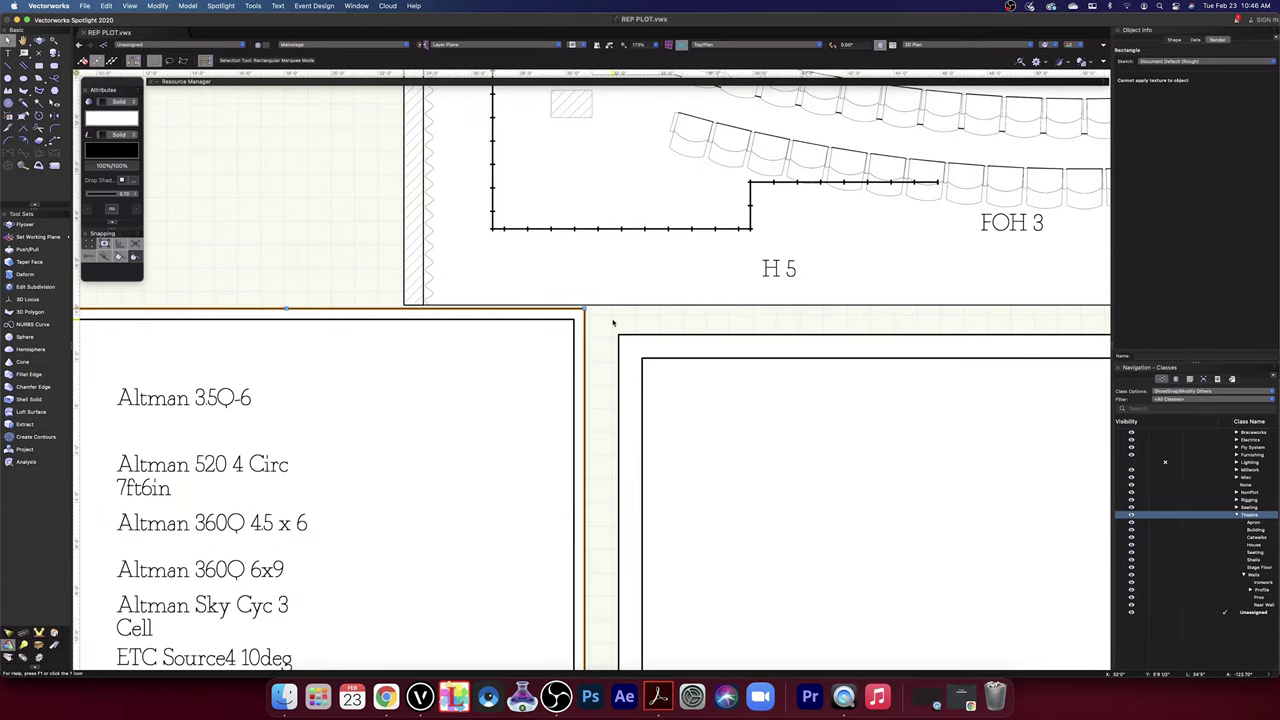
{"action": "left_click", "coordinate": [573, 321], "text": "shift"}
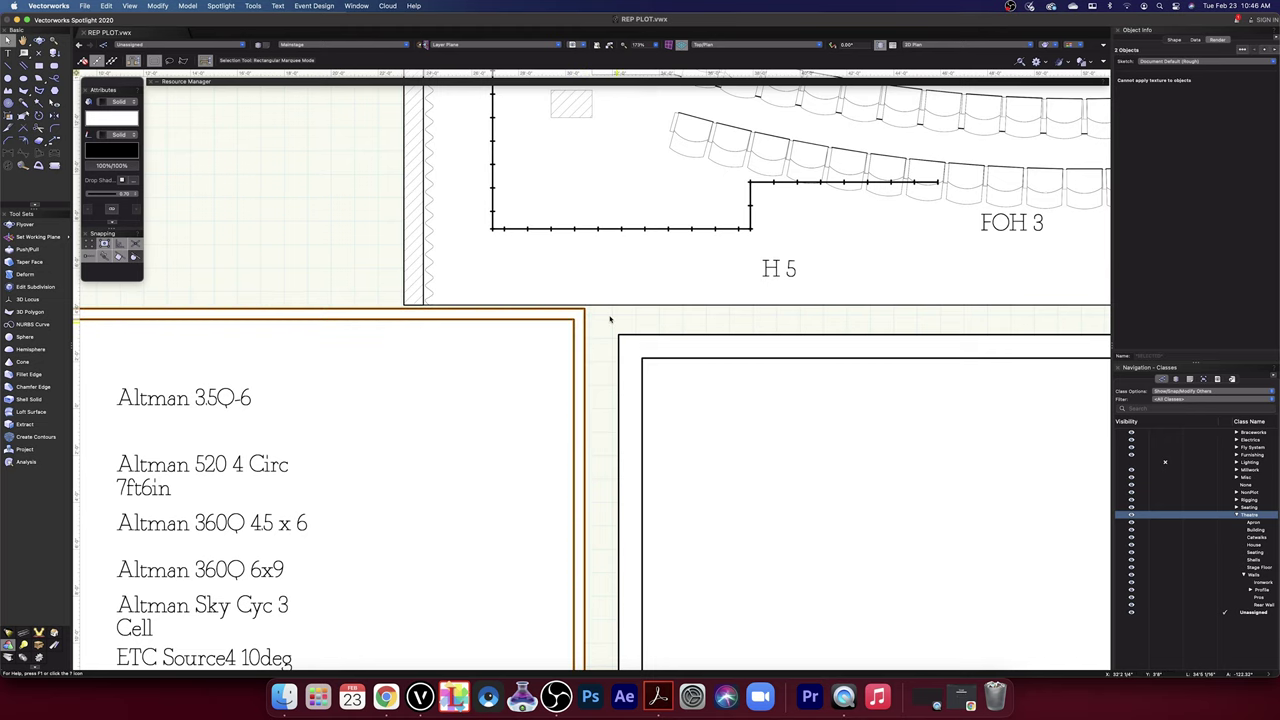
{"action": "scroll", "coordinate": [603, 328], "scroll_direction": "down", "scroll_amount": 5}
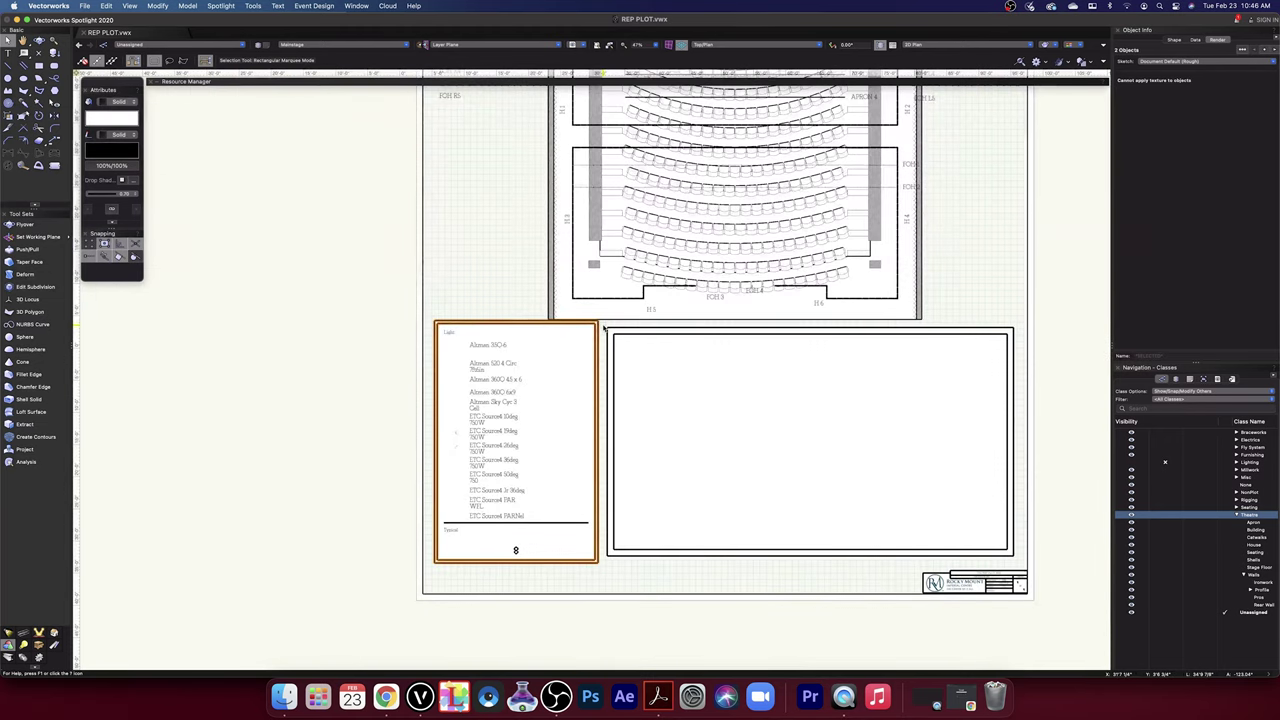
{"action": "left_click", "coordinate": [629, 625]}
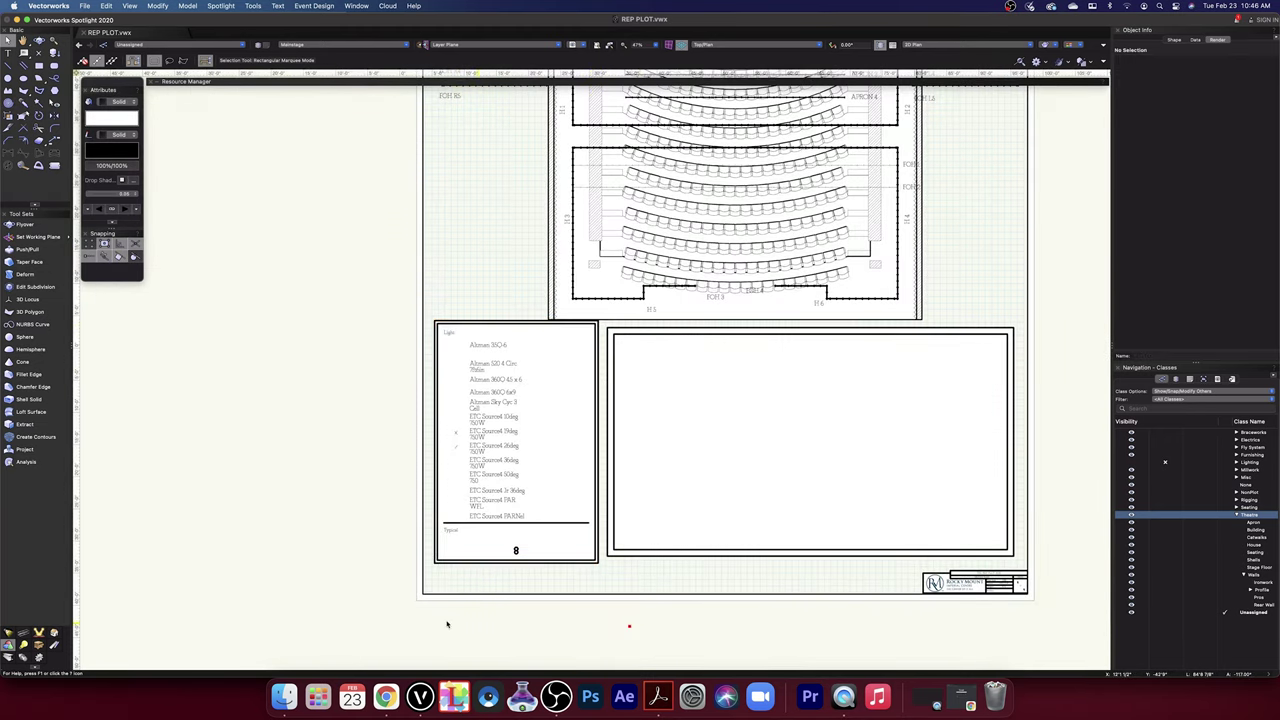
{"action": "left_click_drag", "start_coordinate": [357, 588], "coordinate": [600, 308]}
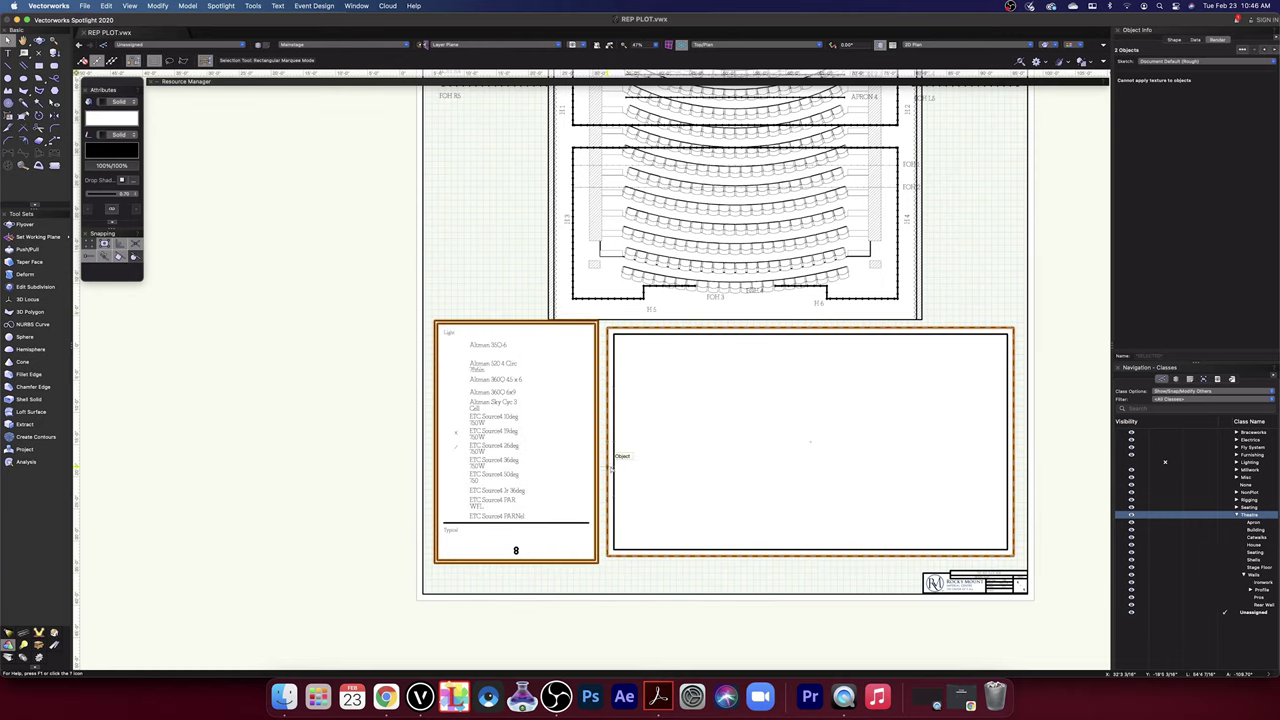
{"action": "scroll", "coordinate": [610, 462], "scroll_direction": "up", "scroll_amount": 2}
{"action": "scroll", "coordinate": [610, 466], "scroll_direction": "up", "scroll_amount": 1}
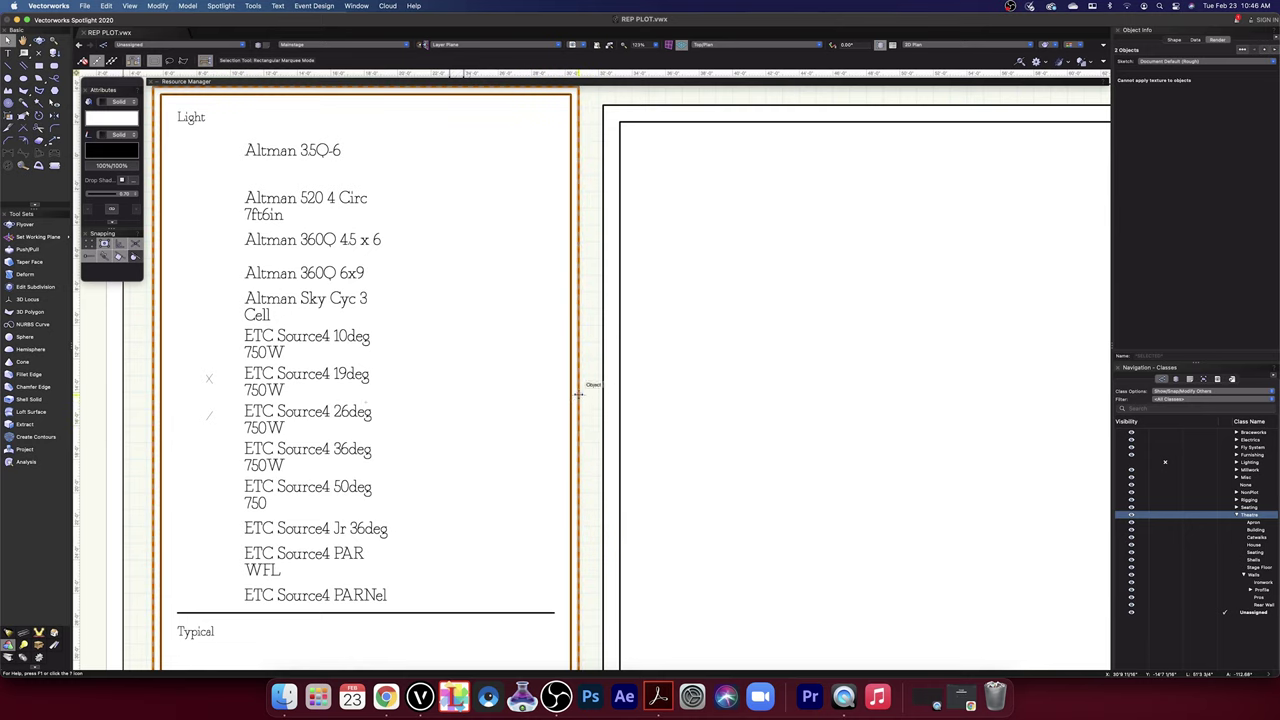
- Move the lighting legend down so its top aligns with the empty frame, then deselect
{"action": "left_click_drag", "start_coordinate": [578, 403], "coordinate": [573, 440]}
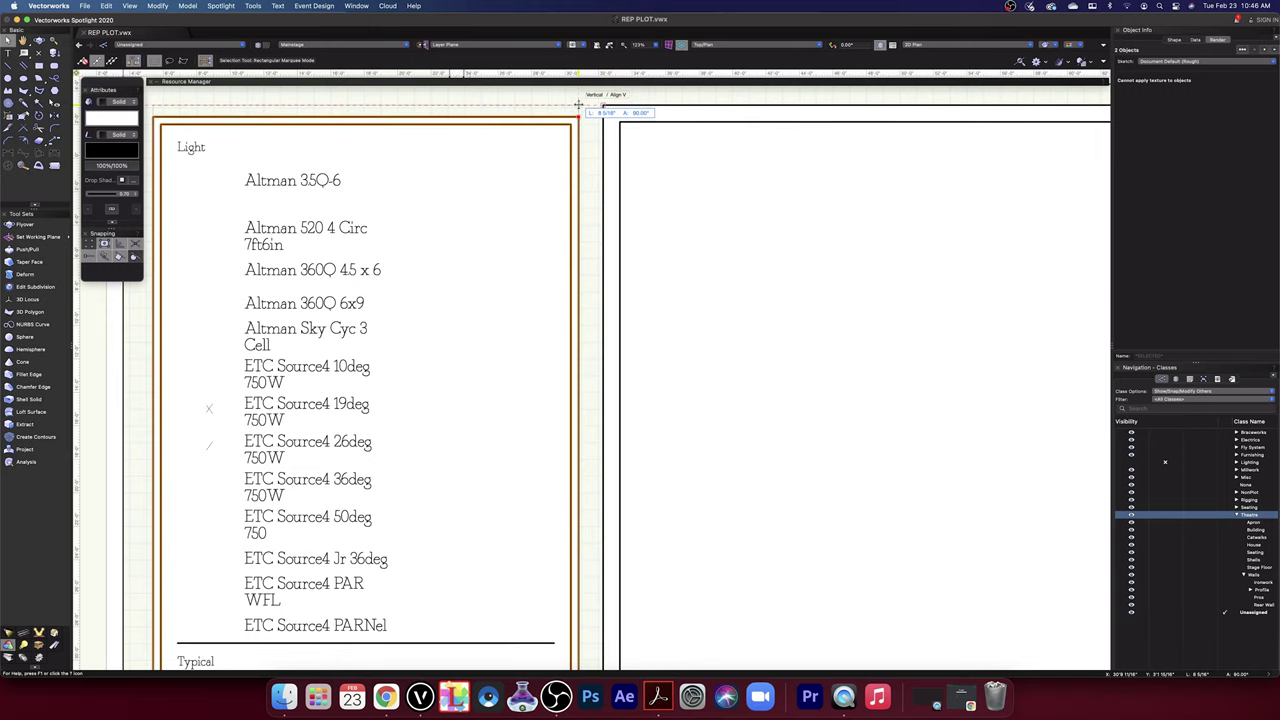
{"action": "scroll", "coordinate": [578, 229], "scroll_direction": "down", "scroll_amount": 2}
{"action": "scroll", "coordinate": [578, 229], "scroll_direction": "down", "scroll_amount": 2}
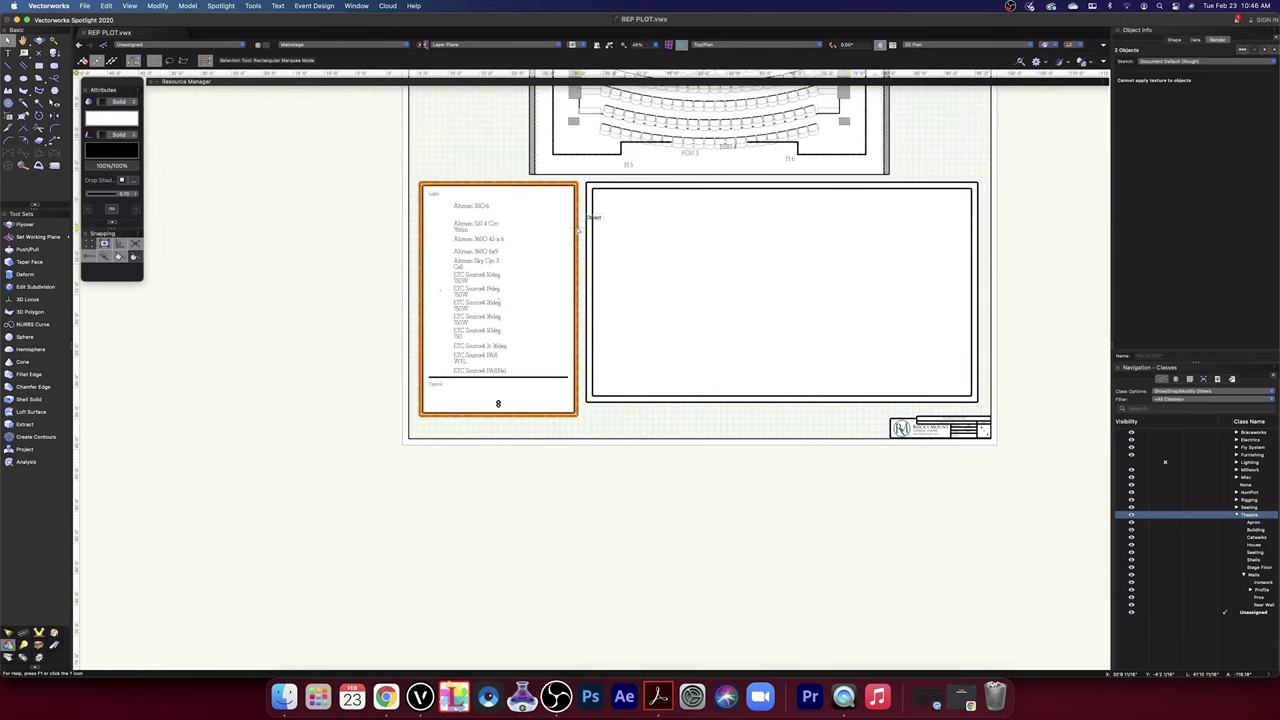
{"action": "left_click", "coordinate": [827, 553]}
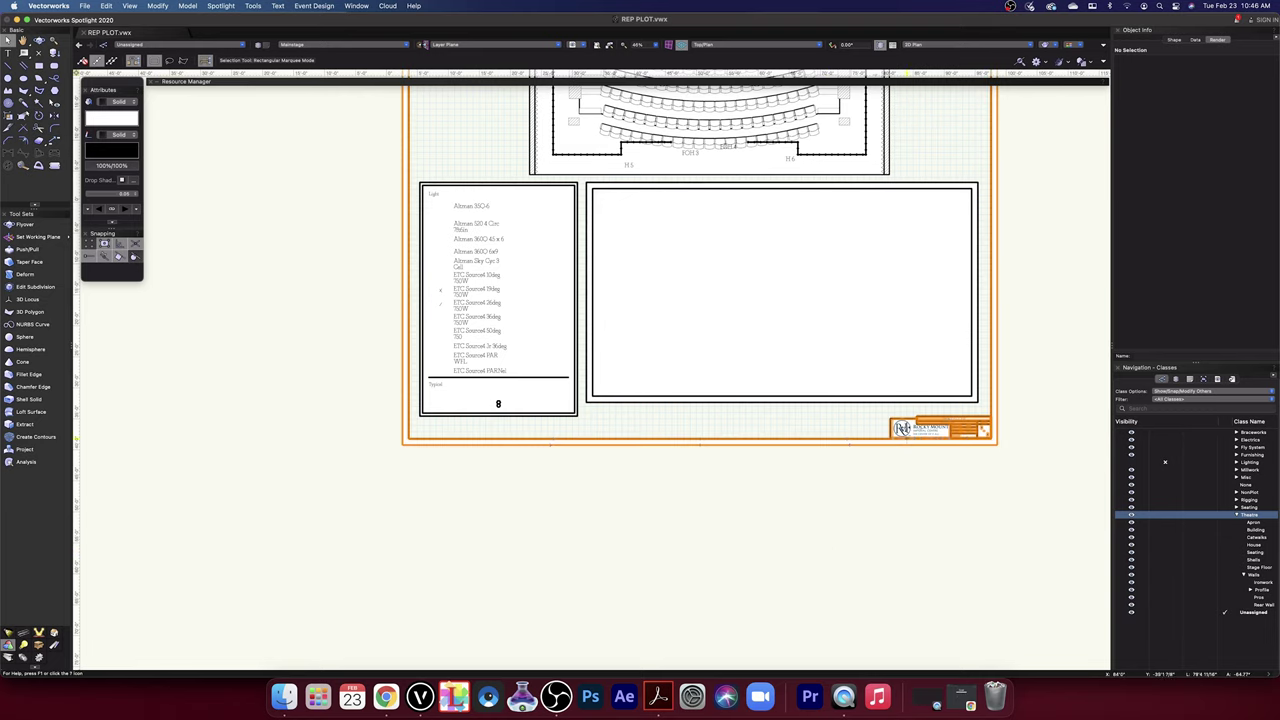
{"action": "middle_click_drag", "start_coordinate": [850, 407], "coordinate": [852, 544]}
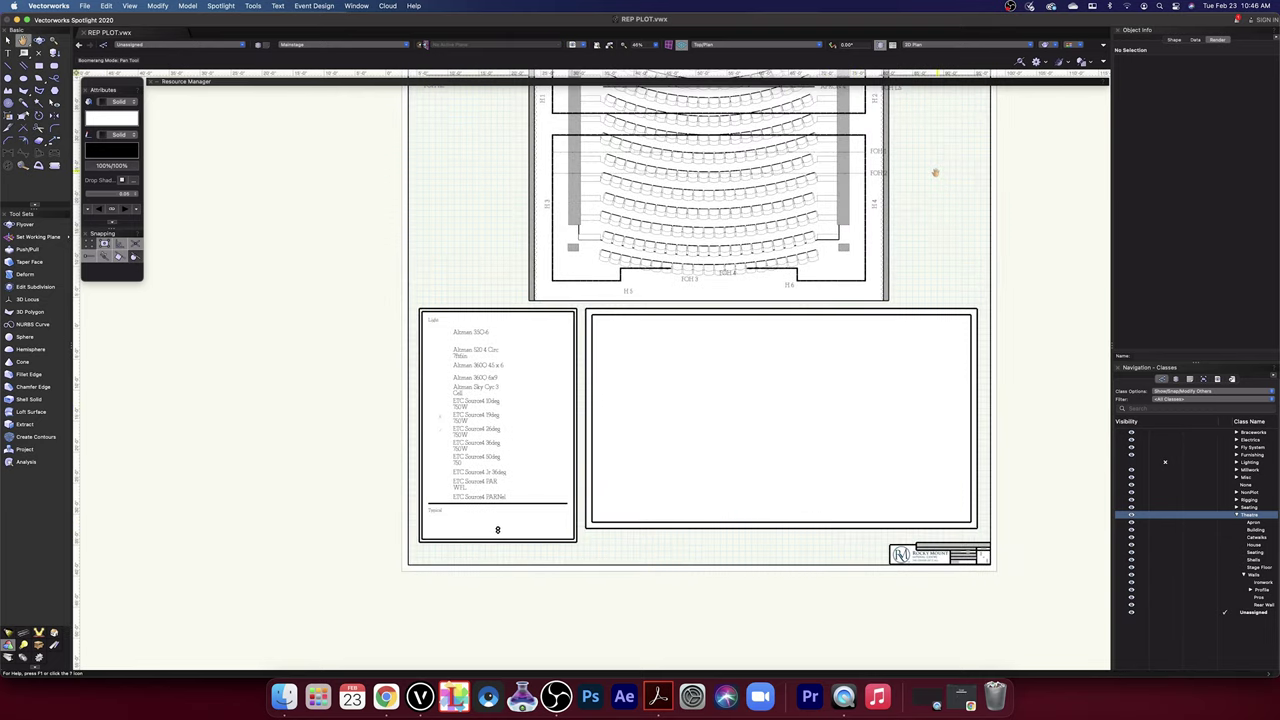
- Pan and zoom across the theatre plan to survey the stage and apron
{"action": "mouse_move", "coordinate": [936, 173]}
{"action": "middle_mouse_down"}
{"action": "mouse_move", "coordinate": [937, 391]}
{"action": "mouse_move", "coordinate": [914, 554]}
{"action": "middle_mouse_up"}
{"action": "mouse_move", "coordinate": [936, 206]}
{"action": "middle_mouse_down"}
{"action": "mouse_move", "coordinate": [929, 335]}
{"action": "mouse_move", "coordinate": [937, 137]}
{"action": "middle_mouse_up"}
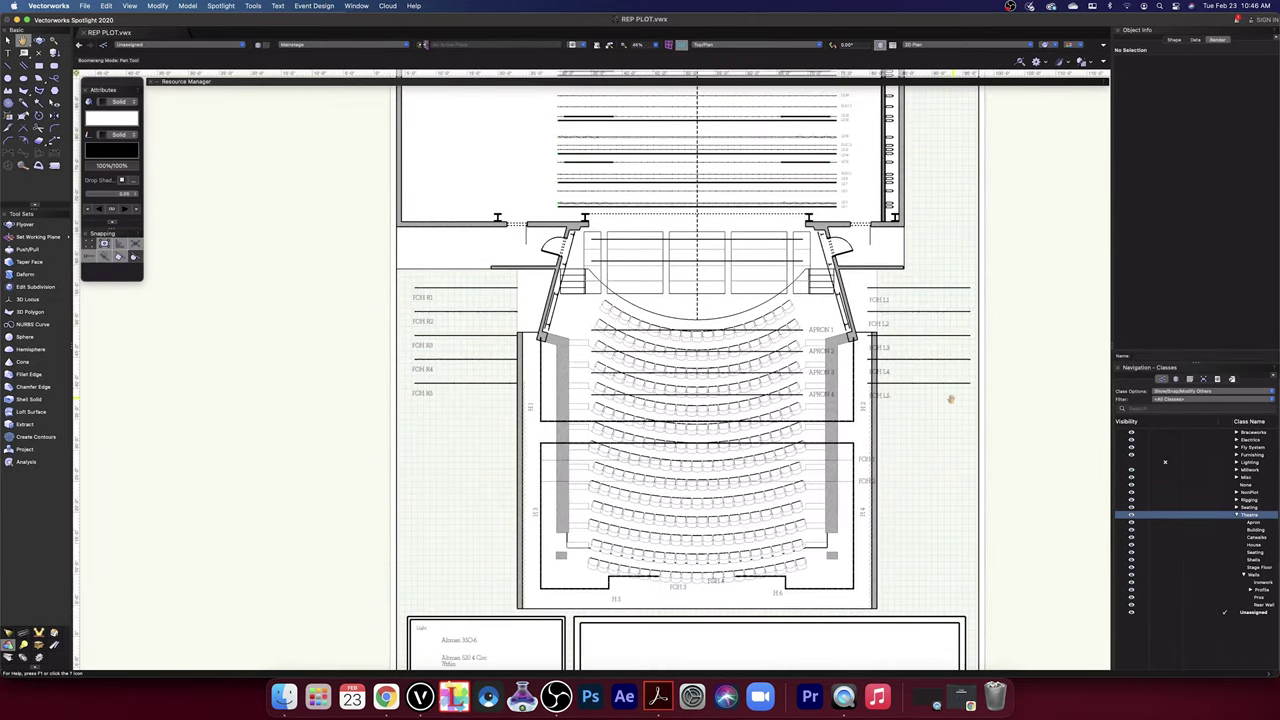
{"action": "mouse_move", "coordinate": [950, 399]}
{"action": "middle_mouse_down"}
{"action": "mouse_move", "coordinate": [943, 420]}
{"action": "mouse_move", "coordinate": [951, 371]}
{"action": "mouse_move", "coordinate": [917, 398]}
{"action": "middle_mouse_up"}
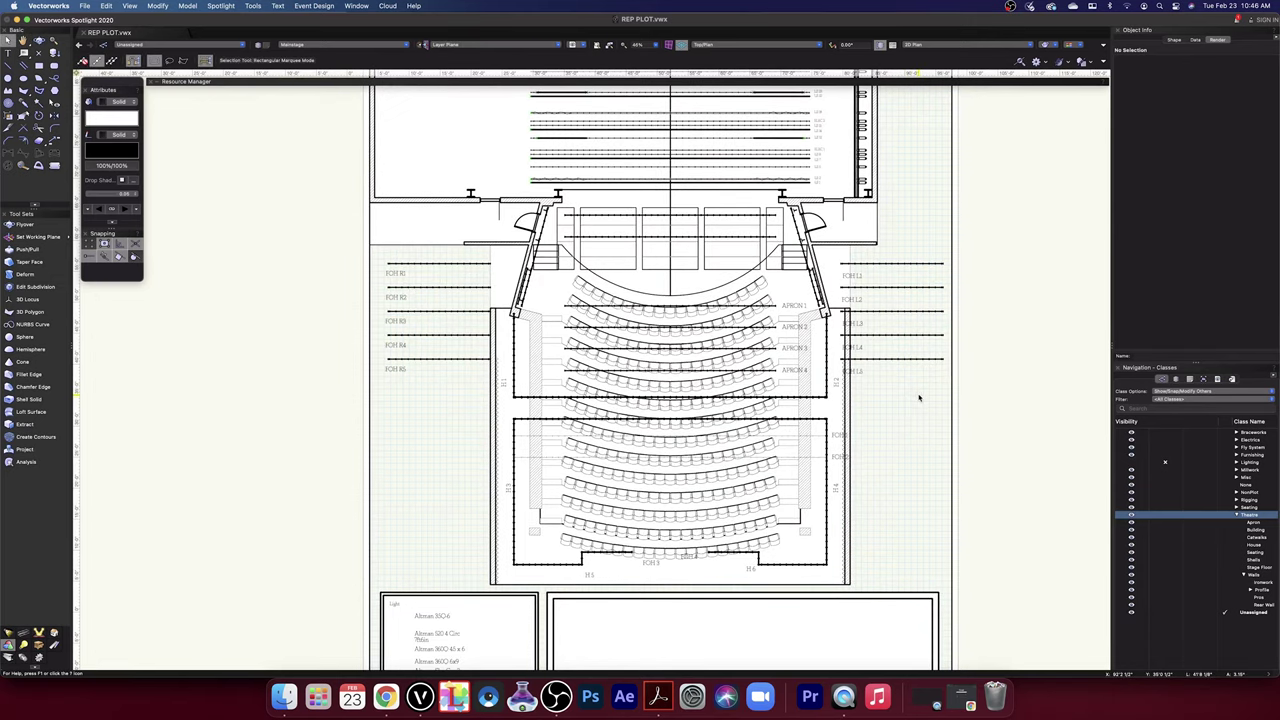
{"action": "scroll", "coordinate": [911, 174], "scroll_direction": "down", "scroll_amount": 2}
{"action": "middle_click_drag", "start_coordinate": [911, 174], "coordinate": [893, 282]}
{"action": "scroll", "coordinate": [895, 282], "scroll_direction": "down", "scroll_amount": 1}
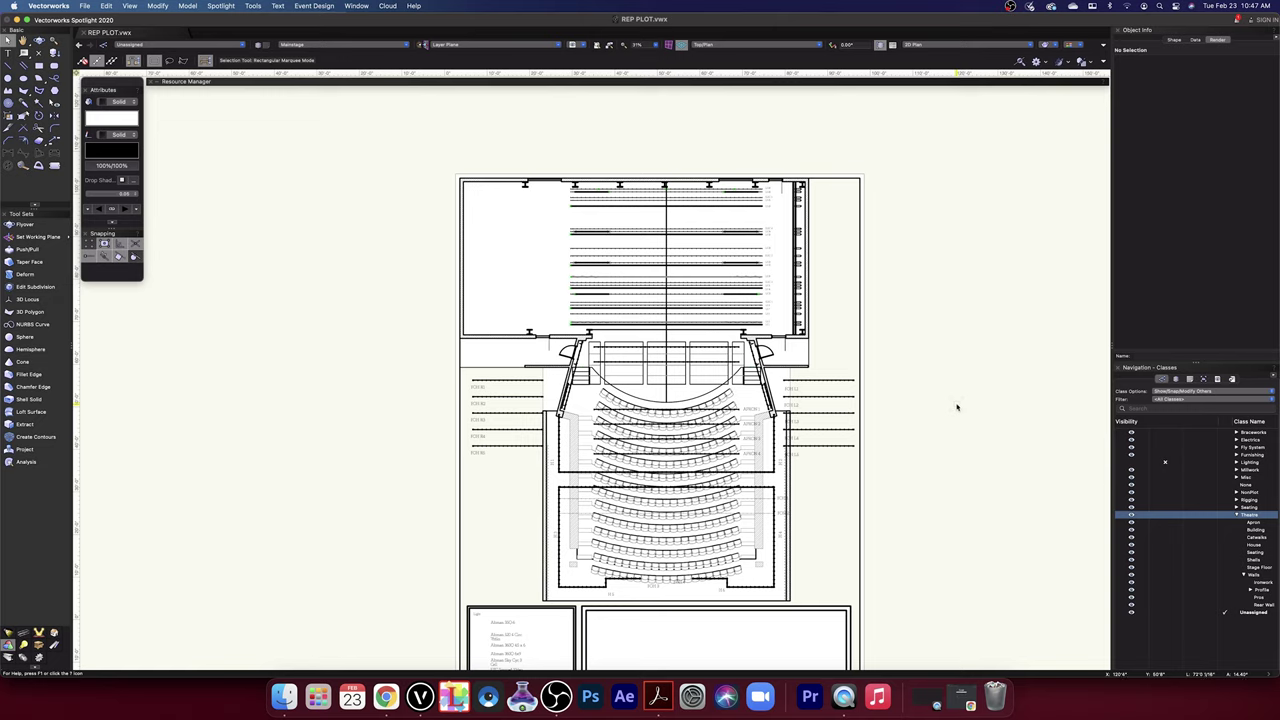
{"action": "scroll", "coordinate": [674, 143], "scroll_direction": "up", "scroll_amount": 5}
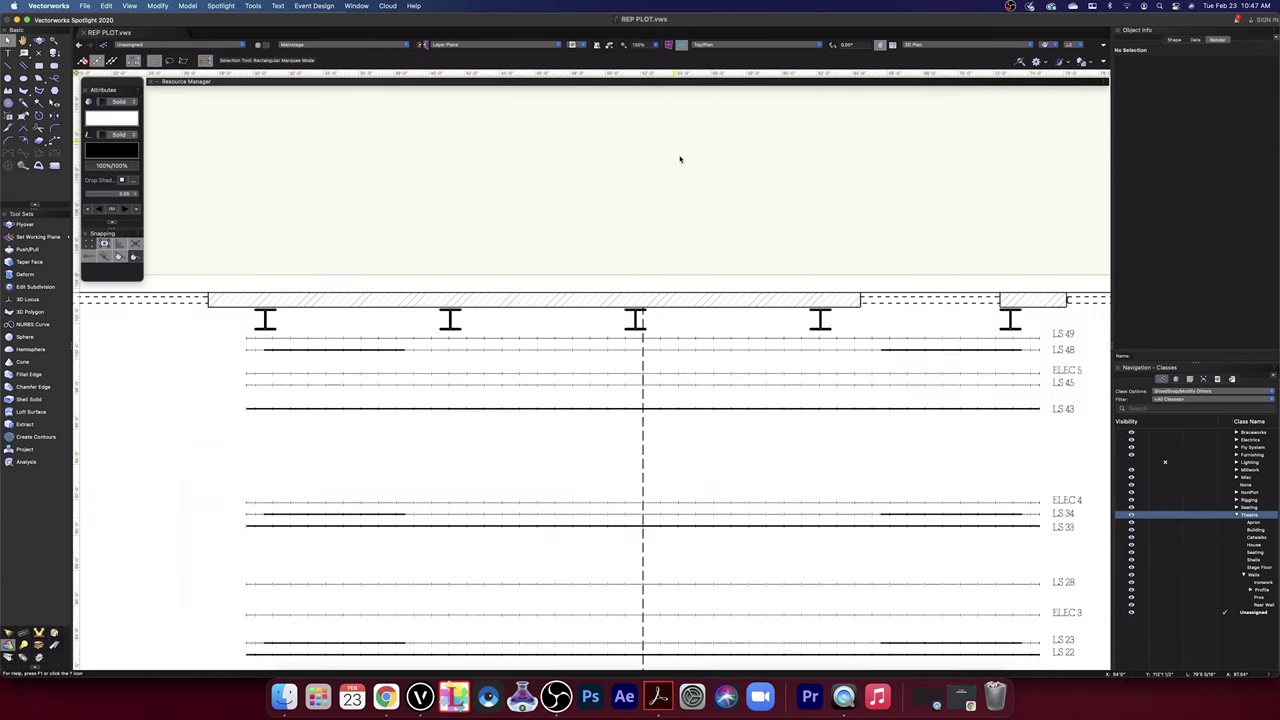
{"action": "scroll", "coordinate": [630, 268], "scroll_direction": "down", "scroll_amount": 3}
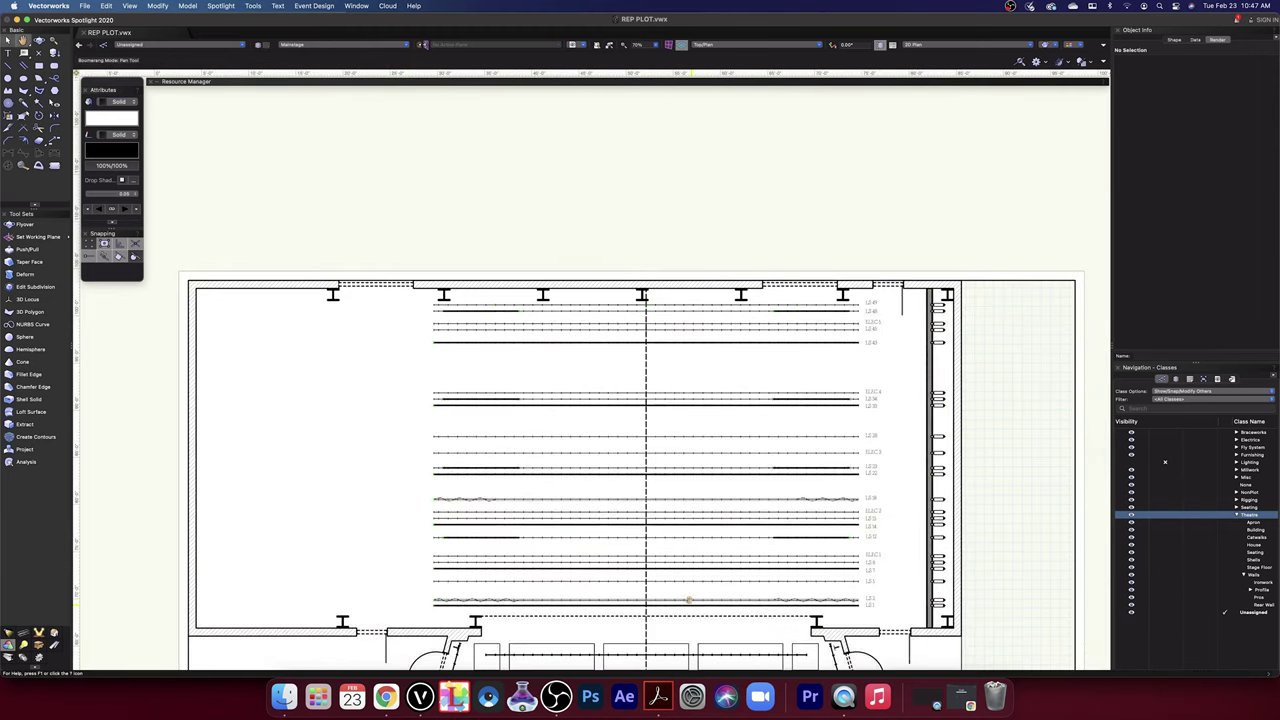
- Bring the full stage and seating into view, then zoom in on the title block
{"action": "mouse_move", "coordinate": [690, 599]}
{"action": "left_mouse_down"}
{"action": "mouse_move", "coordinate": [715, 406]}
{"action": "mouse_move", "coordinate": [700, 169]}
{"action": "left_mouse_up"}
{"action": "mouse_move", "coordinate": [682, 362]}
{"action": "left_mouse_down"}
{"action": "mouse_move", "coordinate": [677, 297]}
{"action": "mouse_move", "coordinate": [658, 450]}
{"action": "left_mouse_up"}
{"action": "scroll", "coordinate": [657, 450], "scroll_direction": "up", "scroll_amount": 3}
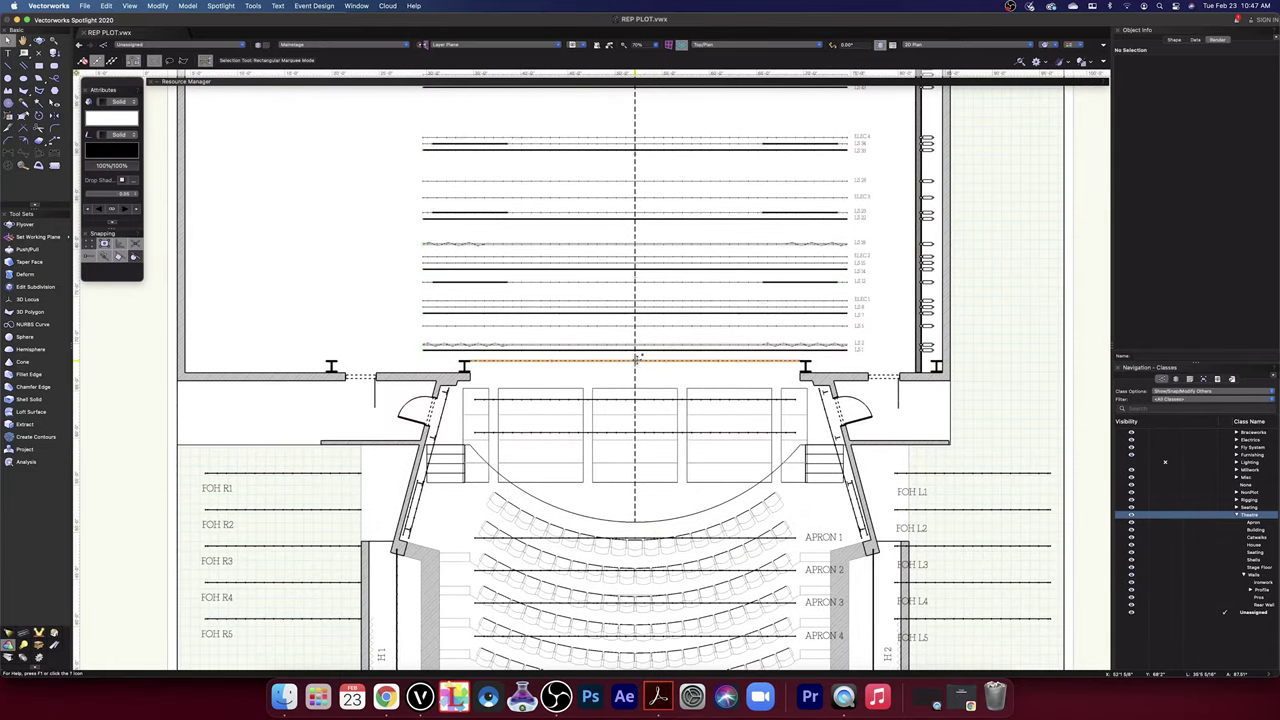
{"action": "scroll", "coordinate": [636, 356], "scroll_direction": "up", "scroll_amount": 6}
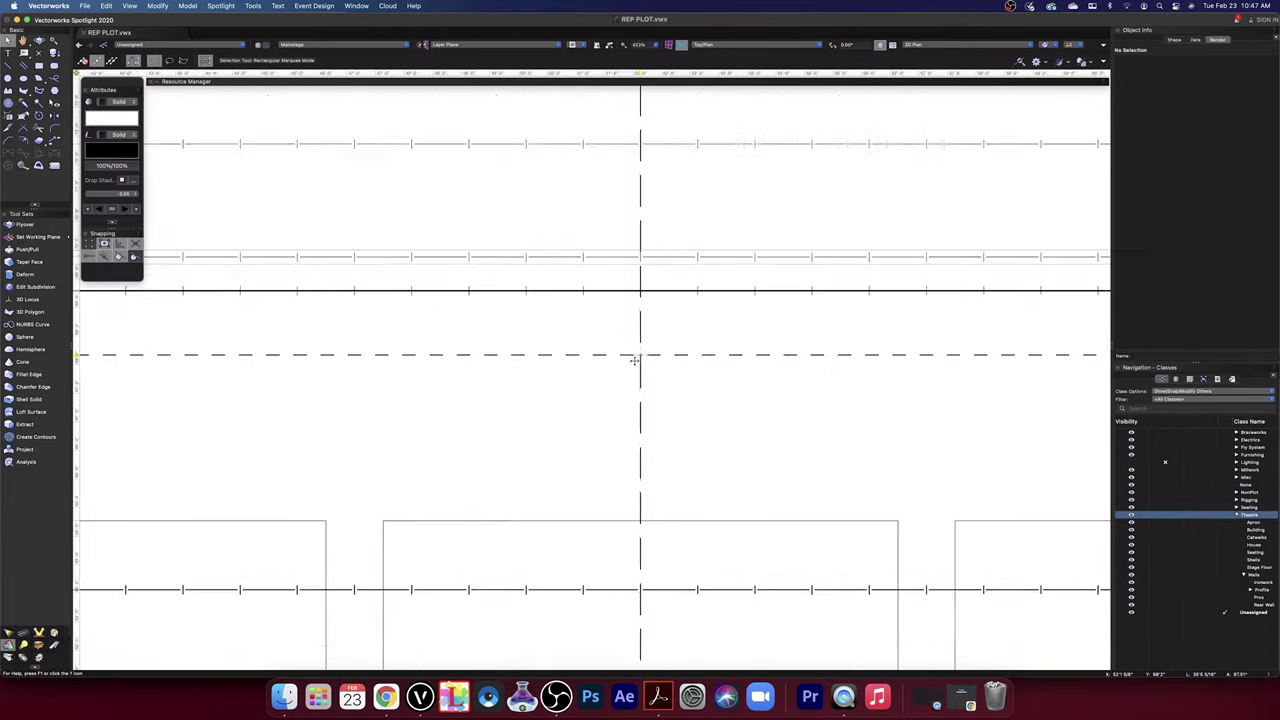
{"action": "scroll", "coordinate": [637, 357], "scroll_direction": "down", "scroll_amount": 8}
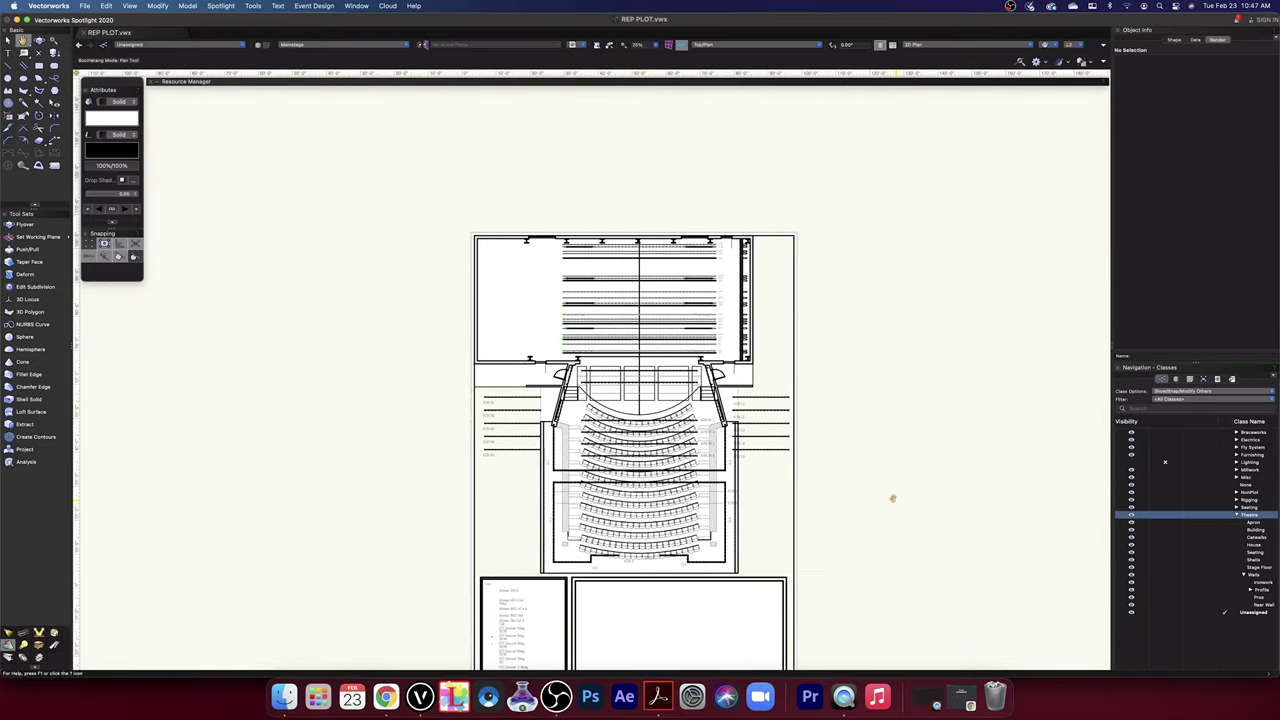
{"action": "mouse_move", "coordinate": [894, 500]}
{"action": "middle_mouse_down"}
{"action": "mouse_move", "coordinate": [890, 370]}
{"action": "mouse_move", "coordinate": [891, 397]}
{"action": "mouse_move", "coordinate": [934, 394]}
{"action": "middle_mouse_up"}
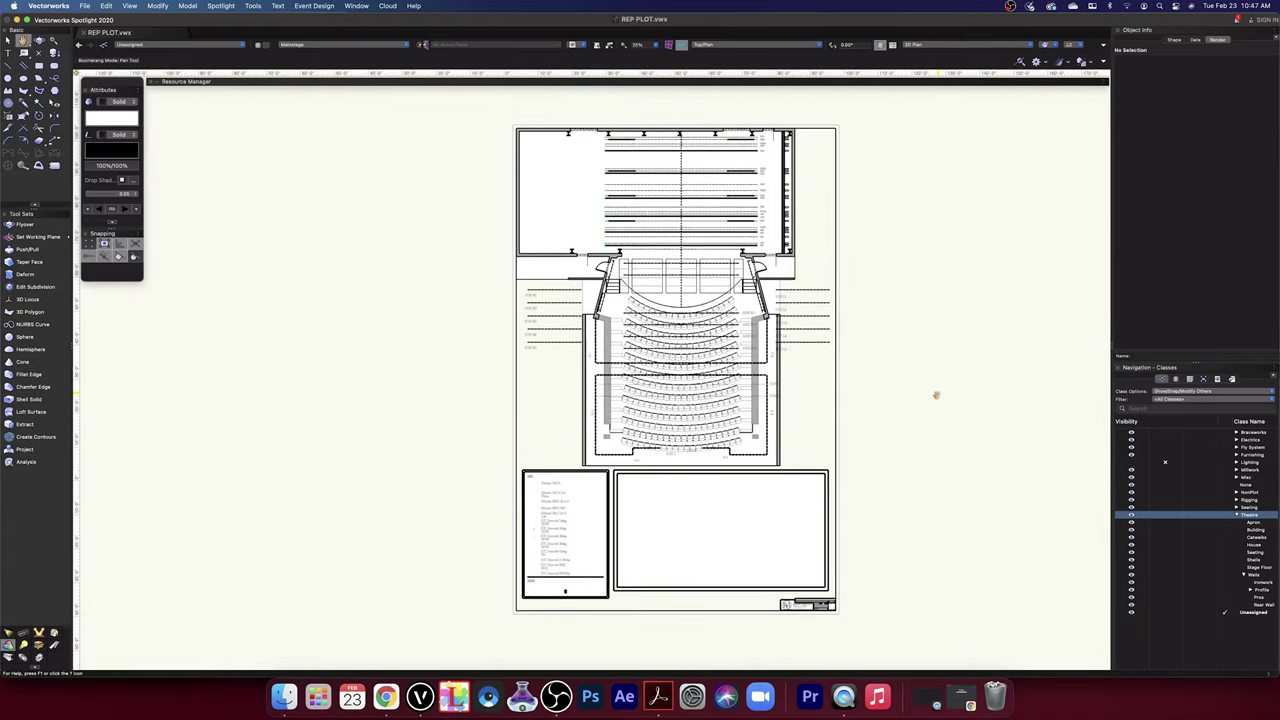
{"action": "scroll", "coordinate": [813, 609], "scroll_direction": "up", "scroll_amount": 10}
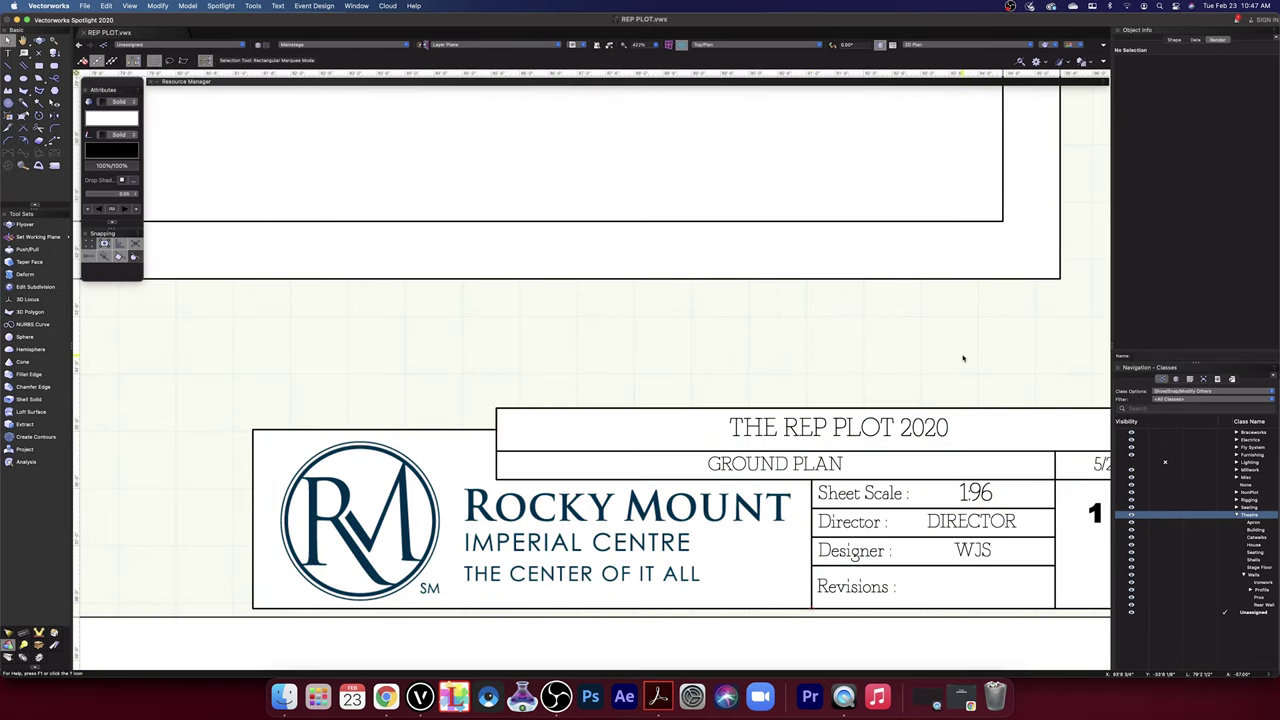
- In Title Block Manager's Project Data, trim the project name's last digit and suppress the all-title-blocks warning
{"action": "double_click", "coordinate": [938, 428]}
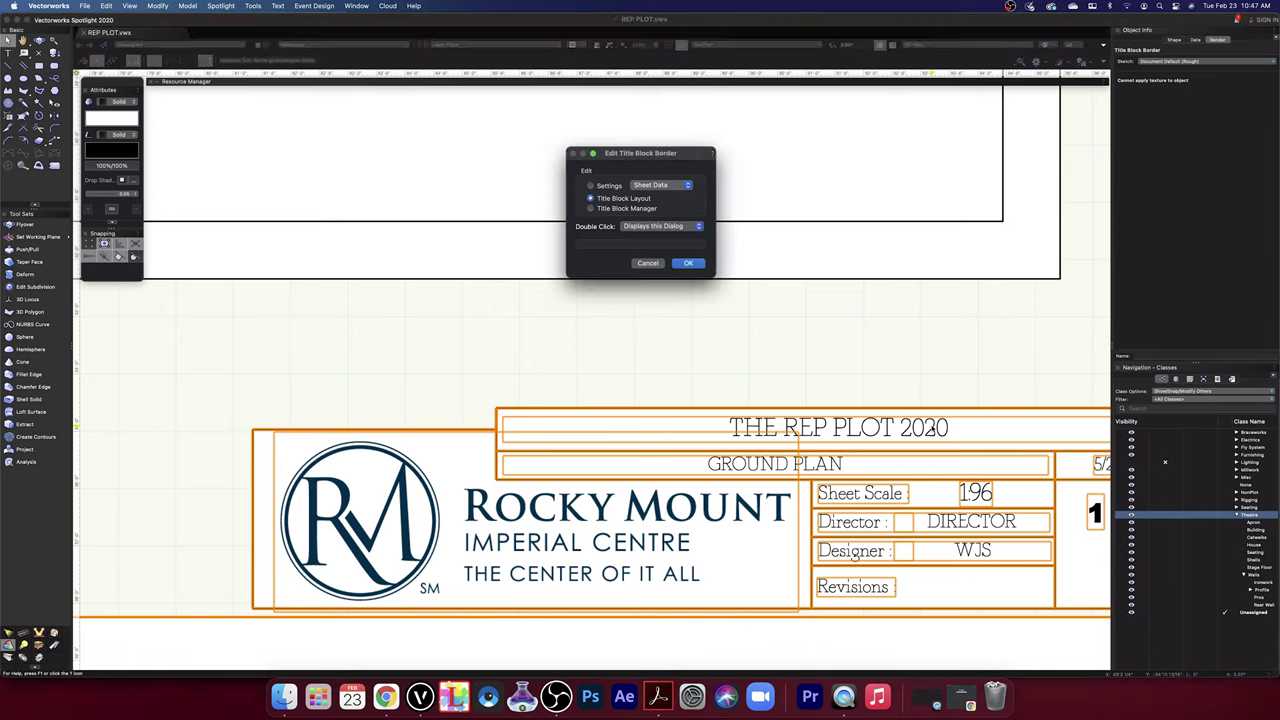
{"action": "left_click", "coordinate": [593, 208]}
{"action": "left_click", "coordinate": [689, 263]}
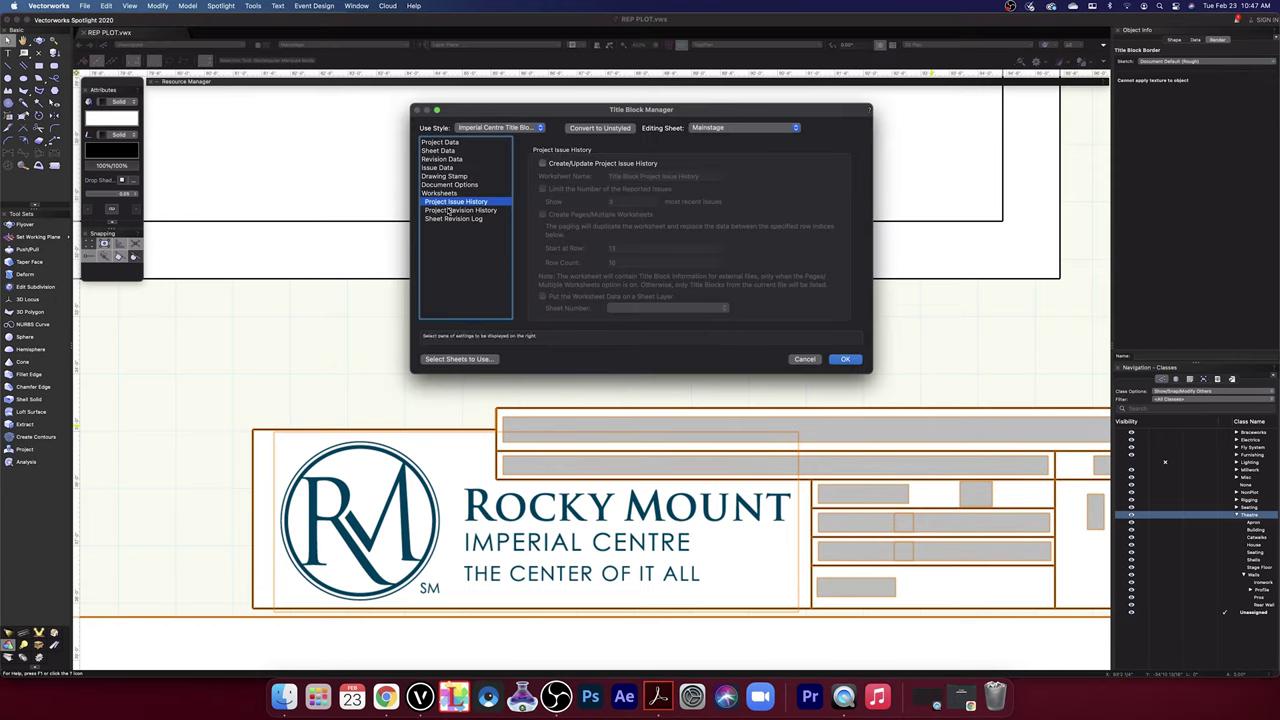
{"action": "left_click", "coordinate": [444, 177]}
{"action": "left_click", "coordinate": [442, 160]}
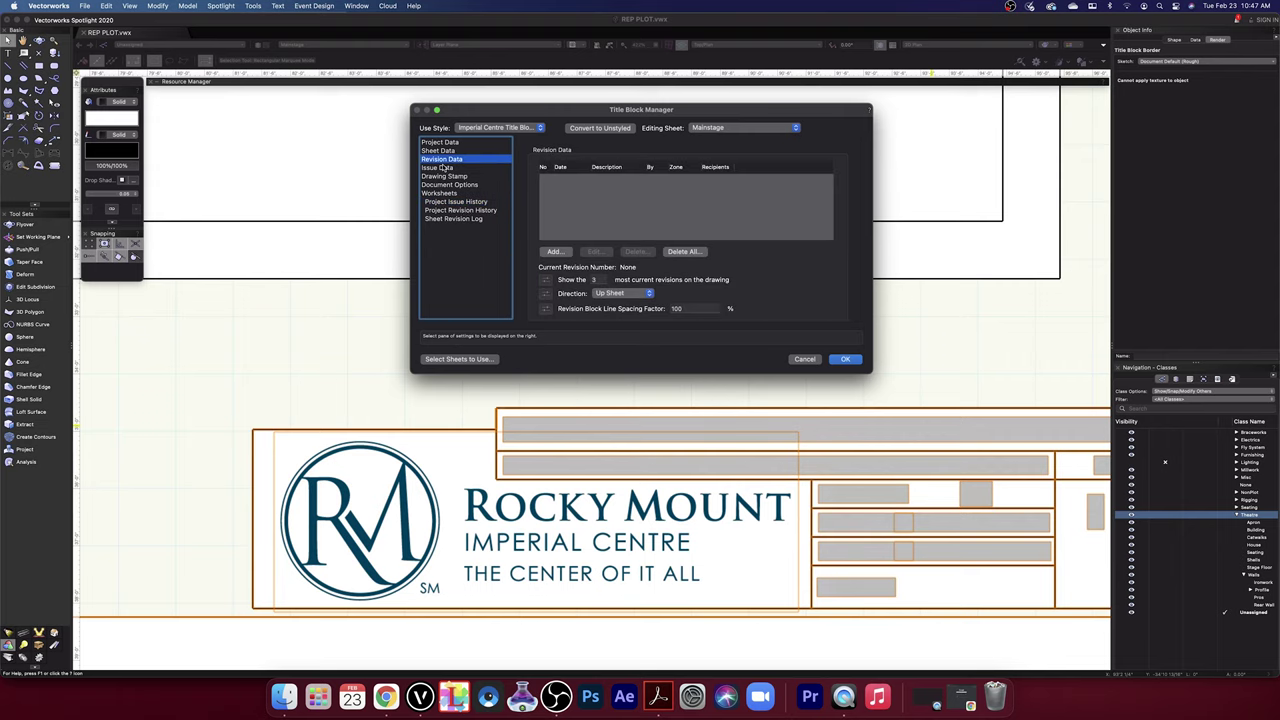
{"action": "left_click", "coordinate": [438, 142]}
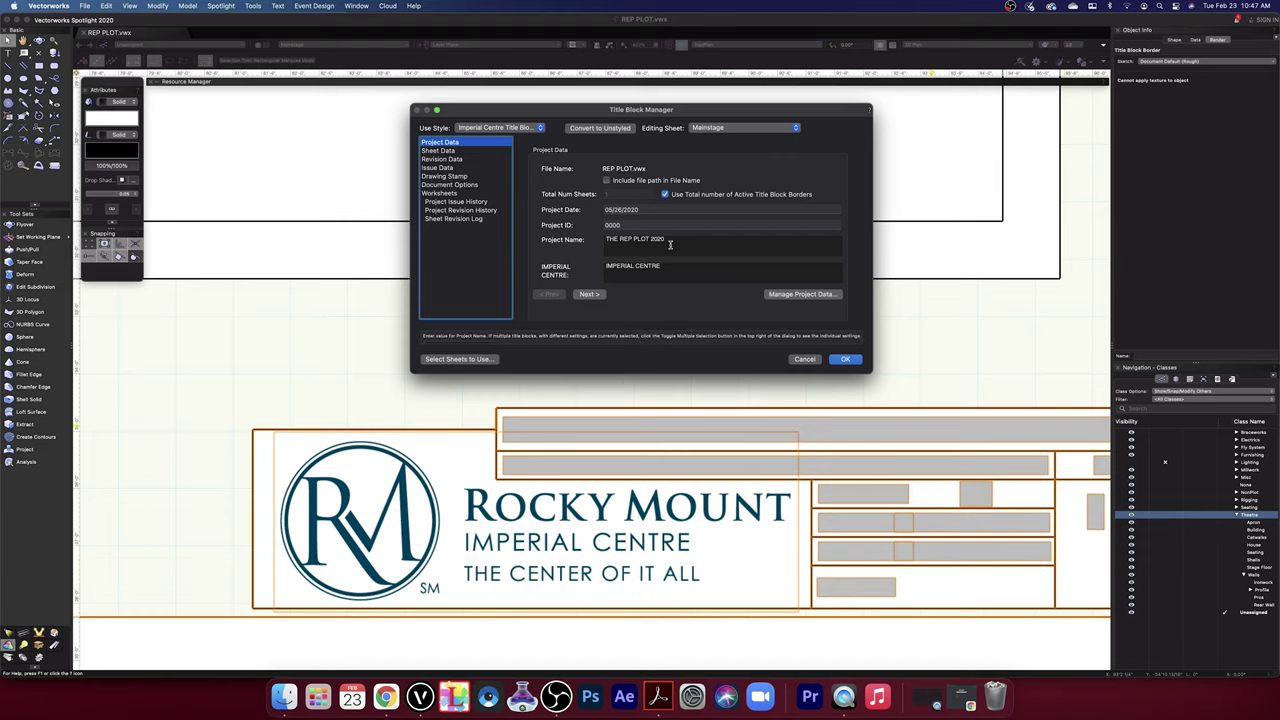
{"action": "left_click", "coordinate": [706, 241]}
{"action": "key", "text": "Return"}
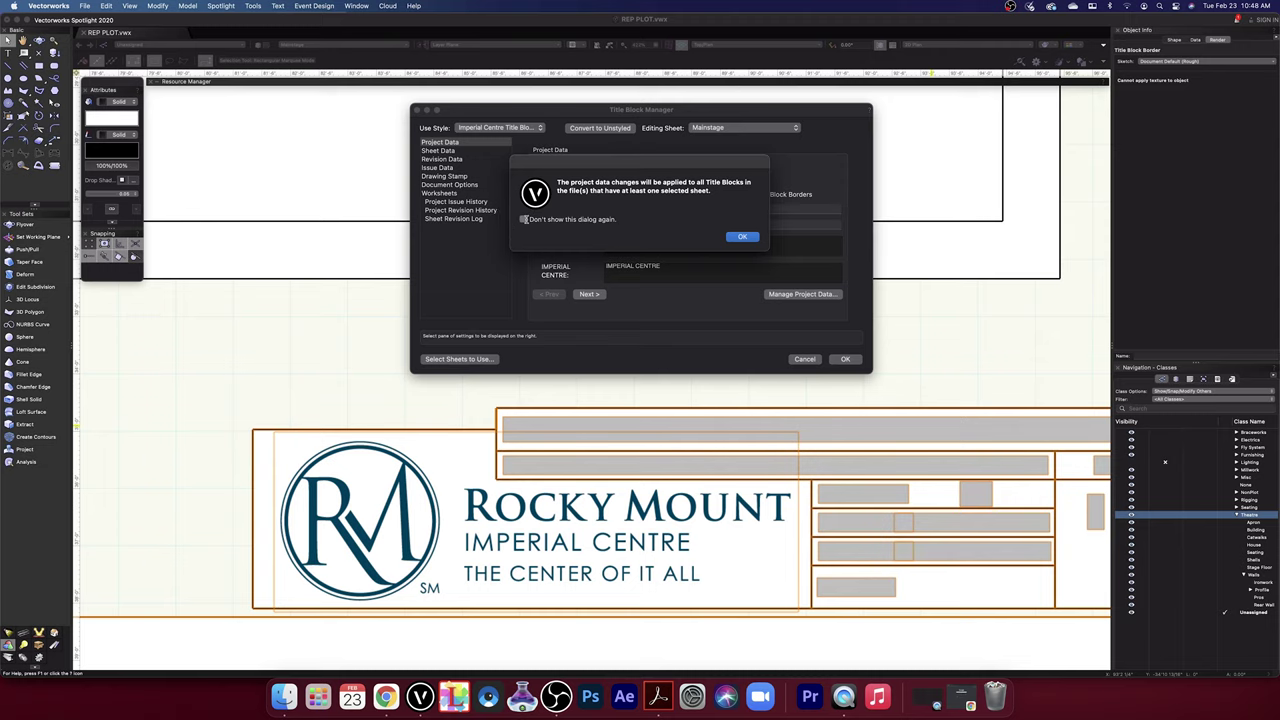
{"action": "left_click", "coordinate": [523, 219]}
{"action": "key", "text": "Return"}
{"action": "left_click", "coordinate": [846, 360]}
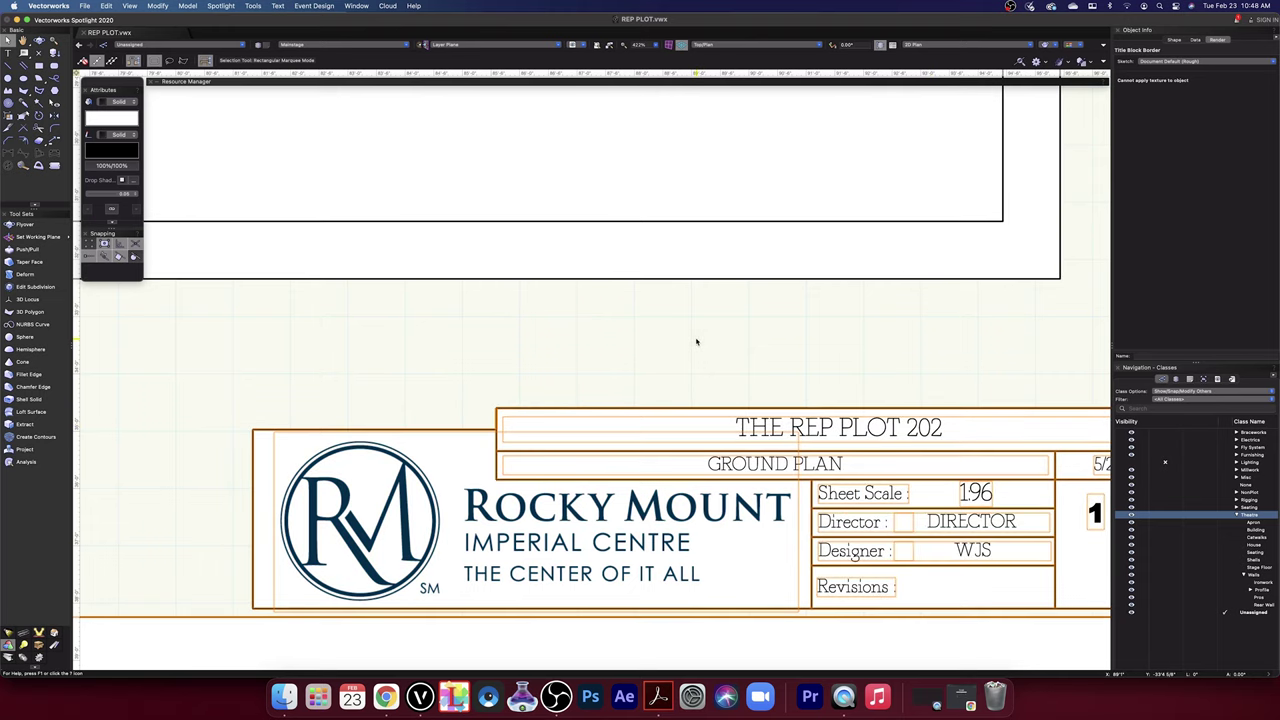
- Reopen Title Block Manager and complete the project name as 'THE REP PLOT 2021'
{"action": "double_click", "coordinate": [932, 433]}
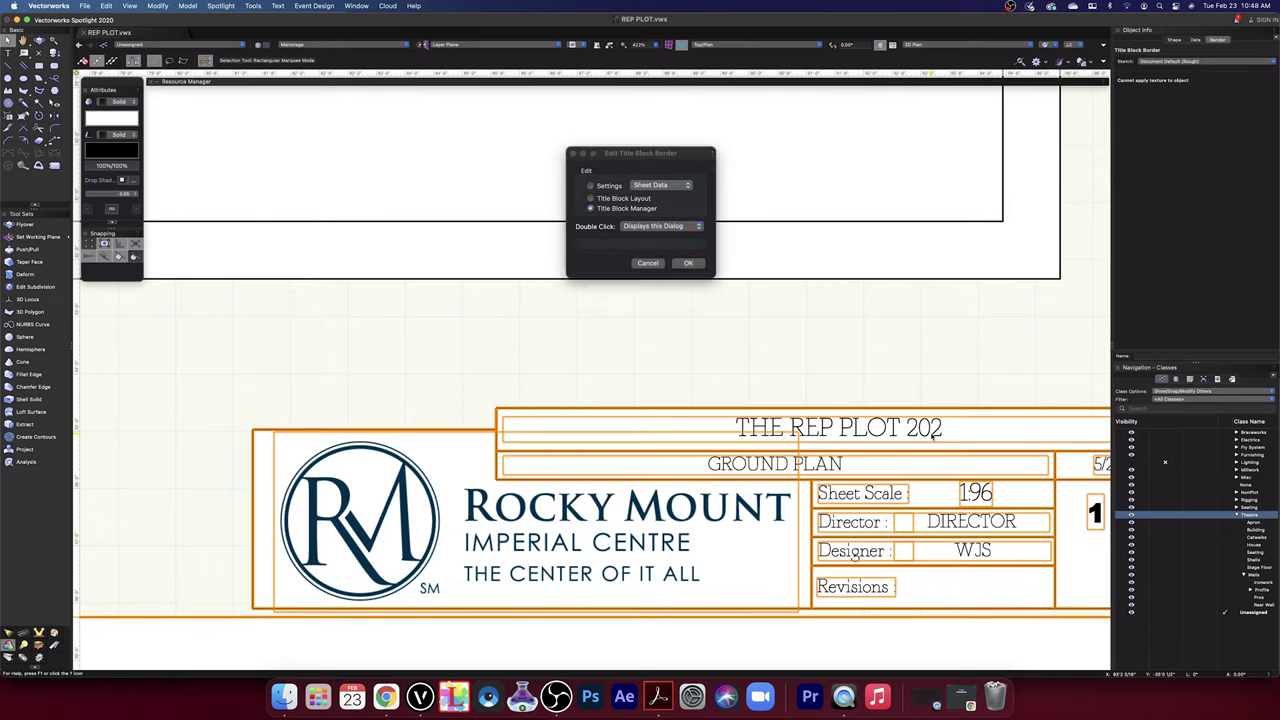
{"action": "left_click", "coordinate": [694, 265]}
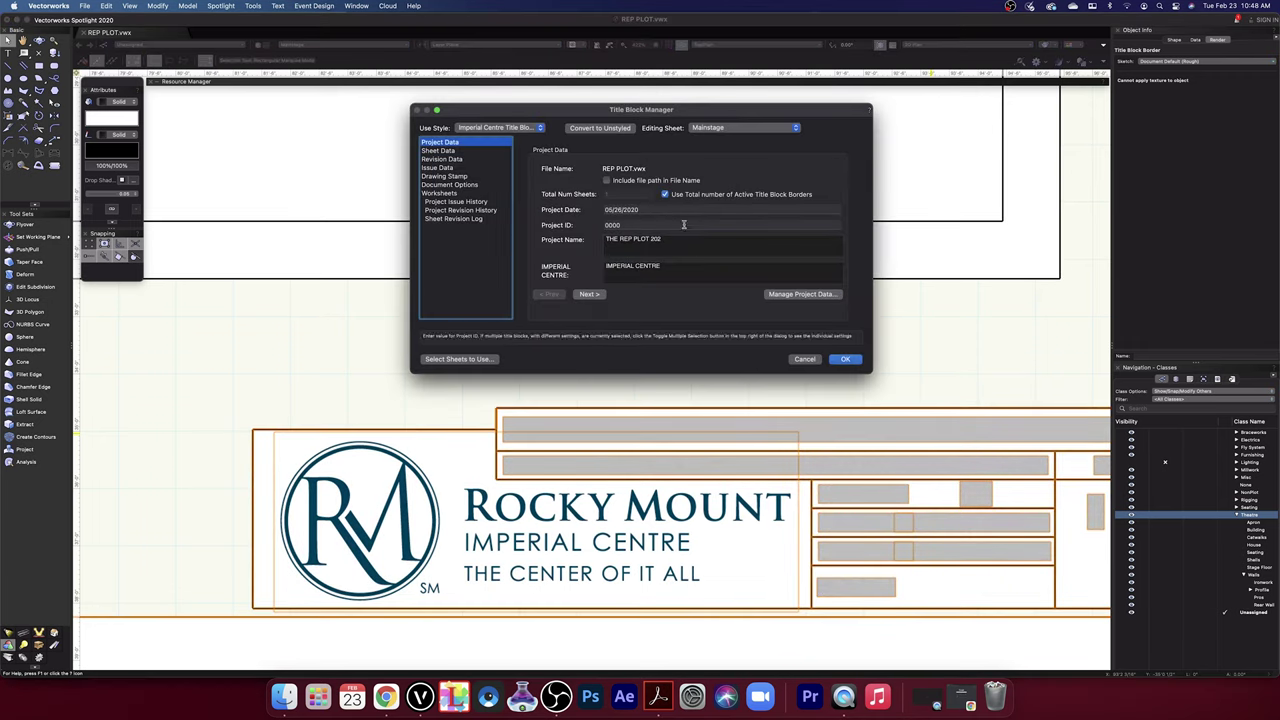
{"action": "left_click", "coordinate": [683, 241]}
{"action": "type", "text": "1"}
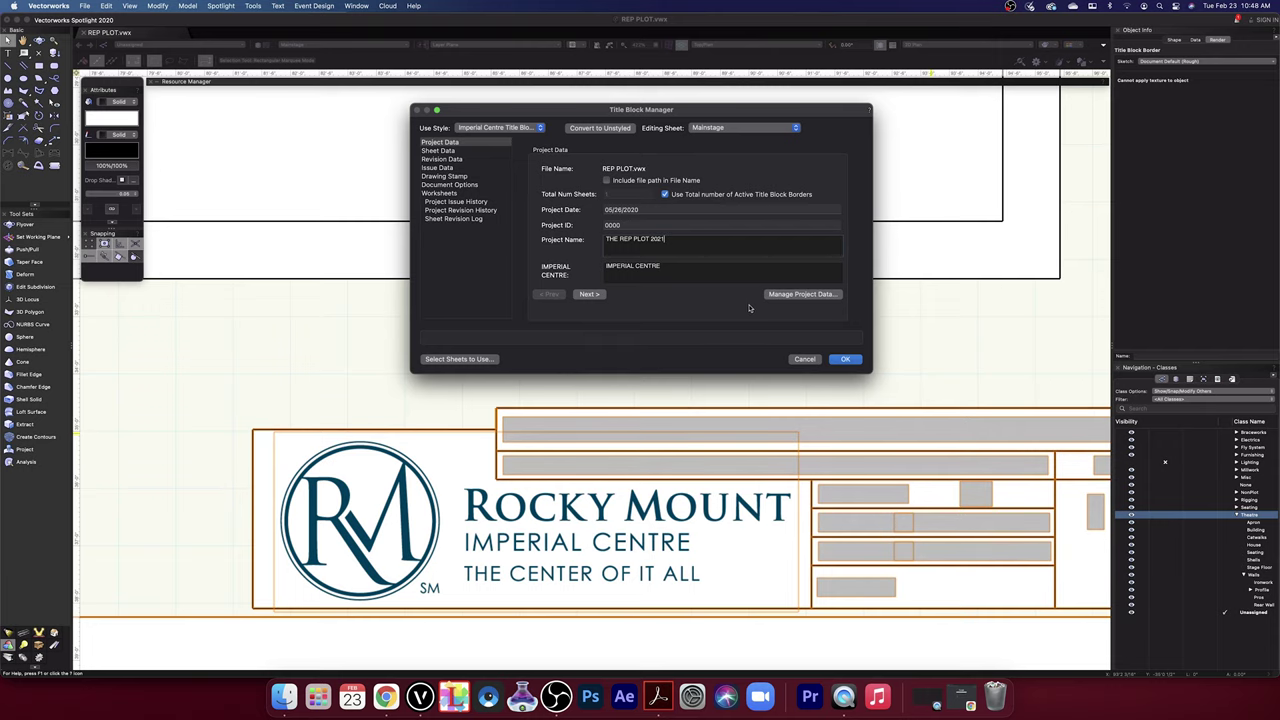
{"action": "left_click", "coordinate": [843, 360]}
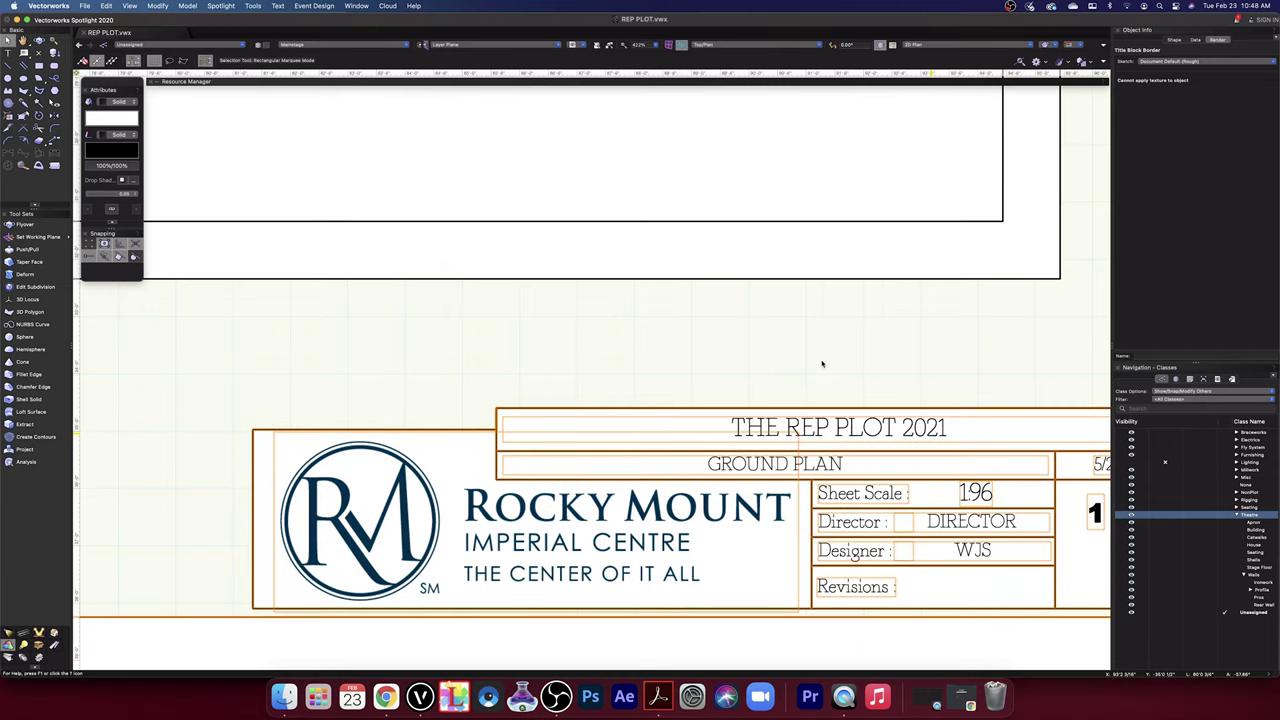
{"action": "scroll", "coordinate": [743, 352], "scroll_direction": "down", "scroll_amount": 5}
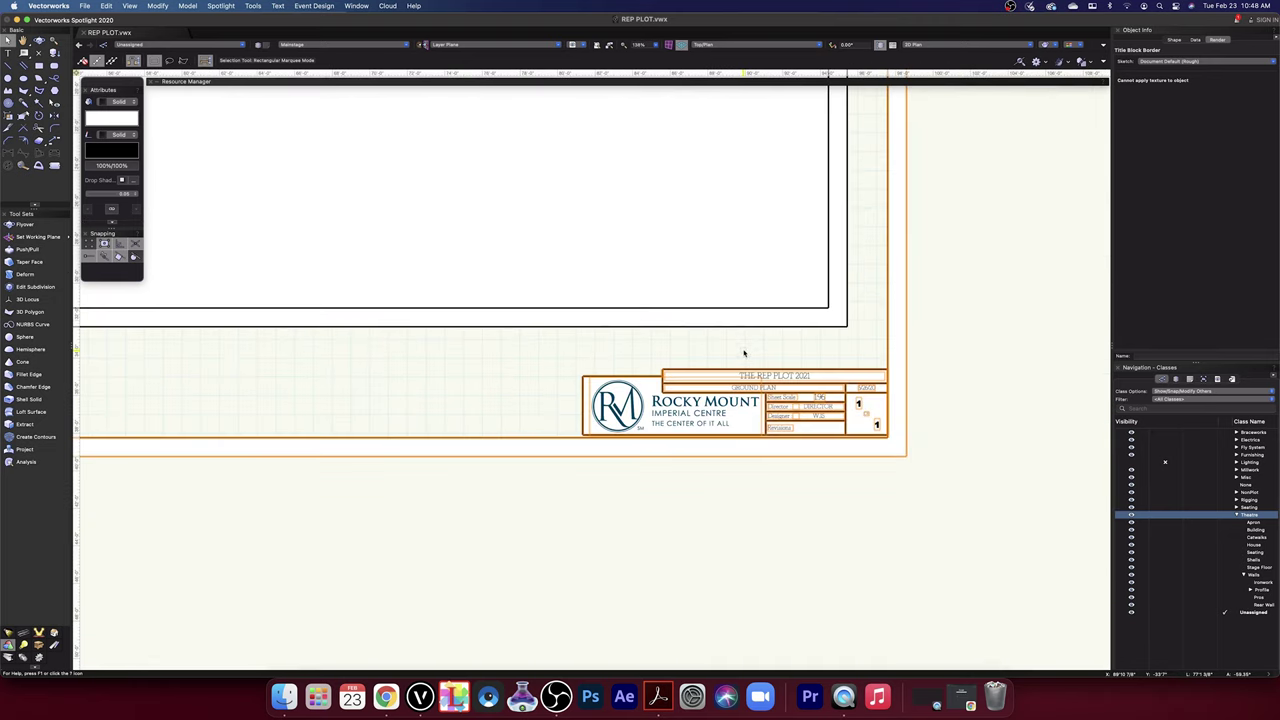
{"action": "scroll", "coordinate": [491, 350], "scroll_direction": "down", "scroll_amount": 3}
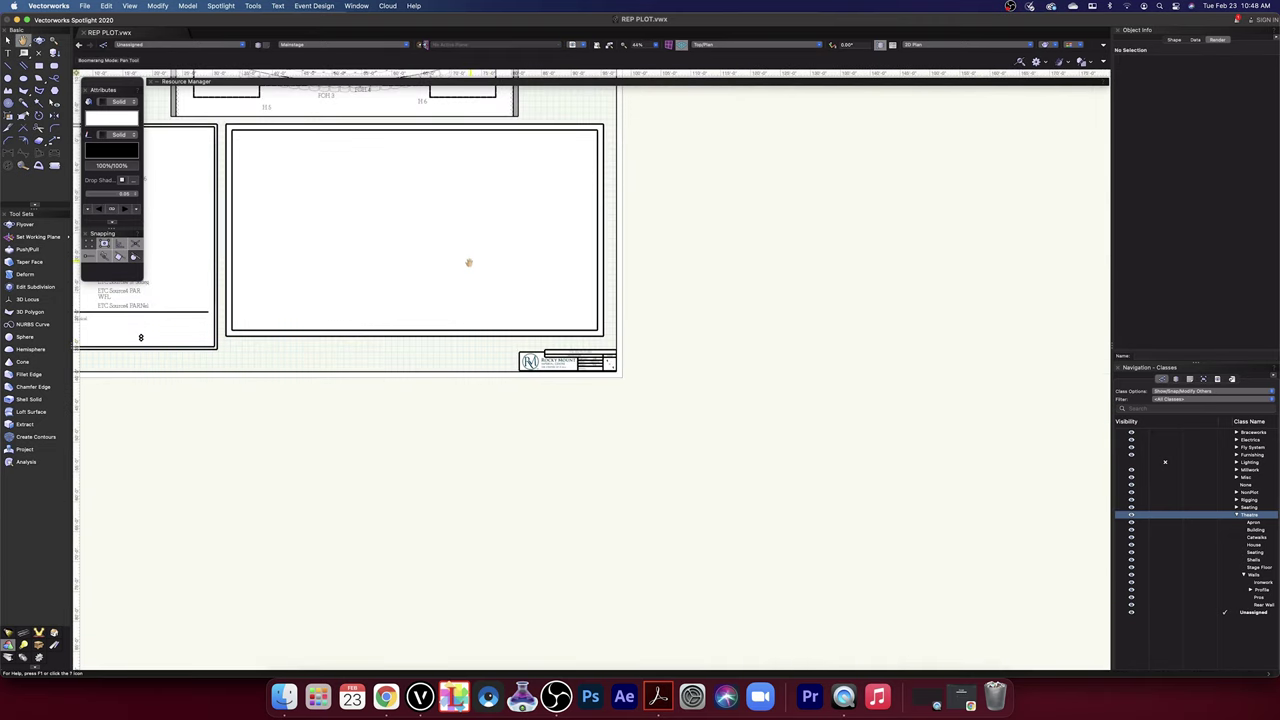
{"action": "middle_click_drag", "start_coordinate": [469, 263], "coordinate": [934, 676]}
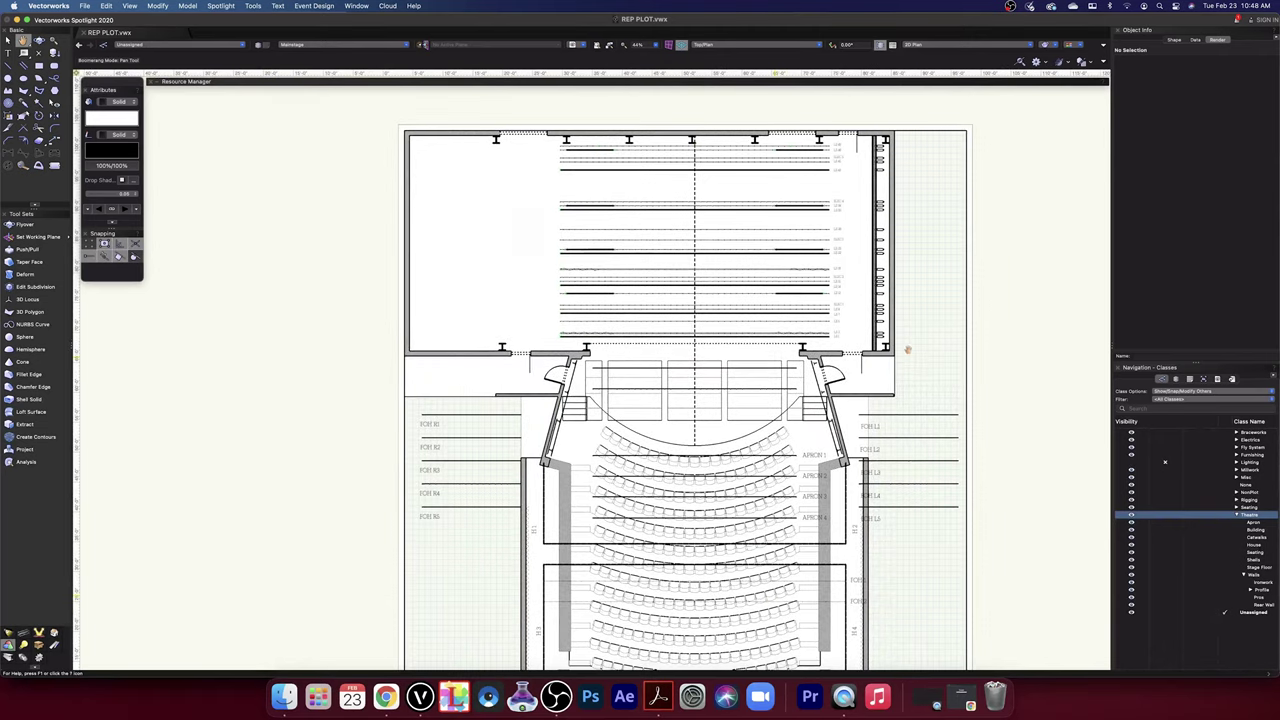
{"action": "left_click_drag", "start_coordinate": [914, 366], "coordinate": [823, 277]}
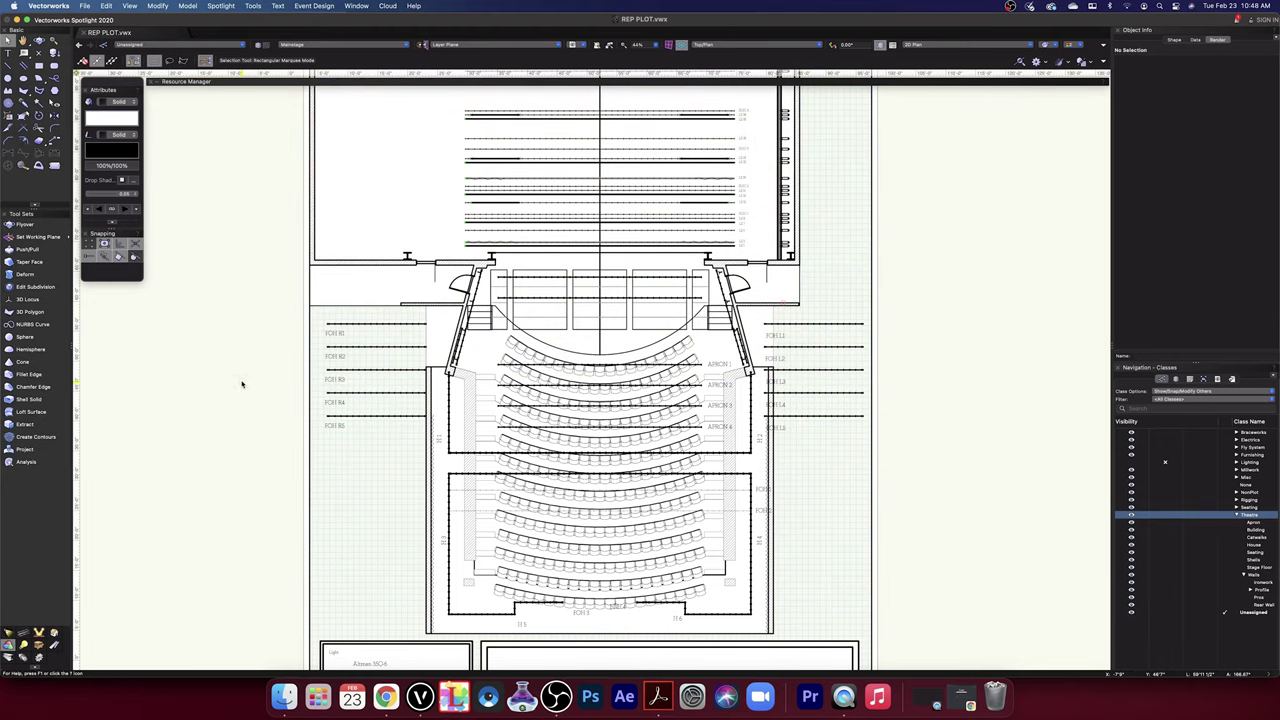
{"action": "left_click_drag", "start_coordinate": [246, 374], "coordinate": [340, 419]}
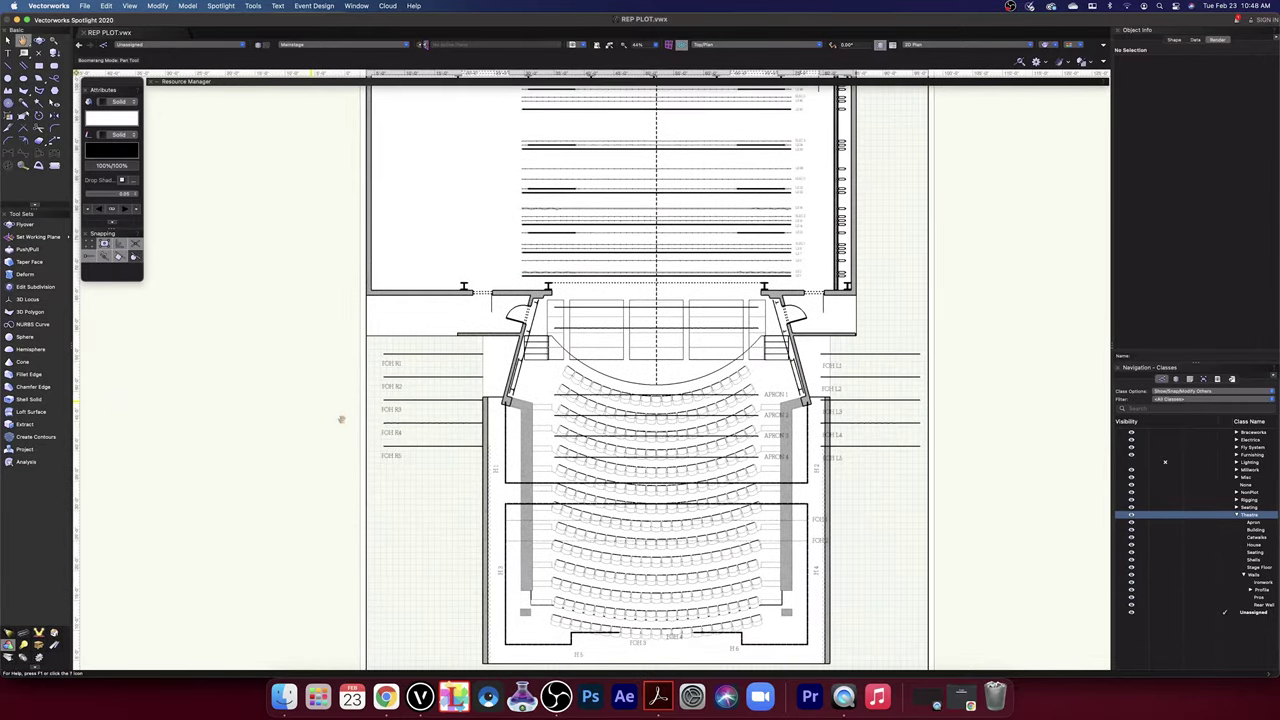
{"action": "left_click", "coordinate": [1239, 517]}
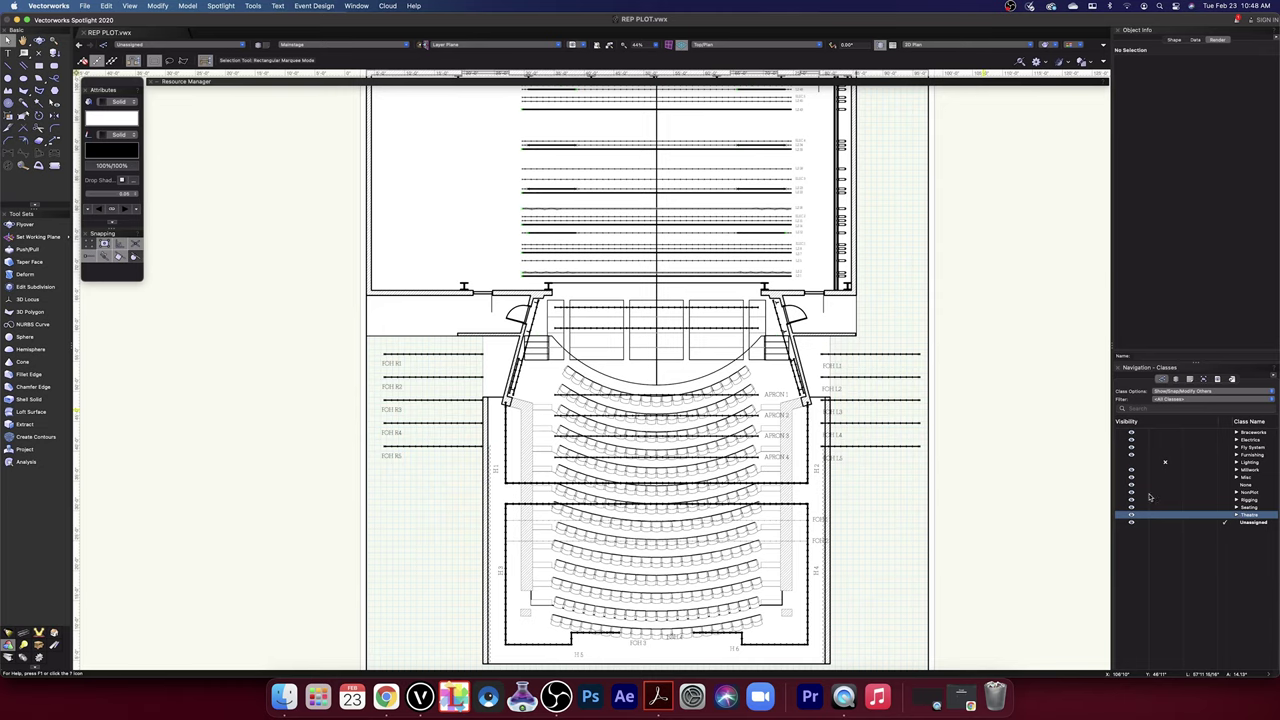
{"action": "left_click_drag", "start_coordinate": [1054, 374], "coordinate": [1028, 376]}
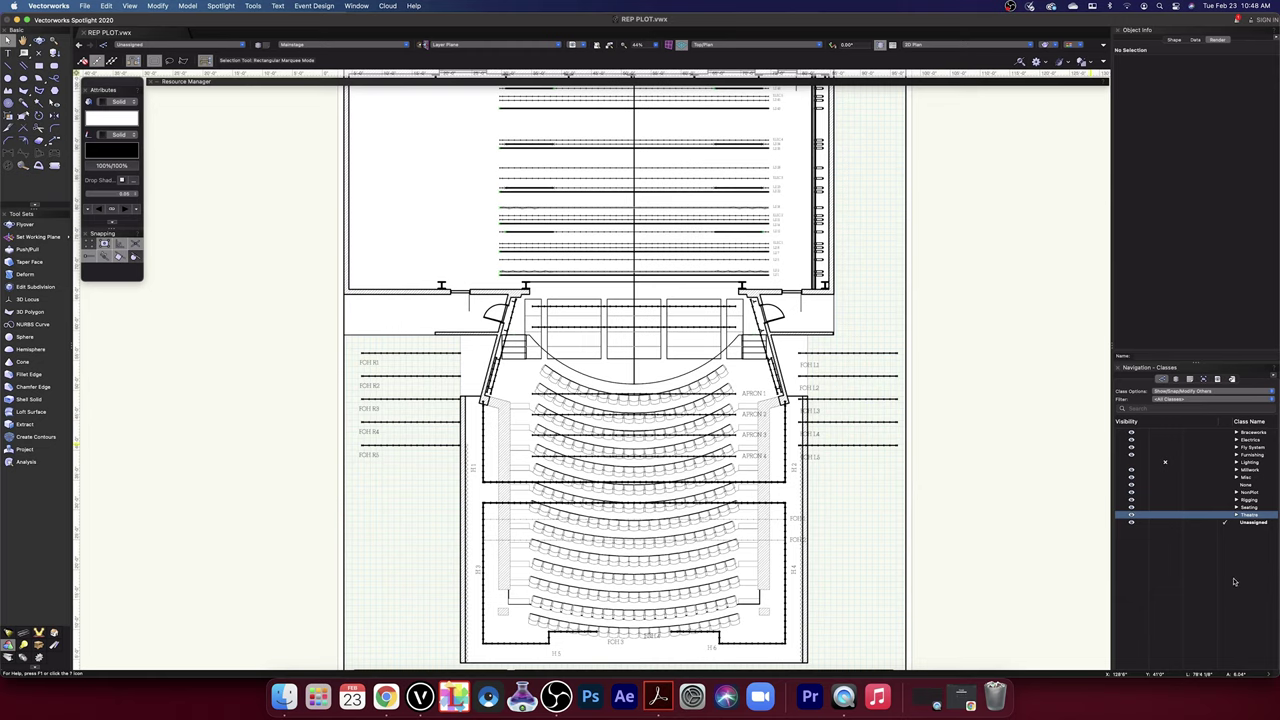
{"action": "left_click", "coordinate": [1238, 515]}
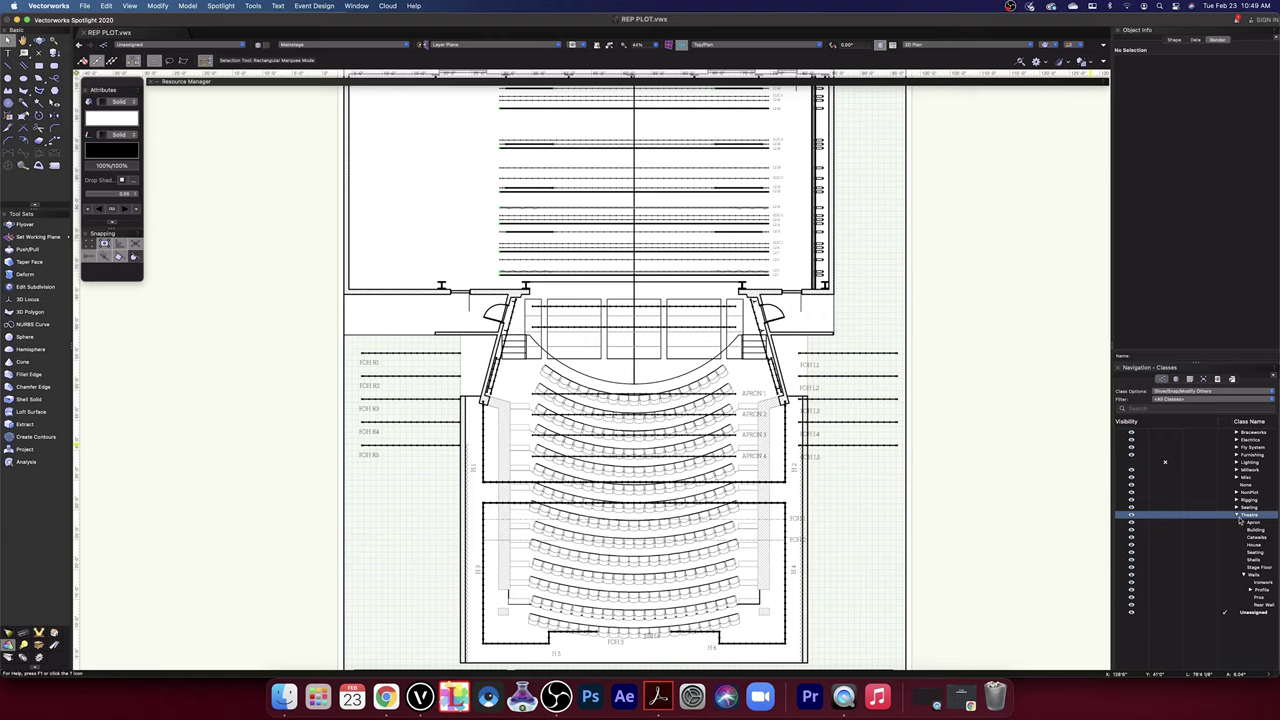
{"action": "left_click", "coordinate": [1238, 516]}
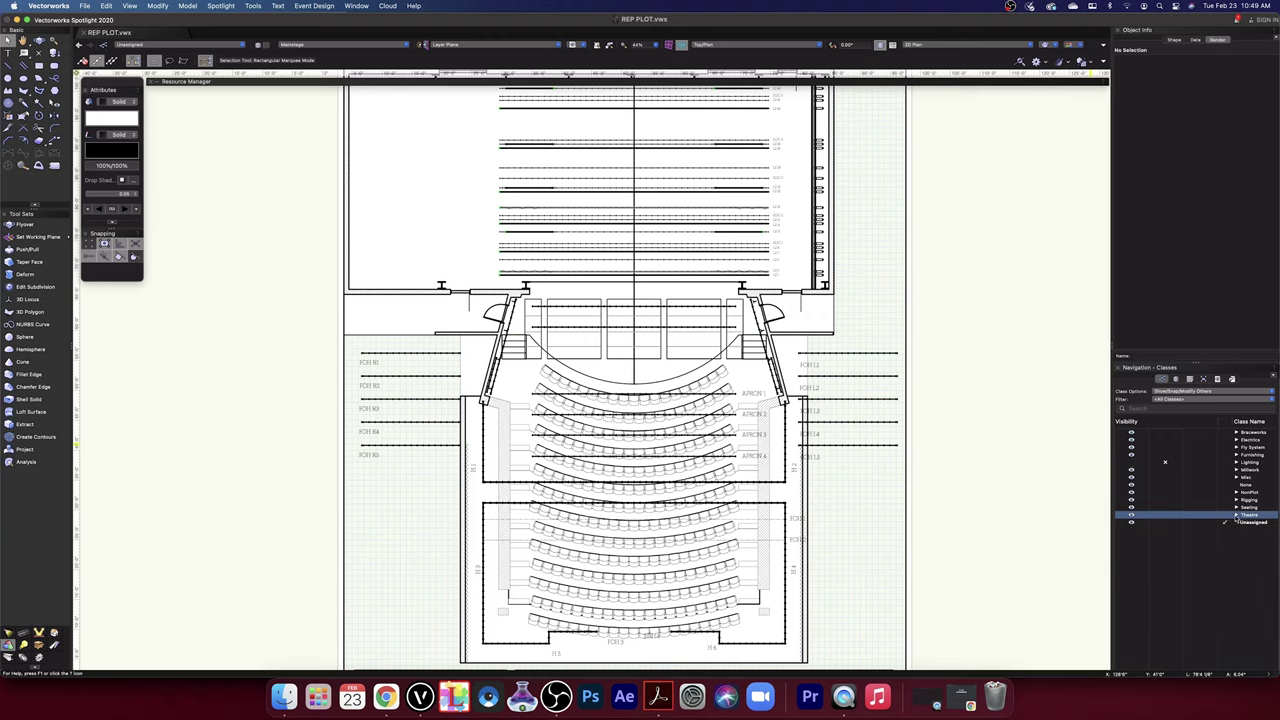
- Create the House-Building and House-Seating classes in the class list
{"action": "right_click", "coordinate": [1259, 591]}
{"action": "left_click", "coordinate": [1231, 656]}
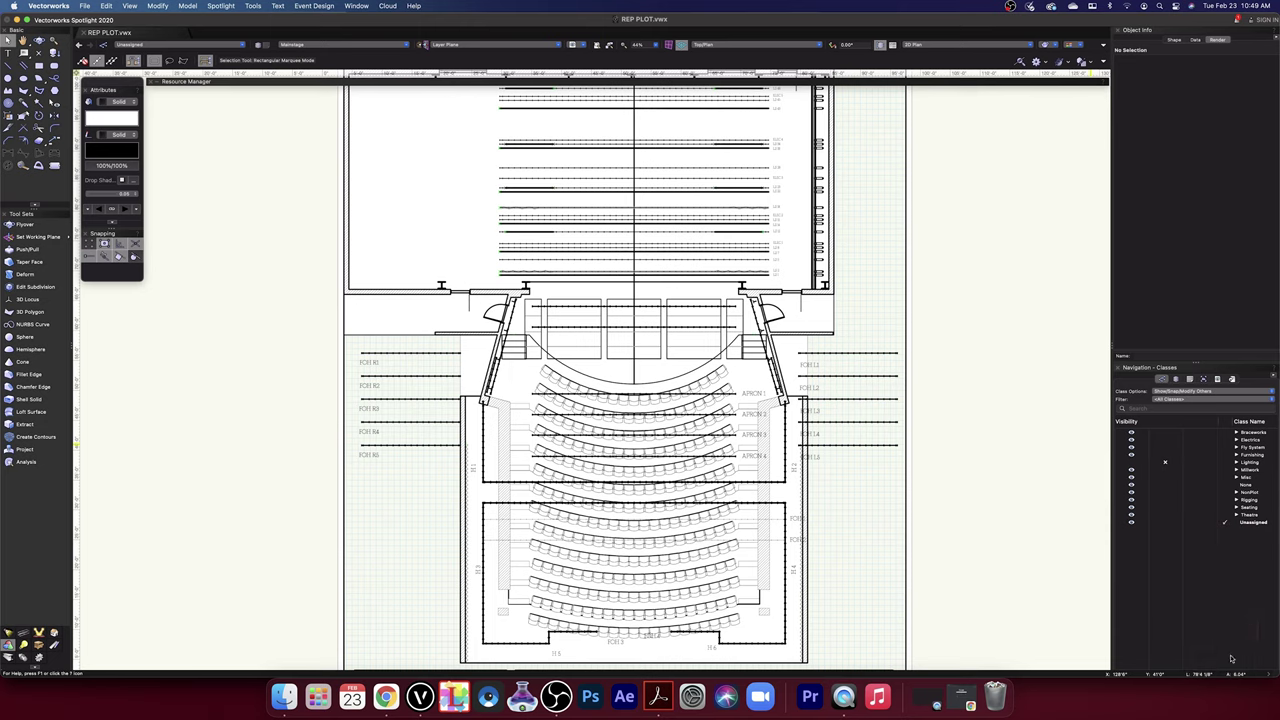
{"action": "type", "text": "H"}
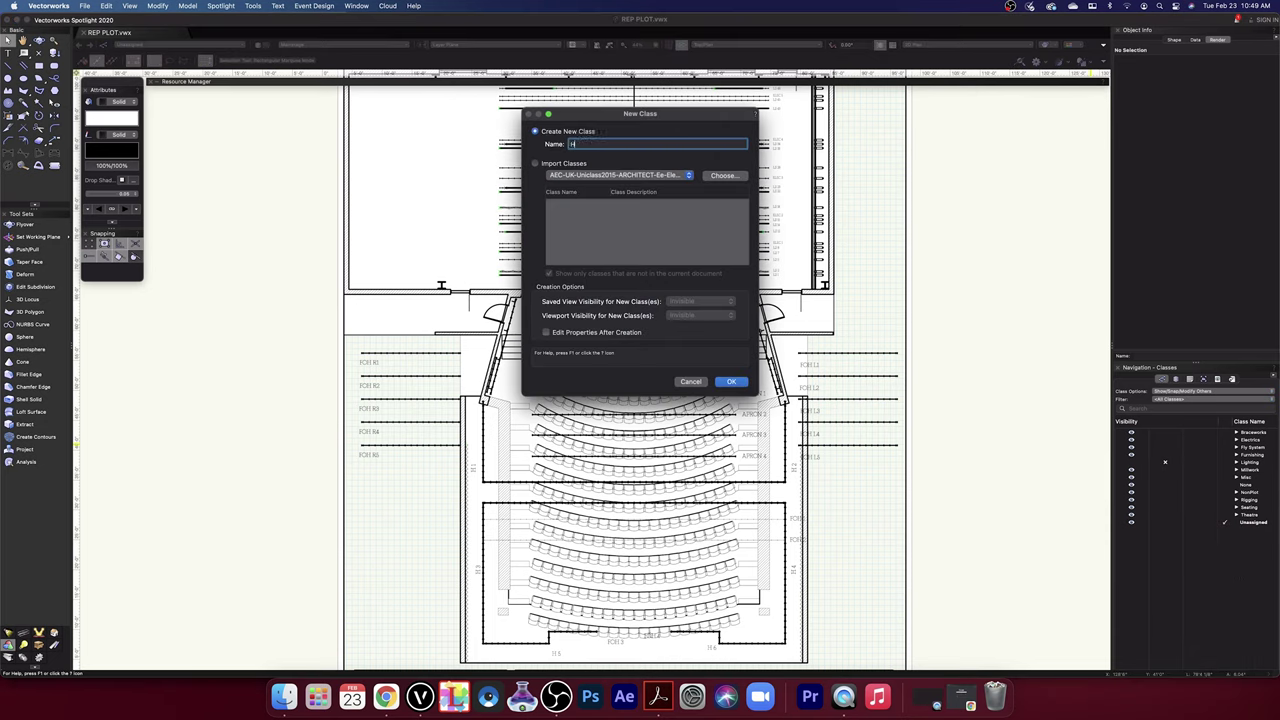
{"action": "type", "text": "ouse"}
{"action": "type", "text": "-Building"}
{"action": "left_click", "coordinate": [731, 382]}
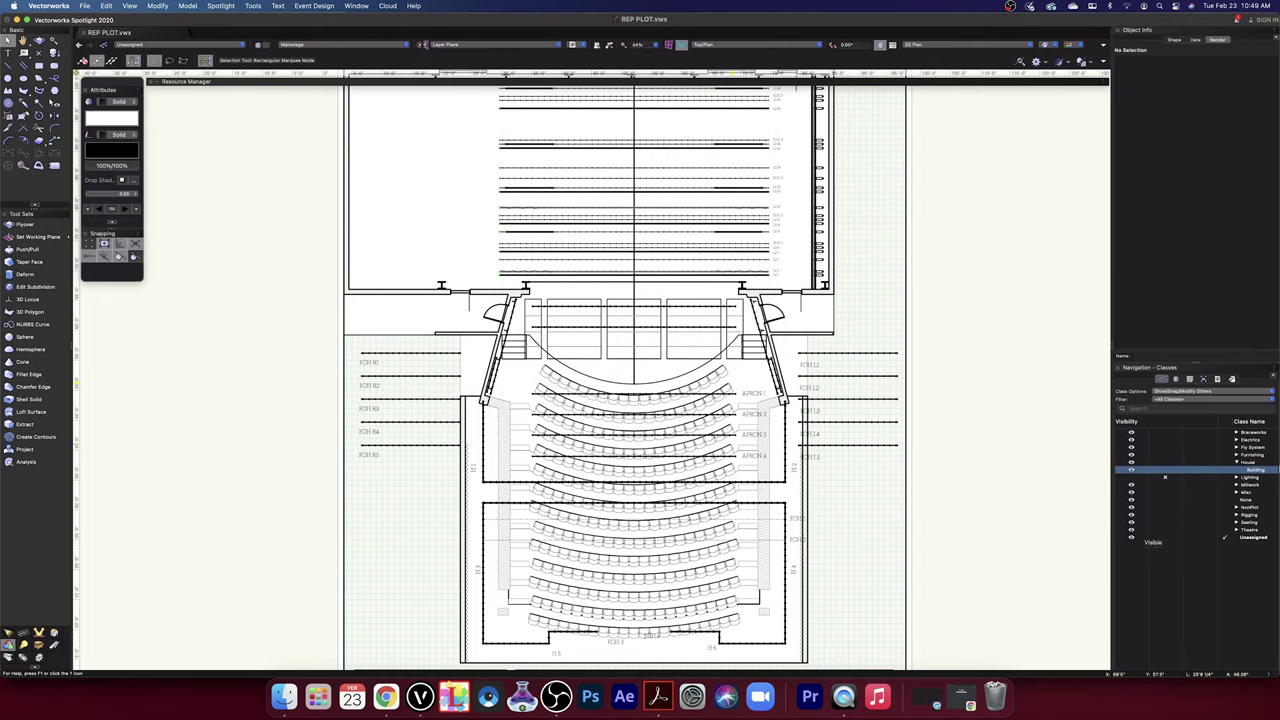
{"action": "right_click", "coordinate": [1254, 466]}
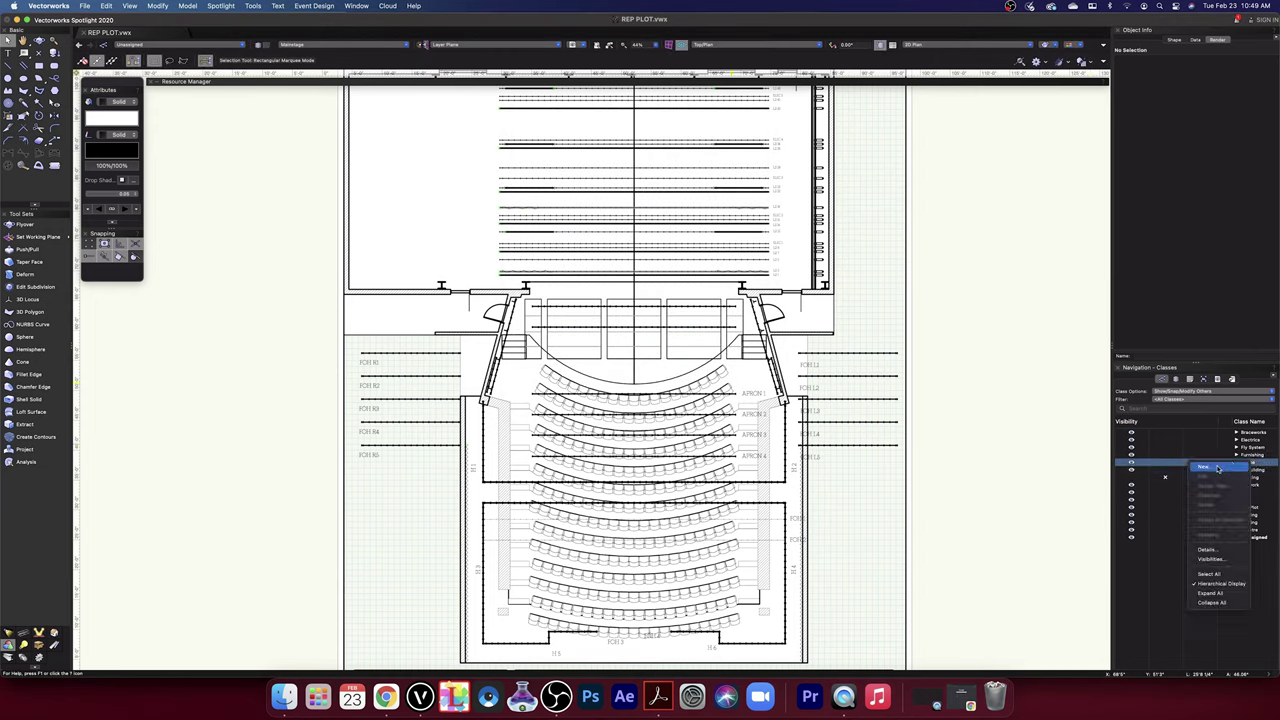
{"action": "left_click", "coordinate": [1207, 467]}
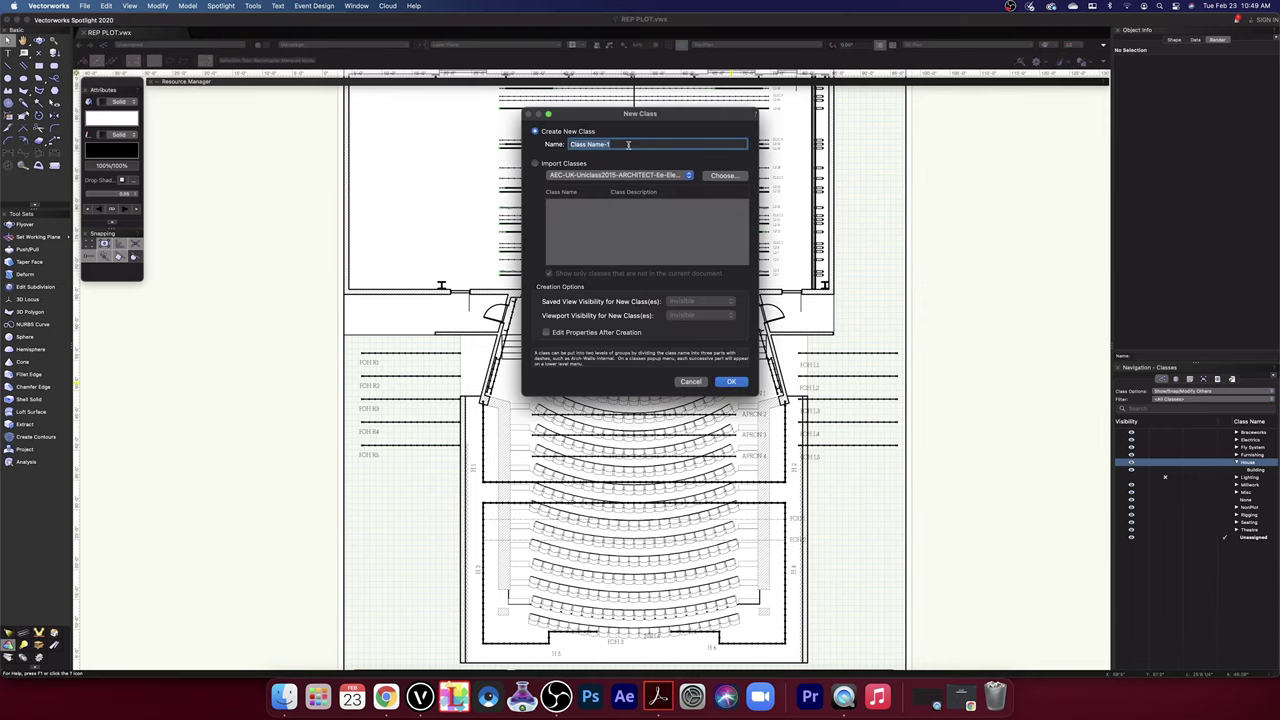
{"action": "type", "text": "House-Seating"}
{"action": "left_click", "coordinate": [731, 381]}
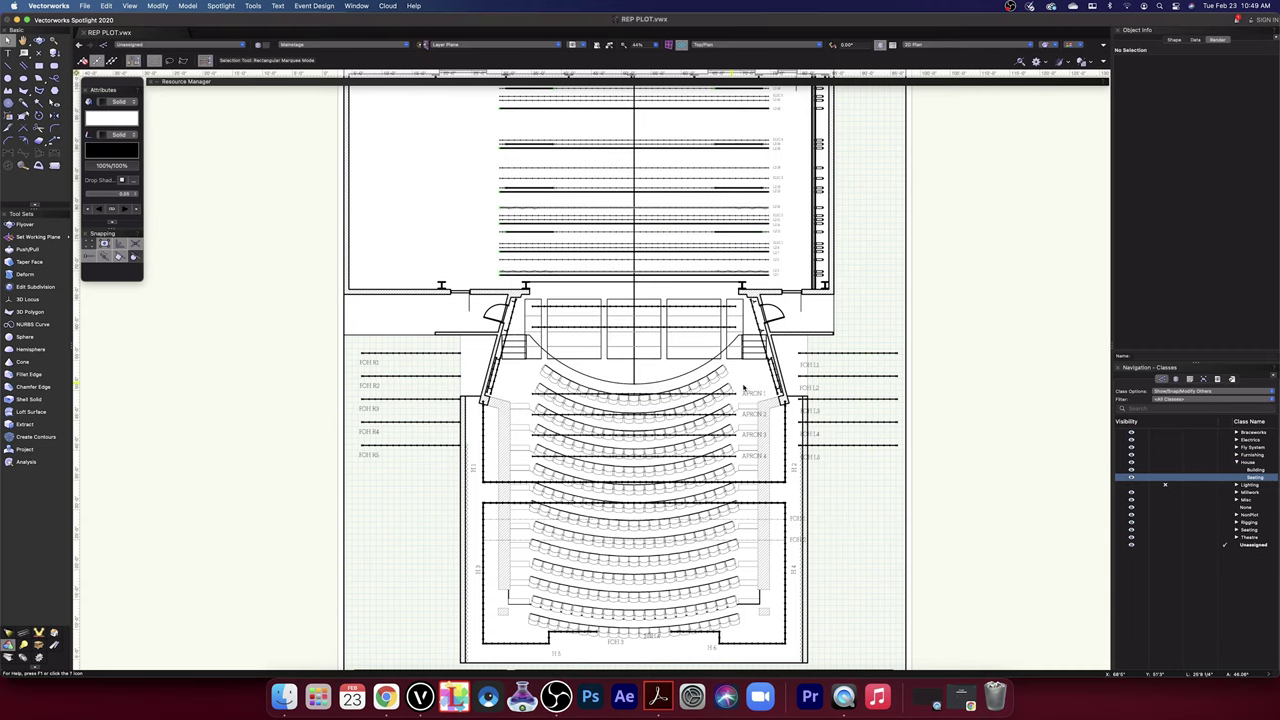
- Create the House-Panels class and a separate House Curtains class
{"action": "right_click", "coordinate": [1250, 464]}
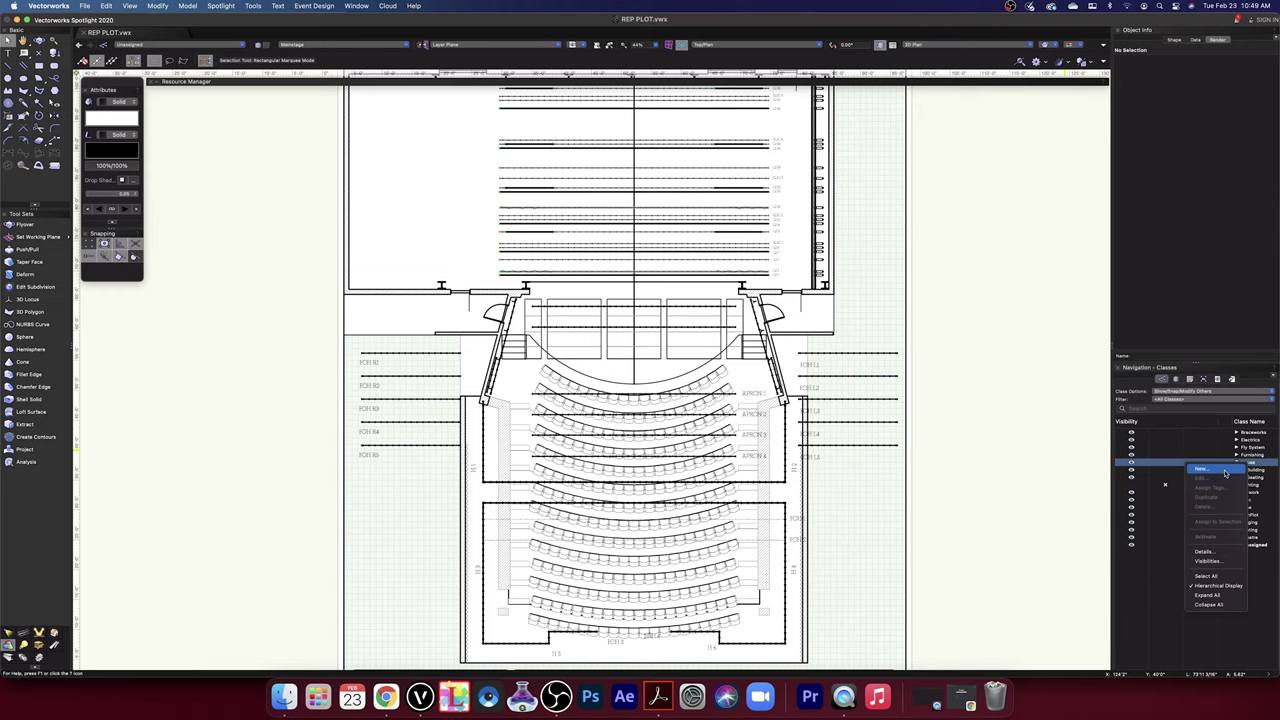
{"action": "left_click", "coordinate": [1225, 473]}
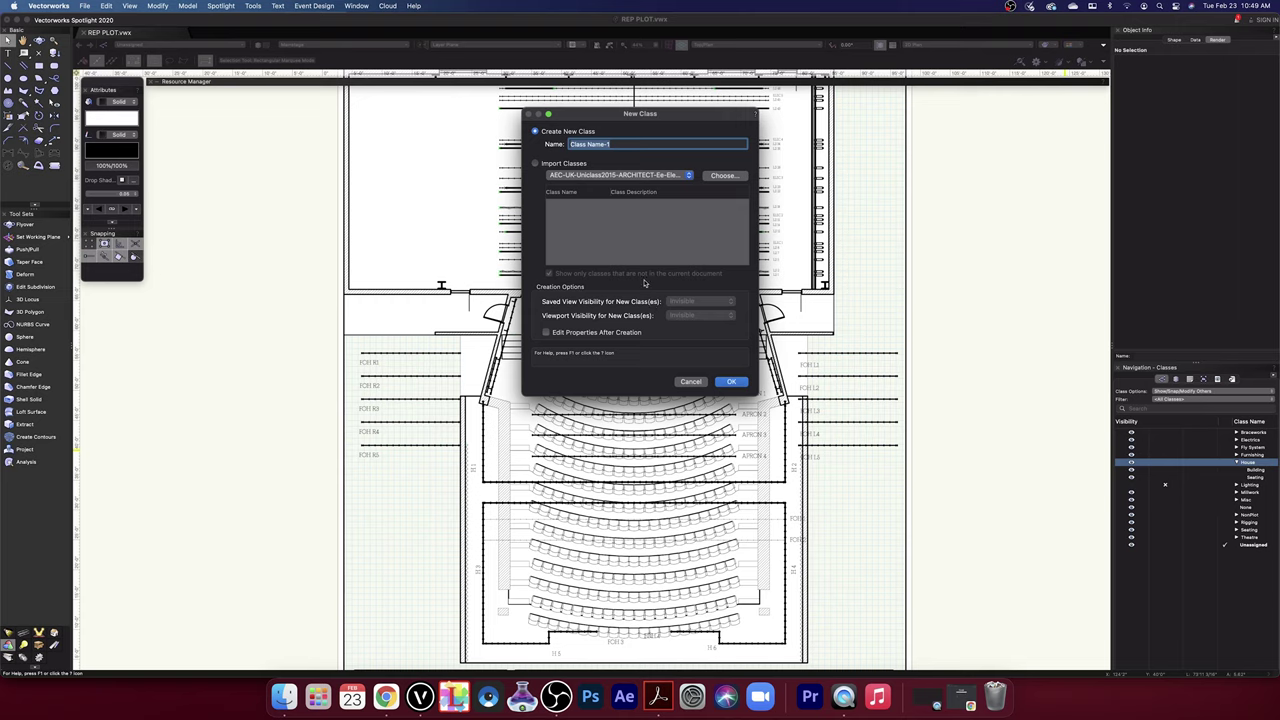
{"action": "type", "text": "House-Panels"}
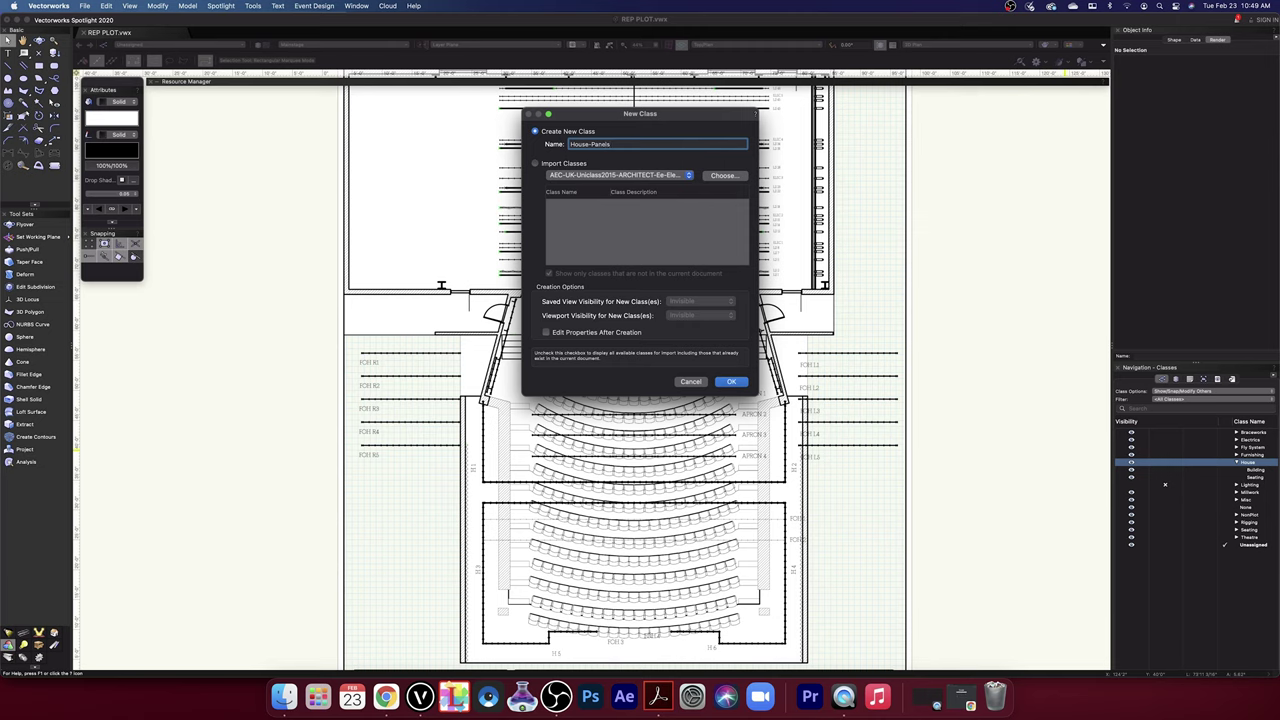
{"action": "left_click", "coordinate": [731, 381]}
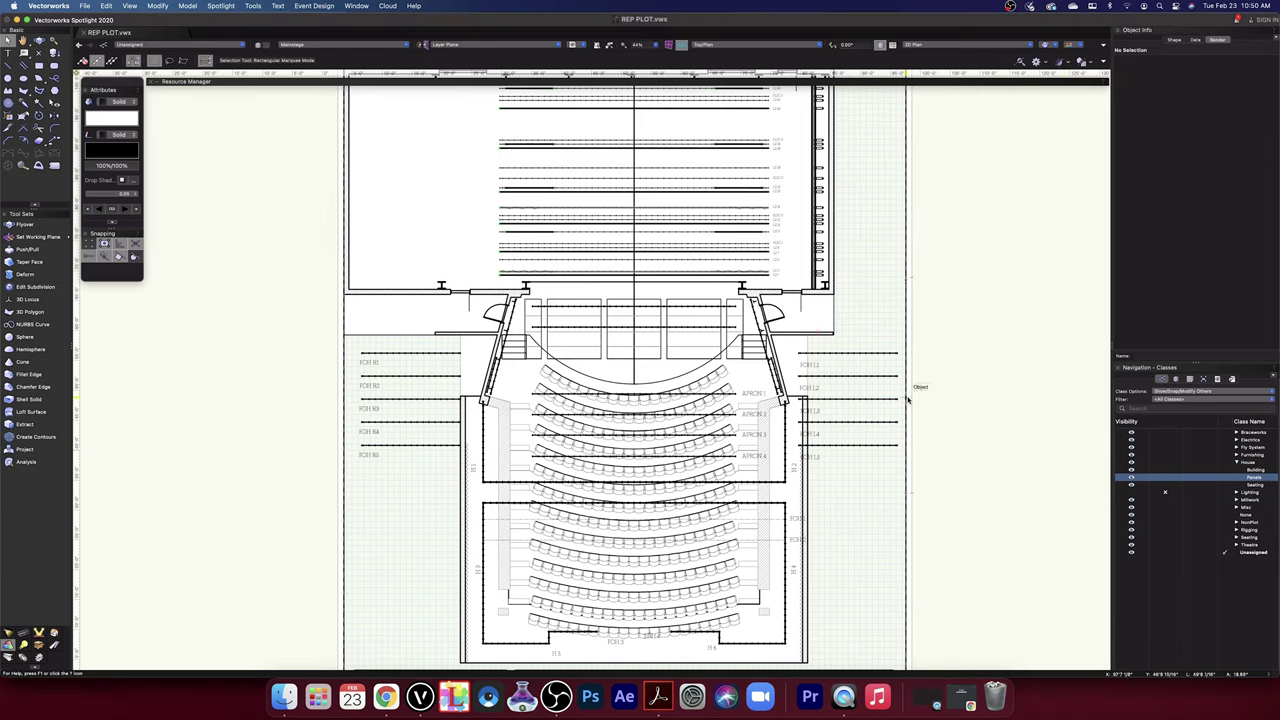
{"action": "right_click", "coordinate": [1241, 468]}
{"action": "left_click", "coordinate": [1229, 468]}
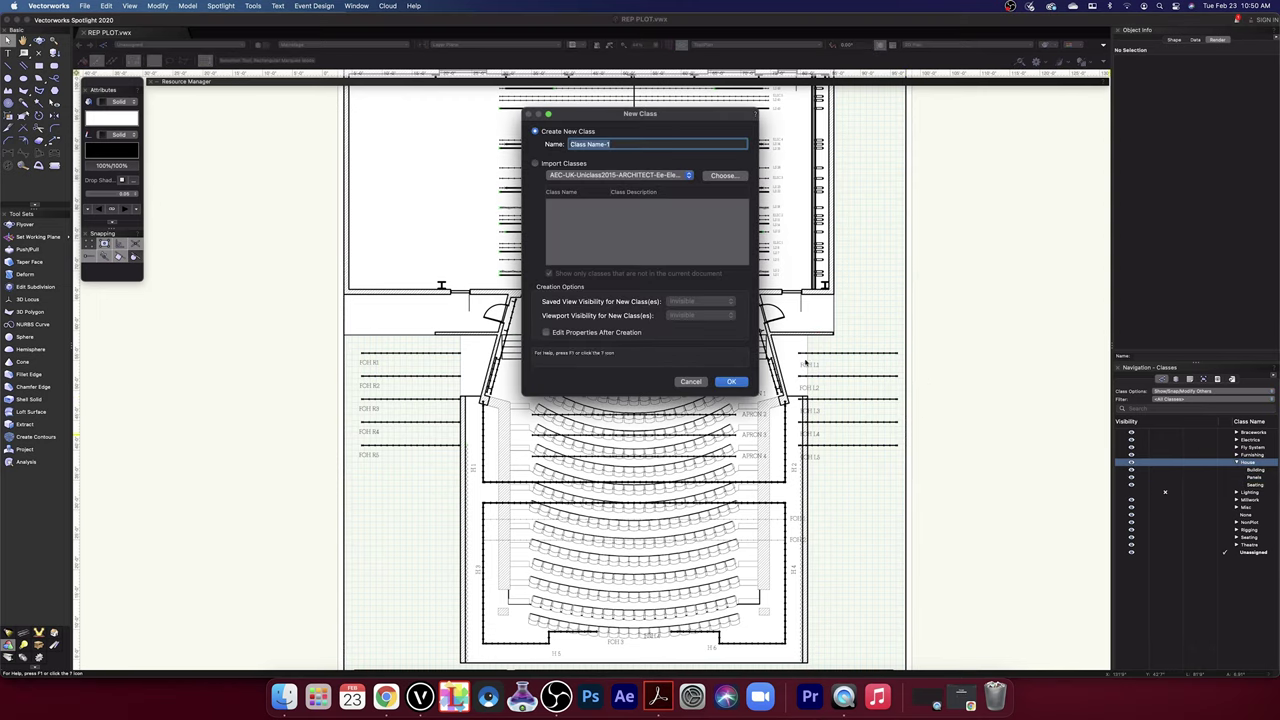
{"action": "key", "text": "BackSpace"}
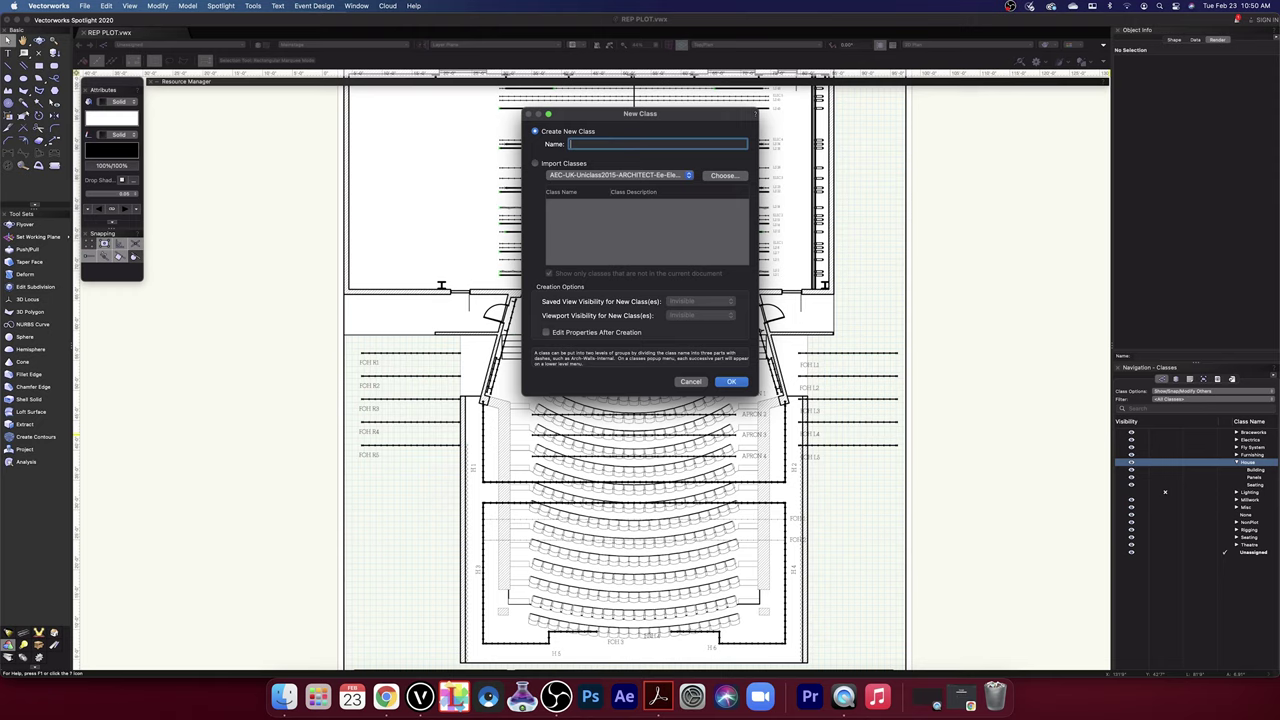
{"action": "type", "text": "House Curtains"}
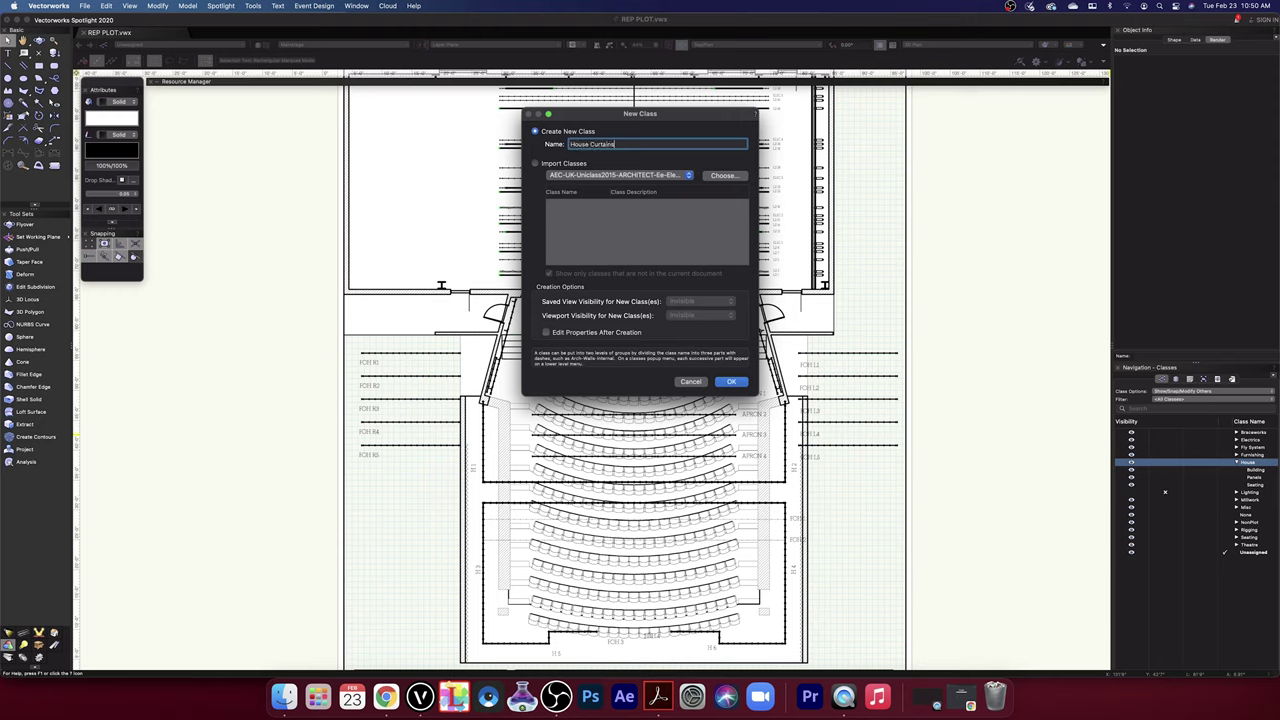
{"action": "left_click", "coordinate": [731, 382]}
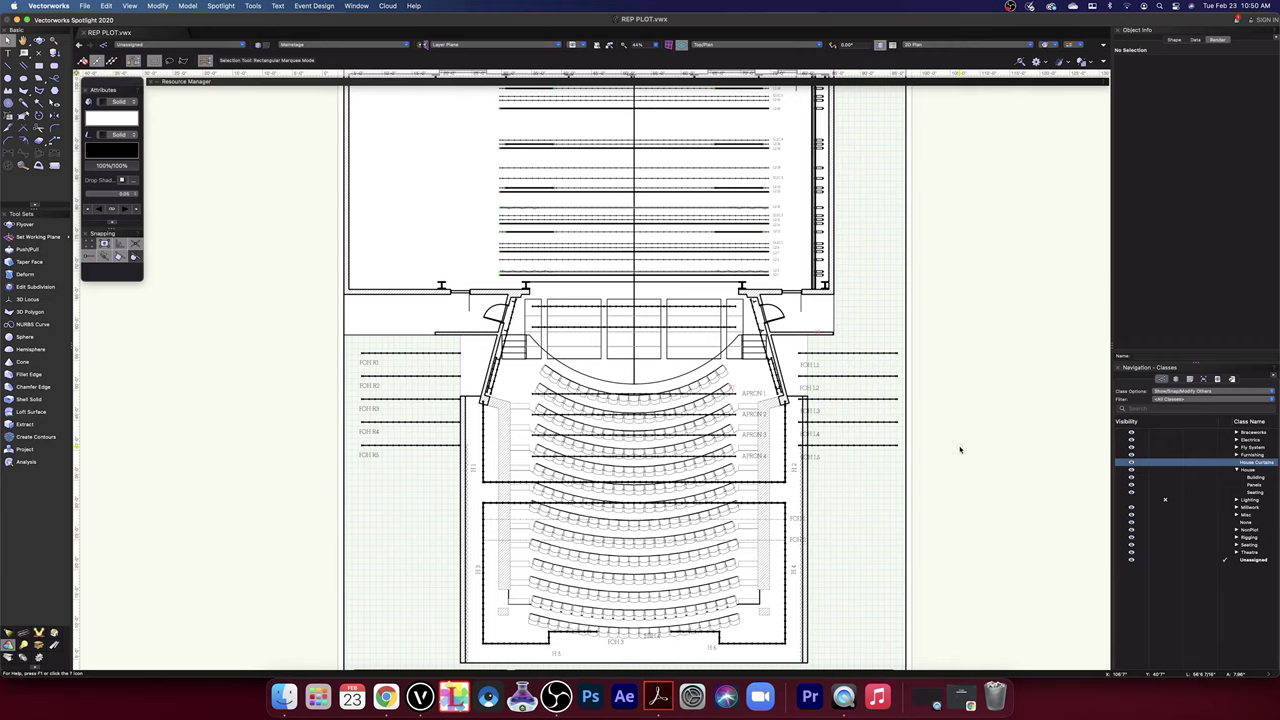
- Edit the House Curtains class, replacing the space with a hyphen to make House-Curtains
{"action": "right_click", "coordinate": [1257, 464]}
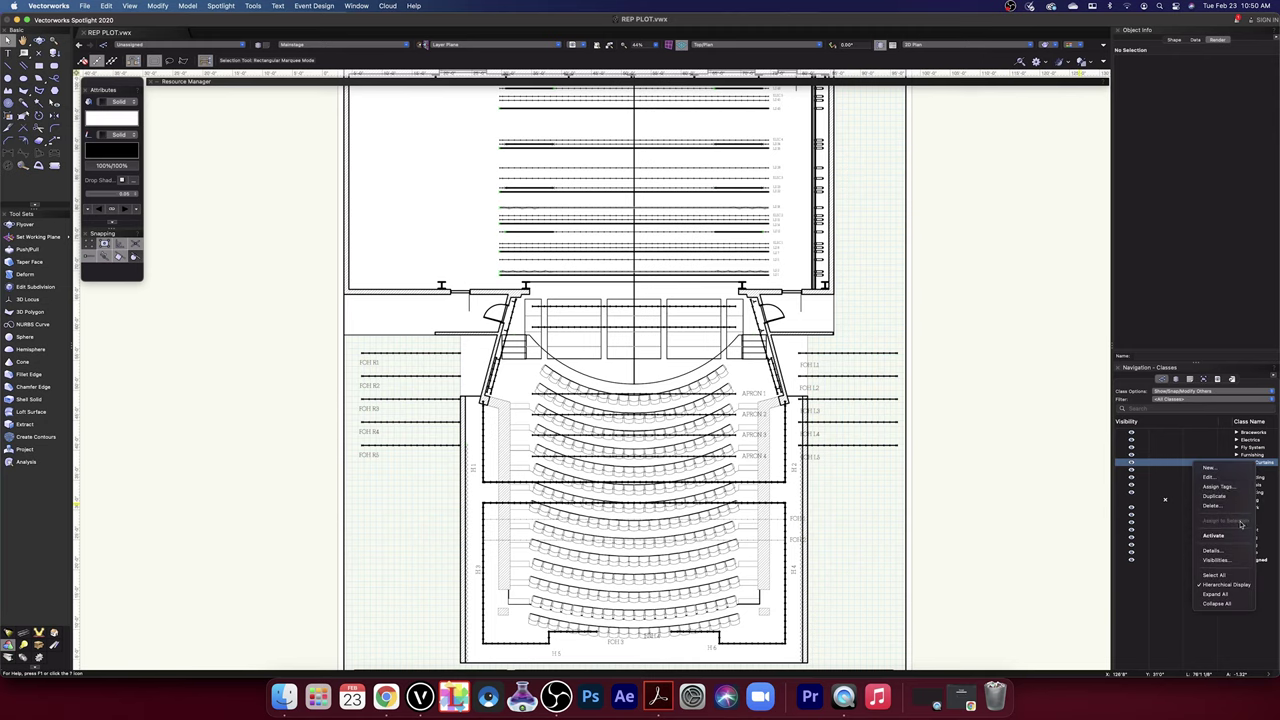
{"action": "left_click", "coordinate": [1210, 477]}
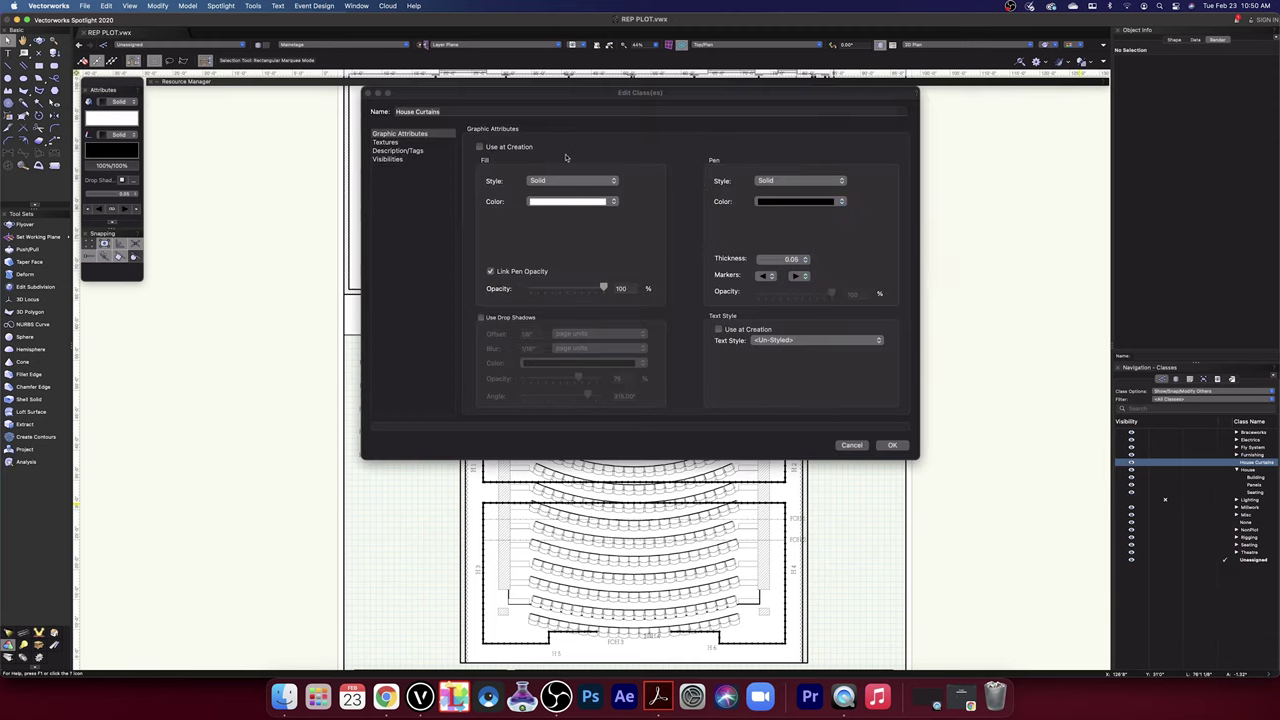
{"action": "left_click", "coordinate": [415, 111]}
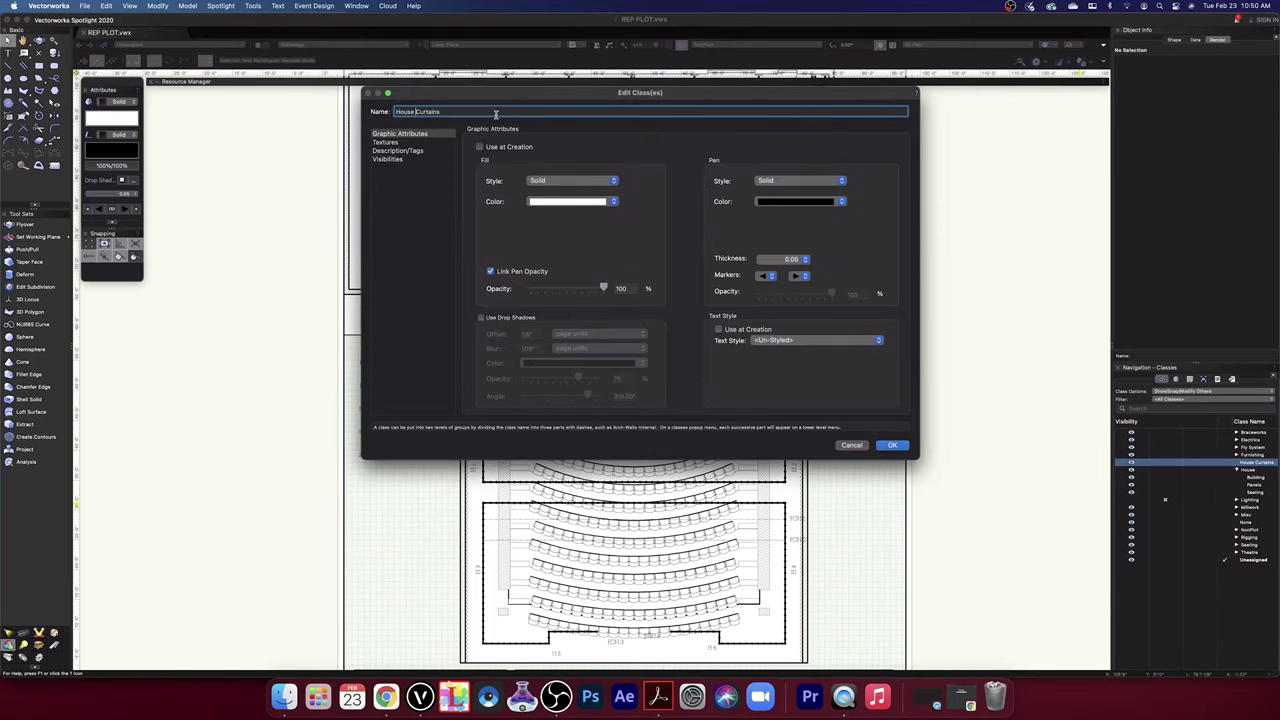
{"action": "key", "text": "BackSpace"}
{"action": "type", "text": "-"}
{"action": "left_click", "coordinate": [903, 446]}
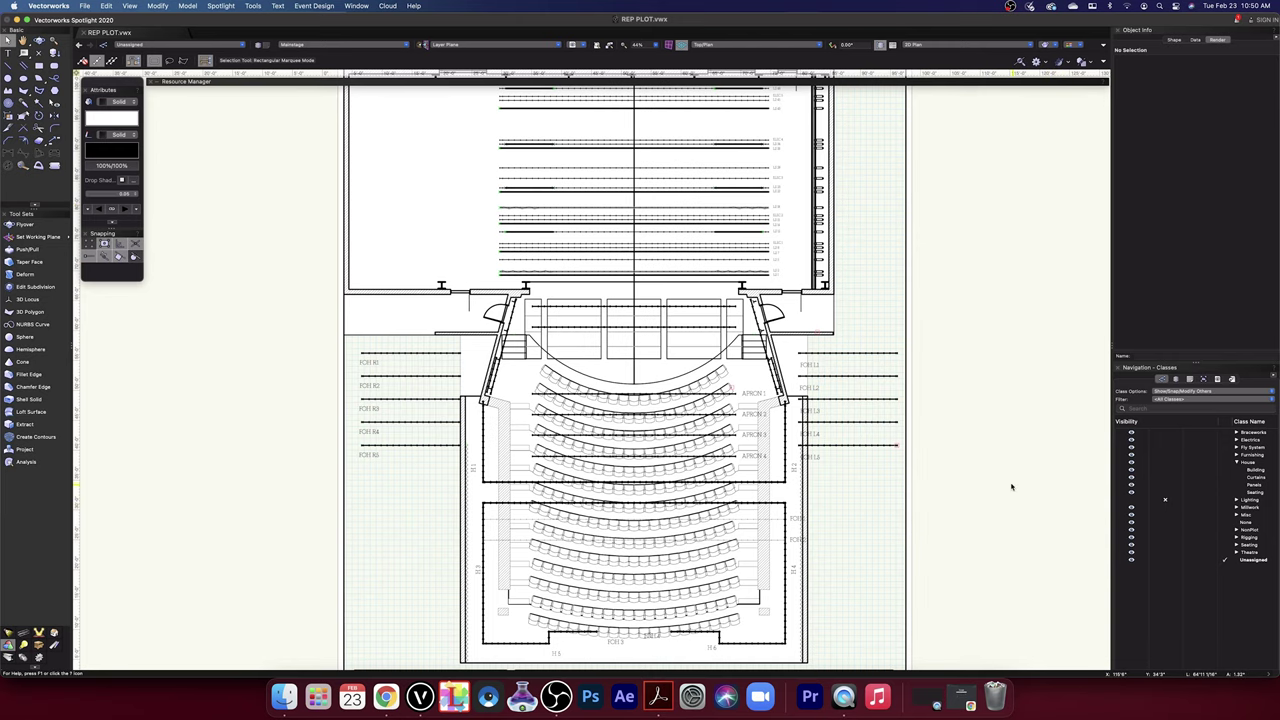
- Enter editing of the seating symbol's 3D component
{"action": "middle_click_drag", "start_coordinate": [971, 480], "coordinate": [1014, 337]}
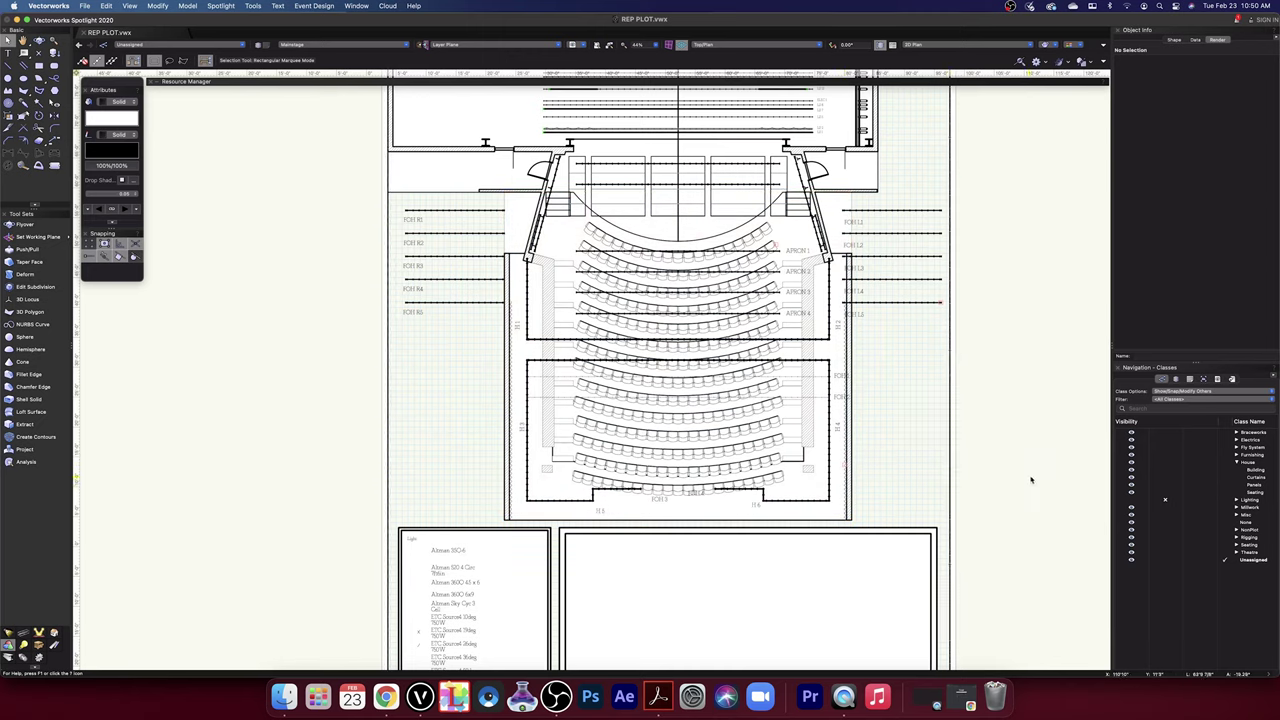
{"action": "double_click", "coordinate": [811, 491]}
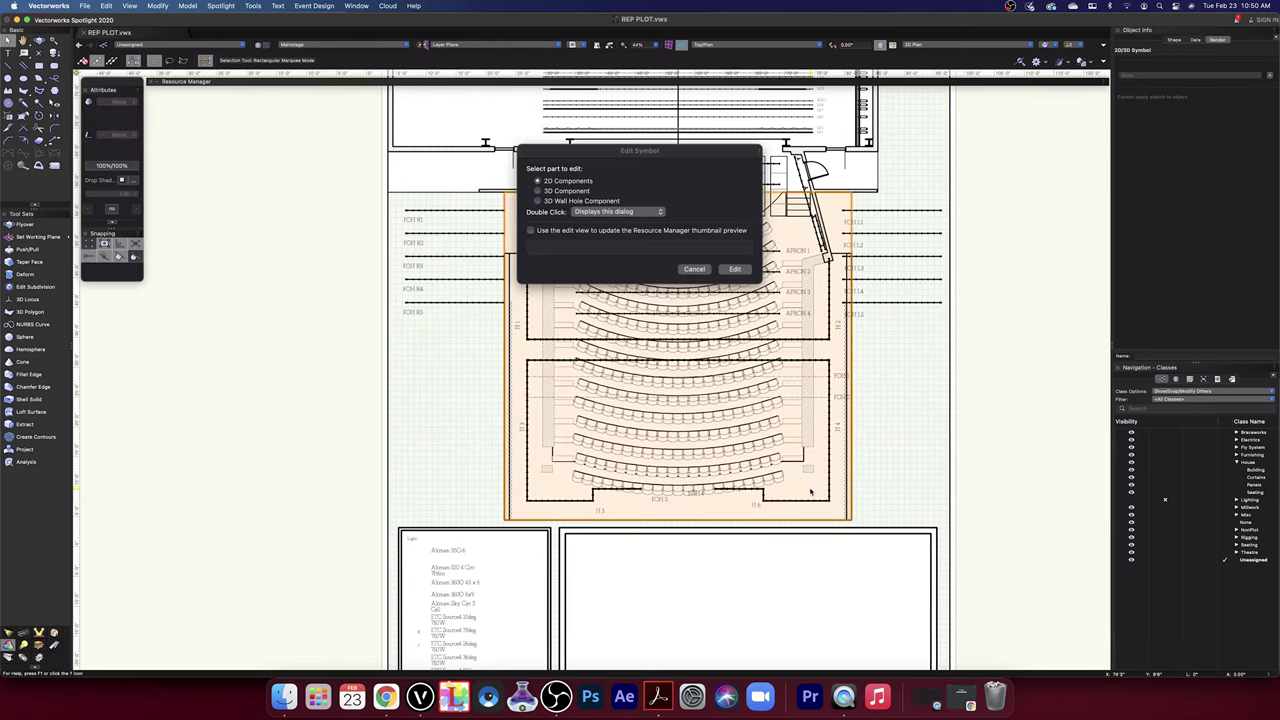
{"action": "left_click", "coordinate": [538, 190]}
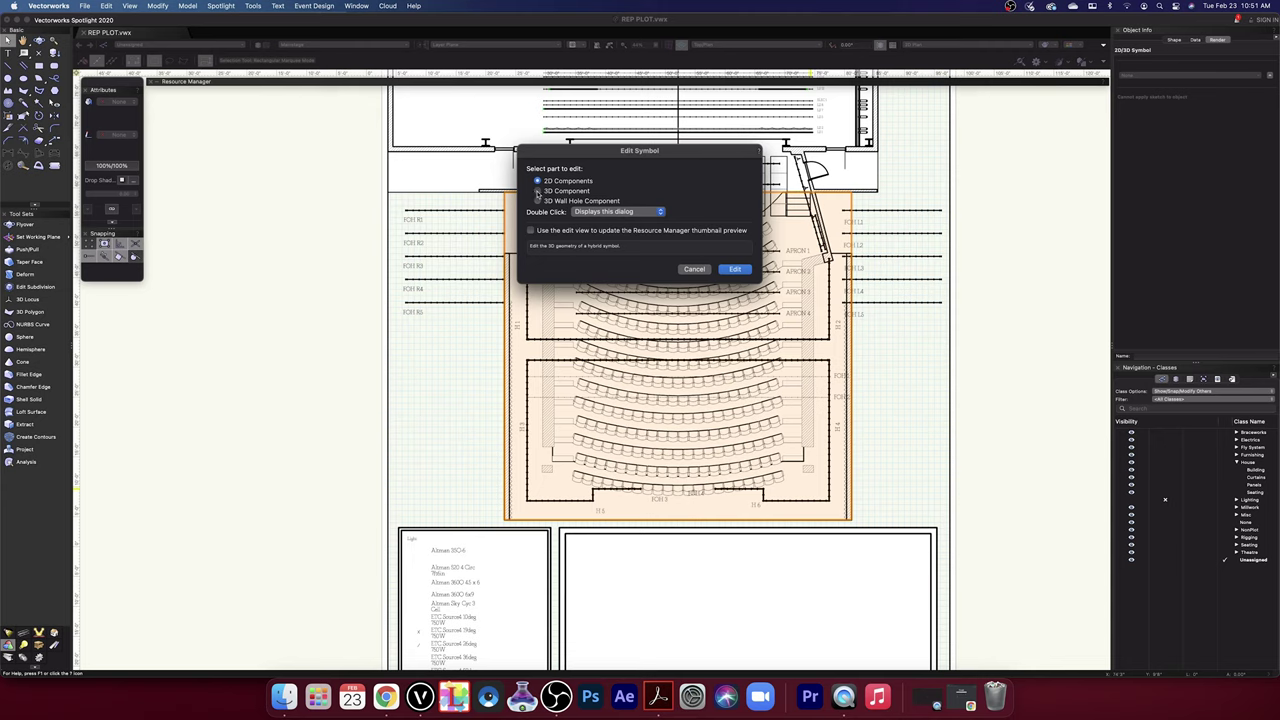
{"action": "left_click", "coordinate": [734, 269]}
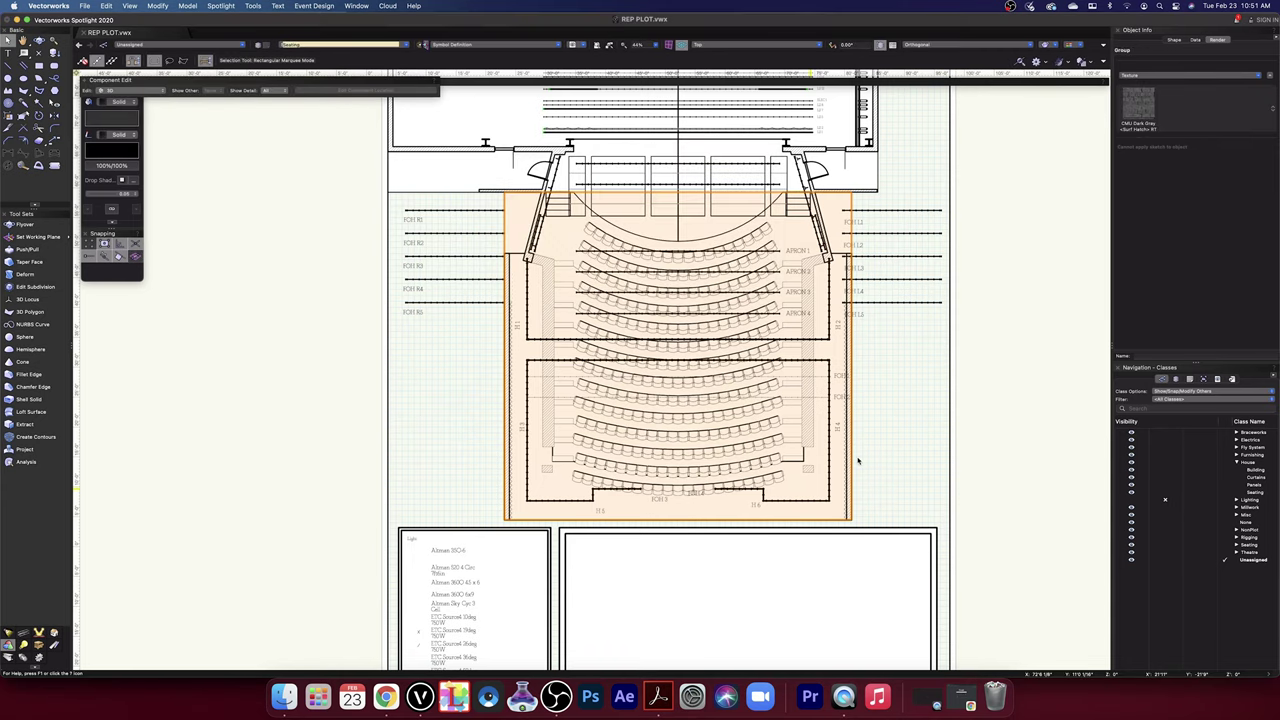
- Select the seating solid and the right side wall inside the symbol
{"action": "scroll", "coordinate": [860, 455], "scroll_direction": "up", "scroll_amount": 3}
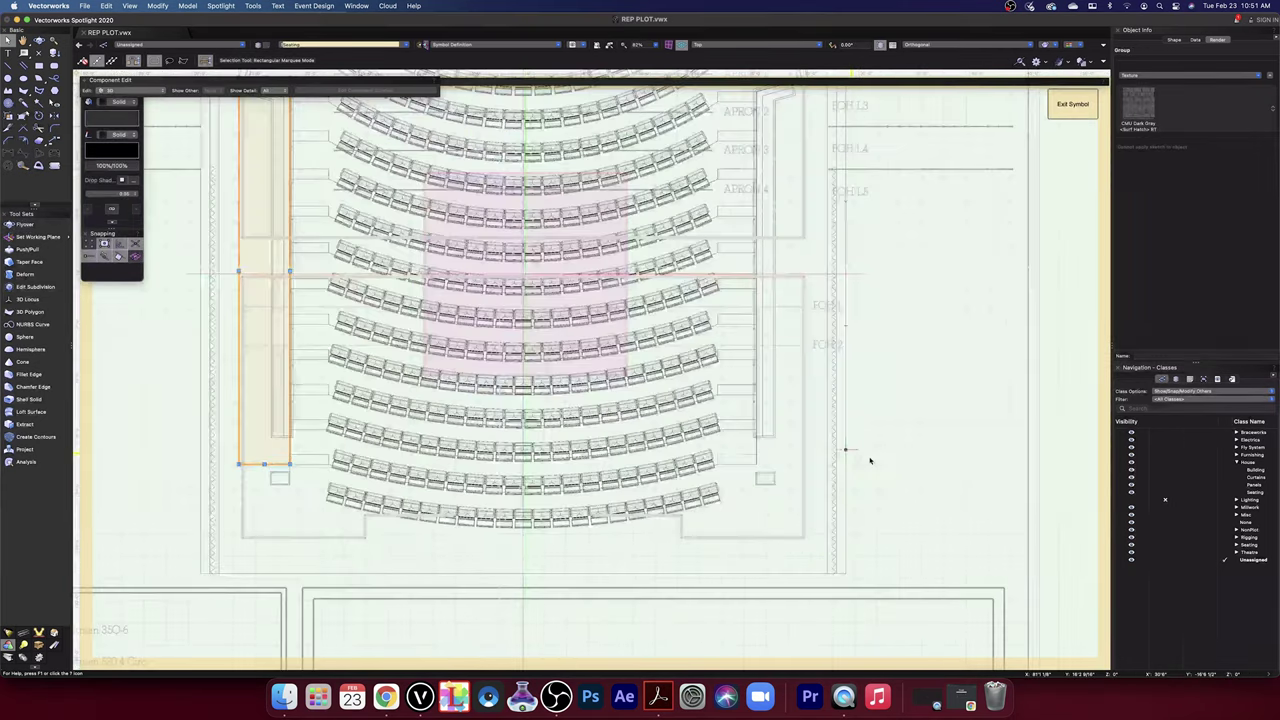
{"action": "left_click", "coordinate": [929, 460]}
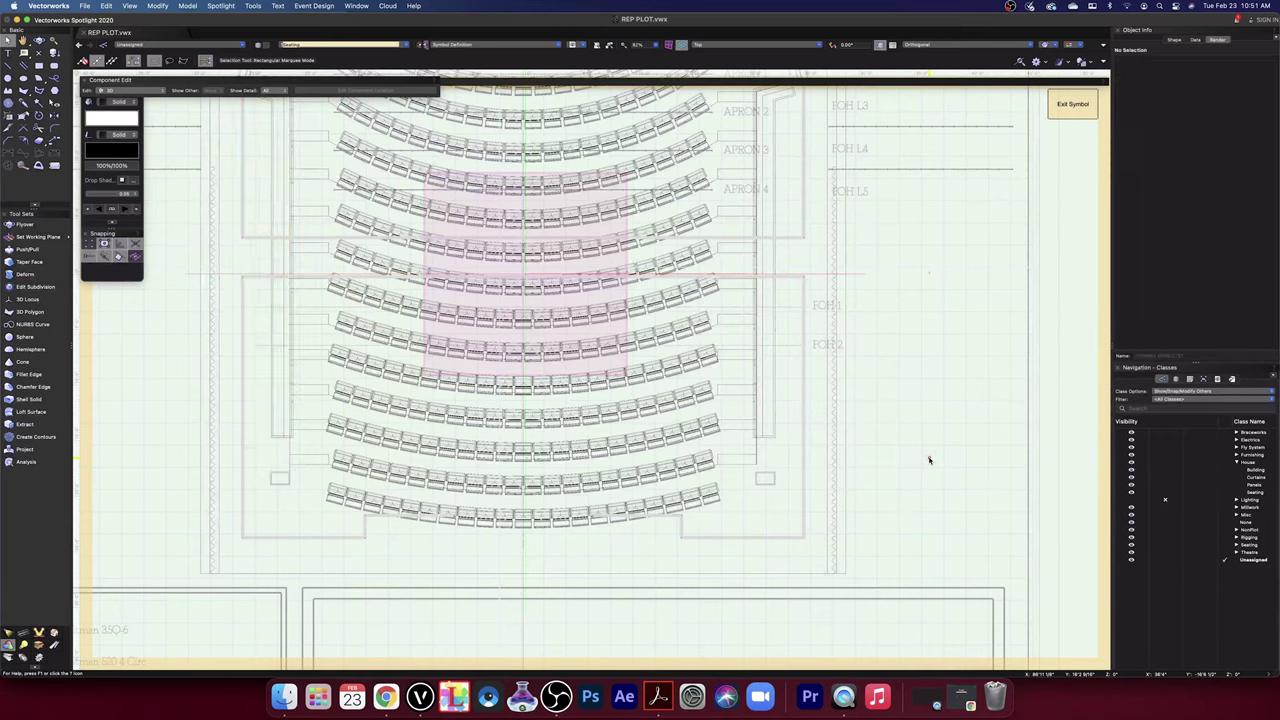
{"action": "left_click", "coordinate": [795, 576]}
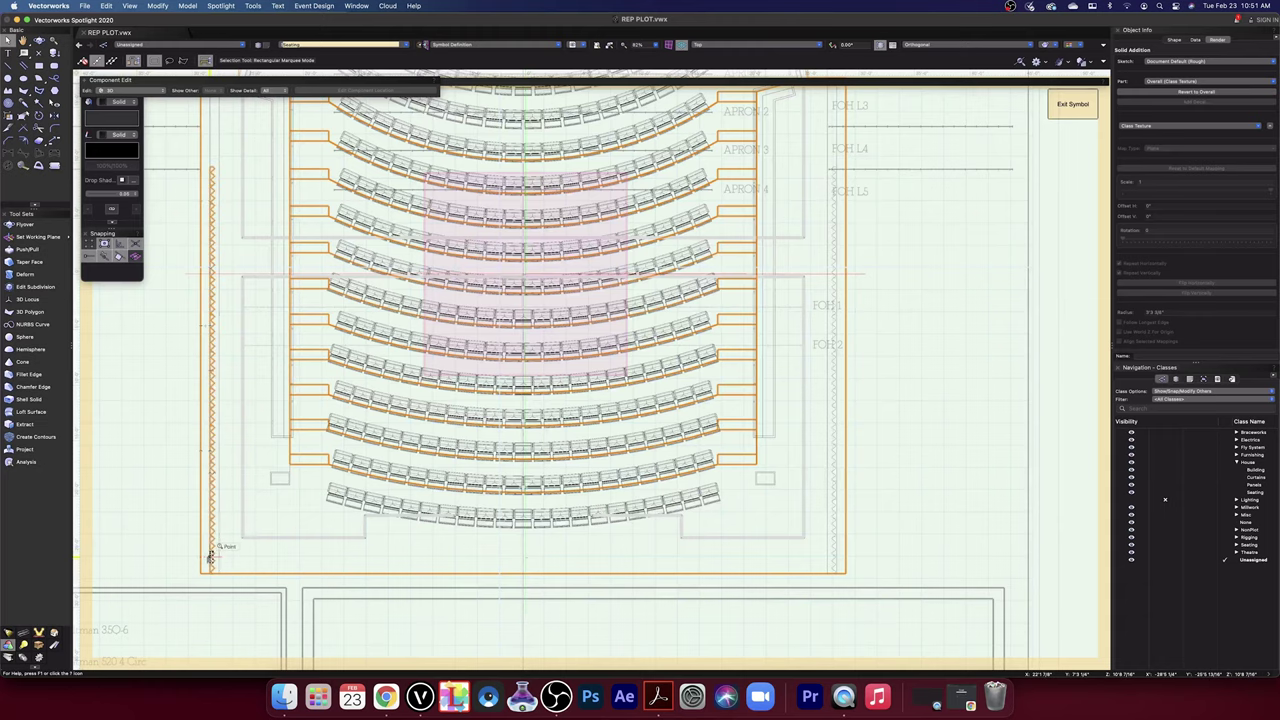
{"action": "left_click", "coordinate": [836, 549], "text": "shift"}
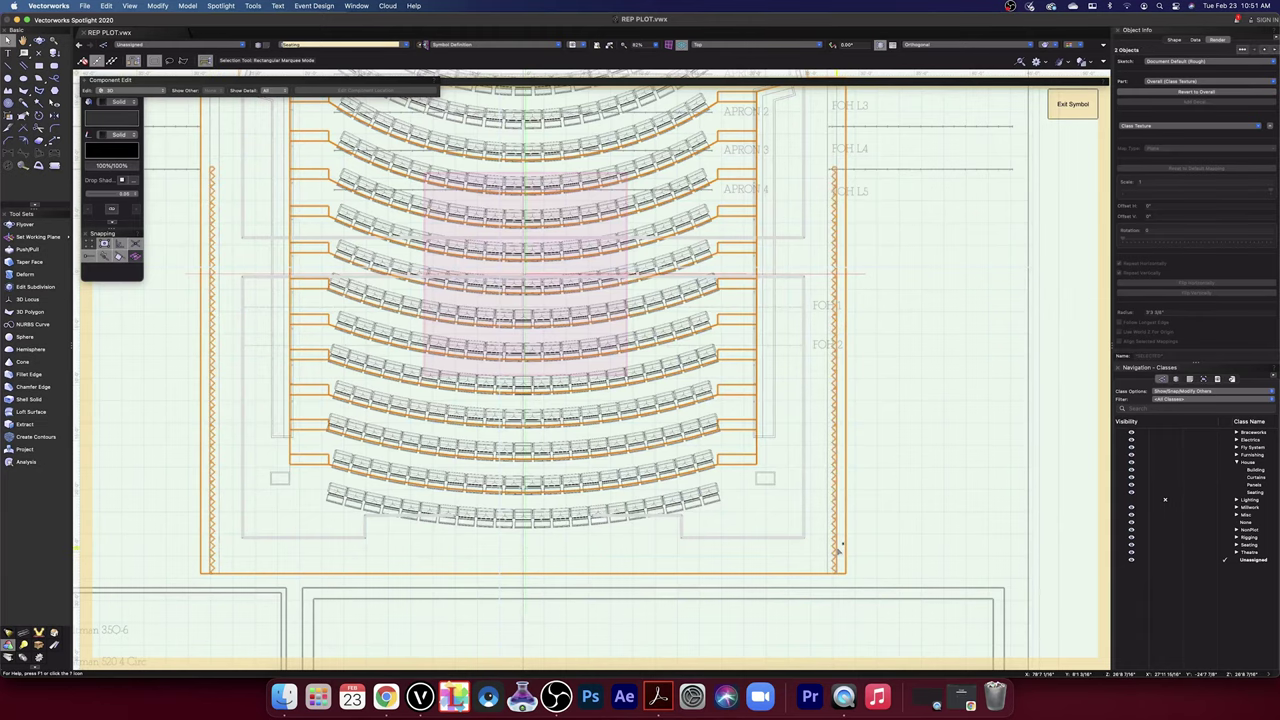
{"action": "key", "text": "space"}
{"action": "mouse_move", "coordinate": [917, 380]}
{"action": "left_mouse_down"}
{"action": "mouse_move", "coordinate": [971, 569]}
{"action": "mouse_move", "coordinate": [966, 604]}
{"action": "mouse_move", "coordinate": [966, 366]}
{"action": "mouse_move", "coordinate": [971, 406]}
{"action": "left_mouse_up"}
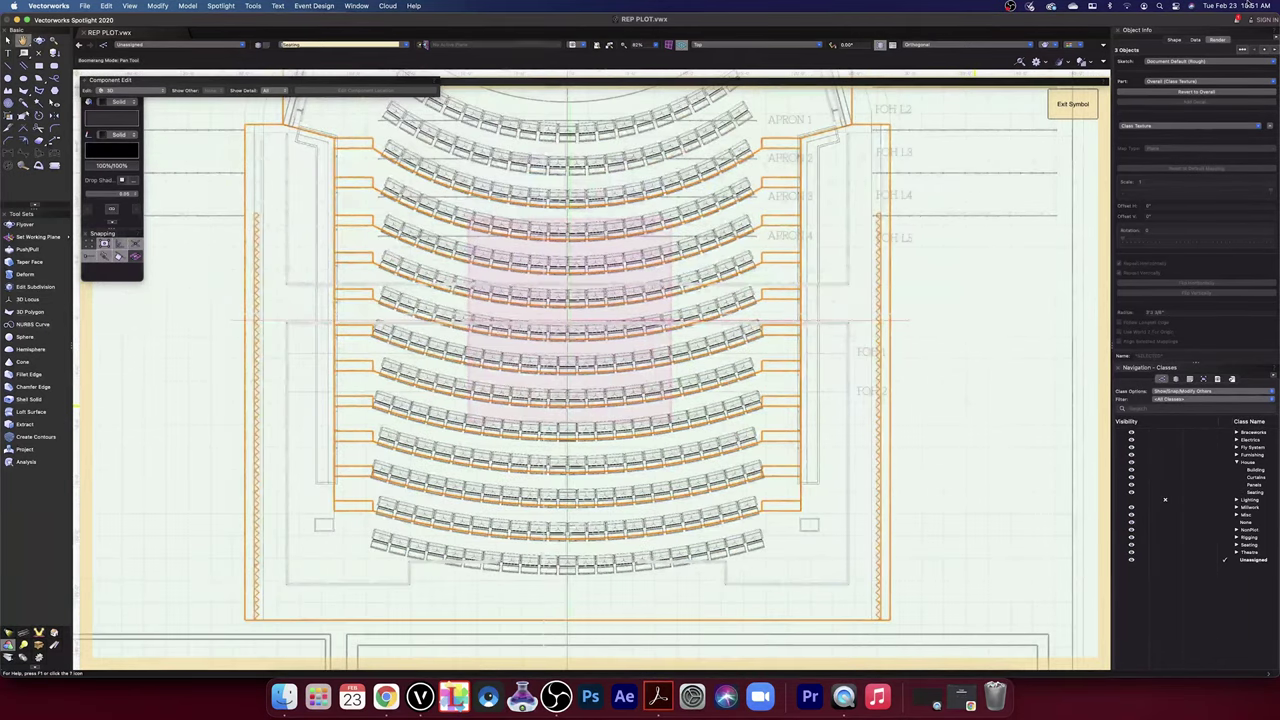
- Assign the selected objects to the House-Building class in Object Info's Shape tab
{"action": "left_click", "coordinate": [1173, 40]}
{"action": "left_click", "coordinate": [1179, 62]}
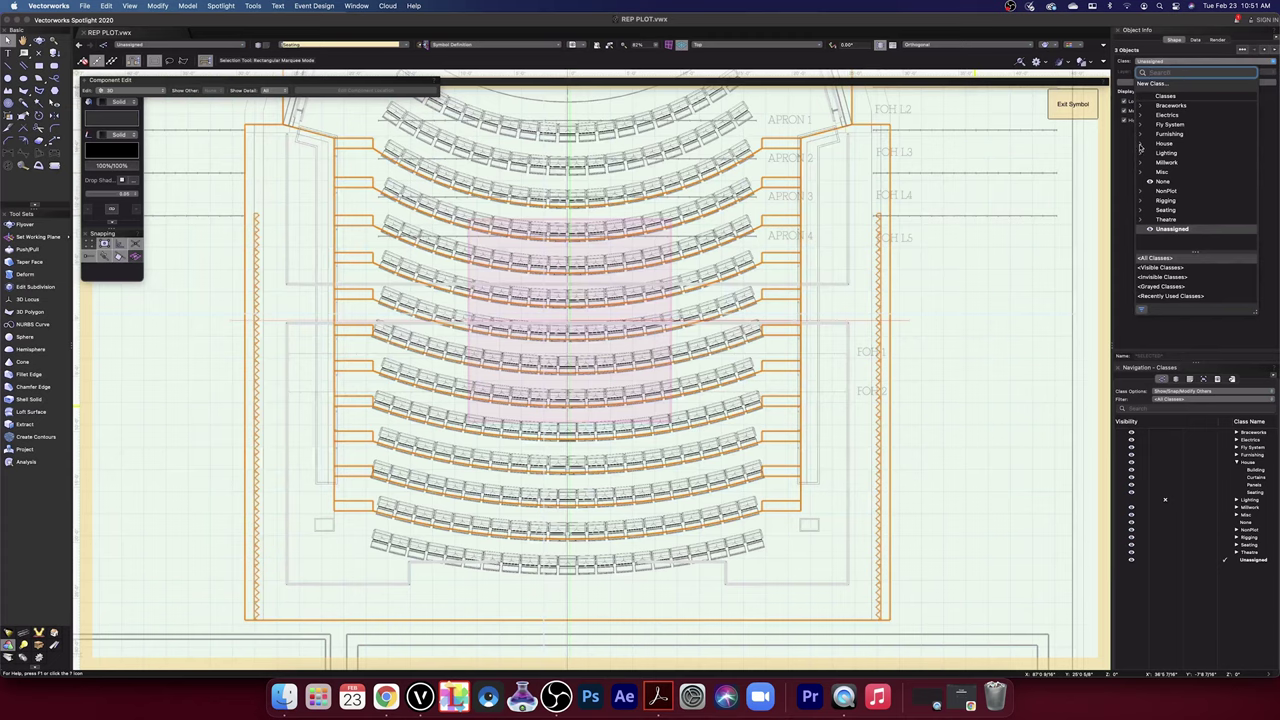
{"action": "left_click", "coordinate": [1140, 145]}
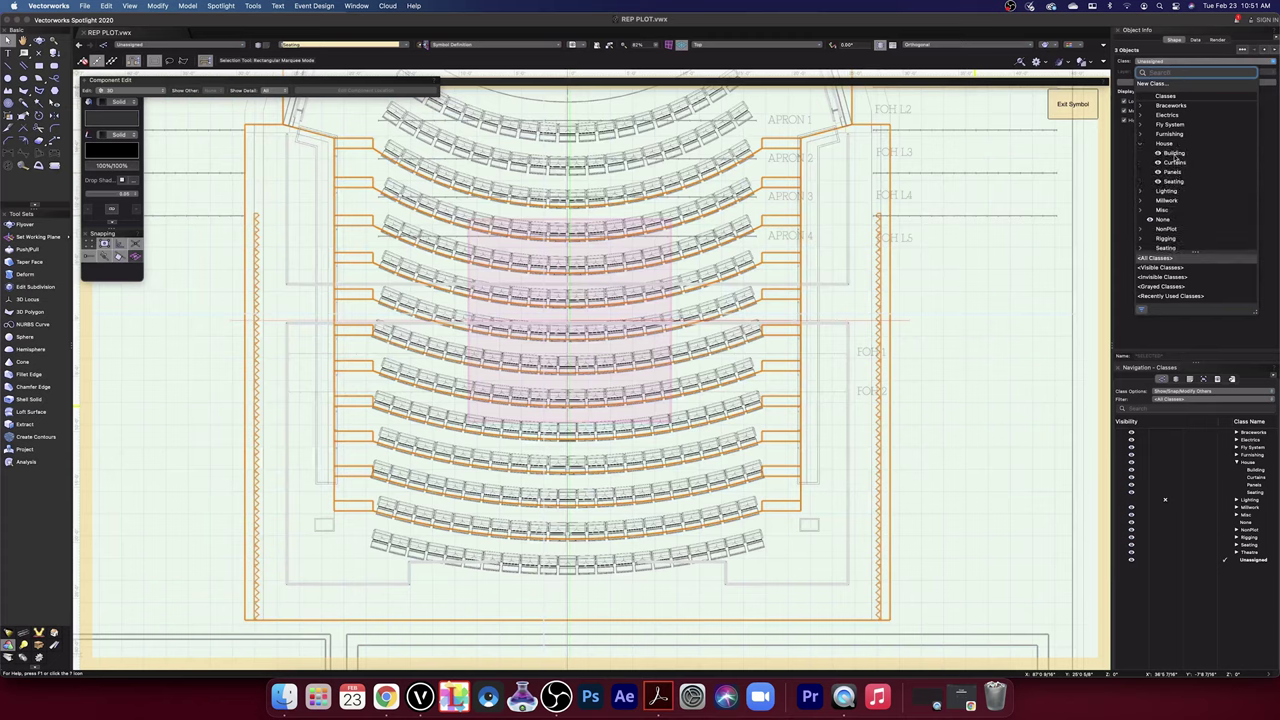
{"action": "left_click", "coordinate": [1175, 153]}
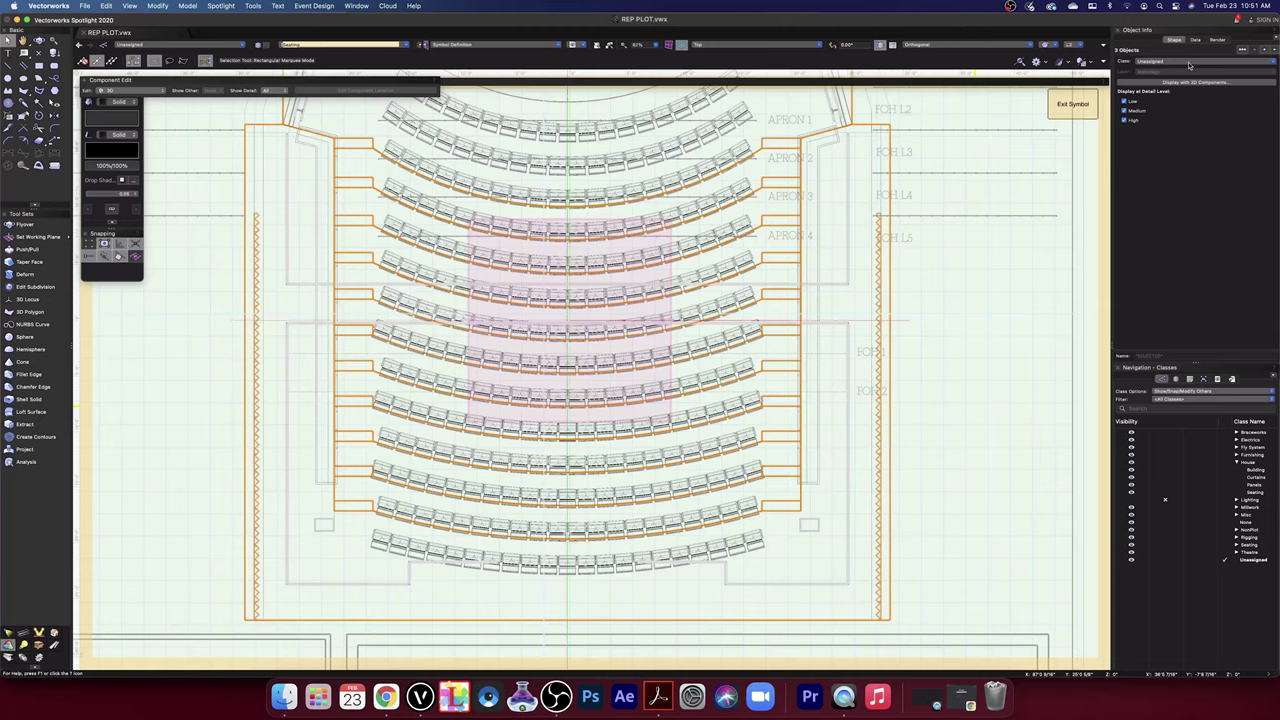
{"action": "left_click", "coordinate": [1273, 62]}
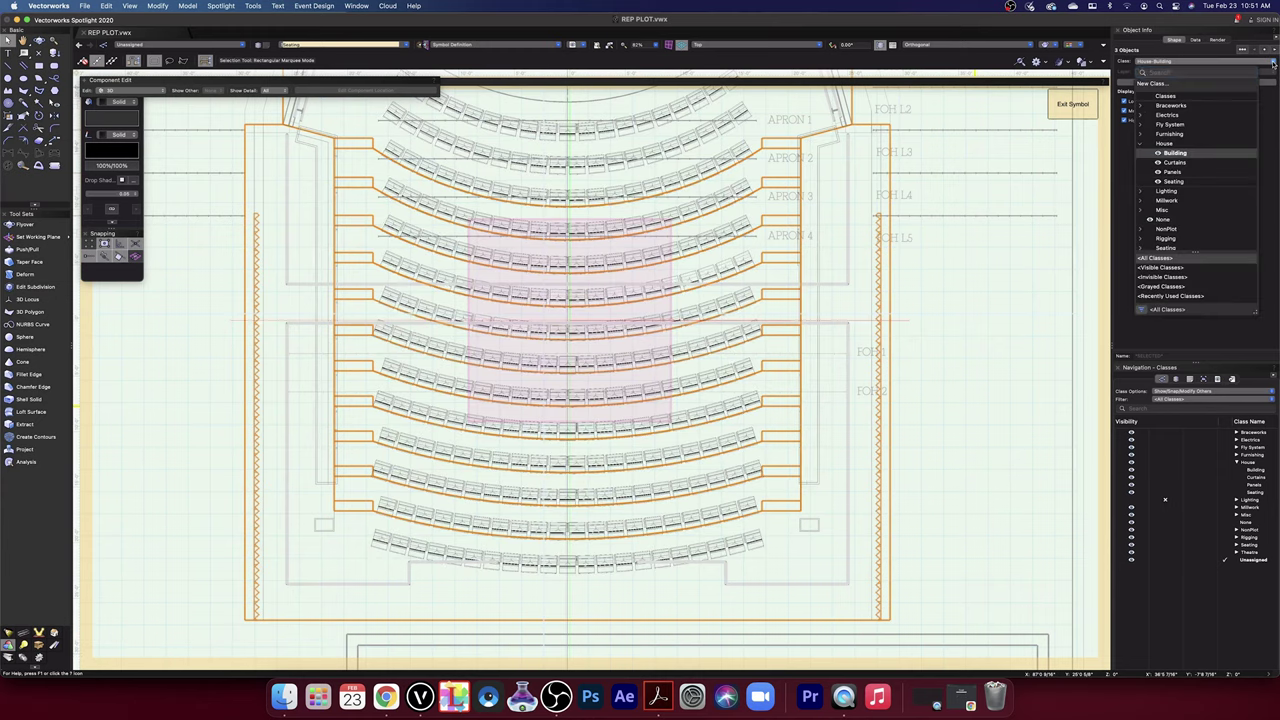
{"action": "left_click", "coordinate": [1015, 297]}
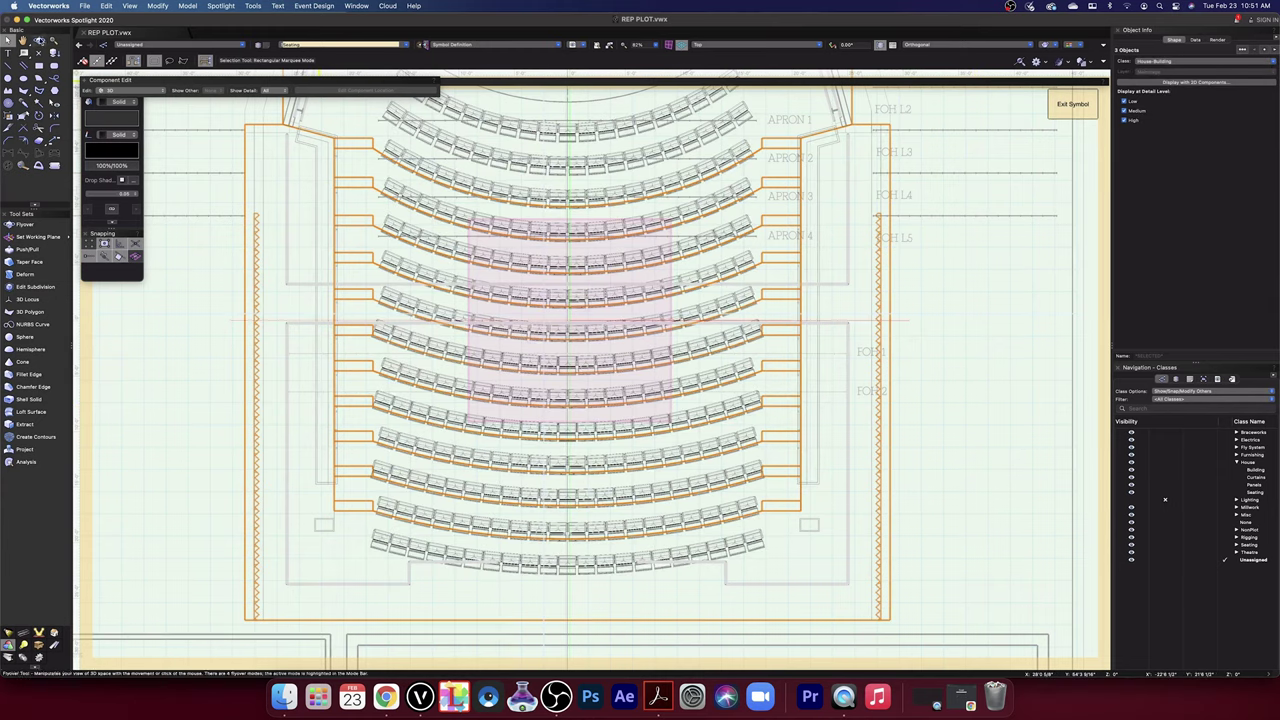
{"action": "left_click", "coordinate": [41, 41]}
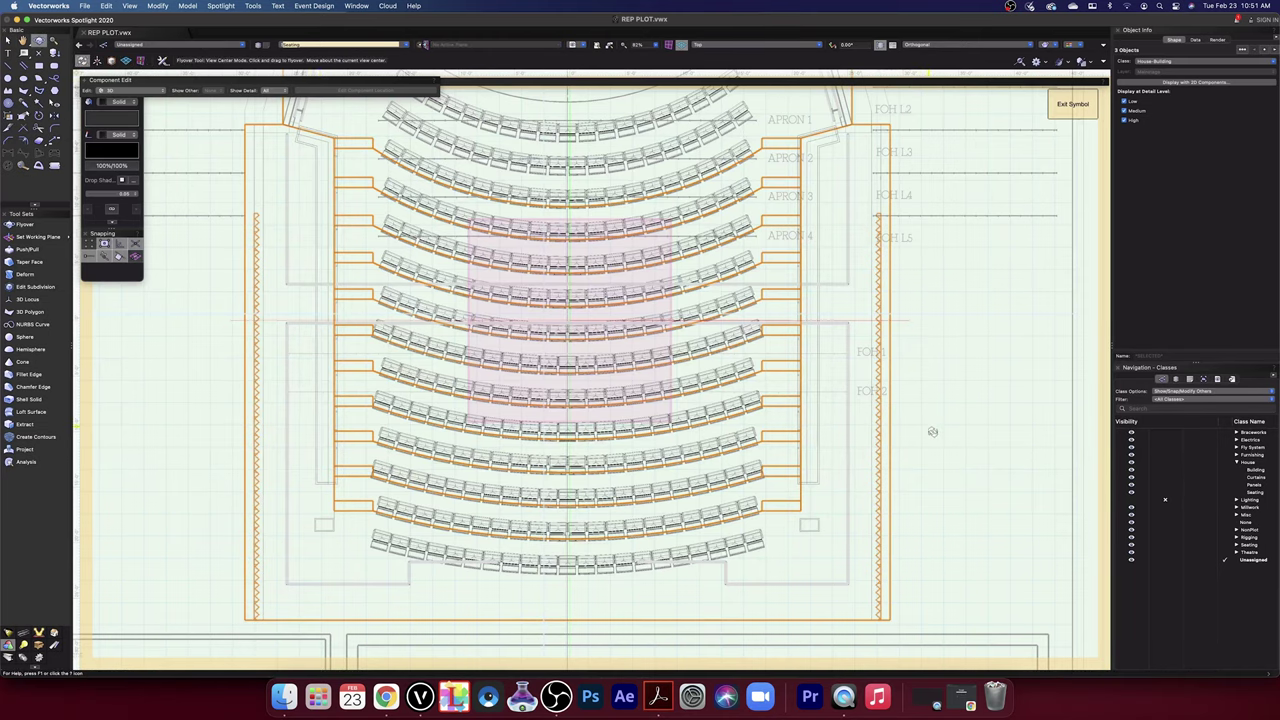
- Tilt the plan into 3D, render with OpenGL, and orbit over the seating
{"action": "left_click_drag", "start_coordinate": [922, 434], "coordinate": [989, 352]}
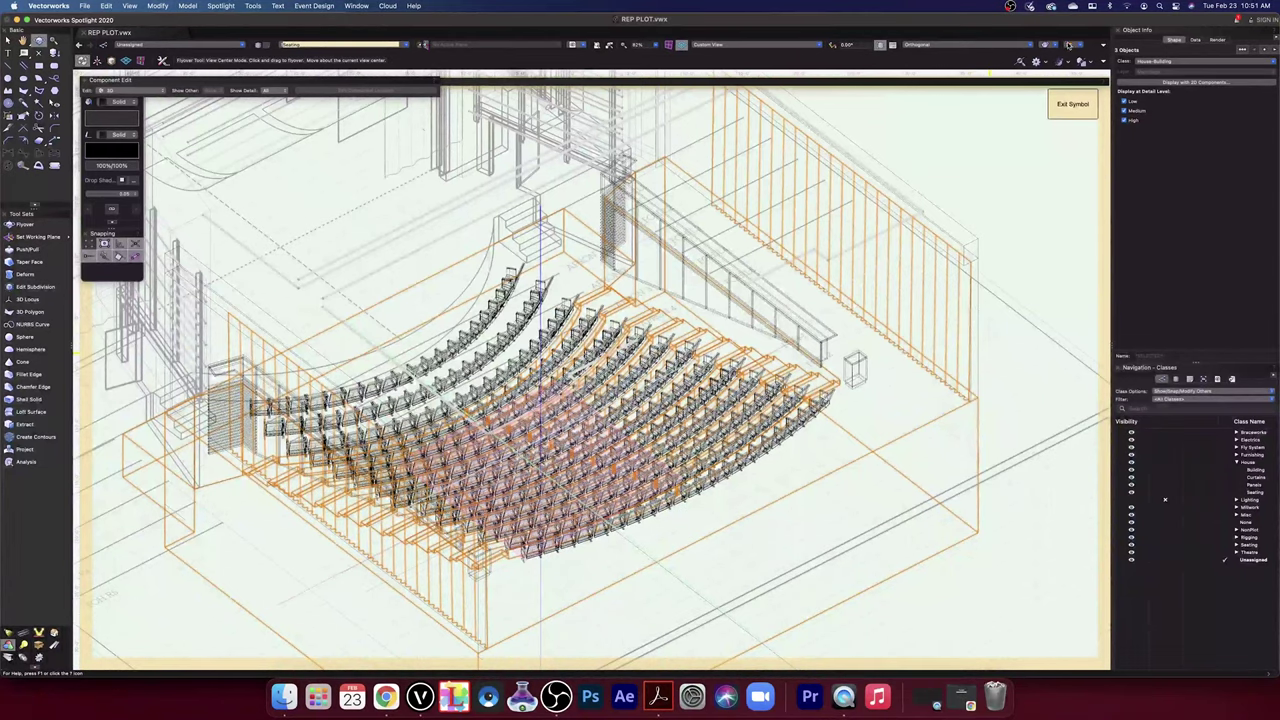
{"action": "left_click", "coordinate": [1054, 45]}
{"action": "left_click", "coordinate": [1055, 120]}
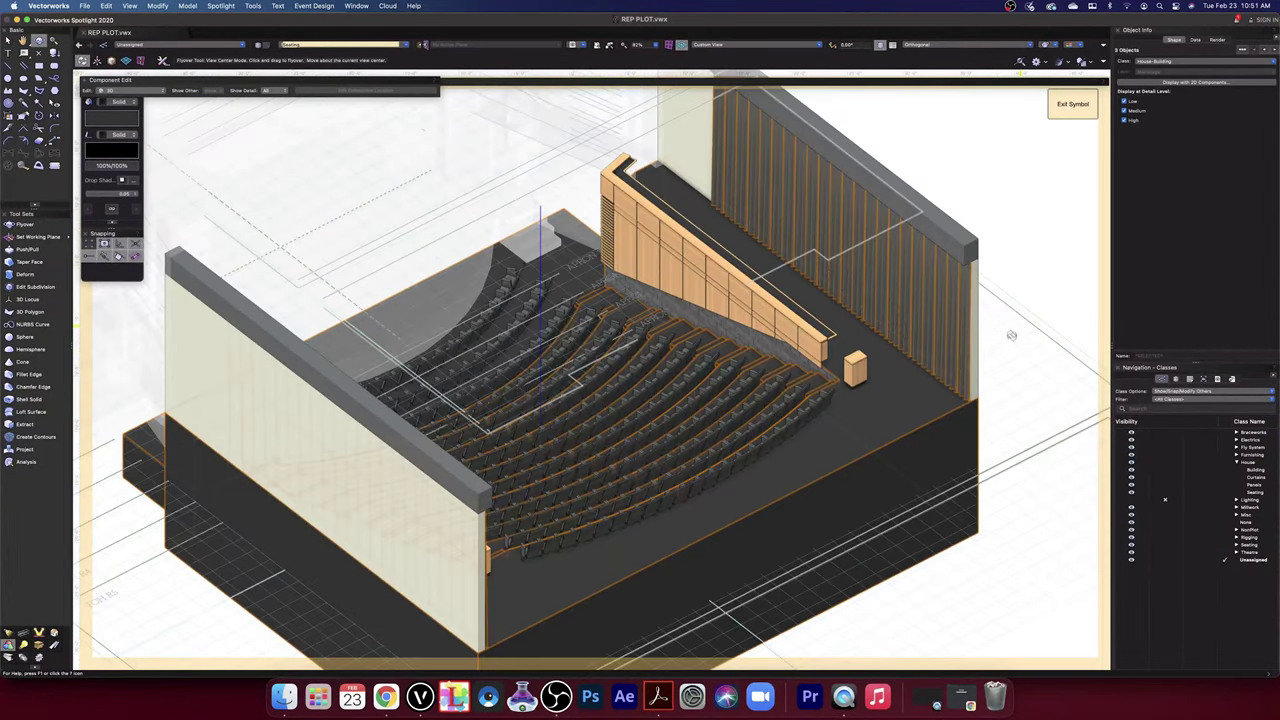
{"action": "left_click_drag", "start_coordinate": [1011, 335], "coordinate": [861, 286]}
{"action": "left_click_drag", "start_coordinate": [861, 286], "coordinate": [889, 328]}
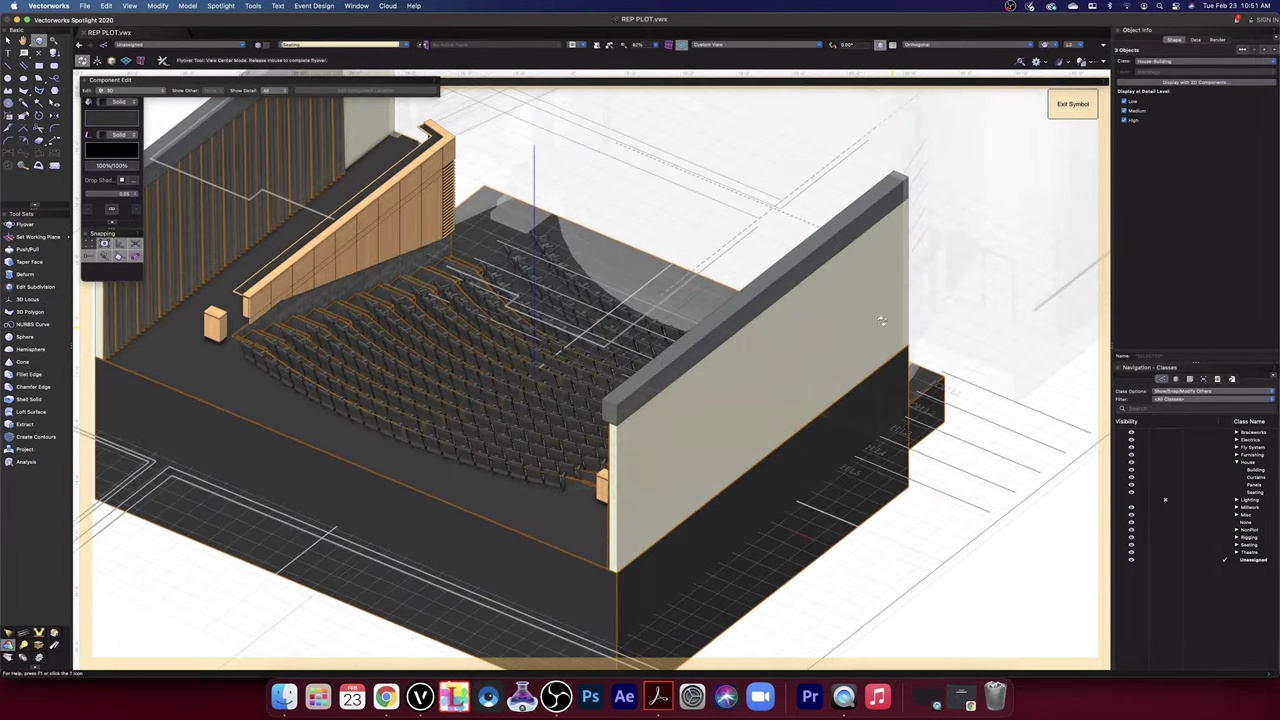
- Hide the House-Building class in the Navigation class list
{"action": "left_click", "coordinate": [9, 41]}
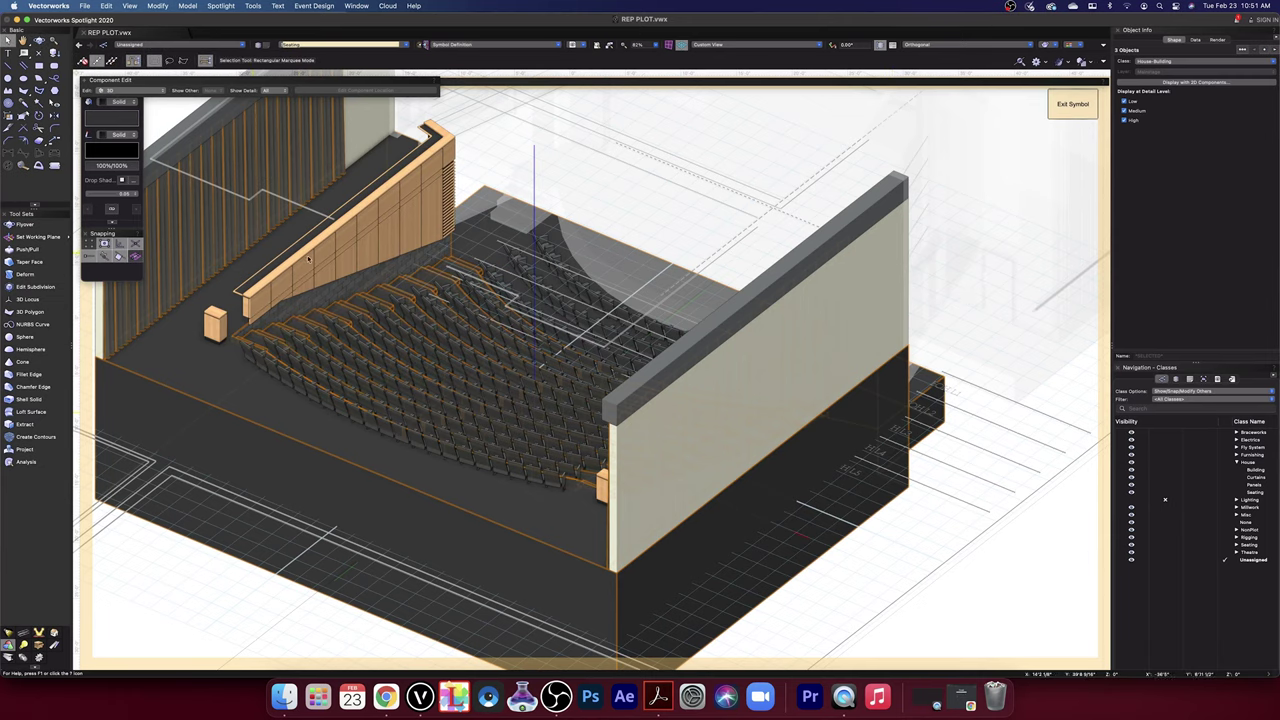
{"action": "left_click", "coordinate": [1097, 350]}
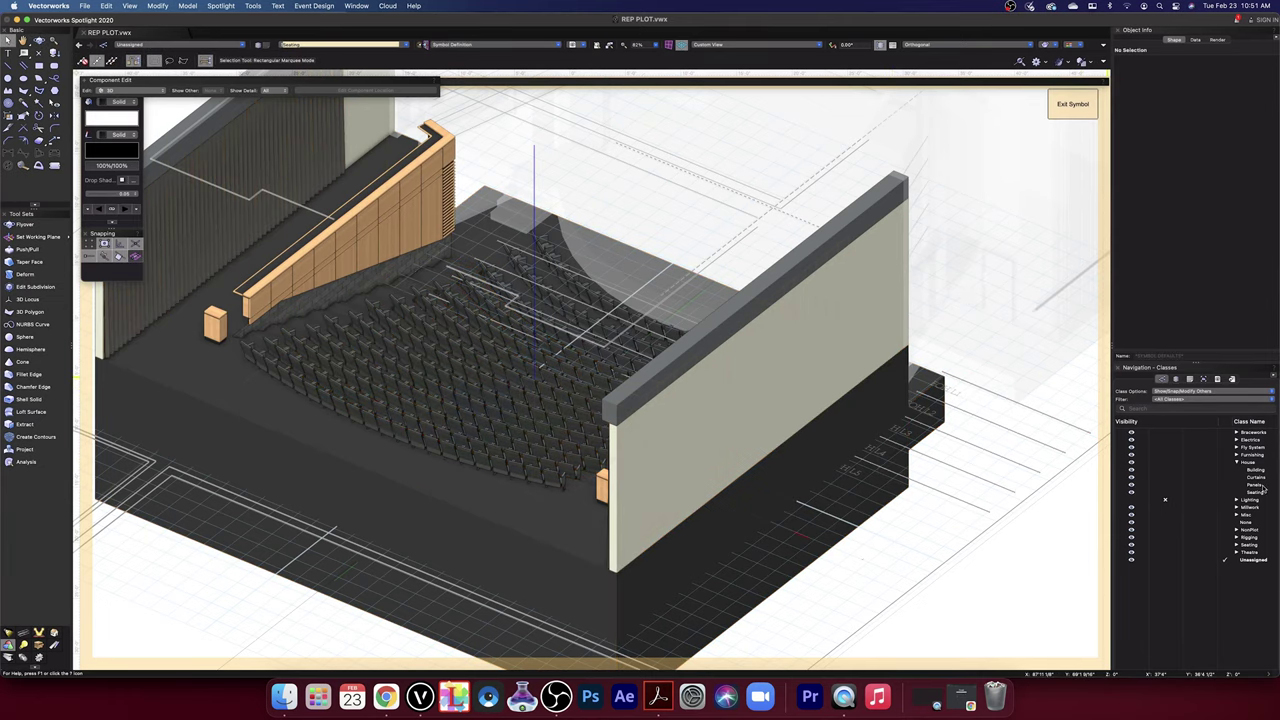
{"action": "left_click", "coordinate": [1167, 471]}
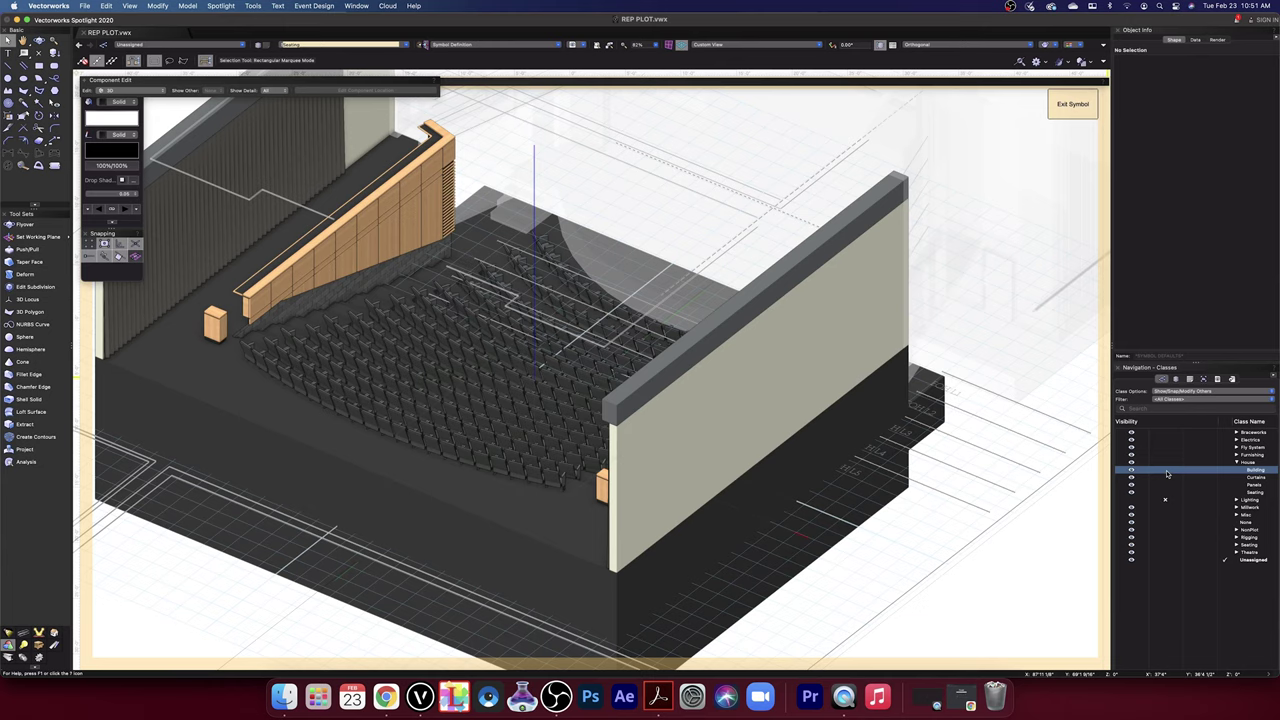
{"action": "left_click", "coordinate": [1167, 471]}
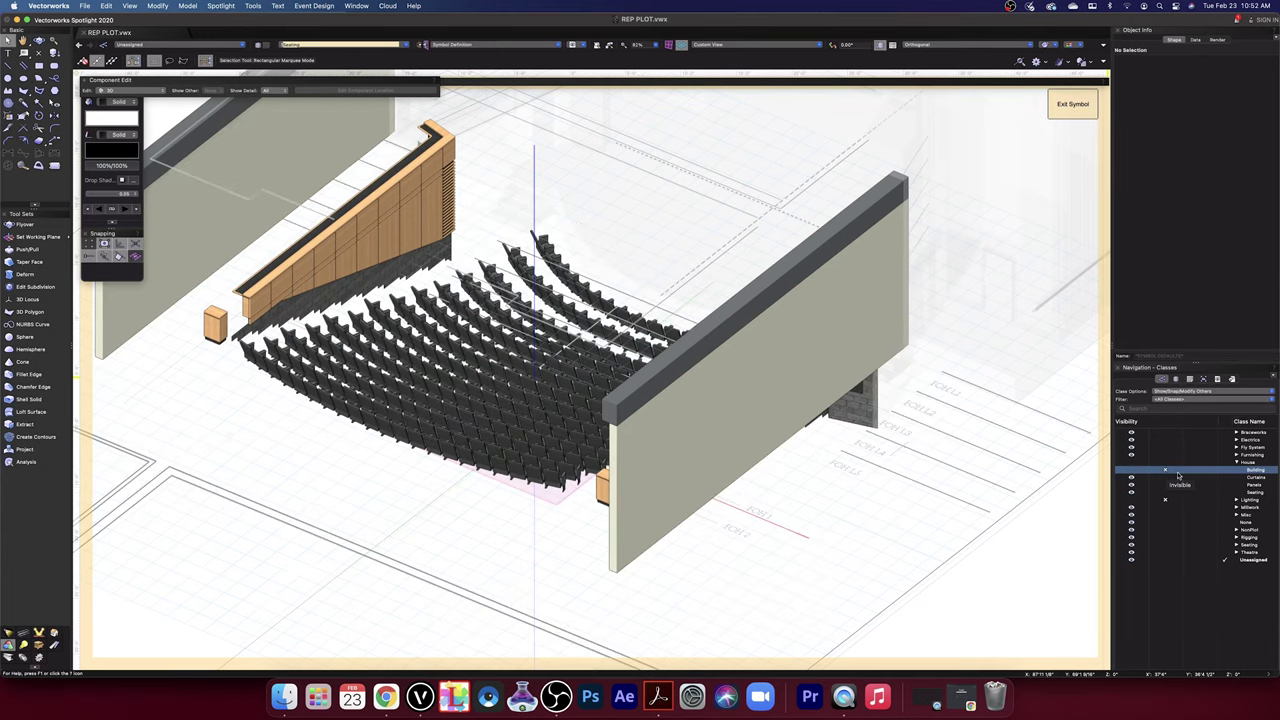
- Select both wood-panelled side-wall groups and set their class to House-Building
{"action": "left_click", "coordinate": [660, 503]}
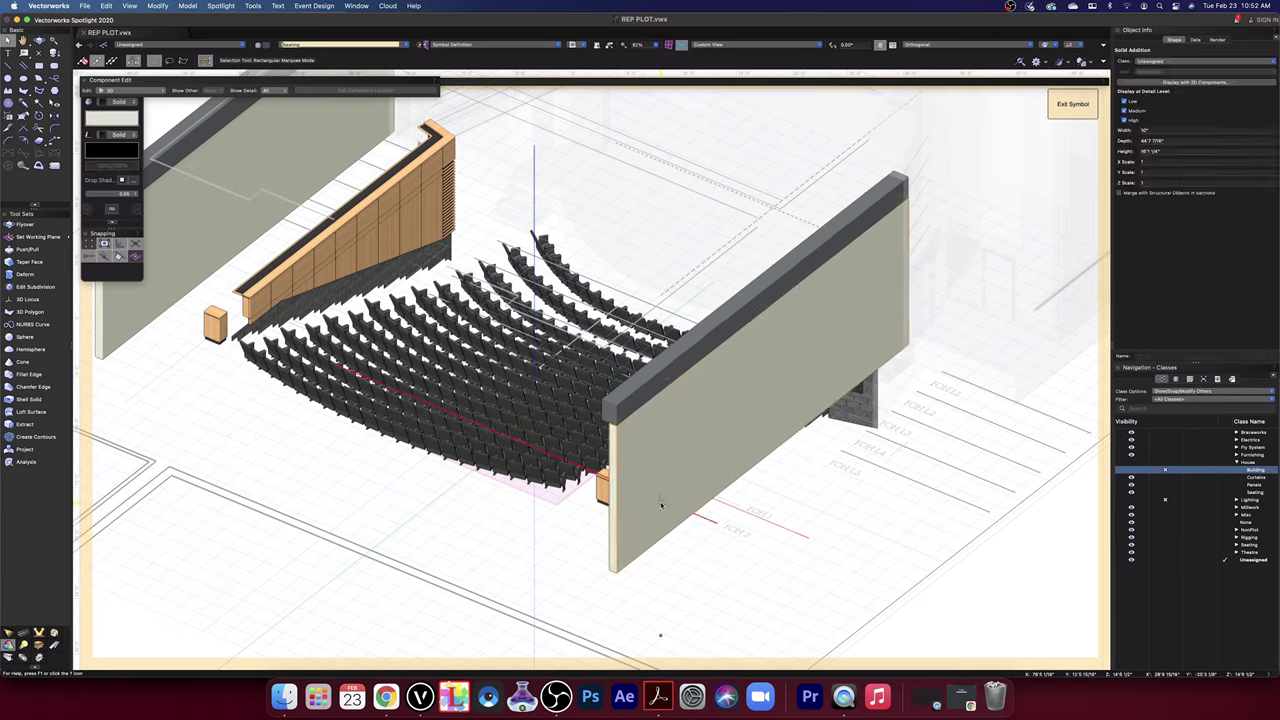
{"action": "left_click", "coordinate": [173, 270], "text": "shift"}
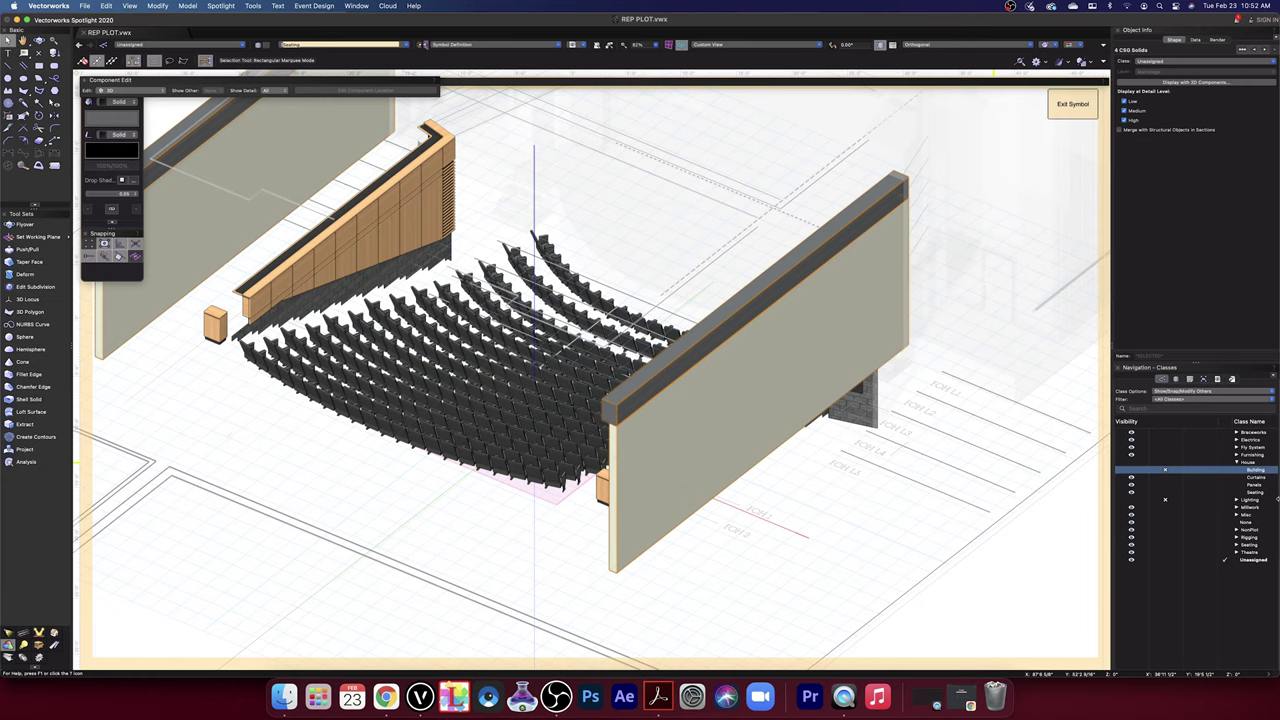
{"action": "left_click", "coordinate": [1273, 63]}
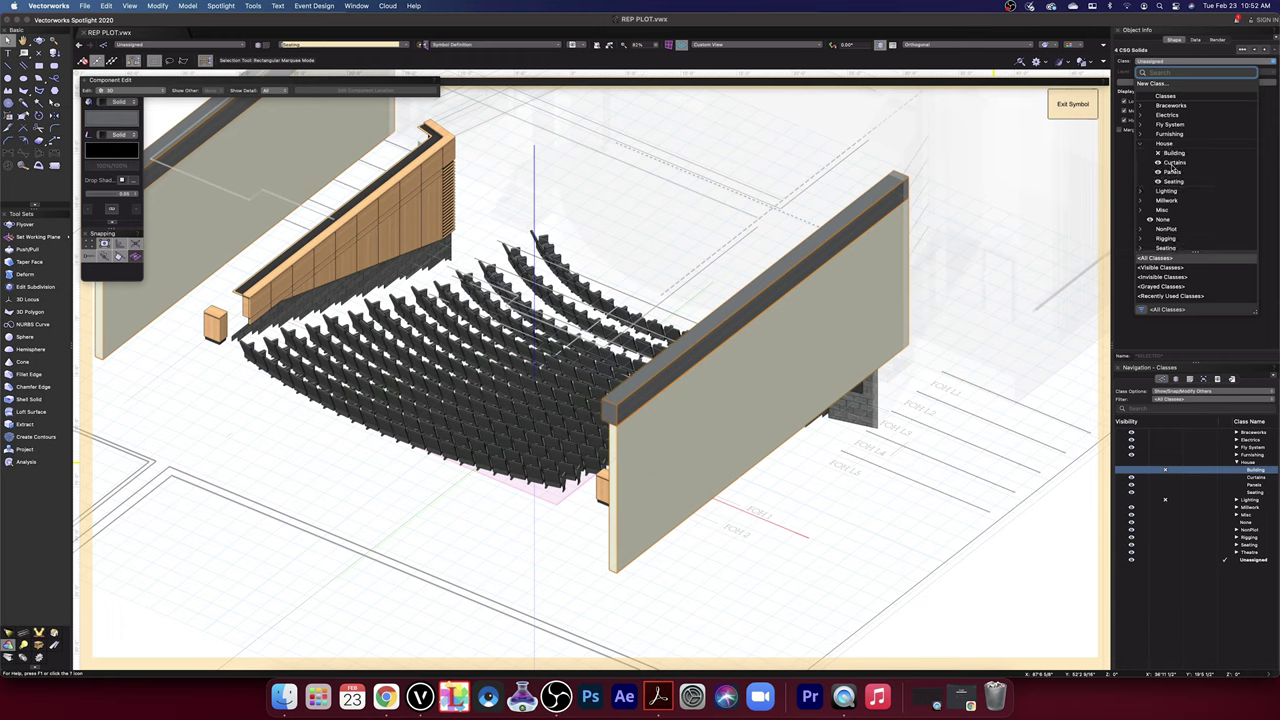
{"action": "left_click", "coordinate": [1175, 158]}
{"action": "left_click", "coordinate": [1004, 435]}
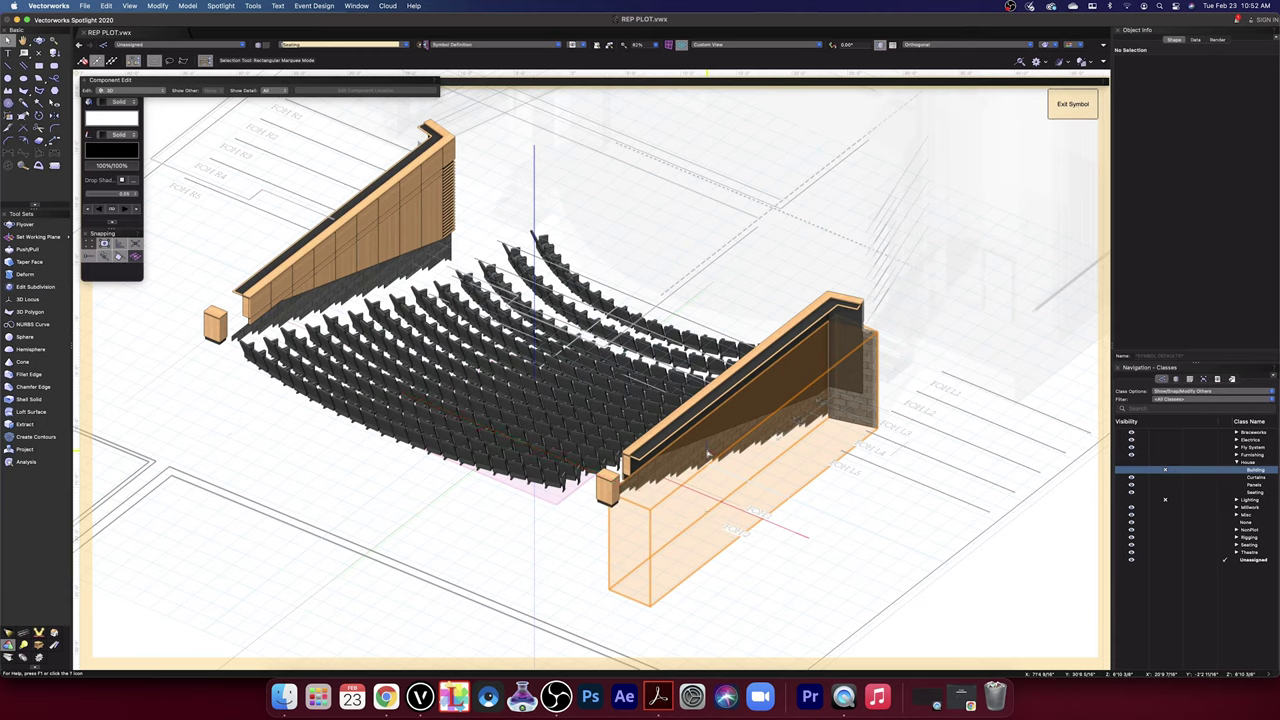
{"action": "left_click", "coordinate": [708, 453]}
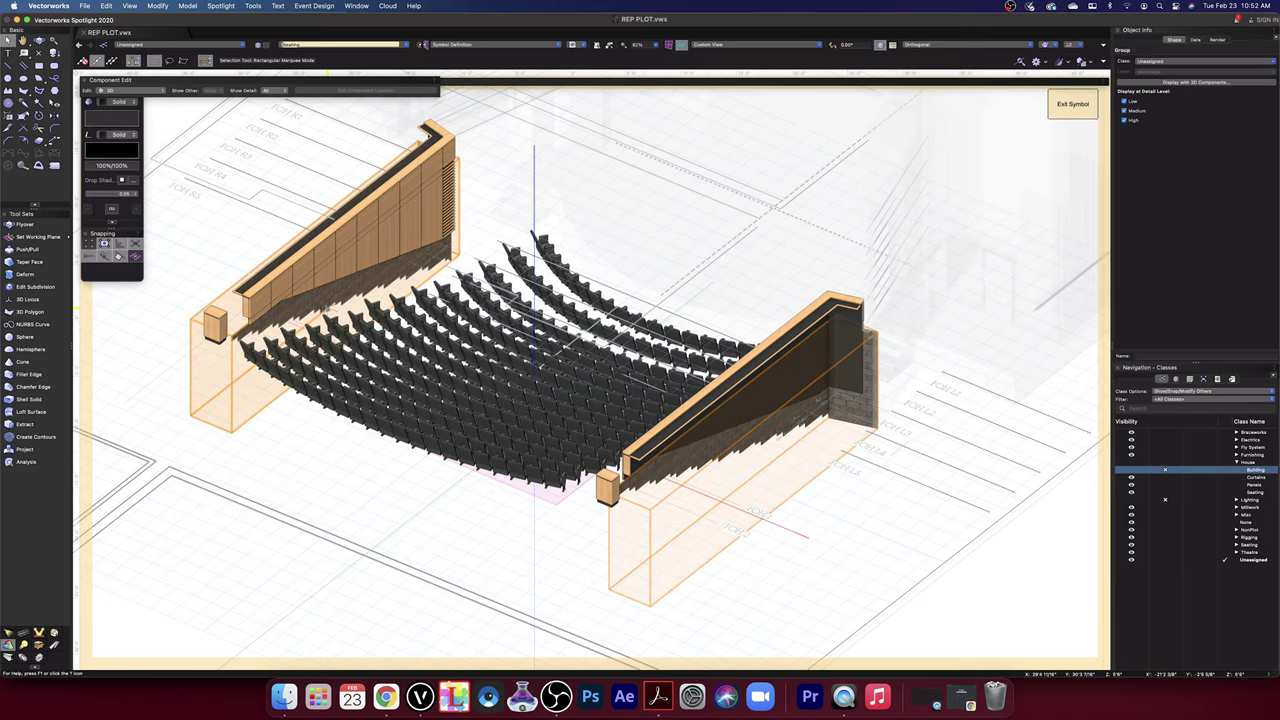
{"action": "left_click", "coordinate": [330, 302], "text": "shift"}
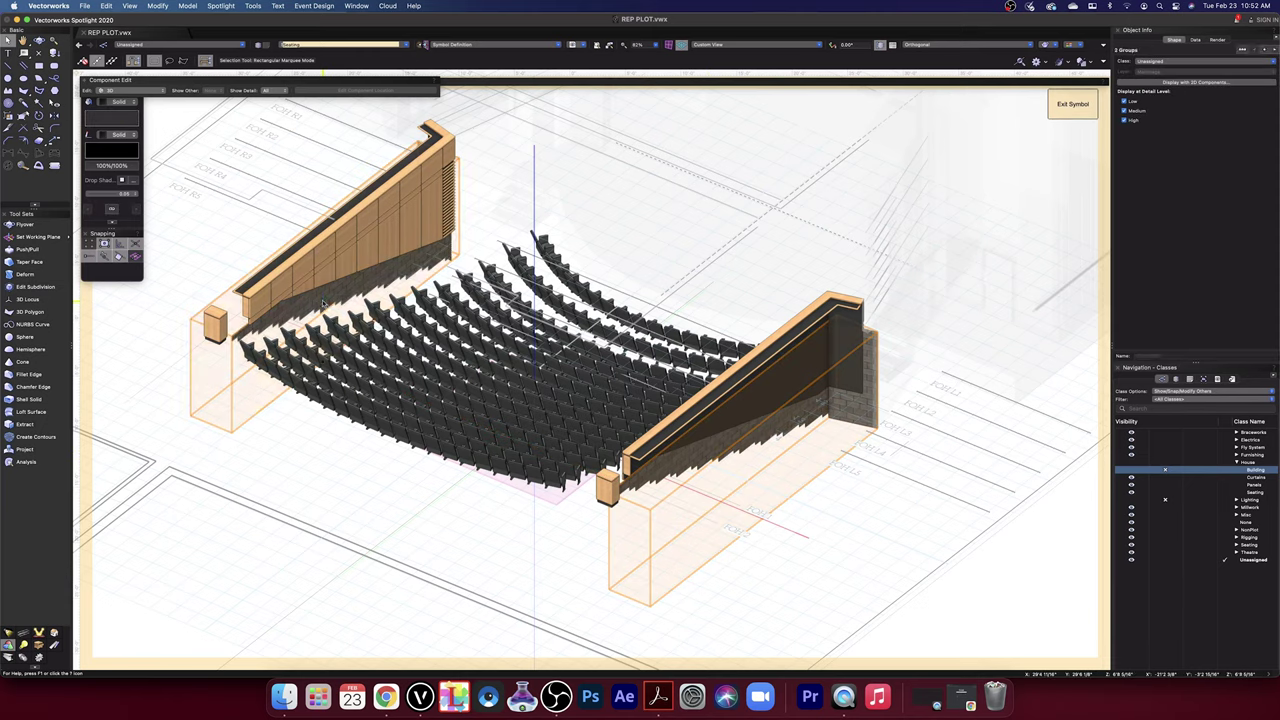
{"action": "left_click", "coordinate": [1272, 62]}
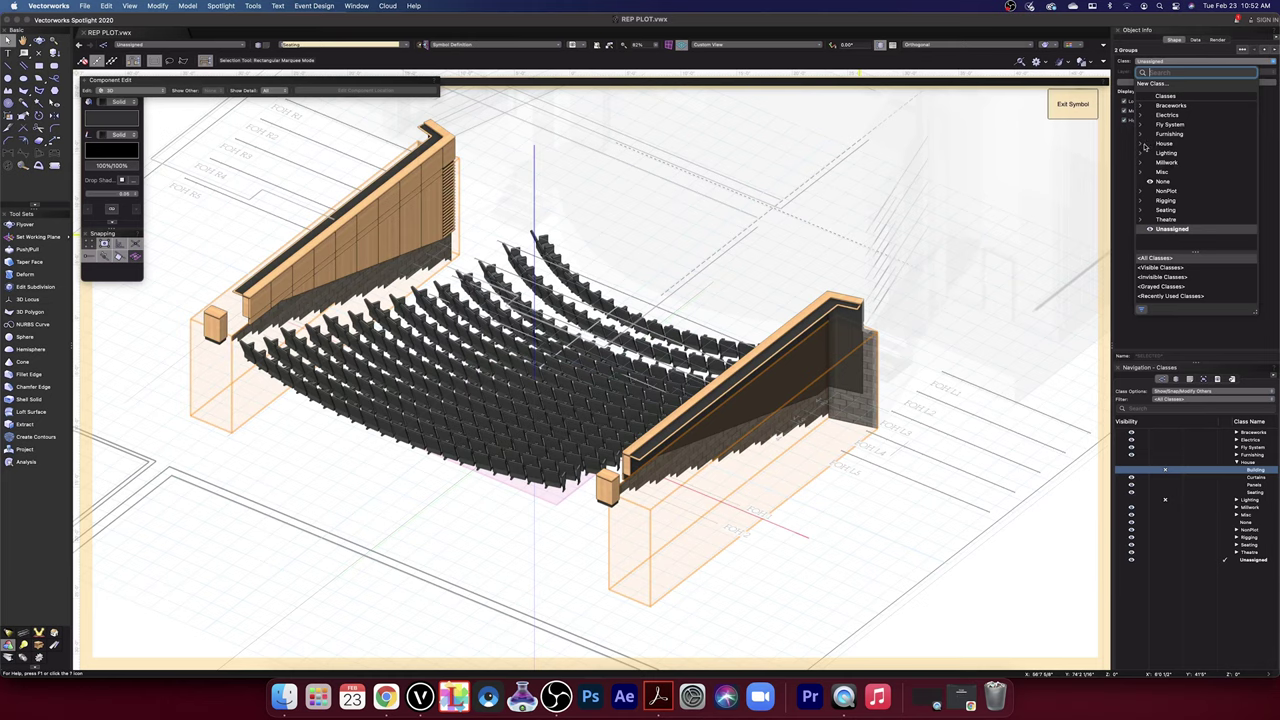
{"action": "left_click", "coordinate": [1141, 145]}
{"action": "left_click", "coordinate": [1176, 153]}
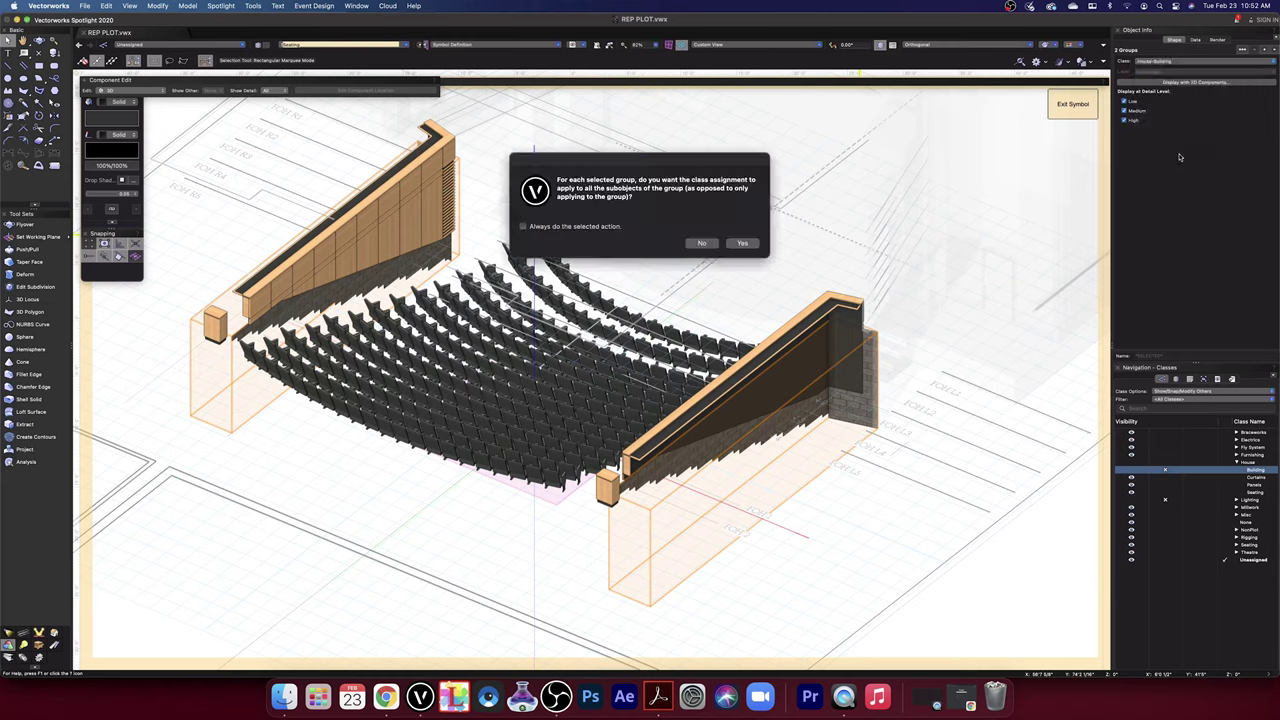
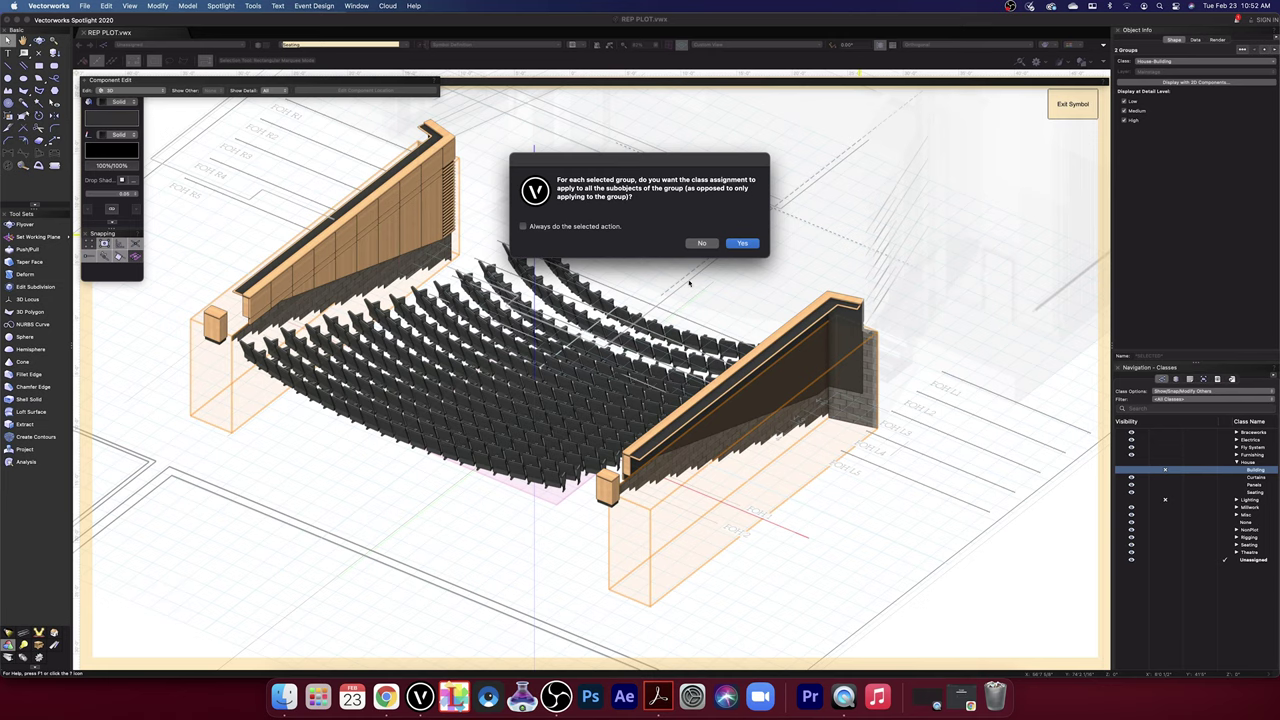
- Decline the subobject prompt, then select both balcony walls and the left speaker box
{"action": "left_click", "coordinate": [701, 243]}
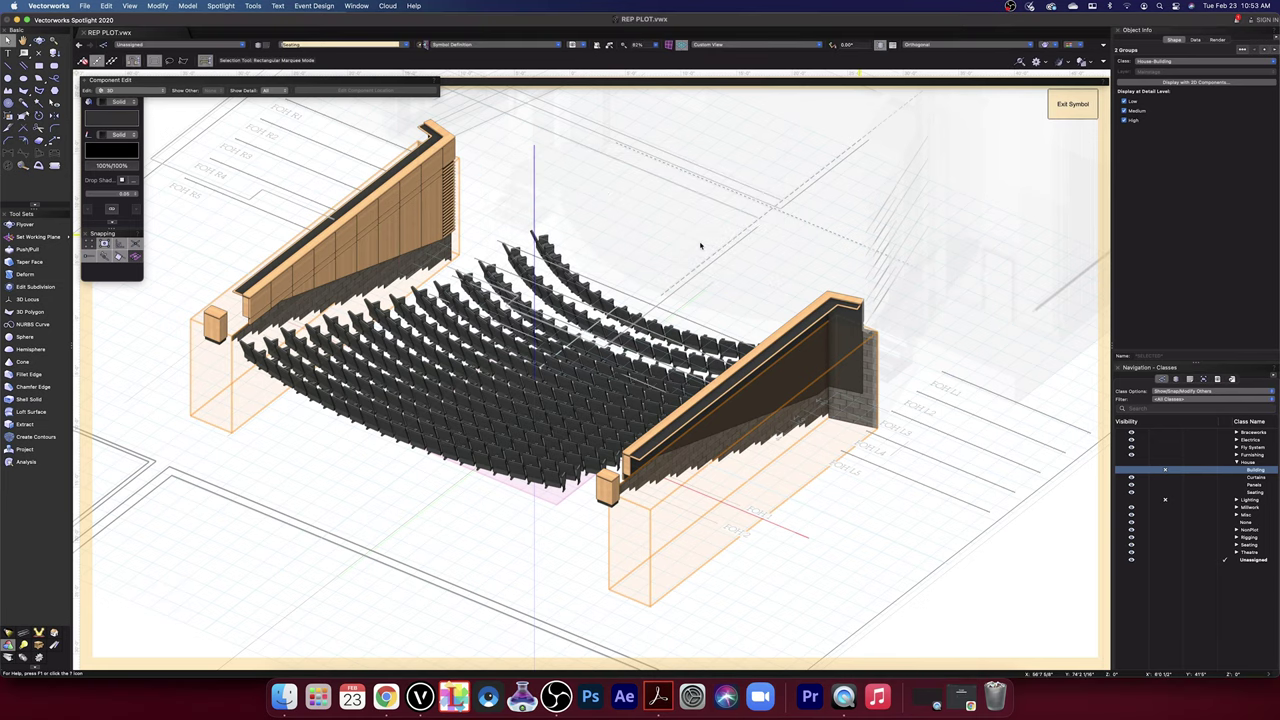
{"action": "left_click", "coordinate": [701, 243]}
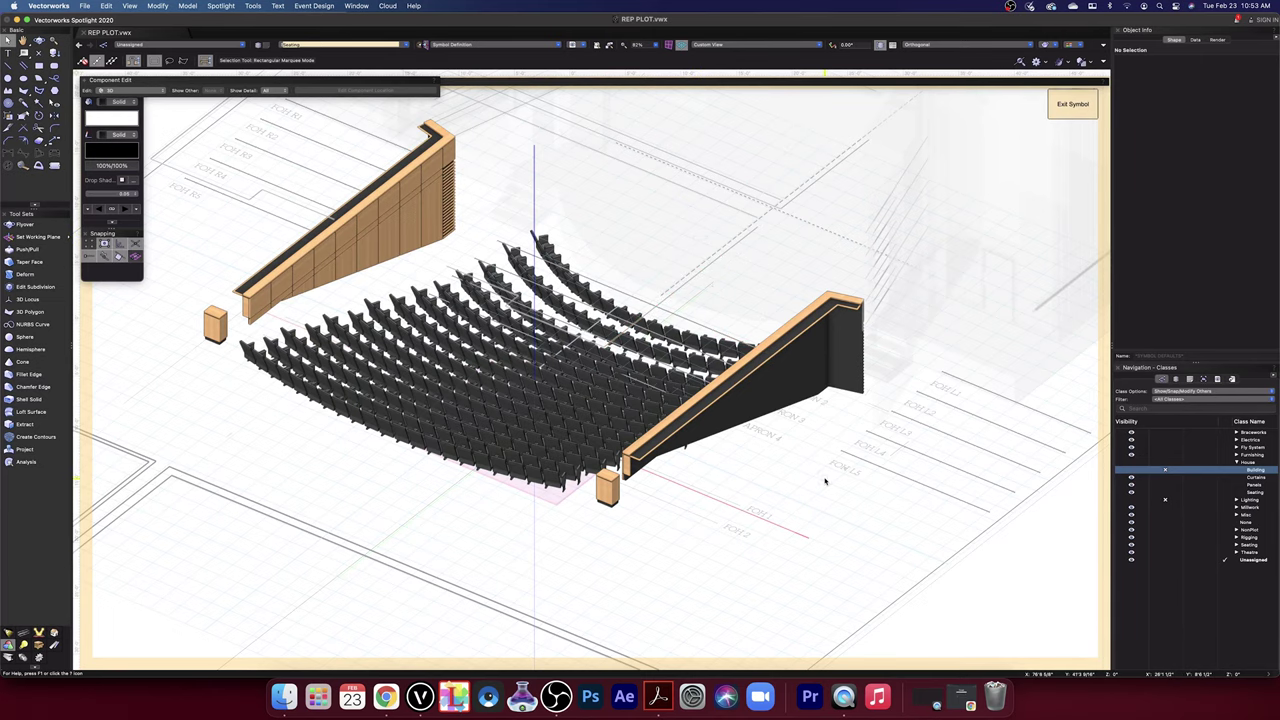
{"action": "scroll", "coordinate": [825, 481], "scroll_direction": "down", "scroll_amount": 4}
{"action": "scroll", "coordinate": [825, 481], "scroll_direction": "up", "scroll_amount": 3}
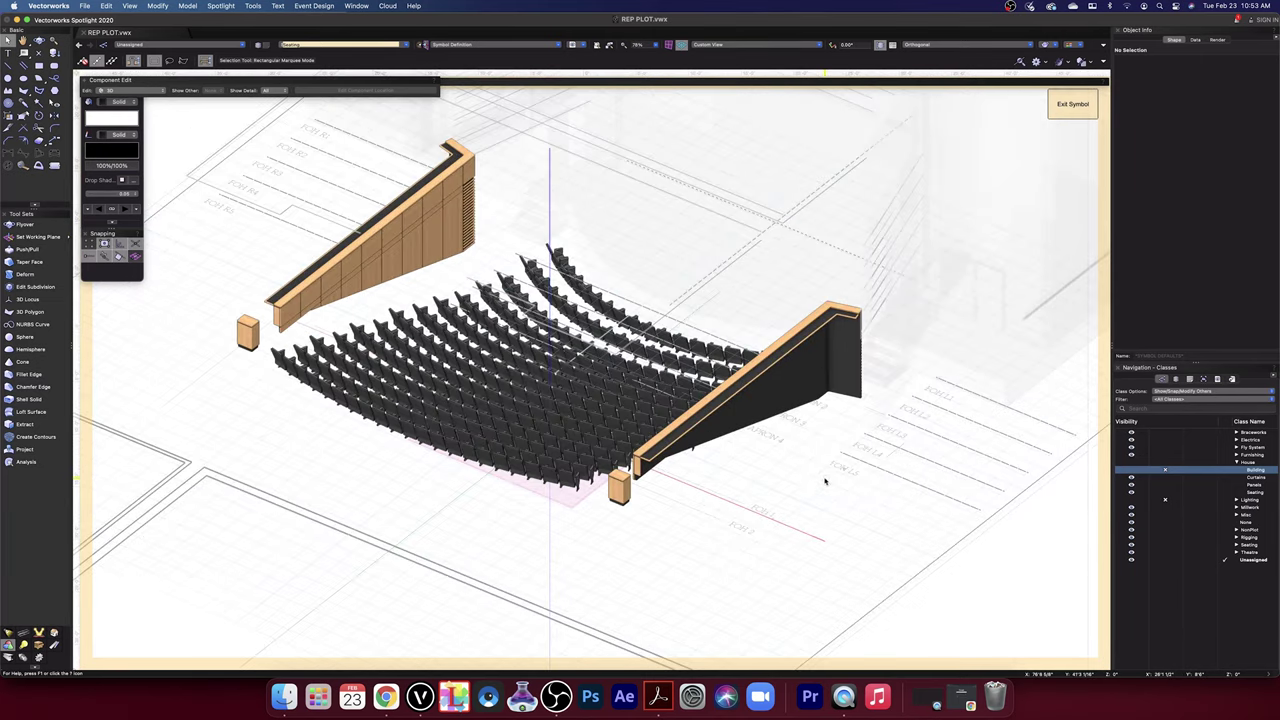
{"action": "left_click", "coordinate": [715, 430]}
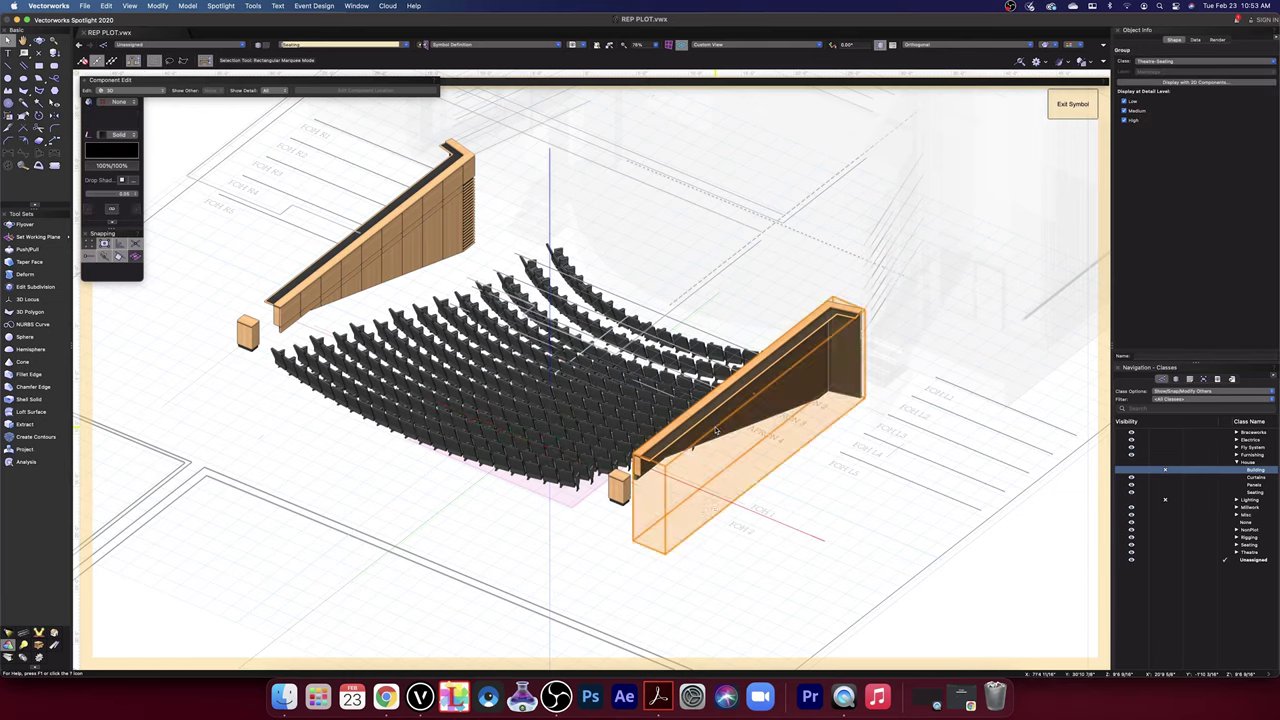
{"action": "left_click", "coordinate": [618, 486], "text": "shift"}
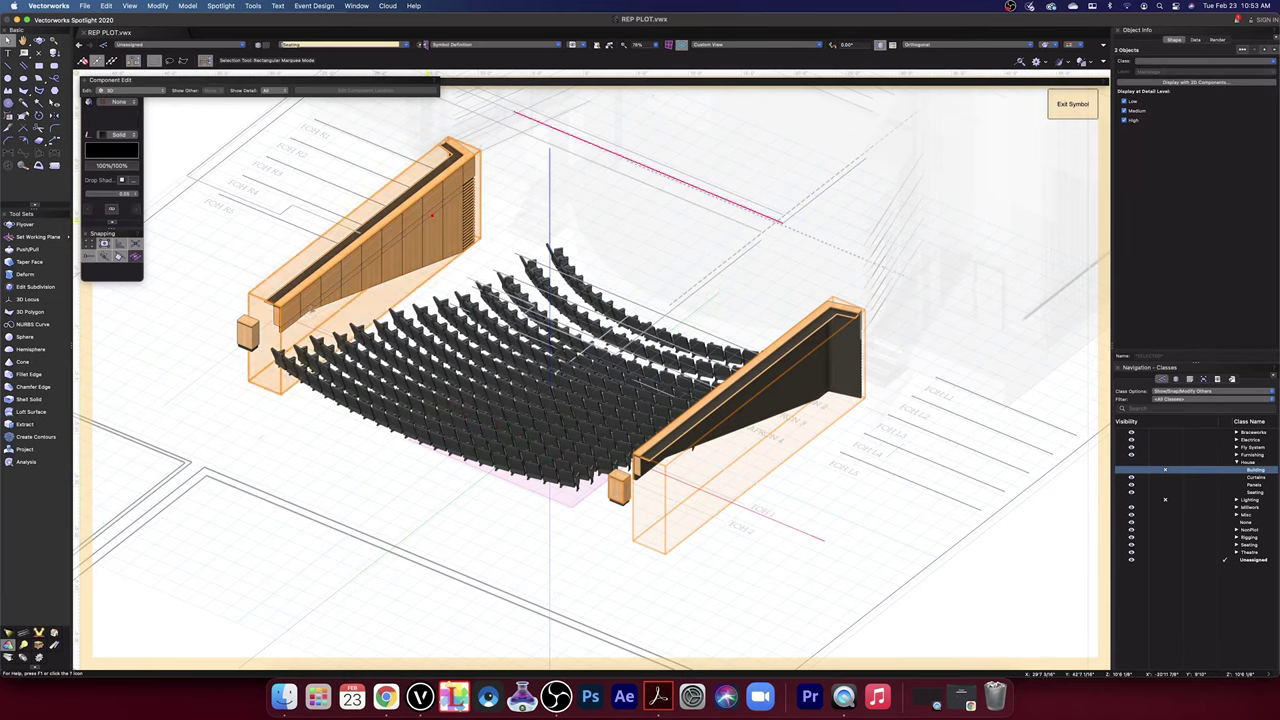
{"action": "left_click", "coordinate": [245, 337], "text": "shift"}
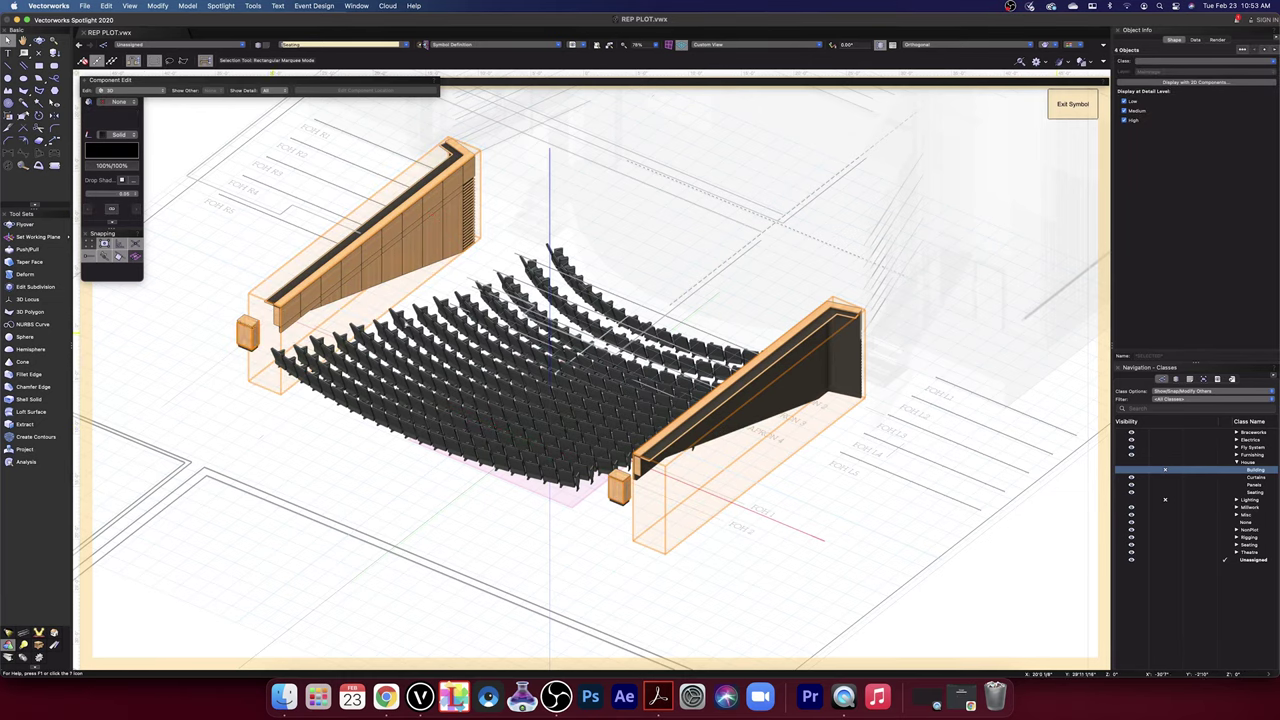
- Assign the selection to House-Panels, applying the class to all subobjects
{"action": "left_click", "coordinate": [1268, 62]}
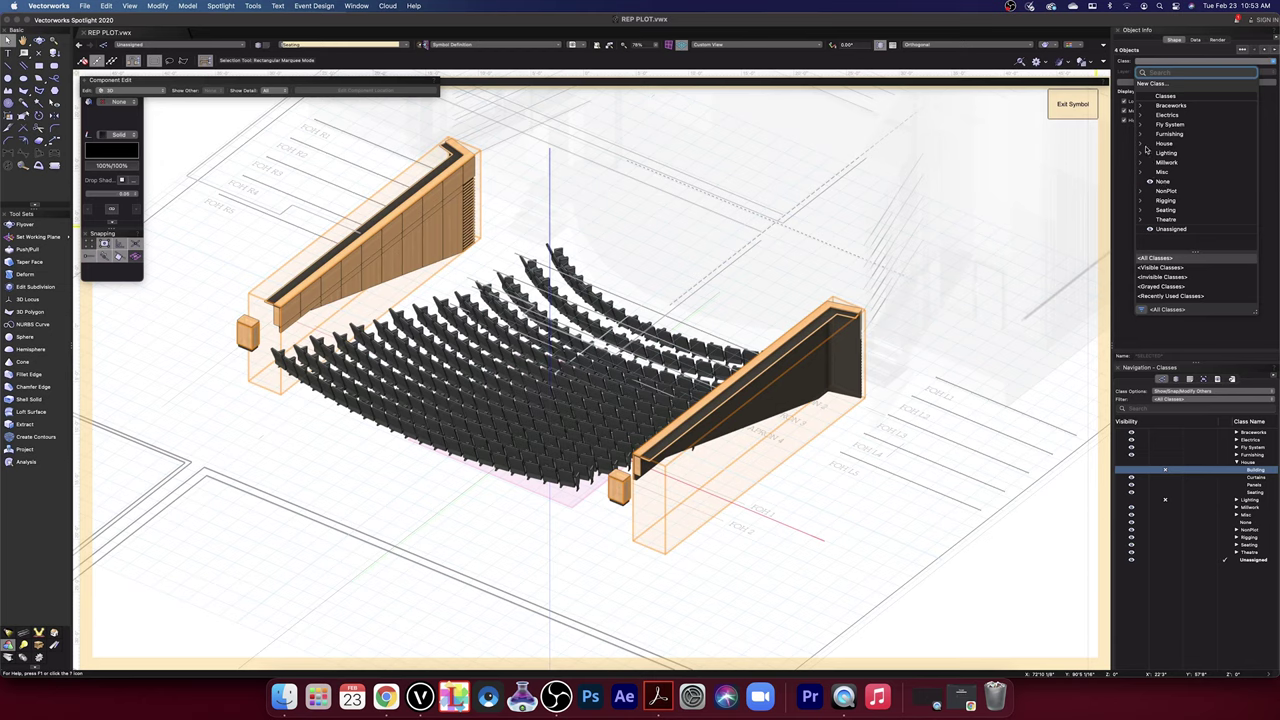
{"action": "left_click", "coordinate": [1141, 145]}
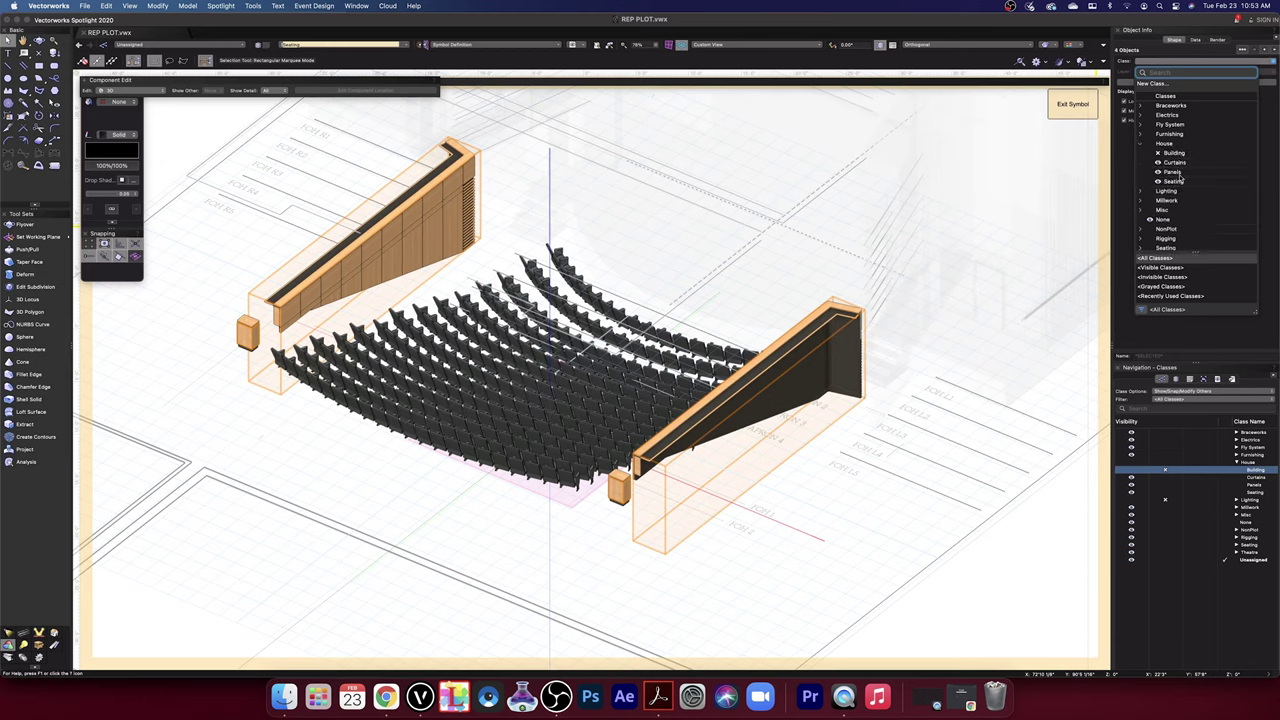
{"action": "left_click", "coordinate": [1175, 173]}
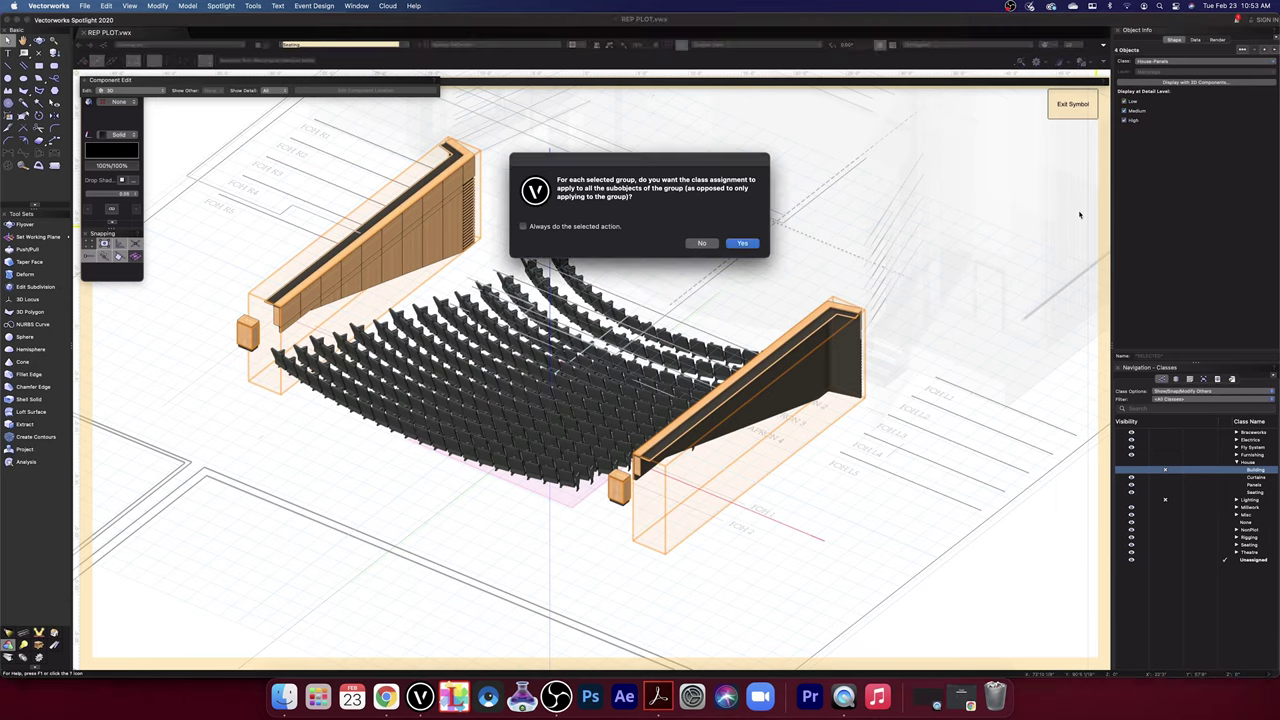
{"action": "left_click", "coordinate": [743, 244]}
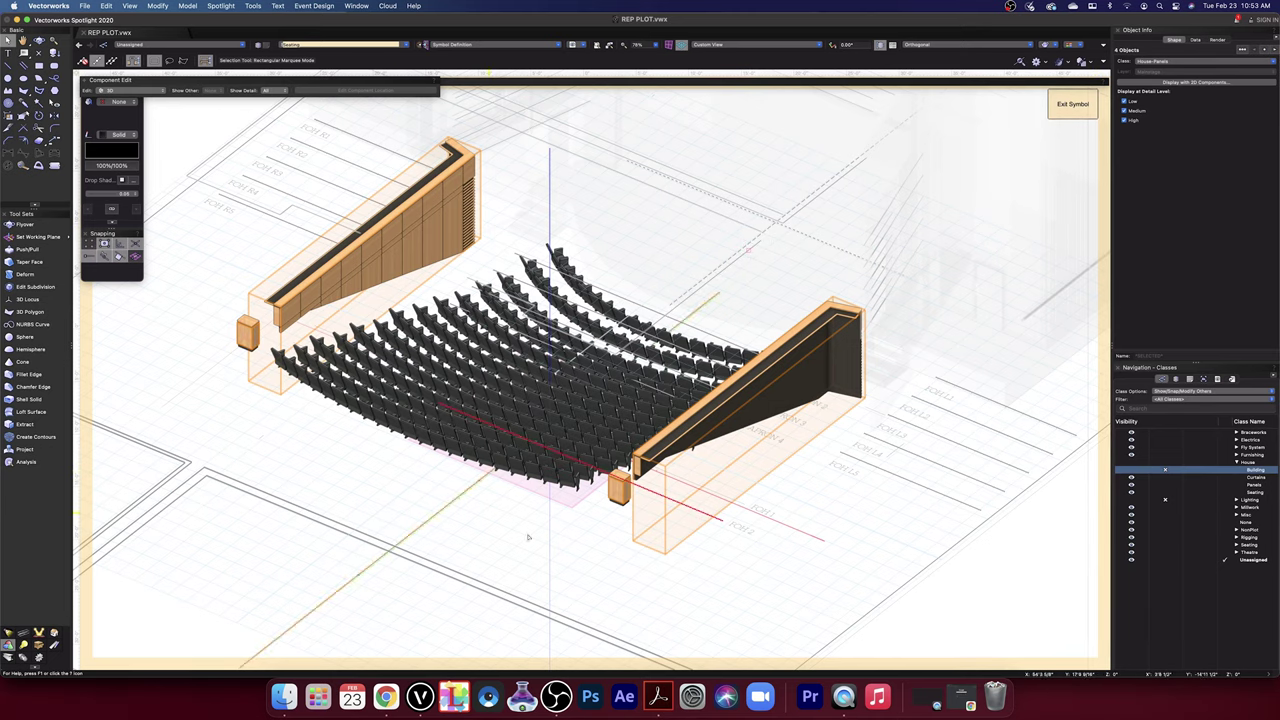
{"action": "left_click", "coordinate": [608, 551]}
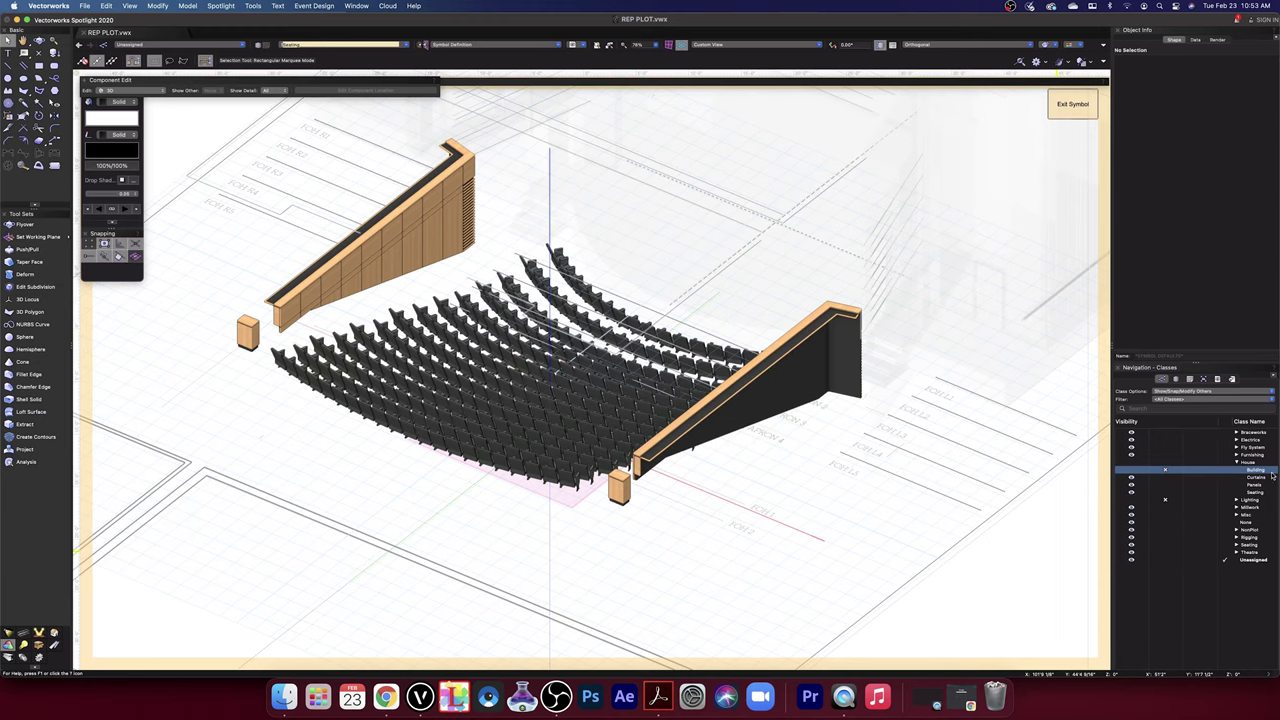
- Make the House-Panels class invisible so both side balcony walls disappear
{"action": "left_click", "coordinate": [1166, 479]}
{"action": "left_click", "coordinate": [1166, 479]}
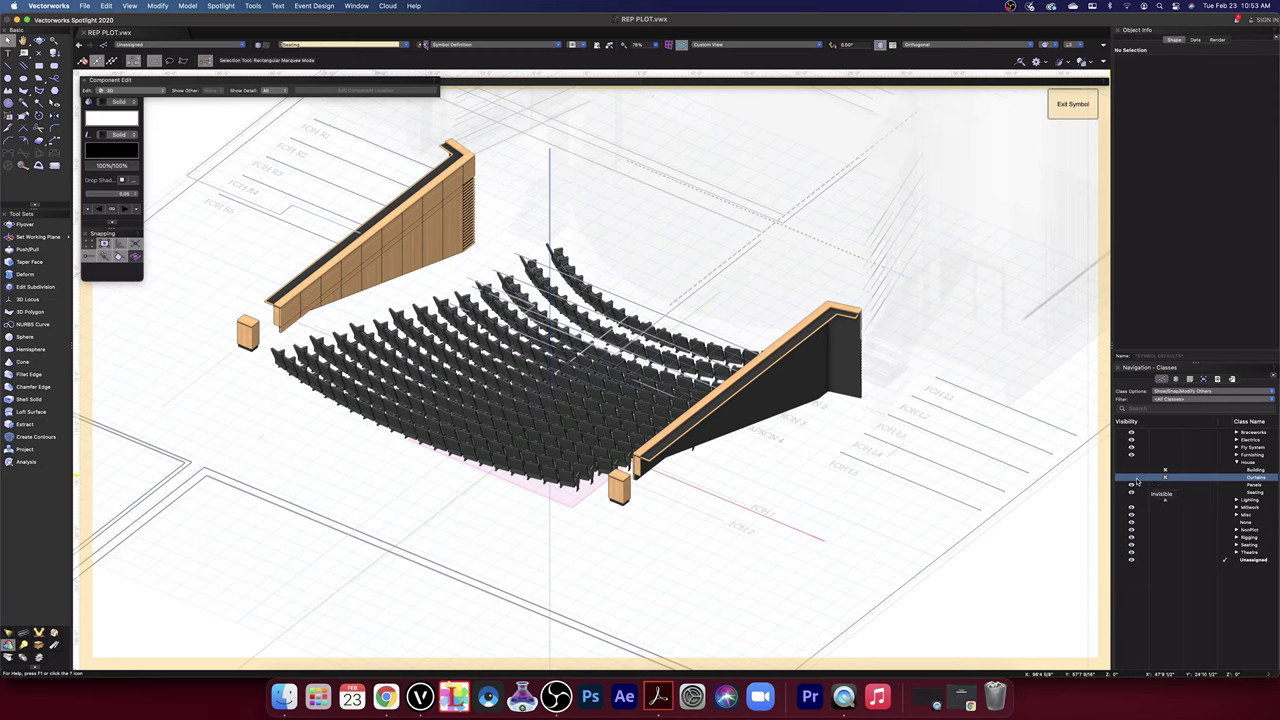
{"action": "left_click", "coordinate": [1147, 492]}
{"action": "left_click", "coordinate": [1135, 484]}
{"action": "left_click", "coordinate": [1165, 486]}
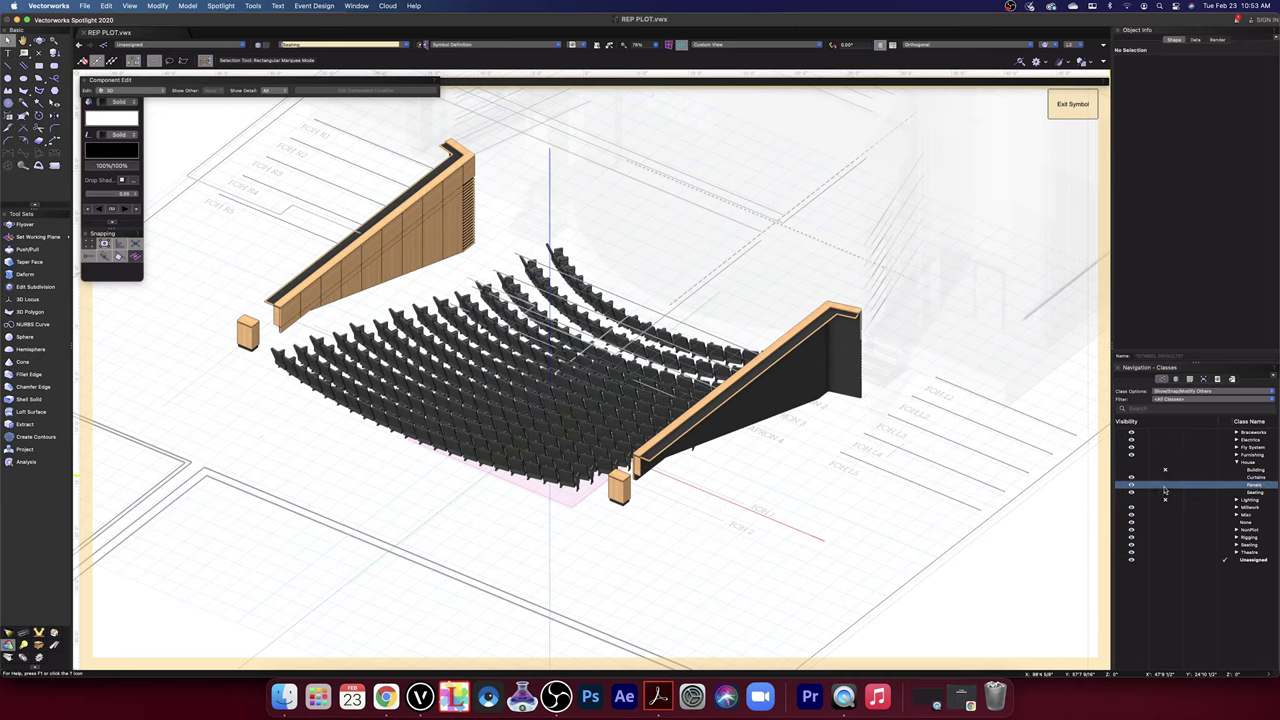
{"action": "left_click", "coordinate": [1165, 487]}
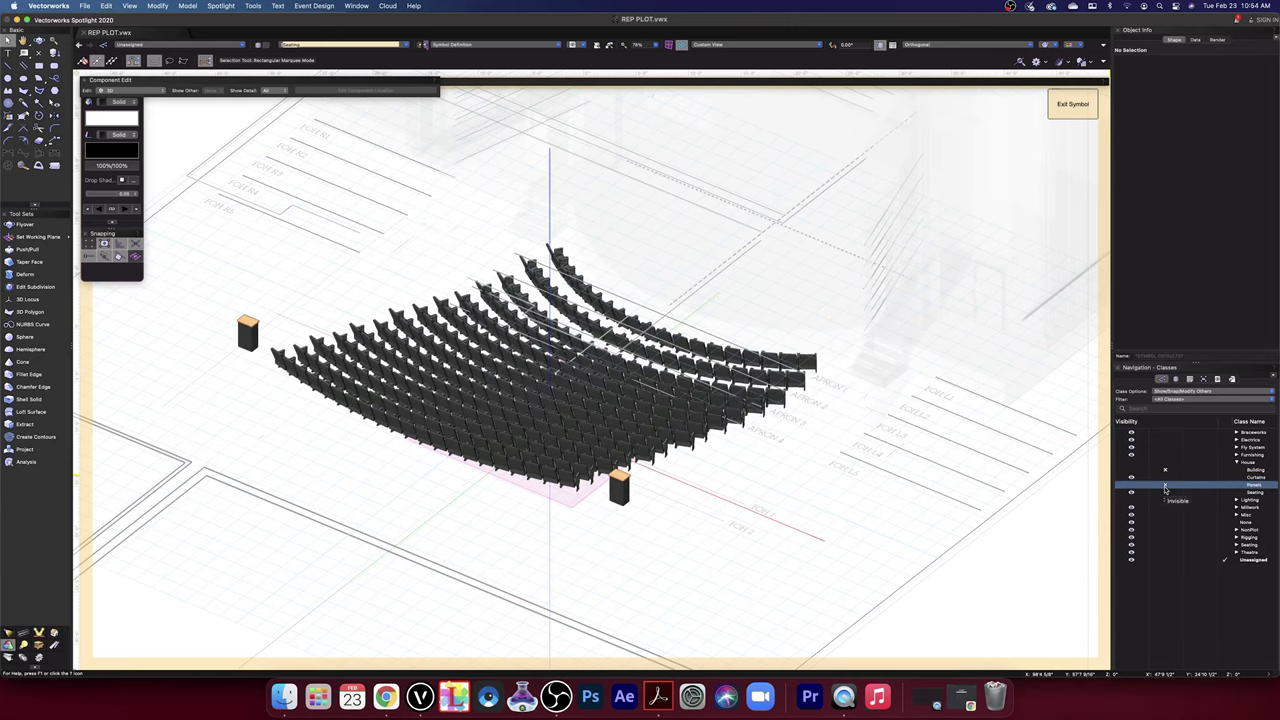
- Delete the unused Curtains class and select the right speaker box
{"action": "left_click", "coordinate": [1259, 478]}
{"action": "right_click", "coordinate": [1261, 482]}
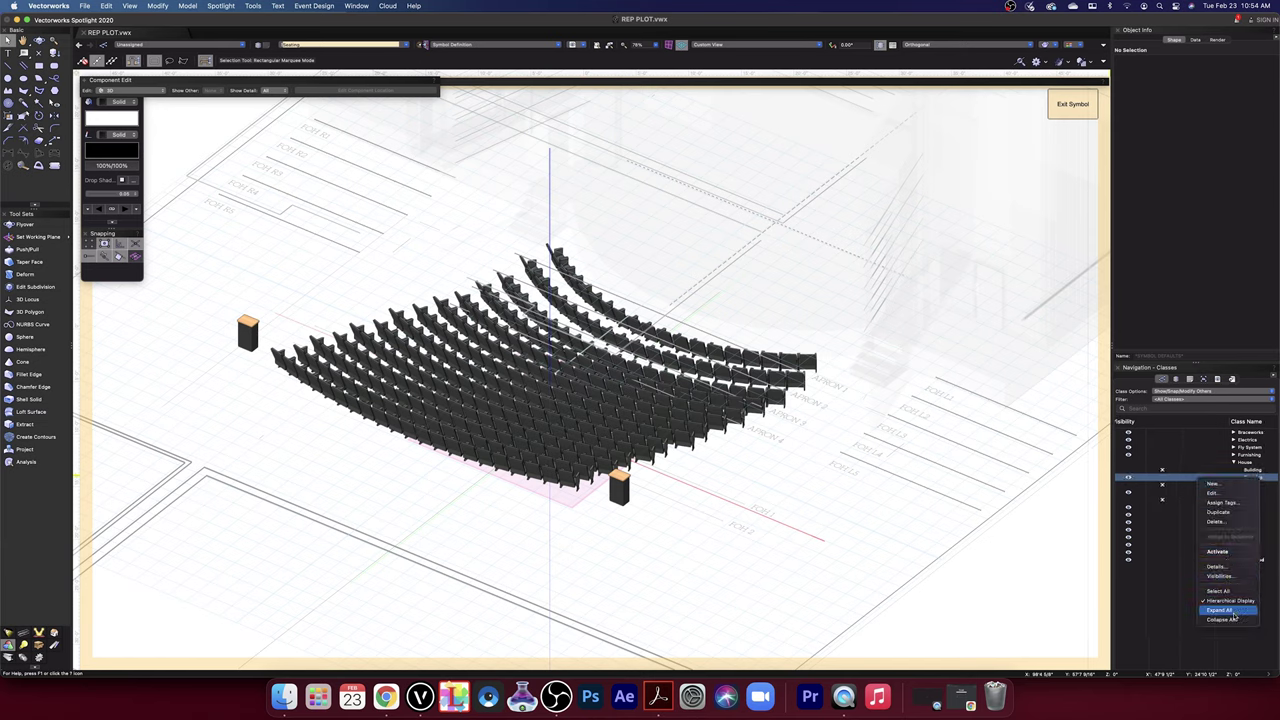
{"action": "left_click", "coordinate": [1228, 525]}
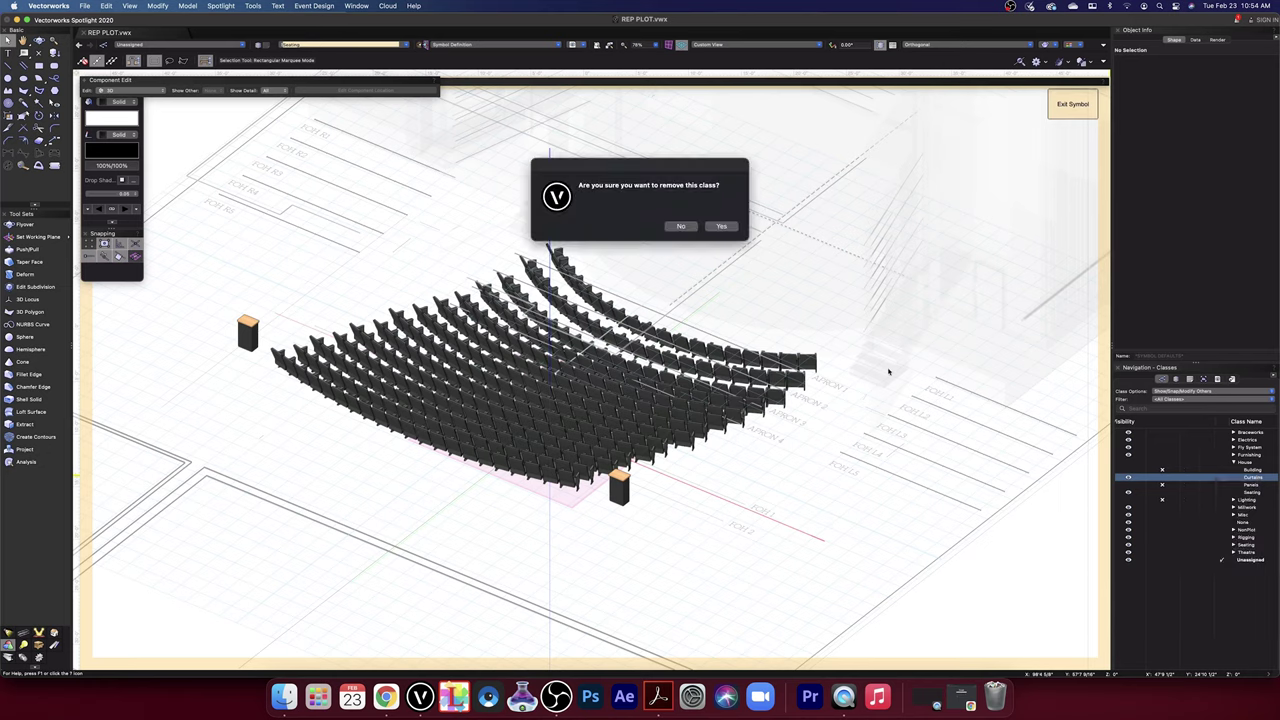
{"action": "left_click", "coordinate": [724, 228]}
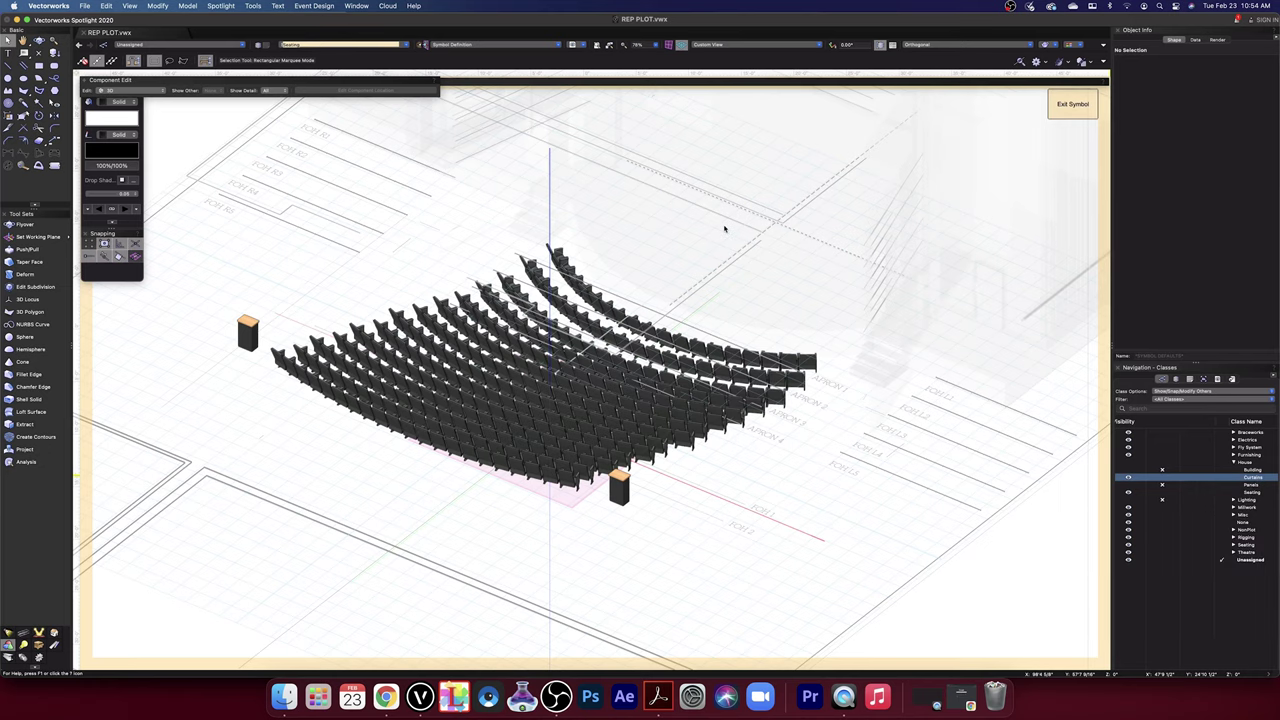
{"action": "left_click", "coordinate": [616, 490]}
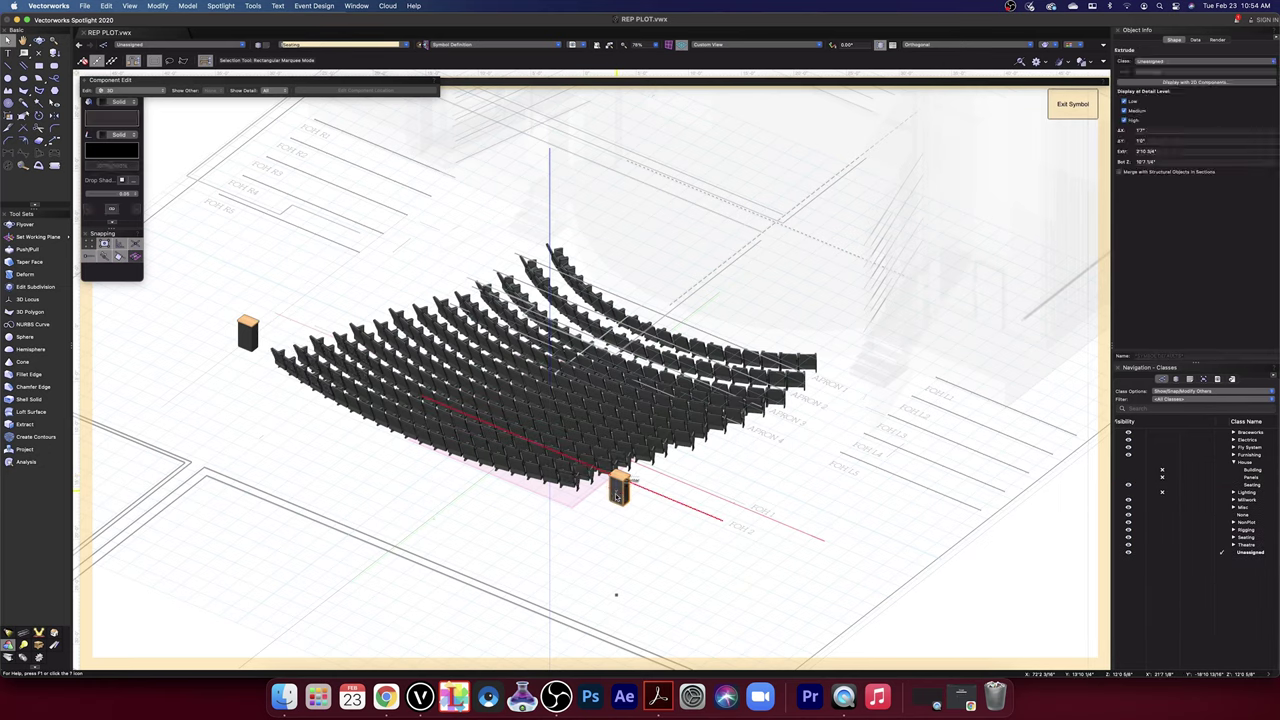
- Add the other speaker parts to the selection and assign them all to House-Panels
{"action": "left_click", "coordinate": [247, 335], "text": "shift"}
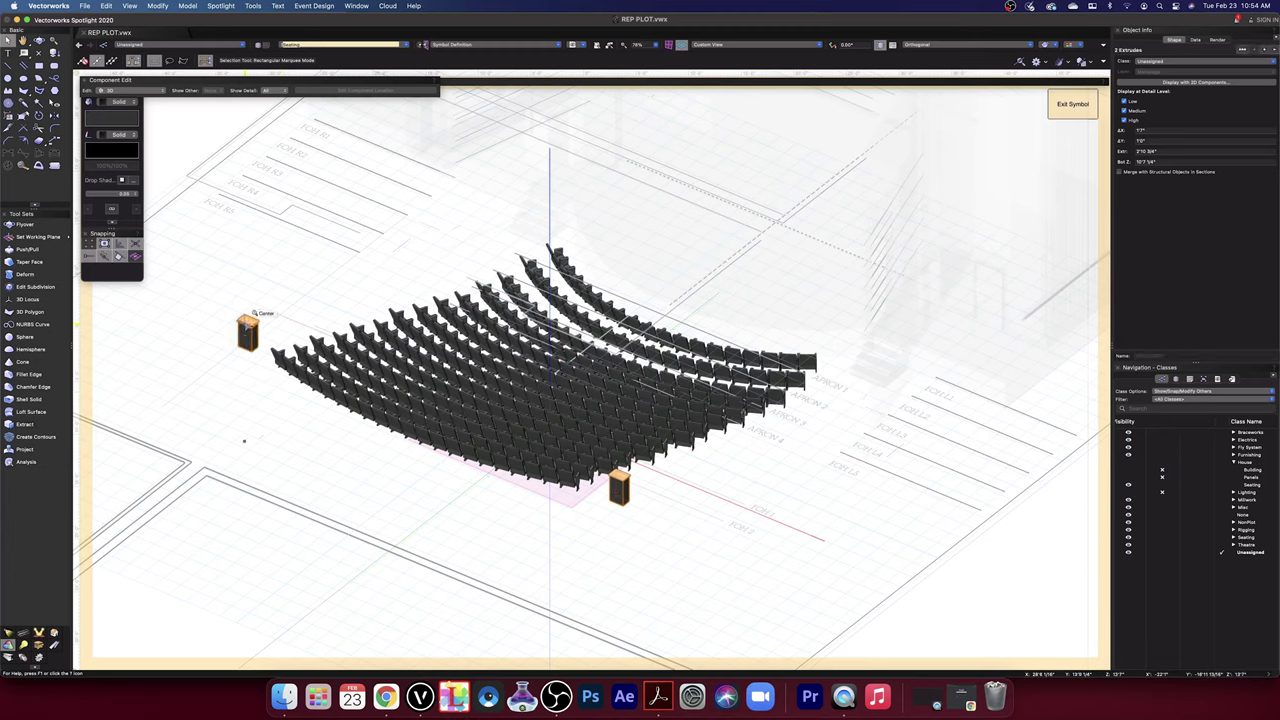
{"action": "left_click", "coordinate": [624, 474], "text": "shift"}
{"action": "left_click", "coordinate": [1255, 64]}
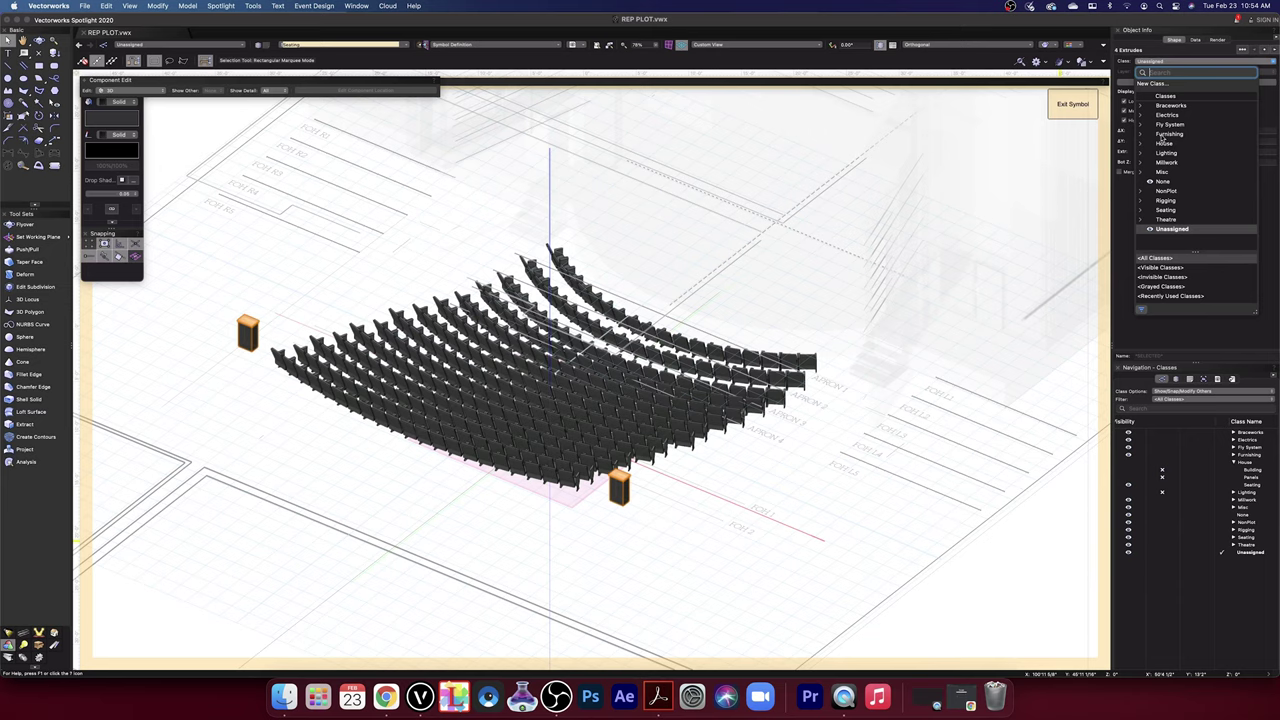
{"action": "left_click", "coordinate": [1141, 145]}
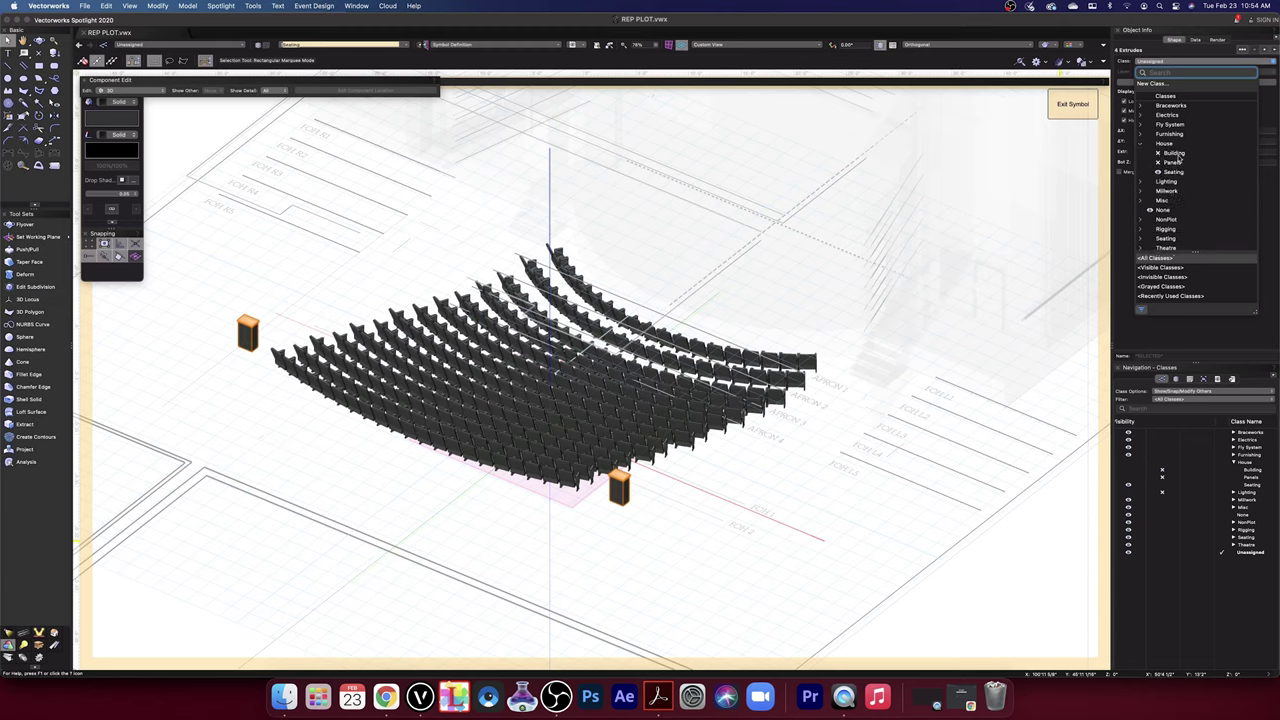
{"action": "left_click", "coordinate": [1174, 163]}
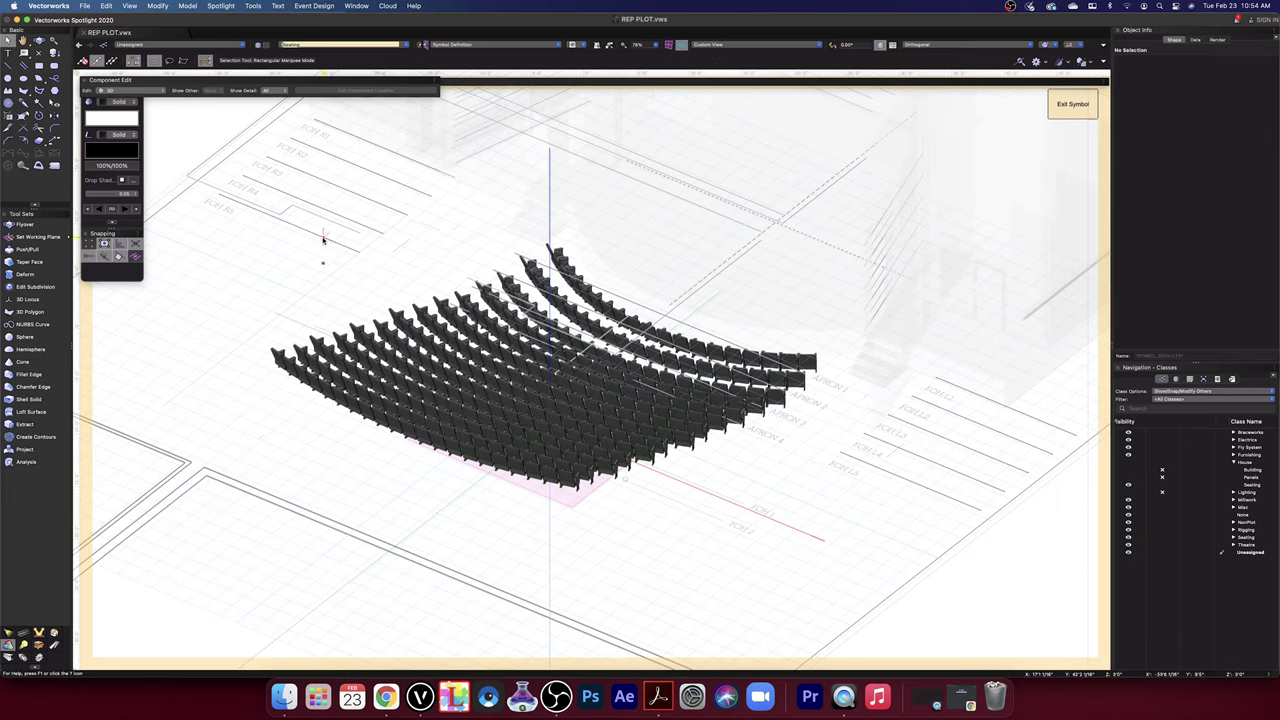
- Find and delete the stray short line in the symbol
{"action": "left_click_drag", "start_coordinate": [205, 435], "coordinate": [320, 470]}
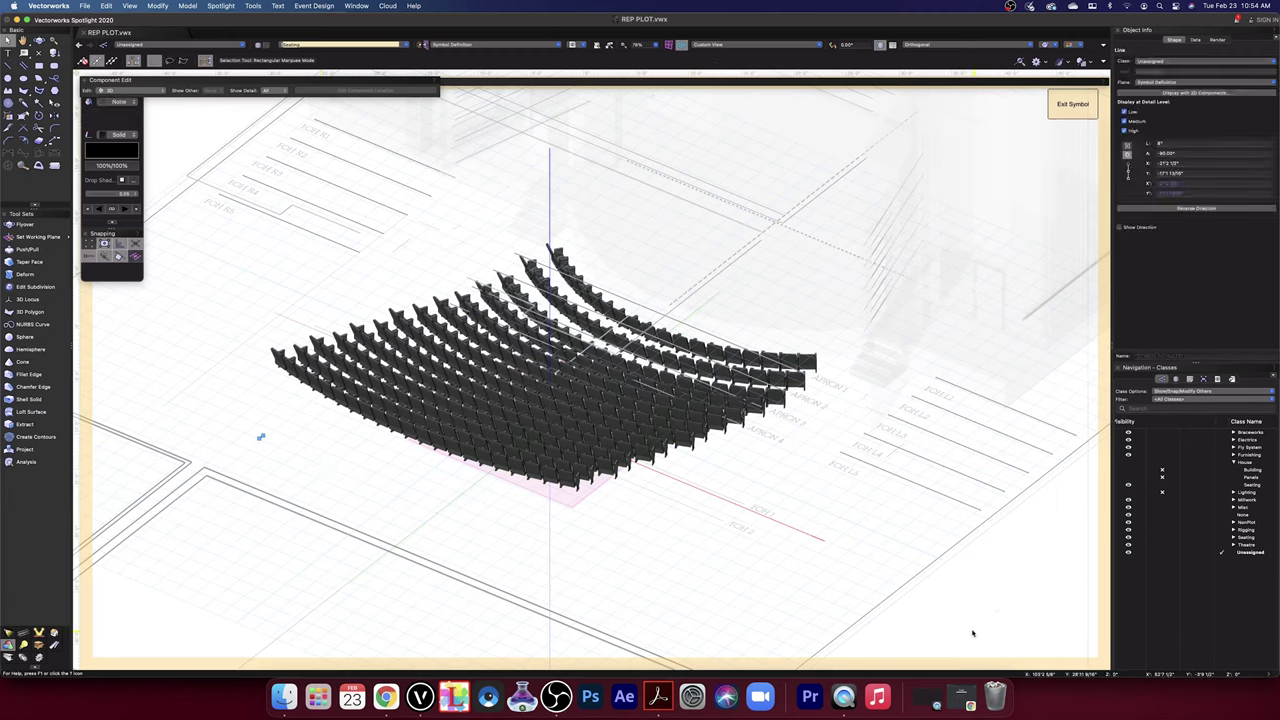
{"action": "left_click_drag", "start_coordinate": [972, 632], "coordinate": [802, 608]}
{"action": "left_click", "coordinate": [891, 451]}
{"action": "left_click_drag", "start_coordinate": [893, 450], "coordinate": [399, 246]}
{"action": "key", "text": "Delete"}
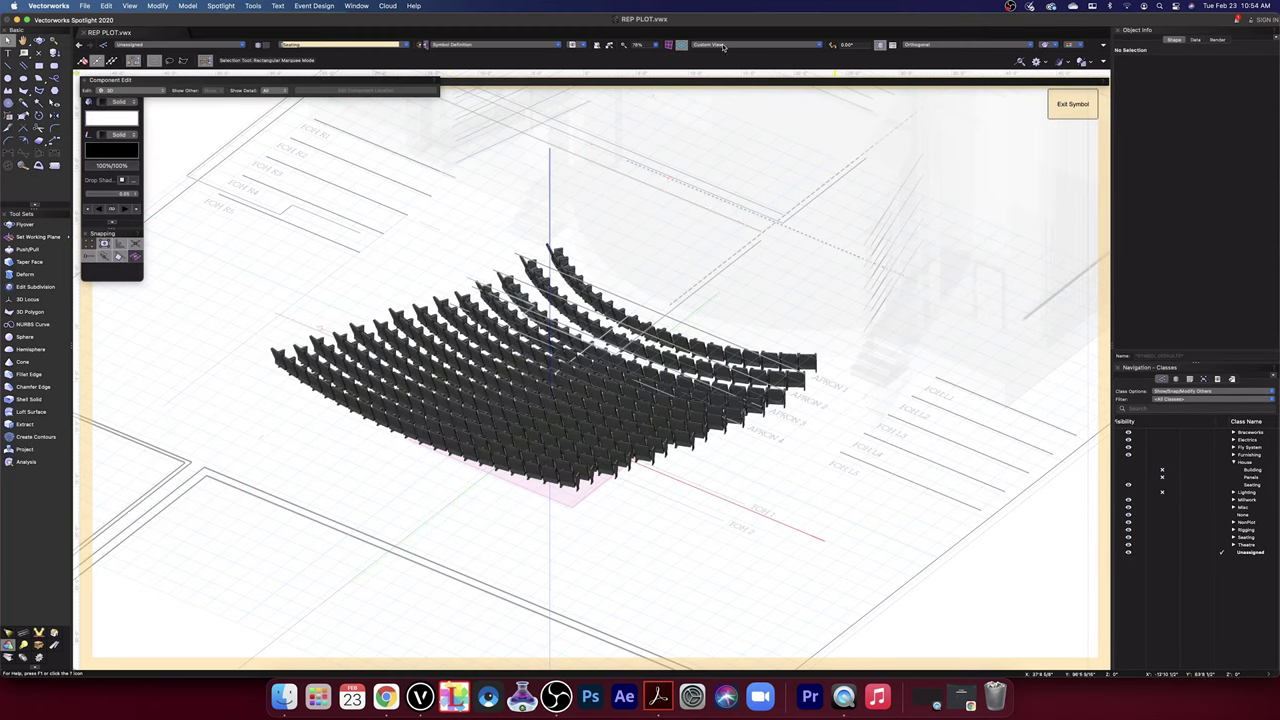
- Switch to Top/Plan view and delete another stray short line
{"action": "left_click", "coordinate": [723, 46]}
{"action": "left_click", "coordinate": [714, 54]}
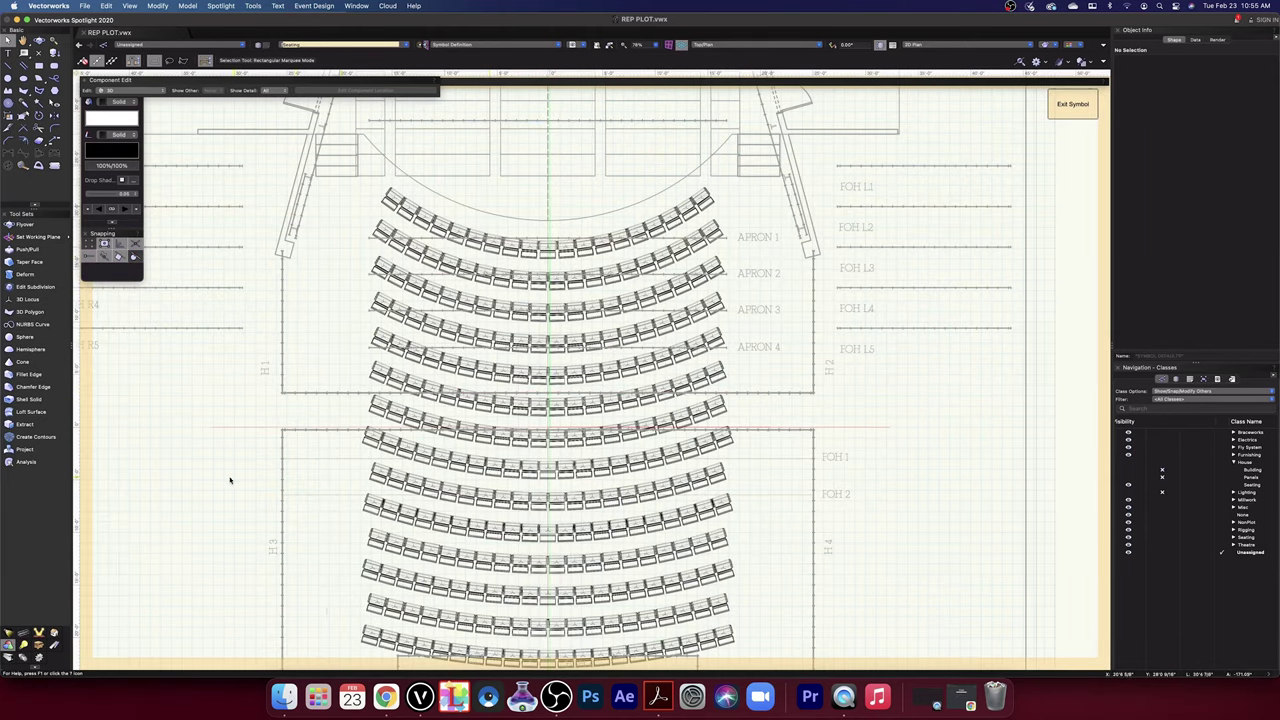
{"action": "scroll", "coordinate": [199, 466], "scroll_direction": "down", "scroll_amount": 4}
{"action": "scroll", "coordinate": [199, 466], "scroll_direction": "up", "scroll_amount": 4}
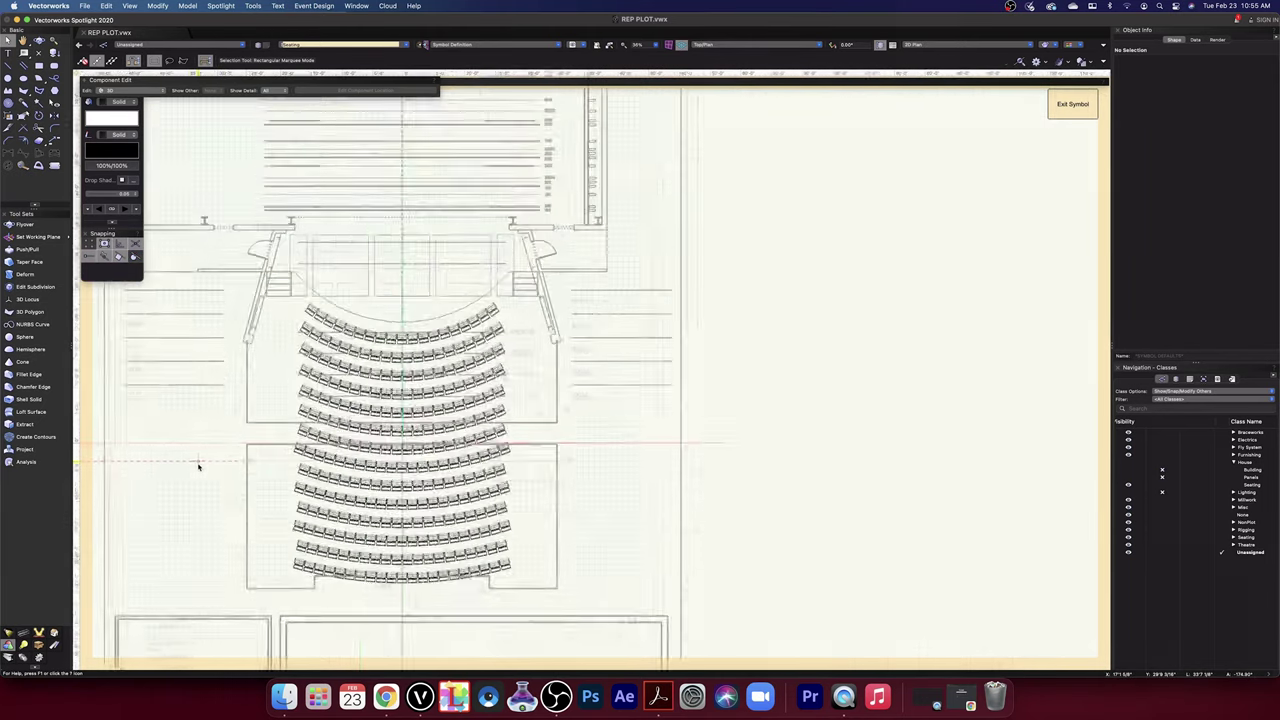
{"action": "mouse_move", "coordinate": [171, 471]}
{"action": "left_mouse_down"}
{"action": "mouse_move", "coordinate": [245, 371]}
{"action": "mouse_move", "coordinate": [494, 129]}
{"action": "mouse_move", "coordinate": [574, 126]}
{"action": "mouse_move", "coordinate": [76, 429]}
{"action": "left_mouse_up"}
{"action": "key", "text": "space"}
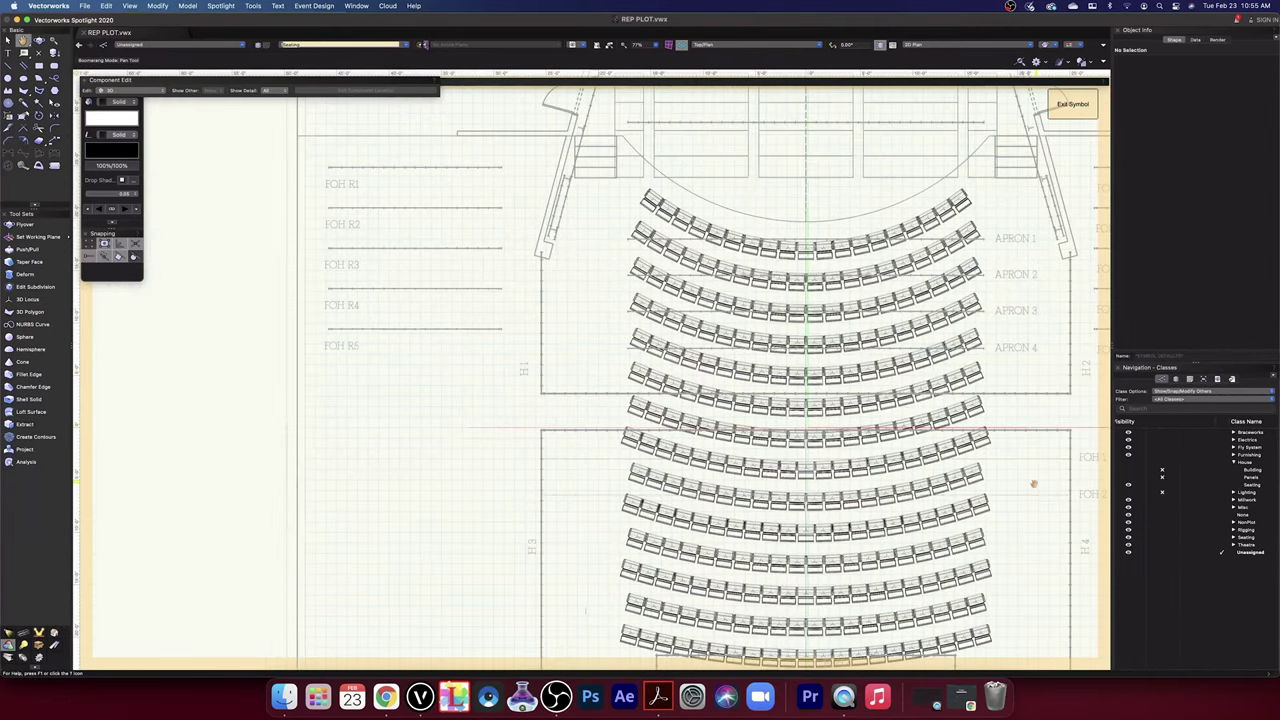
{"action": "left_click_drag", "start_coordinate": [1034, 483], "coordinate": [768, 471]}
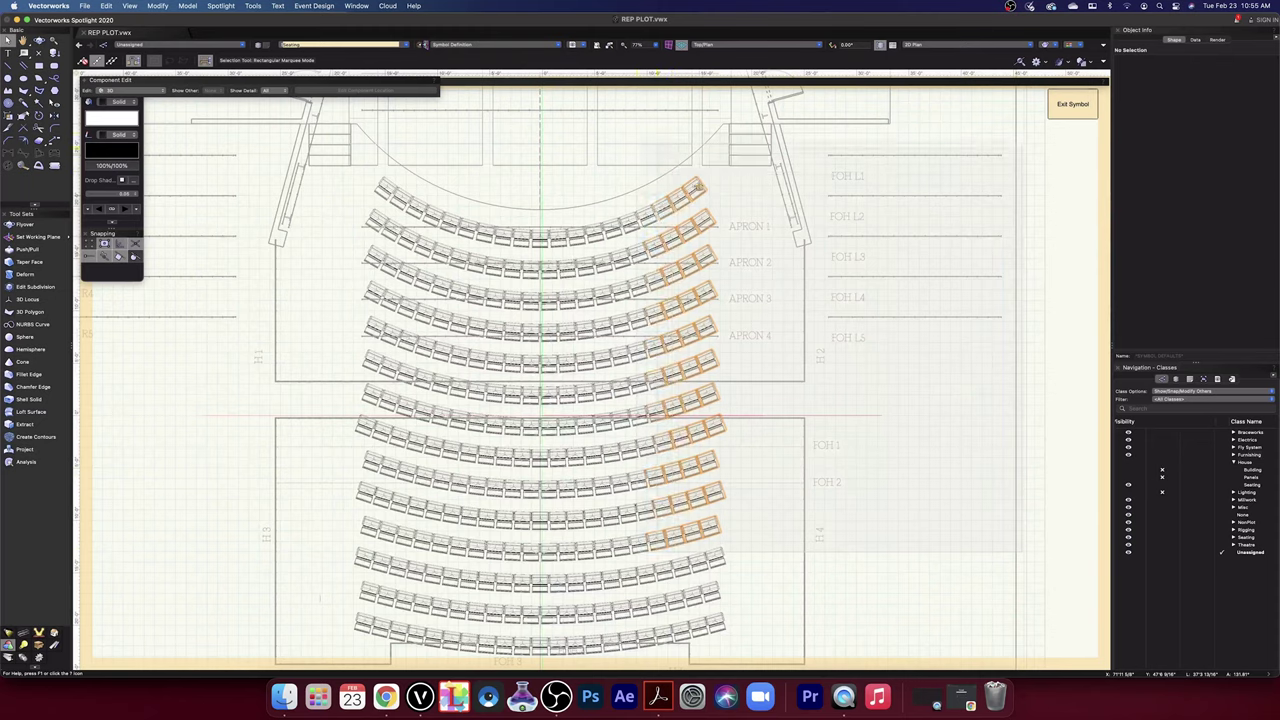
{"action": "scroll", "coordinate": [851, 357], "scroll_direction": "down", "scroll_amount": 5}
{"action": "mouse_move", "coordinate": [967, 446]}
{"action": "middle_mouse_down"}
{"action": "mouse_move", "coordinate": [417, 471]}
{"action": "mouse_move", "coordinate": [950, 424]}
{"action": "middle_mouse_up"}
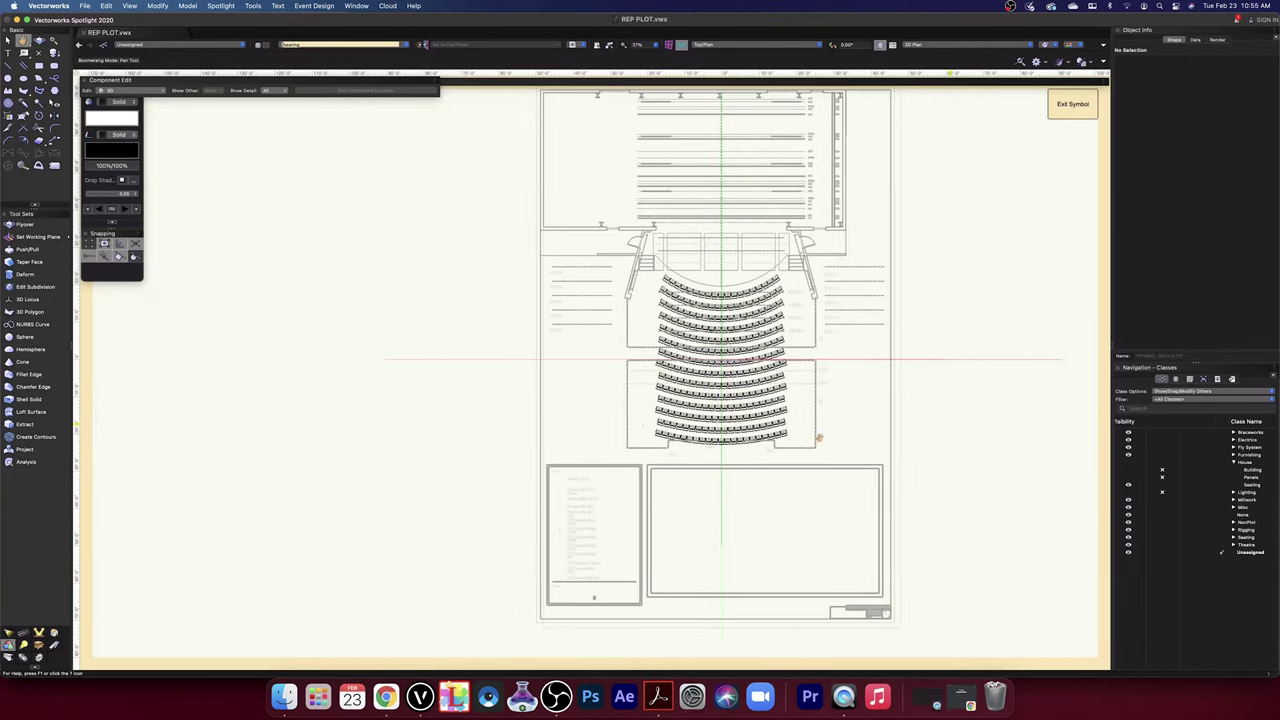
{"action": "scroll", "coordinate": [651, 449], "scroll_direction": "up", "scroll_amount": 4}
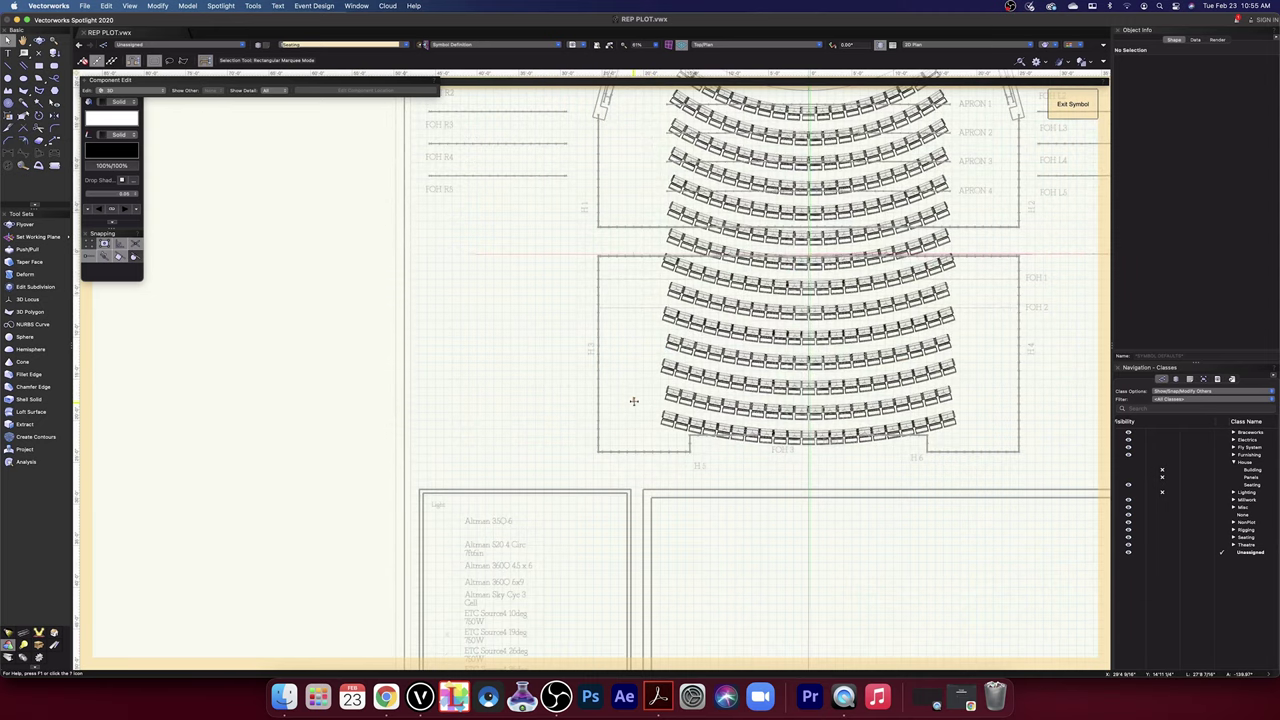
{"action": "left_click", "coordinate": [632, 400]}
{"action": "key", "text": "Delete"}
- Marquee-select all seating rows, assign them to House-Seating, and hide that class
{"action": "middle_click_drag", "start_coordinate": [634, 386], "coordinate": [536, 453]}
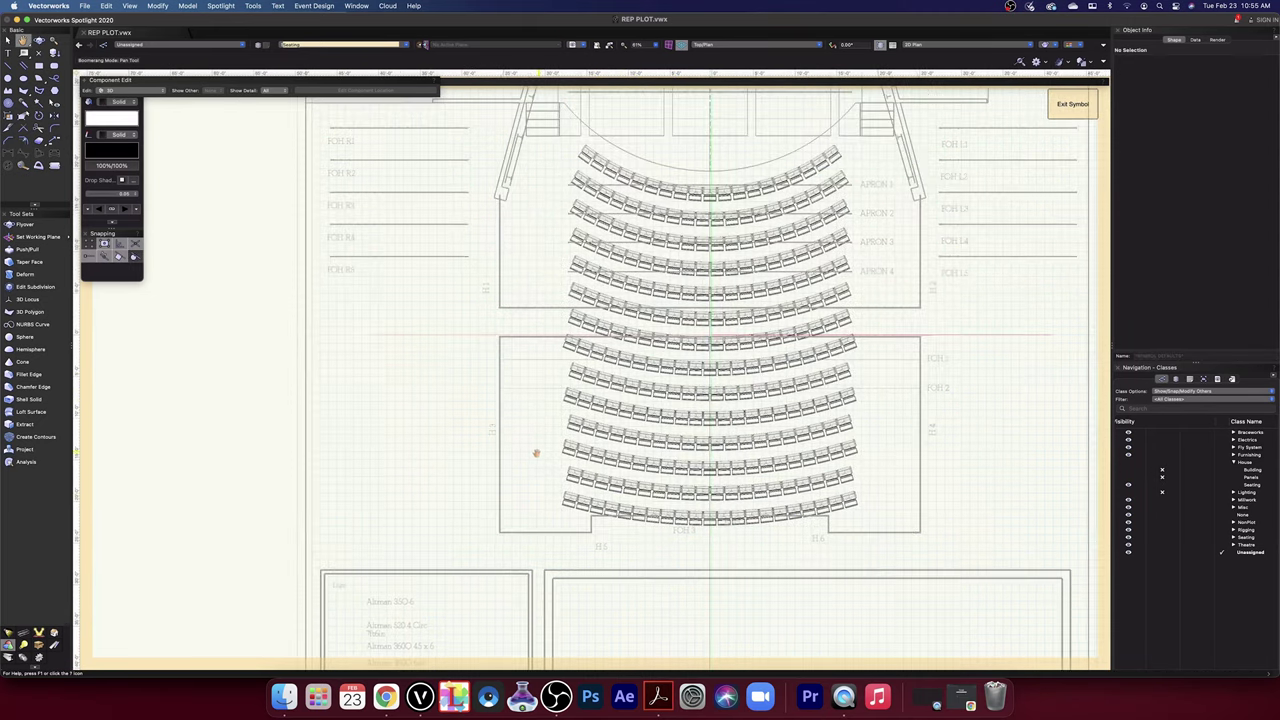
{"action": "left_click_drag", "start_coordinate": [889, 551], "coordinate": [545, 146]}
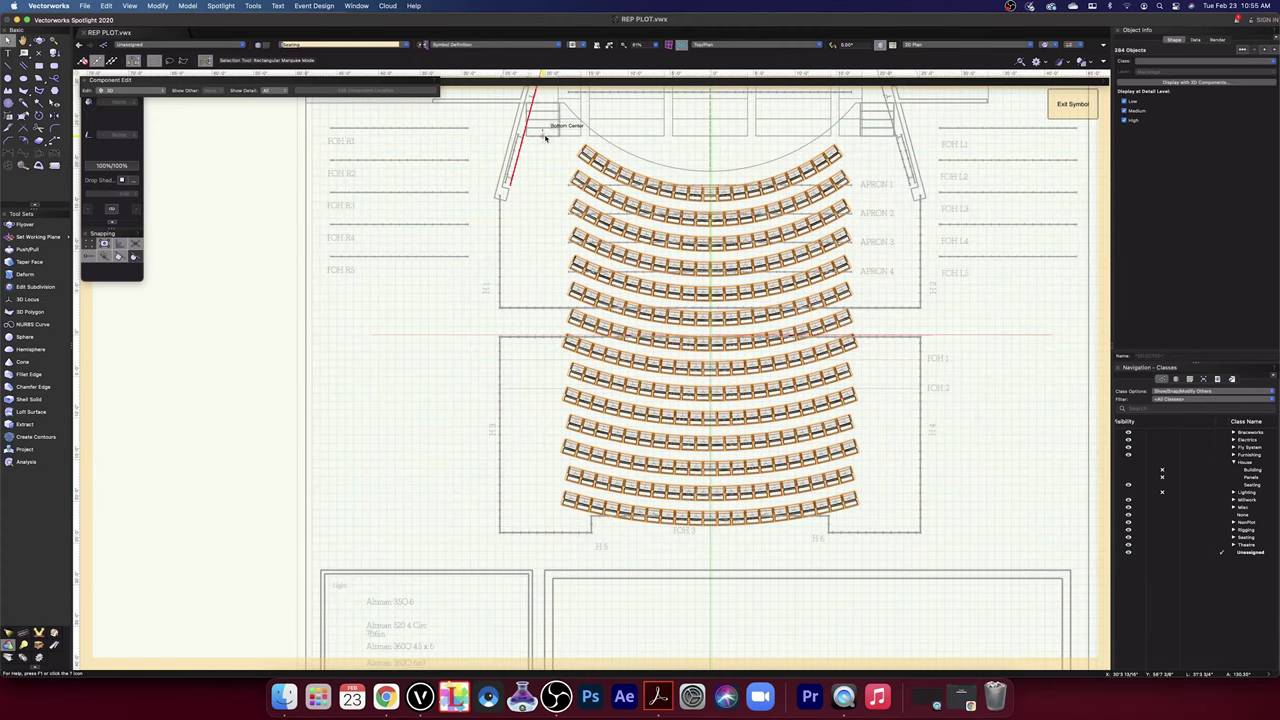
{"action": "left_click", "coordinate": [1275, 62]}
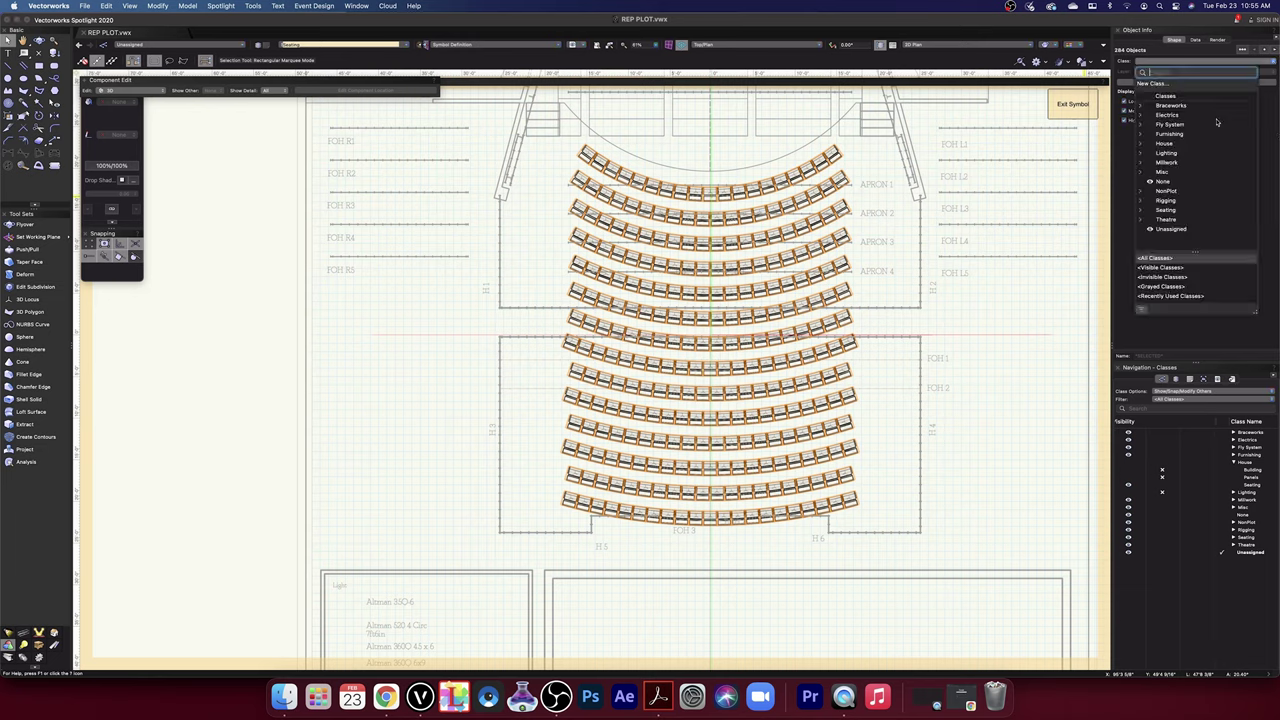
{"action": "left_click", "coordinate": [1141, 145]}
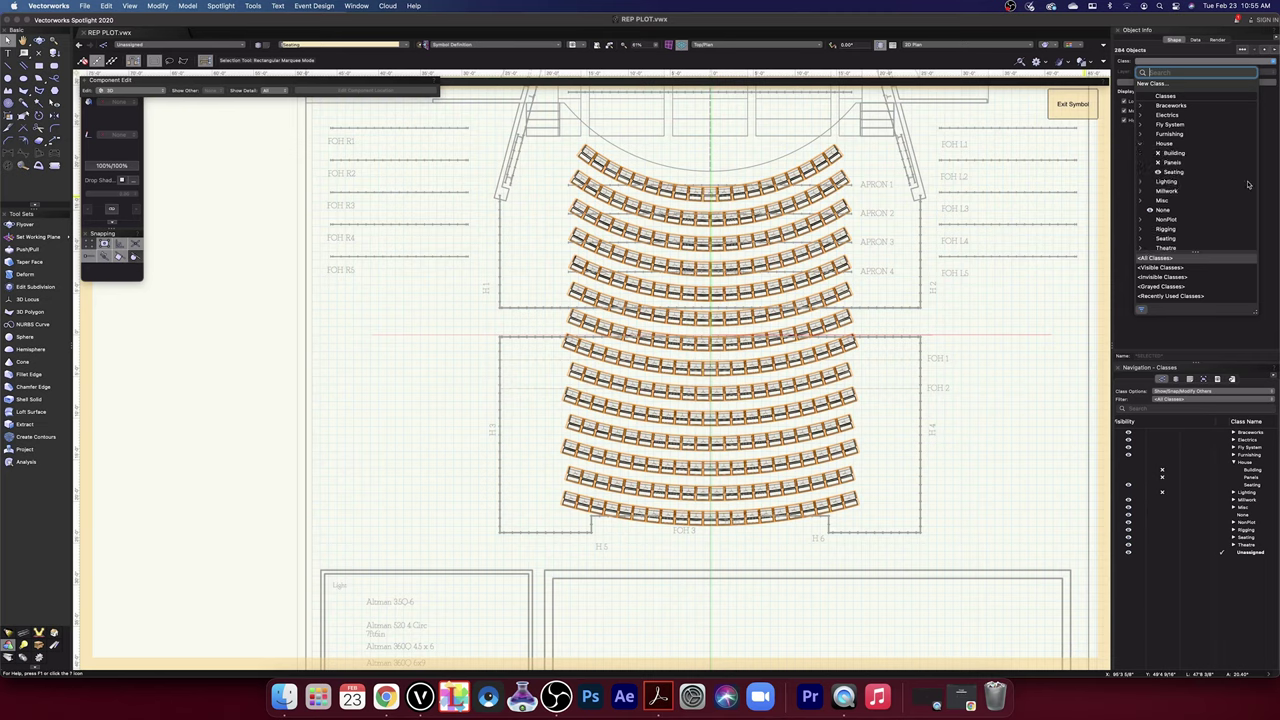
{"action": "left_click", "coordinate": [1174, 173]}
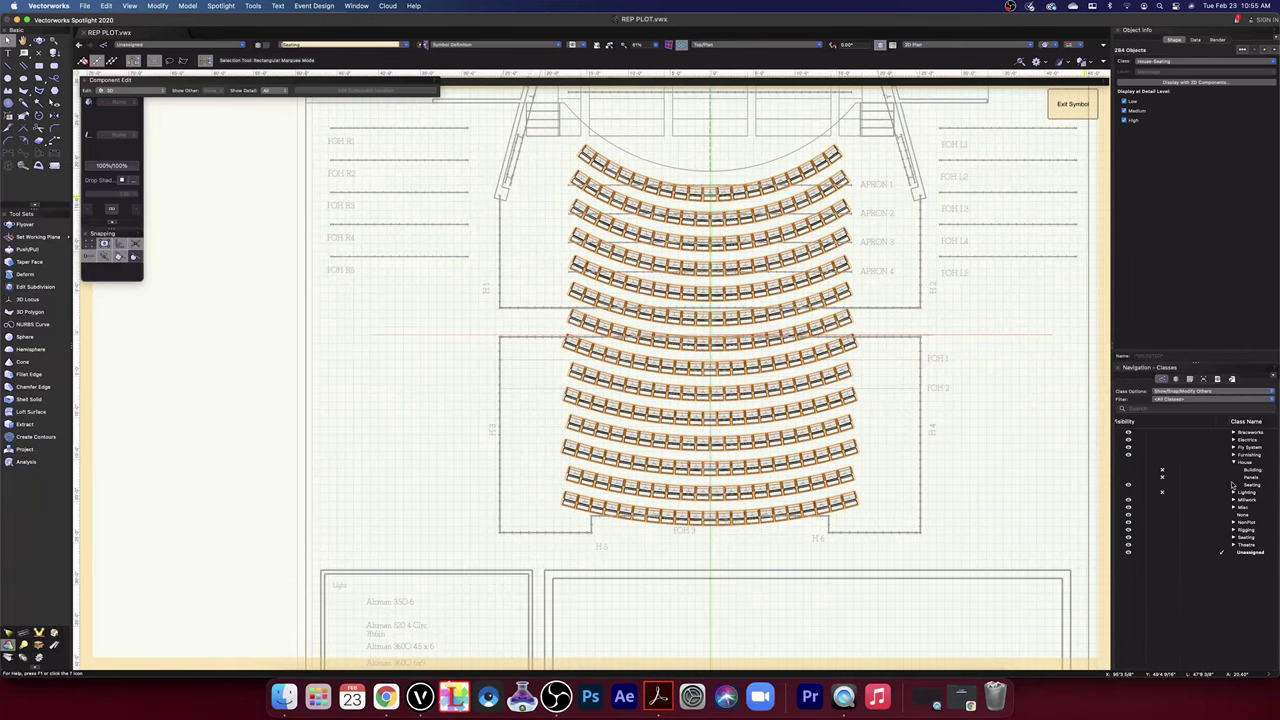
{"action": "left_click", "coordinate": [1167, 487]}
{"action": "left_click", "coordinate": [1164, 486]}
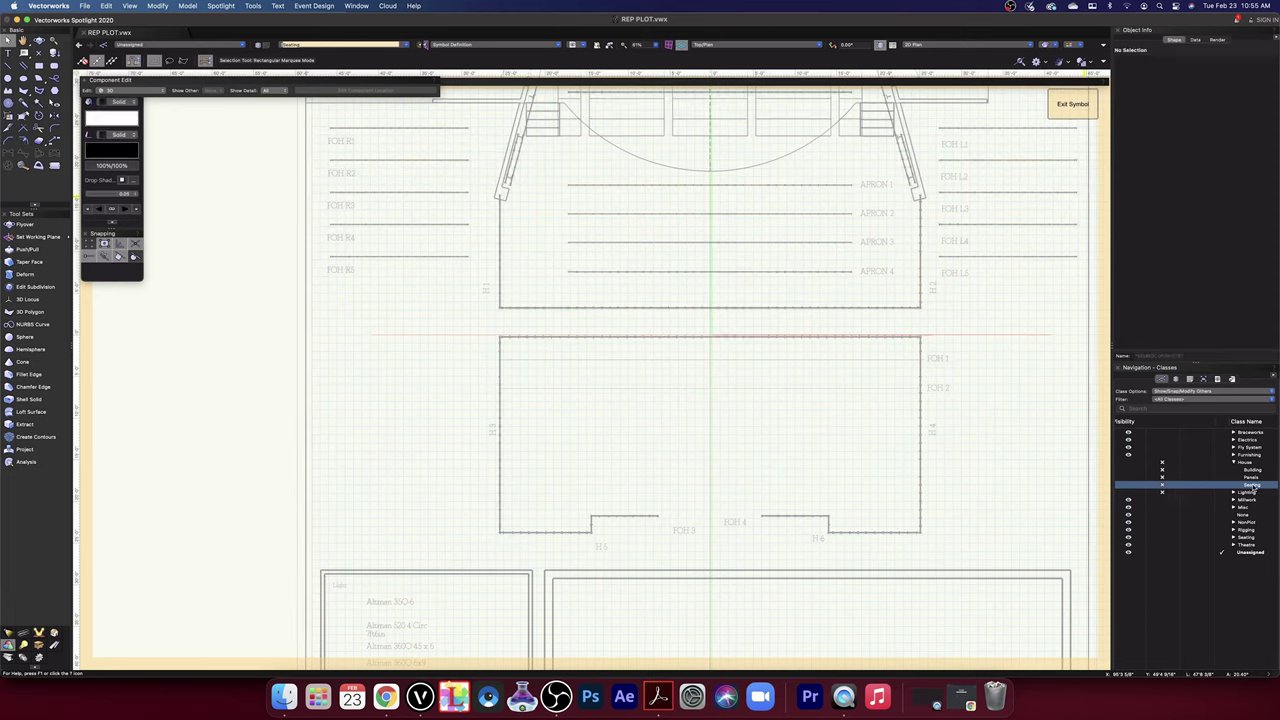
- Exit the symbol, hide the whole House class, and reopen the seating symbol for editing
{"action": "left_click", "coordinate": [1075, 111]}
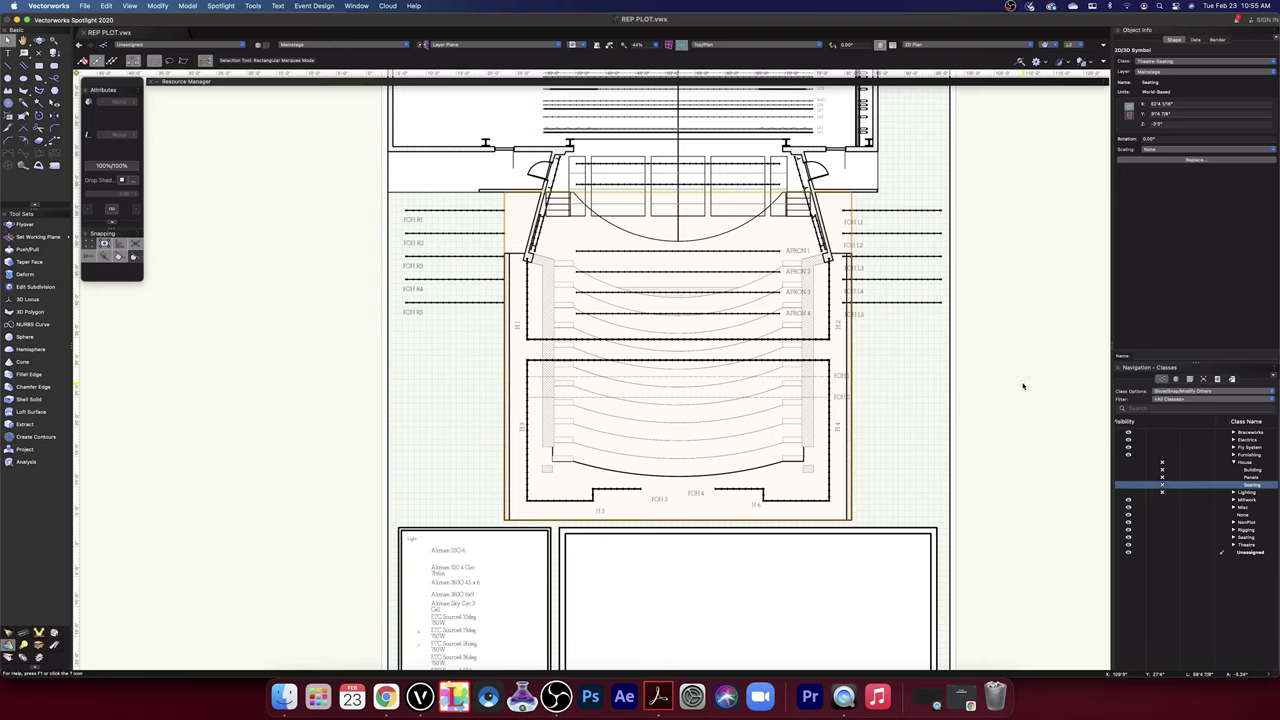
{"action": "left_click", "coordinate": [1162, 467]}
{"action": "left_click", "coordinate": [1236, 463]}
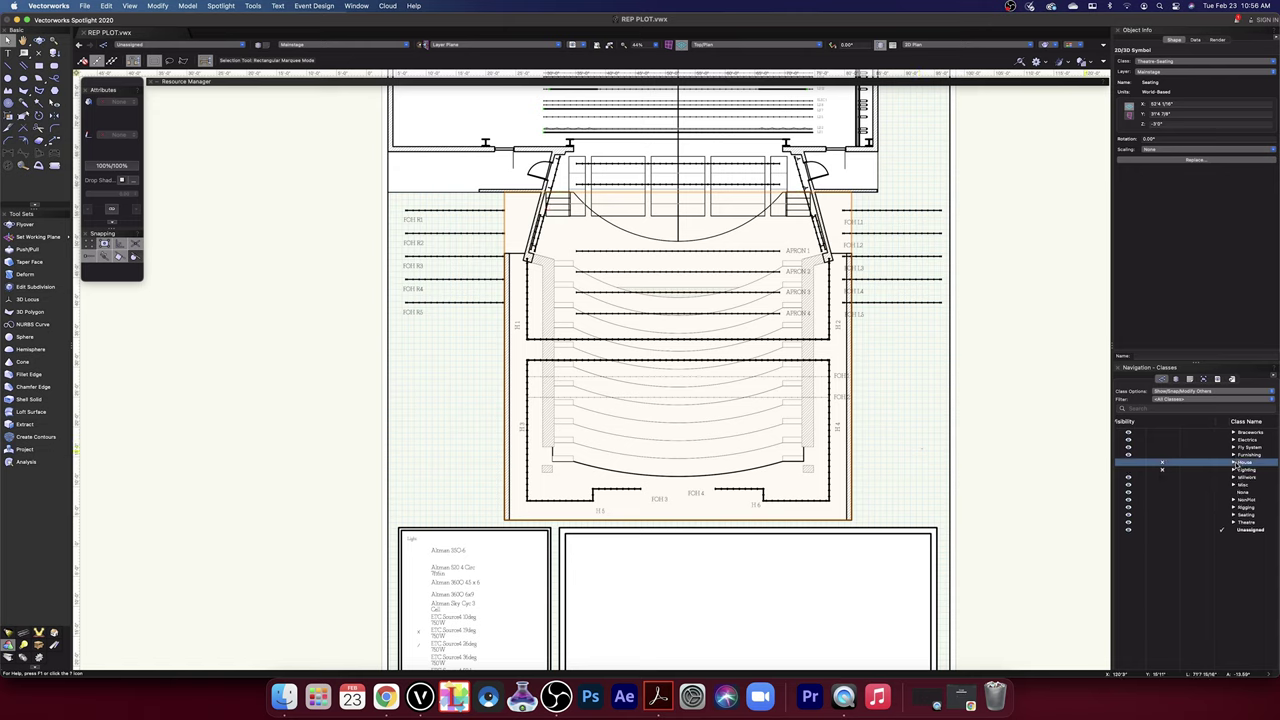
{"action": "left_click", "coordinate": [1142, 464]}
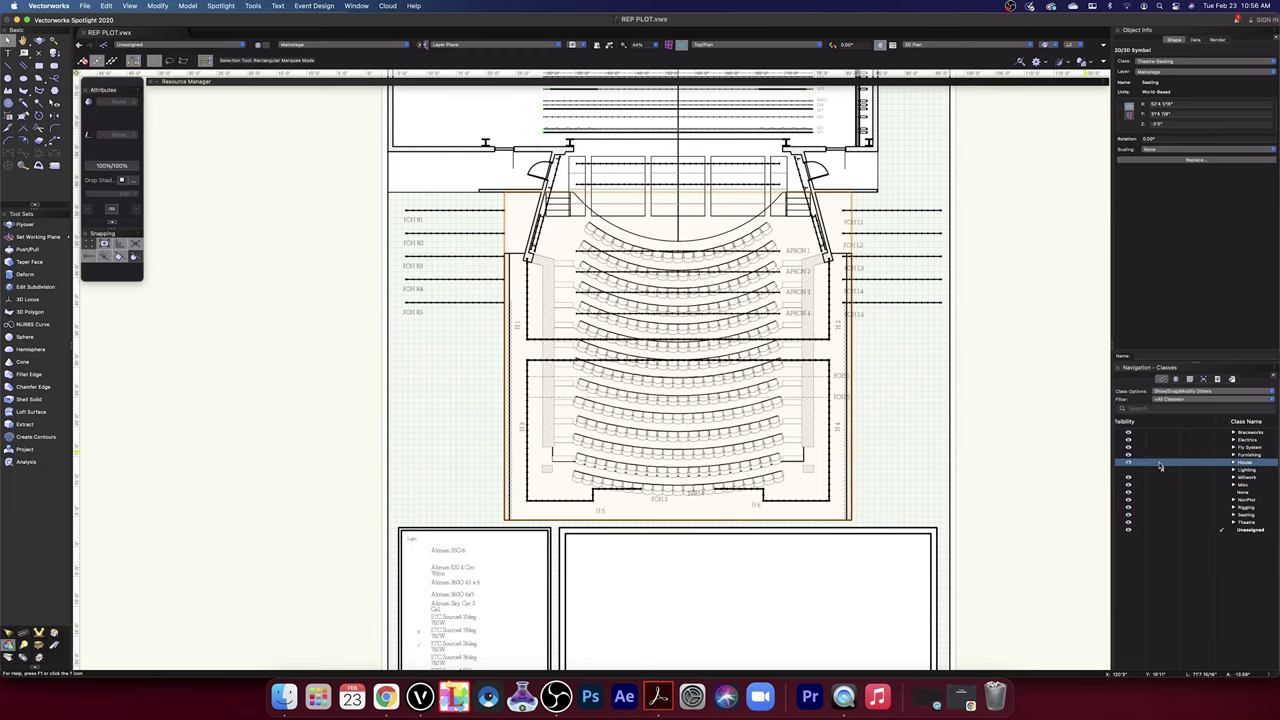
{"action": "left_click", "coordinate": [1160, 465]}
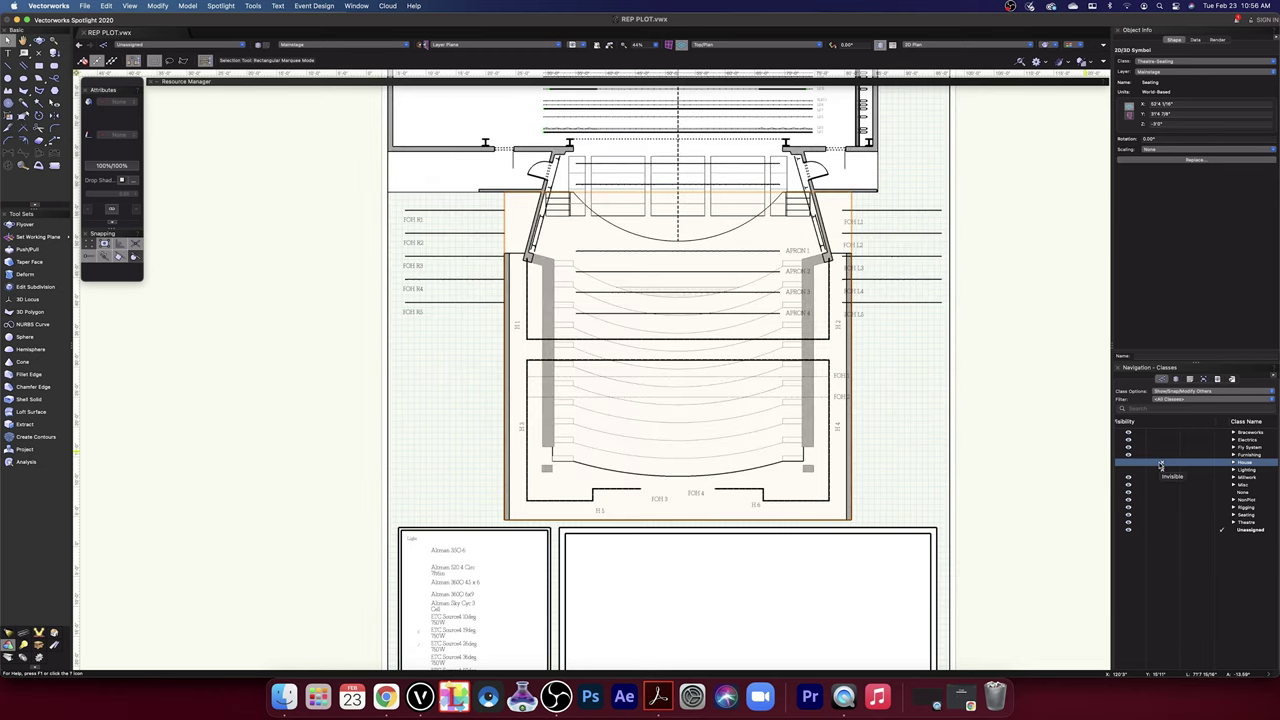
{"action": "double_click", "coordinate": [745, 283]}
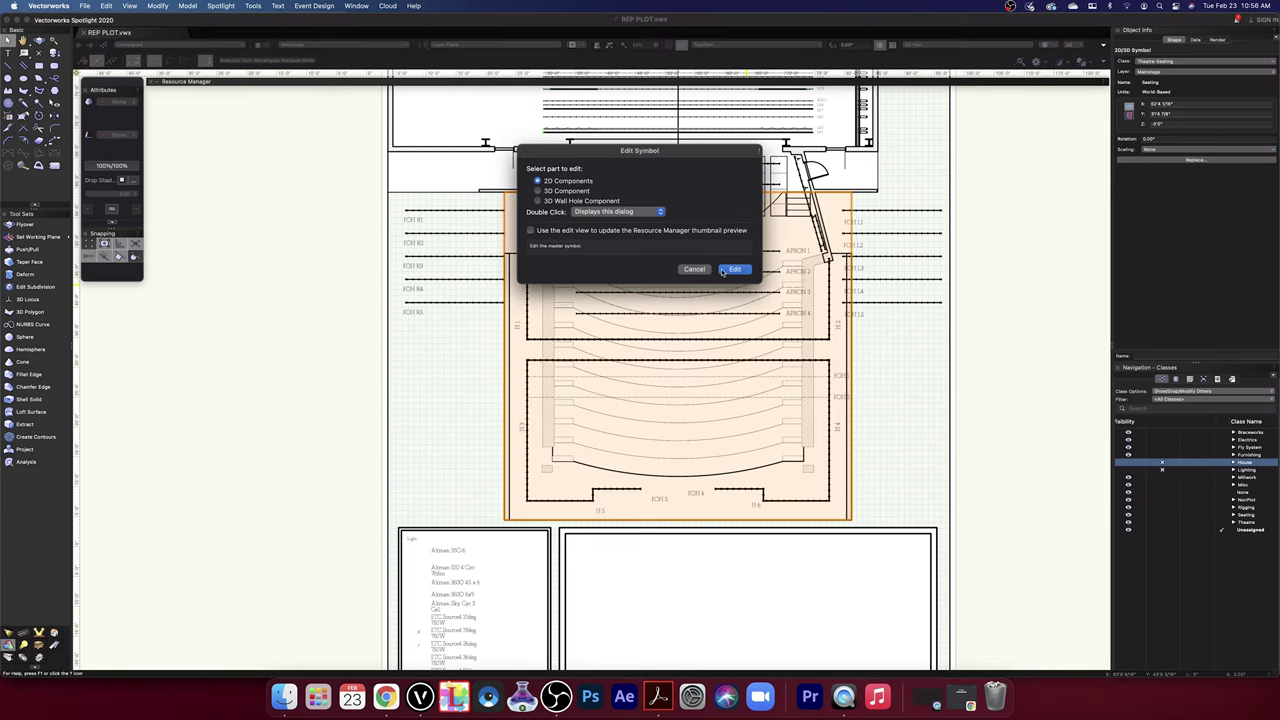
- In the 2D component, stretch the orange boundary rectangle down to the symbol's lower edge
{"action": "left_click", "coordinate": [735, 269]}
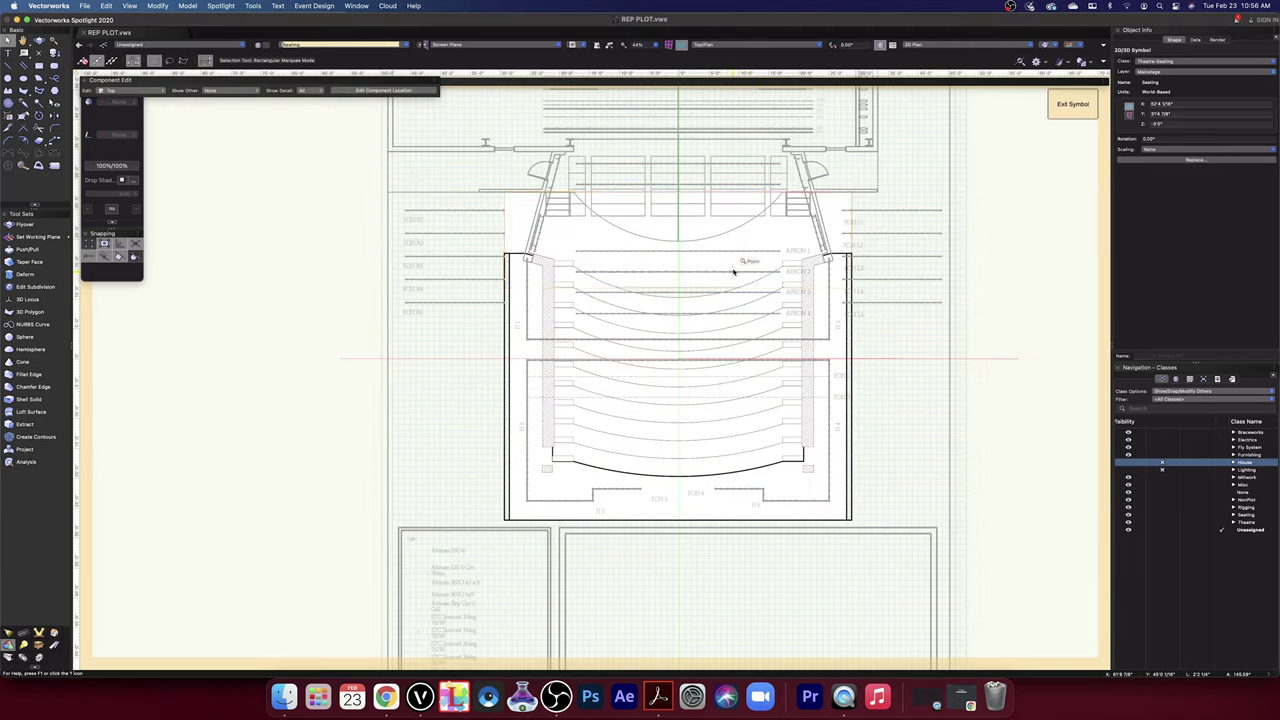
{"action": "left_click", "coordinate": [680, 287]}
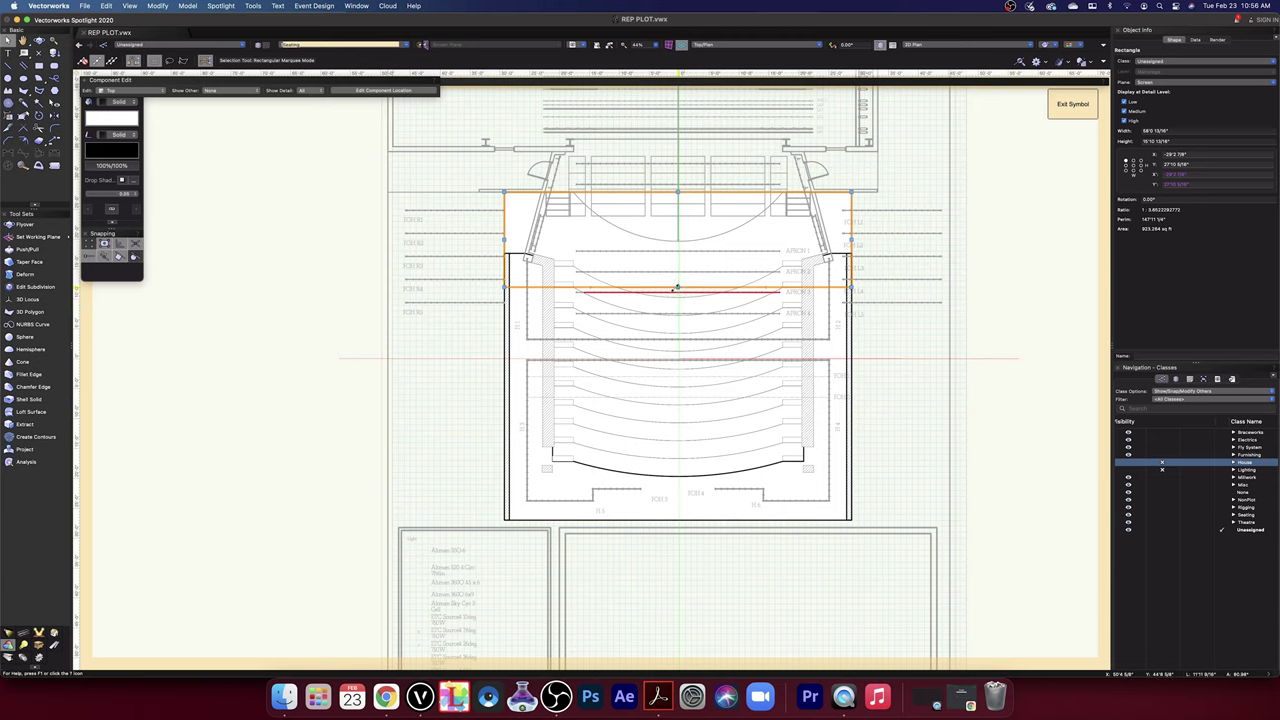
{"action": "left_click_drag", "start_coordinate": [677, 288], "coordinate": [676, 520]}
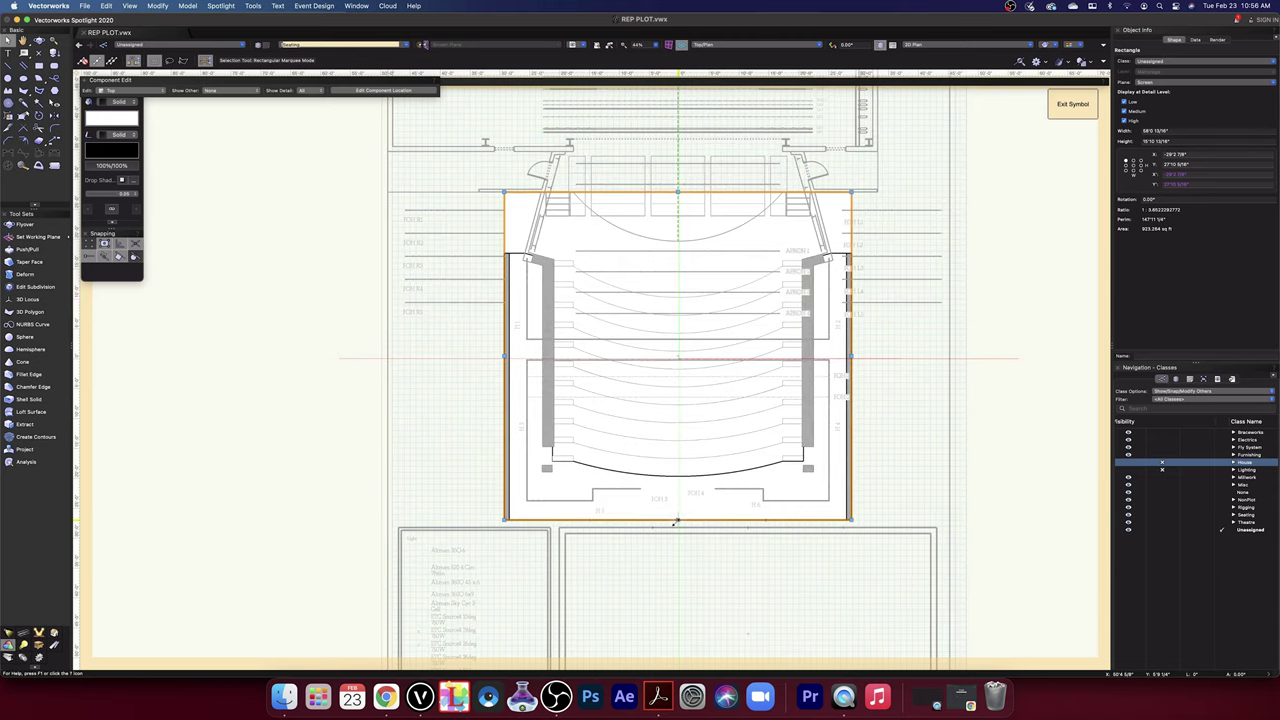
{"action": "left_click", "coordinate": [1002, 390]}
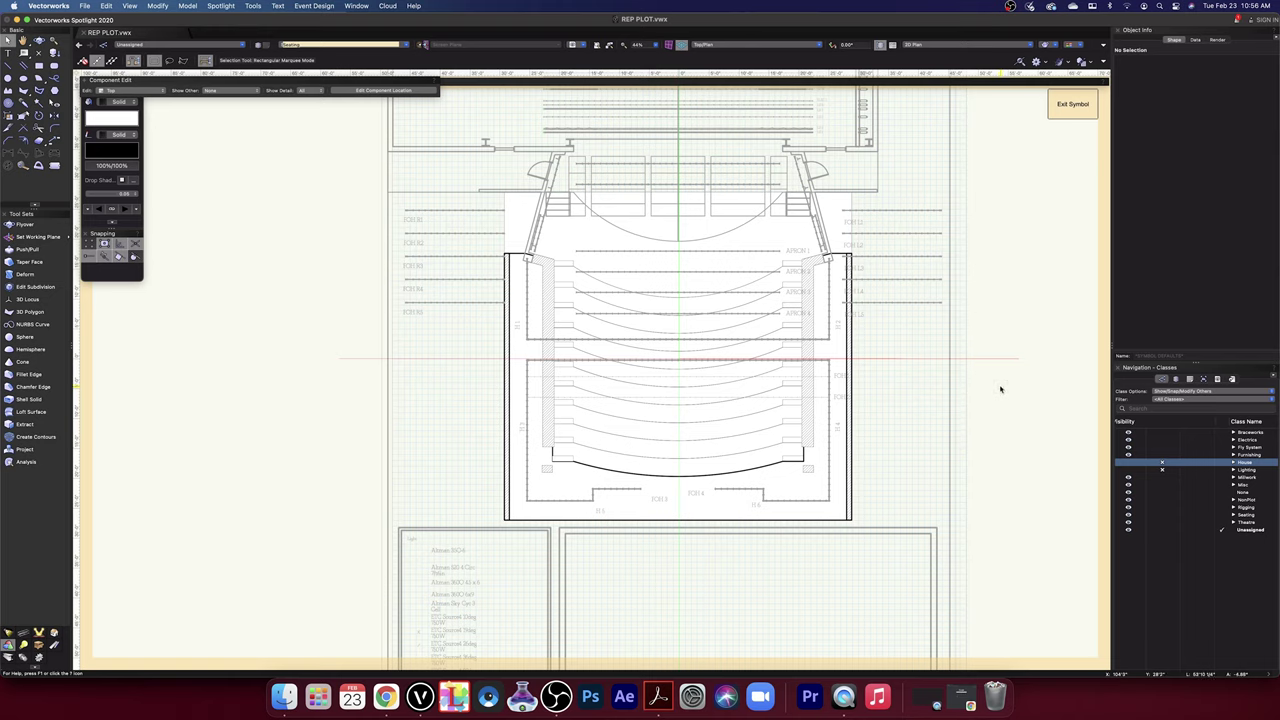
- Give both side polygon strips a 0.50 line thickness
{"action": "left_click", "coordinate": [506, 292]}
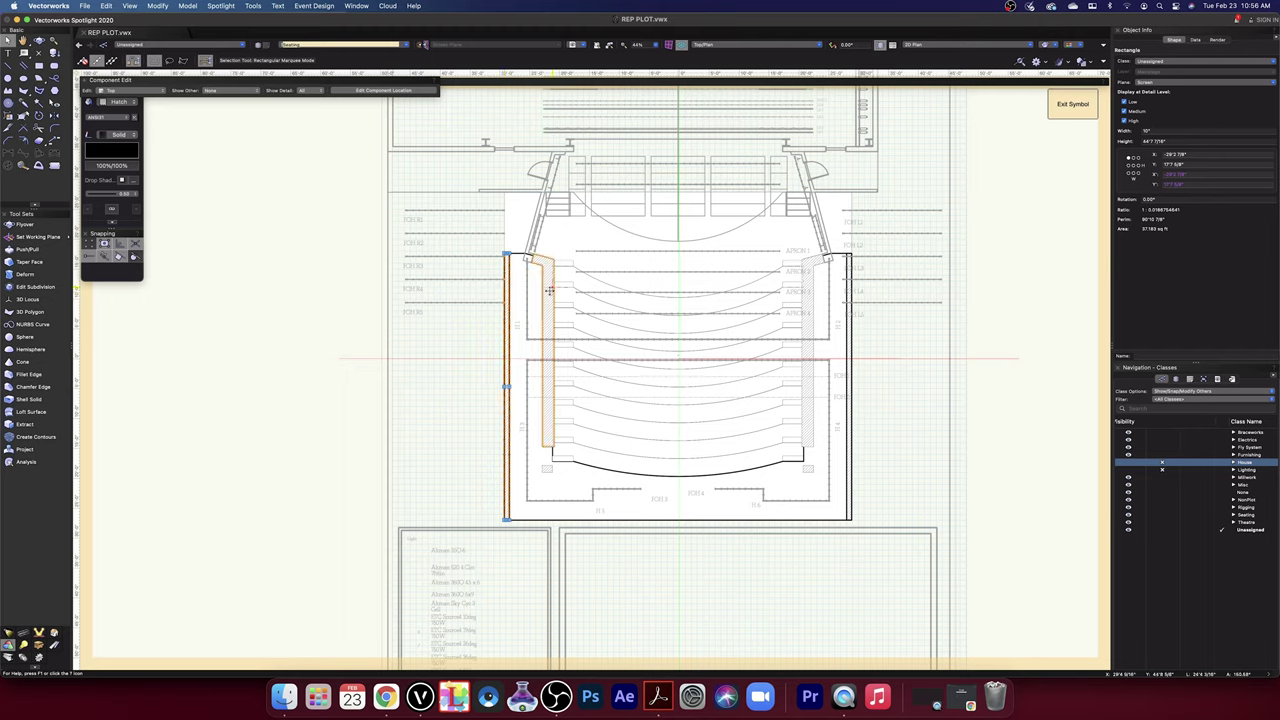
{"action": "left_click", "coordinate": [549, 293]}
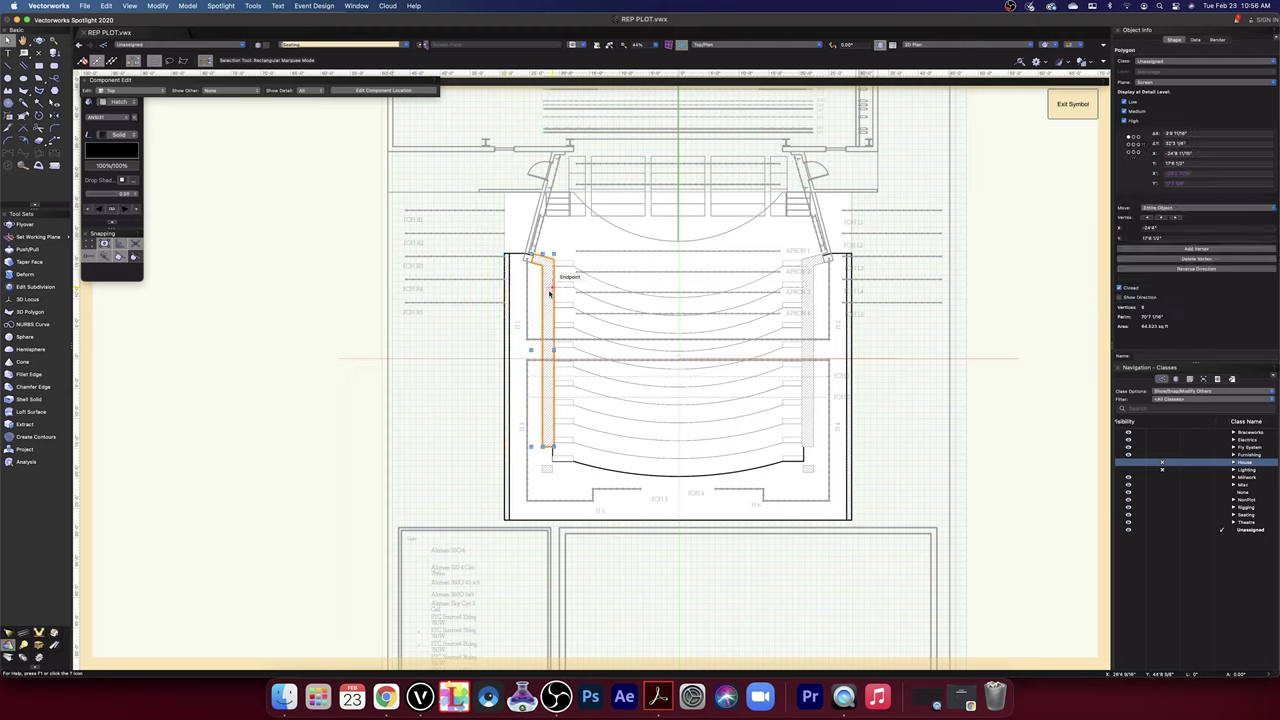
{"action": "left_click", "coordinate": [806, 286], "text": "shift"}
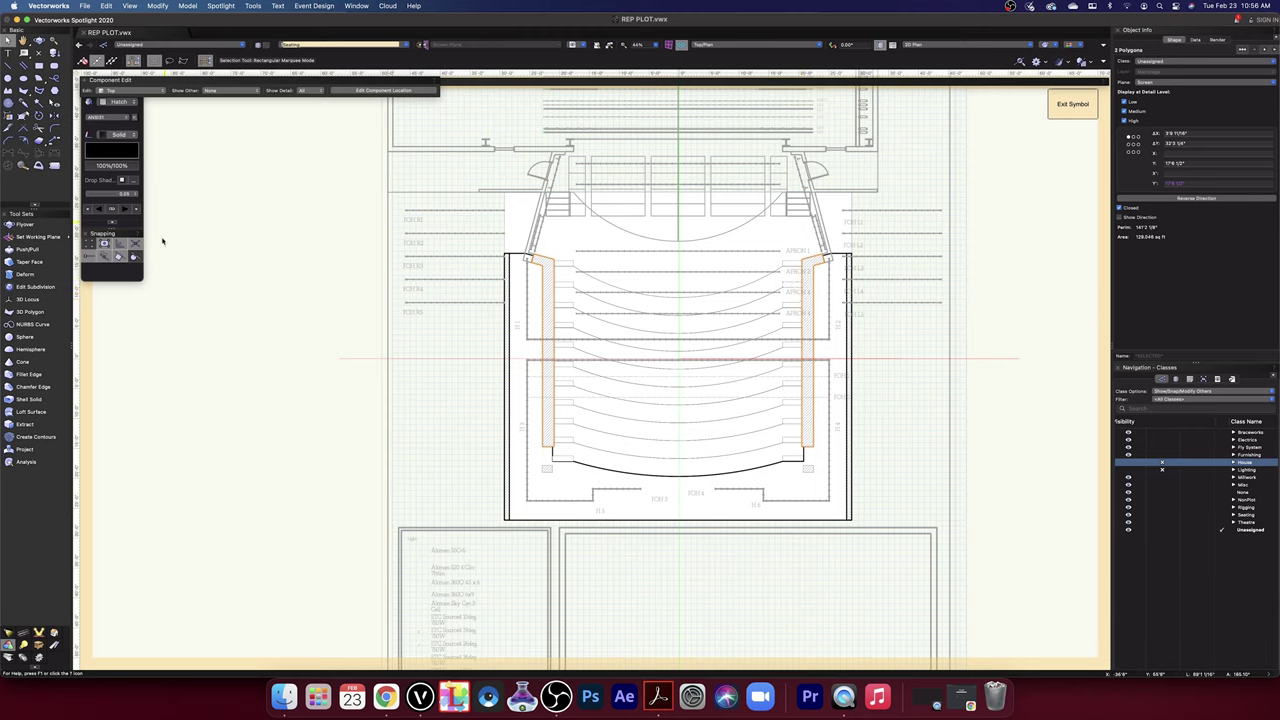
{"action": "left_click", "coordinate": [136, 194]}
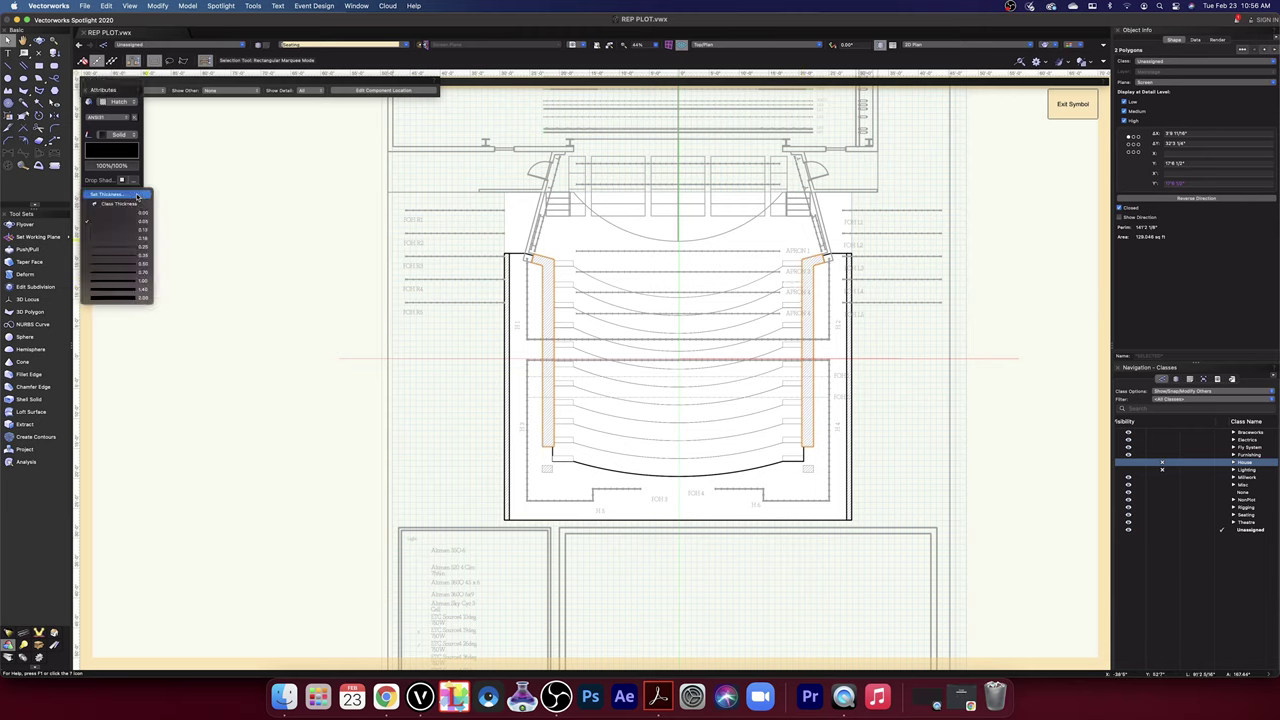
{"action": "left_click", "coordinate": [140, 264]}
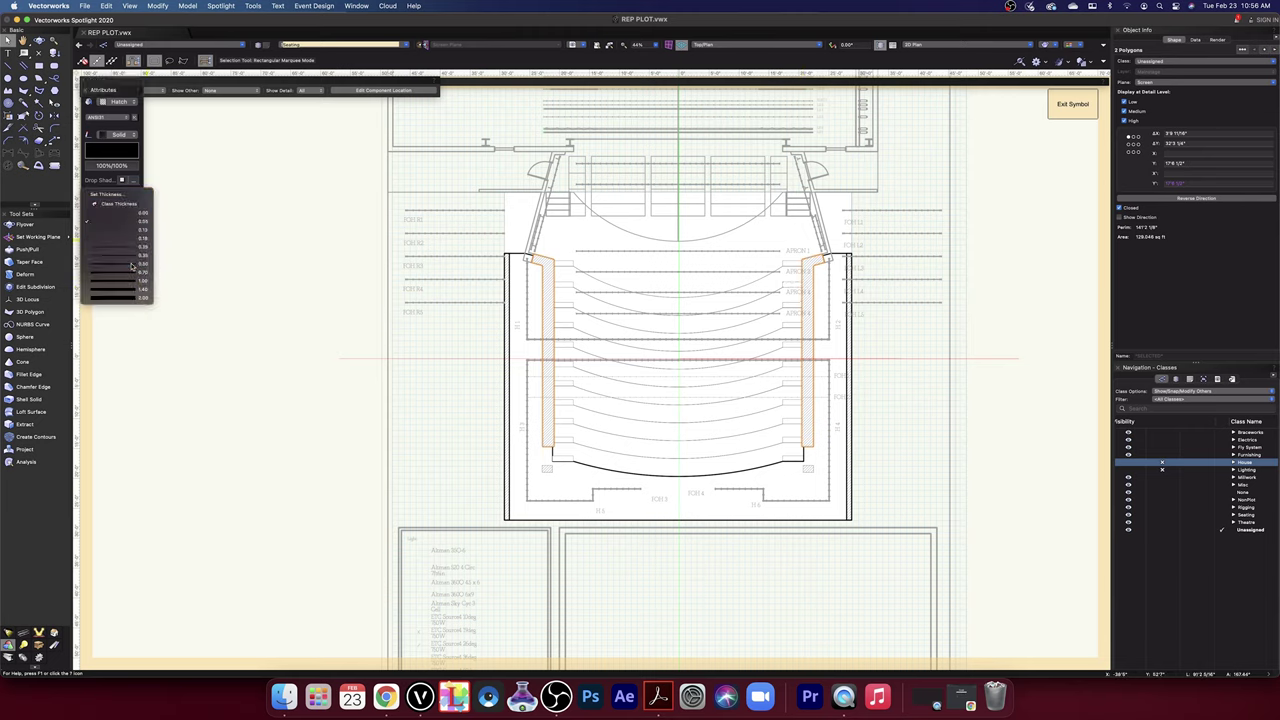
{"action": "left_click", "coordinate": [936, 390]}
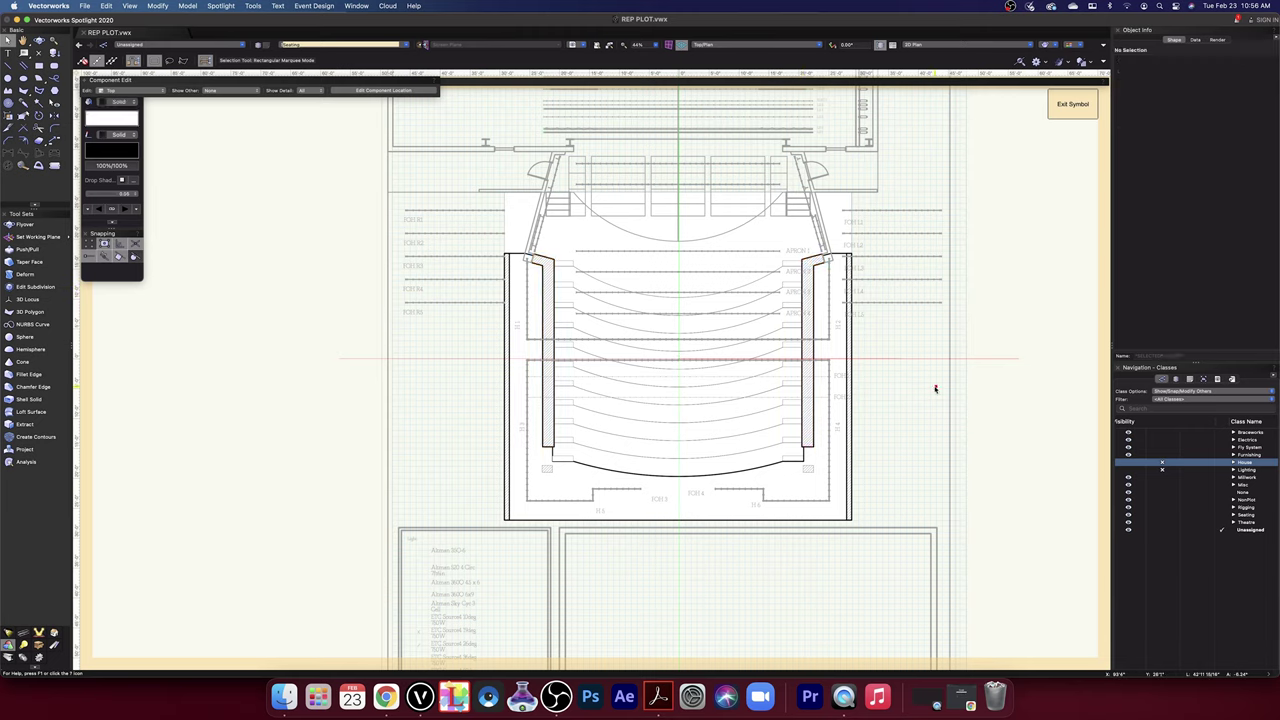
- Give the two small squares a heavier line thickness
{"action": "left_click", "coordinate": [547, 469]}
{"action": "left_click", "coordinate": [808, 469], "text": "shift"}
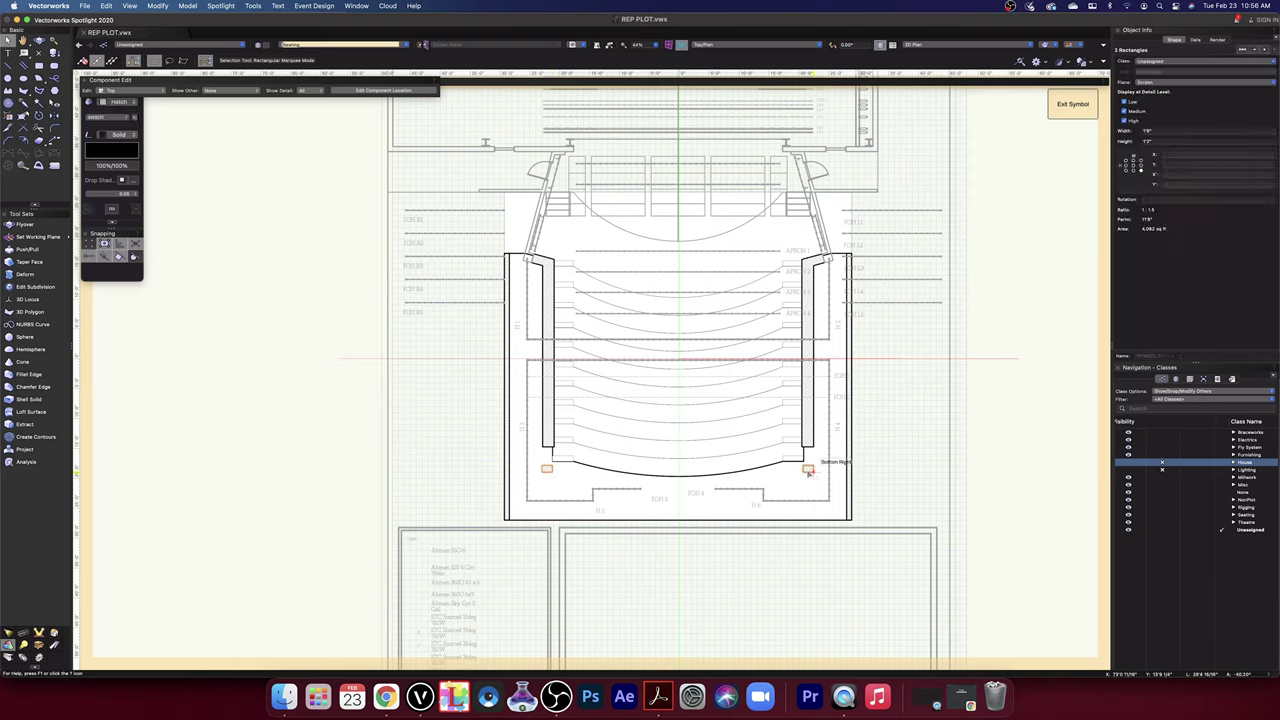
{"action": "left_click", "coordinate": [137, 194]}
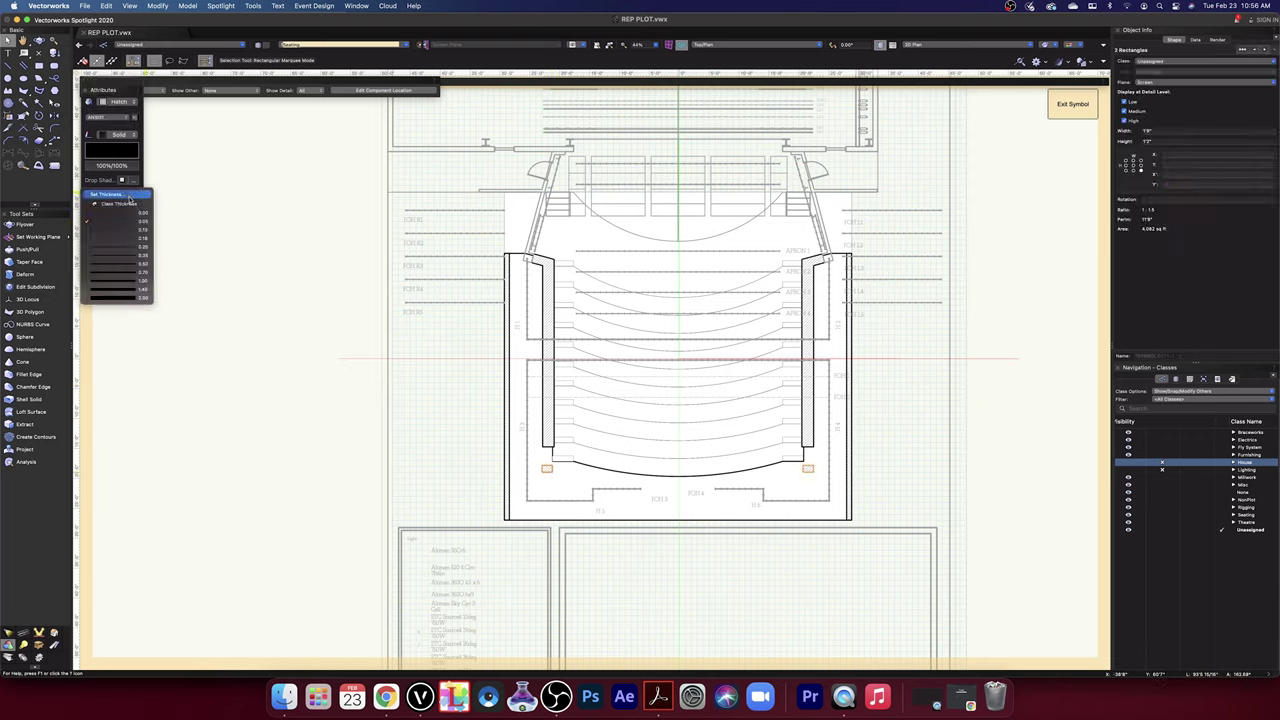
{"action": "left_click", "coordinate": [128, 266]}
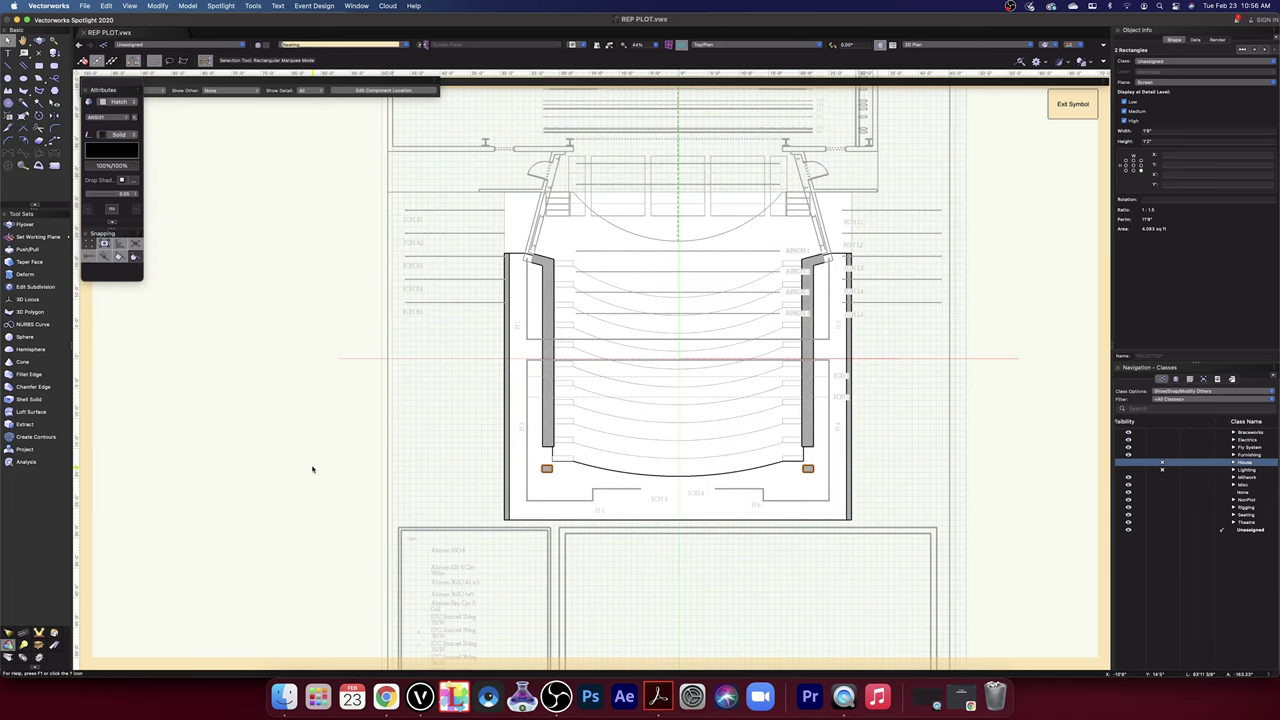
{"action": "left_click", "coordinate": [310, 466]}
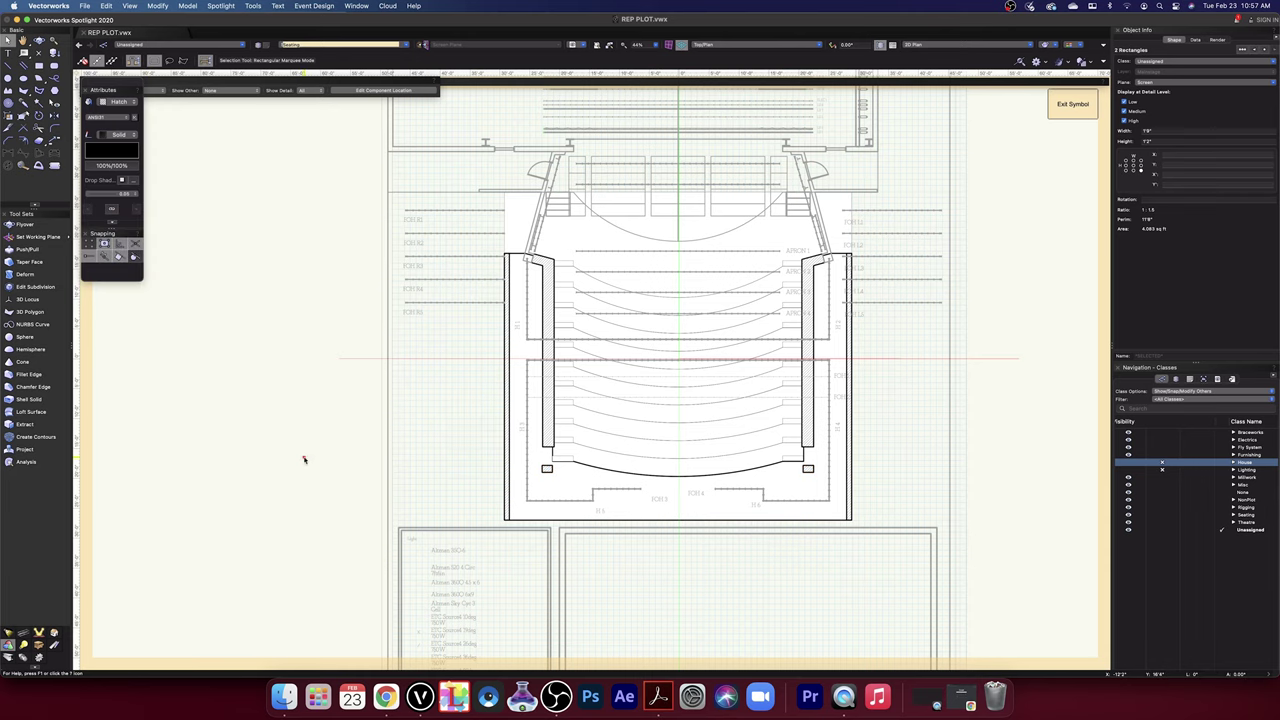
- Exit the symbol and toggle the House class visible, then hidden again
{"action": "left_click", "coordinate": [1074, 105]}
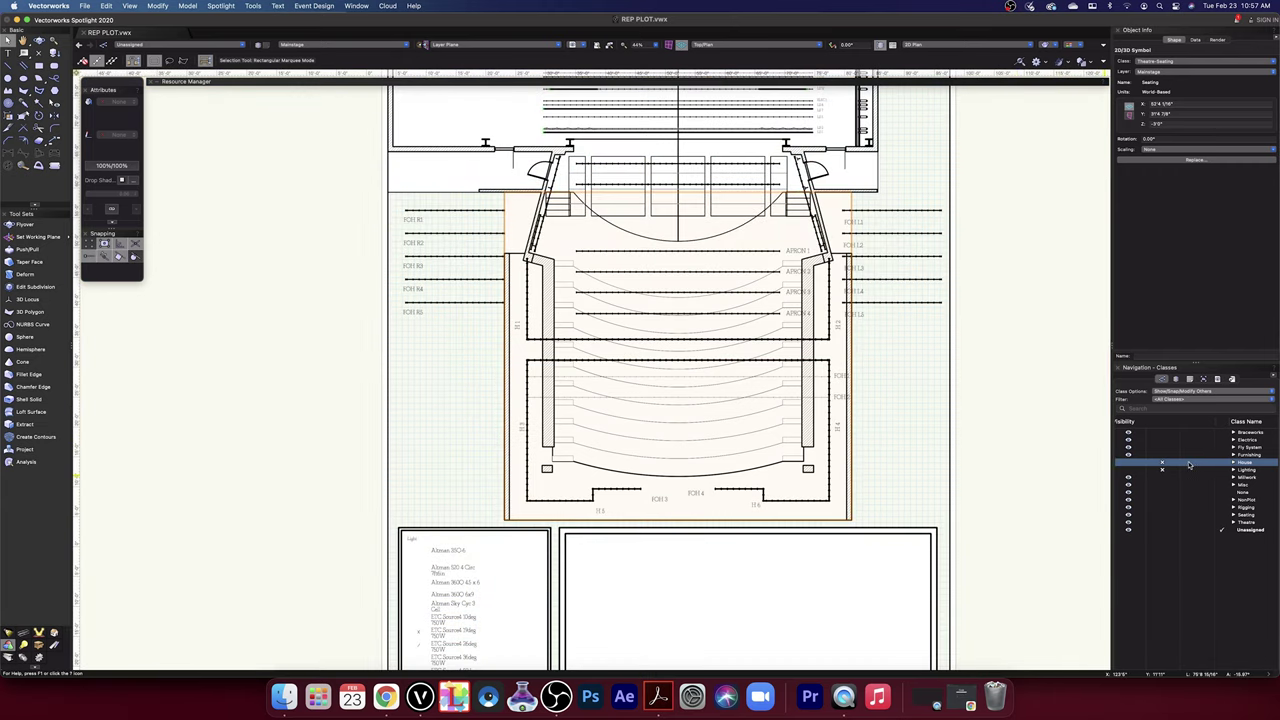
{"action": "left_click", "coordinate": [1131, 464]}
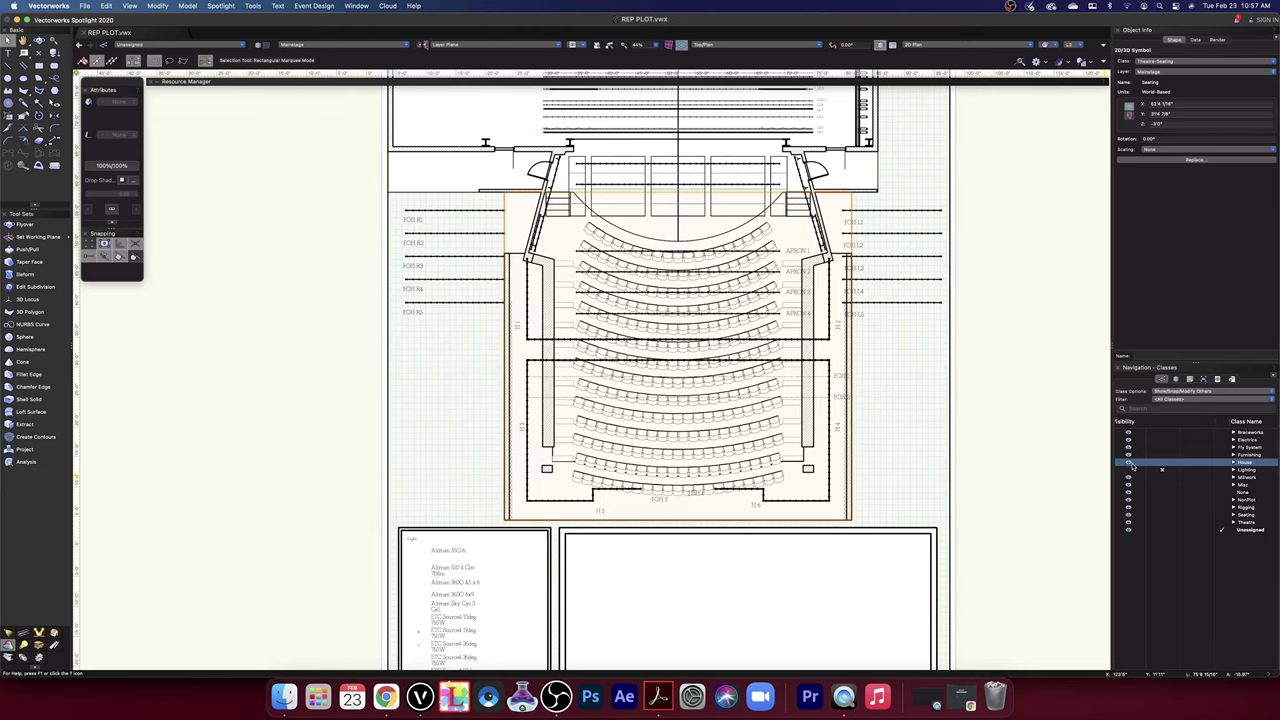
{"action": "left_click", "coordinate": [1160, 465]}
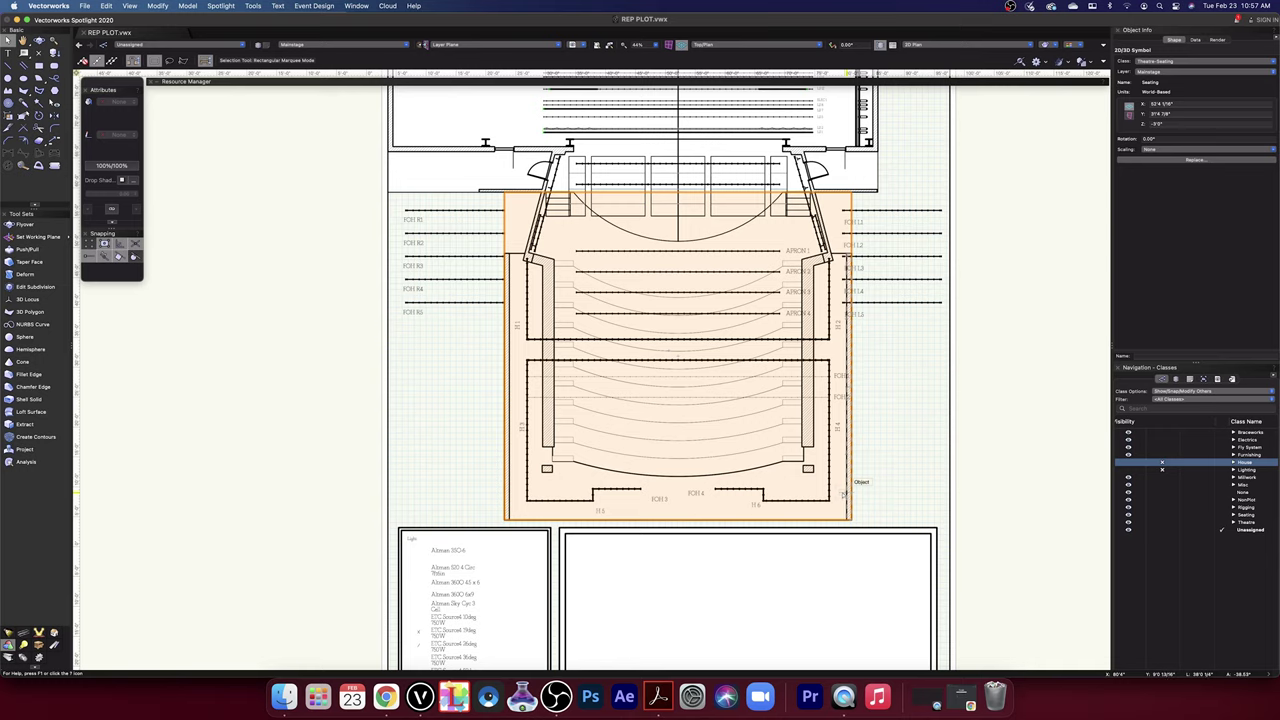
- Reopen the seating symbol's 2D component, collapse the Misc subclass groups, and bring up Misc's context menu
{"action": "double_click", "coordinate": [843, 493]}
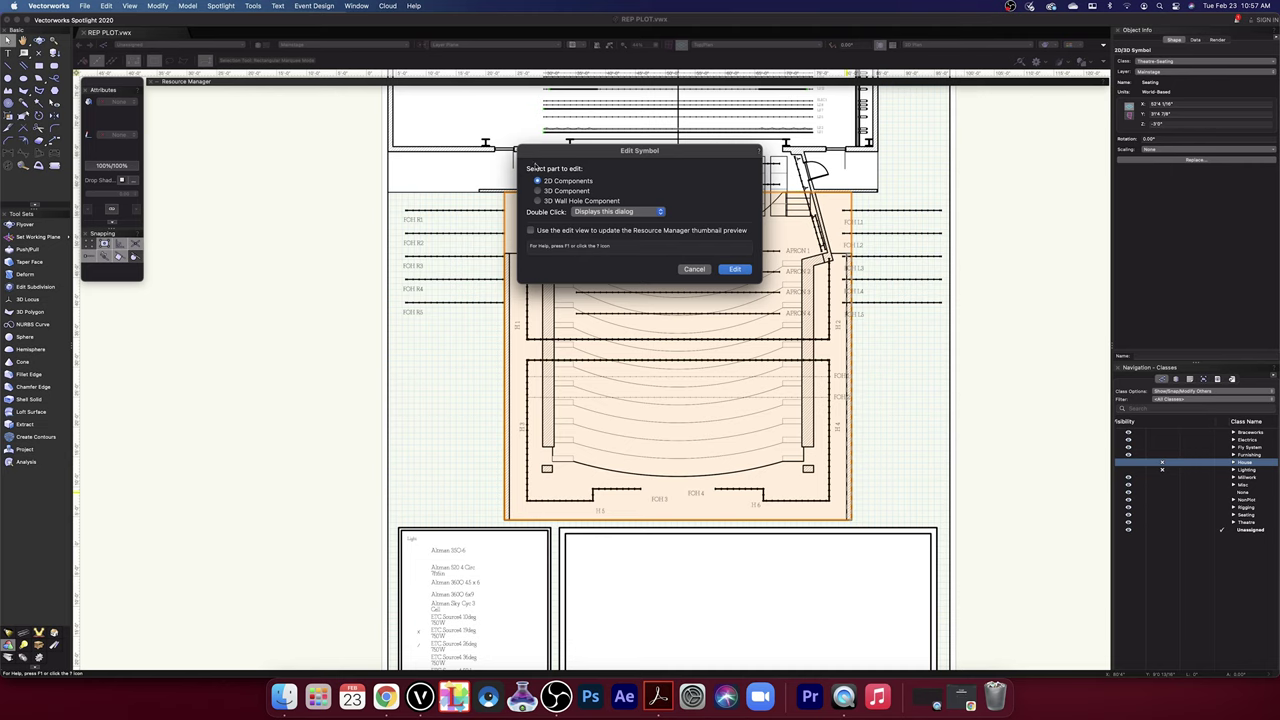
{"action": "left_click", "coordinate": [735, 269]}
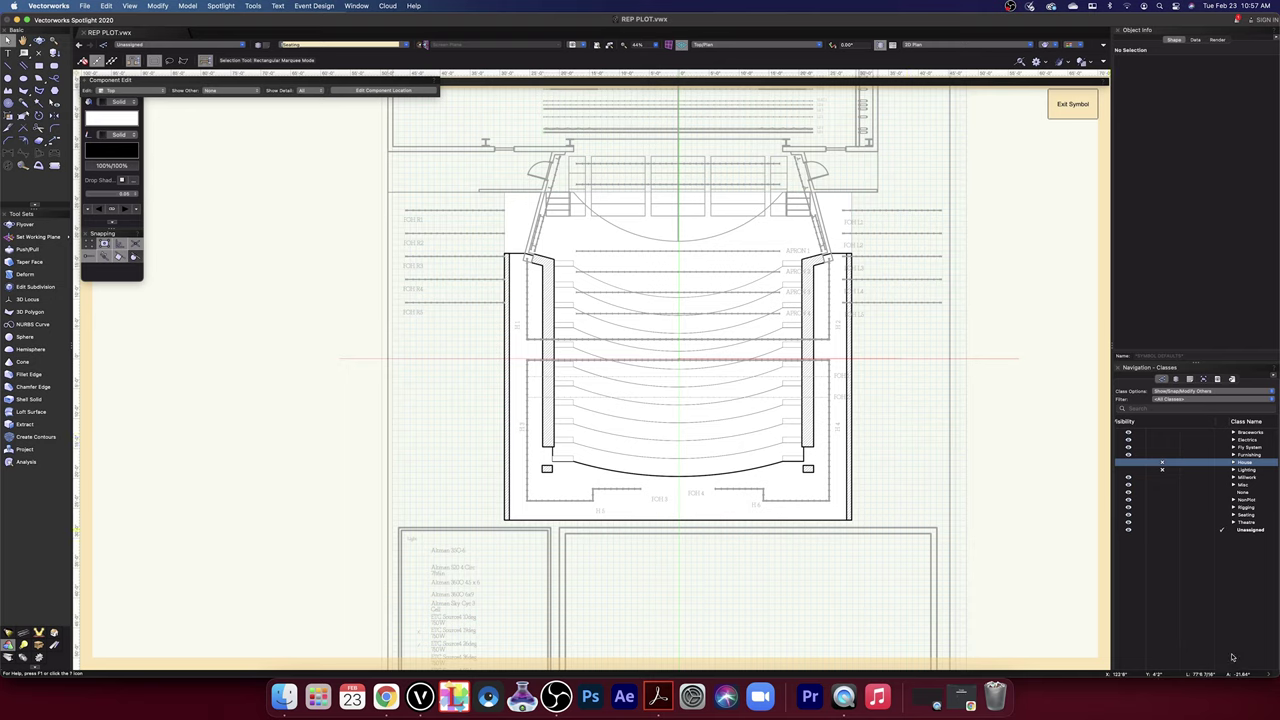
{"action": "left_click", "coordinate": [1236, 486]}
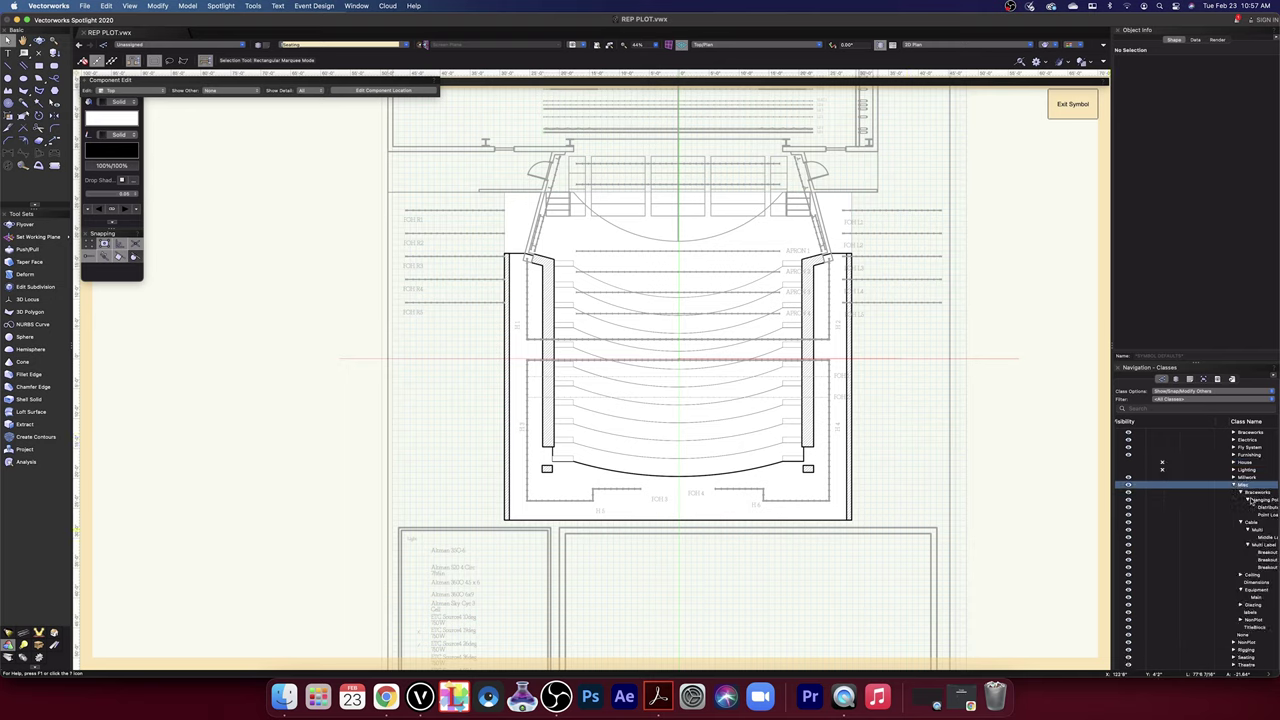
{"action": "left_click", "coordinate": [1248, 500]}
{"action": "left_click", "coordinate": [1241, 500]}
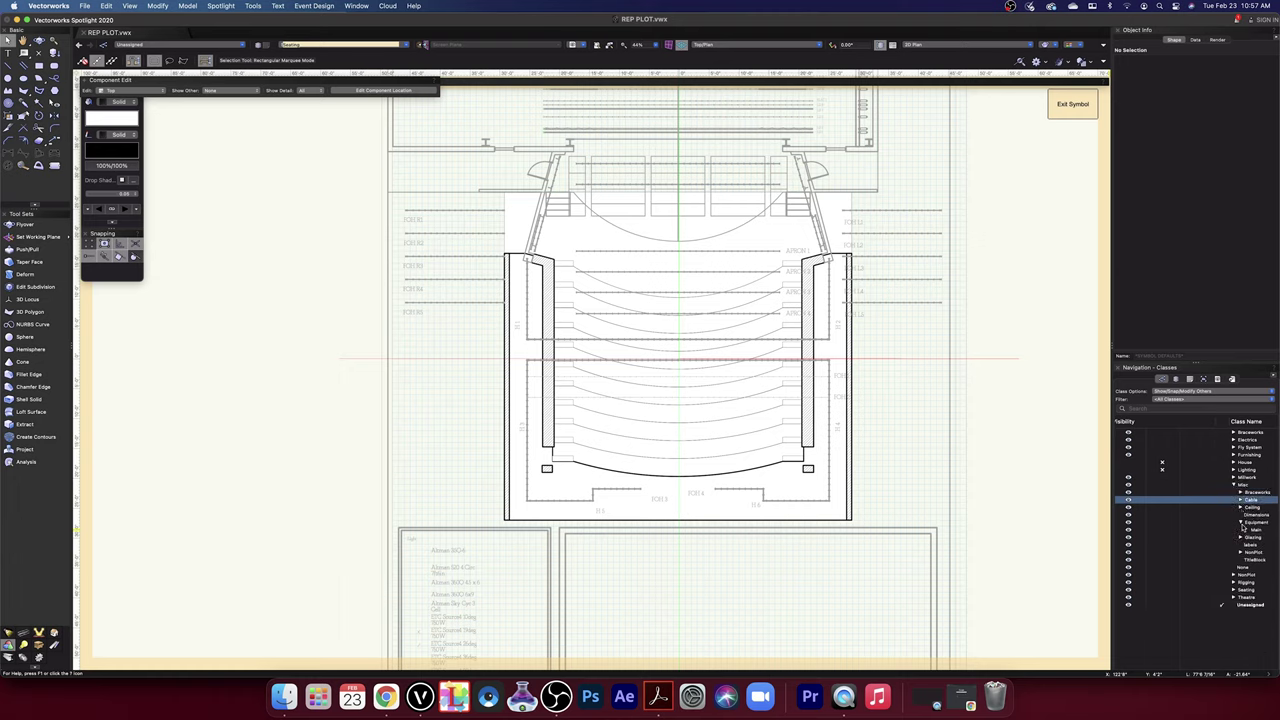
{"action": "left_click", "coordinate": [1241, 522]}
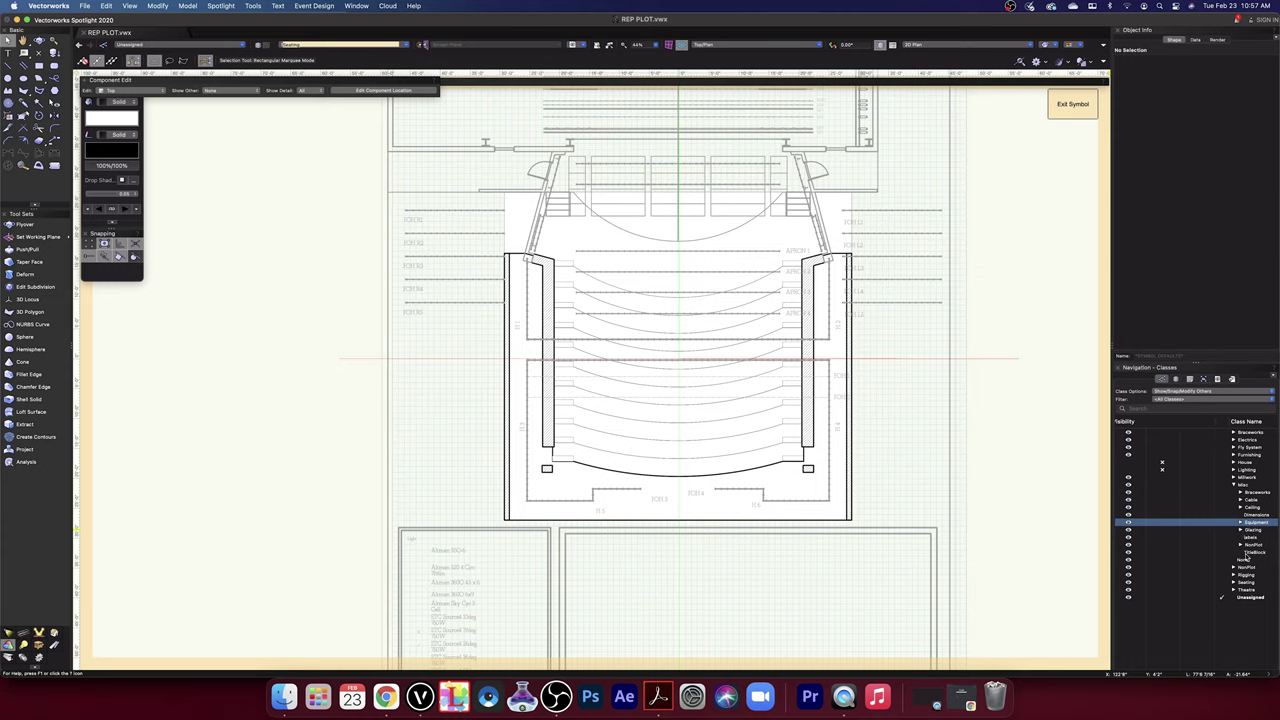
{"action": "left_click", "coordinate": [1241, 486]}
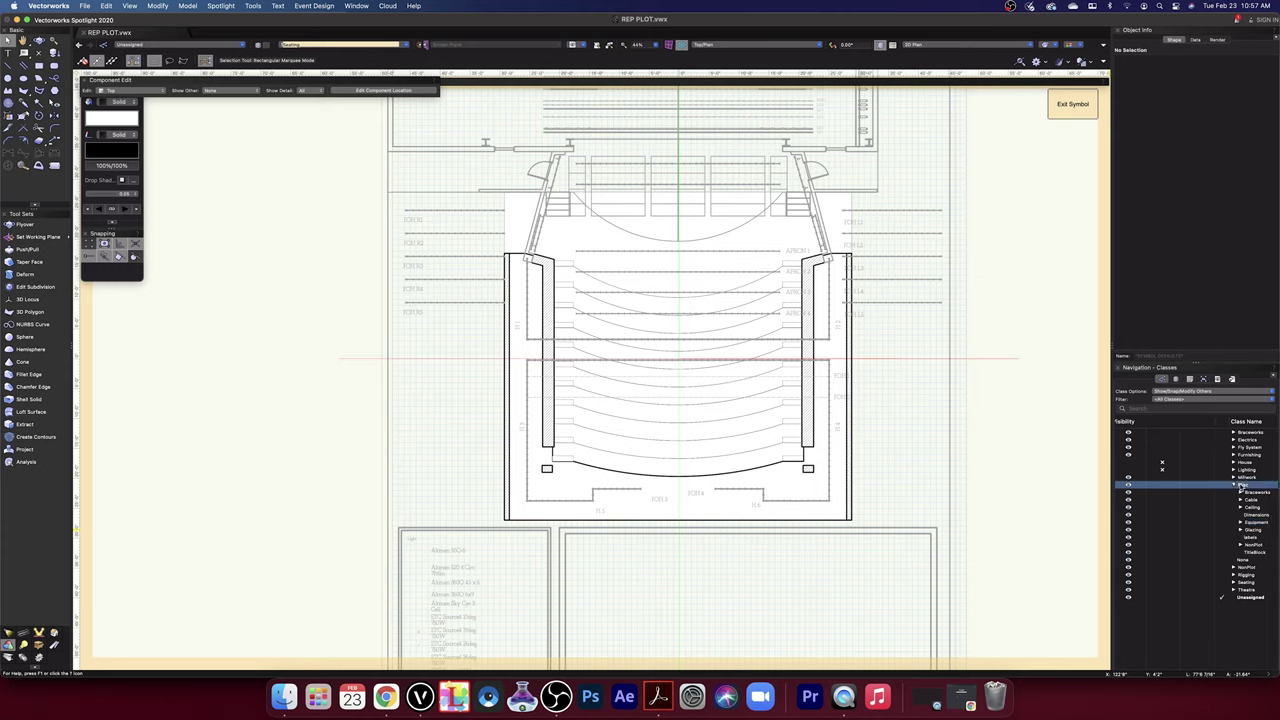
{"action": "right_click", "coordinate": [1241, 486]}
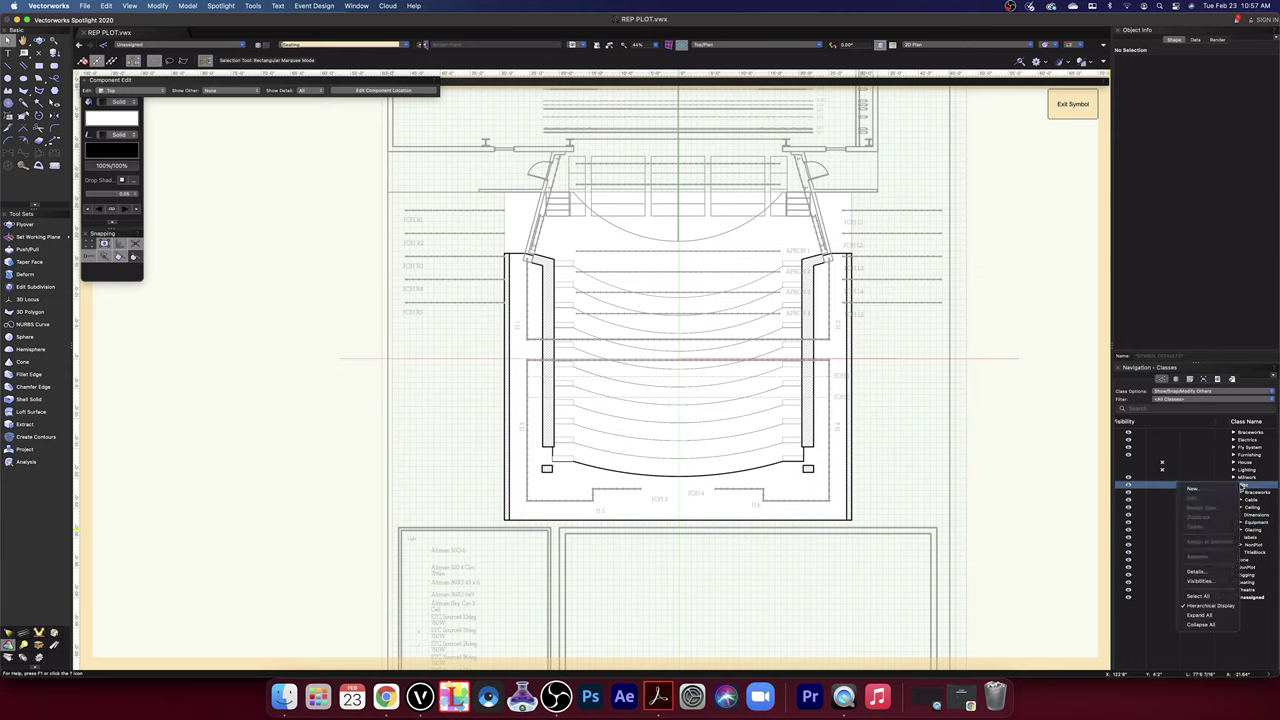
- Start a new class and name it 'Misc-2D Symbol'
{"action": "left_click", "coordinate": [1196, 489]}
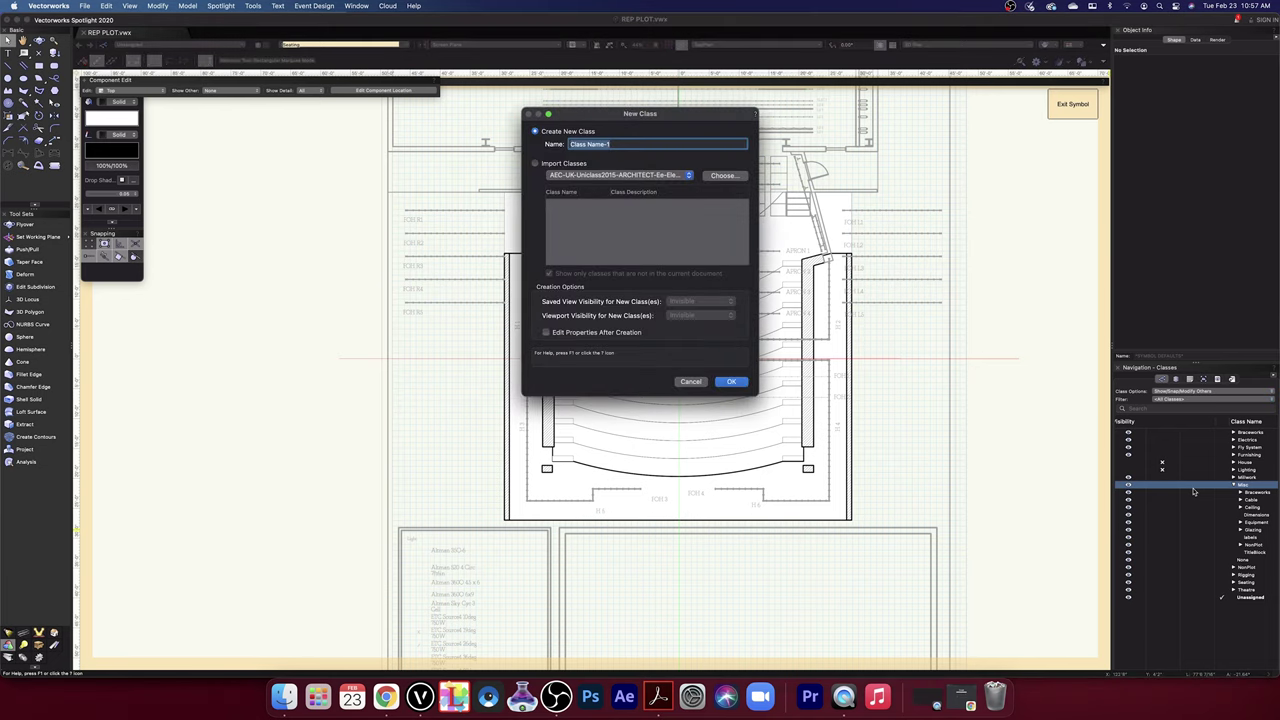
{"action": "type", "text": "Mi"}
{"action": "type", "text": "sc-2D"}
{"action": "type", "text": "ymbol"}
- Confirm the new class and assign all the symbol's 2D geometry to Misc-2D Symbol
{"action": "left_click", "coordinate": [731, 382]}
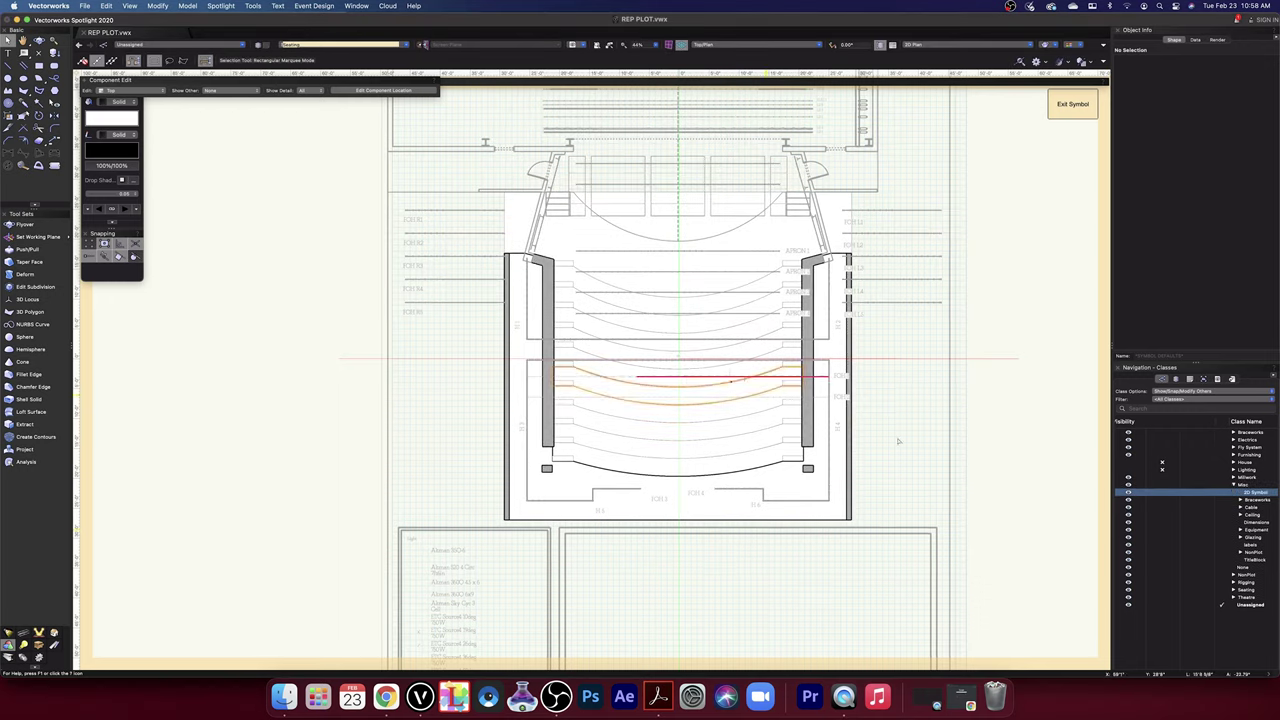
{"action": "left_click_drag", "start_coordinate": [901, 597], "coordinate": [438, 179]}
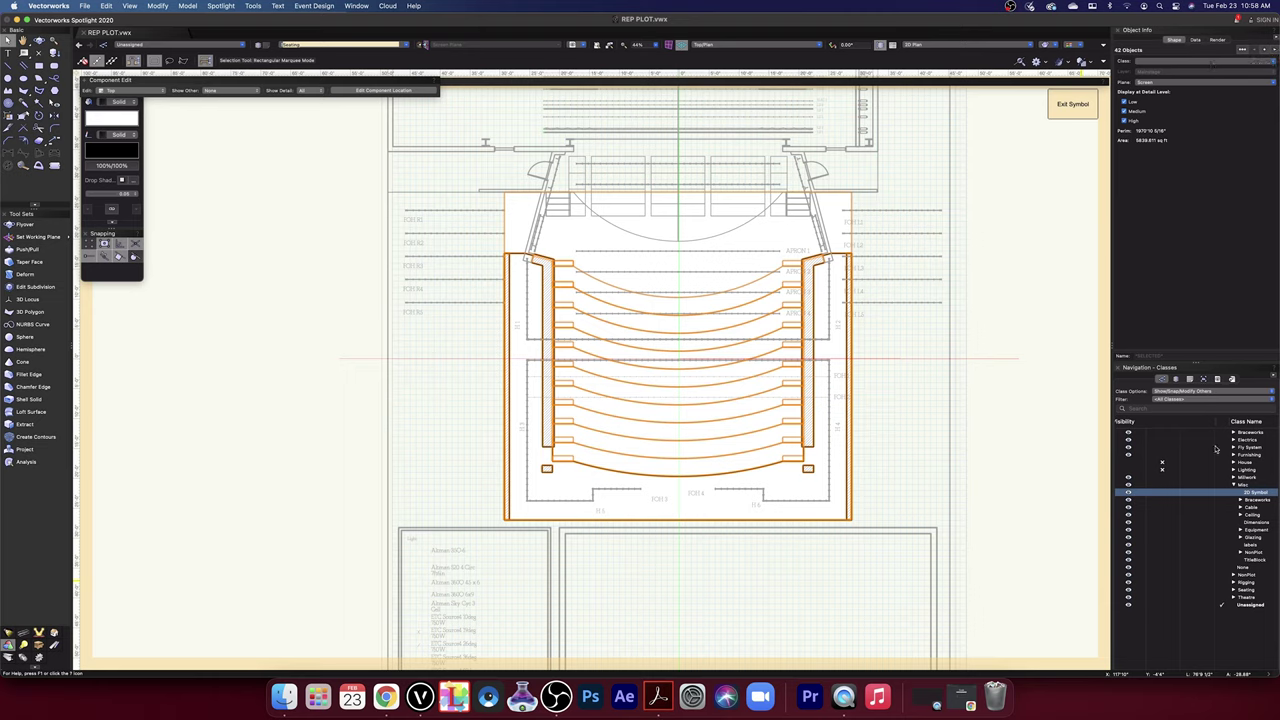
{"action": "left_click", "coordinate": [1273, 63]}
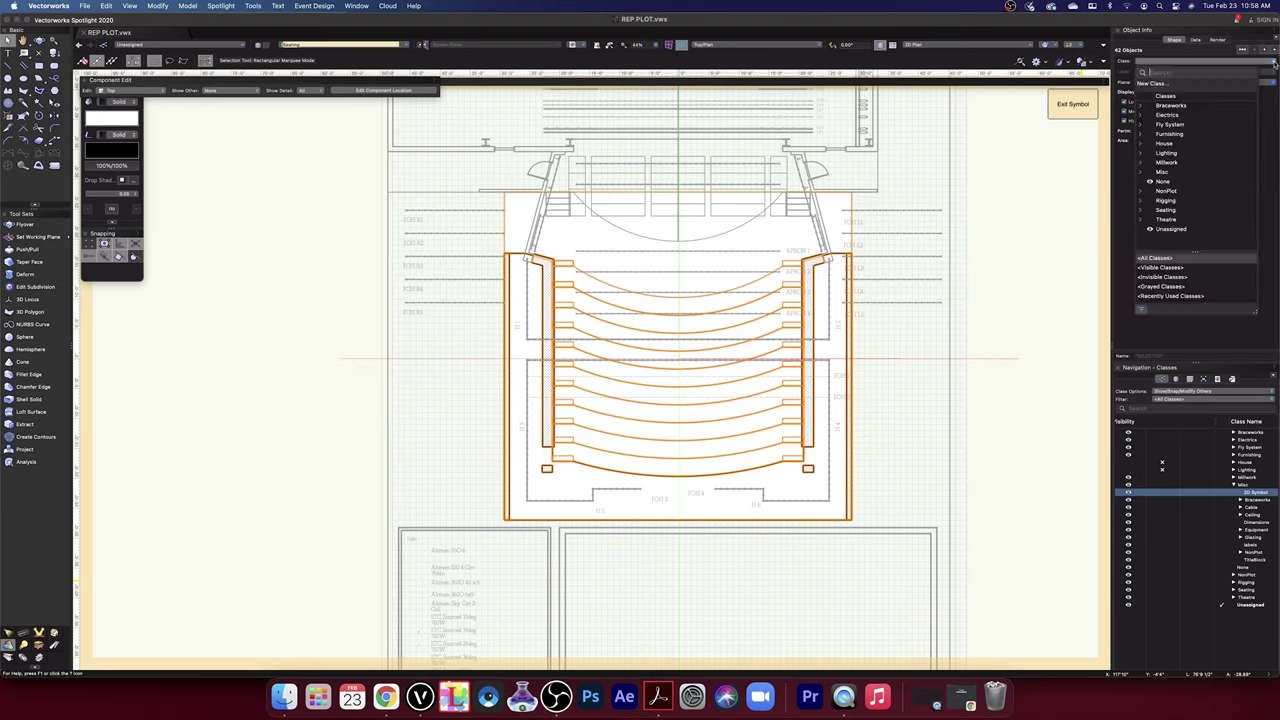
{"action": "left_click", "coordinate": [1140, 173]}
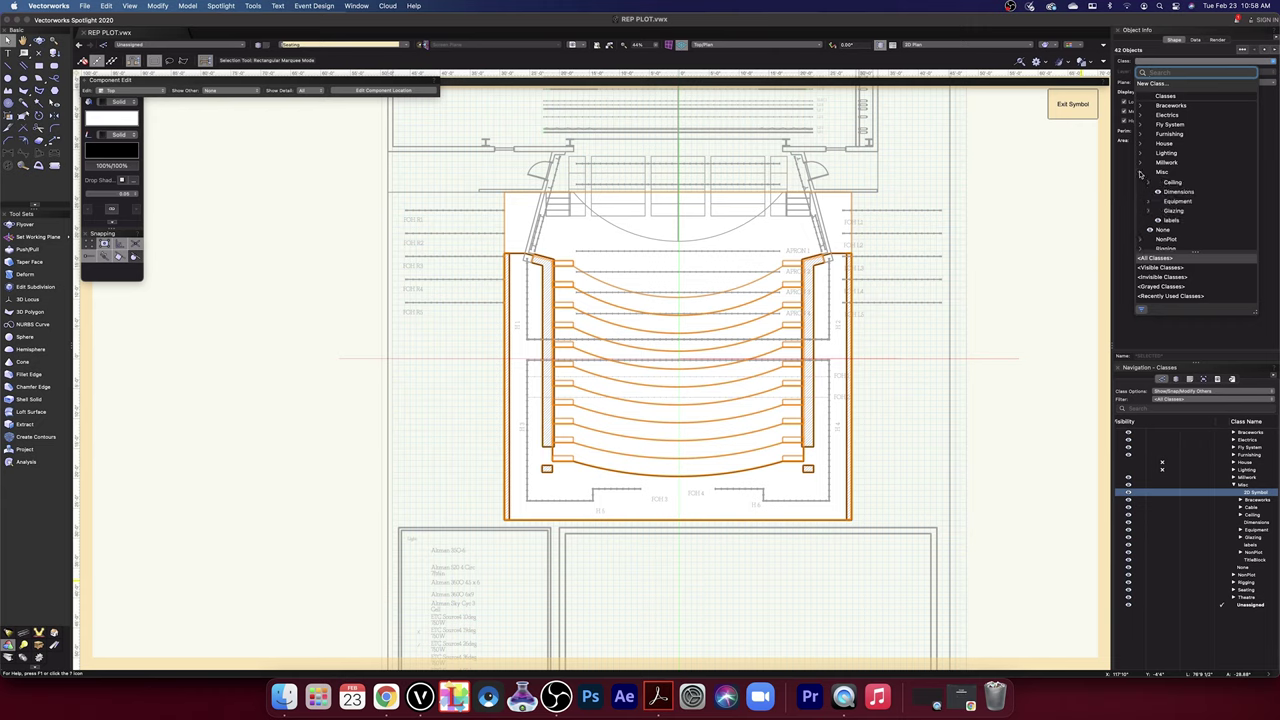
{"action": "left_click", "coordinate": [1185, 183]}
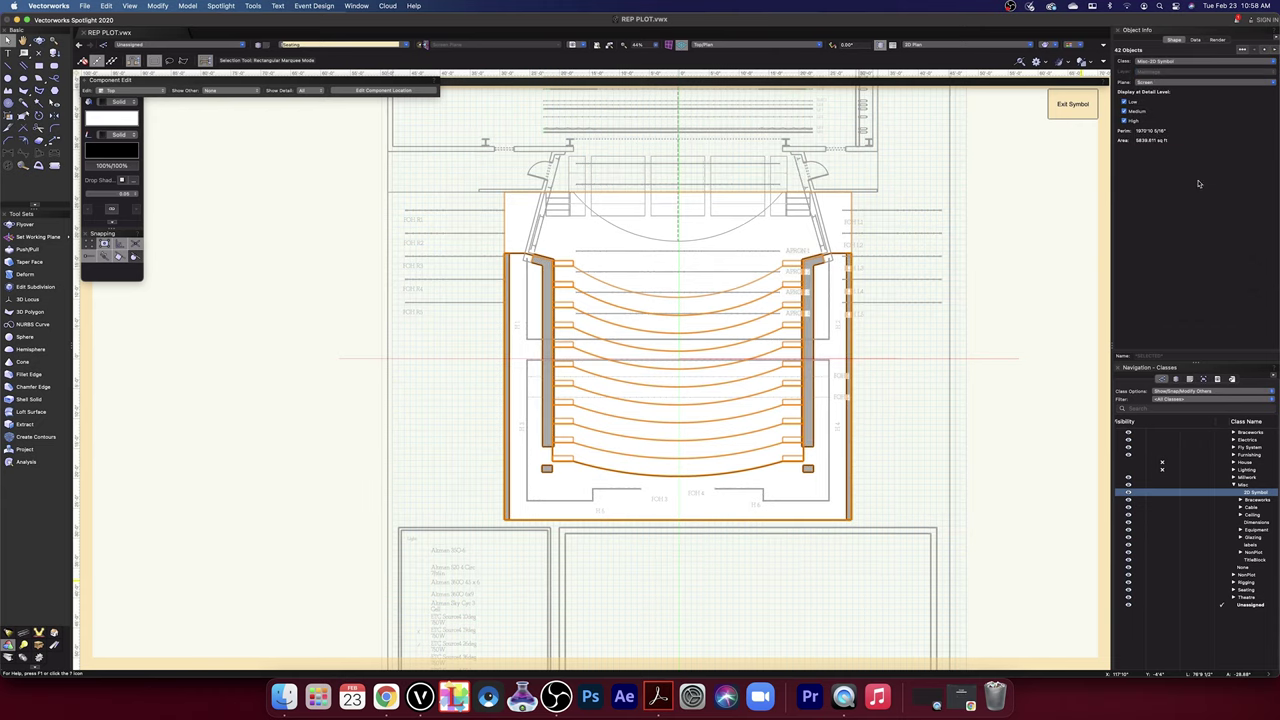
{"action": "left_click", "coordinate": [1034, 299]}
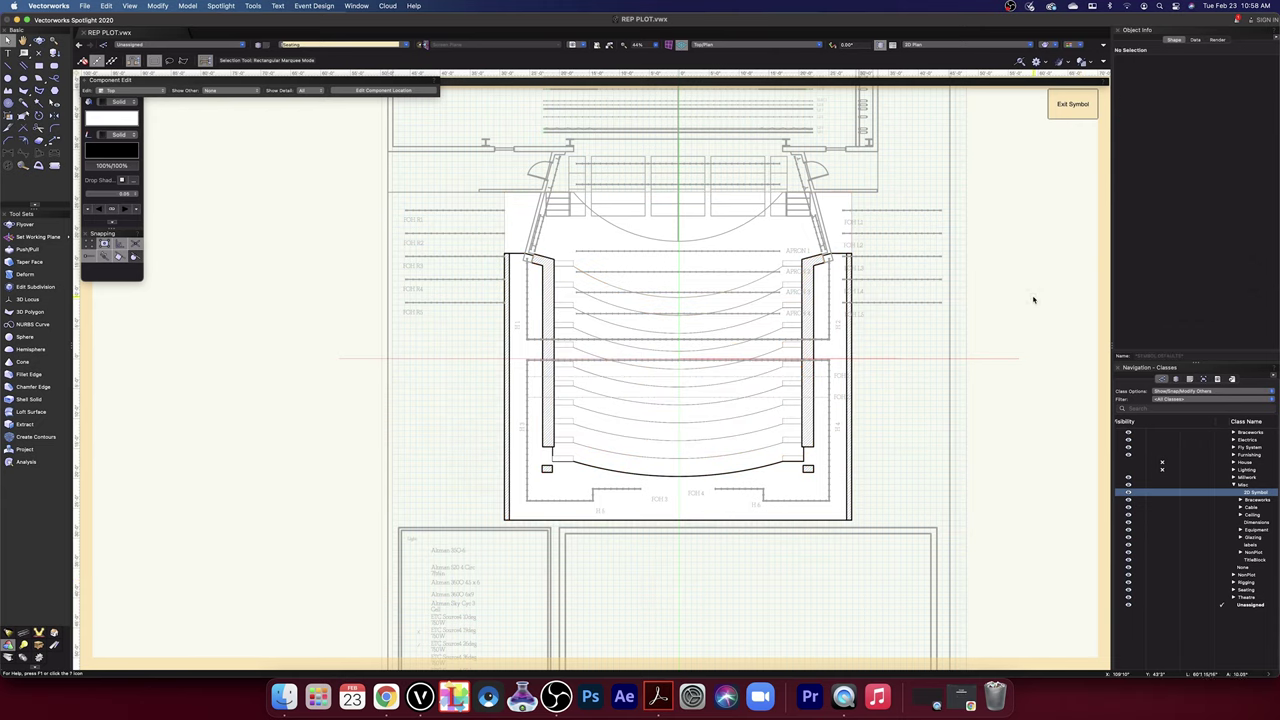
- Toggle Misc-2D Symbol visibility to check it, then exit the symbol
{"action": "left_click", "coordinate": [1160, 493]}
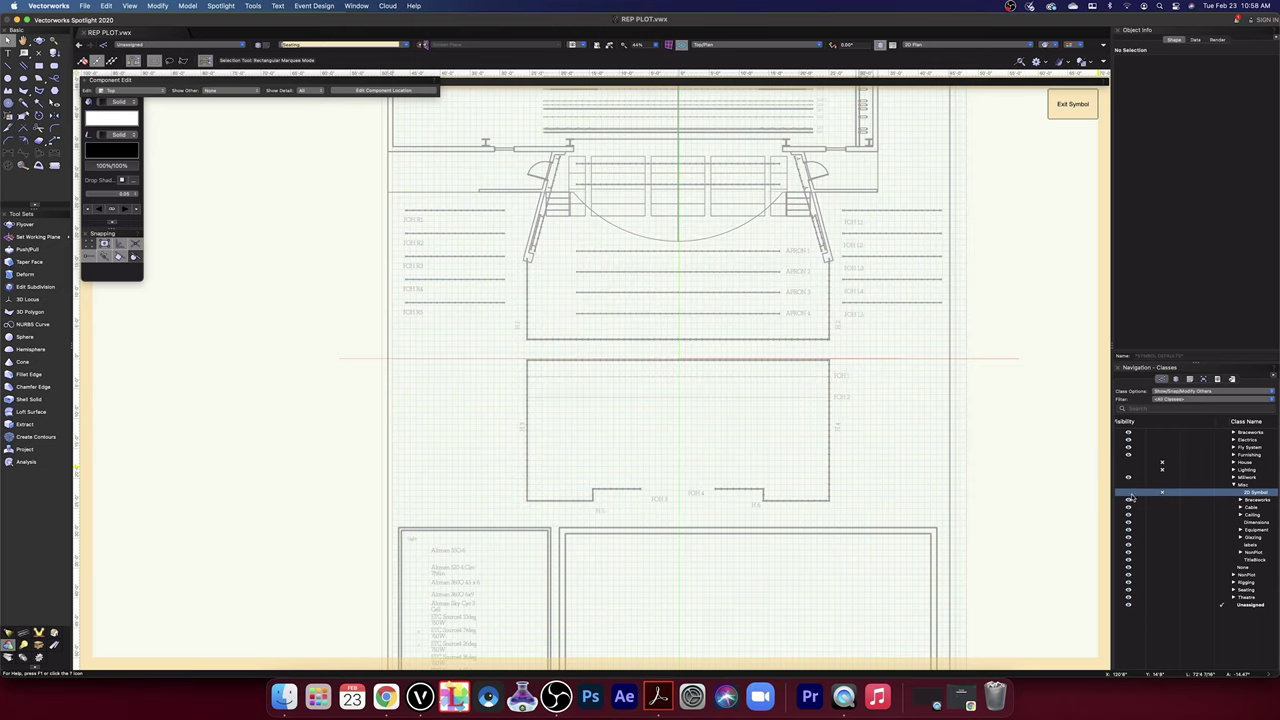
{"action": "left_click", "coordinate": [1130, 494]}
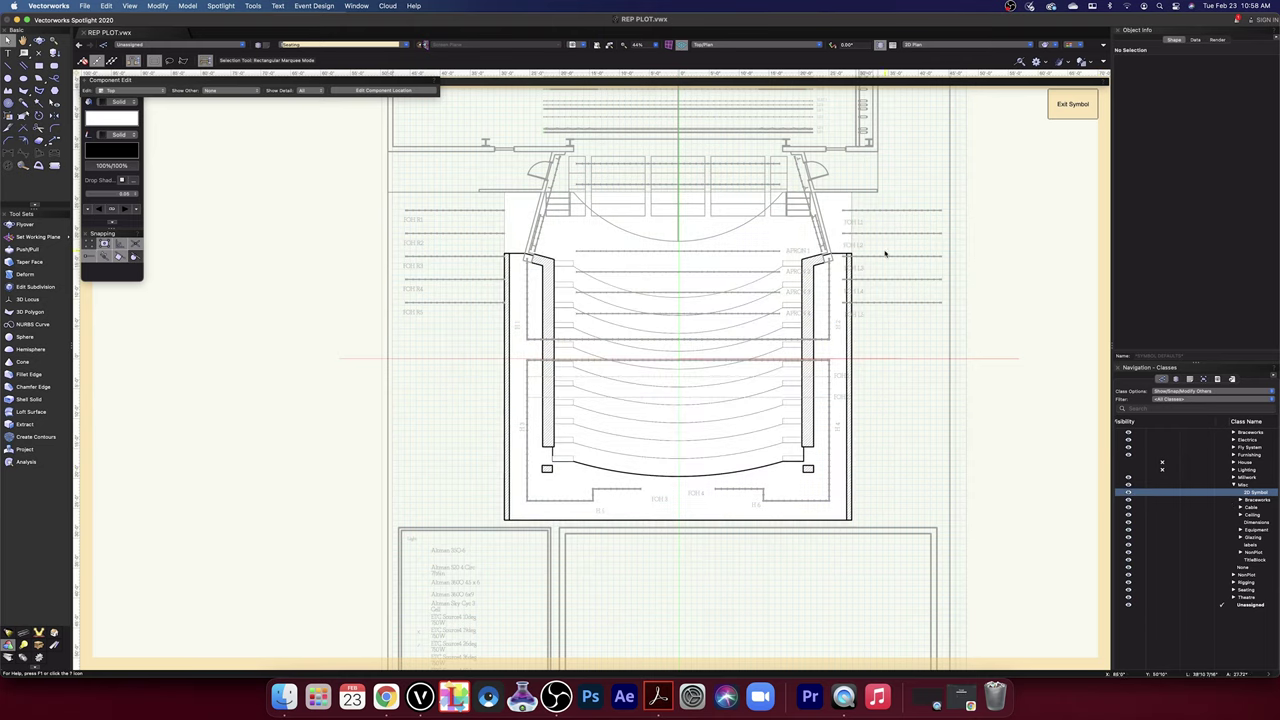
{"action": "left_click", "coordinate": [1072, 108]}
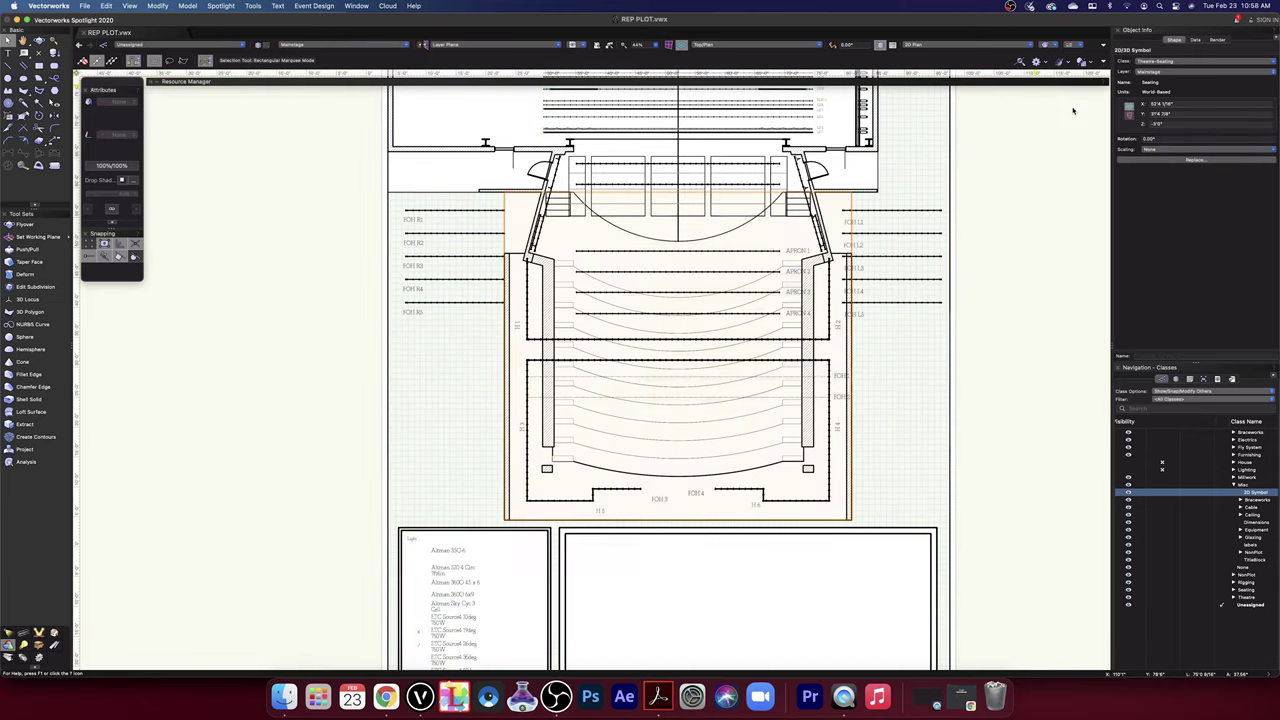
- Frame the stage and auditorium, then open and cancel editing of the theatre symbol
{"action": "left_click", "coordinate": [1027, 309]}
{"action": "middle_click_drag", "start_coordinate": [917, 166], "coordinate": [928, 360]}
{"action": "mouse_move", "coordinate": [1000, 534]}
{"action": "left_mouse_down"}
{"action": "mouse_move", "coordinate": [983, 380]}
{"action": "mouse_move", "coordinate": [1020, 491]}
{"action": "left_mouse_up"}
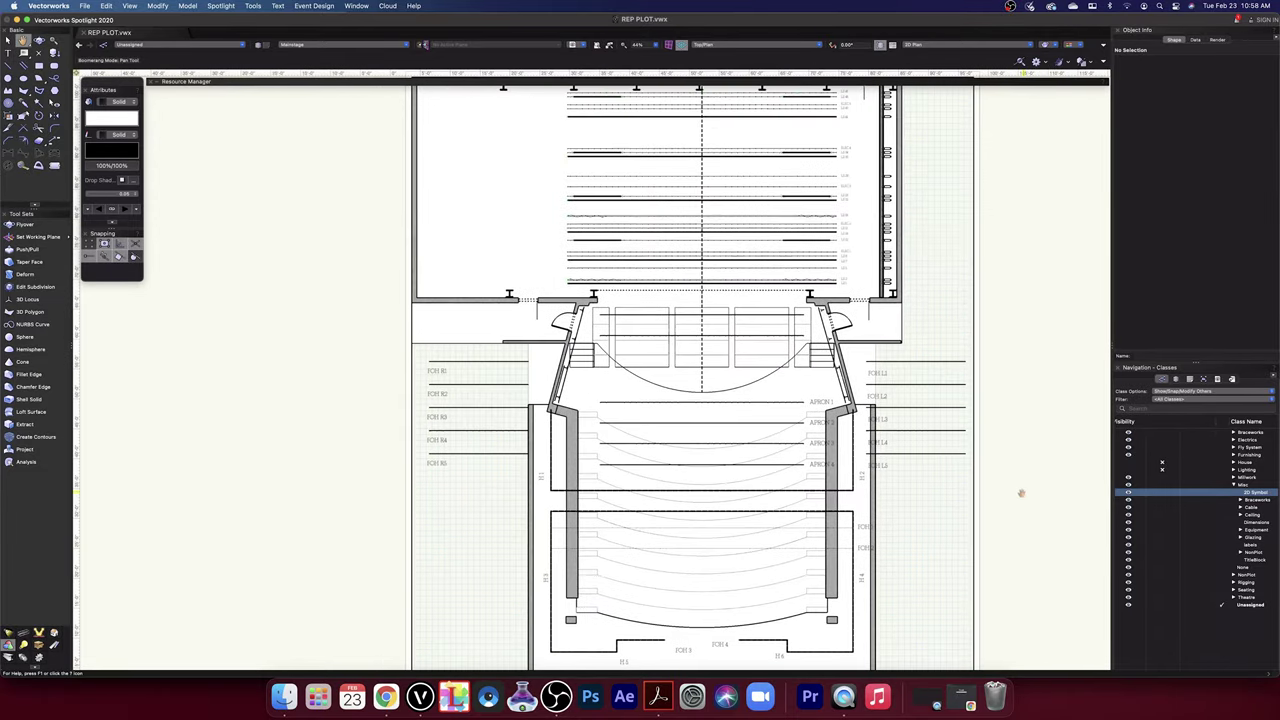
{"action": "left_click", "coordinate": [942, 366]}
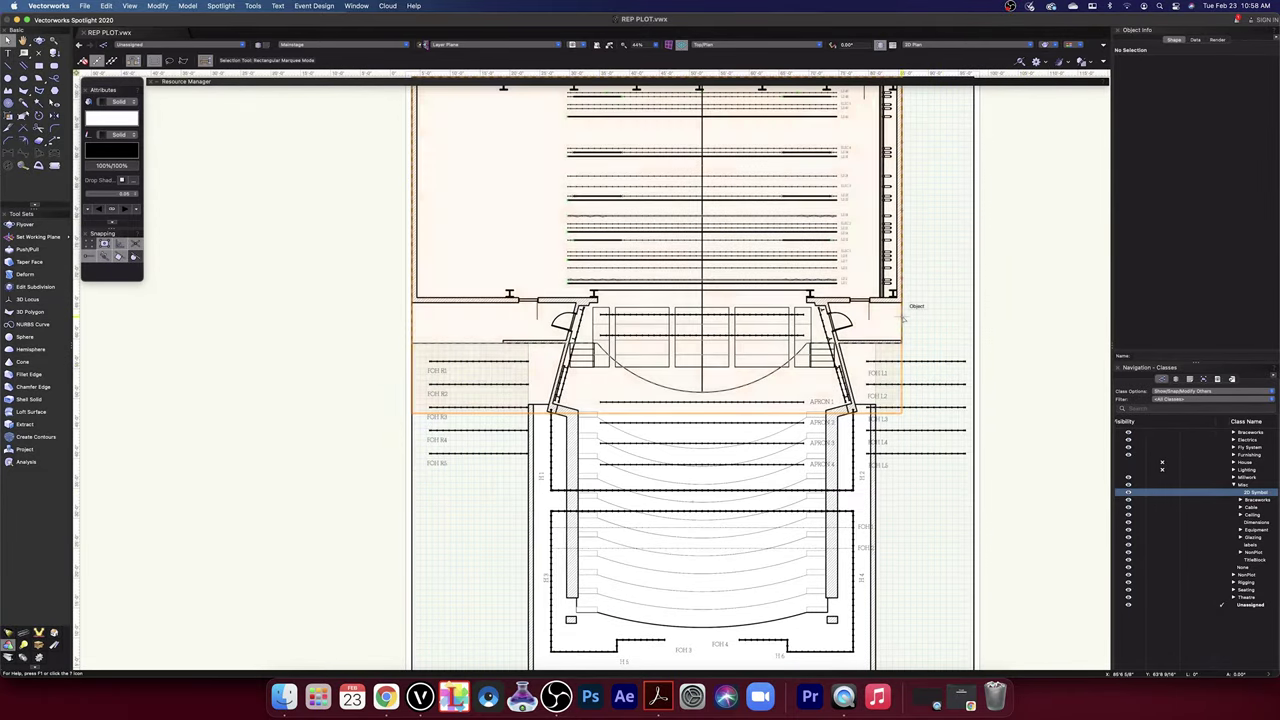
{"action": "double_click", "coordinate": [902, 320]}
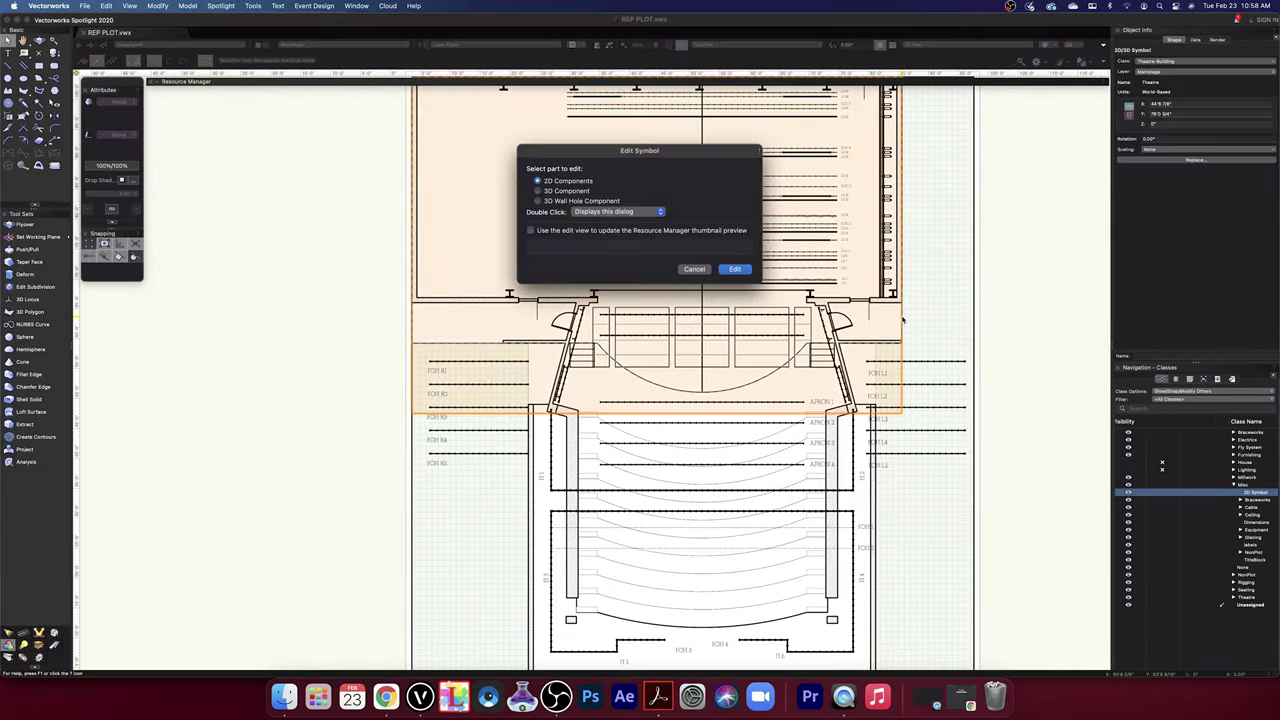
{"action": "left_click", "coordinate": [696, 269]}
{"action": "left_click", "coordinate": [1037, 566]}
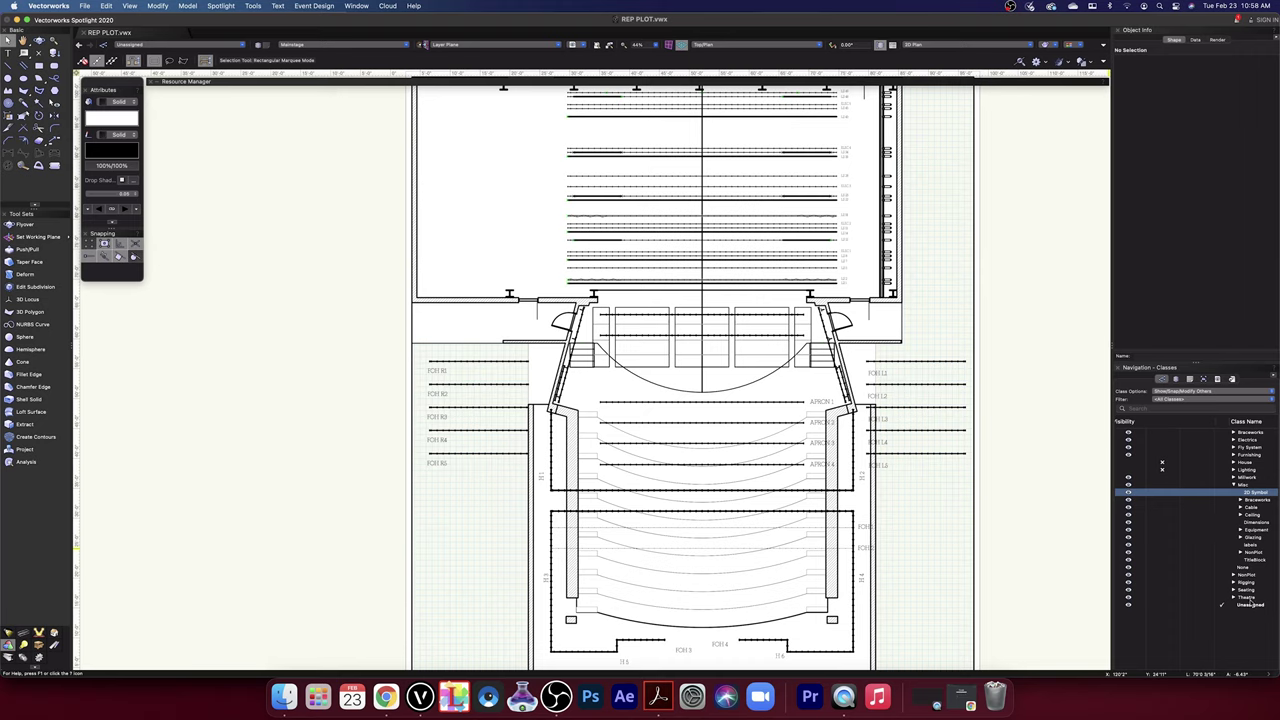
- Expand Theatre in the Classes palette and bring up the Seating subclass's options
{"action": "left_click", "coordinate": [1235, 597]}
{"action": "scroll", "coordinate": [1250, 600], "scroll_direction": "down", "scroll_amount": 2}
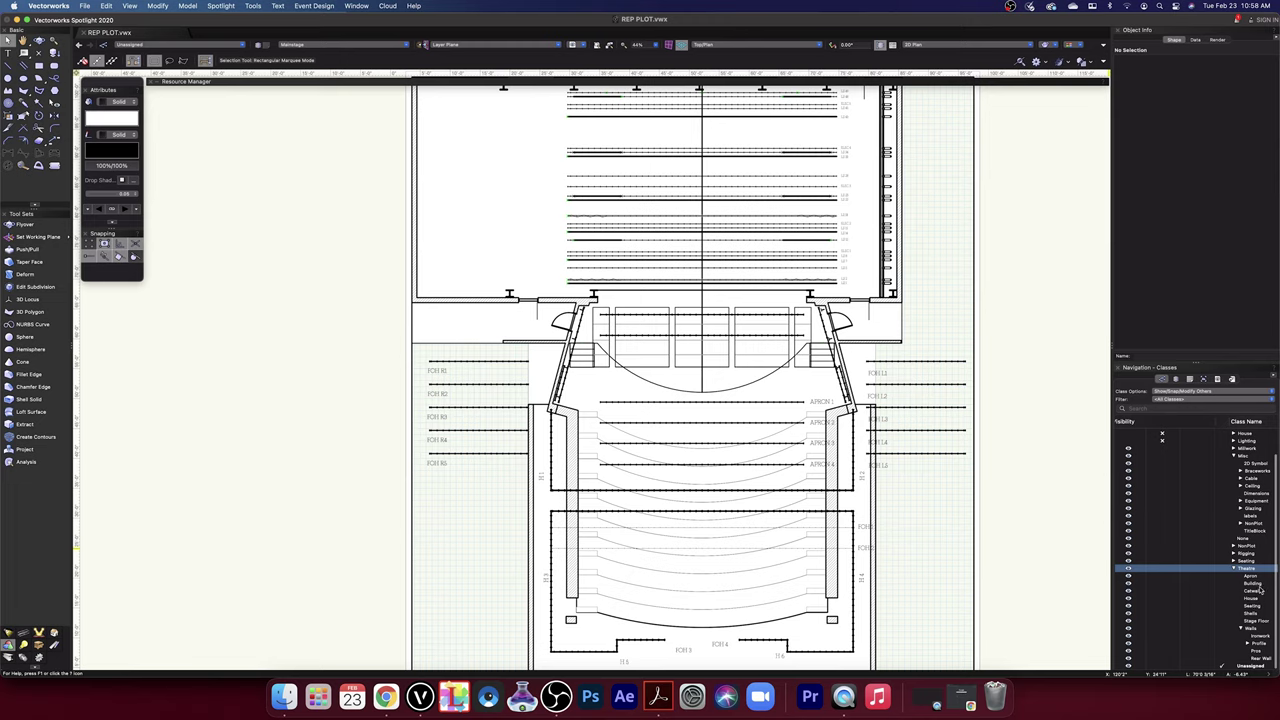
{"action": "left_click", "coordinate": [1252, 607]}
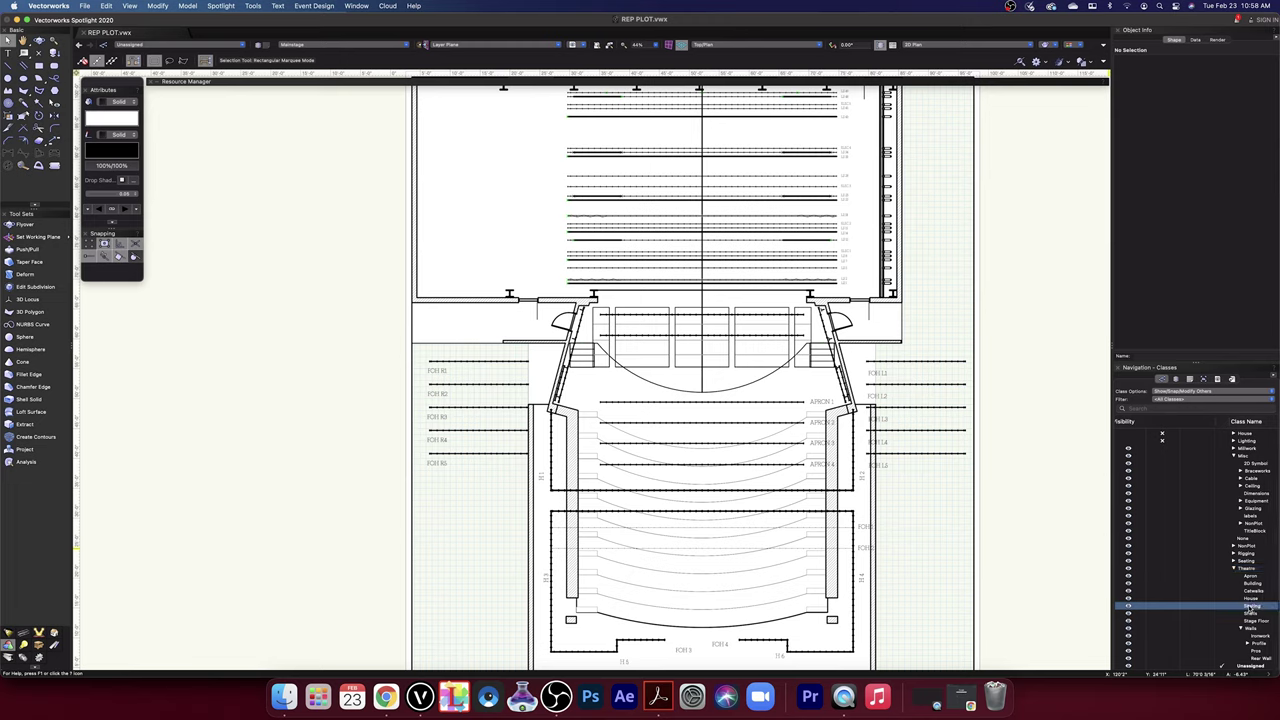
{"action": "right_click", "coordinate": [1251, 607]}
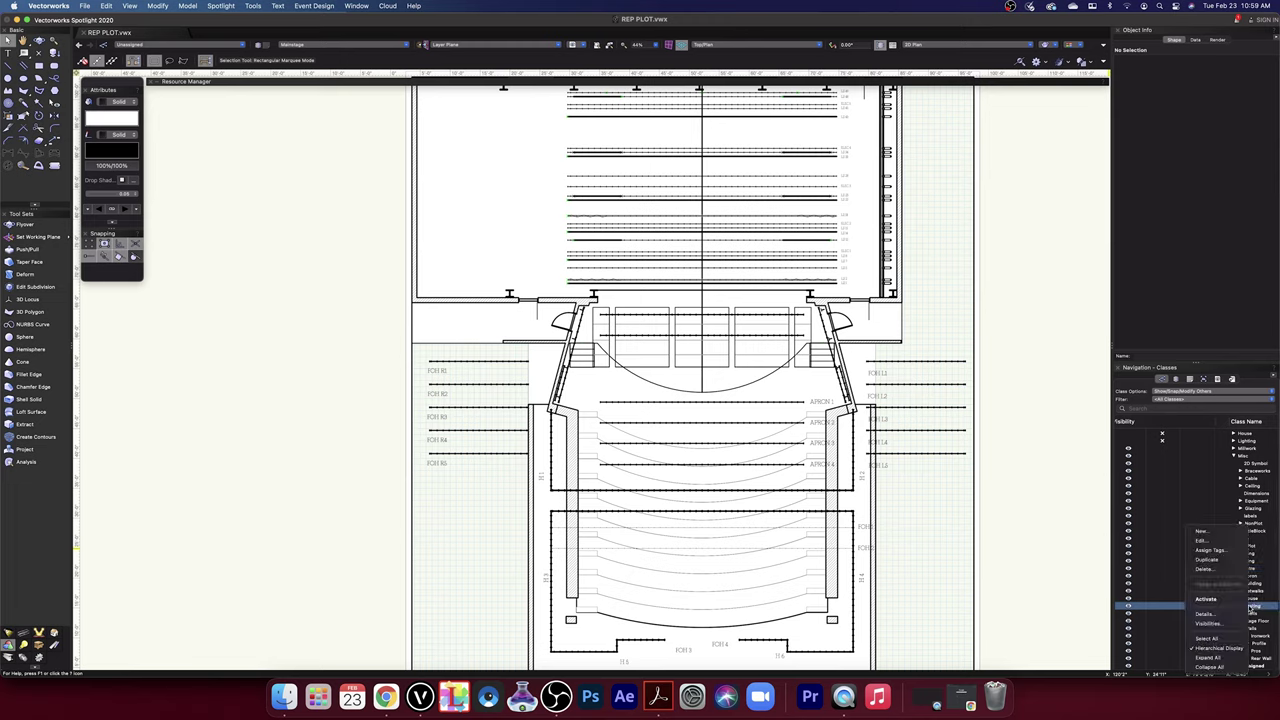
{"action": "left_click", "coordinate": [1206, 570]}
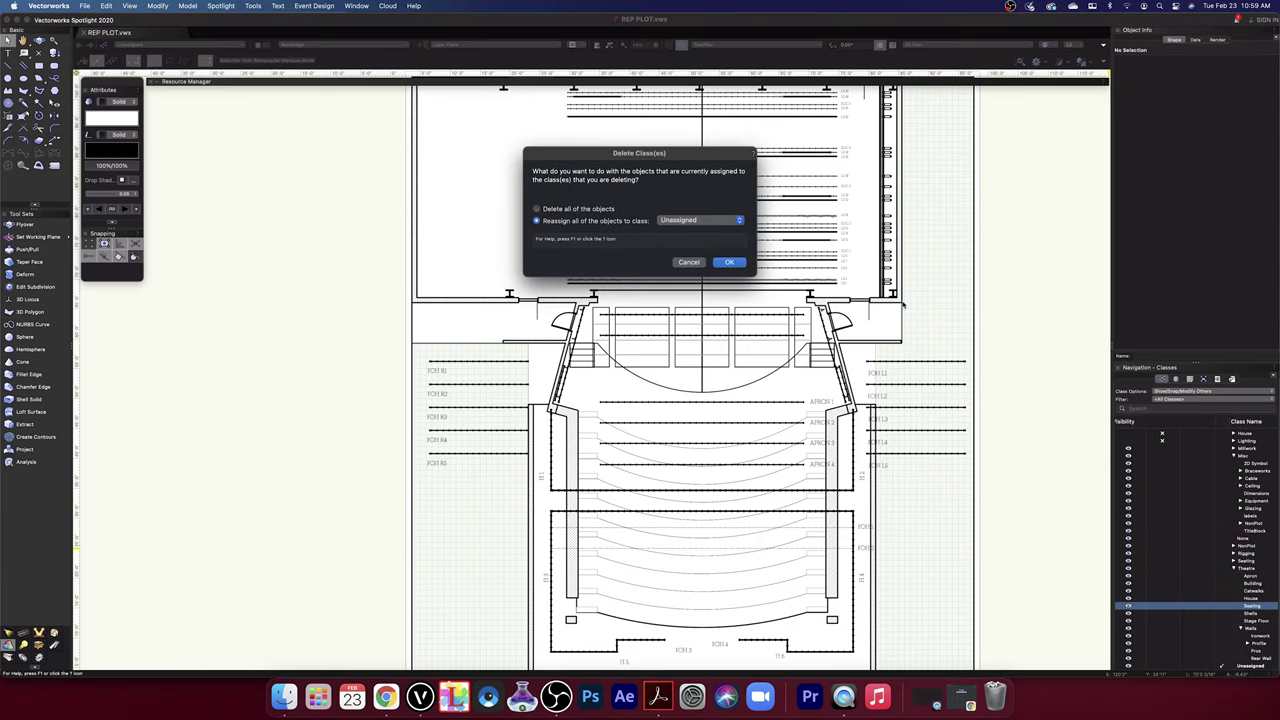
{"action": "left_click", "coordinate": [690, 263]}
{"action": "scroll", "coordinate": [1230, 603], "scroll_direction": "down", "scroll_amount": 1}
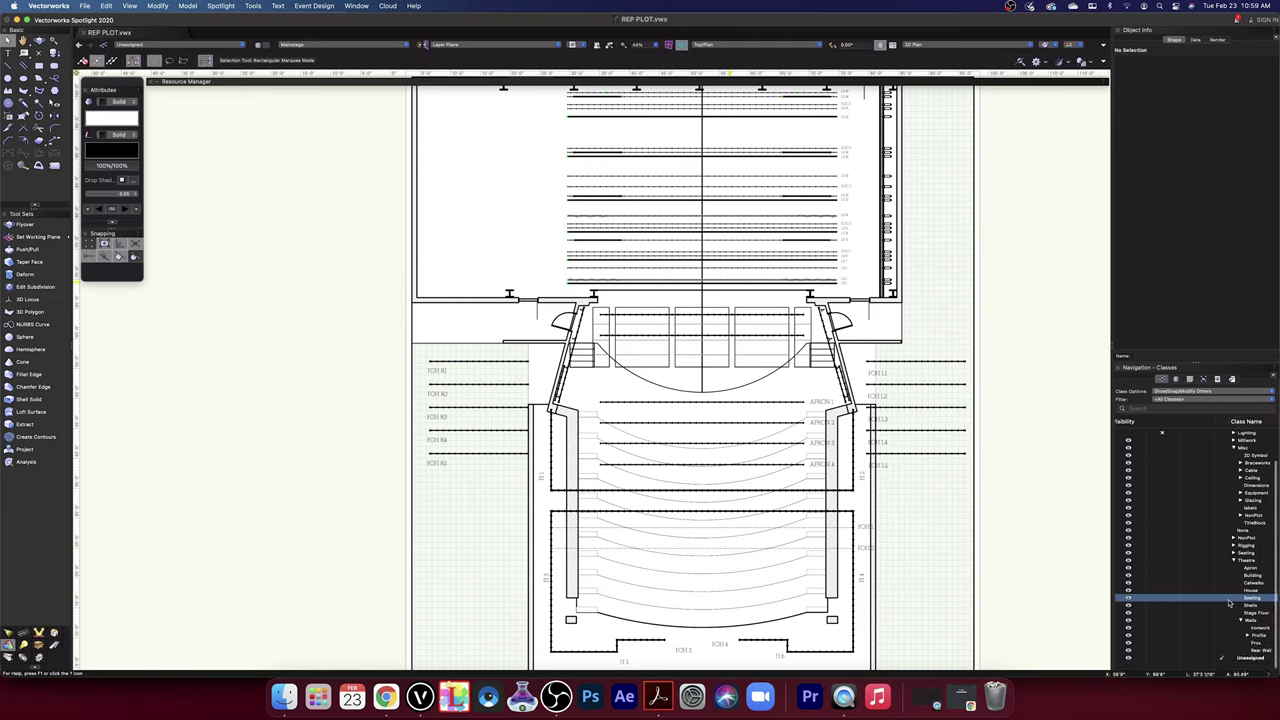
{"action": "scroll", "coordinate": [1230, 603], "scroll_direction": "up", "scroll_amount": 1}
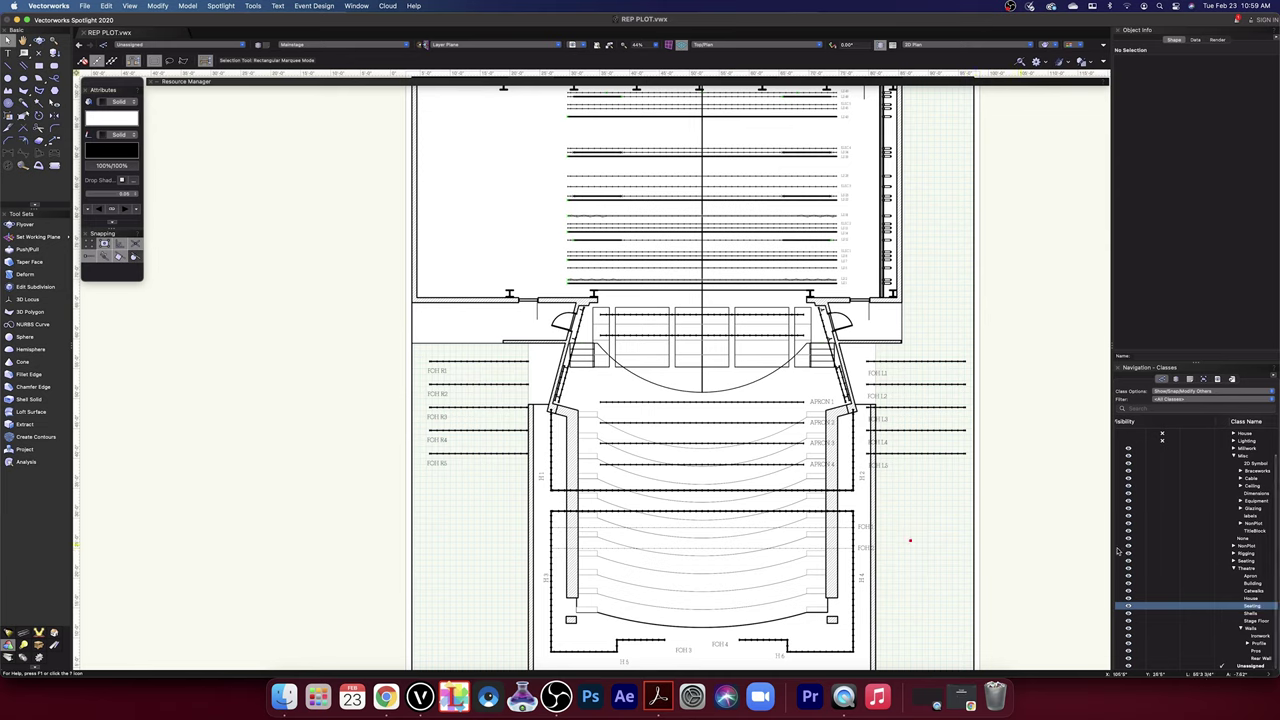
{"action": "scroll", "coordinate": [1234, 503], "scroll_direction": "up", "scroll_amount": 4}
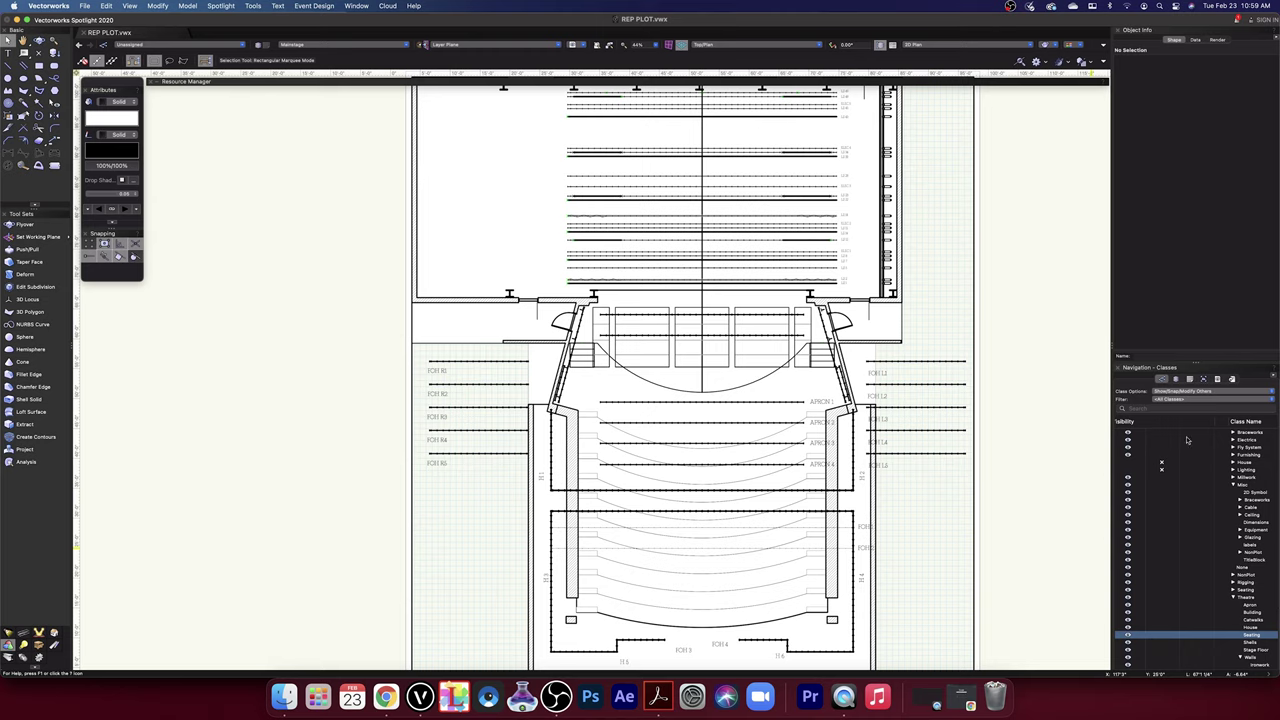
- Make the House Seating class visible and toggle Theatre Seating off and on
{"action": "left_click", "coordinate": [1233, 463]}
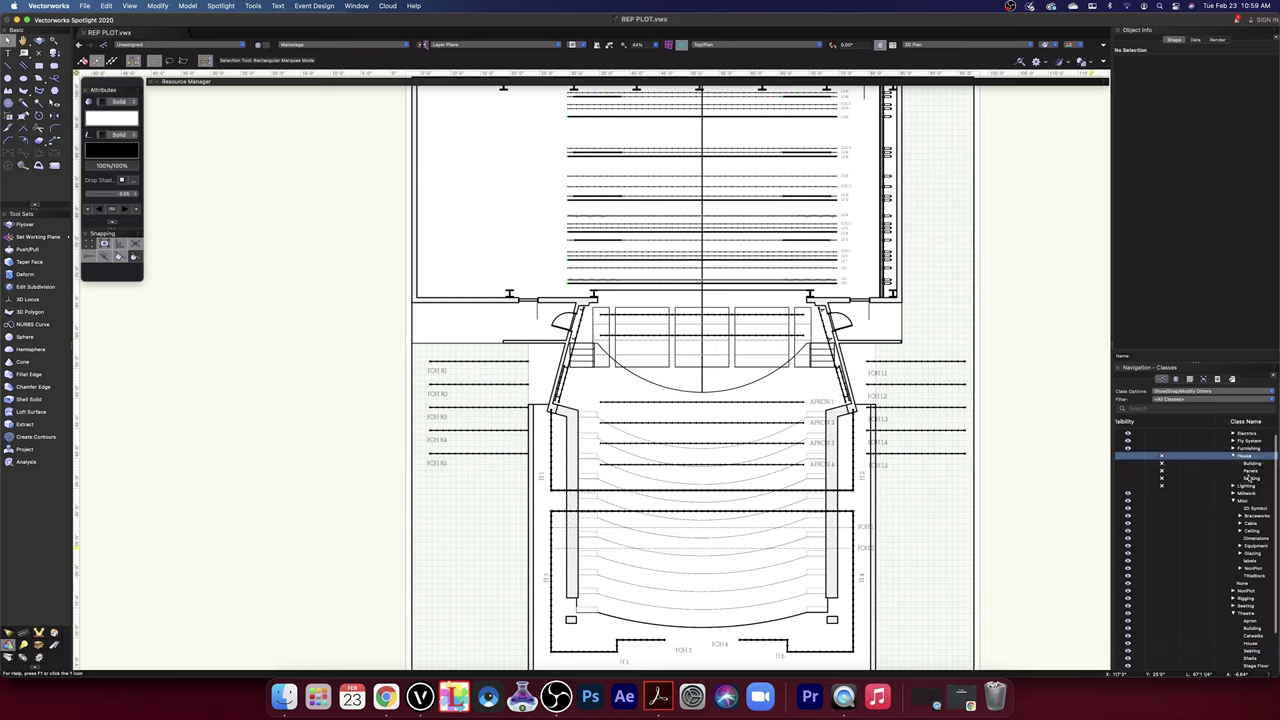
{"action": "left_click", "coordinate": [1136, 479]}
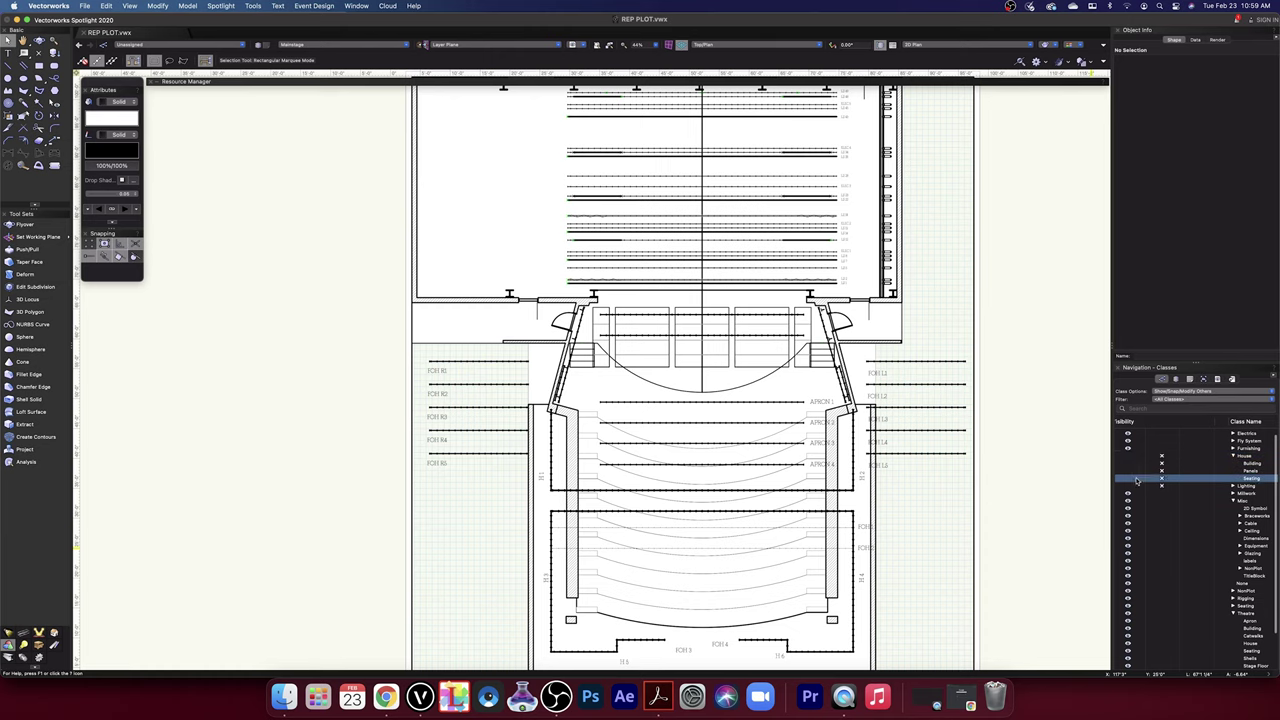
{"action": "left_click", "coordinate": [1136, 479]}
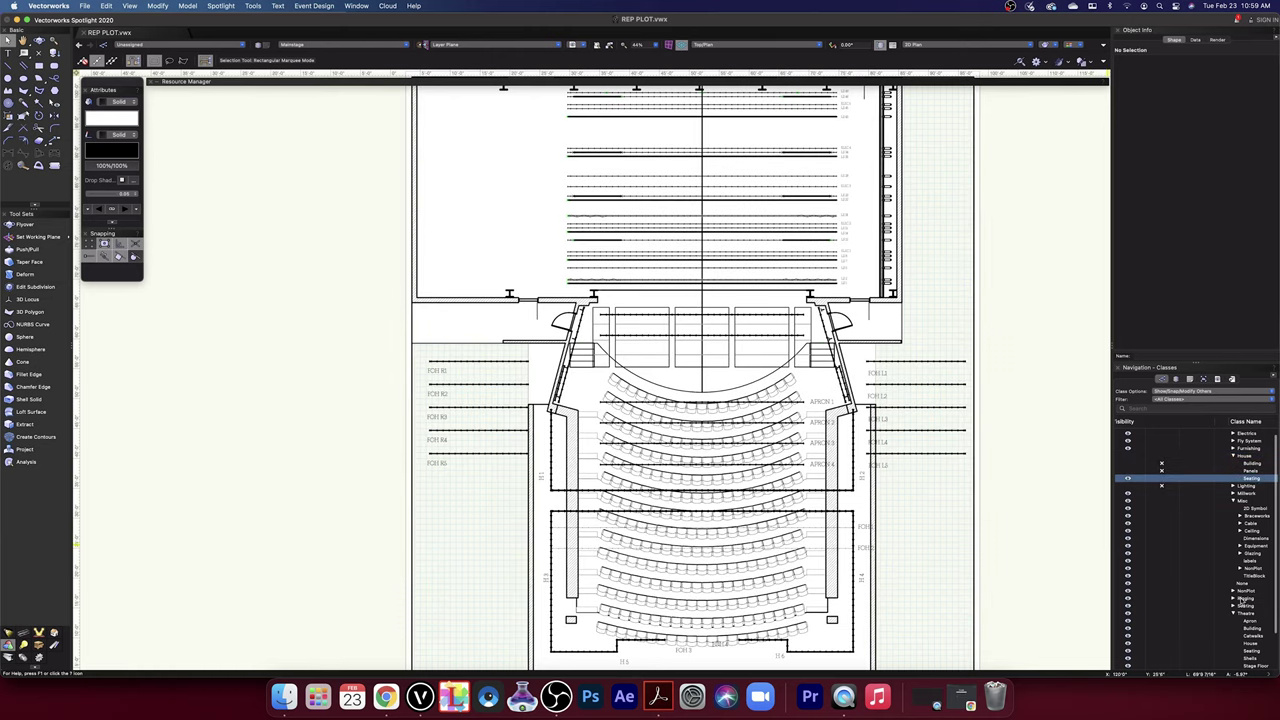
{"action": "scroll", "coordinate": [1240, 600], "scroll_direction": "down", "scroll_amount": 3}
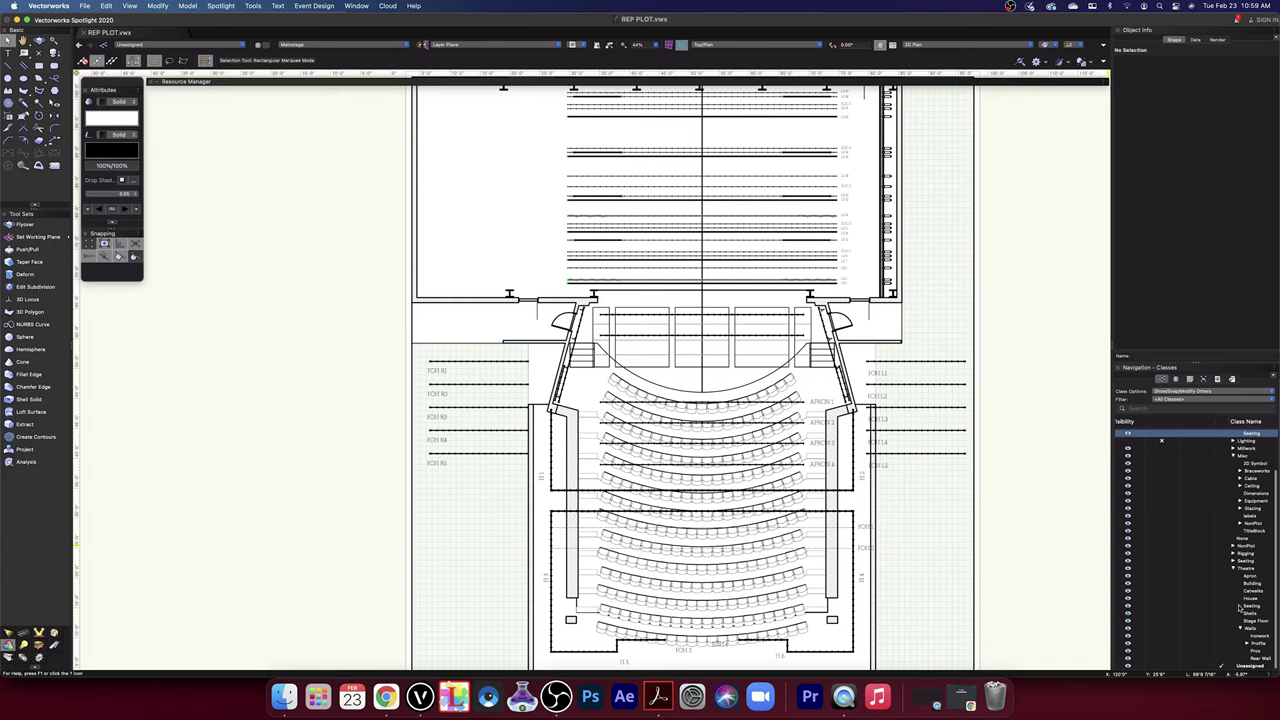
{"action": "left_click", "coordinate": [1252, 607]}
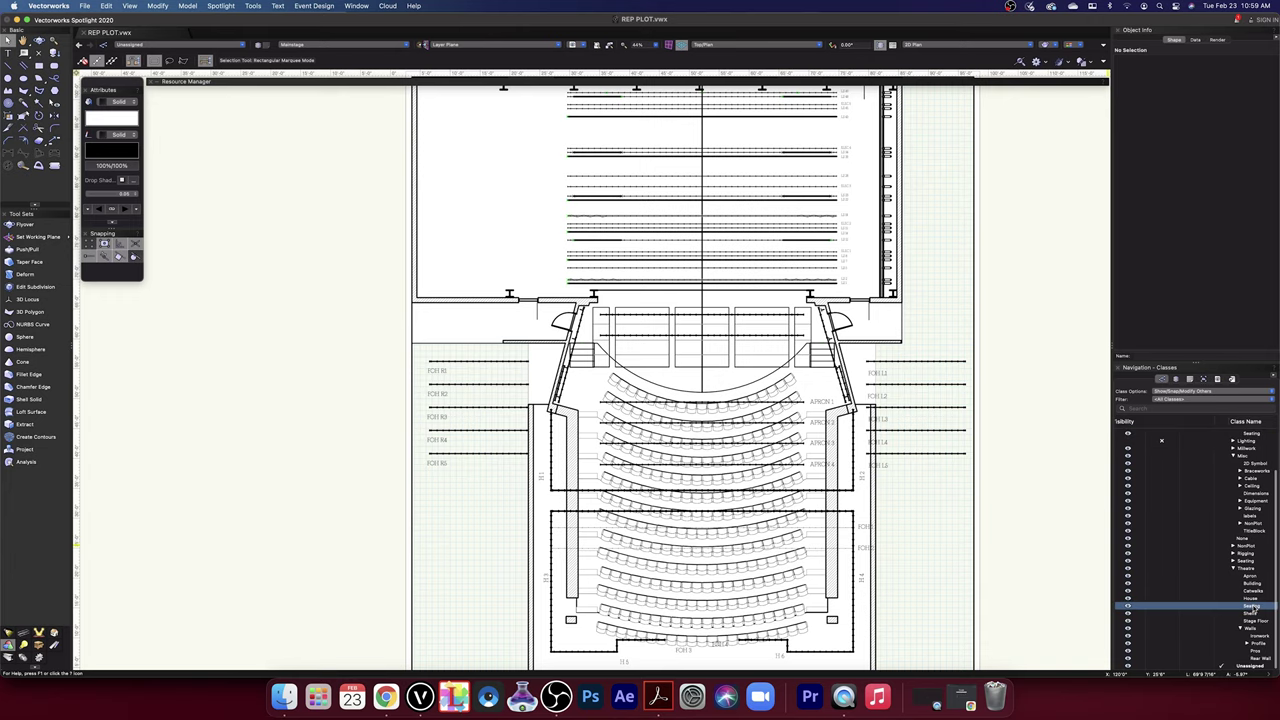
{"action": "left_click", "coordinate": [1163, 608]}
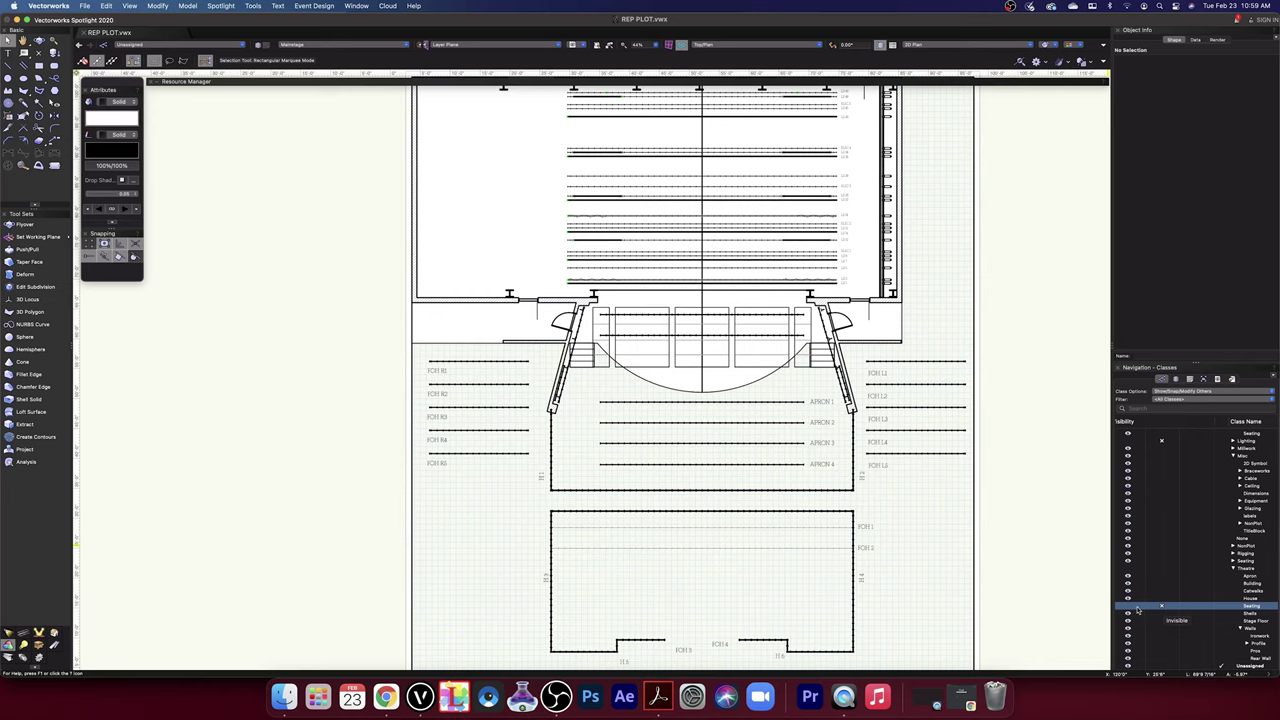
{"action": "left_click", "coordinate": [1130, 607]}
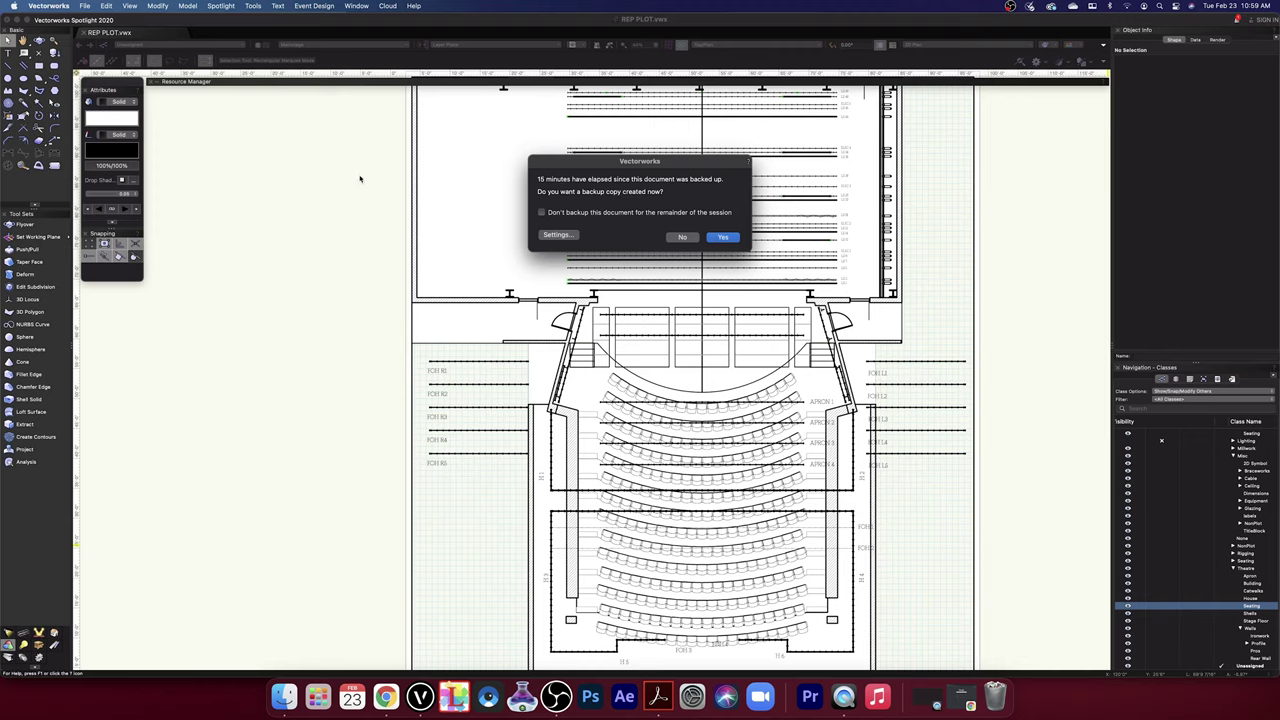
- Accept the backup copy of REP PLOT, then hide and reshow the Seating class
{"action": "left_click", "coordinate": [724, 238]}
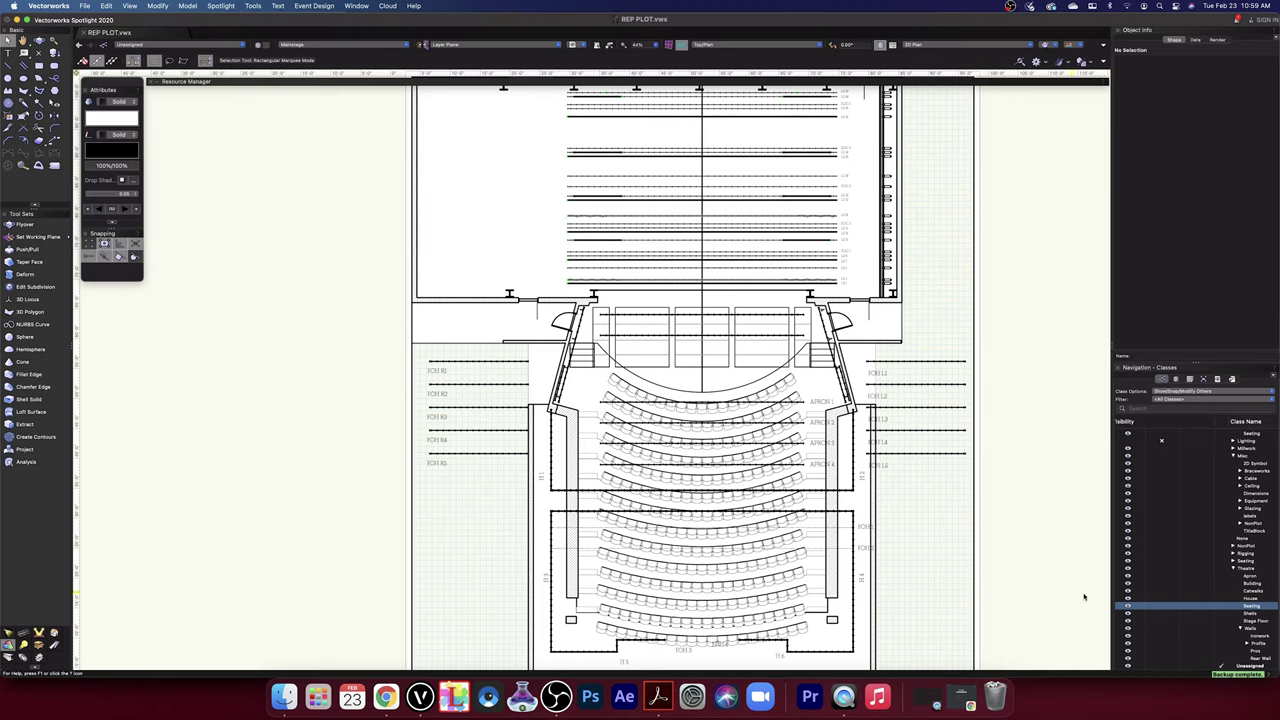
{"action": "left_click", "coordinate": [1161, 607]}
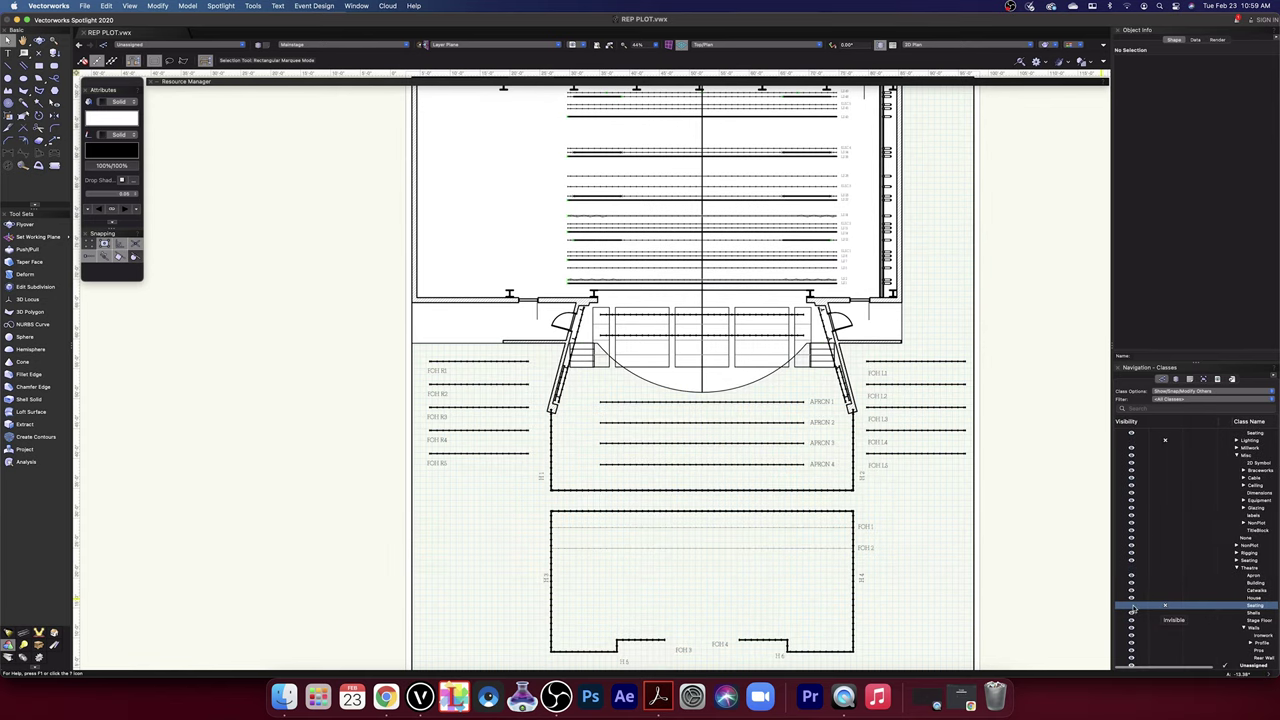
{"action": "left_click", "coordinate": [1132, 608]}
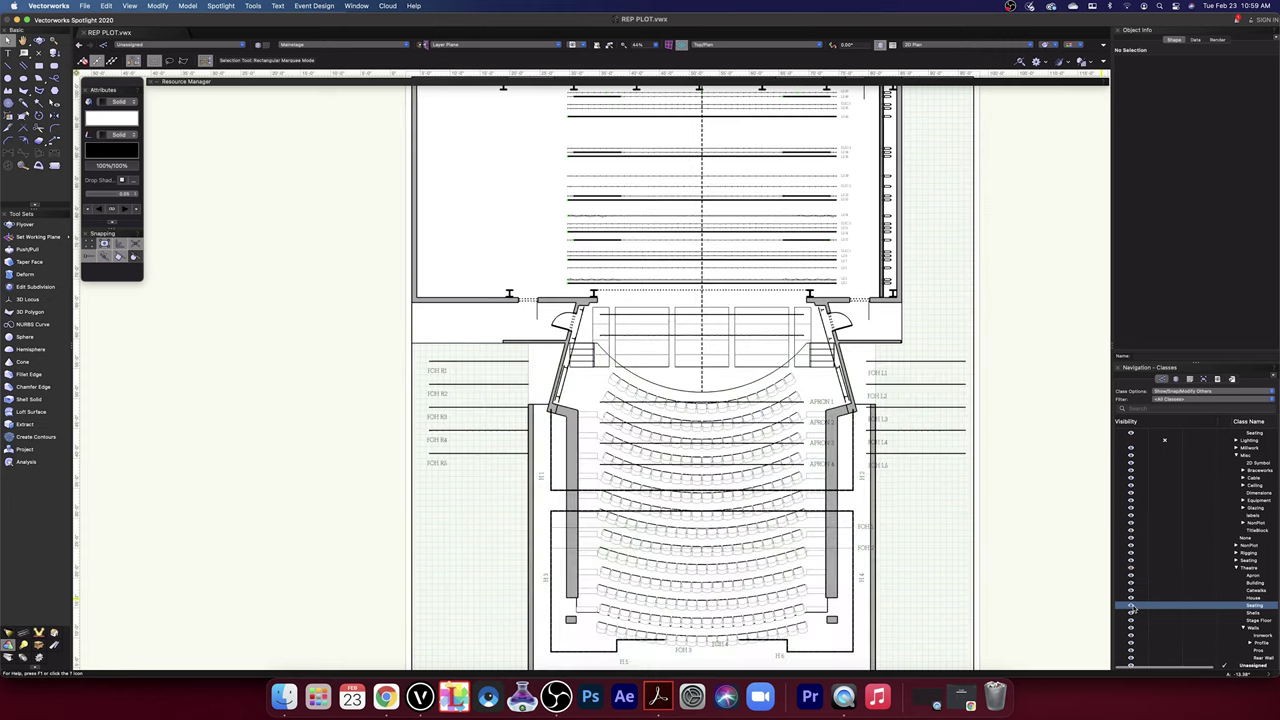
- Open the seating symbol's 3D component for editing and centre the seating block
{"action": "double_click", "coordinate": [862, 497]}
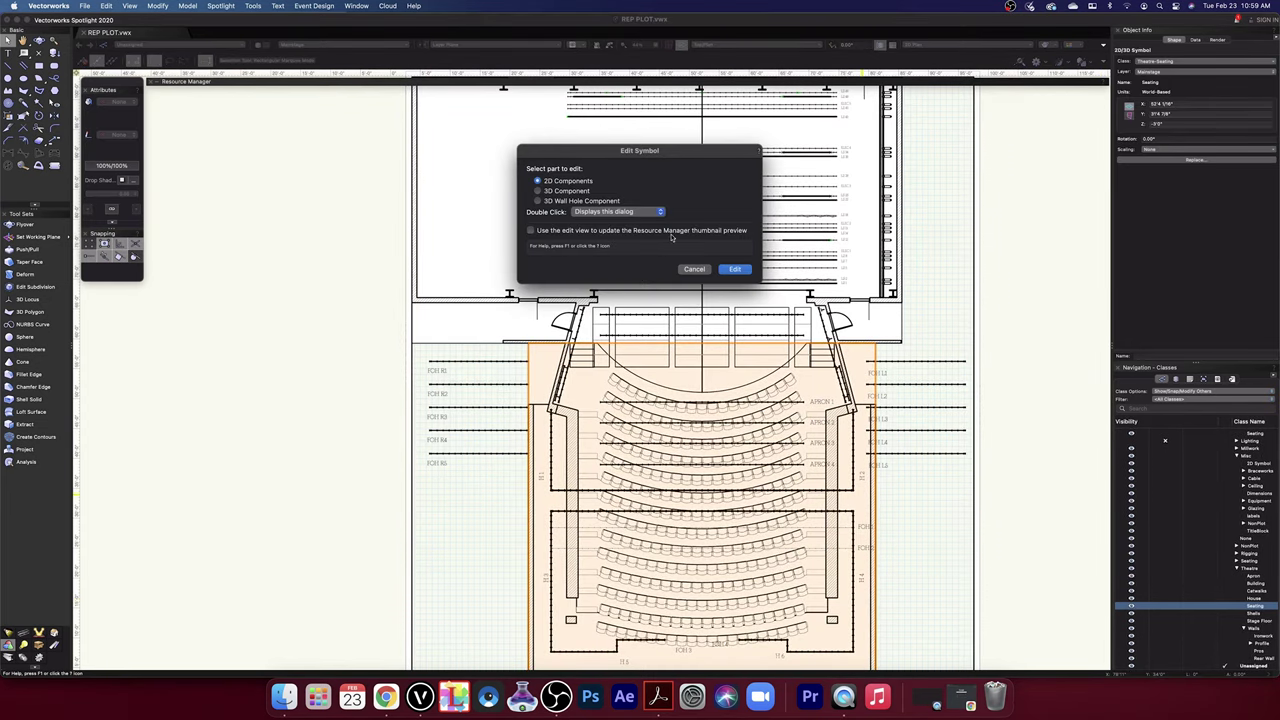
{"action": "left_click", "coordinate": [541, 190]}
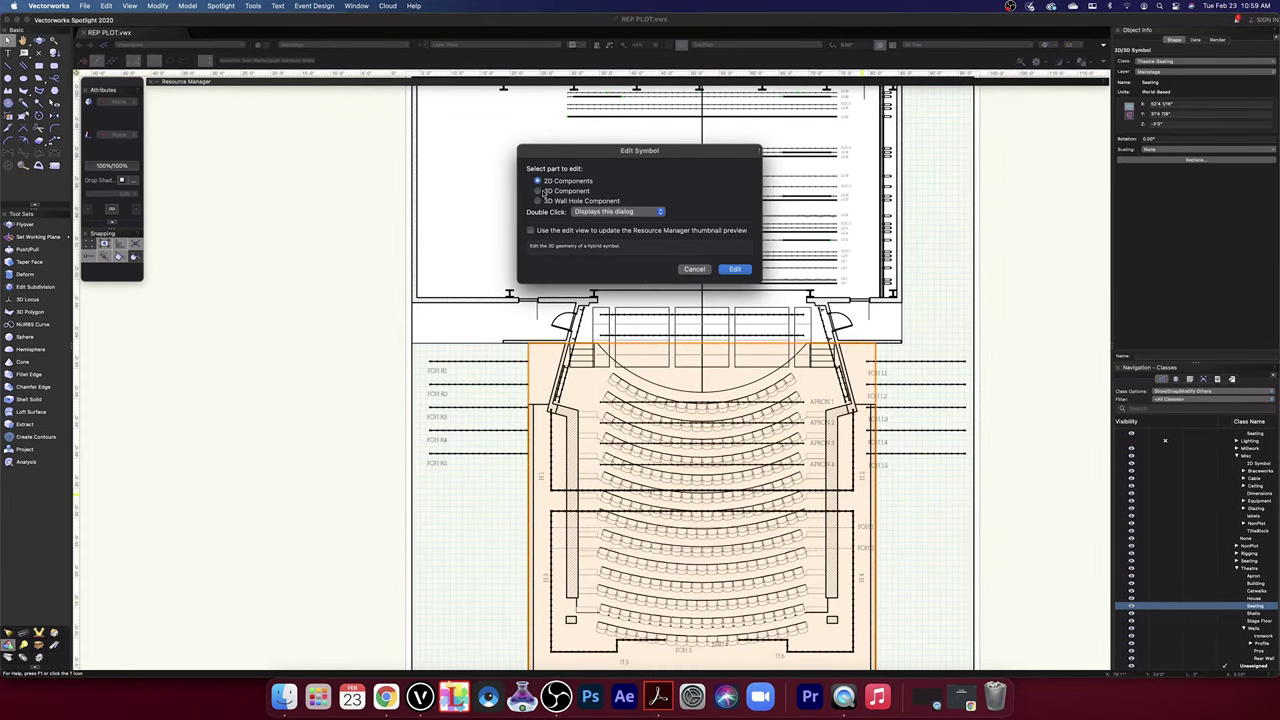
{"action": "left_click", "coordinate": [736, 270]}
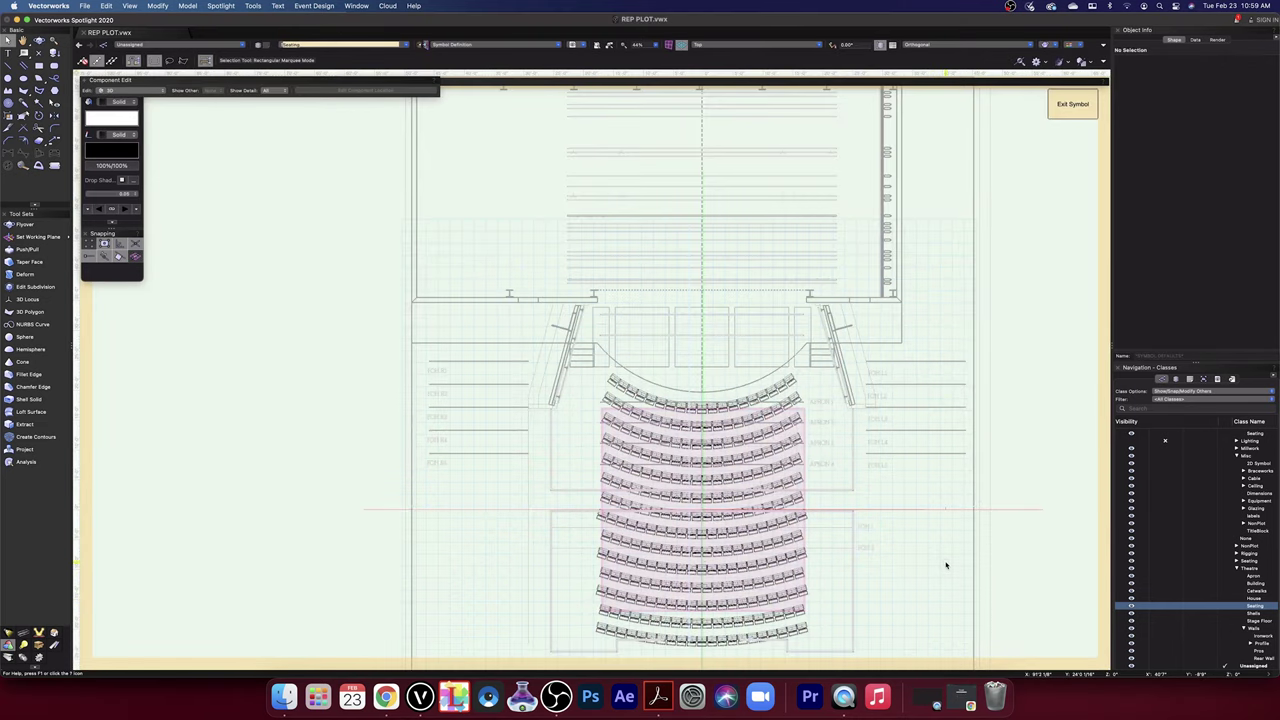
{"action": "middle_click_drag", "start_coordinate": [940, 560], "coordinate": [967, 386]}
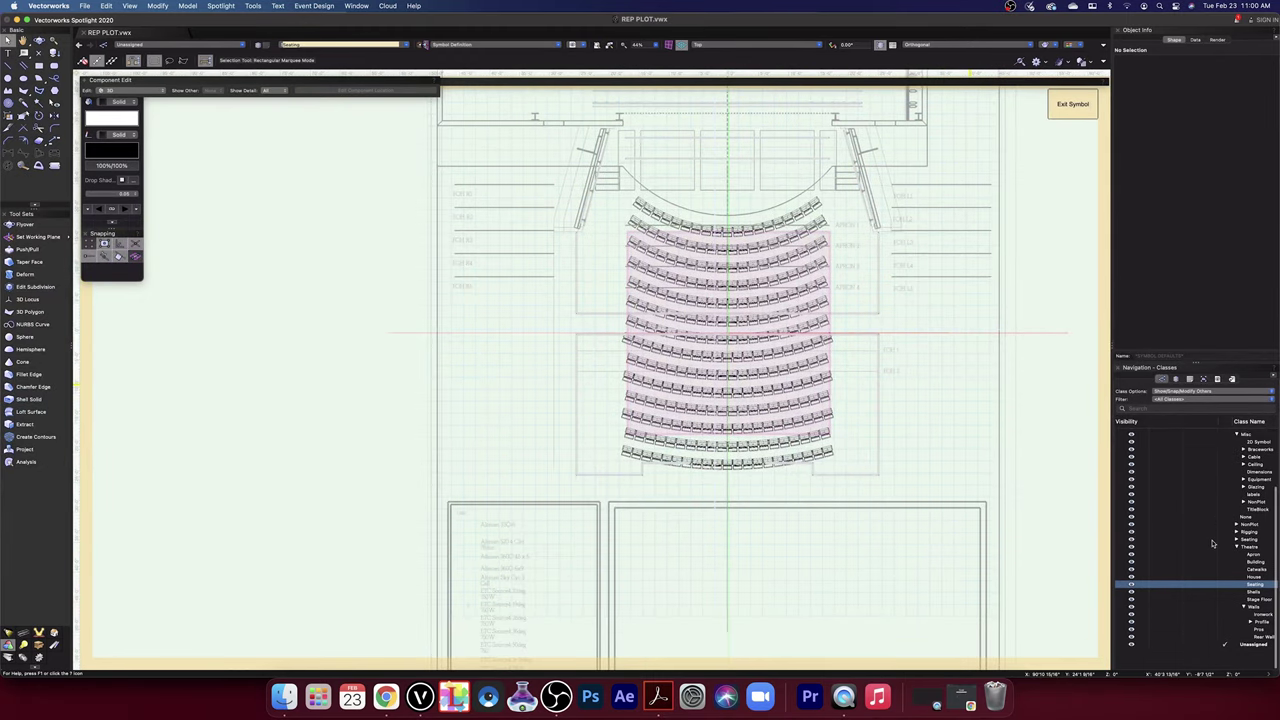
- Make the House Building classes visible and select the building solid around the seats
{"action": "scroll", "coordinate": [1206, 530], "scroll_direction": "up", "scroll_amount": 5}
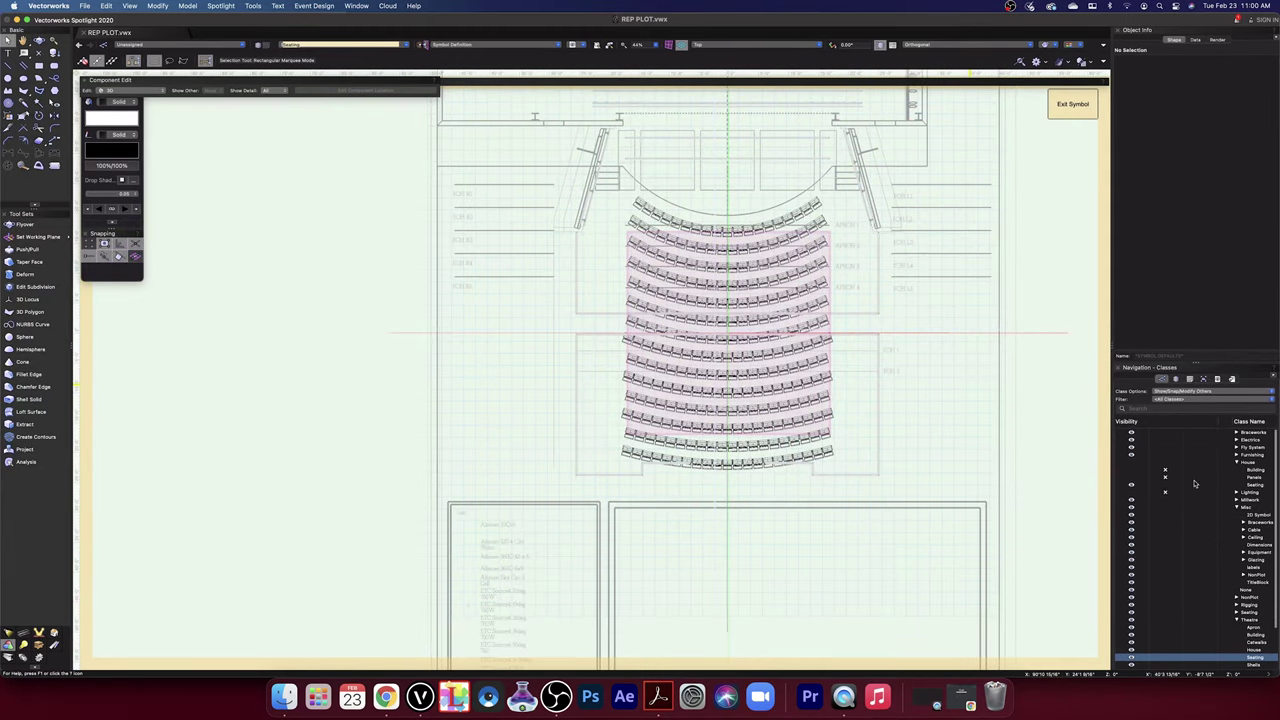
{"action": "left_click", "coordinate": [1133, 469]}
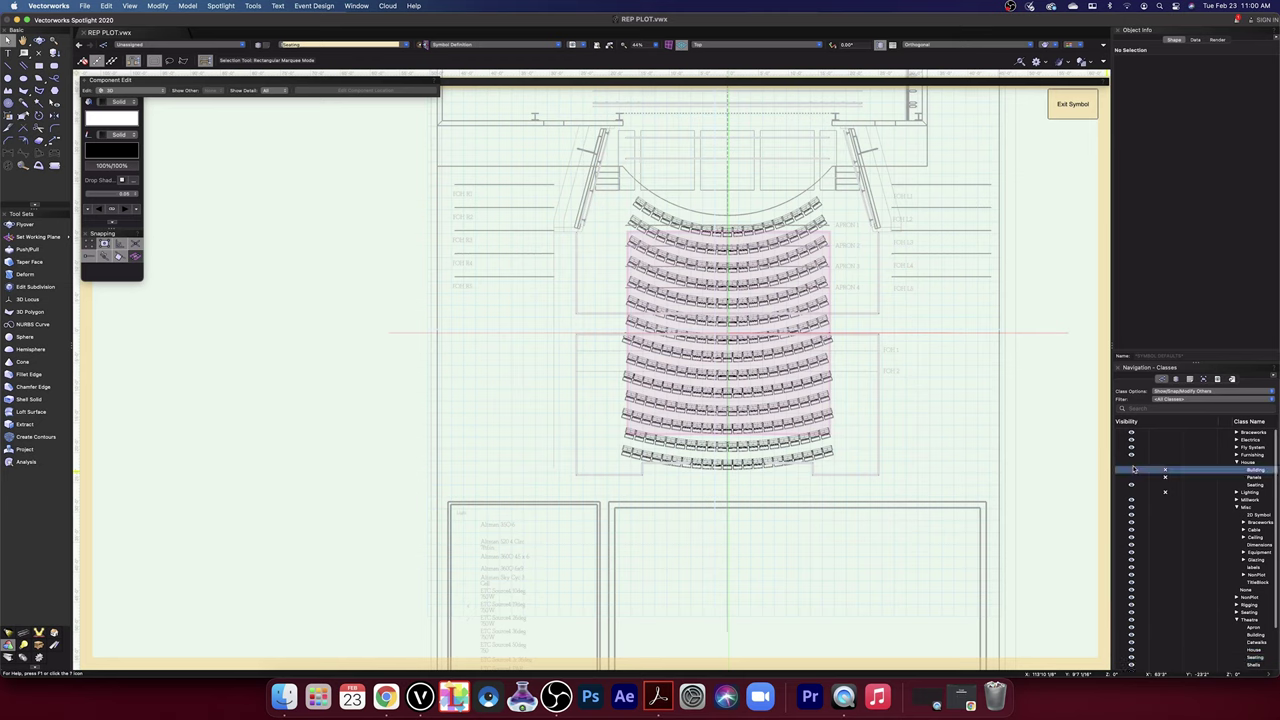
{"action": "left_click", "coordinate": [1133, 469]}
{"action": "left_click", "coordinate": [1133, 477]}
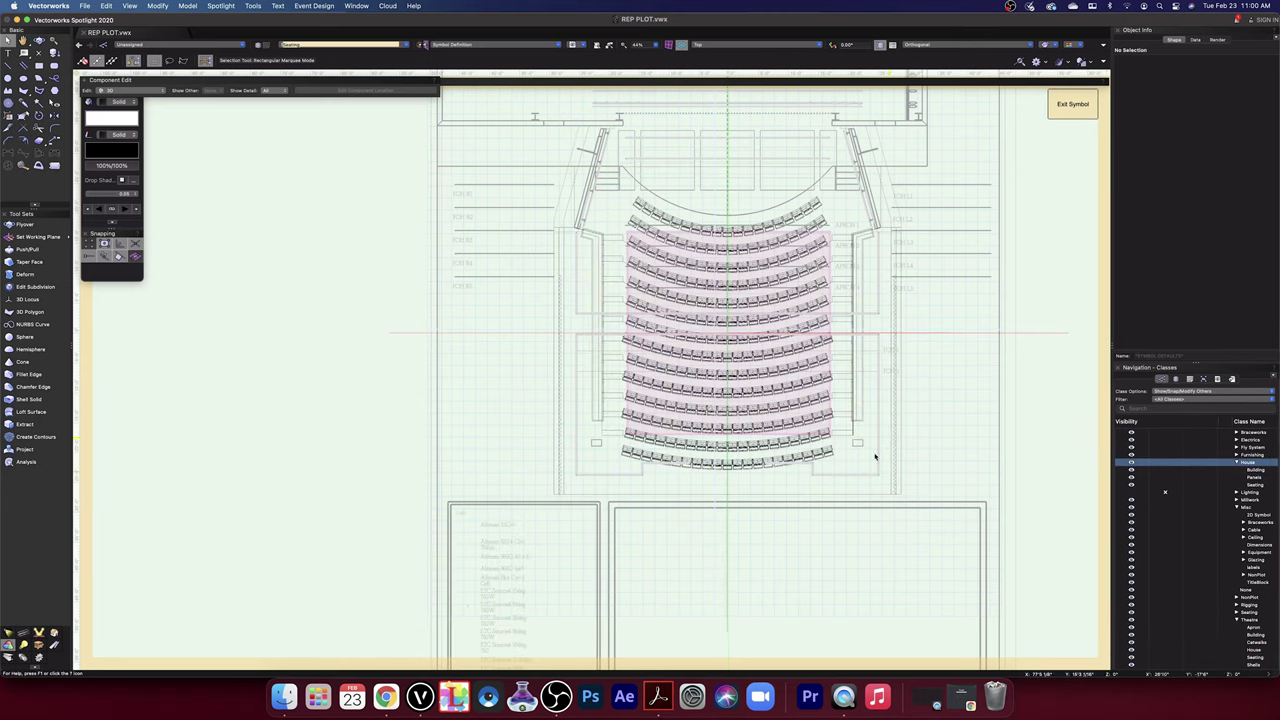
{"action": "left_click", "coordinate": [857, 496]}
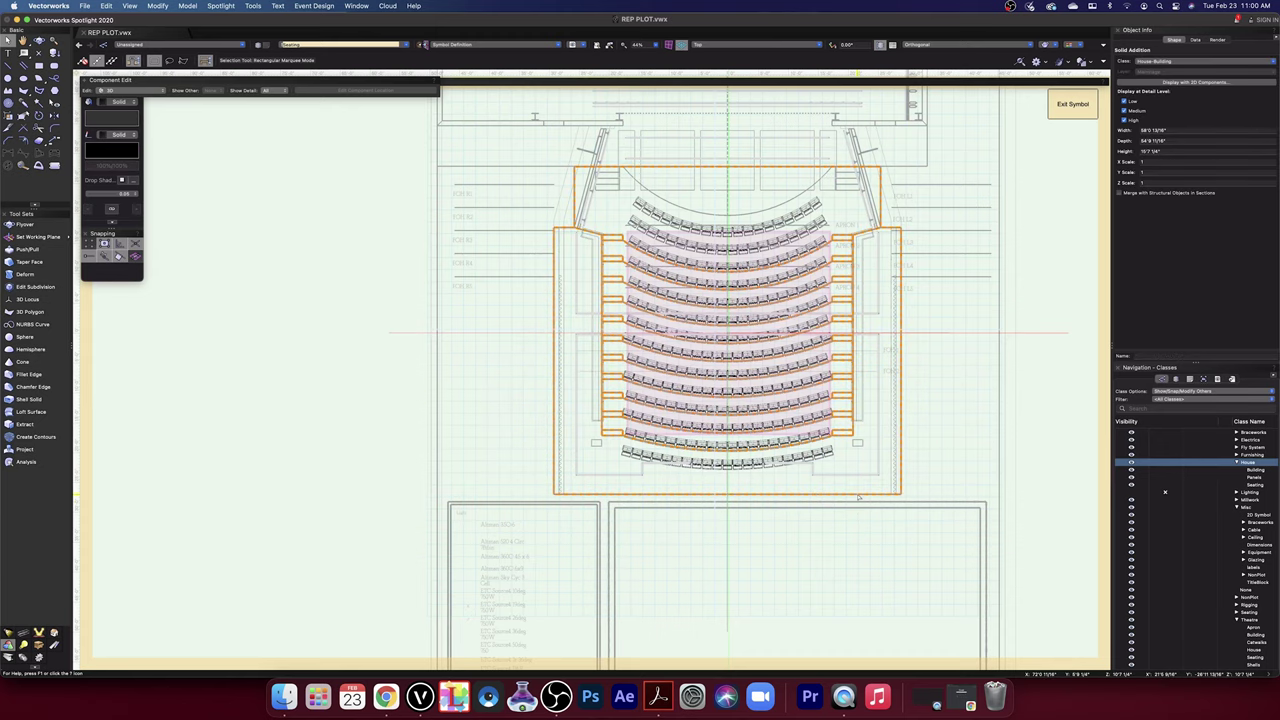
{"action": "double_click", "coordinate": [857, 496]}
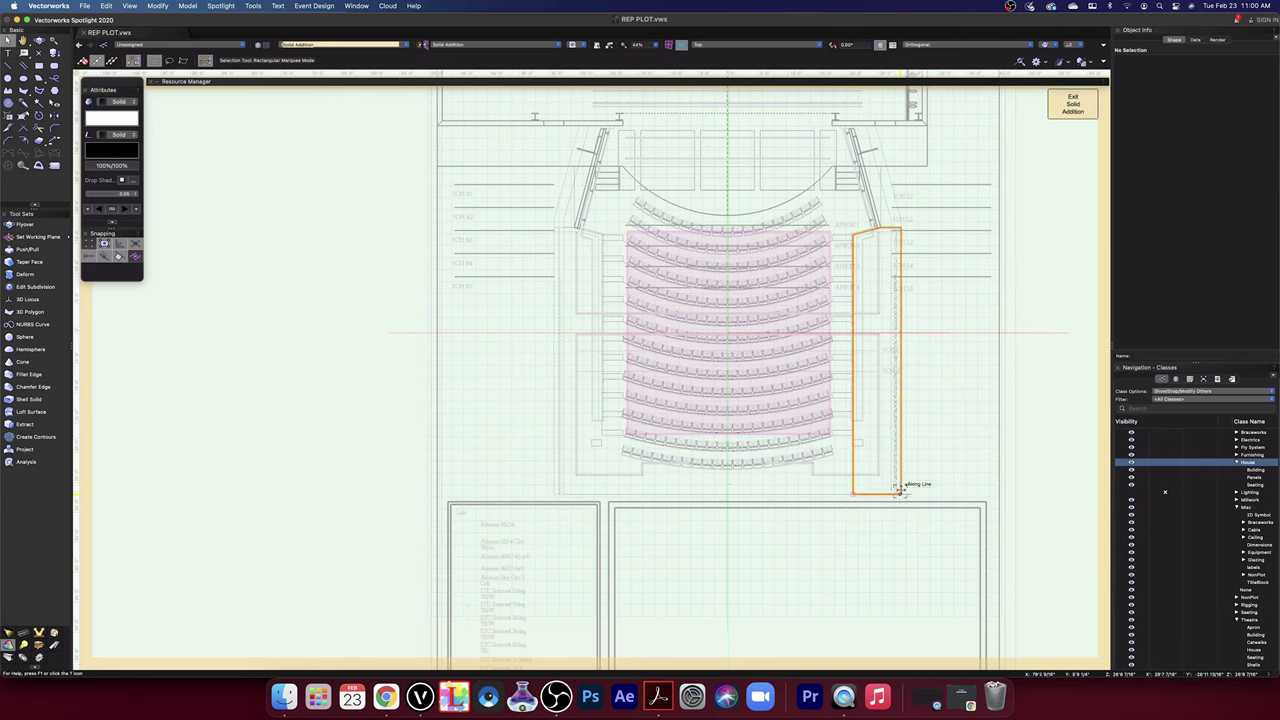
{"action": "left_click", "coordinate": [899, 491]}
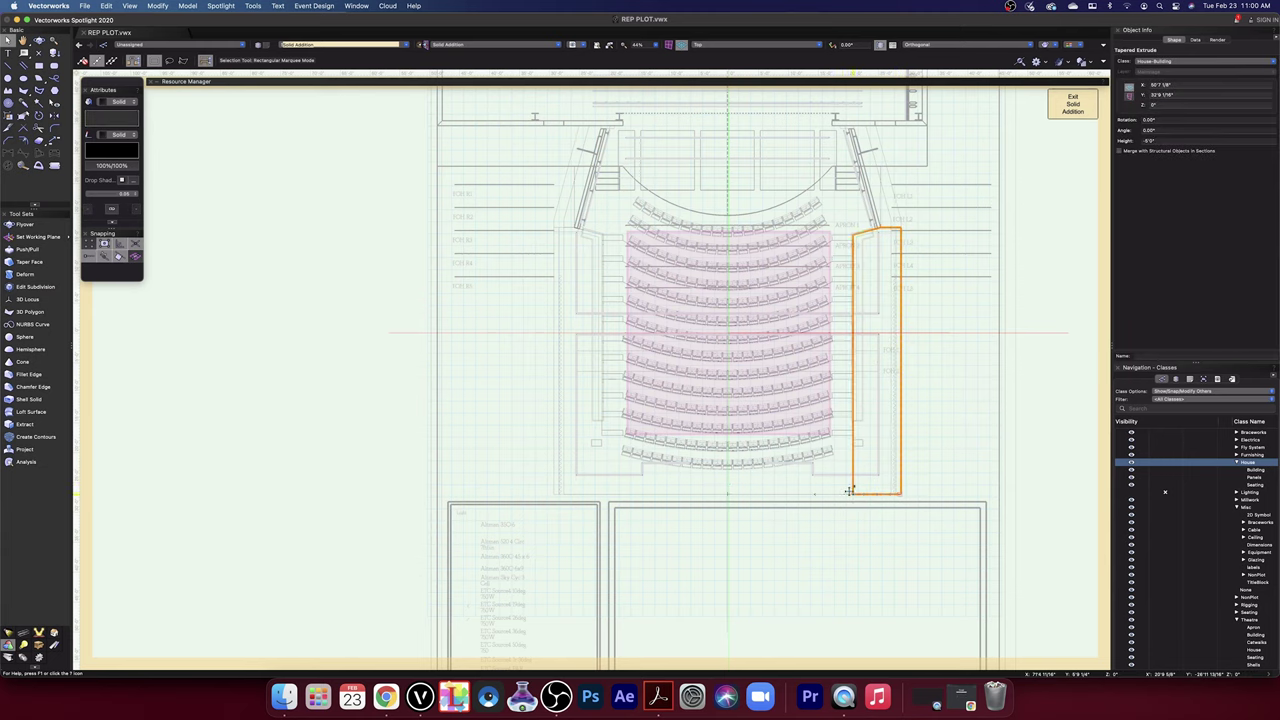
{"action": "key", "text": "super+a"}
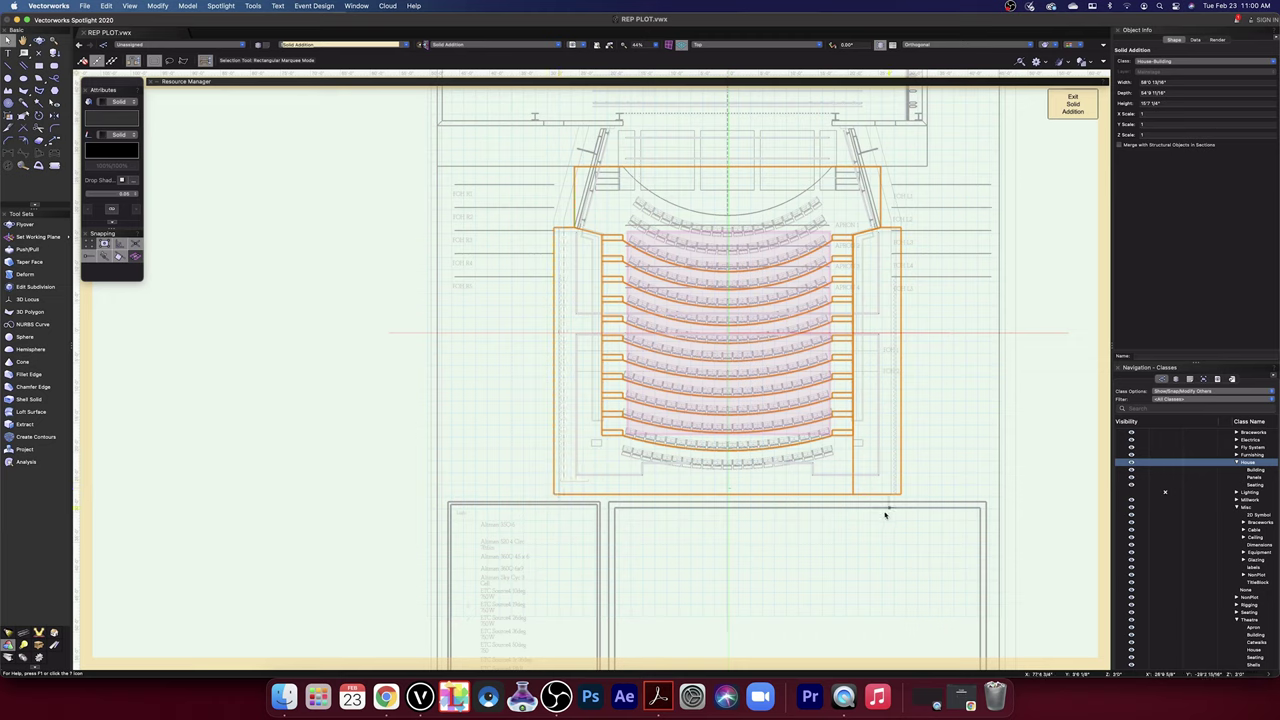
{"action": "left_click", "coordinate": [837, 490]}
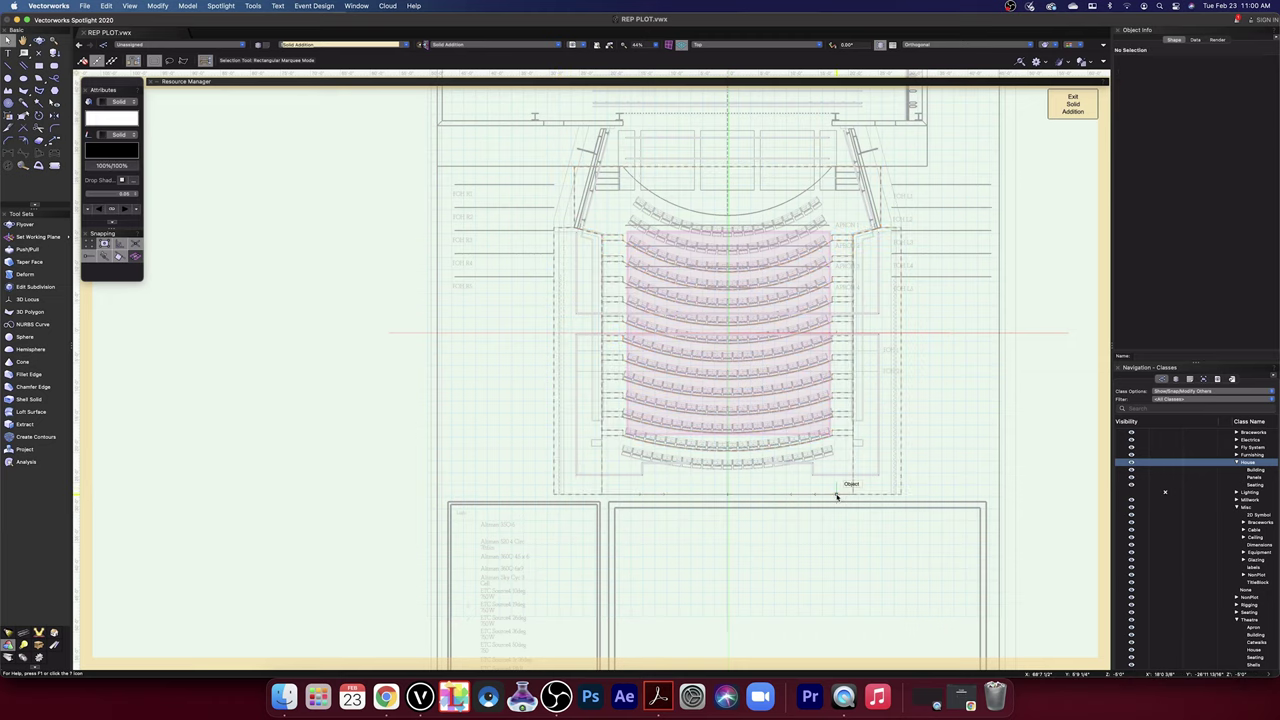
{"action": "left_click", "coordinate": [899, 471]}
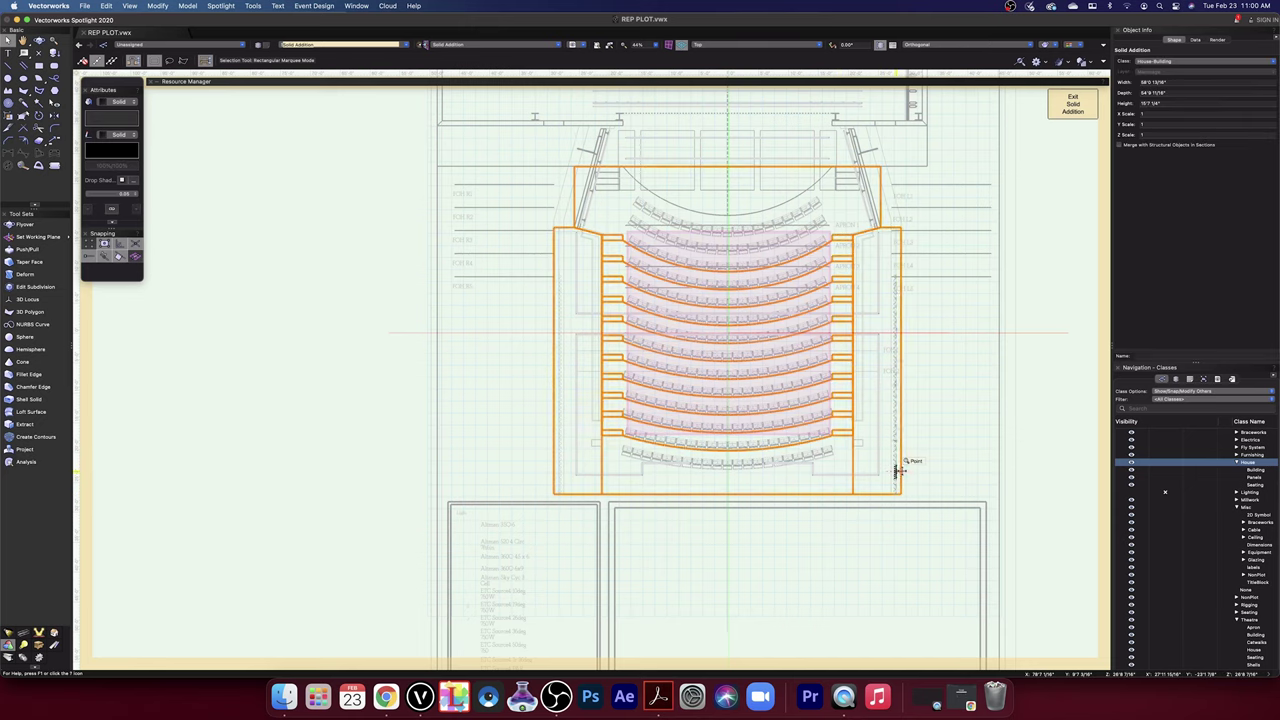
{"action": "left_click", "coordinate": [845, 497]}
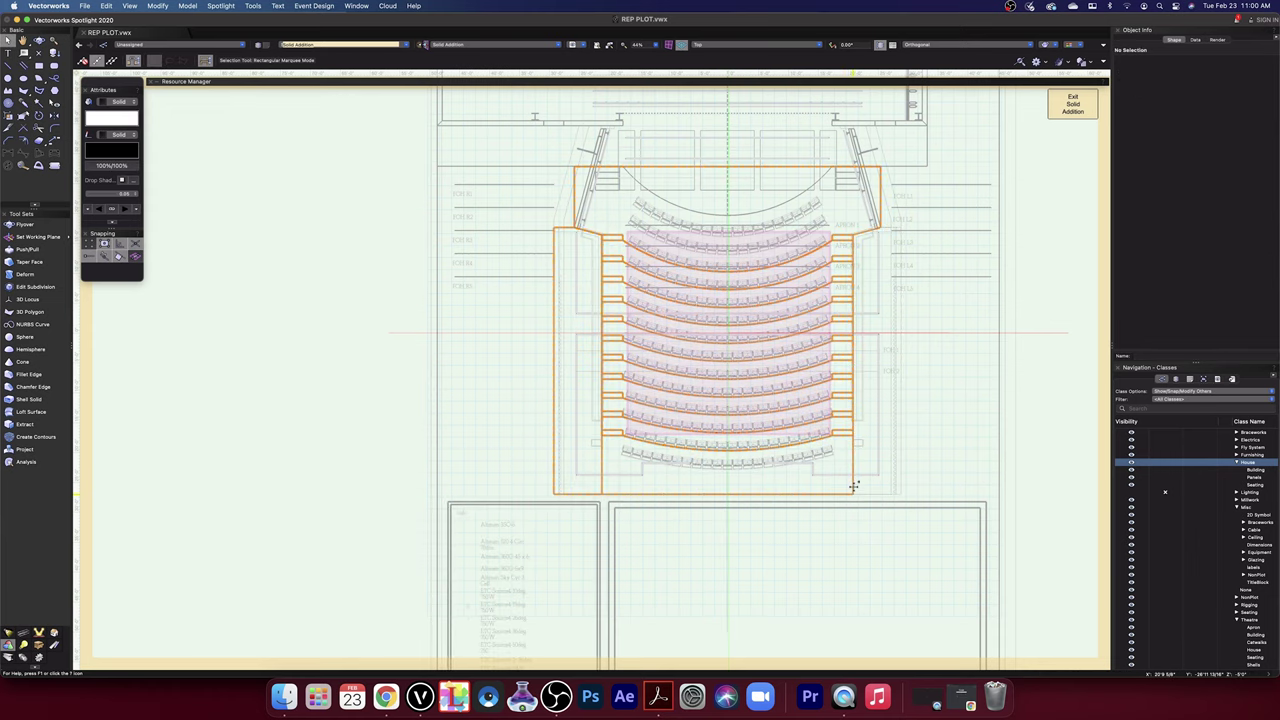
{"action": "left_click", "coordinate": [853, 491]}
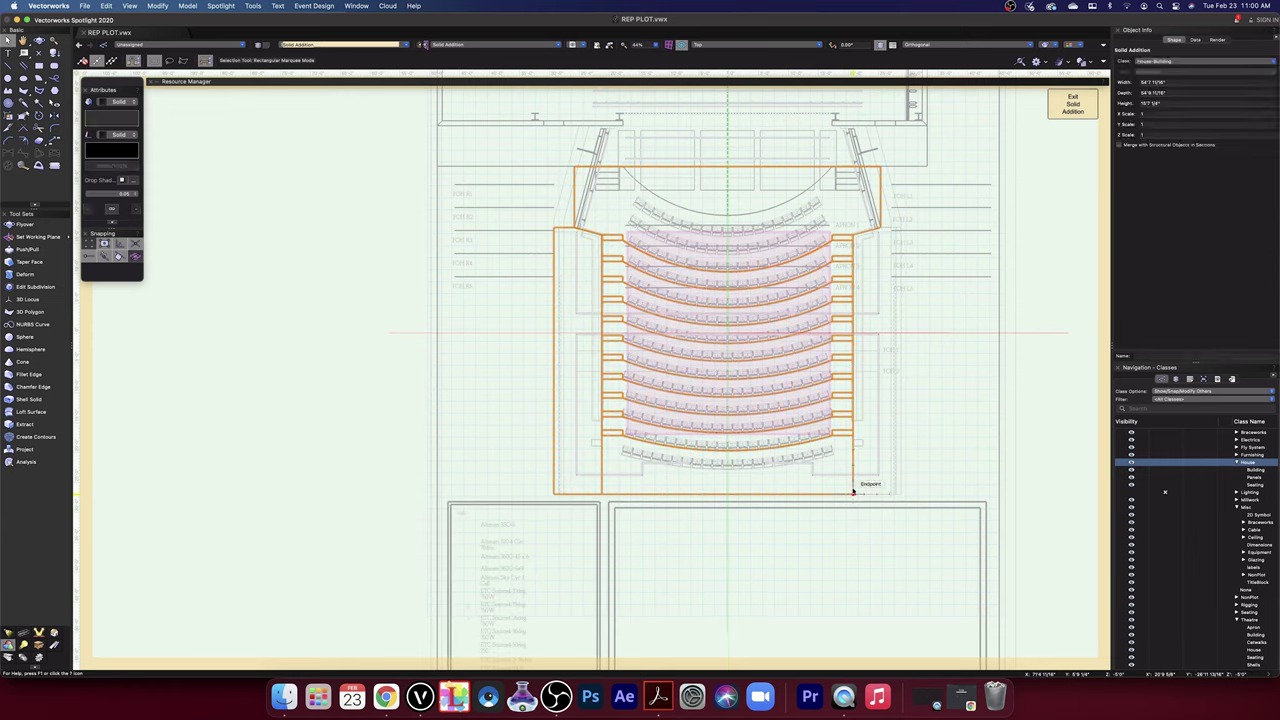
{"action": "left_click", "coordinate": [1068, 112]}
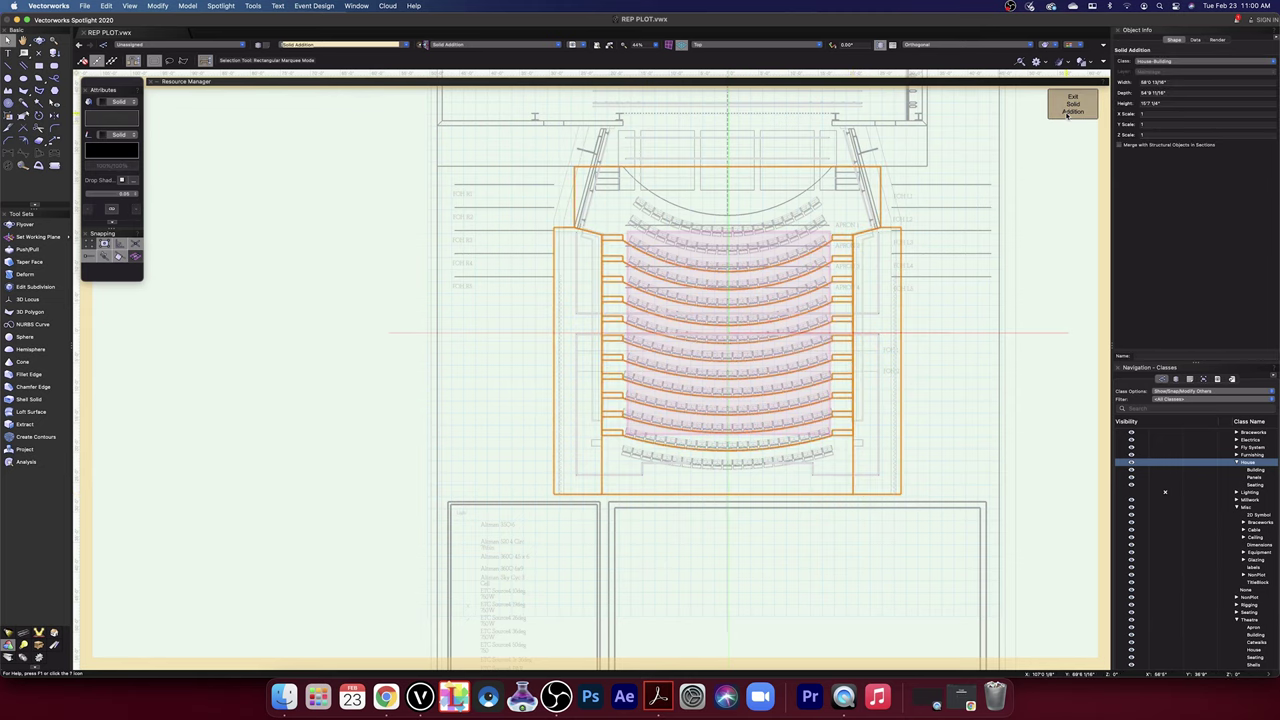
{"action": "left_click", "coordinate": [1067, 115]}
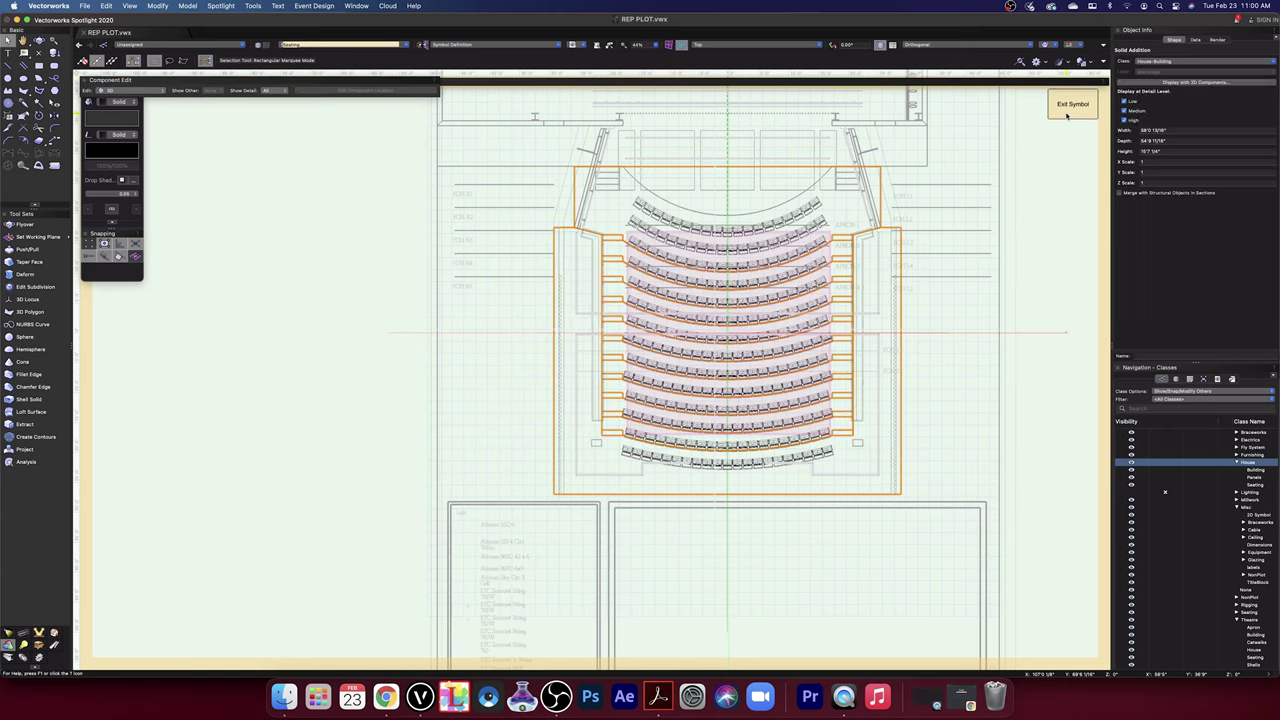
- Exit the seating symbol back to the theatre plan and hide the Theatre Seating class
{"action": "left_click", "coordinate": [1067, 116]}
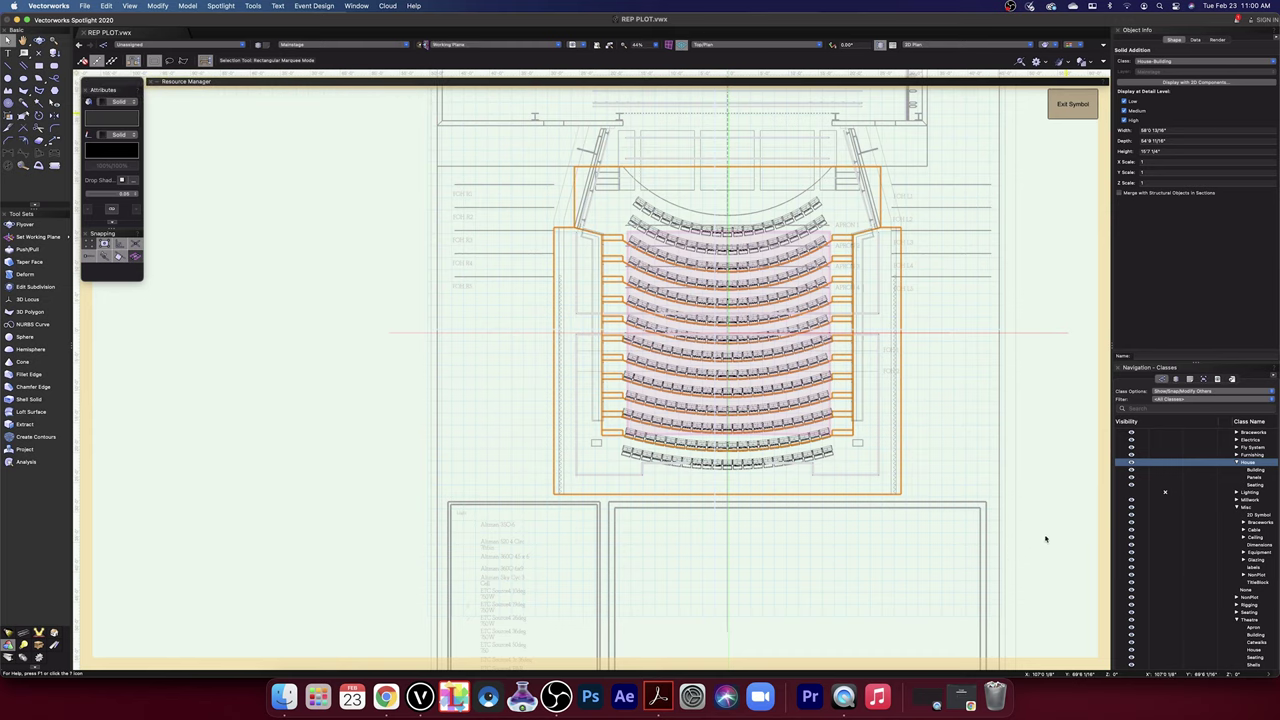
{"action": "left_click", "coordinate": [1088, 426]}
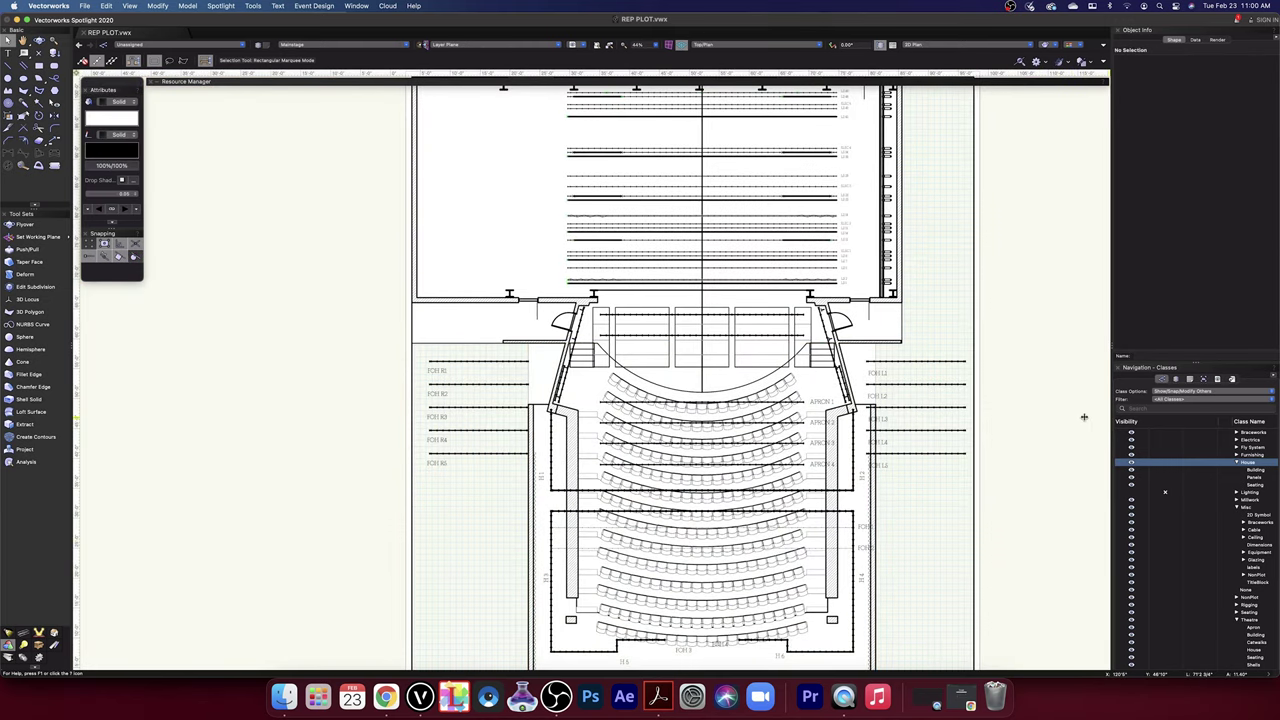
{"action": "left_click_drag", "start_coordinate": [1047, 433], "coordinate": [1075, 433]}
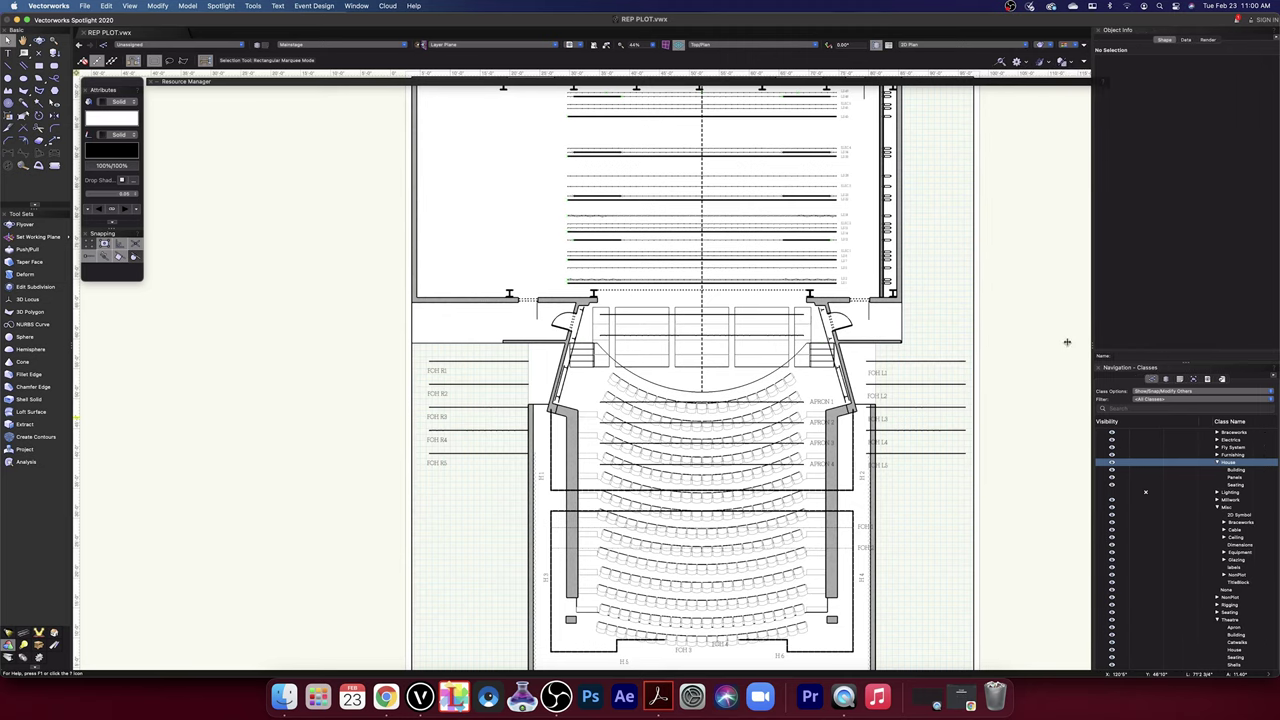
{"action": "scroll", "coordinate": [1250, 588], "scroll_direction": "down", "scroll_amount": 3}
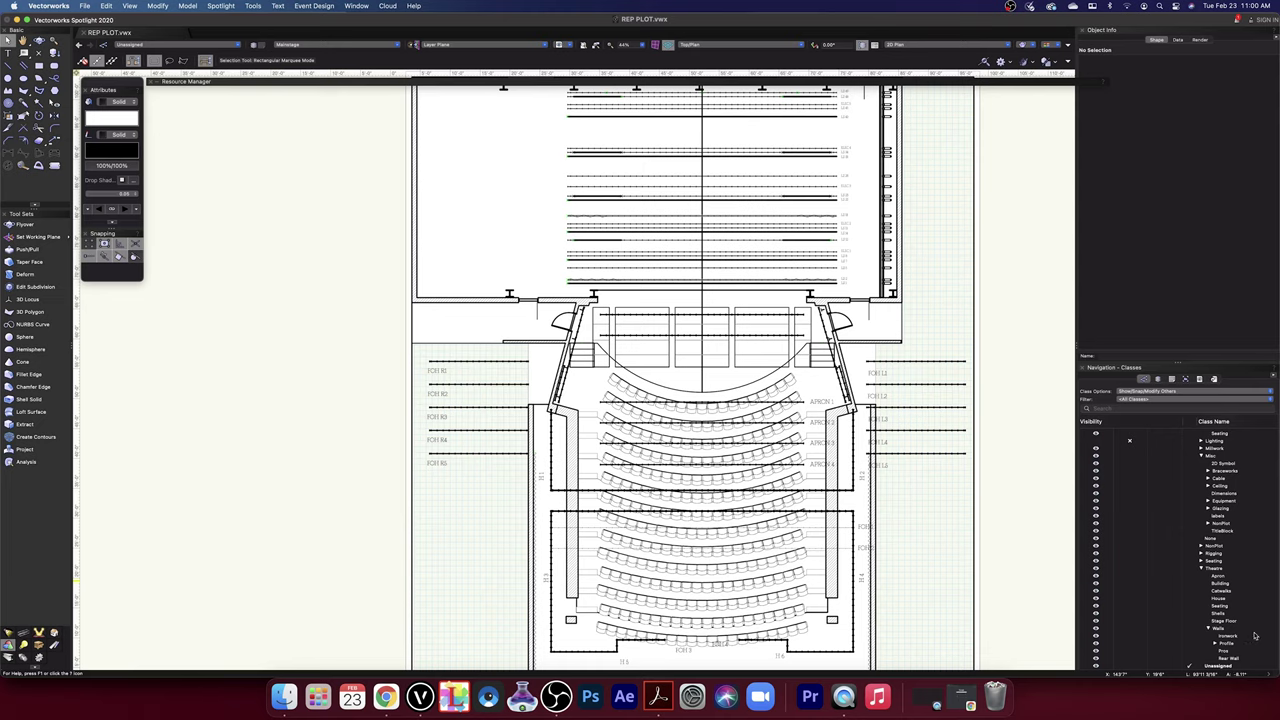
{"action": "scroll", "coordinate": [1219, 626], "scroll_direction": "right", "scroll_amount": 1}
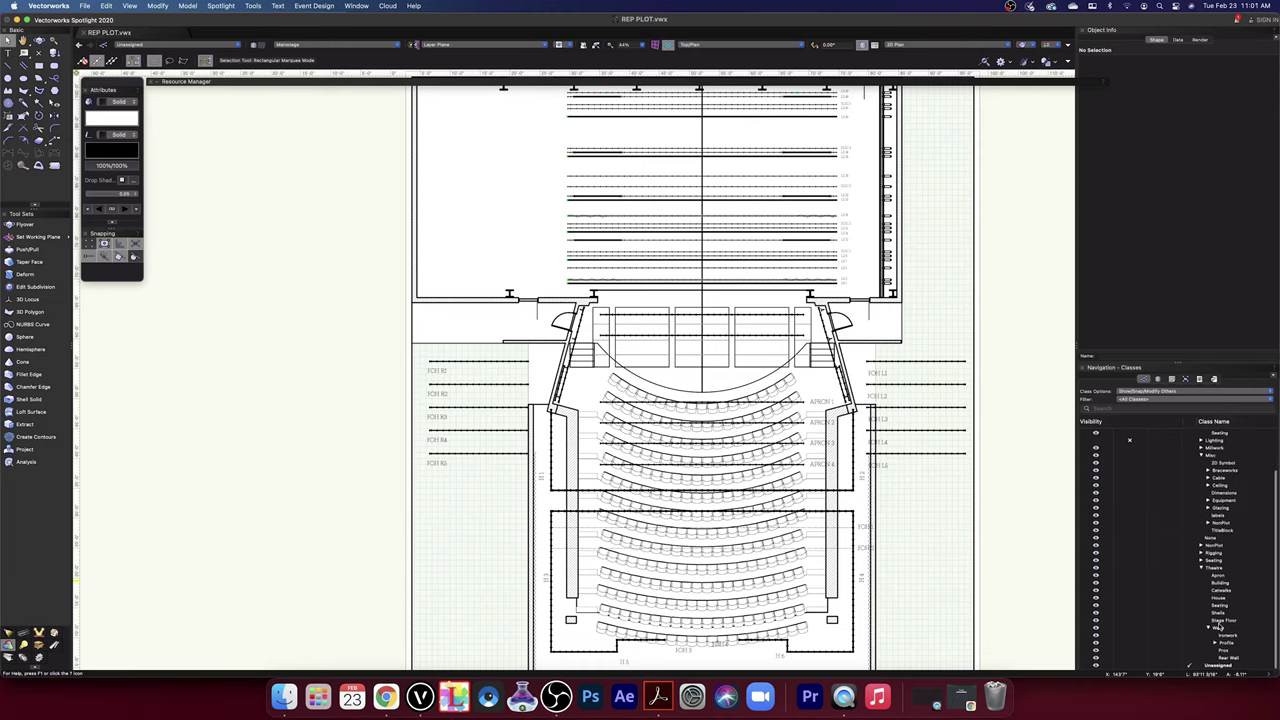
{"action": "scroll", "coordinate": [1212, 626], "scroll_direction": "left", "scroll_amount": 1}
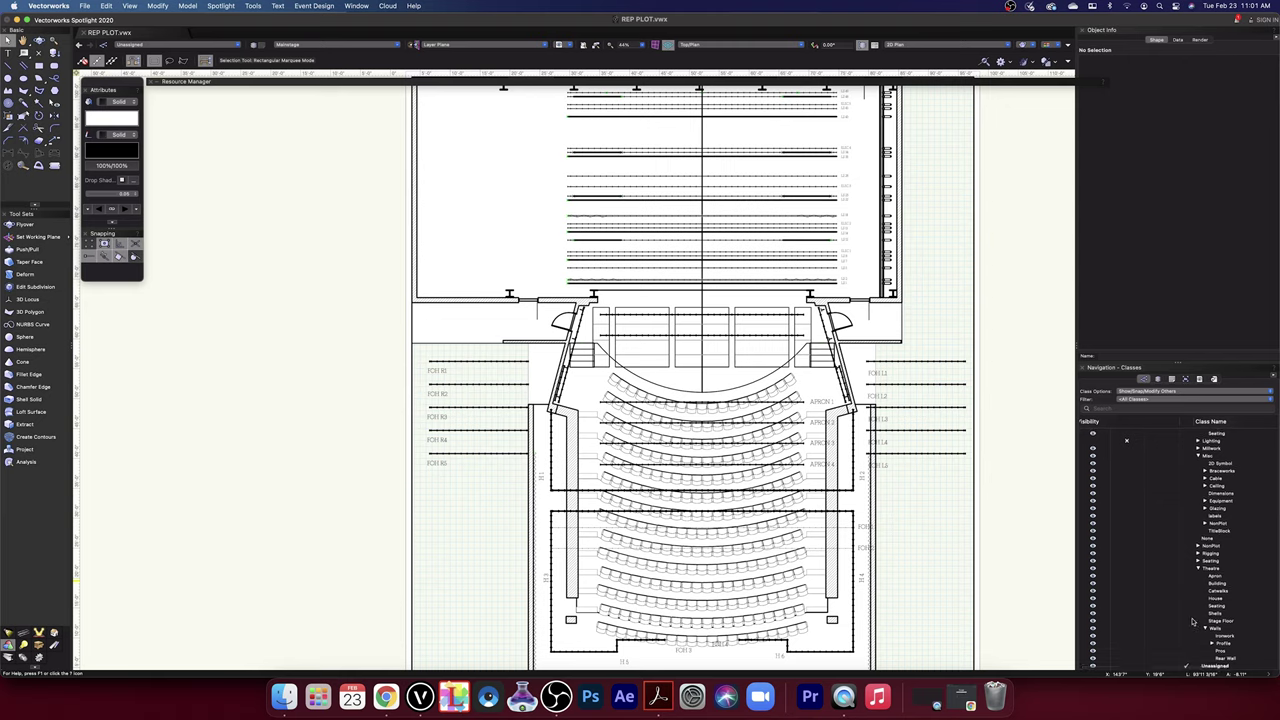
{"action": "scroll", "coordinate": [1226, 633], "scroll_direction": "down", "scroll_amount": 1}
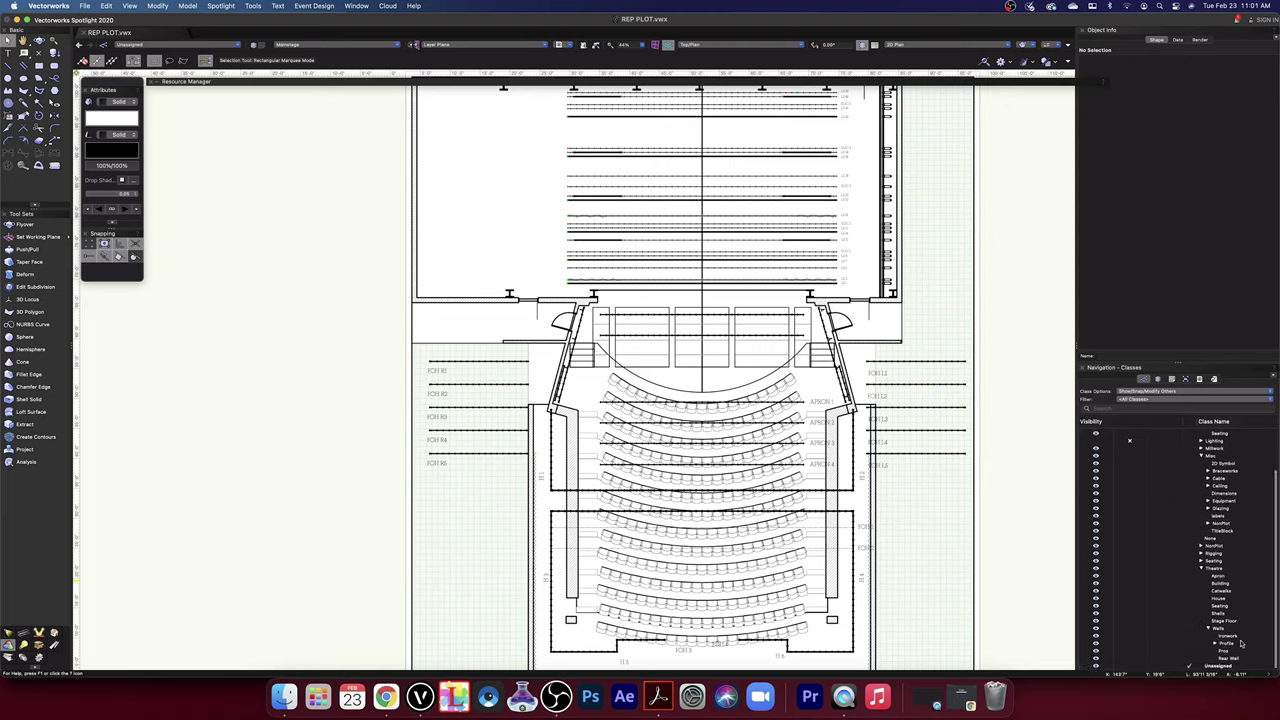
{"action": "left_click", "coordinate": [1209, 631]}
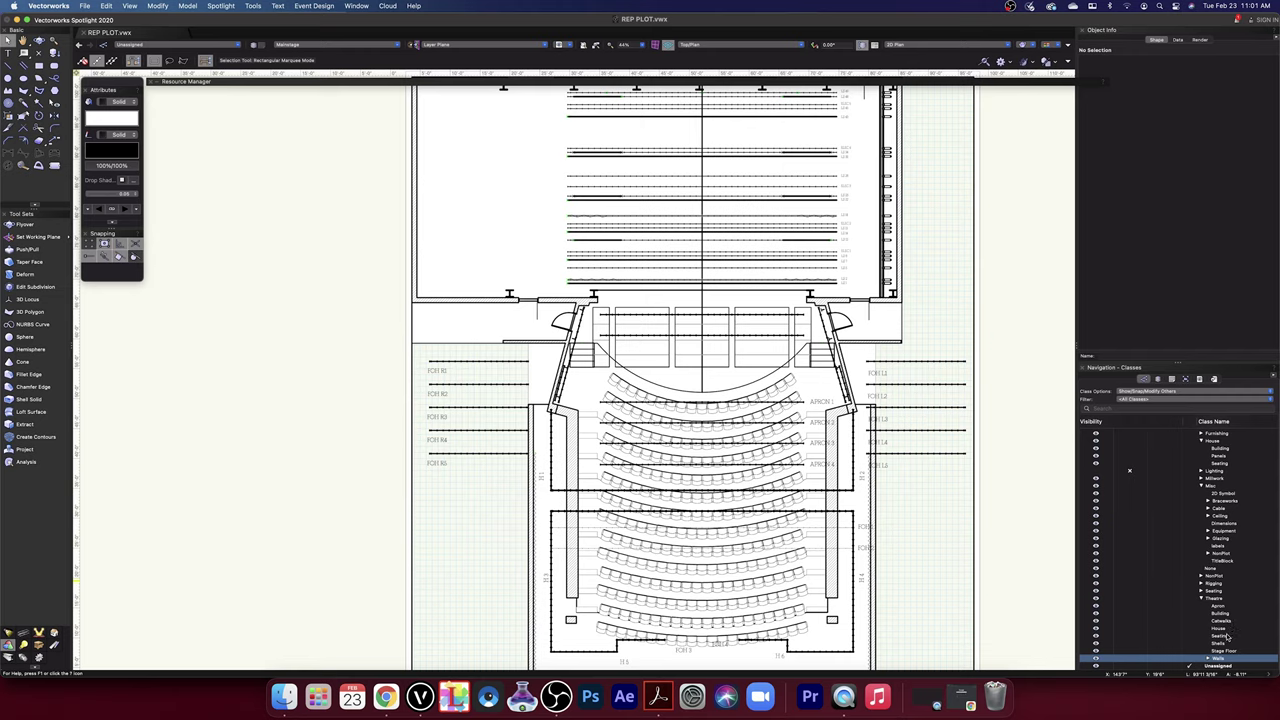
{"action": "left_click", "coordinate": [1226, 636]}
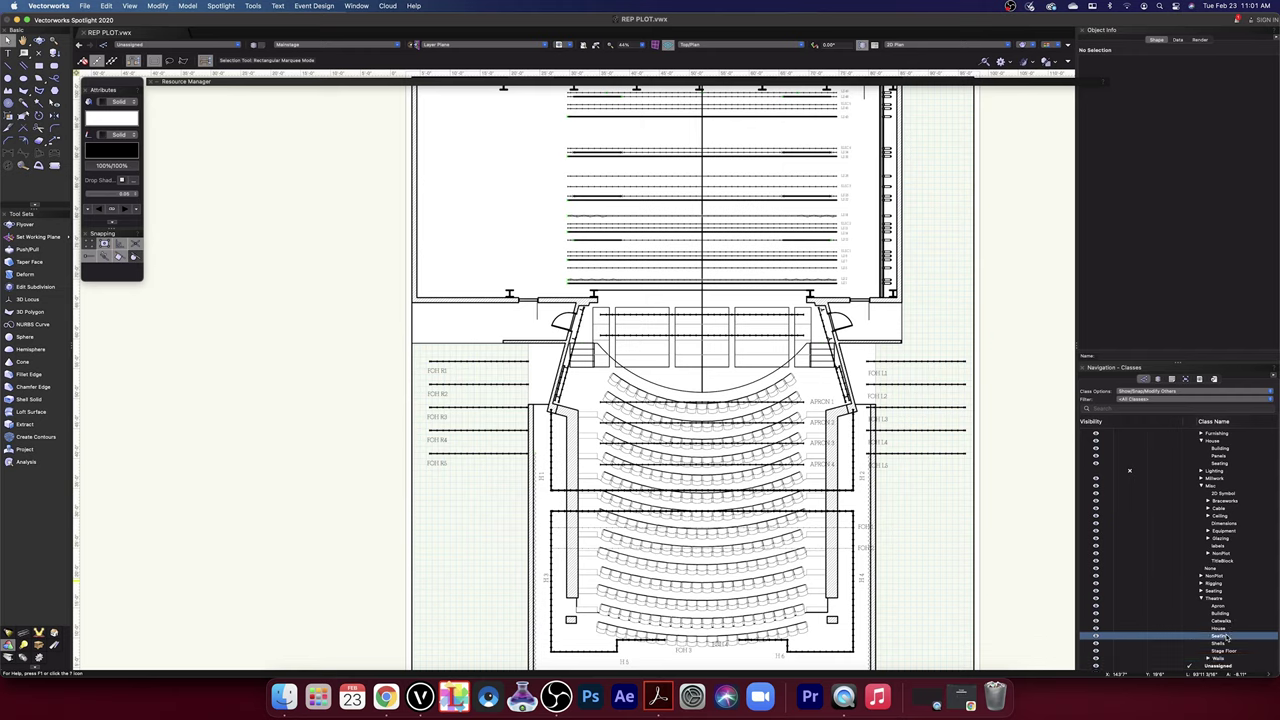
{"action": "left_click", "coordinate": [1132, 637]}
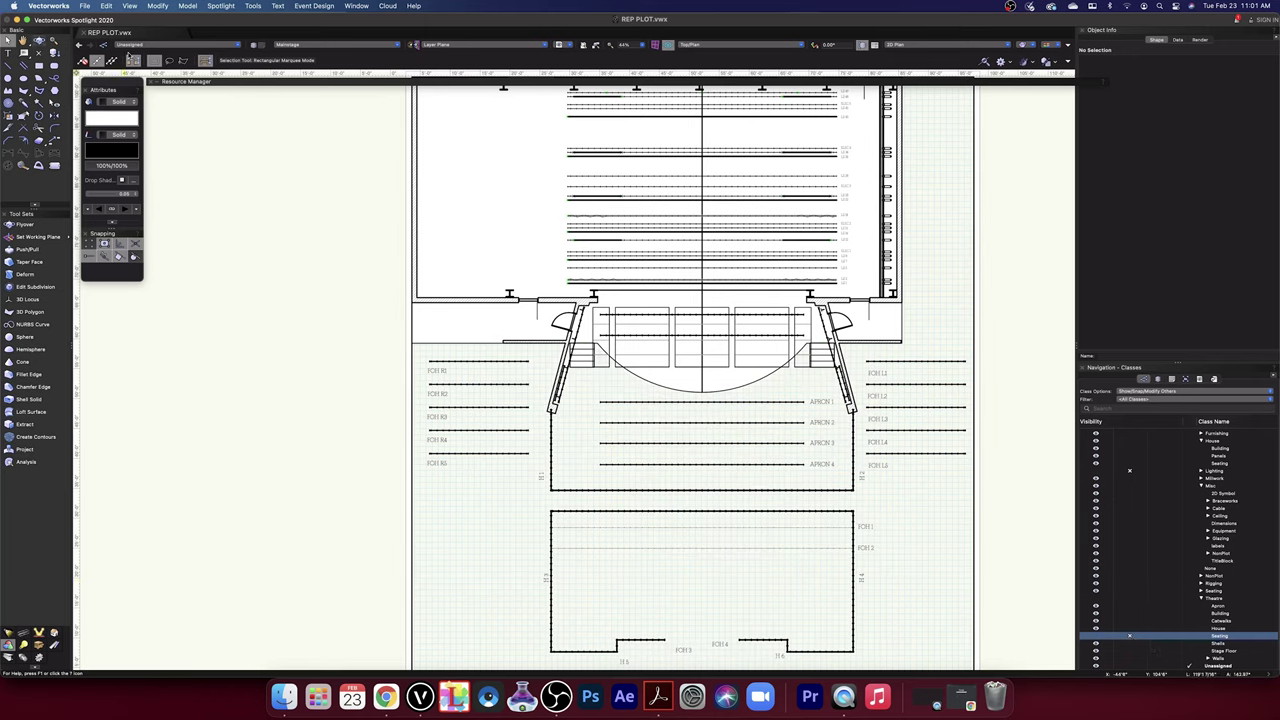
- Switch the drawing to Top/Plan view and pan the auditorium into view
{"action": "left_click", "coordinate": [723, 57]}
{"action": "left_click", "coordinate": [722, 72]}
{"action": "left_click", "coordinate": [717, 47]}
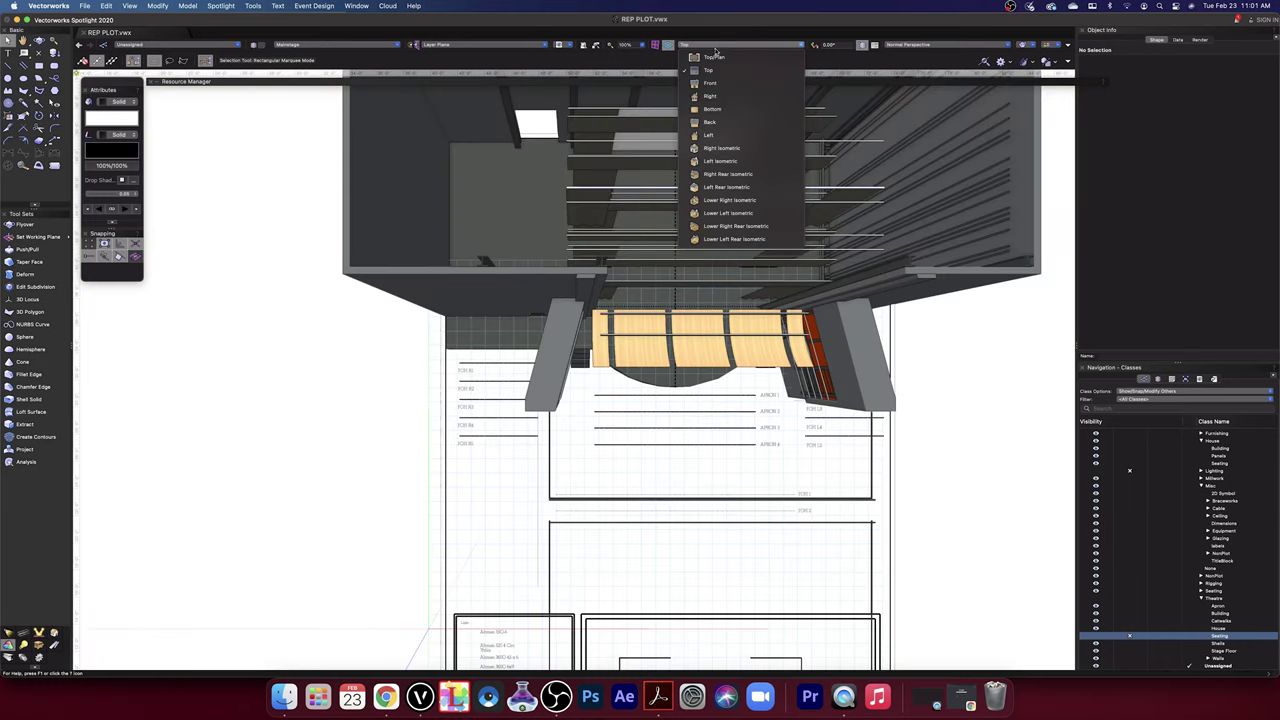
{"action": "left_click", "coordinate": [708, 62]}
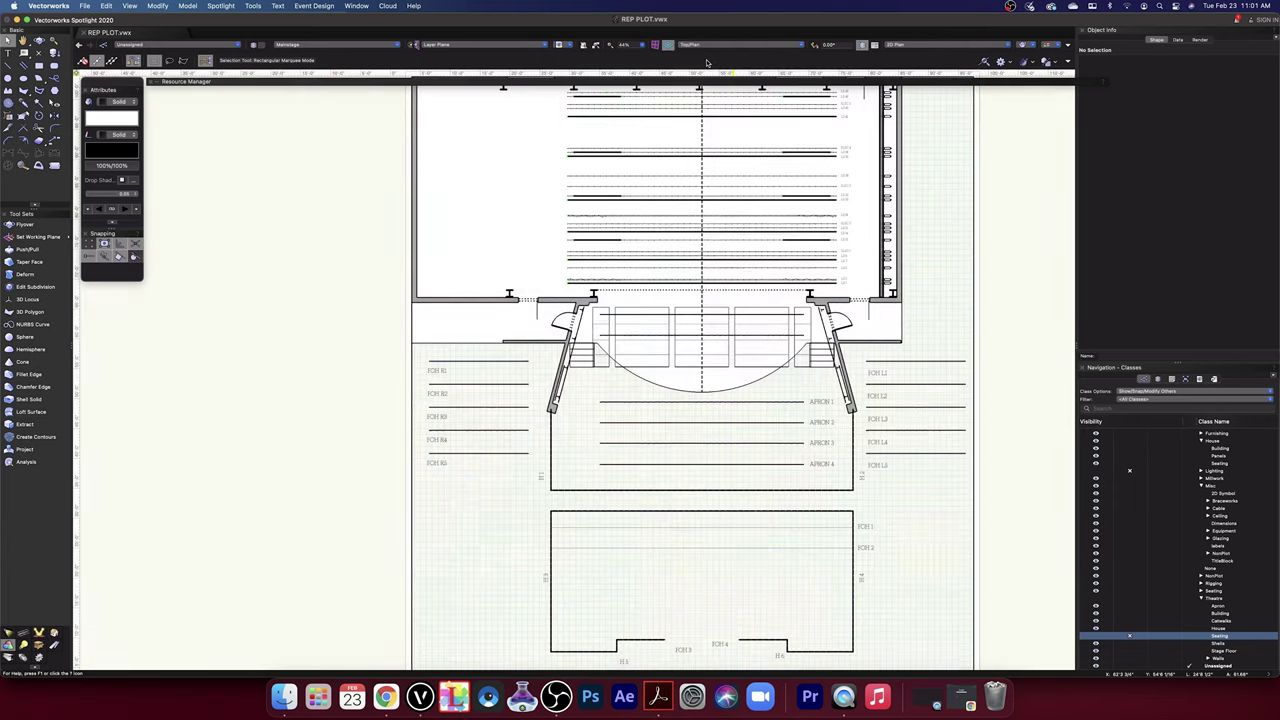
{"action": "key", "text": "space"}
{"action": "mouse_move", "coordinate": [917, 553]}
{"action": "left_mouse_down"}
{"action": "mouse_move", "coordinate": [873, 405]}
{"action": "mouse_move", "coordinate": [850, 381]}
{"action": "left_mouse_up"}
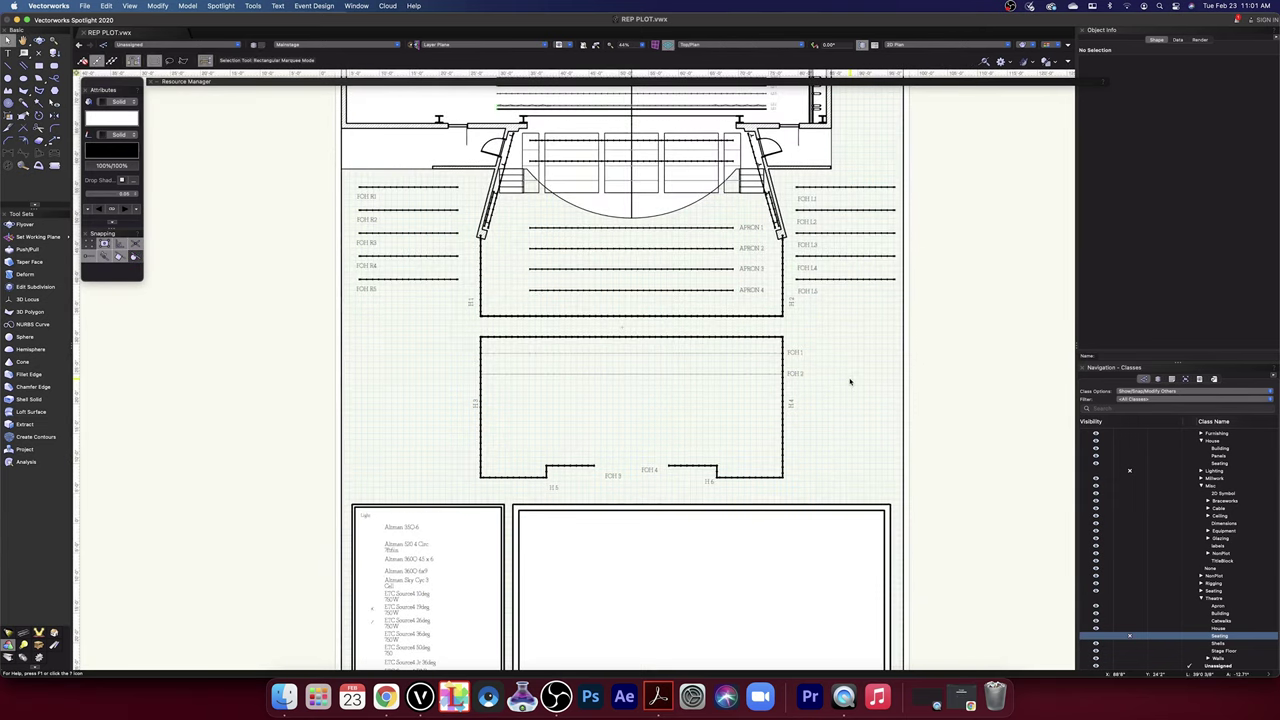
- Make the Seating class fully visible and select the auditorium seating symbol
{"action": "left_click", "coordinate": [1163, 637]}
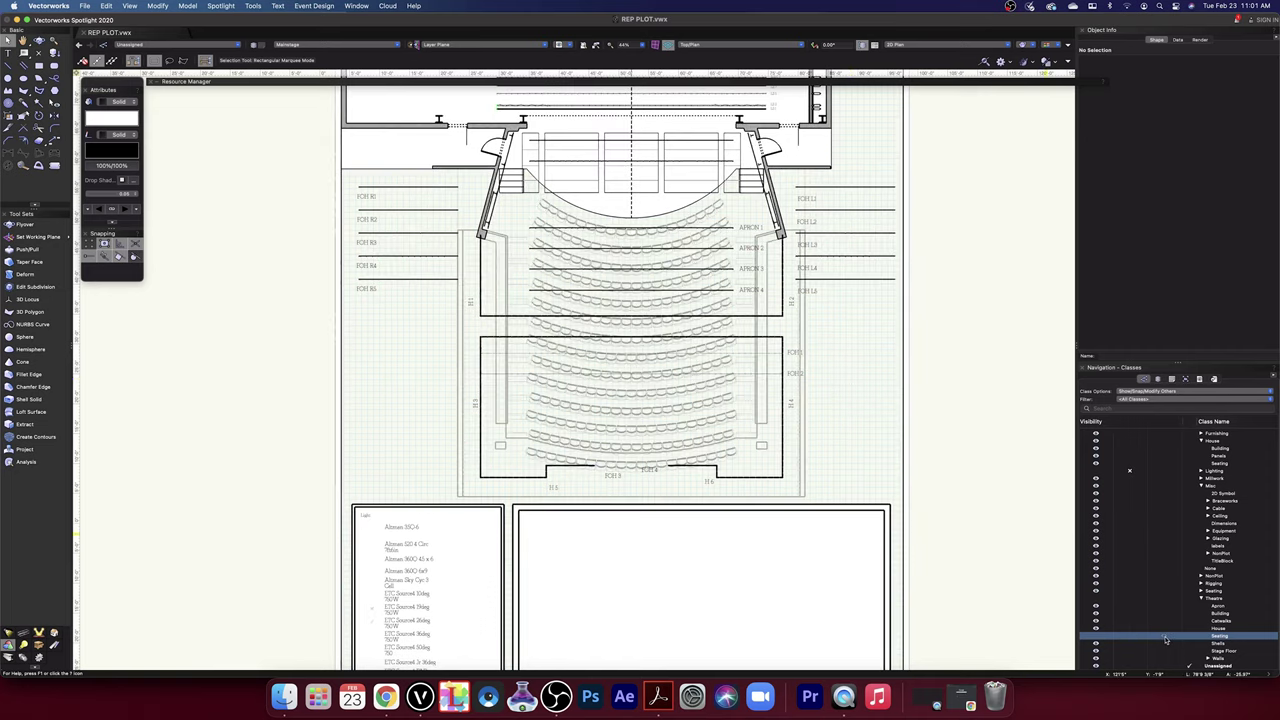
{"action": "left_click", "coordinate": [1097, 637]}
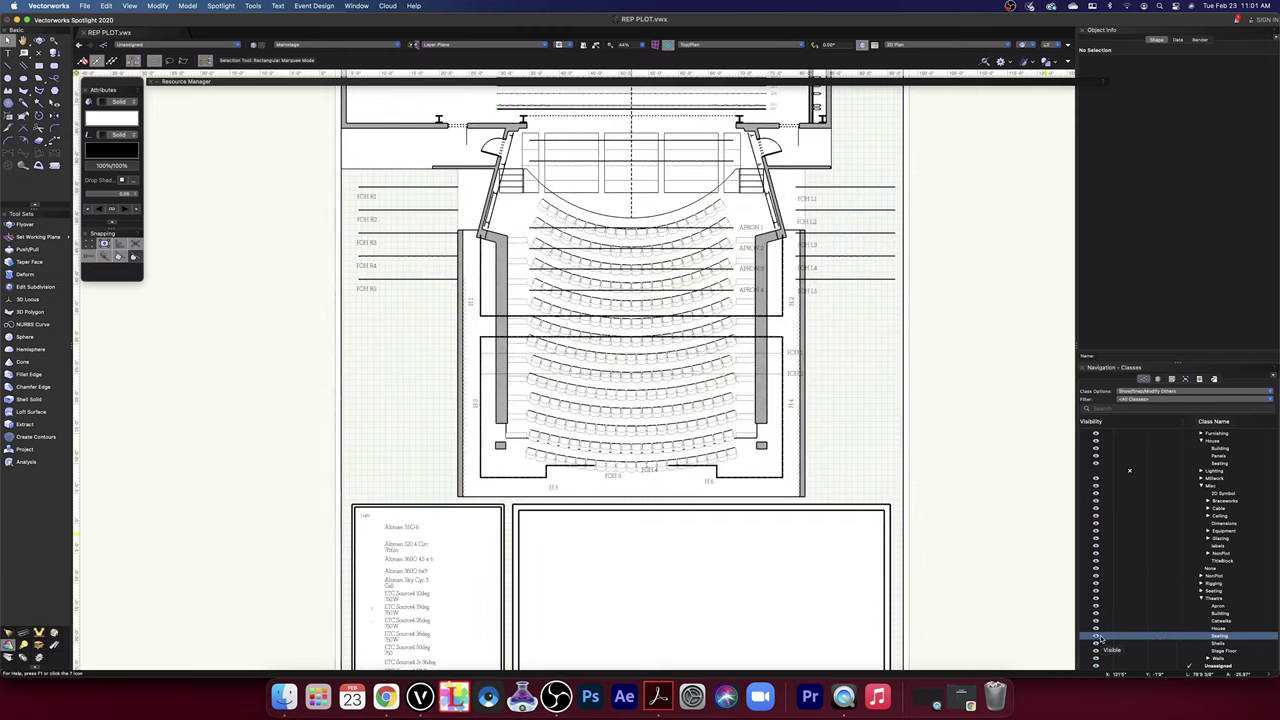
{"action": "left_click", "coordinate": [803, 444]}
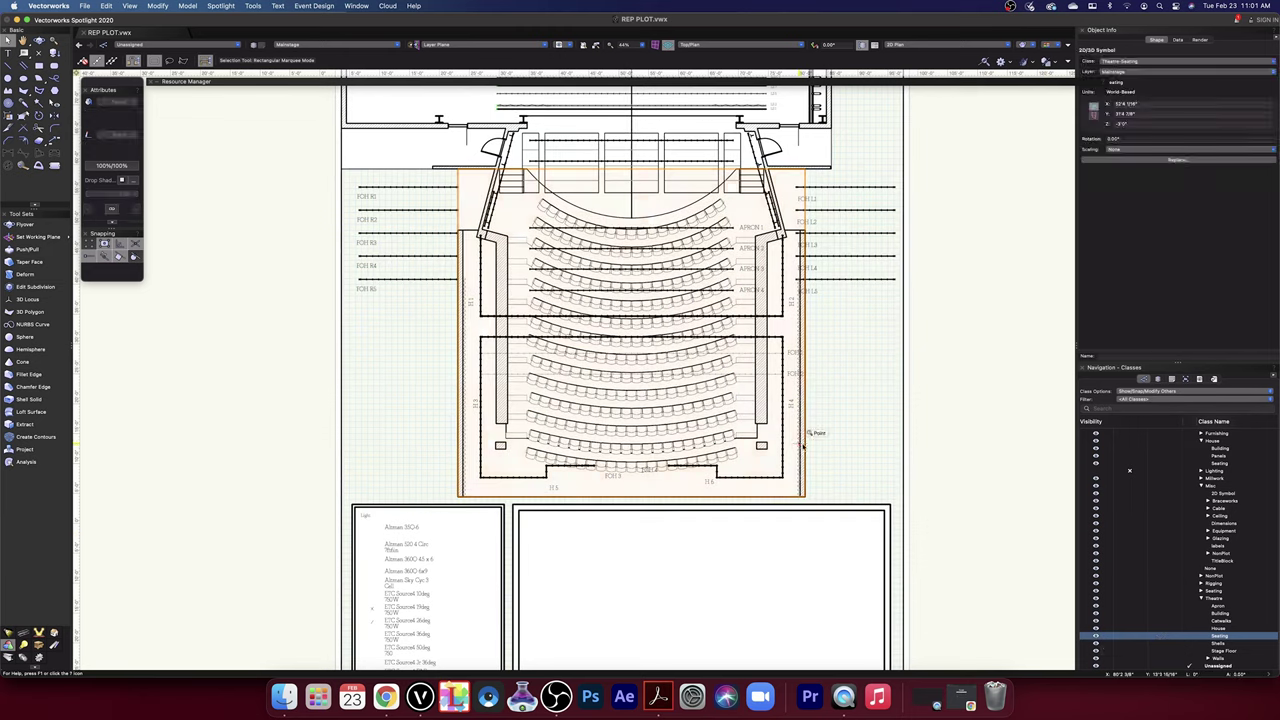
{"action": "left_click", "coordinate": [1274, 64]}
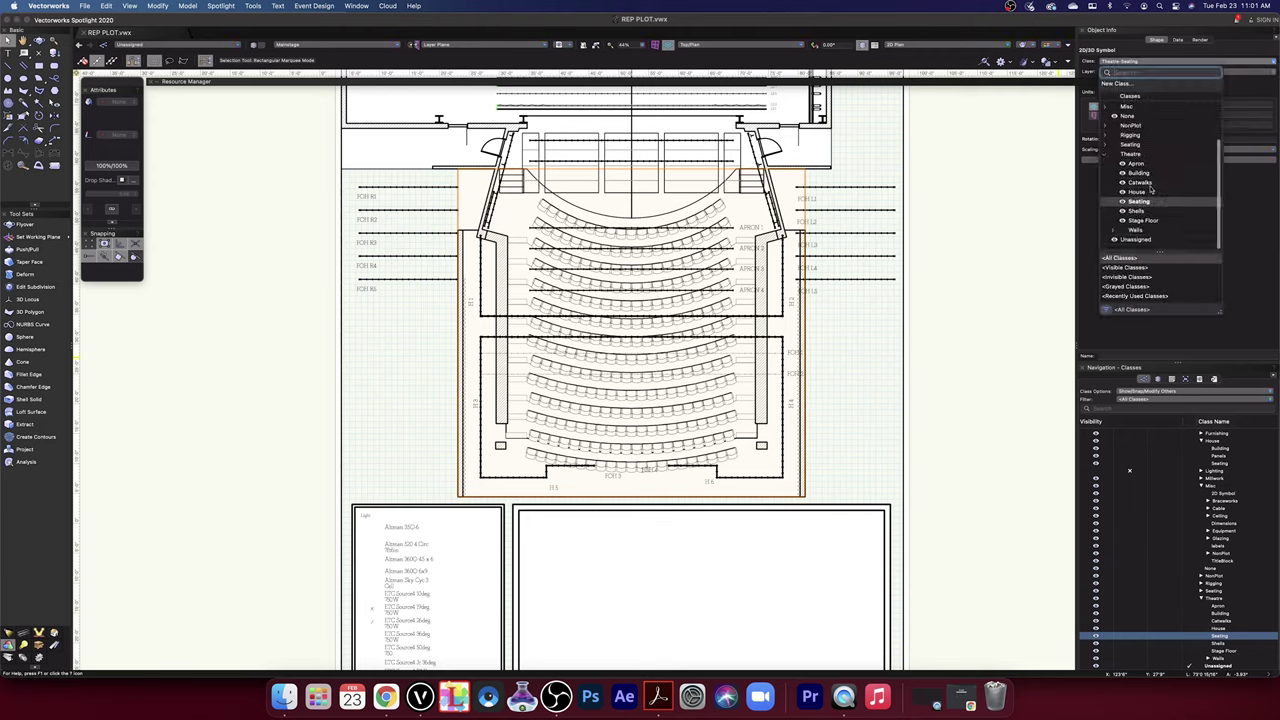
{"action": "scroll", "coordinate": [1151, 189], "scroll_direction": "up", "scroll_amount": 3}
{"action": "scroll", "coordinate": [1152, 190], "scroll_direction": "down", "scroll_amount": 3}
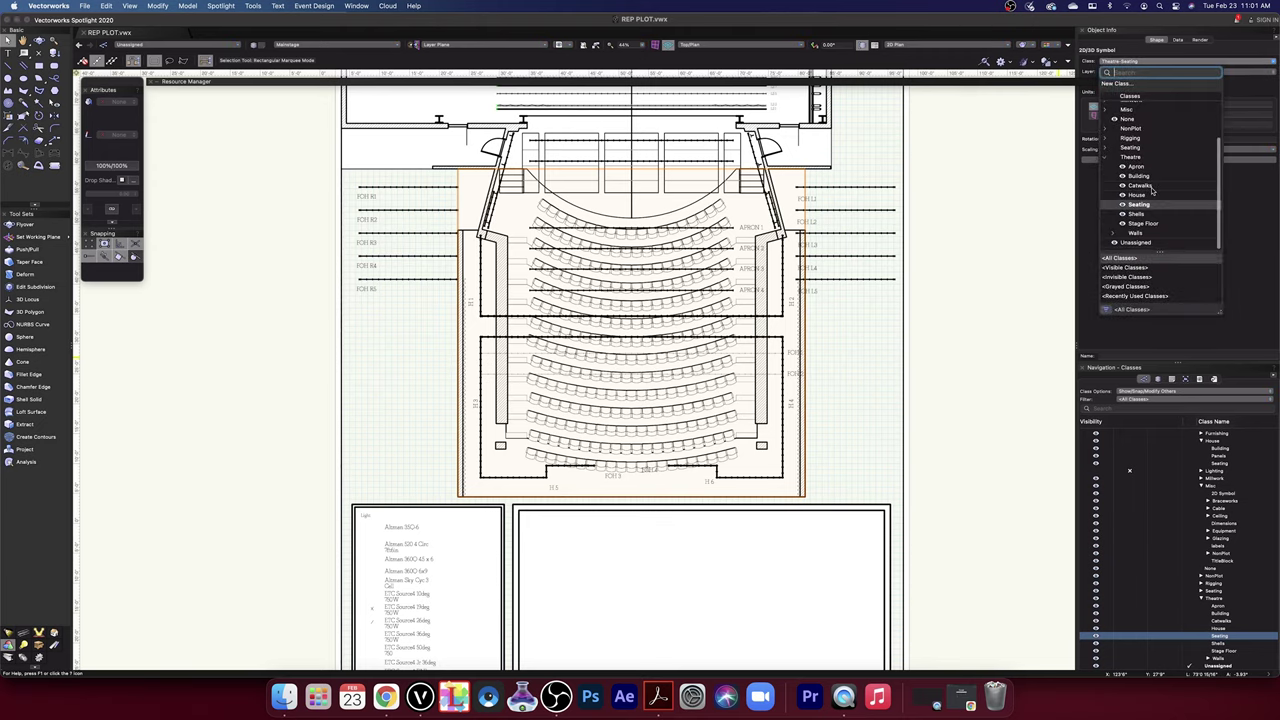
{"action": "scroll", "coordinate": [1152, 190], "scroll_direction": "up", "scroll_amount": 1}
{"action": "scroll", "coordinate": [1152, 190], "scroll_direction": "up", "scroll_amount": 2}
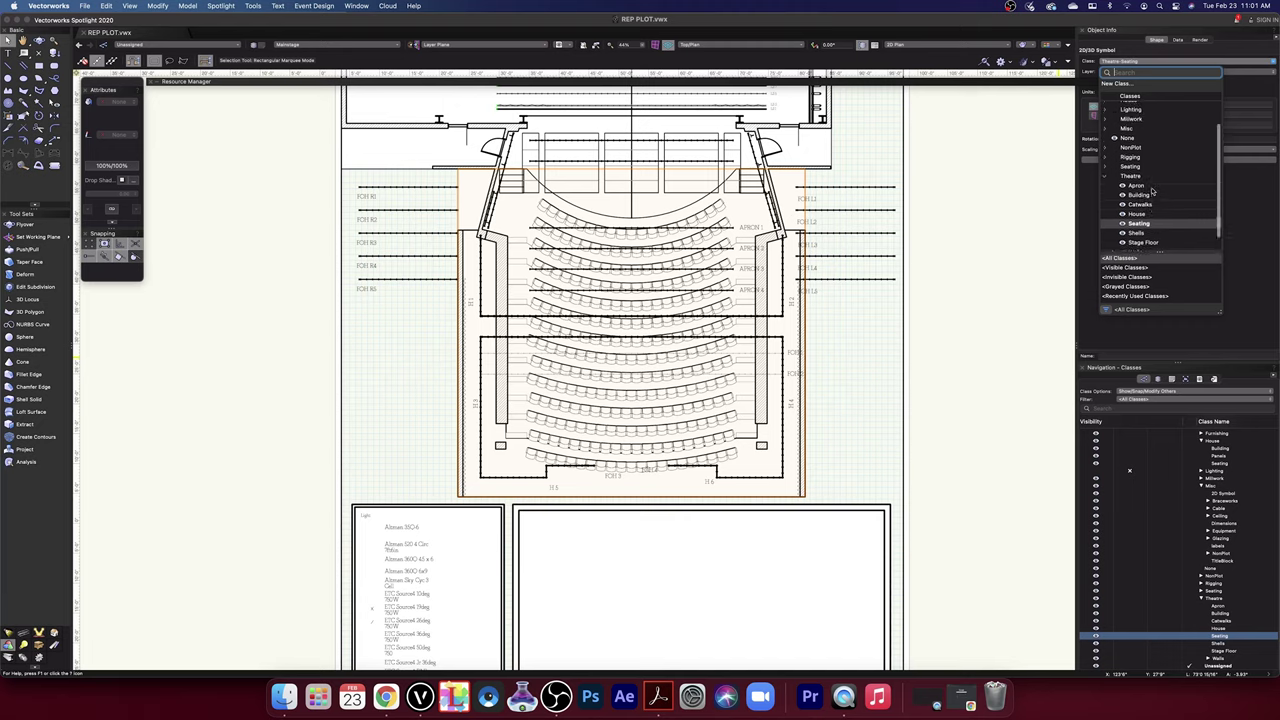
{"action": "scroll", "coordinate": [1152, 190], "scroll_direction": "up", "scroll_amount": 5}
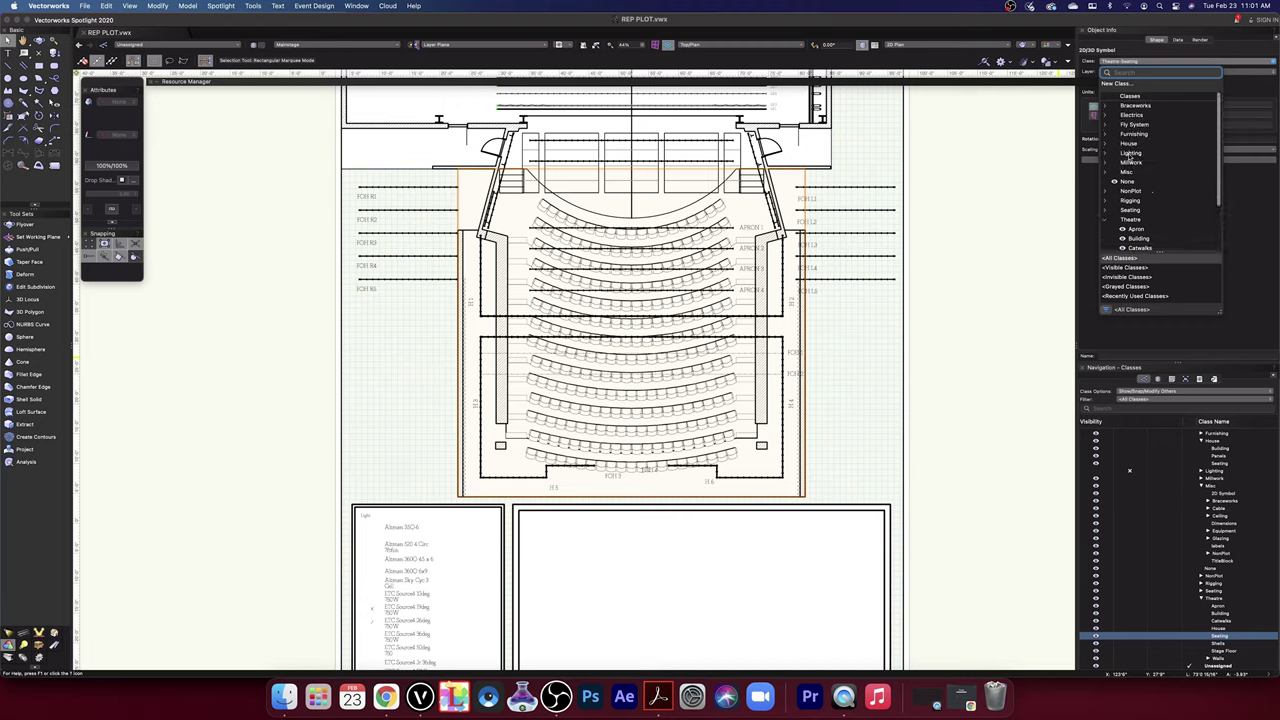
{"action": "left_click", "coordinate": [1105, 144]}
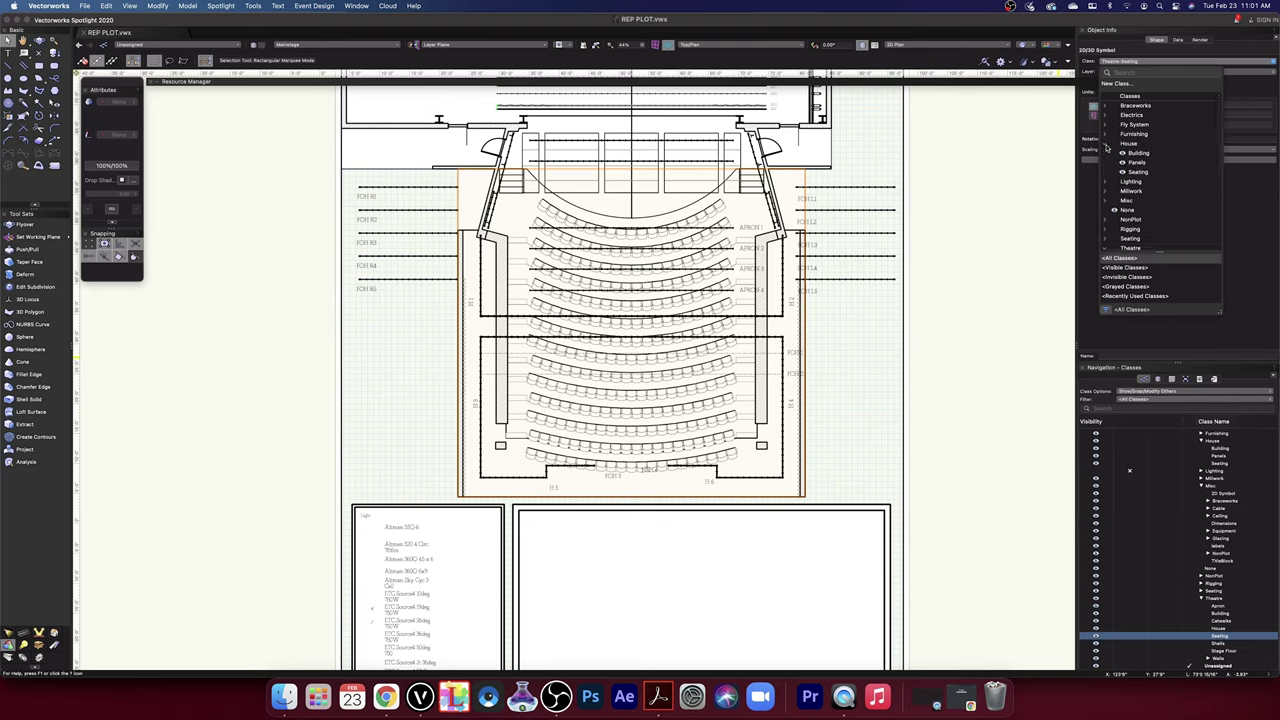
{"action": "left_click", "coordinate": [1105, 144]}
{"action": "left_click", "coordinate": [1105, 219]}
{"action": "left_click", "coordinate": [1040, 175]}
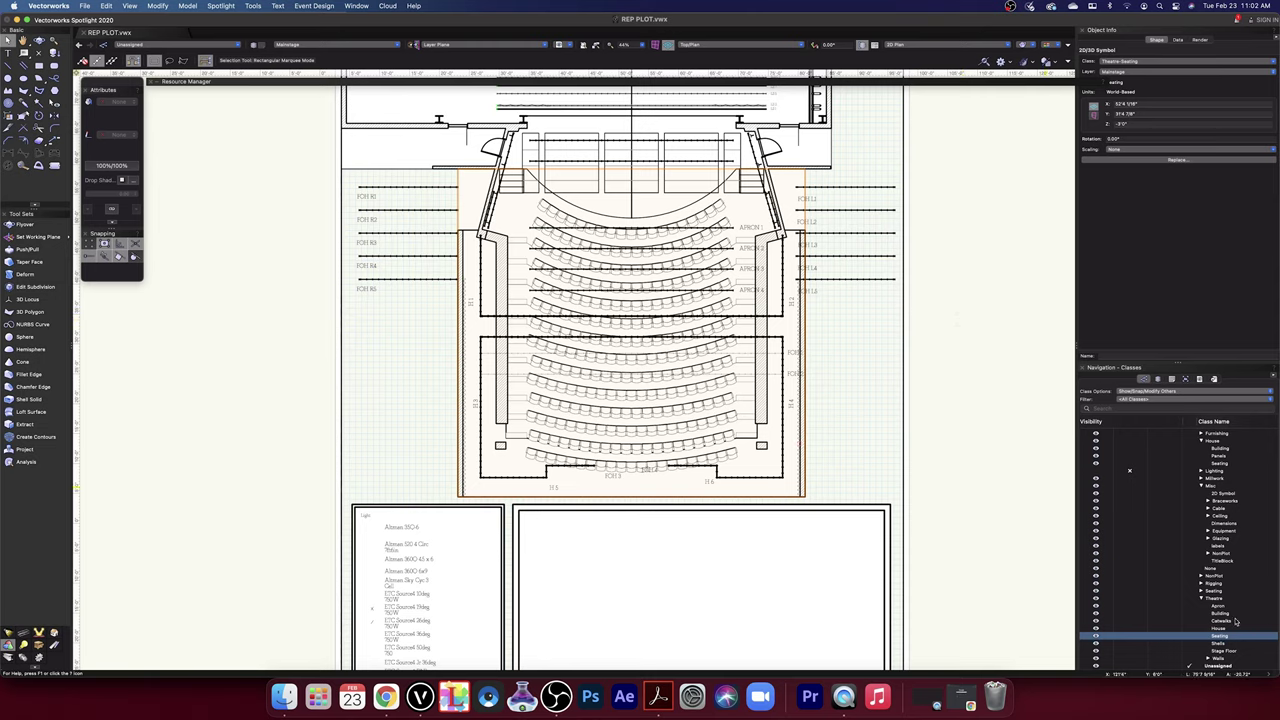
{"action": "scroll", "coordinate": [1236, 626], "scroll_direction": "down", "scroll_amount": 2}
{"action": "scroll", "coordinate": [1234, 562], "scroll_direction": "up", "scroll_amount": 2}
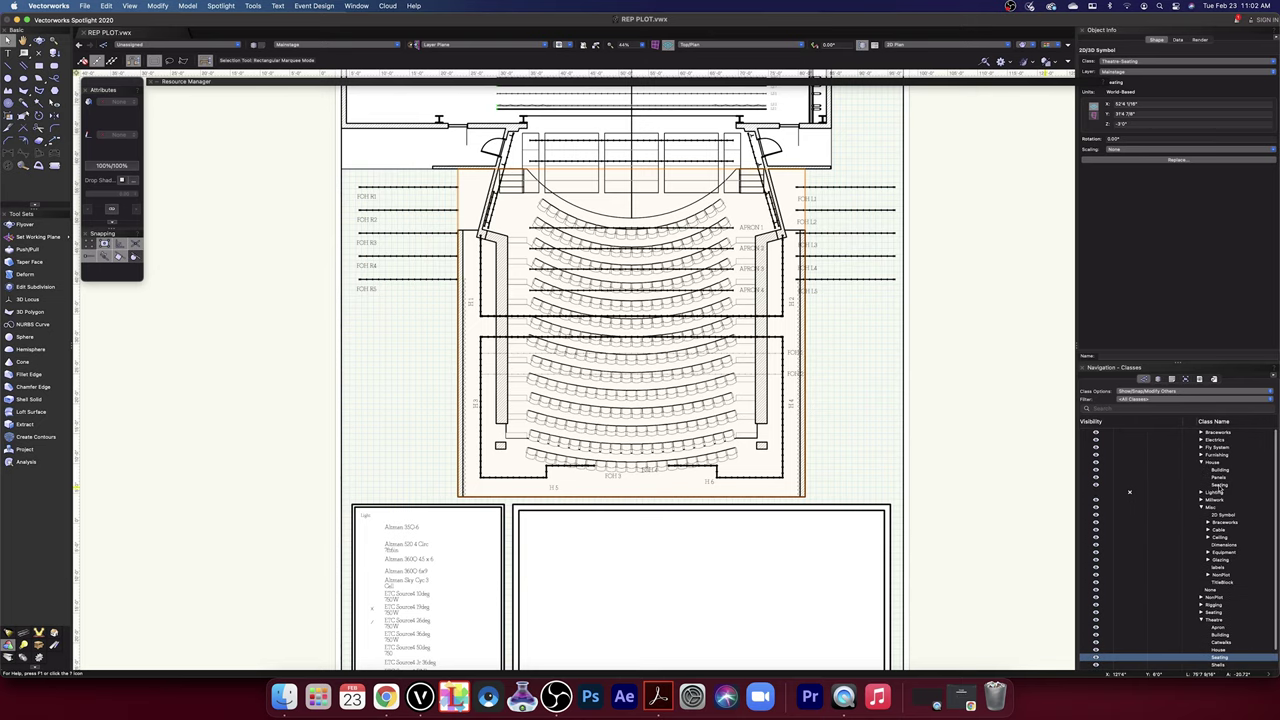
- Create a new class named House from the House class's options
{"action": "right_click", "coordinate": [1214, 465]}
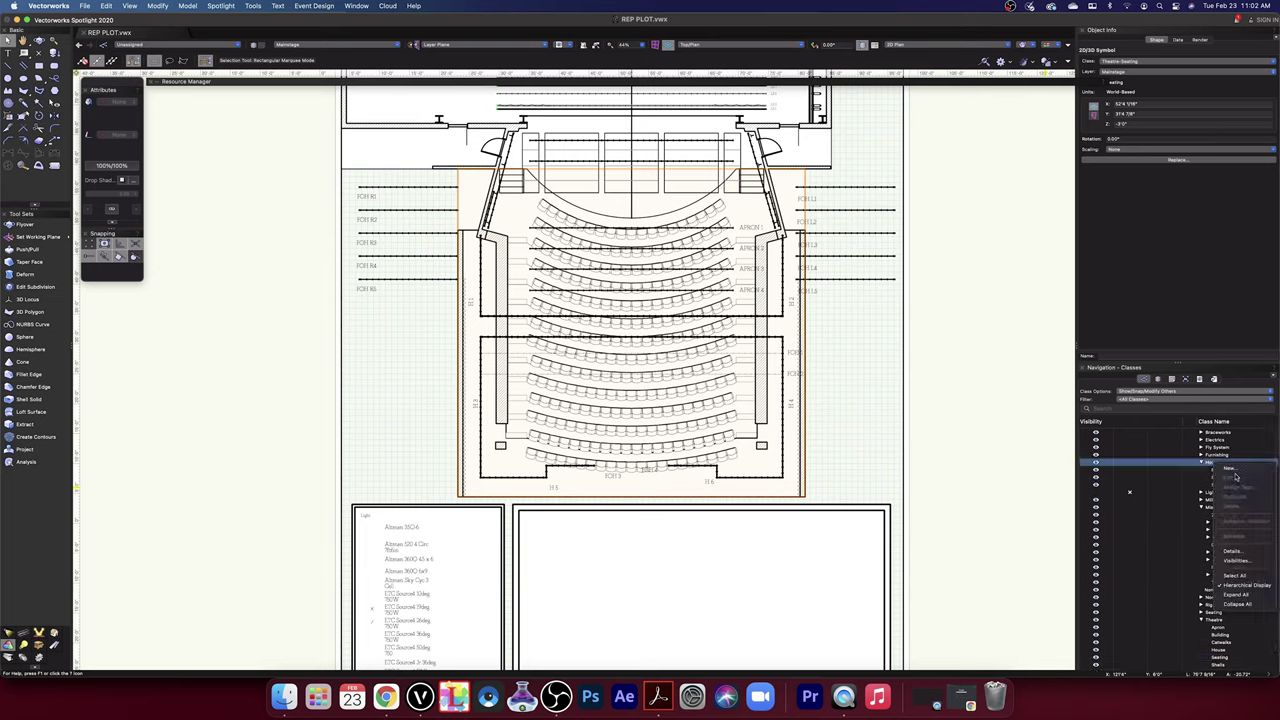
{"action": "left_click", "coordinate": [1239, 474]}
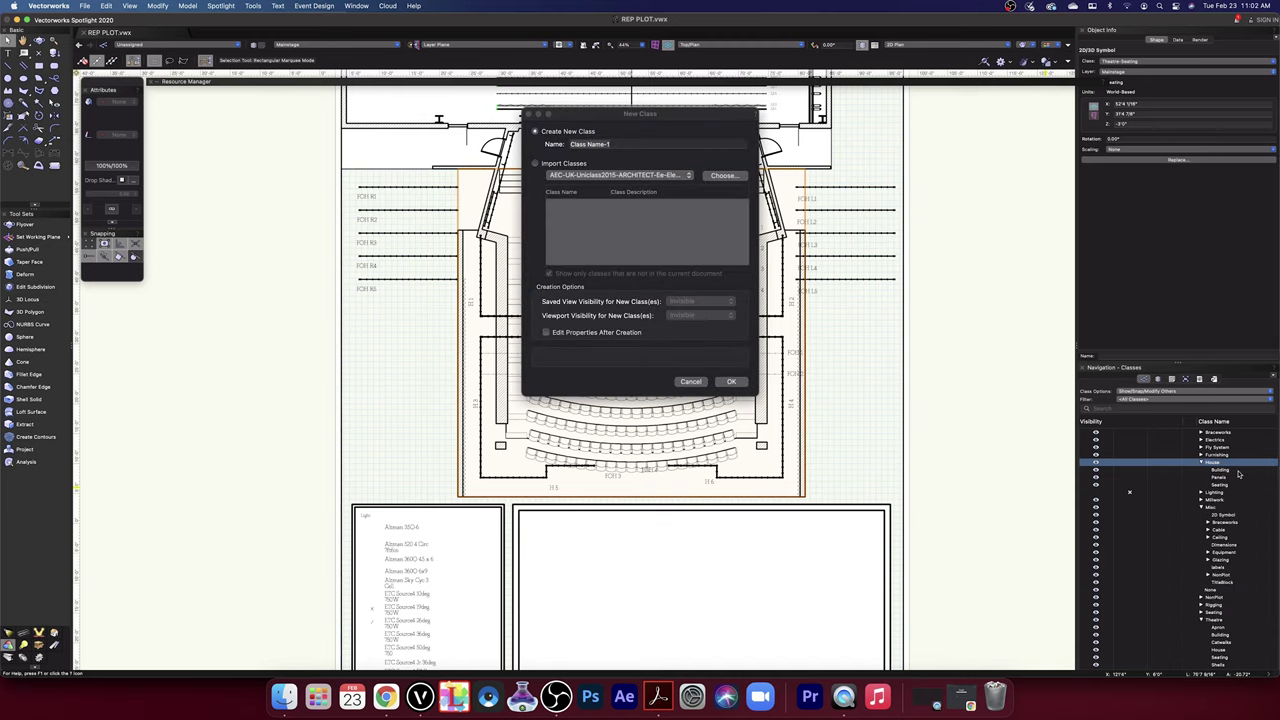
{"action": "key", "text": "BackSpace"}
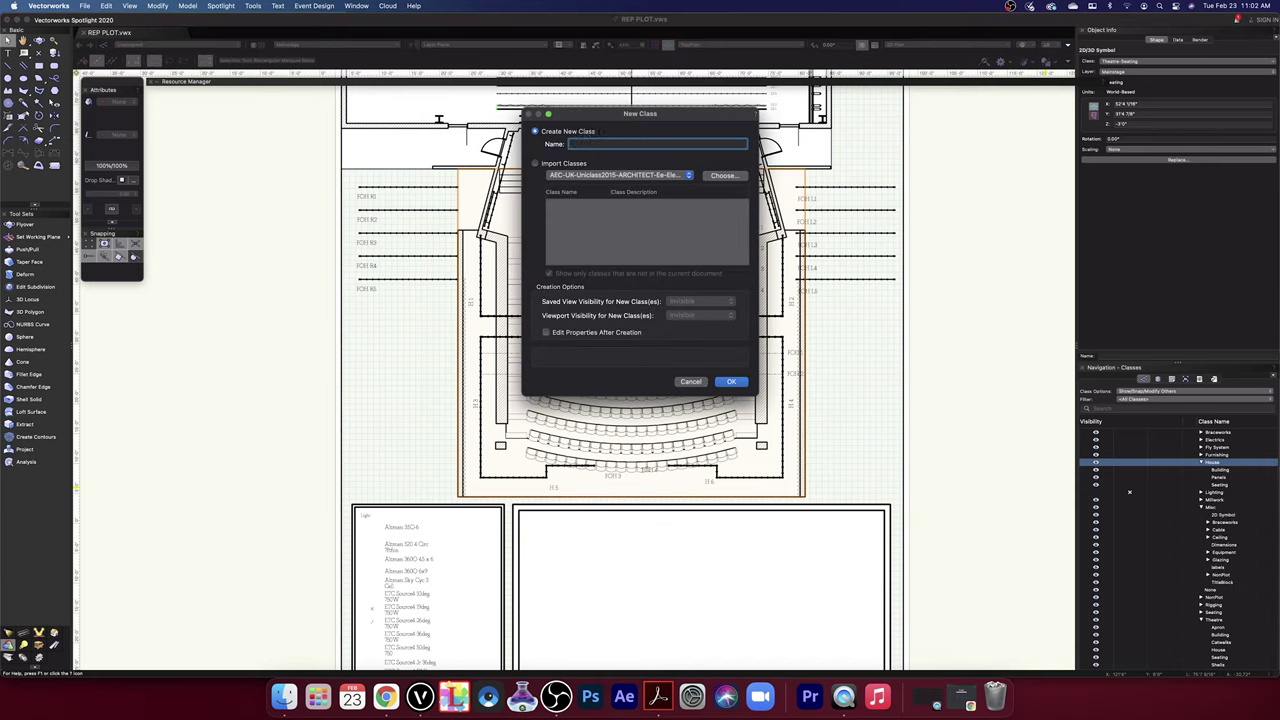
{"action": "type", "text": "House"}
{"action": "key", "text": "Return"}
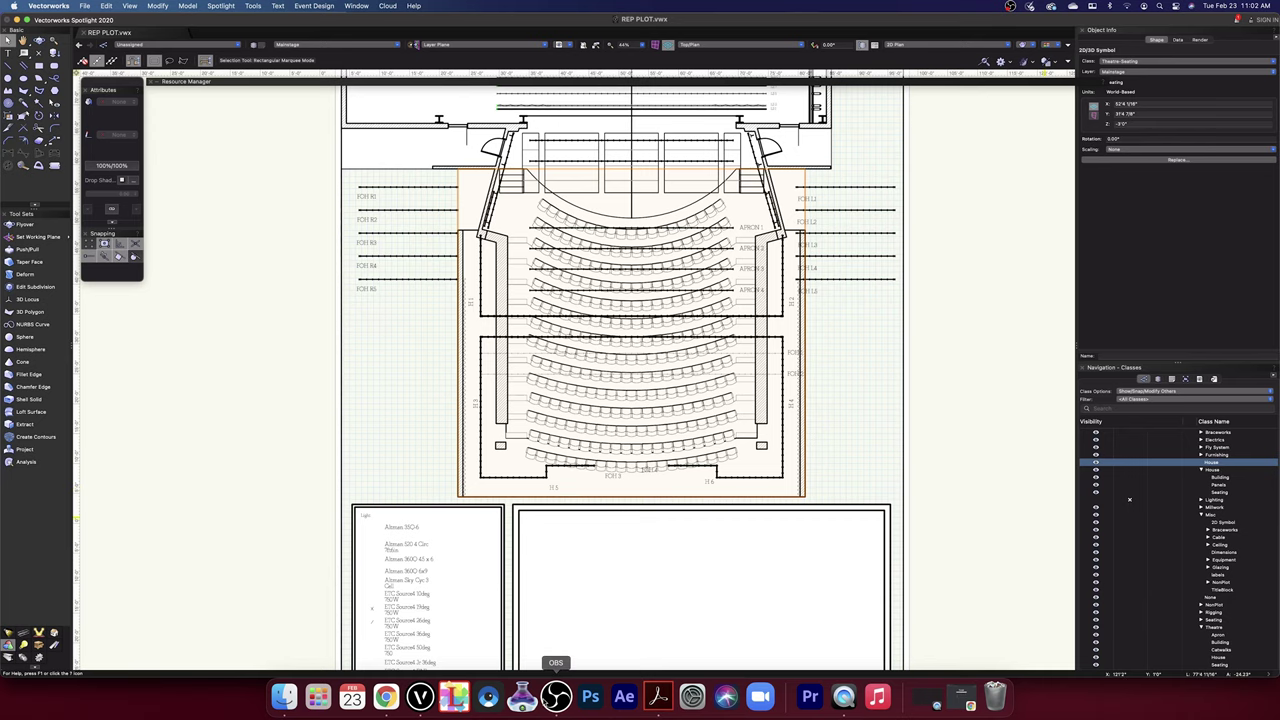
{"action": "left_click", "coordinate": [556, 697]}
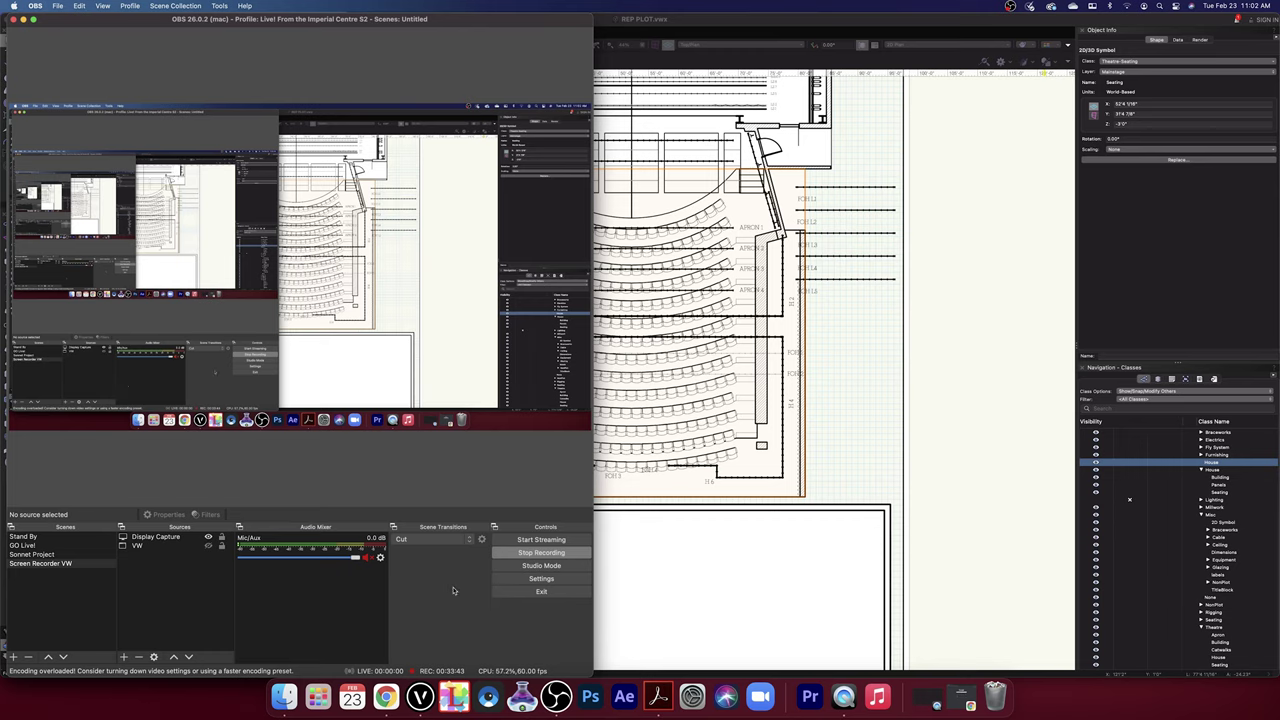
{"action": "left_click", "coordinate": [1011, 519]}
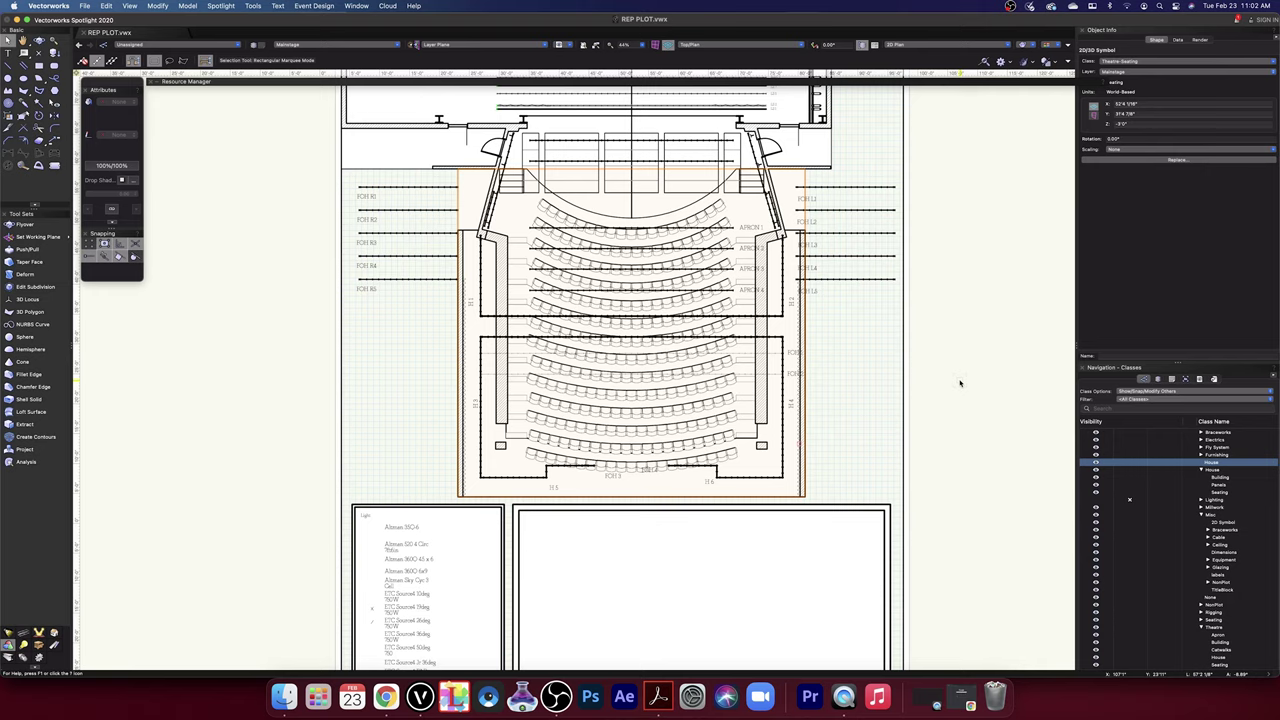
- Rename the new House class to House-Symbol in its Edit settings
{"action": "right_click", "coordinate": [1214, 470]}
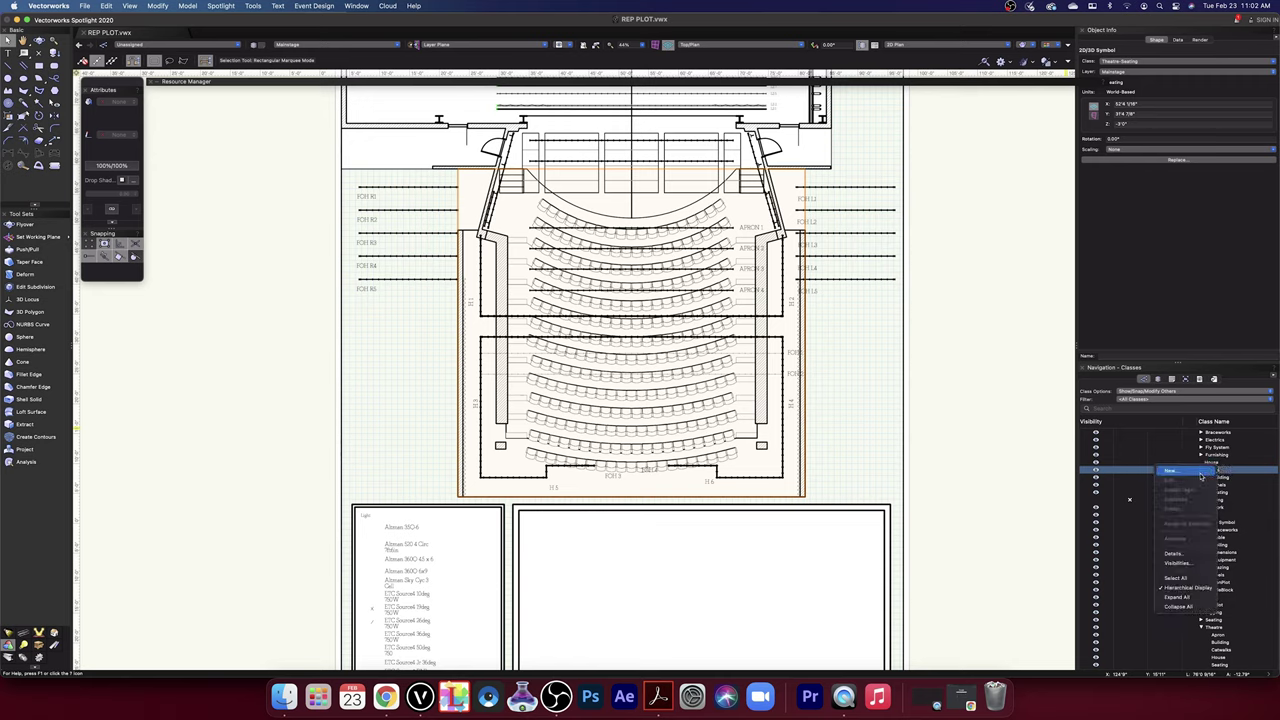
{"action": "left_click", "coordinate": [949, 559]}
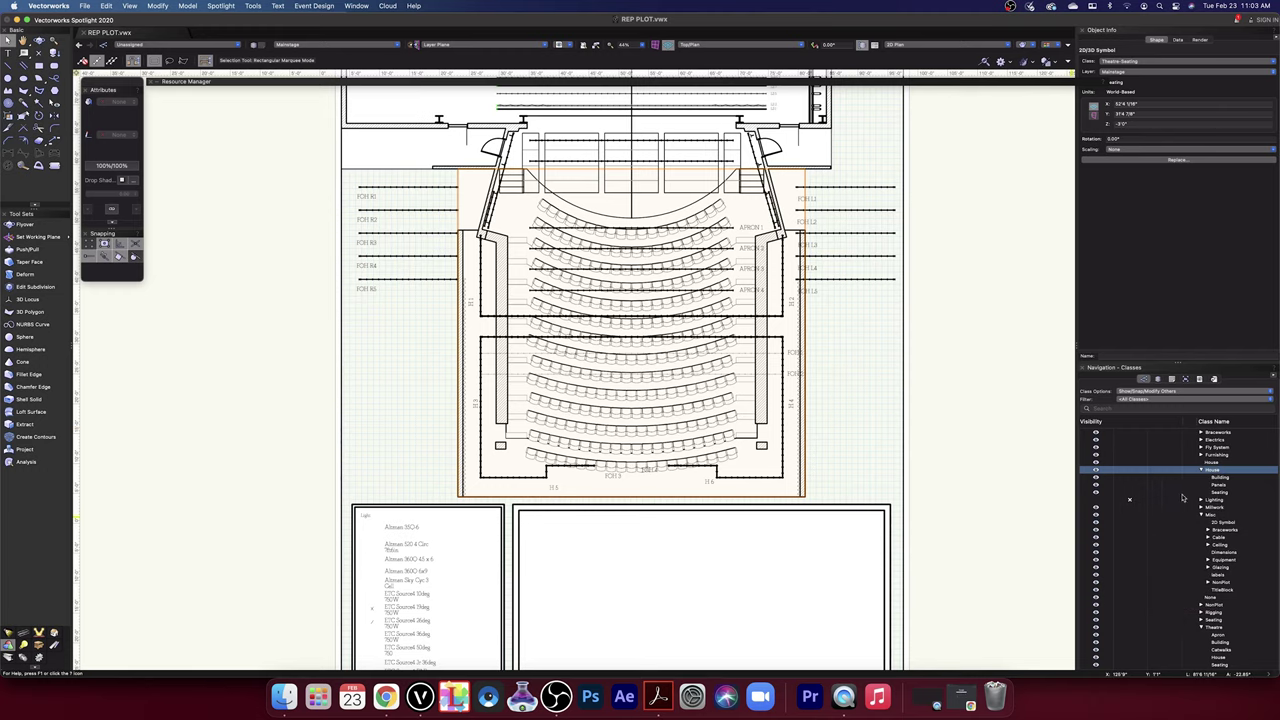
{"action": "right_click", "coordinate": [1212, 463]}
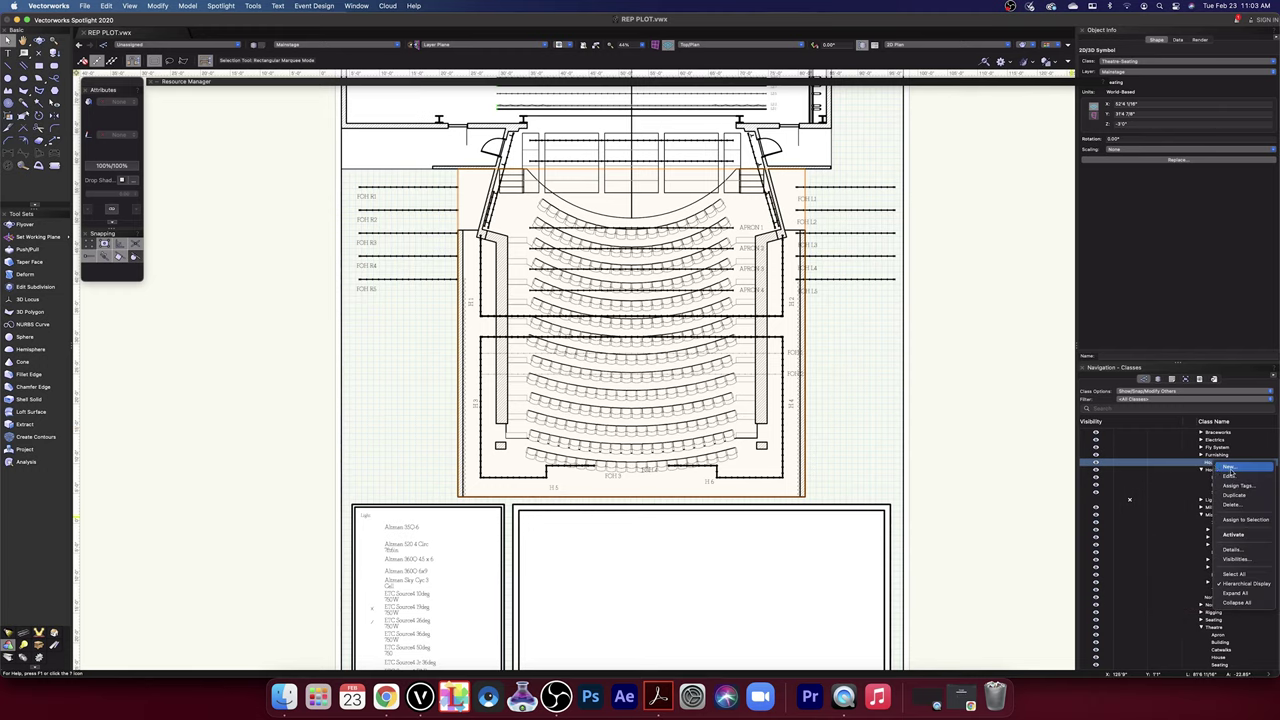
{"action": "left_click", "coordinate": [1229, 476]}
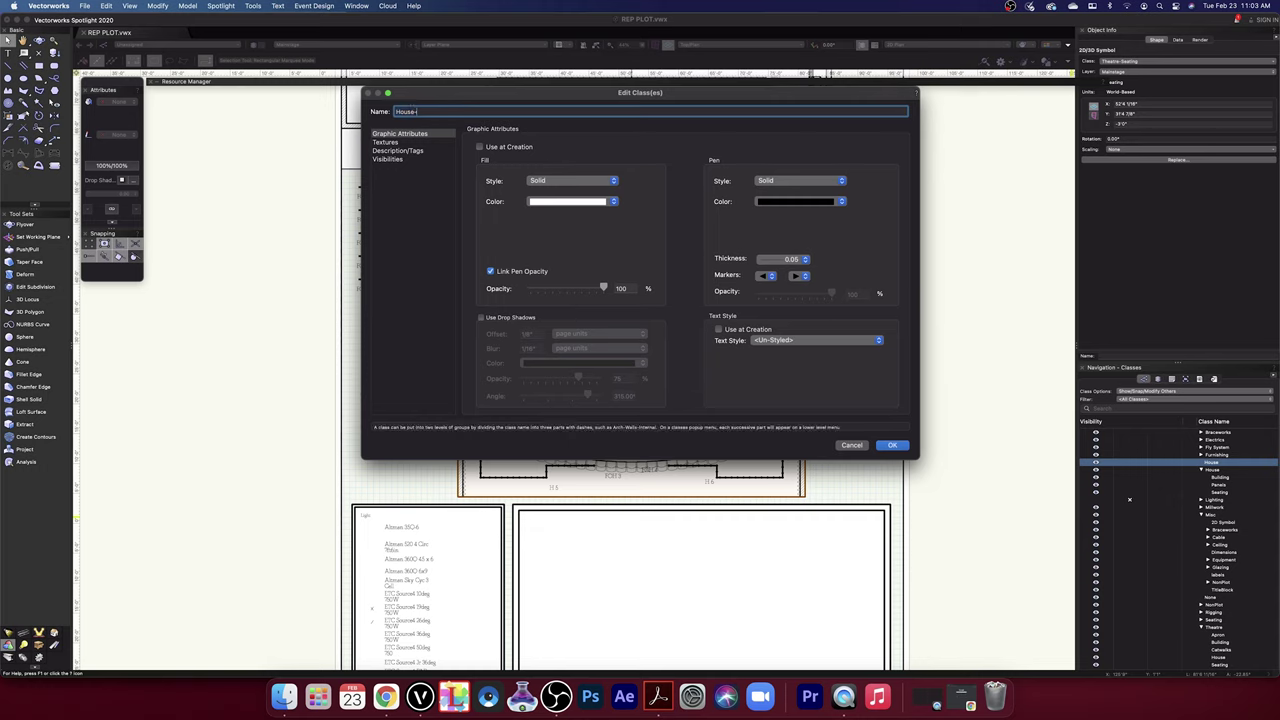
{"action": "type", "text": "-Symbol"}
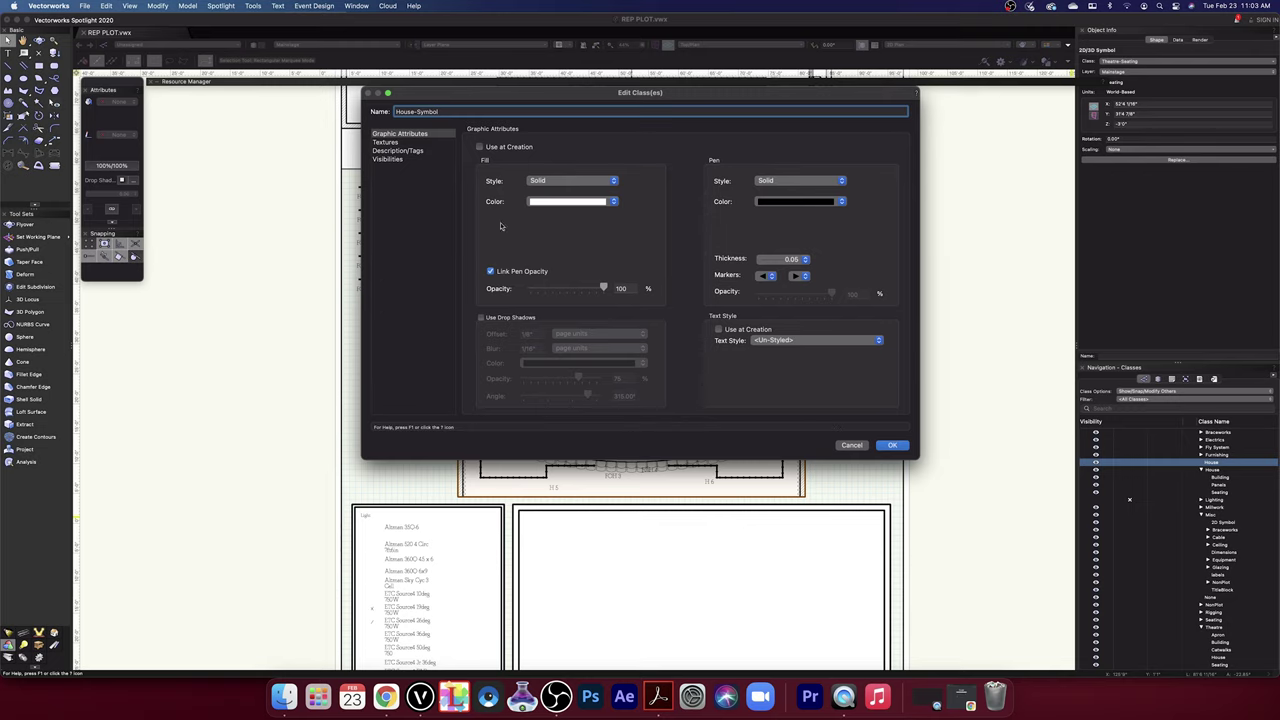
{"action": "left_click", "coordinate": [897, 445]}
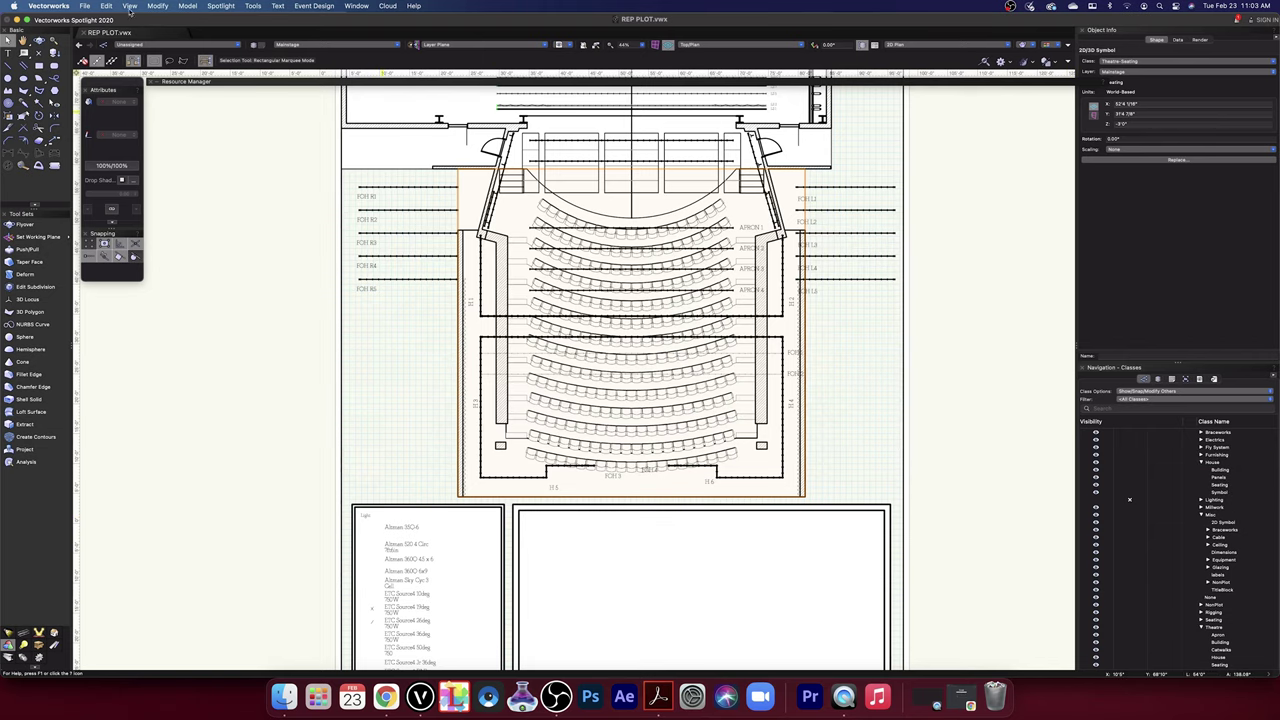
- Toggle the Theatre Seating class off and back on in the Classes palette
{"action": "left_click", "coordinate": [152, 7]}
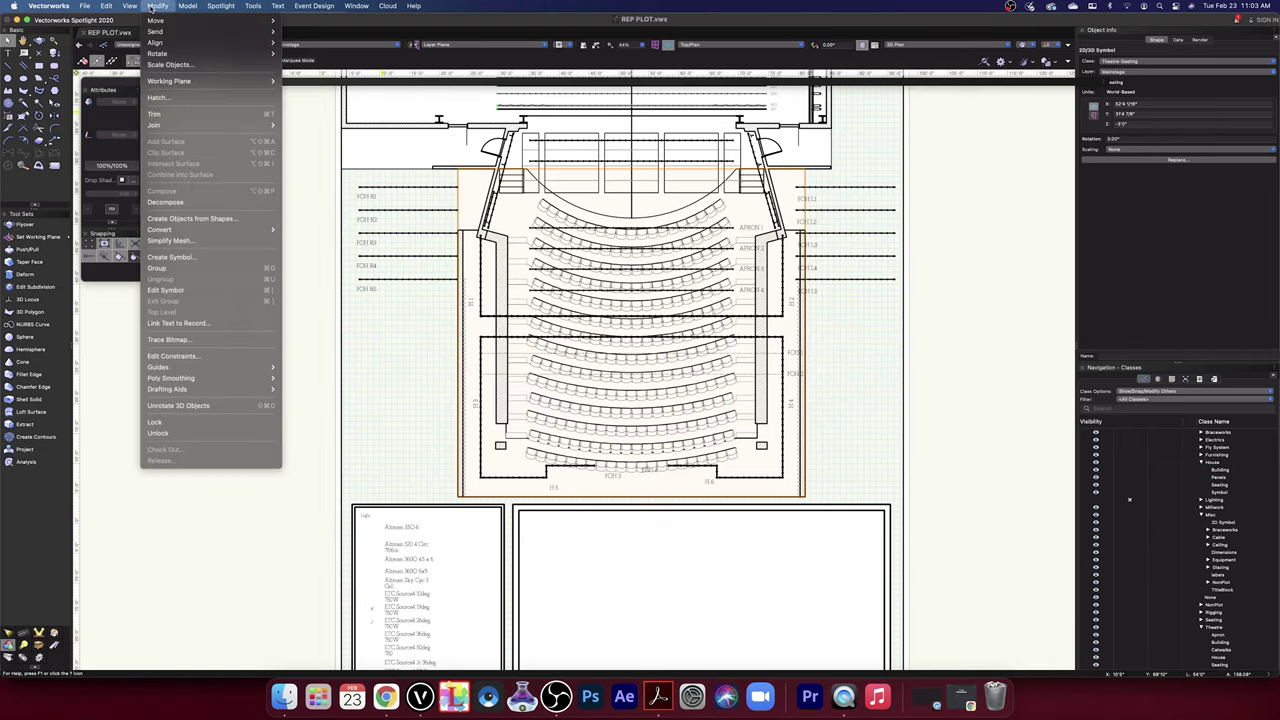
{"action": "left_click", "coordinate": [975, 364]}
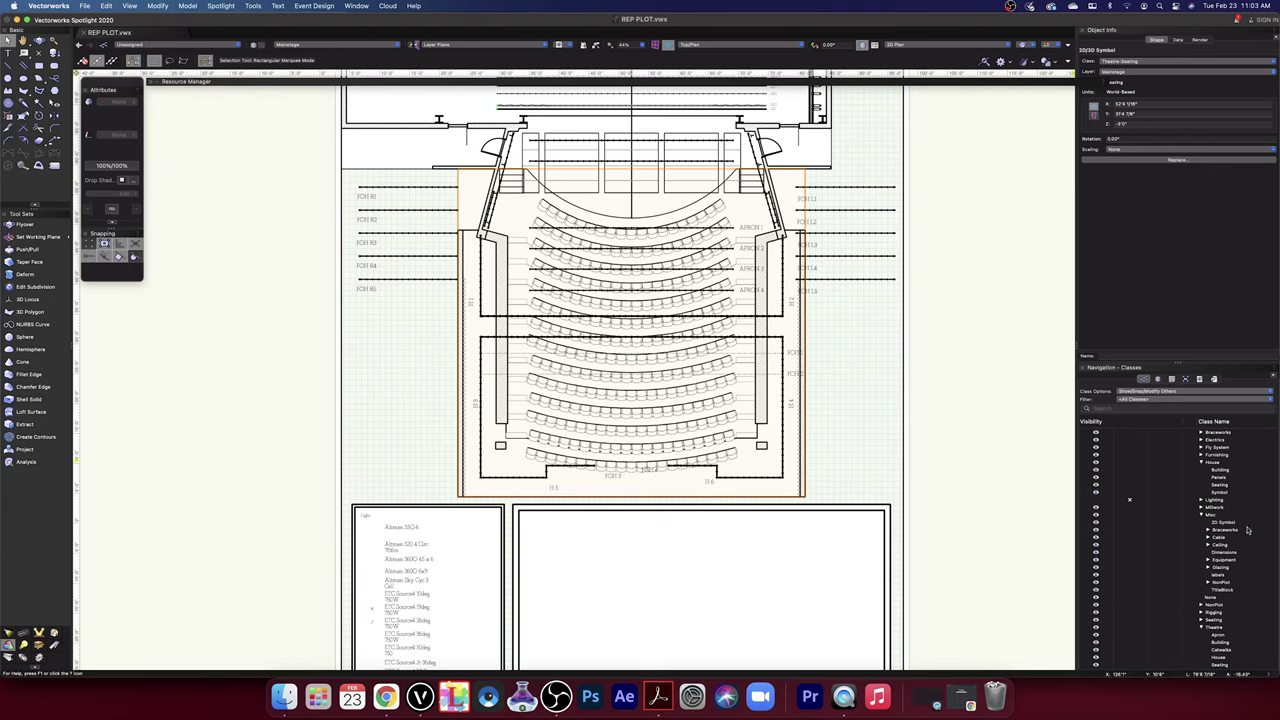
{"action": "left_click", "coordinate": [1203, 464]}
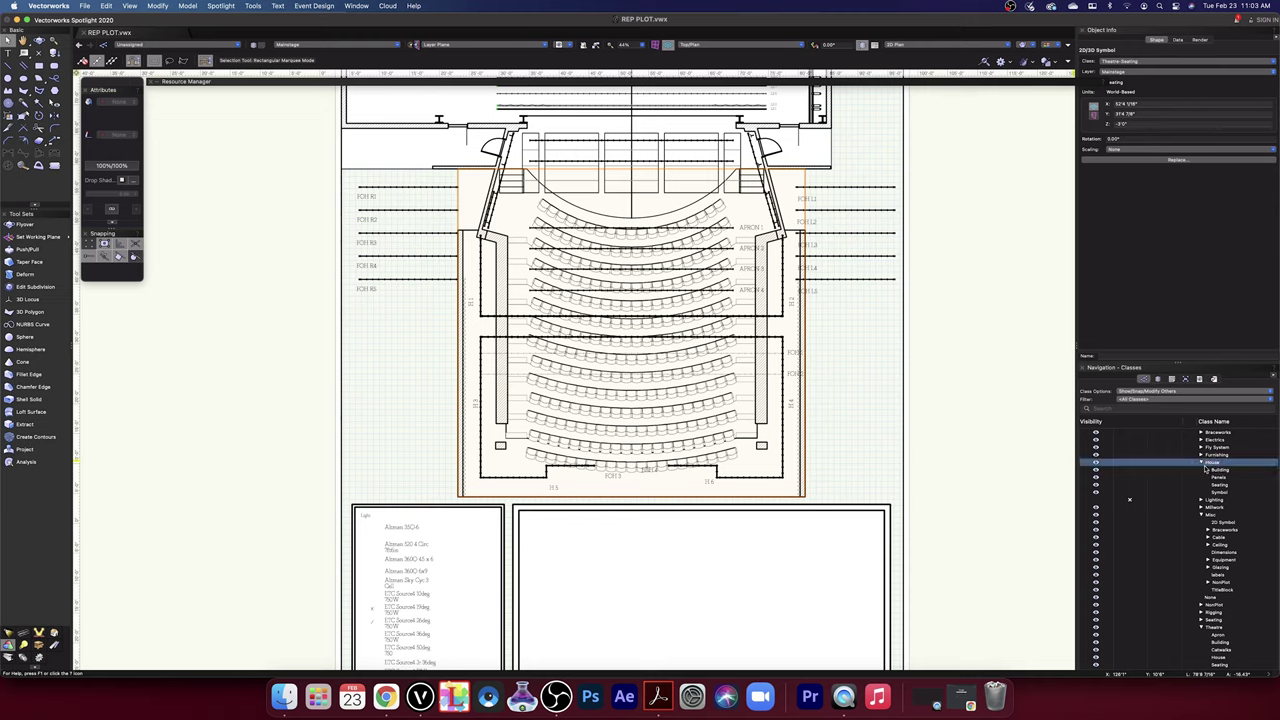
{"action": "scroll", "coordinate": [1207, 472], "scroll_direction": "down", "scroll_amount": 2}
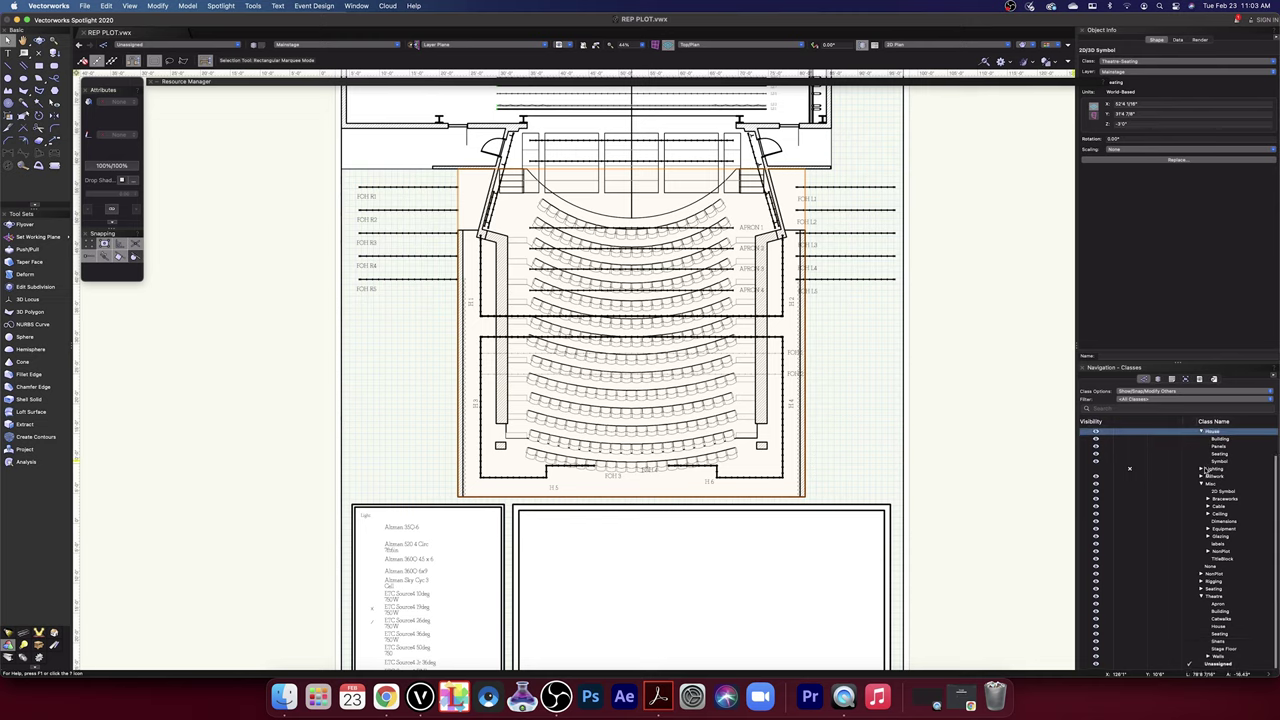
{"action": "left_click", "coordinate": [1218, 636]}
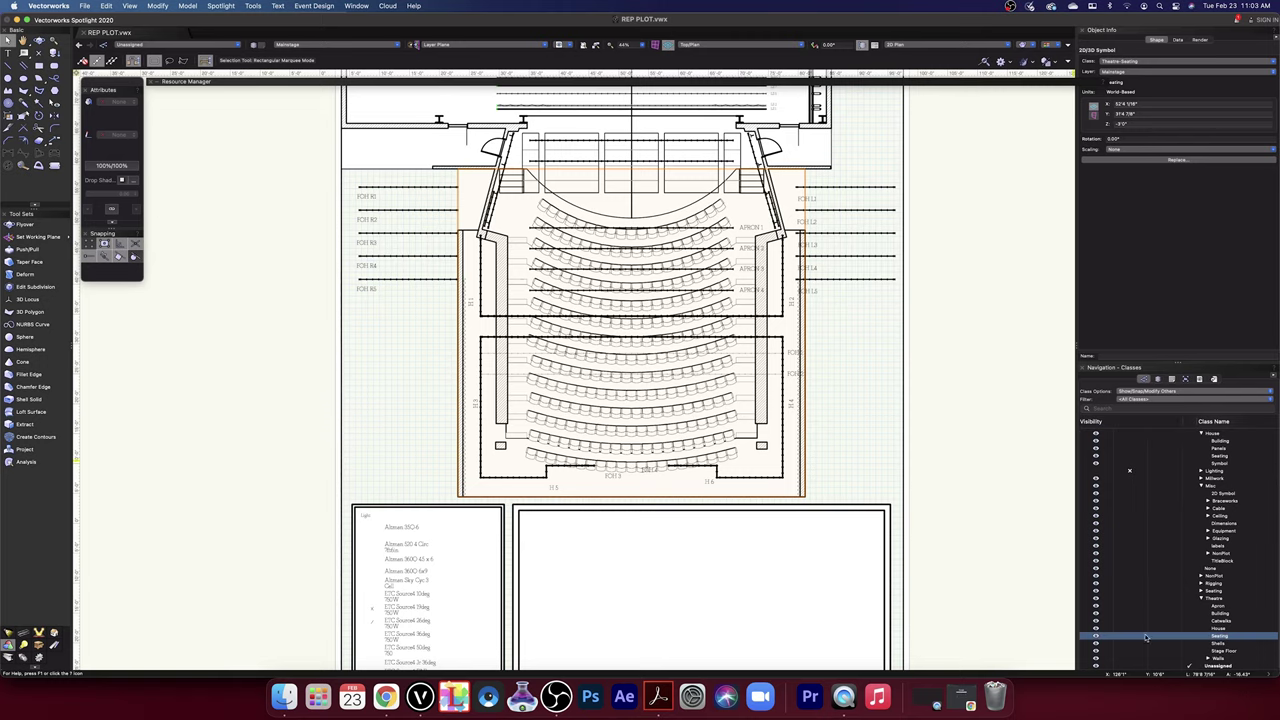
{"action": "left_click", "coordinate": [1131, 637]}
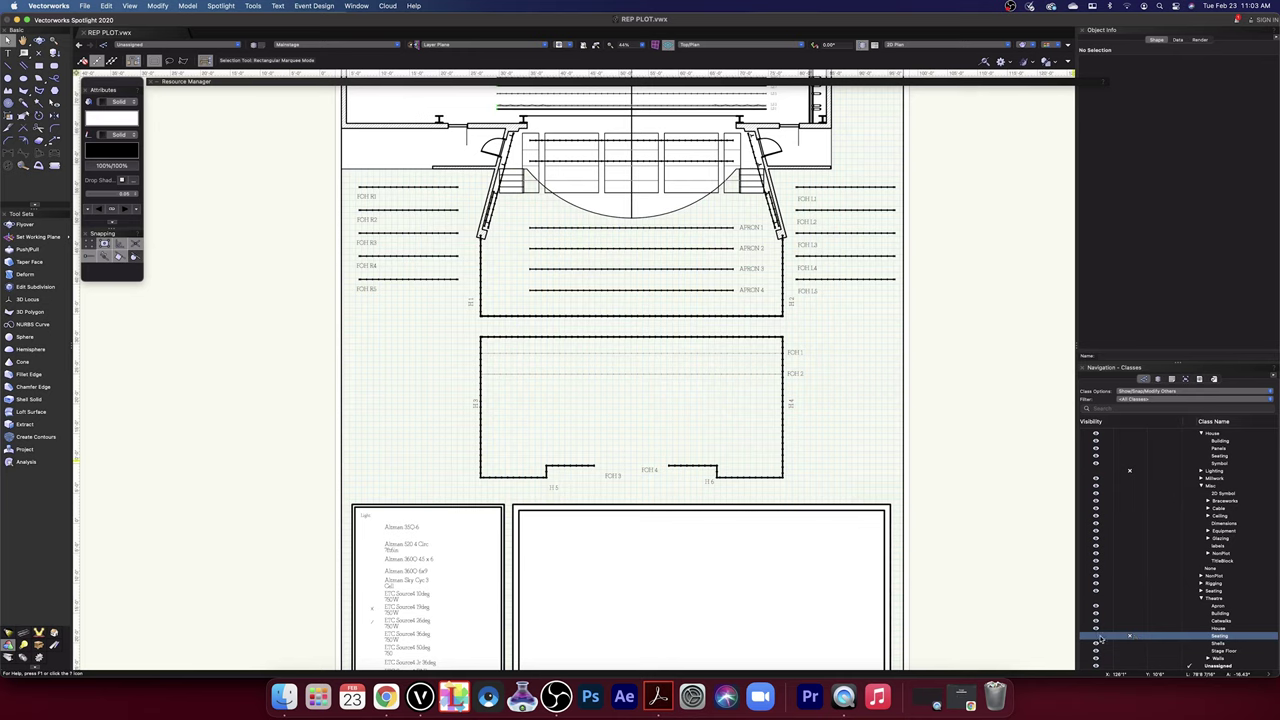
{"action": "left_click", "coordinate": [1097, 637]}
- Assign the seating symbol to House-Symbol, then toggle Seating visibility to check
{"action": "left_click", "coordinate": [803, 480]}
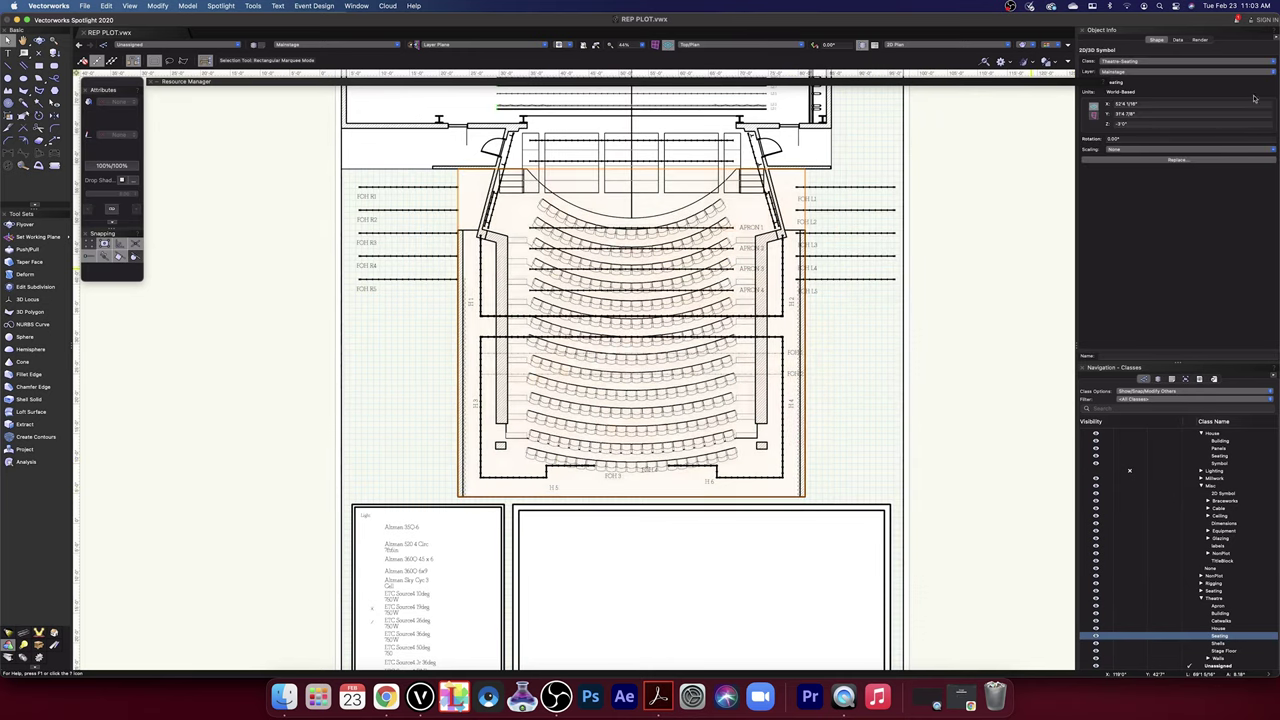
{"action": "left_click", "coordinate": [1188, 61]}
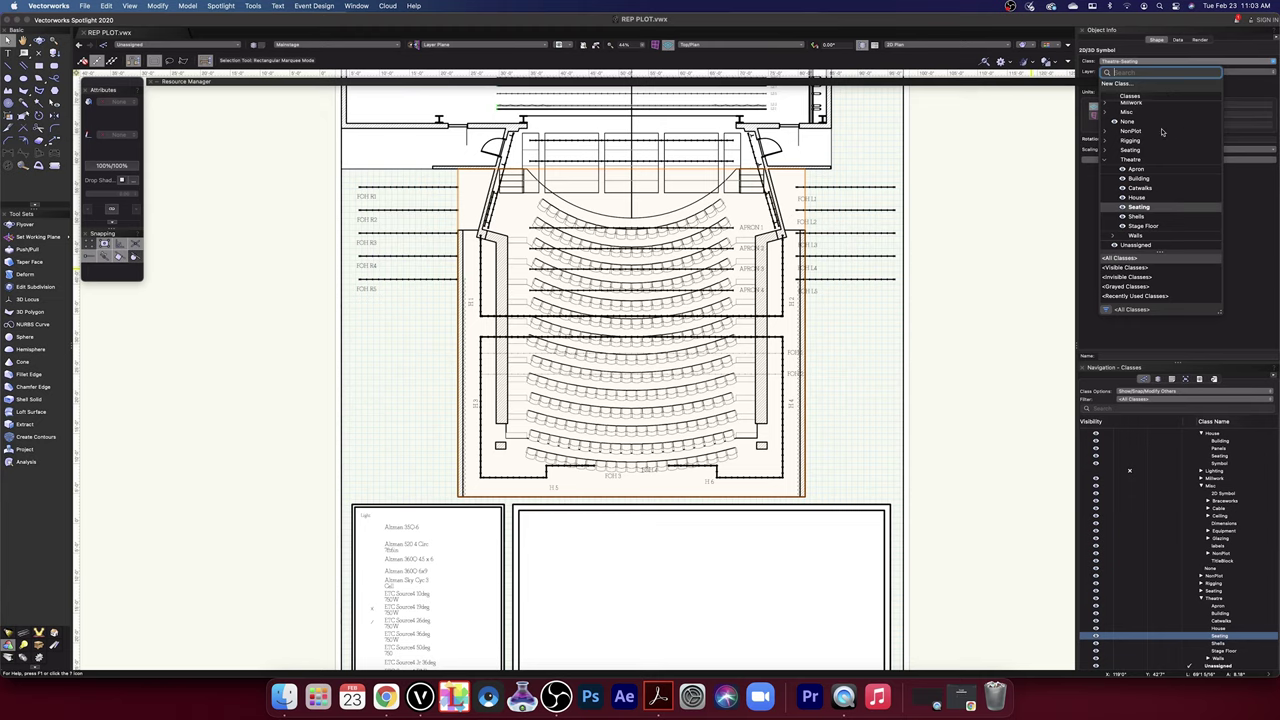
{"action": "scroll", "coordinate": [1154, 196], "scroll_direction": "up", "scroll_amount": 5}
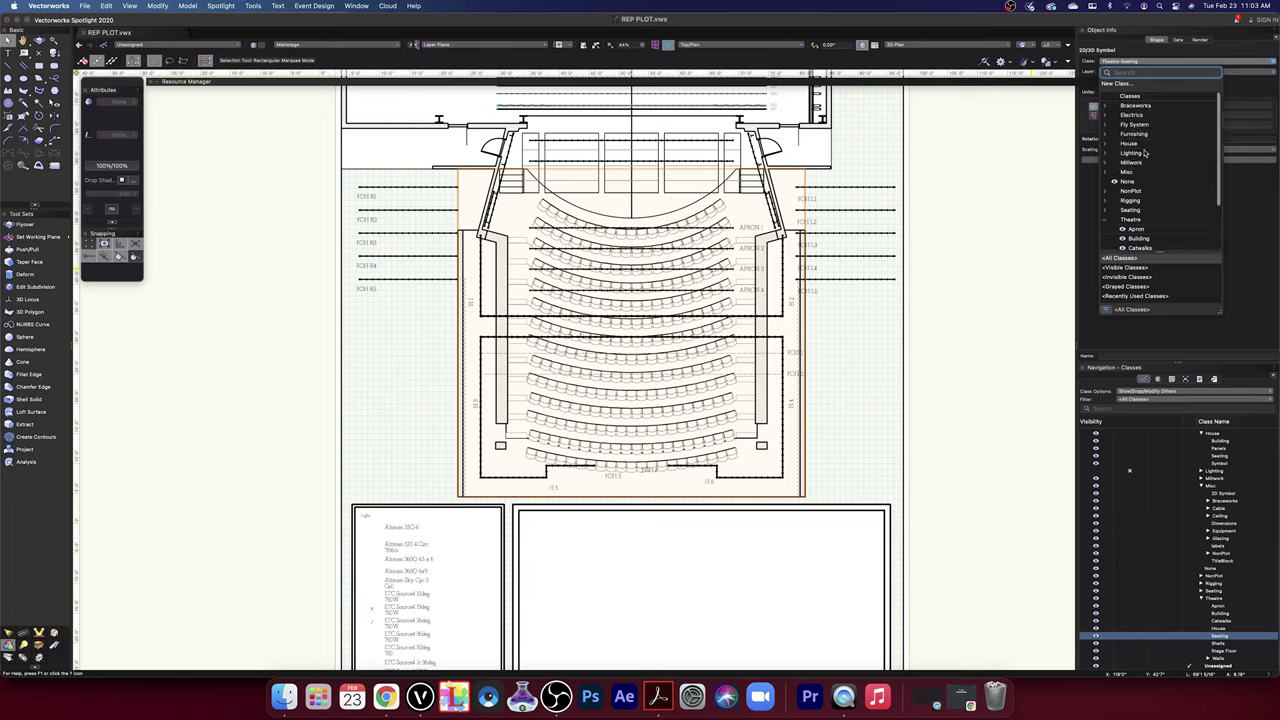
{"action": "left_click", "coordinate": [1106, 144]}
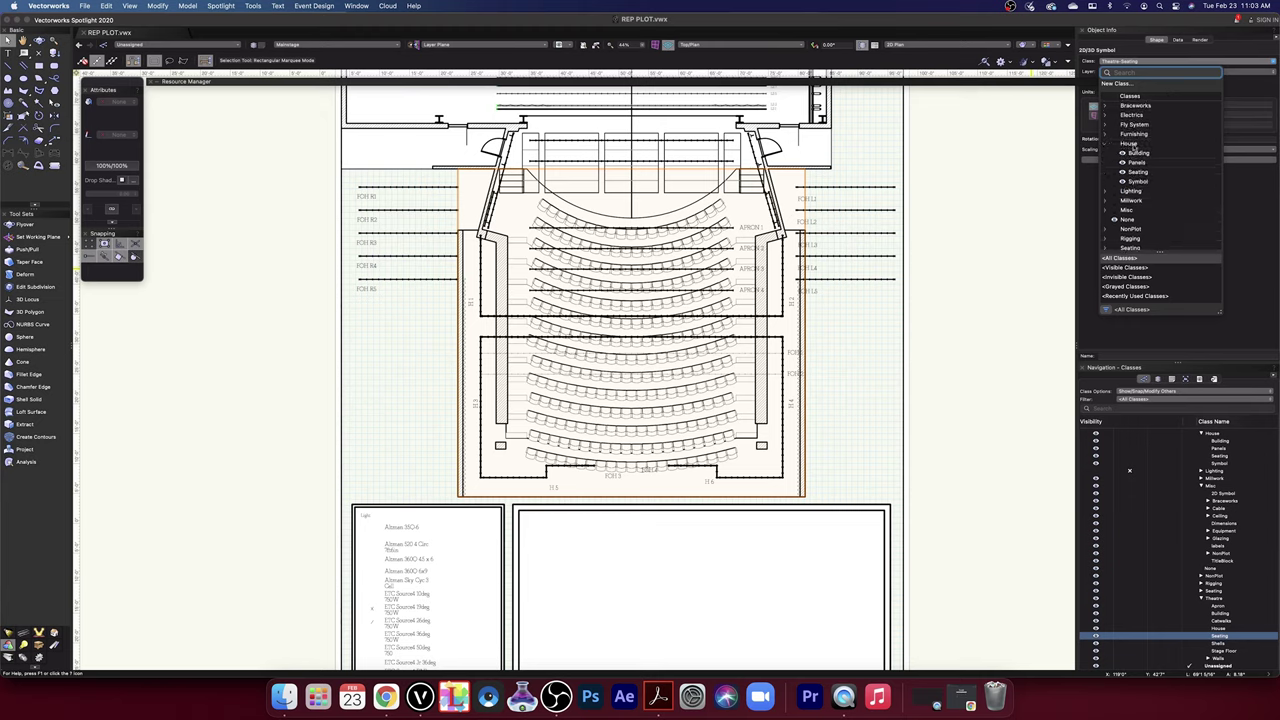
{"action": "left_click", "coordinate": [1138, 181]}
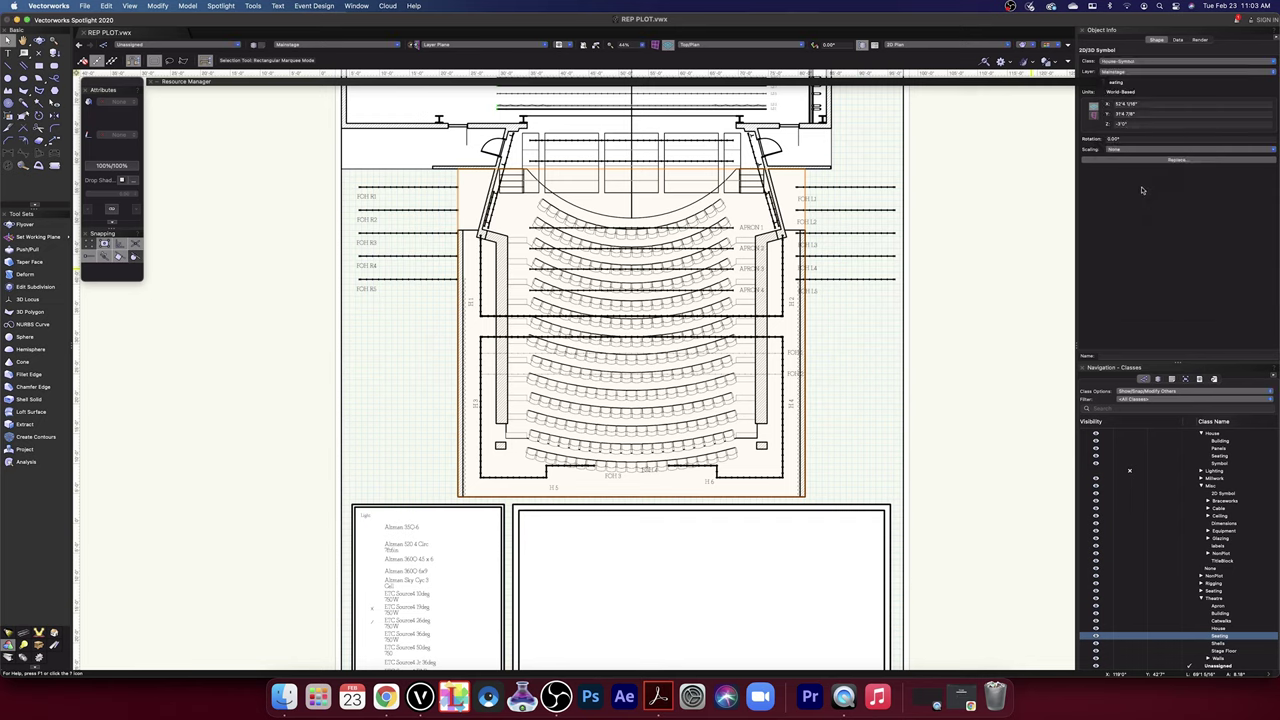
{"action": "left_click", "coordinate": [977, 349]}
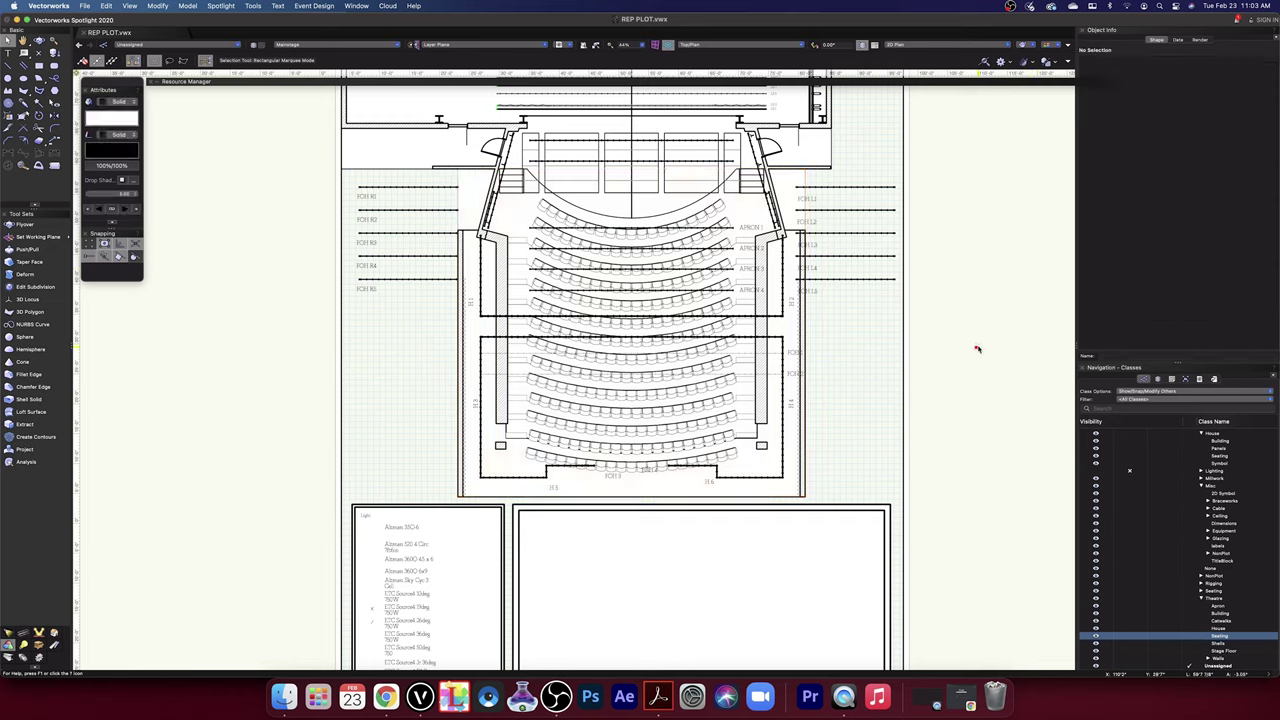
{"action": "left_click", "coordinate": [1130, 637]}
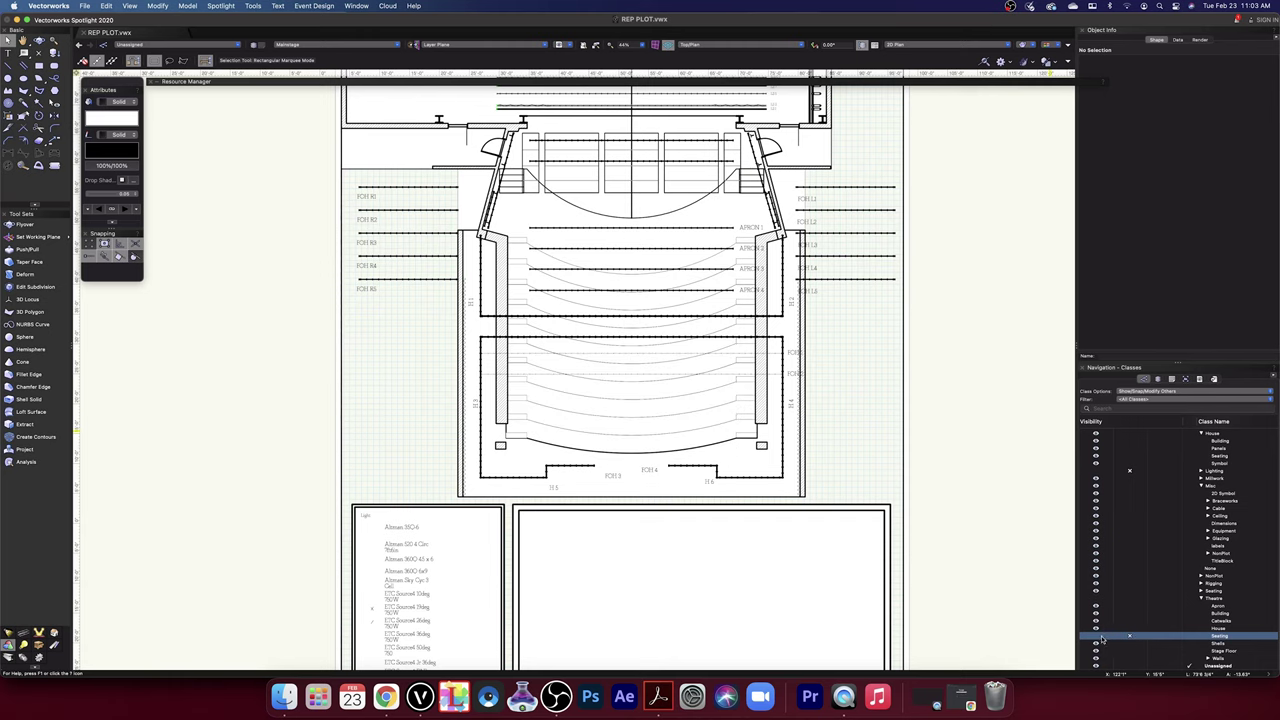
{"action": "left_click", "coordinate": [1095, 637]}
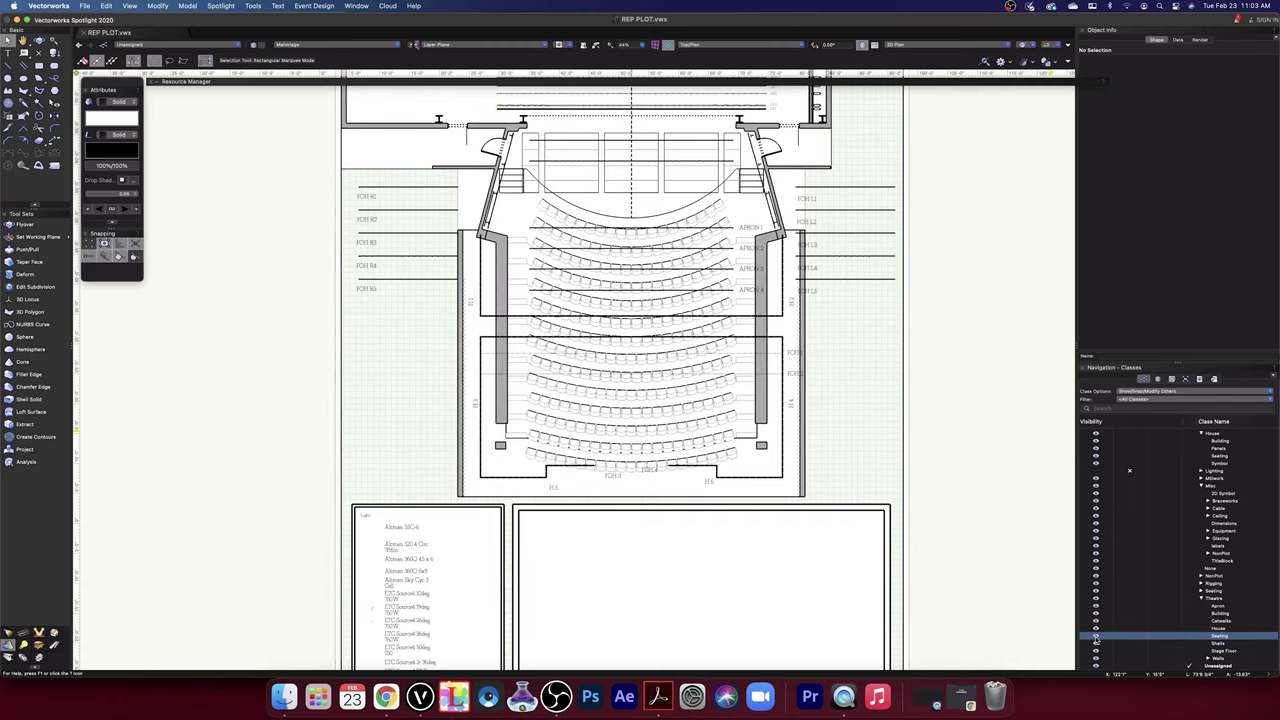
- Enter the seating symbol's 2D components and select a seat in the rows
{"action": "double_click", "coordinate": [688, 413]}
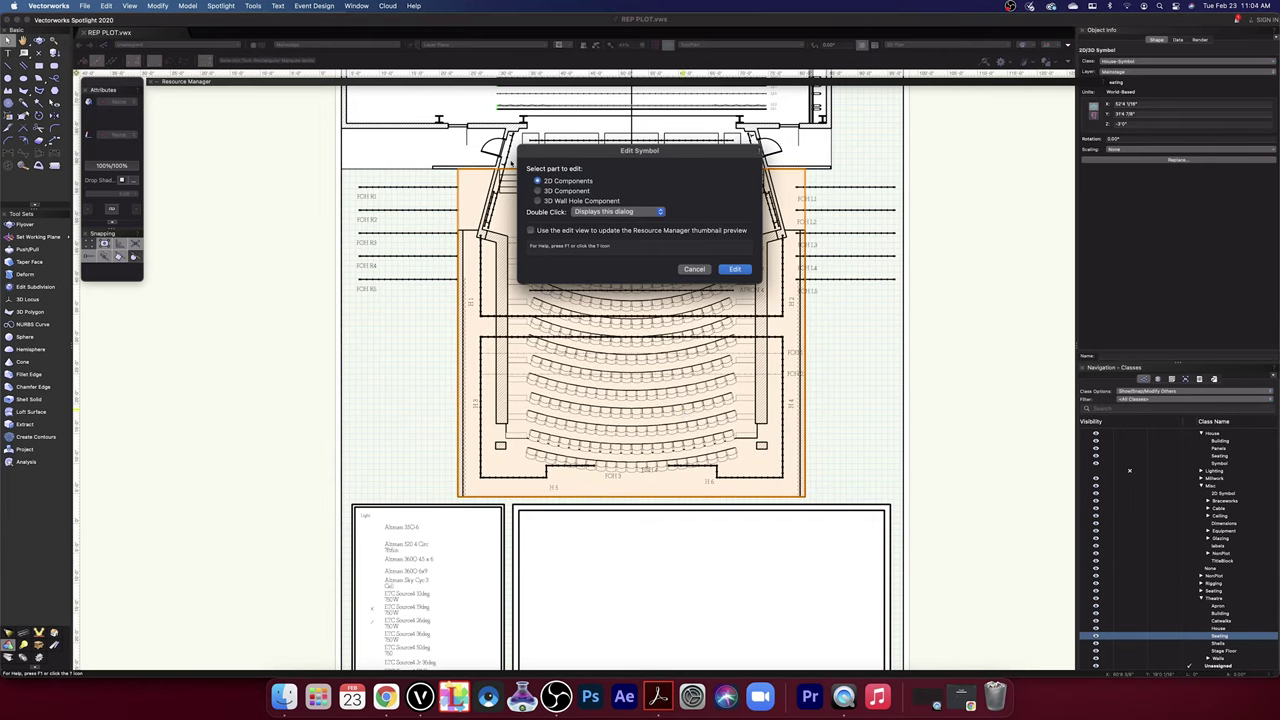
{"action": "left_click", "coordinate": [735, 269]}
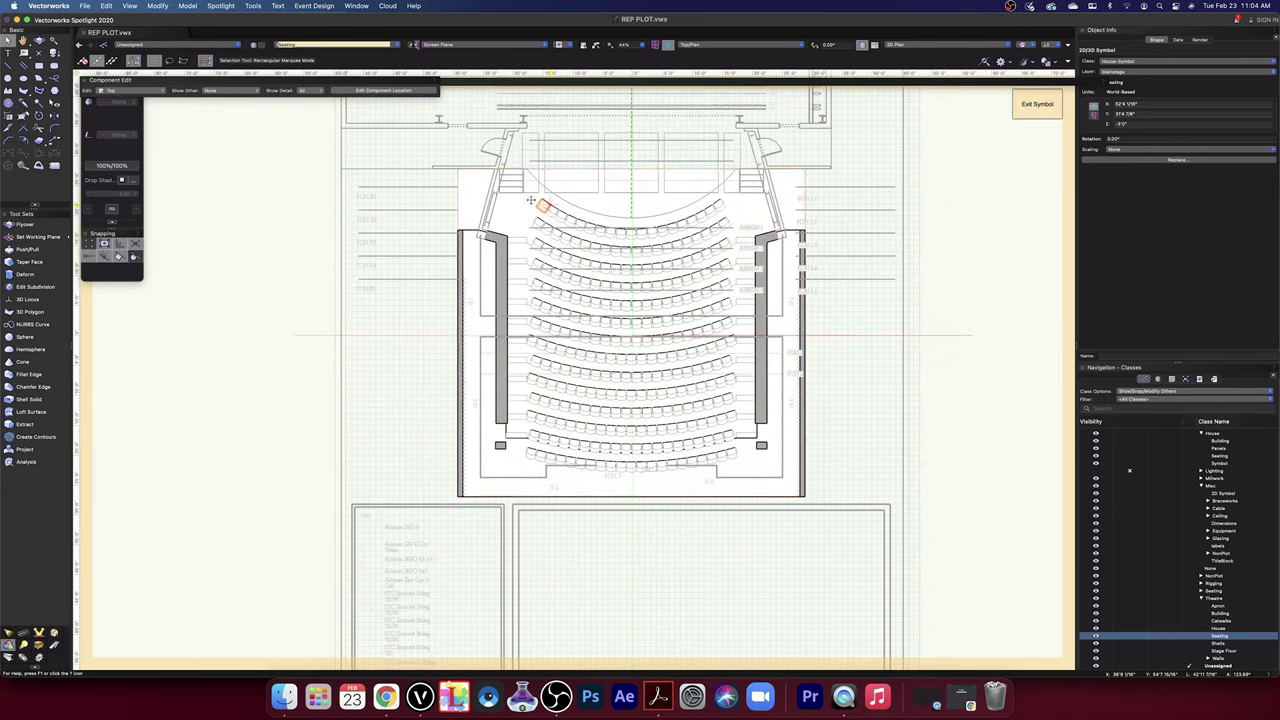
{"action": "left_click", "coordinate": [541, 205]}
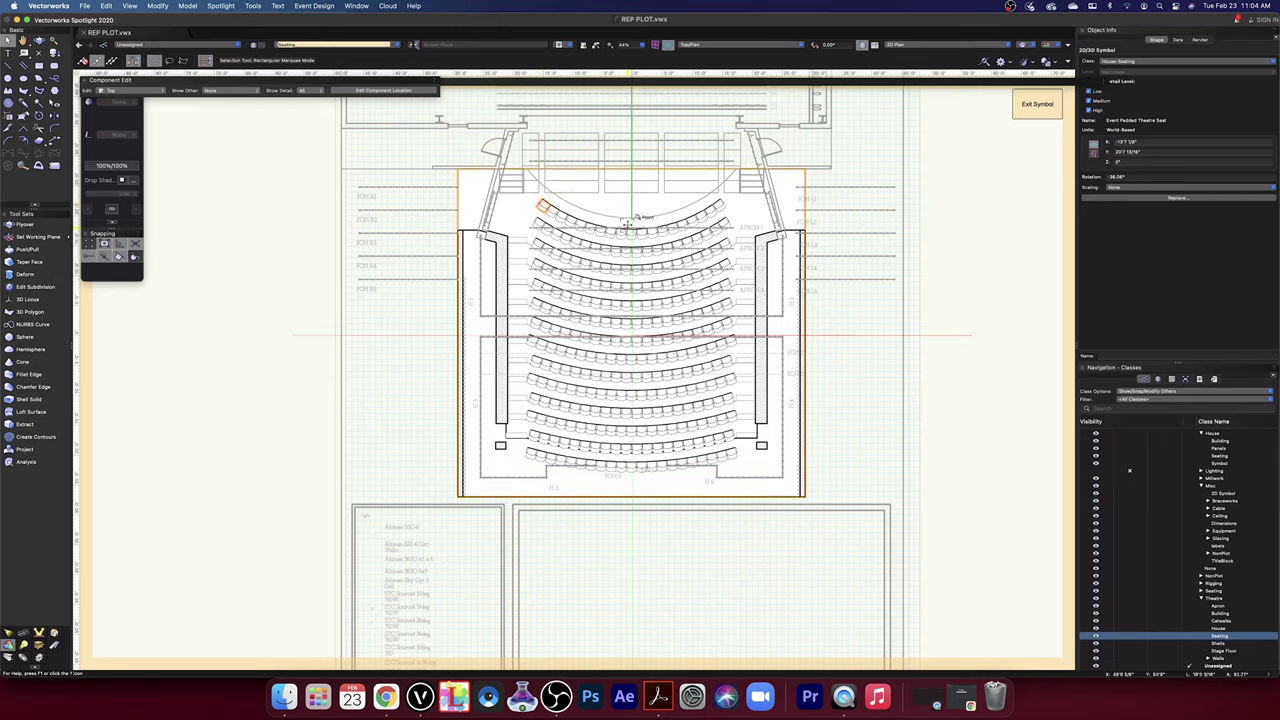
- Open the end seat's 2D components and marquee-select all its parts
{"action": "double_click", "coordinate": [545, 209]}
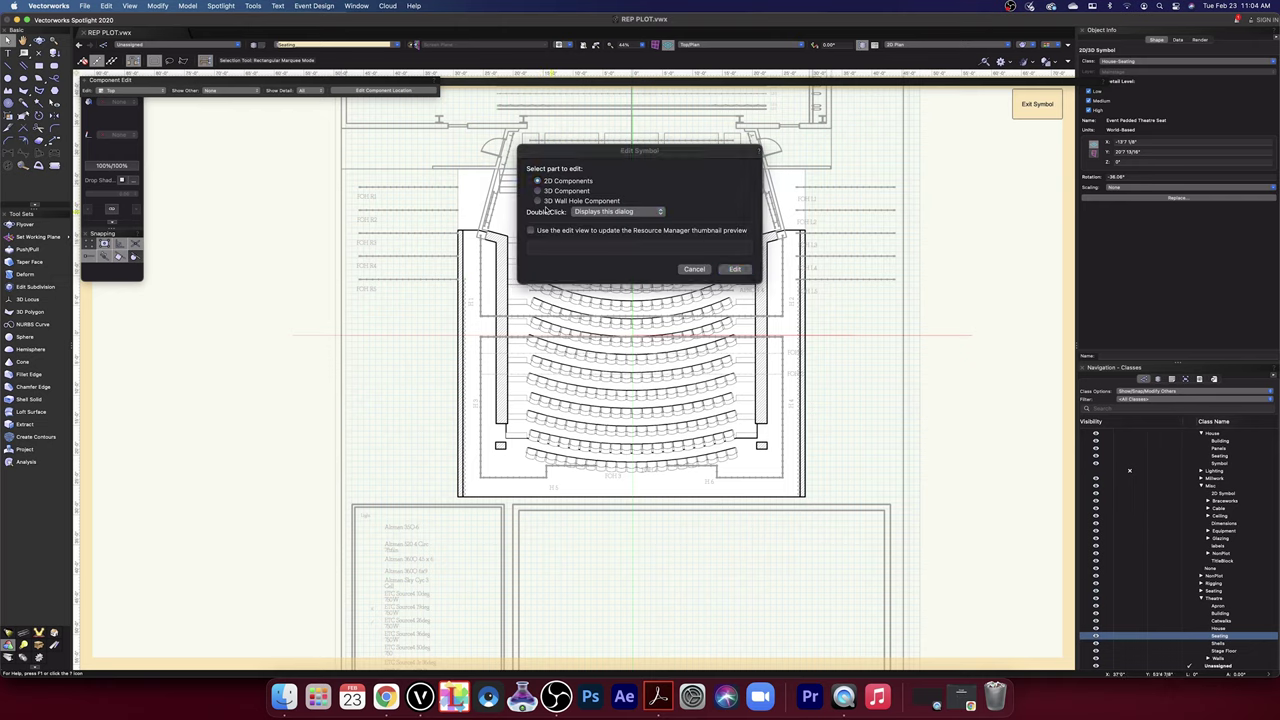
{"action": "left_click", "coordinate": [735, 269]}
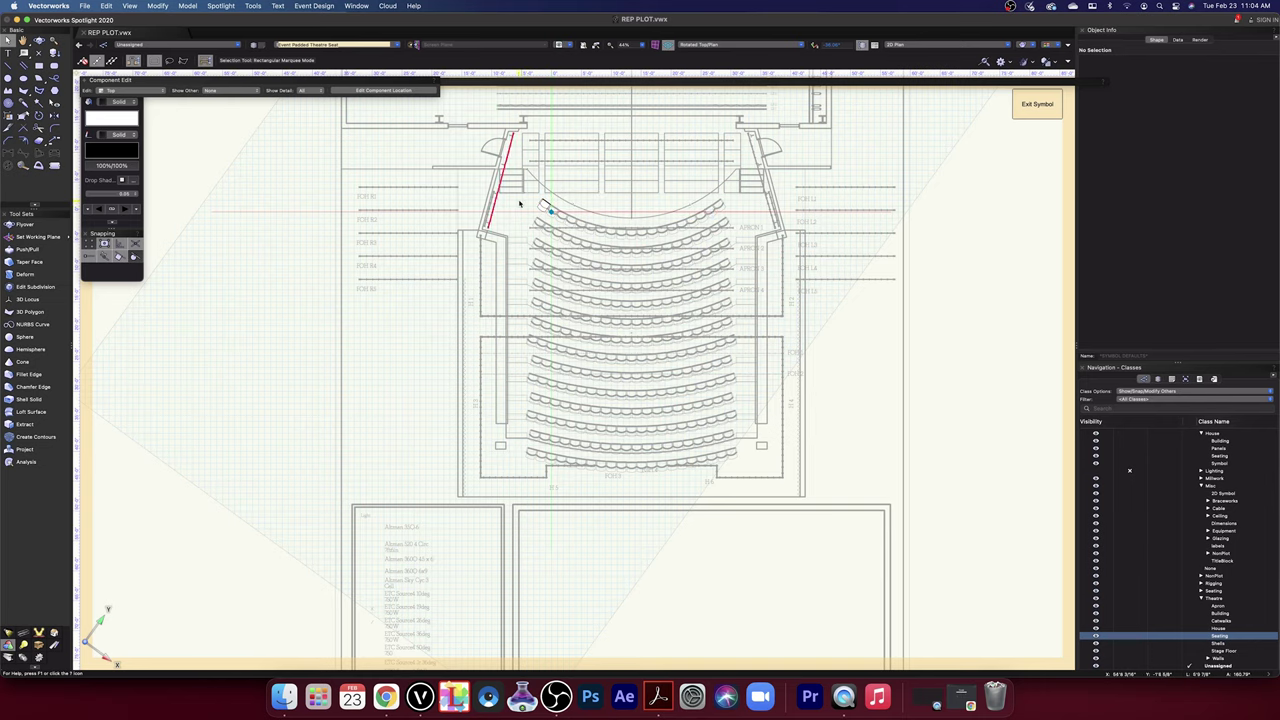
{"action": "scroll", "coordinate": [534, 206], "scroll_direction": "down", "scroll_amount": 2}
{"action": "scroll", "coordinate": [531, 205], "scroll_direction": "up", "scroll_amount": 6}
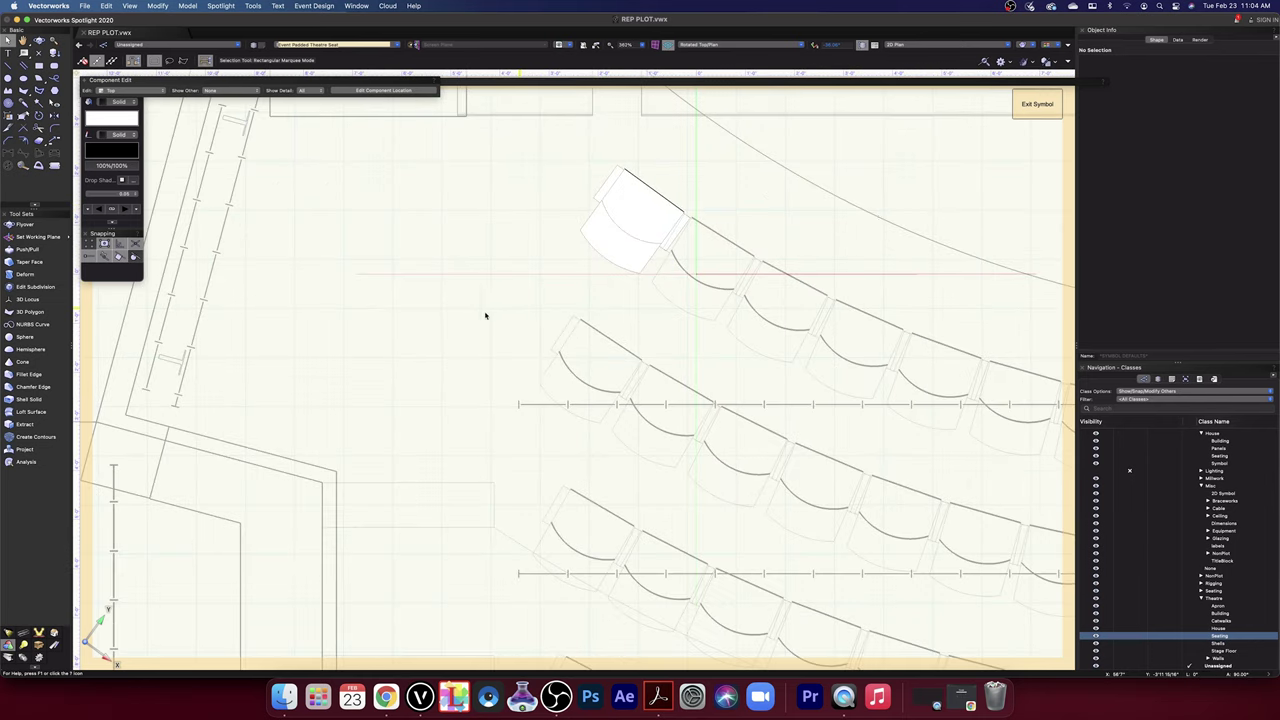
{"action": "left_click_drag", "start_coordinate": [482, 312], "coordinate": [720, 150]}
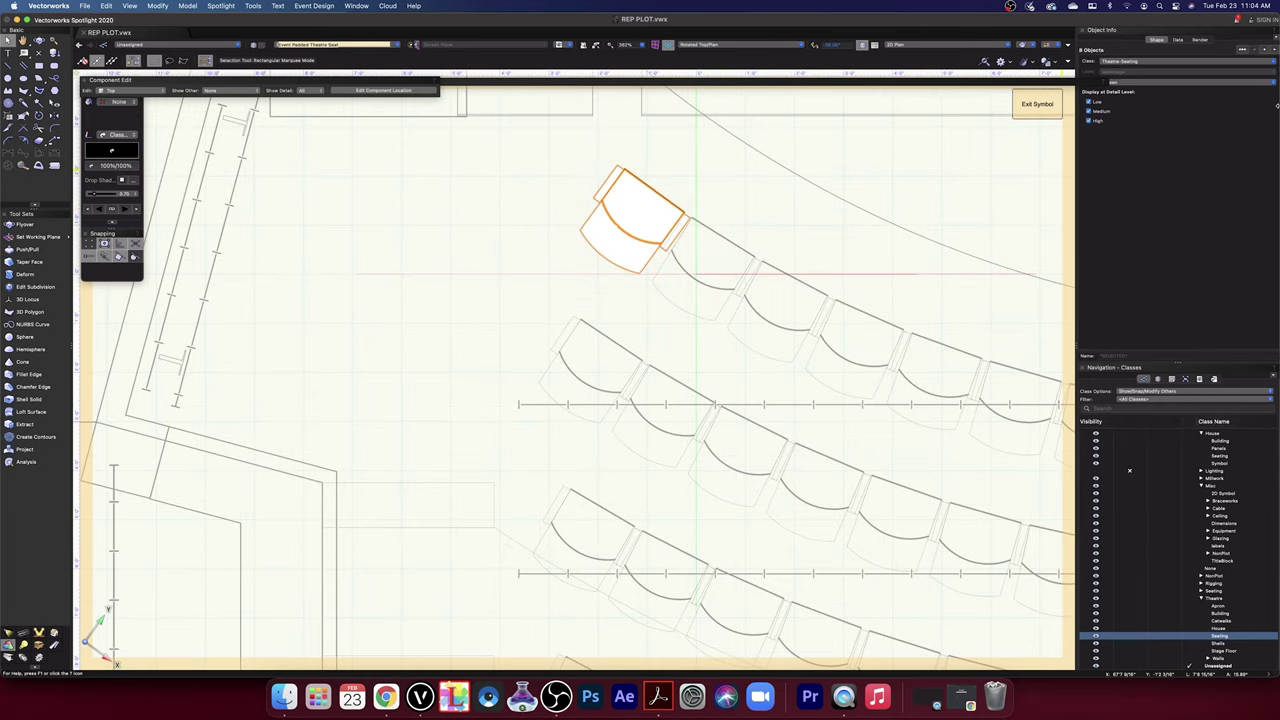
- Put the seat parts in a new class named 'Misc-Seat Componants'
{"action": "left_click", "coordinate": [1200, 62]}
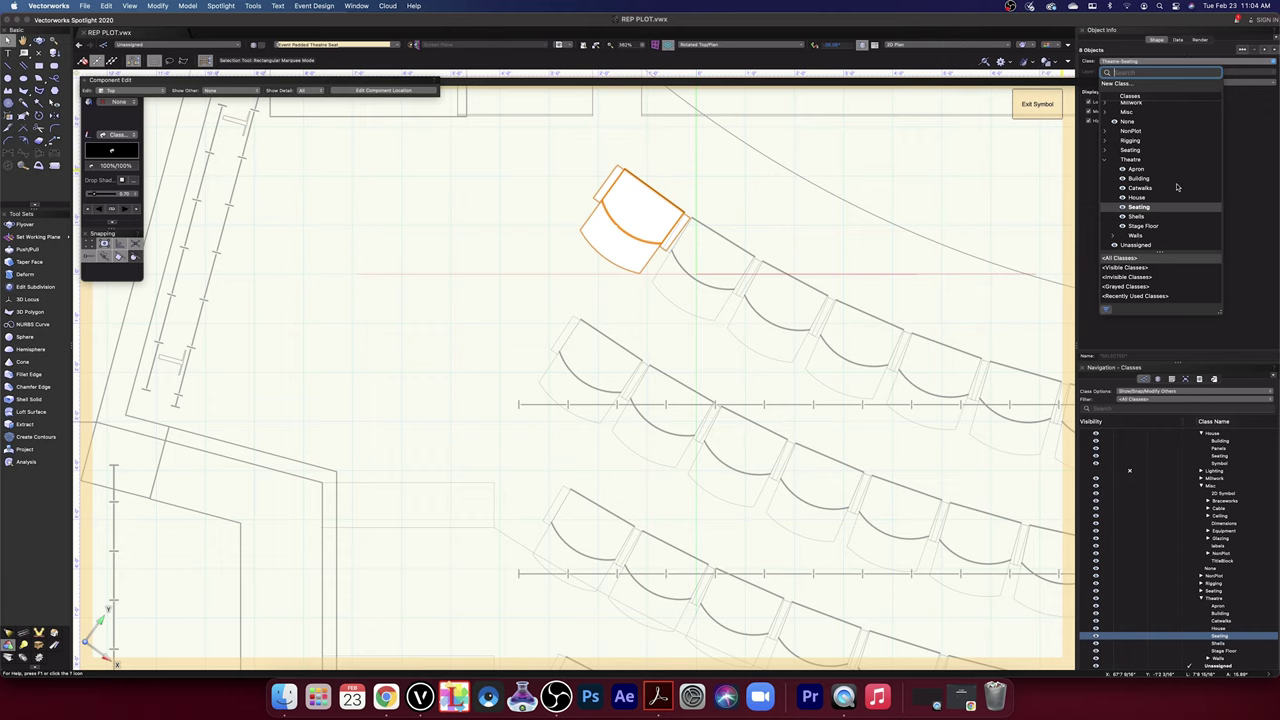
{"action": "scroll", "coordinate": [1177, 187], "scroll_direction": "up", "scroll_amount": 5}
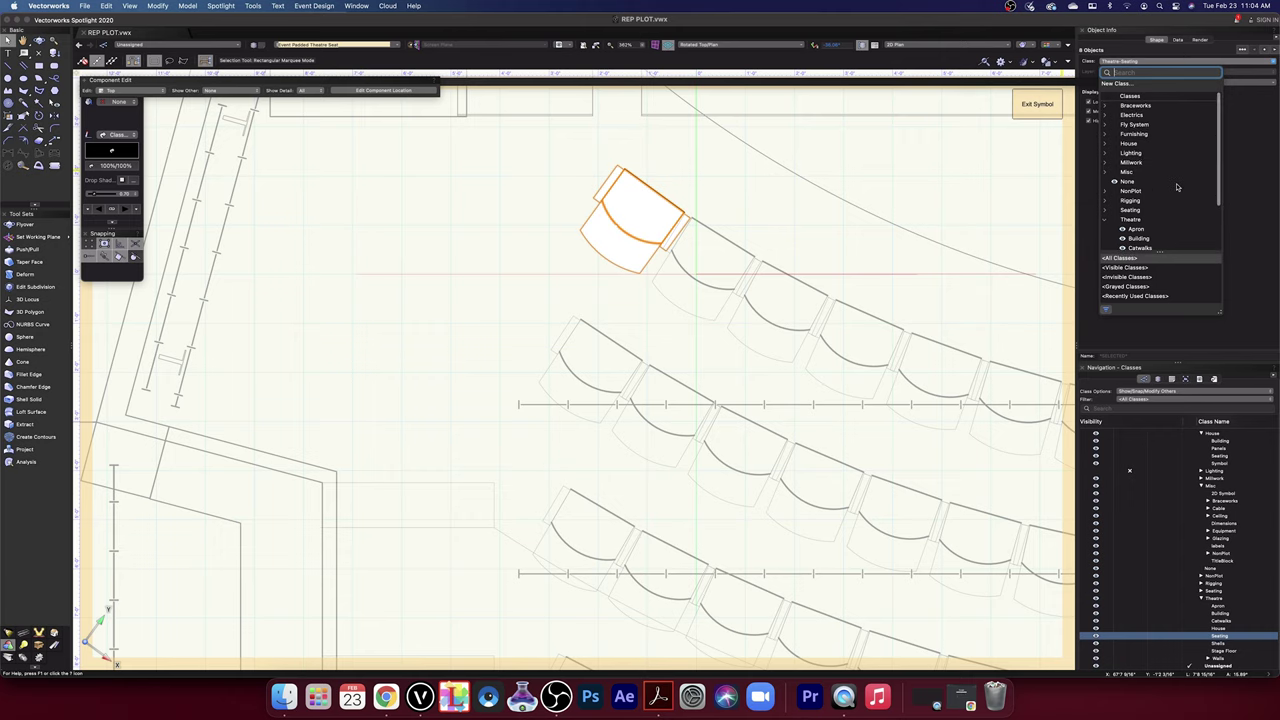
{"action": "left_click", "coordinate": [1127, 85]}
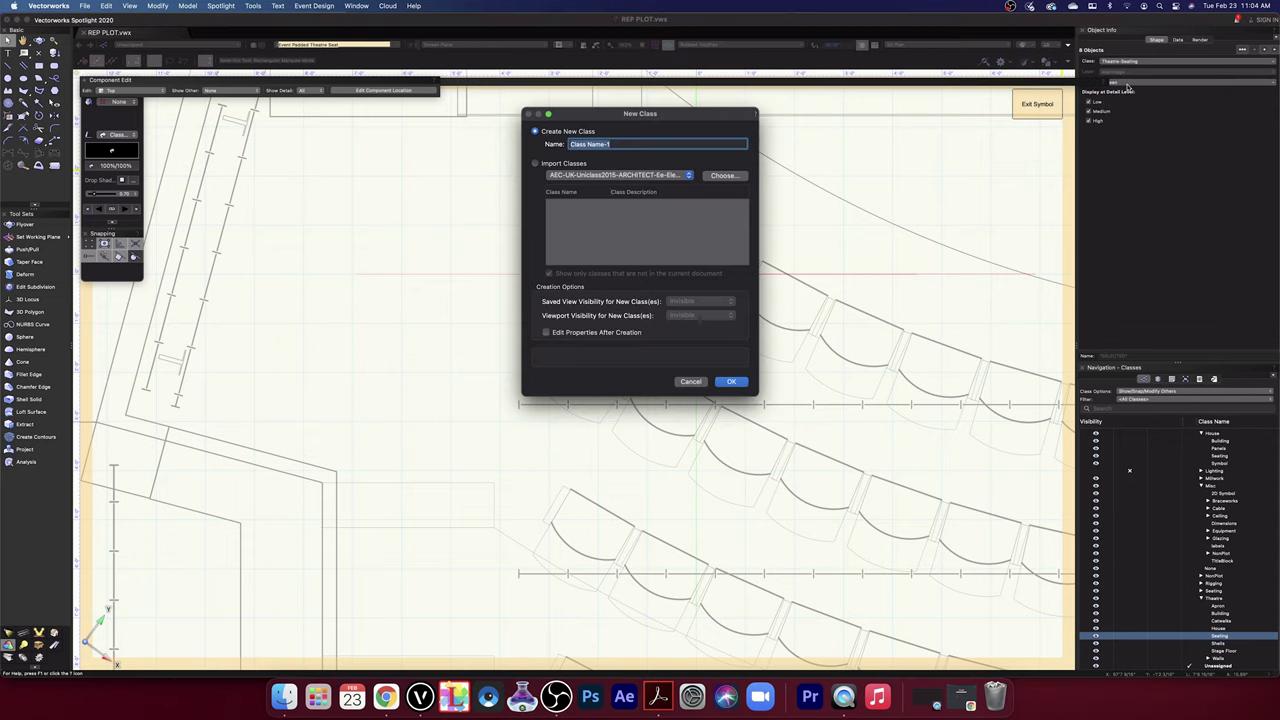
{"action": "type", "text": "Misc-Seat Componants"}
{"action": "left_click", "coordinate": [731, 381]}
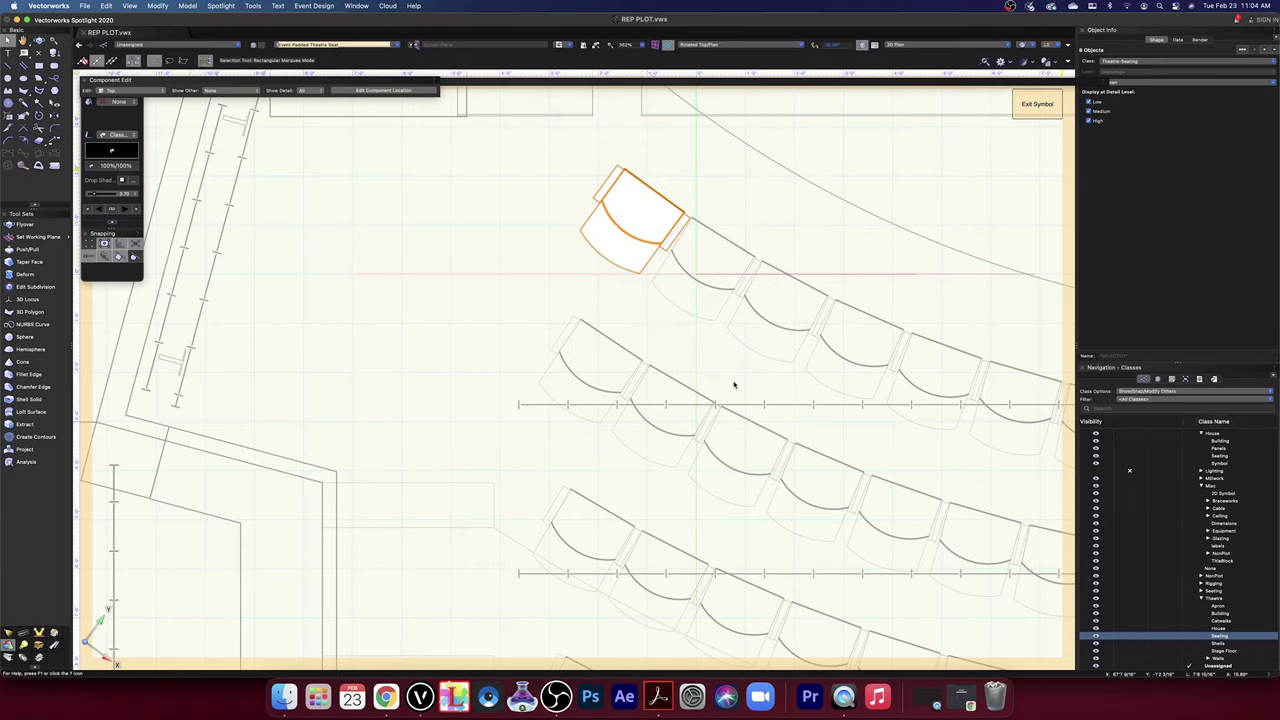
- Exit the seat symbol and select the top-left seats in the rows
{"action": "left_click", "coordinate": [1038, 105]}
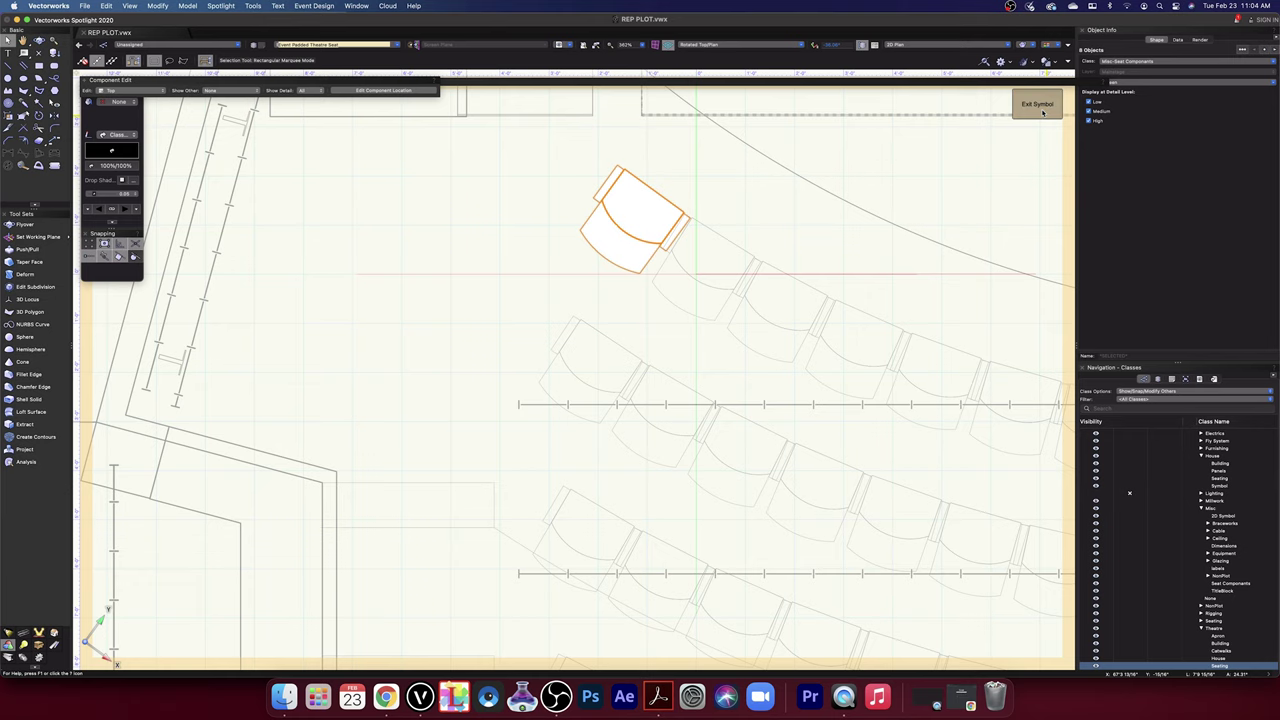
{"action": "scroll", "coordinate": [558, 300], "scroll_direction": "down", "scroll_amount": 10}
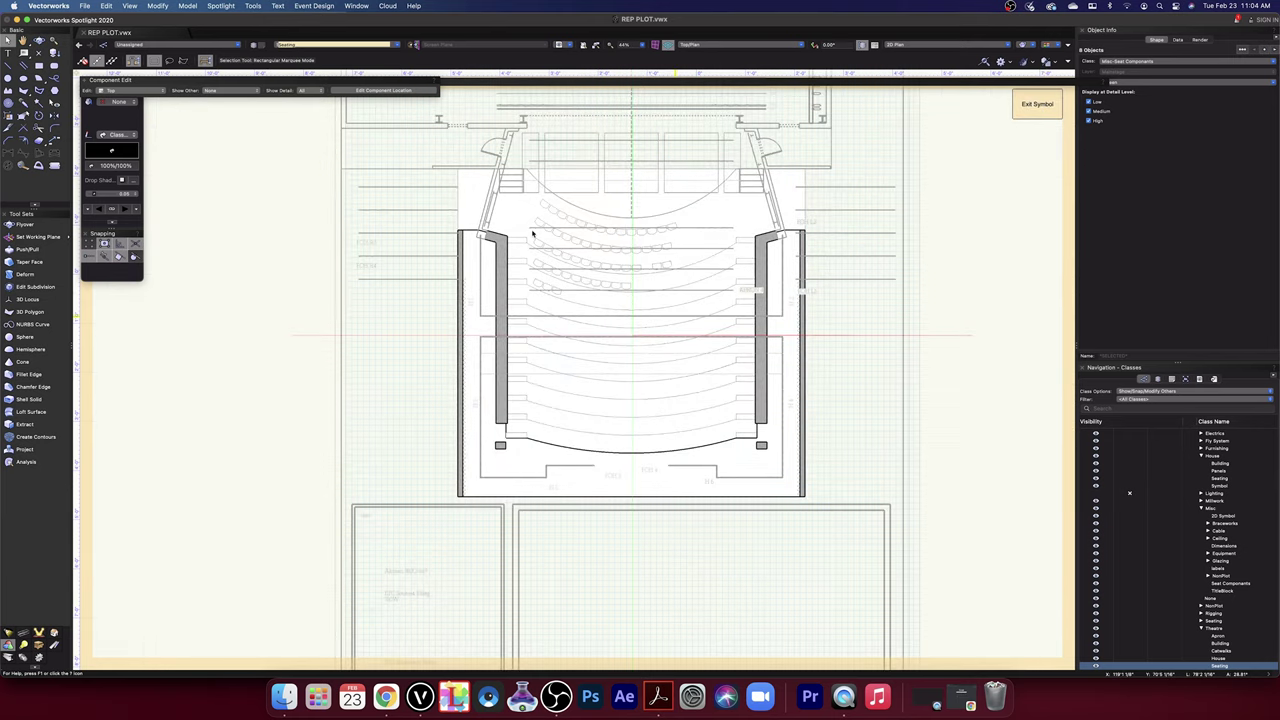
{"action": "left_click", "coordinate": [533, 233]}
{"action": "scroll", "coordinate": [545, 225], "scroll_direction": "up", "scroll_amount": 5}
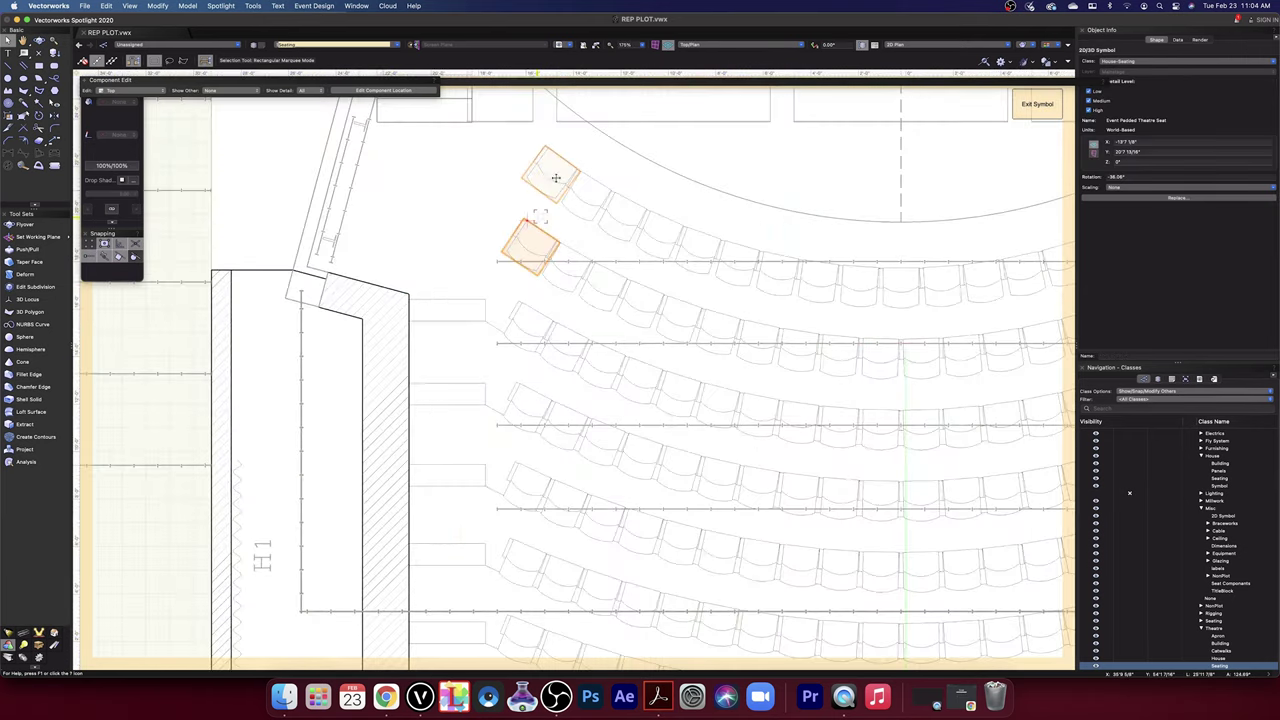
- Open the upper seat's 3D component and marquee-select its geometry
{"action": "left_click", "coordinate": [556, 178]}
{"action": "double_click", "coordinate": [556, 178]}
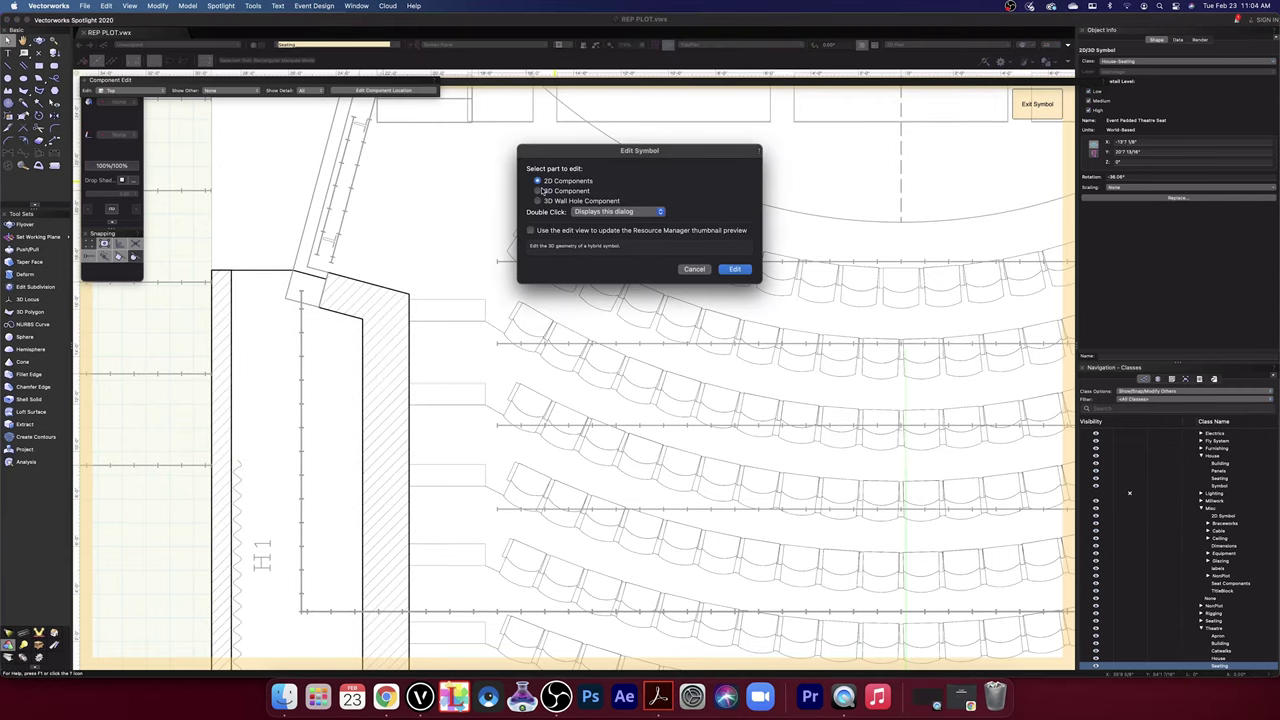
{"action": "left_click", "coordinate": [539, 190]}
{"action": "left_click", "coordinate": [732, 270]}
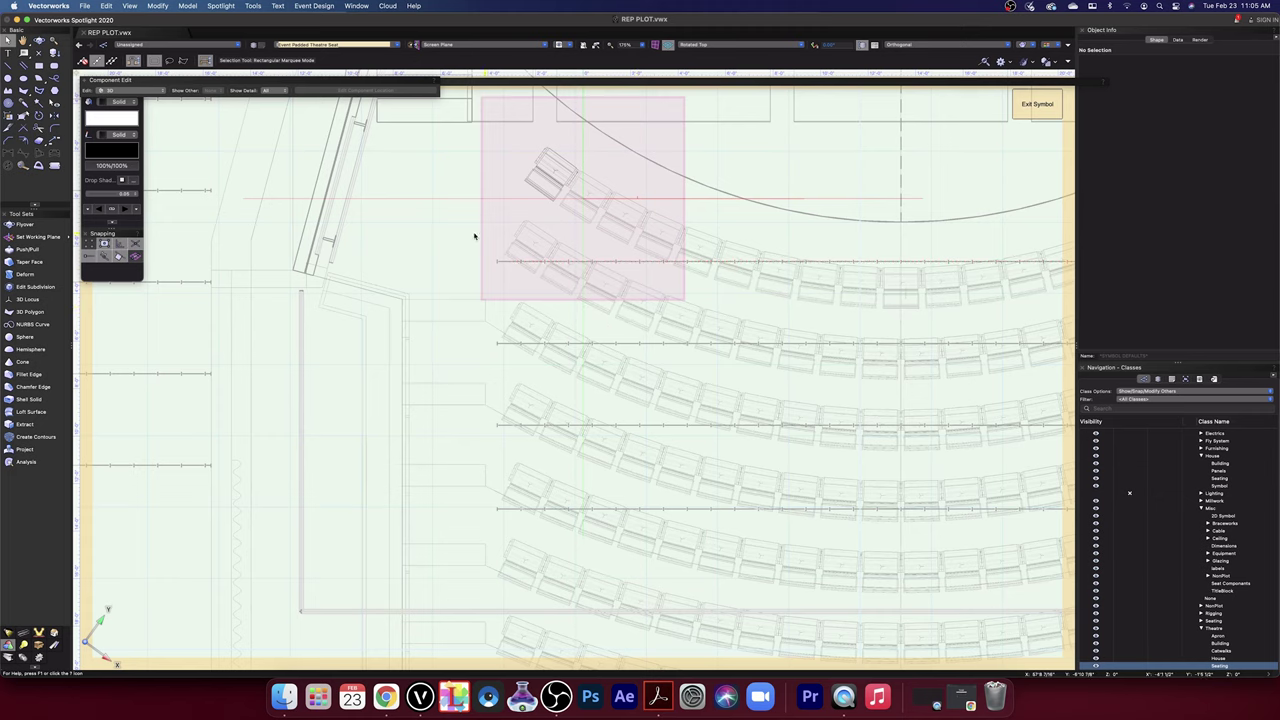
{"action": "left_click_drag", "start_coordinate": [474, 234], "coordinate": [609, 131]}
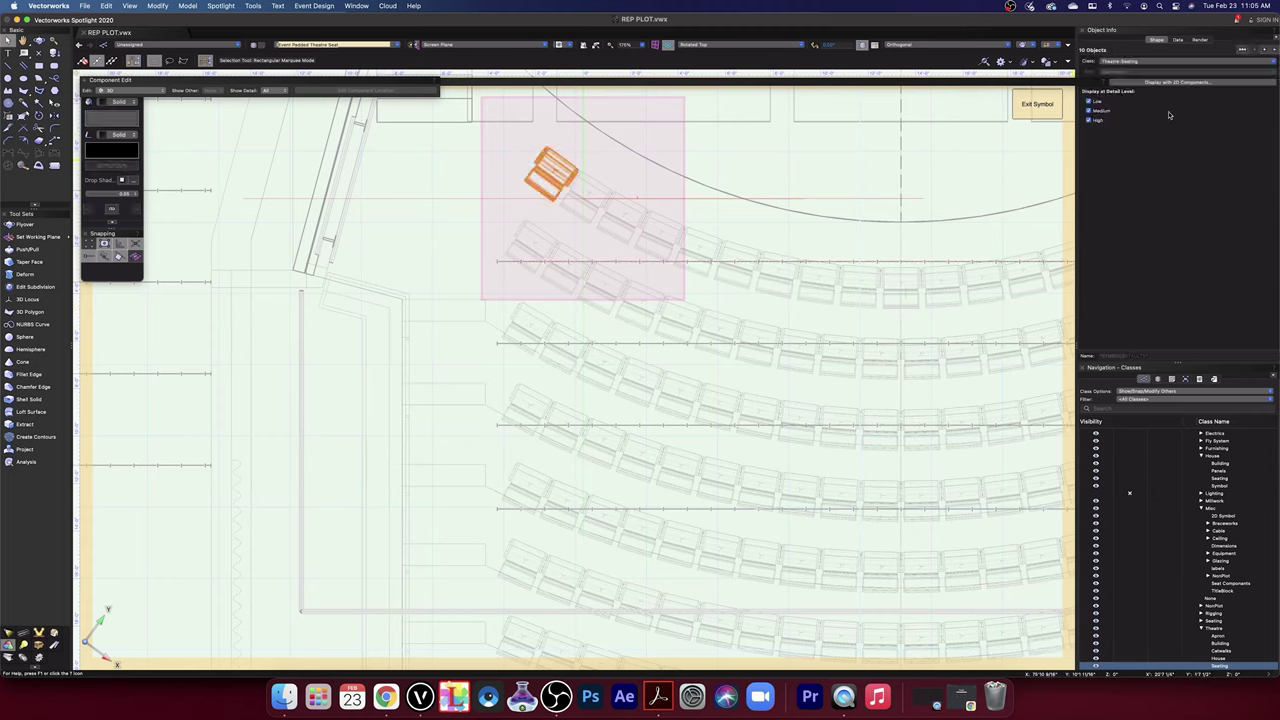
- Assign the 3D parts to a new Misc-Seat3D class and exit the symbol
{"action": "left_click", "coordinate": [1275, 62]}
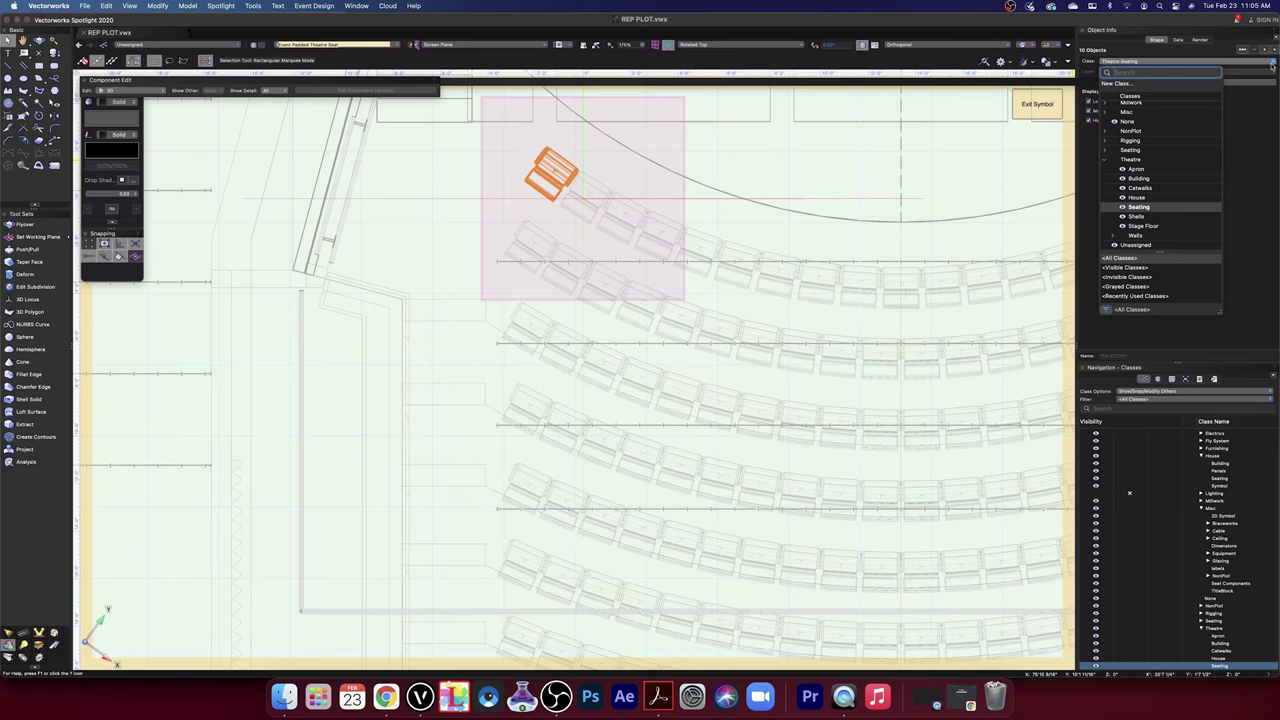
{"action": "left_click", "coordinate": [1123, 84]}
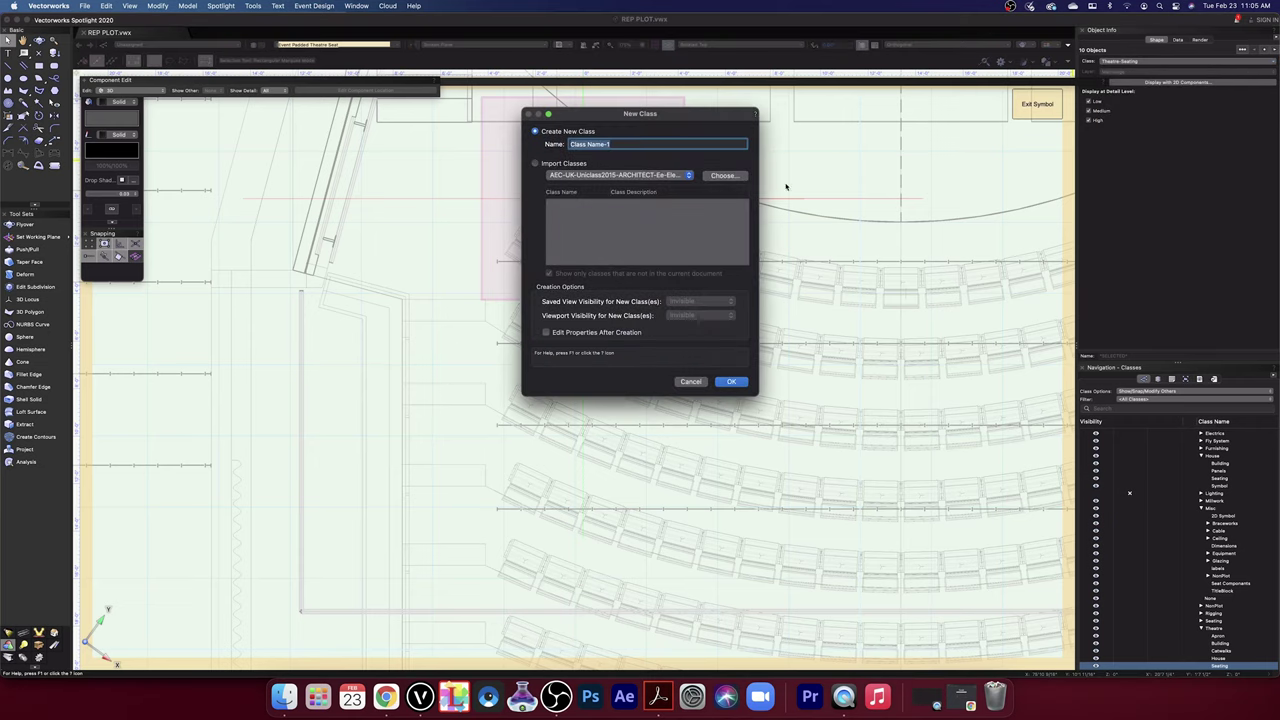
{"action": "type", "text": "Misc-Seat3D"}
{"action": "left_click", "coordinate": [731, 382]}
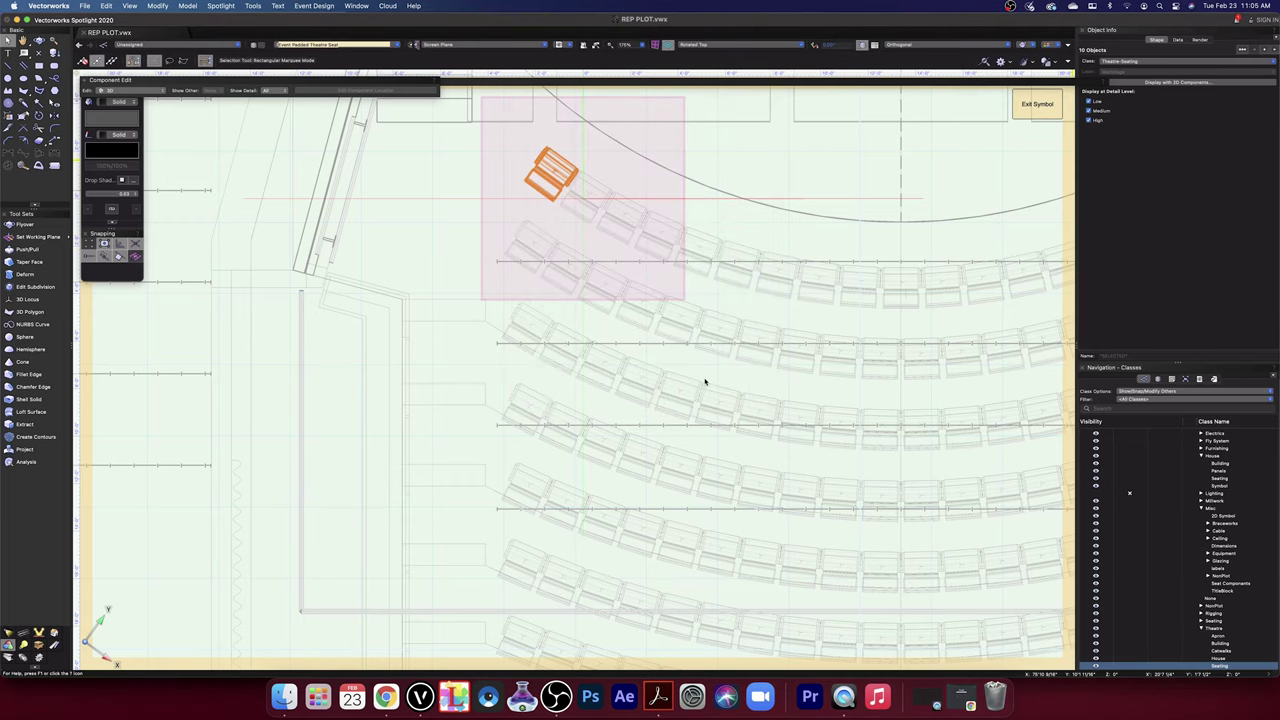
{"action": "left_click", "coordinate": [1037, 104]}
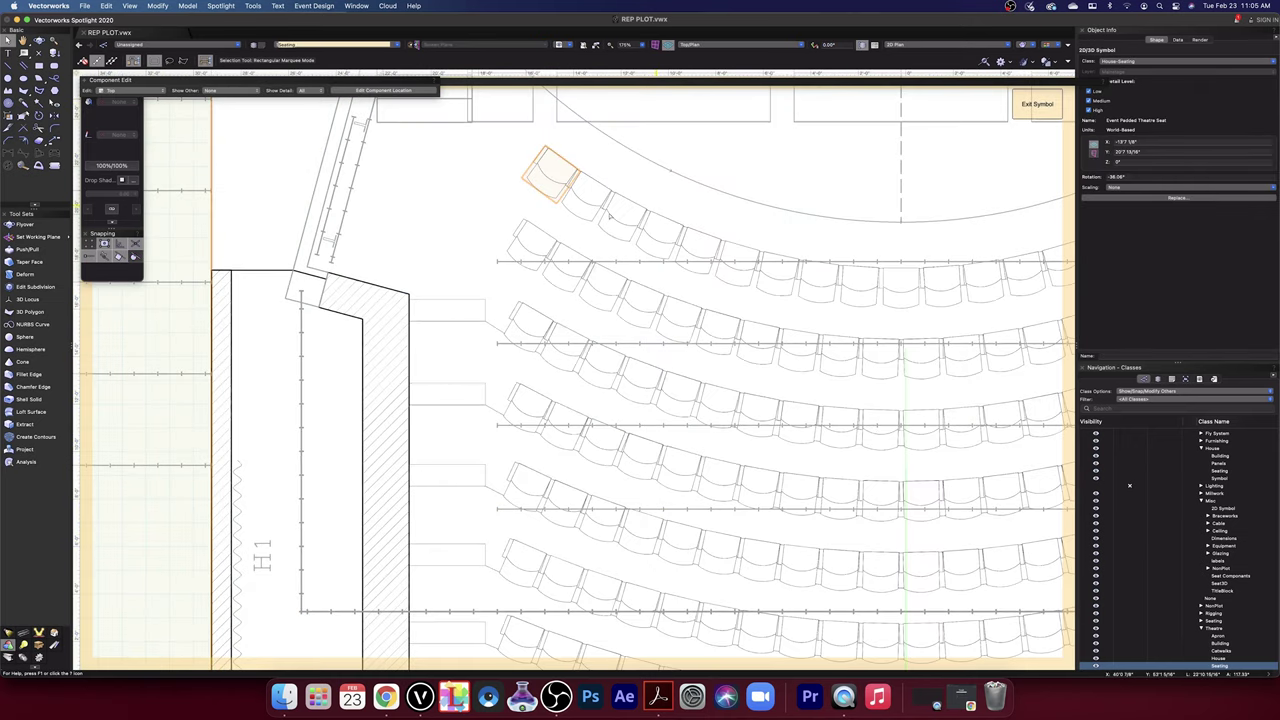
- Reopen the seat's 2D components and check the parts' class without changing it
{"action": "double_click", "coordinate": [566, 174]}
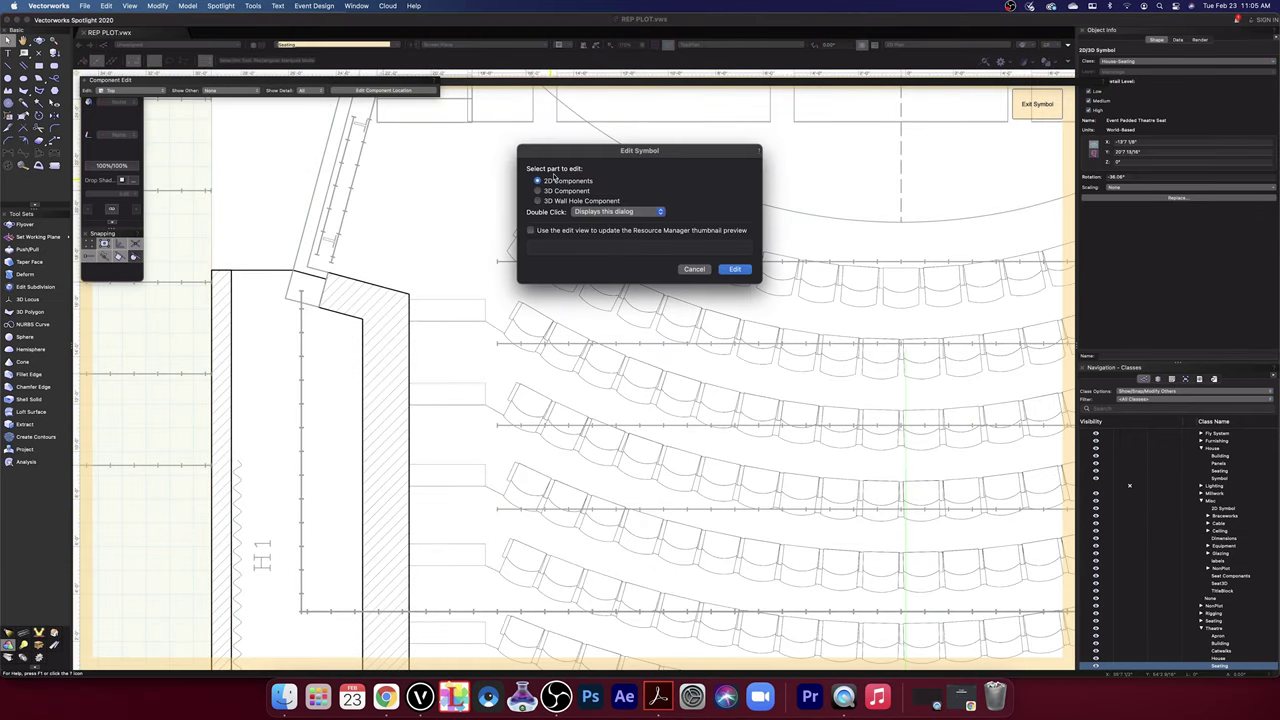
{"action": "left_click", "coordinate": [738, 270]}
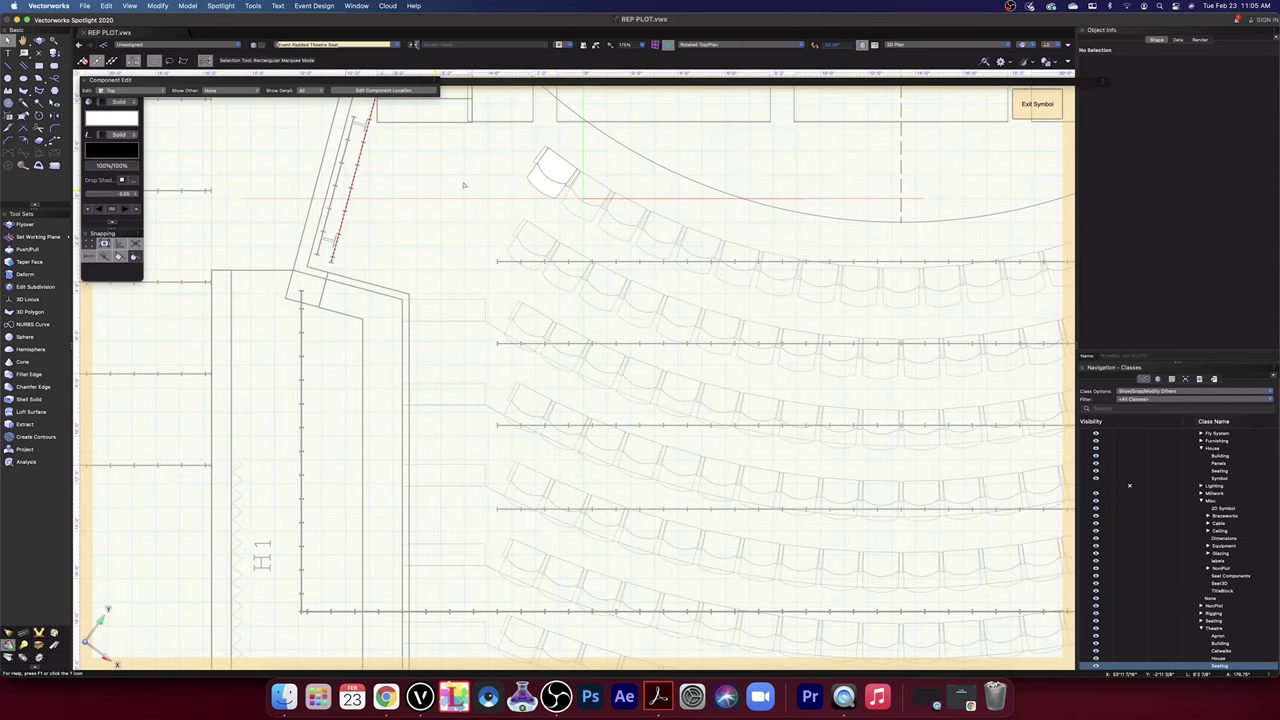
{"action": "left_click_drag", "start_coordinate": [500, 205], "coordinate": [608, 130]}
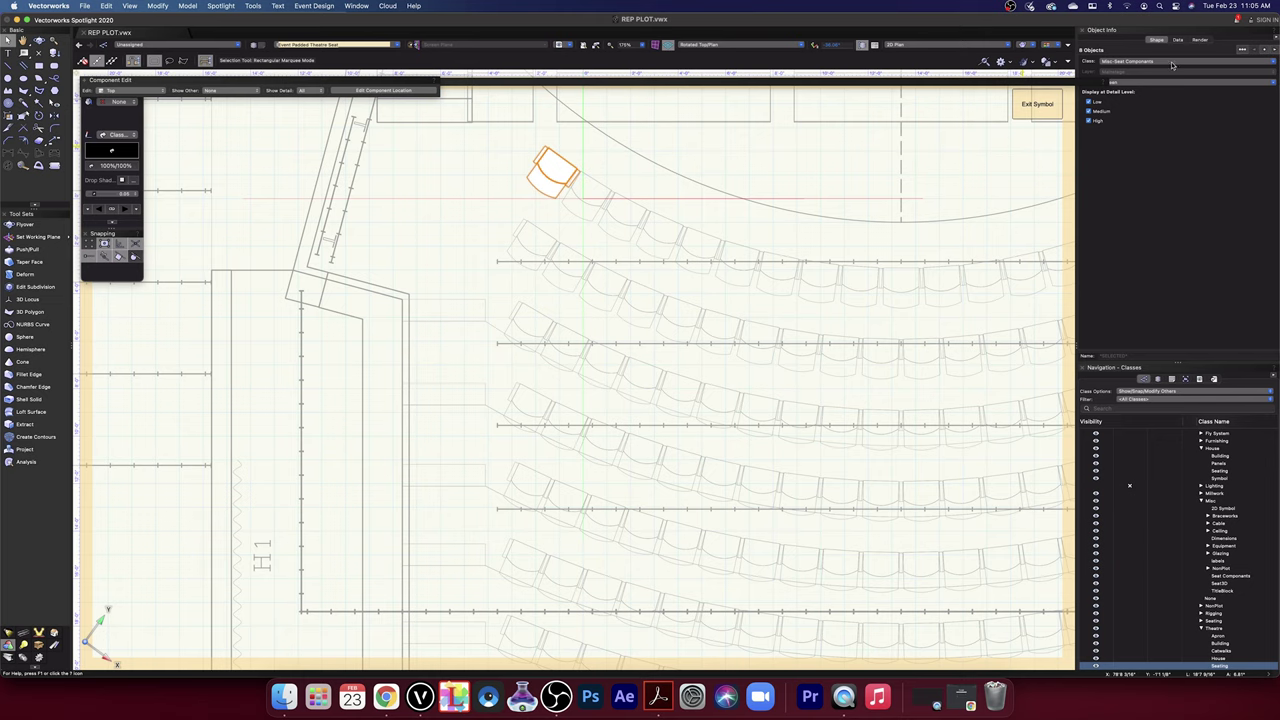
{"action": "left_click", "coordinate": [1172, 65]}
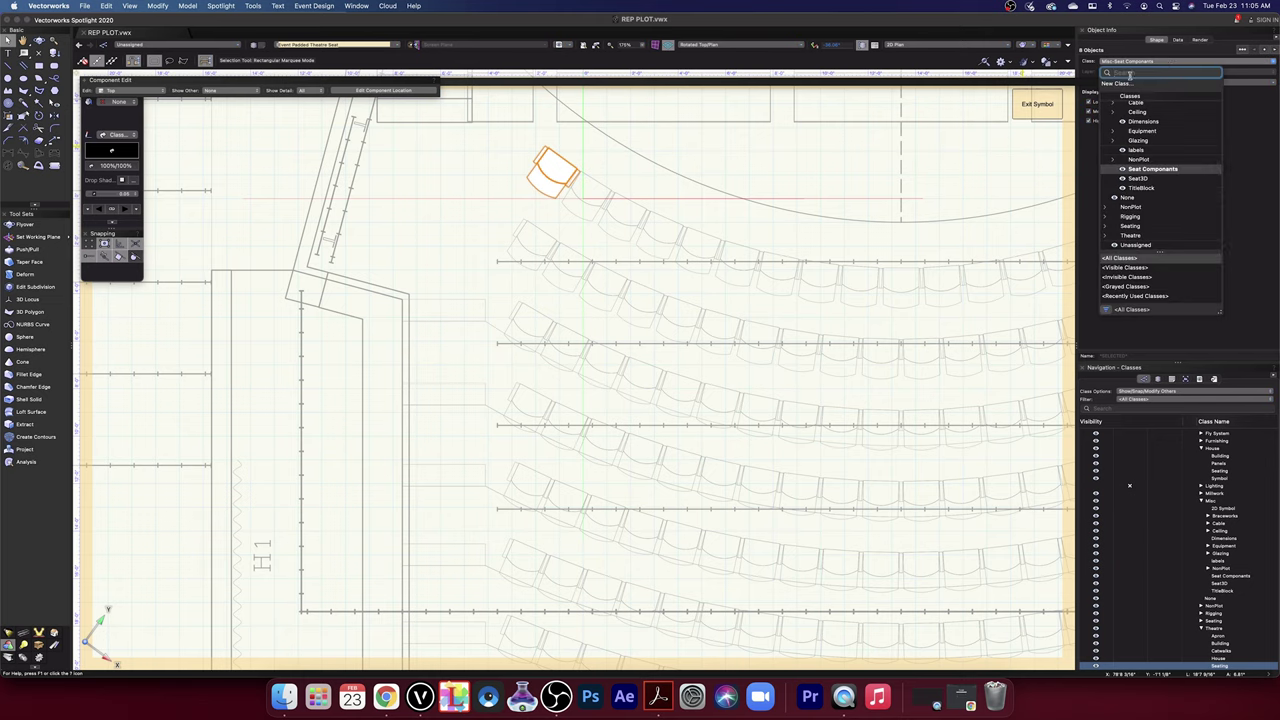
{"action": "left_click", "coordinate": [1247, 321]}
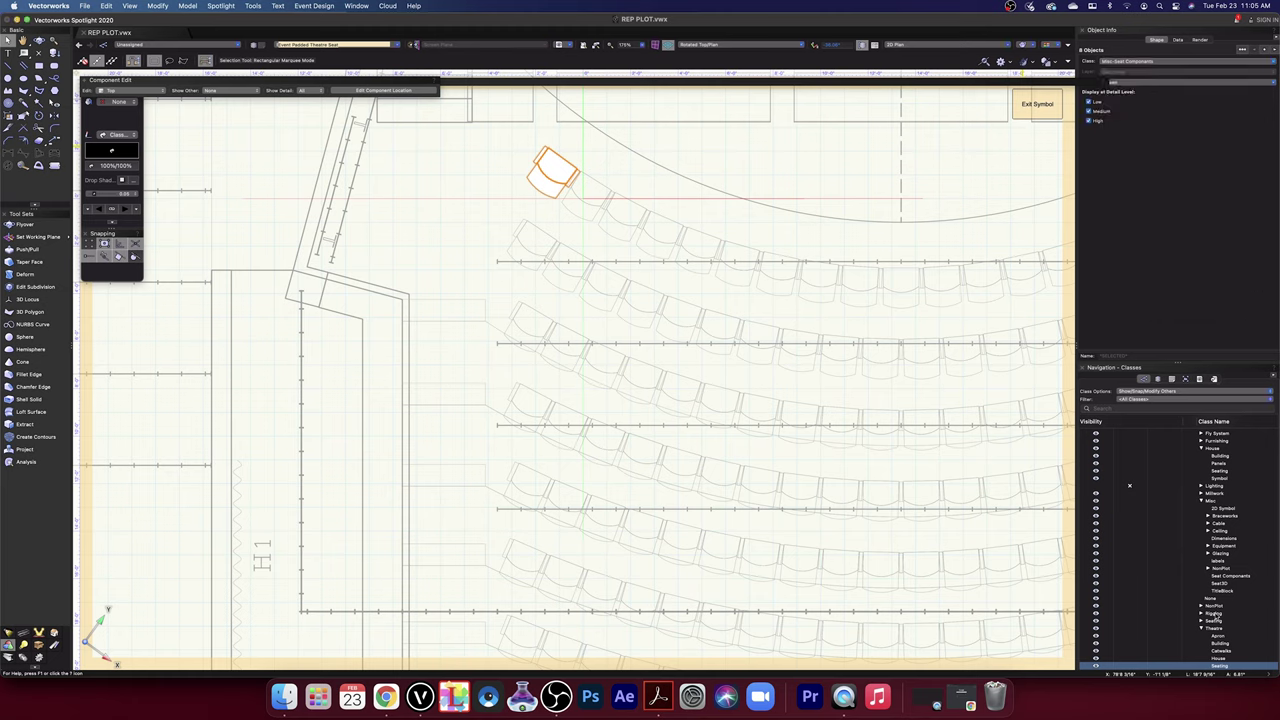
- Select the Seat Components class and open its Edit Class settings
{"action": "left_click", "coordinate": [1228, 583]}
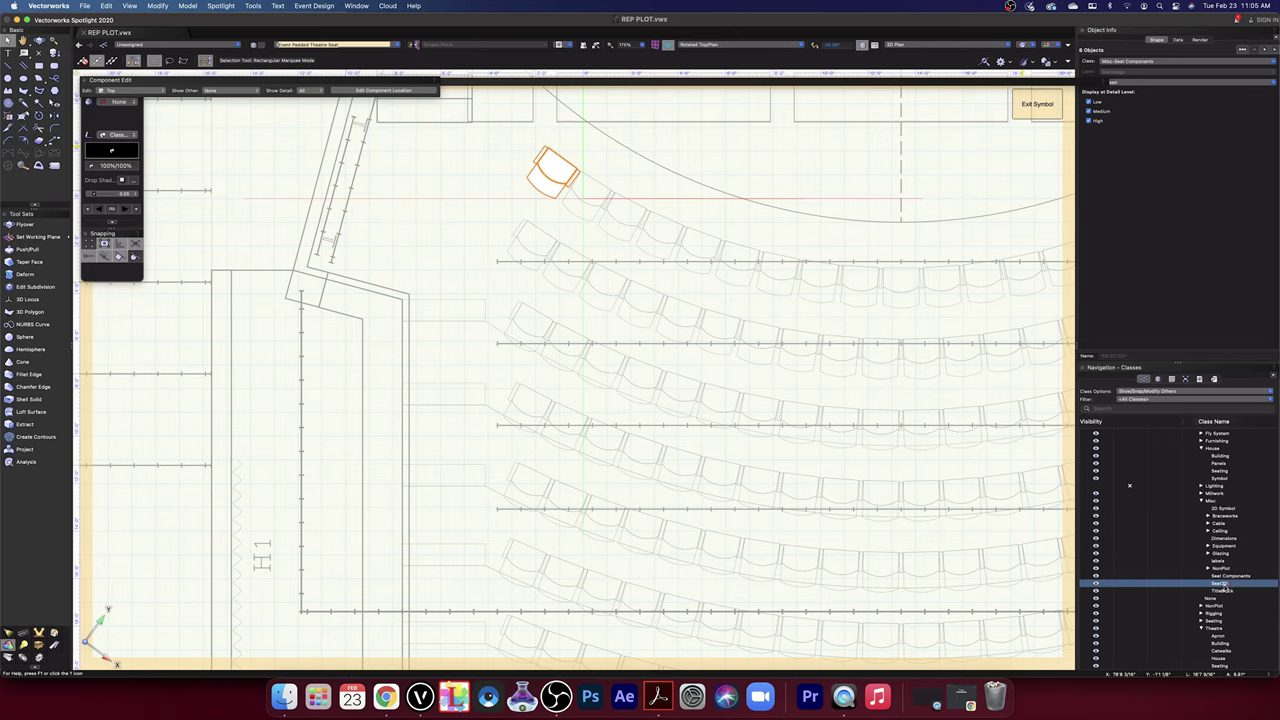
{"action": "left_click", "coordinate": [1234, 577]}
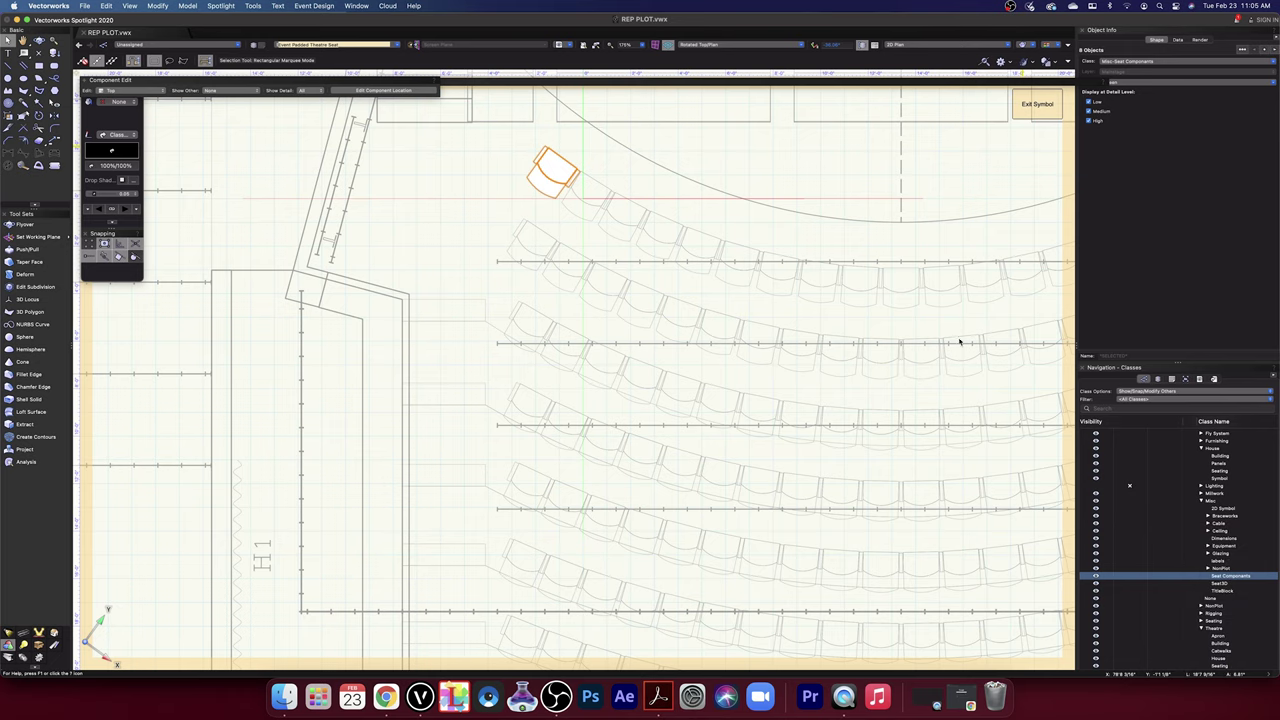
{"action": "left_click", "coordinate": [475, 111]}
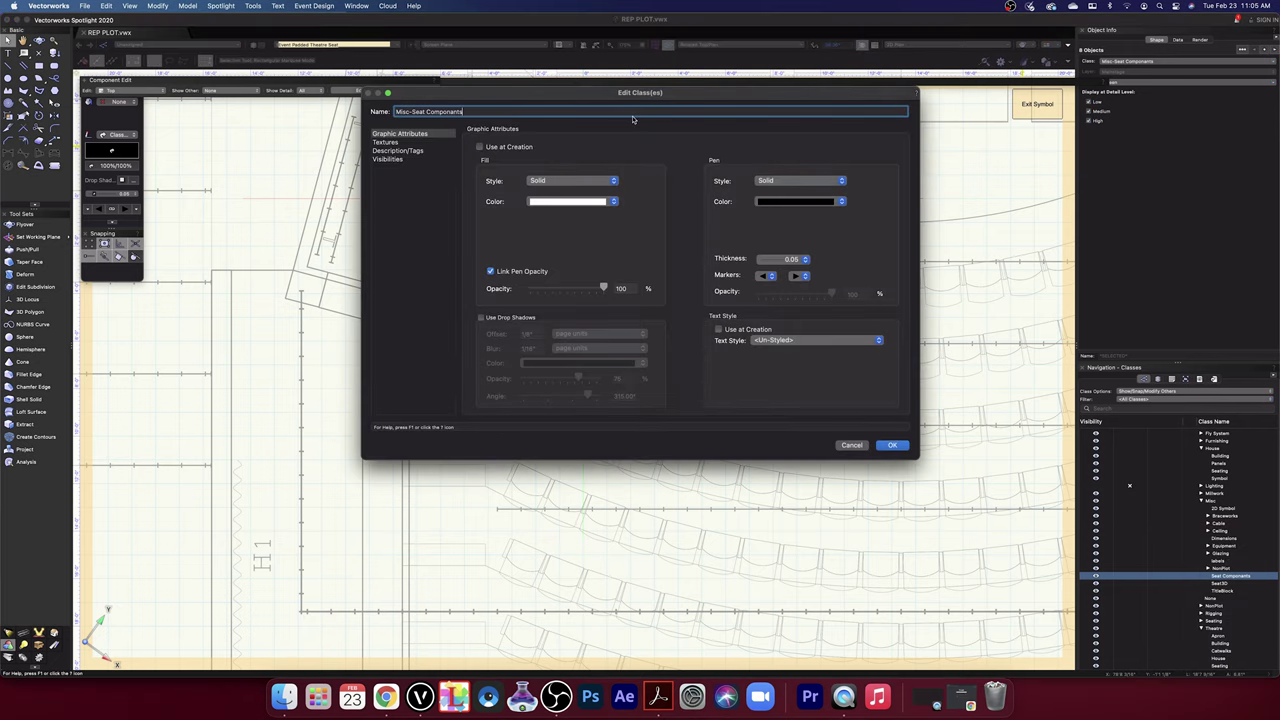
- Rename Misc-Seat Components to Misc-Seat-2D and Seat3D to Misc-Seat-3D in Edit Class(es)
{"action": "key", "text": "BackSpace"}
{"action": "key", "text": "BackSpace"}
{"action": "key", "text": "BackSpace"}
{"action": "key", "text": "BackSpace"}
{"action": "left_click", "coordinate": [893, 446]}
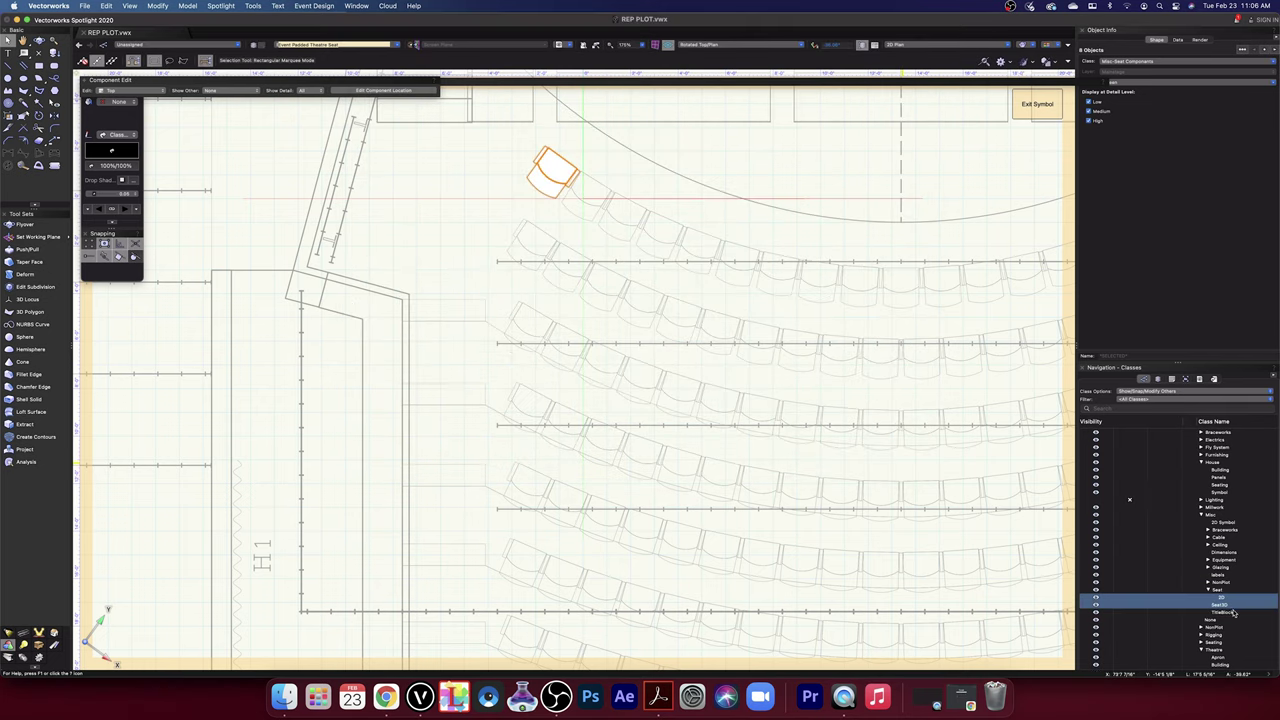
{"action": "right_click", "coordinate": [1200, 606]}
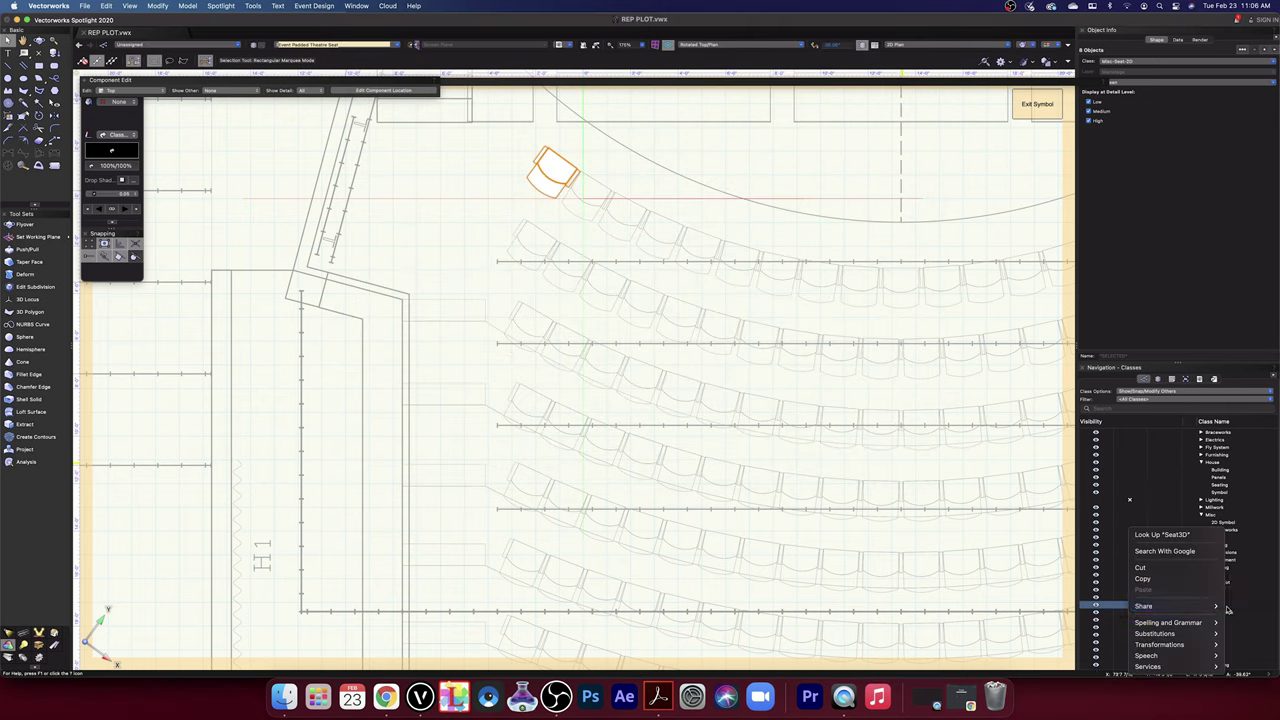
{"action": "left_click", "coordinate": [1254, 610]}
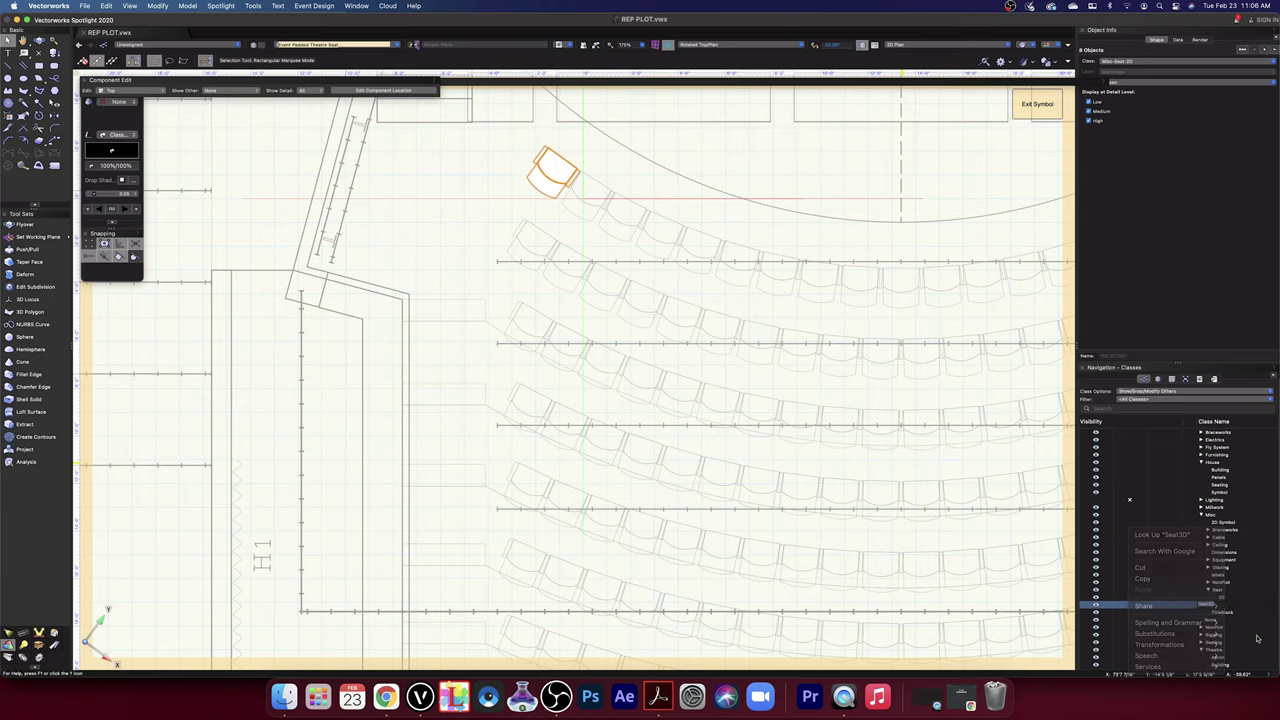
{"action": "left_click", "coordinate": [1218, 628]}
{"action": "left_click", "coordinate": [1221, 607]}
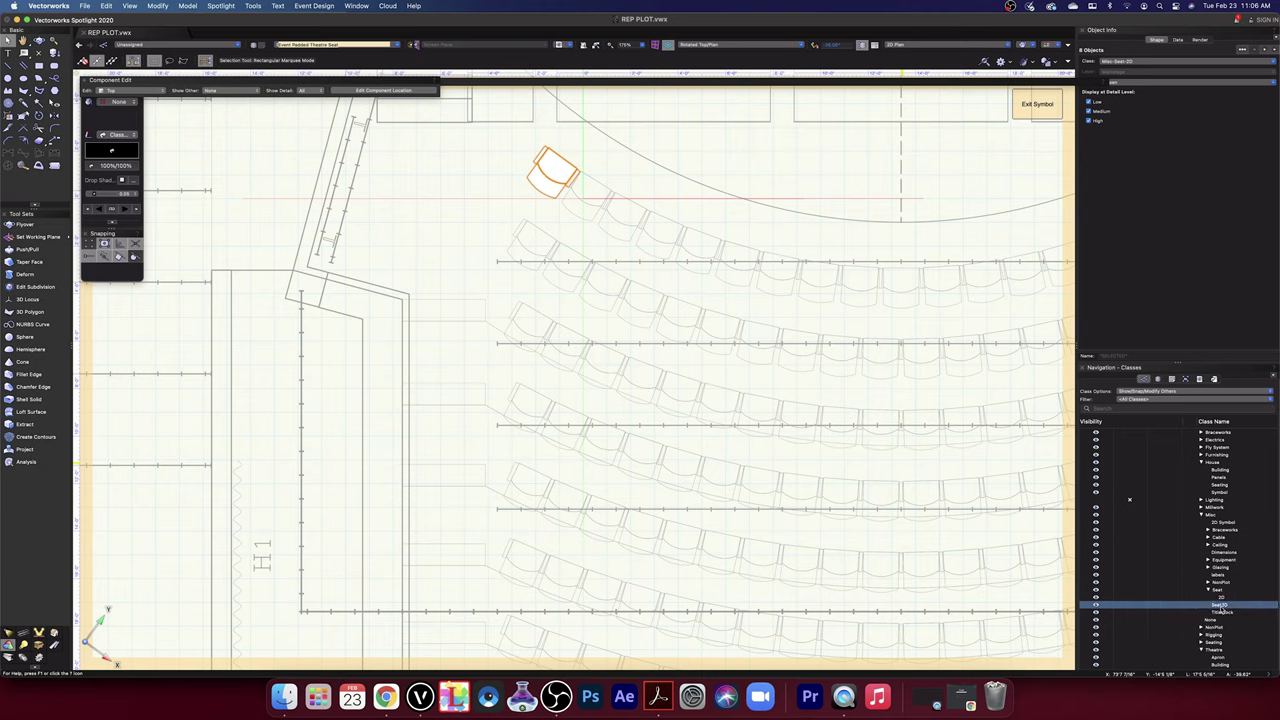
{"action": "right_click", "coordinate": [1221, 607]}
{"action": "left_click", "coordinate": [1173, 540]}
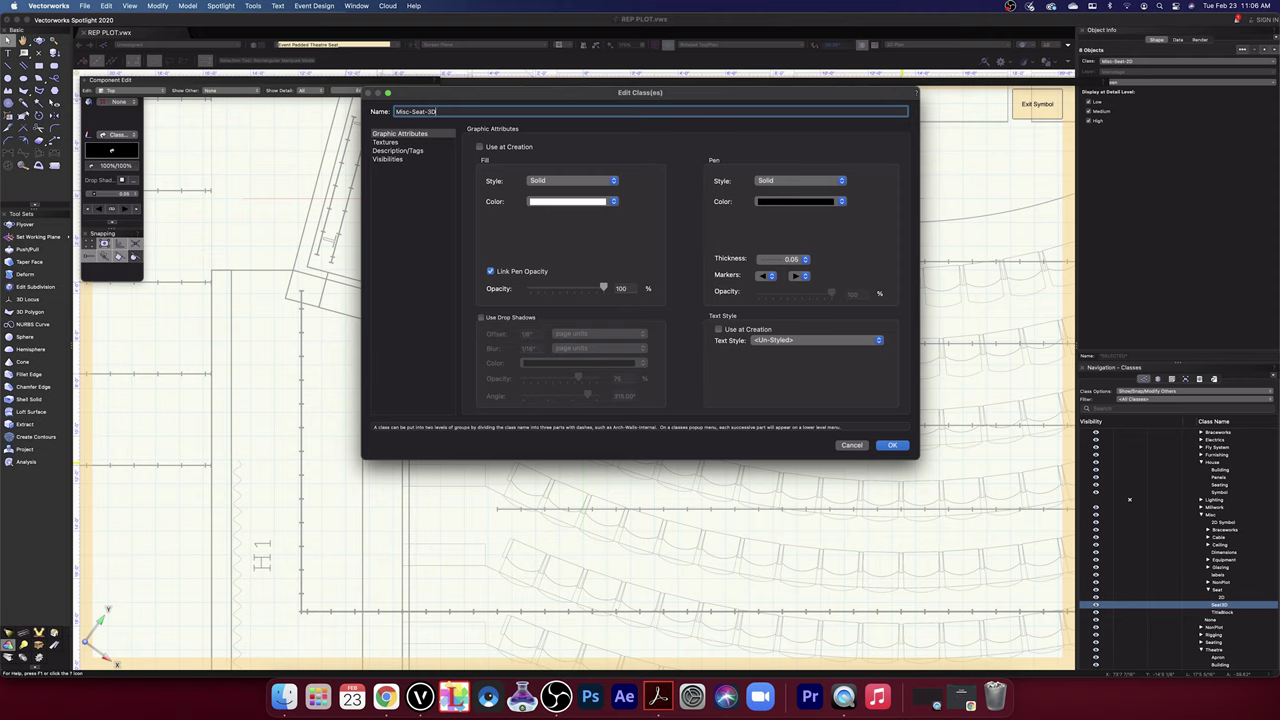
{"action": "left_click", "coordinate": [893, 446]}
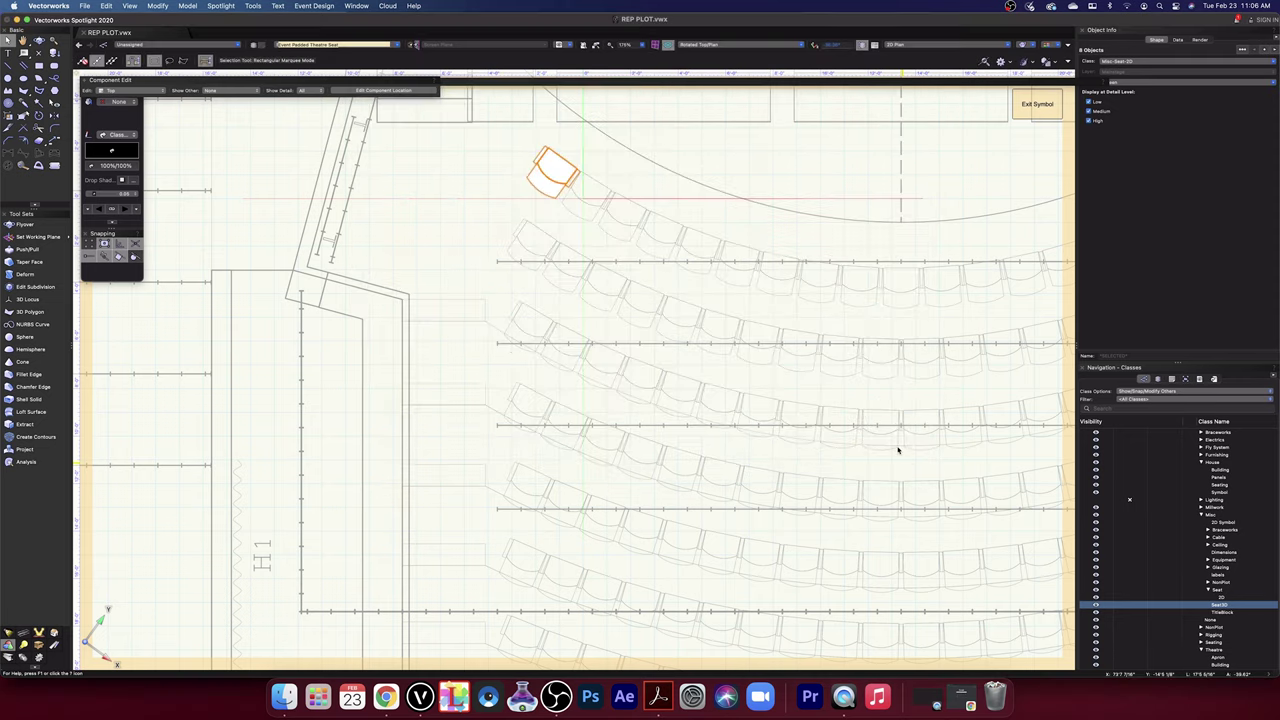
{"action": "left_click", "coordinate": [487, 219]}
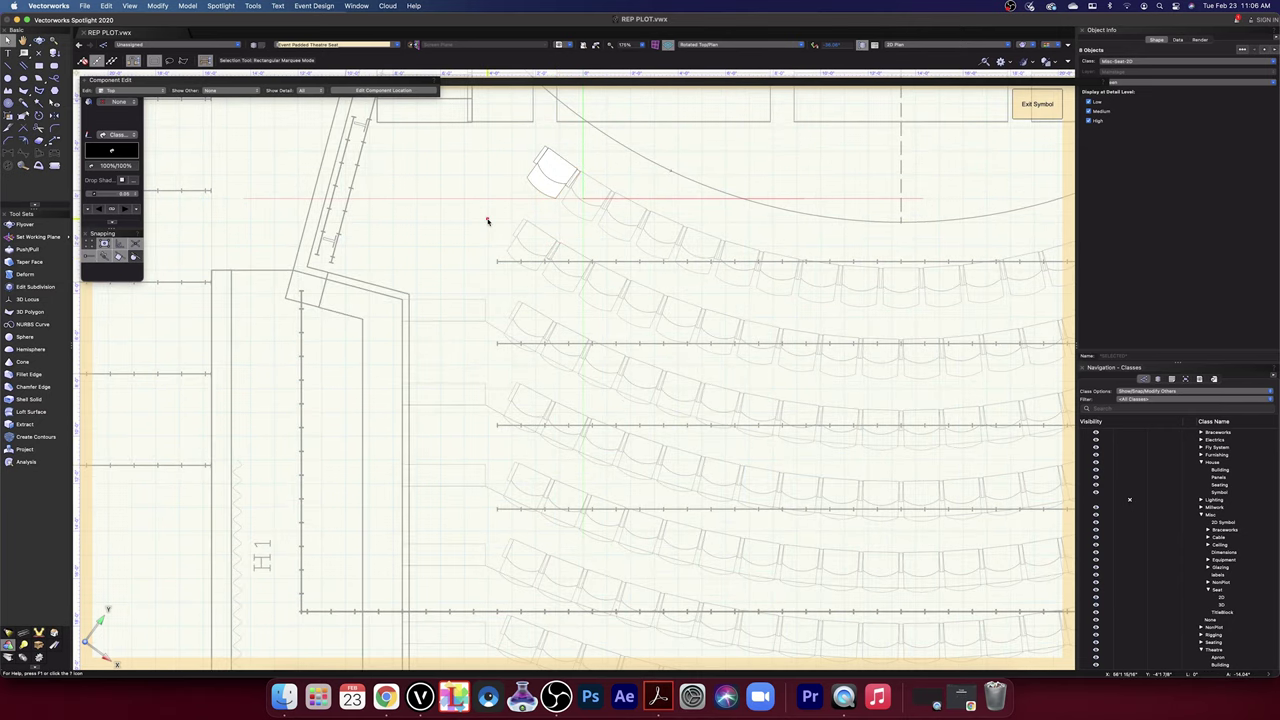
- Exit the seat symbol editor and pan the plan to show the whole auditorium
{"action": "left_click", "coordinate": [1038, 107]}
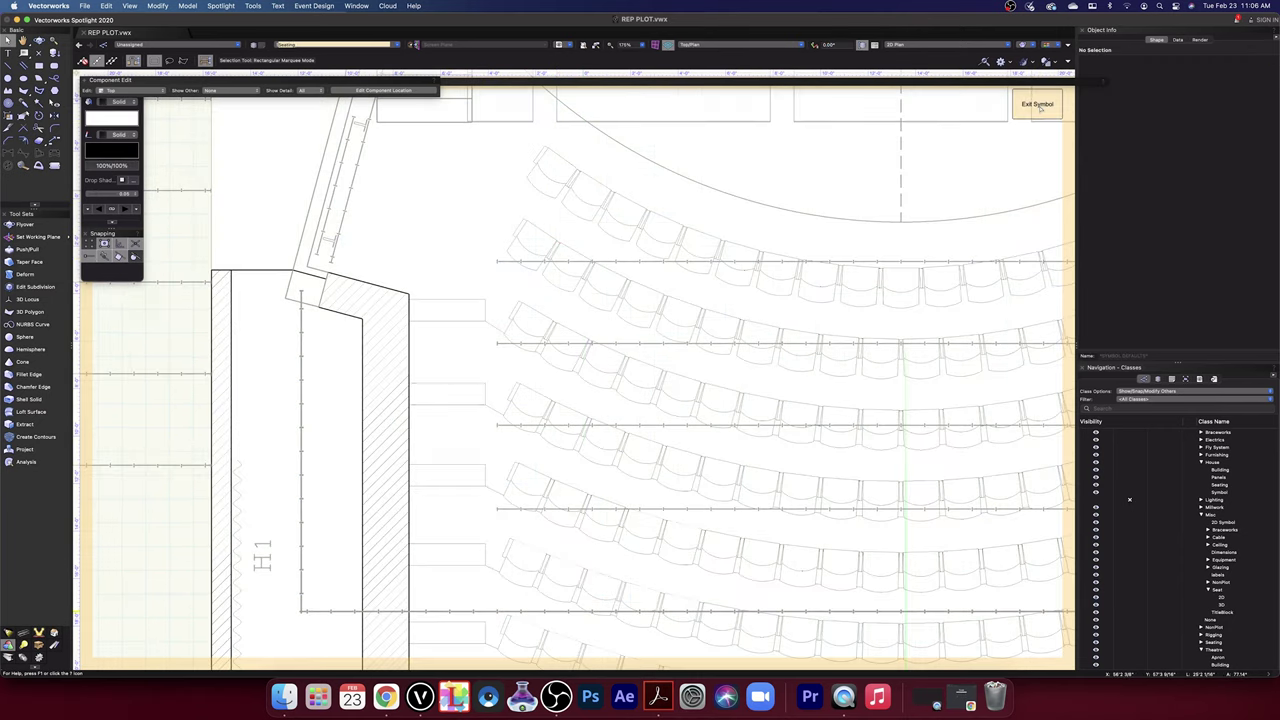
{"action": "scroll", "coordinate": [643, 385], "scroll_direction": "down", "scroll_amount": 5}
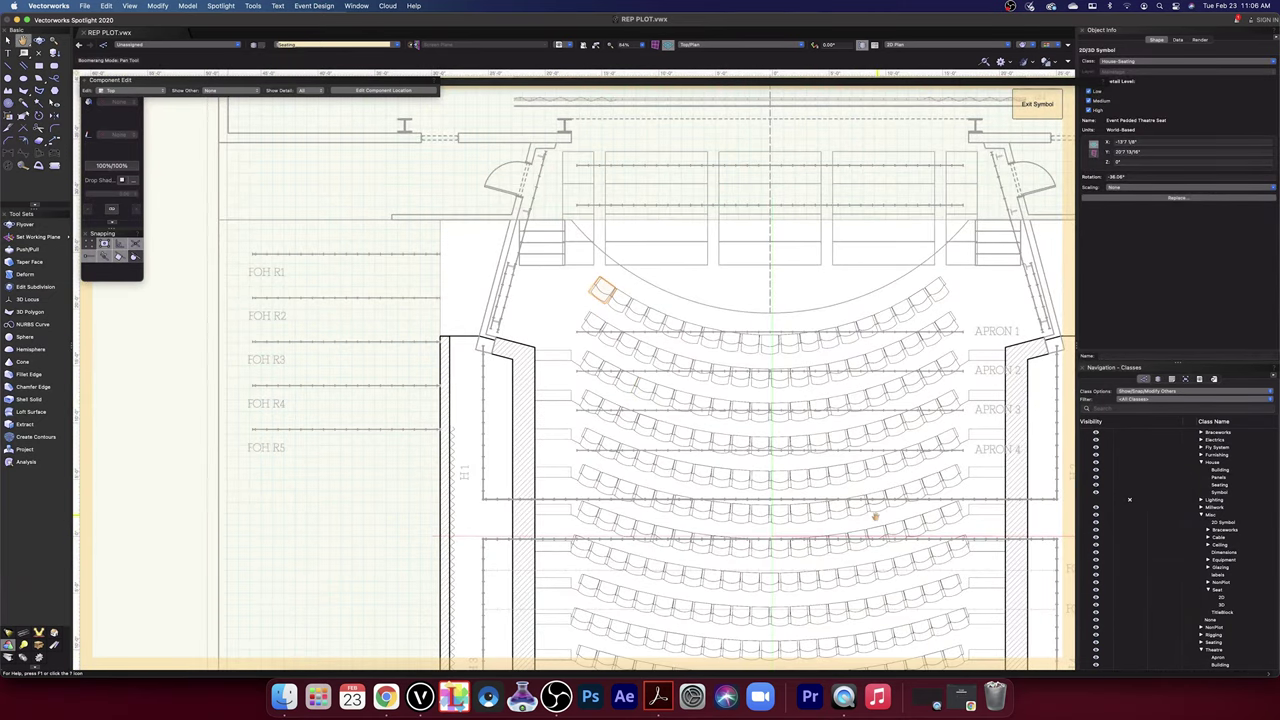
{"action": "mouse_move", "coordinate": [875, 513]}
{"action": "left_mouse_down"}
{"action": "mouse_move", "coordinate": [771, 297]}
{"action": "mouse_move", "coordinate": [794, 297]}
{"action": "left_mouse_up"}
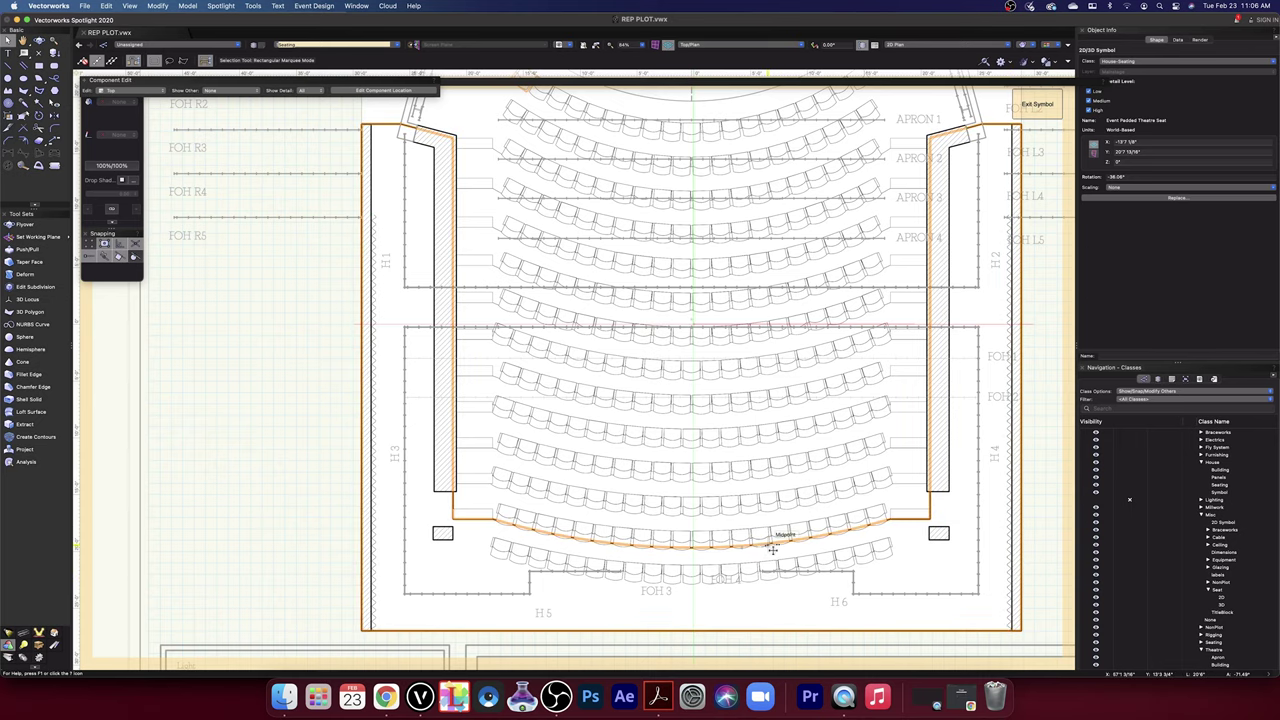
- Center the auditorium and choose Delete for the Theatre-Seating class
{"action": "scroll", "coordinate": [773, 549], "scroll_direction": "down", "scroll_amount": 5}
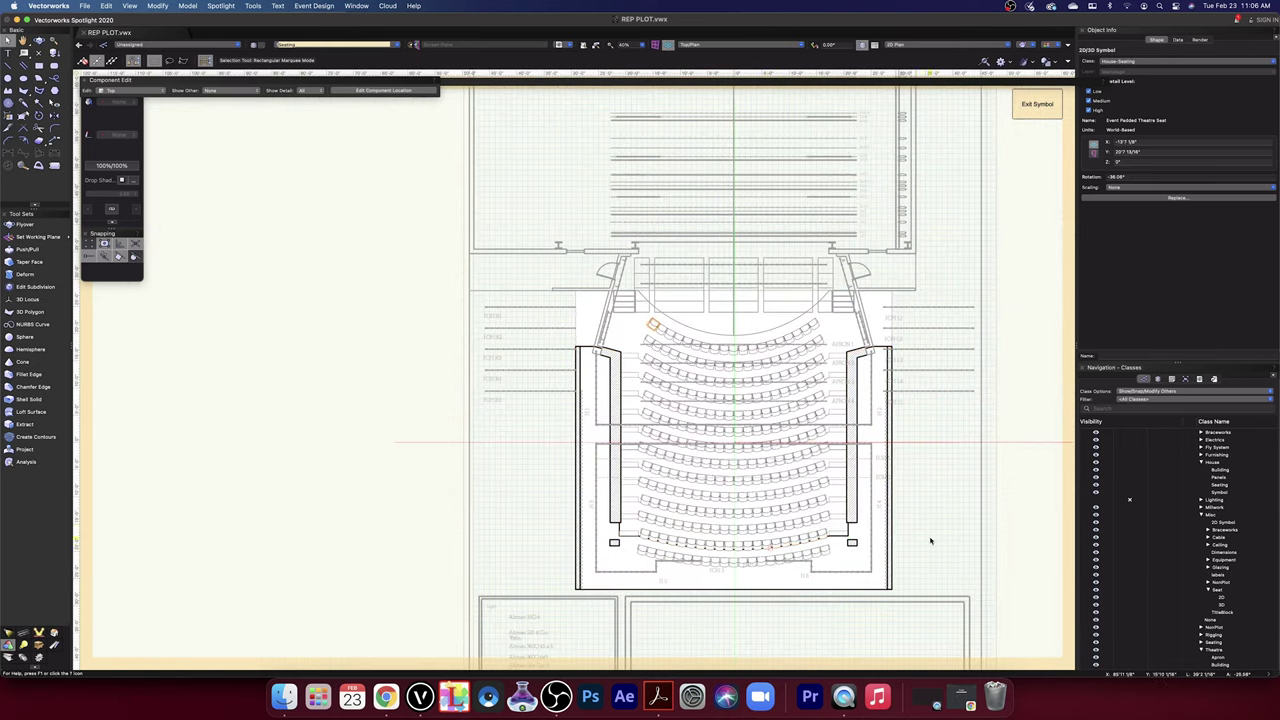
{"action": "key", "text": "space"}
{"action": "left_click_drag", "start_coordinate": [931, 543], "coordinate": [952, 461]}
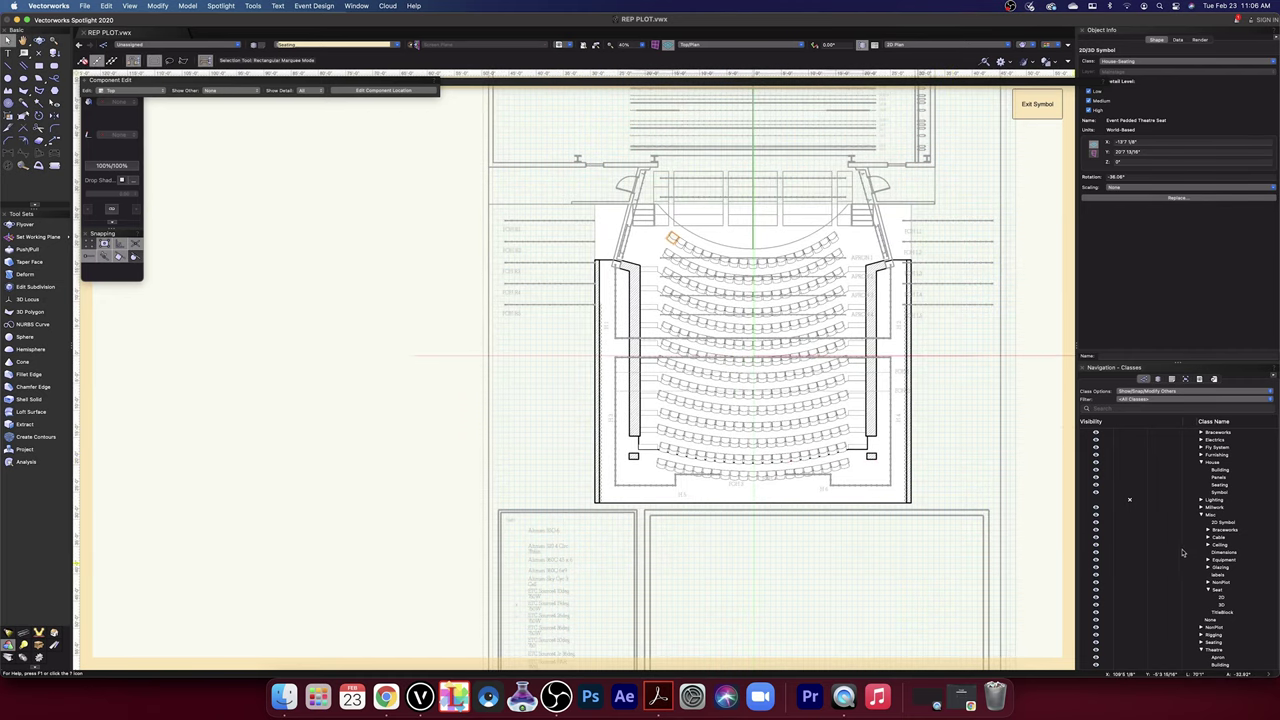
{"action": "scroll", "coordinate": [1182, 552], "scroll_direction": "down", "scroll_amount": 3}
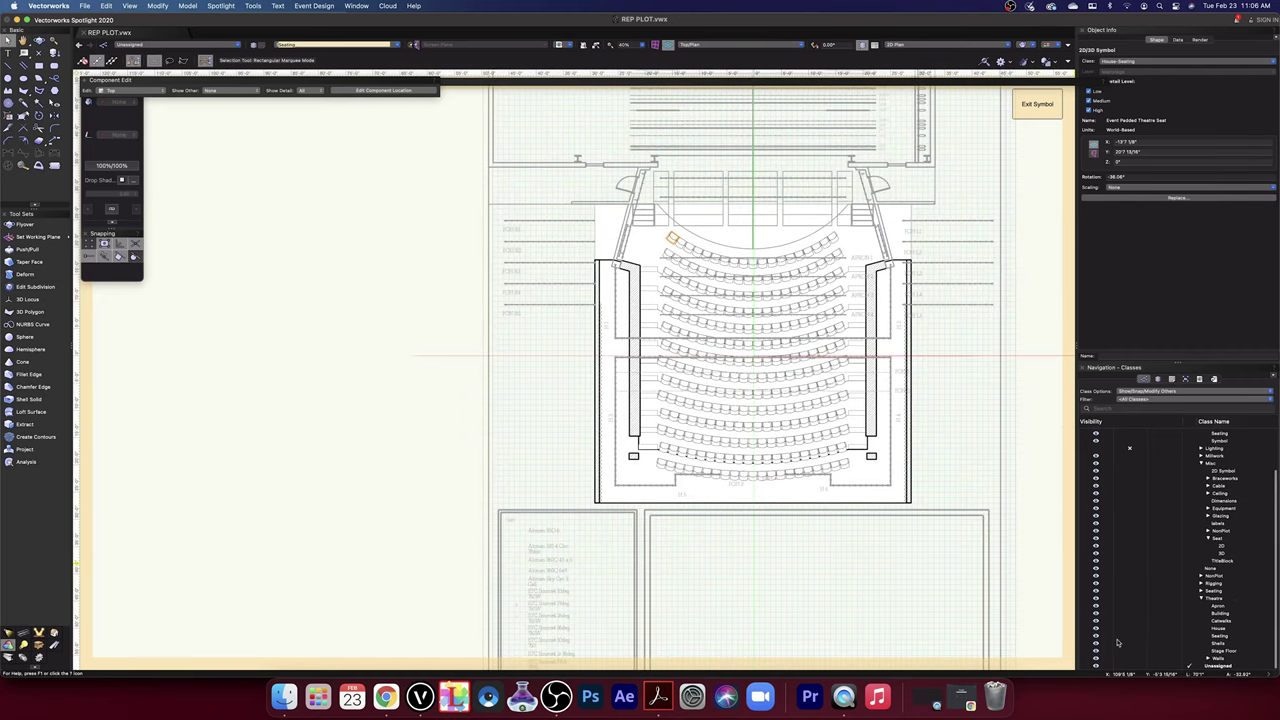
{"action": "right_click", "coordinate": [1219, 637]}
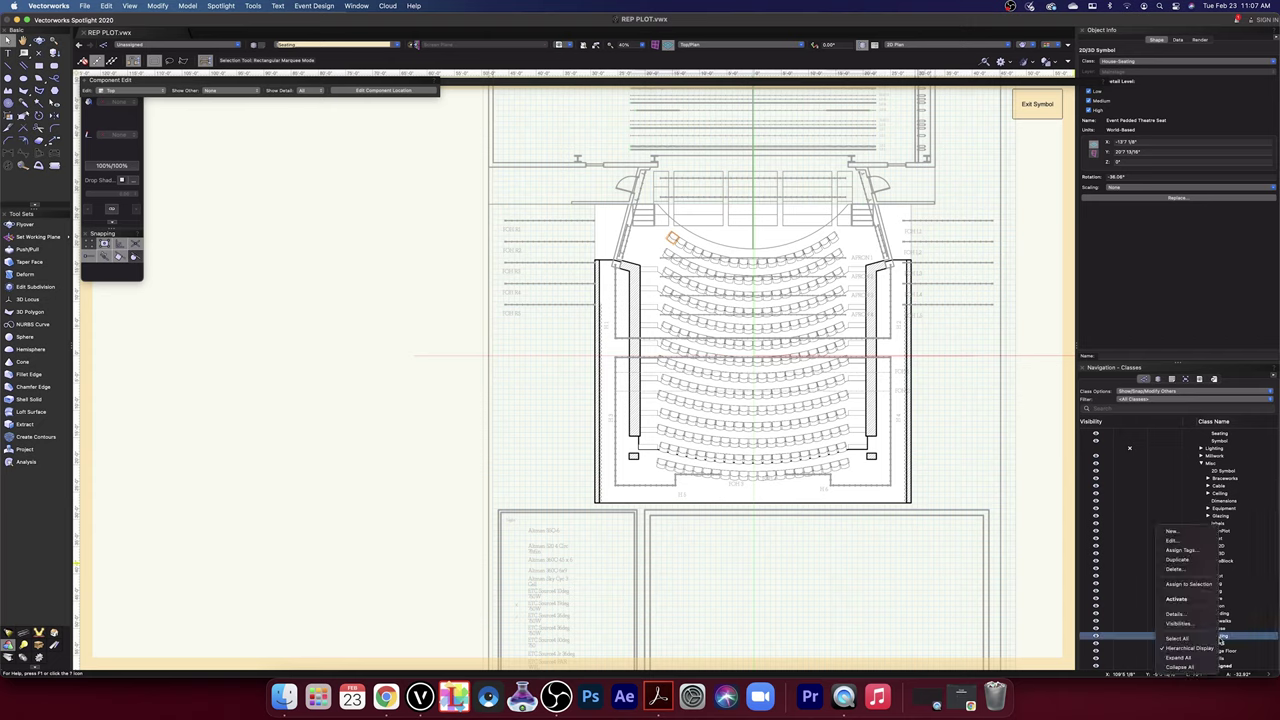
{"action": "left_click", "coordinate": [1188, 568]}
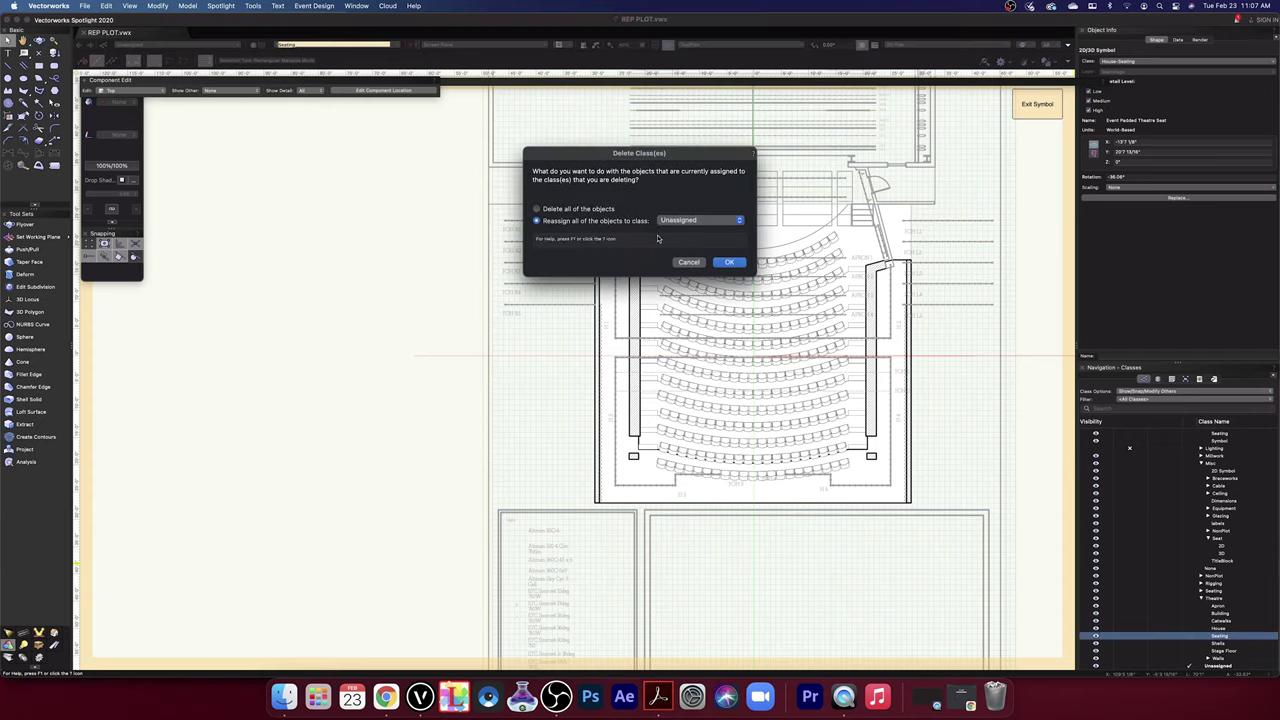
- Confirm deleting Theatre-Seating with objects reassigned to Unassigned, then toggle Seating visibility off and on
{"action": "left_click", "coordinate": [729, 262]}
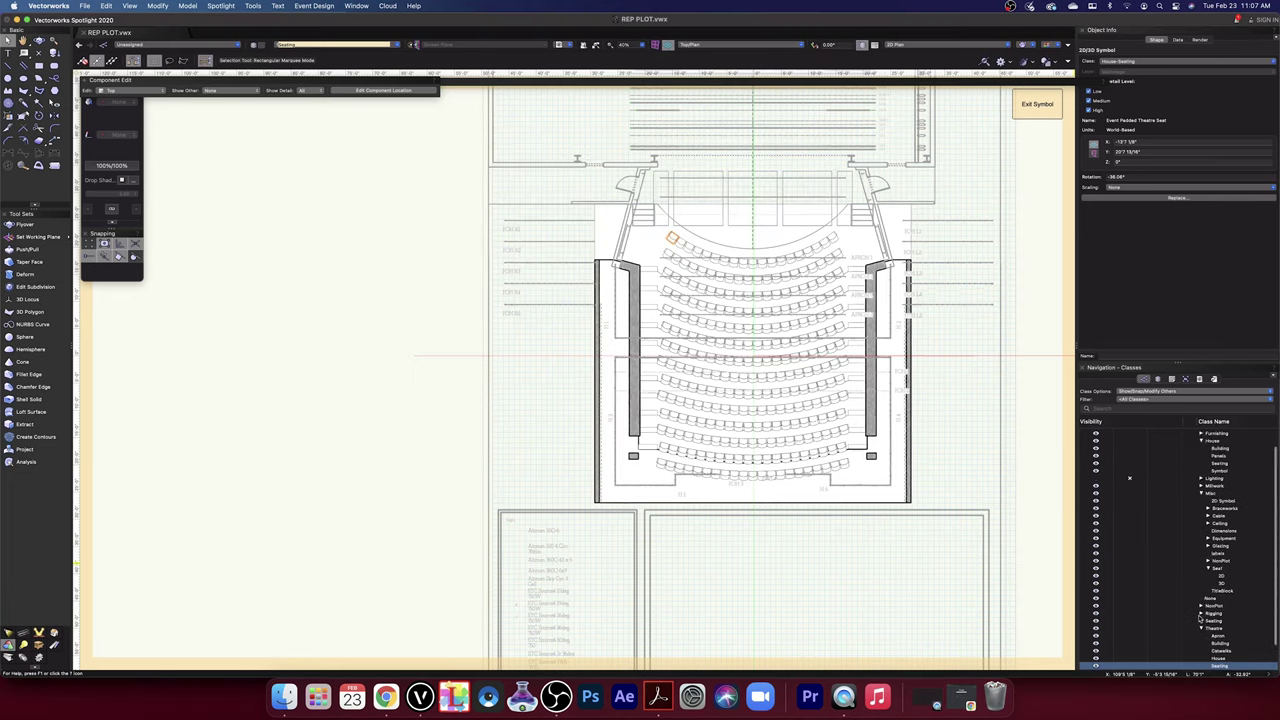
{"action": "scroll", "coordinate": [1178, 630], "scroll_direction": "down", "scroll_amount": 2}
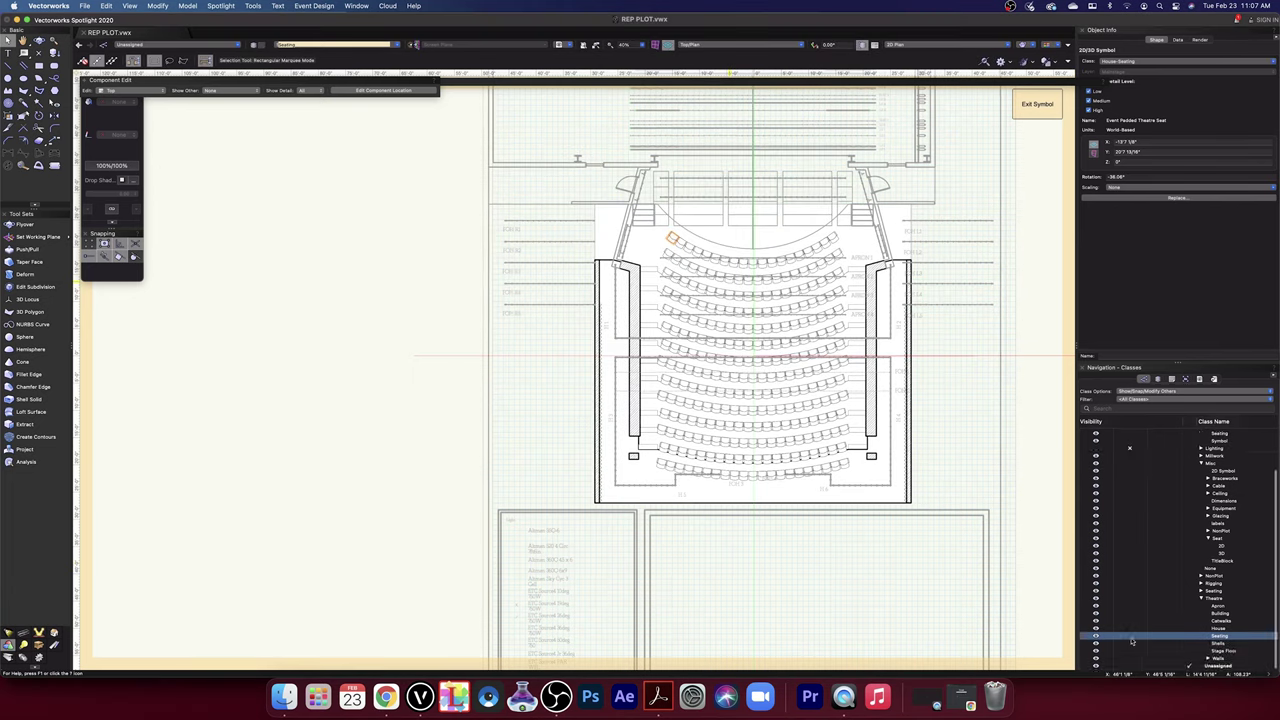
{"action": "left_click", "coordinate": [1131, 638]}
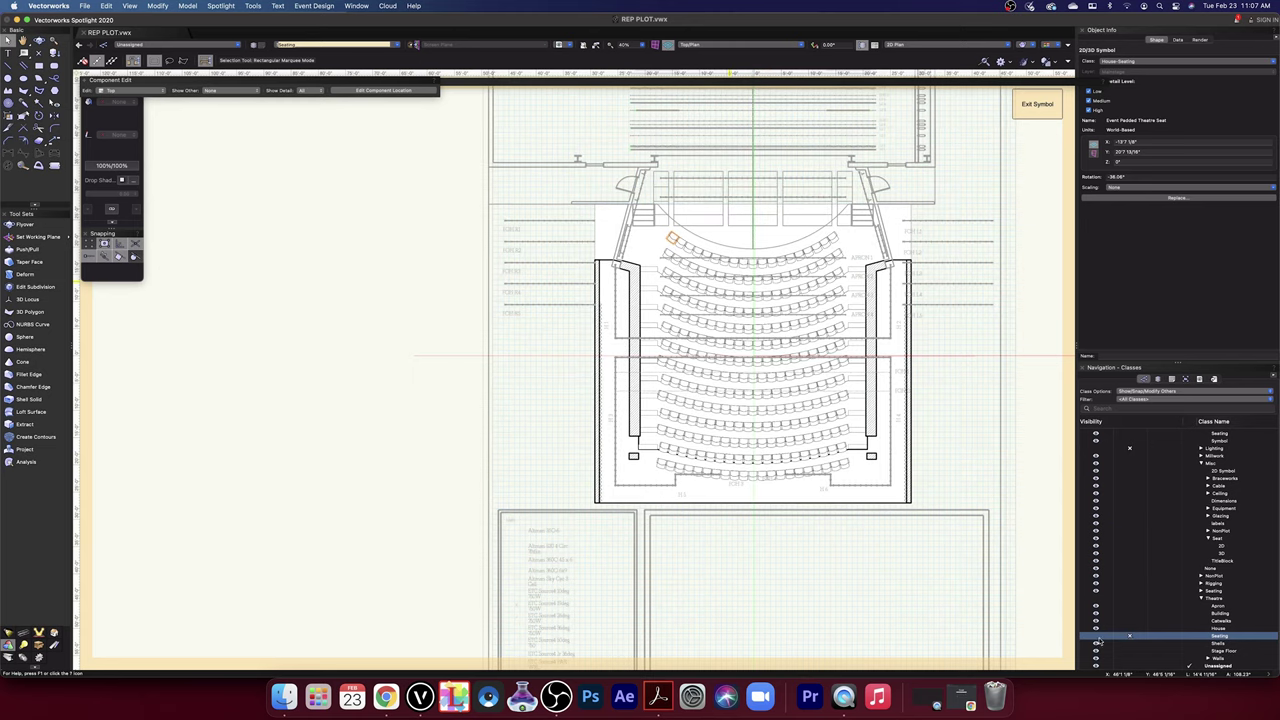
{"action": "left_click", "coordinate": [1096, 637]}
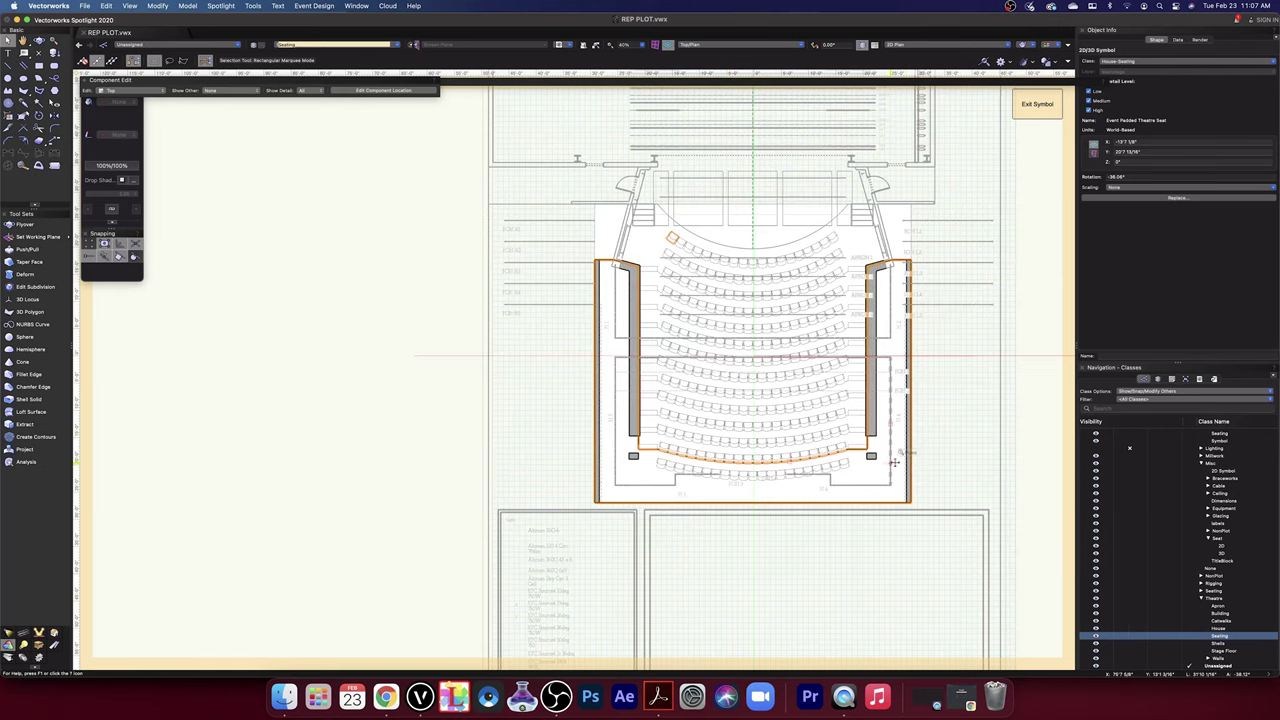
- Select the outer wall outline and right side wall, then clear the selection
{"action": "left_click", "coordinate": [893, 462]}
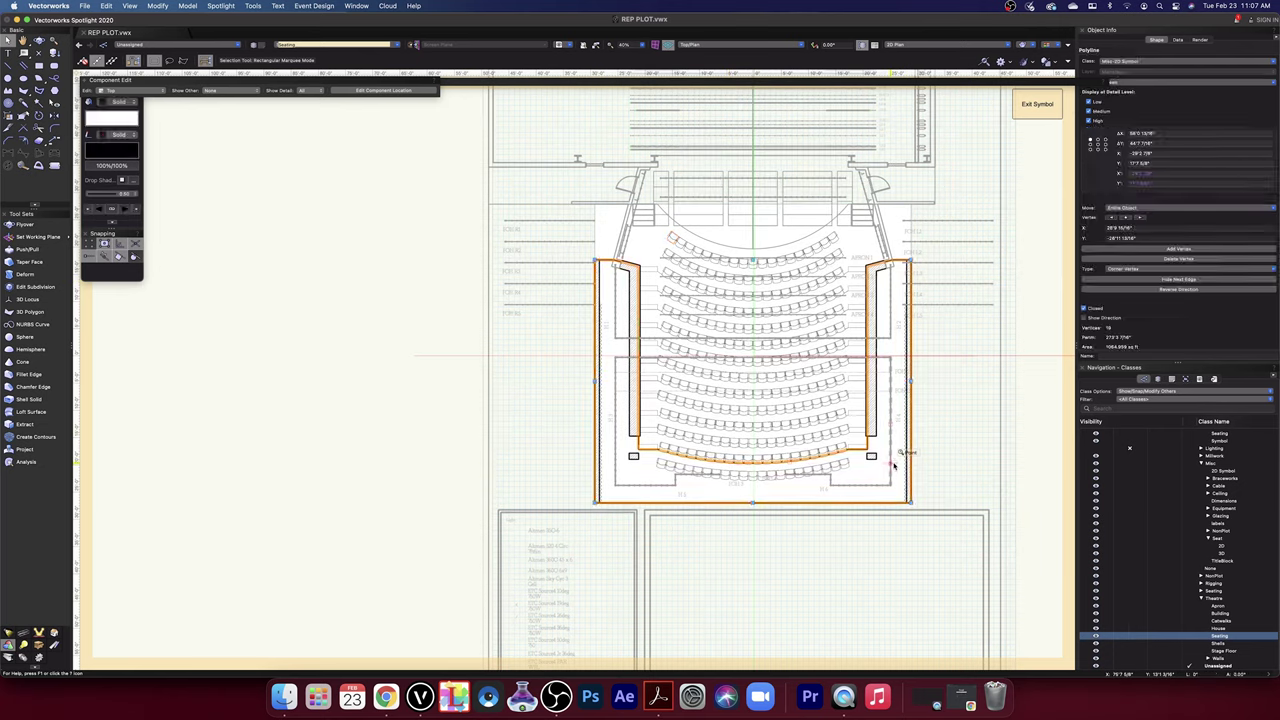
{"action": "left_click", "coordinate": [872, 428]}
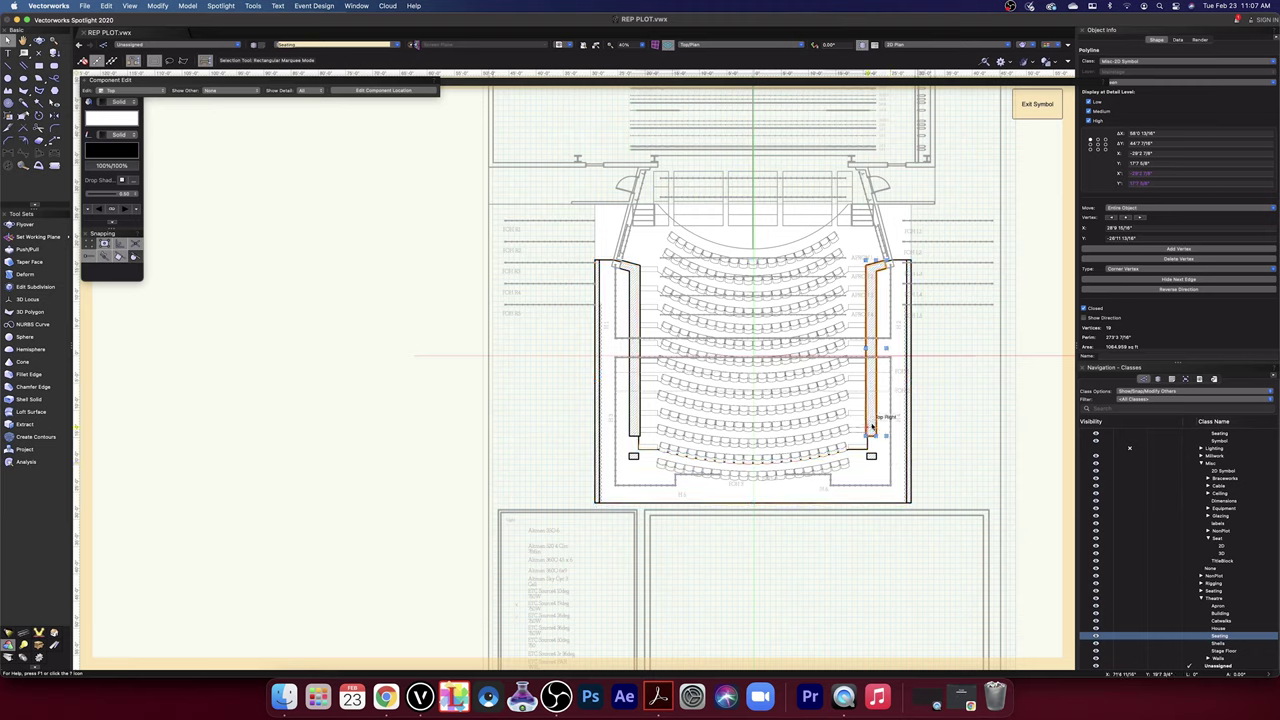
{"action": "left_click", "coordinate": [940, 429]}
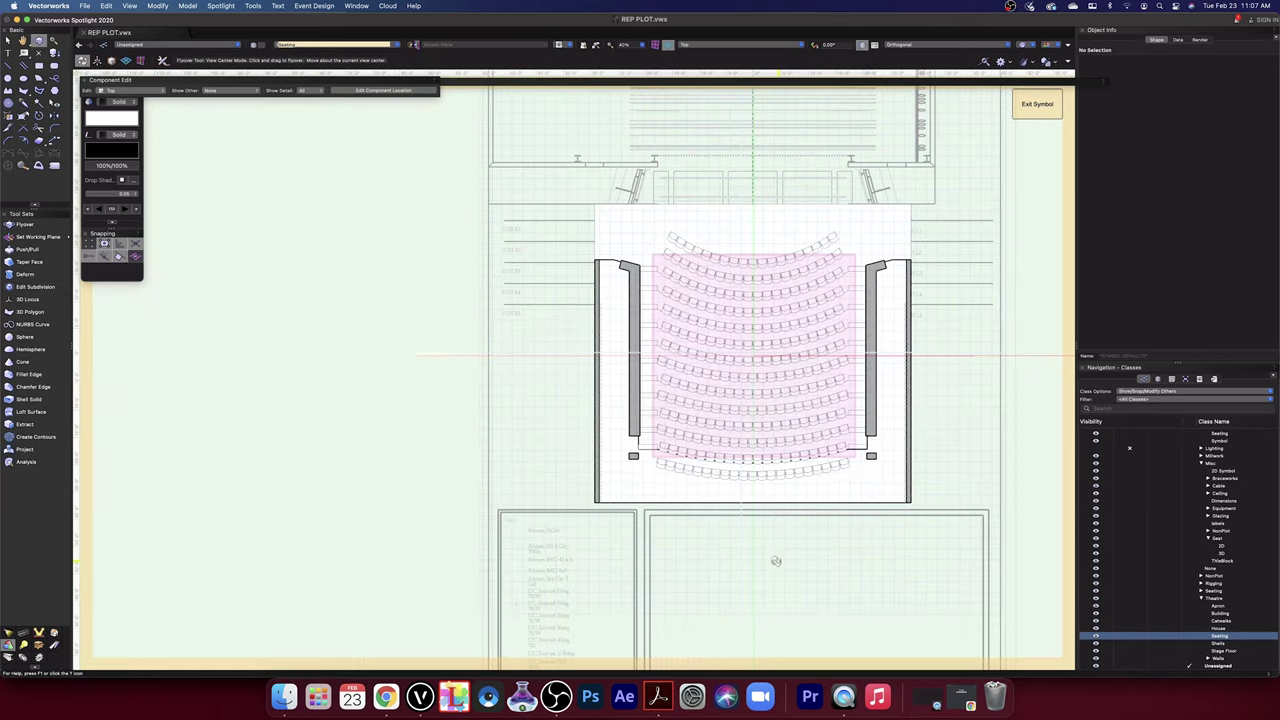
- Leave symbol editing and orbit the theatre into a shaded, higher-angled 3D perspective
{"action": "left_click_drag", "start_coordinate": [776, 562], "coordinate": [762, 480]}
{"action": "left_click", "coordinate": [1042, 111]}
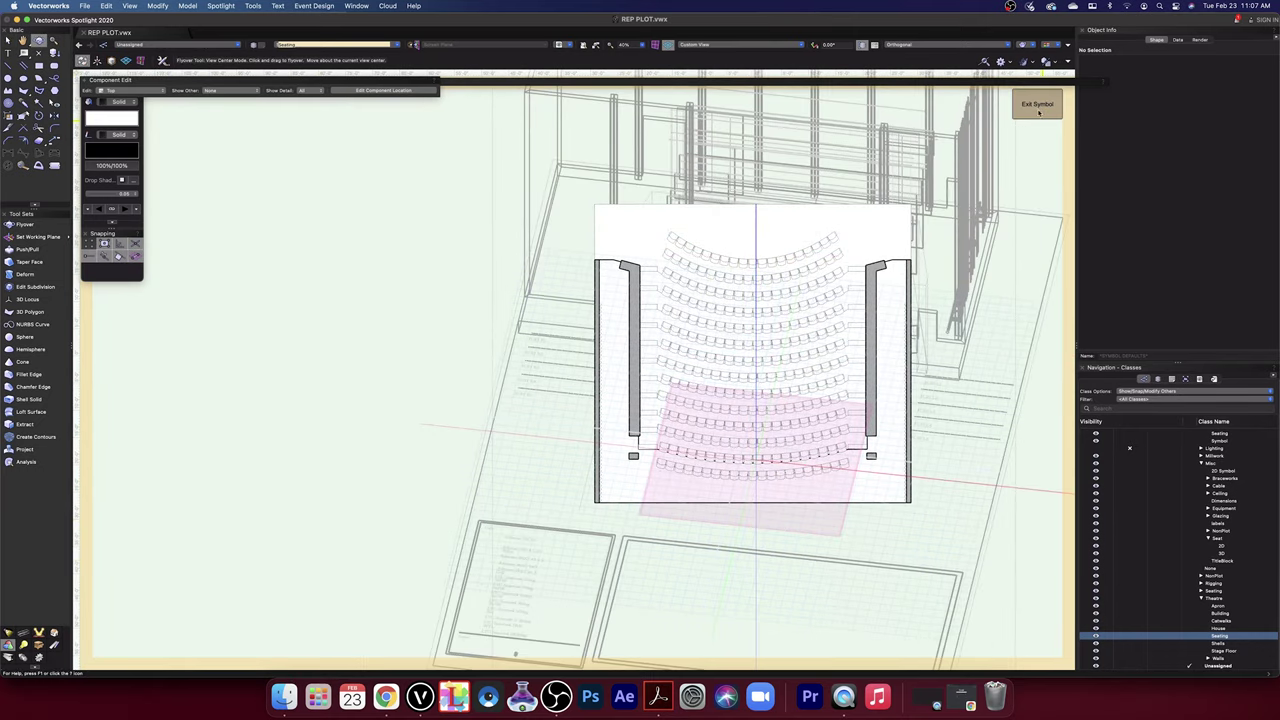
{"action": "left_click", "coordinate": [1038, 108]}
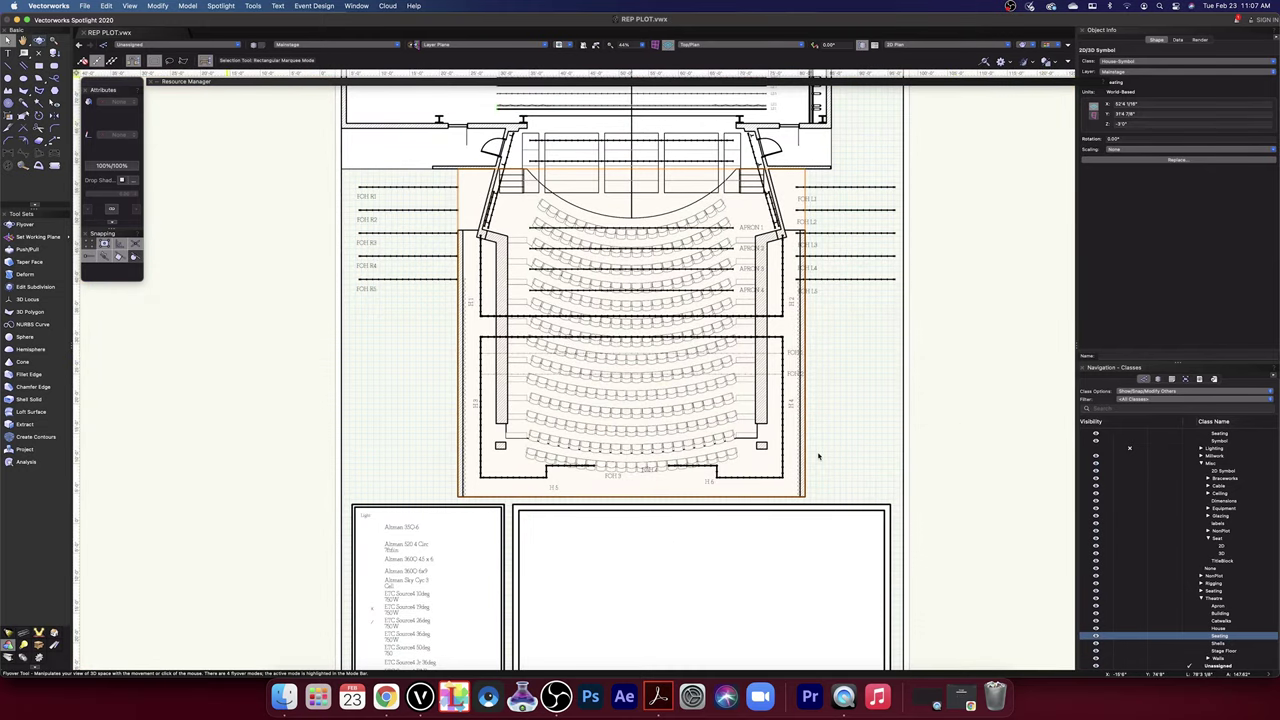
{"action": "mouse_move", "coordinate": [818, 456]}
{"action": "left_mouse_down"}
{"action": "mouse_move", "coordinate": [870, 451]}
{"action": "mouse_move", "coordinate": [877, 374]}
{"action": "mouse_move", "coordinate": [858, 376]}
{"action": "mouse_move", "coordinate": [949, 440]}
{"action": "left_mouse_up"}
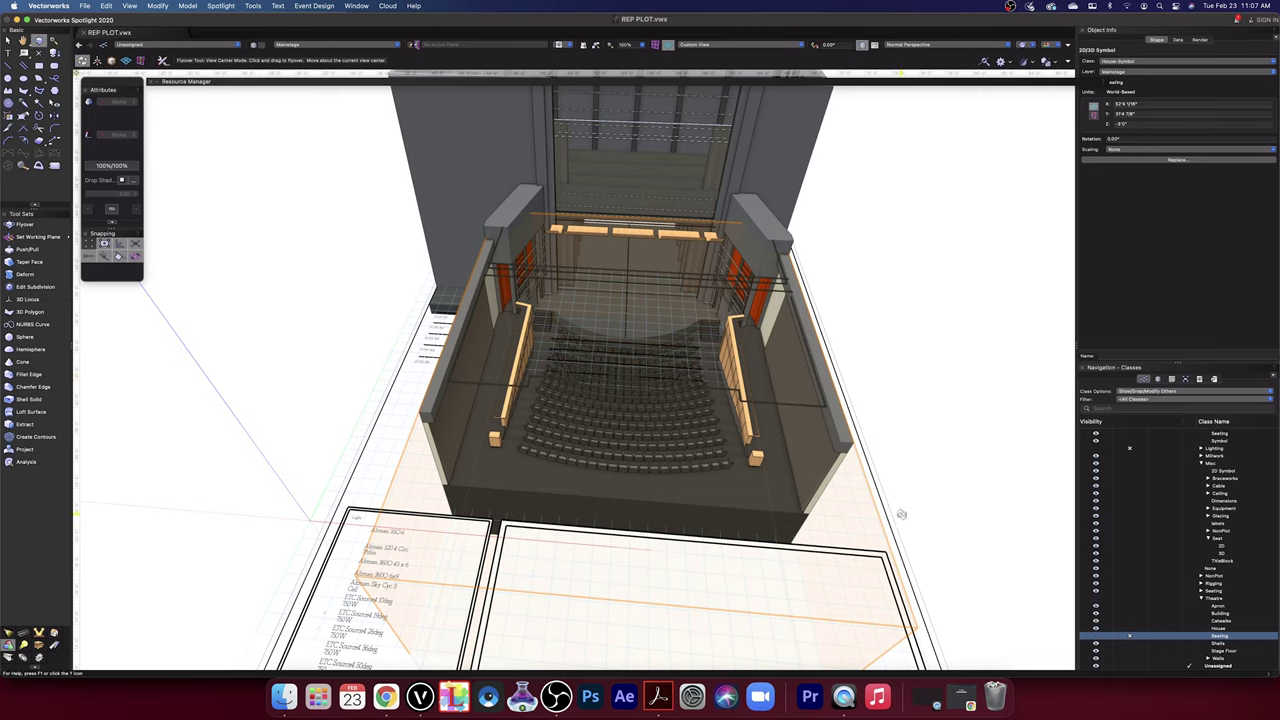
{"action": "mouse_move", "coordinate": [975, 508]}
{"action": "left_mouse_down"}
{"action": "mouse_move", "coordinate": [963, 476]}
{"action": "mouse_move", "coordinate": [906, 474]}
{"action": "mouse_move", "coordinate": [950, 477]}
{"action": "mouse_move", "coordinate": [906, 477]}
{"action": "mouse_move", "coordinate": [971, 503]}
{"action": "mouse_move", "coordinate": [960, 549]}
{"action": "mouse_move", "coordinate": [980, 505]}
{"action": "left_mouse_up"}
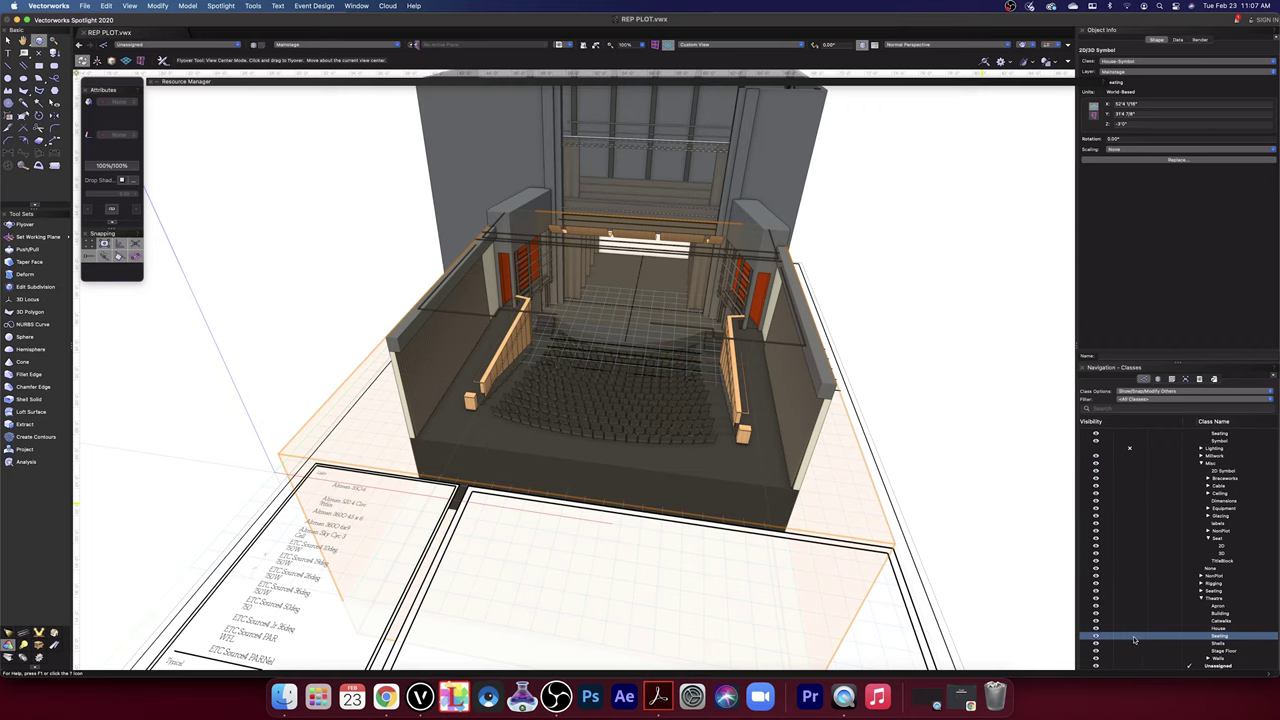
{"action": "left_click_drag", "start_coordinate": [934, 471], "coordinate": [935, 508]}
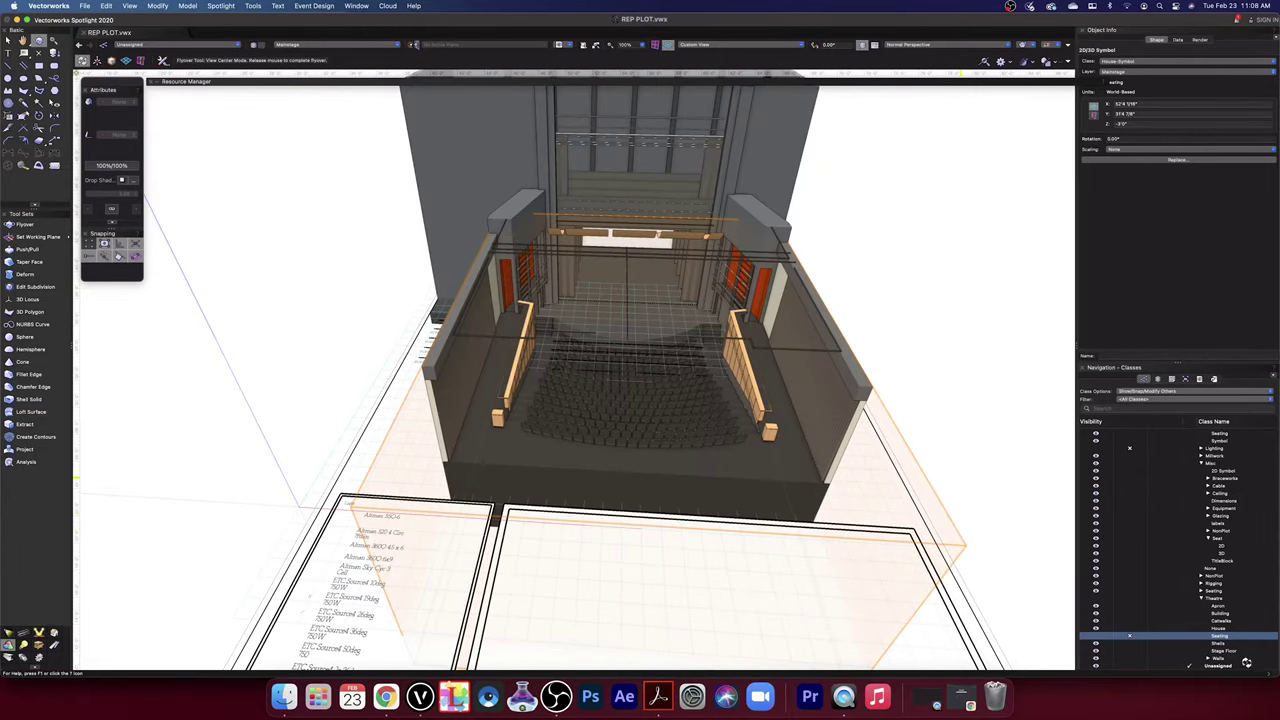
- Delete the Theatre-Seating class, reassigning its objects to Unassigned
{"action": "left_click", "coordinate": [1221, 637]}
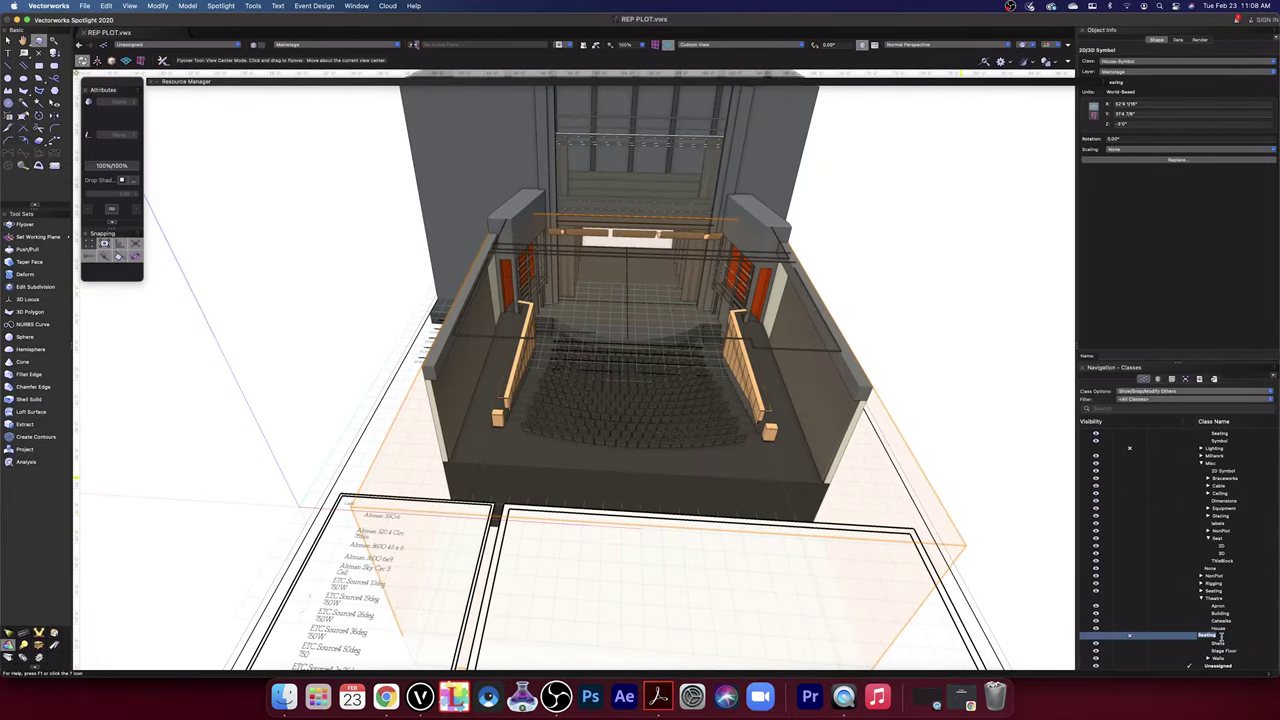
{"action": "left_click", "coordinate": [1229, 644]}
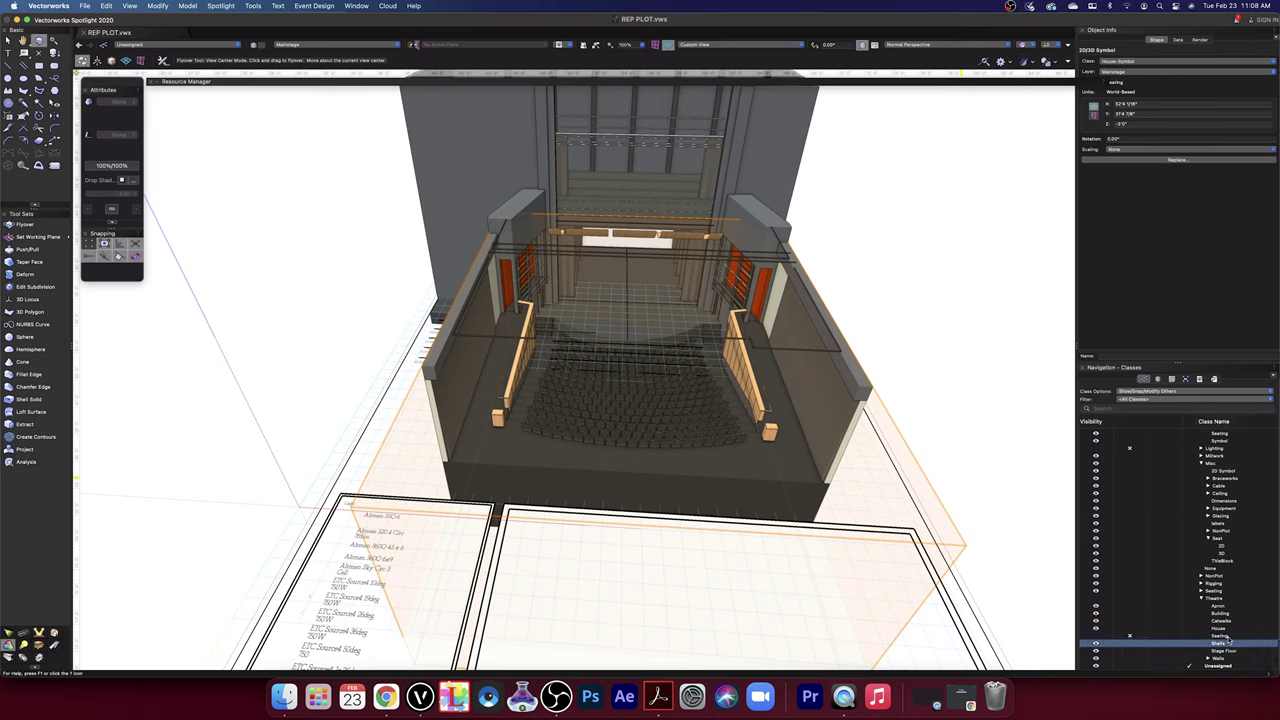
{"action": "right_click", "coordinate": [1229, 641]}
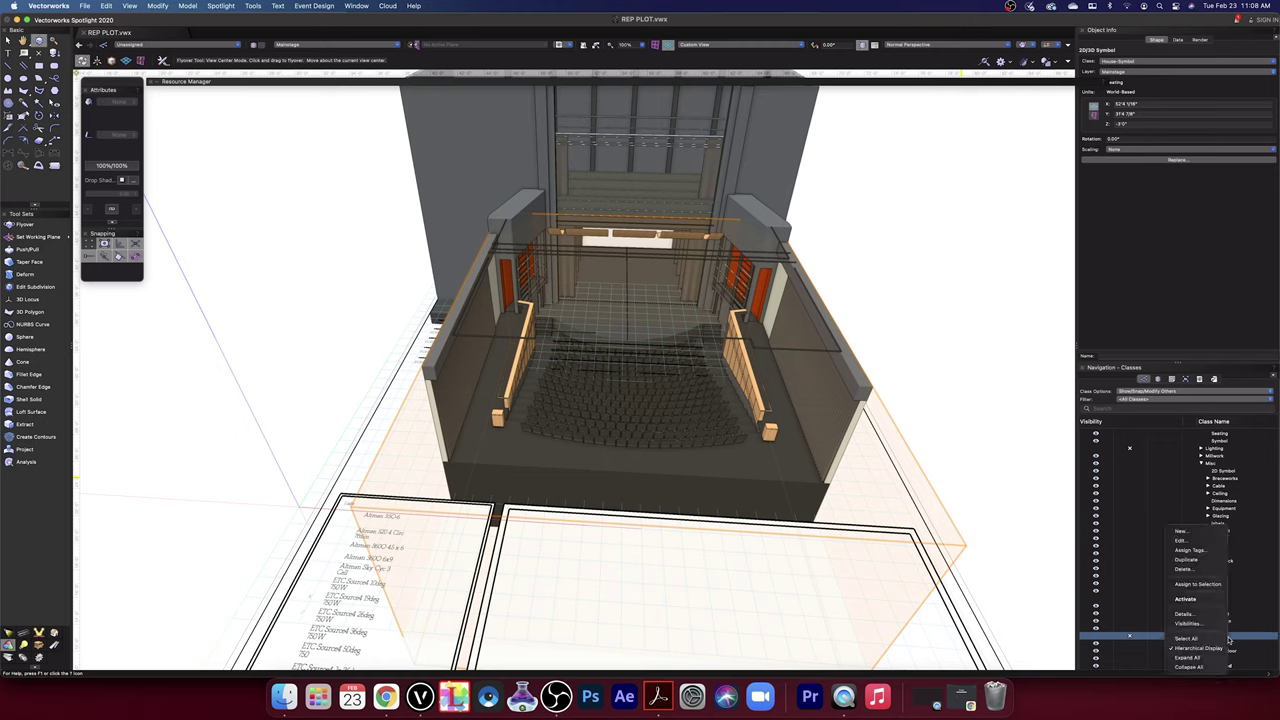
{"action": "left_click", "coordinate": [1183, 568]}
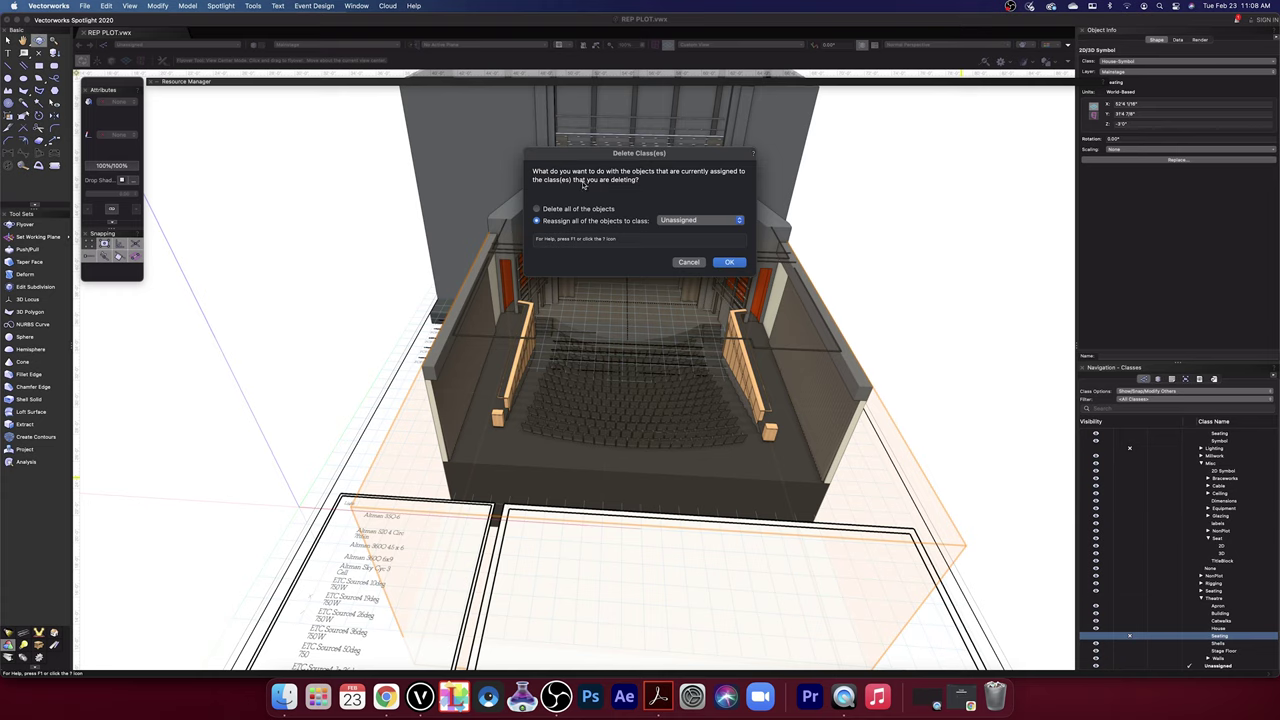
{"action": "left_click", "coordinate": [730, 262]}
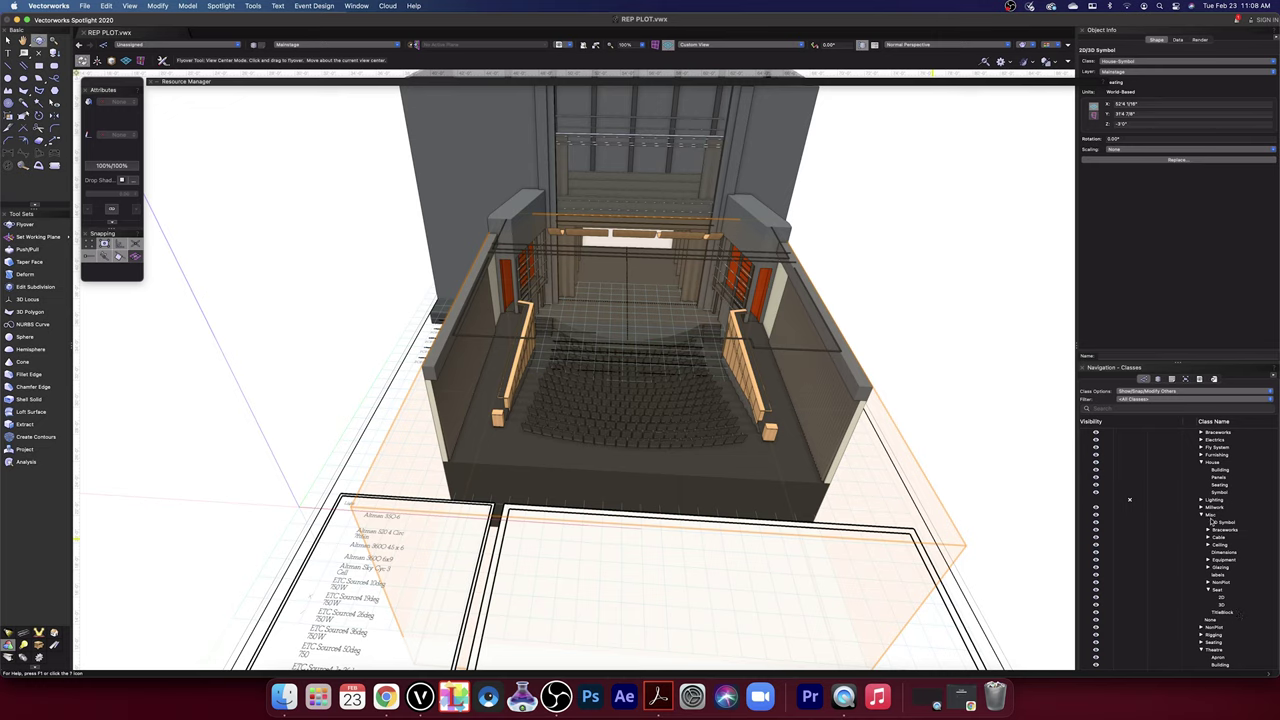
- Collapse and re-expand the House and Misc groups, then open actions for Misc > Seat > 2D
{"action": "left_click", "coordinate": [1201, 515]}
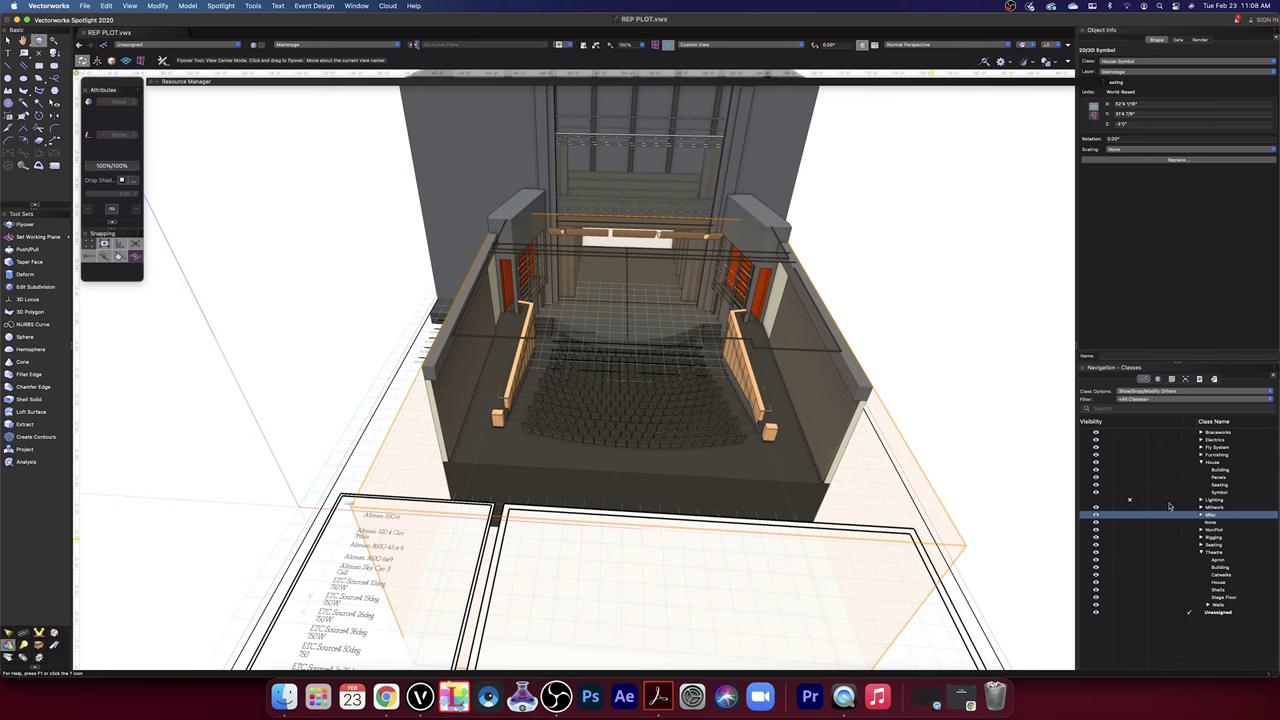
{"action": "left_click", "coordinate": [1095, 502]}
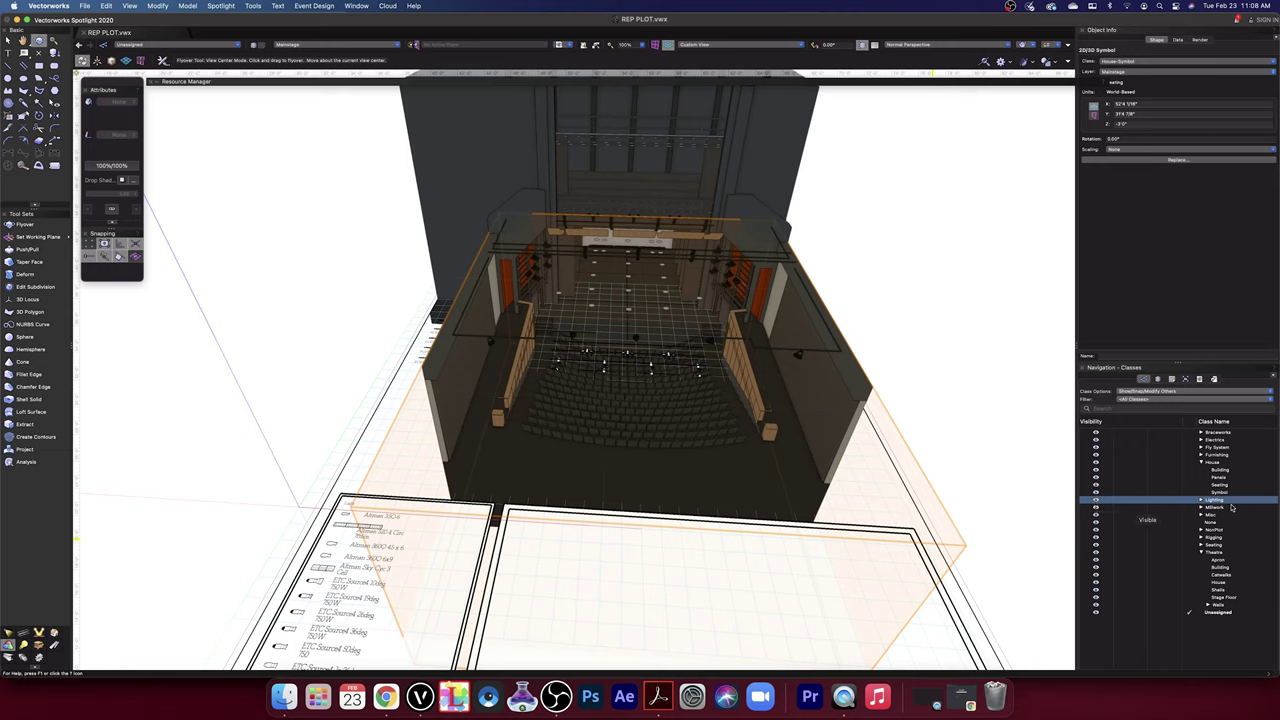
{"action": "left_click", "coordinate": [1201, 462]}
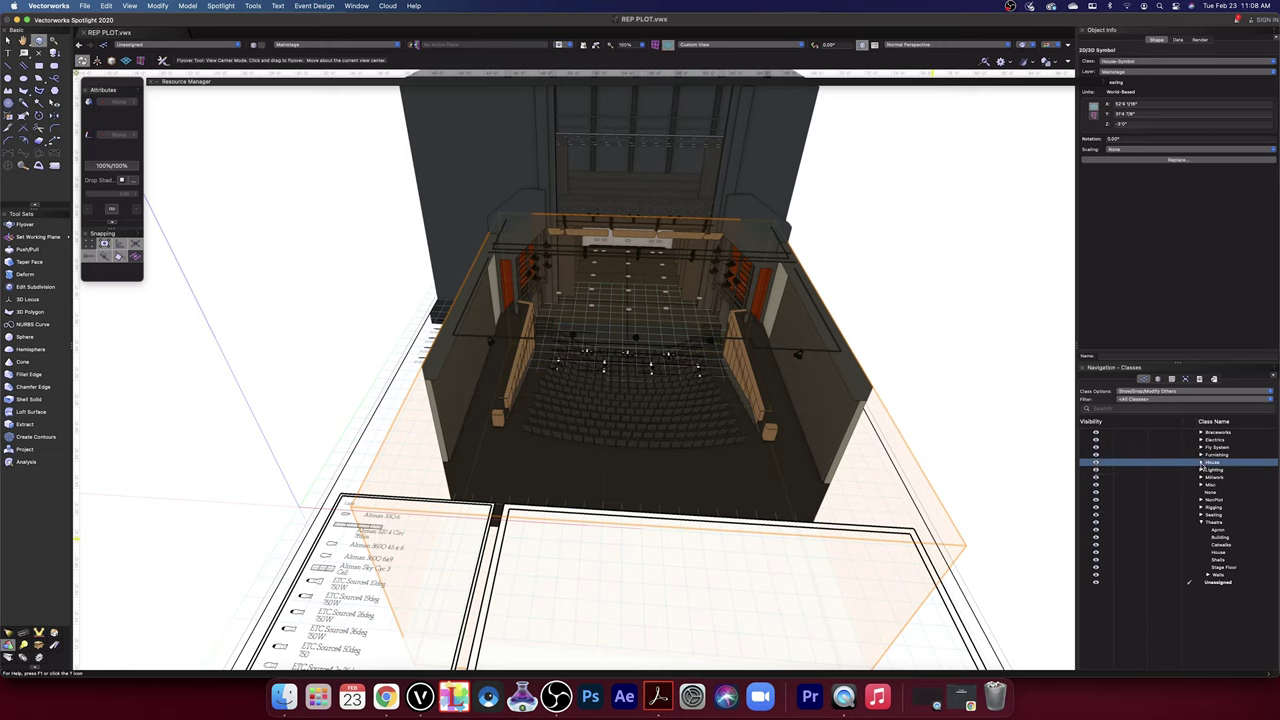
{"action": "left_click", "coordinate": [1201, 463]}
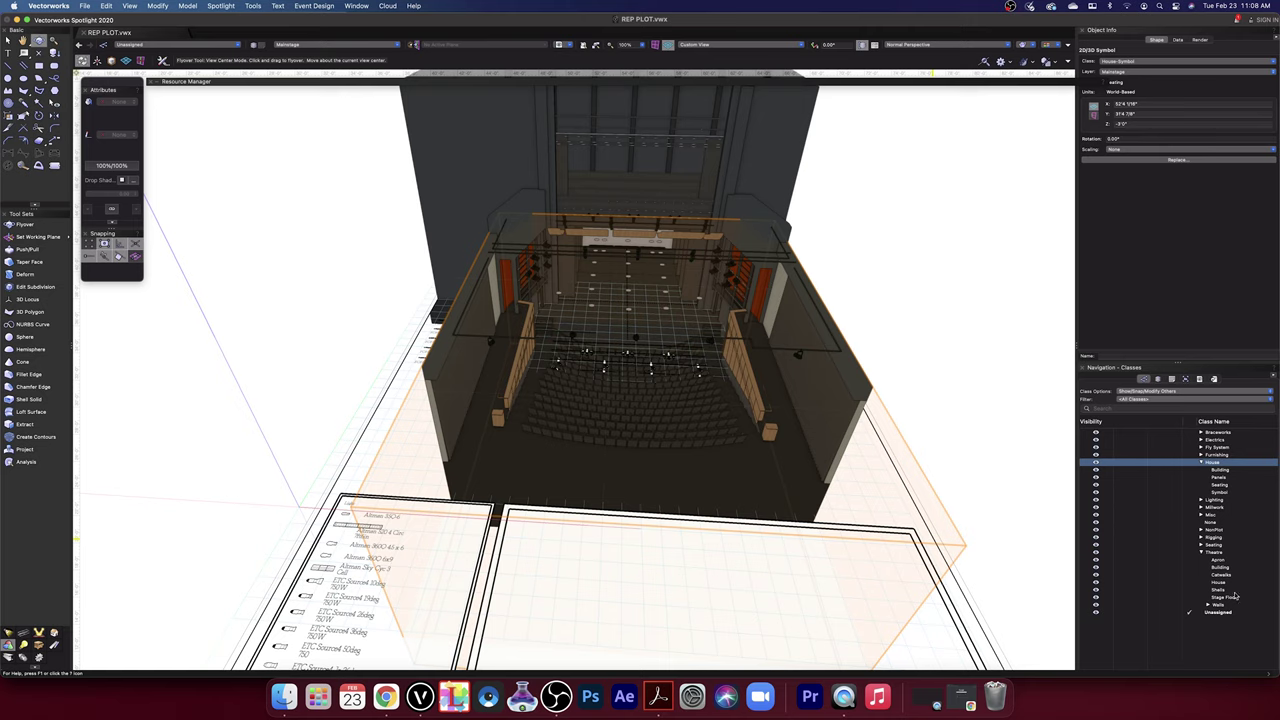
{"action": "left_click", "coordinate": [1201, 515]}
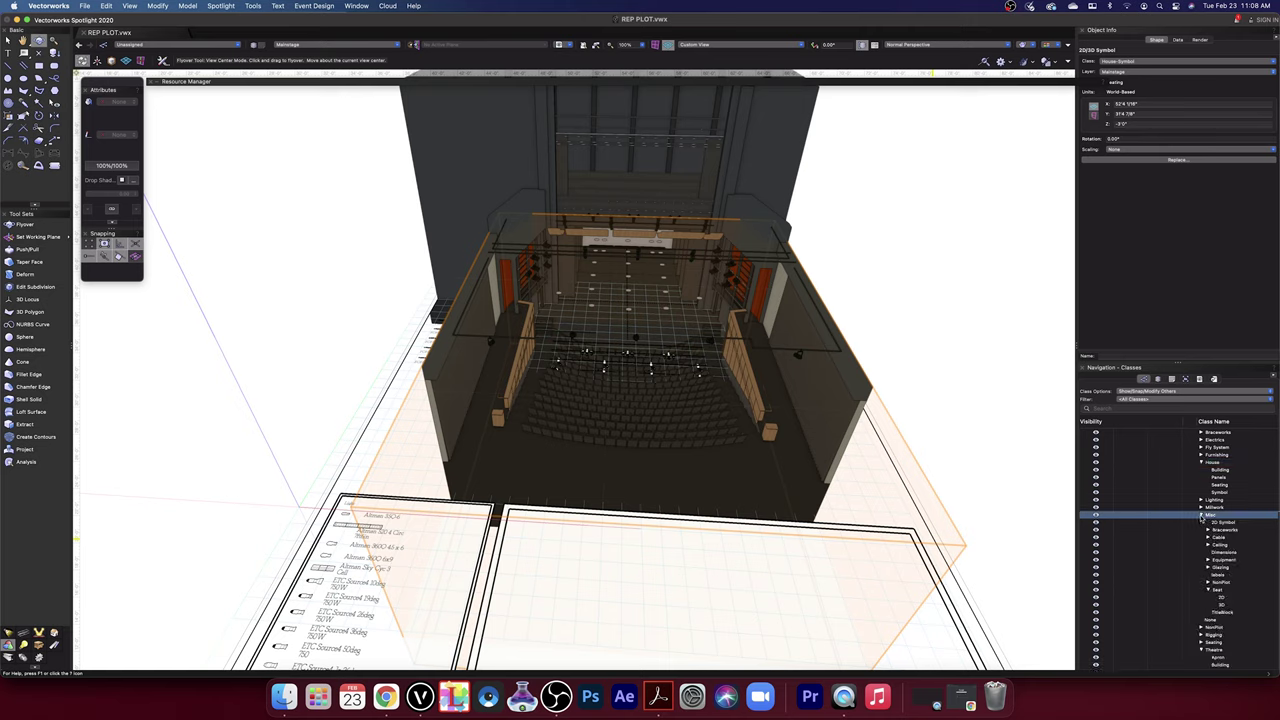
{"action": "left_click", "coordinate": [1218, 591]}
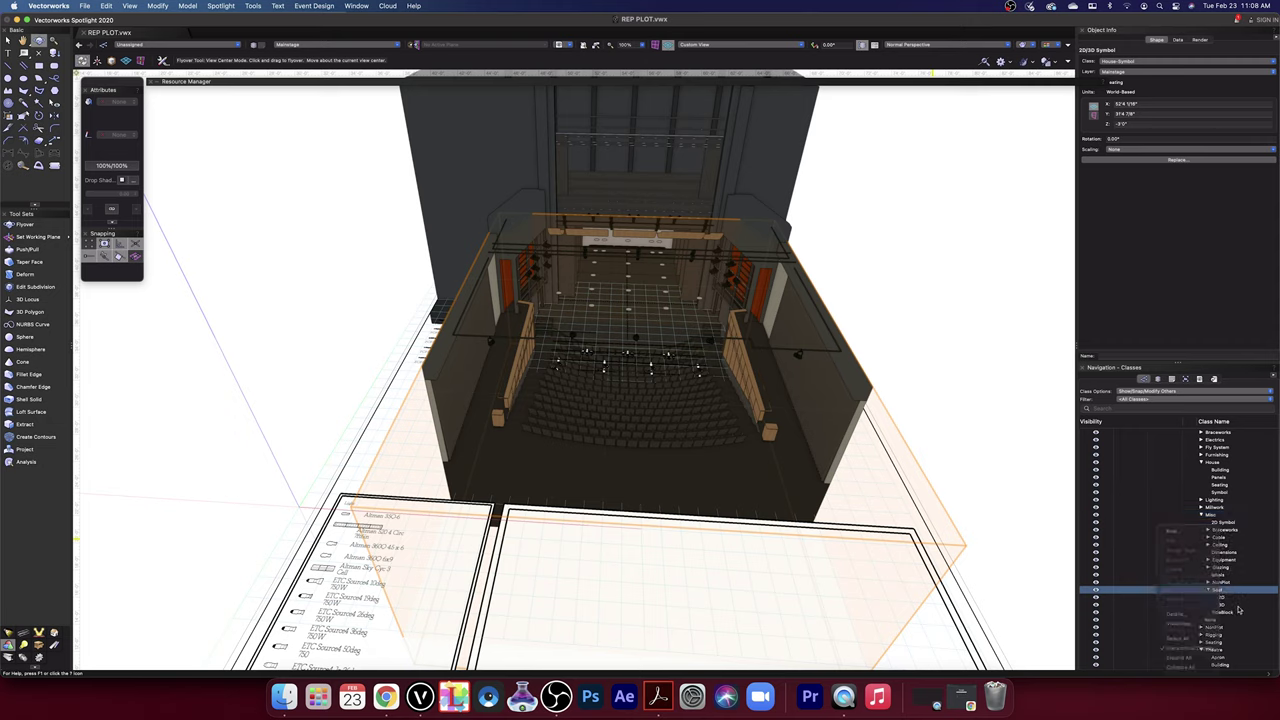
{"action": "left_click", "coordinate": [1224, 598]}
{"action": "right_click", "coordinate": [1224, 598]}
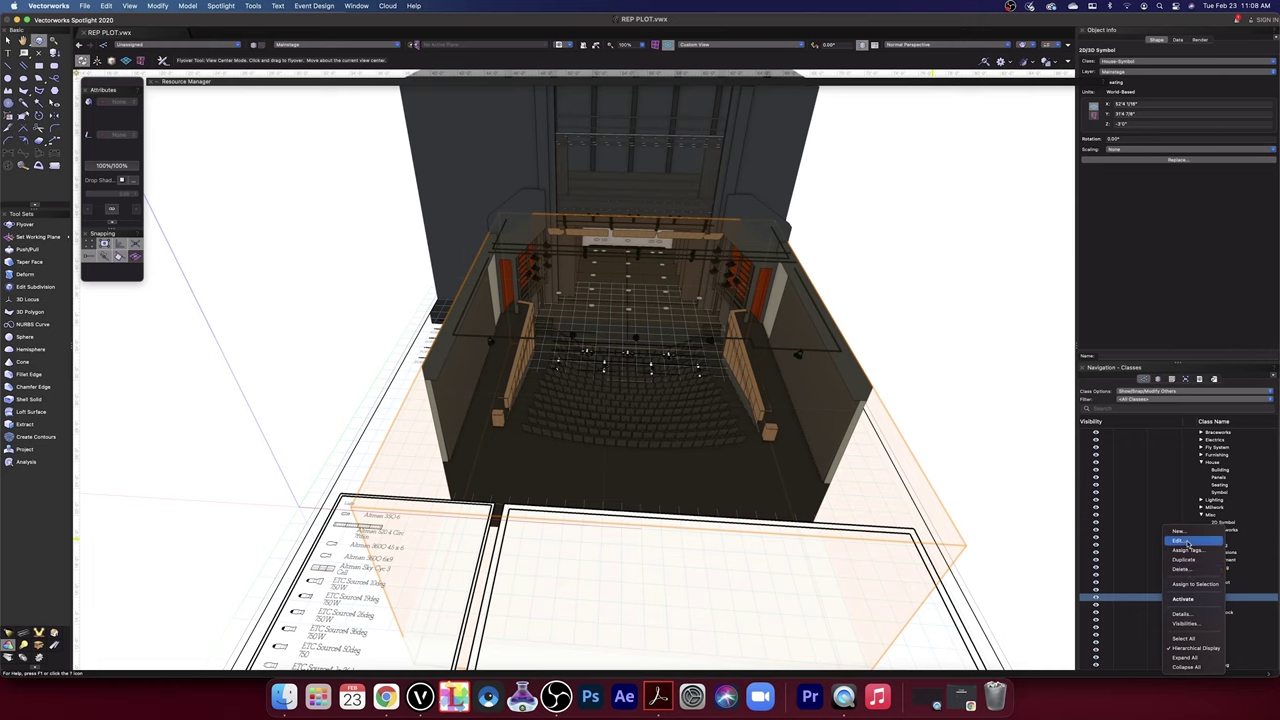
- Edit the Seat 2D class, replacing Misc with House to name it House-Seat-2D
{"action": "left_click", "coordinate": [1187, 542]}
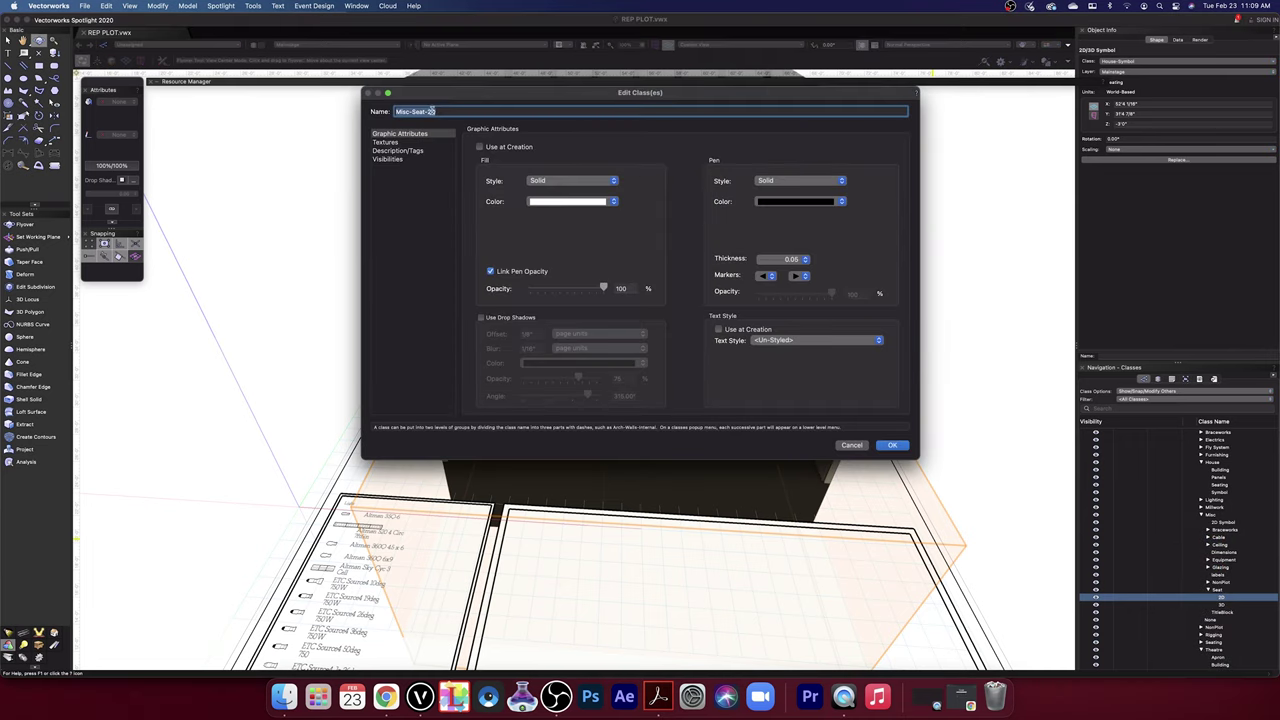
{"action": "left_click", "coordinate": [428, 111]}
{"action": "double_click", "coordinate": [405, 111]}
{"action": "type", "text": "House"}
{"action": "left_click", "coordinate": [893, 446]}
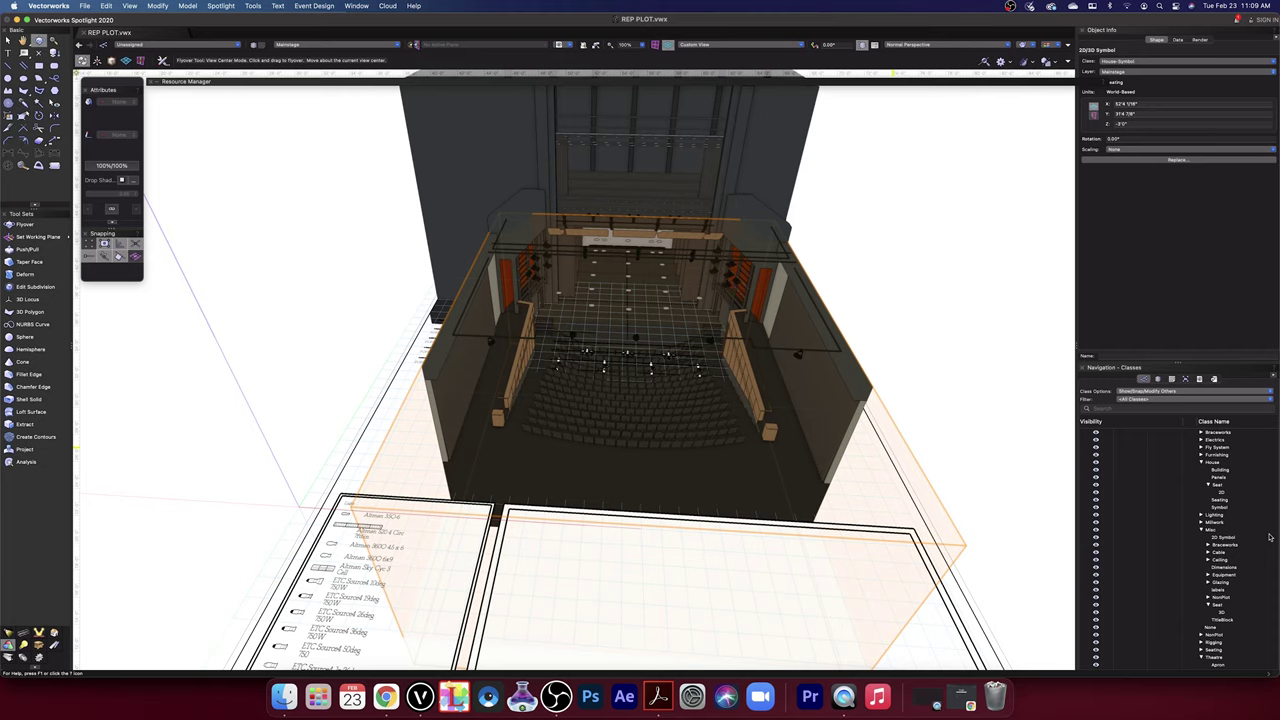
- Undo the House-Seat-2D rename and bring up actions for Misc > Seat > 2D again
{"action": "key", "text": "super+z"}
{"action": "key", "text": "super+z"}
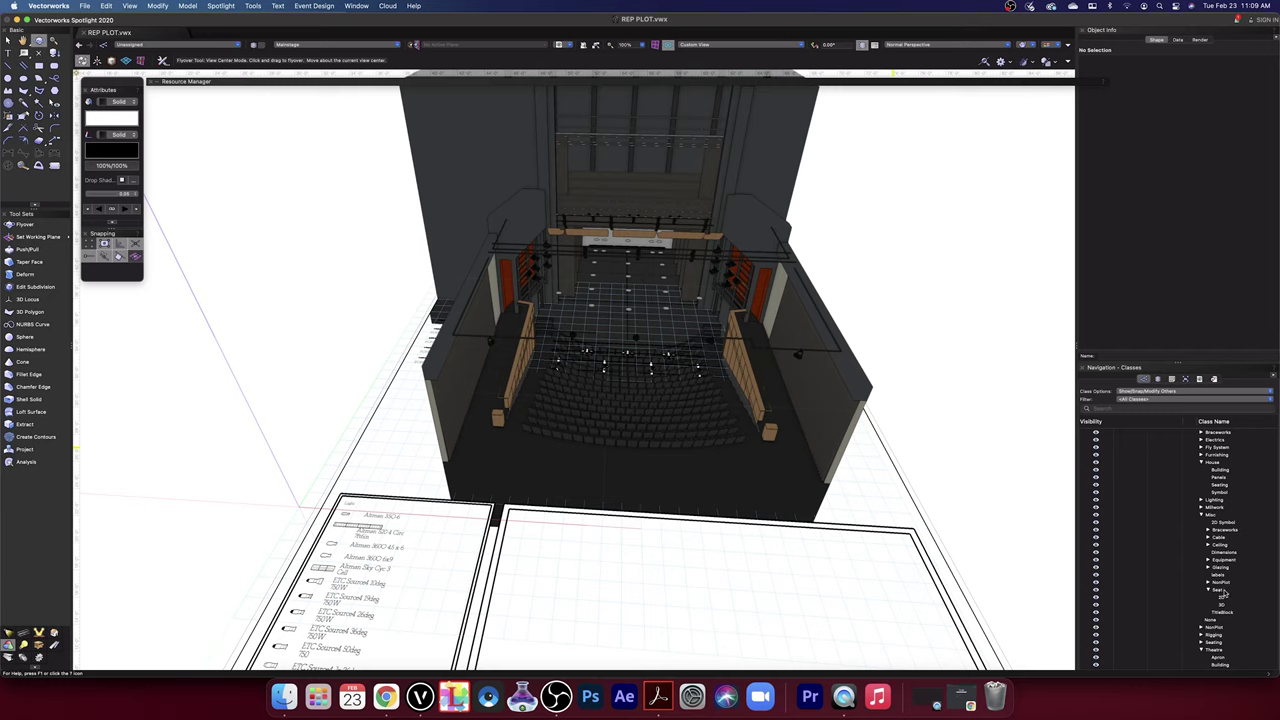
{"action": "right_click", "coordinate": [1220, 594]}
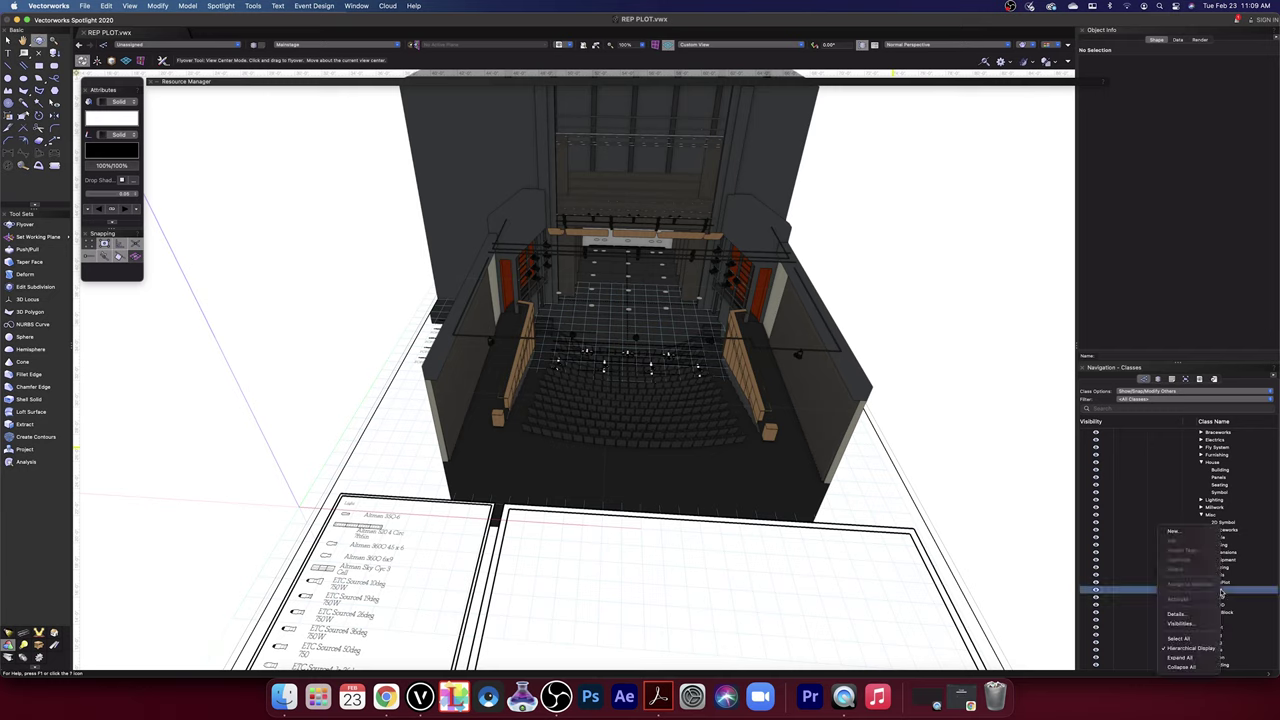
{"action": "left_click", "coordinate": [1008, 492]}
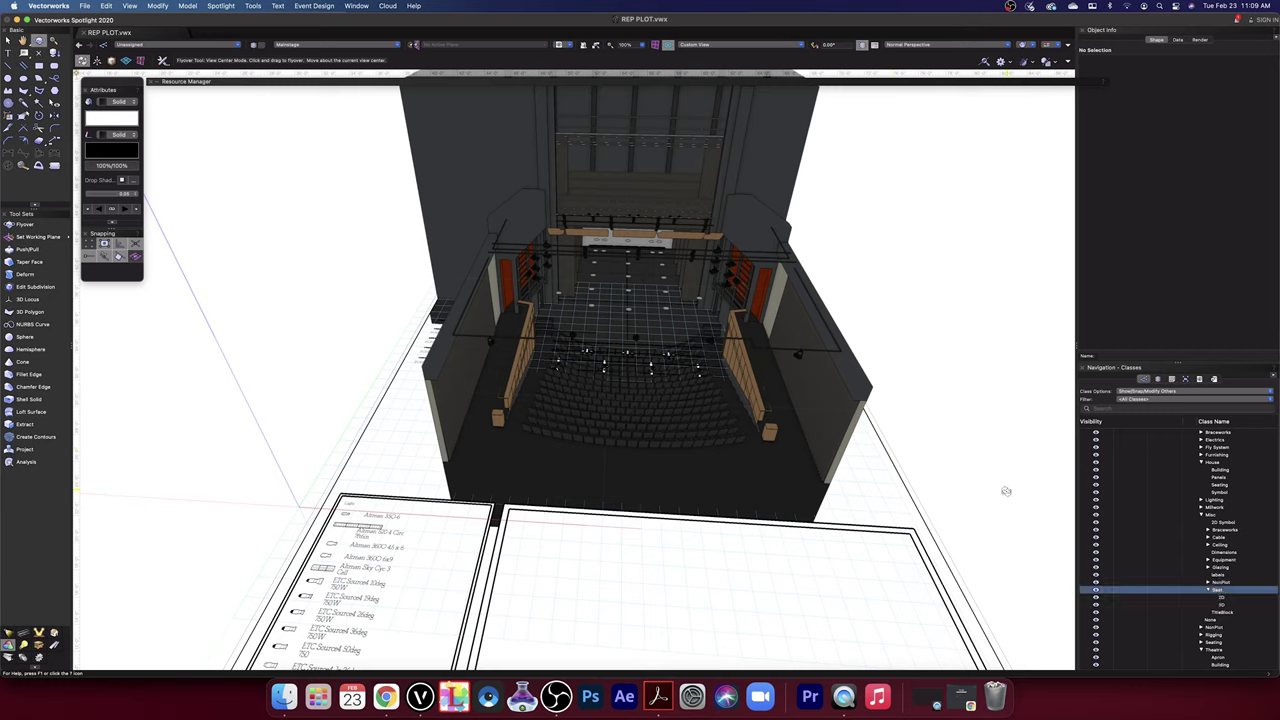
{"action": "left_click", "coordinate": [1221, 598]}
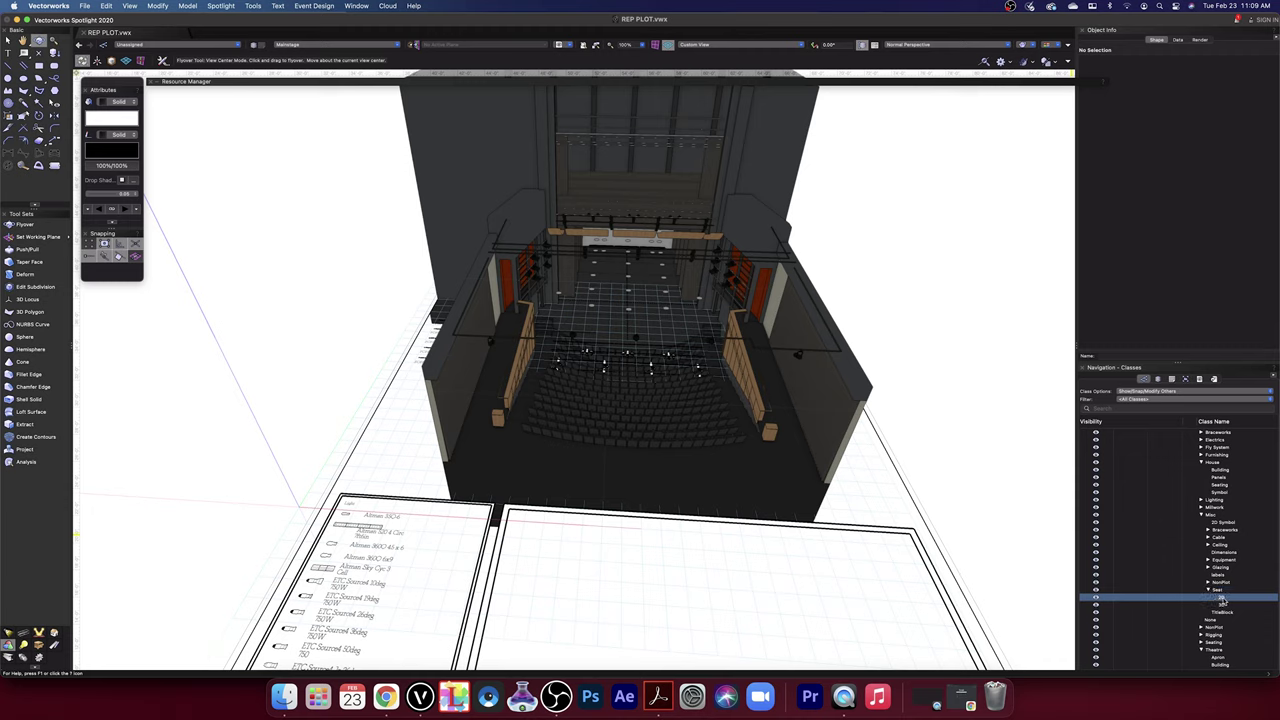
{"action": "right_click", "coordinate": [1221, 599]}
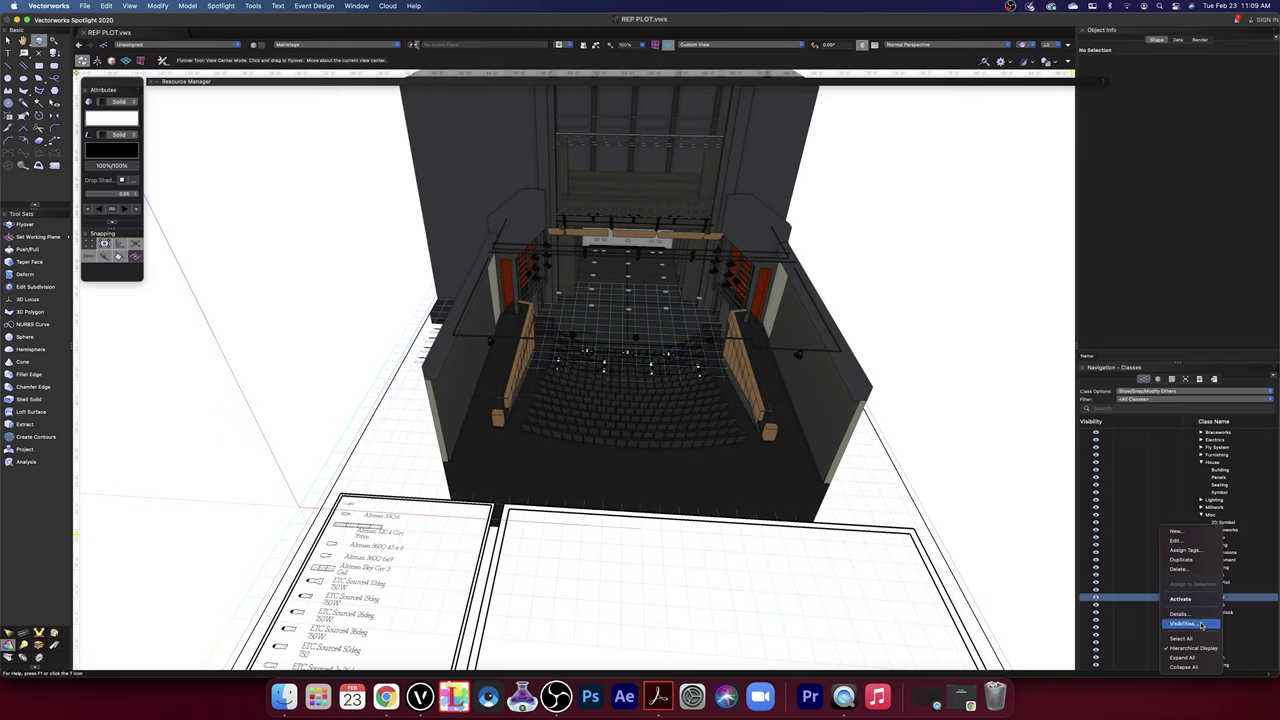
- Edit Misc-Seat-2D and insert 'Components-' after Misc- in the class name
{"action": "left_click", "coordinate": [1177, 540]}
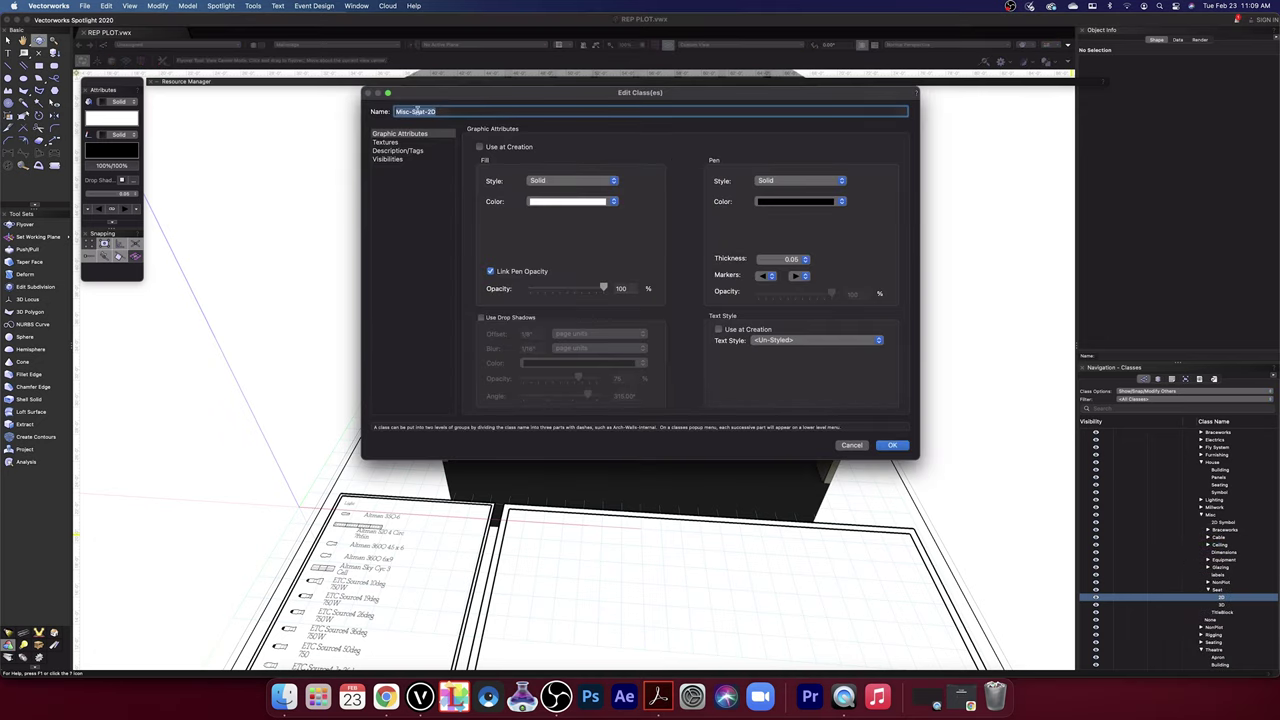
{"action": "left_click", "coordinate": [412, 111]}
{"action": "type", "text": "Compone"}
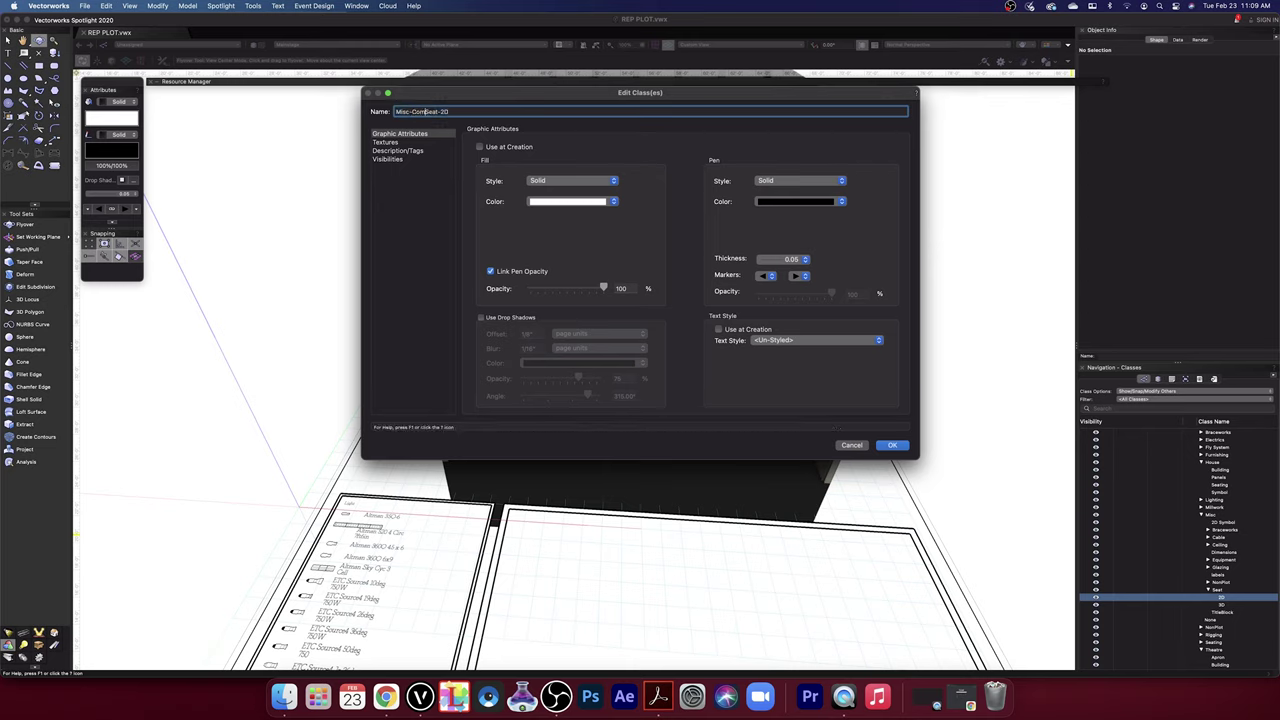
{"action": "type", "text": "nts-"}
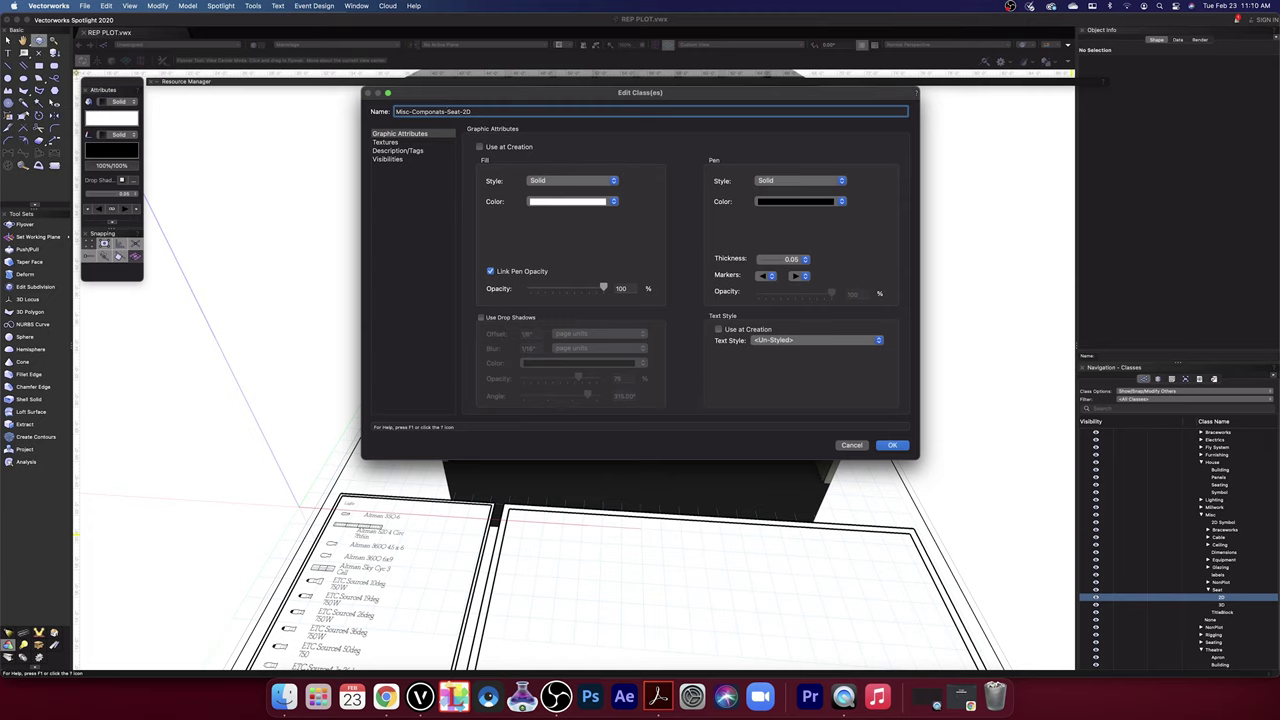
- Fix the misspelled 'Componats' in the 2D seat class name and confirm the rename
{"action": "left_click", "coordinate": [439, 111]}
{"action": "left_click", "coordinate": [438, 111]}
{"action": "key", "text": "BackSpace"}
{"action": "type", "text": "en"}
{"action": "left_click", "coordinate": [893, 446]}
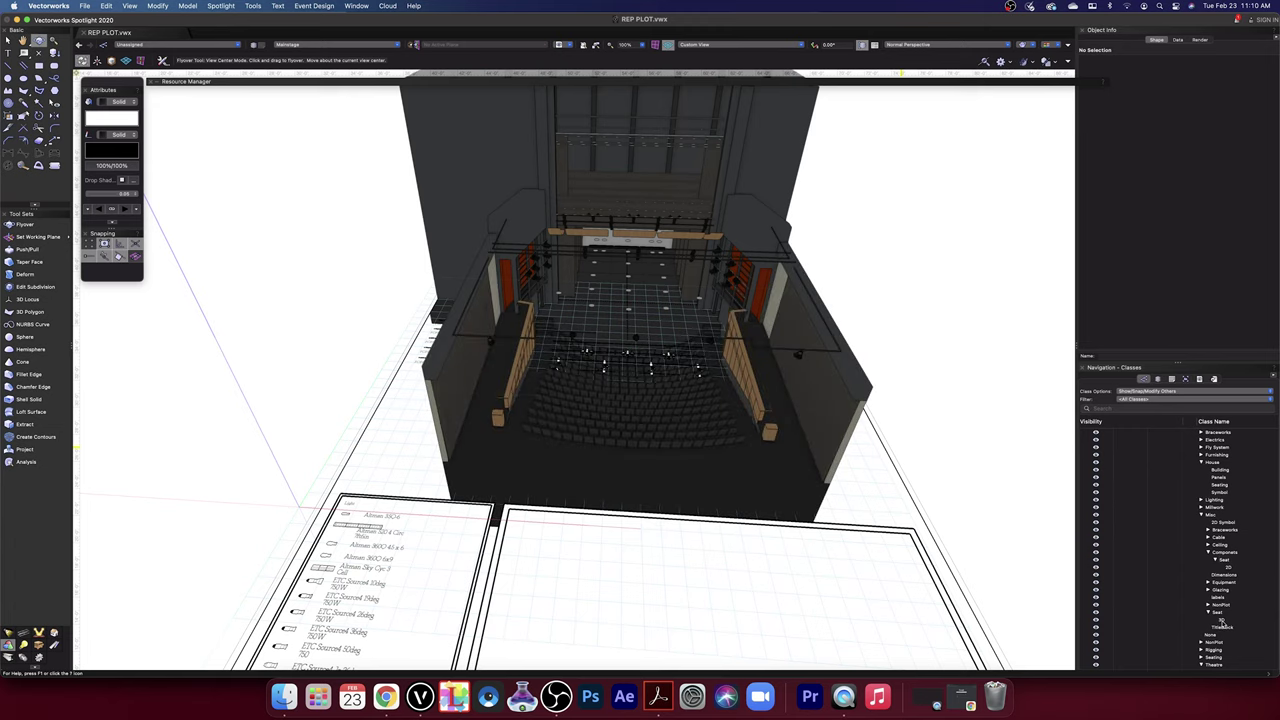
- Rename the 3D seat class to Misc-Components-Seat-3D by inserting 'Components-' after Misc-
{"action": "left_click", "coordinate": [1222, 621]}
{"action": "right_click", "coordinate": [1222, 621]}
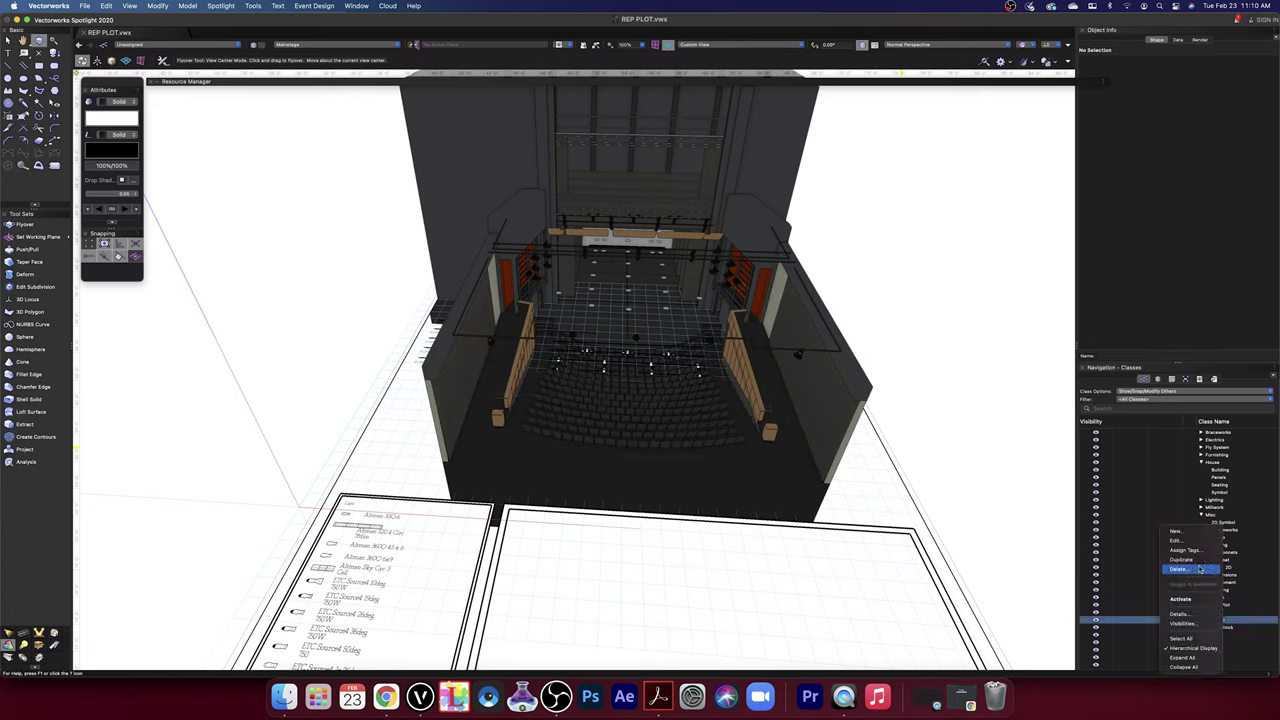
{"action": "left_click", "coordinate": [1177, 540]}
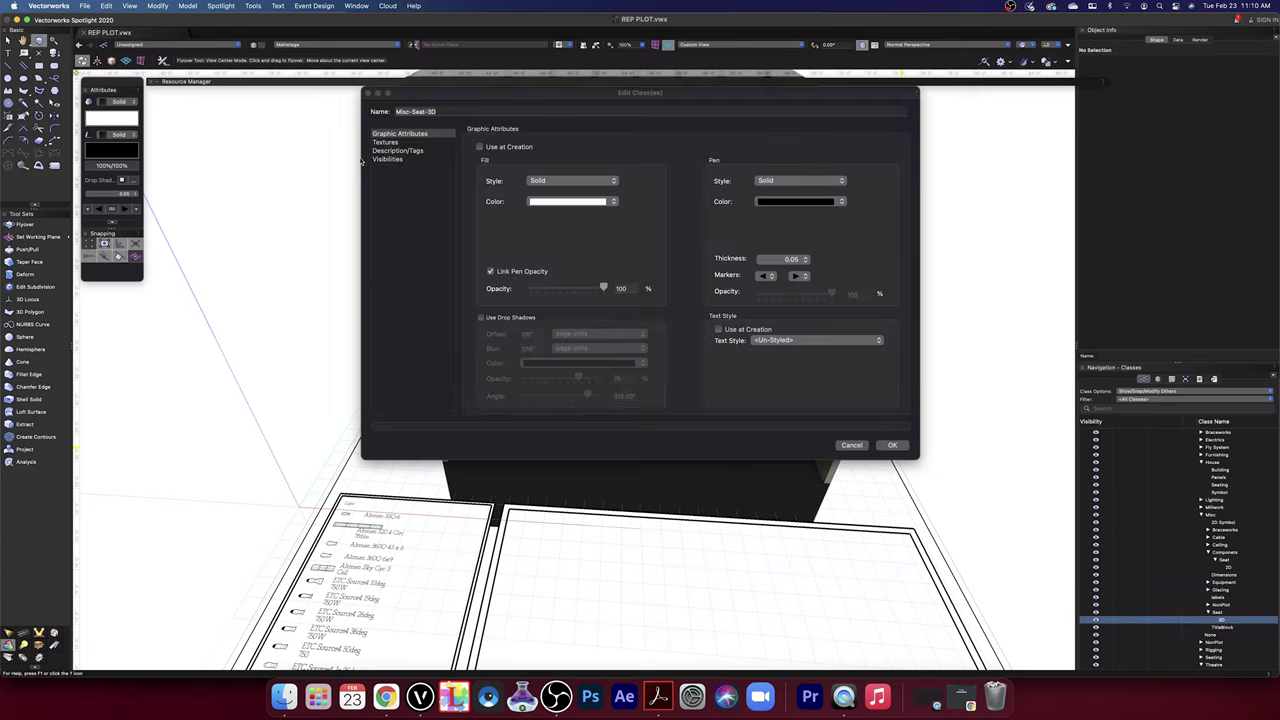
{"action": "left_click", "coordinate": [413, 112]}
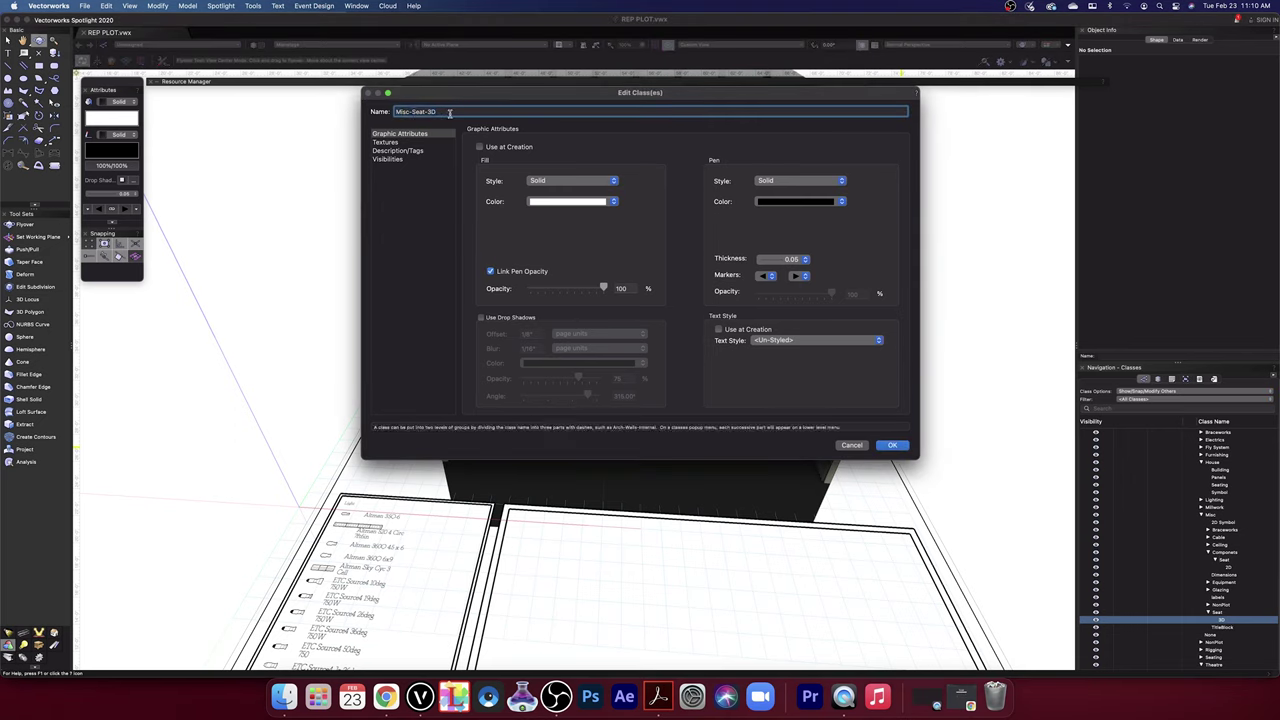
{"action": "type", "text": "Components-"}
{"action": "left_click", "coordinate": [893, 446]}
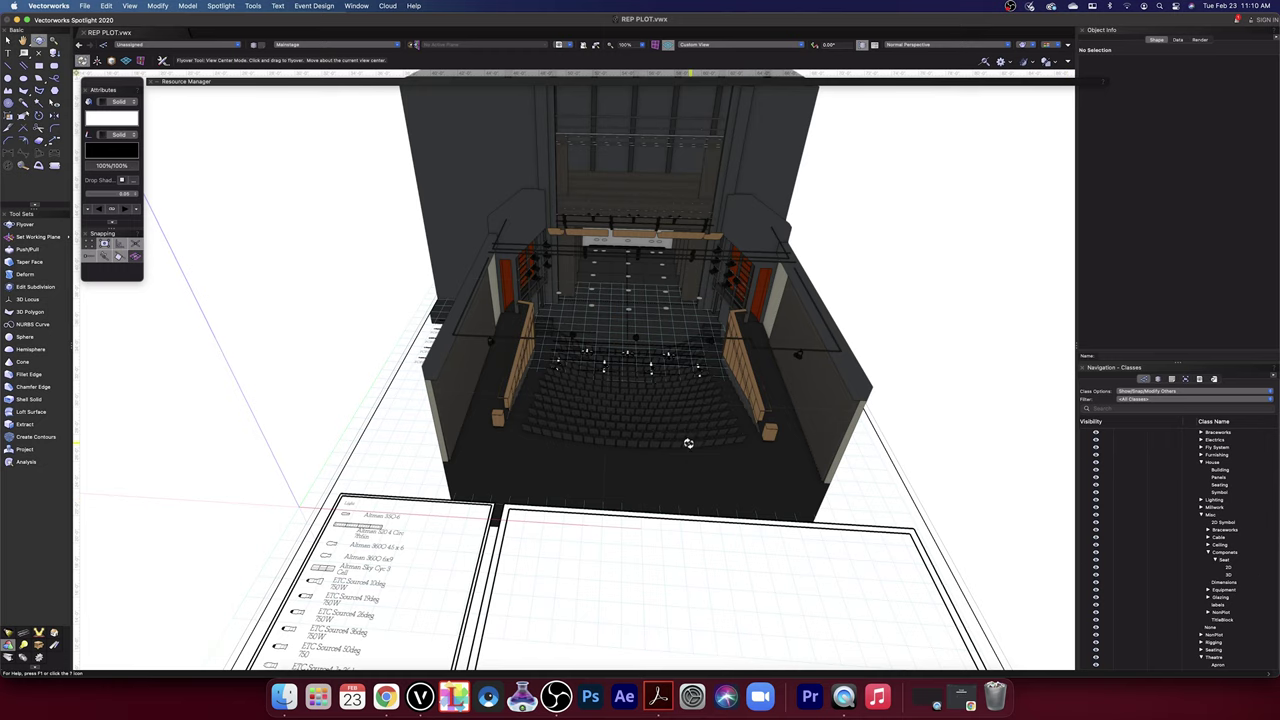
- Open the auditorium symbol's 3D component and enter the right-hand wall panel group
{"action": "left_click_drag", "start_coordinate": [689, 443], "coordinate": [728, 411]}
{"action": "scroll", "coordinate": [728, 411], "scroll_direction": "up", "scroll_amount": 6}
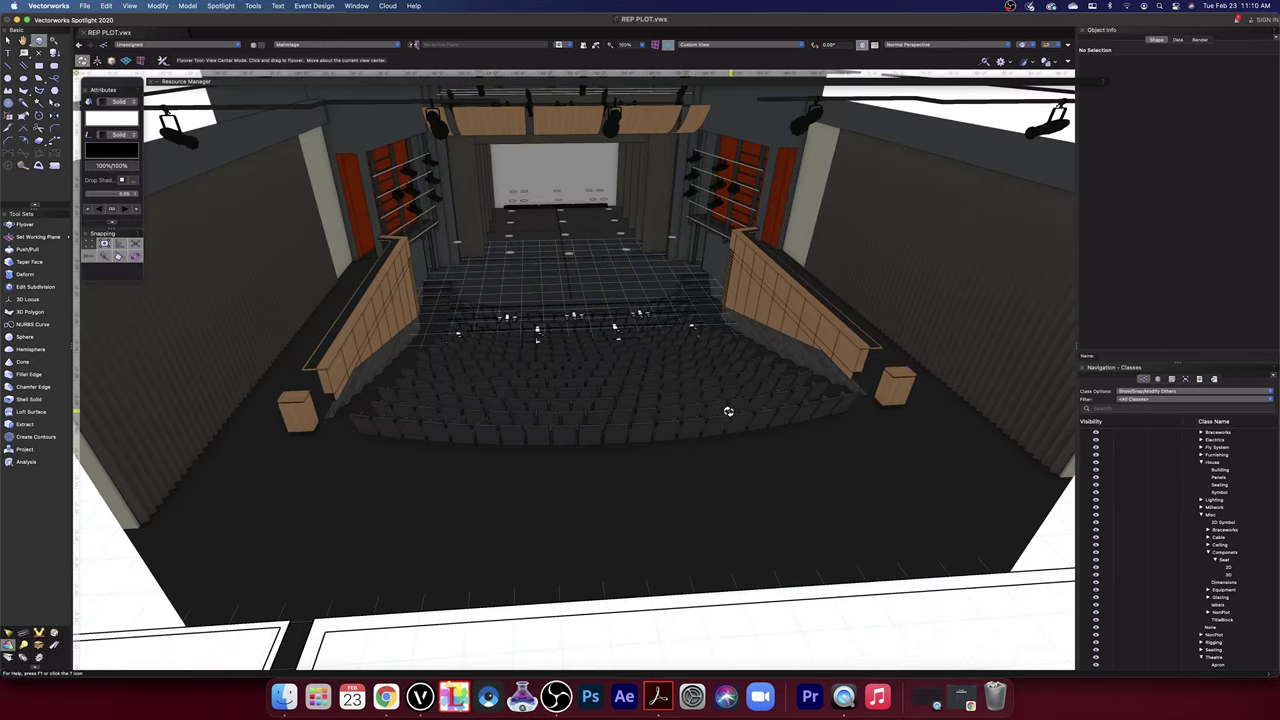
{"action": "left_click", "coordinate": [8, 40]}
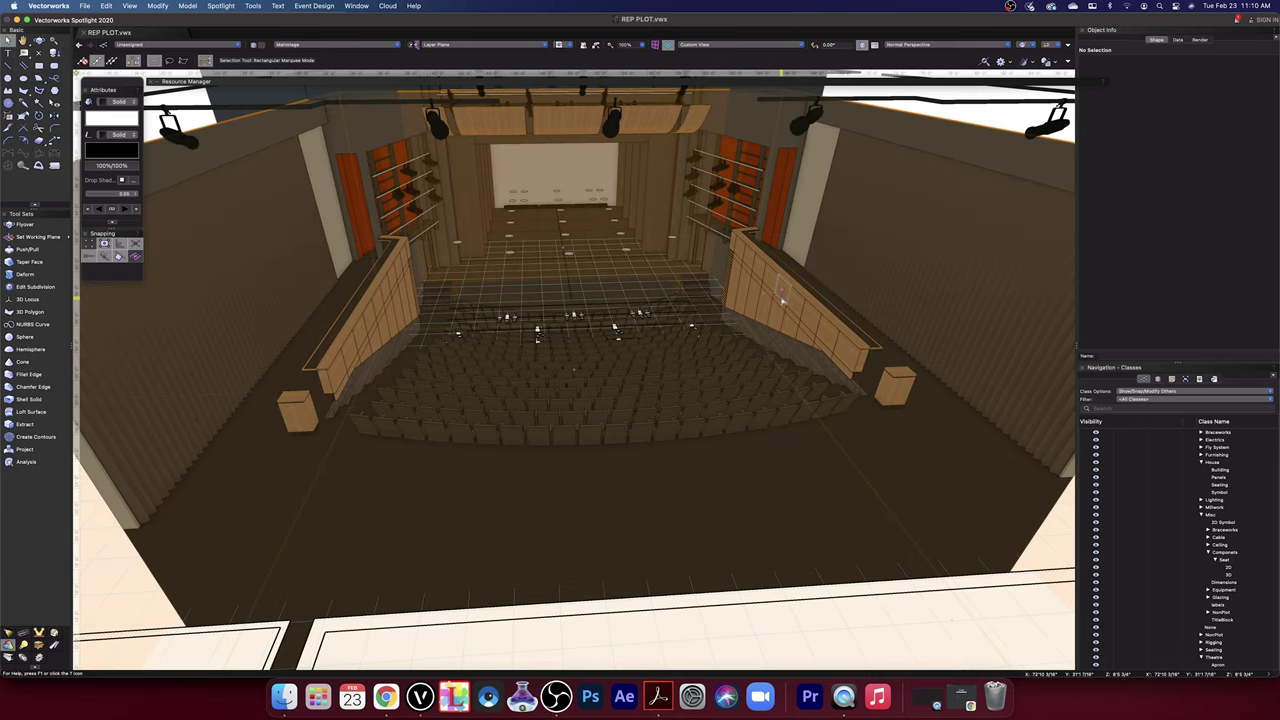
{"action": "double_click", "coordinate": [782, 301]}
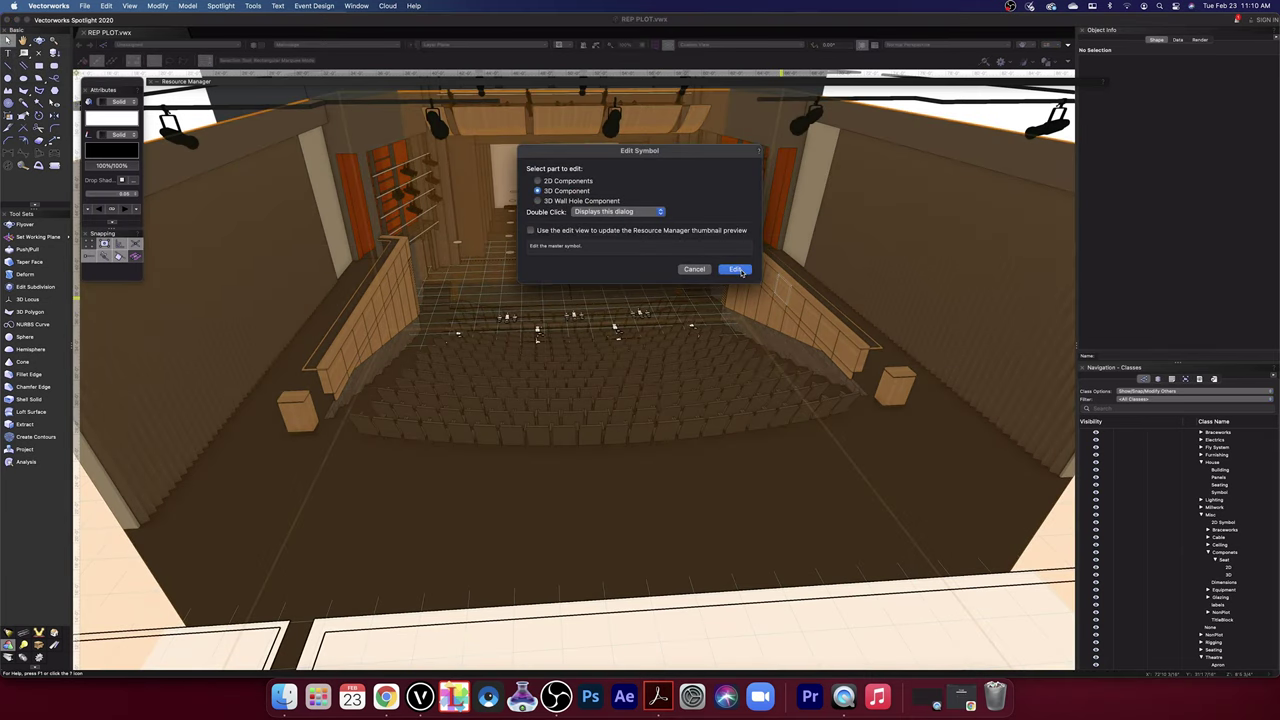
{"action": "left_click", "coordinate": [736, 269]}
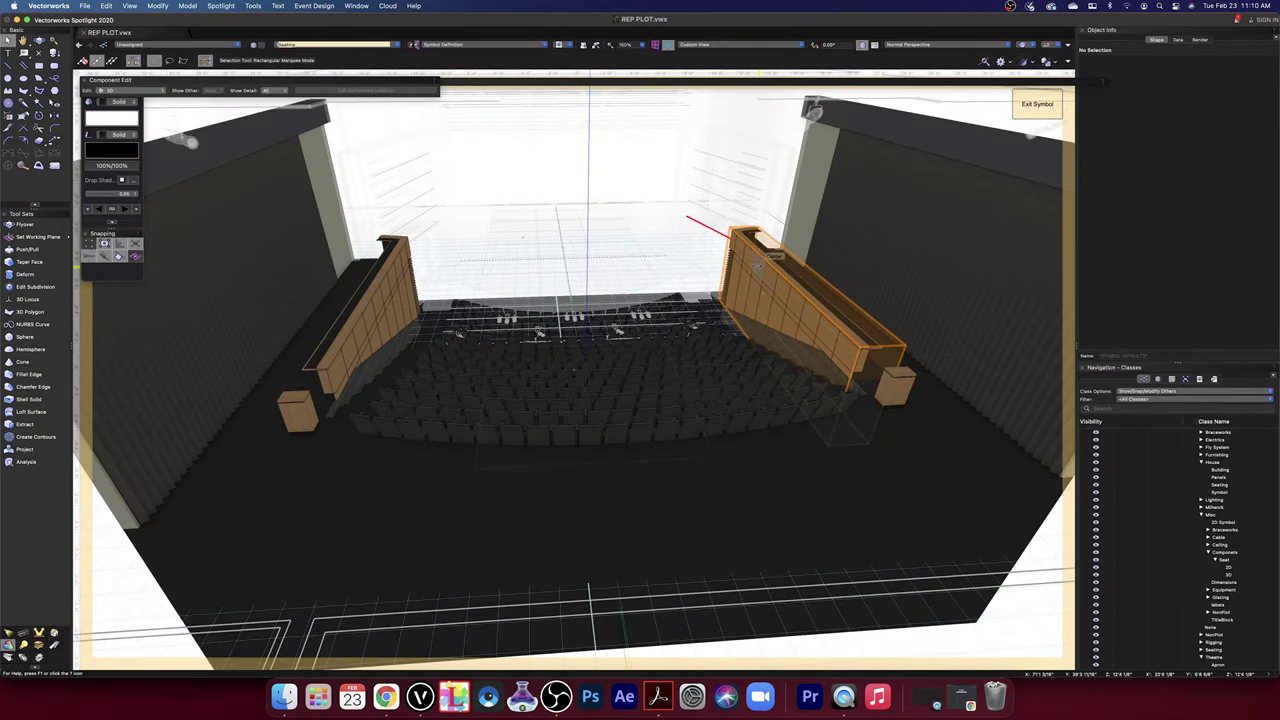
{"action": "double_click", "coordinate": [757, 266]}
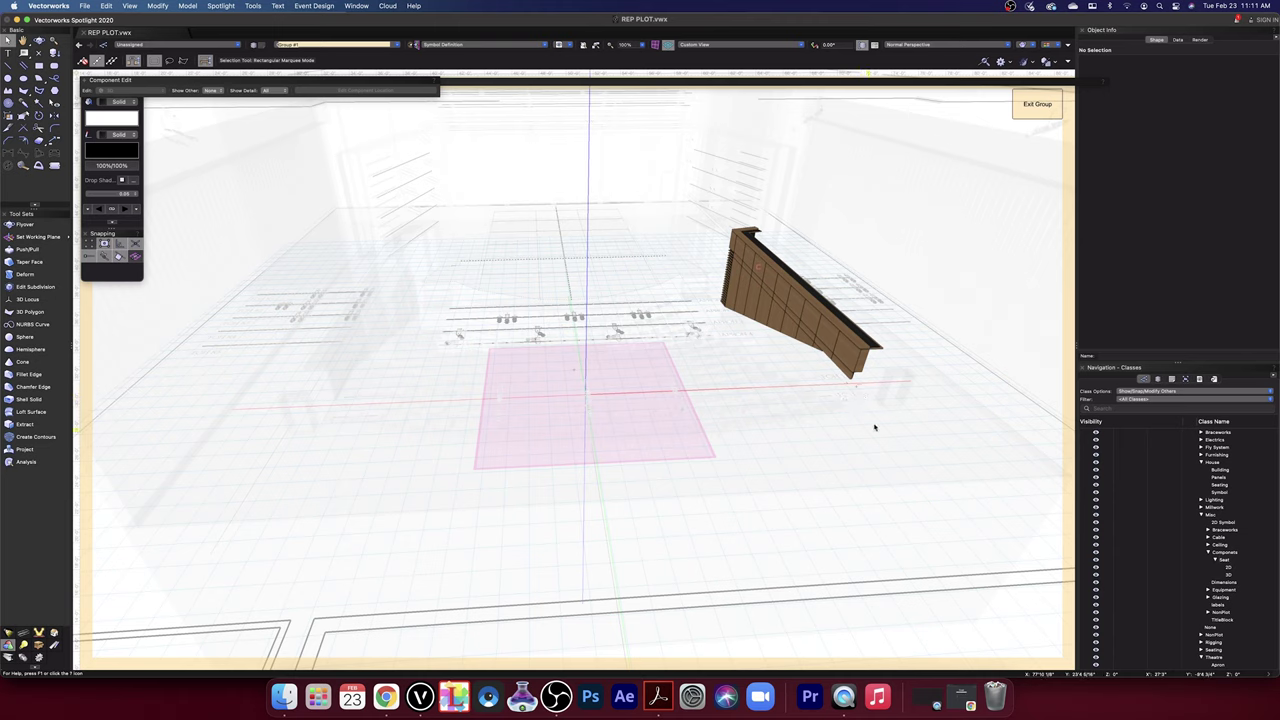
- Select the wall panel pieces from the lower end to the top, then clear the selection
{"action": "left_click", "coordinate": [858, 358]}
{"action": "left_click", "coordinate": [849, 350], "text": "shift"}
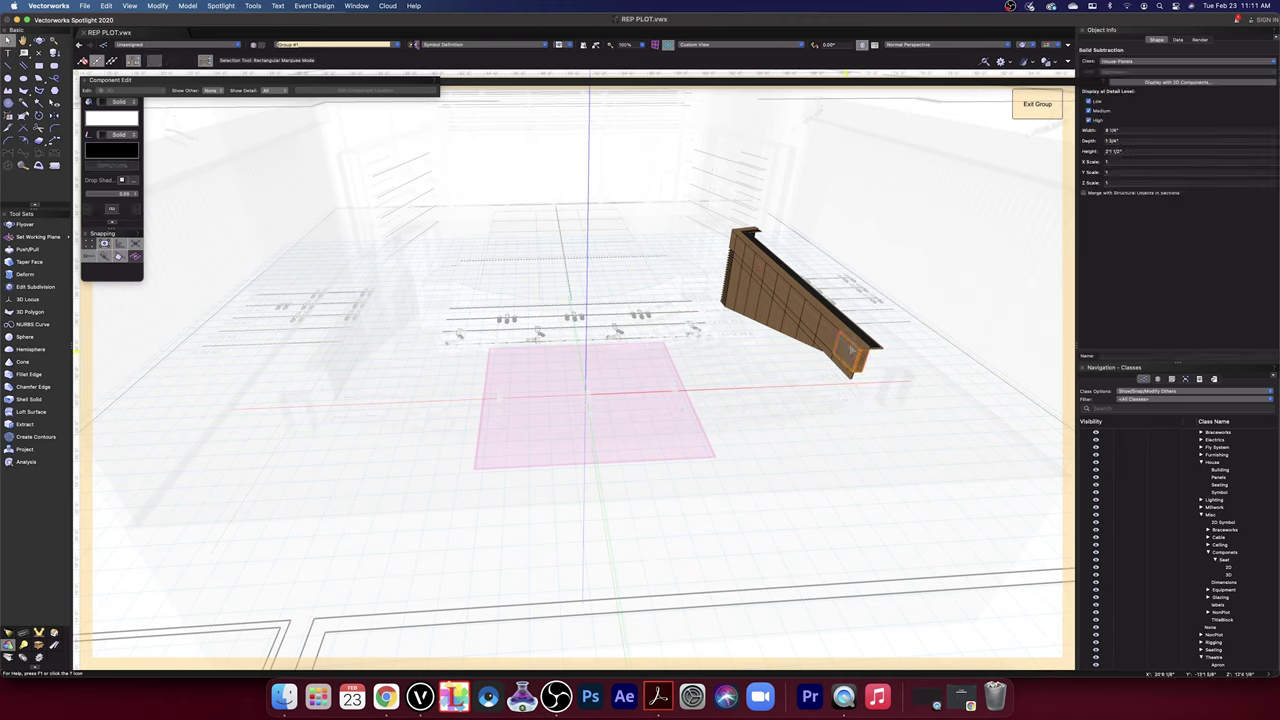
{"action": "left_click", "coordinate": [851, 339], "text": "shift"}
{"action": "left_click", "coordinate": [815, 318], "text": "shift"}
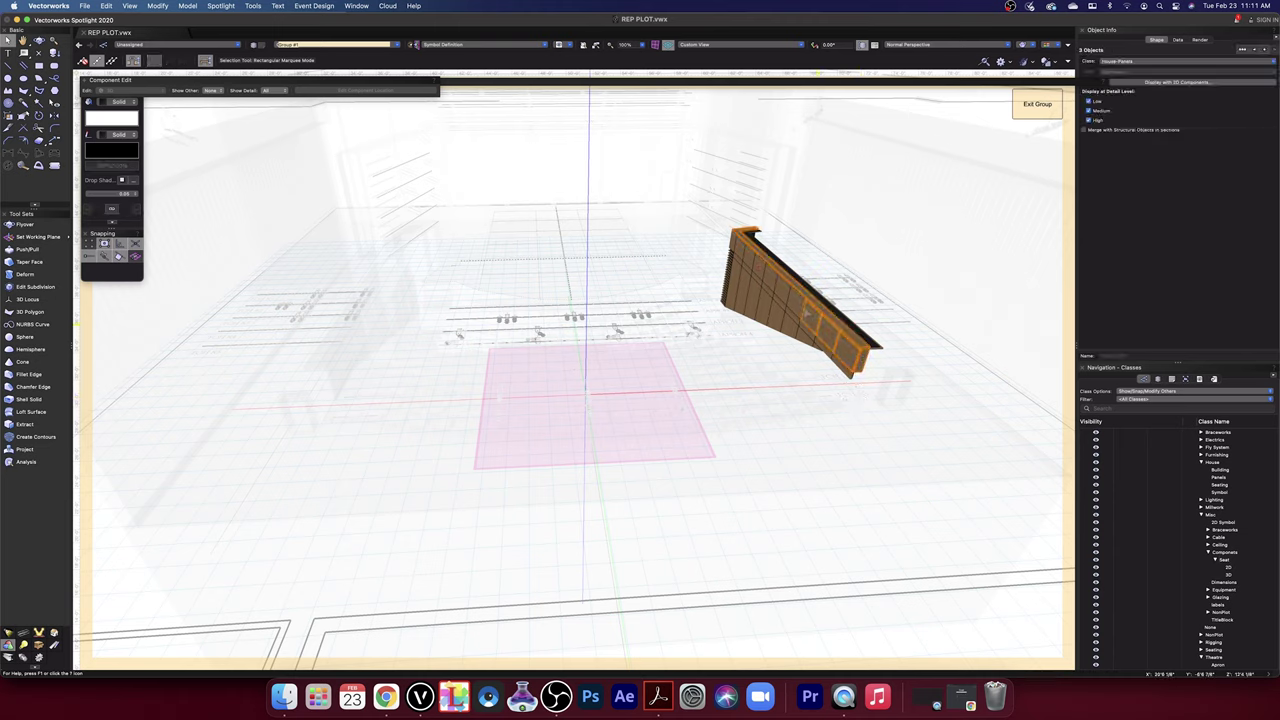
{"action": "left_click", "coordinate": [798, 302], "text": "shift"}
{"action": "left_click", "coordinate": [785, 292], "text": "shift"}
{"action": "left_click", "coordinate": [770, 282], "text": "shift"}
{"action": "left_click", "coordinate": [759, 271], "text": "shift"}
{"action": "left_click", "coordinate": [750, 262], "text": "shift"}
{"action": "left_click", "coordinate": [988, 478]}
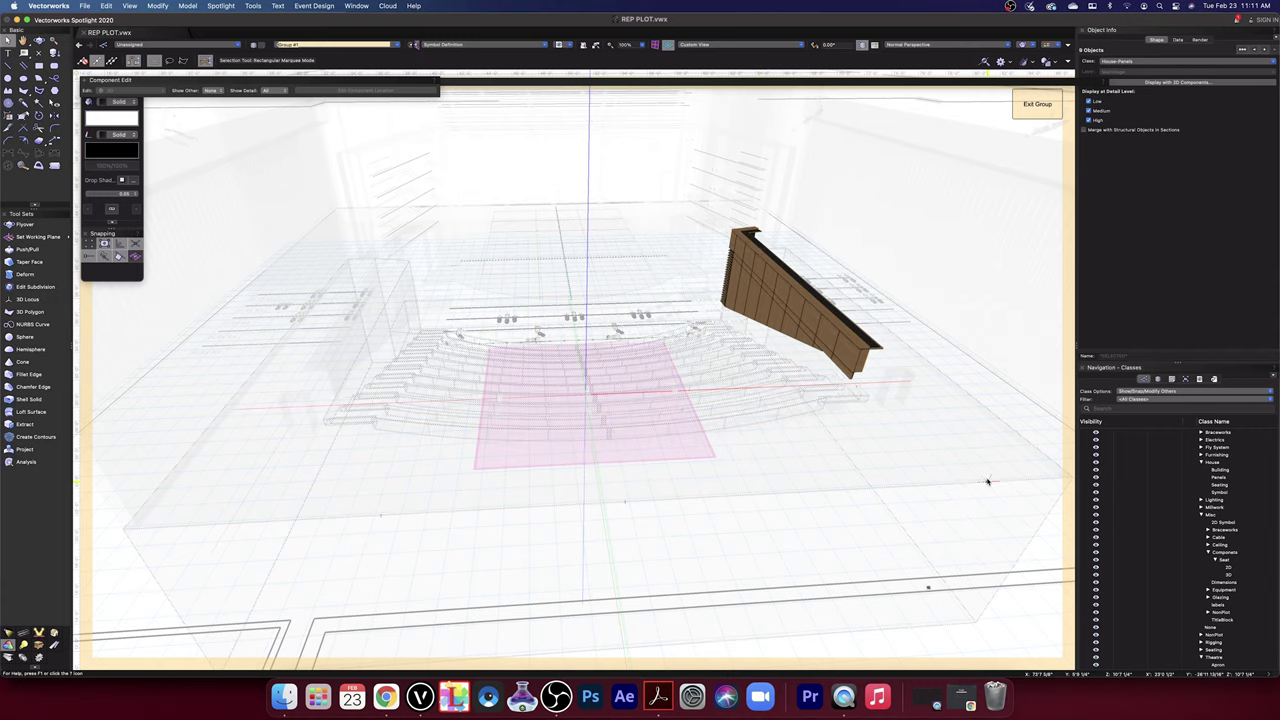
- Zoom in and fly around the wall panel group to see it from another angle
{"action": "scroll", "coordinate": [738, 312], "scroll_direction": "up", "scroll_amount": 5}
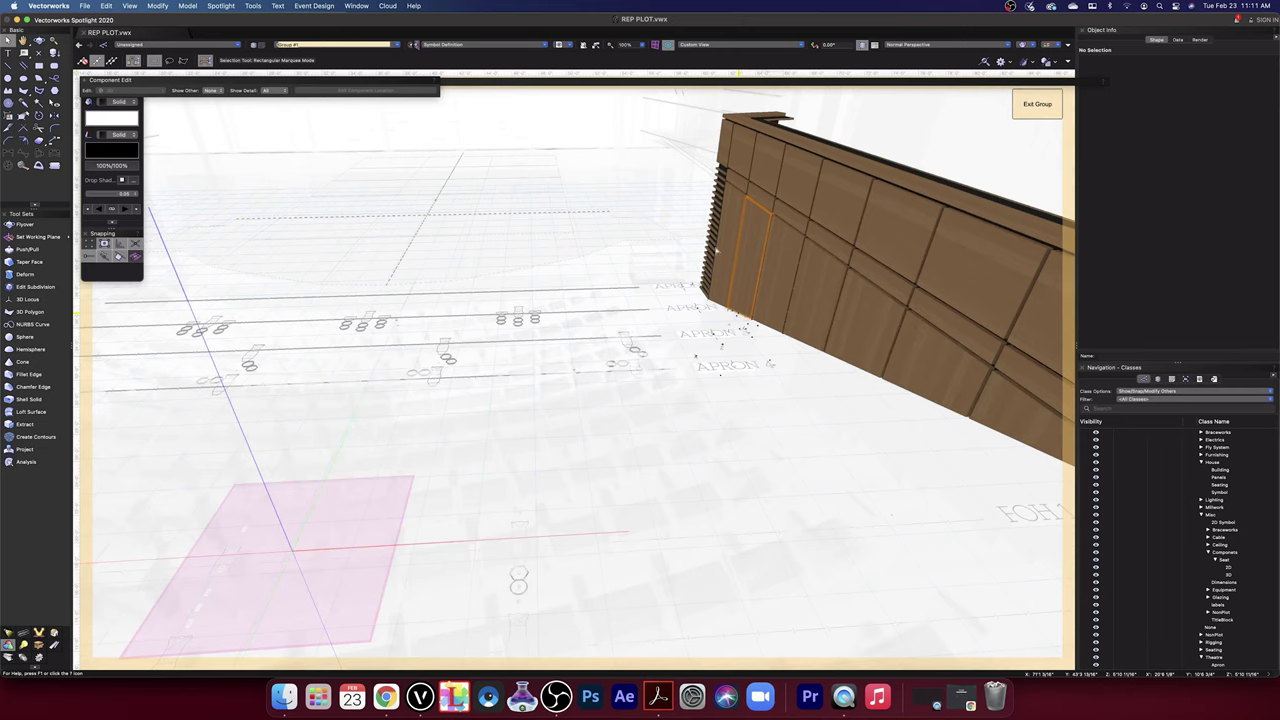
{"action": "scroll", "coordinate": [773, 216], "scroll_direction": "up", "scroll_amount": 2}
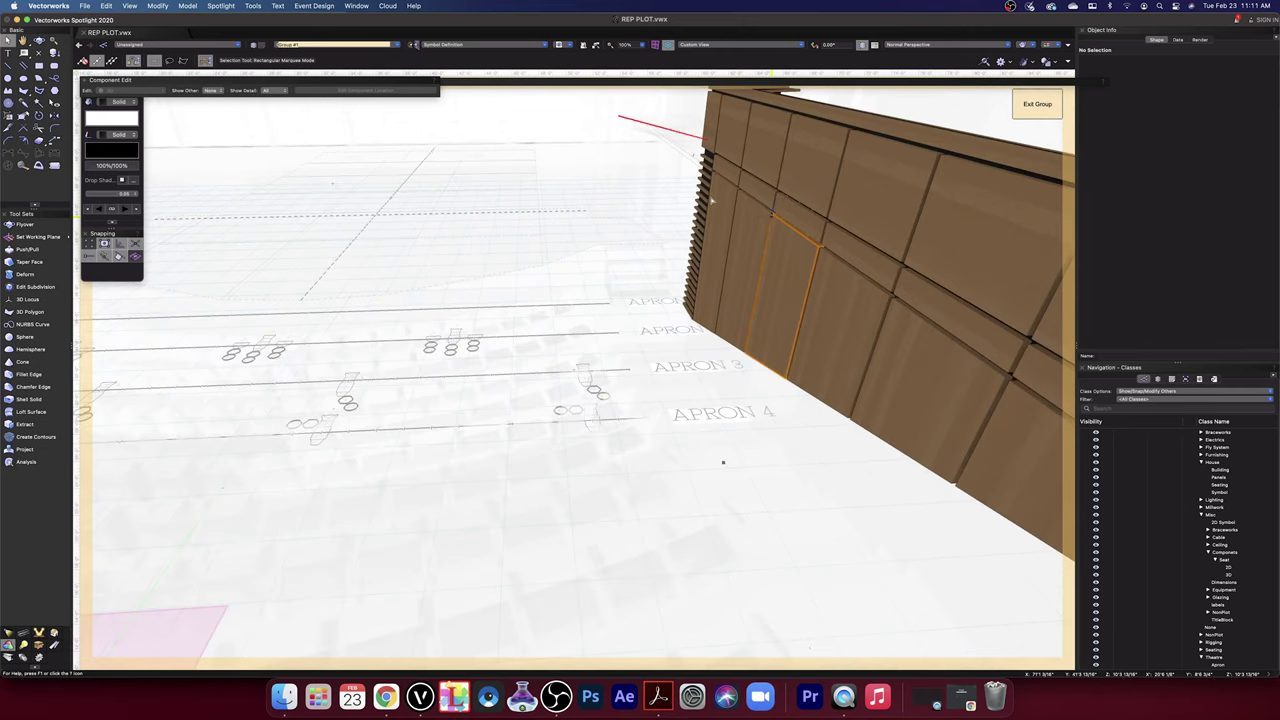
{"action": "scroll", "coordinate": [771, 213], "scroll_direction": "up", "scroll_amount": 1}
{"action": "scroll", "coordinate": [703, 170], "scroll_direction": "up", "scroll_amount": 1}
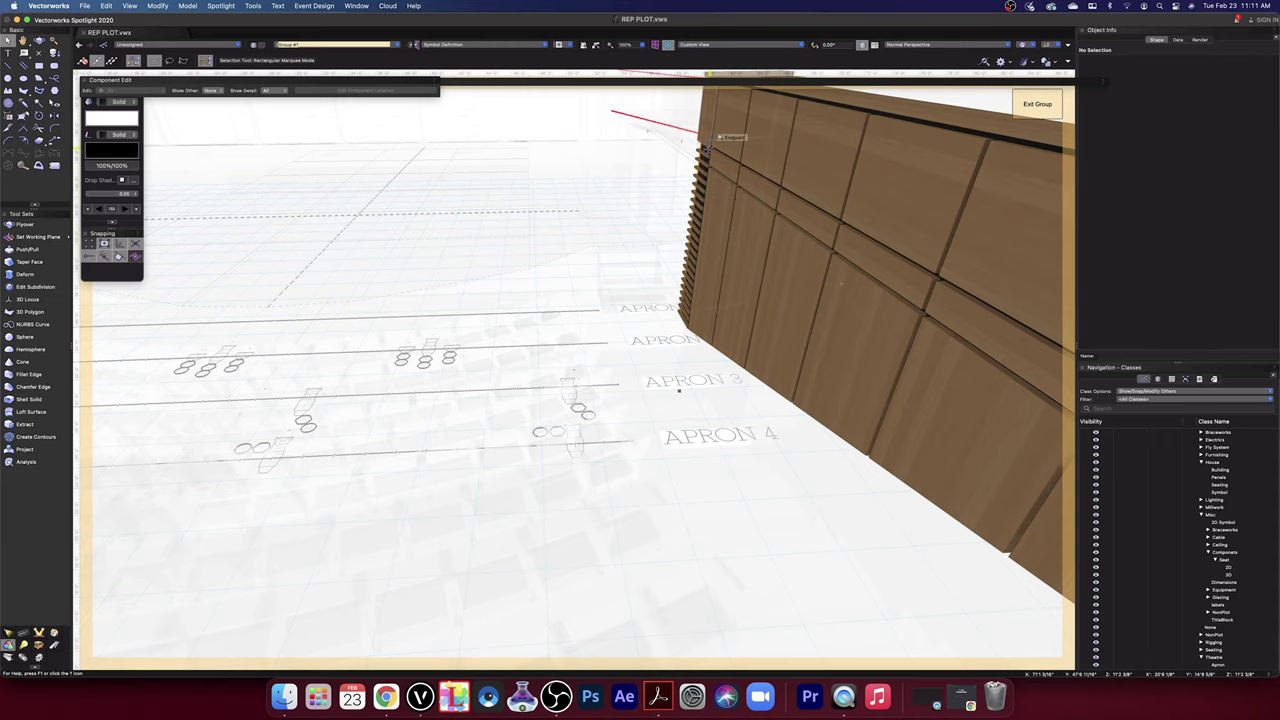
{"action": "scroll", "coordinate": [706, 147], "scroll_direction": "up", "scroll_amount": 1}
{"action": "scroll", "coordinate": [700, 148], "scroll_direction": "up", "scroll_amount": 1}
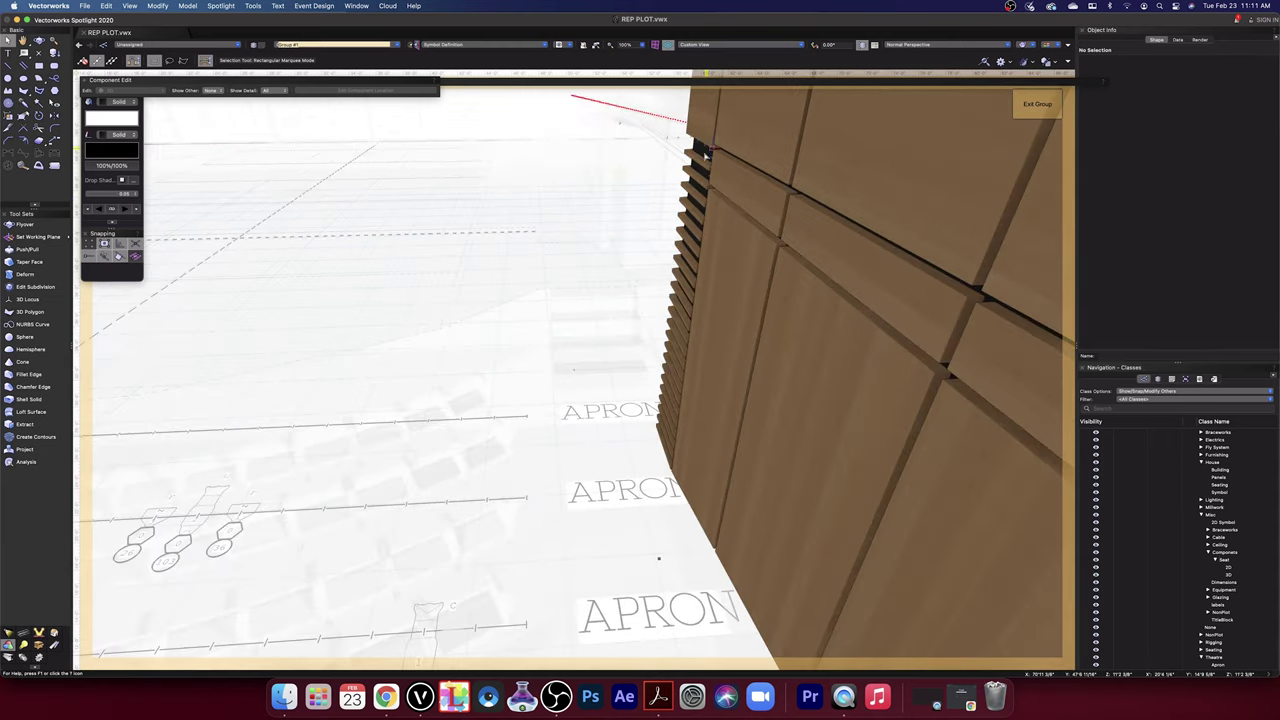
{"action": "scroll", "coordinate": [594, 254], "scroll_direction": "down", "scroll_amount": 3}
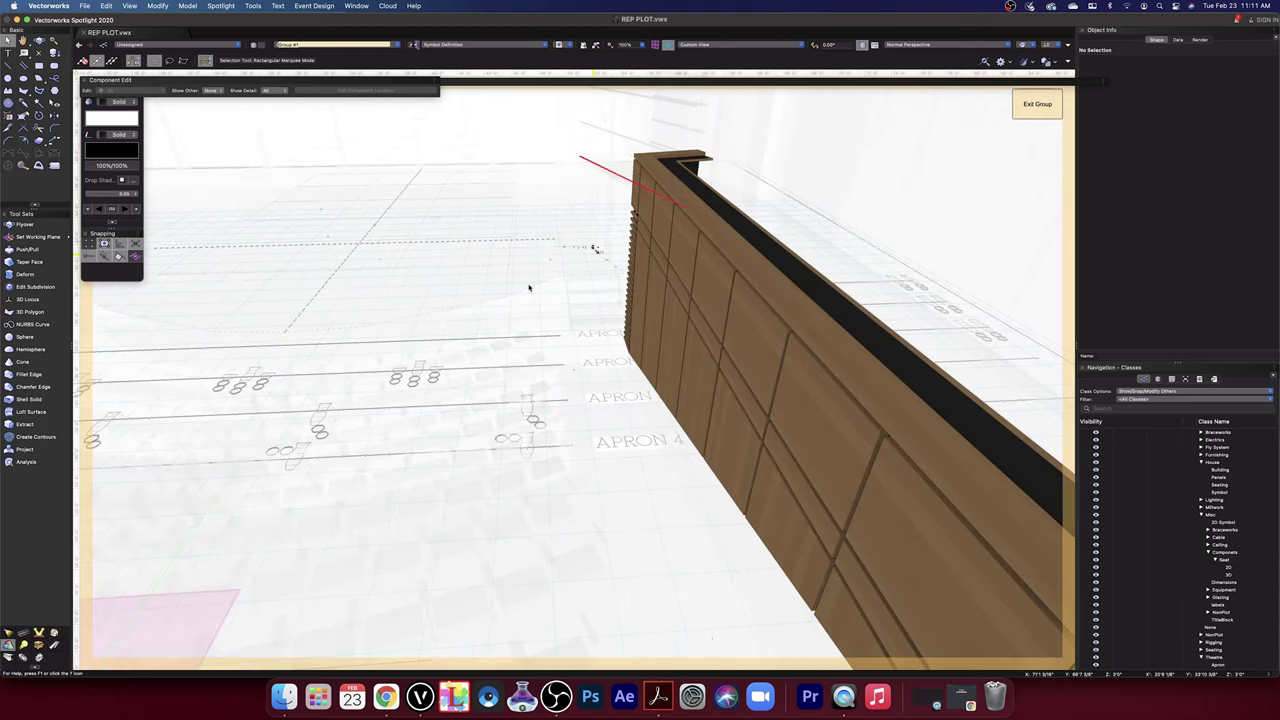
{"action": "left_click", "coordinate": [39, 41]}
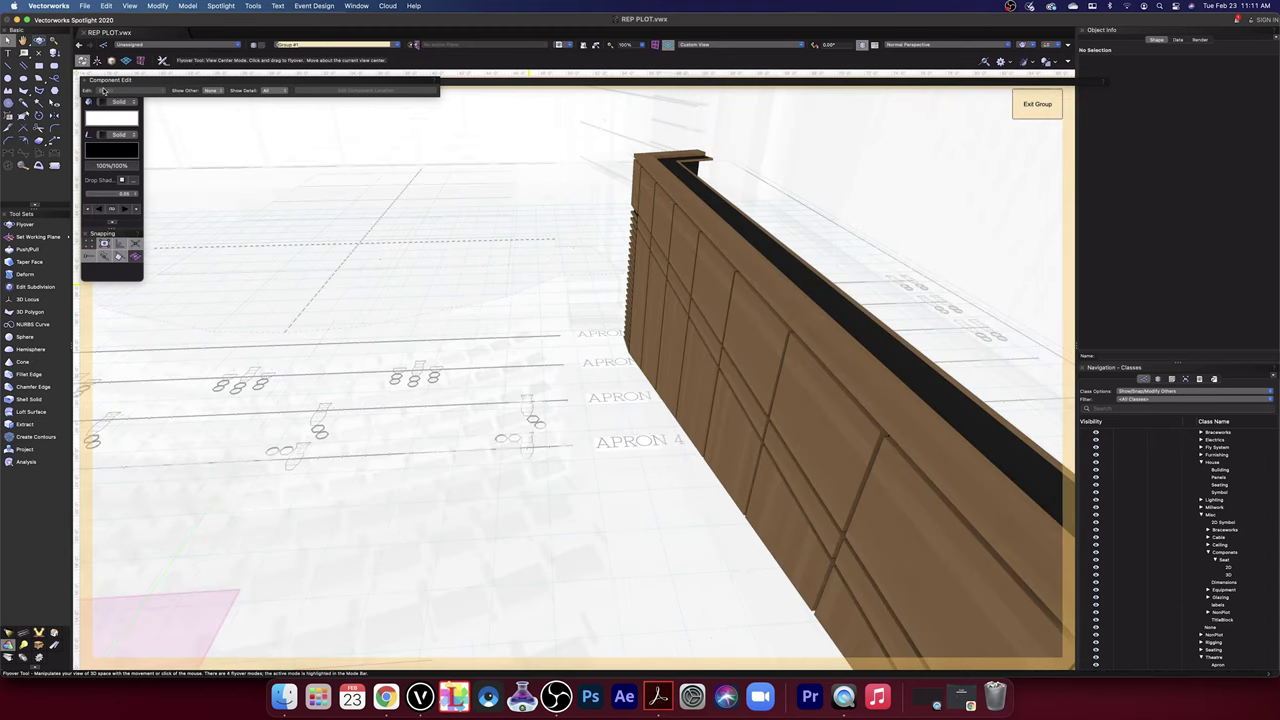
{"action": "left_click_drag", "start_coordinate": [543, 291], "coordinate": [517, 260]}
- Assign the wall panel's backing solid to a new class named Misc-Componets-Panels-Backing
{"action": "key", "text": "x"}
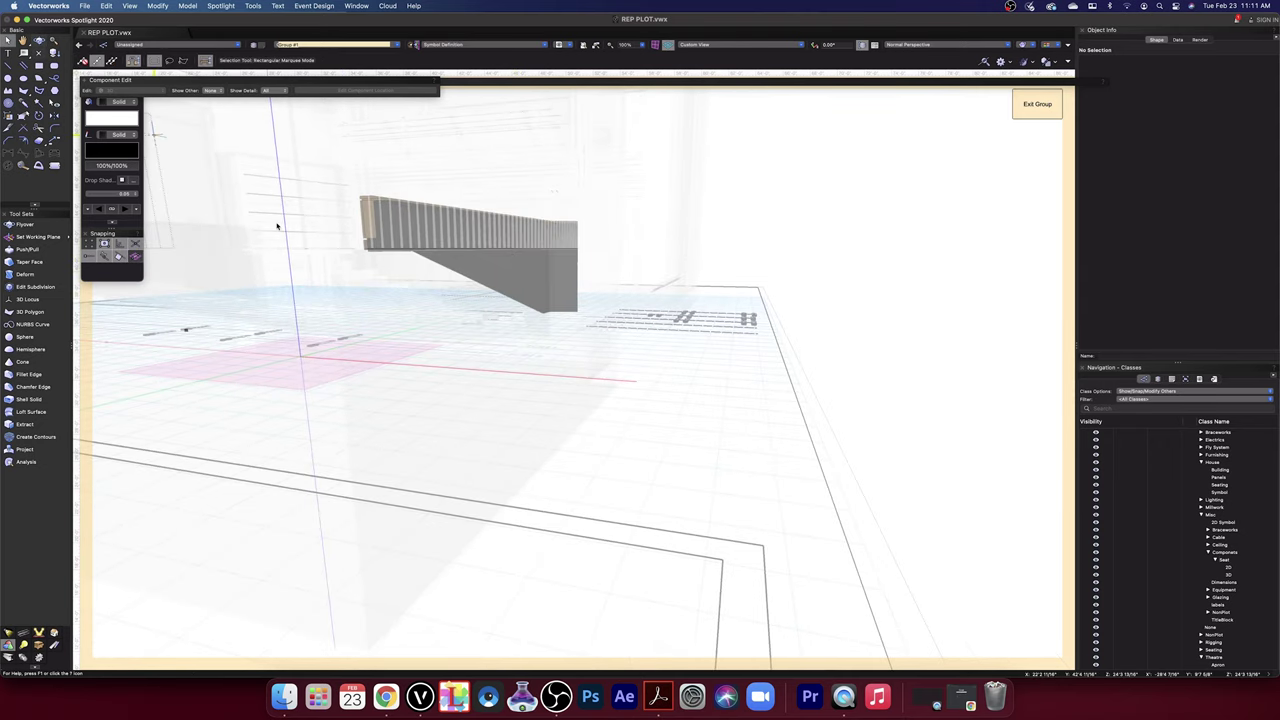
{"action": "left_click", "coordinate": [523, 287]}
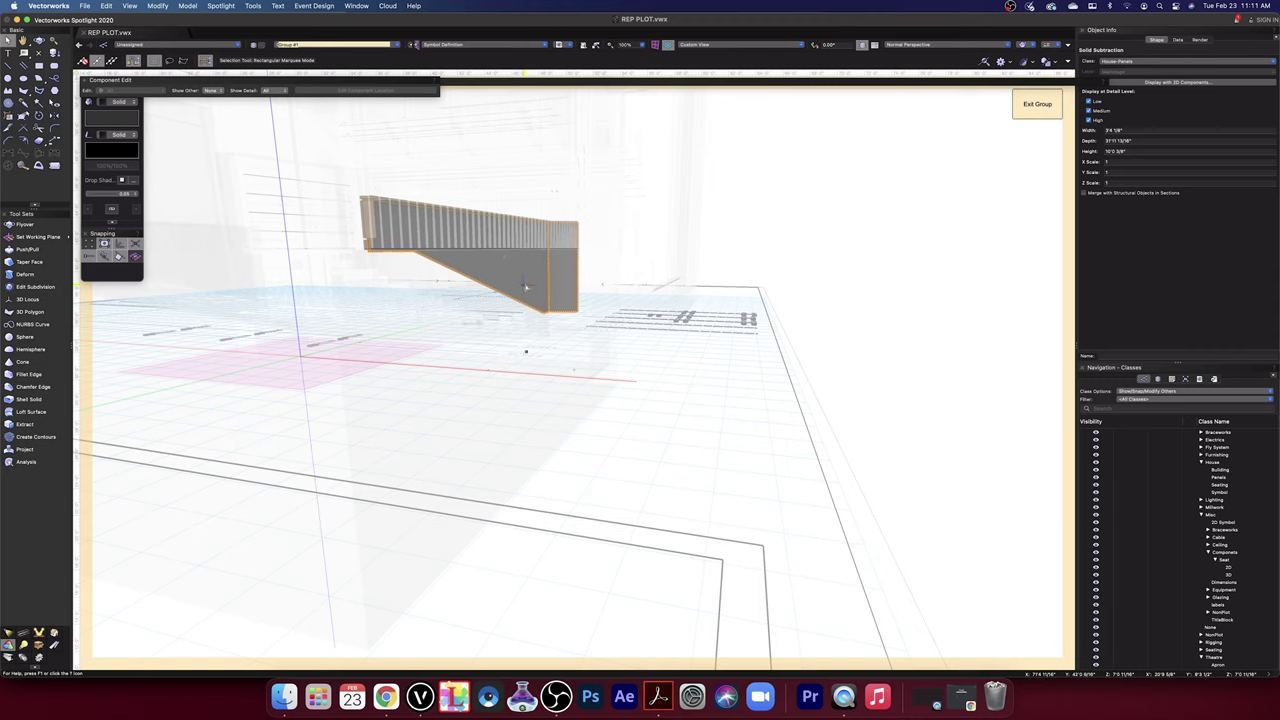
{"action": "left_click", "coordinate": [1148, 63]}
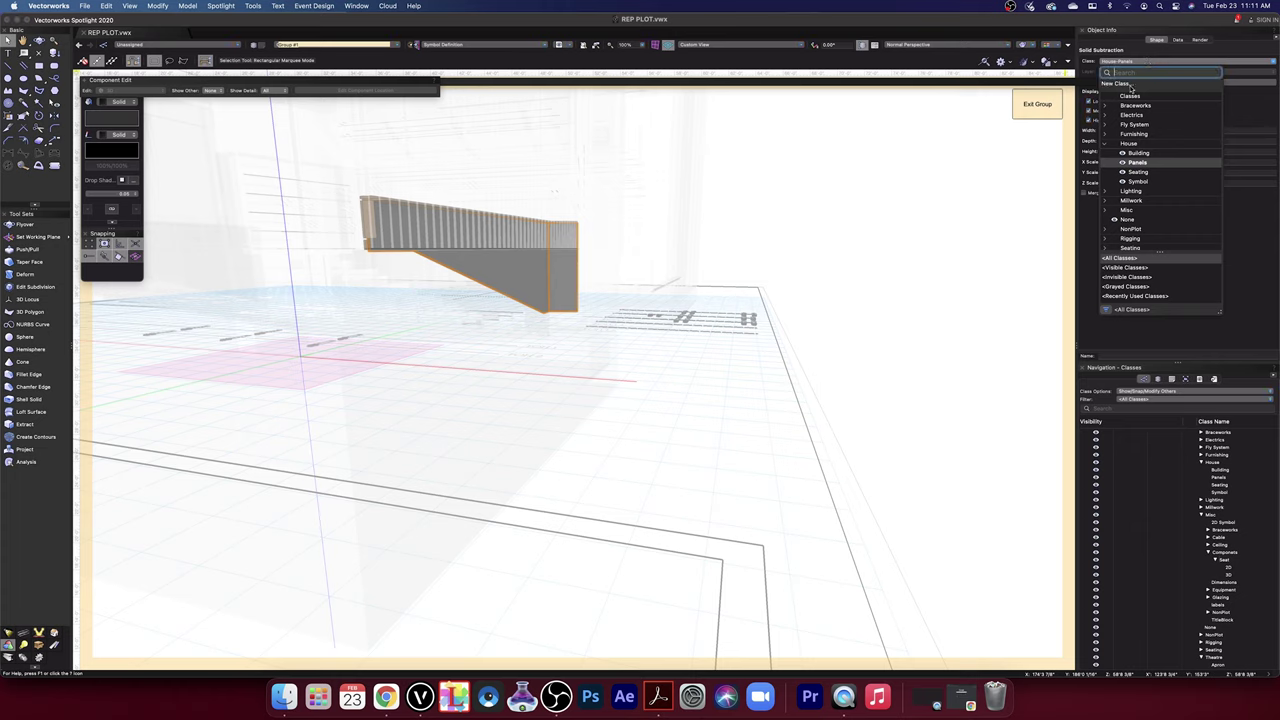
{"action": "left_click", "coordinate": [1122, 84]}
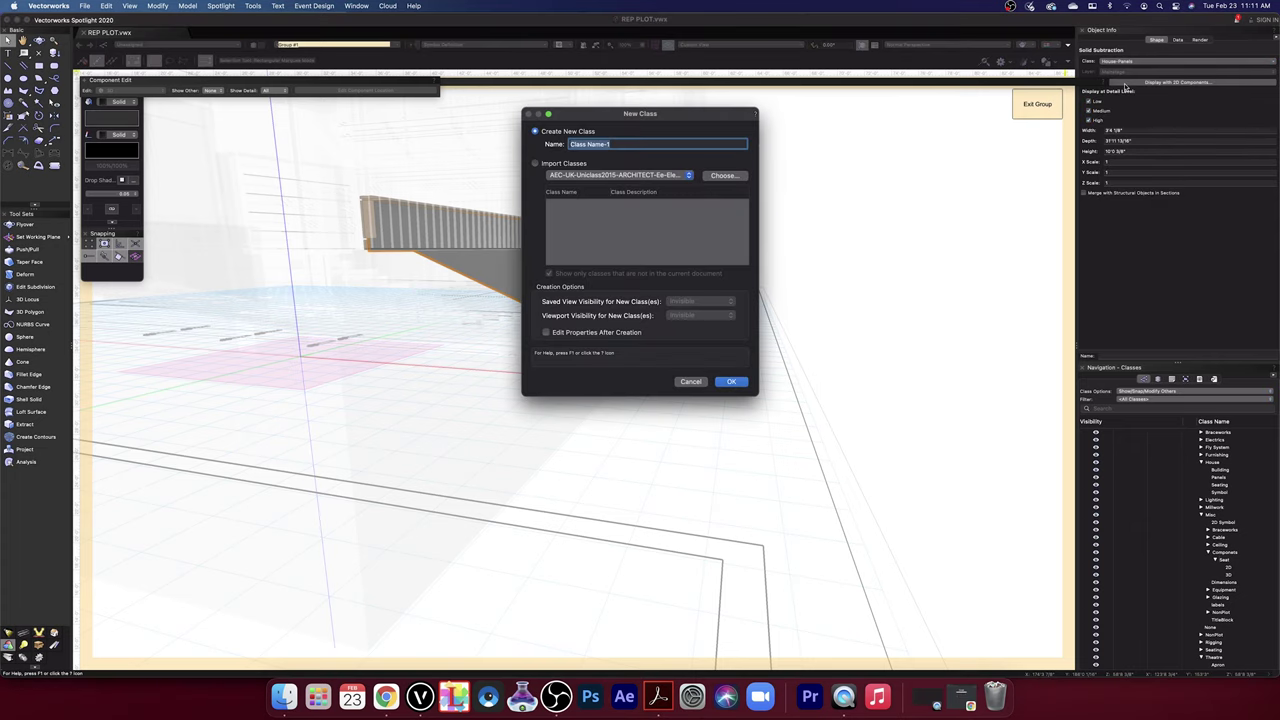
{"action": "type", "text": "Misc"}
{"action": "type", "text": "-Componets"}
{"action": "type", "text": "Panels-Wood"}
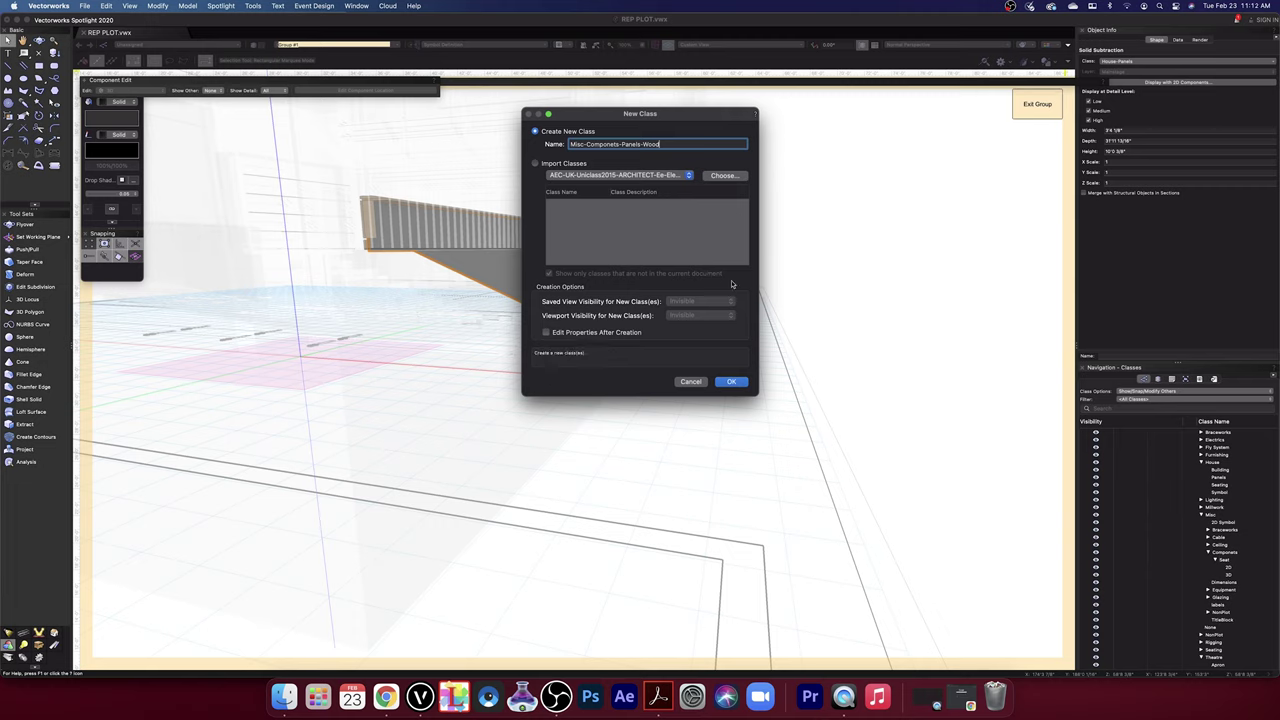
{"action": "key", "text": "BackSpace"}
{"action": "key", "text": "BackSpace"}
{"action": "key", "text": "BackSpace"}
{"action": "key", "text": "BackSpace"}
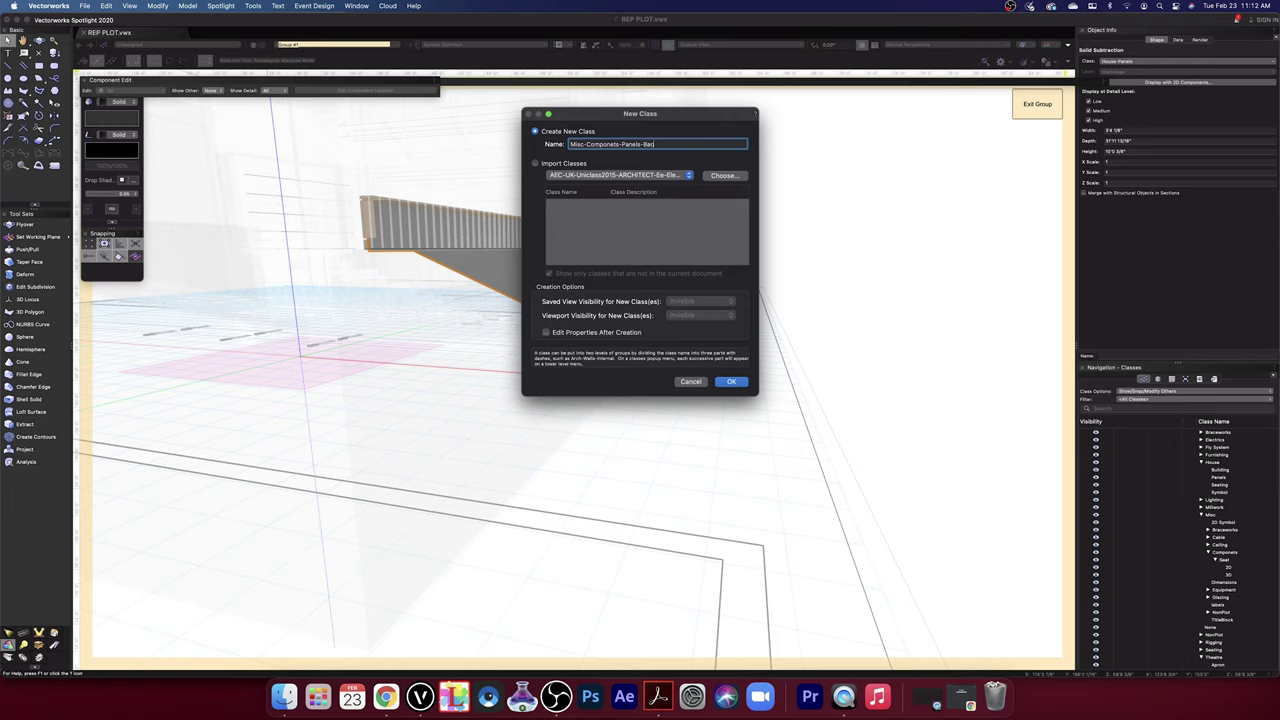
{"action": "left_click", "coordinate": [731, 382]}
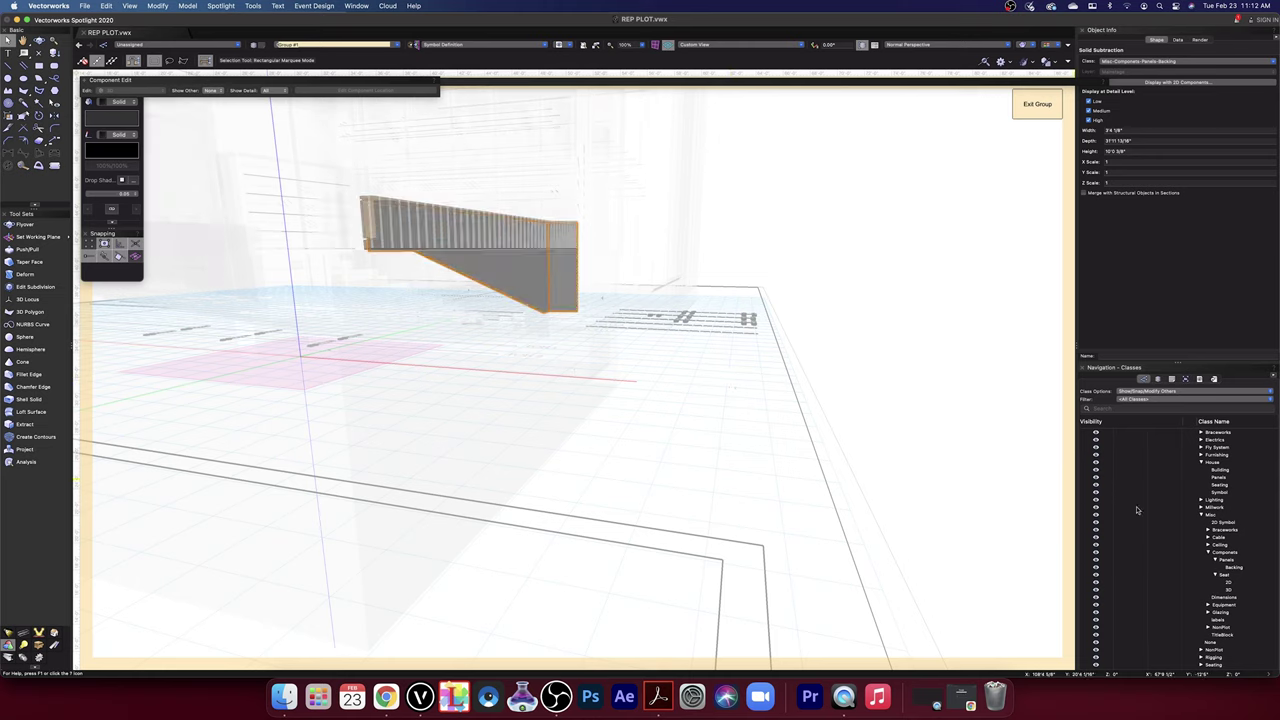
- Shift the 3D view and hide the Backing class
{"action": "key", "text": "space"}
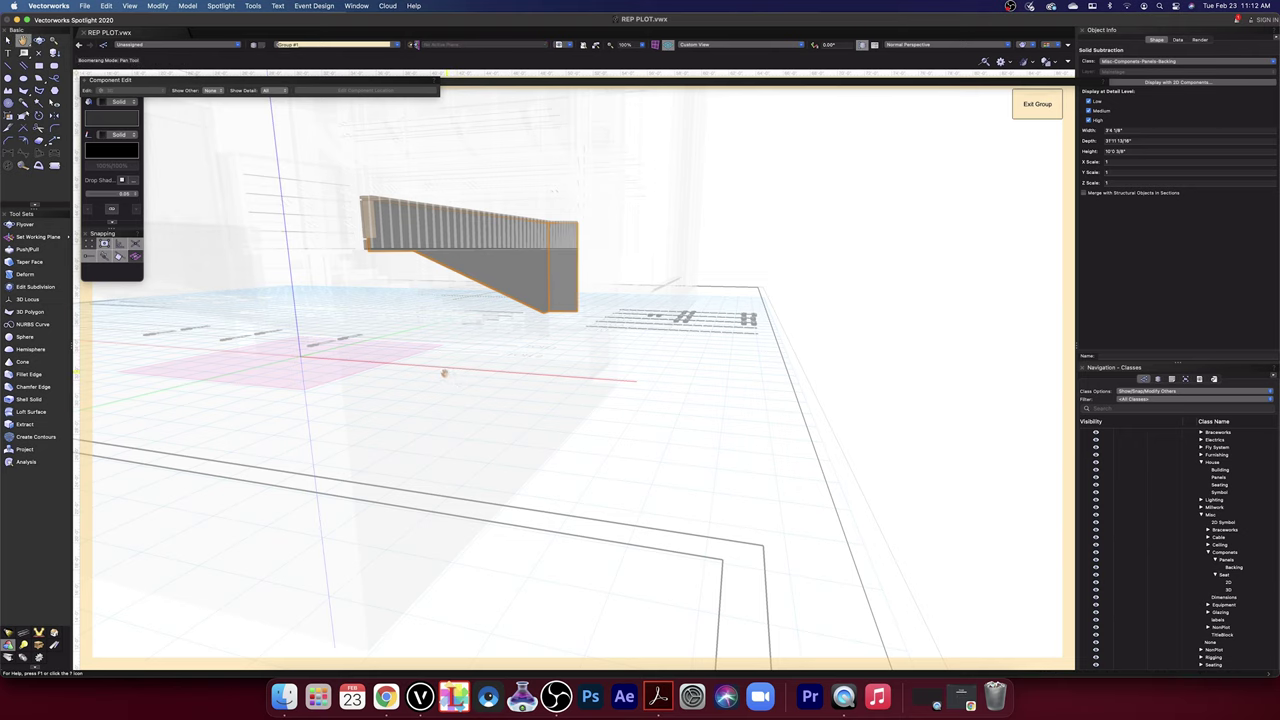
{"action": "left_click_drag", "start_coordinate": [444, 373], "coordinate": [557, 407]}
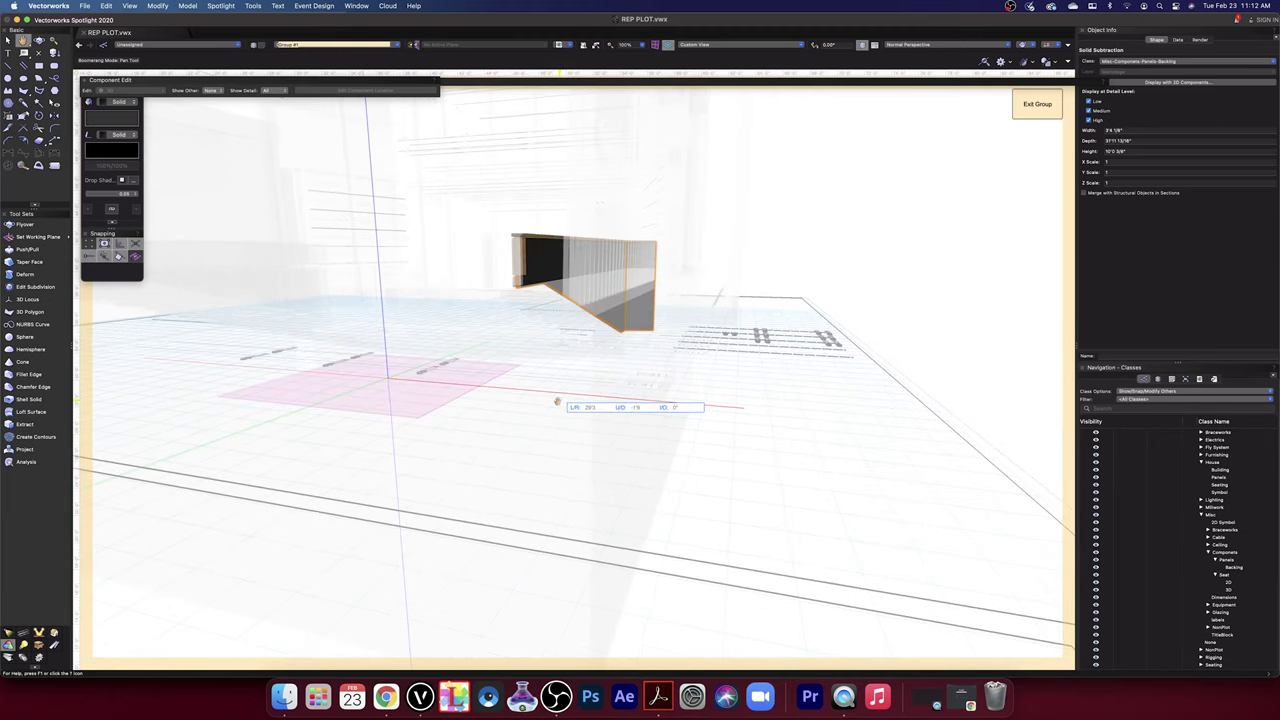
{"action": "left_click", "coordinate": [1238, 570]}
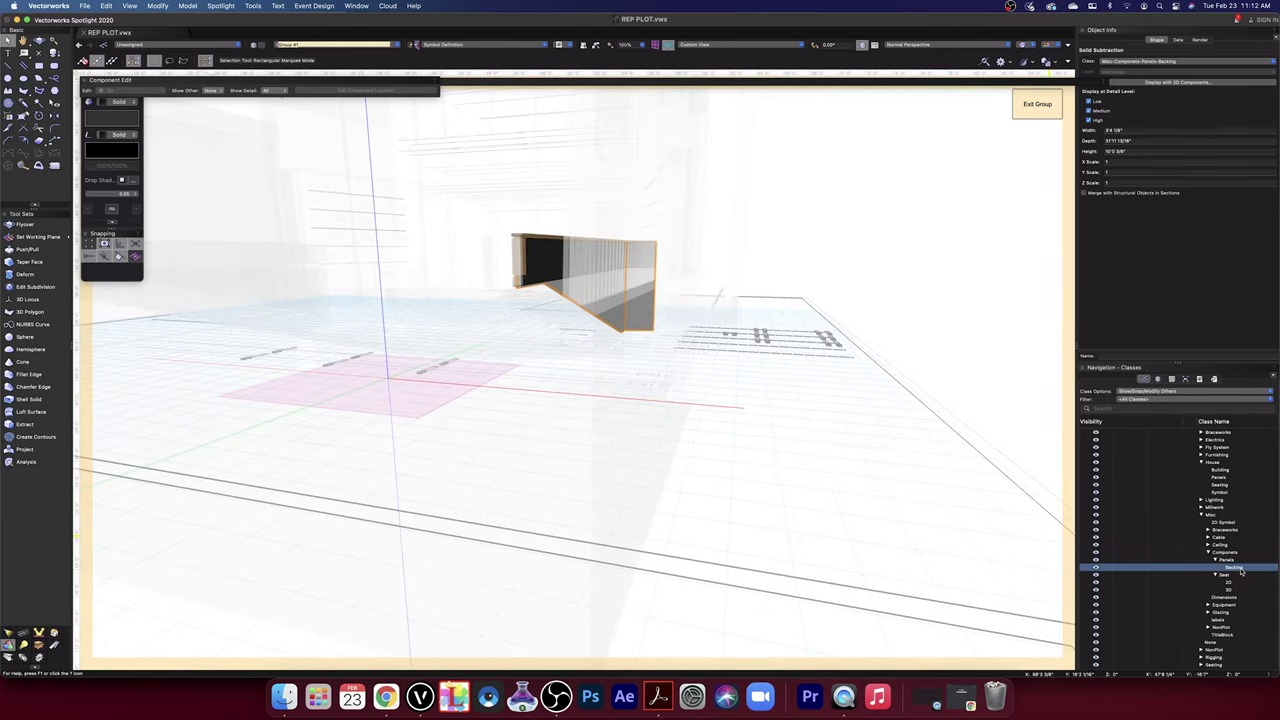
{"action": "left_click", "coordinate": [1130, 567]}
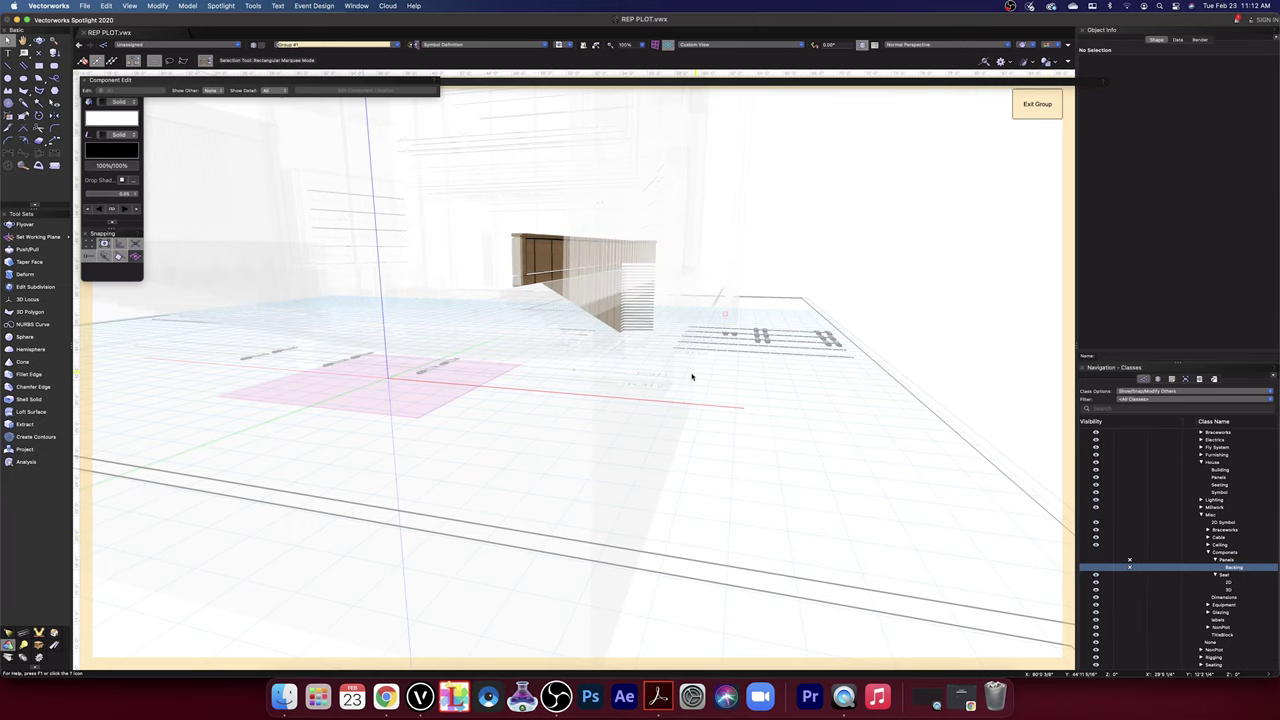
- Put the remaining wood panel pieces into a new class, Misc-Componets-Panels-Wood
{"action": "left_click_drag", "start_coordinate": [684, 378], "coordinate": [446, 175]}
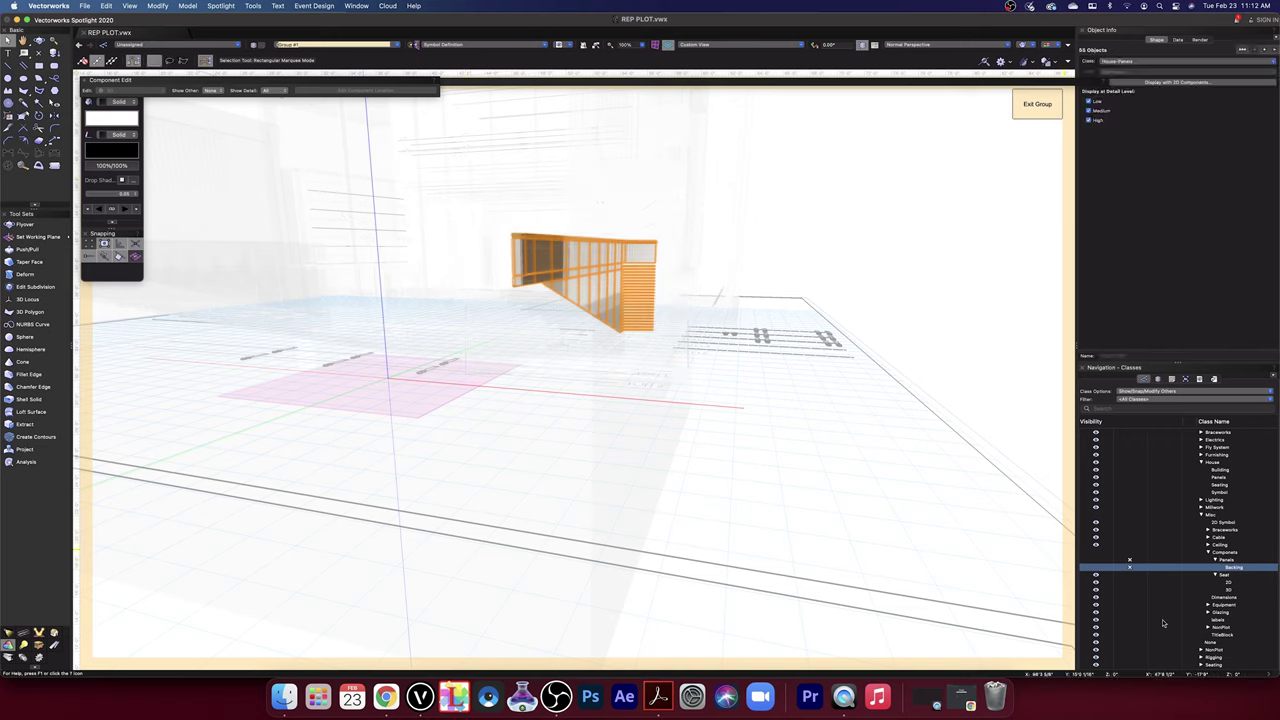
{"action": "left_click", "coordinate": [1274, 63]}
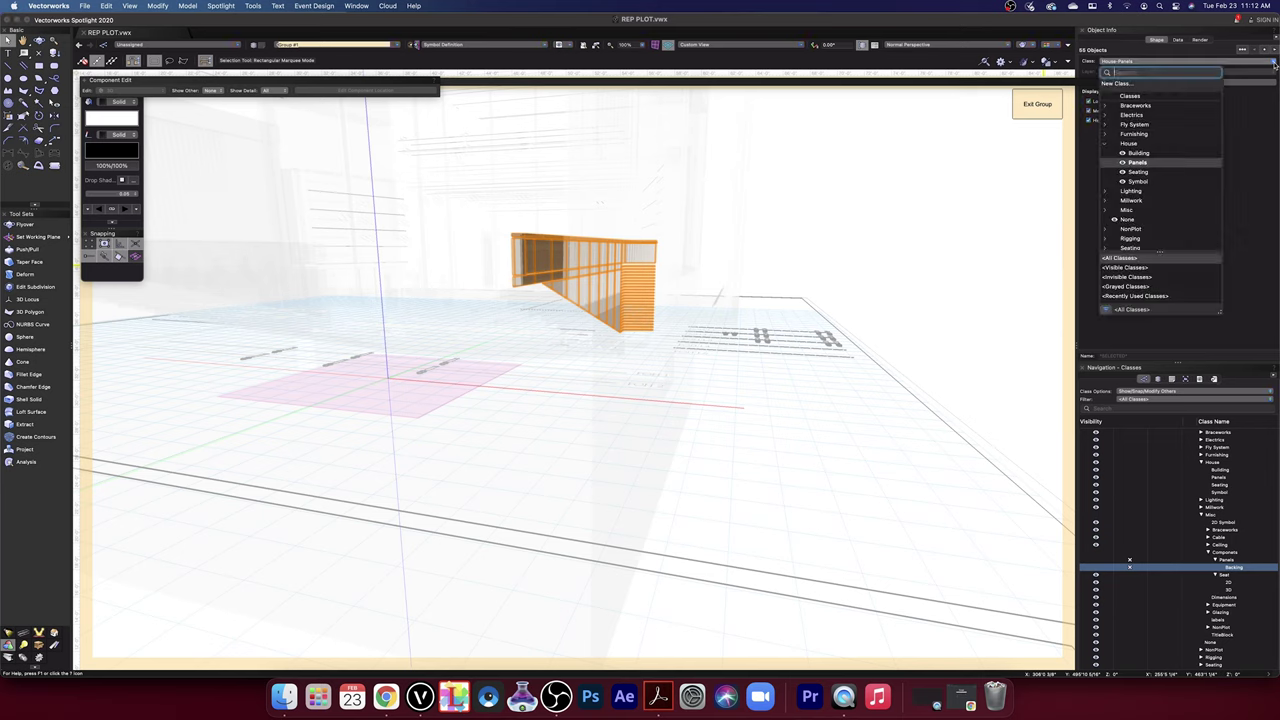
{"action": "left_click", "coordinate": [1125, 84]}
{"action": "type", "text": "Misc-"}
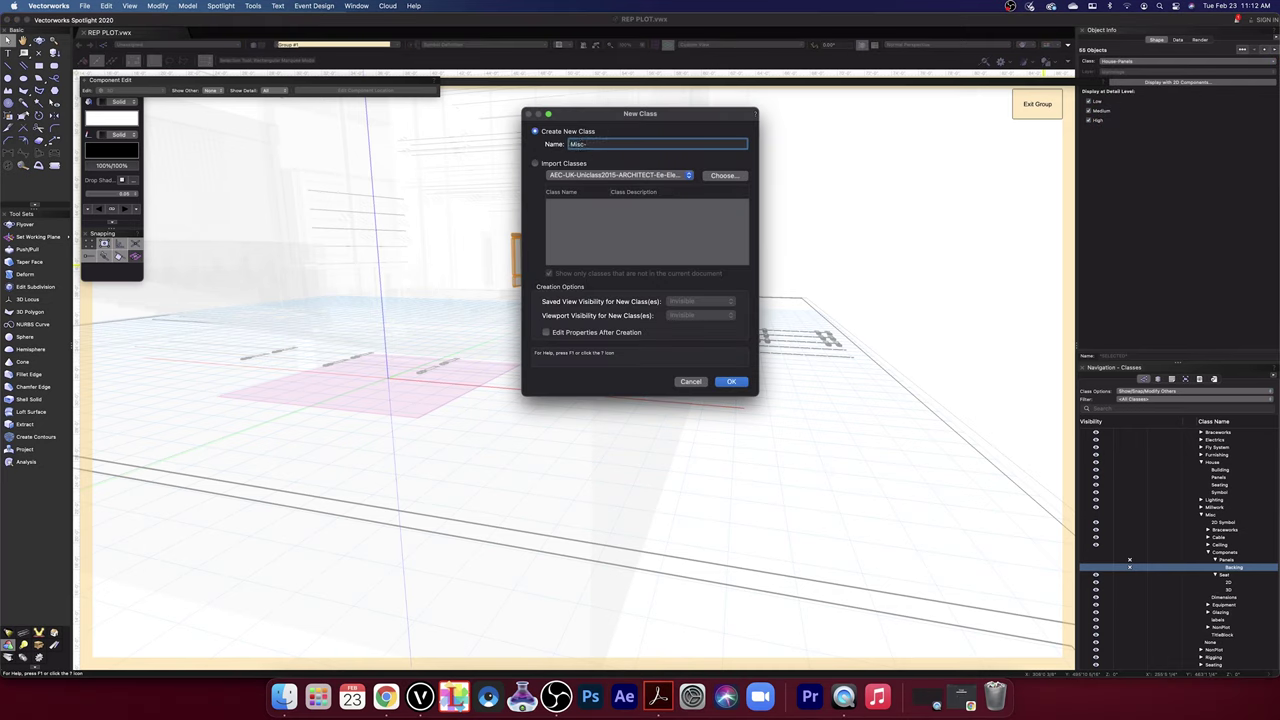
{"action": "type", "text": "CO"}
{"action": "key", "text": "BackSpace"}
{"action": "type", "text": "anels-Wood"}
{"action": "left_click", "coordinate": [730, 381]}
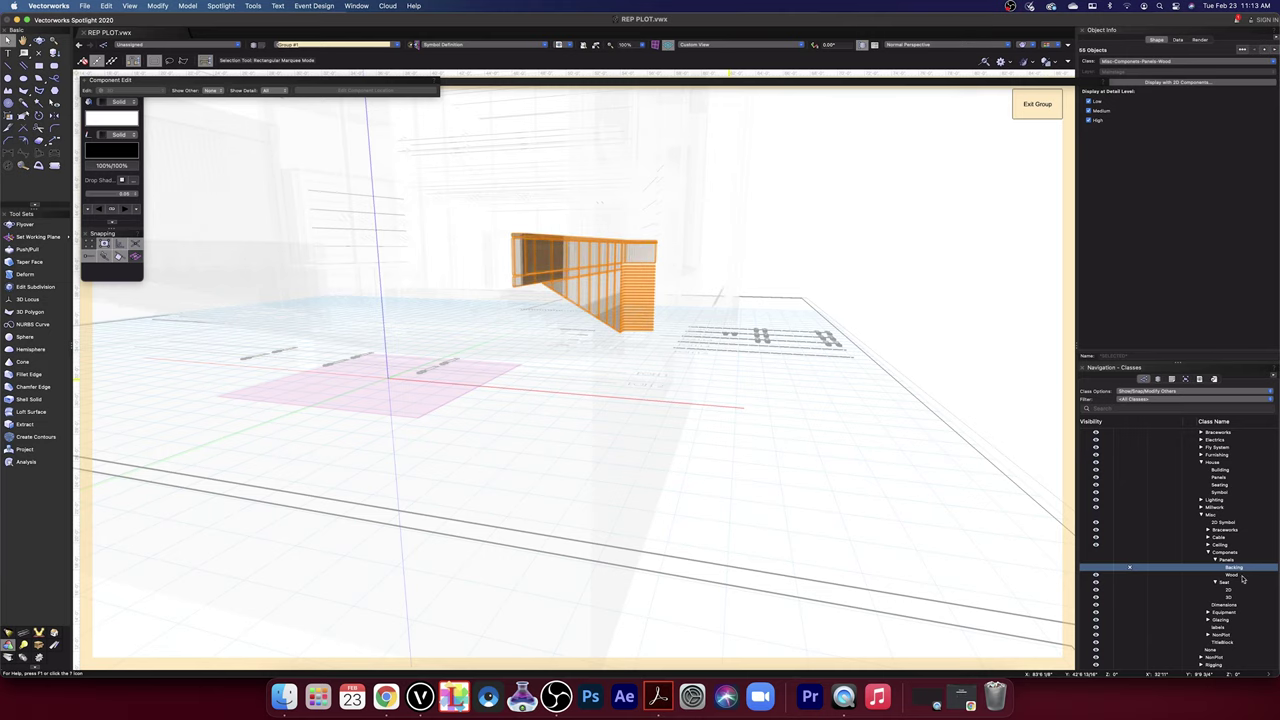
- Hide the Wood class, then make the Panels class visible again
{"action": "left_click", "coordinate": [1245, 578]}
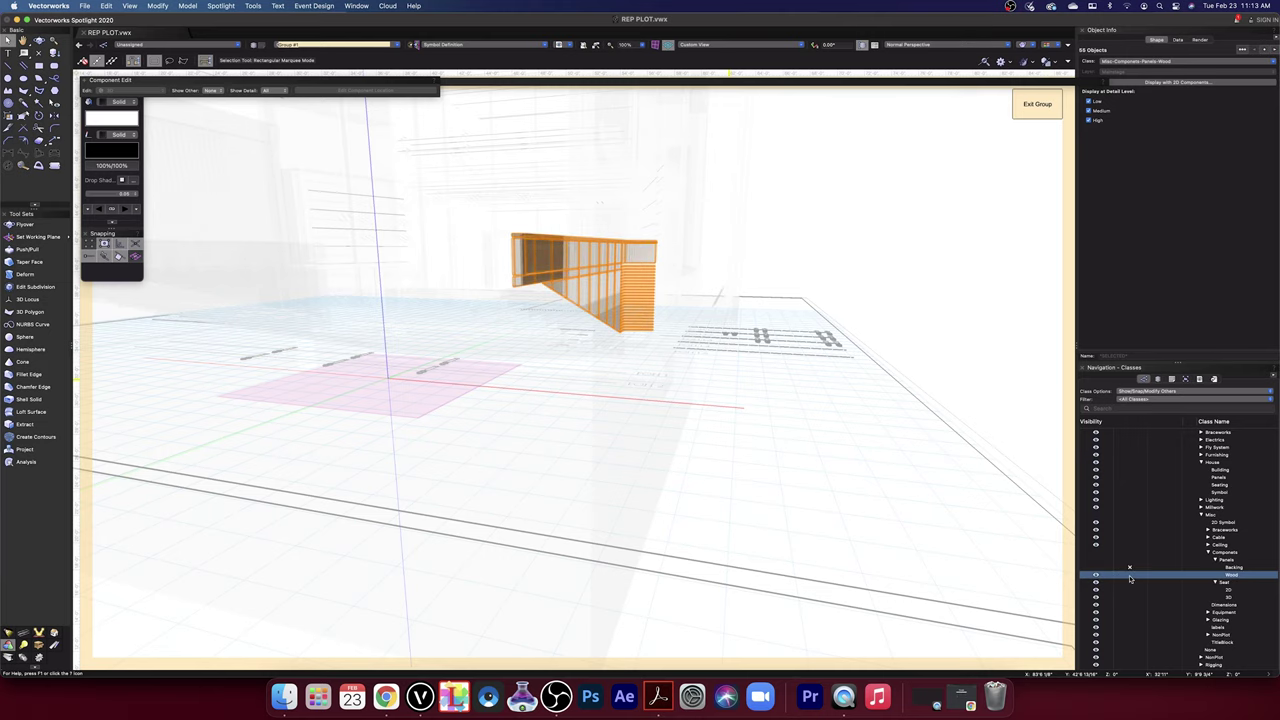
{"action": "left_click", "coordinate": [1130, 576]}
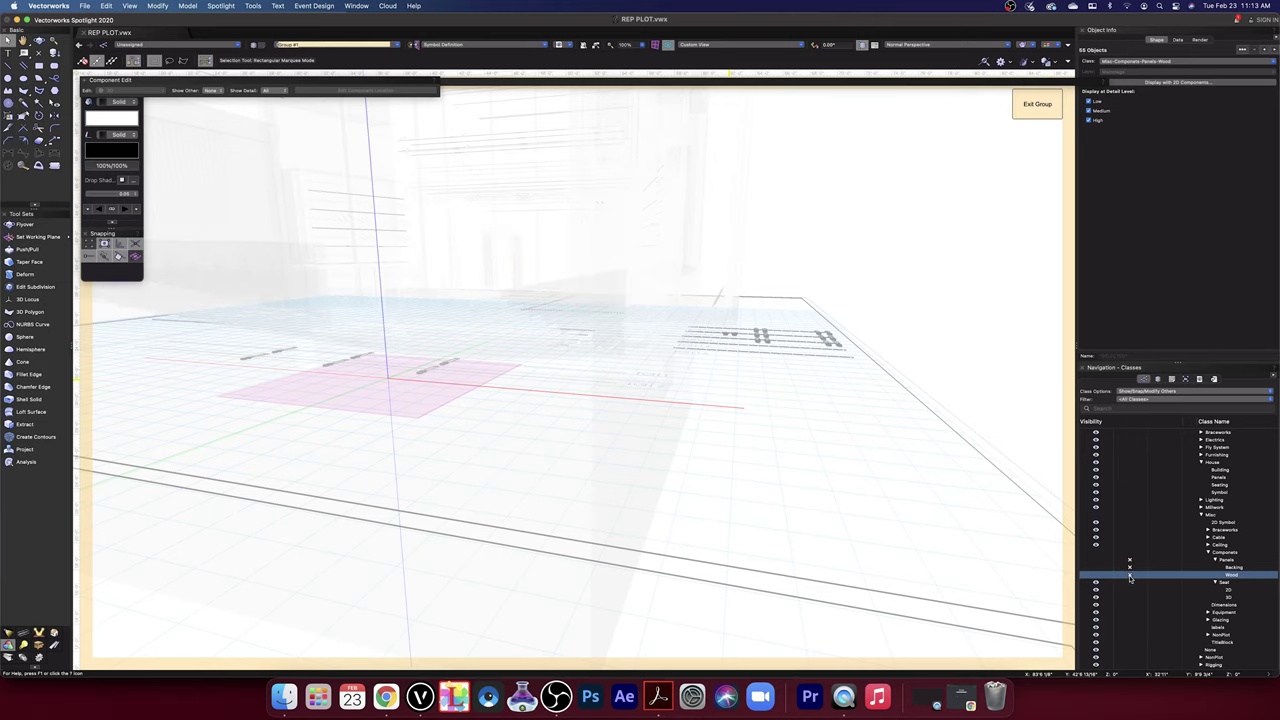
{"action": "left_click", "coordinate": [1099, 561]}
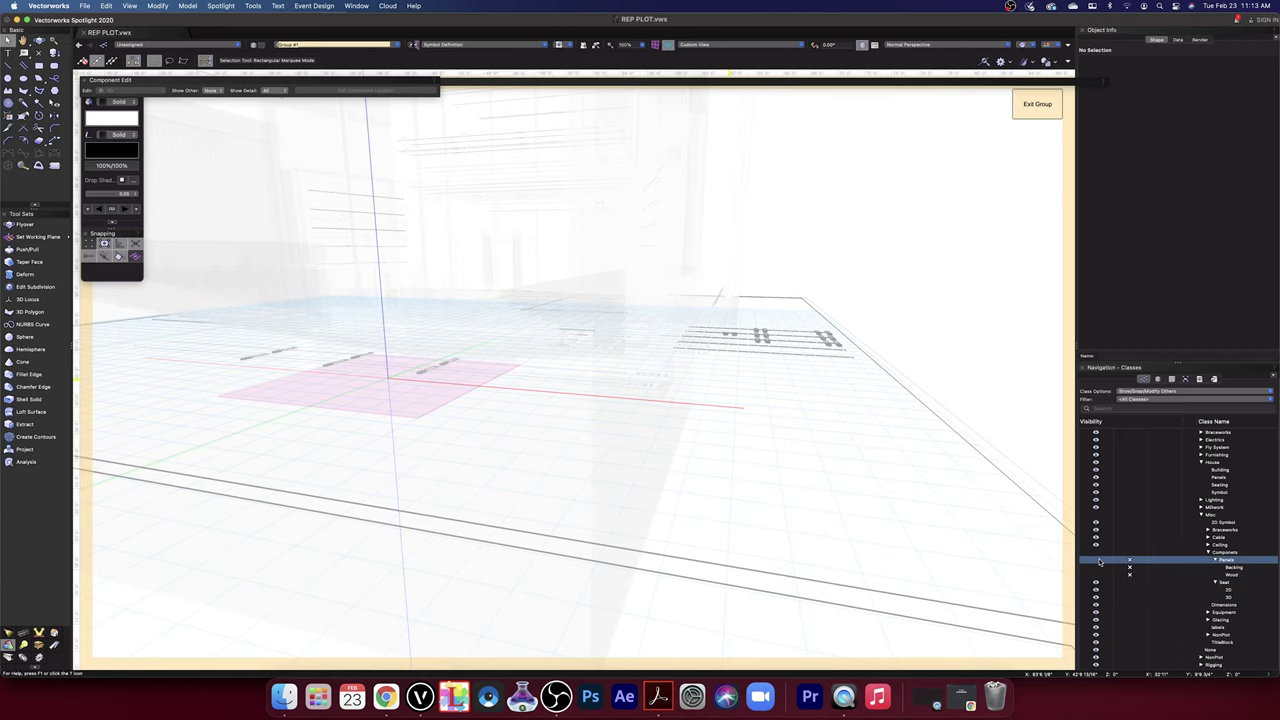
{"action": "left_click", "coordinate": [1099, 561]}
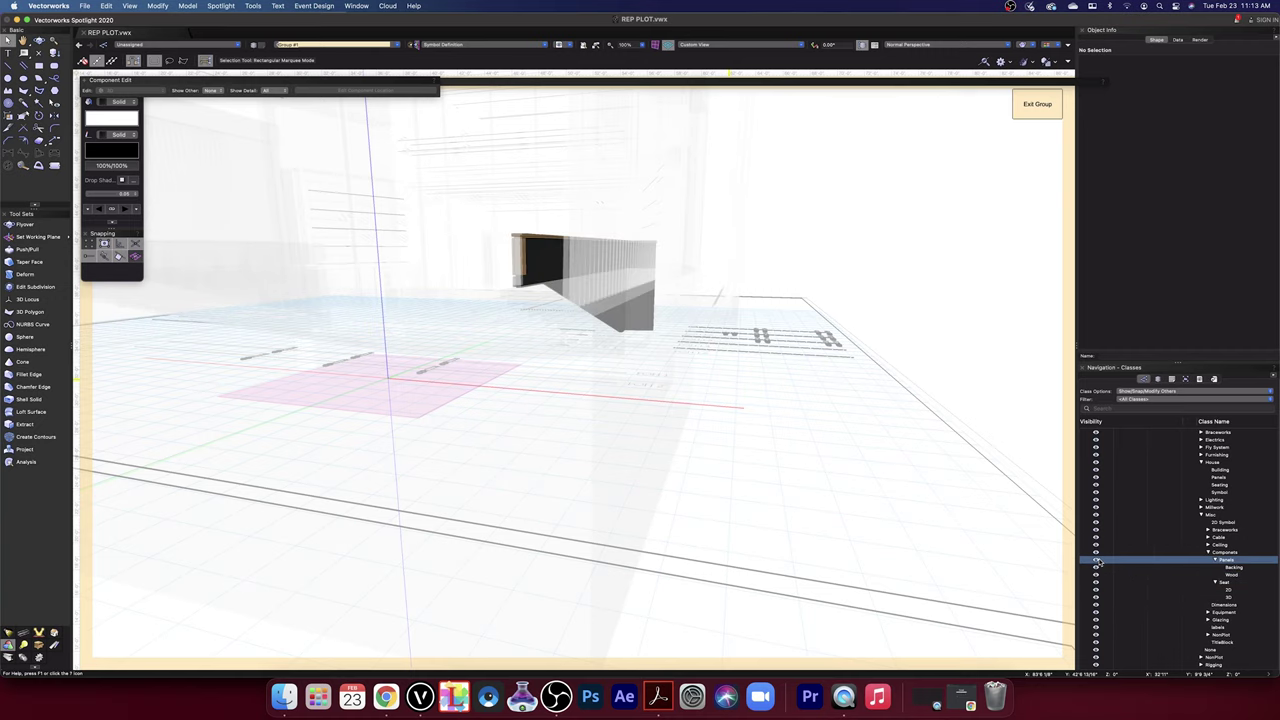
- Exit the panel group, briefly select the podium box pieces, then orbit back over the seating
{"action": "left_click", "coordinate": [1026, 108]}
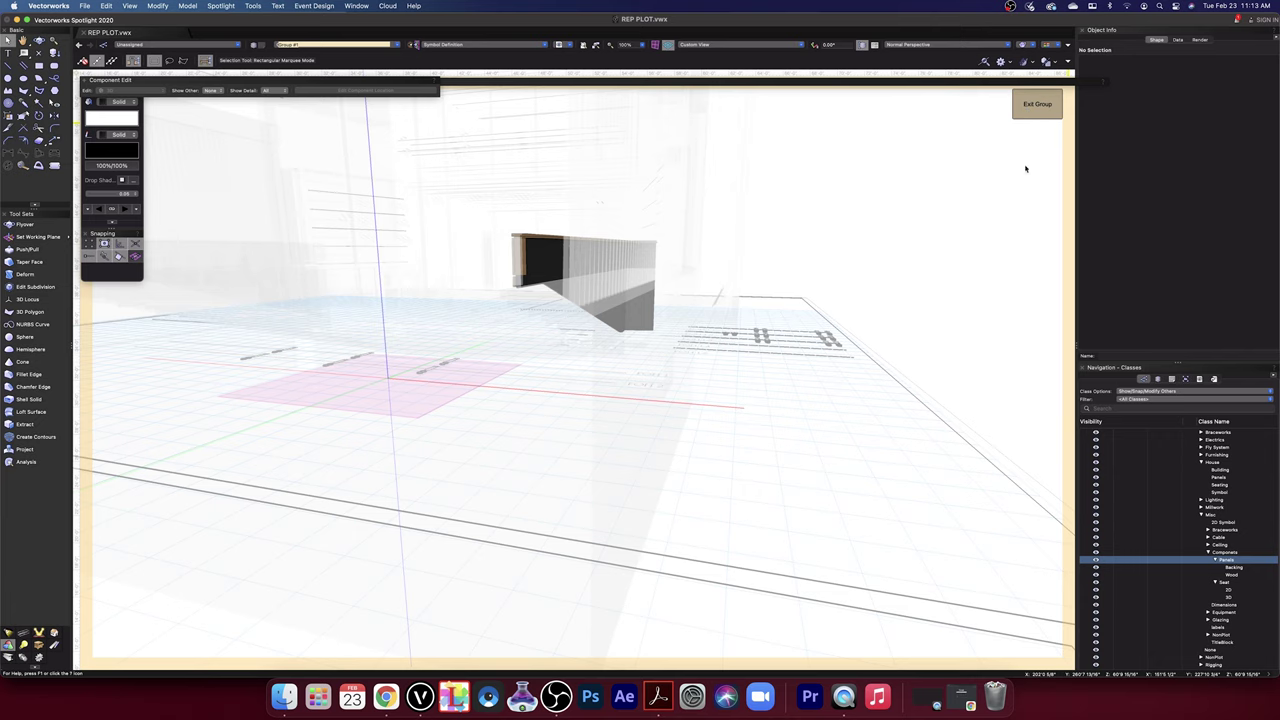
{"action": "left_click", "coordinate": [562, 270]}
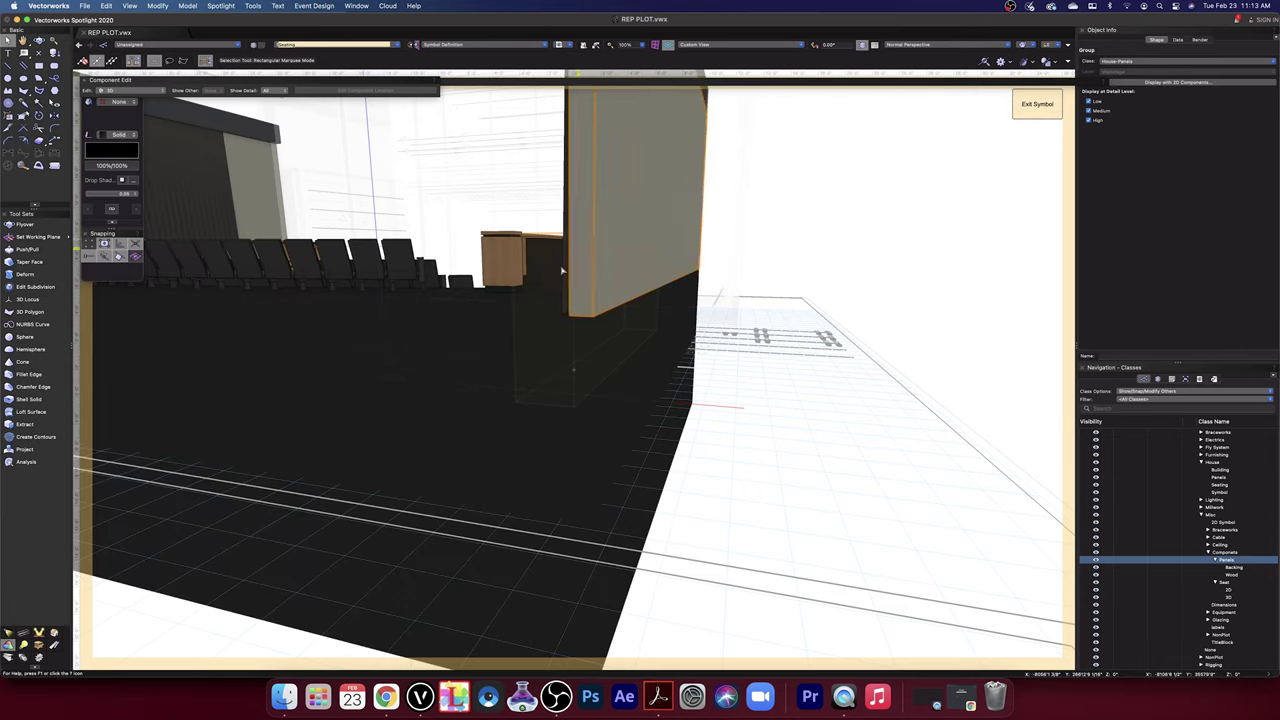
{"action": "left_click", "coordinate": [504, 264]}
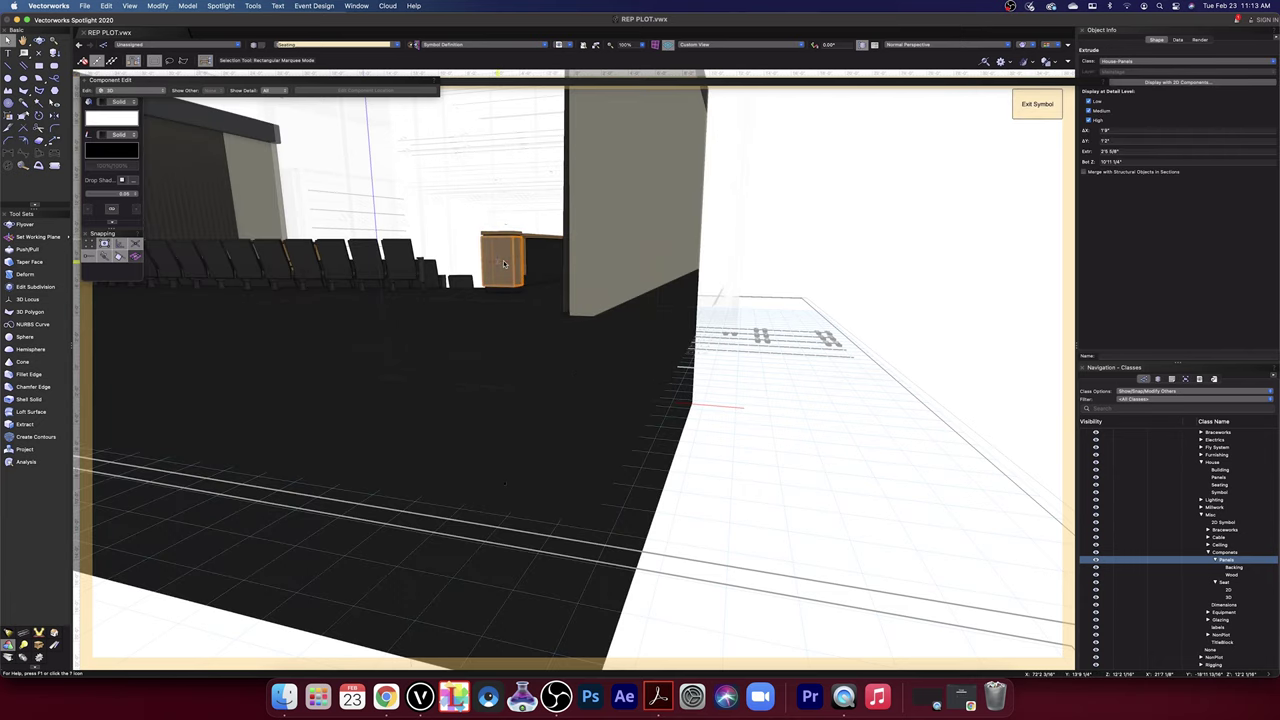
{"action": "left_click", "coordinate": [504, 235], "text": "shift"}
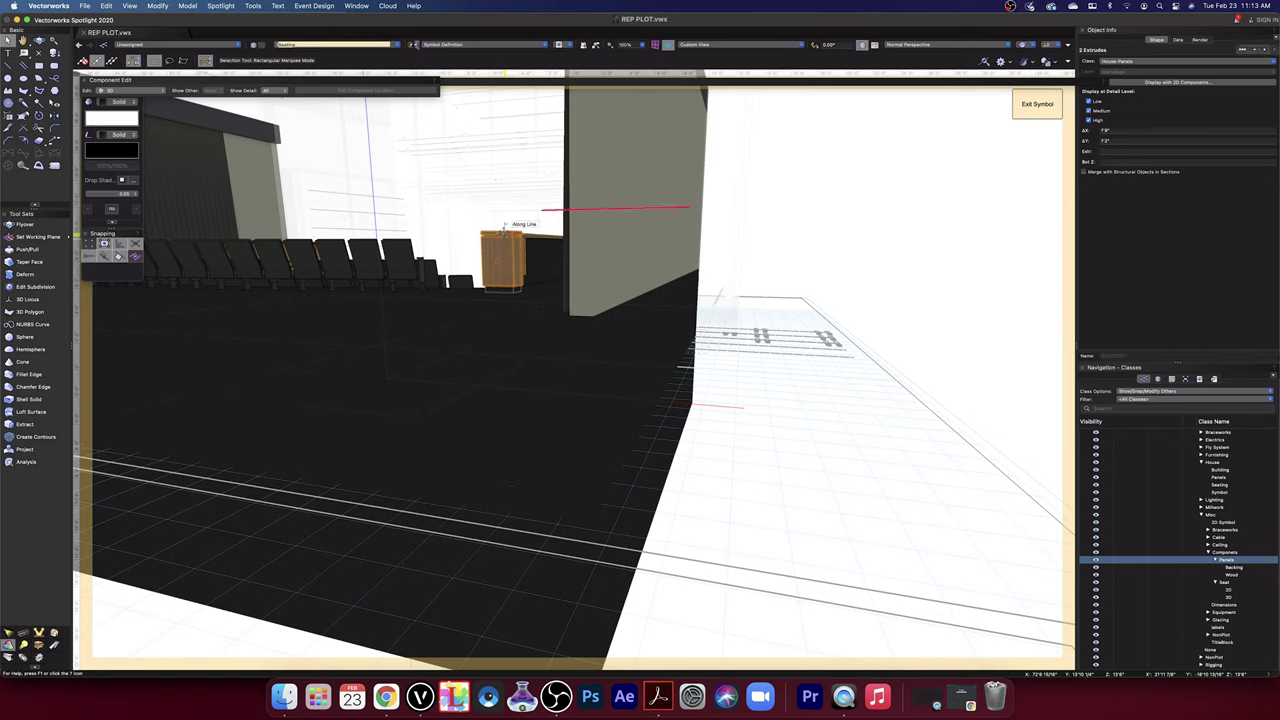
{"action": "left_click", "coordinate": [878, 278]}
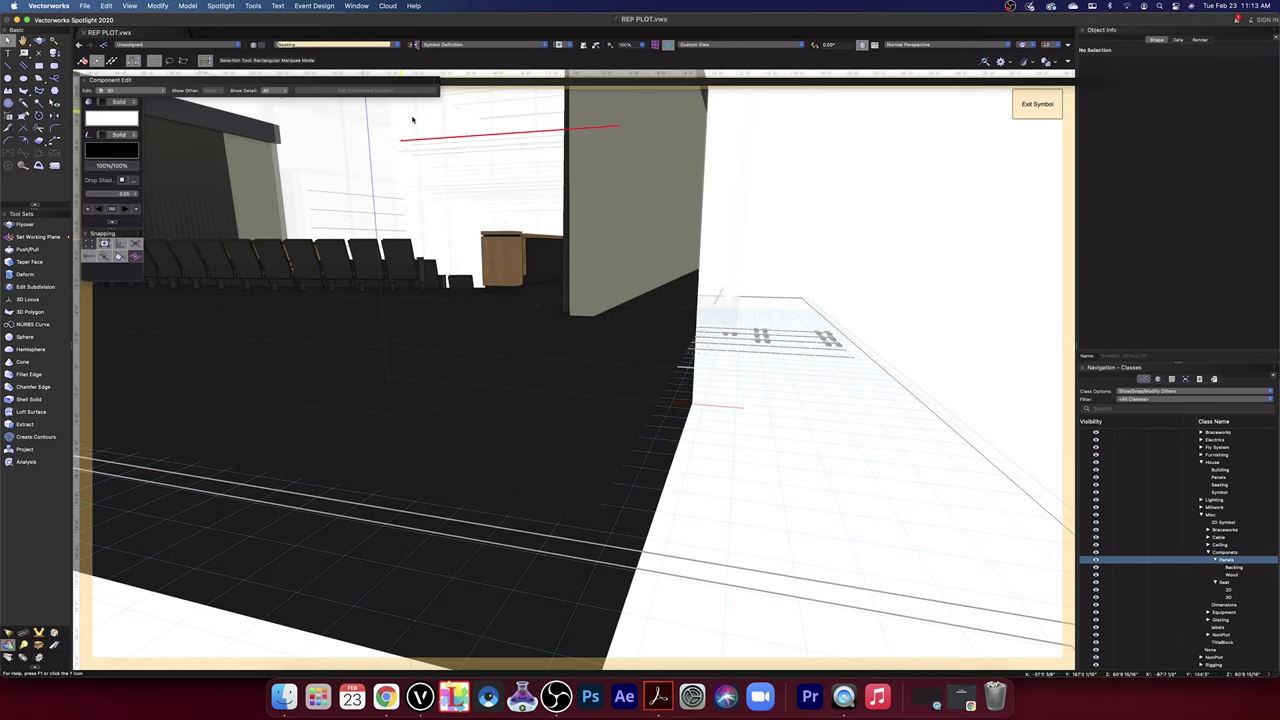
{"action": "left_click", "coordinate": [39, 41]}
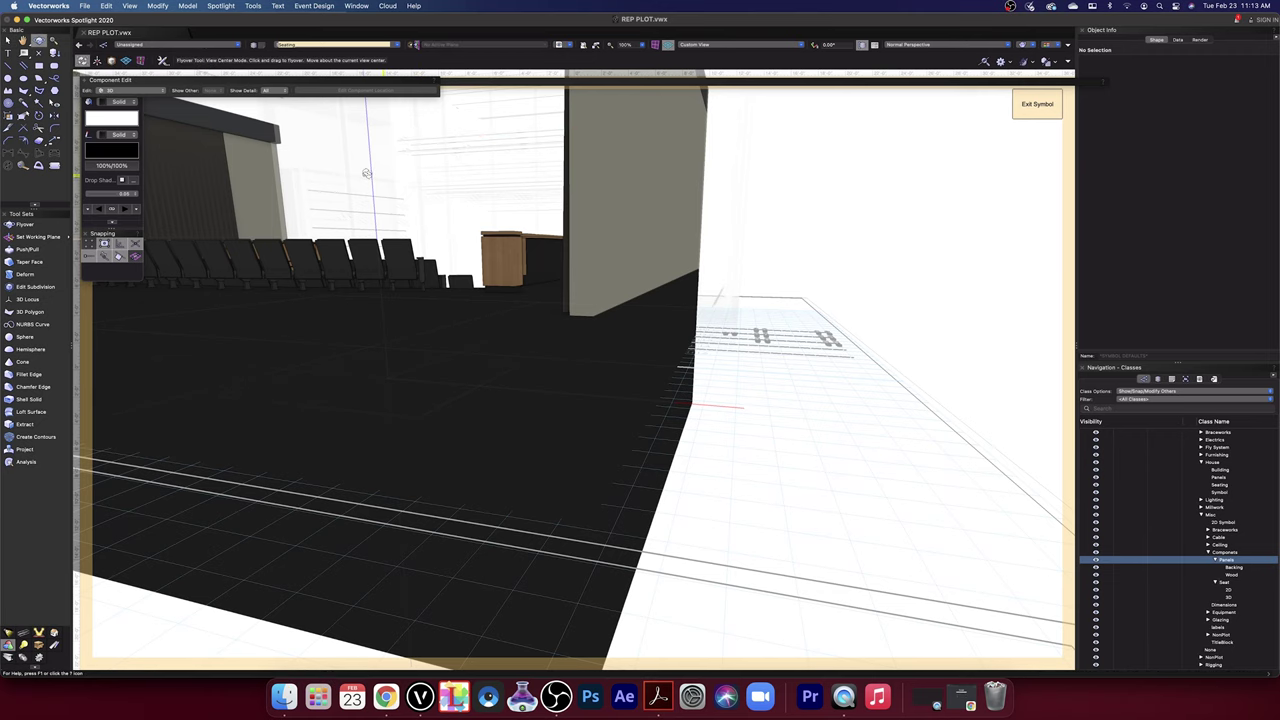
{"action": "left_click_drag", "start_coordinate": [360, 175], "coordinate": [410, 235]}
- Switch to Top/Plan and move the left wall panel group to the right side of the seating
{"action": "left_click", "coordinate": [702, 45]}
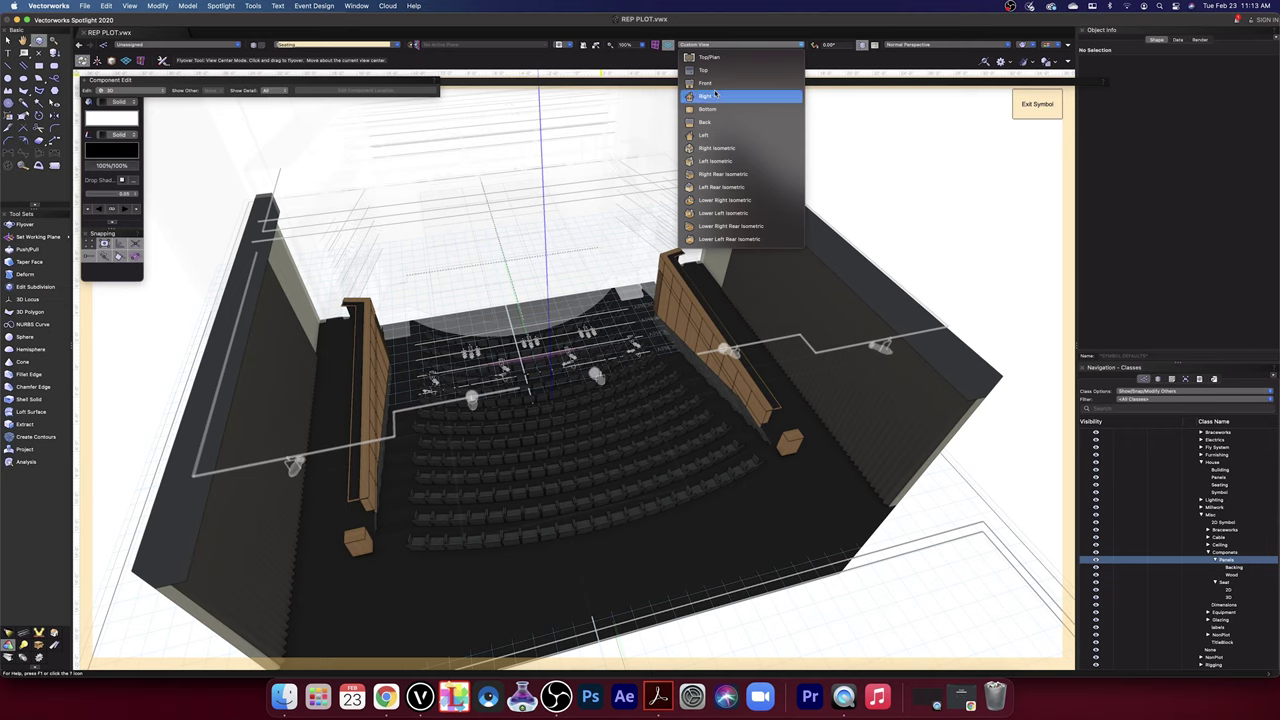
{"action": "left_click", "coordinate": [714, 58]}
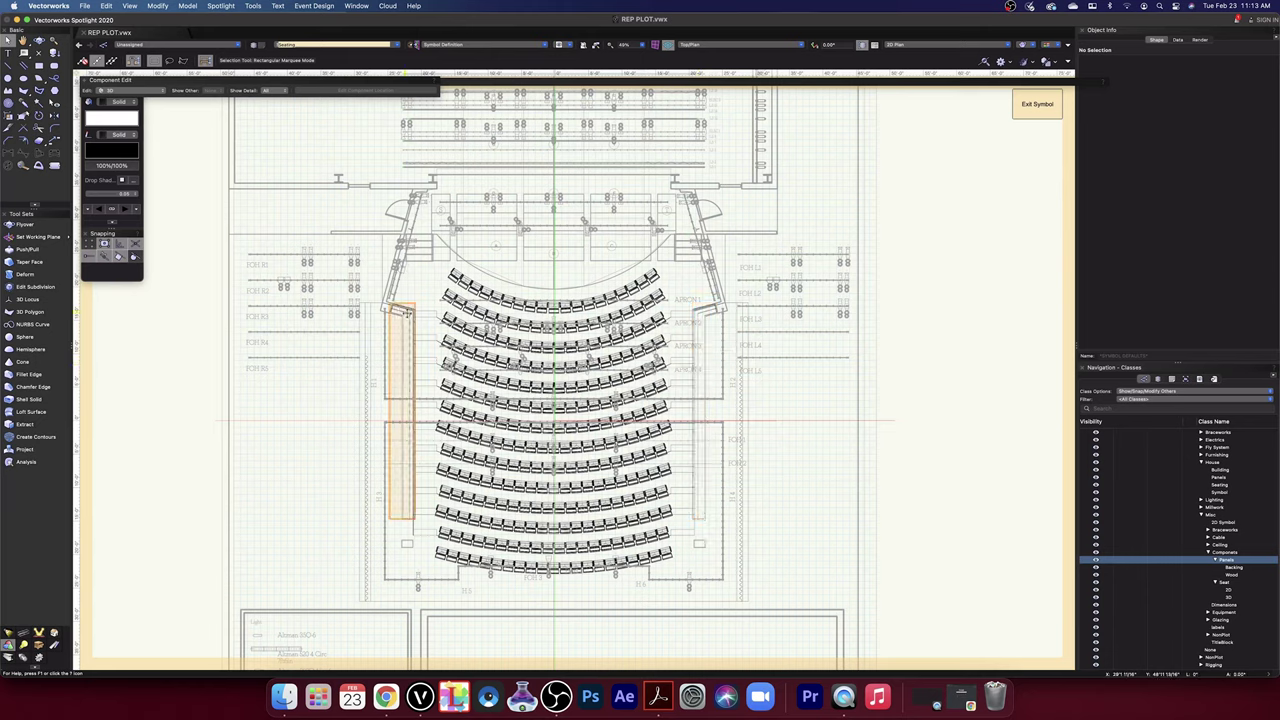
{"action": "left_click", "coordinate": [406, 314]}
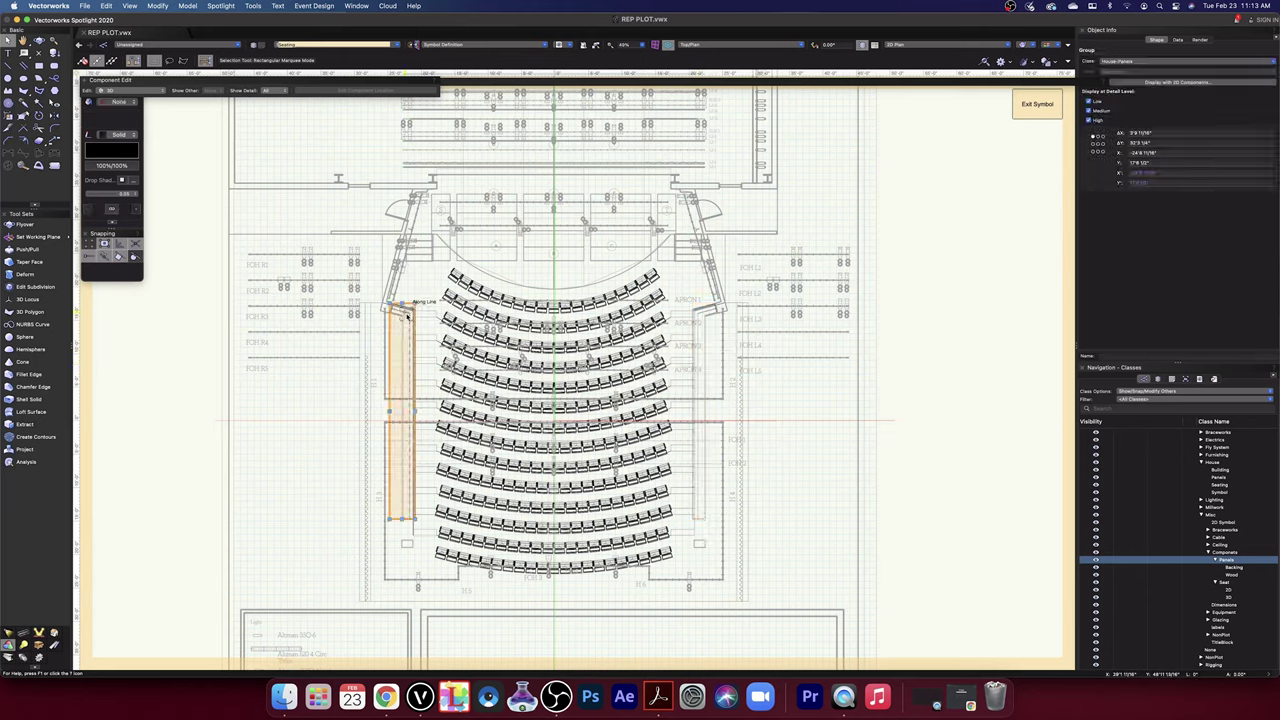
{"action": "left_click_drag", "start_coordinate": [400, 316], "coordinate": [705, 316]}
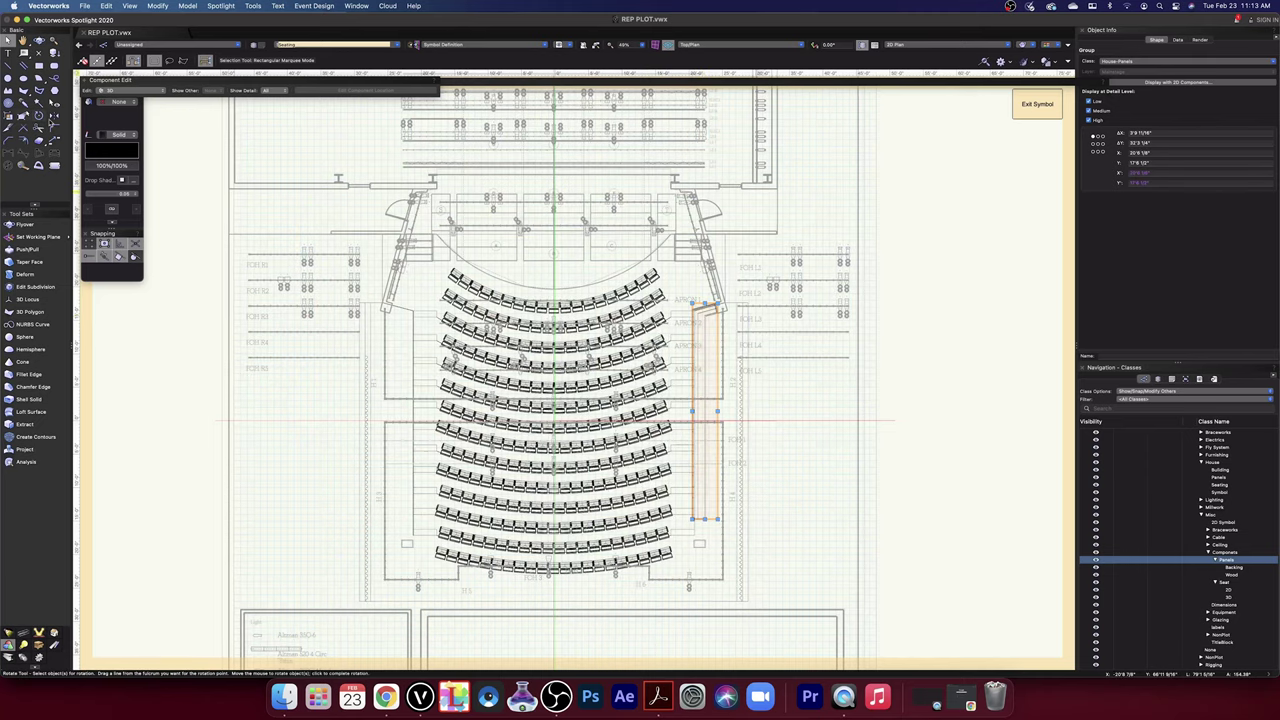
{"action": "left_click", "coordinate": [54, 116]}
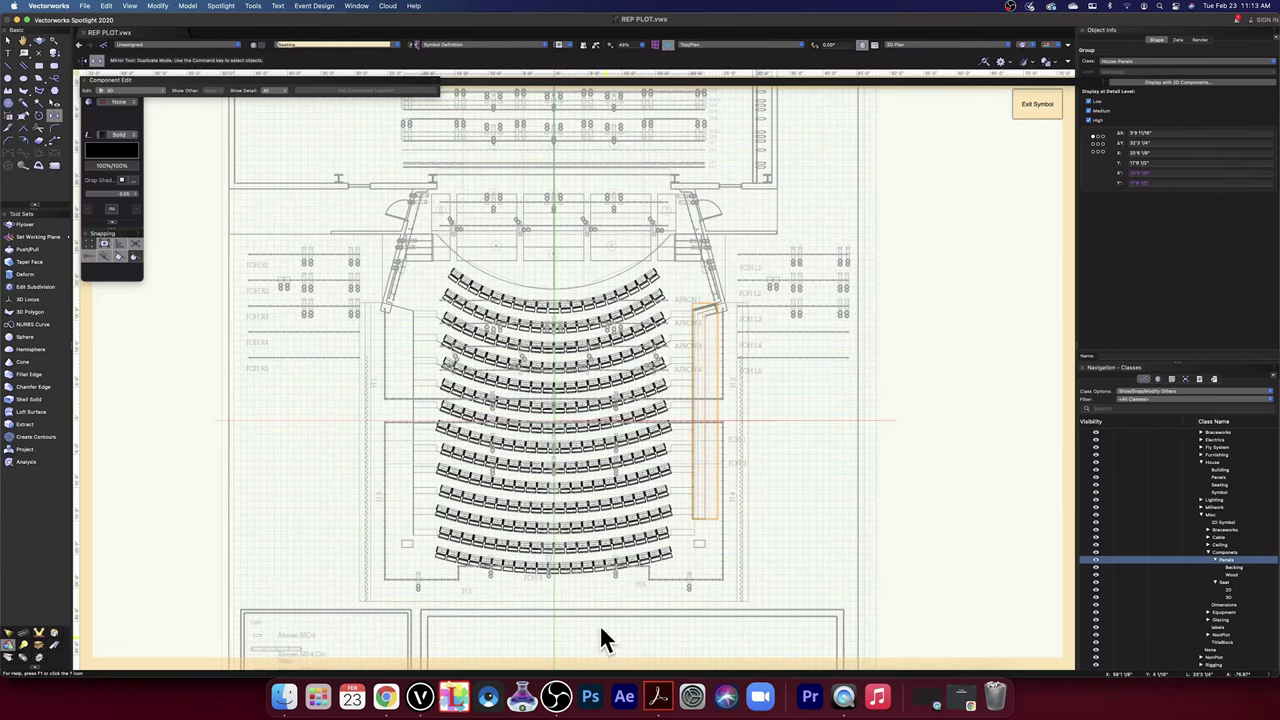
- Mirror the wall panel across the auditorium centre line, placing a copy on the left side
{"action": "scroll", "coordinate": [599, 624], "scroll_direction": "up", "scroll_amount": 3}
{"action": "key", "text": "space"}
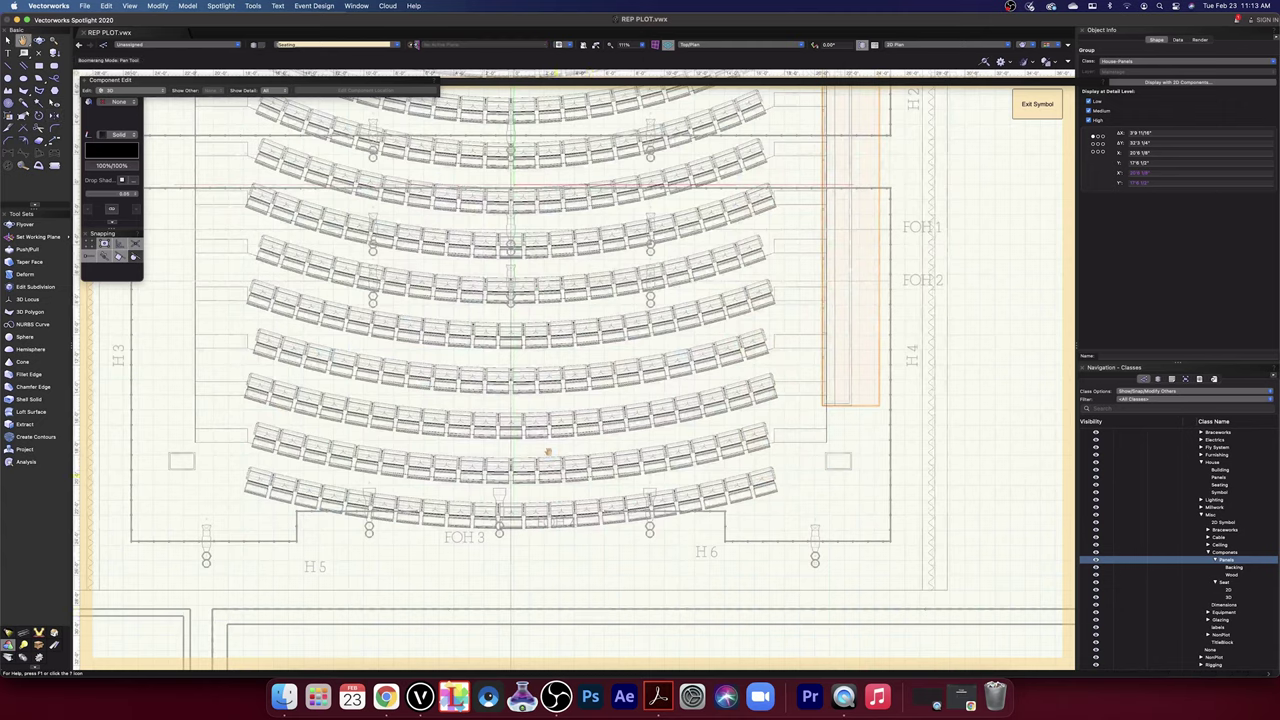
{"action": "left_click_drag", "start_coordinate": [526, 150], "coordinate": [560, 534]}
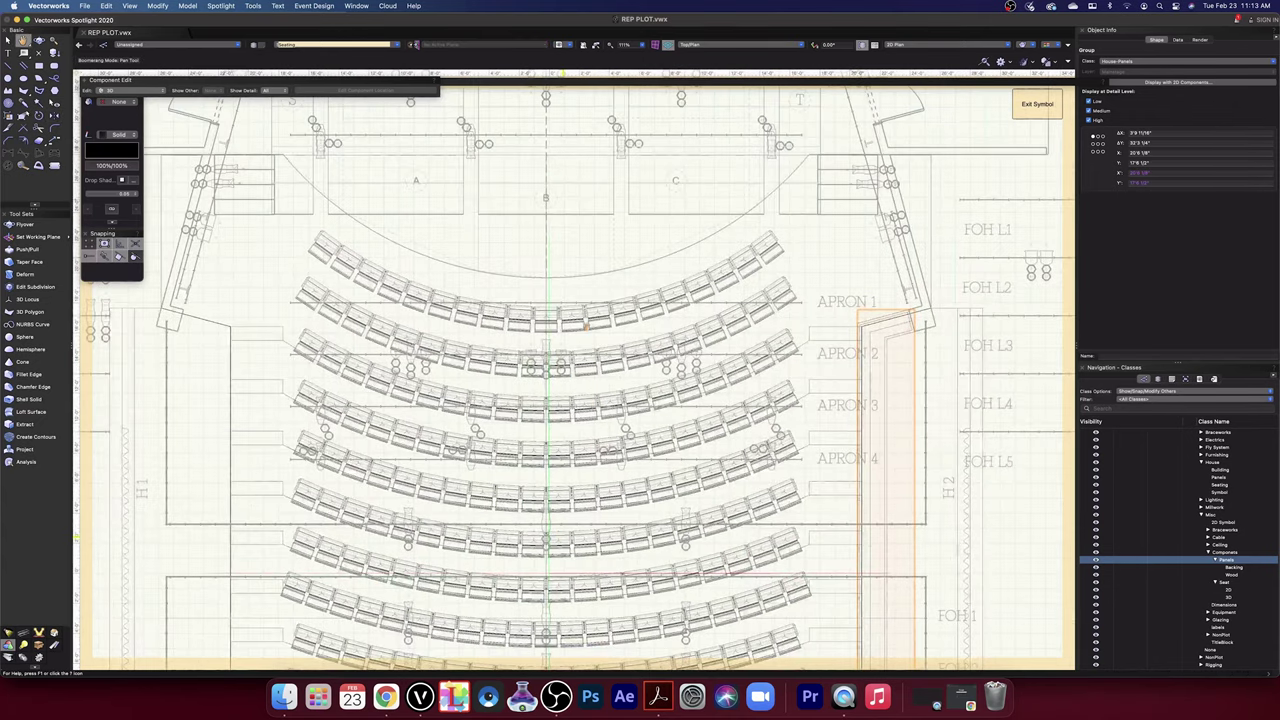
{"action": "left_click_drag", "start_coordinate": [590, 402], "coordinate": [560, 142]}
{"action": "key", "text": "space"}
{"action": "left_click_drag", "start_coordinate": [530, 190], "coordinate": [527, 475]}
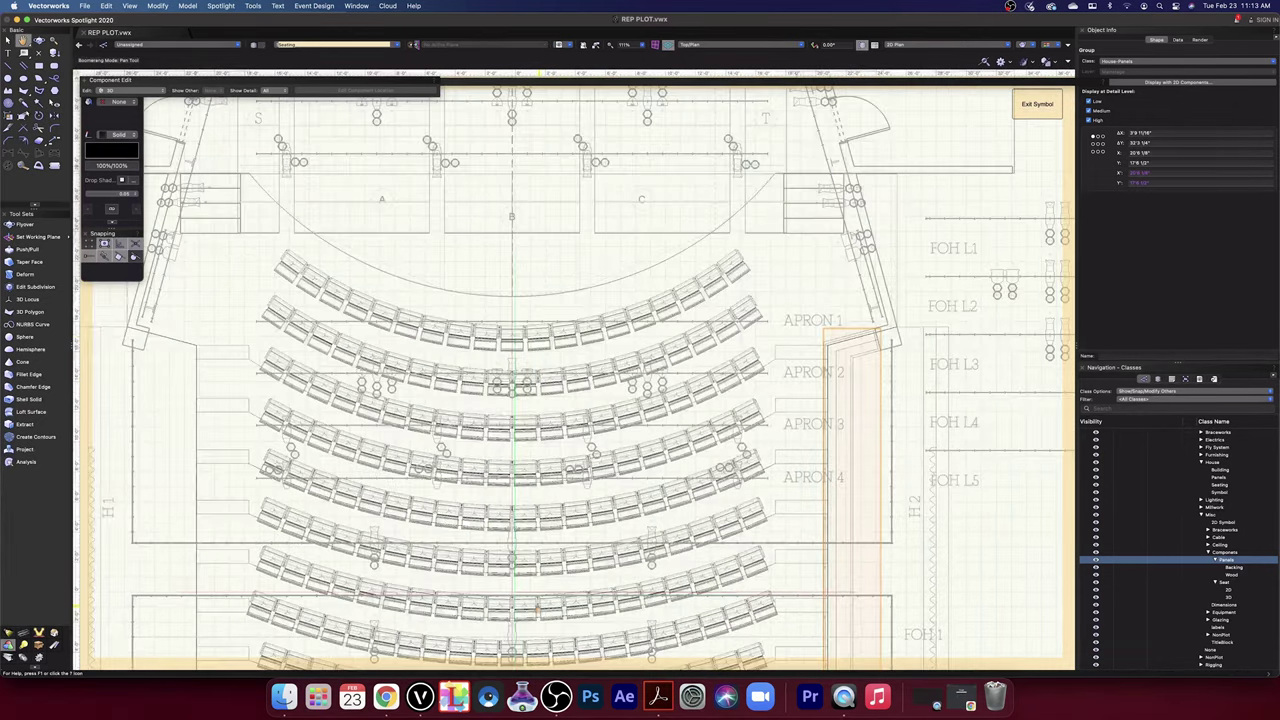
{"action": "left_click", "coordinate": [512, 248]}
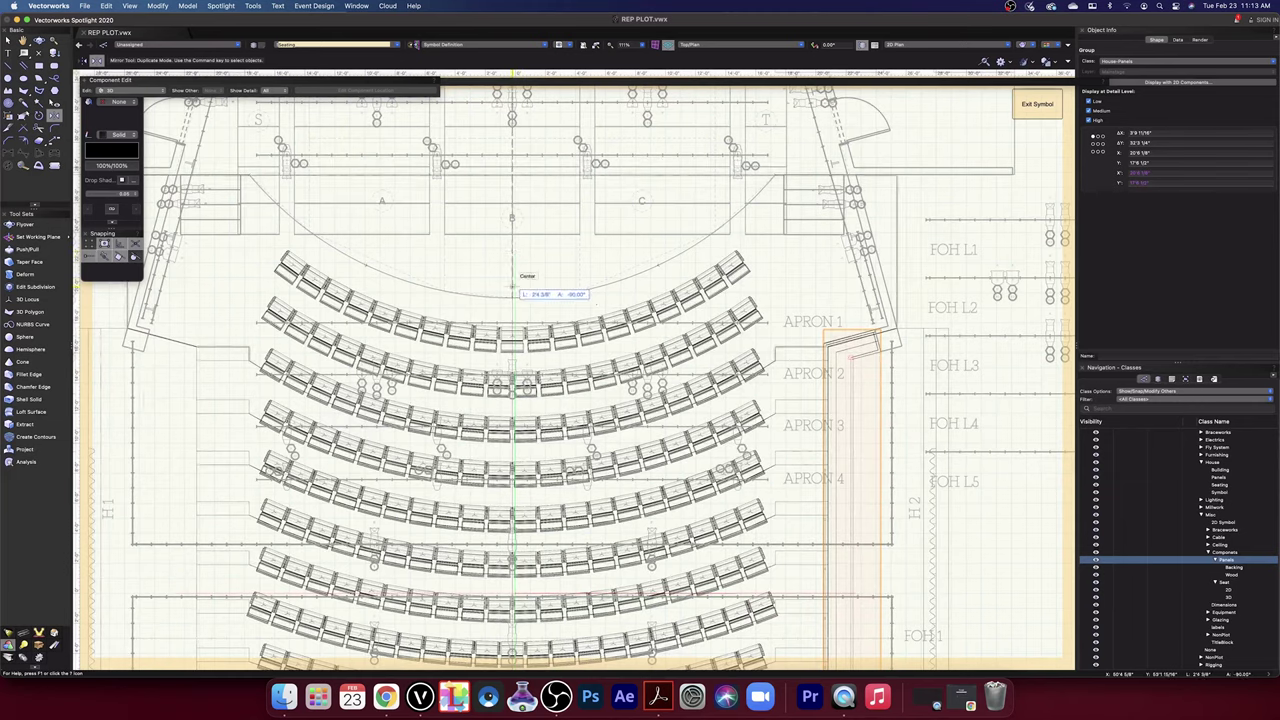
{"action": "left_click", "coordinate": [512, 288]}
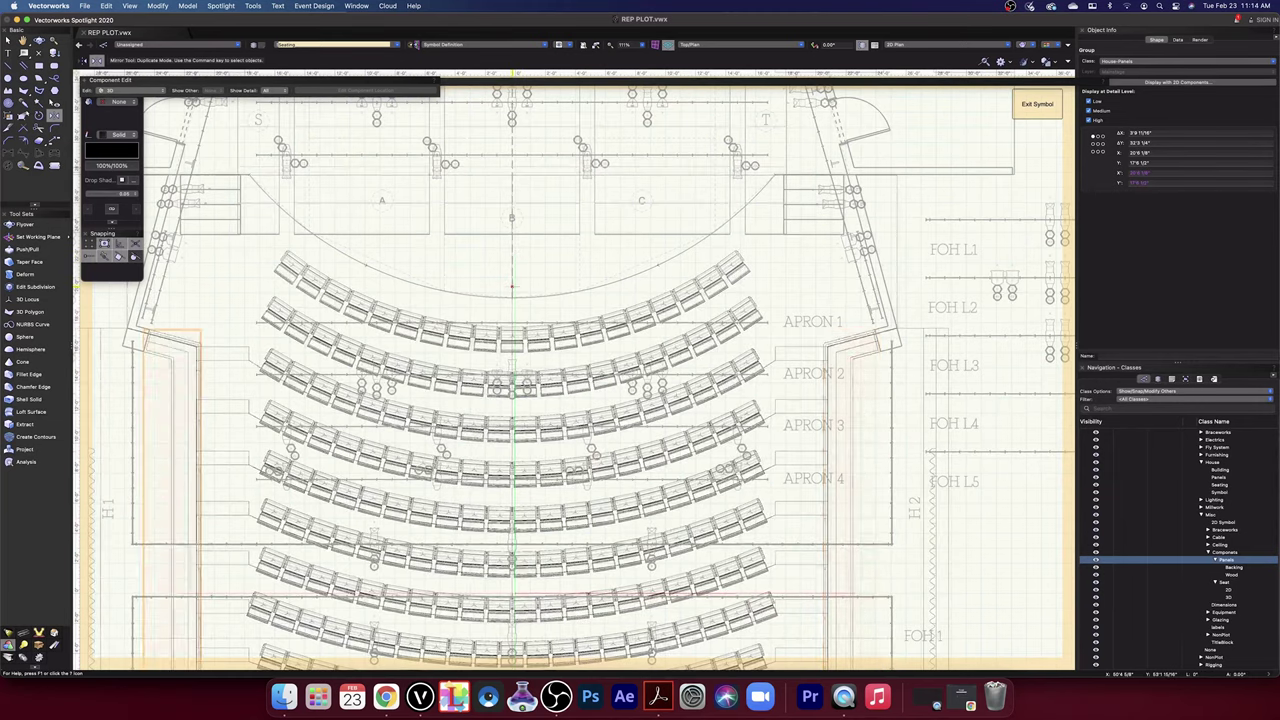
- Deselect the mirrored left panel and pan the plan across to the right-hand panel
{"action": "key", "text": "x"}
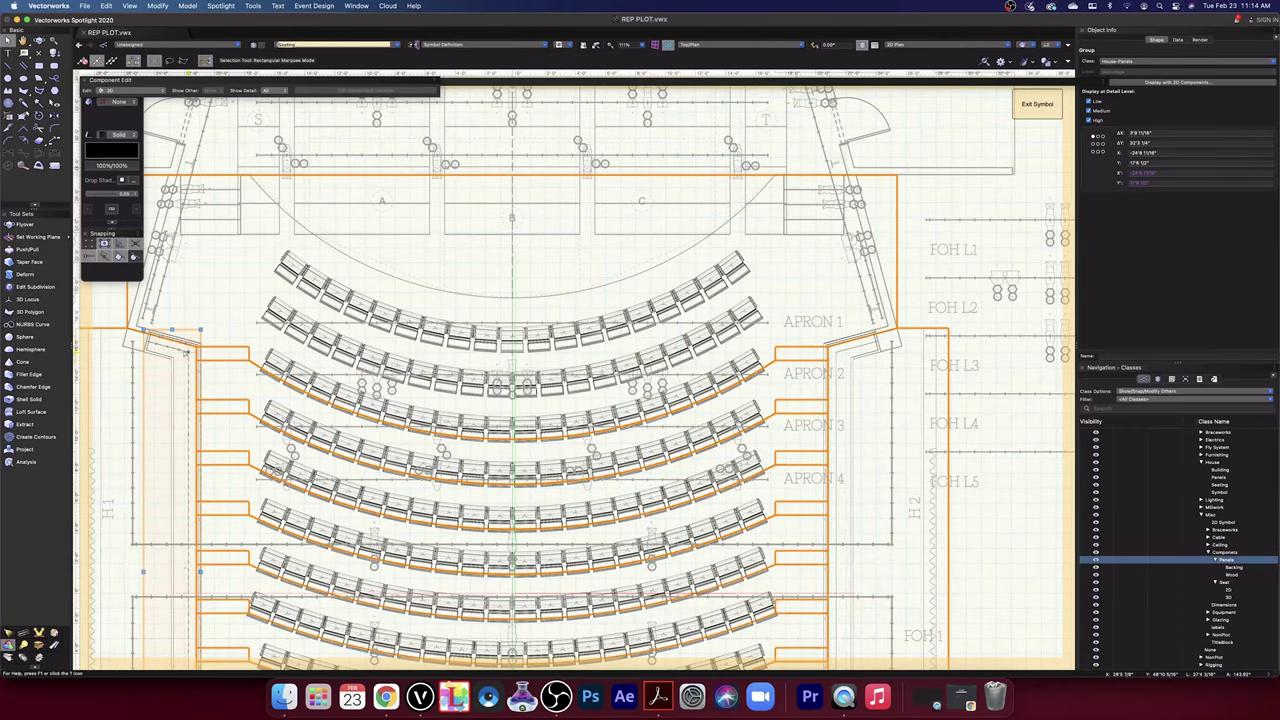
{"action": "scroll", "coordinate": [228, 368], "scroll_direction": "up", "scroll_amount": 3}
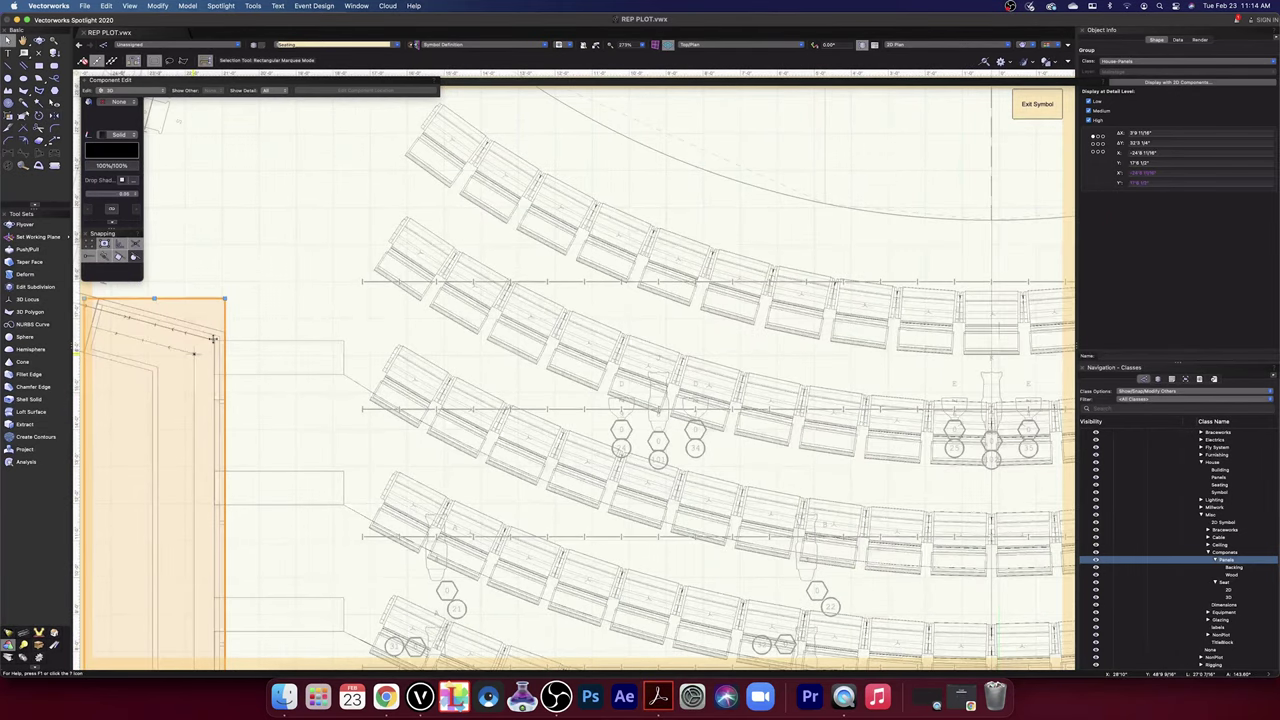
{"action": "left_click", "coordinate": [220, 284]}
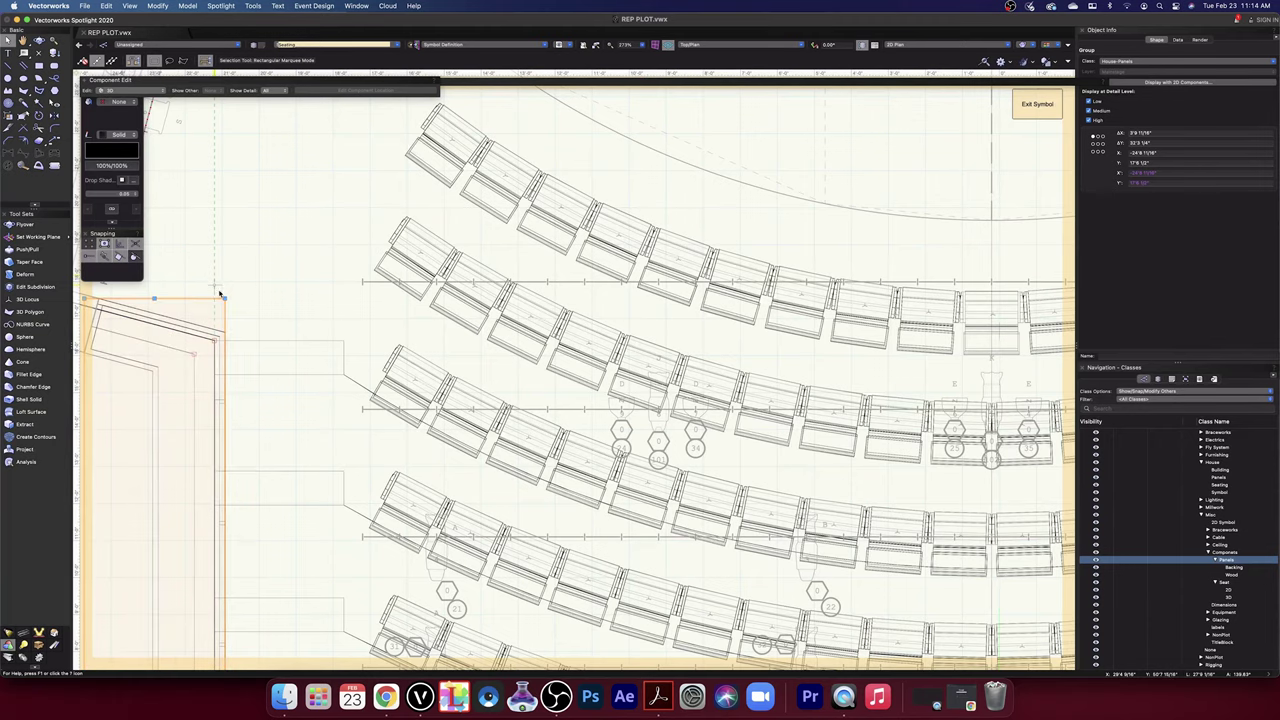
{"action": "key", "text": "space"}
{"action": "left_click_drag", "start_coordinate": [245, 293], "coordinate": [597, 272]}
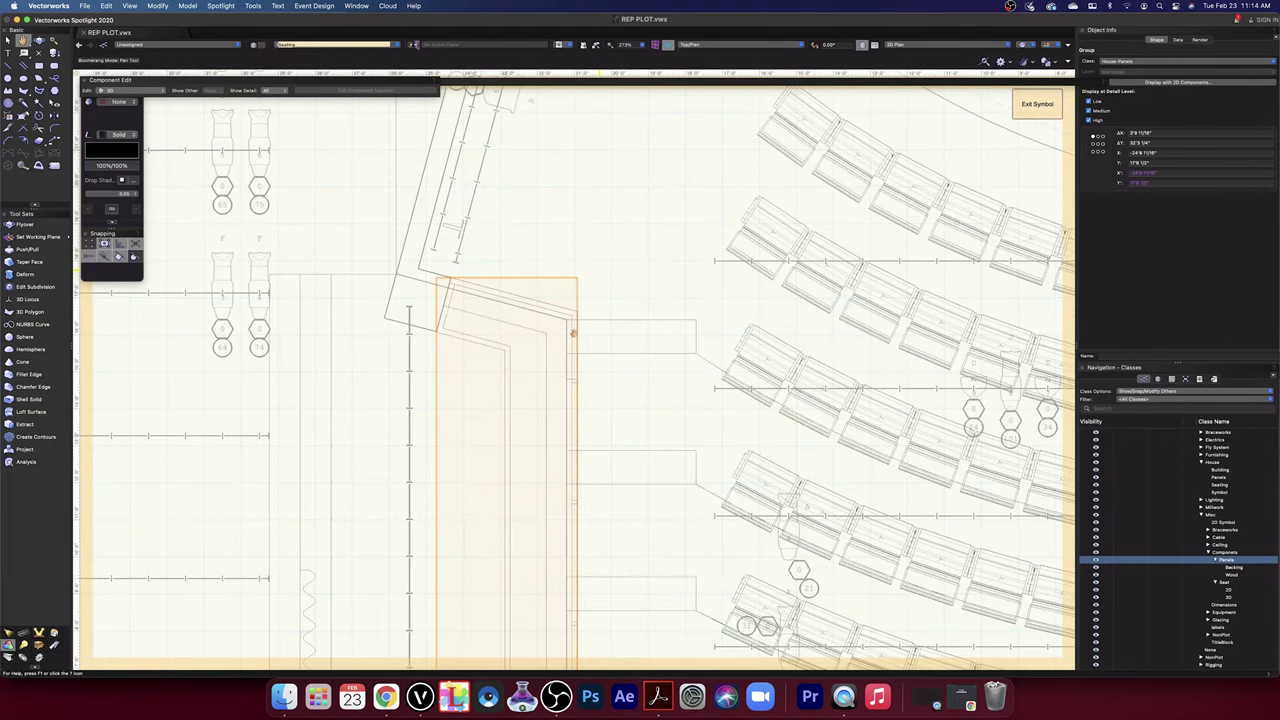
{"action": "scroll", "coordinate": [582, 322], "scroll_direction": "down", "scroll_amount": 5}
{"action": "scroll", "coordinate": [577, 316], "scroll_direction": "up", "scroll_amount": 2}
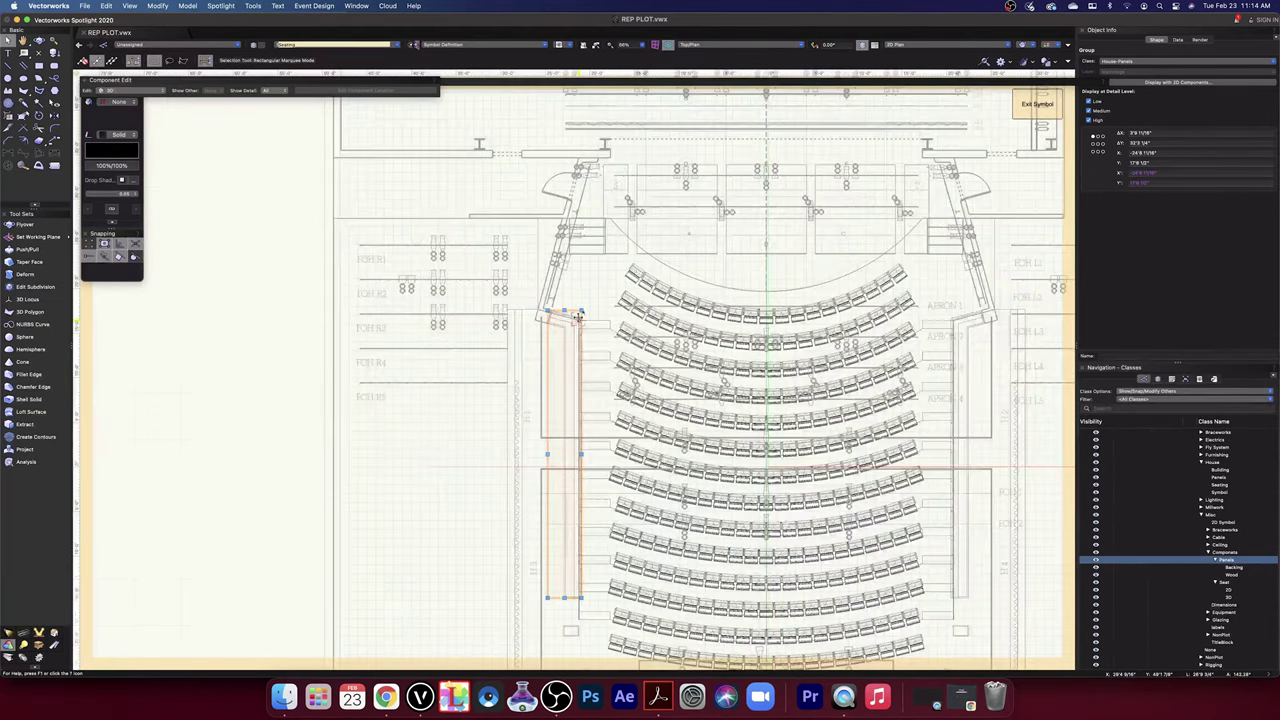
{"action": "scroll", "coordinate": [577, 316], "scroll_direction": "up", "scroll_amount": 10}
{"action": "scroll", "coordinate": [577, 316], "scroll_direction": "down", "scroll_amount": 3}
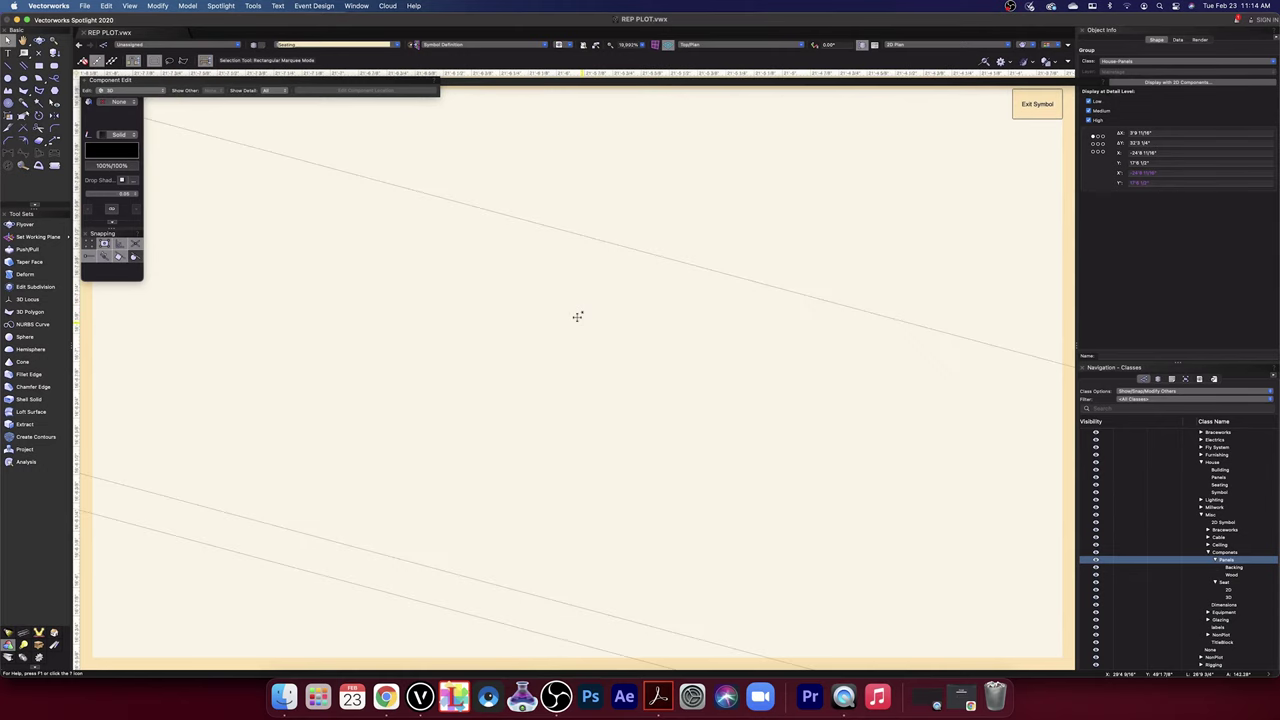
{"action": "scroll", "coordinate": [577, 316], "scroll_direction": "down", "scroll_amount": 3}
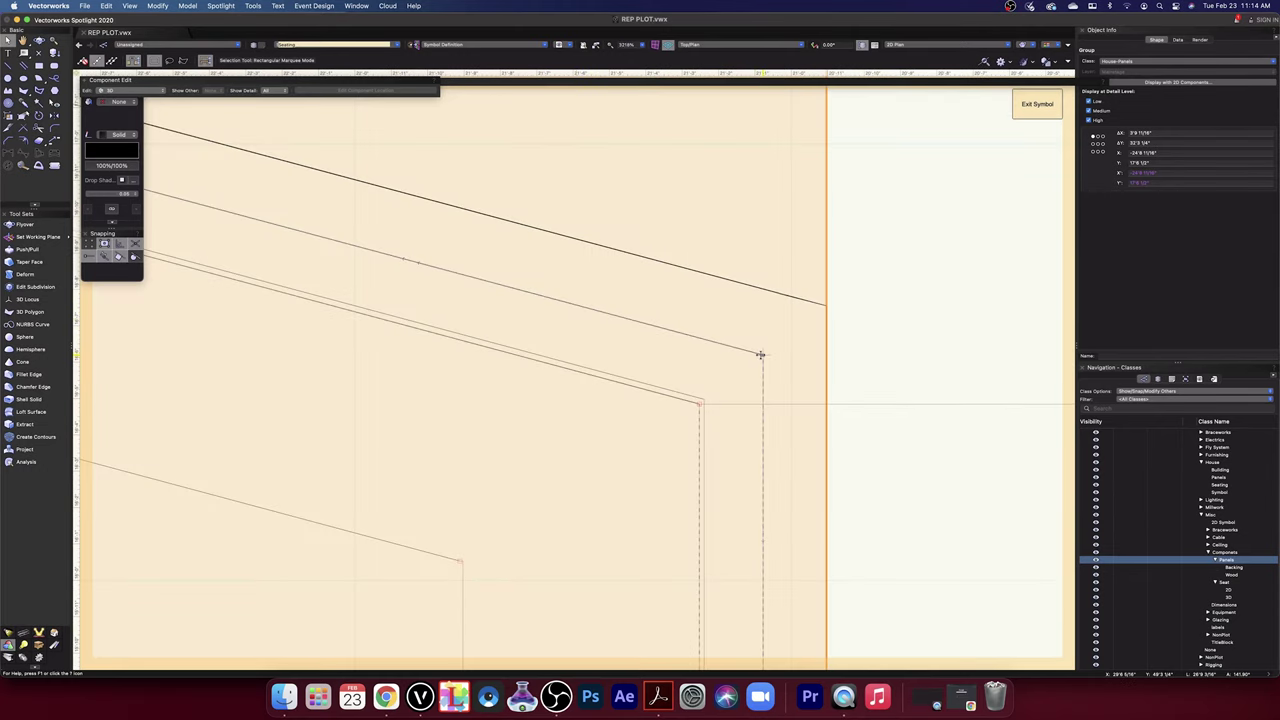
- Snap the right panel's corner onto the side wall, then pan over to the seating rows
{"action": "left_click_drag", "start_coordinate": [763, 355], "coordinate": [831, 284]}
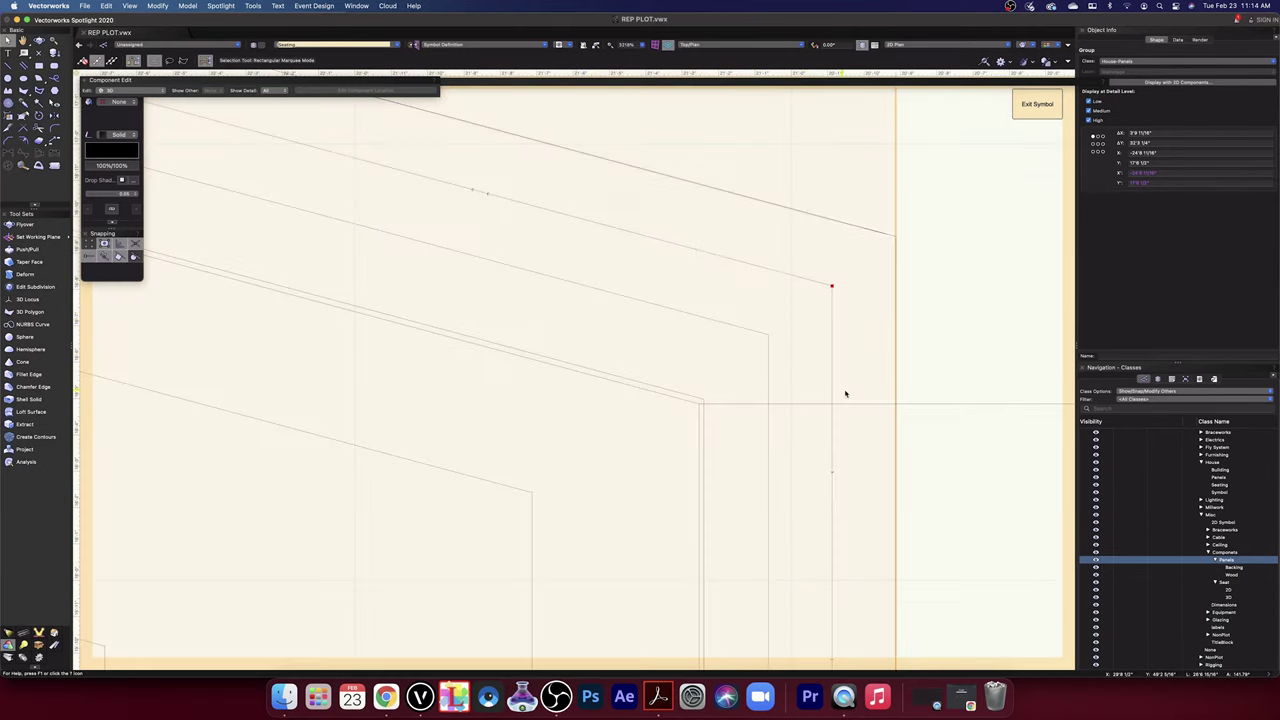
{"action": "left_click_drag", "start_coordinate": [768, 335], "coordinate": [697, 404]}
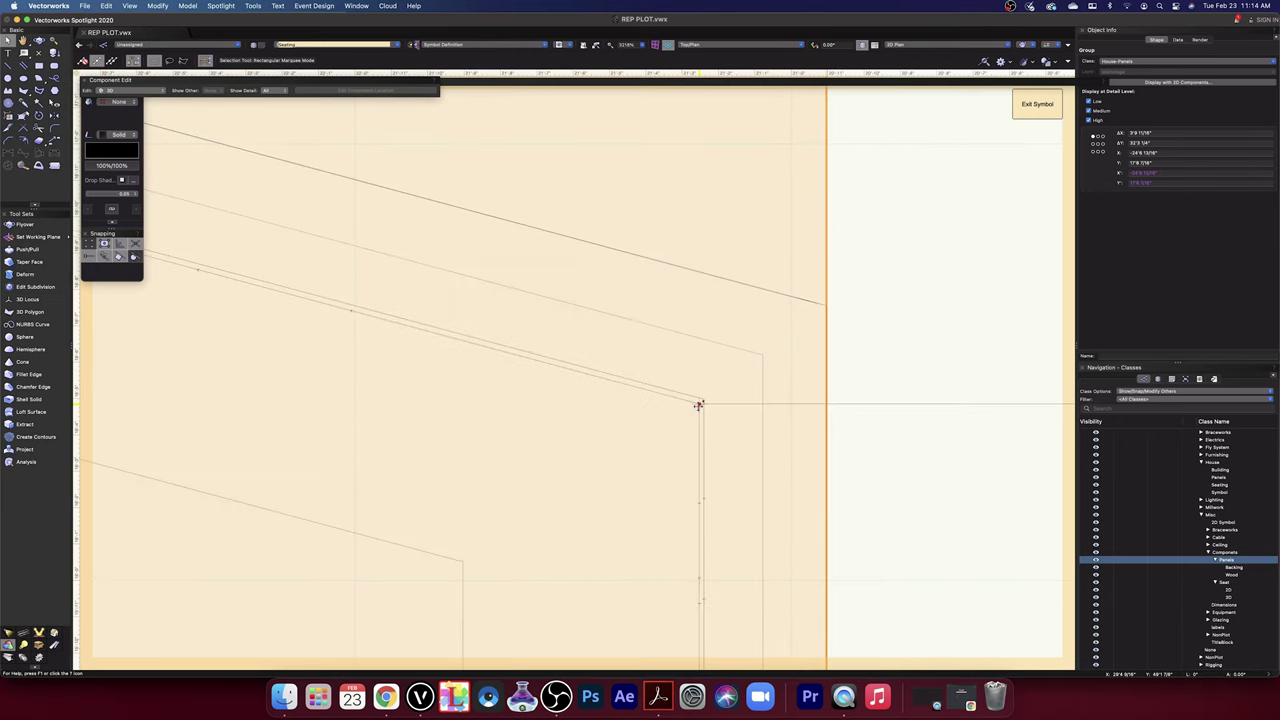
{"action": "scroll", "coordinate": [723, 434], "scroll_direction": "down", "scroll_amount": 6}
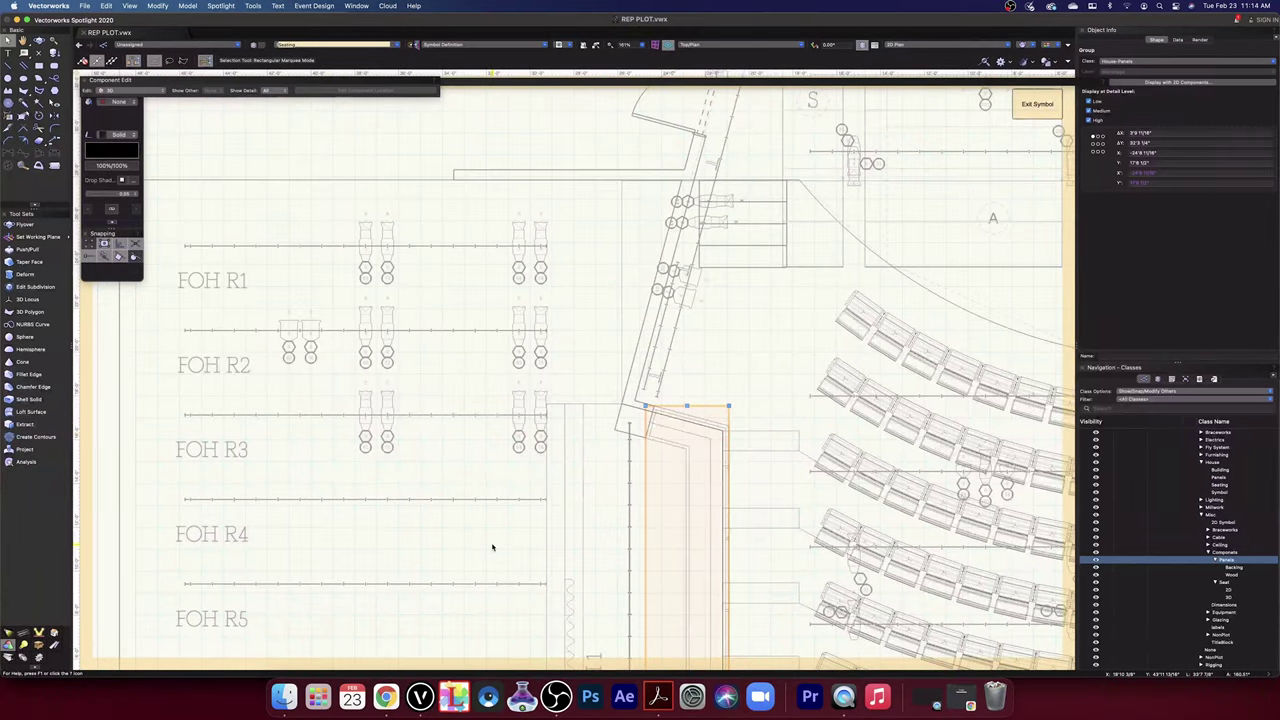
{"action": "left_click", "coordinate": [496, 546]}
{"action": "key", "text": "space"}
{"action": "mouse_move", "coordinate": [715, 380]}
{"action": "left_mouse_down"}
{"action": "mouse_move", "coordinate": [427, 242]}
{"action": "mouse_move", "coordinate": [365, 288]}
{"action": "left_mouse_up"}
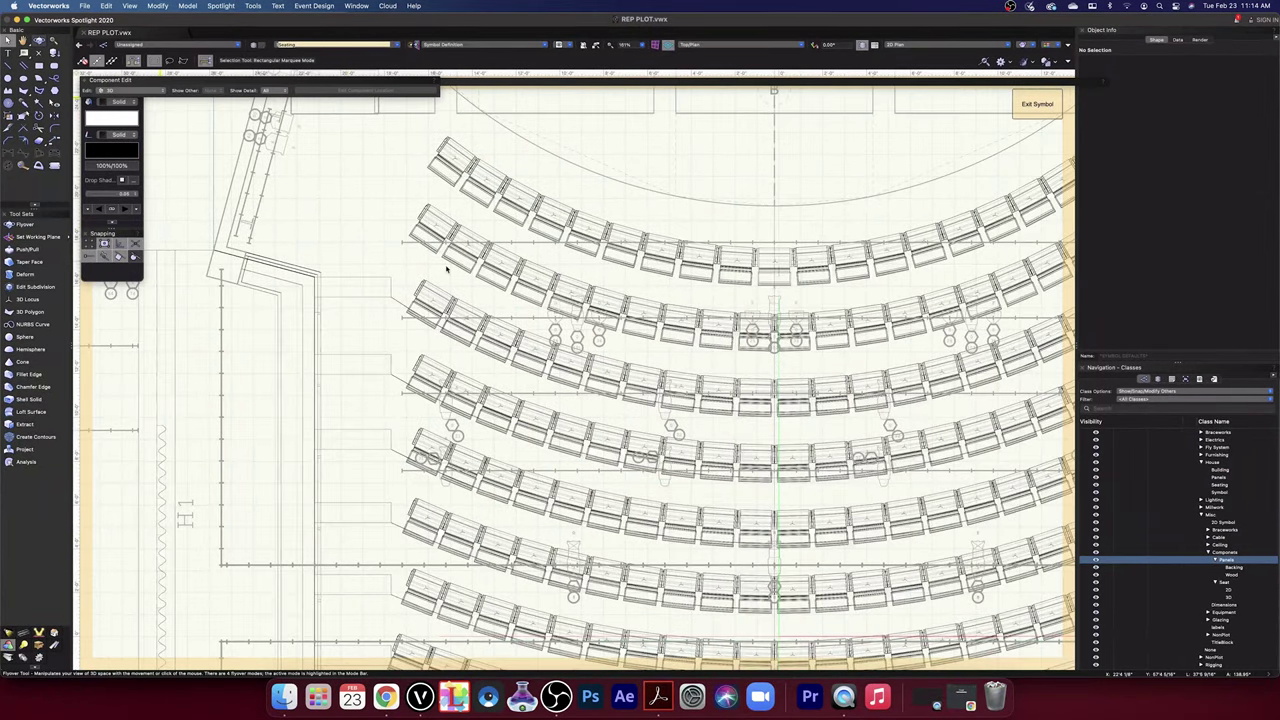
- Render the seating in OpenGL, orbit into a 3D perspective, and accept the backup copy
{"action": "key", "text": "shift+c"}
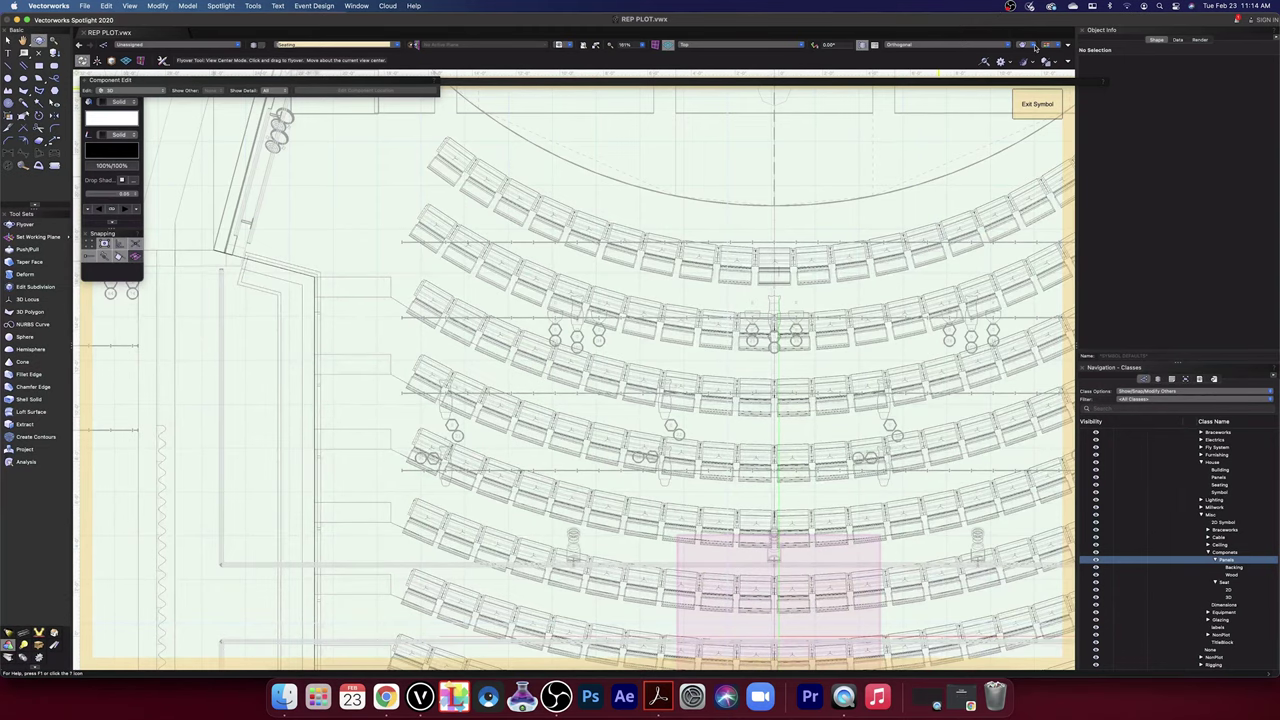
{"action": "left_click", "coordinate": [1040, 47]}
{"action": "left_click", "coordinate": [1036, 120]}
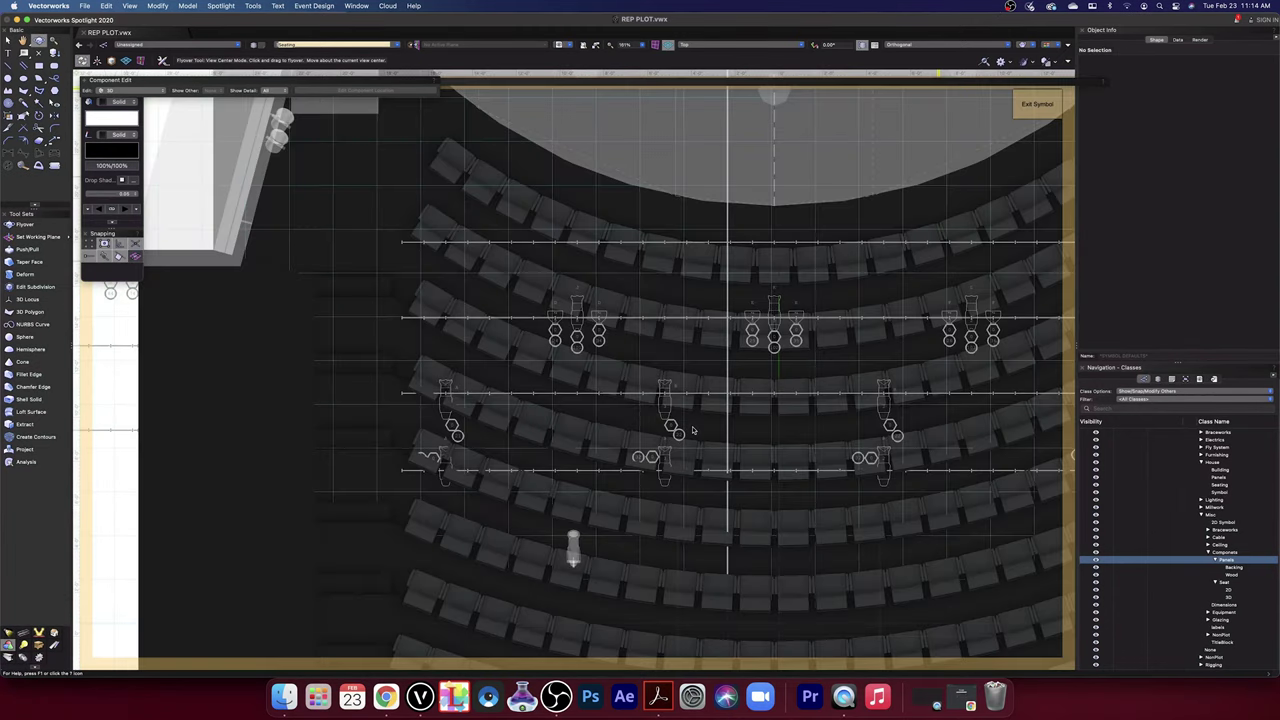
{"action": "scroll", "coordinate": [706, 437], "scroll_direction": "down", "scroll_amount": 5}
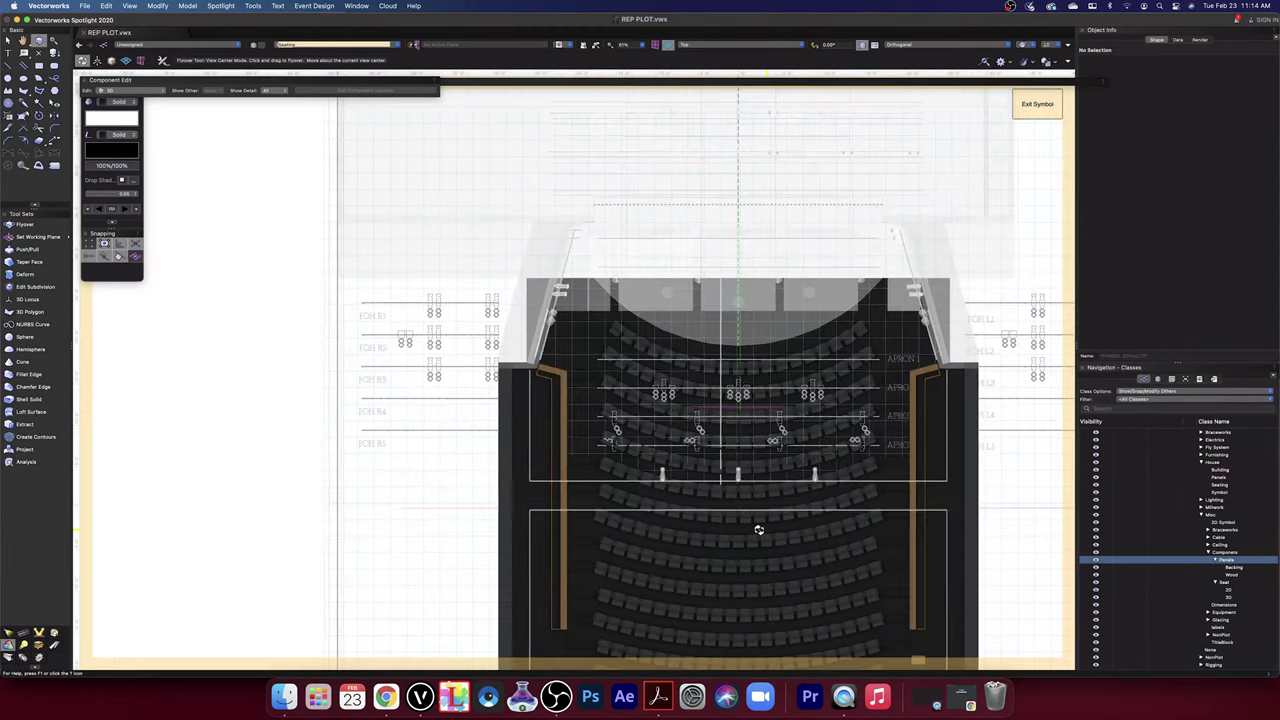
{"action": "left_click_drag", "start_coordinate": [757, 529], "coordinate": [622, 447]}
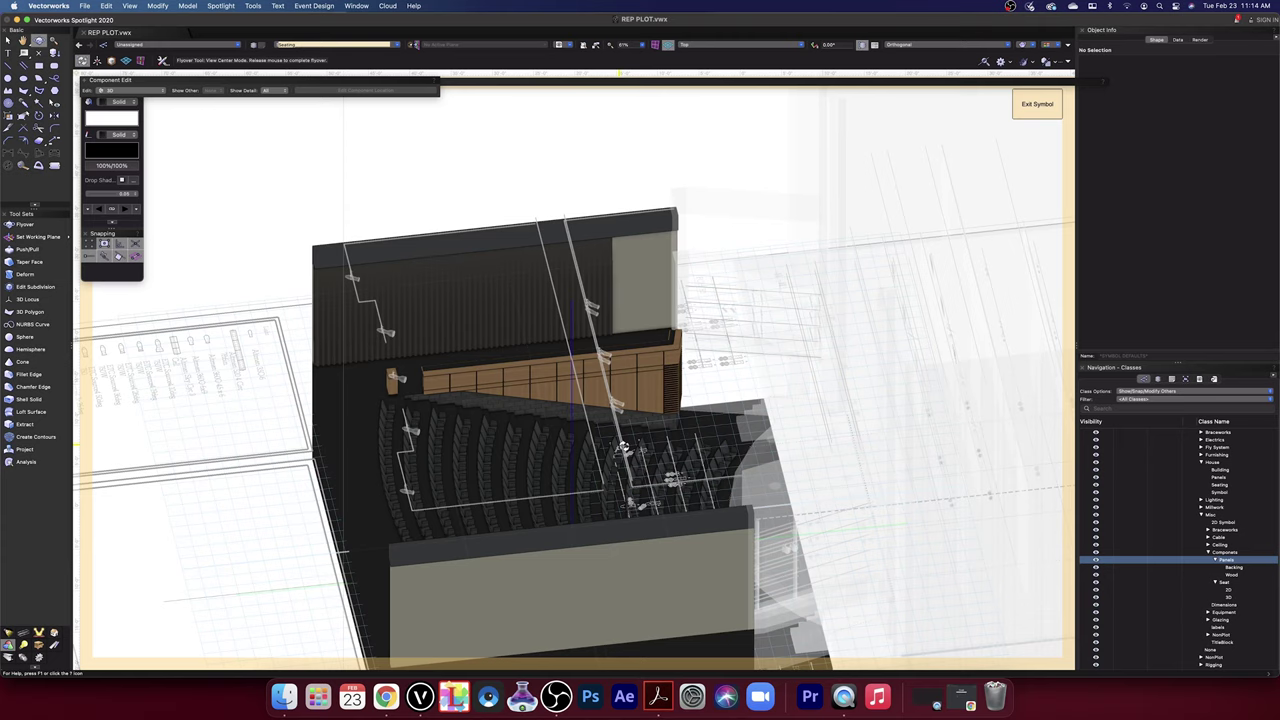
{"action": "left_click_drag", "start_coordinate": [622, 447], "coordinate": [625, 440]}
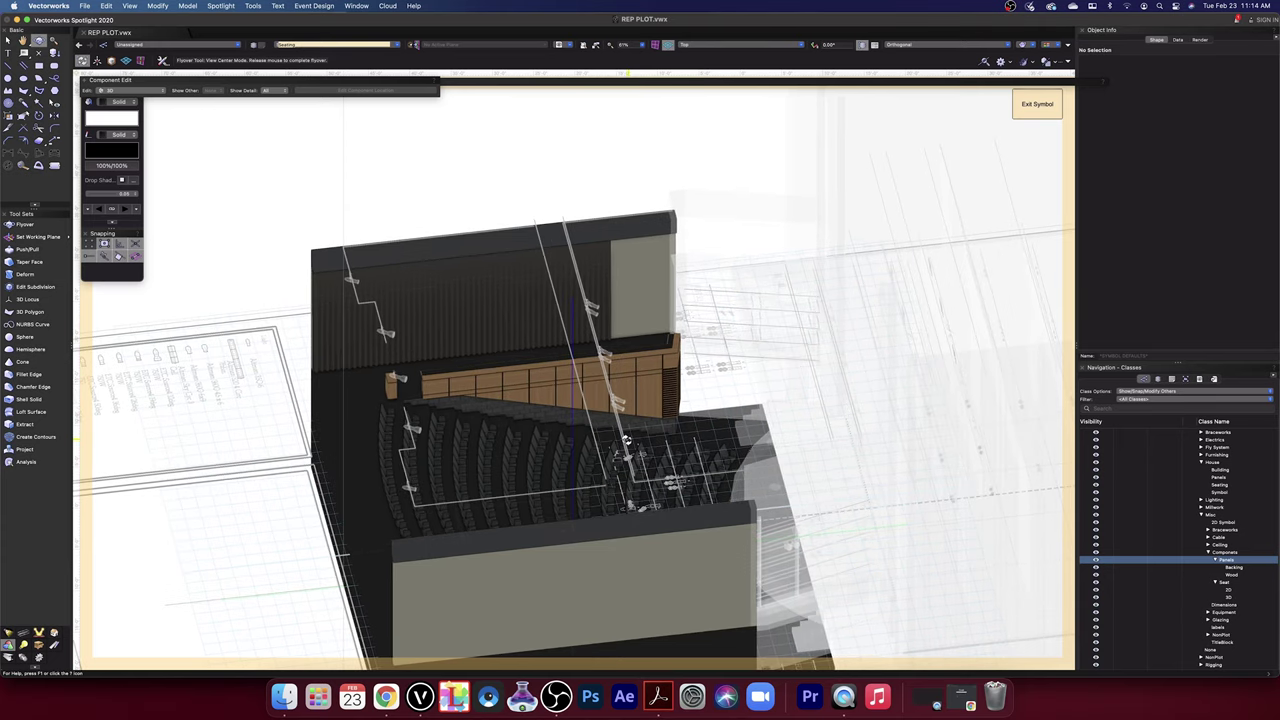
{"action": "left_click_drag", "start_coordinate": [625, 440], "coordinate": [736, 482]}
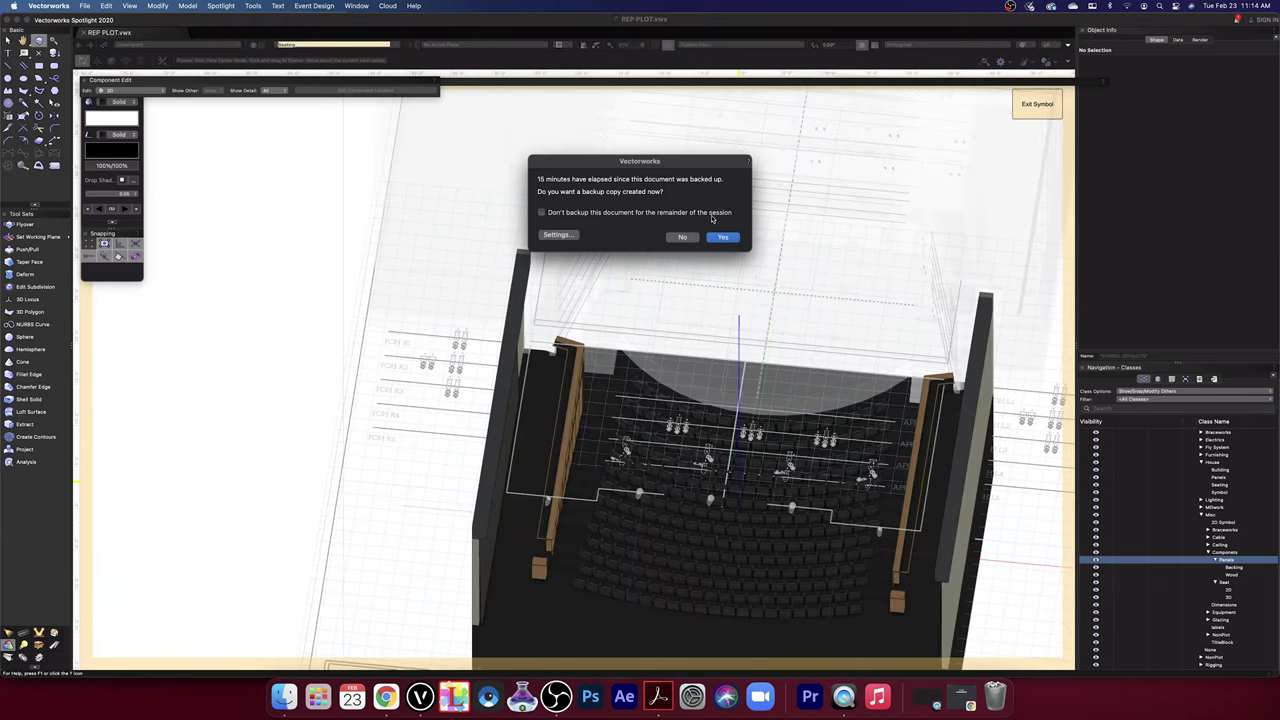
{"action": "left_click", "coordinate": [723, 237]}
- Return to Top/Plan and exit the panel group and seating symbol back to the theatre drawing
{"action": "left_click", "coordinate": [728, 45]}
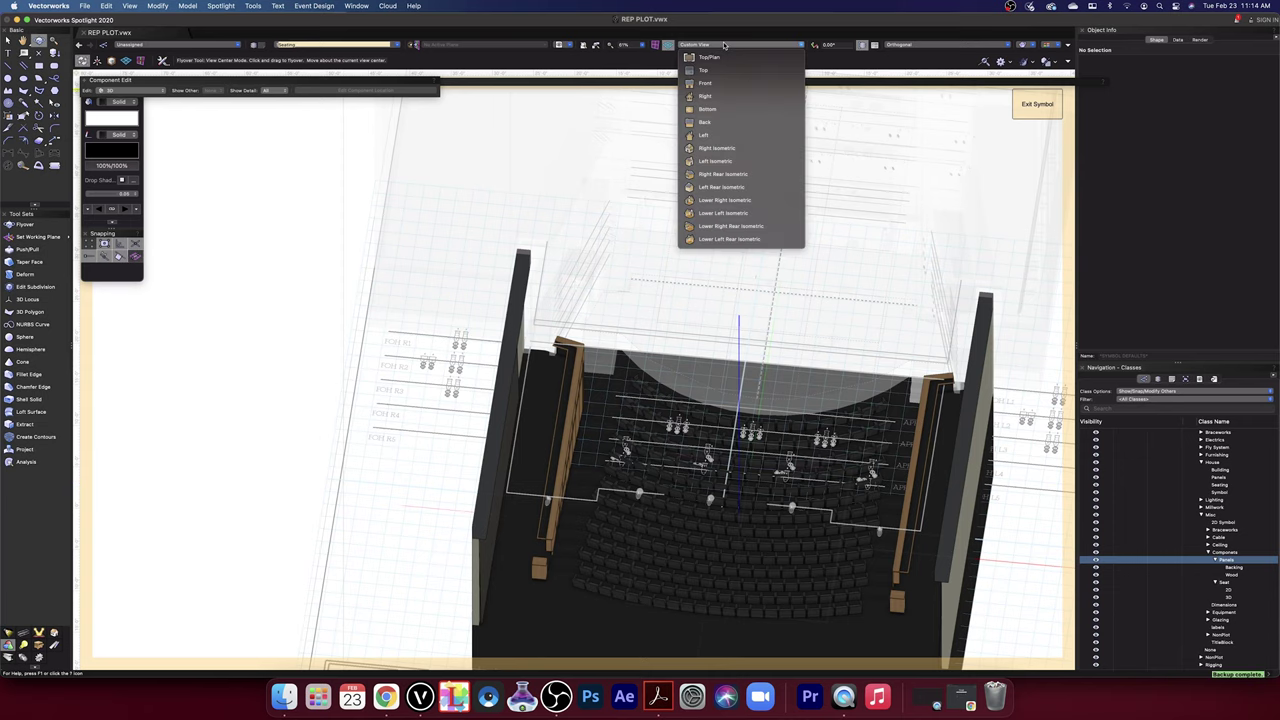
{"action": "left_click", "coordinate": [718, 57]}
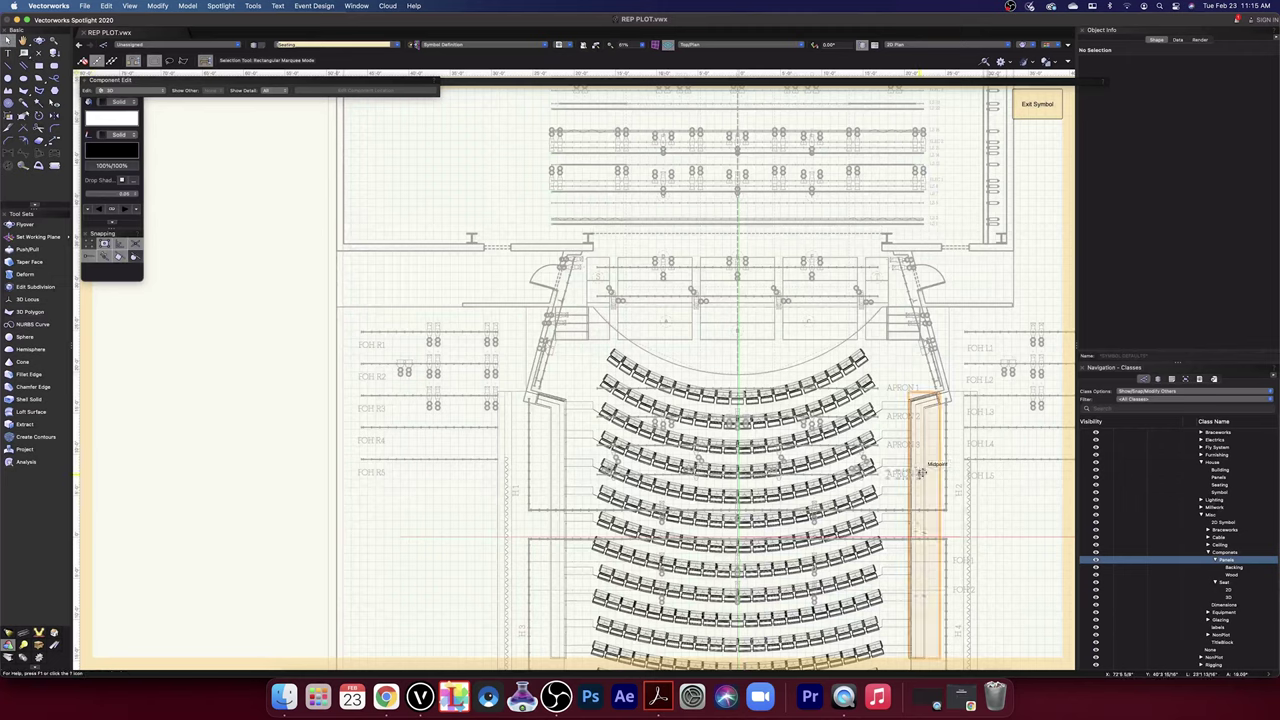
{"action": "double_click", "coordinate": [933, 408]}
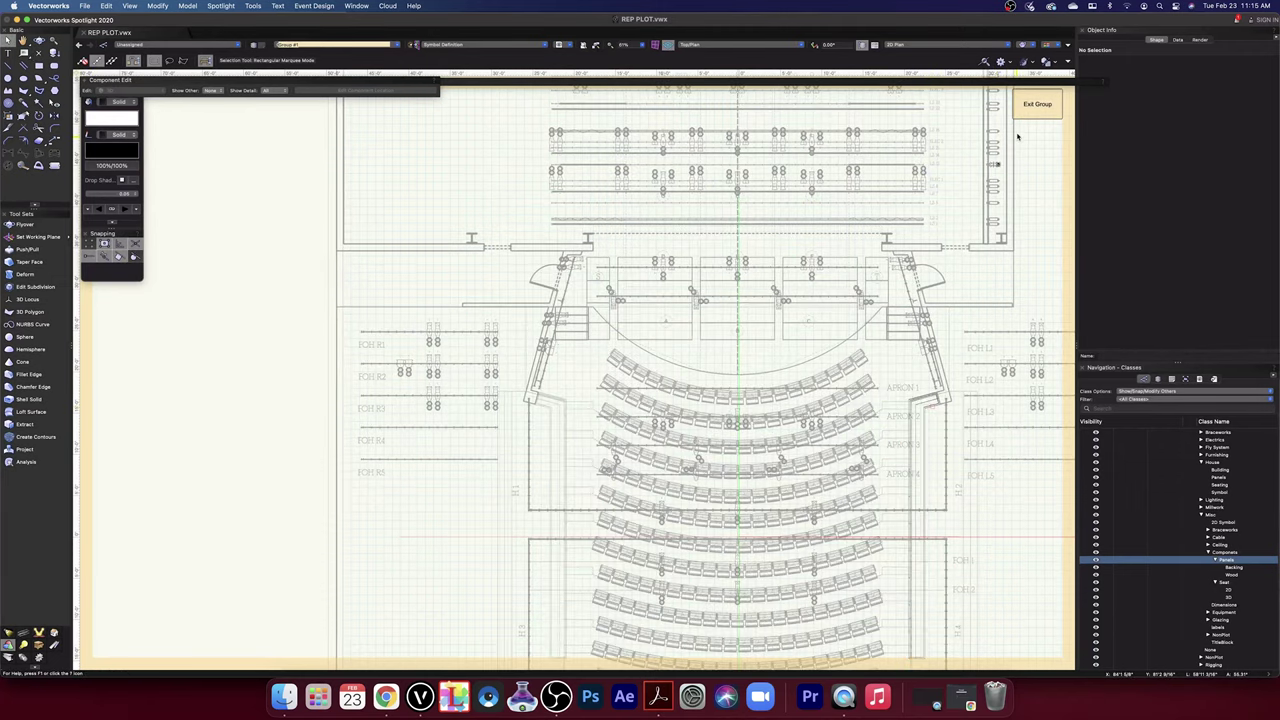
{"action": "left_click", "coordinate": [1048, 106]}
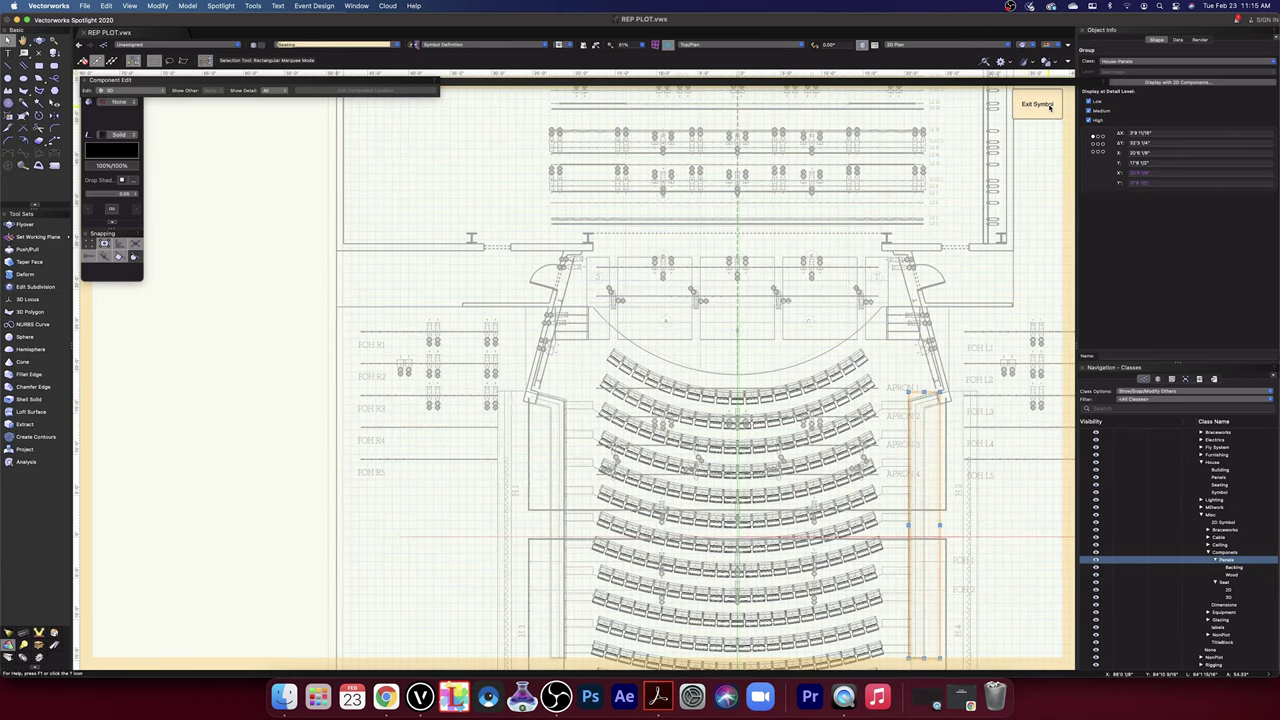
{"action": "left_click", "coordinate": [1048, 106]}
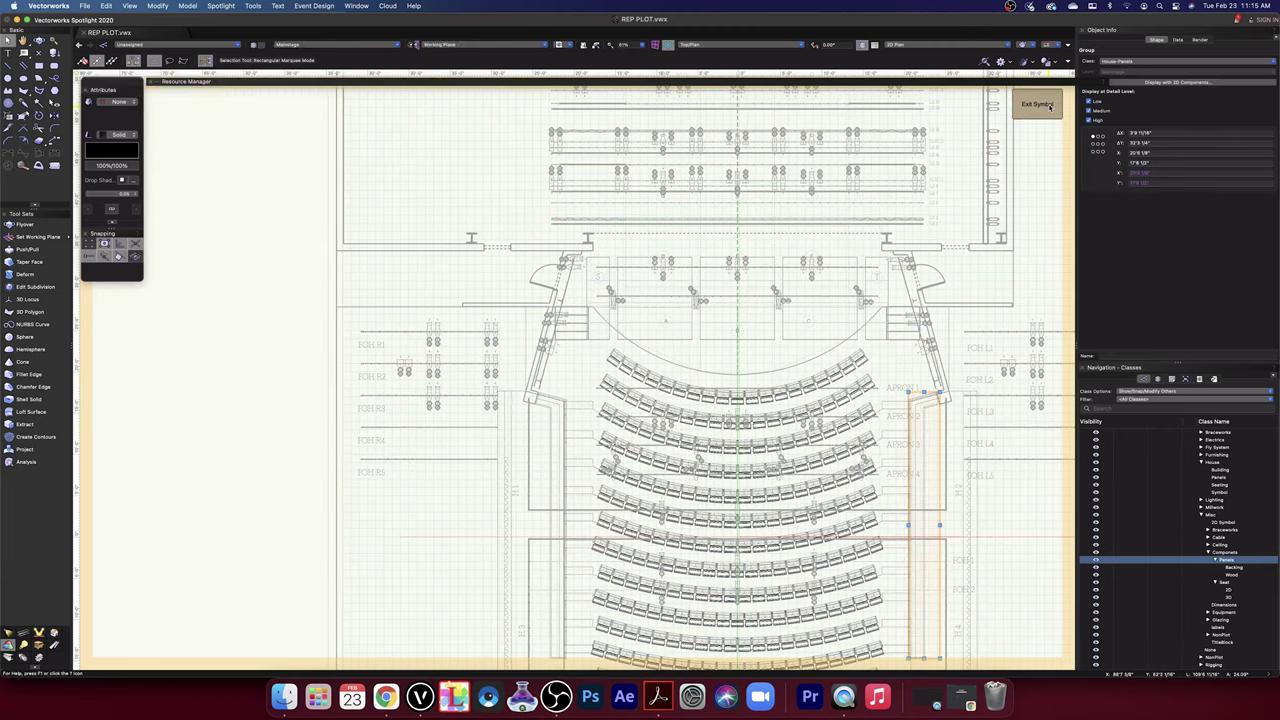
{"action": "left_click", "coordinate": [1037, 104]}
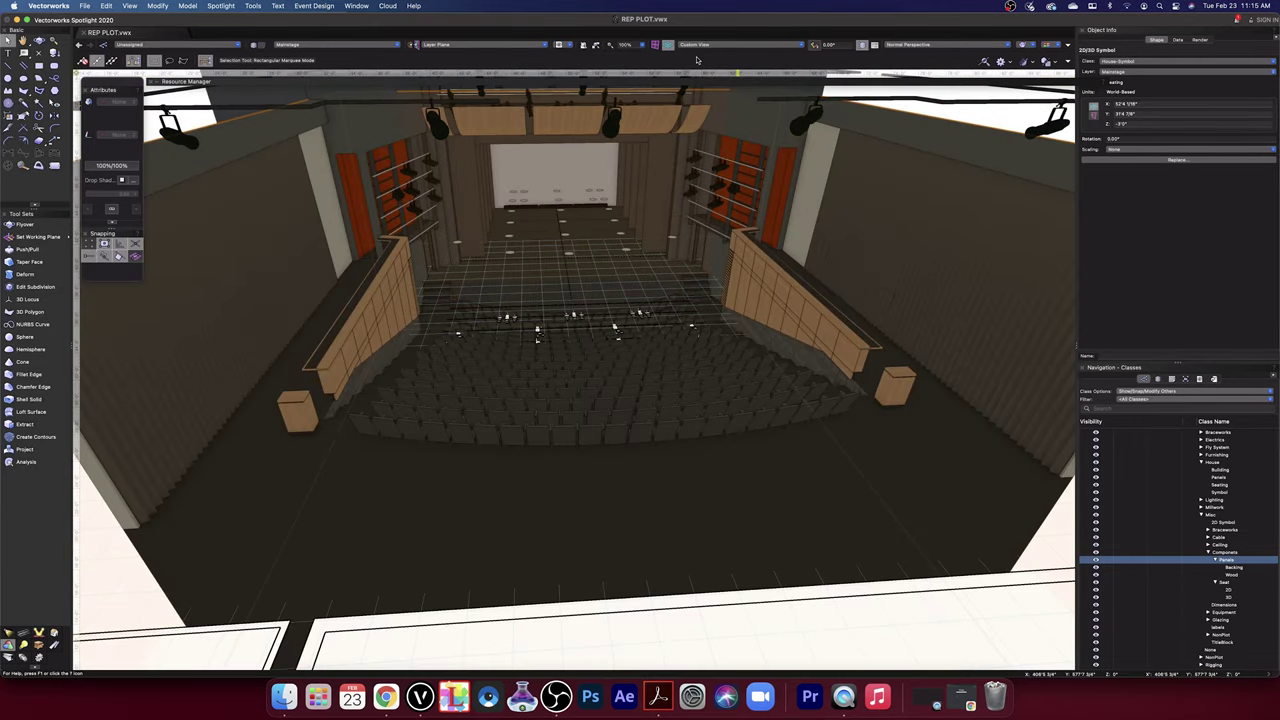
- Show the whole theatre in Top/Plan and select the house seating symbol
{"action": "left_click", "coordinate": [705, 45]}
{"action": "left_click", "coordinate": [706, 58]}
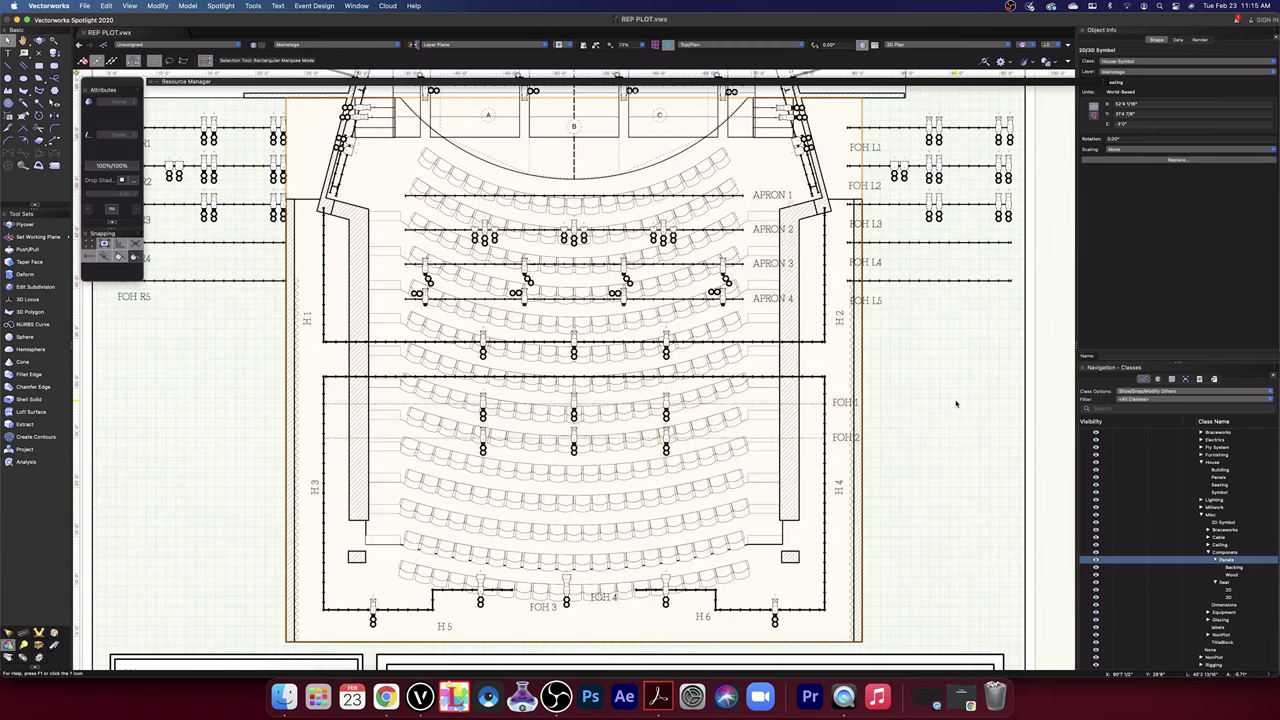
{"action": "left_click", "coordinate": [955, 404]}
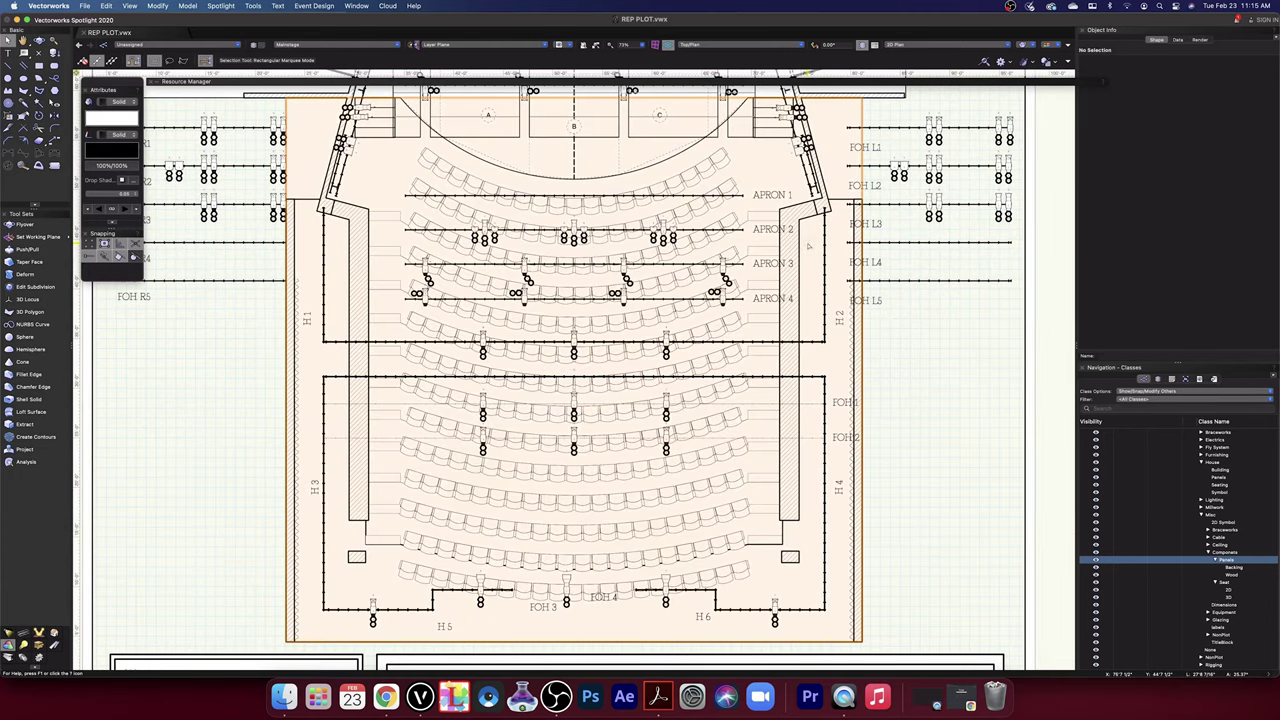
{"action": "left_click", "coordinate": [808, 244]}
- Select both hatched wall panels in the symbol's 2D part and name a new class Misc-Componets-Panels-2s Symbol
{"action": "double_click", "coordinate": [808, 244]}
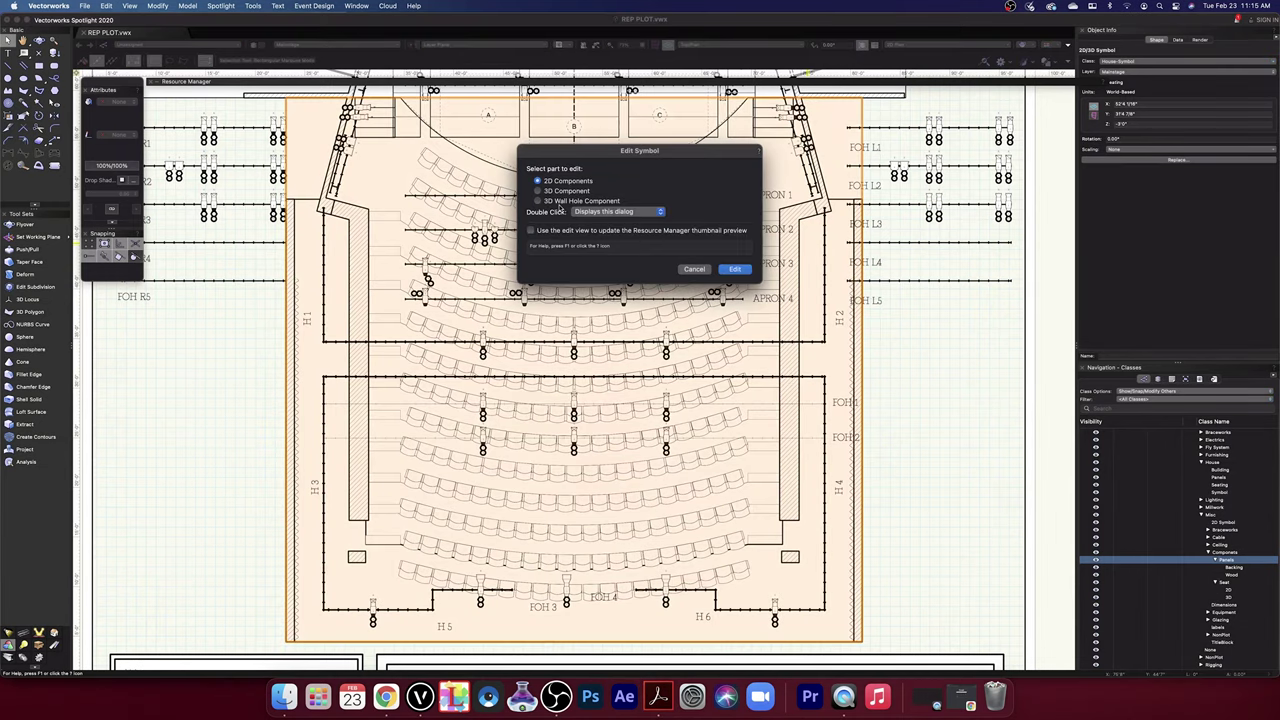
{"action": "left_click", "coordinate": [731, 270]}
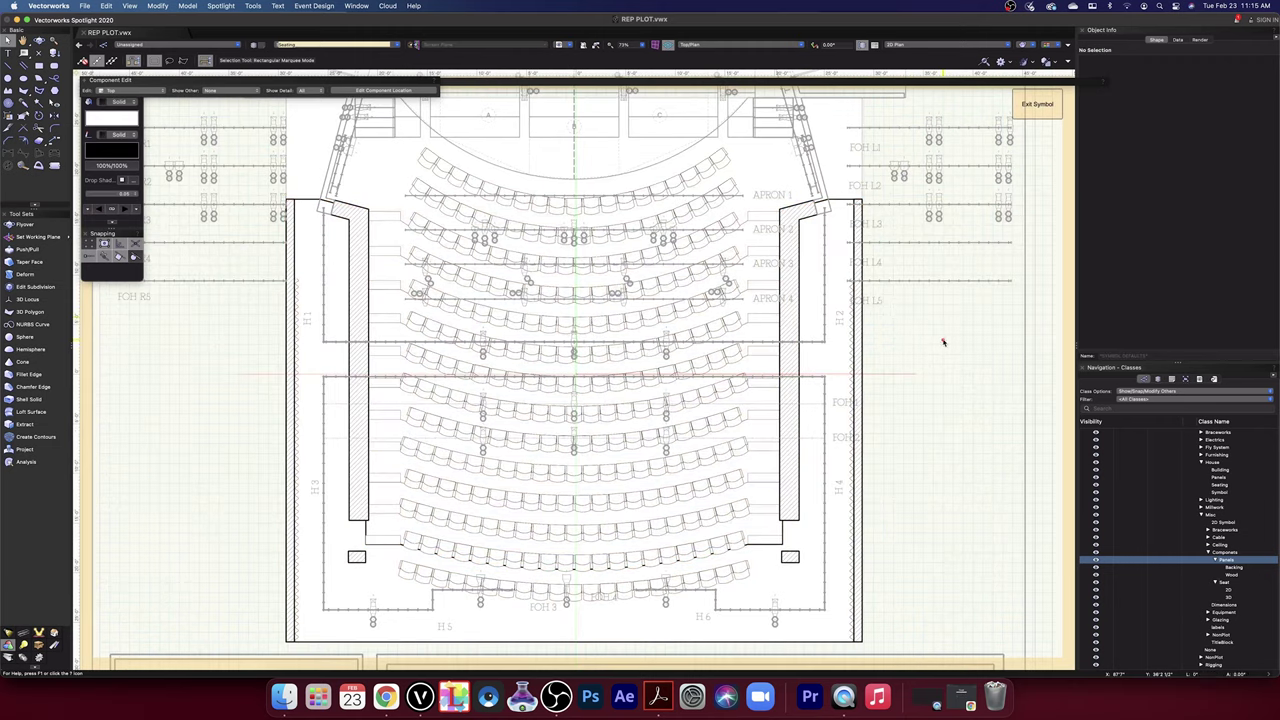
{"action": "left_click", "coordinate": [804, 213]}
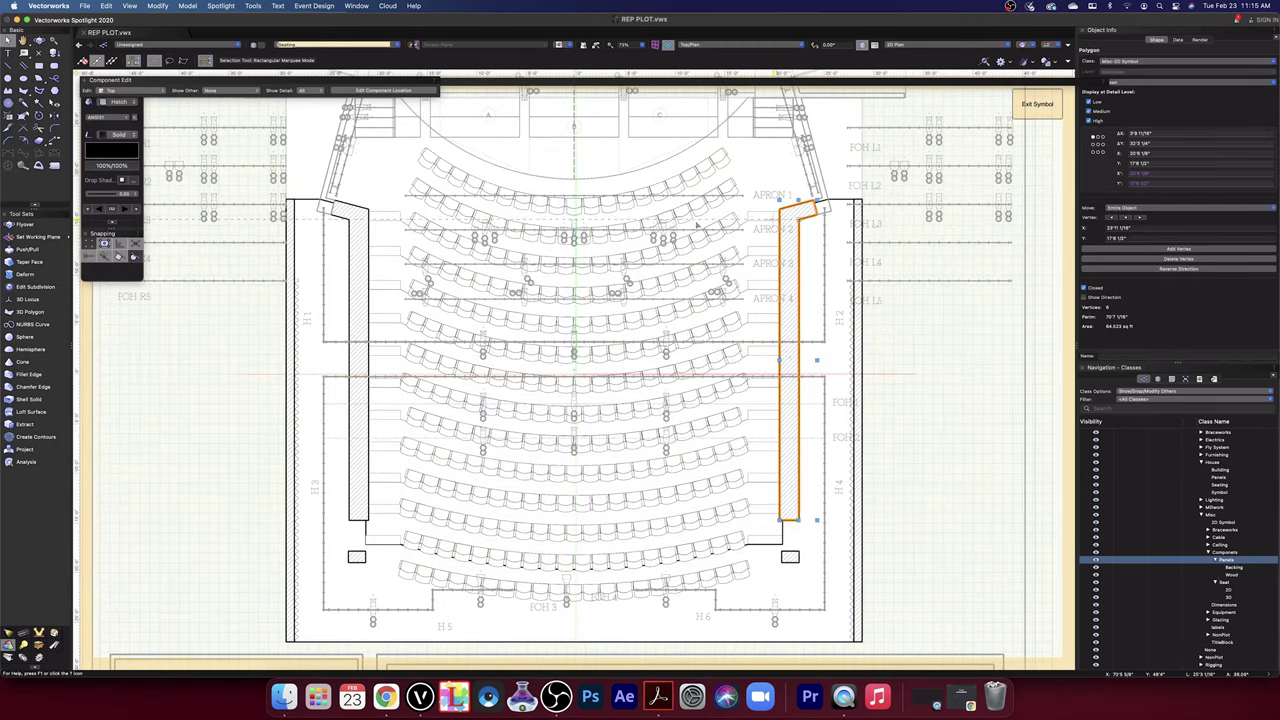
{"action": "left_click", "coordinate": [357, 208], "text": "shift"}
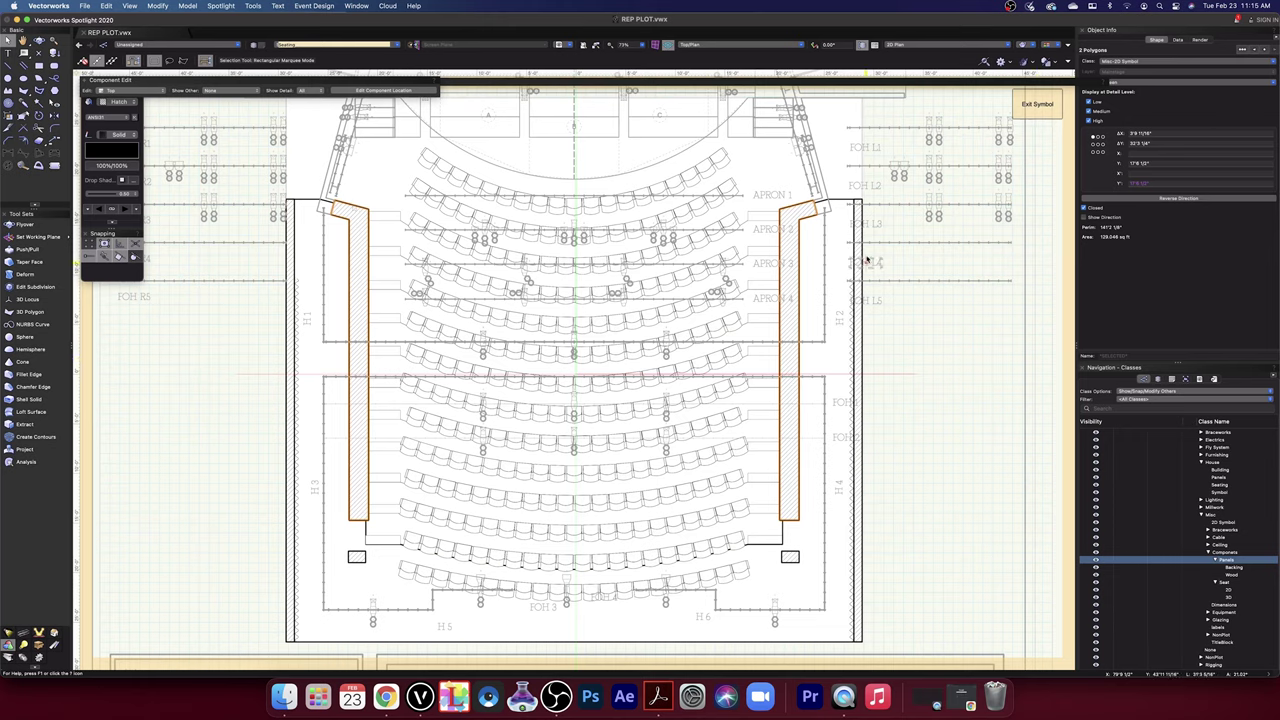
{"action": "left_click", "coordinate": [1271, 63]}
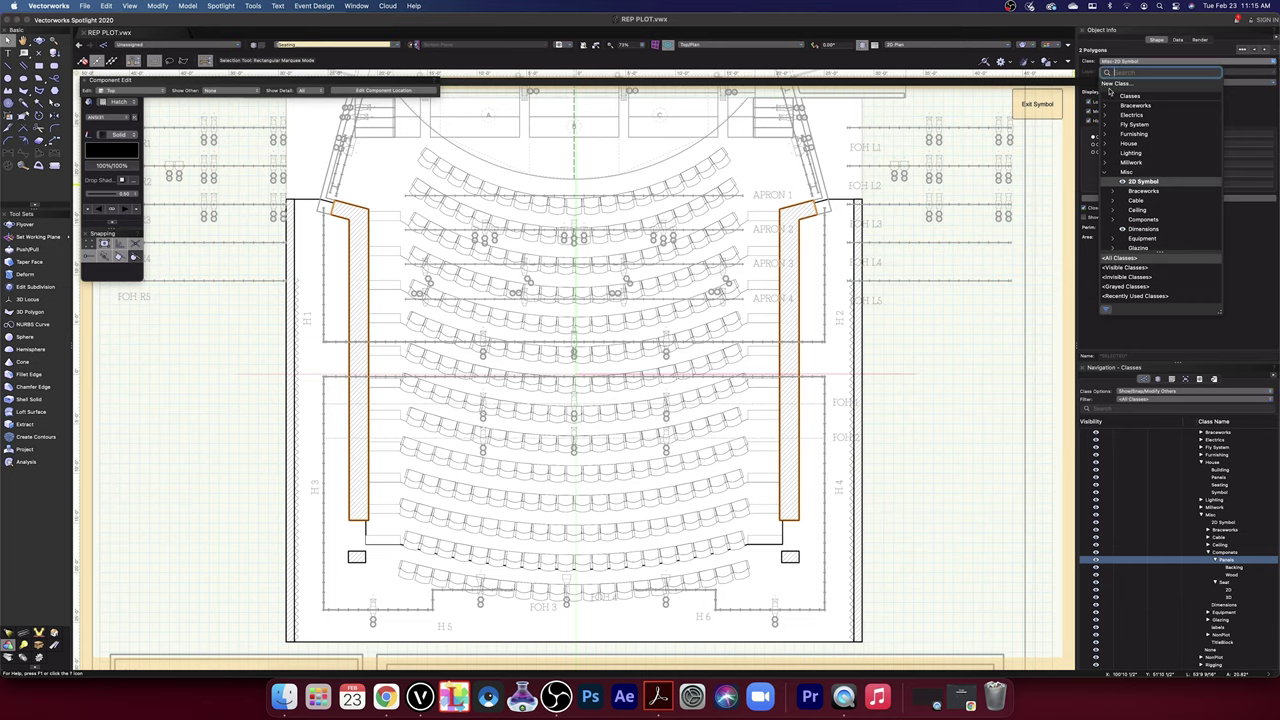
{"action": "left_click", "coordinate": [1115, 83]}
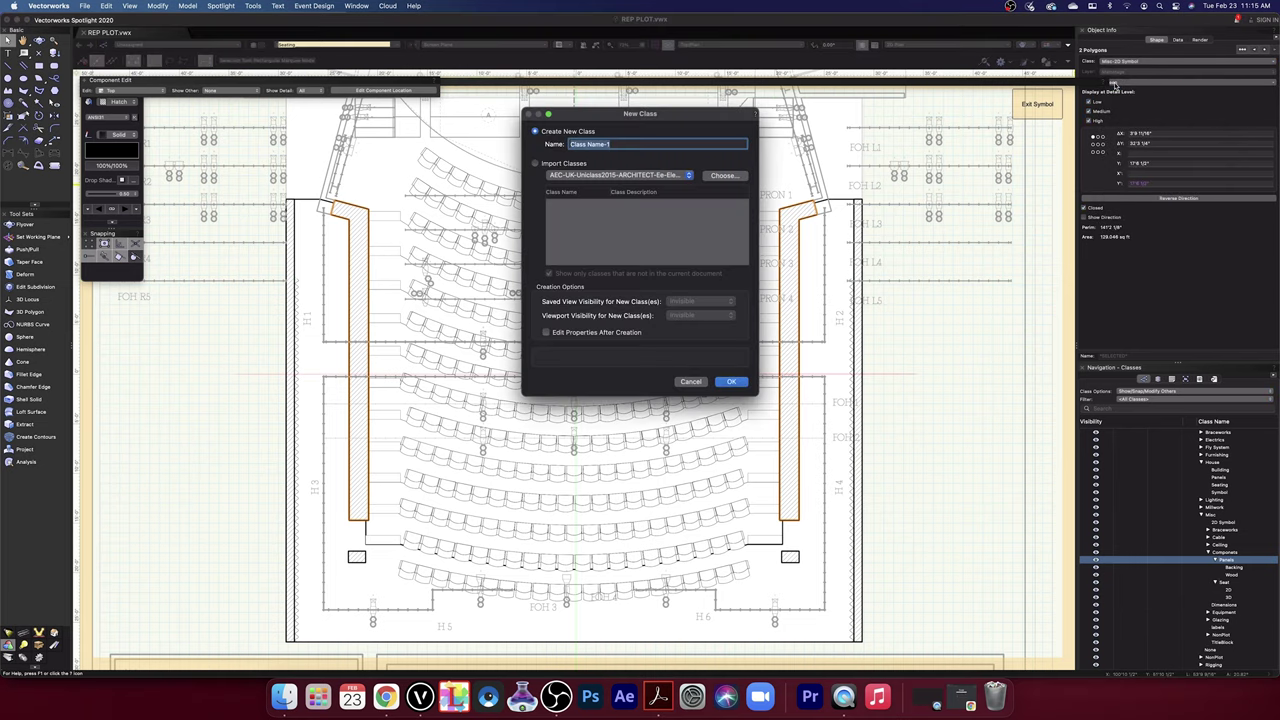
{"action": "type", "text": "Misc"}
{"action": "type", "text": "-Com"}
{"action": "type", "text": "ponets"}
{"action": "type", "text": "-Panels"}
{"action": "type", "text": "-2s"}
{"action": "type", "text": " Symbol"}
- Confirm the Panels 2D Symbol class for the side panels, then select both tall outer strips
{"action": "left_click", "coordinate": [731, 382]}
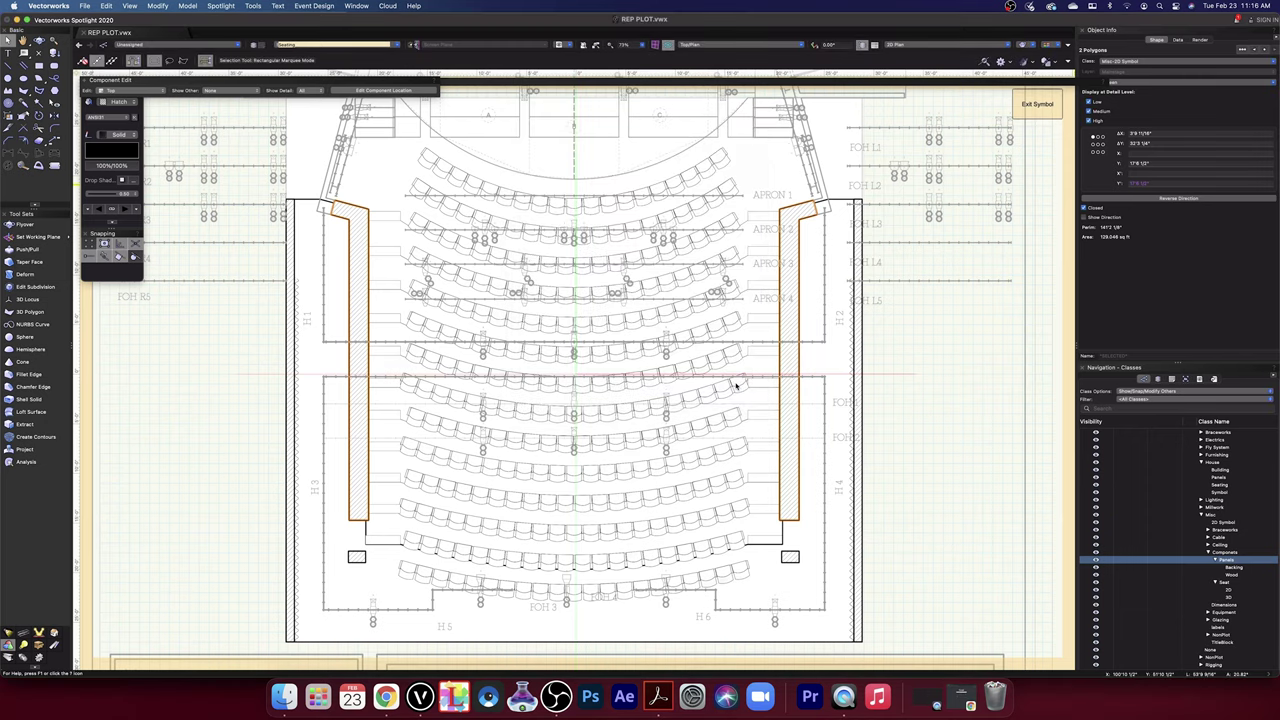
{"action": "left_click", "coordinate": [976, 443]}
{"action": "left_click", "coordinate": [858, 492]}
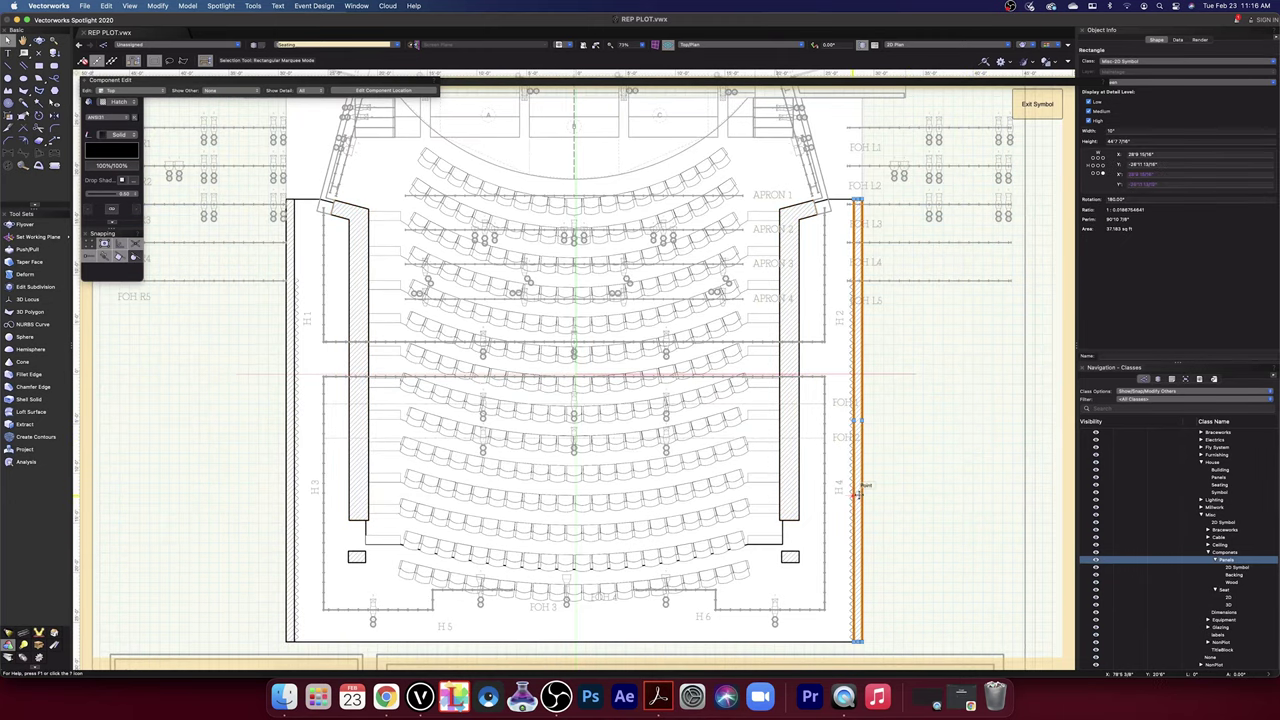
{"action": "left_click", "coordinate": [289, 436], "text": "shift"}
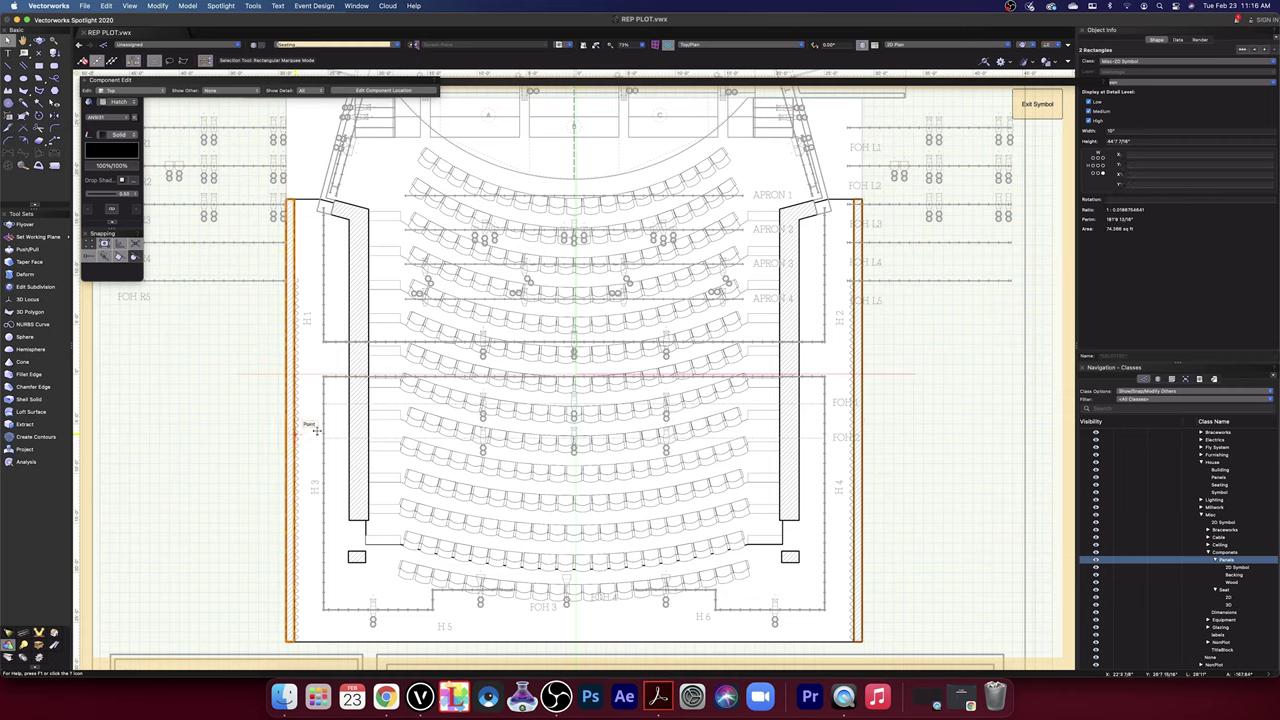
- Create the class Misc-Componets-House-2D and assign the two strips to it
{"action": "left_click", "coordinate": [1274, 63]}
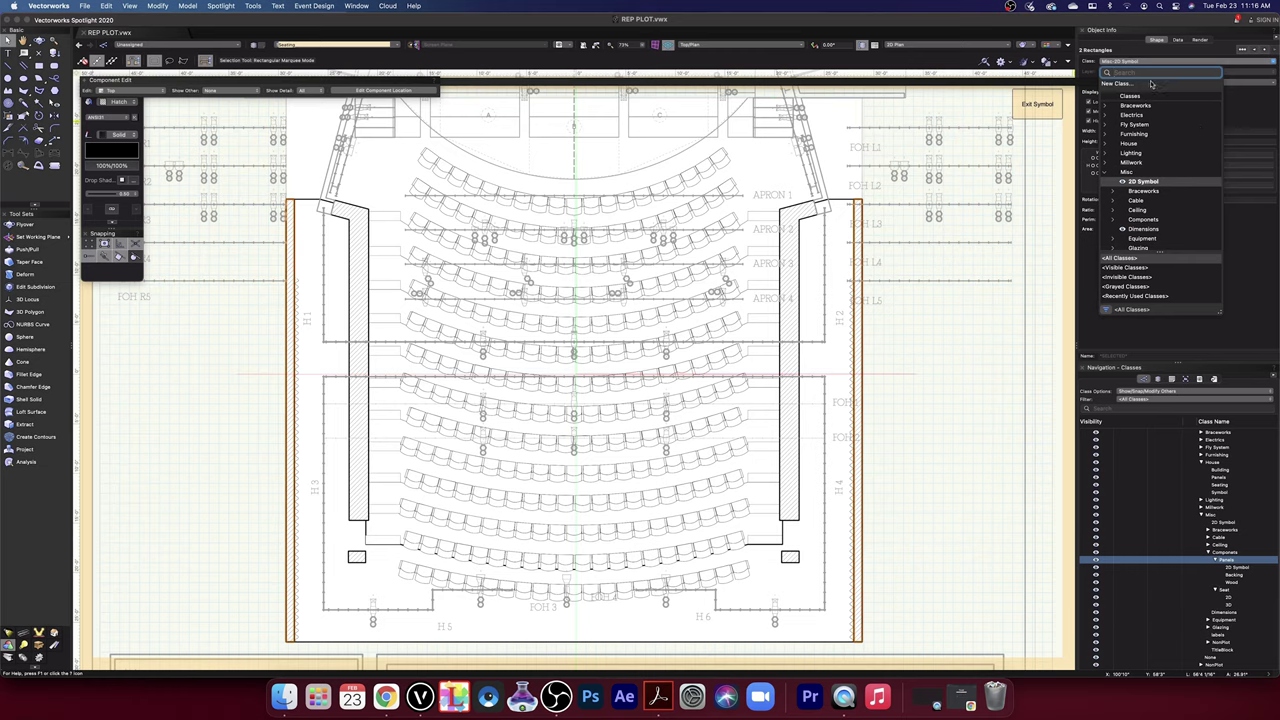
{"action": "left_click", "coordinate": [1136, 85]}
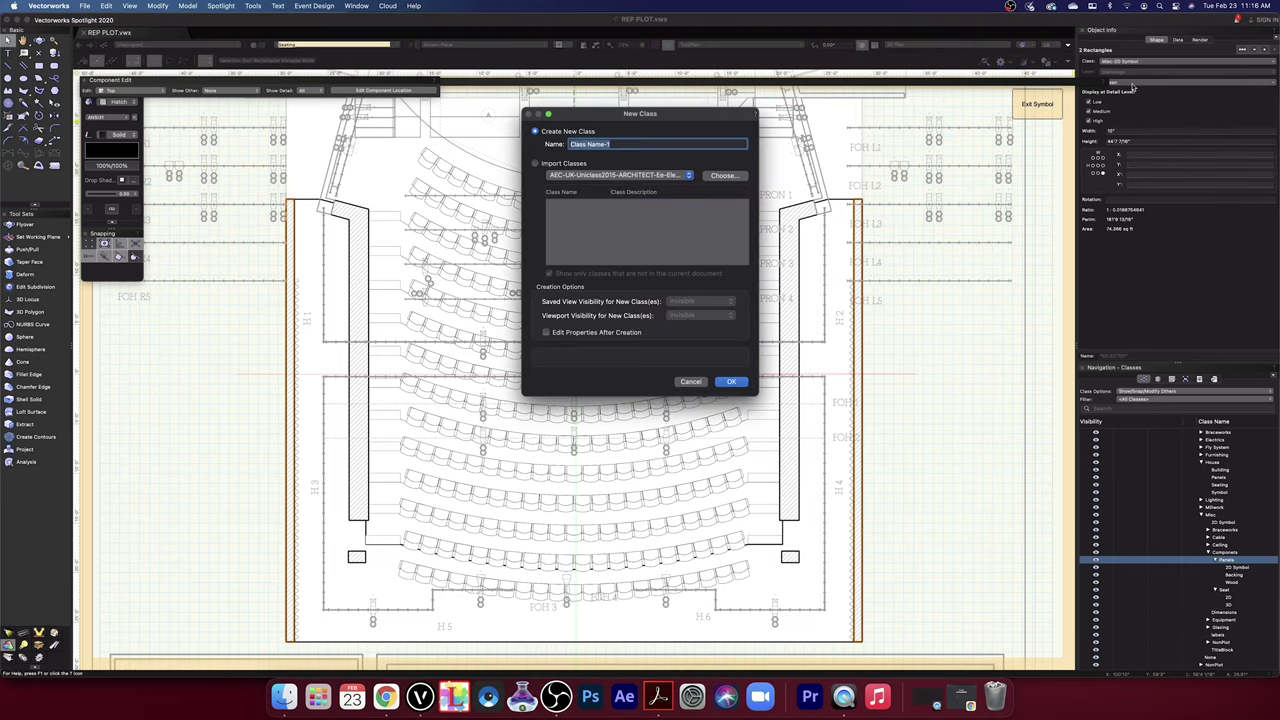
{"action": "type", "text": "Misc-Comp"}
{"action": "key", "text": "BackSpace"}
{"action": "type", "text": "onets-House"}
{"action": "key", "text": "BackSpace"}
{"action": "left_click", "coordinate": [733, 382]}
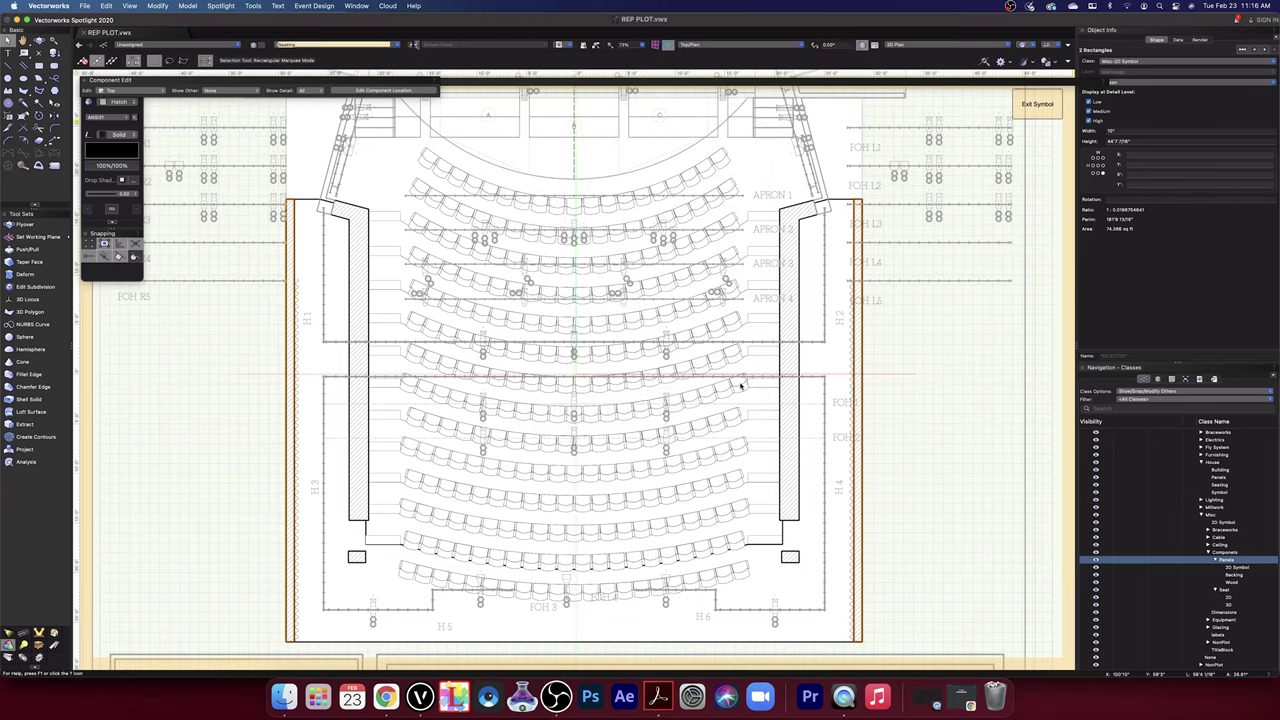
- Select the two small boxes and both side wall lines, then start a new class for them
{"action": "left_click", "coordinate": [966, 462]}
{"action": "middle_click_drag", "start_coordinate": [932, 460], "coordinate": [971, 416]}
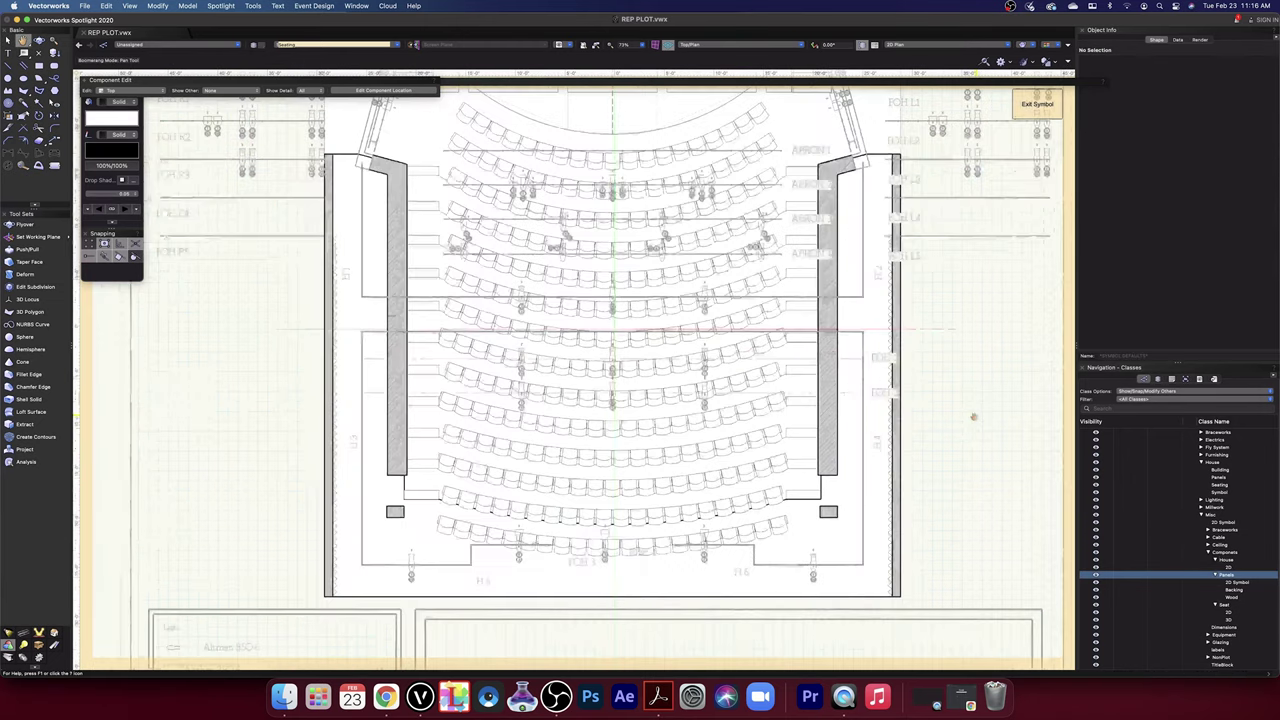
{"action": "left_click", "coordinate": [857, 486]}
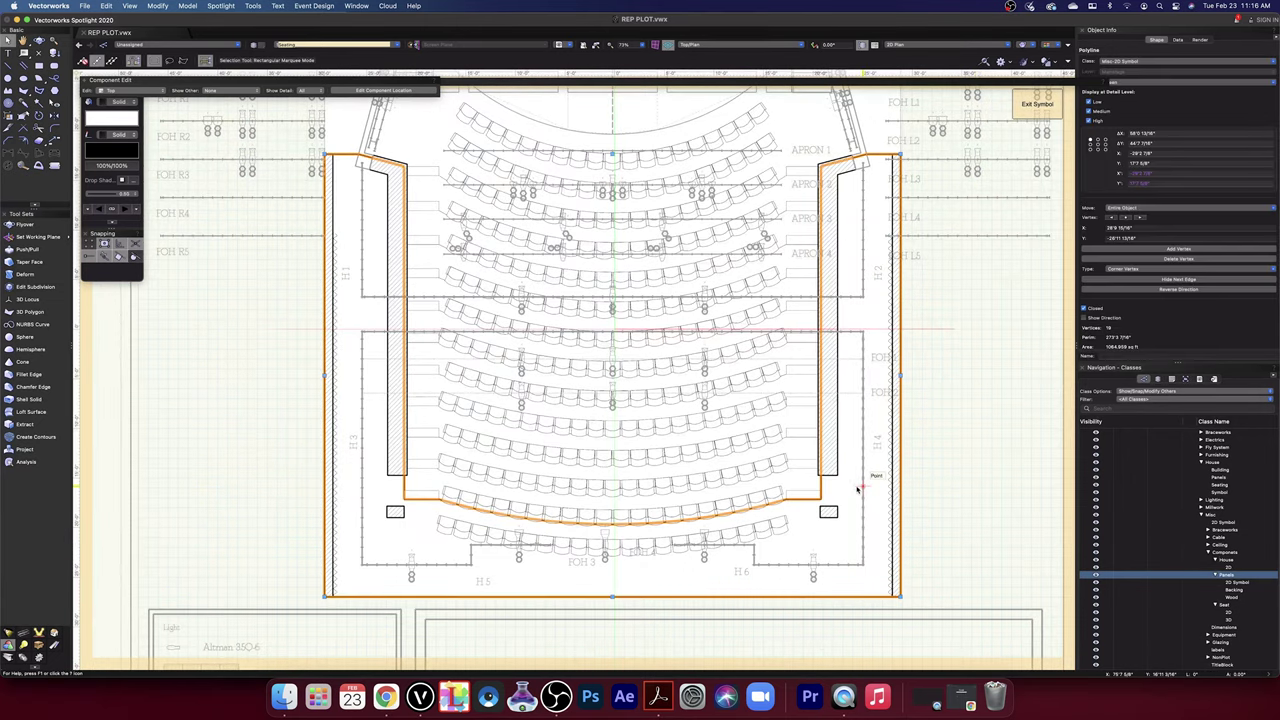
{"action": "left_click", "coordinate": [980, 501]}
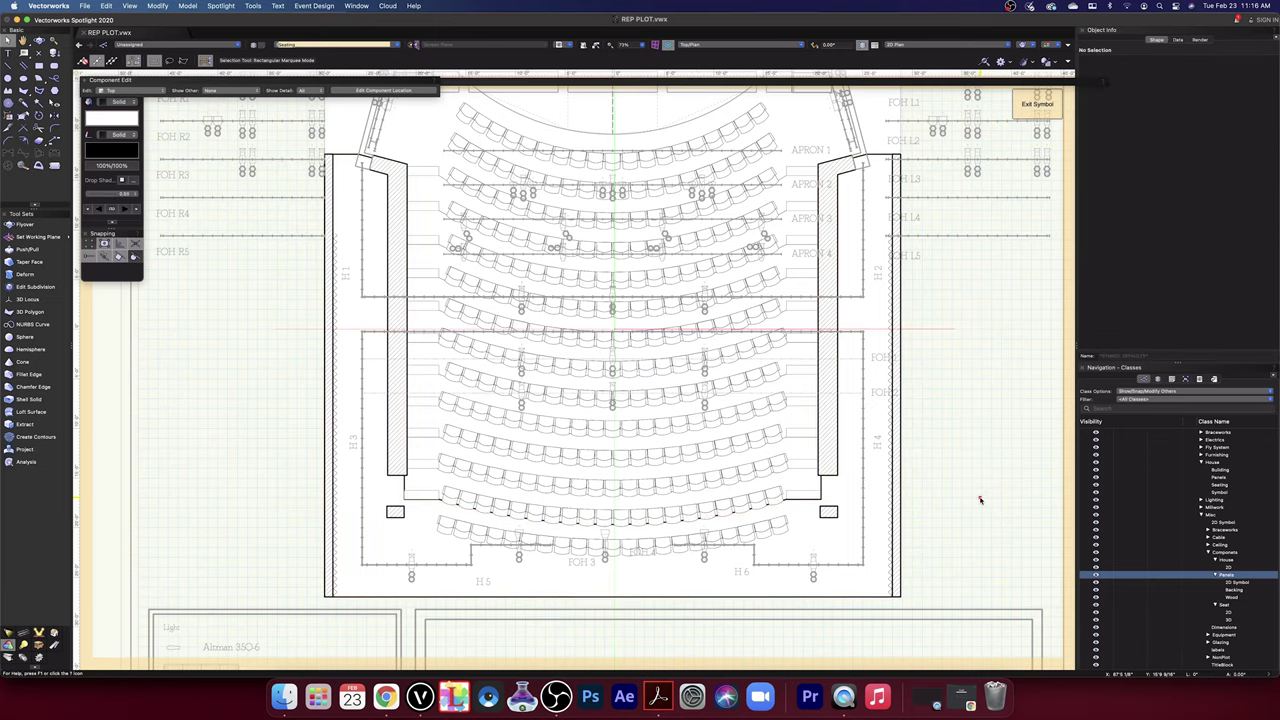
{"action": "scroll", "coordinate": [971, 508], "scroll_direction": "down", "scroll_amount": 3}
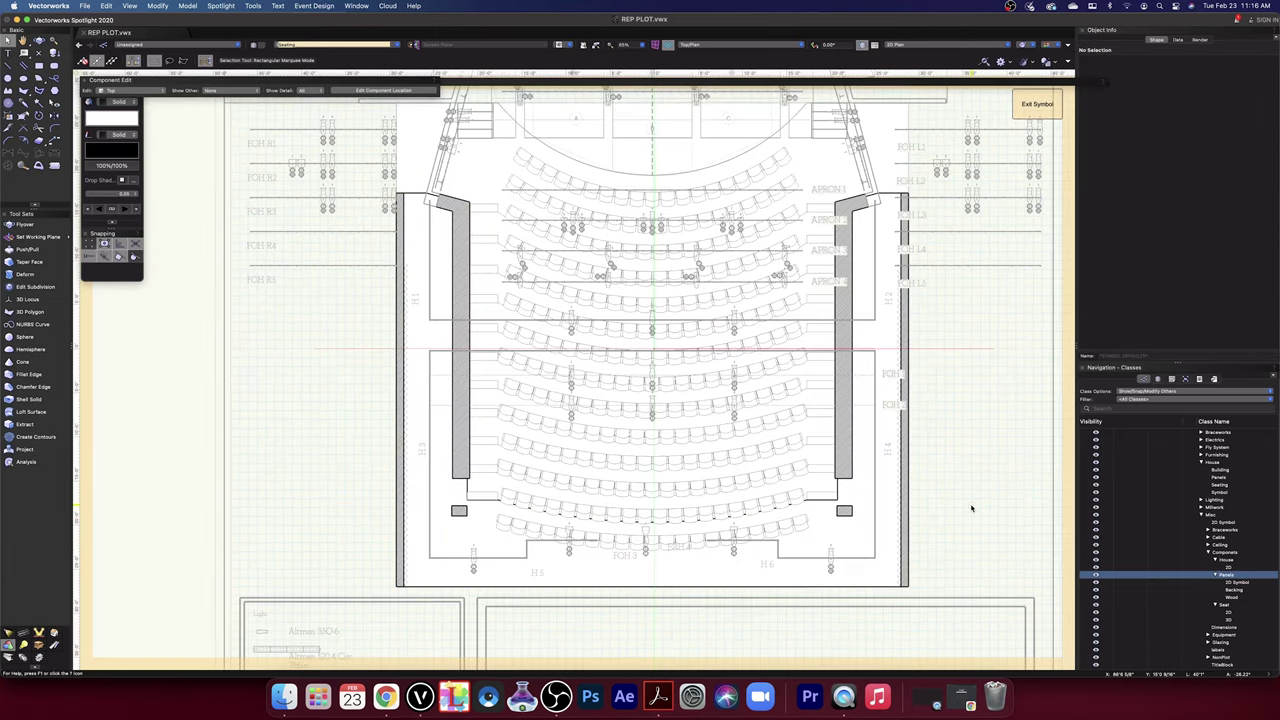
{"action": "scroll", "coordinate": [971, 508], "scroll_direction": "up", "scroll_amount": 1}
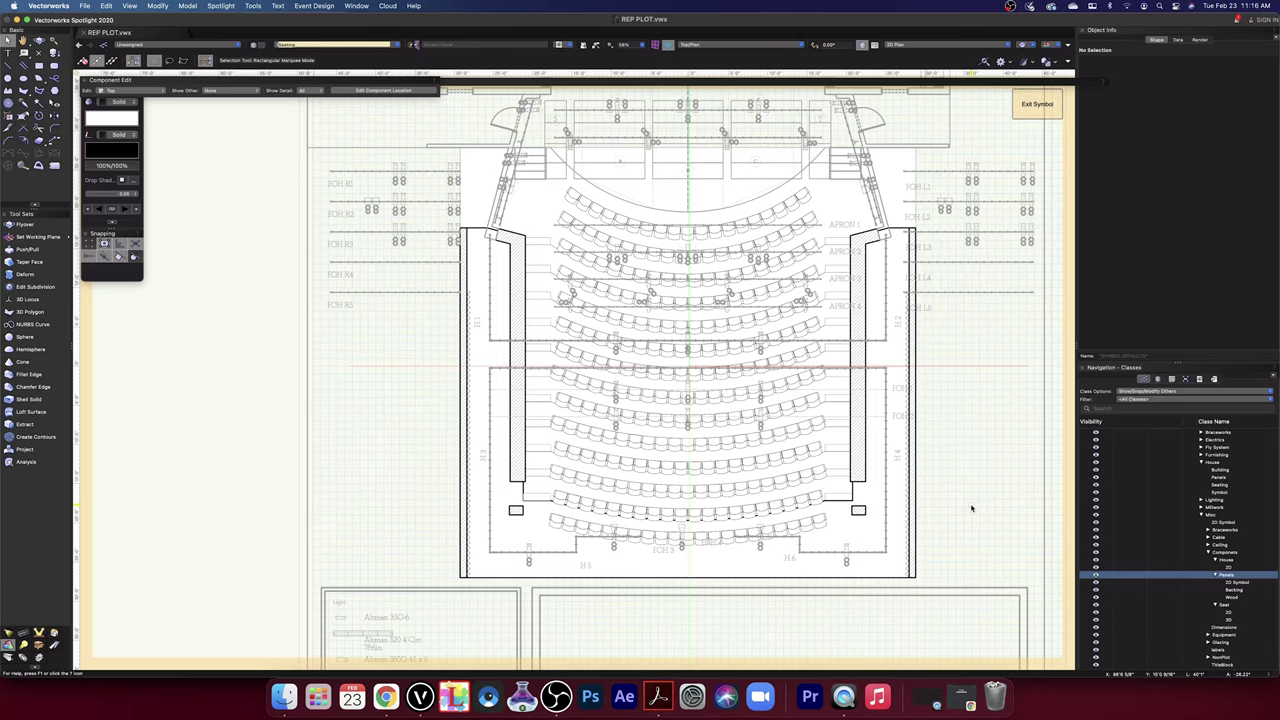
{"action": "left_click", "coordinate": [858, 510]}
{"action": "left_click", "coordinate": [515, 511], "text": "shift"}
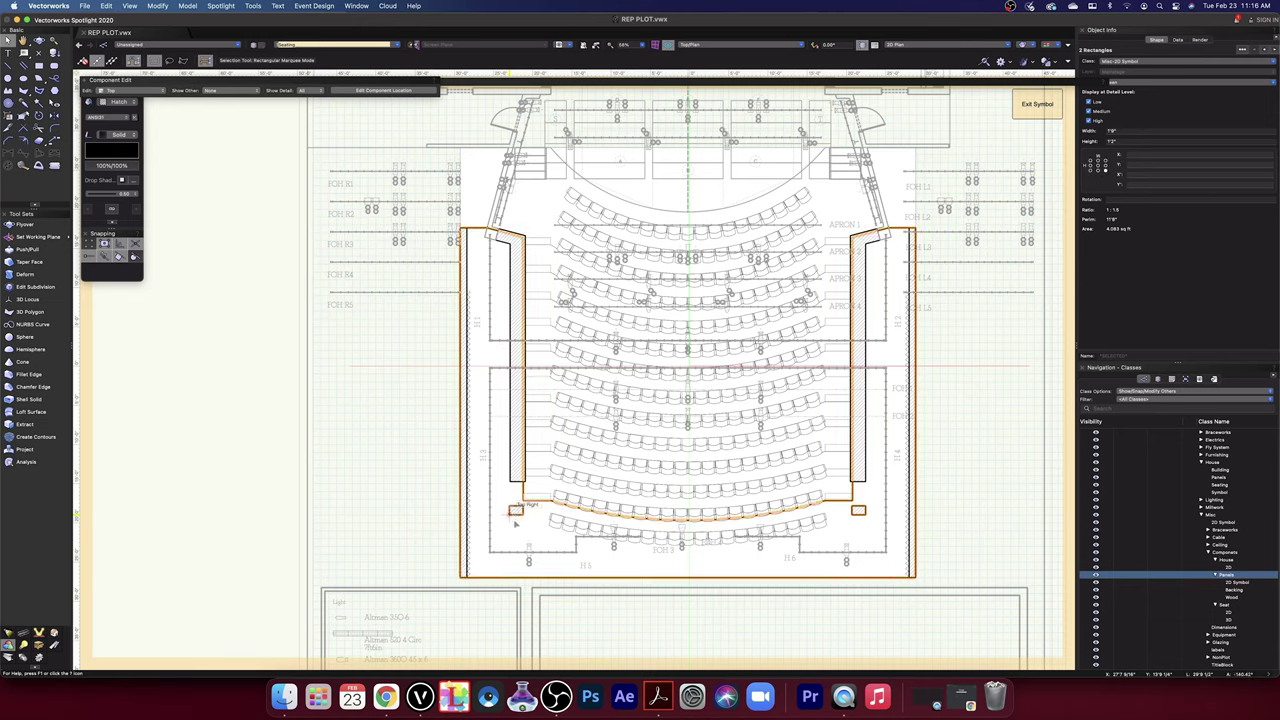
{"action": "left_click", "coordinate": [470, 458], "text": "shift"}
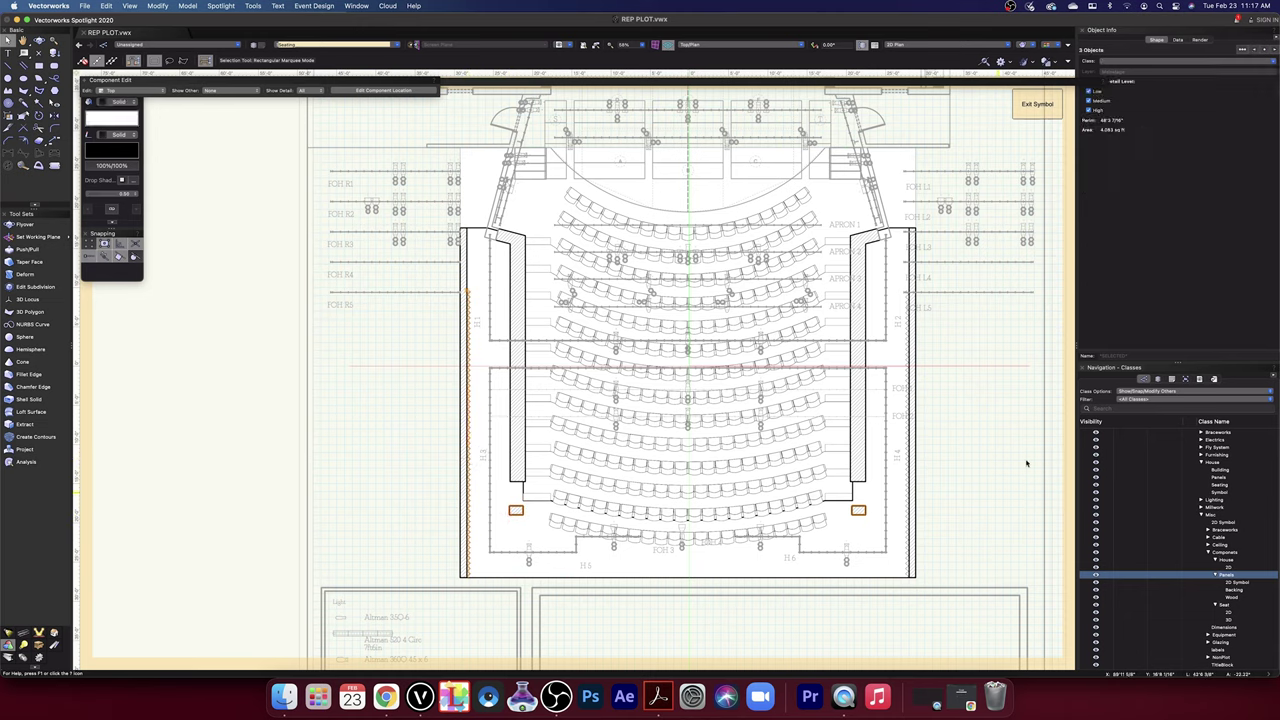
{"action": "left_click", "coordinate": [908, 452], "text": "shift"}
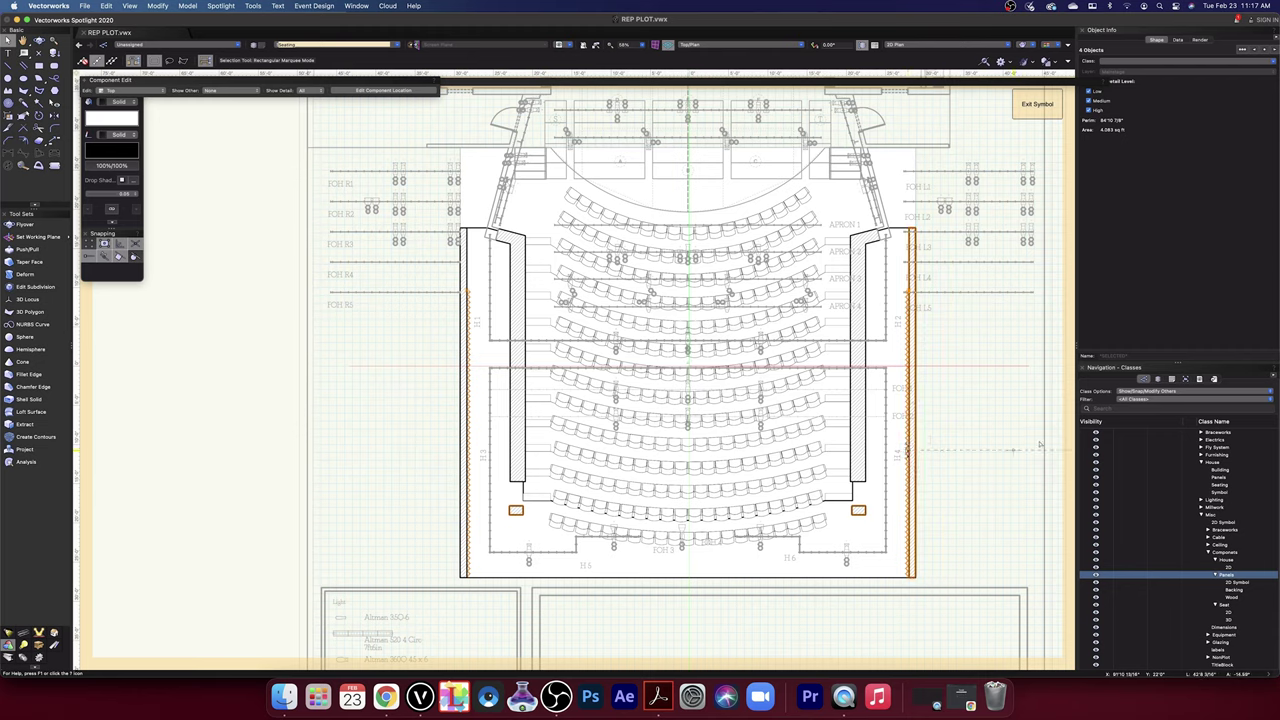
{"action": "left_click", "coordinate": [1274, 62]}
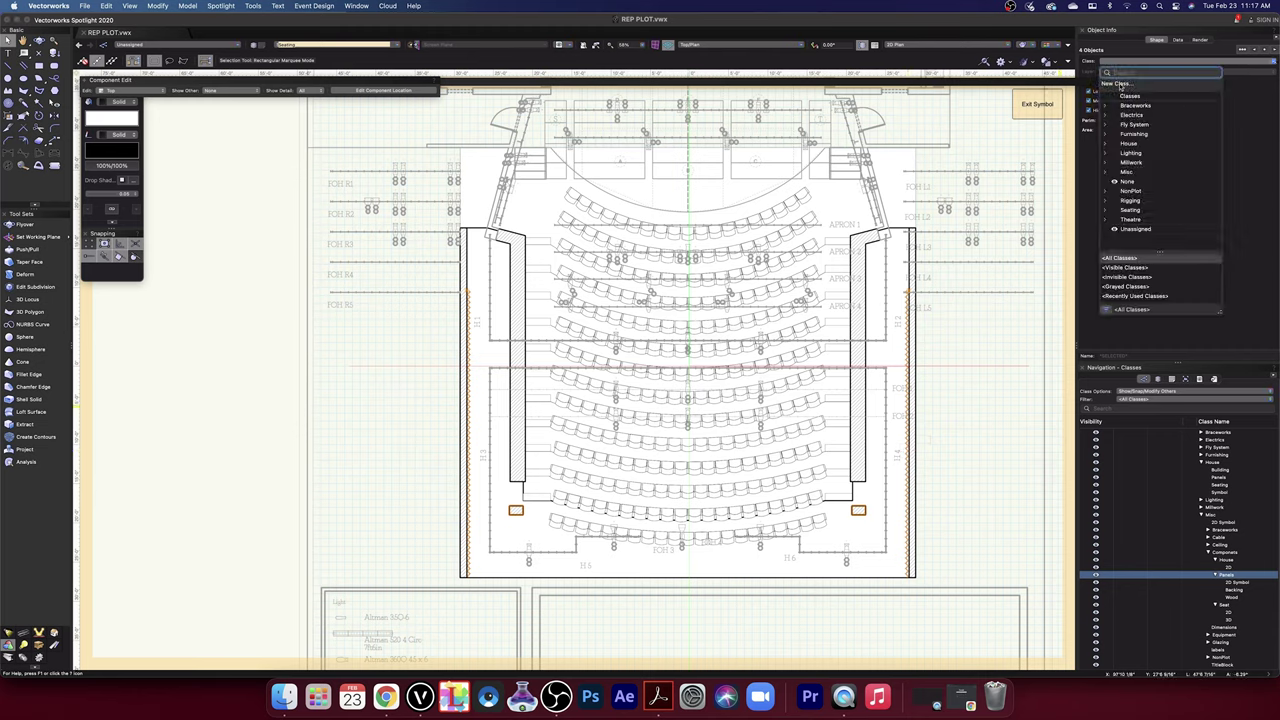
{"action": "left_click", "coordinate": [1118, 84]}
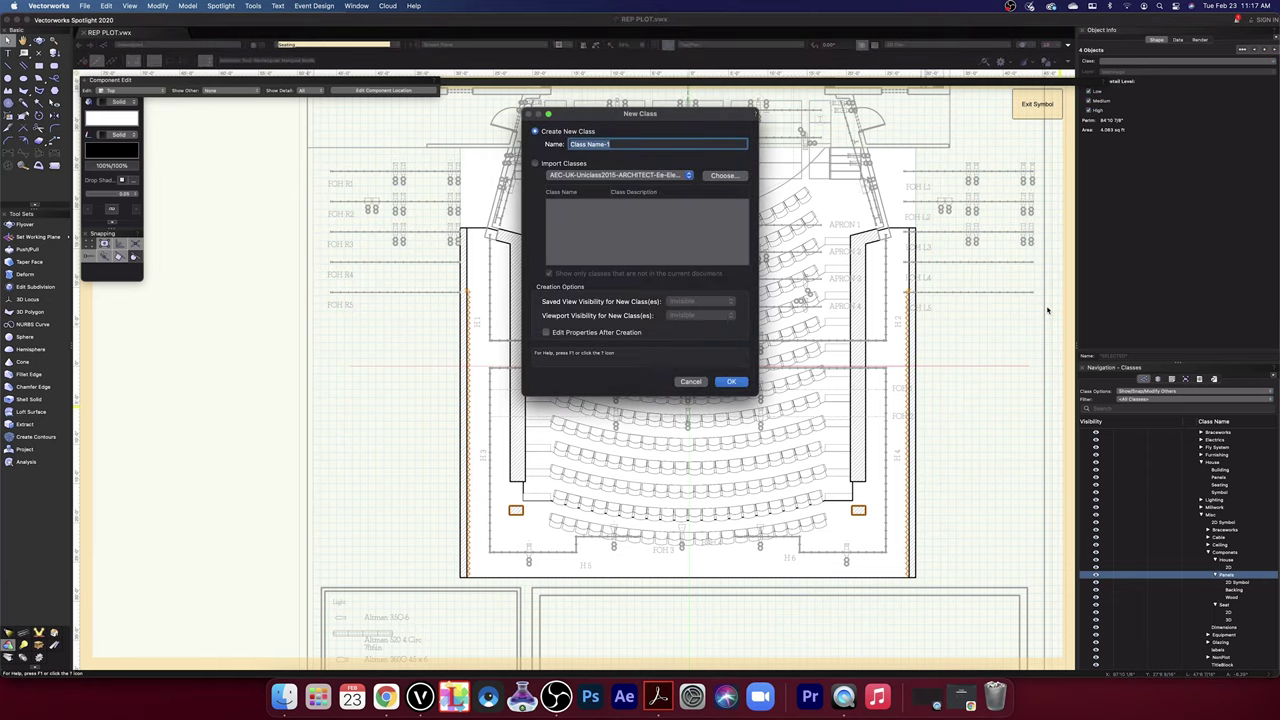
- Name the new class Misc-Componets-House-Building and assign the four outline pieces to it
{"action": "key", "text": "BackSpace"}
{"action": "type", "text": "Misc-Componets-House-Building"}
{"action": "left_click", "coordinate": [733, 382]}
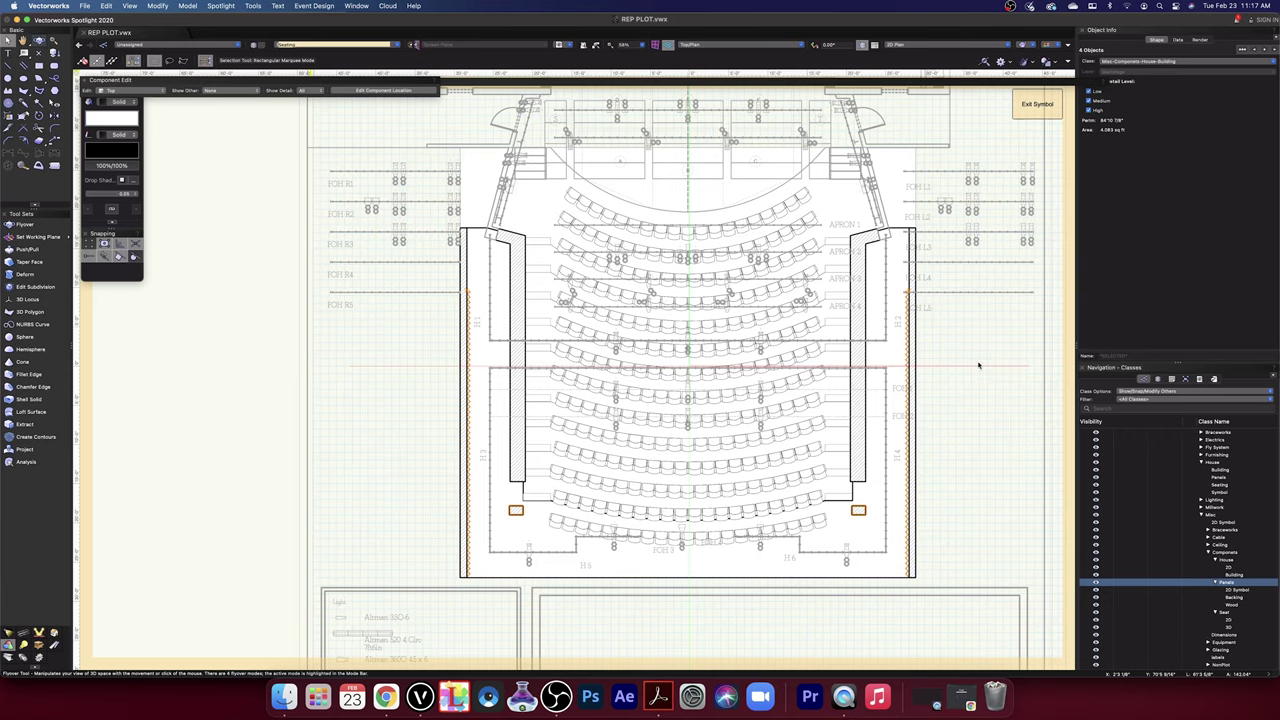
- Switch to a 3D Top view and hide the Seat 2D and House Building classes
{"action": "left_click_drag", "start_coordinate": [978, 365], "coordinate": [963, 390]}
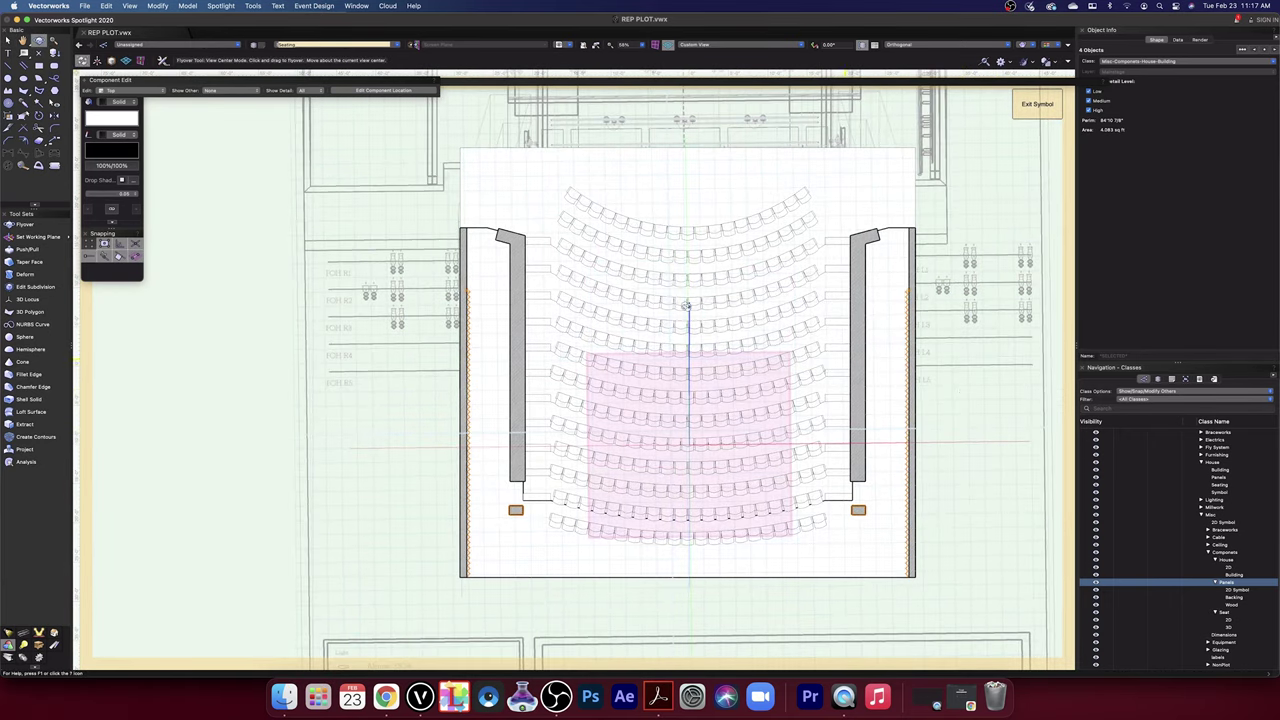
{"action": "left_click", "coordinate": [6, 41]}
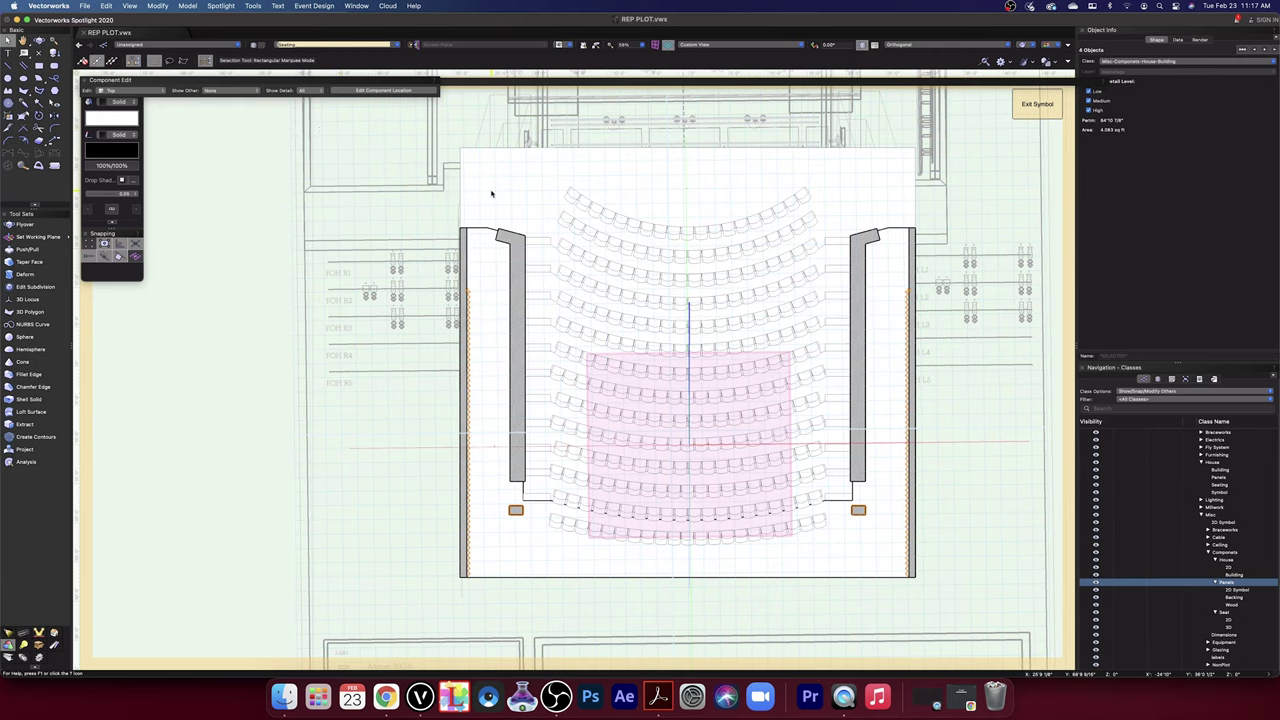
{"action": "left_click", "coordinate": [586, 190]}
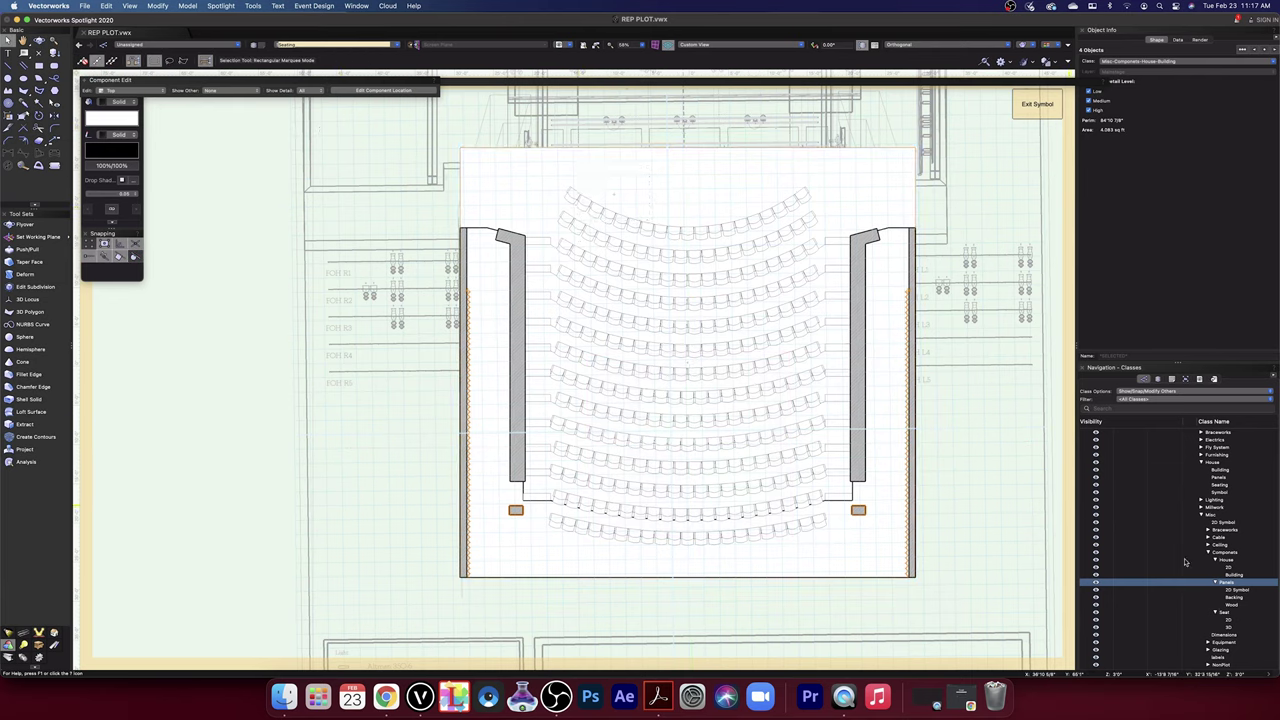
{"action": "left_click", "coordinate": [1227, 620]}
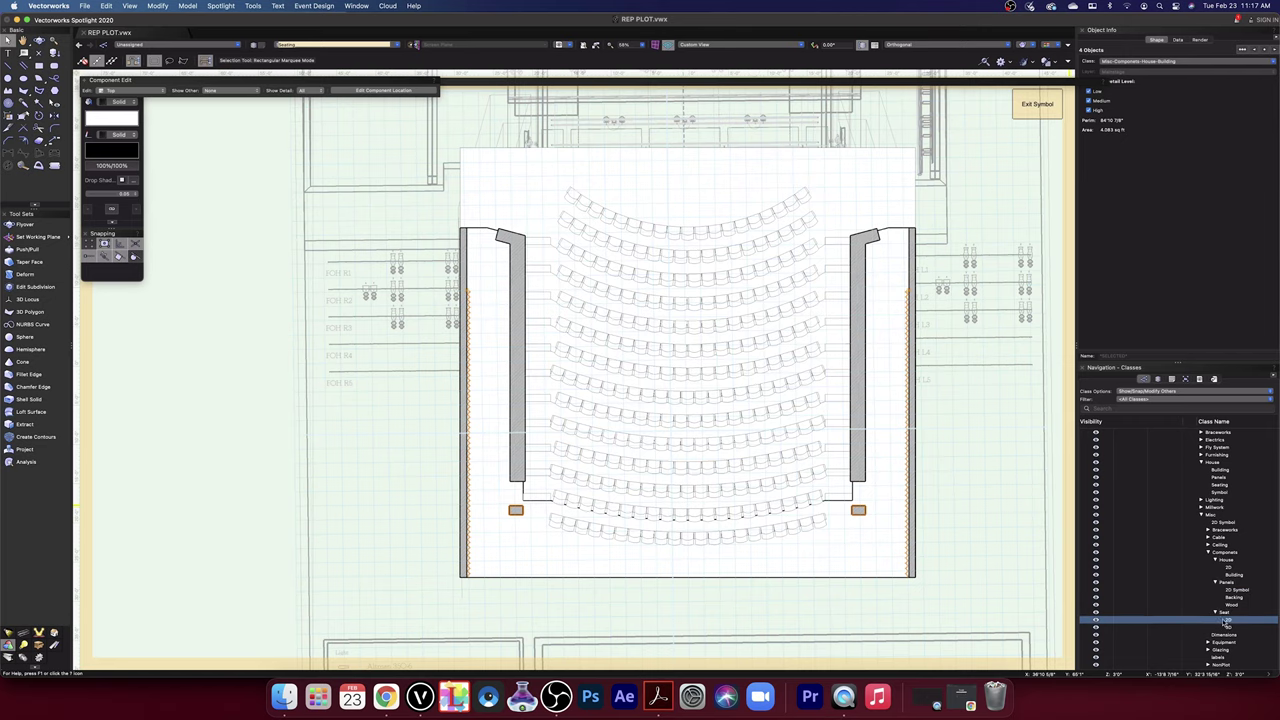
{"action": "left_click", "coordinate": [1133, 622]}
{"action": "left_click", "coordinate": [1133, 622]}
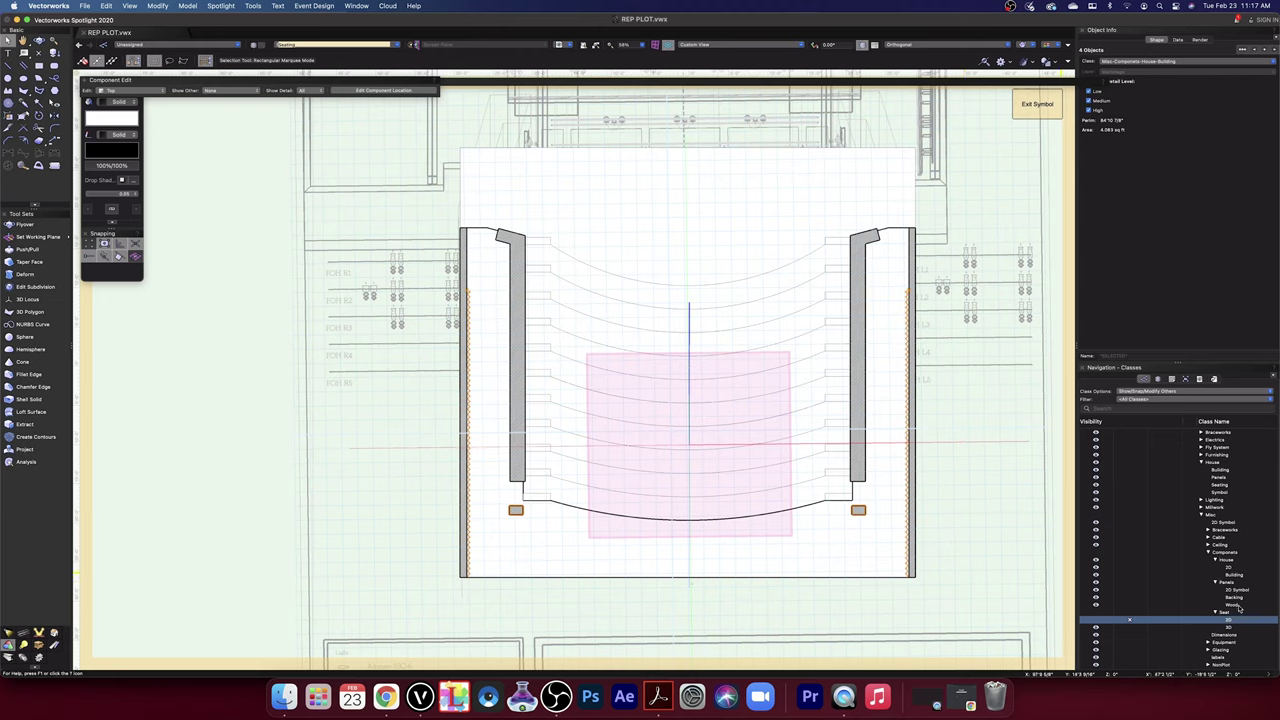
{"action": "left_click", "coordinate": [1128, 577]}
{"action": "left_click", "coordinate": [1128, 577]}
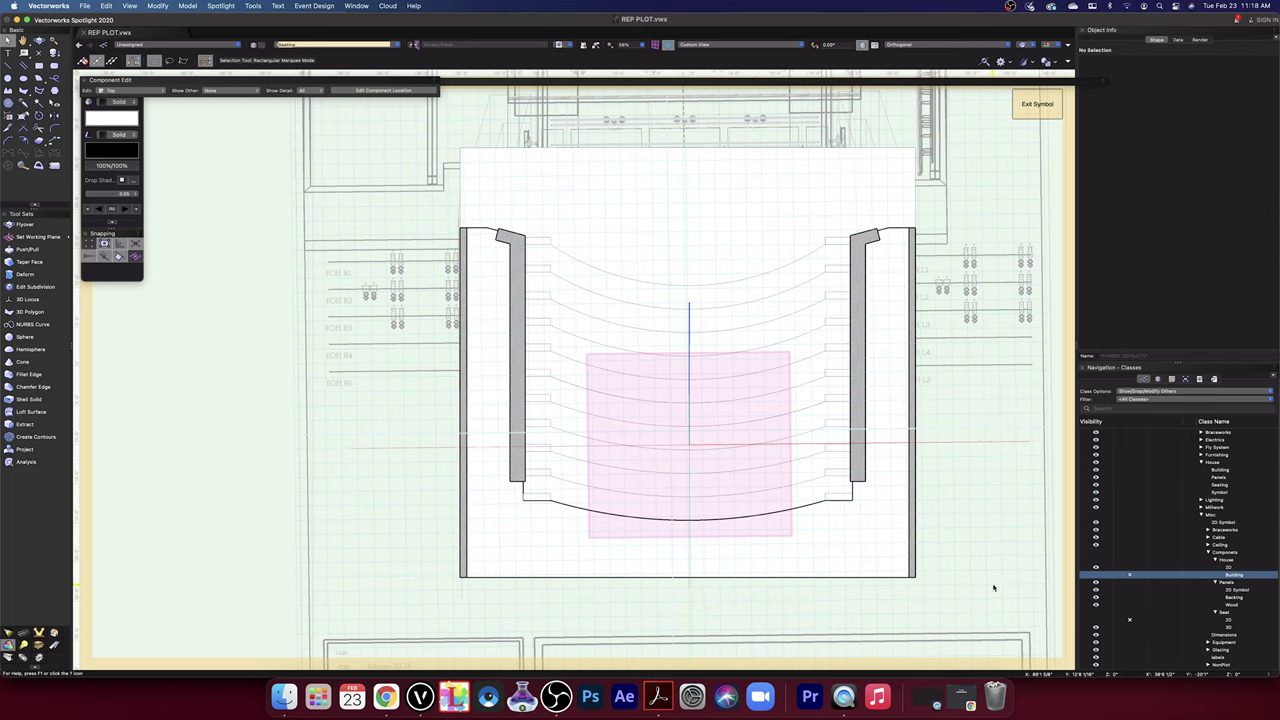
- Give the U-shaped seating outline a line thickness of 0.05
{"action": "left_click", "coordinate": [814, 537]}
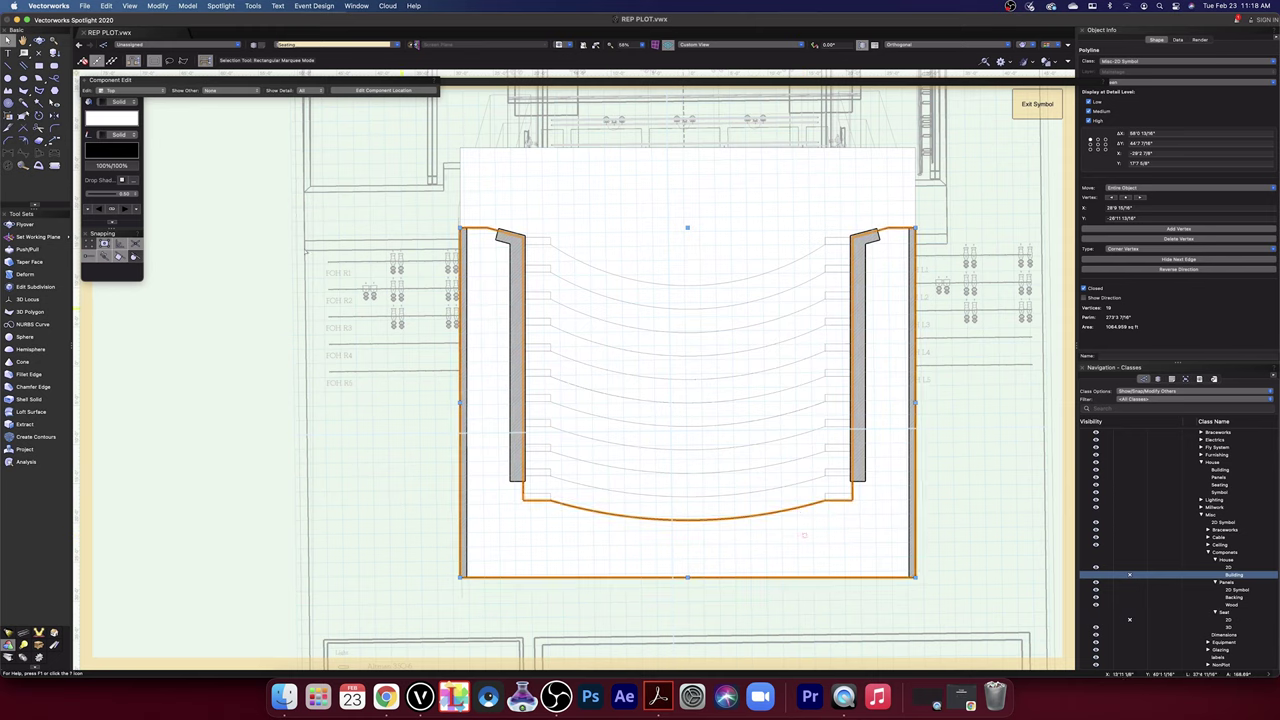
{"action": "left_click", "coordinate": [642, 281]}
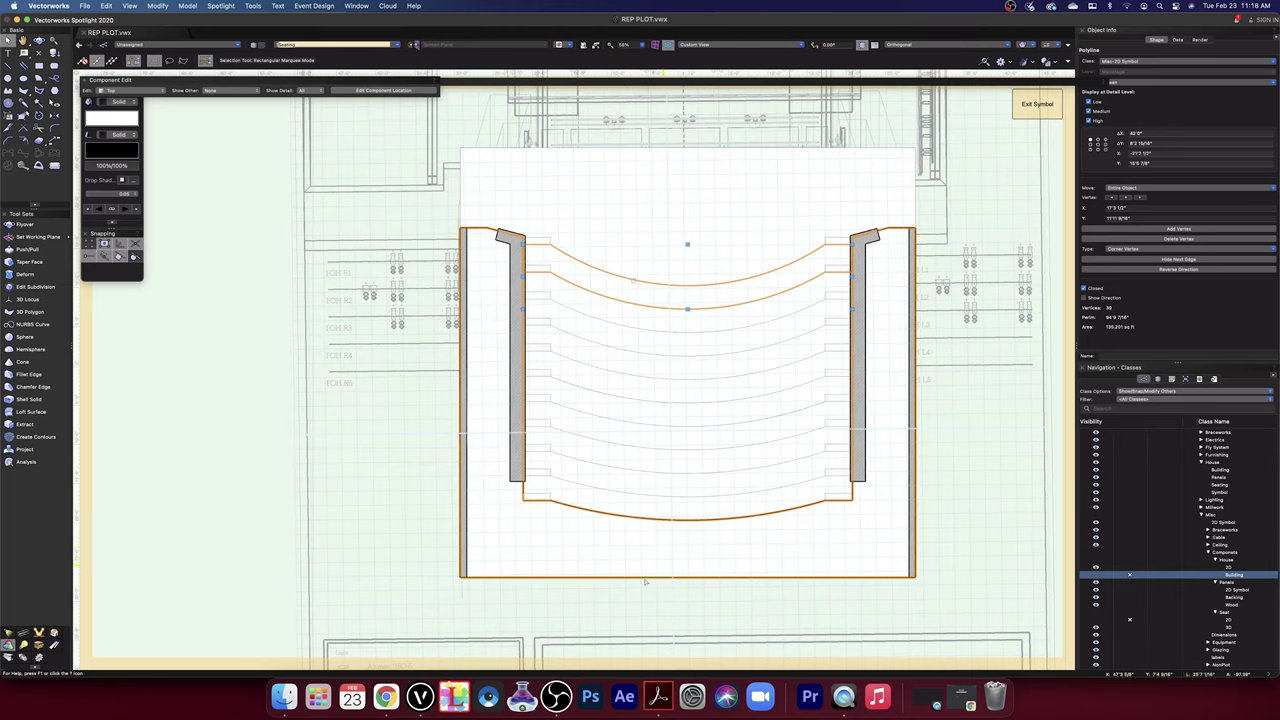
{"action": "left_click", "coordinate": [617, 558]}
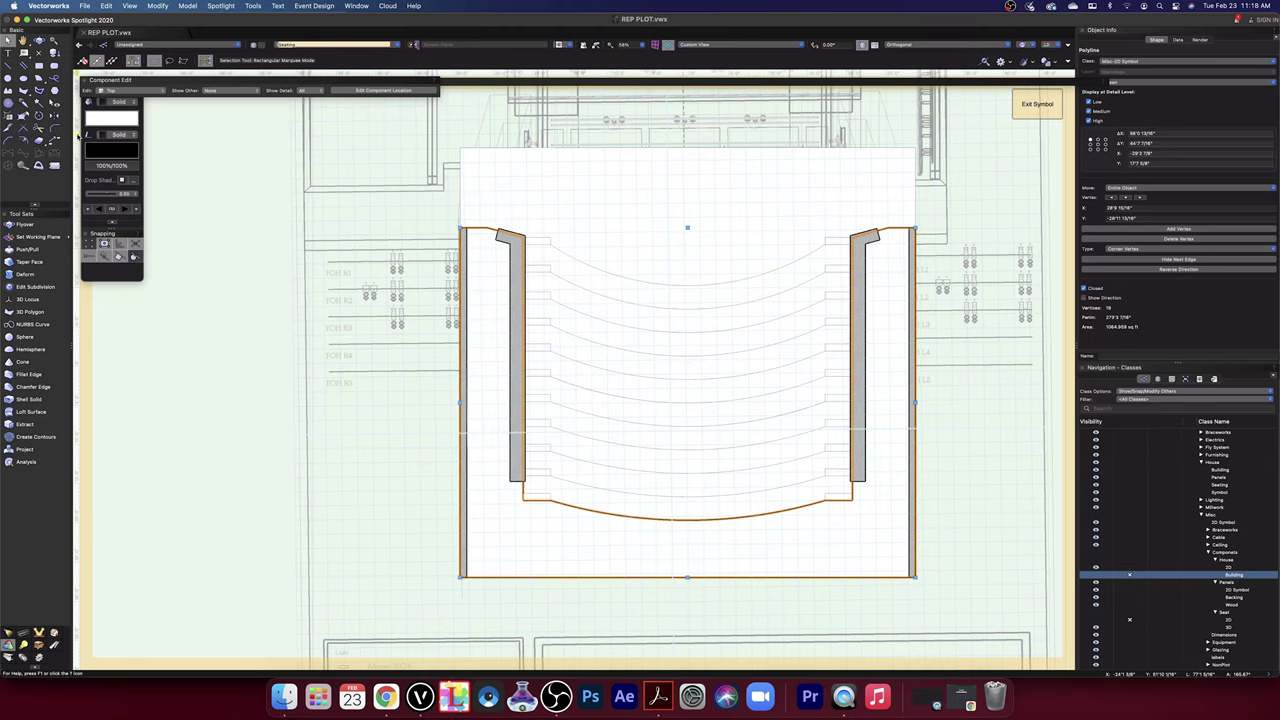
{"action": "left_click", "coordinate": [108, 190]}
{"action": "left_click", "coordinate": [127, 222]}
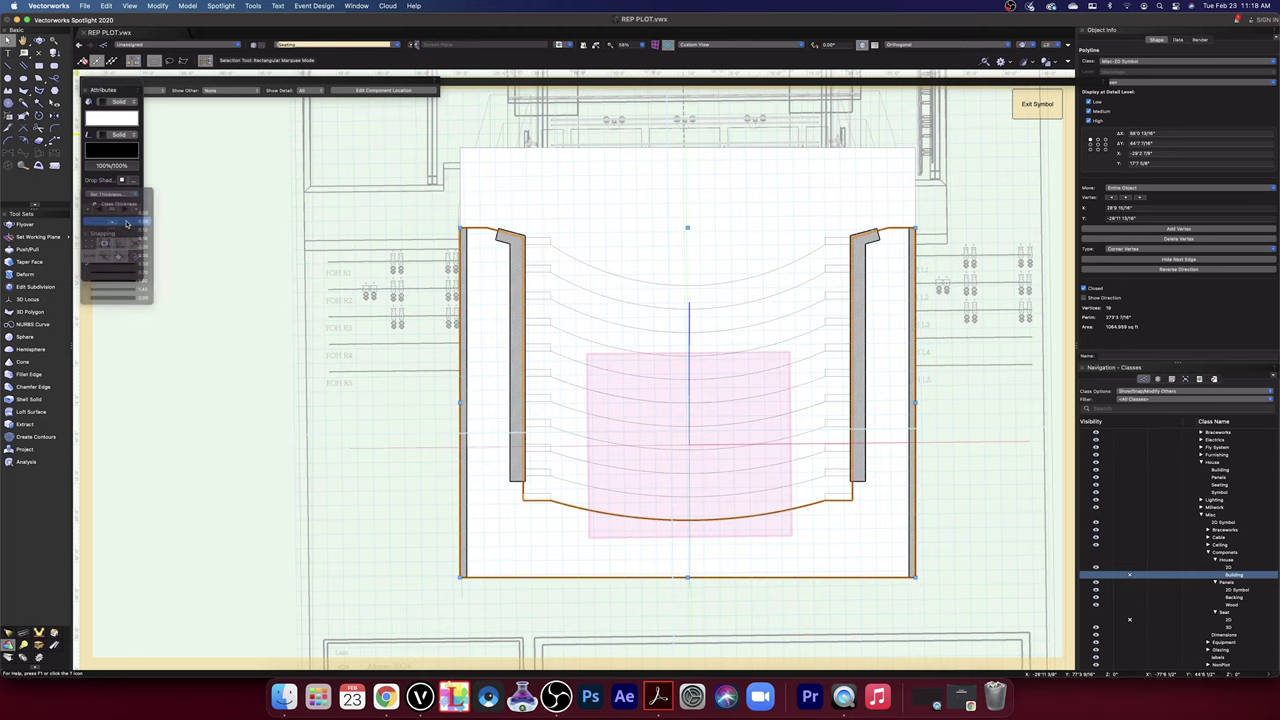
{"action": "left_click", "coordinate": [403, 506]}
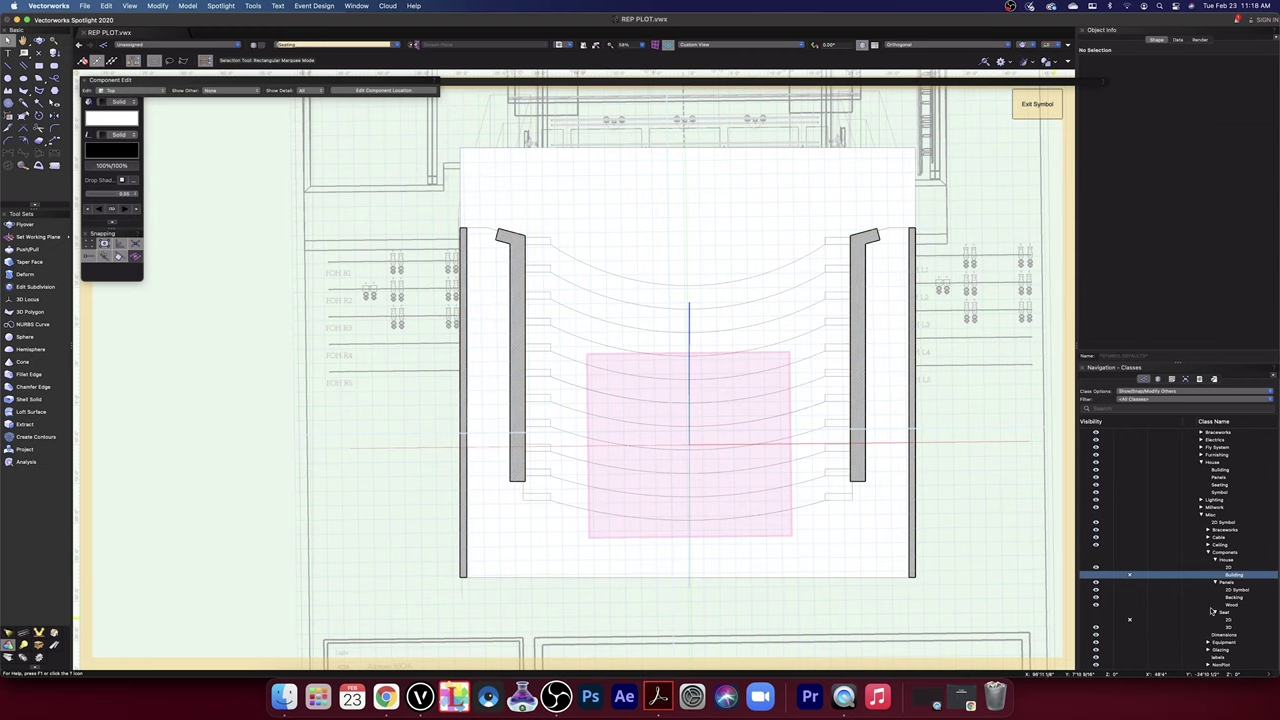
- Hide Panels 2D Symbol and House 2D, show Building again, and box-select the seating objects
{"action": "left_click", "coordinate": [1135, 592]}
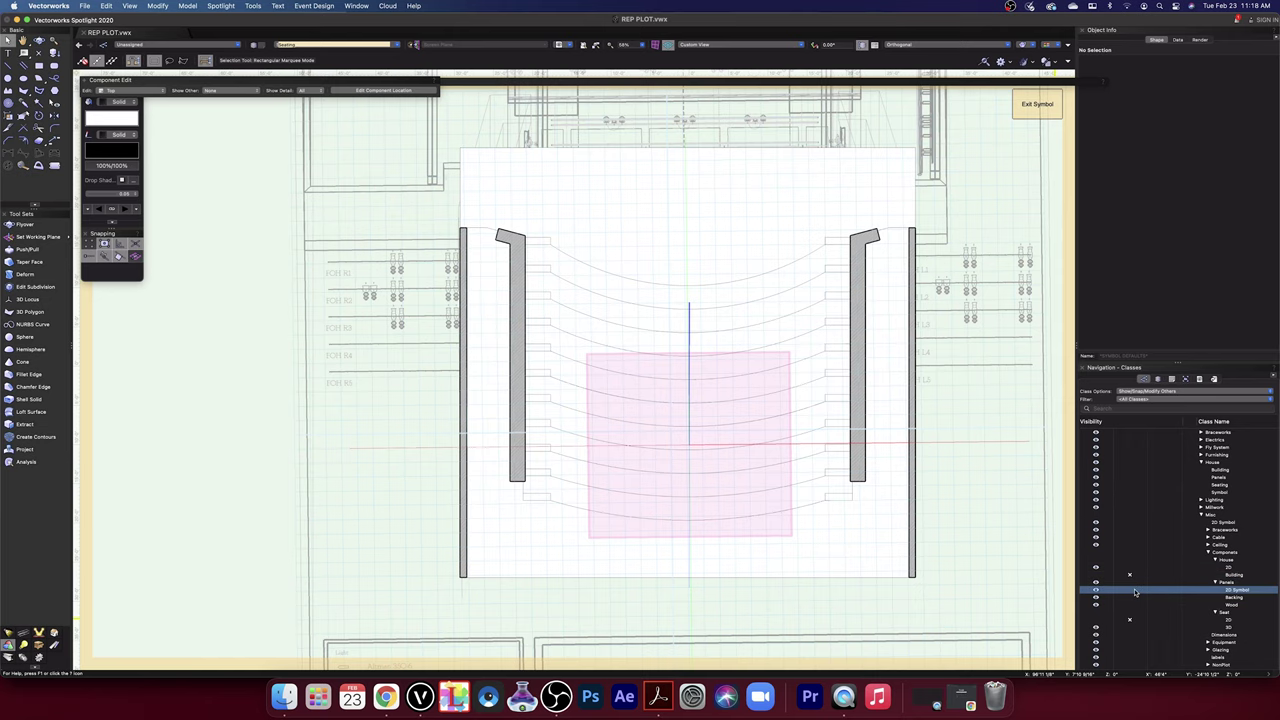
{"action": "left_click", "coordinate": [1130, 590]}
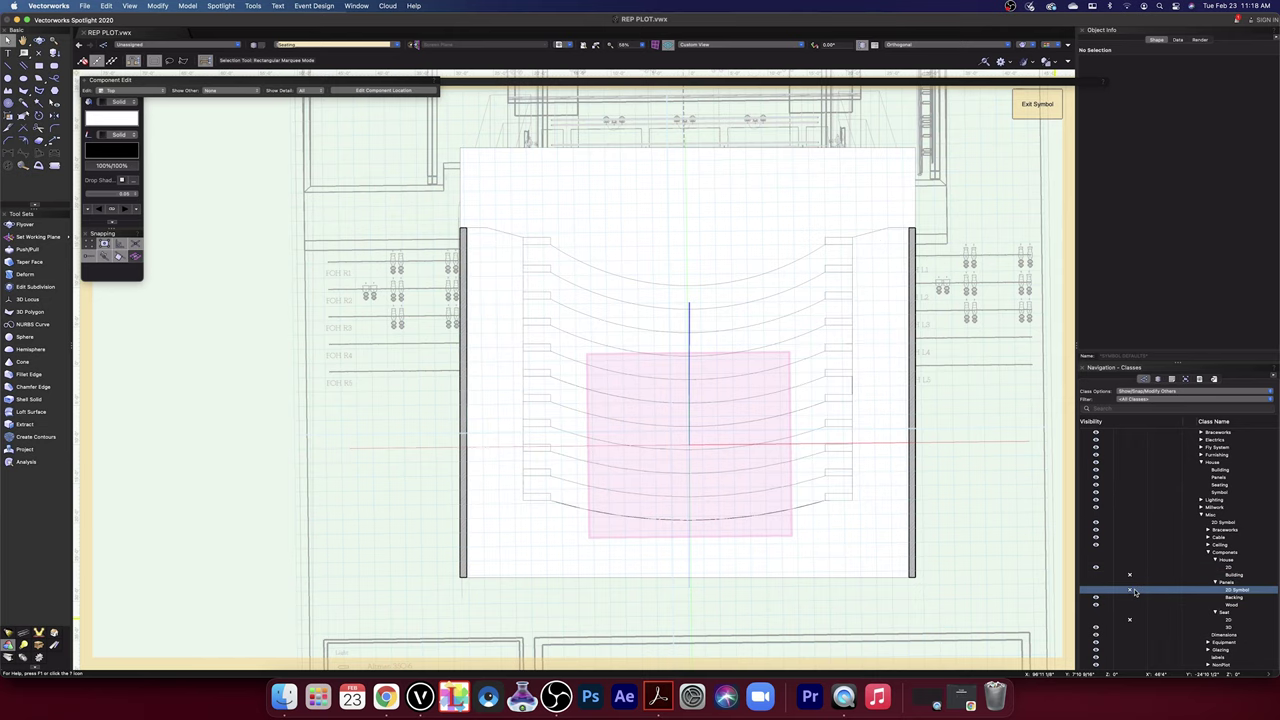
{"action": "left_click", "coordinate": [914, 516]}
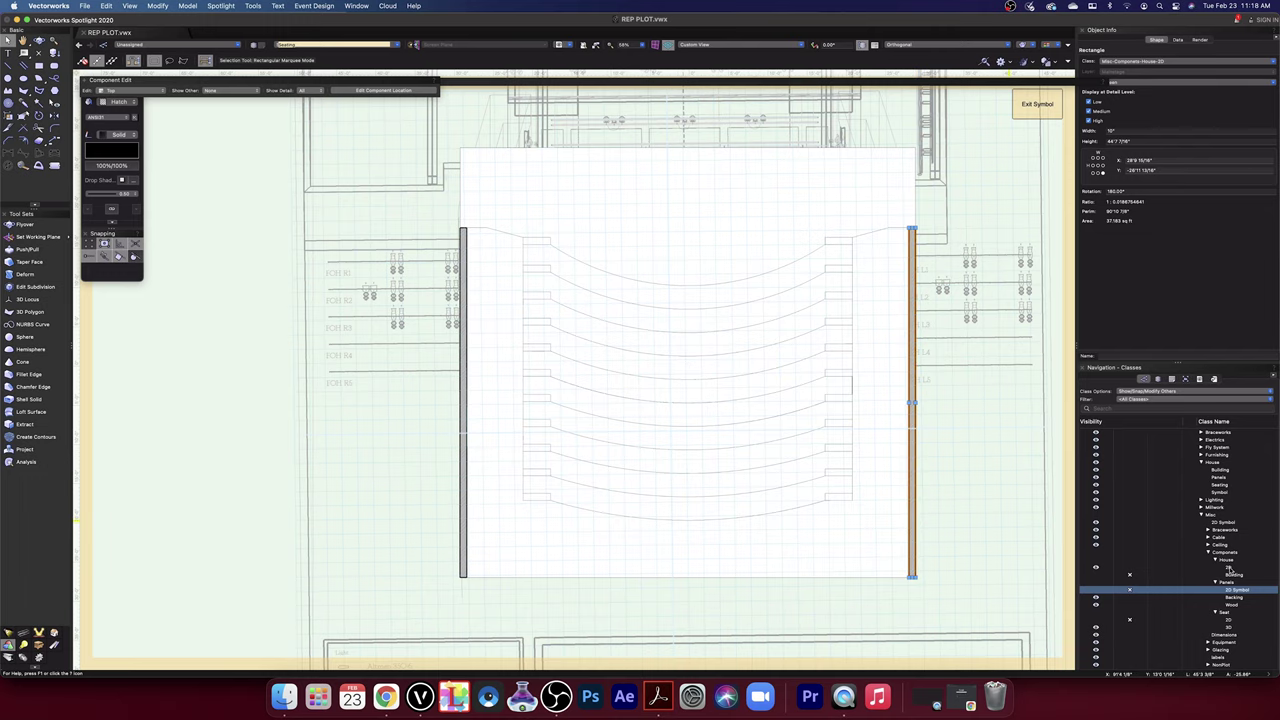
{"action": "left_click", "coordinate": [1101, 576]}
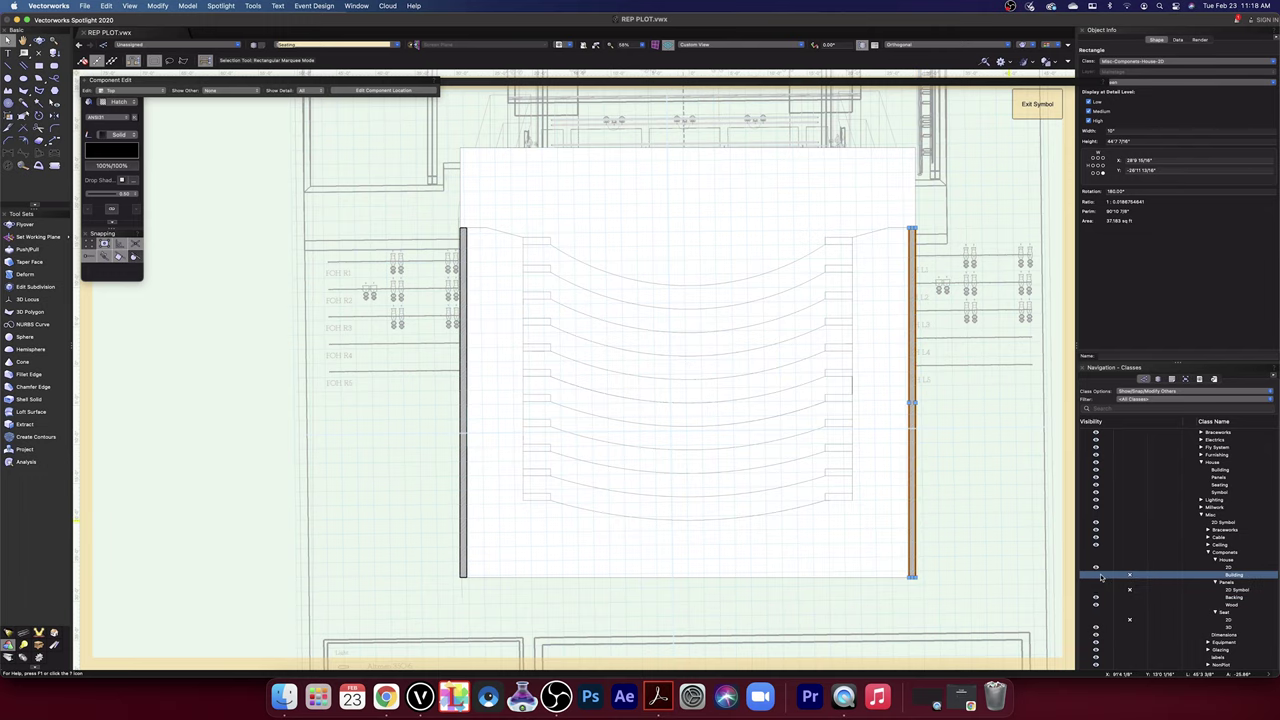
{"action": "left_click", "coordinate": [1120, 568]}
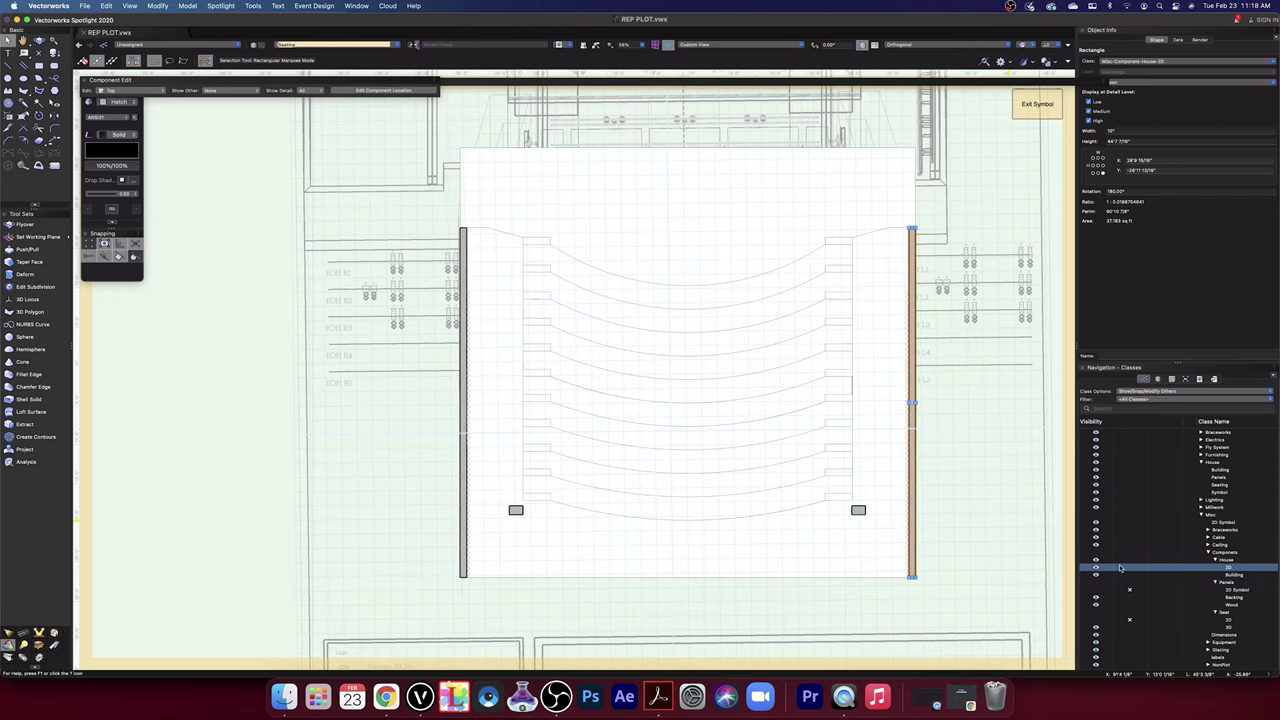
{"action": "left_click", "coordinate": [1131, 568]}
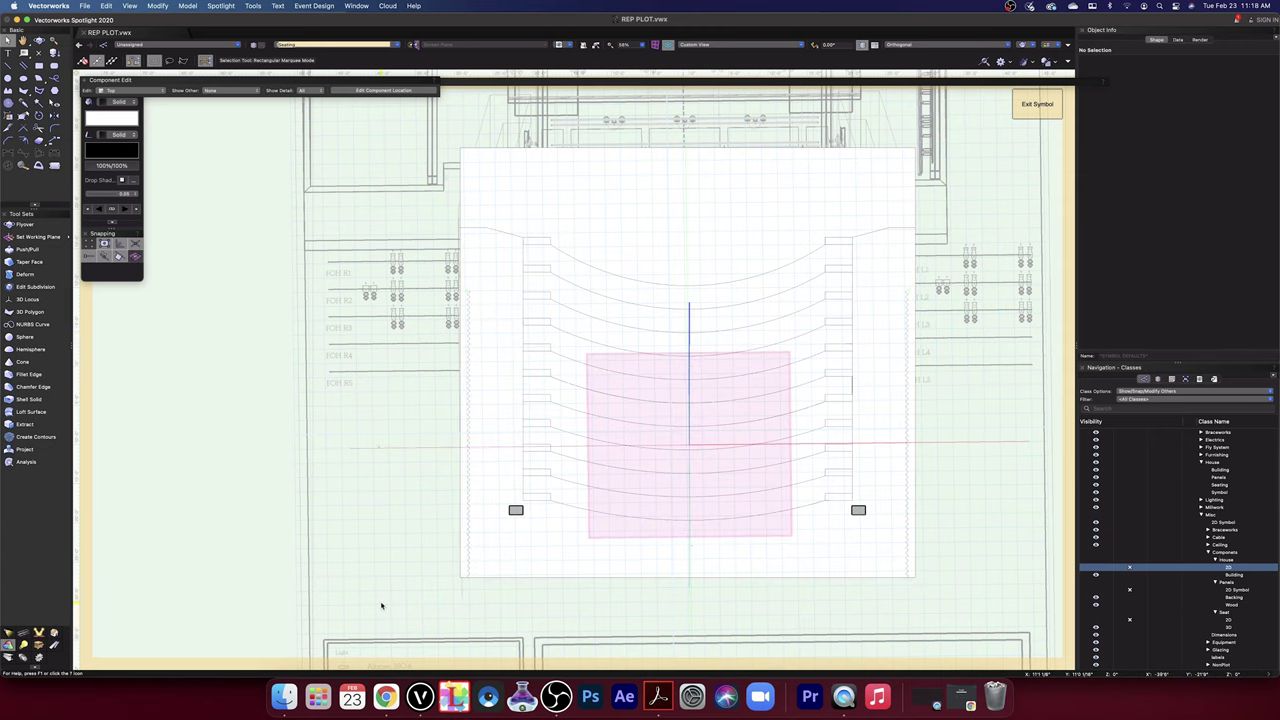
{"action": "left_click_drag", "start_coordinate": [397, 606], "coordinate": [537, 605]}
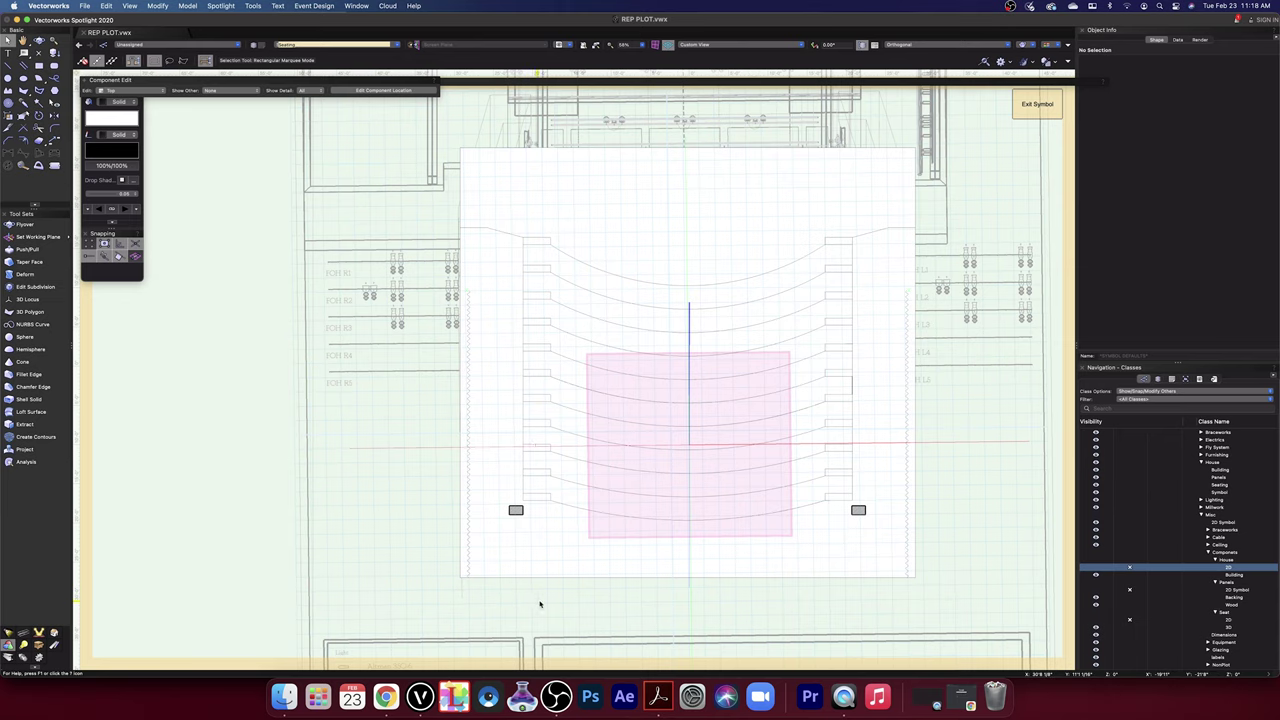
- Select the seating outline, every curved seating row, the outer rectangle and both small boxes
{"action": "left_click", "coordinate": [837, 553]}
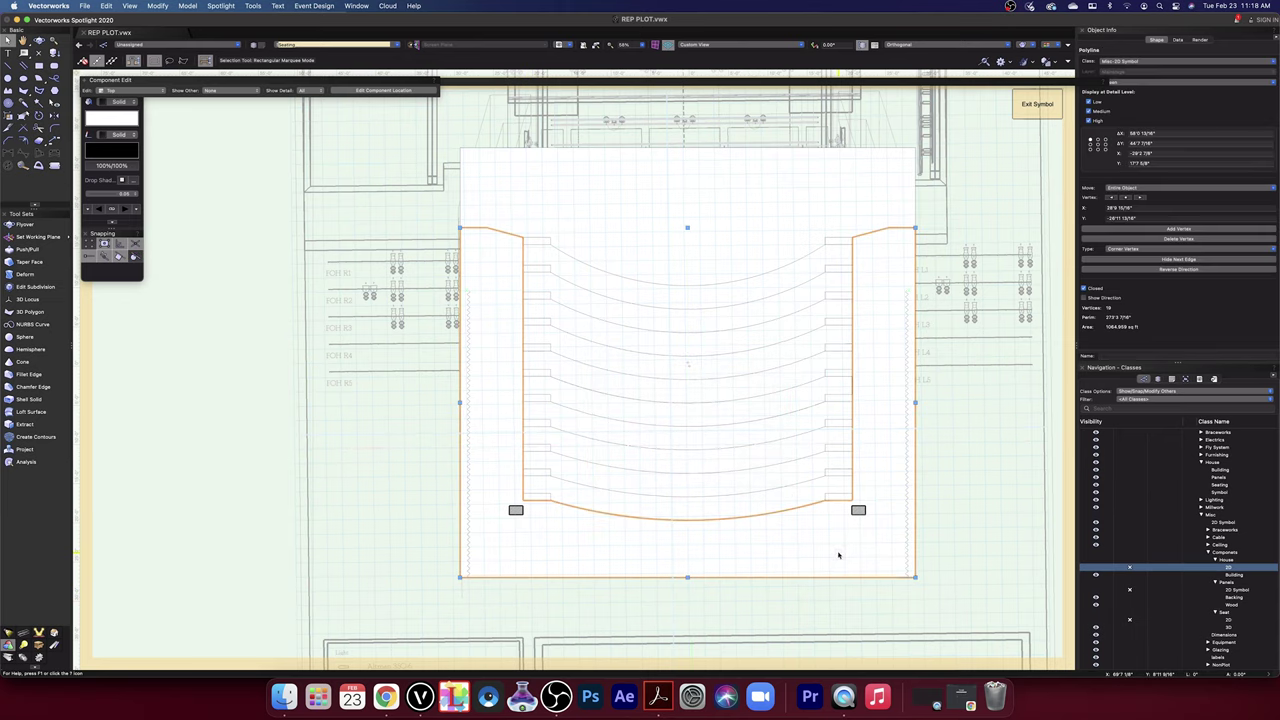
{"action": "left_click", "coordinate": [820, 495], "text": "shift"}
{"action": "left_click", "coordinate": [817, 469], "text": "shift"}
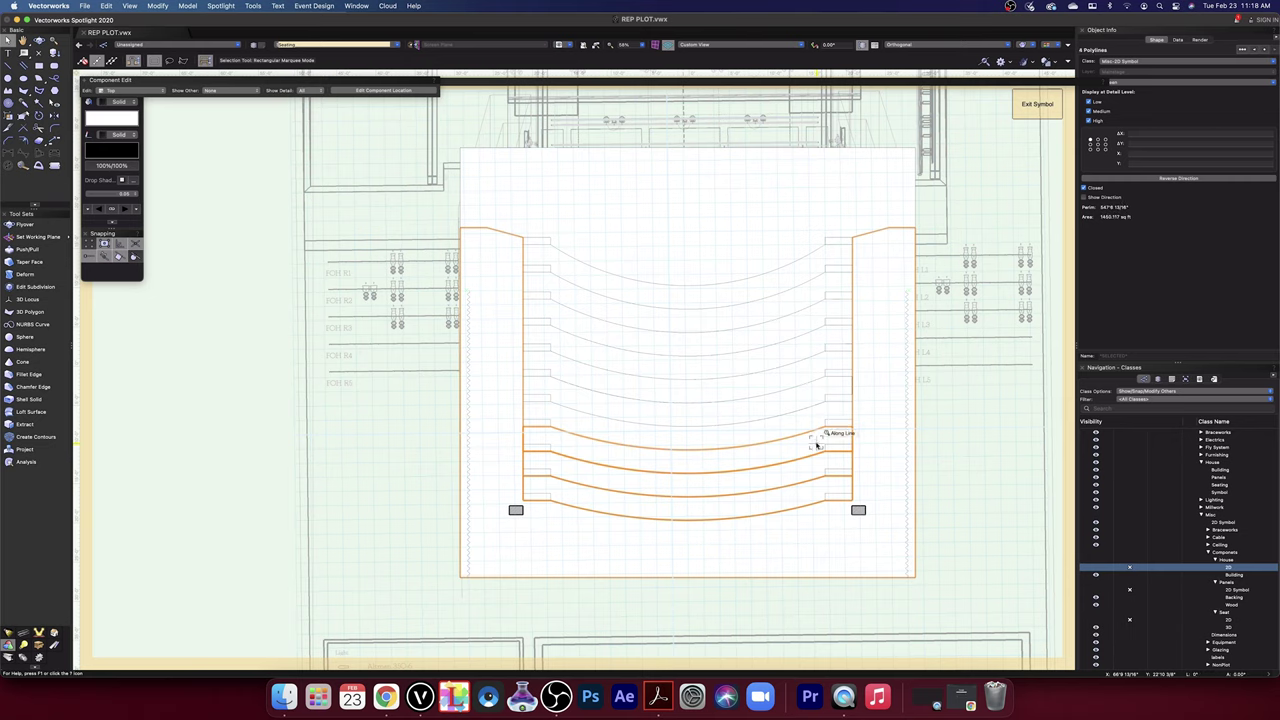
{"action": "left_click", "coordinate": [821, 436], "text": "shift"}
{"action": "left_click", "coordinate": [817, 410], "text": "shift"}
{"action": "left_click", "coordinate": [815, 395], "text": "shift"}
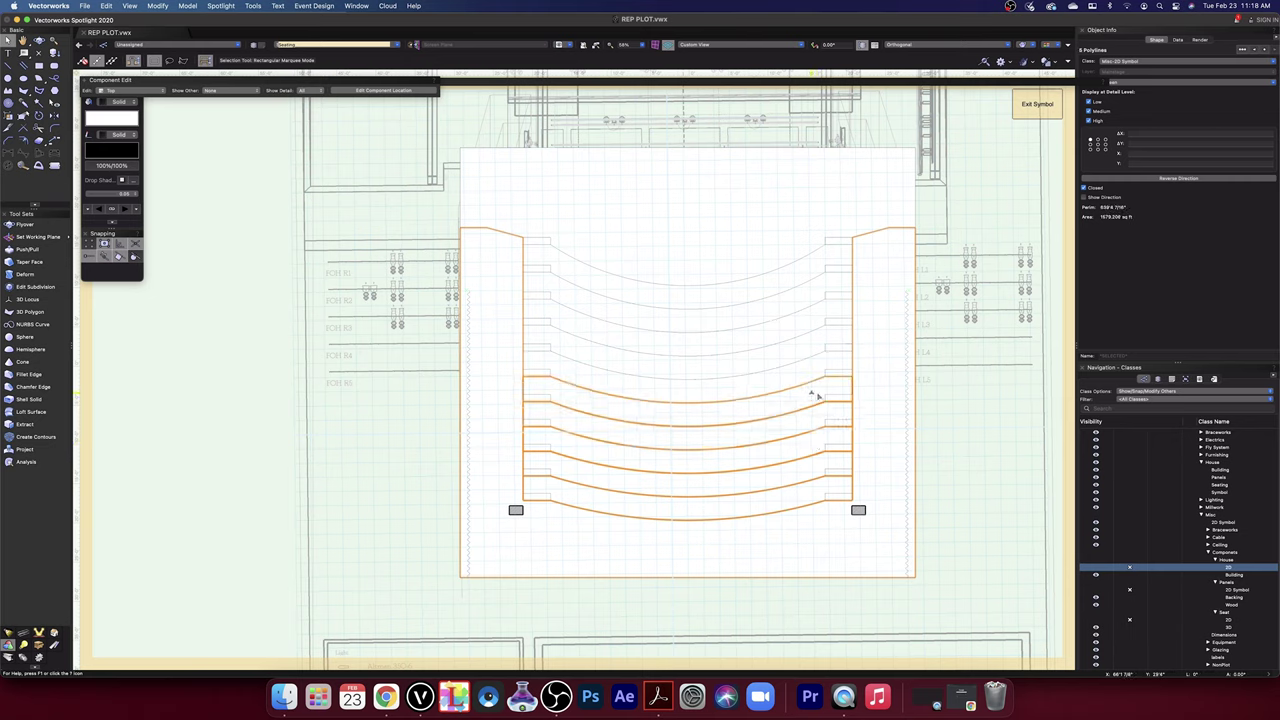
{"action": "left_click", "coordinate": [818, 370], "text": "shift"}
{"action": "left_click", "coordinate": [812, 350], "text": "shift"}
{"action": "left_click", "coordinate": [808, 328], "text": "shift"}
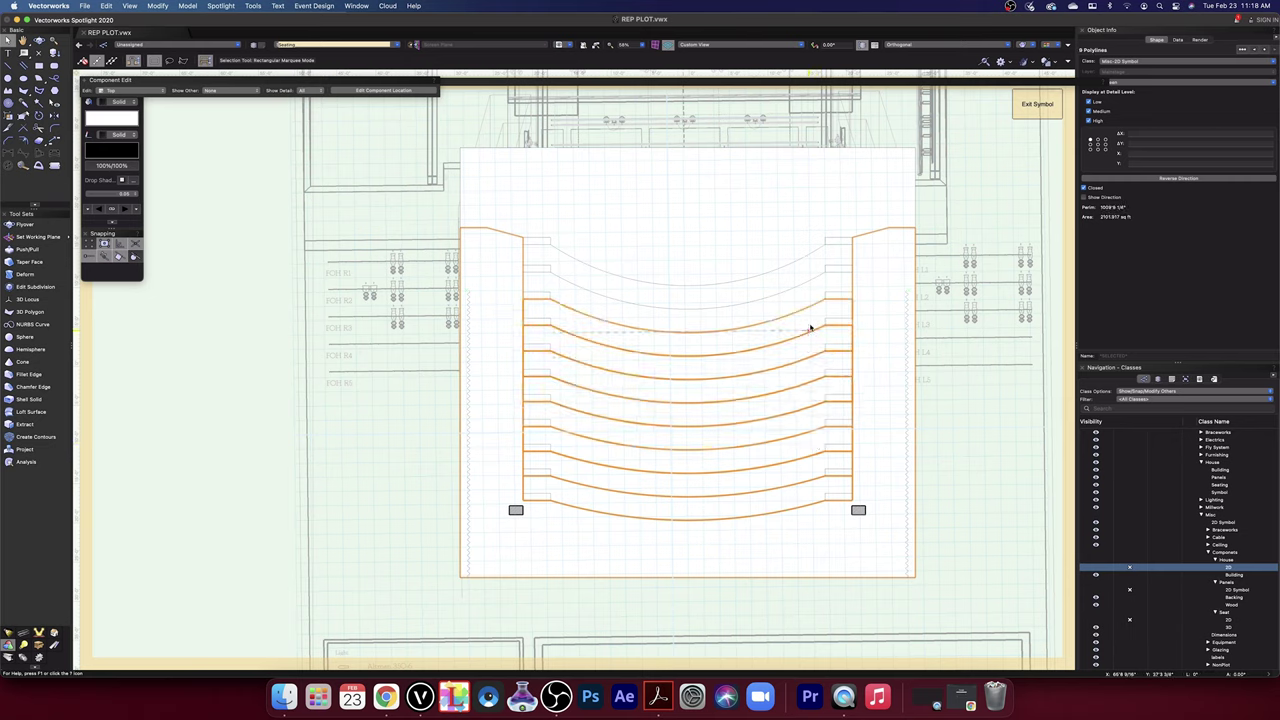
{"action": "left_click", "coordinate": [810, 318], "text": "shift"}
{"action": "left_click", "coordinate": [811, 297], "text": "shift"}
{"action": "left_click", "coordinate": [813, 268], "text": "shift"}
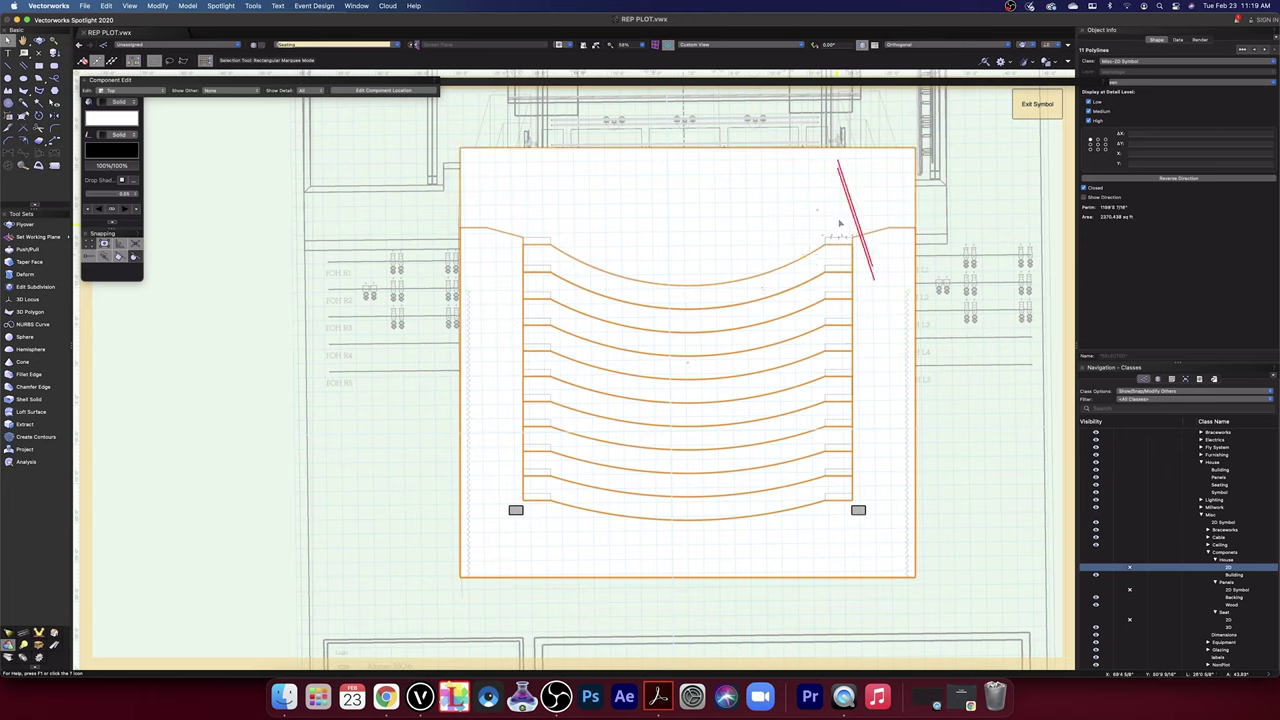
{"action": "left_click", "coordinate": [780, 209], "text": "shift"}
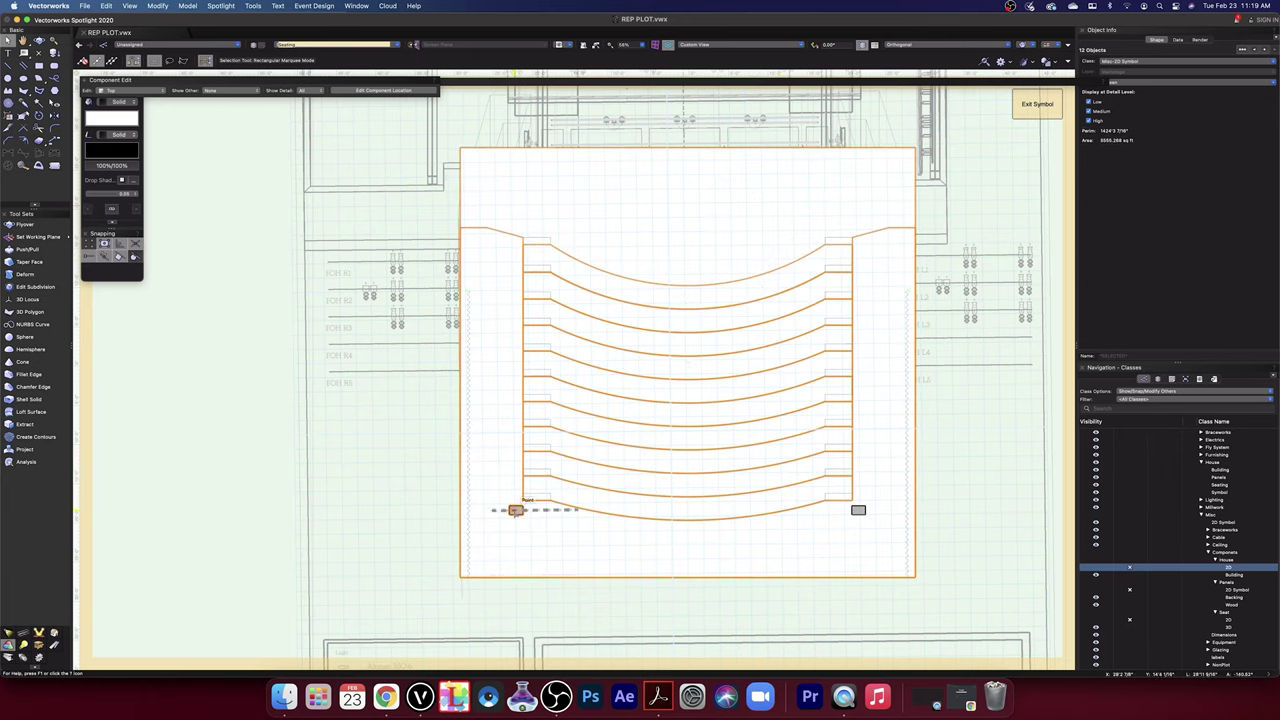
{"action": "left_click", "coordinate": [515, 511], "text": "shift"}
{"action": "left_click", "coordinate": [858, 510], "text": "shift"}
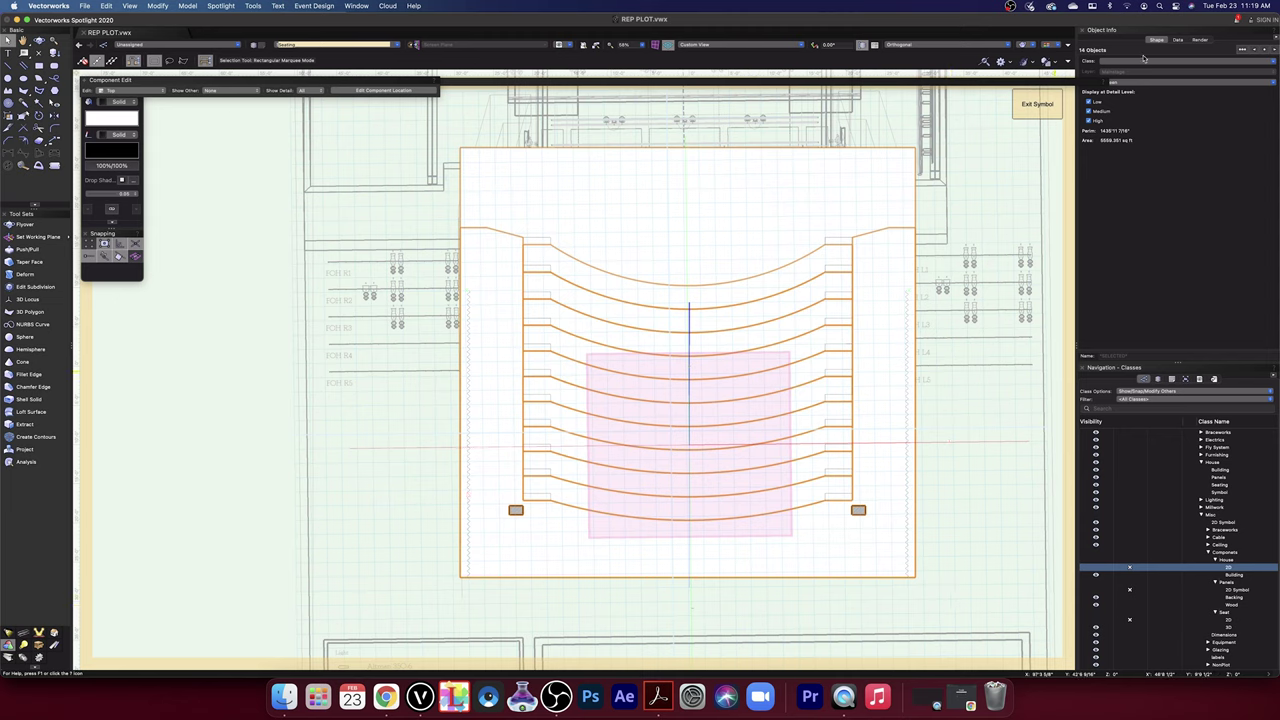
- Assign the selection to the Misc-Components House 2D class, then marquee-select the left rectangle column
{"action": "left_click", "coordinate": [1270, 63]}
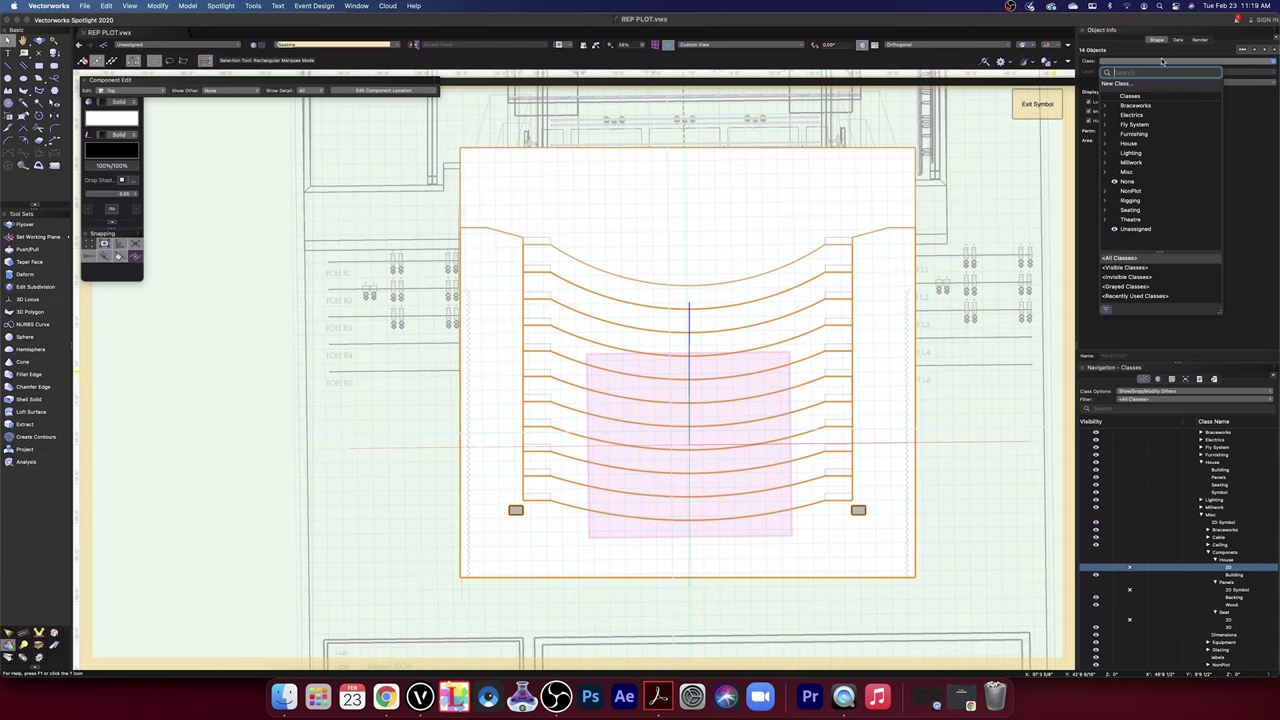
{"action": "type", "text": "Misc"}
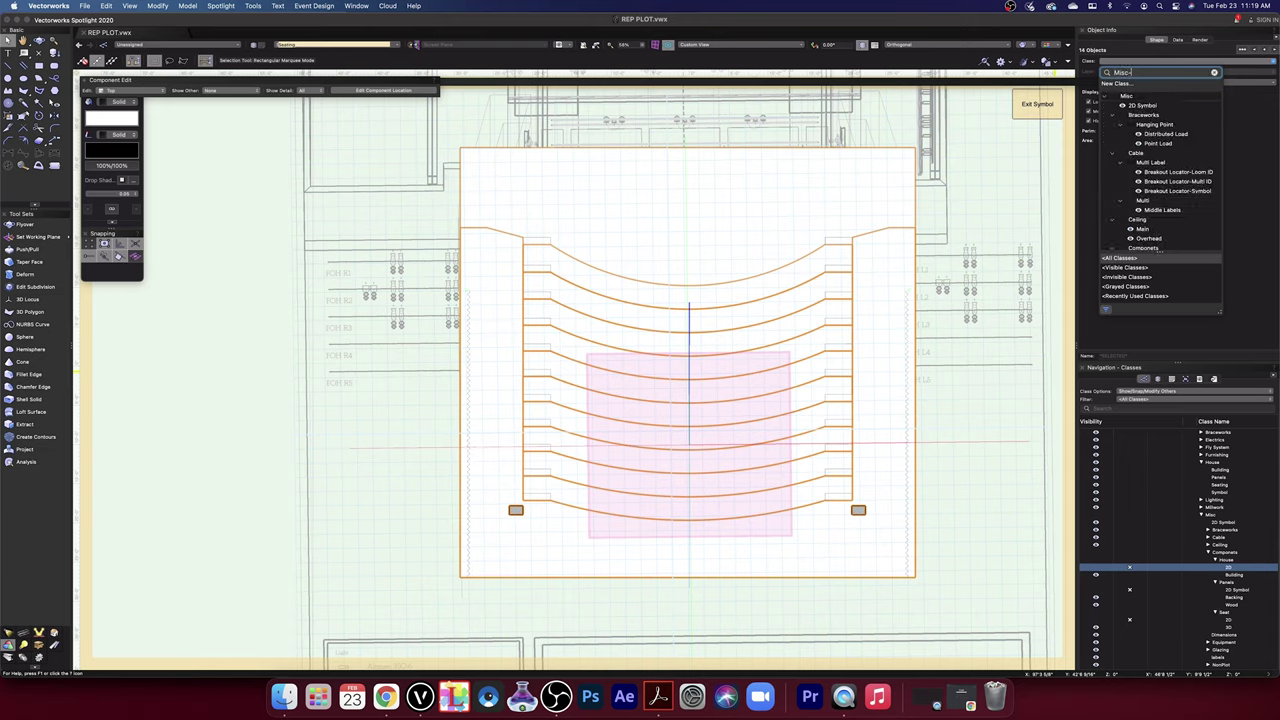
{"action": "type", "text": "-H"}
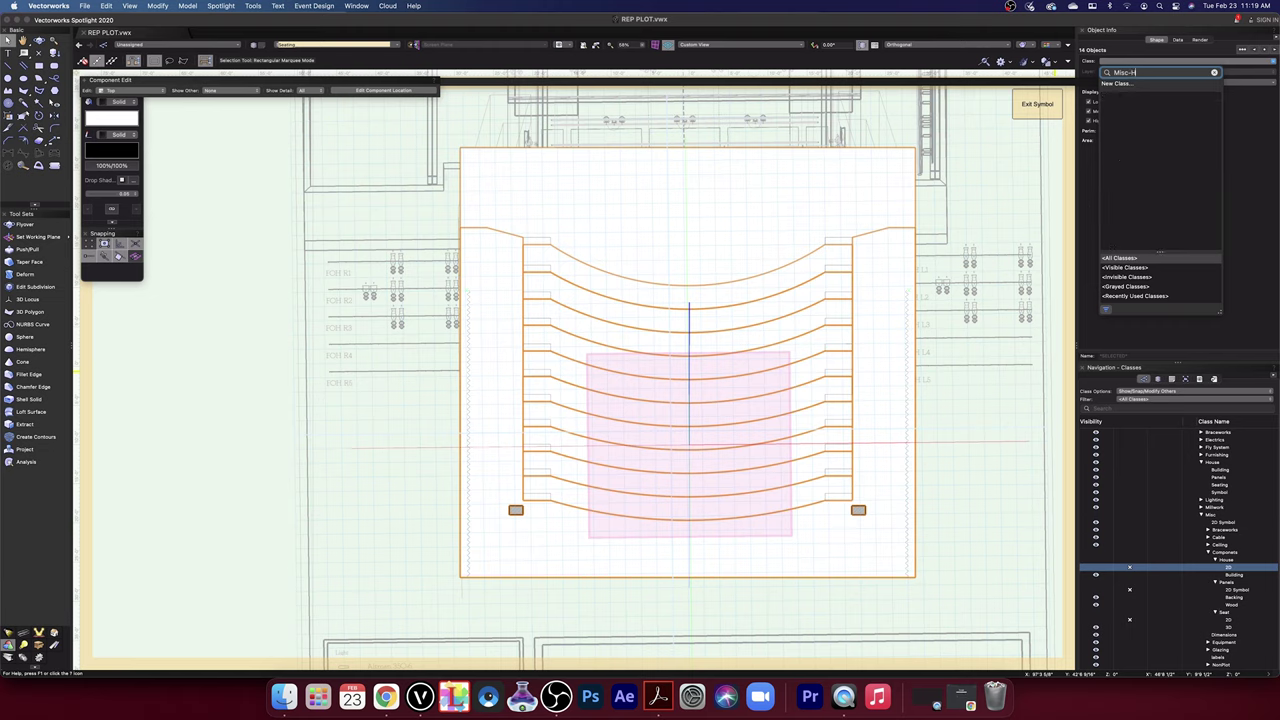
{"action": "type", "text": "Ousouse"}
{"action": "key", "text": "BackSpace"}
{"action": "key", "text": "BackSpace"}
{"action": "key", "text": "BackSpace"}
{"action": "key", "text": "BackSpace"}
{"action": "type", "text": "Comp"}
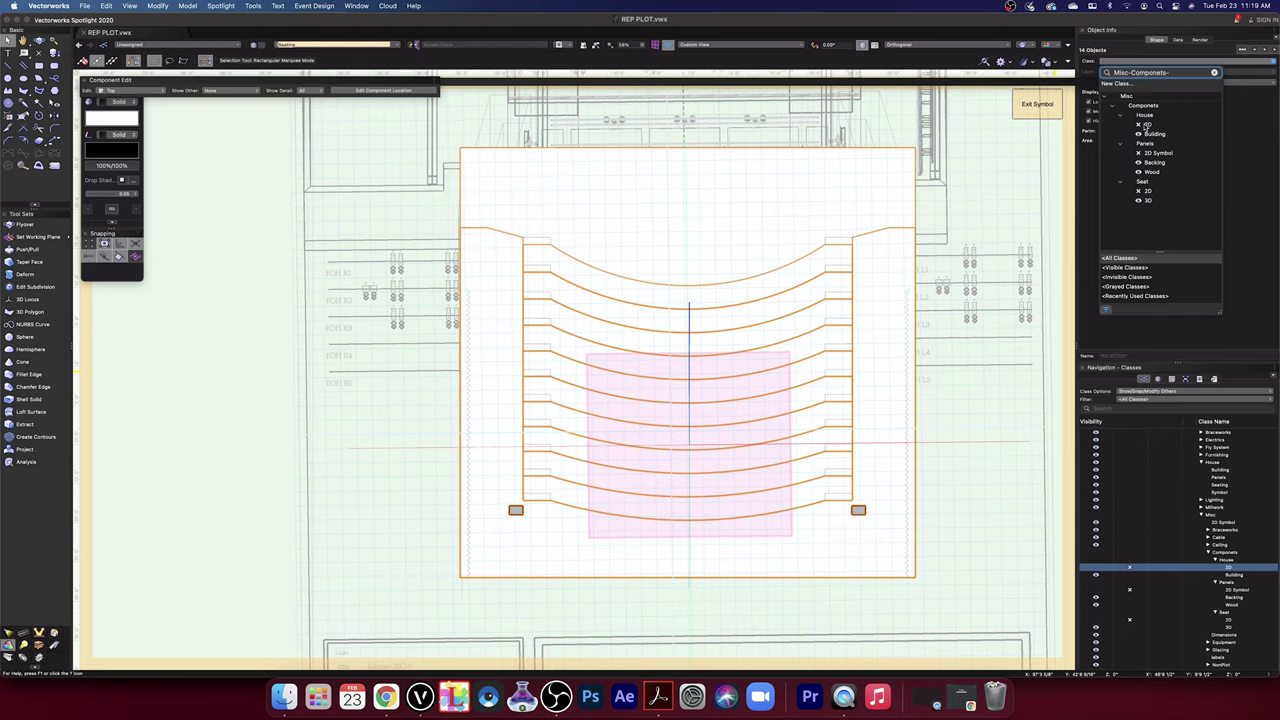
{"action": "left_click", "coordinate": [1147, 126]}
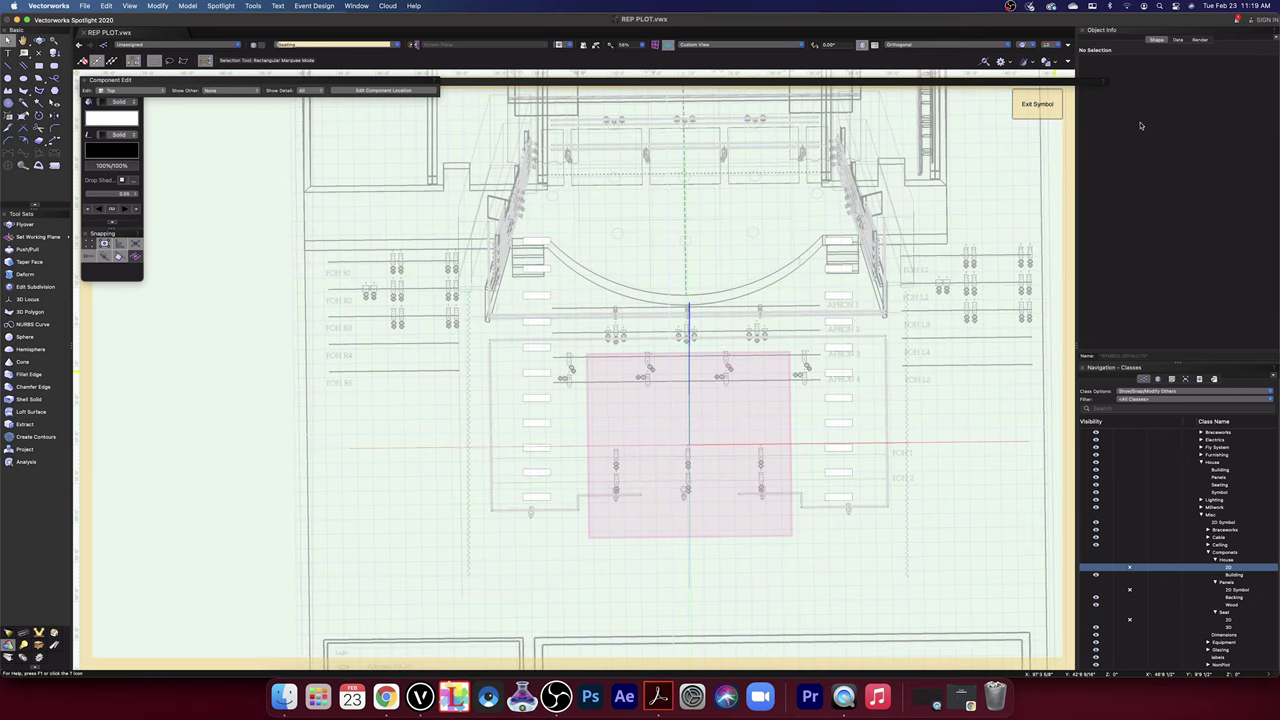
{"action": "left_click_drag", "start_coordinate": [508, 536], "coordinate": [560, 214]}
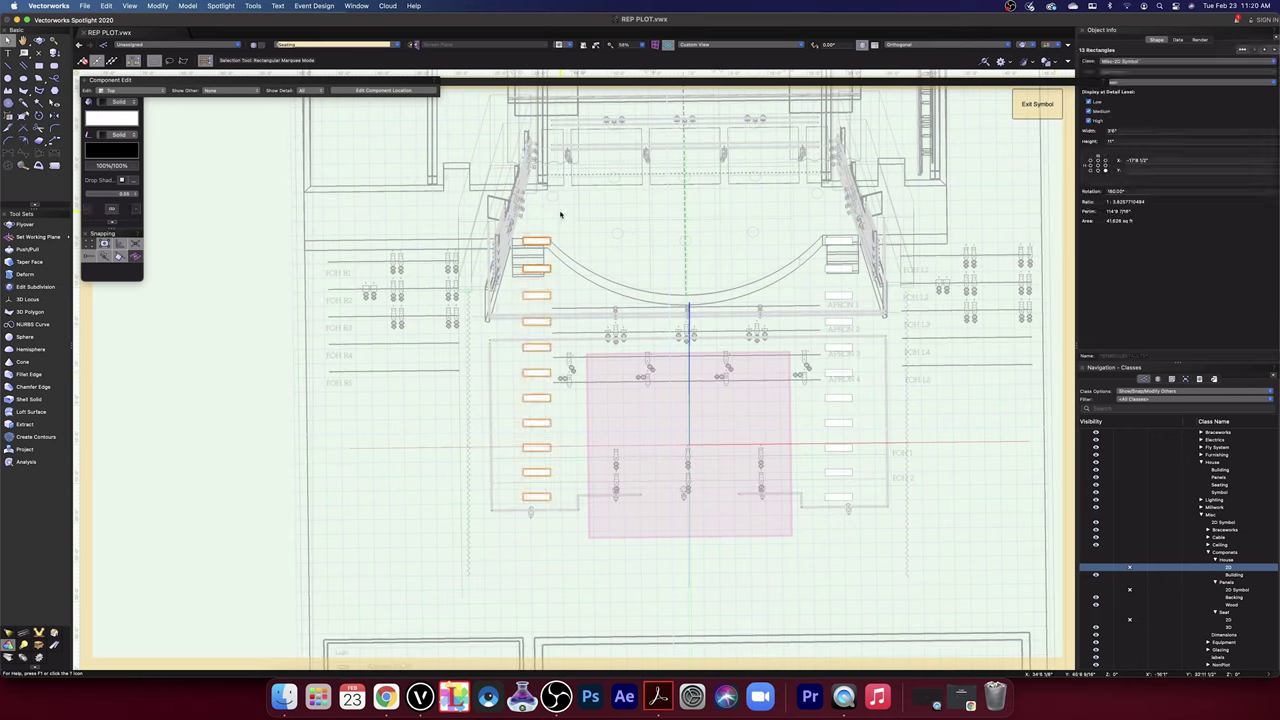
- Assign the selected left-column rectangles to the Misc > Components > House > 2D class
{"action": "left_click", "coordinate": [1268, 64]}
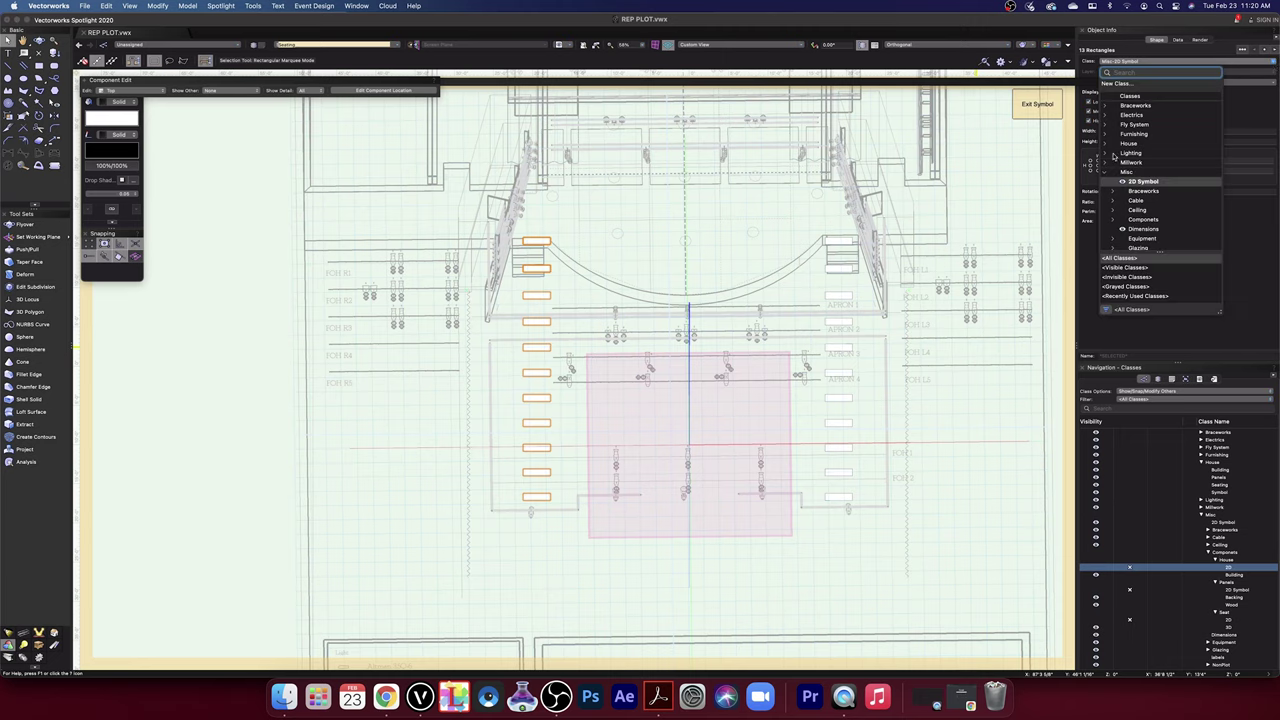
{"action": "scroll", "coordinate": [1135, 170], "scroll_direction": "down", "scroll_amount": 3}
{"action": "left_click", "coordinate": [1105, 125]}
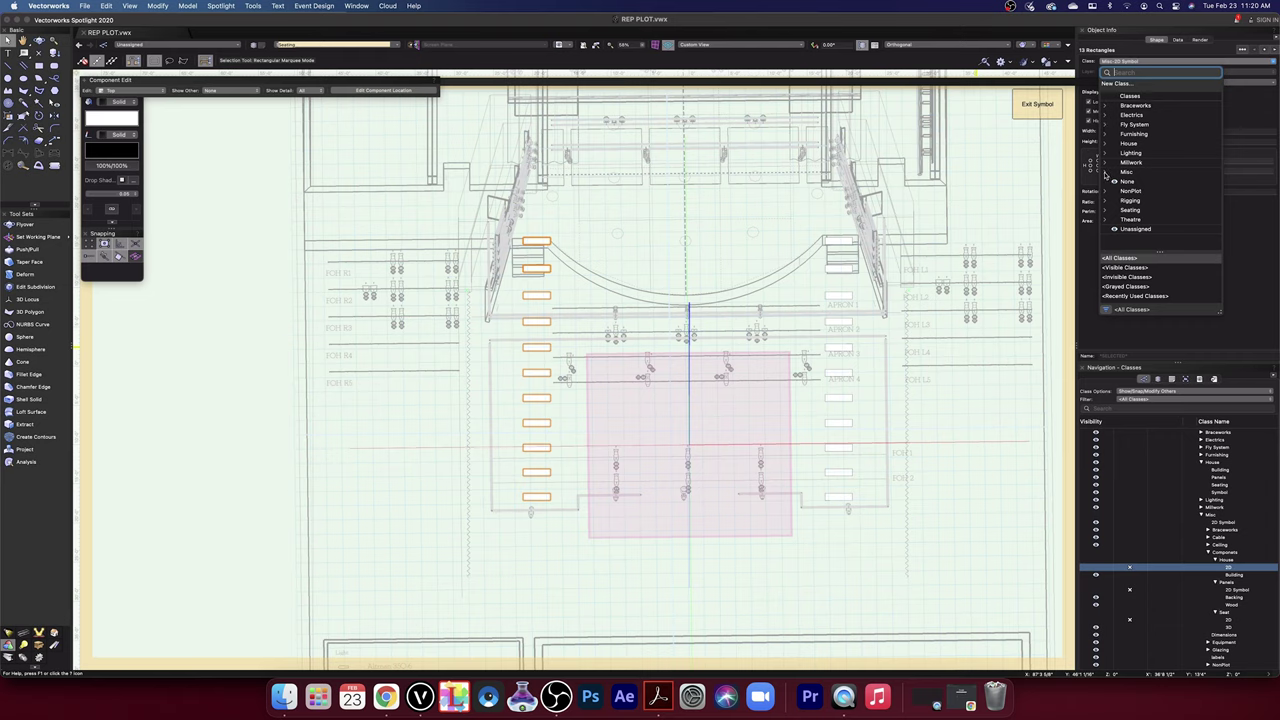
{"action": "left_click", "coordinate": [1105, 172]}
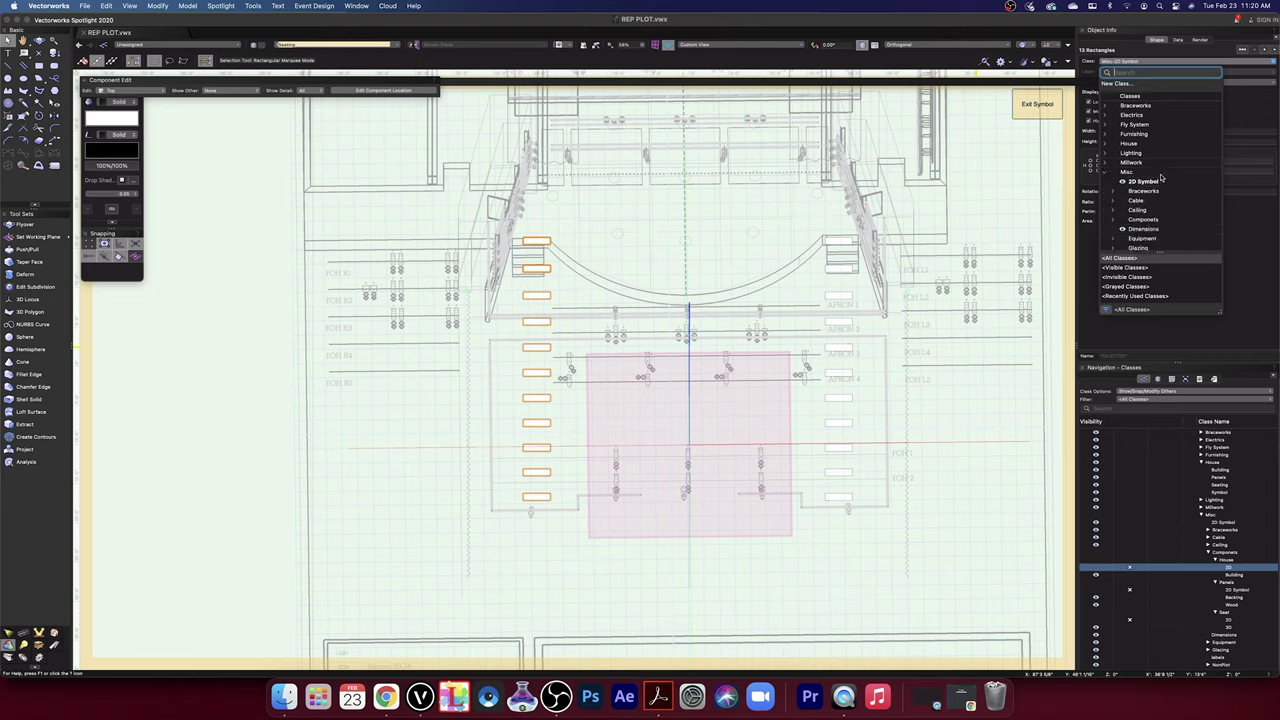
{"action": "scroll", "coordinate": [1160, 177], "scroll_direction": "down", "scroll_amount": 3}
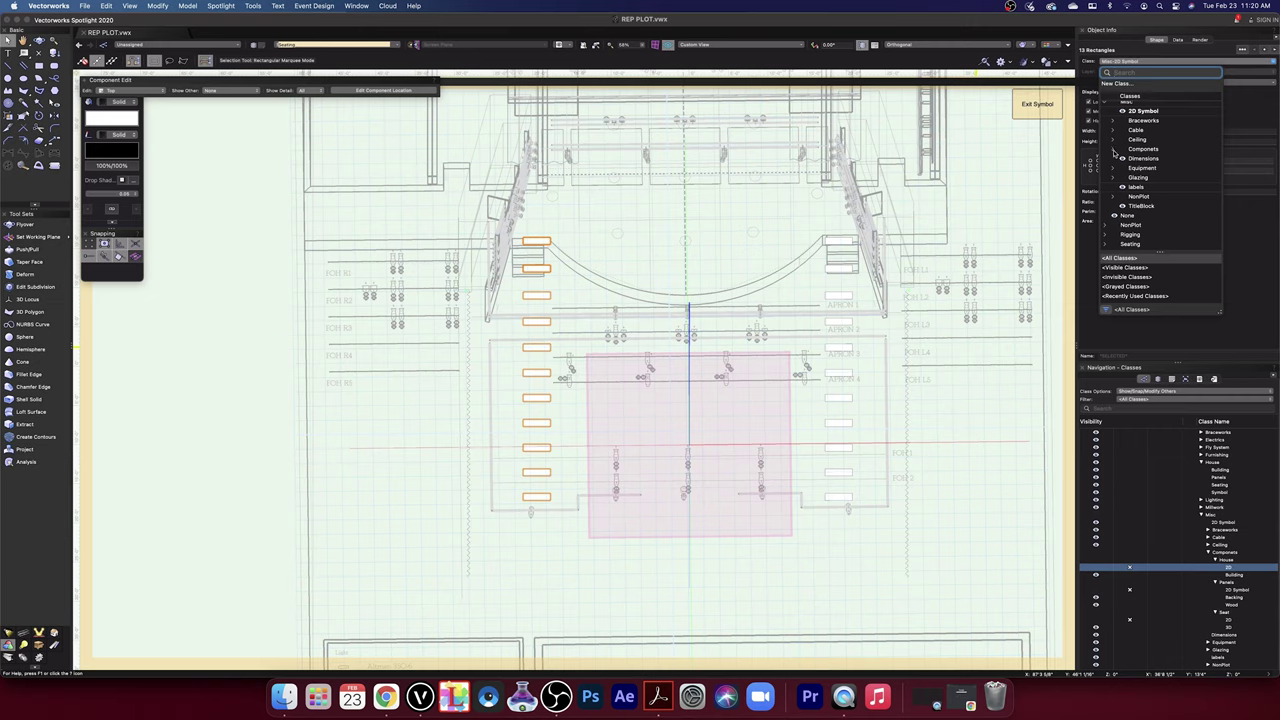
{"action": "left_click", "coordinate": [1113, 150]}
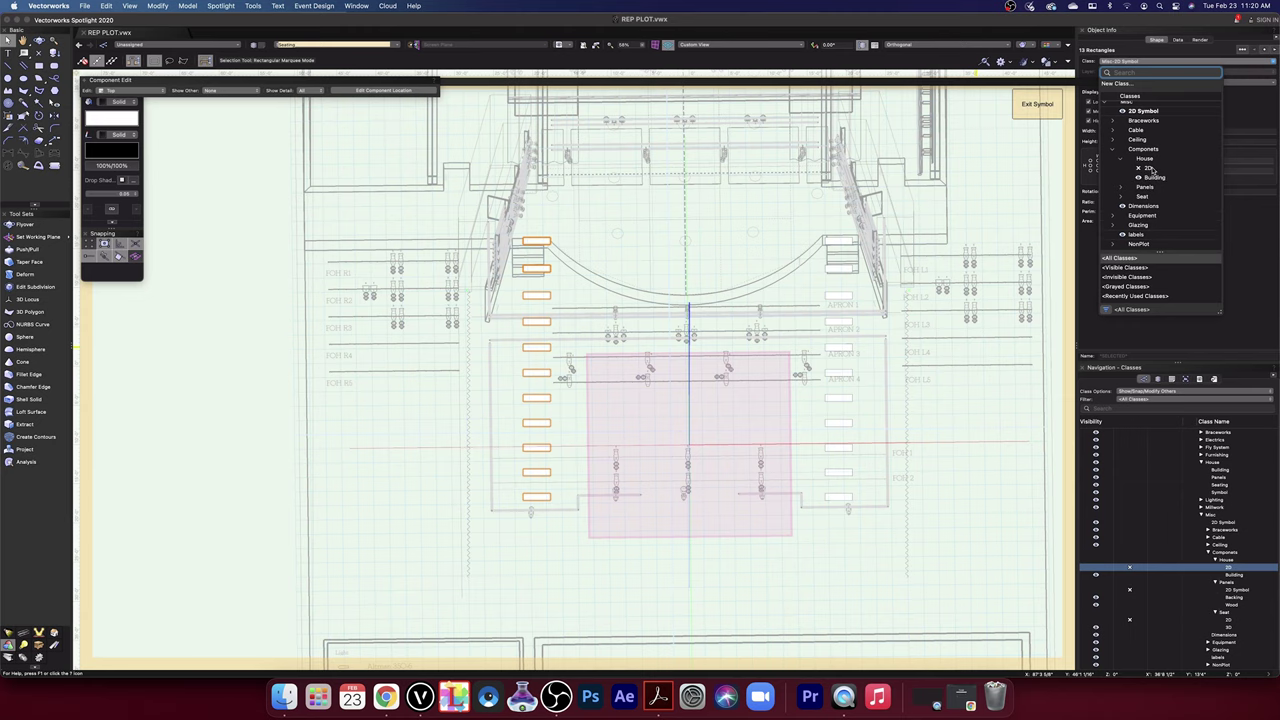
{"action": "left_click", "coordinate": [1152, 169]}
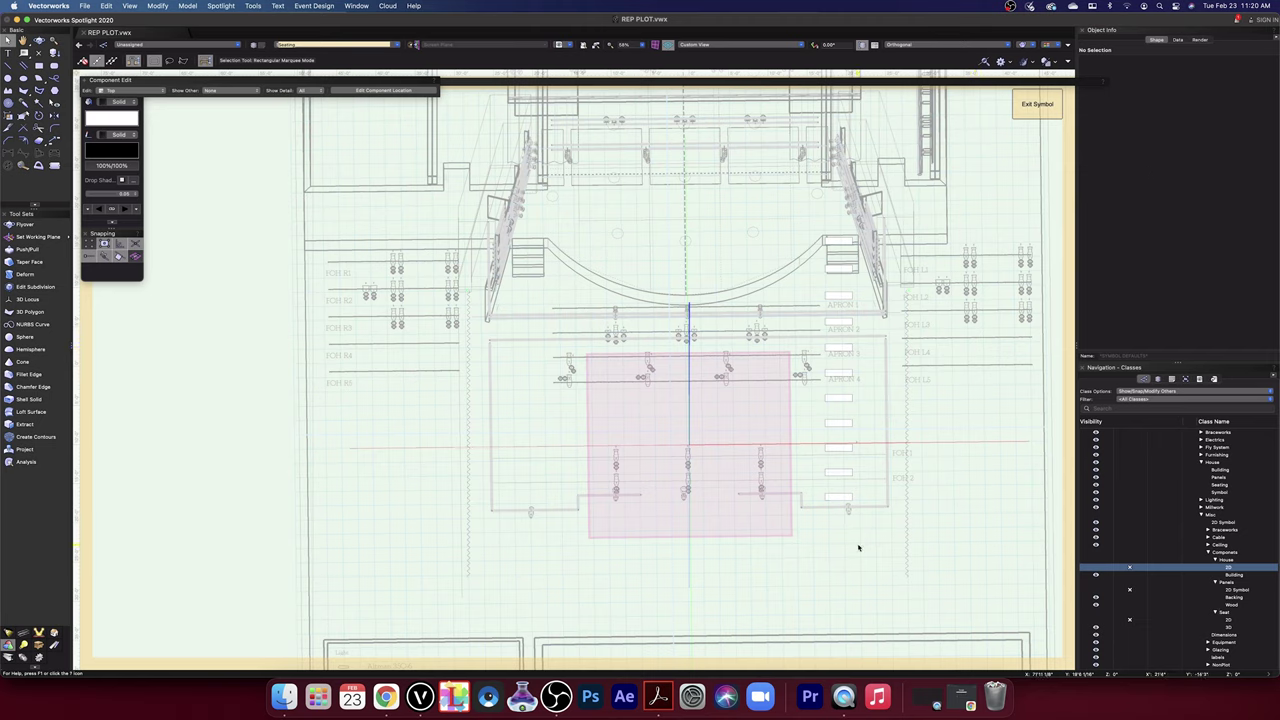
- Select the right rectangle column and assign it to the Misc > Components > House > 2D class
{"action": "left_click", "coordinate": [820, 233]}
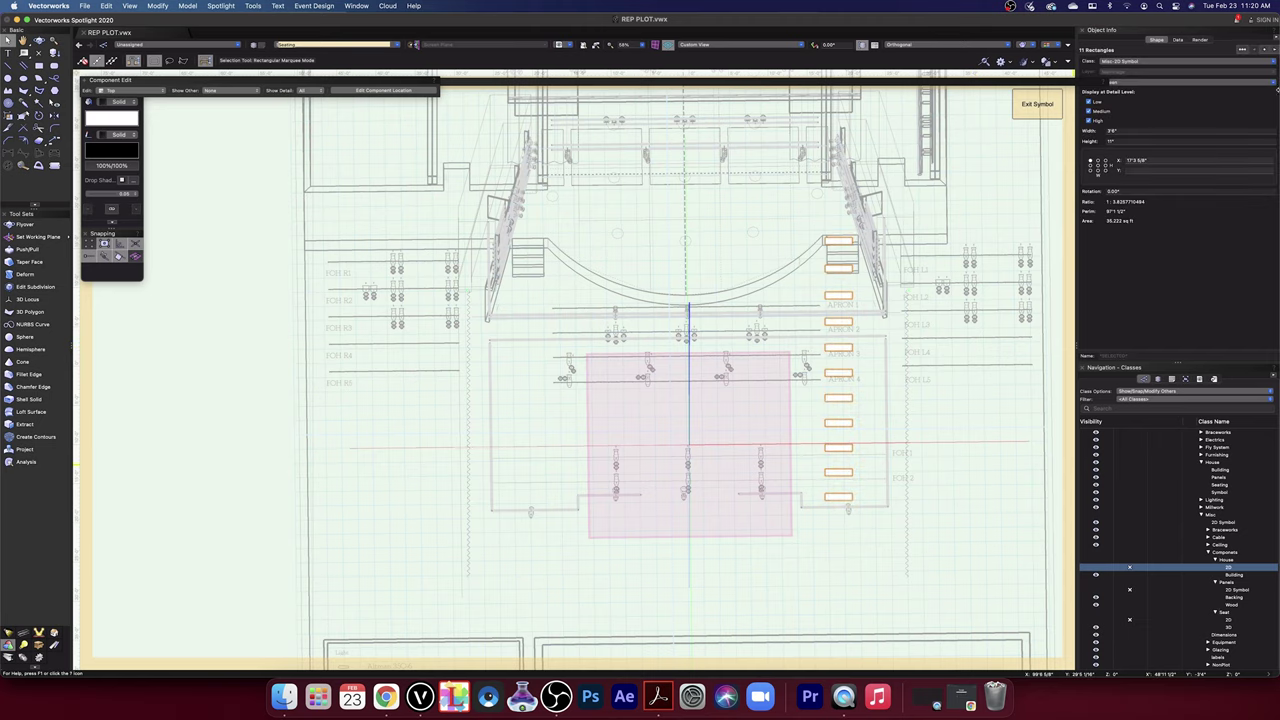
{"action": "left_click", "coordinate": [1173, 63]}
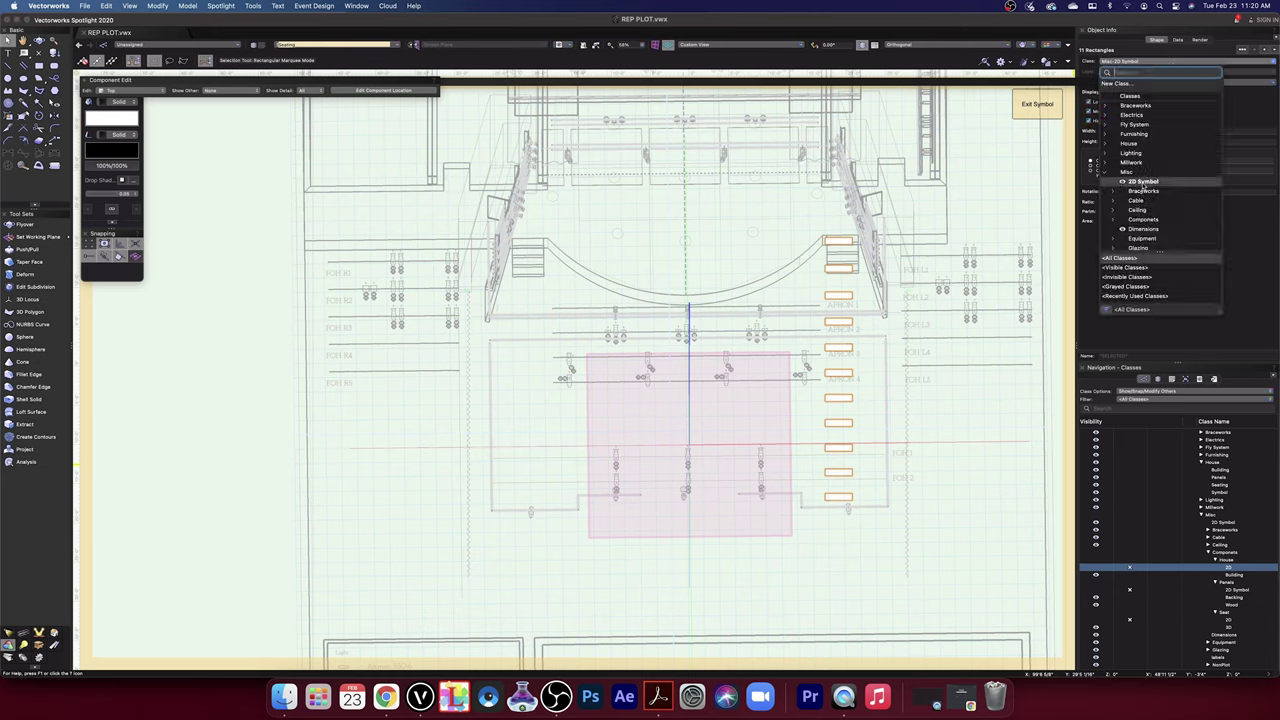
{"action": "left_click", "coordinate": [1114, 220]}
{"action": "scroll", "coordinate": [1173, 229], "scroll_direction": "down", "scroll_amount": 3}
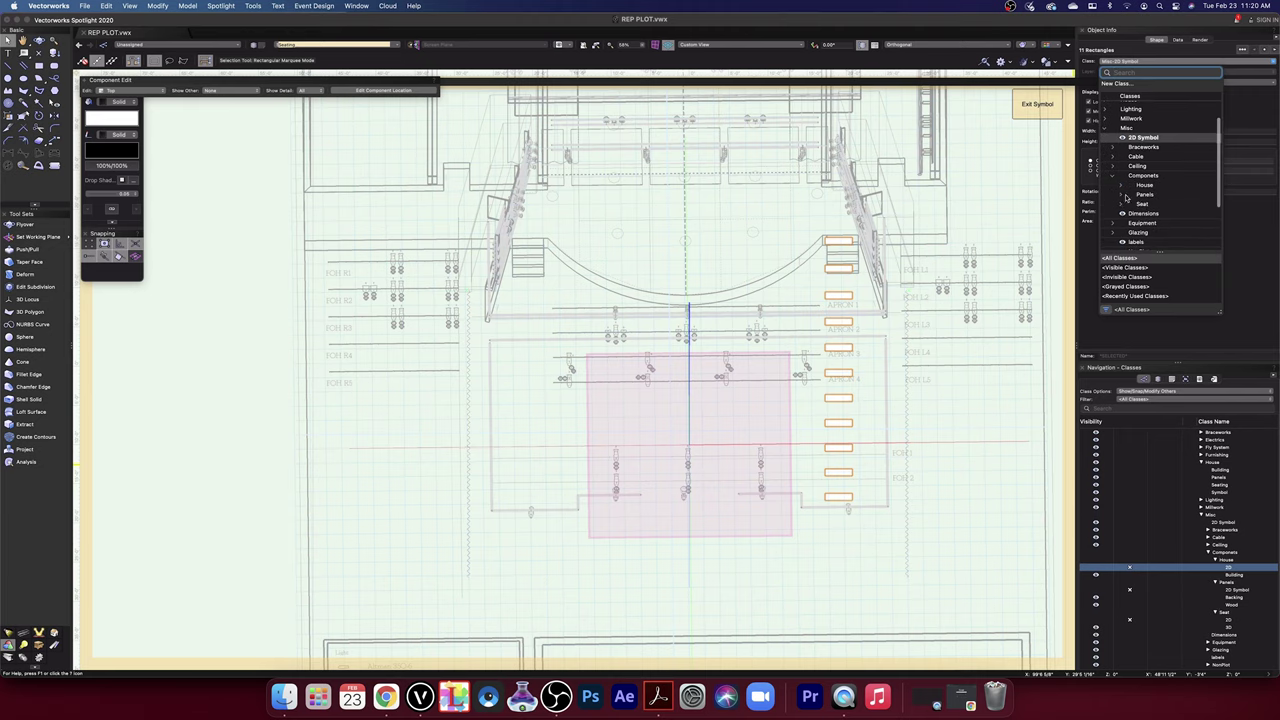
{"action": "left_click", "coordinate": [1121, 186]}
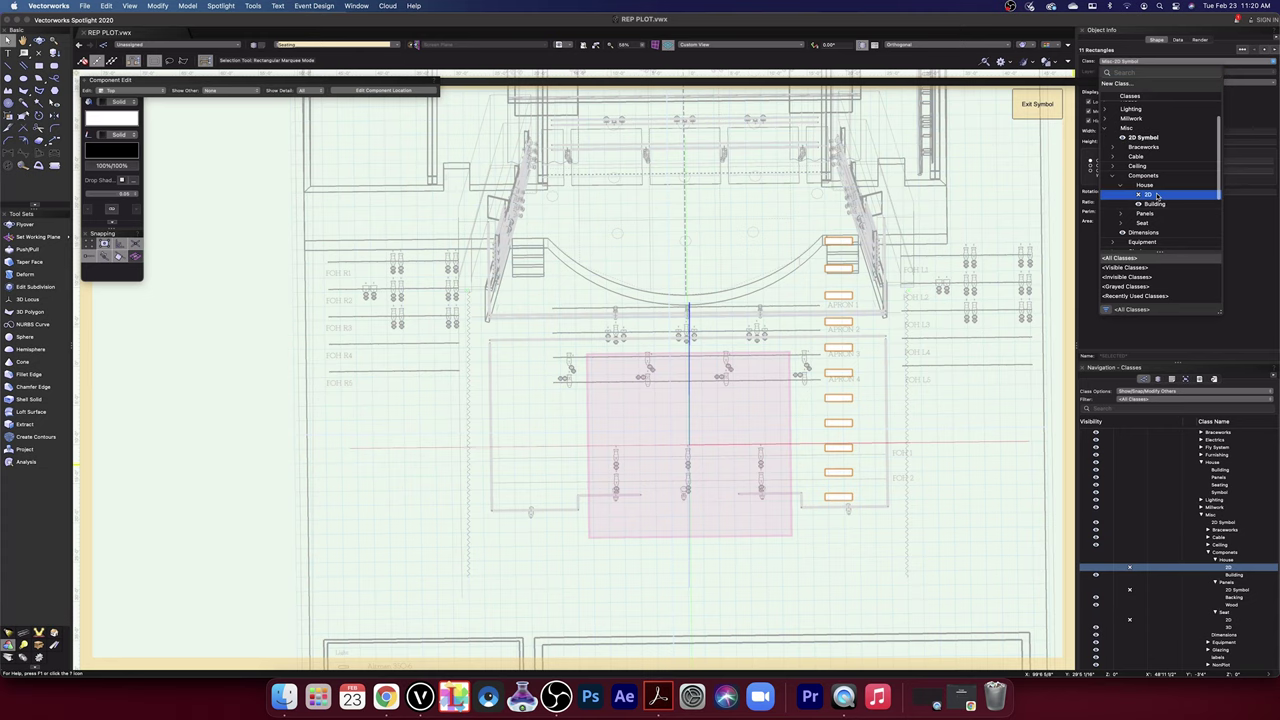
{"action": "left_click", "coordinate": [1157, 195]}
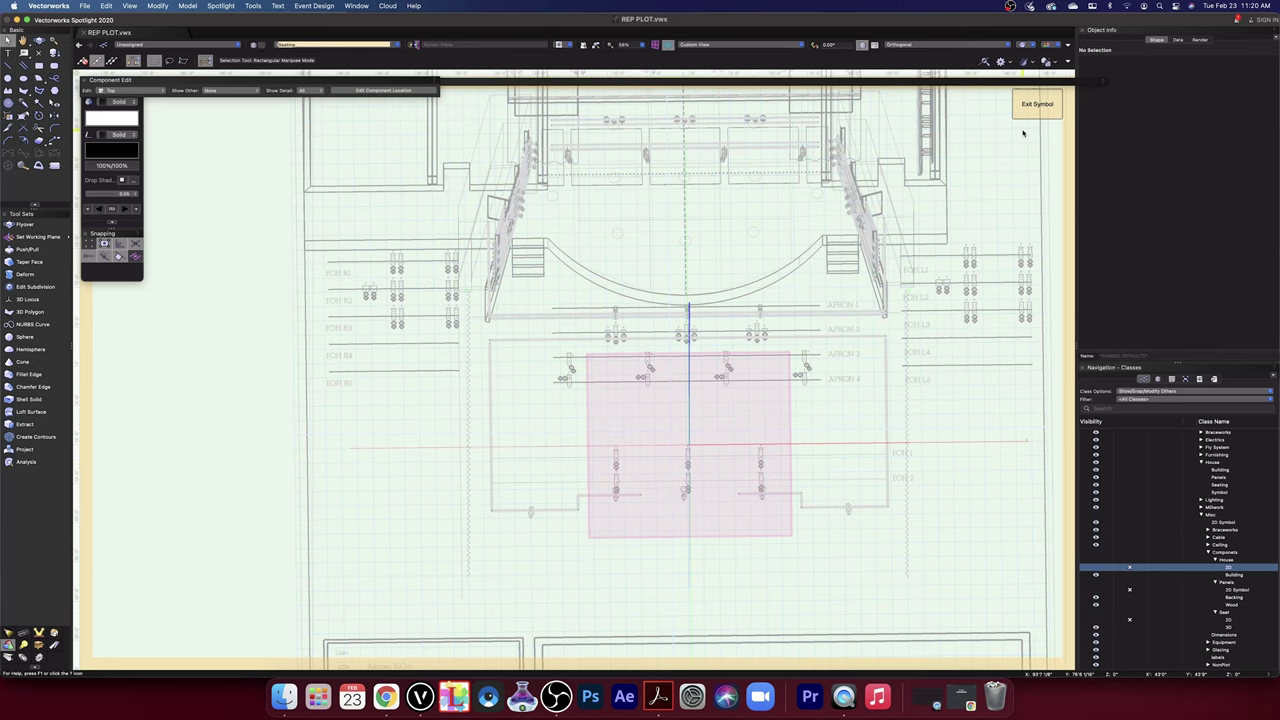
- Set the view to Top/Plan and exit the symbol back to the theatre plot
{"action": "left_click", "coordinate": [708, 46]}
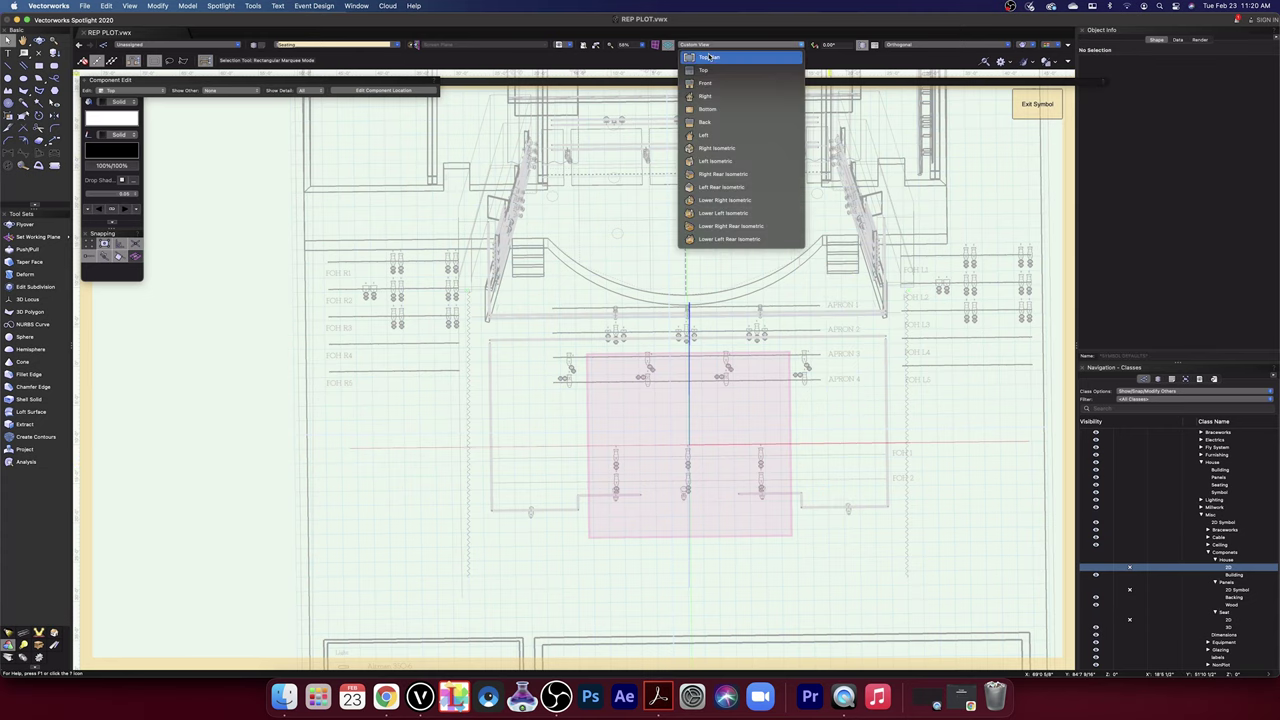
{"action": "left_click", "coordinate": [708, 57]}
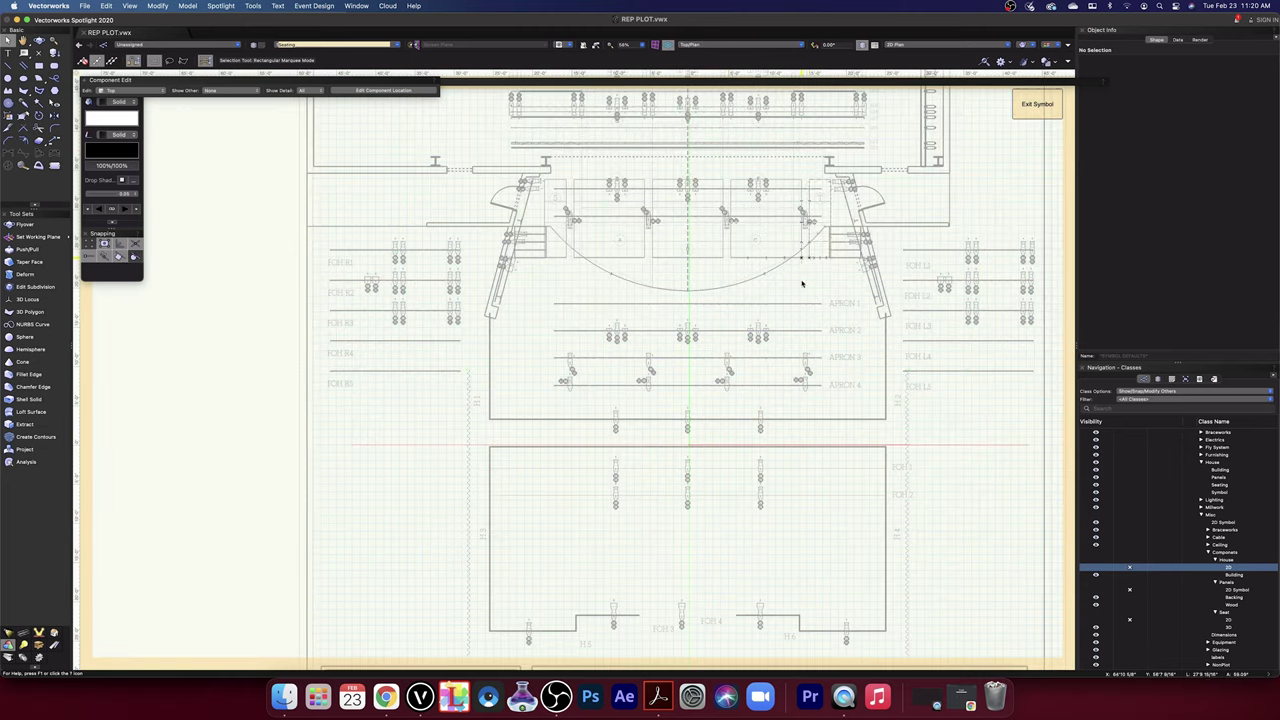
{"action": "scroll", "coordinate": [1031, 110], "scroll_direction": "down", "scroll_amount": 2}
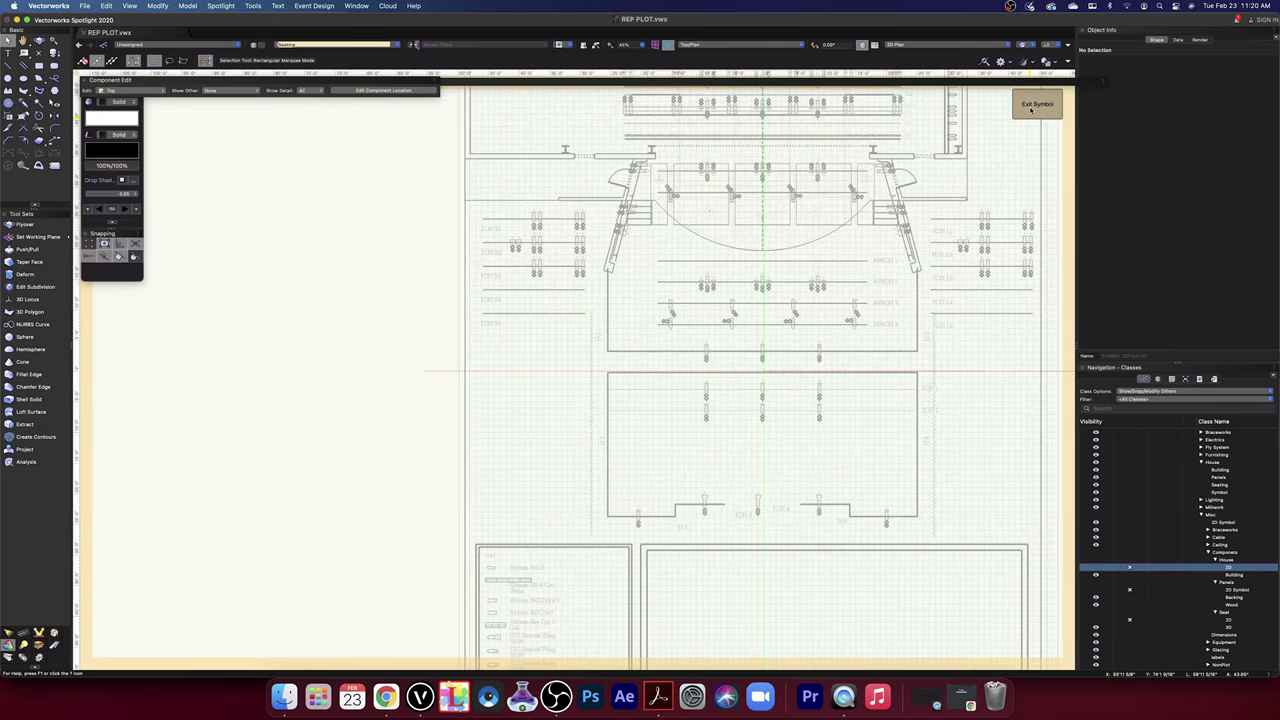
{"action": "left_click", "coordinate": [1036, 105]}
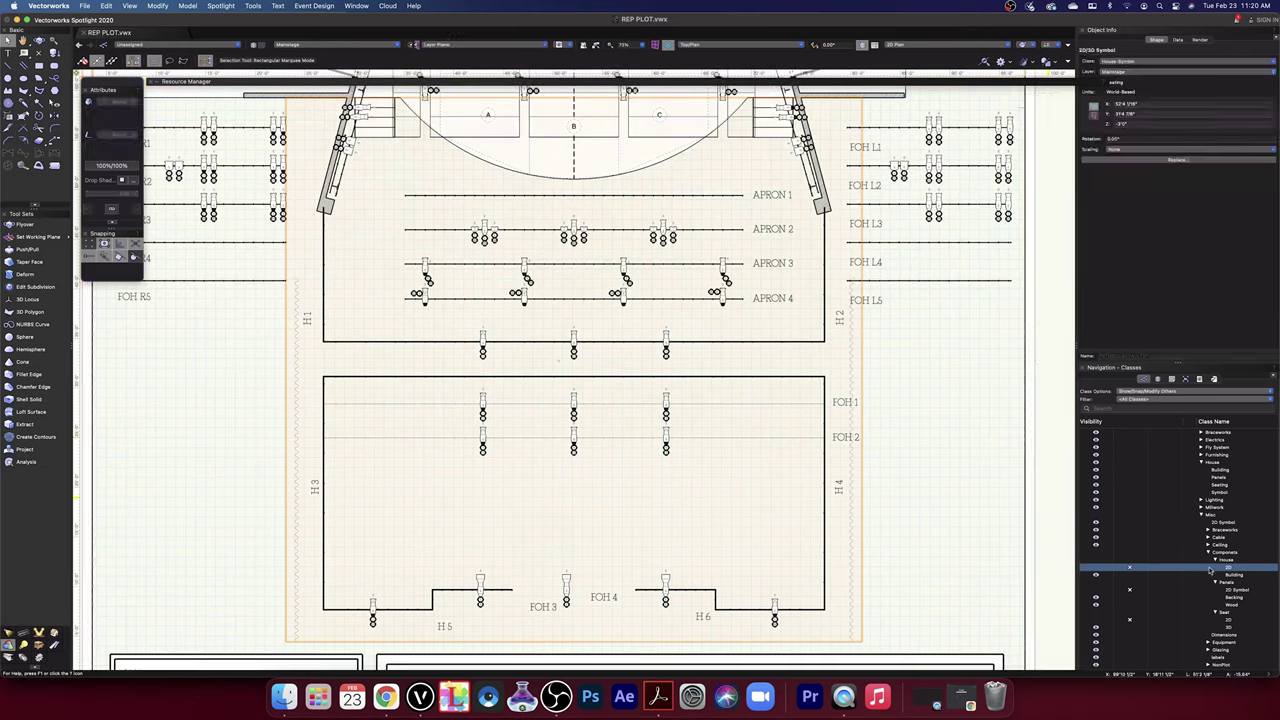
- Make the House 2D and Seat 2D classes visible
{"action": "left_click", "coordinate": [1097, 570]}
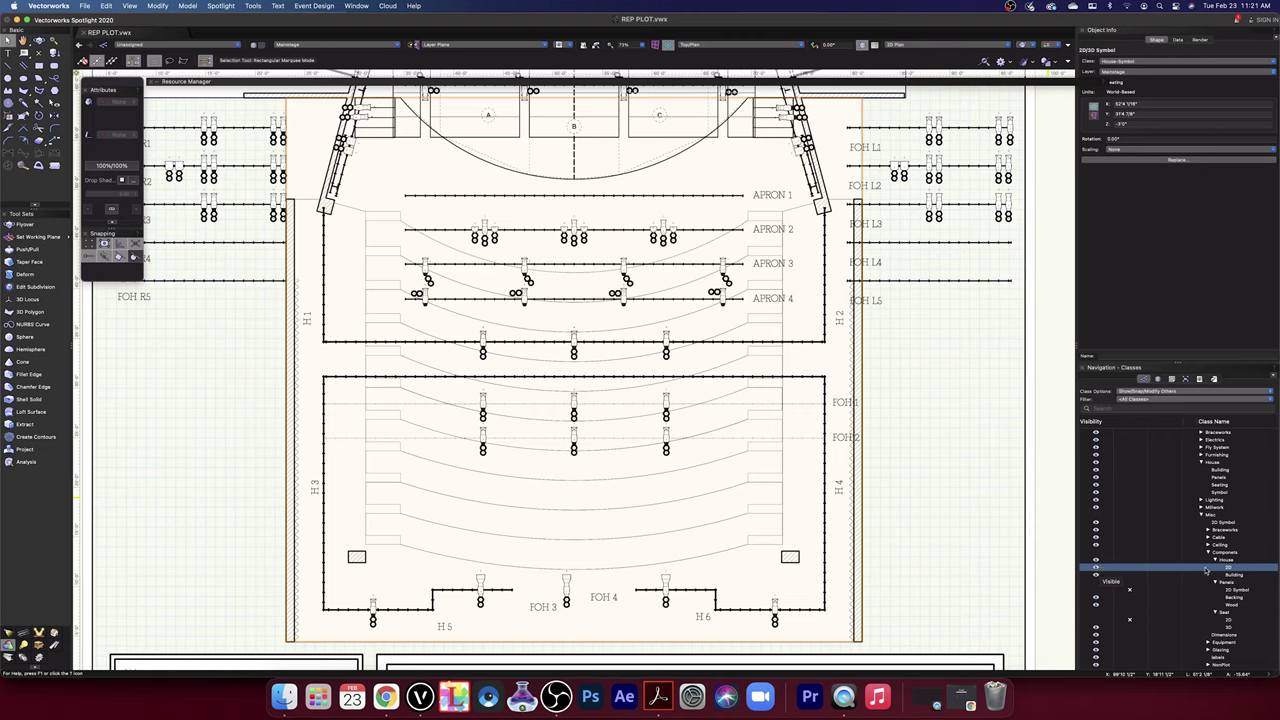
{"action": "left_click", "coordinate": [1097, 620]}
{"action": "left_click", "coordinate": [1097, 621]}
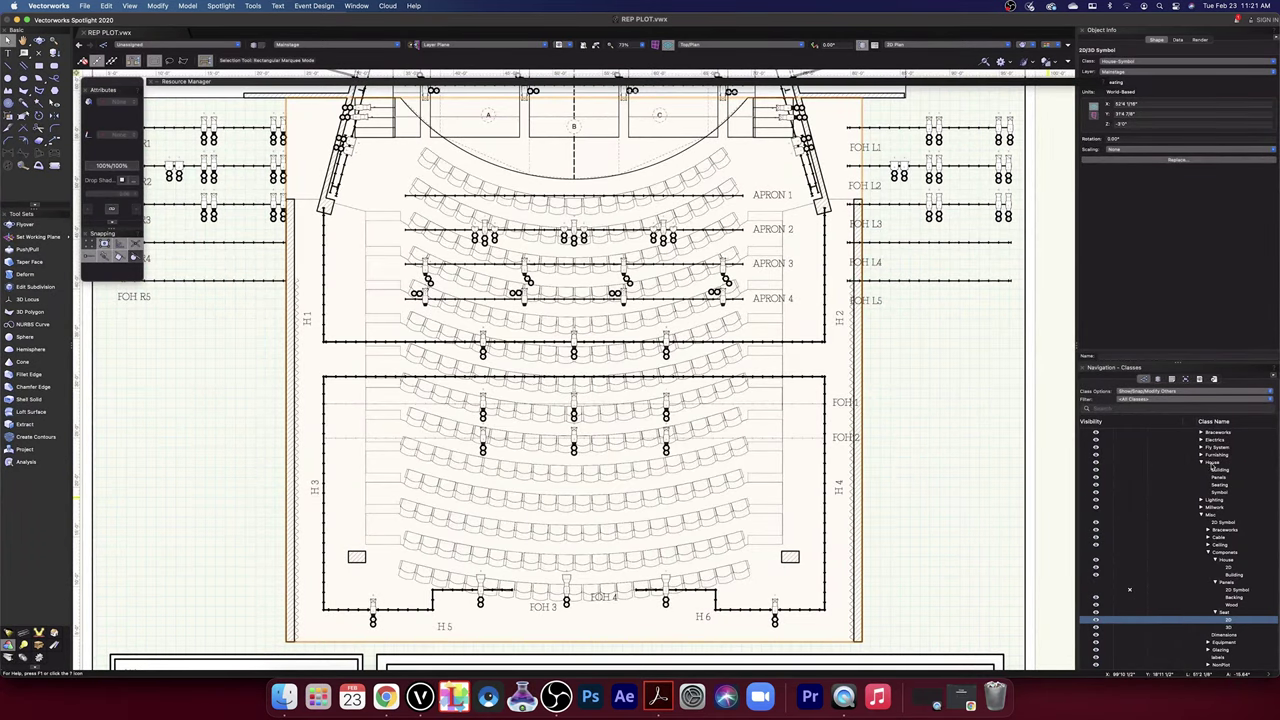
- Toggle the House class hidden and visible twice, leaving the seating shown
{"action": "left_click", "coordinate": [1212, 464]}
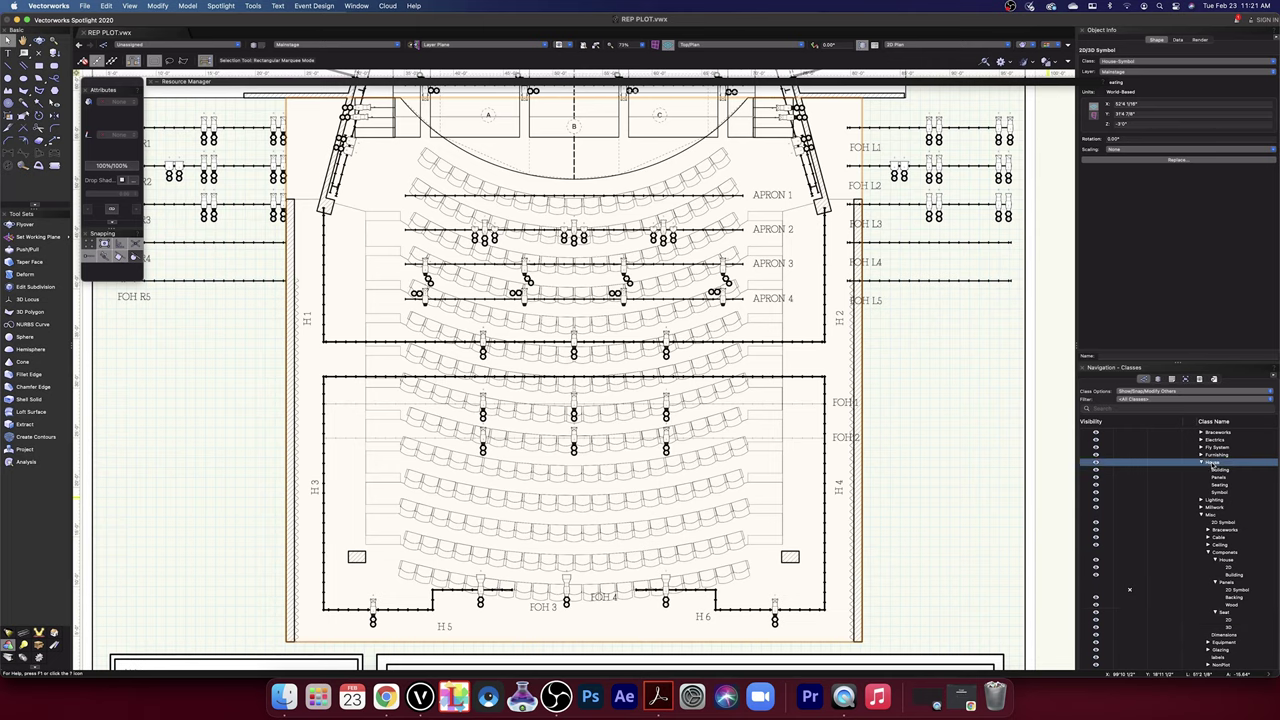
{"action": "left_click", "coordinate": [1126, 464]}
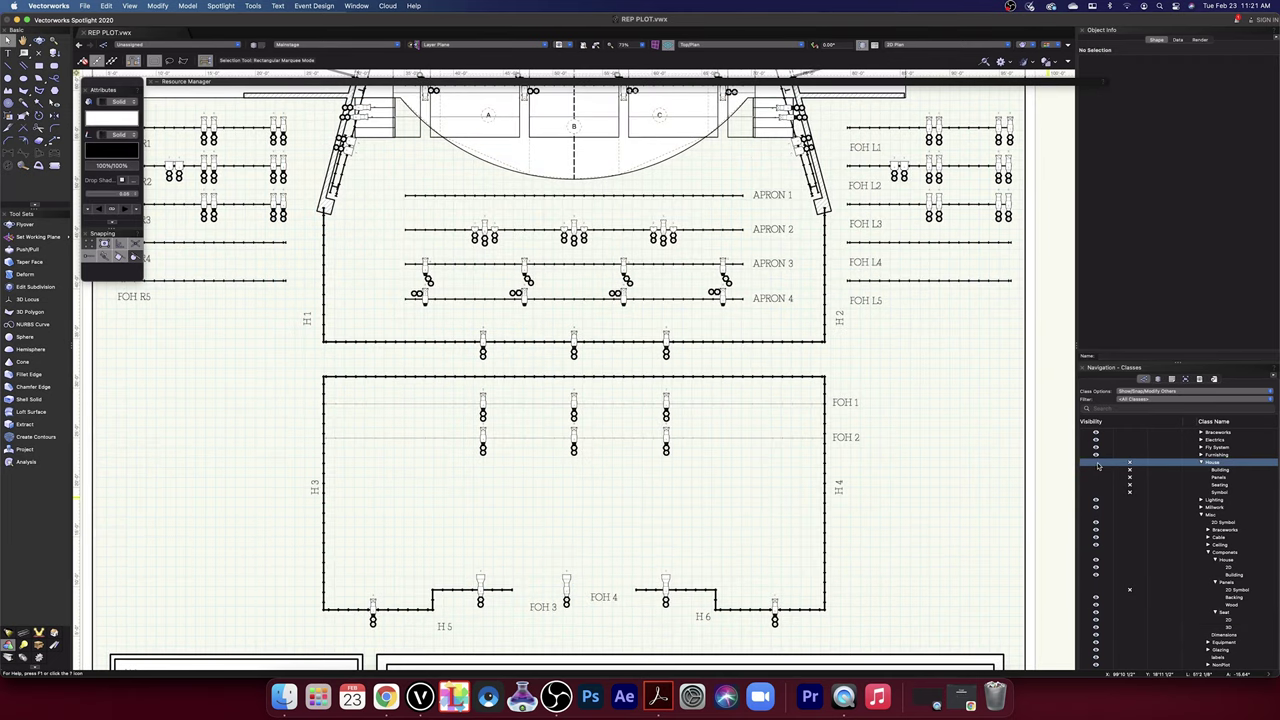
{"action": "left_click", "coordinate": [1096, 464]}
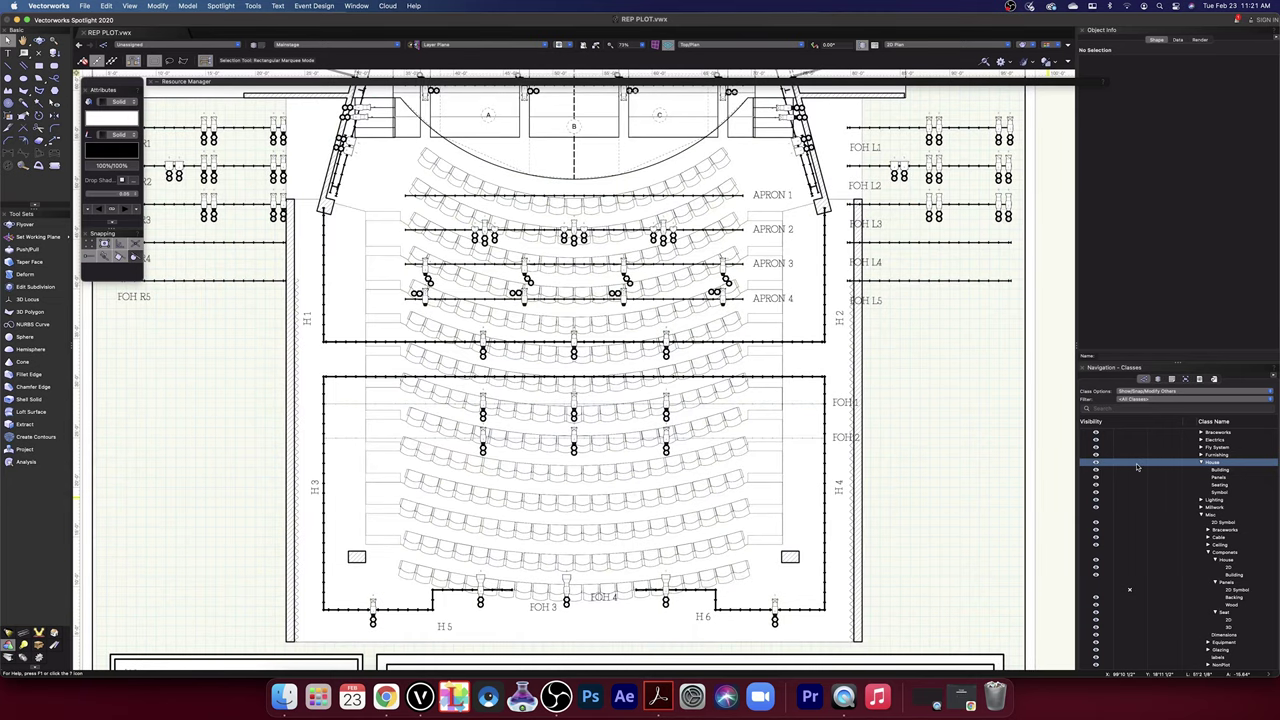
{"action": "left_click", "coordinate": [1128, 465]}
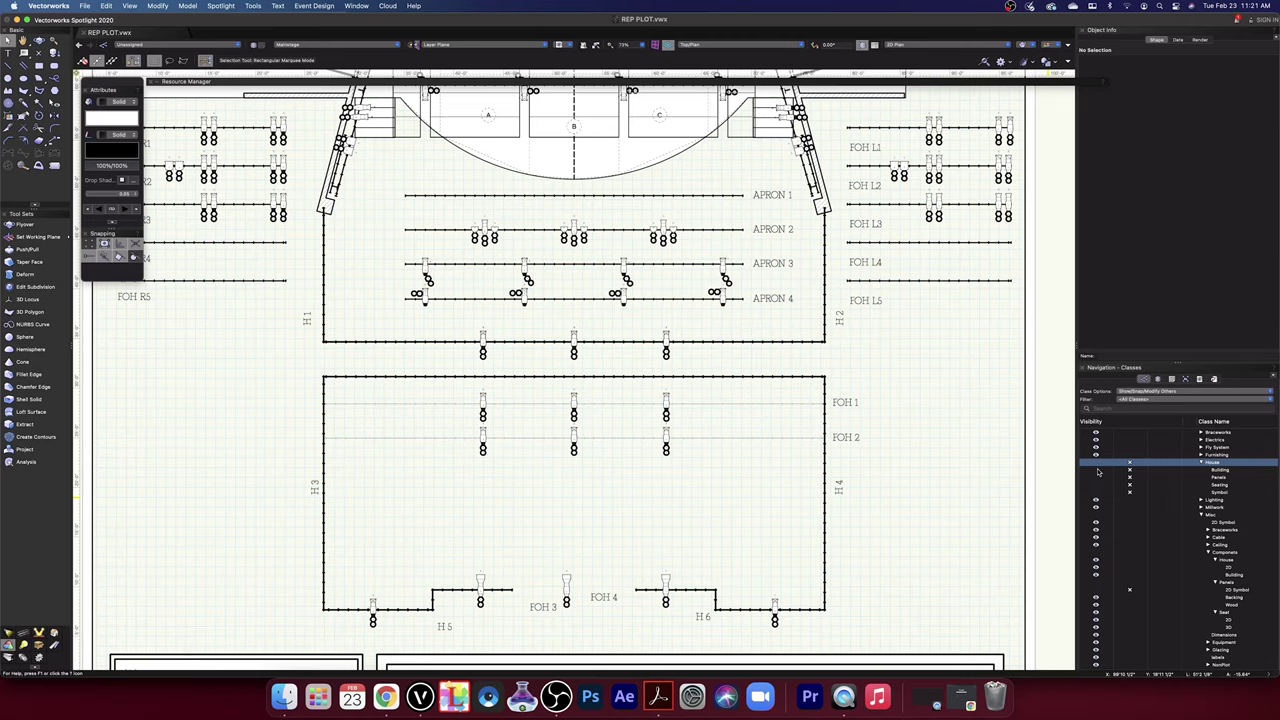
{"action": "left_click", "coordinate": [1096, 466]}
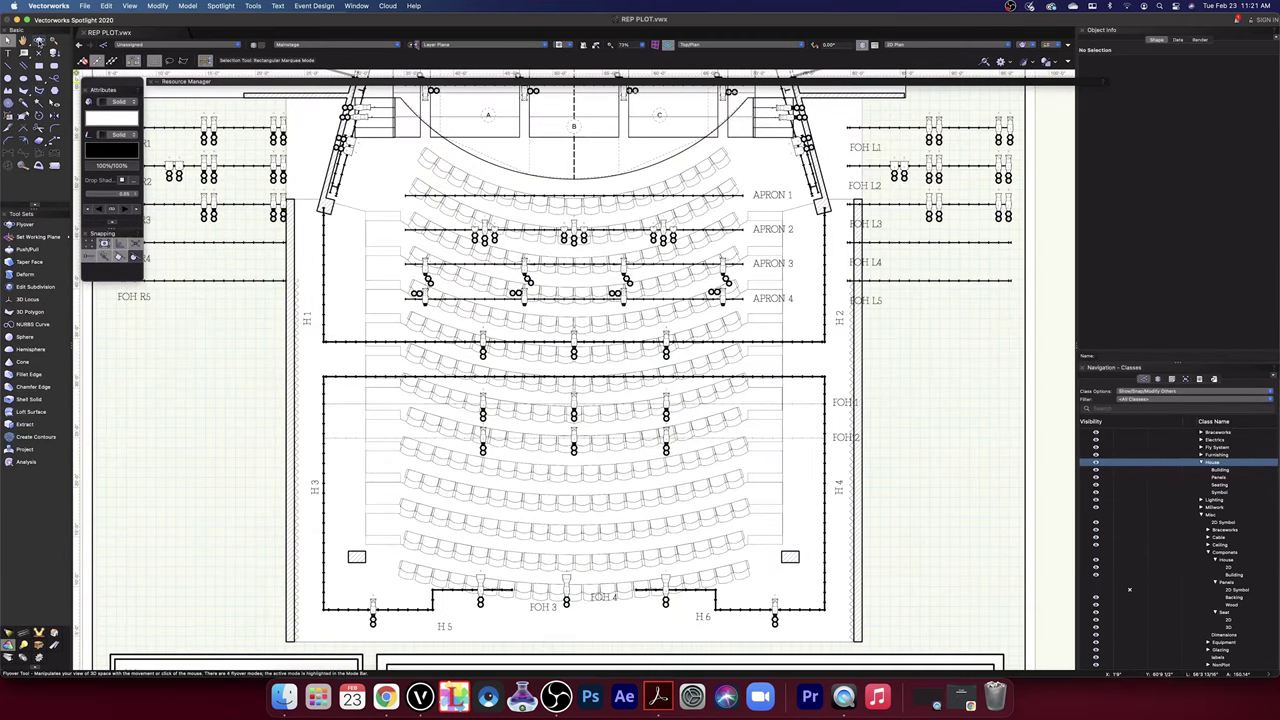
- Fly around the theatre in 3D, briefly hiding and re-showing the House class
{"action": "key", "text": "shift+c"}
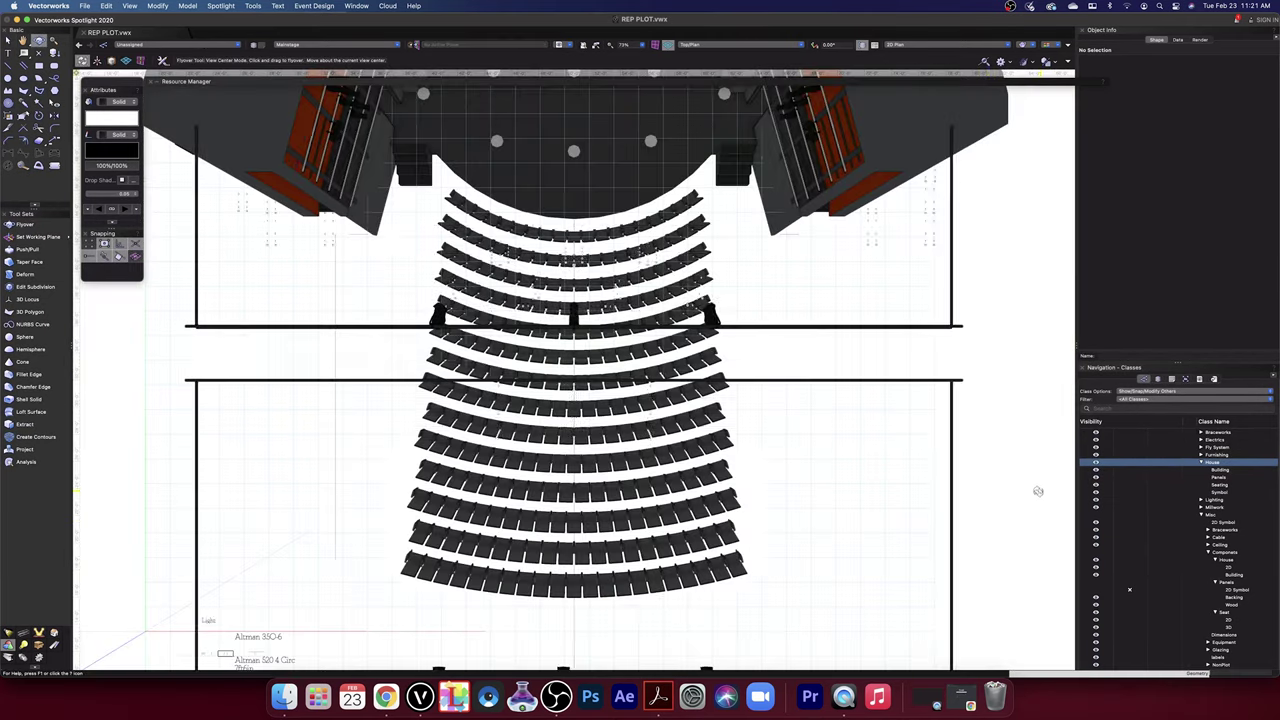
{"action": "left_click_drag", "start_coordinate": [1009, 517], "coordinate": [1050, 376]}
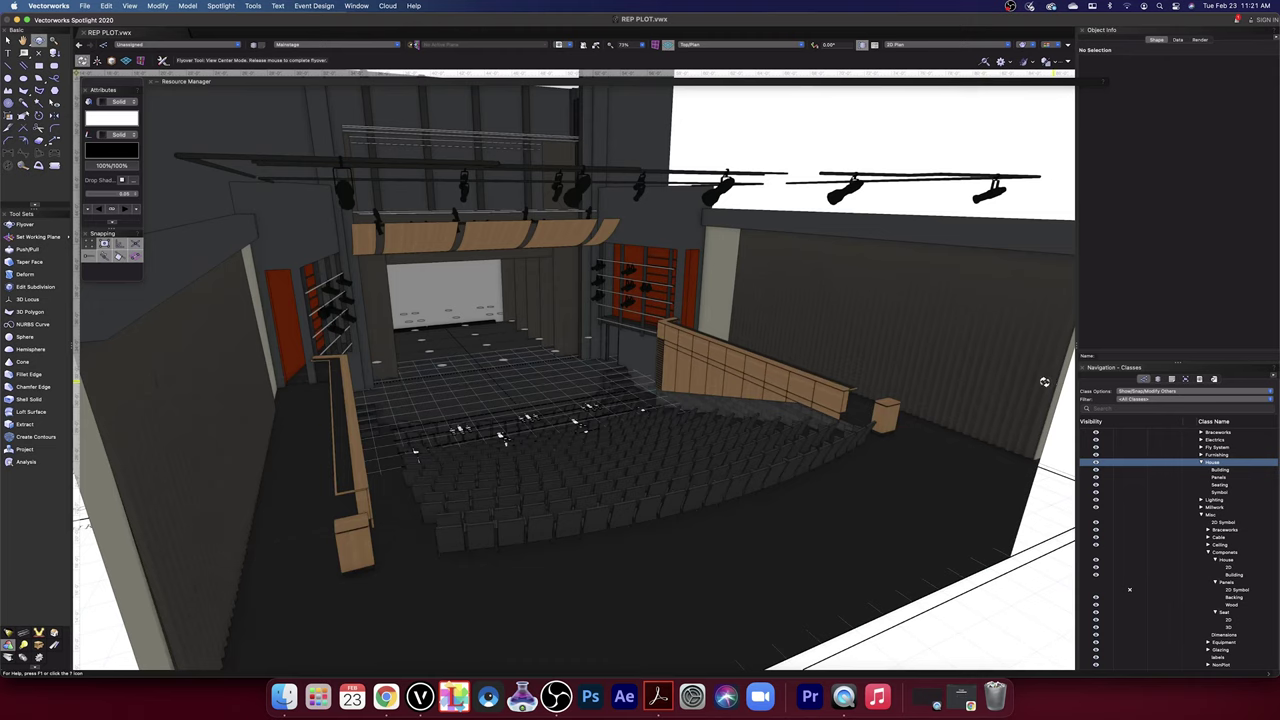
{"action": "left_click", "coordinate": [1126, 465]}
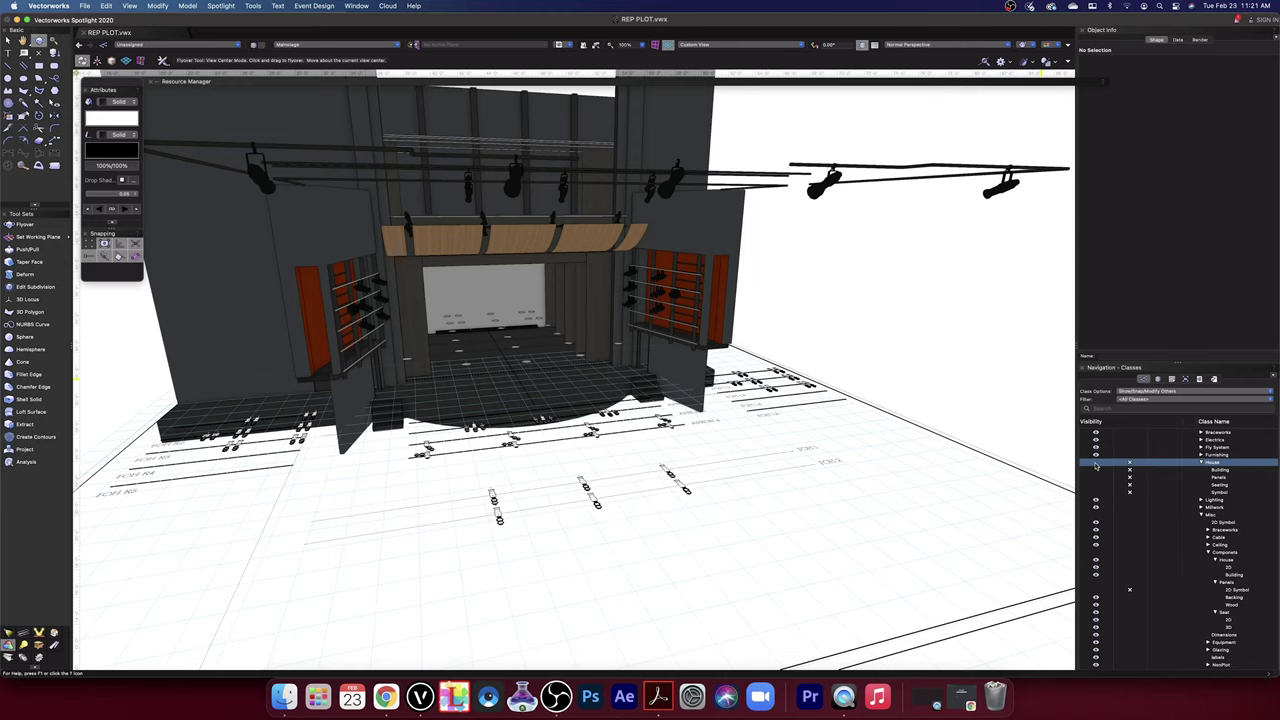
{"action": "left_click", "coordinate": [1095, 465]}
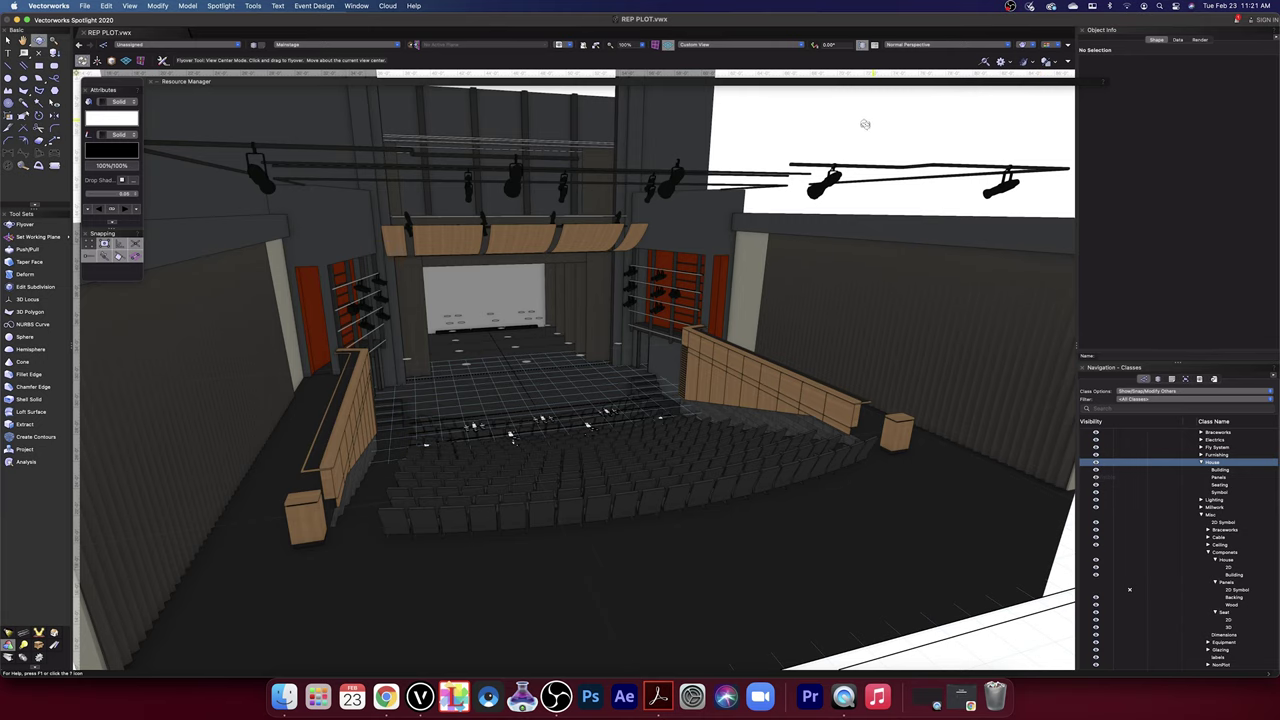
{"action": "left_click_drag", "start_coordinate": [866, 121], "coordinate": [695, 320]}
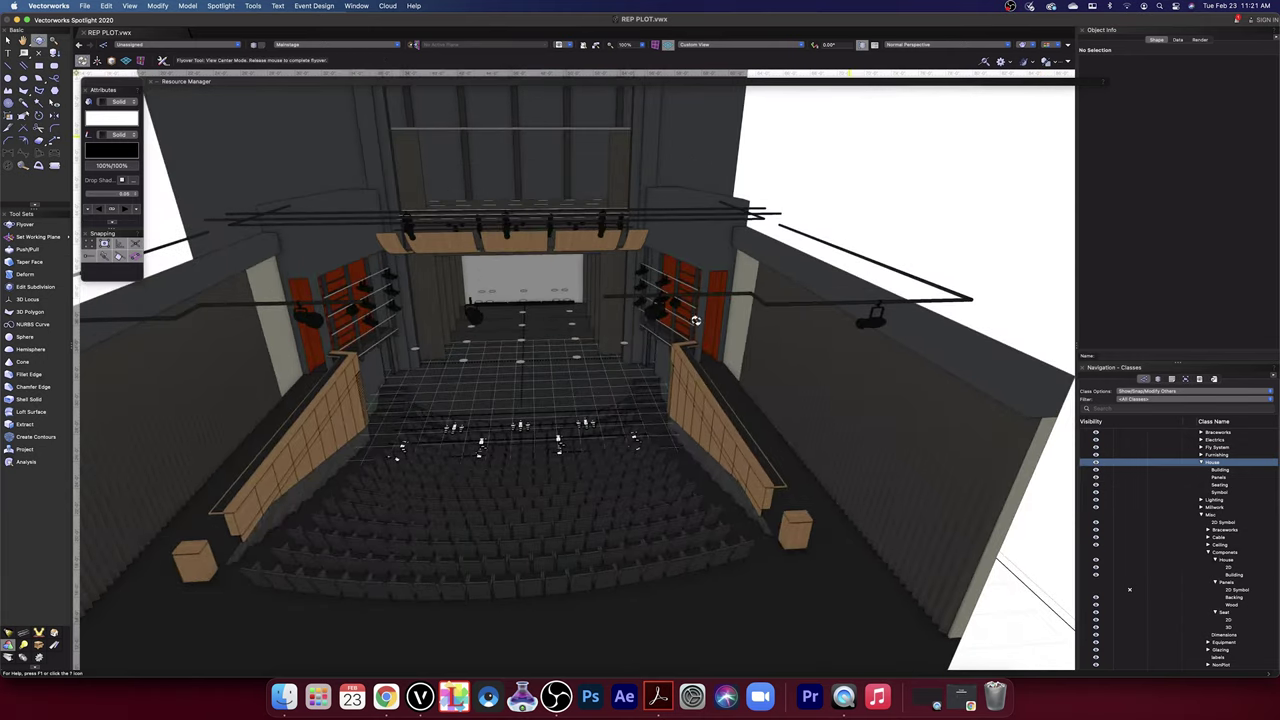
- Return the theatre model to the 2D Top/Plan view
{"action": "left_click", "coordinate": [749, 45]}
{"action": "left_click", "coordinate": [742, 56]}
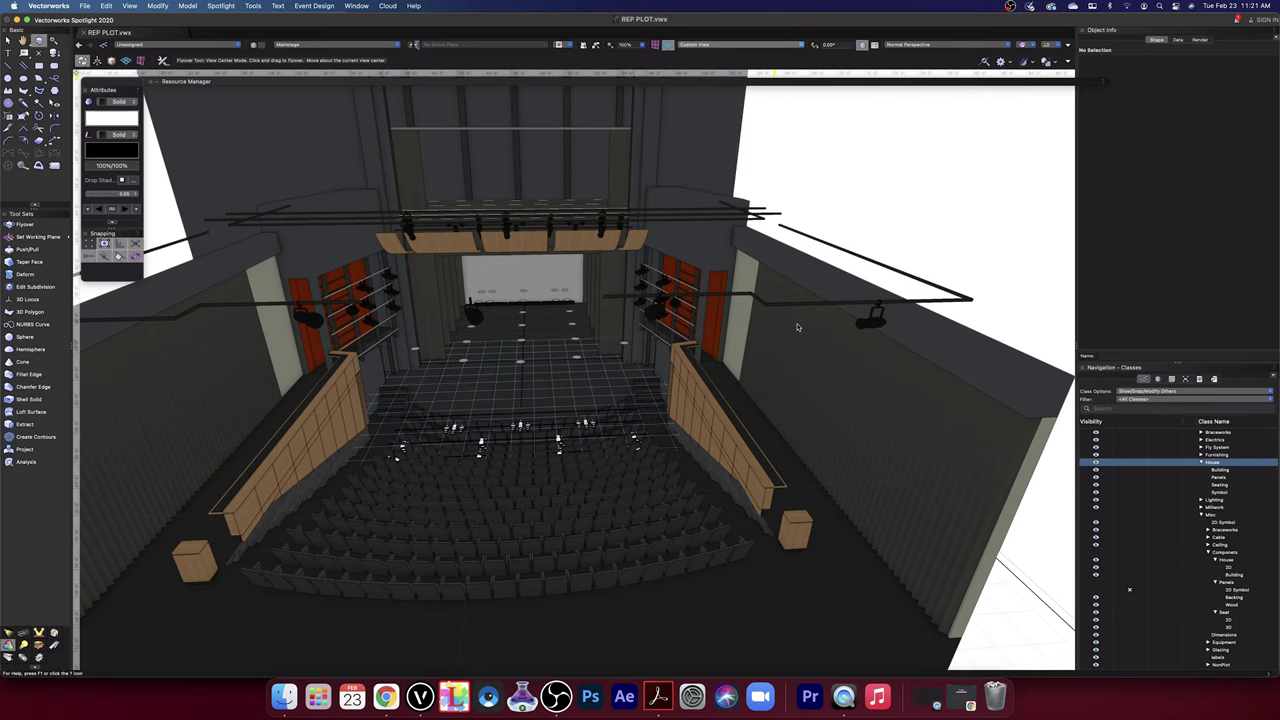
{"action": "key", "text": "super+5"}
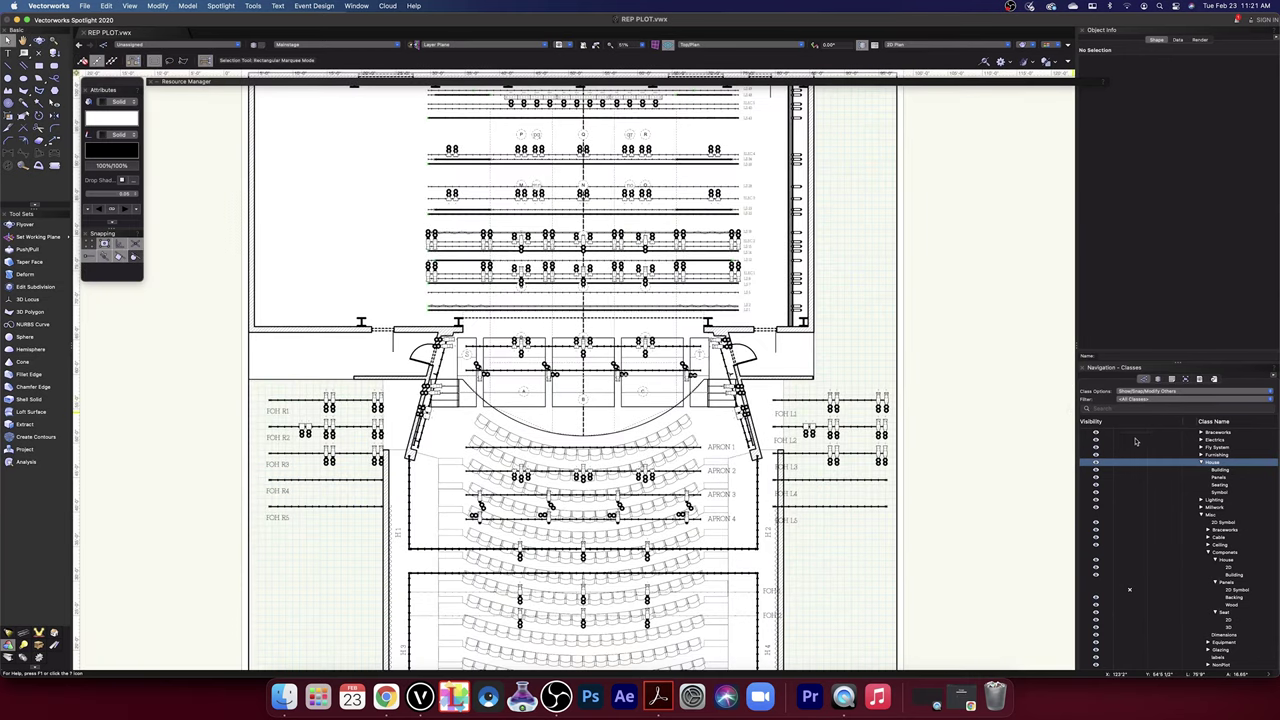
- Set the Braceworks, Electrics, Fly System, Furnishing and House classes to invisible
{"action": "left_click", "coordinate": [1130, 434]}
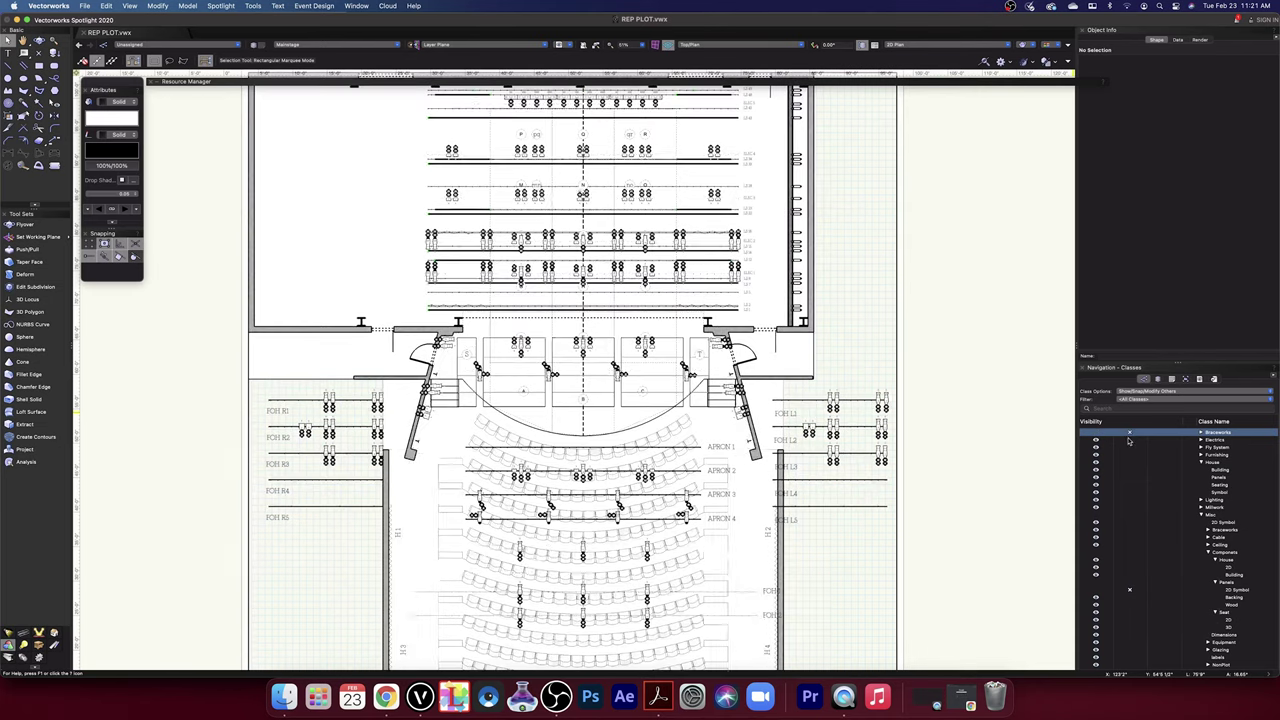
{"action": "left_click", "coordinate": [1132, 443]}
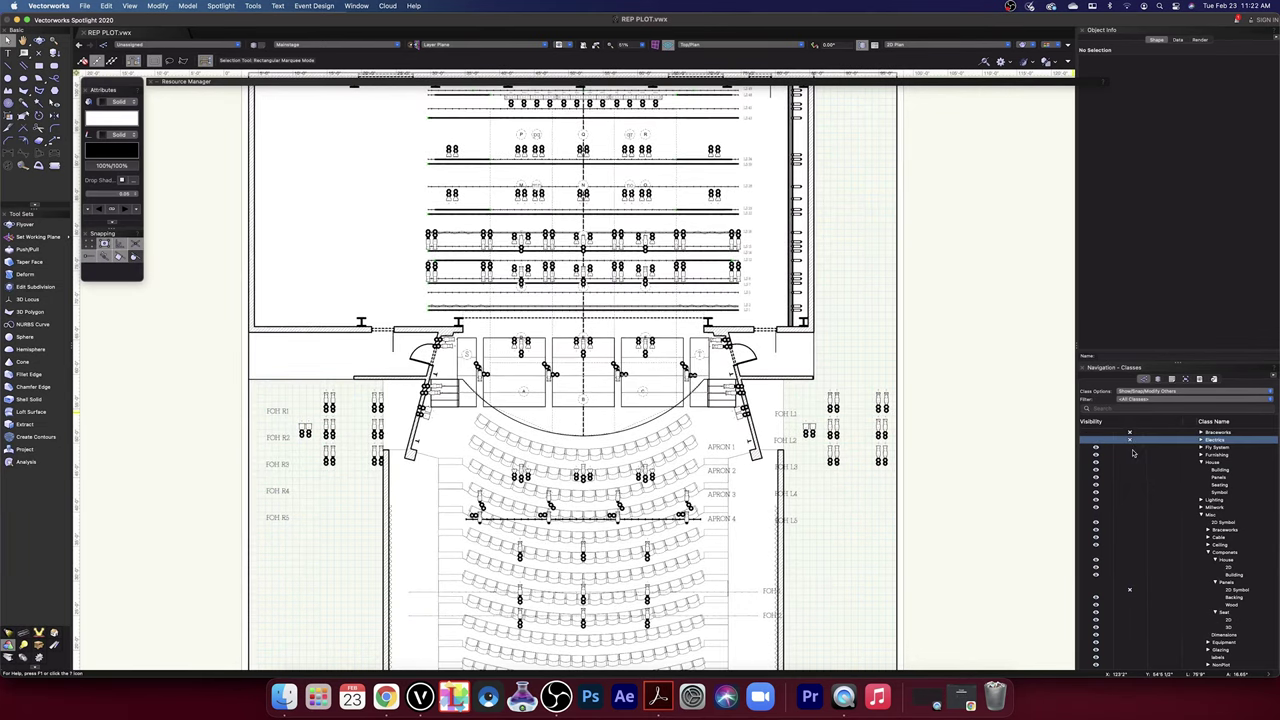
{"action": "left_click", "coordinate": [1132, 449]}
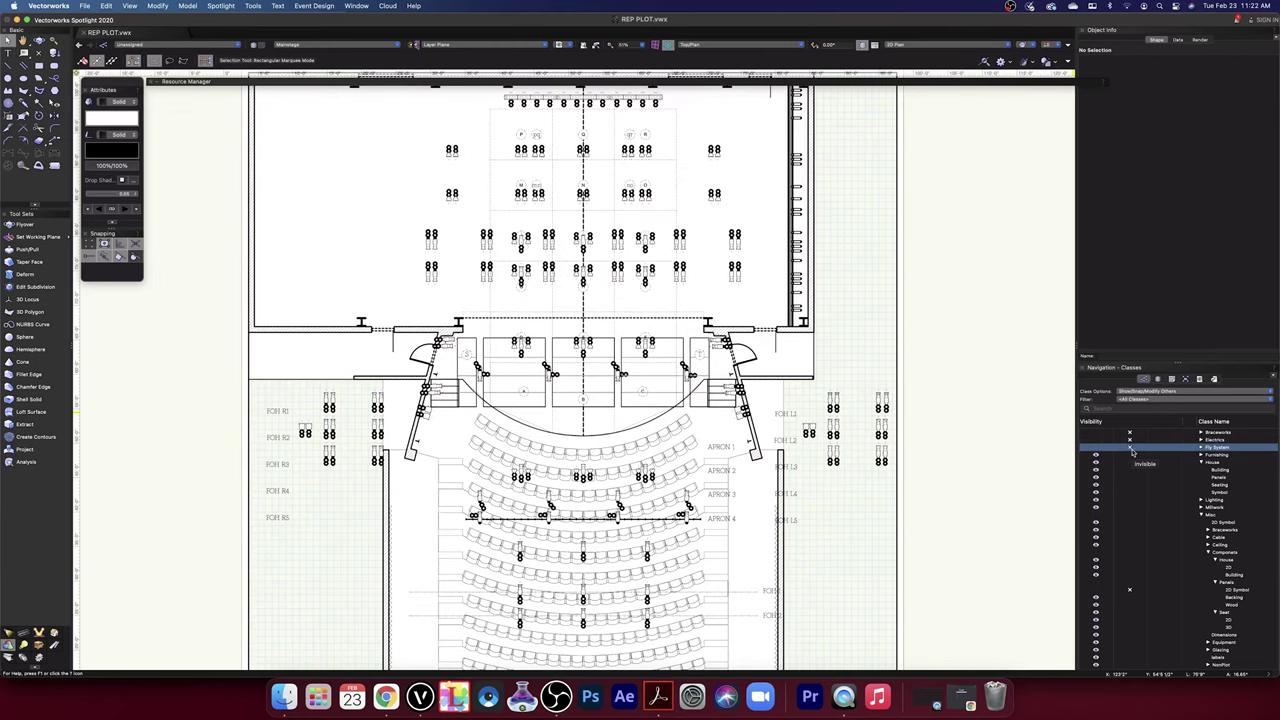
{"action": "left_click", "coordinate": [1132, 462]}
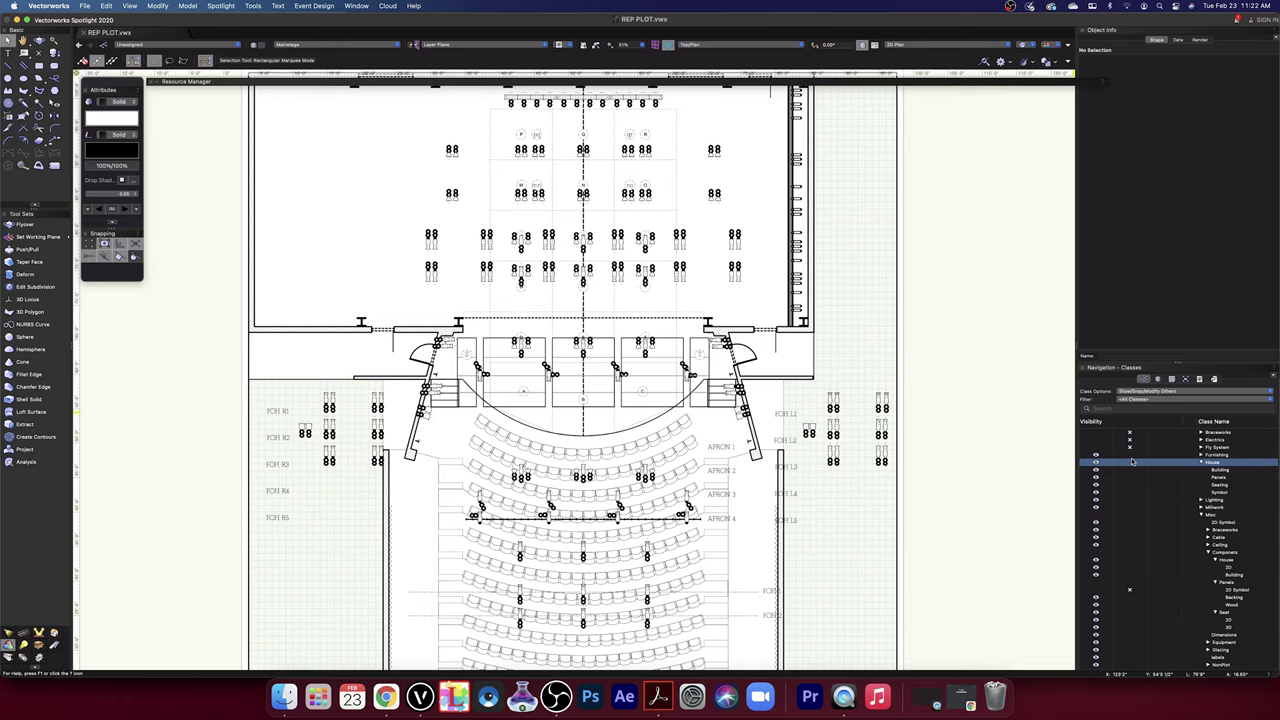
{"action": "left_click", "coordinate": [1132, 461]}
{"action": "left_click", "coordinate": [1131, 456]}
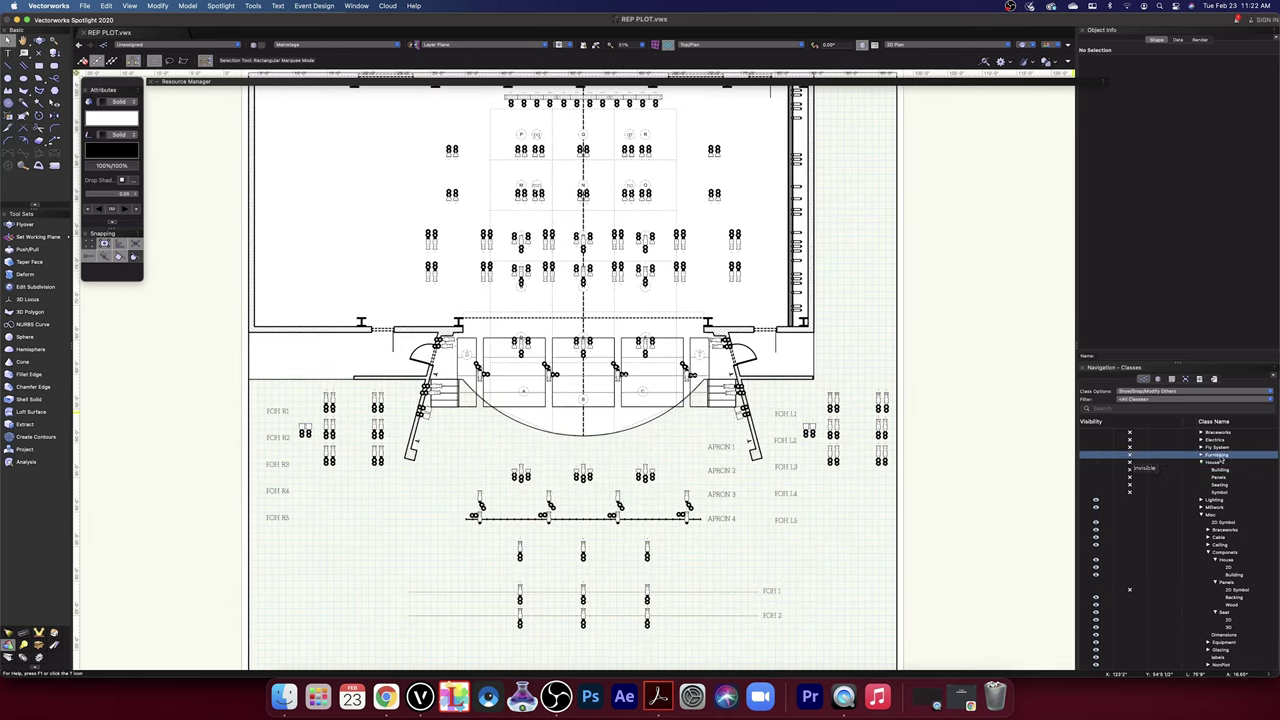
{"action": "left_click", "coordinate": [1201, 456]}
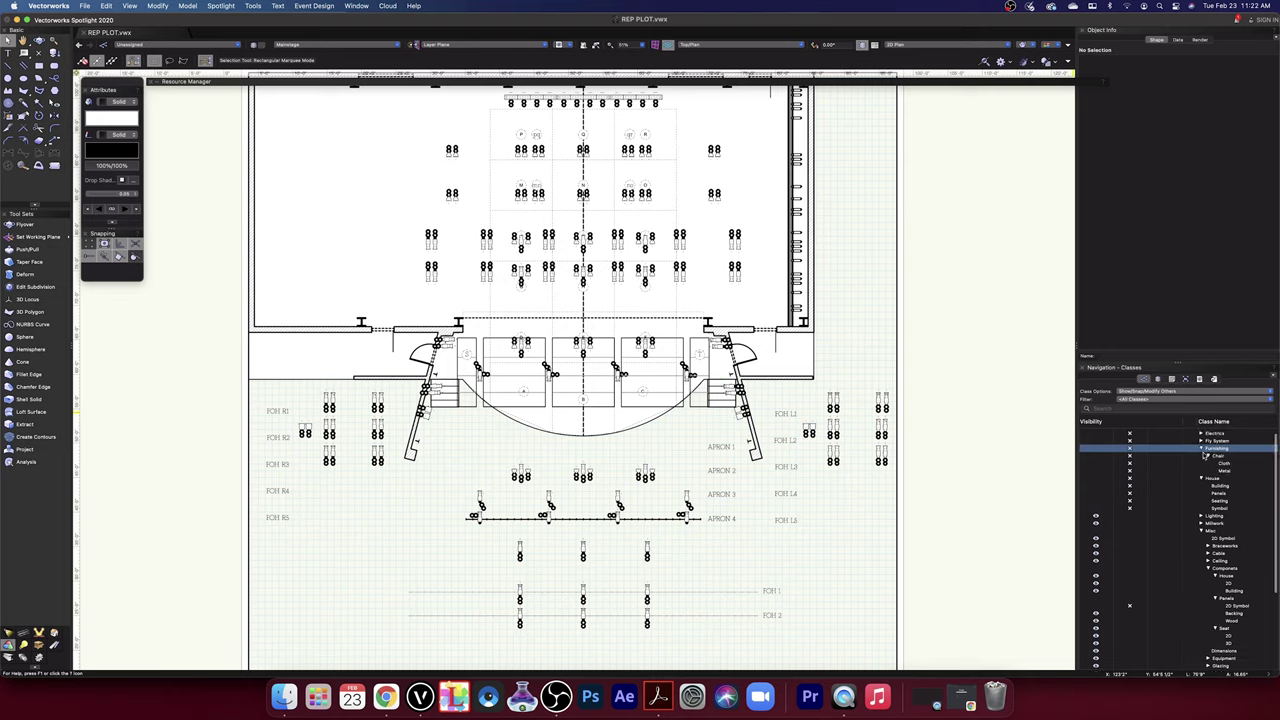
- Delete the Furnishing Chair Cloth class, reassigning its objects to Unassigned
{"action": "left_click", "coordinate": [1202, 450]}
{"action": "right_click", "coordinate": [1216, 452]}
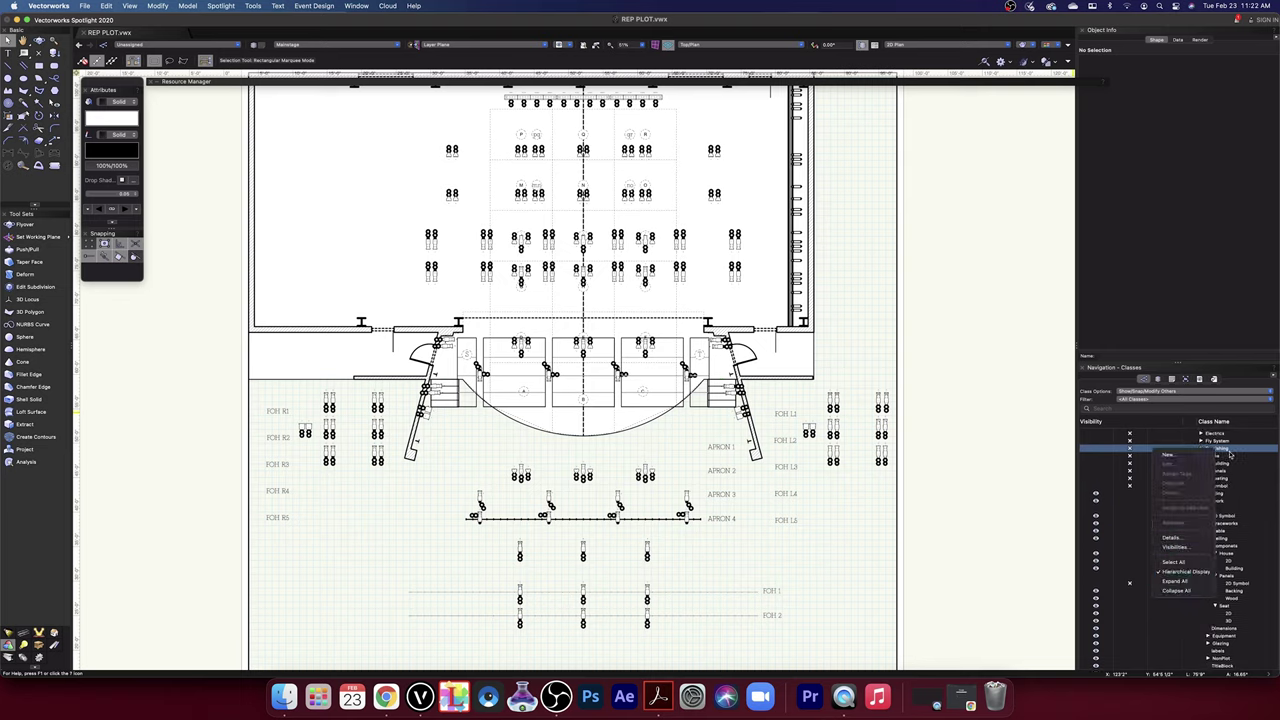
{"action": "left_click", "coordinate": [1225, 452]}
{"action": "right_click", "coordinate": [1224, 452]}
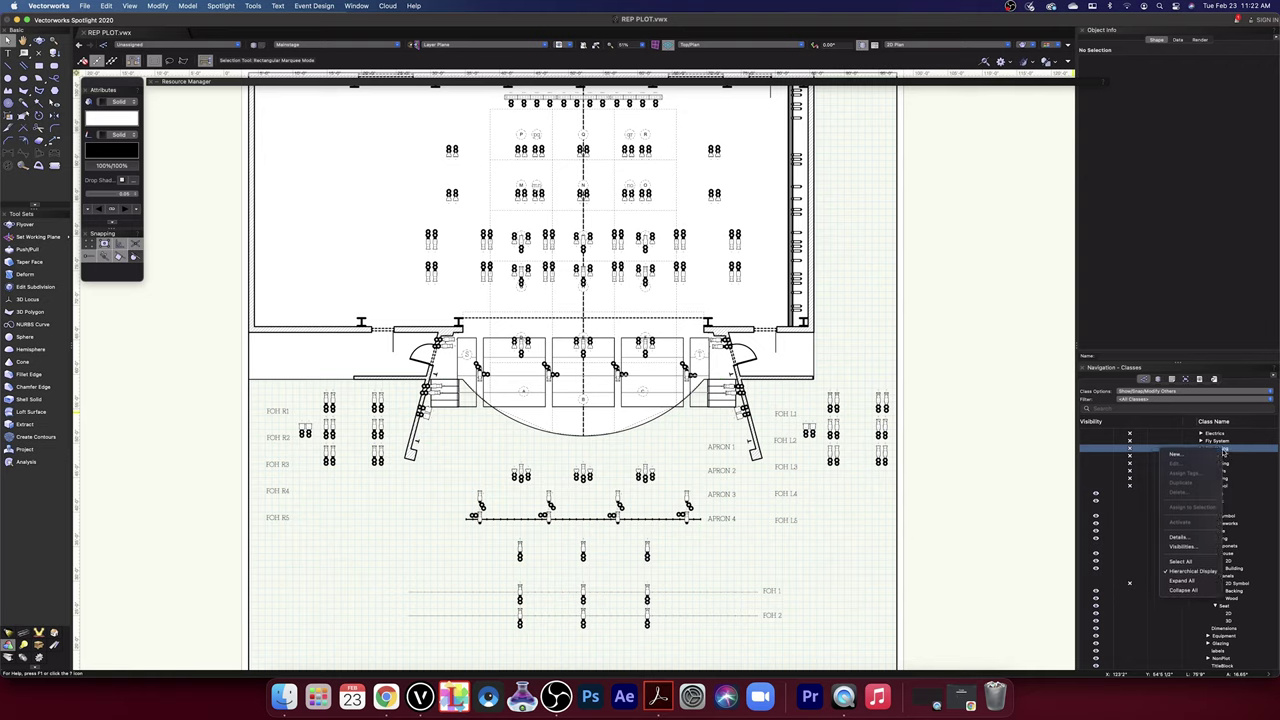
{"action": "left_click", "coordinate": [1205, 452]}
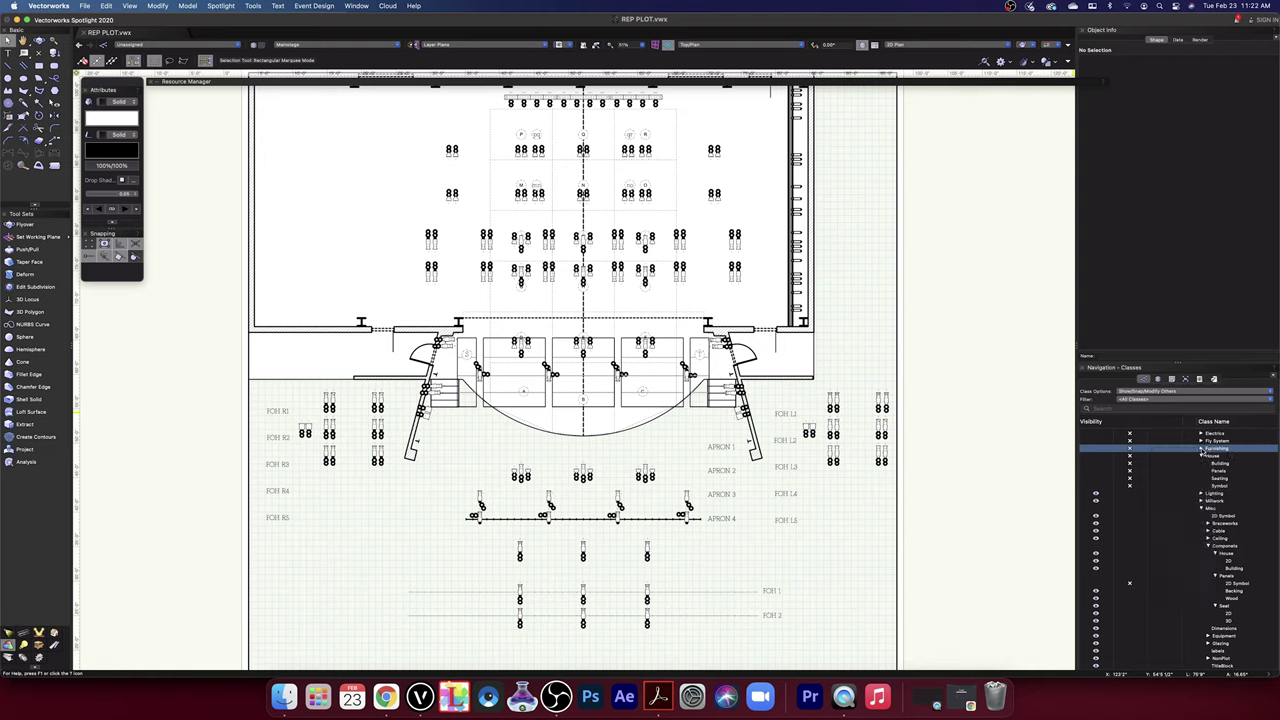
{"action": "left_click", "coordinate": [1201, 449]}
{"action": "left_click", "coordinate": [1223, 464]}
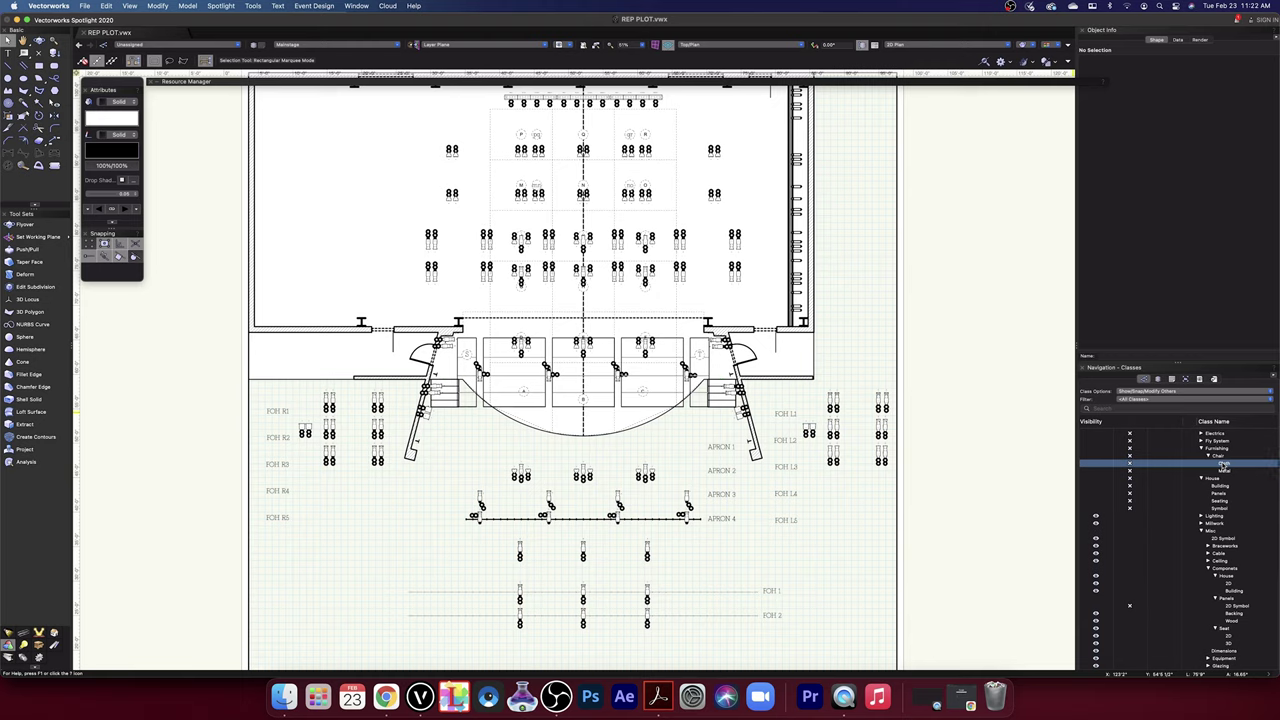
{"action": "right_click", "coordinate": [1224, 465]}
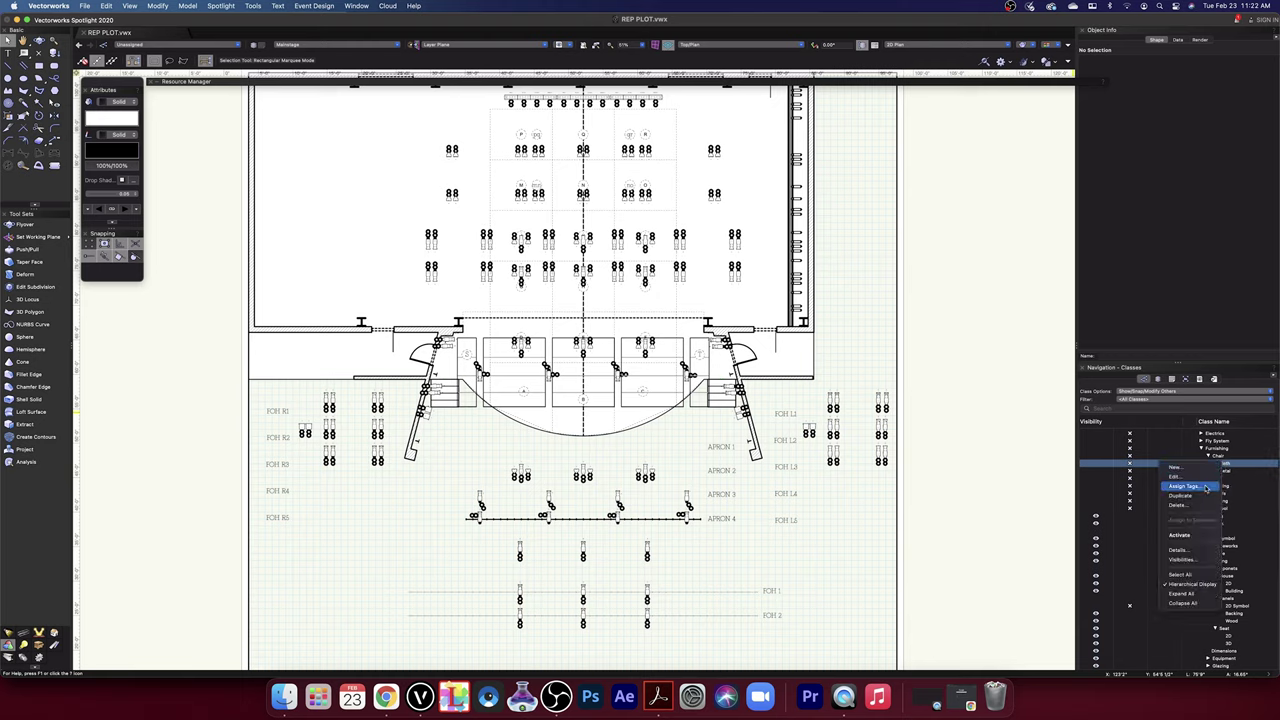
{"action": "left_click", "coordinate": [1178, 505]}
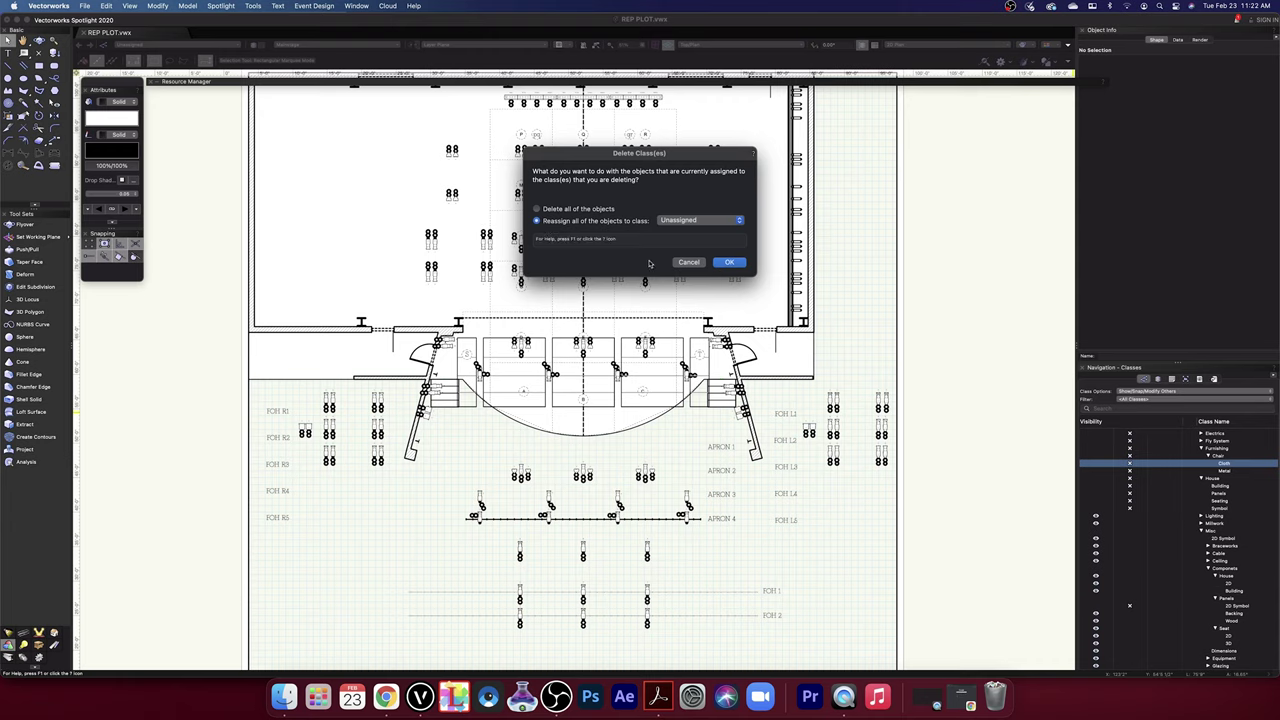
{"action": "left_click", "coordinate": [729, 263]}
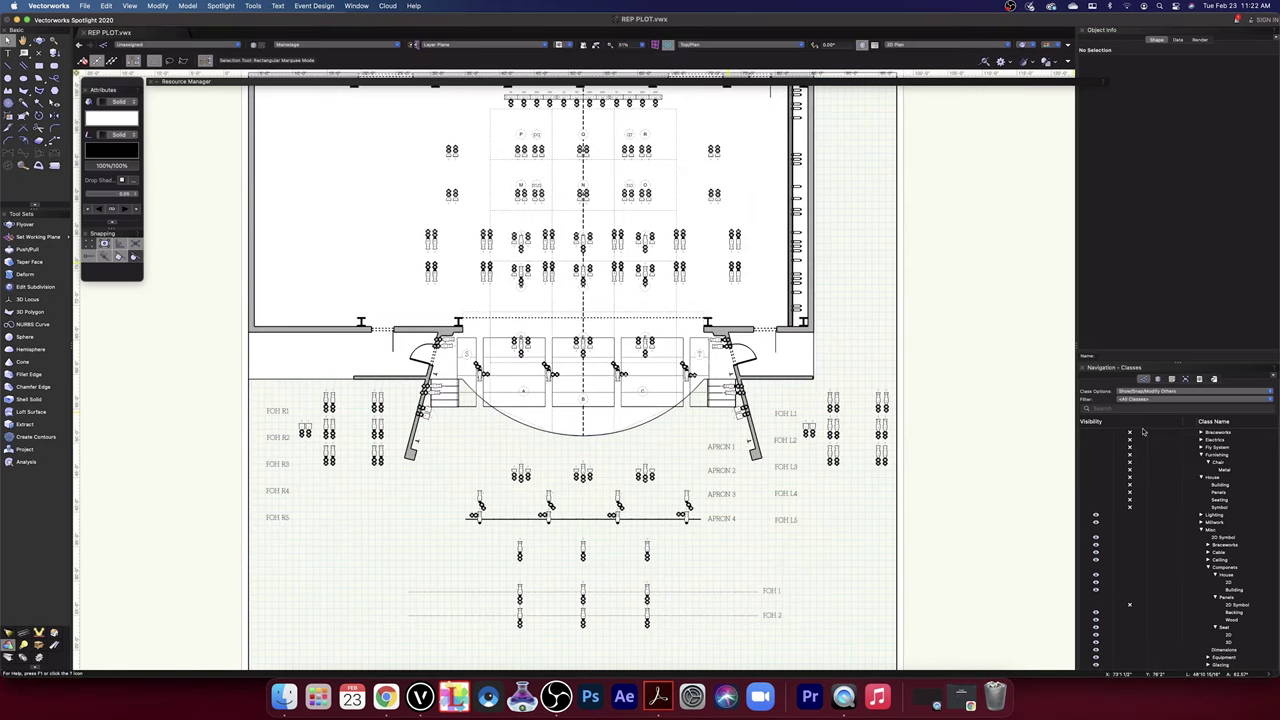
- Delete the Chair Metal class too, reassigning its objects to Unassigned
{"action": "left_click", "coordinate": [1223, 471]}
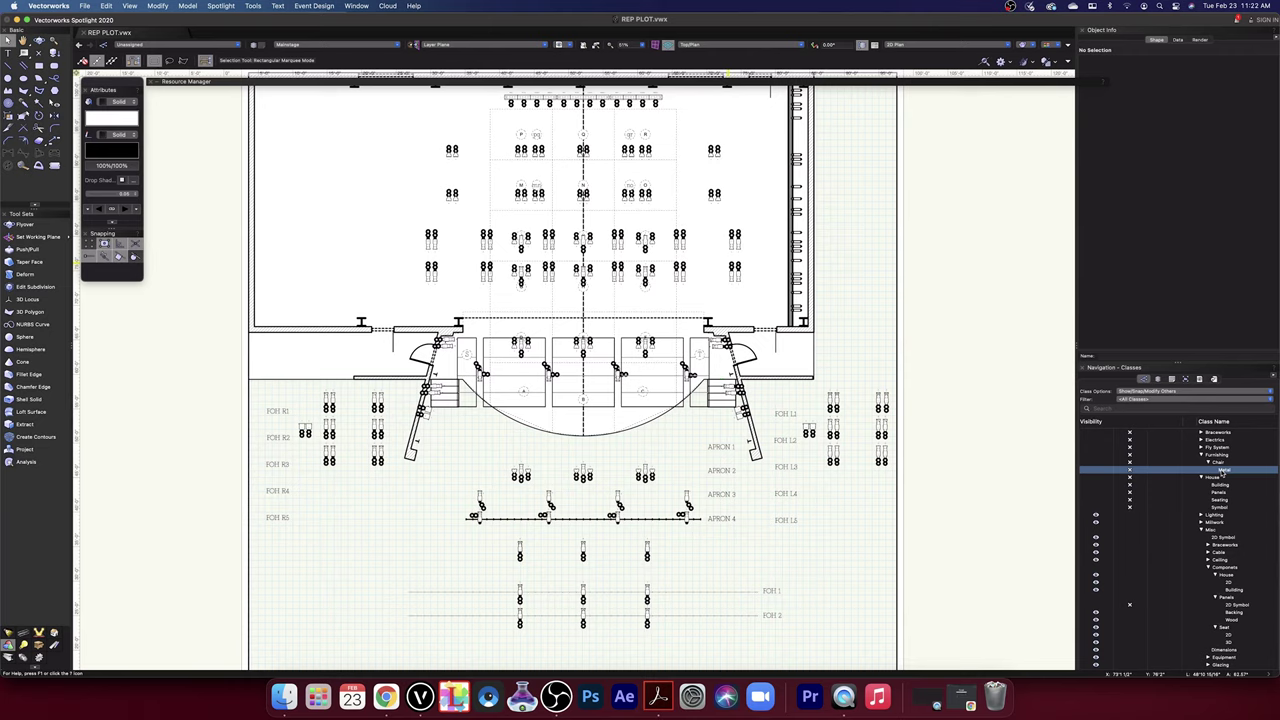
{"action": "right_click", "coordinate": [1223, 471]}
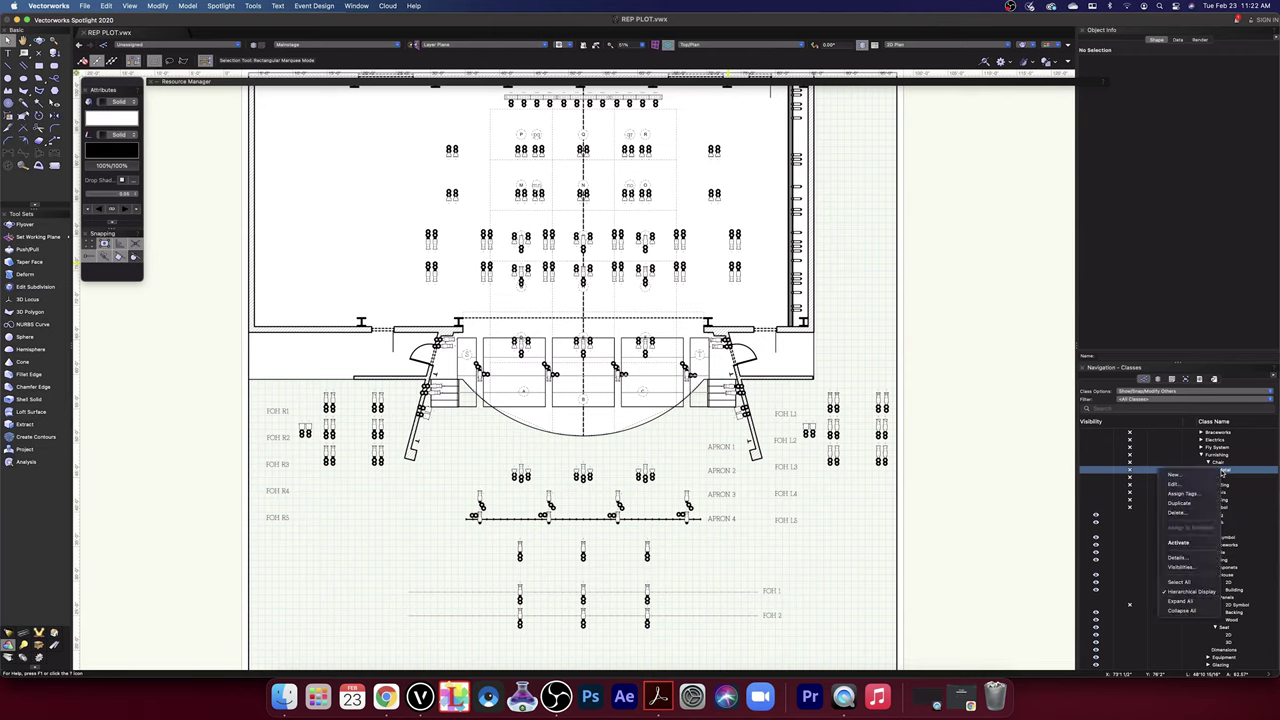
{"action": "left_click", "coordinate": [1177, 512]}
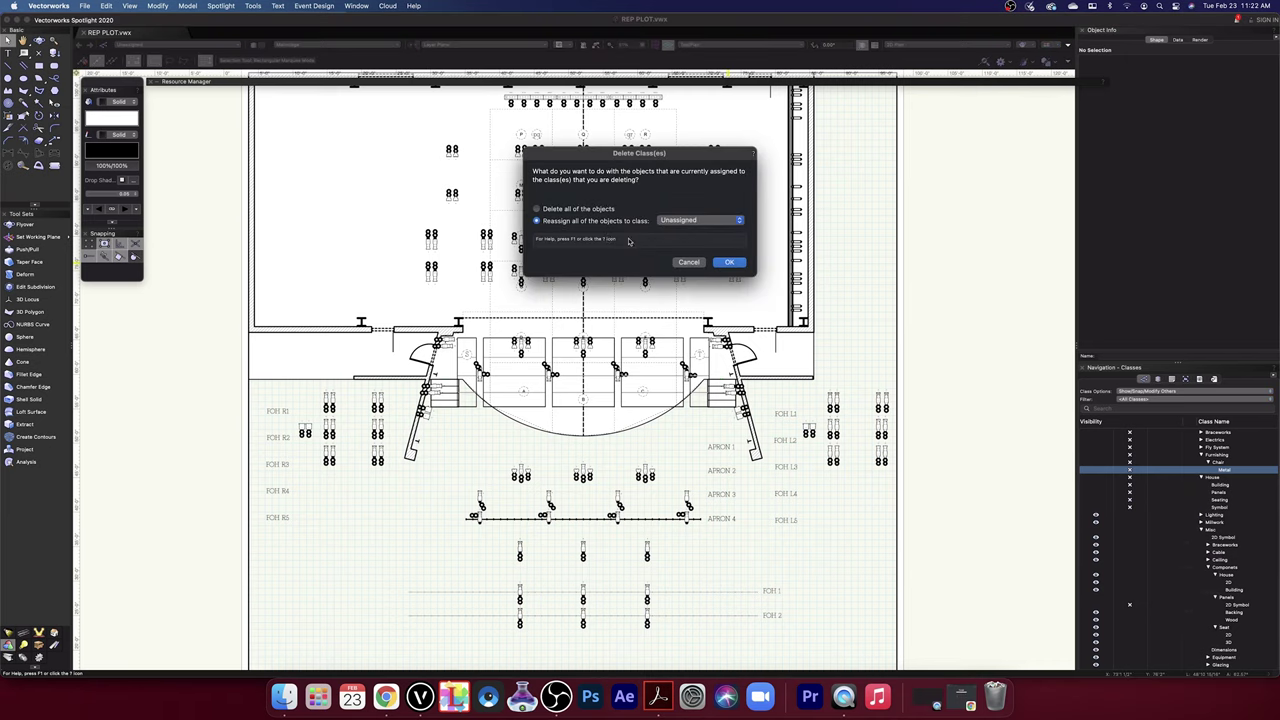
{"action": "left_click", "coordinate": [728, 263]}
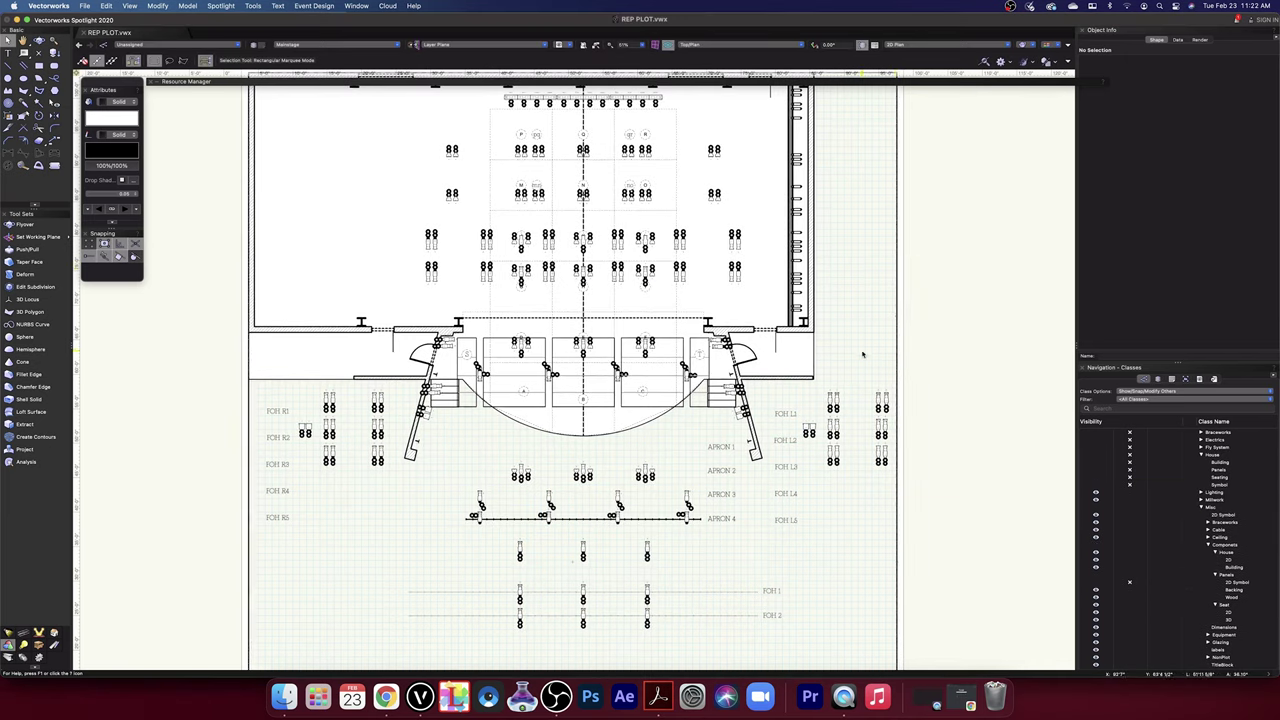
{"action": "scroll", "coordinate": [864, 354], "scroll_direction": "down", "scroll_amount": 2}
{"action": "scroll", "coordinate": [863, 354], "scroll_direction": "up", "scroll_amount": 4}
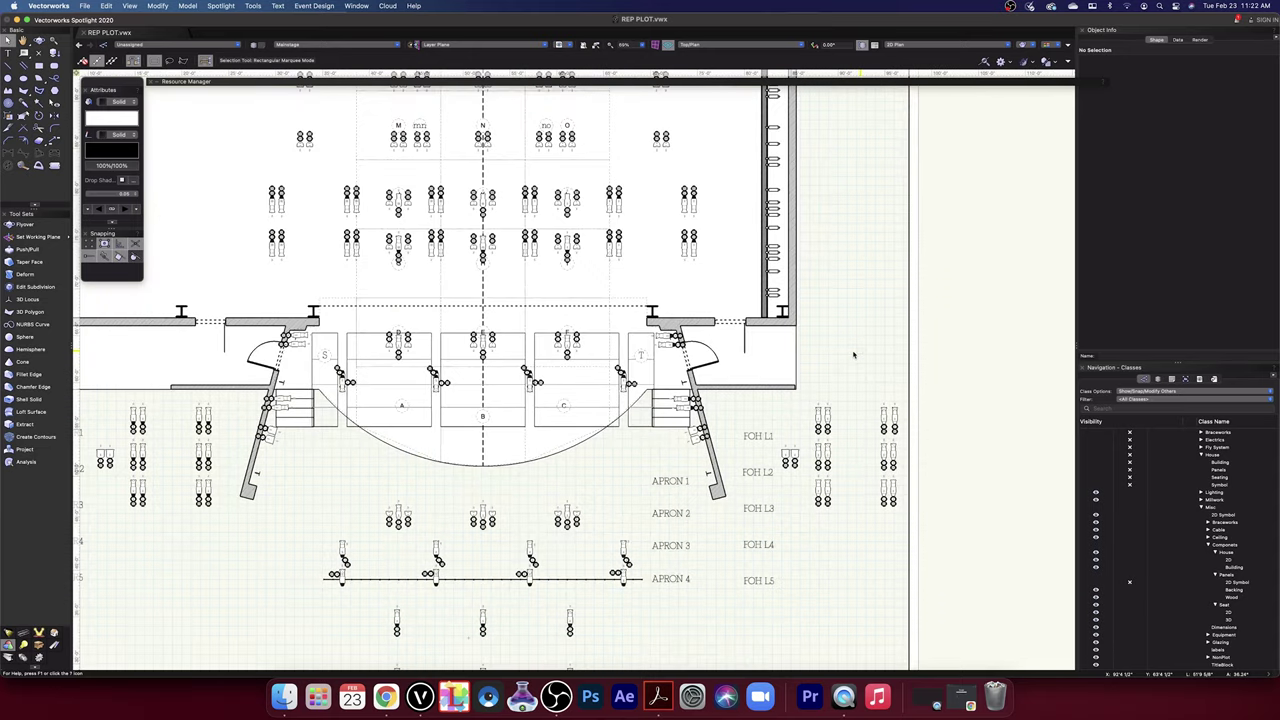
- Hide the Lighting class so the instruments vanish from the plot
{"action": "left_click", "coordinate": [1202, 455]}
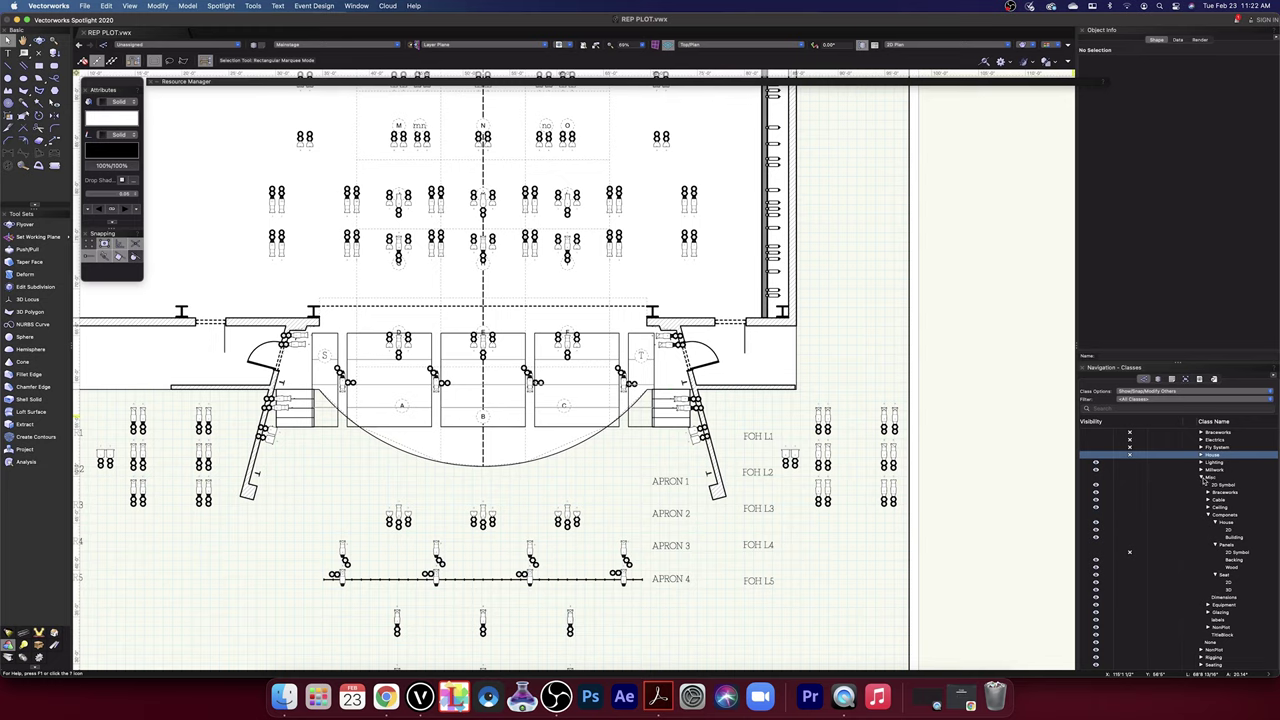
{"action": "left_click", "coordinate": [1132, 465]}
{"action": "left_click", "coordinate": [1132, 465]}
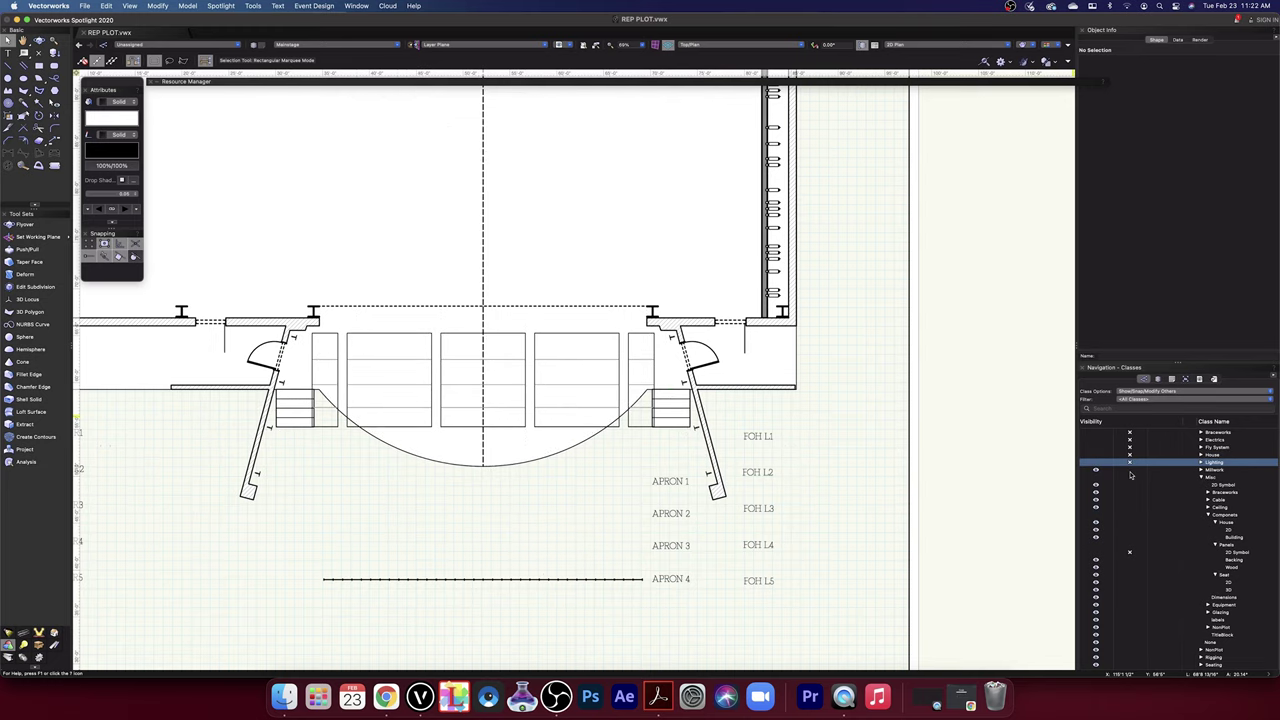
{"action": "left_click", "coordinate": [1131, 471]}
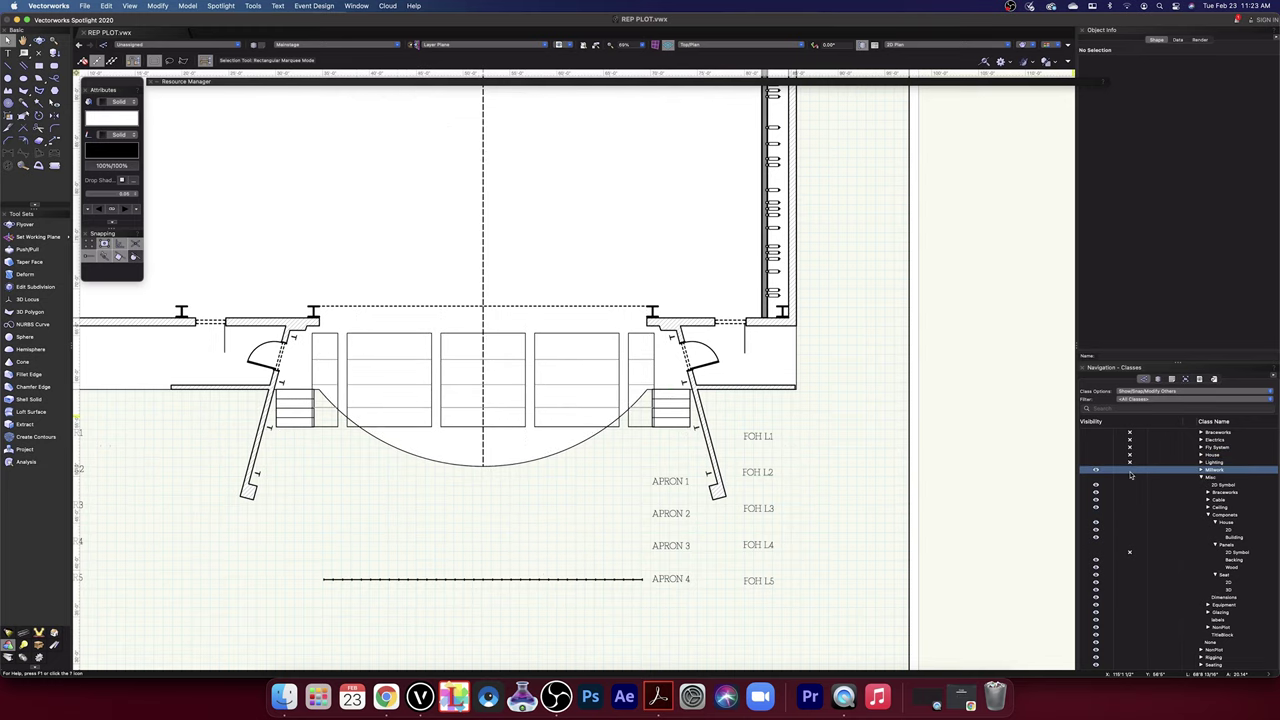
- Delete the unused Leg class under Millwork
{"action": "left_click", "coordinate": [1202, 469]}
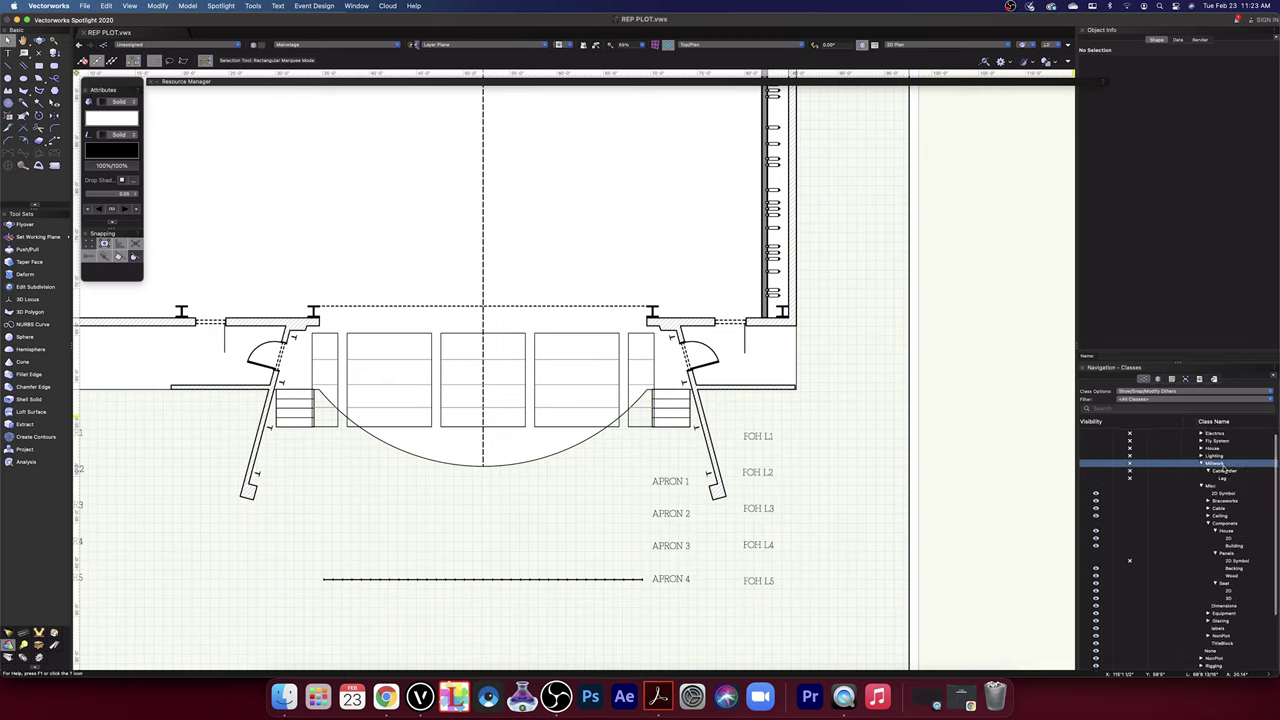
{"action": "left_click", "coordinate": [1224, 480]}
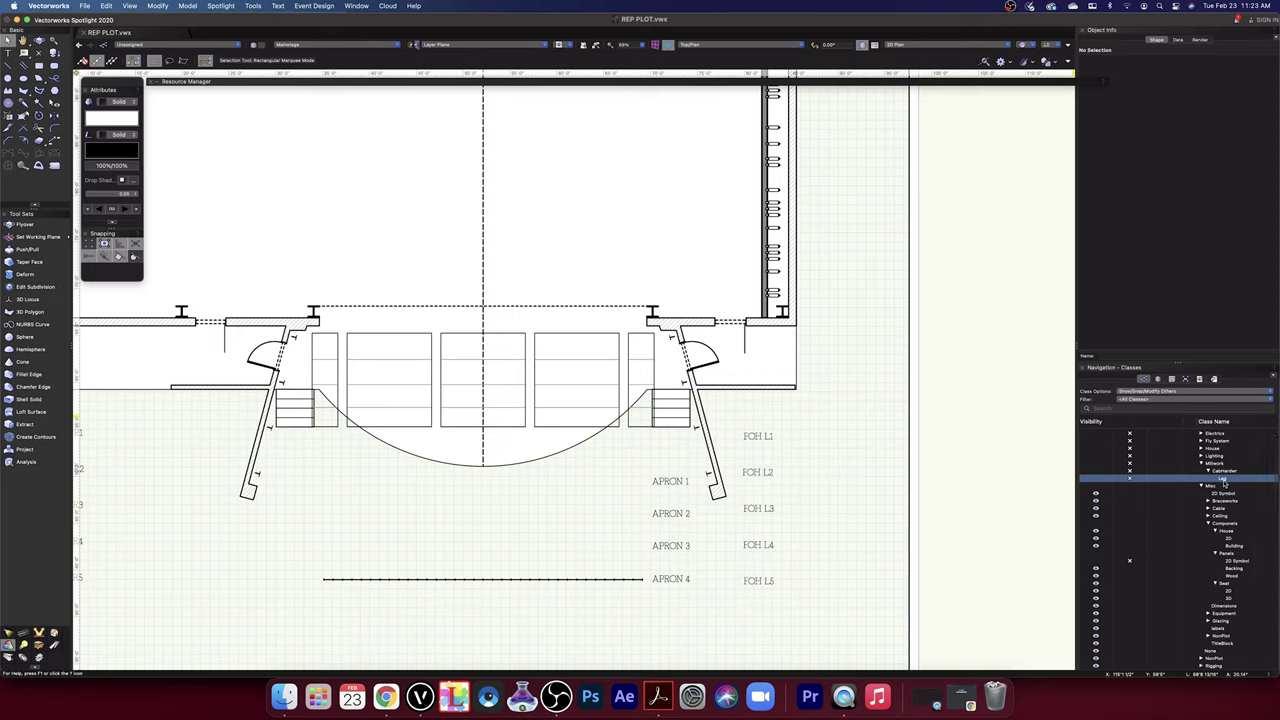
{"action": "left_click", "coordinate": [1223, 481]}
{"action": "left_click", "coordinate": [1219, 471]}
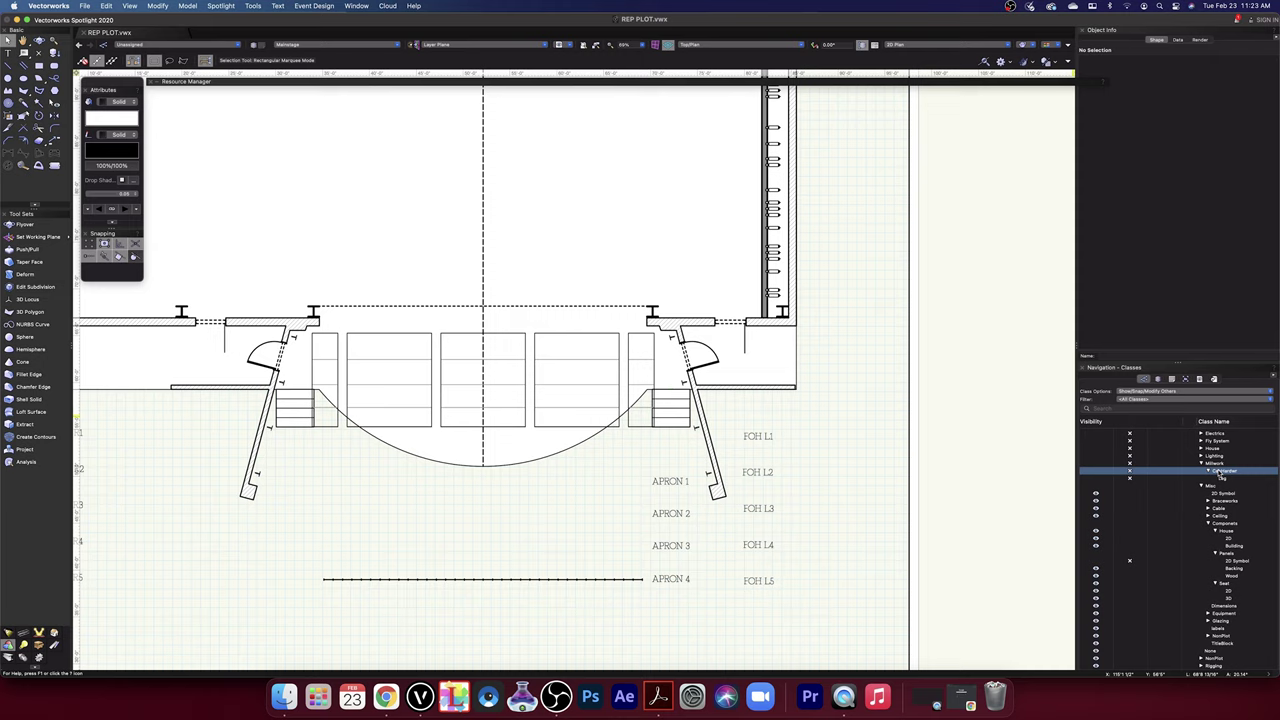
{"action": "left_click", "coordinate": [1224, 480]}
{"action": "right_click", "coordinate": [1224, 483]}
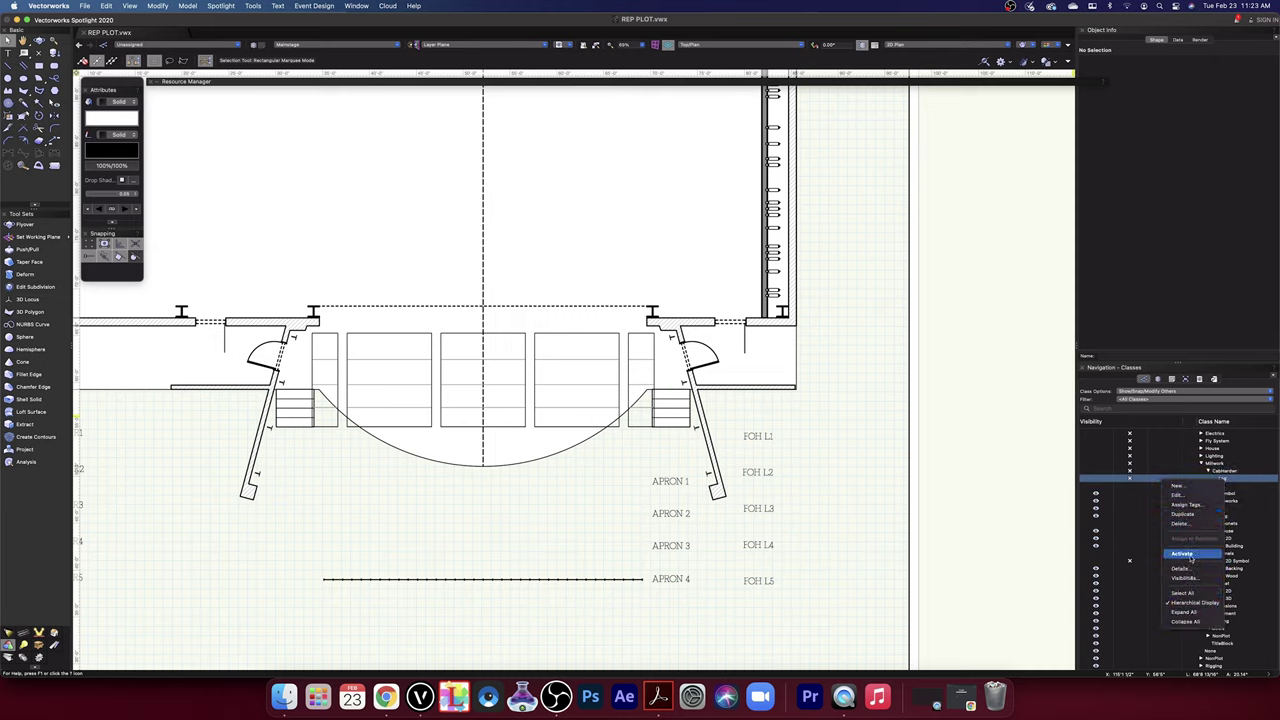
{"action": "left_click", "coordinate": [1186, 525]}
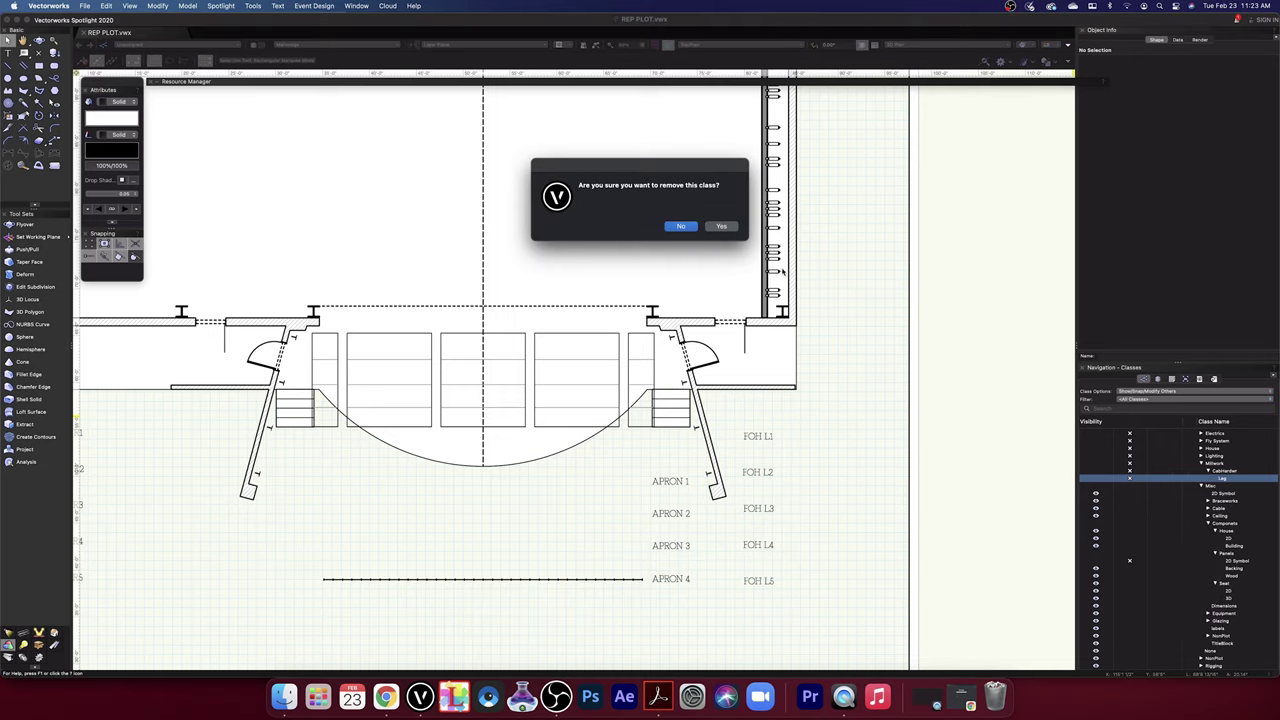
{"action": "left_click", "coordinate": [723, 227]}
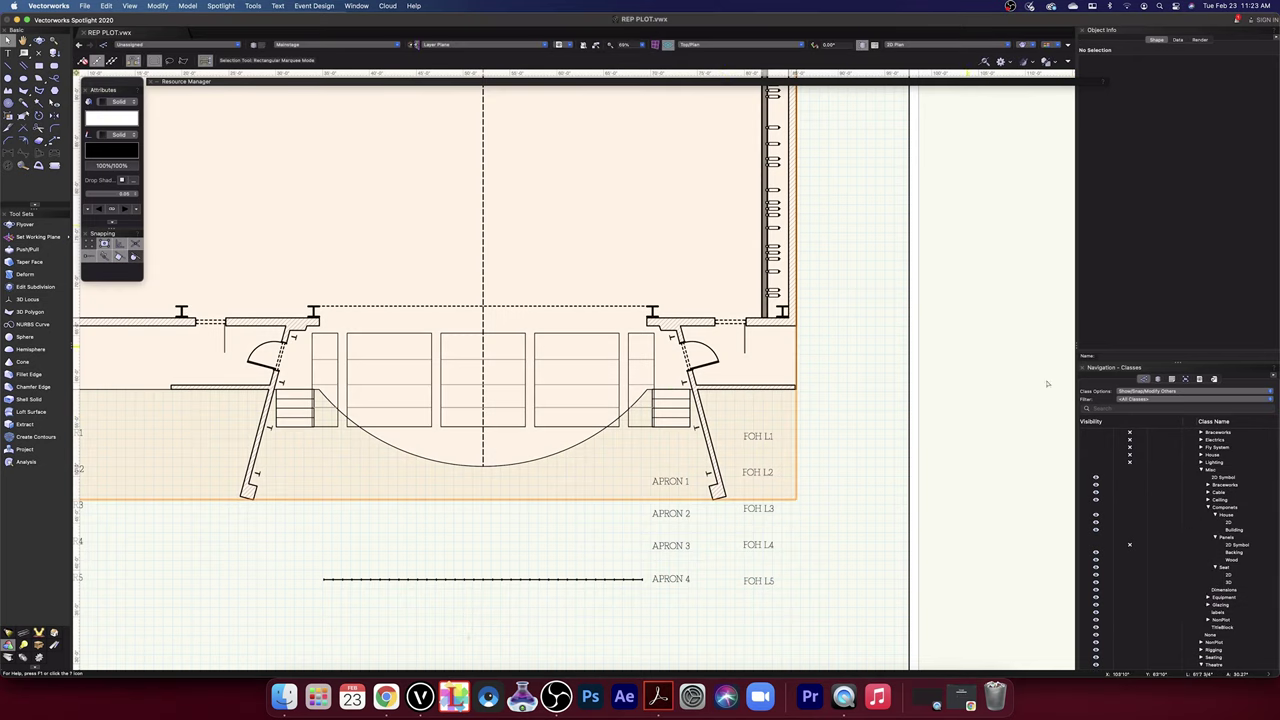
- Delete the unused 2D Symbol class
{"action": "left_click", "coordinate": [1228, 479]}
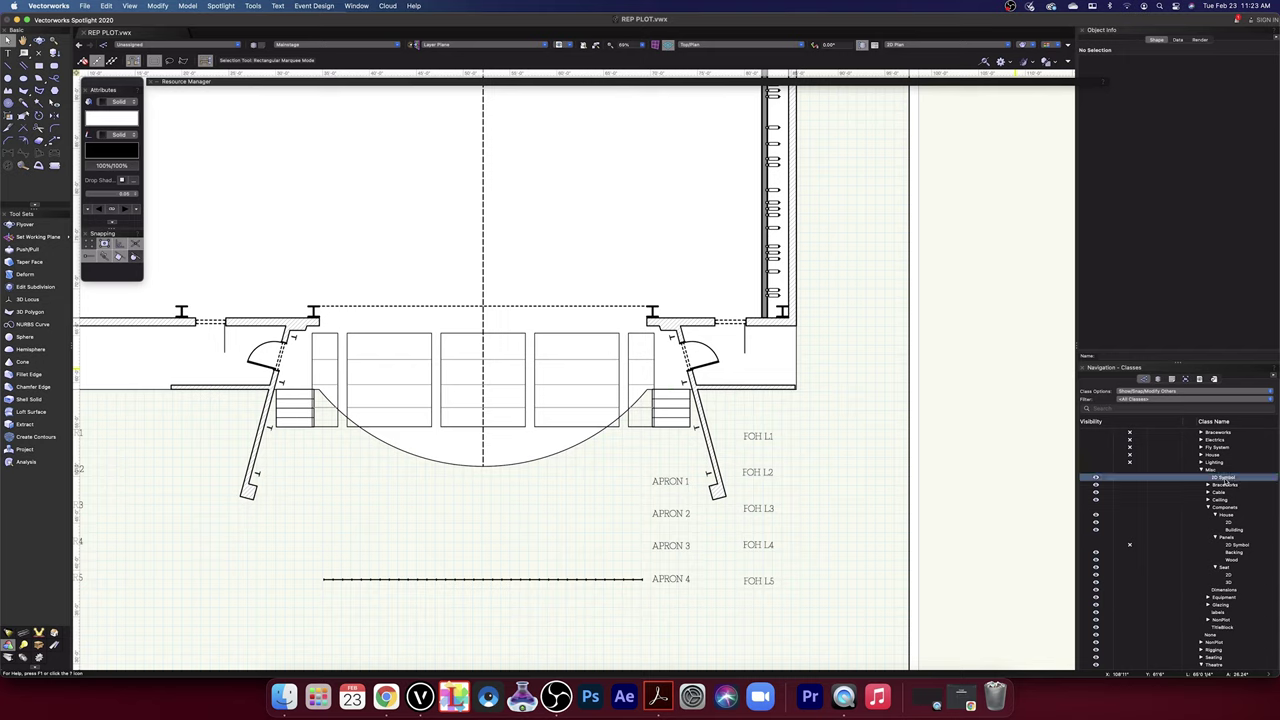
{"action": "left_click", "coordinate": [1131, 479]}
{"action": "left_click", "coordinate": [1096, 479]}
{"action": "right_click", "coordinate": [1224, 480]}
{"action": "left_click", "coordinate": [1178, 520]}
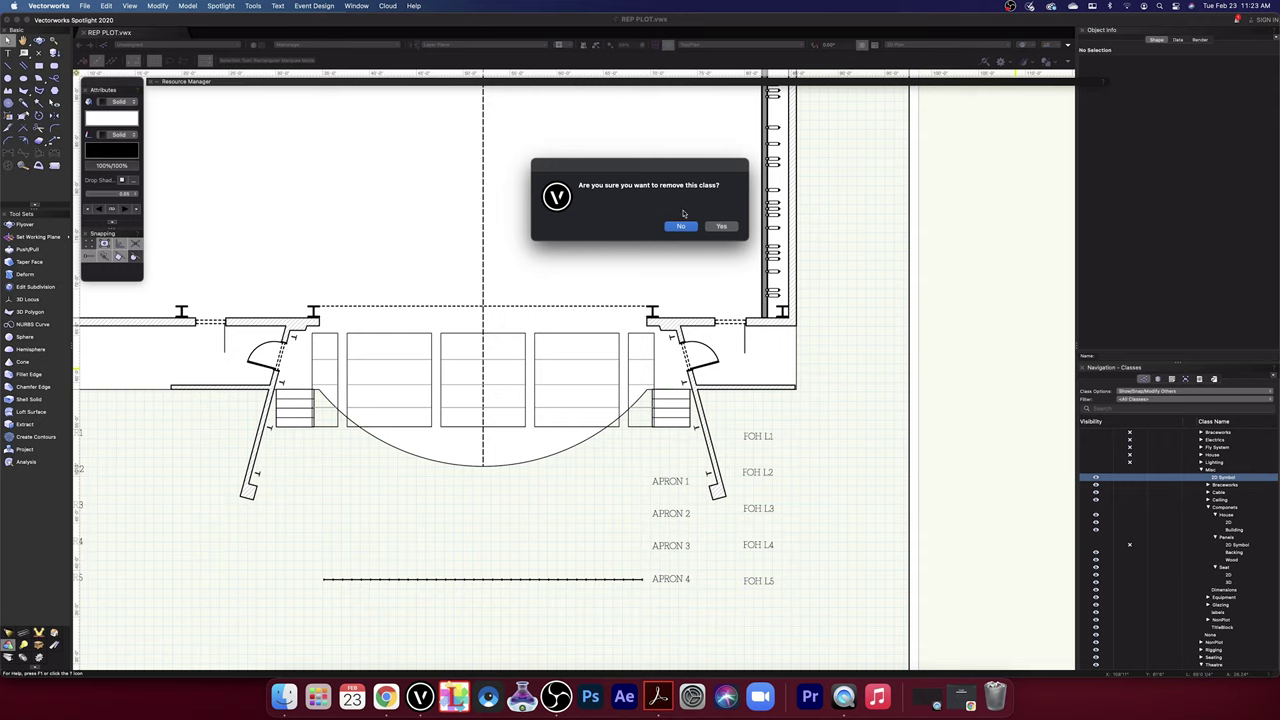
{"action": "left_click", "coordinate": [721, 226]}
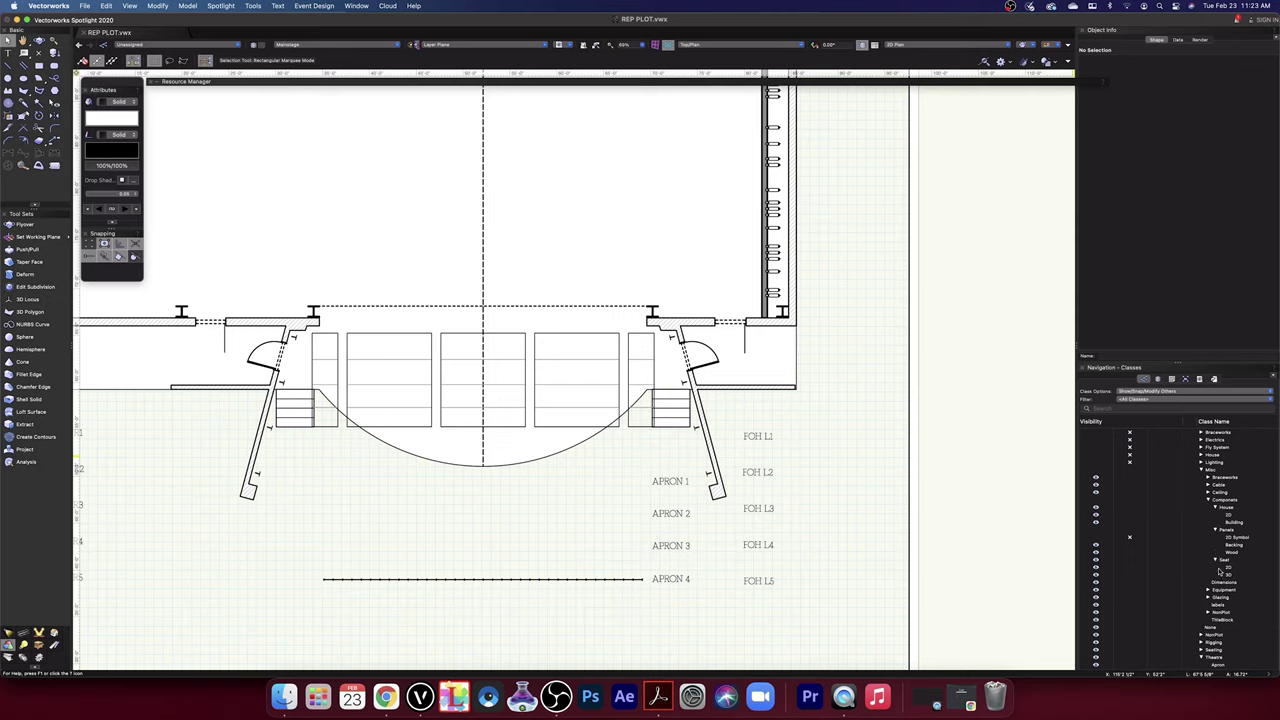
{"action": "left_click", "coordinate": [1207, 479]}
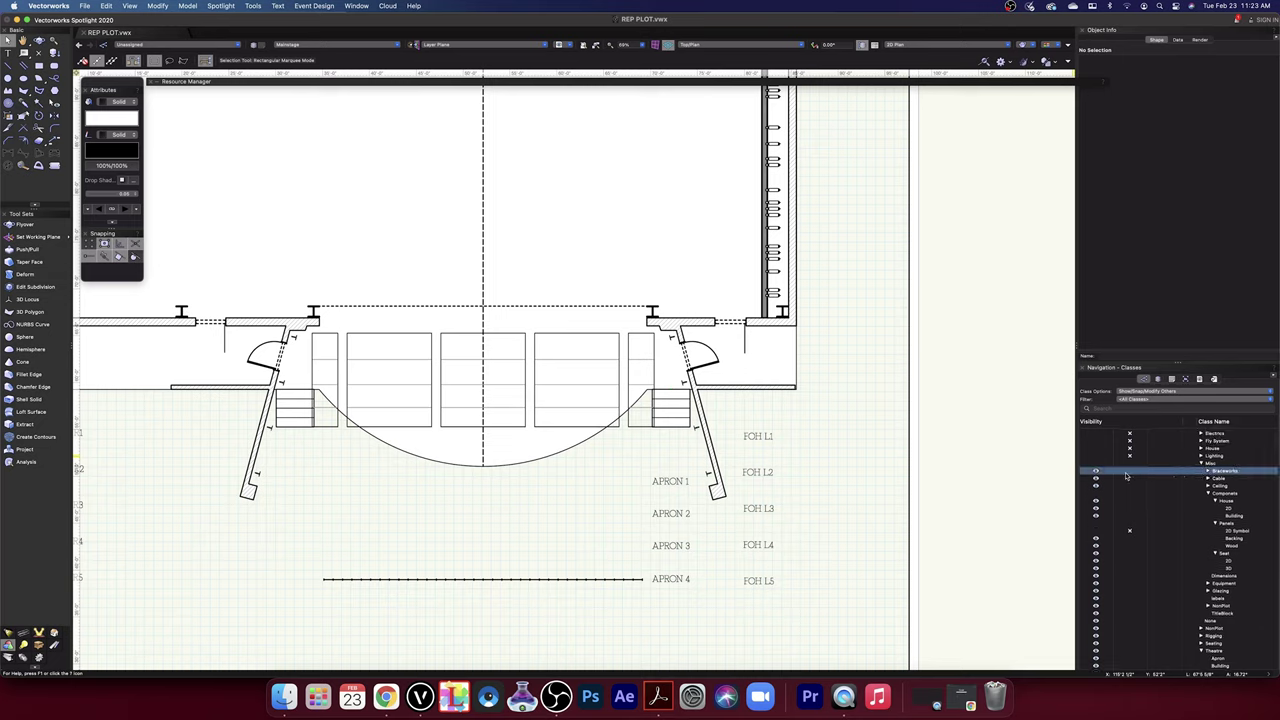
{"action": "left_click", "coordinate": [1135, 482]}
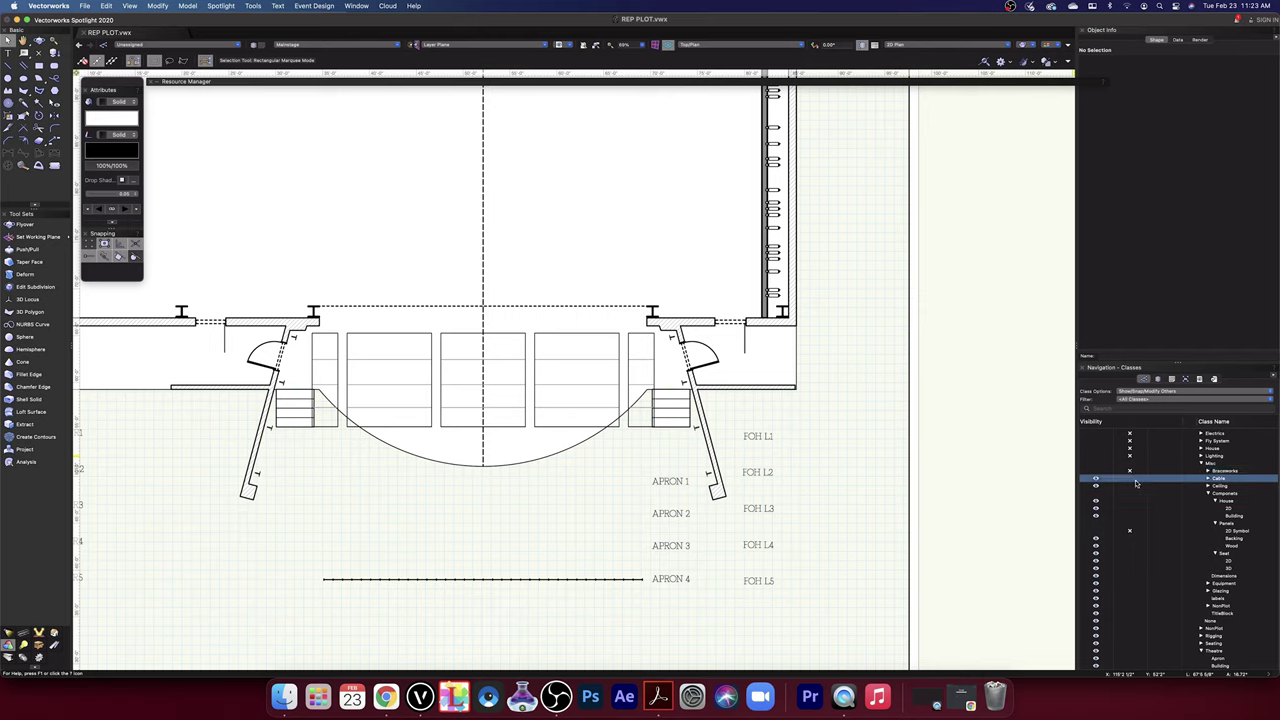
{"action": "left_click", "coordinate": [1209, 487]}
{"action": "left_click", "coordinate": [1208, 486]}
{"action": "left_click", "coordinate": [1208, 486]}
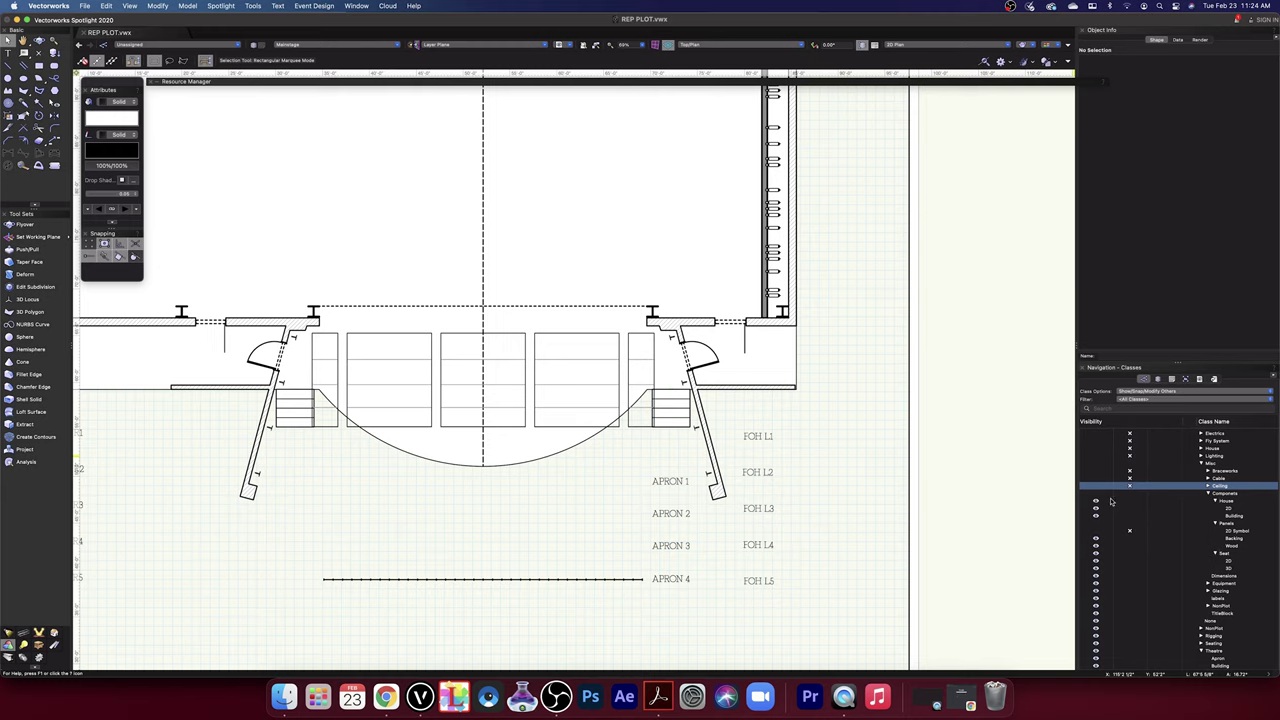
{"action": "left_click", "coordinate": [1094, 494]}
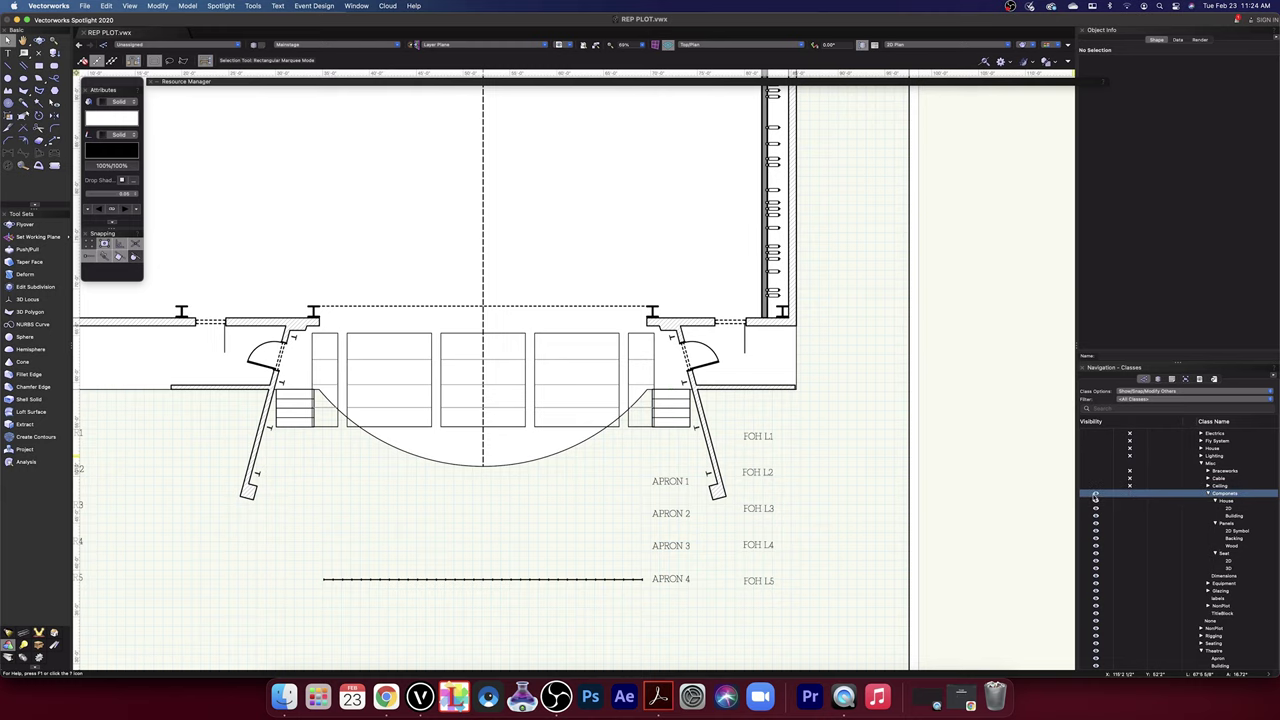
{"action": "left_click", "coordinate": [1131, 494]}
{"action": "left_click", "coordinate": [1095, 494]}
- Assign the APRON 4 hanging position line to the Electrics-Apron class in Object Info
{"action": "left_click", "coordinate": [580, 578]}
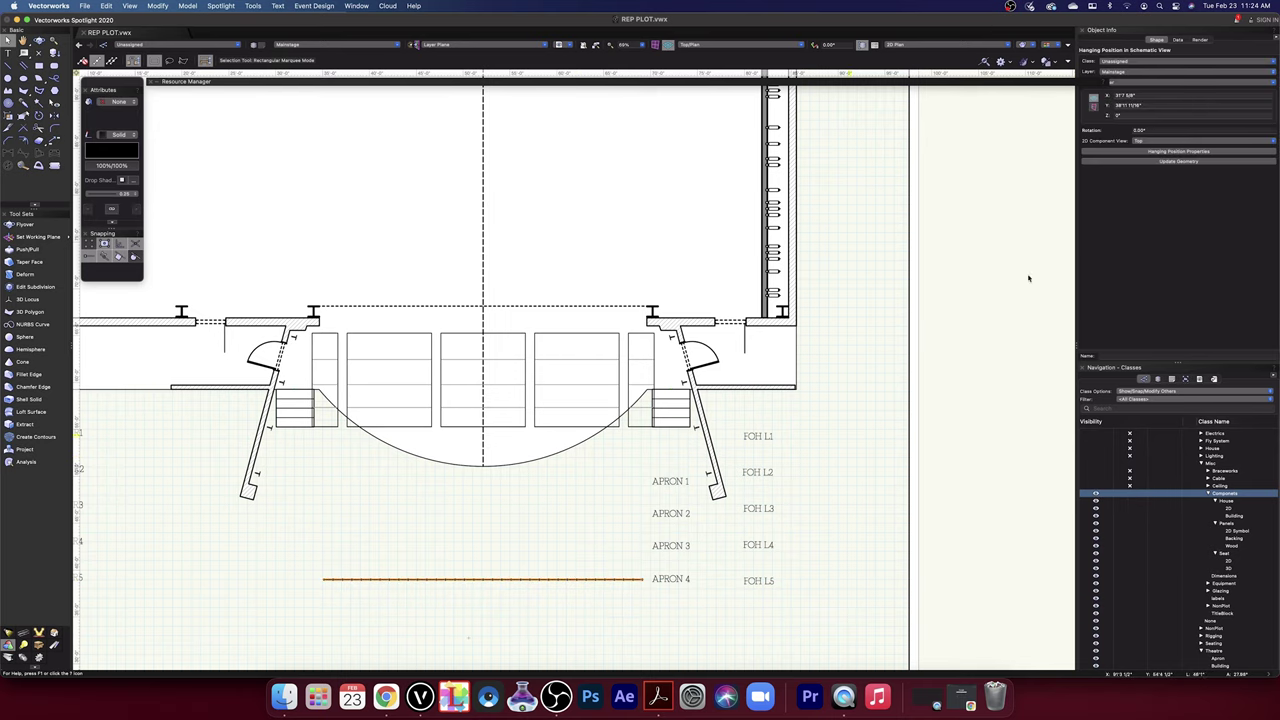
{"action": "left_click", "coordinate": [1274, 62]}
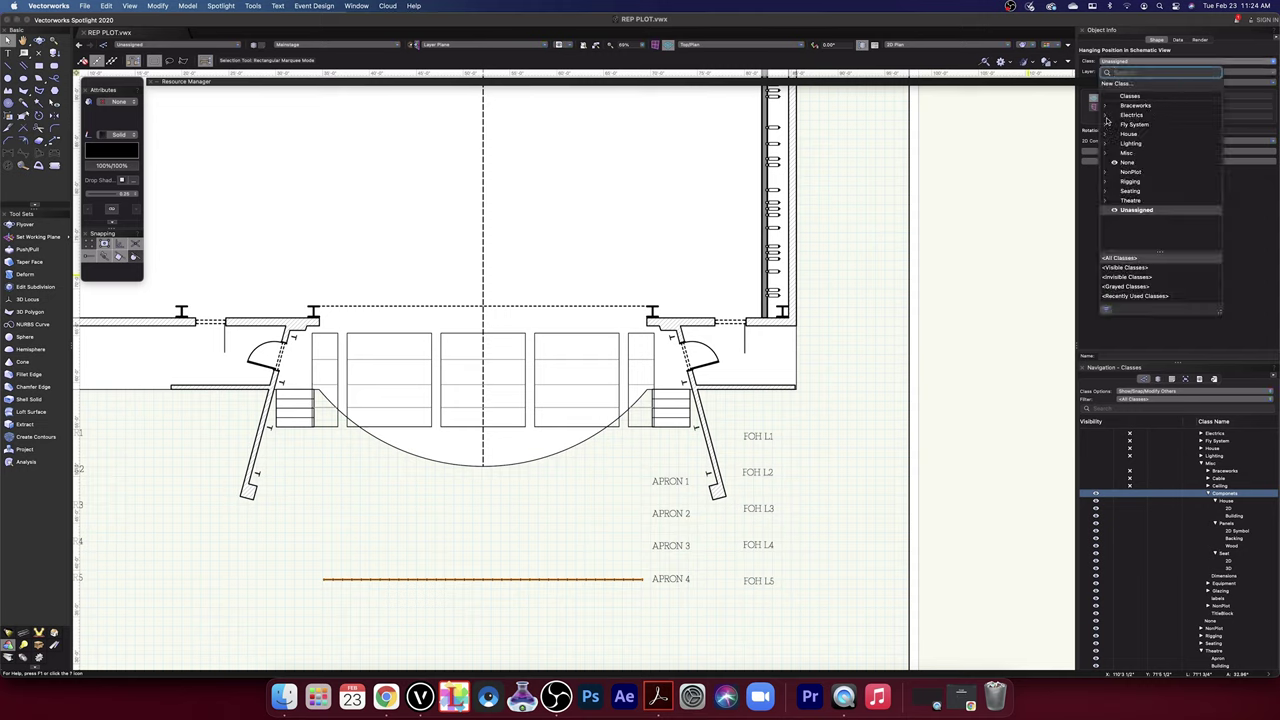
{"action": "left_click", "coordinate": [1106, 116]}
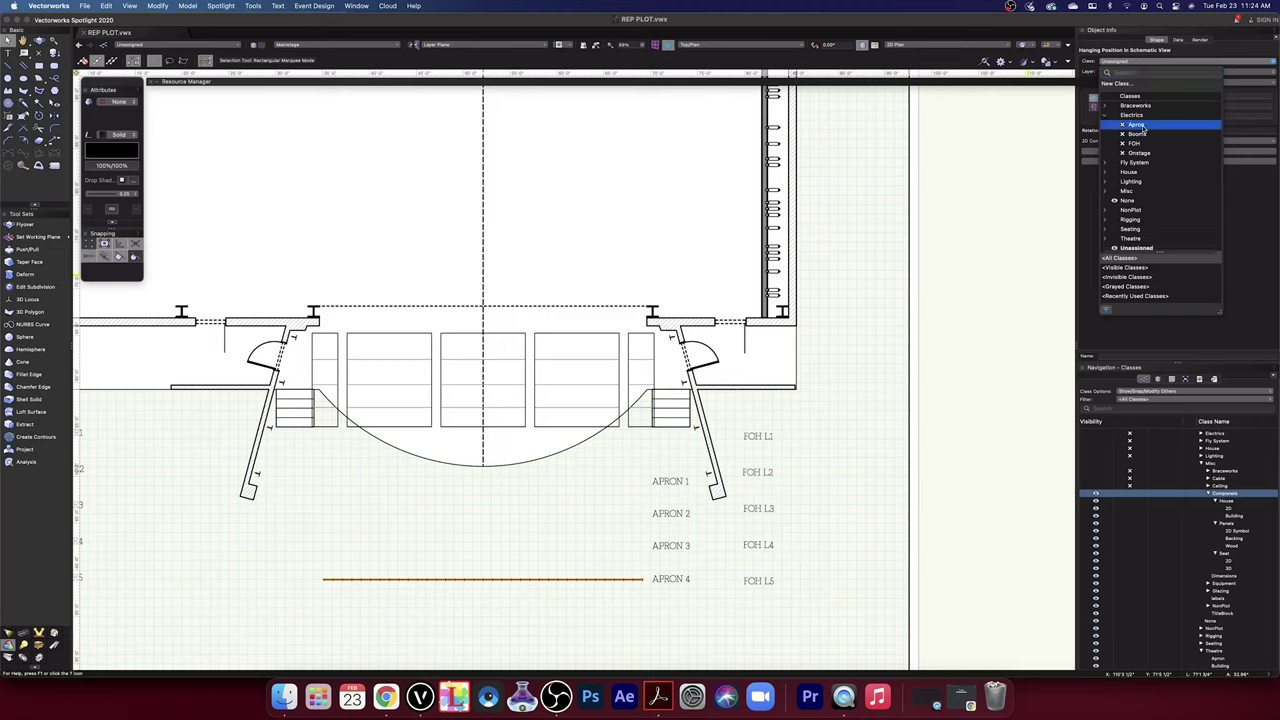
{"action": "left_click", "coordinate": [1143, 125]}
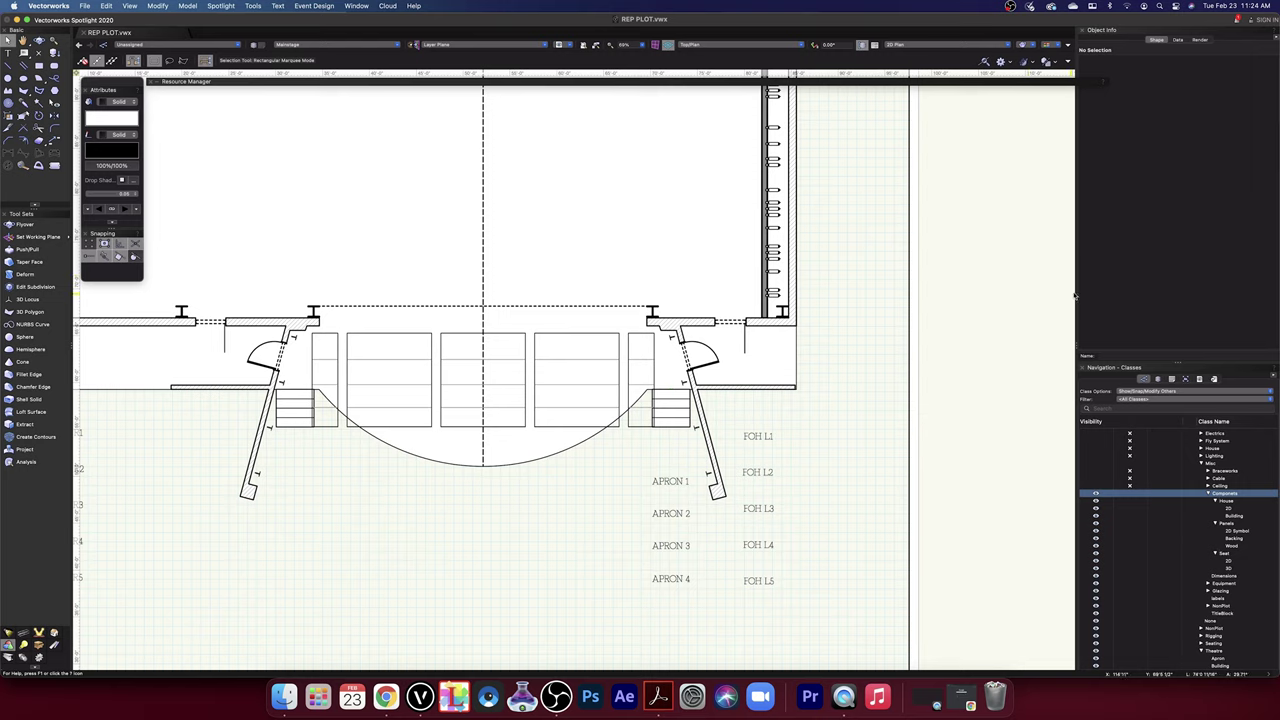
- Collapse the House, Panels and Seat subclasses under Components, leaving Components visible
{"action": "left_click", "coordinate": [1215, 500]}
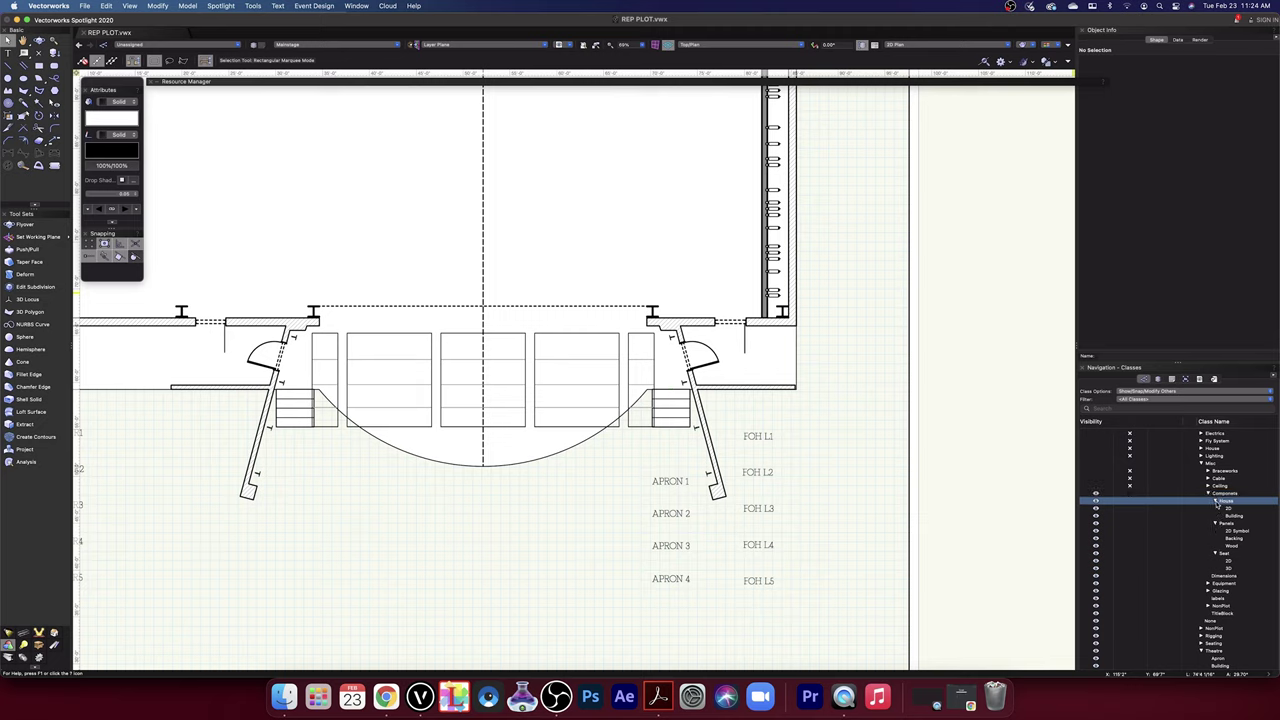
{"action": "left_click", "coordinate": [1216, 508]}
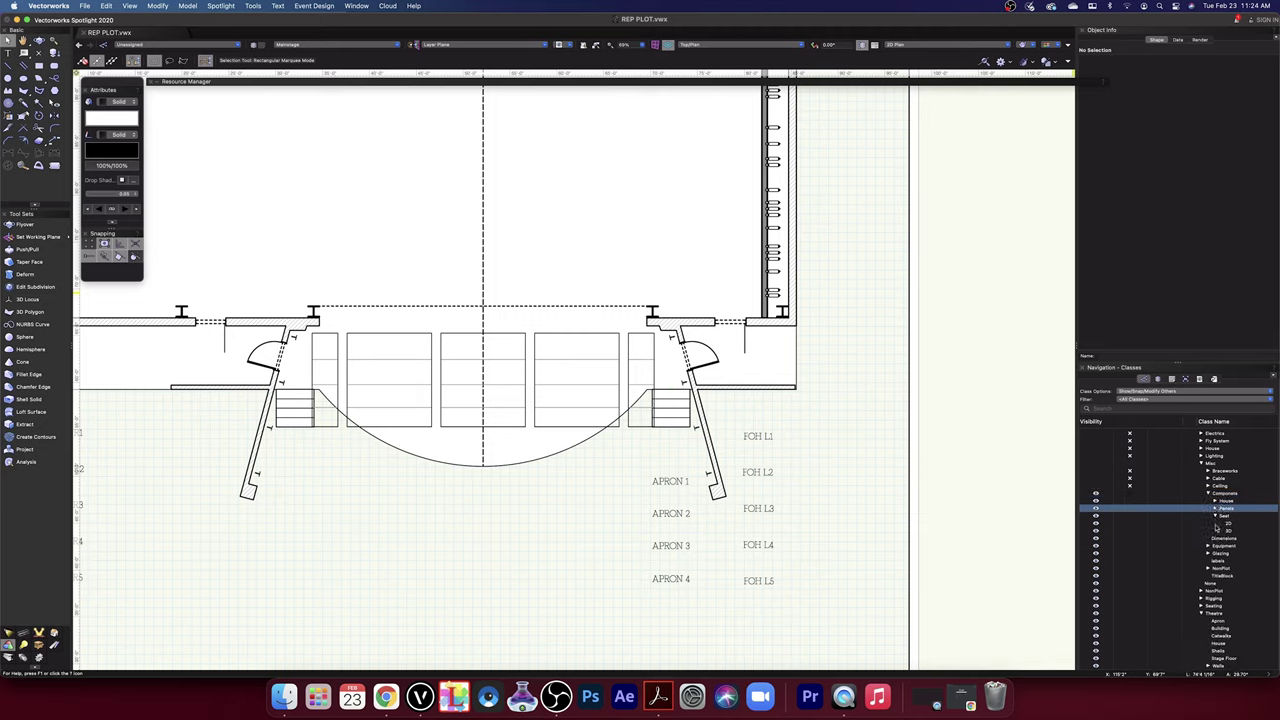
{"action": "left_click", "coordinate": [1216, 517]}
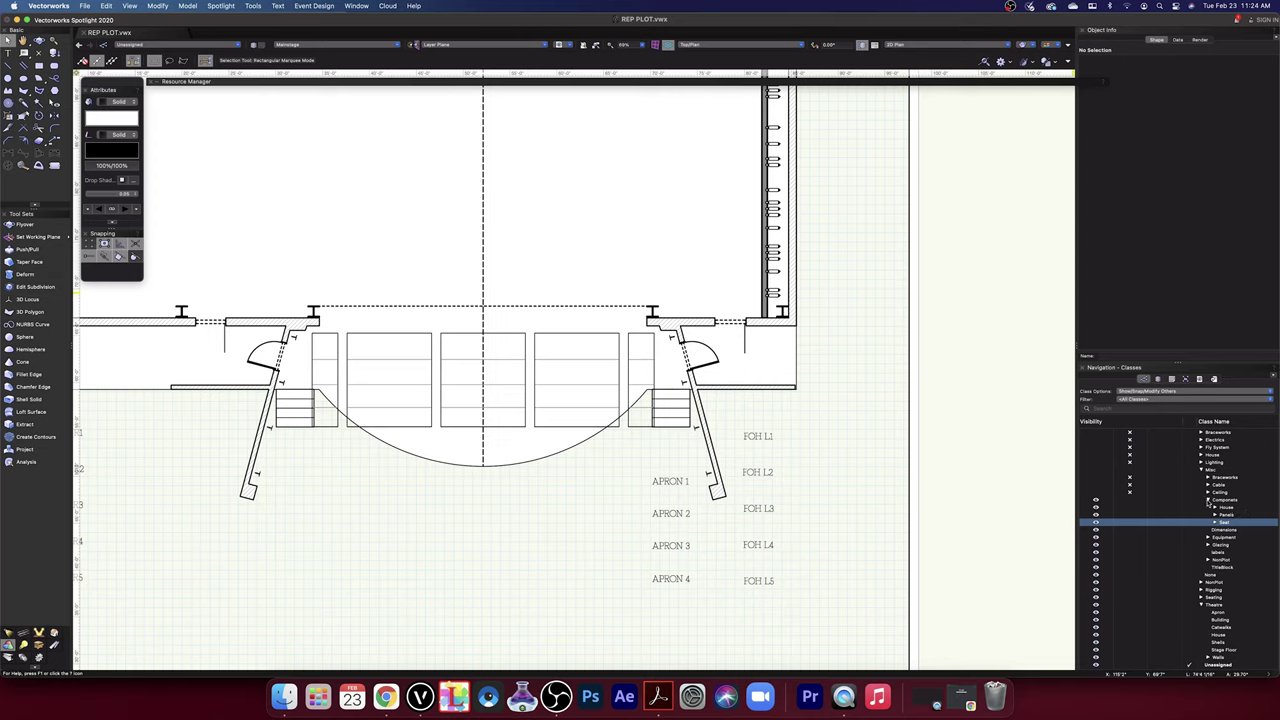
{"action": "left_click", "coordinate": [1216, 500]}
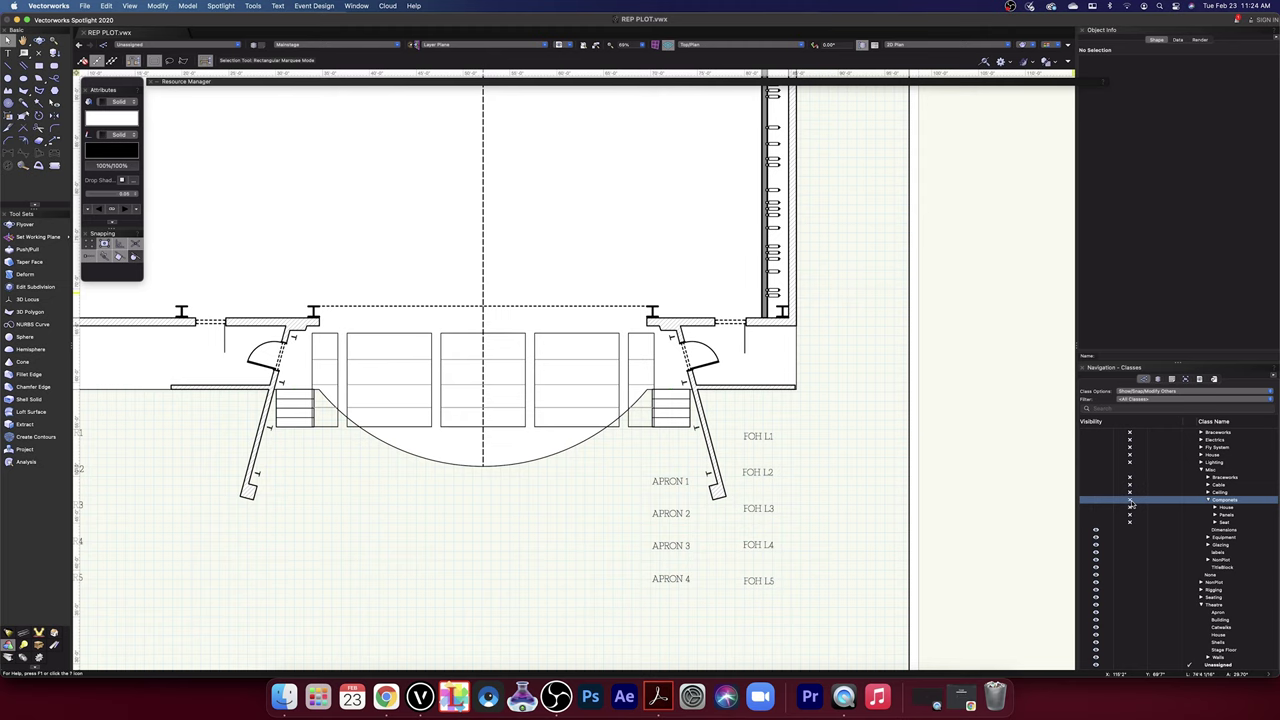
{"action": "left_click", "coordinate": [1131, 502]}
{"action": "left_click", "coordinate": [1100, 504]}
- Show and then re-hide the House class so the seating stays hidden
{"action": "left_click", "coordinate": [1217, 457]}
{"action": "left_click", "coordinate": [1101, 457]}
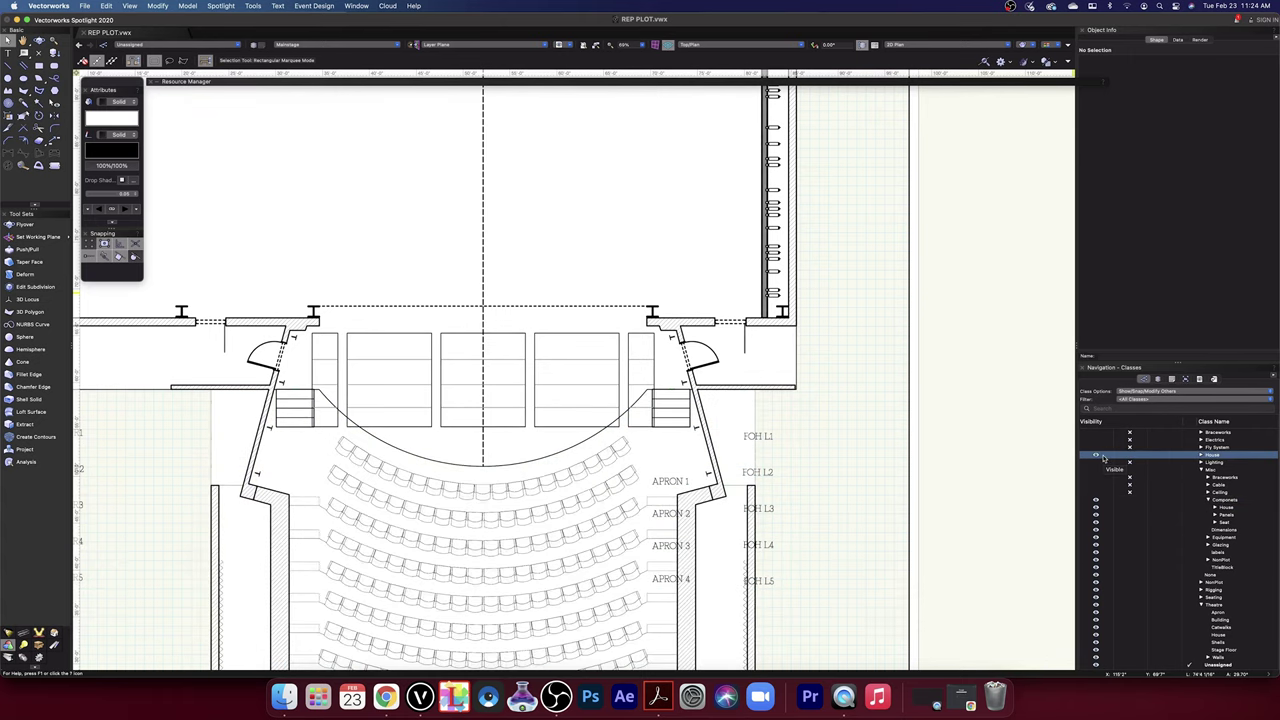
{"action": "left_click", "coordinate": [1129, 457]}
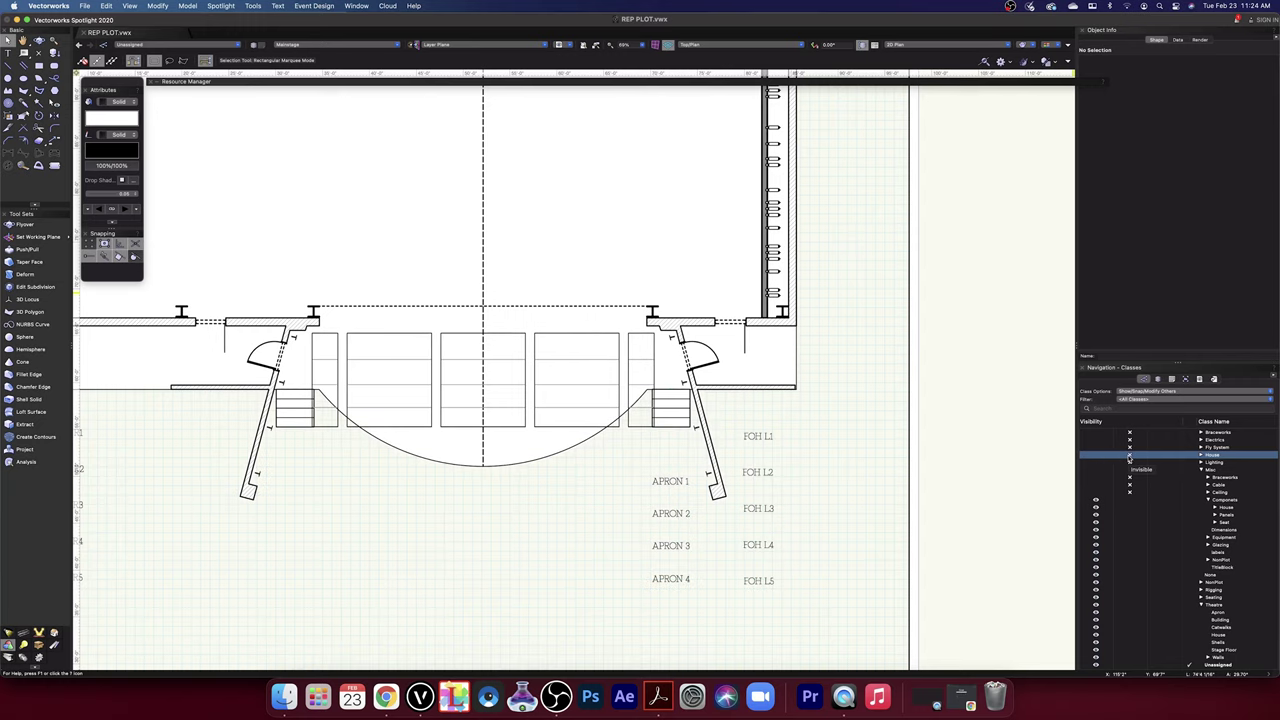
- Hide the Dimensions class so the dashed centre line disappears
{"action": "left_click", "coordinate": [1235, 533]}
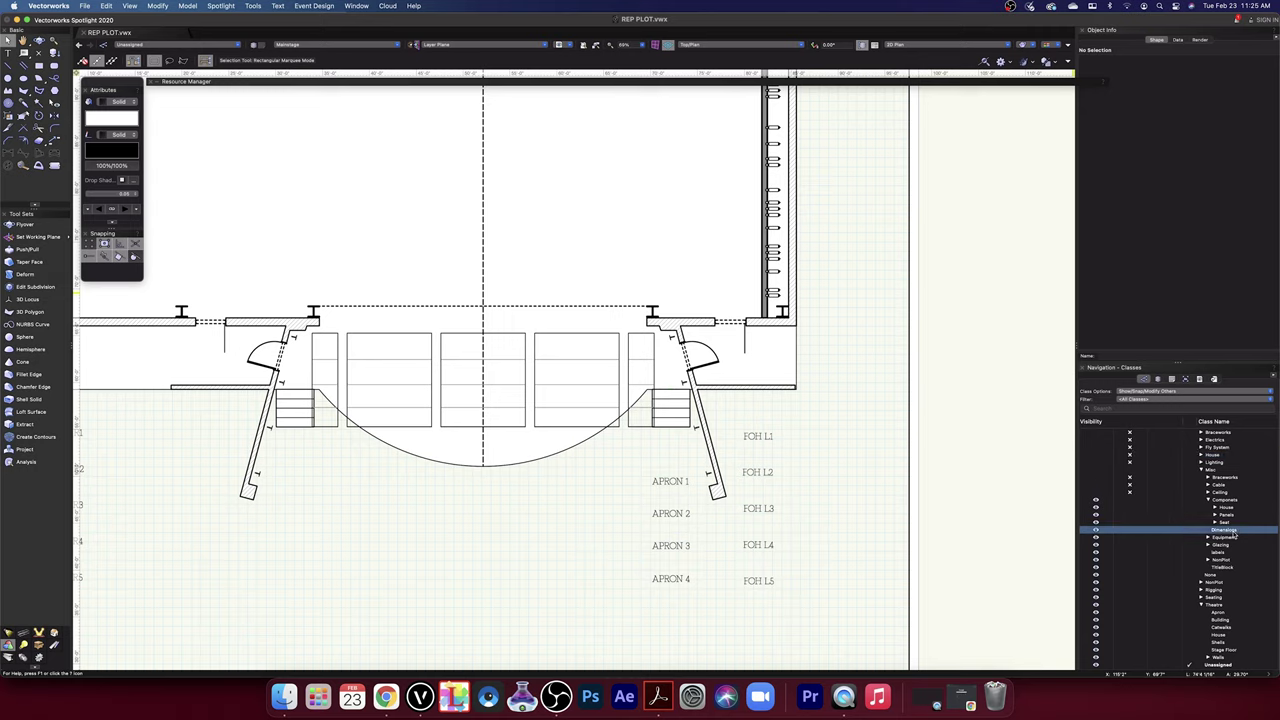
{"action": "left_click", "coordinate": [1220, 538]}
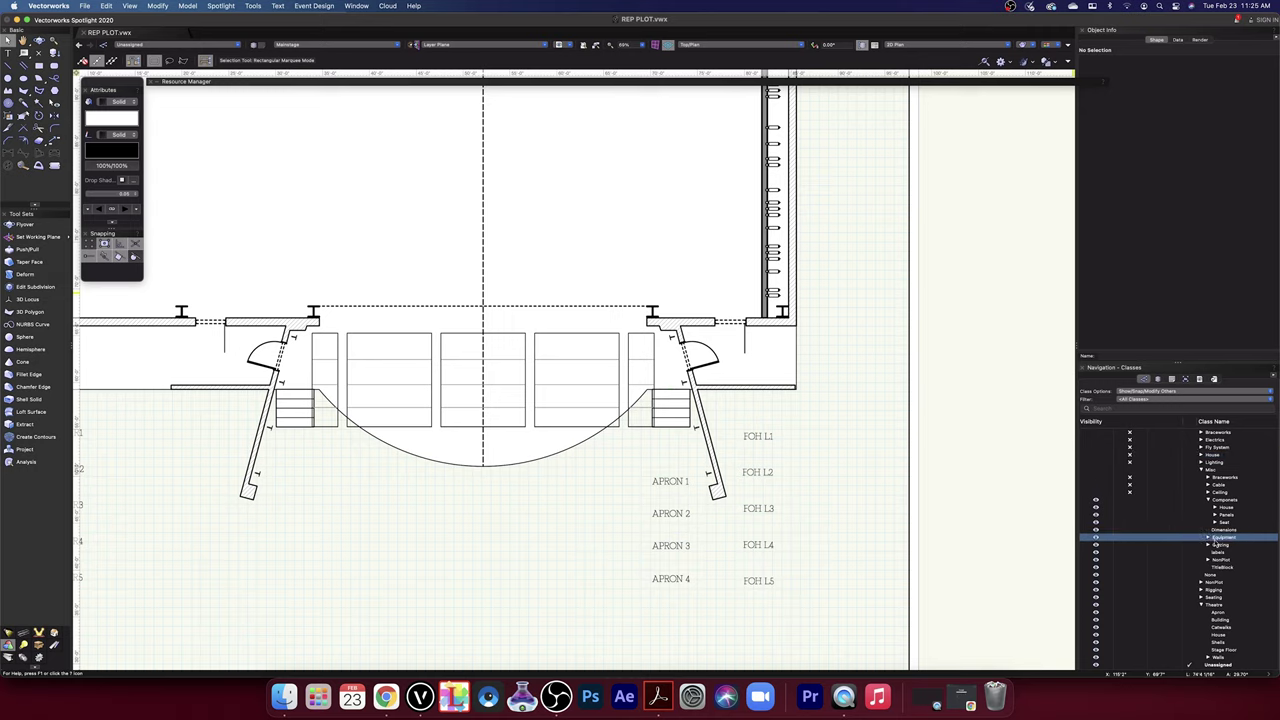
{"action": "left_click", "coordinate": [1131, 531]}
{"action": "left_click", "coordinate": [1131, 531]}
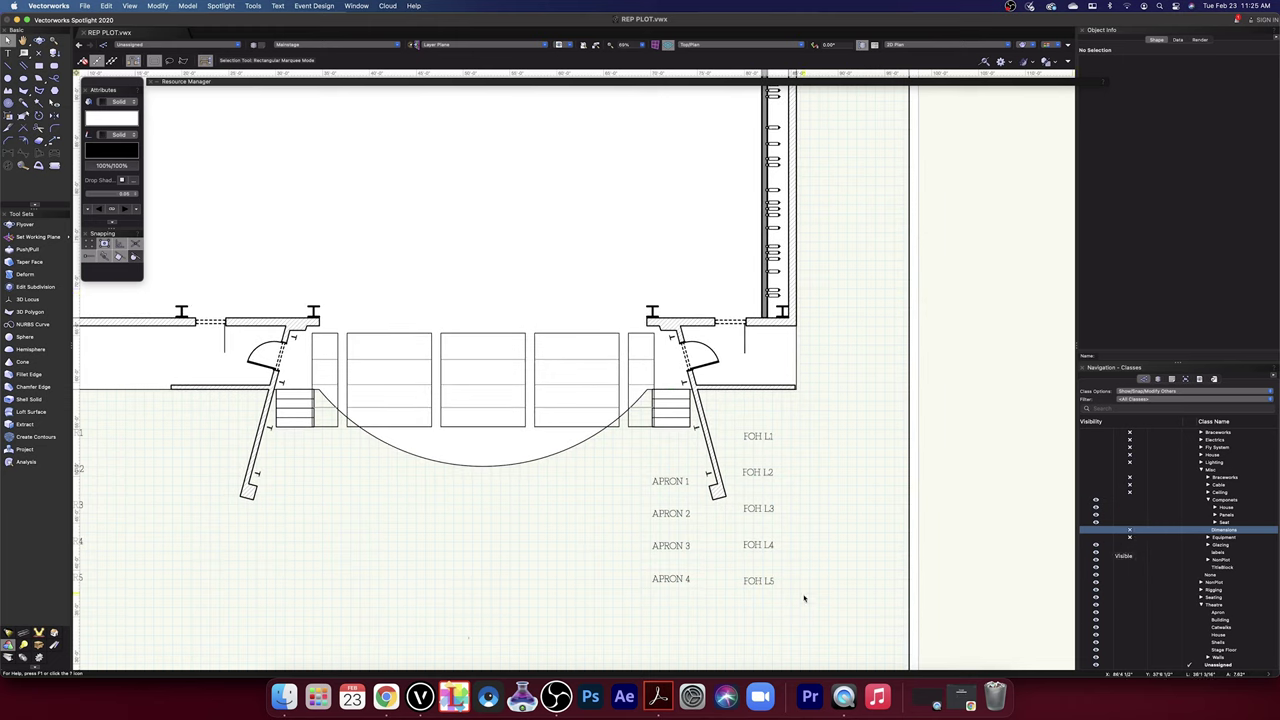
- Rename the labels class to 'Labels' and make it invisible
{"action": "left_click_drag", "start_coordinate": [805, 605], "coordinate": [814, 425]}
{"action": "left_click", "coordinate": [1220, 553]}
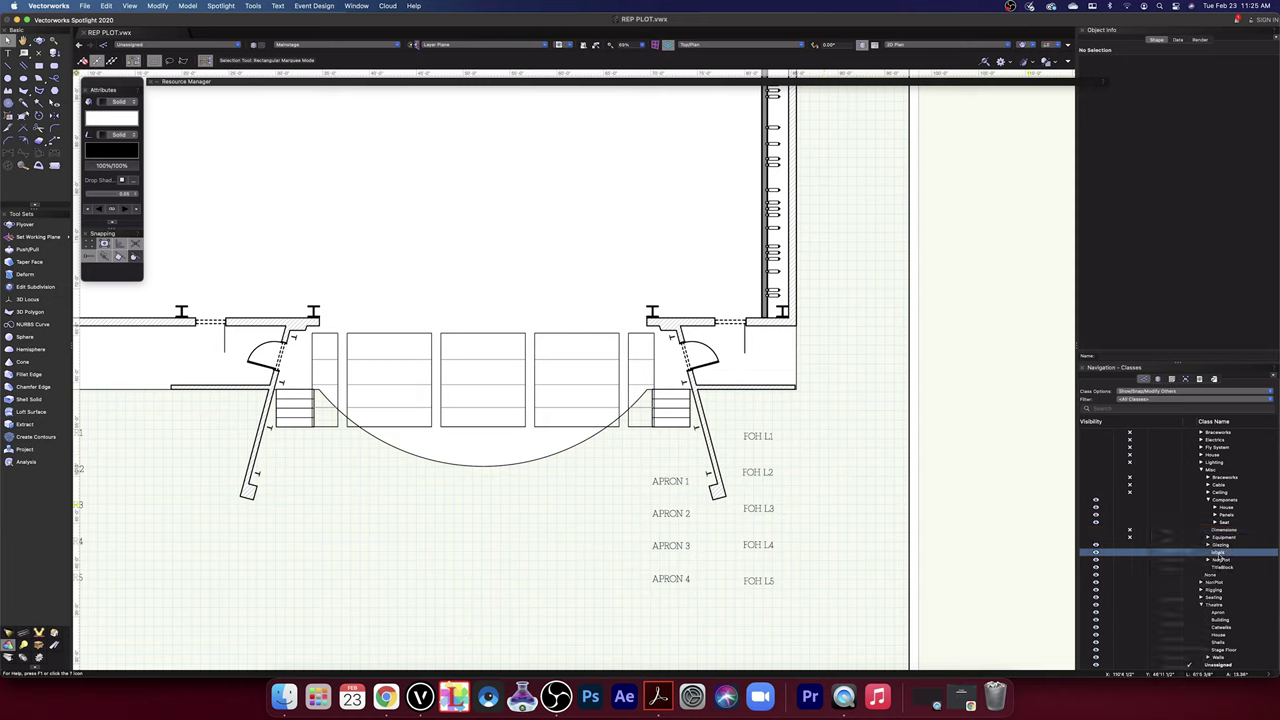
{"action": "left_click", "coordinate": [1218, 554]}
{"action": "key", "text": "BackSpace"}
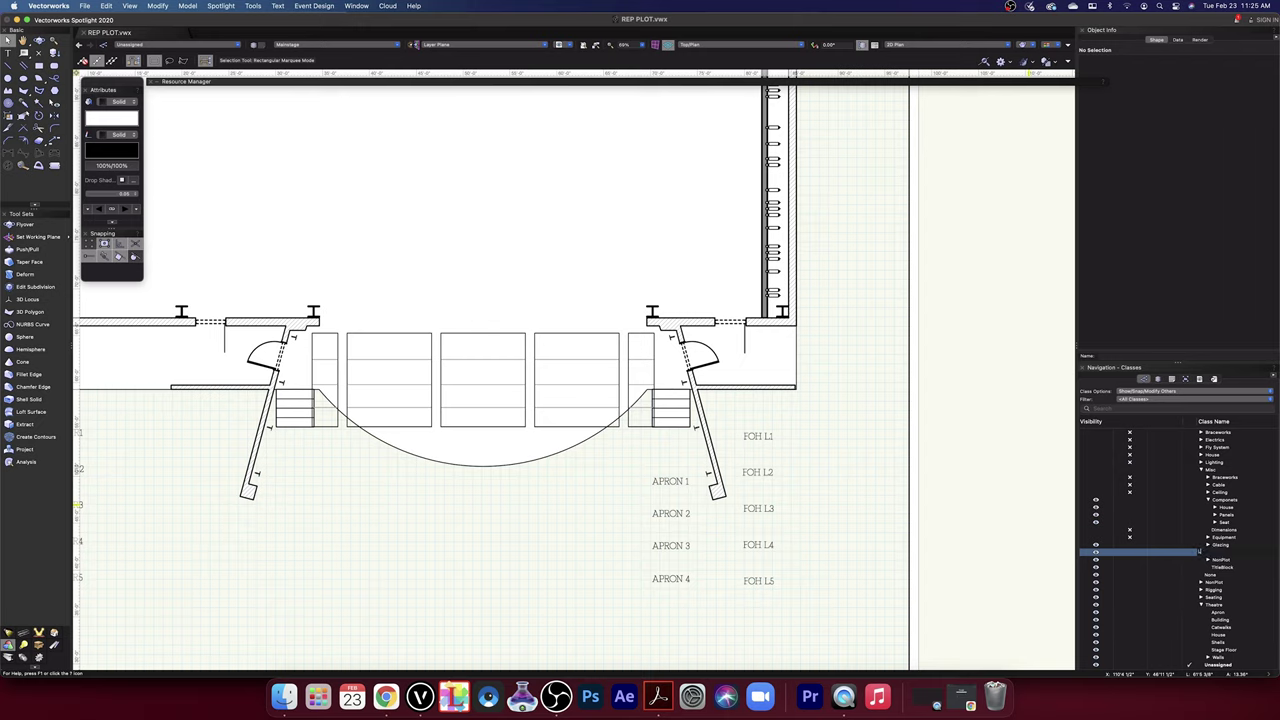
{"action": "key", "text": "Return"}
{"action": "left_click", "coordinate": [1131, 554]}
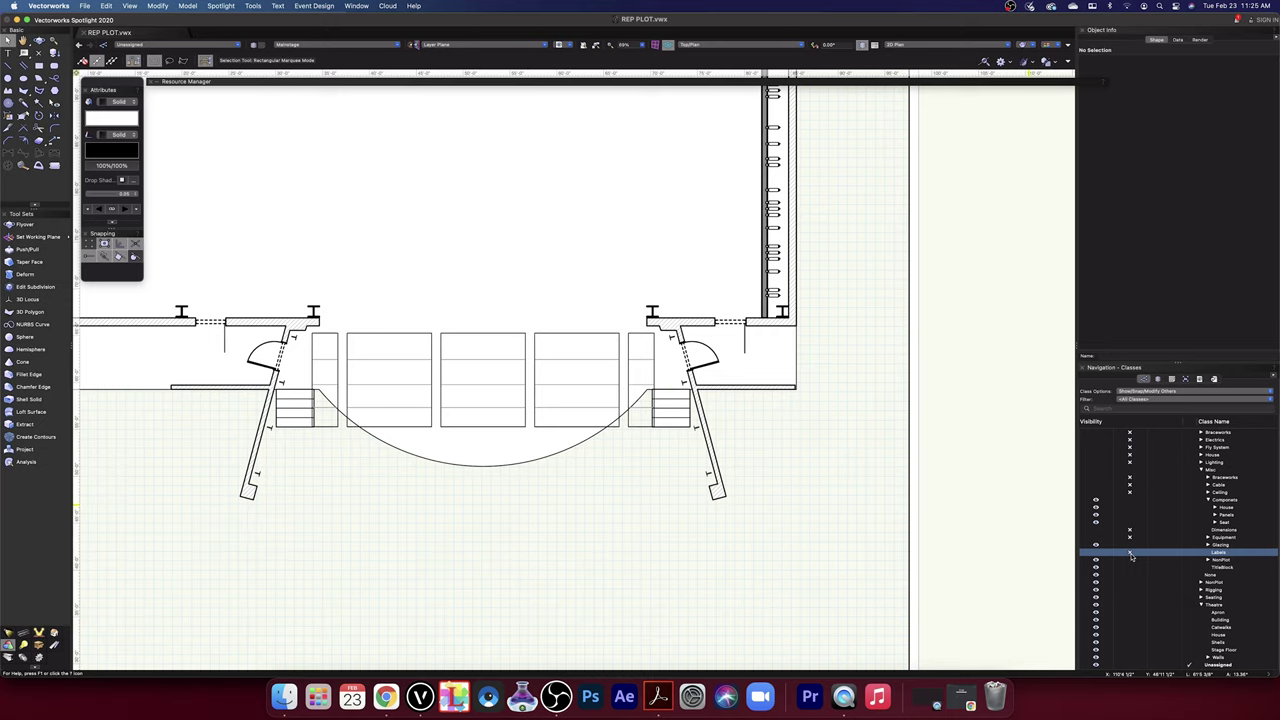
- Collapse the Glazing subclasses and toggle the NonPlot class's visibility
{"action": "left_click", "coordinate": [1210, 546]}
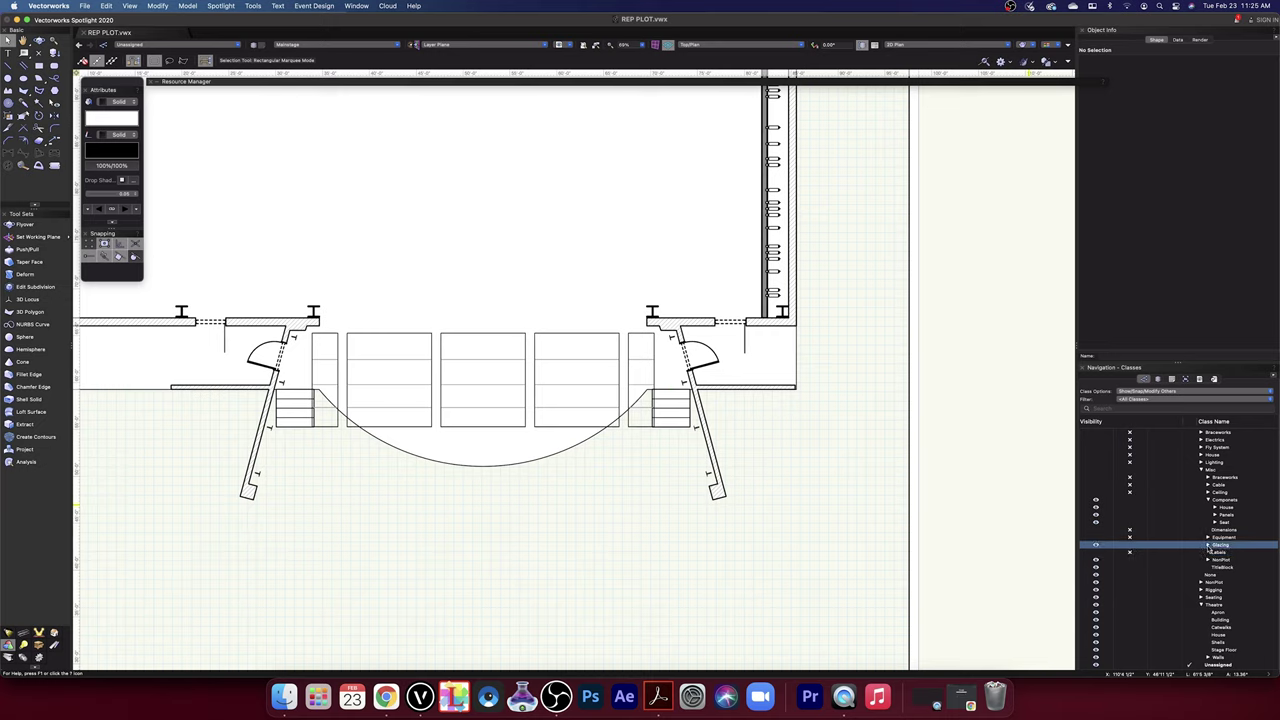
{"action": "right_click", "coordinate": [1218, 553]}
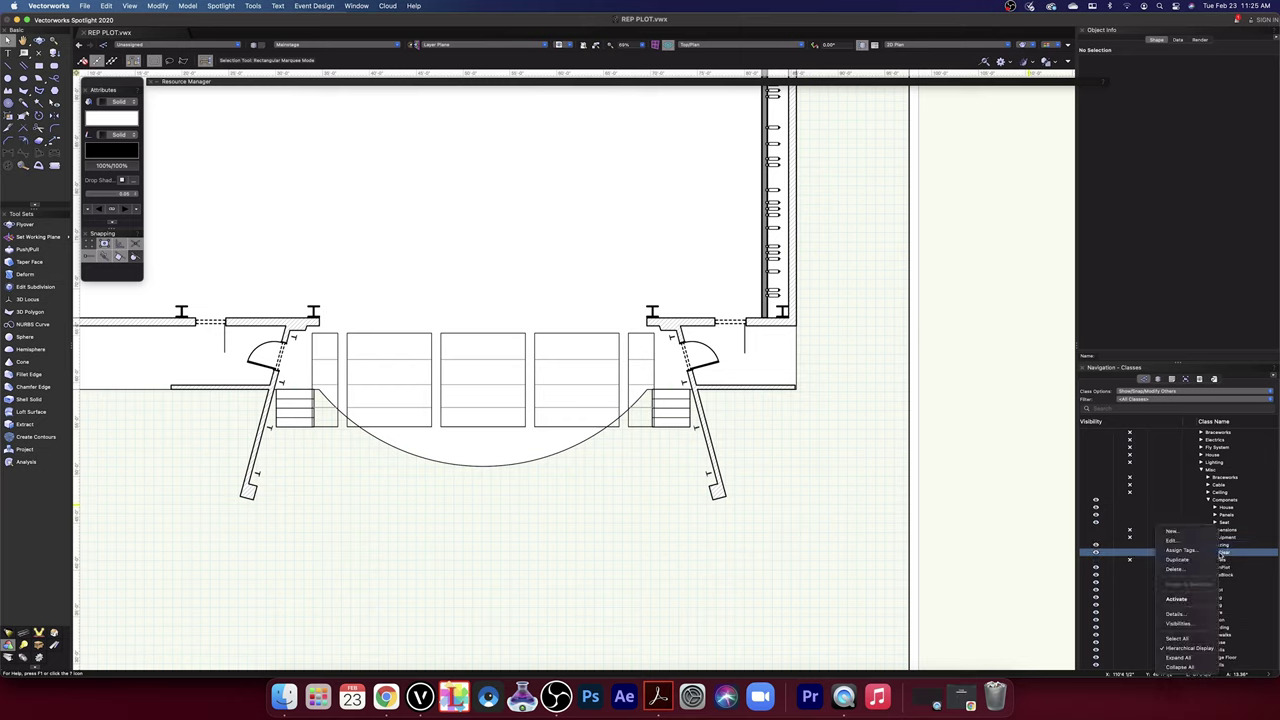
{"action": "left_click", "coordinate": [1049, 549]}
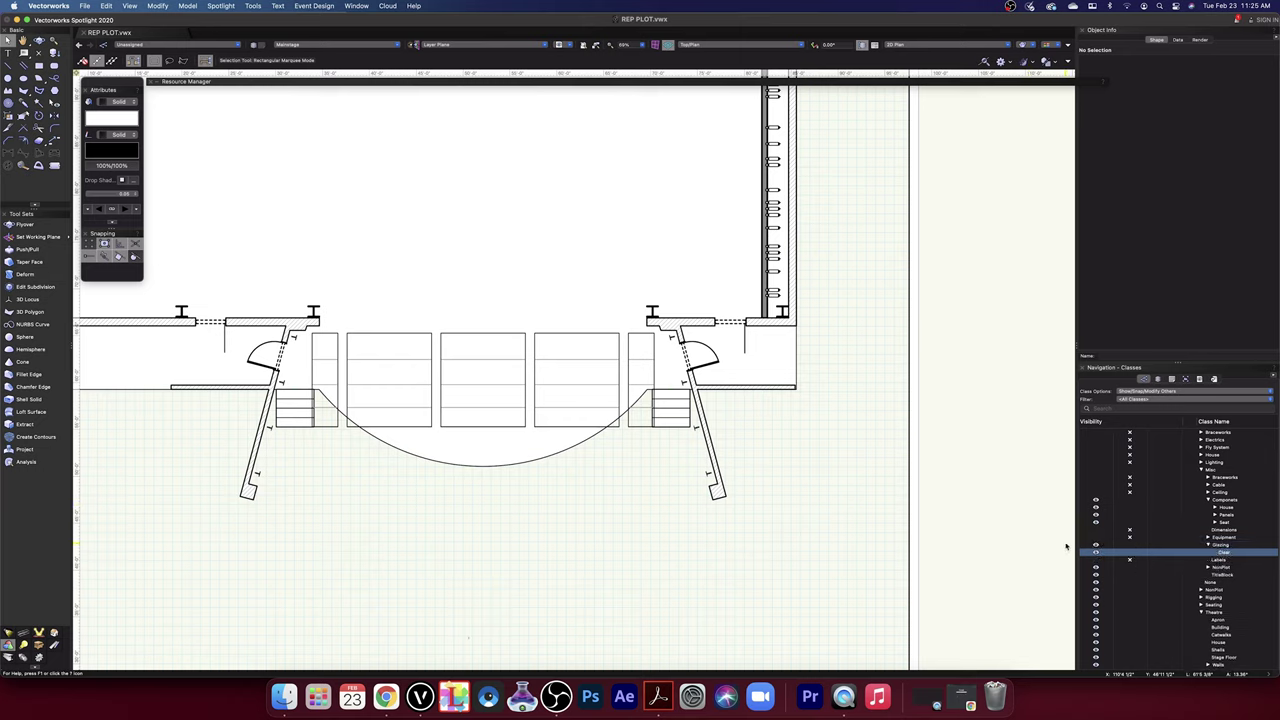
{"action": "left_click", "coordinate": [1209, 545]}
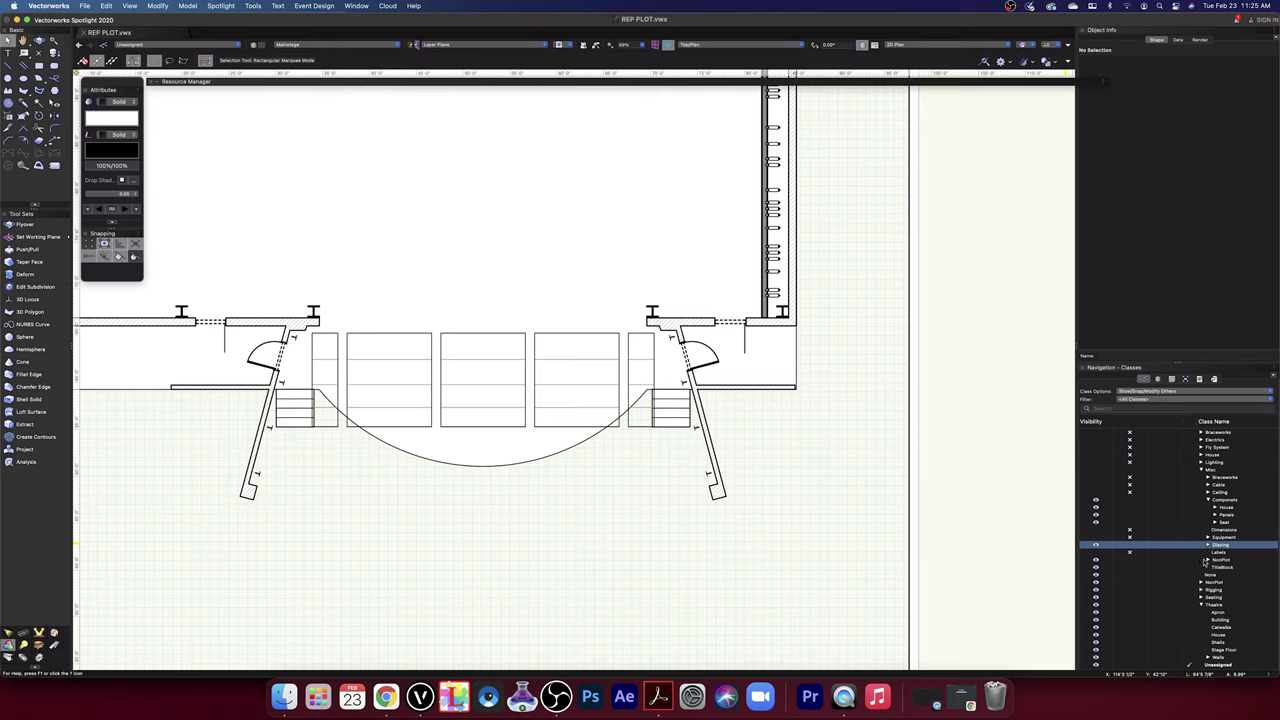
{"action": "left_click", "coordinate": [1133, 561]}
{"action": "left_click", "coordinate": [1132, 561]}
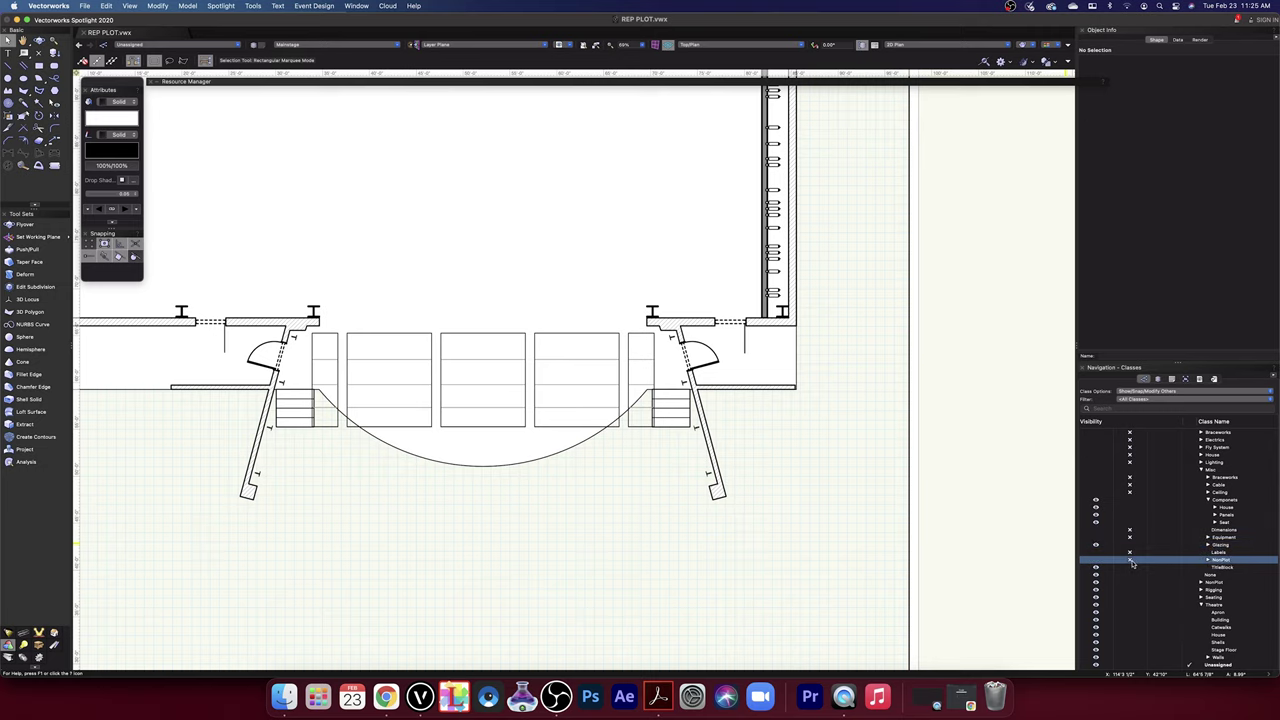
{"action": "left_click", "coordinate": [1107, 562]}
- Select the two hanging position lines below the stage
{"action": "scroll", "coordinate": [907, 533], "scroll_direction": "down", "scroll_amount": 3}
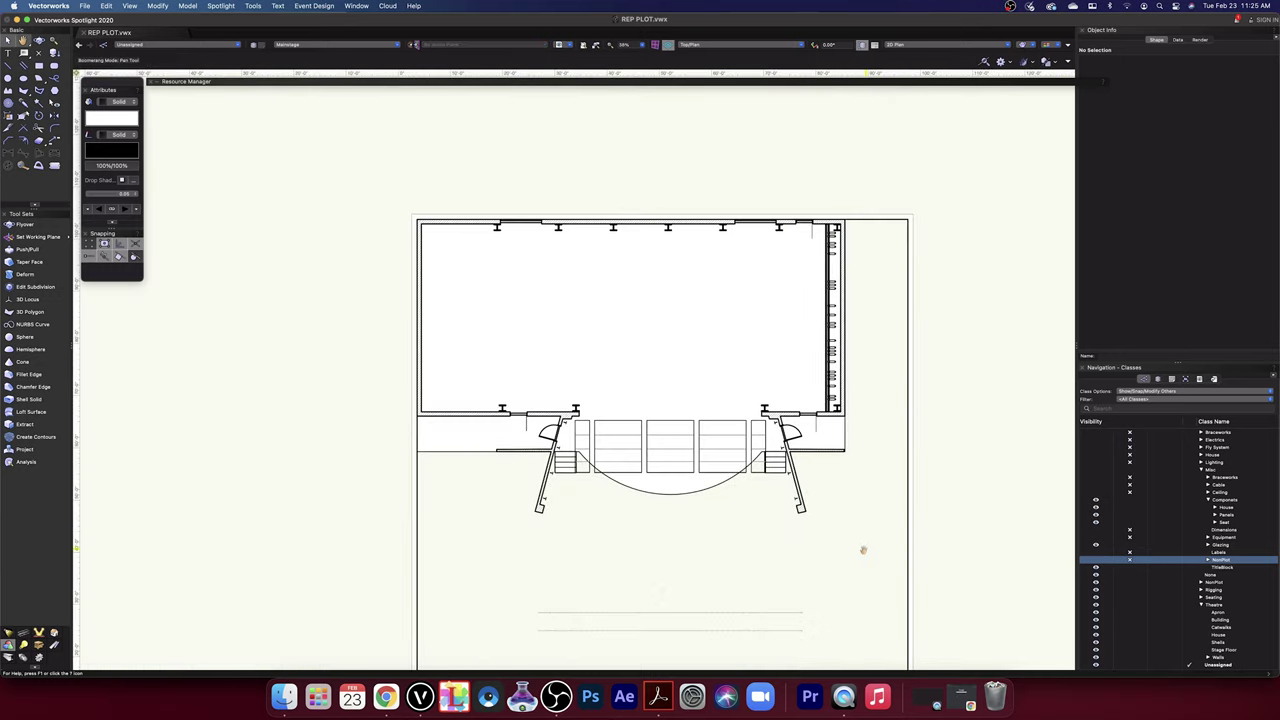
{"action": "middle_click_drag", "start_coordinate": [863, 549], "coordinate": [946, 266]}
{"action": "left_click", "coordinate": [825, 330]}
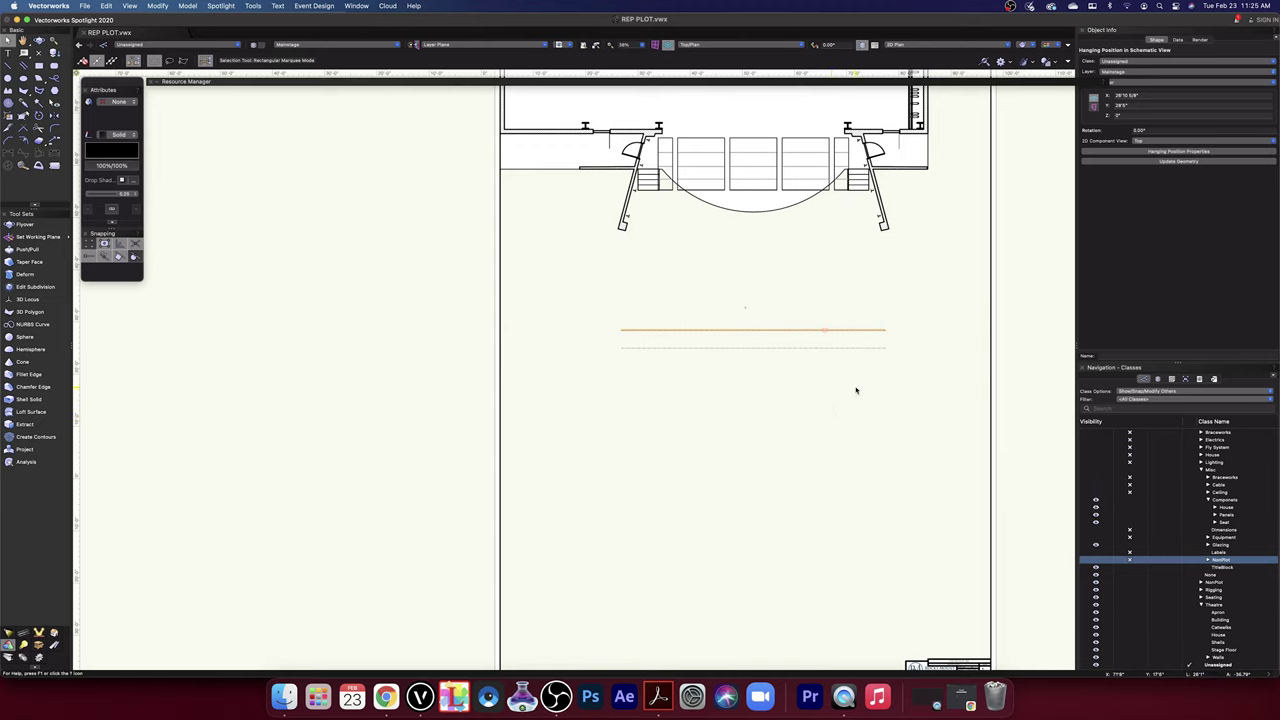
{"action": "left_click", "coordinate": [830, 348], "text": "shift"}
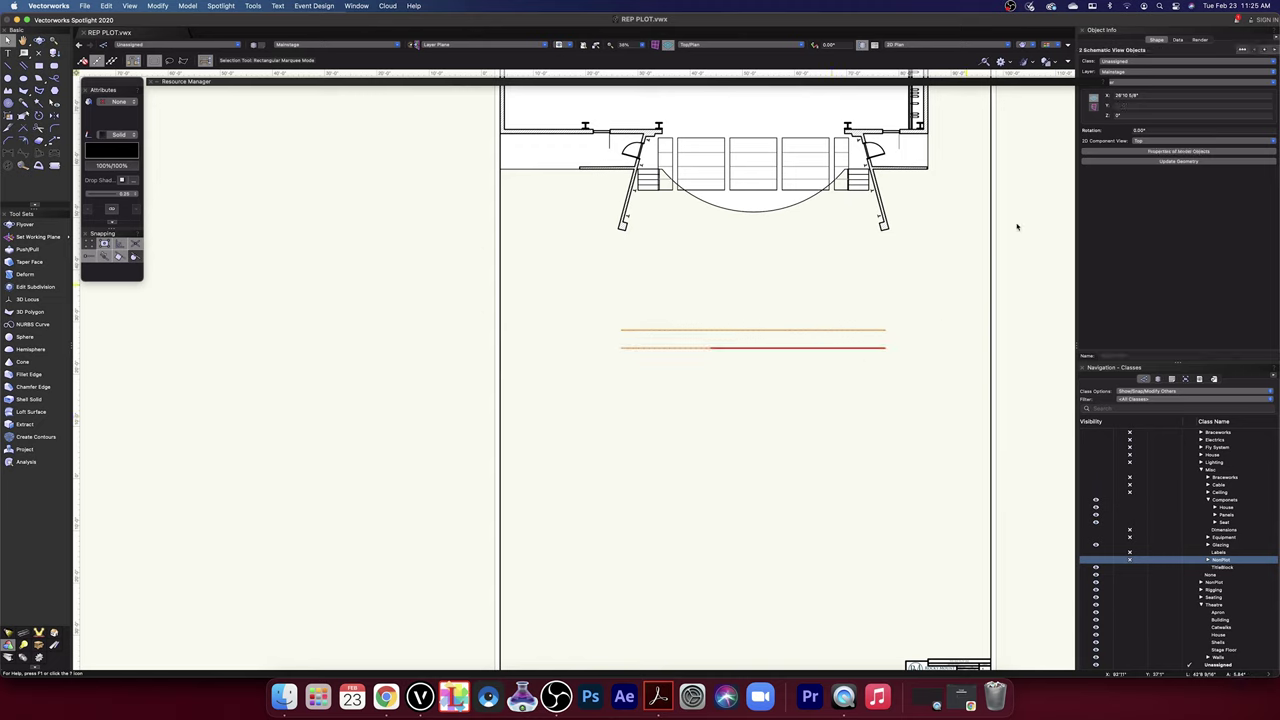
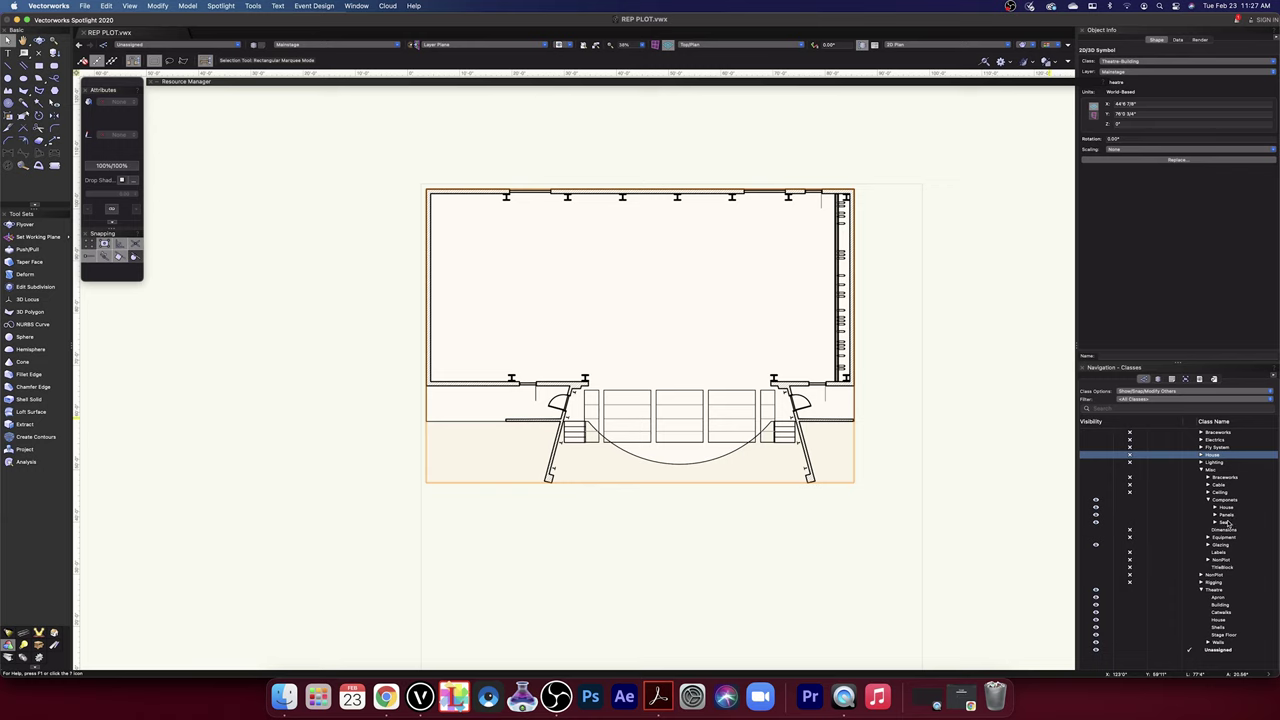
- Make the House class and its Building, Panels, Seating and Symbol subclasses visible
{"action": "left_click", "coordinate": [1098, 457]}
{"action": "left_click", "coordinate": [1201, 457]}
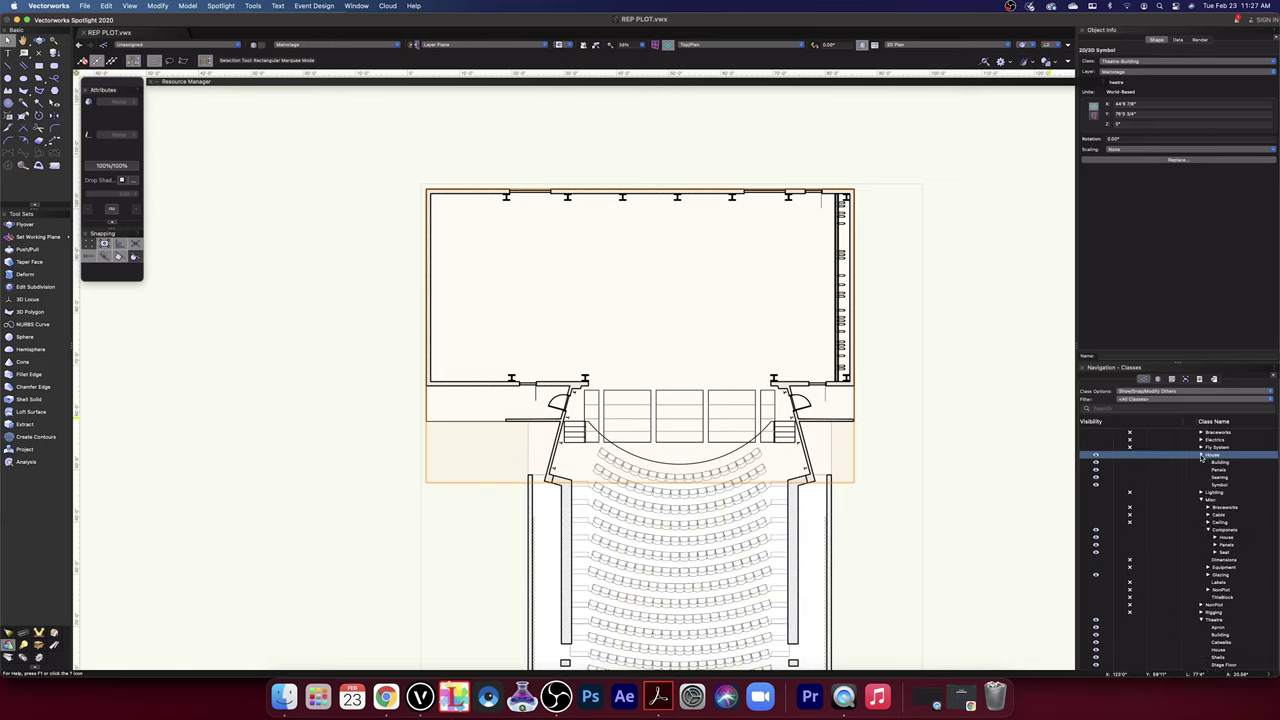
{"action": "left_click", "coordinate": [1131, 465]}
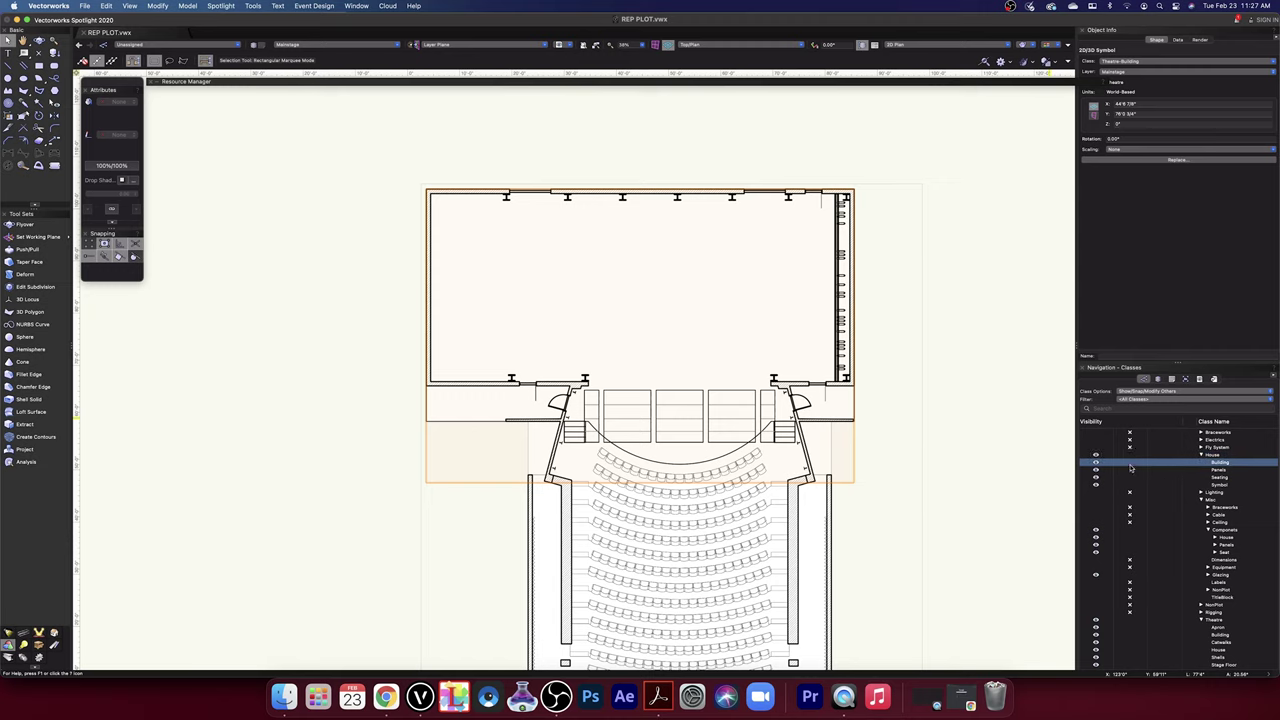
{"action": "left_click", "coordinate": [1130, 472]}
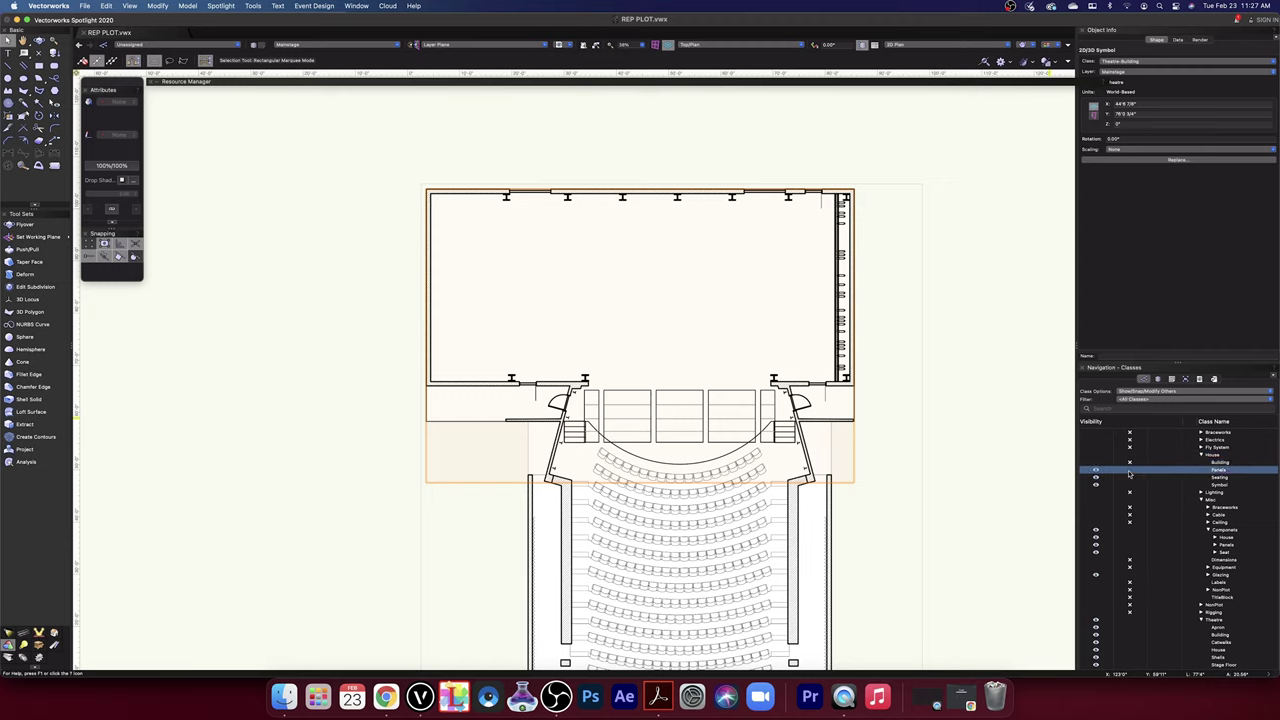
{"action": "left_click", "coordinate": [1130, 478]}
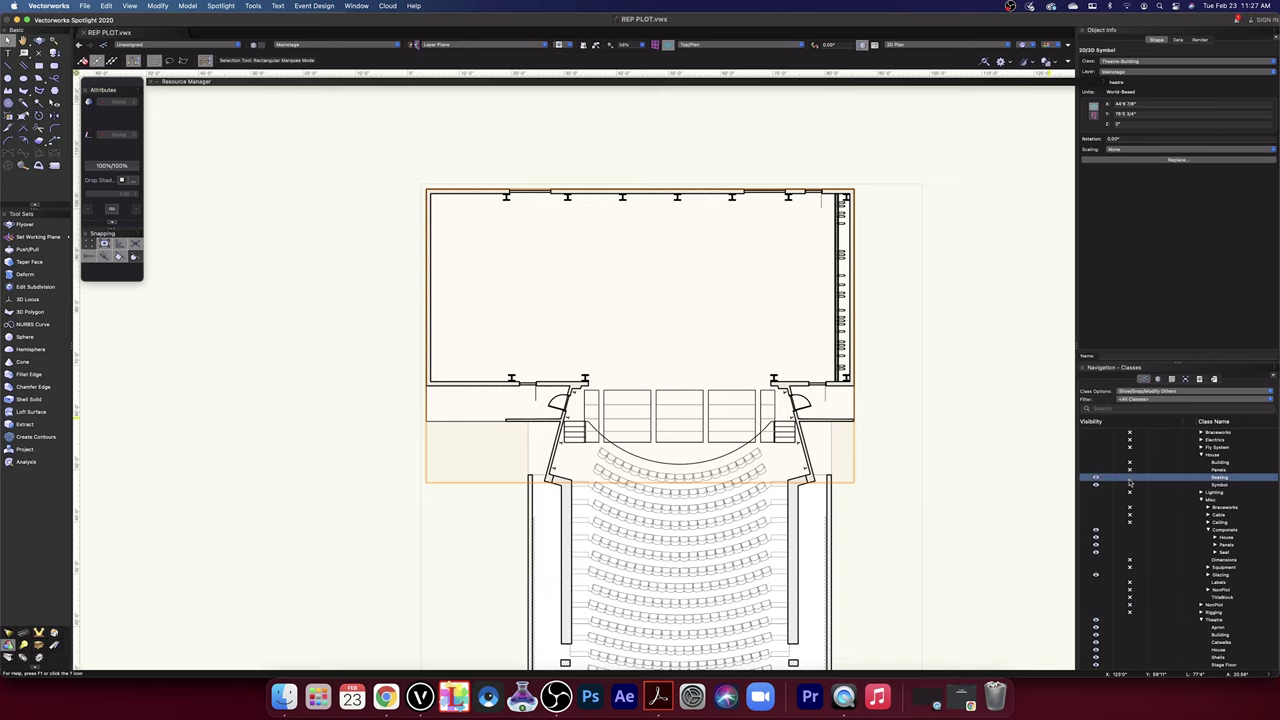
{"action": "left_click", "coordinate": [1130, 486]}
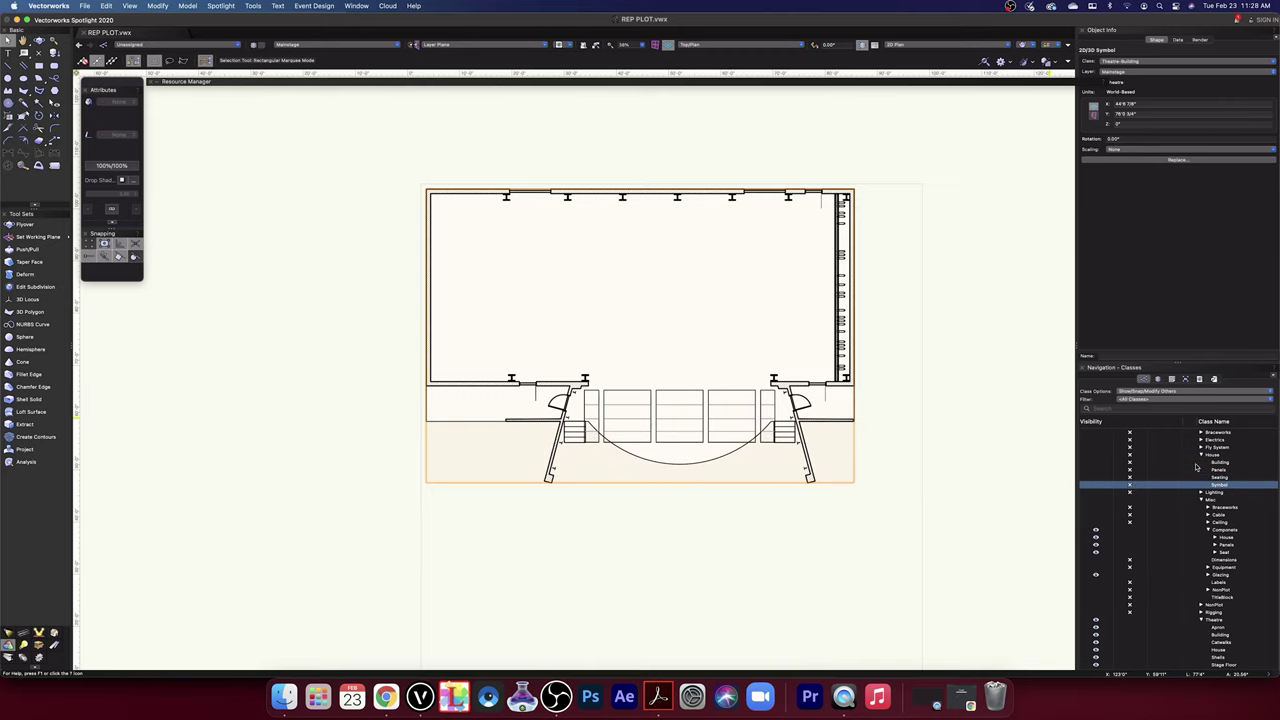
{"action": "left_click", "coordinate": [1097, 456]}
- Deselect everything and pan the plan to show the stage and seating
{"action": "left_click", "coordinate": [986, 395]}
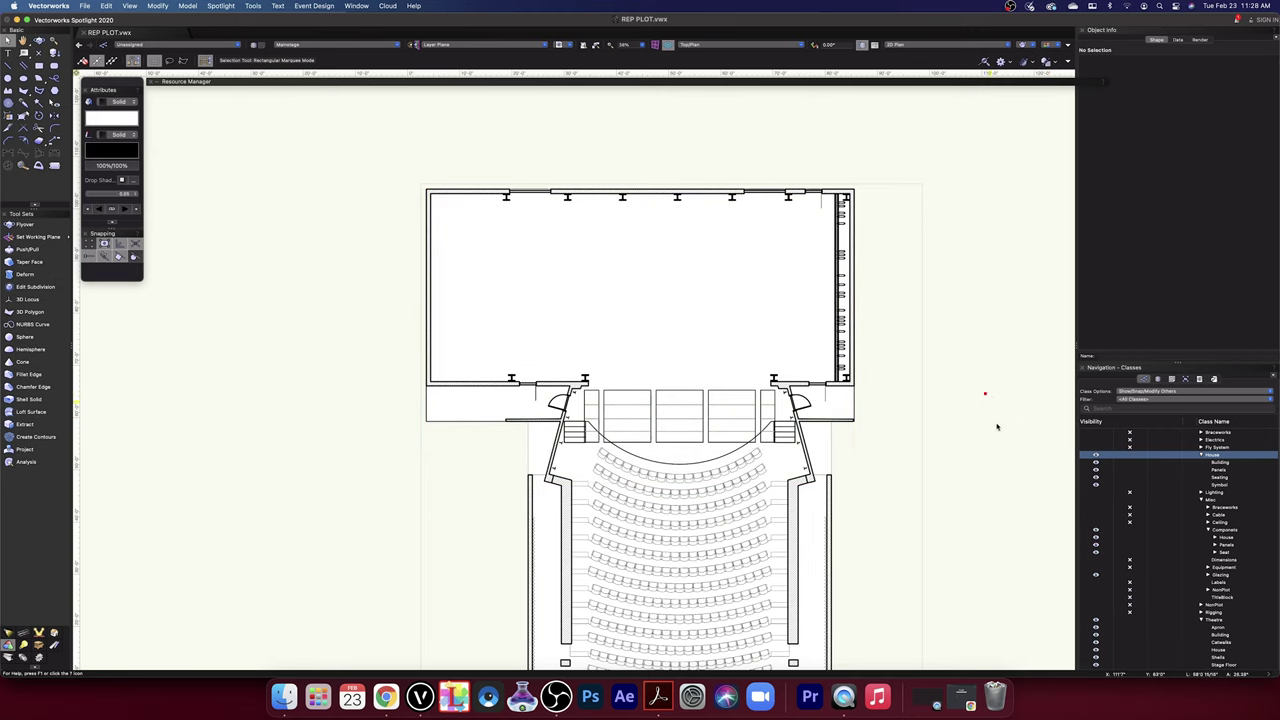
{"action": "scroll", "coordinate": [1009, 475], "scroll_direction": "down", "scroll_amount": 1}
{"action": "scroll", "coordinate": [1011, 476], "scroll_direction": "up", "scroll_amount": 2}
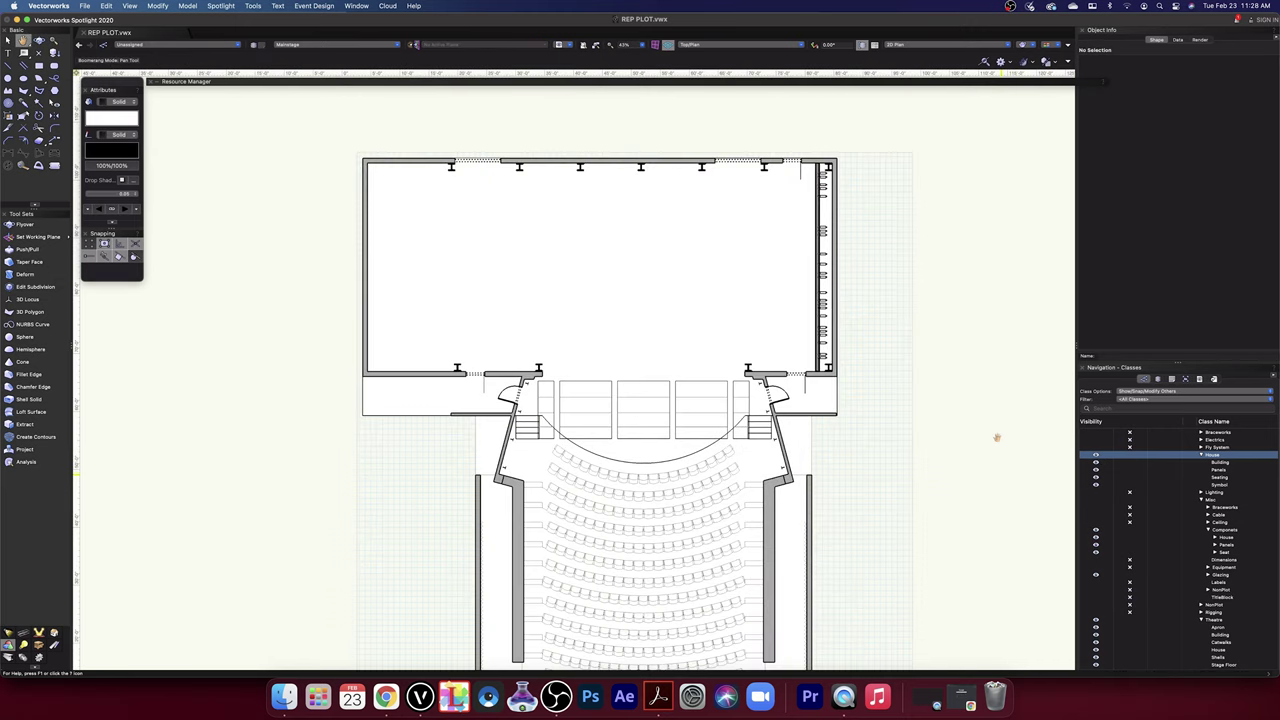
{"action": "middle_click_drag", "start_coordinate": [994, 437], "coordinate": [1020, 284]}
- Open the theatre symbol's 3D component for editing and reposition the view
{"action": "double_click", "coordinate": [810, 243]}
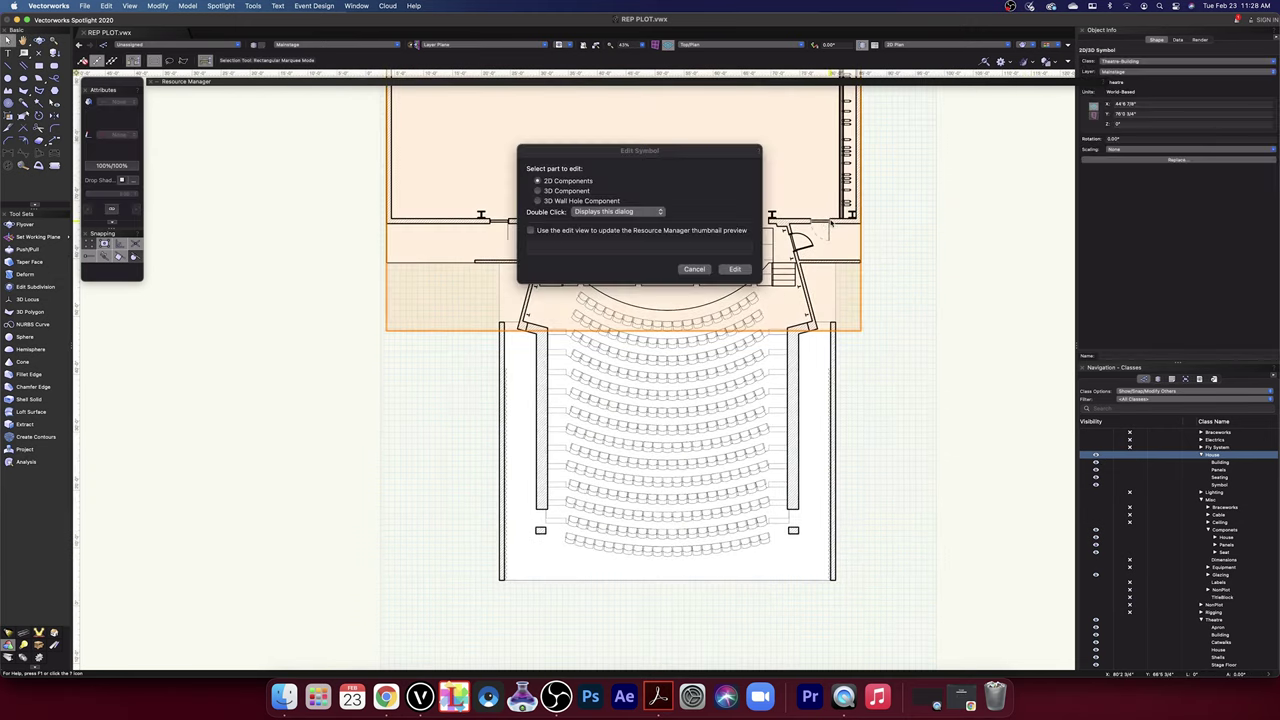
{"action": "left_click", "coordinate": [538, 190]}
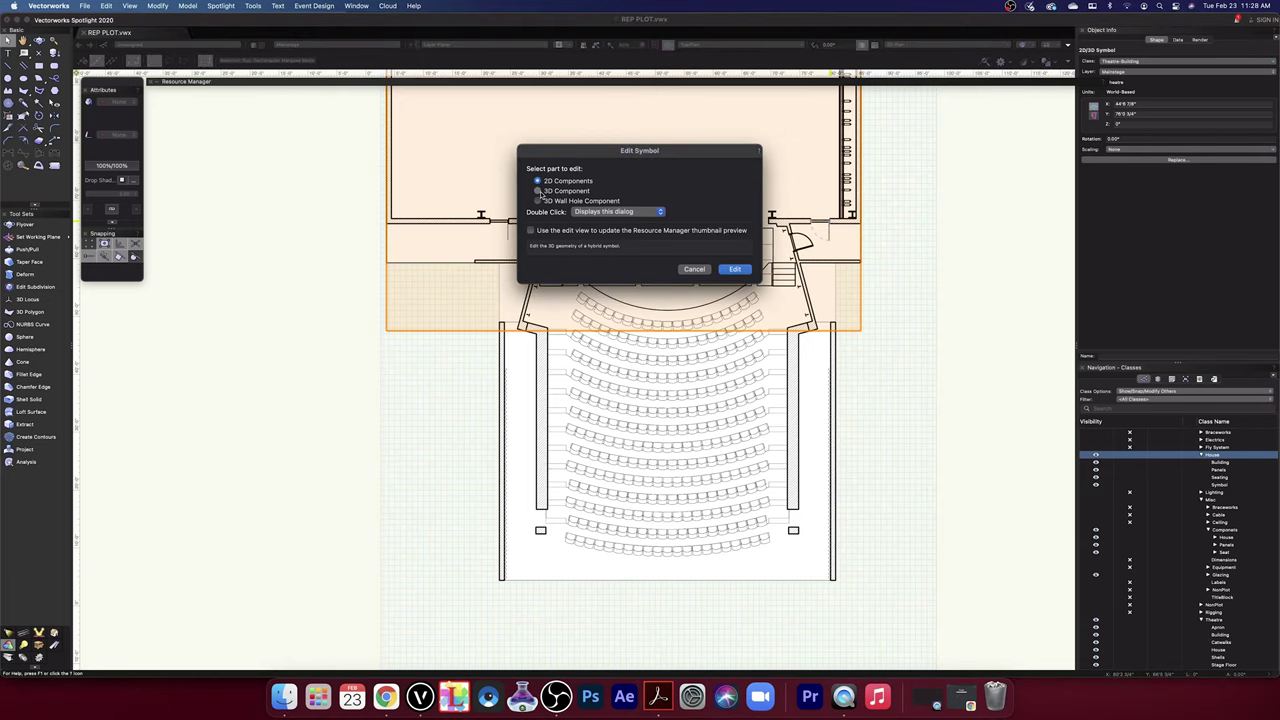
{"action": "left_click", "coordinate": [734, 270]}
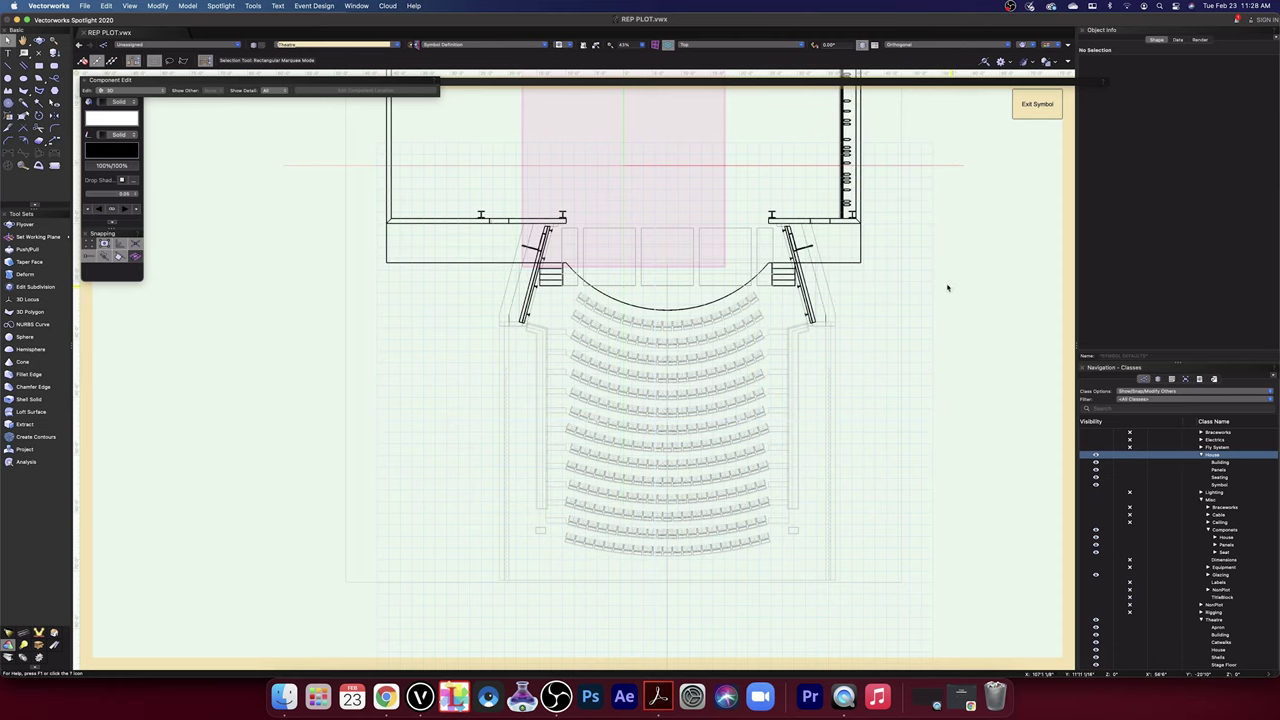
{"action": "key", "text": "space"}
{"action": "left_click_drag", "start_coordinate": [659, 268], "coordinate": [677, 328]}
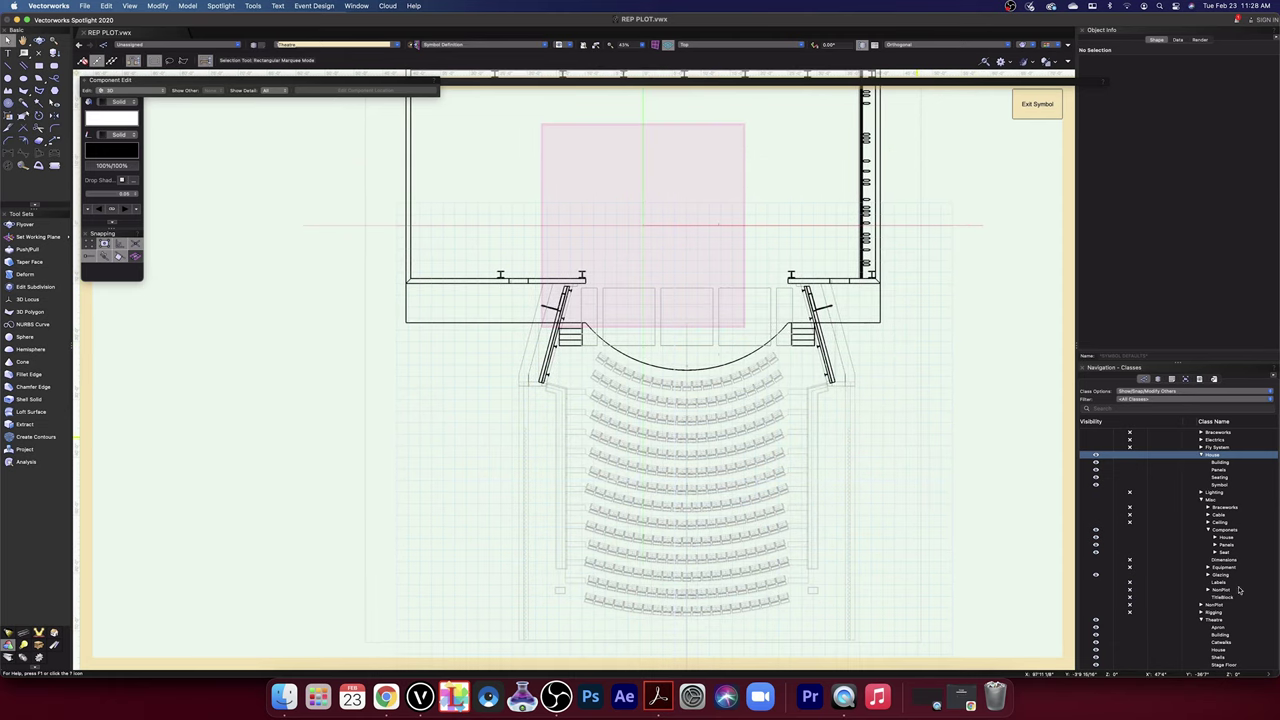
{"action": "scroll", "coordinate": [1240, 590], "scroll_direction": "down", "scroll_amount": 2}
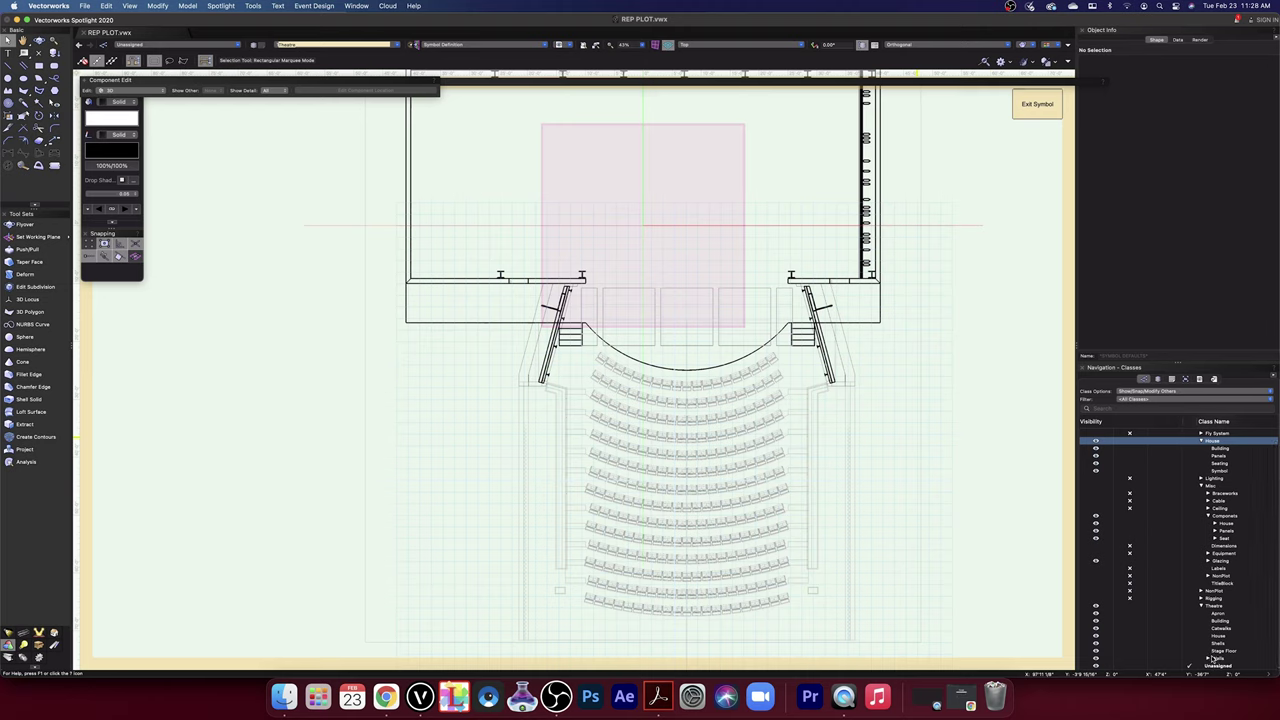
- Select the left proscenium and stage walls to inspect them, then deselect
{"action": "left_click", "coordinate": [468, 281]}
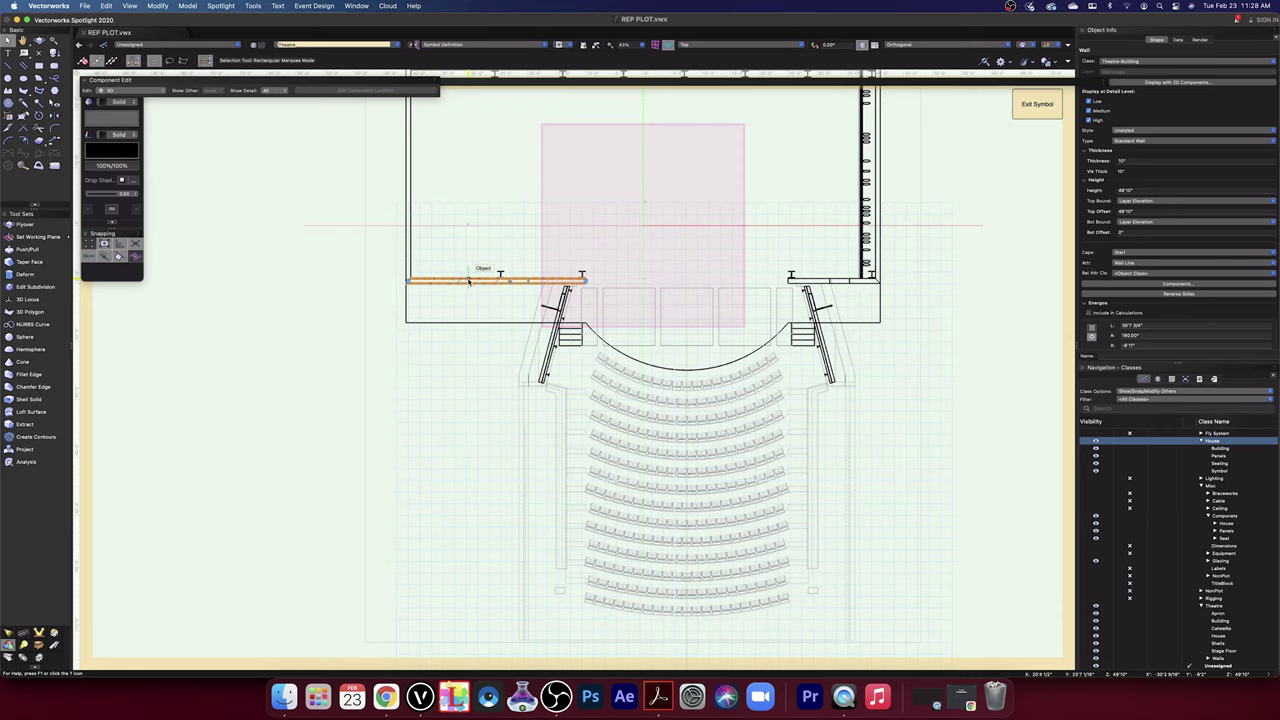
{"action": "left_click", "coordinate": [410, 219], "text": "shift"}
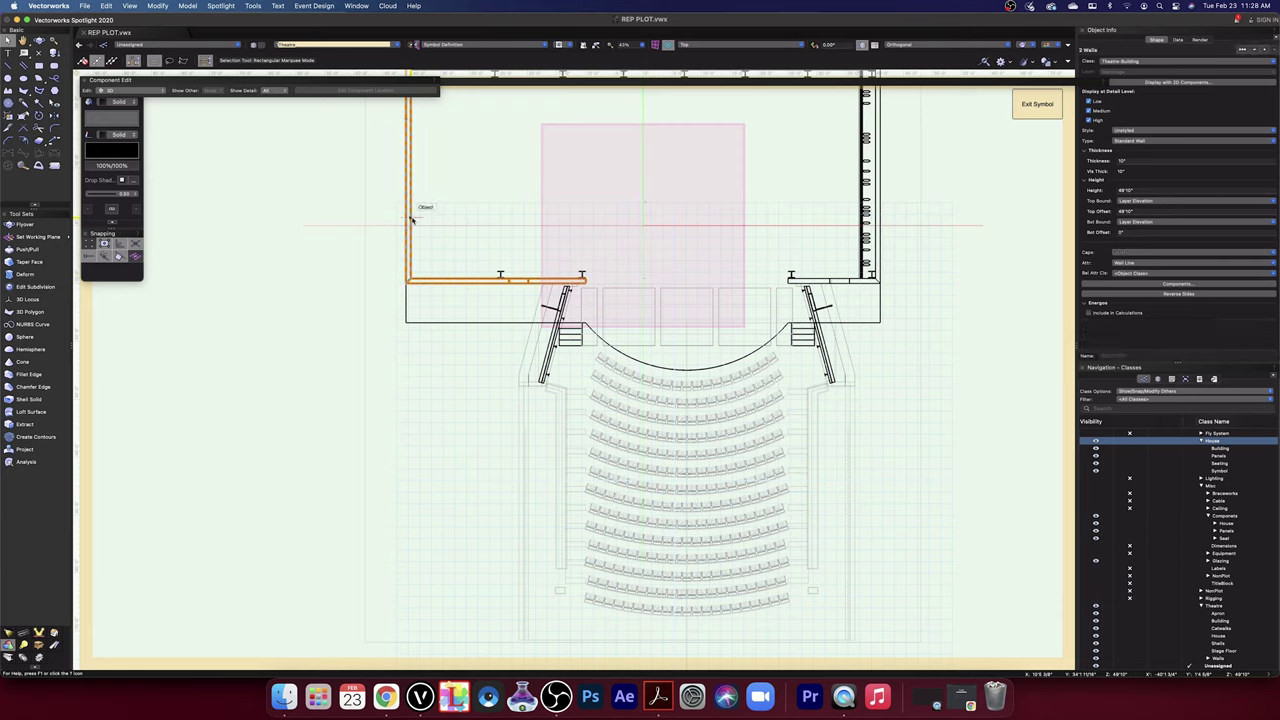
{"action": "left_click", "coordinate": [977, 318]}
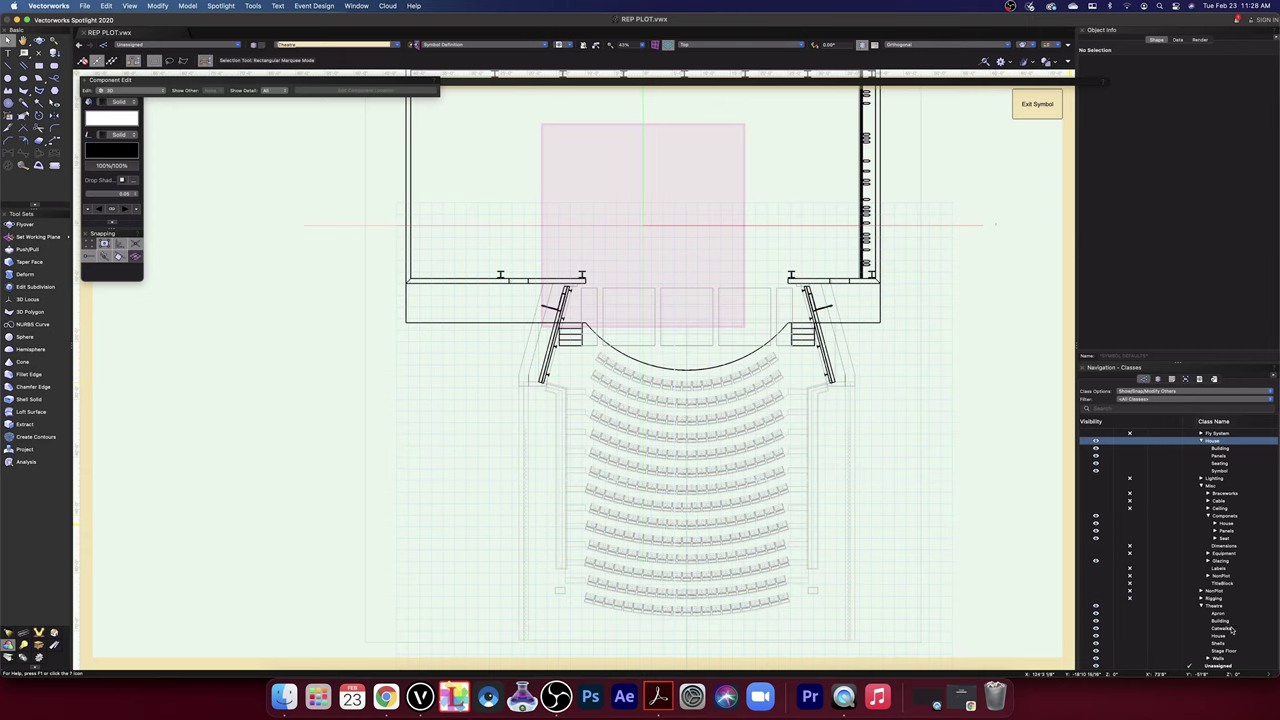
- Hide the Theatre-Building and Theatre-Apron classes
{"action": "left_click", "coordinate": [1145, 622]}
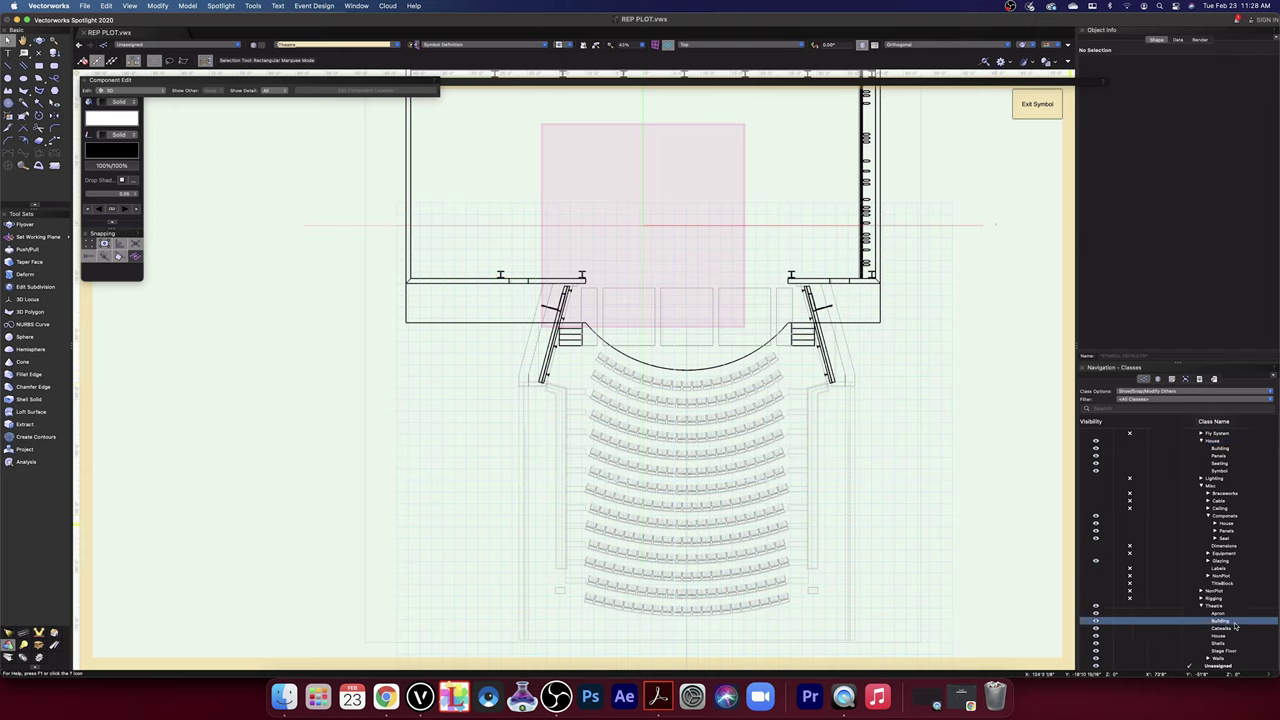
{"action": "left_click", "coordinate": [1132, 622]}
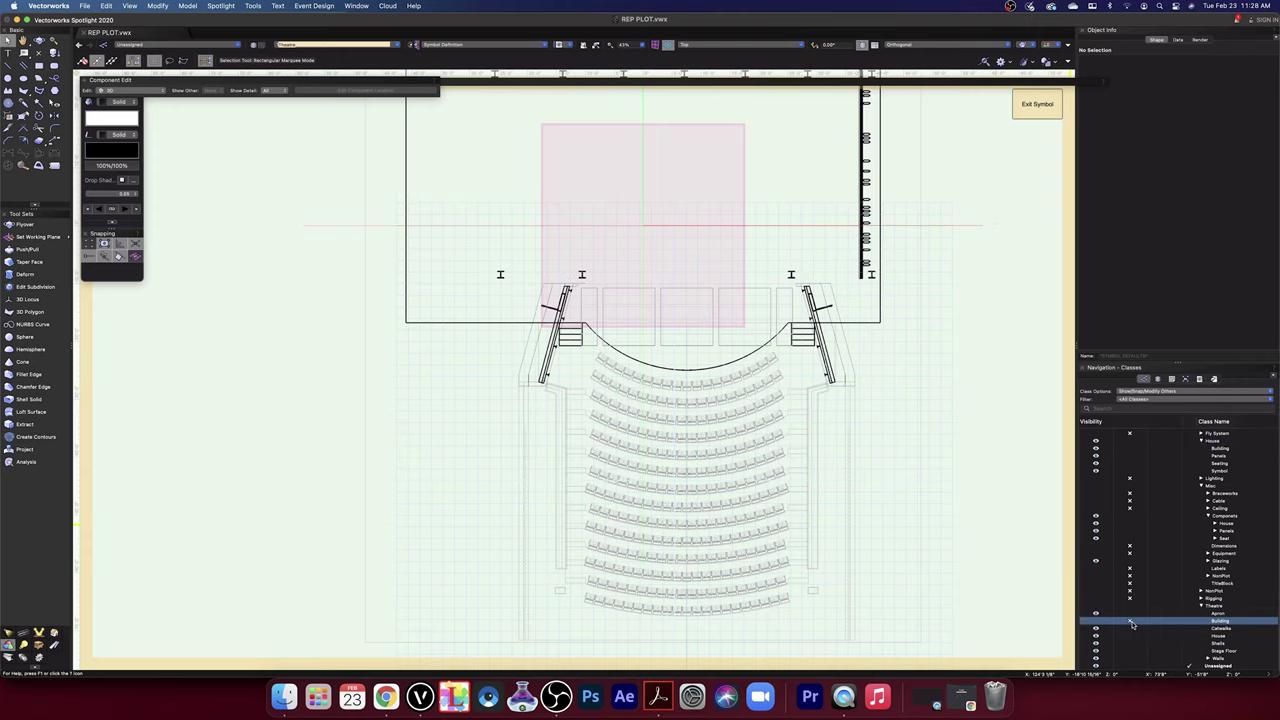
{"action": "left_click", "coordinate": [1132, 614]}
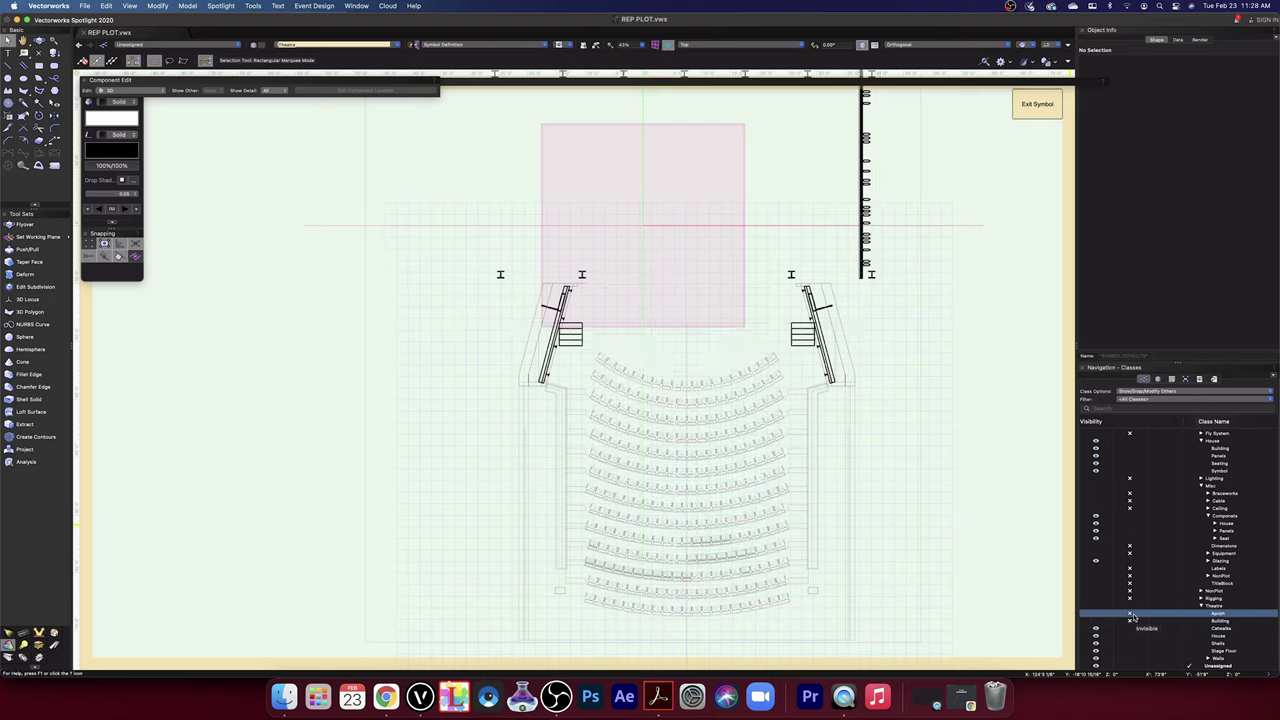
{"action": "left_click", "coordinate": [1095, 615]}
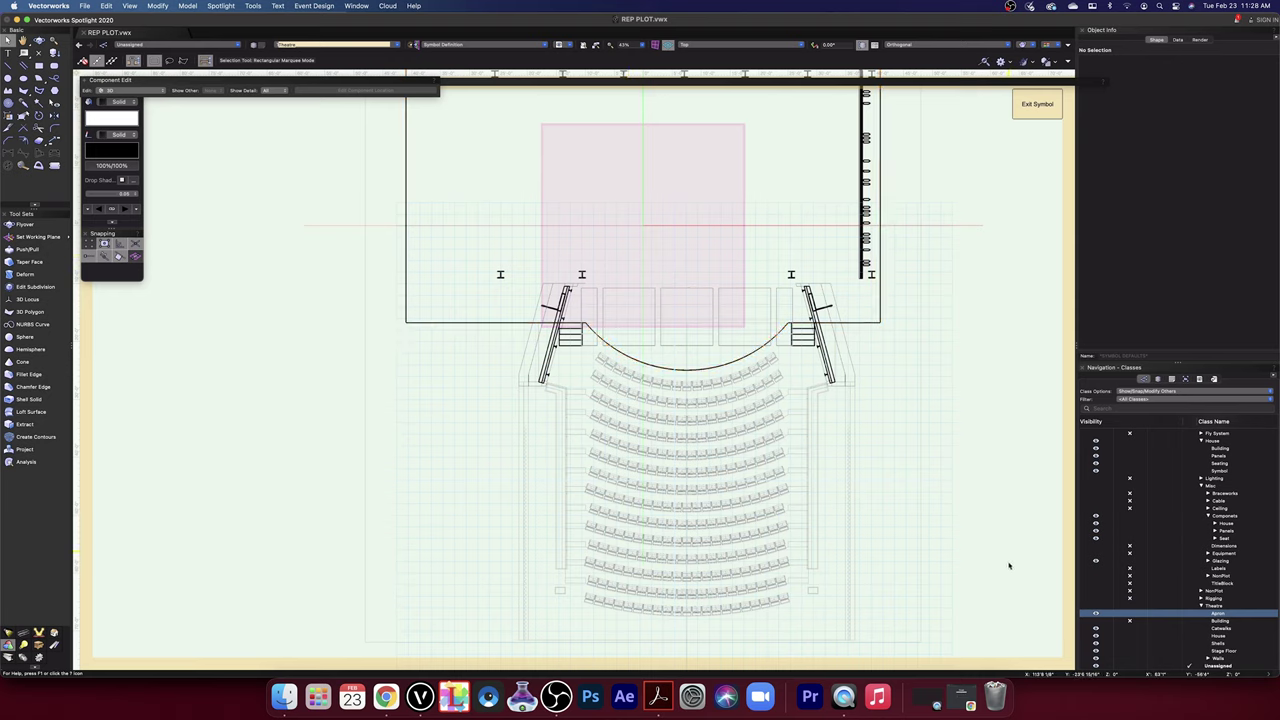
{"action": "left_click", "coordinate": [1129, 615]}
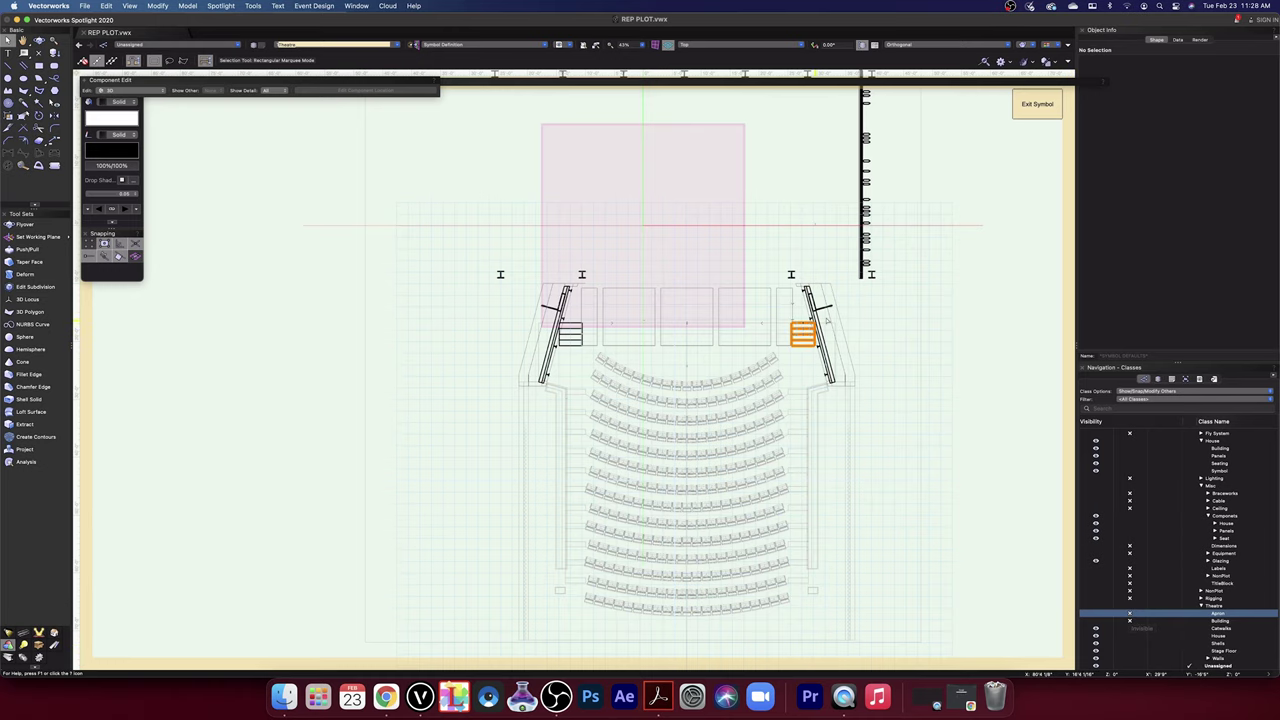
- Rotate into 3D and delete the existing Stage Floor class, reassigning its objects to Unassigned
{"action": "left_click", "coordinate": [39, 40]}
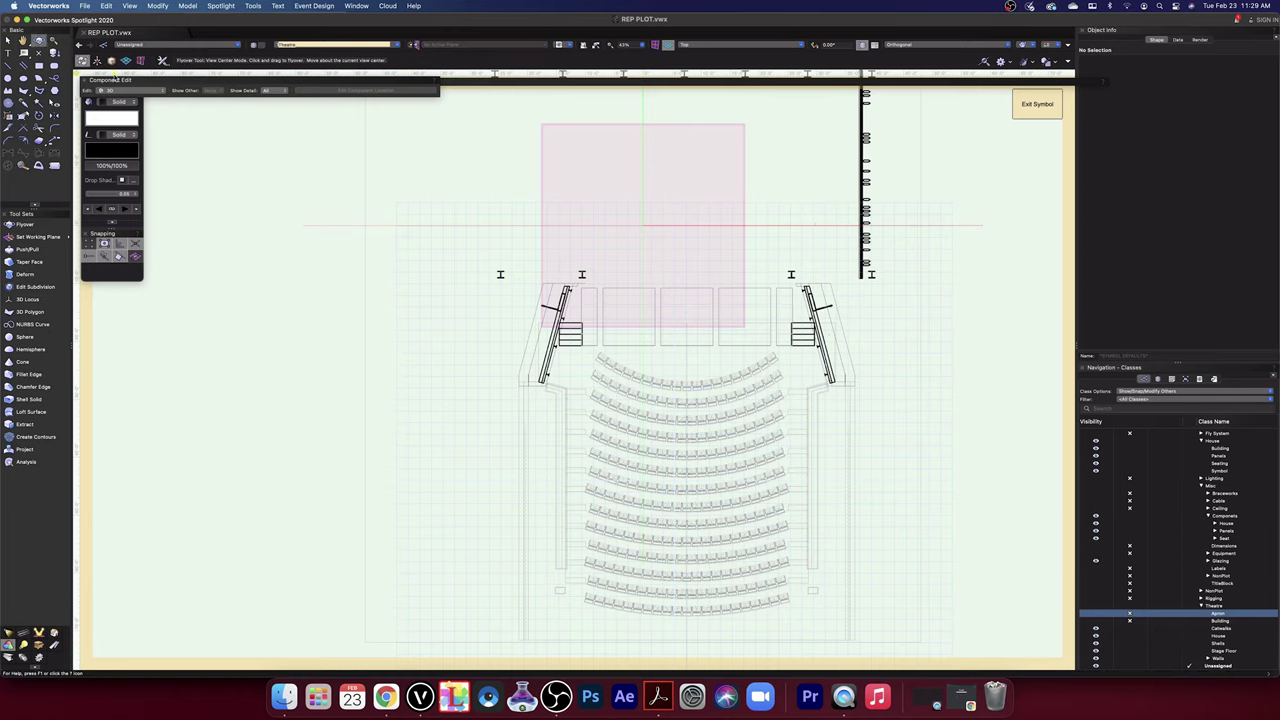
{"action": "left_click_drag", "start_coordinate": [894, 466], "coordinate": [1124, 559]}
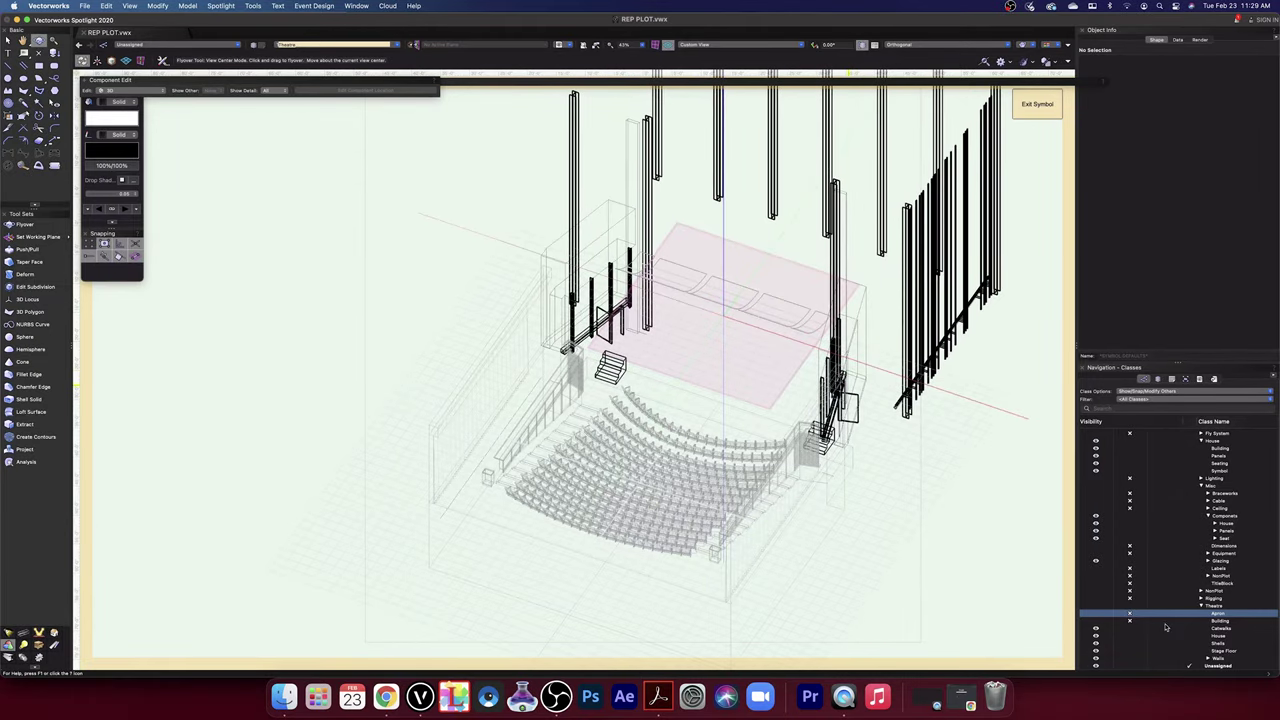
{"action": "left_click", "coordinate": [1222, 651]}
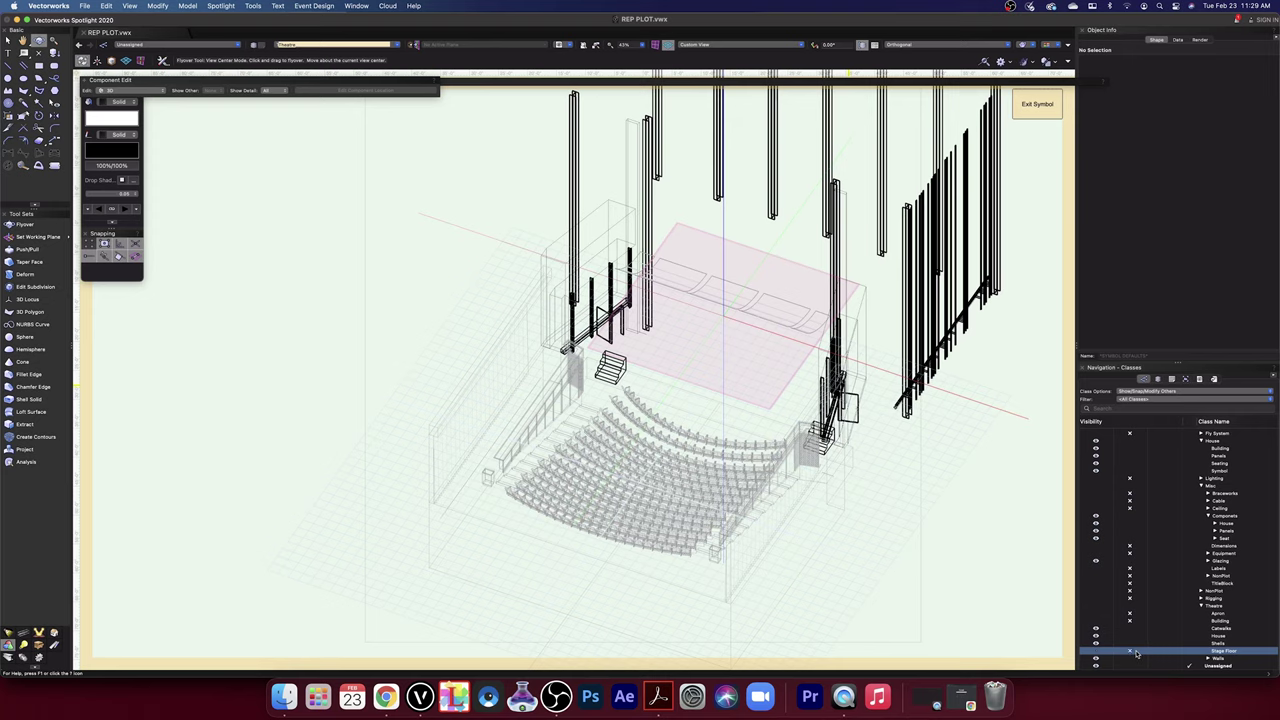
{"action": "left_click", "coordinate": [1222, 651]}
{"action": "left_click", "coordinate": [1196, 653]}
{"action": "left_click", "coordinate": [1195, 667]}
{"action": "right_click", "coordinate": [1222, 656]}
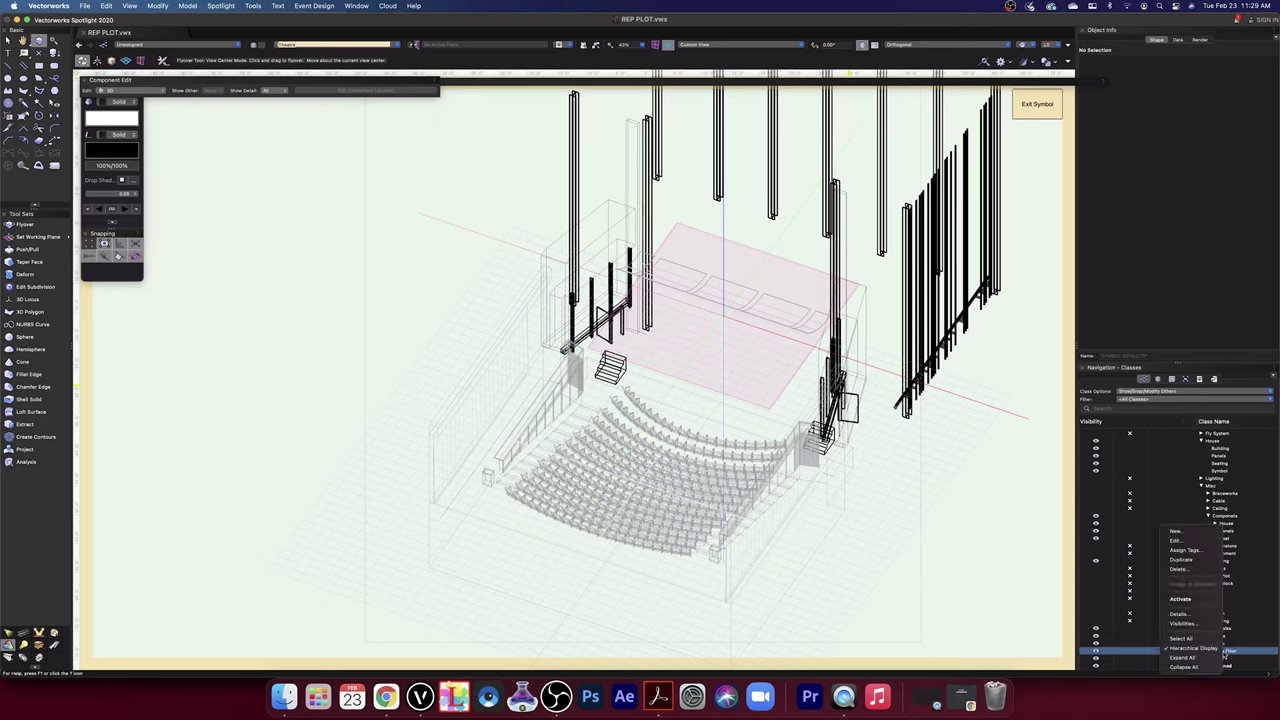
{"action": "left_click", "coordinate": [1192, 569]}
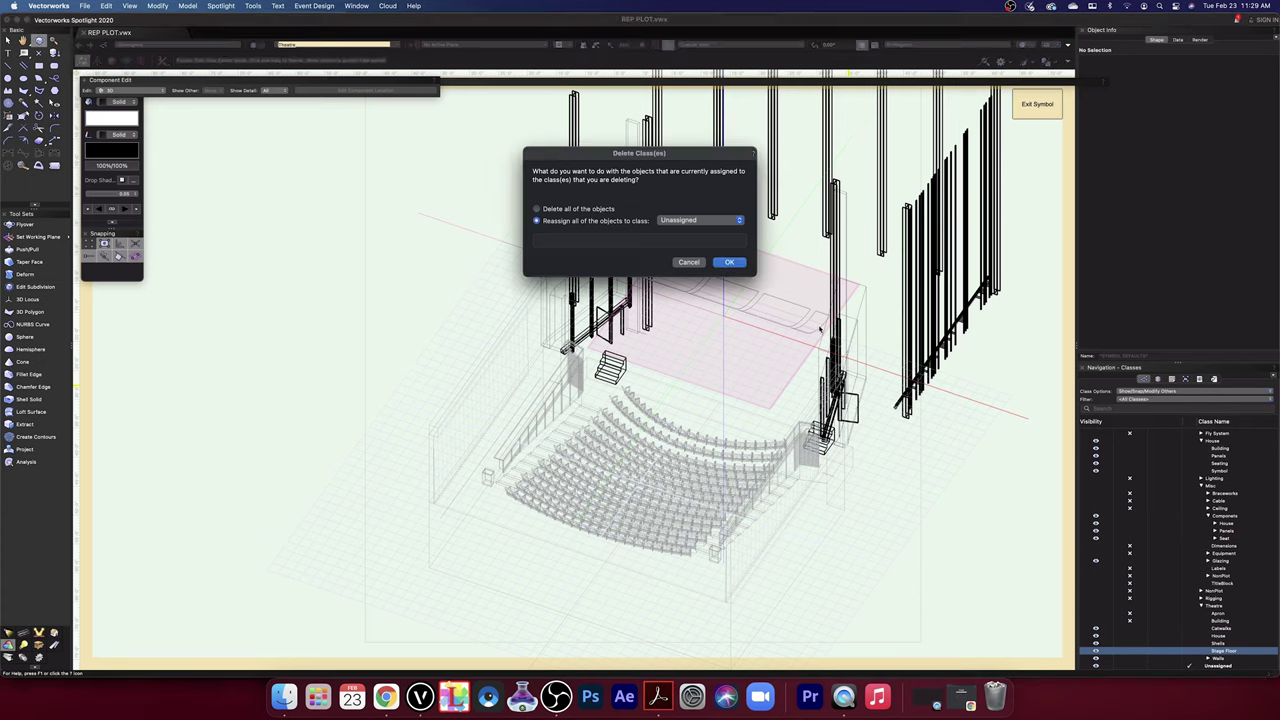
{"action": "left_click", "coordinate": [729, 263]}
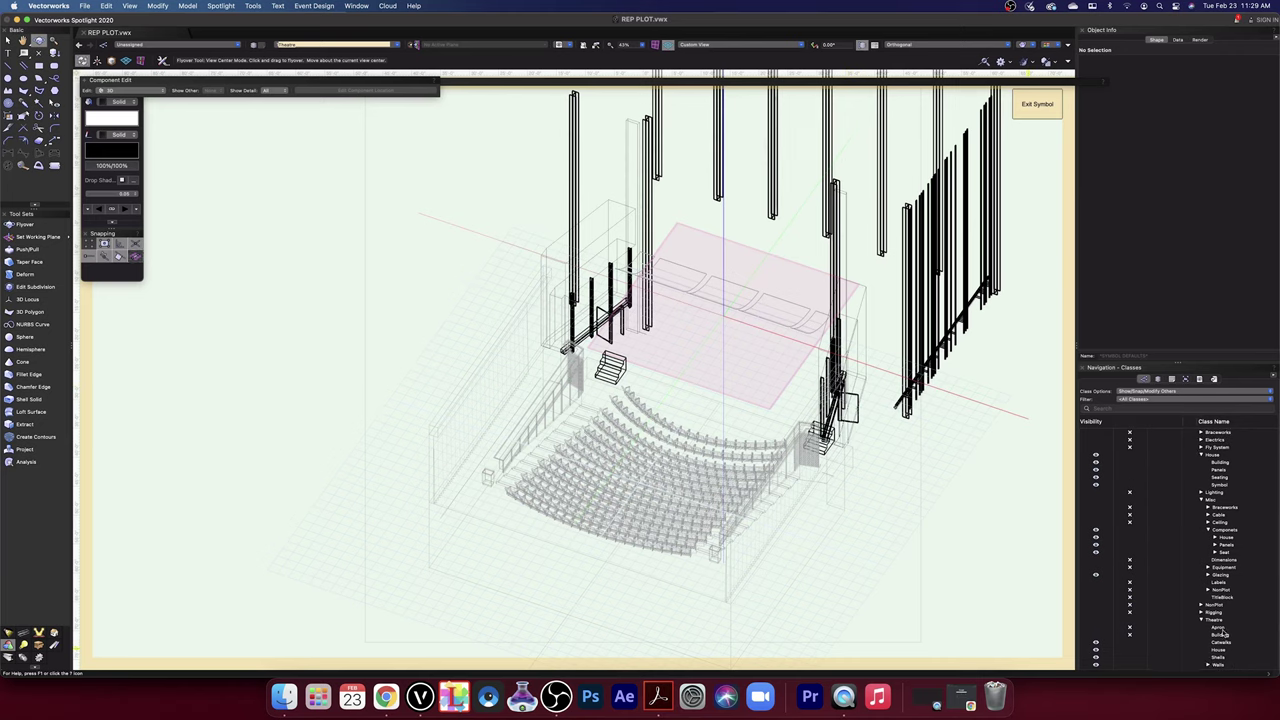
- Make the Apron class visible and rename it 'Stage Floor'
{"action": "left_click", "coordinate": [1220, 628]}
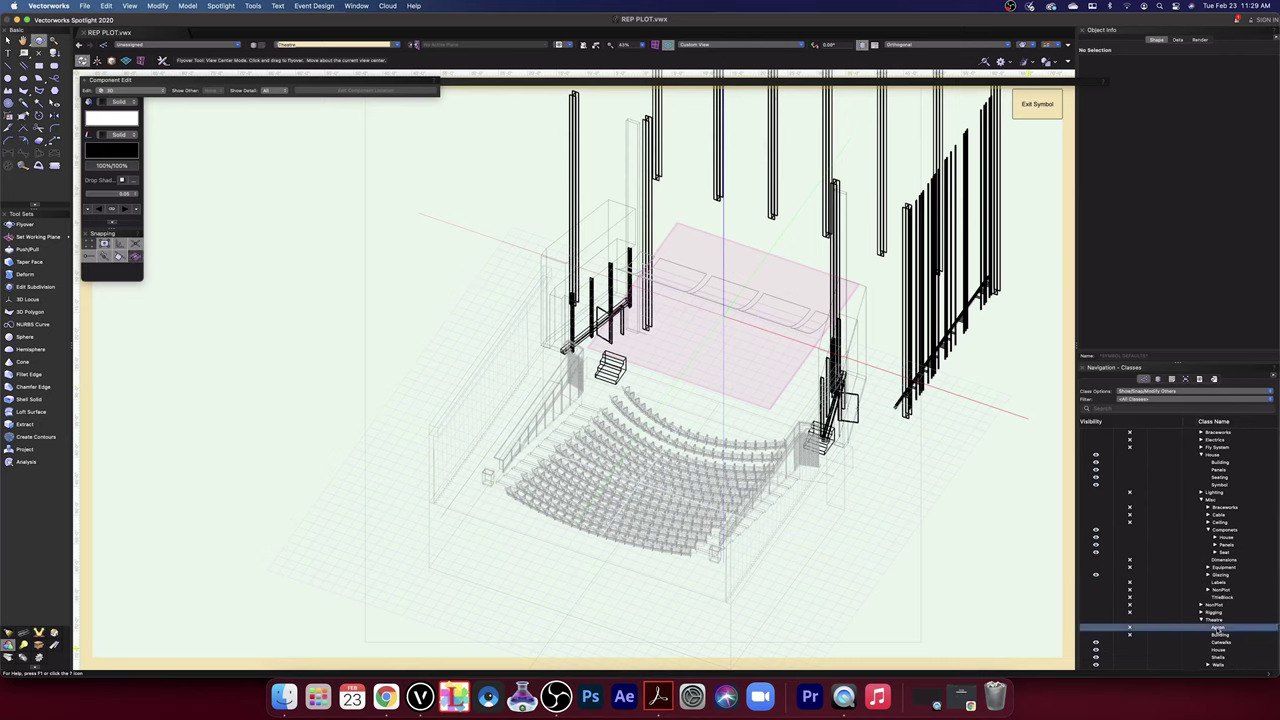
{"action": "left_click", "coordinate": [1099, 629]}
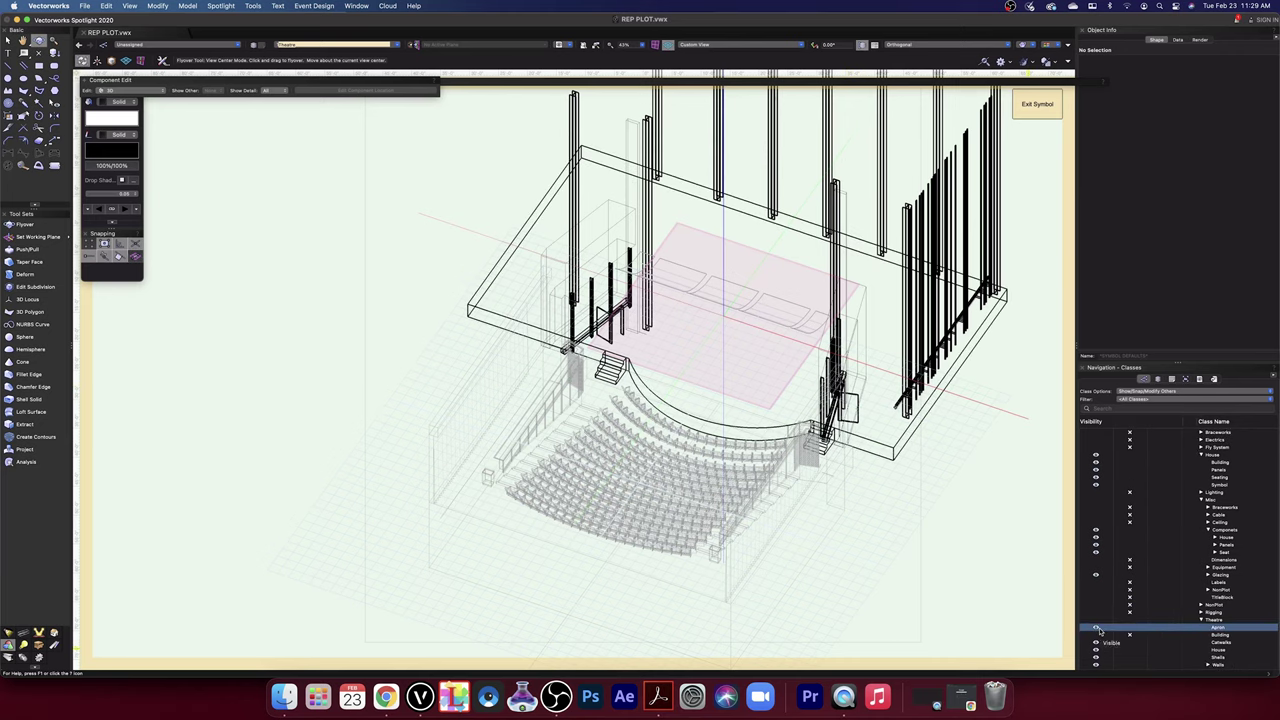
{"action": "double_click", "coordinate": [1218, 628]}
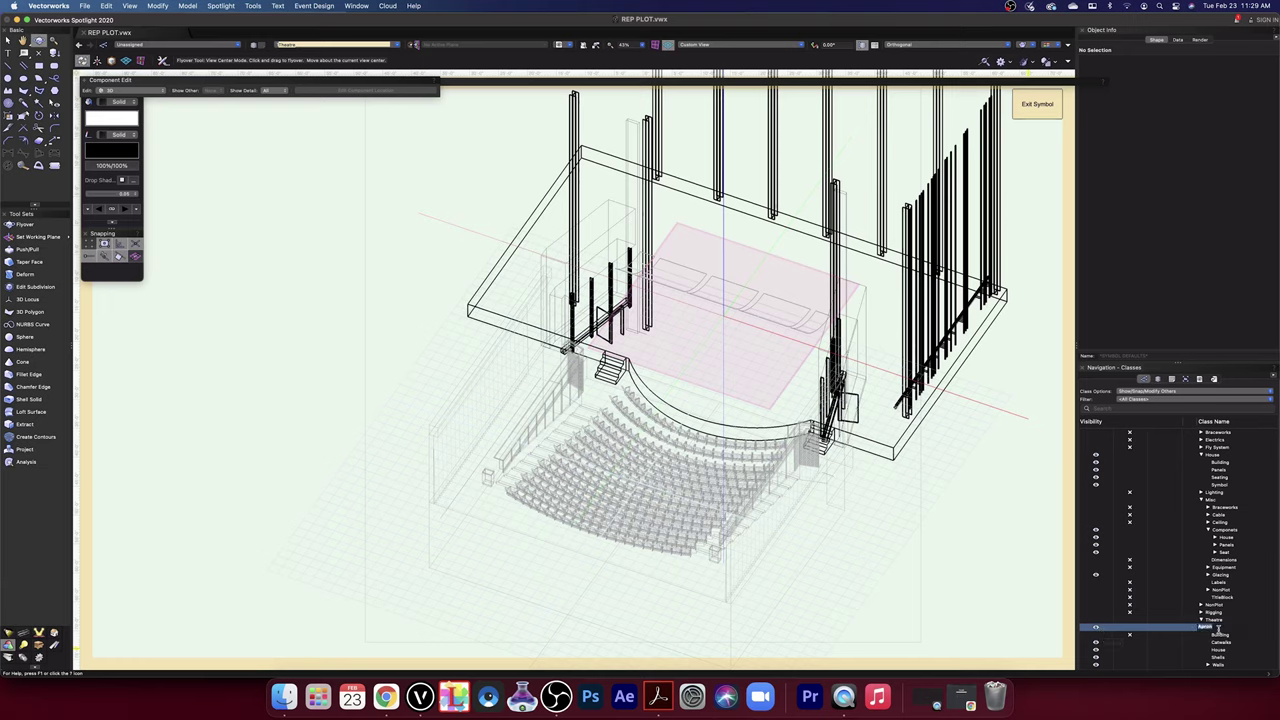
{"action": "key", "text": "BackSpace"}
{"action": "type", "text": "Stage Floor"}
{"action": "key", "text": "Return"}
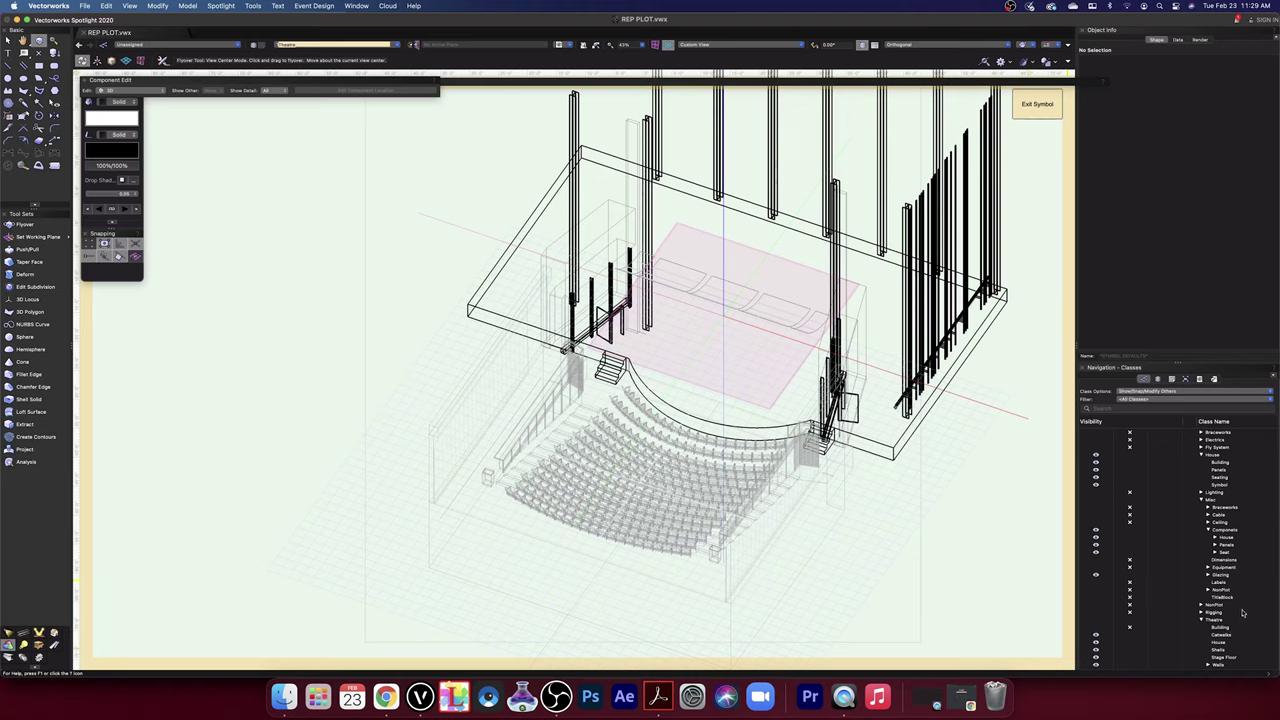
{"action": "scroll", "coordinate": [1240, 610], "scroll_direction": "down", "scroll_amount": 1}
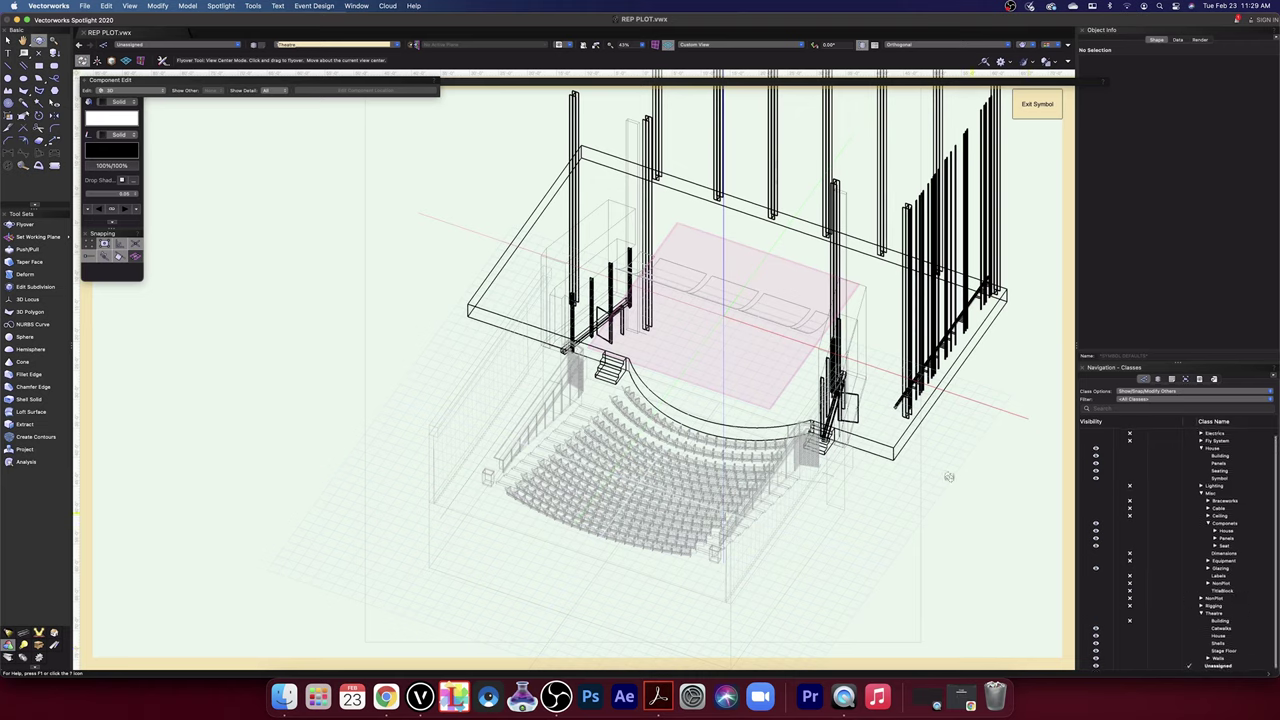
- Switch to Top/Plan and move both stair-side extrudes into Theatre-Building, accepting the backup
{"action": "left_click", "coordinate": [734, 44]}
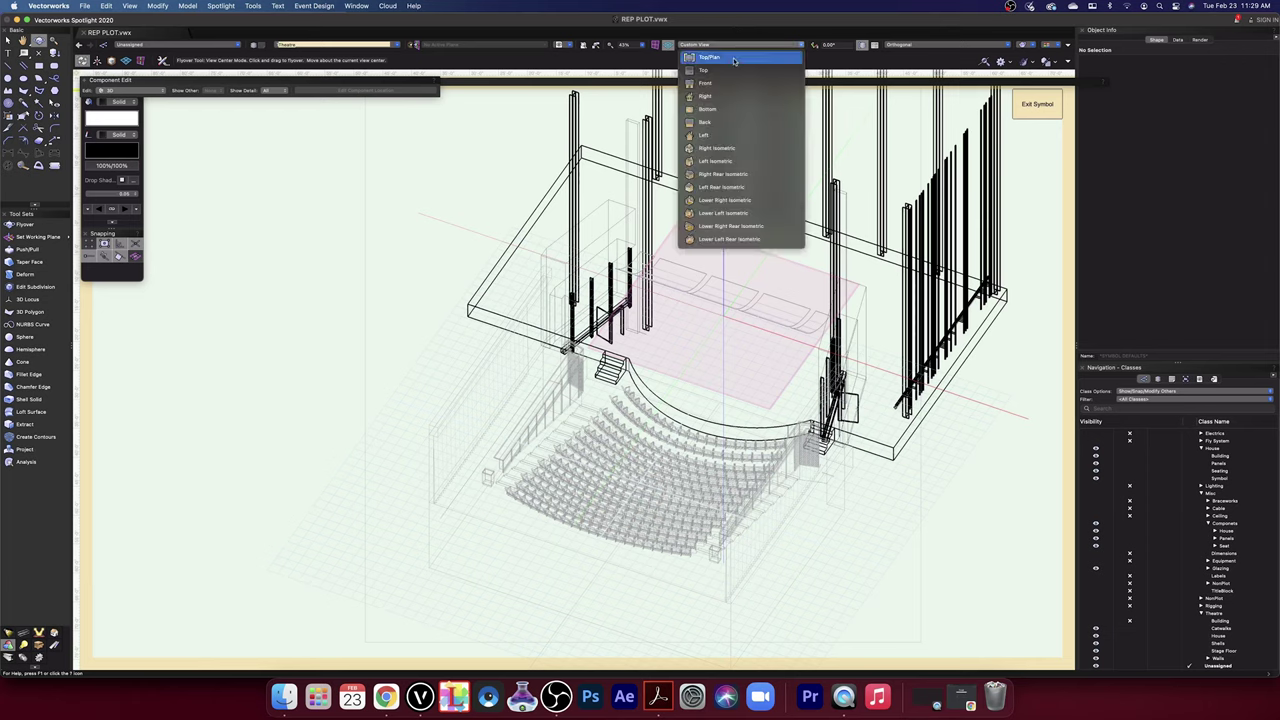
{"action": "left_click", "coordinate": [734, 58]}
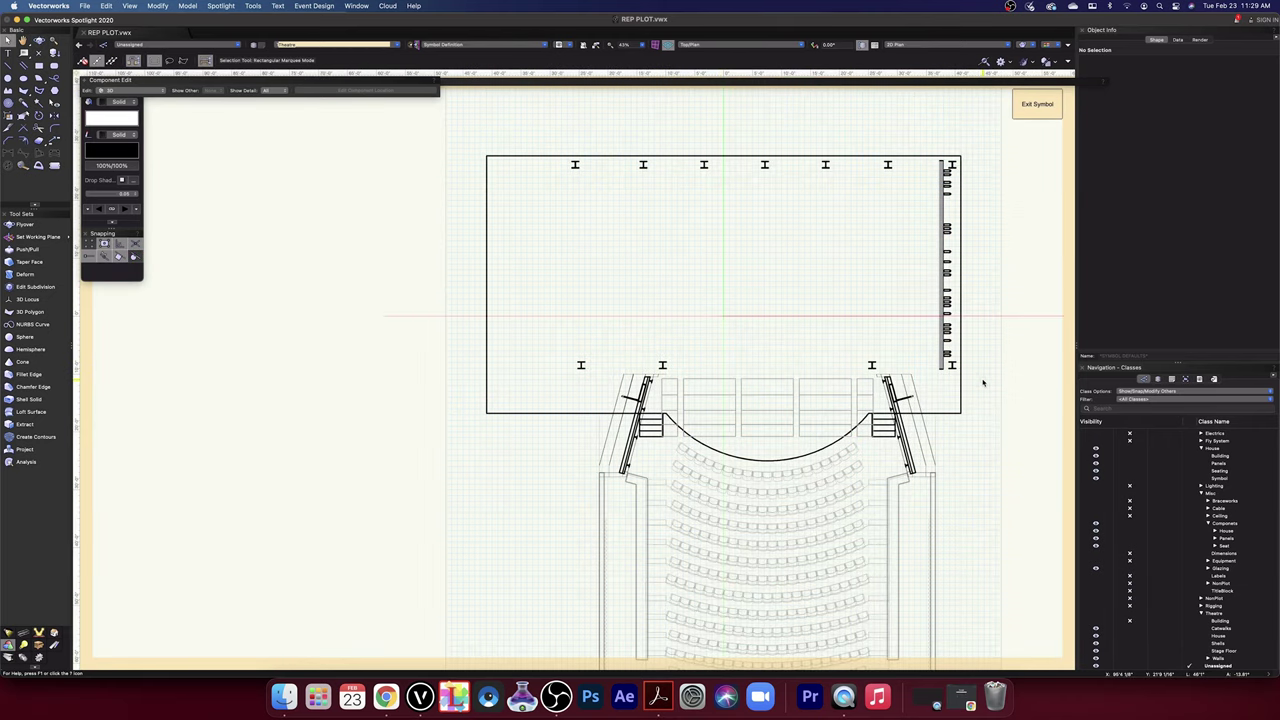
{"action": "scroll", "coordinate": [992, 420], "scroll_direction": "up", "scroll_amount": 5}
{"action": "scroll", "coordinate": [992, 420], "scroll_direction": "down", "scroll_amount": 3}
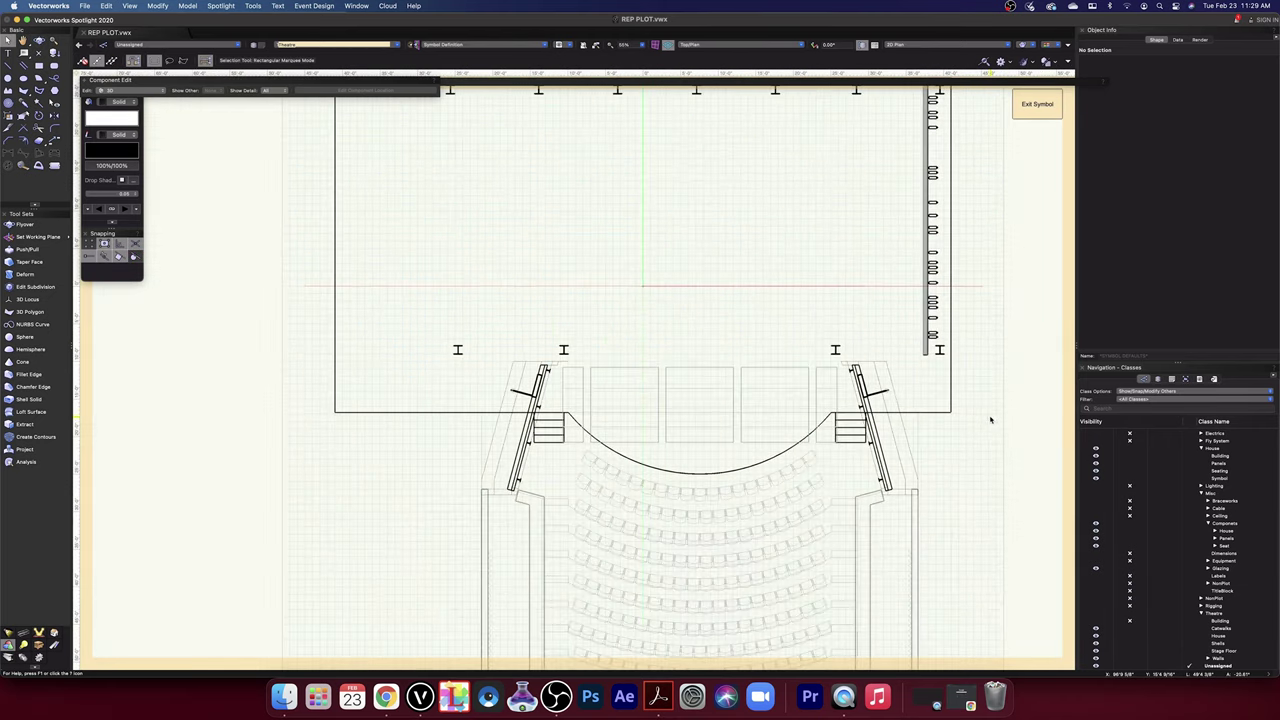
{"action": "left_click", "coordinate": [863, 377]}
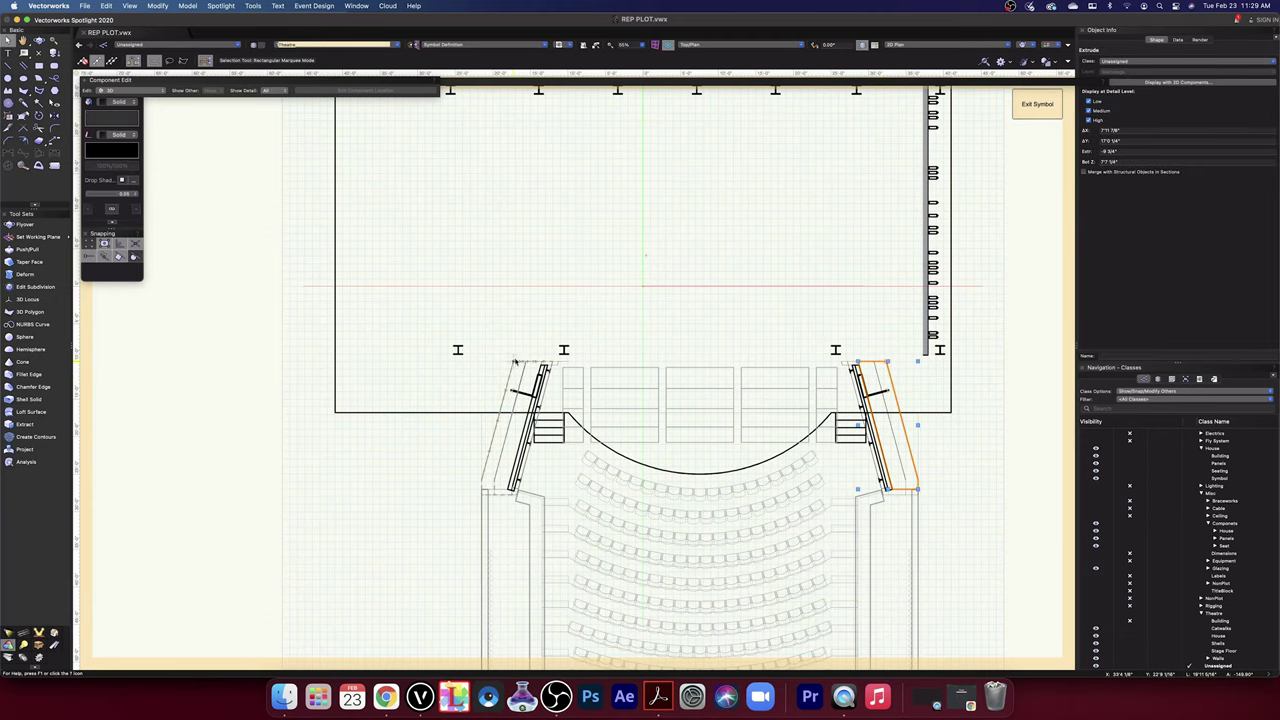
{"action": "left_click", "coordinate": [522, 367], "text": "shift"}
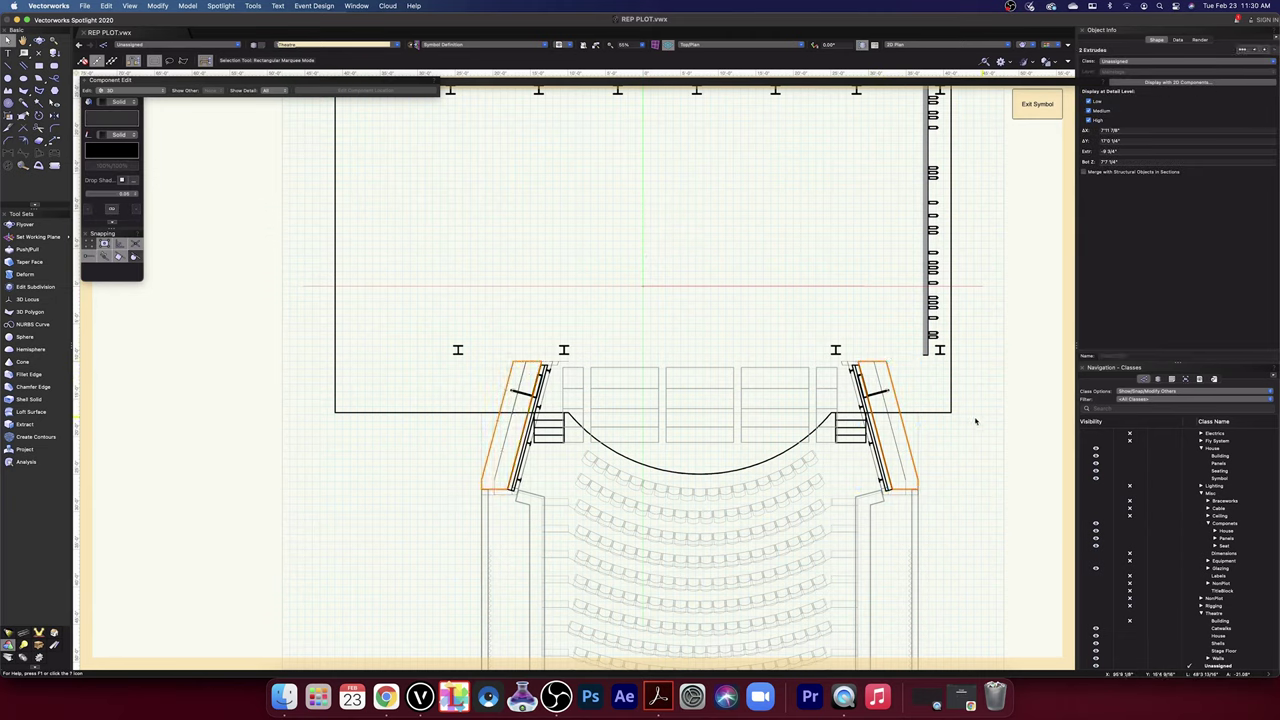
{"action": "left_click", "coordinate": [1270, 61]}
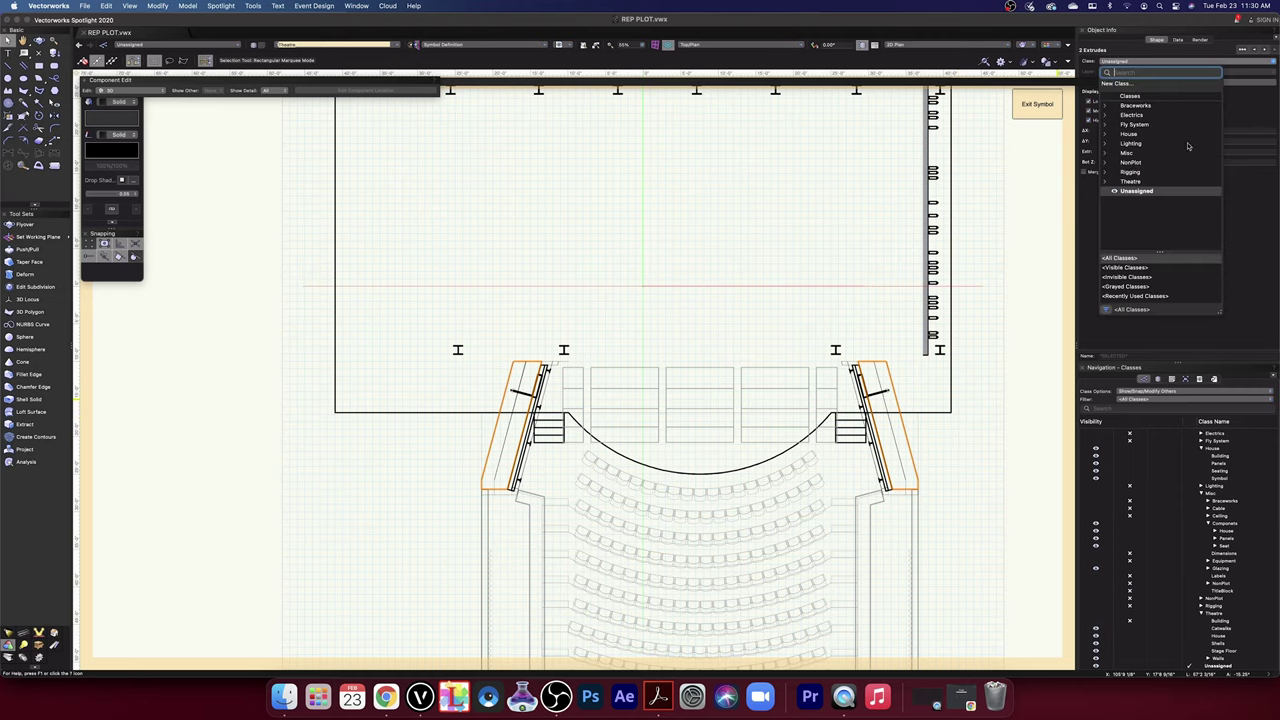
{"action": "left_click", "coordinate": [1106, 183]}
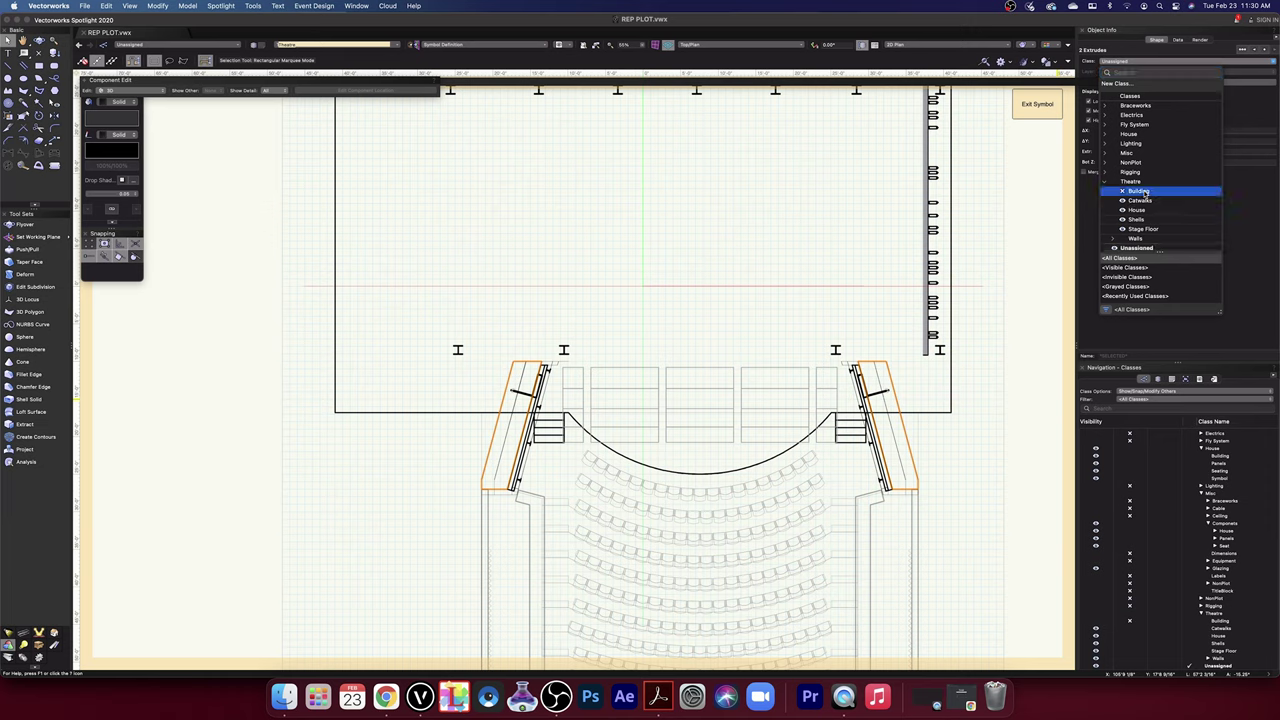
{"action": "left_click", "coordinate": [1140, 191]}
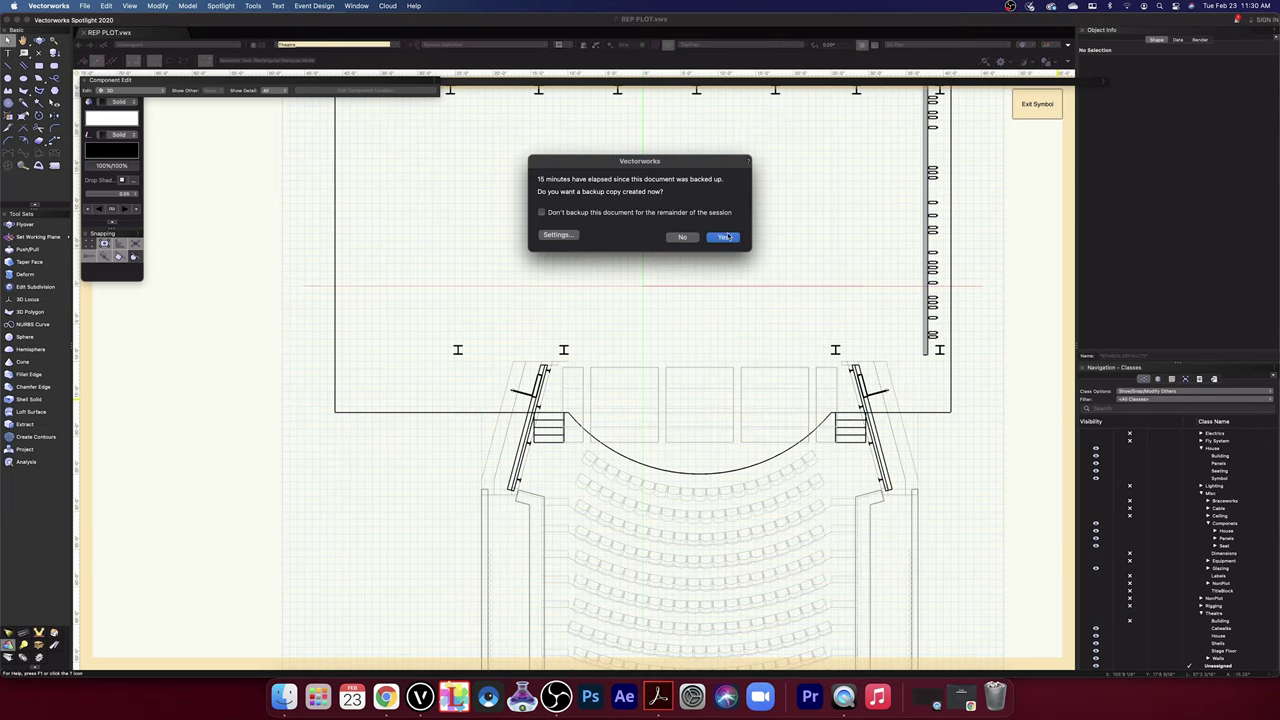
{"action": "left_click", "coordinate": [728, 237]}
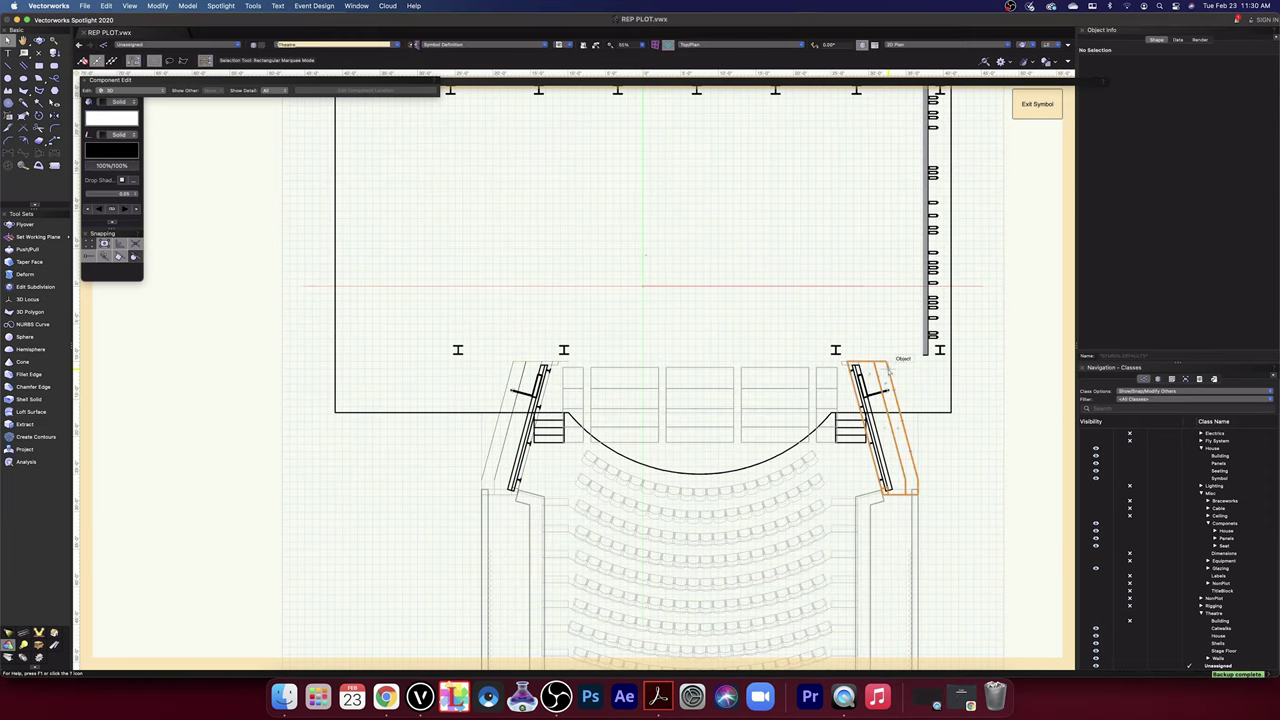
- Move the two stair-side solids into the Theatre-Building class
{"action": "left_click", "coordinate": [888, 371]}
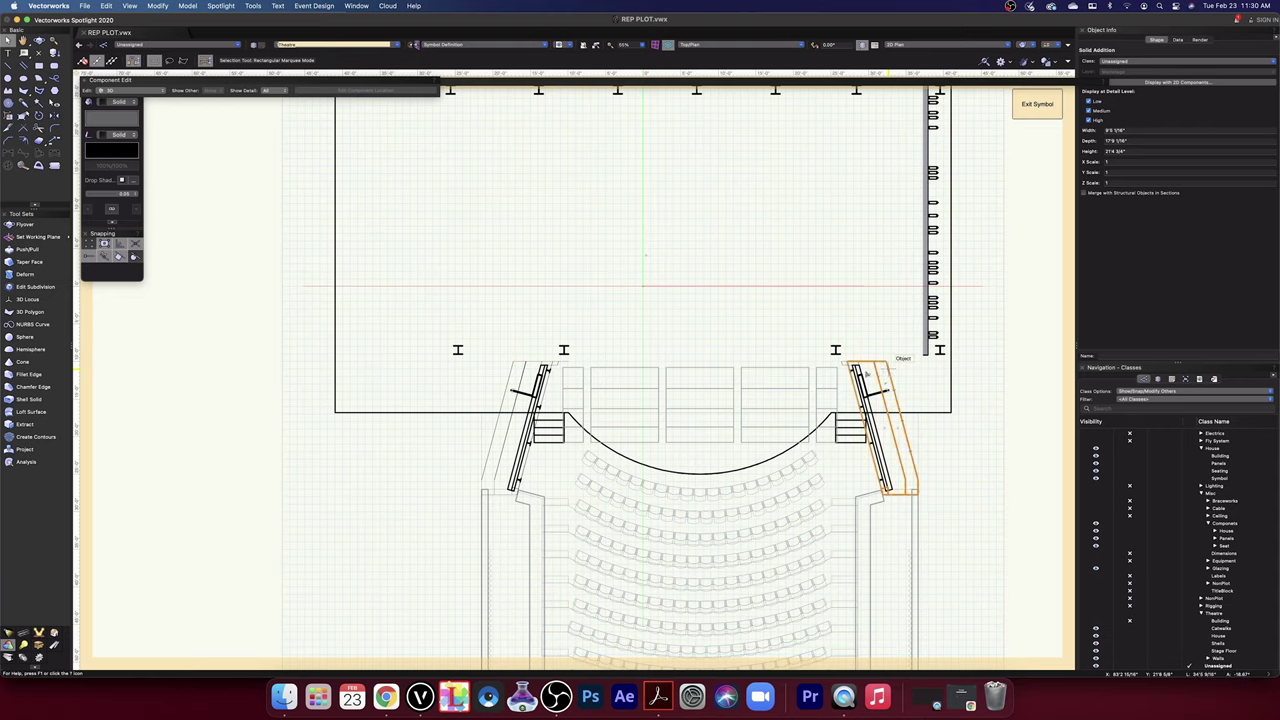
{"action": "left_click", "coordinate": [516, 364], "text": "shift"}
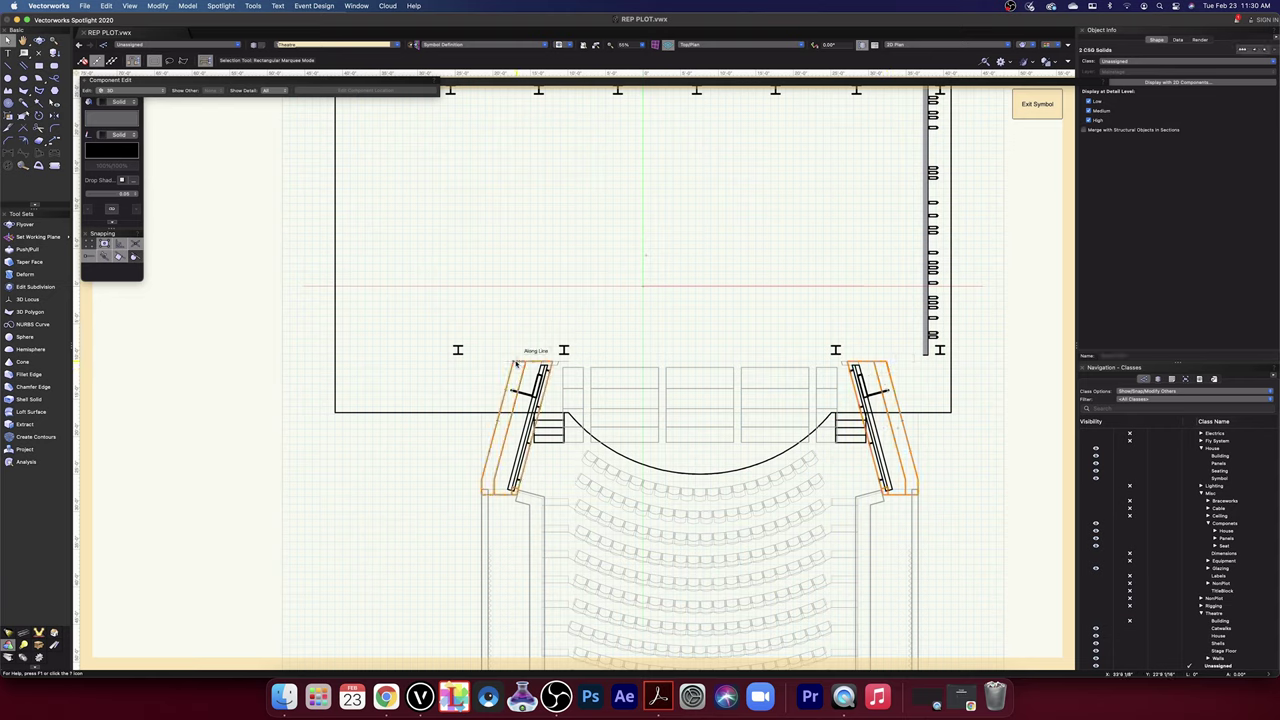
{"action": "left_click", "coordinate": [1274, 62]}
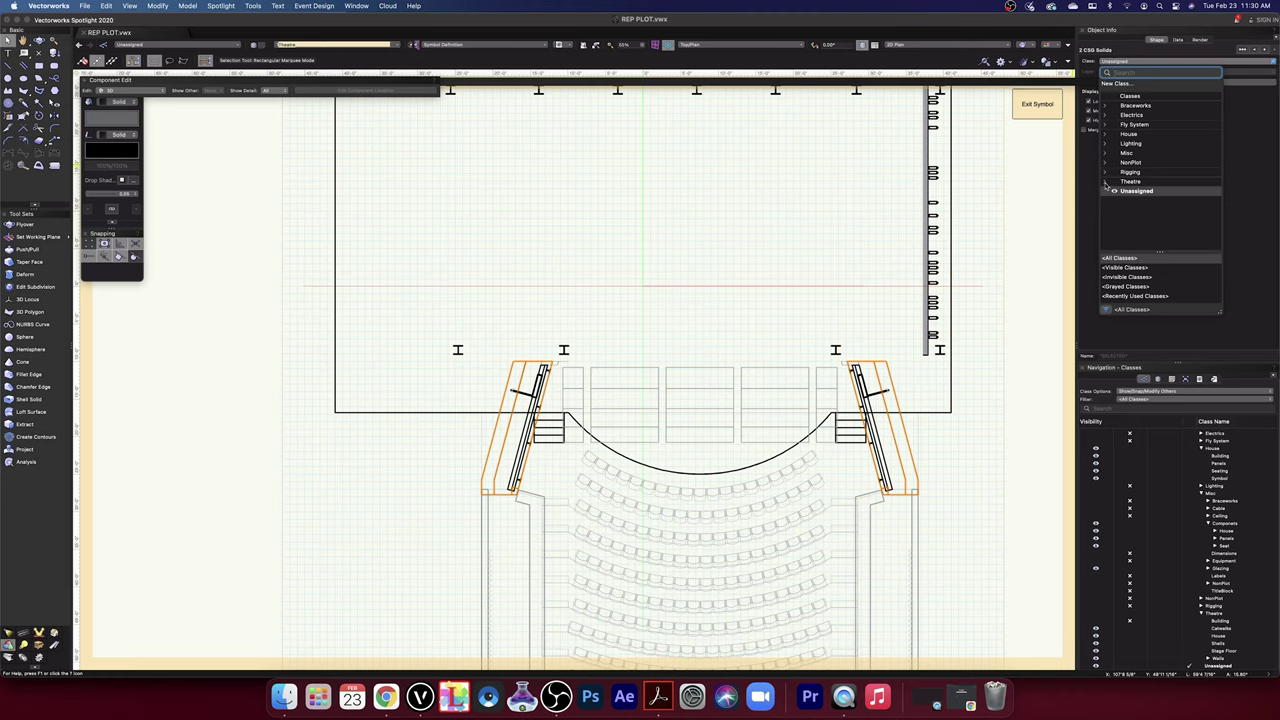
{"action": "left_click", "coordinate": [1105, 182]}
{"action": "left_click", "coordinate": [1138, 191]}
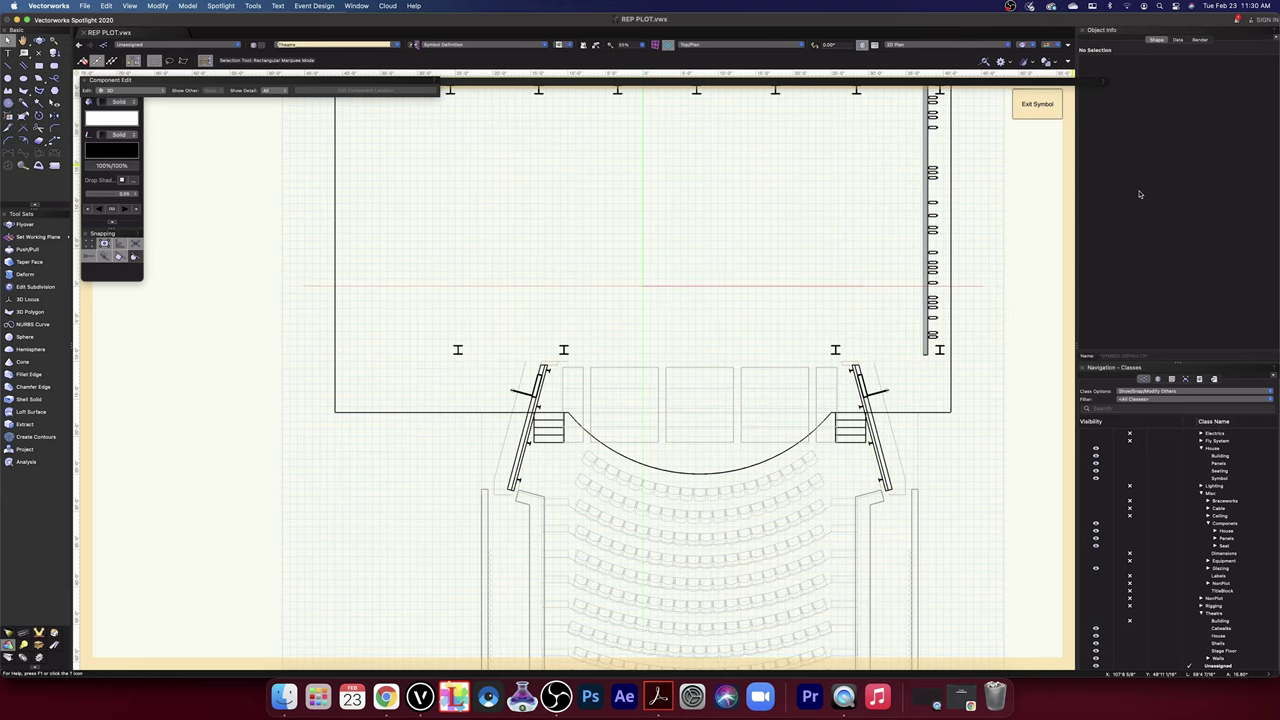
- Select the right wall group and both diagonal walls to check their classes
{"action": "left_click", "coordinate": [897, 449]}
{"action": "scroll", "coordinate": [897, 451], "scroll_direction": "up", "scroll_amount": 5}
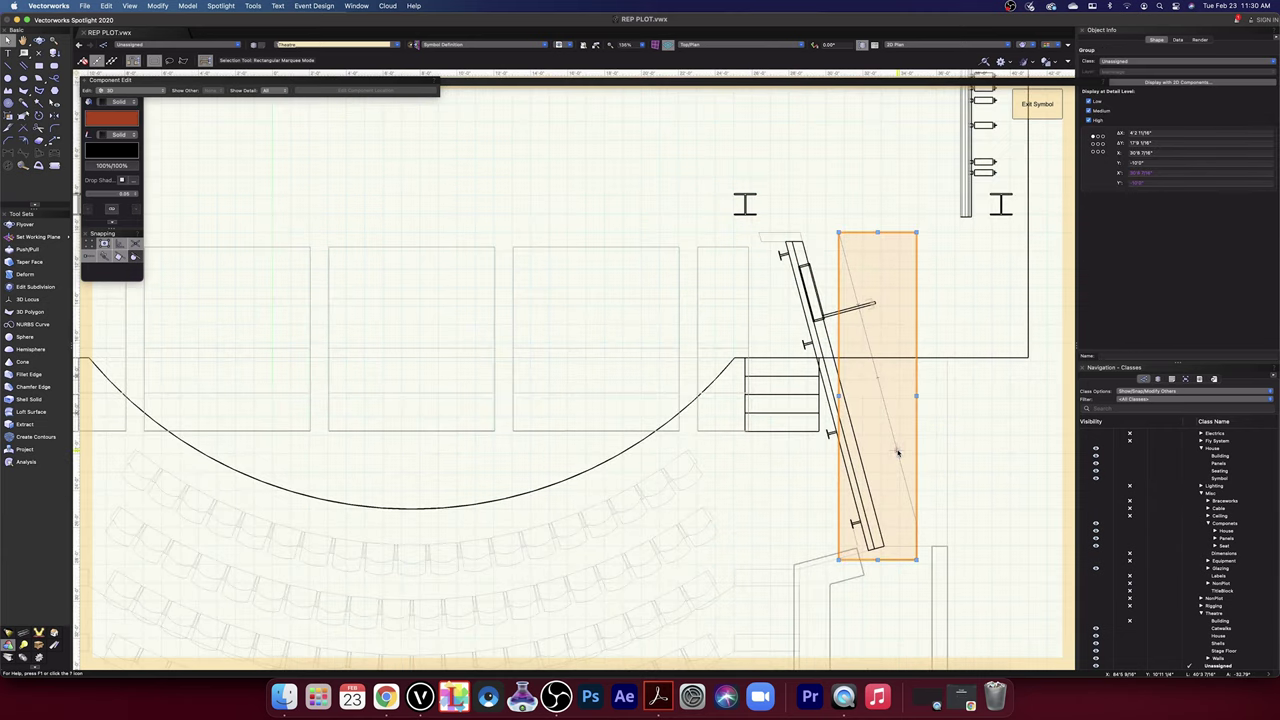
{"action": "scroll", "coordinate": [896, 449], "scroll_direction": "down", "scroll_amount": 4}
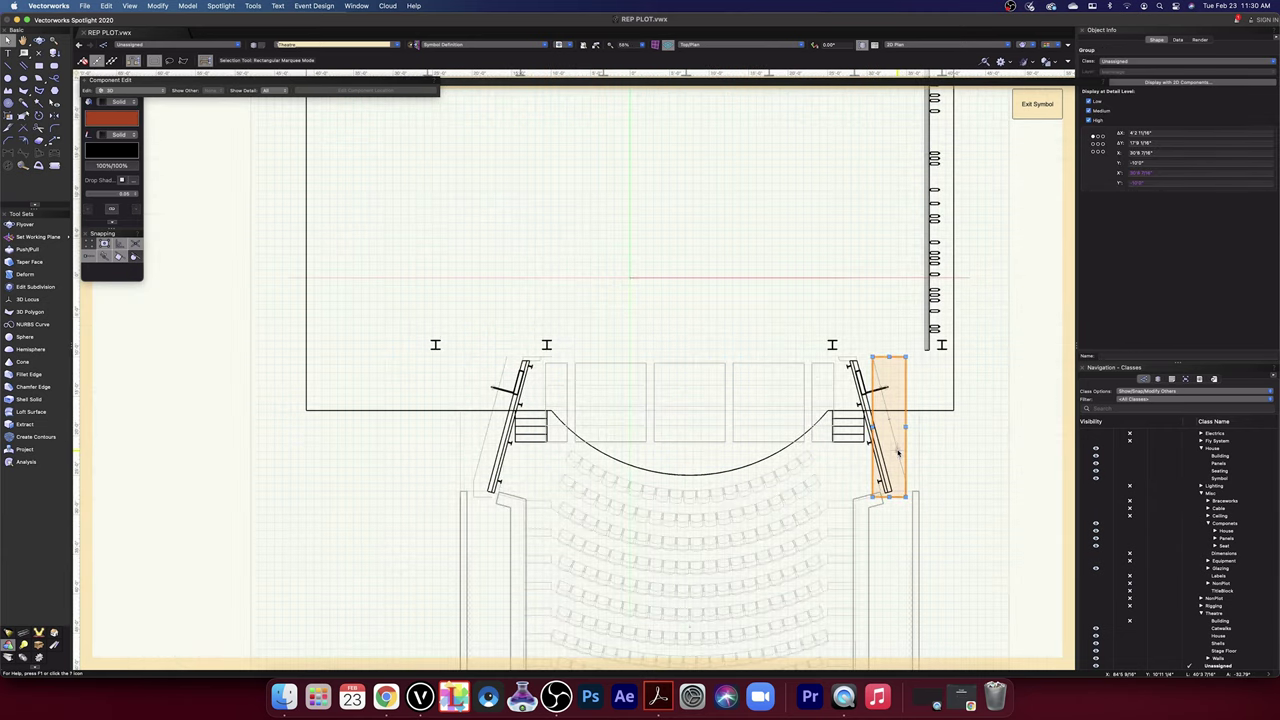
{"action": "scroll", "coordinate": [894, 449], "scroll_direction": "up", "scroll_amount": 2}
{"action": "left_click", "coordinate": [1007, 460]}
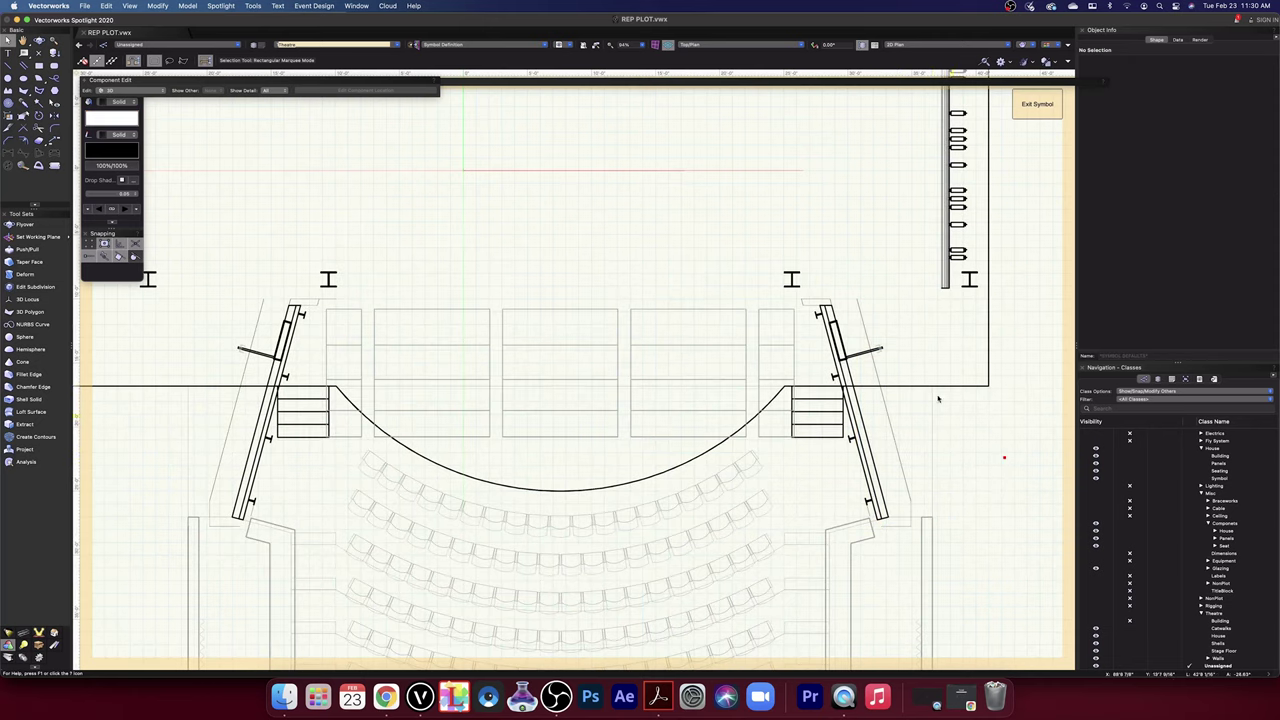
{"action": "left_click", "coordinate": [838, 304]}
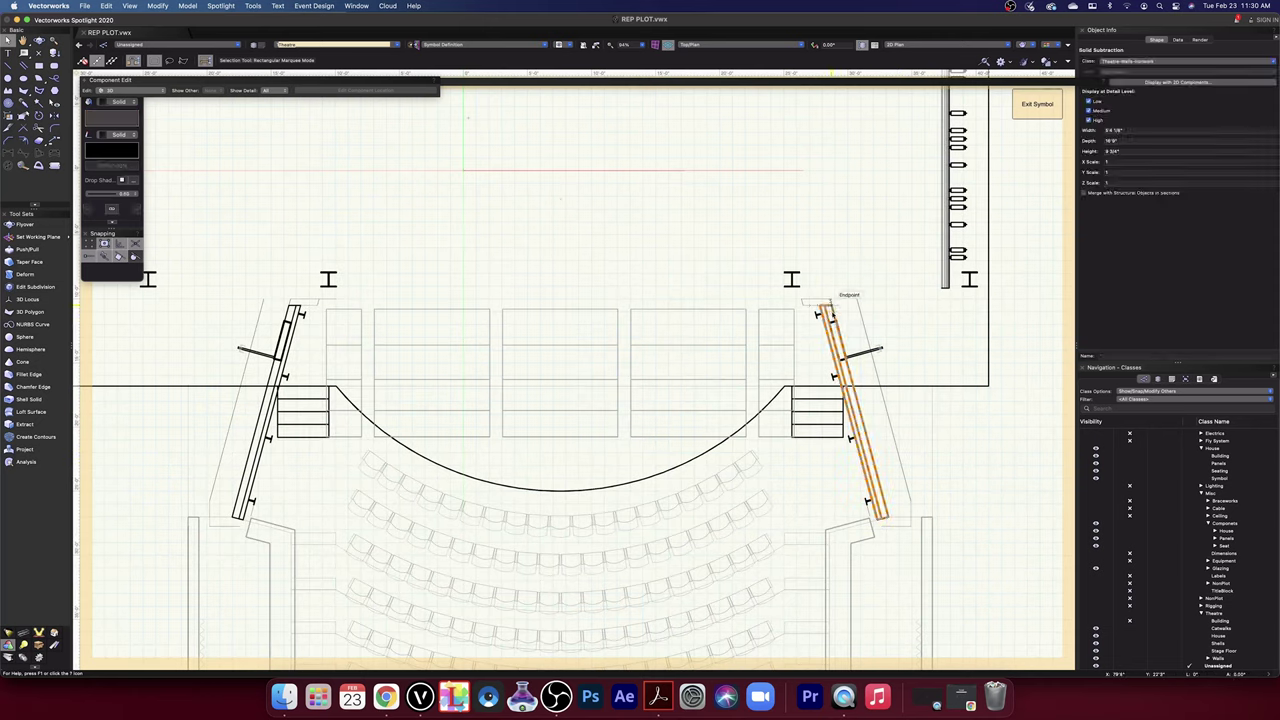
{"action": "left_click", "coordinate": [298, 311], "text": "shift"}
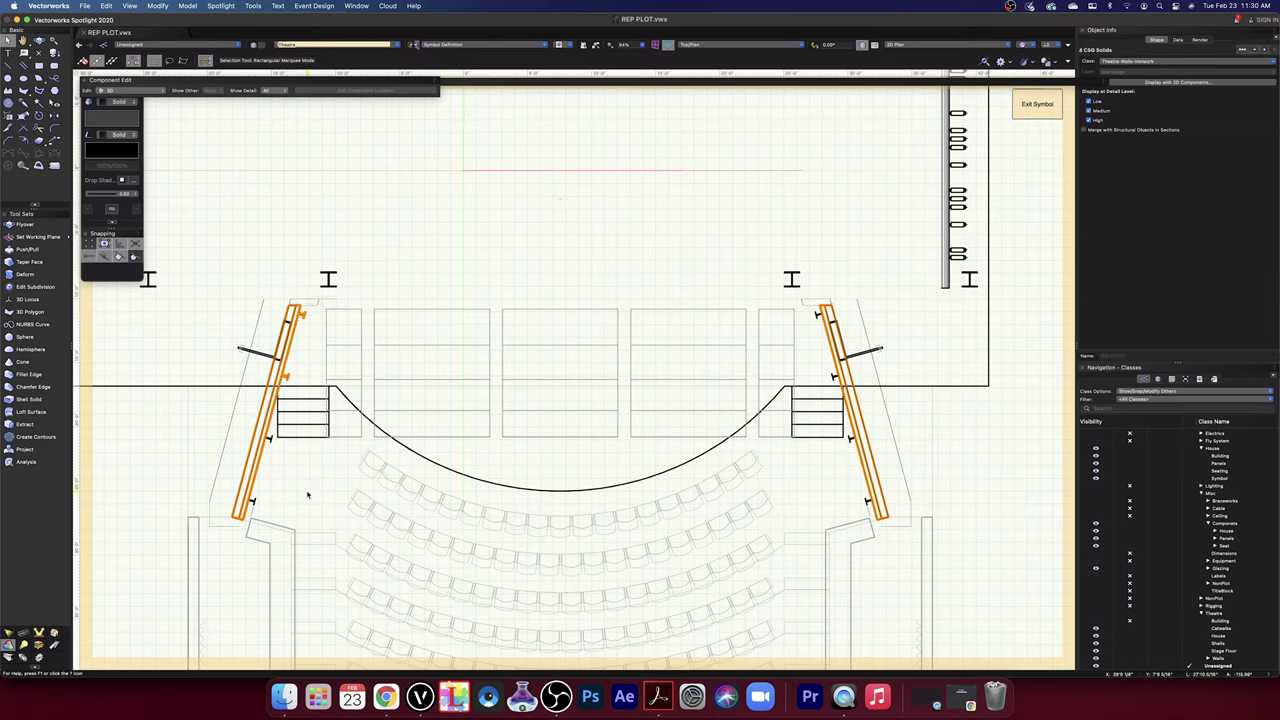
{"action": "left_click", "coordinate": [969, 412]}
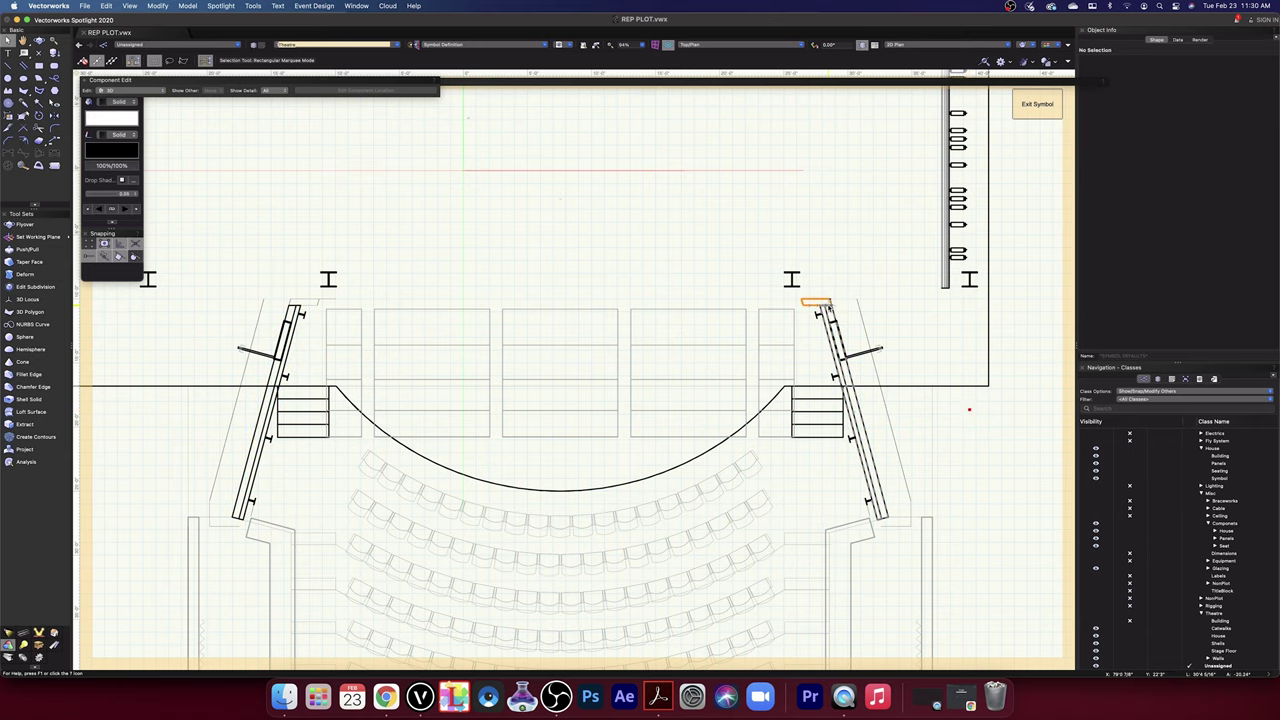
{"action": "left_click", "coordinate": [829, 312]}
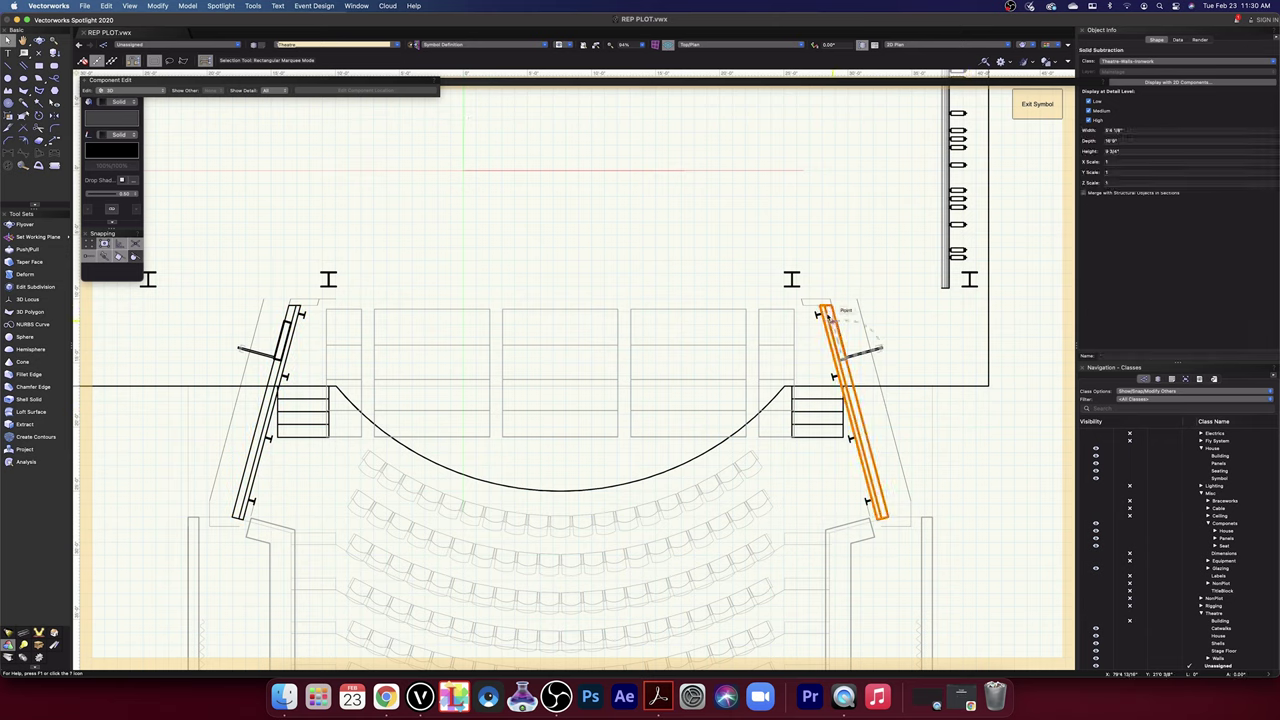
{"action": "left_click", "coordinate": [985, 484]}
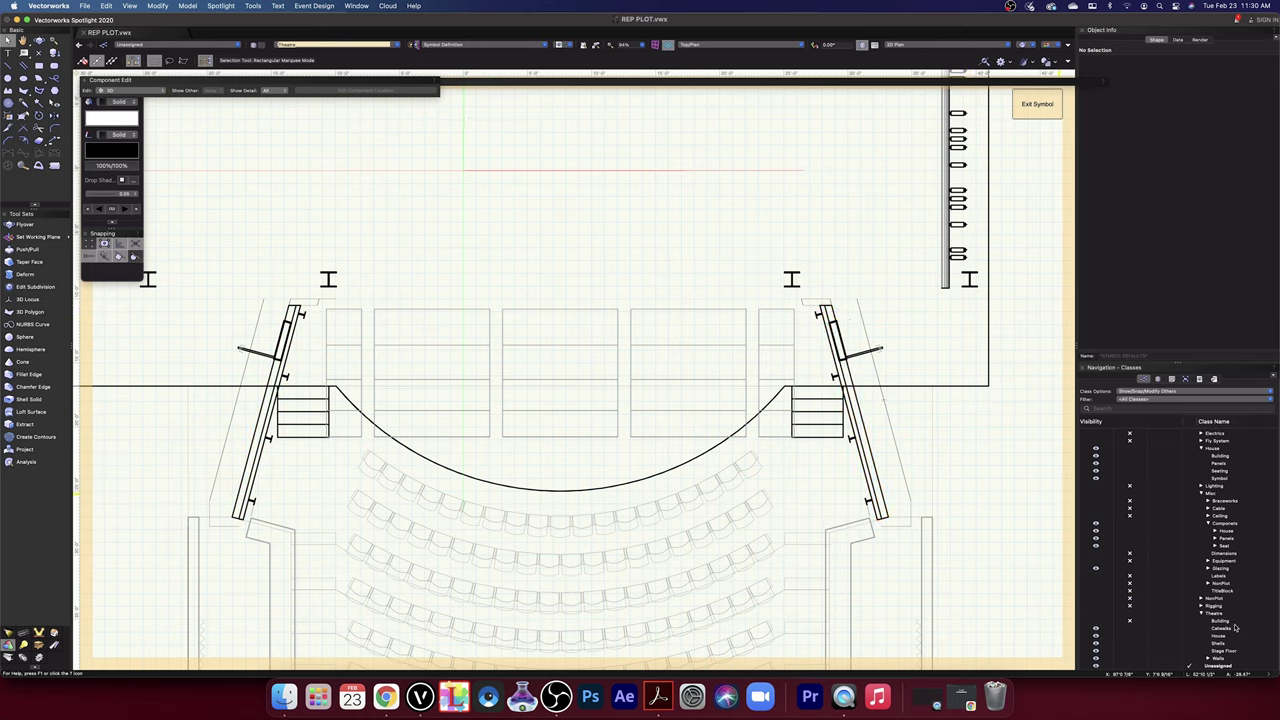
- Check the right rail's class and expand the Walls class to show its subclasses
{"action": "scroll", "coordinate": [1235, 628], "scroll_direction": "down", "scroll_amount": 1}
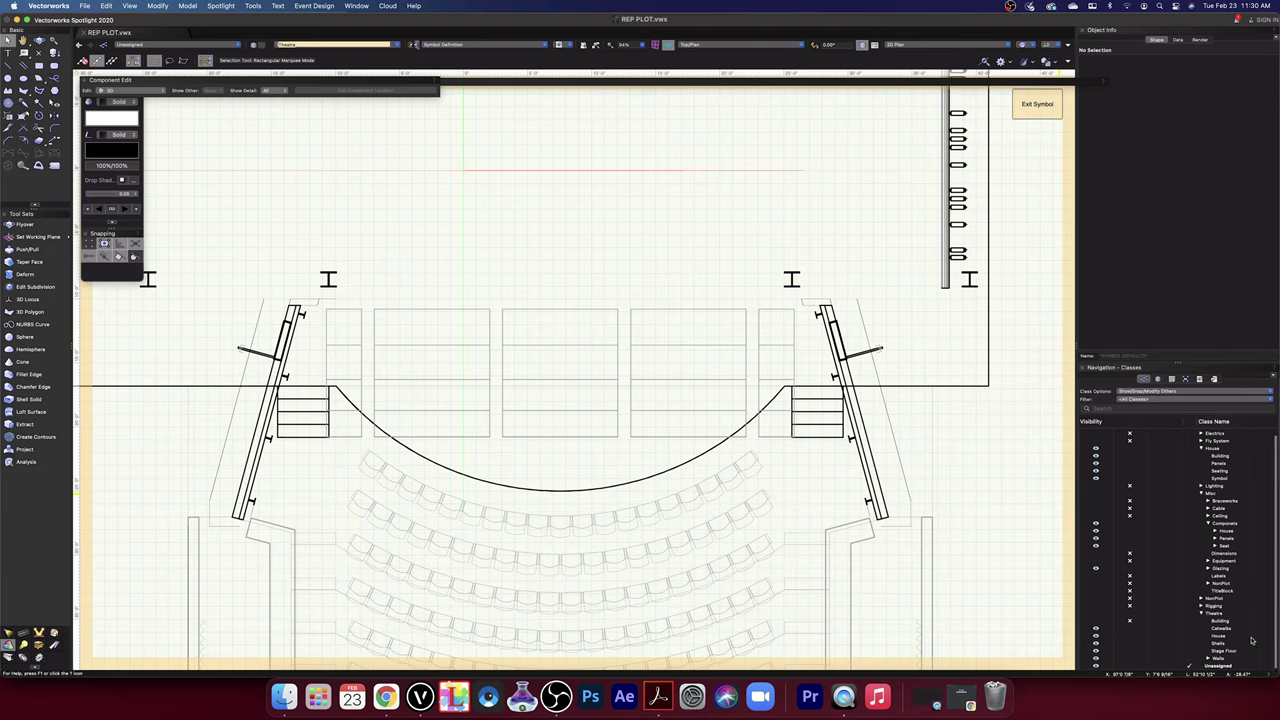
{"action": "left_click", "coordinate": [850, 379]}
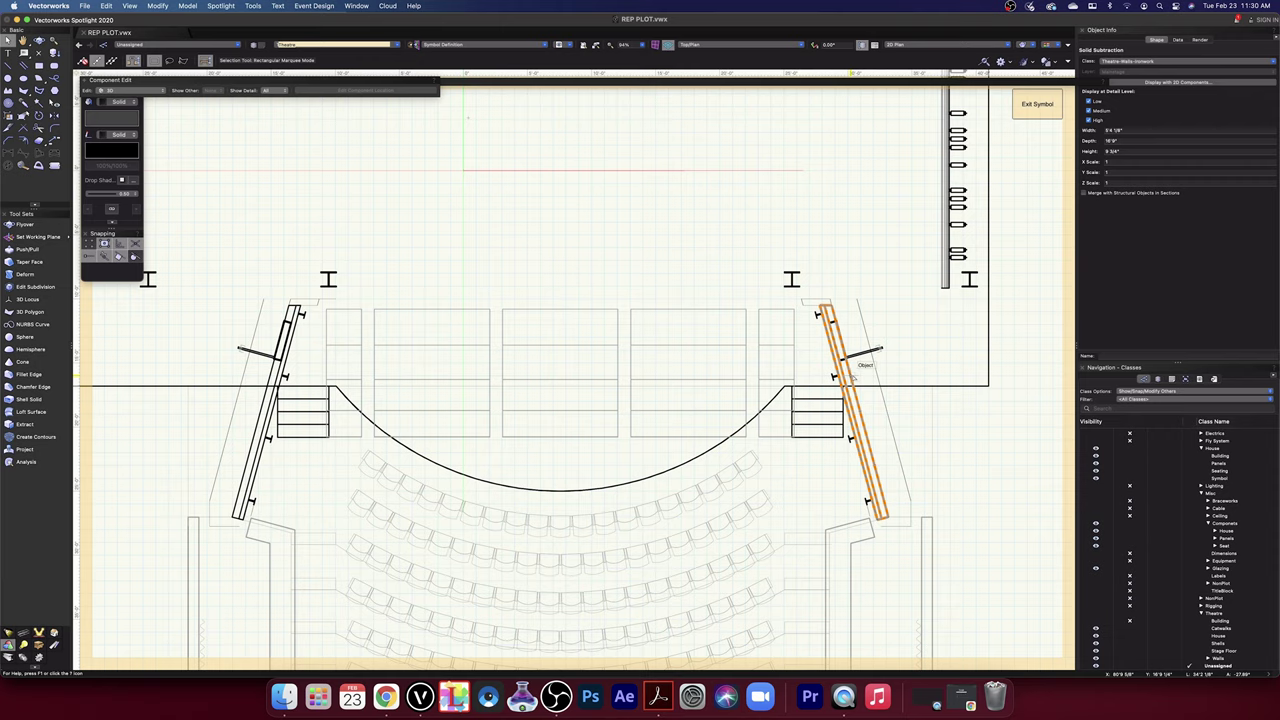
{"action": "left_click", "coordinate": [997, 429]}
{"action": "left_click", "coordinate": [1208, 659]}
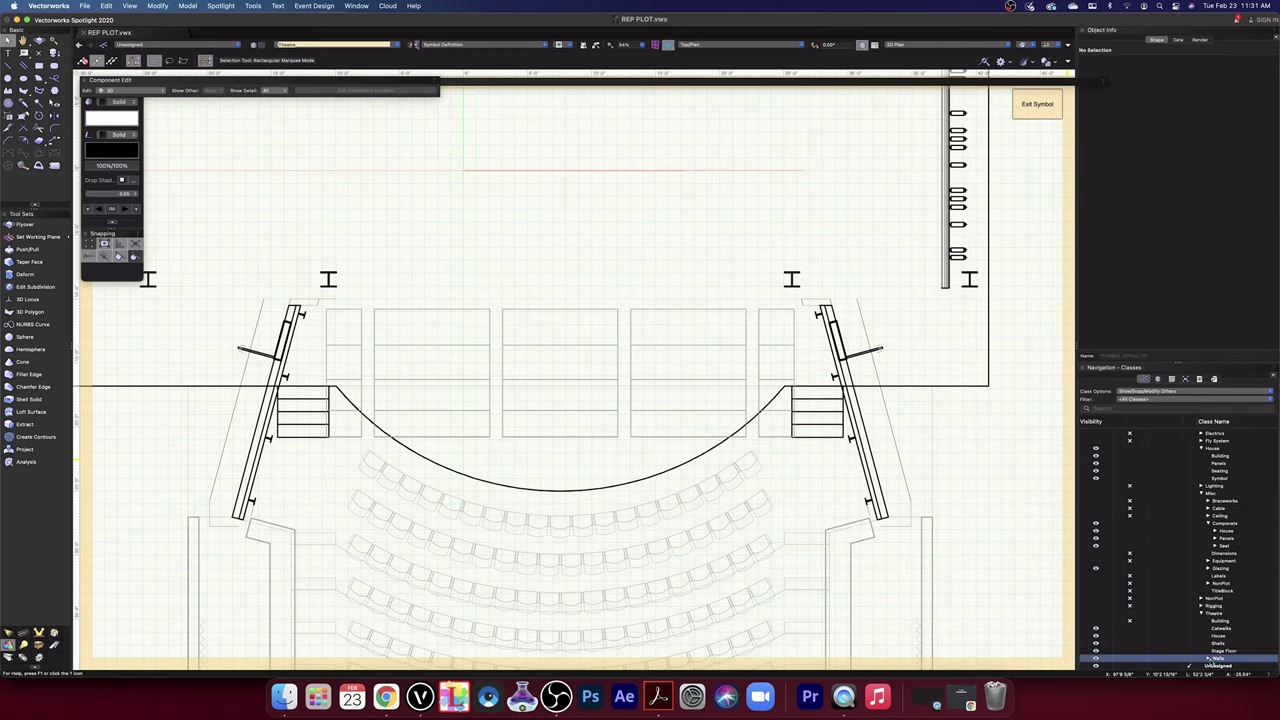
{"action": "scroll", "coordinate": [1244, 643], "scroll_direction": "down", "scroll_amount": 1}
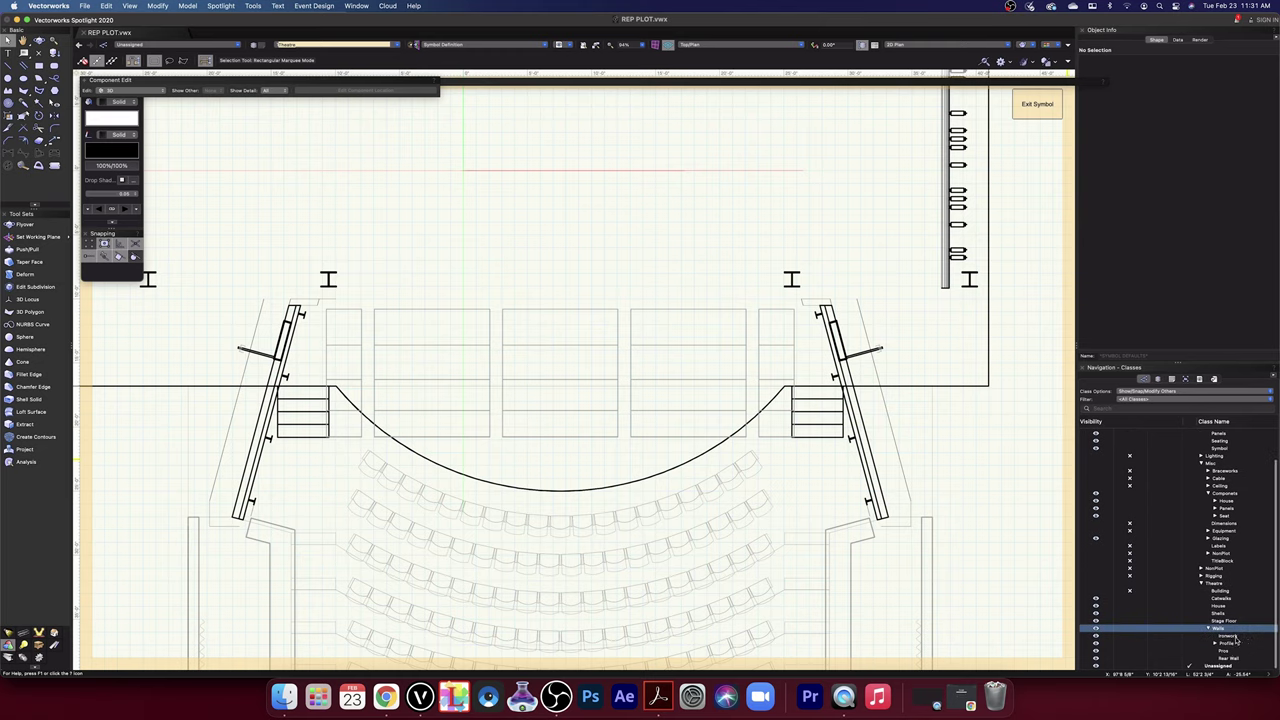
- Edit the Theatre-Walls-Ironwork class and remove 'Walls-' so it becomes Theatre-Ironwork
{"action": "left_click", "coordinate": [1236, 640]}
{"action": "right_click", "coordinate": [1236, 640]}
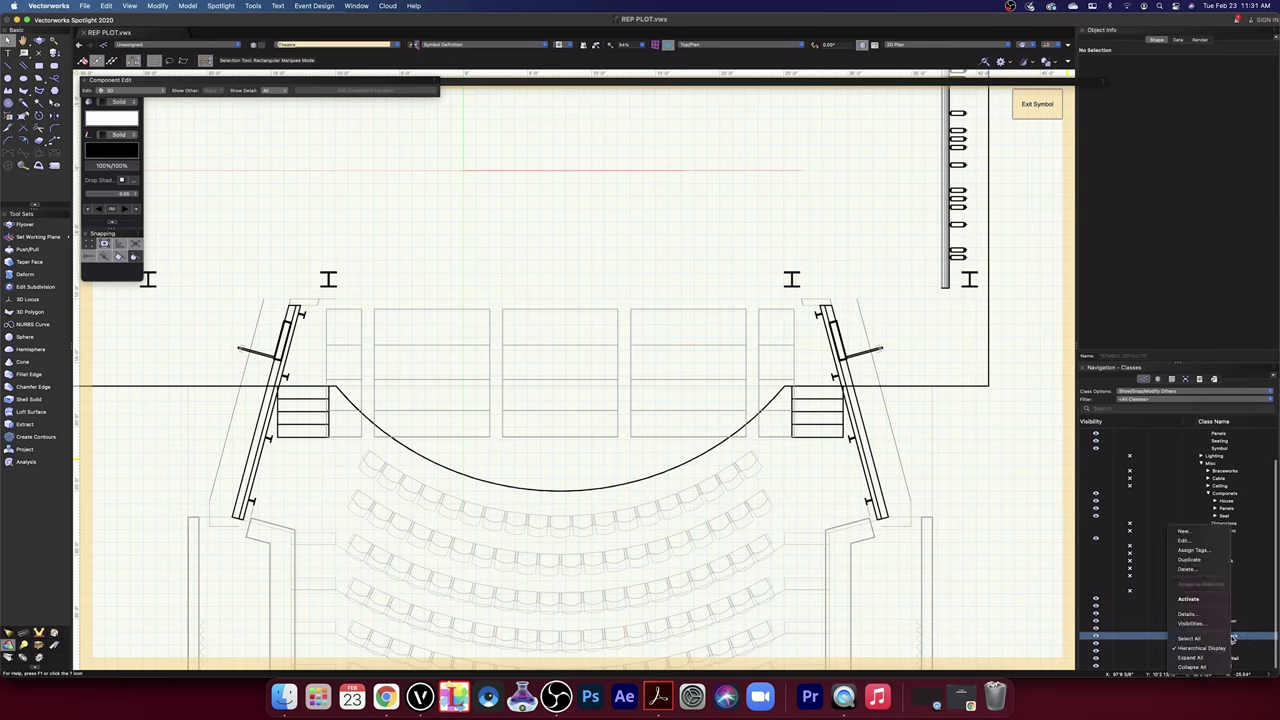
{"action": "left_click", "coordinate": [1187, 541]}
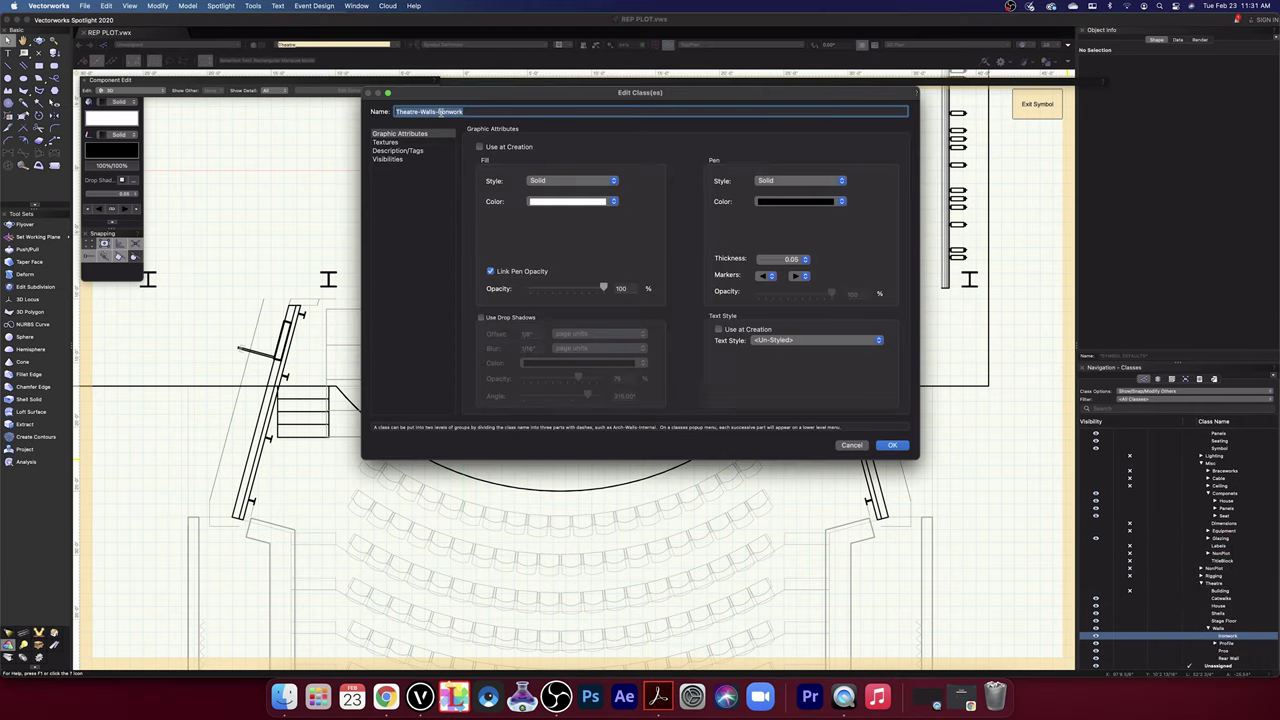
{"action": "left_click", "coordinate": [440, 112]}
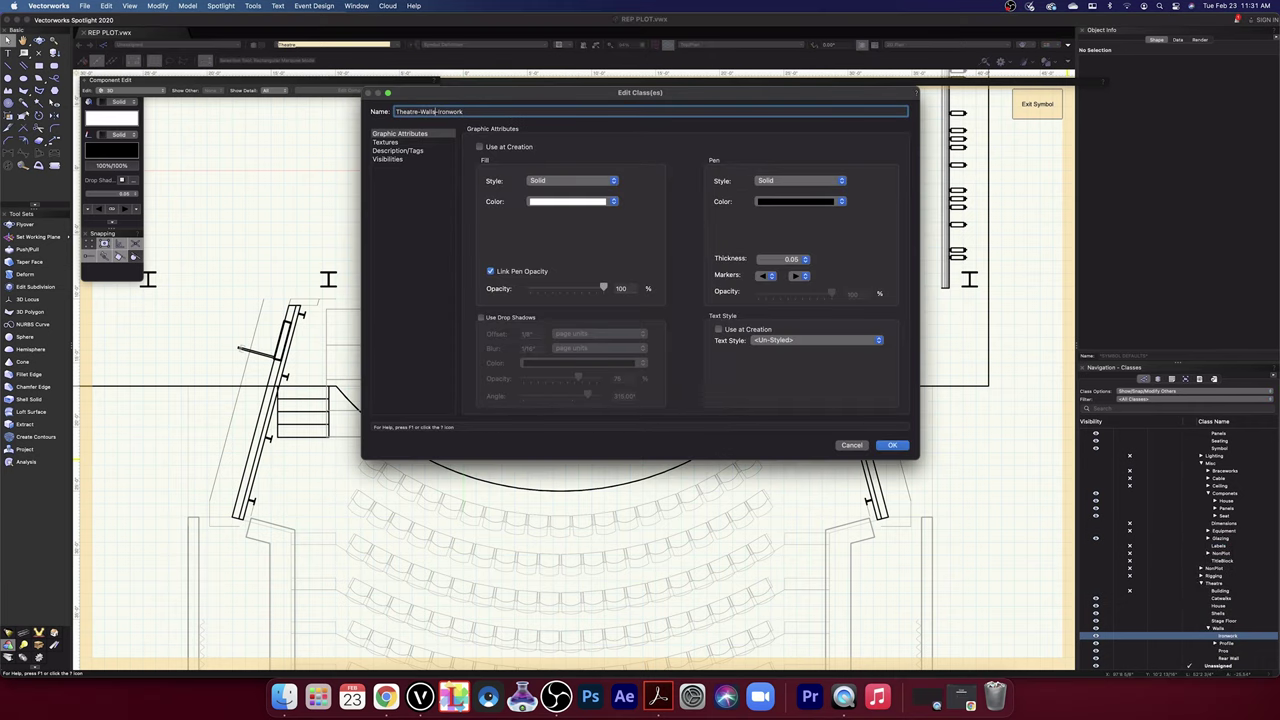
{"action": "key", "text": "BackSpace"}
{"action": "key", "text": "BackSpace"}
{"action": "key", "text": "BackSpace"}
{"action": "left_click", "coordinate": [893, 445]}
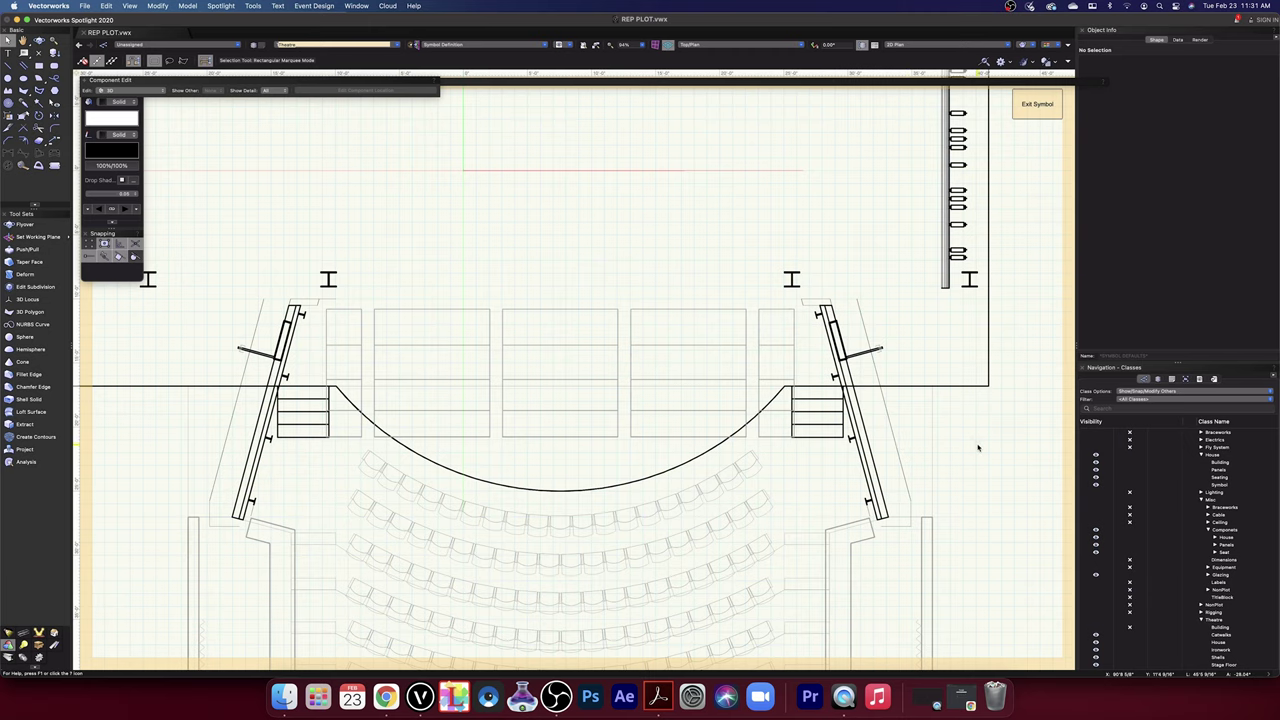
{"action": "mouse_move", "coordinate": [971, 449]}
{"action": "left_mouse_down"}
{"action": "mouse_move", "coordinate": [971, 474]}
{"action": "mouse_move", "coordinate": [974, 463]}
{"action": "mouse_move", "coordinate": [932, 443]}
{"action": "left_mouse_up"}
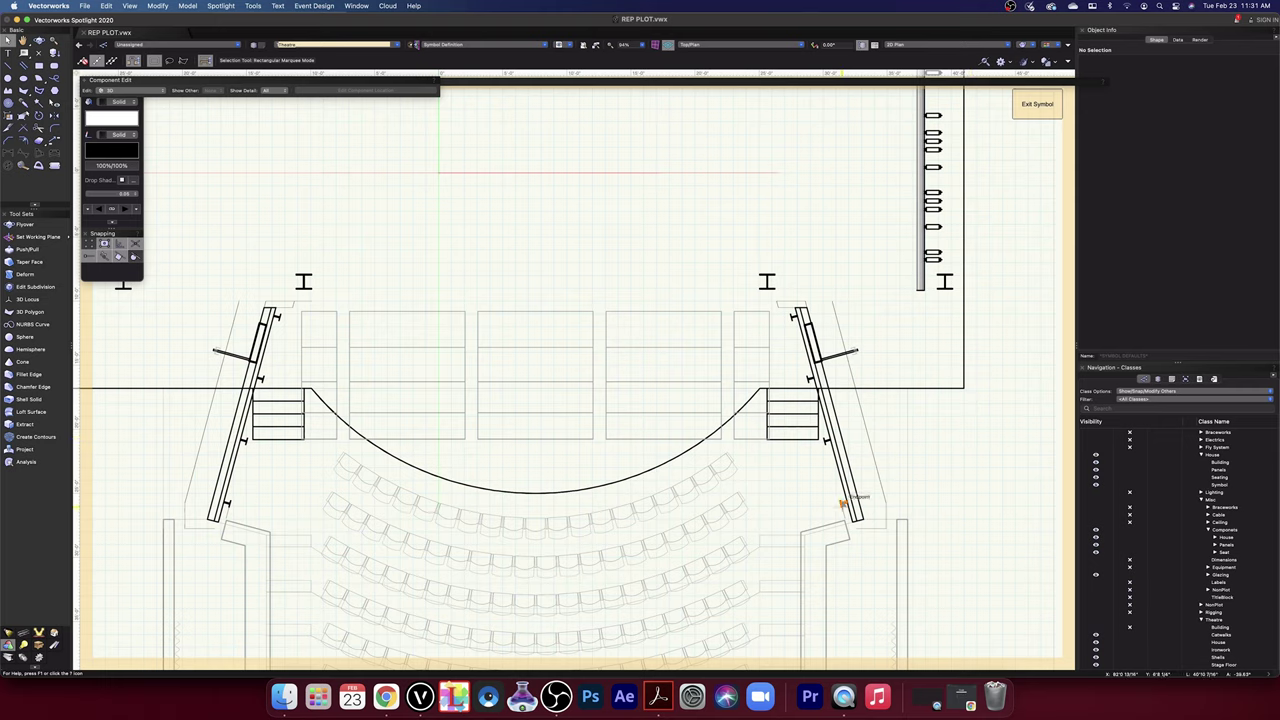
- Select both side railings and the downstage I-beams
{"action": "left_click", "coordinate": [828, 440]}
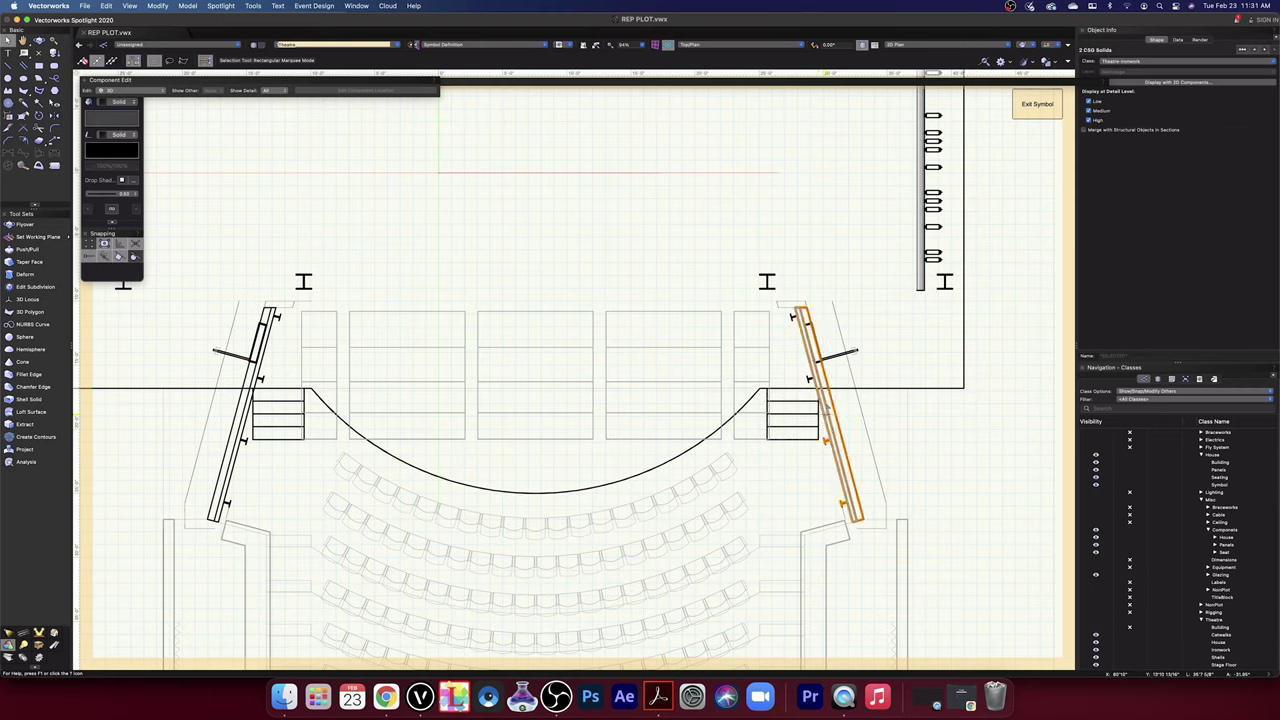
{"action": "left_click", "coordinate": [793, 318], "text": "shift"}
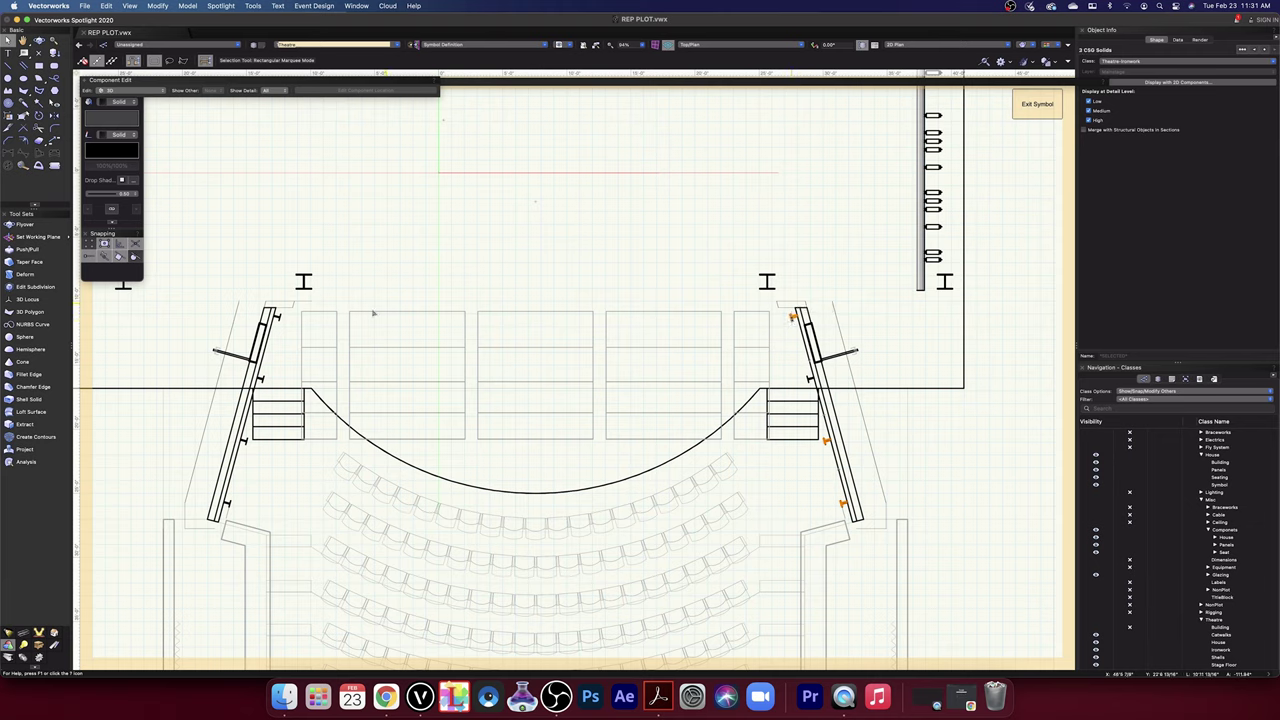
{"action": "left_click", "coordinate": [268, 316], "text": "shift"}
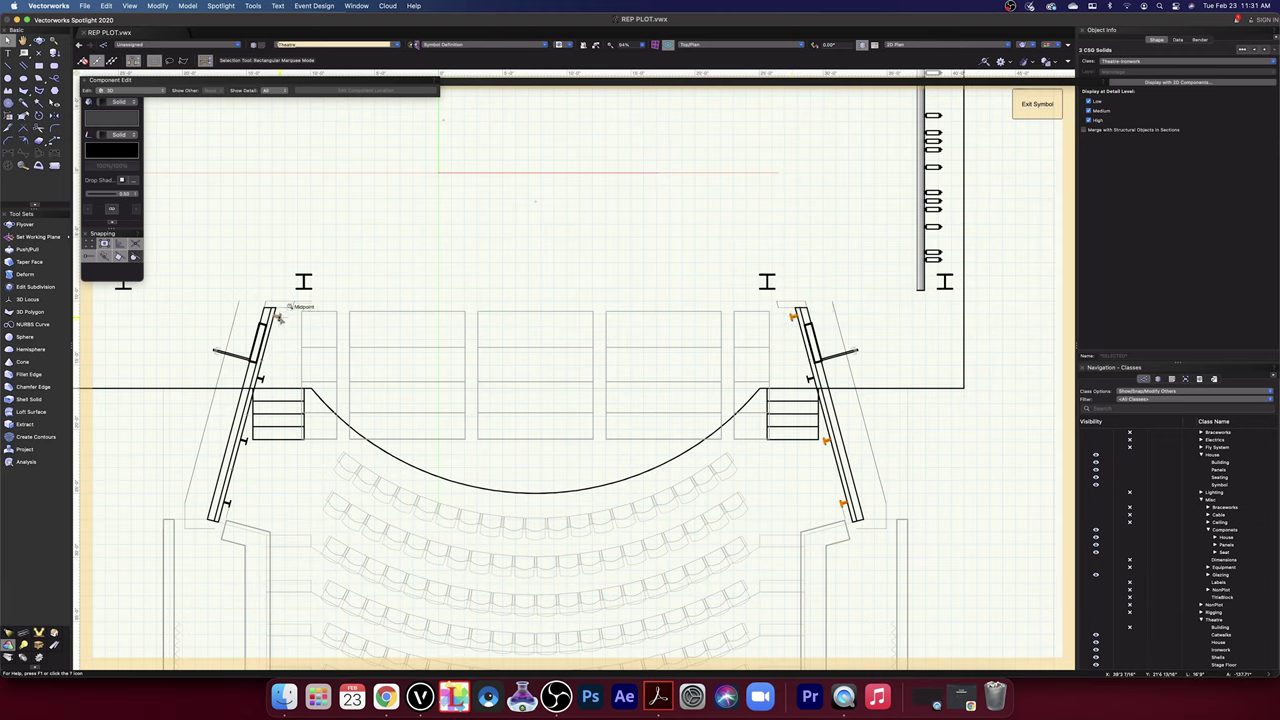
{"action": "left_click", "coordinate": [262, 378], "text": "shift"}
{"action": "left_click", "coordinate": [226, 470], "text": "shift"}
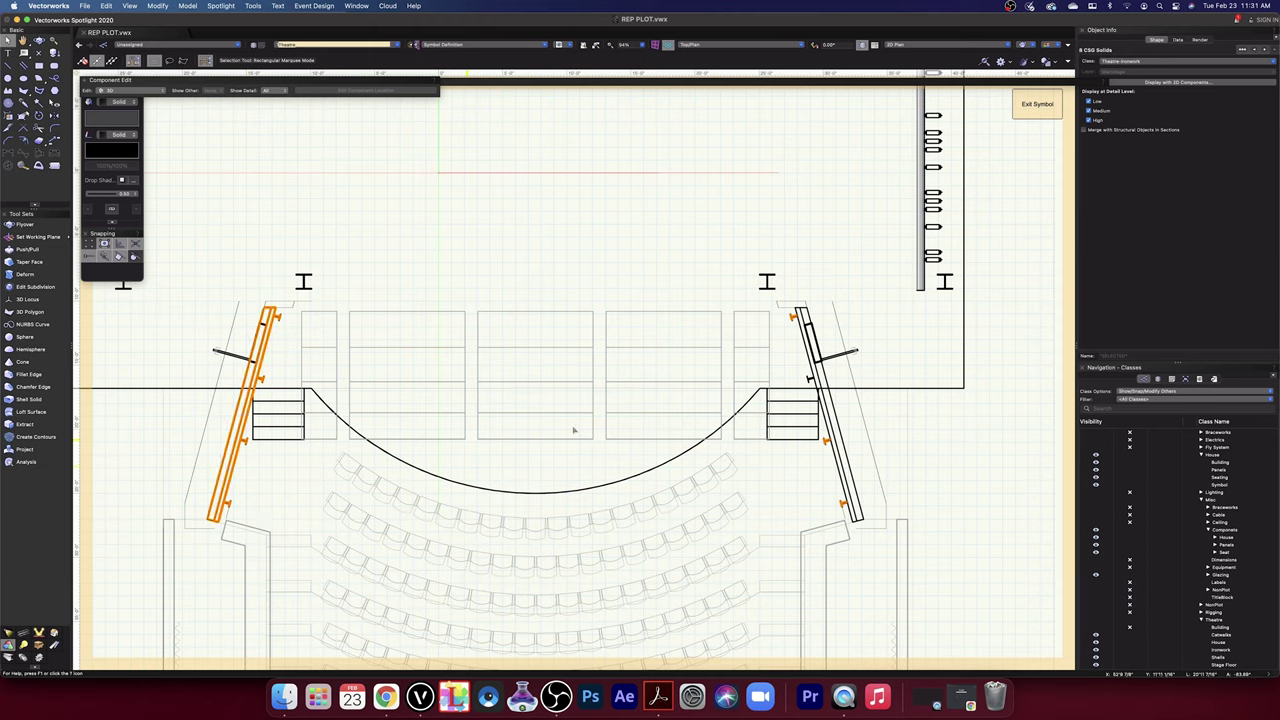
{"action": "left_click", "coordinate": [844, 445], "text": "shift"}
{"action": "left_click", "coordinate": [849, 423], "text": "shift"}
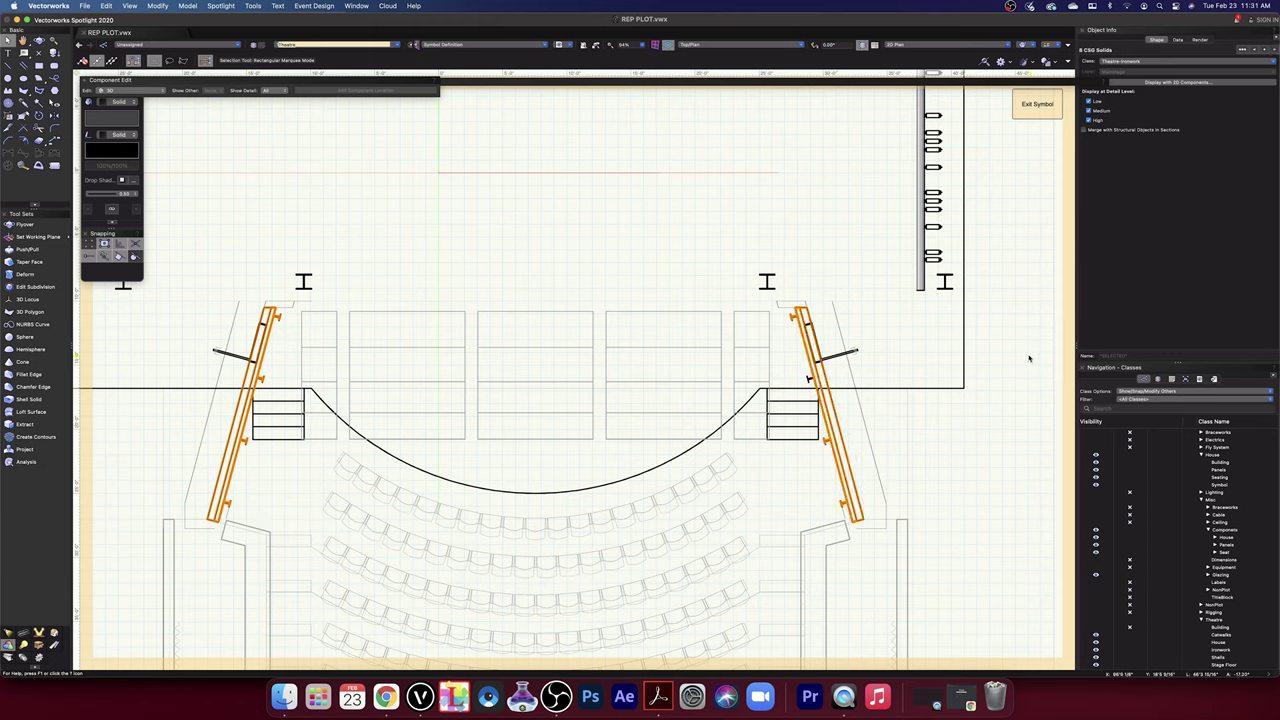
{"action": "left_click", "coordinate": [944, 281], "text": "shift"}
{"action": "left_click", "coordinate": [767, 282], "text": "shift"}
{"action": "left_click", "coordinate": [303, 281], "text": "shift"}
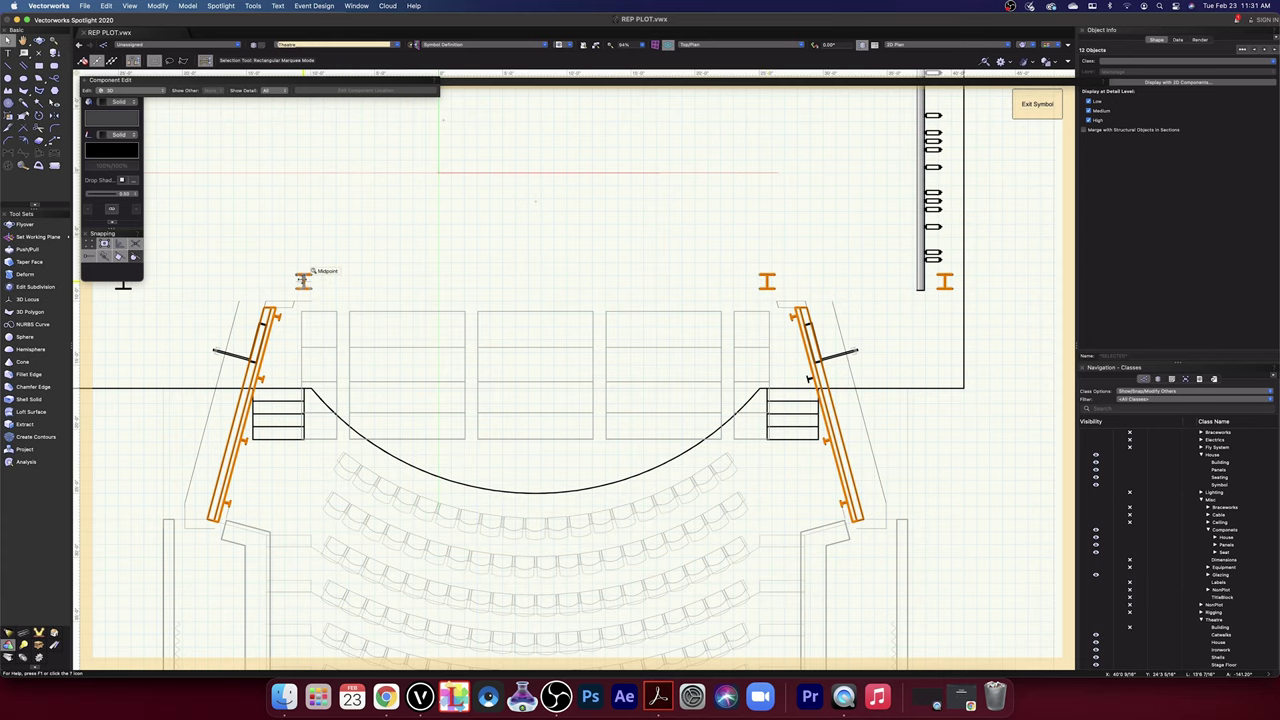
- Add the six upstage I-beams and assign the whole selection to Theatre-Ironwork
{"action": "middle_click_drag", "start_coordinate": [277, 223], "coordinate": [757, 249]}
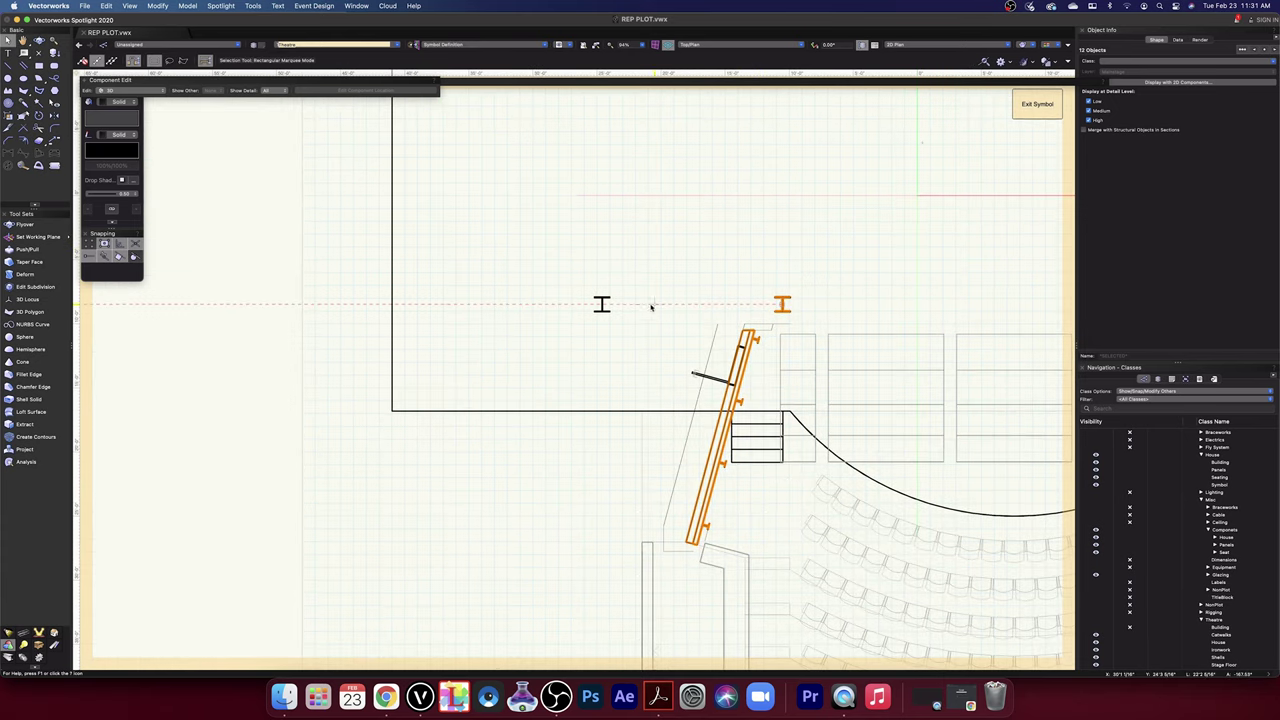
{"action": "scroll", "coordinate": [660, 318], "scroll_direction": "down", "scroll_amount": 4}
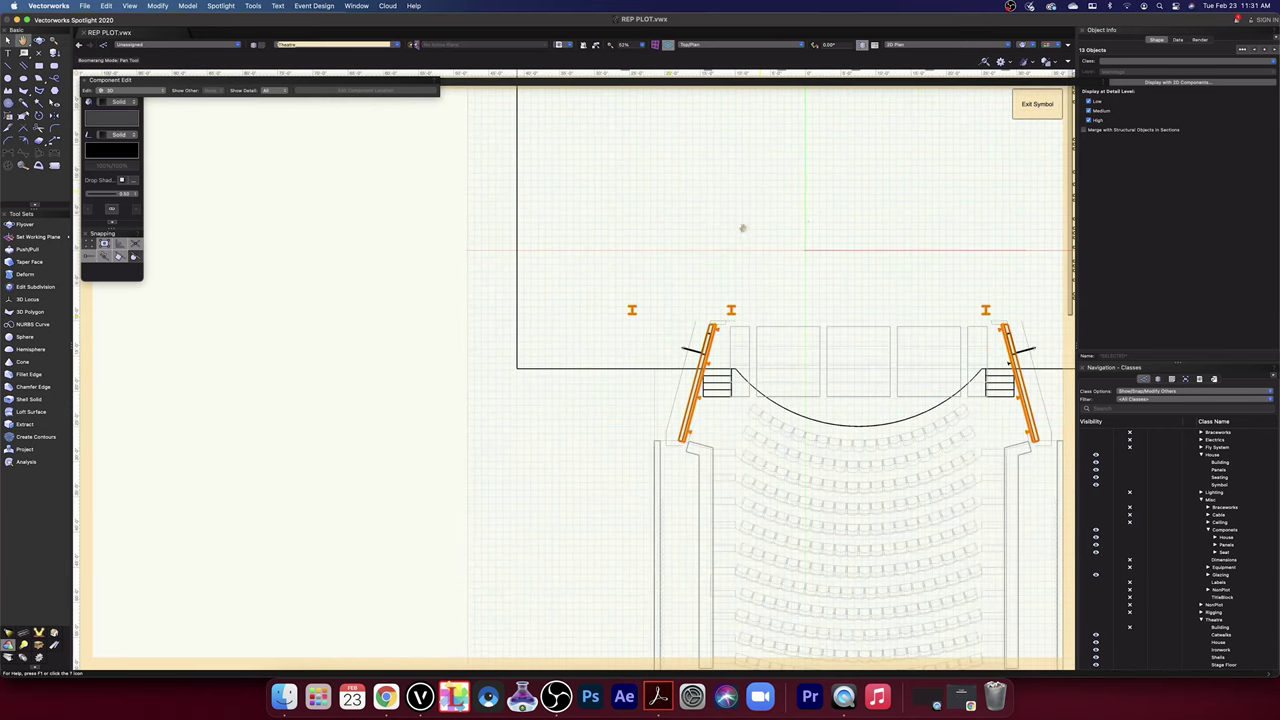
{"action": "mouse_move", "coordinate": [743, 229]}
{"action": "middle_mouse_down"}
{"action": "mouse_move", "coordinate": [734, 363]}
{"action": "mouse_move", "coordinate": [638, 258]}
{"action": "middle_mouse_up"}
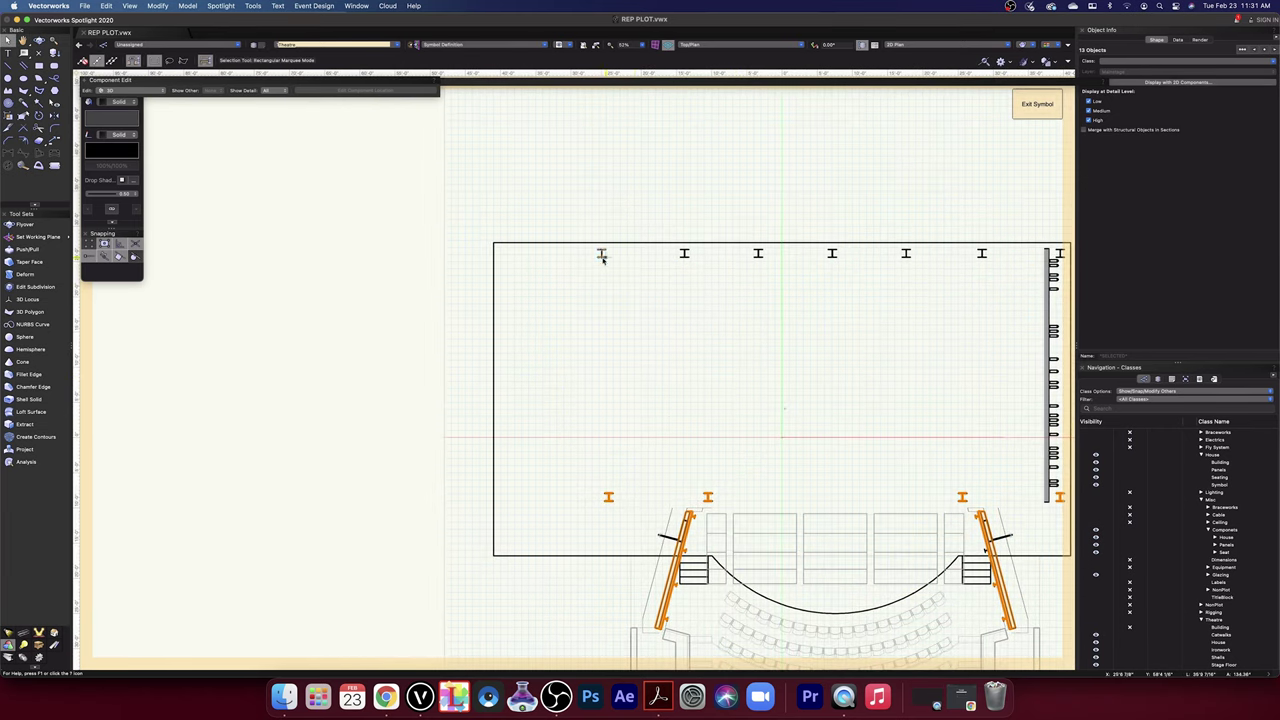
{"action": "left_click", "coordinate": [601, 253]}
{"action": "left_click", "coordinate": [684, 253], "text": "shift"}
{"action": "left_click", "coordinate": [758, 253], "text": "shift"}
{"action": "left_click", "coordinate": [831, 254], "text": "shift"}
{"action": "left_click", "coordinate": [906, 253], "text": "shift"}
{"action": "left_click", "coordinate": [981, 253], "text": "shift"}
{"action": "left_click_drag", "start_coordinate": [960, 317], "coordinate": [709, 312]}
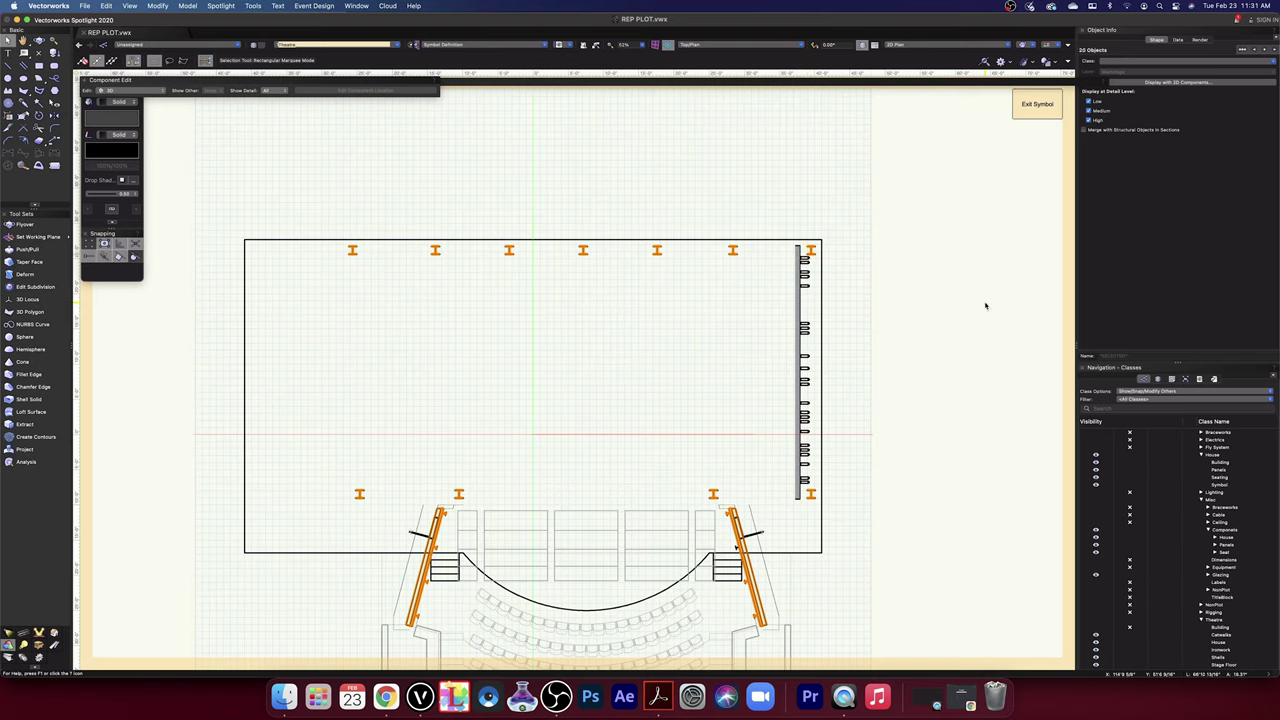
{"action": "left_click", "coordinate": [1275, 62]}
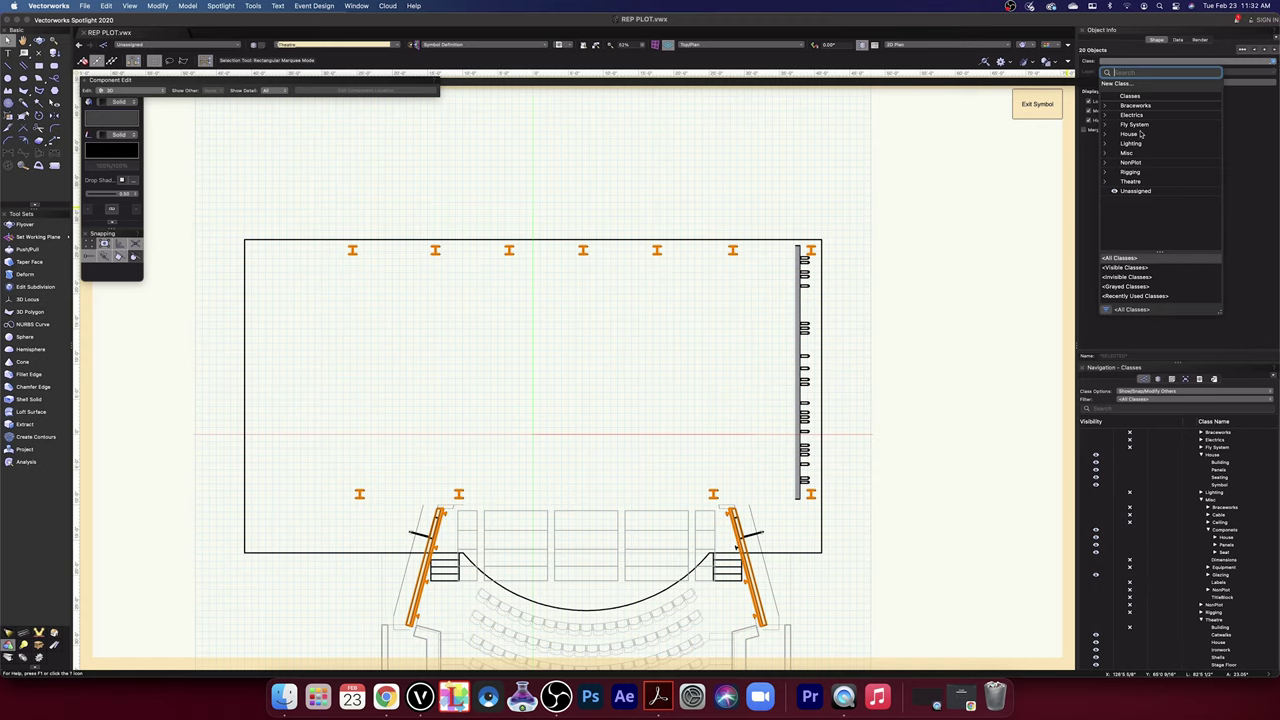
{"action": "left_click", "coordinate": [1104, 183]}
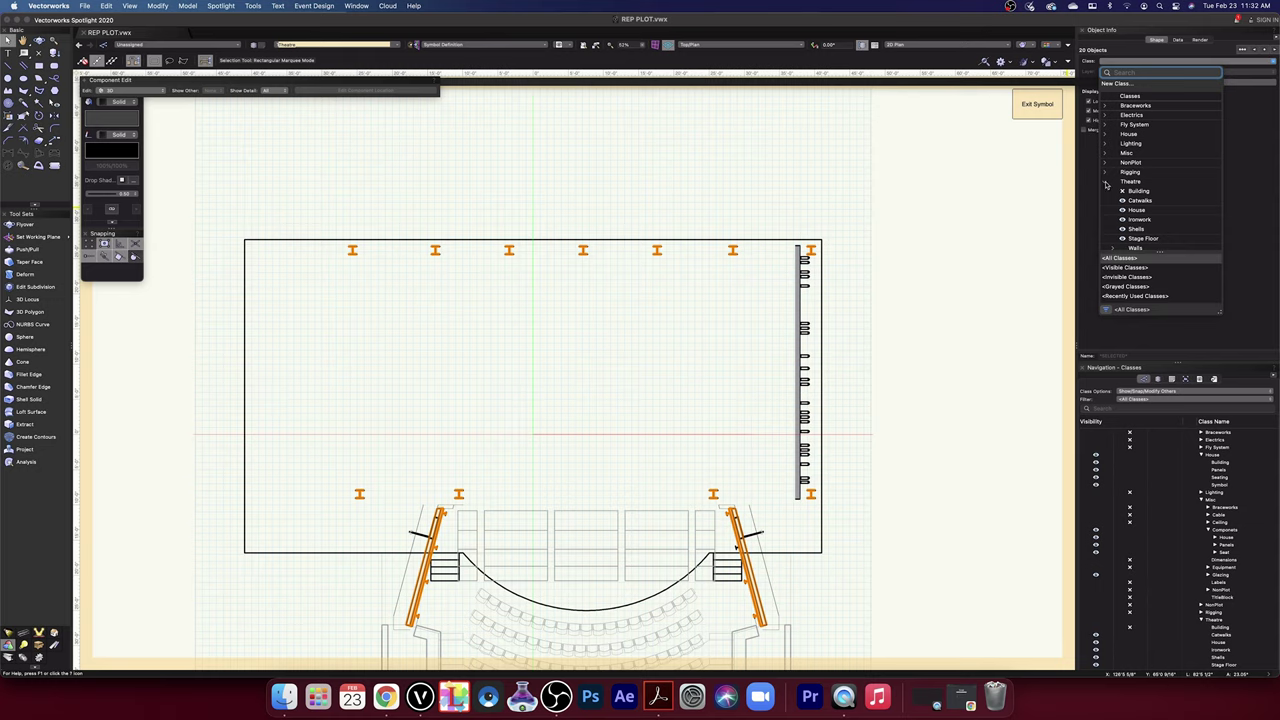
{"action": "left_click", "coordinate": [1139, 221]}
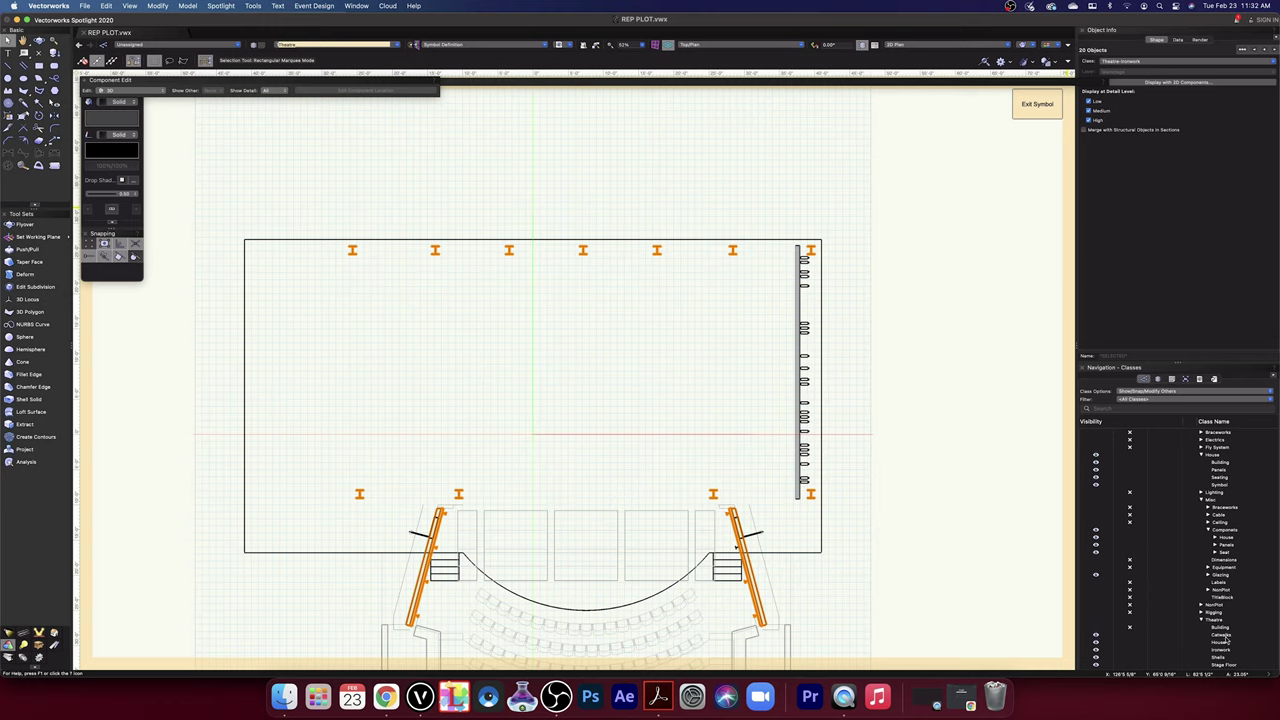
- Hide the Theatre-Ironwork class
{"action": "scroll", "coordinate": [1235, 648], "scroll_direction": "down", "scroll_amount": 3}
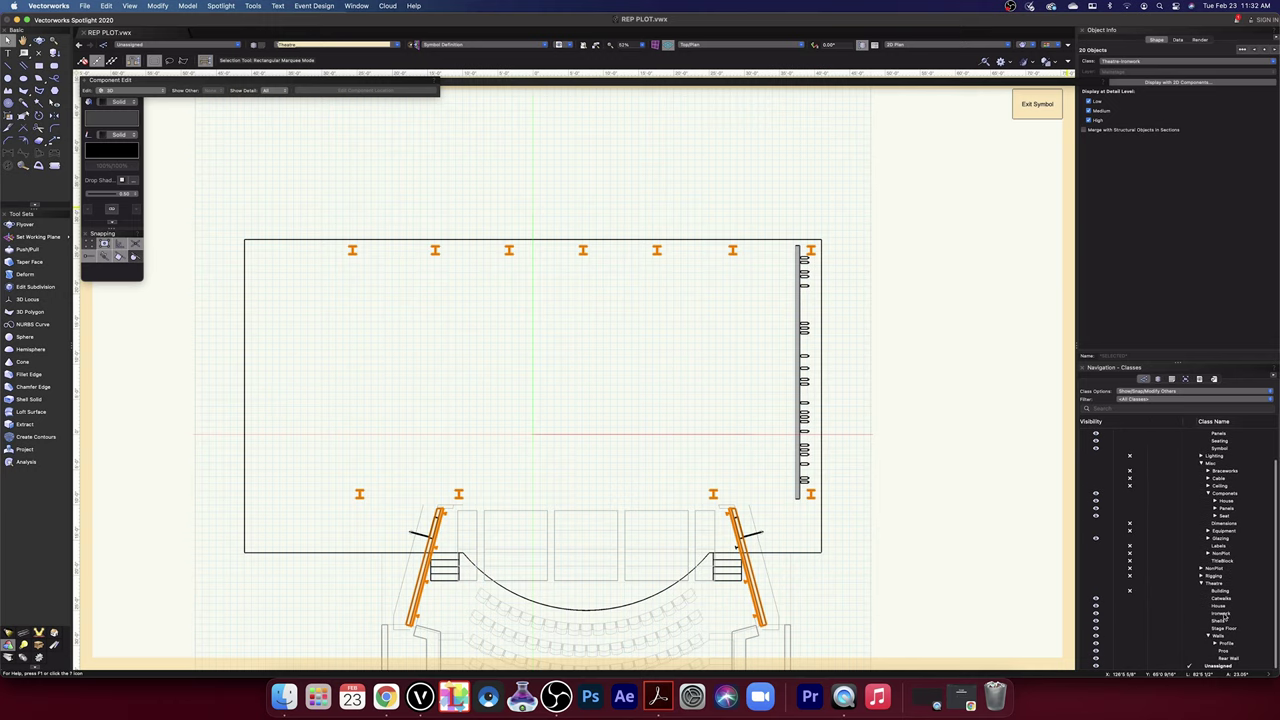
{"action": "left_click", "coordinate": [1224, 614]}
{"action": "left_click", "coordinate": [1129, 615]}
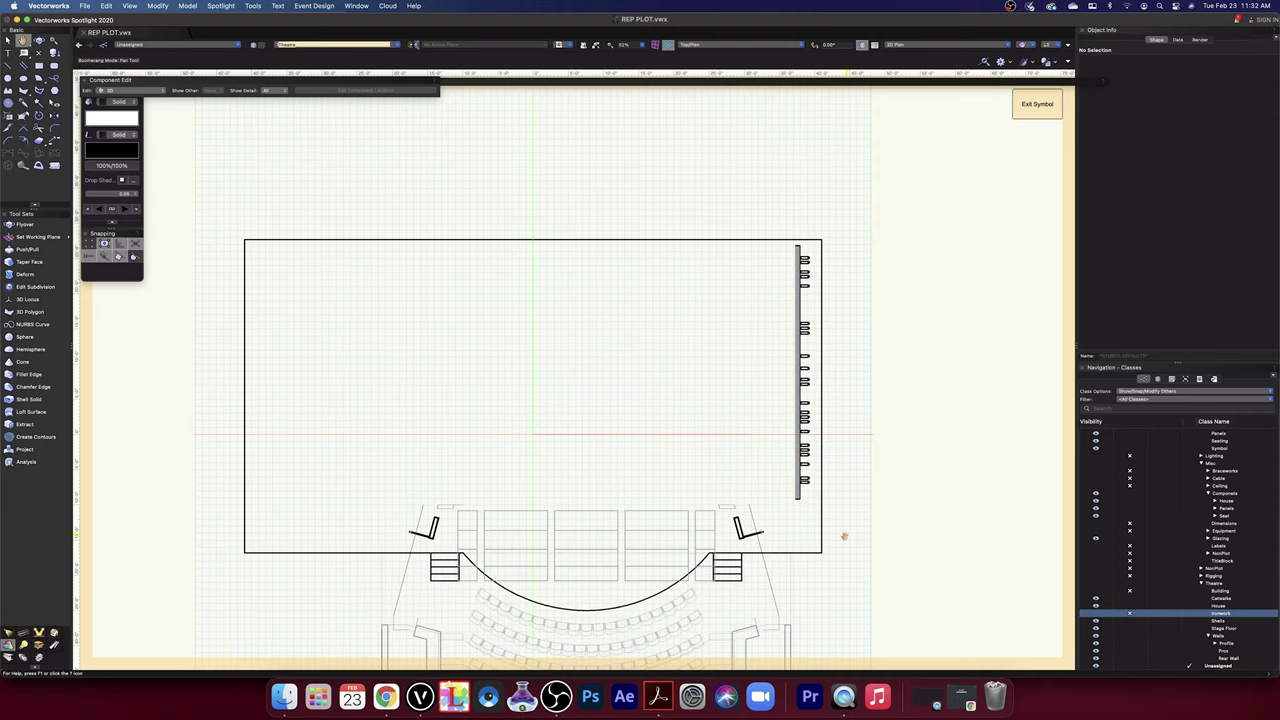
- Move the two small stage-edge extrudes into the Theatre-Building class
{"action": "scroll", "coordinate": [843, 531], "scroll_direction": "down", "scroll_amount": 2}
{"action": "scroll", "coordinate": [843, 531], "scroll_direction": "left", "scroll_amount": 2}
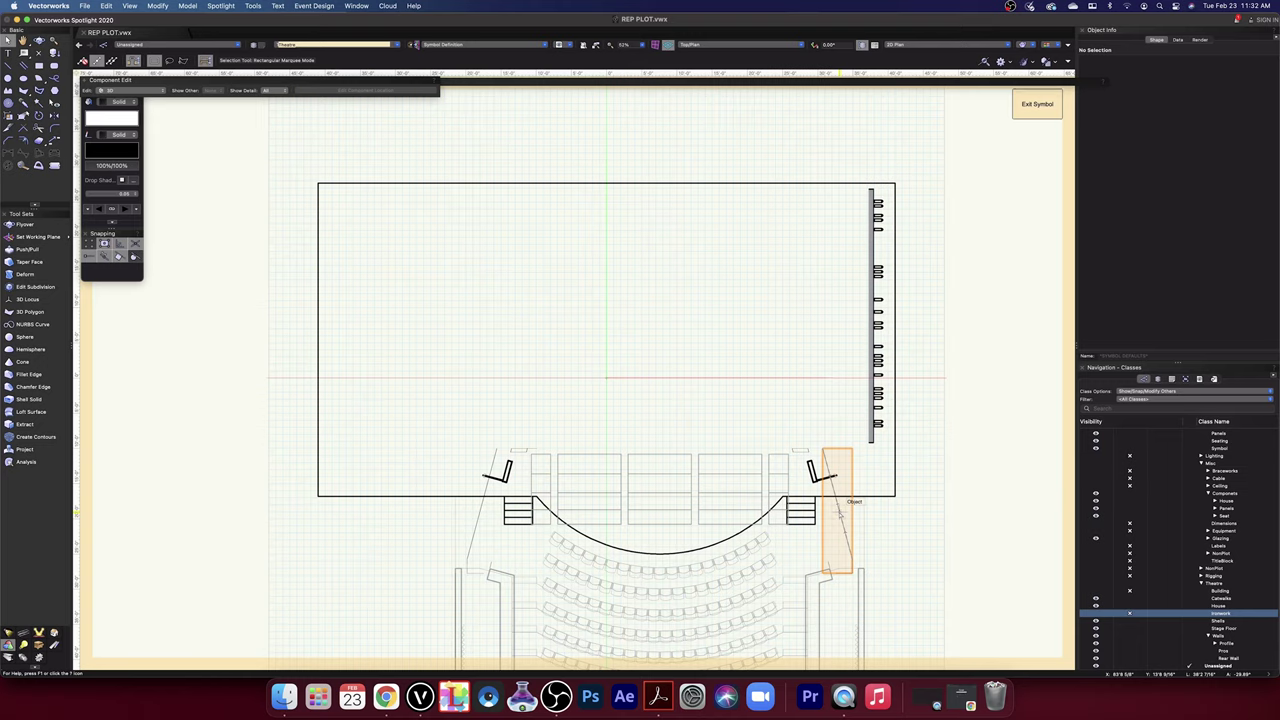
{"action": "left_click", "coordinate": [800, 450]}
{"action": "left_click", "coordinate": [520, 451], "text": "shift"}
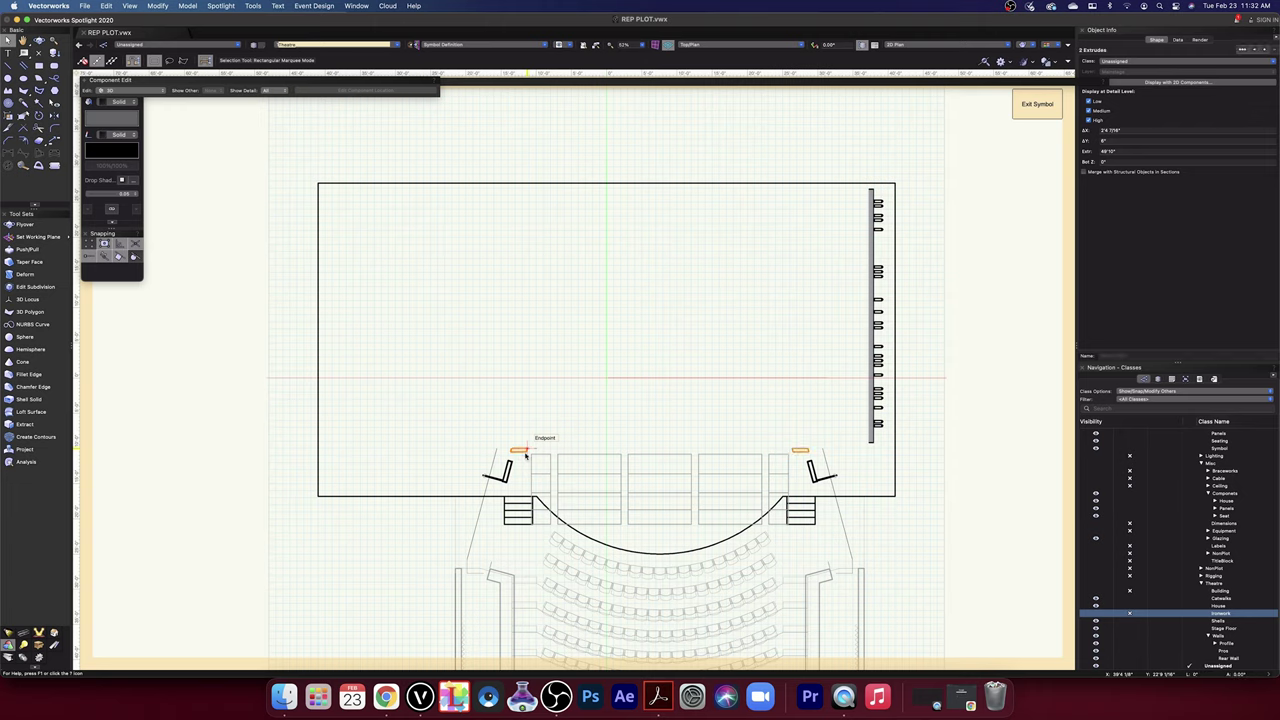
{"action": "left_click", "coordinate": [1273, 63]}
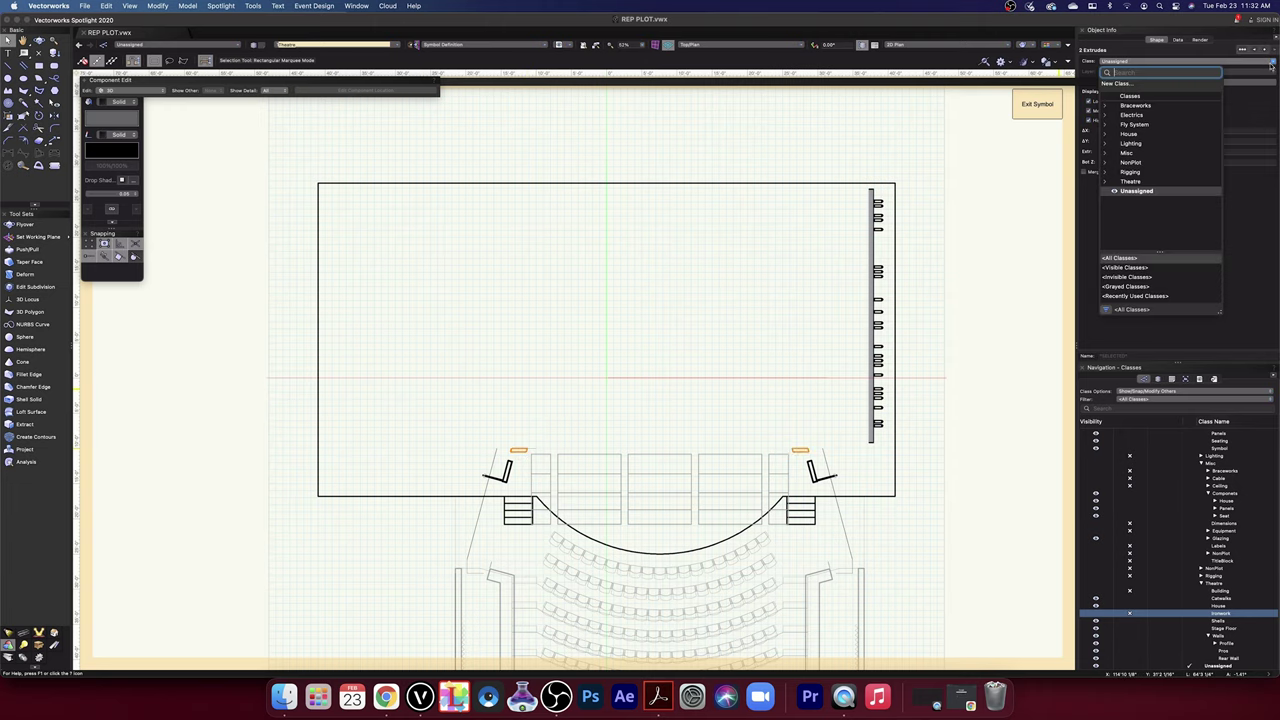
{"action": "left_click", "coordinate": [1106, 182]}
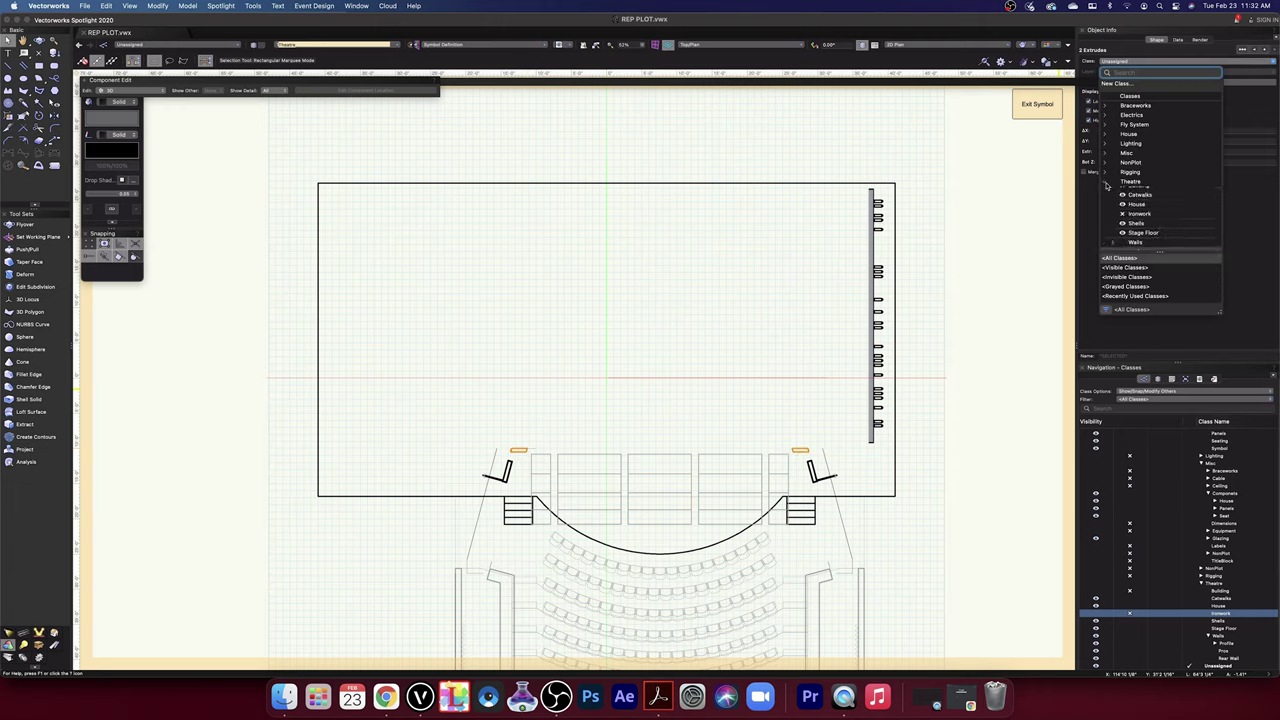
{"action": "left_click", "coordinate": [1139, 191]}
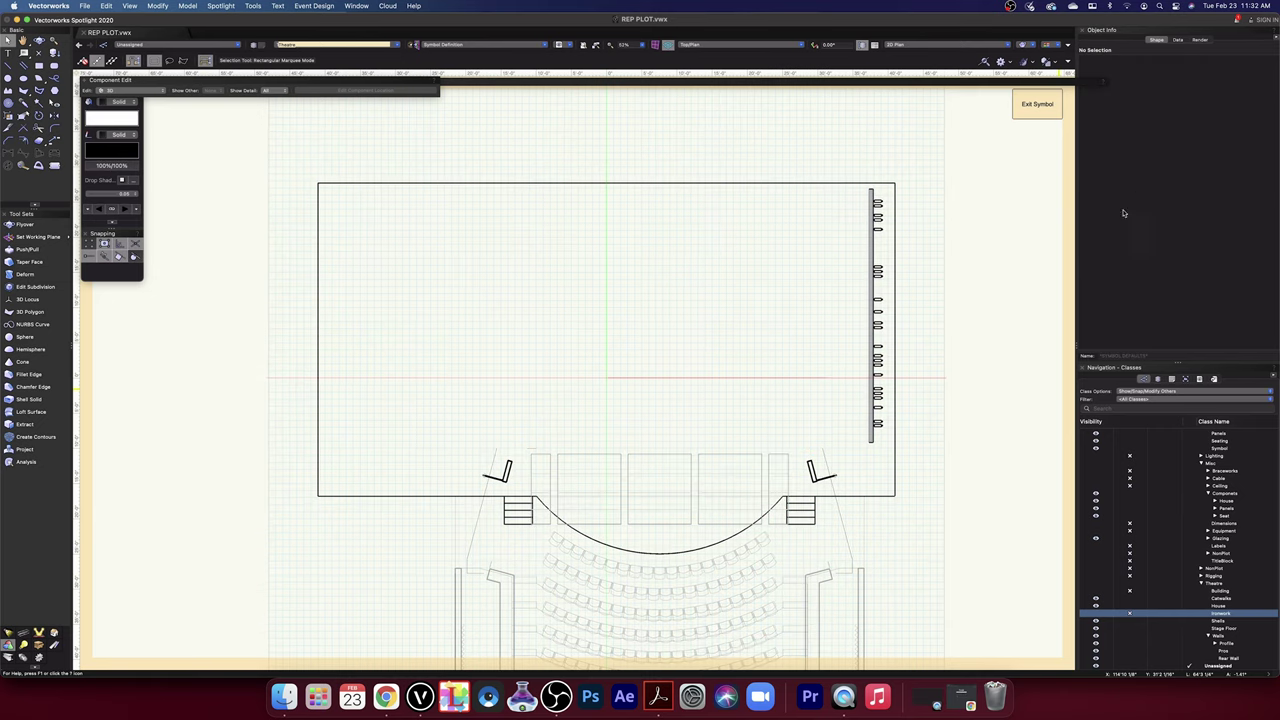
{"action": "scroll", "coordinate": [563, 528], "scroll_direction": "up", "scroll_amount": 3}
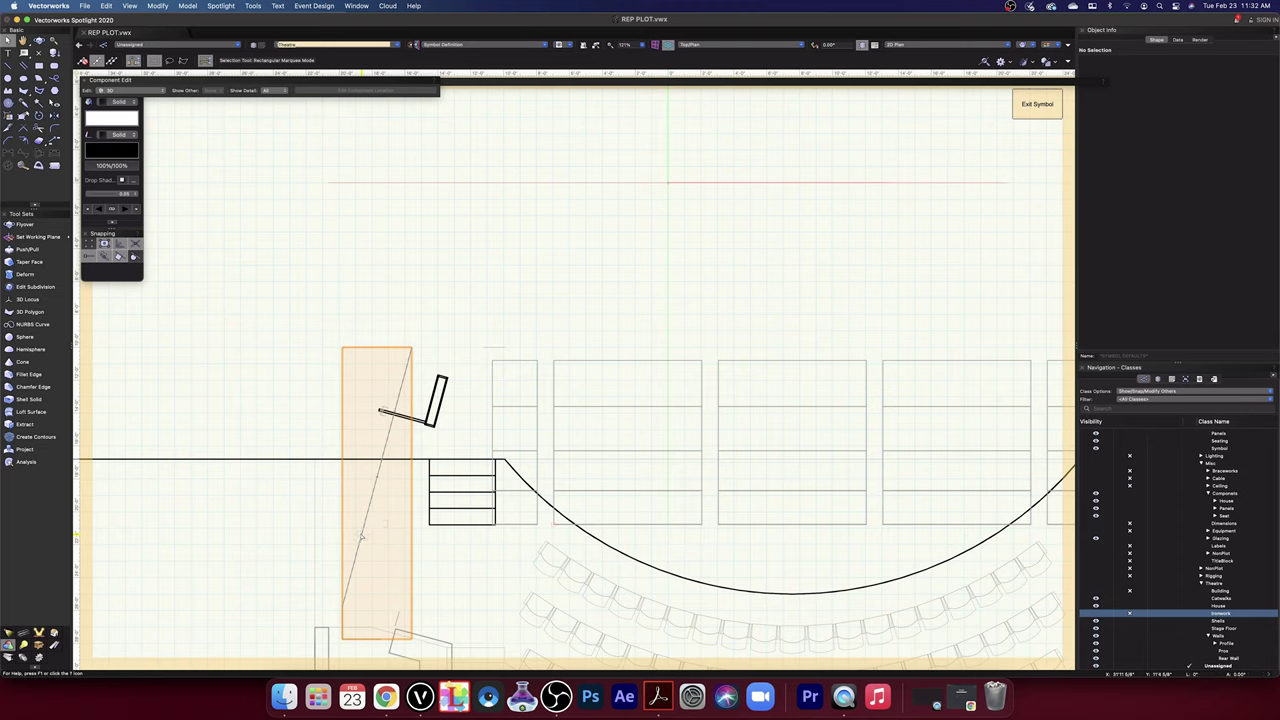
- Rotate the theatre into an oblique 3D view rendered in OpenGL shading
{"action": "left_click", "coordinate": [361, 537]}
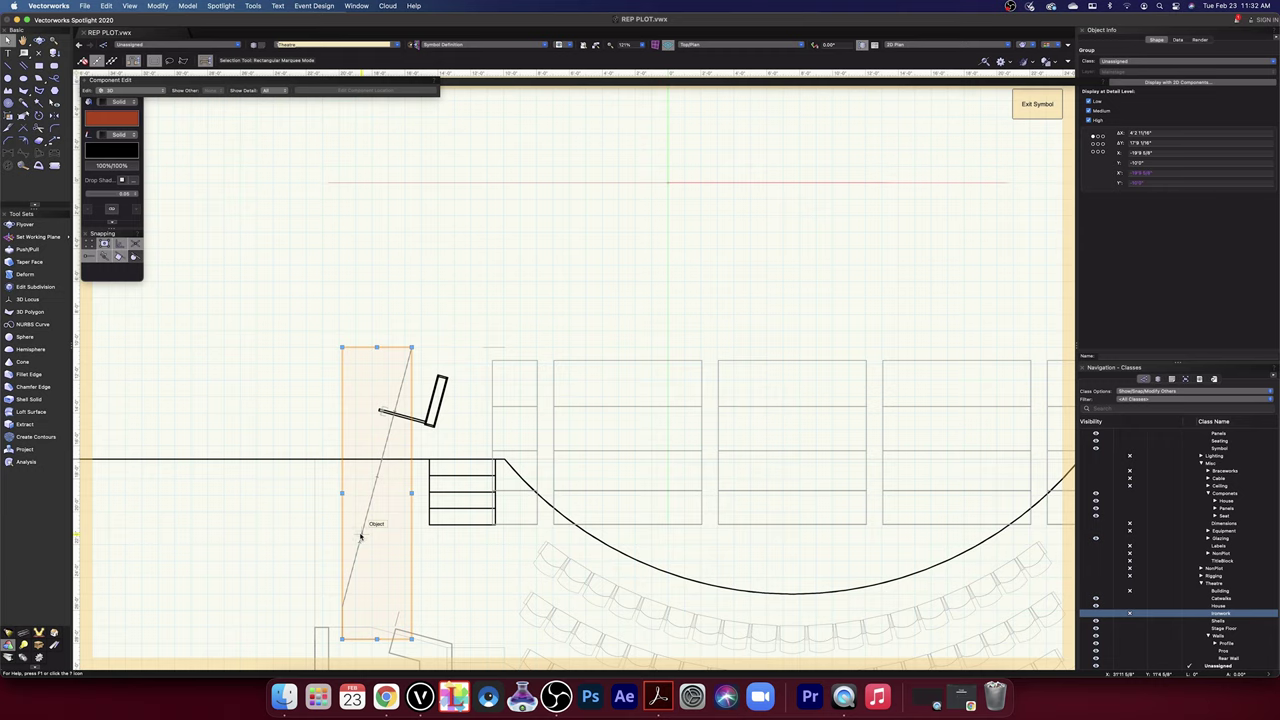
{"action": "left_click", "coordinate": [216, 543]}
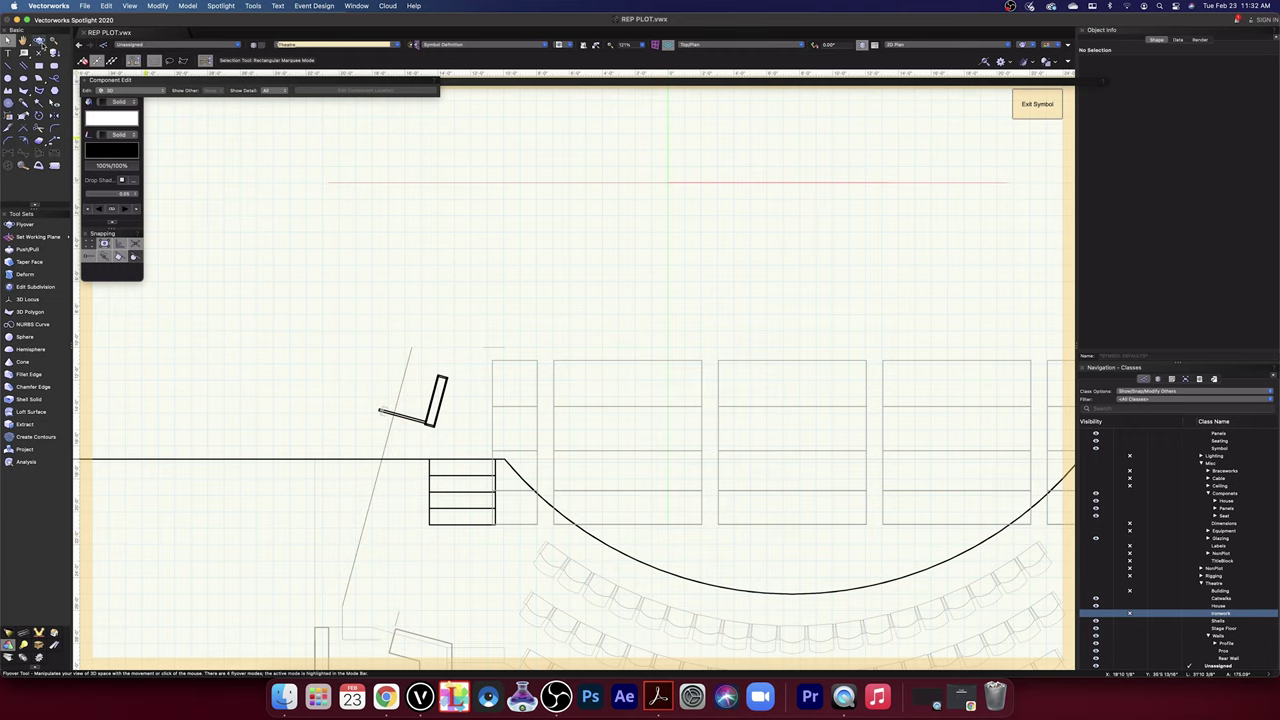
{"action": "left_click", "coordinate": [39, 41]}
{"action": "left_click_drag", "start_coordinate": [483, 592], "coordinate": [414, 540]}
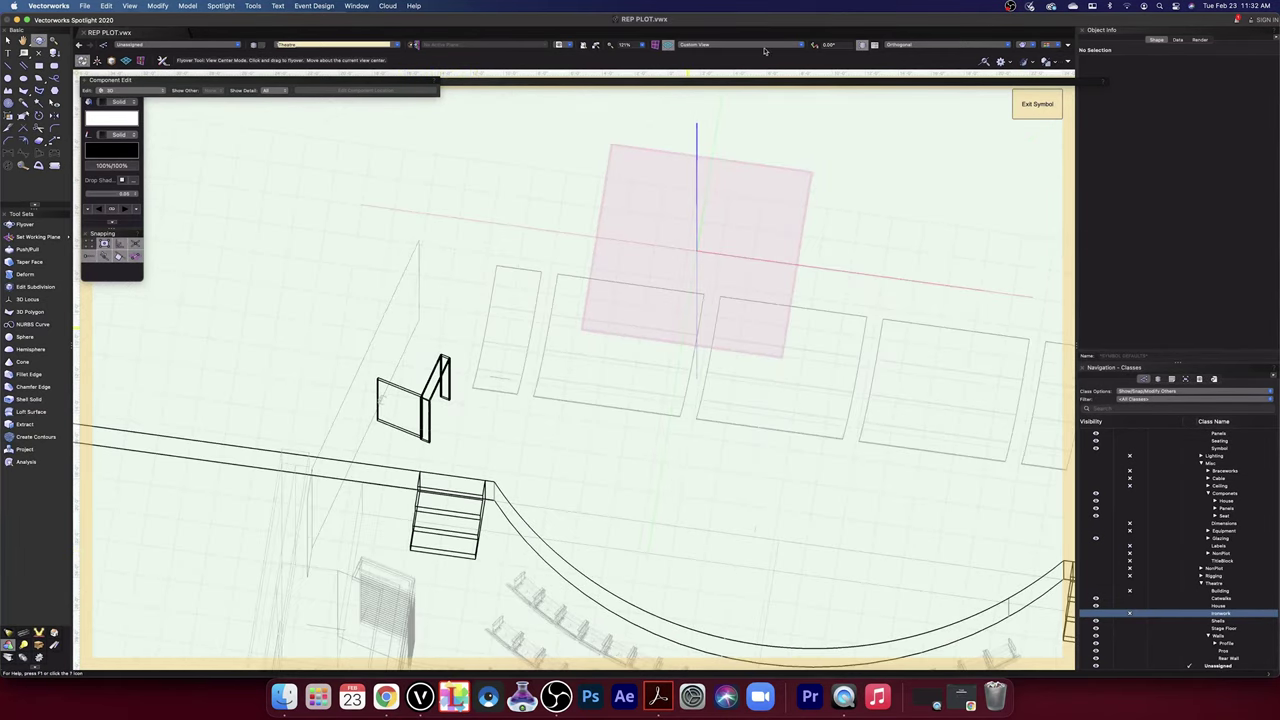
{"action": "left_click", "coordinate": [1032, 45]}
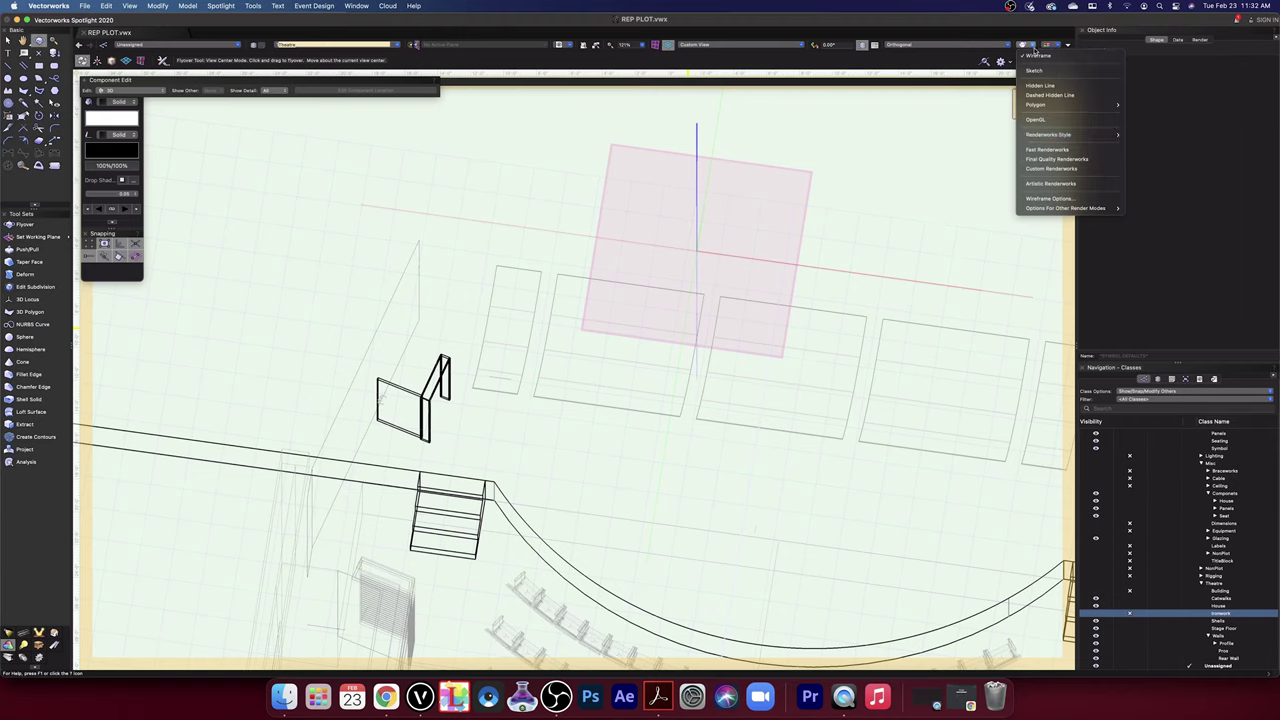
{"action": "left_click", "coordinate": [1035, 121]}
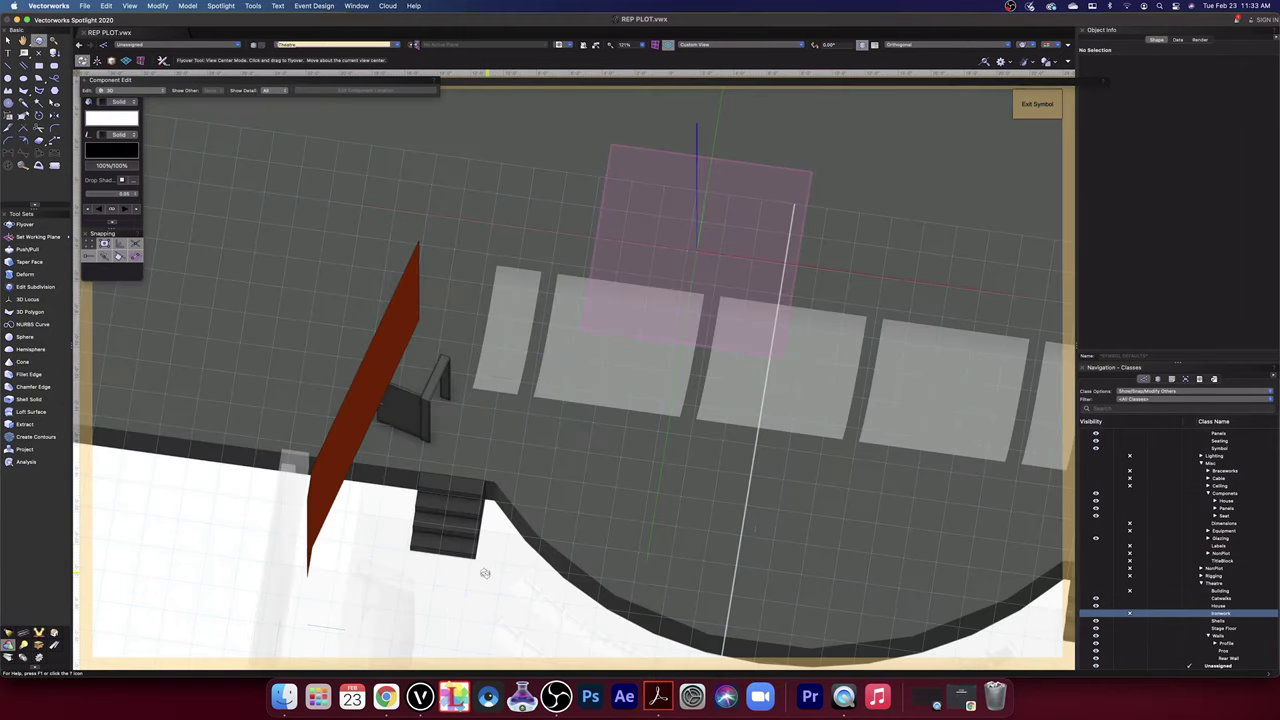
- Assign both red wall groups, including all subobjects, to the Theatre-Building class
{"action": "left_click_drag", "start_coordinate": [485, 573], "coordinate": [434, 557]}
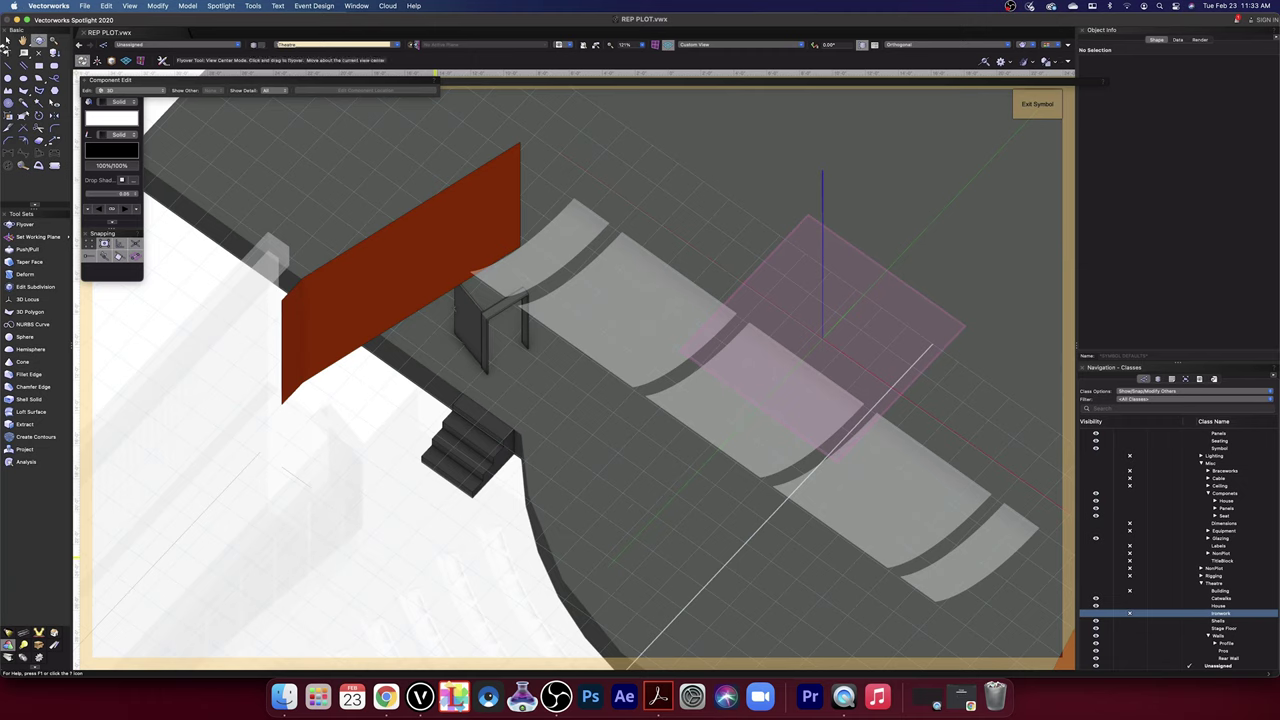
{"action": "left_click", "coordinate": [8, 40]}
{"action": "left_click", "coordinate": [390, 251]}
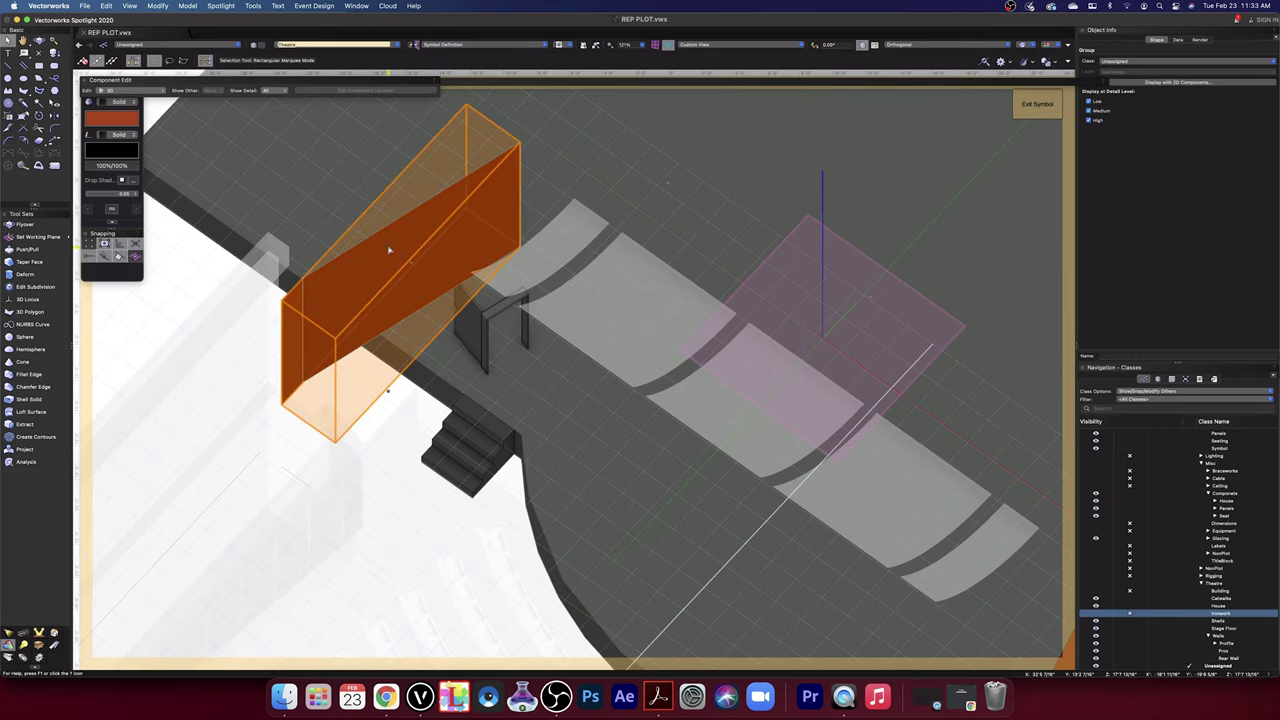
{"action": "middle_click_drag", "start_coordinate": [574, 366], "coordinate": [247, 3]}
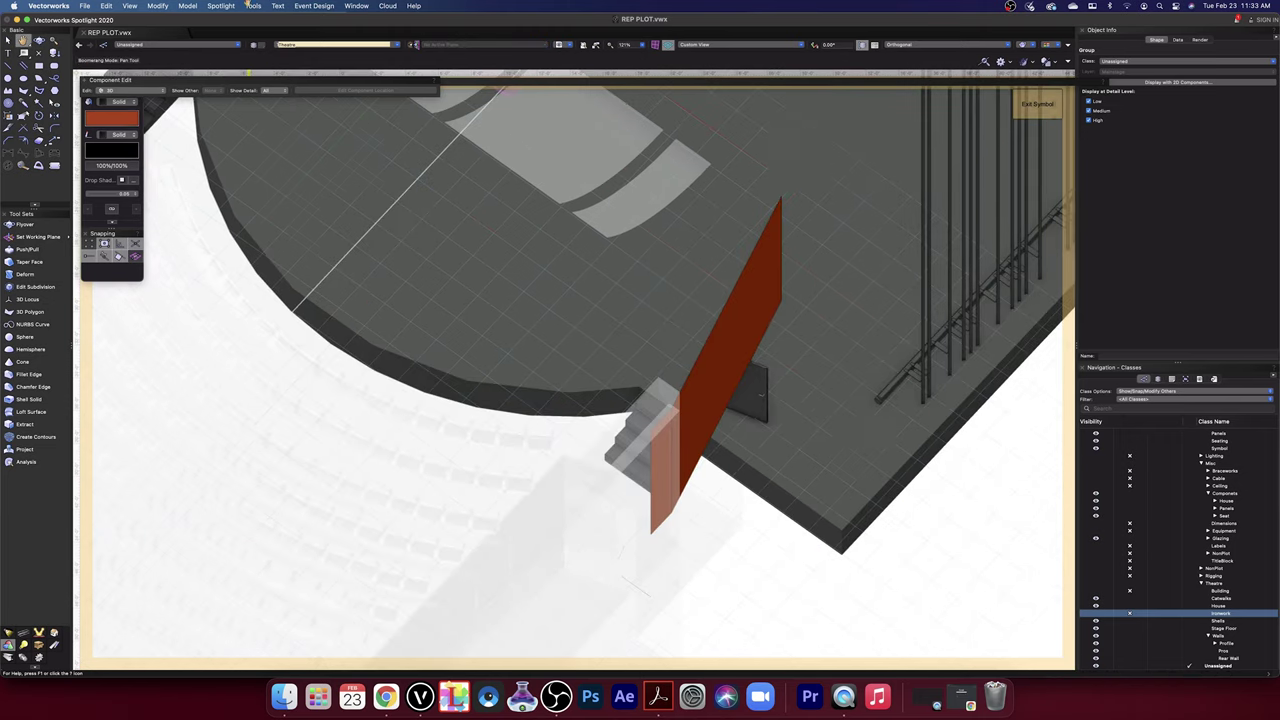
{"action": "middle_click_drag", "start_coordinate": [705, 406], "coordinate": [708, 408]}
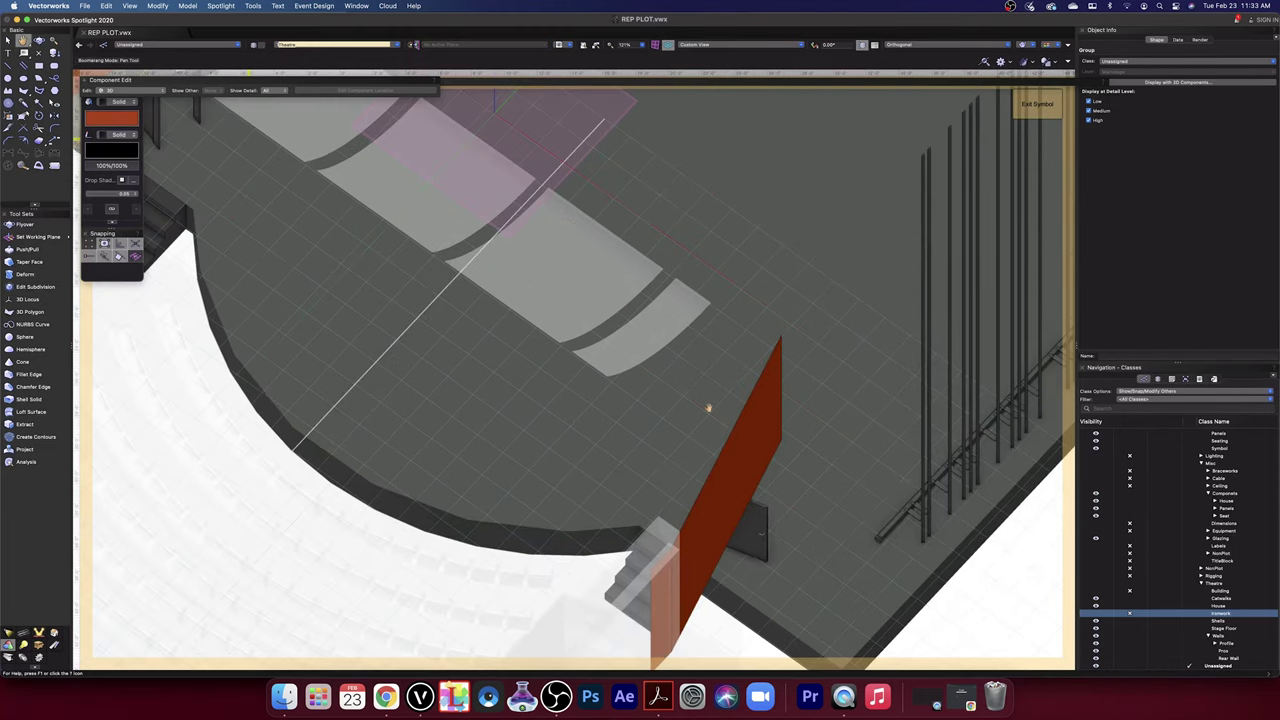
{"action": "left_click", "coordinate": [753, 453], "text": "shift"}
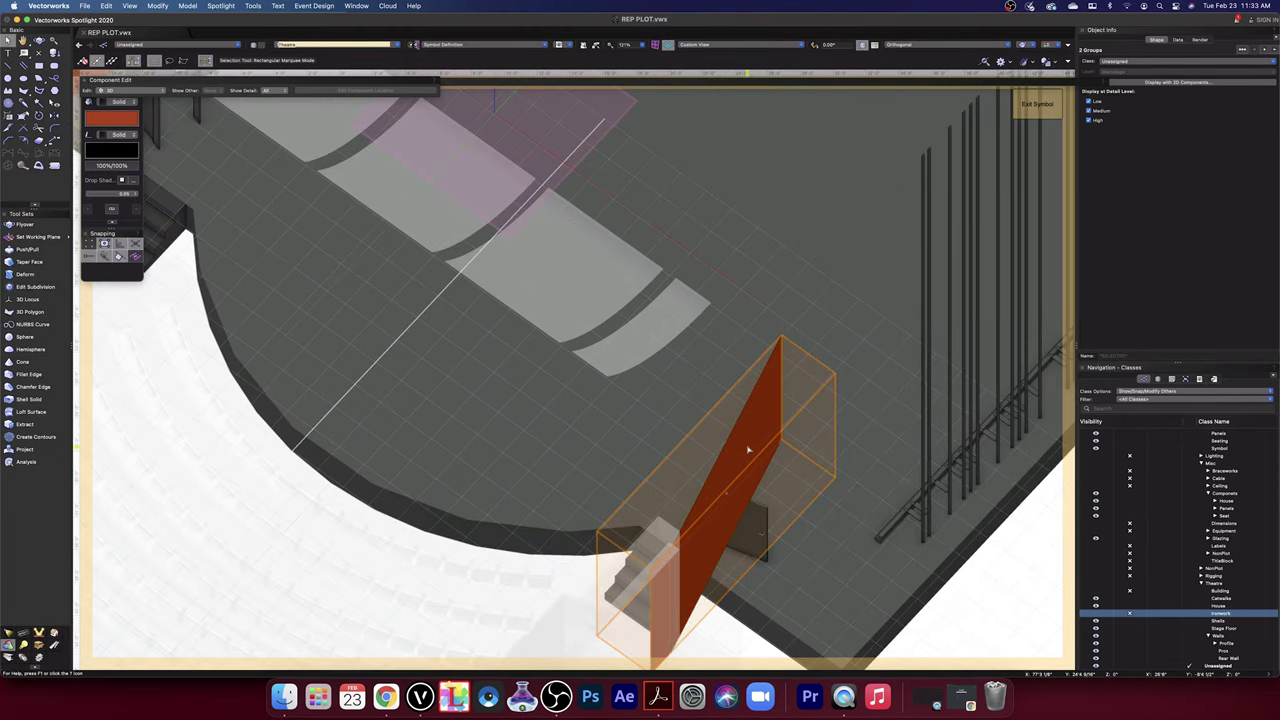
{"action": "left_click", "coordinate": [1273, 63]}
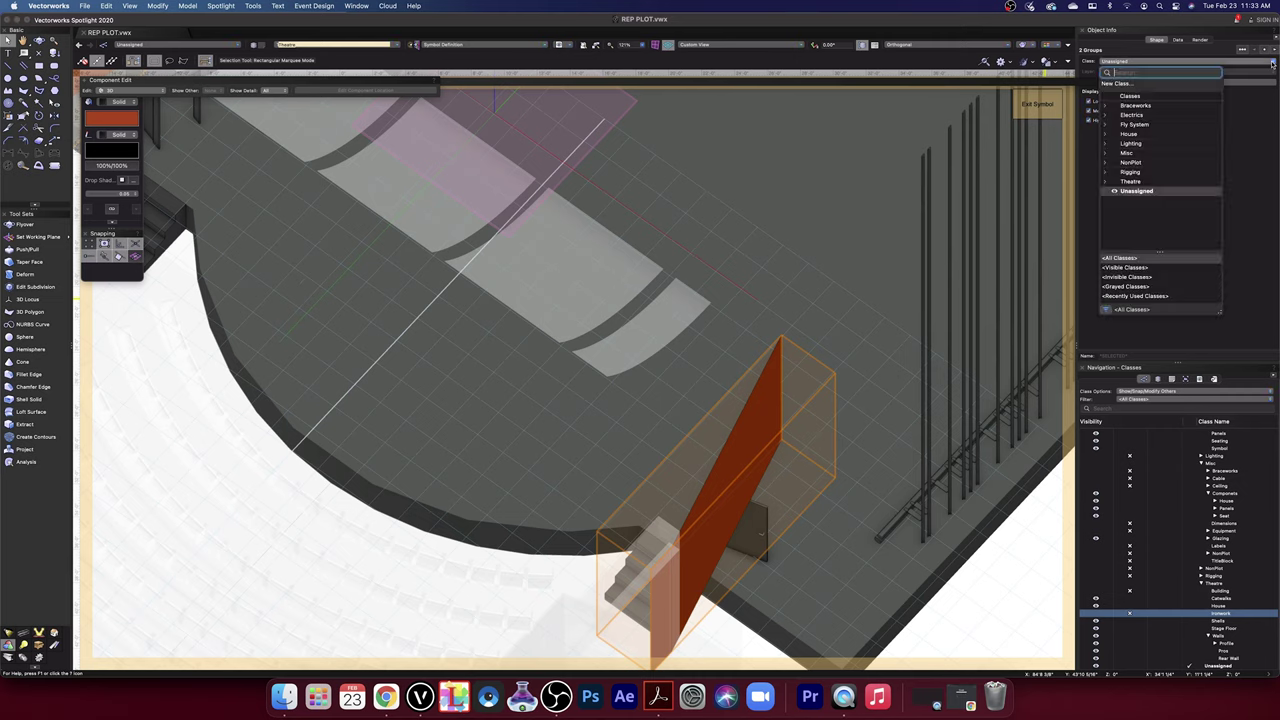
{"action": "left_click", "coordinate": [1105, 182]}
{"action": "left_click", "coordinate": [1150, 192]}
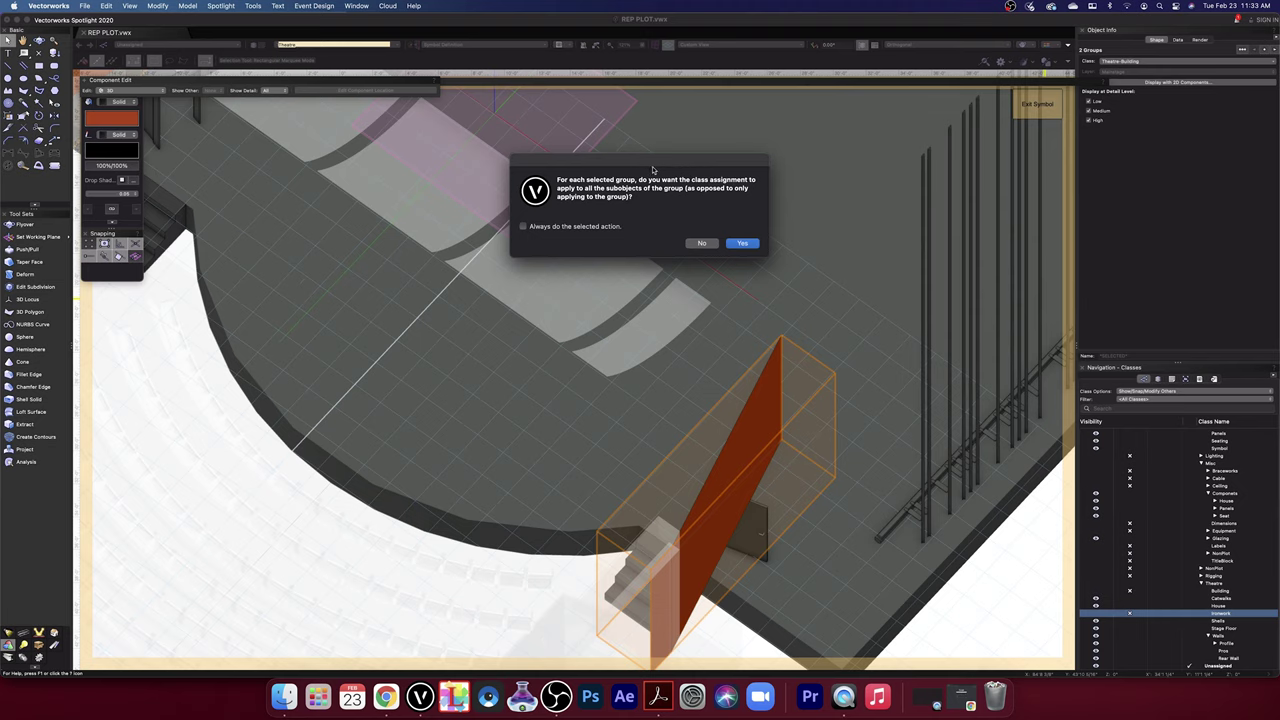
{"action": "left_click", "coordinate": [740, 243]}
- Apply the class to all subobjects, show the Building class, and fly around to inspect its walls
{"action": "left_click", "coordinate": [743, 240]}
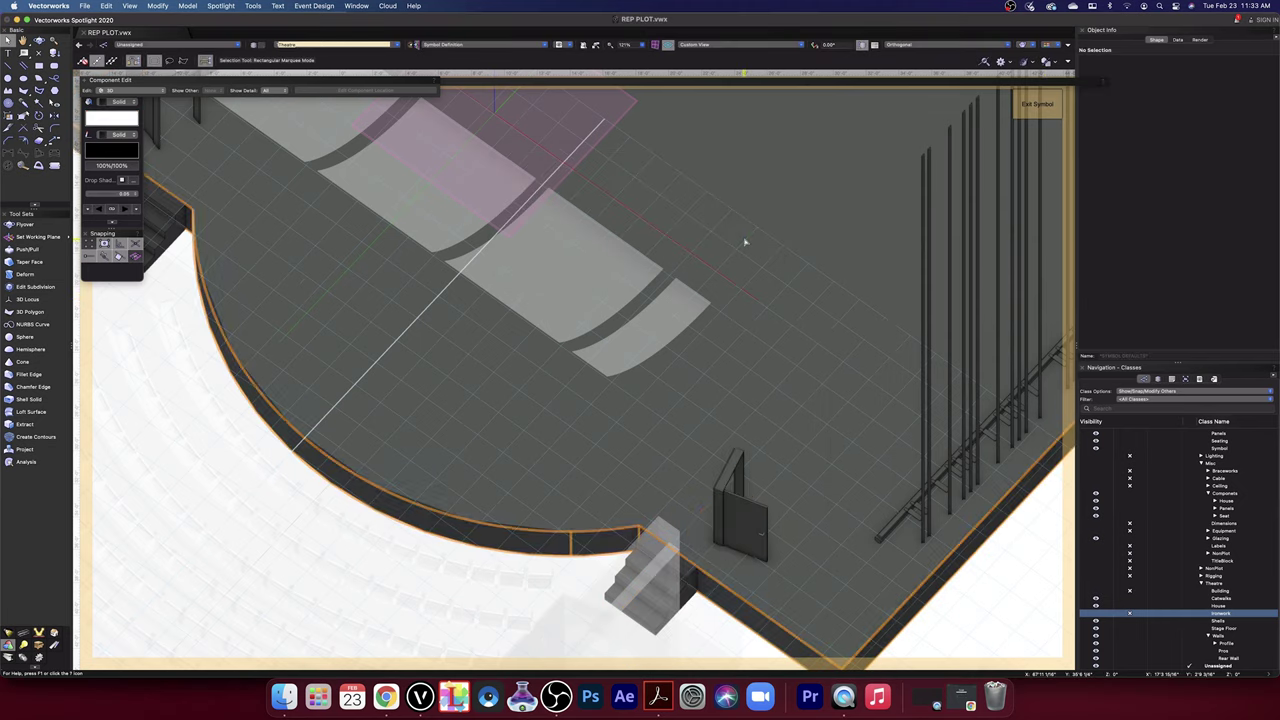
{"action": "scroll", "coordinate": [230, 285], "scroll_direction": "down", "scroll_amount": 3}
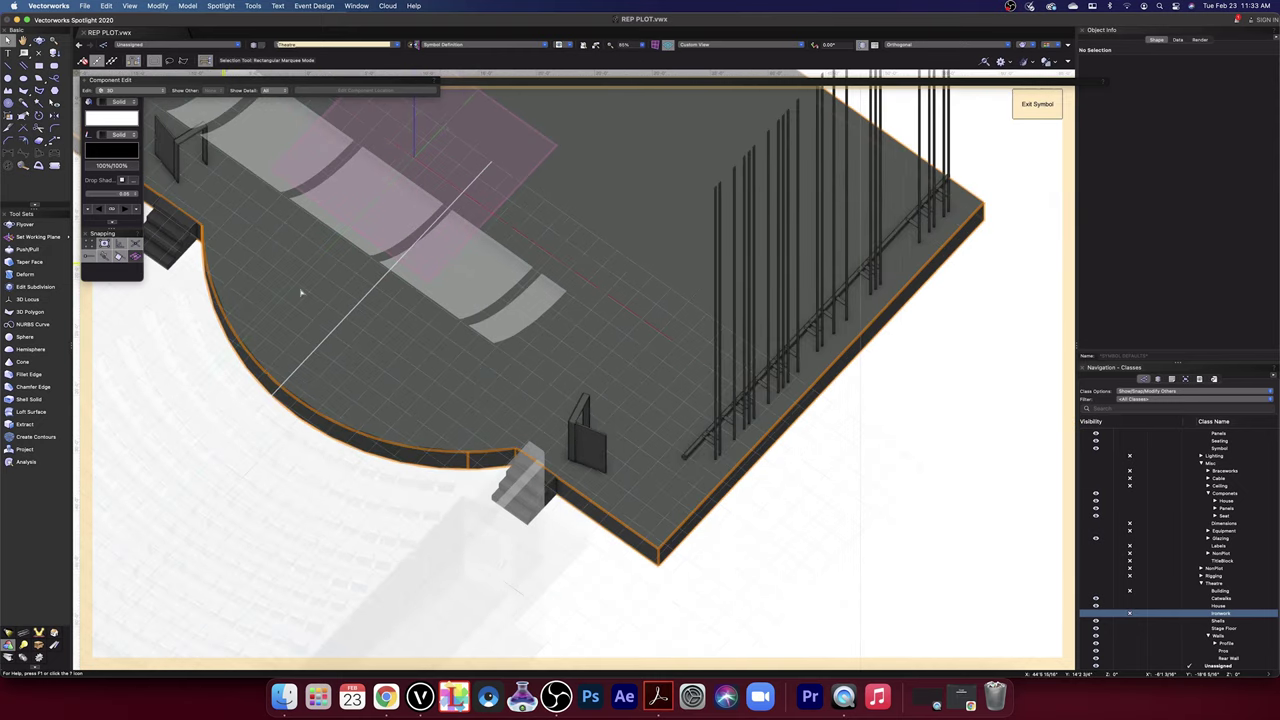
{"action": "left_click", "coordinate": [1221, 591]}
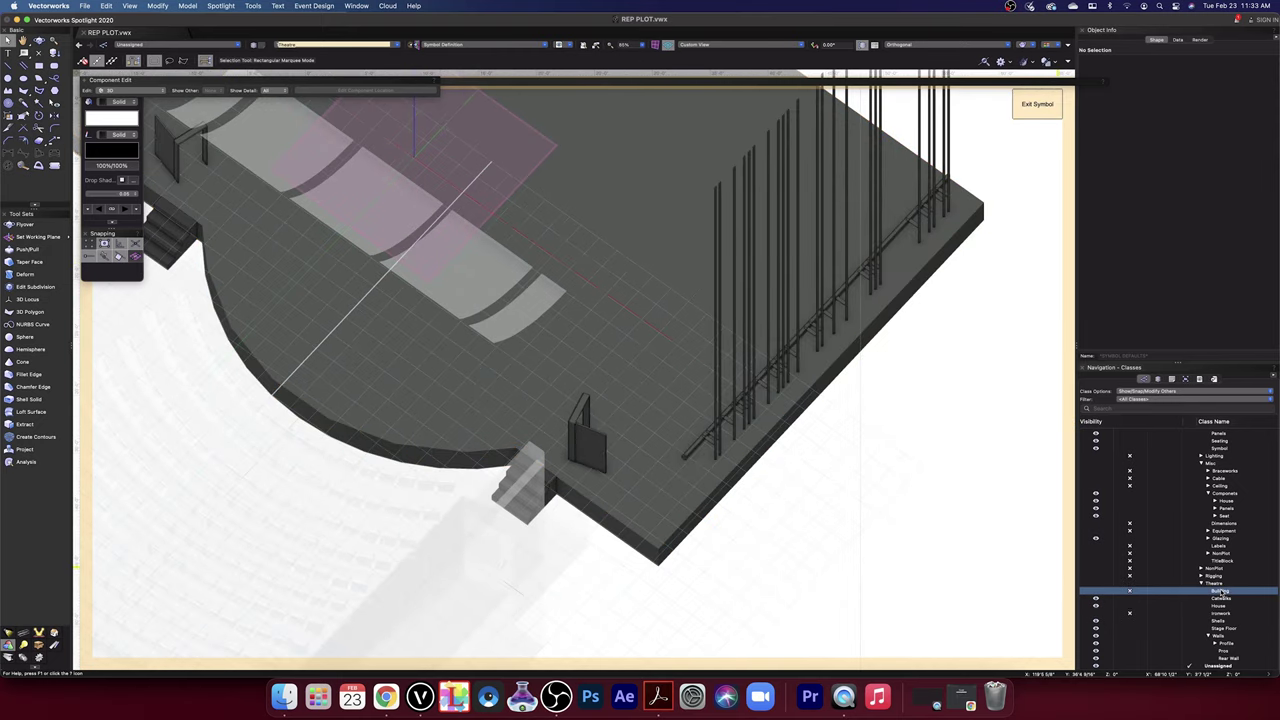
{"action": "left_click", "coordinate": [1097, 592]}
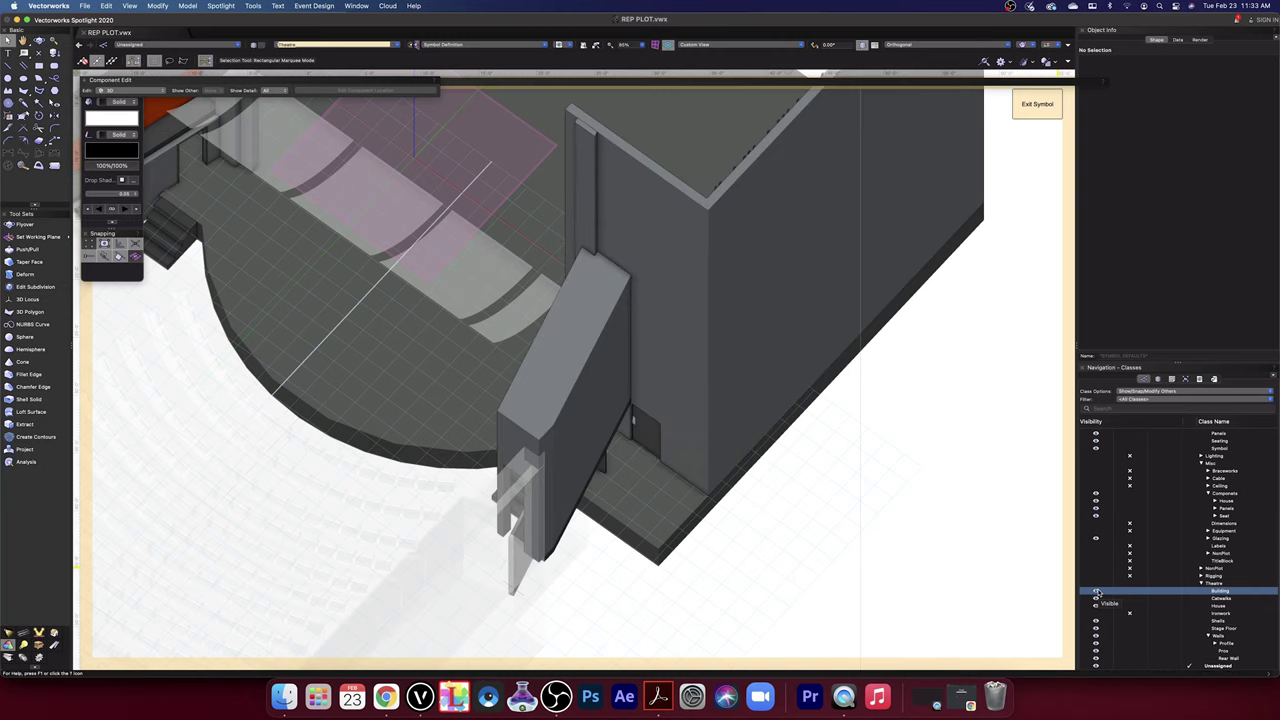
{"action": "left_click", "coordinate": [39, 40]}
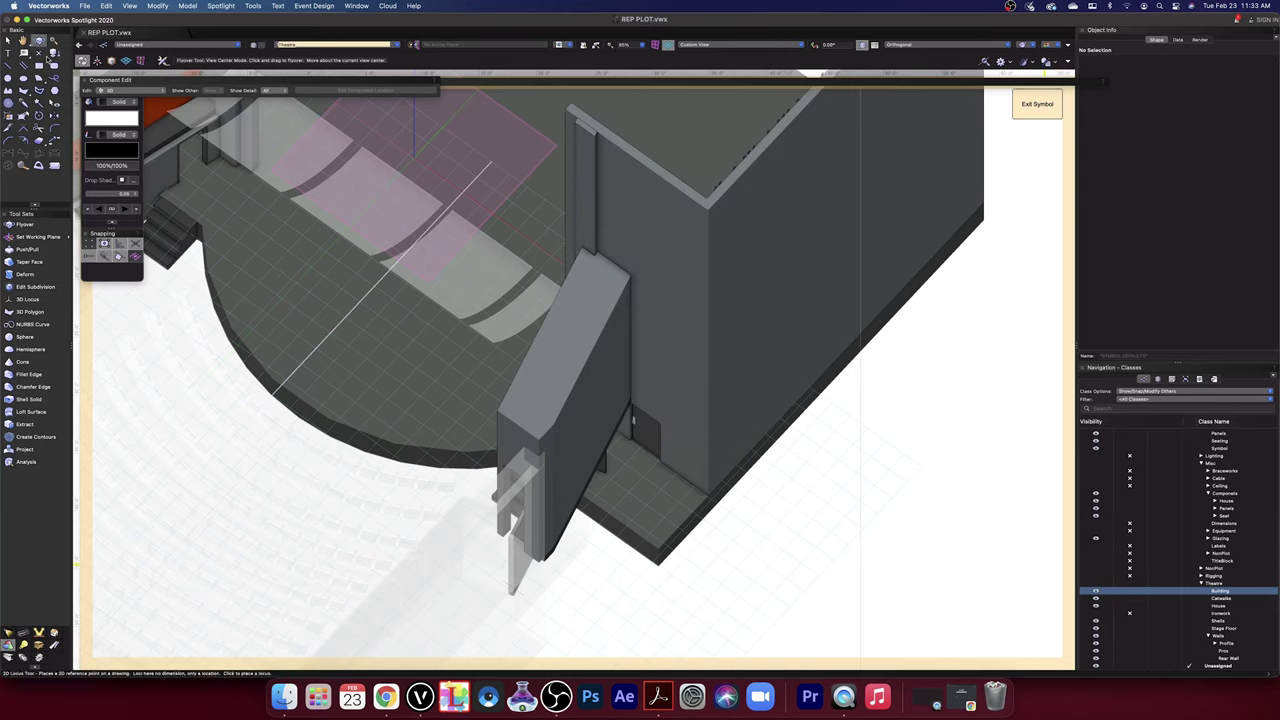
{"action": "left_click_drag", "start_coordinate": [257, 266], "coordinate": [297, 206]}
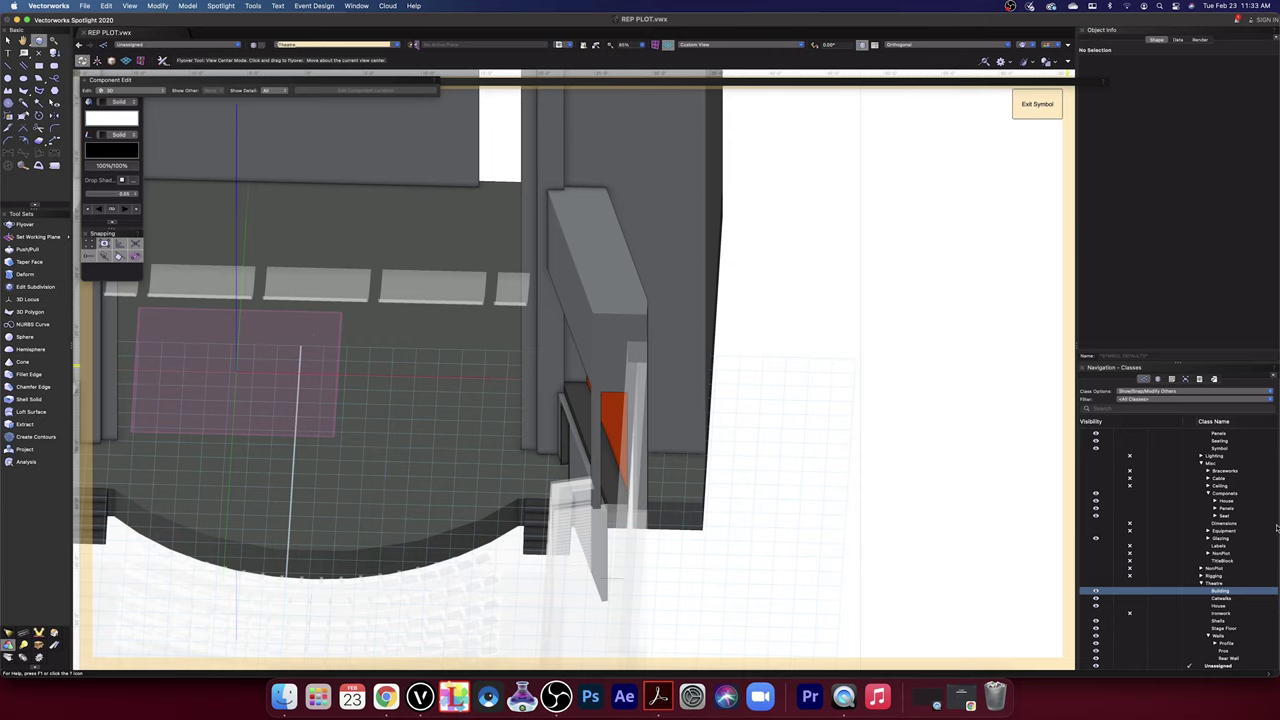
- Hide the Building class again and return to a flat Top/Plan view of the seating
{"action": "left_click", "coordinate": [1131, 592]}
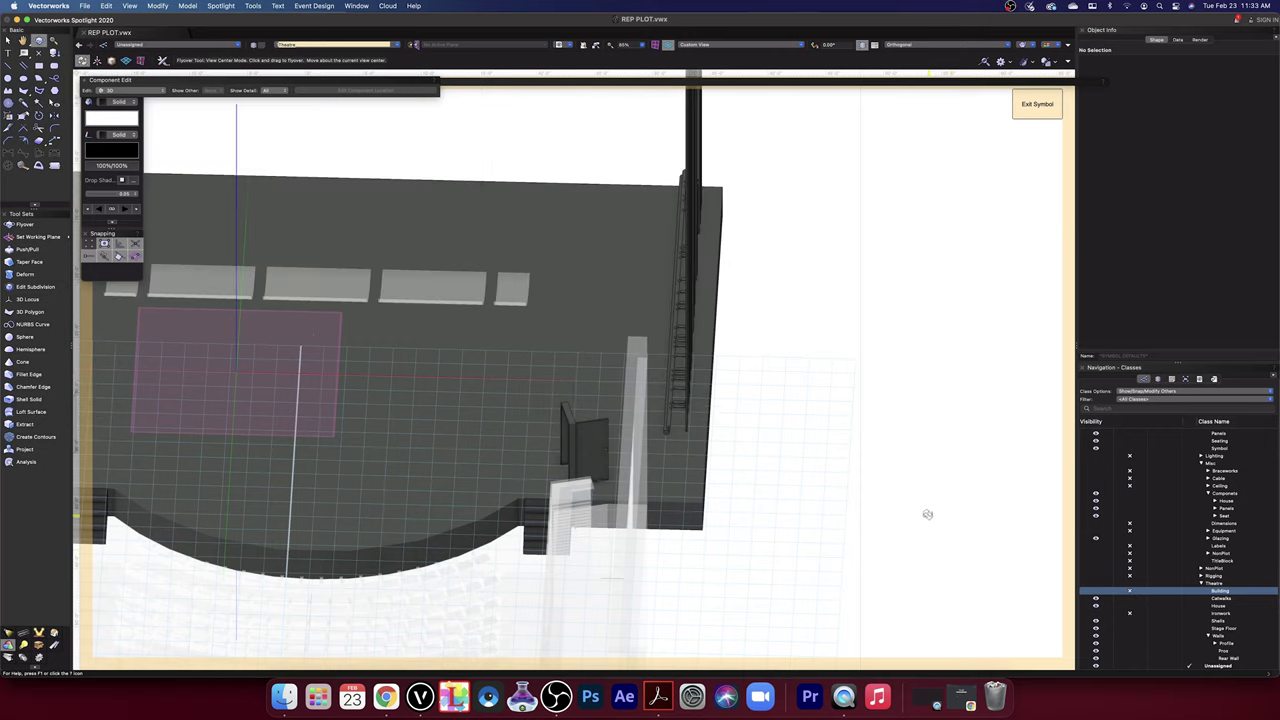
{"action": "scroll", "coordinate": [930, 513], "scroll_direction": "down", "scroll_amount": 5}
{"action": "scroll", "coordinate": [930, 513], "scroll_direction": "up", "scroll_amount": 6}
{"action": "scroll", "coordinate": [930, 514], "scroll_direction": "down", "scroll_amount": 3}
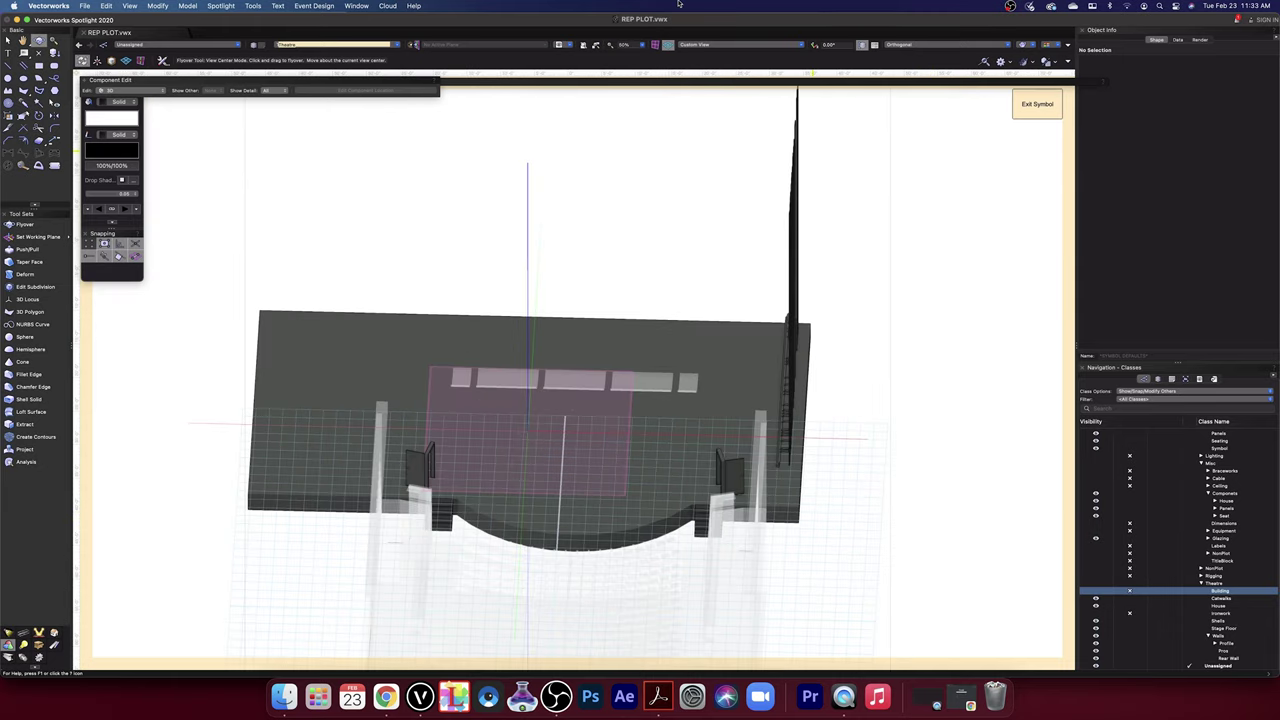
{"action": "left_click", "coordinate": [724, 46]}
{"action": "left_click", "coordinate": [727, 55]}
{"action": "middle_click_drag", "start_coordinate": [837, 477], "coordinate": [906, 280]}
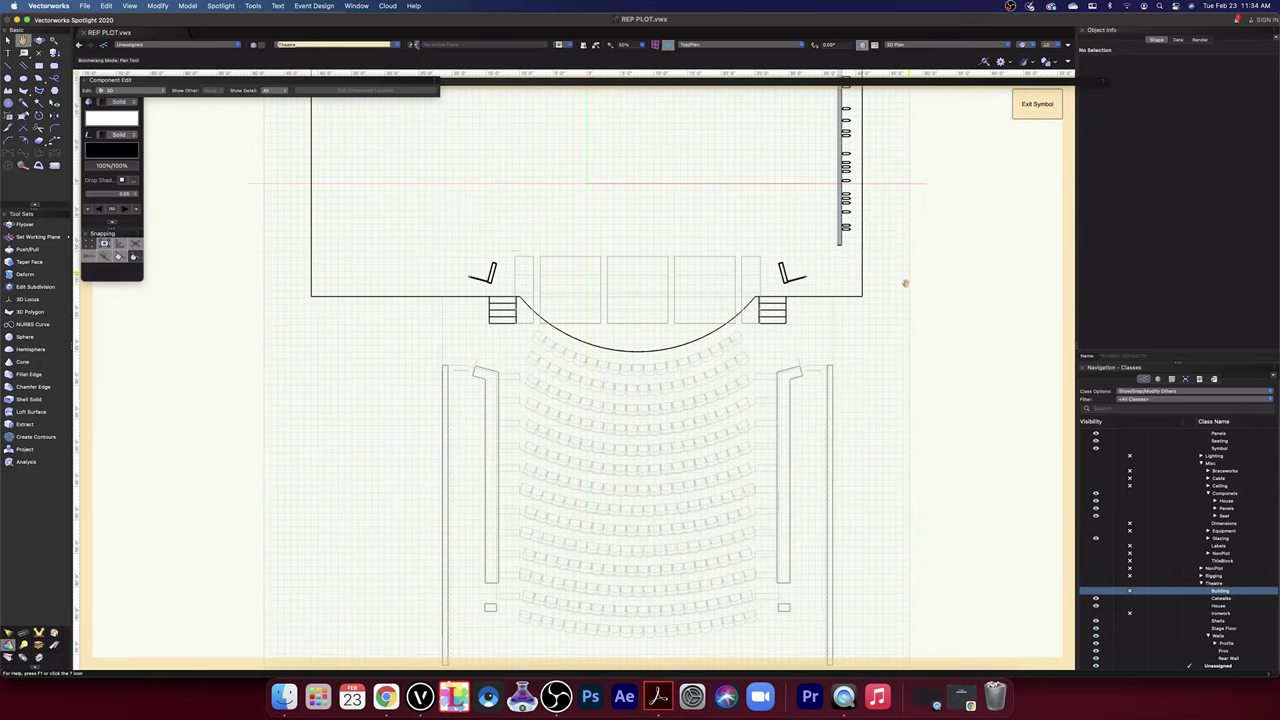
- Select the left and right doors and assign them to the Theatre-Building class
{"action": "scroll", "coordinate": [826, 324], "scroll_direction": "up", "scroll_amount": 2}
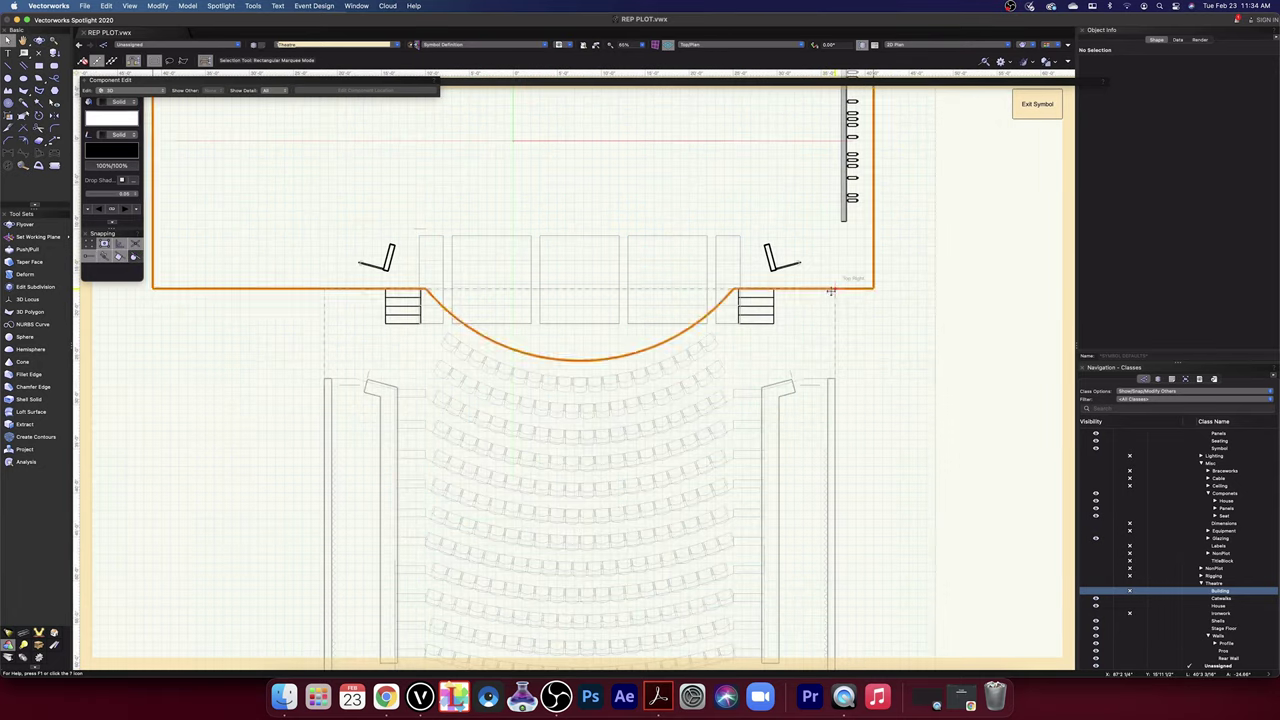
{"action": "left_click", "coordinate": [828, 288]}
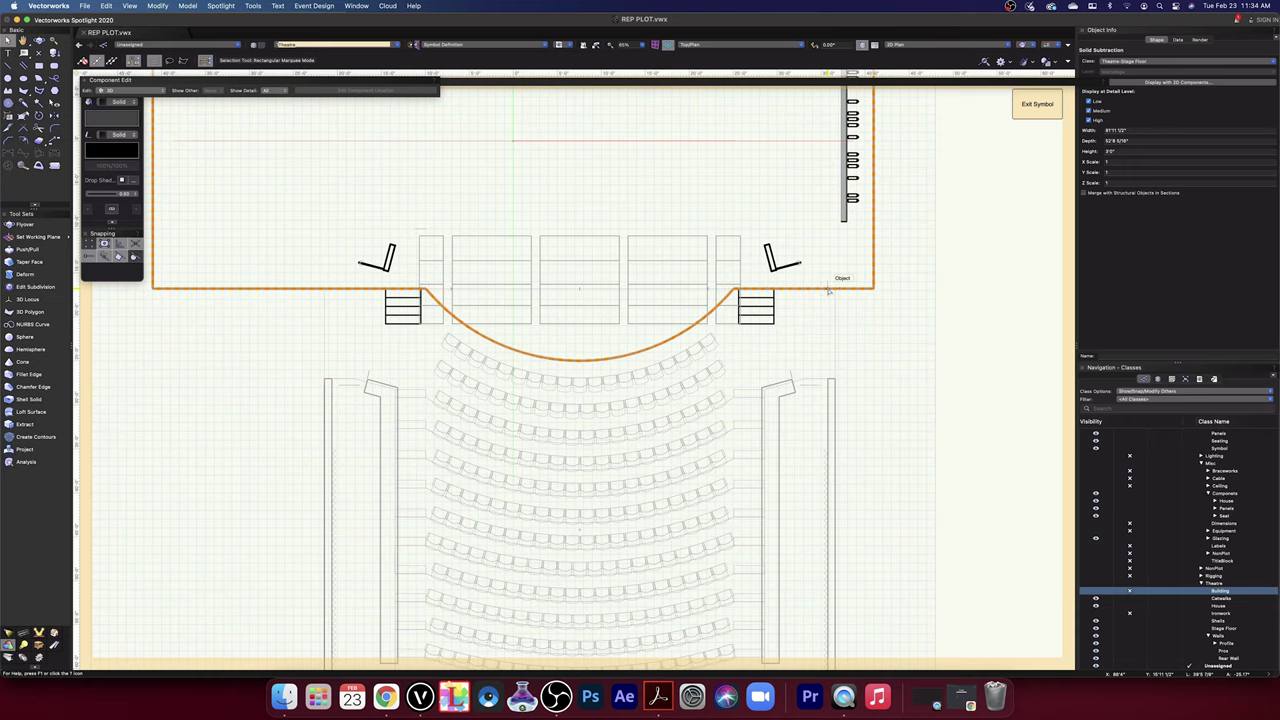
{"action": "left_click", "coordinate": [940, 328]}
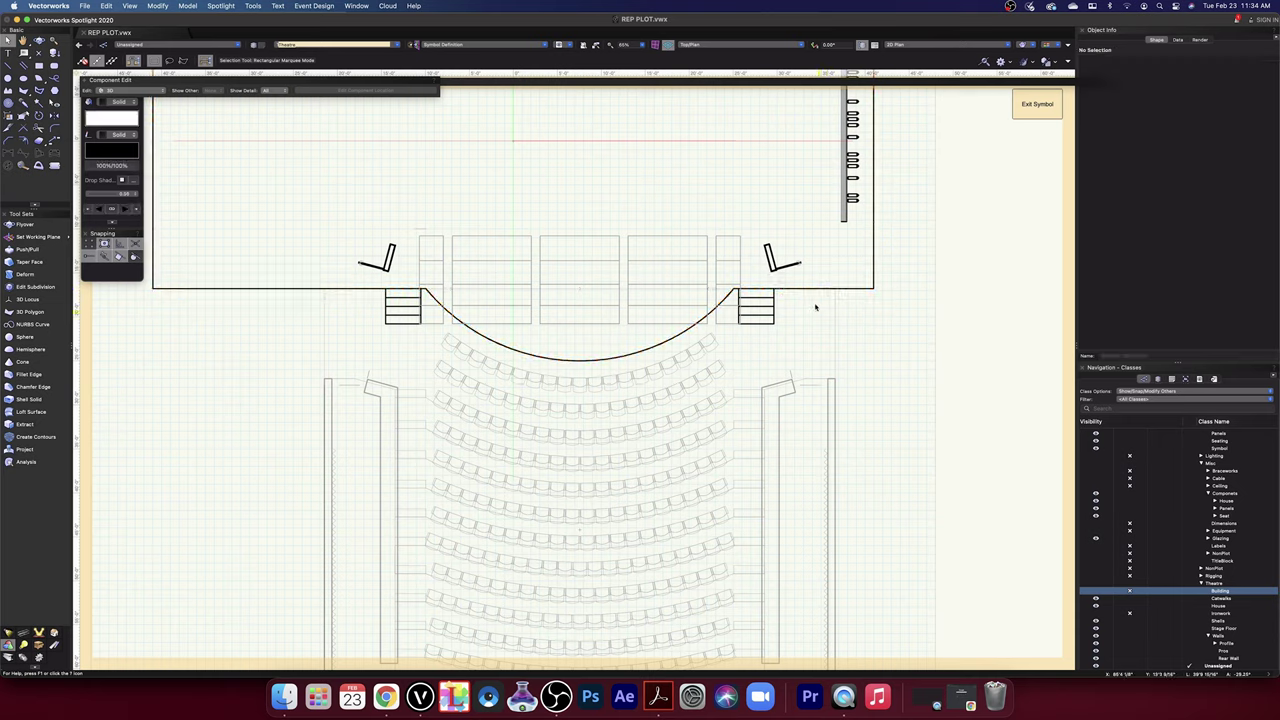
{"action": "left_click", "coordinate": [797, 265]}
{"action": "left_click", "coordinate": [391, 257], "text": "shift"}
{"action": "left_click", "coordinate": [1273, 63]}
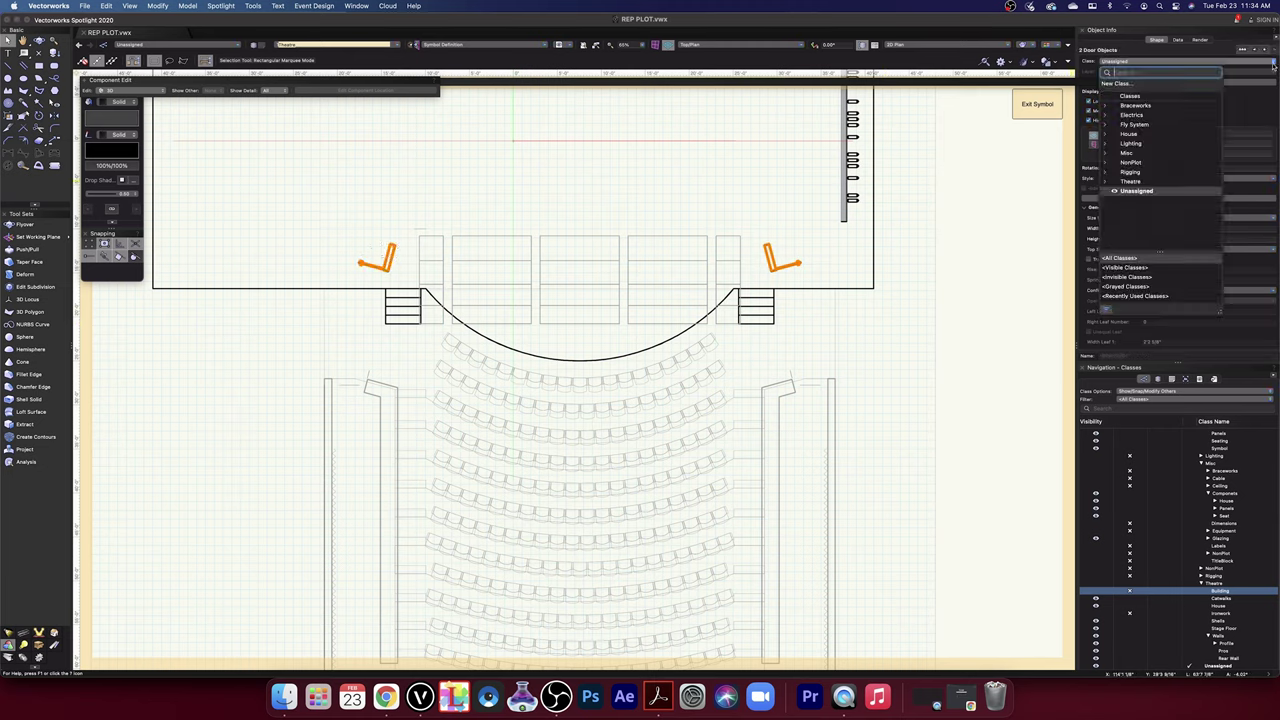
{"action": "left_click", "coordinate": [1106, 183]}
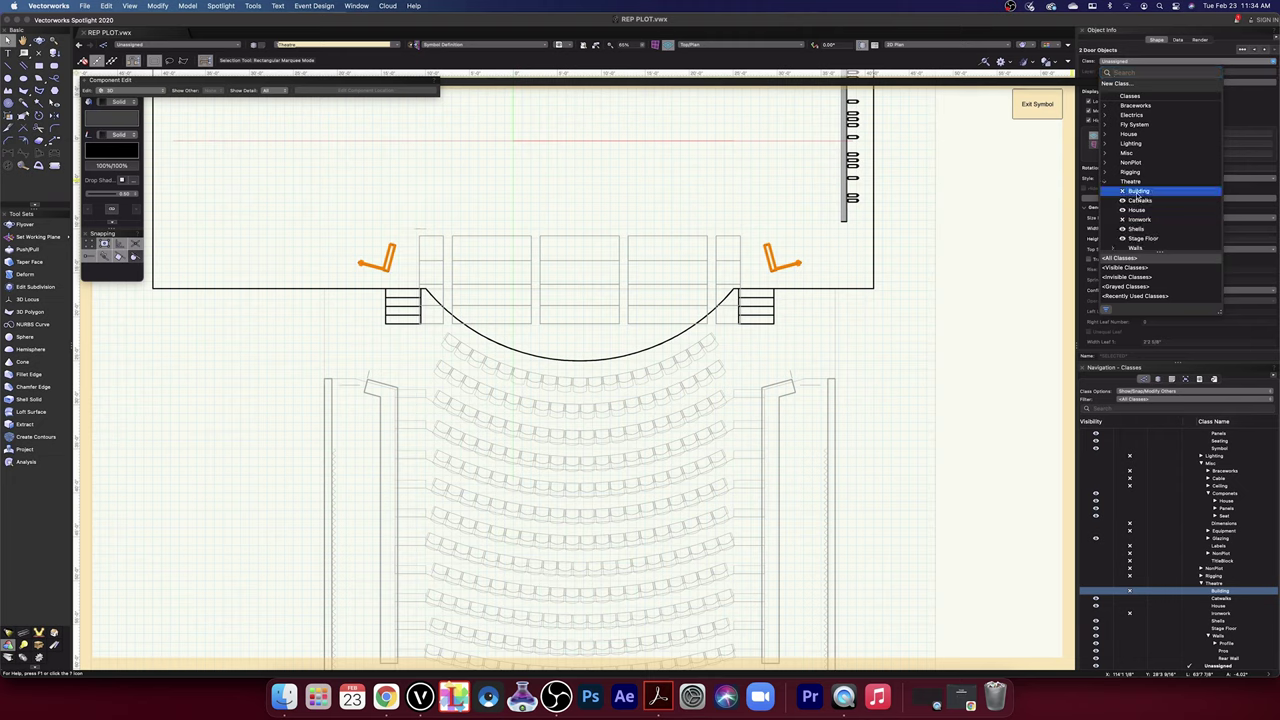
{"action": "left_click", "coordinate": [1138, 190]}
- Check the short line beside the angled wall end and centre the plan on the stage stairs
{"action": "left_click", "coordinate": [908, 330]}
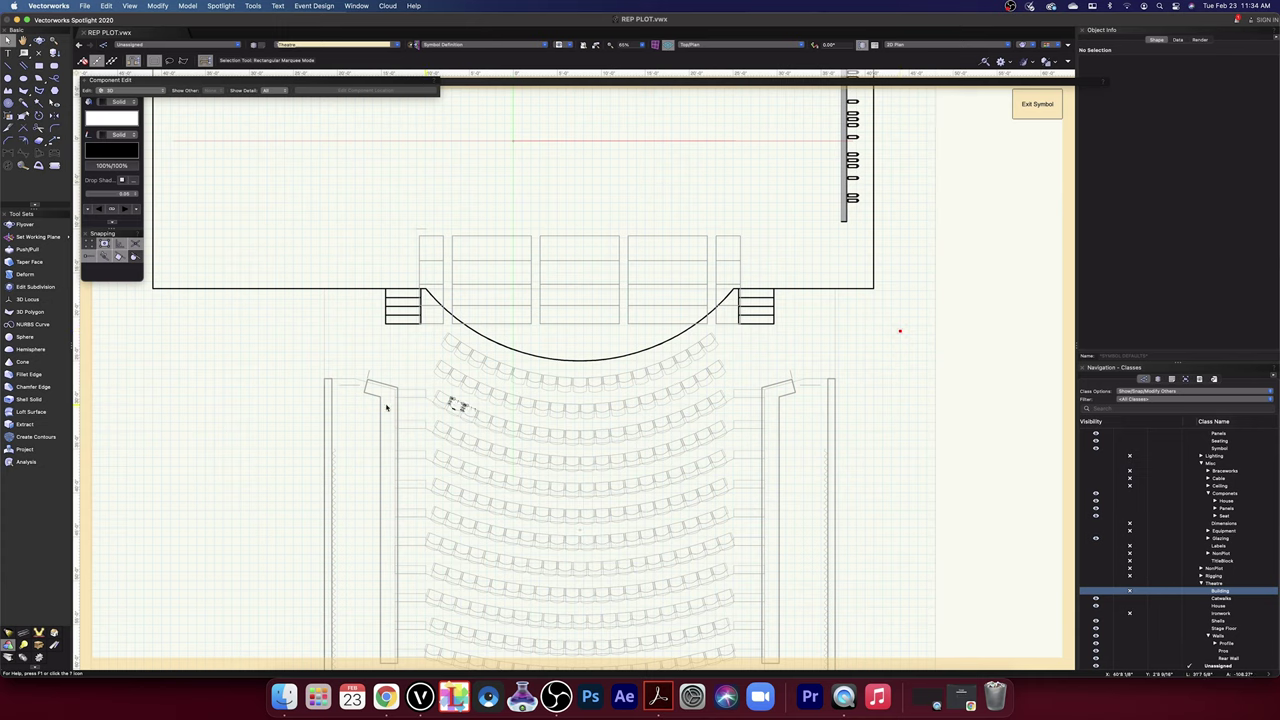
{"action": "left_click_drag", "start_coordinate": [302, 404], "coordinate": [369, 359]}
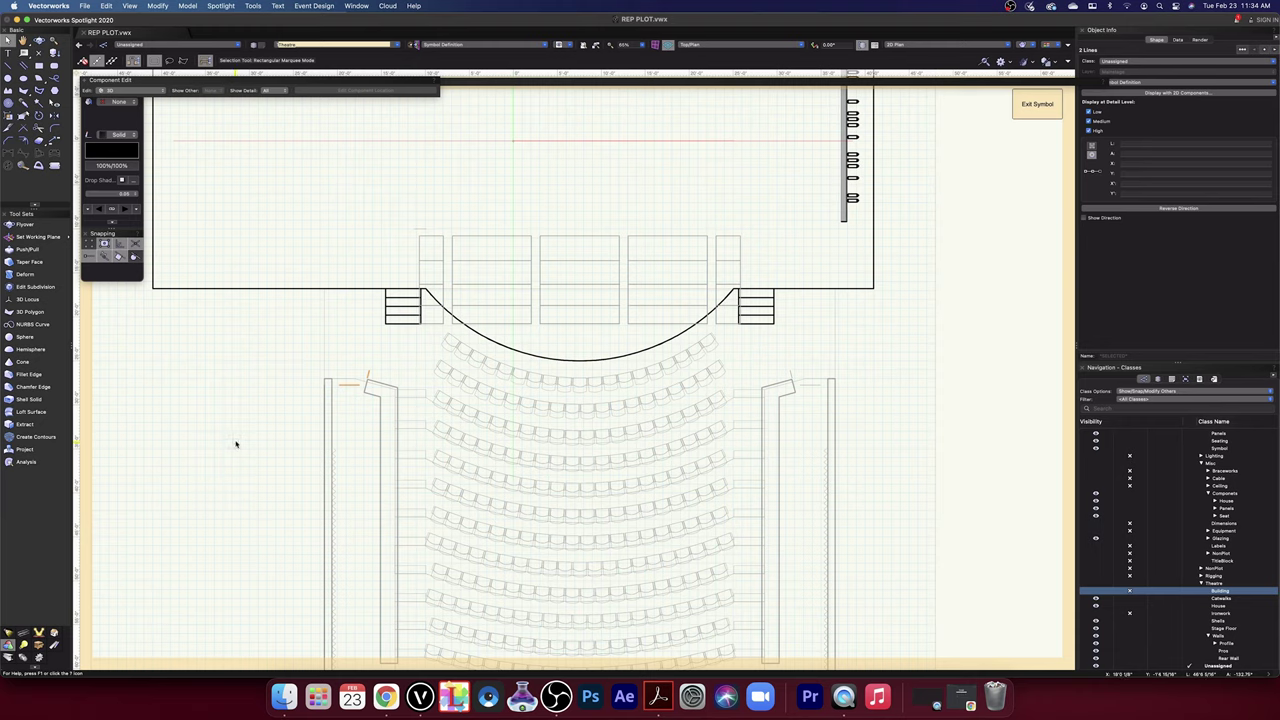
{"action": "left_click_drag", "start_coordinate": [876, 410], "coordinate": [777, 357]}
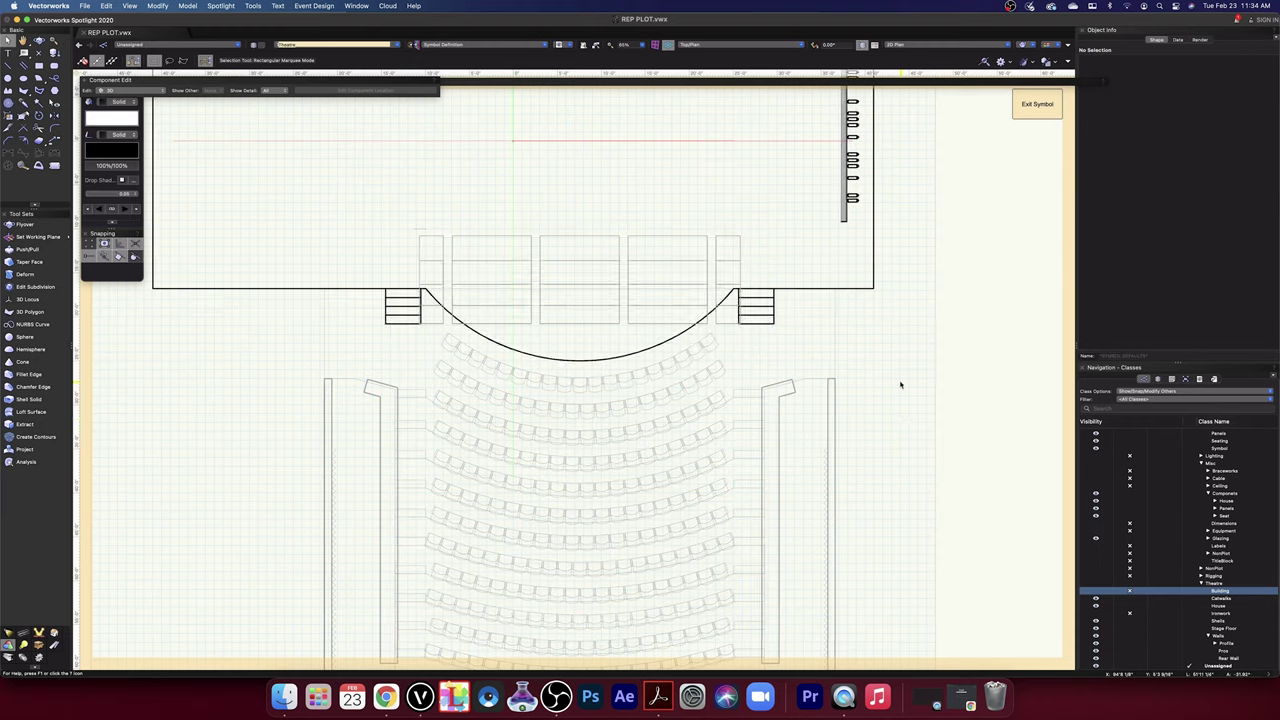
{"action": "middle_click_drag", "start_coordinate": [886, 368], "coordinate": [962, 451]}
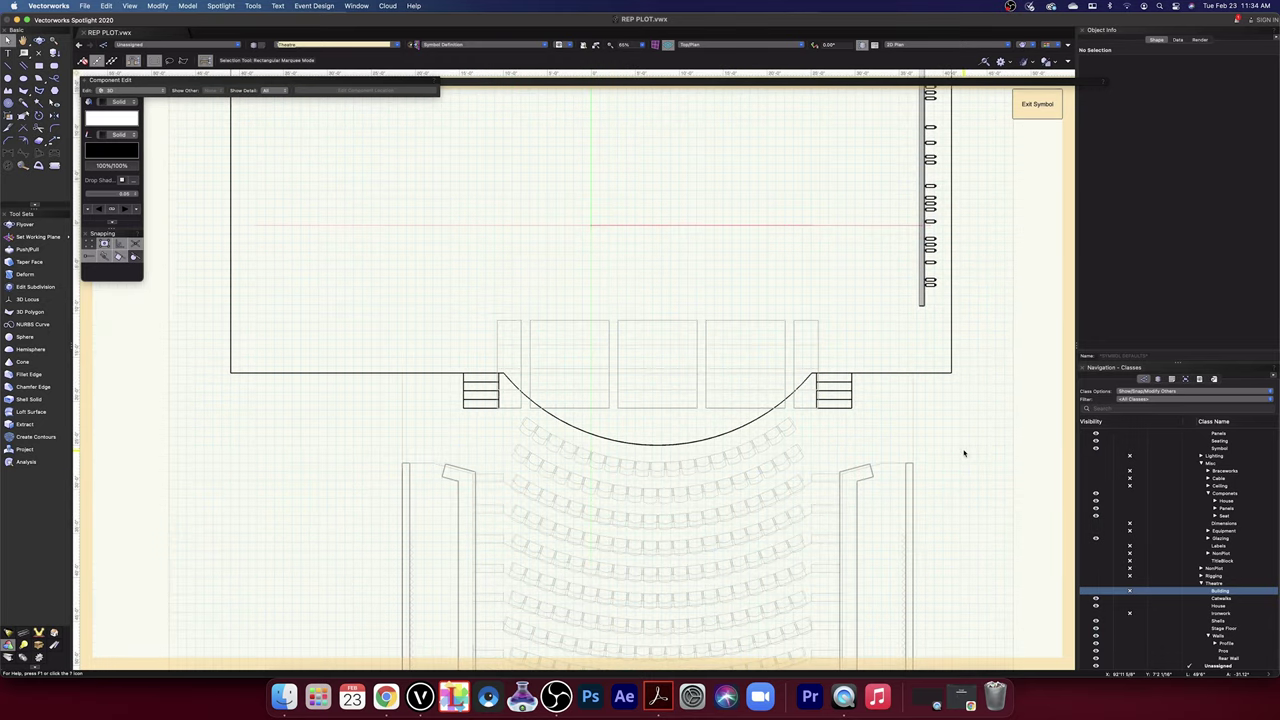
- Assign both orange stage stairs to a newly created class named Theatre-Apron Stairs
{"action": "left_click", "coordinate": [834, 392]}
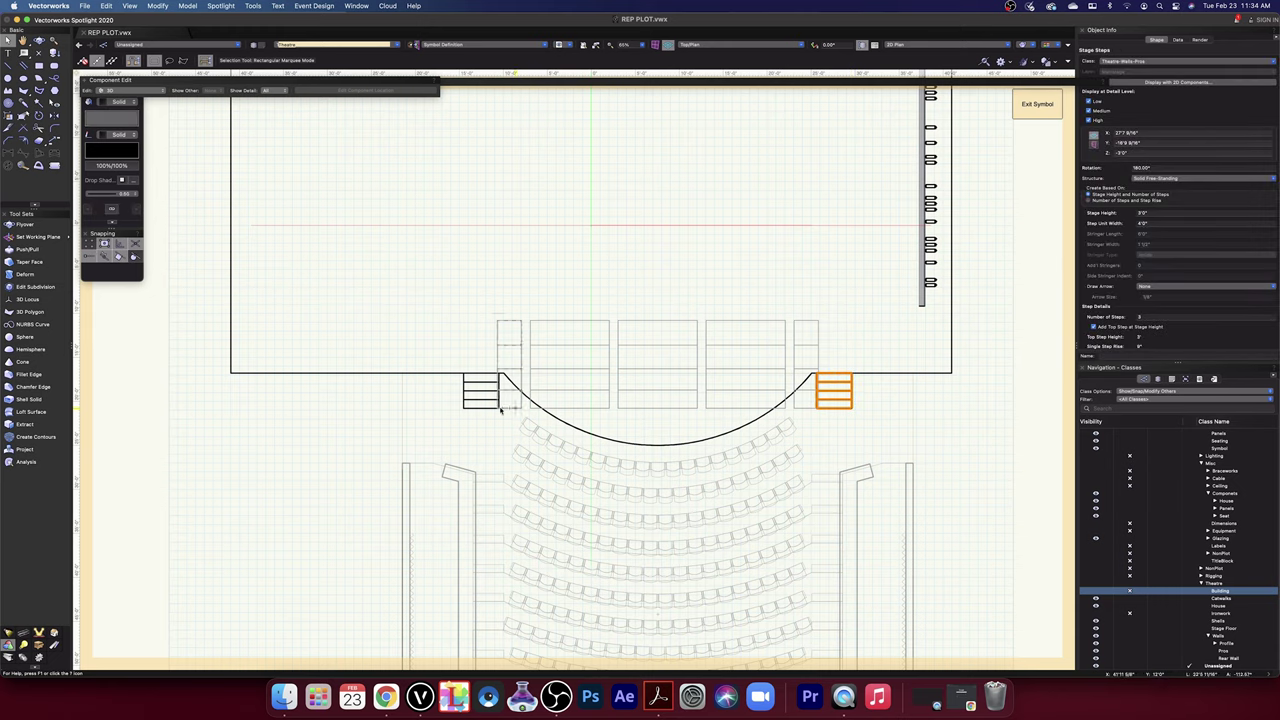
{"action": "left_click", "coordinate": [480, 405], "text": "shift"}
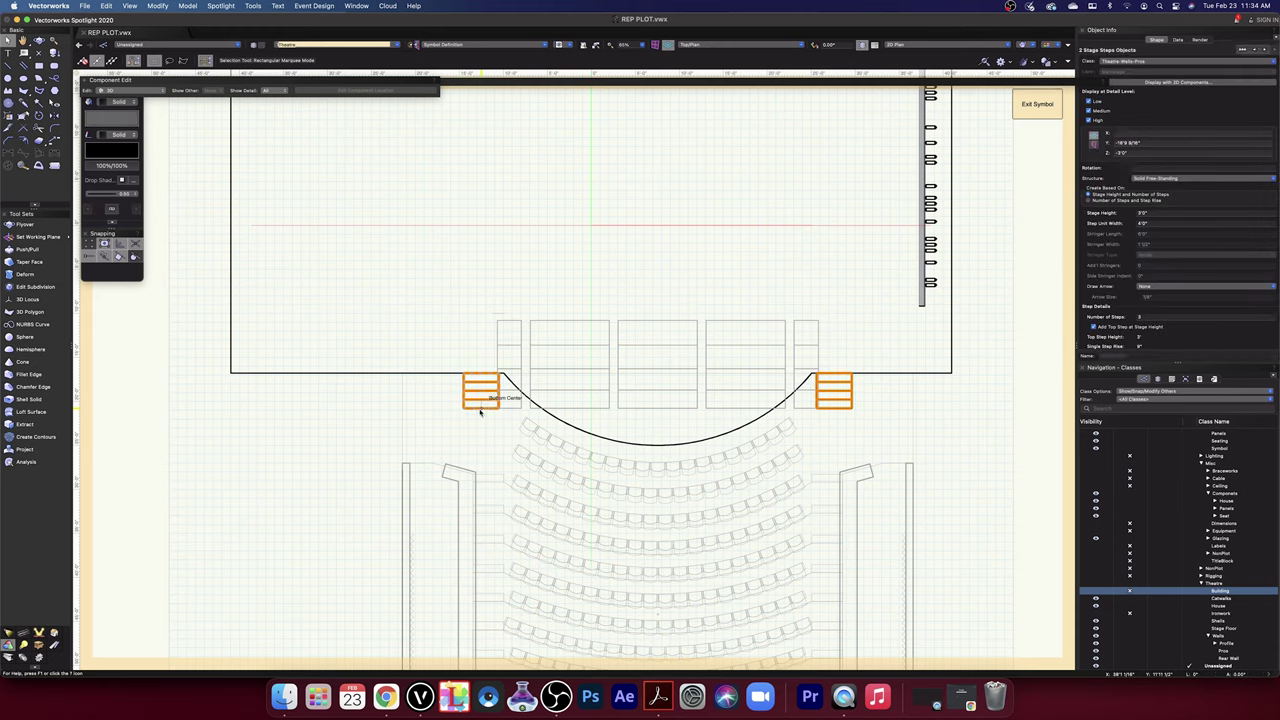
{"action": "left_click", "coordinate": [1273, 61]}
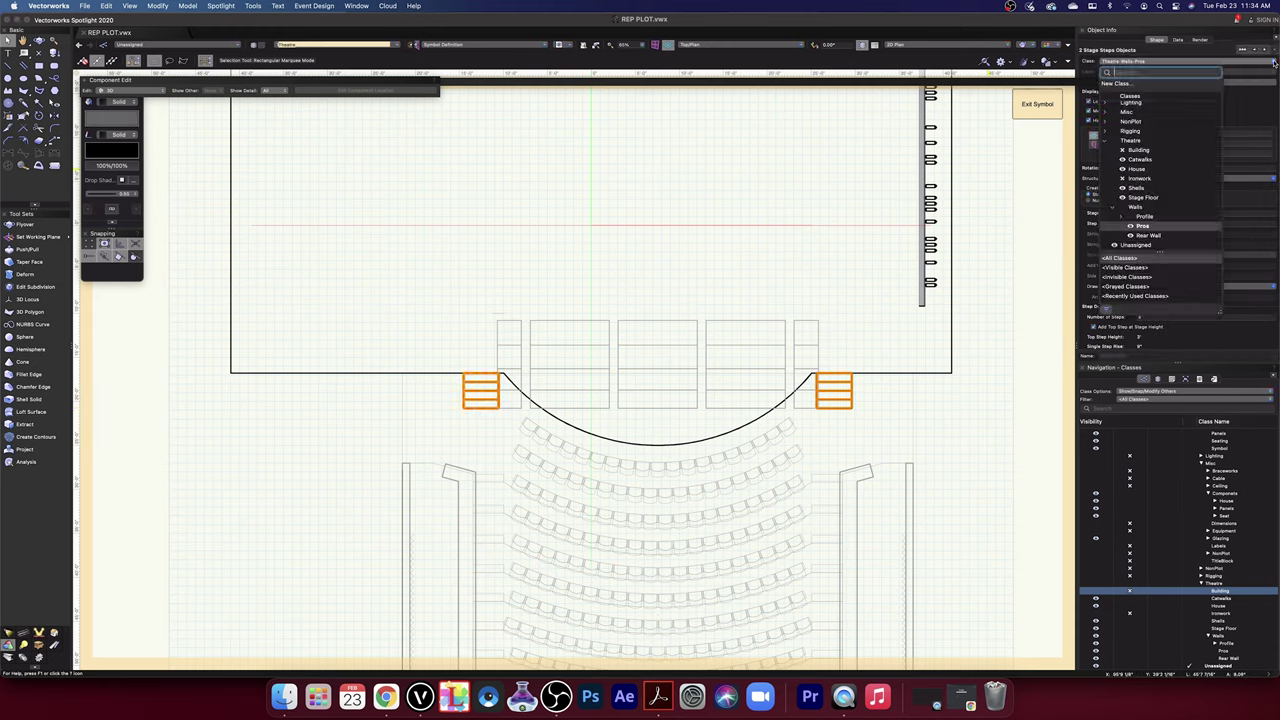
{"action": "left_click", "coordinate": [1150, 84]}
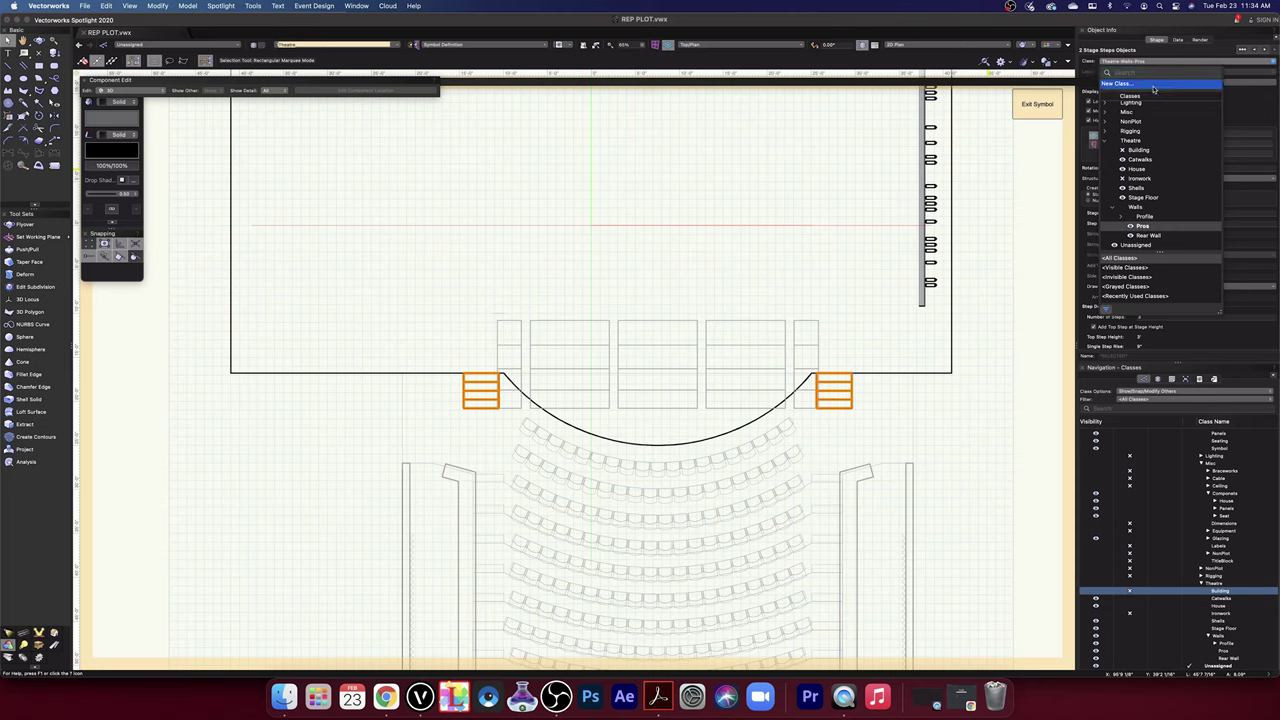
{"action": "type", "text": "Theatre-Apron Stairs"}
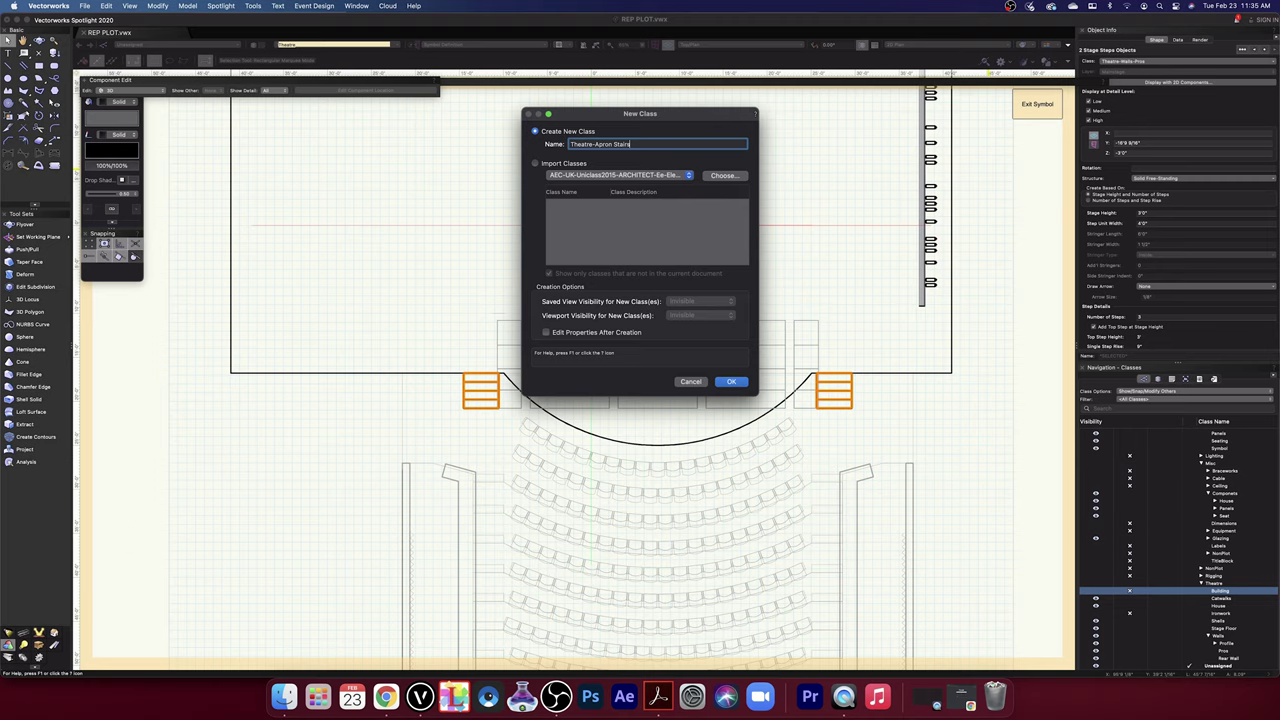
{"action": "left_click", "coordinate": [731, 383]}
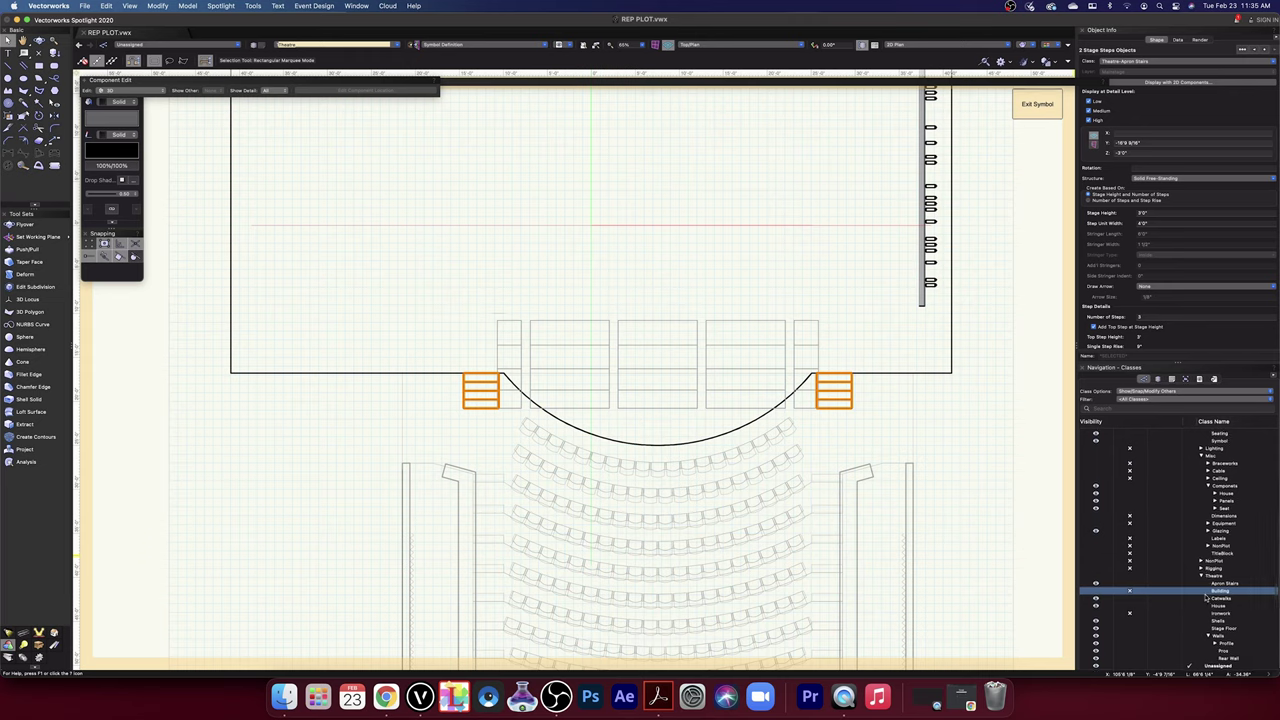
{"action": "left_click", "coordinate": [1131, 585]}
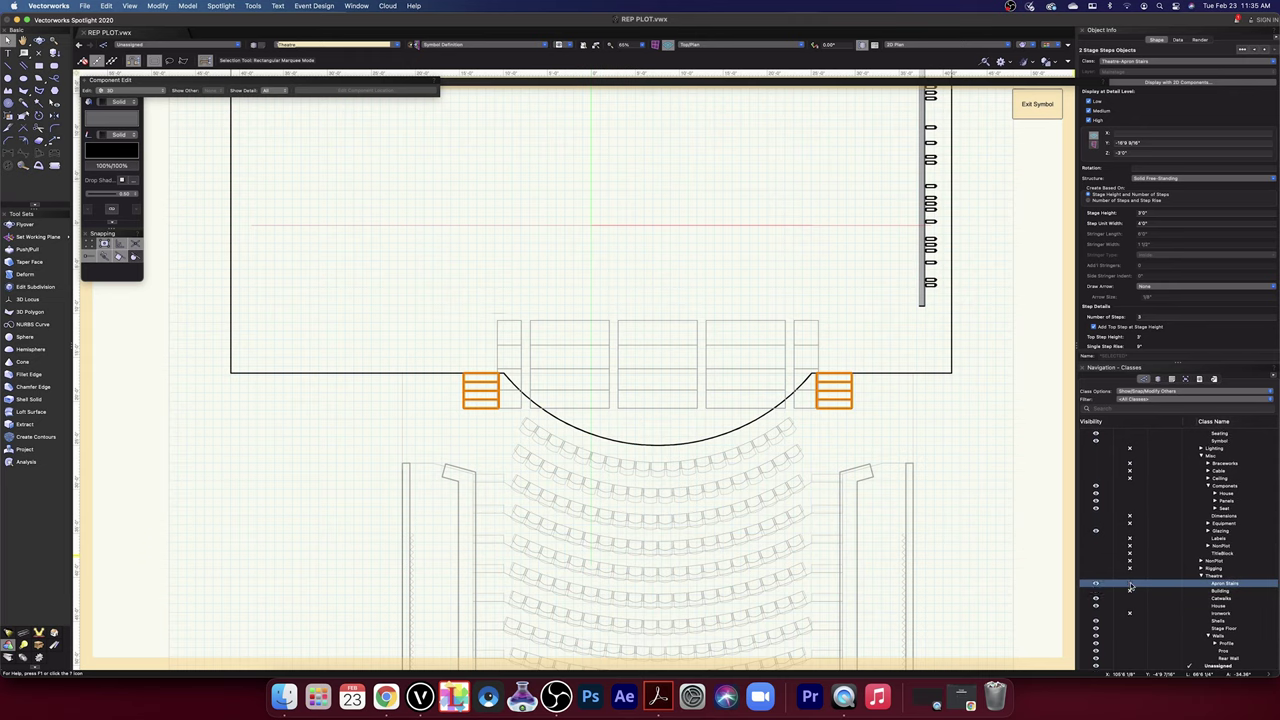
- Delete the unused House and Catwalks classes, reassigning House objects to Unassigned
{"action": "left_click", "coordinate": [1131, 585]}
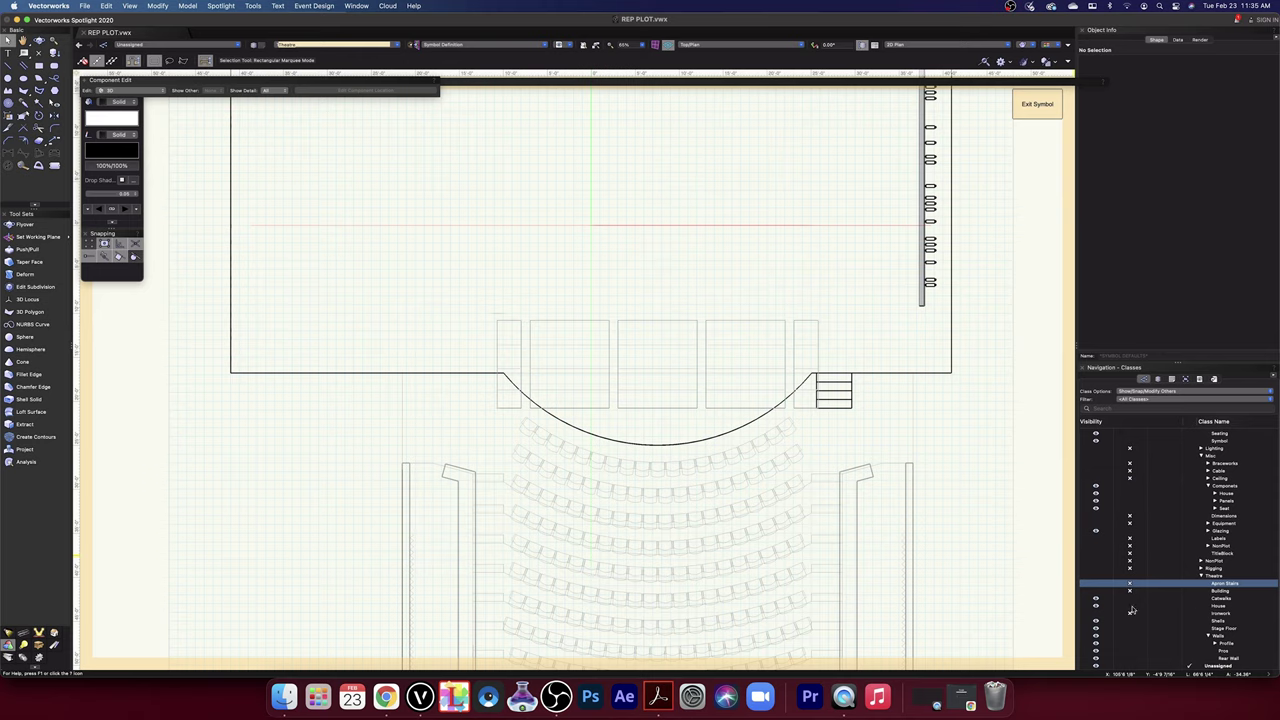
{"action": "left_click", "coordinate": [1210, 605]}
{"action": "right_click", "coordinate": [1168, 605]}
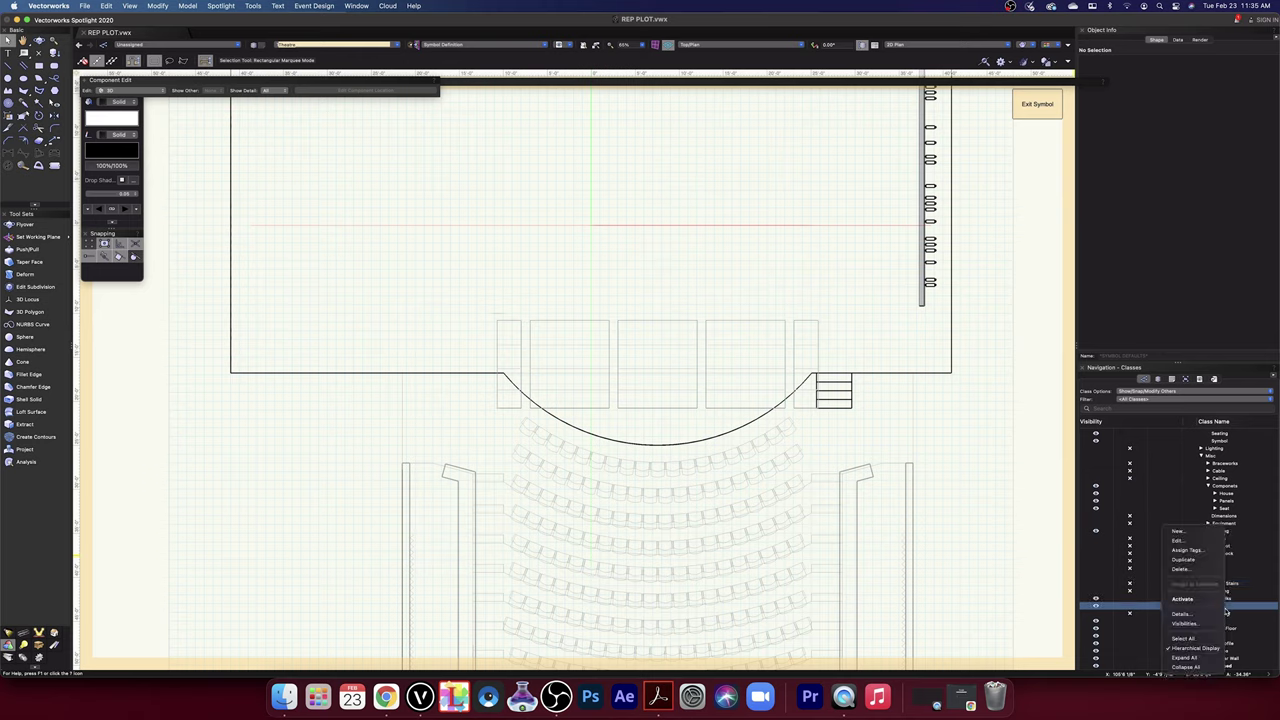
{"action": "left_click", "coordinate": [1190, 569]}
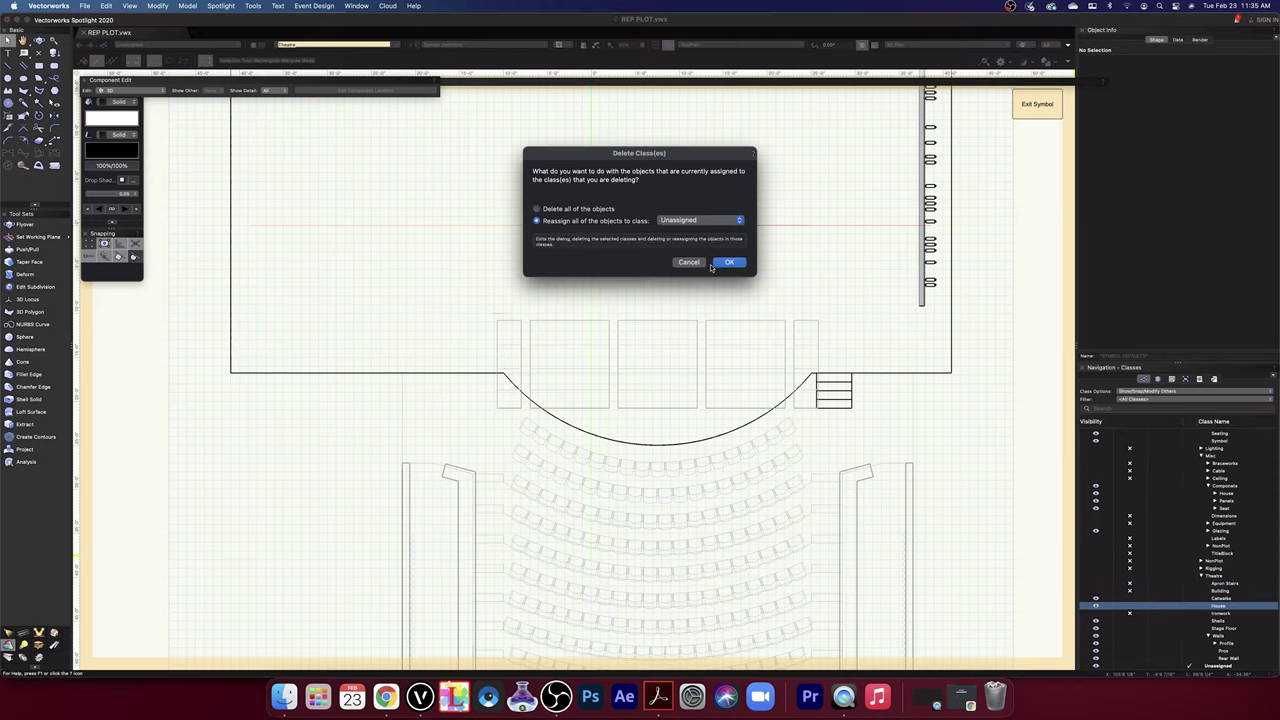
{"action": "left_click", "coordinate": [739, 263]}
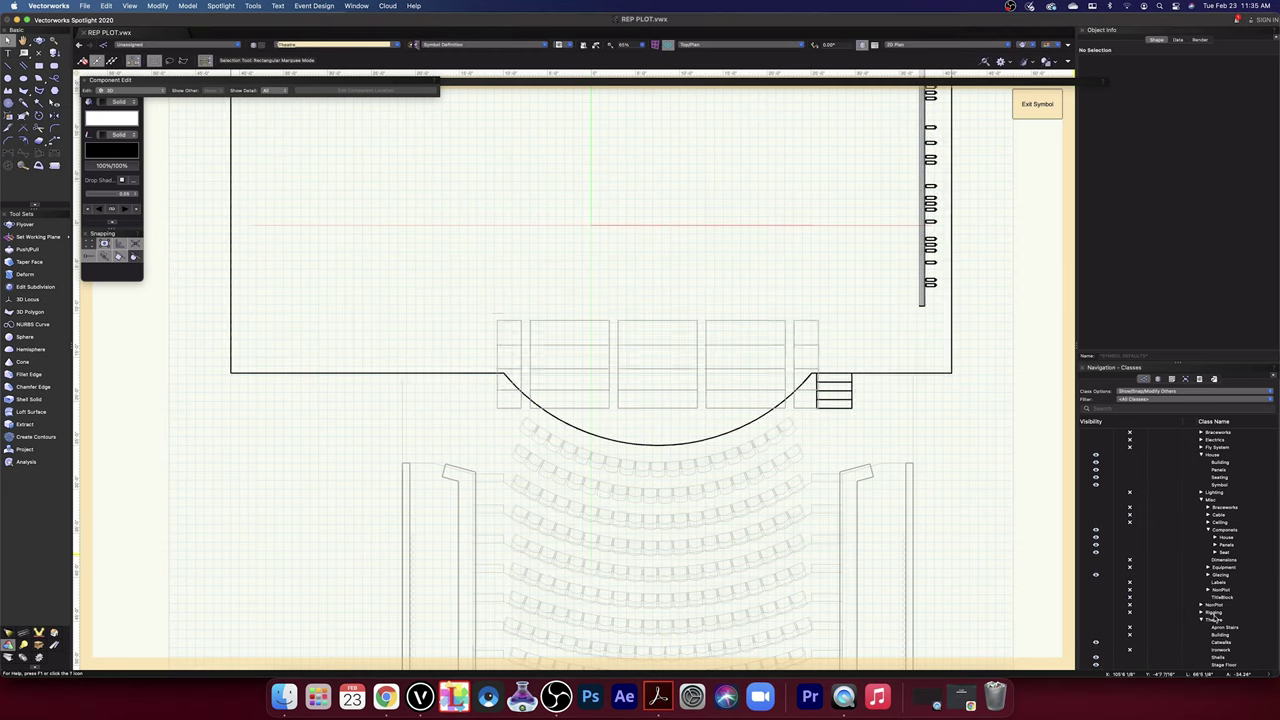
{"action": "scroll", "coordinate": [1241, 623], "scroll_direction": "down", "scroll_amount": 3}
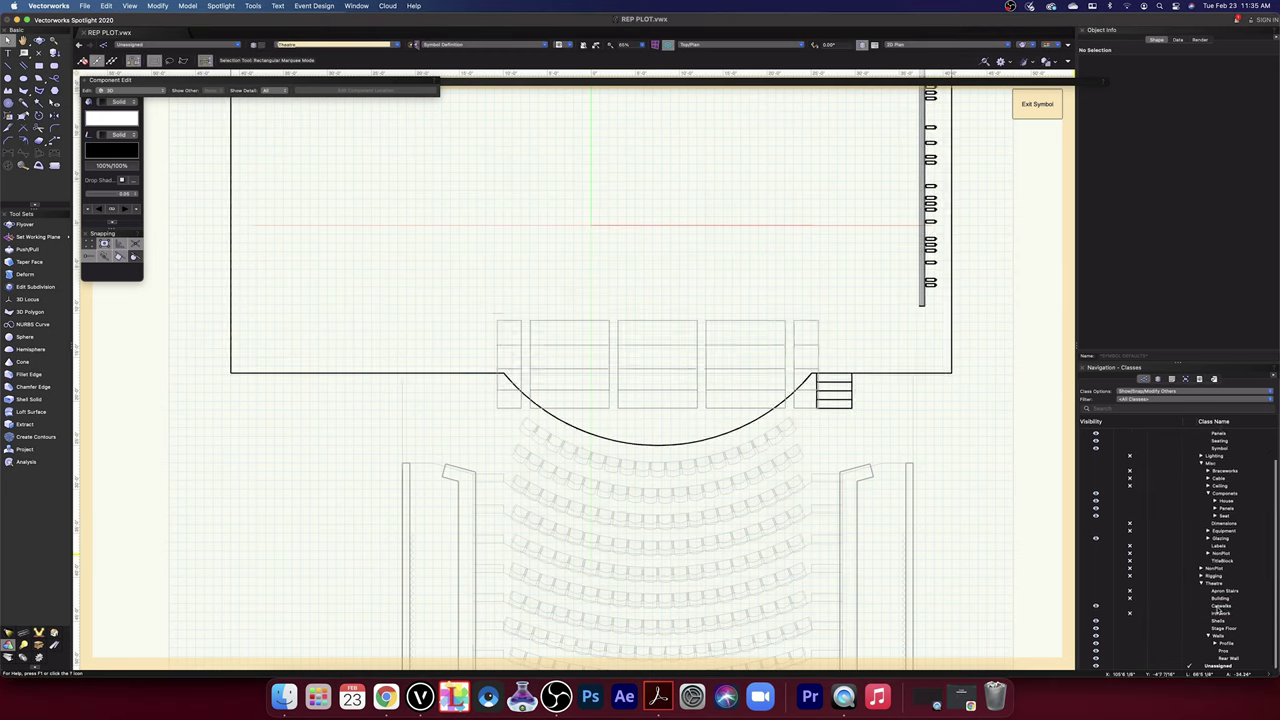
{"action": "left_click", "coordinate": [1219, 607]}
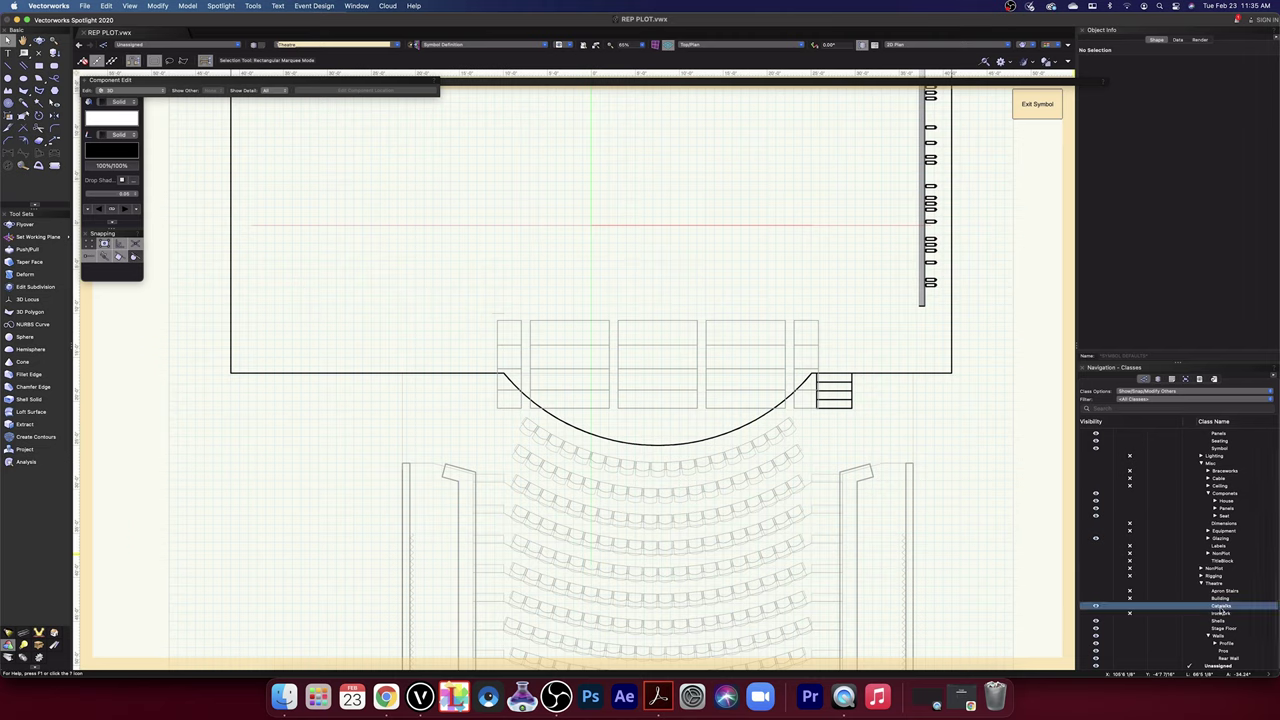
{"action": "left_click", "coordinate": [1221, 608]}
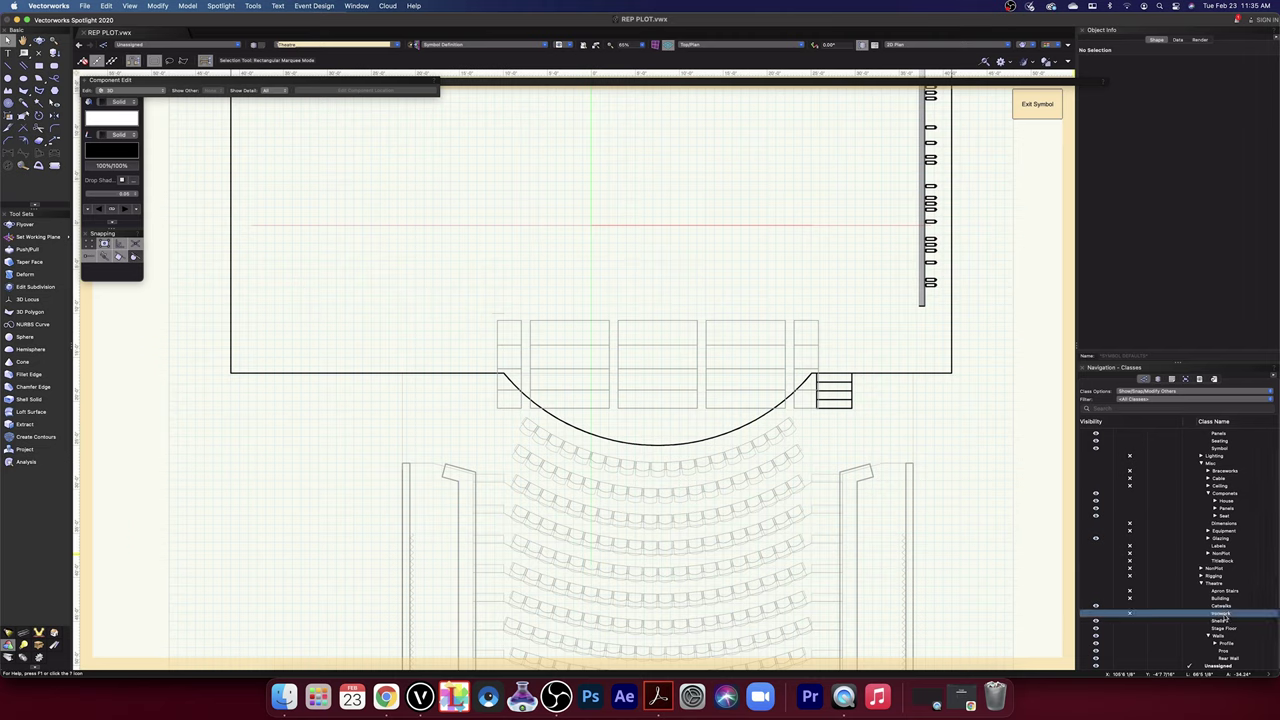
{"action": "right_click", "coordinate": [1226, 606]}
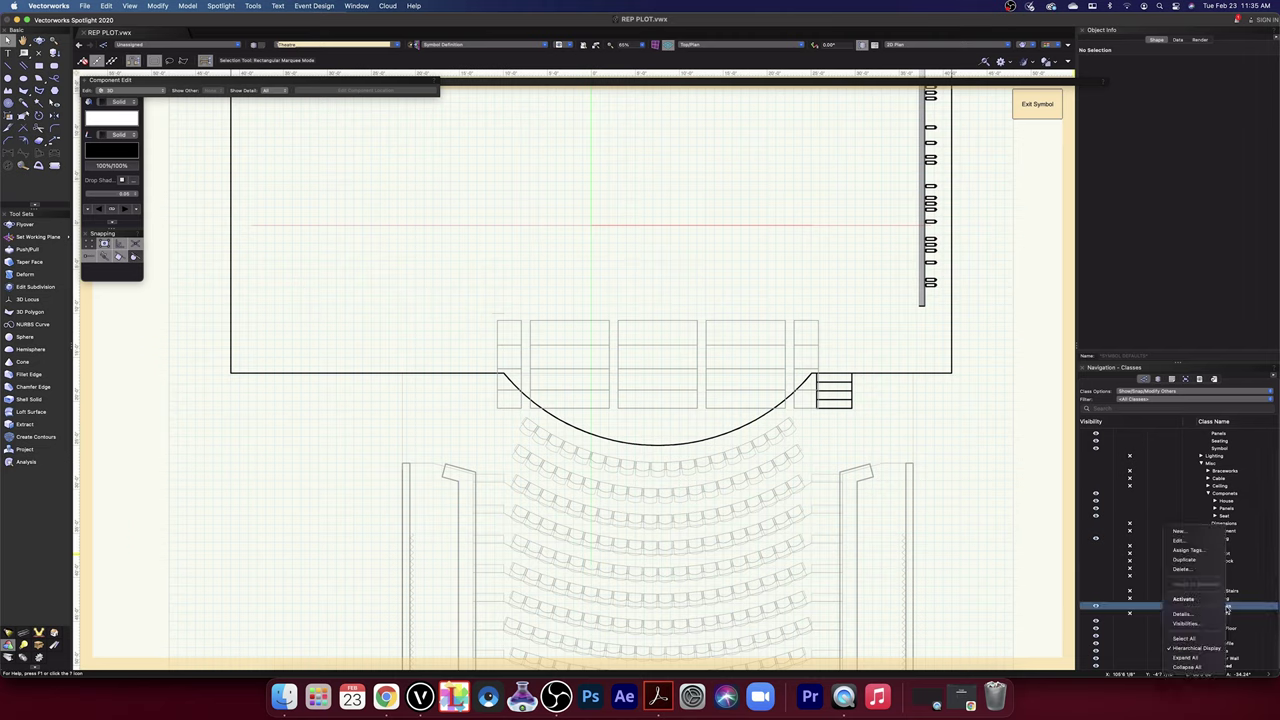
{"action": "left_click", "coordinate": [1183, 568]}
{"action": "left_click", "coordinate": [721, 226]}
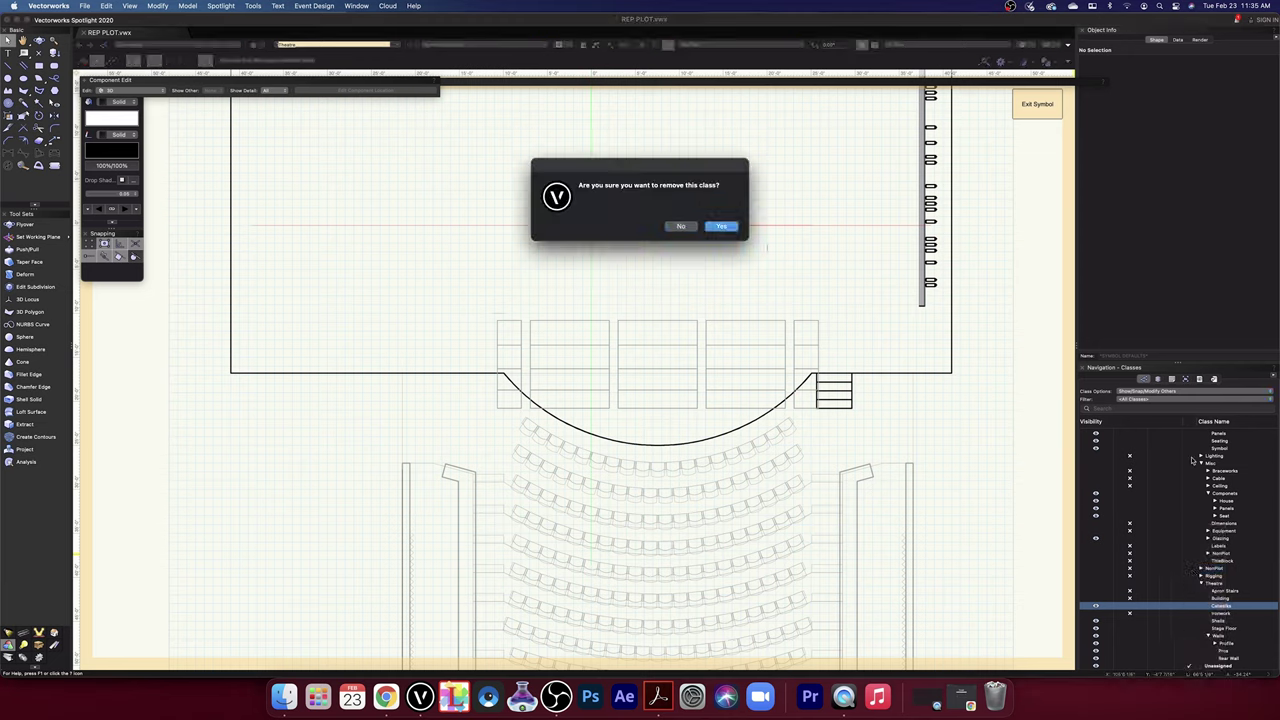
- Grey out and restore the Shells class to see what it holds, then pick Stage Floor
{"action": "scroll", "coordinate": [1244, 605], "scroll_direction": "down", "scroll_amount": 2}
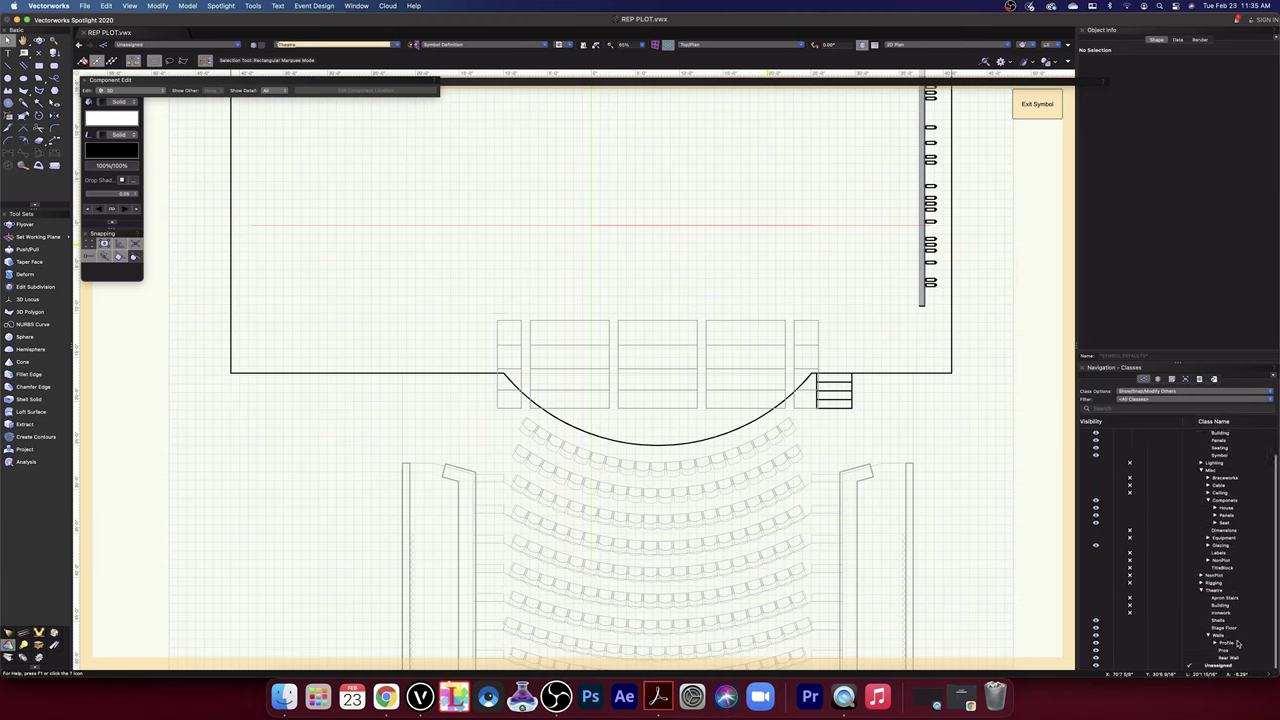
{"action": "left_click", "coordinate": [1224, 622]}
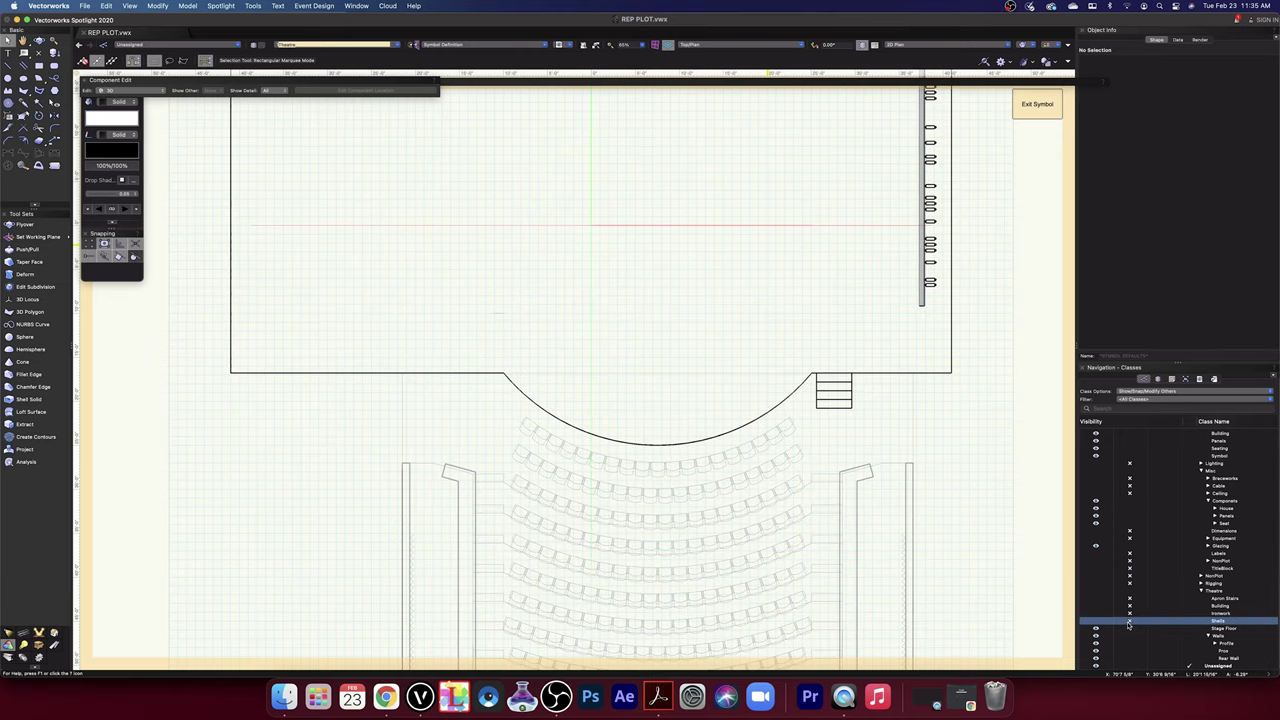
{"action": "left_click", "coordinate": [1097, 622]}
{"action": "left_click", "coordinate": [1097, 622]}
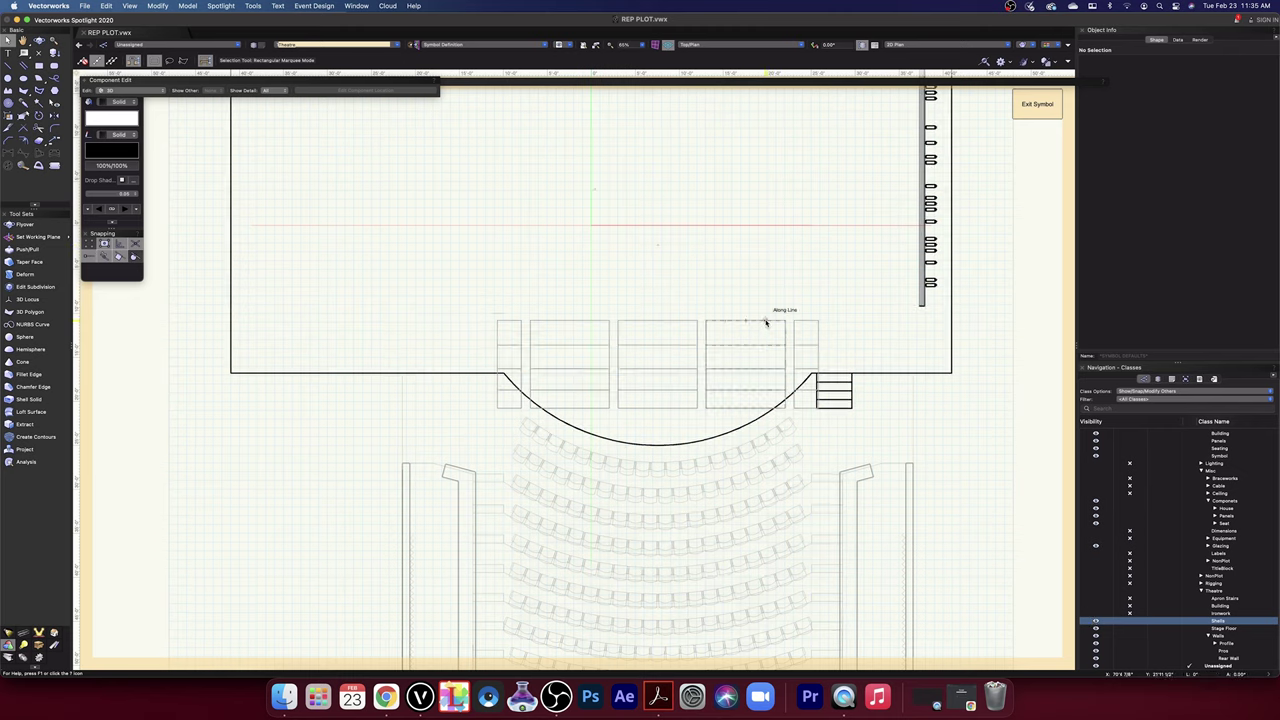
{"action": "left_click", "coordinate": [1225, 629]}
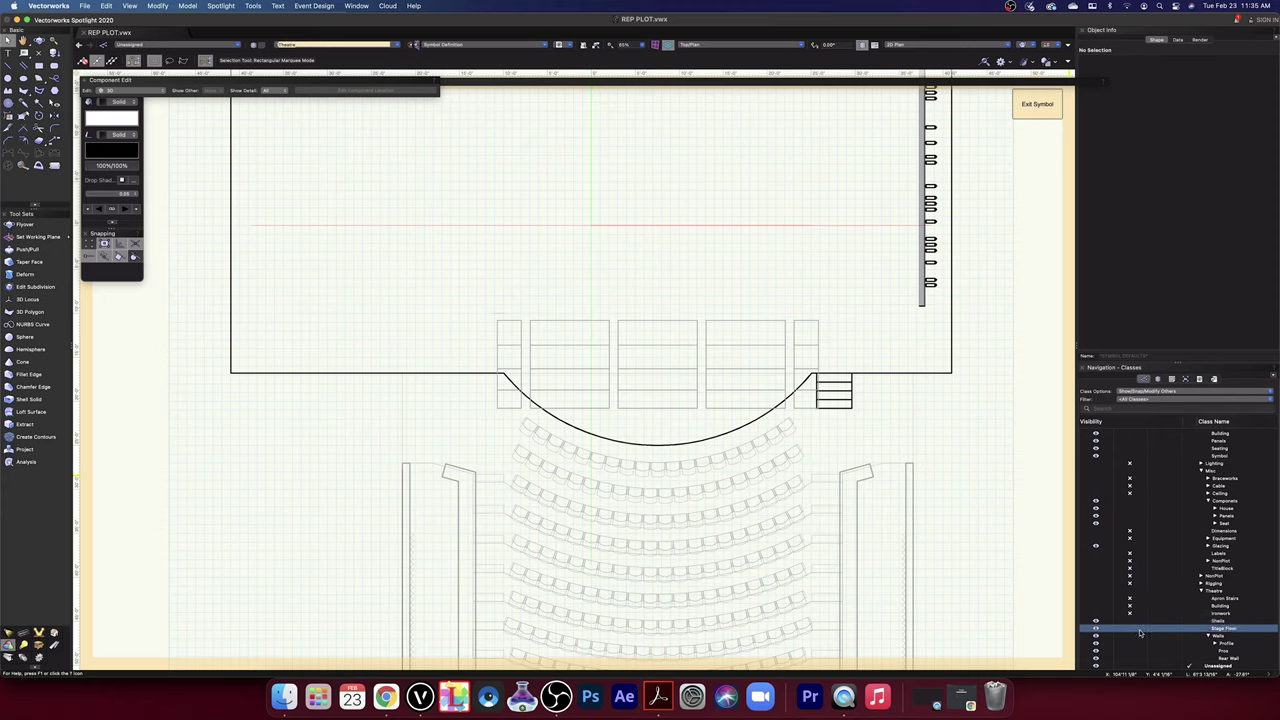
{"action": "scroll", "coordinate": [1246, 640], "scroll_direction": "down", "scroll_amount": 1}
{"action": "scroll", "coordinate": [1246, 640], "scroll_direction": "up", "scroll_amount": 1}
- Delete the Rear Wall and Pros classes, reassigning Pros objects to Unassigned
{"action": "left_click", "coordinate": [1228, 644]}
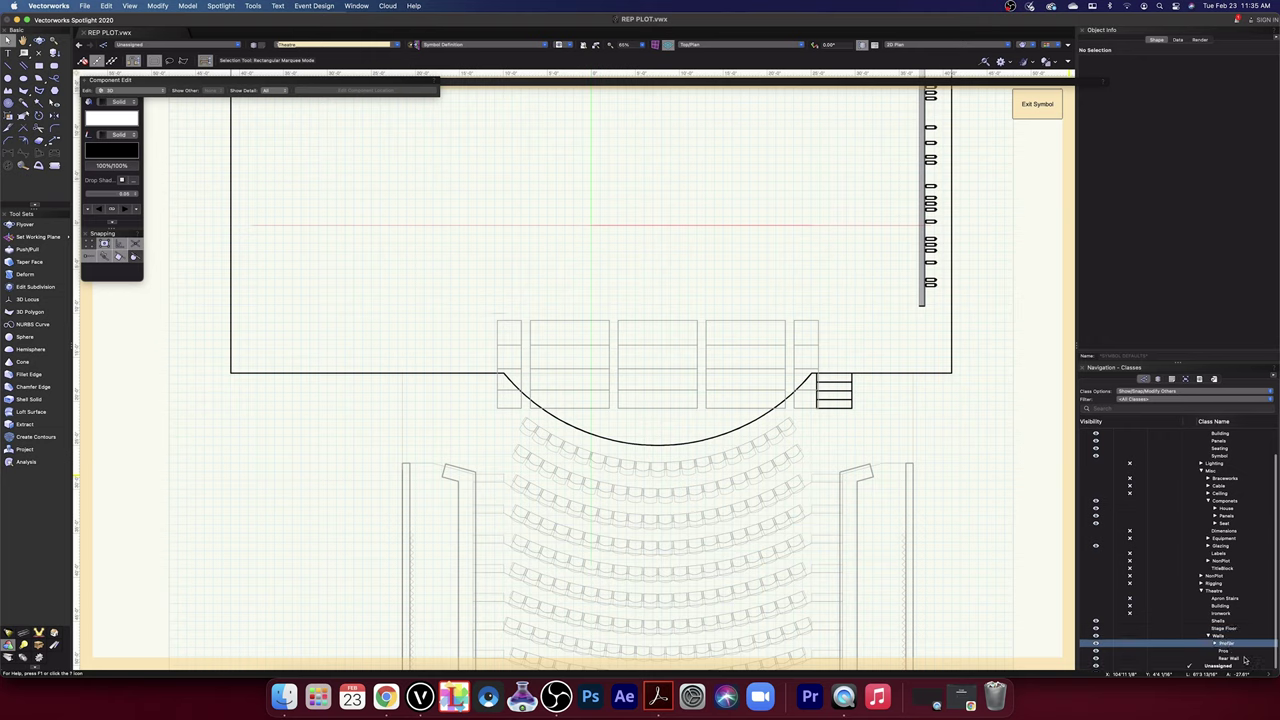
{"action": "left_click", "coordinate": [1230, 652]}
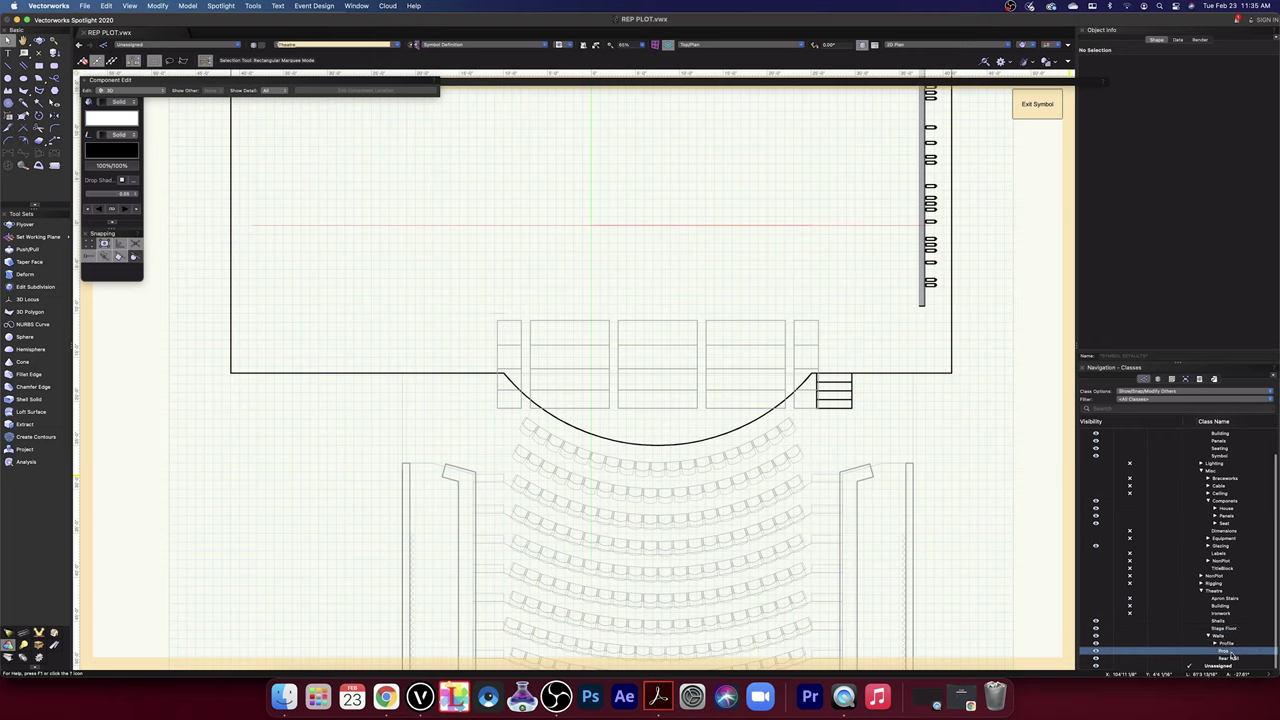
{"action": "left_click", "coordinate": [1233, 659]}
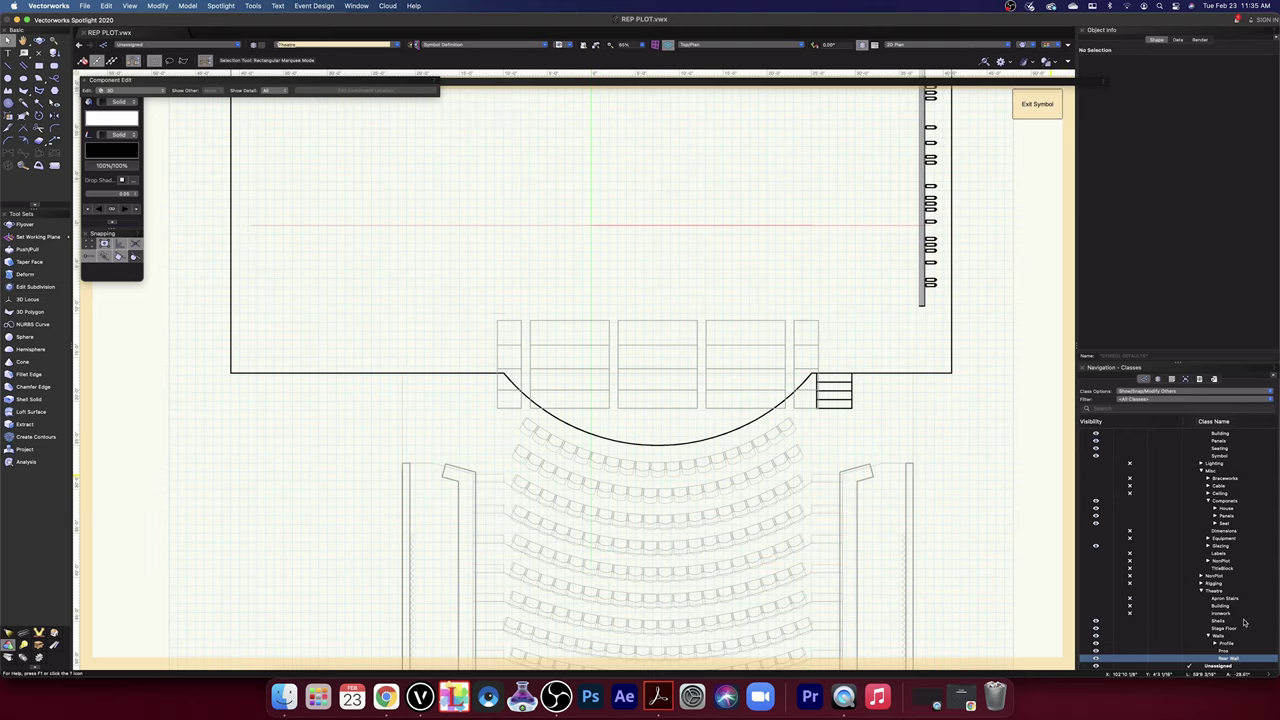
{"action": "right_click", "coordinate": [1234, 659]}
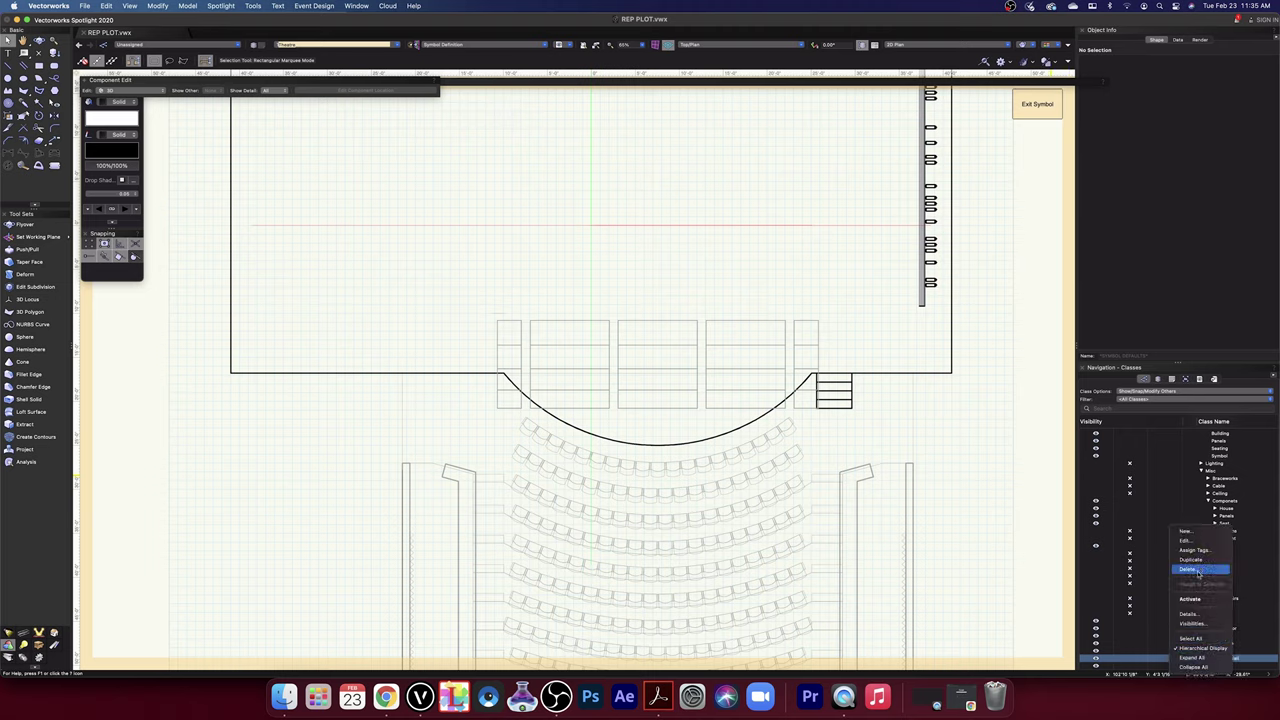
{"action": "left_click", "coordinate": [1192, 568]}
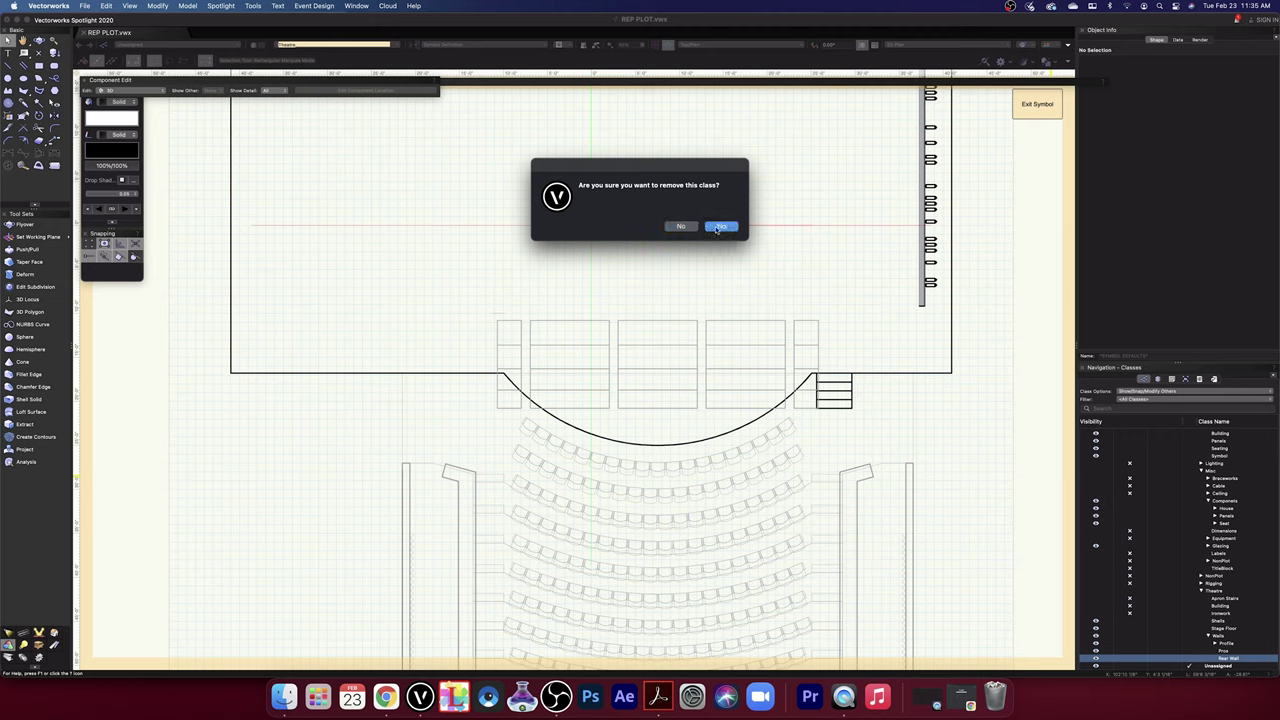
{"action": "left_click", "coordinate": [721, 226]}
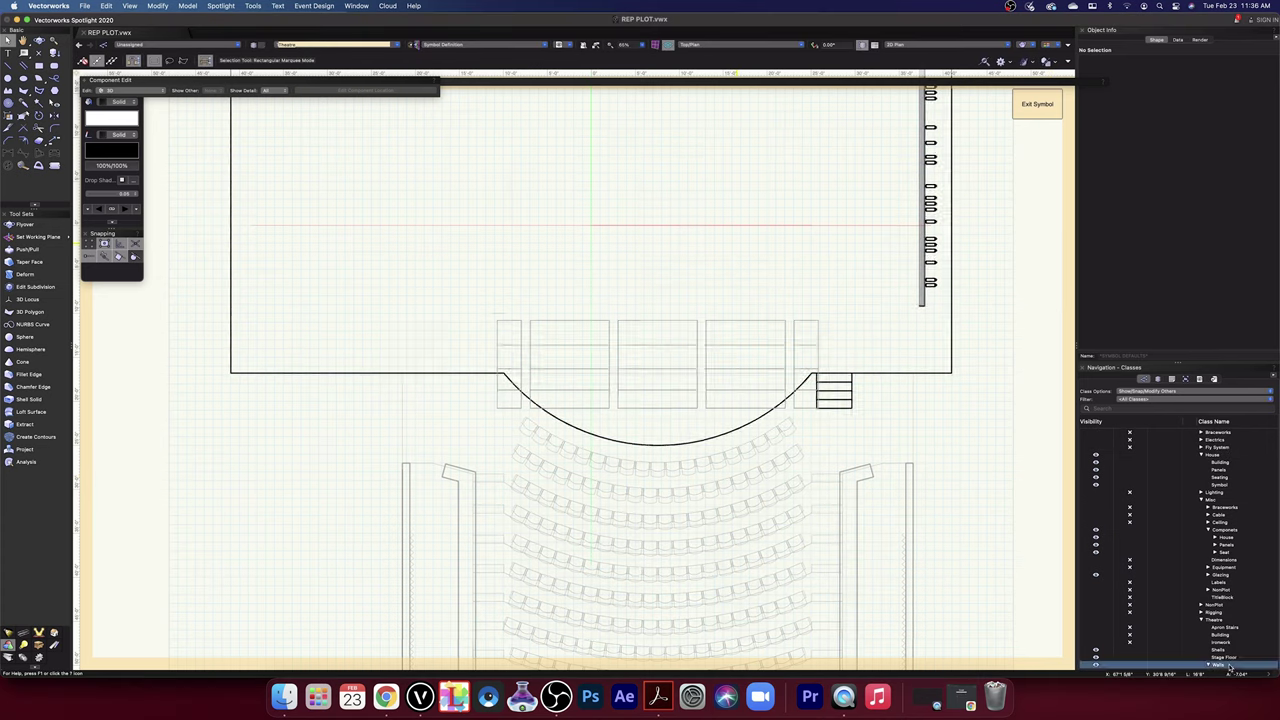
{"action": "scroll", "coordinate": [1230, 666], "scroll_direction": "down", "scroll_amount": 3}
{"action": "right_click", "coordinate": [1229, 661]}
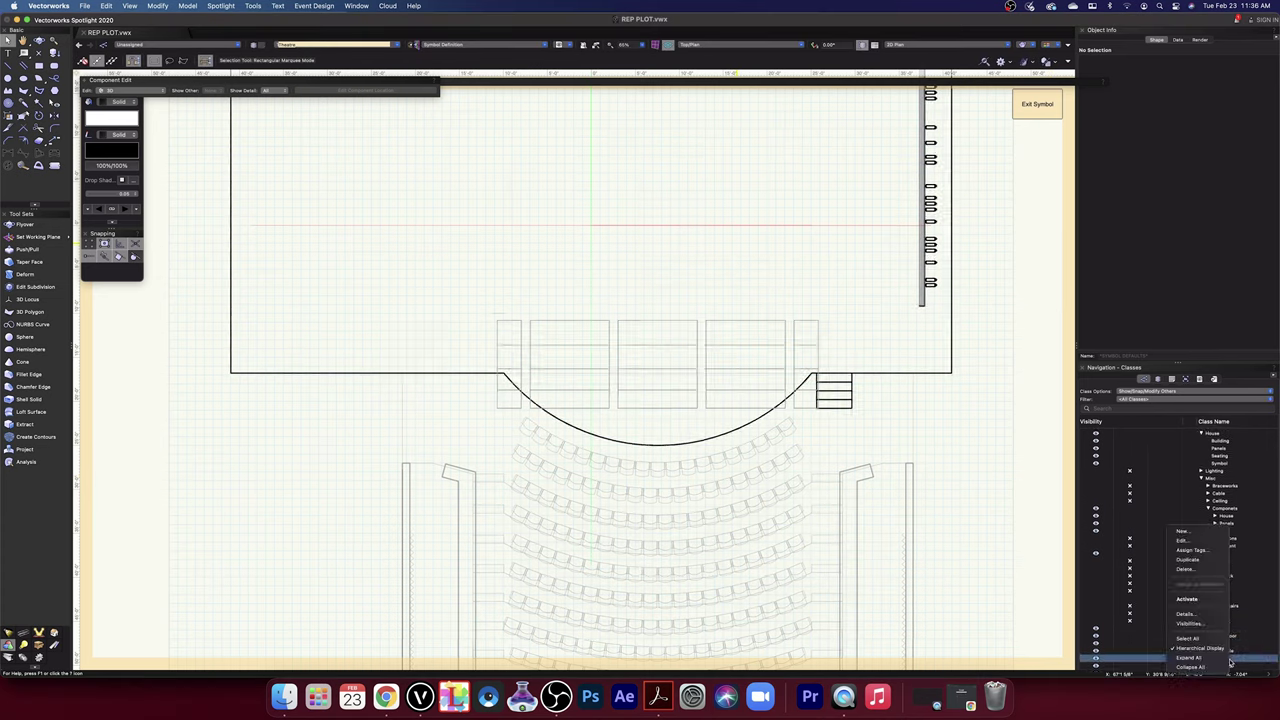
{"action": "left_click", "coordinate": [1186, 569]}
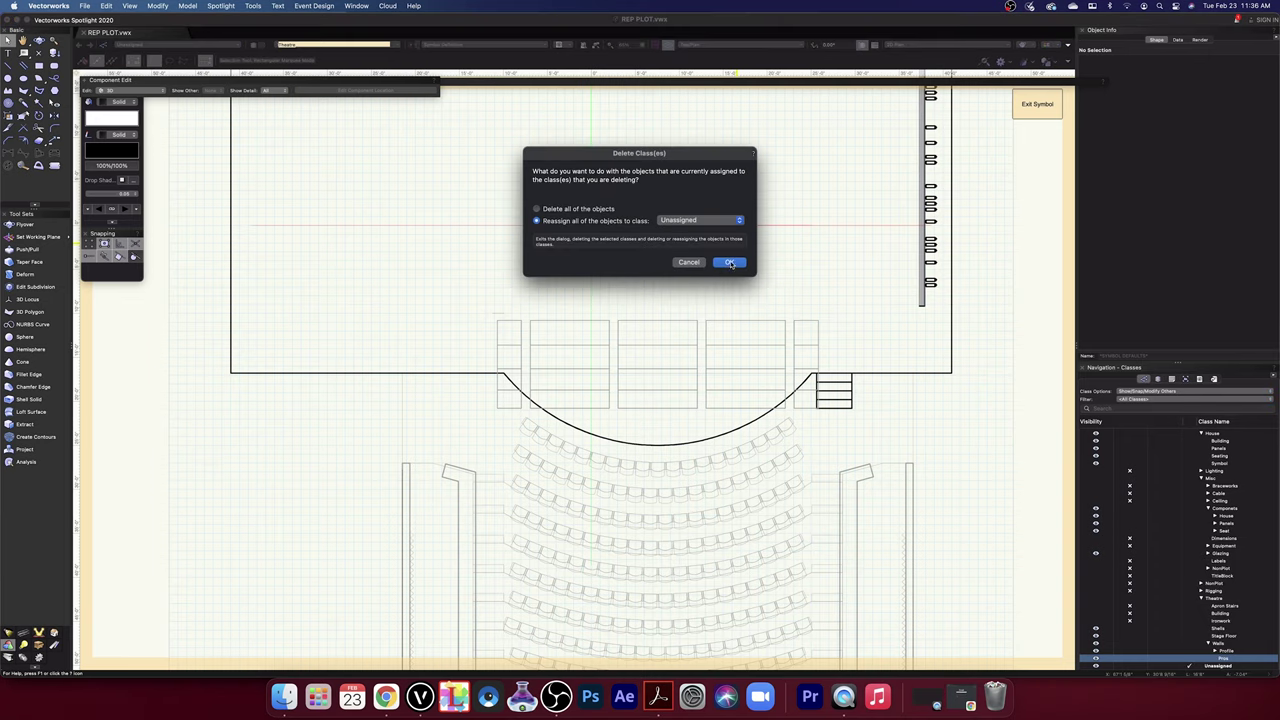
{"action": "left_click", "coordinate": [731, 263]}
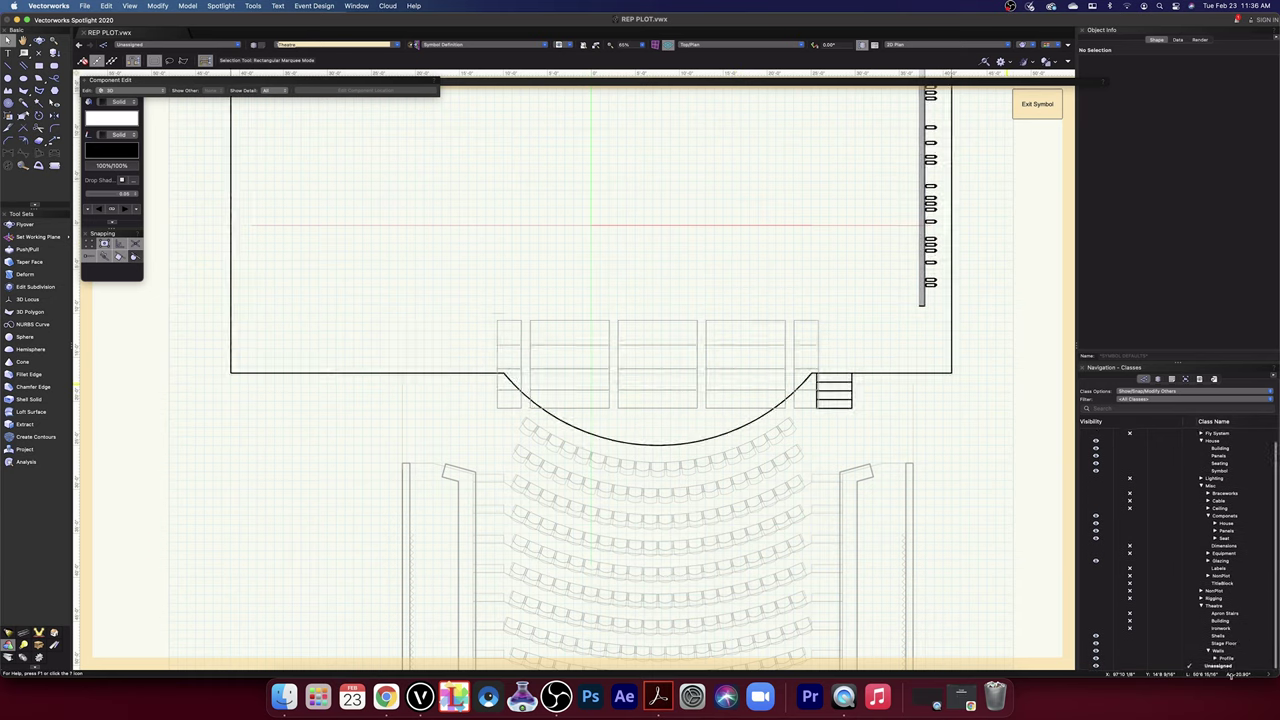
{"action": "left_click", "coordinate": [1233, 661]}
{"action": "right_click", "coordinate": [1233, 661]}
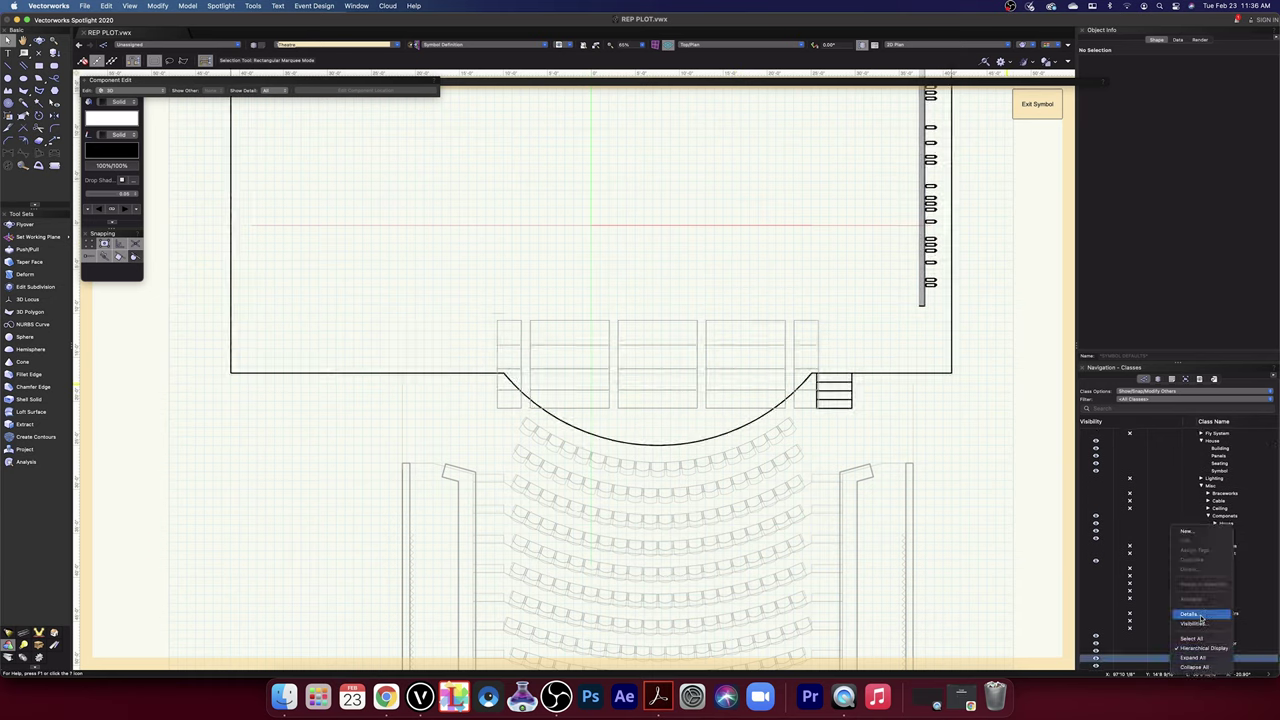
{"action": "left_click", "coordinate": [1014, 596]}
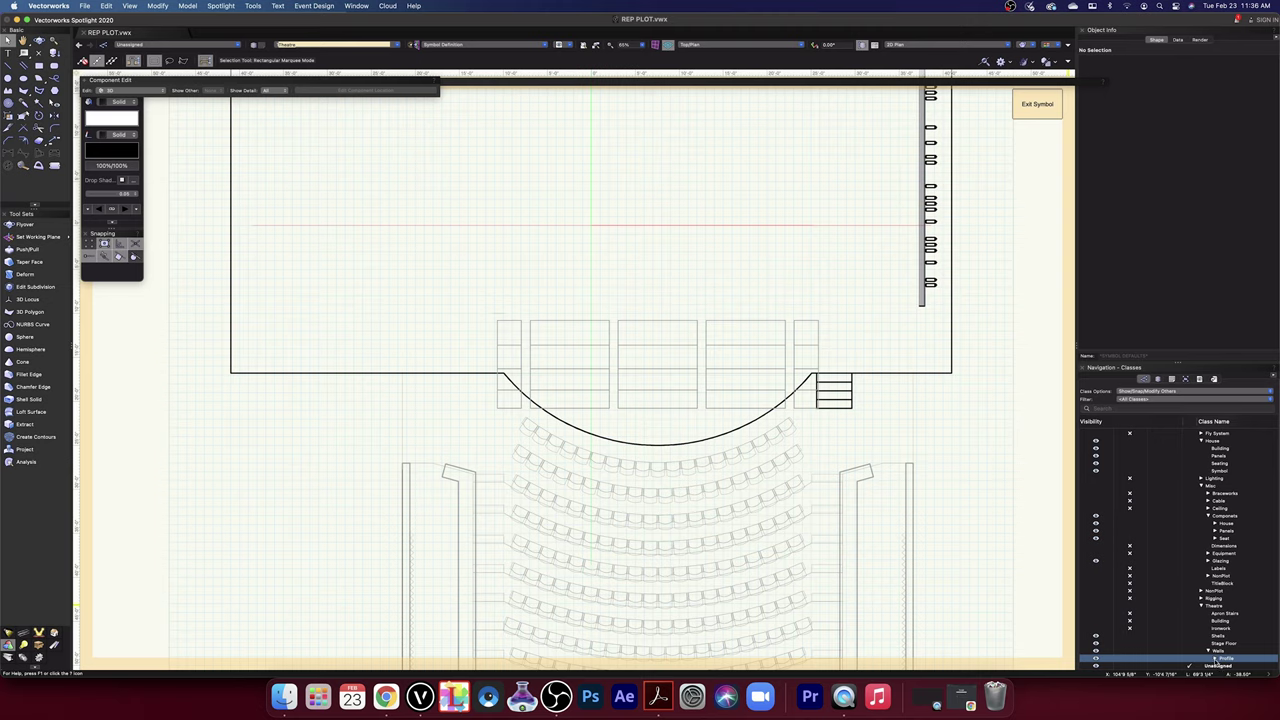
- Expand Profile and toggle the Fly Rail subclass off and on to check its parts
{"action": "left_click", "coordinate": [1215, 659]}
{"action": "left_click", "coordinate": [1236, 651]}
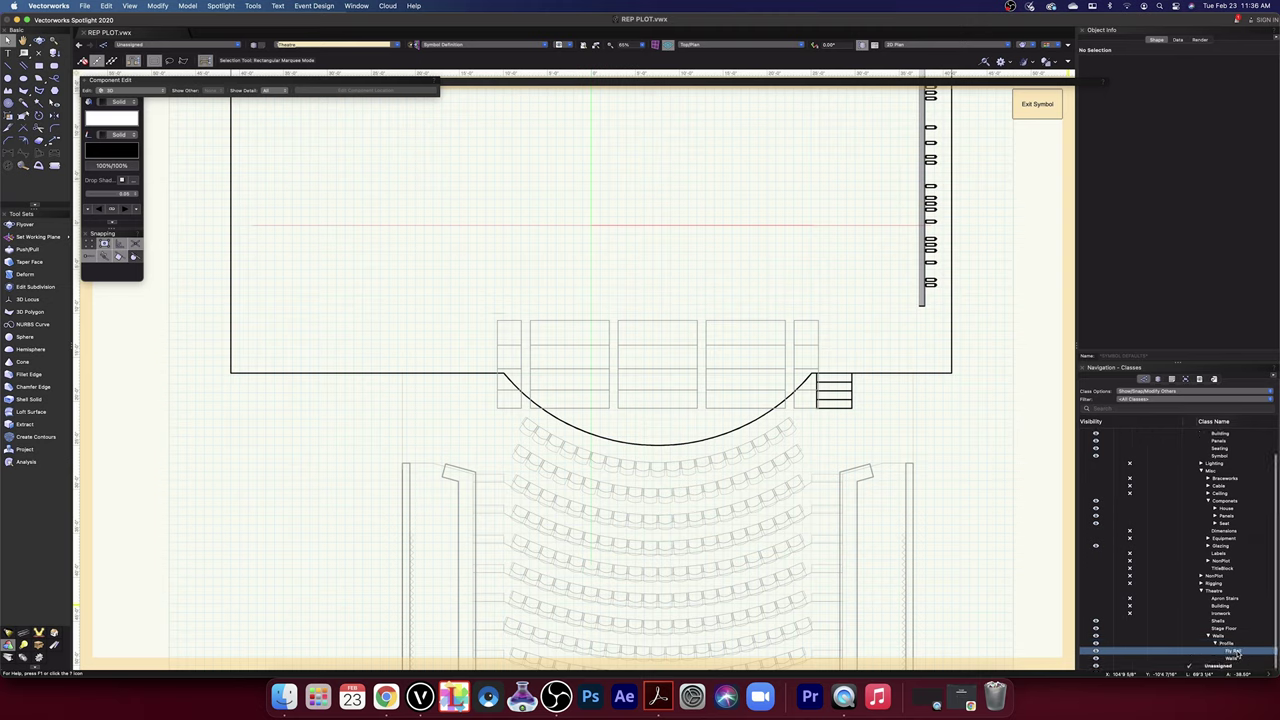
{"action": "left_click", "coordinate": [1131, 652]}
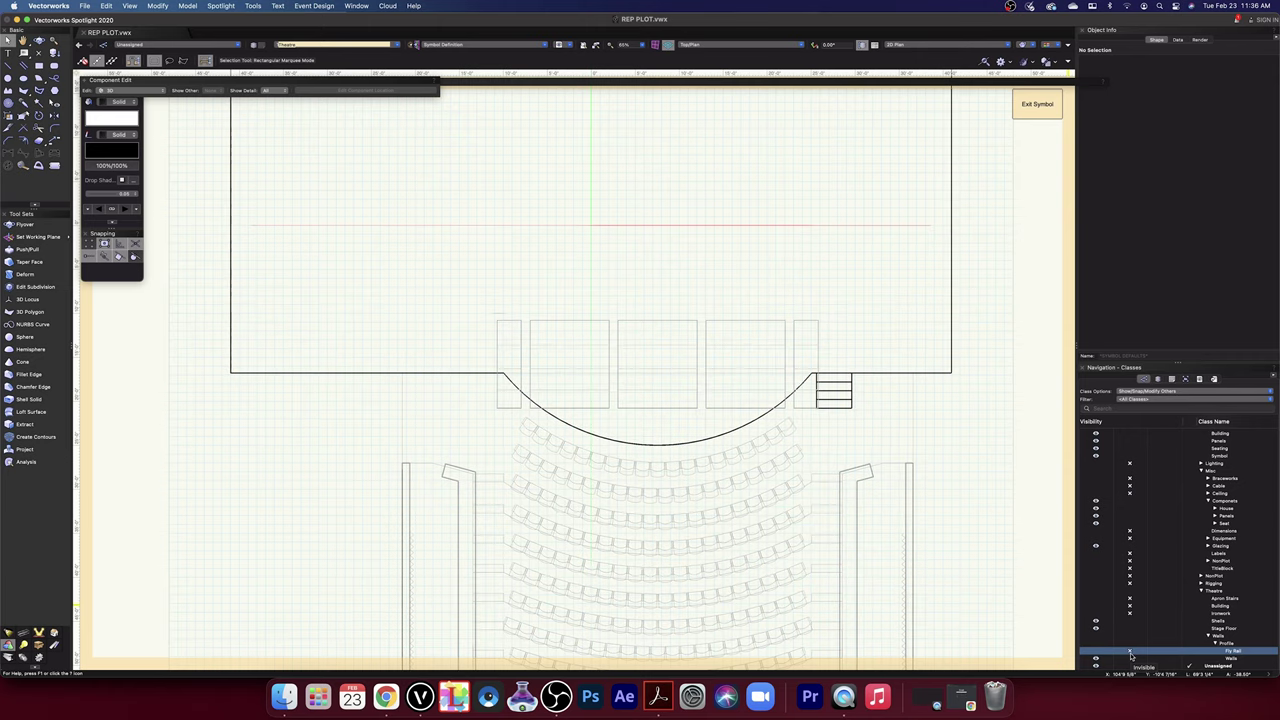
{"action": "left_click", "coordinate": [1096, 652]}
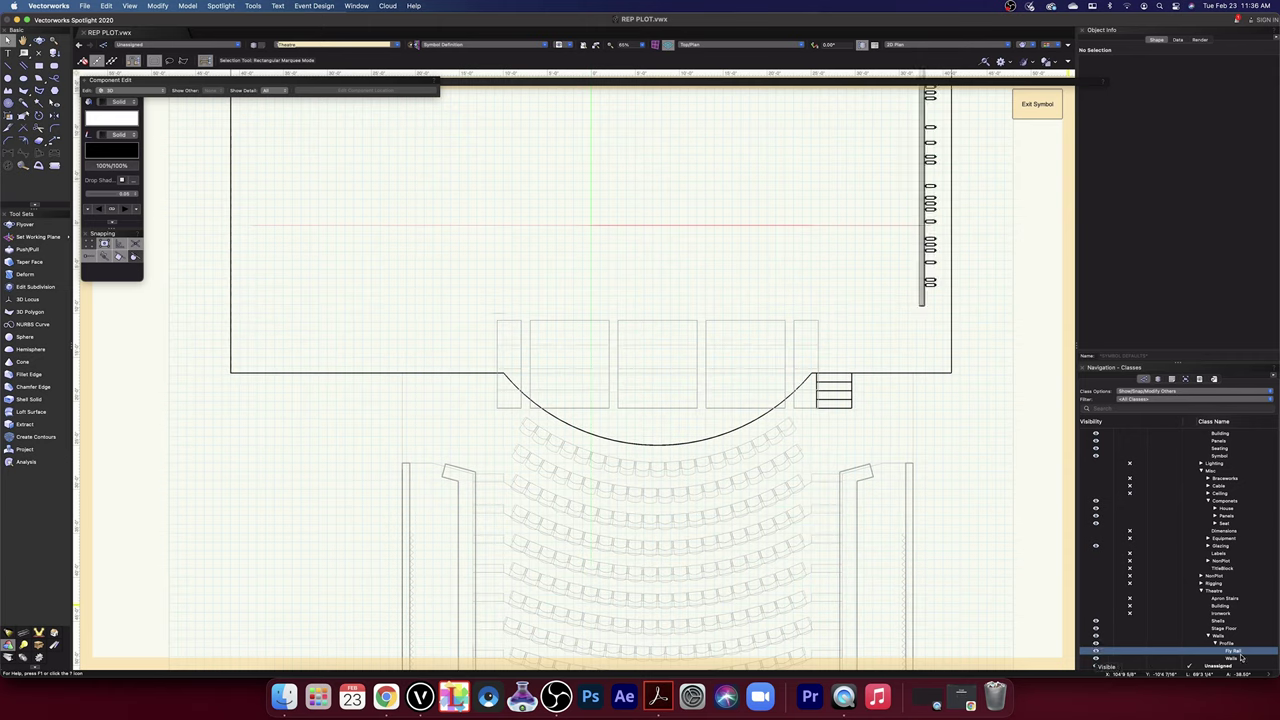
{"action": "right_click", "coordinate": [1238, 656]}
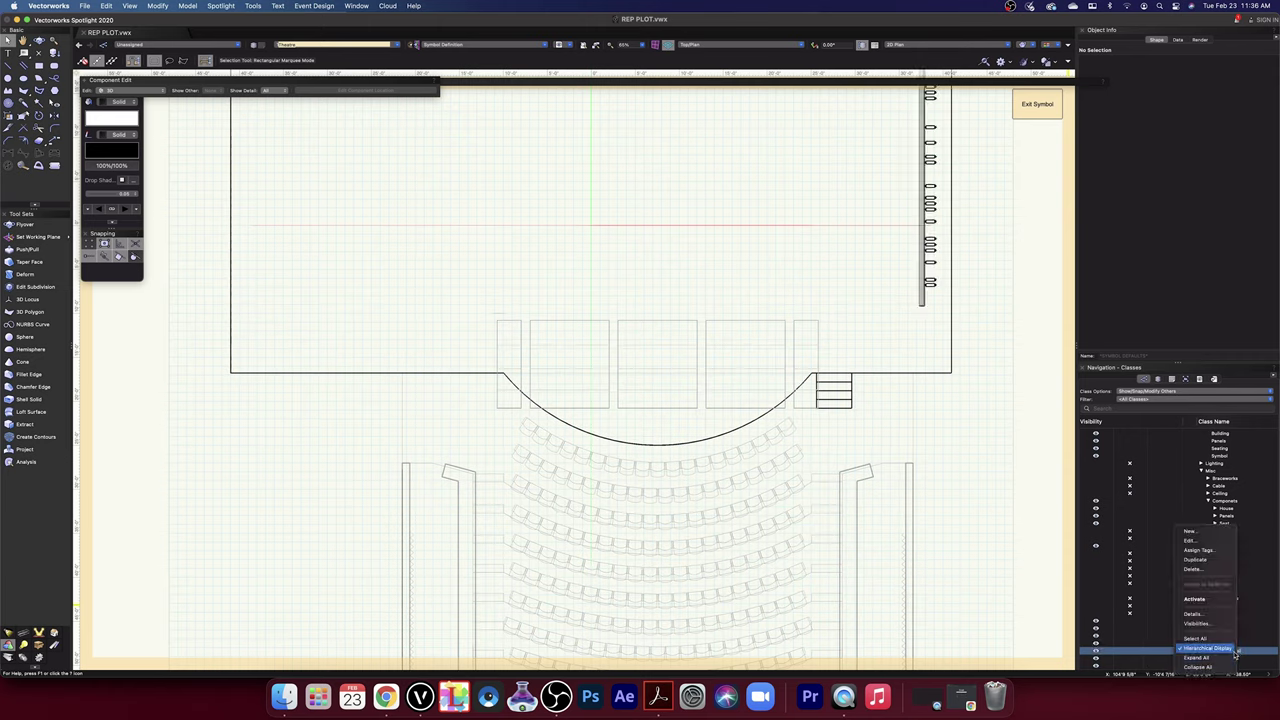
- Edit the Fly Rail class, removing '-Profile' so it becomes Theatre-Fly Rail Dock
{"action": "left_click", "coordinate": [1198, 543]}
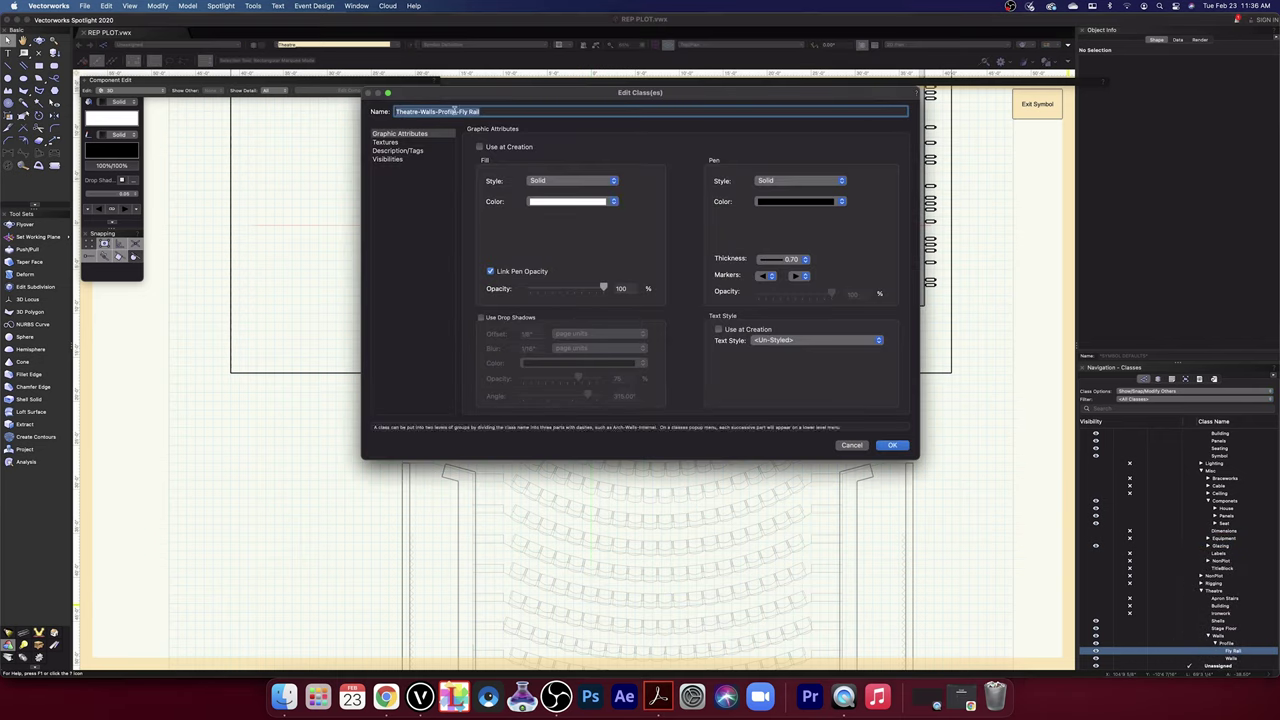
{"action": "left_click", "coordinate": [484, 111]}
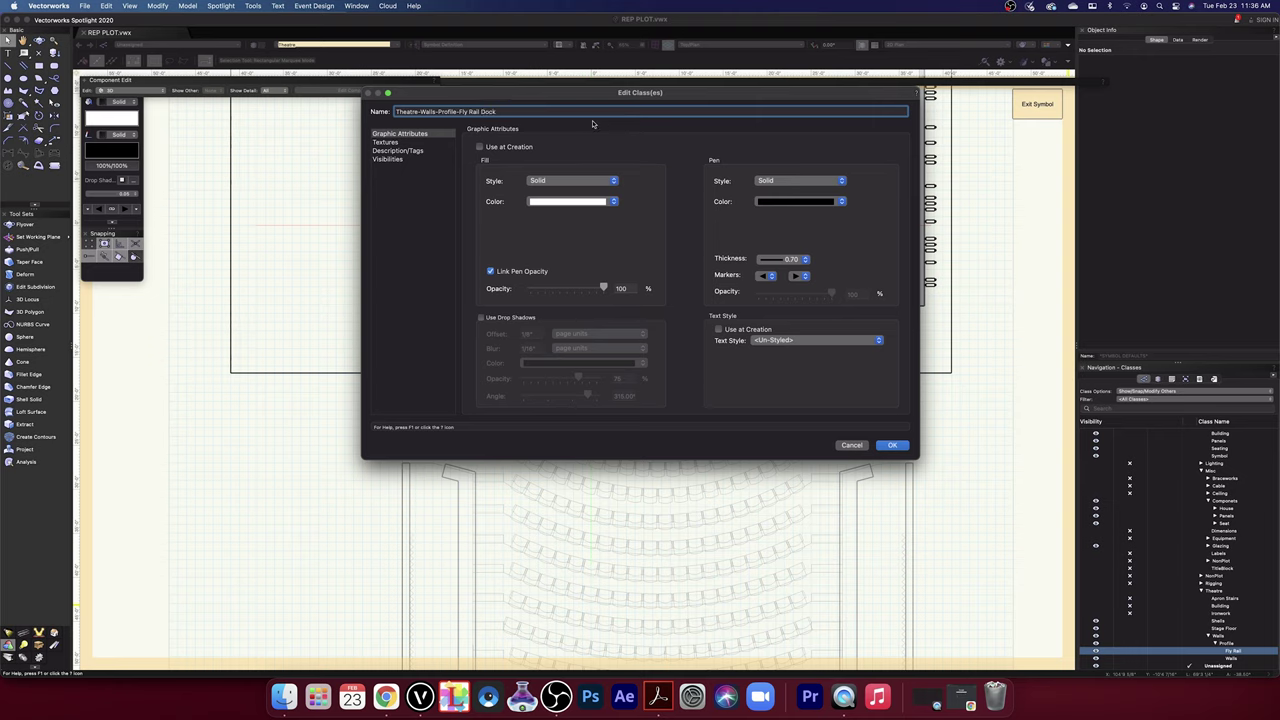
{"action": "left_click", "coordinate": [457, 112]}
{"action": "key", "text": "BackSpace"}
{"action": "key", "text": "BackSpace"}
{"action": "key", "text": "BackSpace"}
{"action": "key", "text": "BackSpace"}
{"action": "key", "text": "BackSpace"}
{"action": "key", "text": "BackSpace"}
{"action": "key", "text": "BackSpace"}
{"action": "key", "text": "BackSpace"}
{"action": "key", "text": "BackSpace"}
{"action": "key", "text": "BackSpace"}
{"action": "key", "text": "BackSpace"}
{"action": "key", "text": "BackSpace"}
{"action": "key", "text": "BackSpace"}
{"action": "key", "text": "BackSpace"}
{"action": "left_click", "coordinate": [900, 445]}
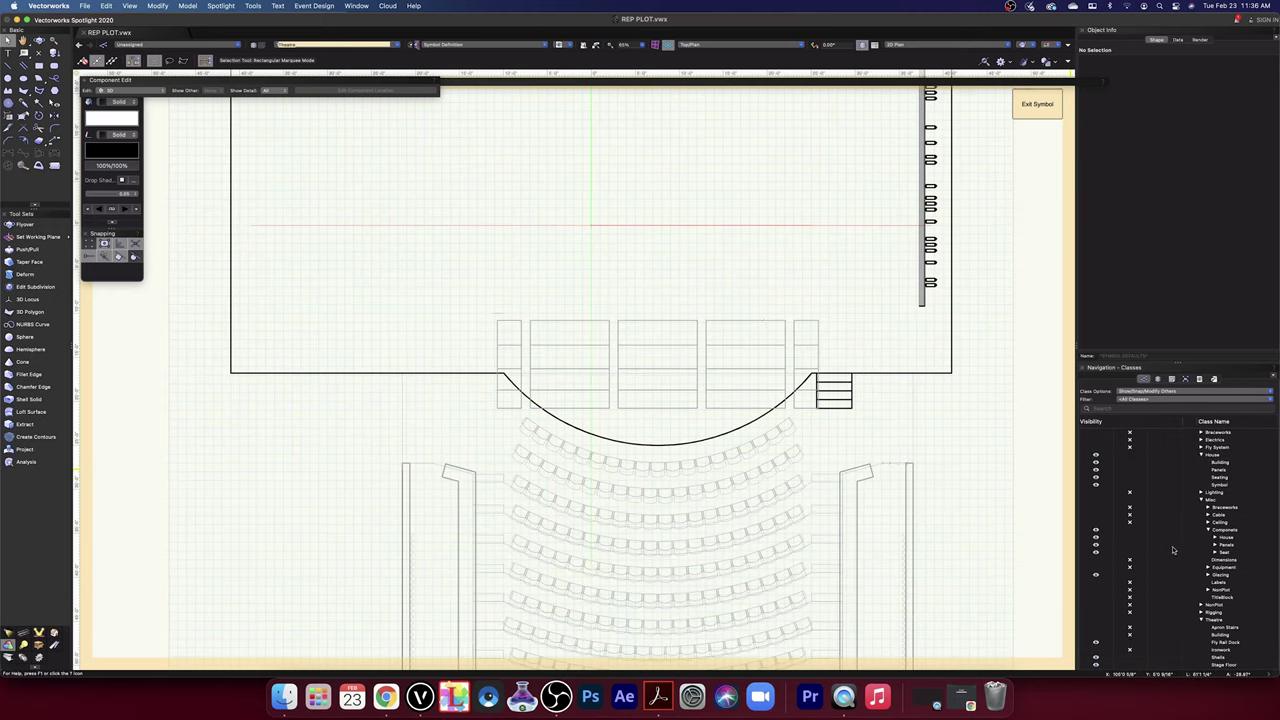
- Hide the Fly Rail Dock class and delete the unused nested Walls class
{"action": "scroll", "coordinate": [1180, 549], "scroll_direction": "down", "scroll_amount": 2}
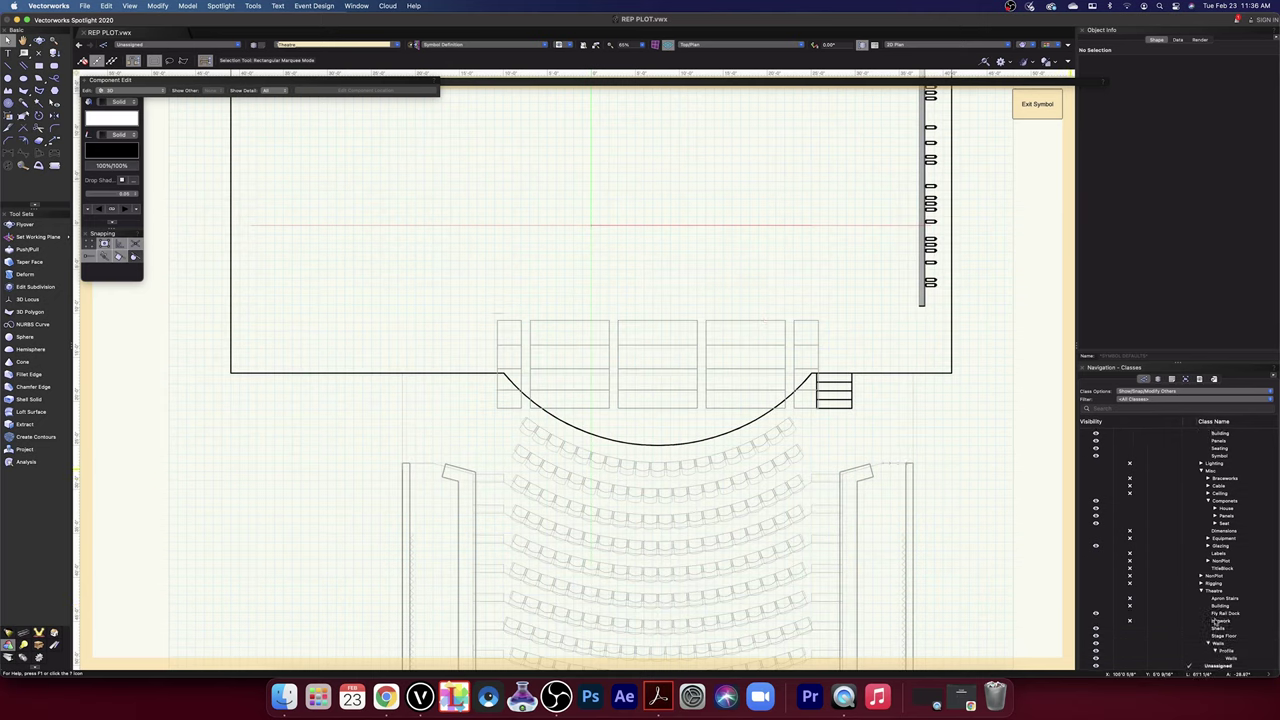
{"action": "left_click", "coordinate": [1132, 613]}
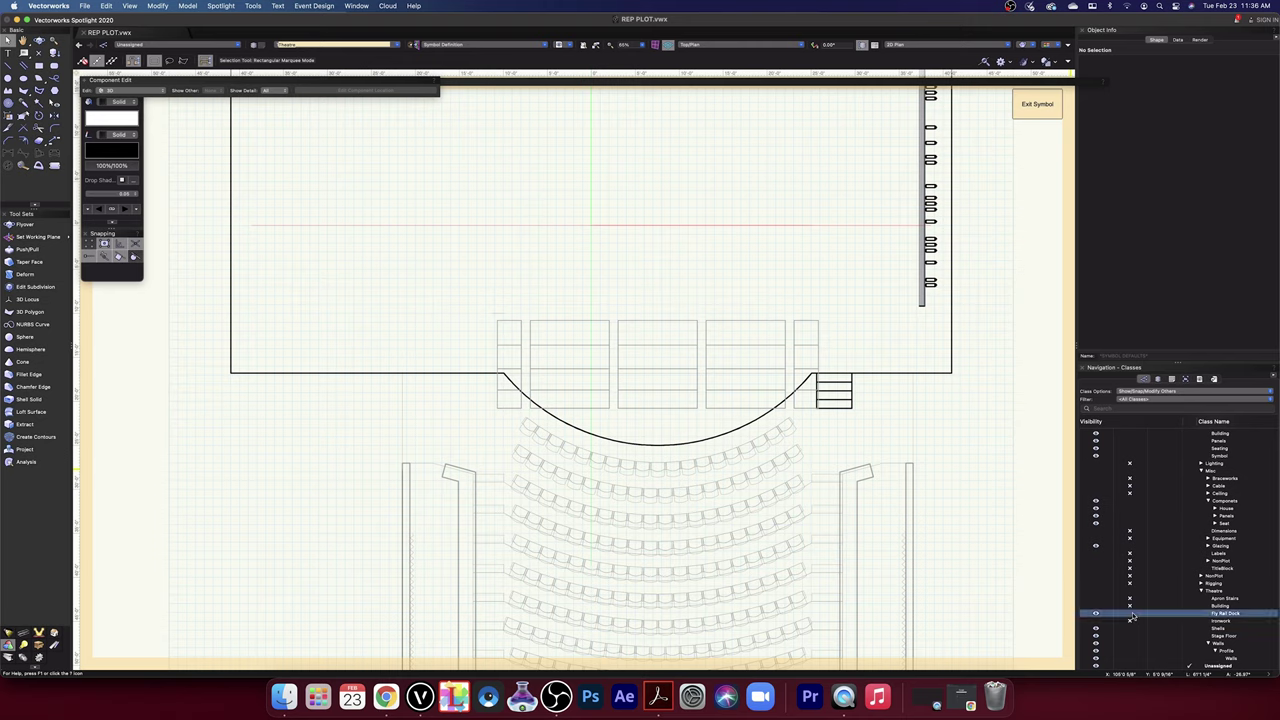
{"action": "left_click", "coordinate": [1131, 614]}
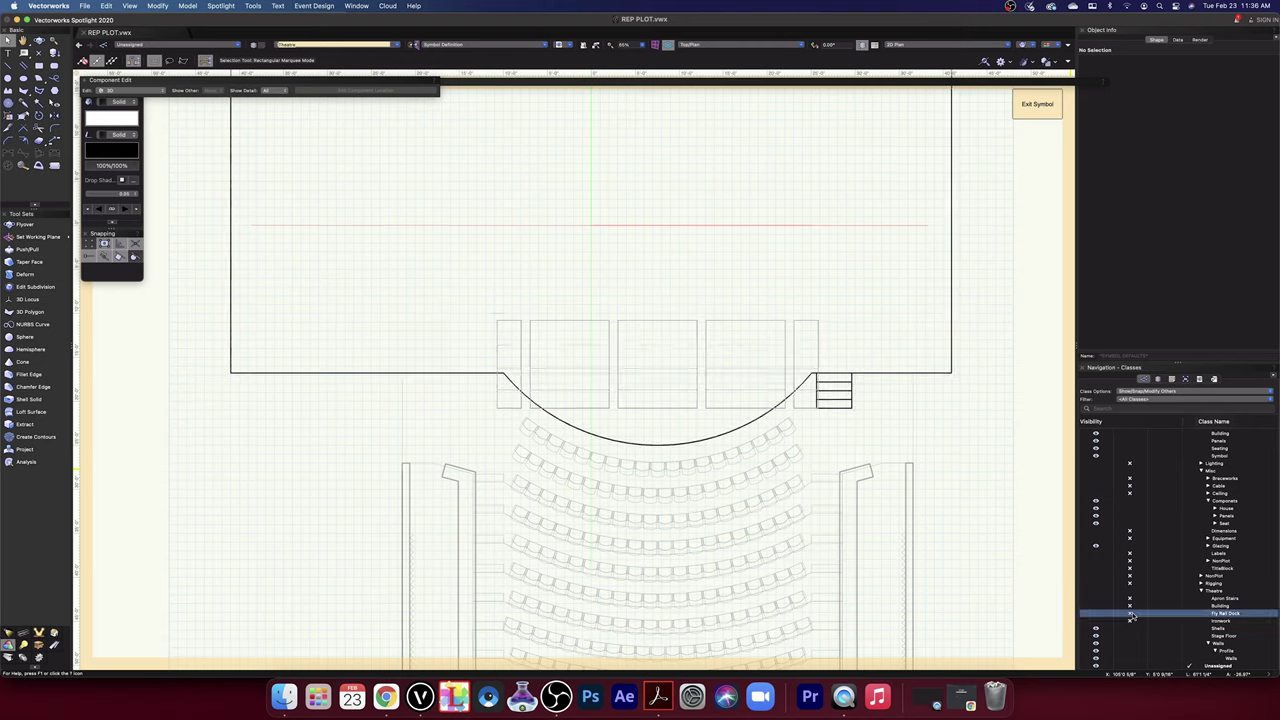
{"action": "left_click", "coordinate": [1225, 636]}
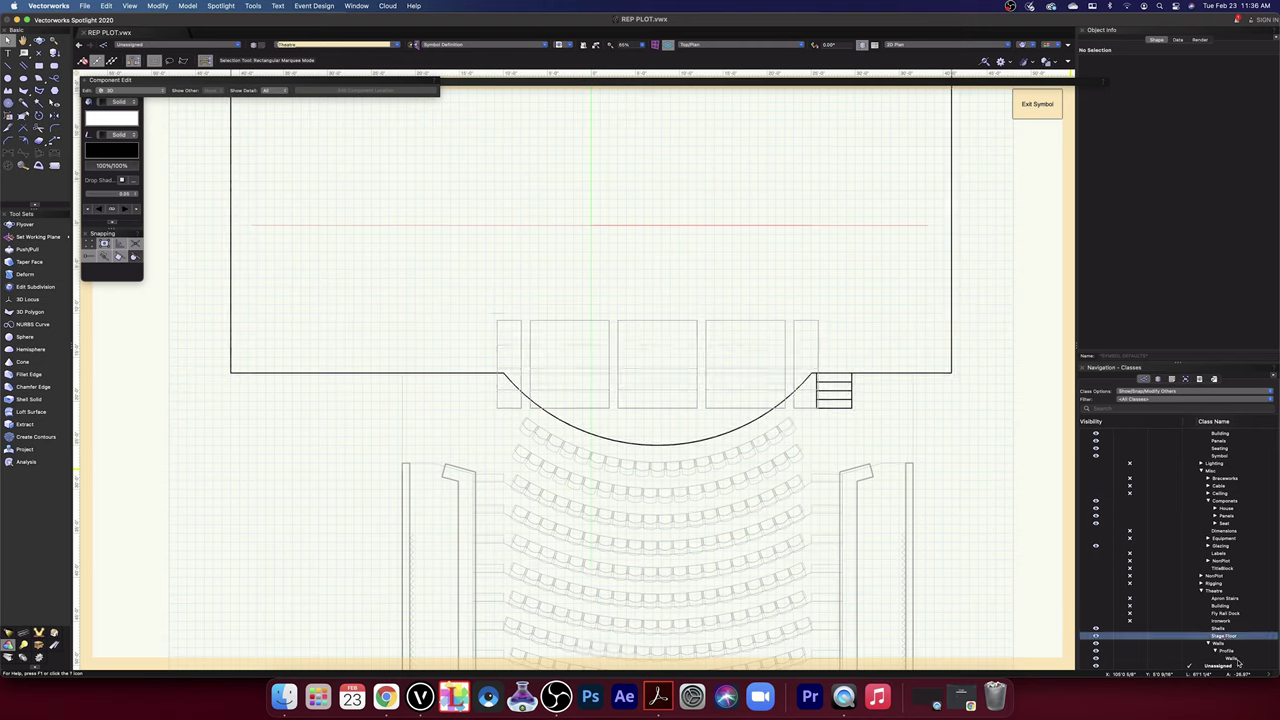
{"action": "left_click", "coordinate": [1234, 659]}
{"action": "right_click", "coordinate": [1234, 661]}
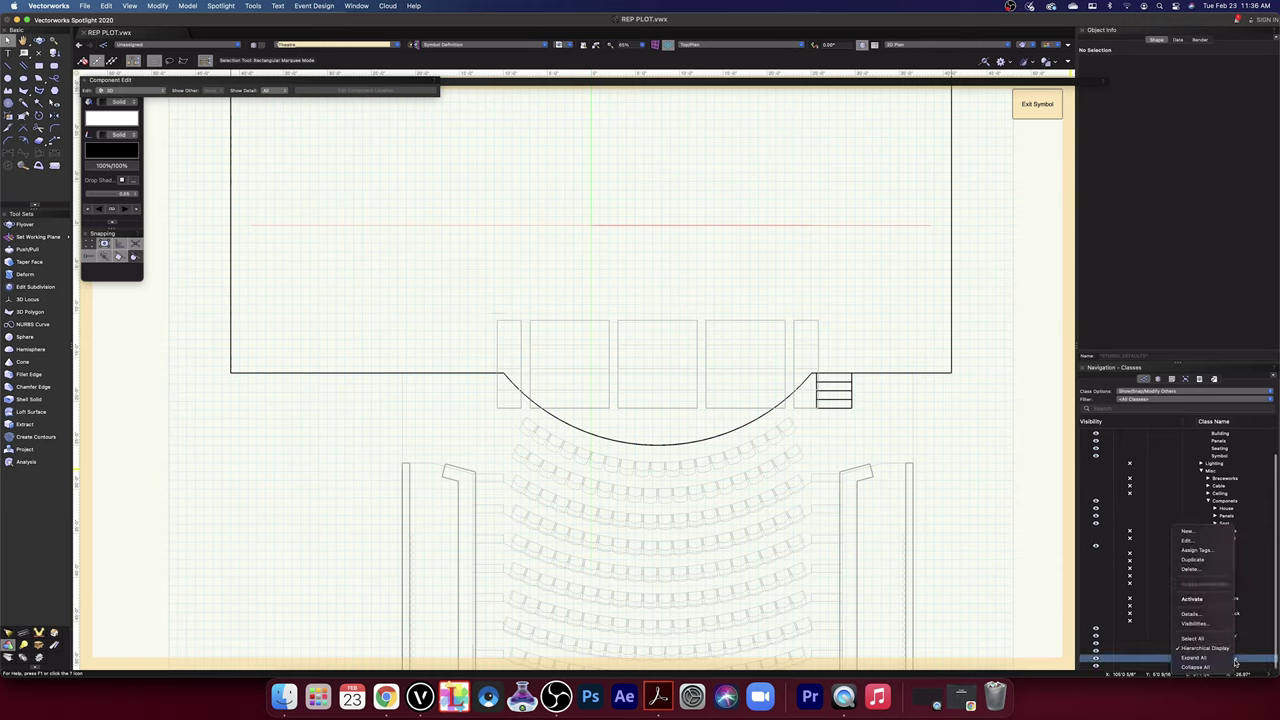
{"action": "left_click", "coordinate": [1206, 570]}
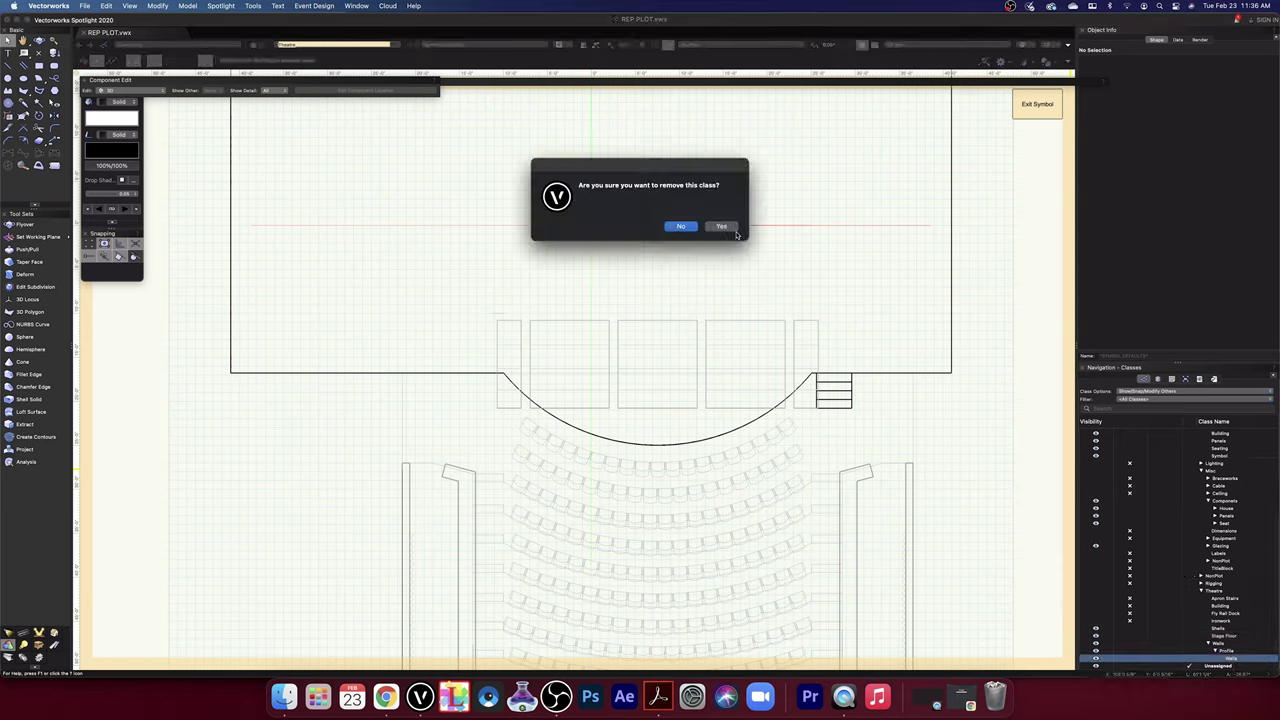
{"action": "left_click", "coordinate": [733, 229]}
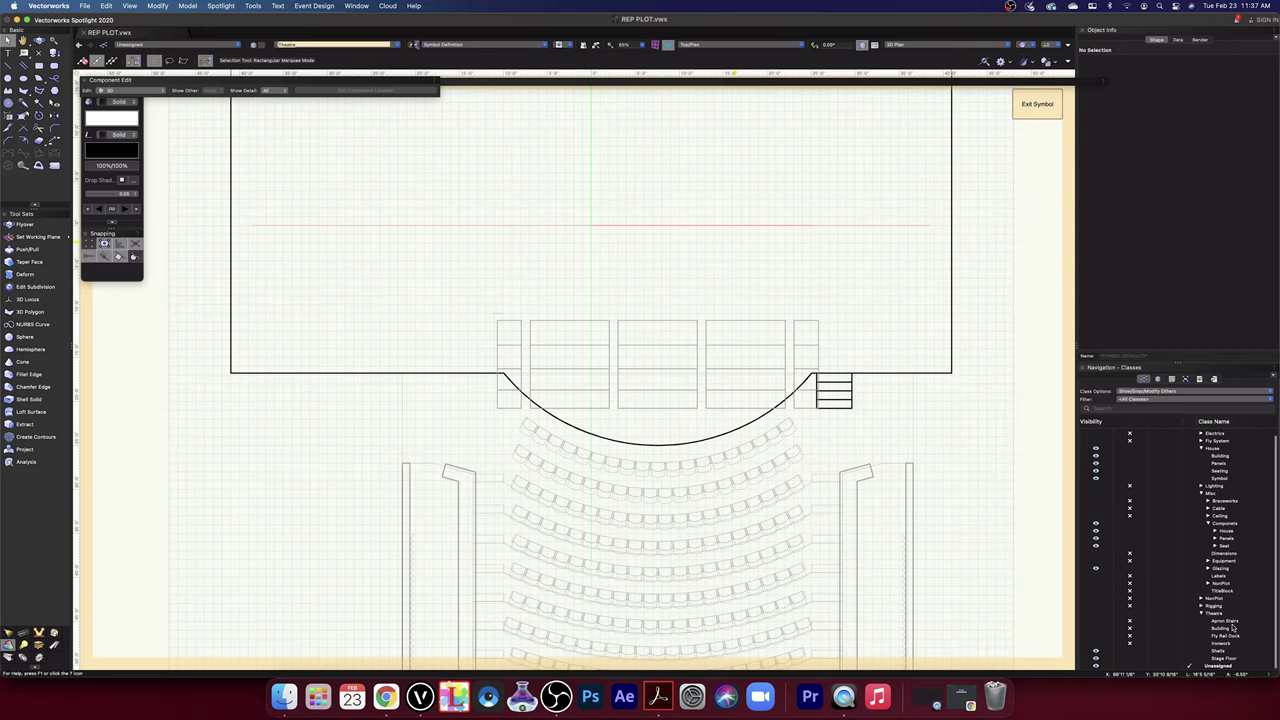
- Hide the Shells and Stage Floor classes and select the leftover short line
{"action": "left_click", "coordinate": [1201, 494]}
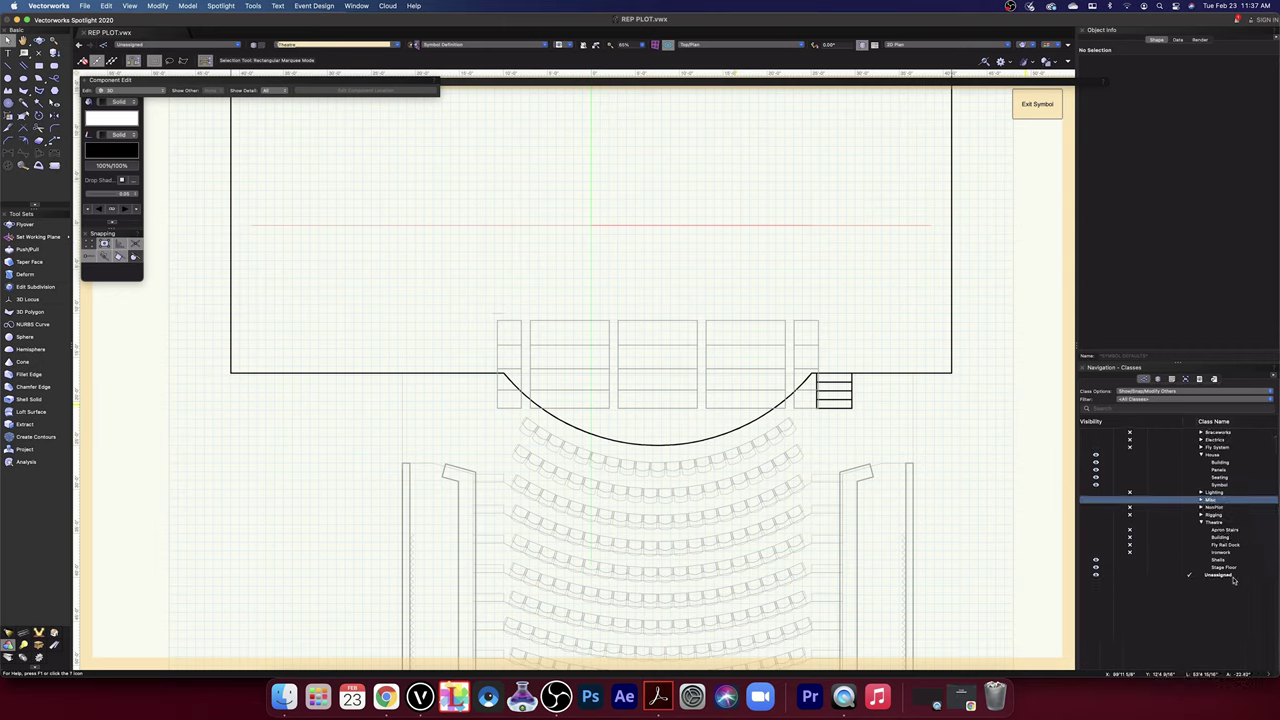
{"action": "left_click", "coordinate": [1131, 561]}
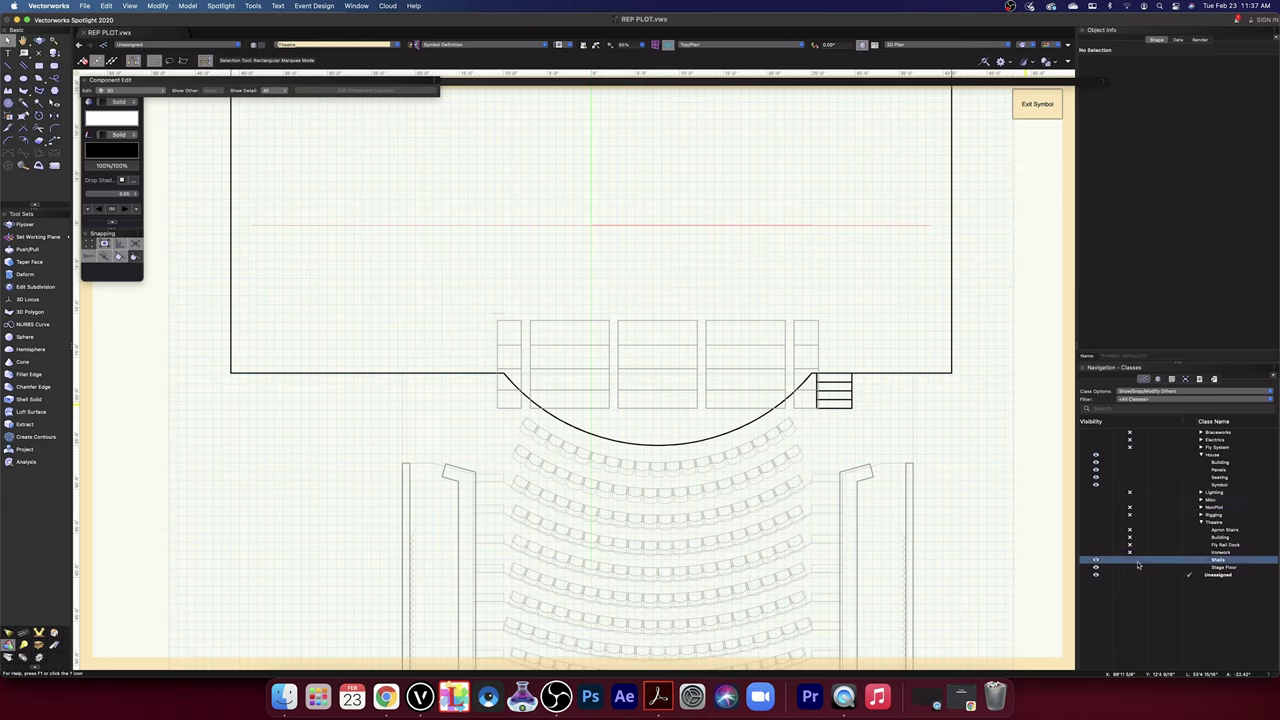
{"action": "left_click", "coordinate": [1131, 568]}
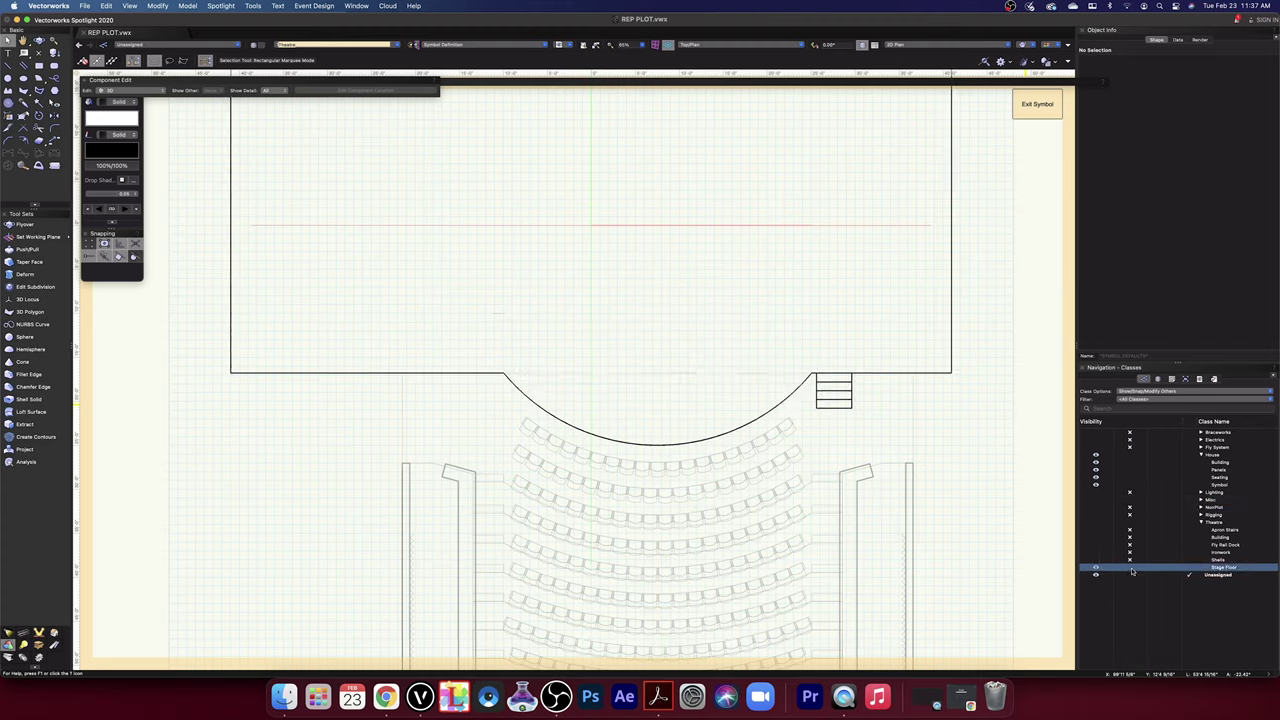
{"action": "left_click_drag", "start_coordinate": [468, 292], "coordinate": [517, 326]}
- Delete the stray short line and assign the stage steps to the Theatre-Apron Stairs class
{"action": "key", "text": "Delete"}
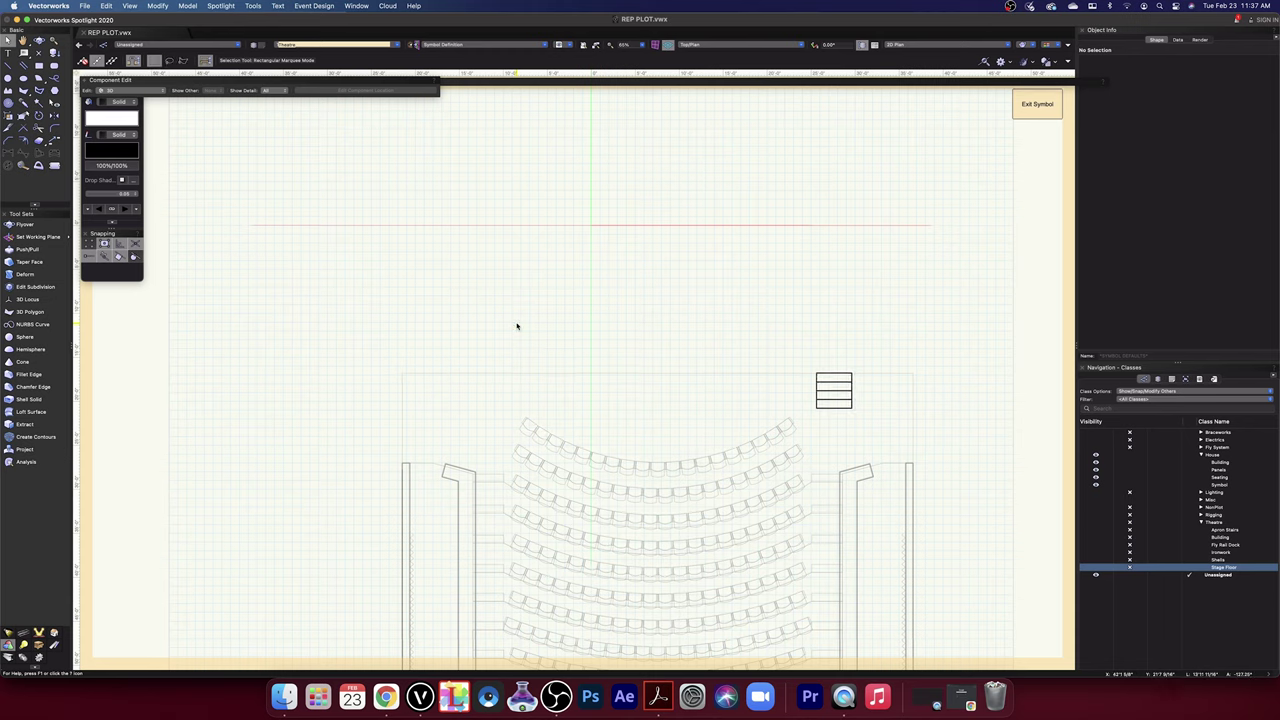
{"action": "left_click", "coordinate": [848, 382]}
{"action": "left_click", "coordinate": [1270, 62]}
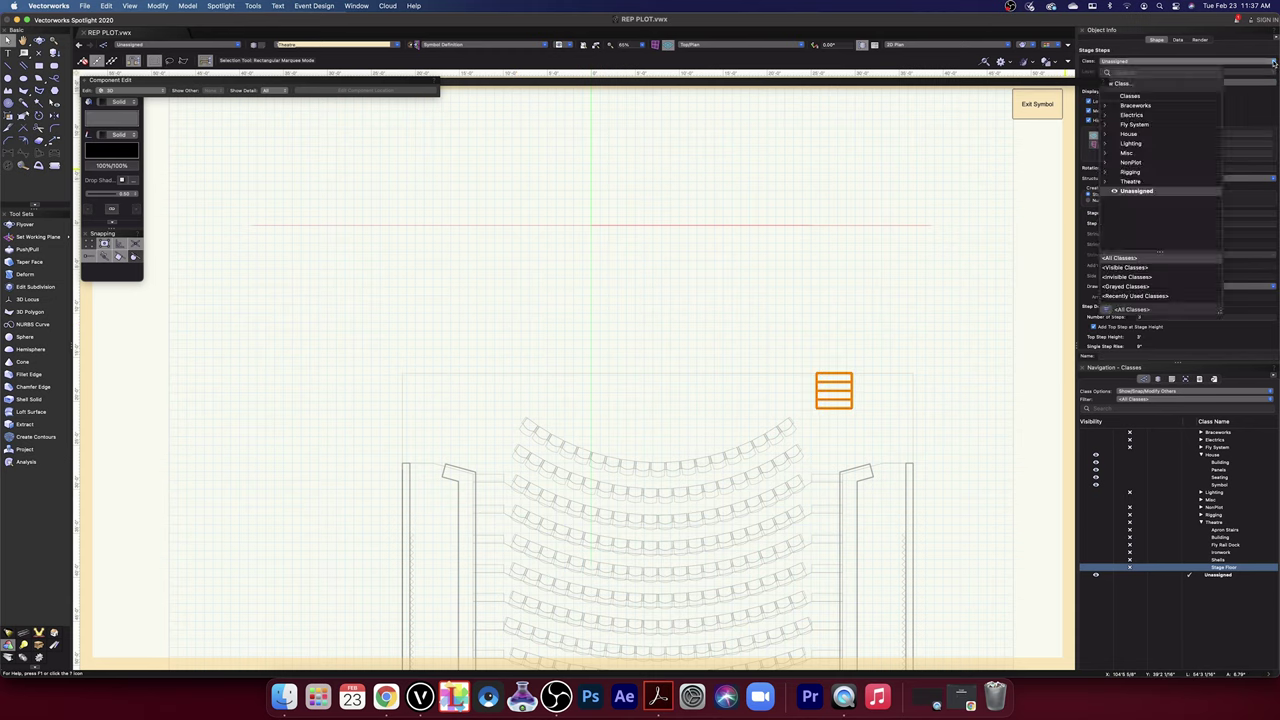
{"action": "left_click", "coordinate": [1105, 182]}
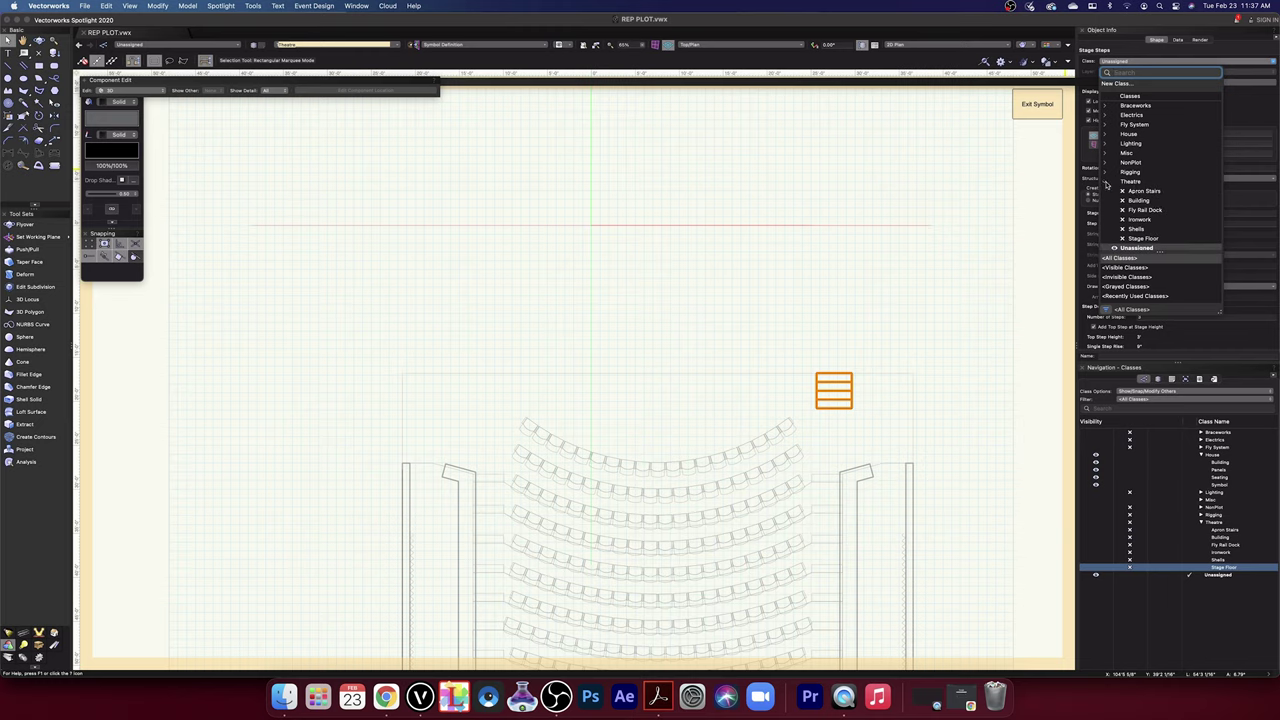
{"action": "left_click", "coordinate": [1147, 191]}
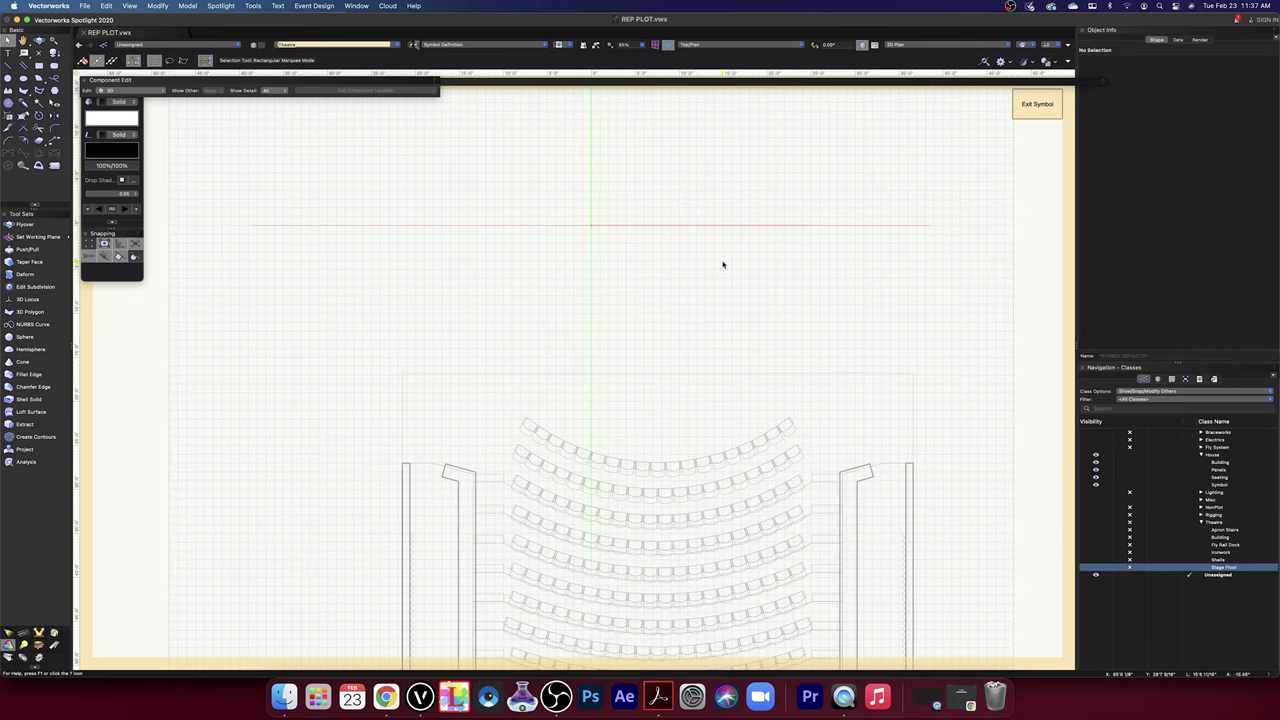
- Hide the House class with its seating and delete the leftover vertical line
{"action": "scroll", "coordinate": [723, 263], "scroll_direction": "down", "scroll_amount": 5}
{"action": "left_click_drag", "start_coordinate": [528, 163], "coordinate": [912, 328]}
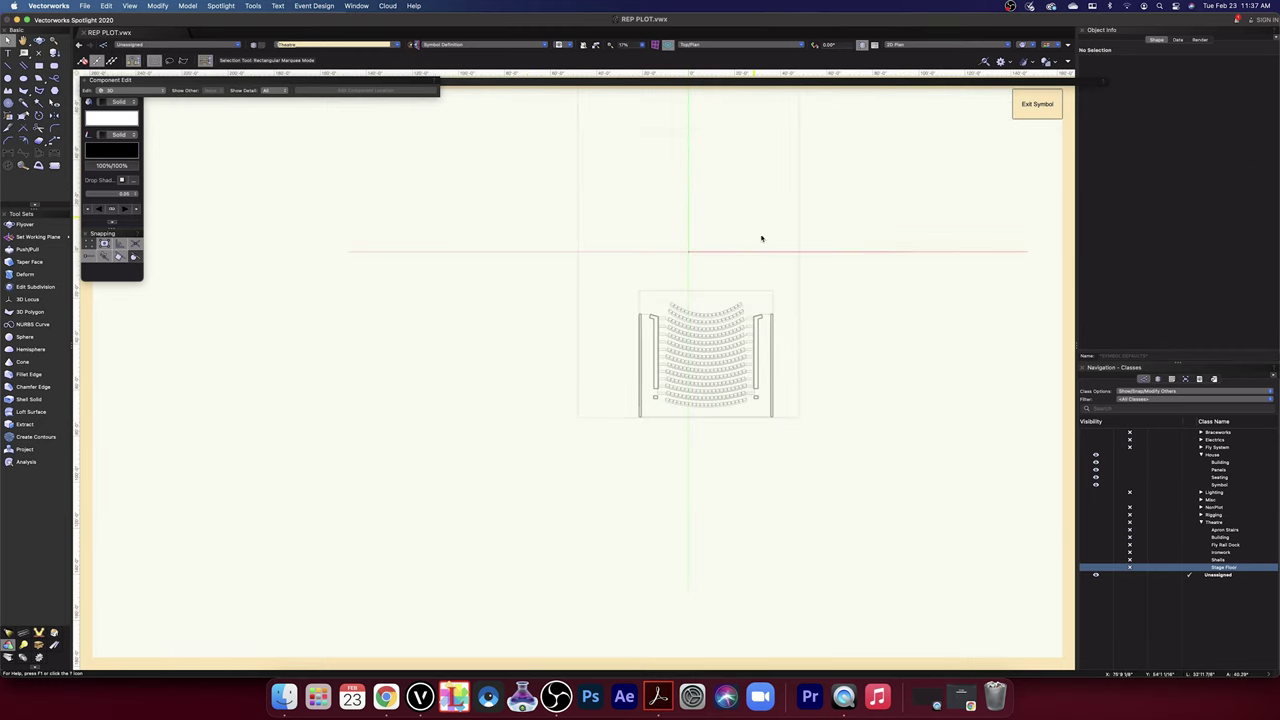
{"action": "left_click", "coordinate": [1132, 457]}
{"action": "left_click", "coordinate": [1131, 457]}
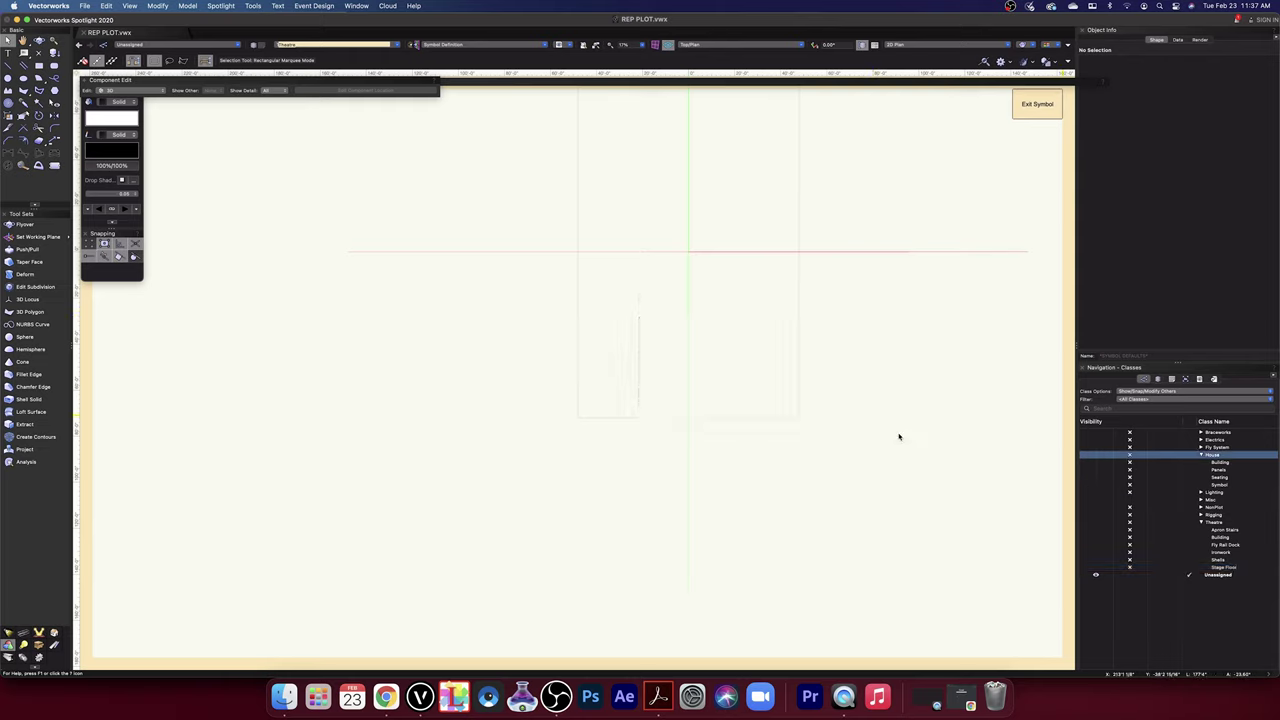
{"action": "left_click", "coordinate": [640, 370]}
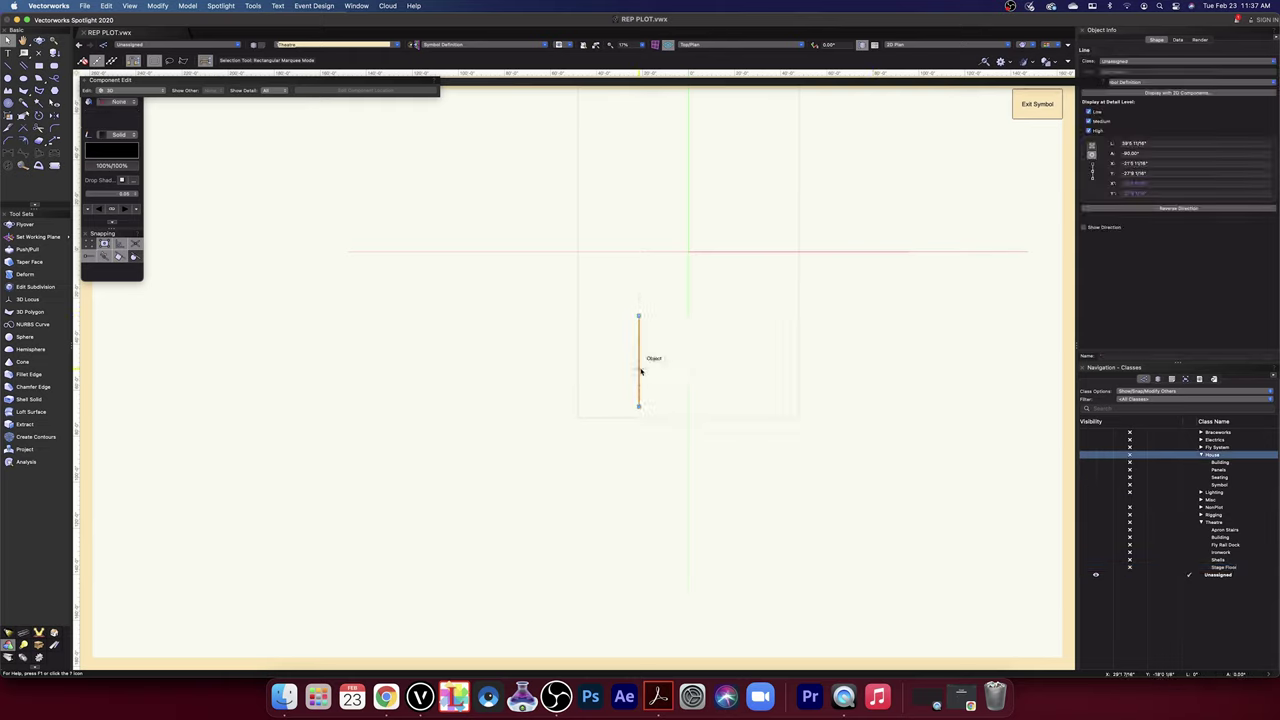
{"action": "key", "text": "Delete"}
- Exit symbol editing and bring up the design layer settings in Organization
{"action": "scroll", "coordinate": [652, 381], "scroll_direction": "down", "scroll_amount": 1}
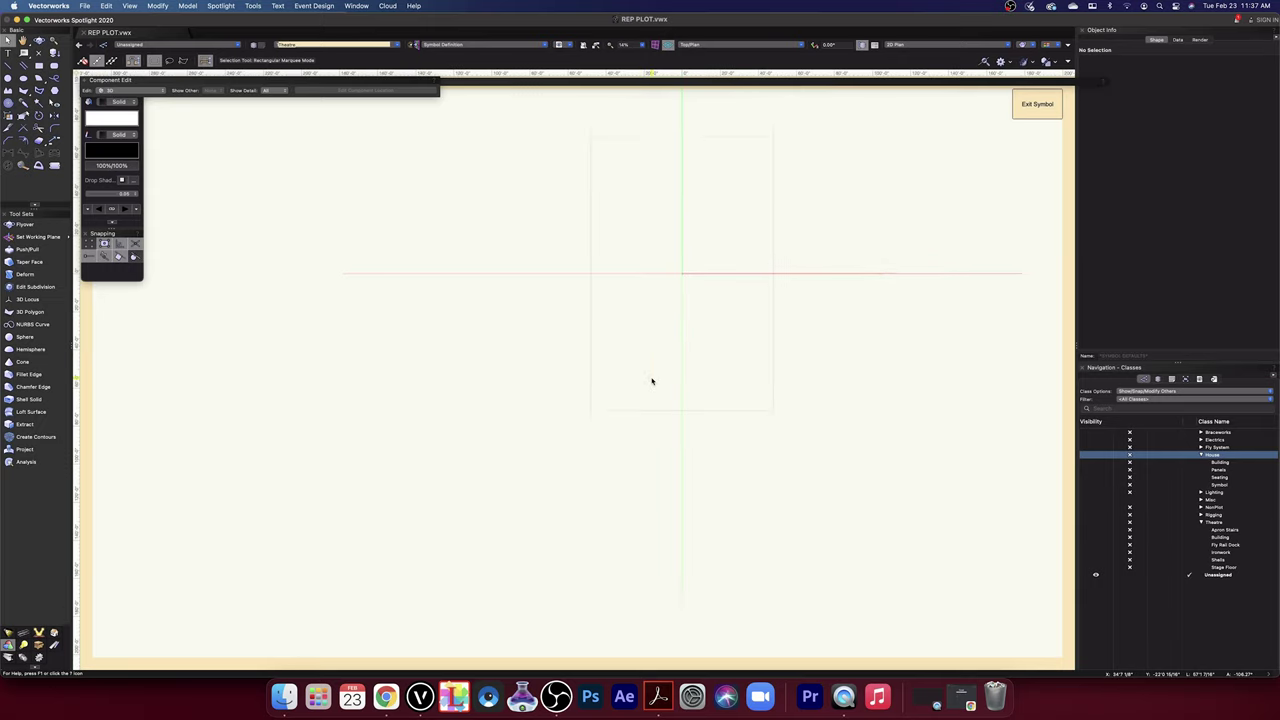
{"action": "scroll", "coordinate": [652, 381], "scroll_direction": "down", "scroll_amount": 2}
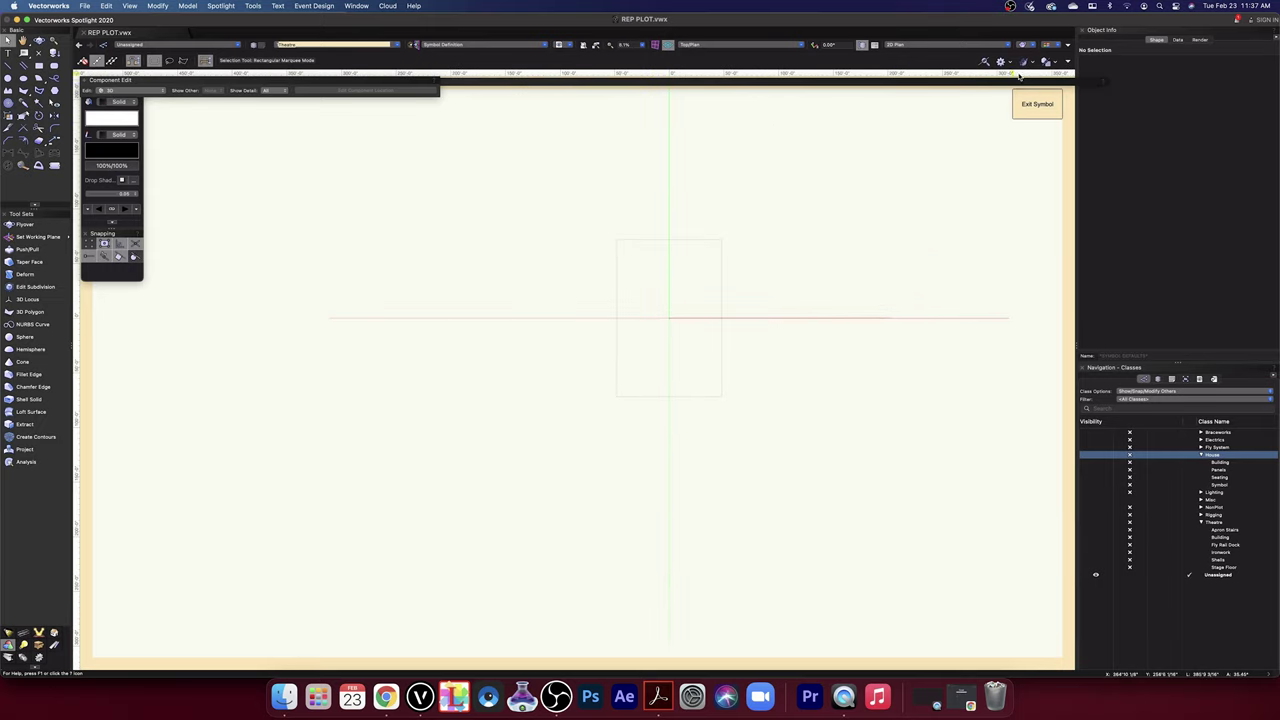
{"action": "left_click", "coordinate": [1034, 105]}
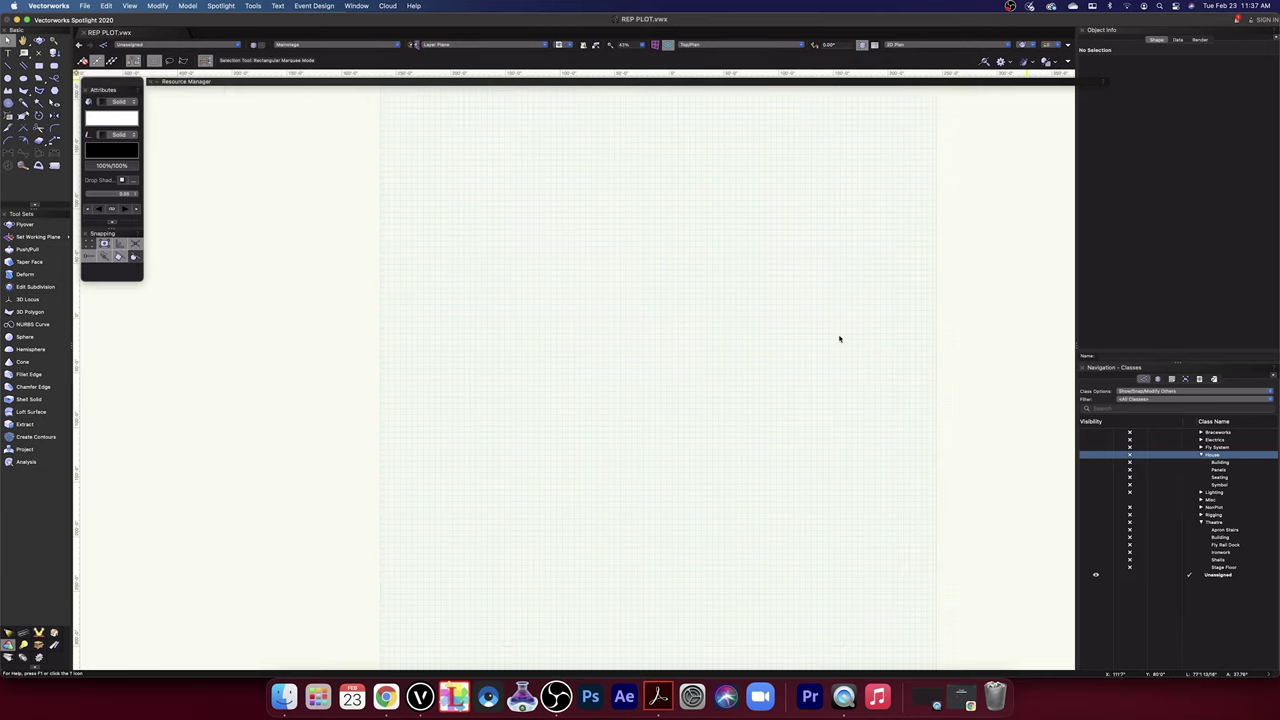
{"action": "left_click", "coordinate": [266, 46]}
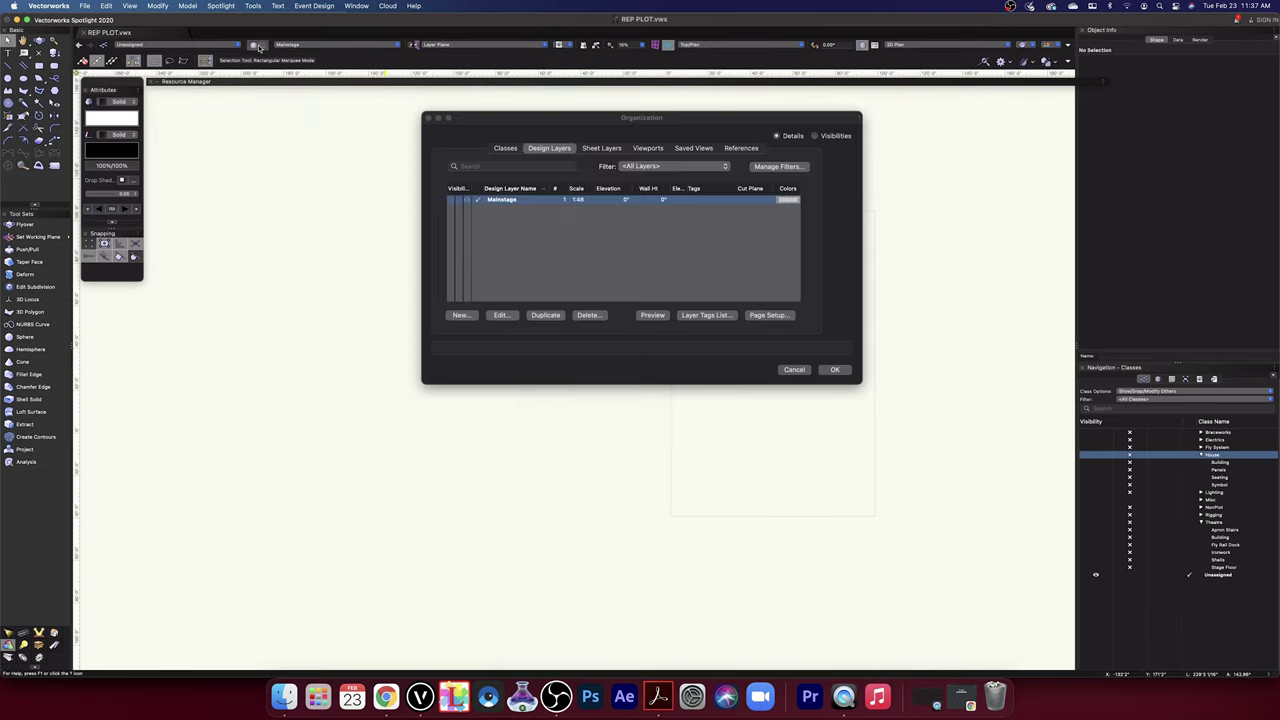
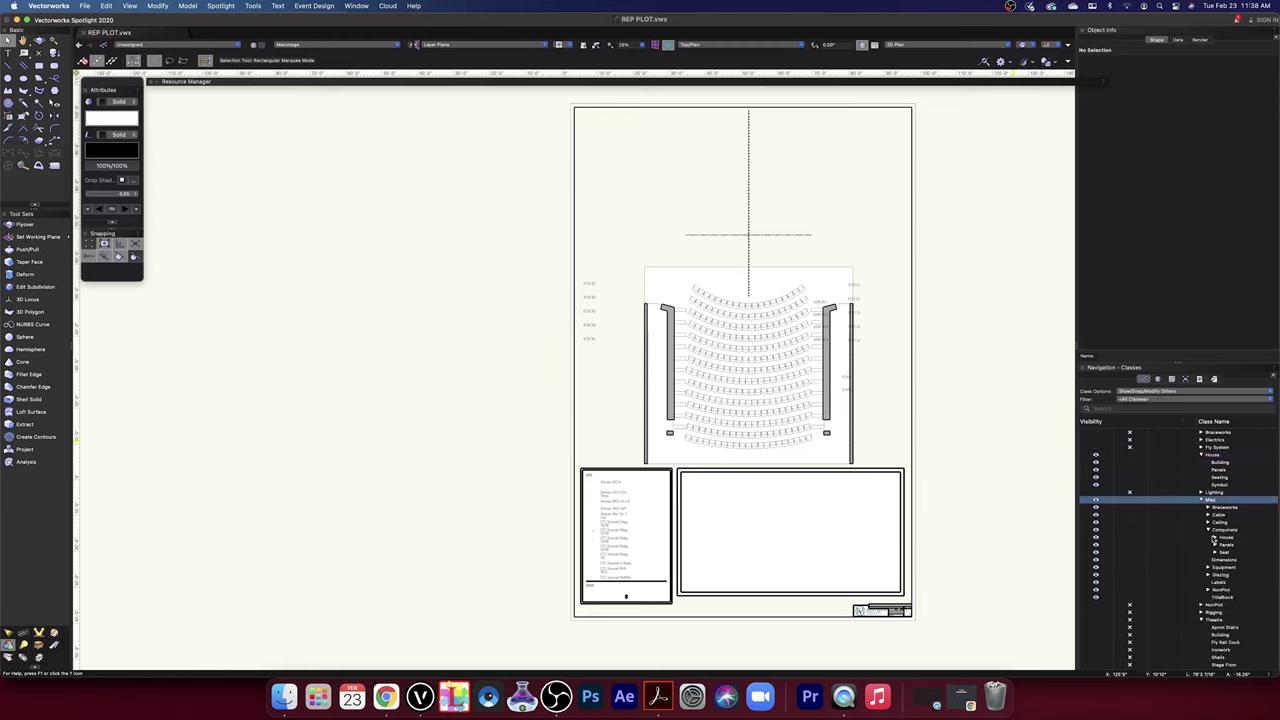
- Hide the House and Misc classes so only the Theatre class and its subclasses stay visible
{"action": "left_click", "coordinate": [1208, 530]}
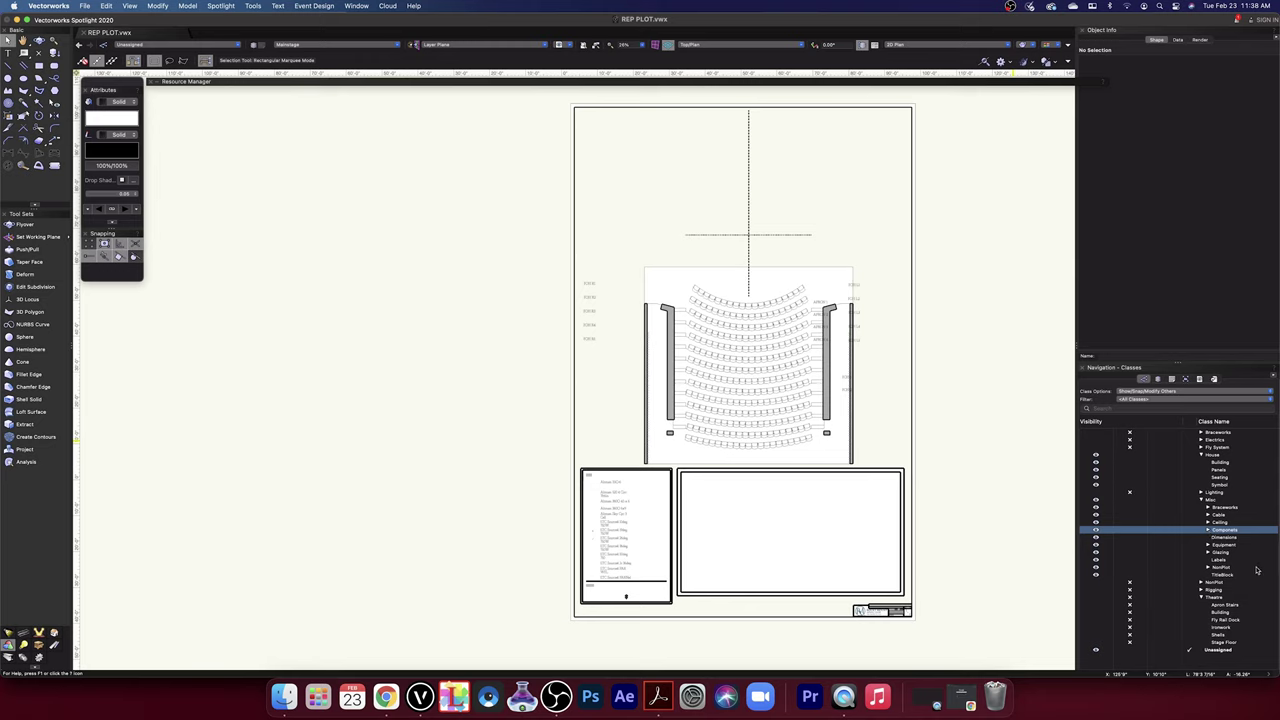
{"action": "left_click", "coordinate": [1202, 599]}
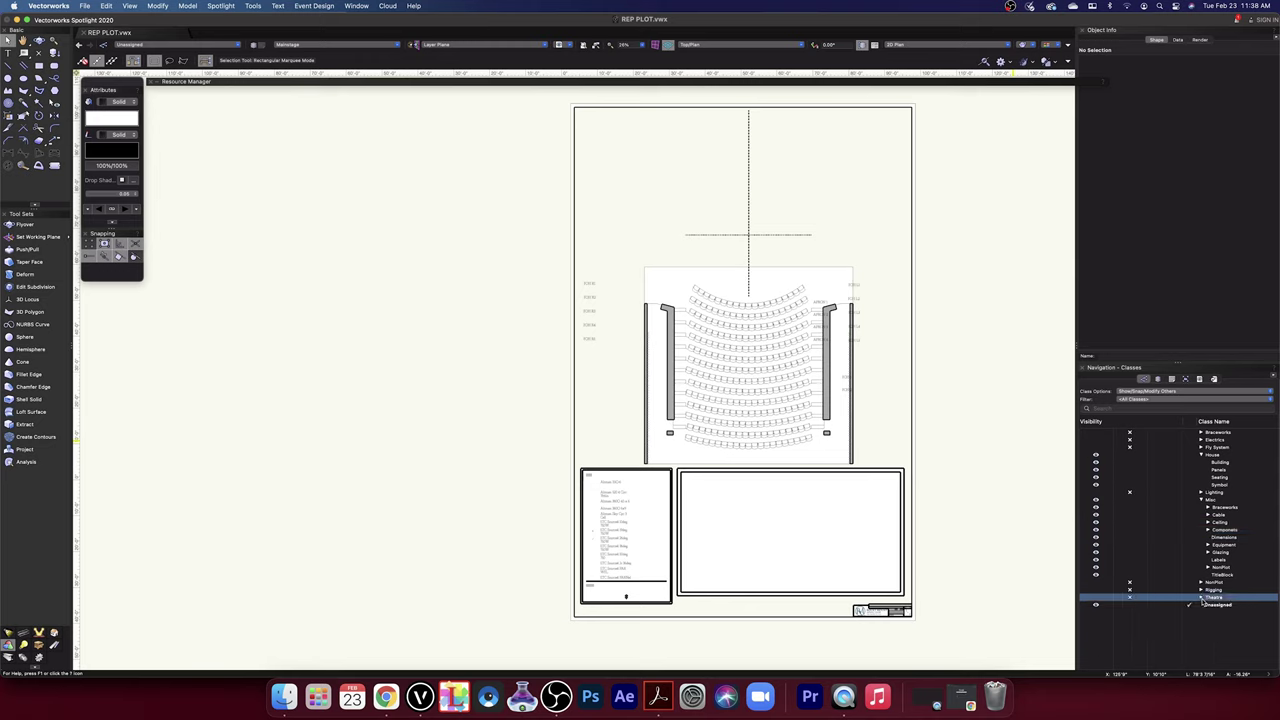
{"action": "left_click", "coordinate": [1134, 457]}
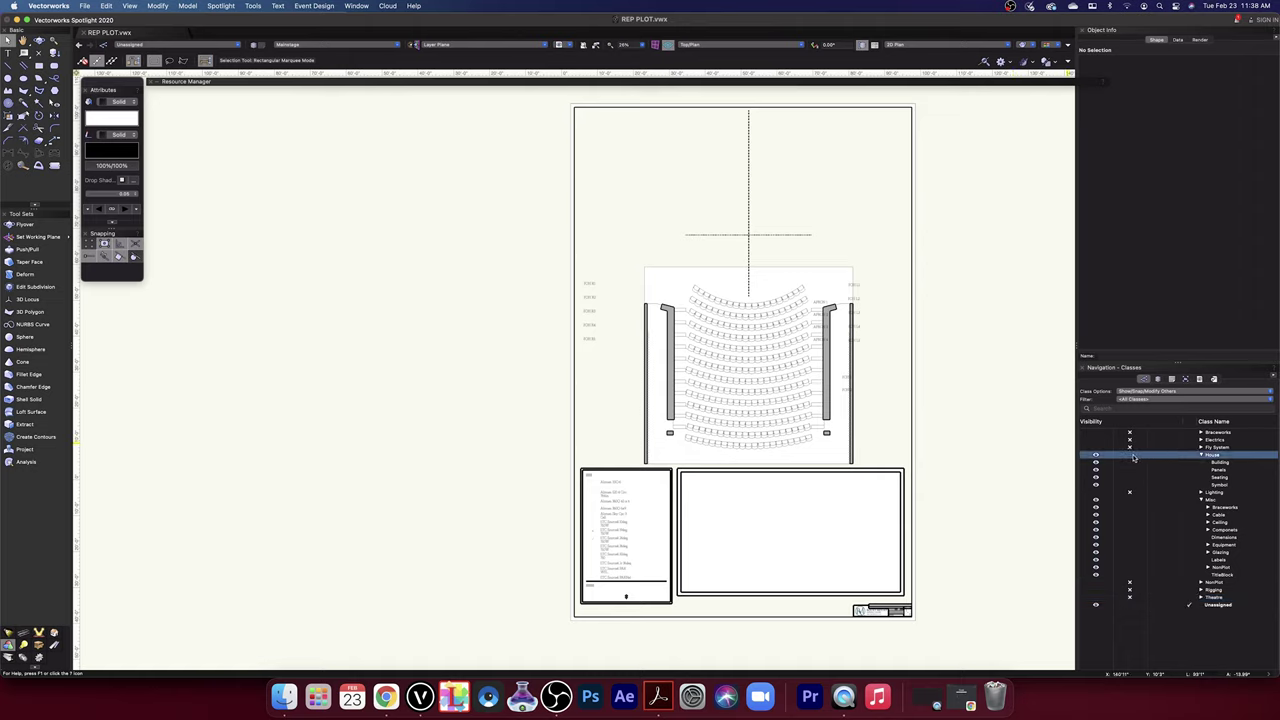
{"action": "left_click", "coordinate": [1130, 456]}
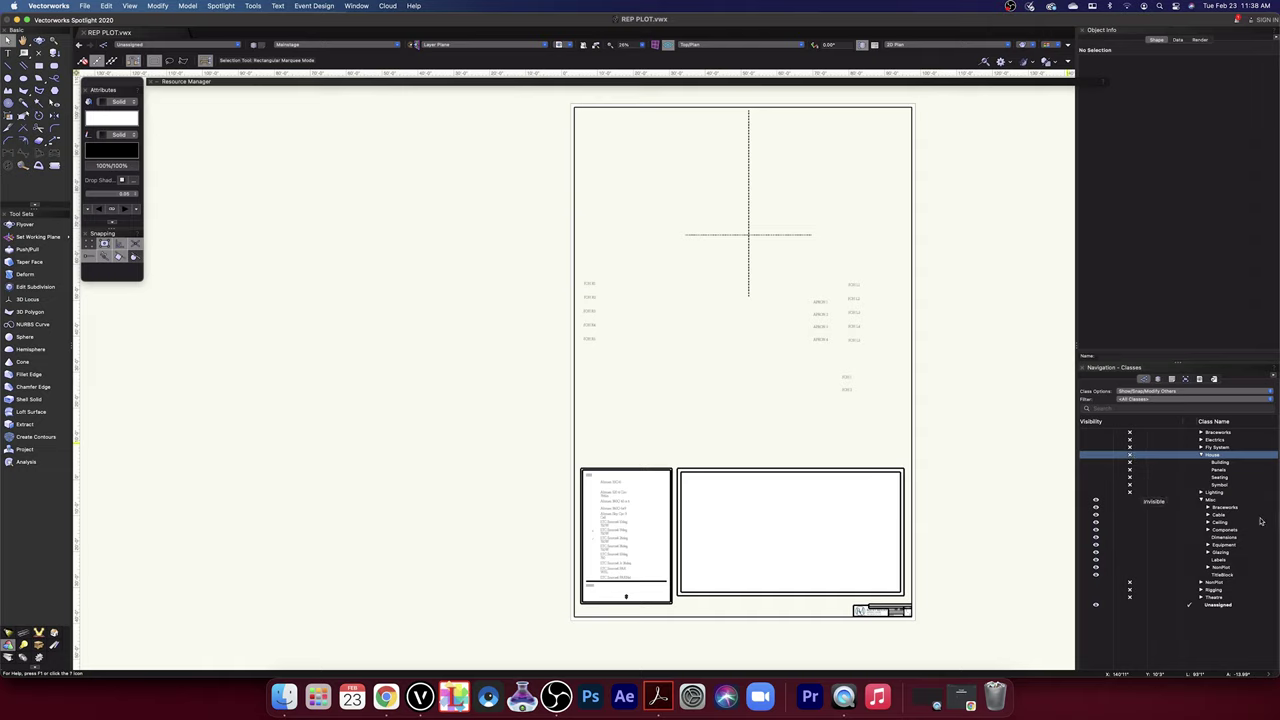
{"action": "left_click", "coordinate": [1130, 500]}
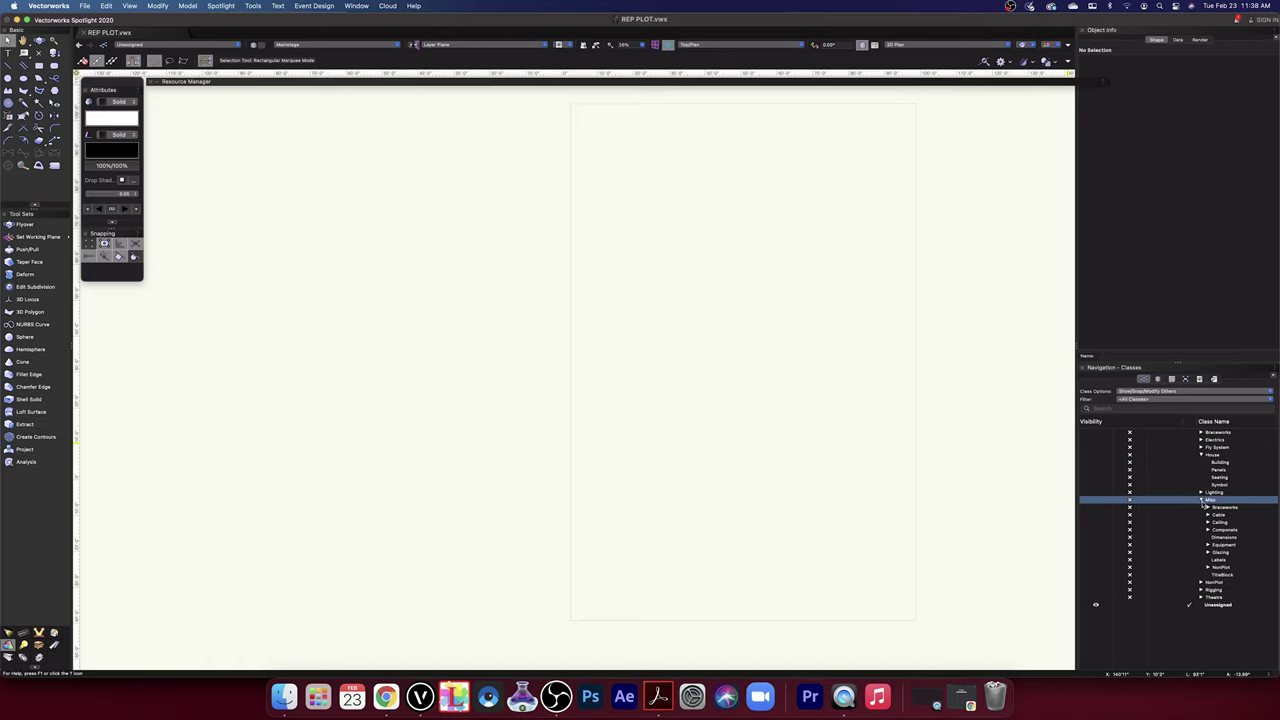
{"action": "left_click", "coordinate": [1202, 500]}
{"action": "left_click", "coordinate": [1201, 522]}
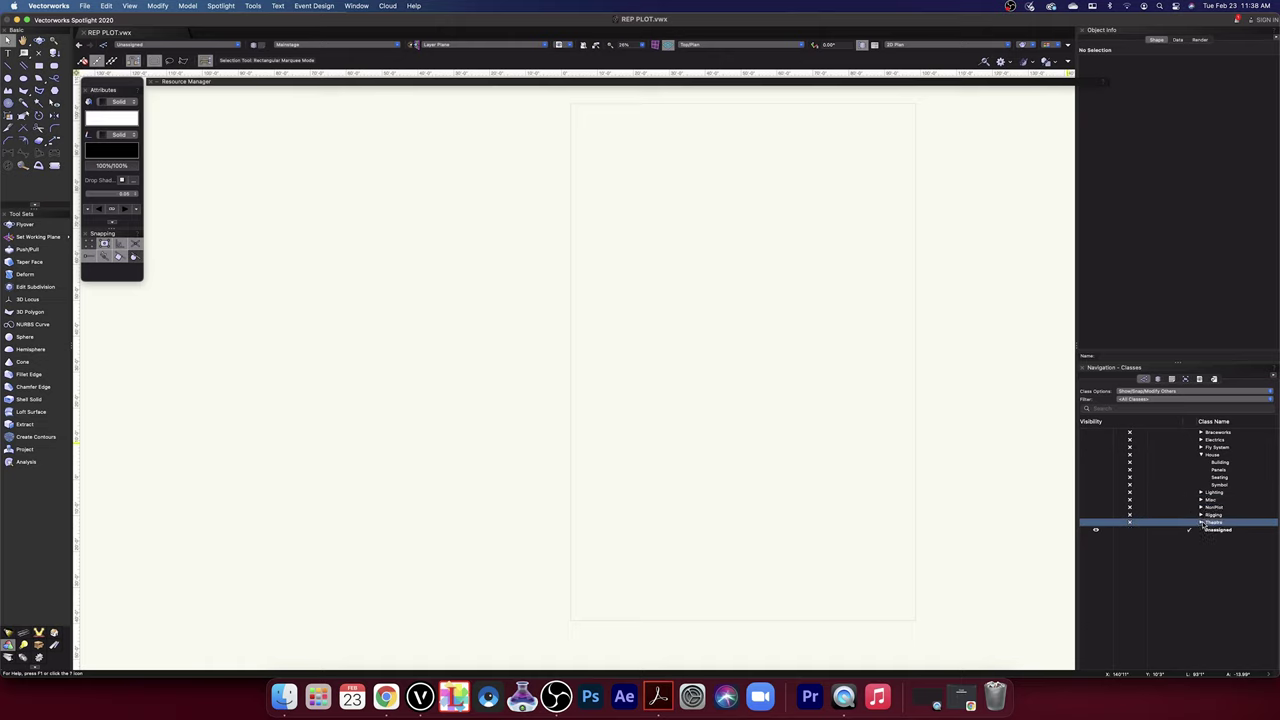
{"action": "left_click", "coordinate": [1096, 522]}
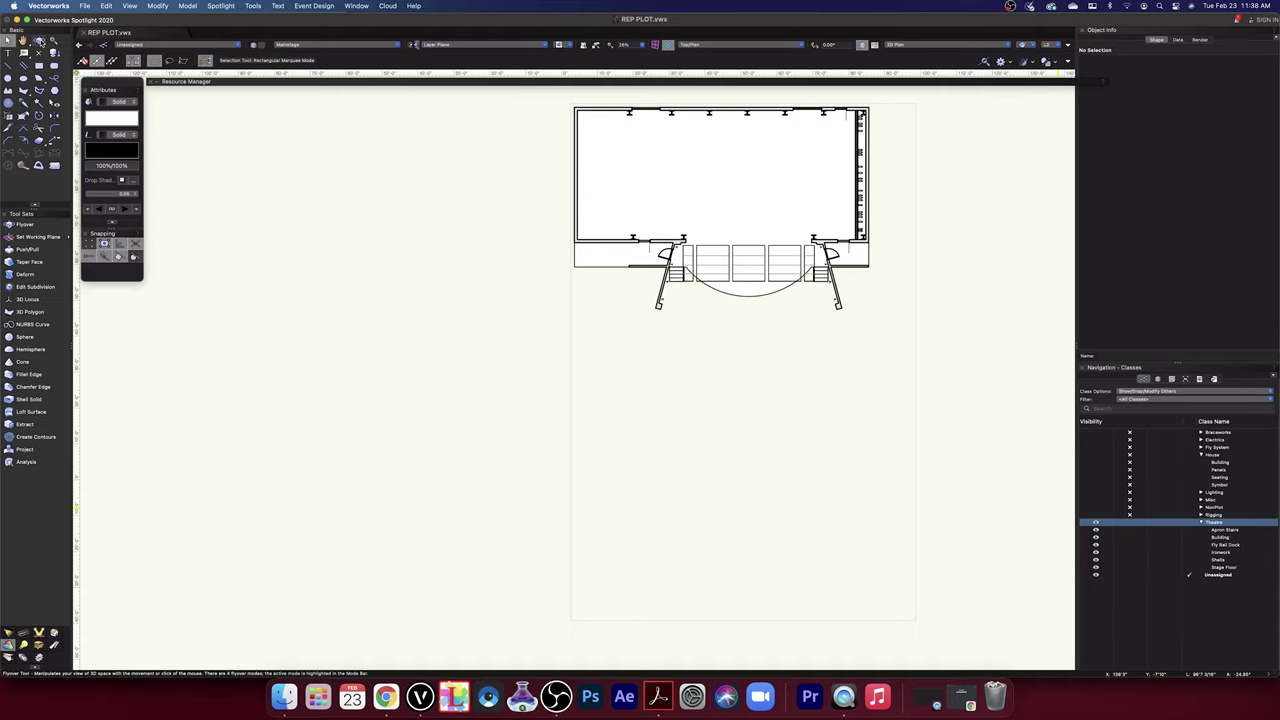
- Render the theatre model in OpenGL and orbit it to a perspective angle
{"action": "key", "text": "shift+c"}
{"action": "left_click", "coordinate": [1034, 45]}
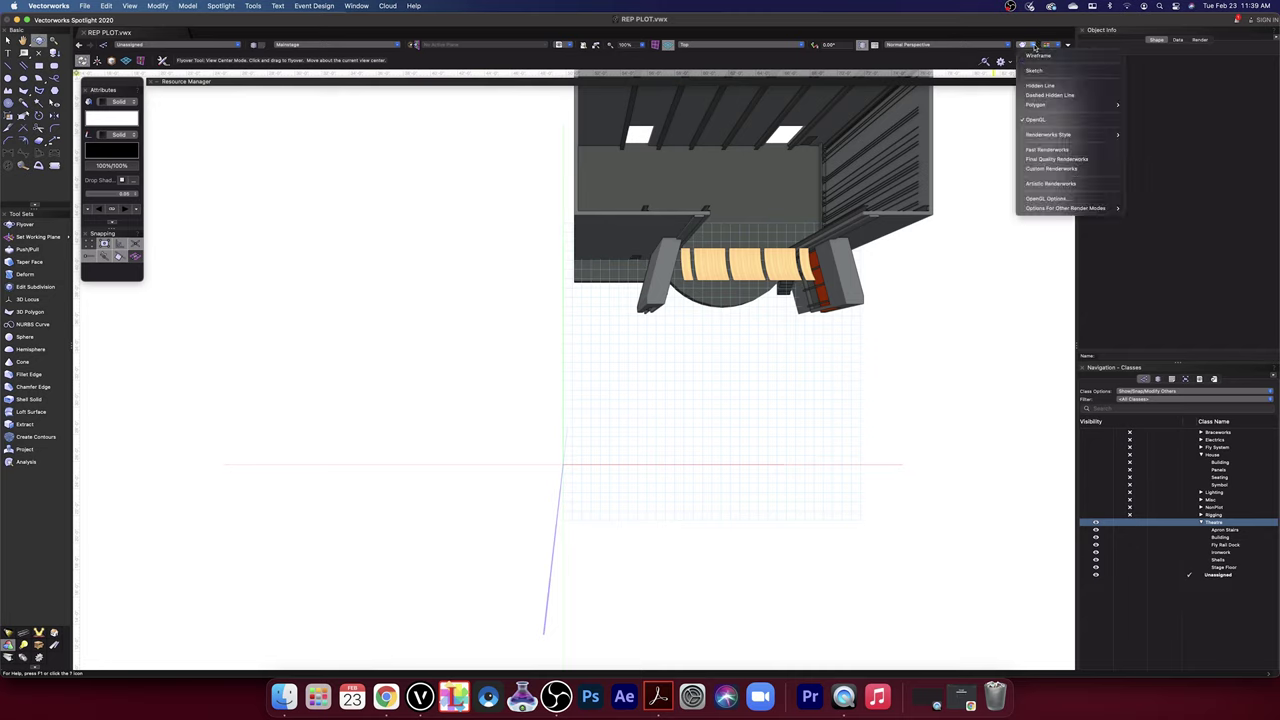
{"action": "left_click", "coordinate": [1037, 119]}
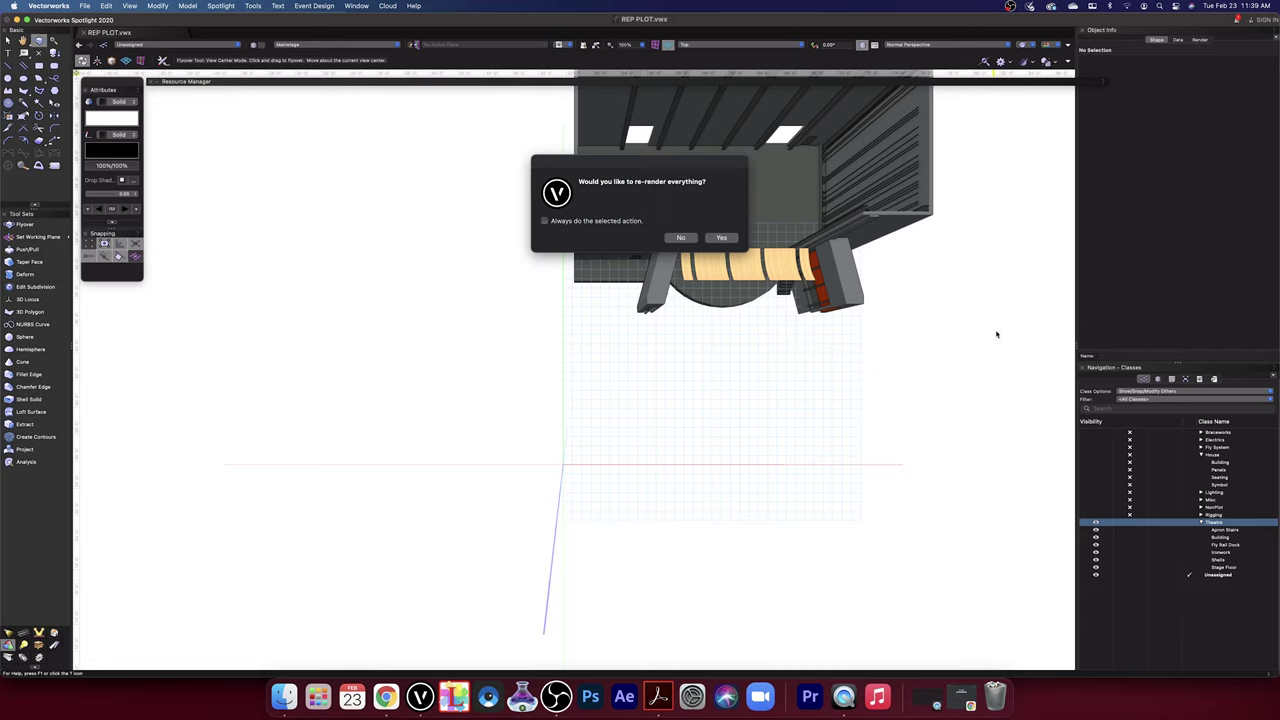
{"action": "left_click", "coordinate": [726, 239]}
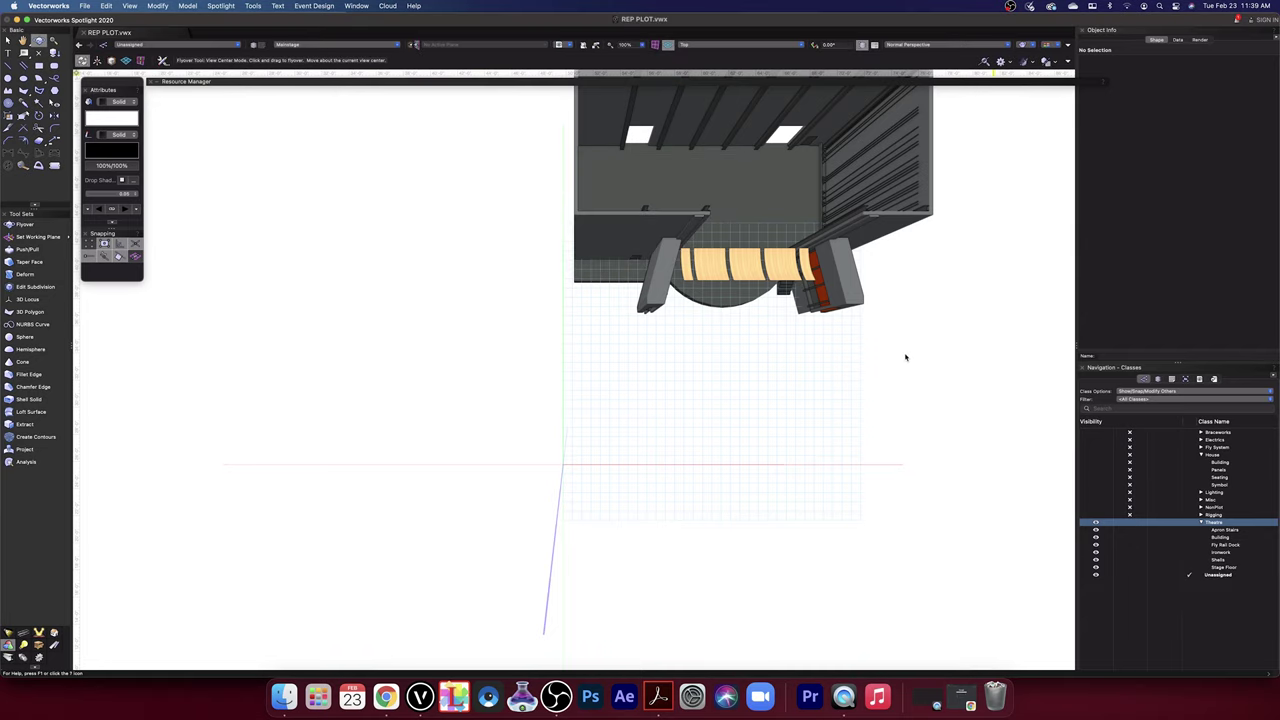
{"action": "left_click_drag", "start_coordinate": [899, 349], "coordinate": [874, 250]}
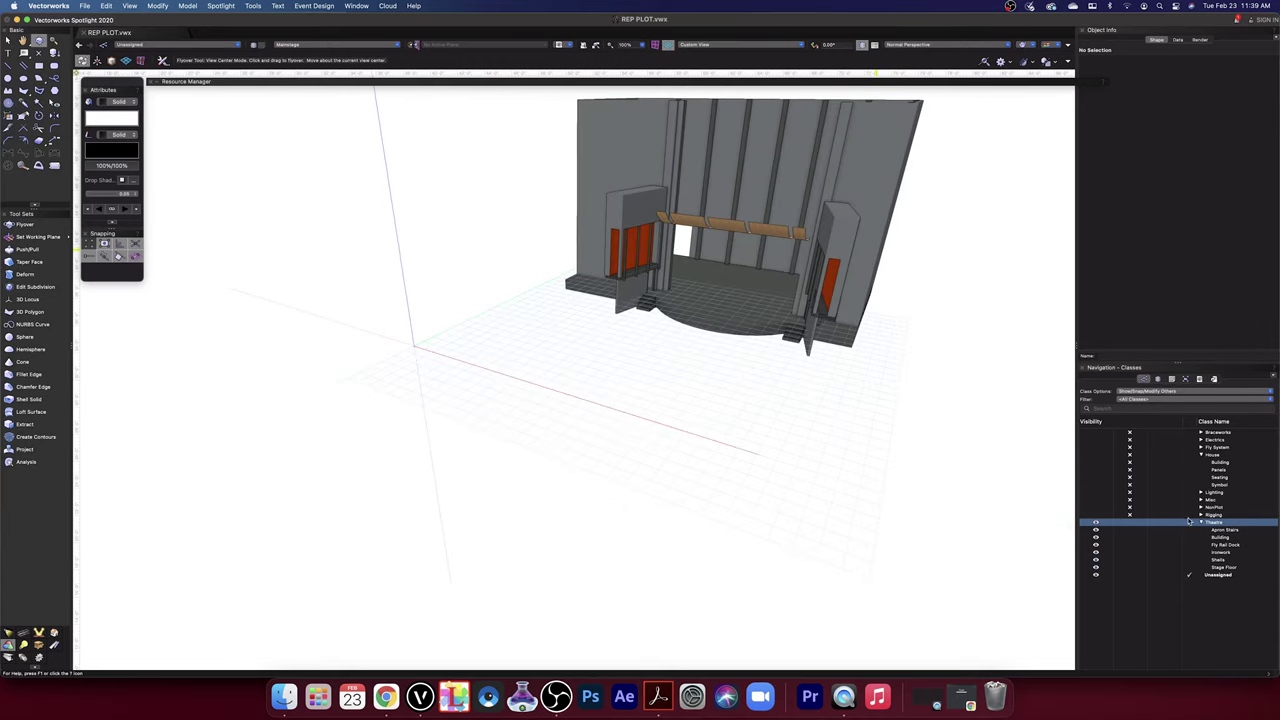
- Toggle Theatre off and on, then hide the Apron Stairs, Building, Fly Rail Dock and Shells subclasses
{"action": "left_click", "coordinate": [1130, 523]}
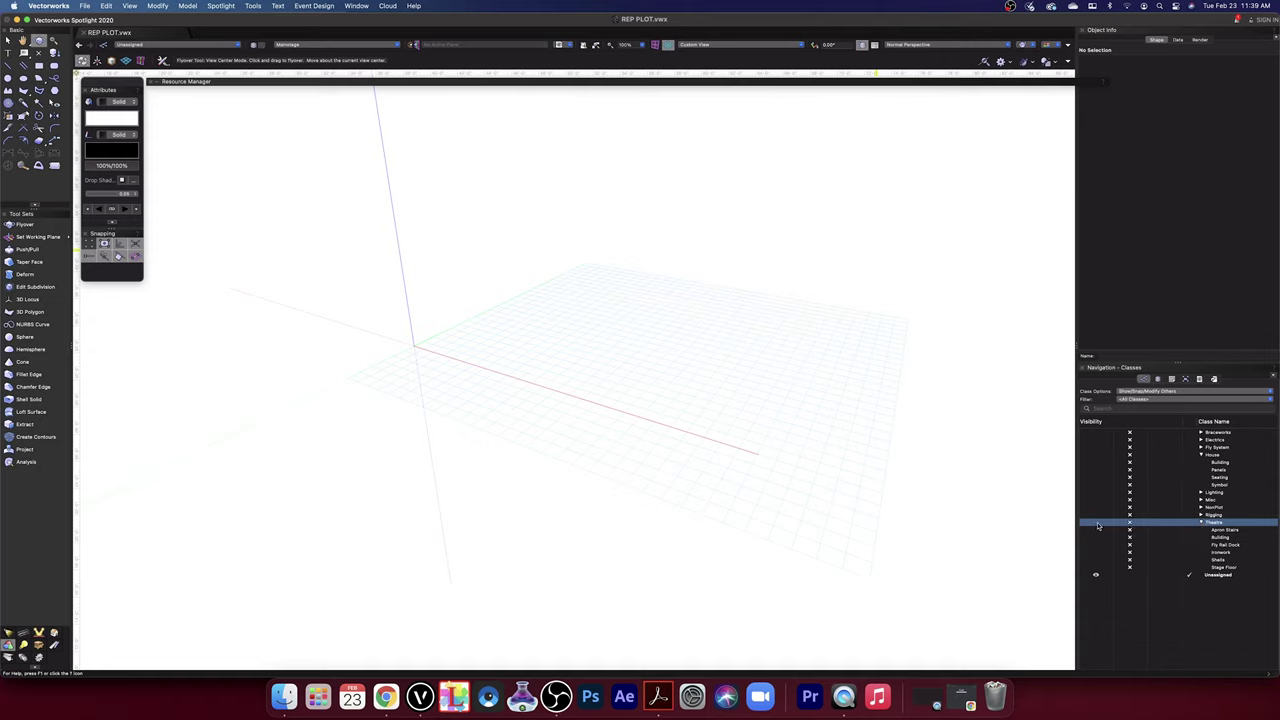
{"action": "left_click", "coordinate": [1097, 523]}
{"action": "left_click", "coordinate": [1130, 530]}
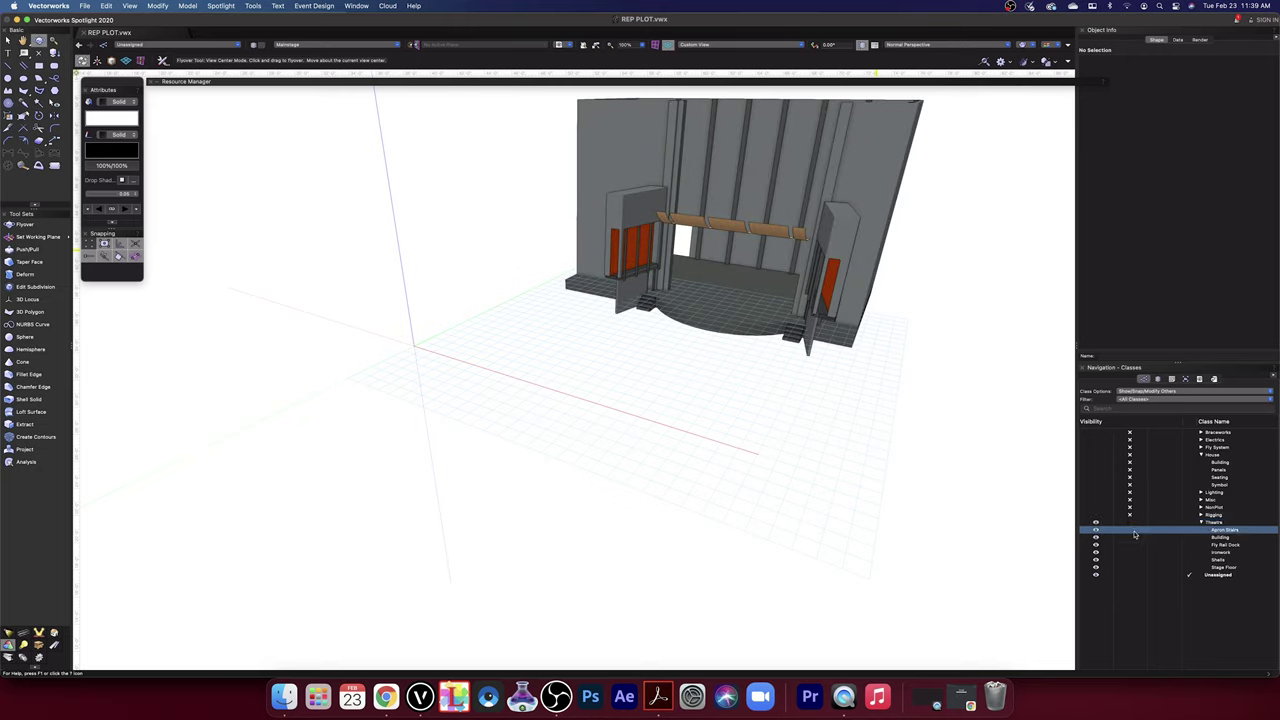
{"action": "left_click", "coordinate": [1131, 538]}
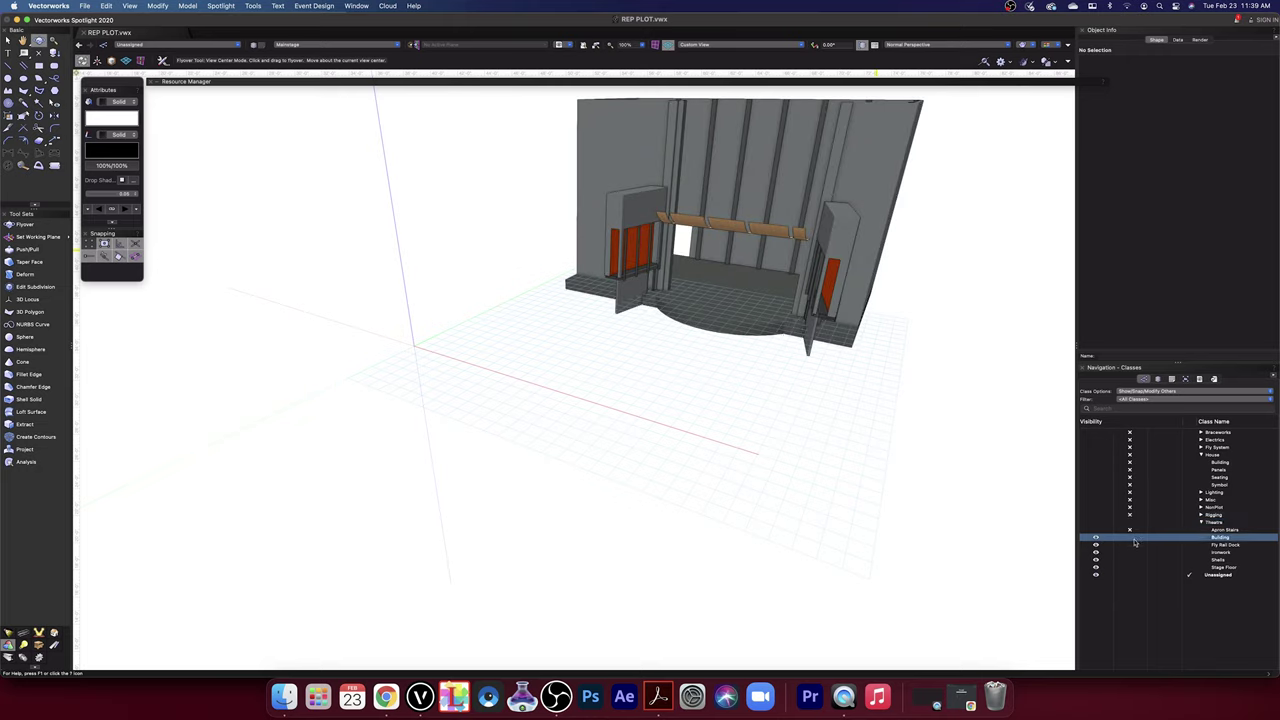
{"action": "left_click", "coordinate": [1134, 553]}
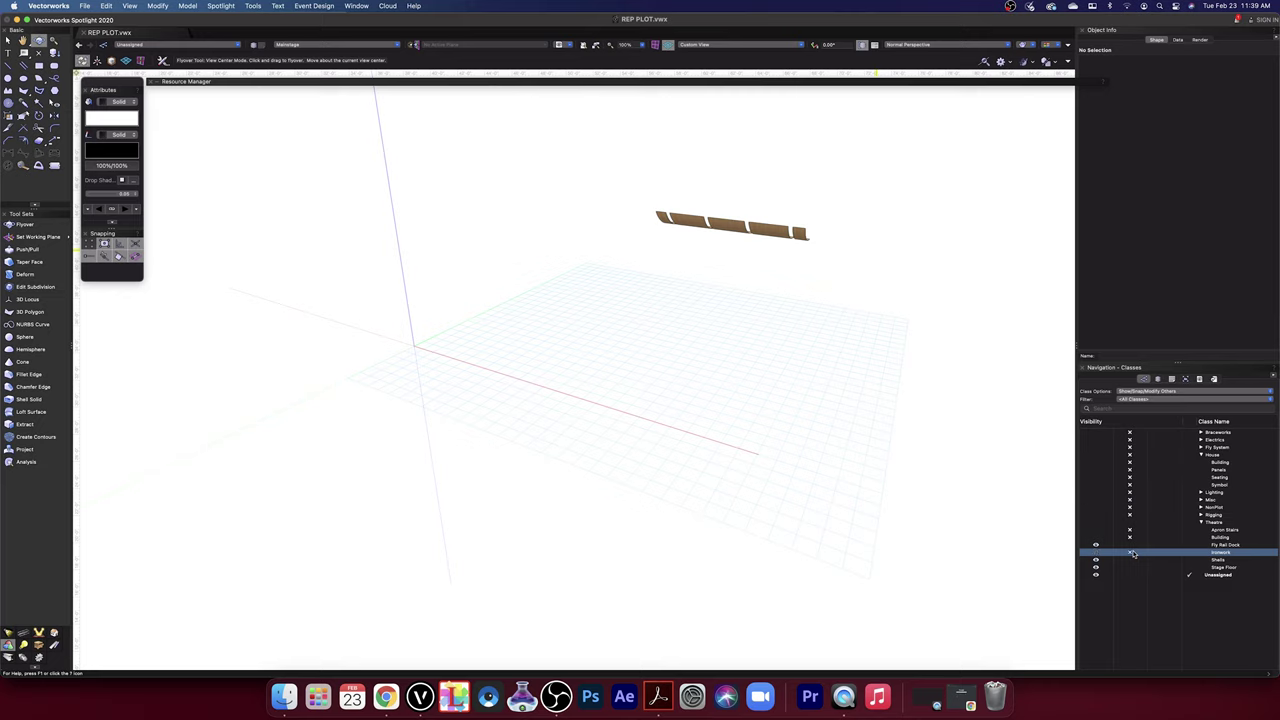
{"action": "left_click", "coordinate": [1131, 545]}
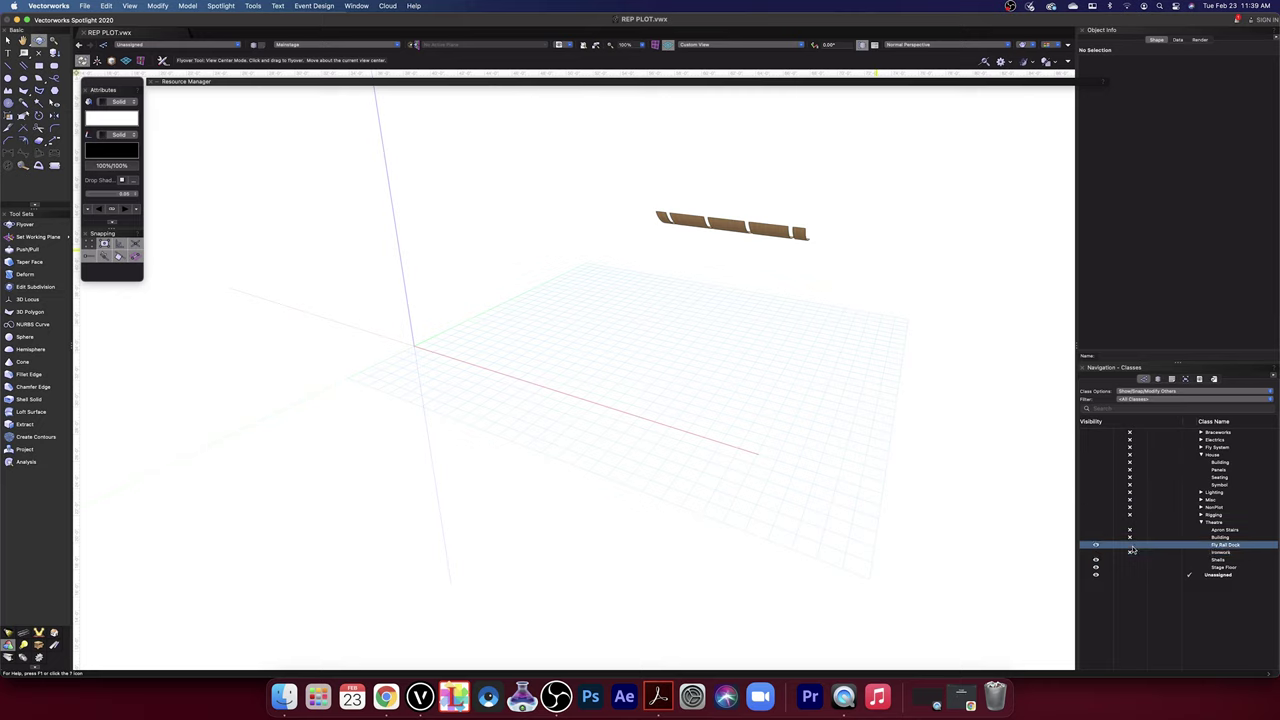
{"action": "left_click", "coordinate": [1130, 546]}
{"action": "left_click", "coordinate": [1131, 560]}
{"action": "left_click", "coordinate": [1130, 560]}
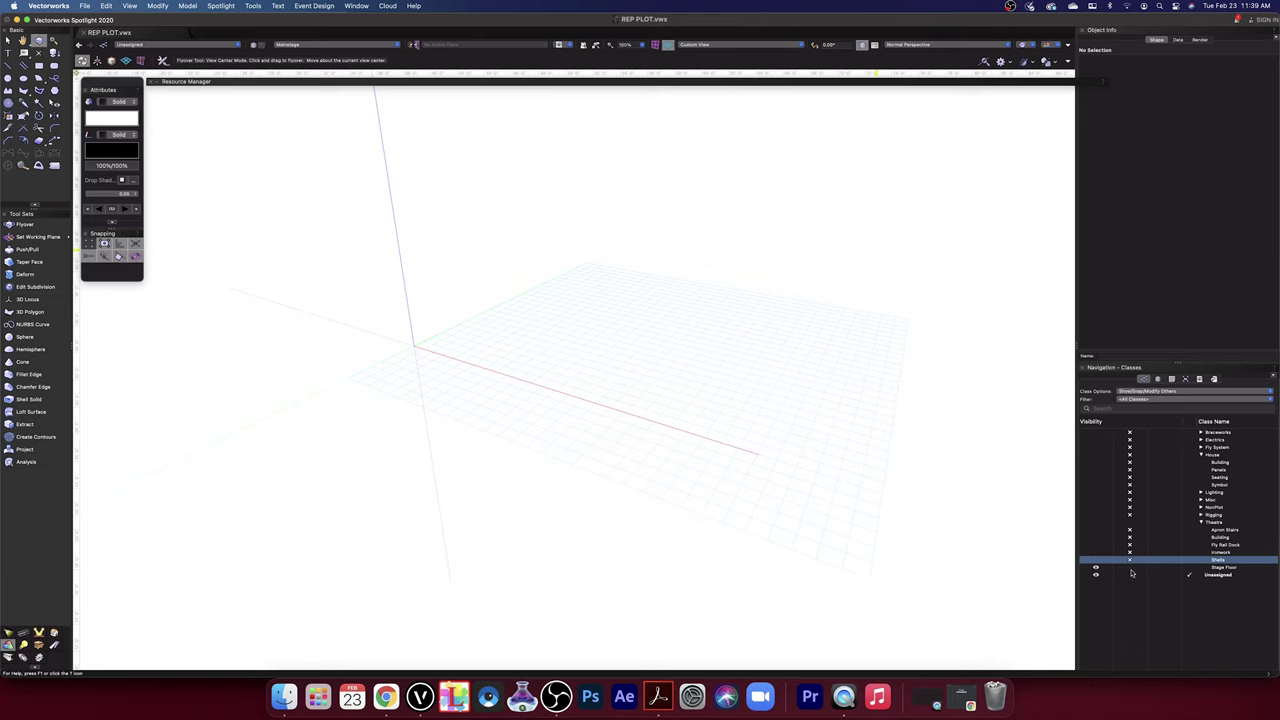
- Make the Stage Floor and Building subclasses visible again
{"action": "left_click", "coordinate": [1132, 569]}
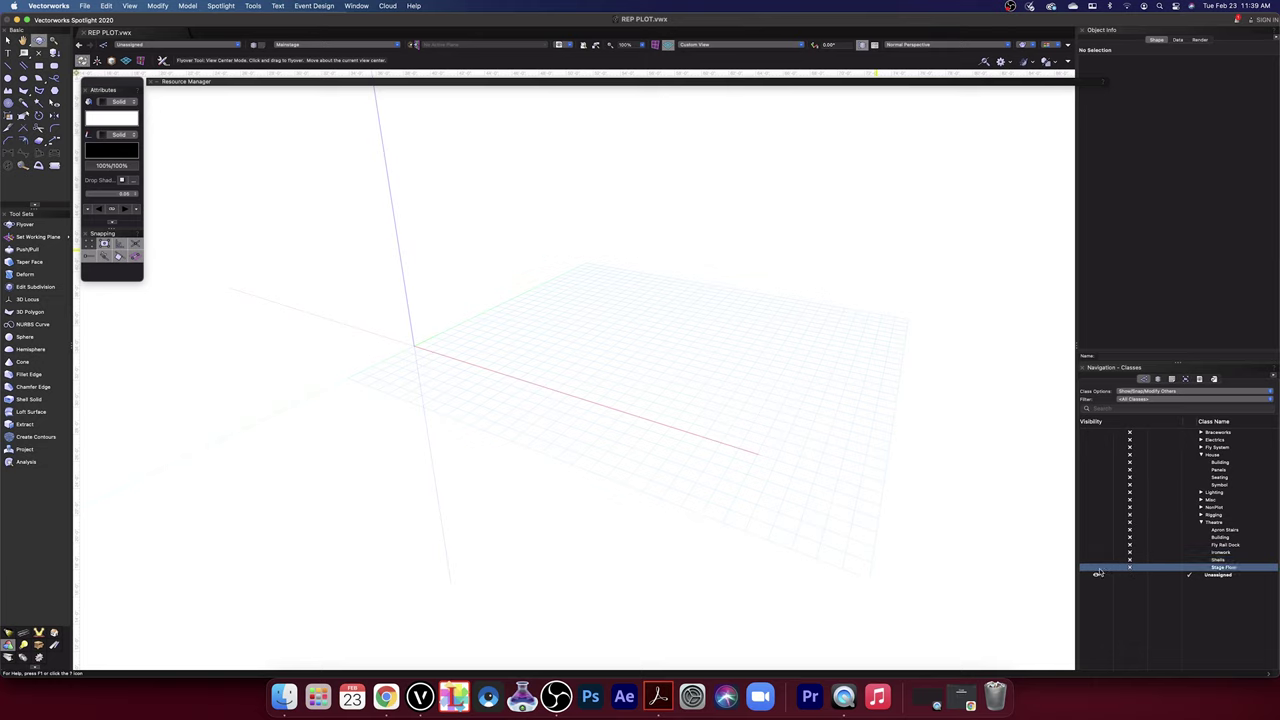
{"action": "left_click", "coordinate": [1097, 570]}
{"action": "left_click", "coordinate": [1100, 533]}
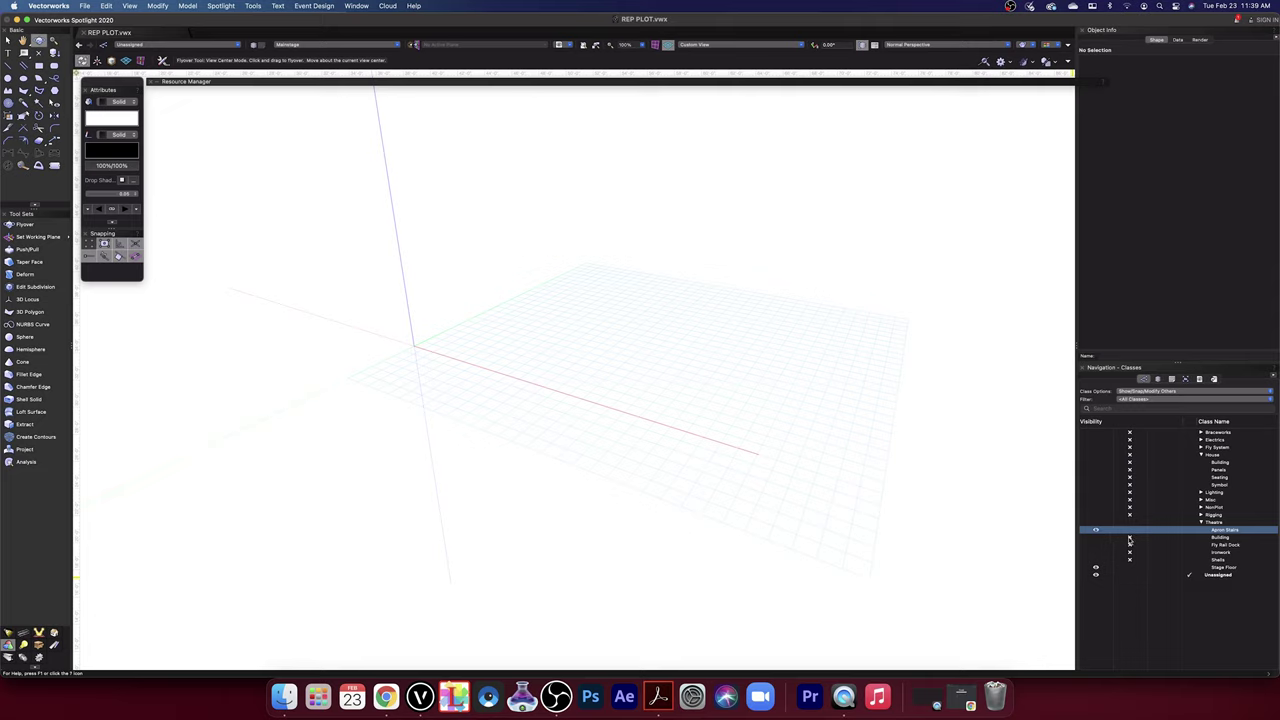
{"action": "left_click", "coordinate": [1096, 538]}
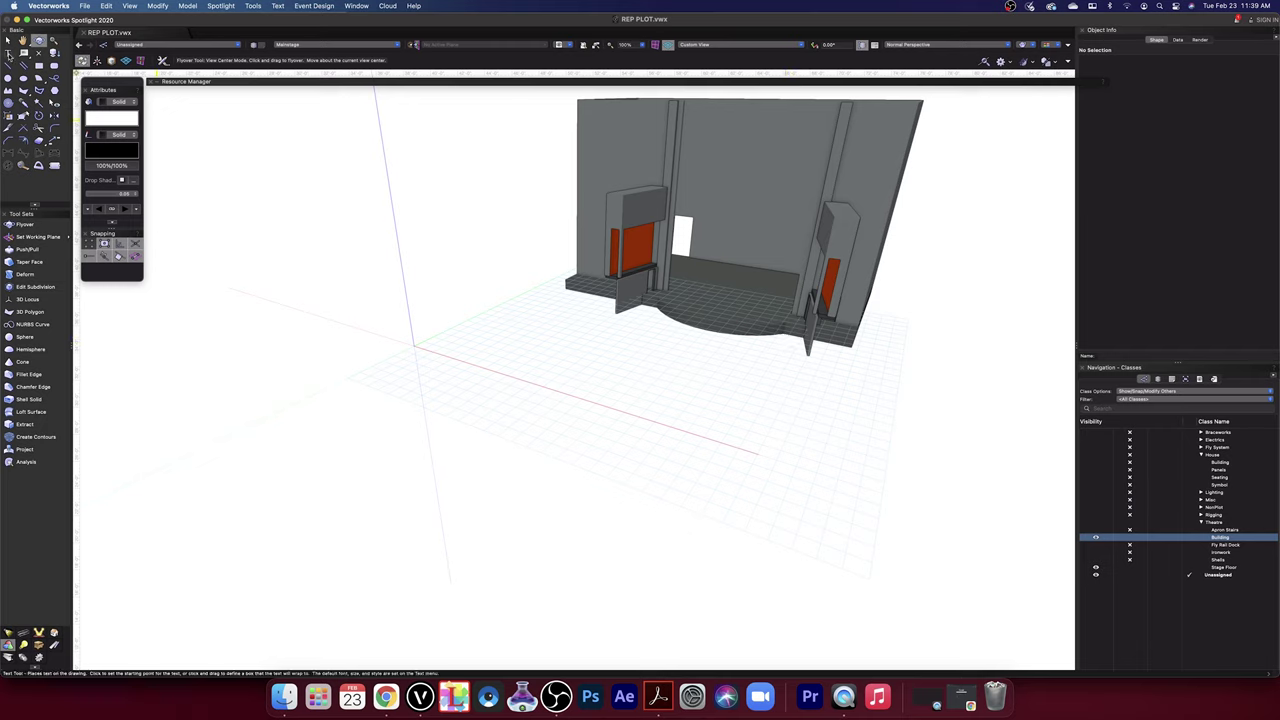
{"action": "left_click", "coordinate": [8, 40]}
- Open the building symbol's 3D component, confirm the floor is in Theatre-Stage Floor, then exit
{"action": "left_click", "coordinate": [738, 323]}
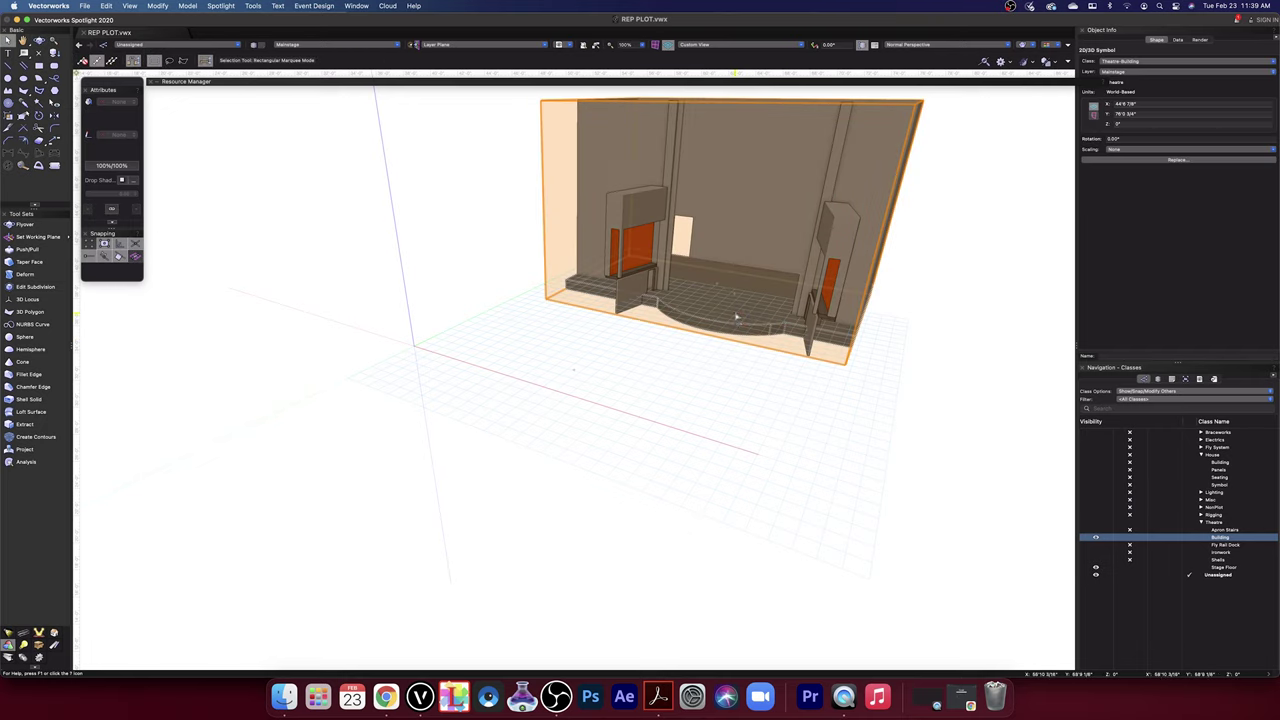
{"action": "double_click", "coordinate": [737, 322]}
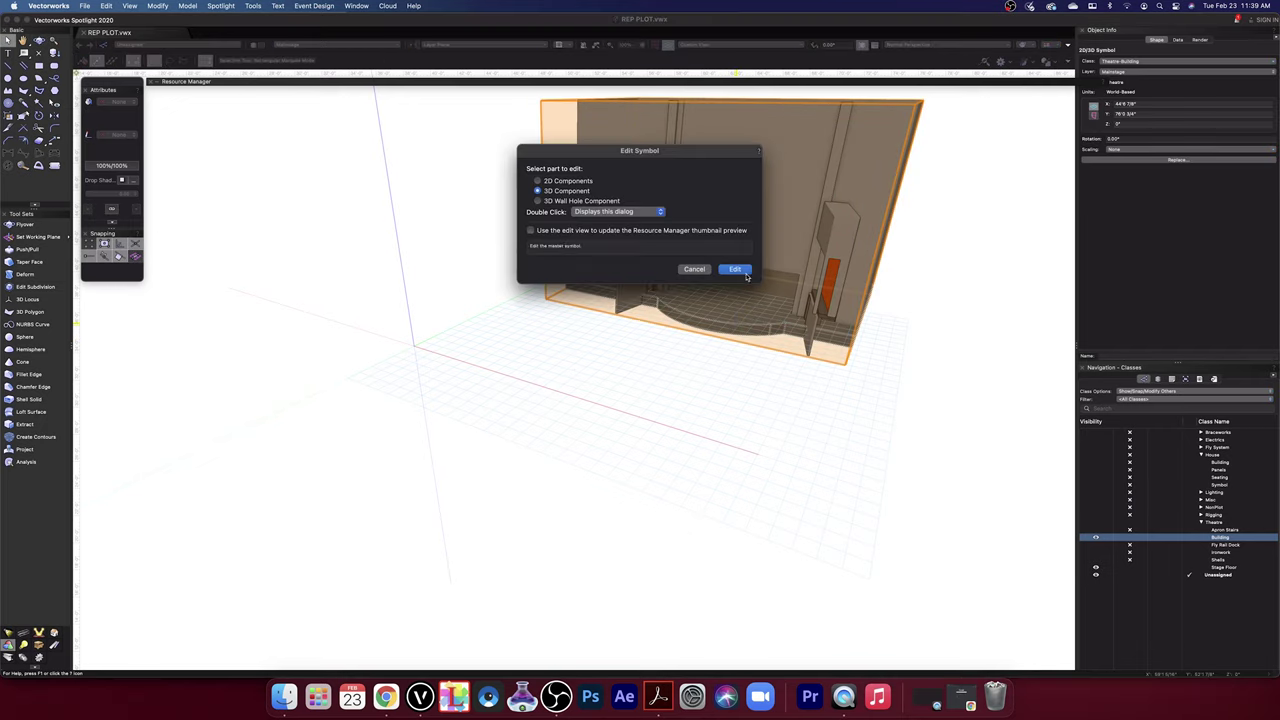
{"action": "left_click", "coordinate": [736, 269]}
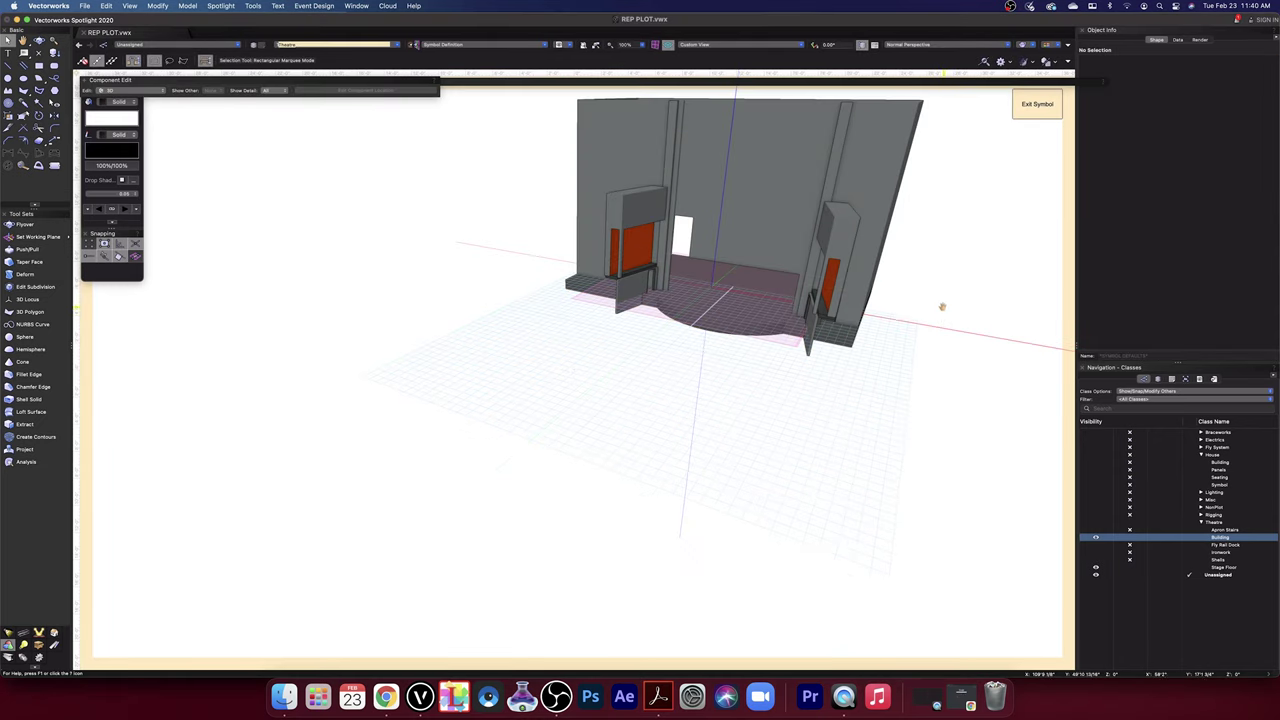
{"action": "middle_click_drag", "start_coordinate": [943, 306], "coordinate": [837, 384]}
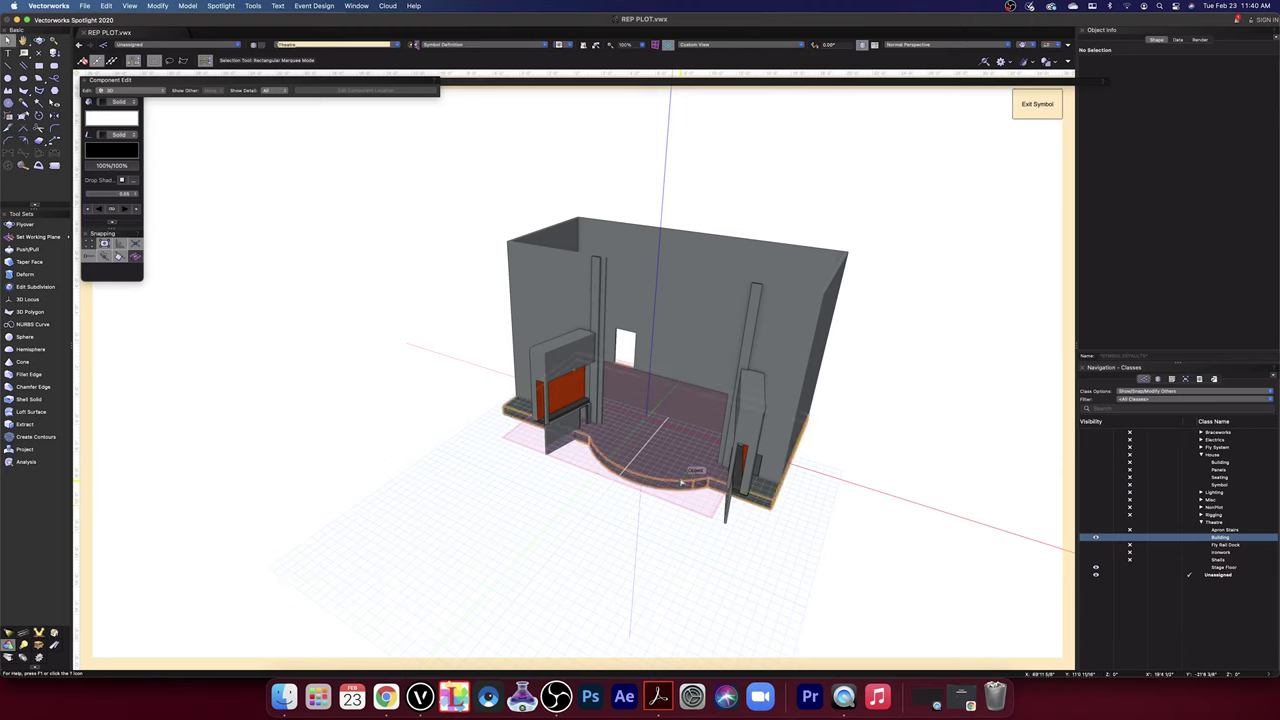
{"action": "left_click", "coordinate": [681, 483]}
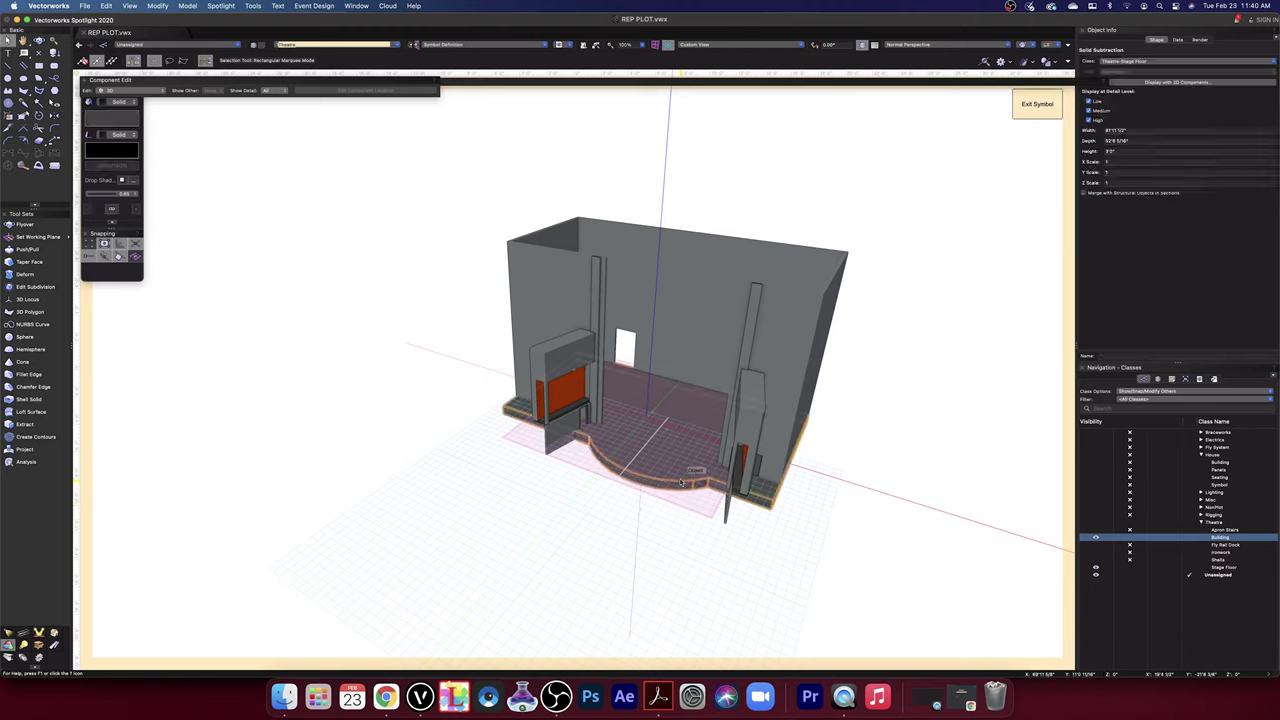
{"action": "left_click", "coordinate": [883, 380]}
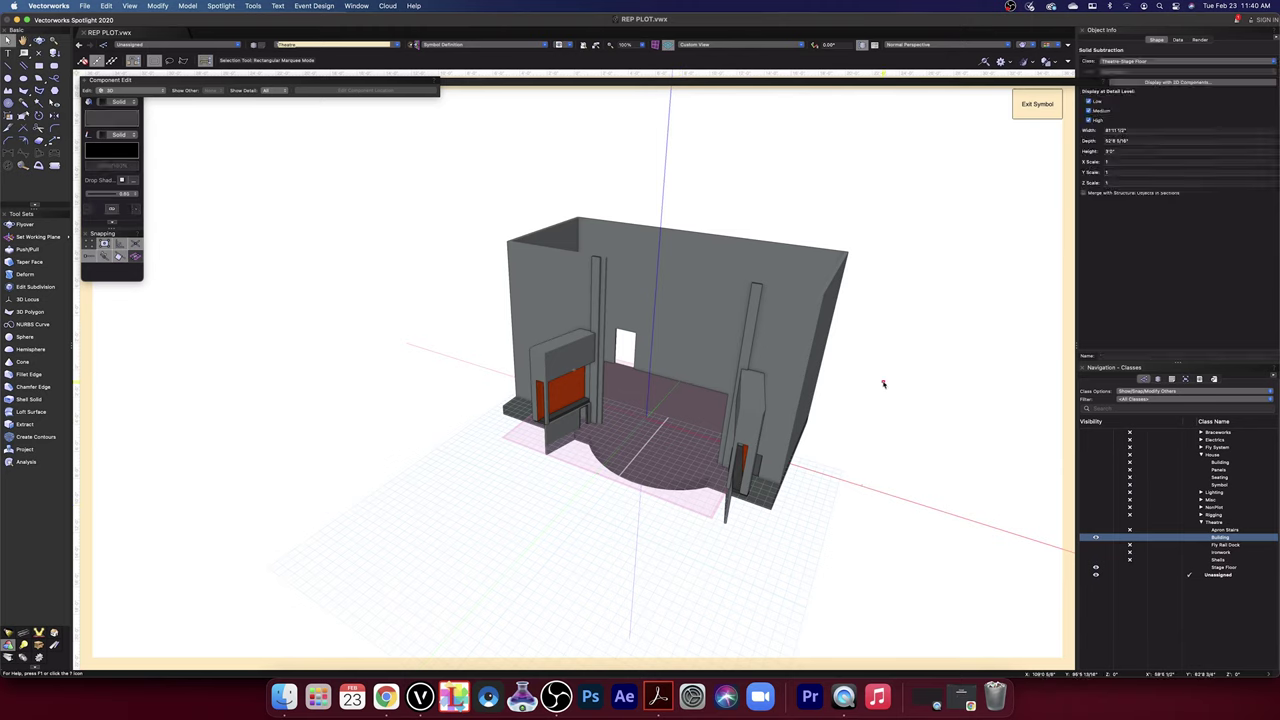
{"action": "left_click", "coordinate": [1040, 106]}
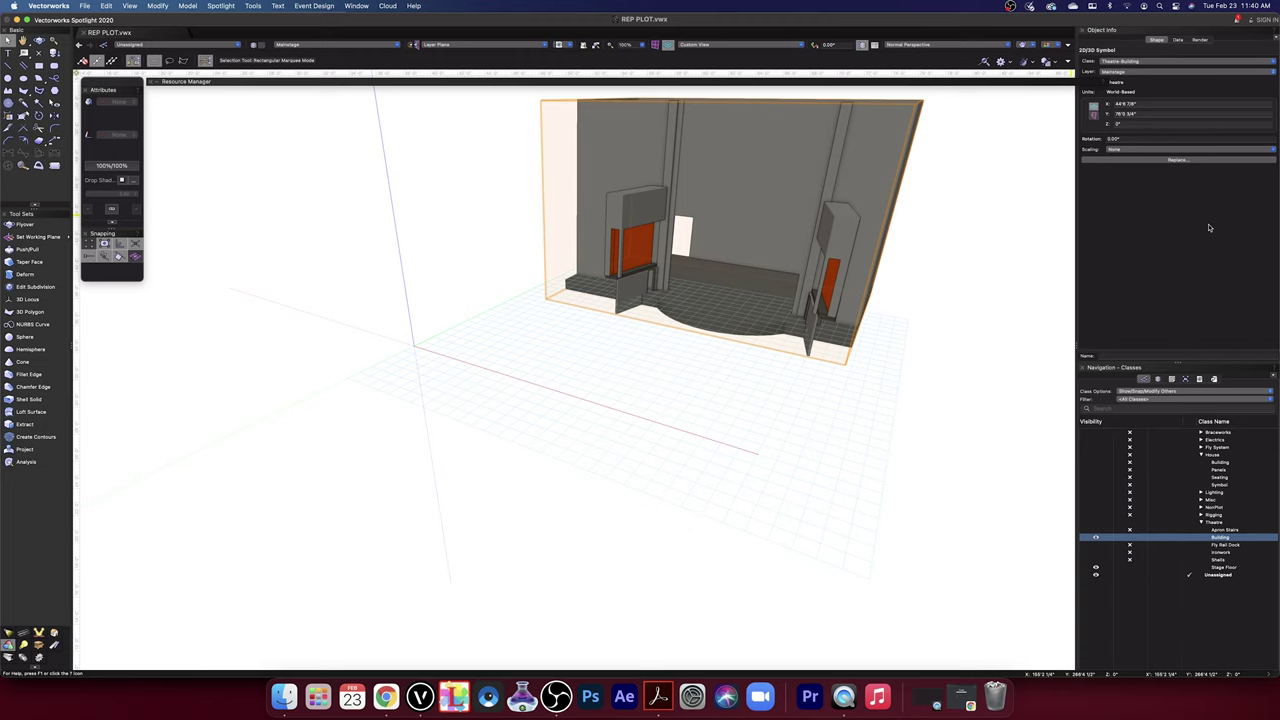
- Assign the stage symbol to a new class named Theatre-Symbol
{"action": "left_click", "coordinate": [1273, 63]}
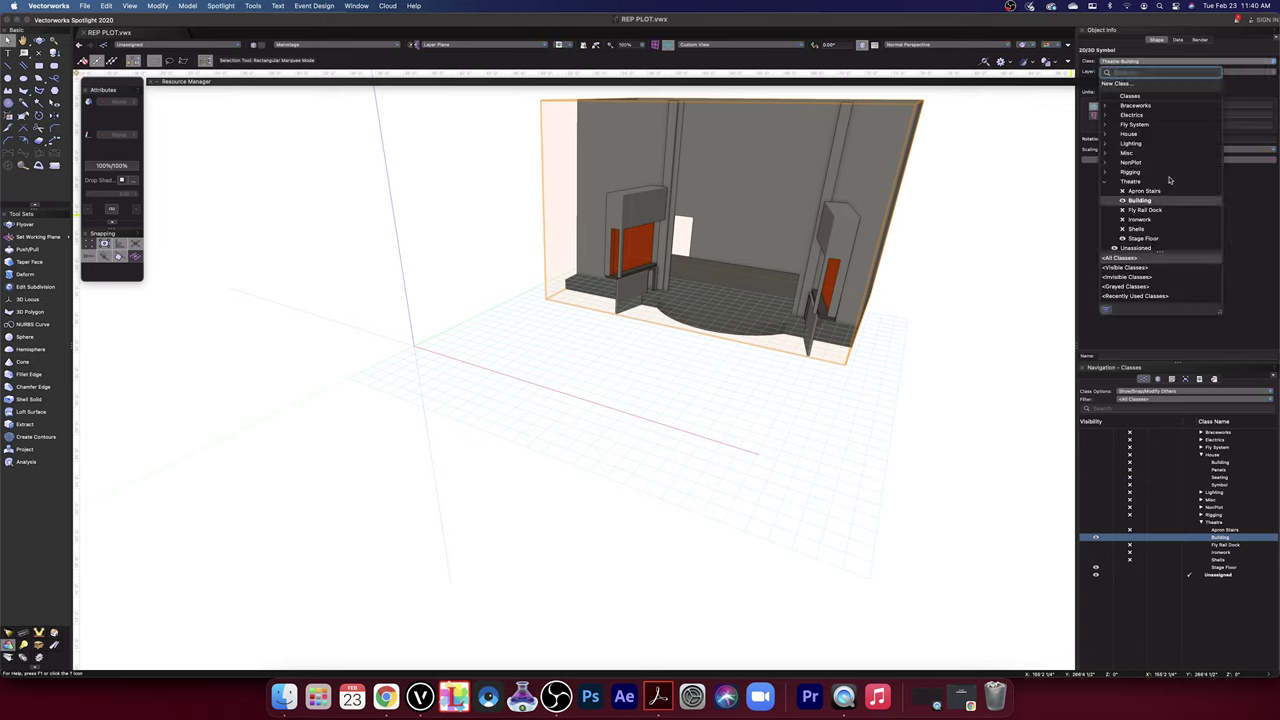
{"action": "left_click", "coordinate": [1115, 84]}
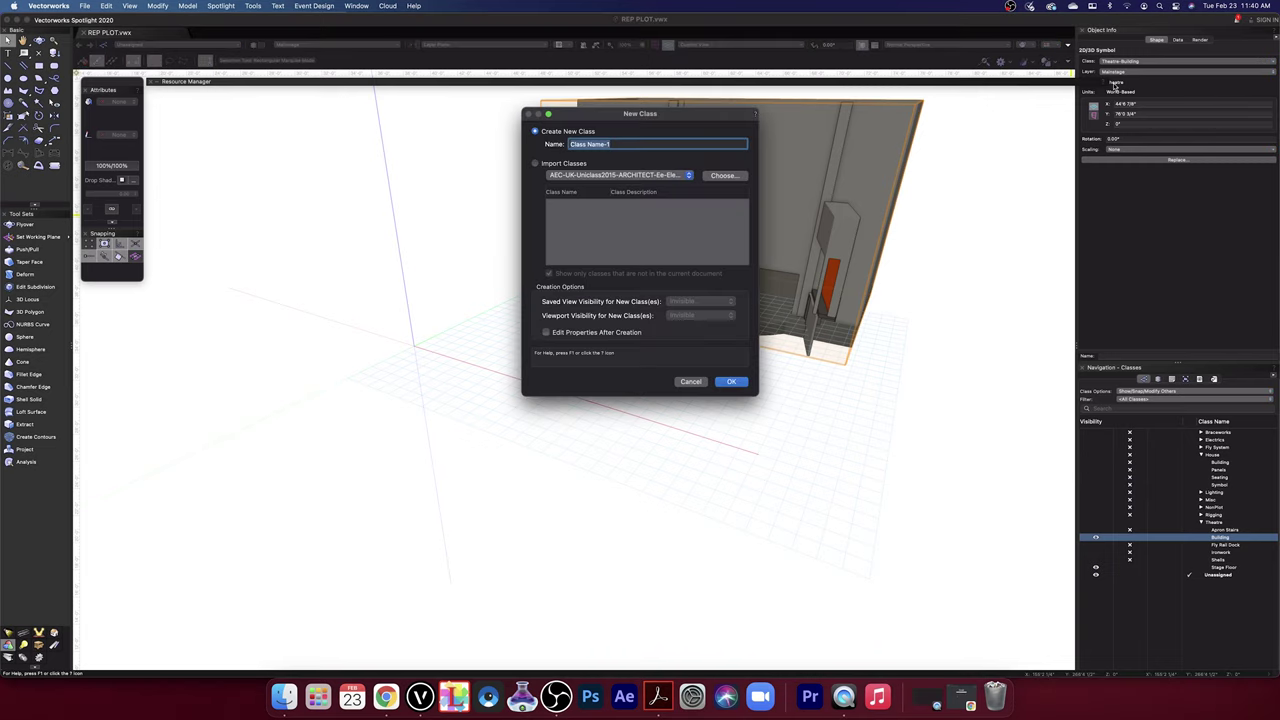
{"action": "type", "text": "Theatre-Symbol"}
{"action": "left_click", "coordinate": [741, 384]}
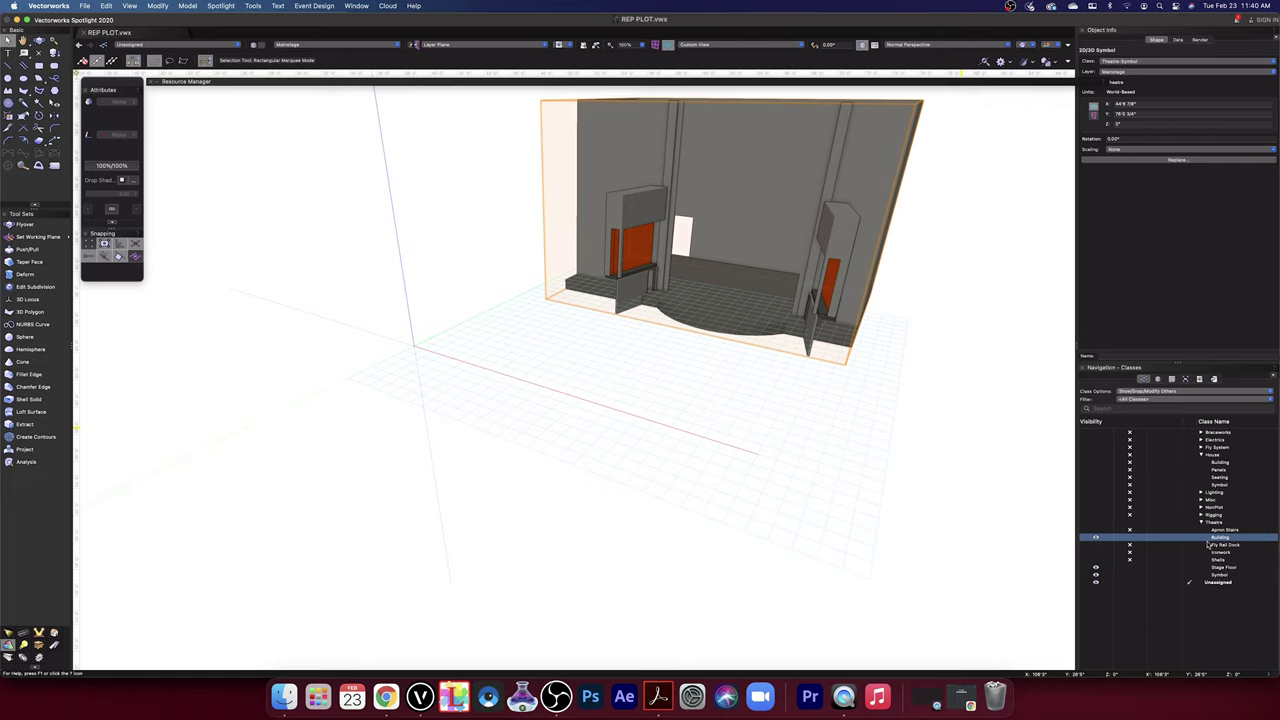
- Hide the Building and Stage Floor classes and clear the selection
{"action": "left_click", "coordinate": [1129, 538]}
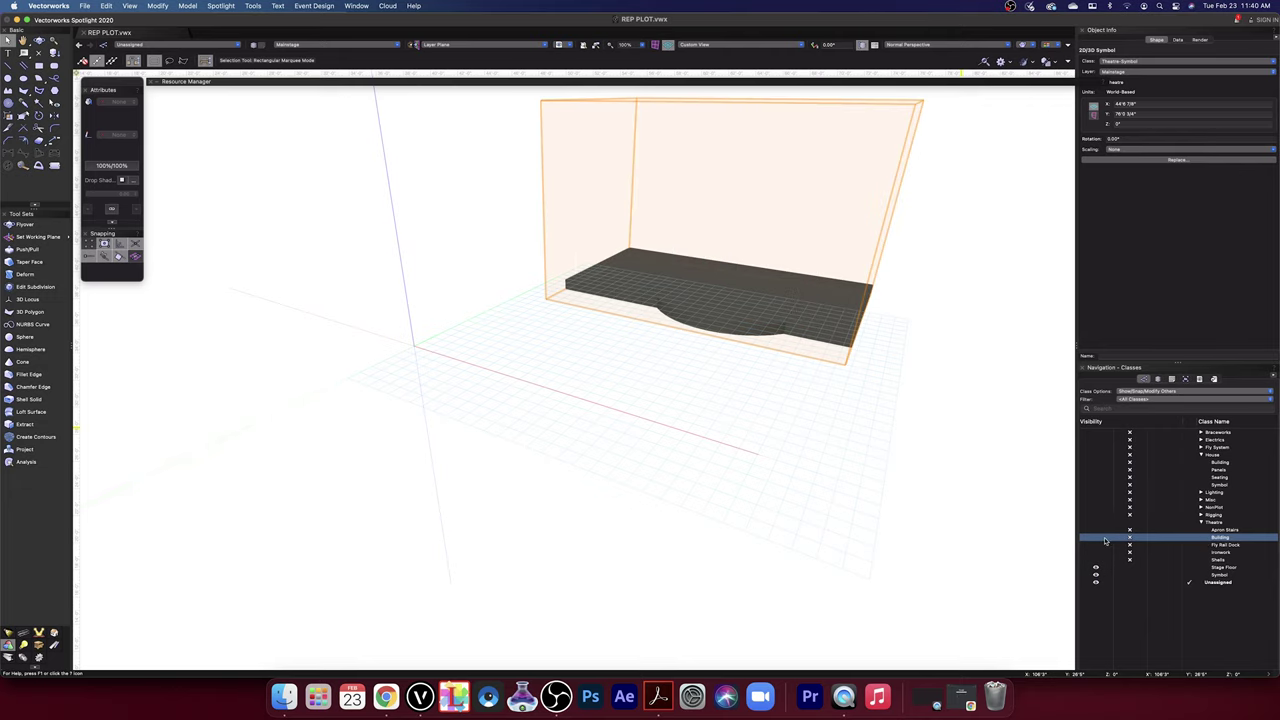
{"action": "left_click", "coordinate": [1105, 540]}
{"action": "left_click", "coordinate": [1129, 538]}
{"action": "left_click", "coordinate": [1131, 568]}
{"action": "left_click", "coordinate": [1130, 568]}
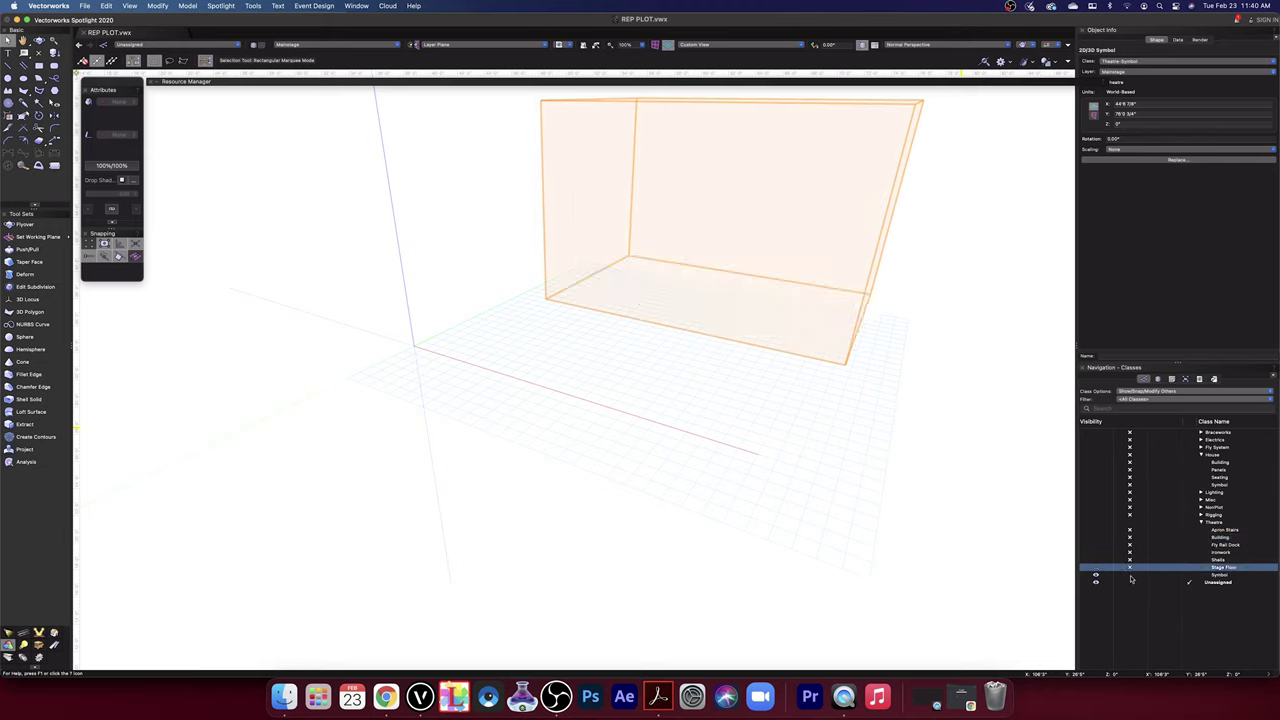
{"action": "left_click", "coordinate": [971, 529]}
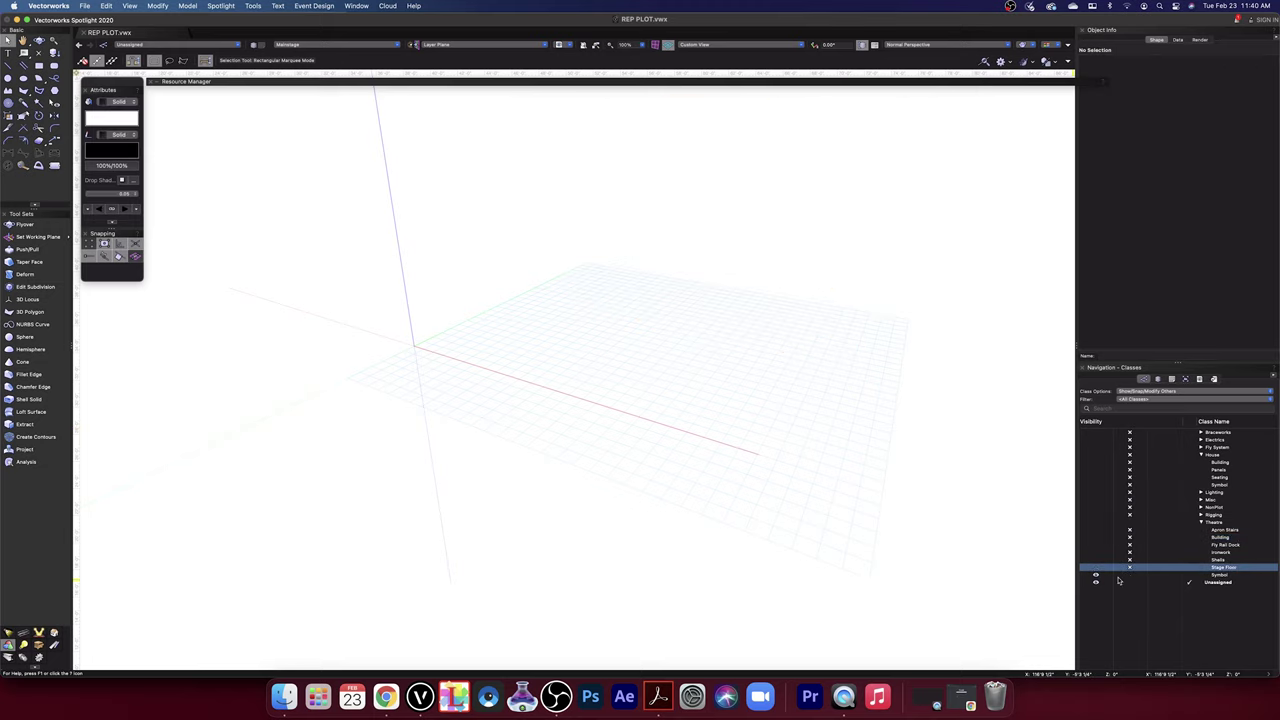
- Toggle the Symbol class visibility and switch to Top/Plan view, centring the stage plan
{"action": "left_click", "coordinate": [1126, 577]}
{"action": "left_click", "coordinate": [1128, 576]}
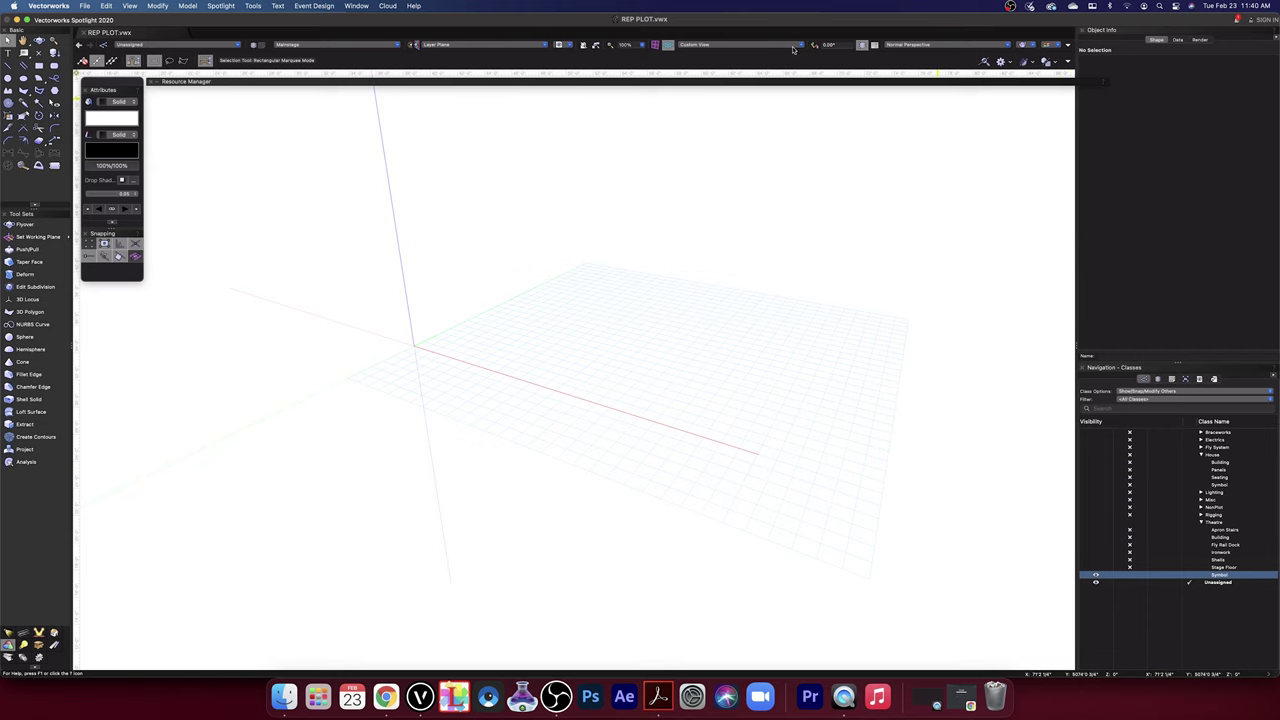
{"action": "left_click", "coordinate": [770, 45]}
{"action": "left_click", "coordinate": [773, 60]}
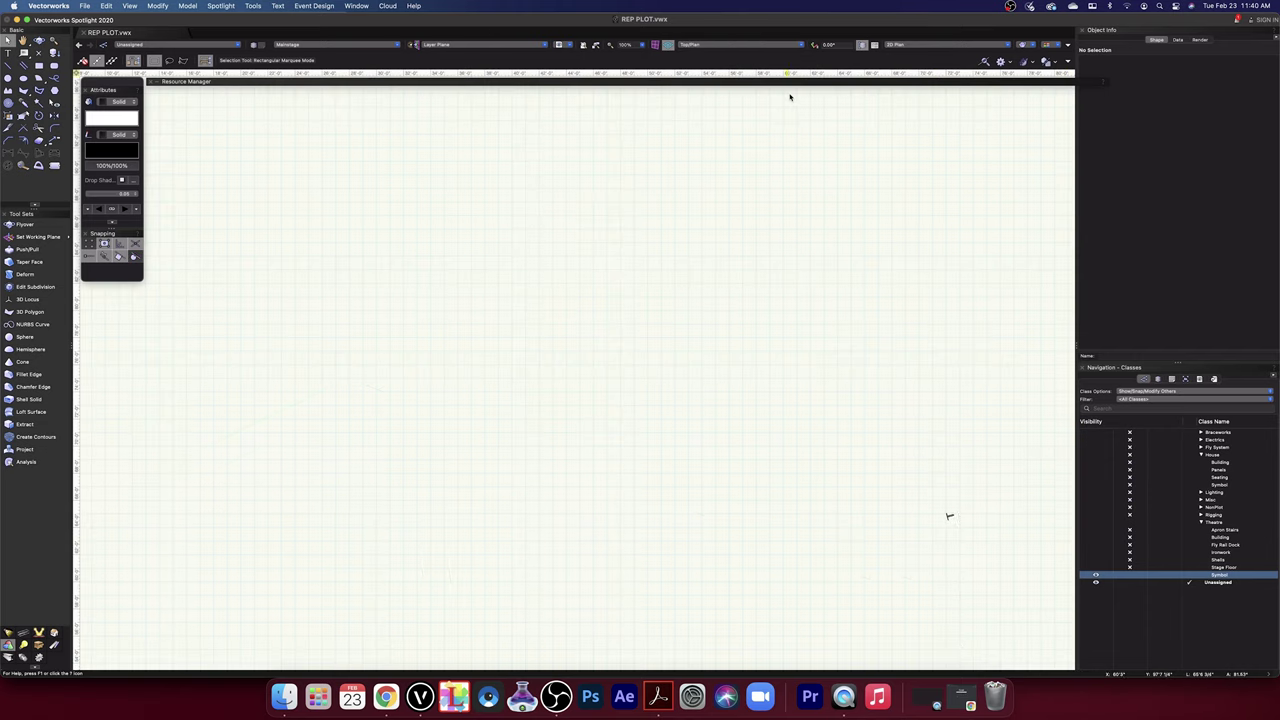
{"action": "scroll", "coordinate": [762, 238], "scroll_direction": "down", "scroll_amount": 2}
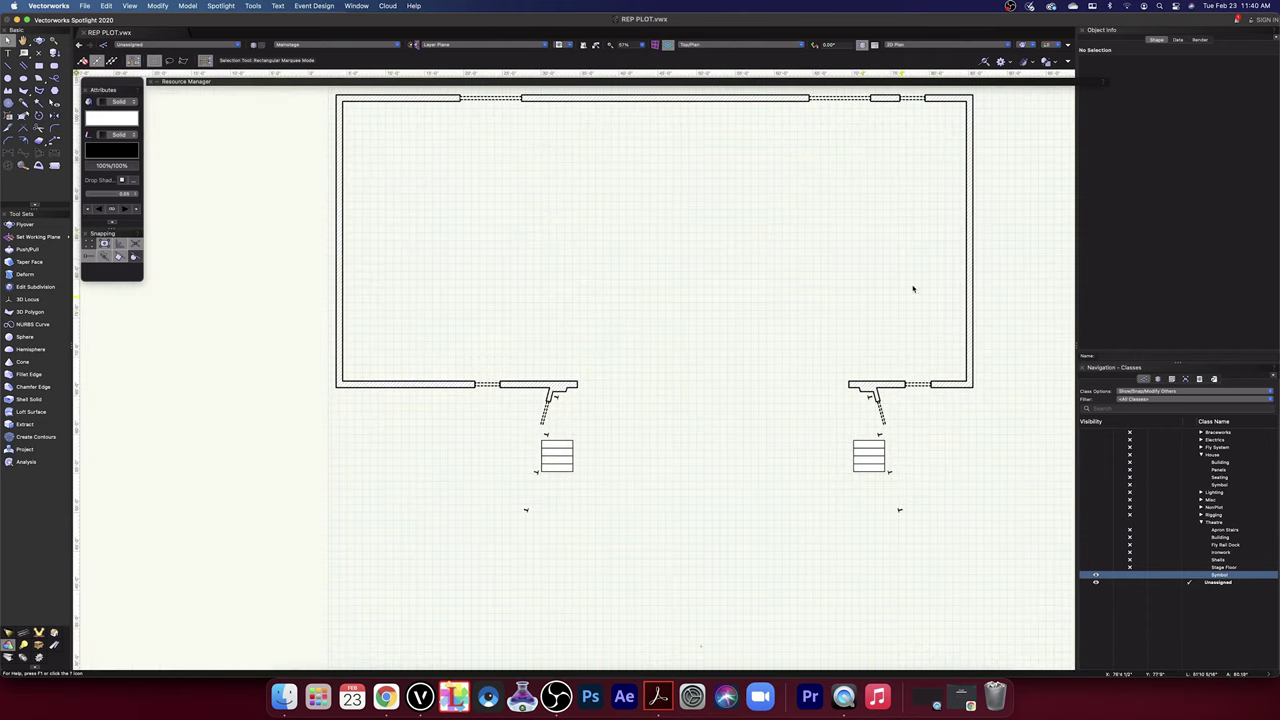
{"action": "key", "text": "space"}
{"action": "left_click_drag", "start_coordinate": [1011, 257], "coordinate": [983, 300]}
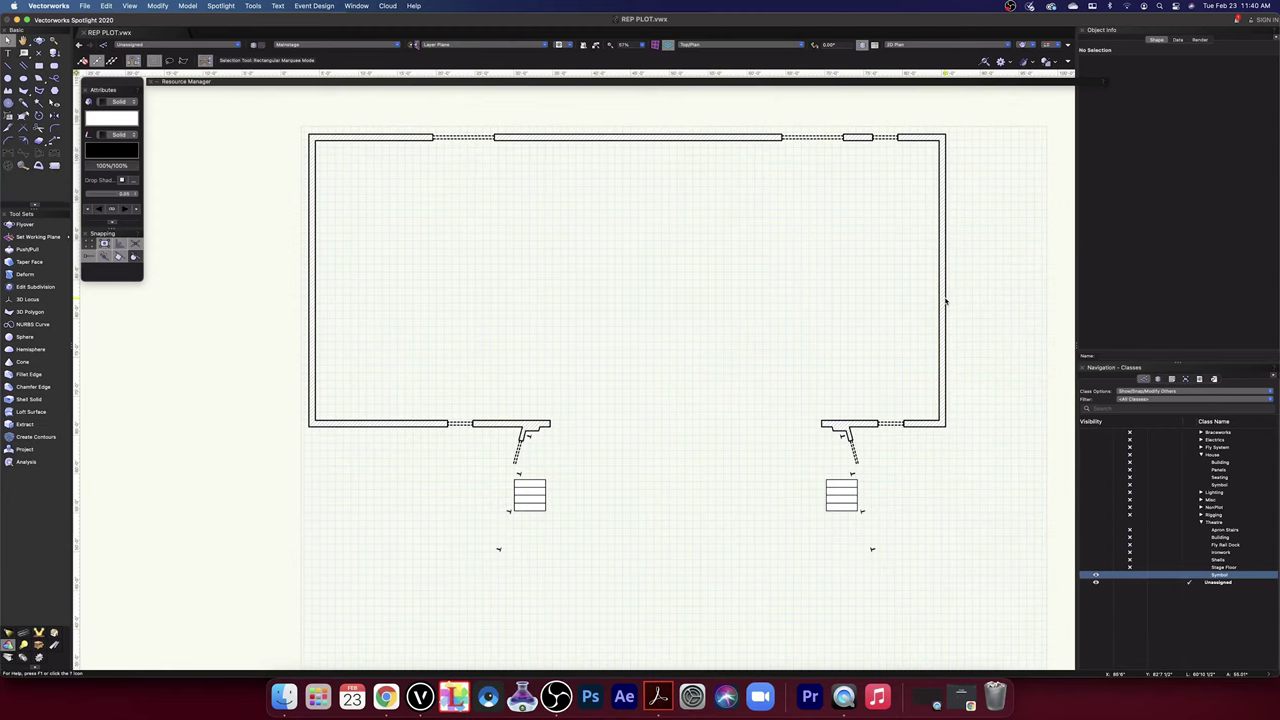
- Open the stage symbol's 2D component and select all of its linework
{"action": "left_click", "coordinate": [944, 298]}
{"action": "double_click", "coordinate": [944, 298]}
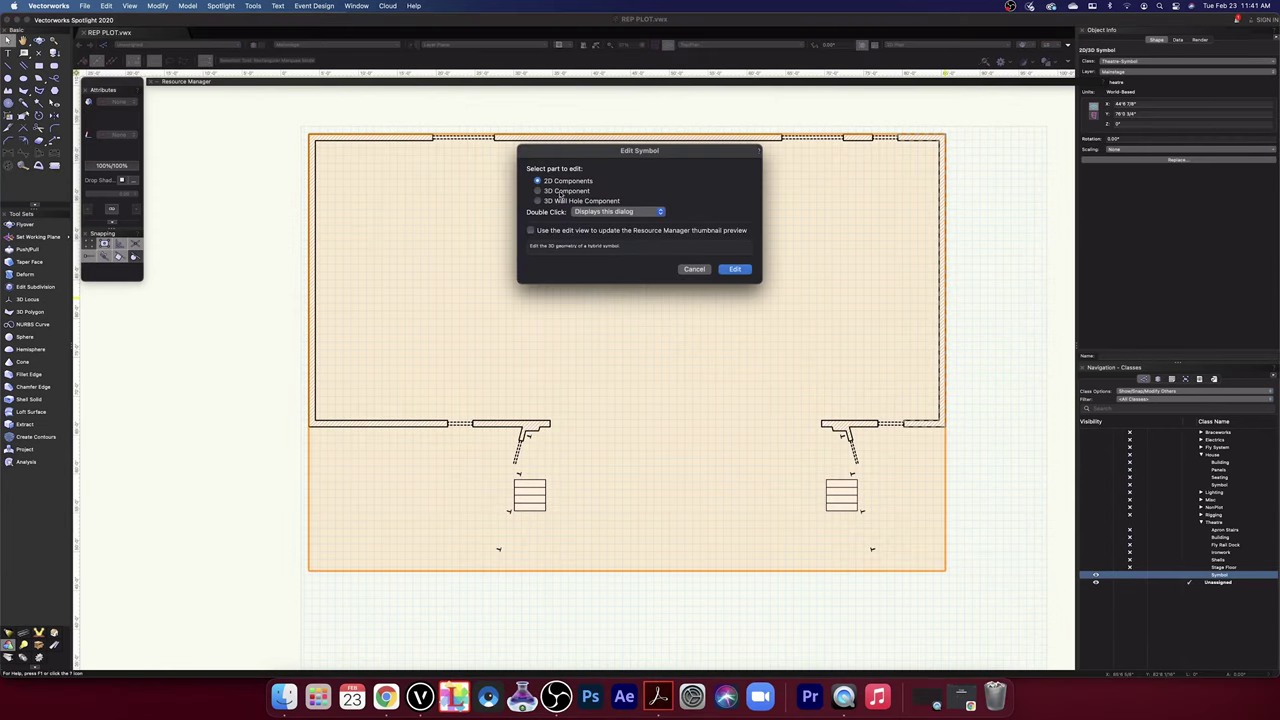
{"action": "left_click", "coordinate": [735, 270]}
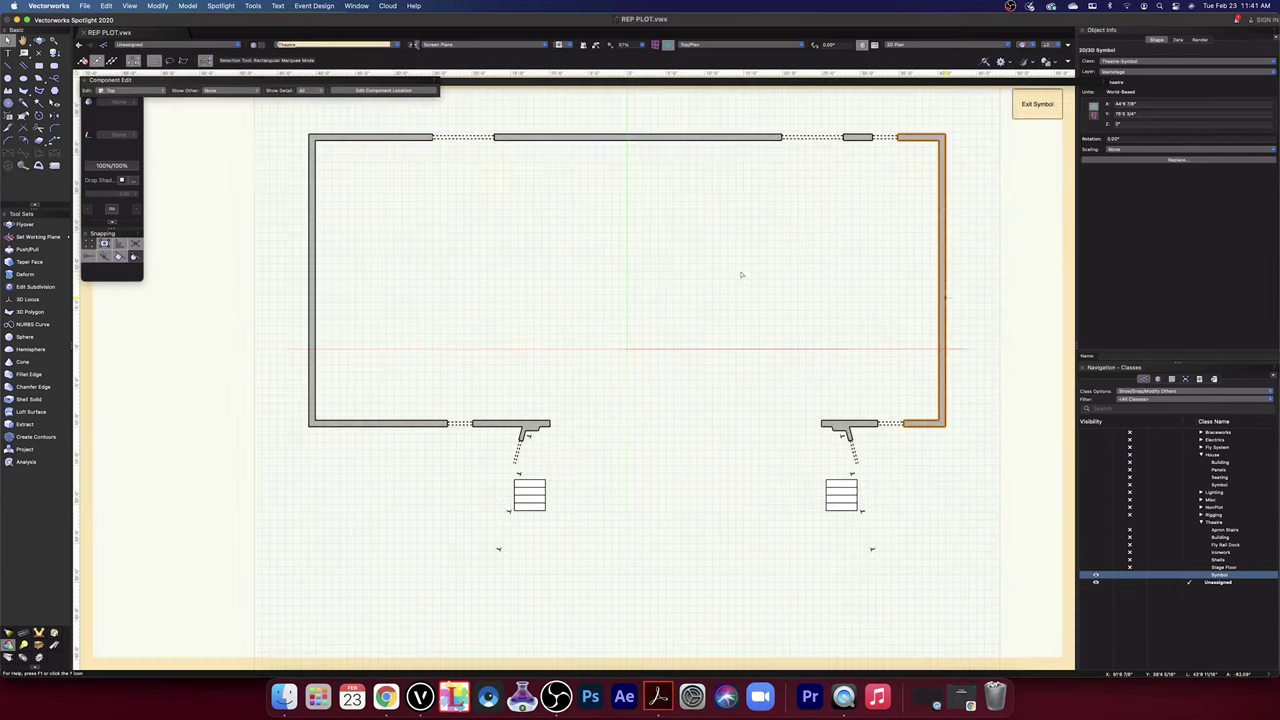
{"action": "scroll", "coordinate": [990, 552], "scroll_direction": "down", "scroll_amount": 1}
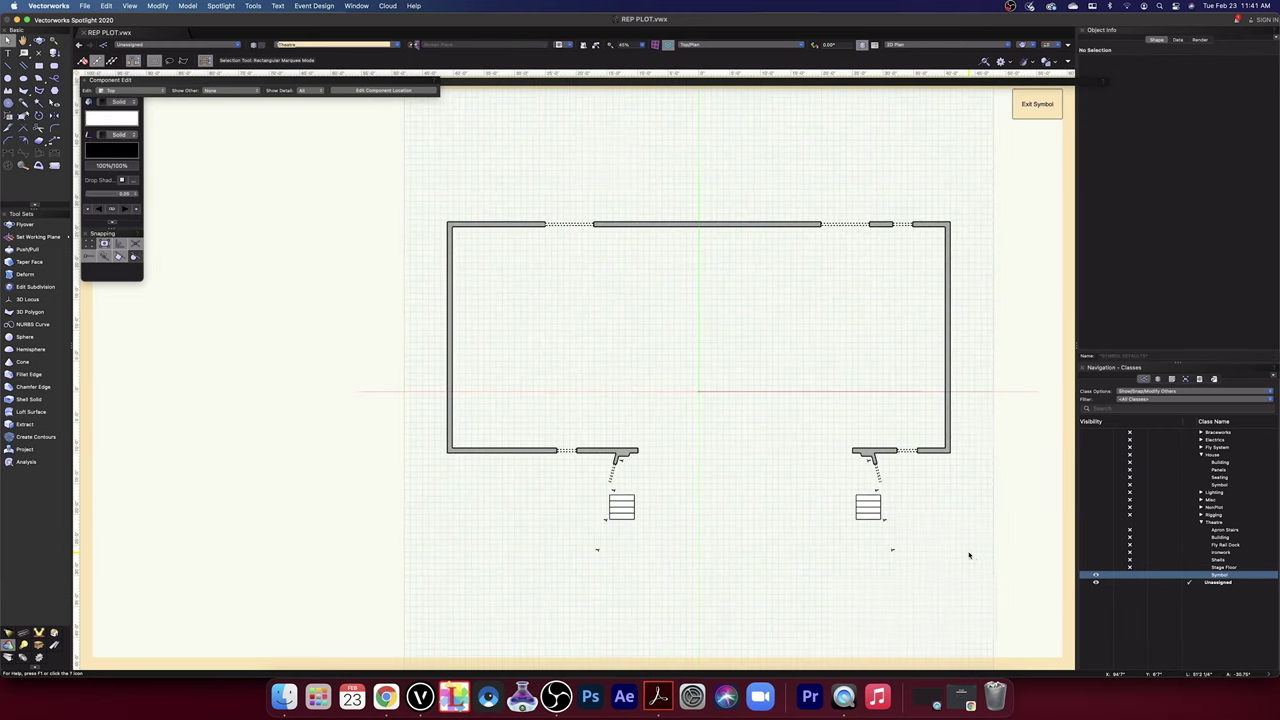
{"action": "scroll", "coordinate": [997, 586], "scroll_direction": "down", "scroll_amount": 1}
{"action": "mouse_move", "coordinate": [1006, 589]}
{"action": "left_mouse_down"}
{"action": "mouse_move", "coordinate": [608, 343]}
{"action": "mouse_move", "coordinate": [397, 180]}
{"action": "left_mouse_up"}
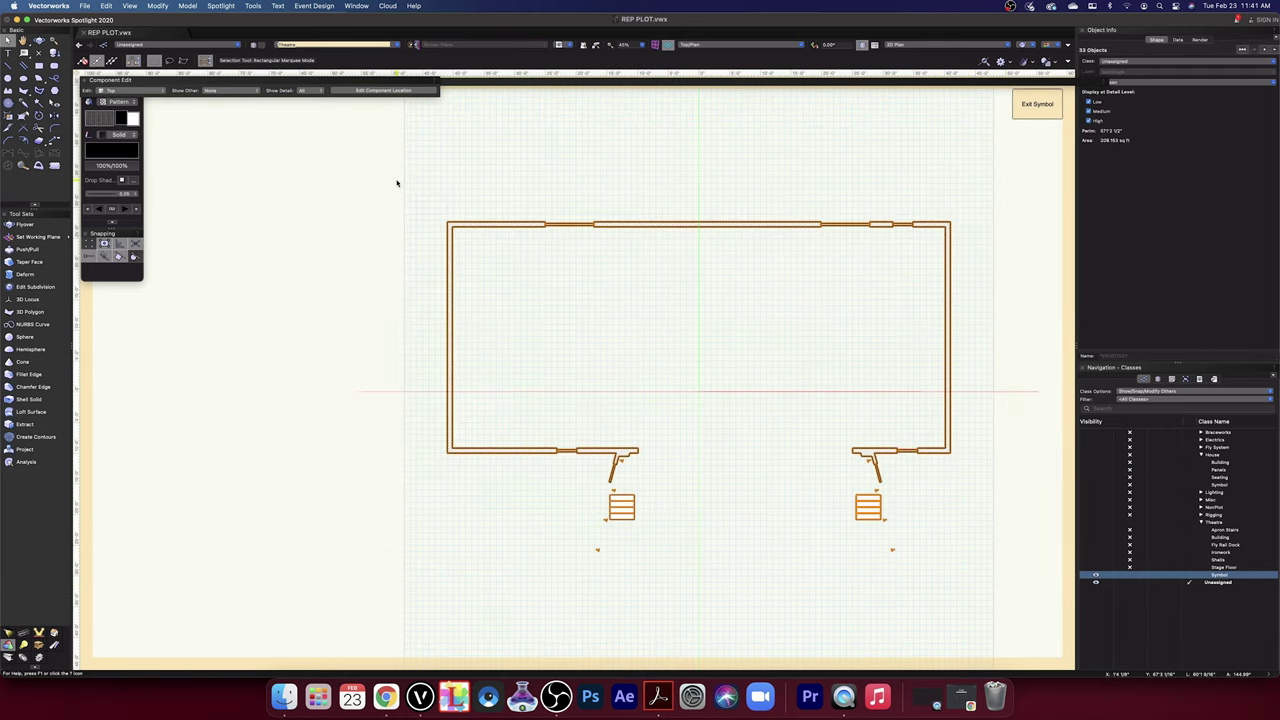
- Put the selected 2D linework in a new class named Theatre-Symbol-2D, then deselect
{"action": "left_click", "coordinate": [1275, 65]}
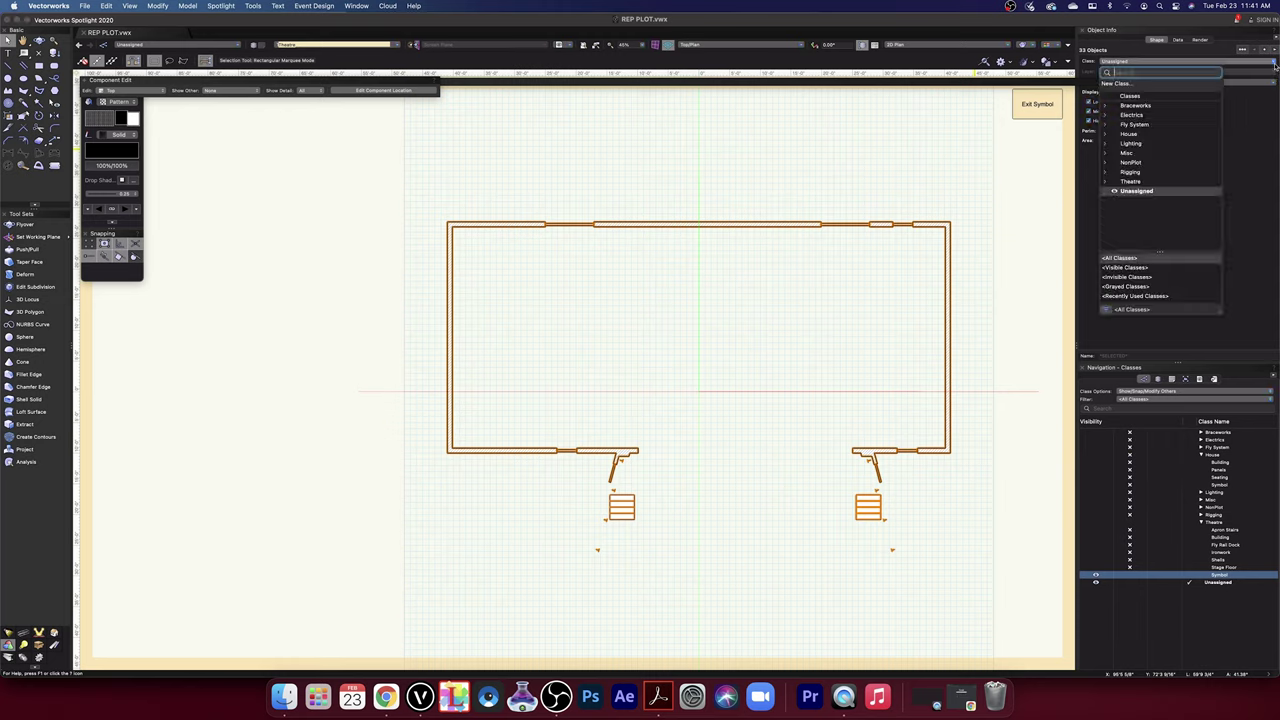
{"action": "left_click", "coordinate": [1140, 86]}
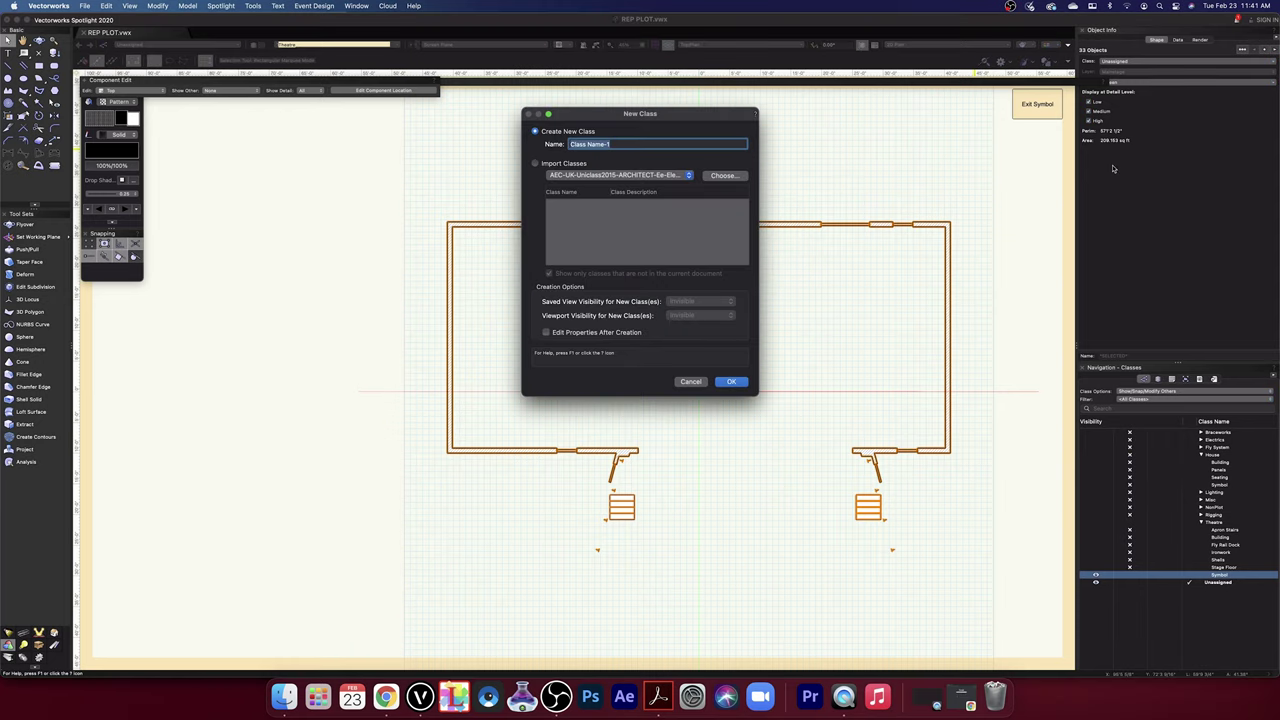
{"action": "type", "text": "Th"}
{"action": "type", "text": "eatre-Symbol-2D"}
{"action": "left_click", "coordinate": [733, 382]}
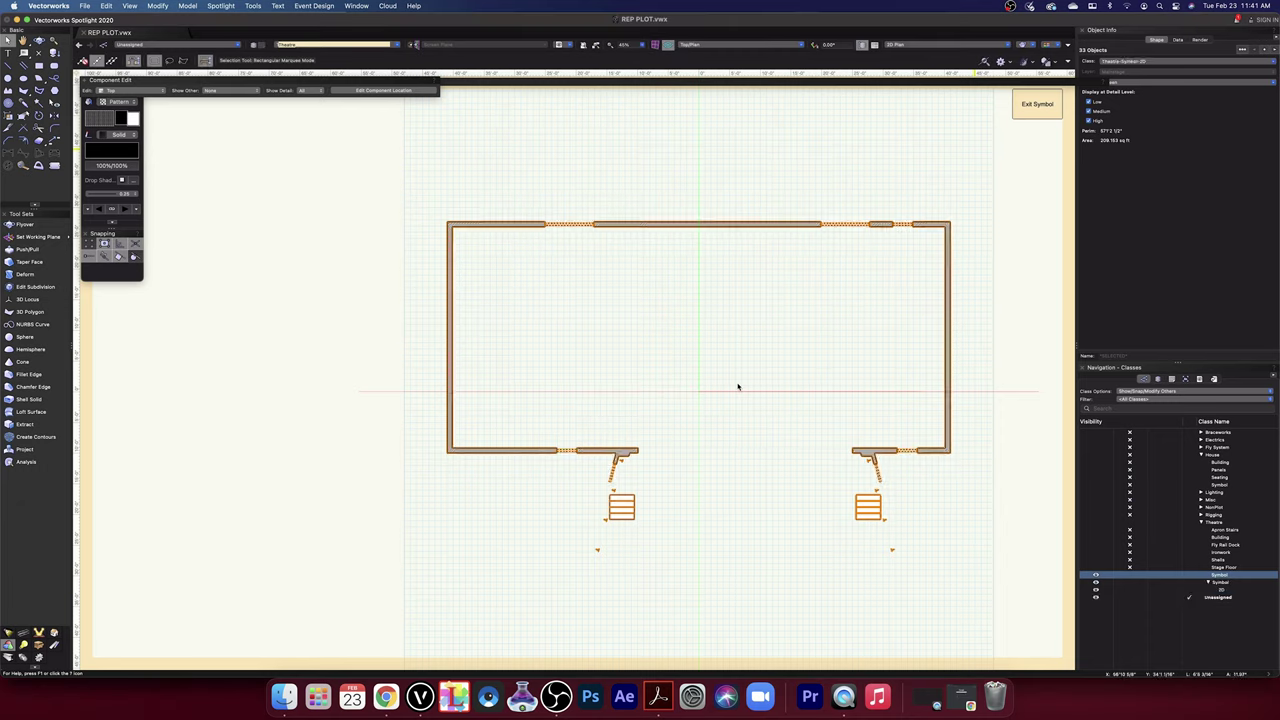
{"action": "left_click", "coordinate": [895, 192]}
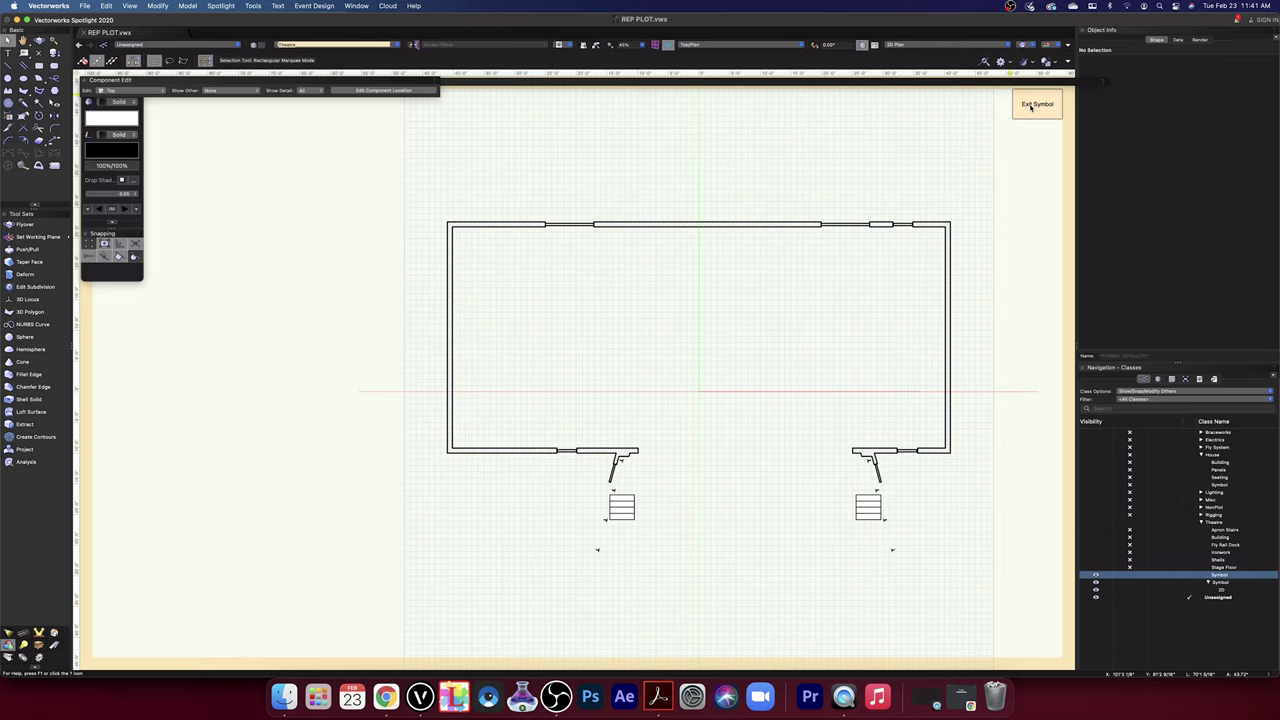
- Assign the main wall pieces of the 2D plan to the Building class
{"action": "left_click", "coordinate": [944, 235]}
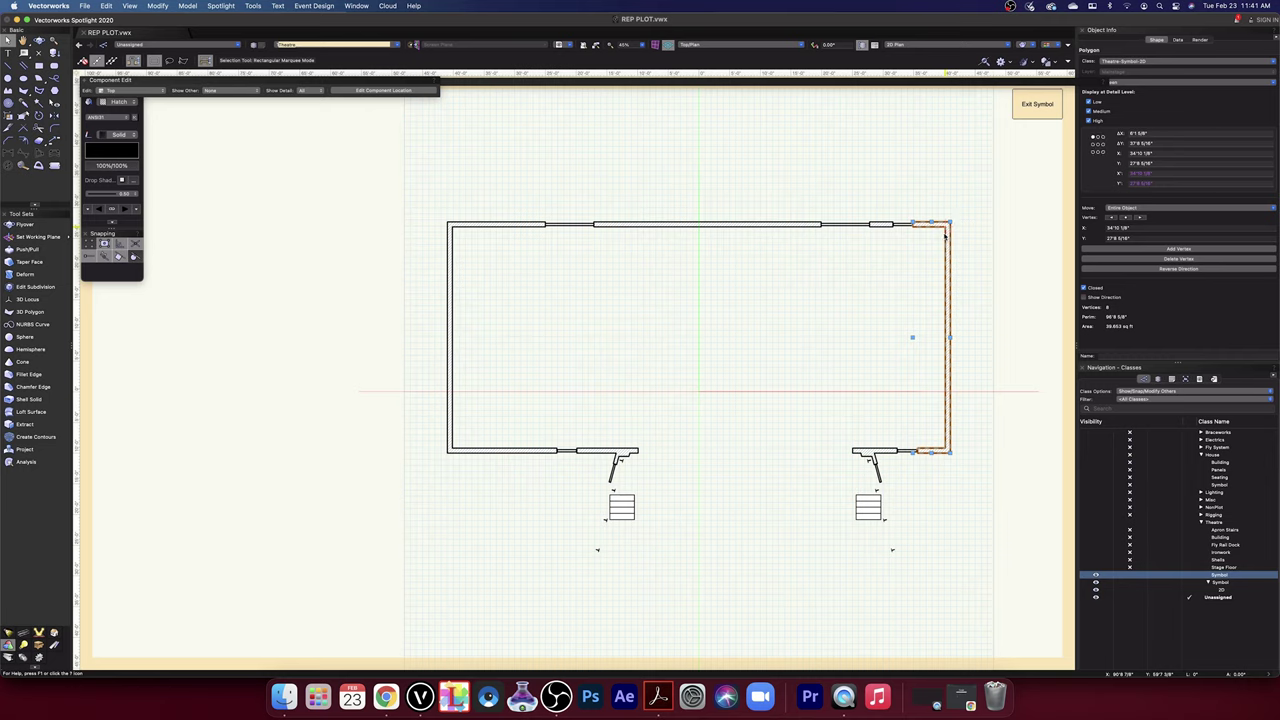
{"action": "left_click", "coordinate": [780, 225], "text": "shift"}
{"action": "left_click", "coordinate": [880, 224], "text": "shift"}
{"action": "left_click", "coordinate": [505, 226], "text": "shift"}
{"action": "left_click", "coordinate": [610, 450], "text": "shift"}
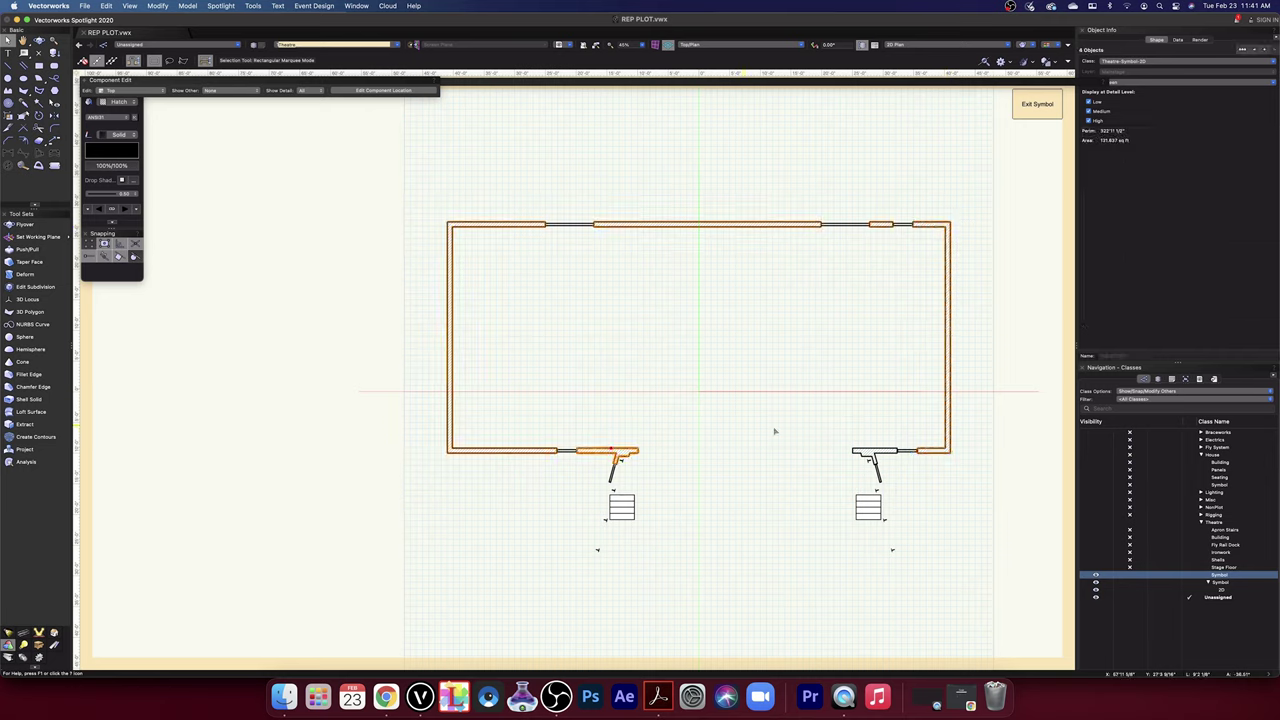
{"action": "left_click", "coordinate": [872, 452], "text": "shift"}
{"action": "left_click", "coordinate": [1274, 62]}
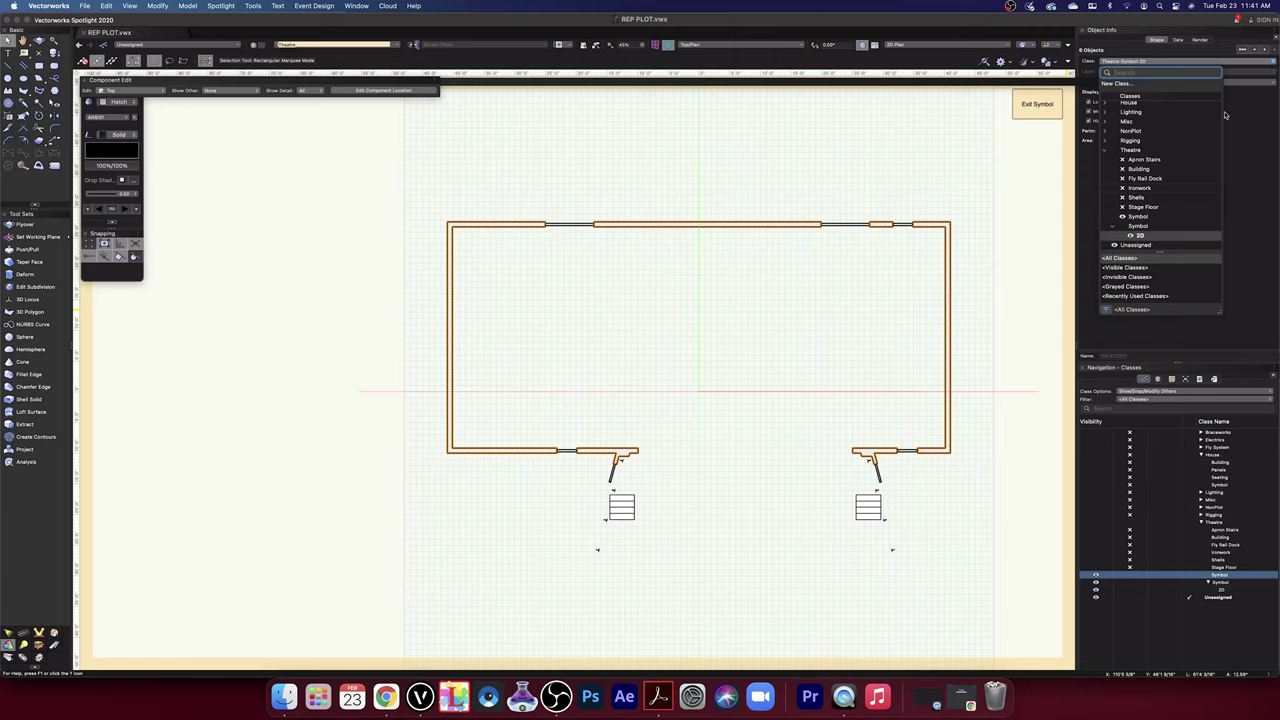
{"action": "left_click", "coordinate": [1147, 170]}
- Move the remaining top, bottom and diagonal wall segments into Building as well
{"action": "left_click", "coordinate": [590, 224]}
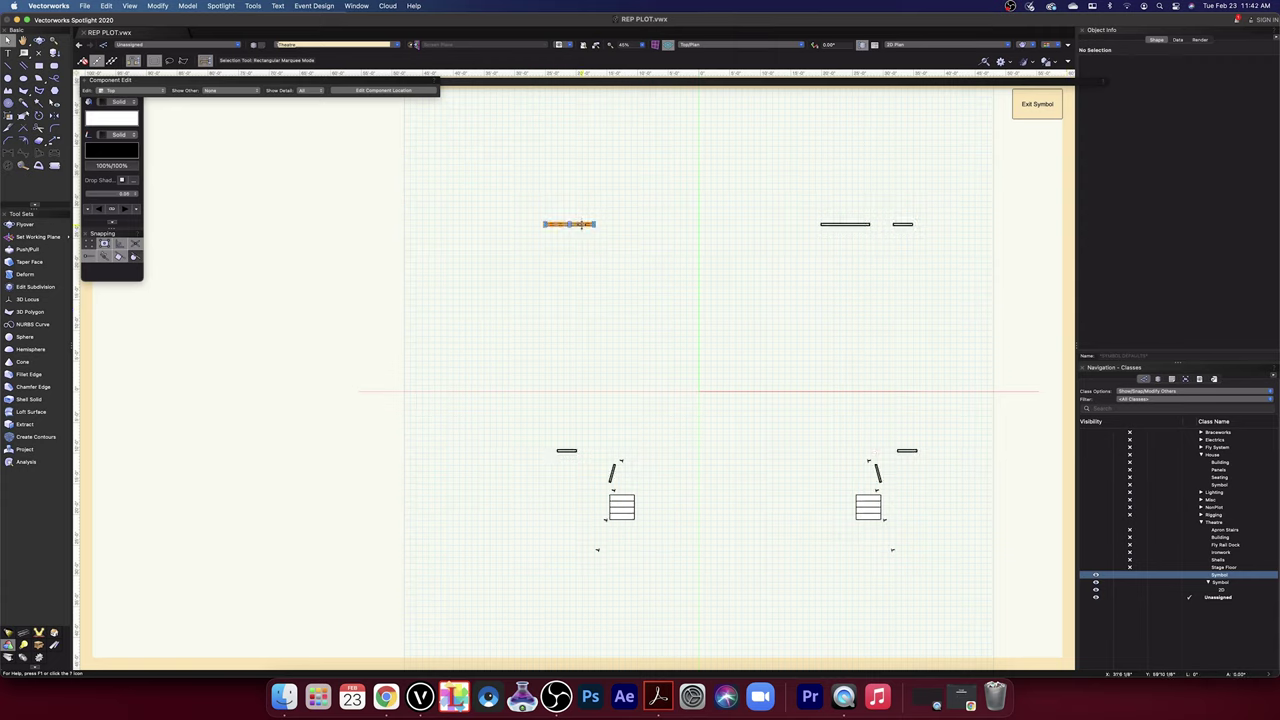
{"action": "left_click", "coordinate": [905, 224], "text": "shift"}
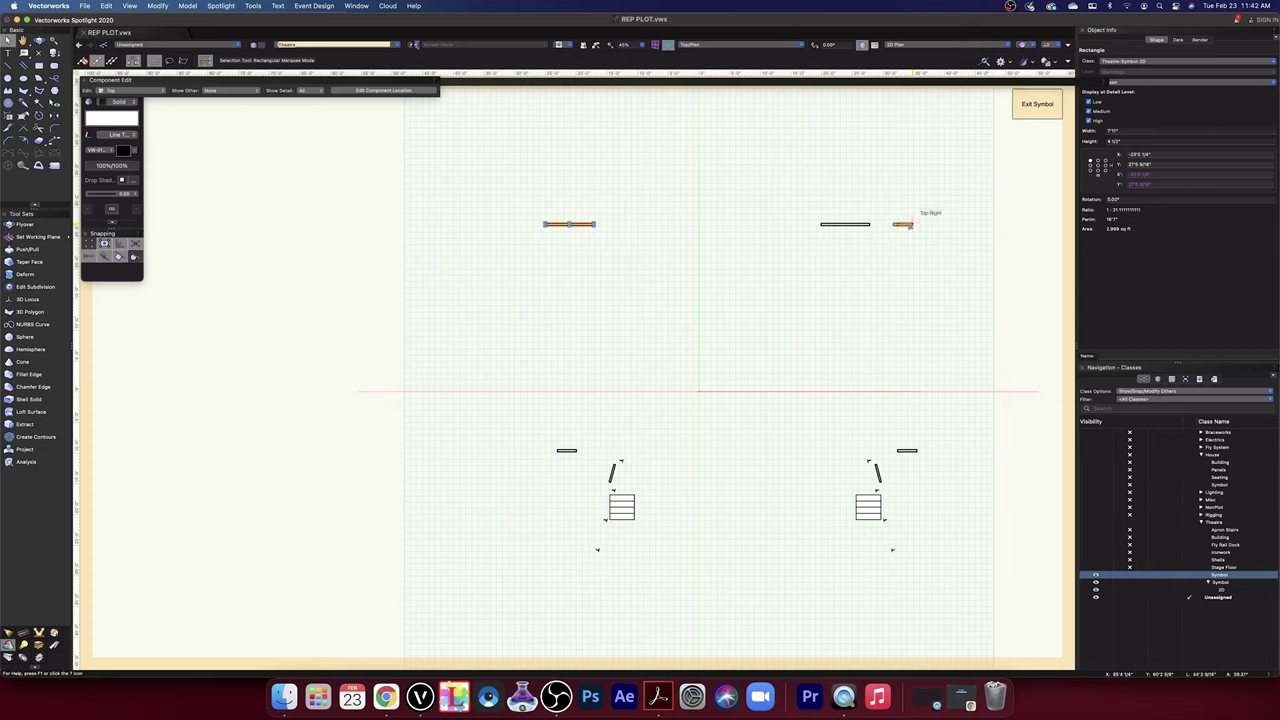
{"action": "left_click", "coordinate": [858, 224], "text": "shift"}
{"action": "left_click", "coordinate": [566, 450], "text": "shift"}
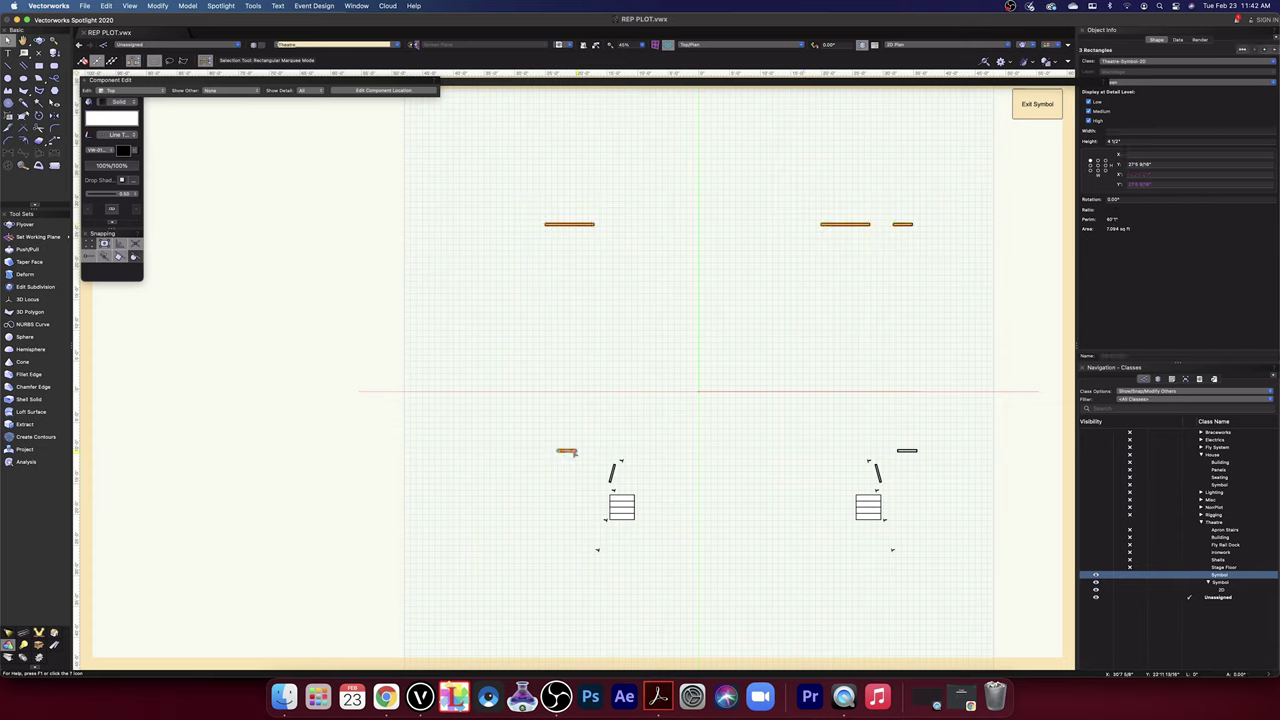
{"action": "left_click", "coordinate": [907, 450], "text": "shift"}
{"action": "left_click", "coordinate": [878, 474], "text": "shift"}
{"action": "left_click", "coordinate": [612, 472], "text": "shift"}
{"action": "left_click", "coordinate": [1273, 62]}
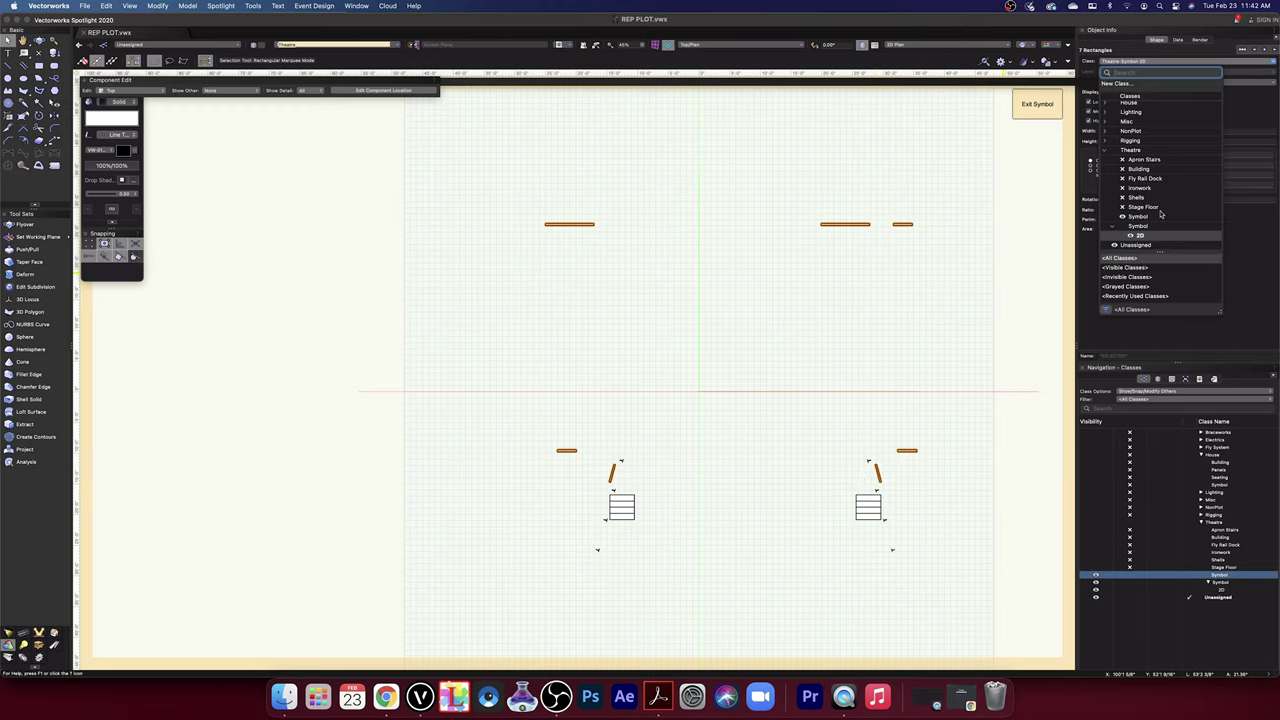
{"action": "left_click", "coordinate": [1140, 170]}
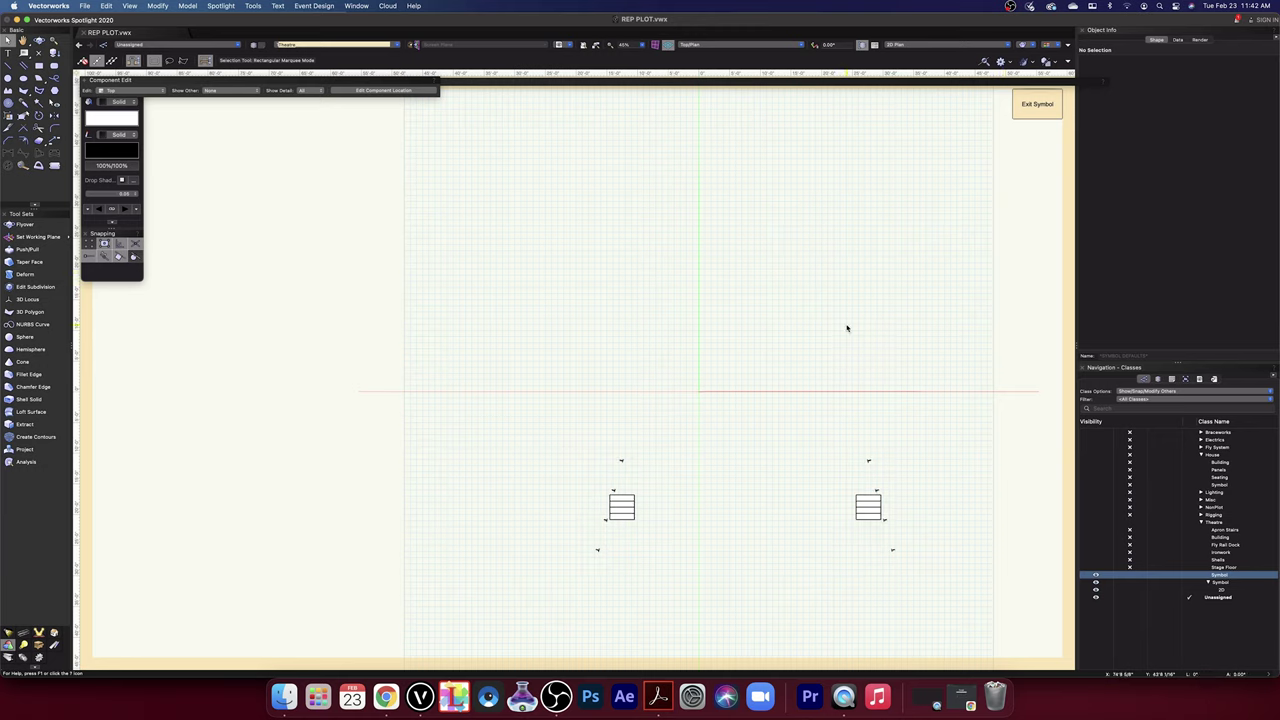
- Put the left and right sets of steps in the Apron Stairs class
{"action": "left_click", "coordinate": [610, 499]}
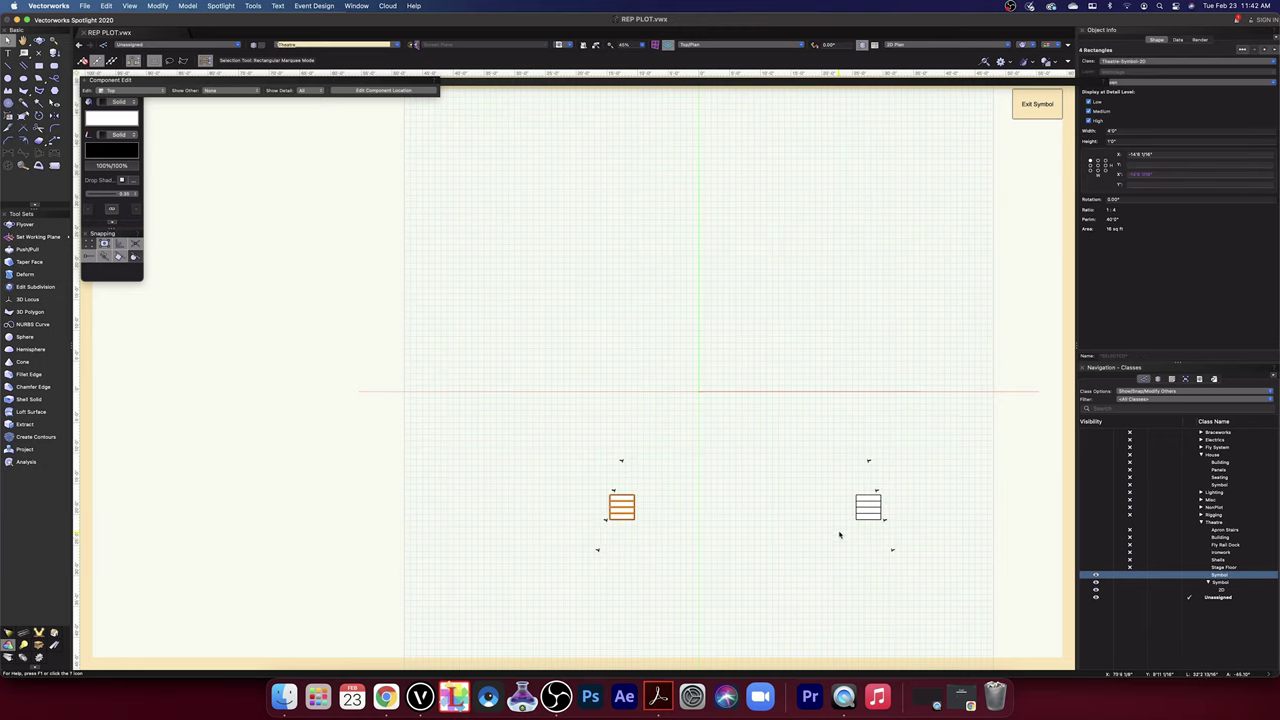
{"action": "left_click", "coordinate": [884, 494], "text": "shift"}
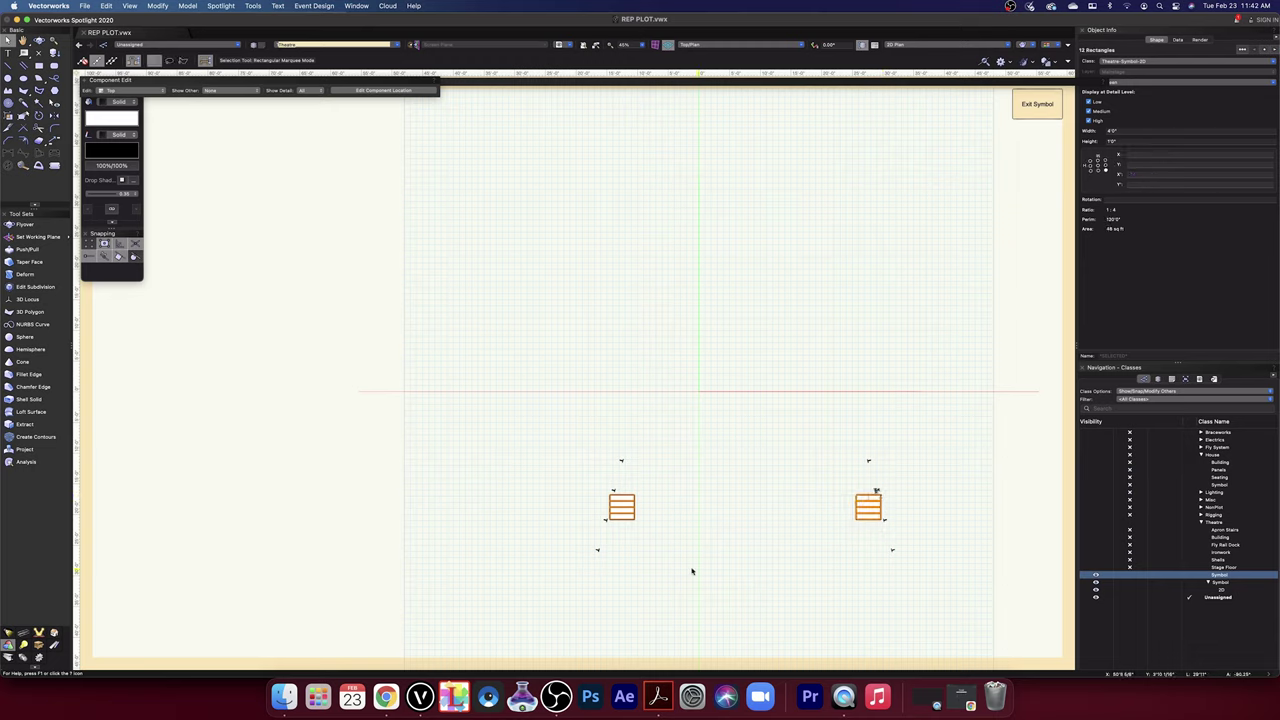
{"action": "left_click", "coordinate": [1274, 62]}
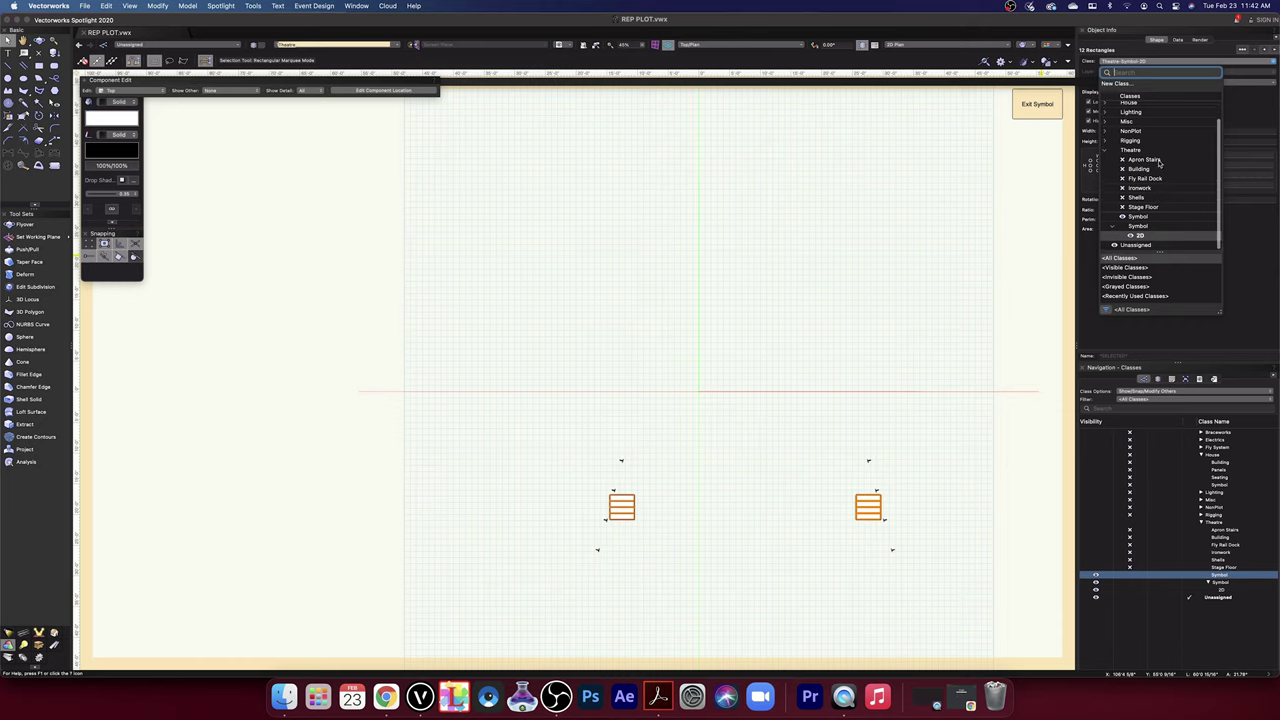
{"action": "left_click", "coordinate": [1143, 160]}
- Assign the four small markers on each side to the Shells class
{"action": "left_click_drag", "start_coordinate": [840, 421], "coordinate": [905, 592]}
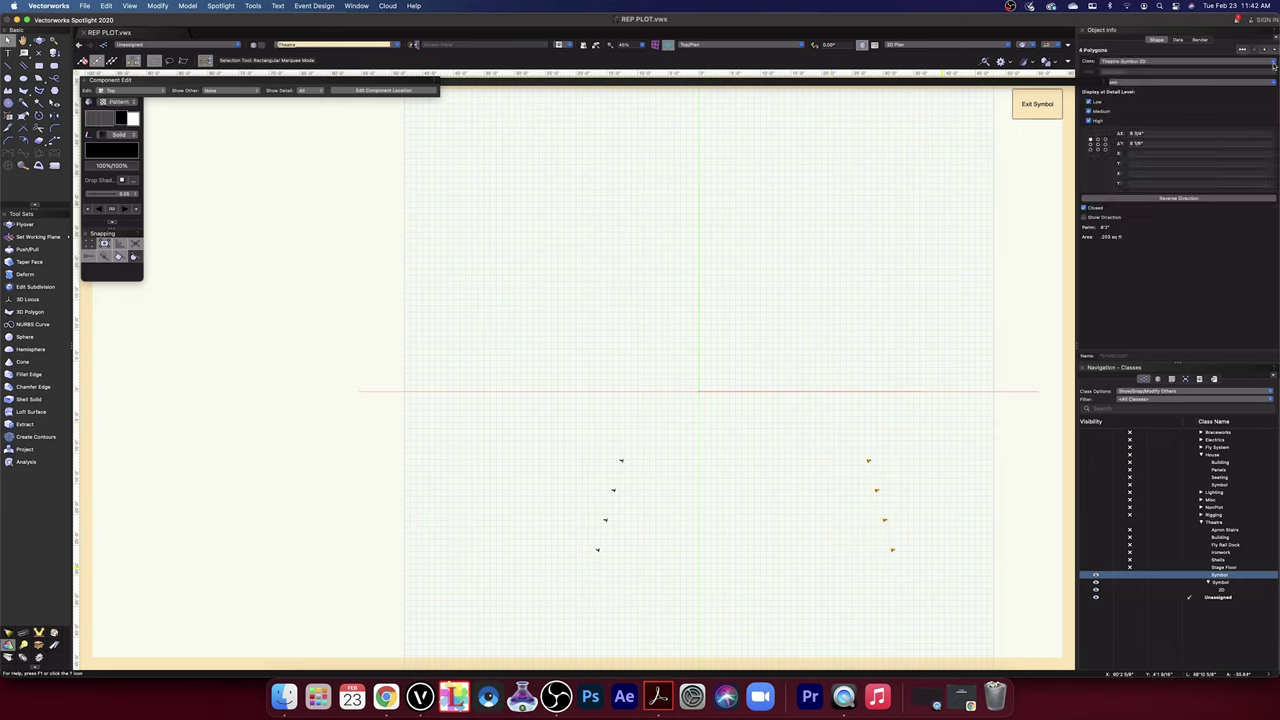
{"action": "left_click", "coordinate": [1273, 62]}
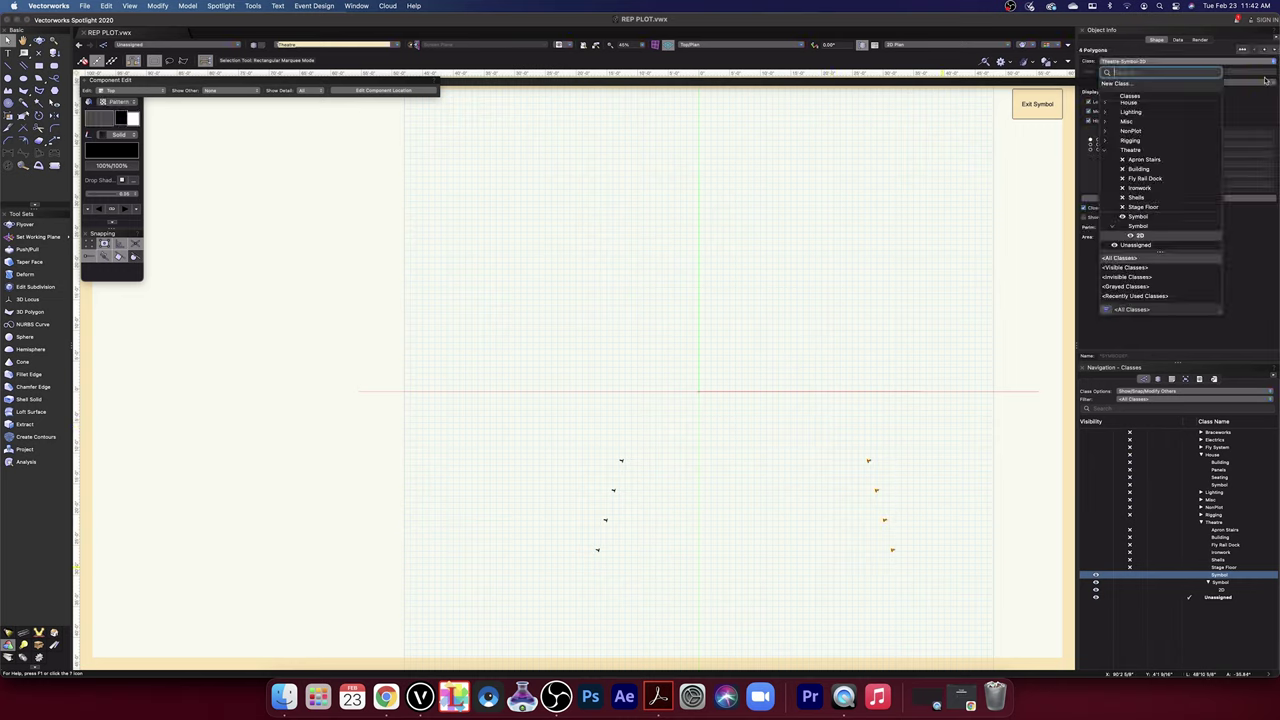
{"action": "left_click", "coordinate": [1145, 197]}
{"action": "left_click_drag", "start_coordinate": [565, 574], "coordinate": [670, 396]}
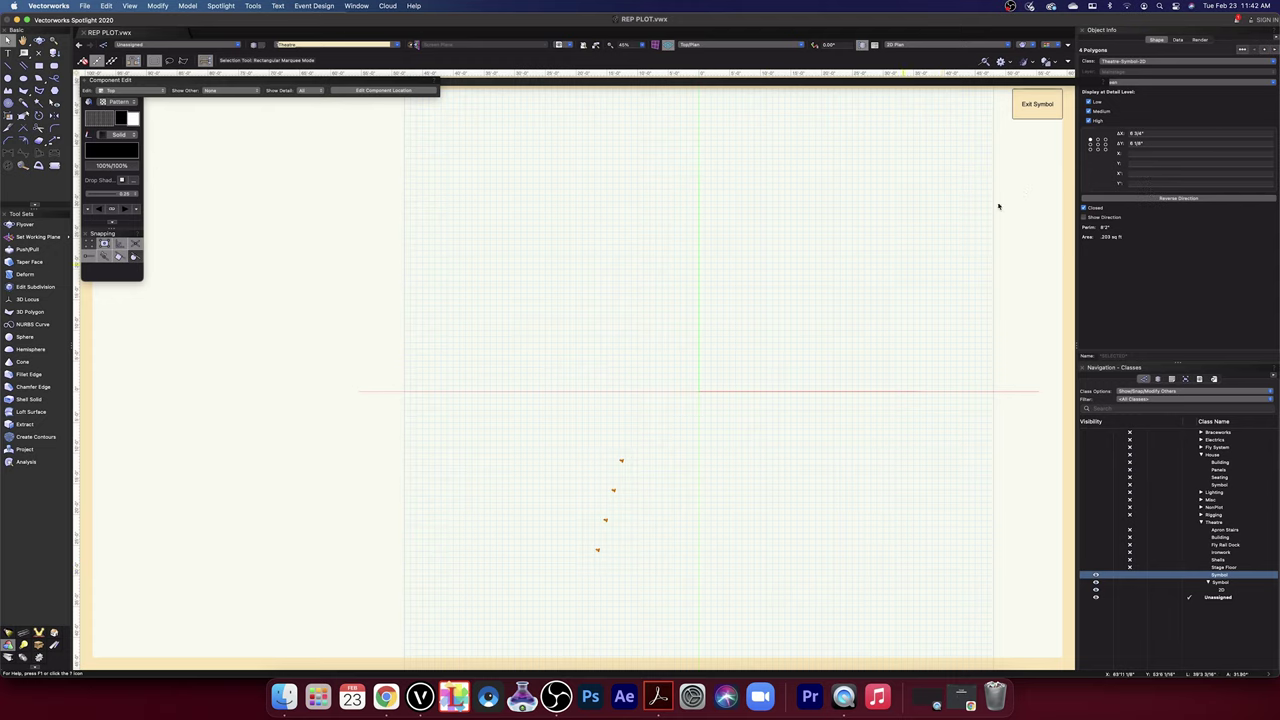
{"action": "left_click", "coordinate": [1274, 64]}
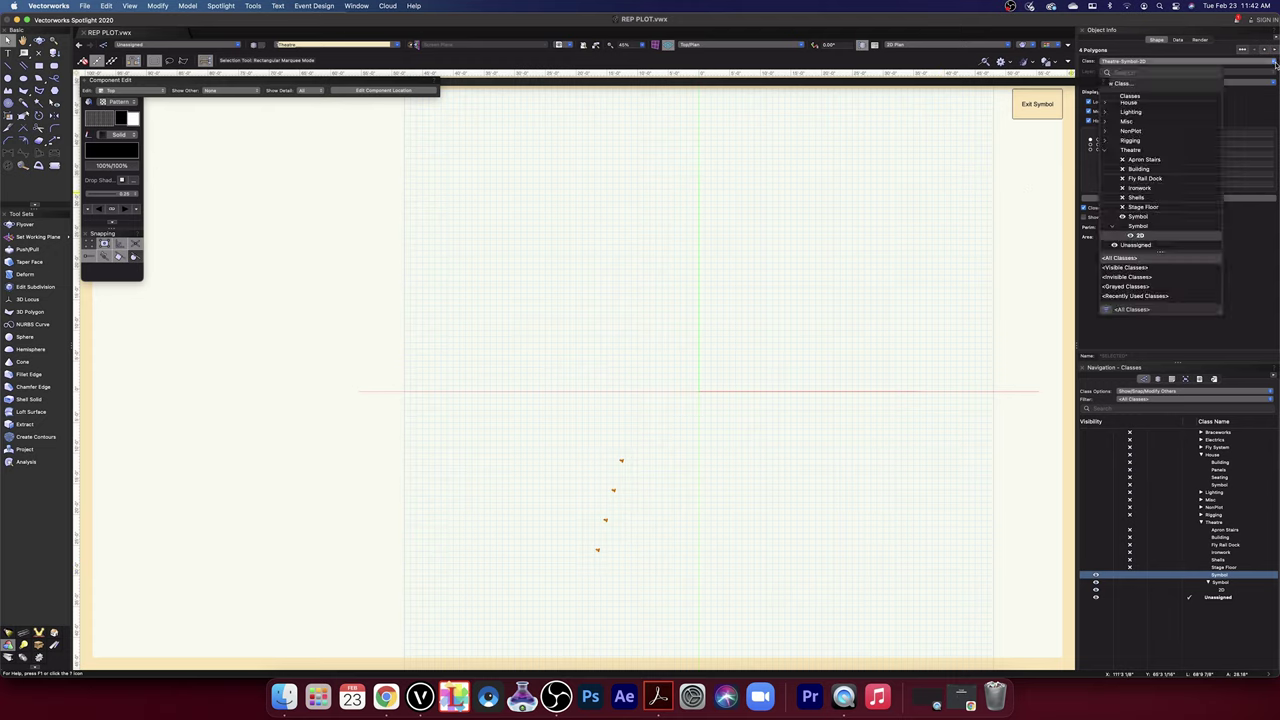
{"action": "left_click", "coordinate": [1150, 196]}
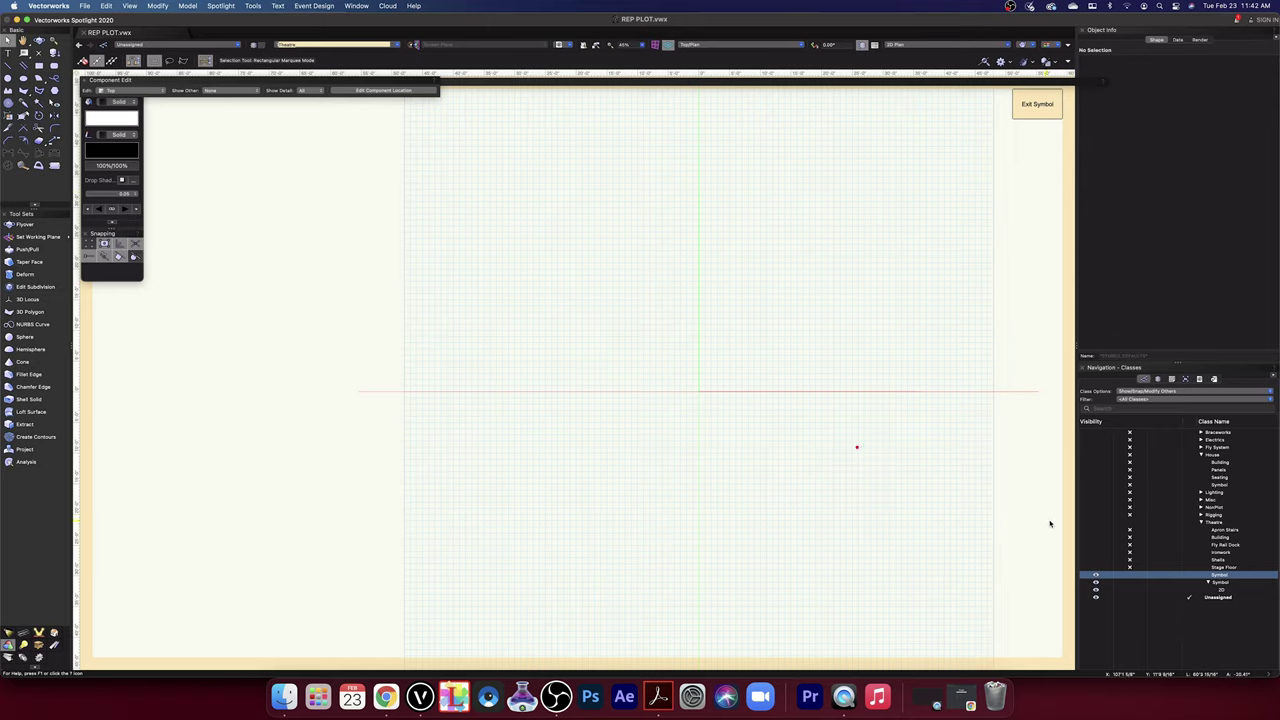
- Delete the now-empty Theatre-Symbol-2D class
{"action": "left_click", "coordinate": [1222, 591]}
{"action": "right_click", "coordinate": [1222, 591]}
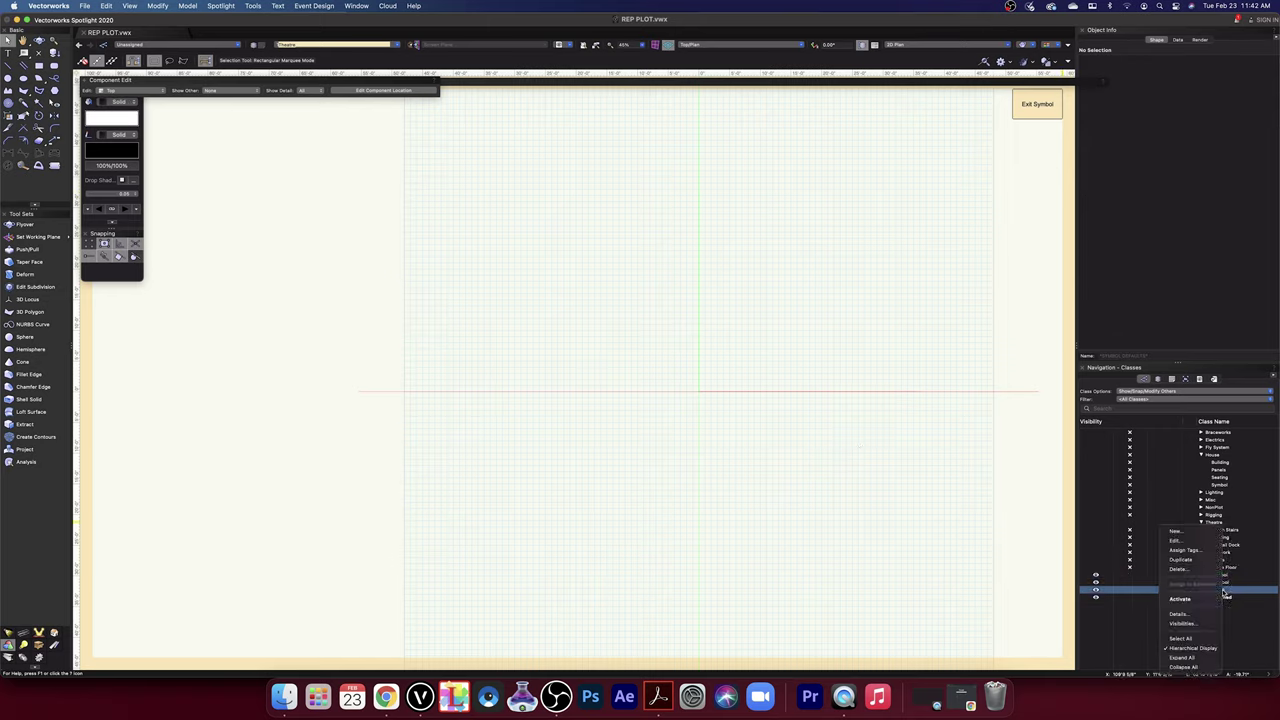
{"action": "left_click", "coordinate": [1189, 571]}
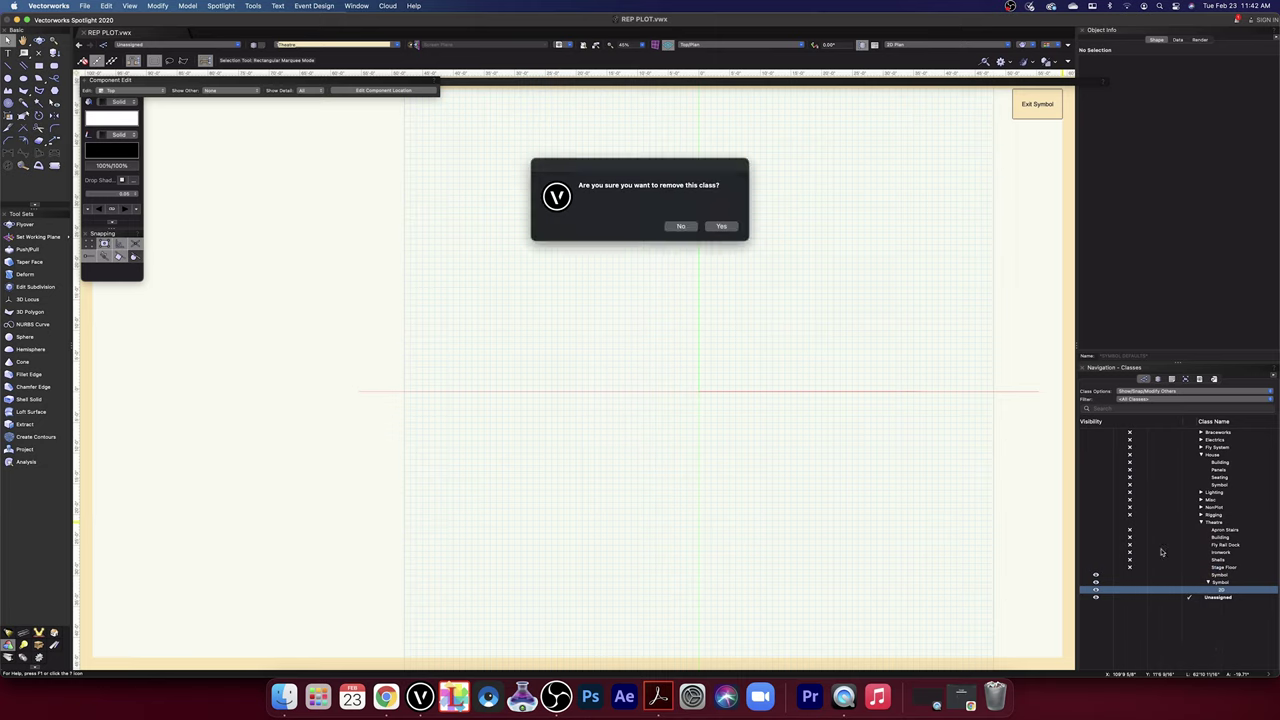
{"action": "left_click", "coordinate": [722, 227]}
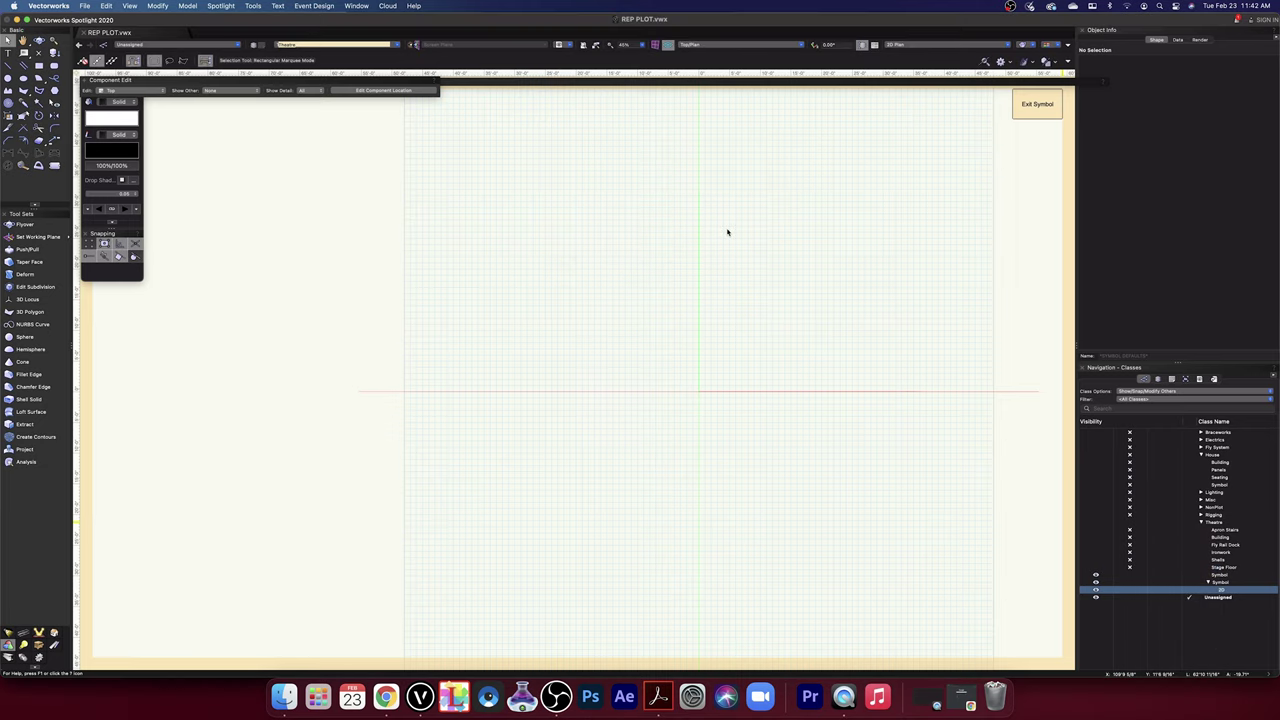